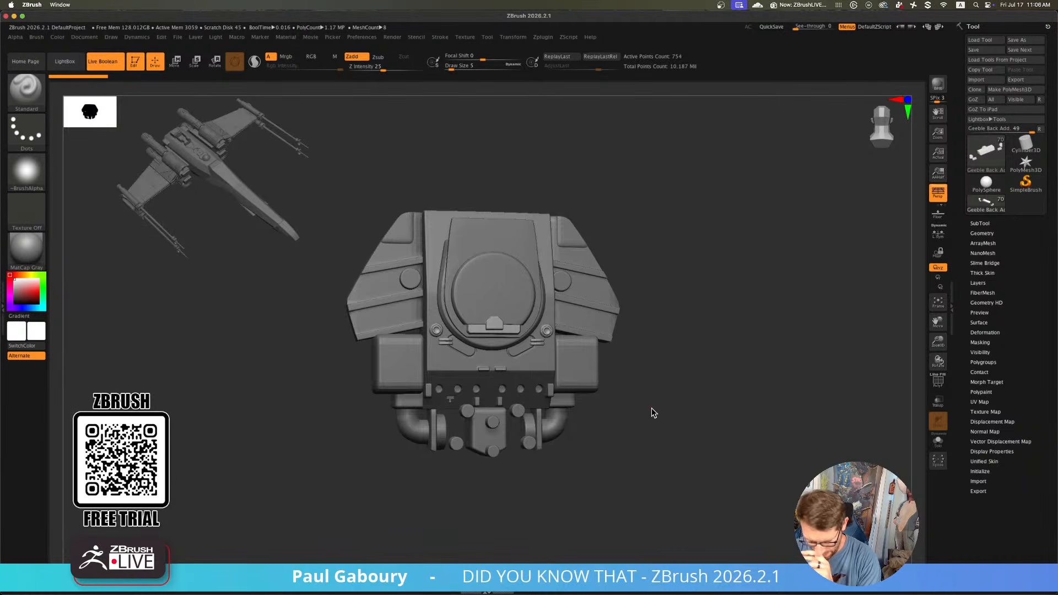
# Set the brush Draw Size to 35
pyautogui.moveTo(652, 409)
pyautogui.mouseDown()
pyautogui.moveTo(564, 409)
pyautogui.moveTo(568, 388)
pyautogui.moveTo(626, 392)
pyautogui.mouseUp()
pyautogui.write('s')
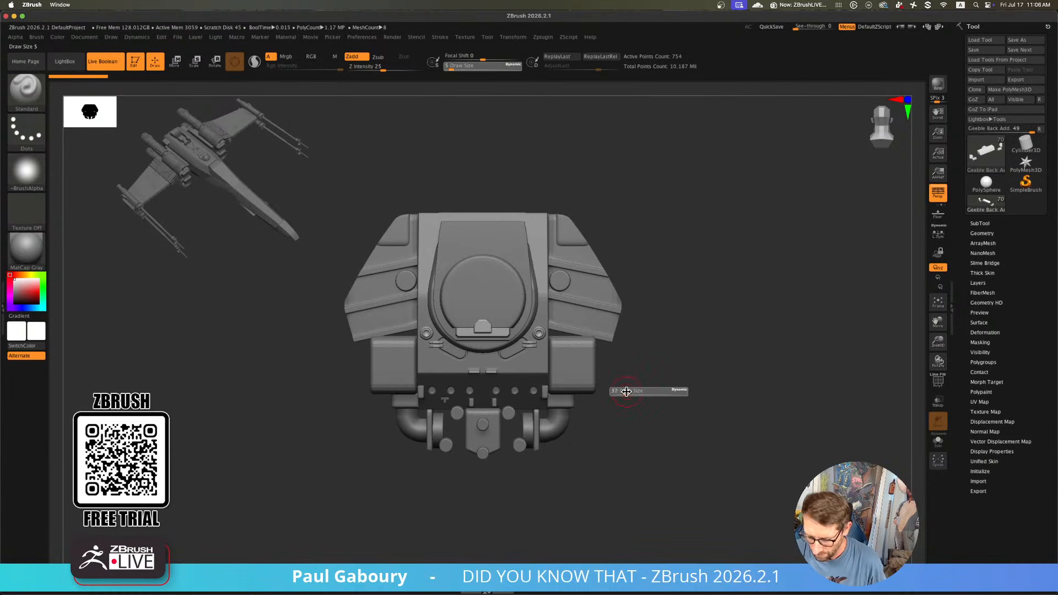
pyautogui.write('35')
pyautogui.press('Return')
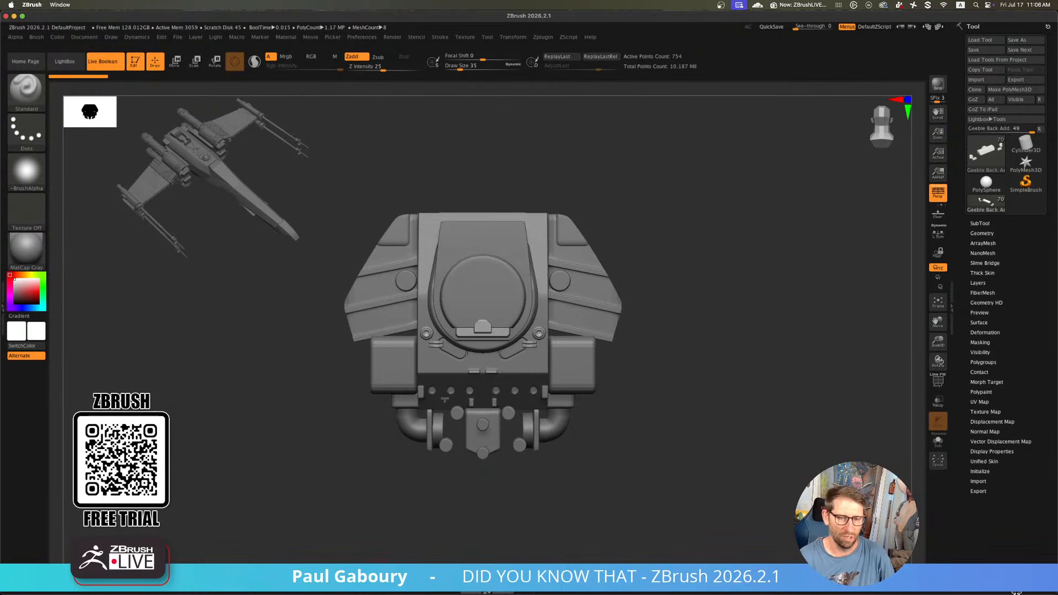
# Switch from the web browser back to ZBrush and set the brush Draw Size to 33
pyautogui.click(1025, 5)
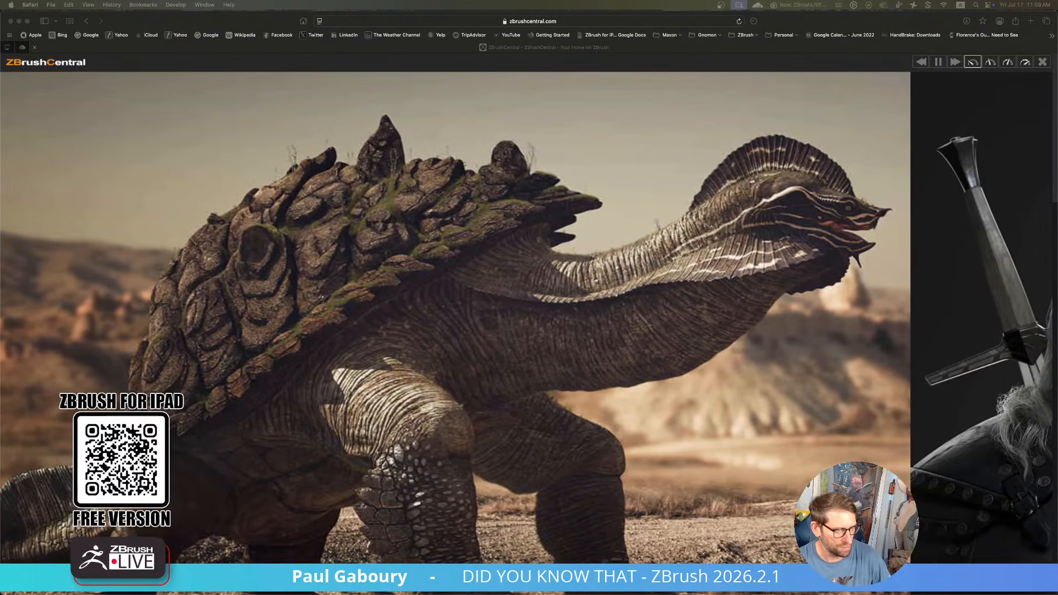
pyautogui.click(382, 574)
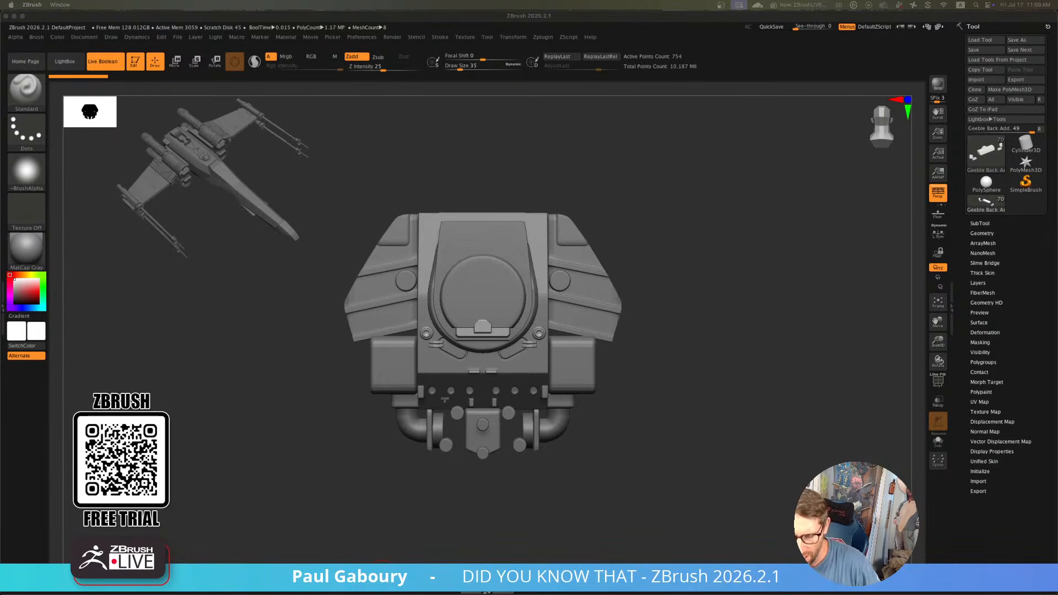
pyautogui.click(690, 406)
pyautogui.moveTo(664, 425); pyautogui.dragTo(656, 419)
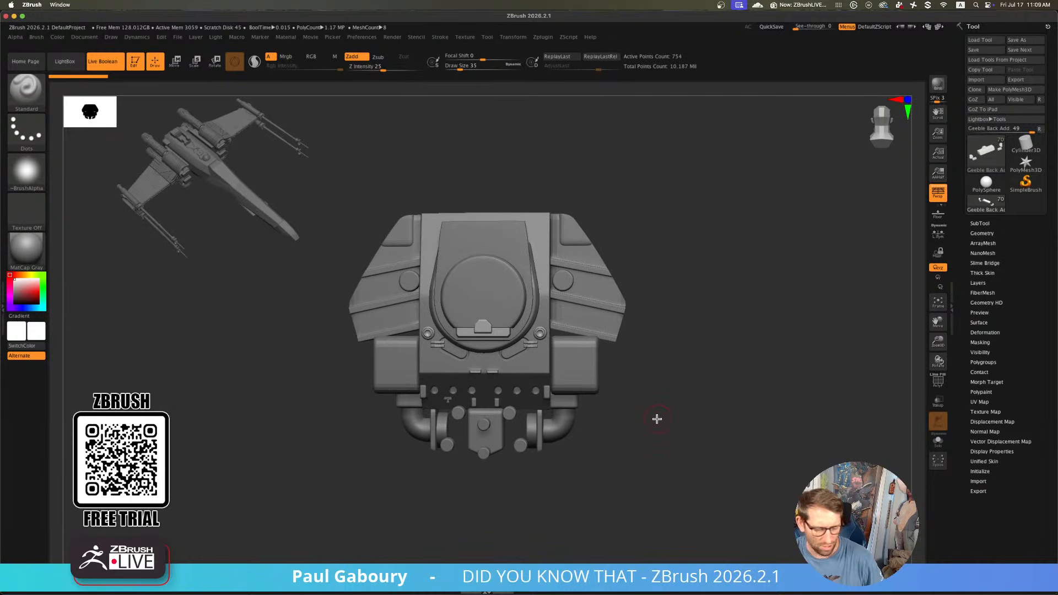
pyautogui.moveTo(656, 418)
pyautogui.keyDown('alt'); pyautogui.mouseDown(button='right')
pyautogui.moveTo(624, 420)
pyautogui.moveTo(650, 385)
pyautogui.mouseUp(button='right'); pyautogui.keyUp('alt')
pyautogui.press('s')
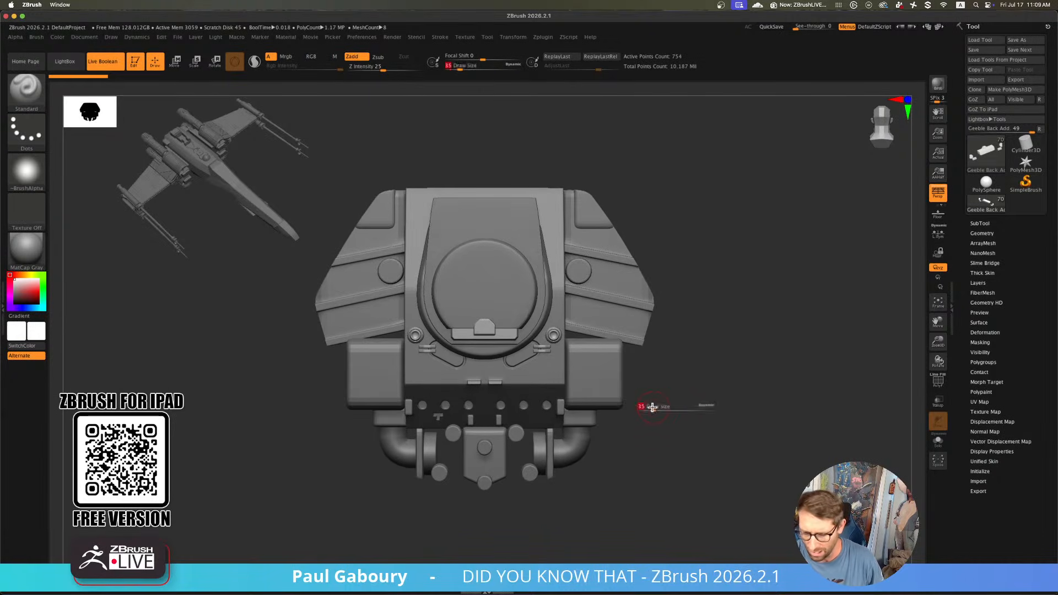
pyautogui.moveTo(653, 408); pyautogui.dragTo(652, 406)
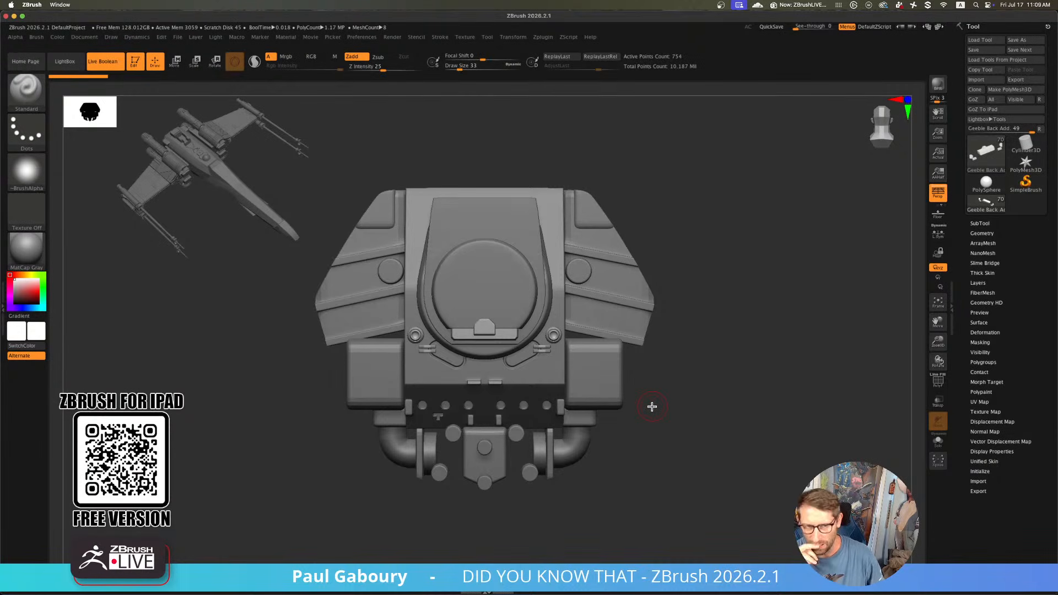
# Import the X-wing blueprint screenshot from the Desktop folder as a texture
pyautogui.click(111, 37)
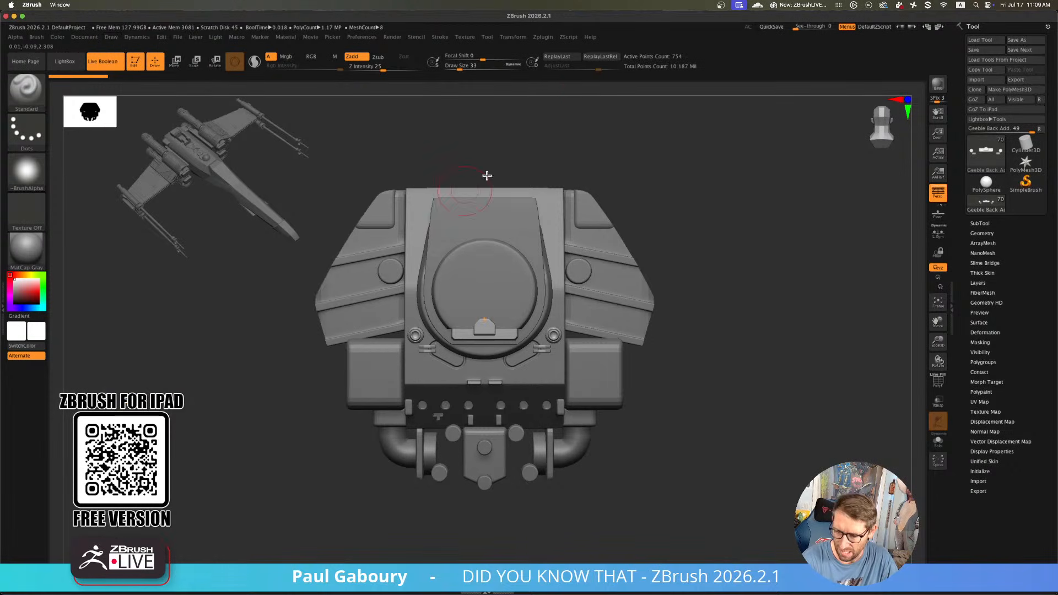
pyautogui.click(469, 38)
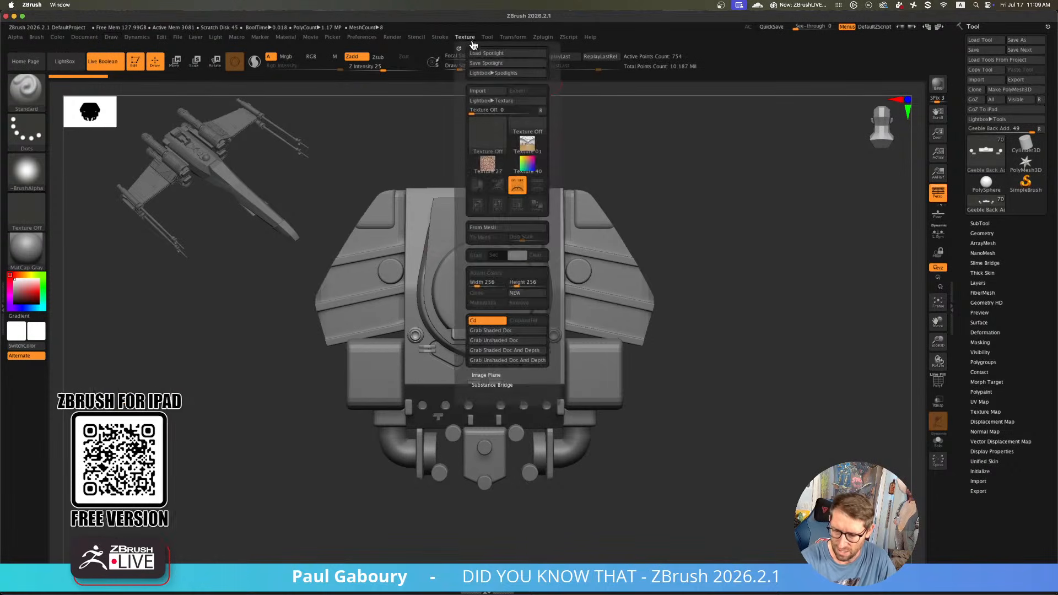
pyautogui.click(477, 91)
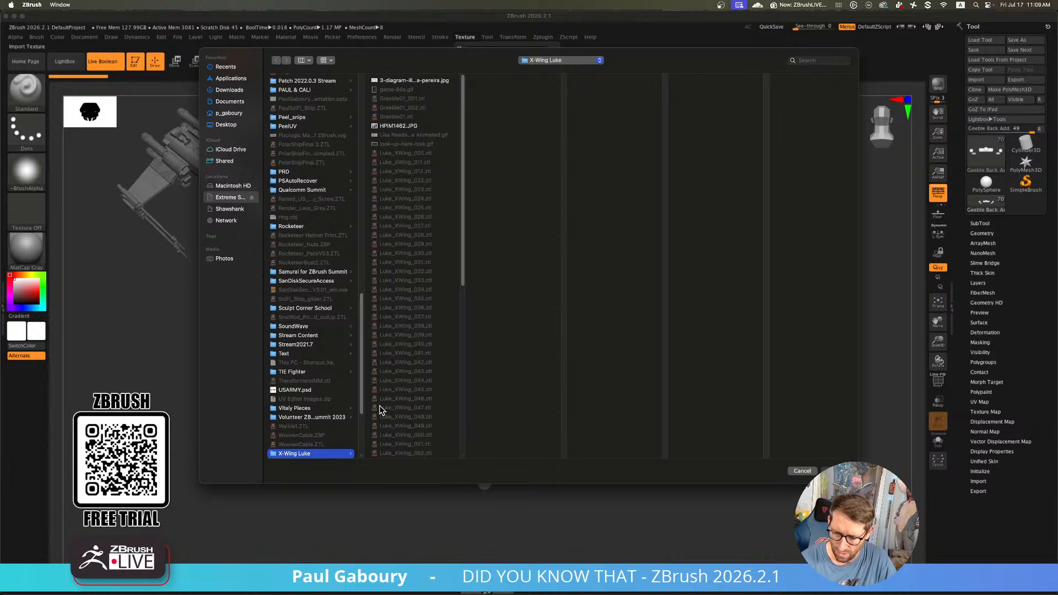
pyautogui.click(240, 126)
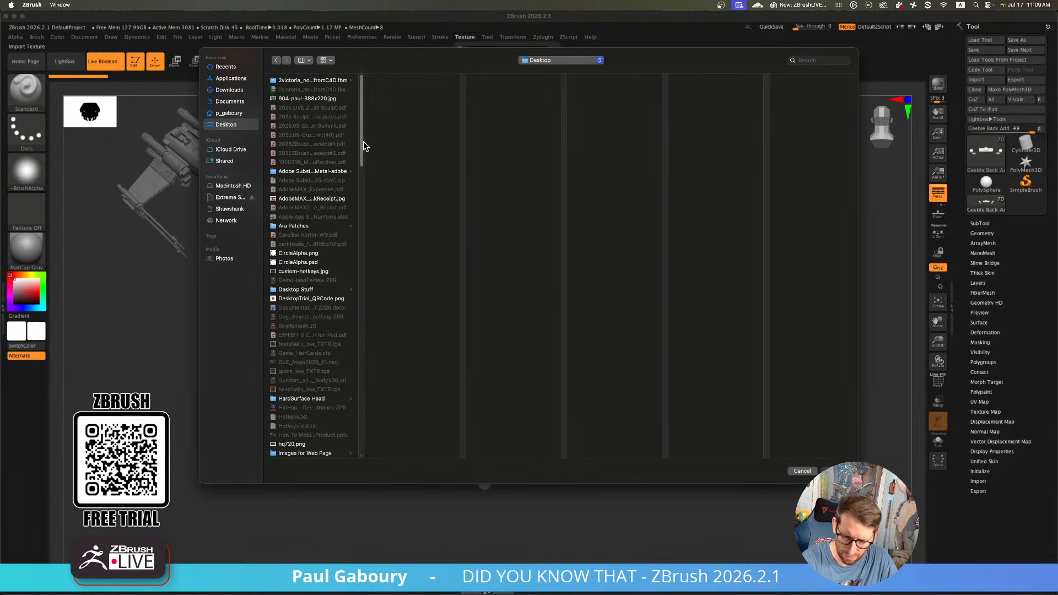
pyautogui.click(305, 60)
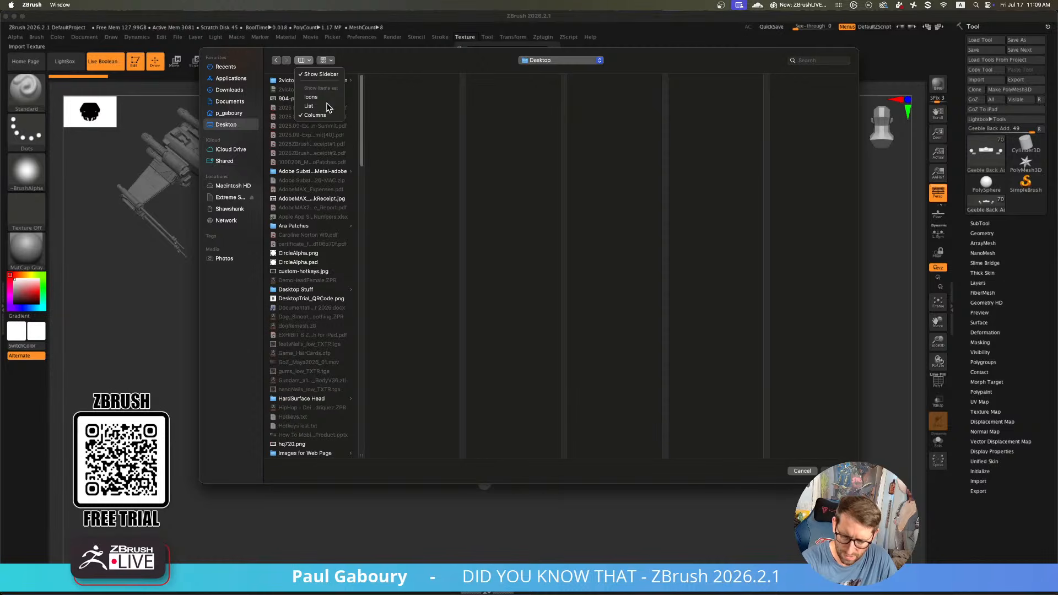
pyautogui.click(318, 82)
pyautogui.doubleClick(350, 92)
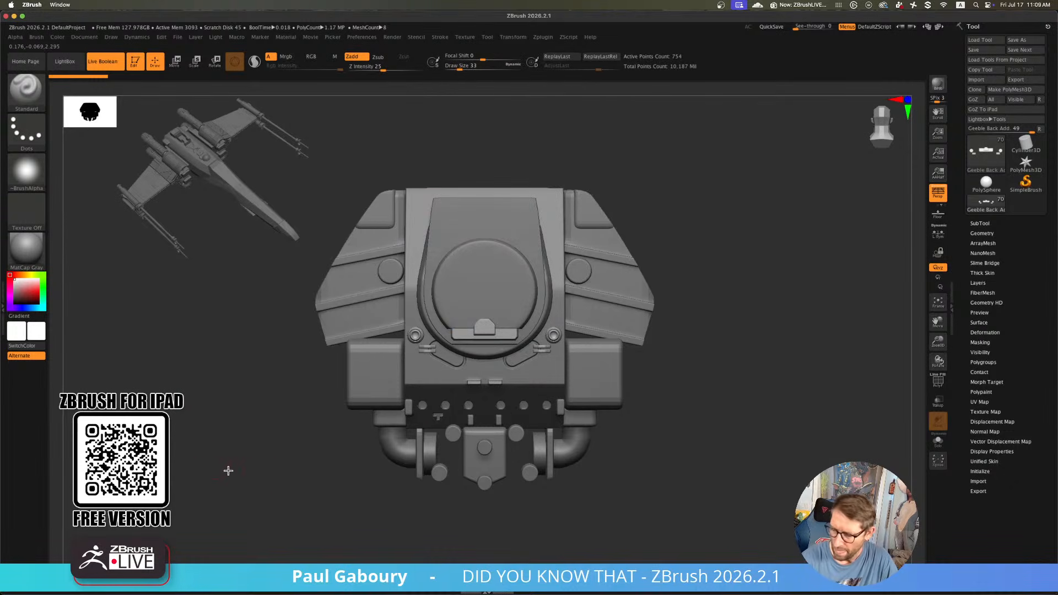
# Turn on the floor grid with perspective off and set the brush Draw Size to 16
pyautogui.click(937, 213)
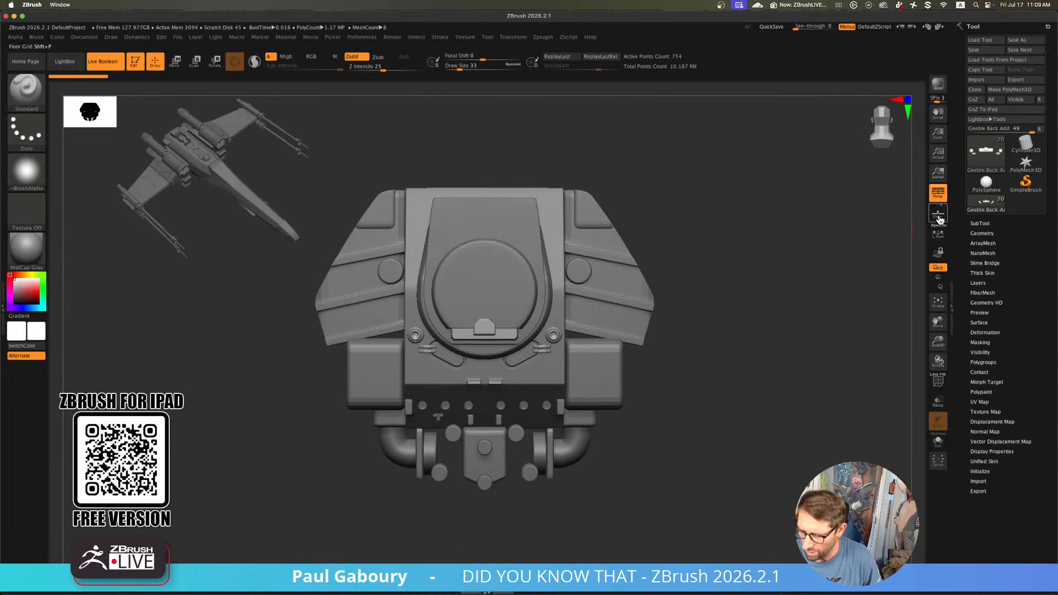
pyautogui.click(938, 191)
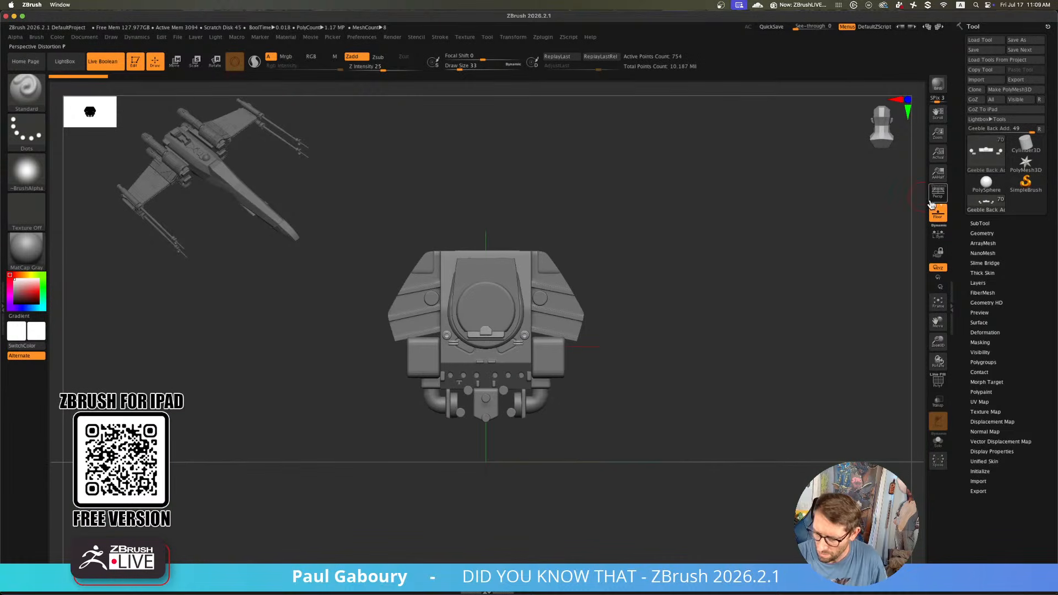
pyautogui.keyDown('ctrl'); pyautogui.moveTo(521, 321); pyautogui.dragTo(562, 347, button='right'); pyautogui.keyUp('ctrl')
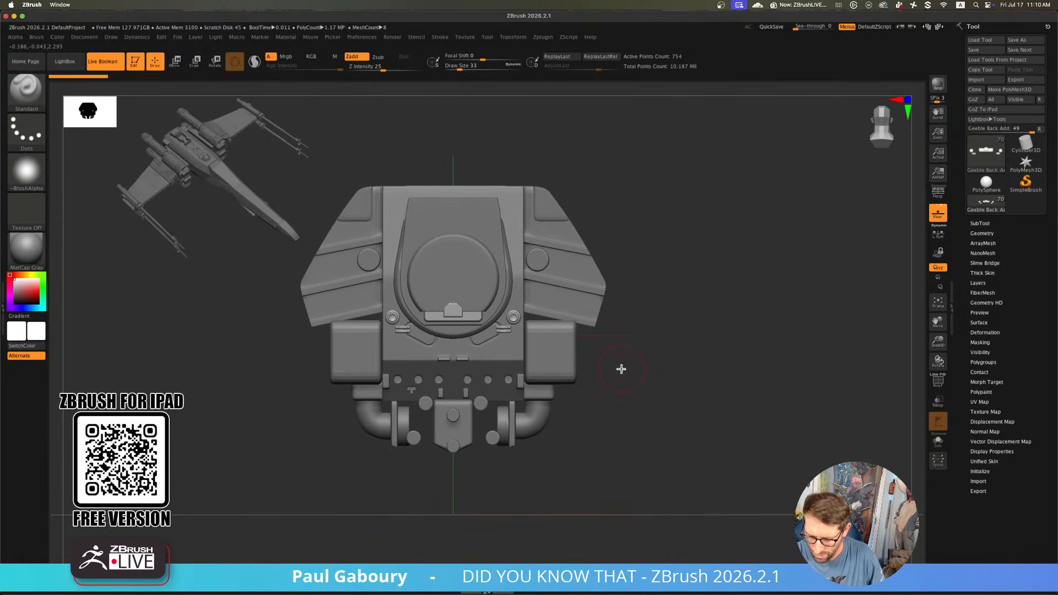
pyautogui.press('s')
pyautogui.moveTo(620, 368); pyautogui.dragTo(618, 369)
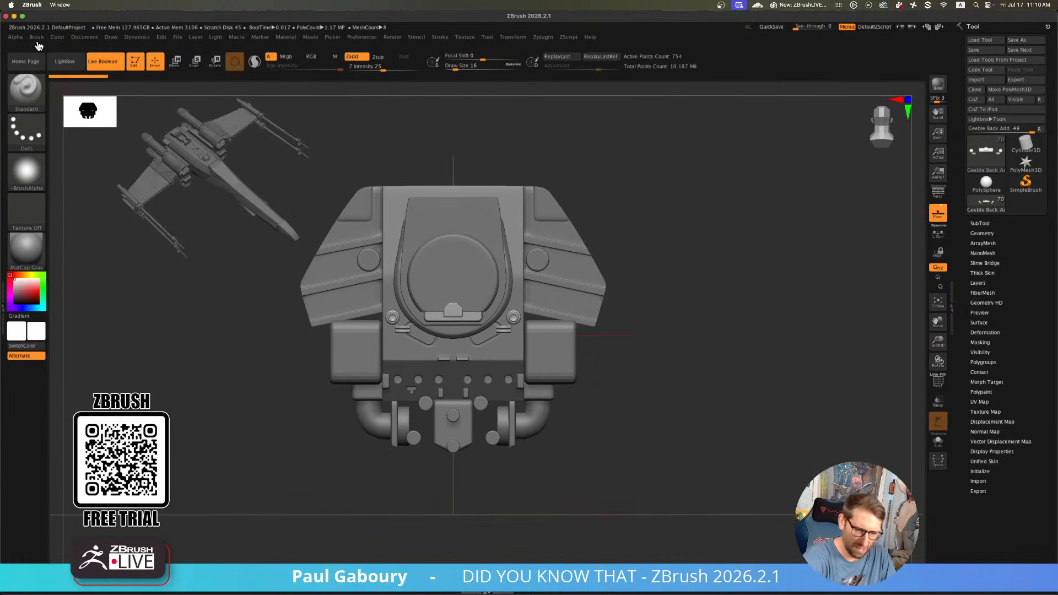
# Assign the imported blueprint screenshot to the first Front-Back map slot of the floor grid
pyautogui.moveTo(111, 43)
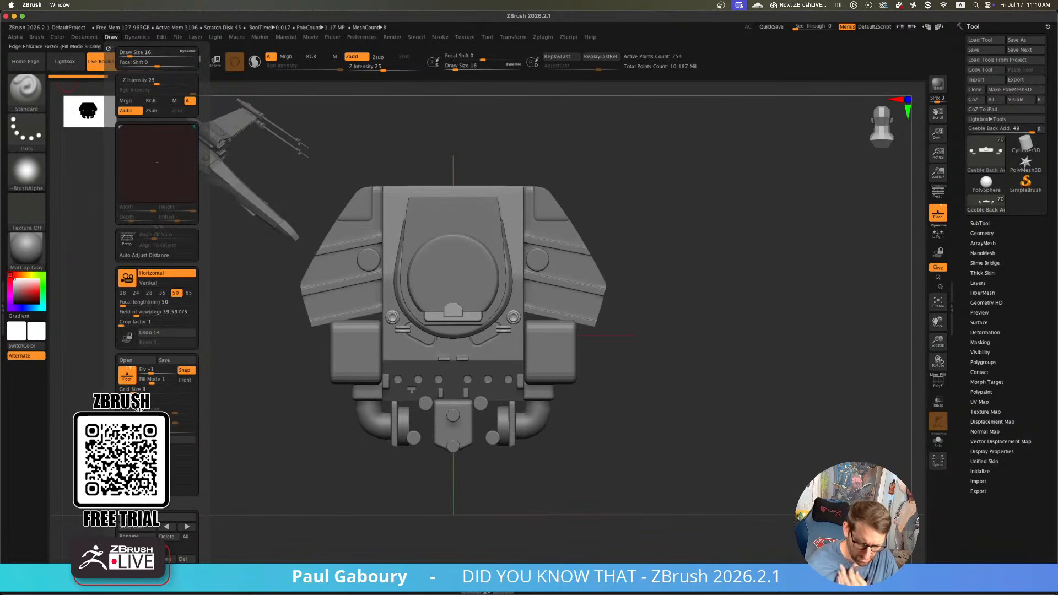
pyautogui.click(138, 466)
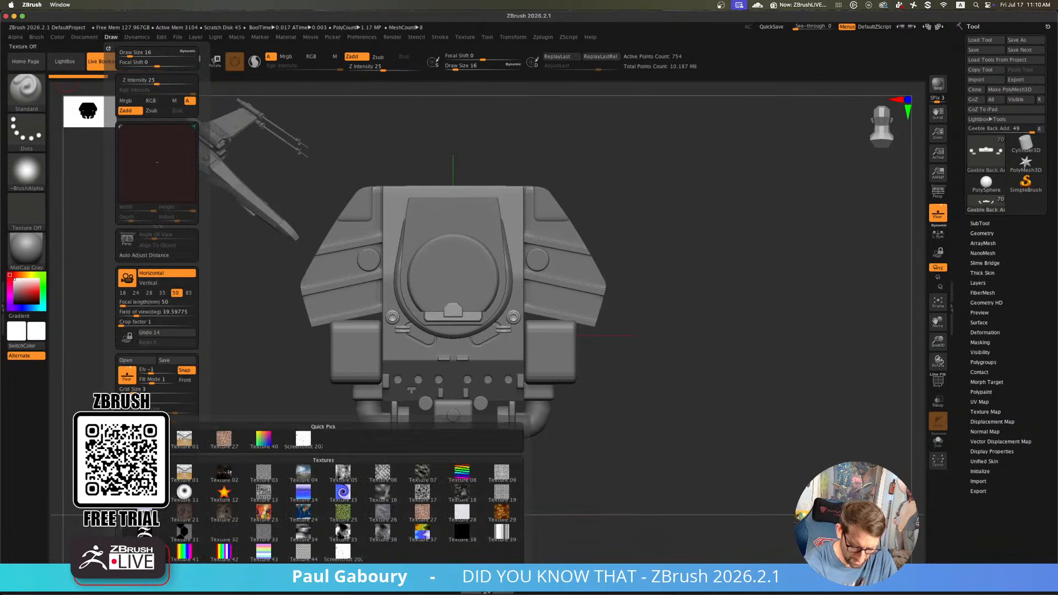
pyautogui.click(302, 442)
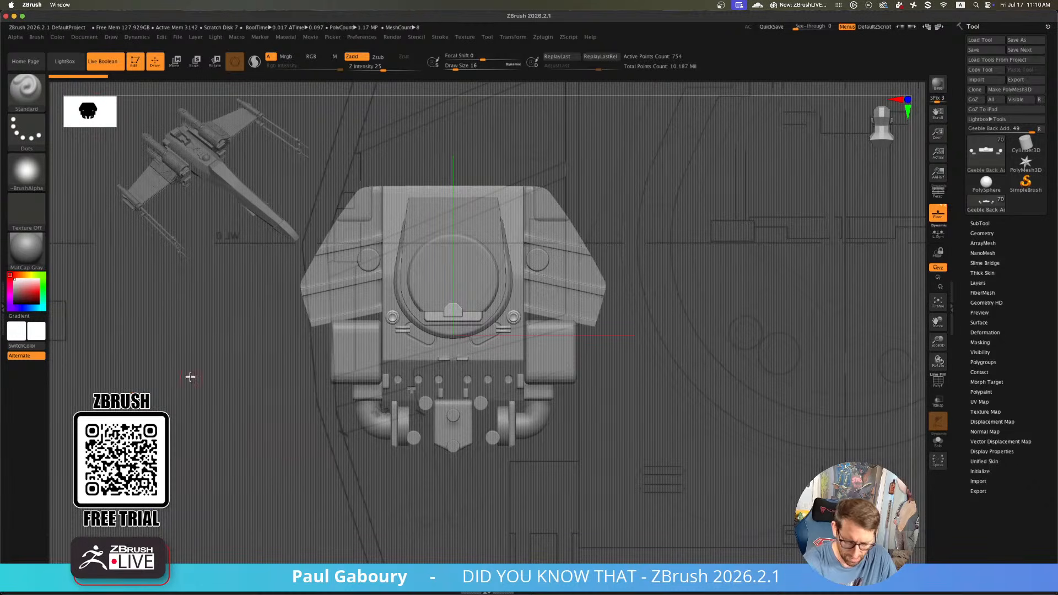
pyautogui.click(58, 38)
pyautogui.click(87, 38)
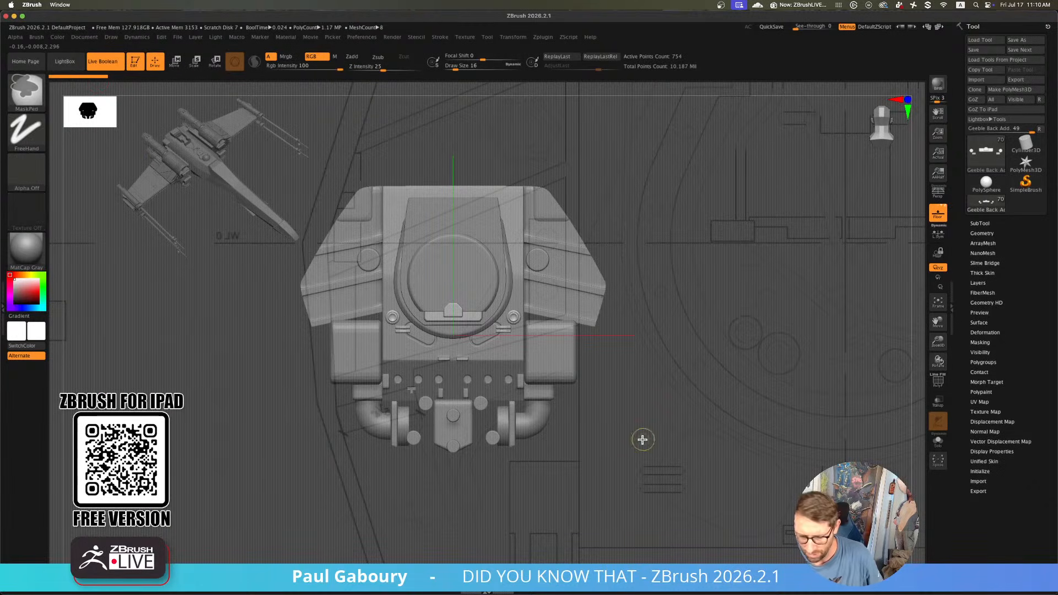
pyautogui.keyDown('ctrl'); pyautogui.moveTo(643, 437); pyautogui.dragTo(560, 408, button='right'); pyautogui.keyUp('ctrl')
pyautogui.keyDown('alt'); pyautogui.moveTo(675, 416); pyautogui.dragTo(558, 437, button='right'); pyautogui.keyUp('alt')
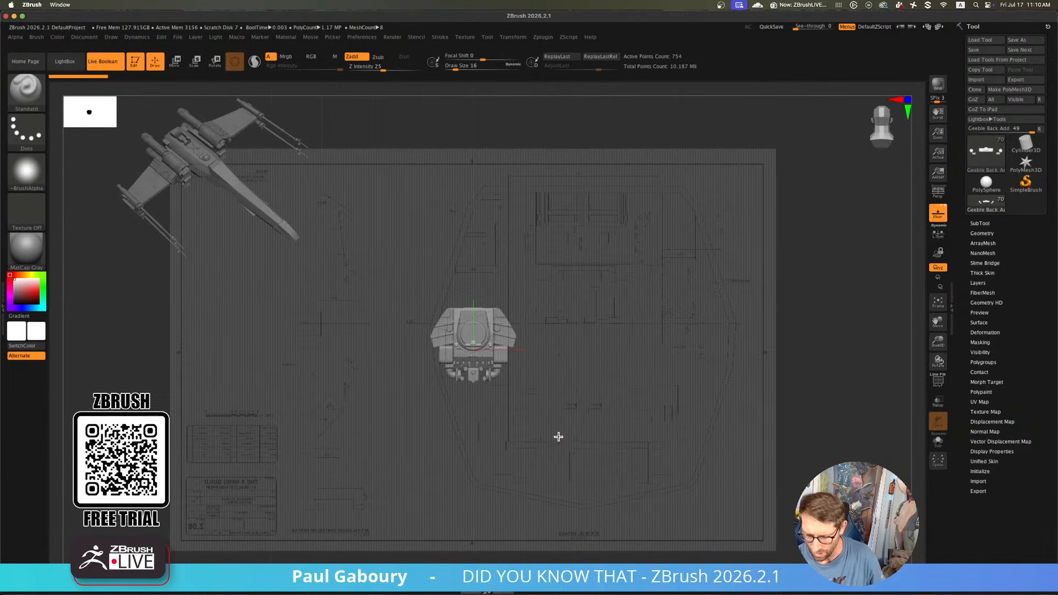
# Assign the same blueprint screenshot to the second Front-Back map slot
pyautogui.click(51, 39)
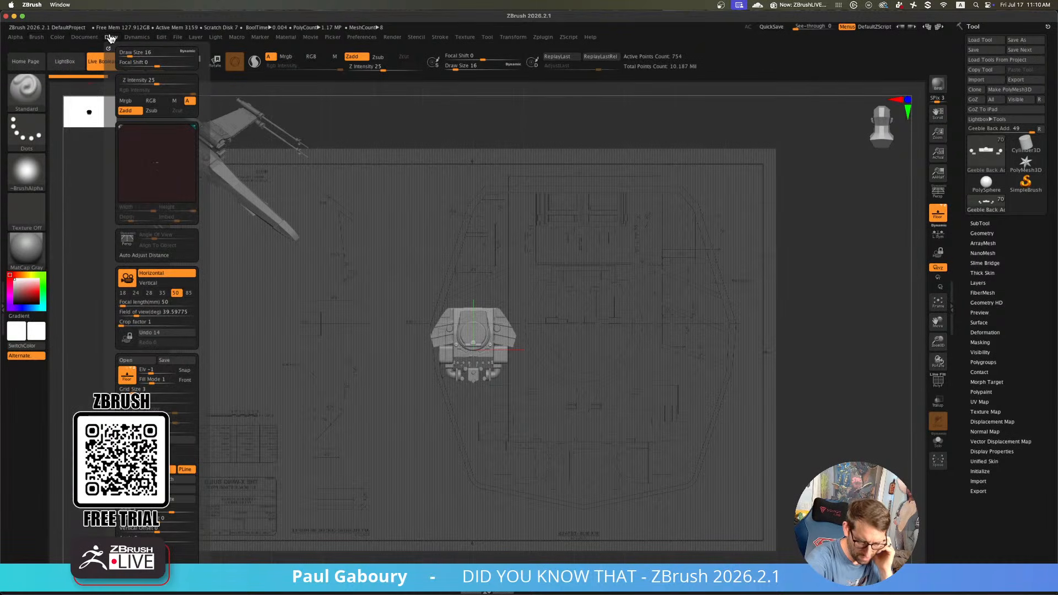
pyautogui.click(182, 471)
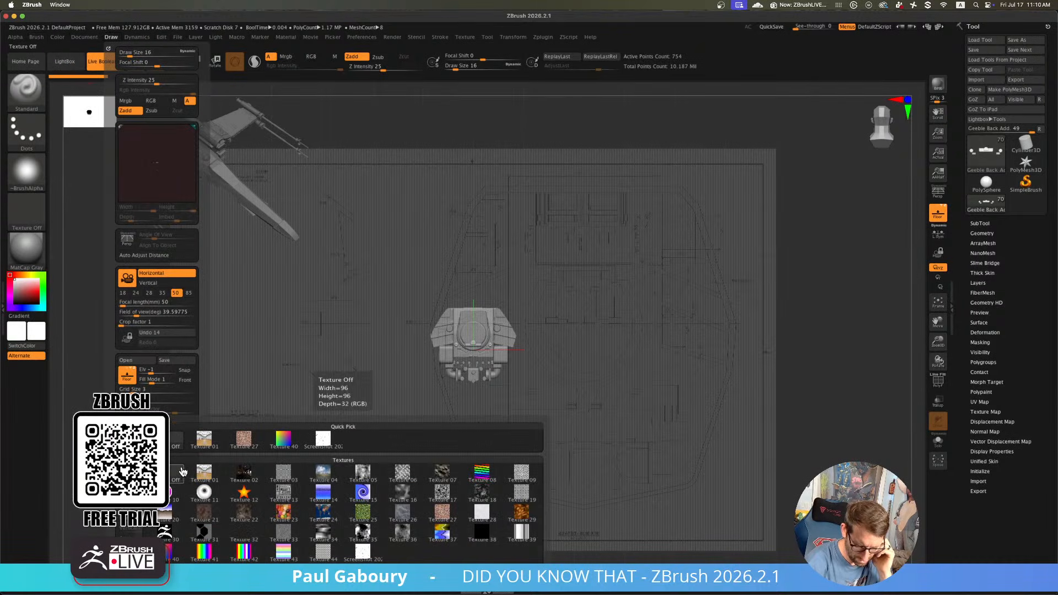
pyautogui.click(325, 442)
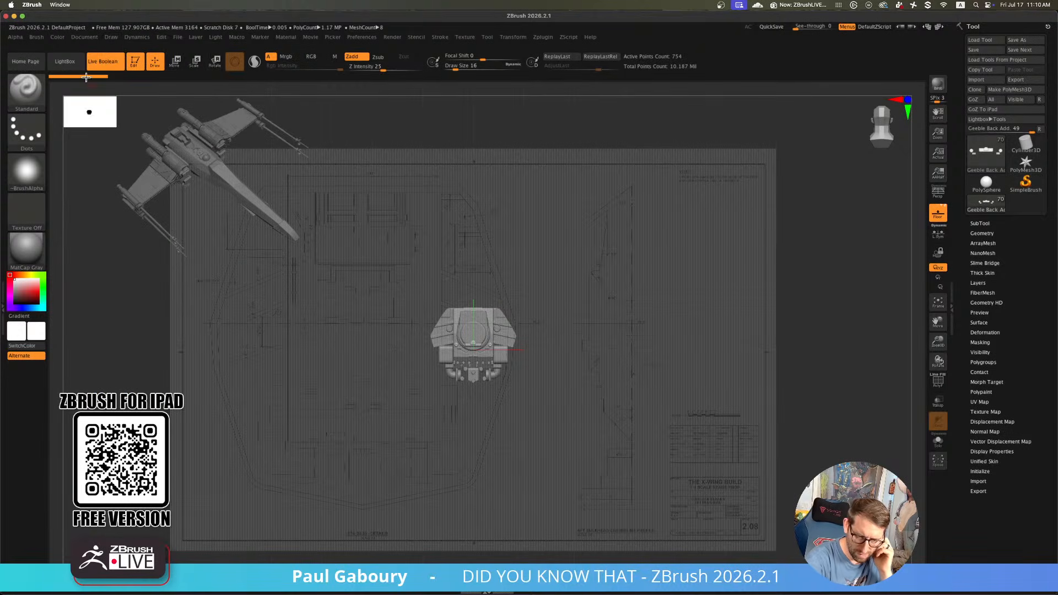
# Turn off the Dots option in the floor grid's draw settings so the blueprint shows without the line pattern
pyautogui.click(57, 37)
pyautogui.click(111, 37)
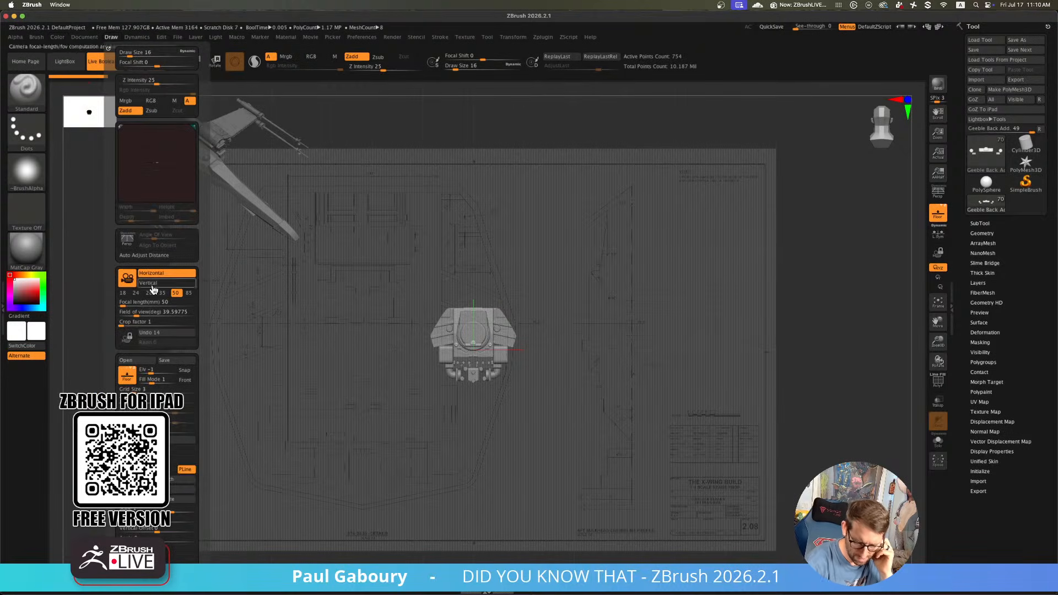
pyautogui.moveTo(197, 501); pyautogui.dragTo(199, 467)
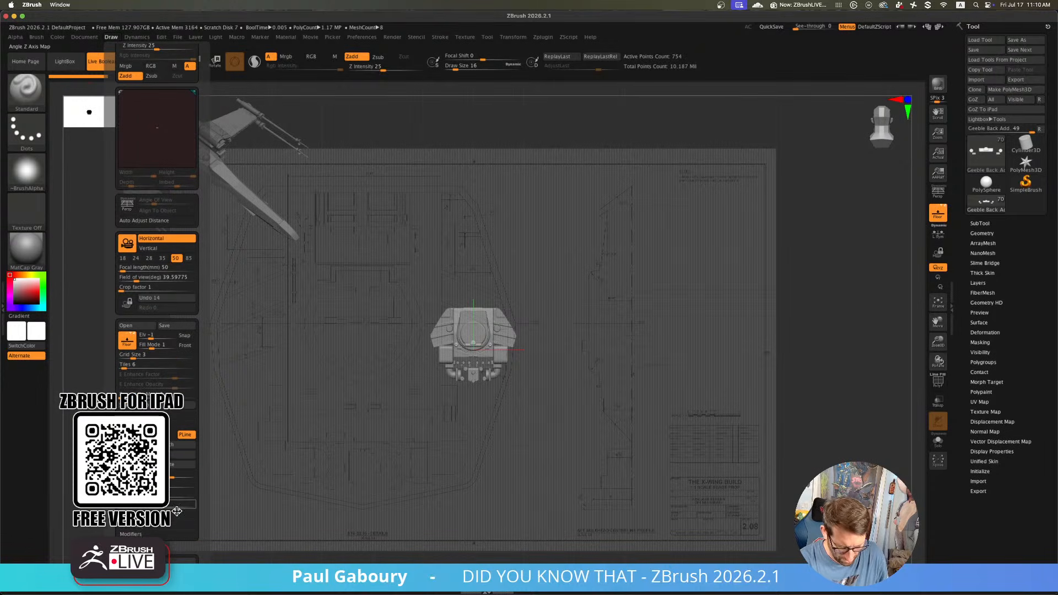
pyautogui.moveTo(196, 521); pyautogui.dragTo(197, 475)
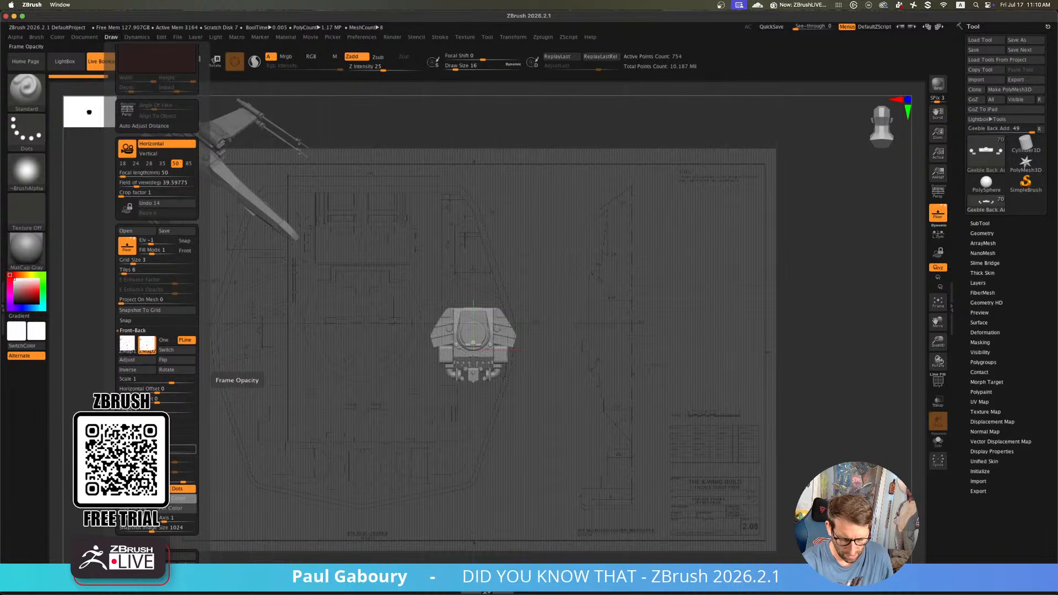
pyautogui.click(189, 492)
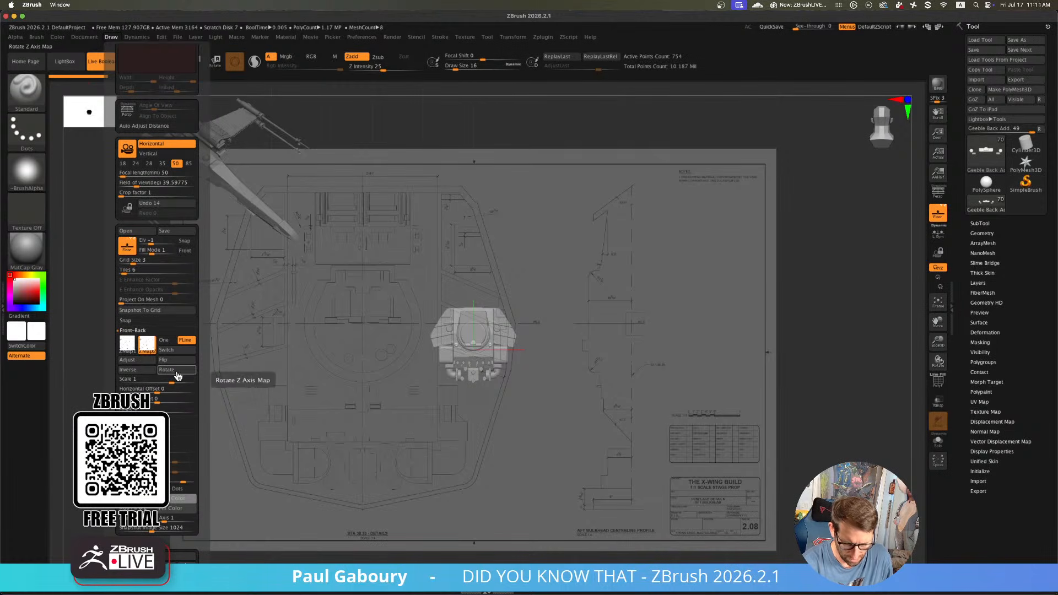
# Try inverting the colors of the second Front-Back map, toggling between dark and light versions of the blueprint
pyautogui.click(145, 372)
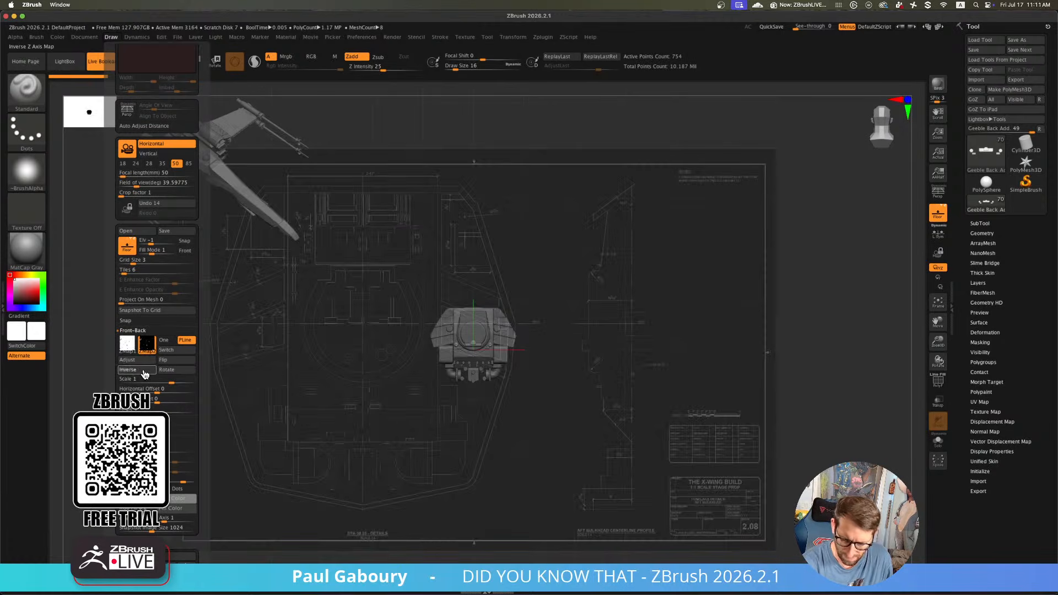
pyautogui.click(145, 373)
pyautogui.click(144, 373)
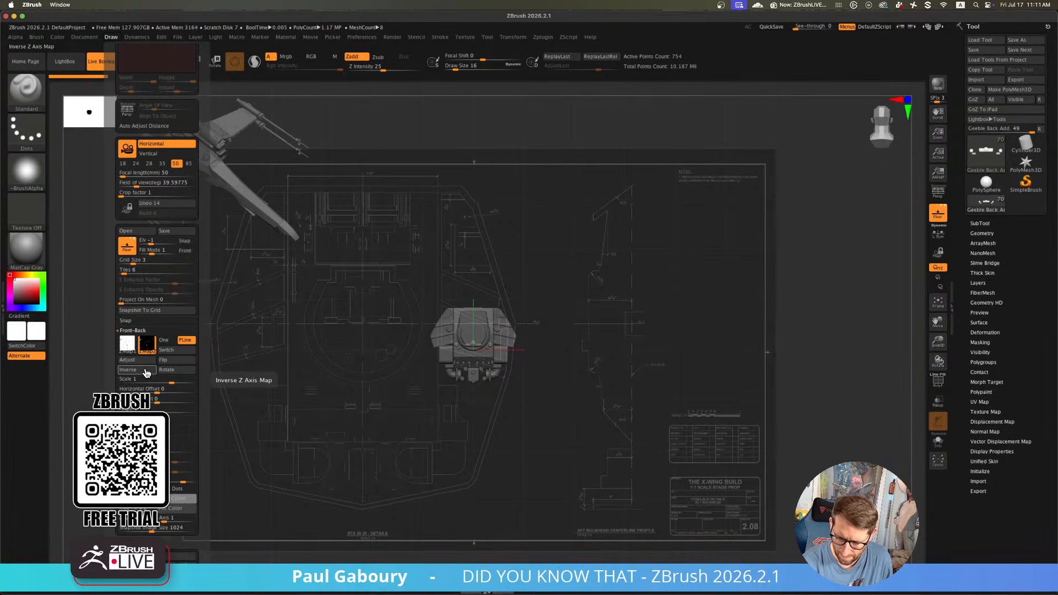
pyautogui.click(147, 375)
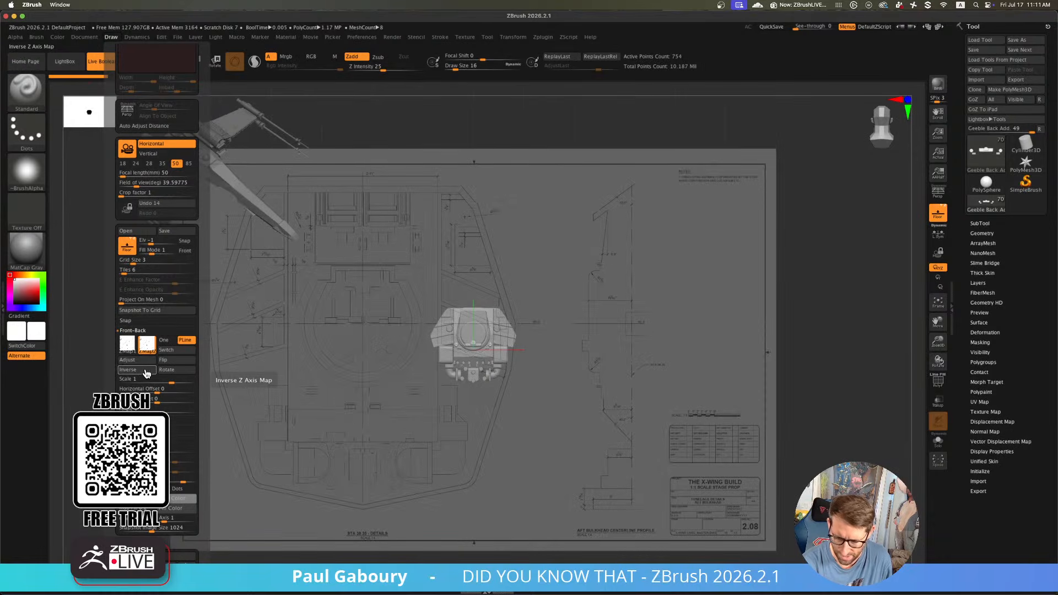
pyautogui.click(147, 375)
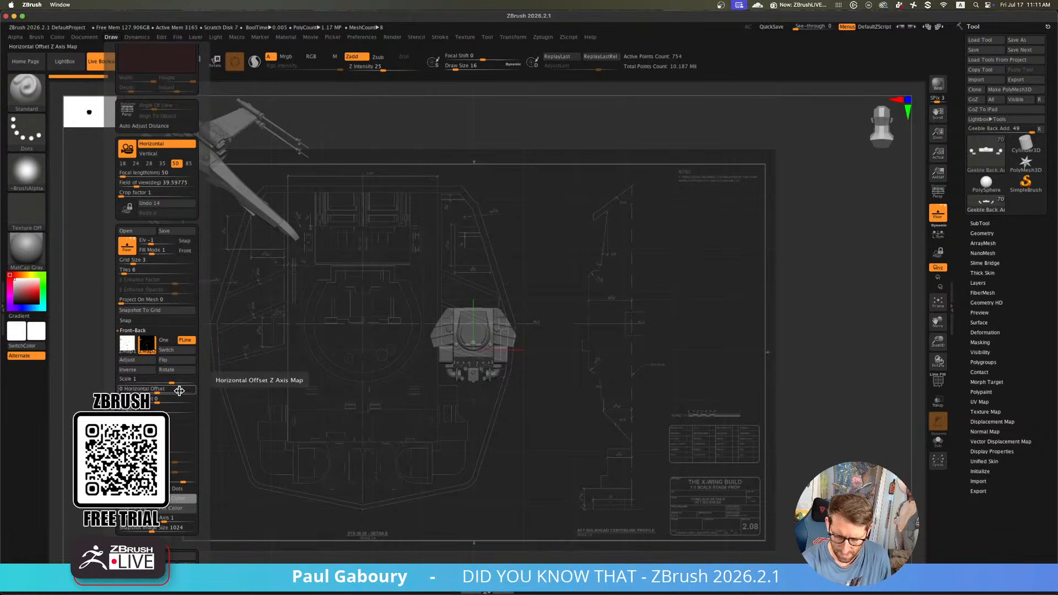
pyautogui.click(149, 373)
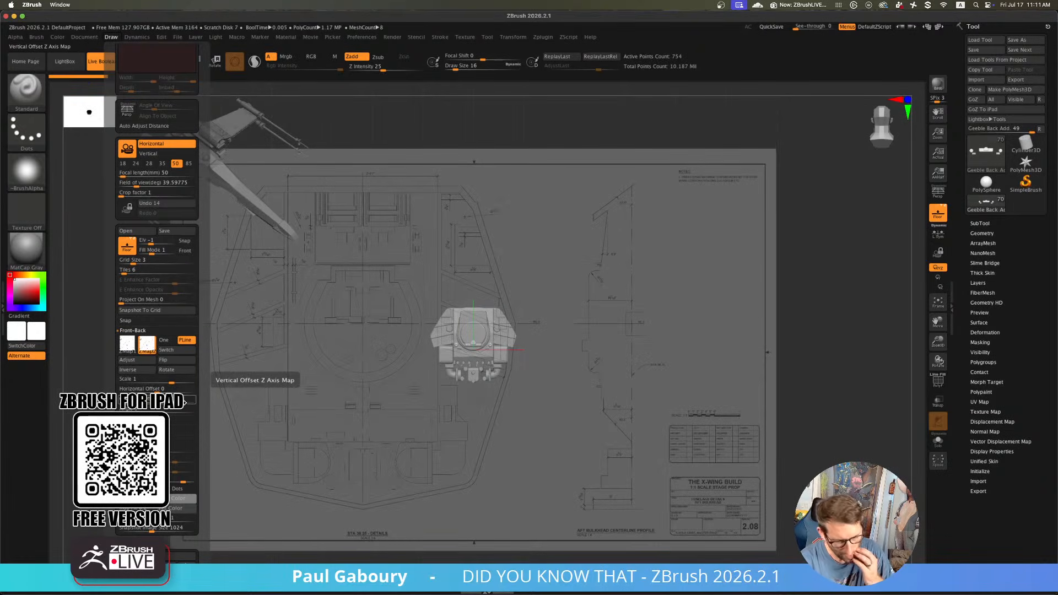
# Open the adjustment of the second Front-Back map and crop the blueprint roughly to the STA 38.25 bulkhead outline, excluding the side profile and title block
pyautogui.click(145, 363)
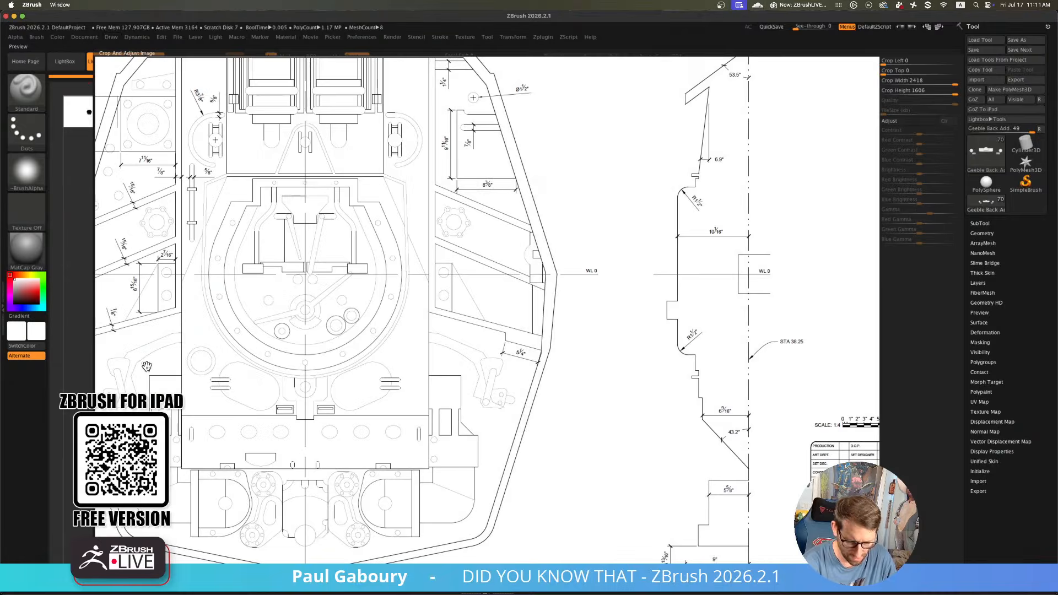
pyautogui.moveTo(555, 441); pyautogui.dragTo(557, 371)
pyautogui.moveTo(725, 144); pyautogui.dragTo(312, 186)
pyautogui.moveTo(370, 341); pyautogui.dragTo(489, 259)
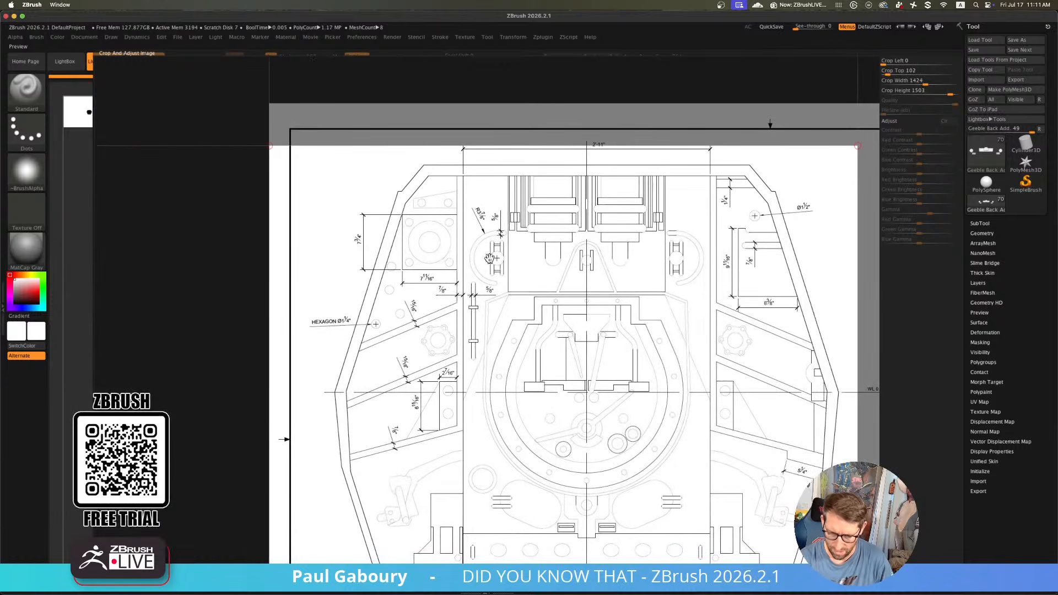
pyautogui.moveTo(272, 149); pyautogui.dragTo(320, 152)
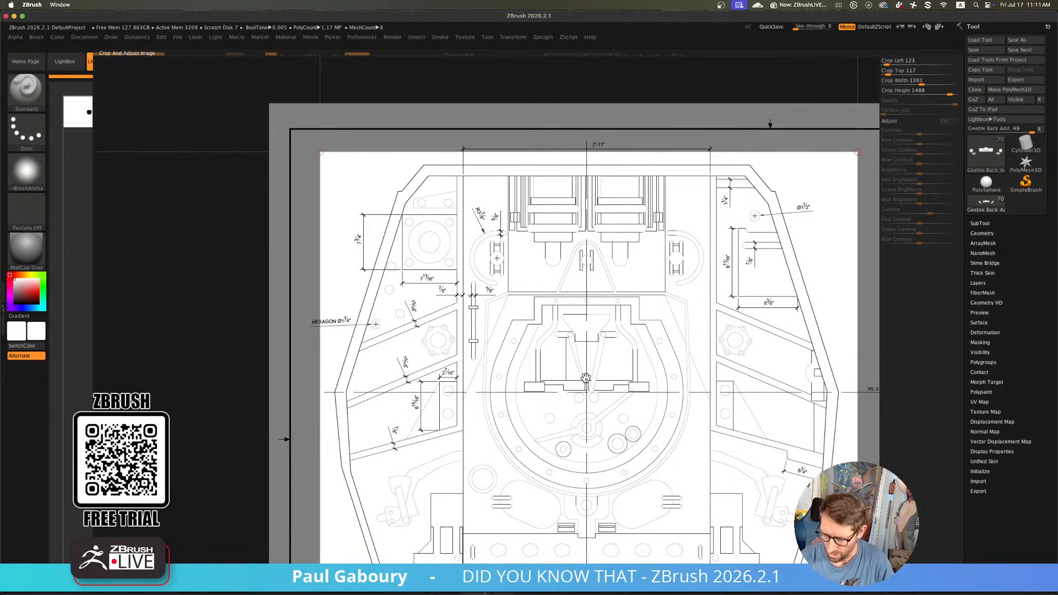
pyautogui.moveTo(627, 408); pyautogui.dragTo(564, 253)
pyautogui.moveTo(738, 467); pyautogui.dragTo(732, 408)
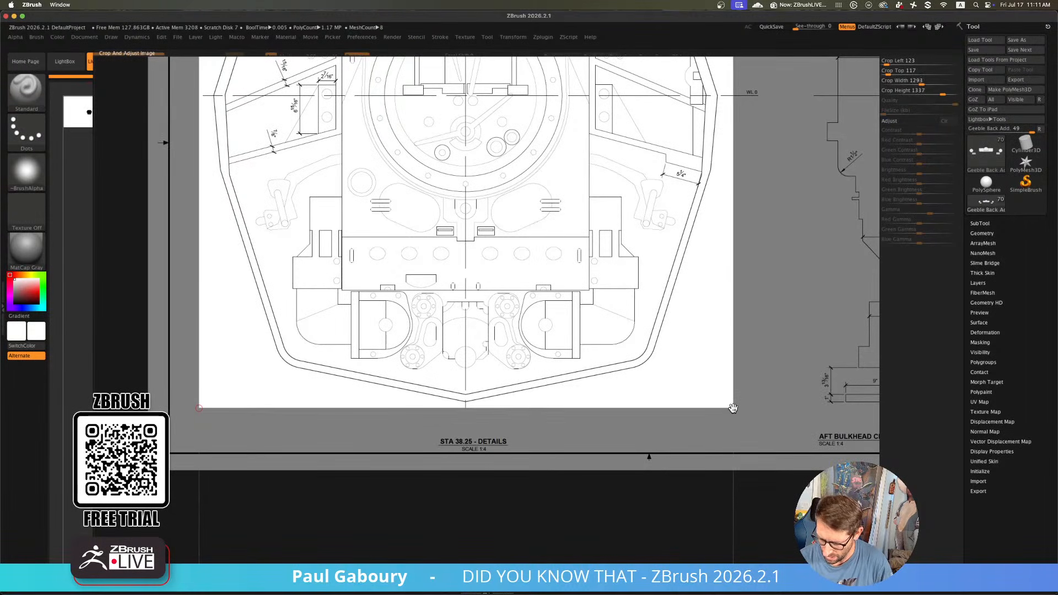
# Refine the blueprint's crop around the bulkhead outline to left 131, top 97, width 1282 and height 1357
pyautogui.moveTo(769, 298); pyautogui.dragTo(756, 451)
pyautogui.moveTo(686, 158); pyautogui.dragTo(688, 147)
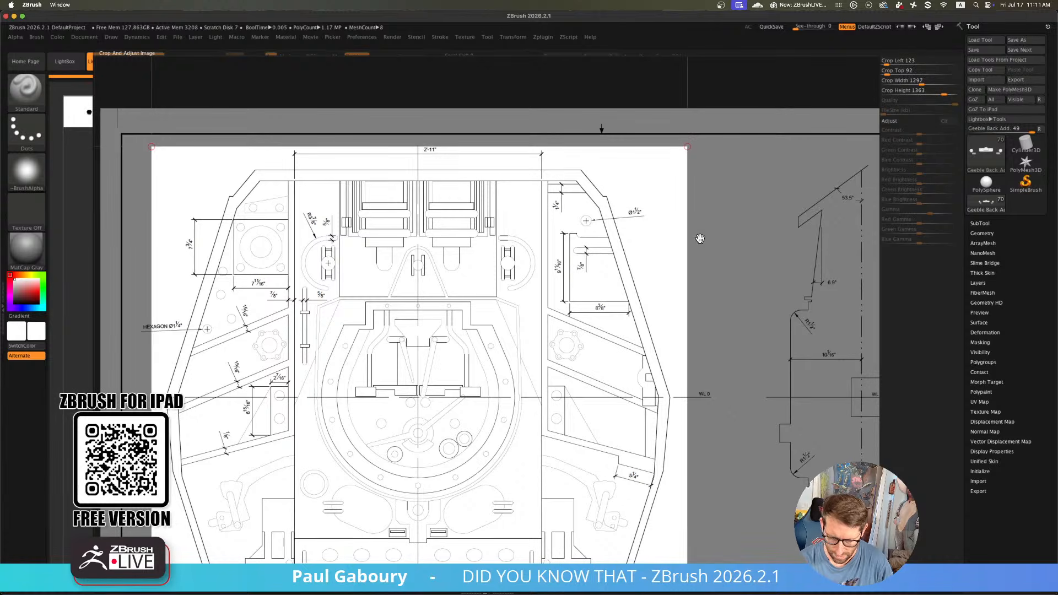
pyautogui.moveTo(728, 427); pyautogui.dragTo(739, 401)
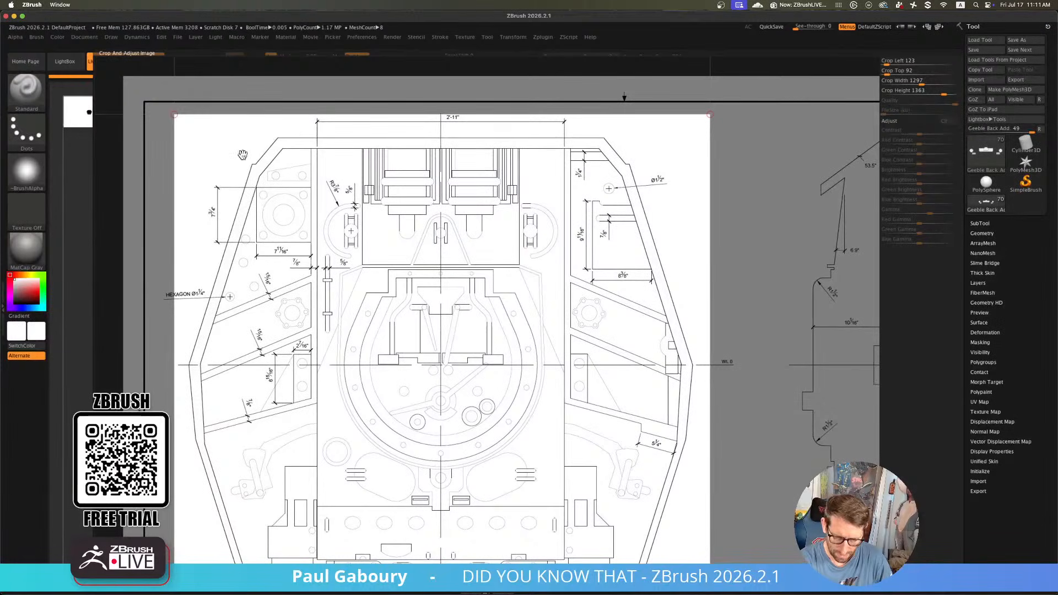
pyautogui.moveTo(174, 116); pyautogui.dragTo(177, 115)
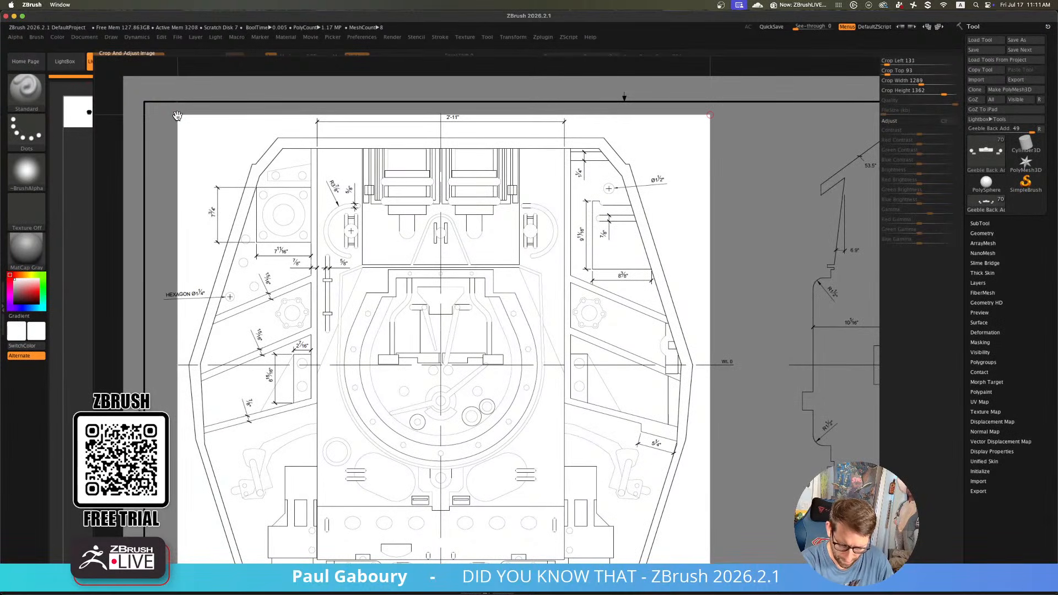
pyautogui.moveTo(750, 415); pyautogui.dragTo(737, 402)
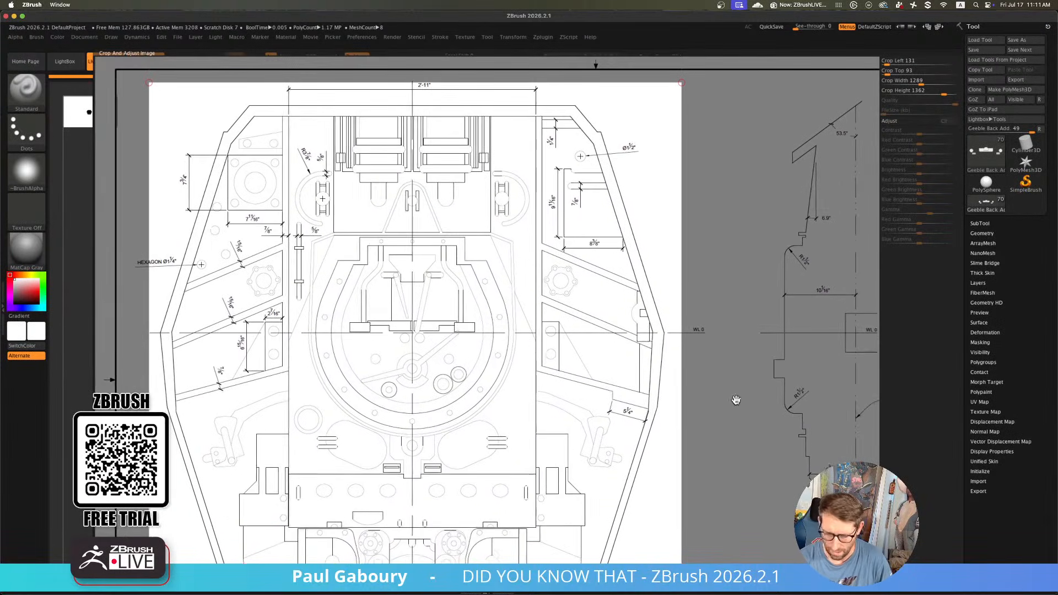
pyautogui.moveTo(679, 84); pyautogui.dragTo(679, 84)
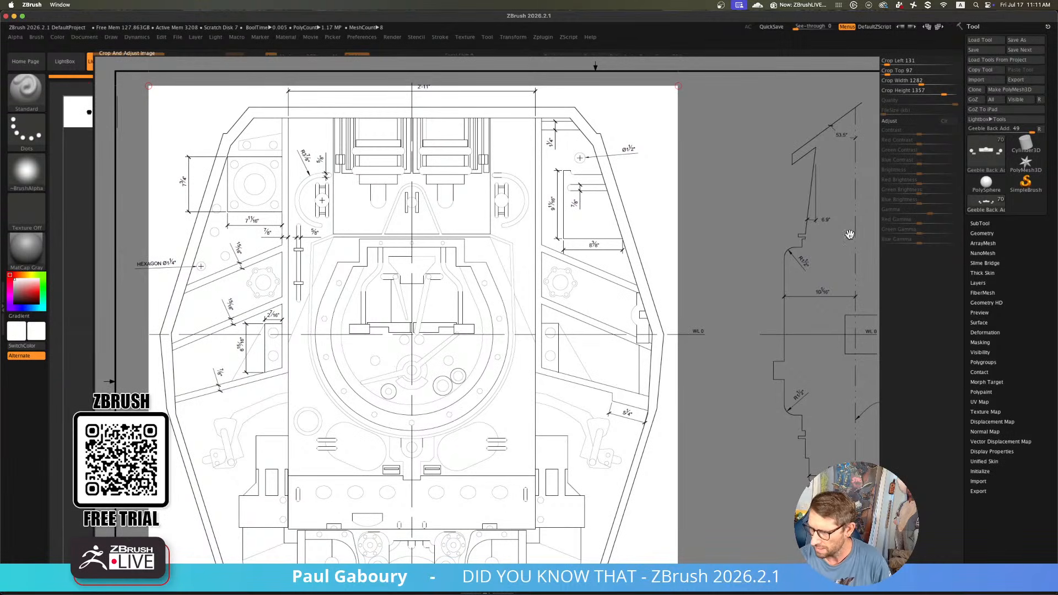
# Enable Adjust for the cropped blueprint, lower the gamma to about 0.1 so the lines darken, and apply the image changes
pyautogui.click(900, 121)
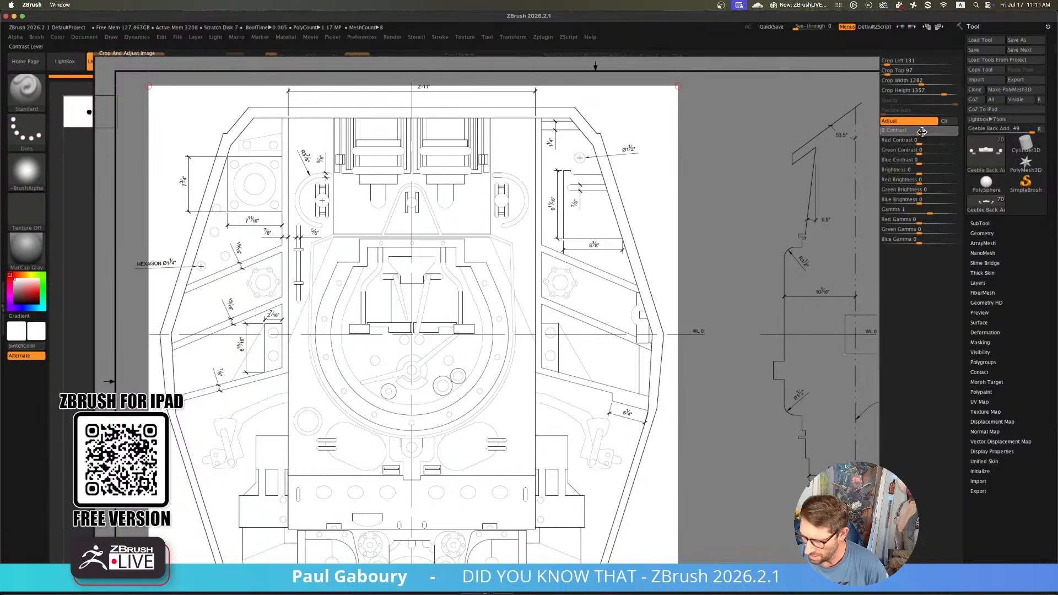
pyautogui.moveTo(935, 131)
pyautogui.mouseDown()
pyautogui.moveTo(897, 135)
pyautogui.moveTo(935, 144)
pyautogui.moveTo(923, 145)
pyautogui.mouseUp()
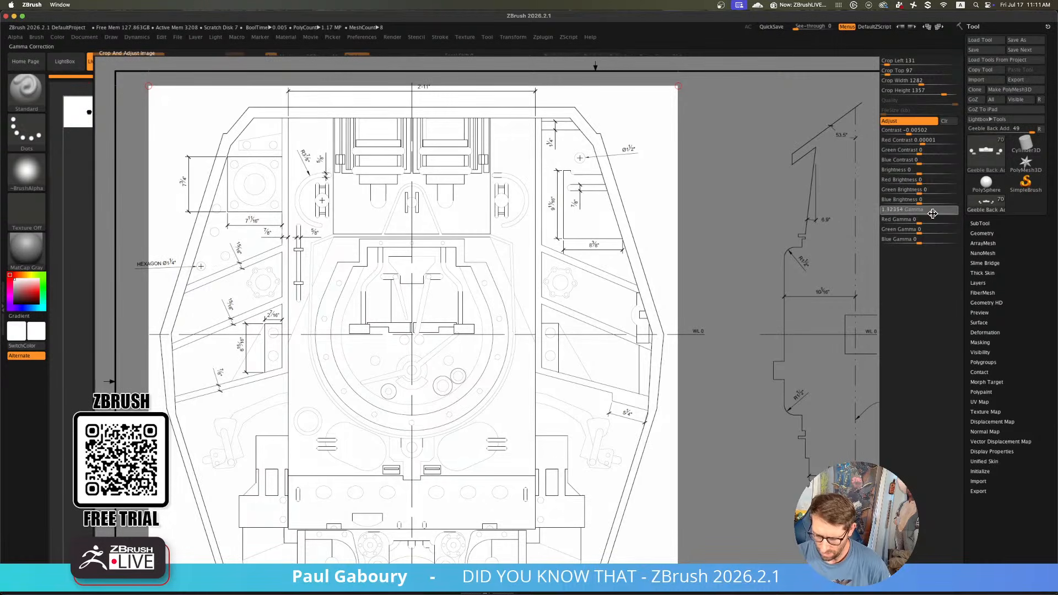
pyautogui.moveTo(932, 213); pyautogui.dragTo(891, 211)
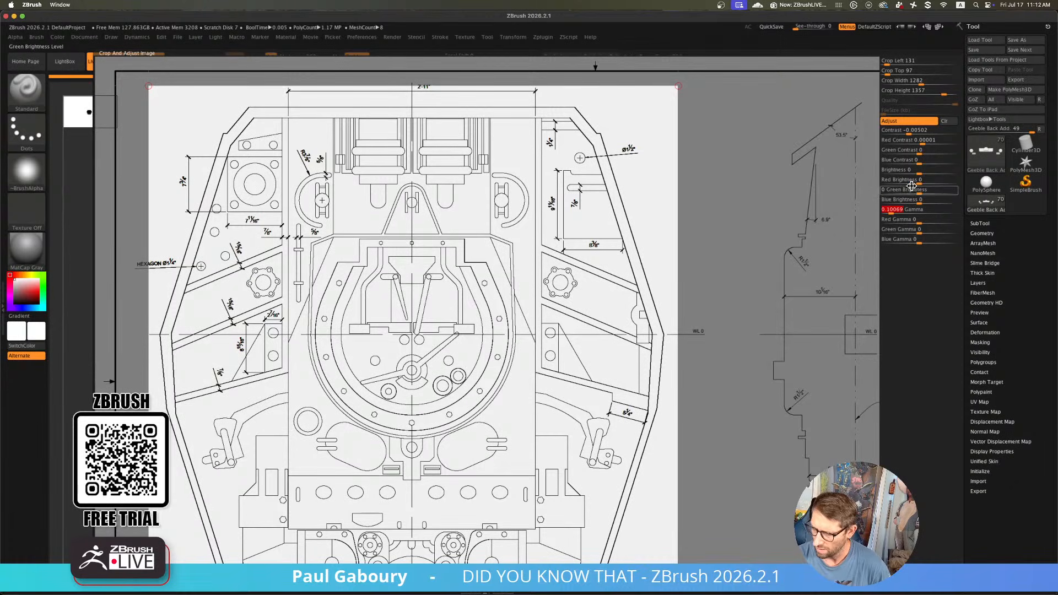
pyautogui.click(510, 592)
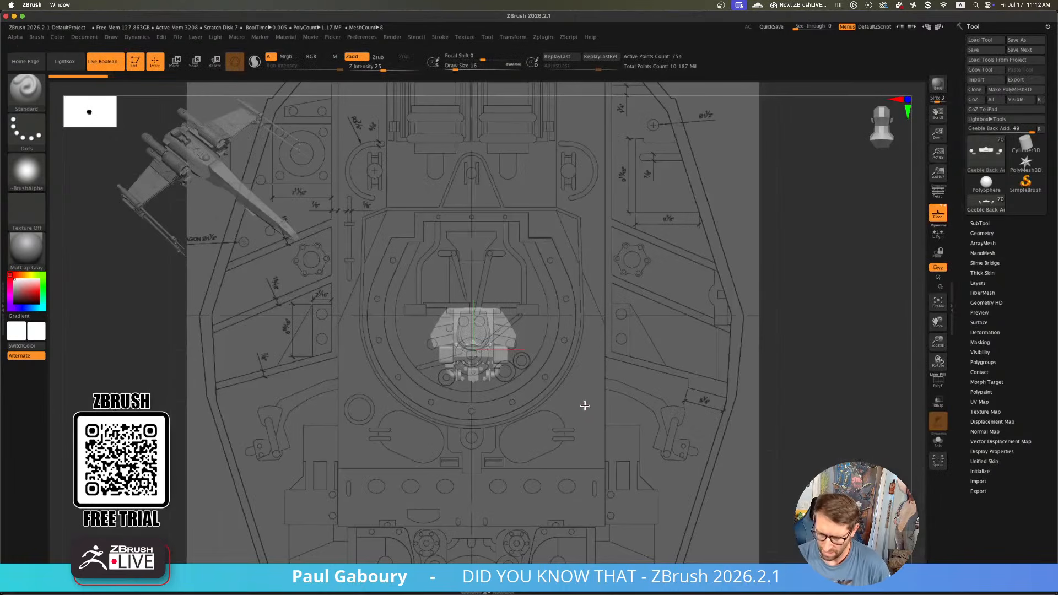
# Try snapping the floor grid to all subtools, and snap it to the active mesh instead
pyautogui.keyDown('ctrl'); pyautogui.moveTo(563, 424); pyautogui.dragTo(545, 417, button='right'); pyautogui.keyUp('ctrl')
pyautogui.moveTo(545, 418)
pyautogui.keyDown('alt'); pyautogui.mouseDown(button='right')
pyautogui.moveTo(536, 414)
pyautogui.moveTo(552, 399)
pyautogui.mouseUp(button='right'); pyautogui.keyUp('alt')
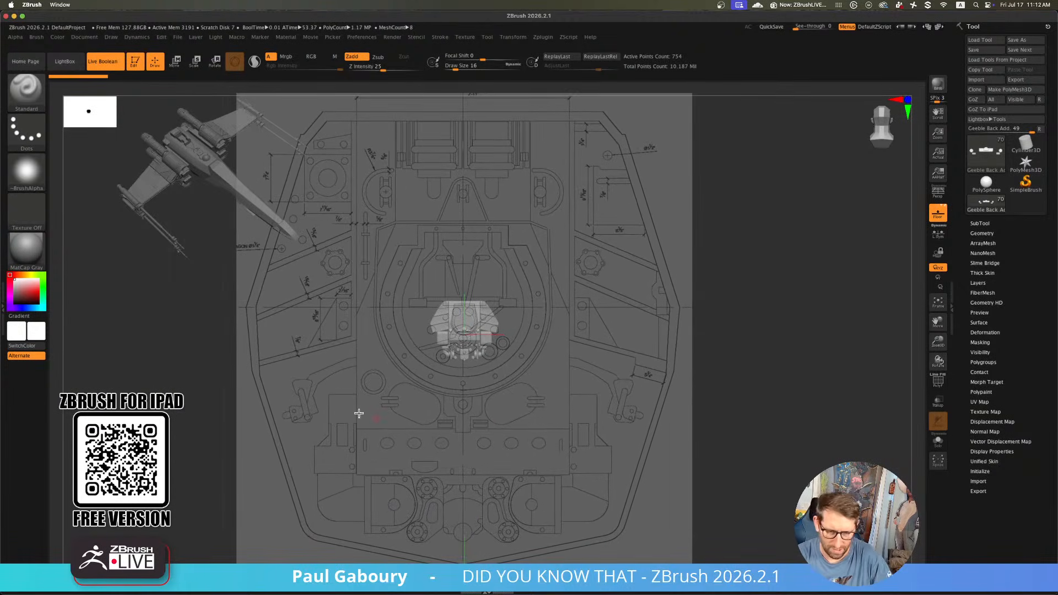
pyautogui.click(113, 37)
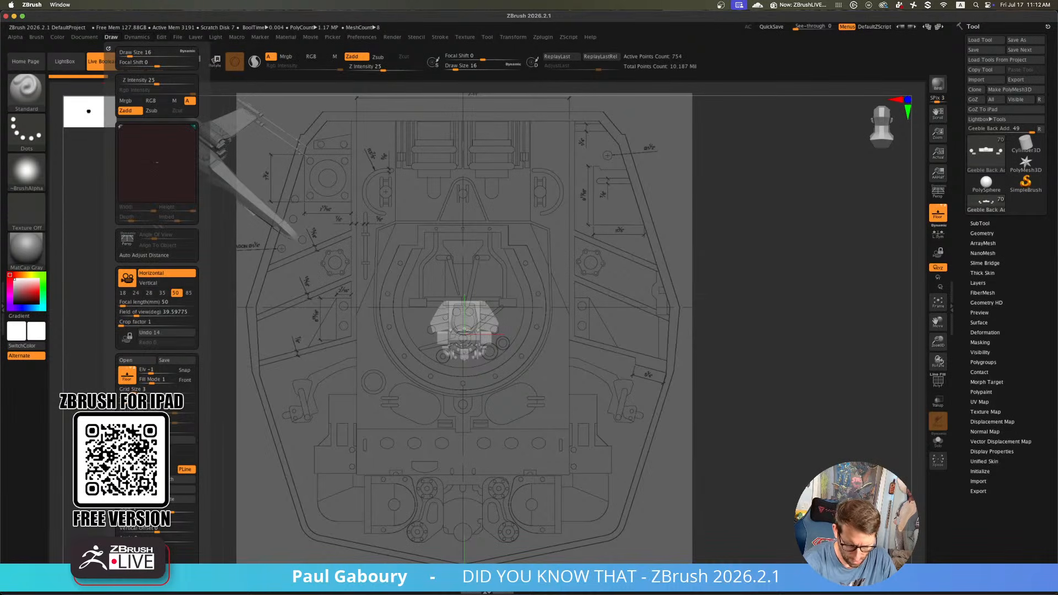
pyautogui.click(137, 449)
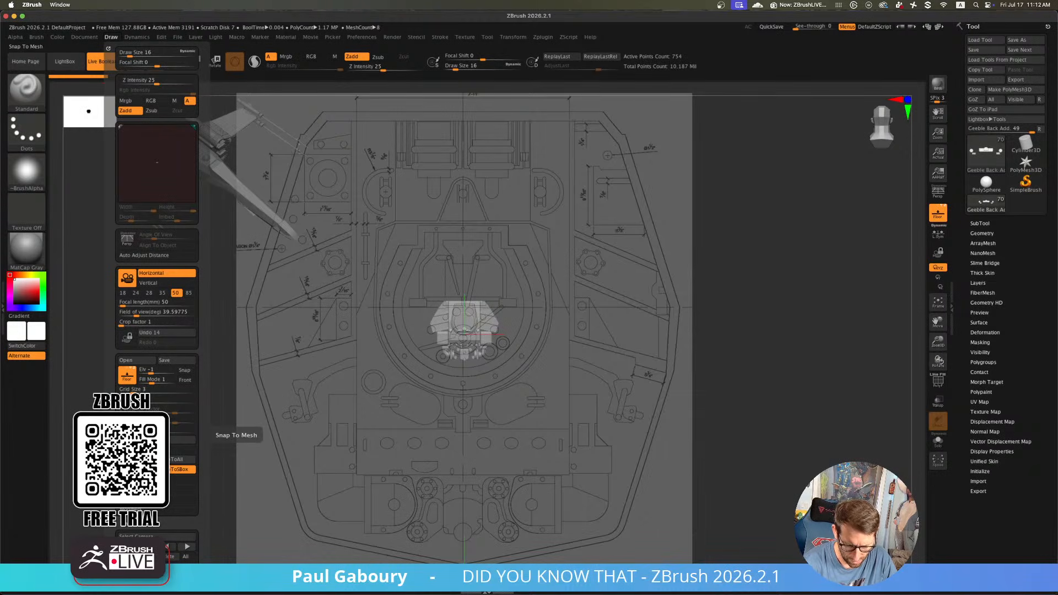
pyautogui.click(137, 459)
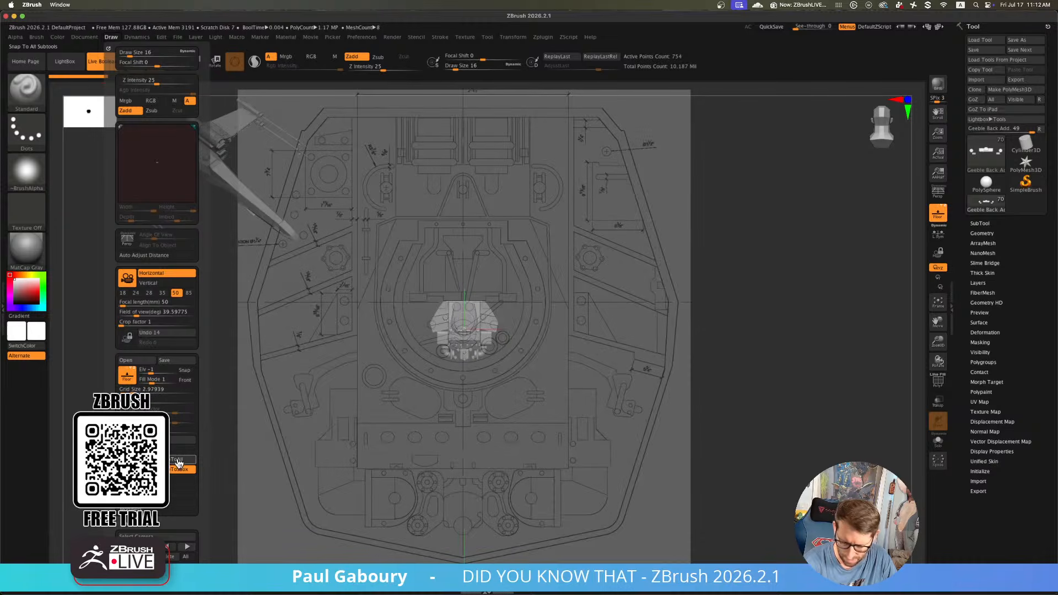
pyautogui.click(176, 461)
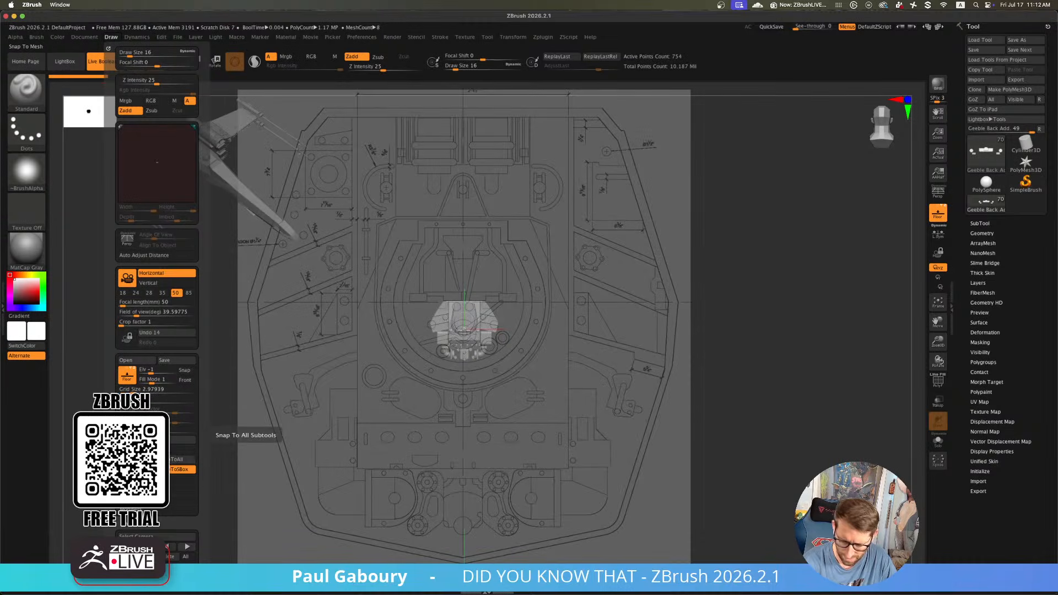
pyautogui.click(136, 459)
# Frame the rear of the ship and set the floor grid's Fill Mode to 3
pyautogui.keyDown('ctrl'); pyautogui.moveTo(467, 384); pyautogui.dragTo(544, 454, button='right'); pyautogui.keyUp('ctrl')
pyautogui.moveTo(544, 454)
pyautogui.keyDown('alt'); pyautogui.mouseDown(button='right')
pyautogui.moveTo(570, 482)
pyautogui.moveTo(599, 466)
pyautogui.mouseUp(button='right'); pyautogui.keyUp('alt')
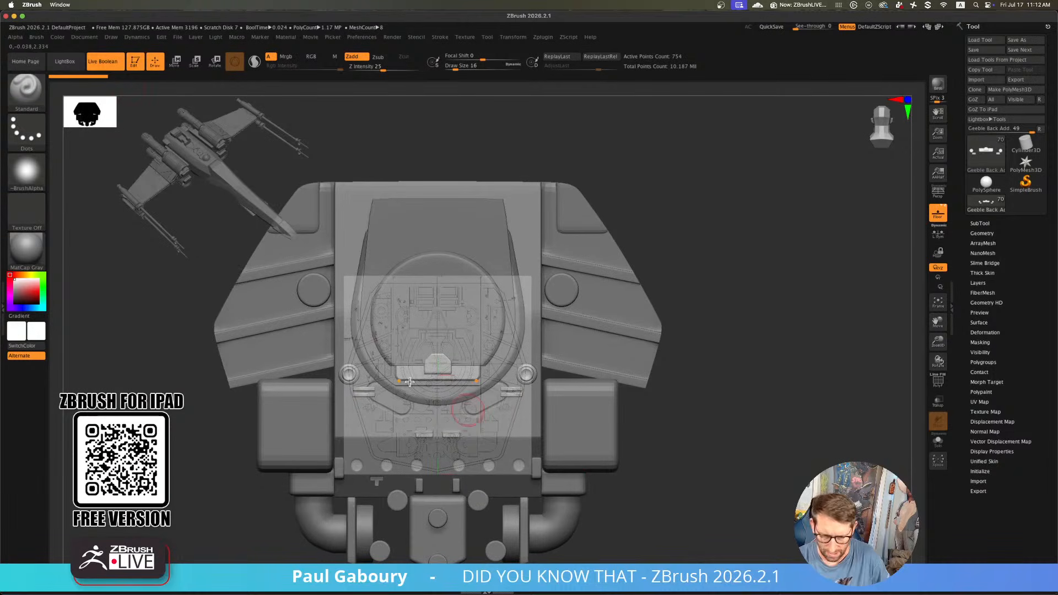
pyautogui.click(111, 37)
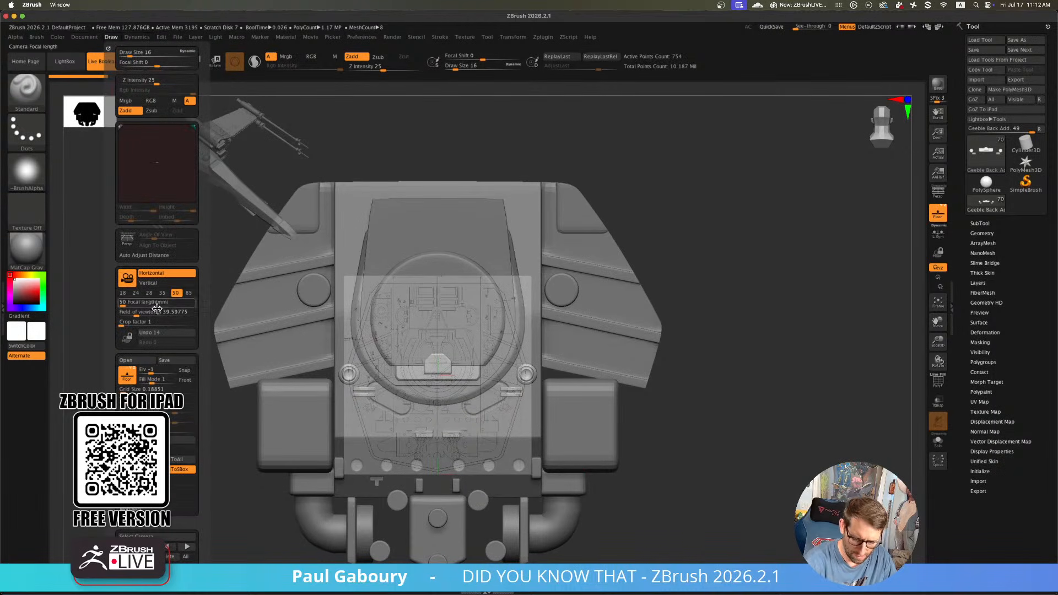
pyautogui.click(171, 384)
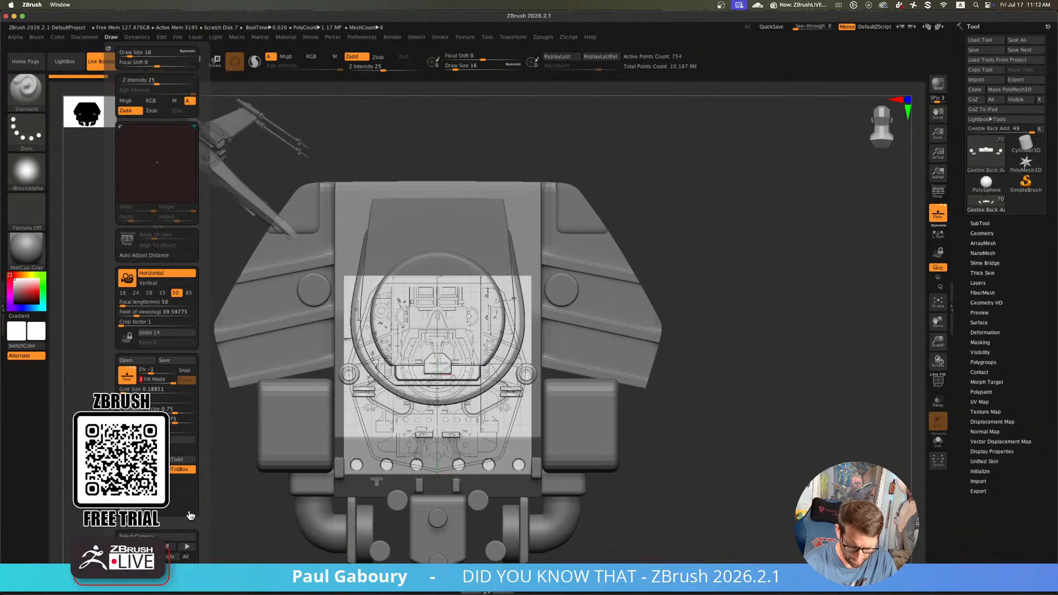
# Invert the Front-Back map to light lines on dark, with edge enhance factor 1 and edge enhance opacity about 0.41
pyautogui.moveTo(193, 521); pyautogui.dragTo(191, 467)
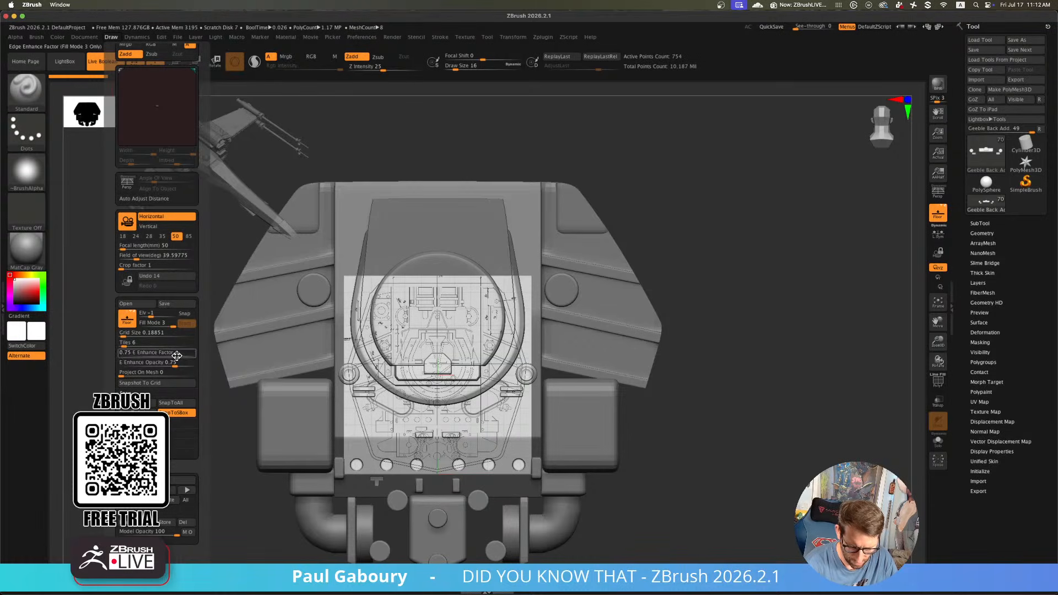
pyautogui.click(147, 424)
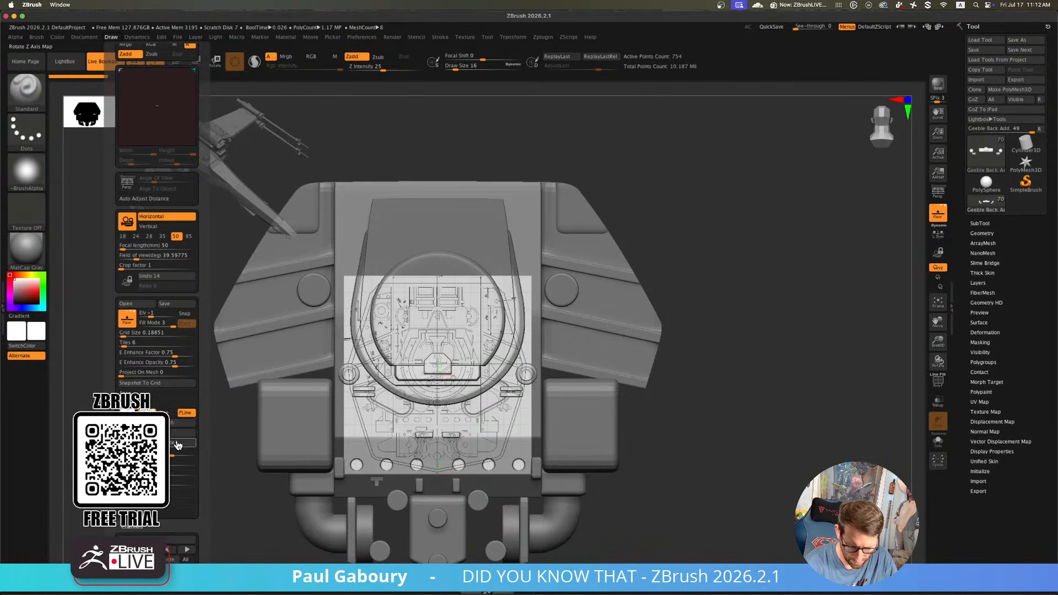
pyautogui.click(179, 433)
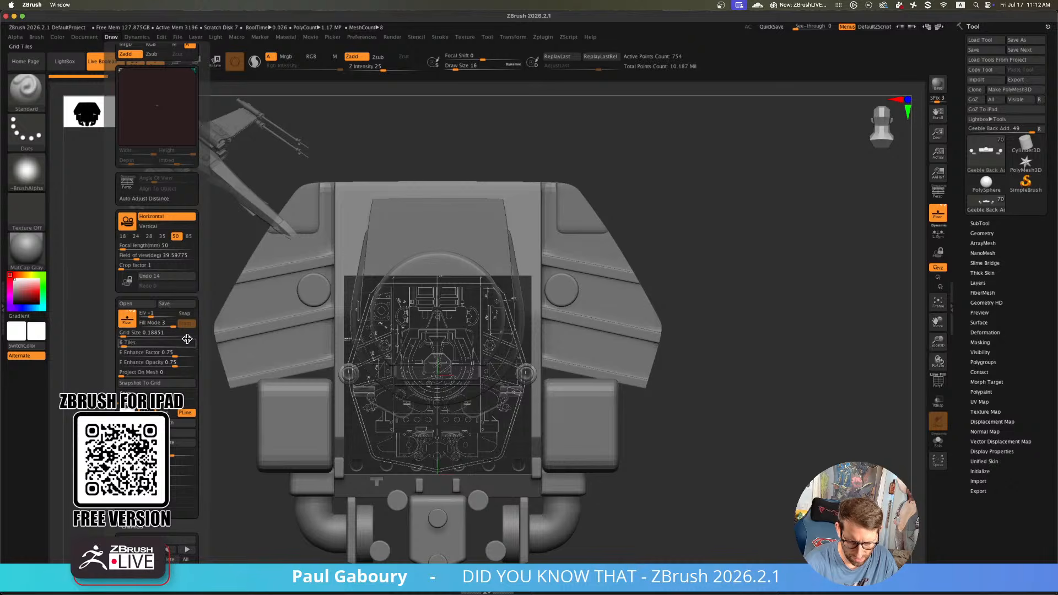
pyautogui.moveTo(178, 353); pyautogui.dragTo(150, 362)
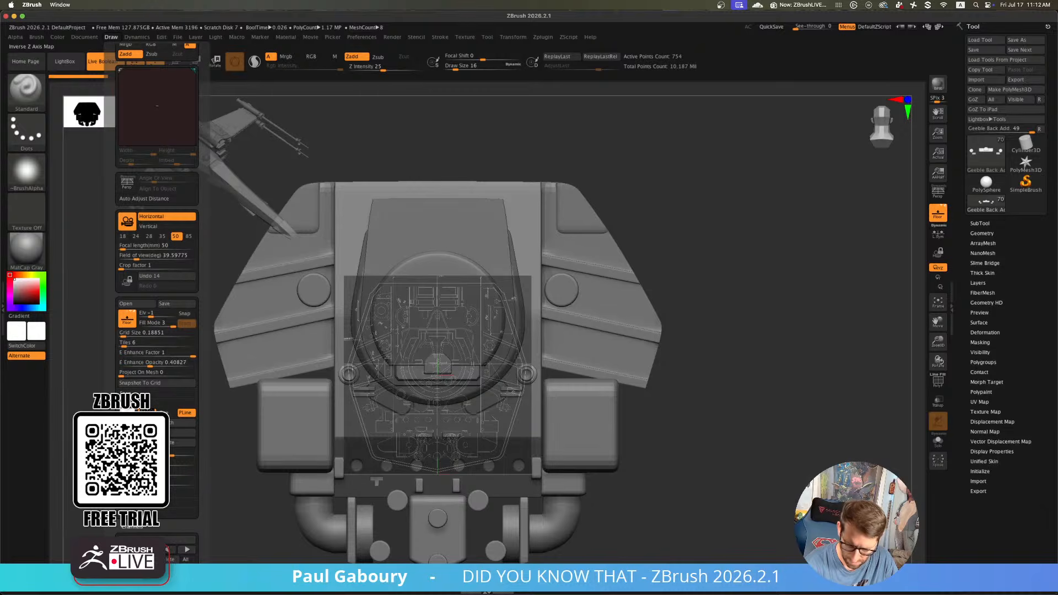
pyautogui.click(178, 432)
pyautogui.click(161, 432)
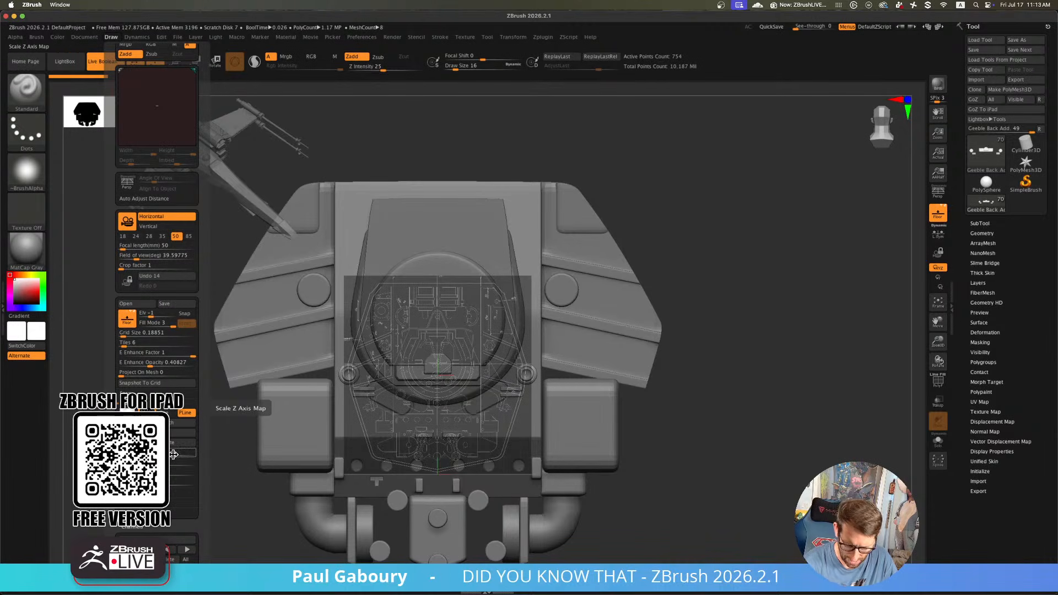
# Scale up the Front-Back map until the blueprint roughly covers the ship's rear section
pyautogui.moveTo(175, 454); pyautogui.dragTo(196, 459)
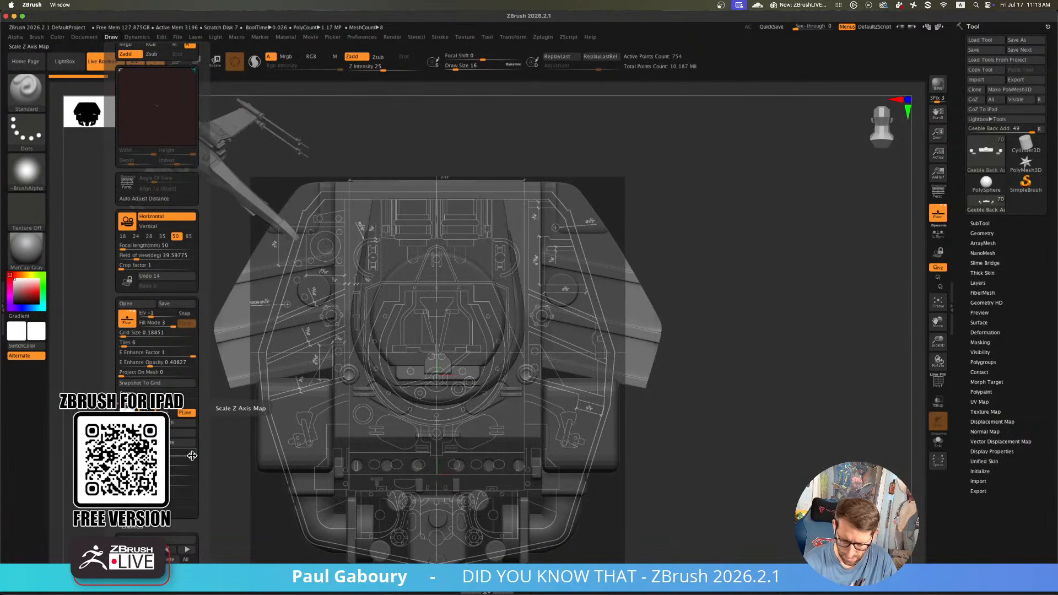
pyautogui.moveTo(727, 373); pyautogui.dragTo(699, 390)
# Switch to the Luke_XWing_048 subtool and snap the floor grid to that mesh
pyautogui.keyDown('alt'); pyautogui.click(664, 319); pyautogui.keyUp('alt')
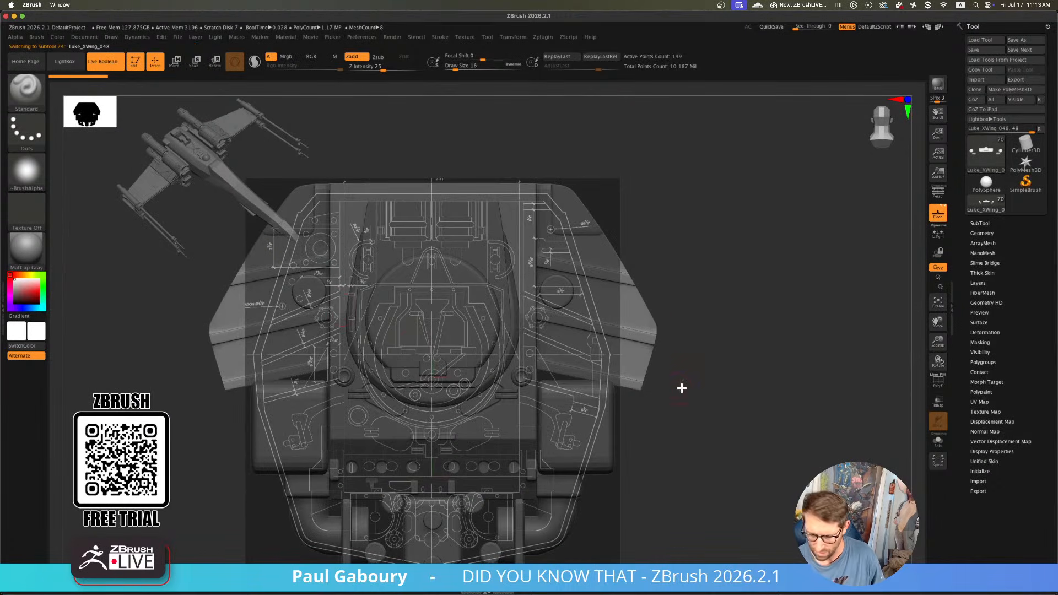
pyautogui.click(111, 37)
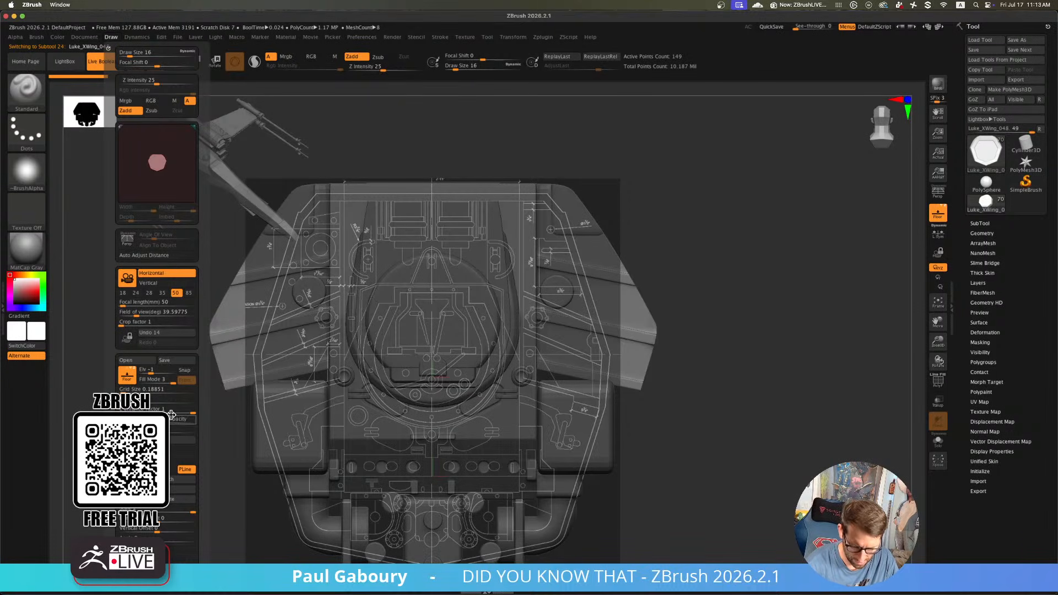
pyautogui.click(162, 451)
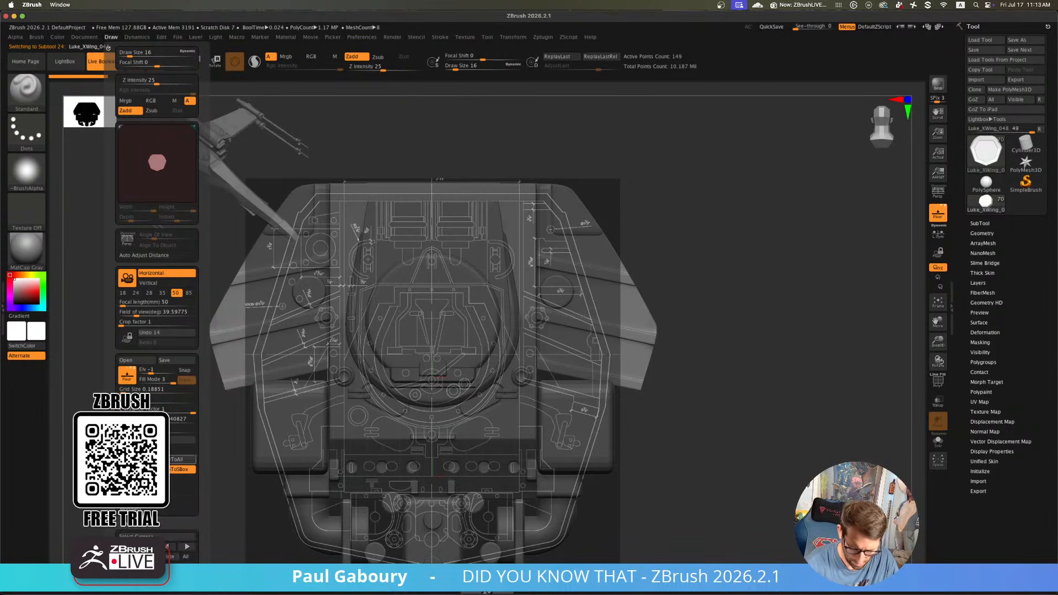
pyautogui.click(160, 440)
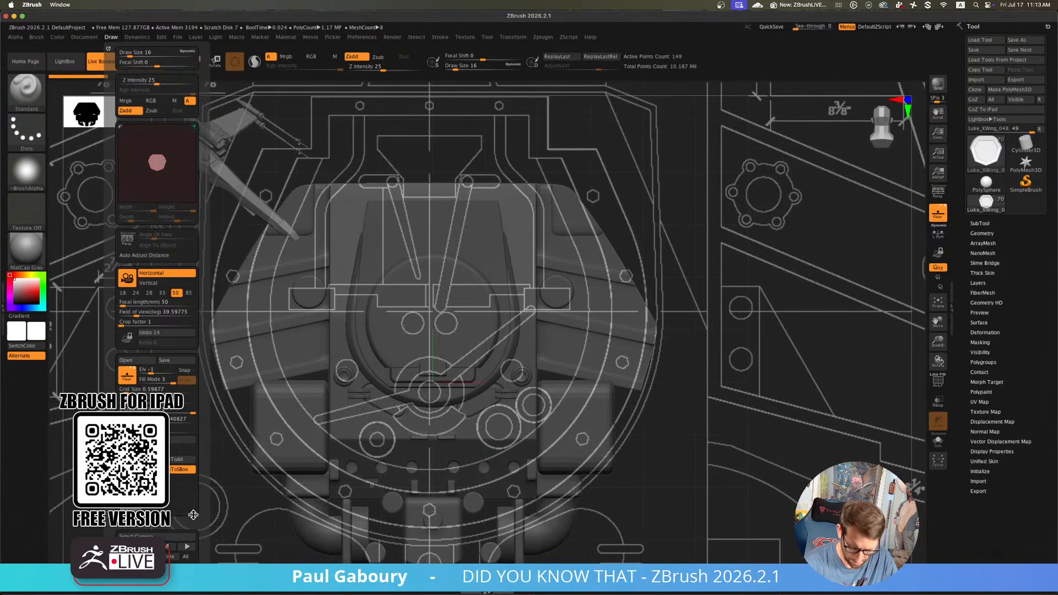
# Scale down the Front-Back map to fit the rear section and shift it upward with the vertical offset to align with the model's details
pyautogui.scroll(-5, 196, 496)
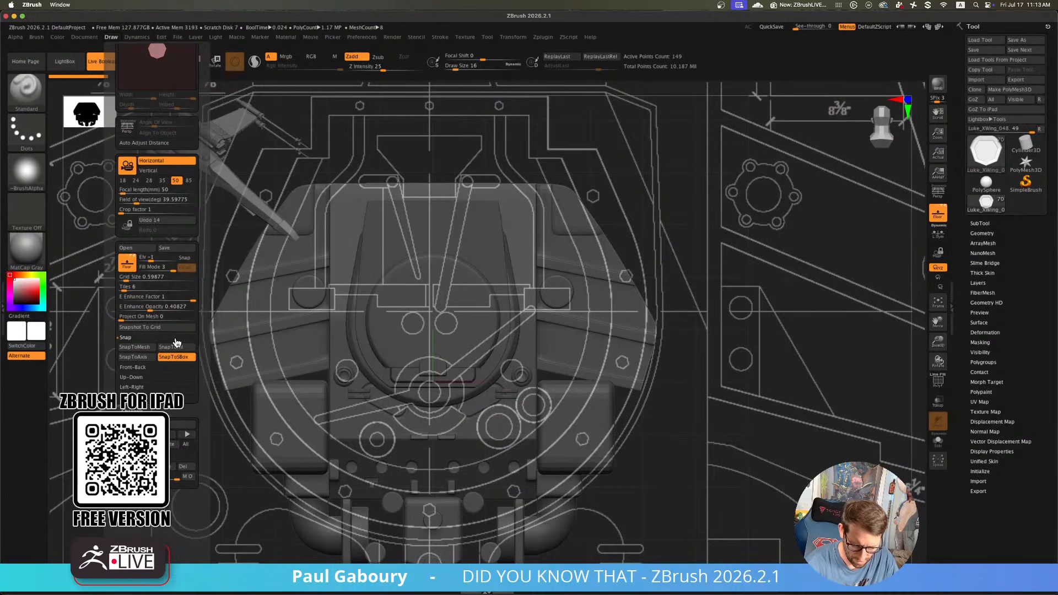
pyautogui.moveTo(181, 297); pyautogui.dragTo(195, 298)
pyautogui.click(191, 367)
pyautogui.click(191, 394)
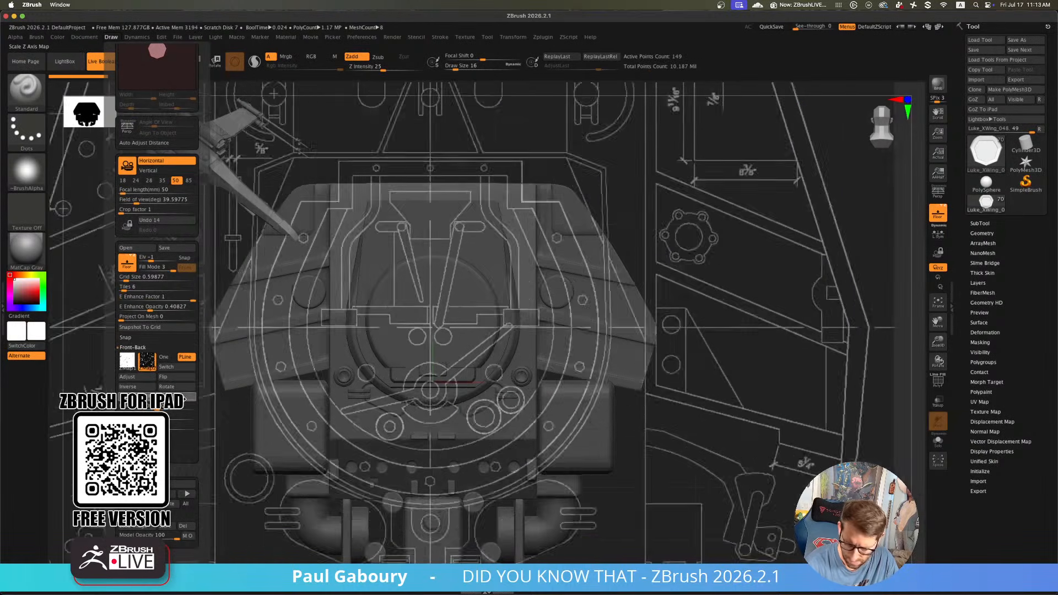
pyautogui.moveTo(162, 405); pyautogui.dragTo(164, 409)
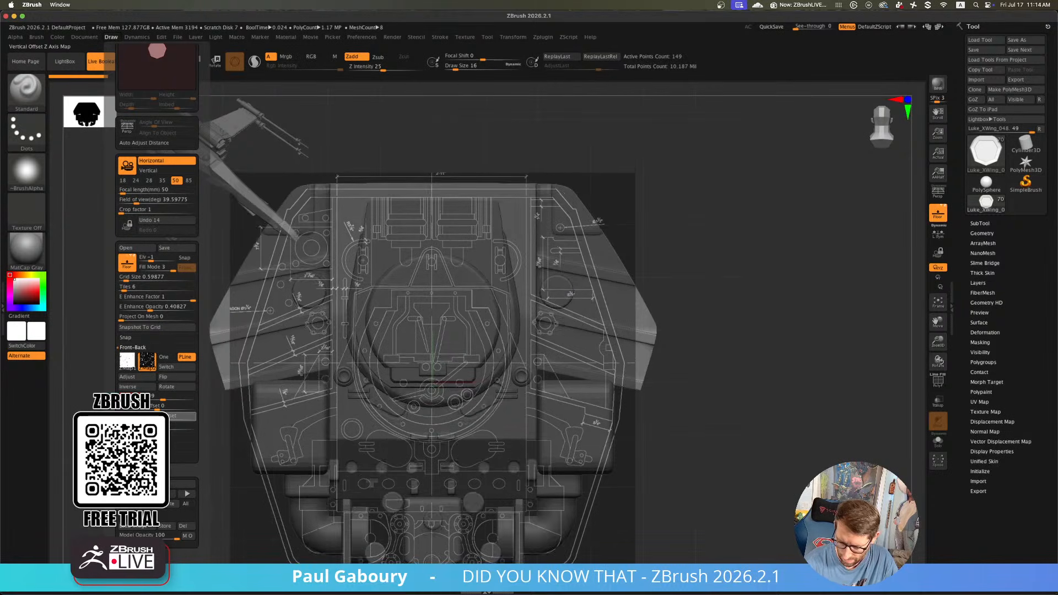
pyautogui.moveTo(156, 416); pyautogui.dragTo(143, 411)
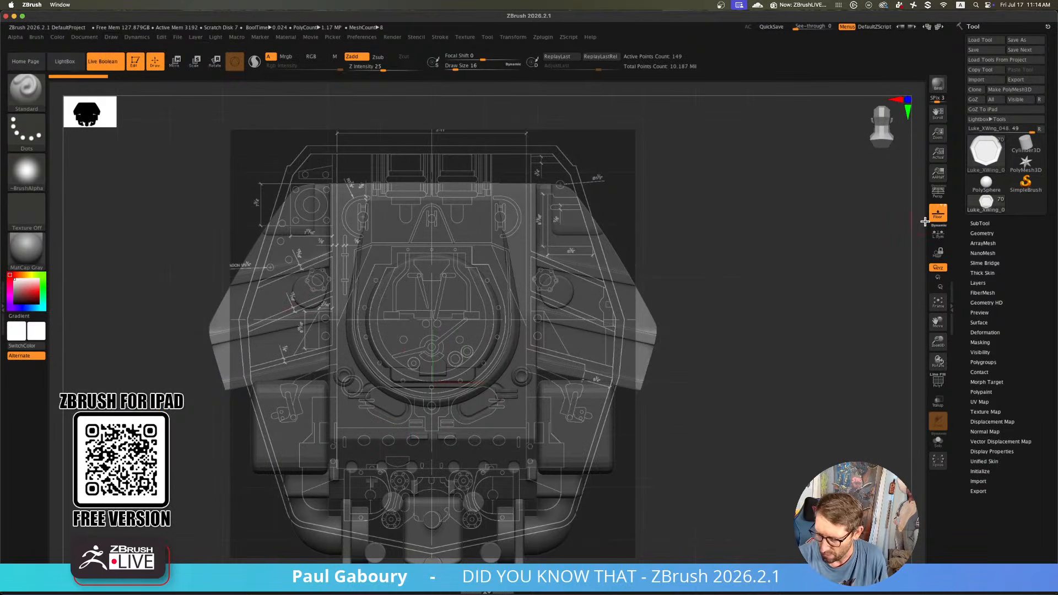
# Remove the blueprint map from the Front-Back grid and turn off that grid plane
pyautogui.click(111, 36)
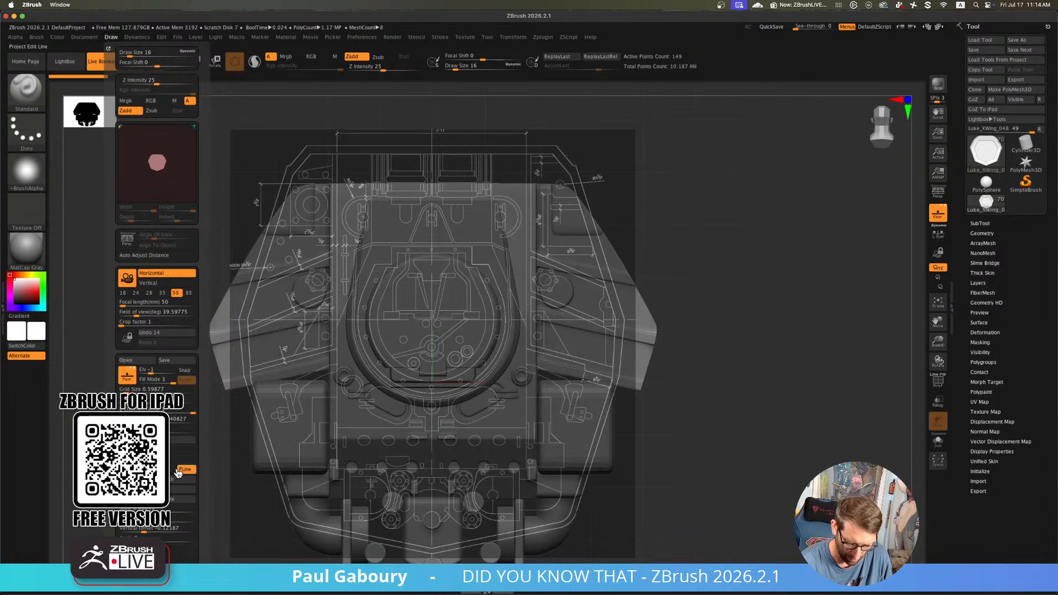
pyautogui.click(148, 490)
pyautogui.click(158, 475)
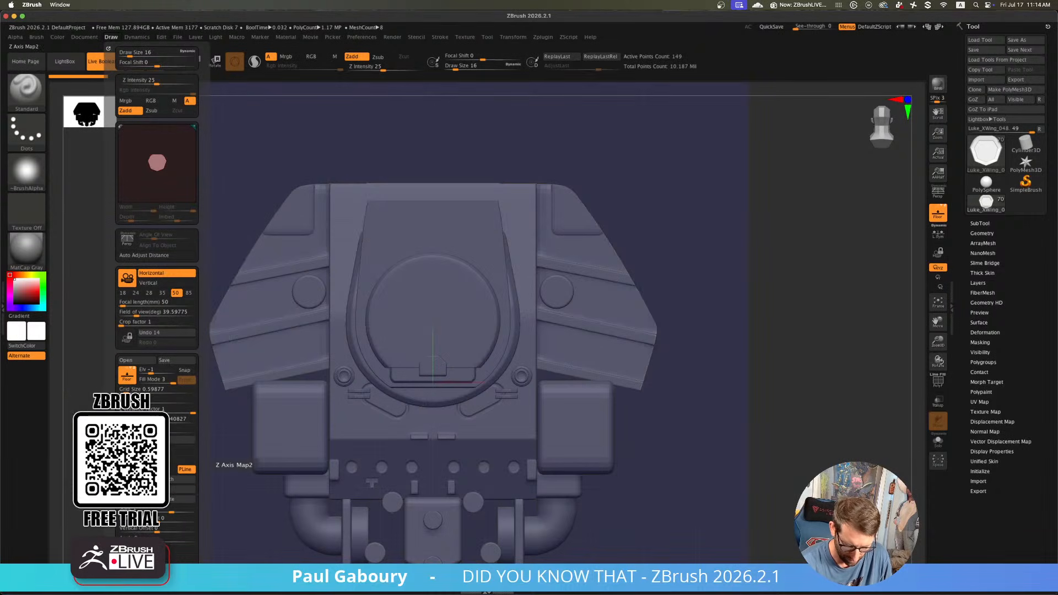
pyautogui.click(154, 473)
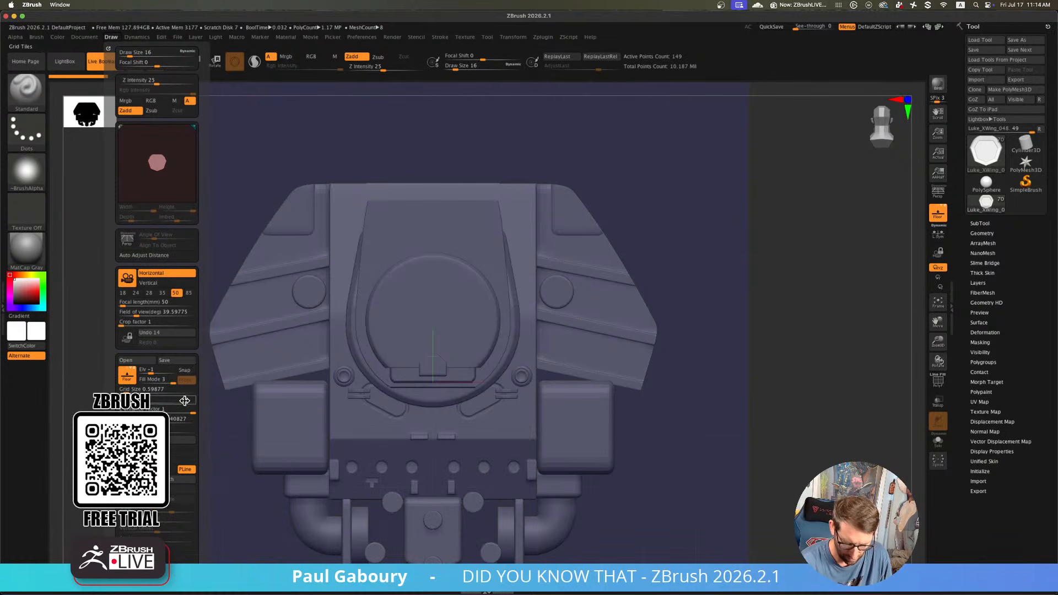
pyautogui.click(150, 383)
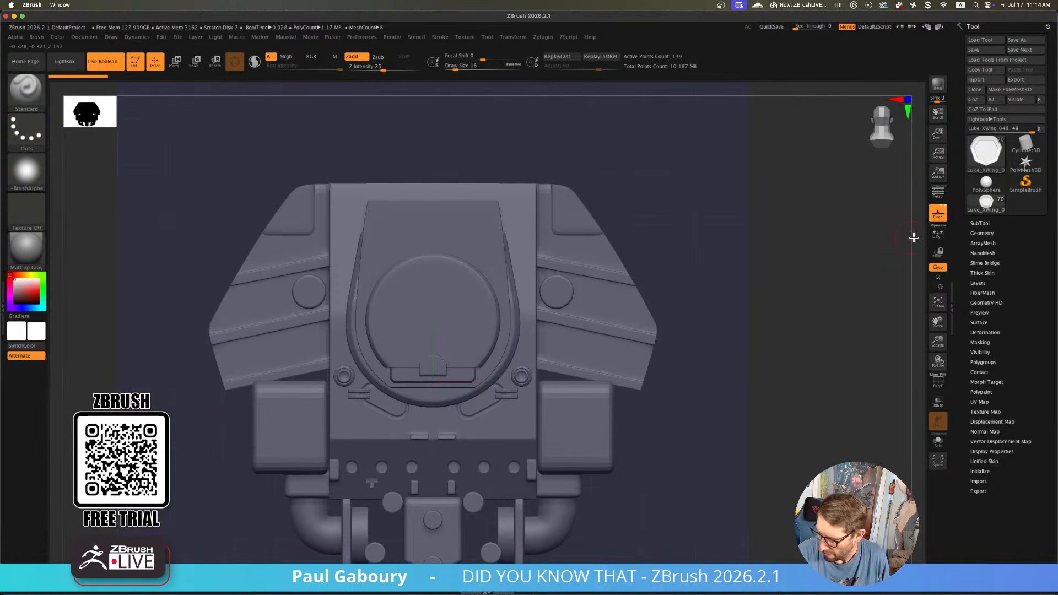
pyautogui.click(943, 207)
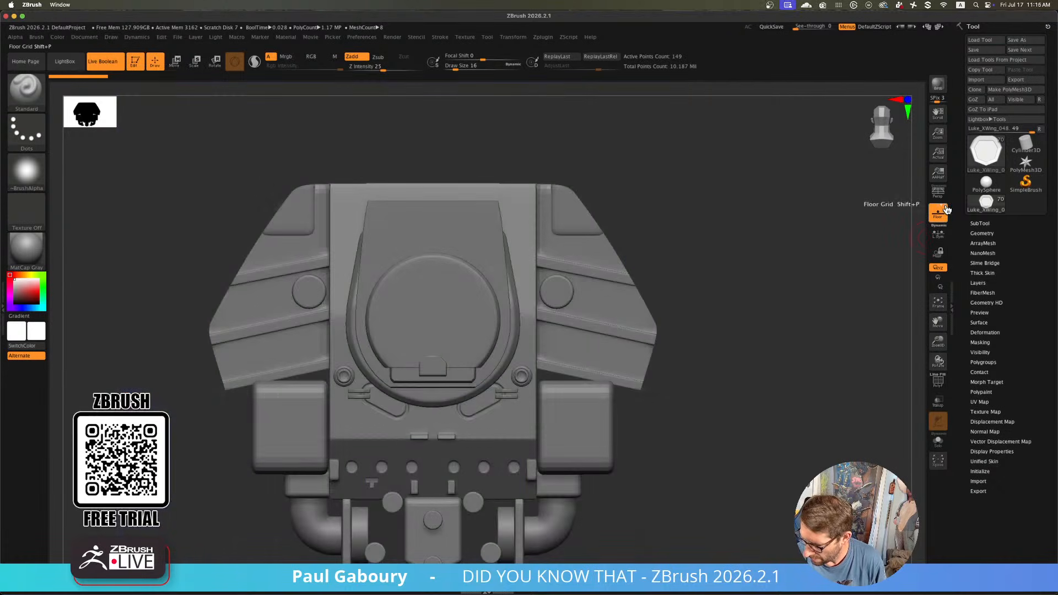
# Load the saved Spotlight file from the X-Wing Luke folder on the Extreme SSD drive
pyautogui.keyDown('ctrl'); pyautogui.moveTo(696, 313); pyautogui.dragTo(565, 333, button='right'); pyautogui.keyUp('ctrl')
pyautogui.moveTo(565, 333); pyautogui.dragTo(661, 321)
pyautogui.moveTo(662, 322)
pyautogui.keyDown('alt'); pyautogui.mouseDown(button='right')
pyautogui.moveTo(460, 355)
pyautogui.moveTo(510, 372)
pyautogui.moveTo(491, 358)
pyautogui.mouseUp(button='right'); pyautogui.keyUp('alt')
pyautogui.click(465, 37)
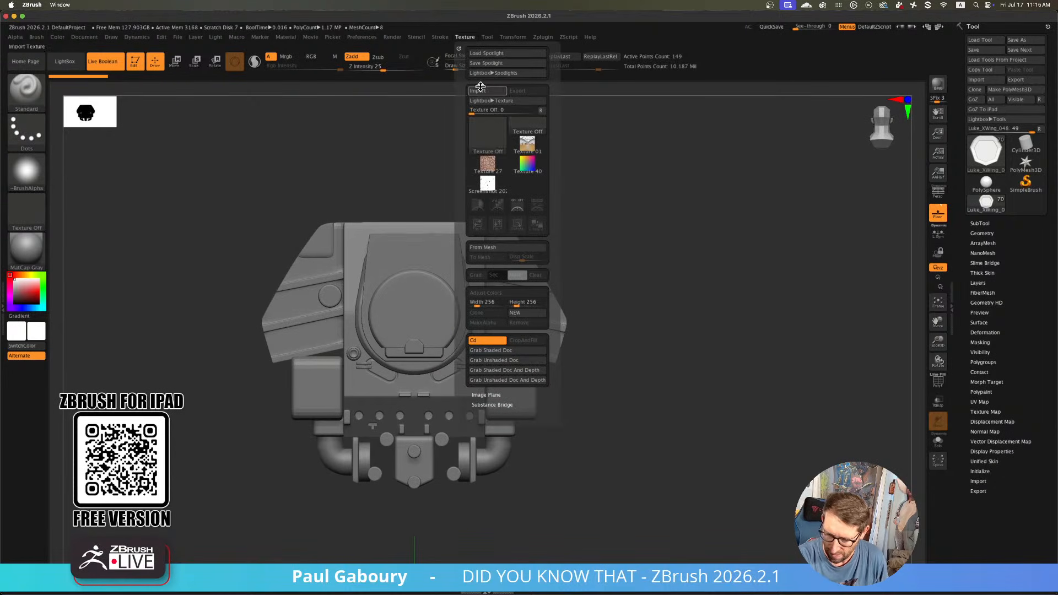
pyautogui.click(494, 53)
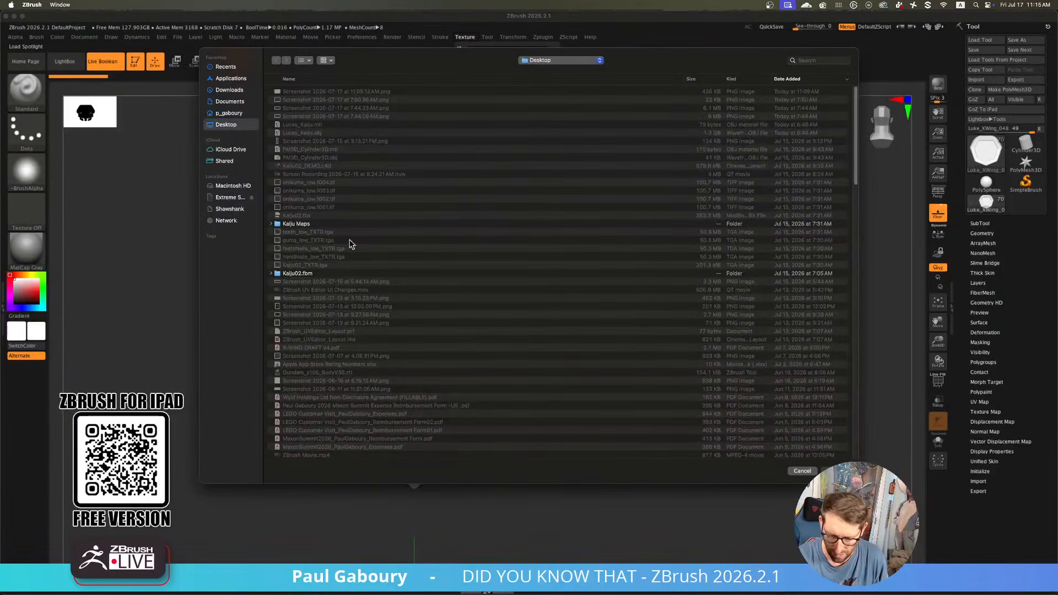
pyautogui.click(228, 197)
pyautogui.scroll(-2, 857, 204)
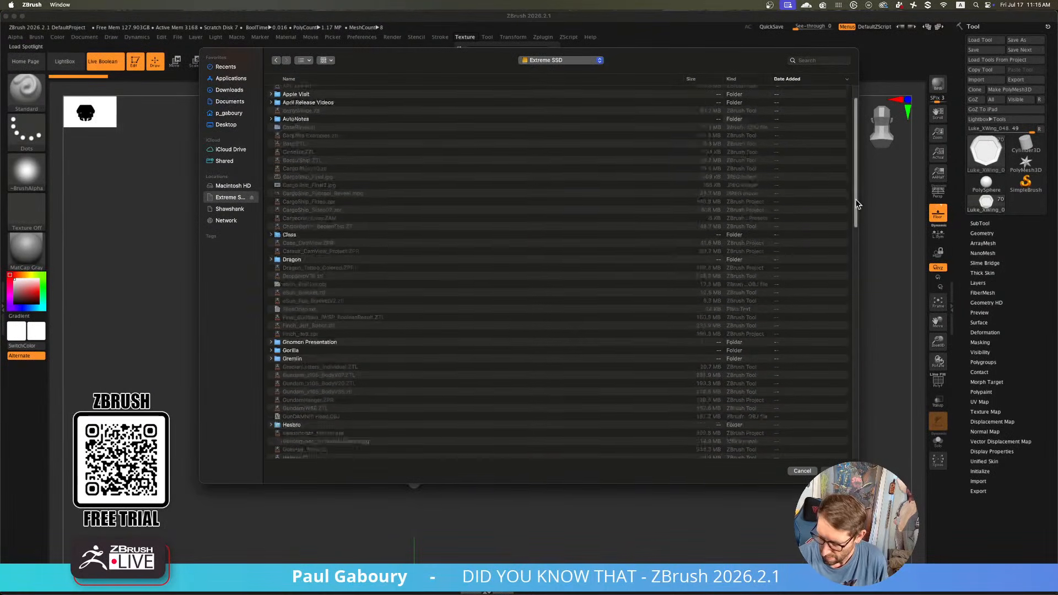
pyautogui.moveTo(856, 204); pyautogui.dragTo(851, 438)
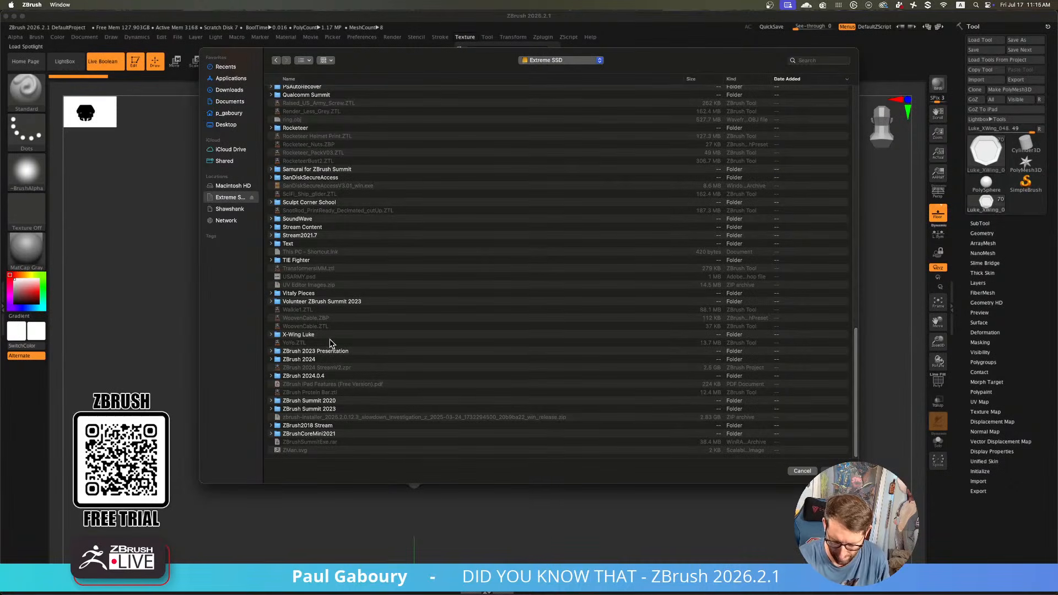
pyautogui.doubleClick(308, 334)
pyautogui.moveTo(858, 250); pyautogui.dragTo(857, 403)
pyautogui.doubleClick(307, 442)
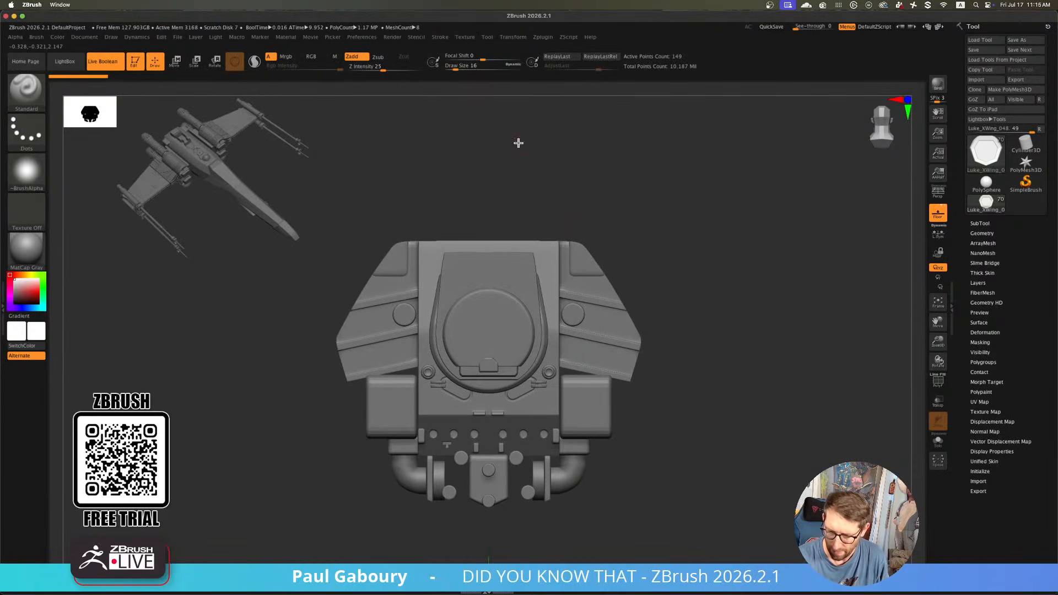
pyautogui.click(465, 37)
pyautogui.click(491, 94)
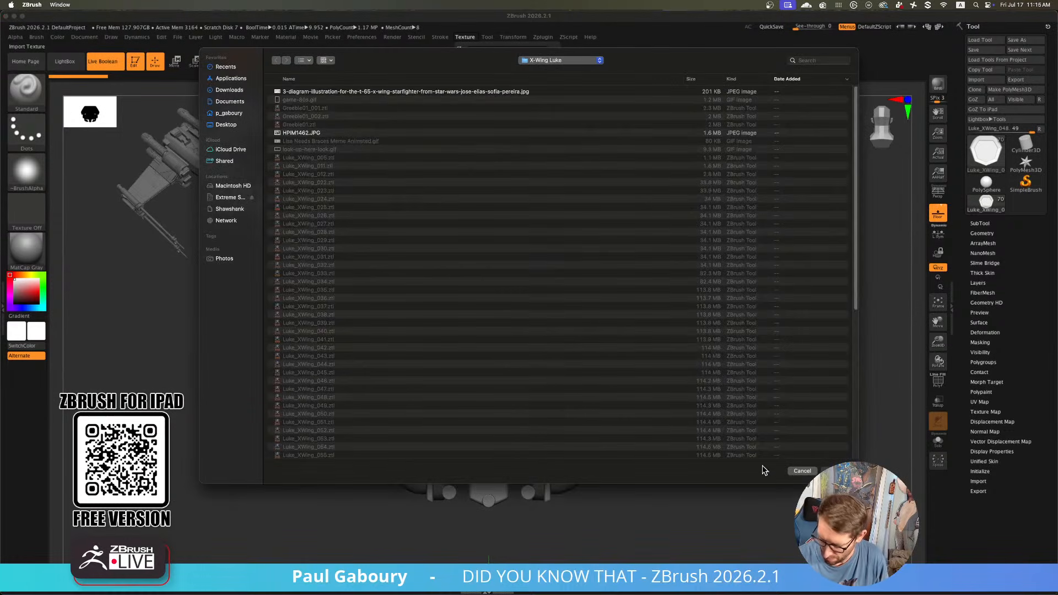
pyautogui.click(794, 470)
# Add the blueprint screenshot texture to Spotlight, scale it down to fit the canvas, and move it beside the ship
pyautogui.click(464, 39)
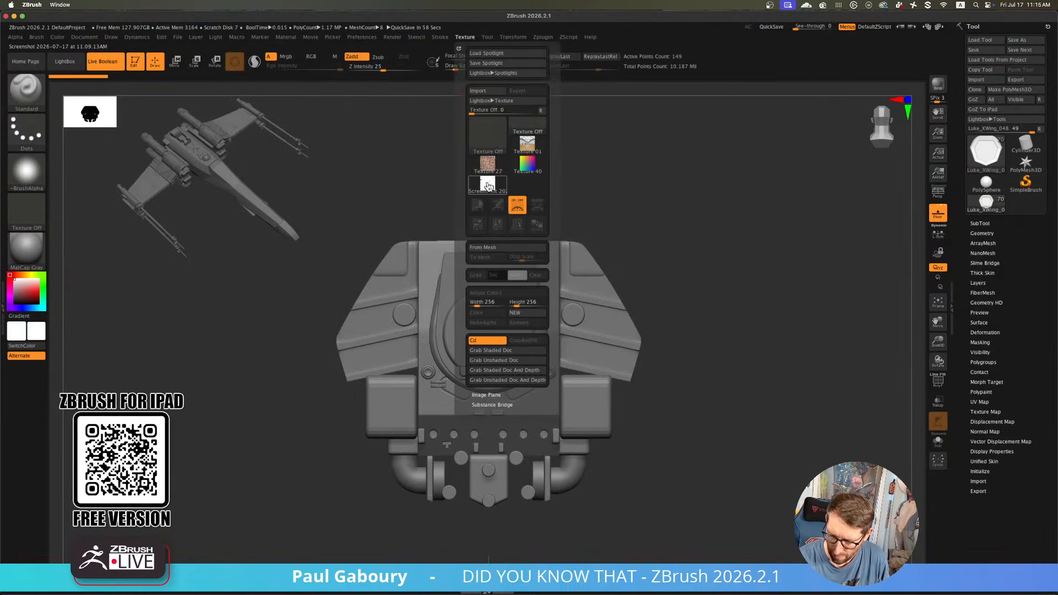
pyautogui.click(488, 183)
pyautogui.click(537, 206)
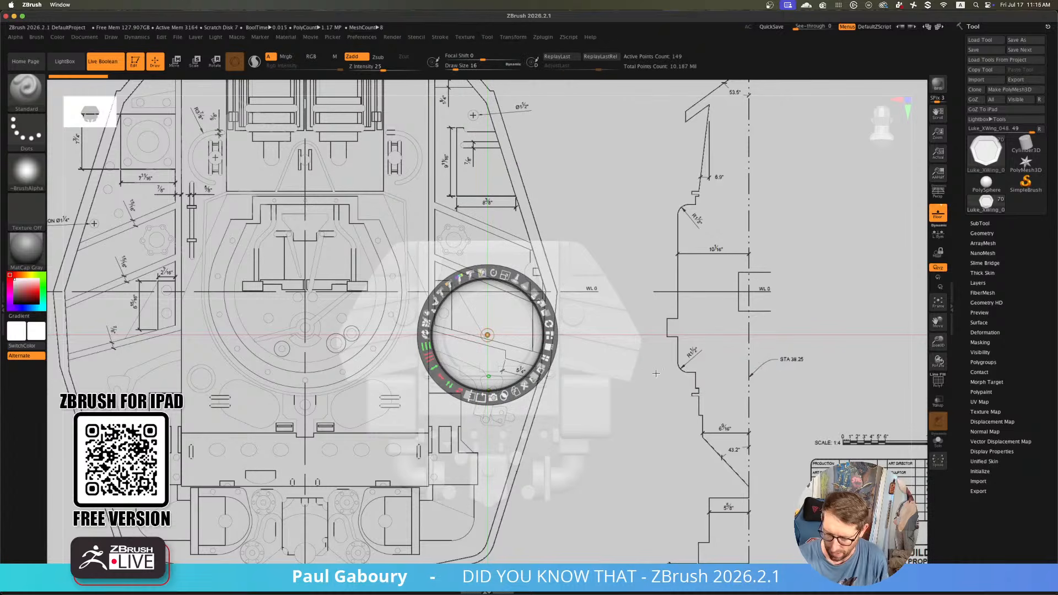
pyautogui.moveTo(506, 275); pyautogui.dragTo(544, 329)
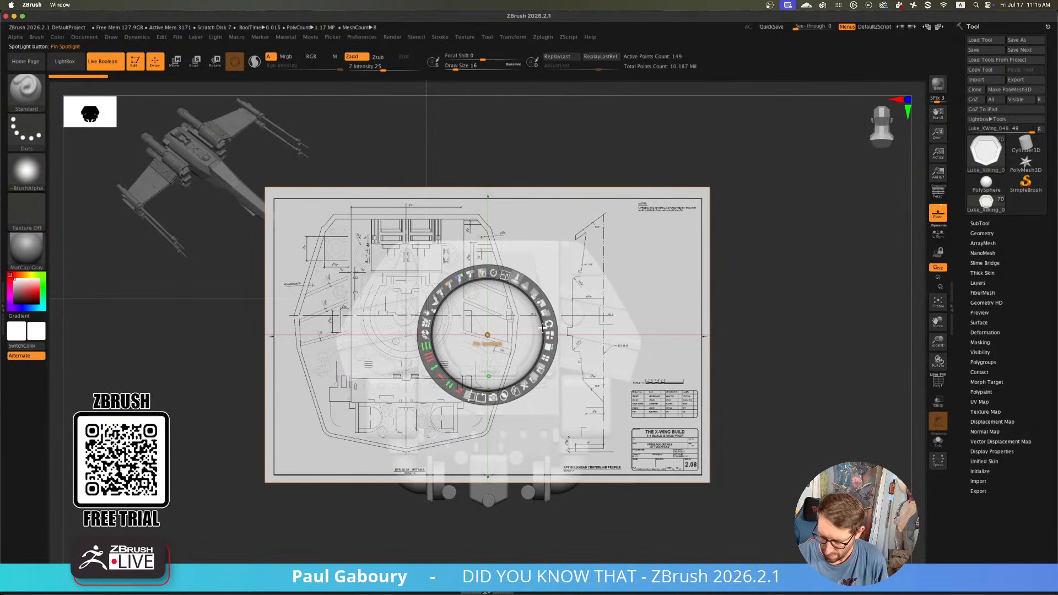
pyautogui.moveTo(491, 306); pyautogui.dragTo(806, 240)
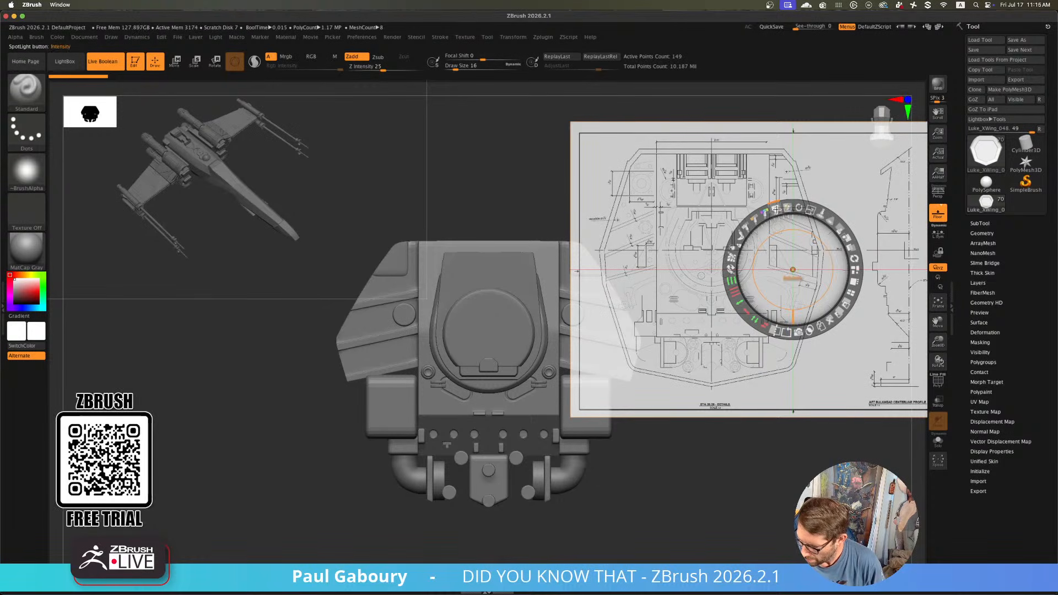
# Darken the blueprint lines with the Spotlight intensity control, shift the image clear of the ship, and exit Spotlight editing
pyautogui.moveTo(768, 211)
pyautogui.mouseDown()
pyautogui.moveTo(756, 220)
pyautogui.moveTo(821, 211)
pyautogui.moveTo(760, 219)
pyautogui.mouseUp()
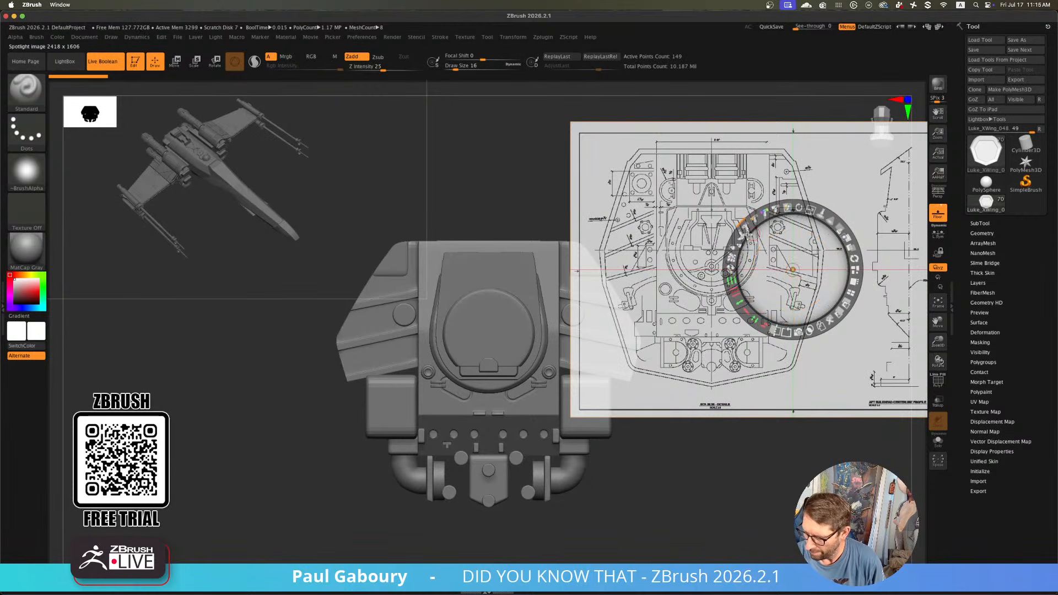
pyautogui.moveTo(801, 241); pyautogui.dragTo(897, 306)
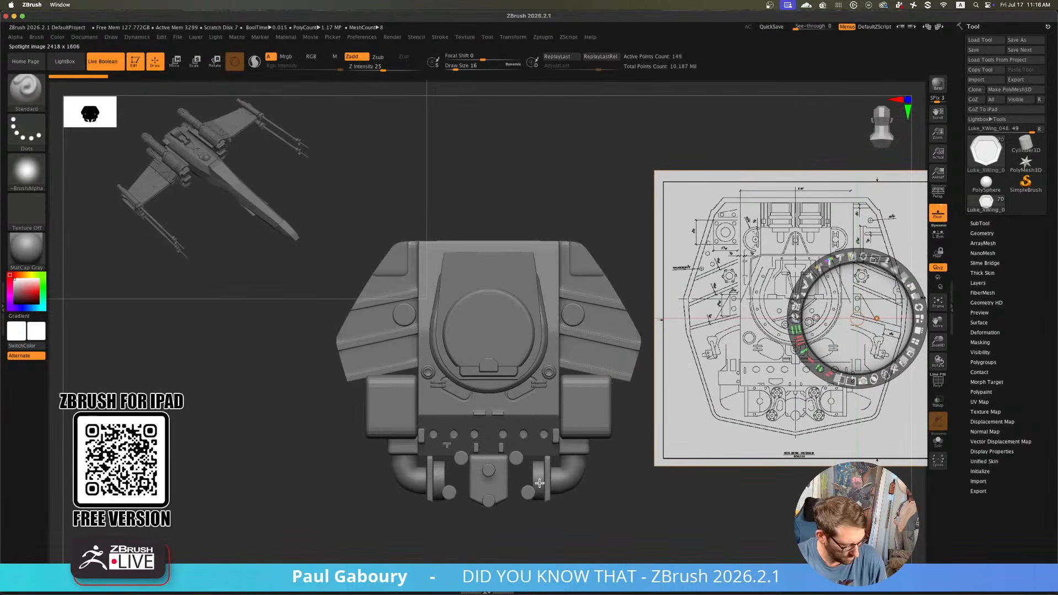
pyautogui.press('z')
# Reduce the brush draw size to 9
pyautogui.keyDown('alt'); pyautogui.moveTo(591, 419); pyautogui.dragTo(522, 423, button='right'); pyautogui.keyUp('alt')
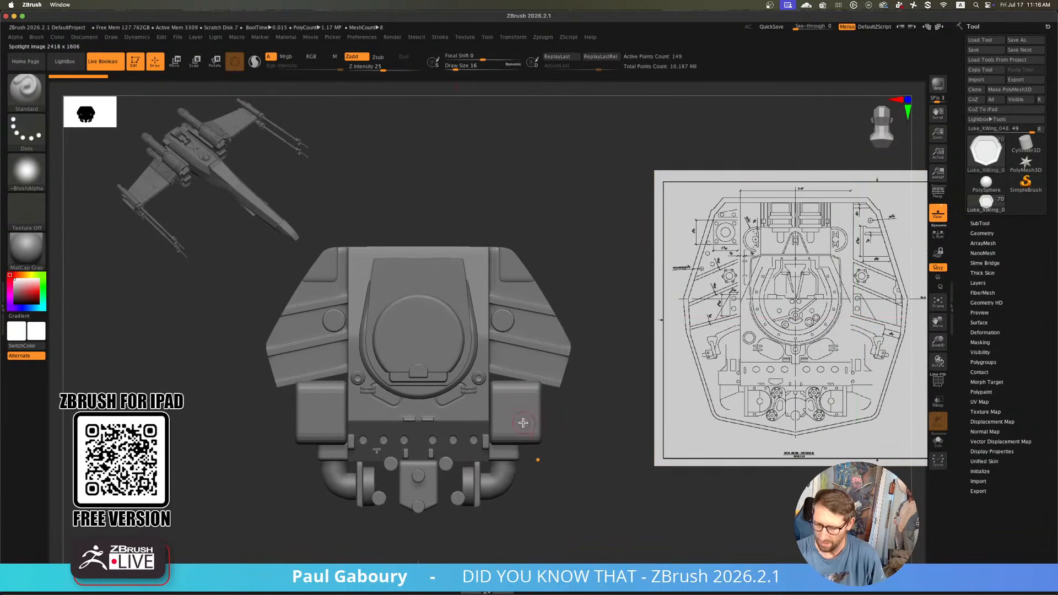
pyautogui.click(36, 37)
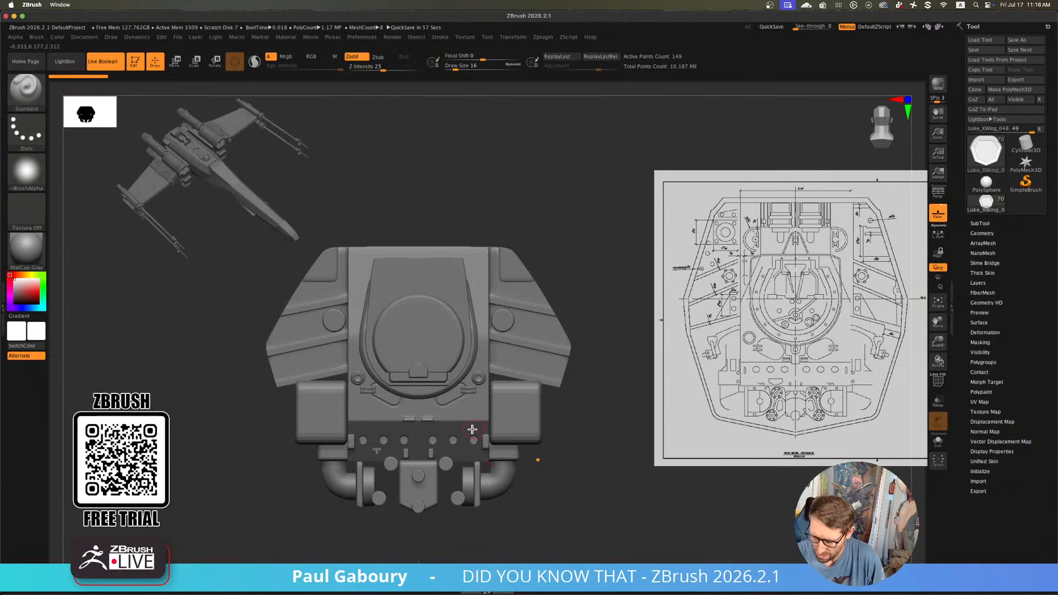
pyautogui.keyDown('alt'); pyautogui.moveTo(470, 434); pyautogui.dragTo(488, 414, button='right'); pyautogui.keyUp('alt')
pyautogui.press('s')
pyautogui.moveTo(487, 411); pyautogui.dragTo(483, 410)
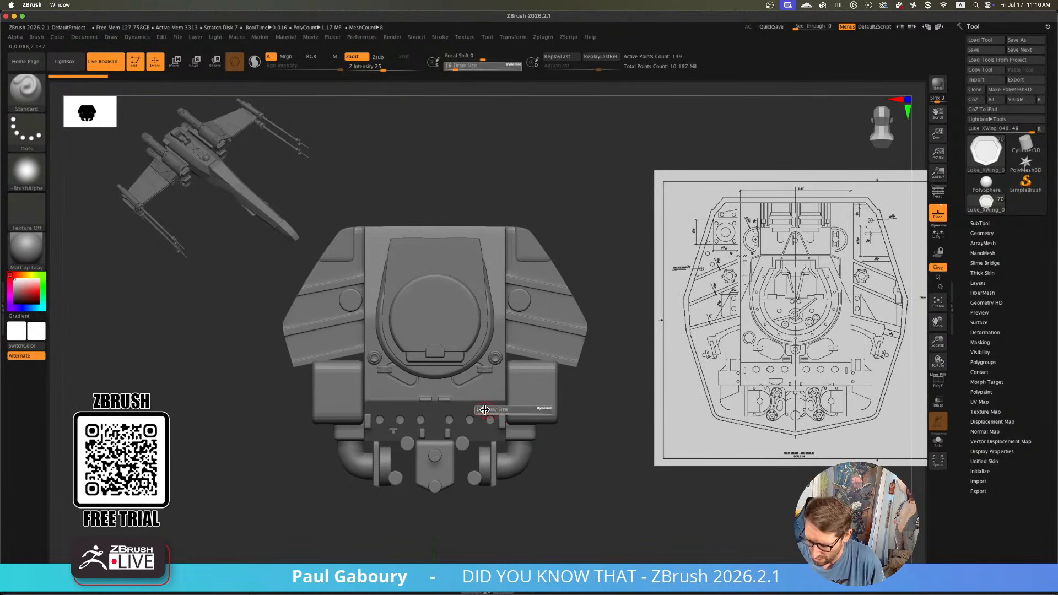
pyautogui.keyDown('alt'); pyautogui.moveTo(482, 403); pyautogui.dragTo(497, 421, button='right'); pyautogui.keyUp('alt')
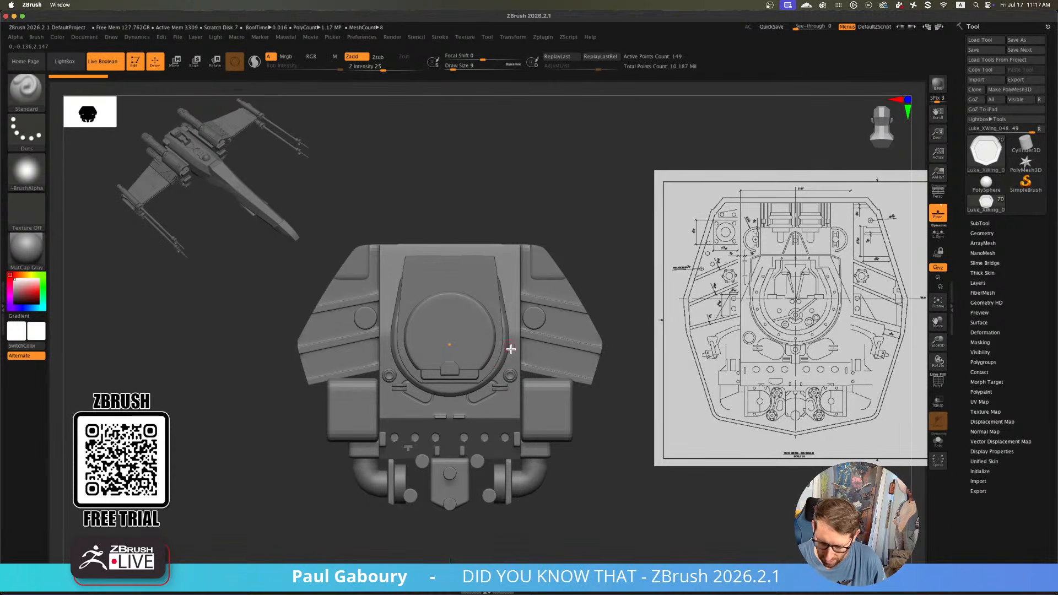
# Center the gizmo on the Geeble Back Add subtool with its orientation reset, and duplicate the mesh up to the rear section's upper edge
pyautogui.keyDown('alt'); pyautogui.click(509, 378); pyautogui.keyUp('alt')
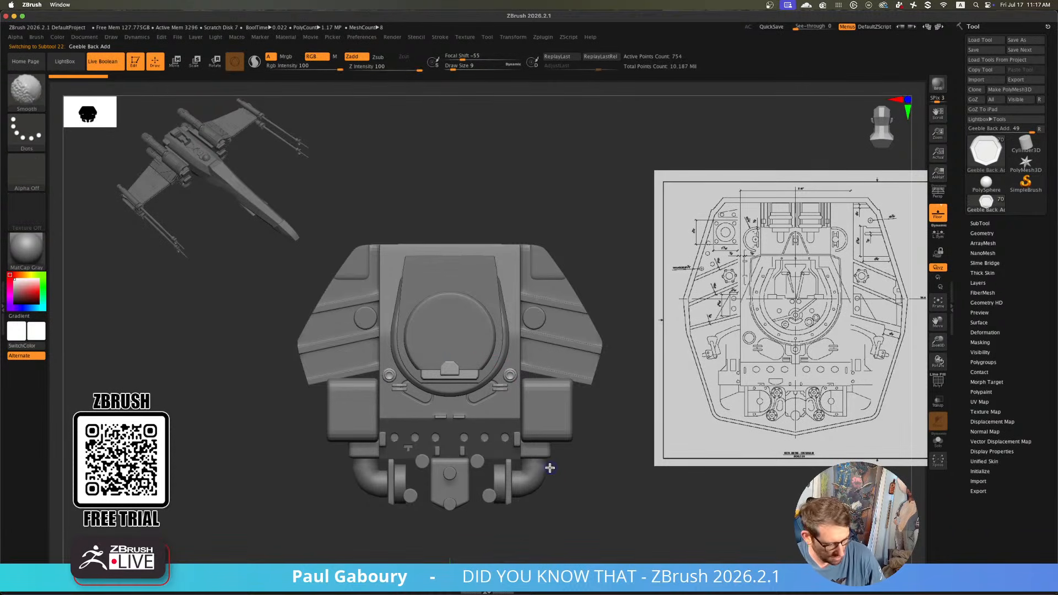
pyautogui.hotkey('shift', 'f')
pyautogui.press('w')
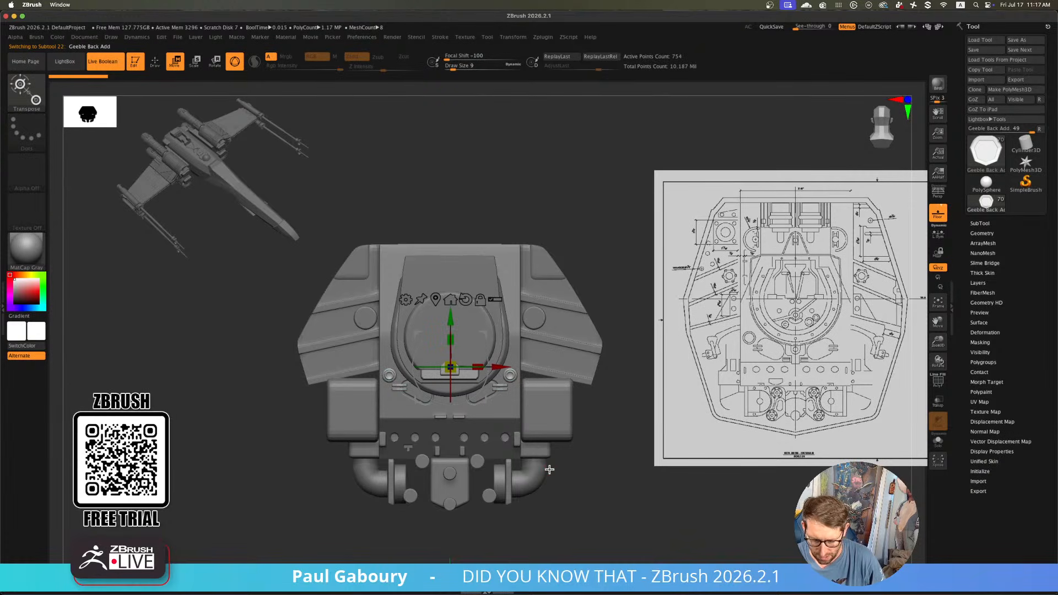
pyautogui.keyDown('alt'); pyautogui.click(465, 299); pyautogui.keyUp('alt')
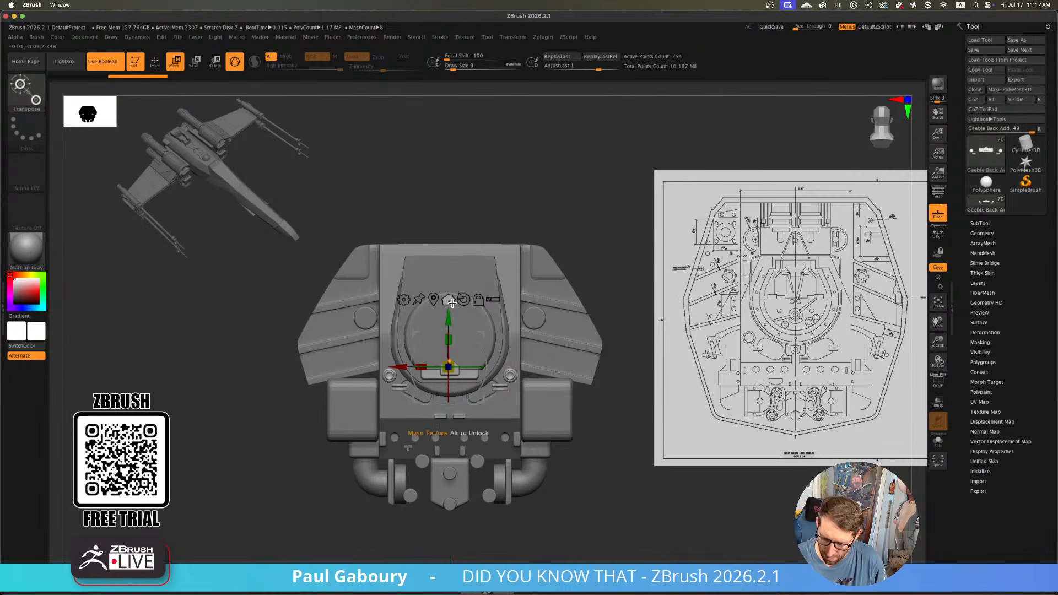
pyautogui.click(435, 298)
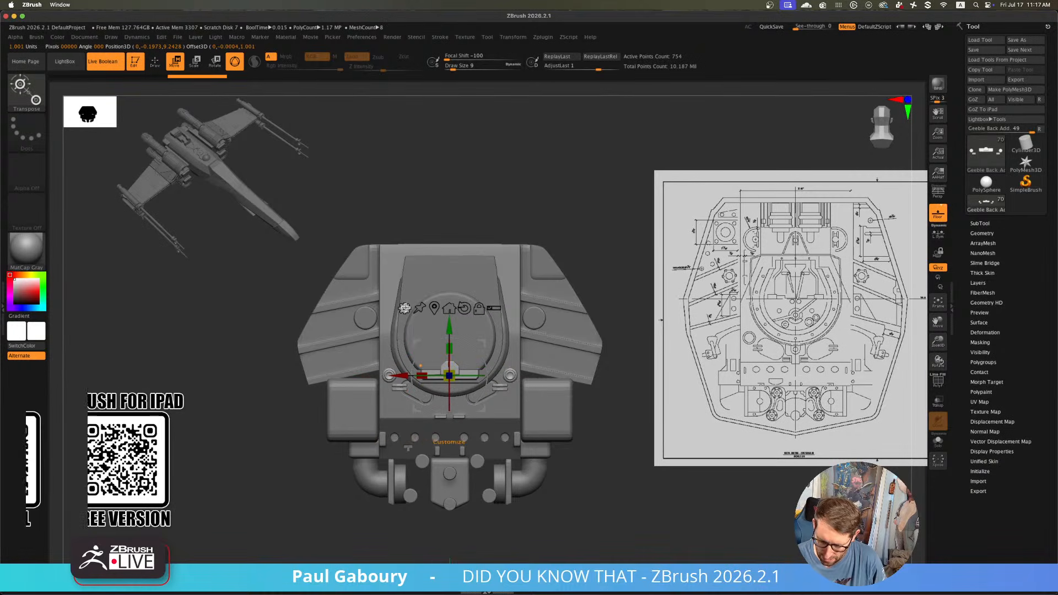
pyautogui.moveTo(450, 329)
pyautogui.keyDown('ctrl'); pyautogui.mouseDown()
pyautogui.moveTo(462, 213)
pyautogui.moveTo(463, 221)
pyautogui.mouseUp(); pyautogui.keyUp('ctrl')
pyautogui.keyDown('alt'); pyautogui.moveTo(479, 195); pyautogui.dragTo(494, 246, button='right'); pyautogui.keyUp('alt')
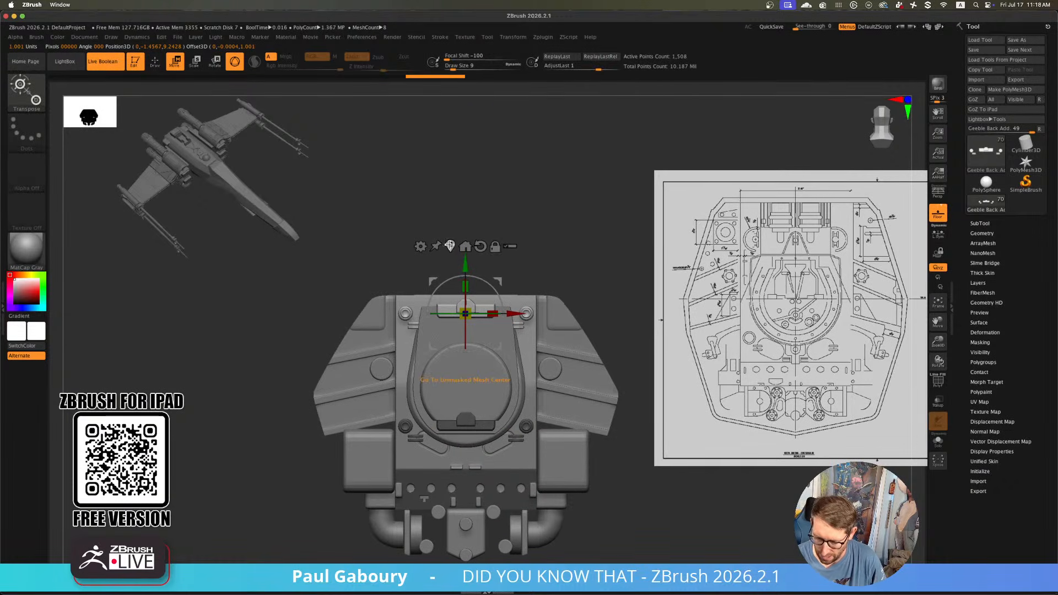
# Replace the duplicated mesh with a Cylinder 3D primitive and crease the cylinder's edges
pyautogui.click(420, 246)
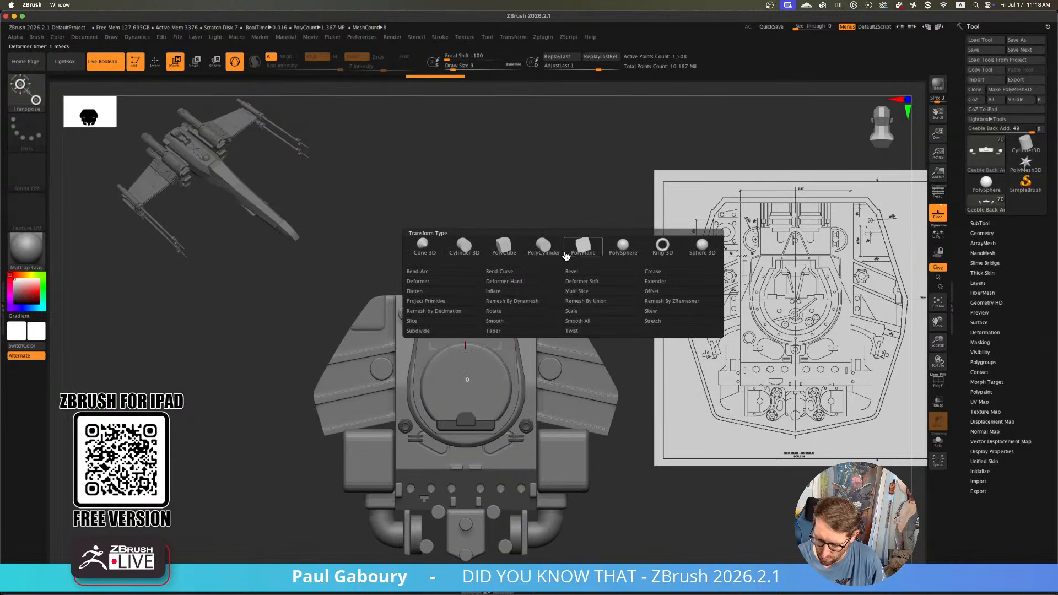
pyautogui.click(469, 245)
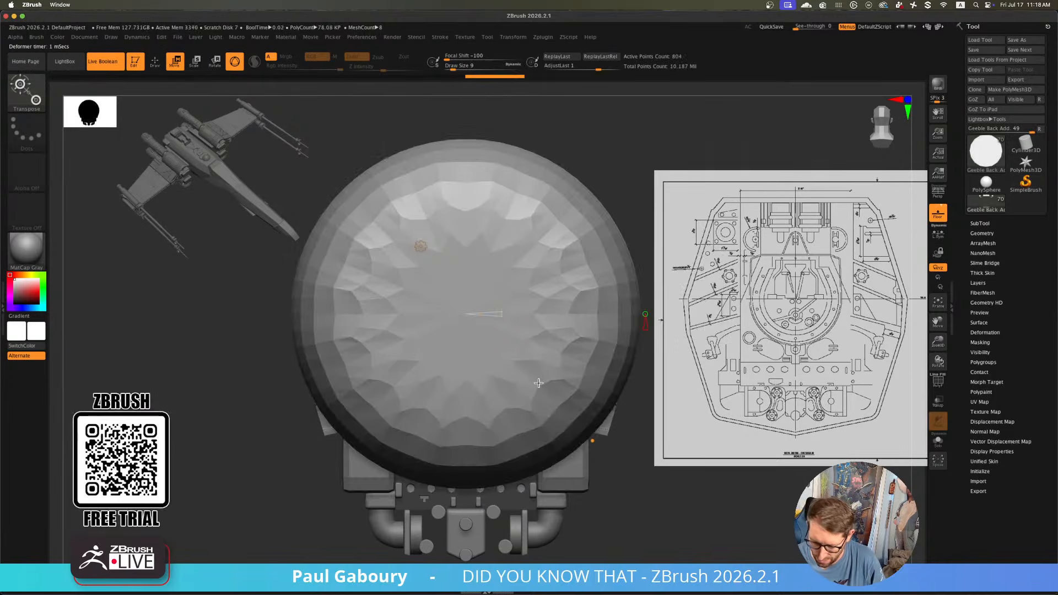
pyautogui.moveTo(500, 364); pyautogui.dragTo(462, 379, button='right')
pyautogui.hotkey('shift', 'f')
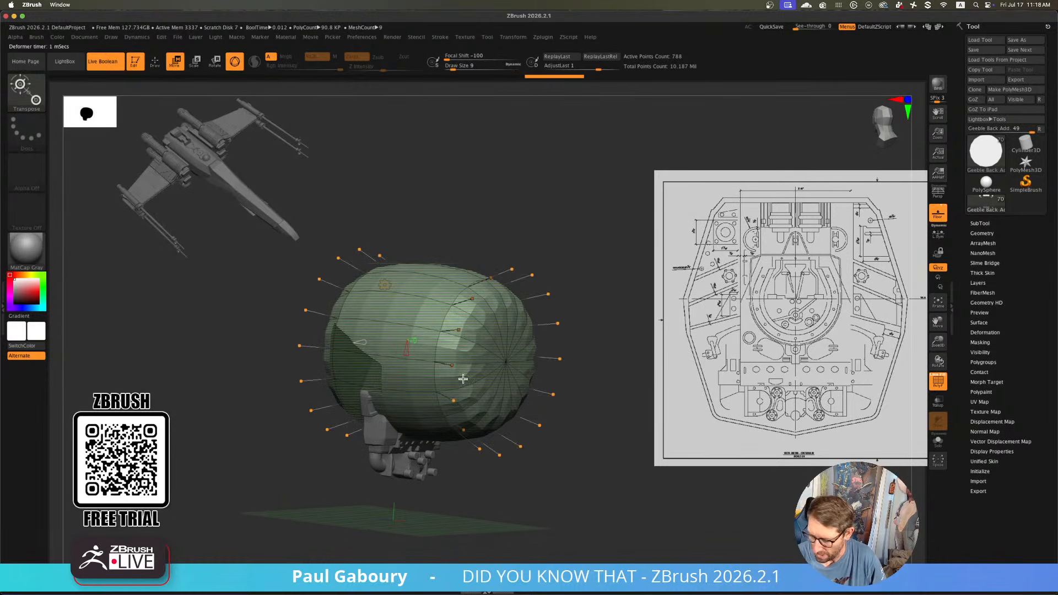
pyautogui.click(986, 233)
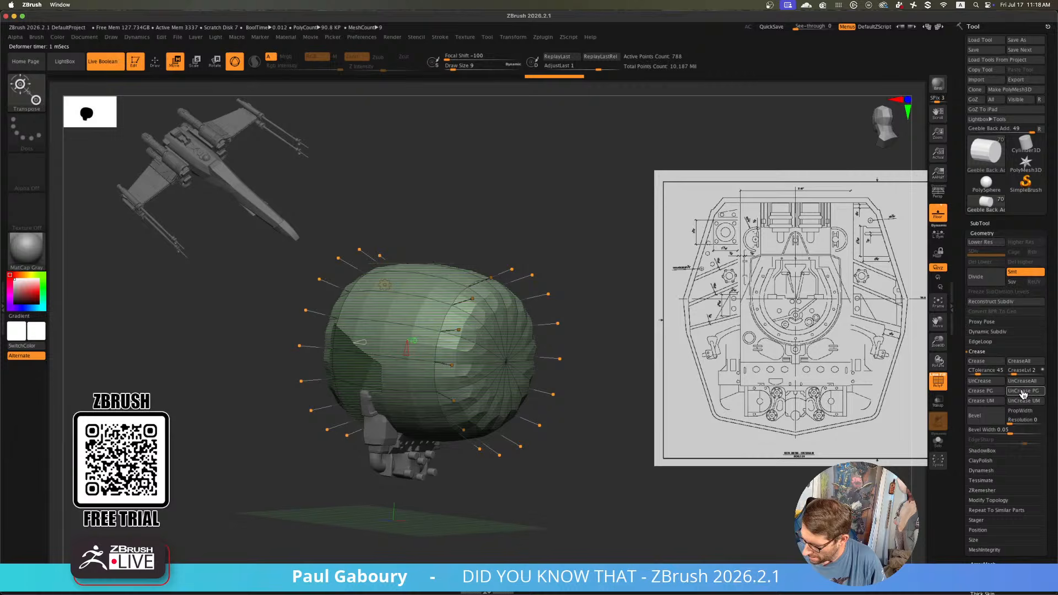
pyautogui.click(989, 365)
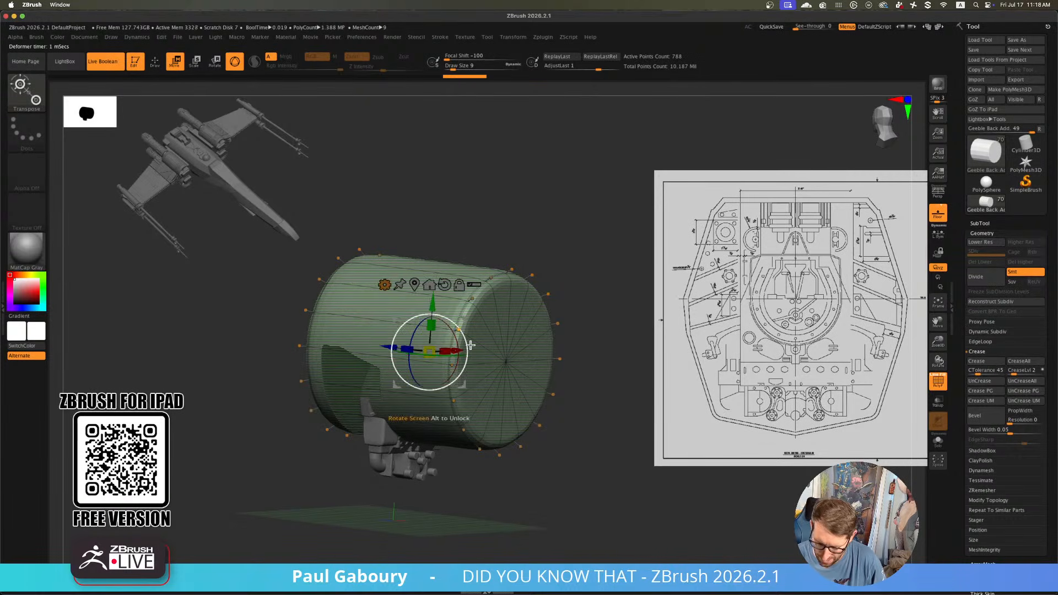
# Scale the cylinder down in the rear view and position it upright at the rear section's upper edge, slightly left of center
pyautogui.keyDown('shift'); pyautogui.moveTo(470, 345); pyautogui.dragTo(312, 301, button='right'); pyautogui.keyUp('shift')
pyautogui.moveTo(313, 301); pyautogui.dragTo(294, 281)
pyautogui.keyDown('alt'); pyautogui.moveTo(442, 372); pyautogui.dragTo(506, 375, button='right'); pyautogui.keyUp('alt')
pyautogui.keyDown('ctrl'); pyautogui.moveTo(506, 375); pyautogui.dragTo(568, 400, button='right'); pyautogui.keyUp('ctrl')
pyautogui.keyDown('ctrl'); pyautogui.moveTo(502, 303); pyautogui.dragTo(540, 330, button='right'); pyautogui.keyUp('ctrl')
pyautogui.moveTo(432, 346); pyautogui.dragTo(420, 337)
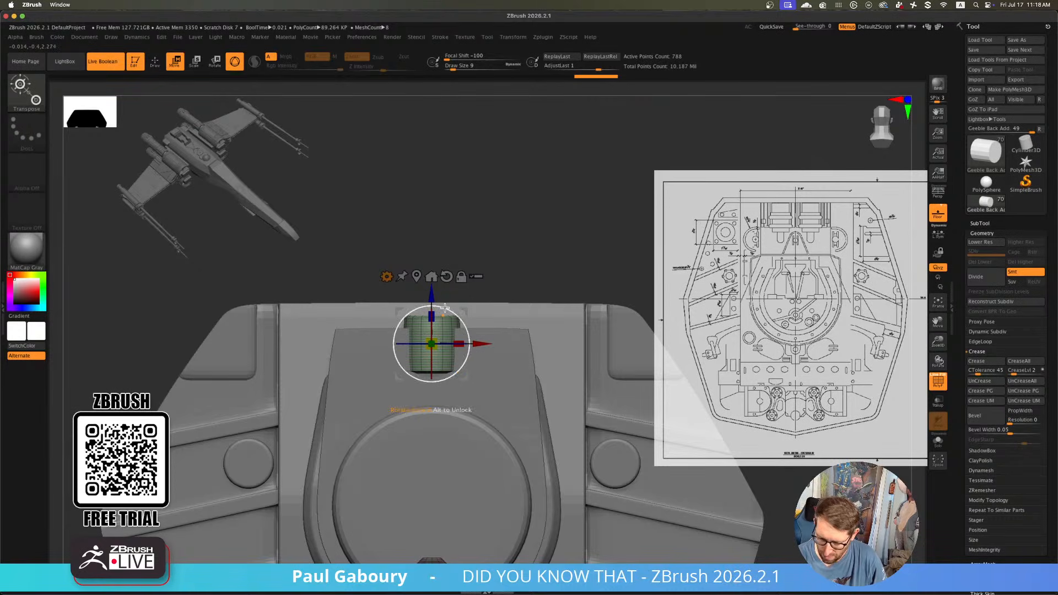
pyautogui.moveTo(484, 345); pyautogui.dragTo(459, 345)
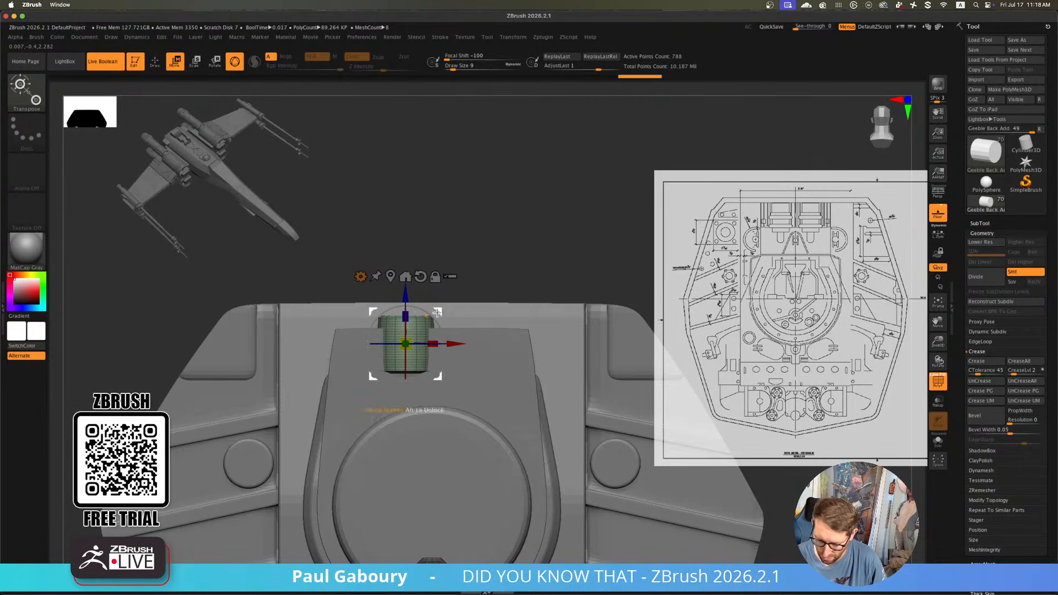
pyautogui.moveTo(406, 286); pyautogui.dragTo(406, 277)
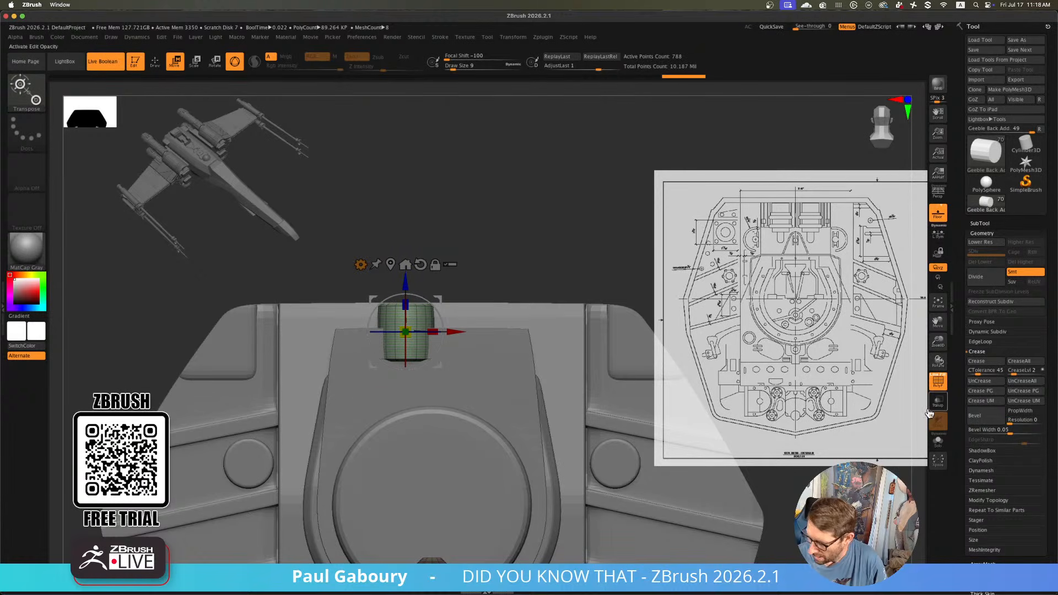
# Move the cylinder to the right of the rear section's centerline and mirror it to the other side with Mirror And Weld
pyautogui.click(992, 500)
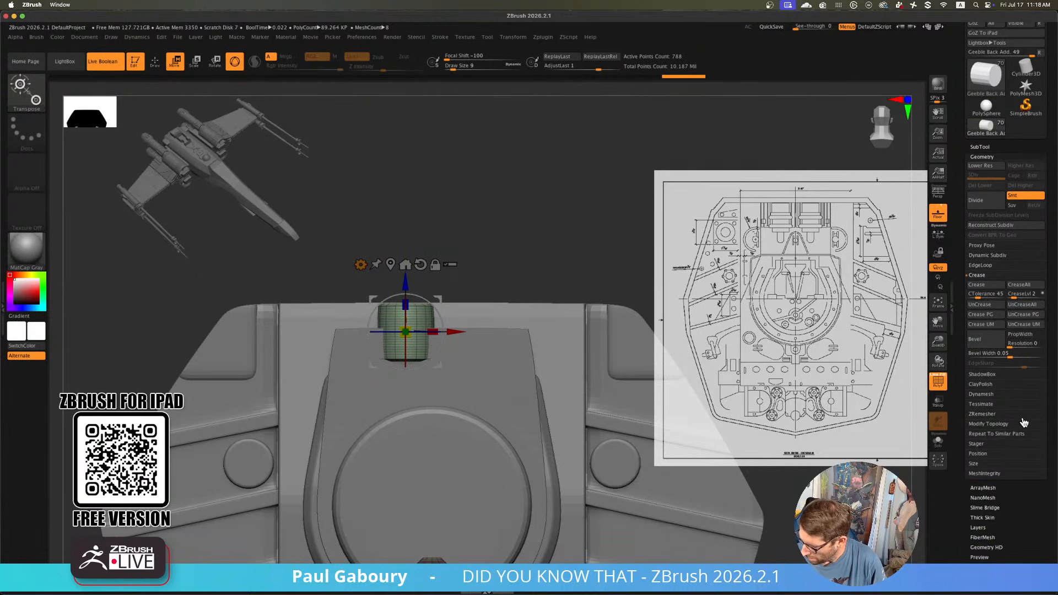
pyautogui.click(1008, 455)
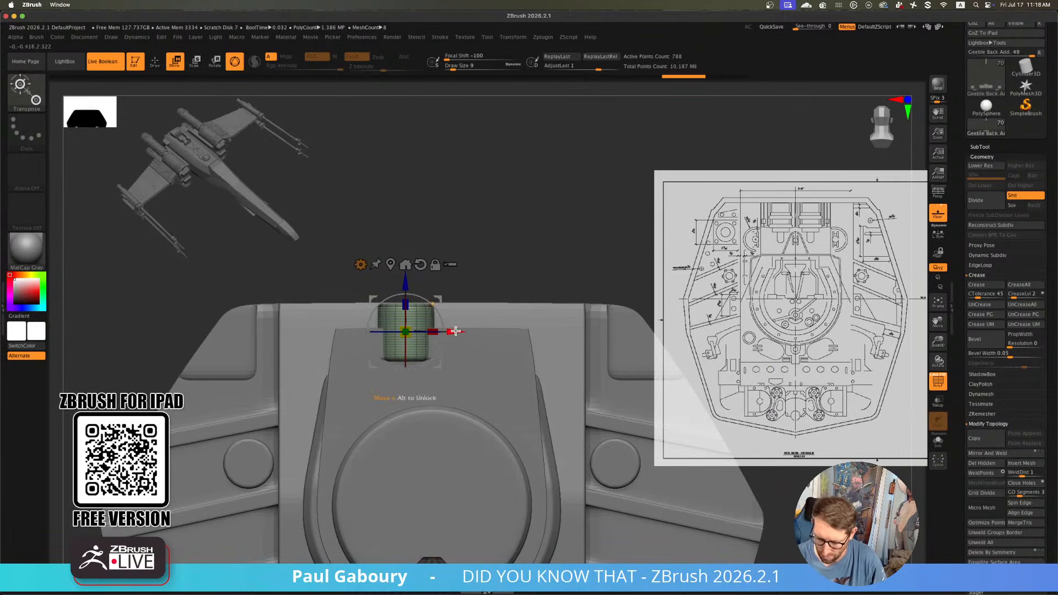
pyautogui.moveTo(456, 331); pyautogui.dragTo(431, 331)
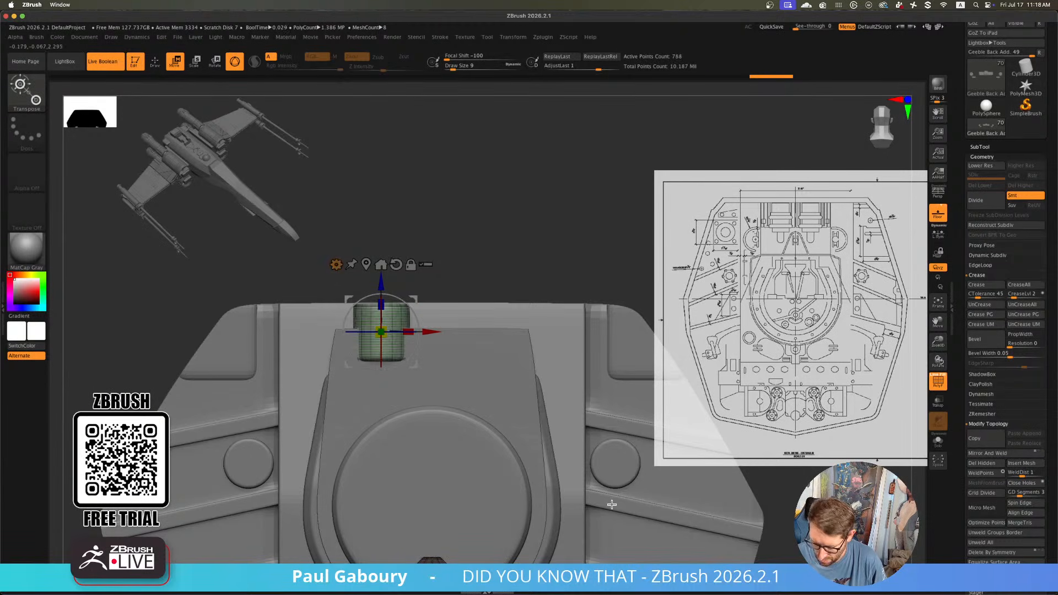
pyautogui.keyDown('ctrl'); pyautogui.moveTo(575, 494); pyautogui.dragTo(597, 382, button='right'); pyautogui.keyUp('ctrl')
pyautogui.keyDown('alt'); pyautogui.moveTo(602, 444); pyautogui.dragTo(576, 390, button='right'); pyautogui.keyUp('alt')
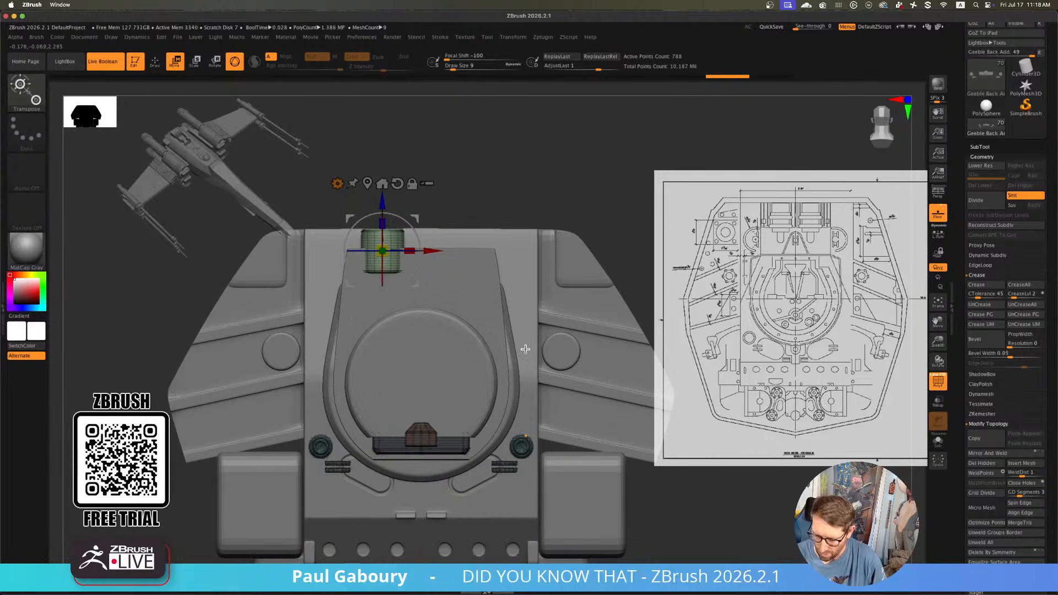
pyautogui.moveTo(423, 250); pyautogui.dragTo(510, 251)
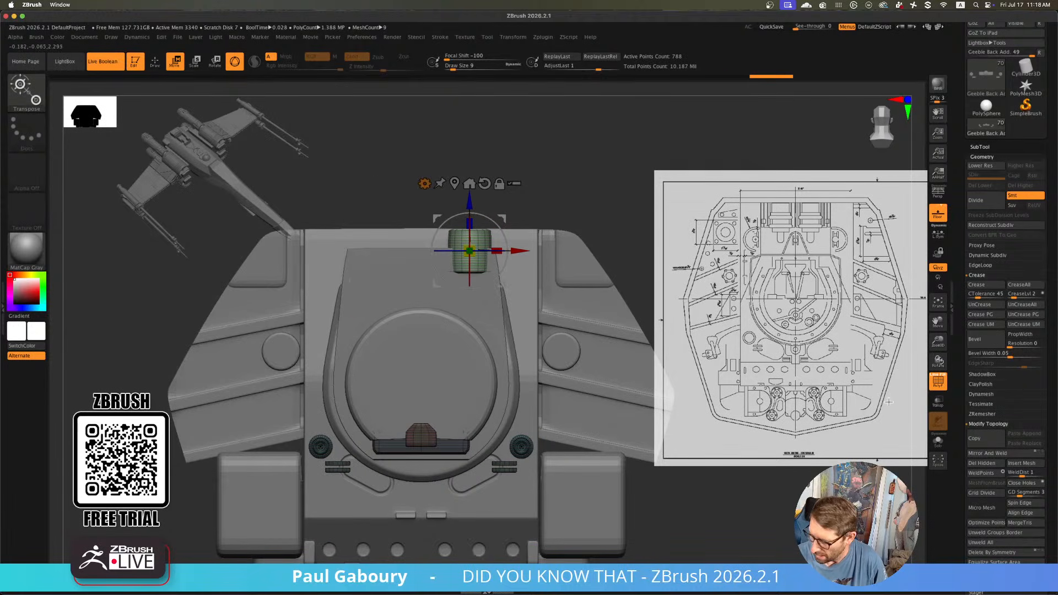
pyautogui.click(1008, 455)
# Enable Local Symmetry, scale both cylinders down slightly, and move them closer together along the rear section's upper edge
pyautogui.keyDown('ctrl'); pyautogui.moveTo(533, 385); pyautogui.dragTo(485, 332, button='right'); pyautogui.keyUp('ctrl')
pyautogui.keyDown('alt'); pyautogui.moveTo(484, 333); pyautogui.dragTo(492, 357, button='right'); pyautogui.keyUp('alt')
pyautogui.click(942, 233)
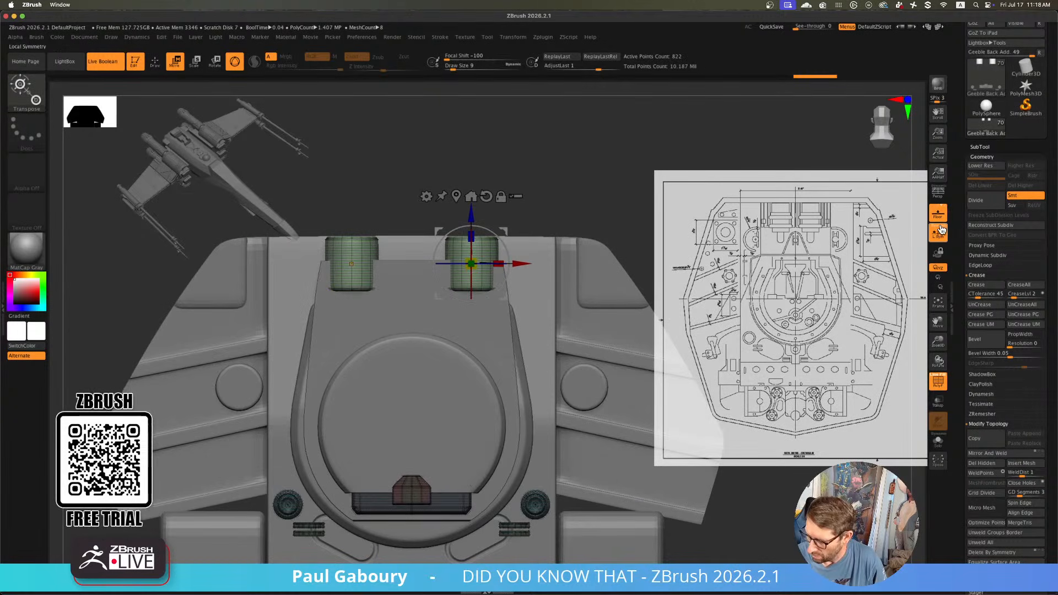
pyautogui.moveTo(519, 264); pyautogui.dragTo(451, 262)
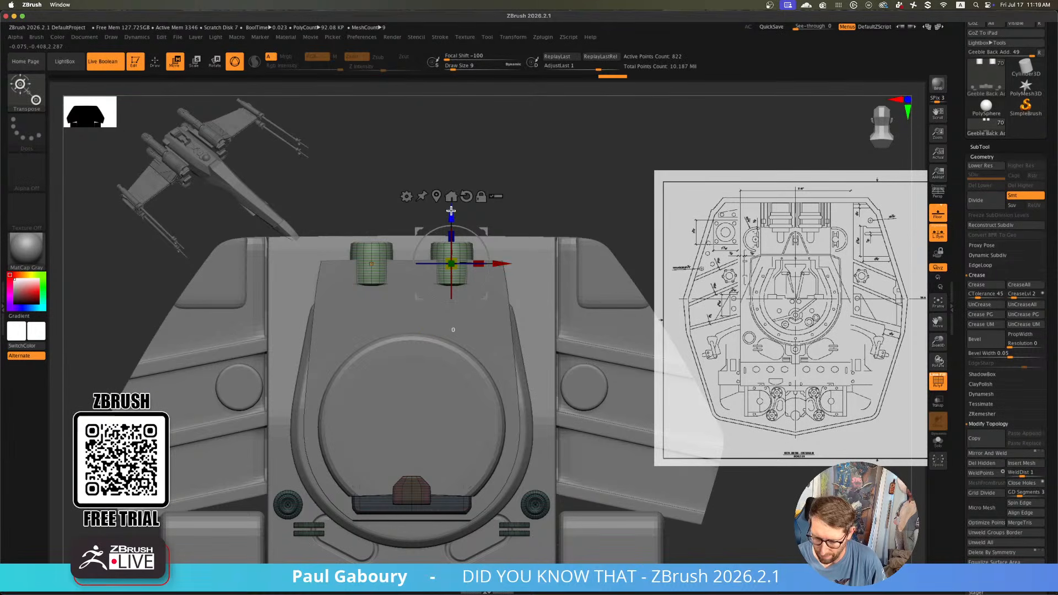
pyautogui.moveTo(452, 213); pyautogui.dragTo(451, 207)
pyautogui.keyDown('ctrl'); pyautogui.moveTo(481, 226); pyautogui.dragTo(488, 248, button='right'); pyautogui.keyUp('ctrl')
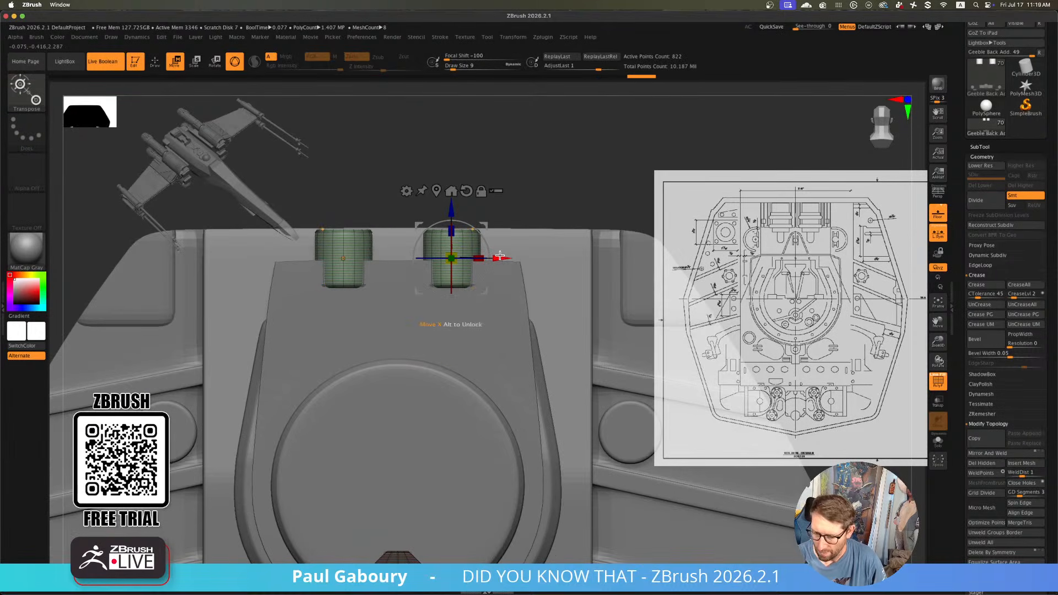
pyautogui.moveTo(505, 257); pyautogui.dragTo(434, 262)
# Place the gizmo on the cylinder's top cap and adjust both cylinders vertically so their tops align with the rear section's upper edge
pyautogui.moveTo(454, 235); pyautogui.dragTo(498, 310, button='right')
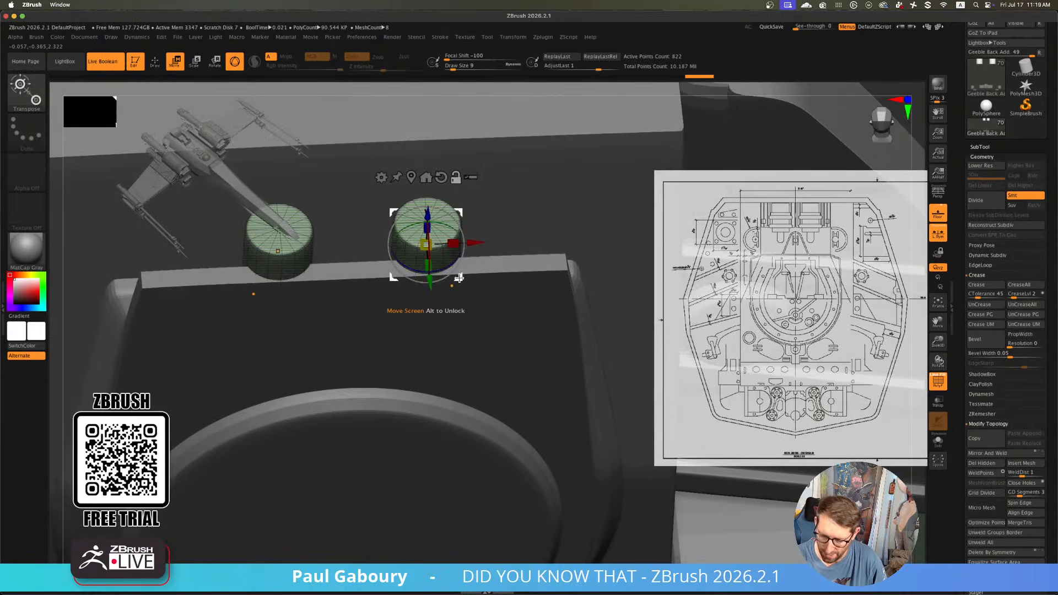
pyautogui.keyDown('alt'); pyautogui.moveTo(458, 275); pyautogui.dragTo(514, 213); pyautogui.keyUp('alt')
pyautogui.keyDown('alt'); pyautogui.click(428, 222); pyautogui.keyUp('alt')
pyautogui.keyDown('alt'); pyautogui.click(442, 156); pyautogui.keyUp('alt')
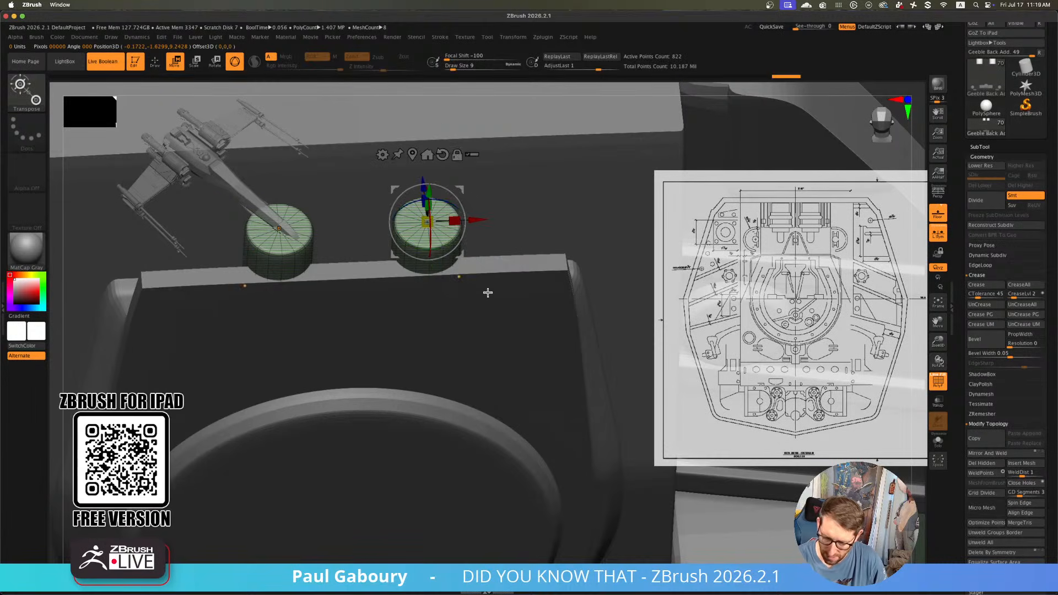
pyautogui.keyDown('shift'); pyautogui.moveTo(487, 293); pyautogui.dragTo(487, 247, button='right'); pyautogui.keyUp('shift')
pyautogui.moveTo(426, 157); pyautogui.dragTo(426, 140)
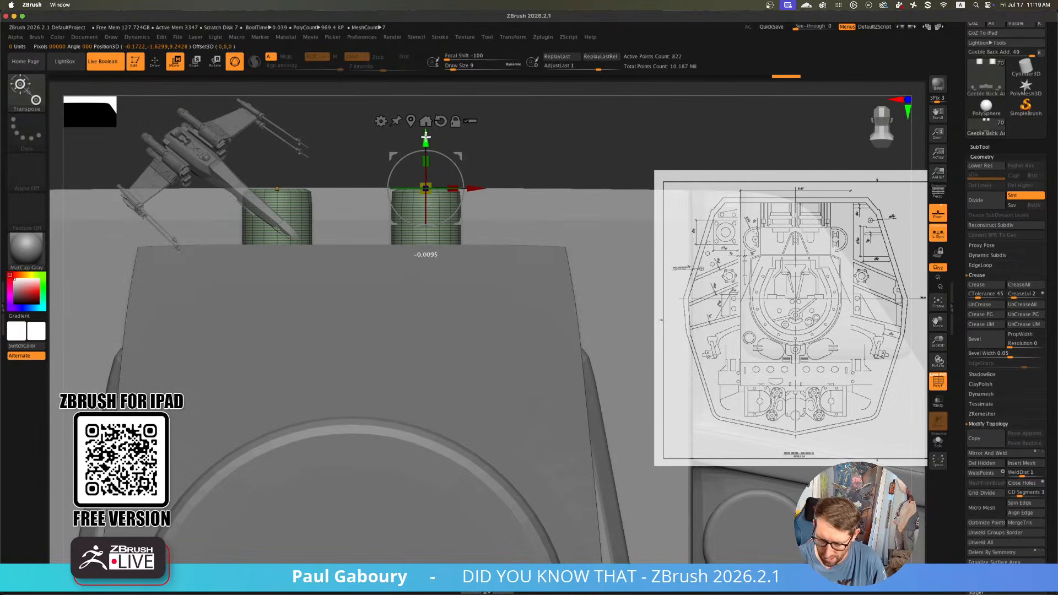
pyautogui.keyDown('alt'); pyautogui.moveTo(489, 239); pyautogui.dragTo(553, 296, button='right'); pyautogui.keyUp('alt')
pyautogui.moveTo(489, 194); pyautogui.dragTo(490, 188)
# Push both cylinders back into the sloped rear wall and shift them slightly closer together
pyautogui.keyDown('ctrl'); pyautogui.moveTo(543, 293); pyautogui.dragTo(550, 354, button='right'); pyautogui.keyUp('ctrl')
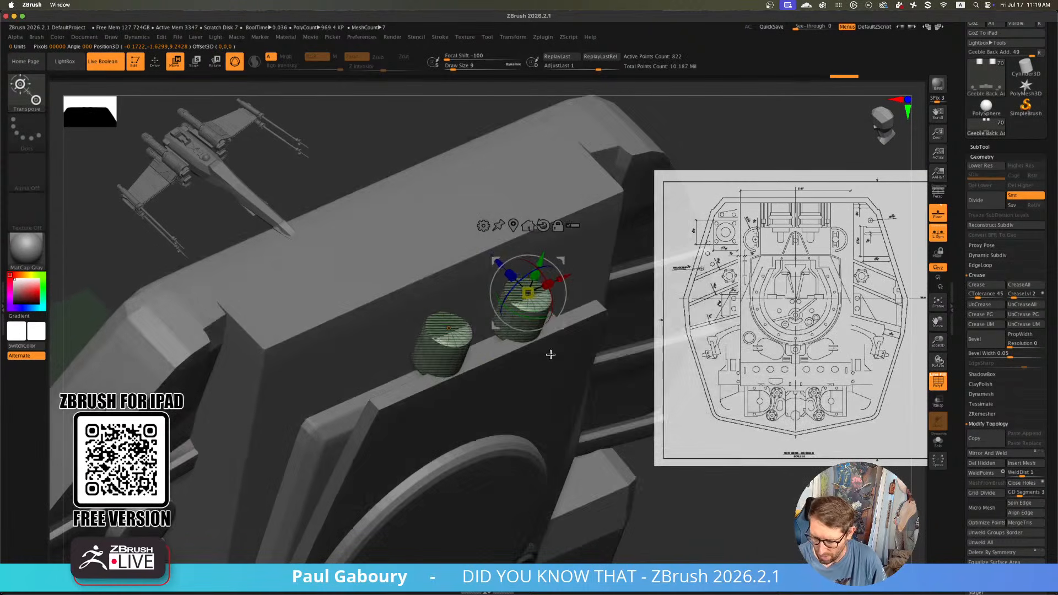
pyautogui.moveTo(499, 255); pyautogui.dragTo(461, 218)
pyautogui.moveTo(520, 361); pyautogui.dragTo(504, 319, button='right')
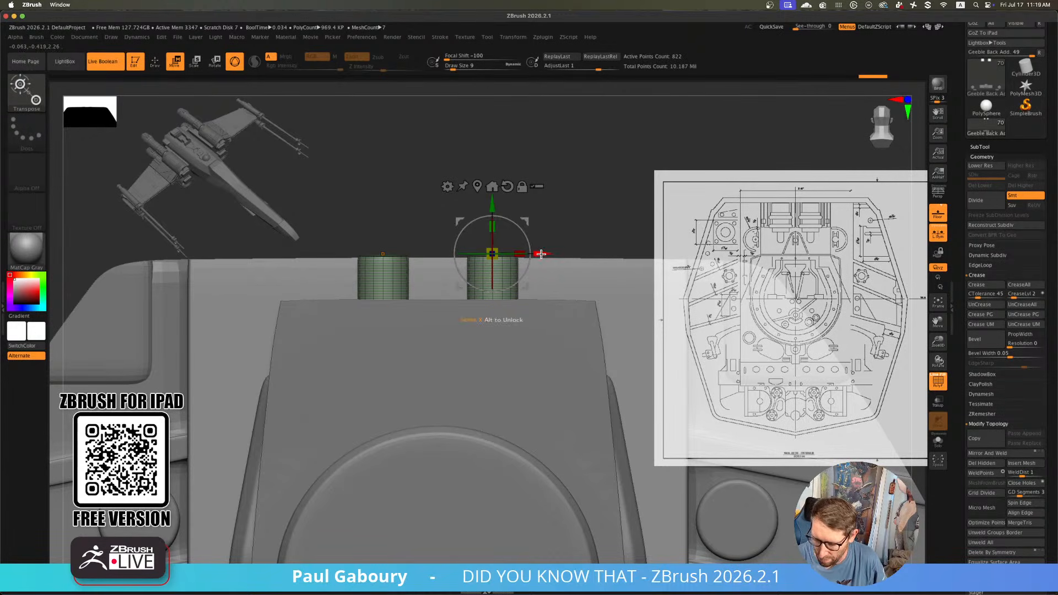
pyautogui.moveTo(542, 253); pyautogui.dragTo(532, 254)
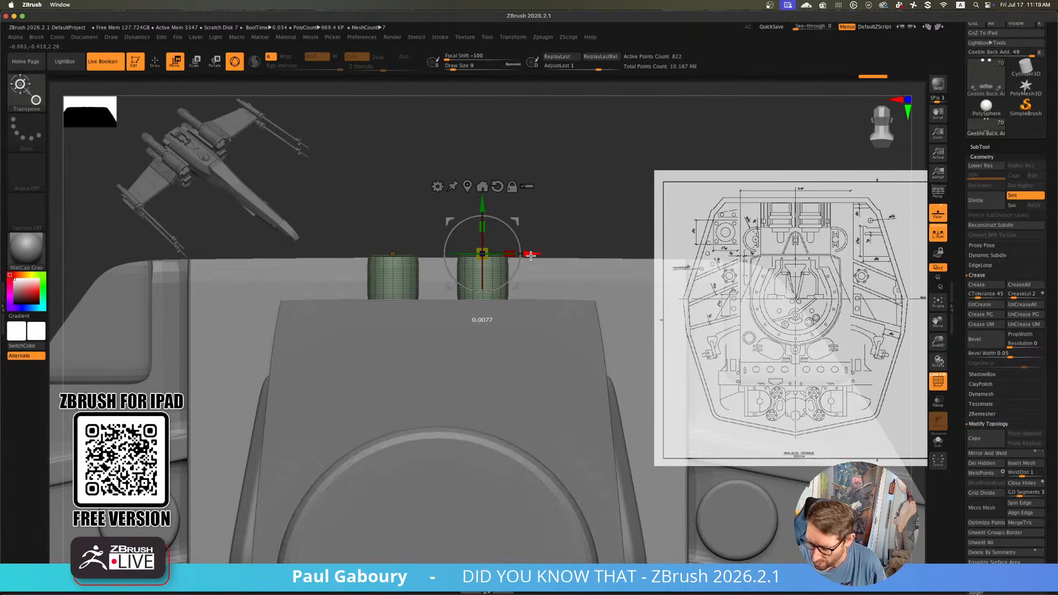
# Lengthen both cylinders downward from their top caps, refining their height against the sloped wall in the side view
pyautogui.moveTo(478, 341)
pyautogui.keyDown('ctrl'); pyautogui.mouseDown(button='right')
pyautogui.moveTo(486, 356)
pyautogui.moveTo(463, 329)
pyautogui.moveTo(485, 362)
pyautogui.moveTo(480, 354)
pyautogui.mouseUp(button='right'); pyautogui.keyUp('ctrl')
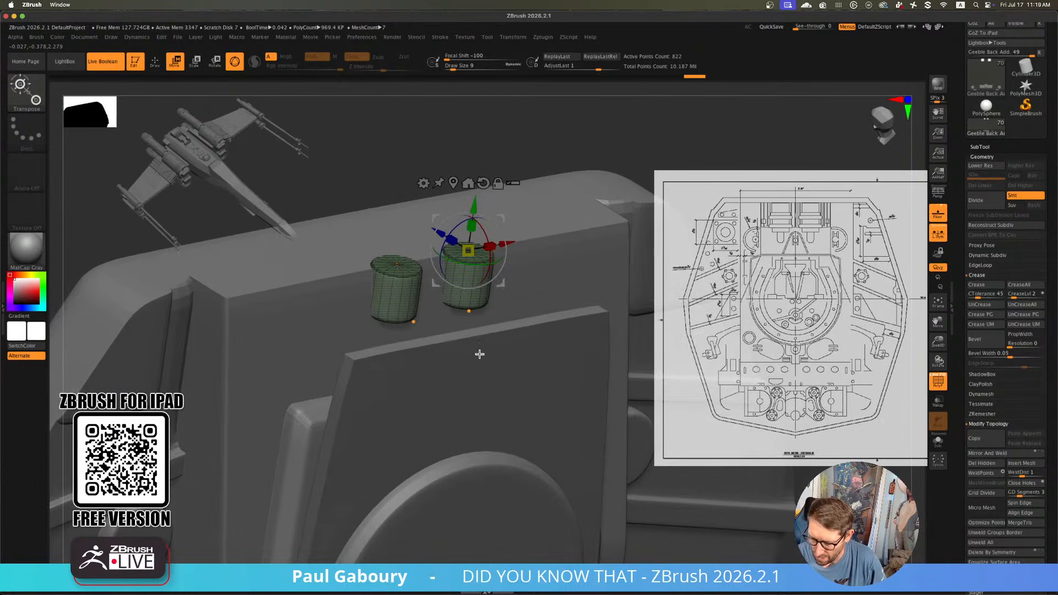
pyautogui.moveTo(473, 226); pyautogui.dragTo(473, 210)
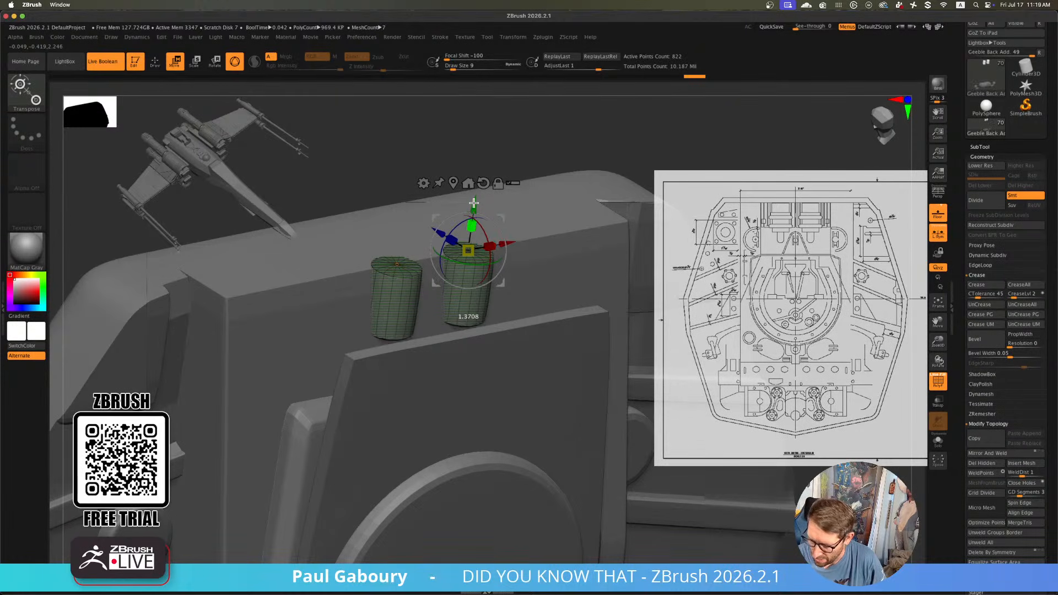
pyautogui.moveTo(474, 198); pyautogui.dragTo(474, 199)
pyautogui.moveTo(498, 361); pyautogui.dragTo(511, 346, button='right')
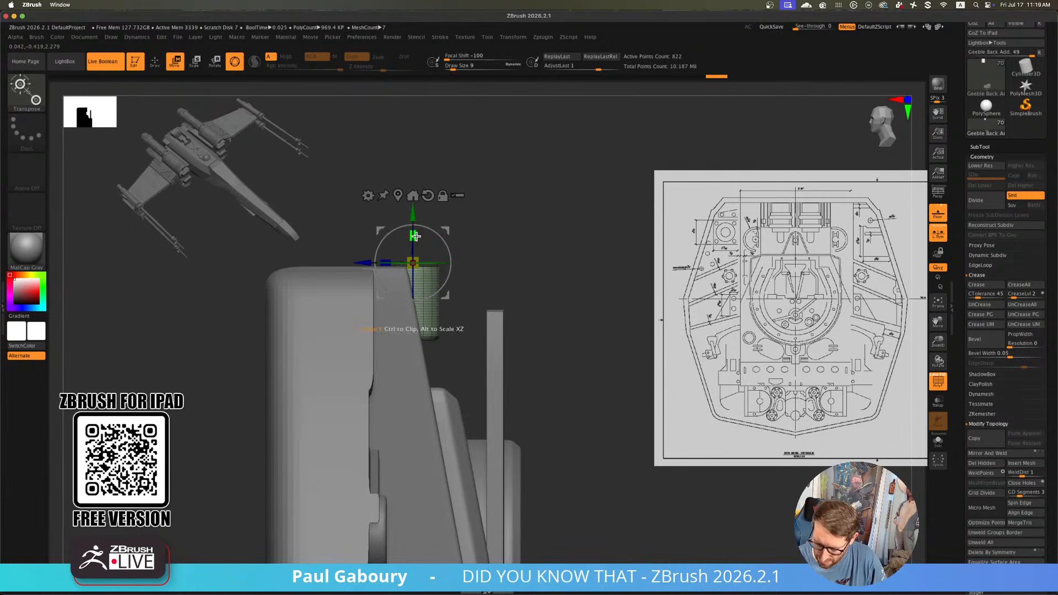
pyautogui.moveTo(415, 236); pyautogui.dragTo(415, 227)
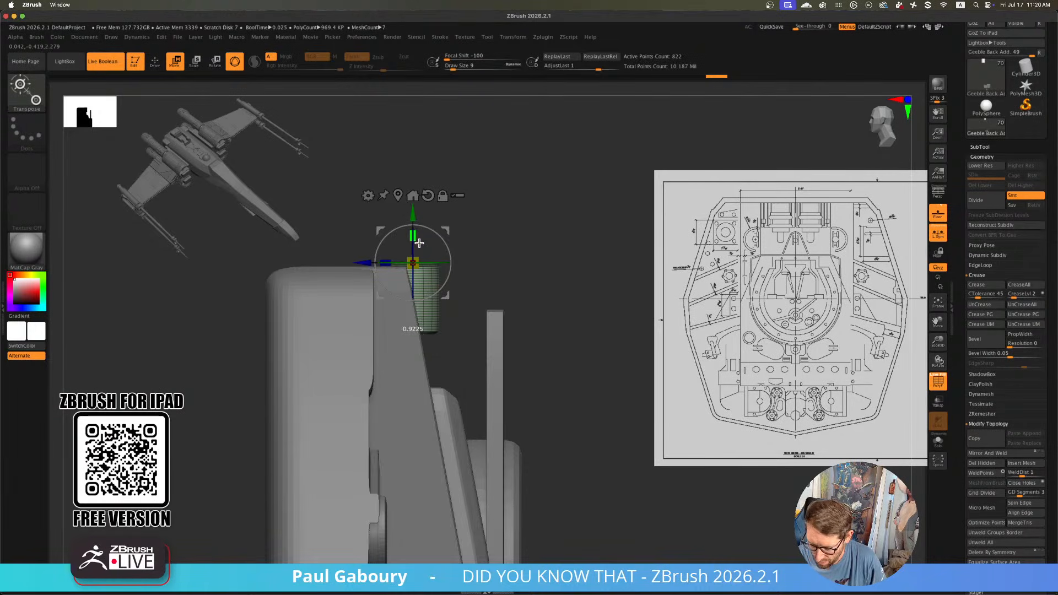
pyautogui.moveTo(418, 243); pyautogui.dragTo(419, 244)
pyautogui.press('q')
# Switch to the ZModeler brush and insert two closely spaced horizontal edge loops around the upper part of the cylinders
pyautogui.moveTo(513, 368); pyautogui.dragTo(435, 329)
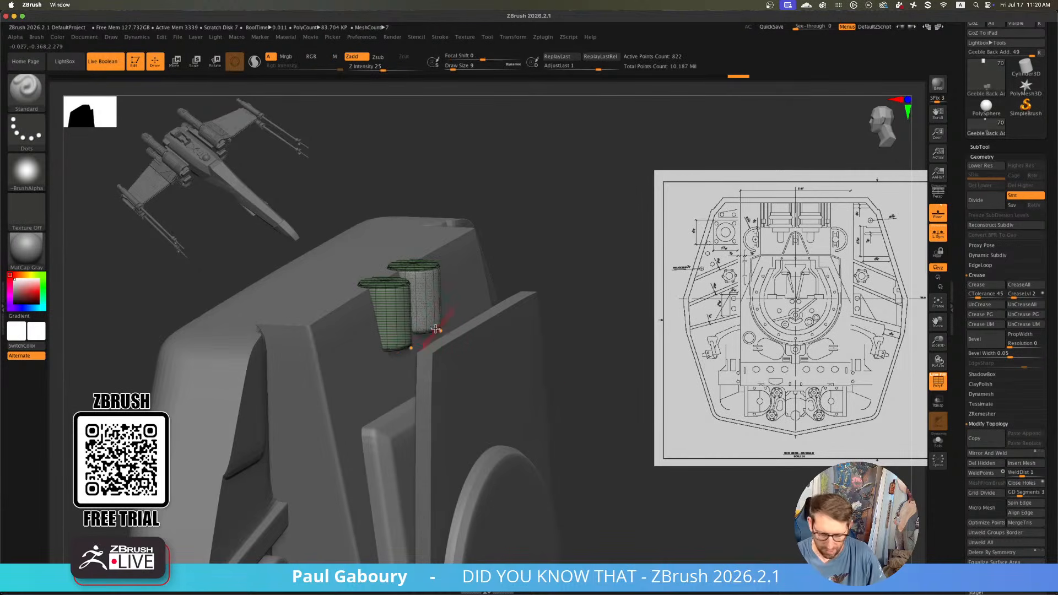
pyautogui.press('b')
pyautogui.press('z')
pyautogui.press('m')
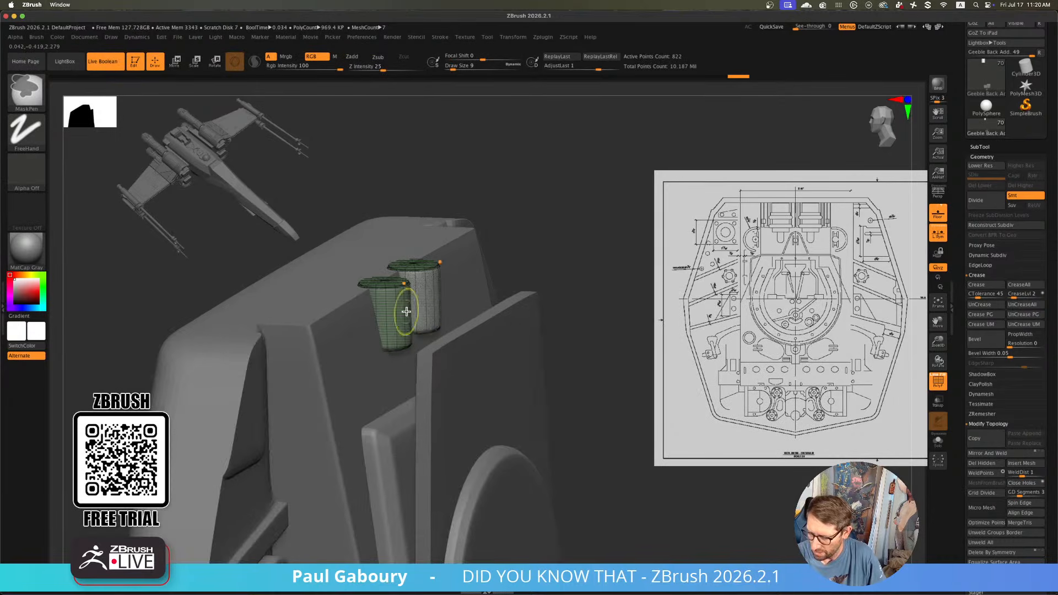
pyautogui.keyDown('ctrl'); pyautogui.moveTo(405, 312); pyautogui.dragTo(459, 379, button='right'); pyautogui.keyUp('ctrl')
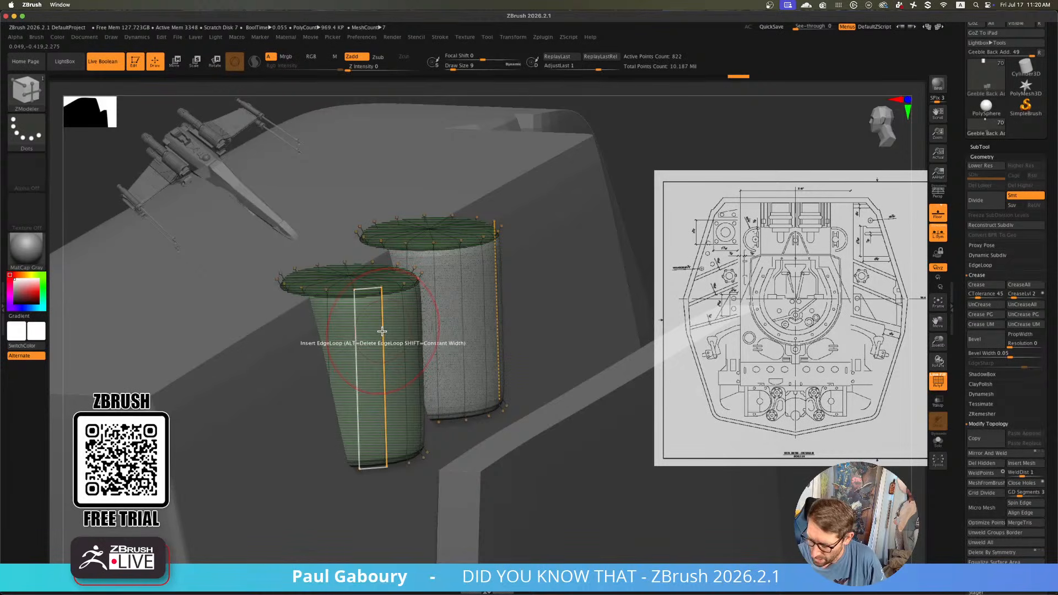
pyautogui.moveTo(381, 330); pyautogui.dragTo(383, 338)
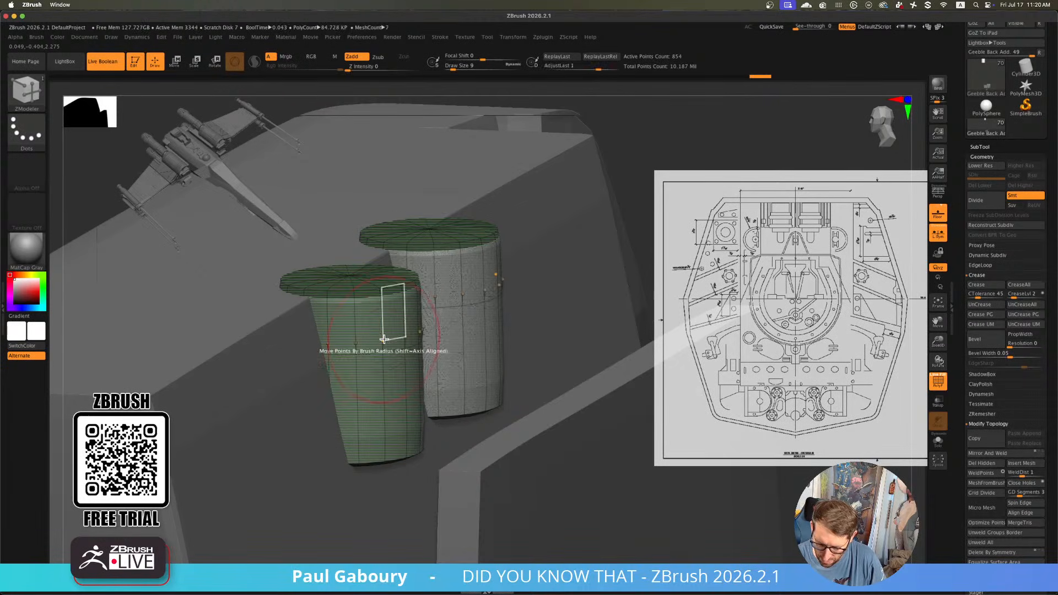
pyautogui.hotkey('ctrl', 'z')
pyautogui.press('space')
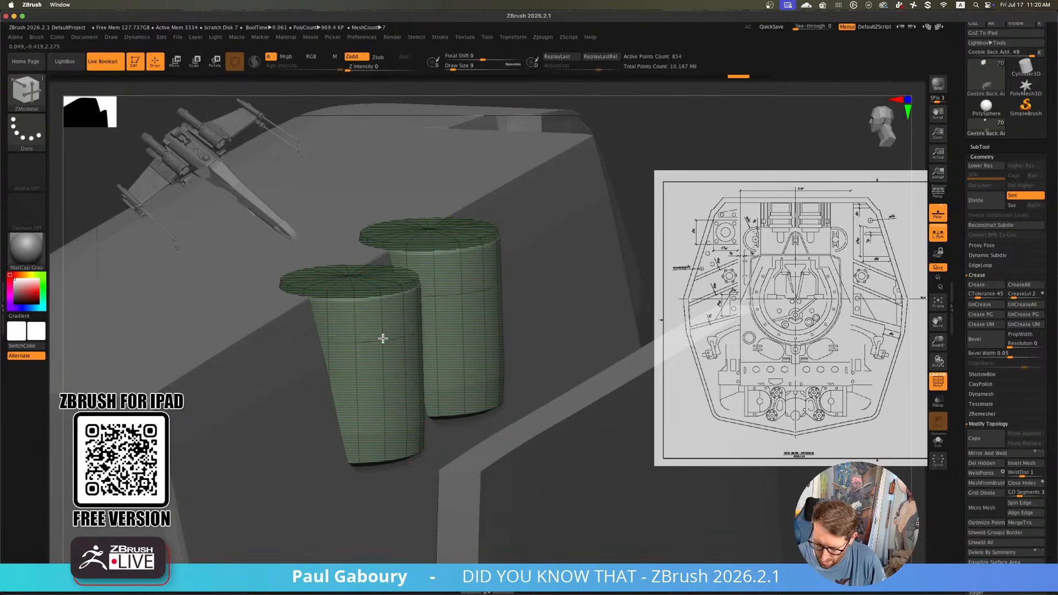
pyautogui.moveTo(383, 339); pyautogui.dragTo(384, 356)
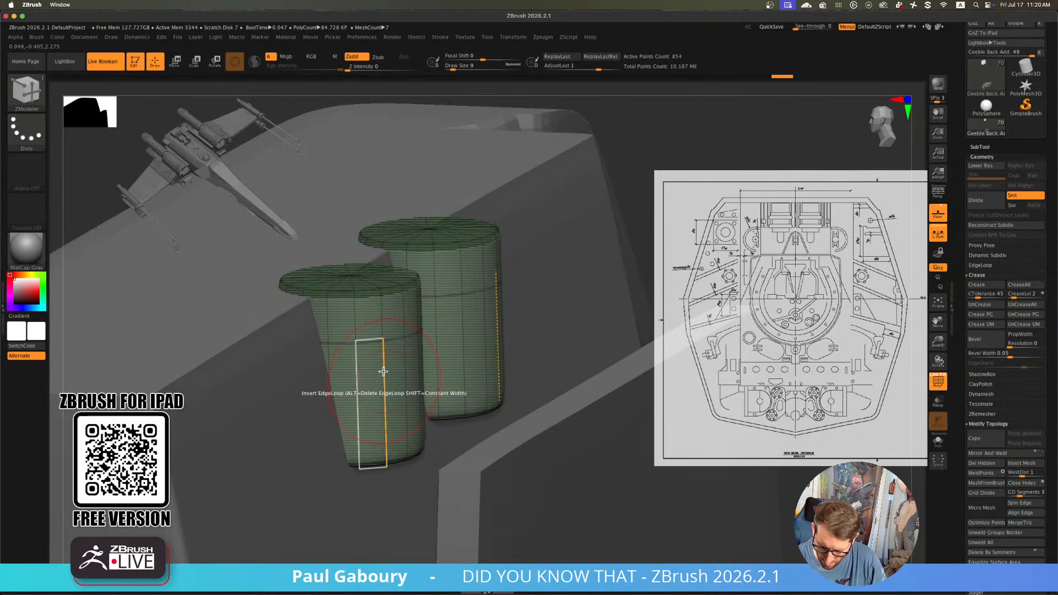
pyautogui.click(384, 342)
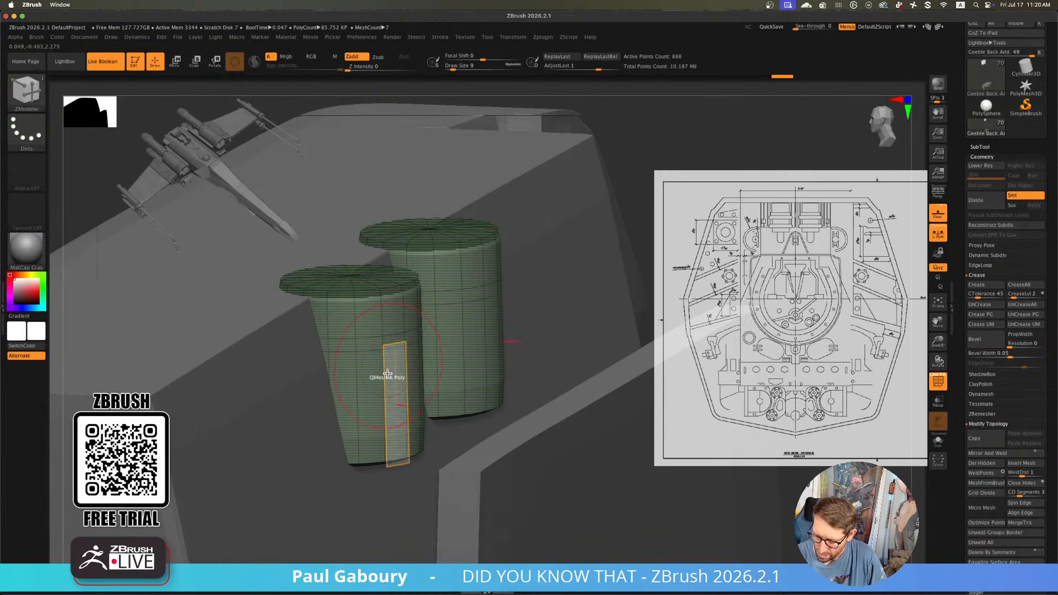
# Insert another horizontal edge loop around both cylinders near their bottom ends
pyautogui.keyDown('alt'); pyautogui.moveTo(426, 425); pyautogui.dragTo(432, 377); pyautogui.keyUp('alt')
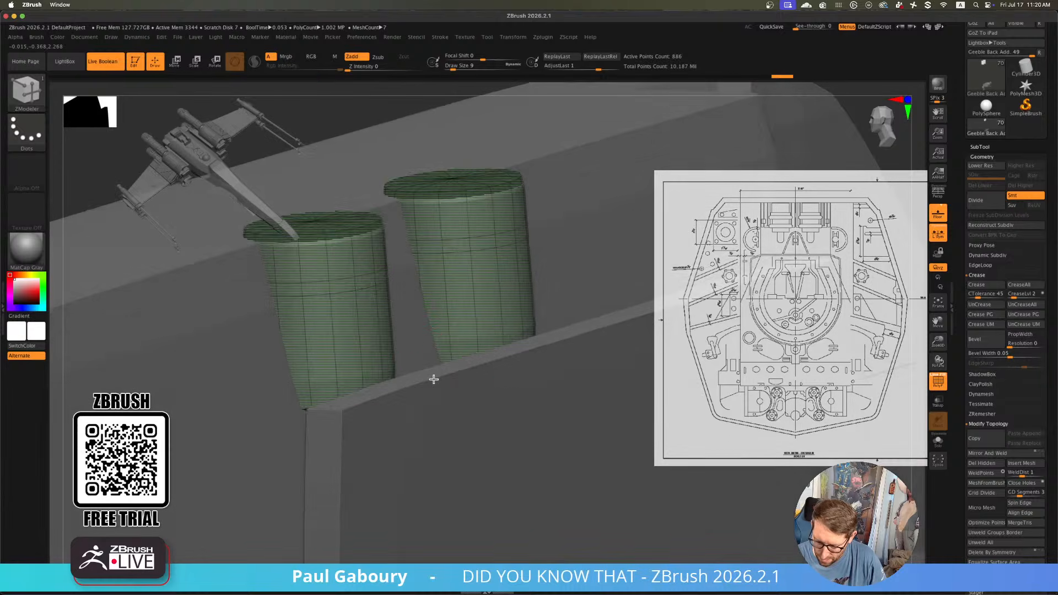
pyautogui.keyDown('alt'); pyautogui.moveTo(490, 321); pyautogui.dragTo(520, 328, button='right'); pyautogui.keyUp('alt')
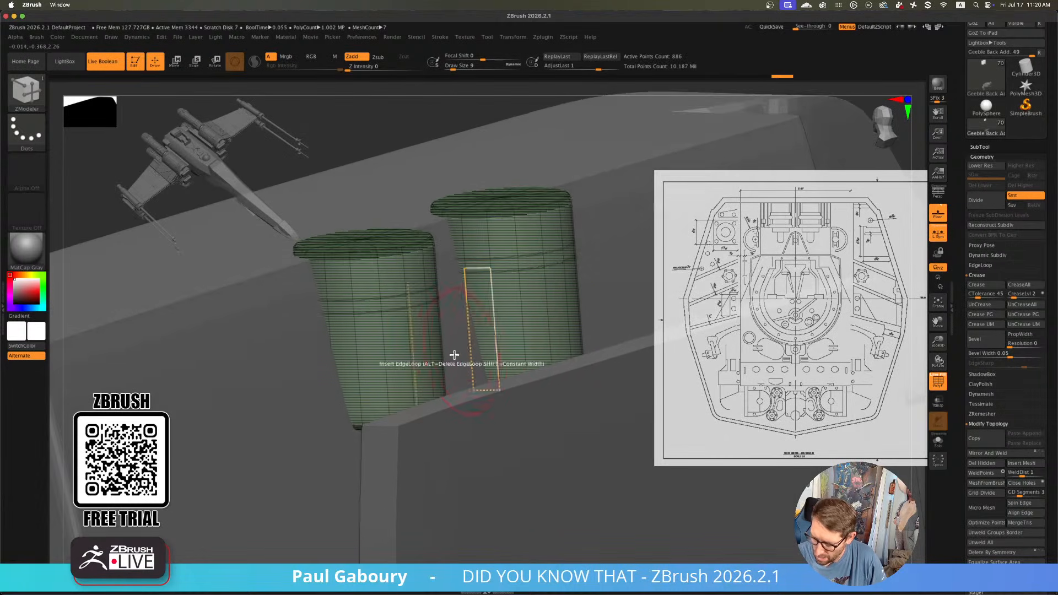
pyautogui.moveTo(454, 355); pyautogui.dragTo(443, 365, button='right')
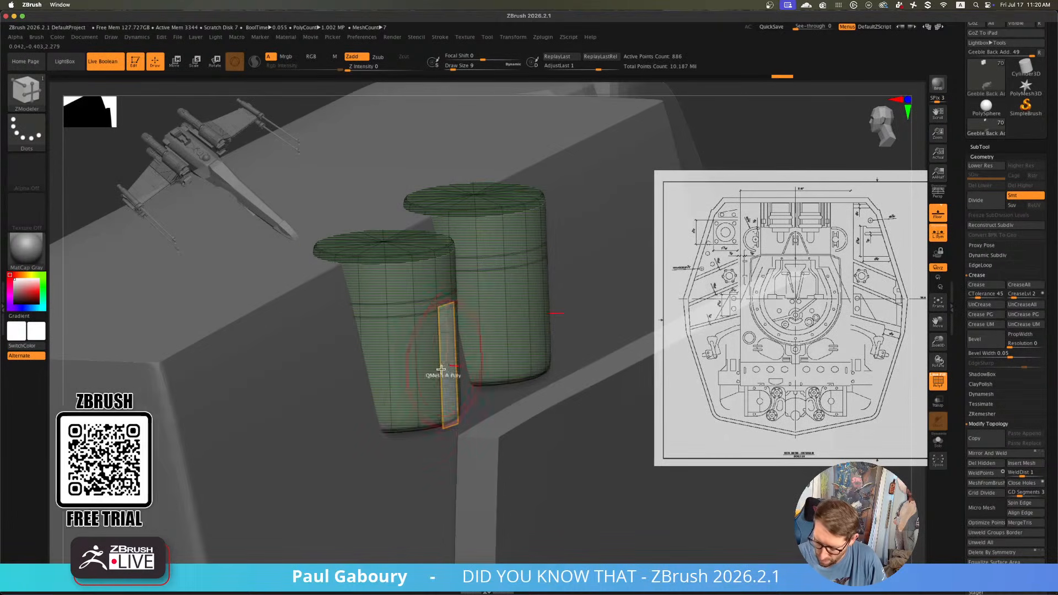
pyautogui.click(419, 410)
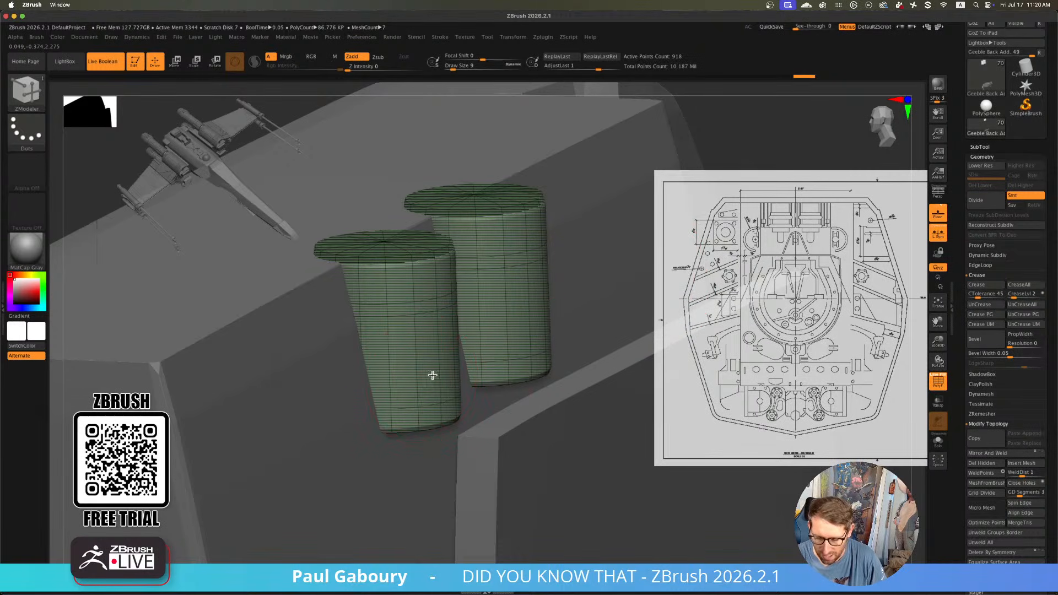
# Centre the transform gizmo on the unmasked cylinders and apply the Slice deformer to them
pyautogui.keyDown('shift'); pyautogui.moveTo(432, 374); pyautogui.dragTo(433, 371, button='right'); pyautogui.keyUp('shift')
pyautogui.press('w')
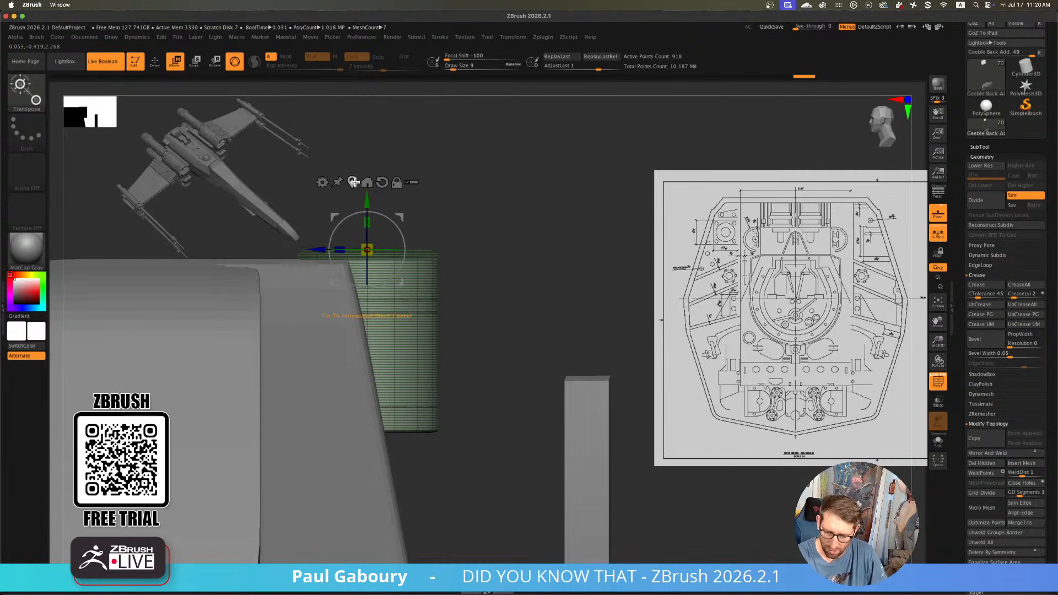
pyautogui.click(353, 182)
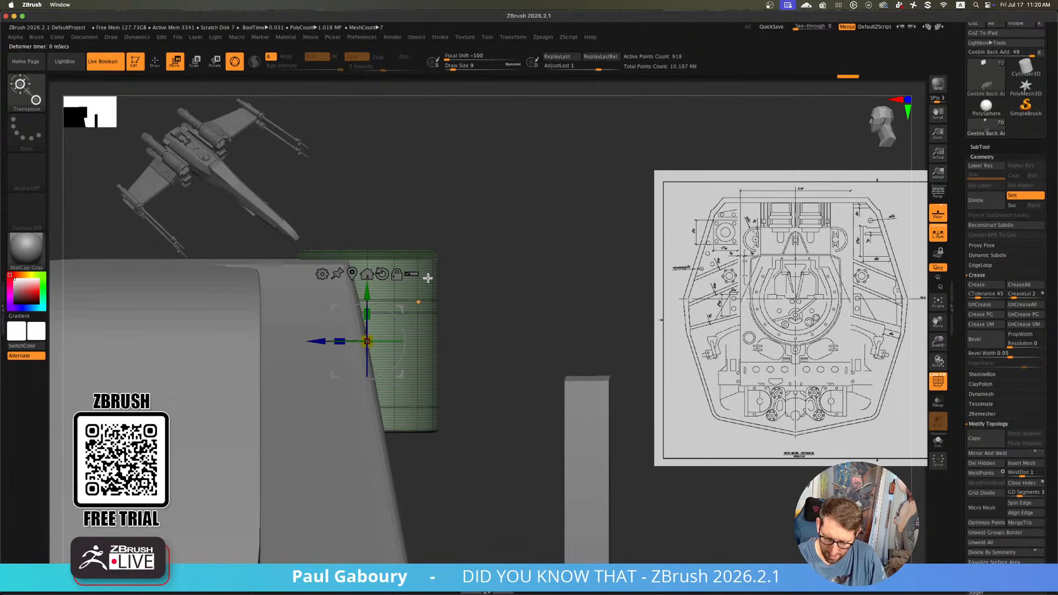
pyautogui.click(321, 274)
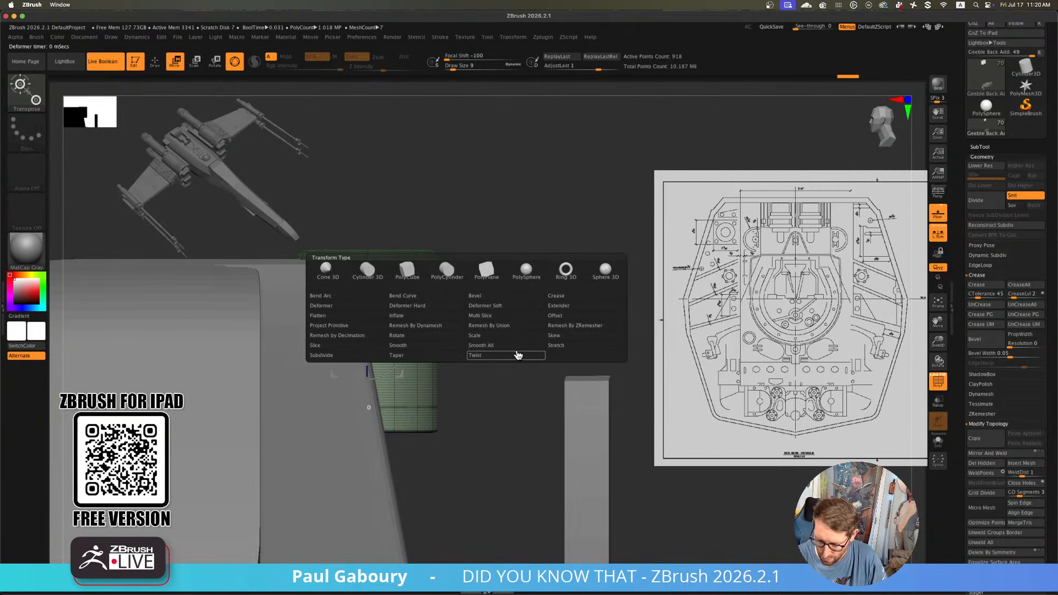
pyautogui.click(375, 345)
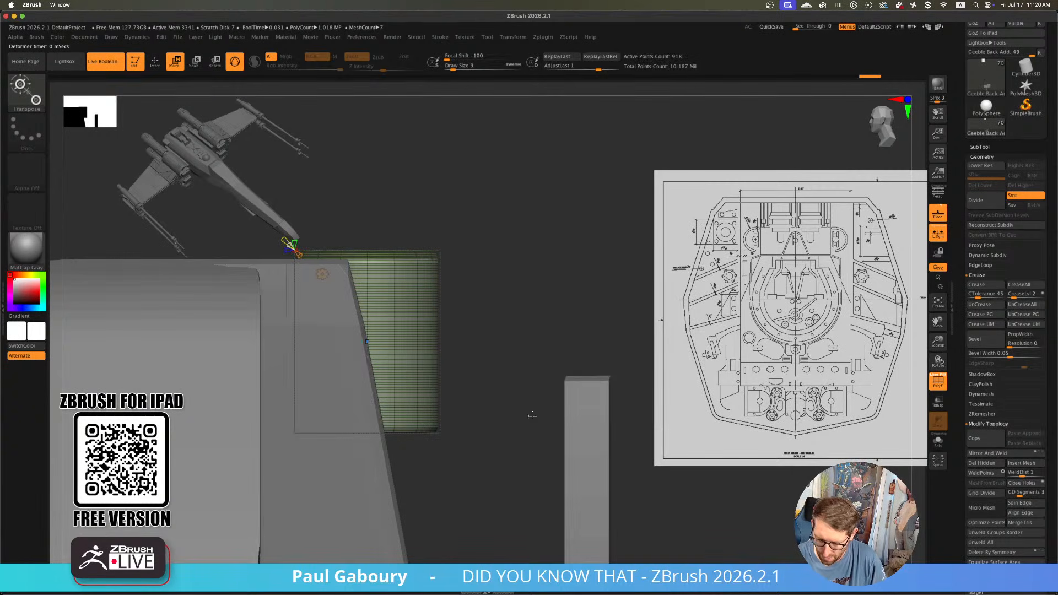
pyautogui.moveTo(1051, 98); pyautogui.dragTo(1044, 182)
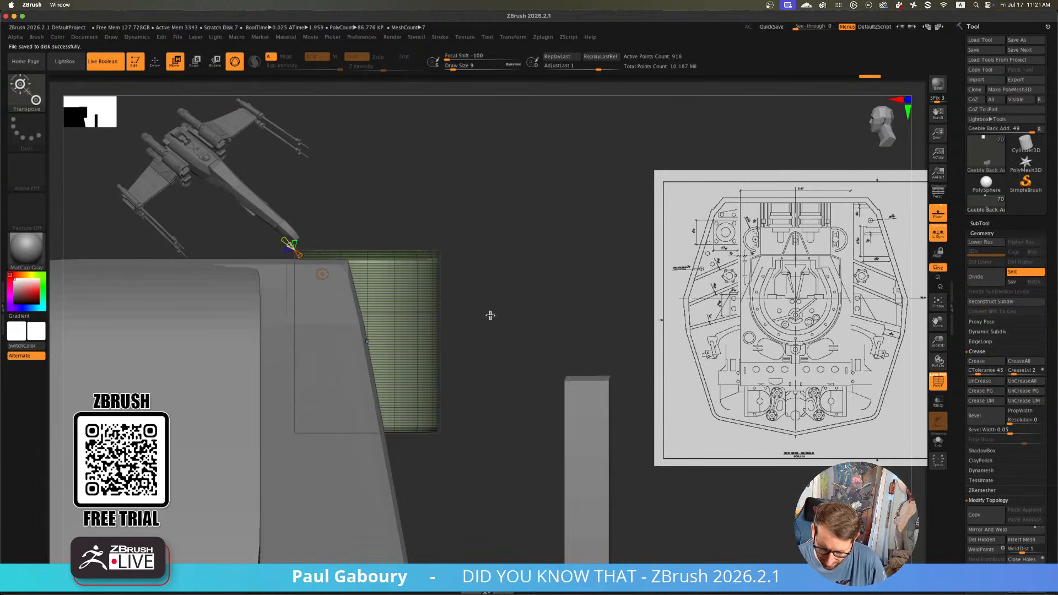
# Adjust the Slice deformer so it cuts two narrow polygroup bands around each cylinder, with its last handle at about 0.07
pyautogui.moveTo(491, 315); pyautogui.dragTo(428, 261)
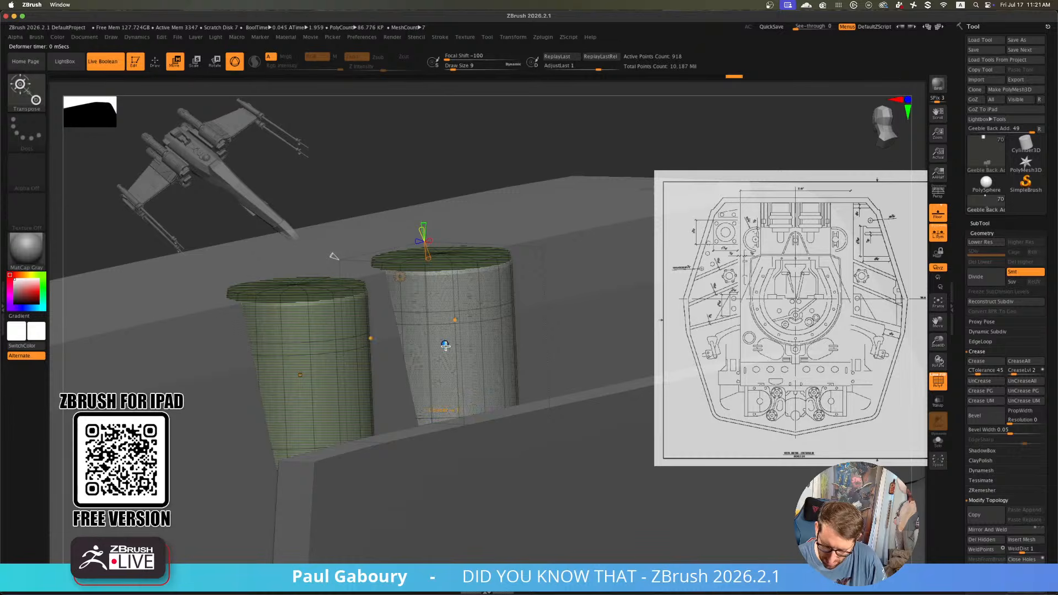
pyautogui.moveTo(444, 335); pyautogui.dragTo(443, 325)
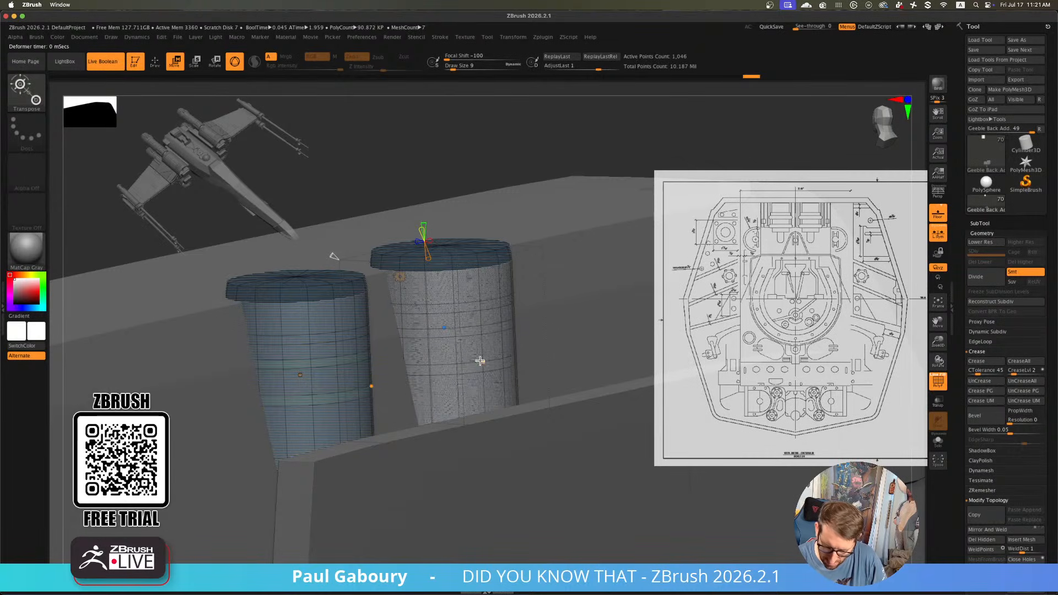
pyautogui.keyDown('ctrl'); pyautogui.moveTo(479, 361); pyautogui.dragTo(473, 278, button='right'); pyautogui.keyUp('ctrl')
pyautogui.keyDown('alt'); pyautogui.moveTo(482, 320); pyautogui.dragTo(454, 267, button='right'); pyautogui.keyUp('alt')
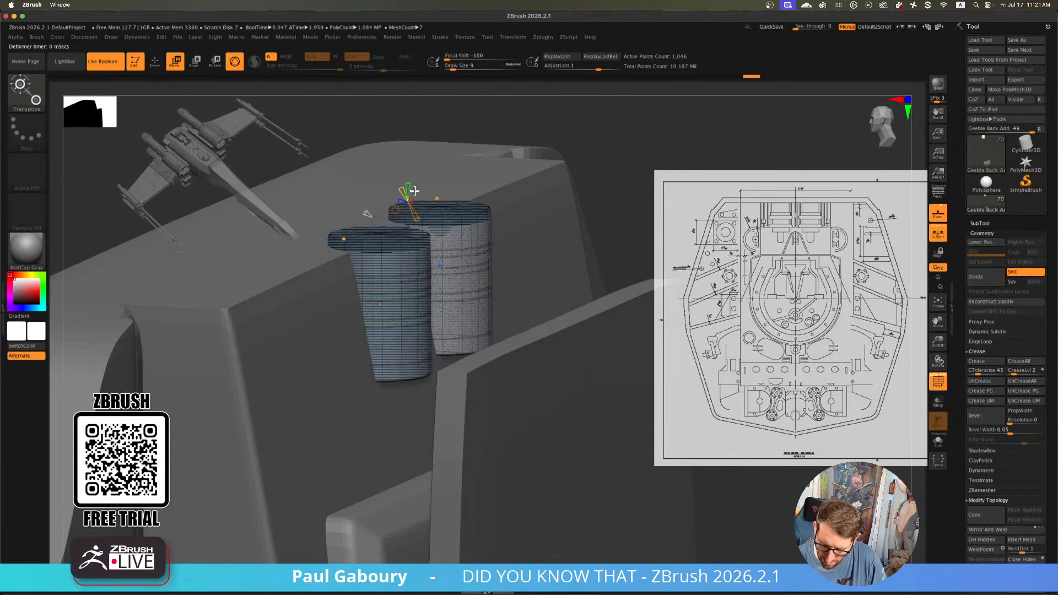
pyautogui.moveTo(419, 219)
pyautogui.mouseDown()
pyautogui.moveTo(427, 237)
pyautogui.moveTo(422, 225)
pyautogui.mouseUp()
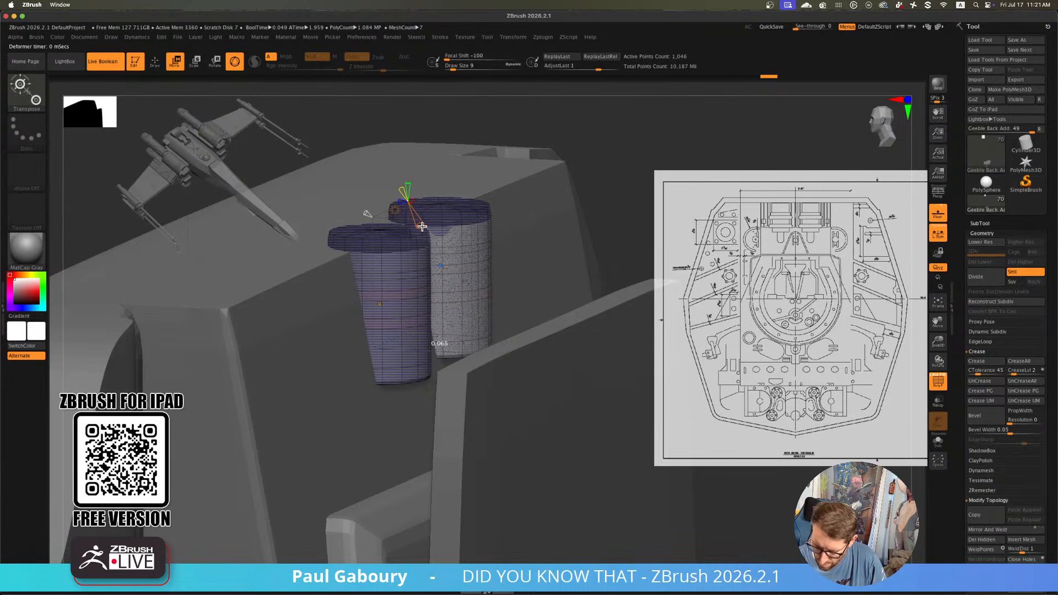
pyautogui.moveTo(422, 227); pyautogui.dragTo(424, 228)
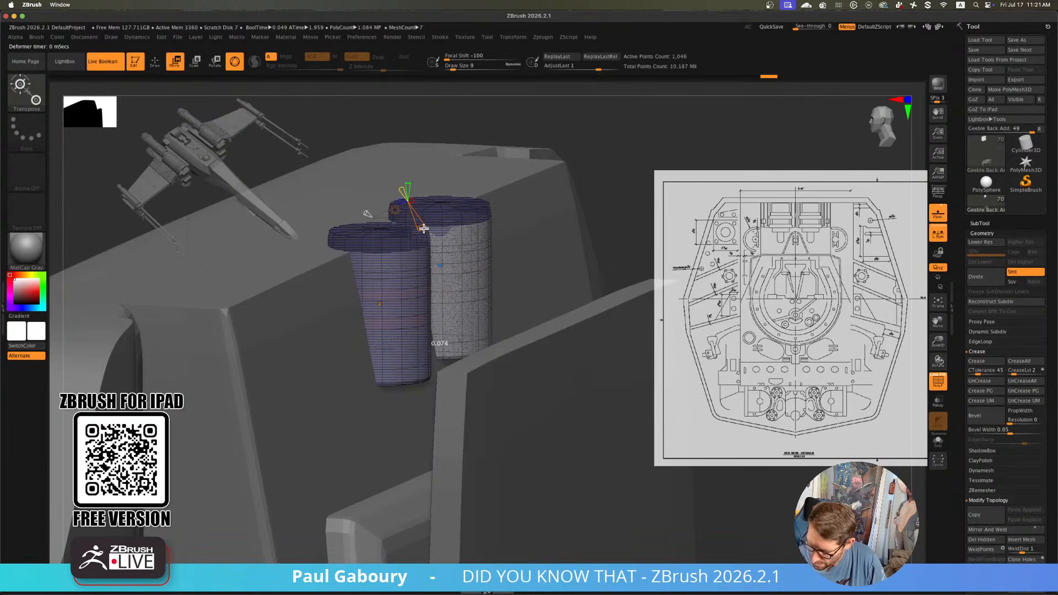
pyautogui.moveTo(422, 227); pyautogui.dragTo(423, 227)
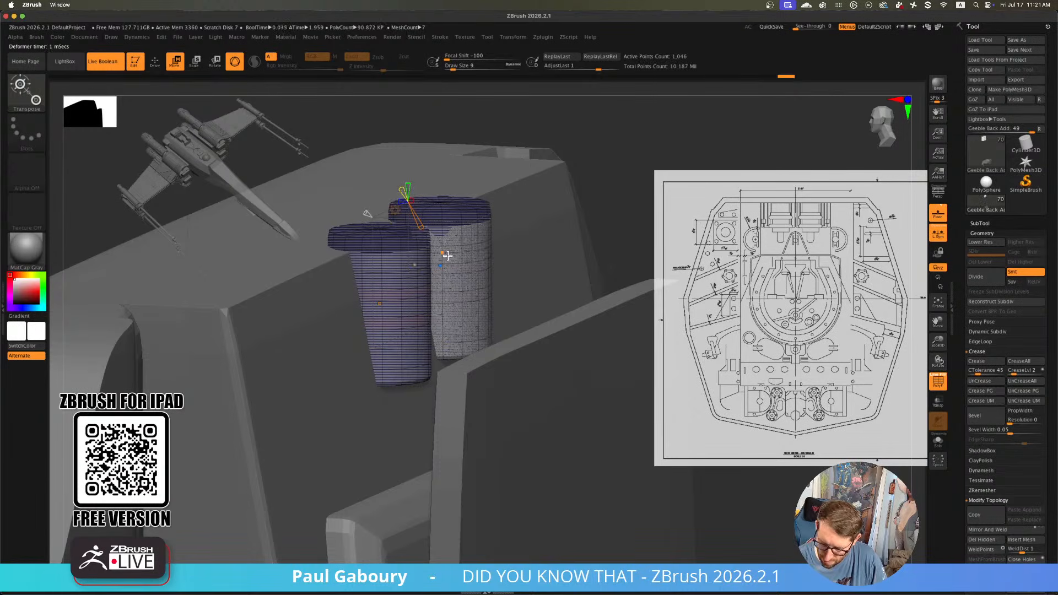
pyautogui.hotkey('ctrl', 'w')
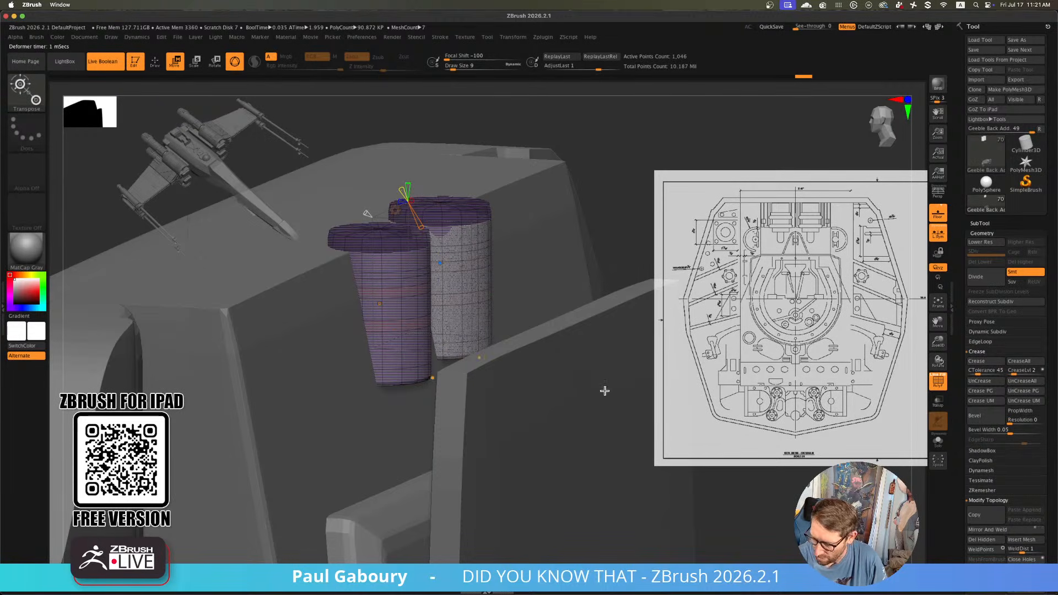
# Isolate the cylinders and use ZModeler to delete the extra horizontal edge loops outside the two narrow bands
pyautogui.click(938, 441)
pyautogui.keyDown('ctrl'); pyautogui.moveTo(456, 345); pyautogui.dragTo(504, 450, button='right'); pyautogui.keyUp('ctrl')
pyautogui.press('q')
pyautogui.press('b')
pyautogui.press('z')
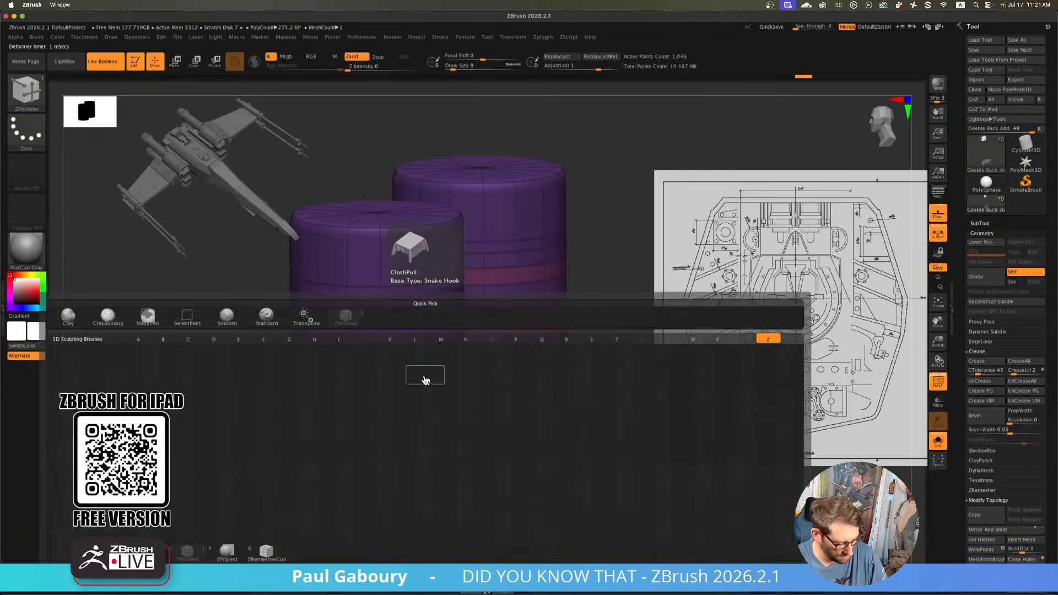
pyautogui.press('m')
pyautogui.keyDown('alt'); pyautogui.click(396, 295); pyautogui.keyUp('alt')
pyautogui.keyDown('alt'); pyautogui.click(397, 286); pyautogui.keyUp('alt')
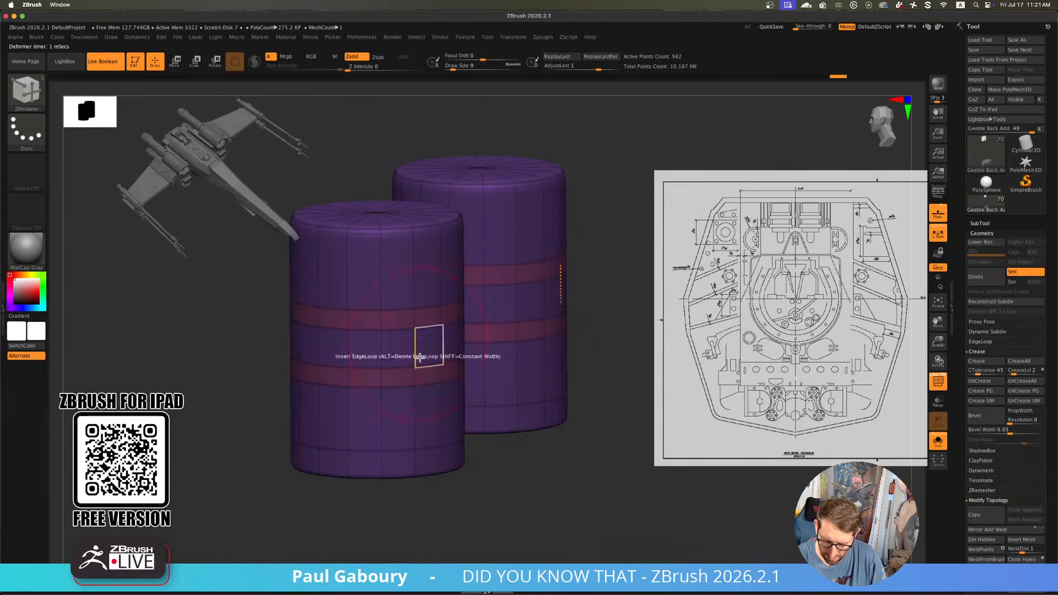
pyautogui.keyDown('alt'); pyautogui.moveTo(444, 461); pyautogui.dragTo(443, 431, button='right'); pyautogui.keyUp('alt')
pyautogui.scroll(-3, 461, 437)
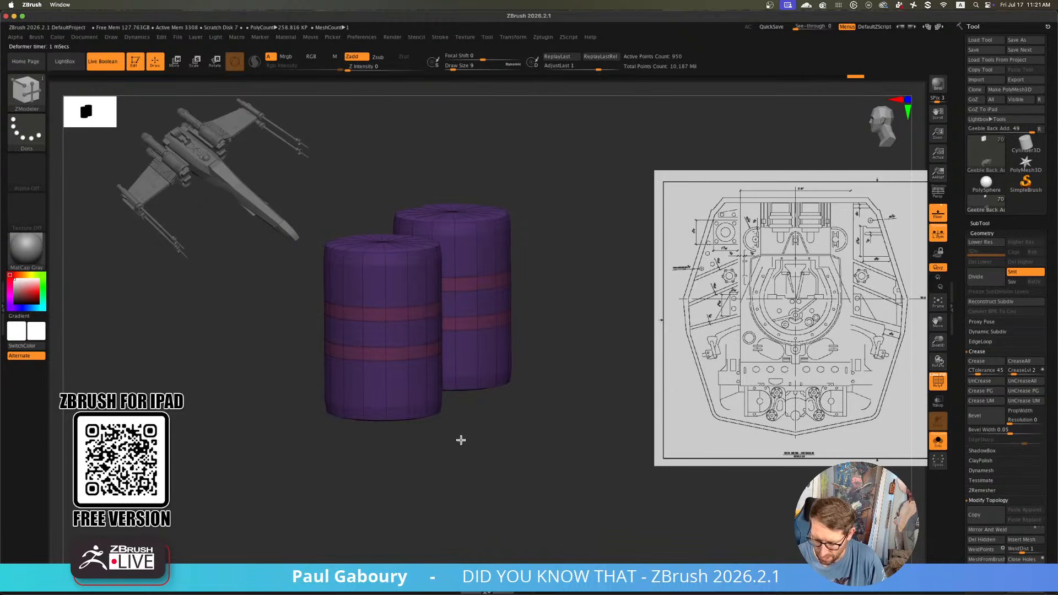
# QMesh the narrow bands with the Polygroup All target, extruding them outward into two raised rings on each cylinder
pyautogui.scroll(3, 411, 335)
pyautogui.press('b')
pyautogui.press('z')
pyautogui.press('m')
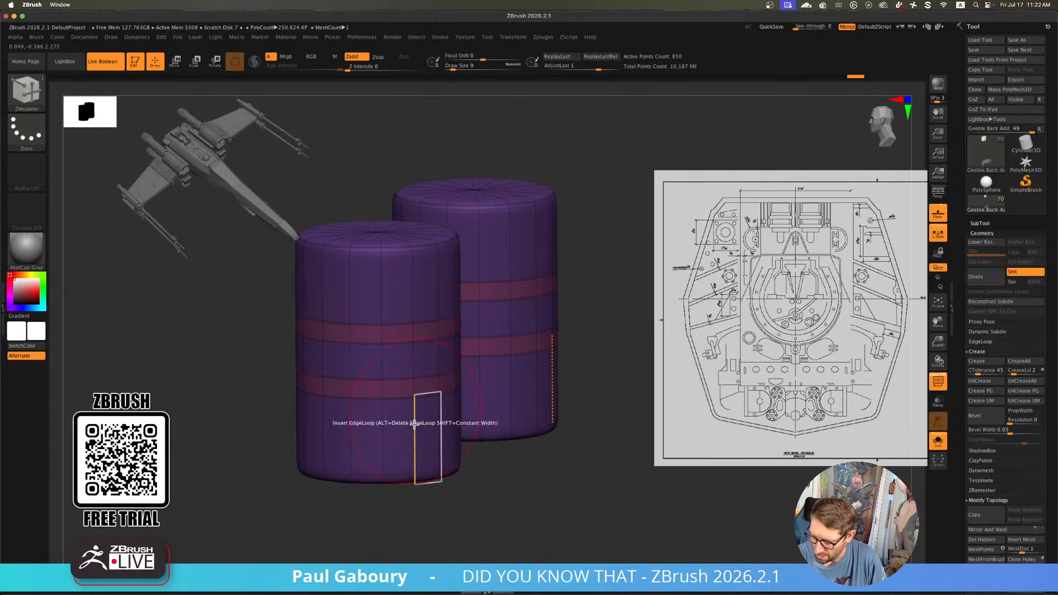
pyautogui.keyDown('alt'); pyautogui.moveTo(414, 413); pyautogui.dragTo(416, 387, button='right'); pyautogui.keyUp('alt')
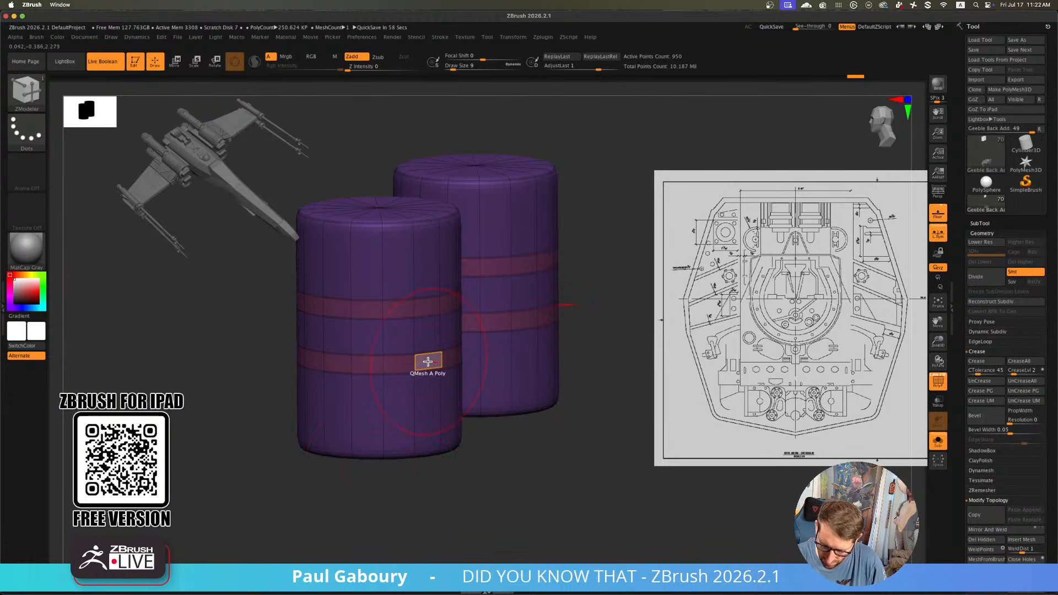
pyautogui.press('space')
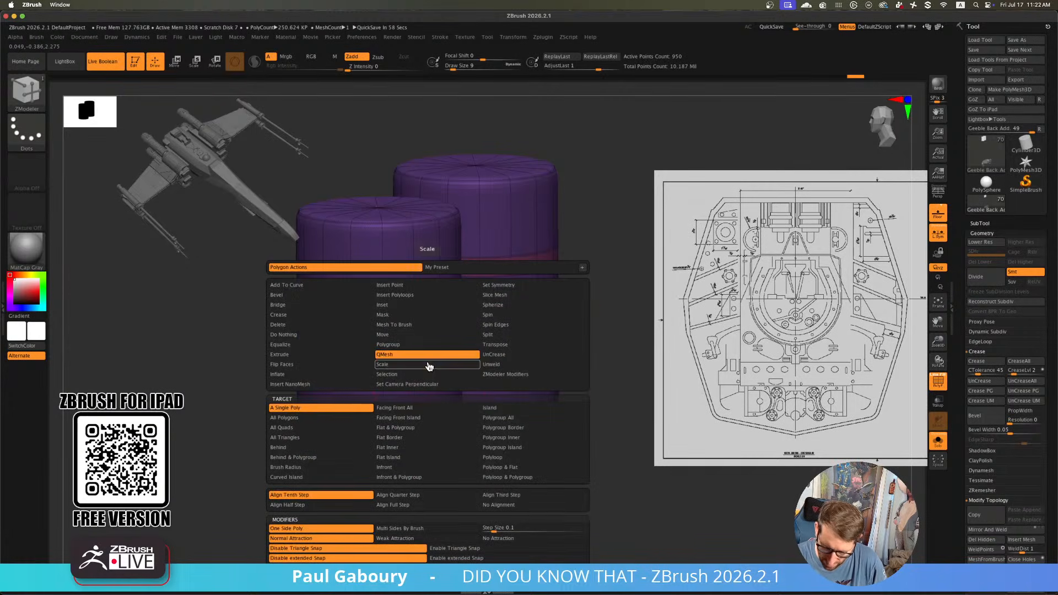
pyautogui.click(524, 420)
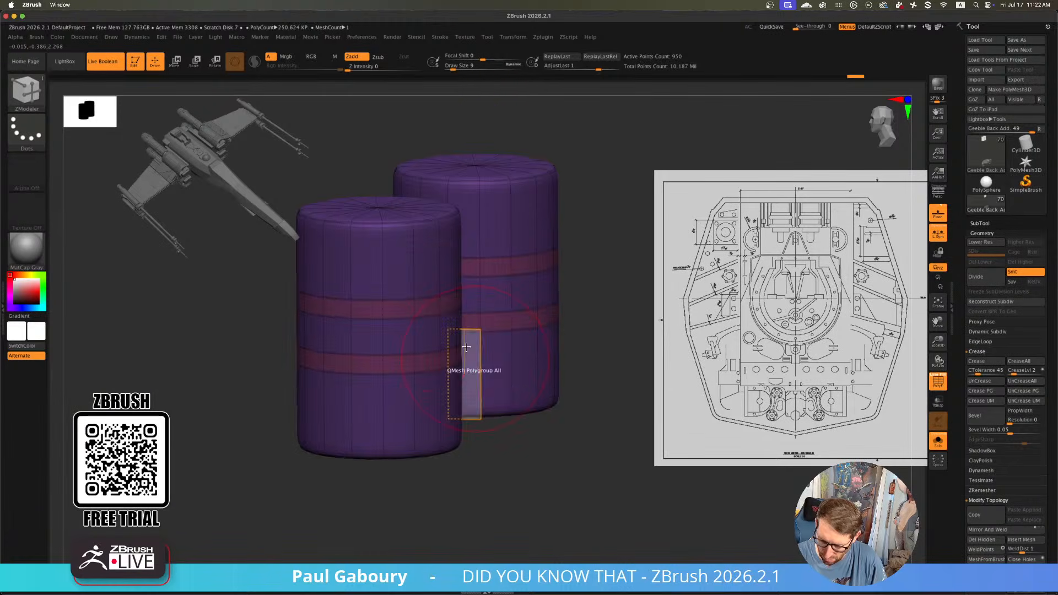
pyautogui.moveTo(430, 310); pyautogui.dragTo(431, 332, button='right')
pyautogui.moveTo(427, 361); pyautogui.dragTo(442, 365)
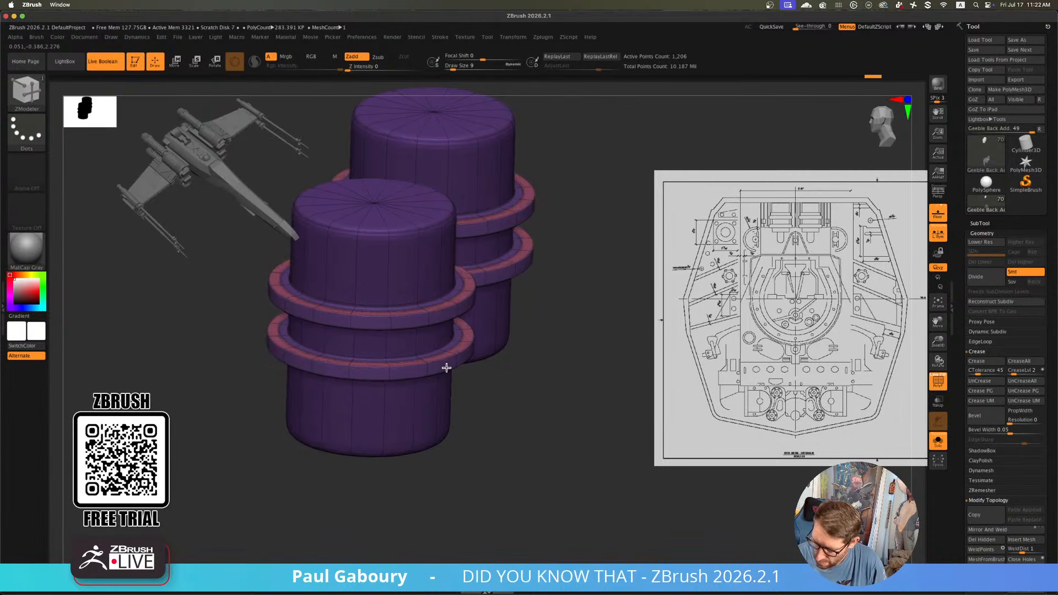
# Insert a horizontal edge loop around both cylinders just above the upper raised ring
pyautogui.keyDown('ctrl'); pyautogui.moveTo(445, 367); pyautogui.dragTo(467, 386, button='right'); pyautogui.keyUp('ctrl')
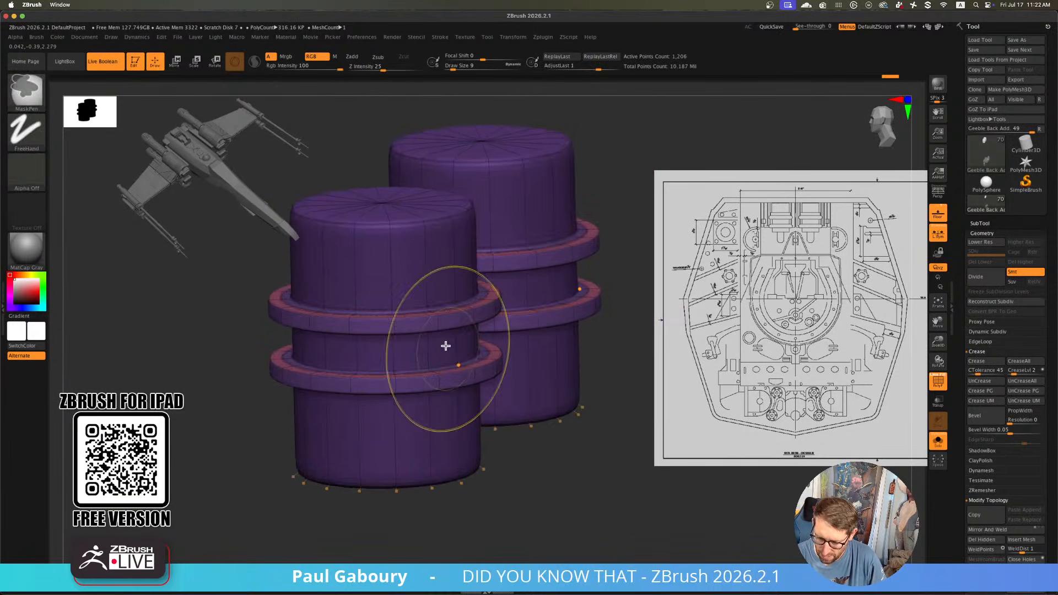
pyautogui.keyDown('ctrl'); pyautogui.moveTo(446, 345); pyautogui.dragTo(455, 376, button='right'); pyautogui.keyUp('ctrl')
pyautogui.click(430, 285)
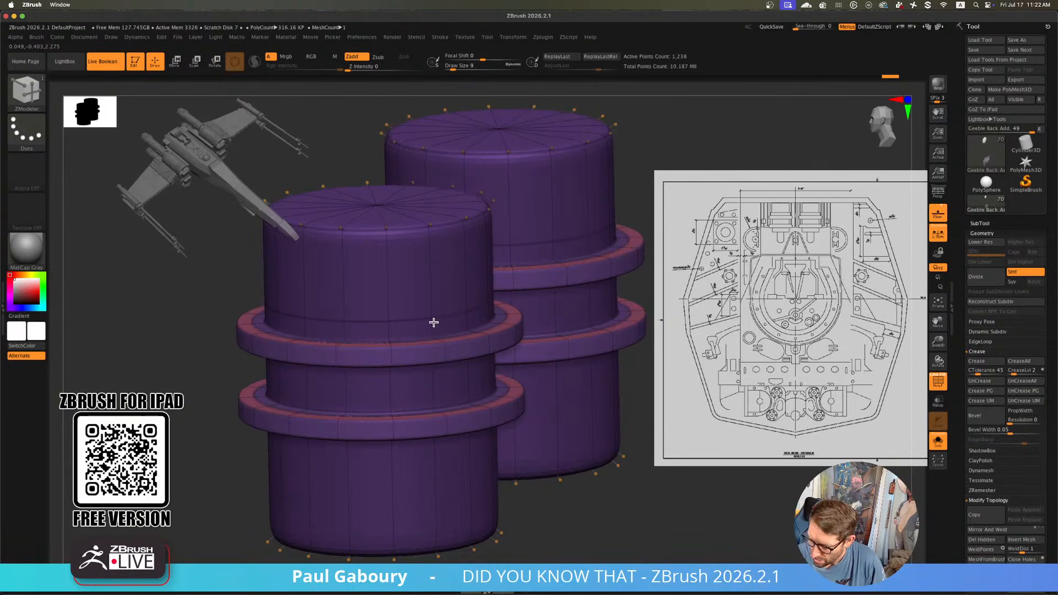
# Set the ZModeler polygon action to QMesh with the Polyloop target
pyautogui.moveTo(434, 322); pyautogui.dragTo(445, 327, button='right')
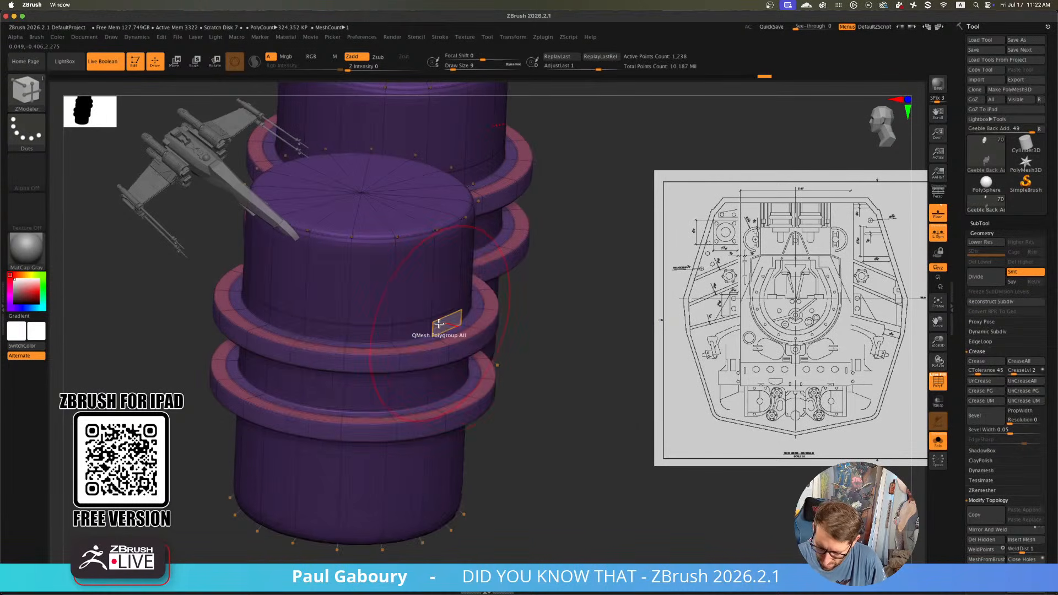
pyautogui.press('space')
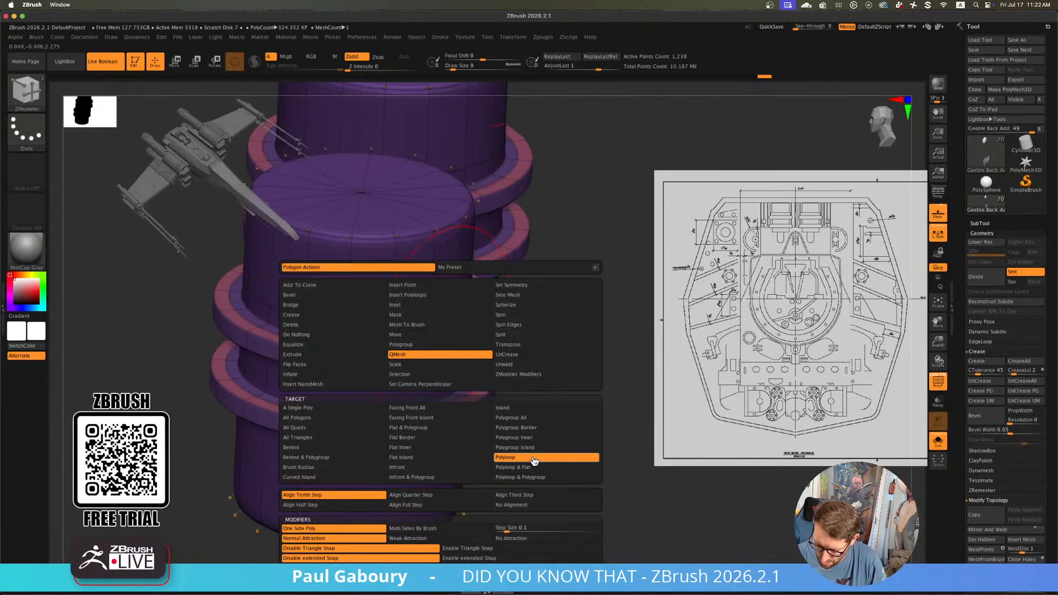
pyautogui.click(534, 460)
# Try to extrude the thin polyloop above the upper ring outward, and undo the attempts
pyautogui.moveTo(438, 324); pyautogui.dragTo(761, 366)
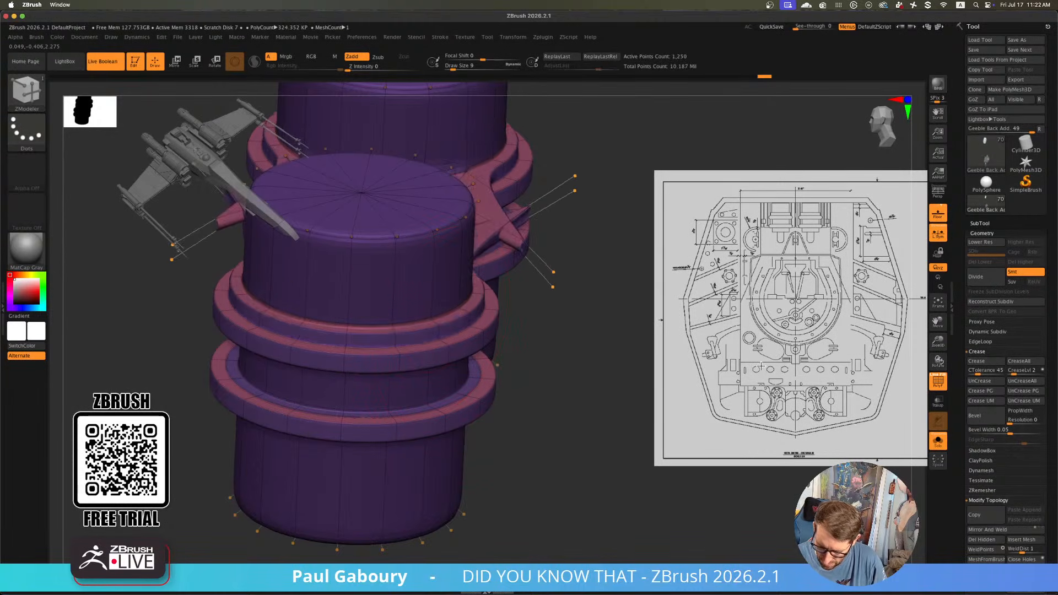
pyautogui.moveTo(573, 364)
pyautogui.mouseDown(button='right')
pyautogui.moveTo(488, 323)
pyautogui.moveTo(456, 343)
pyautogui.moveTo(465, 371)
pyautogui.moveTo(482, 358)
pyautogui.moveTo(463, 364)
pyautogui.moveTo(444, 302)
pyautogui.mouseUp(button='right')
pyautogui.hotkey('ctrl', 'z')
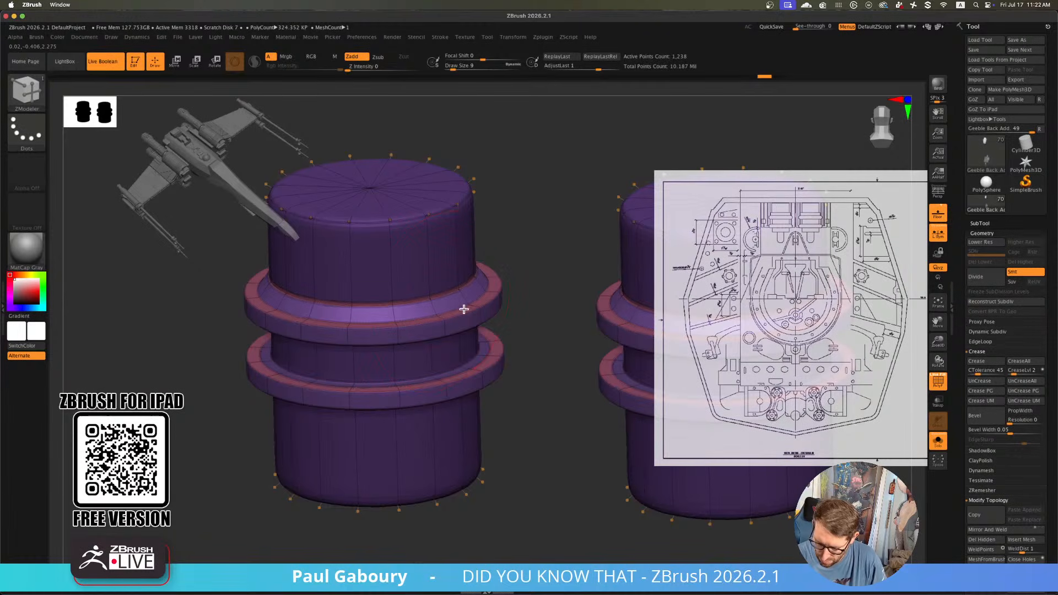
pyautogui.moveTo(502, 313); pyautogui.dragTo(647, 338)
pyautogui.hotkey('ctrl', 'z')
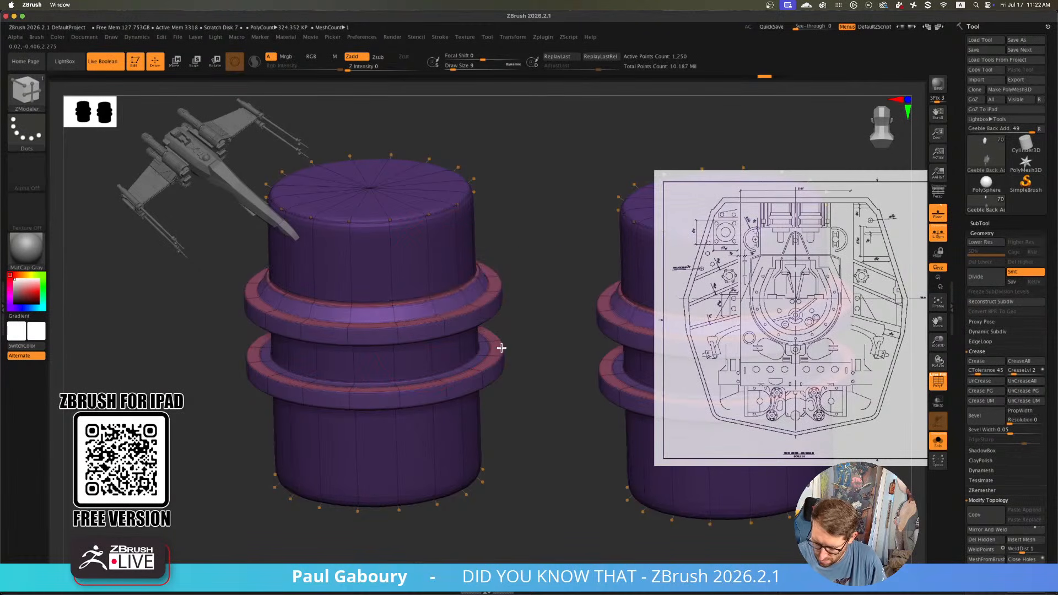
pyautogui.hotkey('ctrl', 'z')
pyautogui.hotkey('ctrl', 'z')
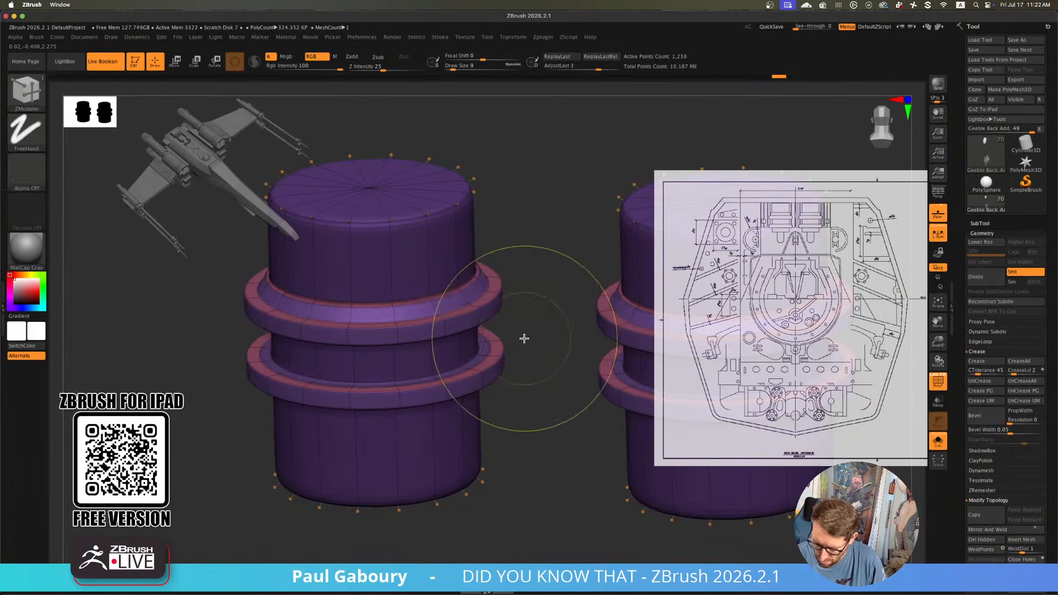
pyautogui.hotkey('ctrl', 'z')
# Extrude the thin polyloop above the upper ring outward into a smaller stepped collar on each cylinder
pyautogui.keyDown('ctrl'); pyautogui.moveTo(483, 328); pyautogui.dragTo(470, 306, button='right'); pyautogui.keyUp('ctrl')
pyautogui.moveTo(454, 309); pyautogui.dragTo(437, 58)
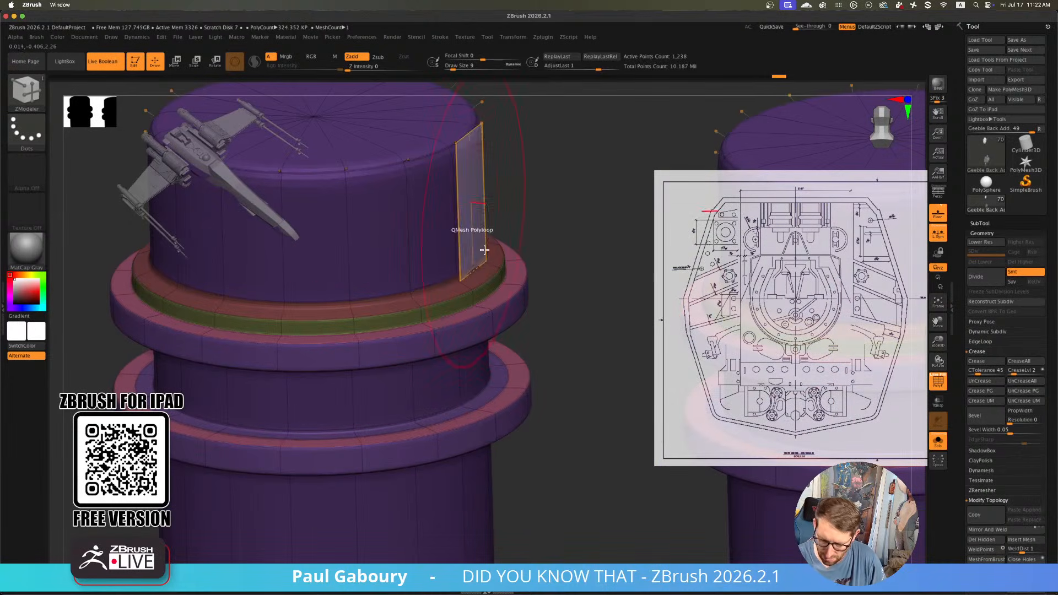
pyautogui.keyDown('ctrl'); pyautogui.moveTo(482, 249); pyautogui.dragTo(473, 351, button='right'); pyautogui.keyUp('ctrl')
pyautogui.hotkey('ctrl', 'z')
pyautogui.hotkey('ctrl', 'shift', 'z')
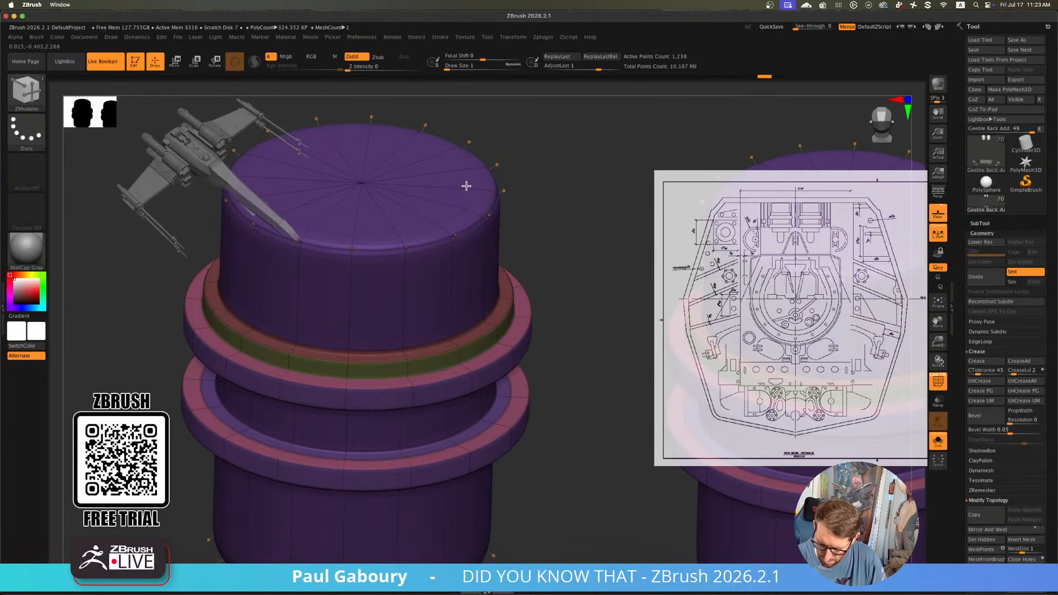
# Try to mask the cylinders in front view and shift the small collar's top edge upward, and clear the mask
pyautogui.moveTo(465, 181)
pyautogui.mouseDown(button='right')
pyautogui.moveTo(545, 369)
pyautogui.moveTo(463, 397)
pyautogui.moveTo(453, 421)
pyautogui.moveTo(469, 415)
pyautogui.moveTo(473, 449)
pyautogui.mouseUp(button='right')
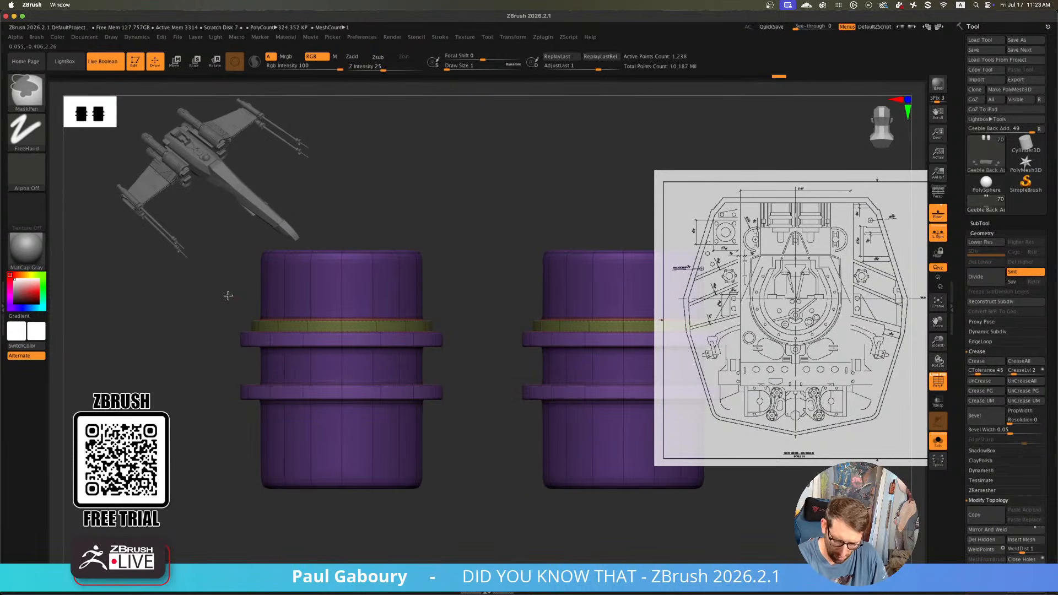
pyautogui.keyDown('ctrl'); pyautogui.moveTo(227, 296); pyautogui.dragTo(474, 330); pyautogui.keyUp('ctrl')
pyautogui.press('w')
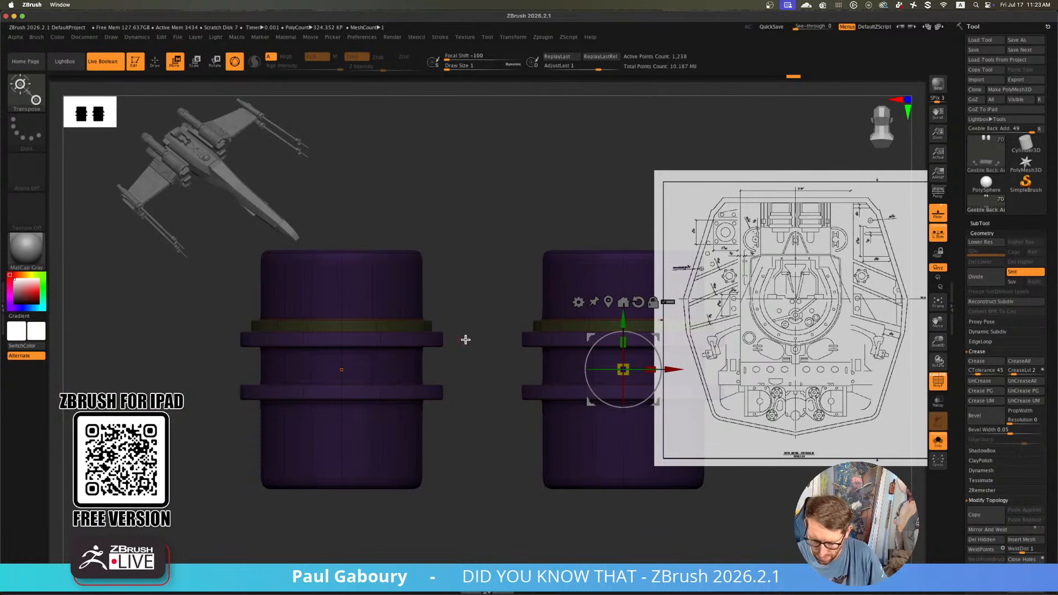
pyautogui.moveTo(624, 318); pyautogui.dragTo(623, 315)
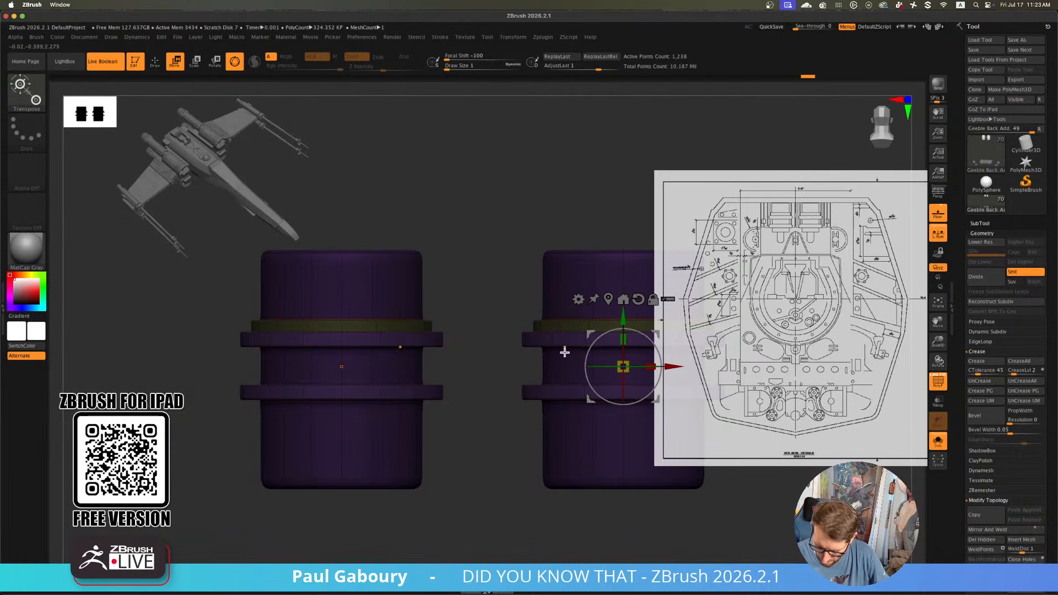
pyautogui.keyDown('ctrl'); pyautogui.moveTo(475, 371); pyautogui.dragTo(482, 382); pyautogui.keyUp('ctrl')
# Mask around the small collars' top edges, move those edges up slightly to thicken the collars, and clear the mask
pyautogui.keyDown('ctrl'); pyautogui.moveTo(212, 288); pyautogui.dragTo(481, 330); pyautogui.keyUp('ctrl')
pyautogui.keyDown('alt'); pyautogui.moveTo(382, 427); pyautogui.dragTo(286, 454, button='right'); pyautogui.keyUp('alt')
pyautogui.moveTo(529, 343); pyautogui.dragTo(529, 339)
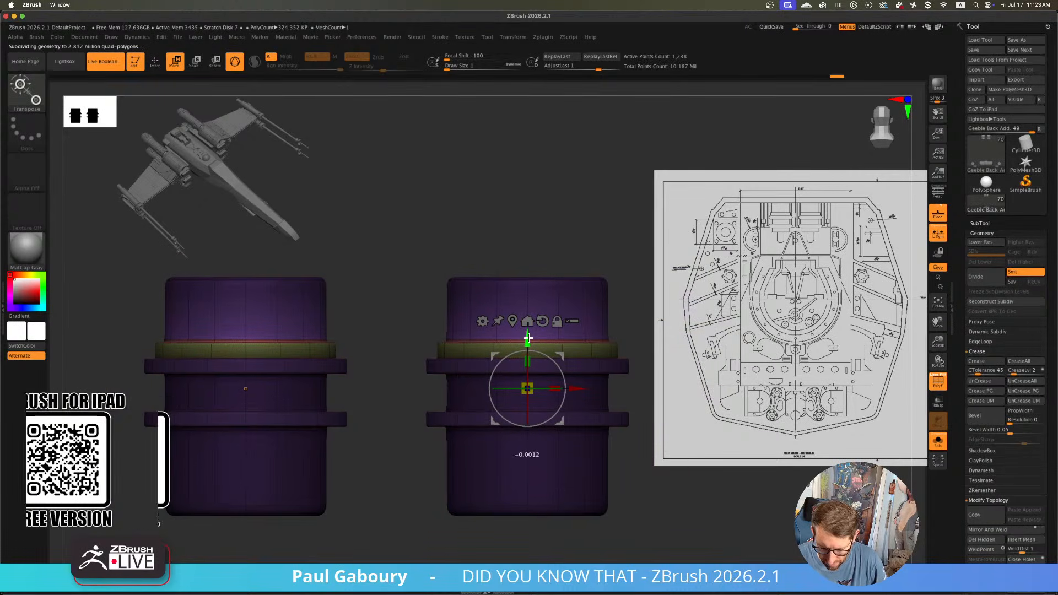
pyautogui.keyDown('alt'); pyautogui.moveTo(404, 437); pyautogui.dragTo(446, 415, button='right'); pyautogui.keyUp('alt')
pyautogui.press('ctrl')
pyautogui.keyDown('ctrl'); pyautogui.click(442, 424); pyautogui.keyUp('ctrl')
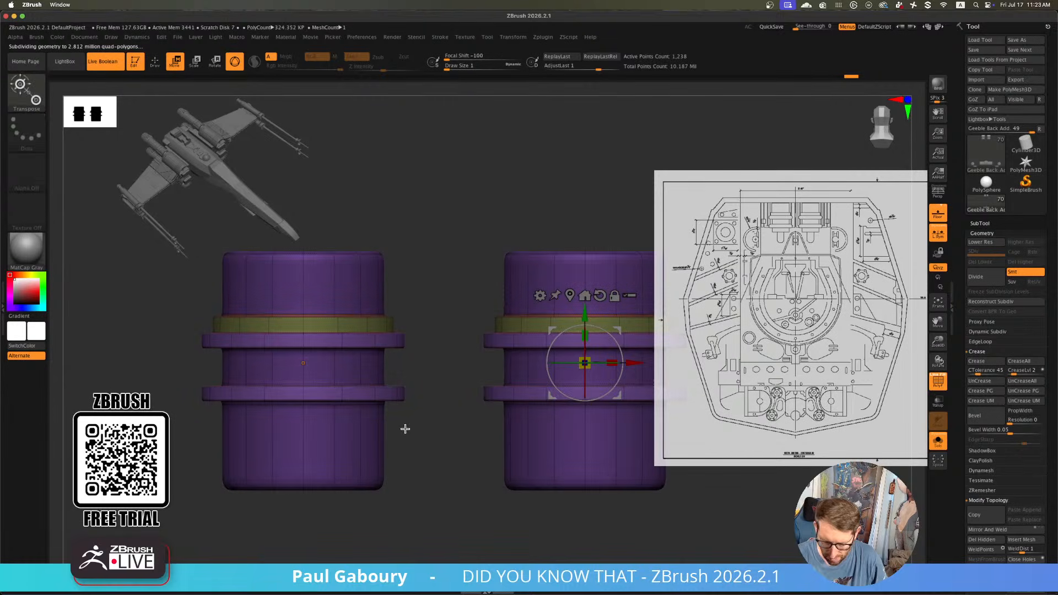
# Mask around the ringed middle section, bring the two rings slightly closer together, move the cylinders' bottom ends up to shorten them, and clear the mask
pyautogui.keyDown('ctrl'); pyautogui.moveTo(159, 344); pyautogui.dragTo(433, 392); pyautogui.keyUp('ctrl')
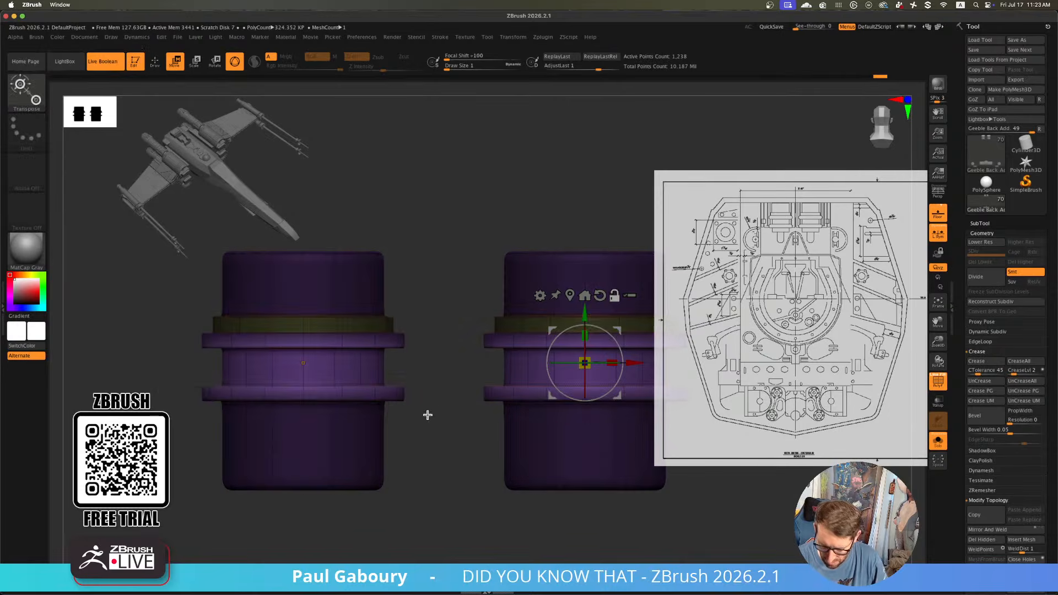
pyautogui.click(570, 297)
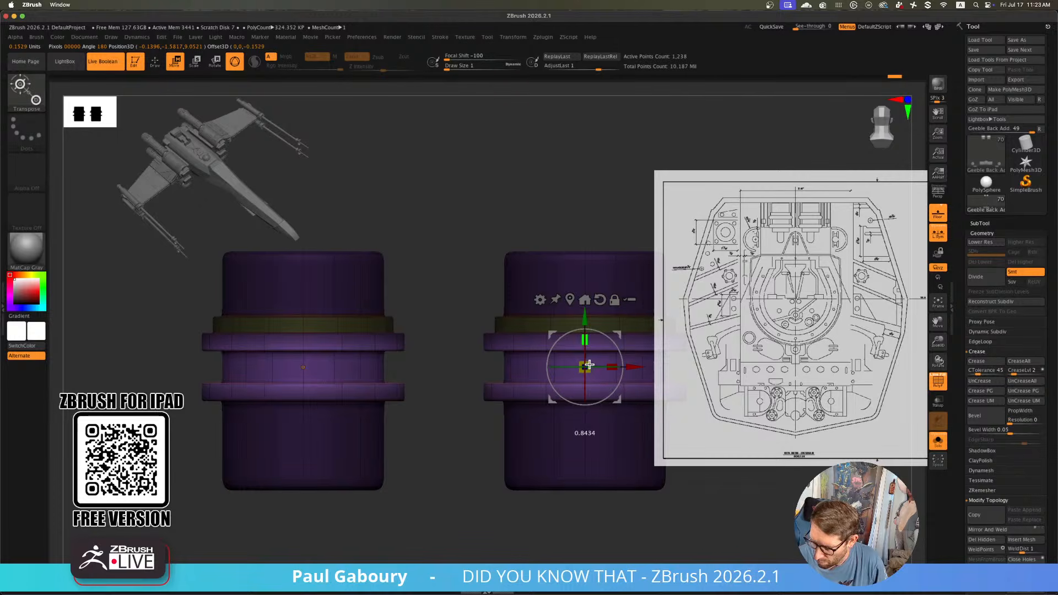
pyautogui.keyDown('alt'); pyautogui.moveTo(462, 459); pyautogui.dragTo(169, 430); pyautogui.keyUp('alt')
pyautogui.moveTo(588, 292); pyautogui.dragTo(589, 242)
pyautogui.moveTo(411, 447)
pyautogui.keyDown('ctrl'); pyautogui.mouseDown(button='right')
pyautogui.moveTo(428, 456)
pyautogui.moveTo(419, 445)
pyautogui.mouseUp(button='right'); pyautogui.keyUp('ctrl')
pyautogui.keyDown('ctrl'); pyautogui.moveTo(418, 445); pyautogui.dragTo(432, 445); pyautogui.keyUp('ctrl')
pyautogui.moveTo(431, 445)
pyautogui.keyDown('alt'); pyautogui.mouseDown(button='right')
pyautogui.moveTo(417, 456)
pyautogui.moveTo(429, 452)
pyautogui.mouseUp(button='right'); pyautogui.keyUp('alt')
pyautogui.hotkey('shift', 'f')
pyautogui.keyDown('ctrl'); pyautogui.moveTo(429, 452); pyautogui.dragTo(407, 435, button='right'); pyautogui.keyUp('ctrl')
# Insert multiple edge loops with Interactive Elevation around the upper and lower rings' outer faces, bulging both into rounded profiles
pyautogui.keyDown('ctrl'); pyautogui.moveTo(414, 353); pyautogui.dragTo(434, 371, button='right'); pyautogui.keyUp('ctrl')
pyautogui.keyDown('alt'); pyautogui.moveTo(434, 371); pyautogui.dragTo(446, 401, button='right'); pyautogui.keyUp('alt')
pyautogui.hotkey('shift', 'f')
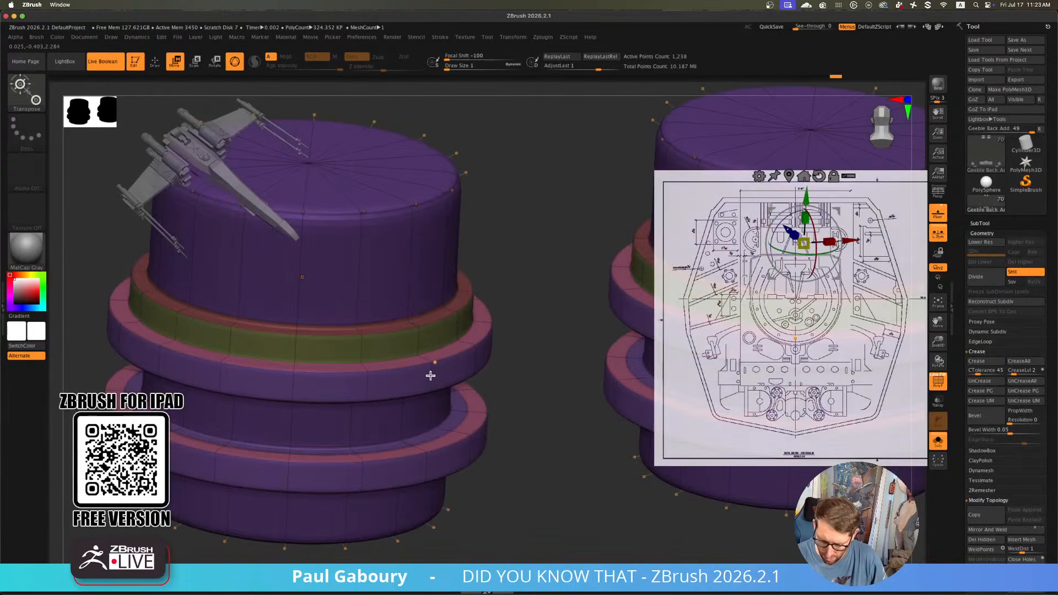
pyautogui.press('b')
pyautogui.press('z')
pyautogui.press('m')
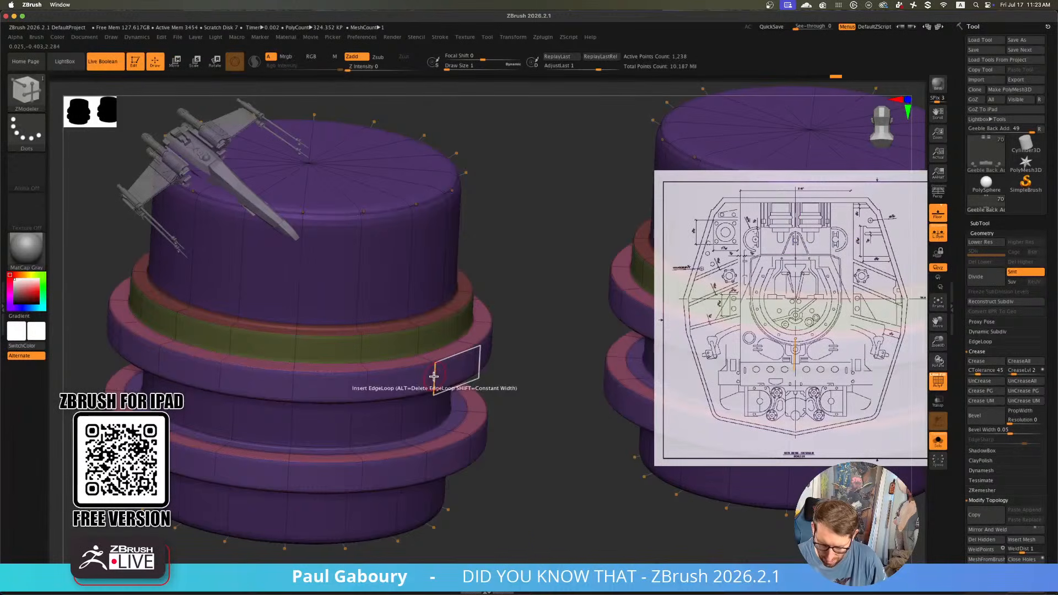
pyautogui.press('space')
pyautogui.click(375, 510)
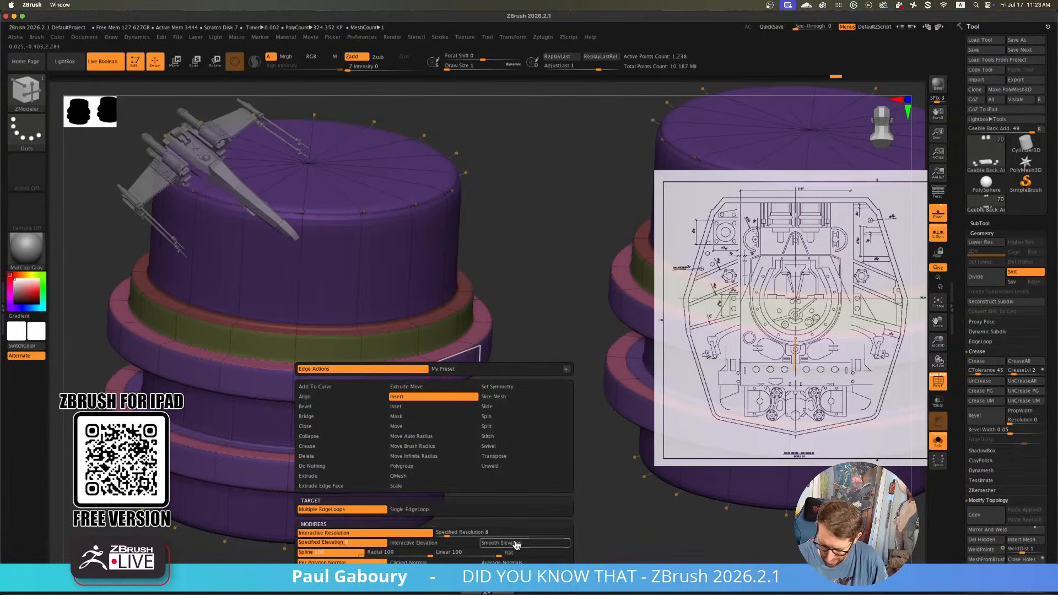
pyautogui.click(469, 544)
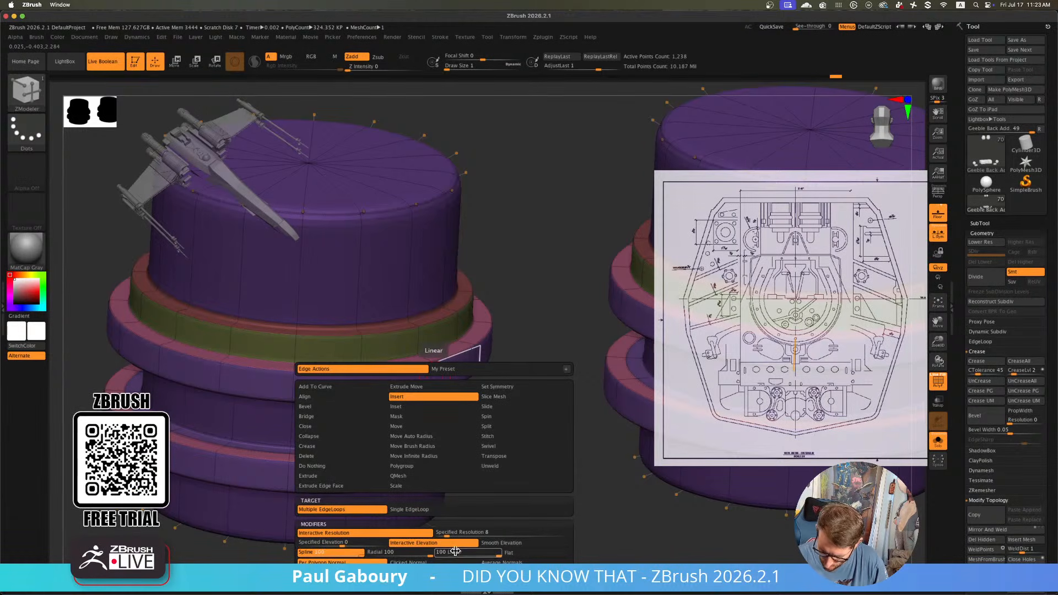
pyautogui.click(422, 552)
pyautogui.keyDown('alt'); pyautogui.moveTo(472, 380); pyautogui.dragTo(474, 349, button='right'); pyautogui.keyUp('alt')
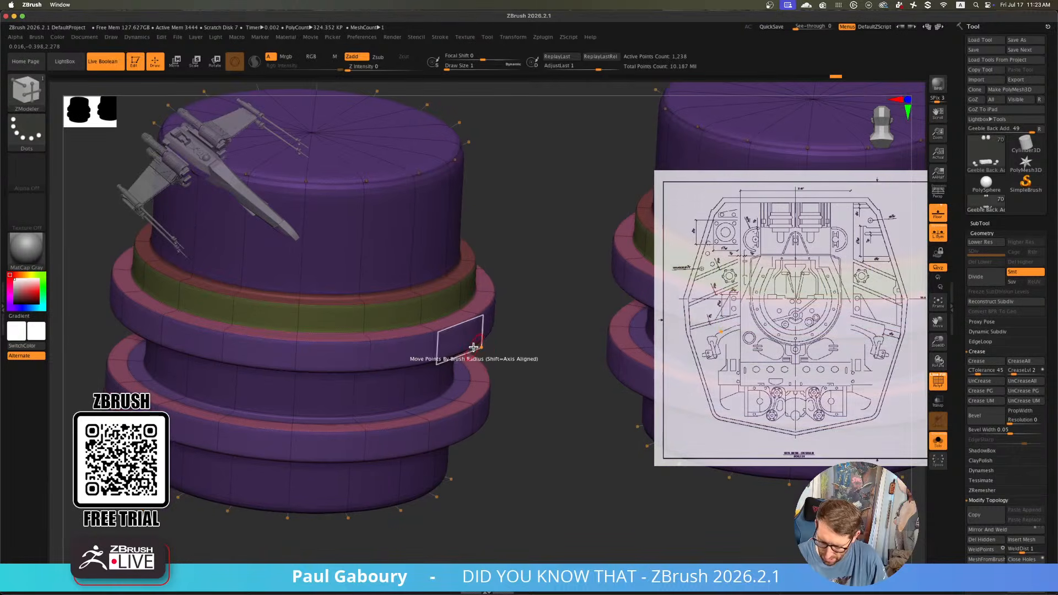
pyautogui.click(484, 331)
pyautogui.moveTo(522, 325); pyautogui.dragTo(536, 313)
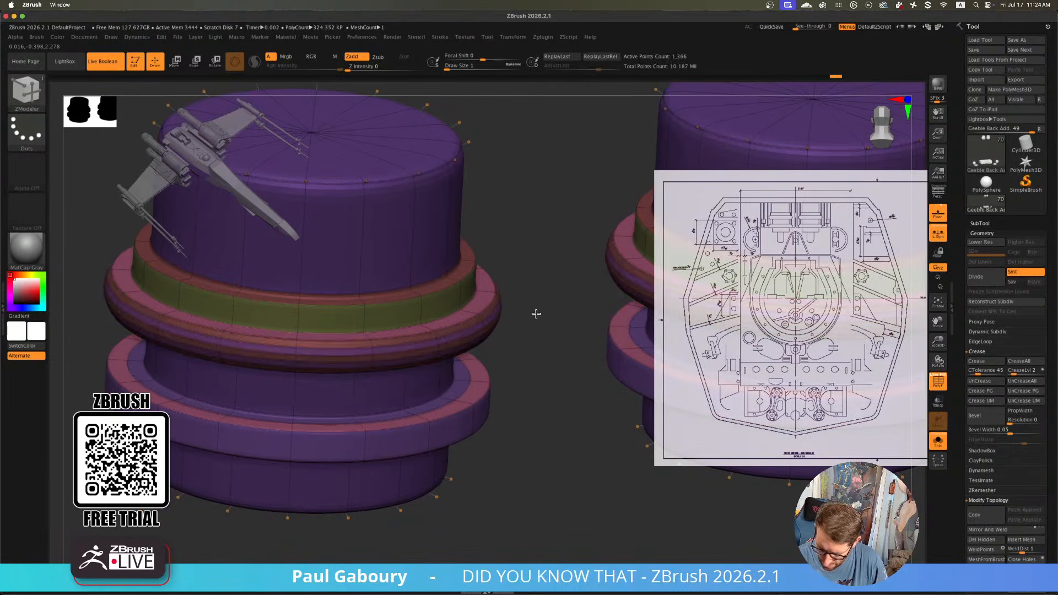
pyautogui.click(474, 417)
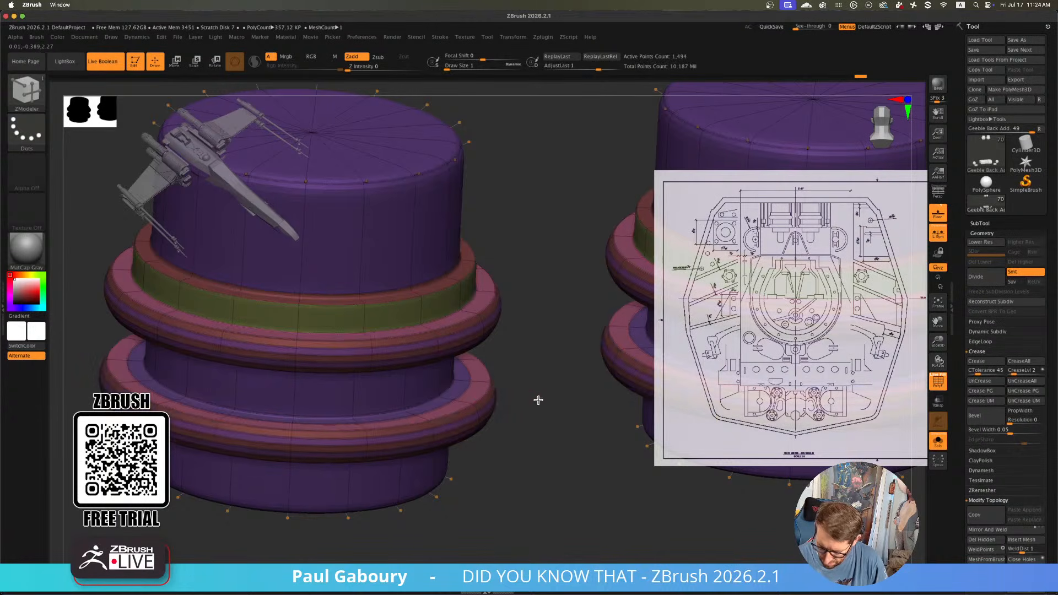
pyautogui.moveTo(539, 399); pyautogui.dragTo(527, 368)
# Crease an edge on the lower ring's rounded face, and set the Crease action's target to EdgeLoop Complete
pyautogui.keyDown('ctrl'); pyautogui.moveTo(486, 375); pyautogui.dragTo(487, 379, button='right'); pyautogui.keyUp('ctrl')
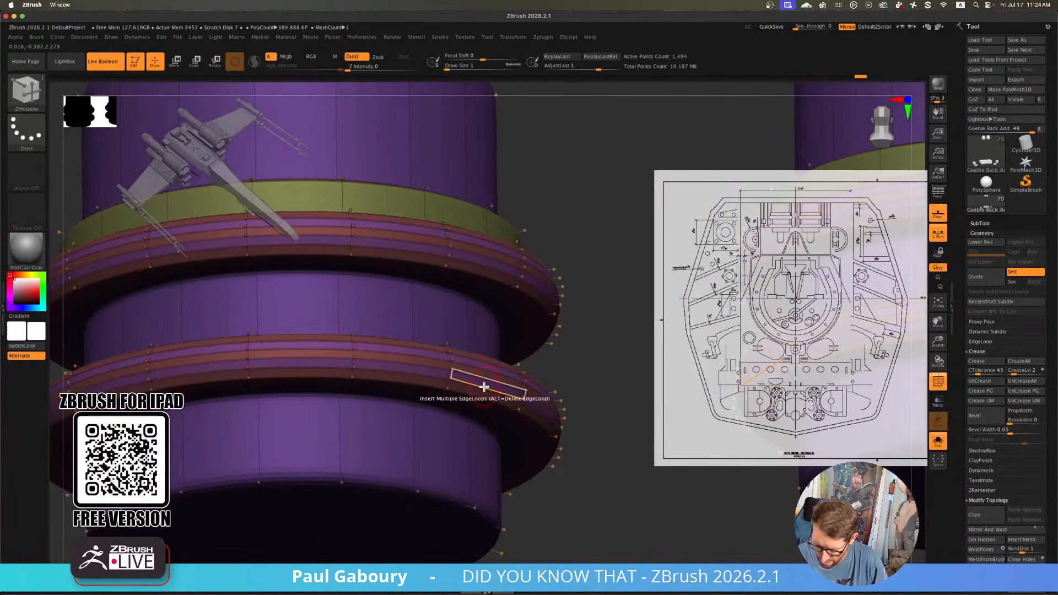
pyautogui.press('space')
pyautogui.click(407, 422)
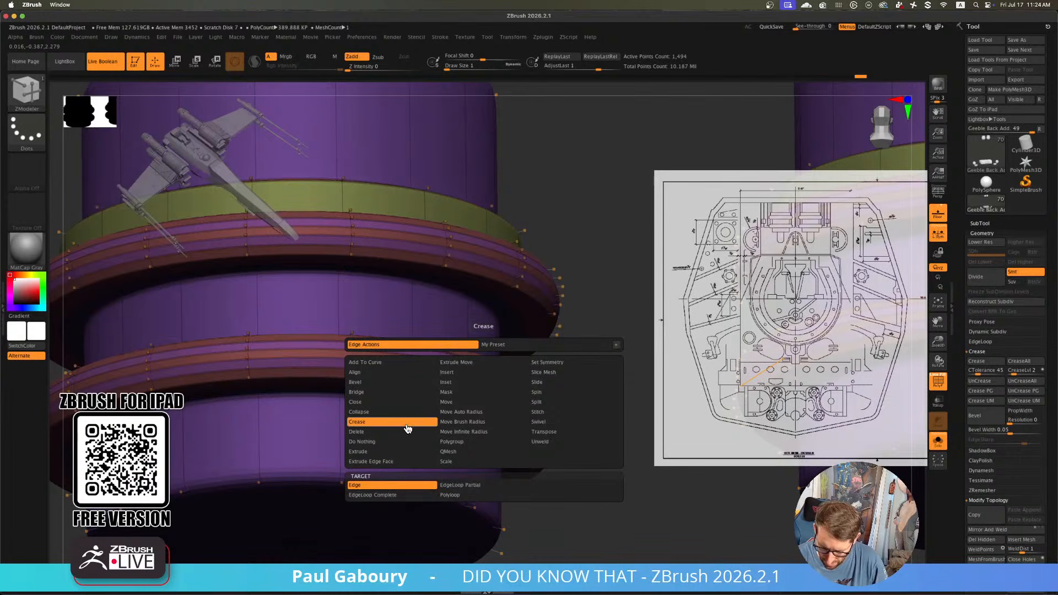
pyautogui.click(404, 496)
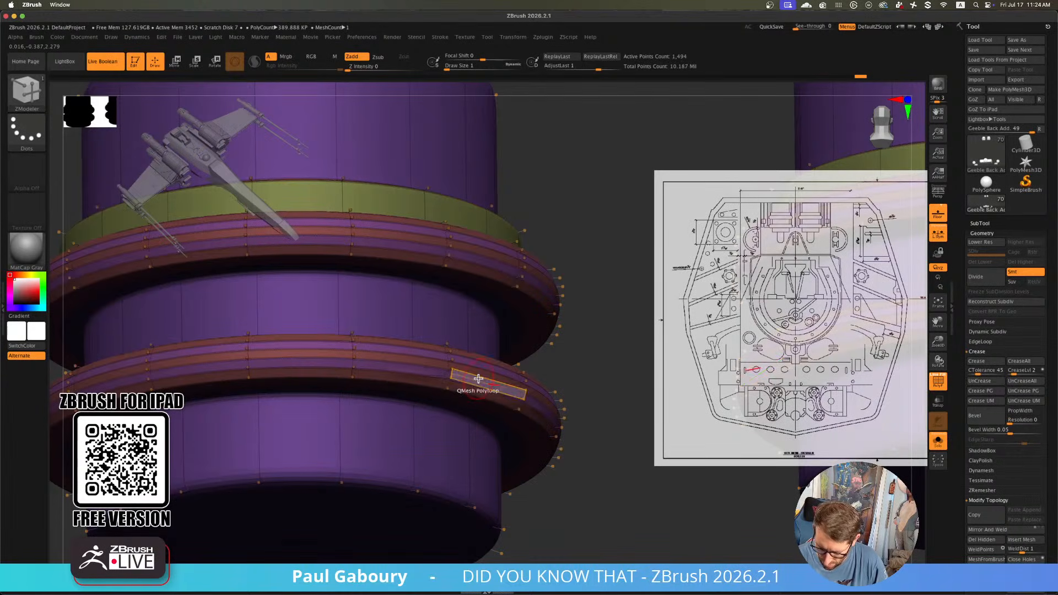
pyautogui.click(479, 377)
pyautogui.moveTo(482, 371); pyautogui.dragTo(499, 365, button='right')
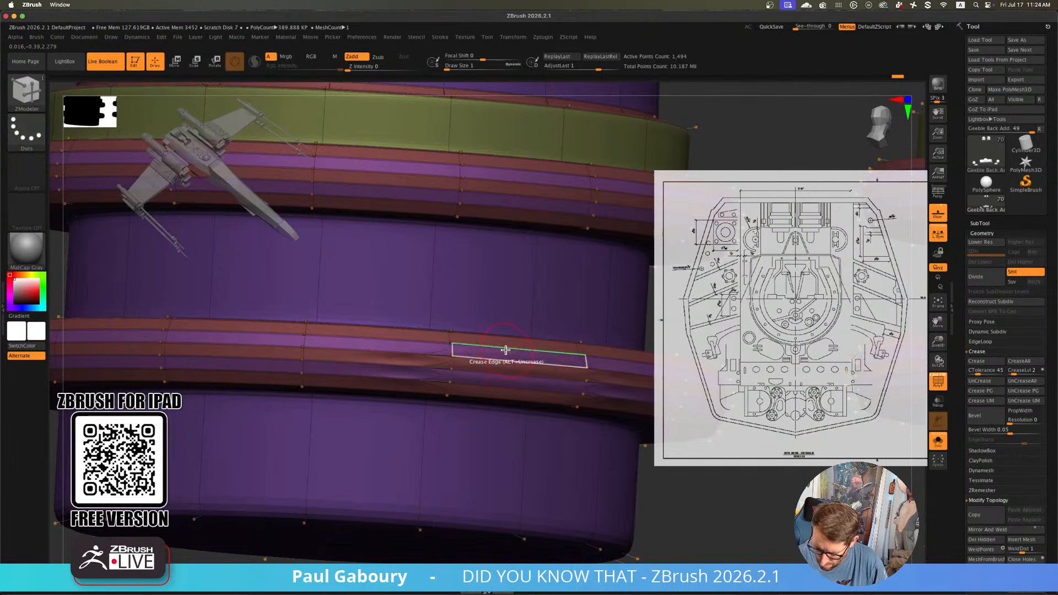
pyautogui.press('space')
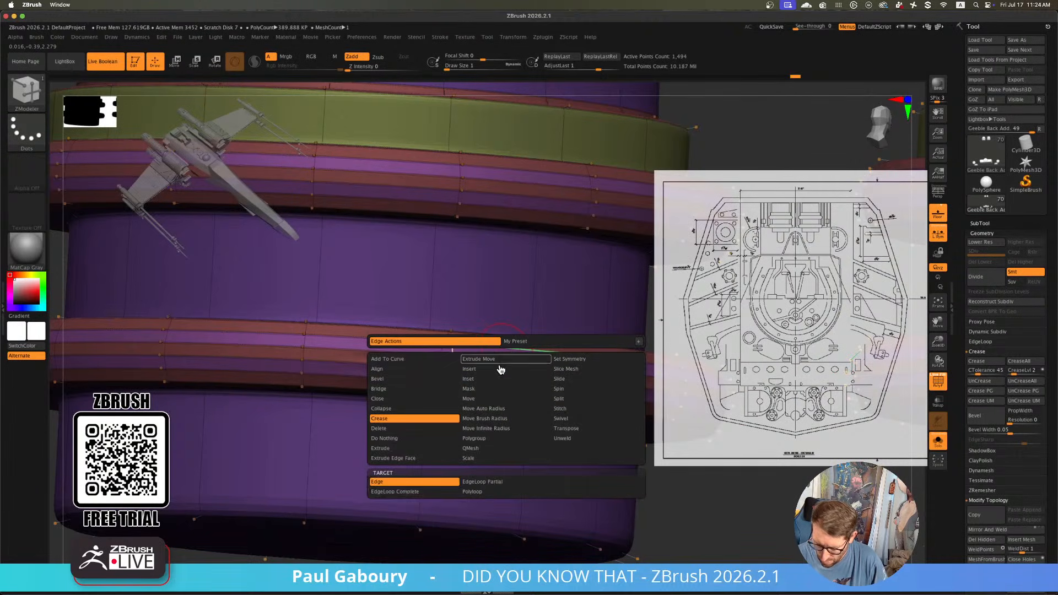
pyautogui.click(428, 494)
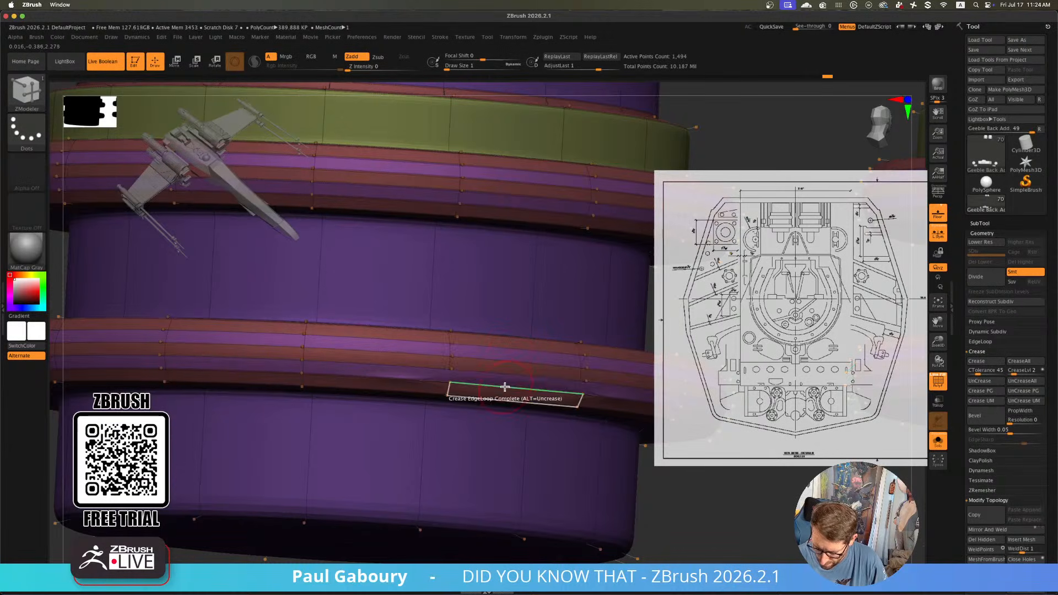
# Crease the complete edge loops along both rounded rings, and check the smooth shape in front view without the wireframe
pyautogui.keyDown('alt'); pyautogui.moveTo(512, 341); pyautogui.dragTo(450, 484, button='right'); pyautogui.keyUp('alt')
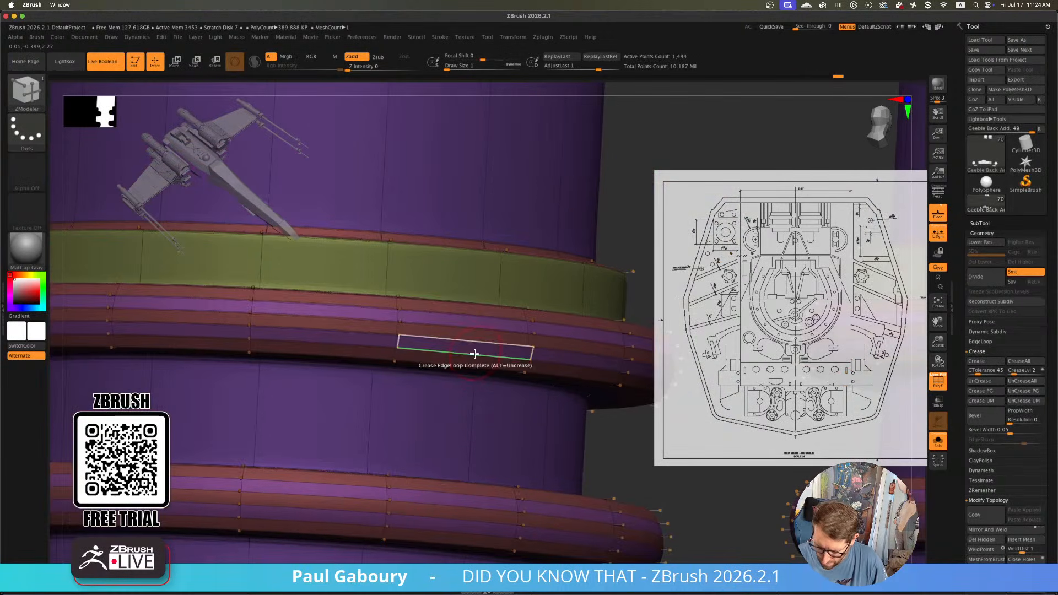
pyautogui.click(475, 329)
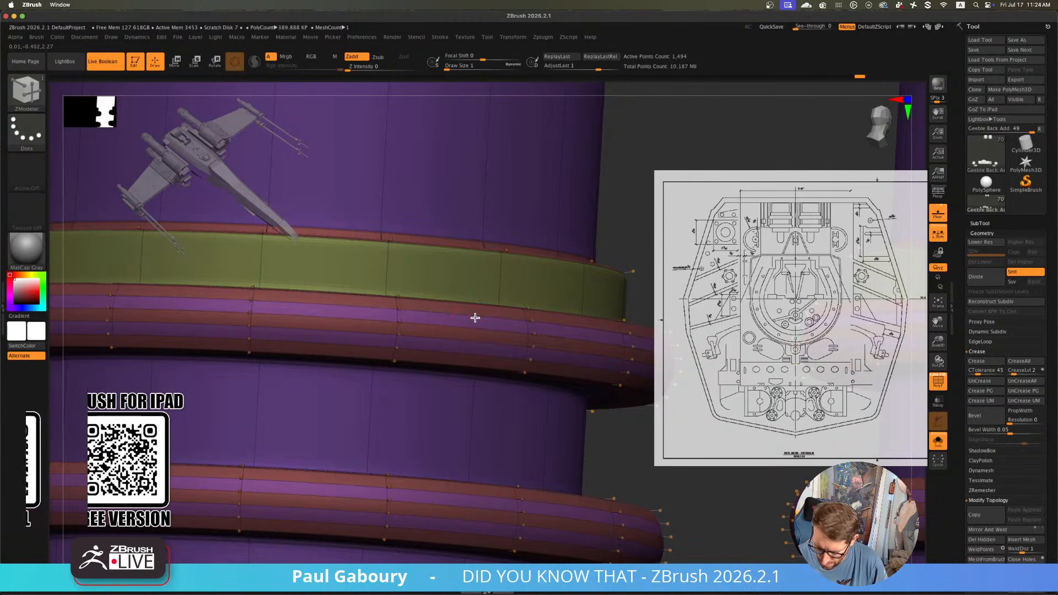
pyautogui.click(475, 317)
pyautogui.moveTo(474, 317); pyautogui.dragTo(476, 340, button='right')
pyautogui.moveTo(479, 433); pyautogui.dragTo(473, 342, button='right')
pyautogui.click(470, 317)
pyautogui.moveTo(471, 401)
pyautogui.keyDown('alt'); pyautogui.mouseDown(button='right')
pyautogui.moveTo(472, 361)
pyautogui.moveTo(446, 406)
pyautogui.mouseUp(button='right'); pyautogui.keyUp('alt')
pyautogui.click(446, 431)
pyautogui.click(448, 371)
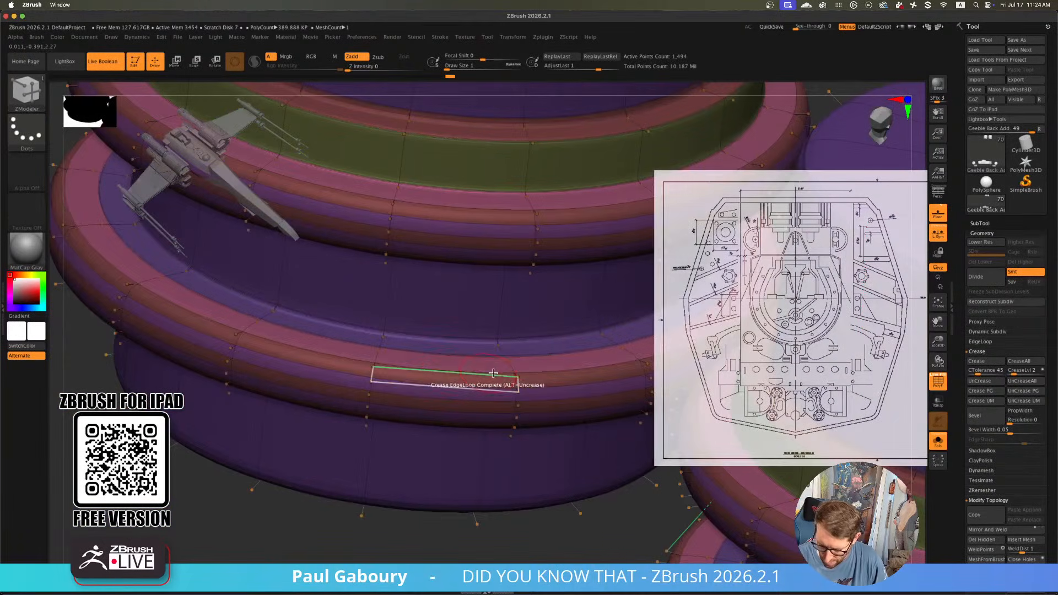
pyautogui.keyDown('ctrl'); pyautogui.moveTo(494, 371); pyautogui.dragTo(397, 386, button='right'); pyautogui.keyUp('ctrl')
pyautogui.hotkey('shift', 'f')
pyautogui.keyDown('ctrl'); pyautogui.moveTo(418, 471); pyautogui.dragTo(423, 440, button='right'); pyautogui.keyUp('ctrl')
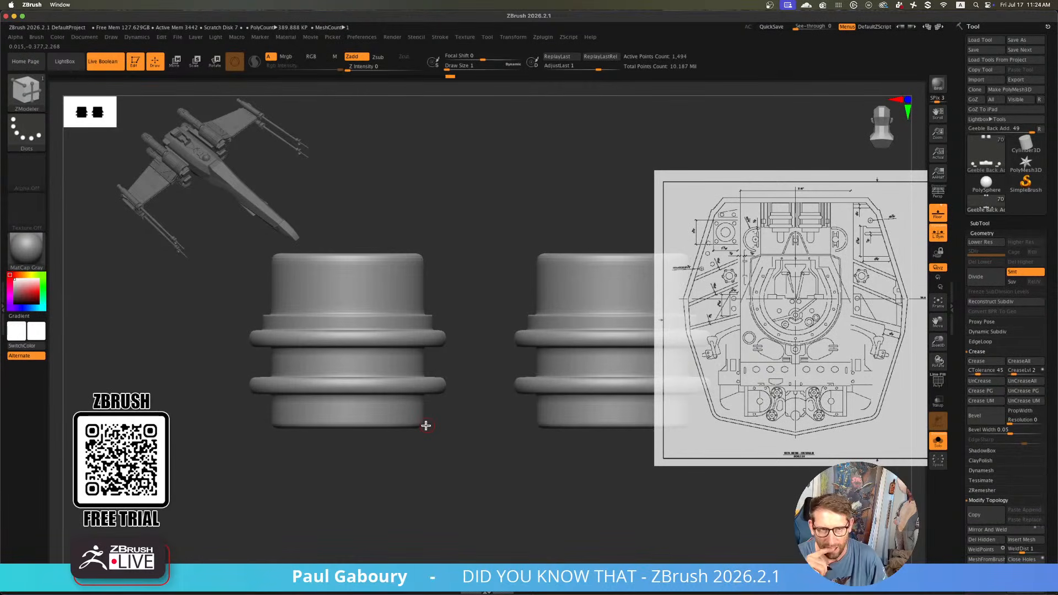
# Insert a single edge loop around the middle of the small collar on each cylinder
pyautogui.moveTo(457, 343); pyautogui.dragTo(430, 333, button='right')
pyautogui.moveTo(429, 333)
pyautogui.keyDown('ctrl'); pyautogui.mouseDown(button='right')
pyautogui.moveTo(449, 358)
pyautogui.moveTo(402, 350)
pyautogui.mouseUp(button='right'); pyautogui.keyUp('ctrl')
pyautogui.hotkey('shift', 'f')
pyautogui.press('b')
pyautogui.press('z')
pyautogui.press('m')
pyautogui.press('space')
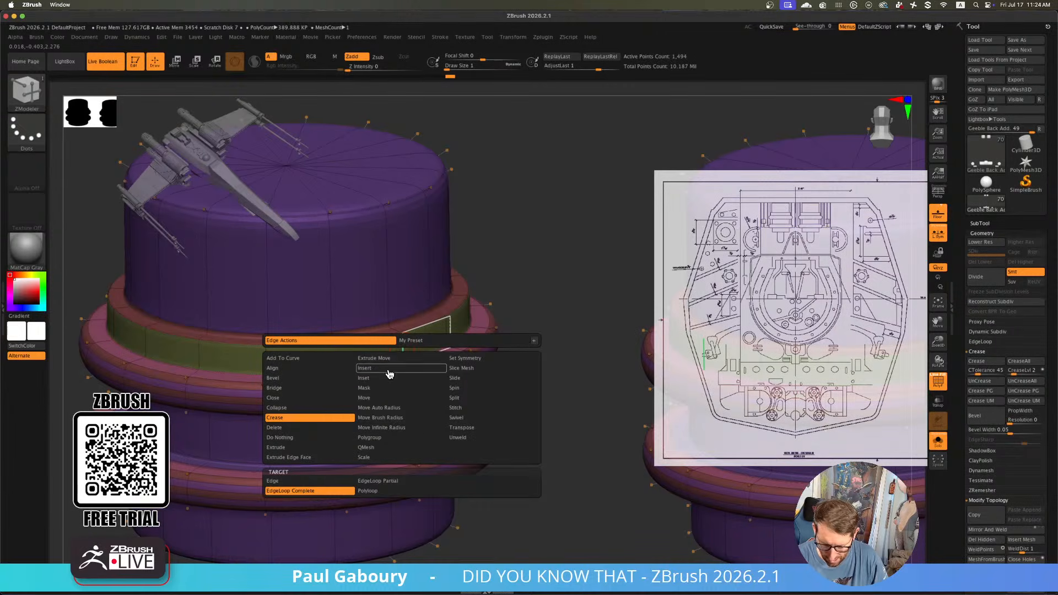
pyautogui.click(389, 369)
pyautogui.click(386, 482)
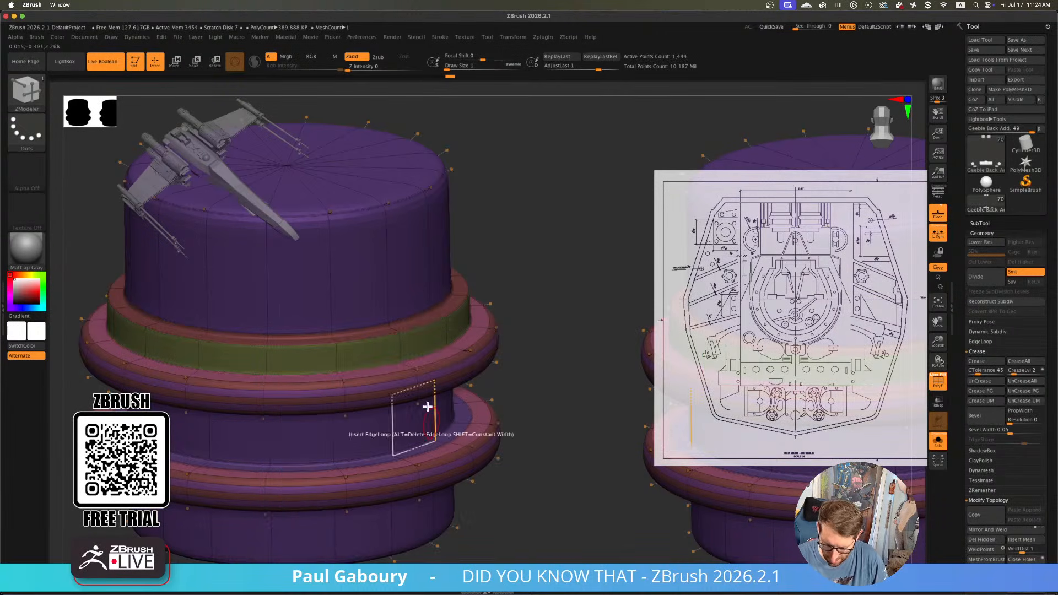
pyautogui.moveTo(400, 350); pyautogui.dragTo(400, 348)
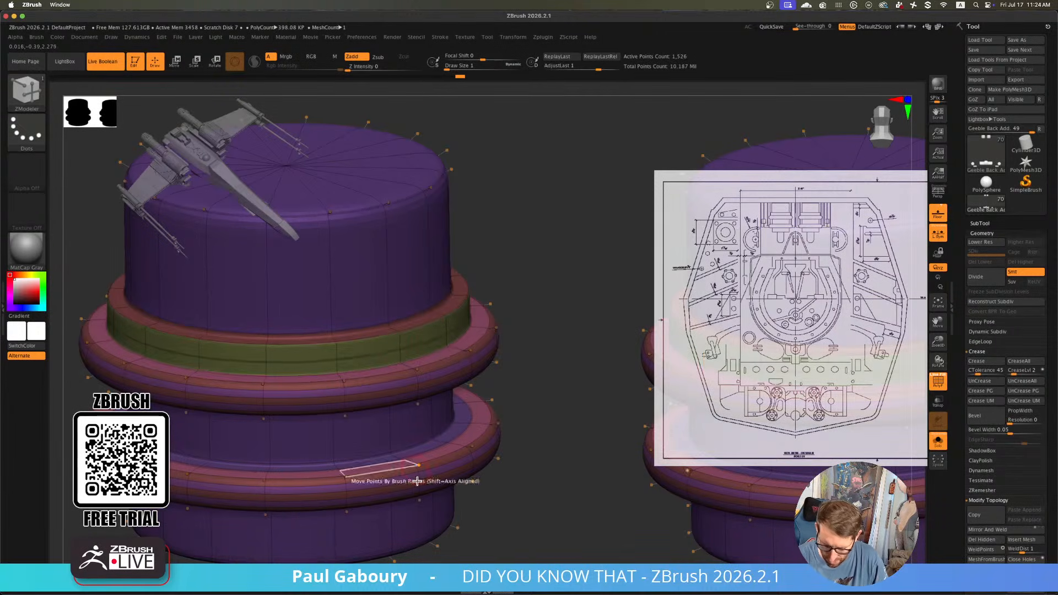
# Insert one edge loop around each cylinder's bottom section and one around its top section, and inspect the smooth shading
pyautogui.keyDown('alt'); pyautogui.moveTo(415, 482); pyautogui.dragTo(417, 413, button='right'); pyautogui.keyUp('alt')
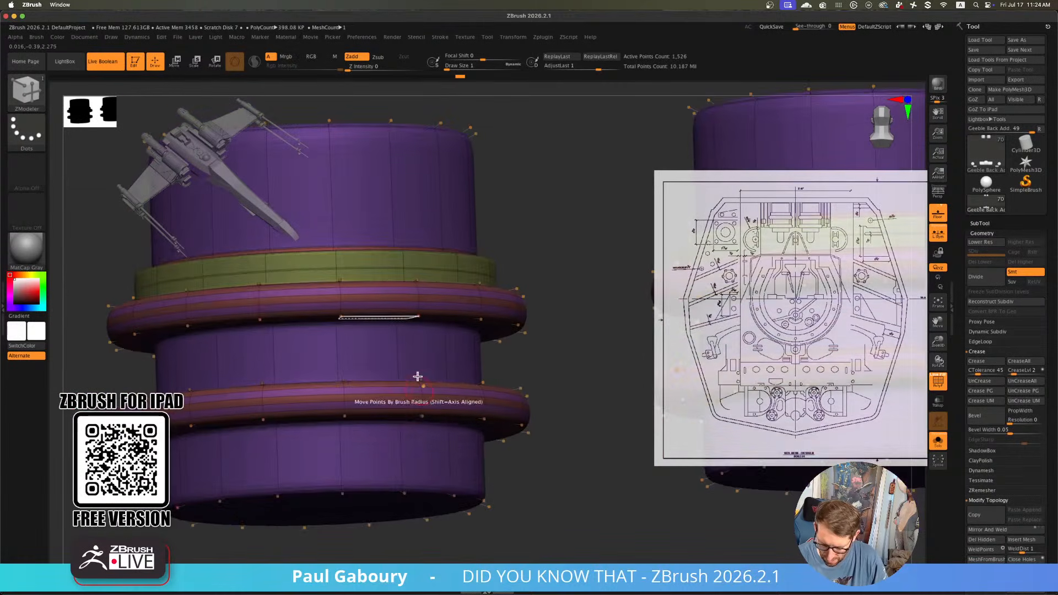
pyautogui.moveTo(435, 473)
pyautogui.keyDown('alt'); pyautogui.mouseDown(button='right')
pyautogui.moveTo(406, 389)
pyautogui.moveTo(416, 336)
pyautogui.moveTo(420, 398)
pyautogui.moveTo(406, 361)
pyautogui.mouseUp(button='right'); pyautogui.keyUp('alt')
pyautogui.click(402, 434)
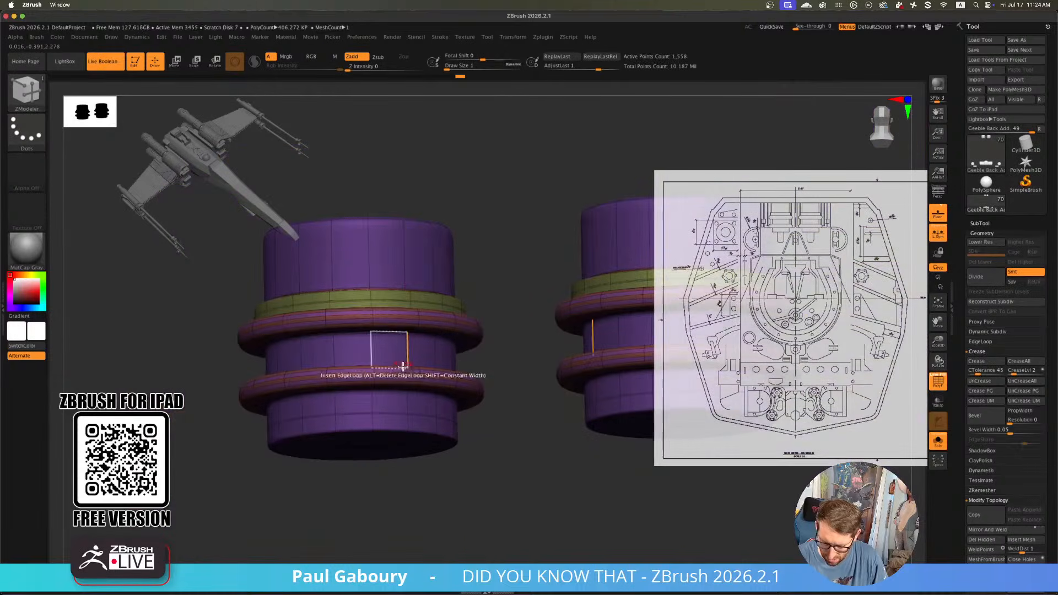
pyautogui.click(403, 240)
pyautogui.keyDown('ctrl'); pyautogui.moveTo(461, 405); pyautogui.dragTo(458, 369, button='right'); pyautogui.keyUp('ctrl')
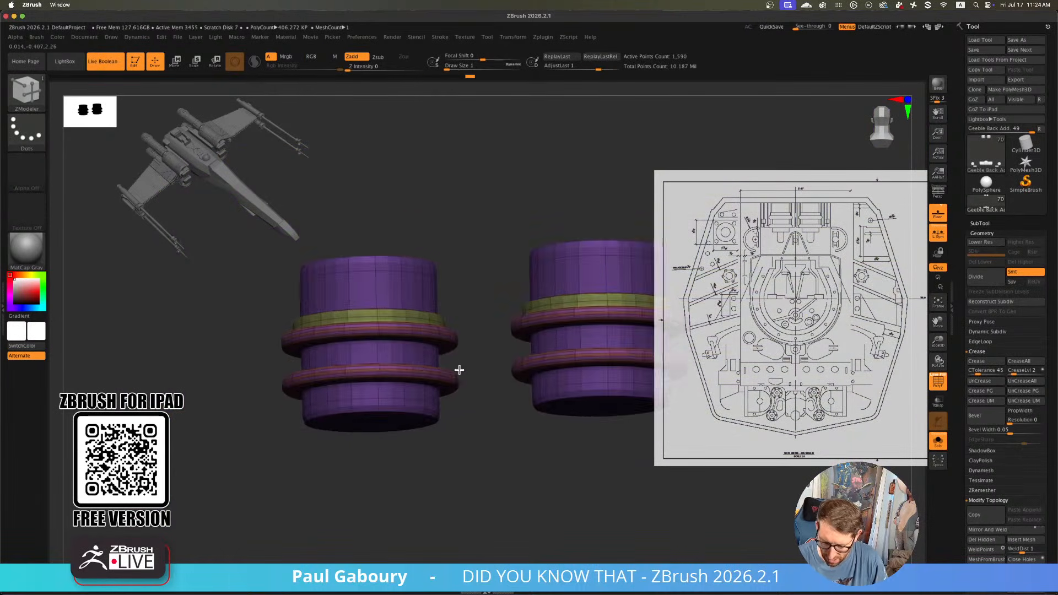
pyautogui.hotkey('shift', 'f')
pyautogui.moveTo(456, 423)
pyautogui.keyDown('shift'); pyautogui.mouseDown(button='right')
pyautogui.moveTo(457, 471)
pyautogui.moveTo(429, 371)
pyautogui.moveTo(468, 428)
pyautogui.moveTo(458, 415)
pyautogui.mouseUp(button='right'); pyautogui.keyUp('shift')
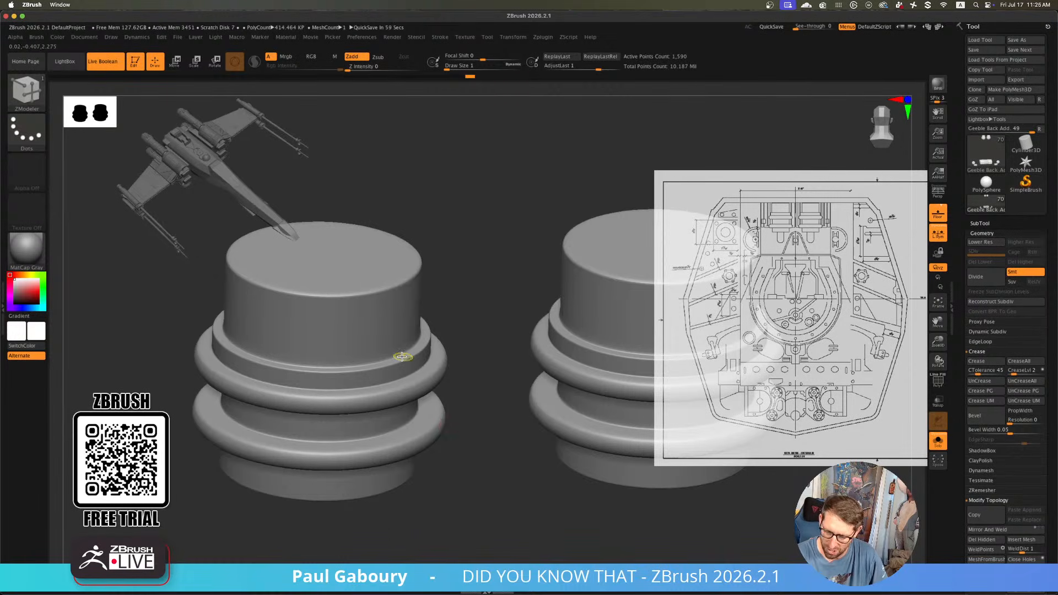
# Turn off the subdivision preview and bevel the complete top outer edge loop of each small collar
pyautogui.keyDown('ctrl'); pyautogui.moveTo(402, 356); pyautogui.dragTo(372, 387, button='right'); pyautogui.keyUp('ctrl')
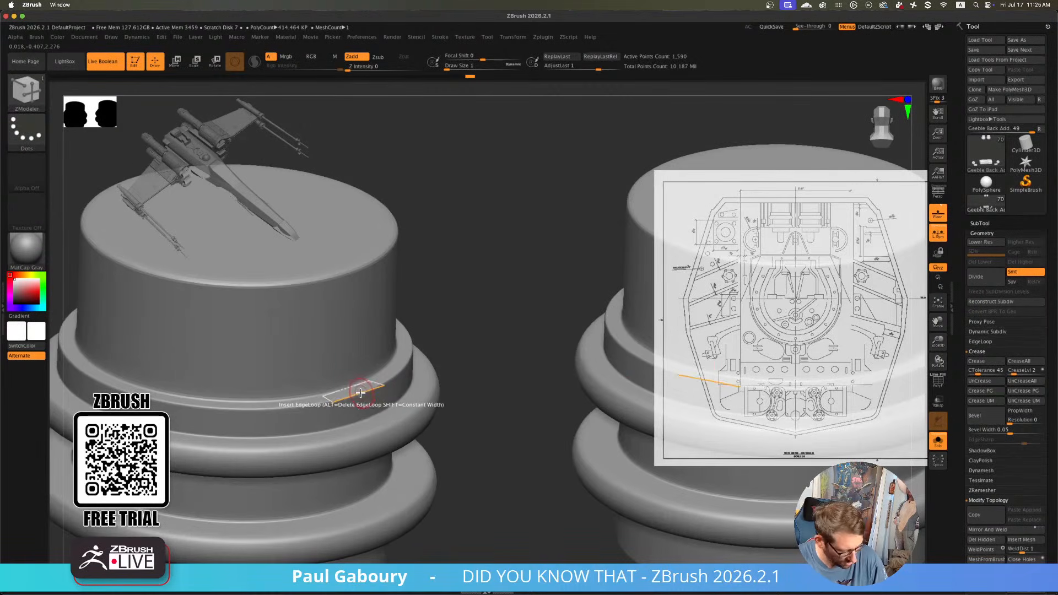
pyautogui.hotkey('shift', 'd')
pyautogui.hotkey('shift', 'f')
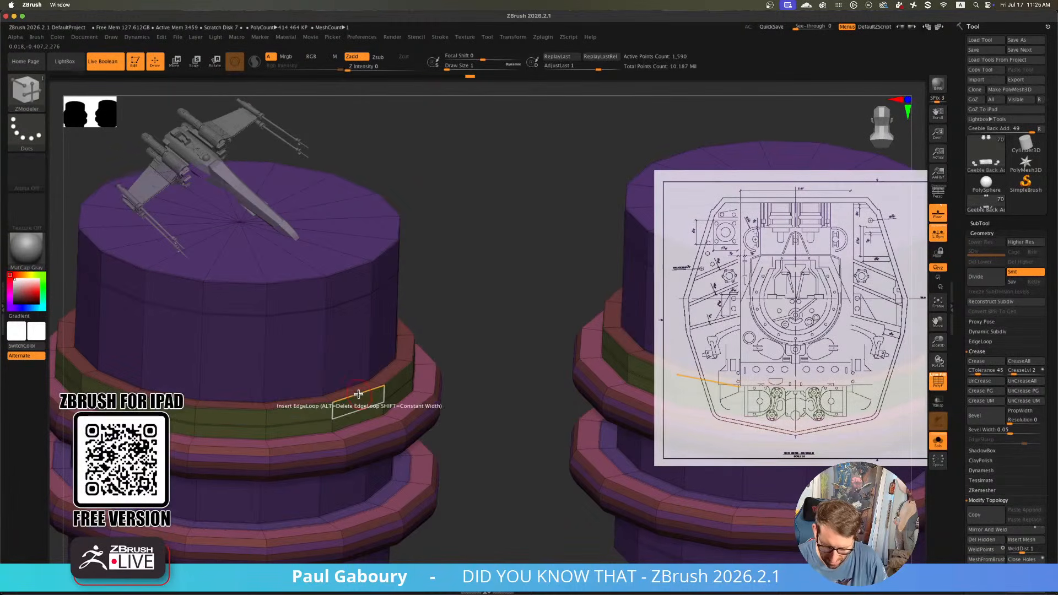
pyautogui.press('space')
pyautogui.click(298, 424)
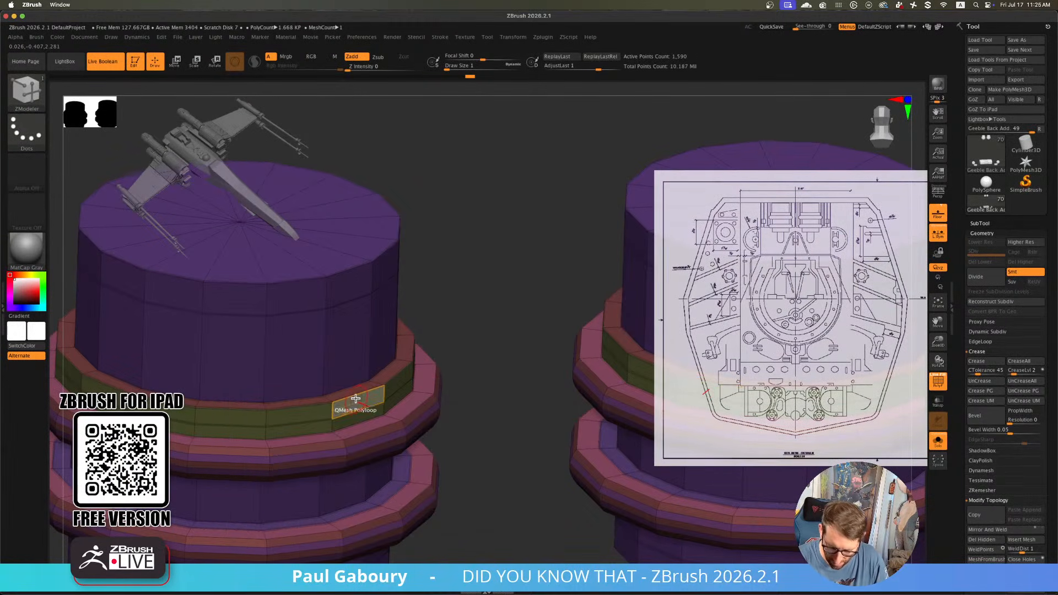
pyautogui.moveTo(355, 394); pyautogui.dragTo(353, 388)
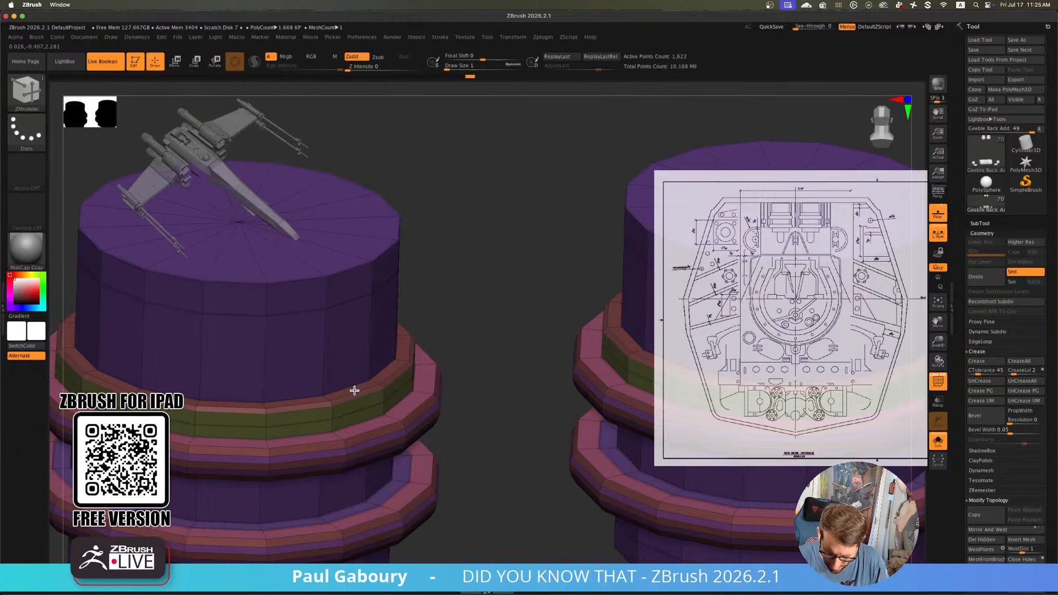
pyautogui.keyDown('alt'); pyautogui.moveTo(380, 394); pyautogui.dragTo(416, 404, button='right'); pyautogui.keyUp('alt')
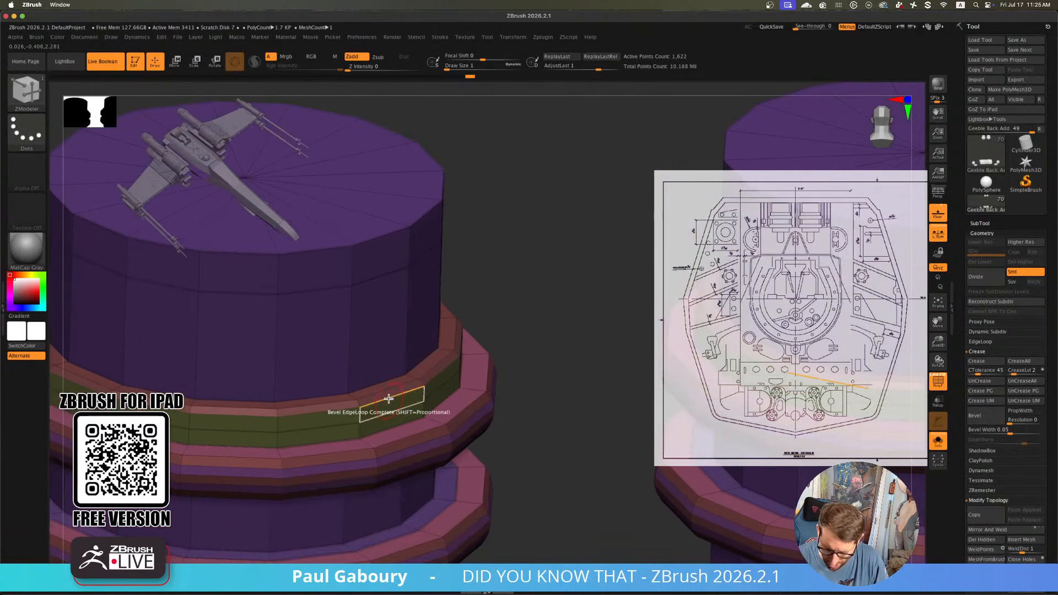
# Crease the small collars' bevelled edge loops with EdgeLoop Complete, reactivate Dynamic Subdiv with Always YES, and hide the wireframe
pyautogui.press('space')
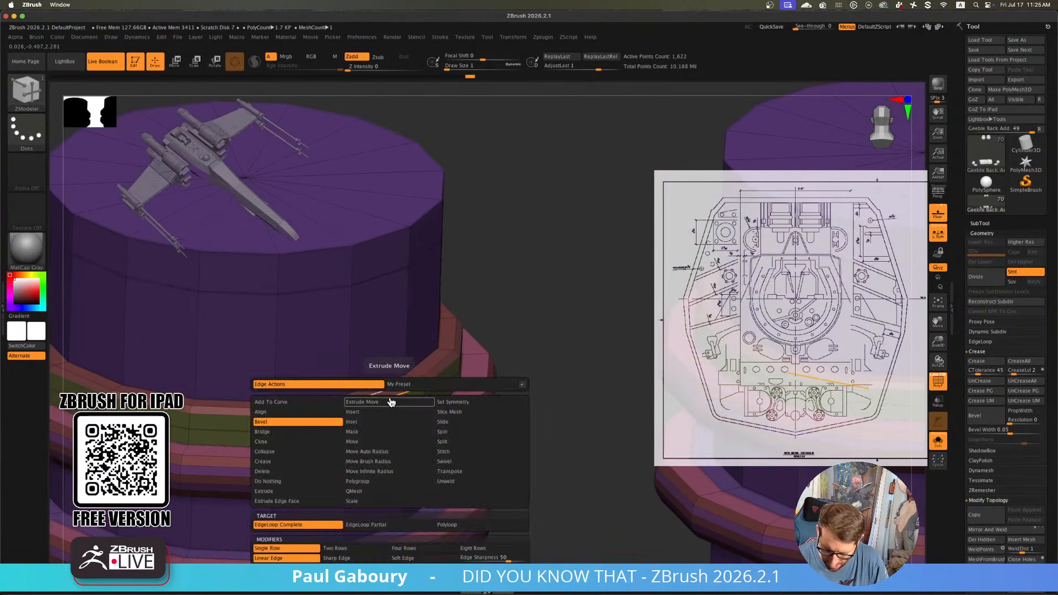
pyautogui.click(306, 464)
pyautogui.click(307, 535)
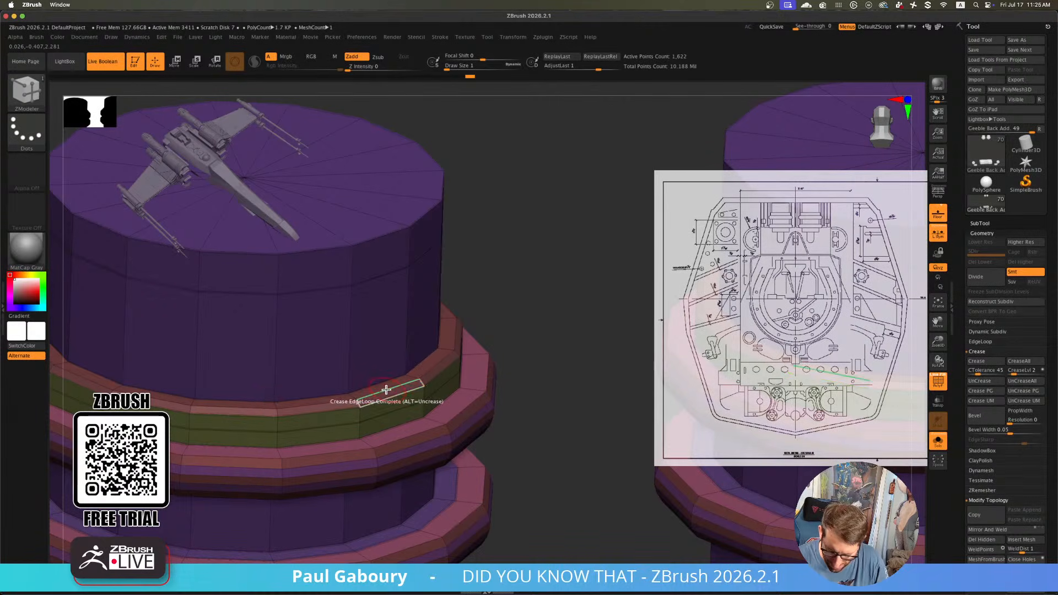
pyautogui.click(438, 436)
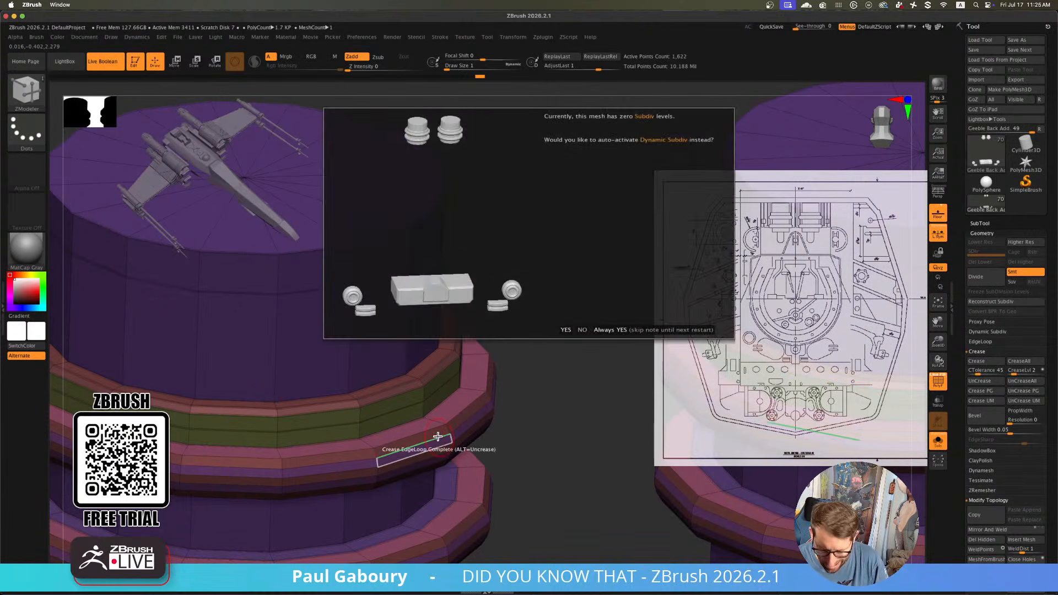
pyautogui.click(595, 333)
pyautogui.hotkey('shift', 'f')
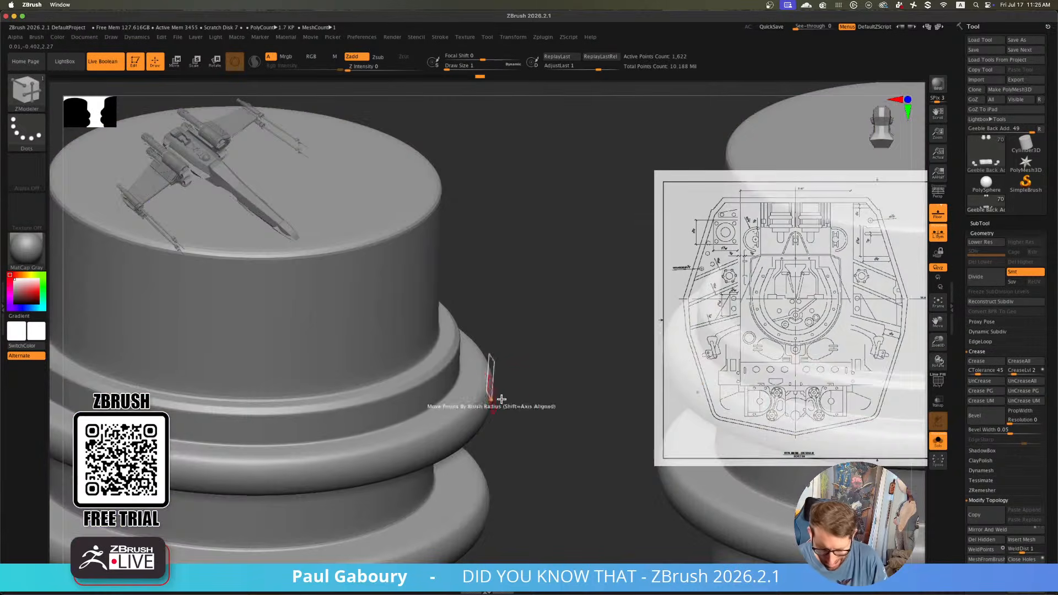
# Turn off the subdivision preview and insert a single edge loop into the bottom cap of each cylinder
pyautogui.press('f')
pyautogui.moveTo(434, 427)
pyautogui.keyDown('shift'); pyautogui.mouseDown()
pyautogui.moveTo(434, 411)
pyautogui.moveTo(446, 425)
pyautogui.mouseUp(); pyautogui.keyUp('shift')
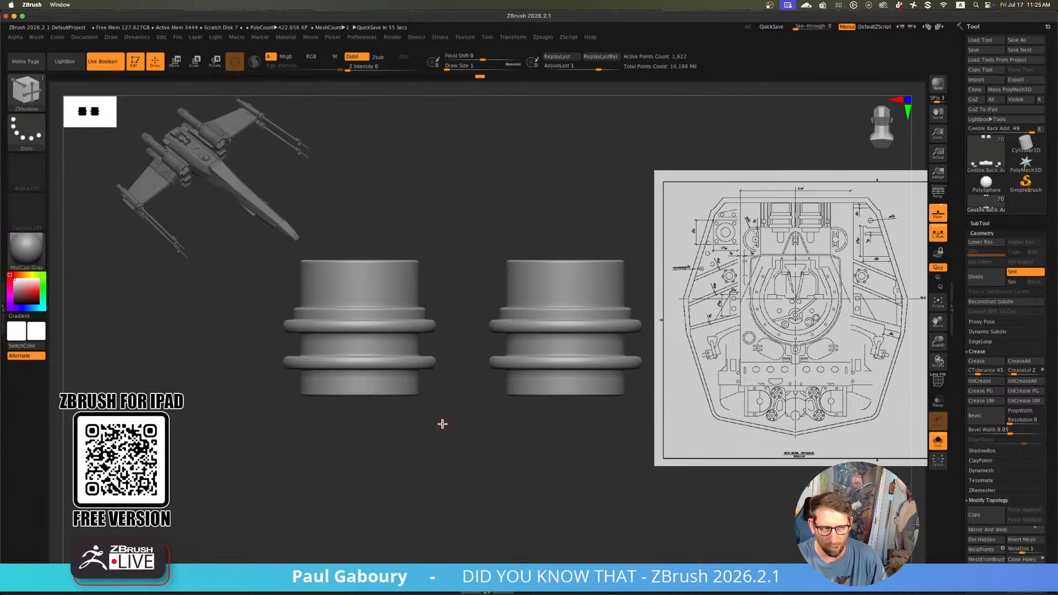
pyautogui.keyDown('alt'); pyautogui.moveTo(445, 445); pyautogui.dragTo(409, 406); pyautogui.keyUp('alt')
pyautogui.hotkey('shift', 'f')
pyautogui.keyDown('alt'); pyautogui.moveTo(394, 407); pyautogui.dragTo(439, 379, button='right'); pyautogui.keyUp('alt')
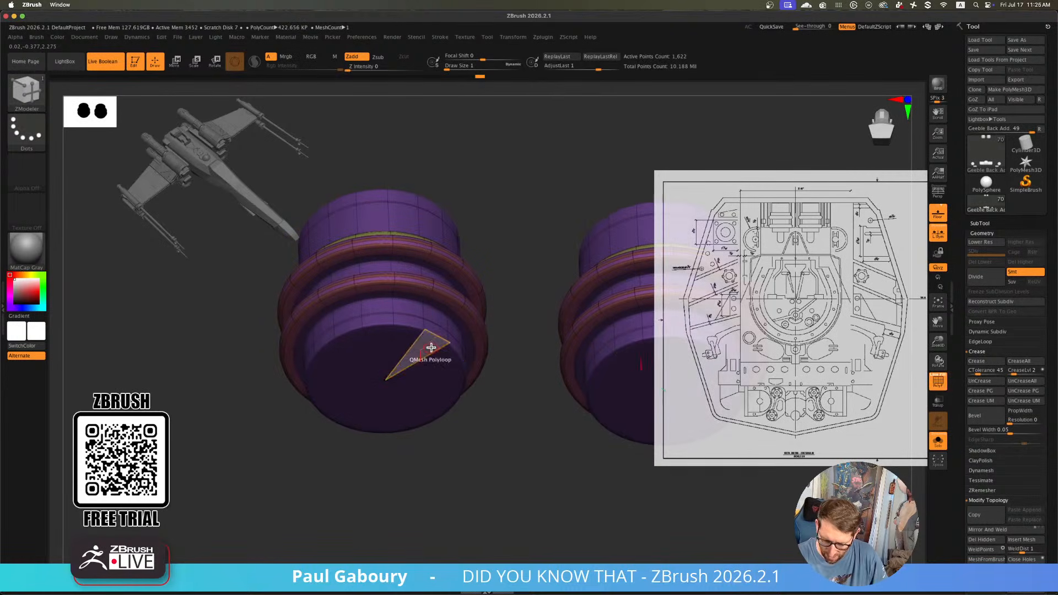
pyautogui.press('space')
pyautogui.click(427, 370)
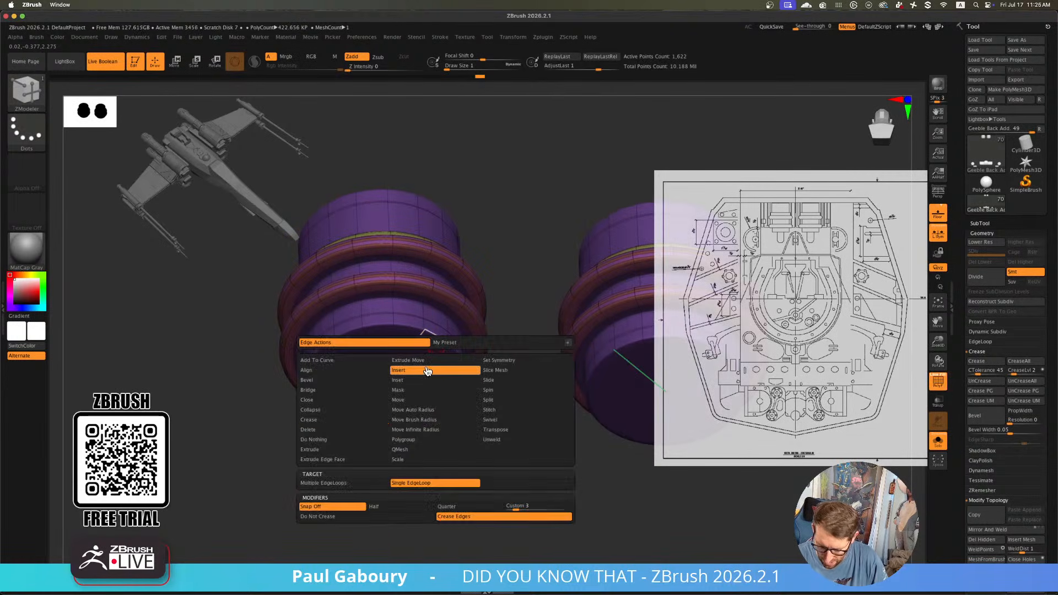
pyautogui.press('shift')
pyautogui.hotkey('shift', 'd')
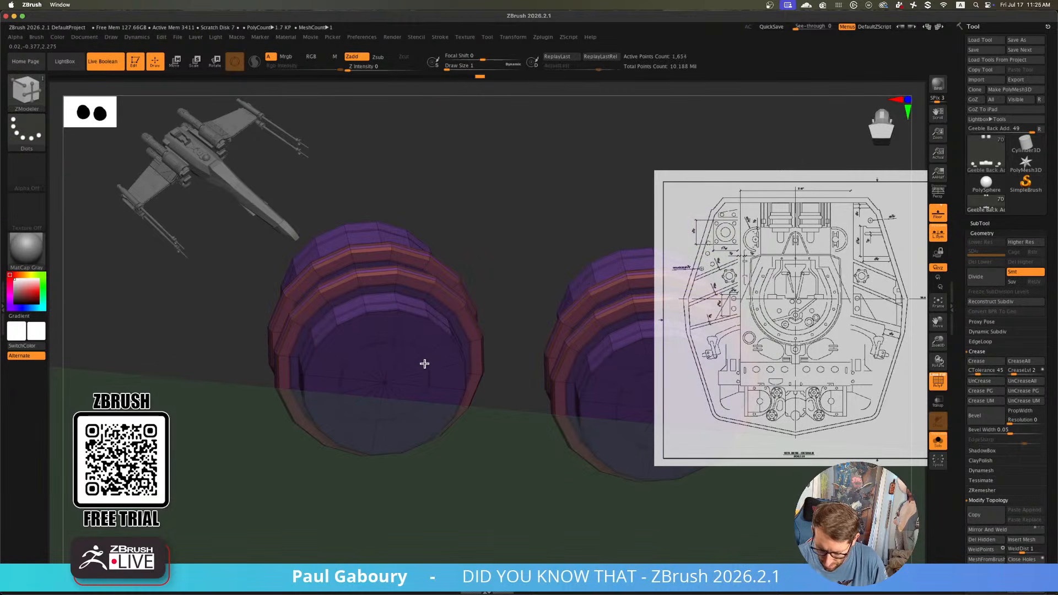
pyautogui.click(421, 364)
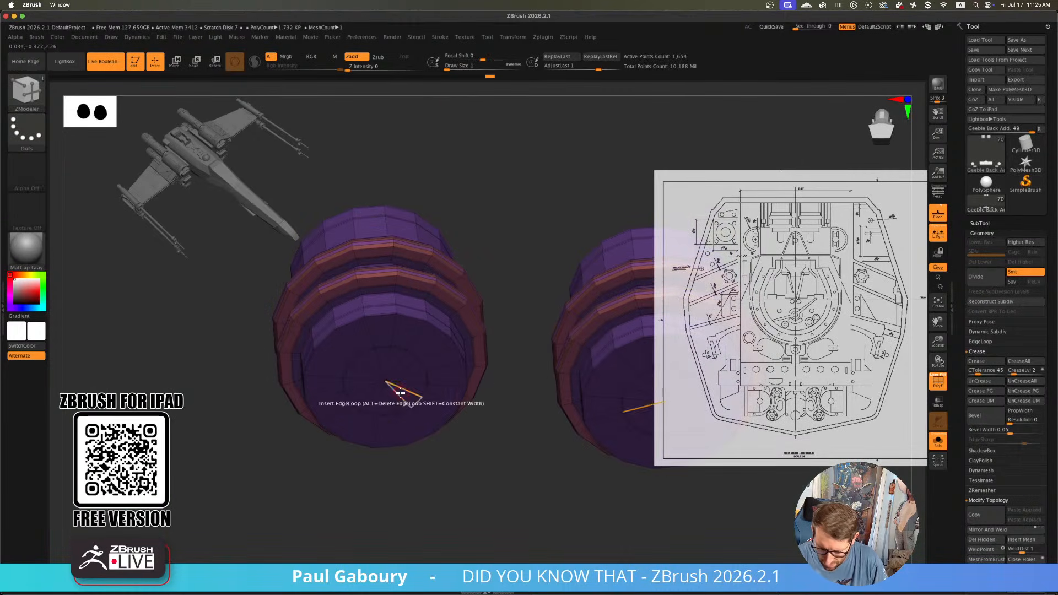
# Isolate the bottom caps, assign separate polygroups to their outer rings and inner discs, and restore full visibility
pyautogui.moveTo(409, 401); pyautogui.dragTo(448, 429, button='right')
pyautogui.keyDown('ctrl'); pyautogui.keyDown('shift'); pyautogui.moveTo(520, 448); pyautogui.dragTo(216, 367); pyautogui.keyUp('shift'); pyautogui.keyUp('ctrl')
pyautogui.moveTo(436, 447); pyautogui.dragTo(468, 394, button='right')
pyautogui.moveTo(491, 347); pyautogui.dragTo(492, 309, button='right')
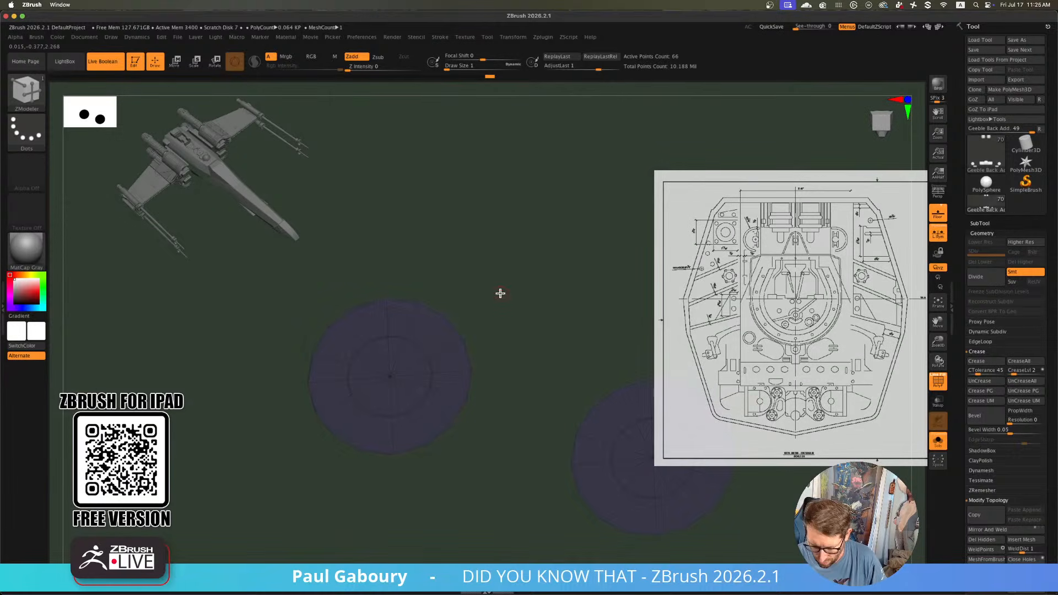
pyautogui.click(944, 217)
pyautogui.press('ctrl')
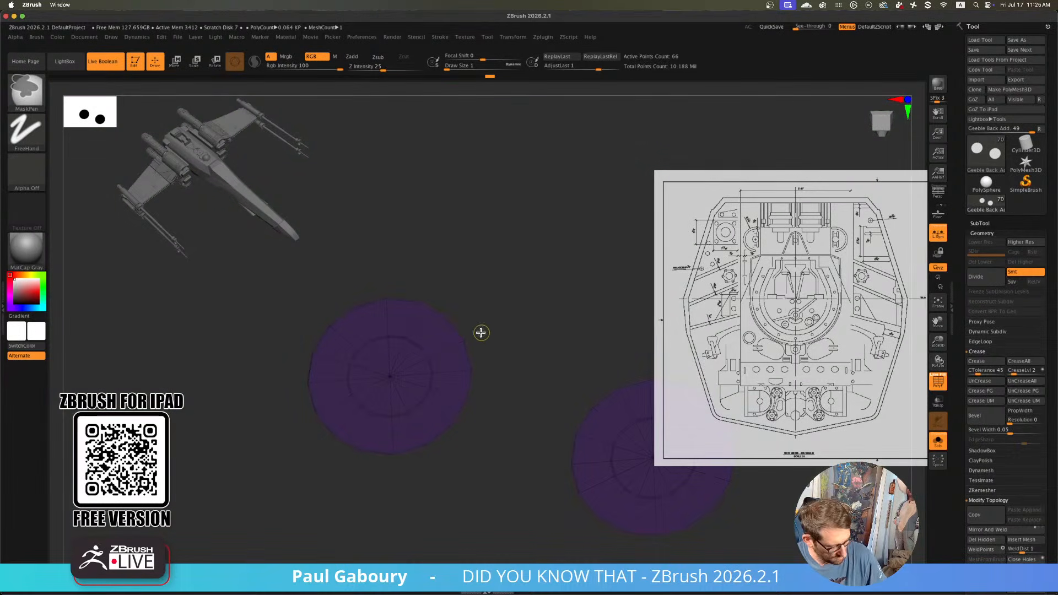
pyautogui.hotkey('ctrl', 'w')
pyautogui.hotkey('ctrl', 'shift', 's')
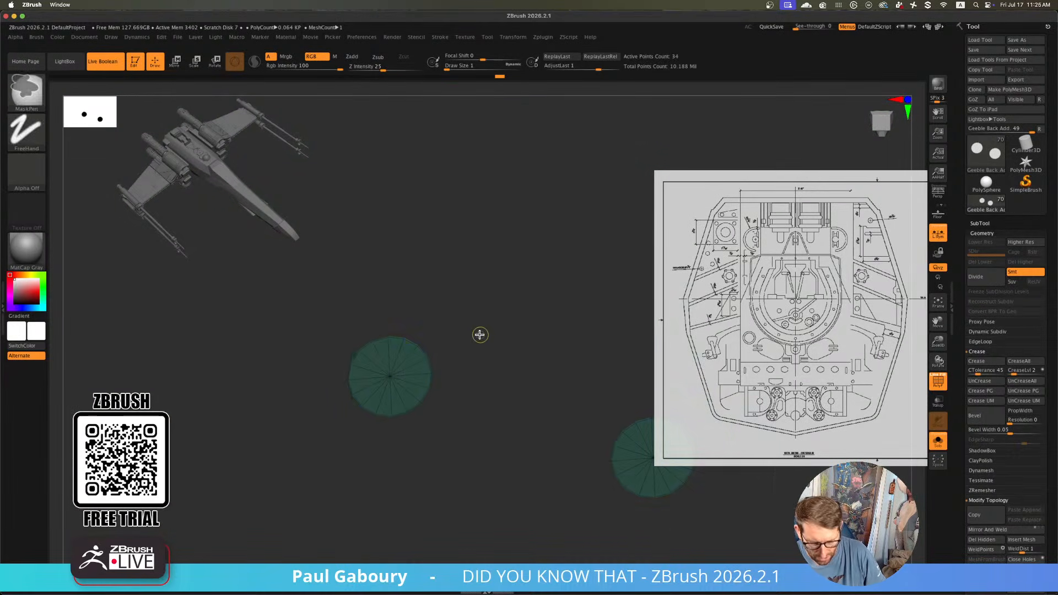
pyautogui.keyDown('ctrl'); pyautogui.keyDown('shift'); pyautogui.click(484, 338); pyautogui.keyUp('shift'); pyautogui.keyUp('ctrl')
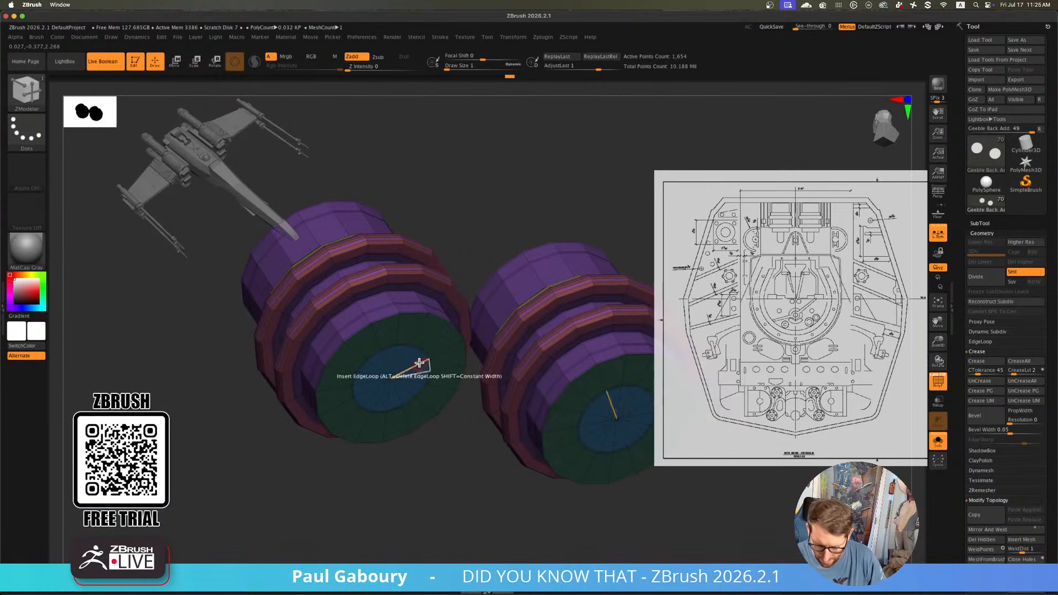
# Extrude the inner disc polygroups downward into narrower stems using QMesh with the Polygroup All target
pyautogui.press('space')
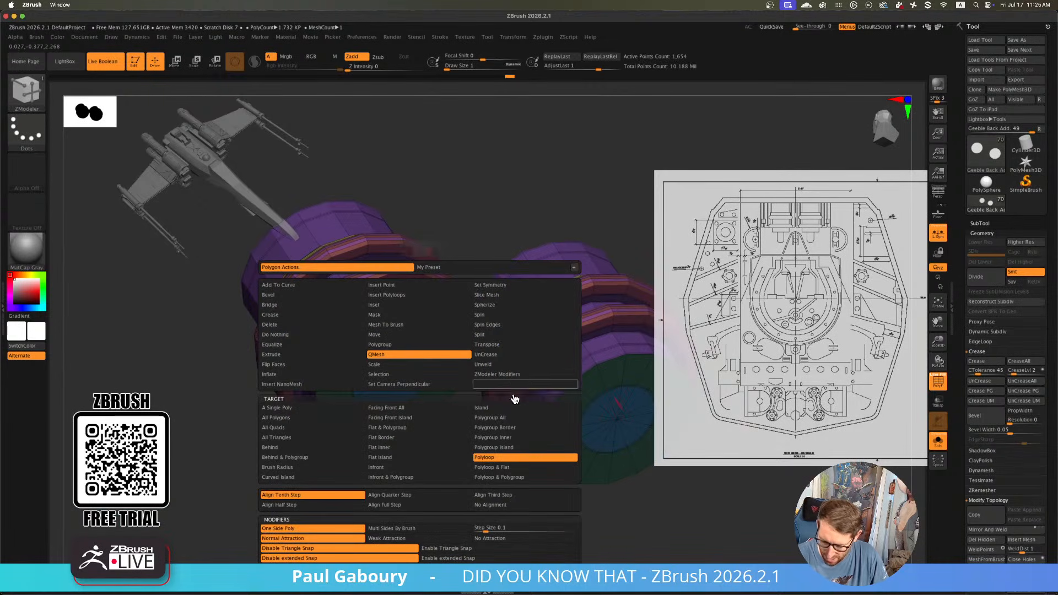
pyautogui.click(501, 425)
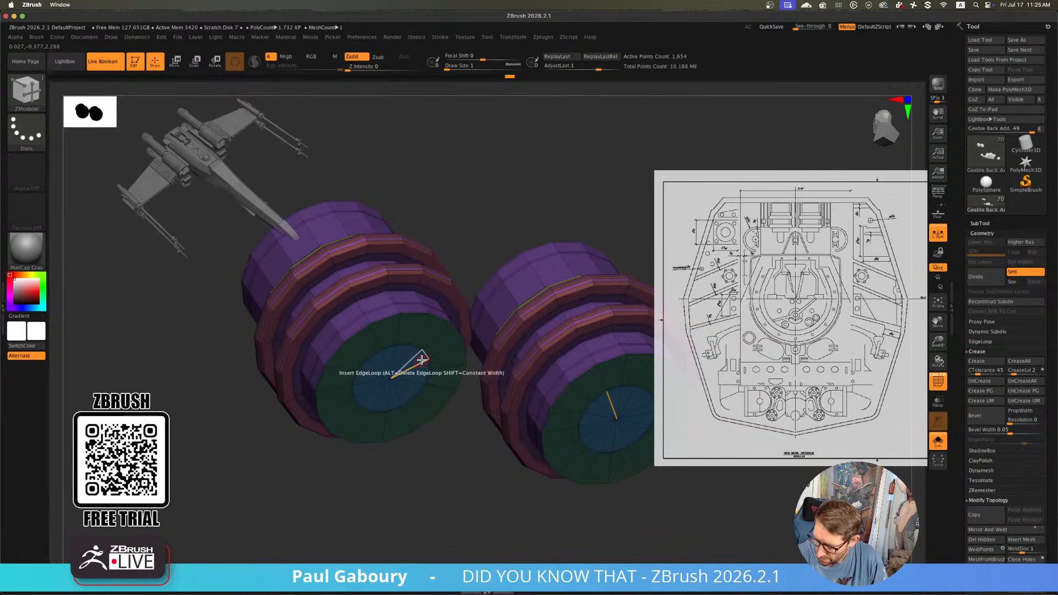
pyautogui.moveTo(419, 360); pyautogui.dragTo(438, 478)
# Show all subtools, hide the wireframe, and lower the cylinder pair slightly along Y against the hull's top edge
pyautogui.click(943, 446)
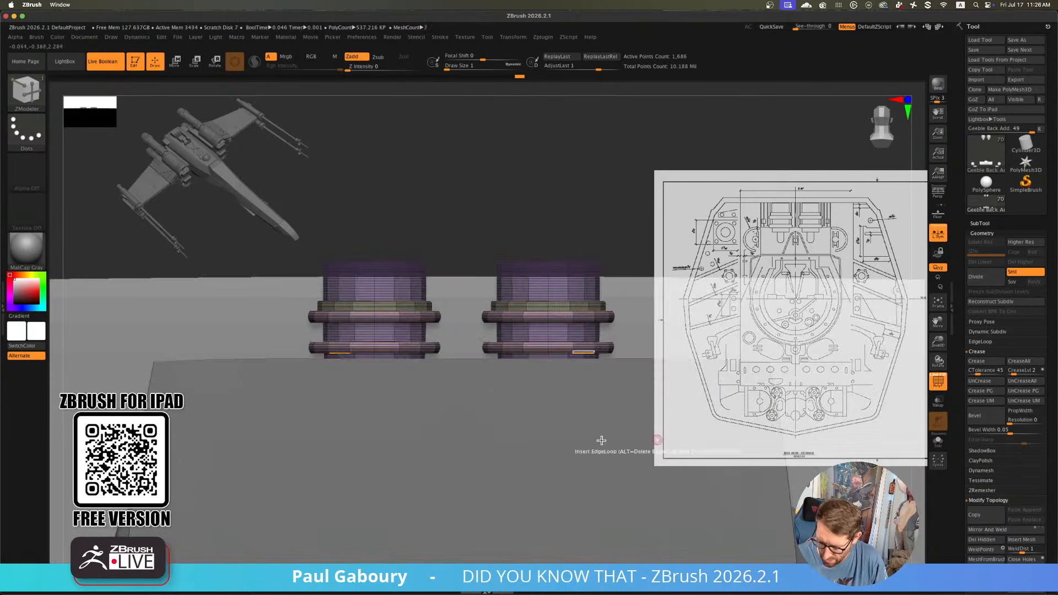
pyautogui.moveTo(601, 439); pyautogui.dragTo(544, 432, button='right')
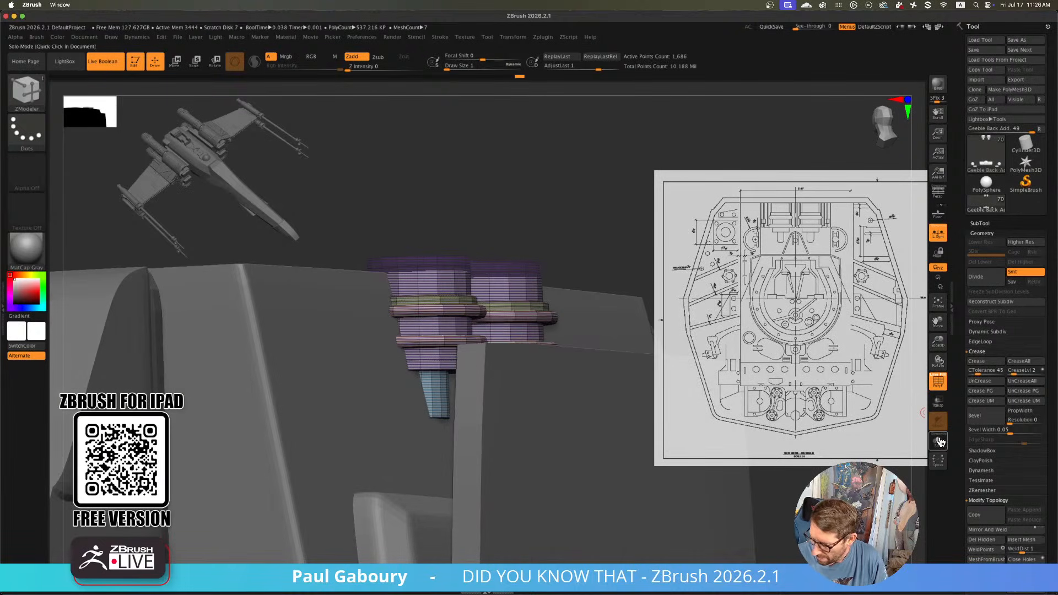
pyautogui.click(940, 382)
pyautogui.keyDown('ctrl'); pyautogui.moveTo(579, 481); pyautogui.dragTo(514, 448, button='right'); pyautogui.keyUp('ctrl')
pyautogui.press('w')
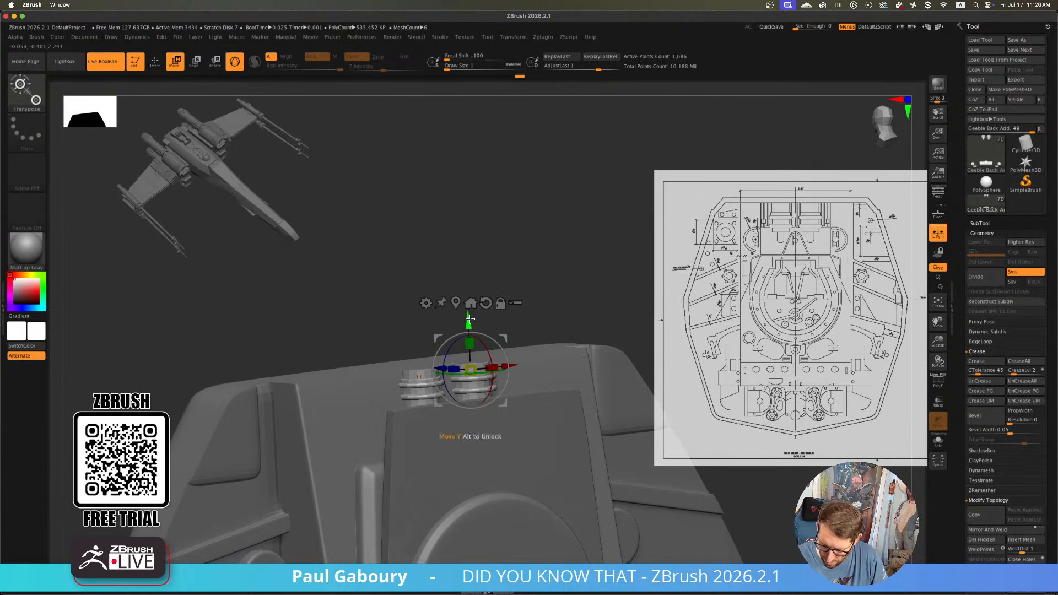
pyautogui.moveTo(469, 319); pyautogui.dragTo(469, 324)
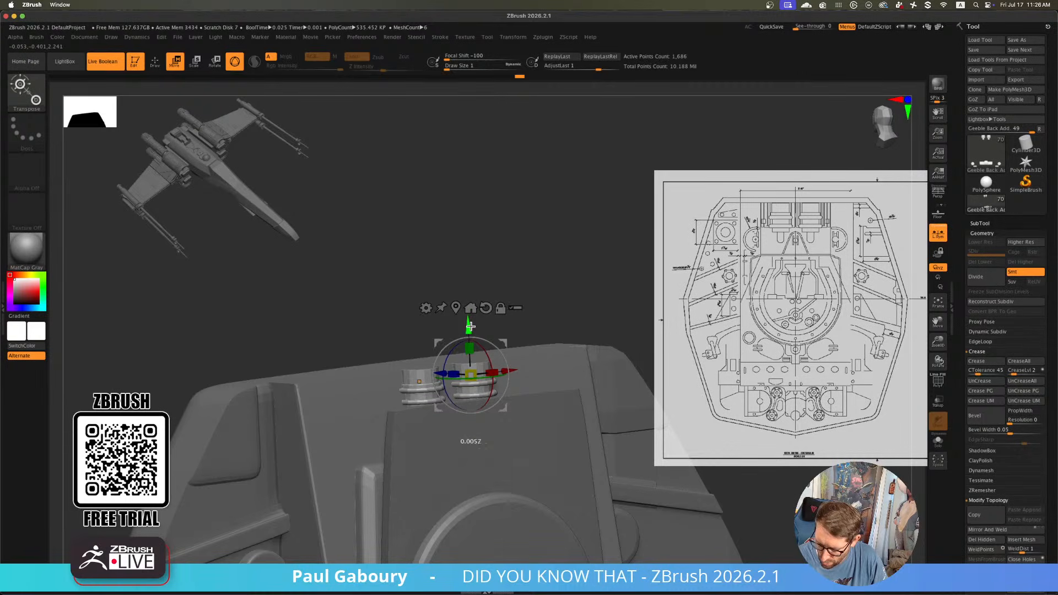
pyautogui.moveTo(562, 377); pyautogui.dragTo(549, 402, button='right')
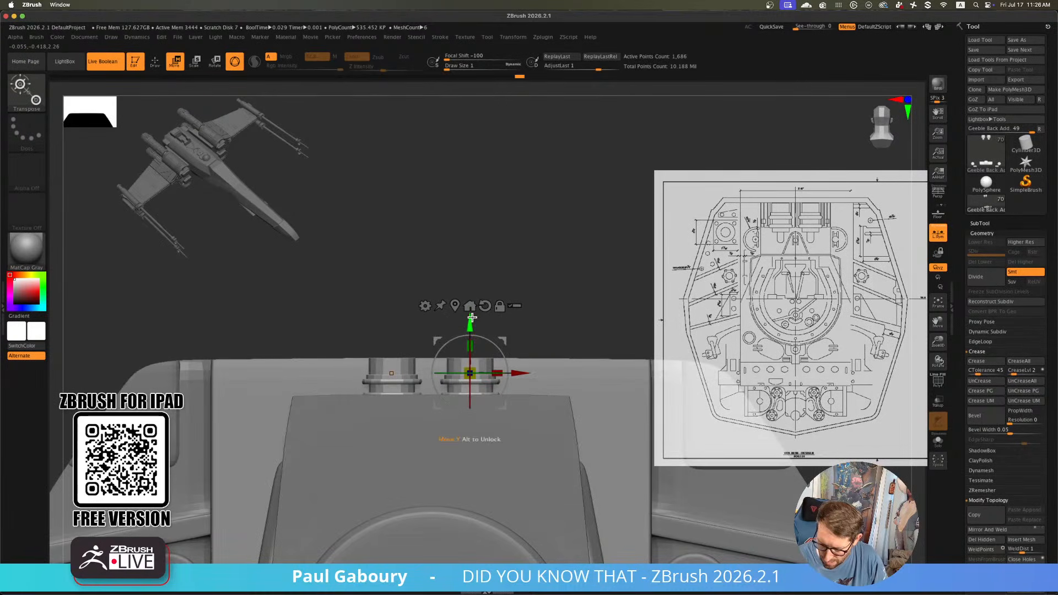
pyautogui.moveTo(472, 317); pyautogui.dragTo(470, 326)
# Mask the cylinders except for their top ends, raise the tops slightly along Y, and clear the mask
pyautogui.hotkey('shift', 'f')
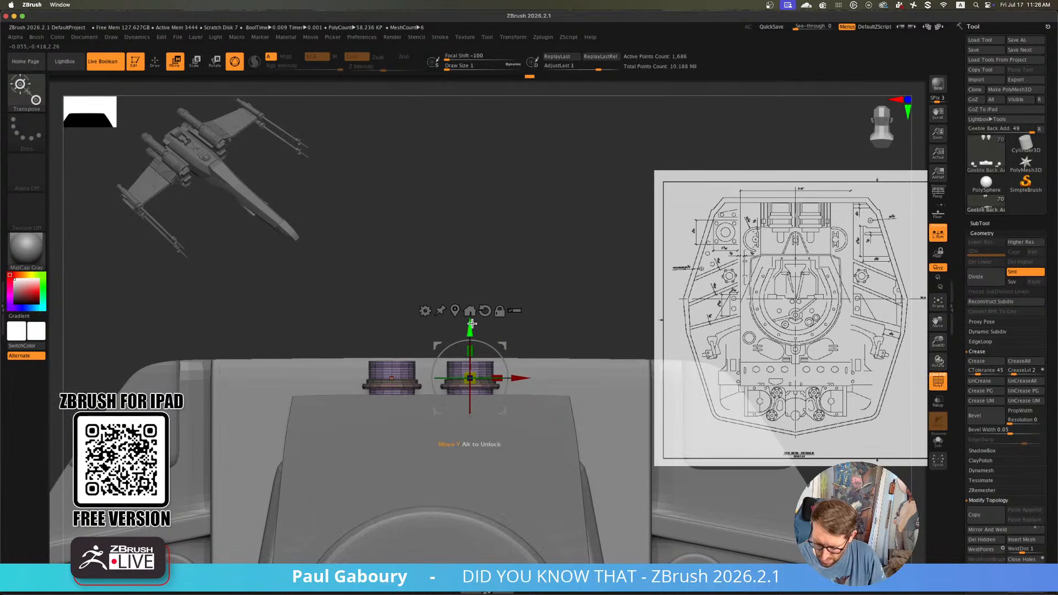
pyautogui.keyDown('ctrl'); pyautogui.moveTo(333, 293); pyautogui.dragTo(541, 370); pyautogui.keyUp('ctrl')
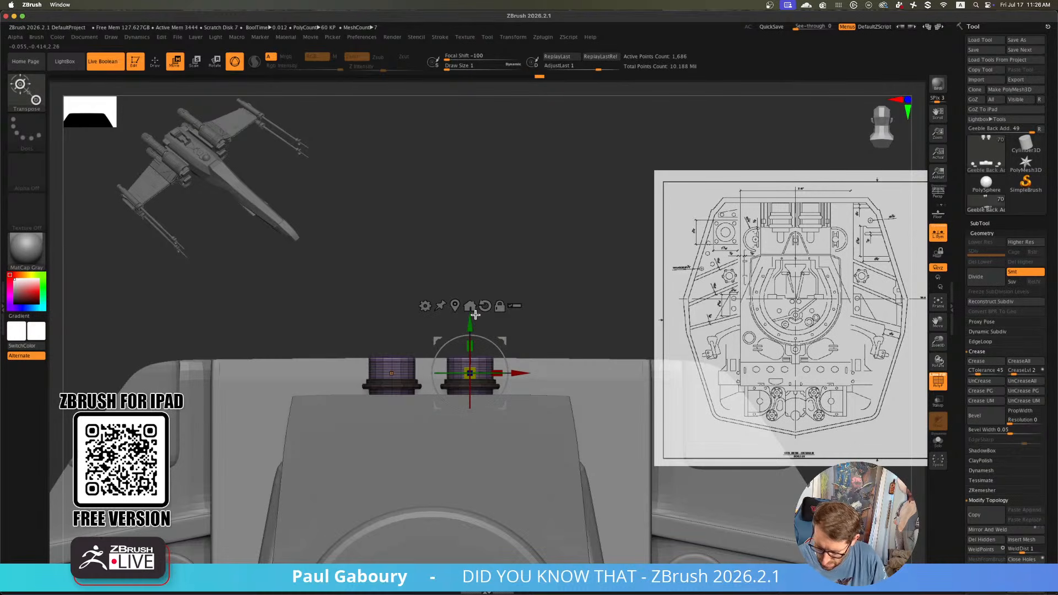
pyautogui.hotkey('shift', 'f')
pyautogui.keyDown('ctrl'); pyautogui.moveTo(524, 292); pyautogui.dragTo(540, 301); pyautogui.keyUp('ctrl')
# Solo the cylinders without subdivision preview and delete the stems' end caps using Delete with the Flat Island target
pyautogui.keyDown('ctrl'); pyautogui.moveTo(534, 289); pyautogui.dragTo(568, 396, button='right'); pyautogui.keyUp('ctrl')
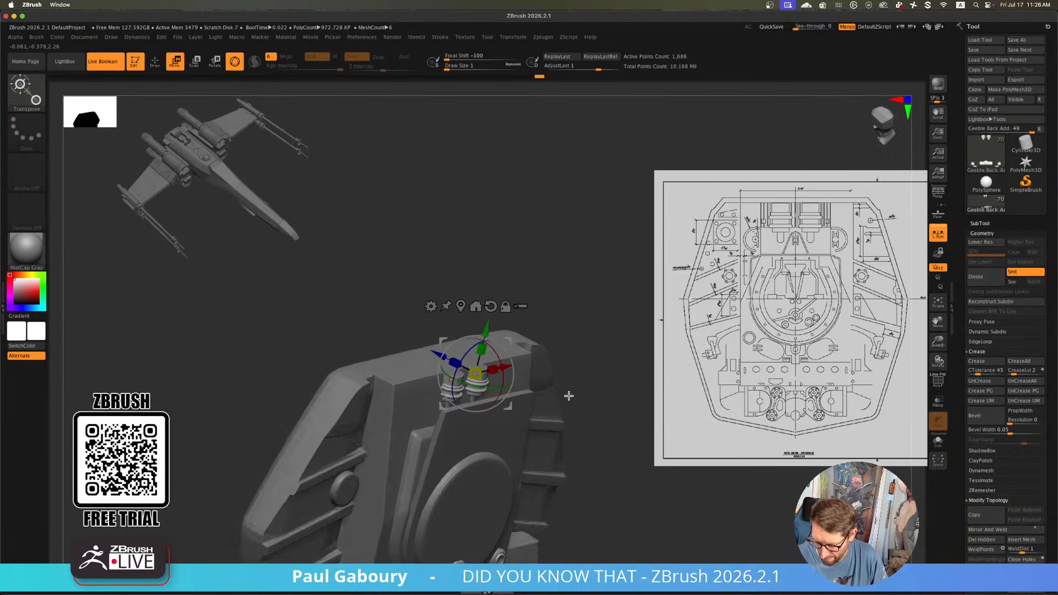
pyautogui.click(938, 441)
pyautogui.keyDown('ctrl'); pyautogui.moveTo(472, 423); pyautogui.dragTo(478, 457, button='right'); pyautogui.keyUp('ctrl')
pyautogui.moveTo(478, 457)
pyautogui.mouseDown(button='right')
pyautogui.moveTo(518, 427)
pyautogui.moveTo(496, 422)
pyautogui.moveTo(533, 455)
pyautogui.moveTo(498, 422)
pyautogui.moveTo(519, 434)
pyautogui.moveTo(526, 415)
pyautogui.mouseUp(button='right')
pyautogui.press('q')
pyautogui.hotkey('shift', 'f')
pyautogui.hotkey('shift', 'd')
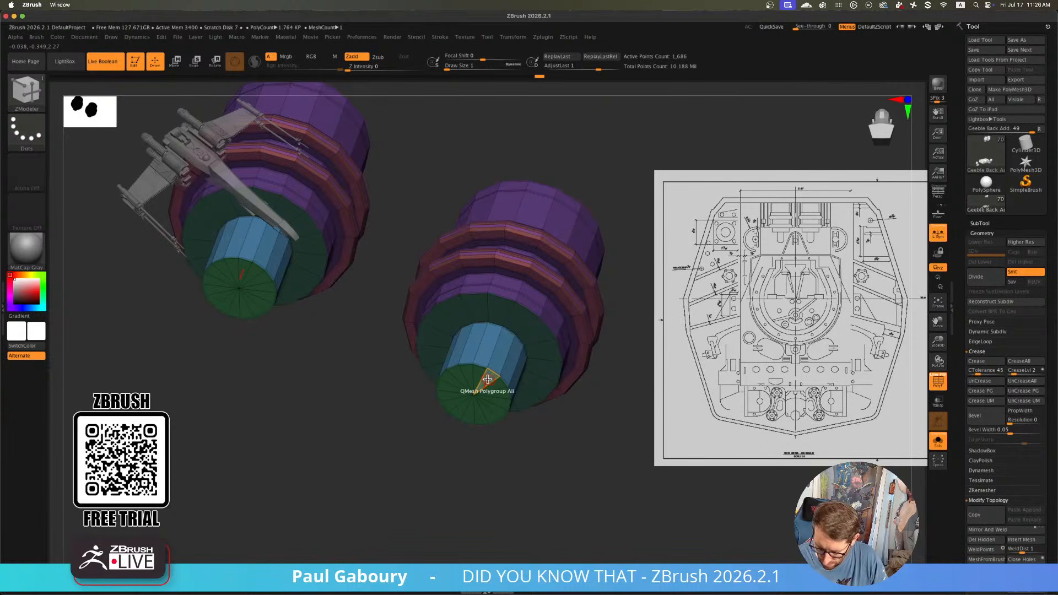
pyautogui.press('space')
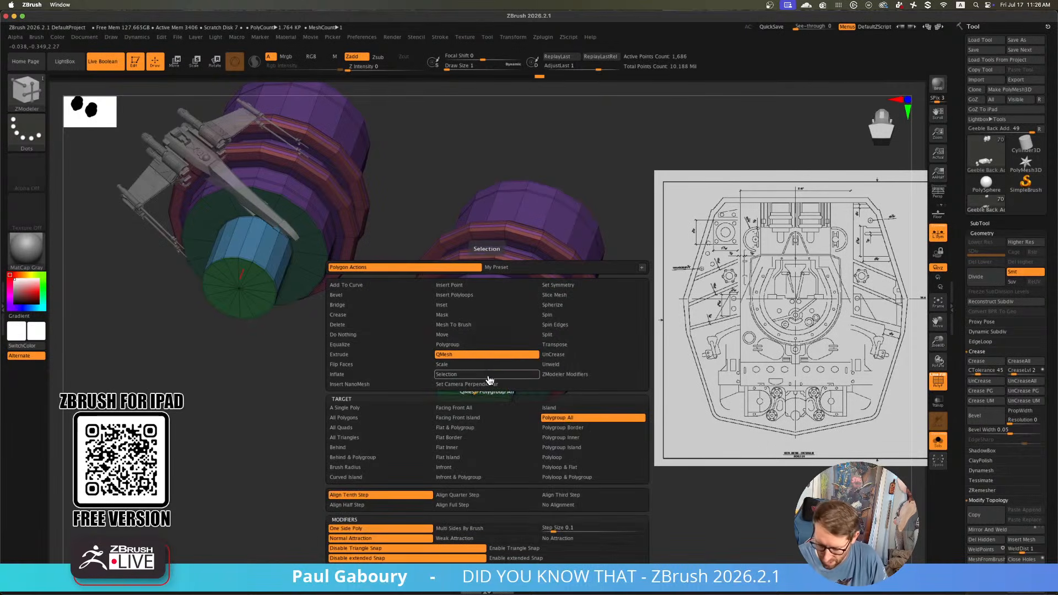
pyautogui.click(375, 325)
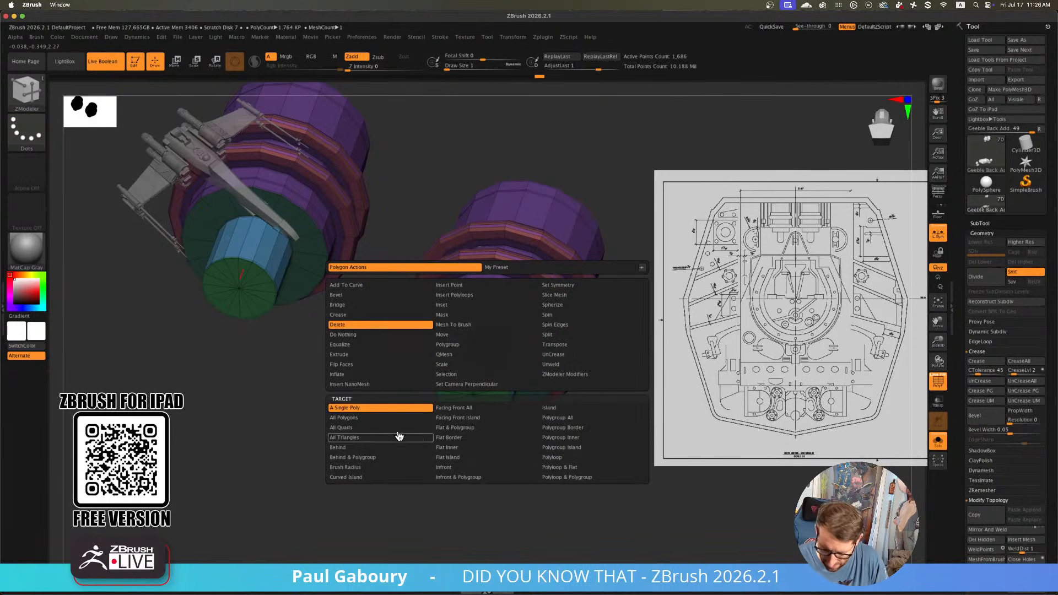
pyautogui.click(486, 458)
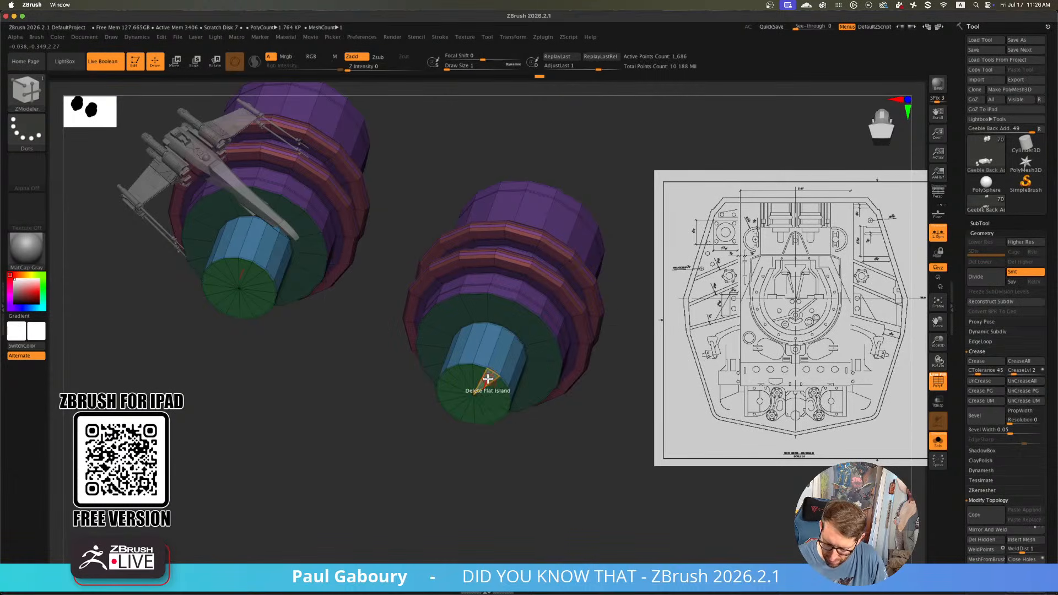
pyautogui.click(488, 375)
# Close the open stem ends with the Close action and Convex Hole target, shaping them into rounded domes
pyautogui.press('space')
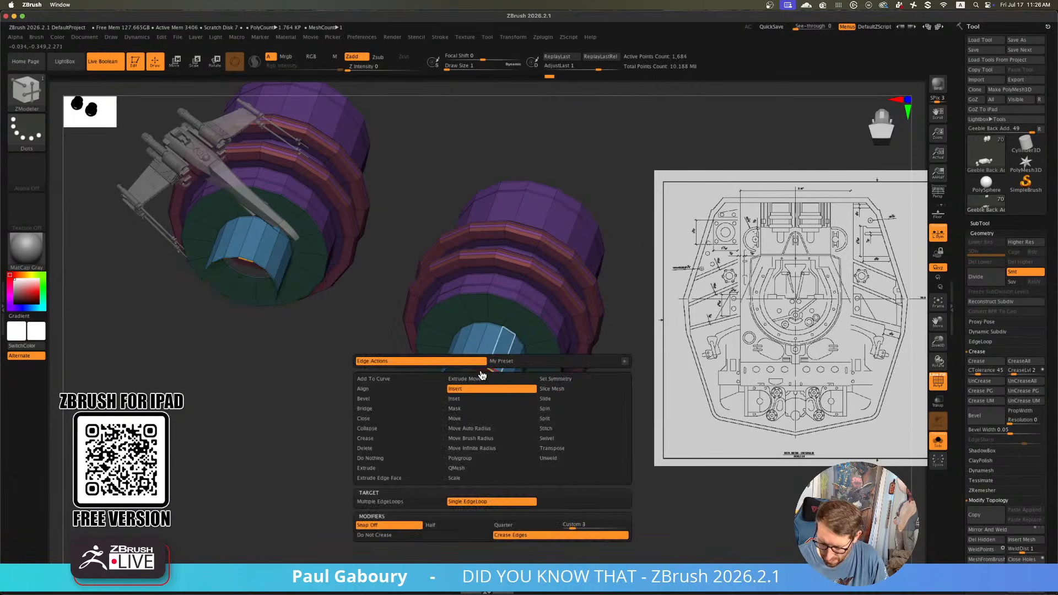
pyautogui.click(402, 421)
pyautogui.click(489, 502)
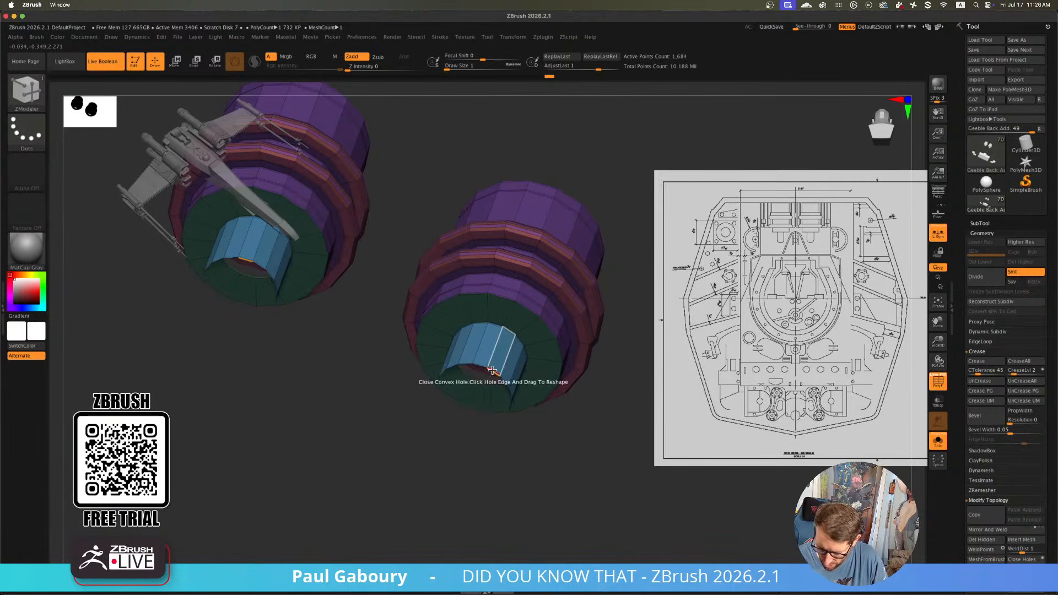
pyautogui.moveTo(492, 370); pyautogui.dragTo(536, 430)
pyautogui.moveTo(494, 396); pyautogui.dragTo(508, 408)
# Isolate the domed stem ends, restore the full mesh, and reactivate the Dynamic Subdiv preview
pyautogui.moveTo(508, 408); pyautogui.dragTo(497, 382, button='right')
pyautogui.keyDown('ctrl'); pyautogui.keyDown('shift'); pyautogui.click(498, 383); pyautogui.keyUp('shift'); pyautogui.keyUp('ctrl')
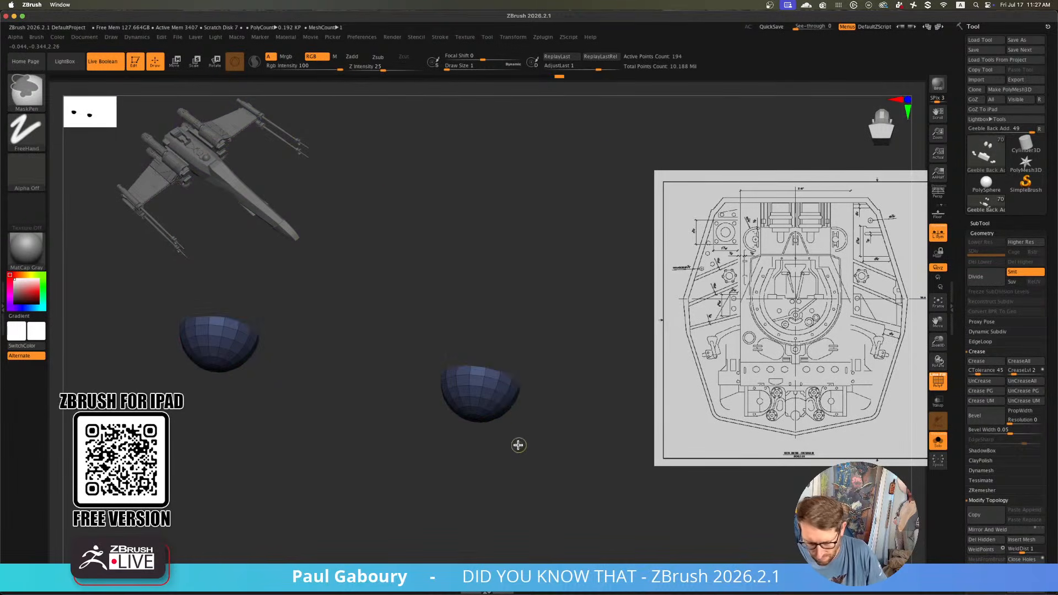
pyautogui.keyDown('ctrl'); pyautogui.keyDown('shift'); pyautogui.click(512, 431); pyautogui.keyUp('shift'); pyautogui.keyUp('ctrl')
pyautogui.press('d')
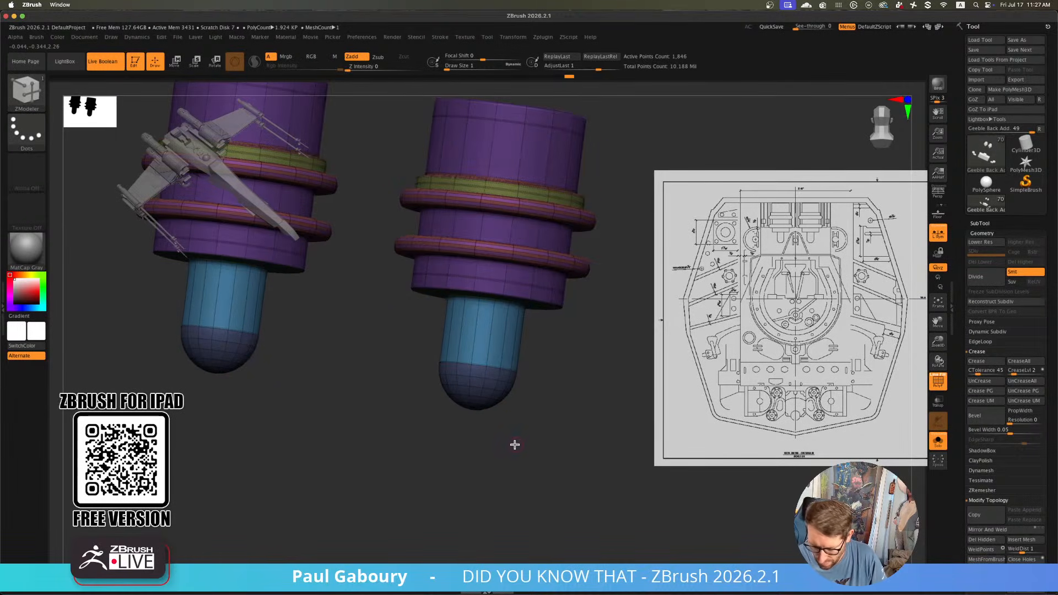
# Inspect the cylinders and domed stems with and without the wireframe, comparing their shape against the blueprint
pyautogui.hotkey('shift', 'f')
pyautogui.moveTo(513, 442)
pyautogui.keyDown('ctrl'); pyautogui.mouseDown(button='right')
pyautogui.moveTo(444, 411)
pyautogui.moveTo(506, 444)
pyautogui.moveTo(489, 418)
pyautogui.moveTo(496, 404)
pyautogui.moveTo(496, 415)
pyautogui.mouseUp(button='right'); pyautogui.keyUp('ctrl')
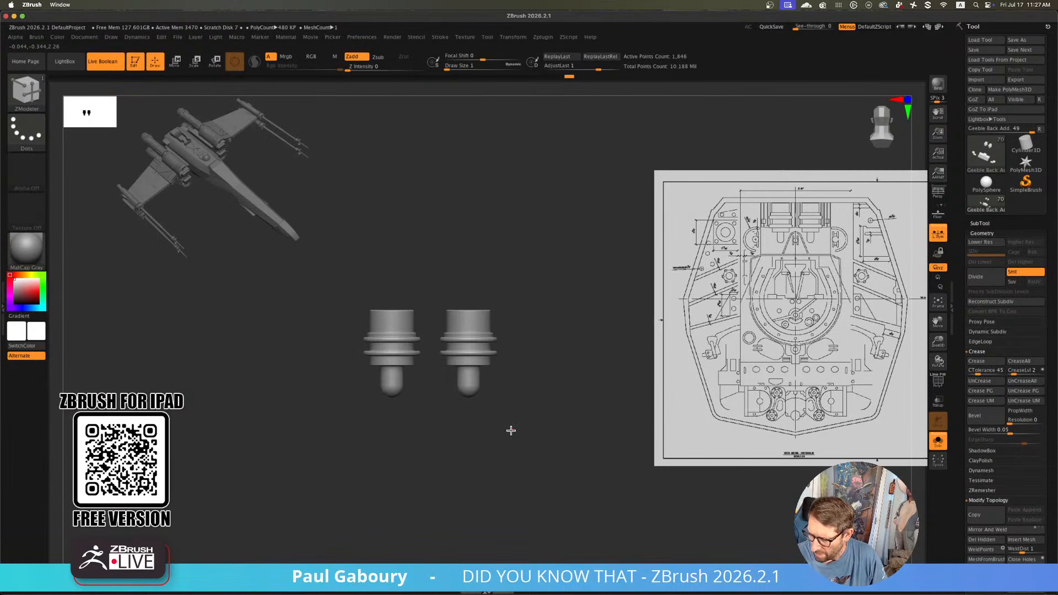
pyautogui.keyDown('ctrl'); pyautogui.moveTo(519, 360); pyautogui.dragTo(531, 411, button='right'); pyautogui.keyUp('ctrl')
pyautogui.keyDown('alt'); pyautogui.moveTo(532, 401); pyautogui.dragTo(529, 416, button='right'); pyautogui.keyUp('alt')
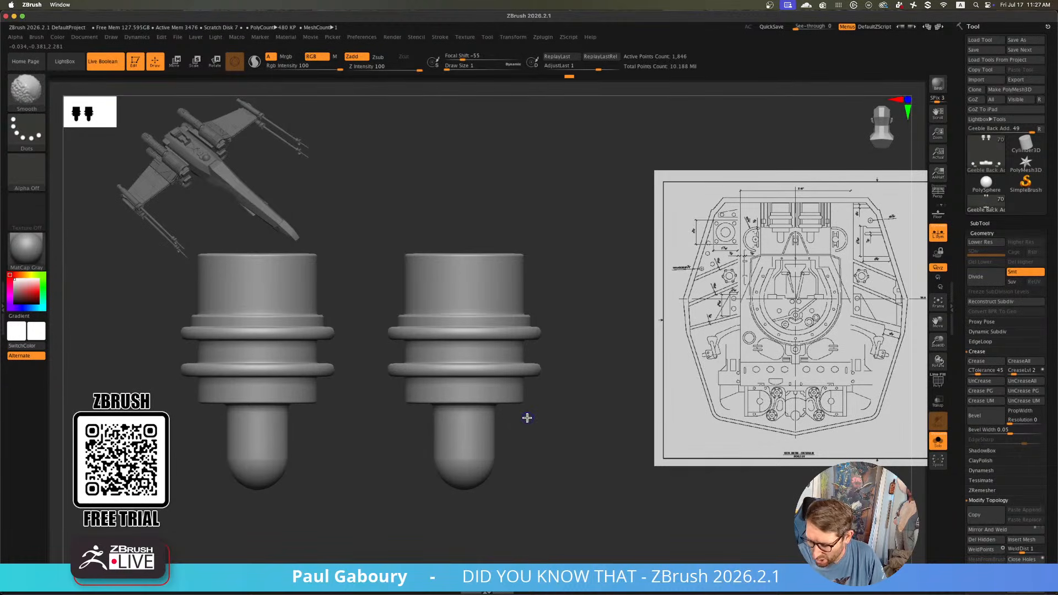
pyautogui.hotkey('shift', 'f')
pyautogui.keyDown('alt'); pyautogui.moveTo(530, 411); pyautogui.dragTo(535, 406, button='right'); pyautogui.keyUp('alt')
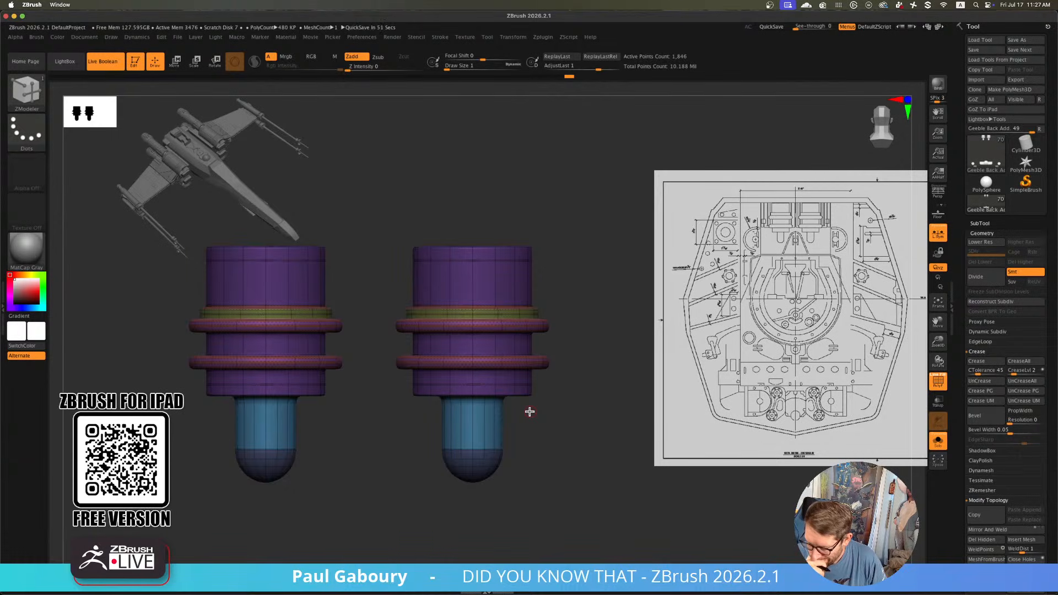
pyautogui.hotkey('shift', 'f')
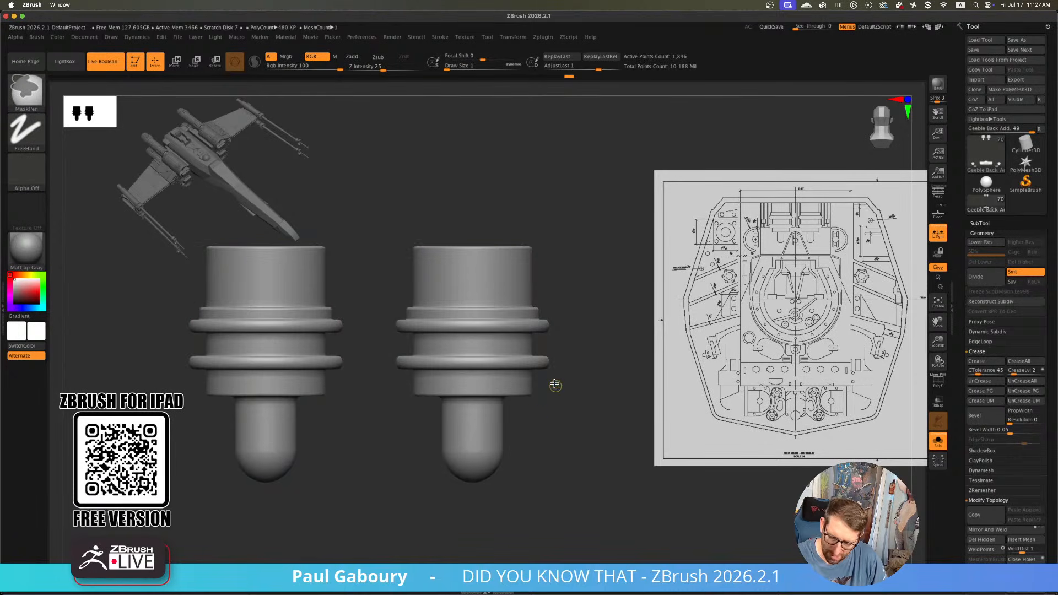
pyautogui.moveTo(555, 384)
pyautogui.keyDown('ctrl'); pyautogui.mouseDown(button='right')
pyautogui.moveTo(526, 394)
pyautogui.moveTo(532, 384)
pyautogui.moveTo(505, 378)
pyautogui.moveTo(539, 411)
pyautogui.moveTo(568, 381)
pyautogui.mouseUp(button='right'); pyautogui.keyUp('ctrl')
# Compare the ringed cylinders with the surrounding hull in side view, both in context and isolated
pyautogui.click(937, 442)
pyautogui.keyDown('alt'); pyautogui.moveTo(568, 380); pyautogui.dragTo(556, 464, button='right'); pyautogui.keyUp('alt')
pyautogui.keyDown('alt'); pyautogui.moveTo(556, 464); pyautogui.dragTo(565, 584, button='right'); pyautogui.keyUp('alt')
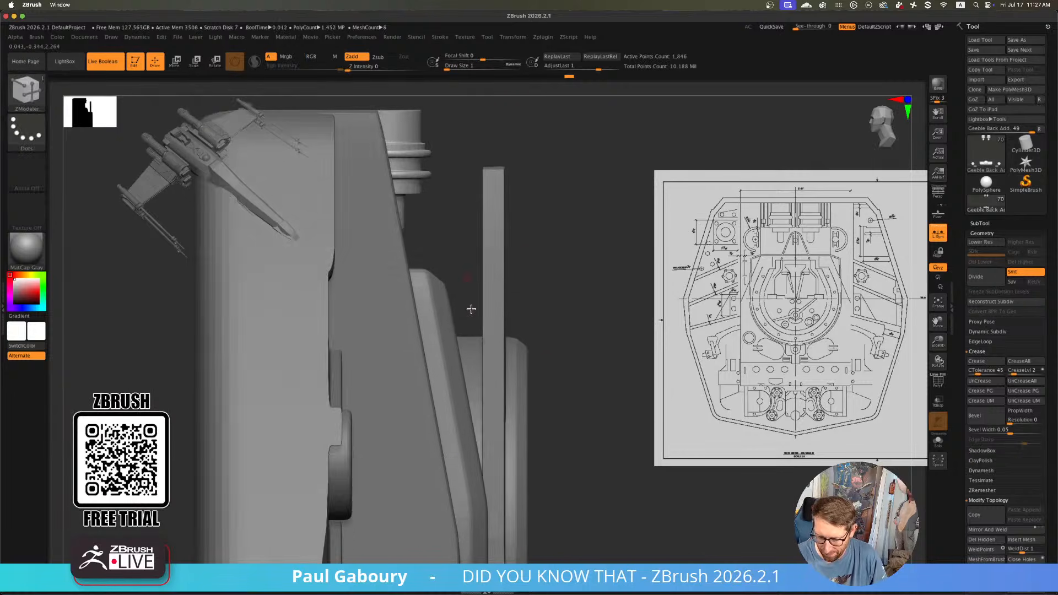
pyautogui.keyDown('alt'); pyautogui.moveTo(466, 280); pyautogui.dragTo(485, 386, button='right'); pyautogui.keyUp('alt')
pyautogui.press('w')
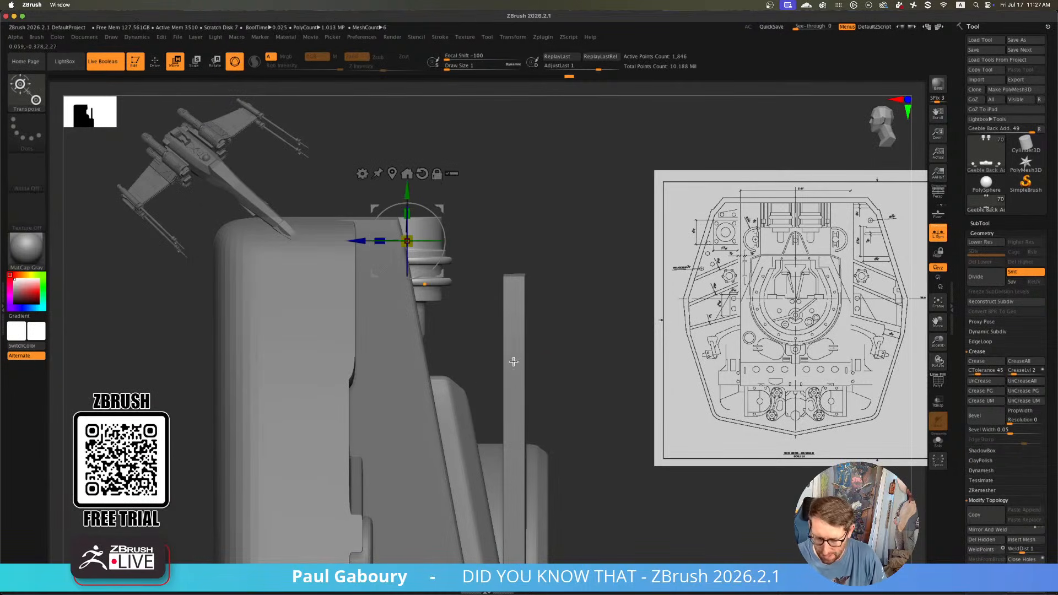
pyautogui.click(948, 439)
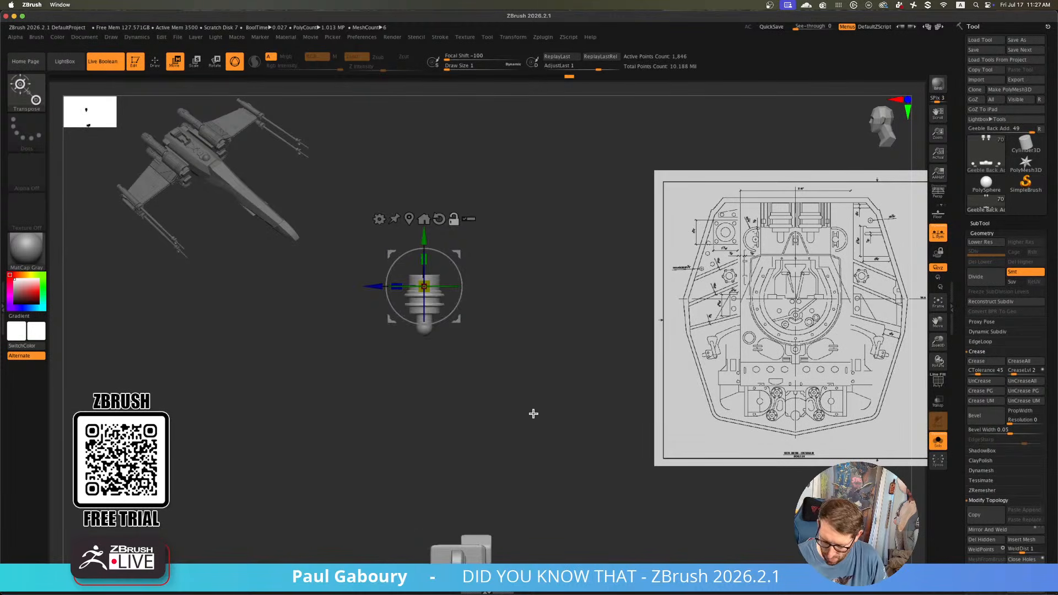
pyautogui.moveTo(524, 401)
pyautogui.keyDown('ctrl'); pyautogui.mouseDown()
pyautogui.moveTo(358, 240)
pyautogui.moveTo(345, 199)
pyautogui.mouseUp(); pyautogui.keyUp('ctrl')
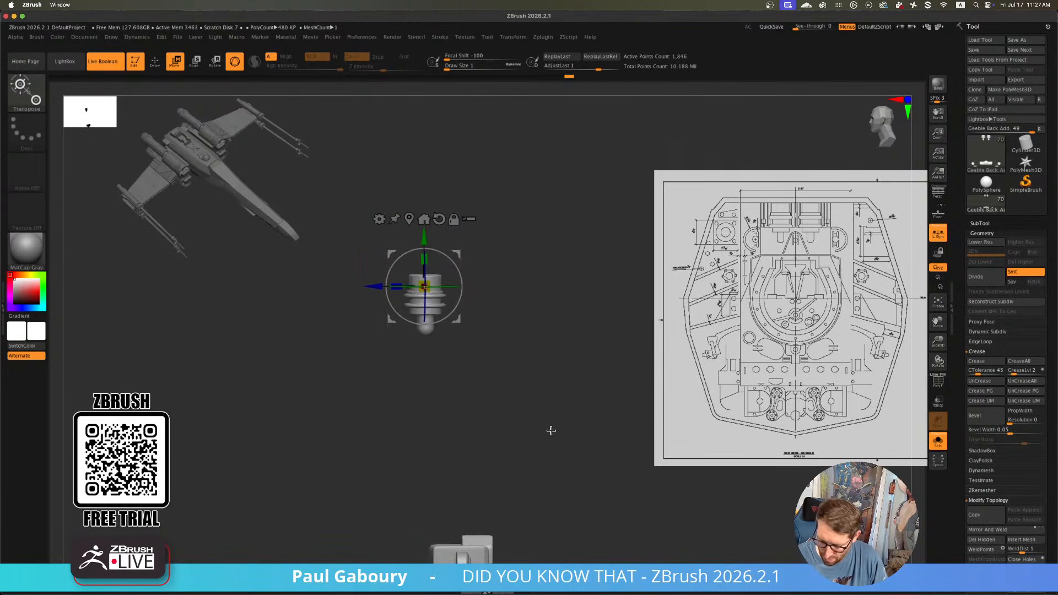
pyautogui.keyDown('ctrl'); pyautogui.moveTo(530, 421); pyautogui.dragTo(368, 210); pyautogui.keyUp('ctrl')
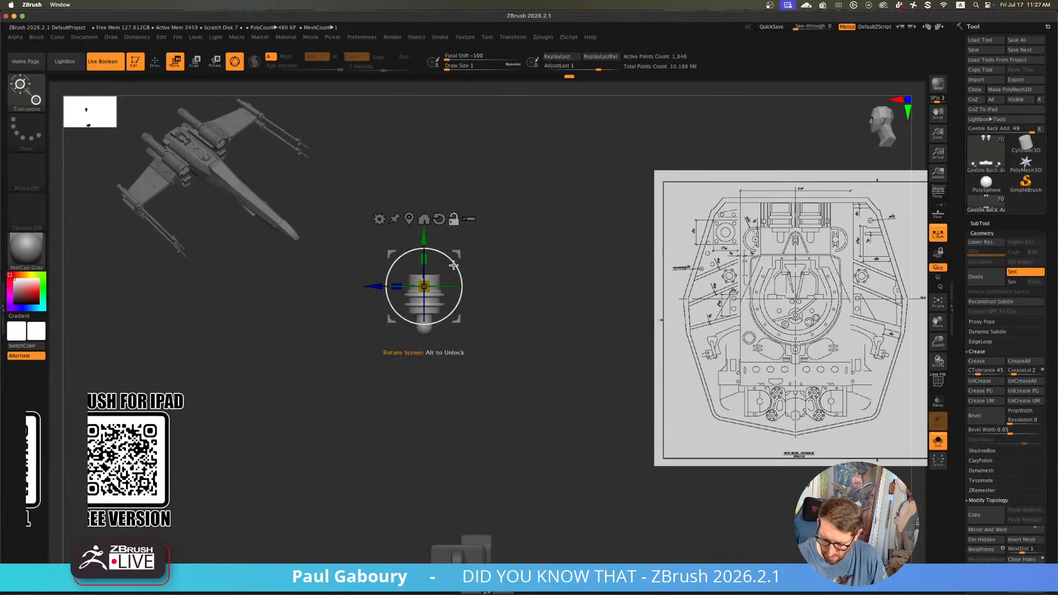
# Isolate the ringed cylinders with the wireframe shown and place the transform gizmo on the top cap with its orientation reset
pyautogui.click(938, 440)
pyautogui.keyDown('ctrl'); pyautogui.moveTo(540, 357); pyautogui.dragTo(558, 395, button='right'); pyautogui.keyUp('ctrl')
pyautogui.moveTo(514, 331)
pyautogui.keyDown('ctrl'); pyautogui.mouseDown(button='right')
pyautogui.moveTo(520, 305)
pyautogui.moveTo(512, 327)
pyautogui.mouseUp(button='right'); pyautogui.keyUp('ctrl')
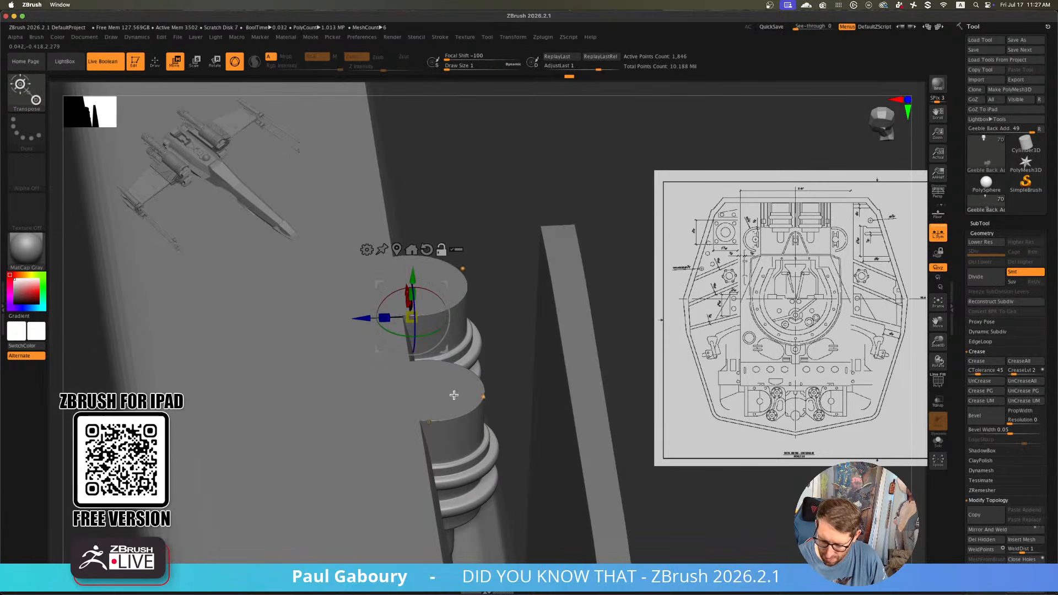
pyautogui.keyDown('alt'); pyautogui.click(514, 333); pyautogui.keyUp('alt')
pyautogui.keyDown('alt'); pyautogui.click(477, 437); pyautogui.keyUp('alt')
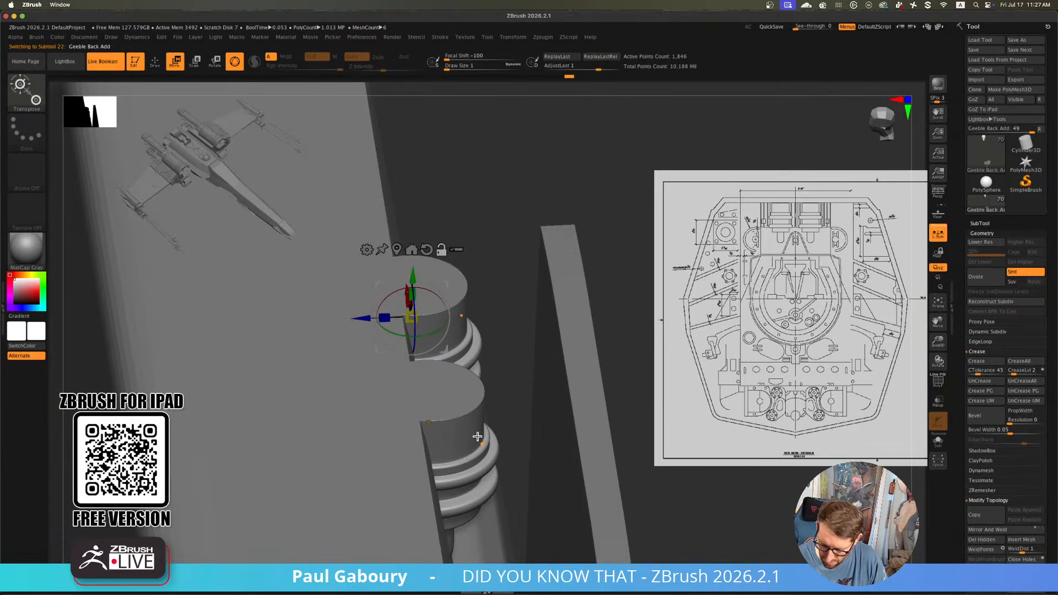
pyautogui.click(936, 442)
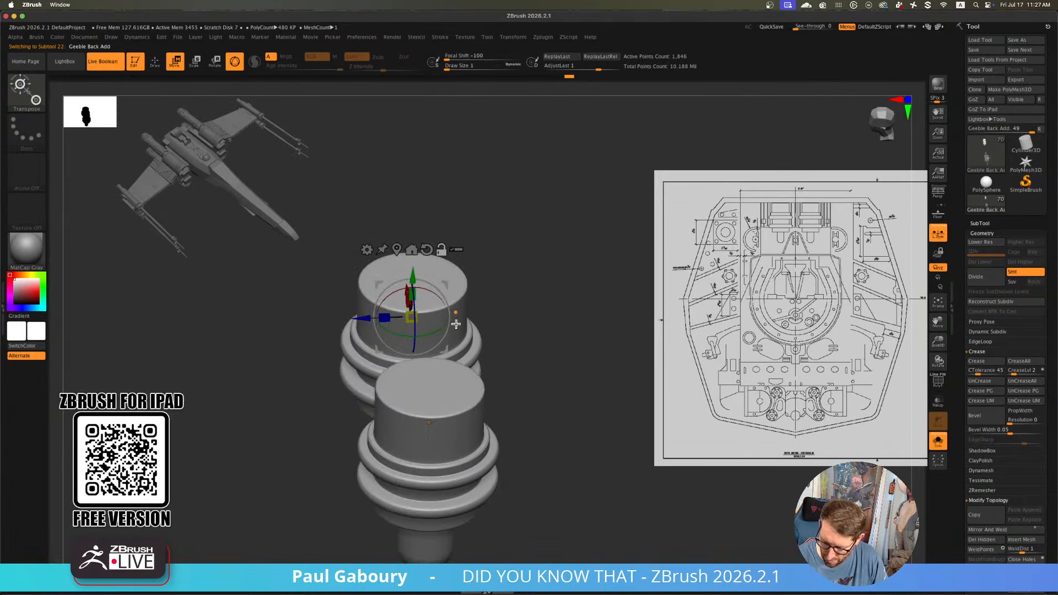
pyautogui.hotkey('shift', 'f')
pyautogui.keyDown('alt'); pyautogui.click(433, 388); pyautogui.keyUp('alt')
pyautogui.keyDown('shift'); pyautogui.moveTo(505, 378); pyautogui.dragTo(545, 390); pyautogui.keyUp('shift')
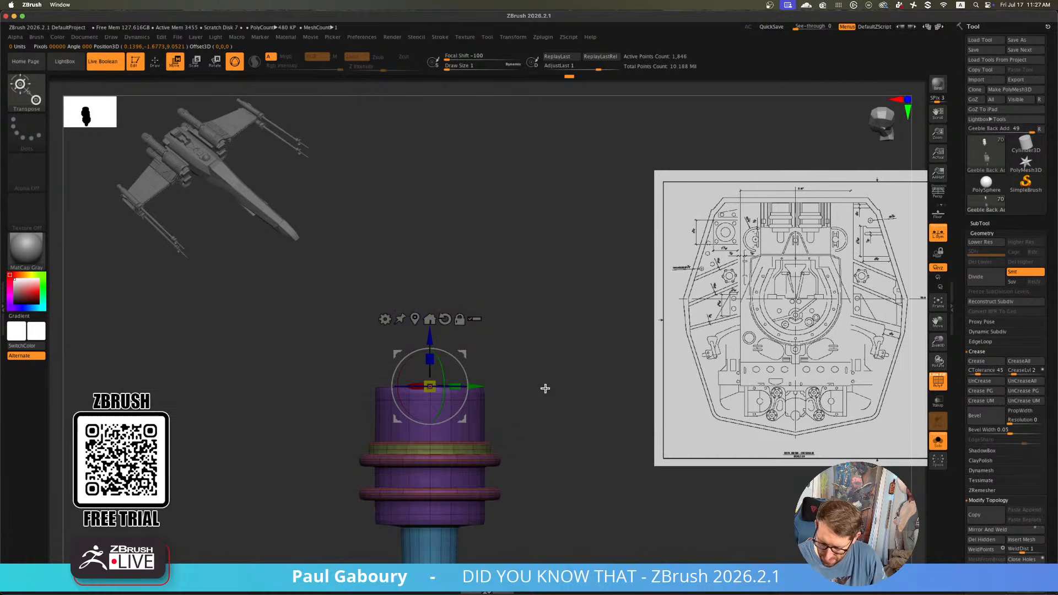
pyautogui.click(445, 320)
# Show the hull again and tilt the ringed cylinders to follow the slope of the rear panel
pyautogui.click(936, 439)
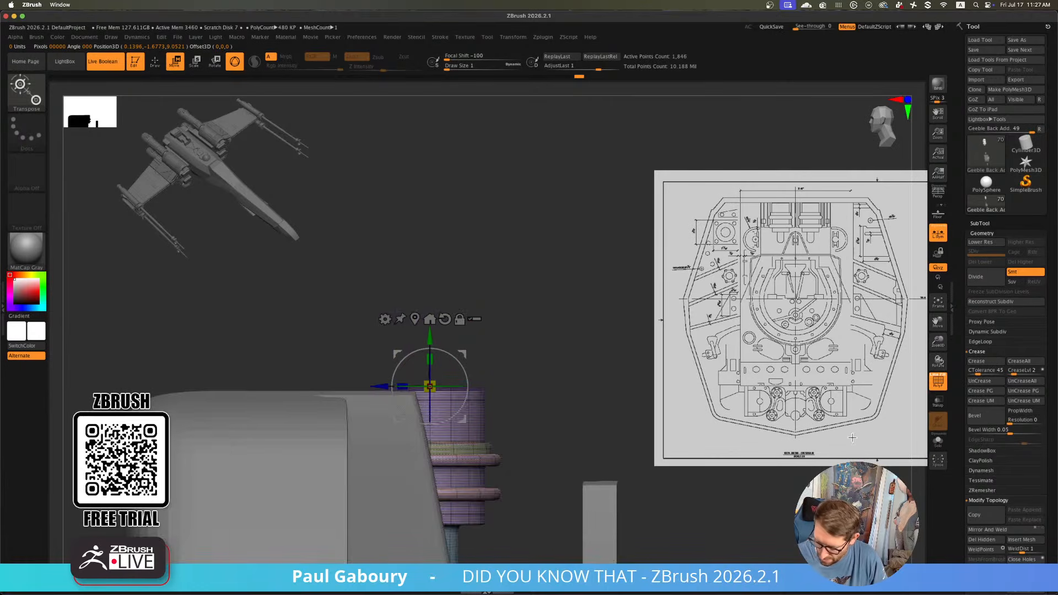
pyautogui.keyDown('alt'); pyautogui.moveTo(560, 431); pyautogui.dragTo(534, 327); pyautogui.keyUp('alt')
pyautogui.moveTo(438, 298); pyautogui.dragTo(440, 296)
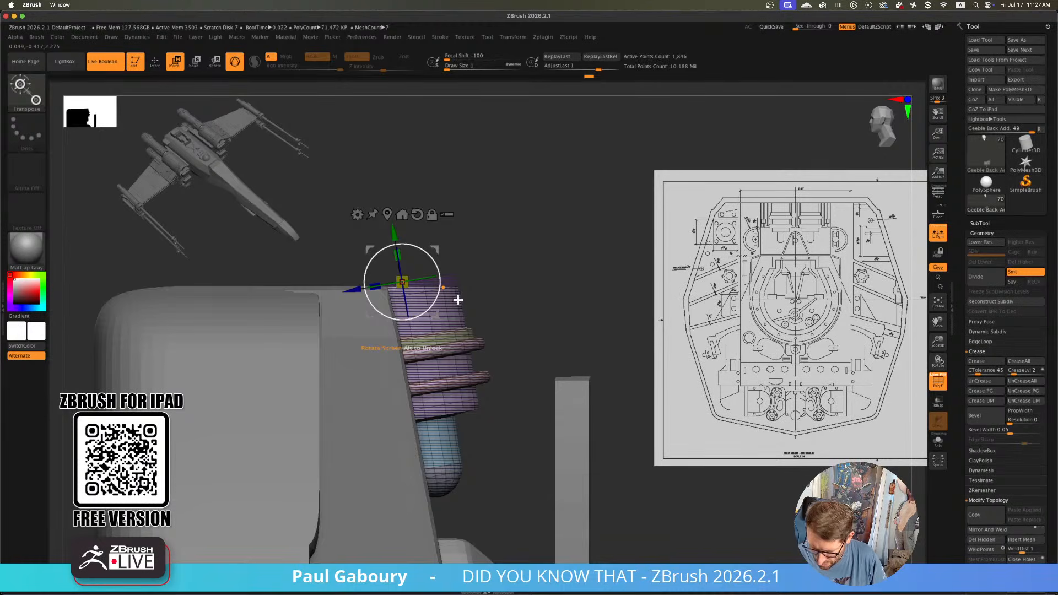
pyautogui.press('q')
pyautogui.hotkey('shift', 'f')
pyautogui.moveTo(498, 316)
pyautogui.keyDown('ctrl'); pyautogui.mouseDown(button='right')
pyautogui.moveTo(500, 289)
pyautogui.moveTo(505, 324)
pyautogui.moveTo(527, 334)
pyautogui.moveTo(424, 331)
pyautogui.mouseUp(button='right'); pyautogui.keyUp('ctrl')
pyautogui.moveTo(424, 330); pyautogui.dragTo(477, 355, button='right')
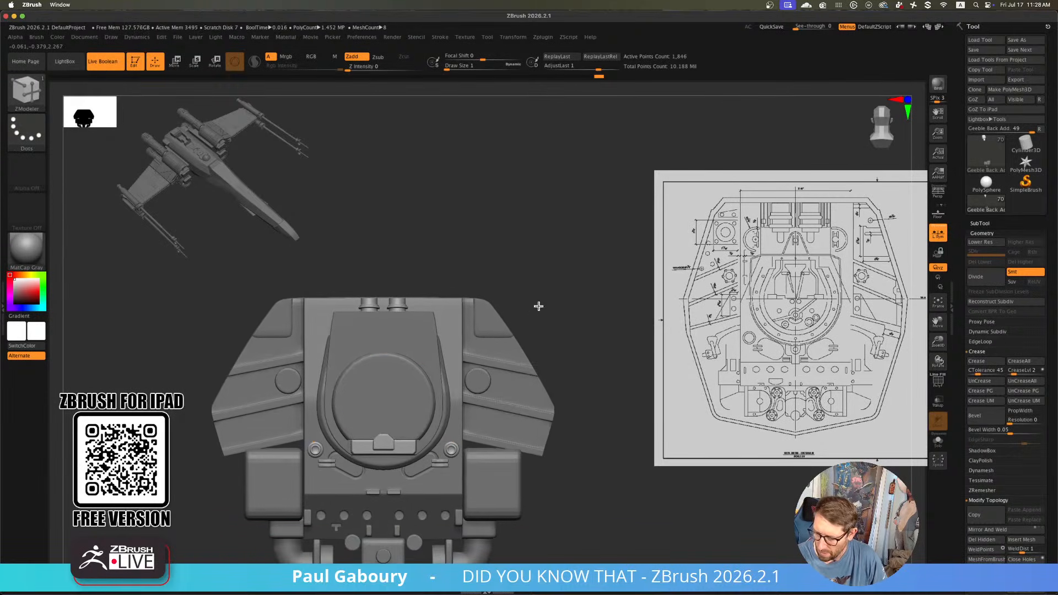
# Shift the mirrored ringed cylinders sideways to fine-tune their spacing at the hull's upper centre
pyautogui.keyDown('alt'); pyautogui.moveTo(538, 305); pyautogui.dragTo(537, 335, button='right'); pyautogui.keyUp('alt')
pyautogui.keyDown('ctrl'); pyautogui.moveTo(420, 352); pyautogui.dragTo(437, 396, button='right'); pyautogui.keyUp('ctrl')
pyautogui.press('w')
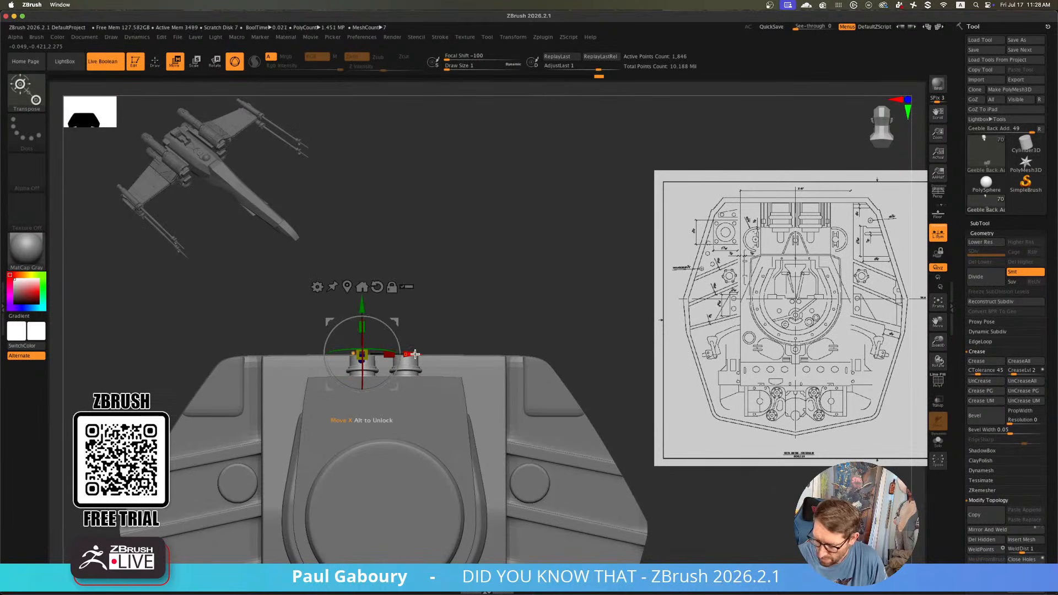
pyautogui.moveTo(415, 354); pyautogui.dragTo(412, 353)
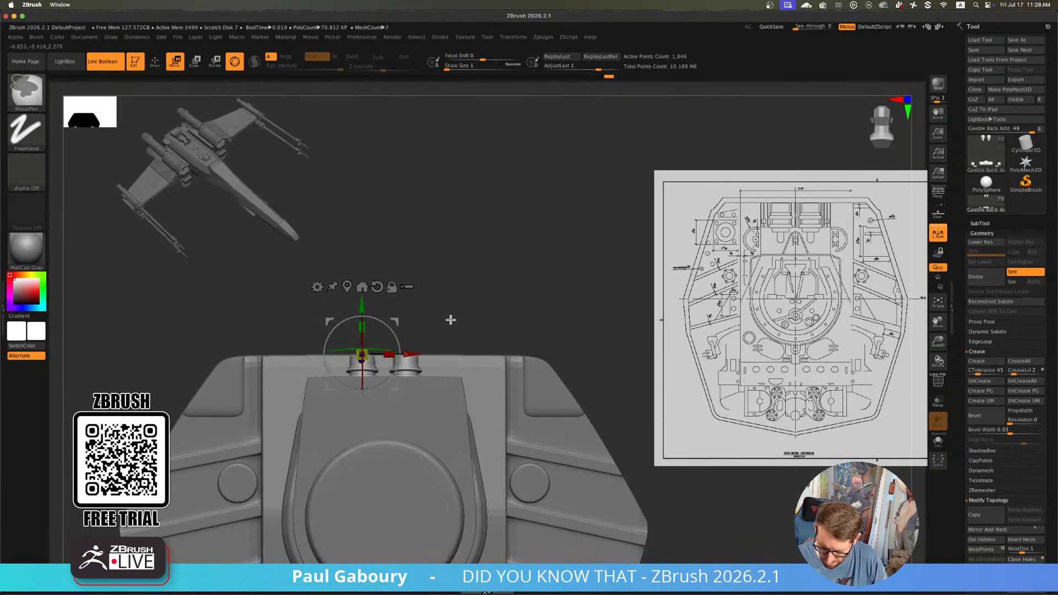
pyautogui.keyDown('alt'); pyautogui.moveTo(449, 316); pyautogui.dragTo(463, 279, button='right'); pyautogui.keyUp('alt')
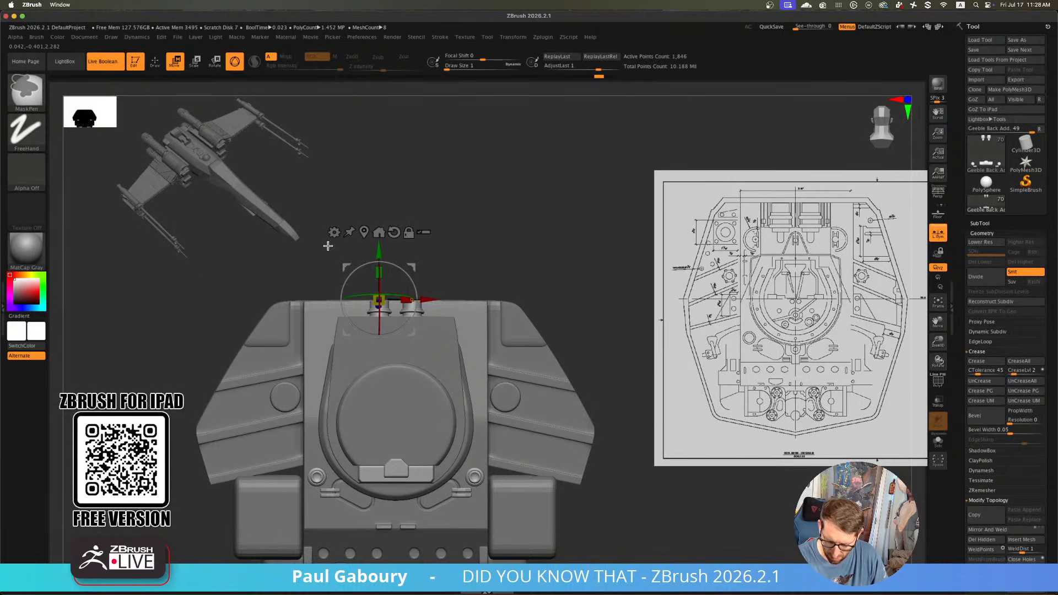
pyautogui.keyDown('ctrl'); pyautogui.moveTo(328, 245); pyautogui.dragTo(502, 395); pyautogui.keyUp('ctrl')
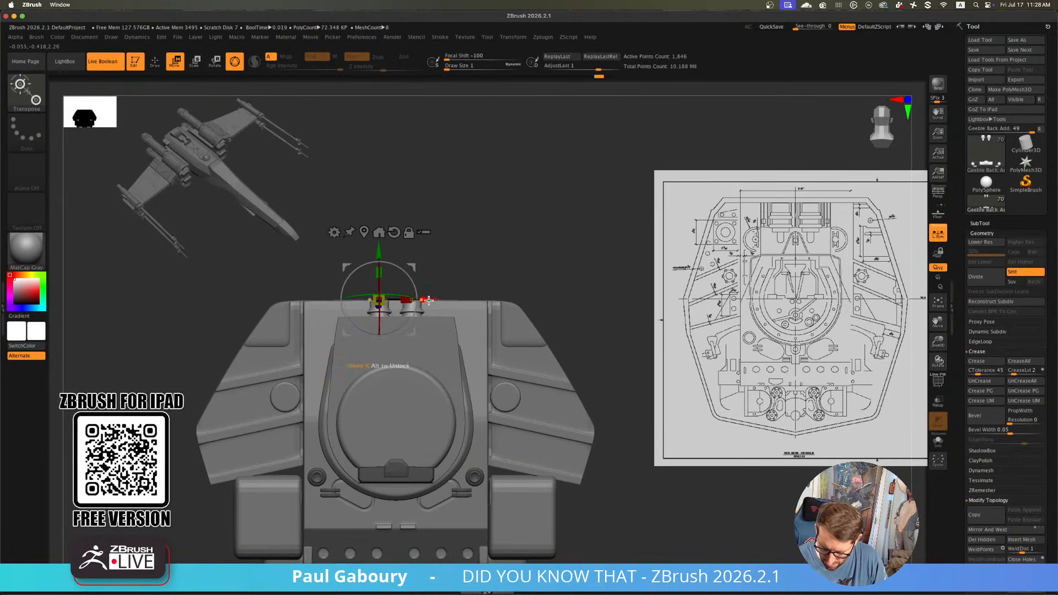
pyautogui.moveTo(429, 301); pyautogui.dragTo(473, 300)
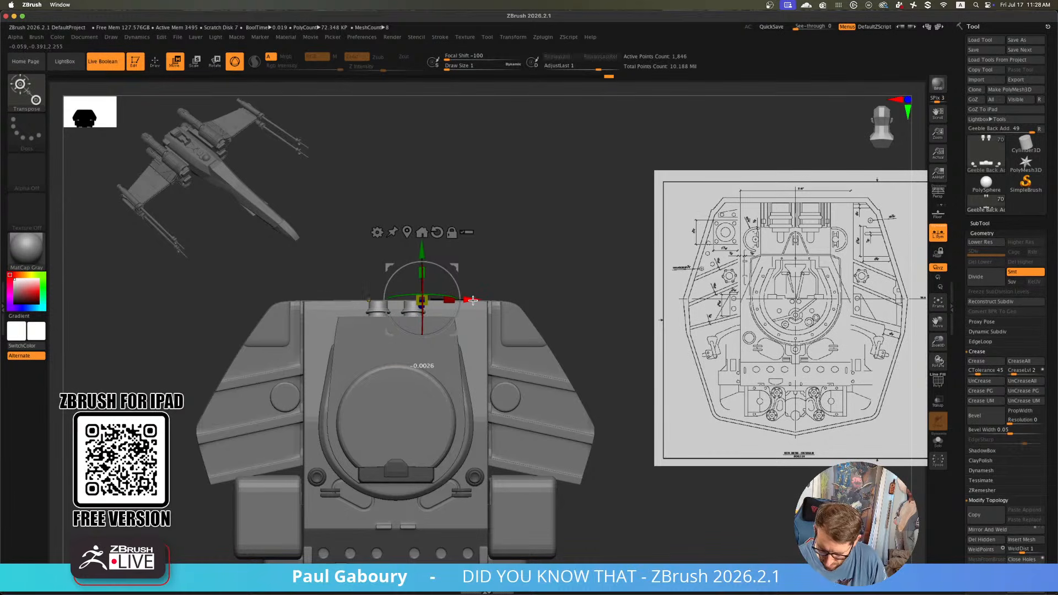
# Scale the ringed cylinders up by about 1.08 and nudge them vertically against the upper hull edge
pyautogui.click(410, 230)
pyautogui.keyDown('ctrl'); pyautogui.moveTo(432, 236); pyautogui.dragTo(451, 305, button='right'); pyautogui.keyUp('ctrl')
pyautogui.moveTo(417, 321); pyautogui.dragTo(421, 322)
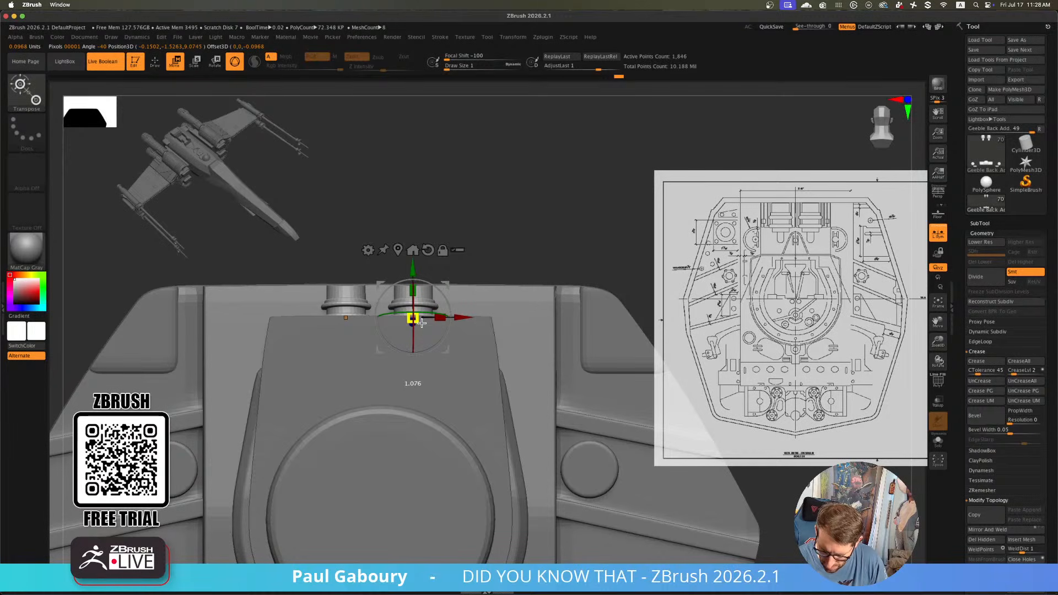
pyautogui.moveTo(468, 259); pyautogui.dragTo(489, 254, button='right')
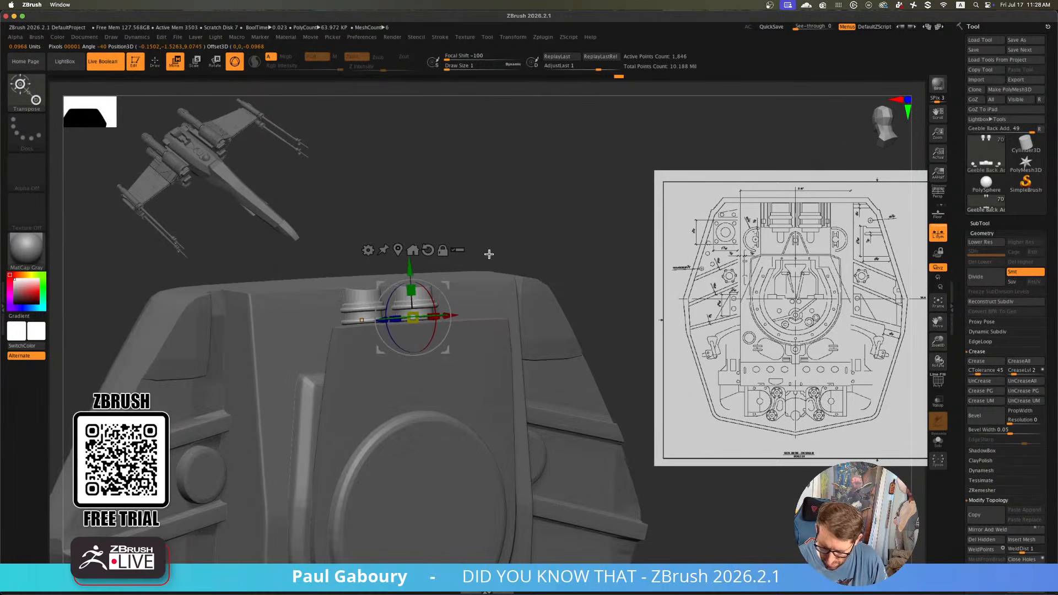
pyautogui.moveTo(410, 265); pyautogui.dragTo(410, 266)
# Check the placement of the two ringed cylinders on the hull in rear view against the blueprint
pyautogui.moveTo(414, 260)
pyautogui.mouseDown(button='right')
pyautogui.moveTo(479, 245)
pyautogui.moveTo(505, 264)
pyautogui.moveTo(446, 248)
pyautogui.moveTo(481, 246)
pyautogui.mouseUp(button='right')
pyautogui.press('q')
pyautogui.keyDown('ctrl'); pyautogui.moveTo(531, 272); pyautogui.dragTo(549, 307); pyautogui.keyUp('ctrl')
pyautogui.moveTo(550, 325)
pyautogui.mouseDown()
pyautogui.moveTo(514, 342)
pyautogui.moveTo(519, 366)
pyautogui.moveTo(529, 321)
pyautogui.moveTo(498, 349)
pyautogui.moveTo(515, 330)
pyautogui.mouseUp()
pyautogui.keyDown('alt'); pyautogui.moveTo(515, 331); pyautogui.dragTo(520, 325, button='right'); pyautogui.keyUp('alt')
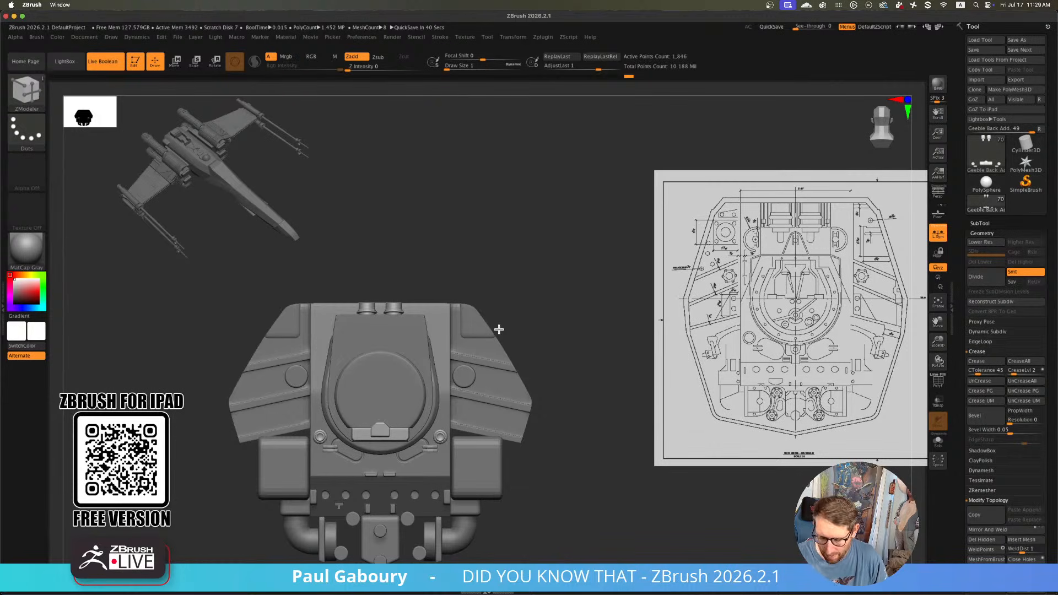
pyautogui.moveTo(498, 333)
pyautogui.mouseDown()
pyautogui.moveTo(503, 352)
pyautogui.moveTo(522, 336)
pyautogui.moveTo(499, 344)
pyautogui.mouseUp()
pyautogui.moveTo(499, 345)
pyautogui.keyDown('shift'); pyautogui.mouseDown(button='right')
pyautogui.moveTo(484, 337)
pyautogui.moveTo(512, 328)
pyautogui.mouseUp(button='right'); pyautogui.keyUp('shift')
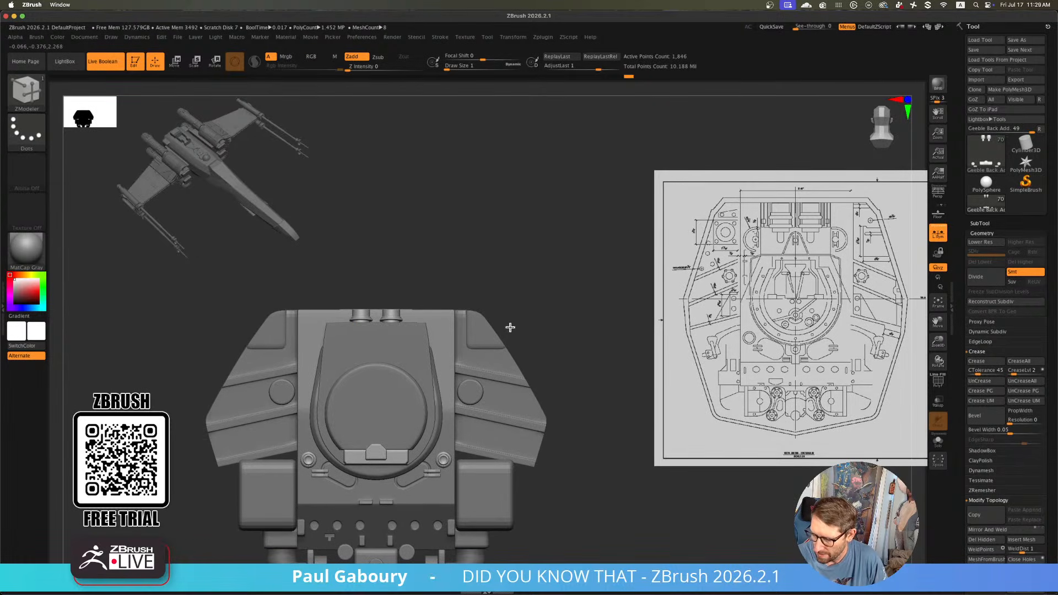
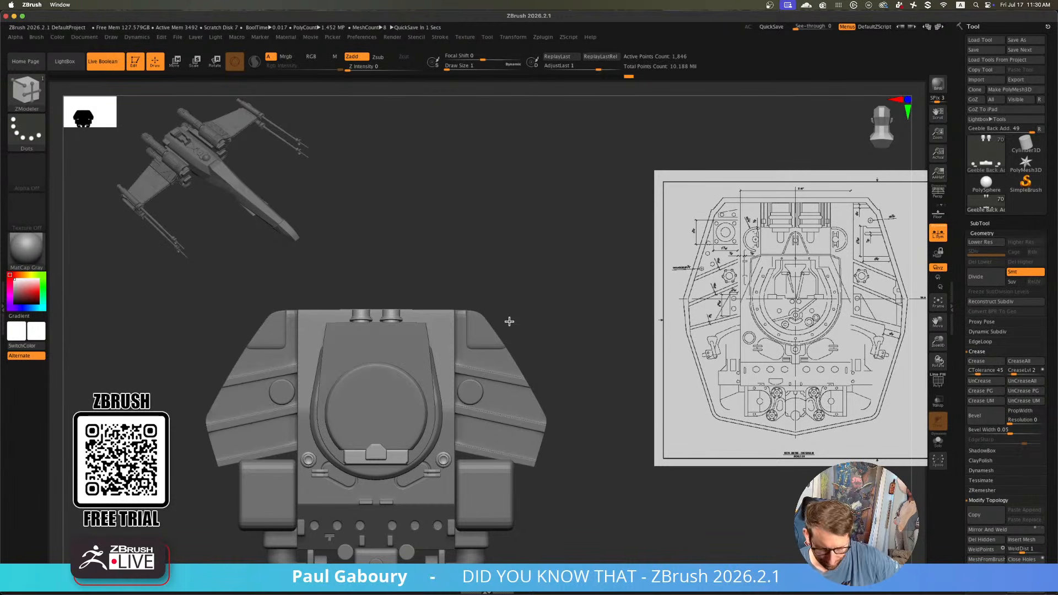
# Duplicate the mirrored ringed cylinders outward along X to both sides of the raised centre panel
pyautogui.press('w')
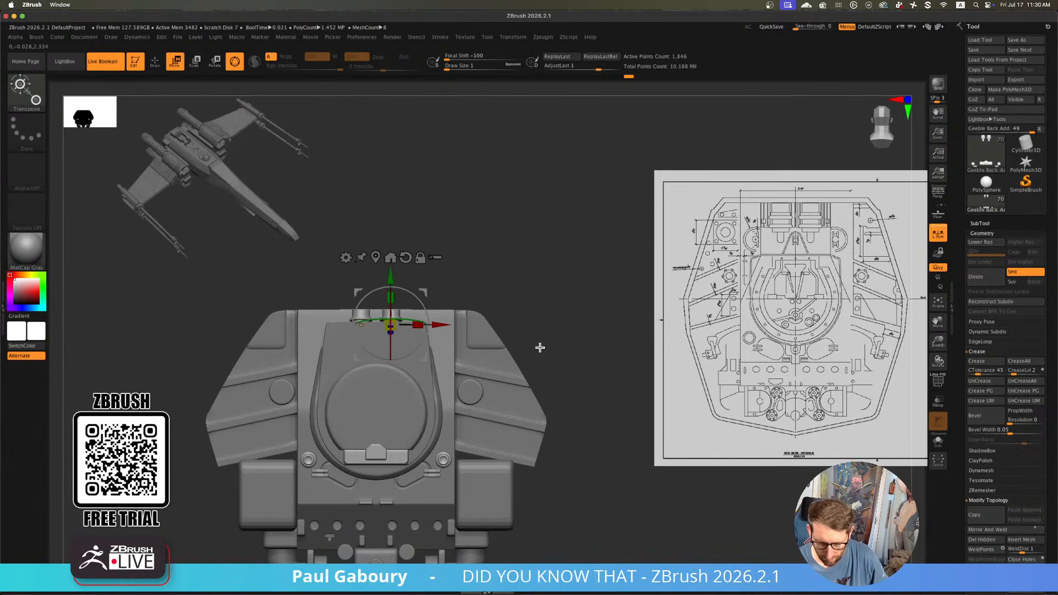
pyautogui.keyDown('alt'); pyautogui.moveTo(539, 347); pyautogui.dragTo(541, 379); pyautogui.keyUp('alt')
pyautogui.keyDown('ctrl'); pyautogui.moveTo(380, 236); pyautogui.dragTo(487, 464); pyautogui.keyUp('ctrl')
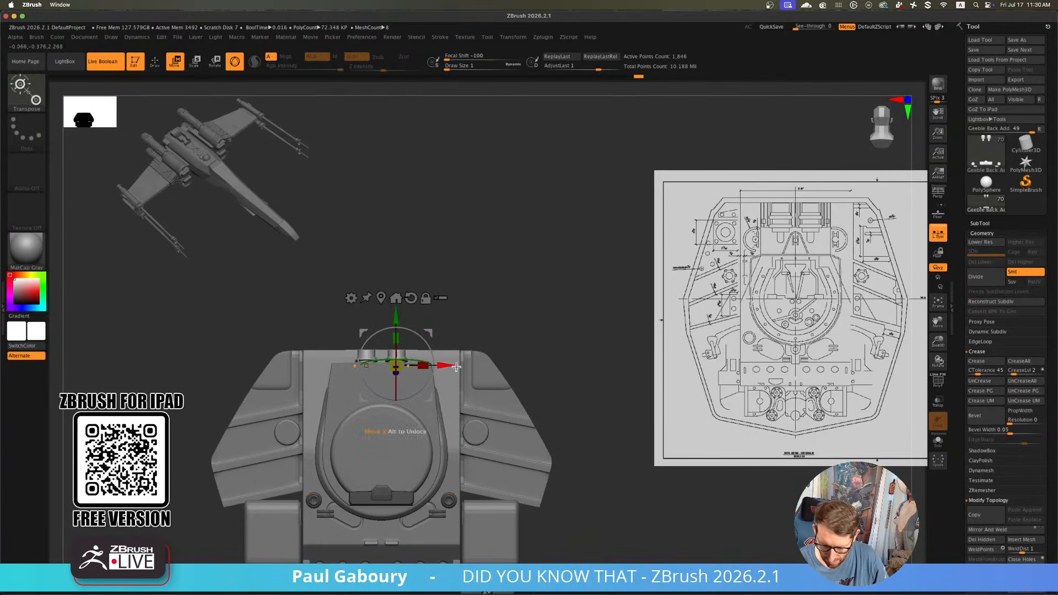
pyautogui.keyDown('ctrl'); pyautogui.moveTo(442, 365); pyautogui.dragTo(370, 385); pyautogui.keyUp('ctrl')
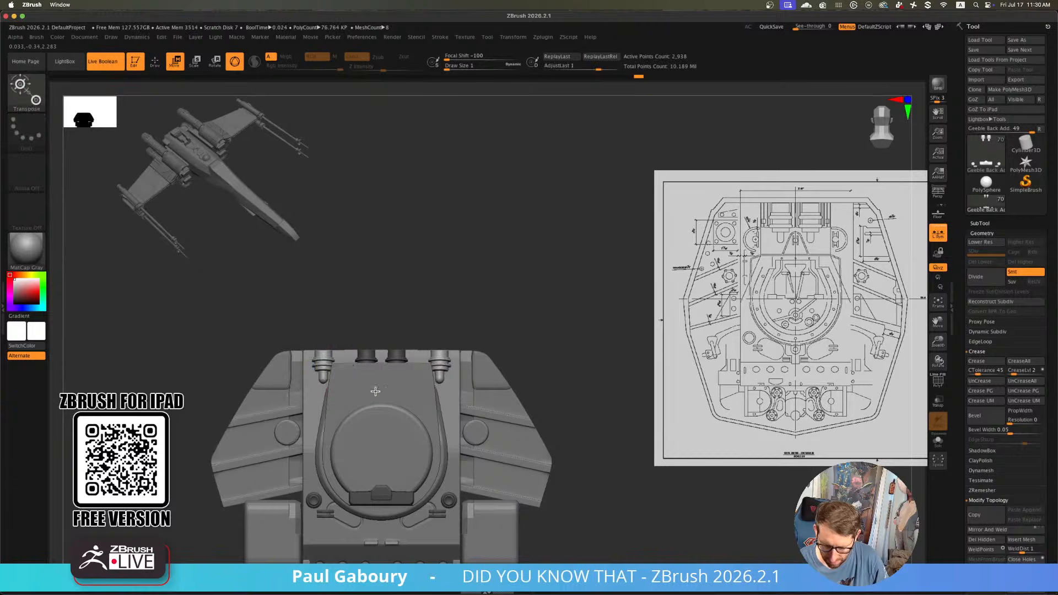
pyautogui.keyDown('alt'); pyautogui.moveTo(375, 391); pyautogui.dragTo(407, 410, button='right'); pyautogui.keyUp('alt')
pyautogui.moveTo(407, 410); pyautogui.dragTo(440, 412, button='right')
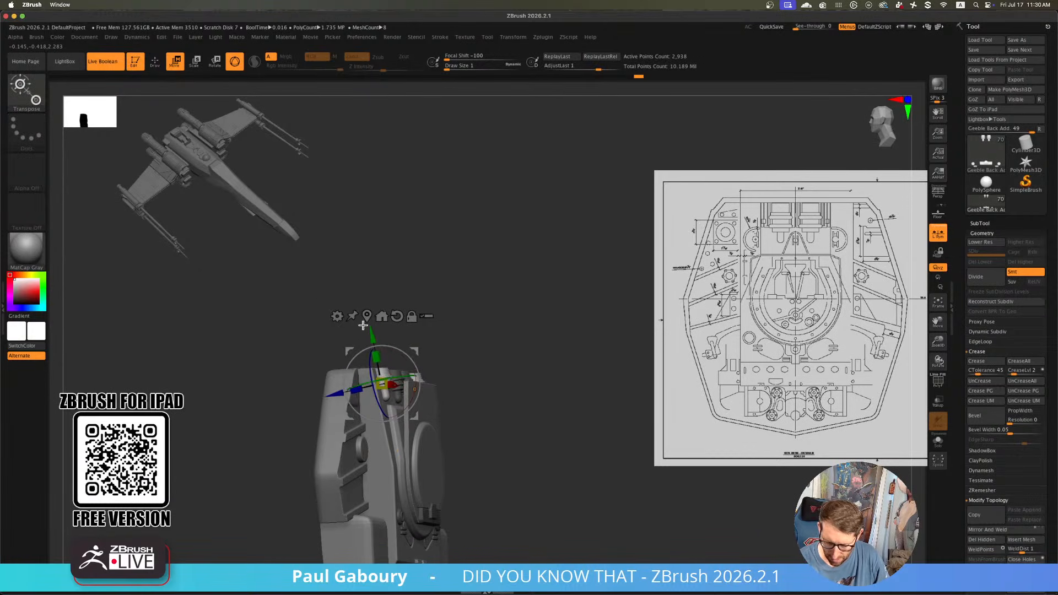
# Replace the outer duplicates with Cylinder 3D primitives, hollow them into short tubes, and turn off their Dynamic Subdiv preview
pyautogui.click(337, 316)
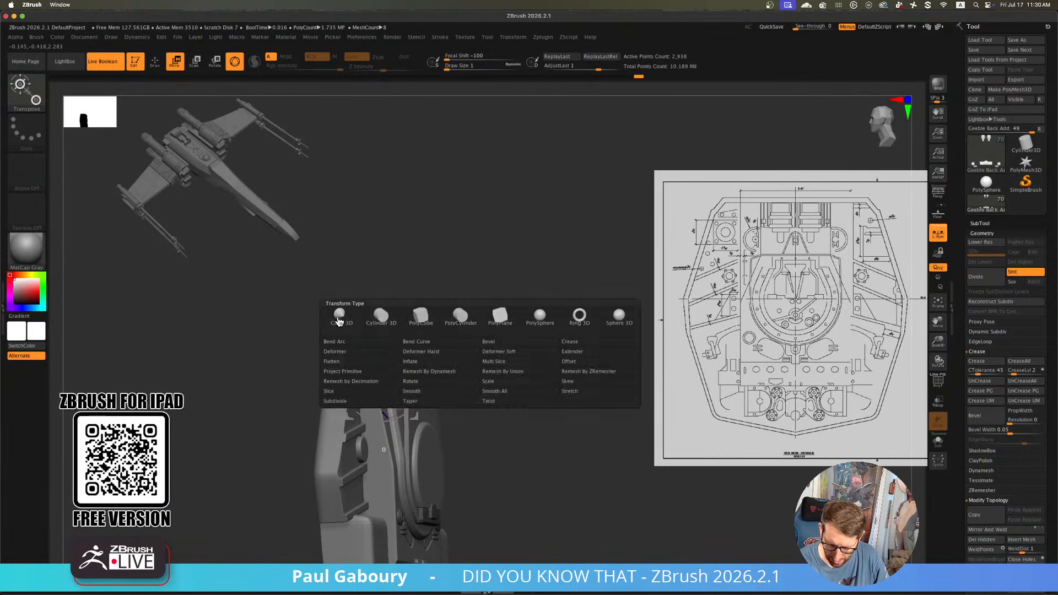
pyautogui.click(388, 324)
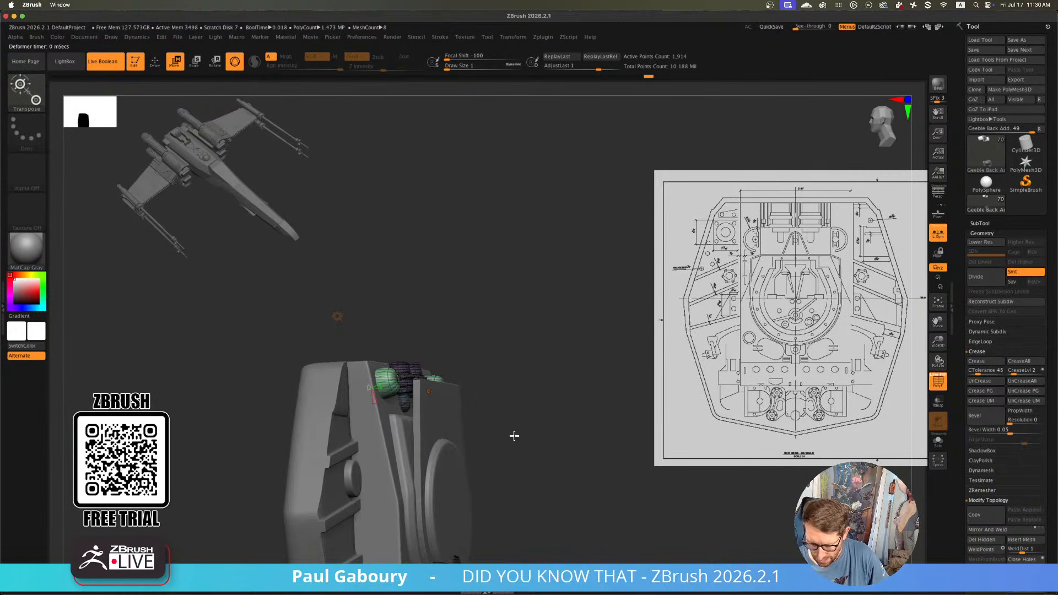
pyautogui.moveTo(524, 434); pyautogui.dragTo(497, 428, button='right')
pyautogui.keyDown('ctrl'); pyautogui.moveTo(389, 411); pyautogui.dragTo(440, 465, button='right'); pyautogui.keyUp('ctrl')
pyautogui.moveTo(374, 363); pyautogui.dragTo(380, 361)
pyautogui.hotkey('shift', 'd')
pyautogui.keyDown('ctrl'); pyautogui.moveTo(435, 388); pyautogui.dragTo(392, 440, button='right'); pyautogui.keyUp('ctrl')
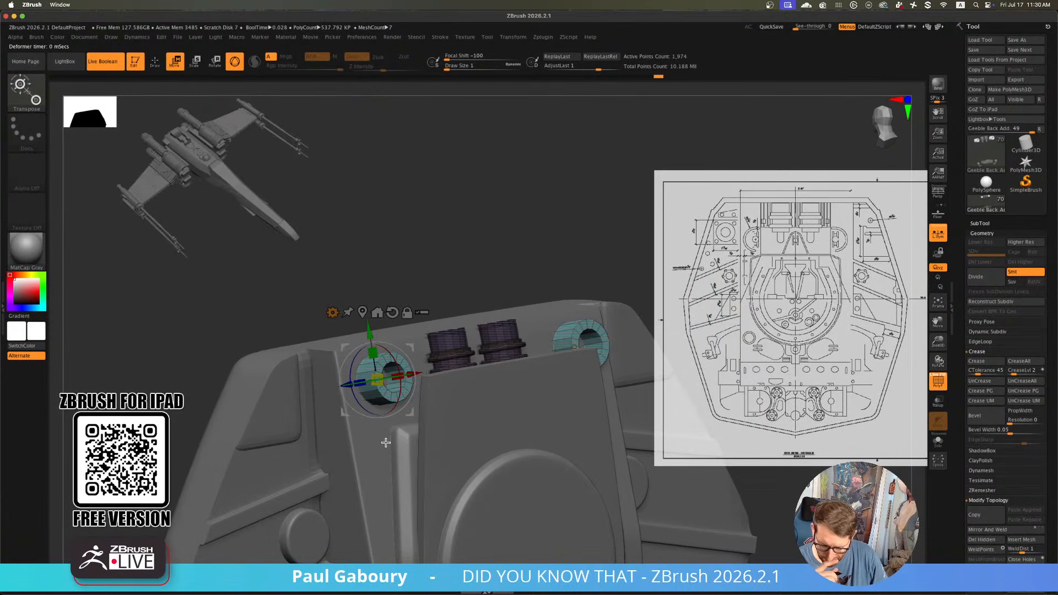
# Convert the outer mirrored tubes into Ring 3D primitives and enlarge them beside the raised centre panel
pyautogui.click(333, 312)
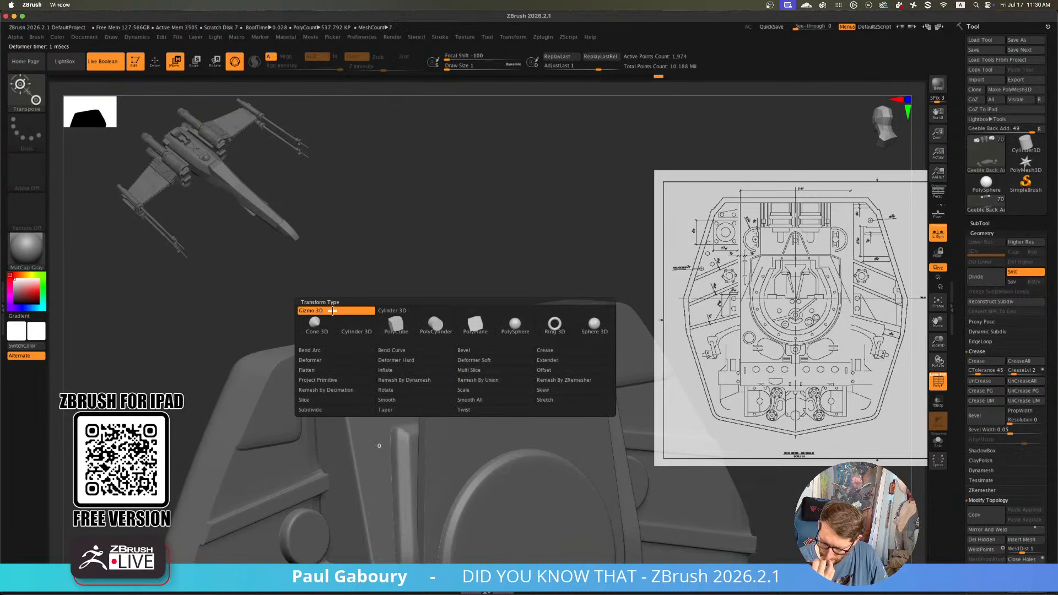
pyautogui.click(554, 324)
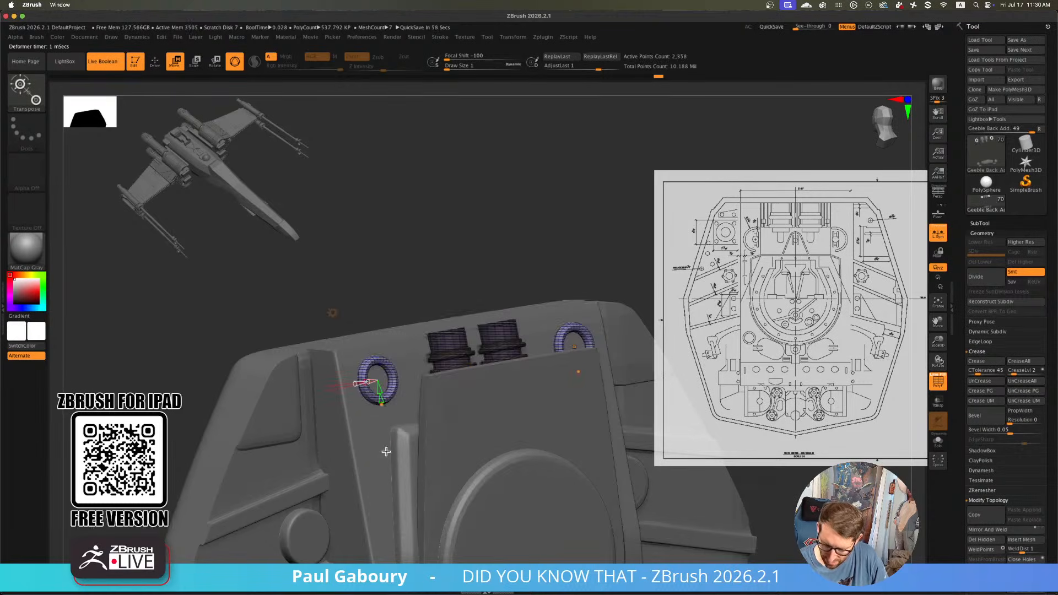
pyautogui.scroll(2, 391, 460)
pyautogui.scroll(1, 398, 472)
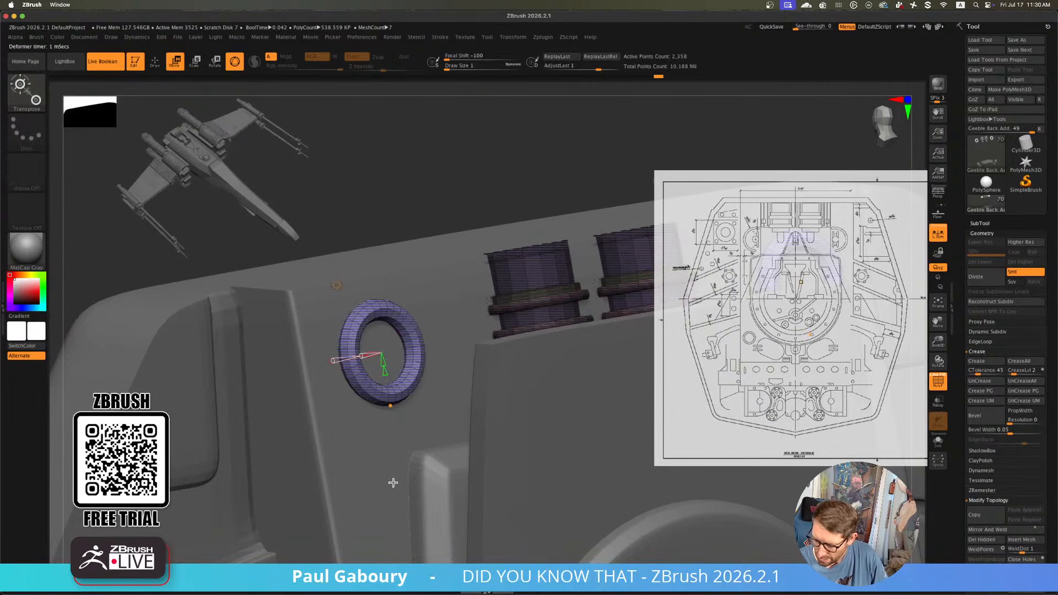
pyautogui.press('w')
pyautogui.moveTo(381, 353); pyautogui.dragTo(430, 399)
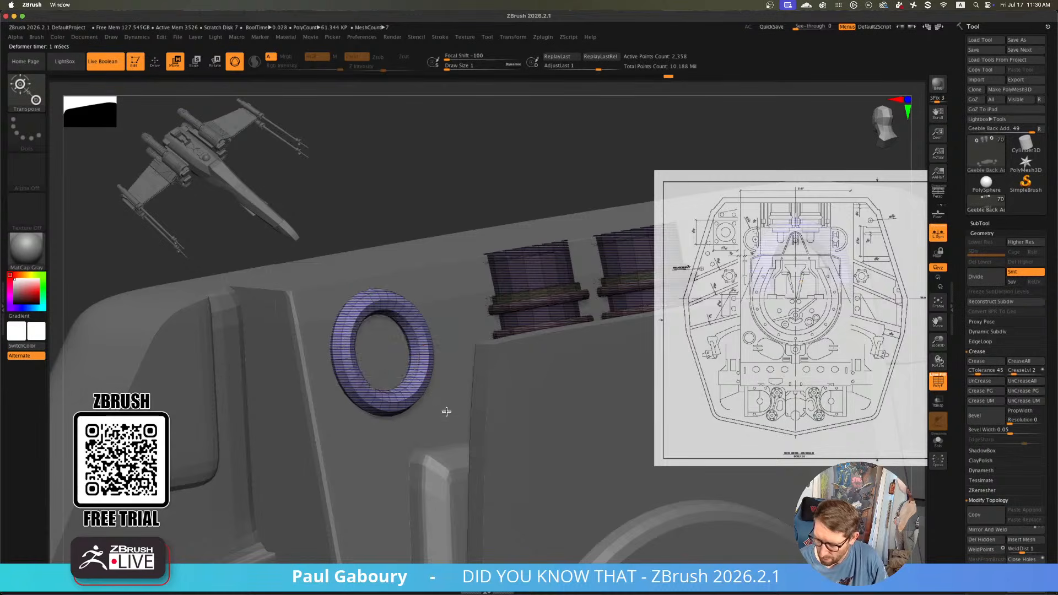
# Reshape the mirrored ring primitives beside the raised centre panel by adjusting their twist and cross-section segments
pyautogui.keyDown('shift'); pyautogui.moveTo(446, 412); pyautogui.dragTo(380, 433, button='right'); pyautogui.keyUp('shift')
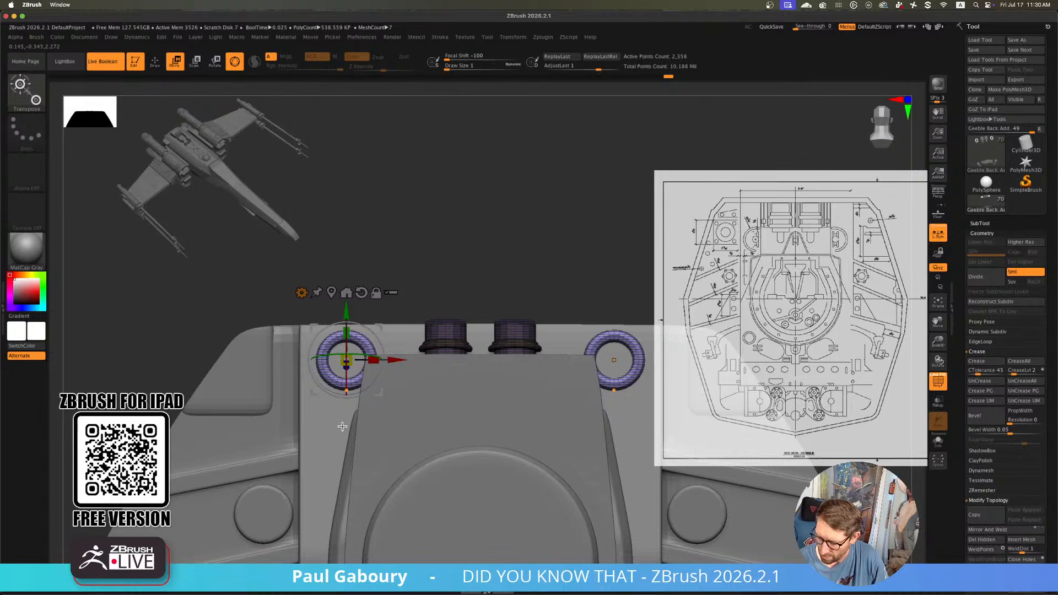
pyautogui.moveTo(346, 361); pyautogui.dragTo(347, 360)
pyautogui.keyDown('ctrl'); pyautogui.moveTo(351, 383); pyautogui.dragTo(380, 392, button='right'); pyautogui.keyUp('ctrl')
pyautogui.moveTo(328, 324)
pyautogui.mouseDown()
pyautogui.moveTo(329, 333)
pyautogui.moveTo(327, 313)
pyautogui.moveTo(328, 337)
pyautogui.moveTo(326, 309)
pyautogui.moveTo(328, 329)
pyautogui.mouseUp()
pyautogui.moveTo(354, 371)
pyautogui.mouseDown(button='right')
pyautogui.moveTo(366, 380)
pyautogui.moveTo(347, 375)
pyautogui.mouseUp(button='right')
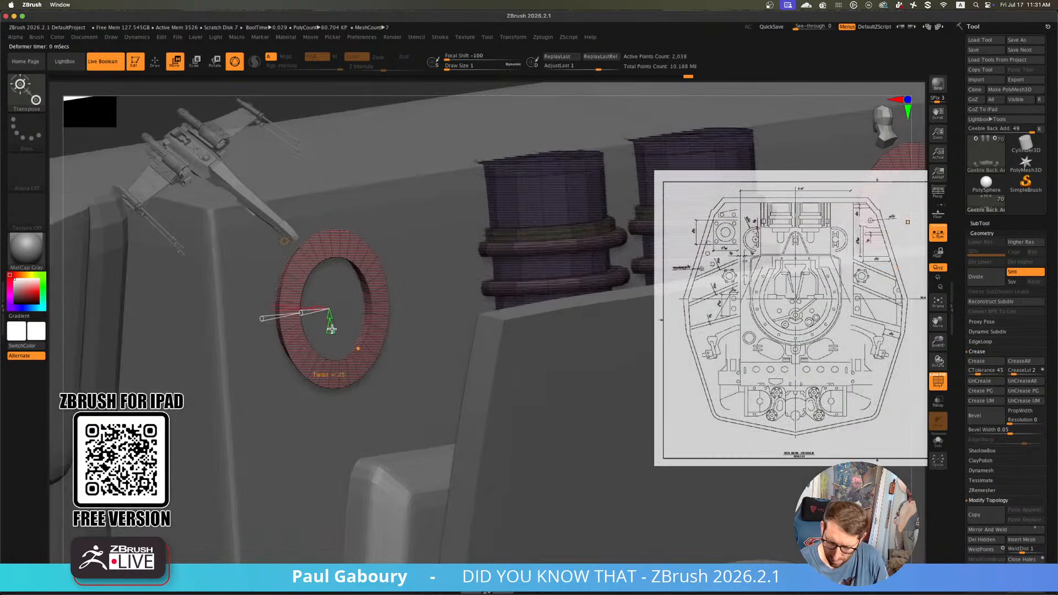
pyautogui.keyDown('ctrl'); pyautogui.moveTo(332, 329); pyautogui.dragTo(325, 305, button='right'); pyautogui.keyUp('ctrl')
pyautogui.moveTo(326, 304); pyautogui.dragTo(326, 307)
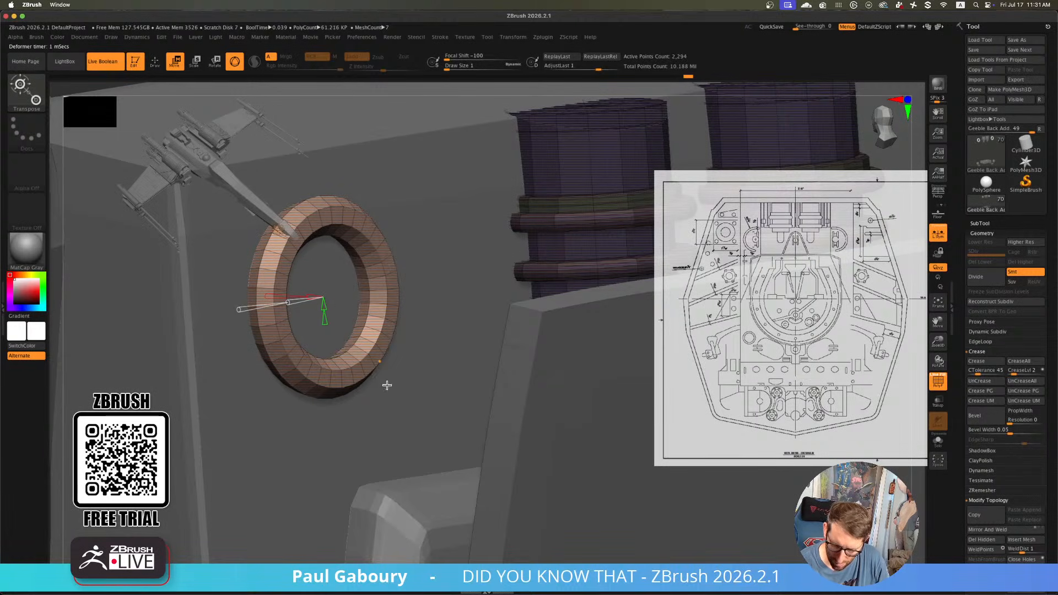
pyautogui.moveTo(387, 385); pyautogui.dragTo(353, 435, button='right')
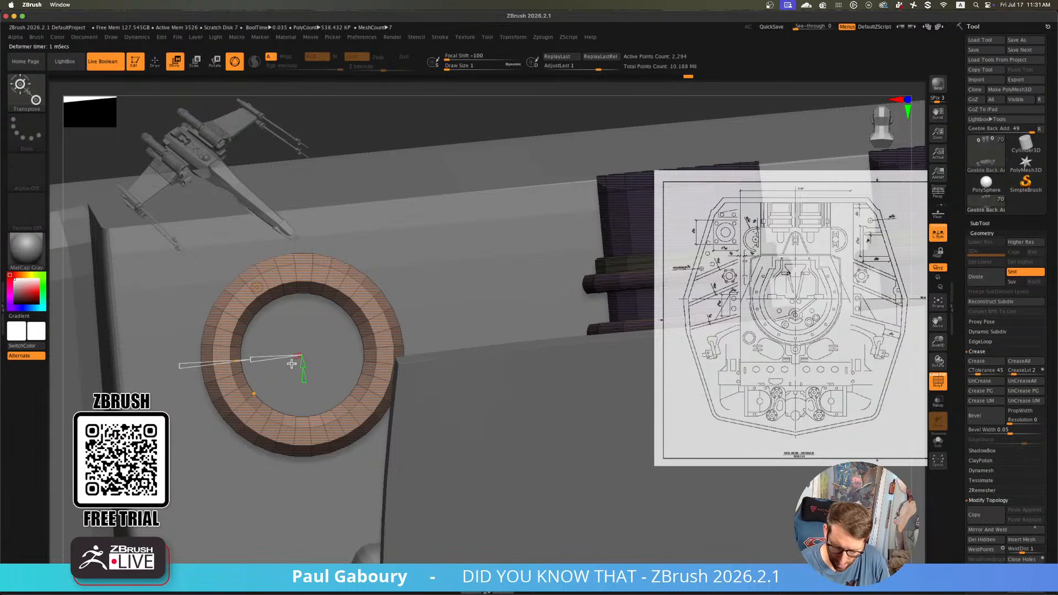
# Adjust the ring primitives' tube radius and give the profile an even thickness all the way round
pyautogui.moveTo(283, 373); pyautogui.dragTo(282, 384, button='right')
pyautogui.moveTo(244, 361); pyautogui.dragTo(253, 361)
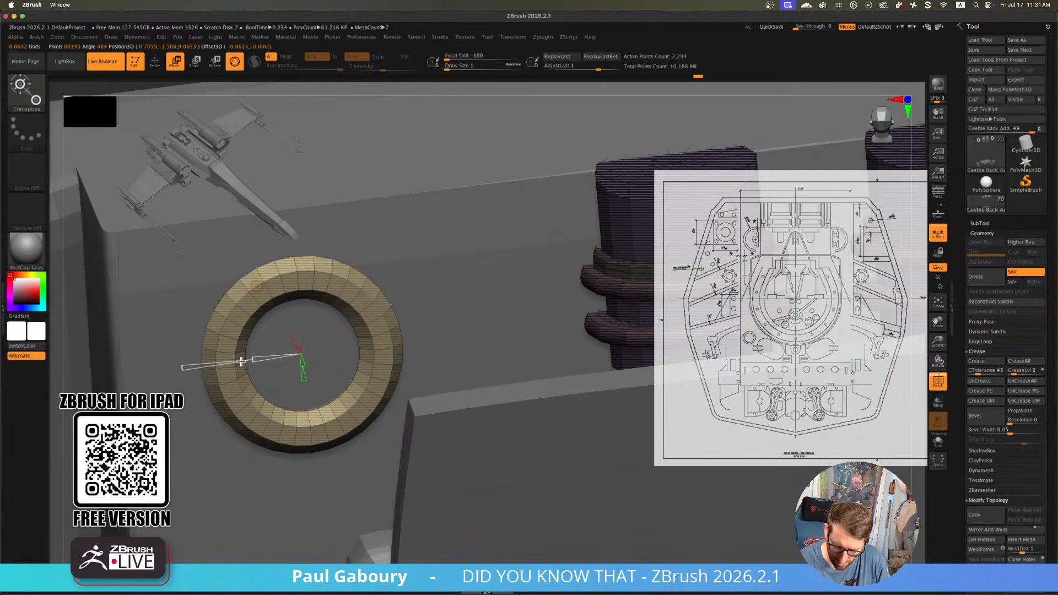
pyautogui.moveTo(184, 368)
pyautogui.mouseDown()
pyautogui.moveTo(211, 361)
pyautogui.moveTo(203, 363)
pyautogui.mouseUp()
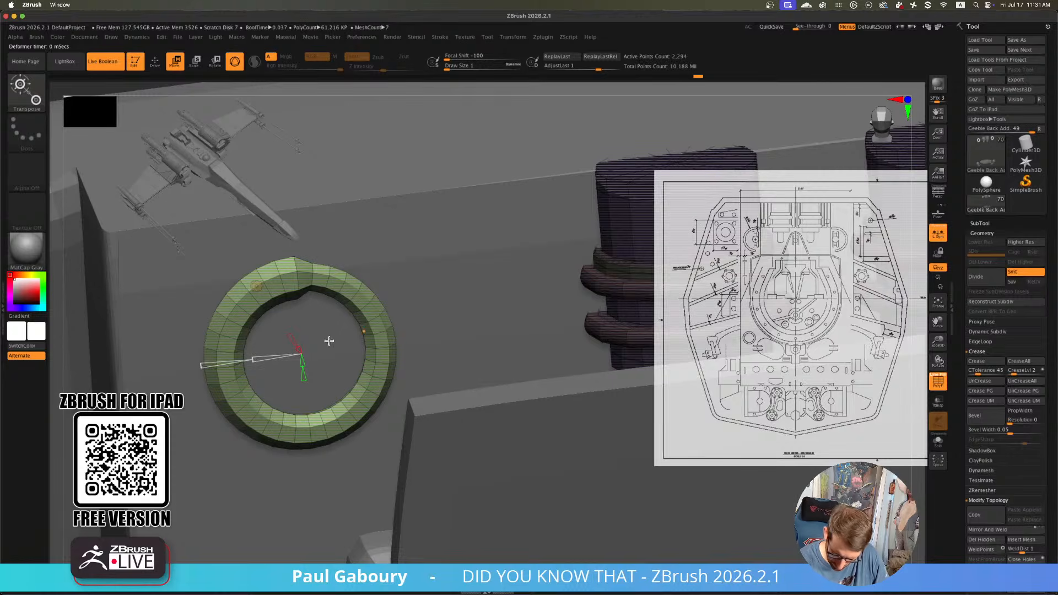
pyautogui.moveTo(331, 353); pyautogui.dragTo(330, 354, button='right')
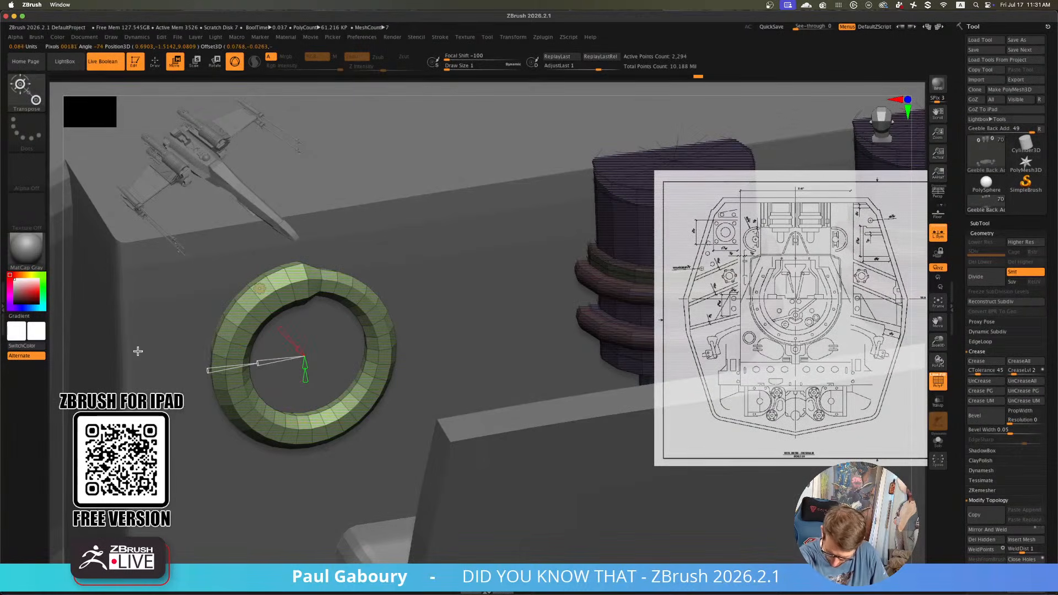
pyautogui.moveTo(210, 370); pyautogui.dragTo(148, 391)
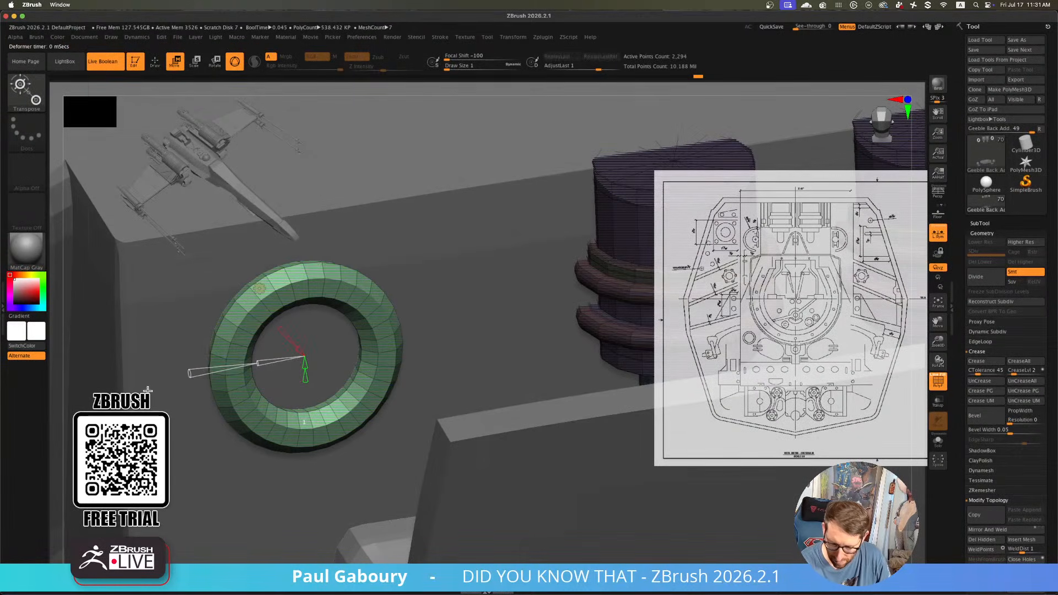
# Set the rings' coverage to 180 to make half rings, and reduce the number of segments along the arc
pyautogui.moveTo(297, 346); pyautogui.dragTo(289, 336)
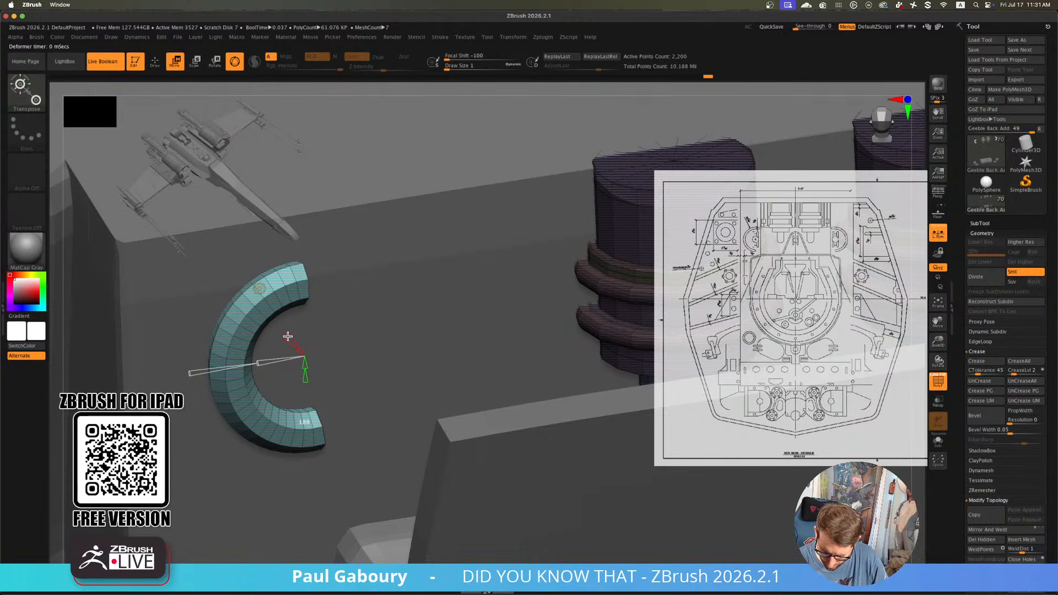
pyautogui.moveTo(287, 336); pyautogui.dragTo(341, 385)
pyautogui.moveTo(320, 356); pyautogui.dragTo(321, 319, button='right')
pyautogui.moveTo(319, 319); pyautogui.dragTo(320, 318)
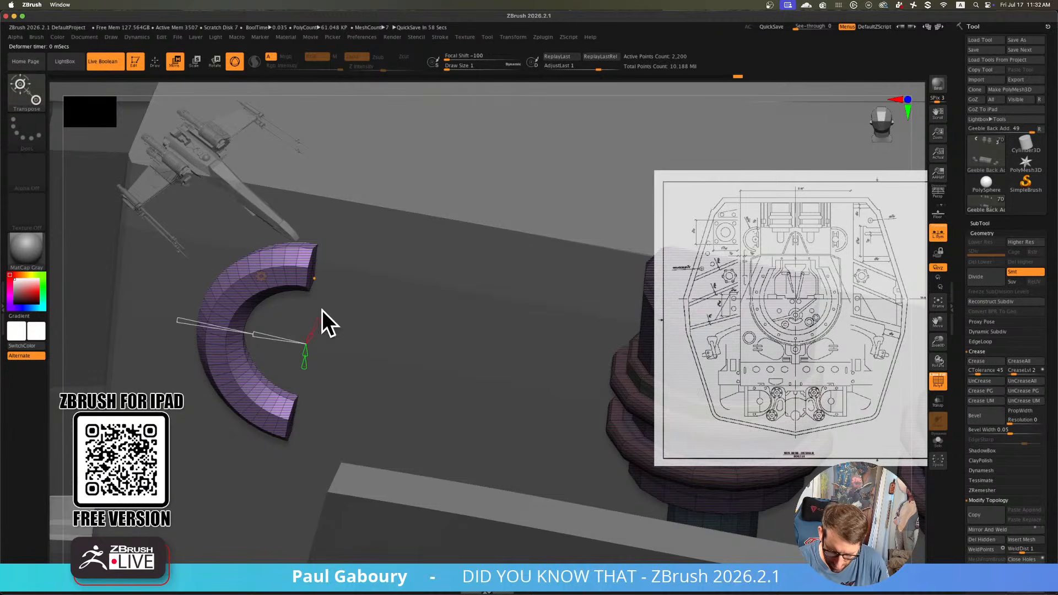
pyautogui.moveTo(320, 323); pyautogui.dragTo(321, 322)
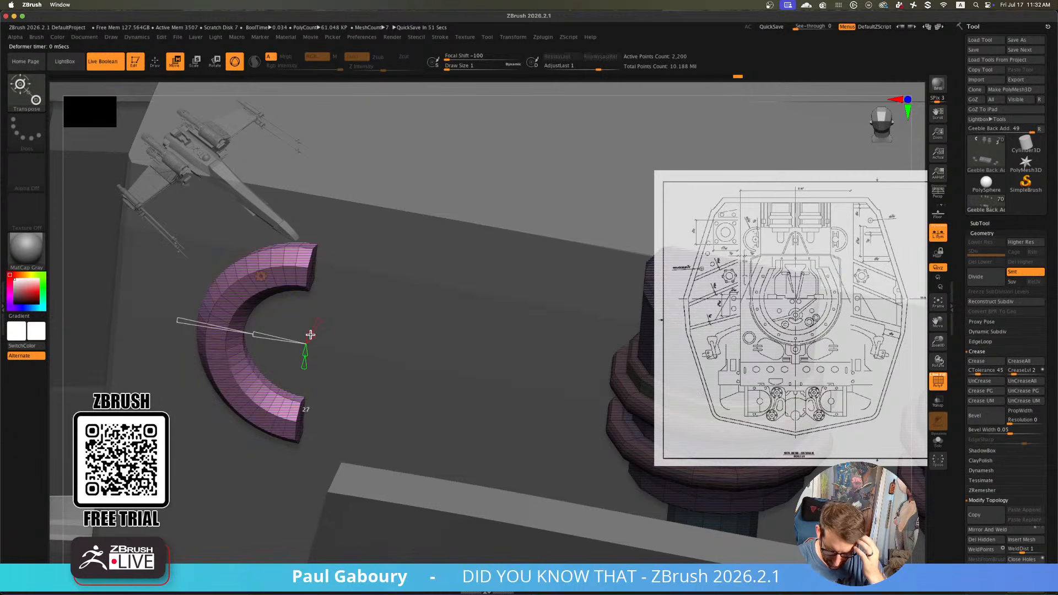
pyautogui.moveTo(310, 334); pyautogui.dragTo(310, 335)
pyautogui.keyDown('alt'); pyautogui.moveTo(343, 390); pyautogui.dragTo(331, 421, button='right'); pyautogui.keyUp('alt')
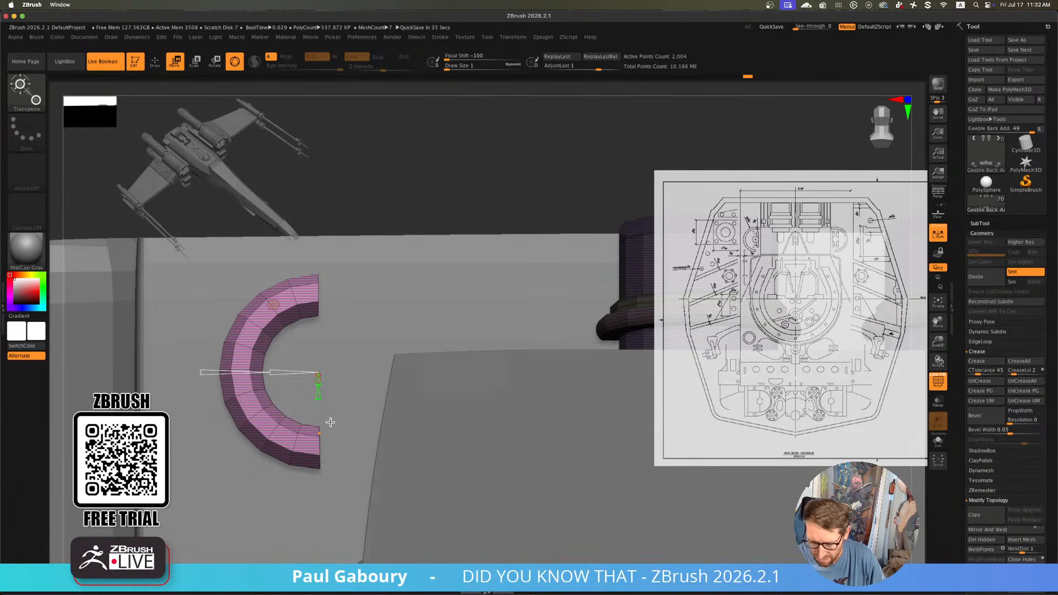
# Isolate the current subtool with Solo and assign the half rings' front-facing strip of polygons to a new polygroup
pyautogui.press('q')
pyautogui.click(939, 440)
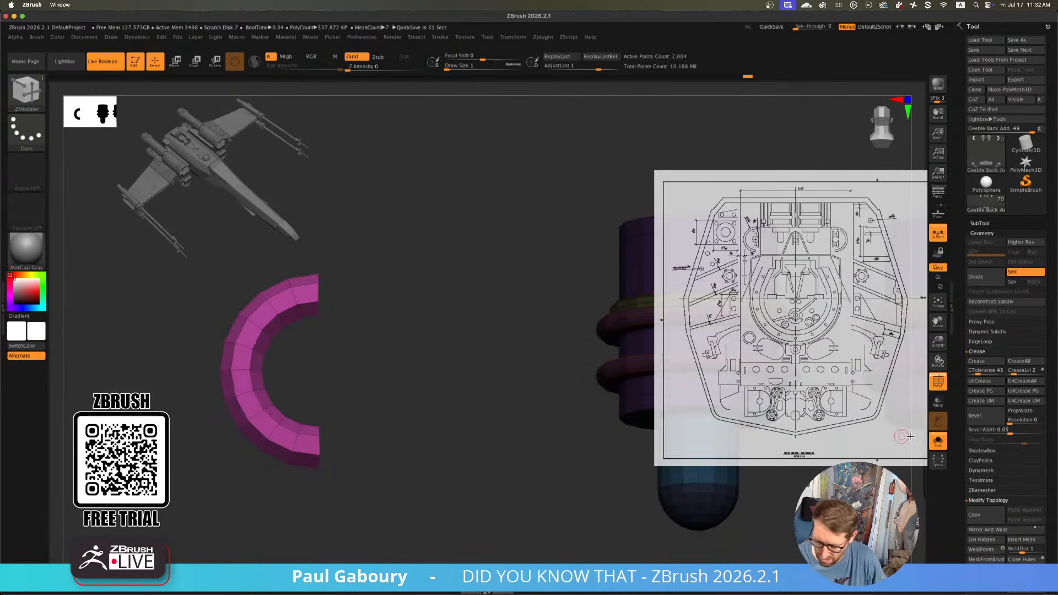
pyautogui.keyDown('alt'); pyautogui.moveTo(482, 434); pyautogui.dragTo(292, 401, button='right'); pyautogui.keyUp('alt')
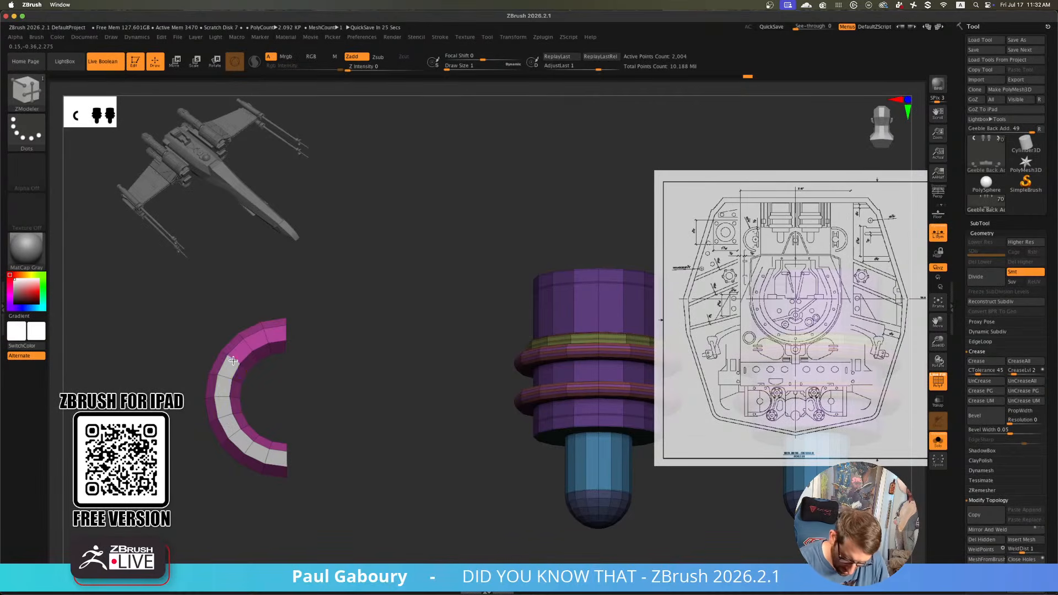
pyautogui.keyDown('alt'); pyautogui.moveTo(233, 360); pyautogui.dragTo(276, 334); pyautogui.keyUp('alt')
pyautogui.moveTo(276, 335)
pyautogui.keyDown('ctrl'); pyautogui.mouseDown(button='right')
pyautogui.moveTo(290, 418)
pyautogui.moveTo(287, 394)
pyautogui.mouseUp(button='right'); pyautogui.keyUp('ctrl')
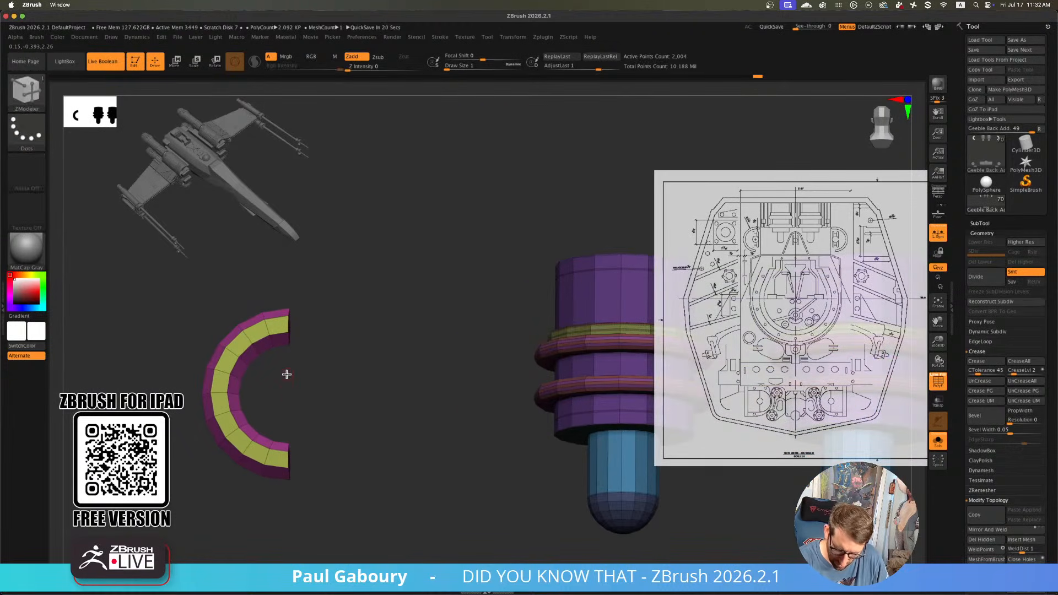
# Hide the half rings' remaining faces outside the front strip and delete the hidden geometry
pyautogui.keyDown('ctrl'); pyautogui.keyDown('shift'); pyautogui.click(274, 345); pyautogui.keyUp('shift'); pyautogui.keyUp('ctrl')
pyautogui.keyDown('ctrl'); pyautogui.keyDown('shift'); pyautogui.moveTo(328, 387); pyautogui.dragTo(340, 400); pyautogui.keyUp('shift'); pyautogui.keyUp('ctrl')
pyautogui.keyDown('ctrl'); pyautogui.moveTo(340, 400); pyautogui.dragTo(163, 402, button='right'); pyautogui.keyUp('ctrl')
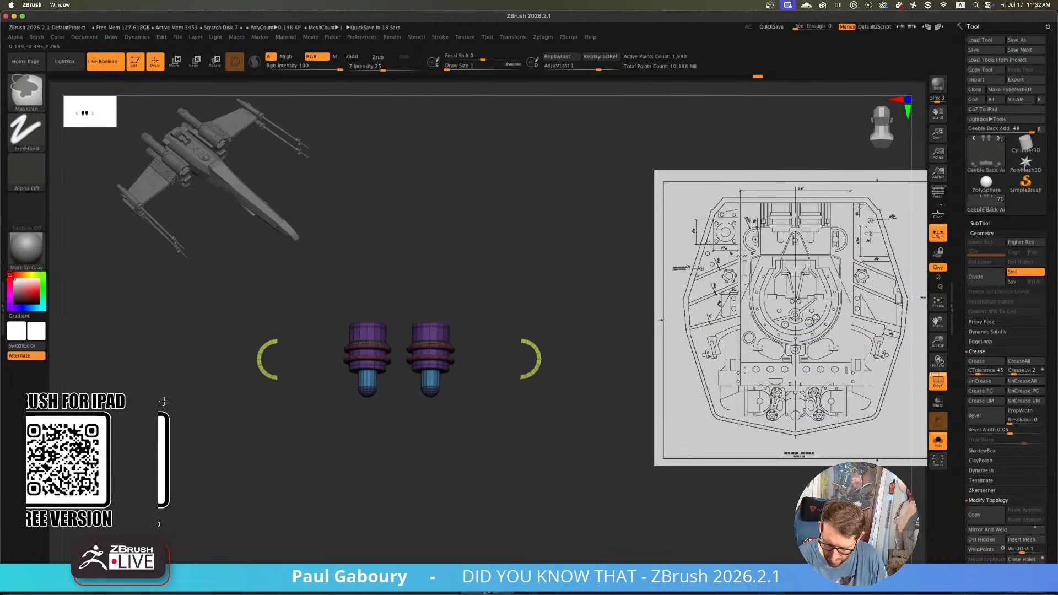
pyautogui.moveTo(365, 454)
pyautogui.keyDown('alt'); pyautogui.mouseDown(button='right')
pyautogui.moveTo(337, 448)
pyautogui.moveTo(404, 404)
pyautogui.moveTo(473, 377)
pyautogui.mouseUp(button='right'); pyautogui.keyUp('alt')
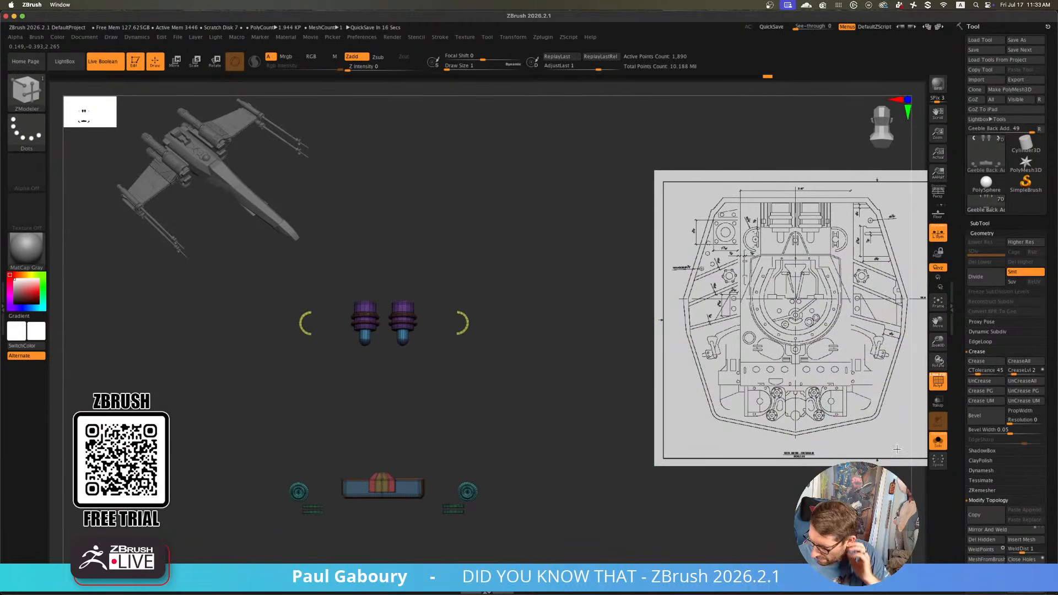
pyautogui.scroll(-5, 1042, 492)
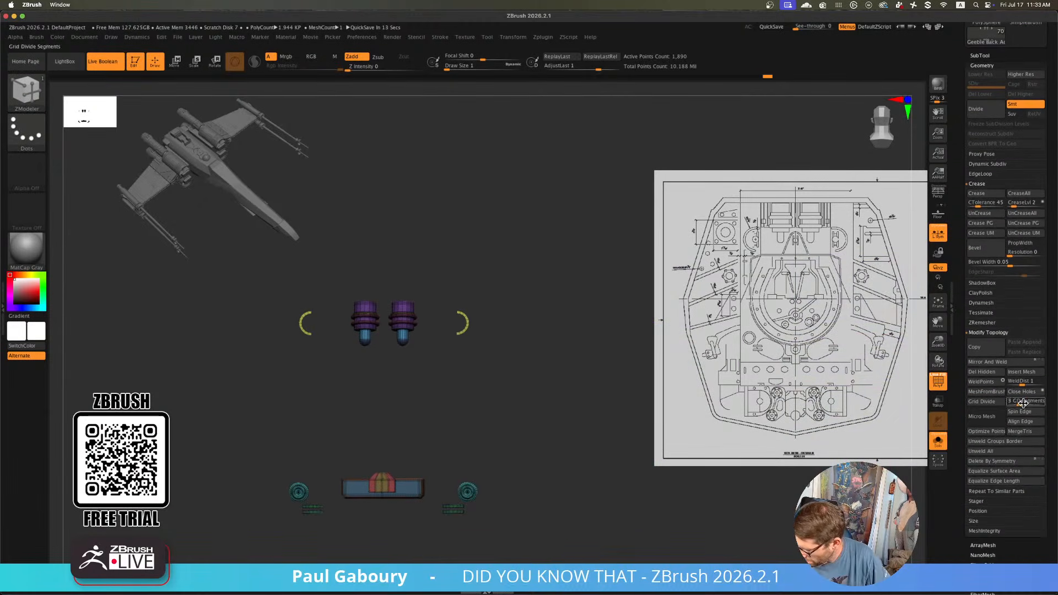
pyautogui.click(987, 376)
# Extrude the flat half-ring strips into solid arcs using the ZModeler QMesh action with the Polygroup All target
pyautogui.moveTo(304, 326)
pyautogui.keyDown('ctrl'); pyautogui.mouseDown(button='right')
pyautogui.moveTo(389, 449)
pyautogui.moveTo(336, 401)
pyautogui.moveTo(370, 451)
pyautogui.moveTo(330, 419)
pyautogui.mouseUp(button='right'); pyautogui.keyUp('ctrl')
pyautogui.press('space')
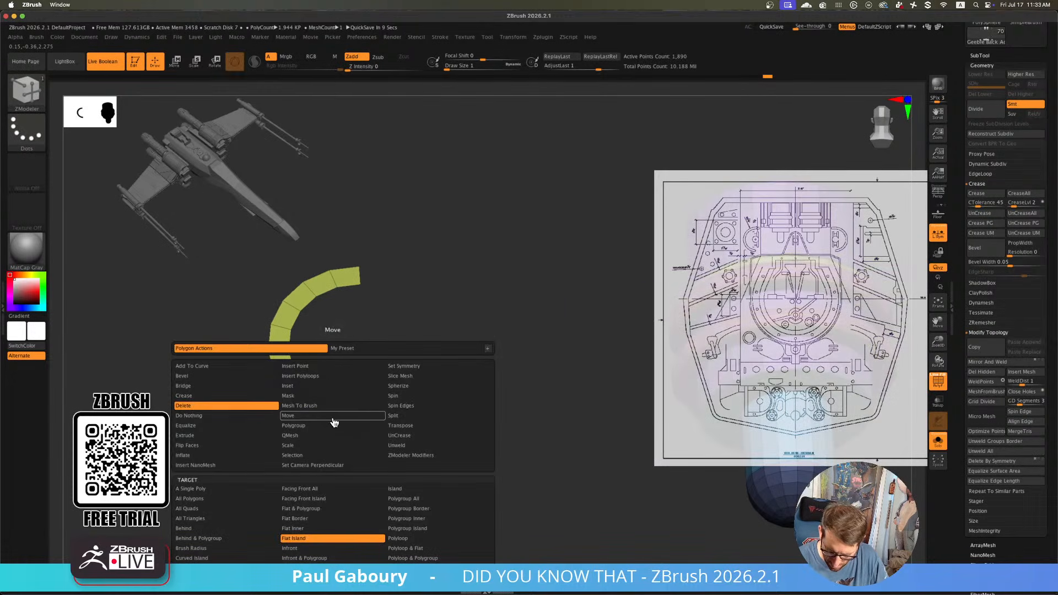
pyautogui.click(328, 437)
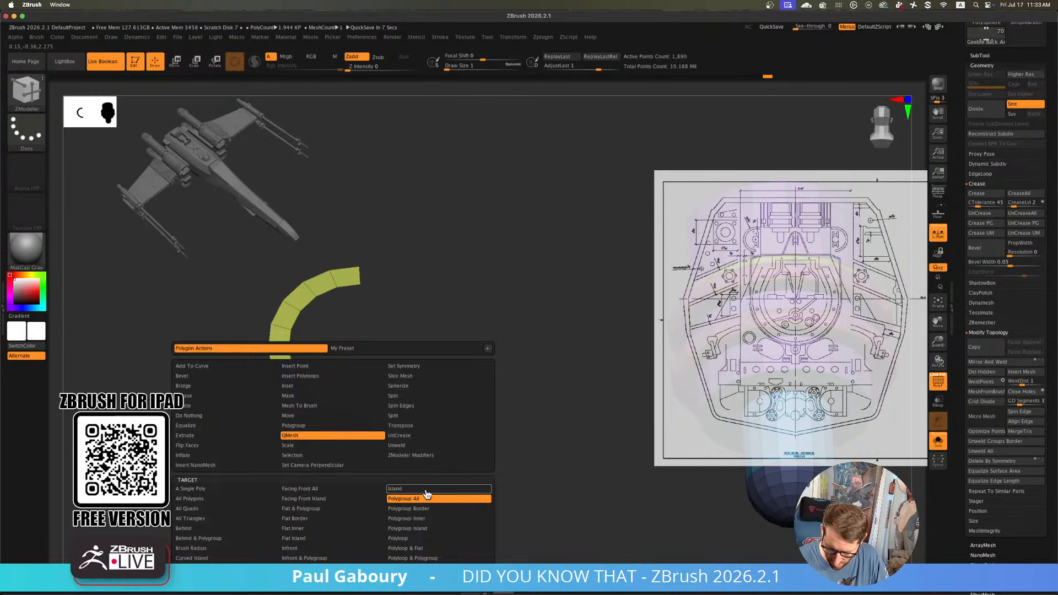
pyautogui.click(427, 491)
pyautogui.moveTo(324, 388); pyautogui.dragTo(387, 278)
pyautogui.moveTo(331, 408); pyautogui.dragTo(283, 485)
pyautogui.press('alt')
pyautogui.press('alt')
pyautogui.press('alt')
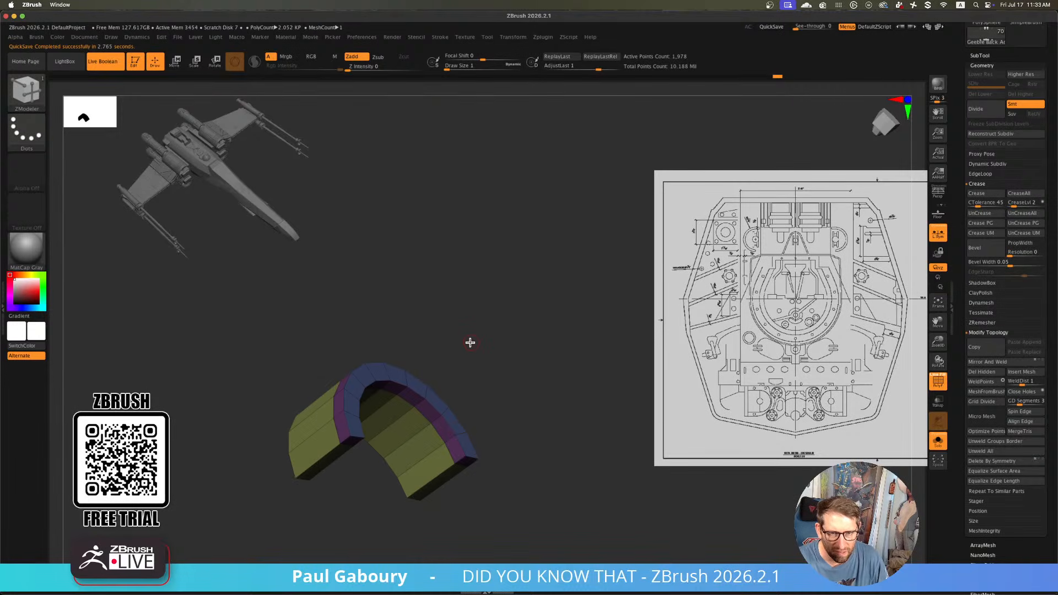
# Check the extruded arcs against the hull, and delete the extra edge loop around their outer walls in Solo view
pyautogui.moveTo(470, 342)
pyautogui.mouseDown()
pyautogui.moveTo(484, 389)
pyautogui.moveTo(449, 348)
pyautogui.mouseUp()
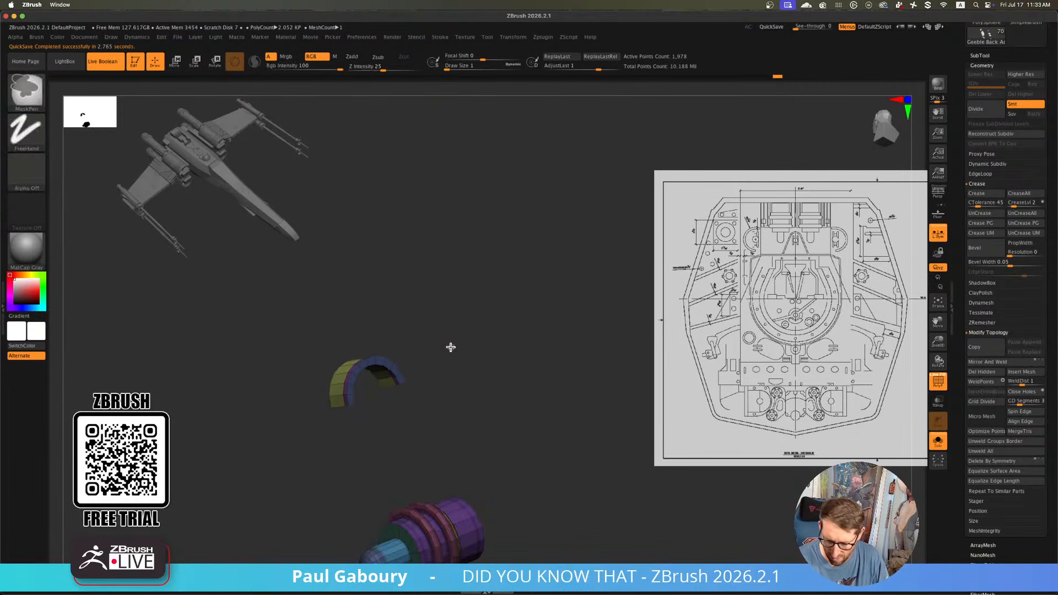
pyautogui.moveTo(465, 402)
pyautogui.mouseDown()
pyautogui.moveTo(444, 416)
pyautogui.moveTo(420, 359)
pyautogui.moveTo(503, 385)
pyautogui.moveTo(509, 435)
pyautogui.mouseUp()
pyautogui.moveTo(509, 435)
pyautogui.keyDown('alt'); pyautogui.mouseDown(button='right')
pyautogui.moveTo(528, 447)
pyautogui.moveTo(389, 425)
pyautogui.moveTo(350, 427)
pyautogui.moveTo(291, 453)
pyautogui.mouseUp(button='right'); pyautogui.keyUp('alt')
pyautogui.click(938, 442)
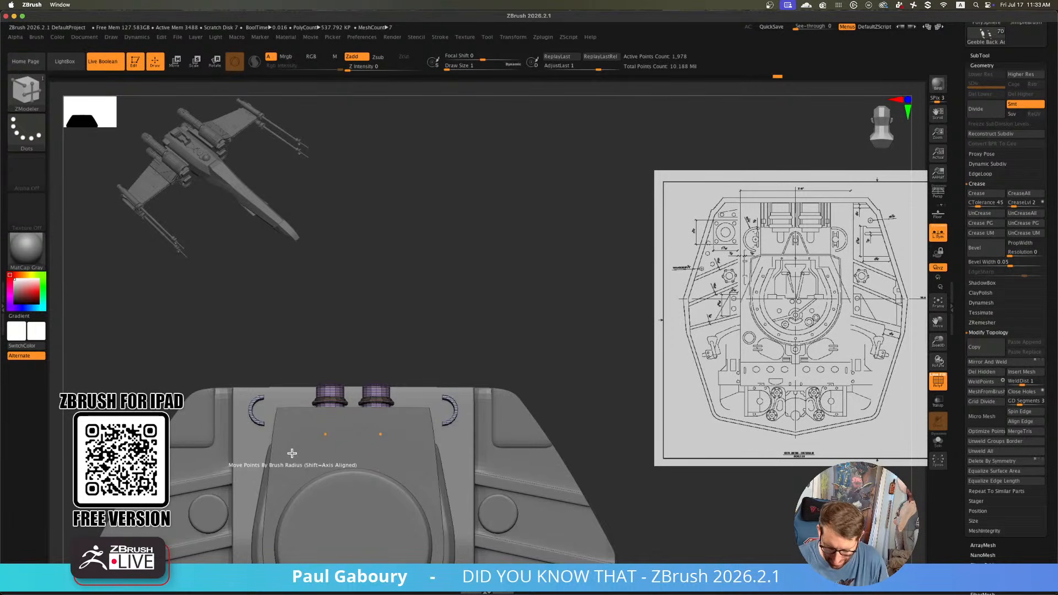
pyautogui.keyDown('ctrl'); pyautogui.moveTo(290, 439); pyautogui.dragTo(404, 522, button='right'); pyautogui.keyUp('ctrl')
pyautogui.moveTo(243, 410)
pyautogui.mouseDown(button='right')
pyautogui.moveTo(252, 383)
pyautogui.moveTo(243, 444)
pyautogui.mouseUp(button='right')
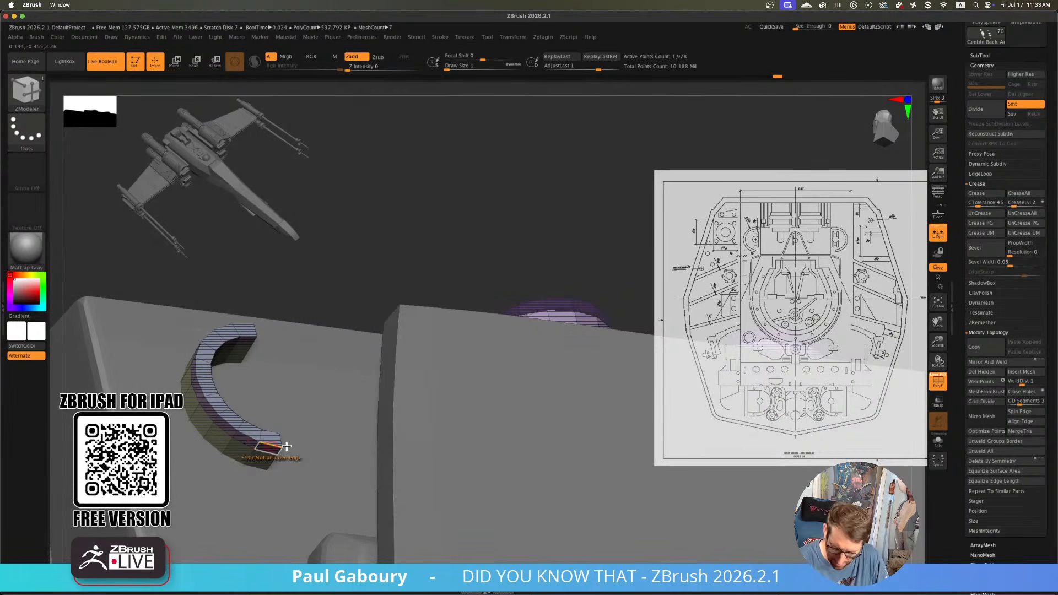
pyautogui.click(937, 443)
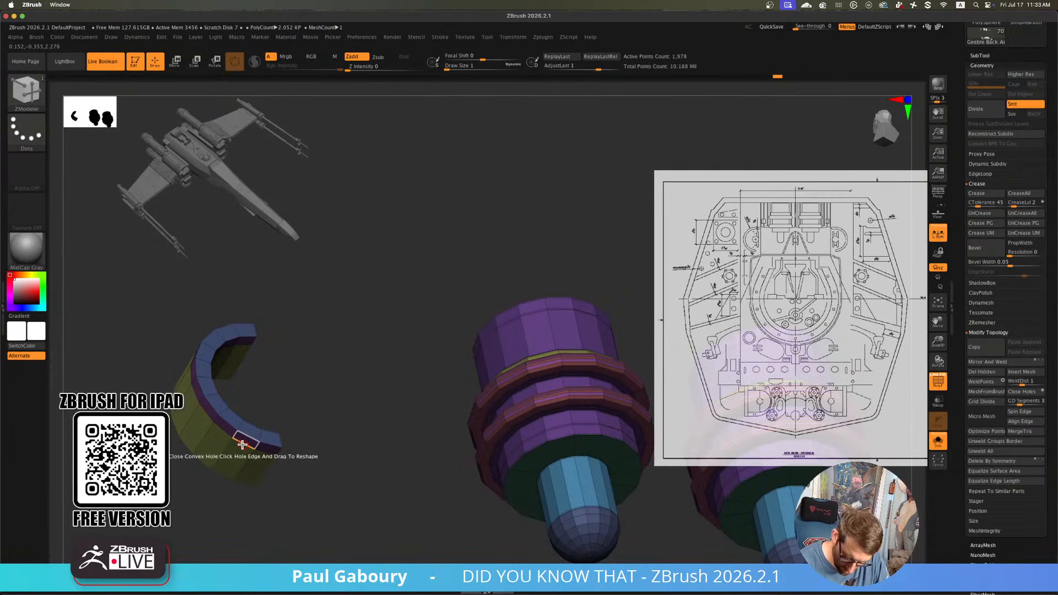
pyautogui.press('space')
pyautogui.click(235, 345)
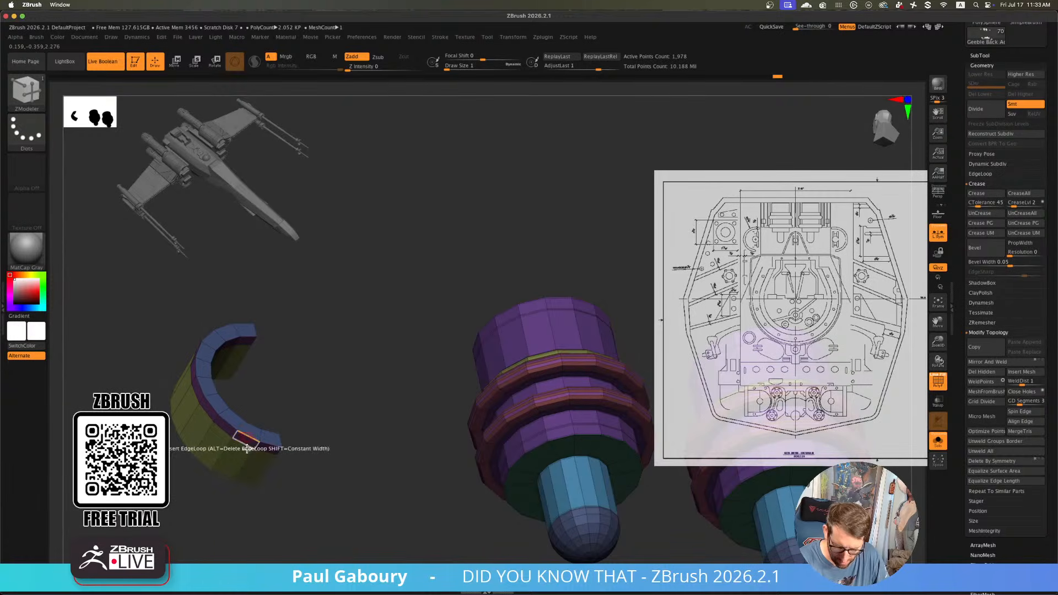
pyautogui.keyDown('alt'); pyautogui.click(243, 445); pyautogui.keyUp('alt')
# Assign the two end faces of the arc to their own polygroup, separate from the walls
pyautogui.moveTo(243, 446); pyautogui.dragTo(296, 460, button='right')
pyautogui.click(353, 504)
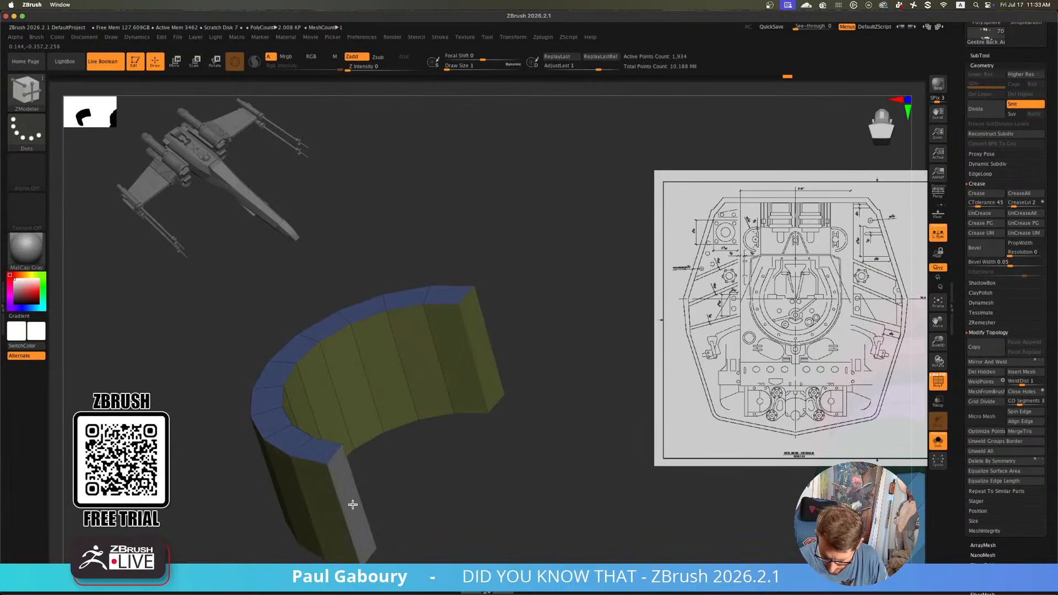
pyautogui.click(352, 505)
pyautogui.click(487, 364)
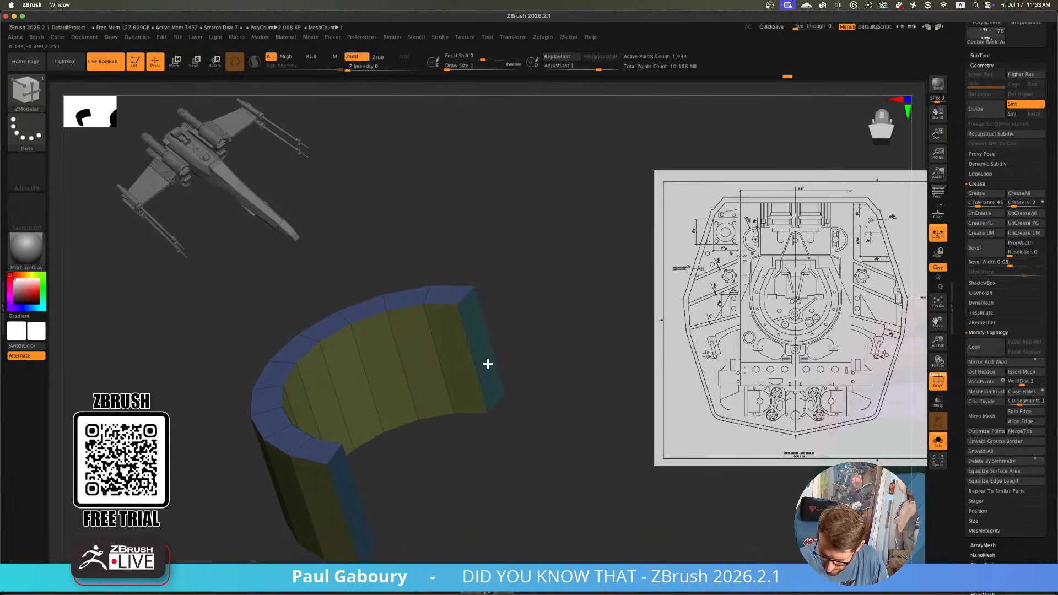
pyautogui.press('alt')
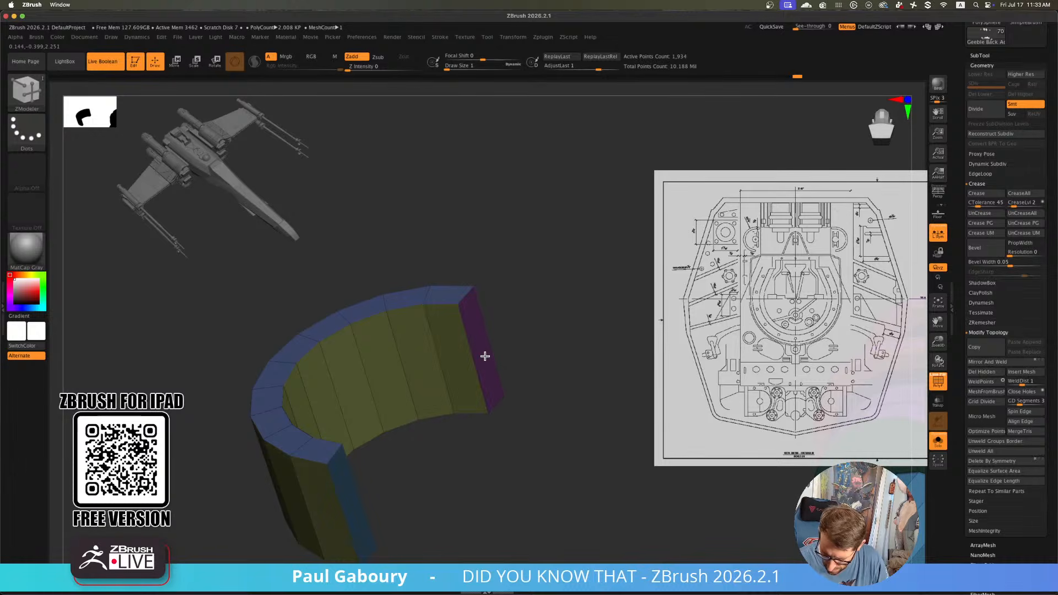
pyautogui.click(484, 358)
pyautogui.hotkey('ctrl', 'z')
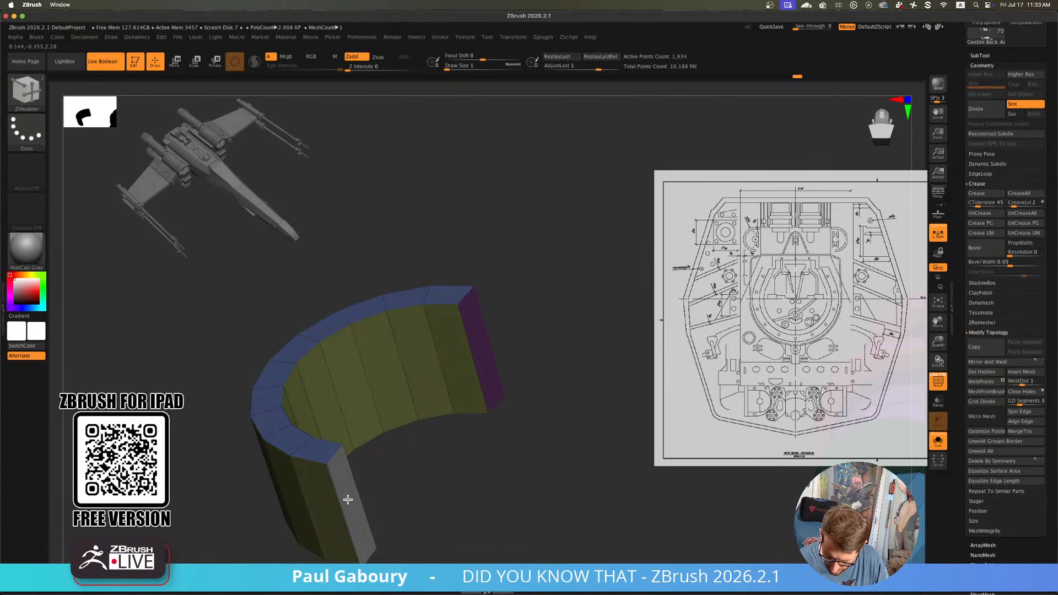
# Thicken the arc's inner and outer walls slightly with a ZModeler polygon action targeting Polygroup All
pyautogui.press('space')
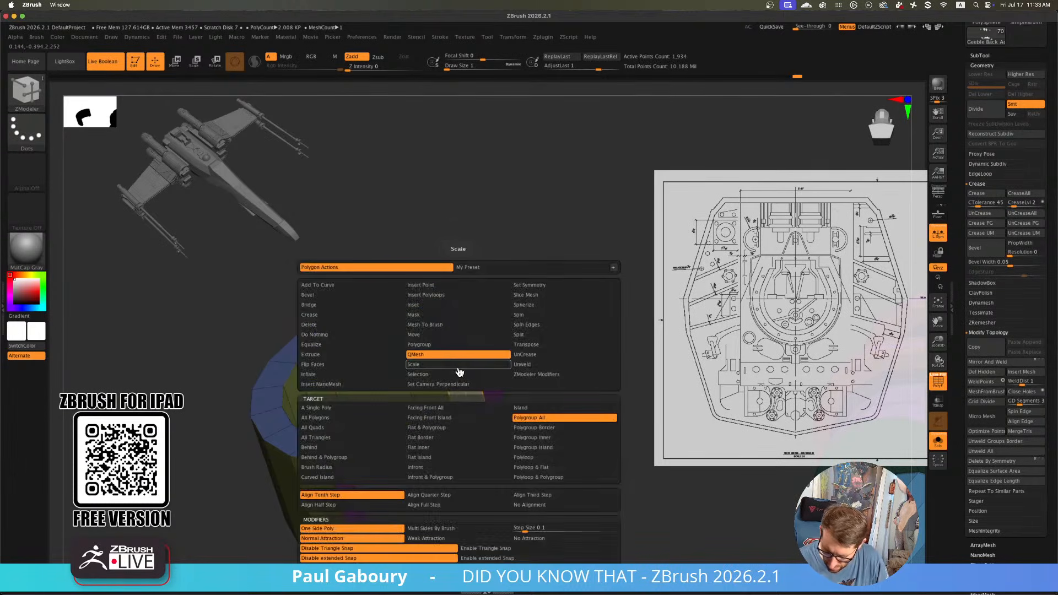
pyautogui.click(551, 415)
pyautogui.click(450, 370)
pyautogui.click(447, 372)
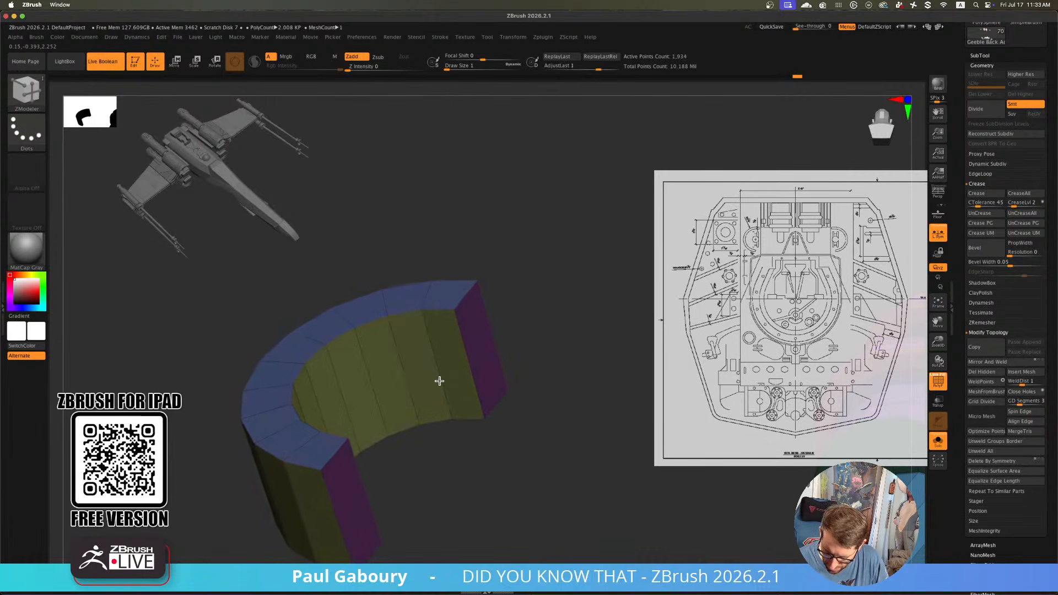
# Isolate the arc to crease its edges at a tolerance of 45, and preview the whole subtool with Dynamic Subdiv
pyautogui.moveTo(458, 378)
pyautogui.keyDown('ctrl'); pyautogui.mouseDown(button='right')
pyautogui.moveTo(419, 451)
pyautogui.moveTo(342, 445)
pyautogui.moveTo(260, 418)
pyautogui.moveTo(320, 450)
pyautogui.moveTo(325, 466)
pyautogui.moveTo(334, 450)
pyautogui.mouseUp(button='right'); pyautogui.keyUp('ctrl')
pyautogui.moveTo(334, 450)
pyautogui.keyDown('ctrl'); pyautogui.mouseDown(button='right')
pyautogui.moveTo(336, 459)
pyautogui.moveTo(332, 445)
pyautogui.mouseUp(button='right'); pyautogui.keyUp('ctrl')
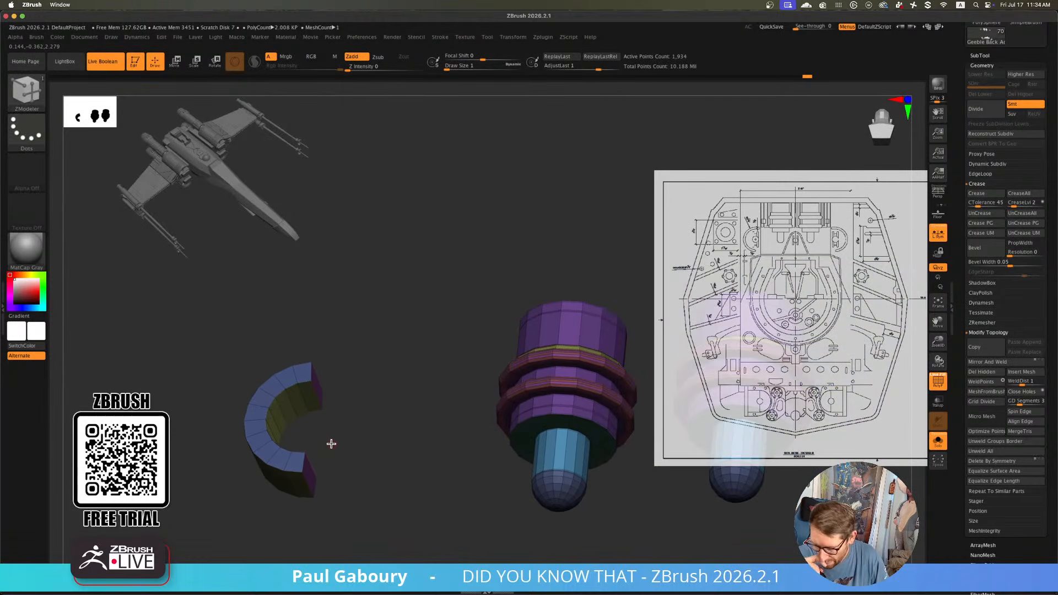
pyautogui.keyDown('ctrl'); pyautogui.keyDown('shift'); pyautogui.moveTo(409, 524); pyautogui.dragTo(174, 331); pyautogui.keyUp('shift'); pyautogui.keyUp('ctrl')
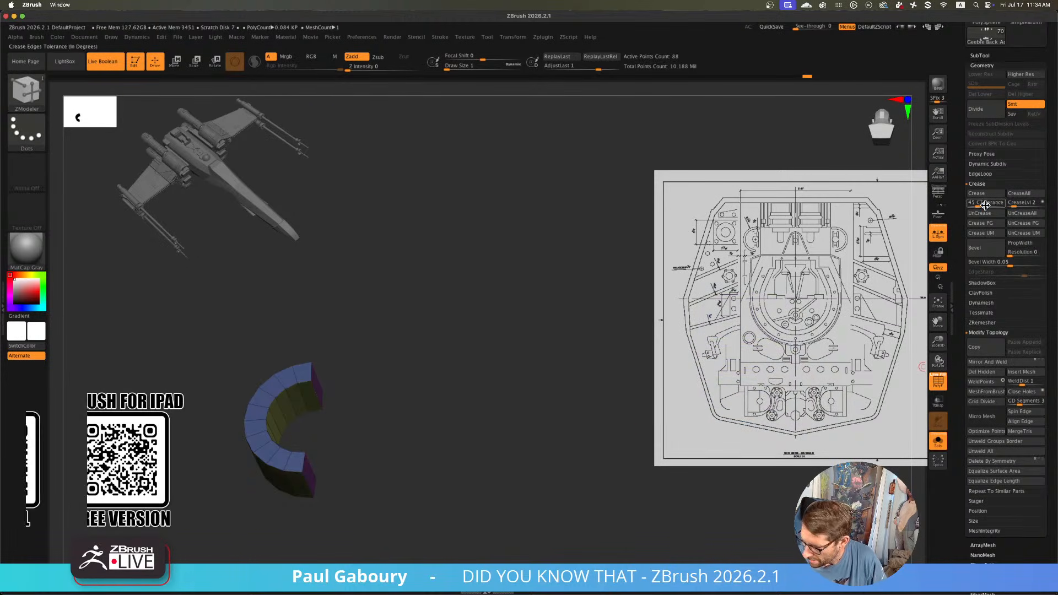
pyautogui.keyDown('ctrl'); pyautogui.keyDown('shift'); pyautogui.click(367, 426); pyautogui.keyUp('shift'); pyautogui.keyUp('ctrl')
pyautogui.press('d')
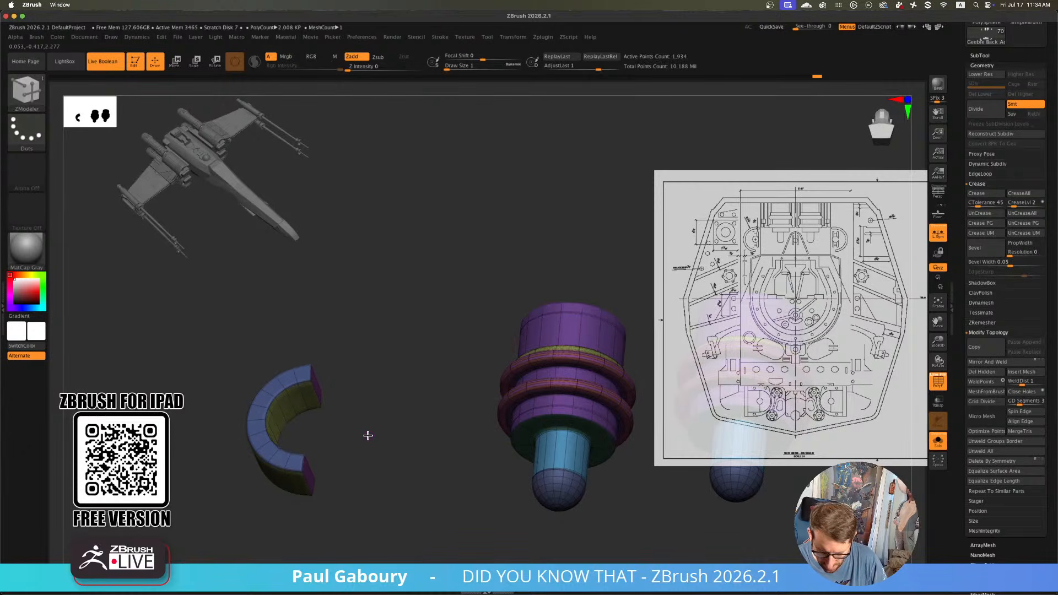
# Turn off the wireframe display and Solo view to bring back the full hull around the arcs and cylinders
pyautogui.hotkey('shift', 'f')
pyautogui.moveTo(366, 434)
pyautogui.keyDown('shift'); pyautogui.mouseDown(button='right')
pyautogui.moveTo(354, 425)
pyautogui.moveTo(351, 464)
pyautogui.moveTo(409, 449)
pyautogui.mouseUp(button='right'); pyautogui.keyUp('shift')
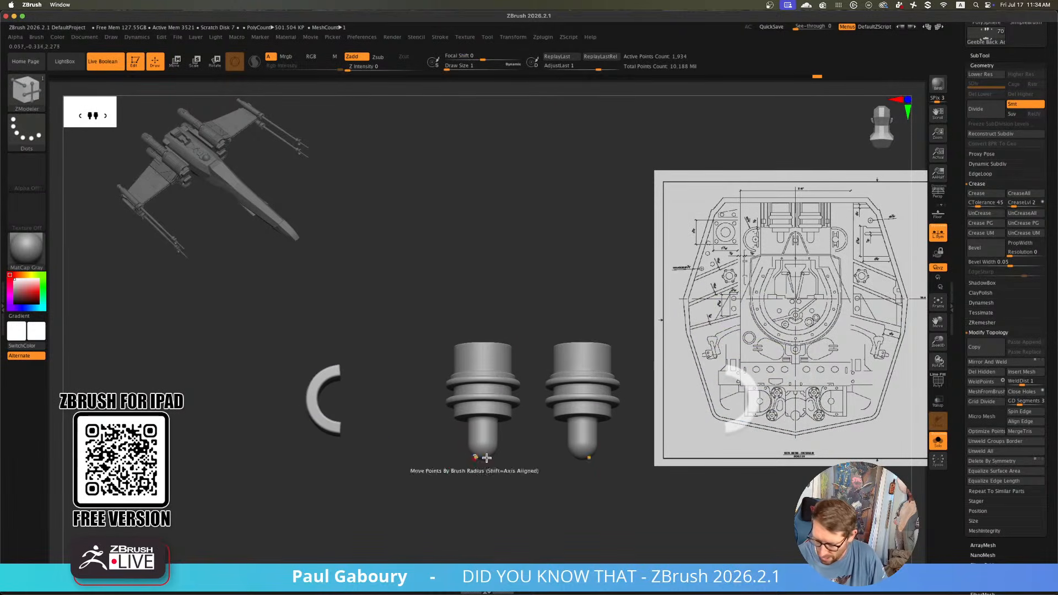
pyautogui.click(940, 446)
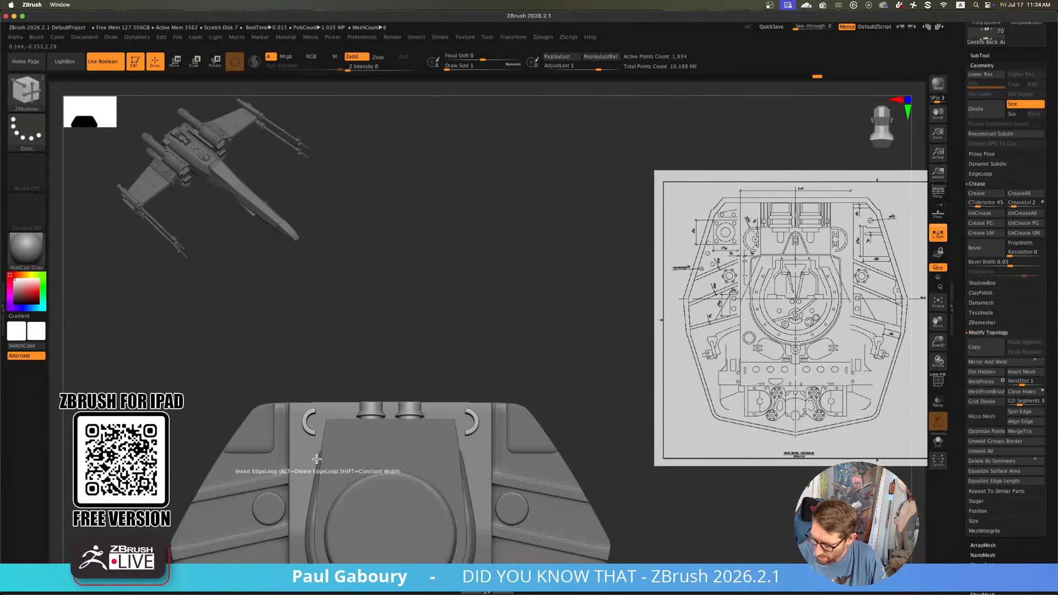
pyautogui.press('w')
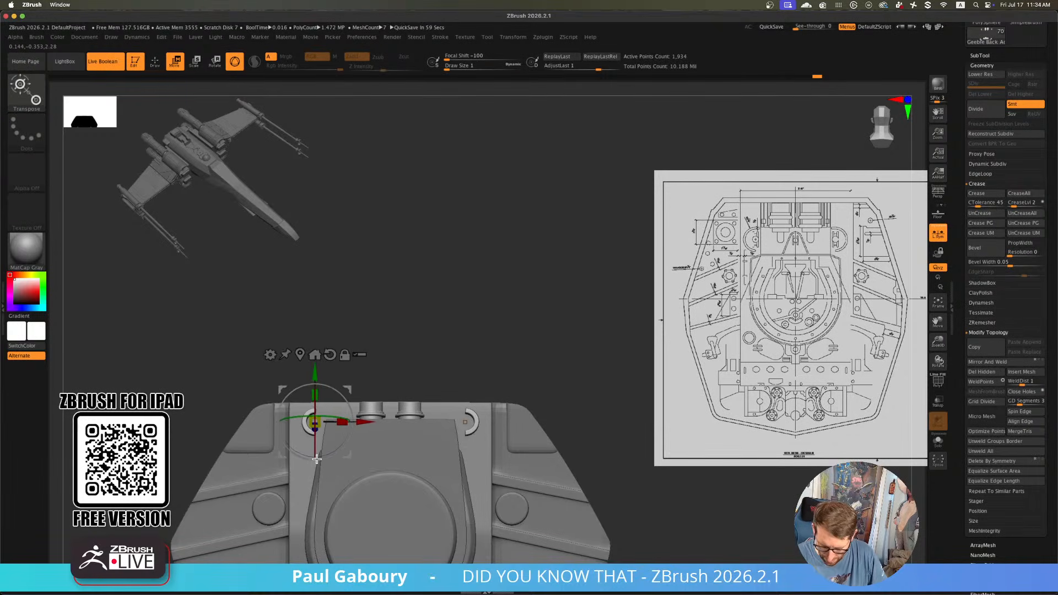
pyautogui.moveTo(415, 472)
pyautogui.keyDown('alt'); pyautogui.mouseDown(button='right')
pyautogui.moveTo(472, 432)
pyautogui.moveTo(445, 462)
pyautogui.moveTo(413, 356)
pyautogui.mouseUp(button='right'); pyautogui.keyUp('alt')
pyautogui.moveTo(388, 324); pyautogui.dragTo(390, 342)
pyautogui.hotkey('ctrl', 'z')
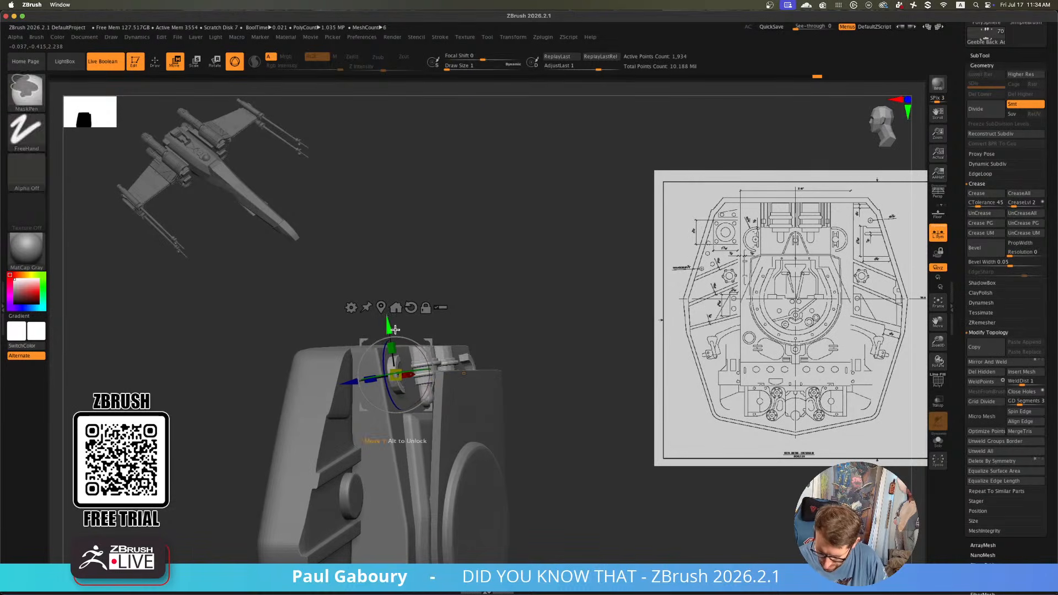
# Mask the ringed cylinders, leaving only the two half-ring arcs unmasked for transforming
pyautogui.keyDown('shift'); pyautogui.moveTo(388, 341); pyautogui.dragTo(353, 333, button='right'); pyautogui.keyUp('shift')
pyautogui.keyDown('ctrl'); pyautogui.moveTo(323, 321); pyautogui.dragTo(427, 455); pyautogui.keyUp('ctrl')
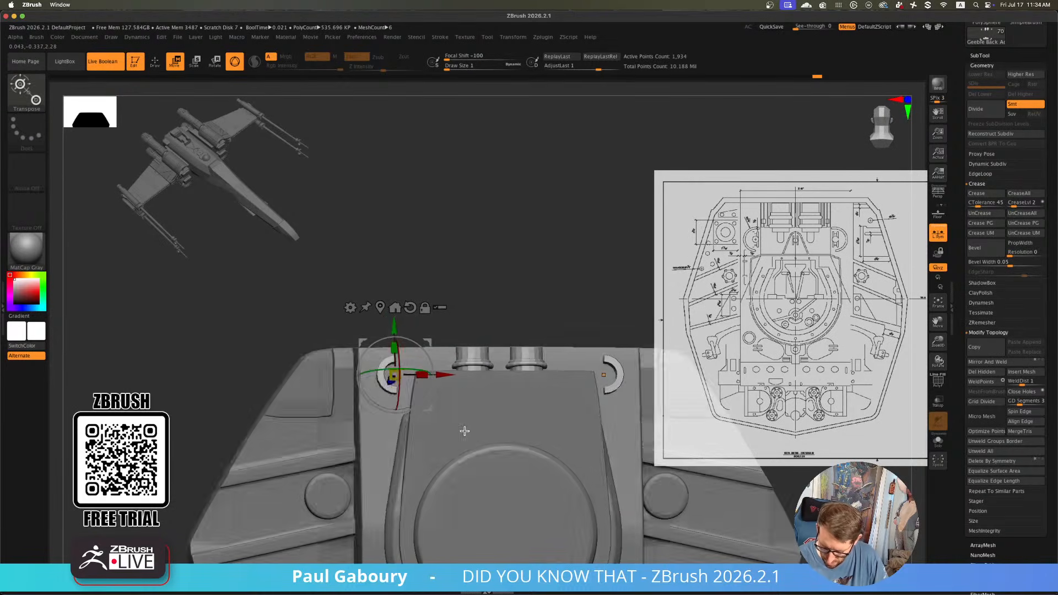
pyautogui.moveTo(465, 429); pyautogui.dragTo(427, 411, button='right')
pyautogui.keyDown('ctrl'); pyautogui.moveTo(358, 295); pyautogui.dragTo(455, 447); pyautogui.keyUp('ctrl')
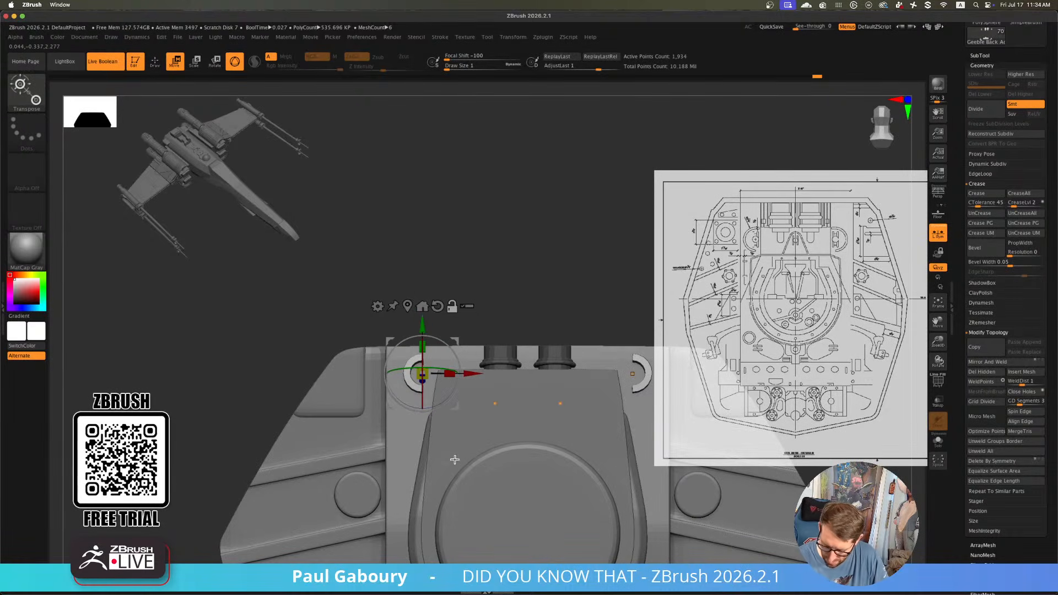
# Lower the arcs on the hull, scale them up by about 1.29, and shift them slightly outward from the centerline
pyautogui.keyDown('alt'); pyautogui.moveTo(472, 440); pyautogui.dragTo(322, 410, button='right'); pyautogui.keyUp('alt')
pyautogui.moveTo(307, 300); pyautogui.dragTo(308, 319)
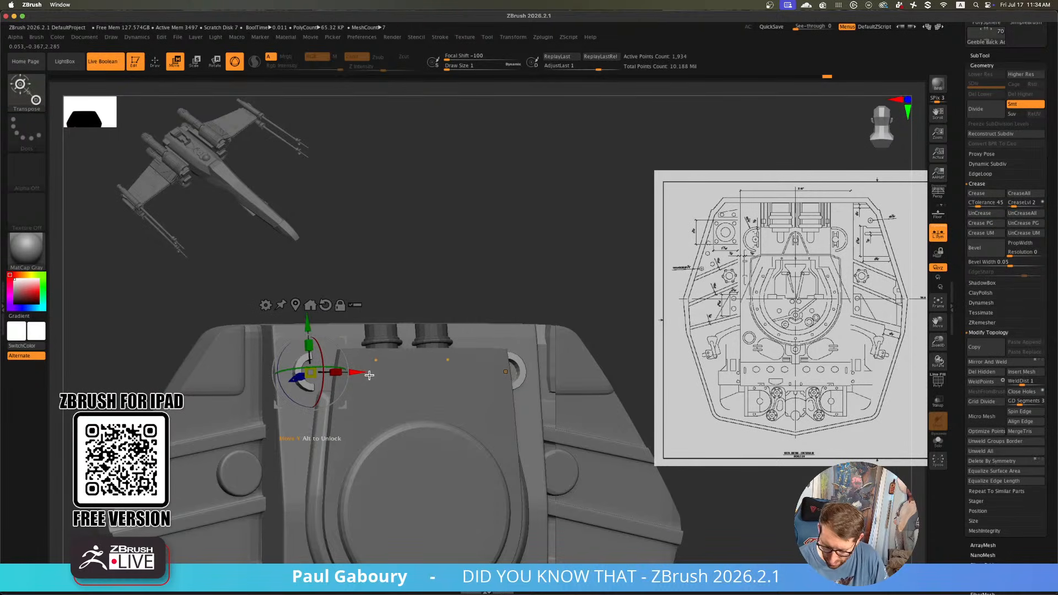
pyautogui.moveTo(369, 375); pyautogui.dragTo(351, 373)
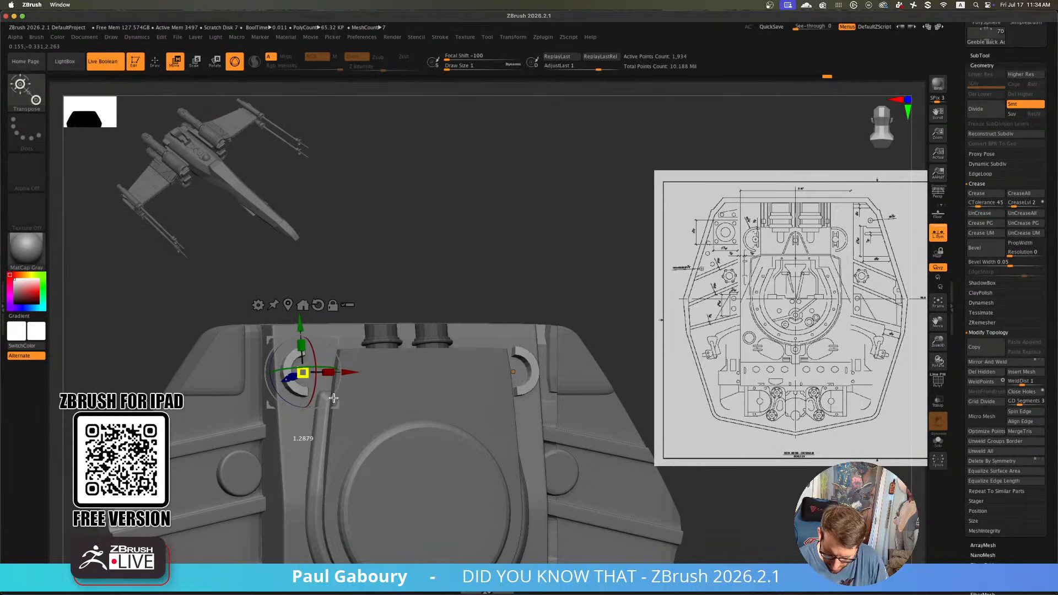
pyautogui.keyDown('ctrl'); pyautogui.moveTo(445, 456); pyautogui.dragTo(416, 461, button='right'); pyautogui.keyUp('ctrl')
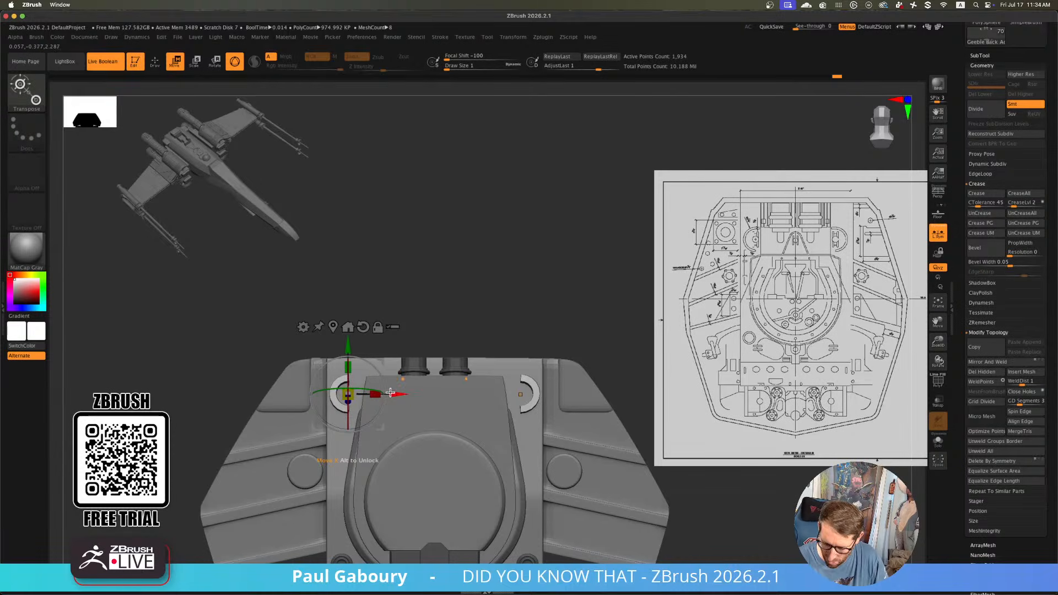
pyautogui.moveTo(400, 394); pyautogui.dragTo(401, 394)
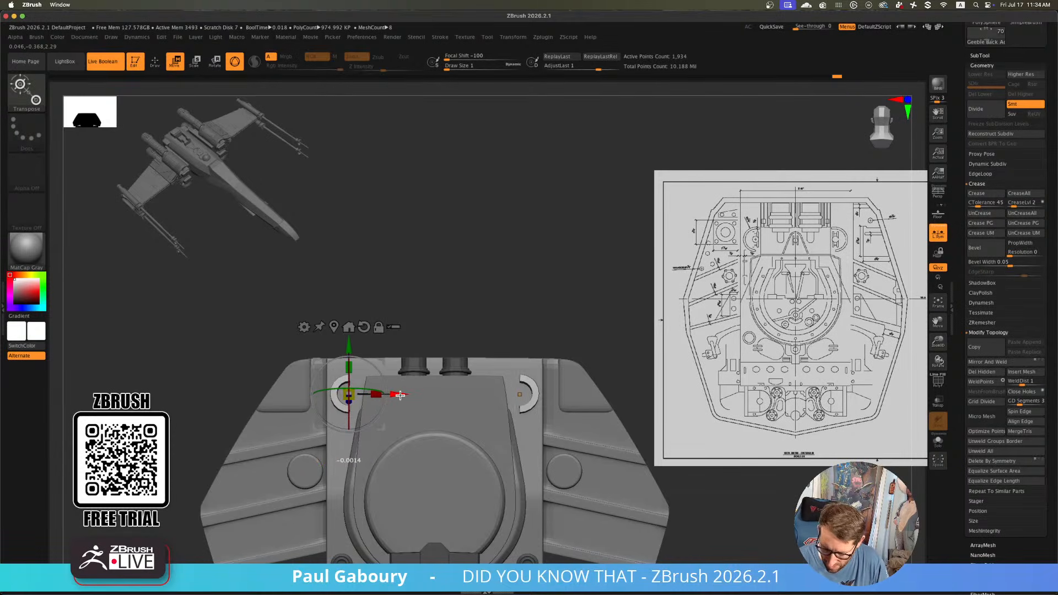
pyautogui.press('d')
pyautogui.press('q')
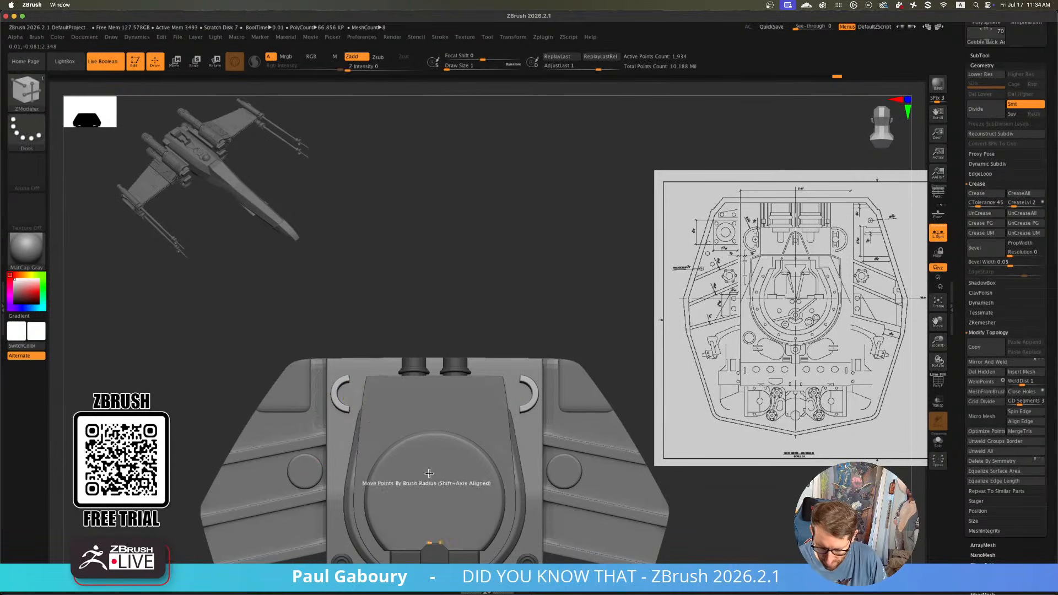
# Nudge the arcs slightly toward the sloped hull surface and fine-tune their tilt in a side view
pyautogui.moveTo(429, 472)
pyautogui.keyDown('ctrl'); pyautogui.mouseDown(button='right')
pyautogui.moveTo(401, 468)
pyautogui.moveTo(411, 426)
pyautogui.moveTo(450, 459)
pyautogui.moveTo(479, 416)
pyautogui.mouseUp(button='right'); pyautogui.keyUp('ctrl')
pyautogui.press('w')
pyautogui.moveTo(334, 426); pyautogui.dragTo(330, 426)
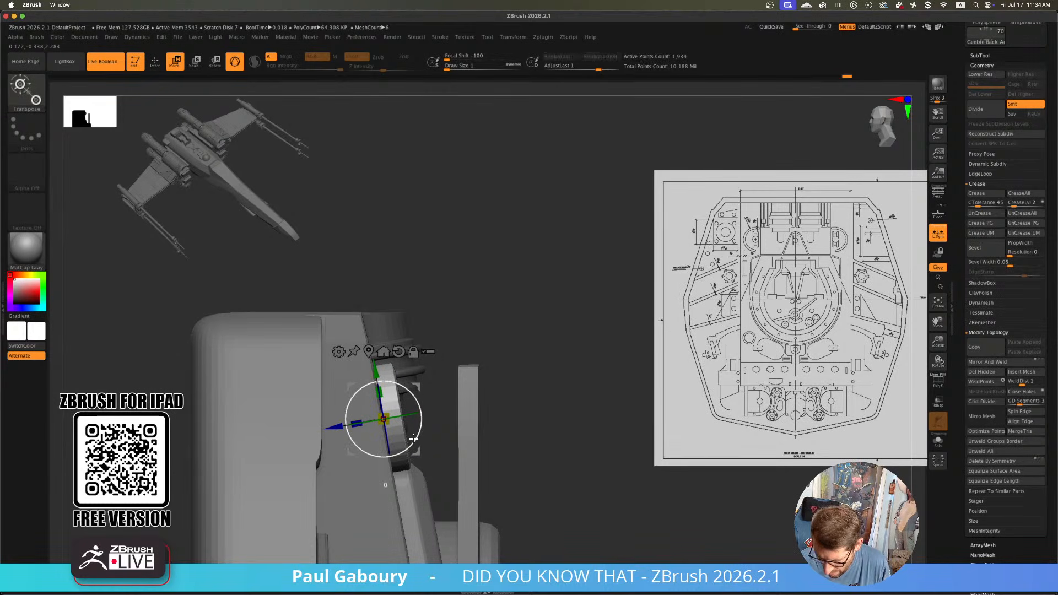
pyautogui.moveTo(413, 438); pyautogui.dragTo(415, 437)
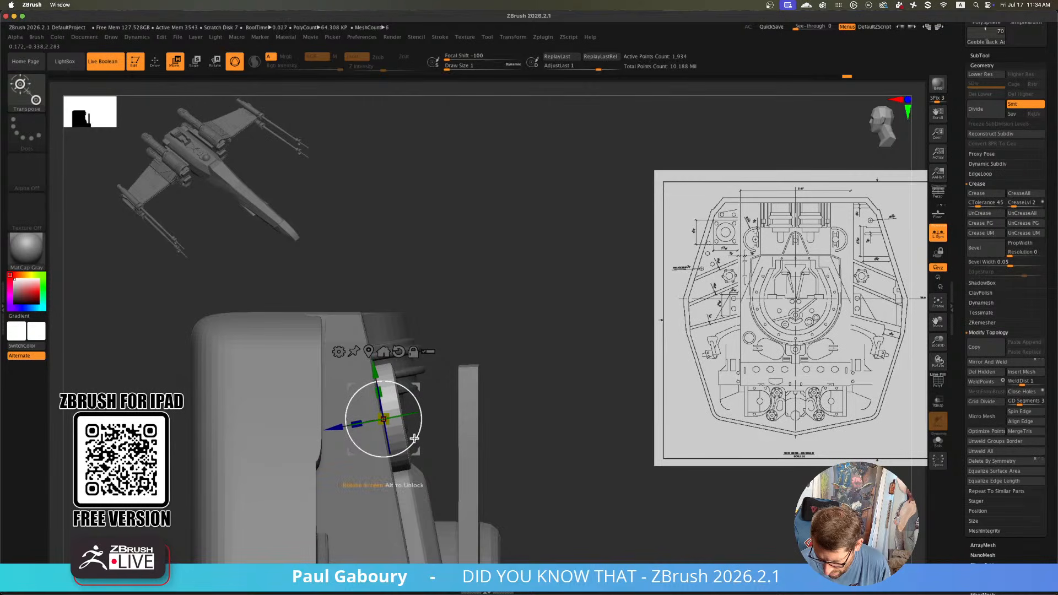
pyautogui.press('q')
pyautogui.moveTo(553, 477)
pyautogui.keyDown('alt'); pyautogui.mouseDown()
pyautogui.moveTo(420, 425)
pyautogui.moveTo(433, 471)
pyautogui.moveTo(379, 473)
pyautogui.mouseUp(); pyautogui.keyUp('alt')
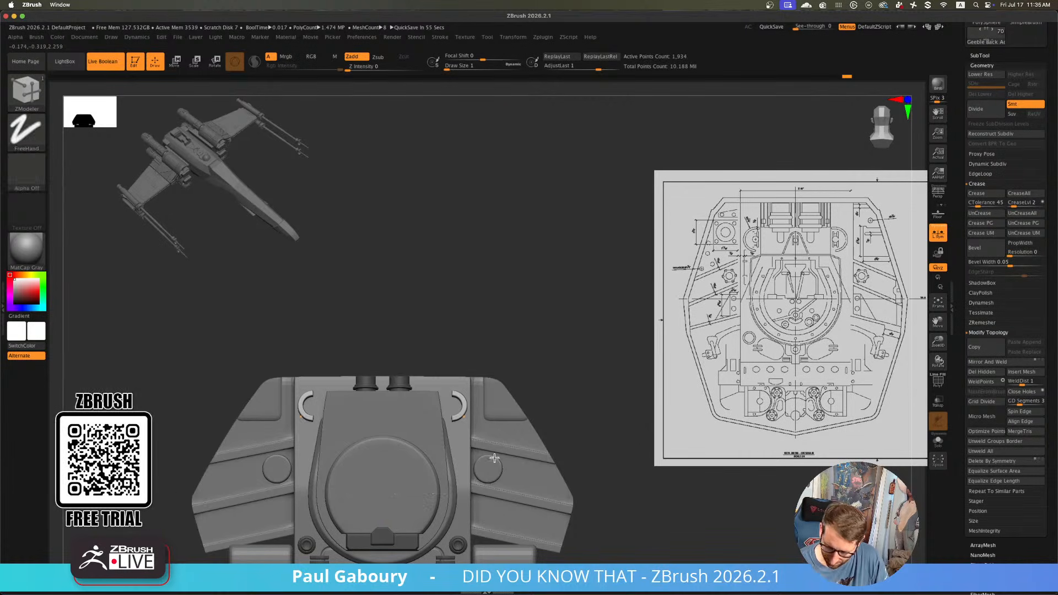
# Enlarge the mirrored arcs further and raise them slightly beside the cylinders on the hull
pyautogui.keyDown('alt'); pyautogui.moveTo(469, 487); pyautogui.dragTo(421, 470, button='right'); pyautogui.keyUp('alt')
pyautogui.moveTo(421, 470)
pyautogui.keyDown('ctrl'); pyautogui.mouseDown(button='right')
pyautogui.moveTo(523, 390)
pyautogui.moveTo(550, 350)
pyautogui.mouseUp(button='right'); pyautogui.keyUp('ctrl')
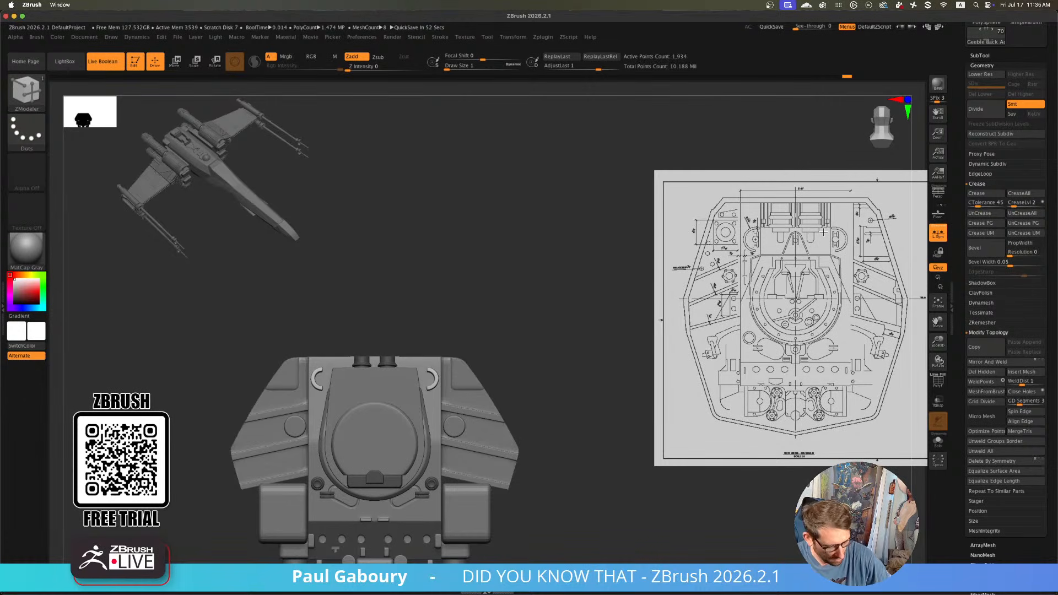
pyautogui.press('w')
pyautogui.keyDown('ctrl'); pyautogui.moveTo(425, 375); pyautogui.dragTo(529, 377, button='right'); pyautogui.keyUp('ctrl')
pyautogui.moveTo(361, 364); pyautogui.dragTo(414, 362)
pyautogui.moveTo(364, 312); pyautogui.dragTo(364, 301)
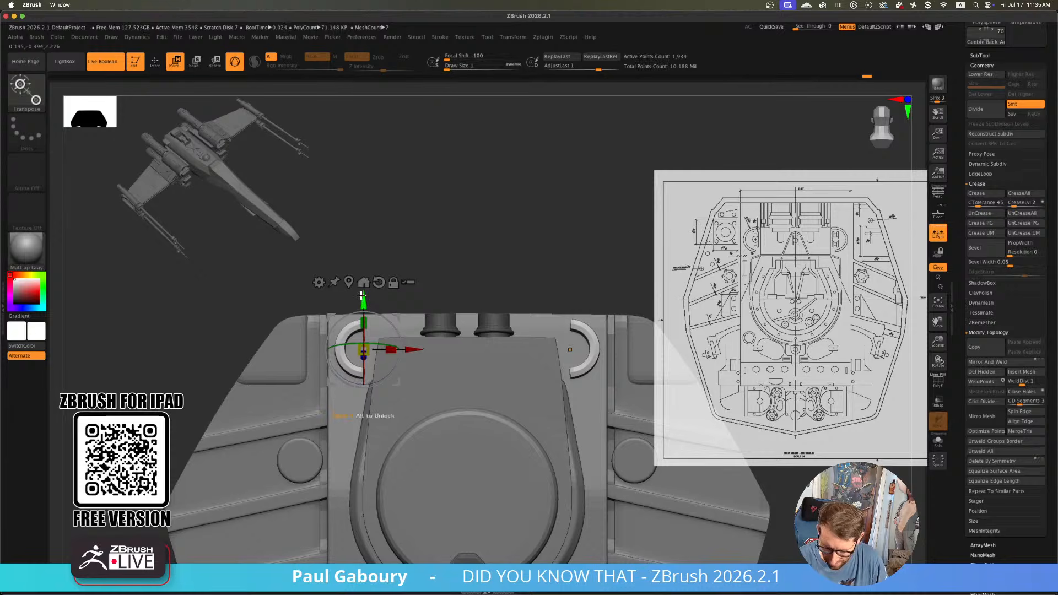
# Examine the resized arcs on the whole rear section, comparing their size and placement with the pinned blueprint
pyautogui.keyDown('ctrl'); pyautogui.moveTo(412, 475); pyautogui.dragTo(407, 436, button='right'); pyautogui.keyUp('ctrl')
pyautogui.press('q')
pyautogui.moveTo(500, 428)
pyautogui.keyDown('ctrl'); pyautogui.mouseDown(button='right')
pyautogui.moveTo(495, 392)
pyautogui.moveTo(440, 400)
pyautogui.moveTo(475, 397)
pyautogui.moveTo(465, 389)
pyautogui.moveTo(443, 421)
pyautogui.moveTo(472, 392)
pyautogui.mouseUp(button='right'); pyautogui.keyUp('ctrl')
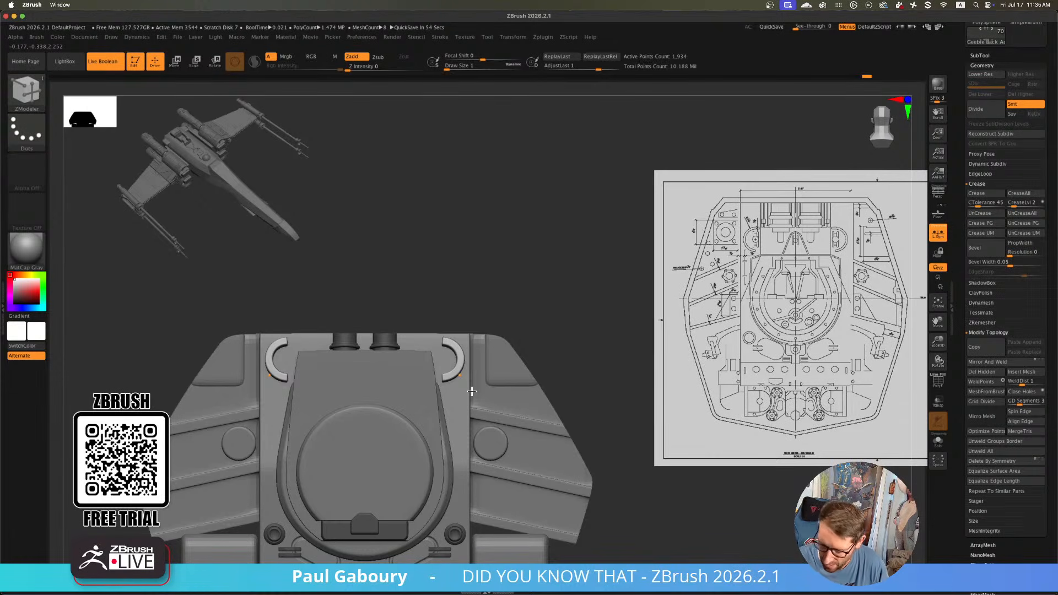
pyautogui.keyDown('ctrl'); pyautogui.moveTo(472, 391); pyautogui.dragTo(456, 411, button='right'); pyautogui.keyUp('ctrl')
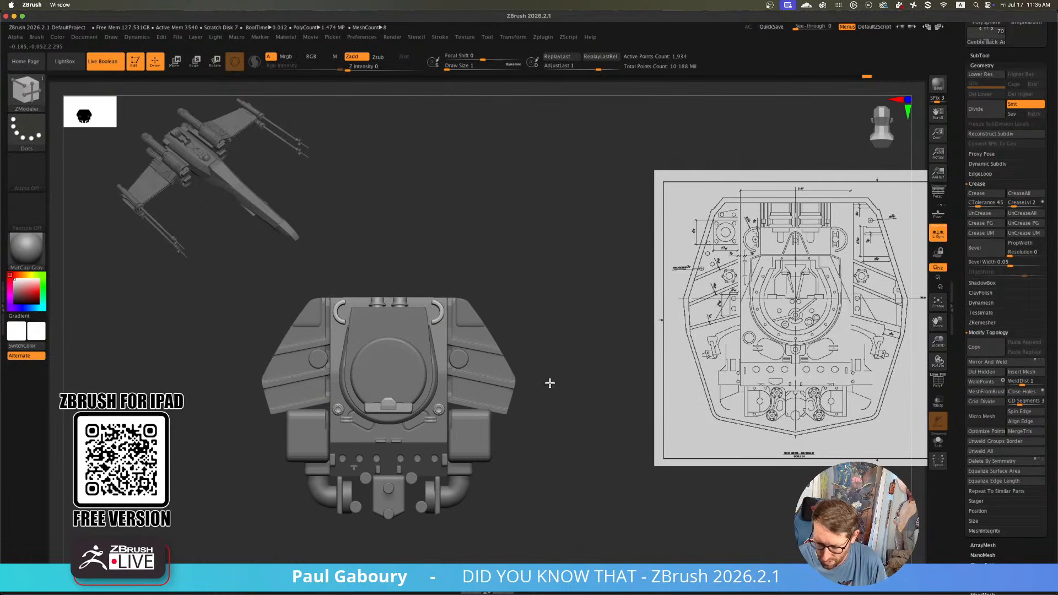
pyautogui.moveTo(549, 381)
pyautogui.keyDown('ctrl'); pyautogui.mouseDown(button='right')
pyautogui.moveTo(555, 392)
pyautogui.moveTo(569, 383)
pyautogui.moveTo(556, 382)
pyautogui.moveTo(598, 375)
pyautogui.mouseUp(button='right'); pyautogui.keyUp('ctrl')
pyautogui.moveTo(1049, 266); pyautogui.dragTo(1048, 383)
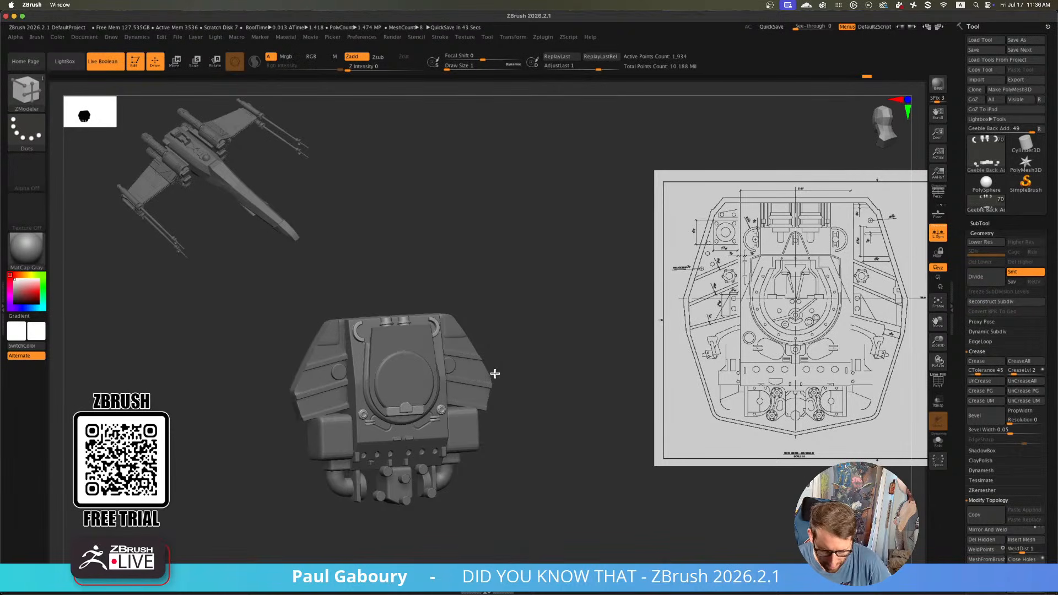
pyautogui.moveTo(495, 374); pyautogui.dragTo(456, 417)
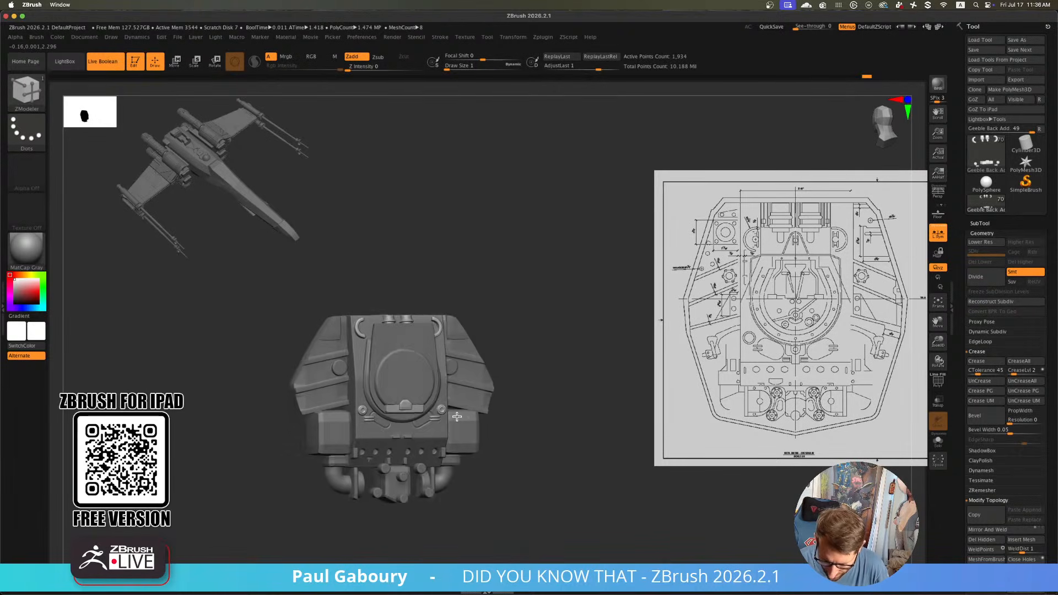
pyautogui.moveTo(456, 417)
pyautogui.keyDown('shift'); pyautogui.mouseDown(button='right')
pyautogui.moveTo(467, 456)
pyautogui.moveTo(469, 408)
pyautogui.mouseUp(button='right'); pyautogui.keyUp('shift')
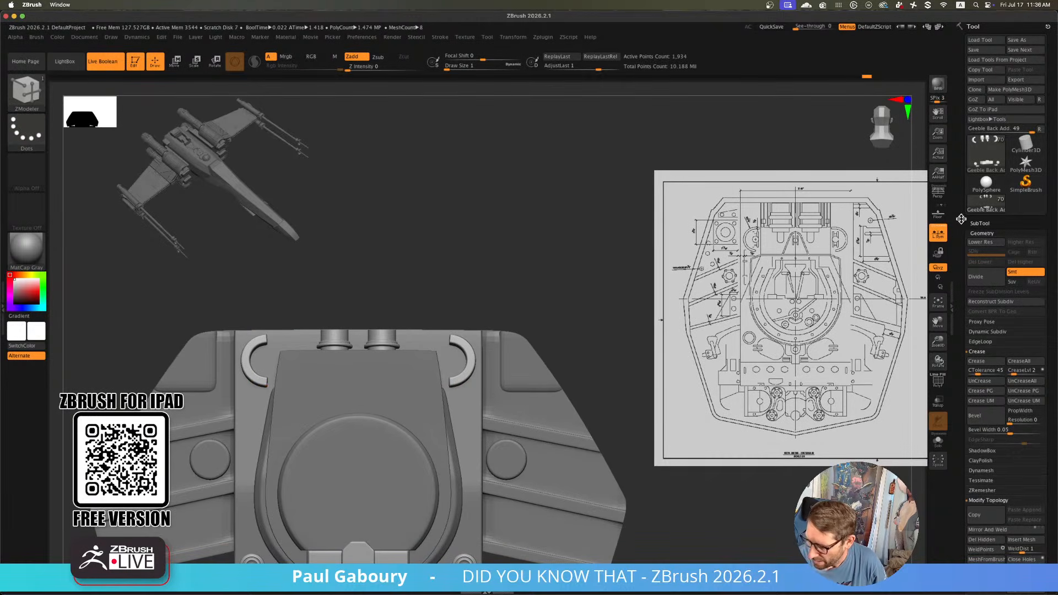
# Switch the active tool from the back-detail model to the Cube3D primitive
pyautogui.click(986, 151)
pyautogui.click(666, 196)
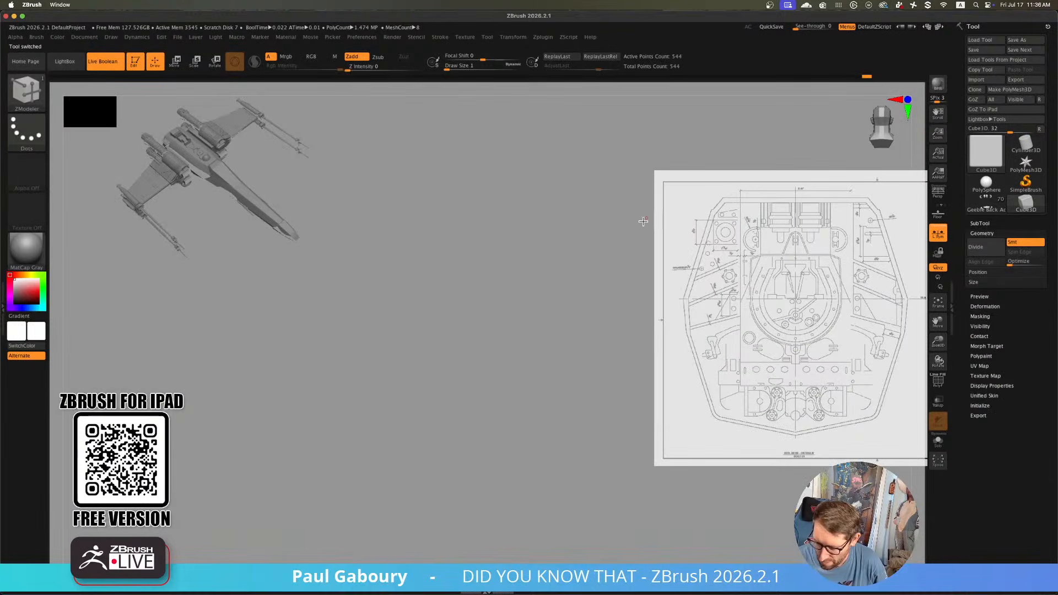
pyautogui.moveTo(540, 388); pyautogui.dragTo(448, 363)
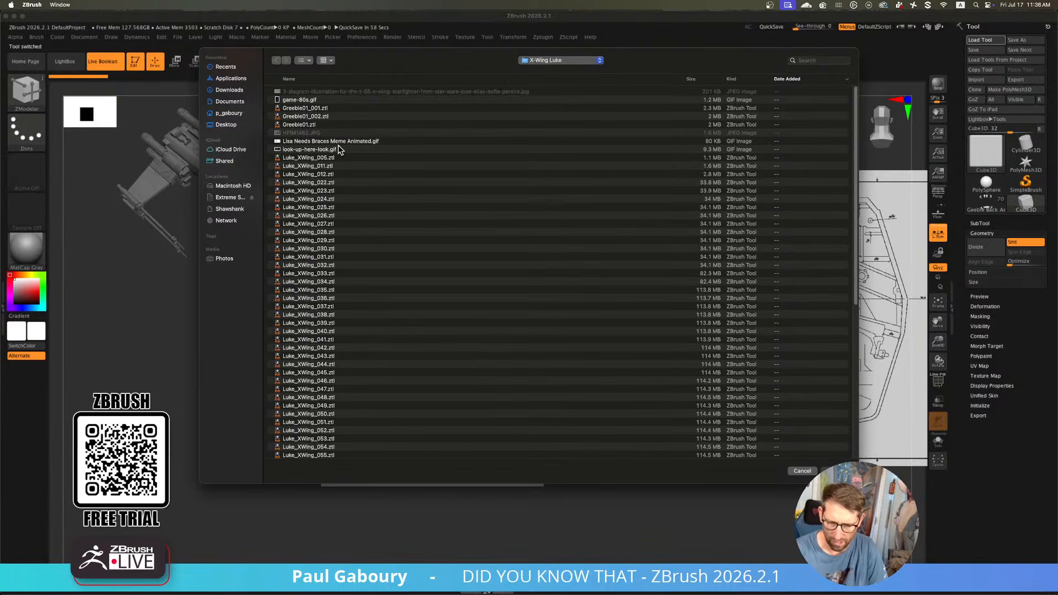
# Load the Greeble01_002.ztl tool from the X-Wing Luke folder
pyautogui.click(330, 117)
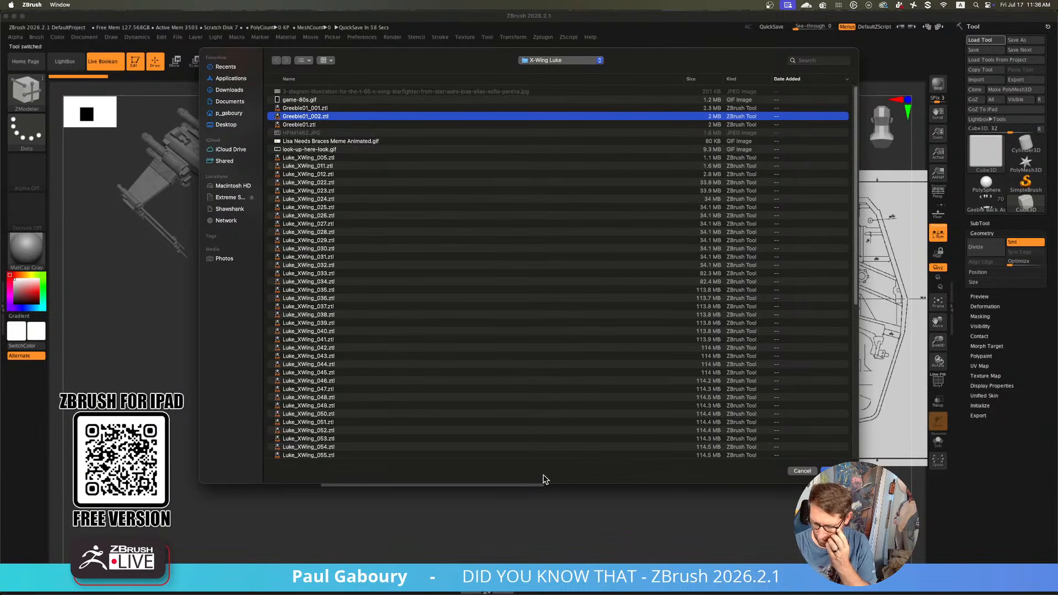
pyautogui.moveTo(856, 481); pyautogui.dragTo(734, 504)
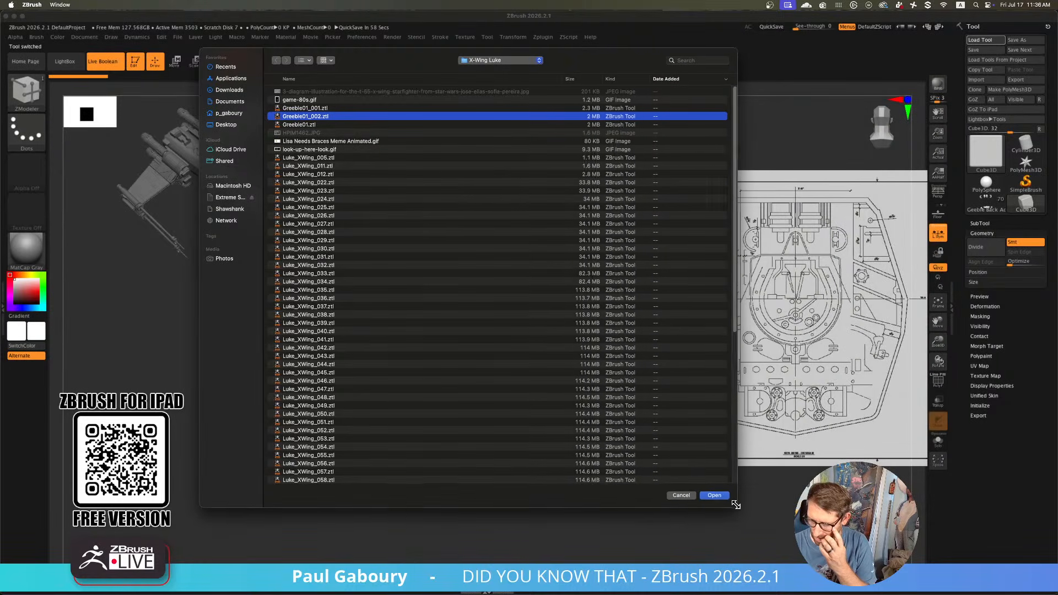
pyautogui.moveTo(735, 262); pyautogui.dragTo(741, 238)
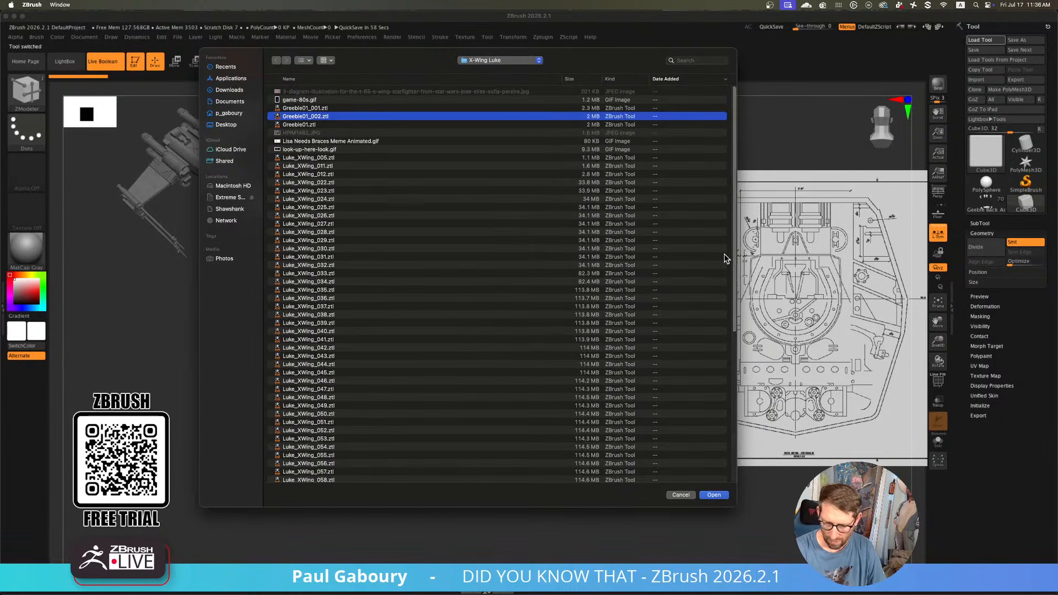
pyautogui.click(713, 495)
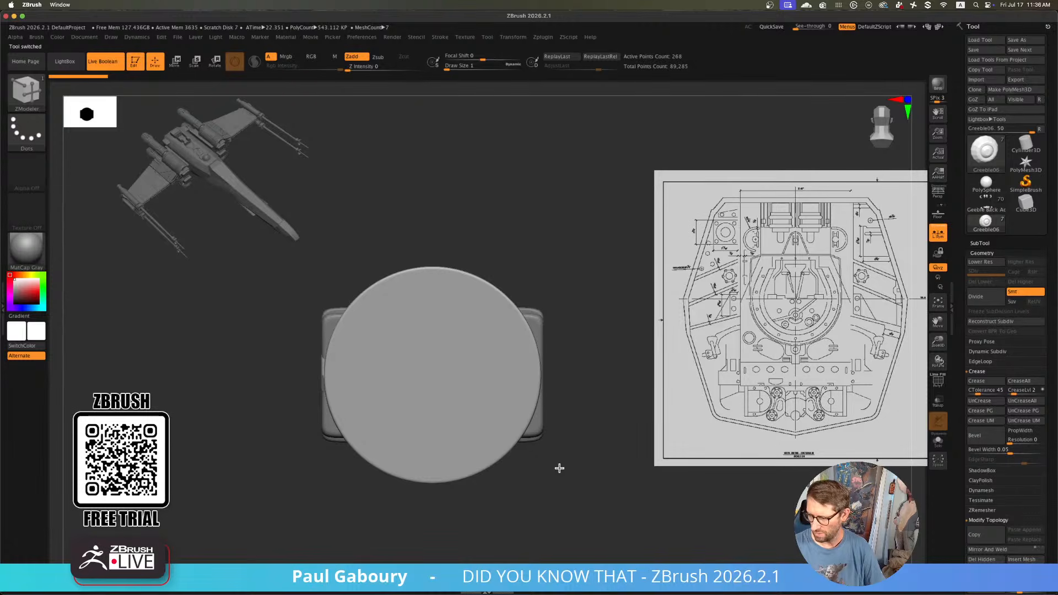
# Load the Greeble01_001.ztl tool from the X-Wing Luke folder
pyautogui.click(981, 40)
pyautogui.click(323, 110)
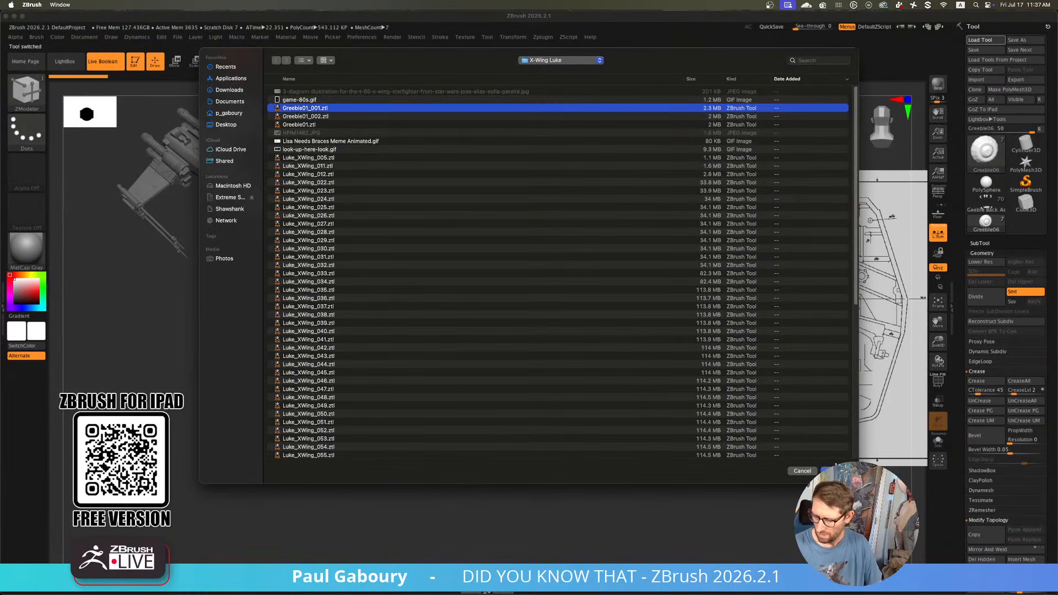
pyautogui.press('Return')
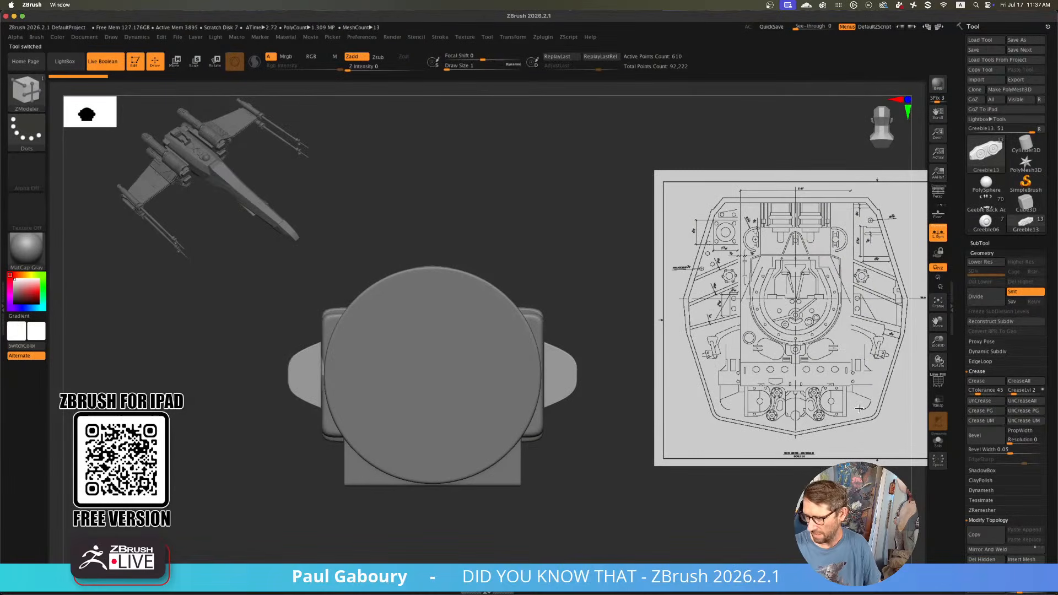
# Reselect the Greeble06 tool loaded from Greeble01_002.ztl and delete all of its subtools
pyautogui.click(985, 222)
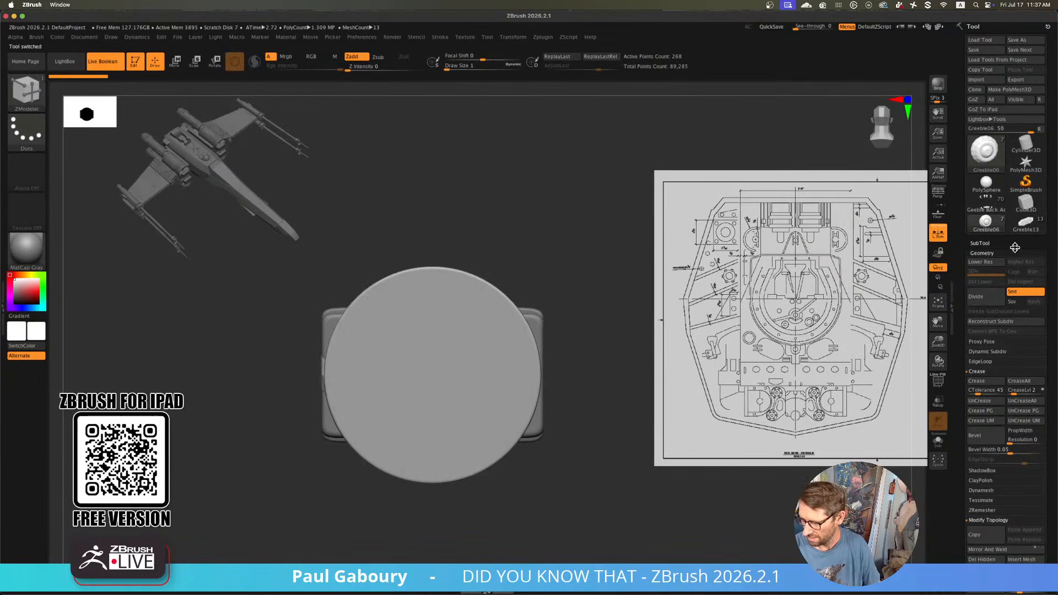
pyautogui.click(983, 252)
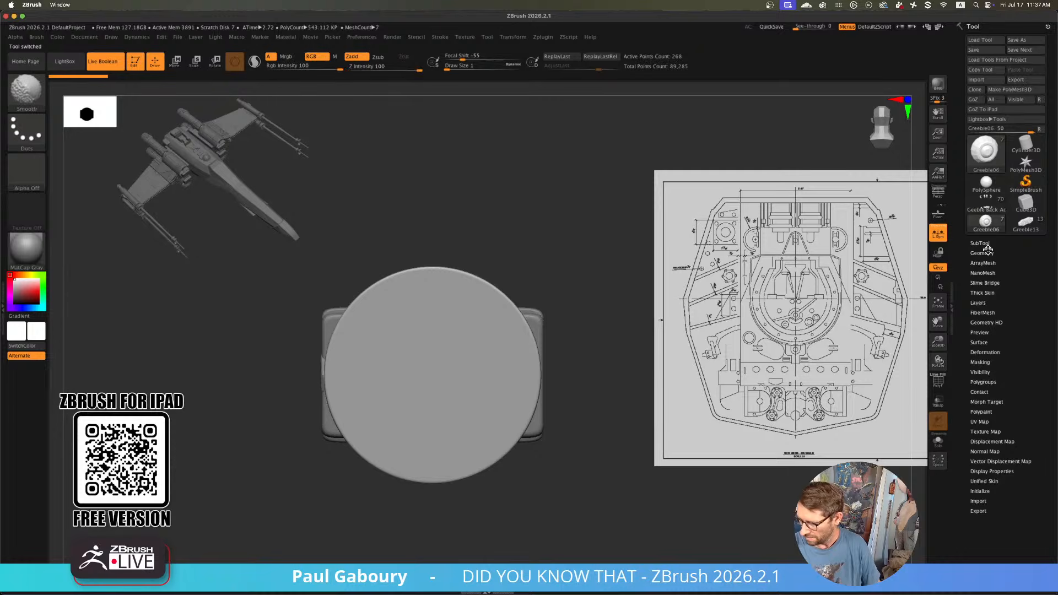
pyautogui.click(983, 244)
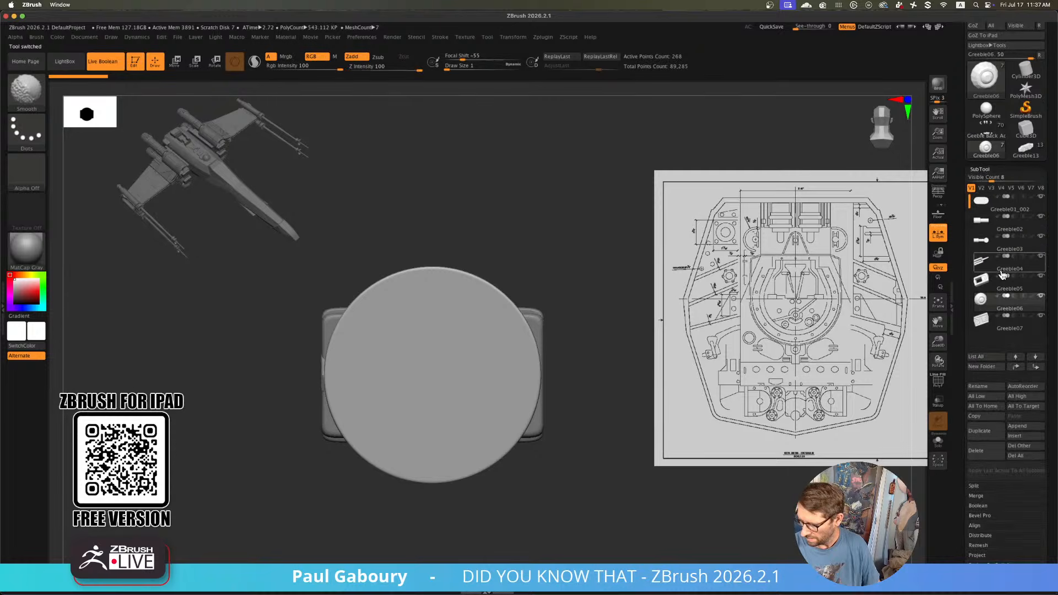
pyautogui.click(1023, 457)
pyautogui.click(904, 477)
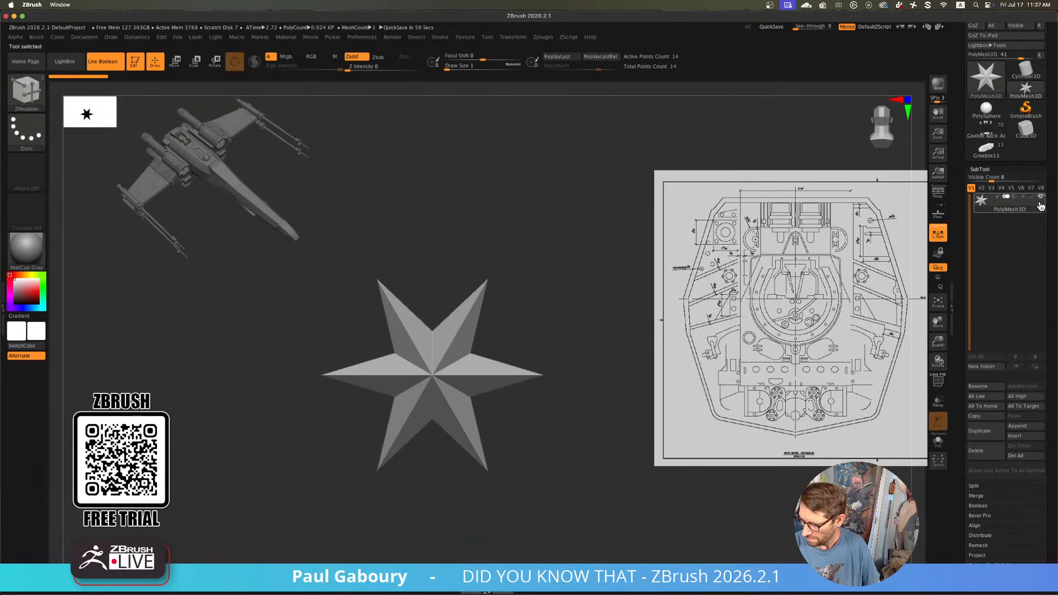
# Load the Greeble01.ztl tool from the X-Wing Luke folder
pyautogui.scroll(3, 1011, 200)
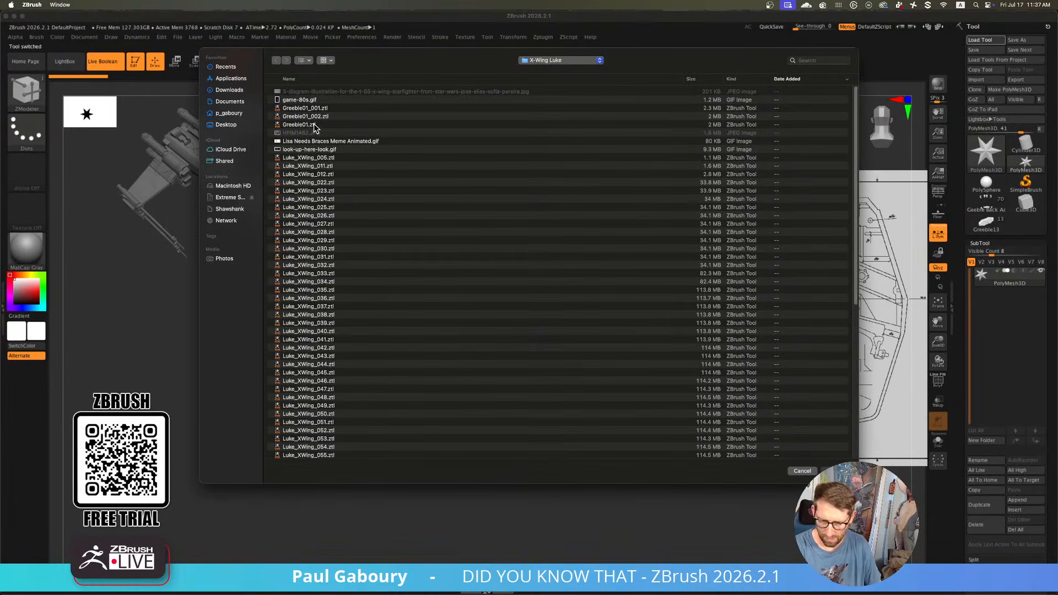
pyautogui.doubleClick(301, 124)
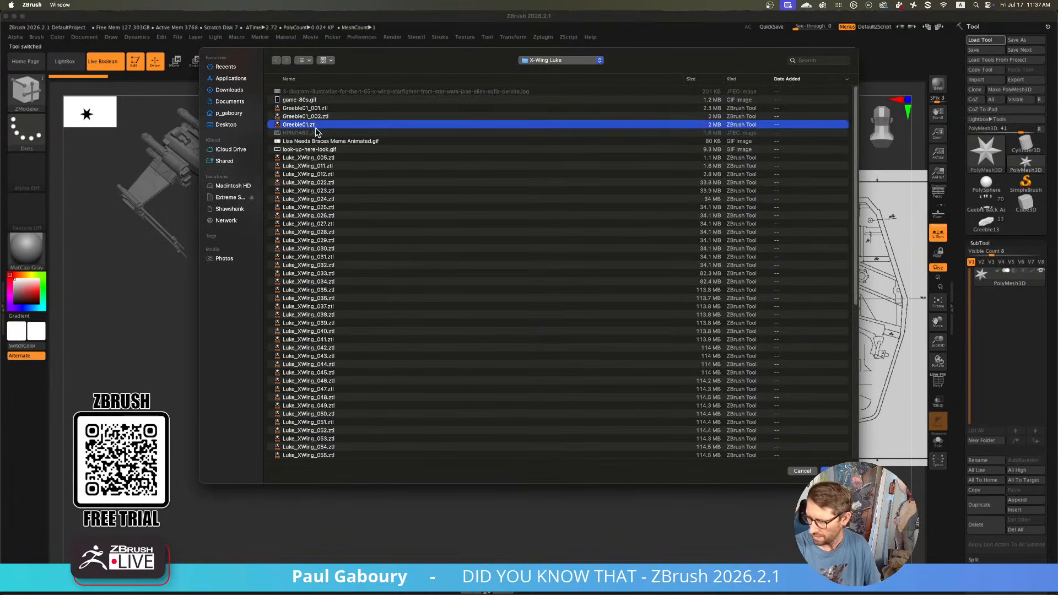
# Delete all subtools of the tool loaded from Greeble01.ztl and switch to the Greeble13 tool
pyautogui.click(1019, 531)
pyautogui.click(870, 547)
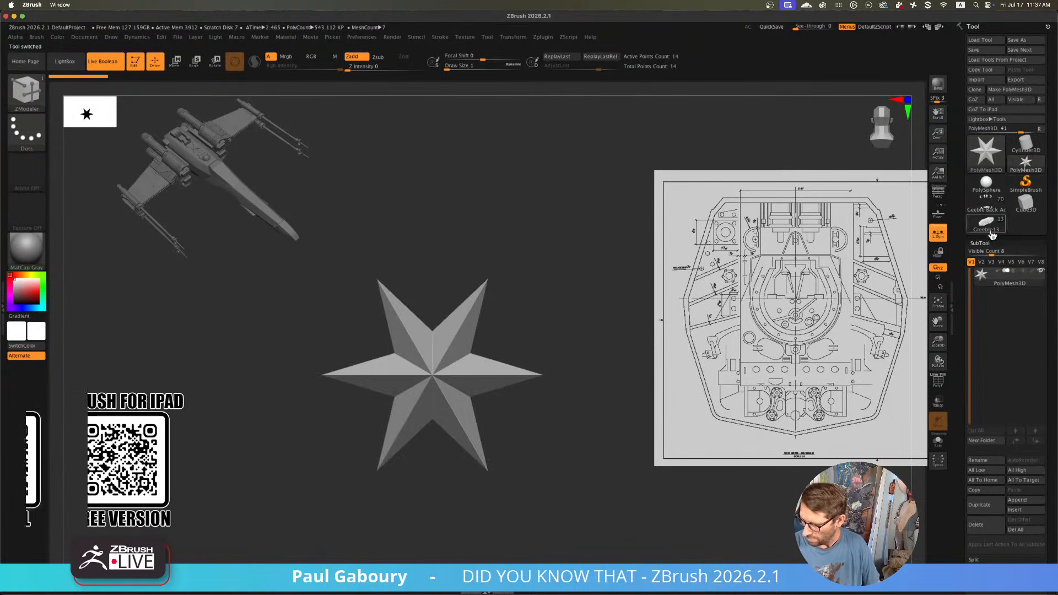
pyautogui.click(986, 222)
# Duplicate the Greeble13 subtool and isolate the copy in Solo mode to examine its polygroup and edge layout
pyautogui.keyDown('alt'); pyautogui.moveTo(590, 460); pyautogui.dragTo(566, 448); pyautogui.keyUp('alt')
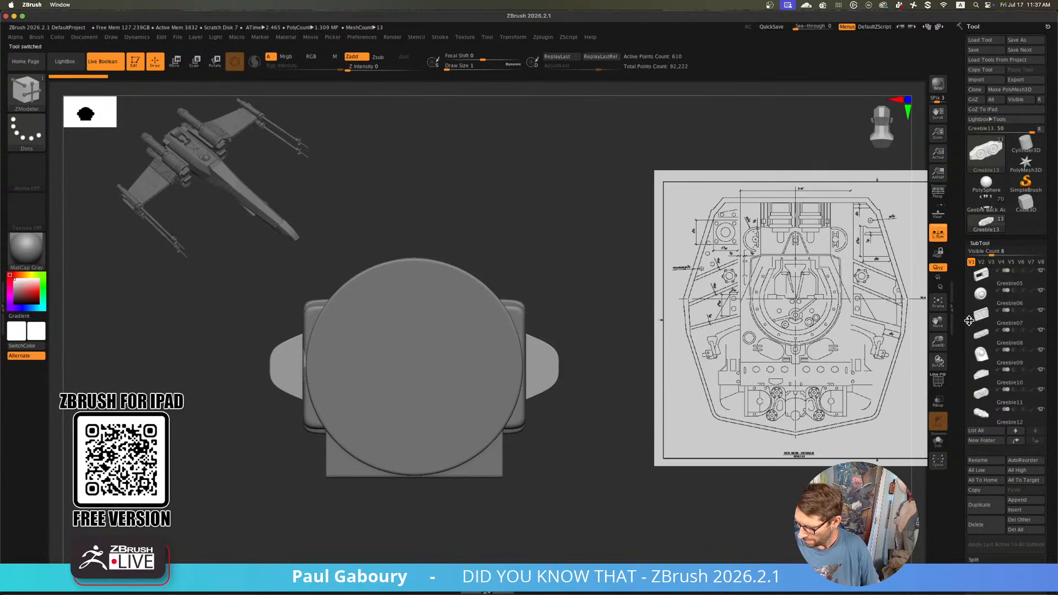
pyautogui.scroll(-4, 979, 336)
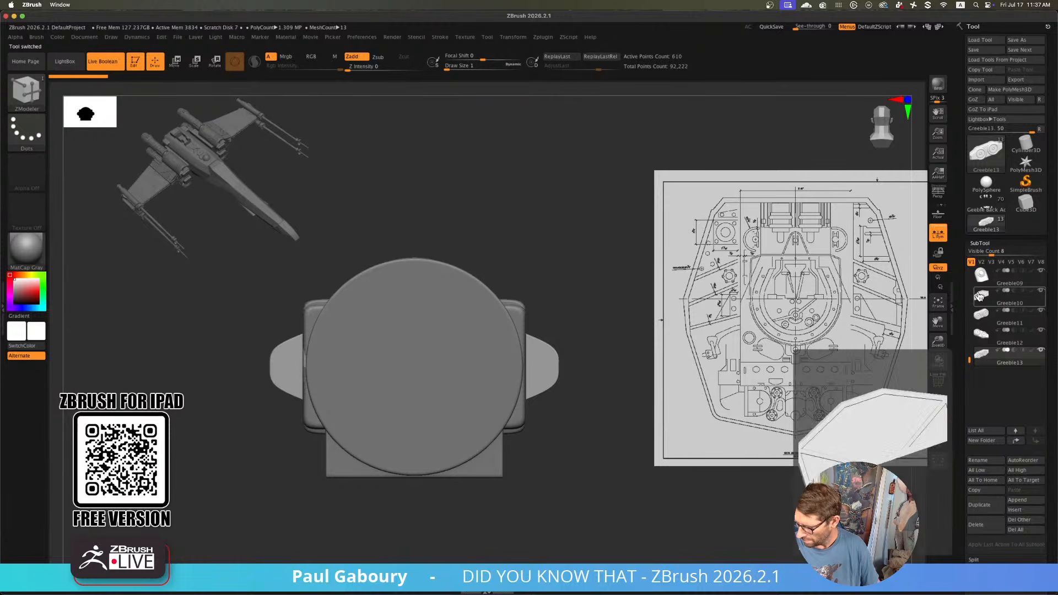
pyautogui.keyDown('alt'); pyautogui.moveTo(517, 475); pyautogui.dragTo(538, 456); pyautogui.keyUp('alt')
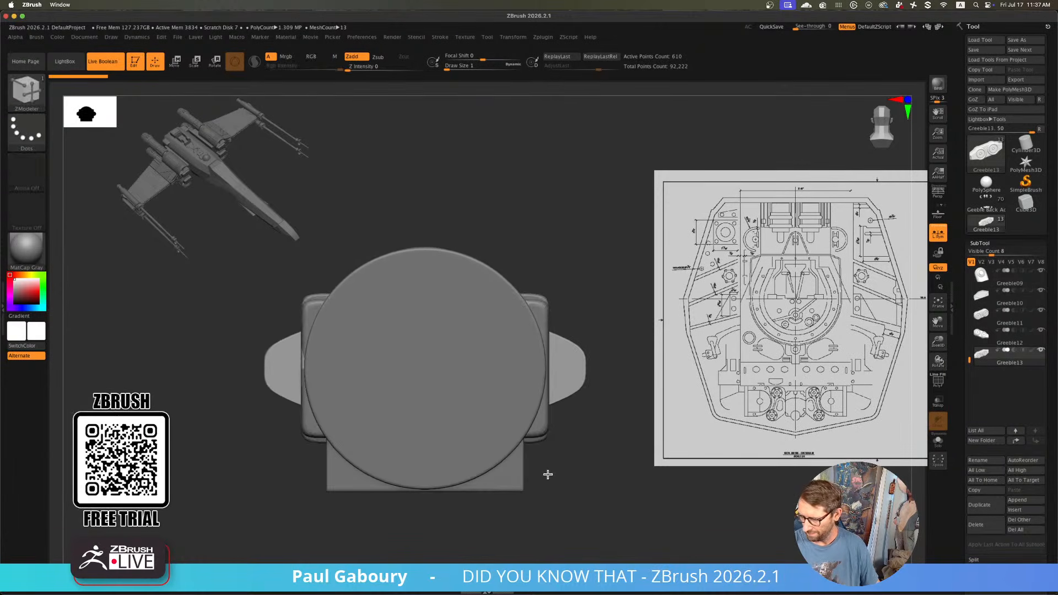
pyautogui.scroll(-3, 995, 470)
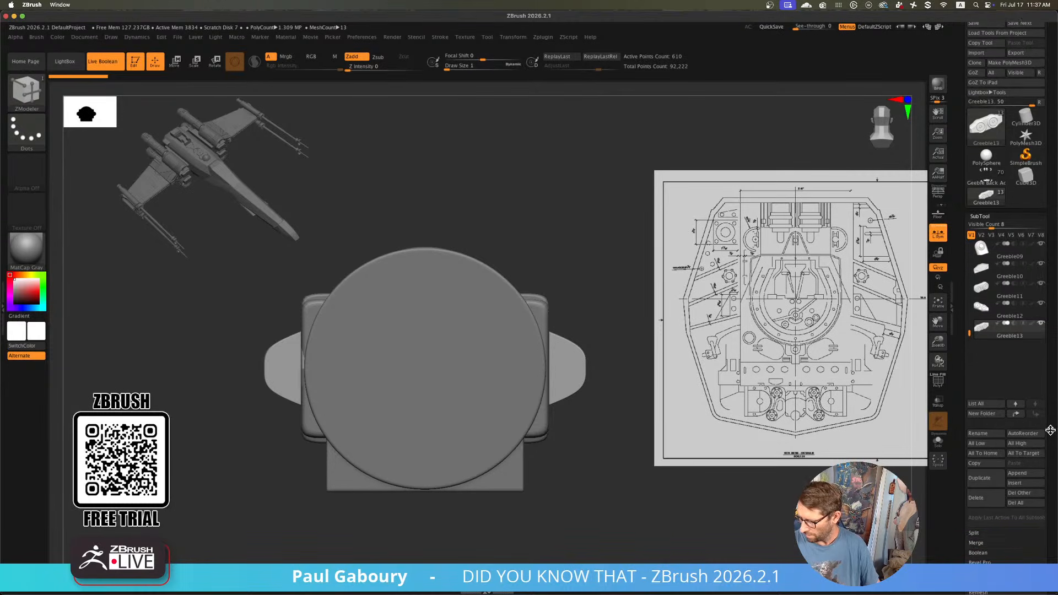
pyautogui.click(995, 469)
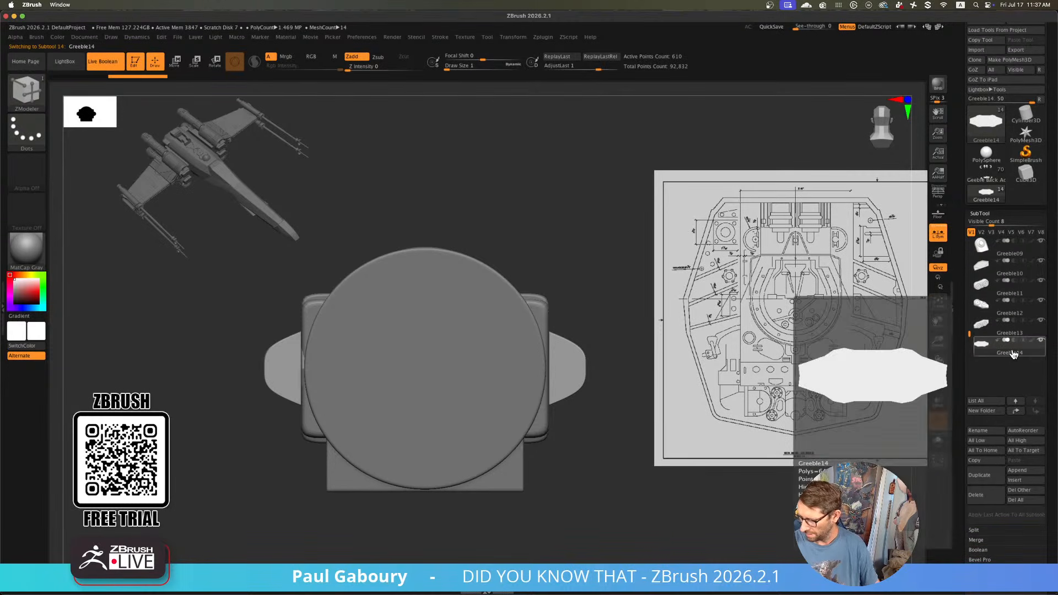
pyautogui.click(938, 443)
pyautogui.keyDown('alt'); pyautogui.moveTo(560, 475); pyautogui.dragTo(512, 324); pyautogui.keyUp('alt')
pyautogui.hotkey('shift', 'f')
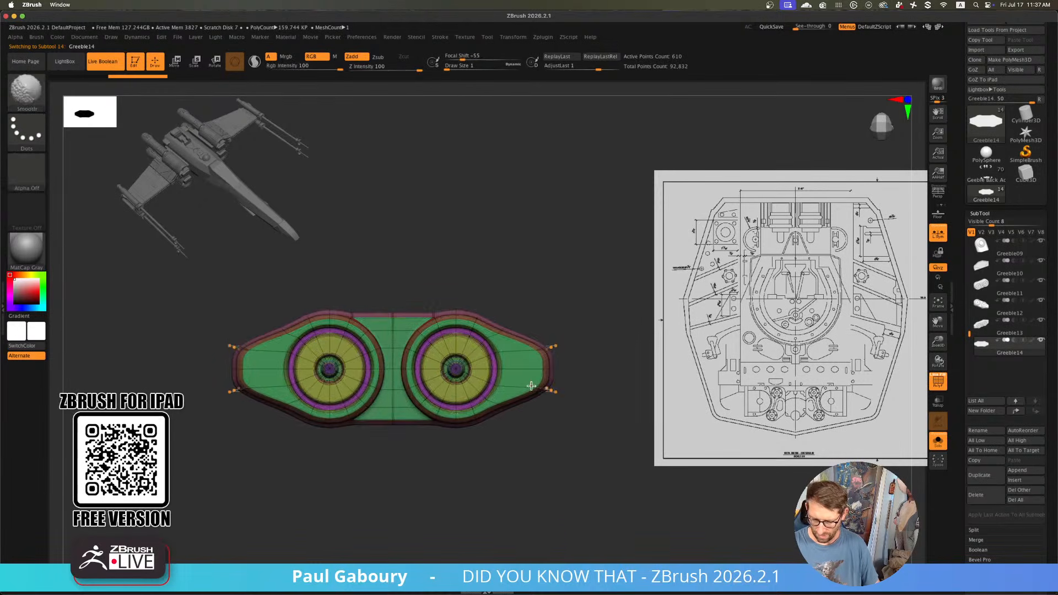
pyautogui.keyDown('alt'); pyautogui.moveTo(507, 444); pyautogui.dragTo(549, 407); pyautogui.keyUp('alt')
pyautogui.keyDown('ctrl'); pyautogui.moveTo(549, 407); pyautogui.dragTo(540, 427, button='right'); pyautogui.keyUp('ctrl')
pyautogui.hotkey('shift', 'f')
pyautogui.keyDown('ctrl'); pyautogui.moveTo(540, 426); pyautogui.dragTo(540, 421, button='right'); pyautogui.keyUp('ctrl')
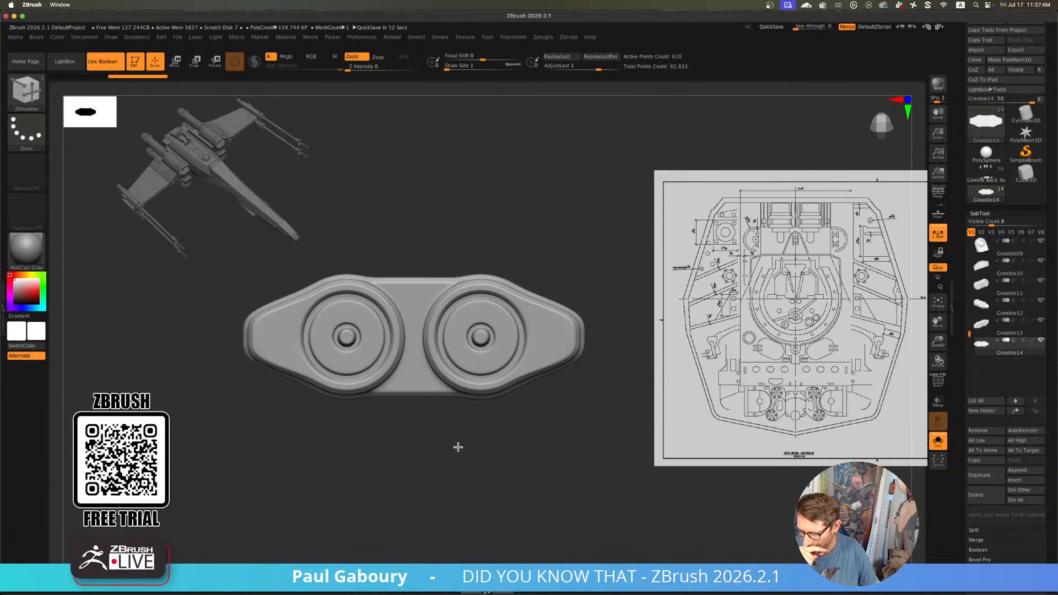
# Send the gizmo to its home position and replace the duplicated greeble's mesh with a Cylinder 3D primitive
pyautogui.press('w')
pyautogui.click(227, 268)
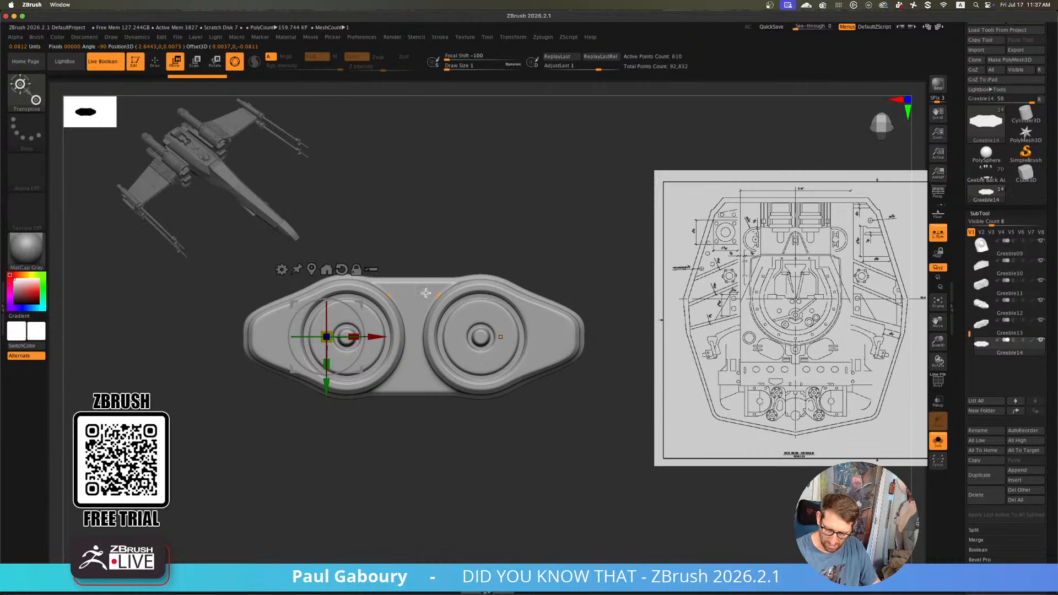
pyautogui.click(326, 269)
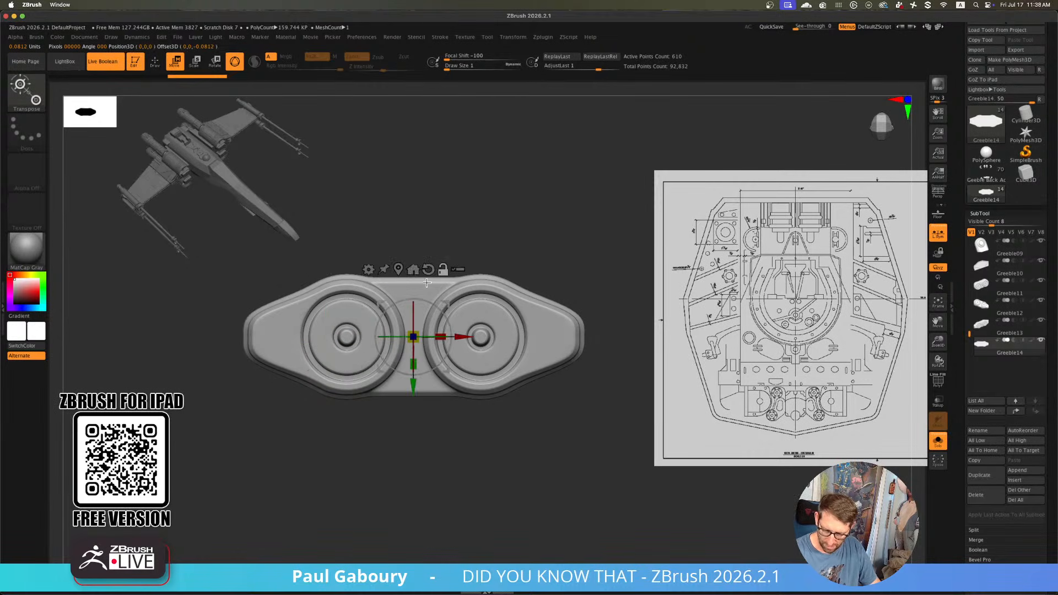
pyautogui.moveTo(483, 443); pyautogui.dragTo(522, 442)
pyautogui.click(386, 292)
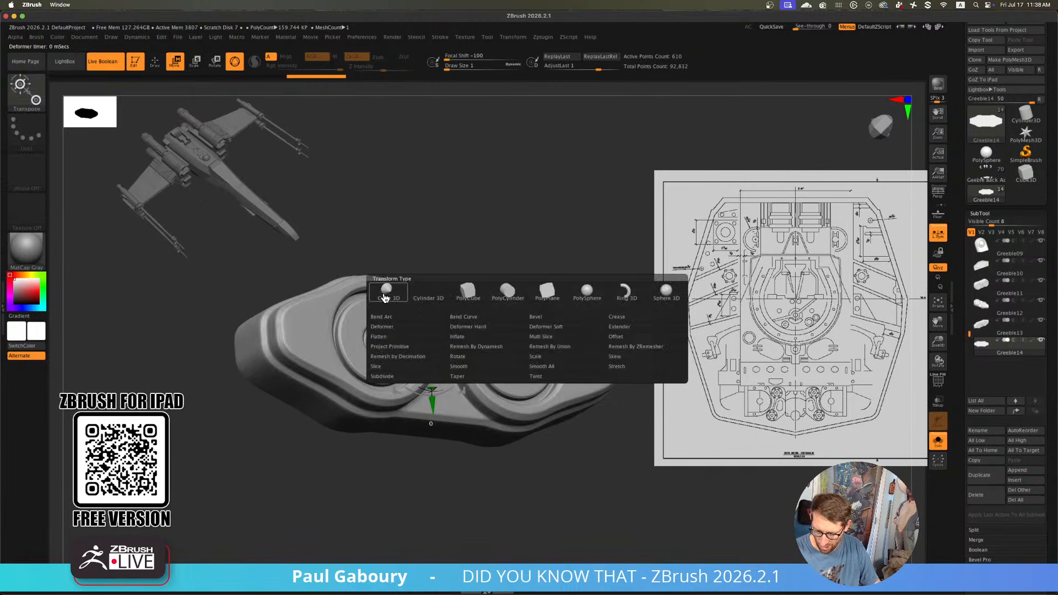
pyautogui.click(438, 297)
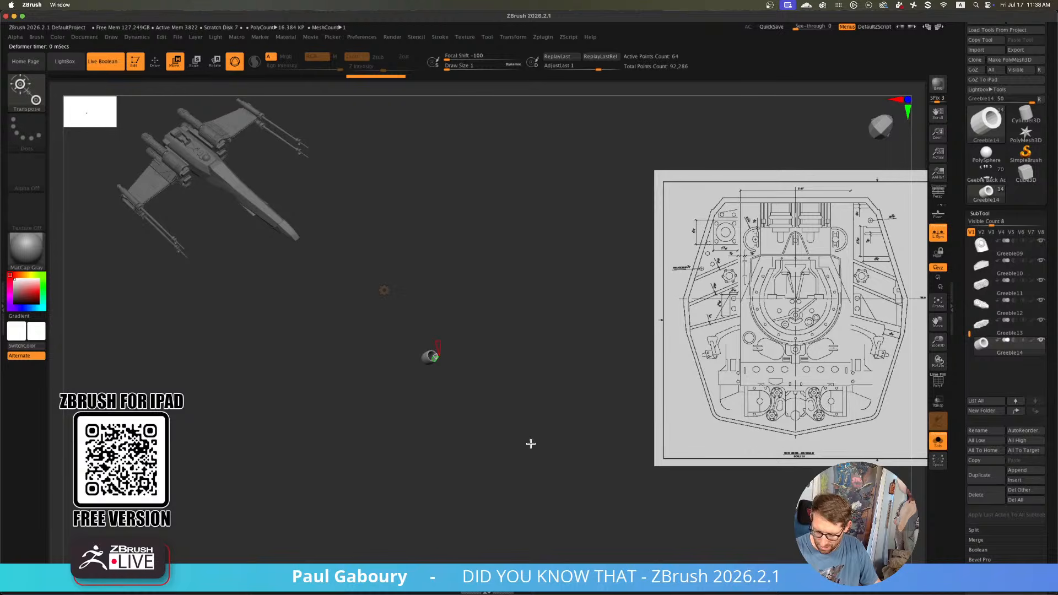
# Close the inner hole of the cylinder primitive so it becomes solid, and view it end-on
pyautogui.keyDown('ctrl'); pyautogui.moveTo(458, 382); pyautogui.dragTo(546, 460, button='right'); pyautogui.keyUp('ctrl')
pyautogui.moveTo(452, 353); pyautogui.dragTo(473, 357)
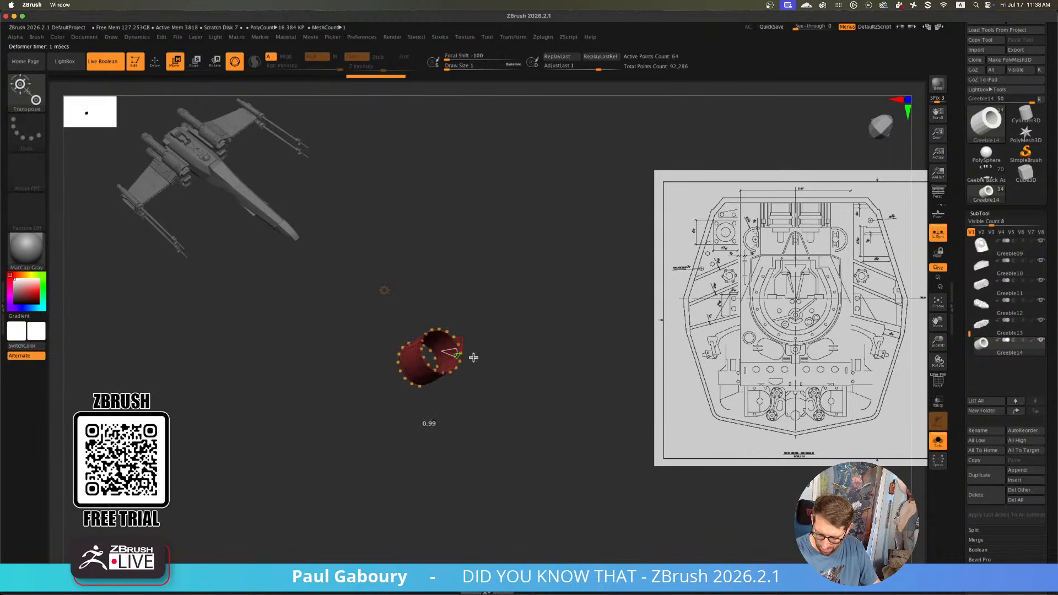
pyautogui.moveTo(530, 383); pyautogui.dragTo(345, 306)
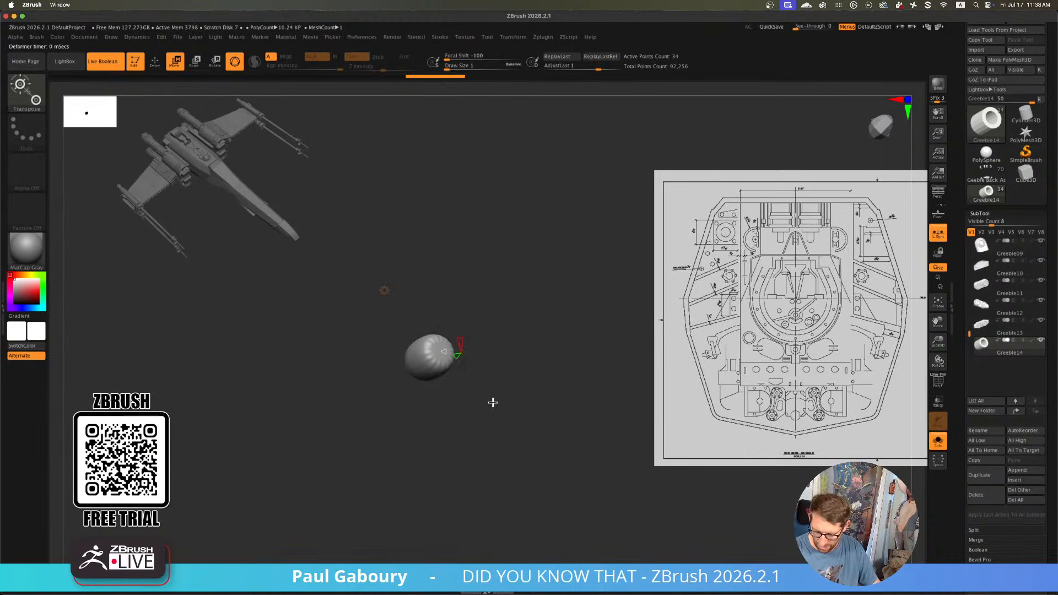
pyautogui.moveTo(455, 367); pyautogui.dragTo(508, 427)
pyautogui.moveTo(1047, 468); pyautogui.dragTo(1051, 369)
pyautogui.keyDown('shift'); pyautogui.moveTo(605, 416); pyautogui.dragTo(555, 444); pyautogui.keyUp('shift')
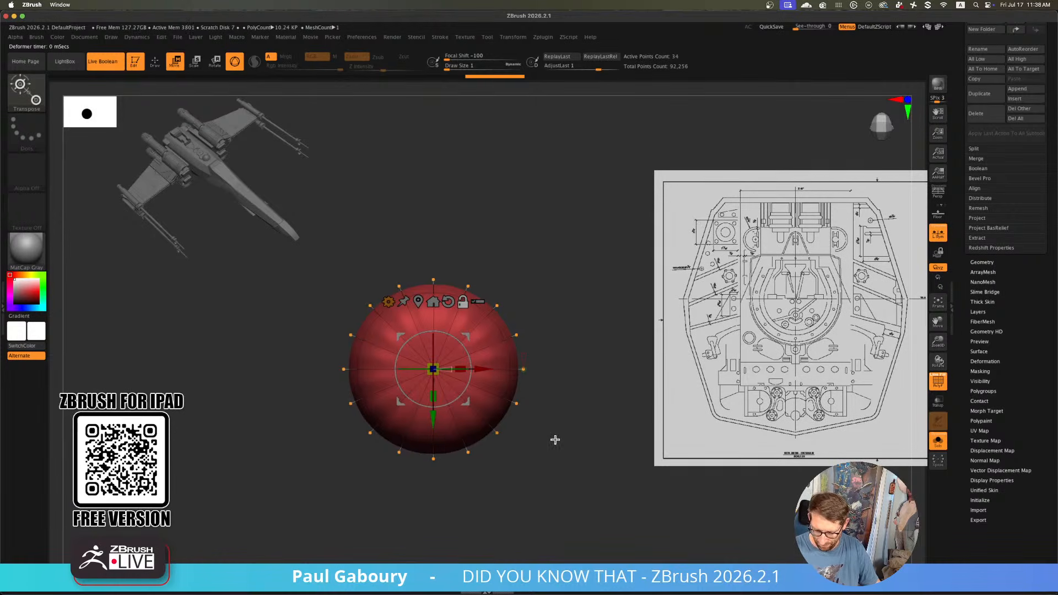
# Increase the cylinder primitive's number of sides and compare it with and without smooth subdivision, leaving smoothing off
pyautogui.keyDown('ctrl'); pyautogui.moveTo(554, 434); pyautogui.dragTo(562, 427, button='right'); pyautogui.keyUp('ctrl')
pyautogui.moveTo(548, 355); pyautogui.dragTo(548, 351)
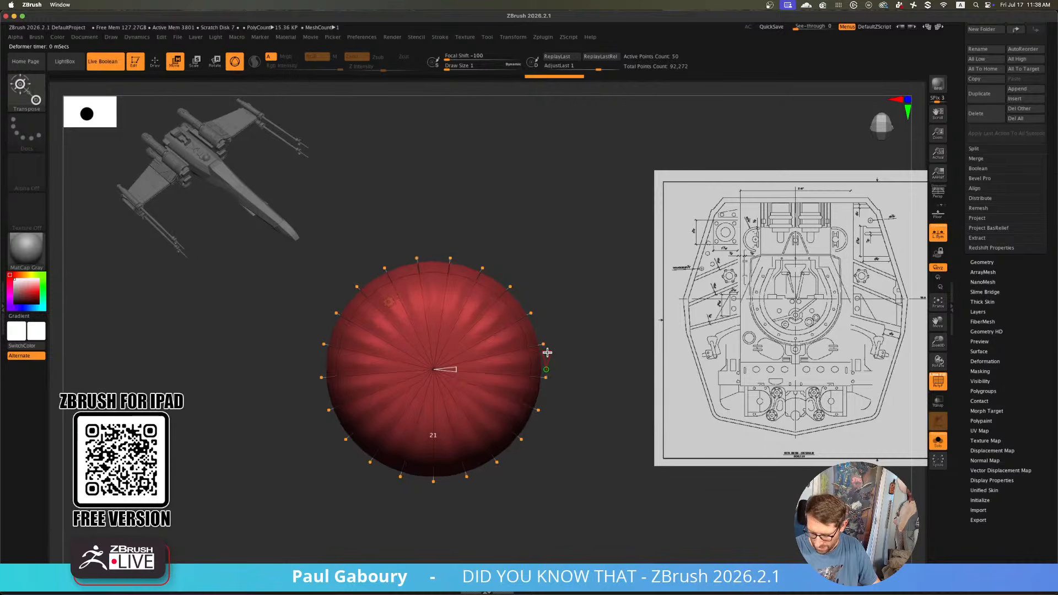
pyautogui.moveTo(546, 351); pyautogui.dragTo(548, 347)
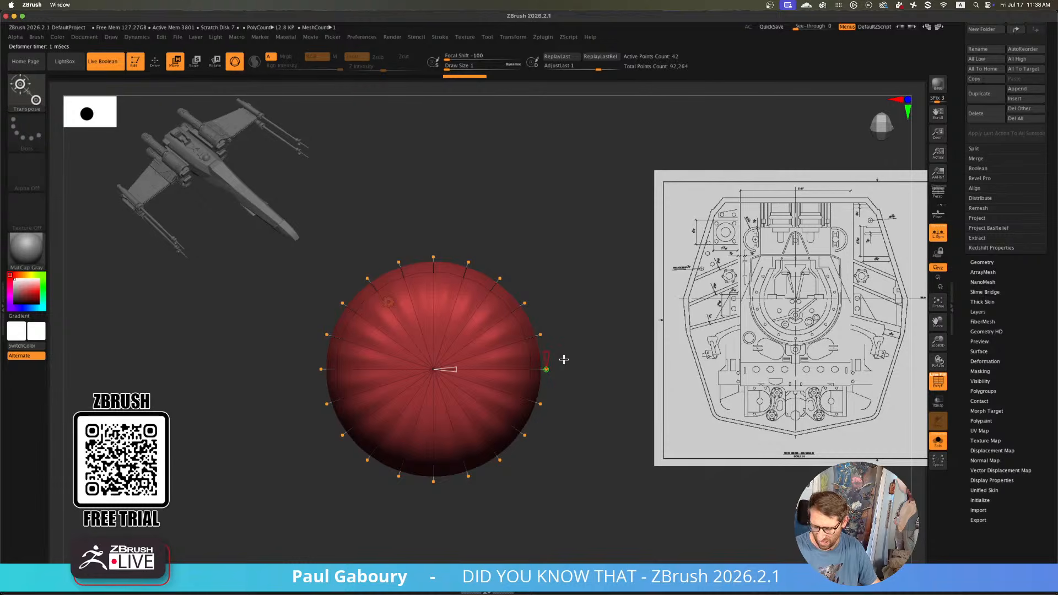
pyautogui.hotkey('shift', 'd')
pyautogui.keyDown('alt'); pyautogui.moveTo(562, 451); pyautogui.dragTo(540, 451); pyautogui.keyUp('alt')
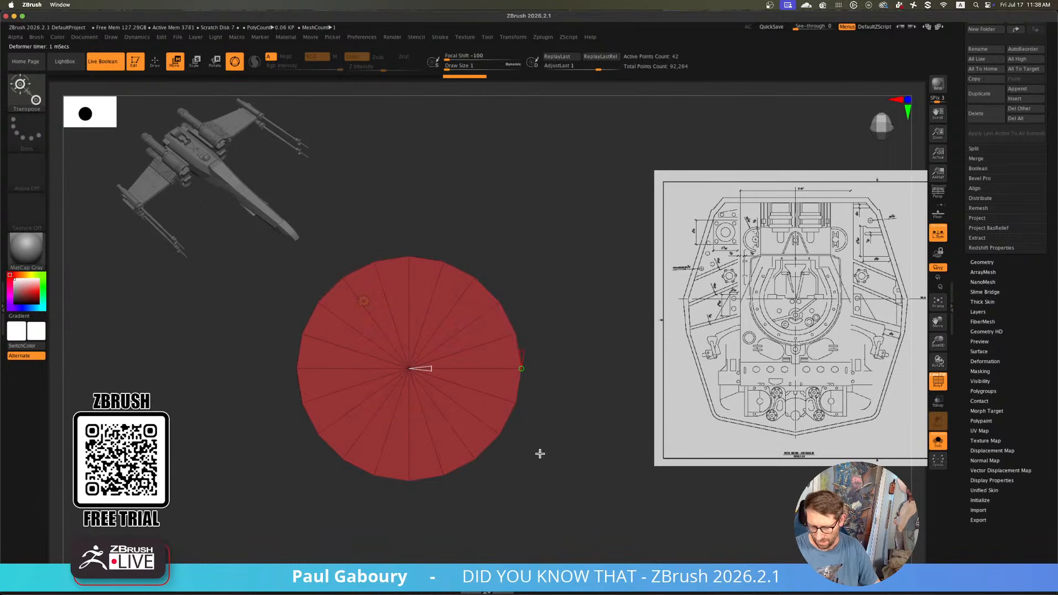
pyautogui.press('d')
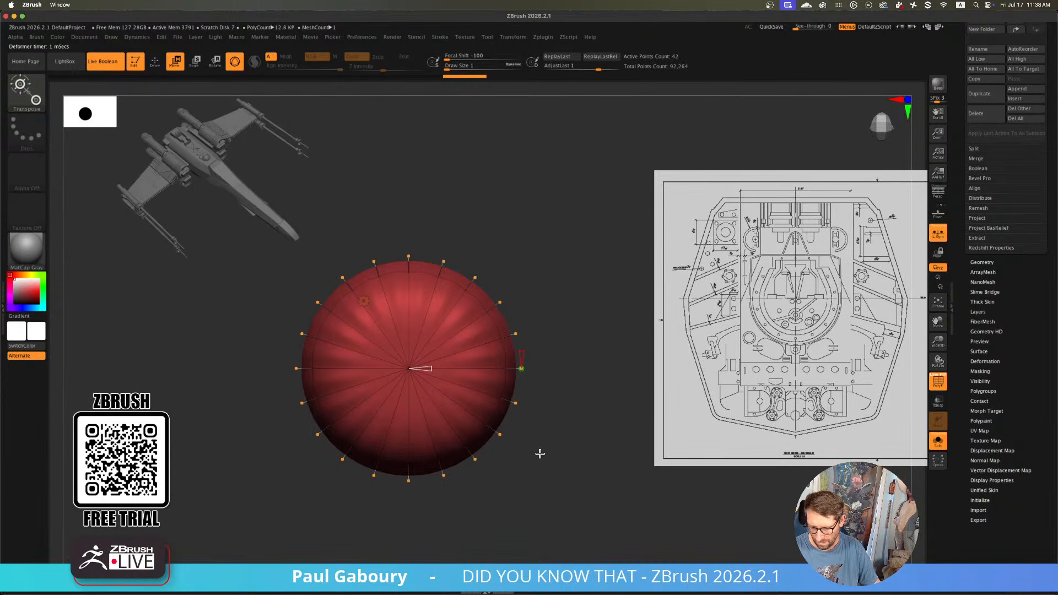
pyautogui.hotkey('shift', 'd')
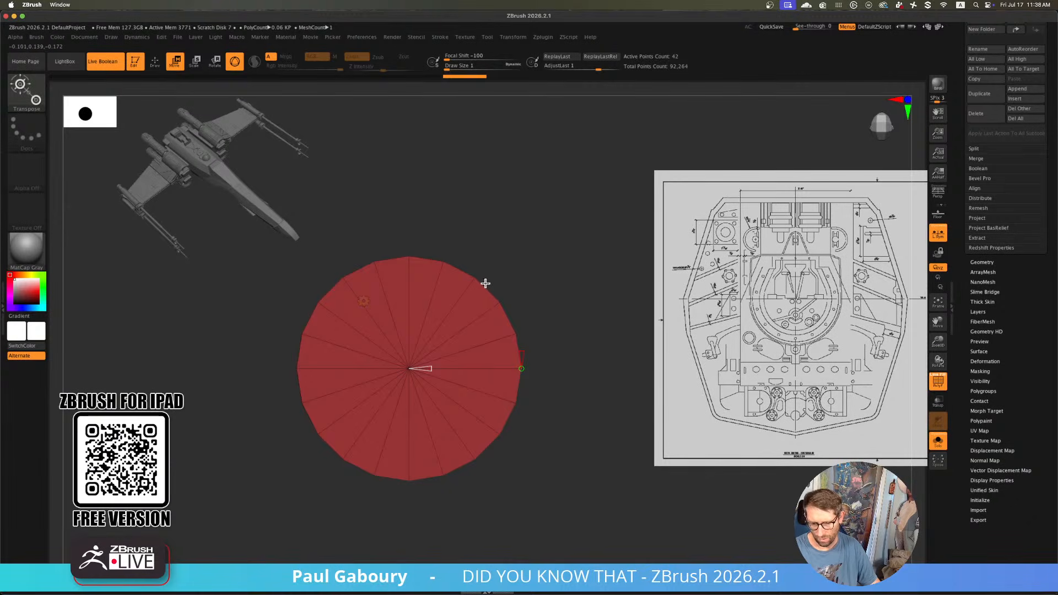
# Switch to the ZModeler brush and give the cylinder's wall faces along the X sides their own polygroup
pyautogui.moveTo(487, 285); pyautogui.dragTo(506, 293)
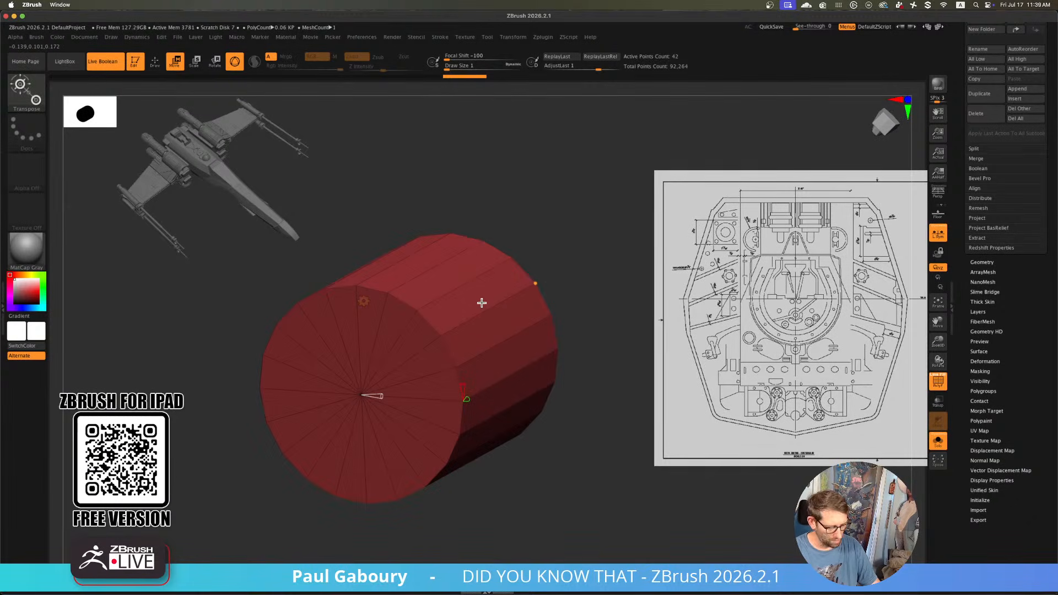
pyautogui.press('b')
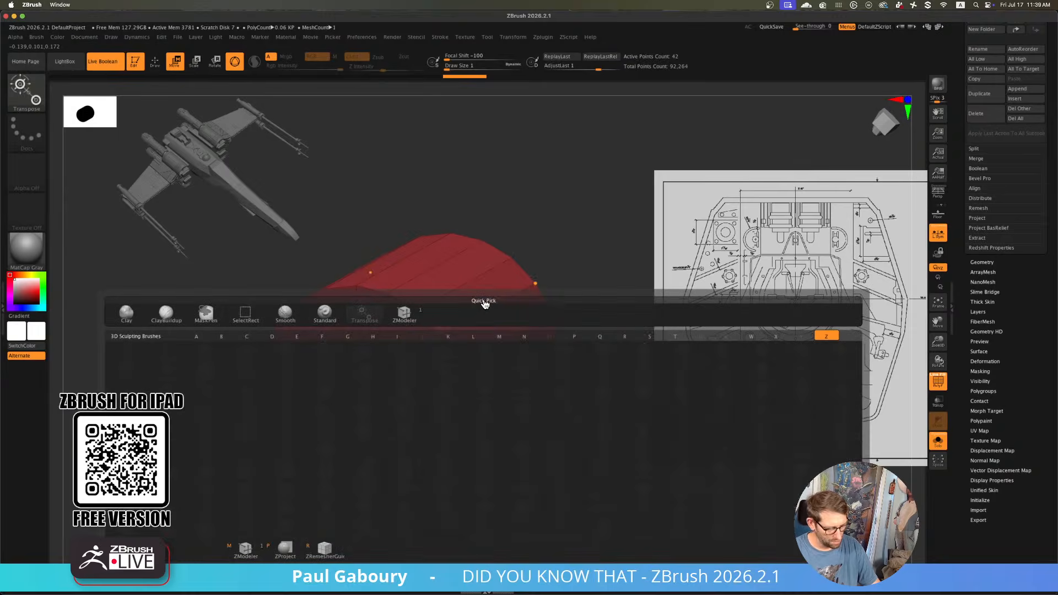
pyautogui.press('z')
pyautogui.press('m')
pyautogui.moveTo(482, 296); pyautogui.dragTo(499, 385)
pyautogui.moveTo(499, 395)
pyautogui.mouseDown(button='right')
pyautogui.moveTo(510, 416)
pyautogui.moveTo(497, 321)
pyautogui.moveTo(518, 270)
pyautogui.moveTo(491, 406)
pyautogui.moveTo(459, 437)
pyautogui.moveTo(449, 401)
pyautogui.moveTo(417, 425)
pyautogui.mouseUp(button='right')
pyautogui.click(459, 437)
pyautogui.click(418, 425)
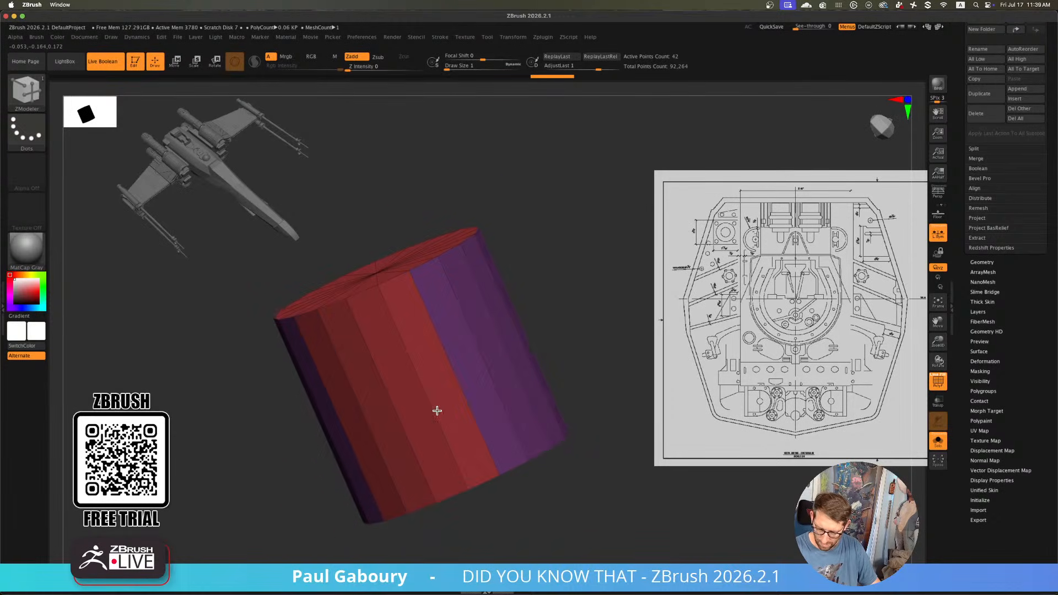
# Transpose the side wall faces with the Polygroup All target and extrude them outward along X
pyautogui.moveTo(555, 324)
pyautogui.mouseDown(button='right')
pyautogui.moveTo(541, 364)
pyautogui.moveTo(552, 317)
pyautogui.moveTo(558, 443)
pyautogui.moveTo(567, 406)
pyautogui.moveTo(541, 366)
pyautogui.moveTo(513, 390)
pyautogui.moveTo(540, 389)
pyautogui.mouseUp(button='right')
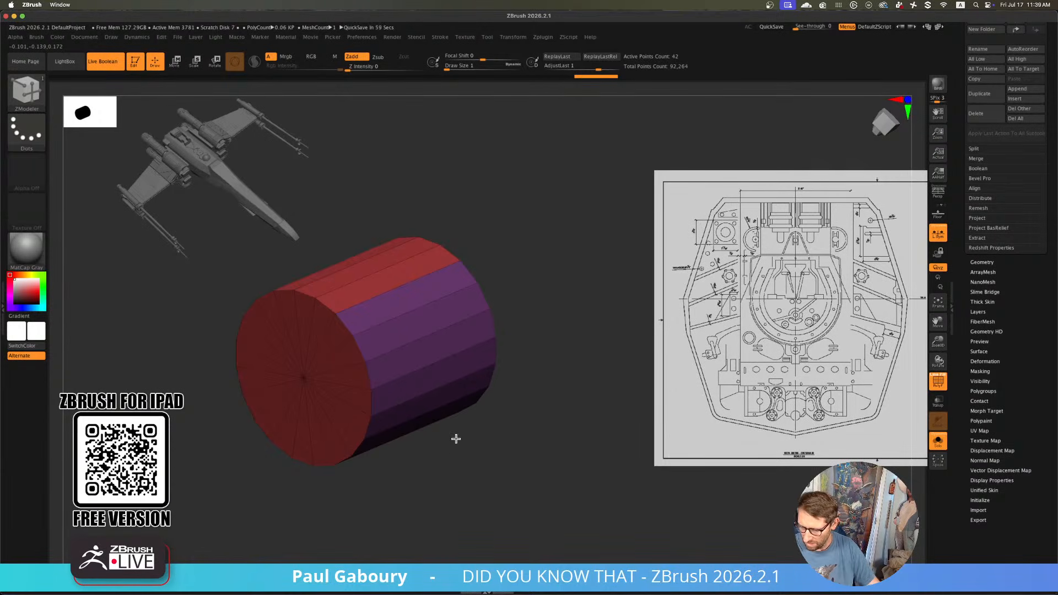
pyautogui.moveTo(458, 450)
pyautogui.mouseDown(button='right')
pyautogui.moveTo(482, 420)
pyautogui.moveTo(454, 439)
pyautogui.mouseUp(button='right')
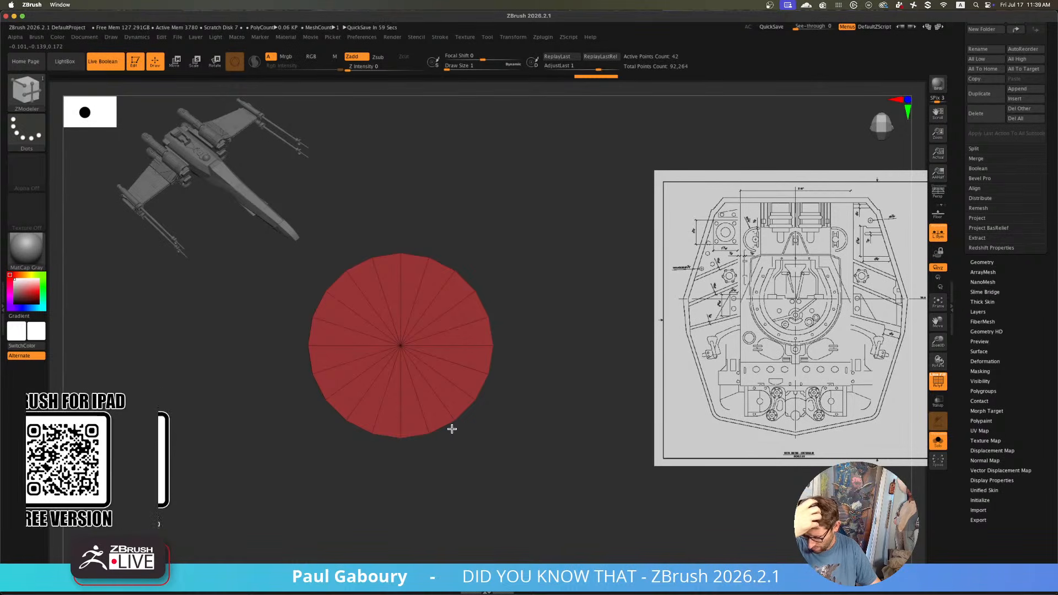
pyautogui.moveTo(512, 353); pyautogui.dragTo(494, 340, button='right')
pyautogui.press('space')
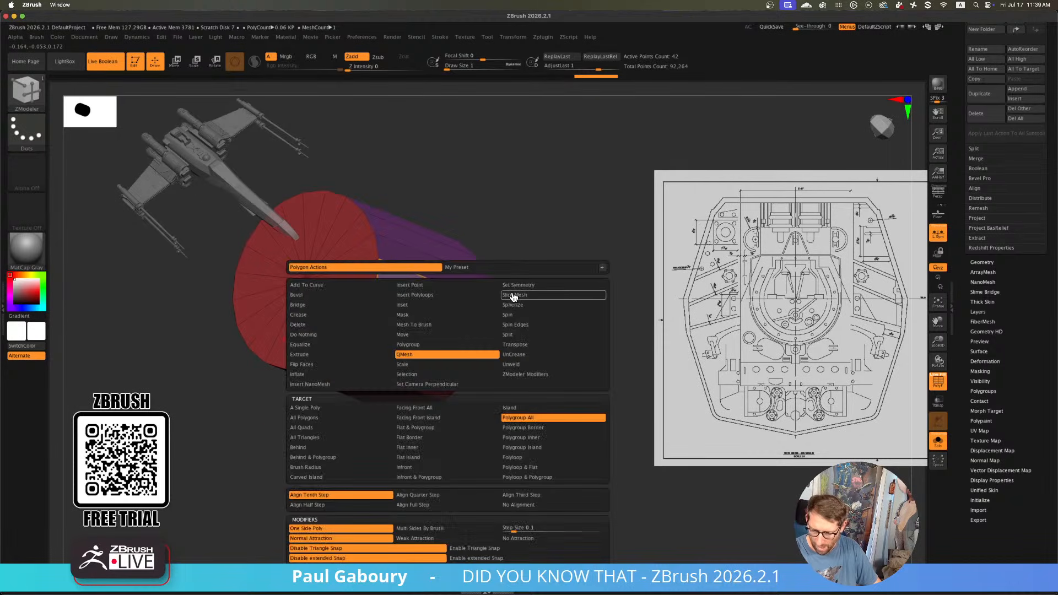
pyautogui.click(533, 345)
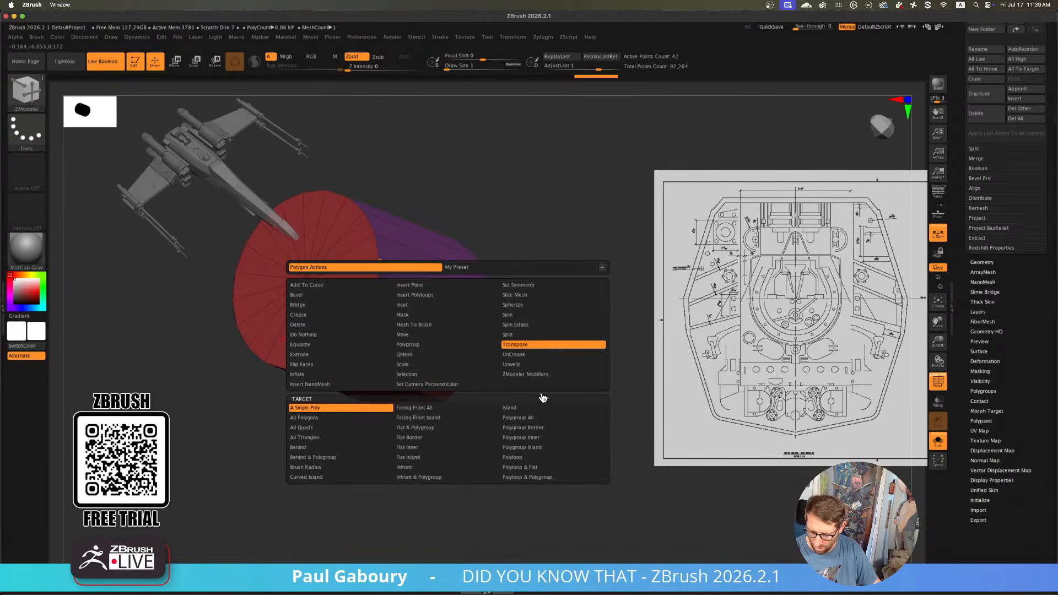
pyautogui.click(530, 418)
pyautogui.click(488, 306)
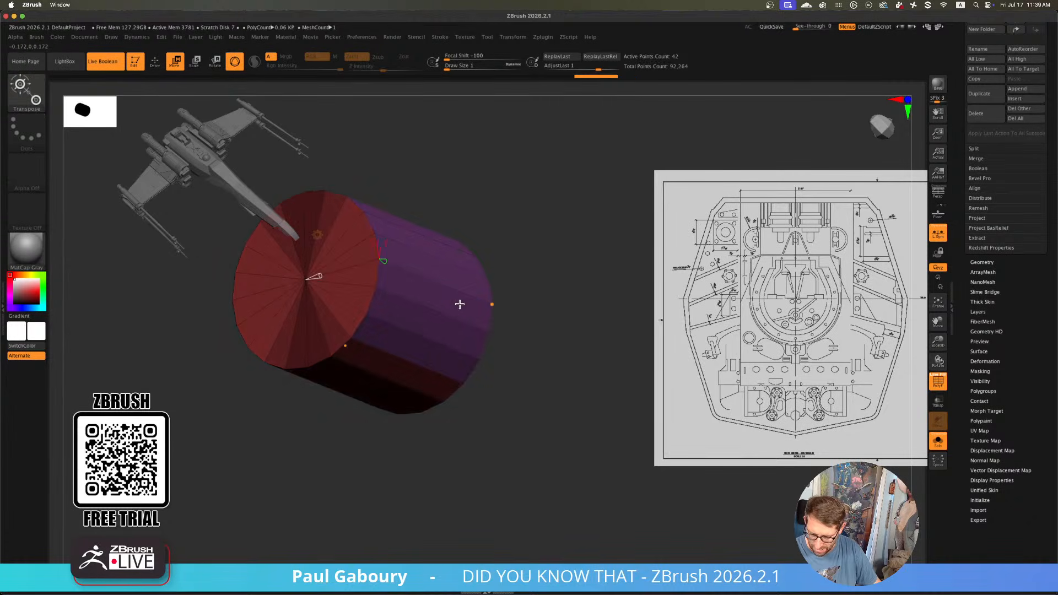
pyautogui.keyDown('shift'); pyautogui.moveTo(513, 352); pyautogui.dragTo(515, 350); pyautogui.keyUp('shift')
pyautogui.keyDown('alt'); pyautogui.moveTo(515, 350); pyautogui.dragTo(543, 379); pyautogui.keyUp('alt')
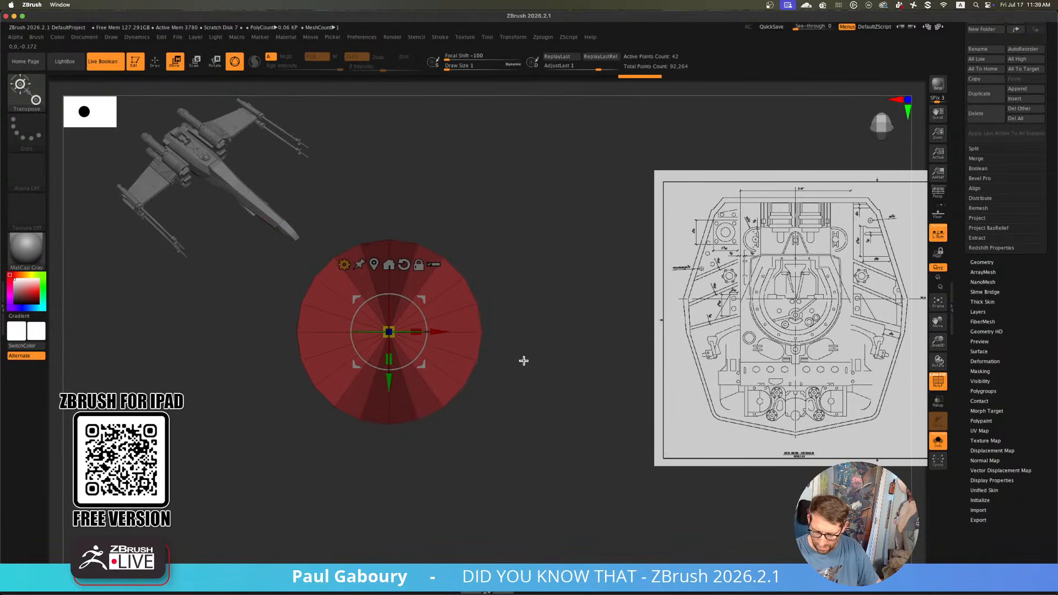
pyautogui.keyDown('alt'); pyautogui.moveTo(438, 331); pyautogui.dragTo(613, 333); pyautogui.keyUp('alt')
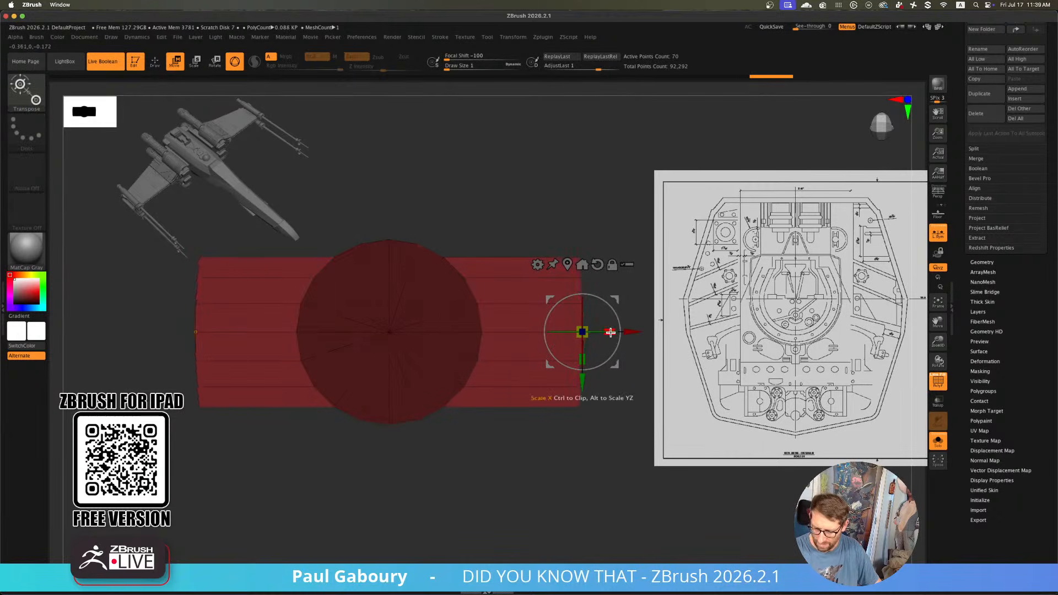
# Flatten the extruded ends along X, move them slightly inward and clear the mask
pyautogui.moveTo(611, 333); pyautogui.dragTo(529, 338)
pyautogui.moveTo(413, 354); pyautogui.dragTo(414, 354)
pyautogui.keyDown('alt'); pyautogui.moveTo(485, 418); pyautogui.dragTo(557, 432, button='right'); pyautogui.keyUp('alt')
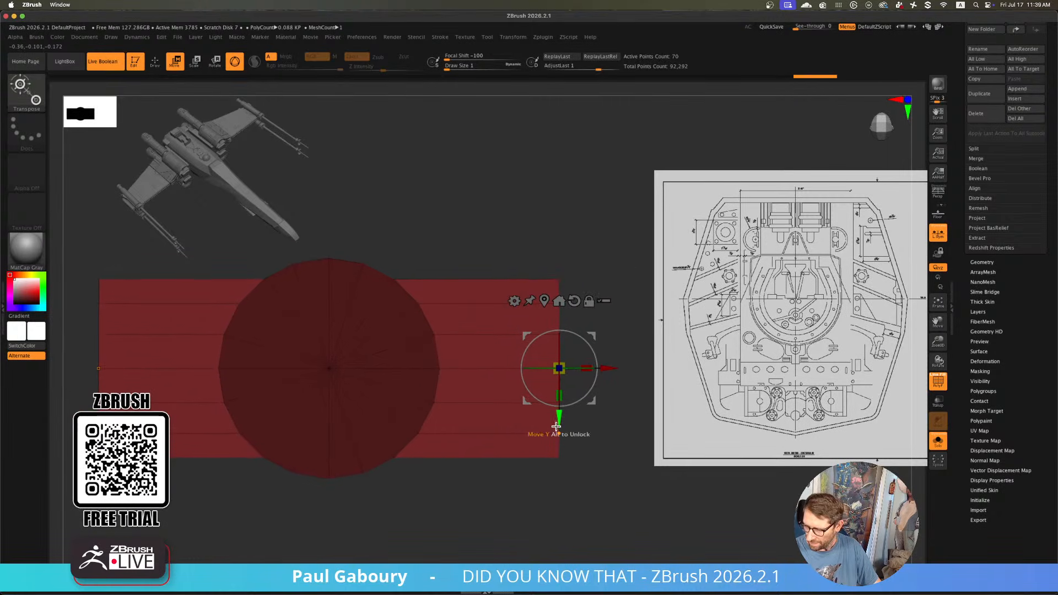
pyautogui.moveTo(607, 369); pyautogui.dragTo(598, 369)
pyautogui.keyDown('ctrl'); pyautogui.moveTo(551, 442); pyautogui.dragTo(492, 464, button='right'); pyautogui.keyUp('ctrl')
pyautogui.keyDown('alt'); pyautogui.moveTo(491, 464); pyautogui.dragTo(487, 444, button='right'); pyautogui.keyUp('alt')
pyautogui.keyDown('ctrl'); pyautogui.moveTo(478, 469); pyautogui.dragTo(491, 487); pyautogui.keyUp('ctrl')
# Give the complete round cap on the block's face its own polygroup with ZModeler
pyautogui.moveTo(508, 471)
pyautogui.mouseDown(button='right')
pyautogui.moveTo(468, 500)
pyautogui.moveTo(467, 516)
pyautogui.moveTo(489, 402)
pyautogui.moveTo(485, 468)
pyautogui.mouseUp(button='right')
pyautogui.press('q')
pyautogui.click(483, 331)
pyautogui.click(468, 490)
pyautogui.keyDown('alt'); pyautogui.click(386, 413); pyautogui.keyUp('alt')
pyautogui.moveTo(385, 413)
pyautogui.mouseDown()
pyautogui.moveTo(334, 392)
pyautogui.moveTo(381, 365)
pyautogui.mouseUp()
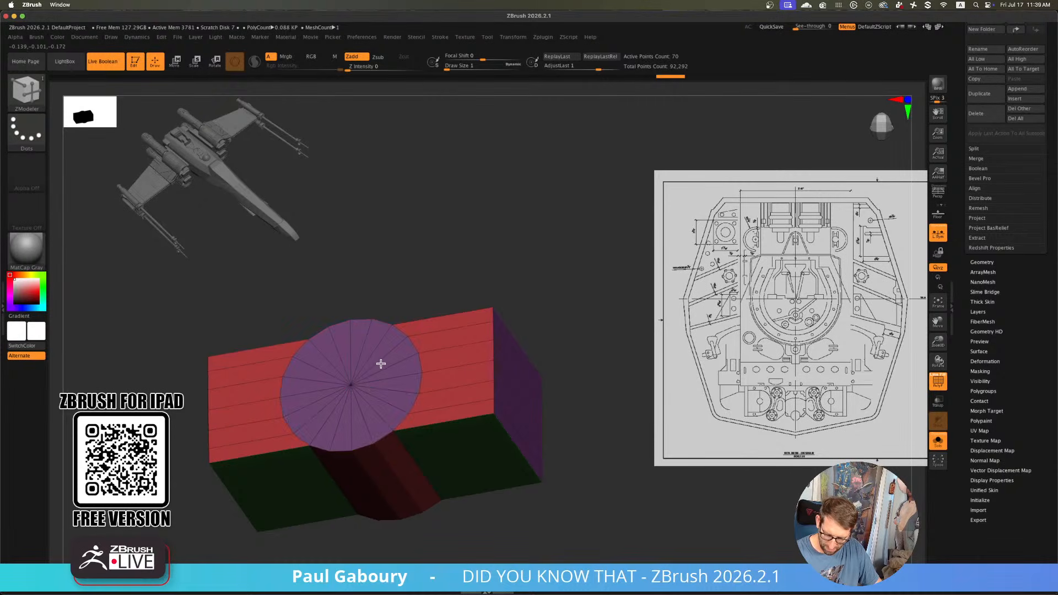
pyautogui.press('alt')
pyautogui.moveTo(432, 391); pyautogui.dragTo(496, 413, button='right')
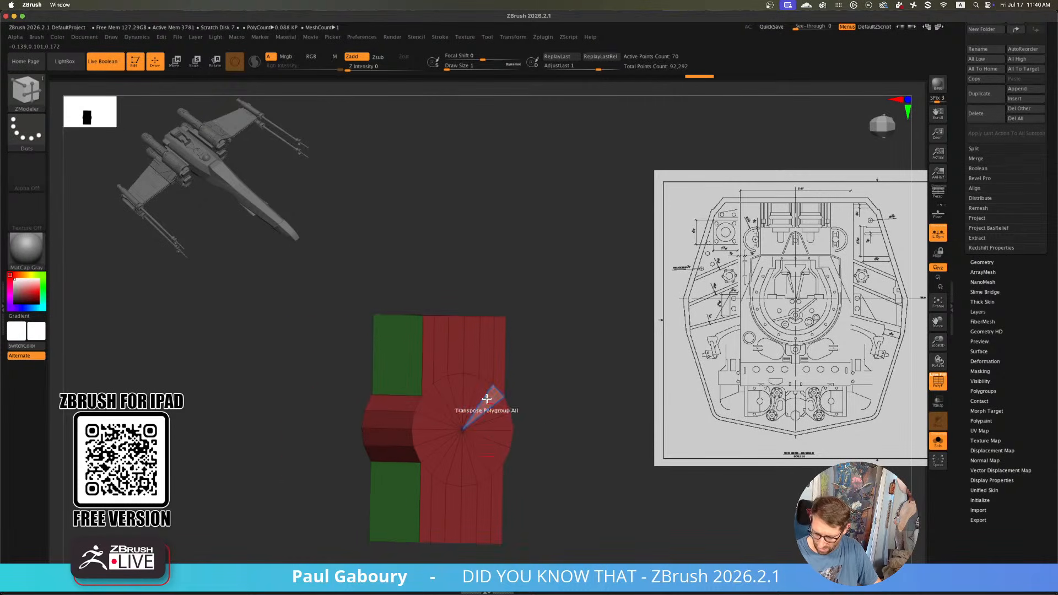
pyautogui.moveTo(496, 420)
pyautogui.mouseDown()
pyautogui.moveTo(451, 451)
pyautogui.moveTo(442, 409)
pyautogui.mouseUp()
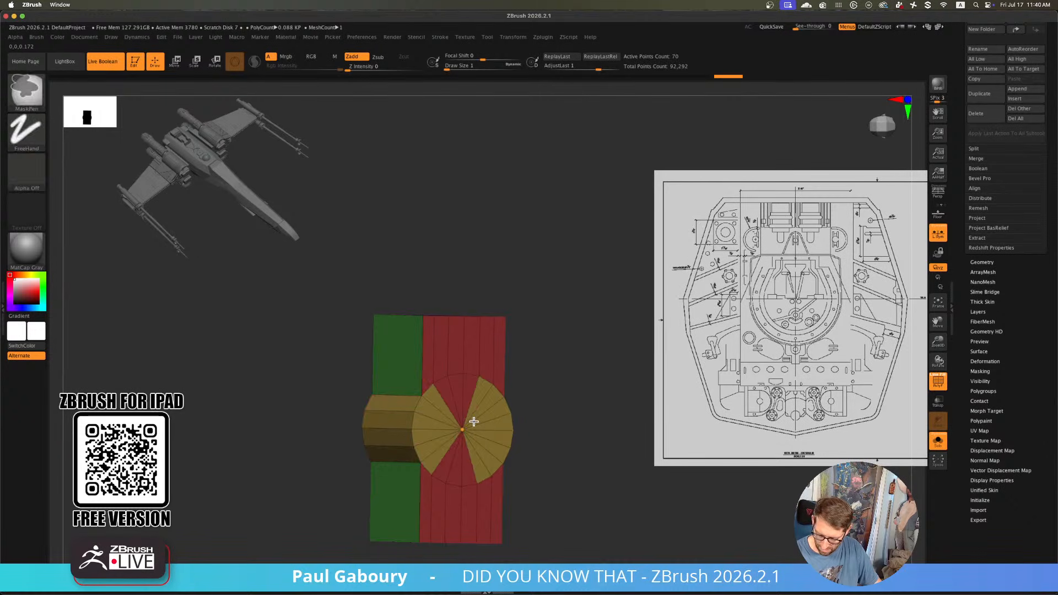
pyautogui.hotkey('ctrl', 'z')
pyautogui.moveTo(476, 464); pyautogui.dragTo(487, 437)
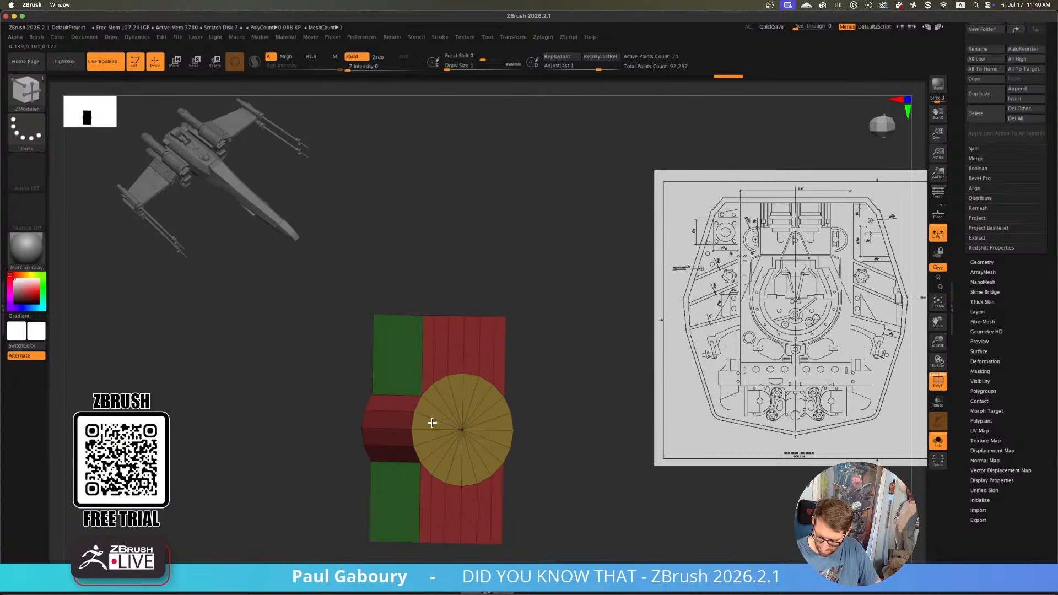
# Give the curved cylinder strip between the two green block faces its own polygroup
pyautogui.moveTo(501, 420); pyautogui.dragTo(506, 442, button='right')
pyautogui.click(452, 447)
pyautogui.press('w')
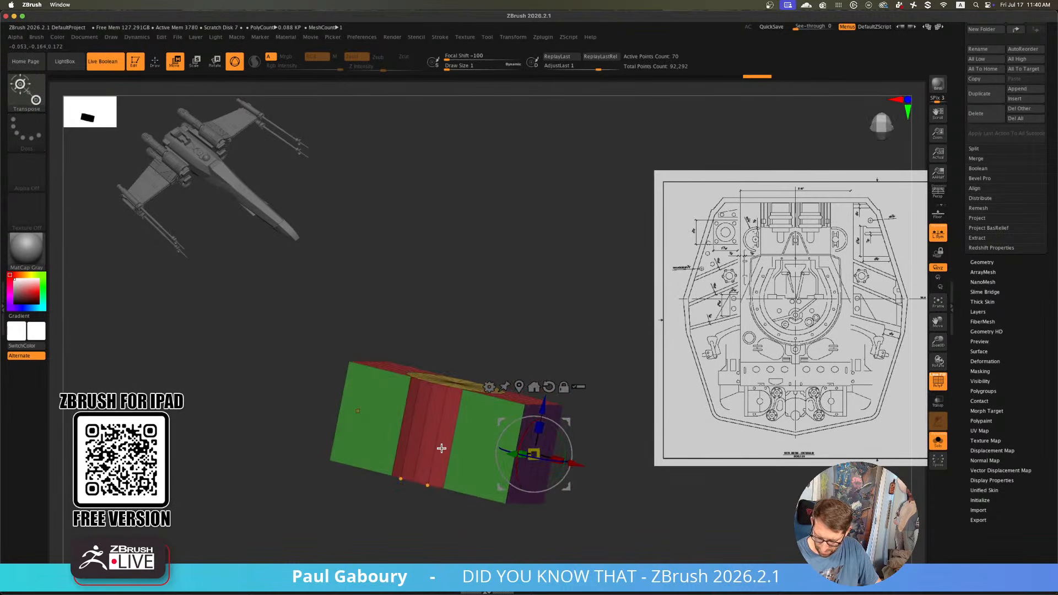
pyautogui.press('q')
pyautogui.click(429, 441)
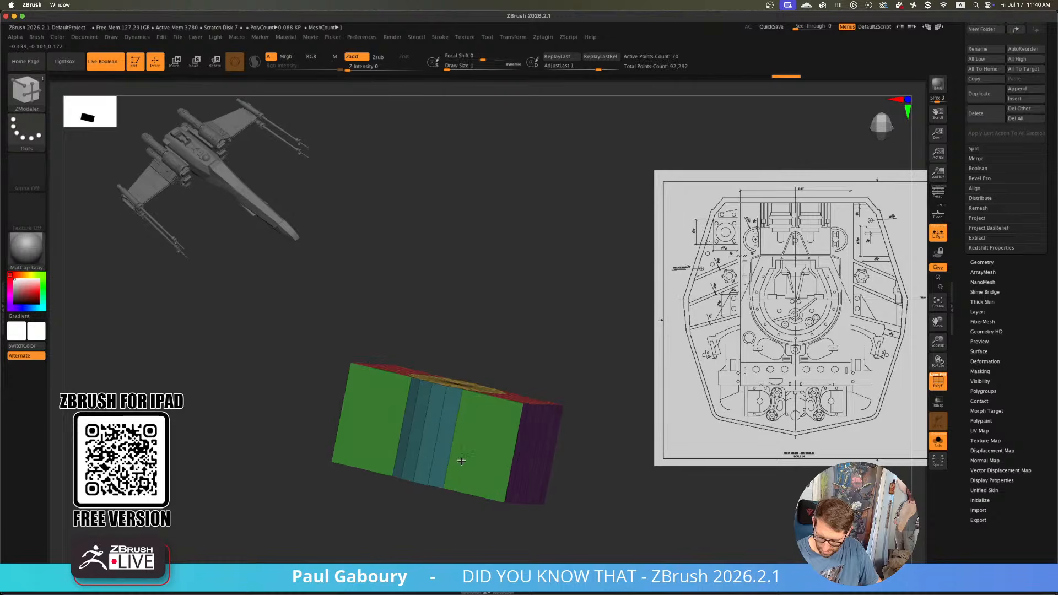
pyautogui.moveTo(461, 461)
pyautogui.mouseDown(button='right')
pyautogui.moveTo(472, 390)
pyautogui.moveTo(474, 521)
pyautogui.moveTo(494, 491)
pyautogui.moveTo(474, 465)
pyautogui.mouseUp(button='right')
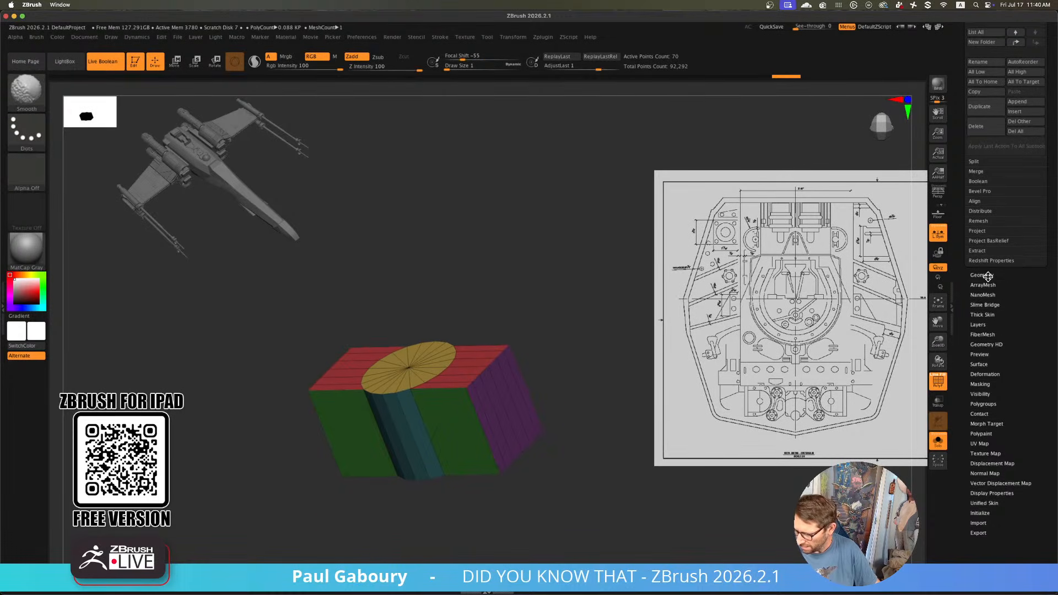
# Expand the Geometry settings and extrude the round cap slightly outward using QMesh with the Flat & Polygroup target, changing the new polygroups' colours
pyautogui.click(986, 276)
pyautogui.click(992, 281)
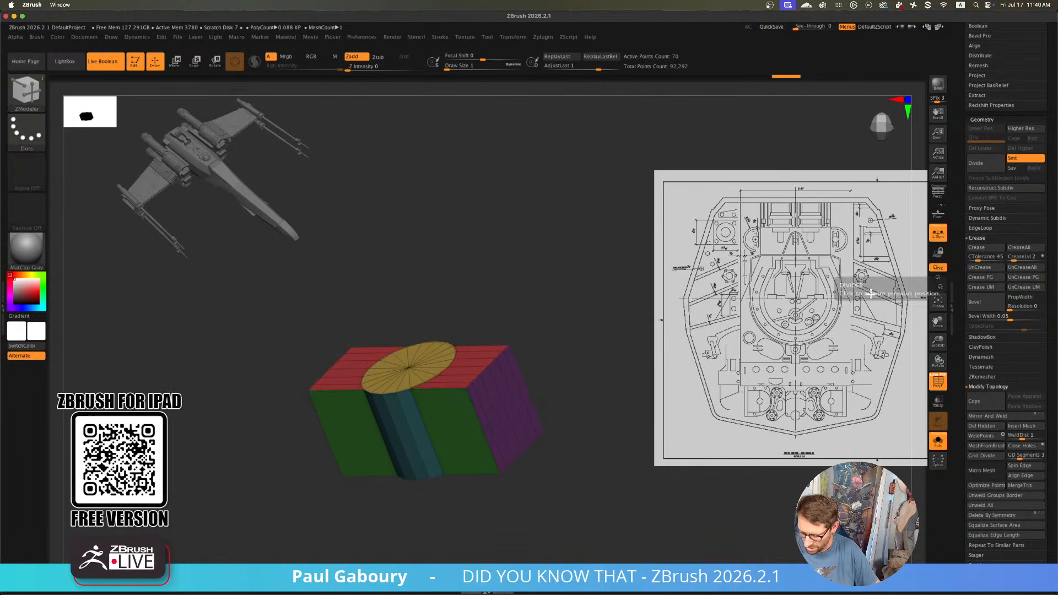
pyautogui.keyDown('alt'); pyautogui.moveTo(515, 435); pyautogui.dragTo(542, 418, button='right'); pyautogui.keyUp('alt')
pyautogui.moveTo(470, 371)
pyautogui.keyDown('alt'); pyautogui.mouseDown(button='right')
pyautogui.moveTo(458, 399)
pyautogui.moveTo(474, 389)
pyautogui.moveTo(474, 368)
pyautogui.mouseUp(button='right'); pyautogui.keyUp('alt')
pyautogui.press('space')
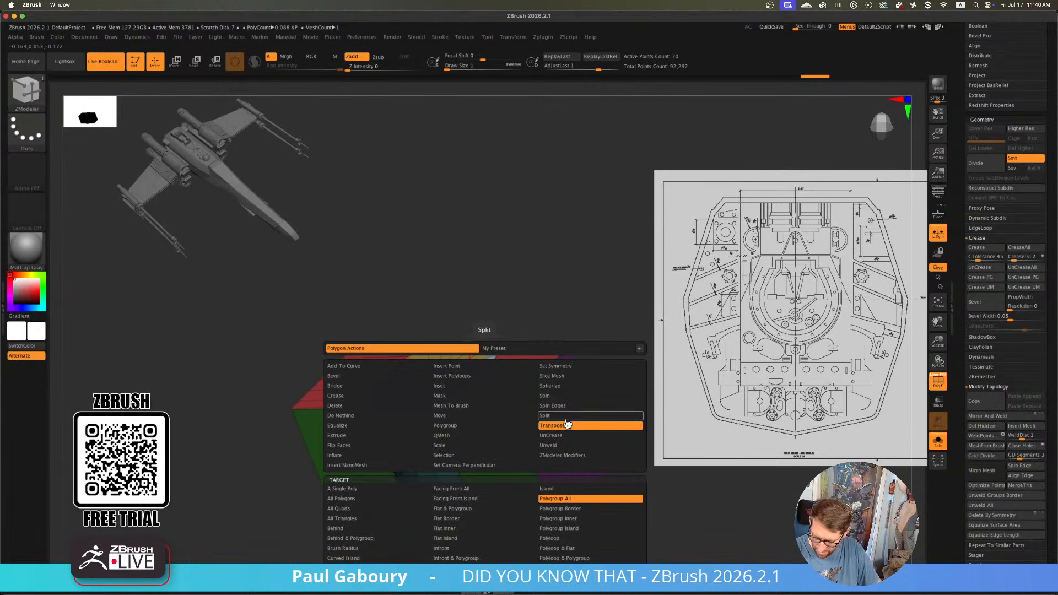
pyautogui.click(472, 435)
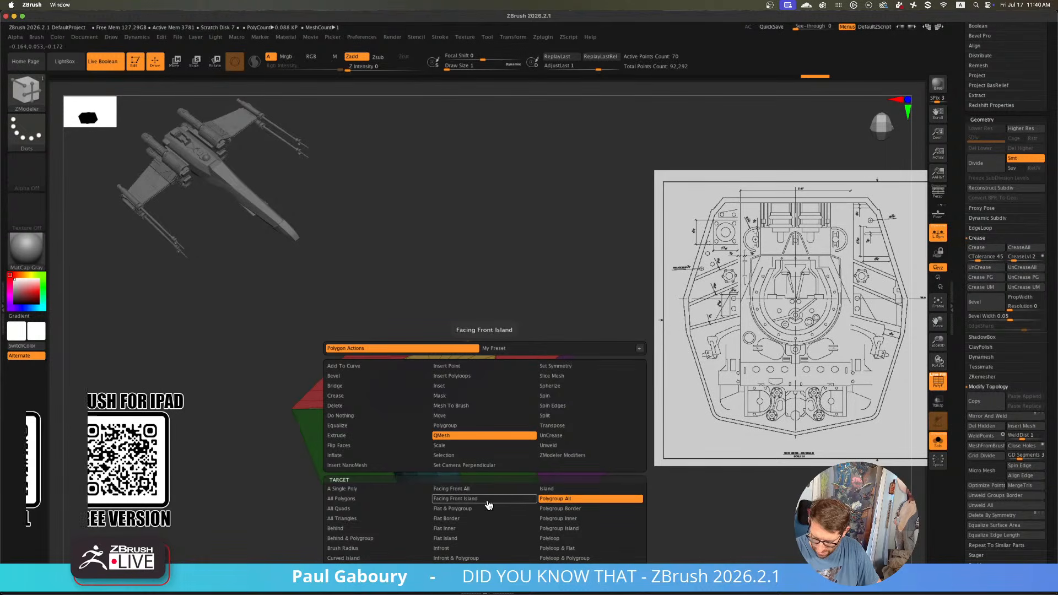
pyautogui.click(487, 508)
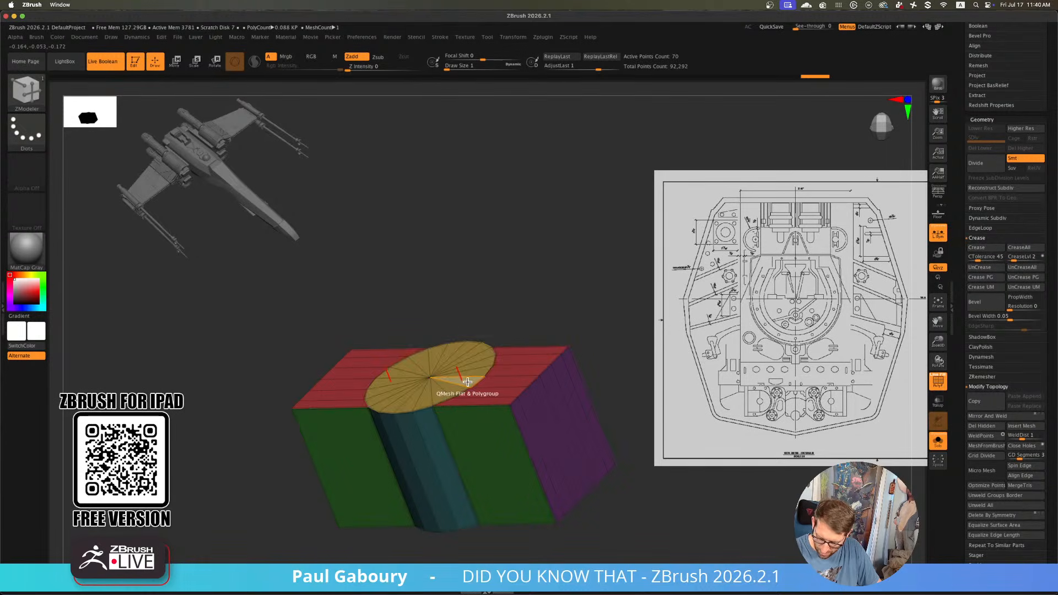
pyautogui.moveTo(465, 377); pyautogui.dragTo(463, 371)
pyautogui.press('alt')
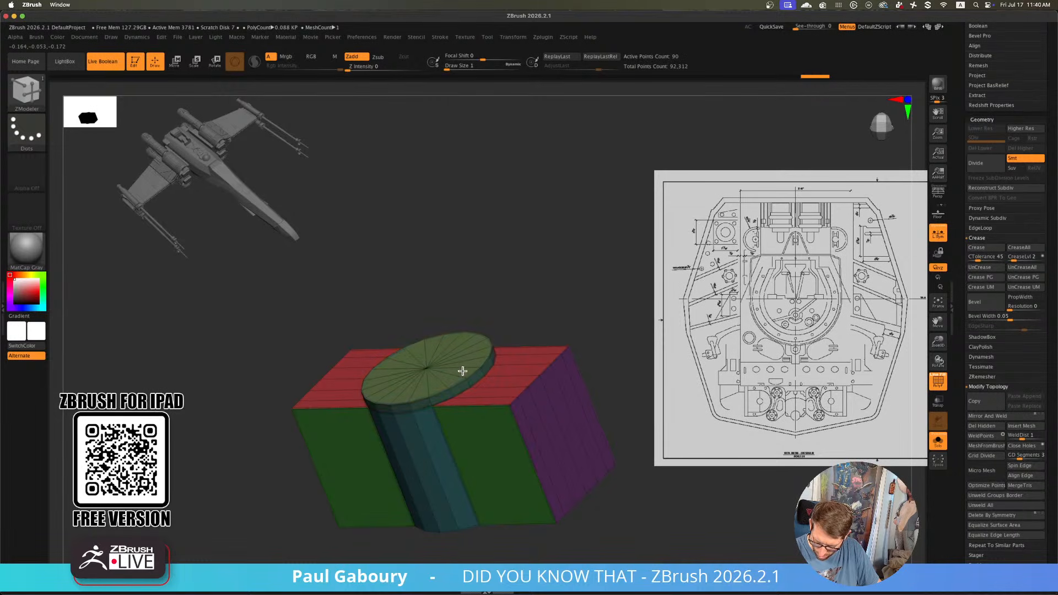
pyautogui.press('alt')
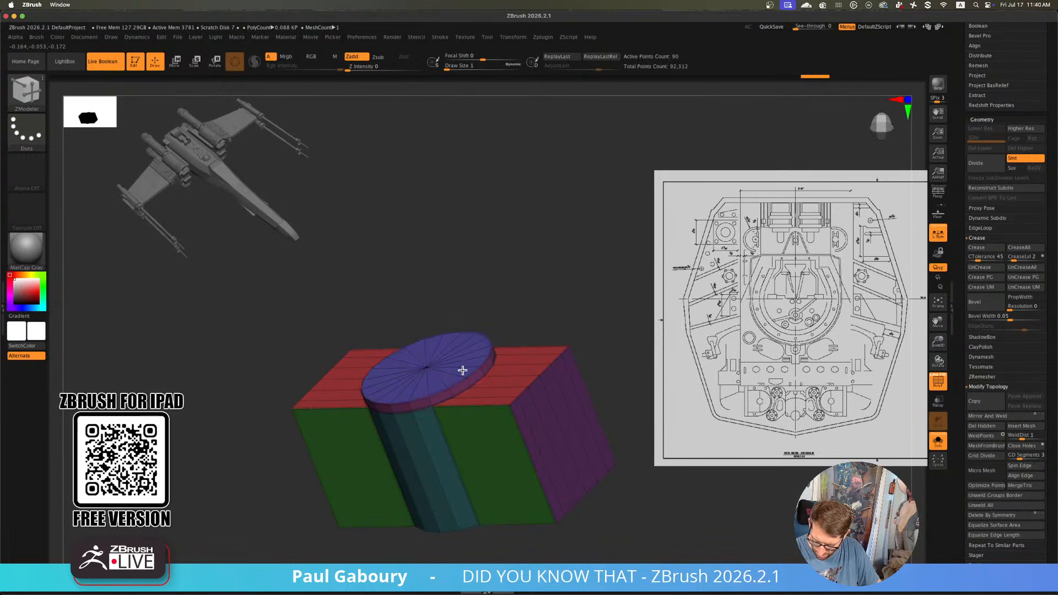
pyautogui.moveTo(461, 366); pyautogui.dragTo(460, 366)
pyautogui.keyDown('alt'); pyautogui.moveTo(464, 385); pyautogui.dragTo(440, 393, button='right'); pyautogui.keyUp('alt')
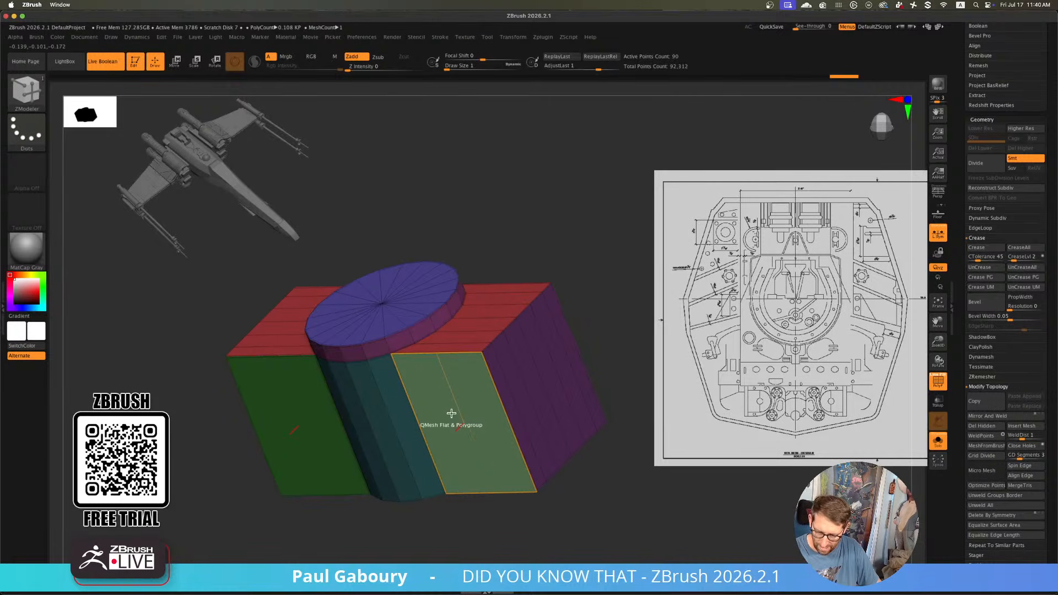
# Set the QMesh target to A Single Poly and extrude the green faces slightly on both long sides of the block
pyautogui.press('space')
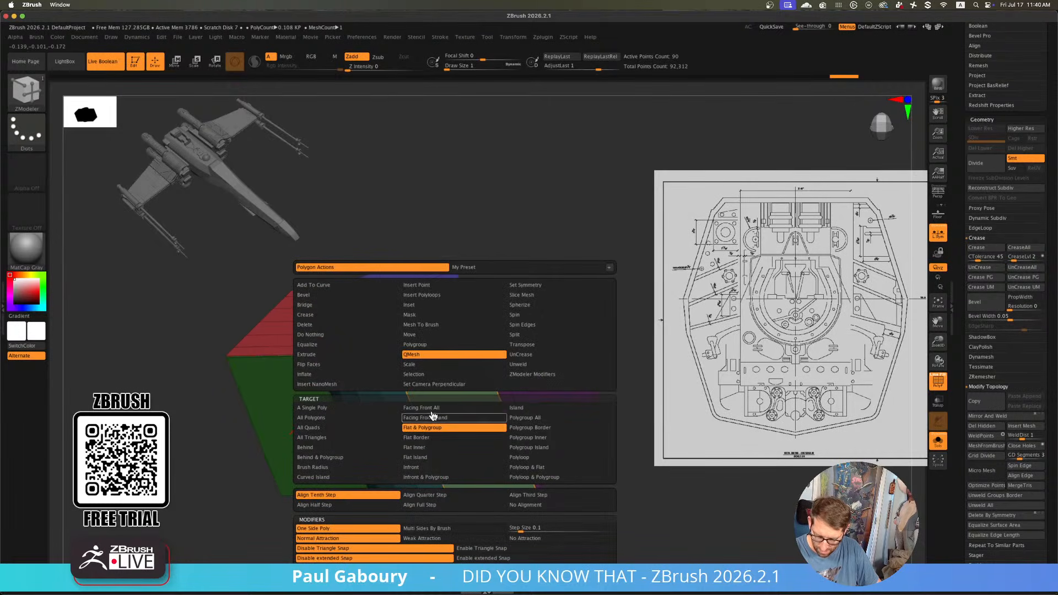
pyautogui.click(368, 411)
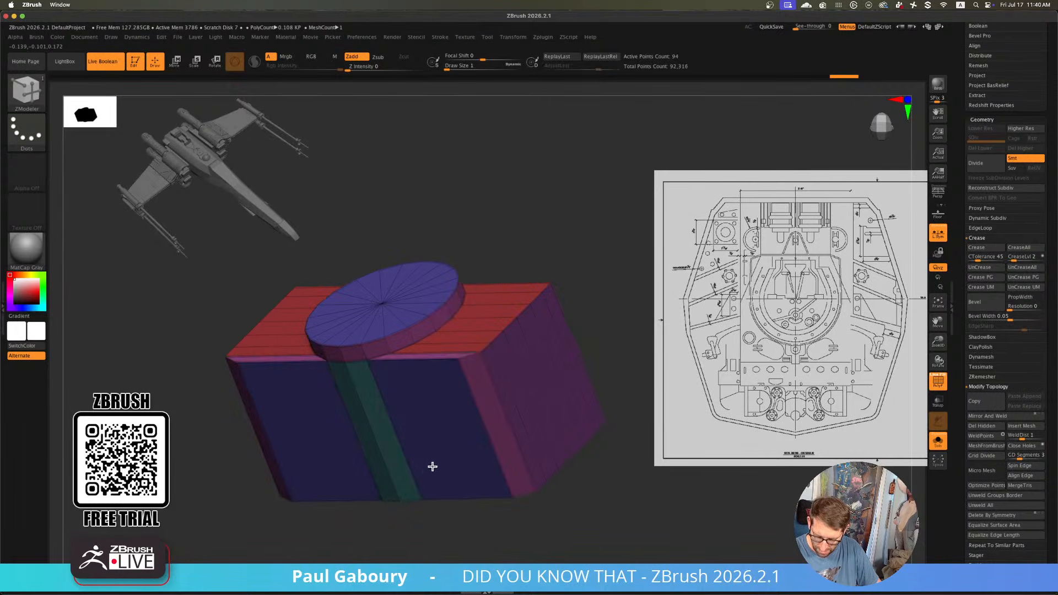
pyautogui.moveTo(525, 342); pyautogui.dragTo(470, 399, button='right')
pyautogui.click(463, 445)
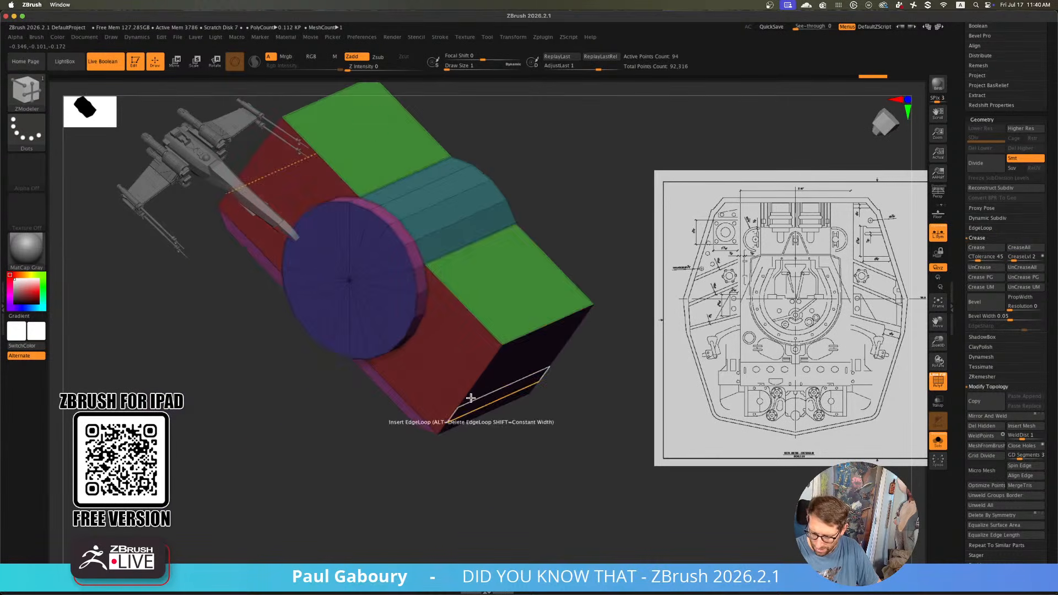
pyautogui.click(500, 301)
# Flatten the block's tapered ends along X with Transpose
pyautogui.keyDown('ctrl'); pyautogui.moveTo(501, 301); pyautogui.dragTo(540, 283, button='right'); pyautogui.keyUp('ctrl')
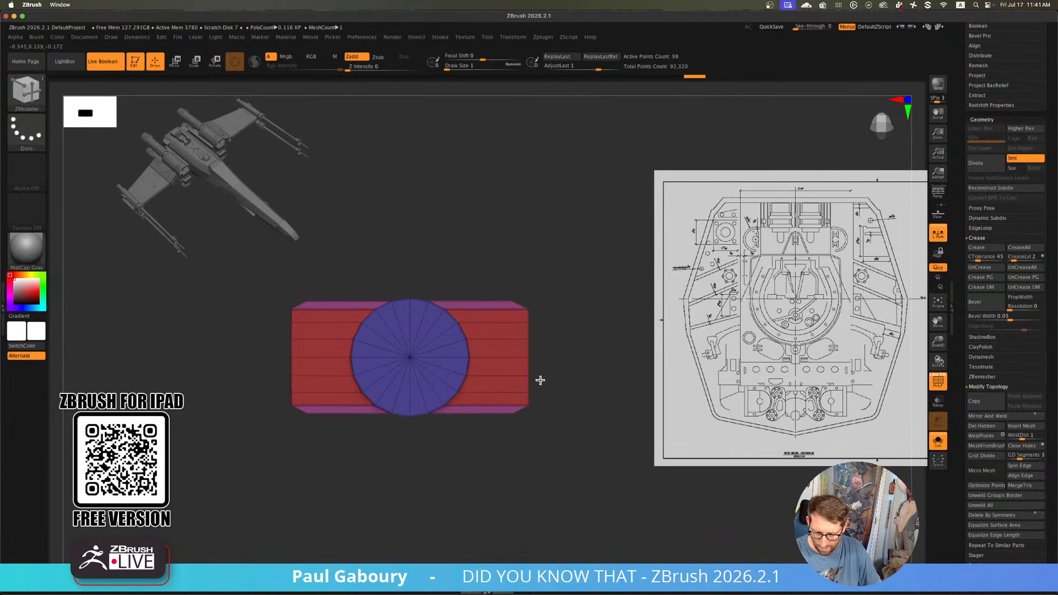
pyautogui.press('w')
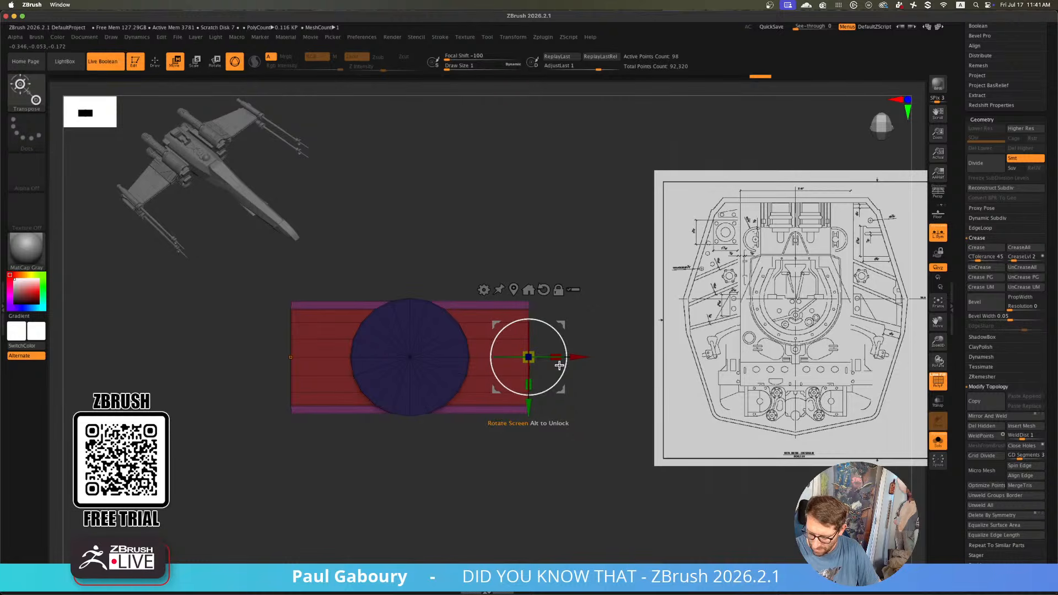
# Switch from Transpose to the ZModeler brush for work on the block's round cap
pyautogui.moveTo(269, 442); pyautogui.dragTo(461, 458)
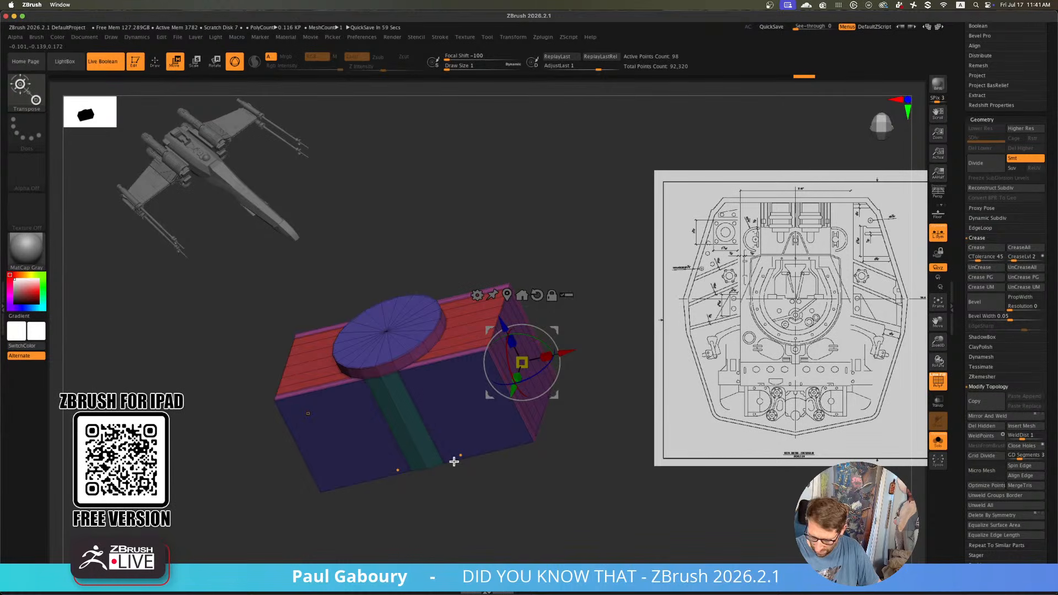
pyautogui.keyDown('ctrl'); pyautogui.moveTo(588, 291); pyautogui.dragTo(632, 277, button='right'); pyautogui.keyUp('ctrl')
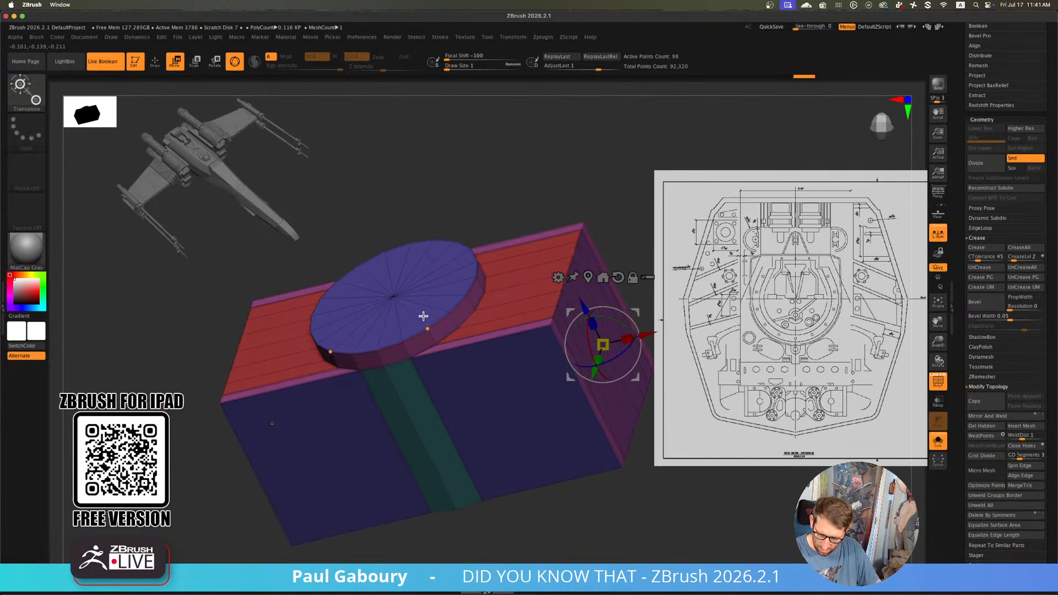
pyautogui.press('b')
pyautogui.press('z')
pyautogui.press('m')
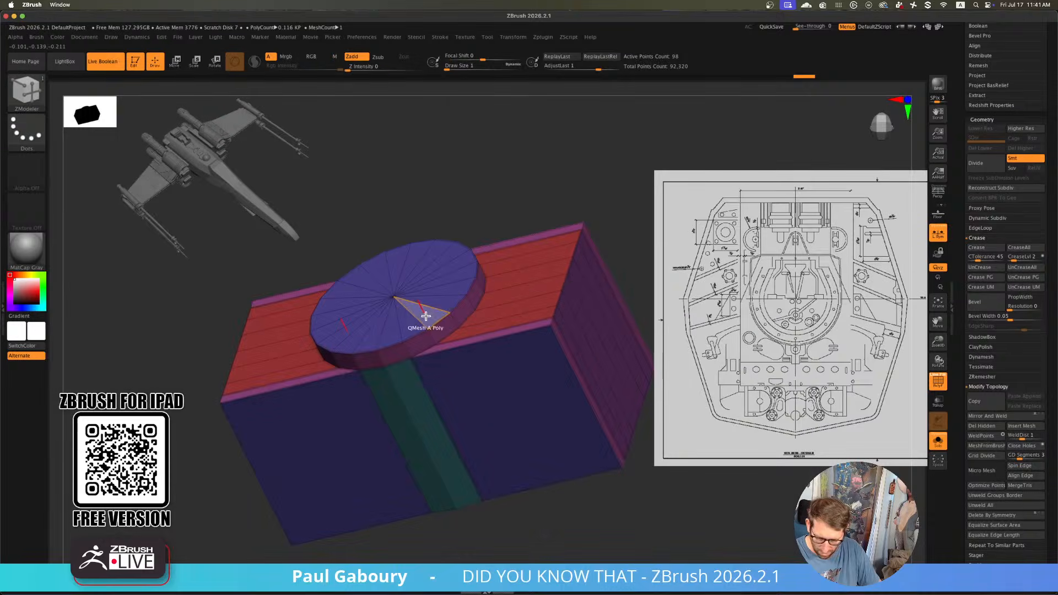
pyautogui.press('space')
pyautogui.click(489, 409)
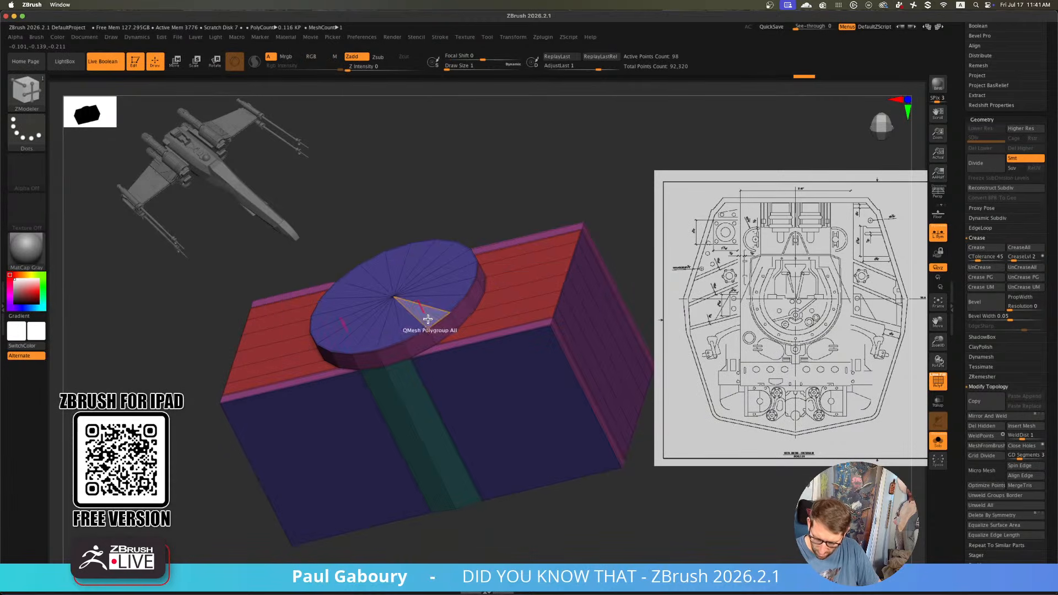
pyautogui.moveTo(425, 329); pyautogui.dragTo(420, 303)
pyautogui.hotkey('ctrl', 'z')
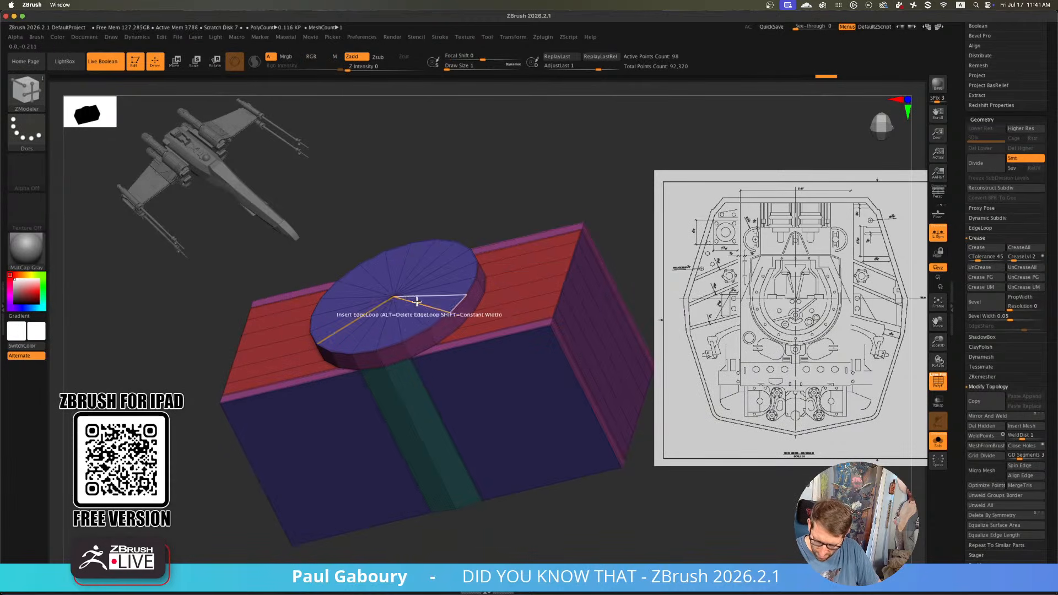
# Extrude the round cap slightly outward using QMesh with the Flat Island target, changing the new polygroup's colour
pyautogui.press('space')
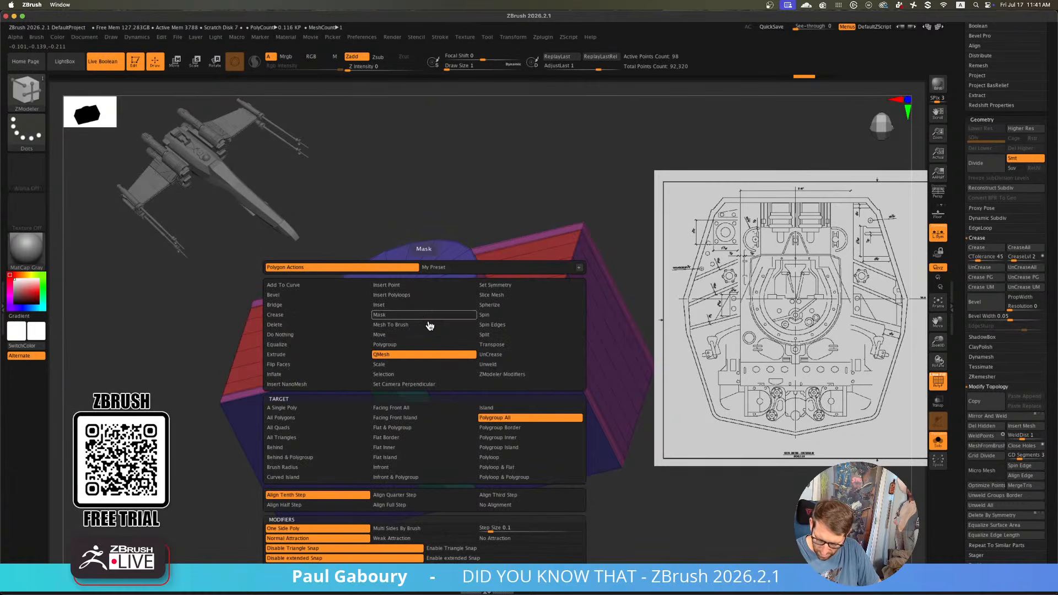
pyautogui.click(428, 456)
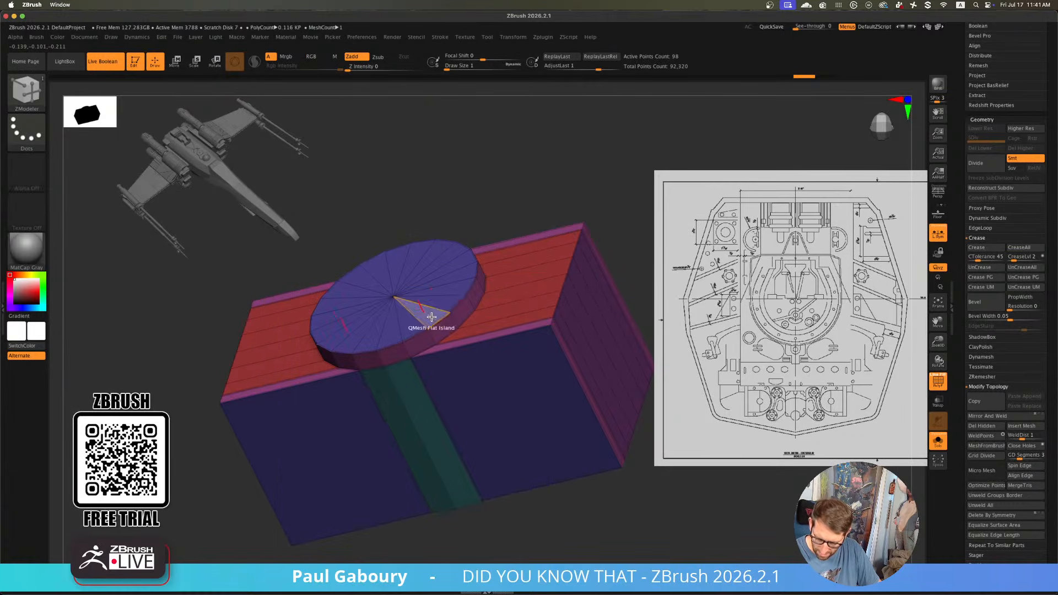
pyautogui.moveTo(418, 307); pyautogui.dragTo(419, 300)
pyautogui.press('alt')
# Set the QMesh target to Flat & Polygroup and extrude the narrow pink rails beside the round cap outward
pyautogui.moveTo(513, 310); pyautogui.dragTo(499, 334, button='right')
pyautogui.press('space')
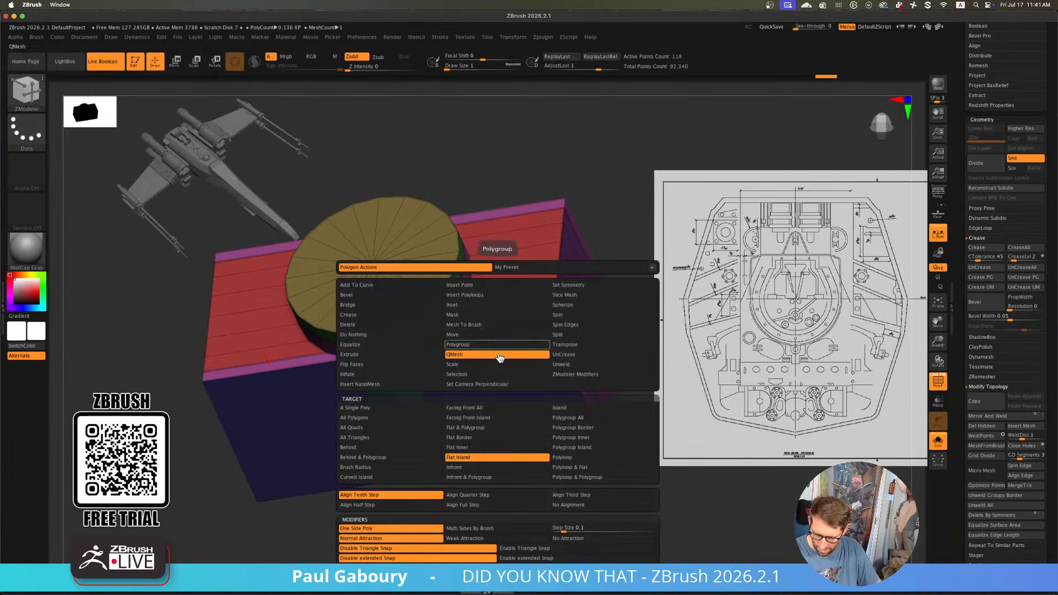
pyautogui.click(508, 419)
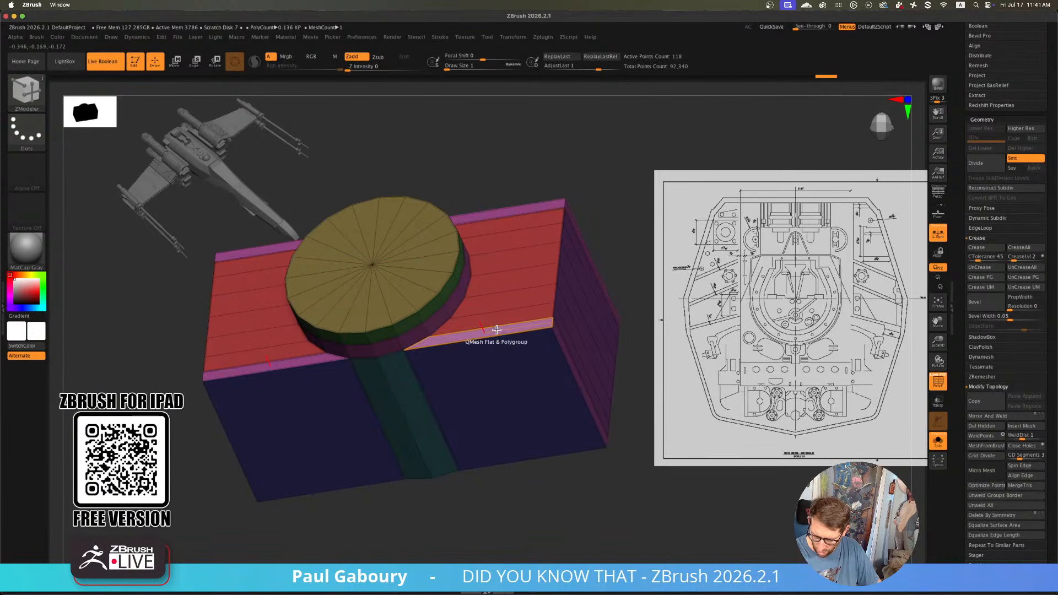
pyautogui.click(469, 260)
pyautogui.keyDown('ctrl'); pyautogui.moveTo(496, 270); pyautogui.dragTo(475, 437, button='right'); pyautogui.keyUp('ctrl')
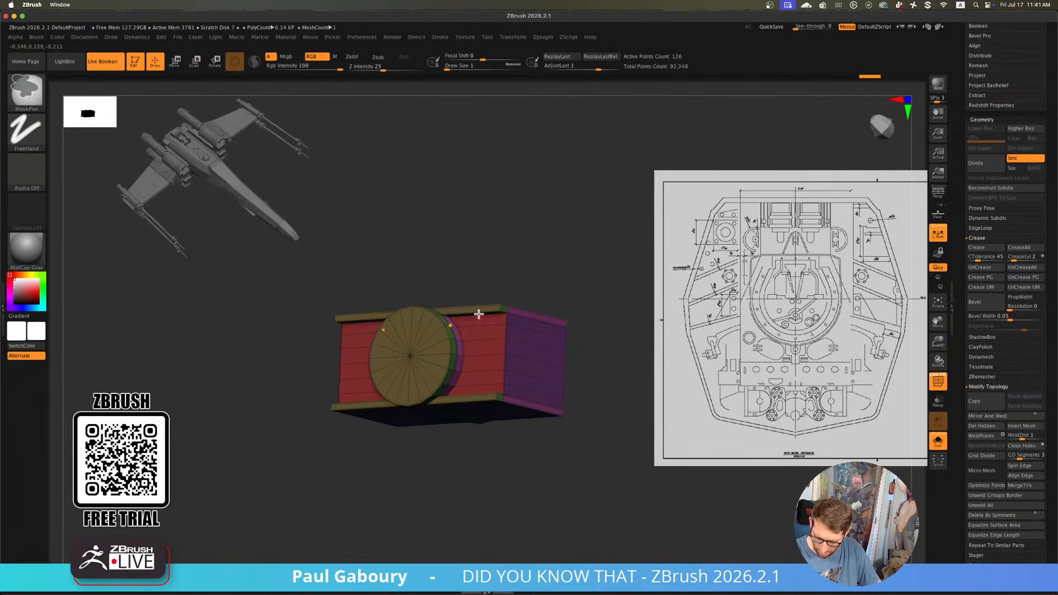
# Set the QMesh target to A Single Poly and regroup the outer strips on the block's purple ends
pyautogui.press('space')
pyautogui.click(397, 410)
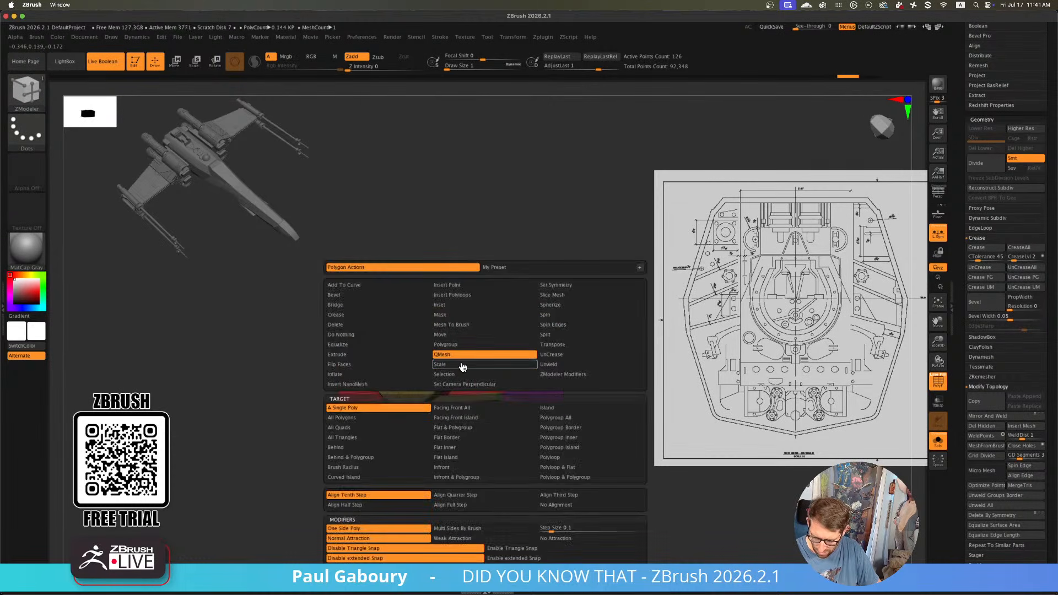
pyautogui.moveTo(446, 272); pyautogui.dragTo(484, 384)
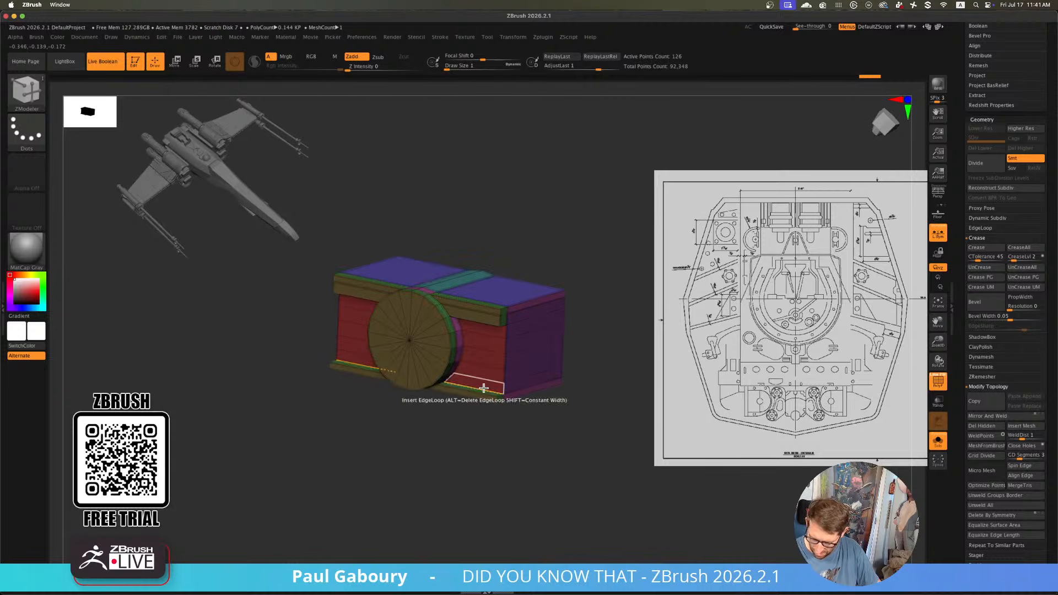
pyautogui.press('ctrl')
pyautogui.moveTo(516, 448)
pyautogui.mouseDown()
pyautogui.moveTo(501, 401)
pyautogui.moveTo(518, 422)
pyautogui.moveTo(506, 435)
pyautogui.moveTo(498, 409)
pyautogui.mouseUp()
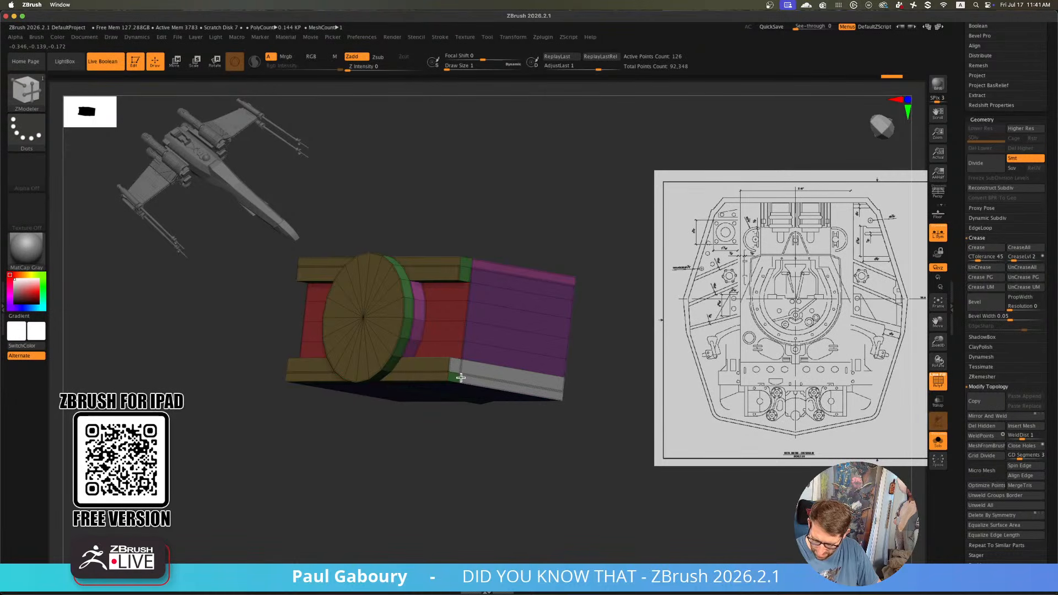
pyautogui.keyDown('alt'); pyautogui.moveTo(509, 283); pyautogui.dragTo(505, 271); pyautogui.keyUp('alt')
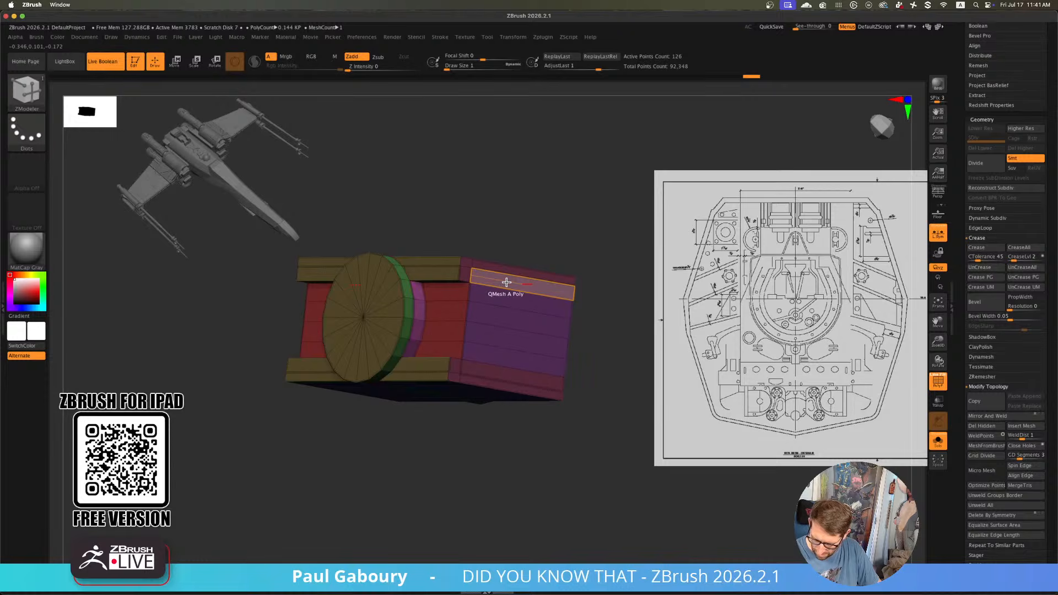
# Set the QMesh target to Polygroup All and extrude the regrouped end strips slightly outward
pyautogui.press('space')
pyautogui.click(608, 420)
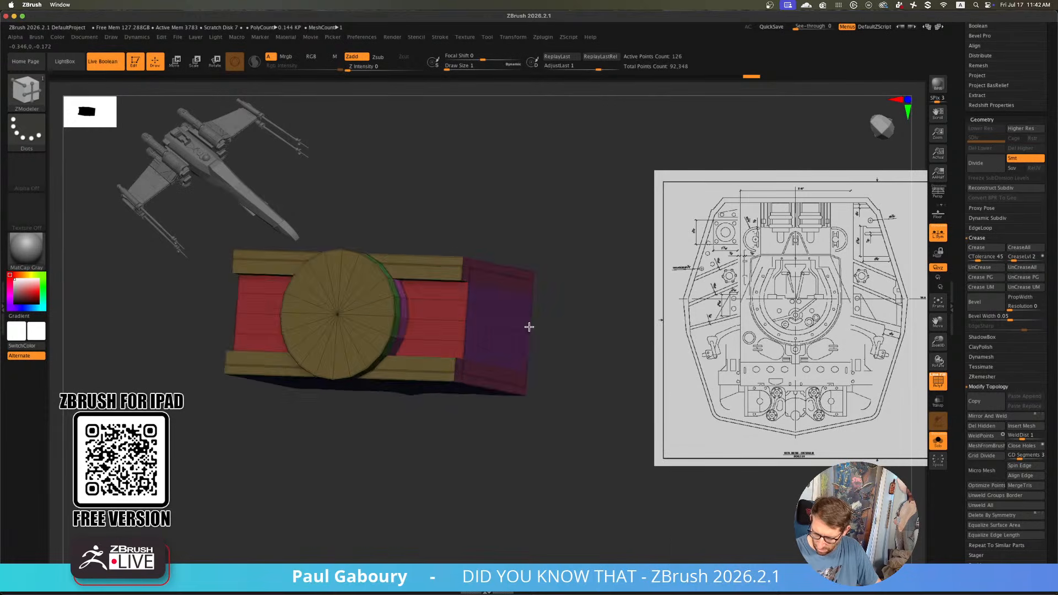
pyautogui.moveTo(529, 325); pyautogui.dragTo(515, 286)
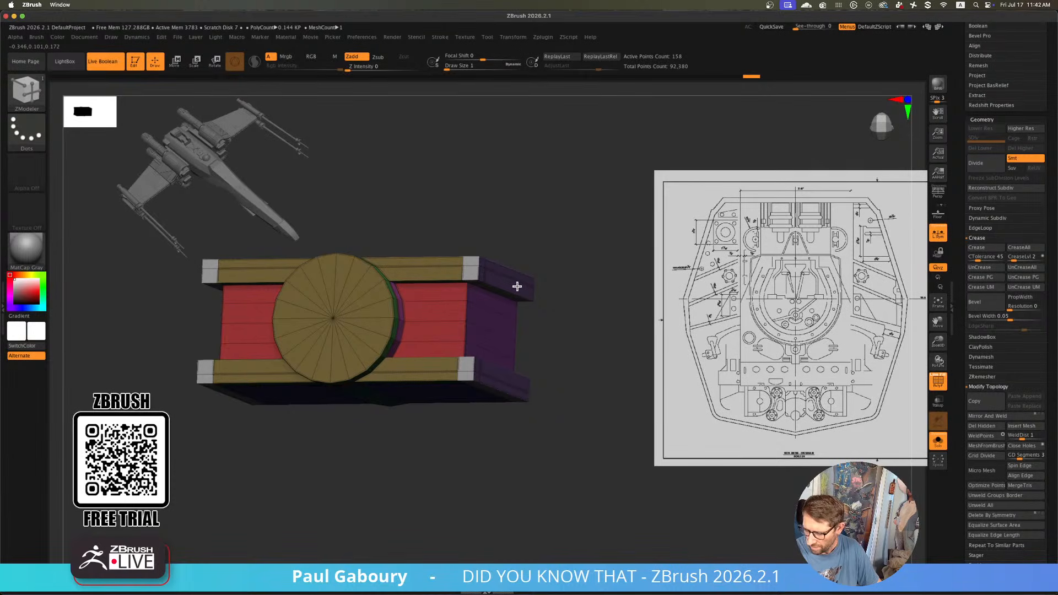
pyautogui.moveTo(516, 285); pyautogui.dragTo(540, 420)
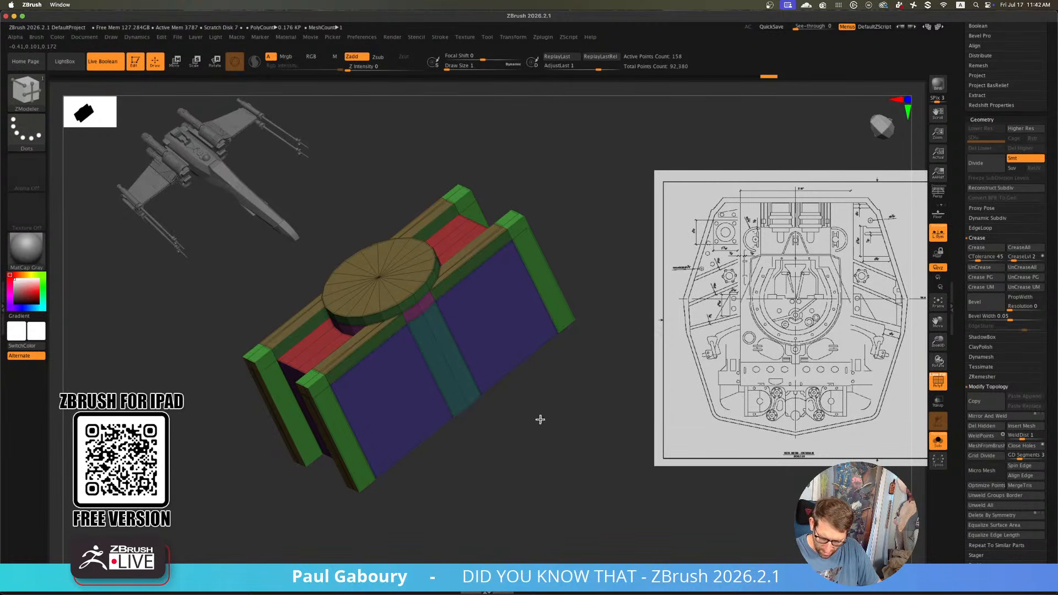
# Set the edge action to Crease with the EdgeLoop Complete target and crease the inner edge loop of the green end frame
pyautogui.keyDown('ctrl'); pyautogui.moveTo(333, 383); pyautogui.dragTo(355, 433, button='right'); pyautogui.keyUp('ctrl')
pyautogui.press('space')
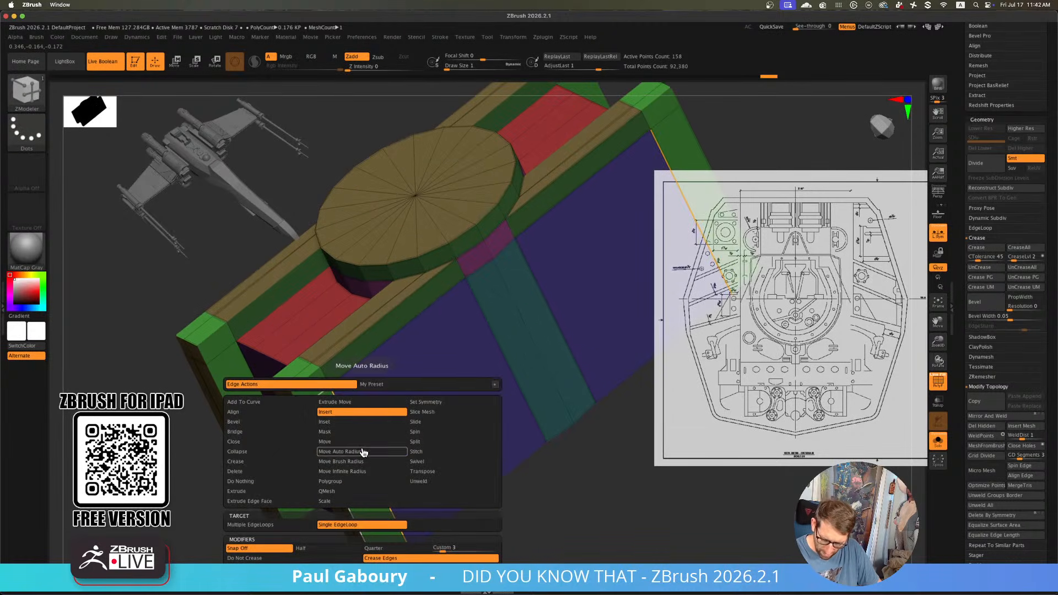
pyautogui.click(275, 462)
pyautogui.click(283, 537)
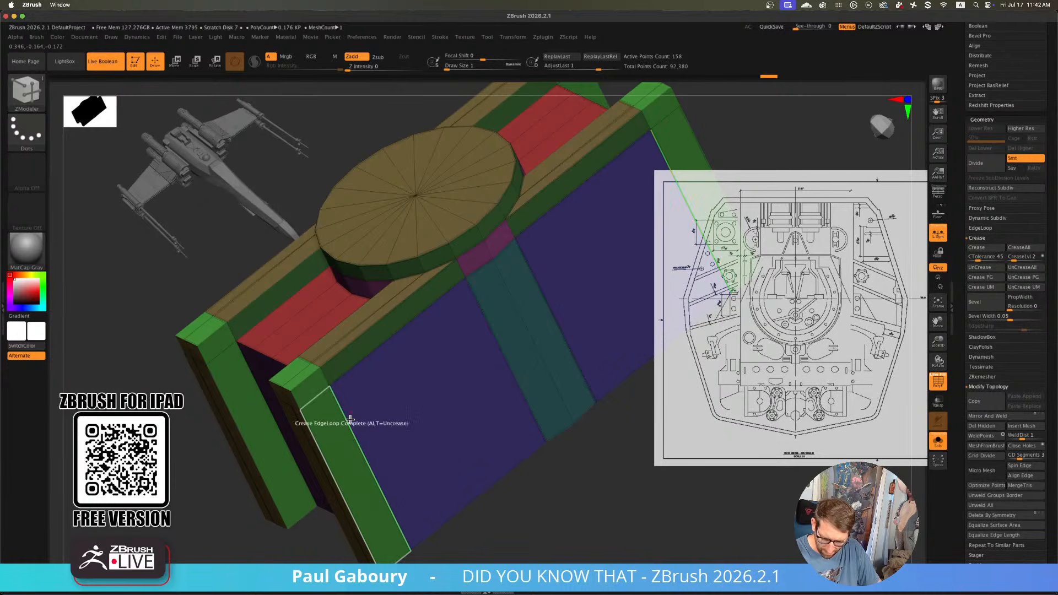
pyautogui.click(350, 424)
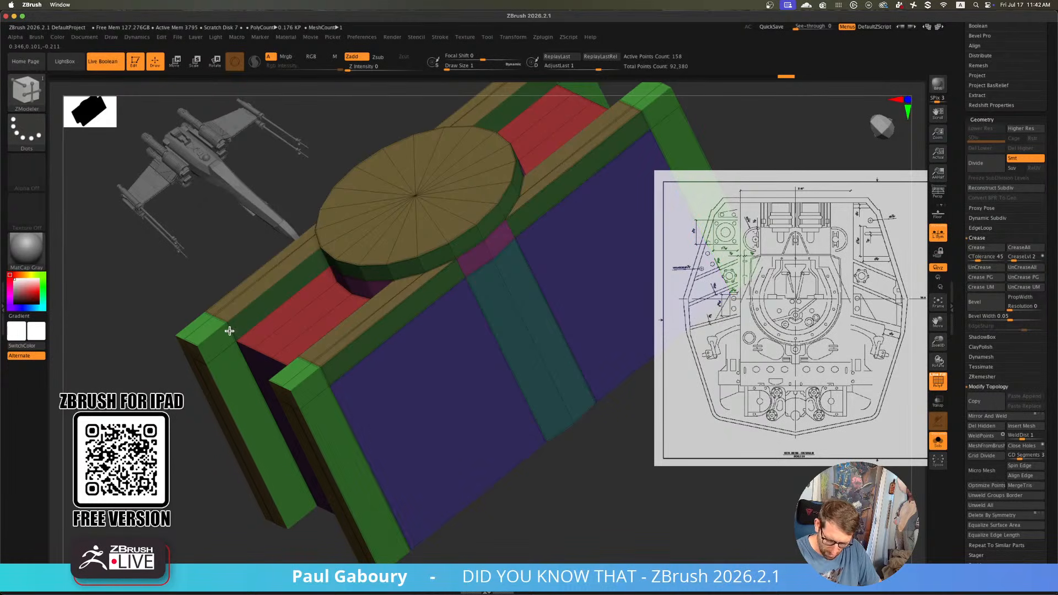
pyautogui.keyDown('alt'); pyautogui.moveTo(466, 411); pyautogui.dragTo(390, 467, button='right'); pyautogui.keyUp('alt')
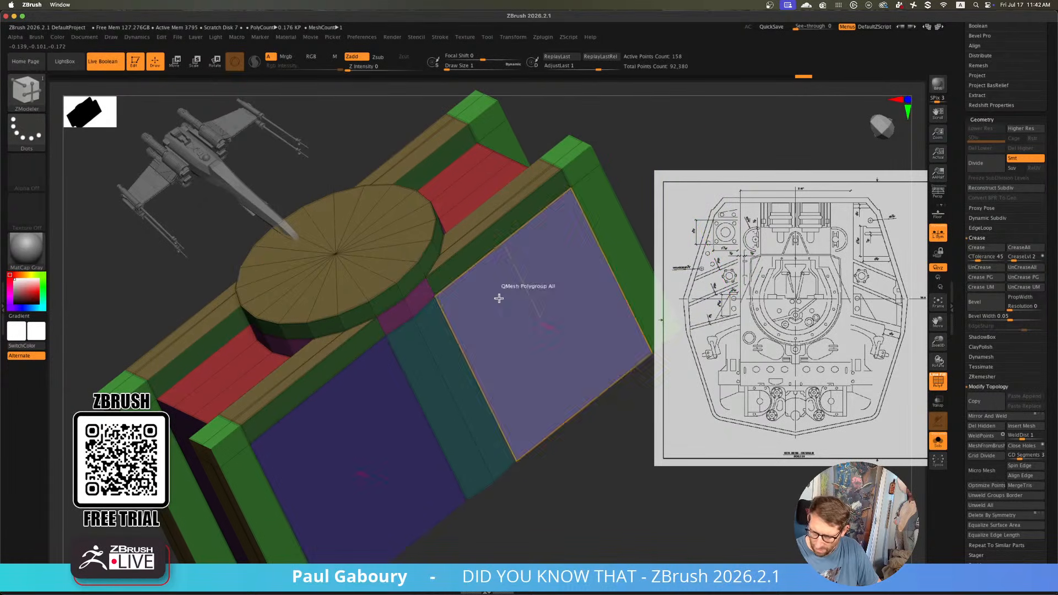
pyautogui.keyDown('alt'); pyautogui.moveTo(387, 408); pyautogui.dragTo(427, 375, button='right'); pyautogui.keyUp('alt')
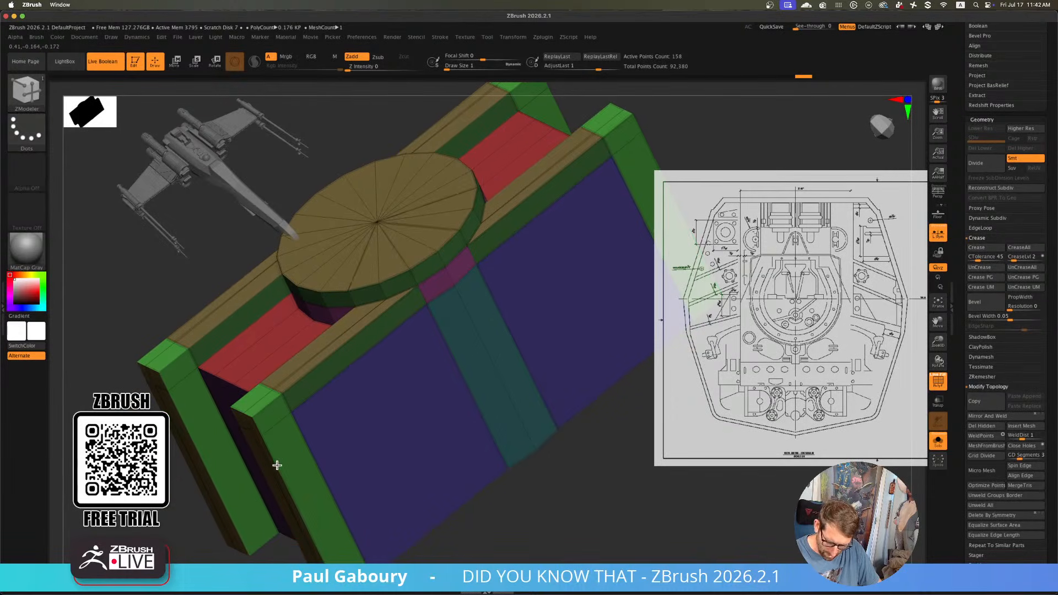
pyautogui.keyDown('alt'); pyautogui.moveTo(276, 466); pyautogui.dragTo(416, 378, button='right'); pyautogui.keyUp('alt')
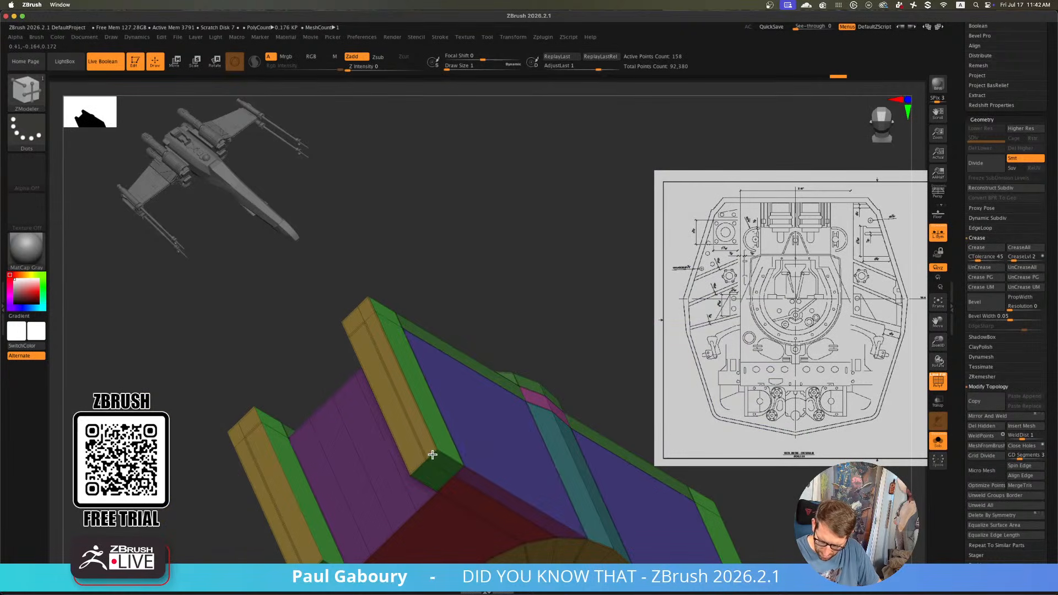
# Set the Crease target to single edges and crease individual edges on the end strips and the pink strip beside the cap
pyautogui.moveTo(432, 455); pyautogui.dragTo(479, 414, button='right')
pyautogui.press('space')
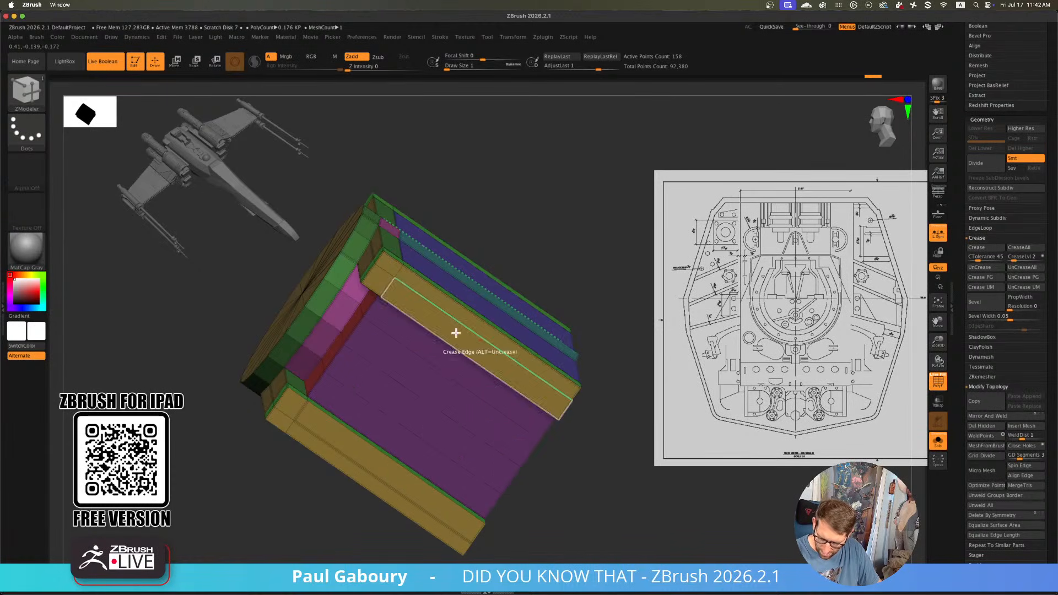
pyautogui.click(390, 283)
pyautogui.keyDown('alt'); pyautogui.moveTo(537, 383); pyautogui.dragTo(468, 473, button='right'); pyautogui.keyUp('alt')
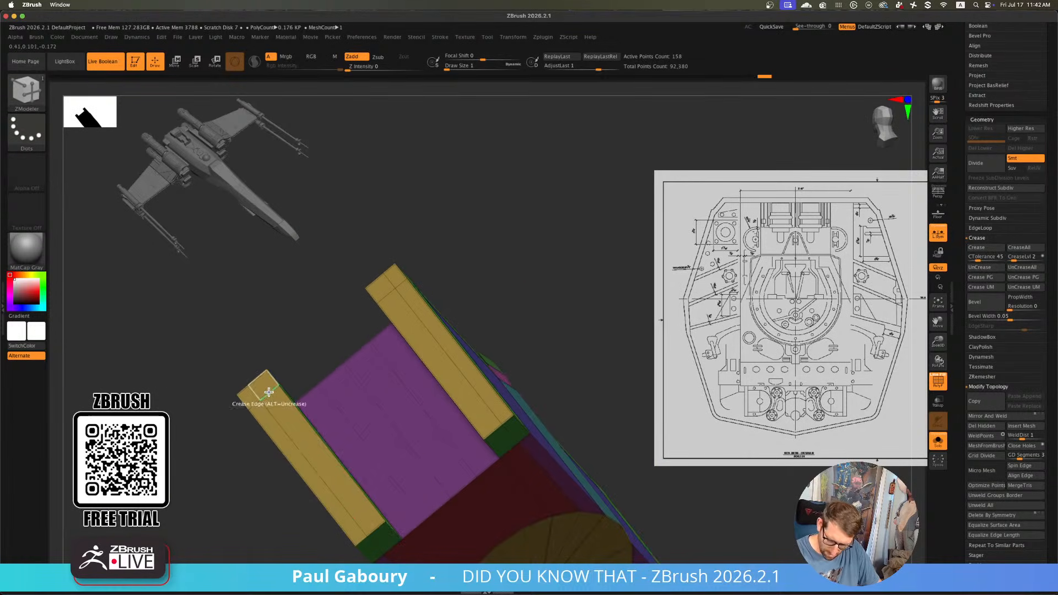
pyautogui.moveTo(269, 392); pyautogui.dragTo(441, 411, button='right')
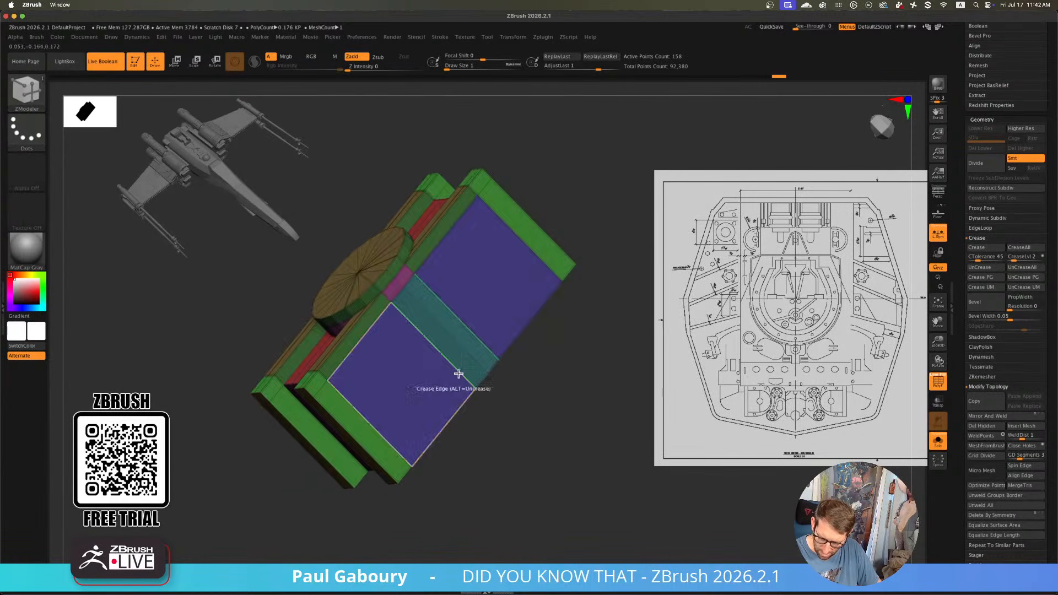
pyautogui.moveTo(459, 373); pyautogui.dragTo(424, 395, button='right')
pyautogui.keyDown('ctrl'); pyautogui.moveTo(344, 353); pyautogui.dragTo(427, 389, button='right'); pyautogui.keyUp('ctrl')
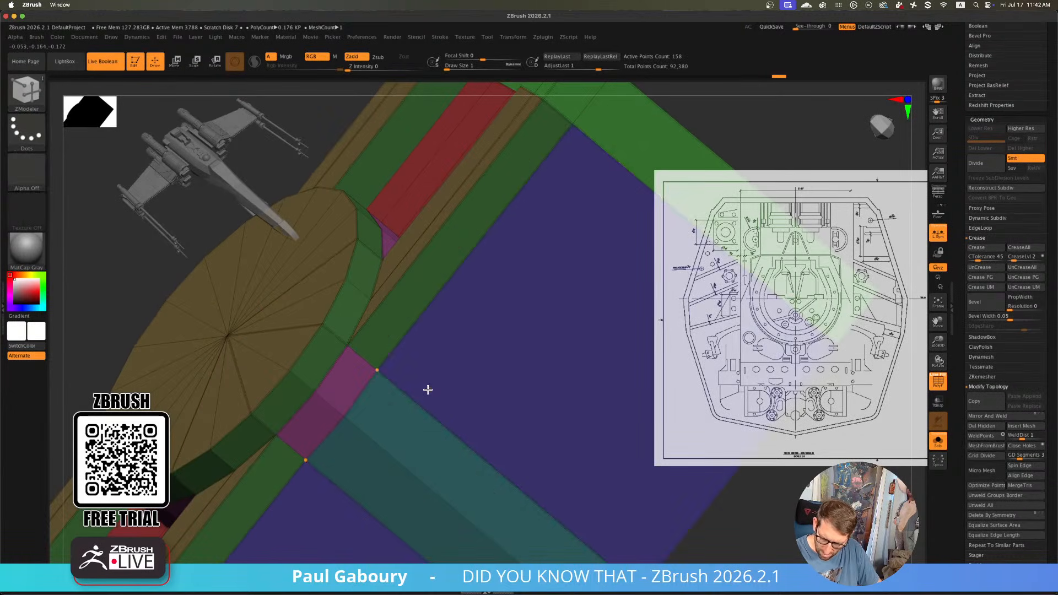
pyautogui.click(363, 361)
pyautogui.moveTo(437, 371)
pyautogui.keyDown('ctrl'); pyautogui.mouseDown(button='right')
pyautogui.moveTo(387, 397)
pyautogui.moveTo(449, 406)
pyautogui.mouseUp(button='right'); pyautogui.keyUp('ctrl')
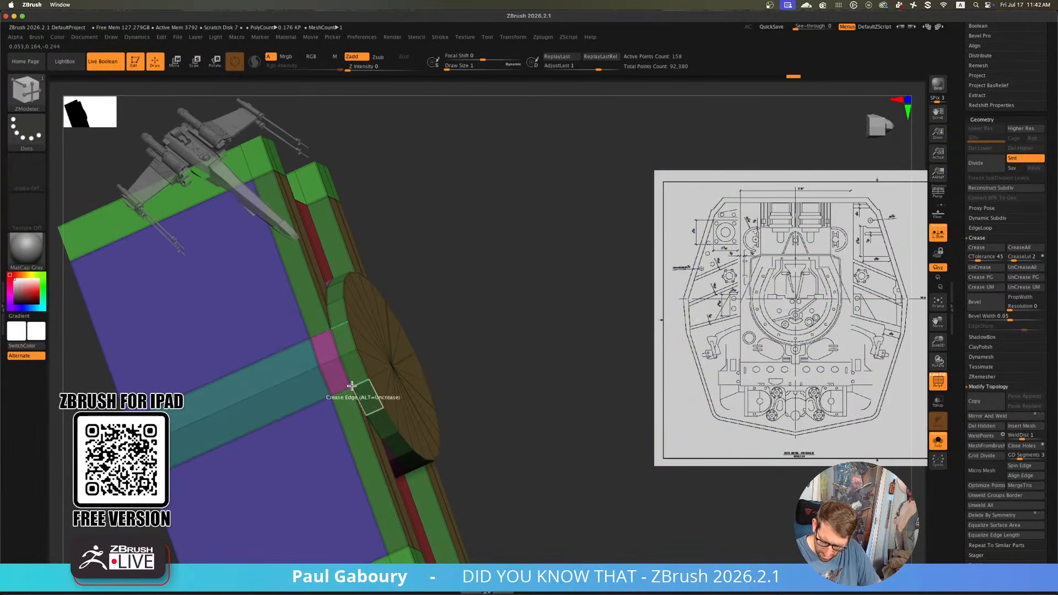
# Turn on Dynamic Subdivision and toggle it and the PolyFrame display to check the smoothed block
pyautogui.moveTo(473, 346); pyautogui.dragTo(497, 416, button='right')
pyautogui.moveTo(497, 416); pyautogui.dragTo(488, 428, button='right')
pyautogui.press('d')
pyautogui.hotkey('shift', 'f')
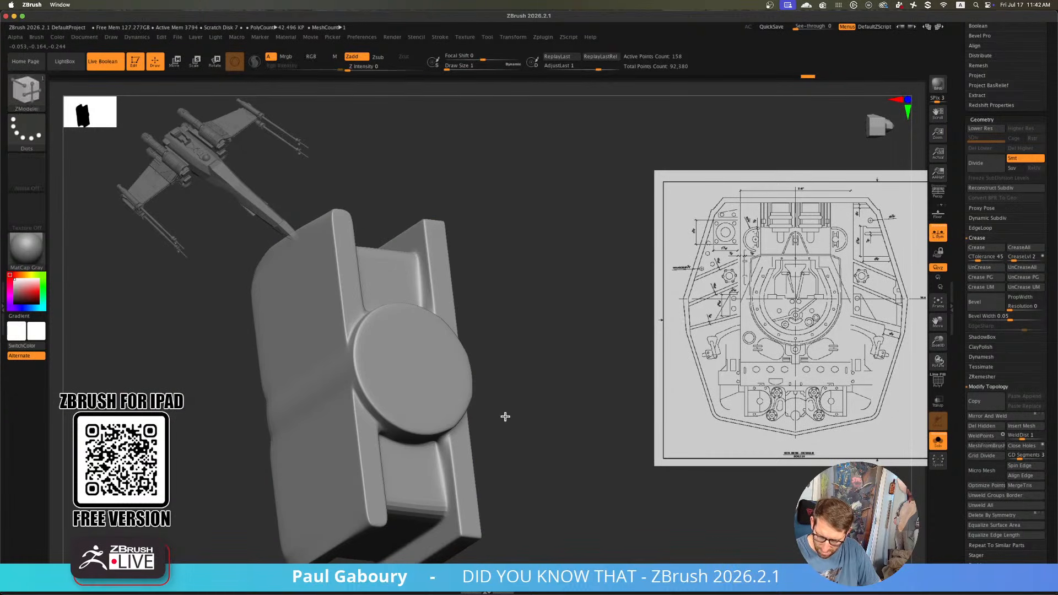
pyautogui.press('shift')
pyautogui.hotkey('shift', 'd')
pyautogui.hotkey('shift', 'f')
pyautogui.moveTo(494, 425)
pyautogui.mouseDown(button='right')
pyautogui.moveTo(514, 421)
pyautogui.moveTo(486, 410)
pyautogui.moveTo(504, 408)
pyautogui.moveTo(515, 422)
pyautogui.mouseUp(button='right')
pyautogui.moveTo(516, 422); pyautogui.dragTo(537, 432, button='right')
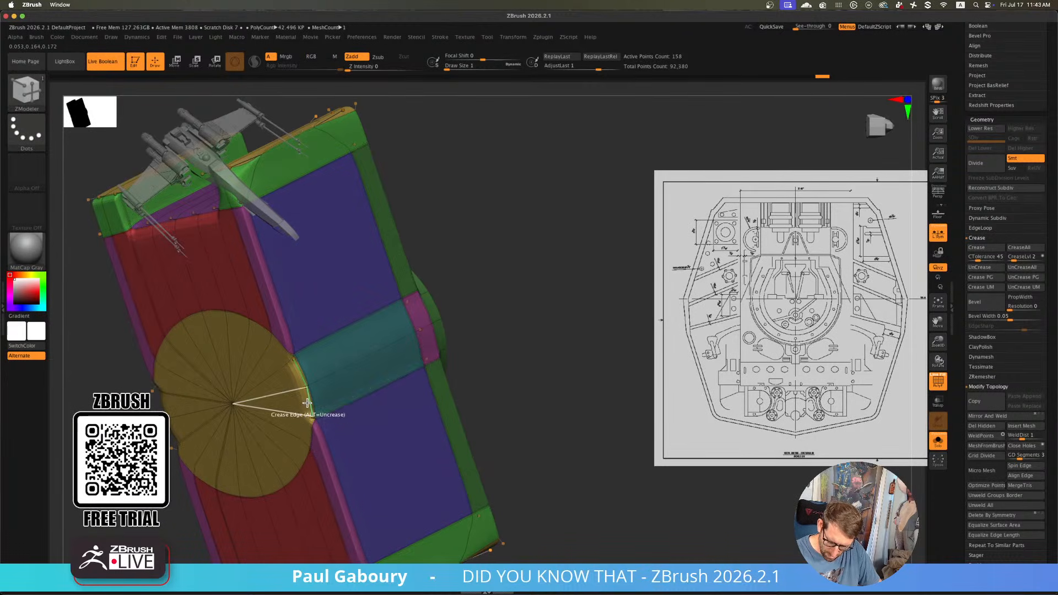
# Try to extrude the end rail faces of the smoothed block with QMesh Polygroup All, and undo the attempts
pyautogui.keyDown('ctrl'); pyautogui.moveTo(338, 427); pyautogui.dragTo(412, 355, button='right'); pyautogui.keyUp('ctrl')
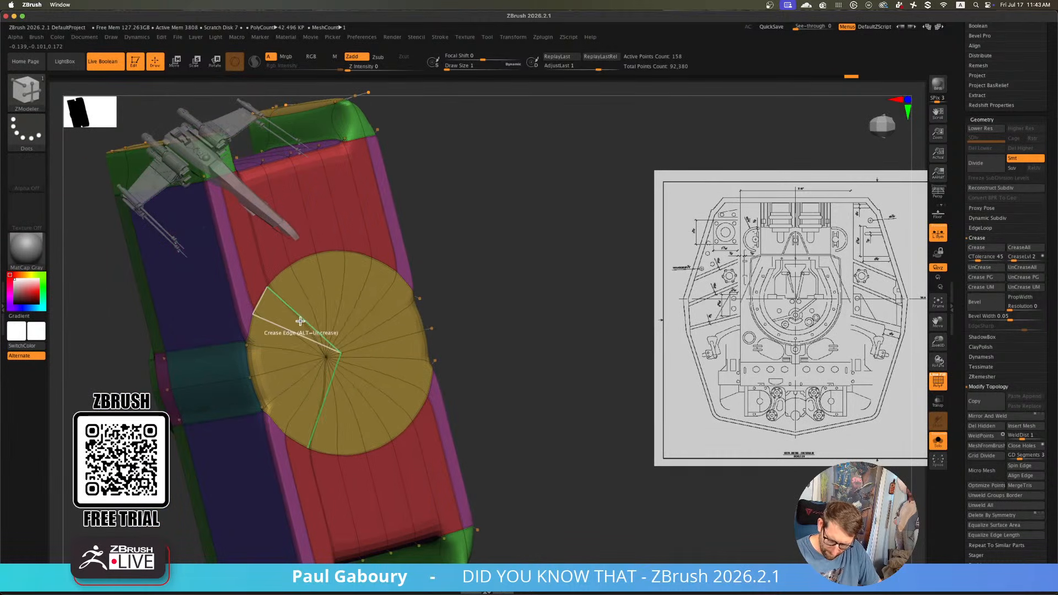
pyautogui.keyDown('alt'); pyautogui.moveTo(378, 377); pyautogui.dragTo(417, 481, button='right'); pyautogui.keyUp('alt')
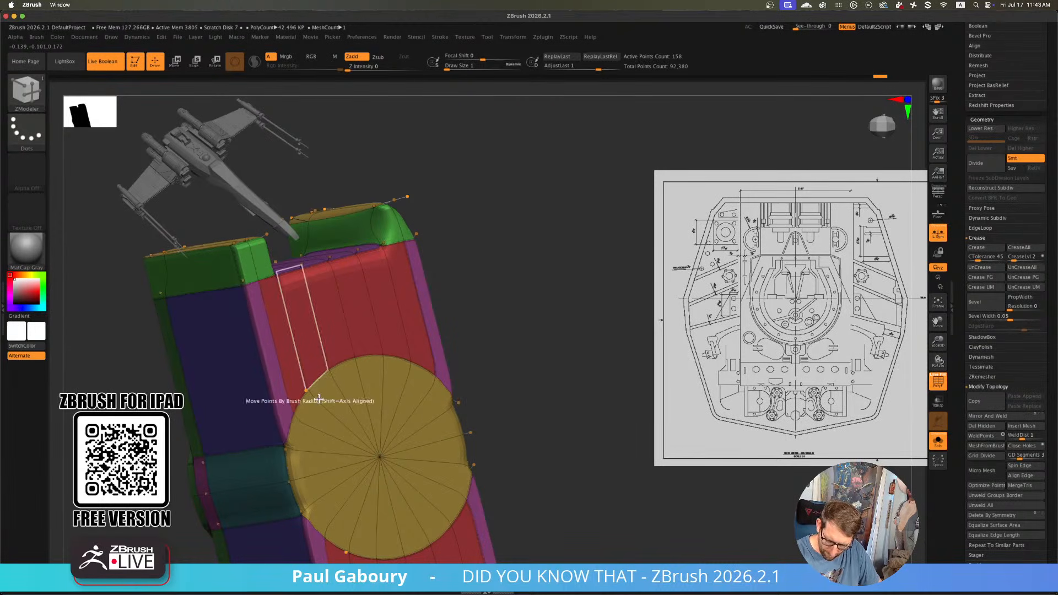
pyautogui.keyDown('alt'); pyautogui.moveTo(414, 457); pyautogui.dragTo(472, 493, button='right'); pyautogui.keyUp('alt')
pyautogui.keyDown('alt'); pyautogui.moveTo(450, 429); pyautogui.dragTo(432, 394, button='right'); pyautogui.keyUp('alt')
pyautogui.keyDown('alt'); pyautogui.moveTo(447, 462); pyautogui.dragTo(441, 375, button='right'); pyautogui.keyUp('alt')
pyautogui.keyDown('alt'); pyautogui.moveTo(442, 418); pyautogui.dragTo(402, 412, button='right'); pyautogui.keyUp('alt')
pyautogui.moveTo(398, 418); pyautogui.dragTo(407, 425)
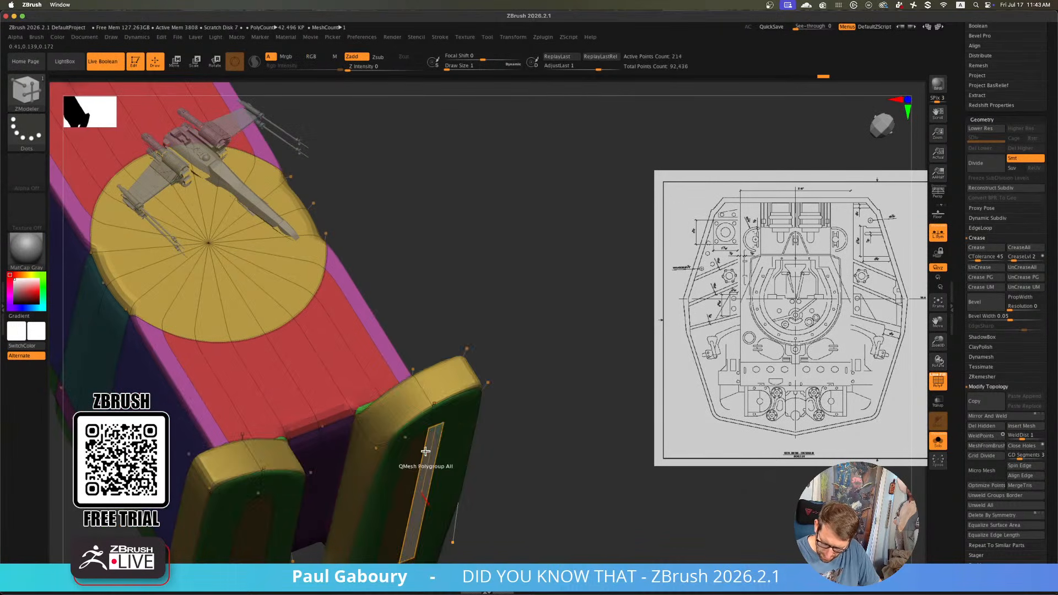
pyautogui.hotkey('ctrl', 'z')
pyautogui.moveTo(428, 478); pyautogui.dragTo(393, 416, button='right')
pyautogui.click(390, 423)
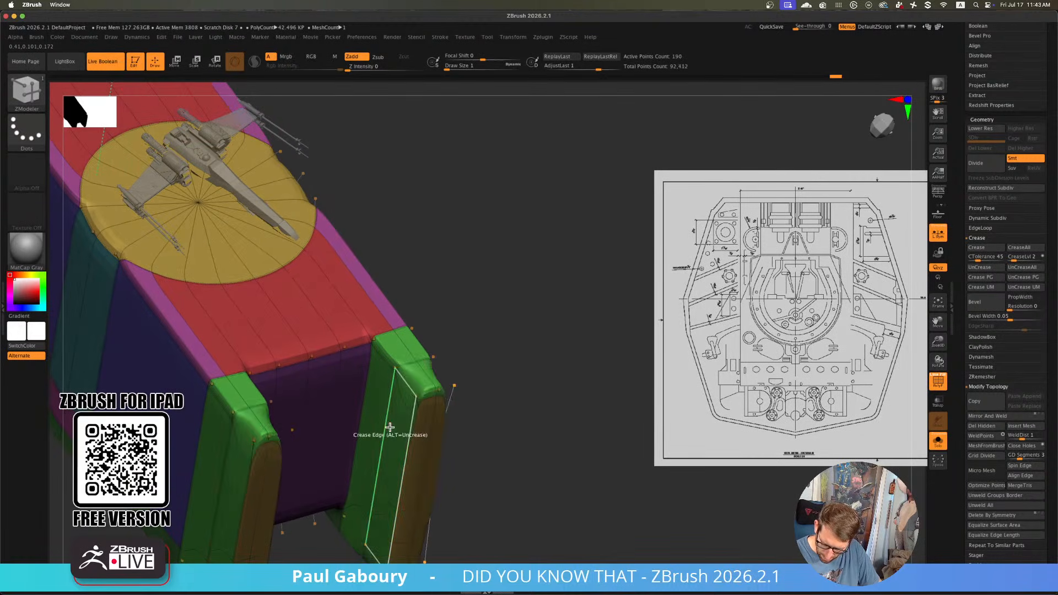
pyautogui.hotkey('ctrl', 'z')
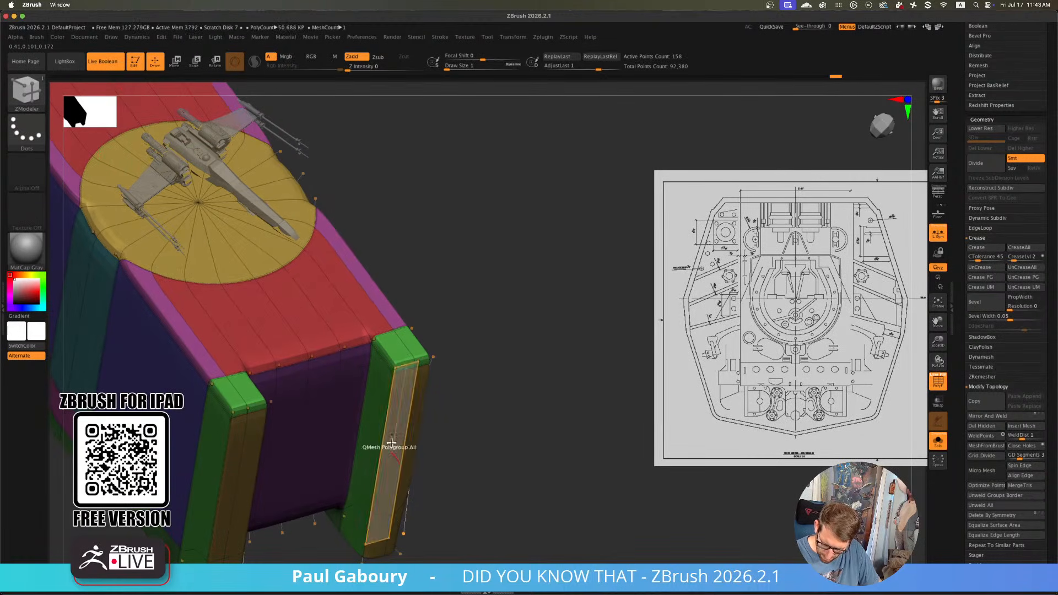
# Crease individual edges around the lower corners of the yellow and green end rails
pyautogui.moveTo(391, 443); pyautogui.dragTo(417, 429, button='right')
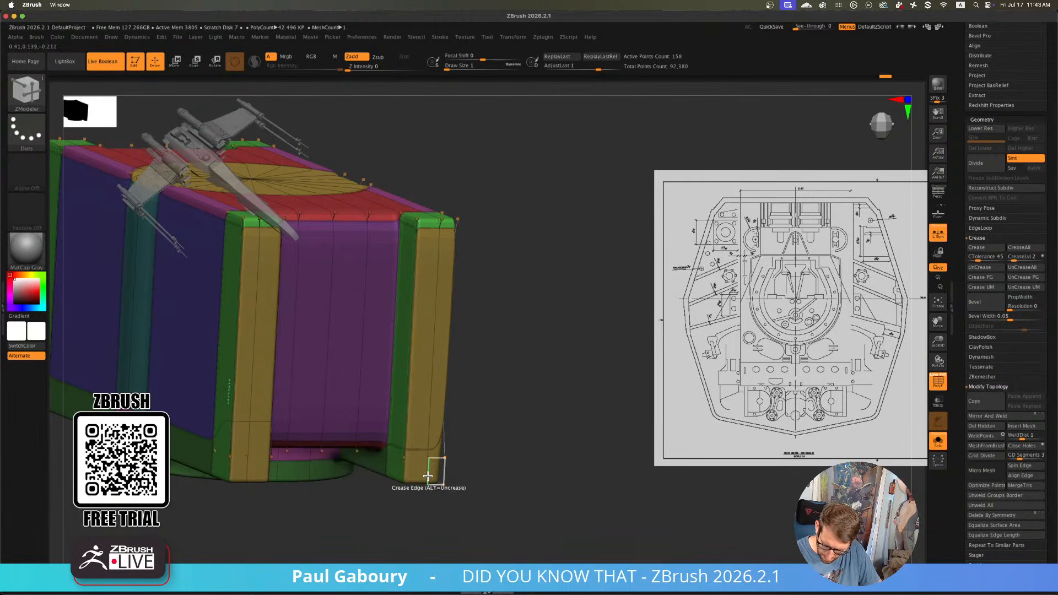
pyautogui.click(428, 472)
pyautogui.moveTo(428, 472); pyautogui.dragTo(424, 464, button='right')
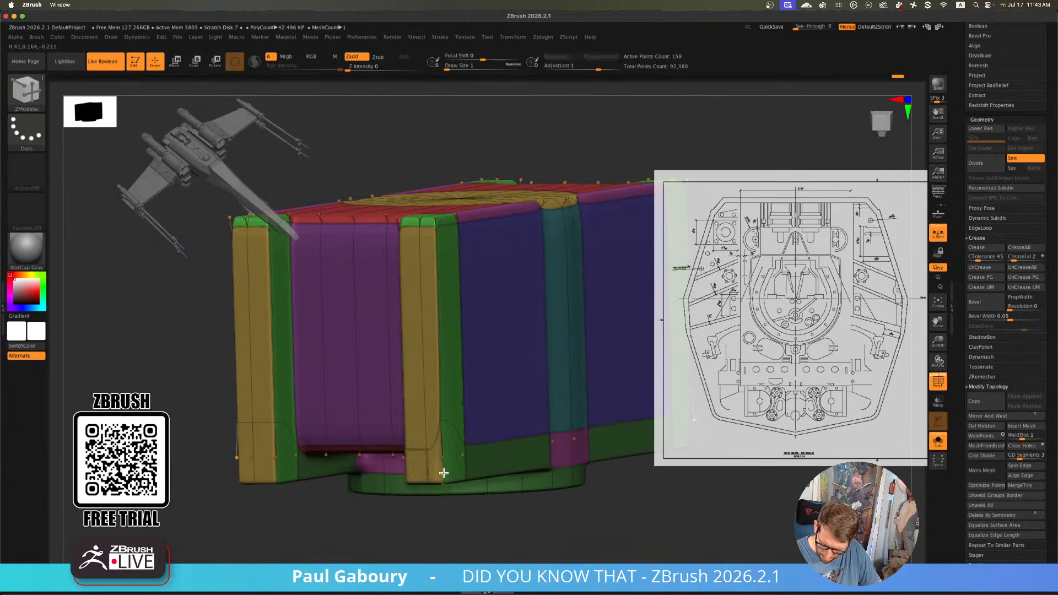
pyautogui.click(444, 468)
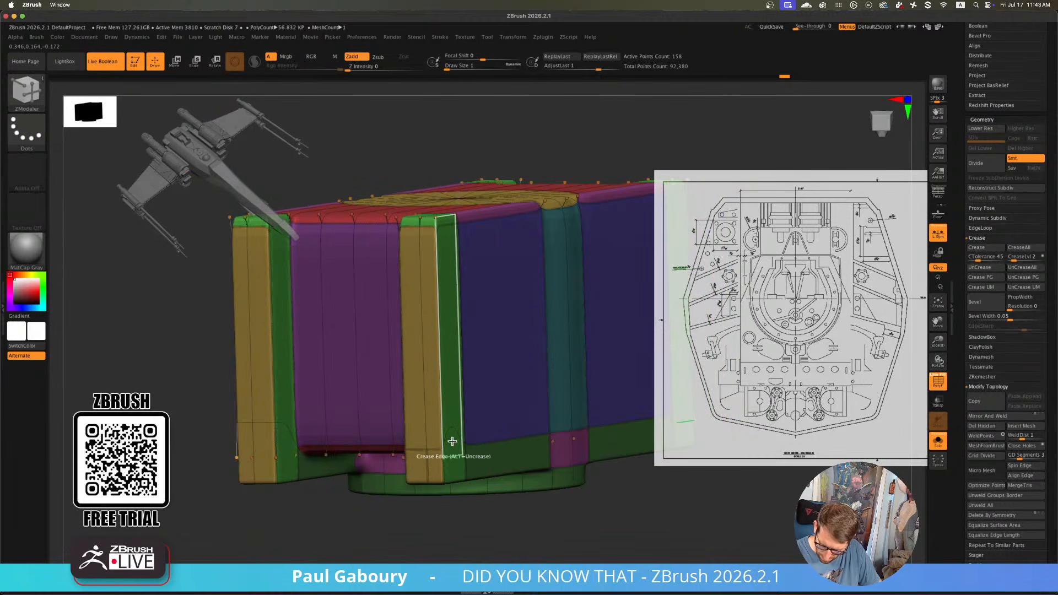
pyautogui.click(461, 420)
pyautogui.moveTo(461, 420)
pyautogui.mouseDown(button='right')
pyautogui.moveTo(472, 406)
pyautogui.moveTo(468, 380)
pyautogui.mouseUp(button='right')
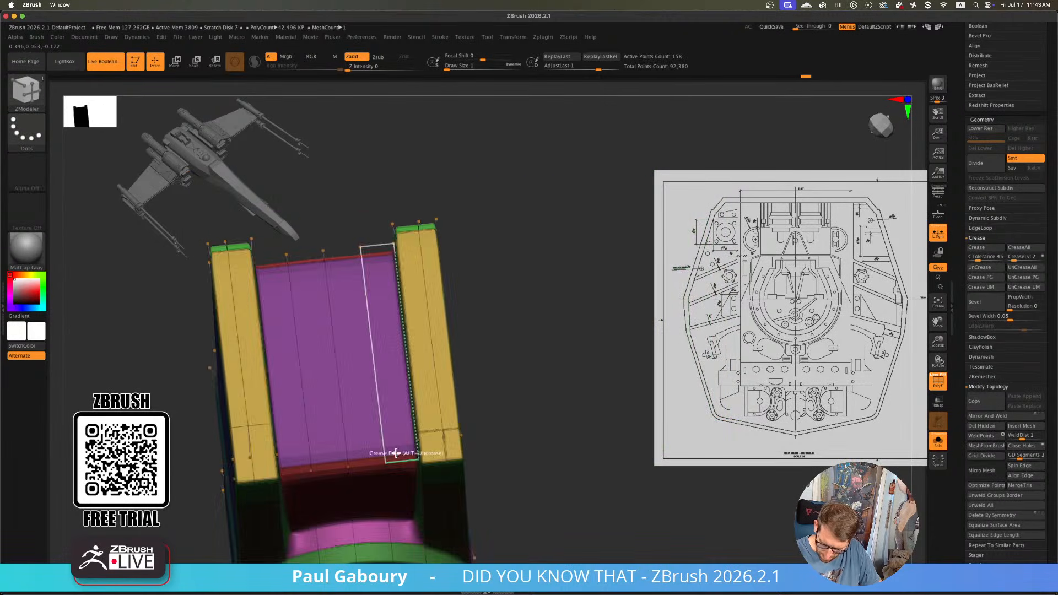
pyautogui.moveTo(397, 454)
pyautogui.mouseDown(button='right')
pyautogui.moveTo(359, 475)
pyautogui.moveTo(382, 447)
pyautogui.mouseUp(button='right')
pyautogui.click(318, 418)
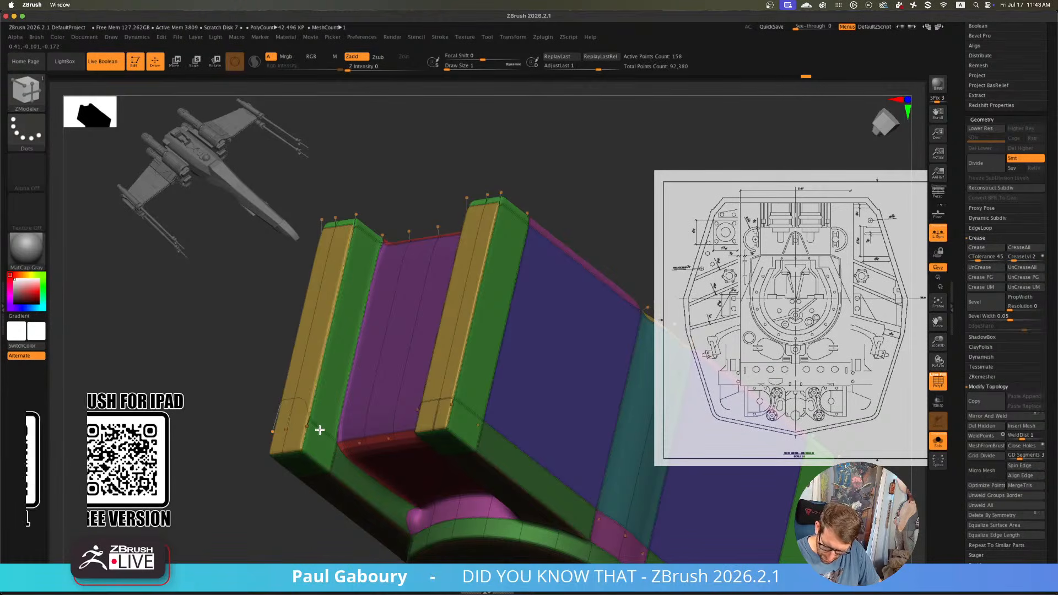
pyautogui.click(281, 428)
pyautogui.moveTo(281, 428)
pyautogui.mouseDown(button='right')
pyautogui.moveTo(262, 437)
pyautogui.moveTo(362, 378)
pyautogui.moveTo(425, 321)
pyautogui.moveTo(439, 387)
pyautogui.moveTo(456, 394)
pyautogui.moveTo(425, 344)
pyautogui.moveTo(462, 359)
pyautogui.moveTo(429, 414)
pyautogui.moveTo(425, 395)
pyautogui.moveTo(444, 376)
pyautogui.mouseUp(button='right')
pyautogui.click(258, 439)
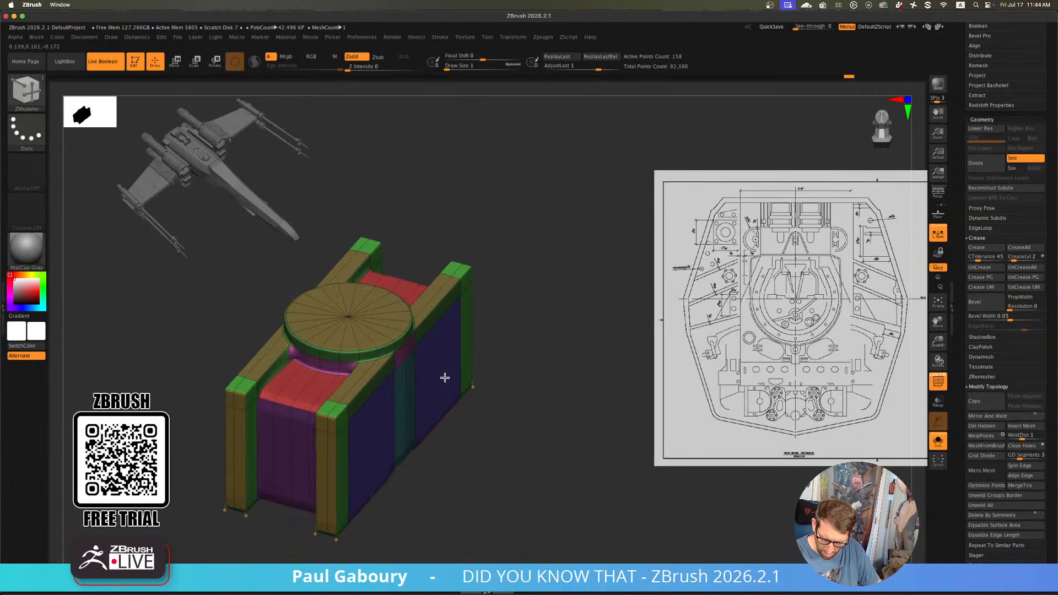
# Set the edge action to Insert with the Single EdgeLoop target and add edge loops across the block's rails and sides
pyautogui.moveTo(370, 451); pyautogui.dragTo(350, 433, button='right')
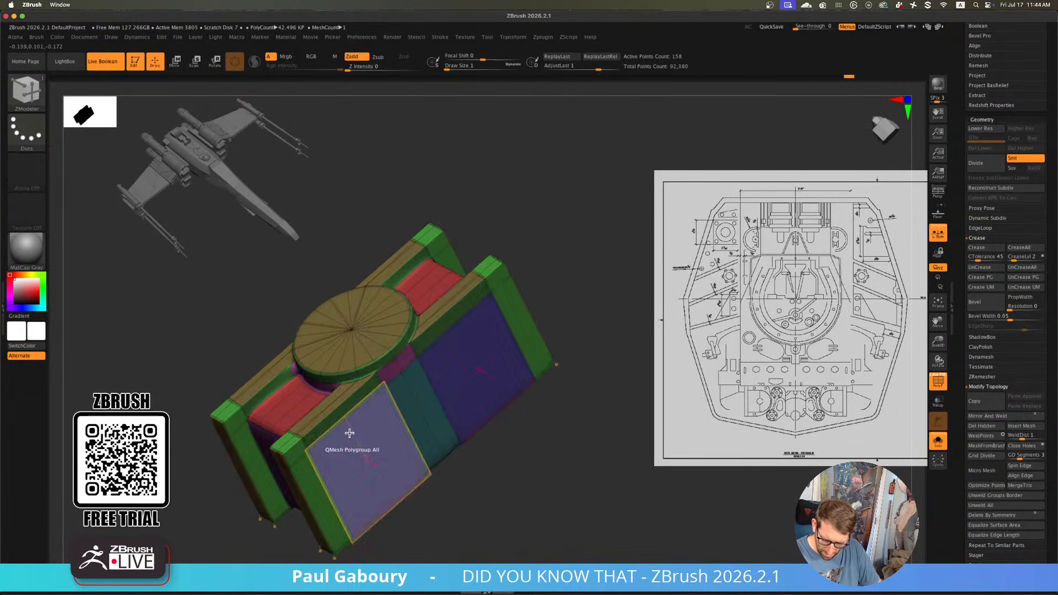
pyautogui.press('space')
pyautogui.click(331, 436)
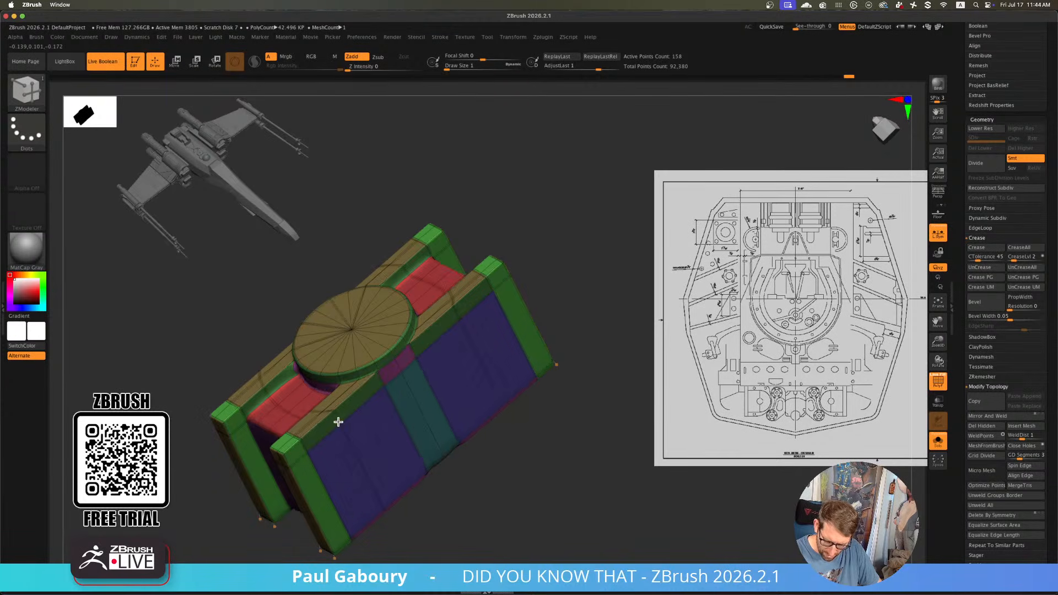
pyautogui.hotkey('ctrl', 'z')
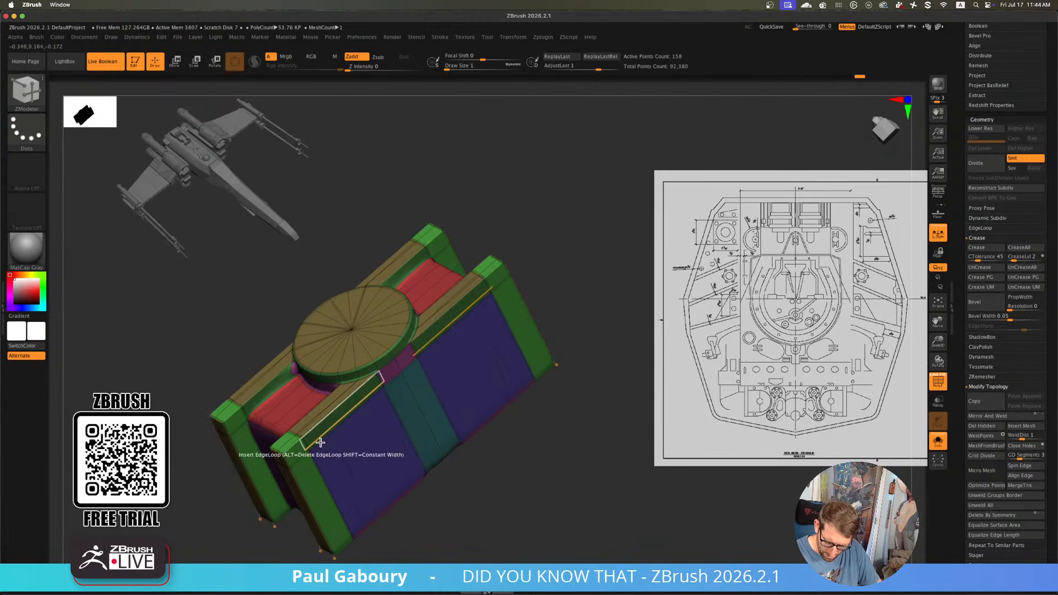
pyautogui.moveTo(322, 435); pyautogui.dragTo(349, 412, button='right')
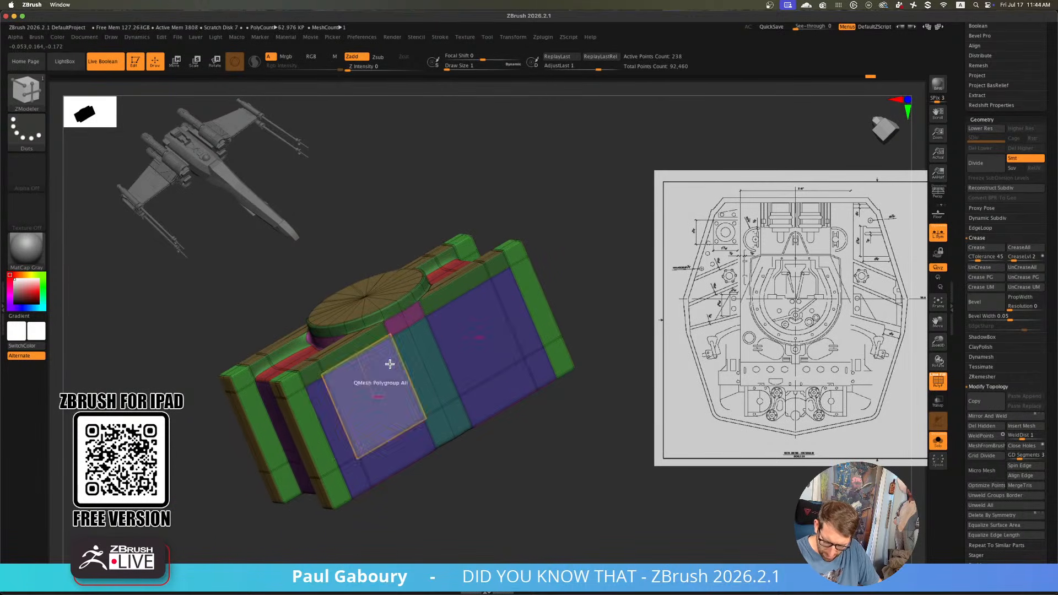
pyautogui.moveTo(390, 363)
pyautogui.mouseDown(button='right')
pyautogui.moveTo(381, 420)
pyautogui.moveTo(398, 458)
pyautogui.moveTo(385, 378)
pyautogui.moveTo(477, 385)
pyautogui.moveTo(425, 406)
pyautogui.mouseUp(button='right')
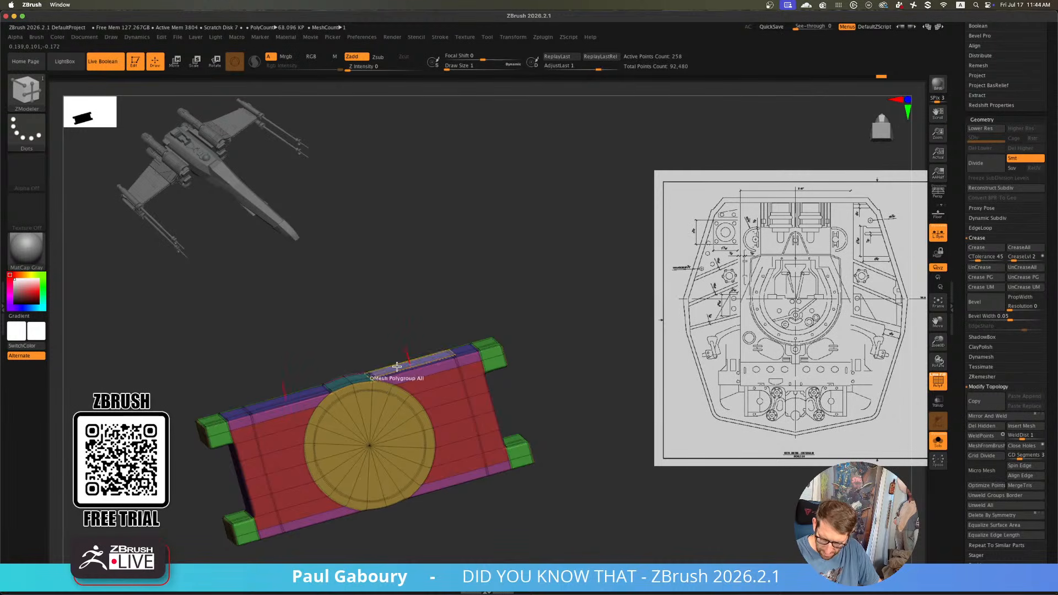
pyautogui.moveTo(397, 367)
pyautogui.mouseDown(button='right')
pyautogui.moveTo(403, 431)
pyautogui.moveTo(349, 403)
pyautogui.moveTo(411, 415)
pyautogui.mouseUp(button='right')
pyautogui.moveTo(448, 448)
pyautogui.keyDown('alt'); pyautogui.mouseDown(button='right')
pyautogui.moveTo(406, 435)
pyautogui.moveTo(390, 411)
pyautogui.moveTo(421, 450)
pyautogui.moveTo(403, 404)
pyautogui.moveTo(425, 436)
pyautogui.mouseUp(button='right'); pyautogui.keyUp('alt')
pyautogui.hotkey('shift', 'f')
pyautogui.hotkey('shift', 'f')
# Set the edge action to Crease on single edges, crease the purple strip beneath the round cap, and undo the last crease
pyautogui.keyDown('ctrl'); pyautogui.moveTo(375, 397); pyautogui.dragTo(405, 433, button='right'); pyautogui.keyUp('ctrl')
pyautogui.moveTo(405, 433); pyautogui.dragTo(384, 420, button='right')
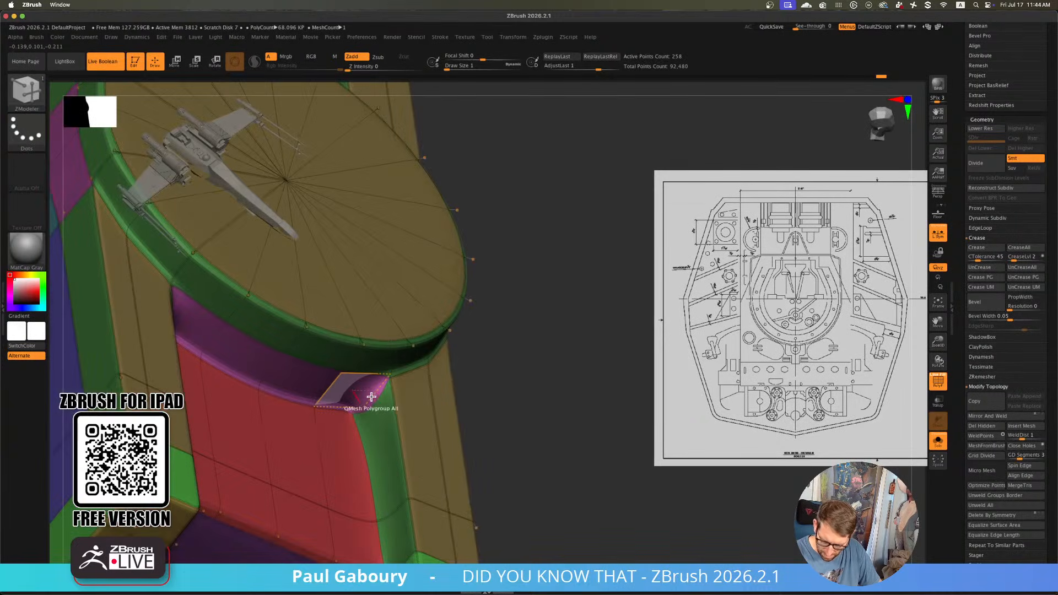
pyautogui.rightClick(377, 393)
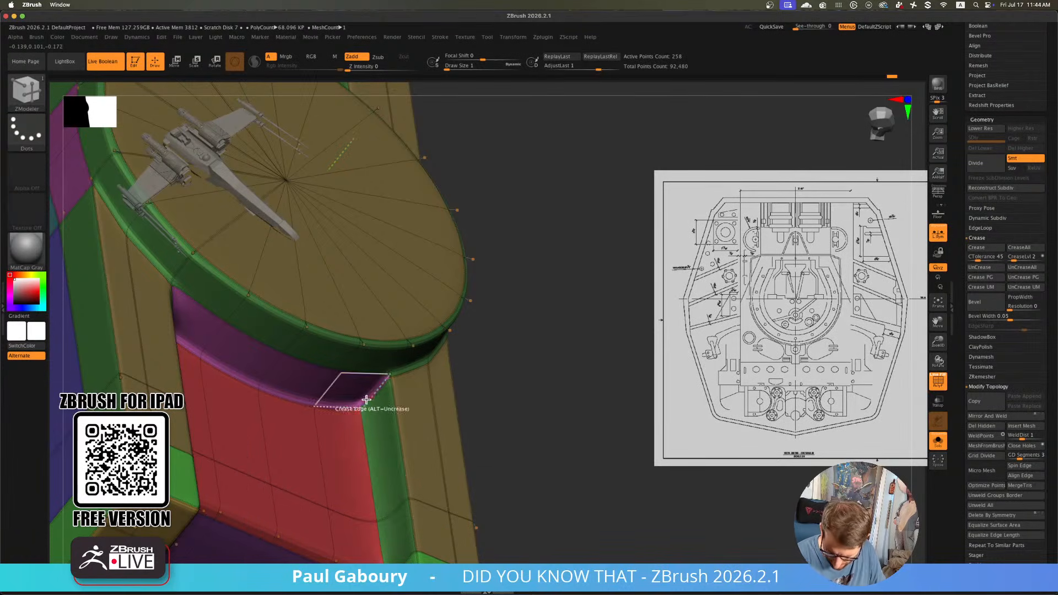
pyautogui.moveTo(367, 400); pyautogui.dragTo(213, 323, button='right')
pyautogui.click(199, 326)
pyautogui.hotkey('ctrl', 'z')
# Insert single edge loops on the round cap's top and side, setting the modifier to Do Not Crease
pyautogui.moveTo(283, 349); pyautogui.dragTo(357, 385, button='right')
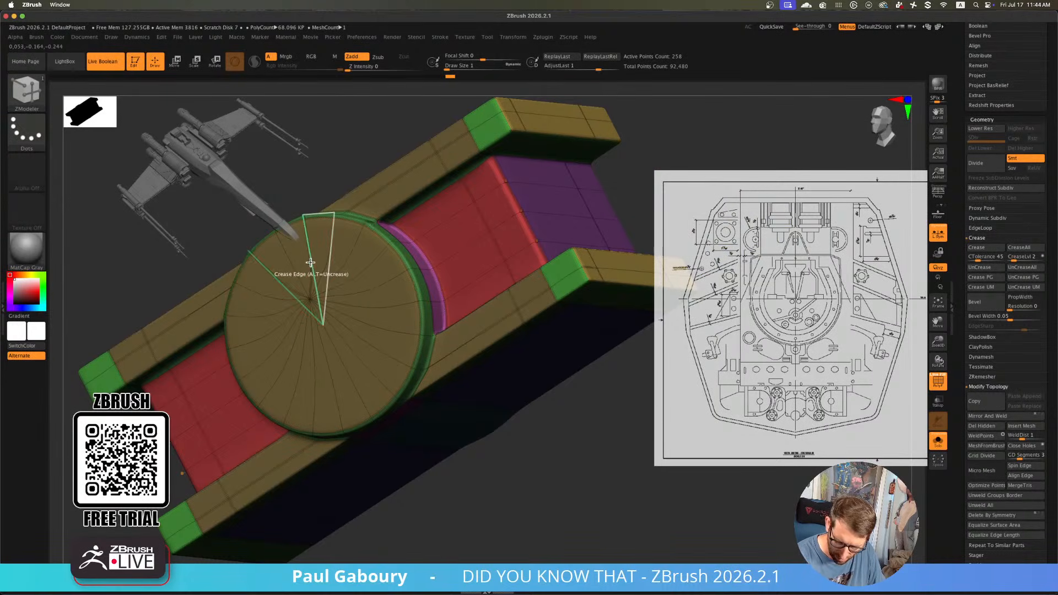
pyautogui.moveTo(353, 329); pyautogui.dragTo(356, 377, button='right')
pyautogui.moveTo(247, 349); pyautogui.dragTo(259, 349, button='right')
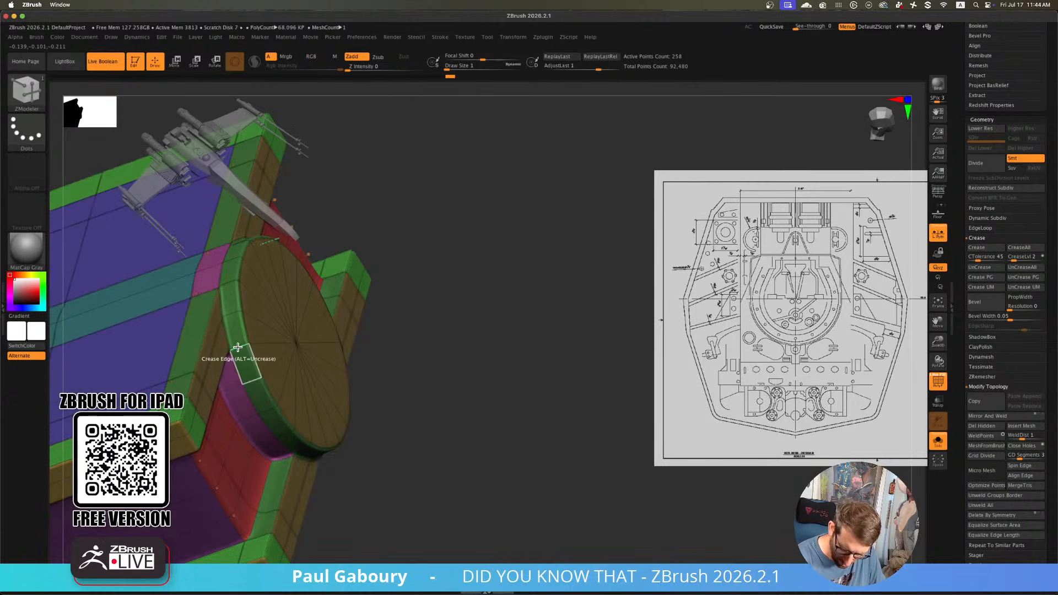
pyautogui.moveTo(229, 283); pyautogui.dragTo(364, 220, button='right')
pyautogui.moveTo(397, 381)
pyautogui.mouseDown(button='right')
pyautogui.moveTo(392, 437)
pyautogui.moveTo(390, 391)
pyautogui.moveTo(364, 397)
pyautogui.moveTo(424, 402)
pyautogui.moveTo(402, 429)
pyautogui.moveTo(383, 423)
pyautogui.moveTo(387, 449)
pyautogui.moveTo(384, 347)
pyautogui.moveTo(394, 364)
pyautogui.moveTo(361, 381)
pyautogui.moveTo(368, 405)
pyautogui.moveTo(378, 385)
pyautogui.moveTo(448, 365)
pyautogui.moveTo(449, 345)
pyautogui.moveTo(458, 382)
pyautogui.mouseUp(button='right')
pyautogui.hotkey('shift', 'f')
pyautogui.hotkey('shift', 'f')
pyautogui.press('space')
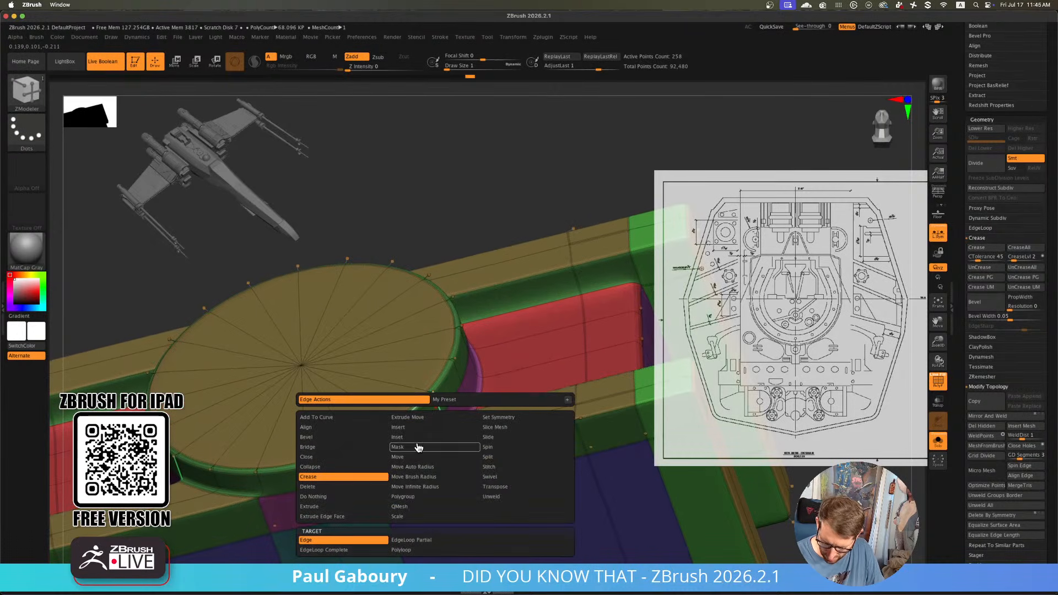
pyautogui.click(412, 429)
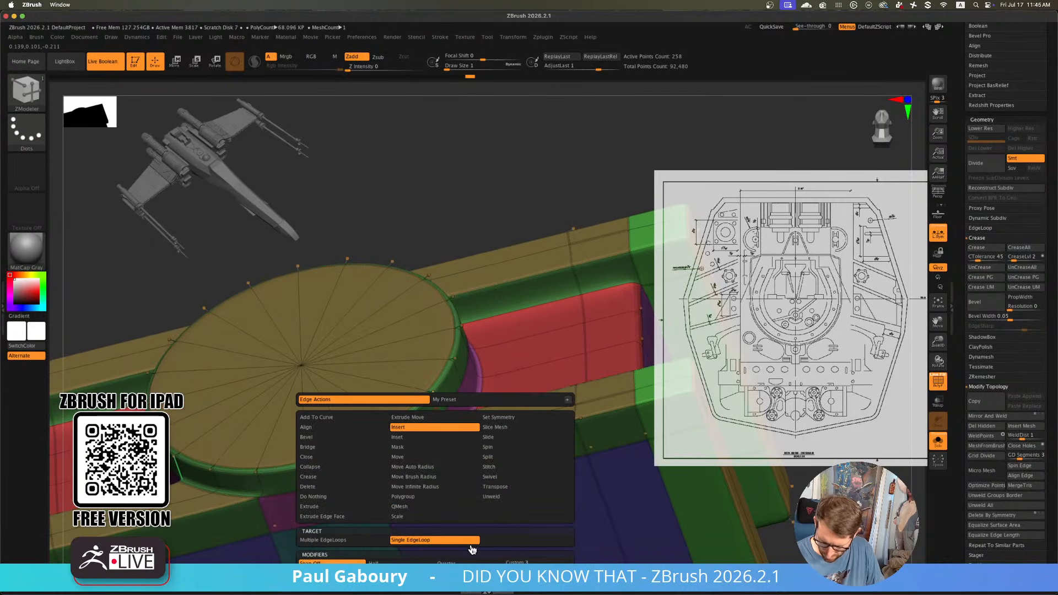
pyautogui.rightClick(410, 387)
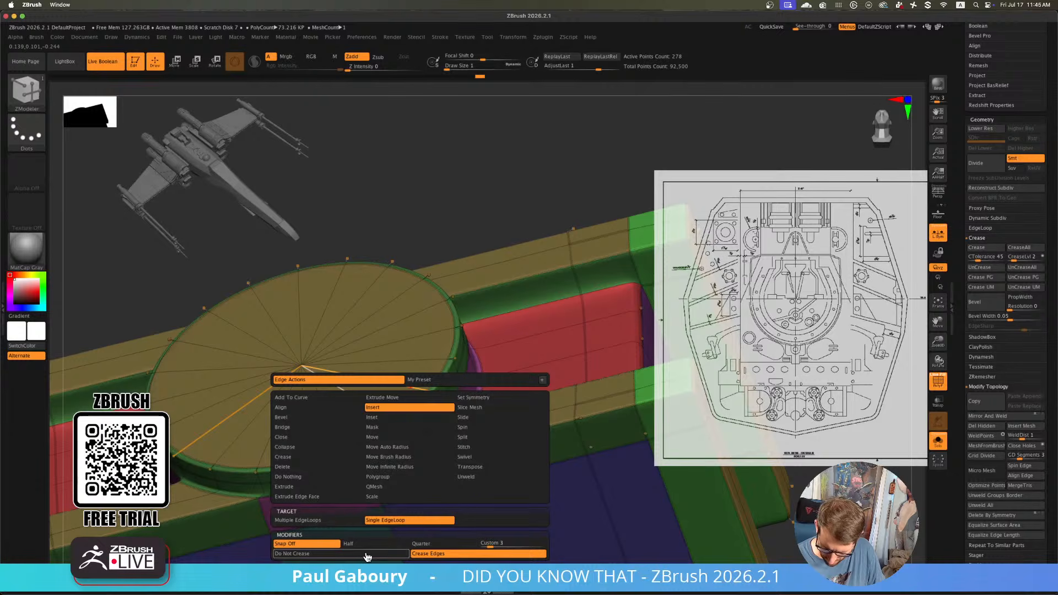
pyautogui.click(413, 389)
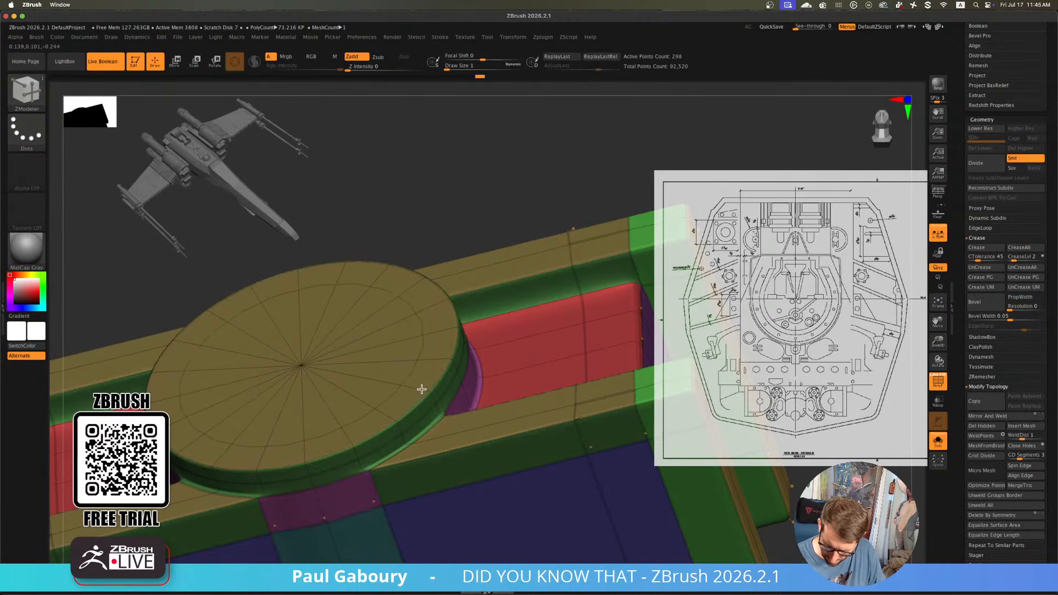
# Set the edge action to Crease with the EdgeLoop Complete target at the round cap's rim
pyautogui.press('space')
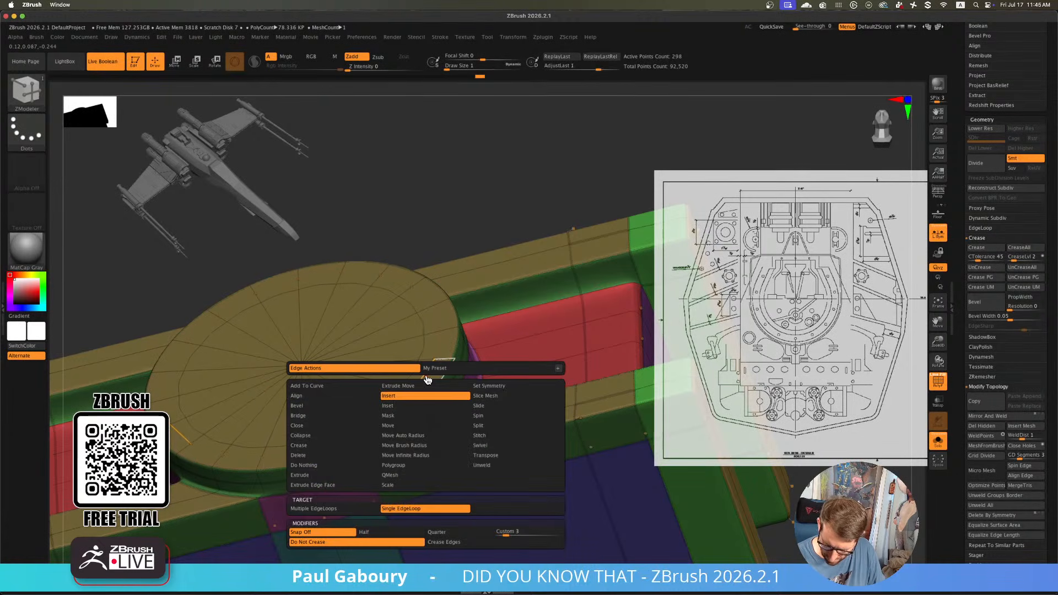
pyautogui.click(326, 428)
pyautogui.click(318, 446)
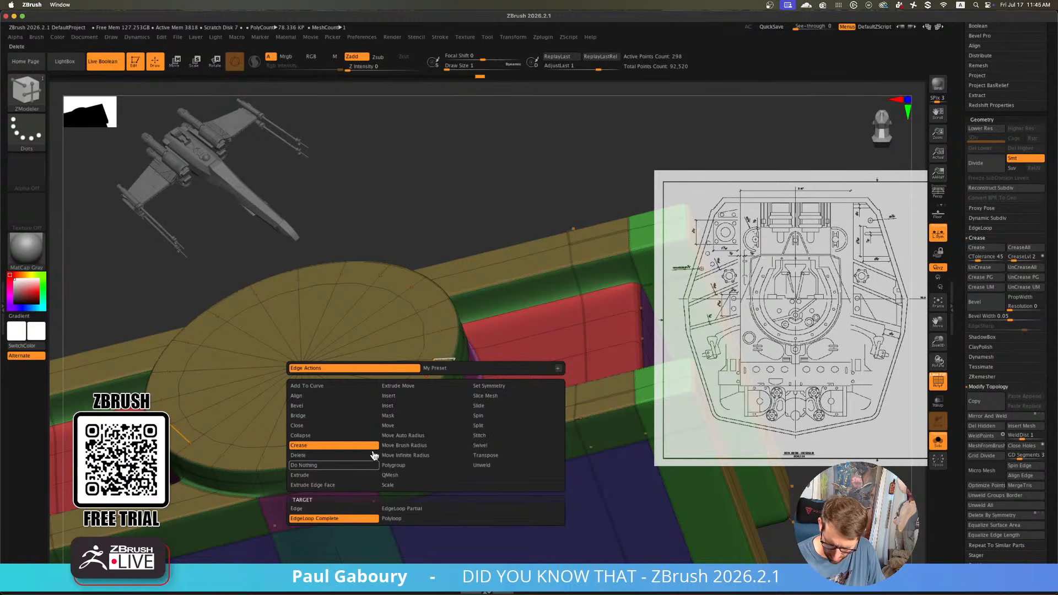
pyautogui.click(400, 400)
pyautogui.keyDown('ctrl'); pyautogui.moveTo(408, 423); pyautogui.dragTo(416, 406, button='right'); pyautogui.keyUp('ctrl')
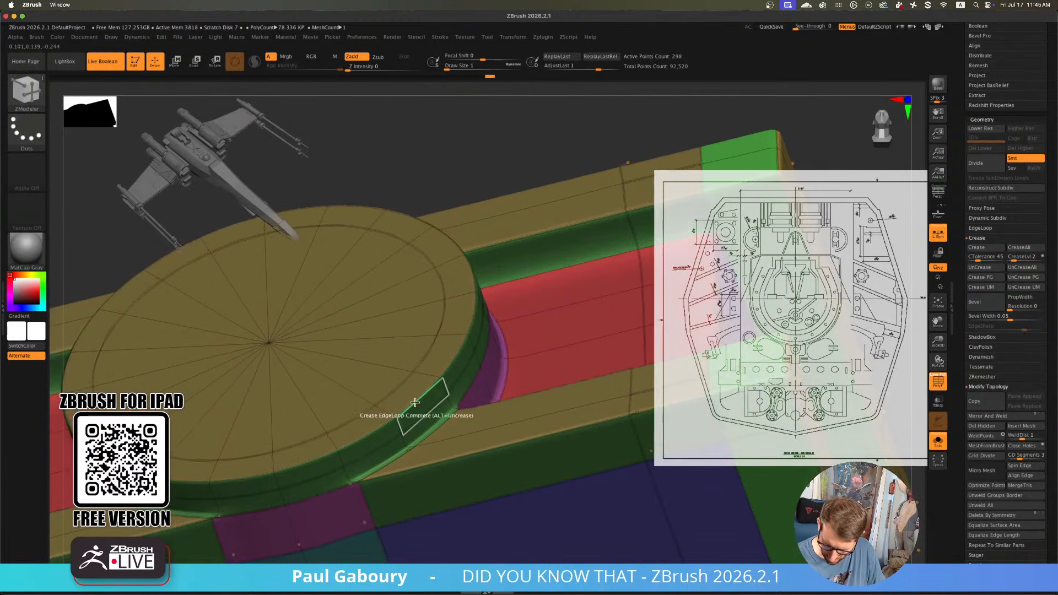
# Switch the edge action back to Insert and delete the round cap's rim edge loop so its border rounds off
pyautogui.press('space')
pyautogui.click(400, 420)
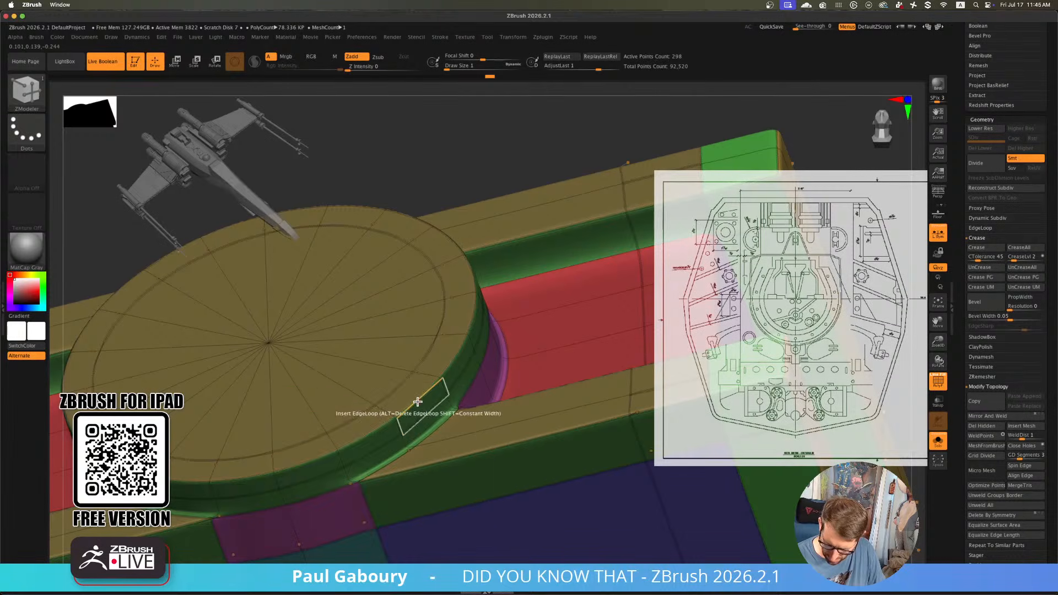
pyautogui.keyDown('alt'); pyautogui.click(417, 402); pyautogui.keyUp('alt')
pyautogui.keyDown('ctrl'); pyautogui.moveTo(423, 403); pyautogui.dragTo(340, 399, button='right'); pyautogui.keyUp('ctrl')
pyautogui.moveTo(340, 399); pyautogui.dragTo(406, 372, button='right')
pyautogui.hotkey('shift', 'f')
pyautogui.hotkey('shift', 'f')
# Insert a small edge loop around the centre of the round cap and crease it with the EdgeLoop Complete target
pyautogui.press('space')
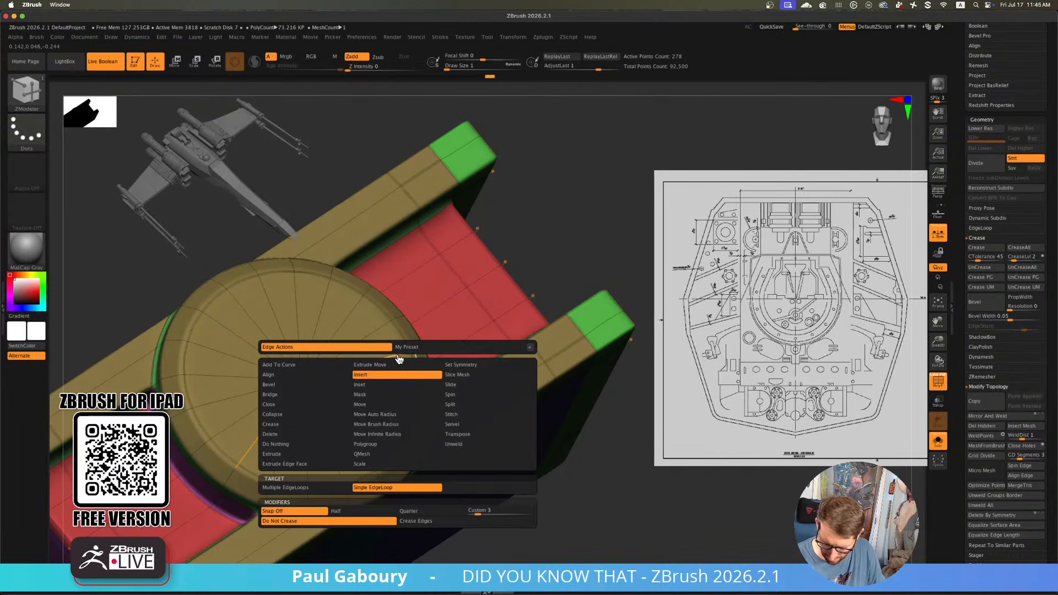
pyautogui.click(405, 433)
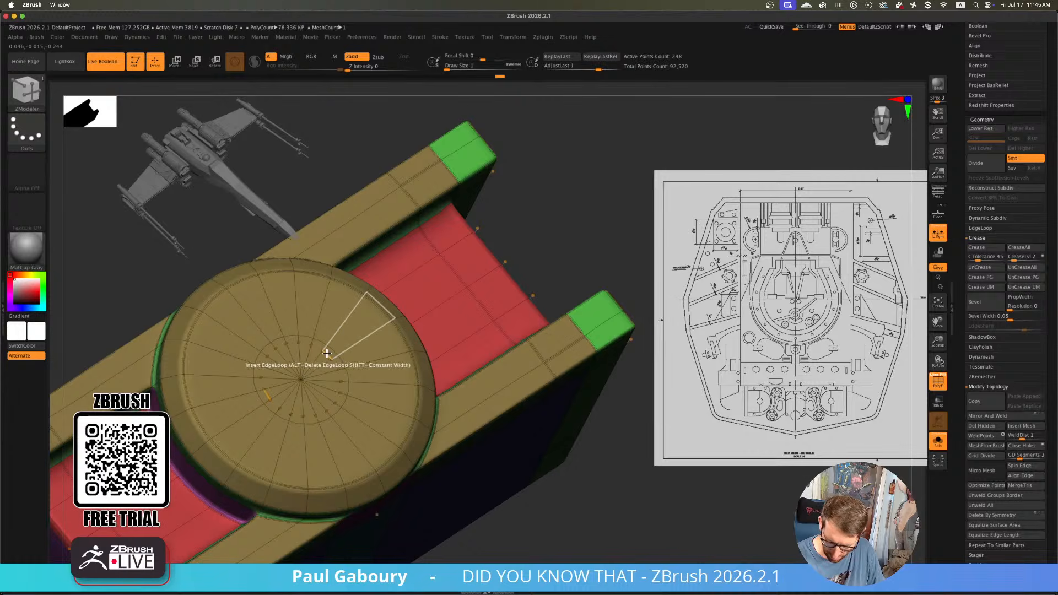
pyautogui.press('space')
pyautogui.click(230, 424)
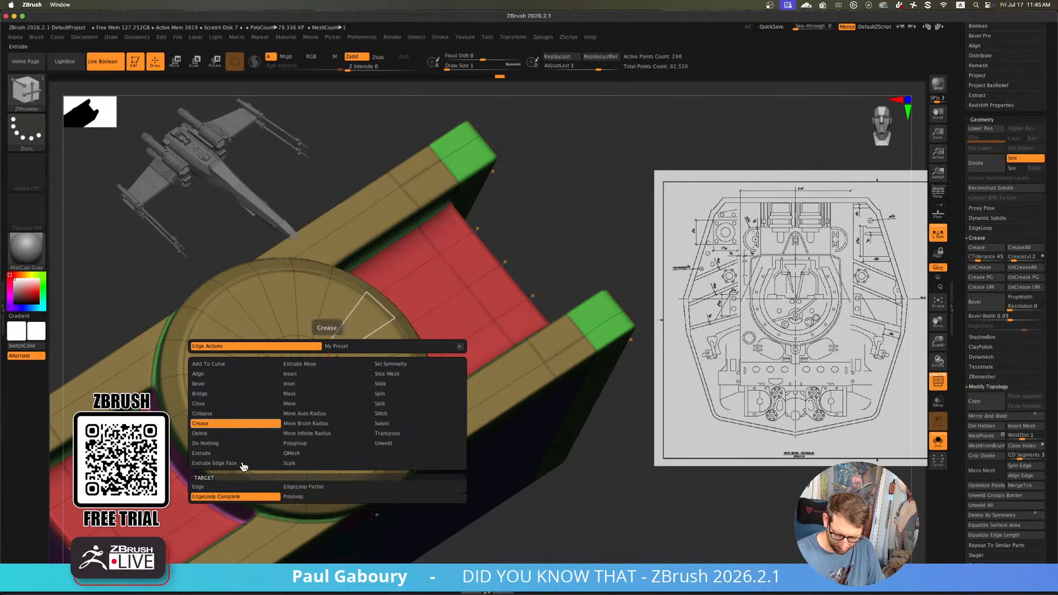
pyautogui.click(326, 355)
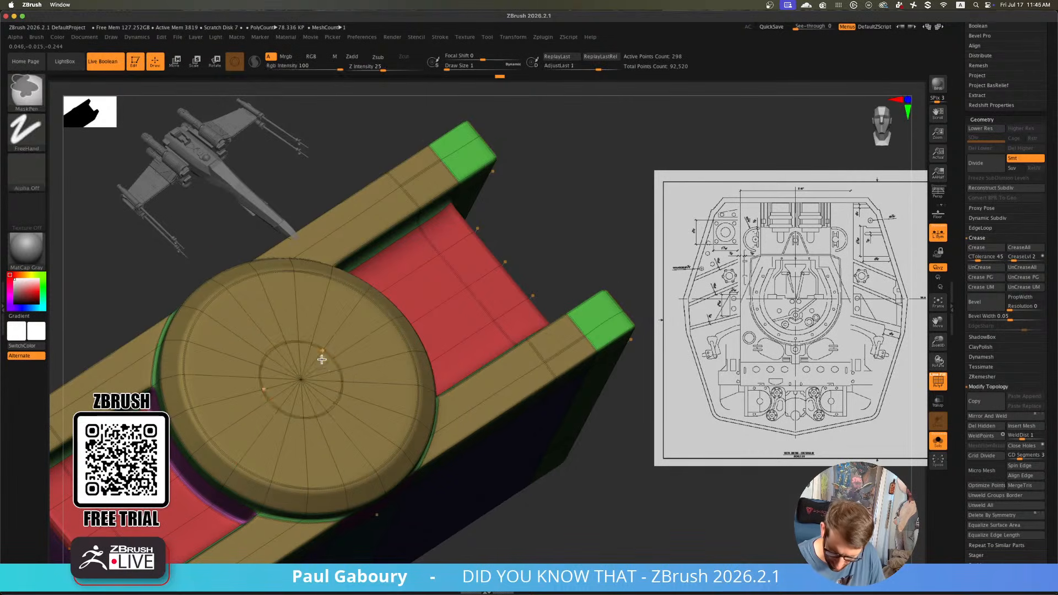
# Mark the faces of the cap's small inner disc as one group and extrude them outward with QMesh
pyautogui.keyDown('ctrl'); pyautogui.moveTo(321, 359); pyautogui.dragTo(321, 359, button='right'); pyautogui.keyUp('ctrl')
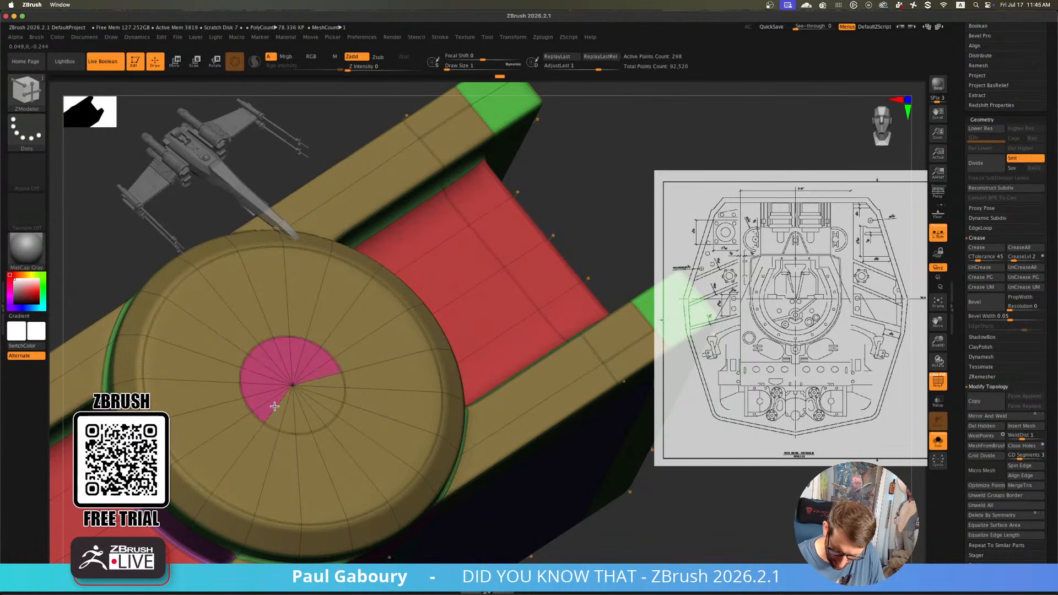
pyautogui.press('space')
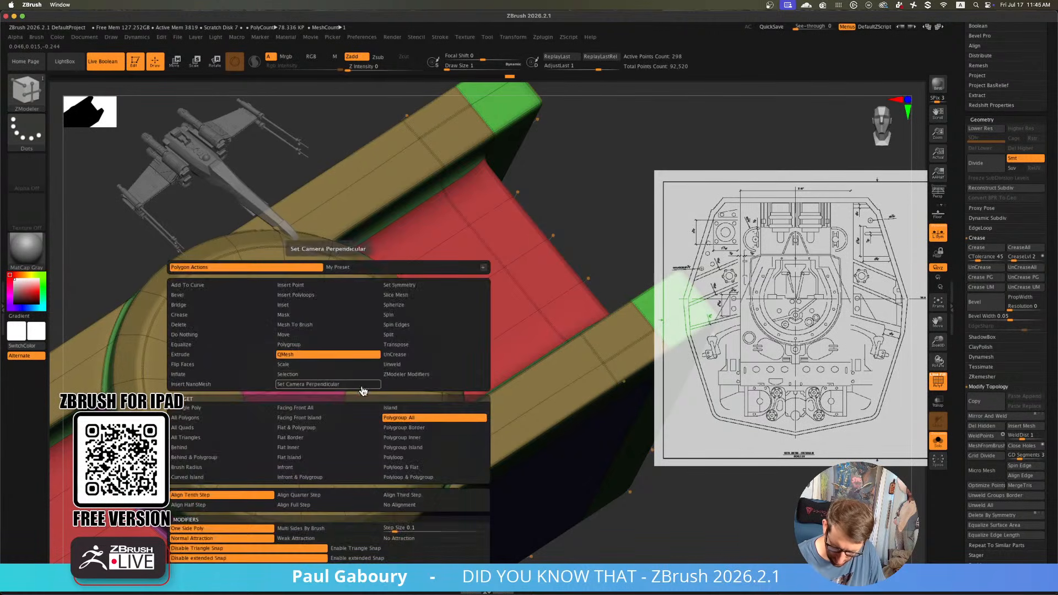
pyautogui.moveTo(350, 385); pyautogui.dragTo(326, 368, button='right')
pyautogui.moveTo(326, 368); pyautogui.dragTo(323, 328)
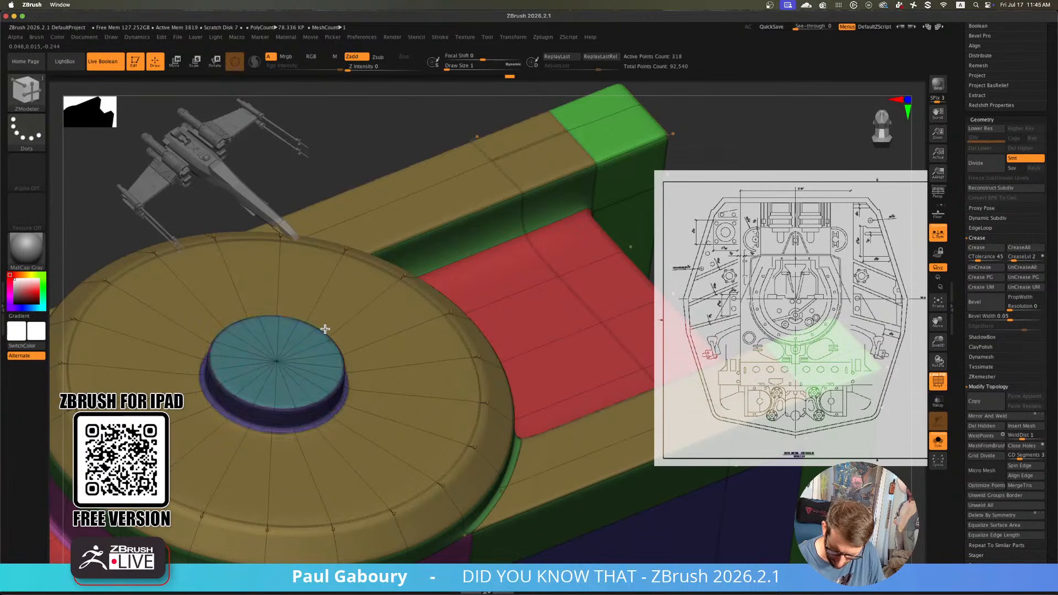
# Insert single edge loops on the small raised disc's top and side, and delete its rim loop to round the edge
pyautogui.press('space')
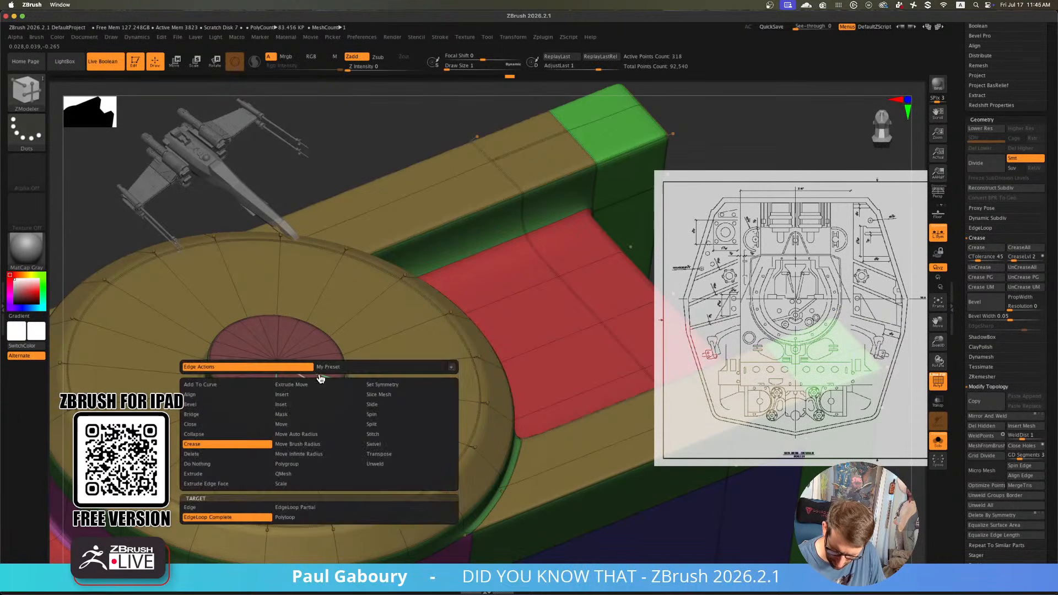
pyautogui.click(315, 374)
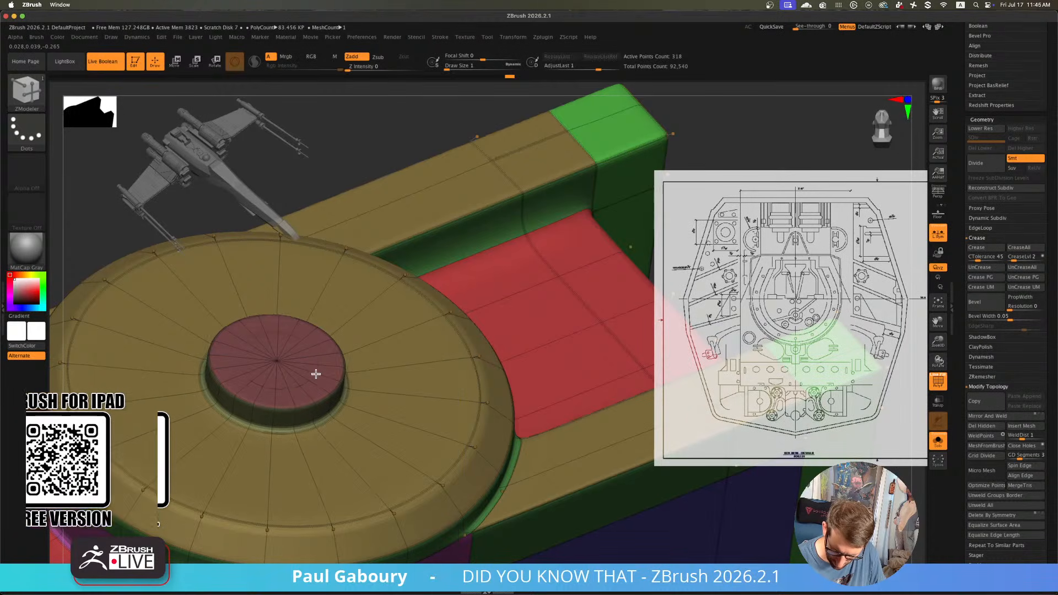
pyautogui.scroll(5, 314, 376)
pyautogui.press('space')
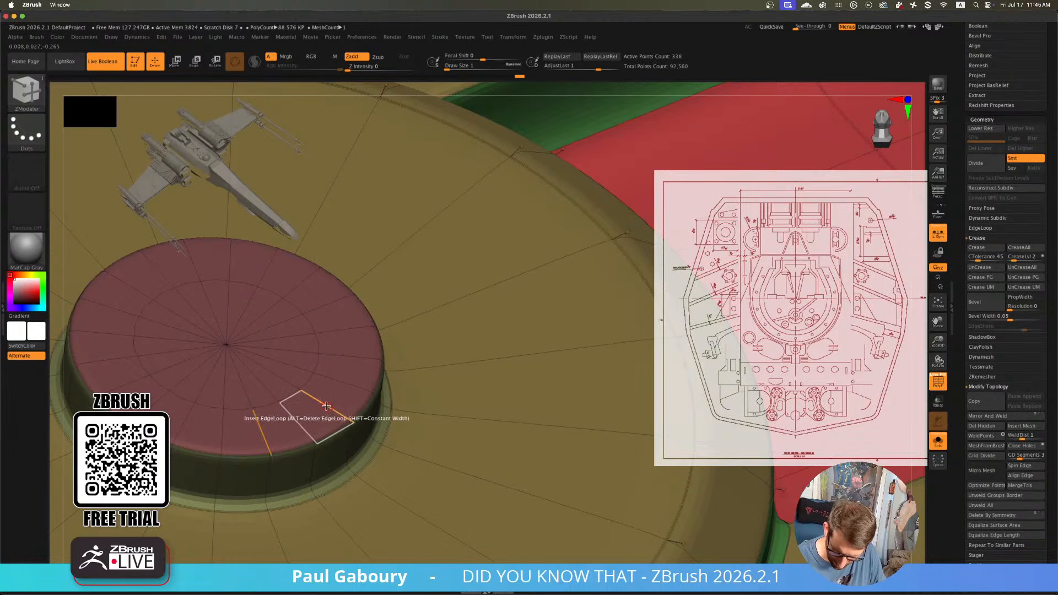
pyautogui.click(335, 415)
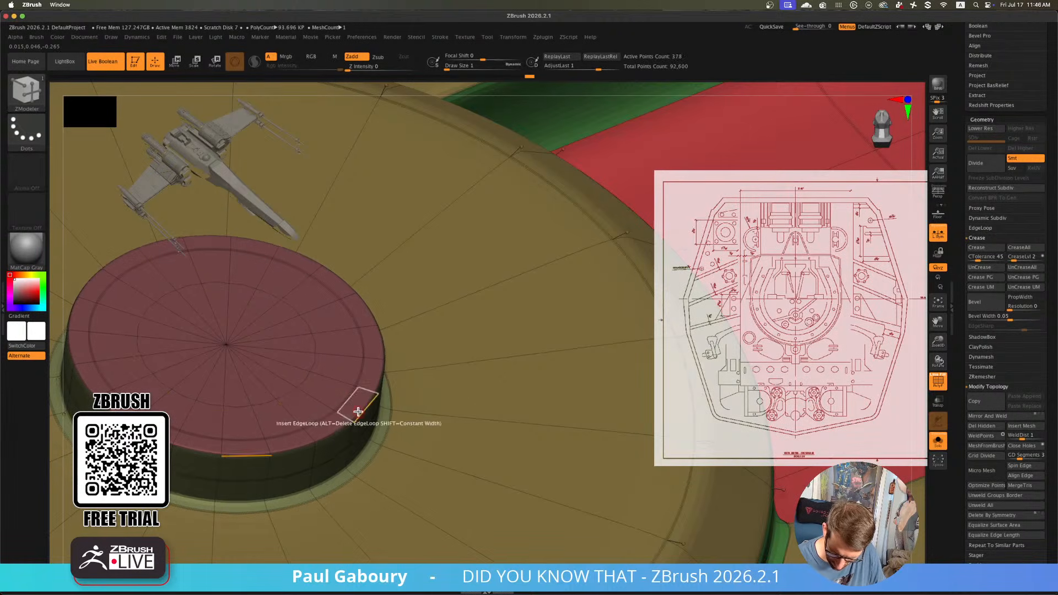
pyautogui.keyDown('alt'); pyautogui.click(358, 410); pyautogui.keyUp('alt')
pyautogui.keyDown('ctrl'); pyautogui.moveTo(384, 425); pyautogui.dragTo(237, 418, button='right'); pyautogui.keyUp('ctrl')
pyautogui.hotkey('shift', 'f')
pyautogui.keyDown('alt'); pyautogui.moveTo(331, 451); pyautogui.dragTo(394, 457, button='right'); pyautogui.keyUp('alt')
pyautogui.moveTo(394, 457); pyautogui.dragTo(344, 498, button='right')
pyautogui.keyDown('ctrl'); pyautogui.moveTo(344, 499); pyautogui.dragTo(378, 435, button='right'); pyautogui.keyUp('ctrl')
pyautogui.hotkey('shift', 'f')
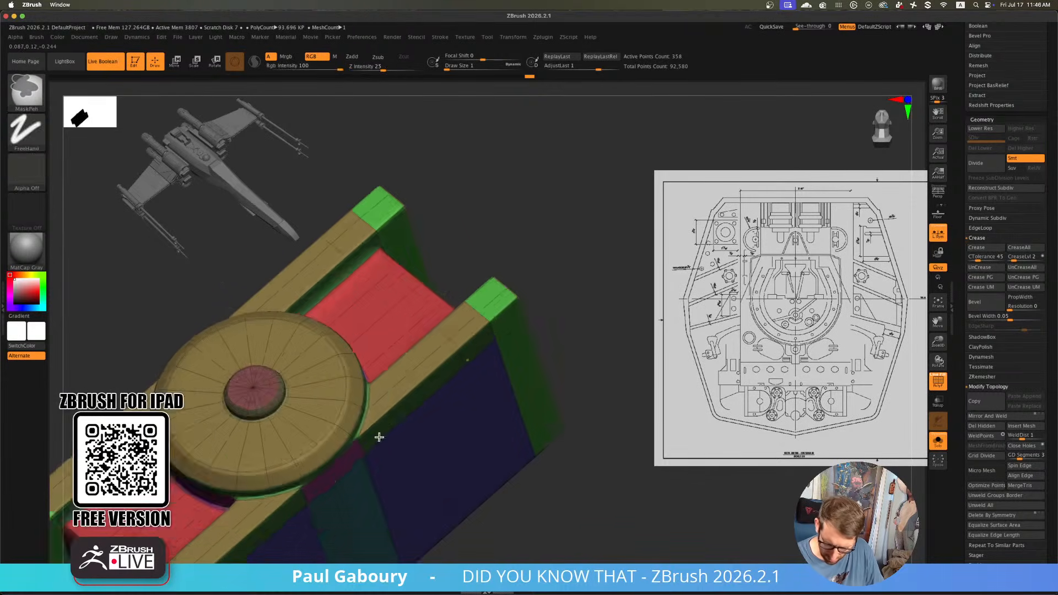
# Insert a single edge loop around the round cap's flat top with the Crease Edges modifier
pyautogui.press('space')
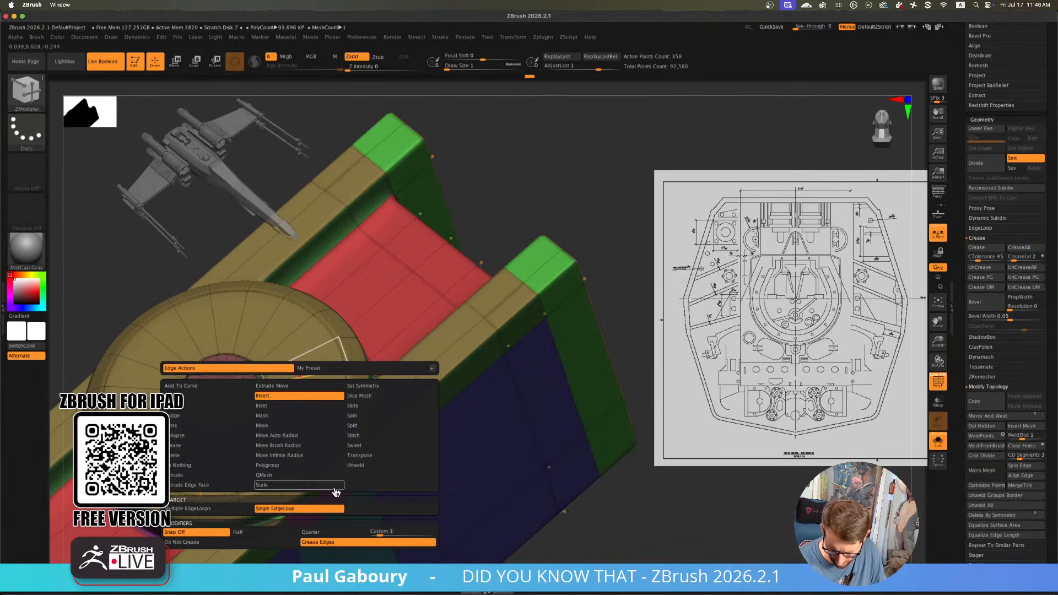
pyautogui.click(295, 378)
pyautogui.click(317, 372)
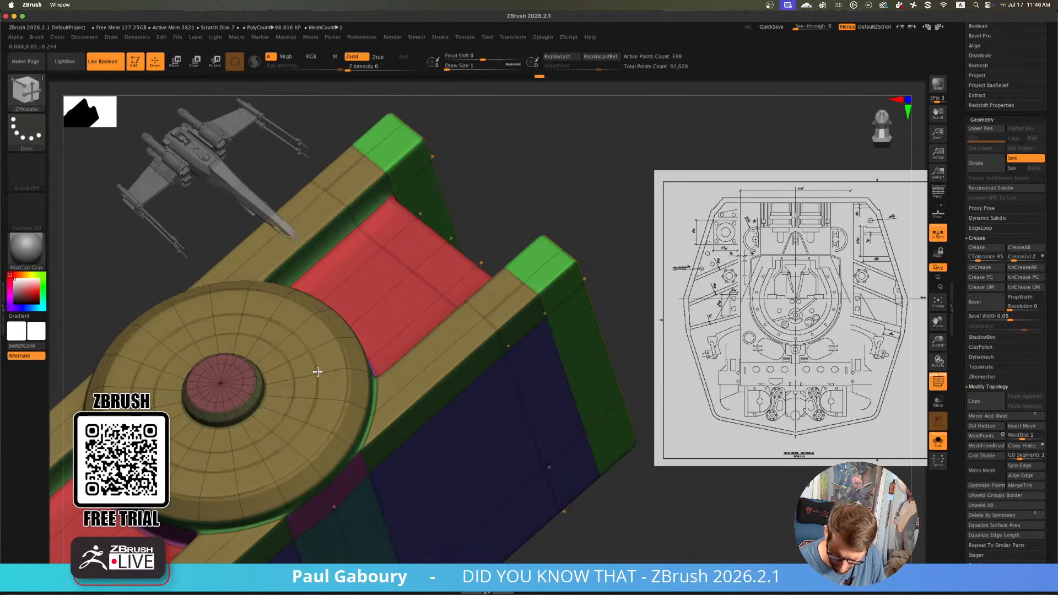
pyautogui.moveTo(319, 372); pyautogui.dragTo(300, 373, button='right')
# Push the middle ring of faces on the round cap inward with QMesh Polyloop and give the recess its own polygroup
pyautogui.press('space')
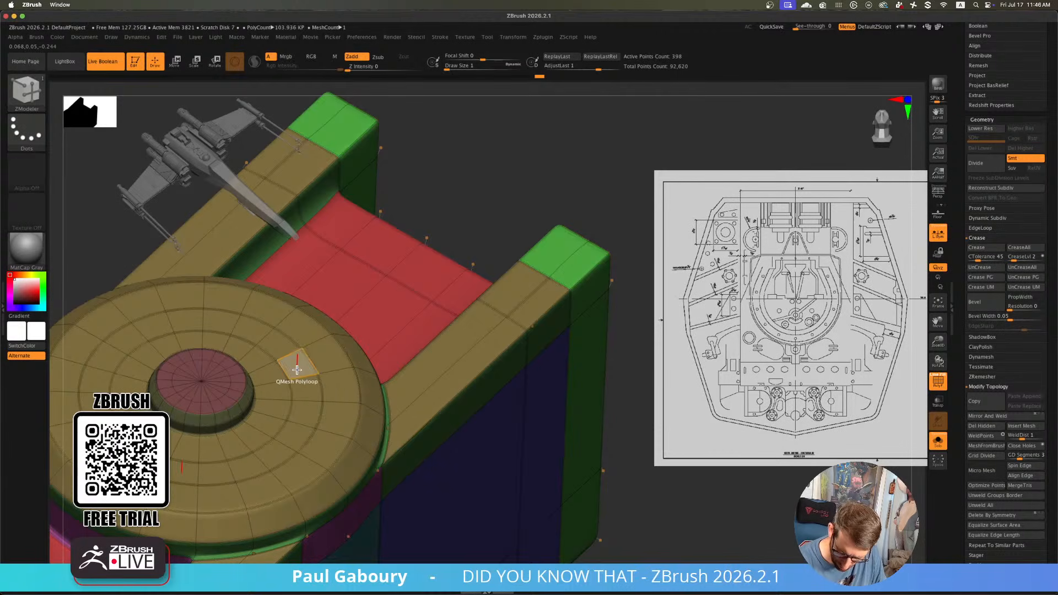
pyautogui.press('alt')
pyautogui.moveTo(297, 369); pyautogui.dragTo(298, 394)
pyautogui.press('alt')
pyautogui.press('alt')
pyautogui.press('alt')
pyautogui.press('alt')
pyautogui.press('alt')
pyautogui.press('alt')
pyautogui.press('alt')
pyautogui.keyDown('ctrl'); pyautogui.moveTo(298, 394); pyautogui.dragTo(253, 382, button='right'); pyautogui.keyUp('ctrl')
# Switch the edge action to Crease with the Edge target and crease the red panel's edges where they meet the side rails
pyautogui.hotkey('shift', 'f')
pyautogui.keyDown('ctrl'); pyautogui.moveTo(456, 430); pyautogui.dragTo(389, 369, button='right'); pyautogui.keyUp('ctrl')
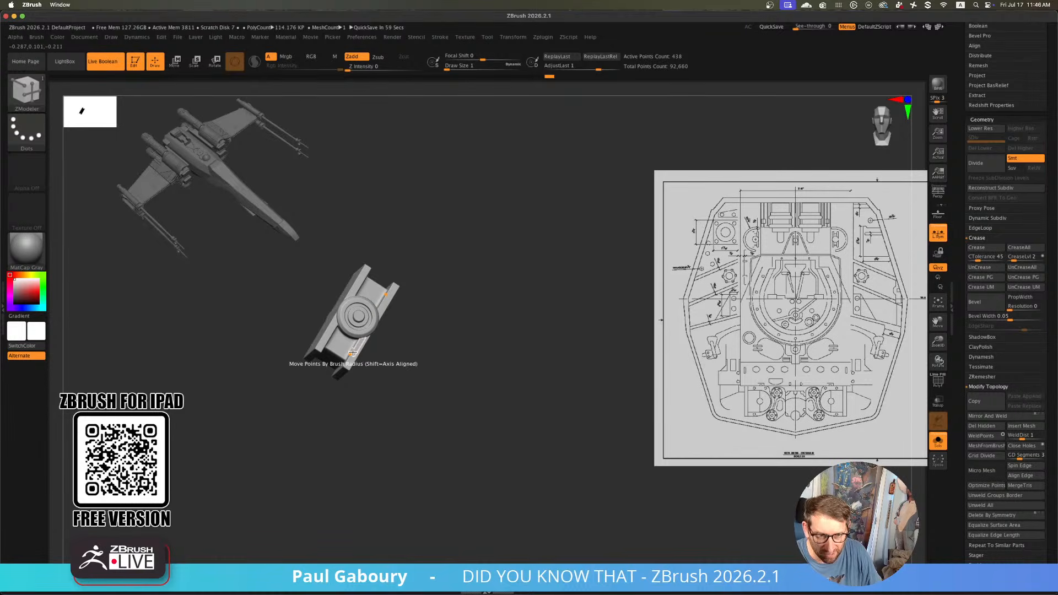
pyautogui.keyDown('ctrl'); pyautogui.moveTo(359, 339); pyautogui.dragTo(430, 372, button='right'); pyautogui.keyUp('ctrl')
pyautogui.hotkey('shift', 'f')
pyautogui.press('space')
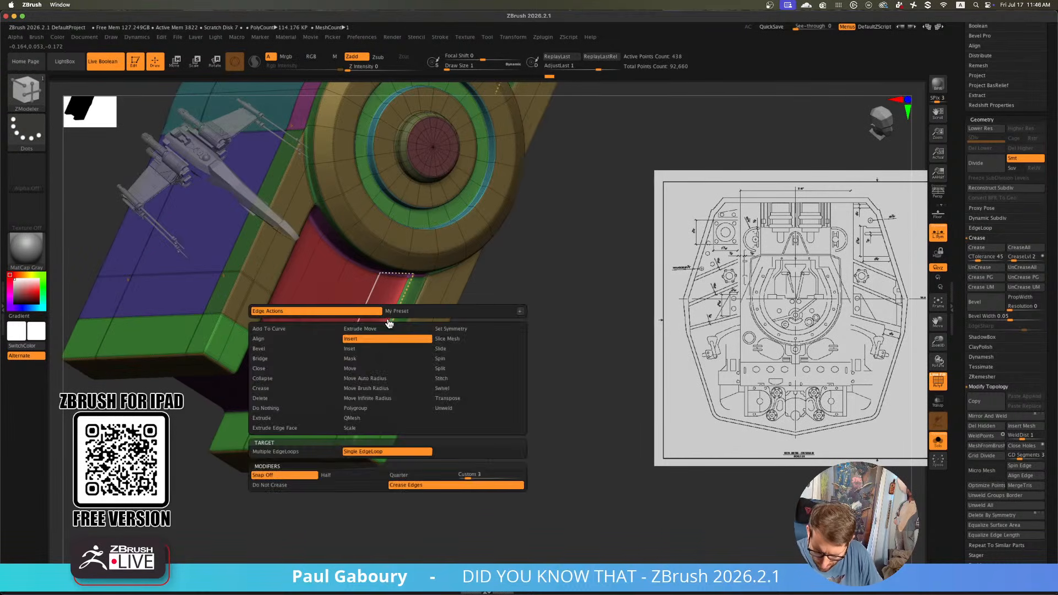
pyautogui.click(351, 418)
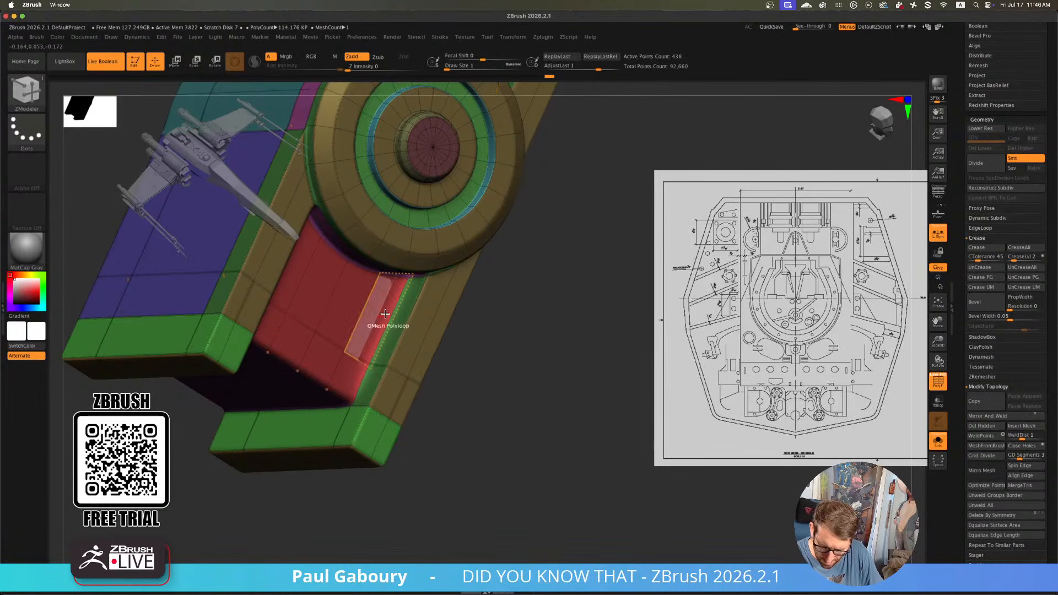
pyautogui.press('space')
pyautogui.click(294, 444)
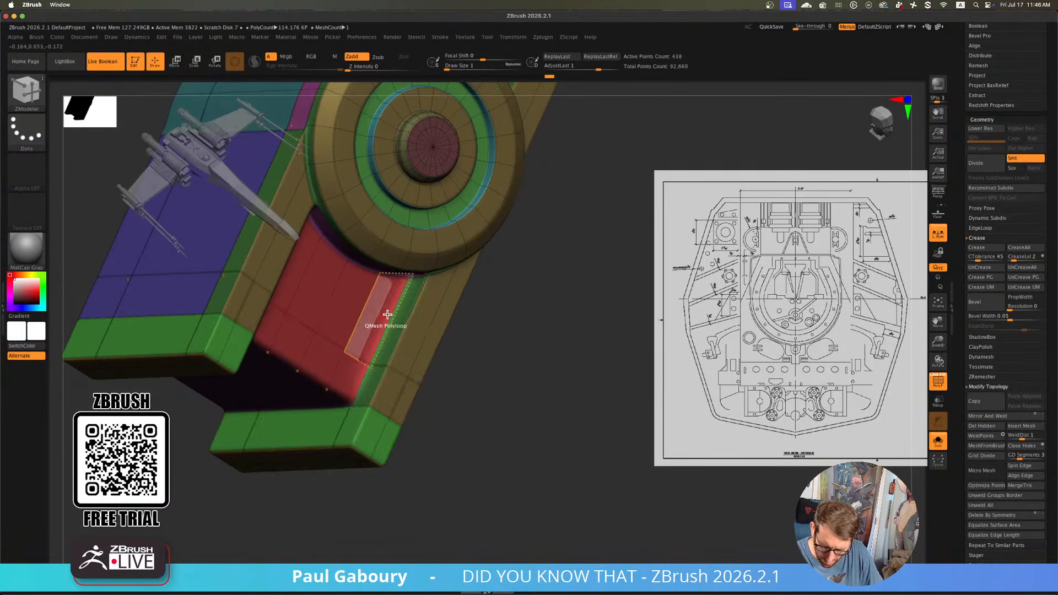
pyautogui.click(378, 350)
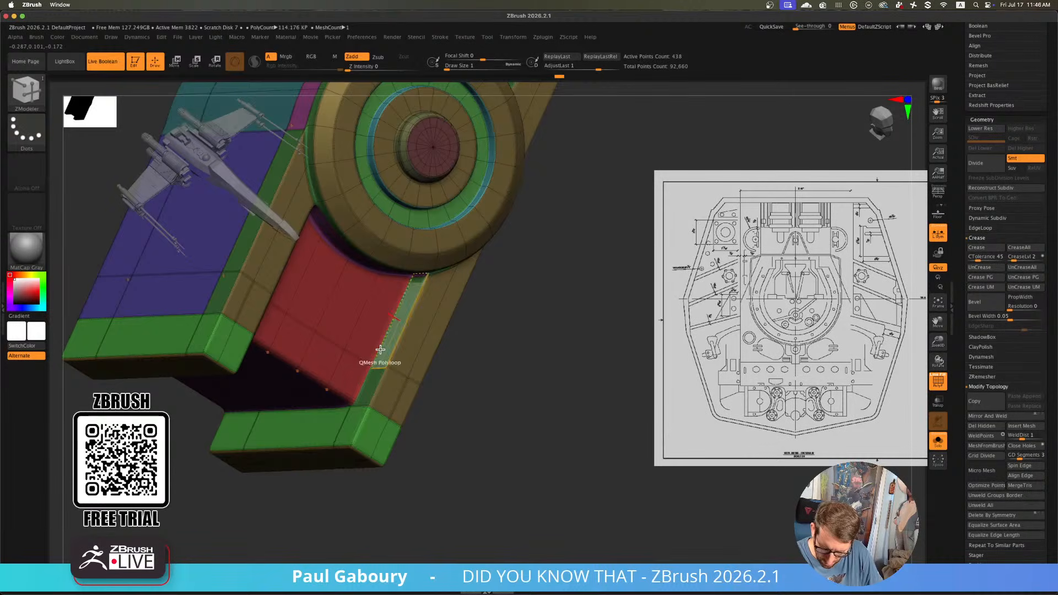
pyautogui.moveTo(380, 343)
pyautogui.mouseDown(button='right')
pyautogui.moveTo(362, 340)
pyautogui.moveTo(373, 406)
pyautogui.moveTo(350, 370)
pyautogui.moveTo(385, 361)
pyautogui.moveTo(338, 349)
pyautogui.moveTo(352, 364)
pyautogui.moveTo(366, 342)
pyautogui.mouseUp(button='right')
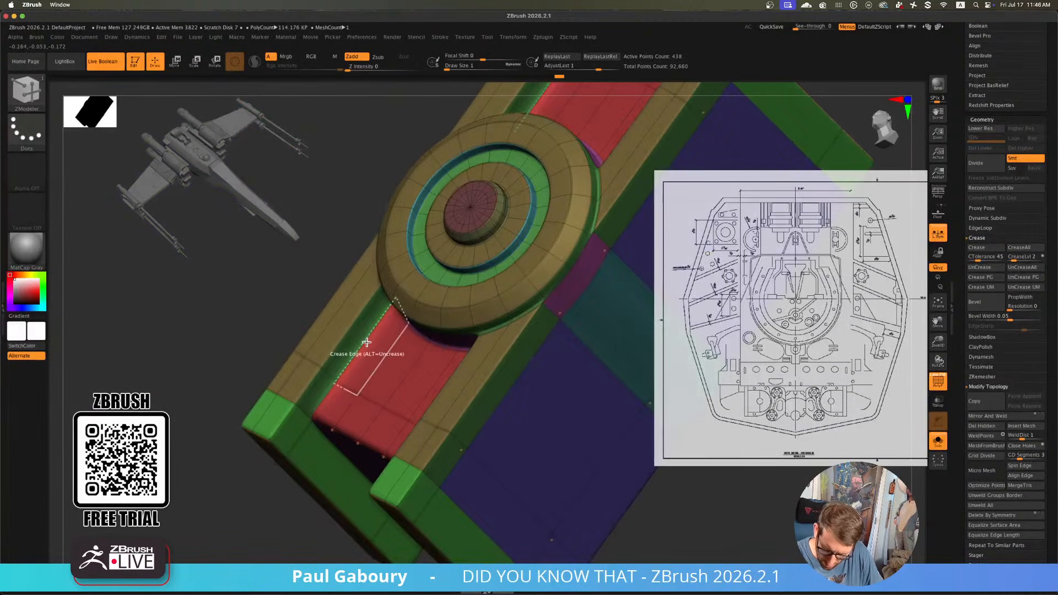
pyautogui.moveTo(322, 404)
pyautogui.mouseDown(button='right')
pyautogui.moveTo(354, 356)
pyautogui.moveTo(416, 359)
pyautogui.moveTo(364, 393)
pyautogui.moveTo(440, 373)
pyautogui.moveTo(518, 377)
pyautogui.moveTo(551, 353)
pyautogui.mouseUp(button='right')
# Inspect the smoothed block without polyframe, turn off the Dynamic Subdivision preview and view the cap straight on
pyautogui.hotkey('shift', 'f')
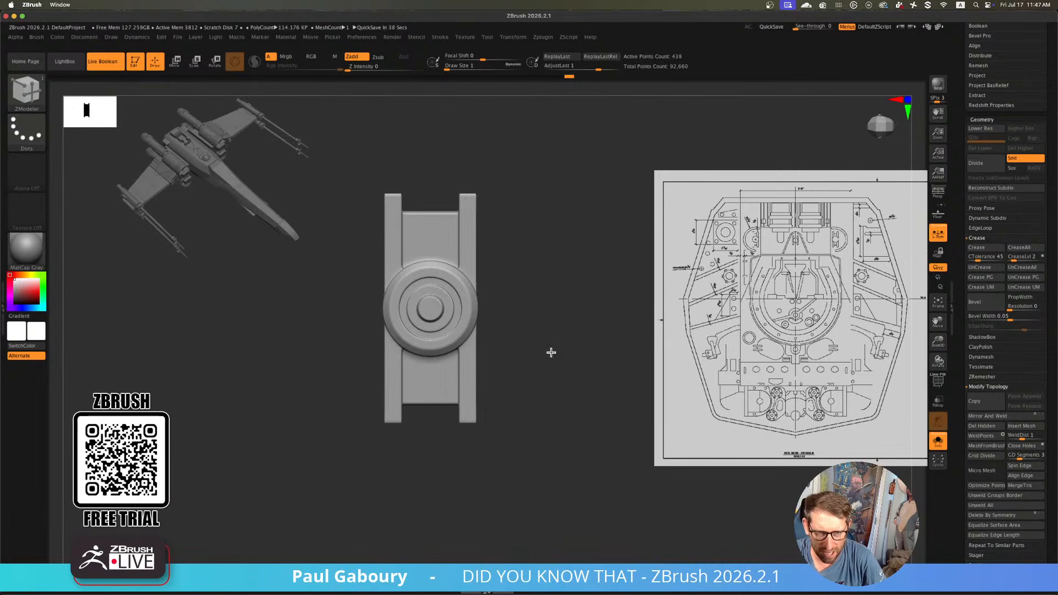
pyautogui.moveTo(551, 352)
pyautogui.mouseDown()
pyautogui.moveTo(557, 387)
pyautogui.moveTo(581, 347)
pyautogui.moveTo(545, 363)
pyautogui.moveTo(555, 371)
pyautogui.moveTo(549, 353)
pyautogui.moveTo(553, 366)
pyautogui.mouseUp()
pyautogui.hotkey('shift', 'f')
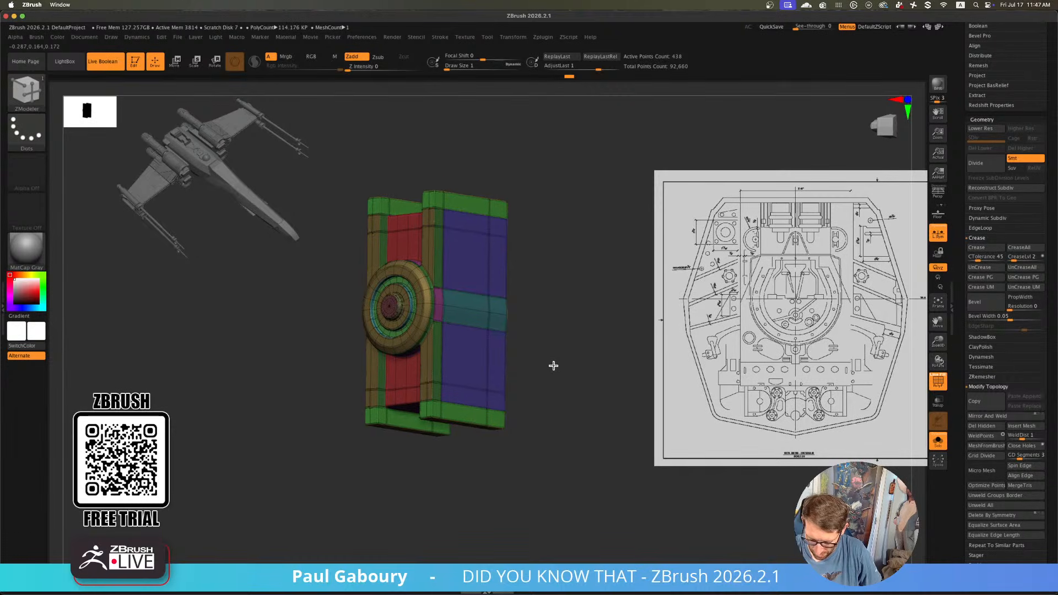
pyautogui.press('shift')
pyautogui.hotkey('shift', 'd')
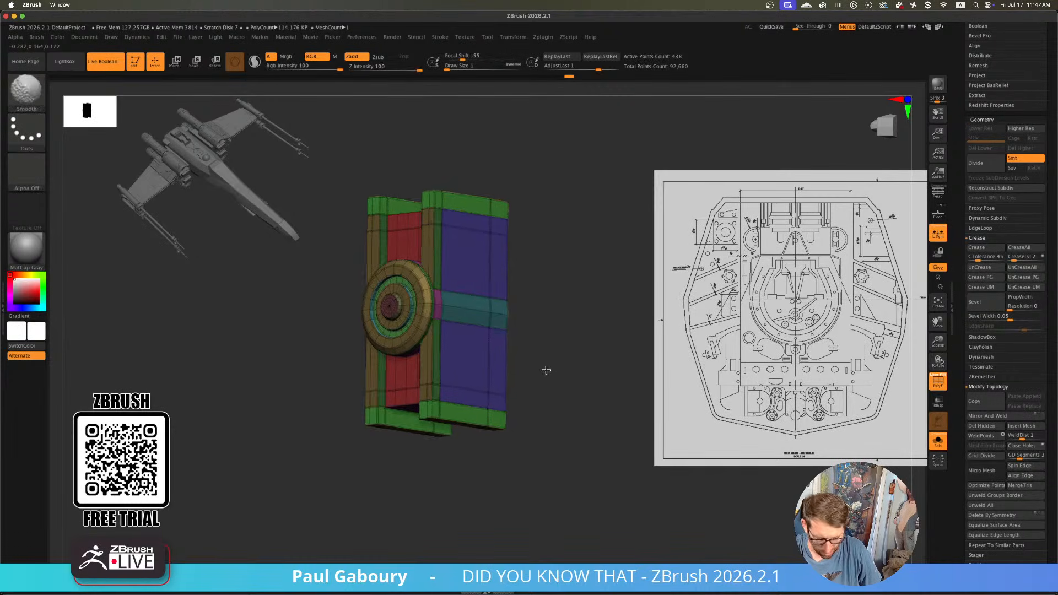
pyautogui.moveTo(545, 369)
pyautogui.keyDown('shift'); pyautogui.mouseDown(button='right')
pyautogui.moveTo(555, 382)
pyautogui.moveTo(561, 371)
pyautogui.mouseUp(button='right'); pyautogui.keyUp('shift')
pyautogui.keyDown('ctrl'); pyautogui.moveTo(443, 361); pyautogui.dragTo(454, 356, button='right'); pyautogui.keyUp('ctrl')
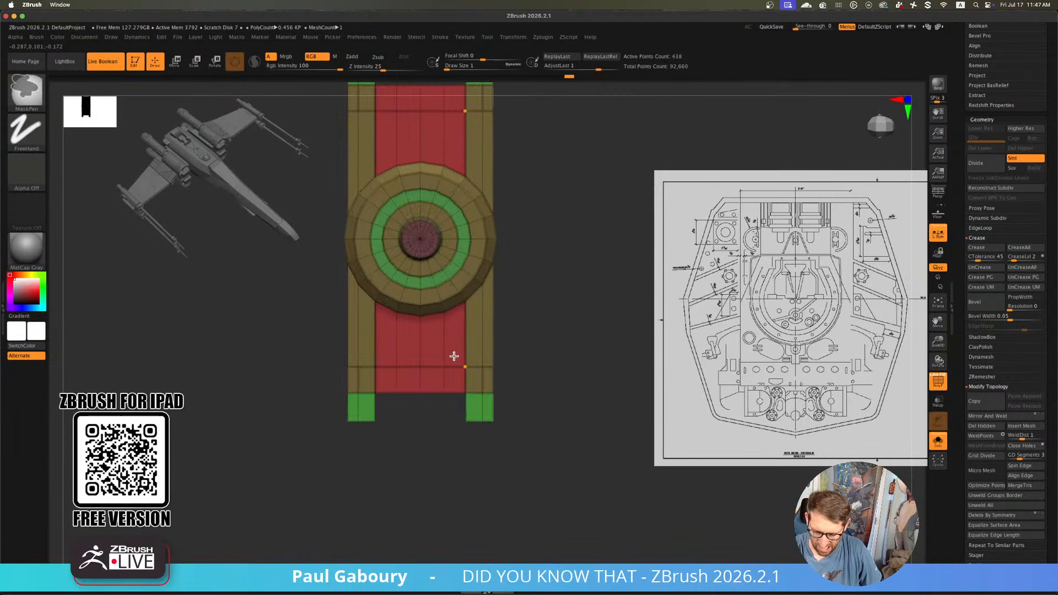
pyautogui.click(443, 325)
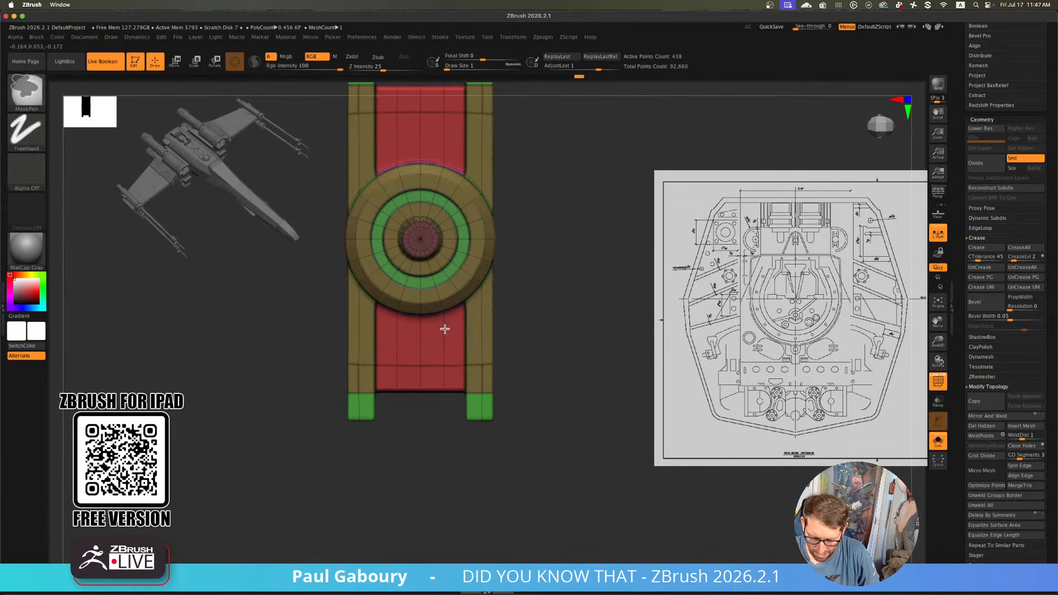
pyautogui.press('shift')
# Set the edge action to Insert with Do Not Crease and try an edge loop across the red panel and rails below the cap
pyautogui.press('space')
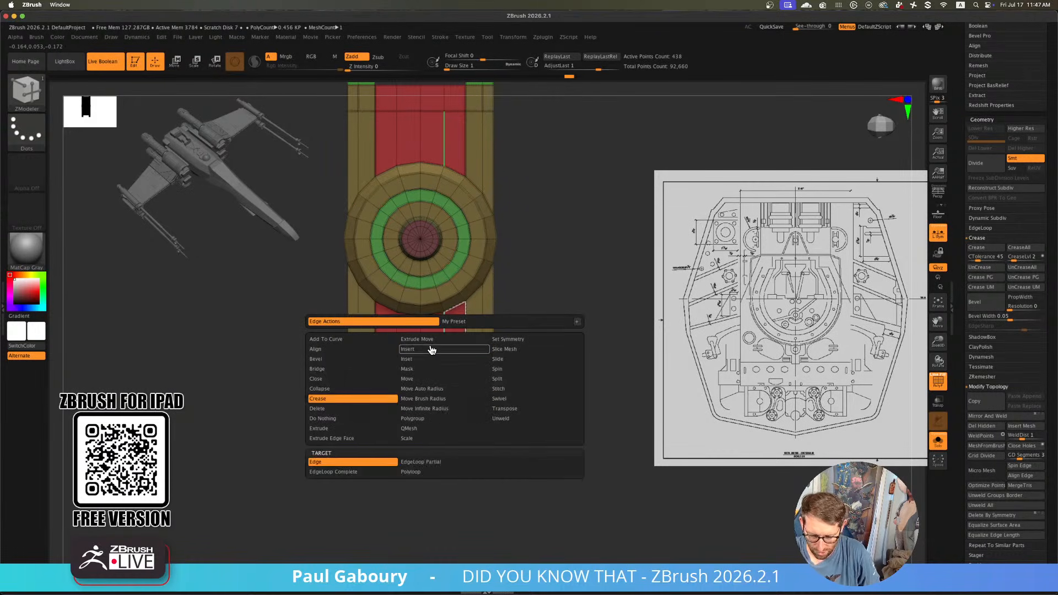
pyautogui.click(432, 349)
pyautogui.click(373, 499)
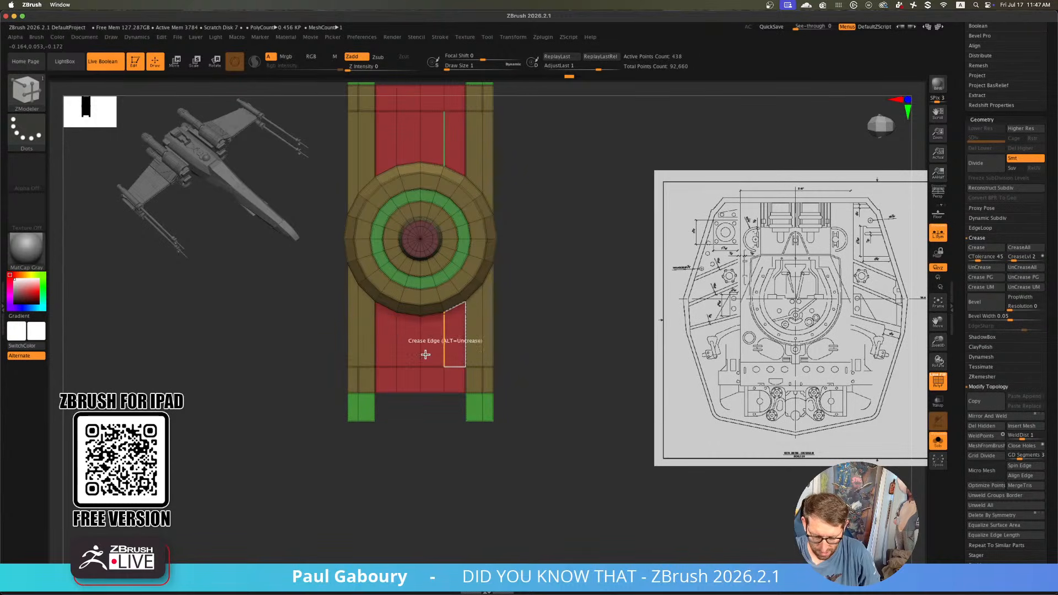
pyautogui.click(444, 326)
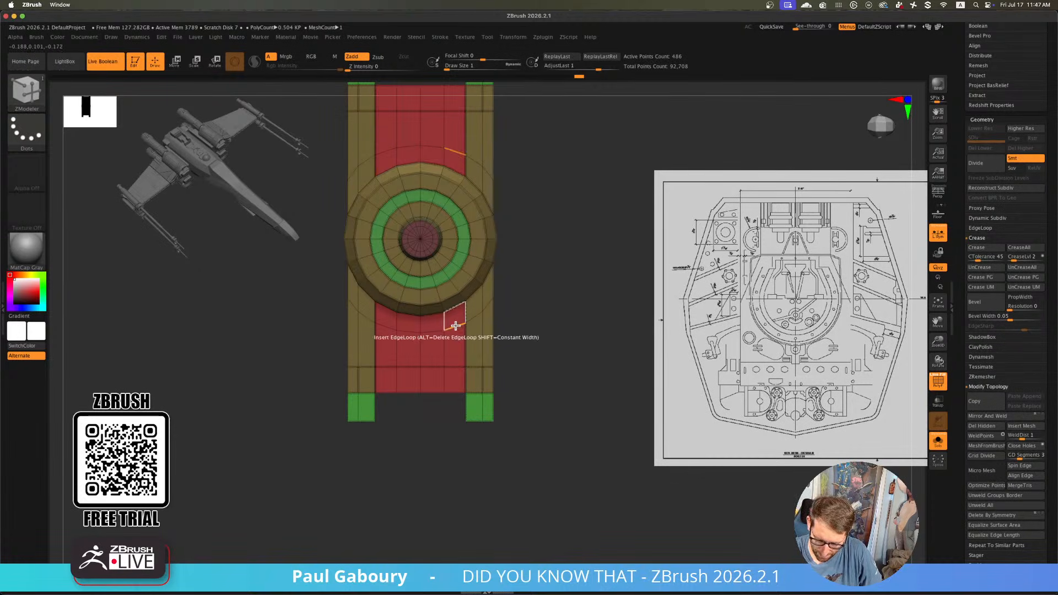
pyautogui.keyDown('alt'); pyautogui.click(482, 351); pyautogui.keyUp('alt')
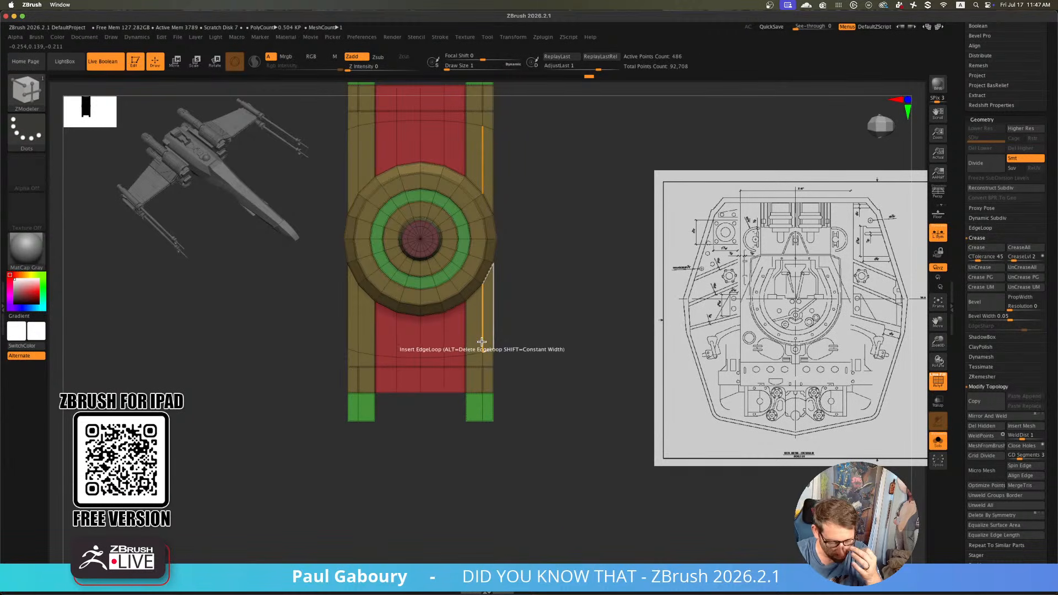
pyautogui.keyDown('alt'); pyautogui.click(482, 343); pyautogui.keyUp('alt')
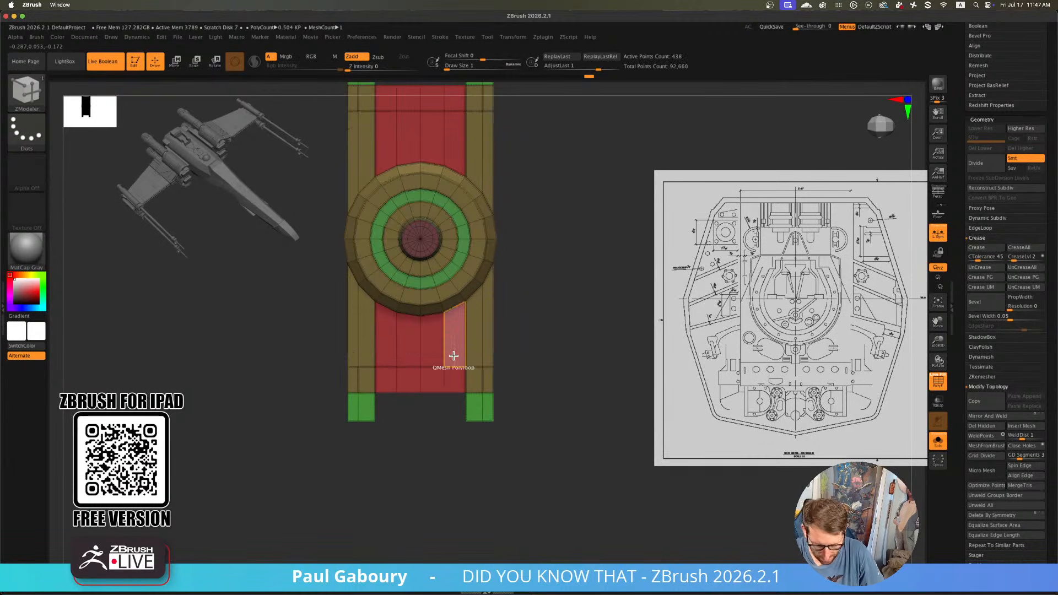
pyautogui.press('super+z')
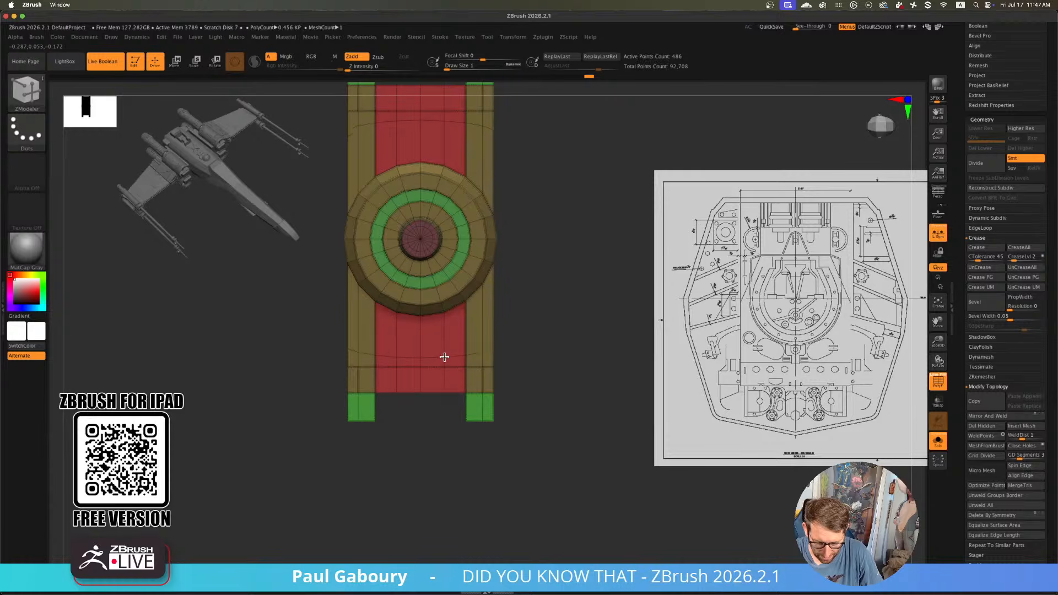
# Try an edge loop that follows the cap's curve and one placed from the panel's boundary with the rail, deleting each
pyautogui.click(441, 328)
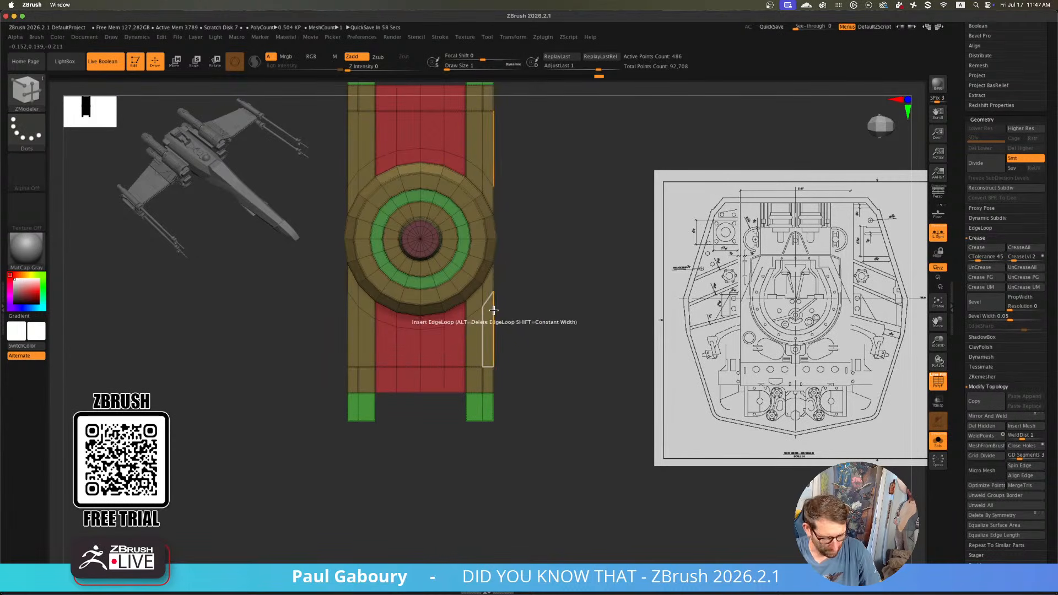
pyautogui.keyDown('alt'); pyautogui.click(473, 314); pyautogui.keyUp('alt')
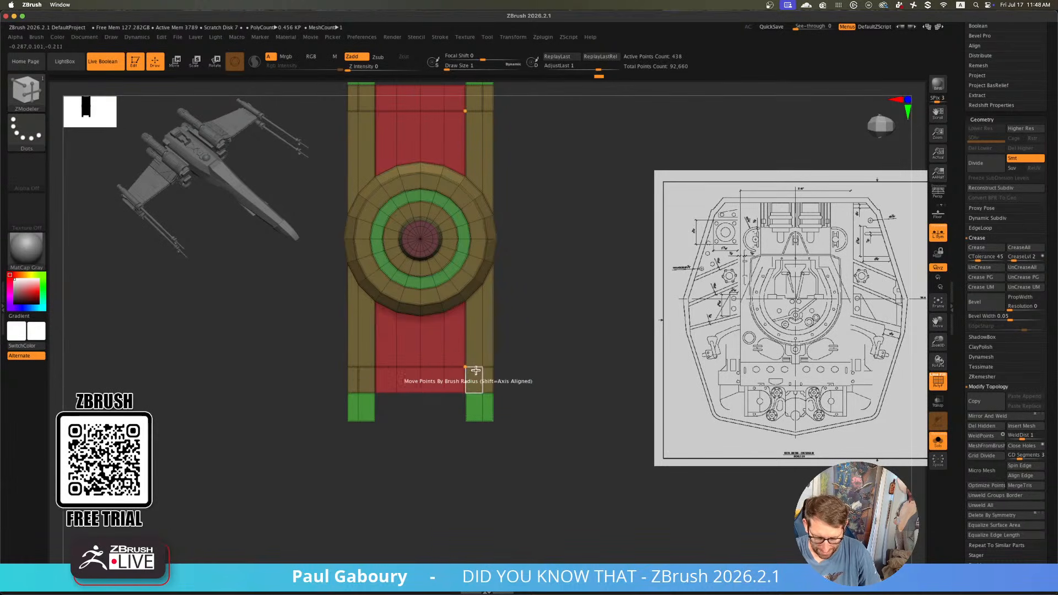
pyautogui.click(467, 350)
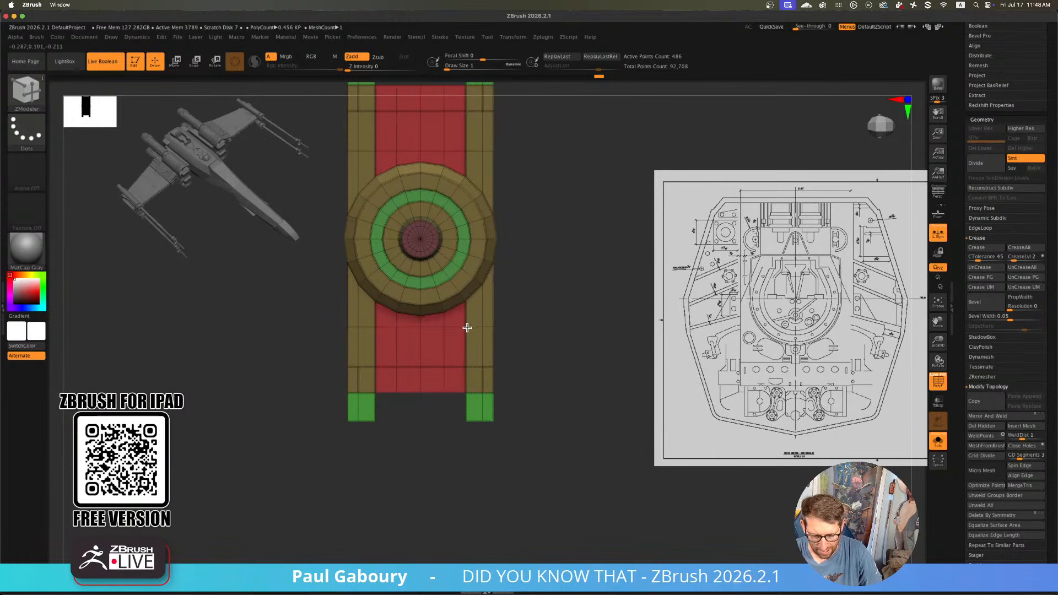
pyautogui.keyDown('alt'); pyautogui.click(467, 328); pyautogui.keyUp('alt')
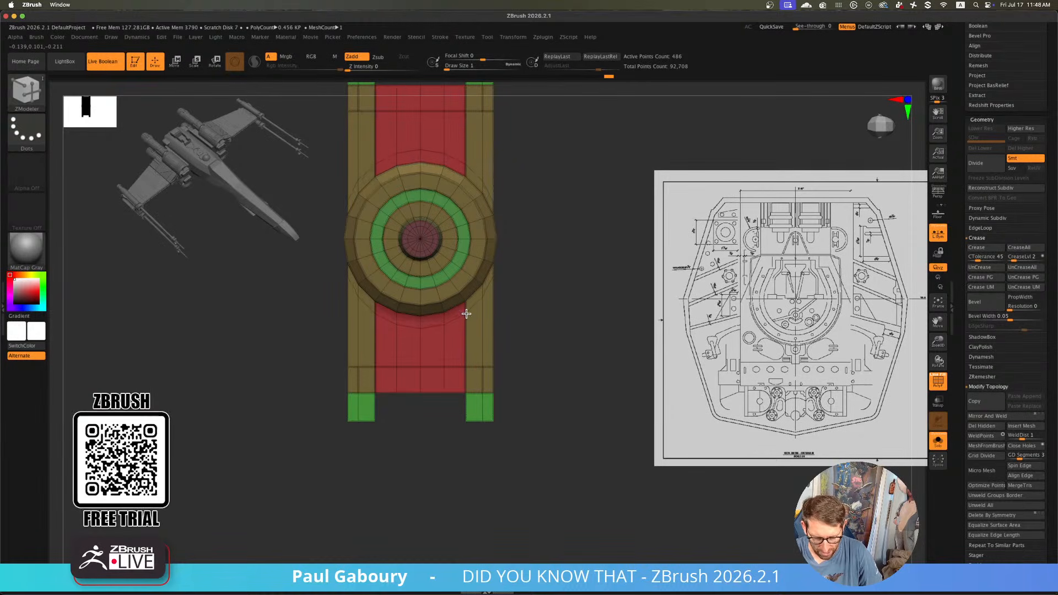
pyautogui.press('shift')
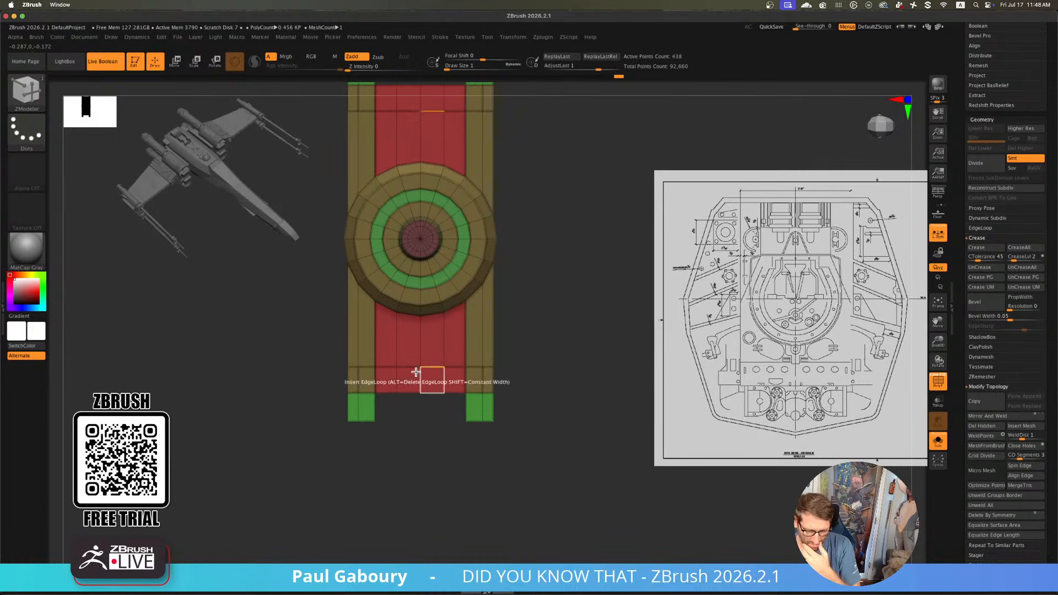
# Try a straight edge loop and one with opposite curvature across the red panel and rails, deleting each
pyautogui.click(465, 353)
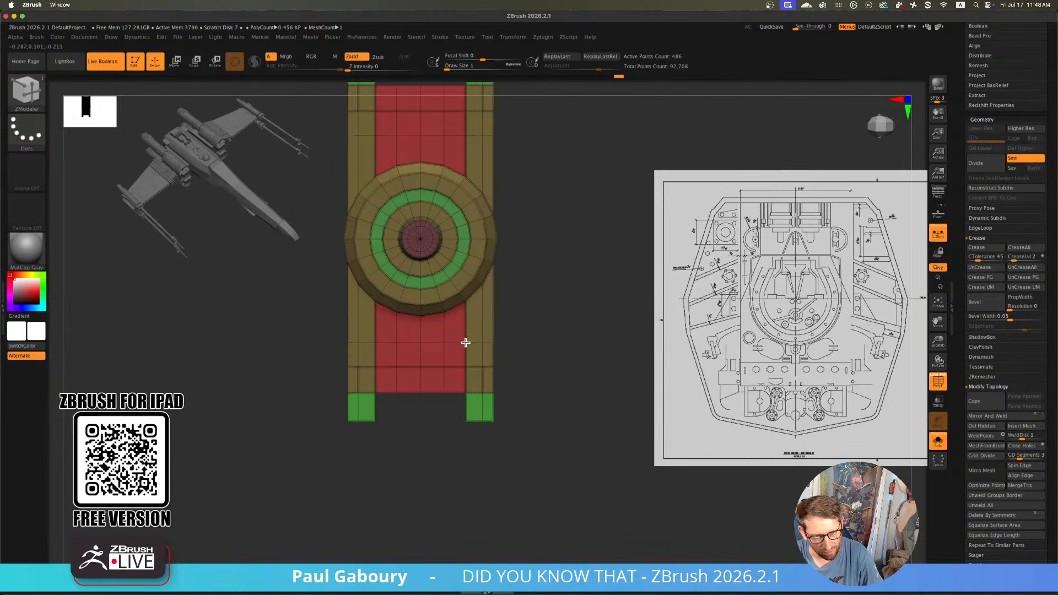
pyautogui.keyDown('alt'); pyautogui.click(474, 343); pyautogui.keyUp('alt')
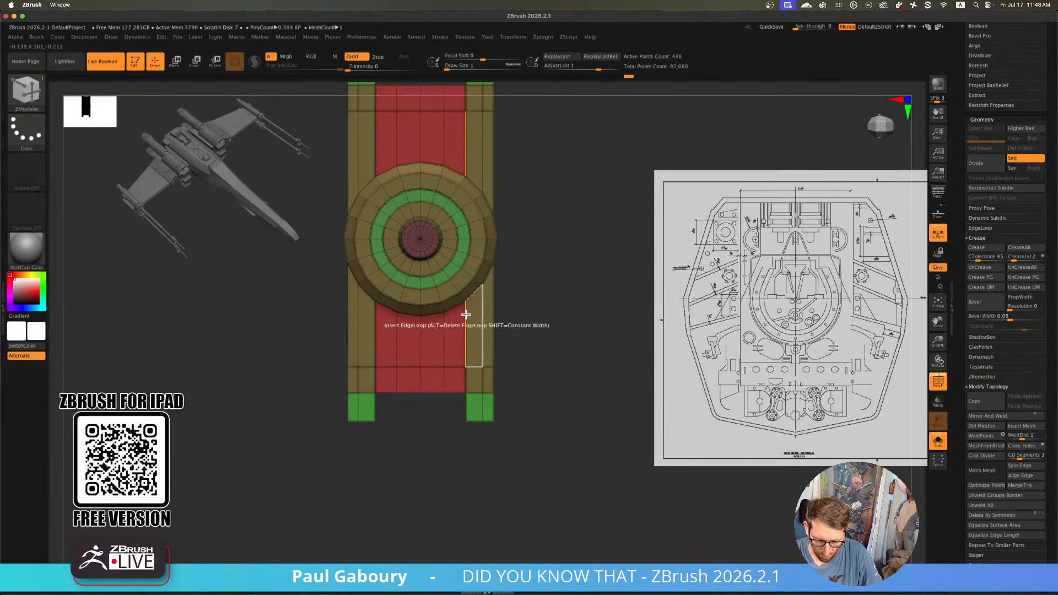
pyautogui.click(466, 316)
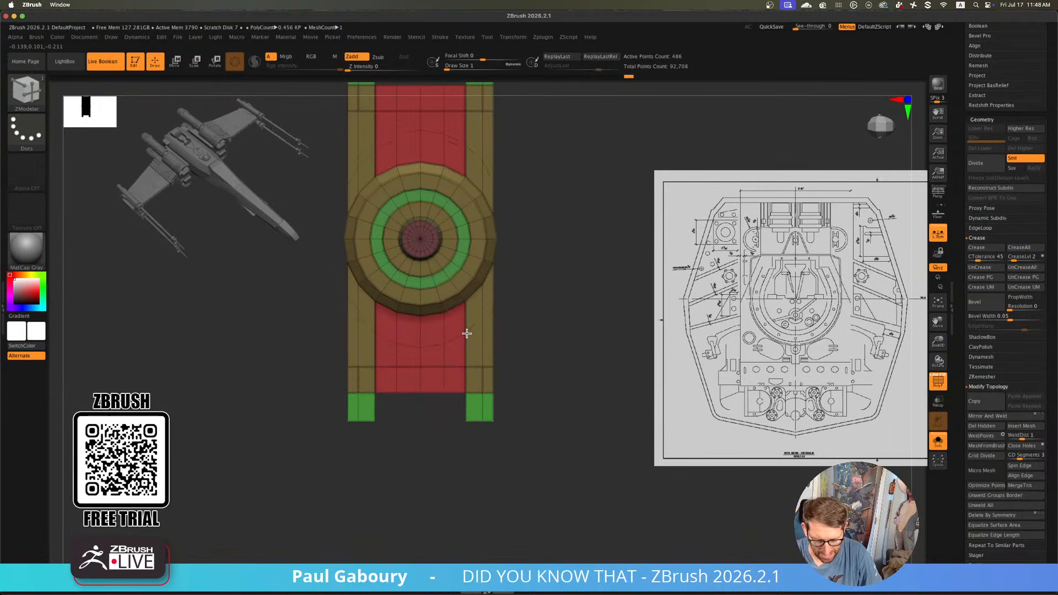
pyautogui.keyDown('alt'); pyautogui.click(472, 316); pyautogui.keyUp('alt')
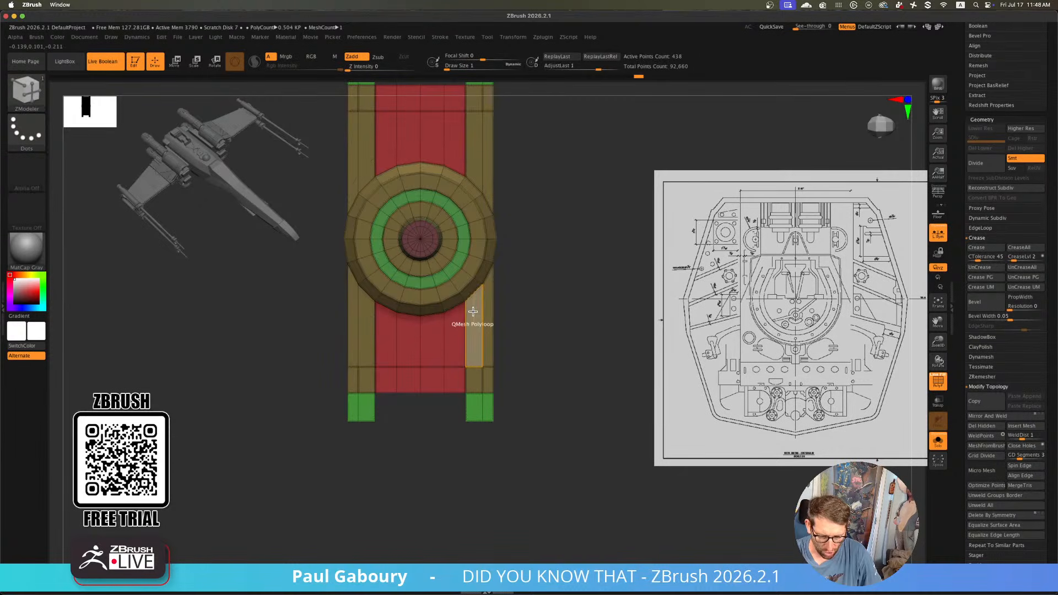
# Turn the Dynamic Subdivision preview back on and examine the smoothed block and recessed cap from several angles
pyautogui.press('d')
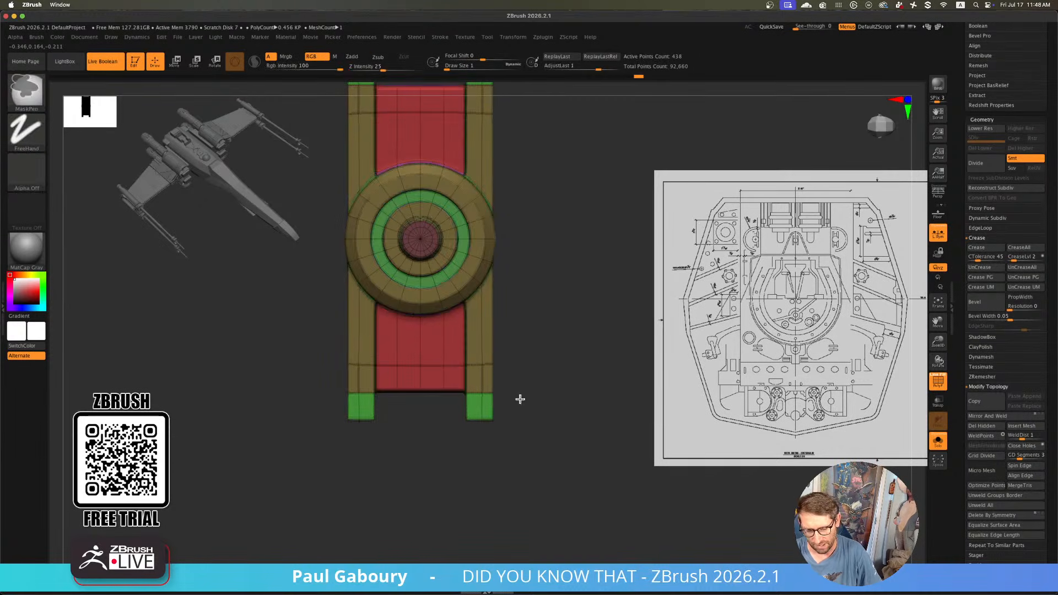
pyautogui.keyDown('ctrl'); pyautogui.moveTo(520, 399); pyautogui.dragTo(504, 392, button='right'); pyautogui.keyUp('ctrl')
pyautogui.hotkey('shift', 'f')
pyautogui.moveTo(514, 374); pyautogui.dragTo(495, 435)
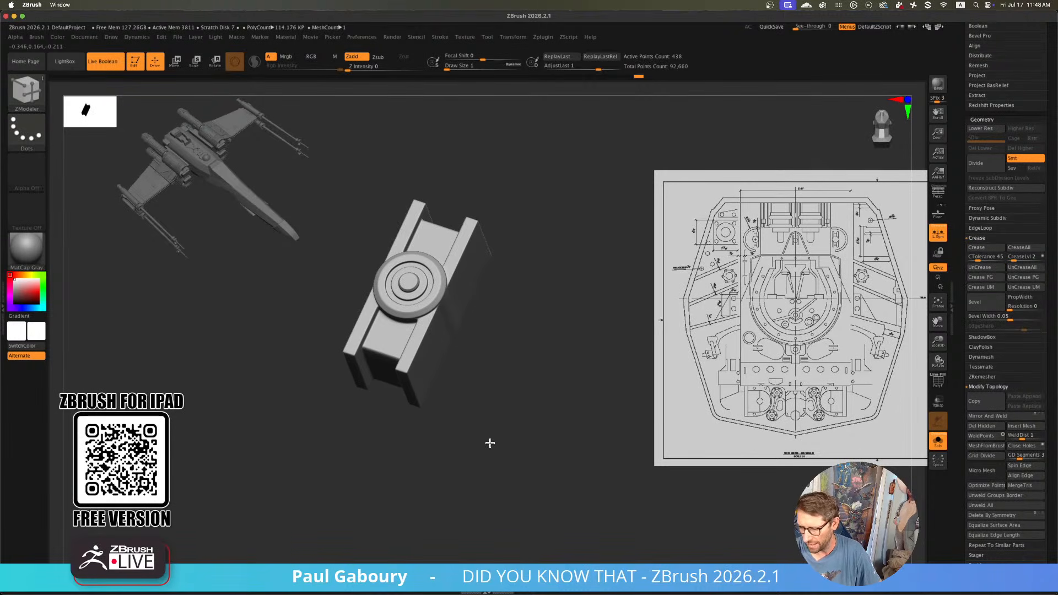
pyautogui.moveTo(491, 442); pyautogui.dragTo(504, 380)
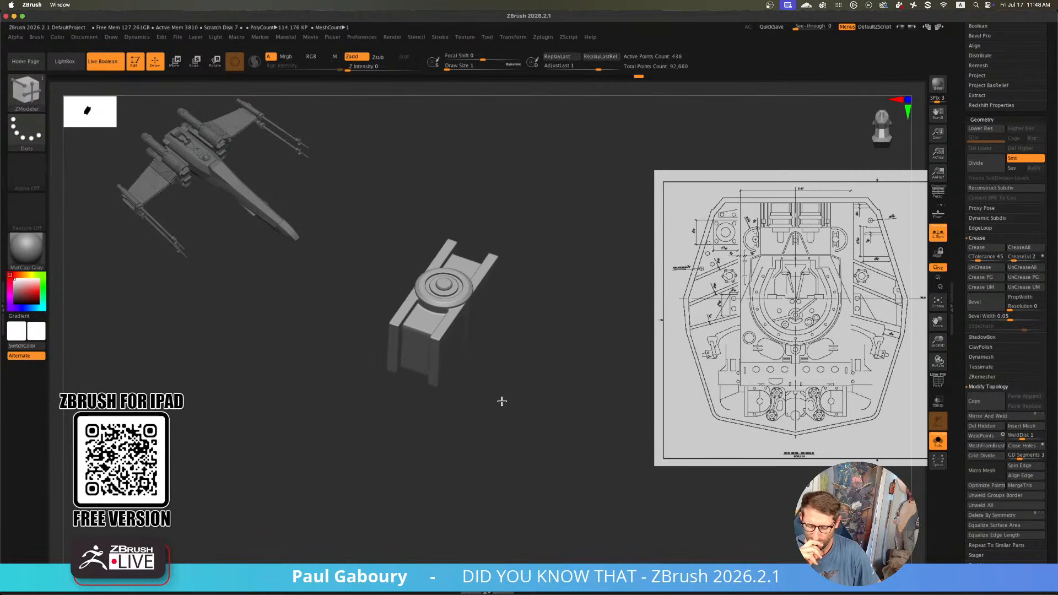
pyautogui.hotkey('shift', 'f')
pyautogui.keyDown('alt'); pyautogui.moveTo(501, 402); pyautogui.dragTo(506, 359); pyautogui.keyUp('alt')
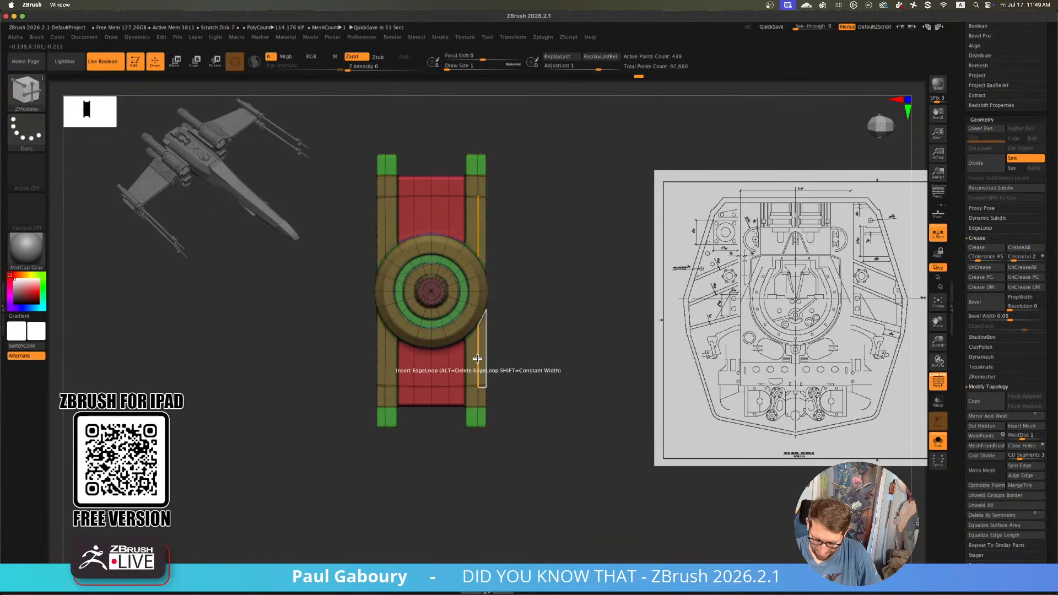
# Set the Insert action to Crease Edges and insert a straight edge loop across the rails and red panel beside the cap
pyautogui.press('space')
pyautogui.click(500, 524)
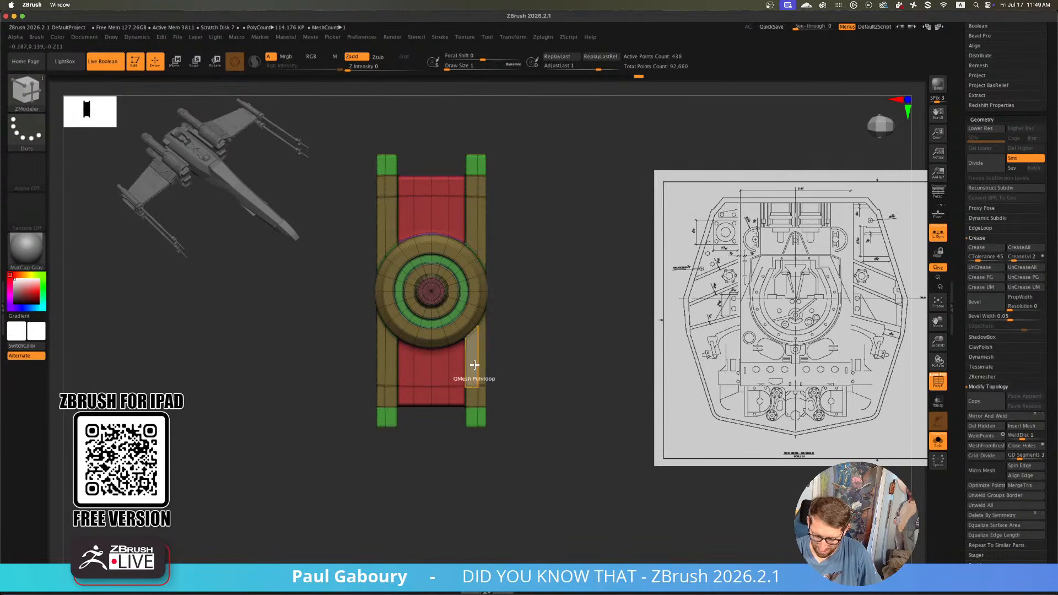
pyautogui.click(478, 358)
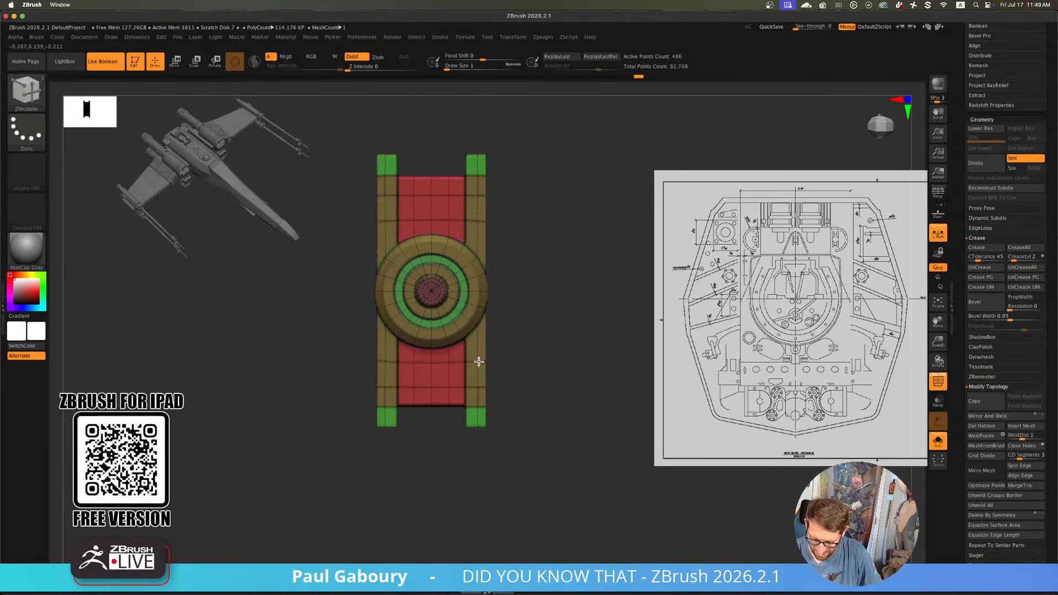
# Mark the top faces of both side rails beyond the cap as a temporary white polygroup at both ends of the block
pyautogui.keyDown('alt'); pyautogui.moveTo(482, 396); pyautogui.dragTo(484, 368, button='right'); pyautogui.keyUp('alt')
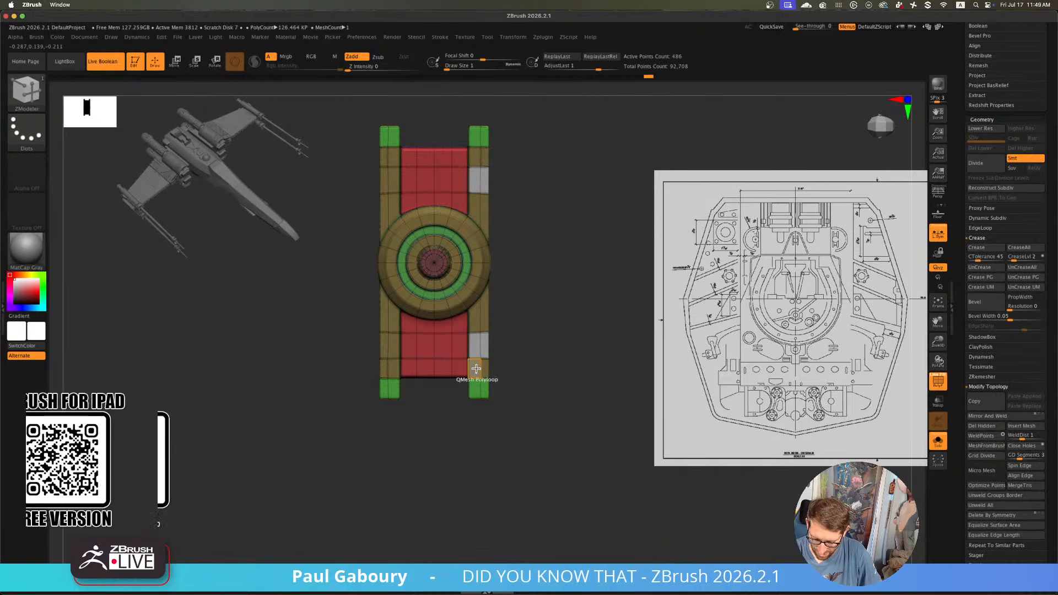
pyautogui.keyDown('alt'); pyautogui.click(482, 367); pyautogui.keyUp('alt')
pyautogui.keyDown('alt'); pyautogui.click(389, 346); pyautogui.keyUp('alt')
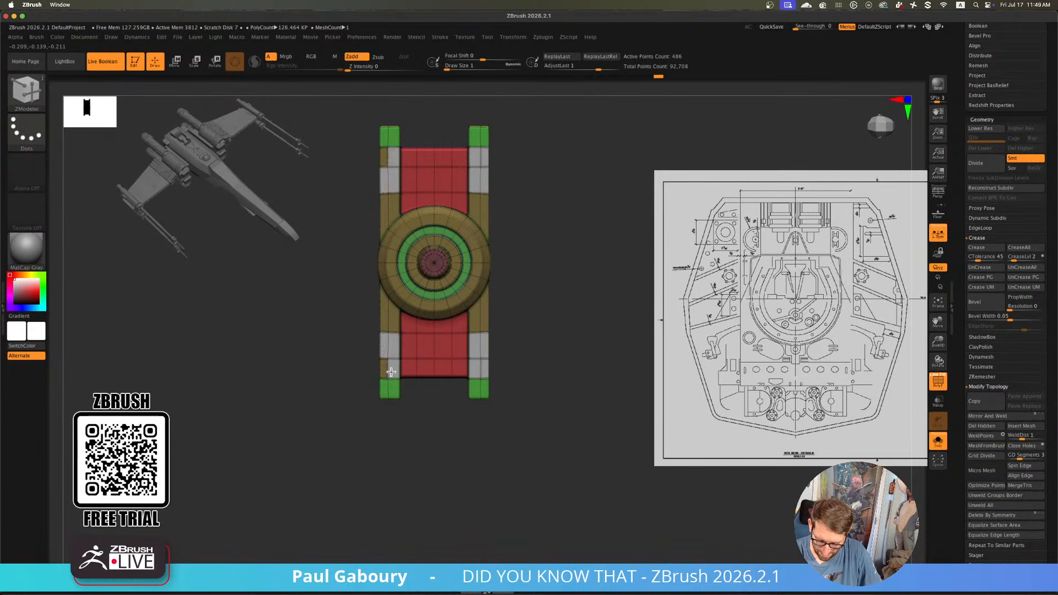
pyautogui.moveTo(502, 452); pyautogui.dragTo(489, 392, button='right')
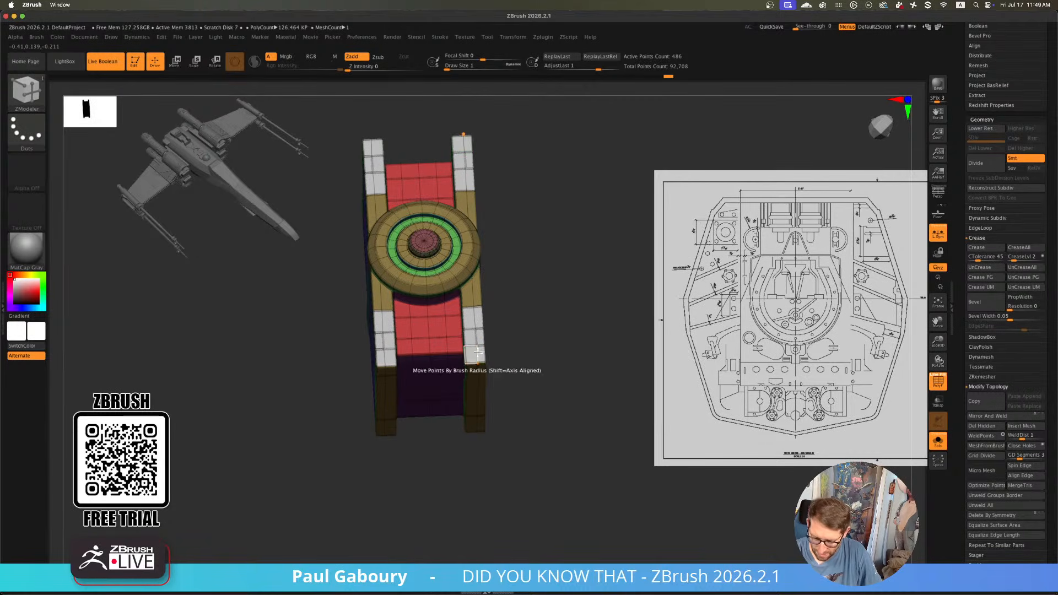
pyautogui.keyDown('shift'); pyautogui.moveTo(478, 353); pyautogui.dragTo(475, 338, button='right'); pyautogui.keyUp('shift')
pyautogui.keyDown('alt'); pyautogui.moveTo(536, 214); pyautogui.dragTo(532, 280, button='right'); pyautogui.keyUp('alt')
# Turn on Z and Y symmetry in addition to X
pyautogui.click(504, 38)
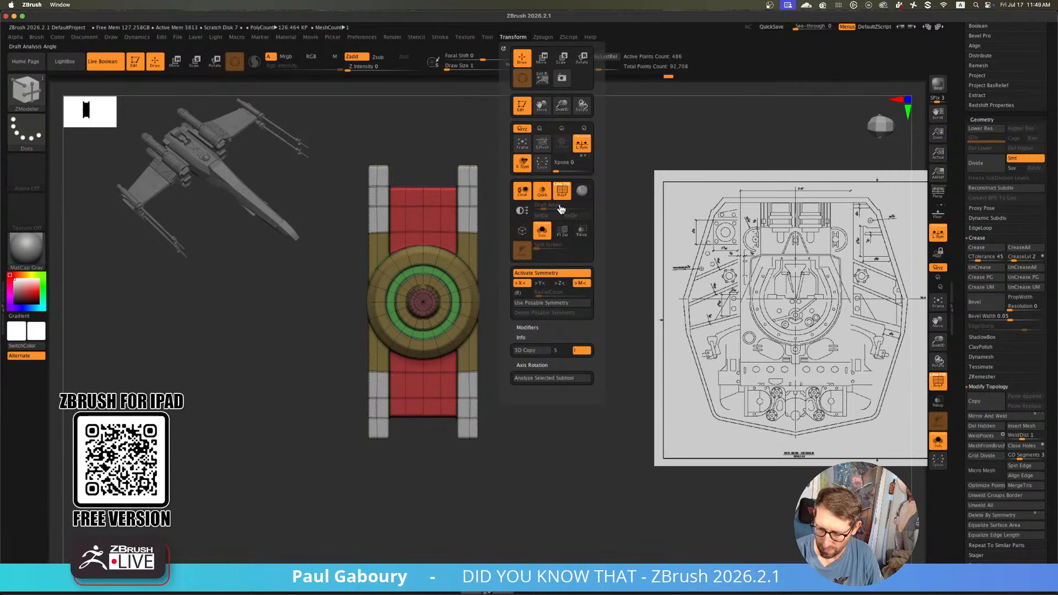
pyautogui.click(560, 285)
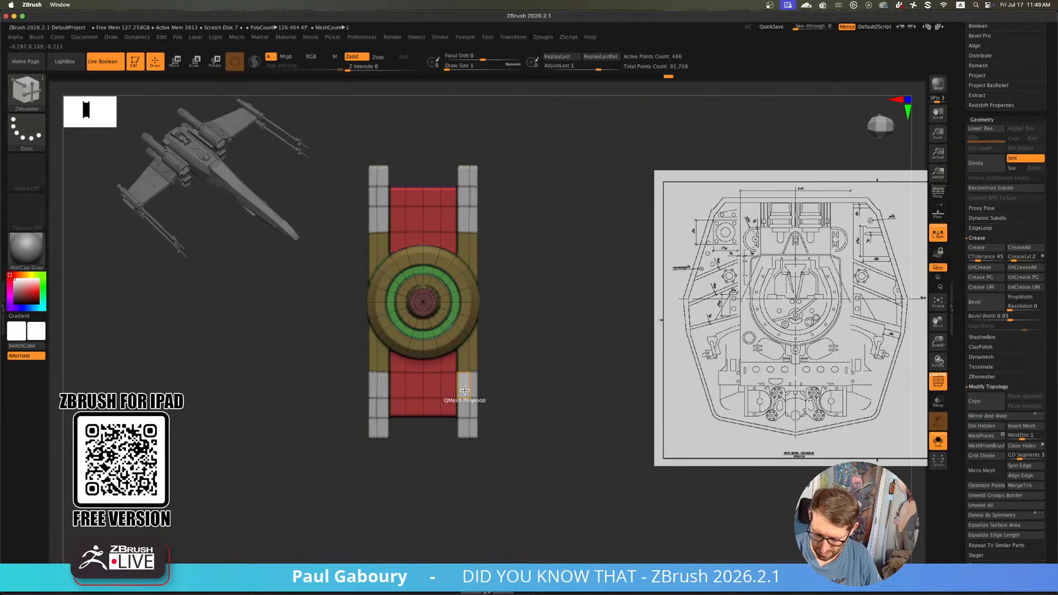
pyautogui.click(516, 39)
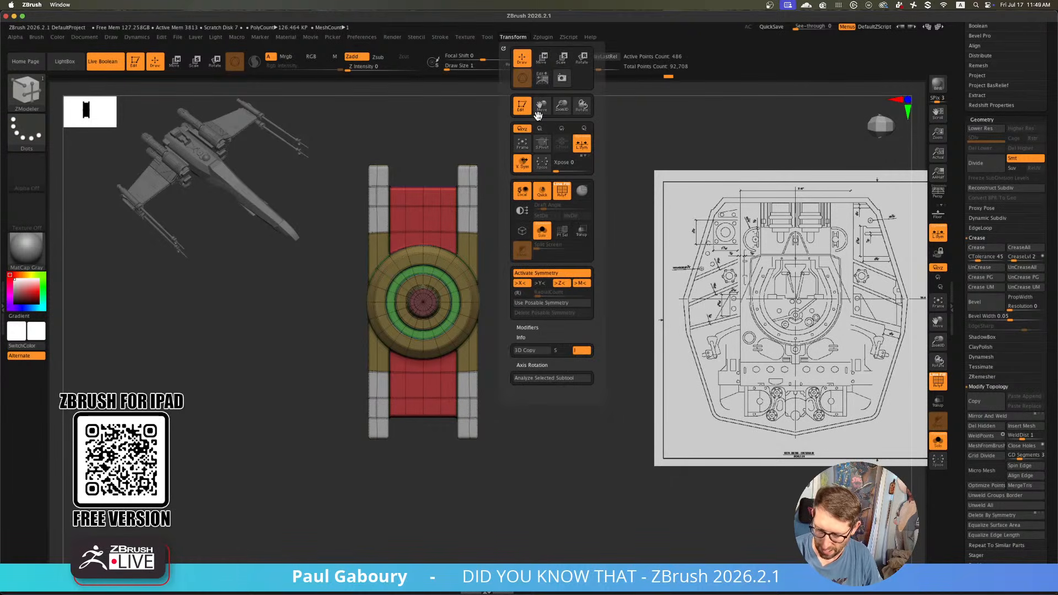
pyautogui.click(543, 287)
# Extend the temporary white polygroup down the rails' end faces and onto their underside at both ends of the block
pyautogui.moveTo(470, 432); pyautogui.dragTo(475, 330, button='right')
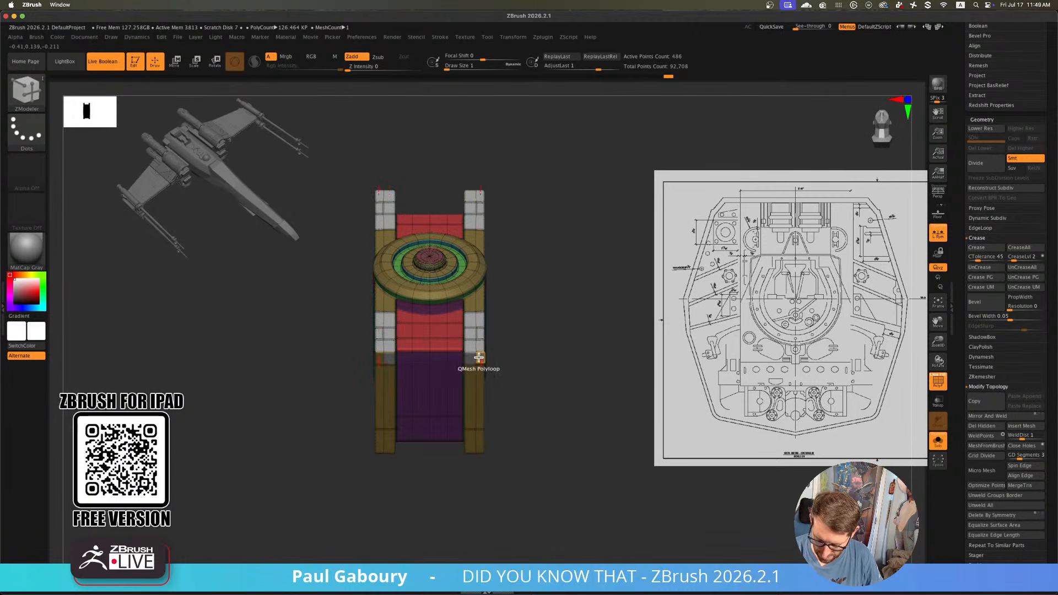
pyautogui.moveTo(475, 373); pyautogui.dragTo(480, 374, button='right')
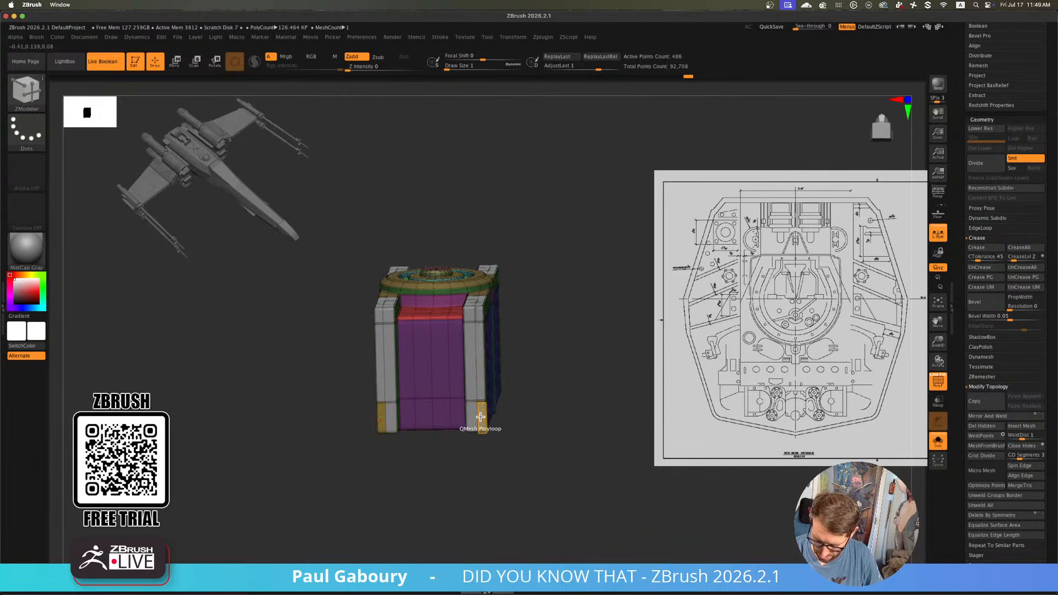
pyautogui.moveTo(481, 417); pyautogui.dragTo(491, 316, button='right')
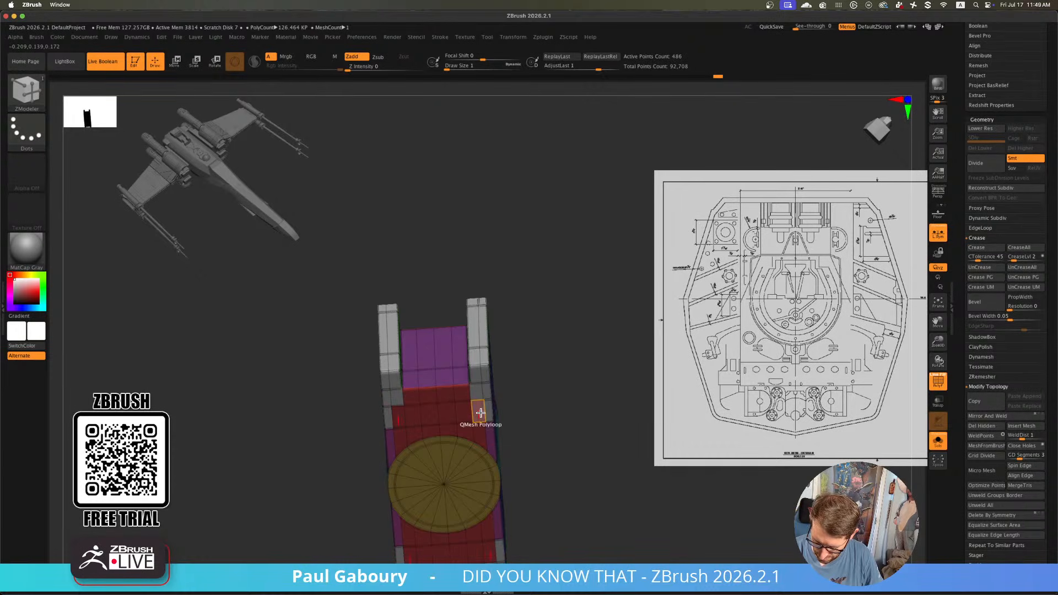
pyautogui.moveTo(520, 349); pyautogui.dragTo(491, 366, button='right')
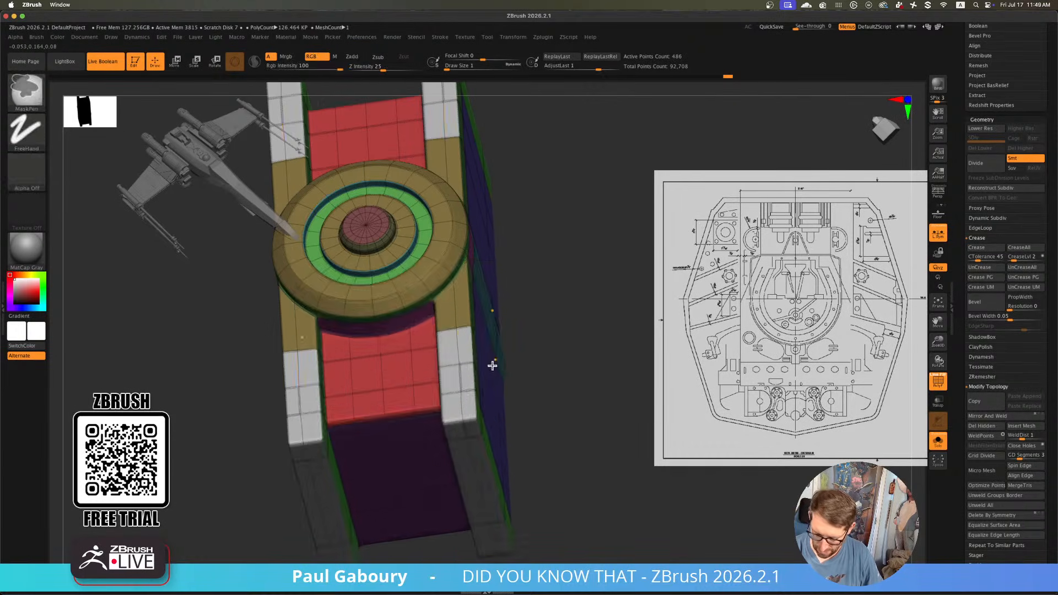
# Inset the white-marked rail faces as one region with the polygon Inset action set to Inset Region
pyautogui.press('space')
pyautogui.click(439, 305)
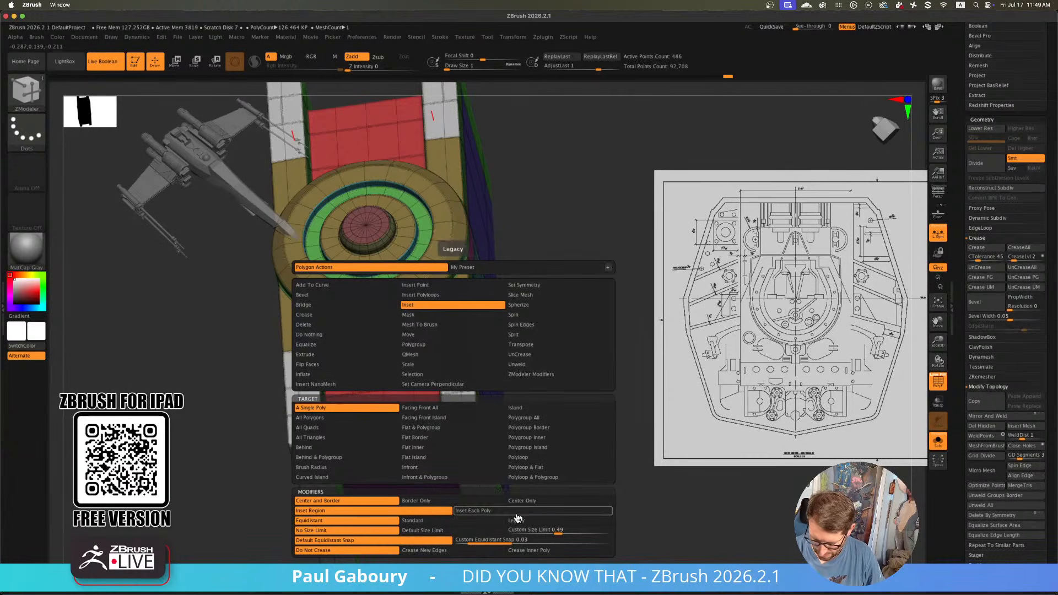
pyautogui.press('space')
pyautogui.moveTo(468, 490); pyautogui.dragTo(484, 438)
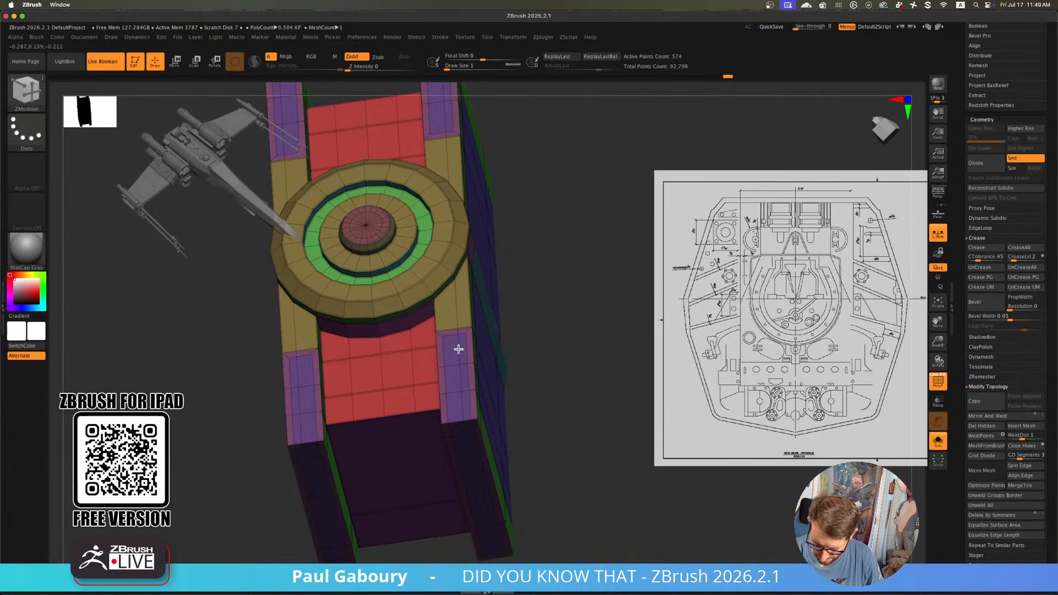
# Set the polygon action to QMesh Polygroup All, push the inset rail faces inward as recesses, and assign the floors a teal polygroup
pyautogui.moveTo(472, 355)
pyautogui.keyDown('ctrl'); pyautogui.mouseDown(button='right')
pyautogui.moveTo(439, 321)
pyautogui.moveTo(453, 316)
pyautogui.moveTo(460, 339)
pyautogui.mouseUp(button='right'); pyautogui.keyUp('ctrl')
pyautogui.moveTo(460, 339)
pyautogui.mouseDown(button='right')
pyautogui.moveTo(462, 319)
pyautogui.moveTo(446, 332)
pyautogui.mouseUp(button='right')
pyautogui.press('space')
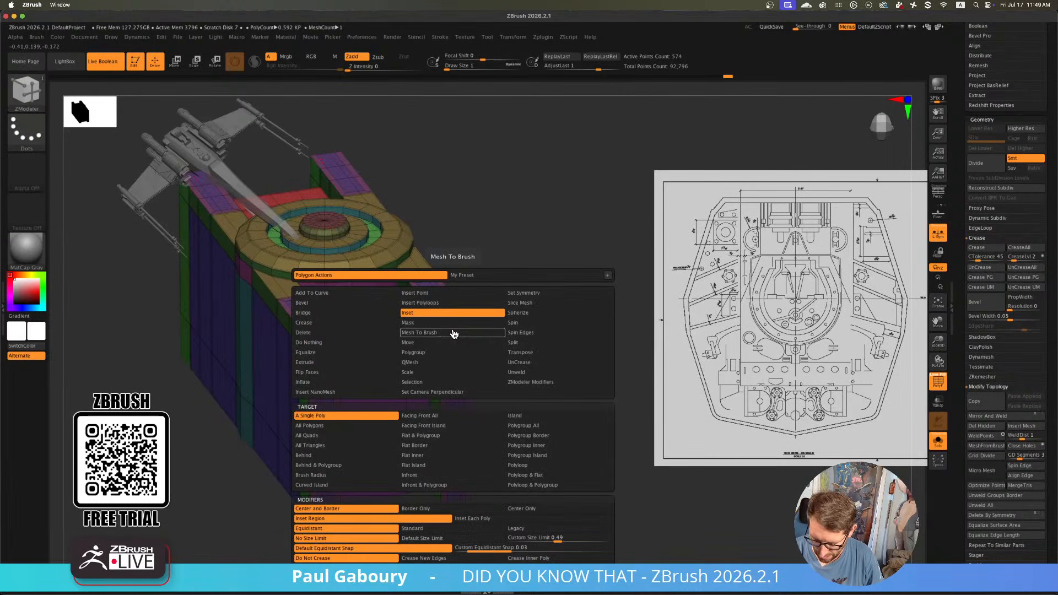
pyautogui.click(443, 363)
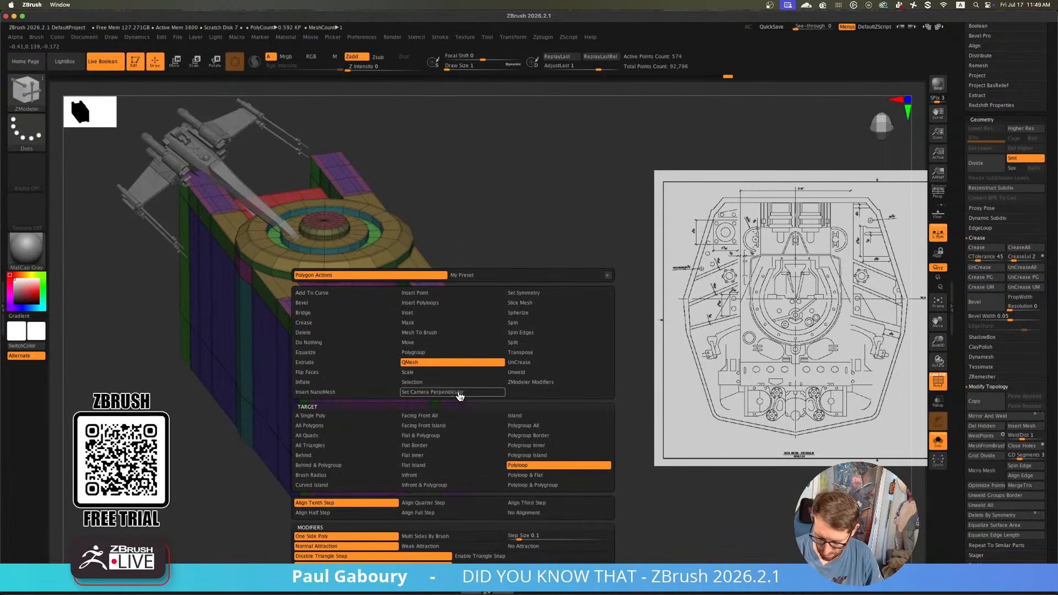
pyautogui.click(555, 425)
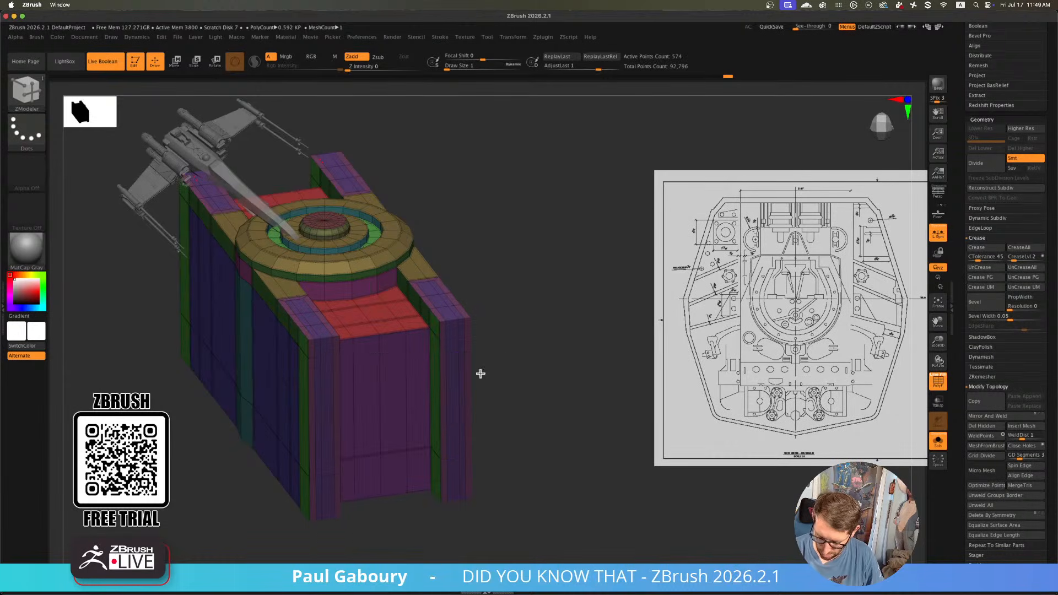
pyautogui.click(435, 362)
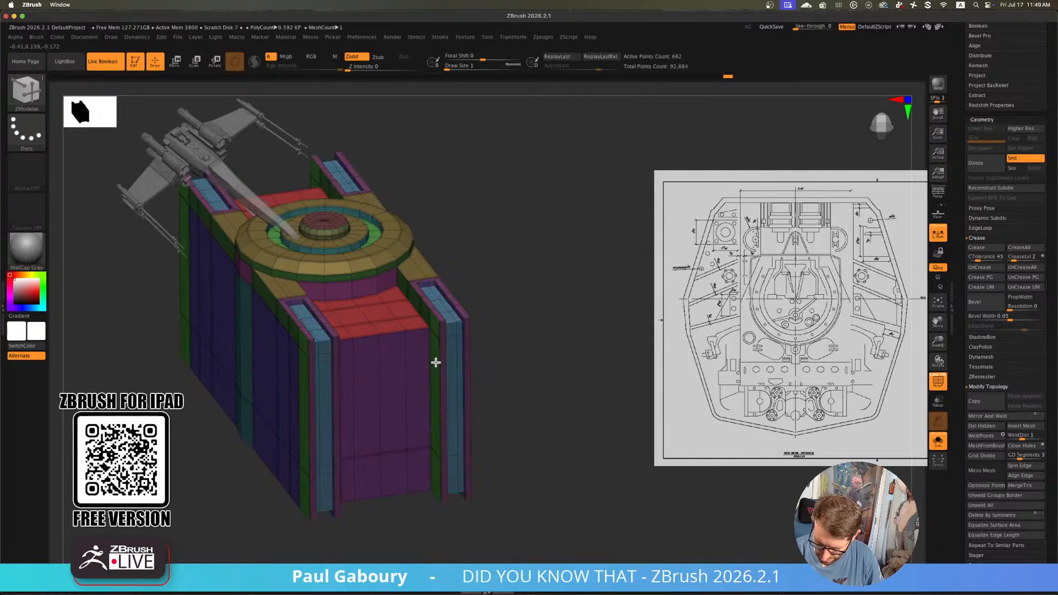
pyautogui.press('alt')
pyautogui.press('alt')
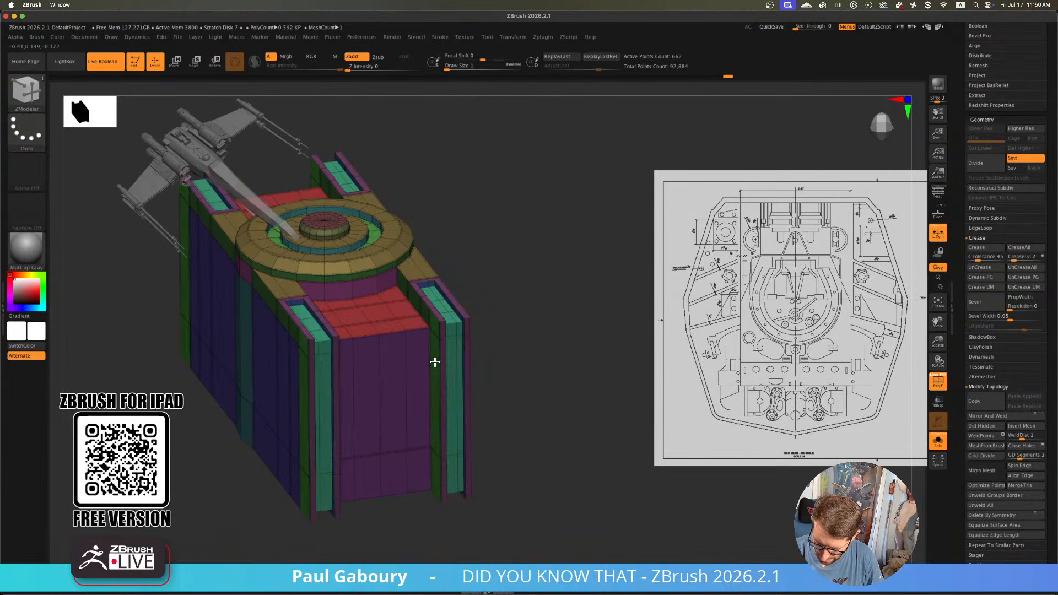
# Examine the recessed rails under the Dynamic Subdivision preview with the polyframe hidden, then return to the unsmoothed mesh
pyautogui.moveTo(474, 370)
pyautogui.keyDown('ctrl'); pyautogui.mouseDown(button='right')
pyautogui.moveTo(483, 347)
pyautogui.moveTo(496, 434)
pyautogui.moveTo(502, 377)
pyautogui.moveTo(496, 402)
pyautogui.moveTo(508, 400)
pyautogui.mouseUp(button='right'); pyautogui.keyUp('ctrl')
pyautogui.hotkey('shift', 'f')
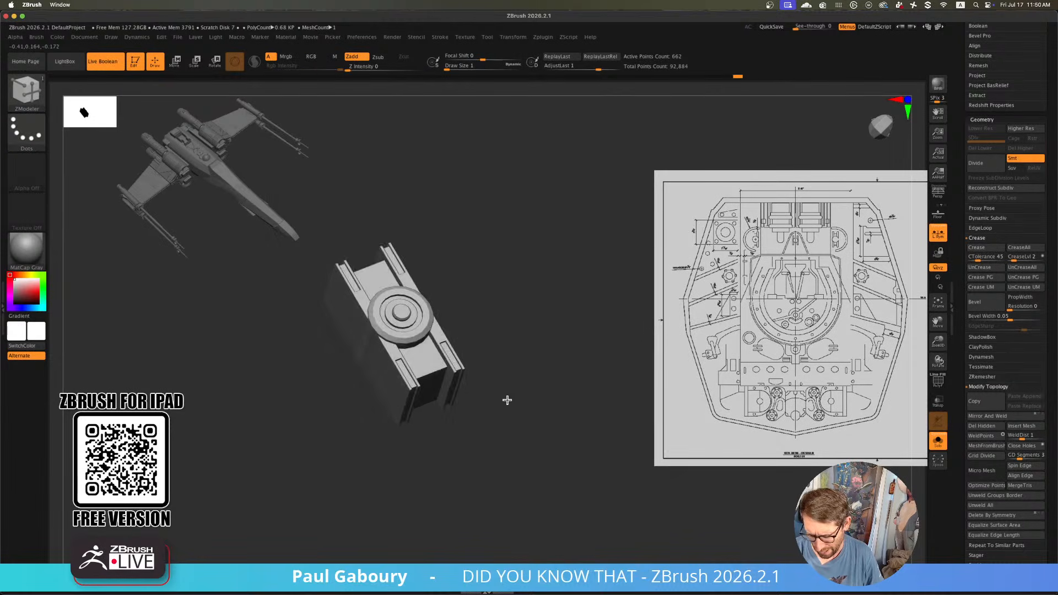
pyautogui.press('d')
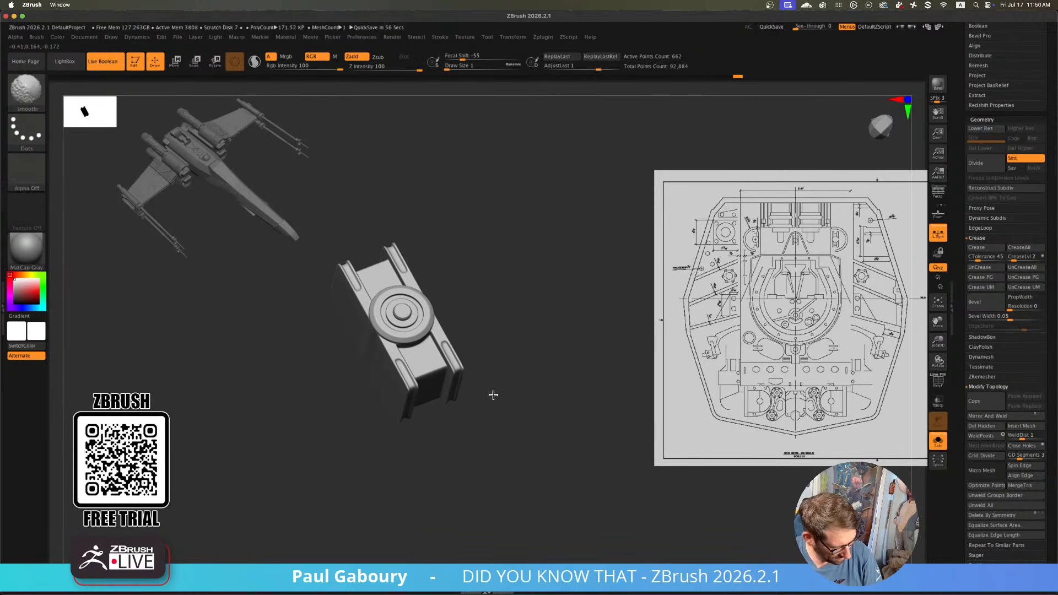
pyautogui.hotkey('shift', 'f')
pyautogui.hotkey('shift', 'f')
pyautogui.hotkey('shift', 'f')
pyautogui.hotkey('shift', 'd')
# Isolate the rail recess border and wall polygroups, crease their open edges, and restore the full smoothed model
pyautogui.keyDown('ctrl'); pyautogui.moveTo(483, 381); pyautogui.dragTo(454, 349, button='right'); pyautogui.keyUp('ctrl')
pyautogui.keyDown('ctrl'); pyautogui.keyDown('shift'); pyautogui.click(453, 349); pyautogui.keyUp('shift'); pyautogui.keyUp('ctrl')
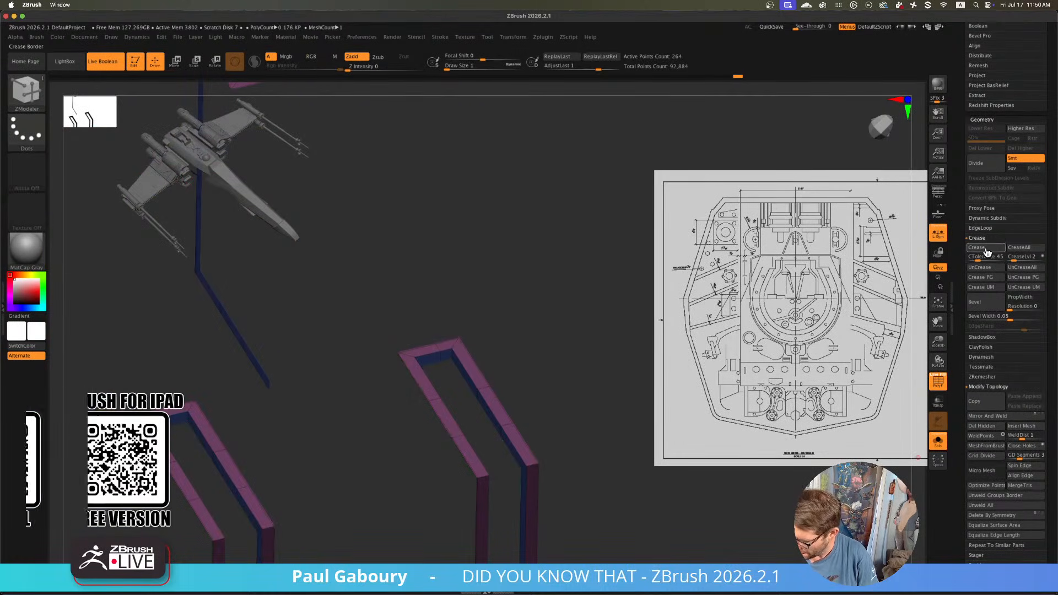
pyautogui.keyDown('ctrl'); pyautogui.keyDown('shift'); pyautogui.click(715, 331); pyautogui.keyUp('shift'); pyautogui.keyUp('ctrl')
pyautogui.hotkey('ctrl', 'd')
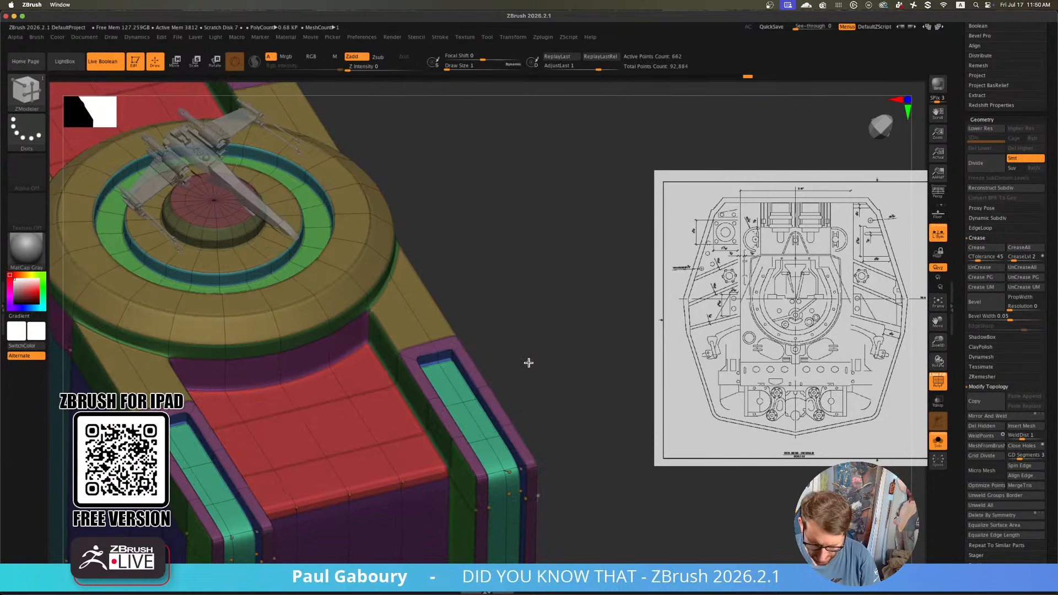
pyautogui.moveTo(528, 357)
pyautogui.mouseDown(button='right')
pyautogui.moveTo(523, 373)
pyautogui.moveTo(520, 357)
pyautogui.moveTo(541, 337)
pyautogui.moveTo(522, 363)
pyautogui.mouseUp(button='right')
pyautogui.hotkey('shift', 'f')
# Set the edge action to Crease with EdgeLoop Partial and apply it where the rail recess bends over the block's end
pyautogui.moveTo(517, 325); pyautogui.dragTo(539, 398, button='right')
pyautogui.press('space')
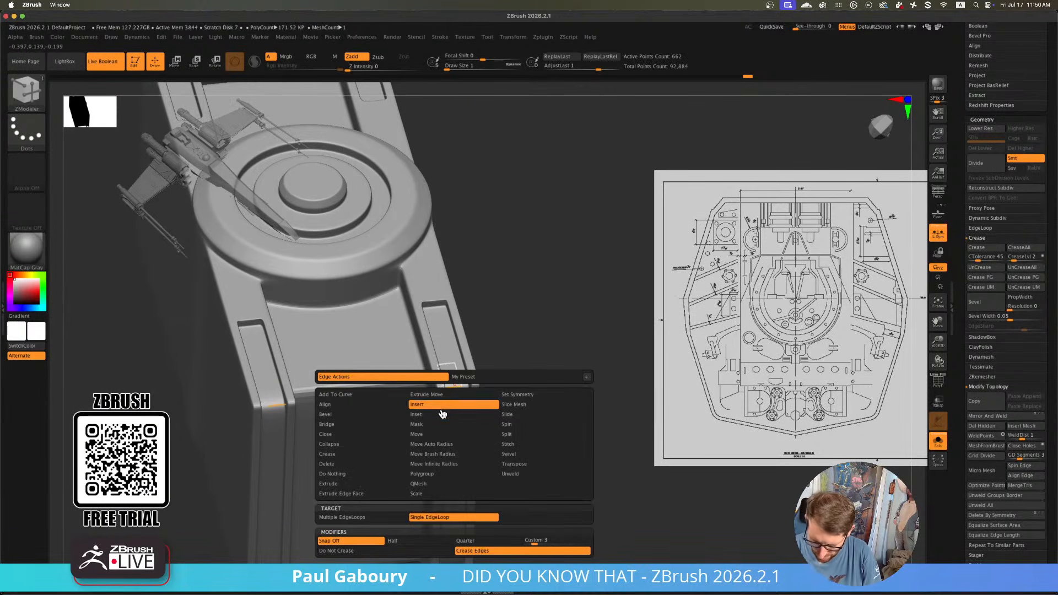
pyautogui.click(361, 454)
pyautogui.click(469, 520)
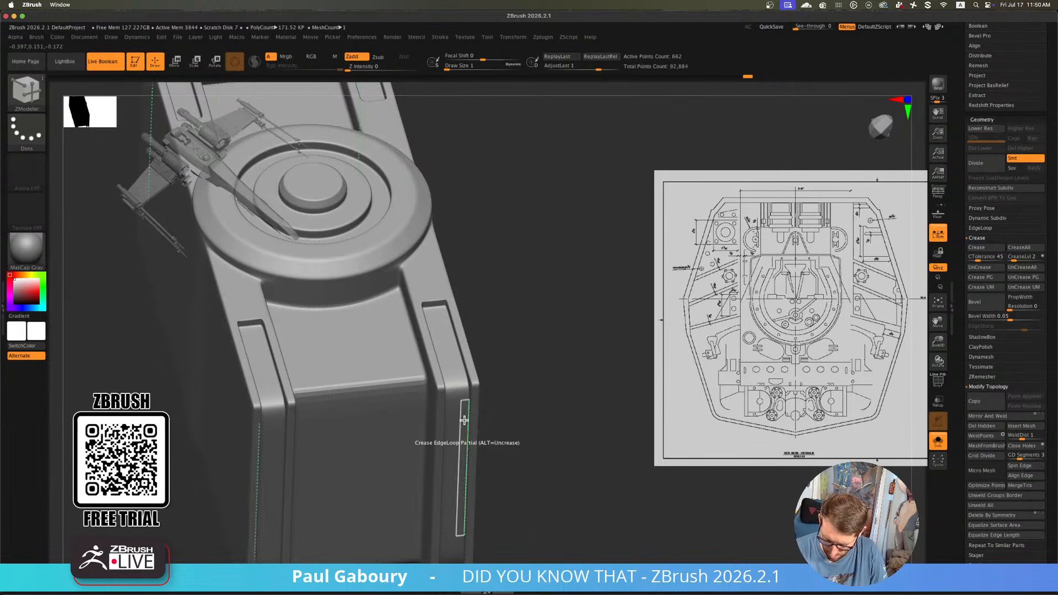
pyautogui.click(456, 385)
# Switch the edge Crease action's target to Edge at the underside end of the rail recess
pyautogui.keyDown('alt'); pyautogui.moveTo(476, 459); pyautogui.dragTo(440, 446, button='right'); pyautogui.keyUp('alt')
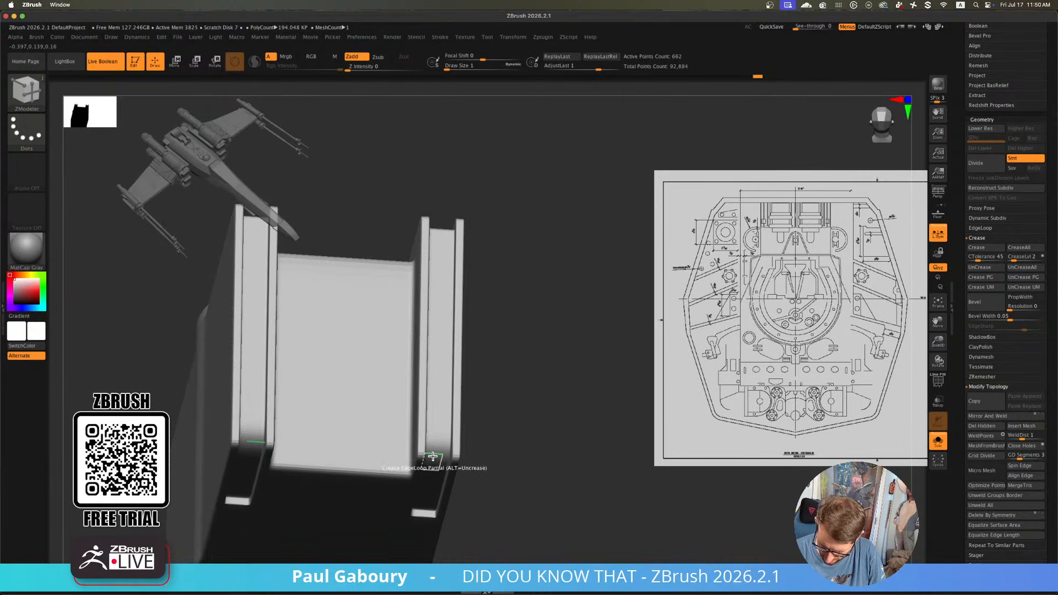
pyautogui.moveTo(432, 461); pyautogui.dragTo(505, 442, button='right')
pyautogui.hotkey('shift', 'f')
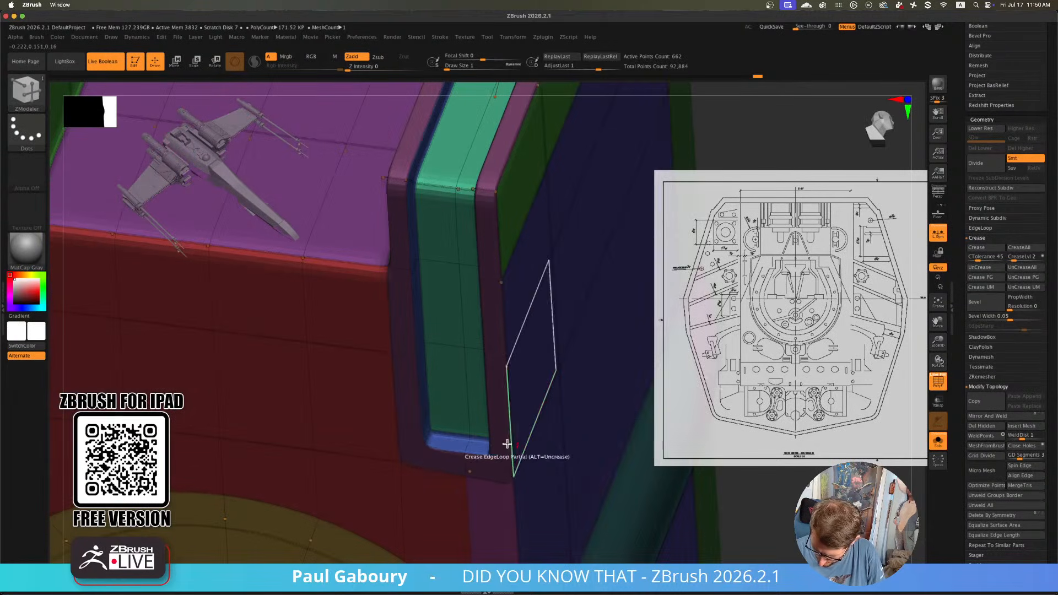
pyautogui.moveTo(557, 494)
pyautogui.mouseDown(button='right')
pyautogui.moveTo(494, 470)
pyautogui.moveTo(463, 503)
pyautogui.mouseUp(button='right')
pyautogui.press('ctrl')
pyautogui.moveTo(531, 467)
pyautogui.mouseDown(button='right')
pyautogui.moveTo(482, 454)
pyautogui.moveTo(486, 425)
pyautogui.moveTo(470, 437)
pyautogui.moveTo(415, 420)
pyautogui.moveTo(420, 428)
pyautogui.moveTo(401, 432)
pyautogui.mouseUp(button='right')
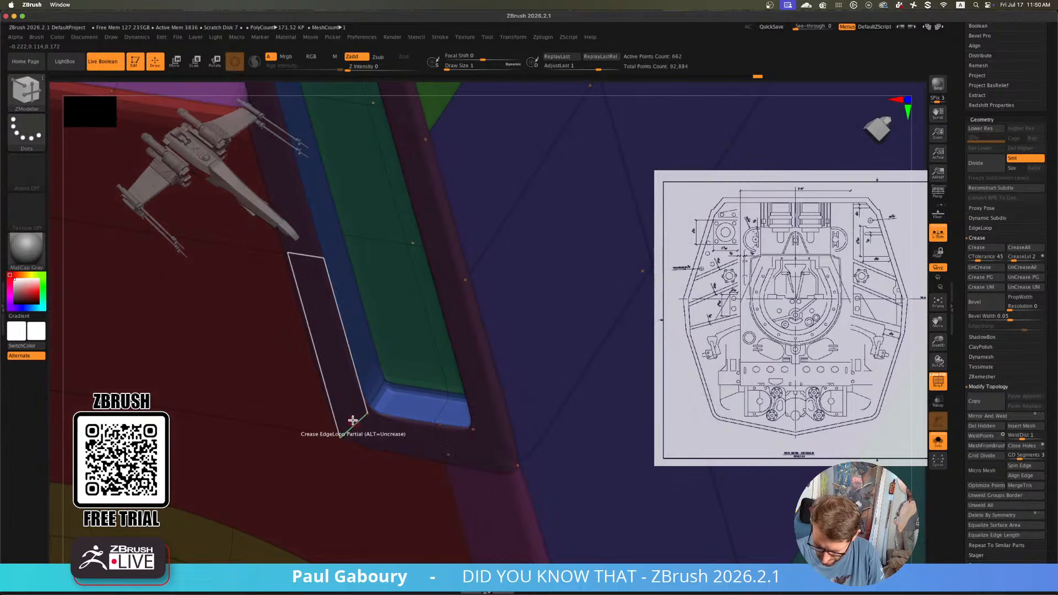
pyautogui.press('space')
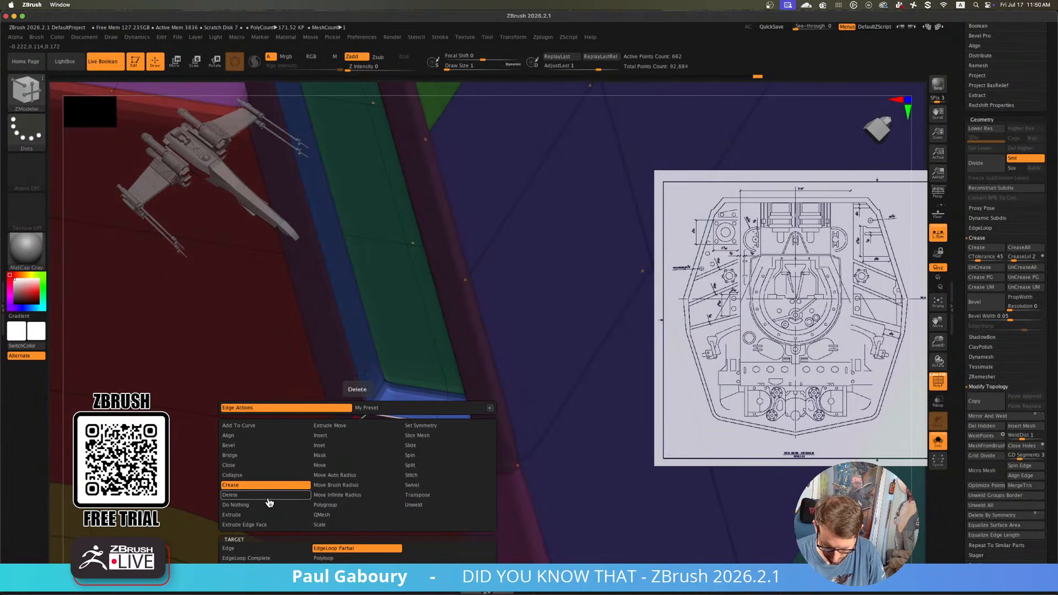
pyautogui.click(263, 548)
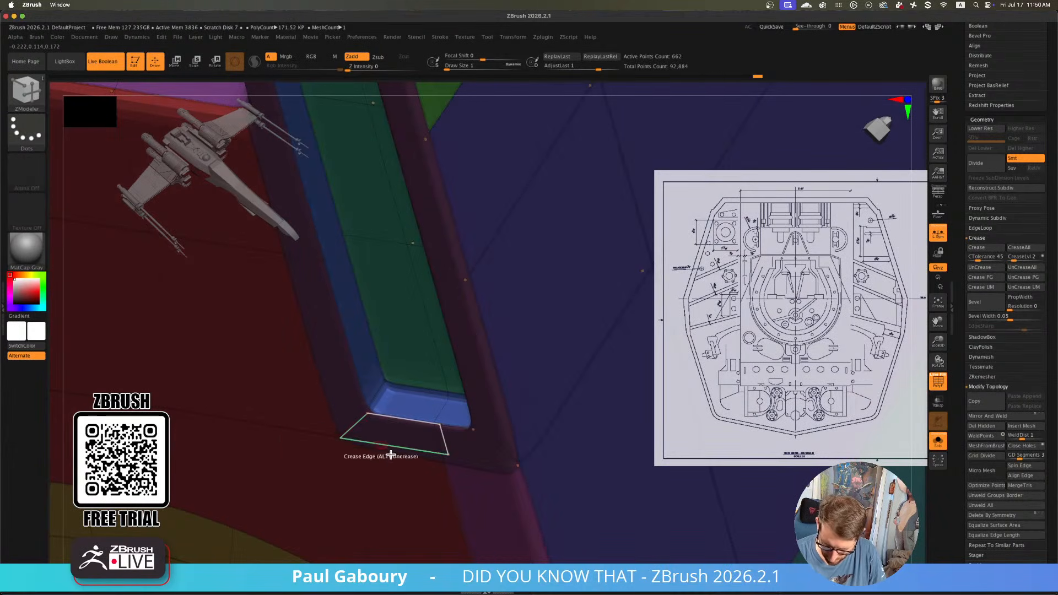
# Examine the smoothed rail recess corners and edges from several angles, with and without the polyframe
pyautogui.keyDown('ctrl'); pyautogui.moveTo(487, 443); pyautogui.dragTo(427, 449, button='right'); pyautogui.keyUp('ctrl')
pyautogui.hotkey('shift', 'f')
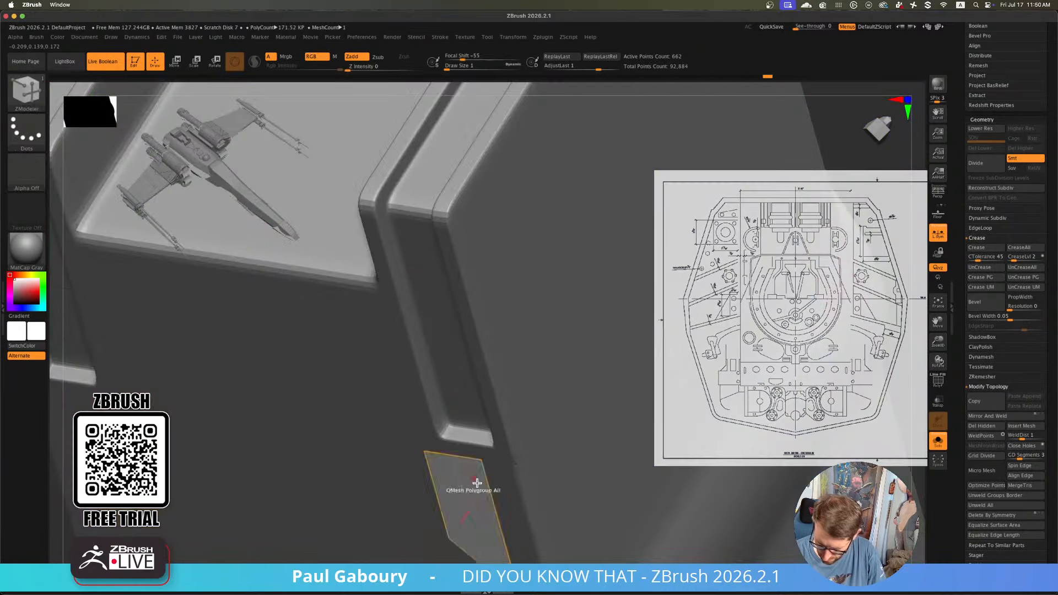
pyautogui.moveTo(478, 482); pyautogui.dragTo(469, 503, button='right')
pyautogui.keyDown('ctrl'); pyautogui.moveTo(491, 421); pyautogui.dragTo(472, 435, button='right'); pyautogui.keyUp('ctrl')
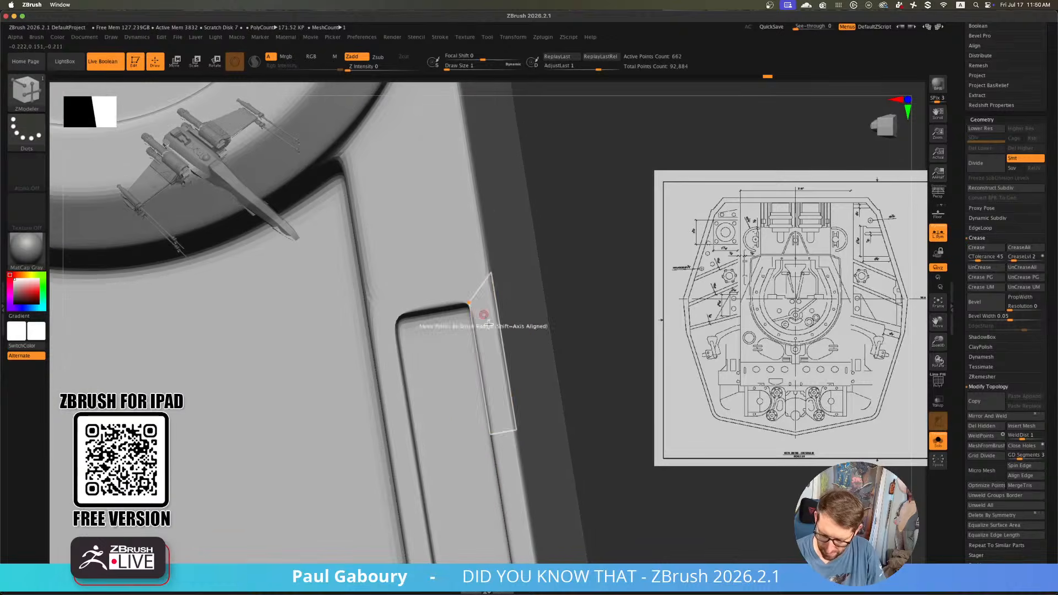
pyautogui.hotkey('shift', 'f')
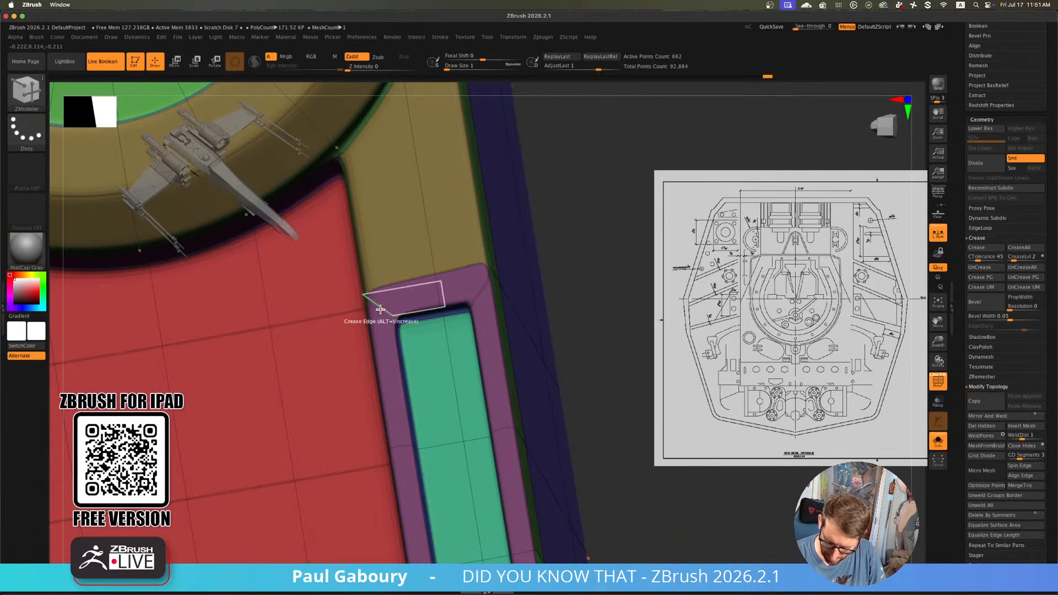
pyautogui.hotkey('shift', 'f')
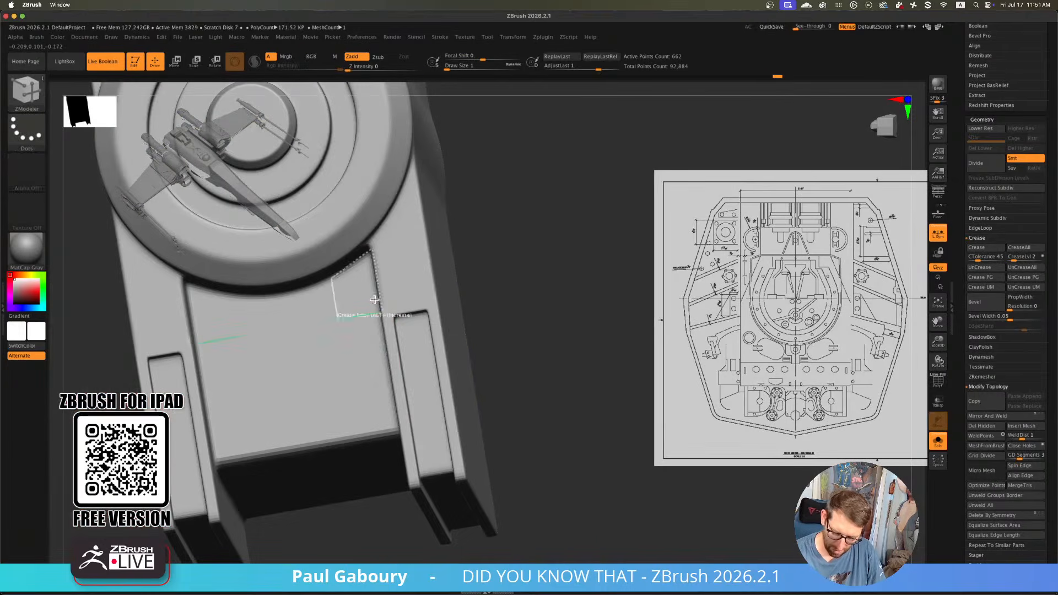
pyautogui.keyDown('ctrl'); pyautogui.moveTo(484, 396); pyautogui.dragTo(466, 428, button='right'); pyautogui.keyUp('ctrl')
pyautogui.keyDown('ctrl'); pyautogui.moveTo(508, 385); pyautogui.dragTo(426, 412, button='right'); pyautogui.keyUp('ctrl')
# Show the polyframe and combine all faces of the block's large side panel into one teal polygroup
pyautogui.hotkey('shift', 'f')
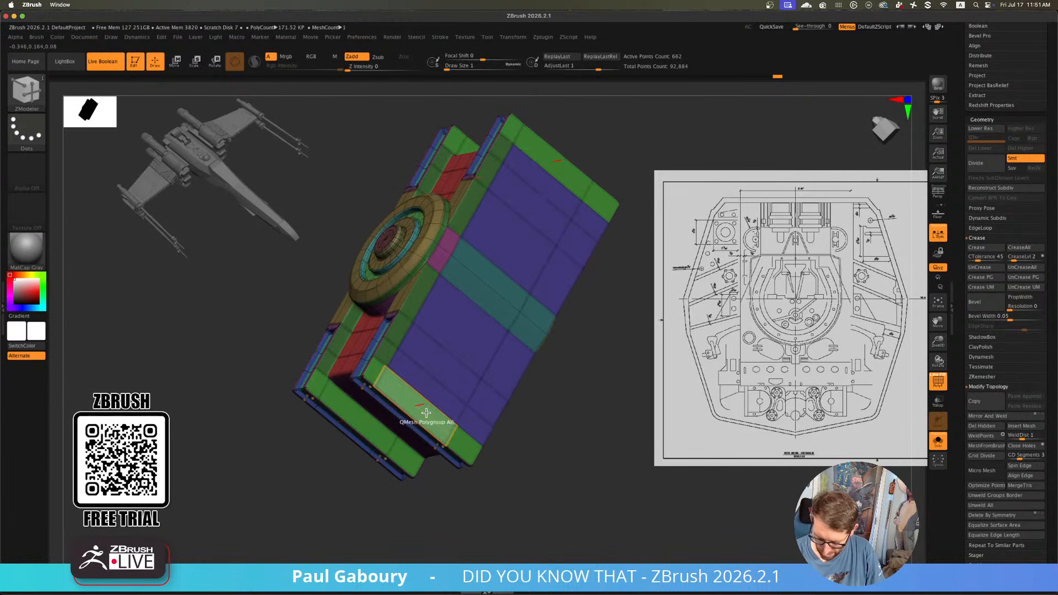
pyautogui.moveTo(426, 413)
pyautogui.keyDown('alt'); pyautogui.mouseDown()
pyautogui.moveTo(496, 282)
pyautogui.moveTo(491, 371)
pyautogui.moveTo(463, 432)
pyautogui.mouseUp(); pyautogui.keyUp('alt')
pyautogui.press('alt')
pyautogui.press('alt')
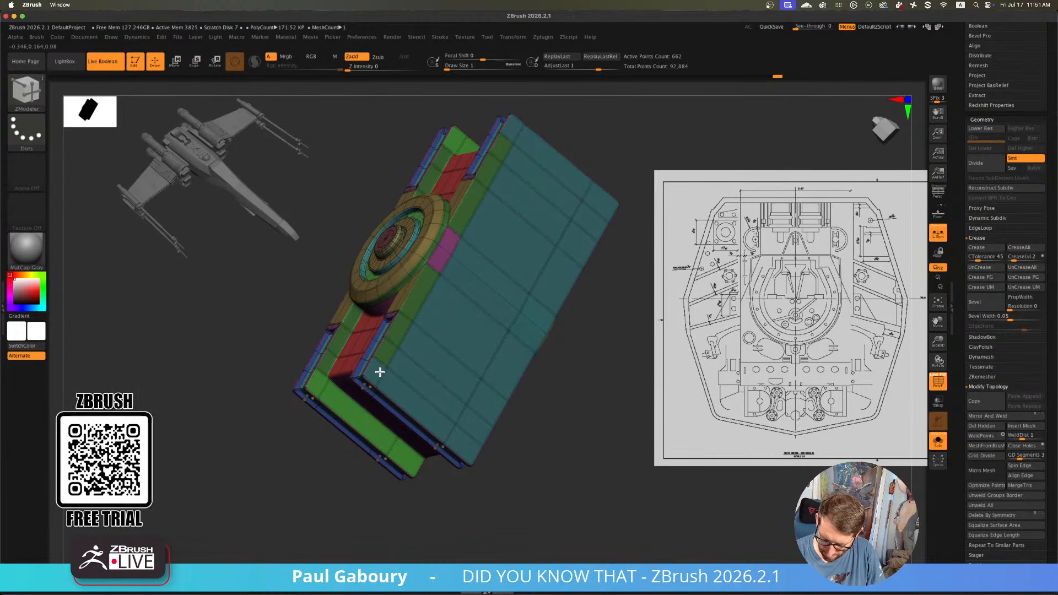
# Try pulling the block's teal side panel outward with QMesh targeting Polygroup All, inspect the result, and undo the extrusion
pyautogui.moveTo(447, 253)
pyautogui.mouseDown(button='right')
pyautogui.moveTo(477, 333)
pyautogui.moveTo(529, 323)
pyautogui.moveTo(489, 333)
pyautogui.moveTo(505, 279)
pyautogui.moveTo(465, 295)
pyautogui.moveTo(510, 378)
pyautogui.moveTo(460, 355)
pyautogui.moveTo(435, 245)
pyautogui.mouseUp(button='right')
pyautogui.rightClick(435, 245)
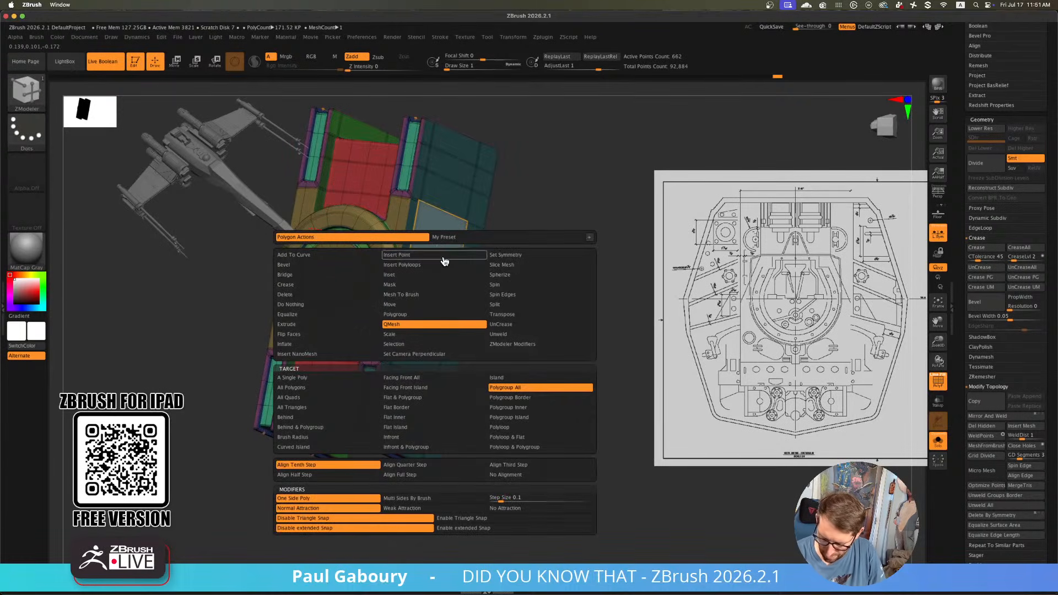
pyautogui.click(499, 387)
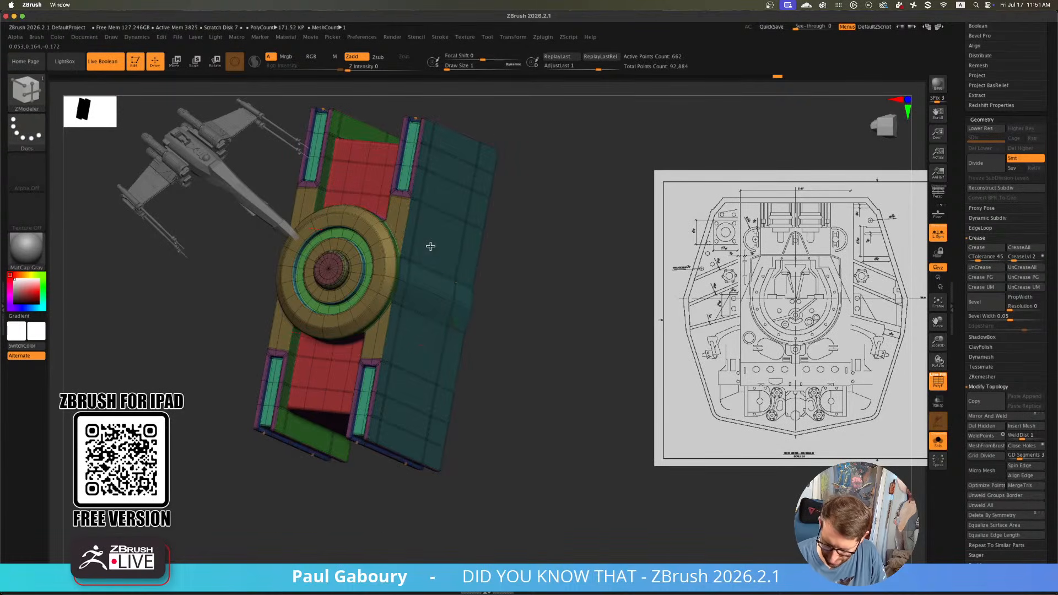
pyautogui.click(431, 244)
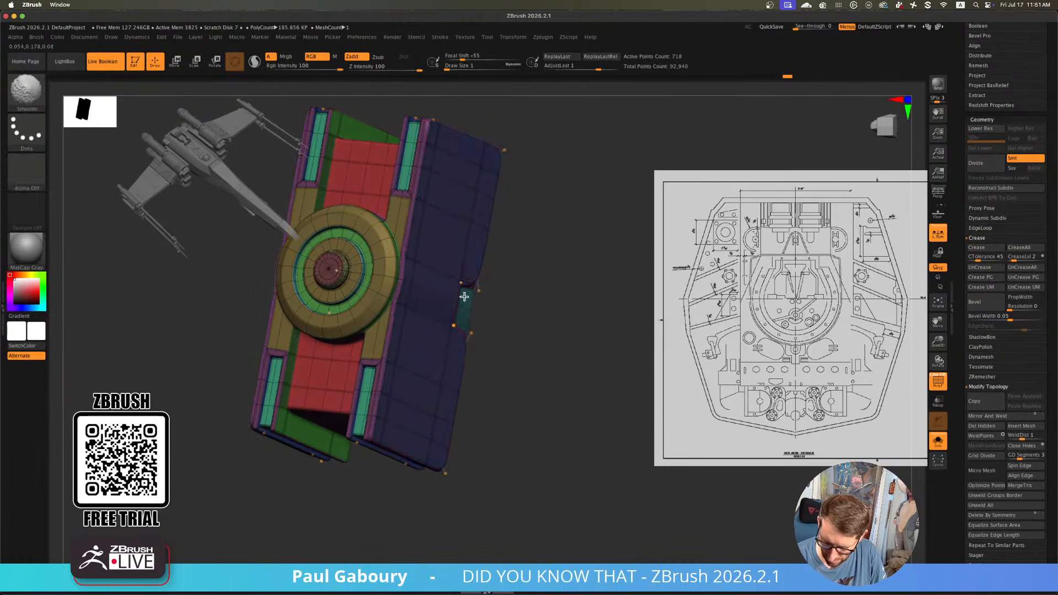
pyautogui.hotkey('shift', 'f')
pyautogui.moveTo(473, 418); pyautogui.dragTo(408, 437)
pyautogui.moveTo(408, 437)
pyautogui.mouseDown(button='right')
pyautogui.moveTo(398, 447)
pyautogui.moveTo(405, 441)
pyautogui.mouseUp(button='right')
pyautogui.keyDown('ctrl'); pyautogui.moveTo(439, 339); pyautogui.dragTo(446, 394, button='right'); pyautogui.keyUp('ctrl')
pyautogui.hotkey('shift', 'f')
pyautogui.hotkey('ctrl', 'z')
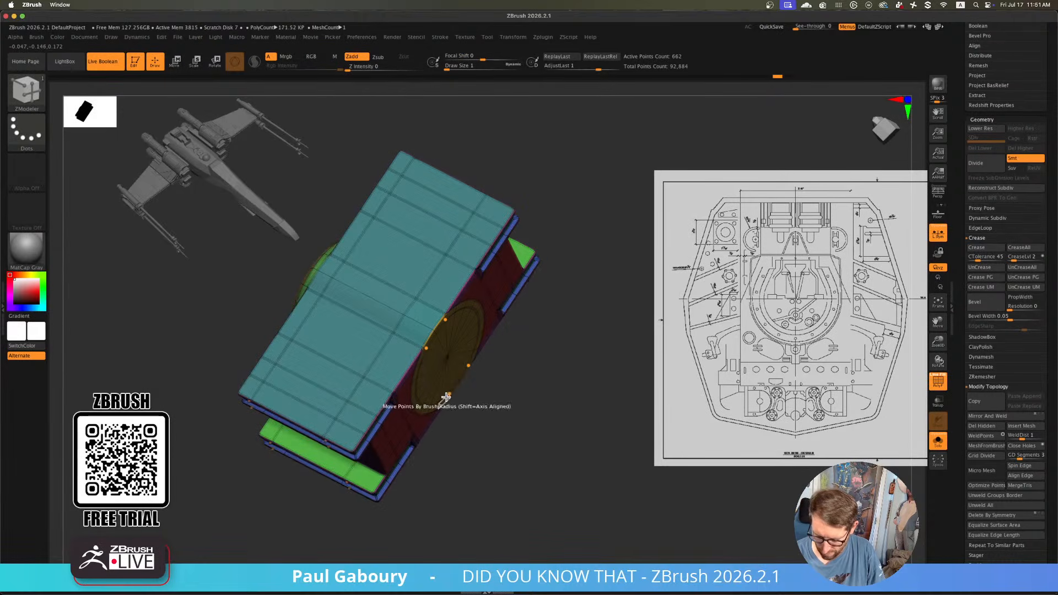
# Try the side panel's QMesh extrusion again from the underside, beside the round face, and undo it
pyautogui.moveTo(481, 389); pyautogui.dragTo(460, 317)
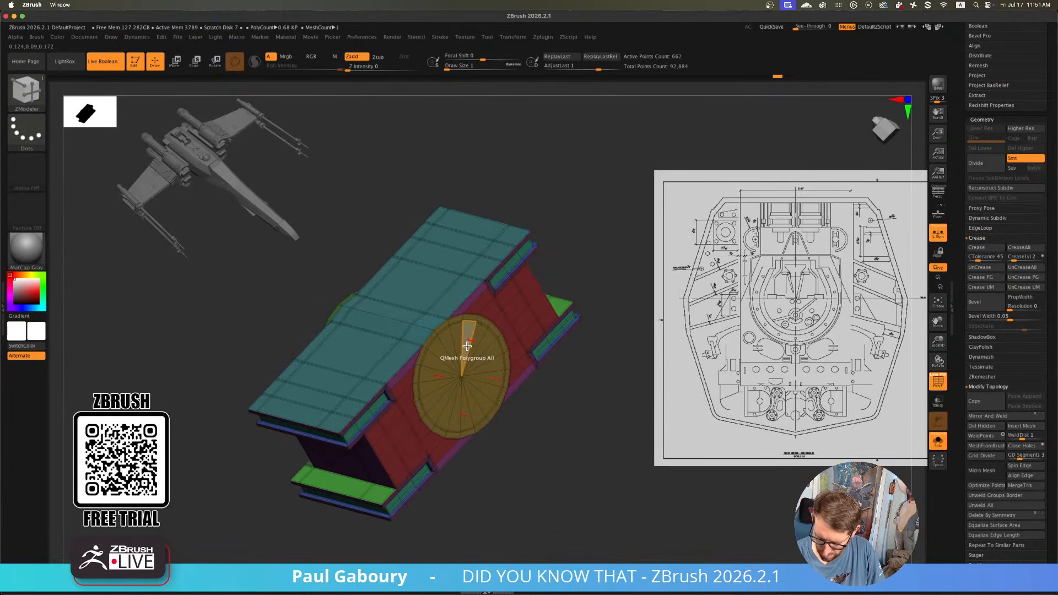
pyautogui.click(454, 292)
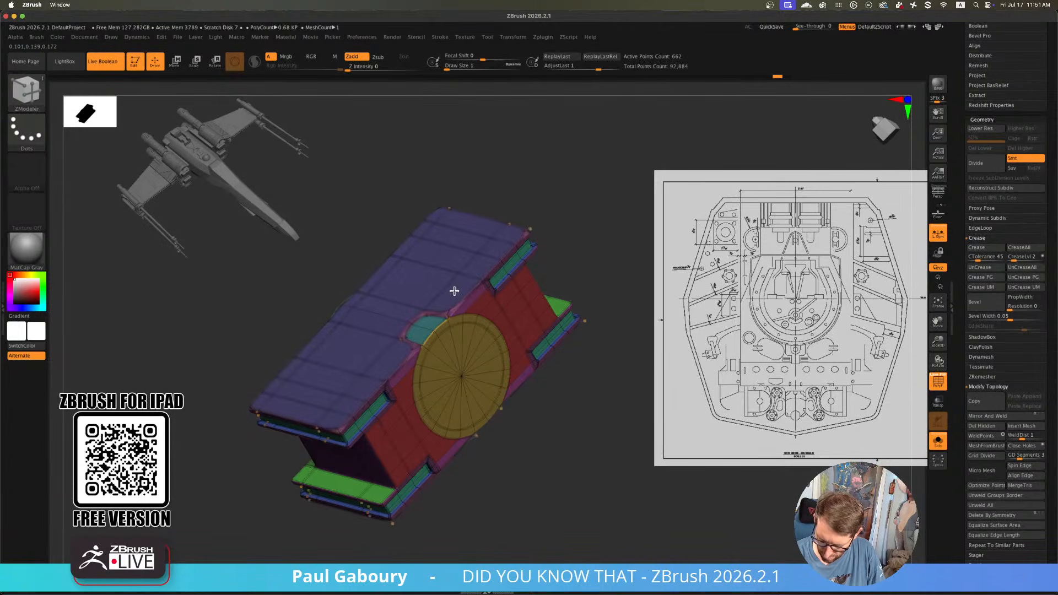
pyautogui.hotkey('ctrl', 'z')
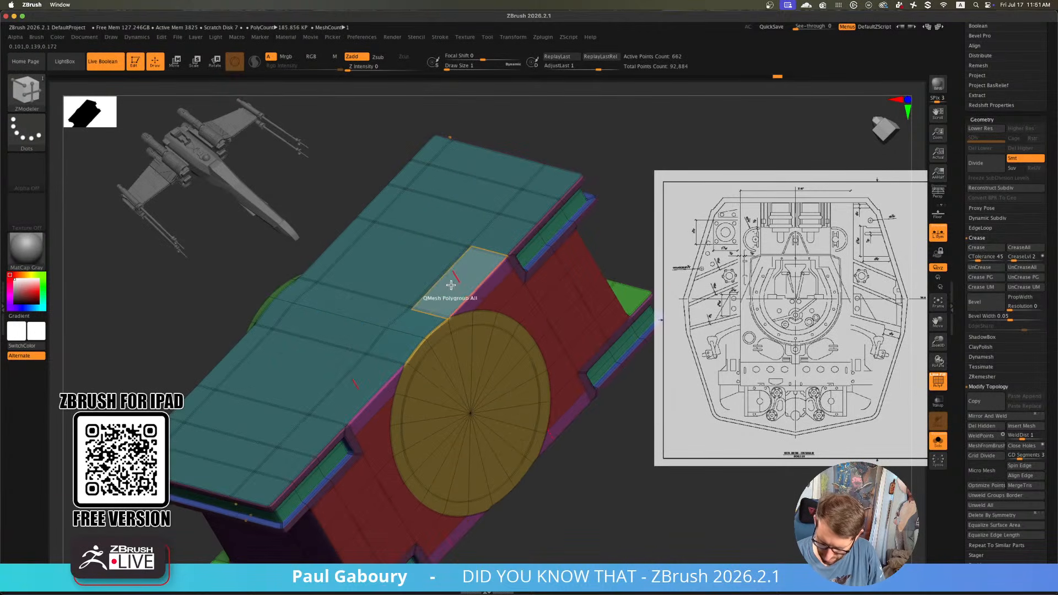
pyautogui.click(448, 290)
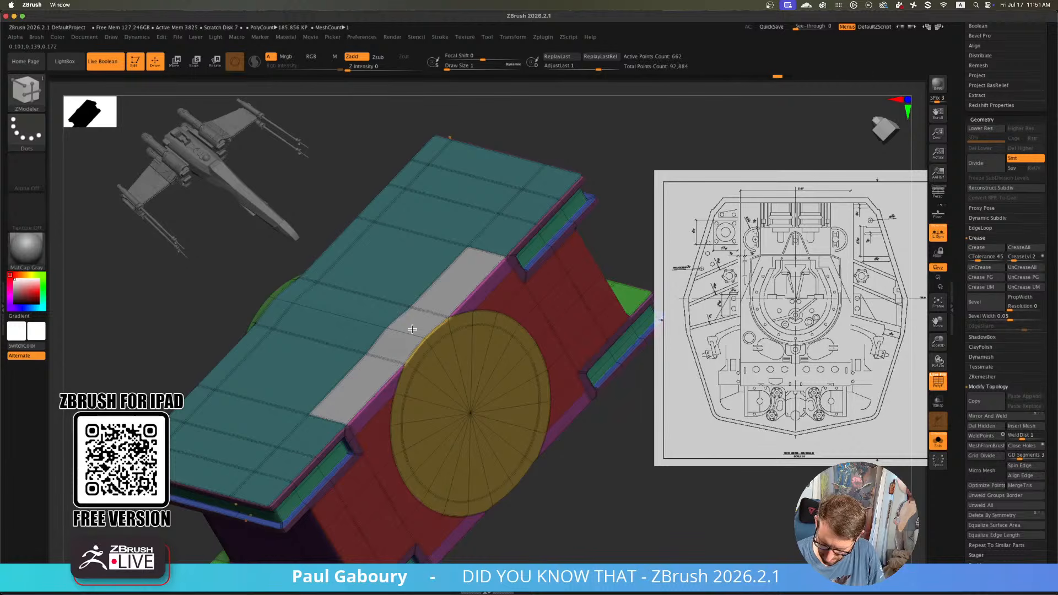
pyautogui.hotkey('ctrl', 'z')
# Try extruding the entire side panel with QMesh Polygroup All, check the smoothed block without polyframe, and undo the extrusion
pyautogui.click(458, 274)
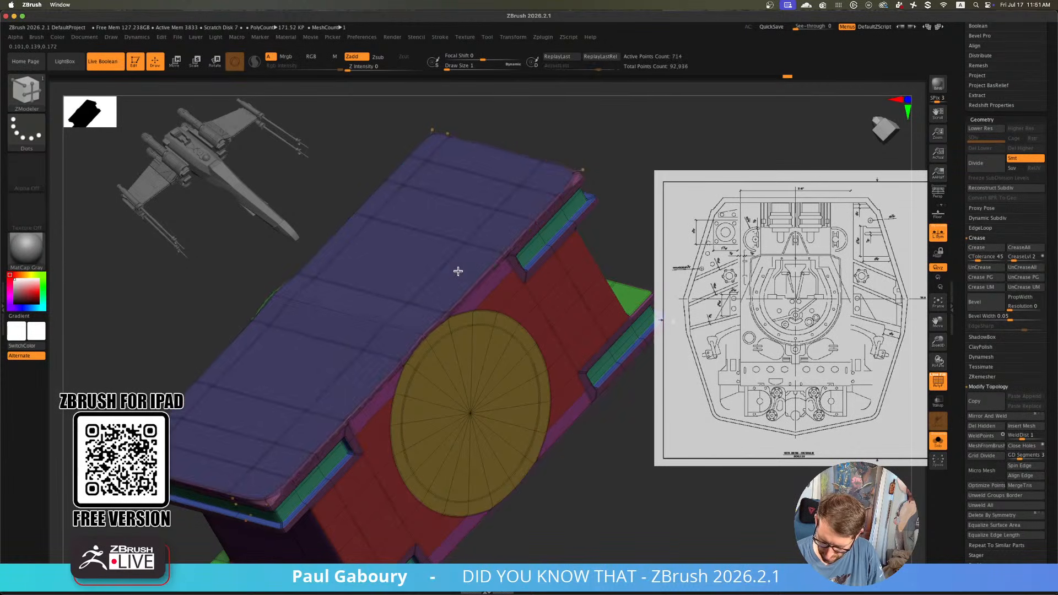
pyautogui.click(457, 271)
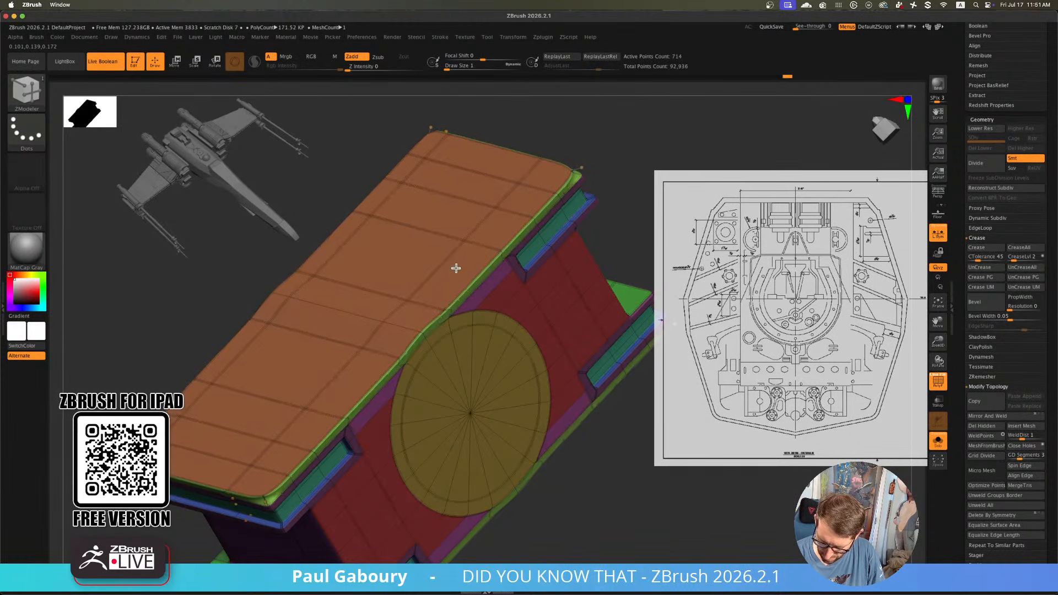
pyautogui.moveTo(456, 268); pyautogui.dragTo(453, 259)
pyautogui.keyDown('ctrl'); pyautogui.moveTo(453, 259); pyautogui.dragTo(469, 380, button='right'); pyautogui.keyUp('ctrl')
pyautogui.moveTo(470, 380); pyautogui.dragTo(543, 465, button='right')
pyautogui.hotkey('shift', 'f')
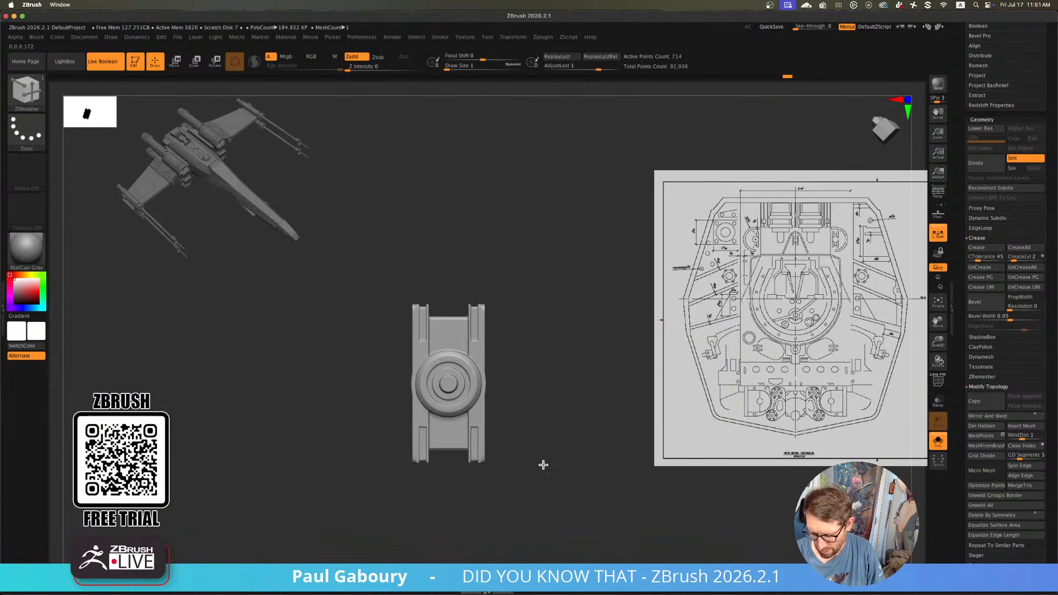
pyautogui.moveTo(528, 430); pyautogui.dragTo(531, 439, button='right')
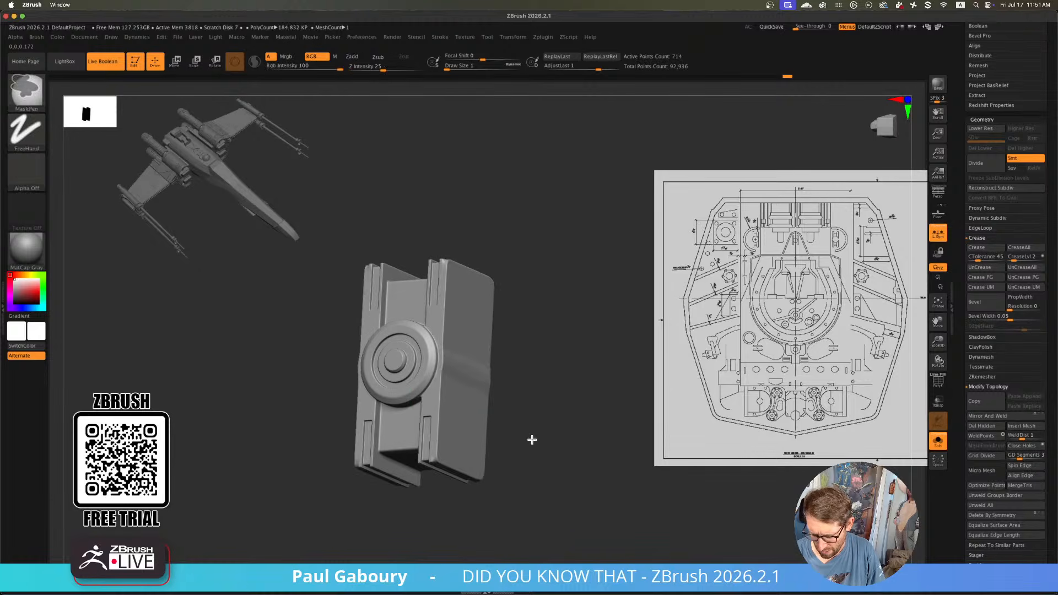
pyautogui.hotkey('ctrl', 'z')
# Try a QMesh extrusion of the smoothed side panel with the polyframe hidden, compare the front view, and undo it
pyautogui.keyDown('ctrl'); pyautogui.moveTo(477, 379); pyautogui.dragTo(463, 340, button='right'); pyautogui.keyUp('ctrl')
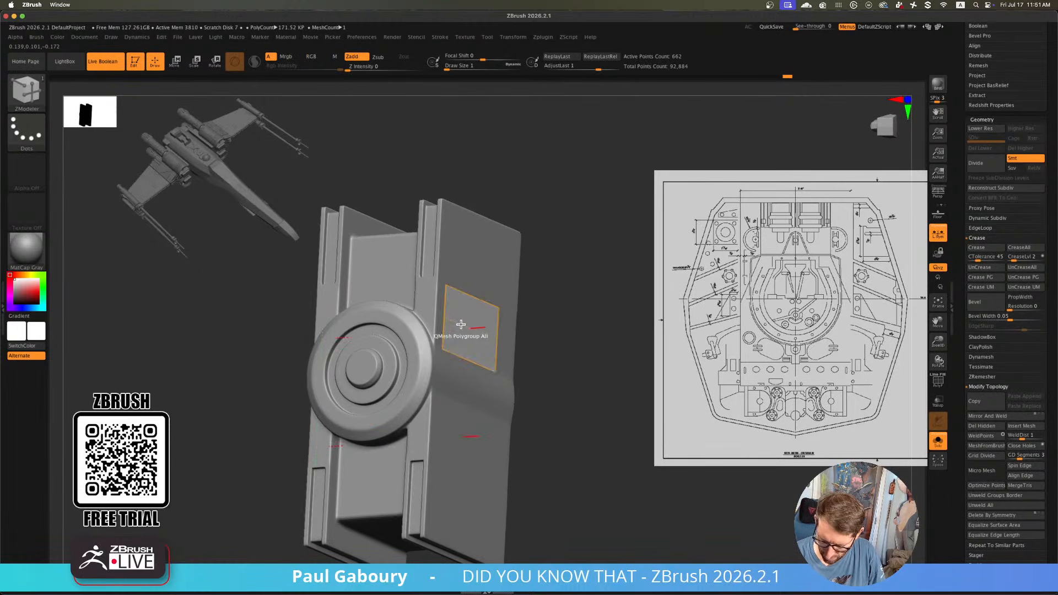
pyautogui.moveTo(461, 324); pyautogui.dragTo(465, 323)
pyautogui.keyDown('shift'); pyautogui.moveTo(465, 322); pyautogui.dragTo(517, 387, button='right'); pyautogui.keyUp('shift')
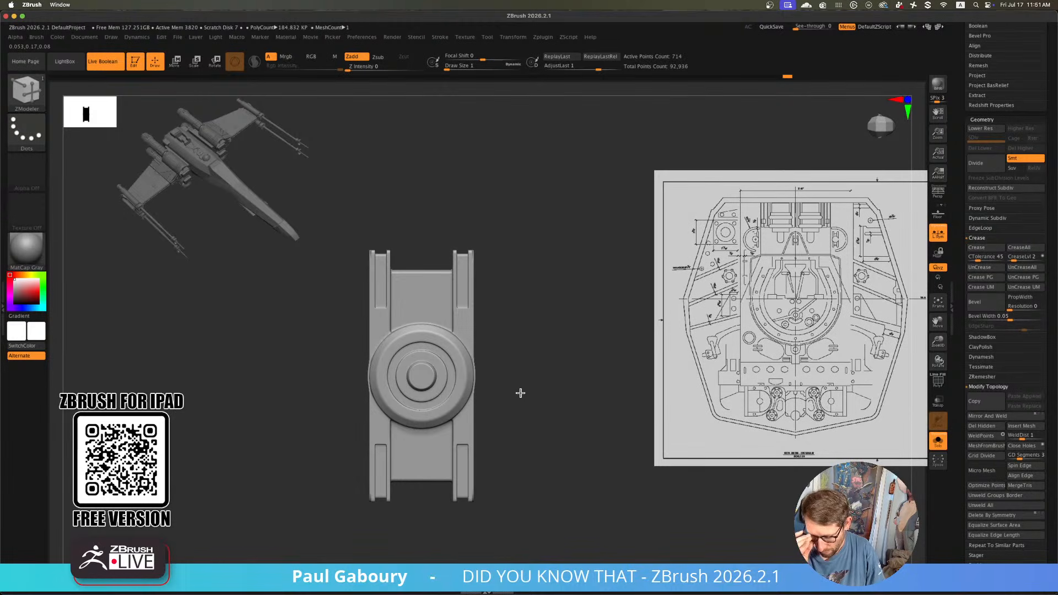
pyautogui.press('shift')
pyautogui.hotkey('shift', 'f')
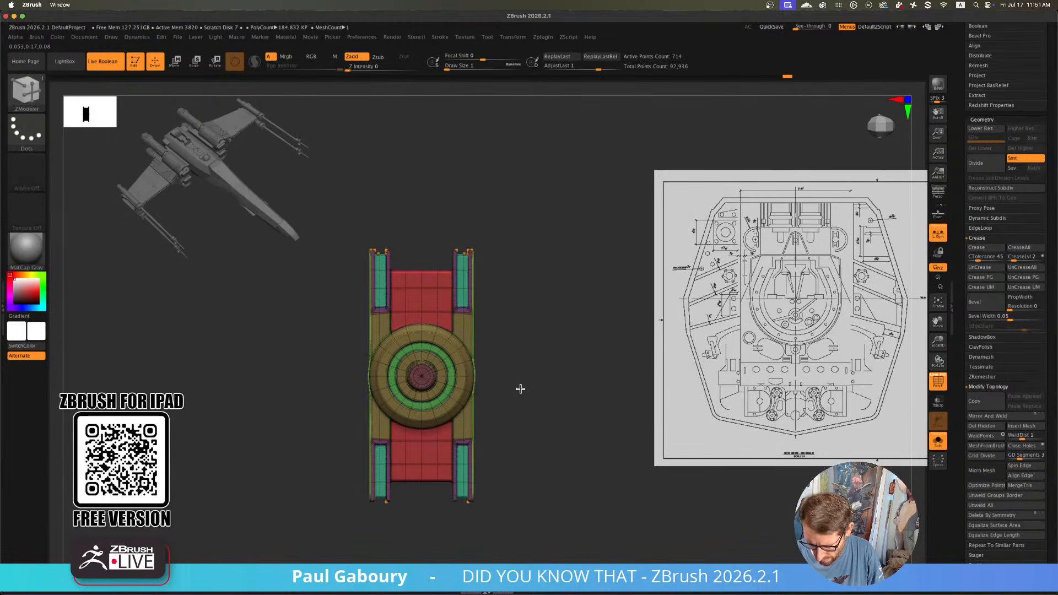
pyautogui.hotkey('ctrl', 'z')
pyautogui.hotkey('shift', 'f')
pyautogui.moveTo(477, 354); pyautogui.dragTo(519, 449)
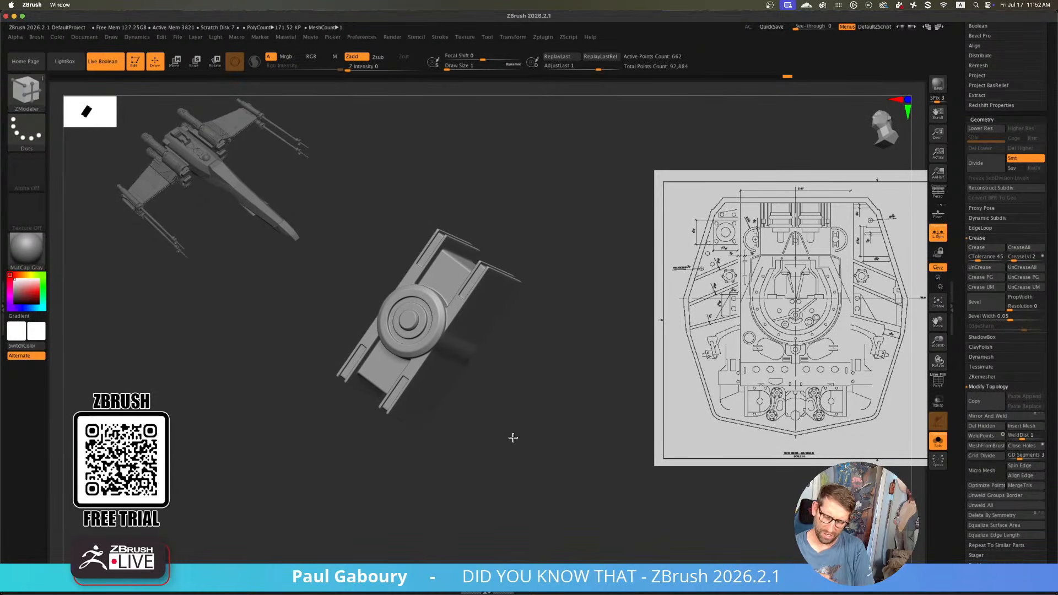
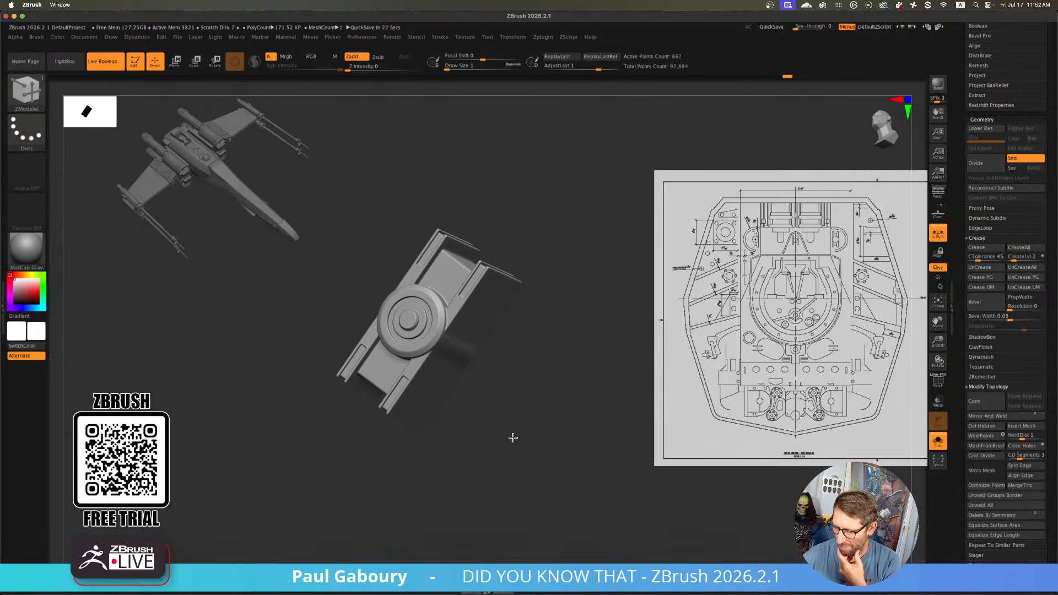
# Save the greeble tool as Greeble01_002.ztl in the X-Wing Luke folder
pyautogui.moveTo(961, 282); pyautogui.dragTo(966, 413)
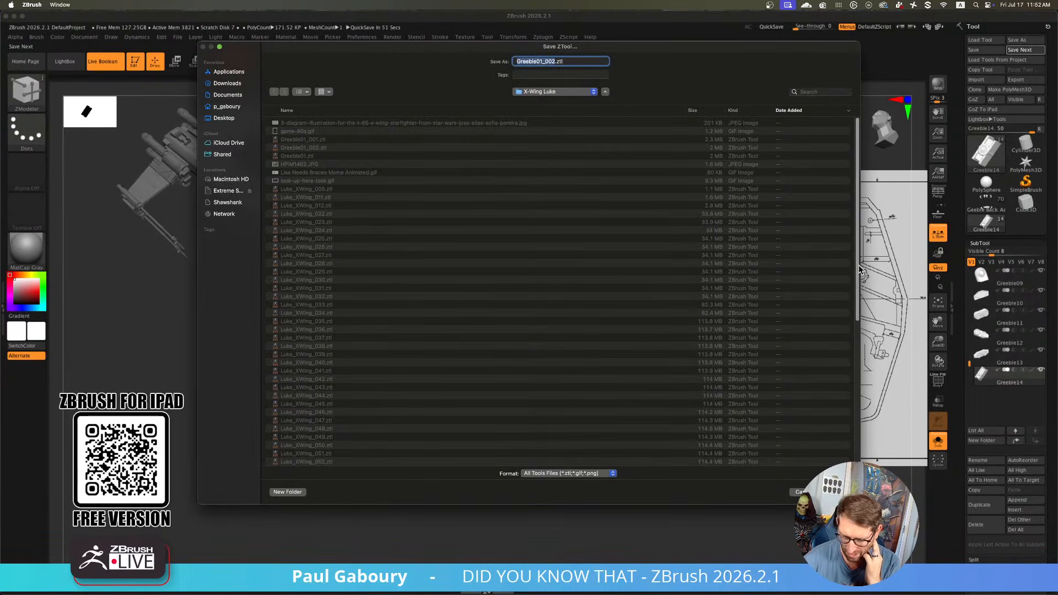
pyautogui.click(316, 147)
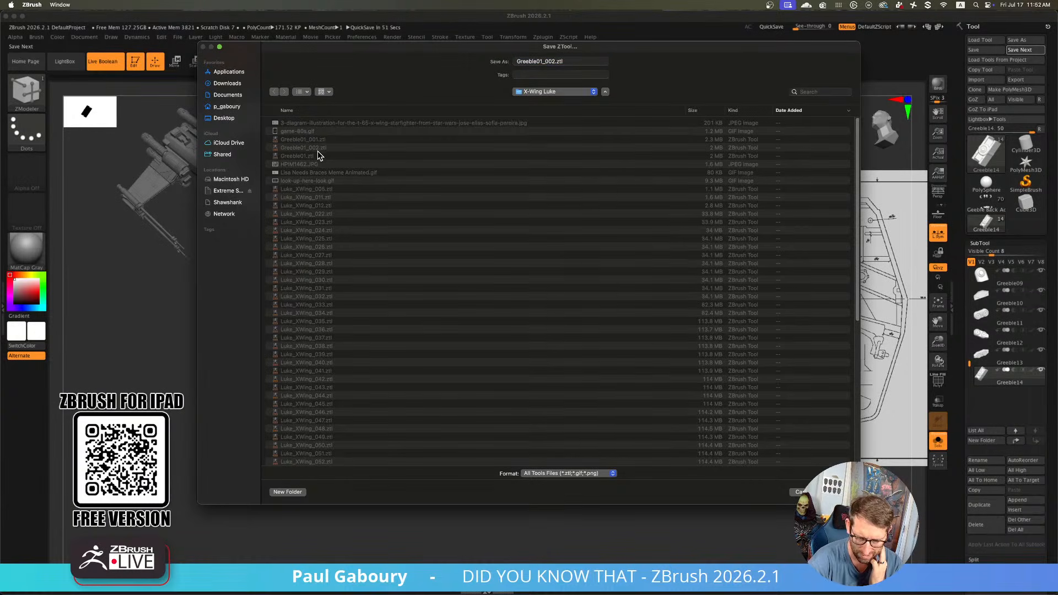
pyautogui.click(806, 492)
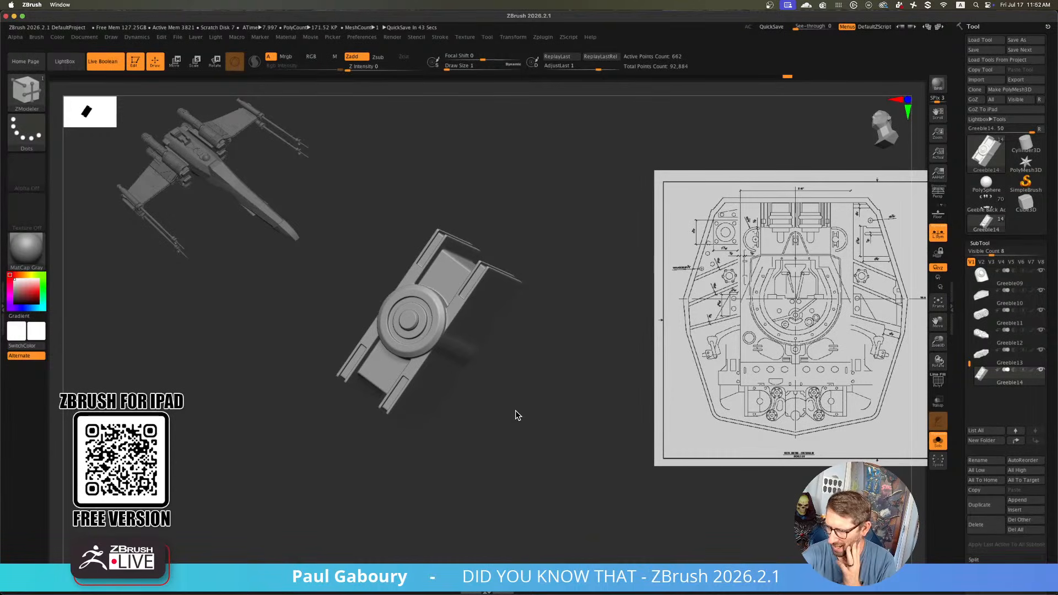
# Make the PolySphere the active tool and show its polyframe
pyautogui.click(986, 204)
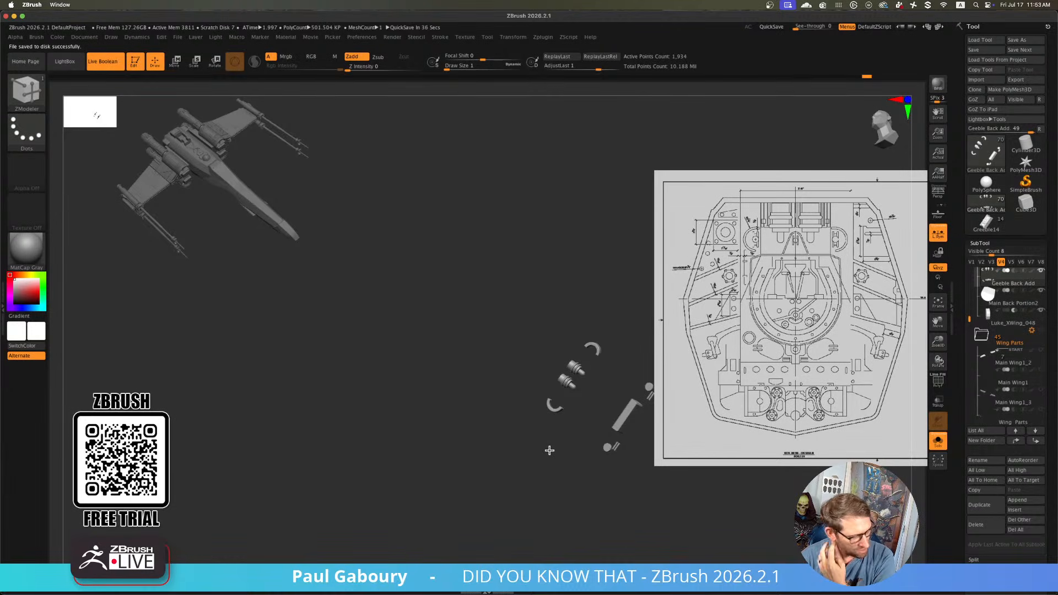
pyautogui.click(986, 183)
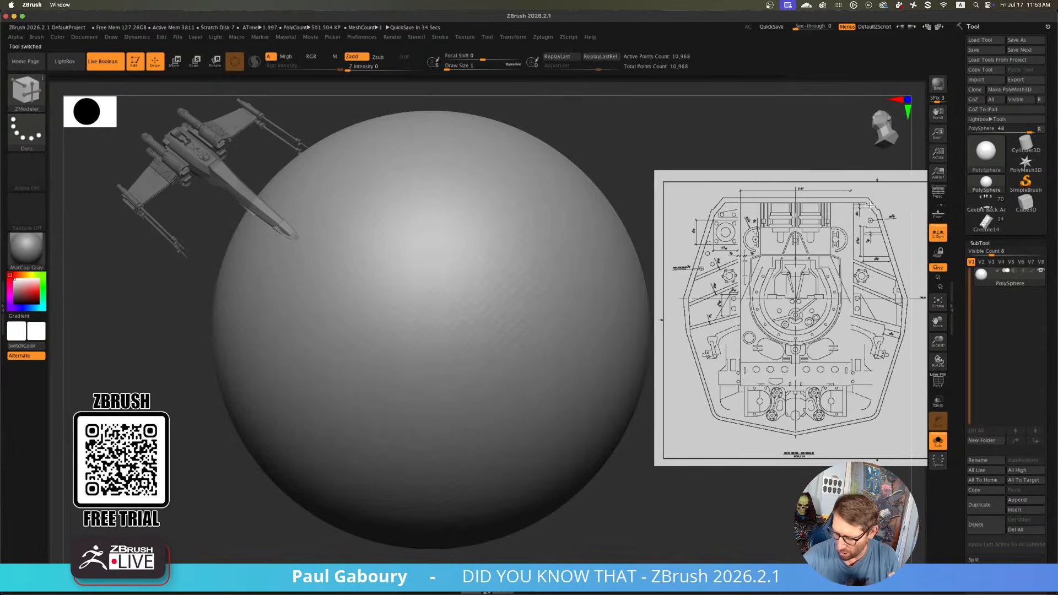
pyautogui.hotkey('shift', 'f')
pyautogui.keyDown('ctrl'); pyautogui.moveTo(549, 381); pyautogui.dragTo(563, 340, button='right'); pyautogui.keyUp('ctrl')
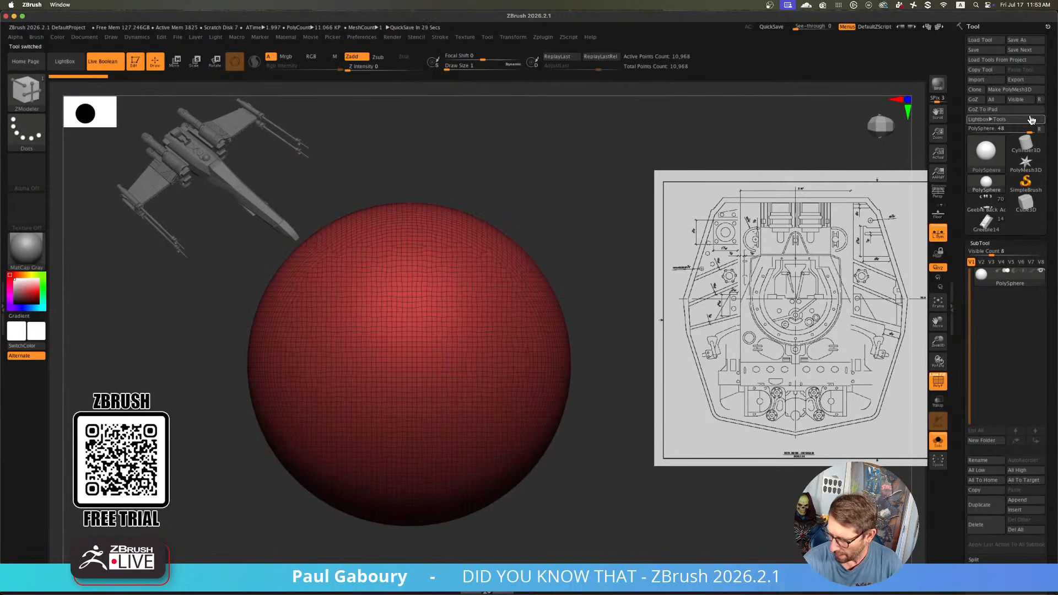
# Replace the sphere with a PolyCube through the gizmo's primitives and reduce its divisions to two by two faces per side
pyautogui.press('w')
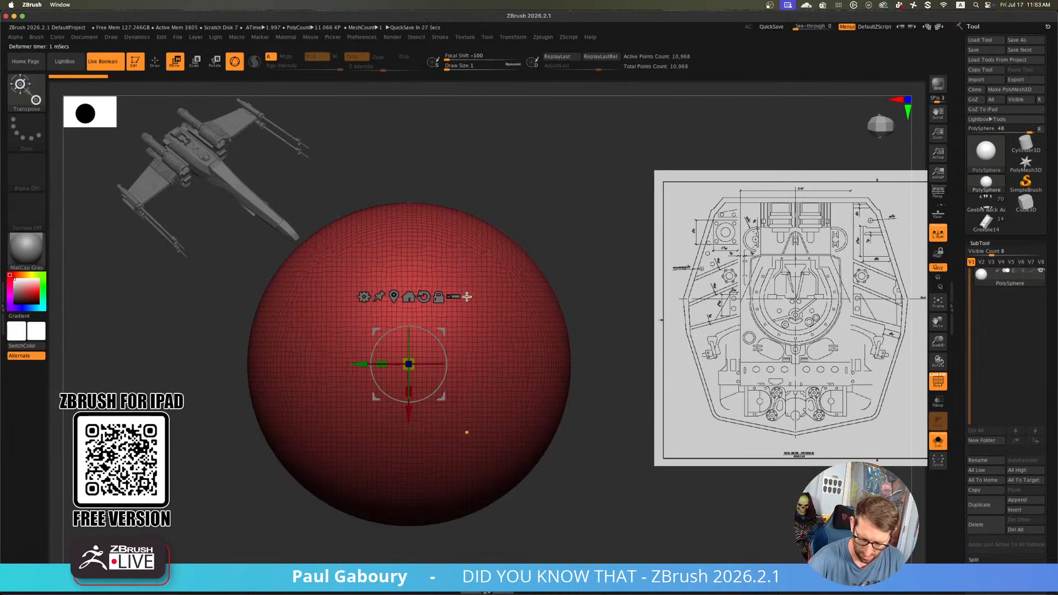
pyautogui.click(364, 297)
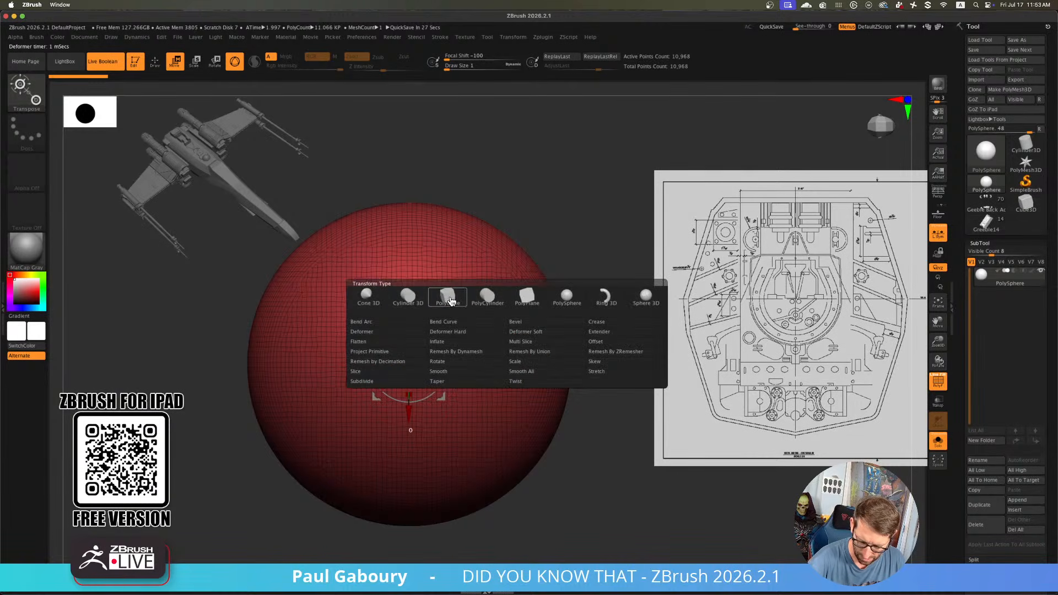
pyautogui.click(447, 296)
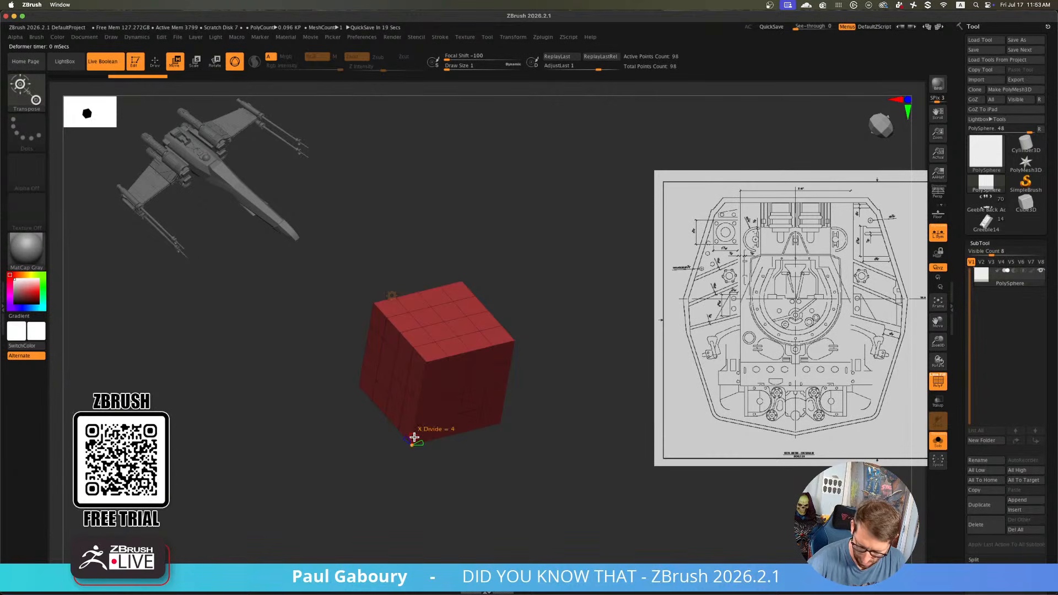
pyautogui.moveTo(413, 439); pyautogui.dragTo(406, 440)
# Return to ZModeler and set the polygon QMesh action's target to A Single Poly
pyautogui.press('q')
pyautogui.press('space')
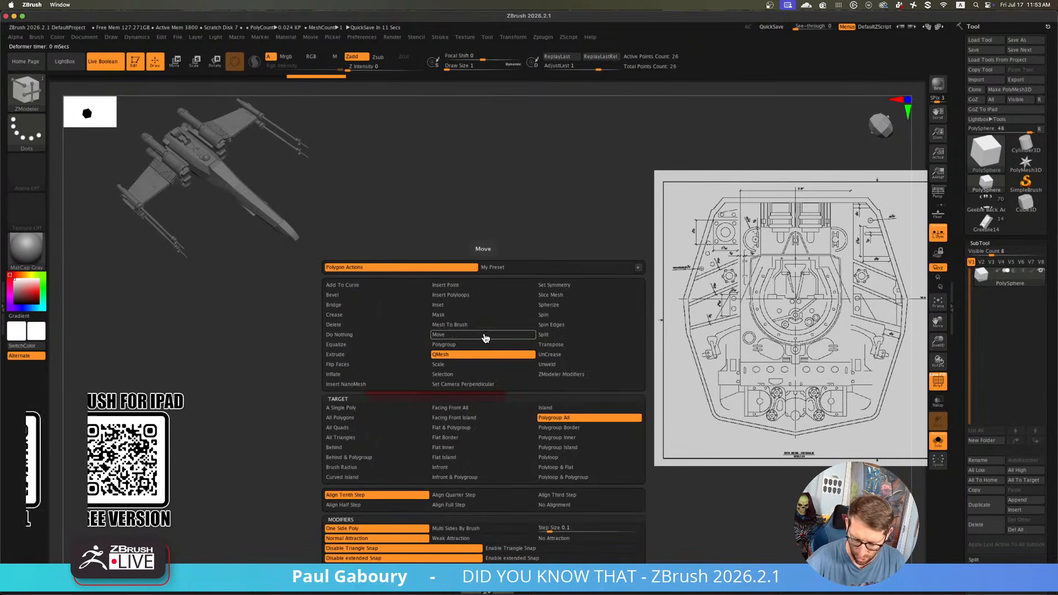
pyautogui.click(384, 410)
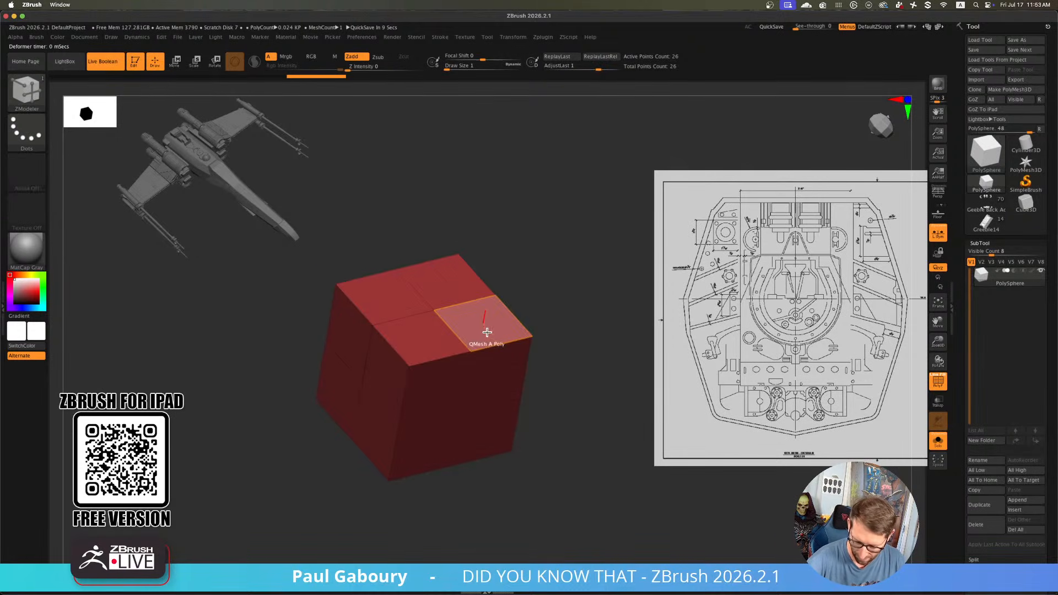
# Try pushing one corner poly of the cube's top through its full height with QMesh, and undo the cut
pyautogui.moveTo(485, 333)
pyautogui.mouseDown()
pyautogui.moveTo(485, 324)
pyautogui.moveTo(486, 351)
pyautogui.mouseUp()
pyautogui.moveTo(482, 416); pyautogui.dragTo(478, 446)
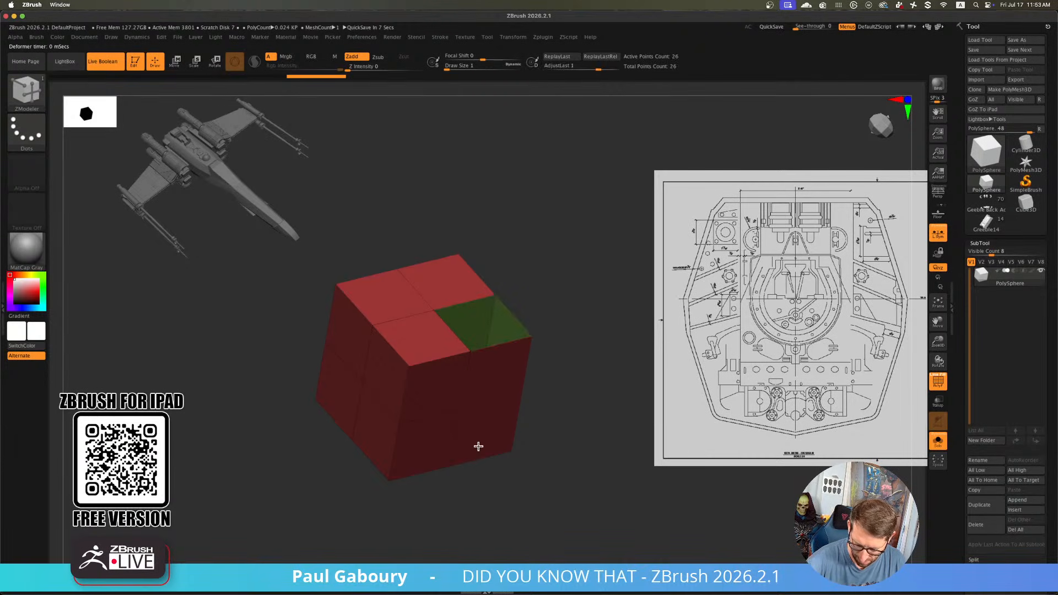
pyautogui.moveTo(545, 386); pyautogui.dragTo(558, 452)
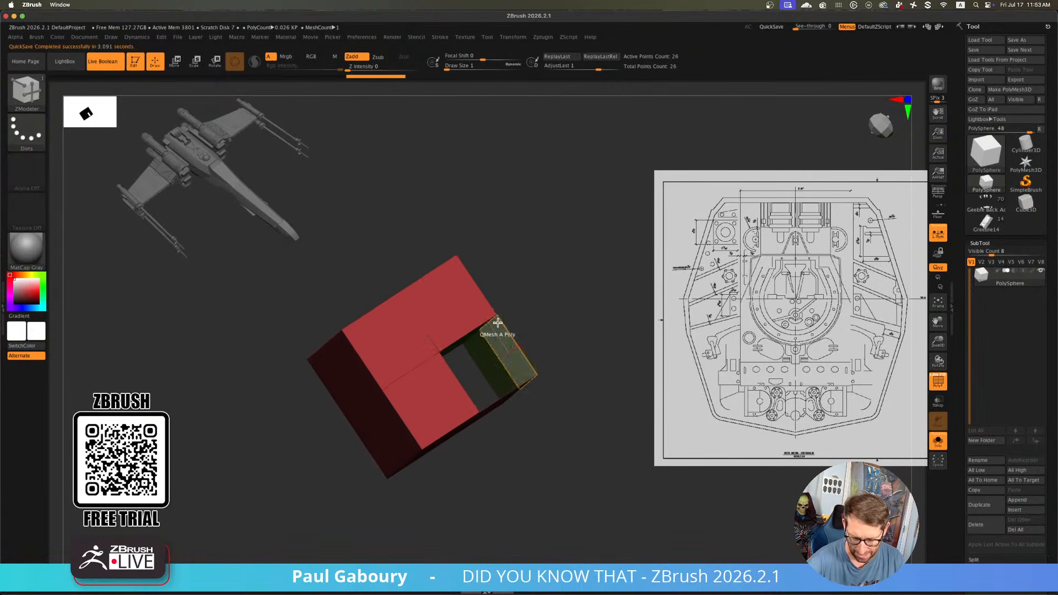
pyautogui.moveTo(530, 437); pyautogui.dragTo(543, 383)
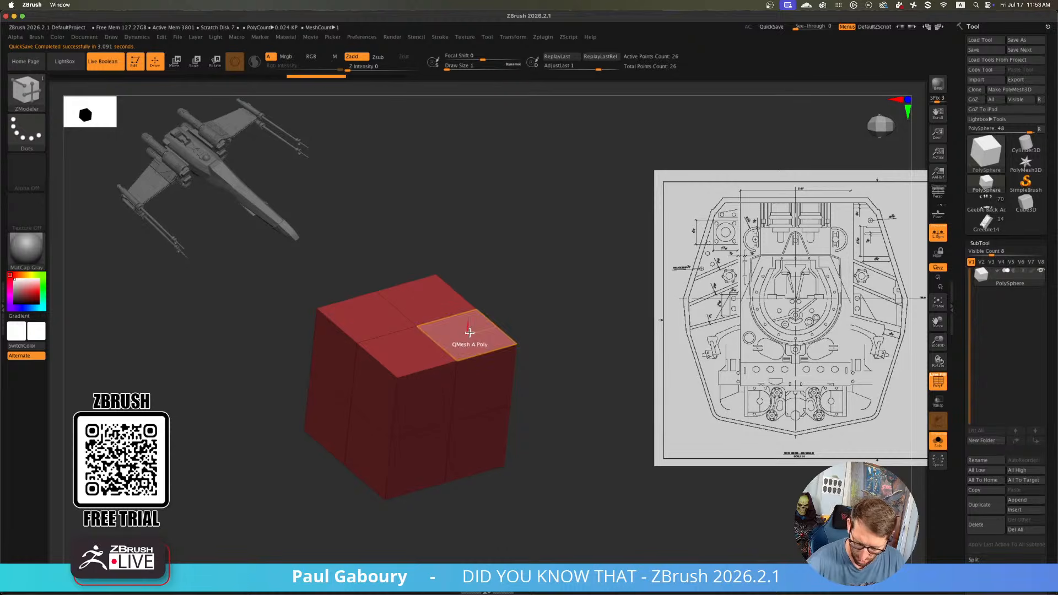
# Push one corner poly of the cube's top down by half the cube's height with QMesh to form a notch
pyautogui.moveTo(473, 331); pyautogui.dragTo(472, 318)
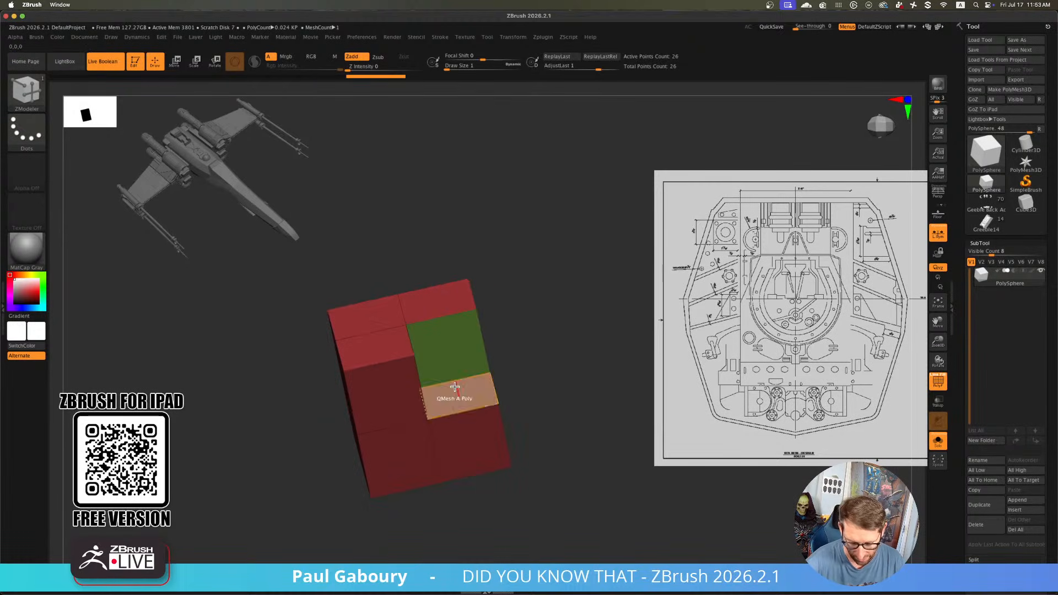
pyautogui.moveTo(454, 365); pyautogui.dragTo(451, 389, button='right')
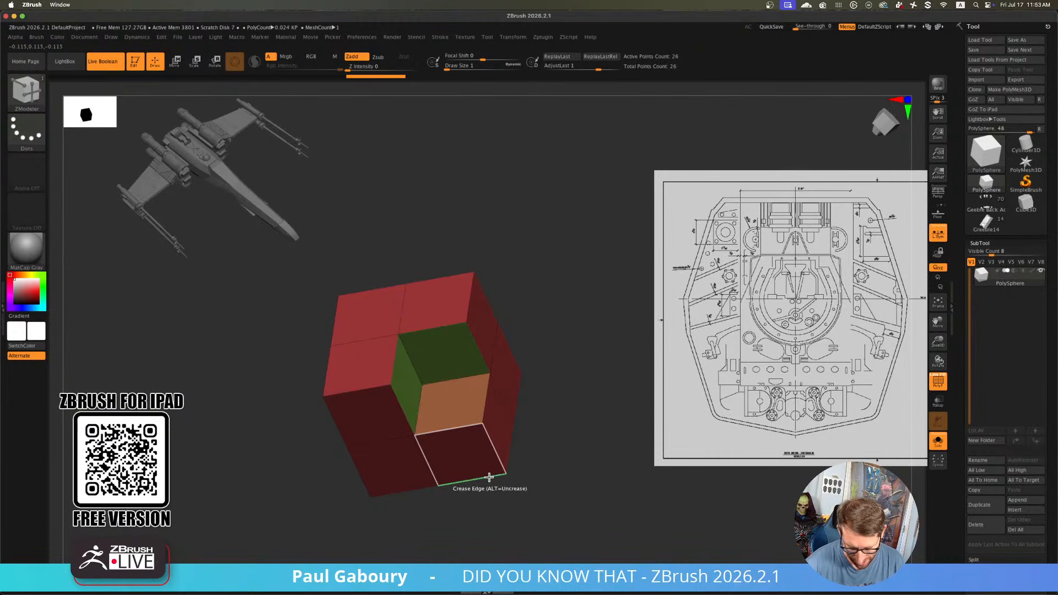
# Try extending the corner notch through the rest of the cube by QMeshing its orange face, and undo it
pyautogui.moveTo(461, 408); pyautogui.dragTo(468, 433)
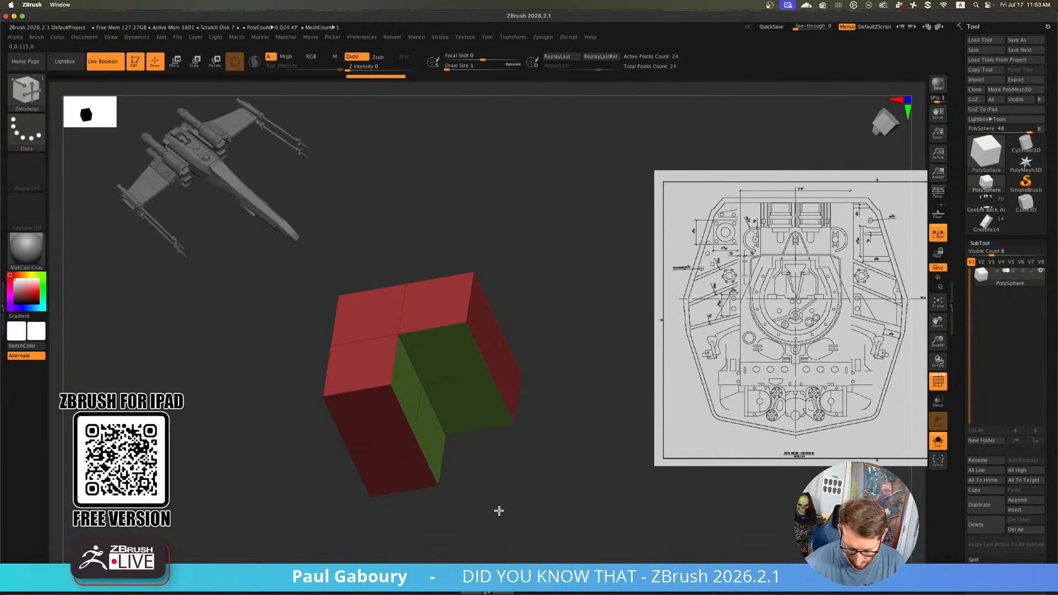
pyautogui.hotkey('ctrl', 'z')
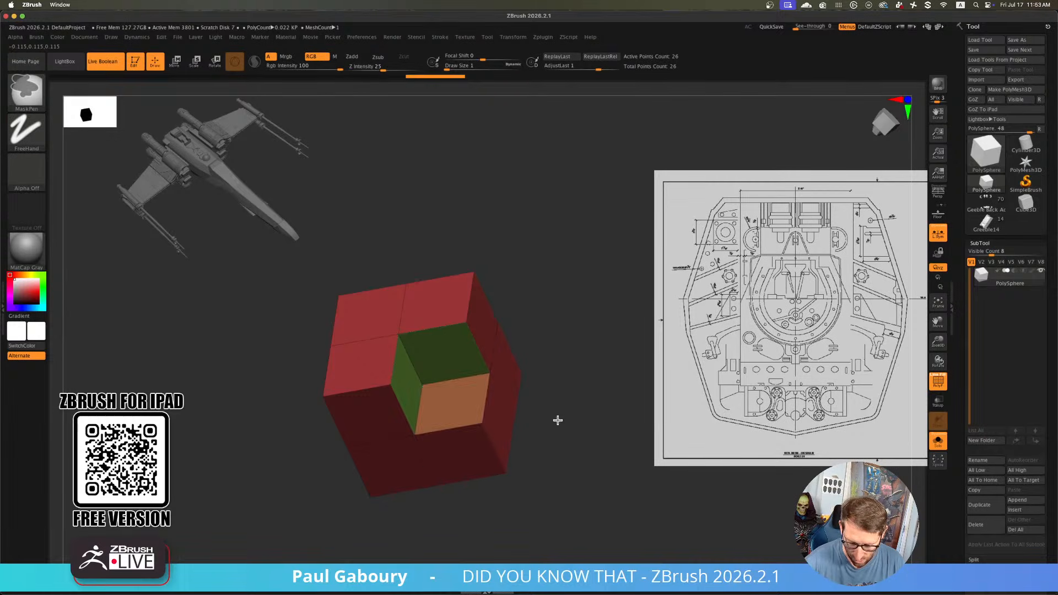
# Try driving the corner notch's orange face to the far side of the cube with QMesh, inspect the hollow, and undo it
pyautogui.hotkey('ctrl', 'z')
pyautogui.click(428, 356)
pyautogui.moveTo(449, 413); pyautogui.dragTo(483, 508)
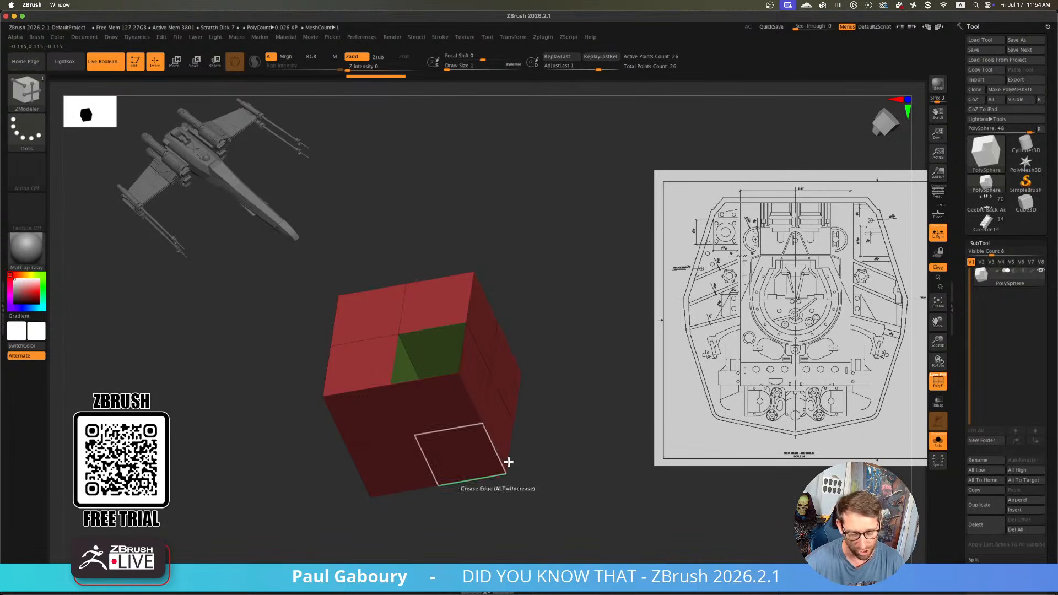
pyautogui.moveTo(507, 463); pyautogui.dragTo(515, 287)
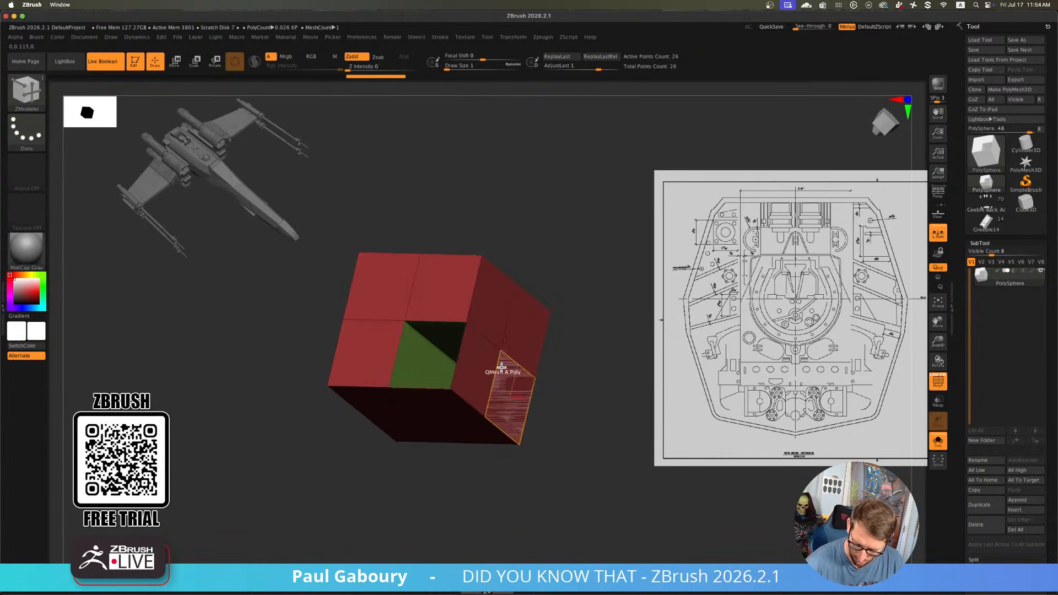
pyautogui.moveTo(401, 424); pyautogui.dragTo(434, 379)
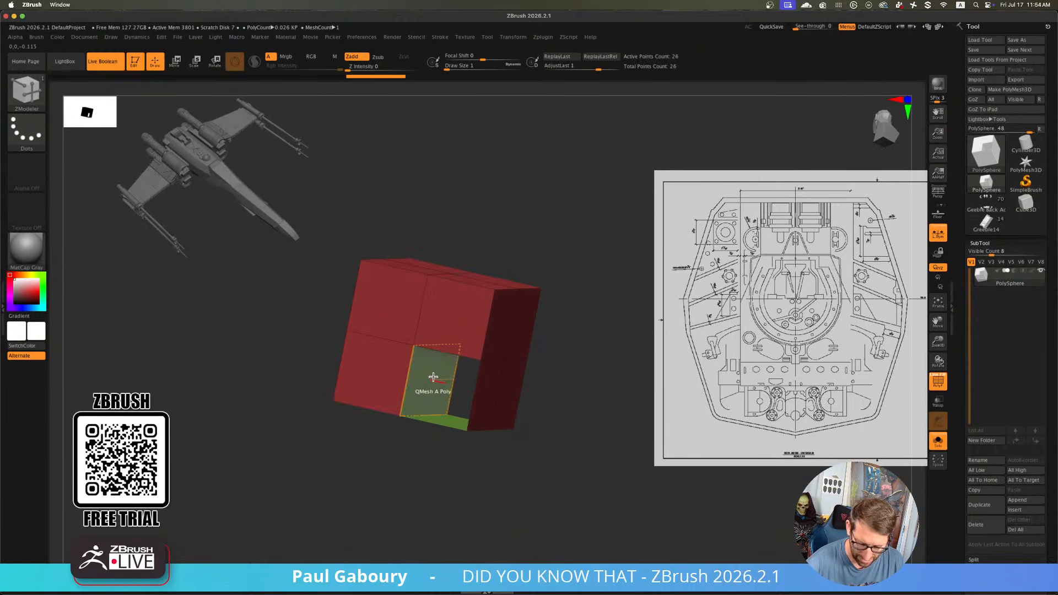
pyautogui.moveTo(514, 444); pyautogui.dragTo(467, 375)
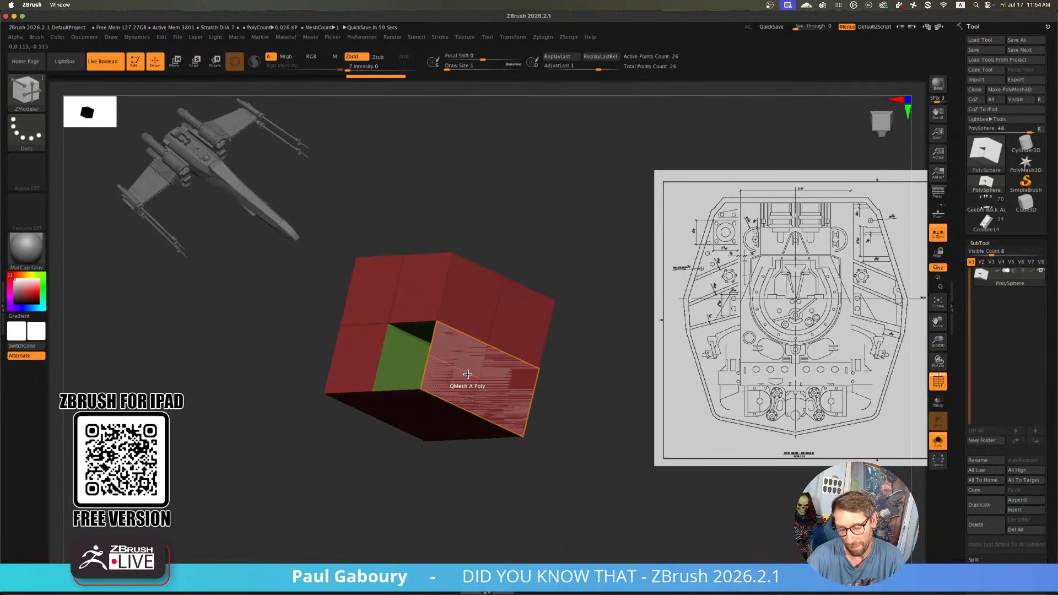
pyautogui.moveTo(442, 450); pyautogui.dragTo(470, 459)
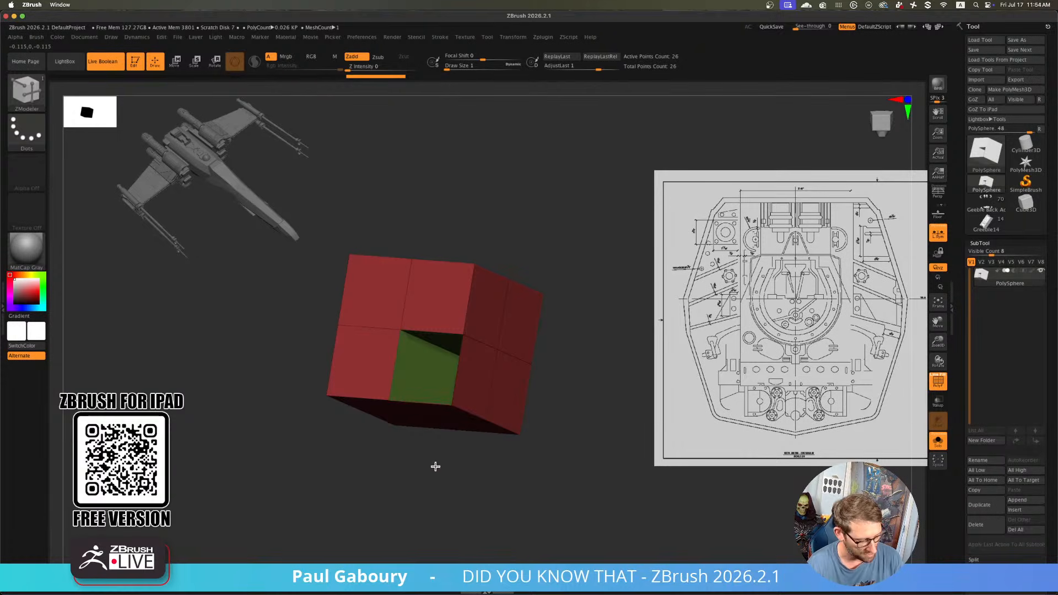
pyautogui.hotkey('ctrl', 'z')
# Cut the corner notch completely through the cube with QMesh on its orange face, and undo the cut
pyautogui.moveTo(427, 365); pyautogui.dragTo(488, 406)
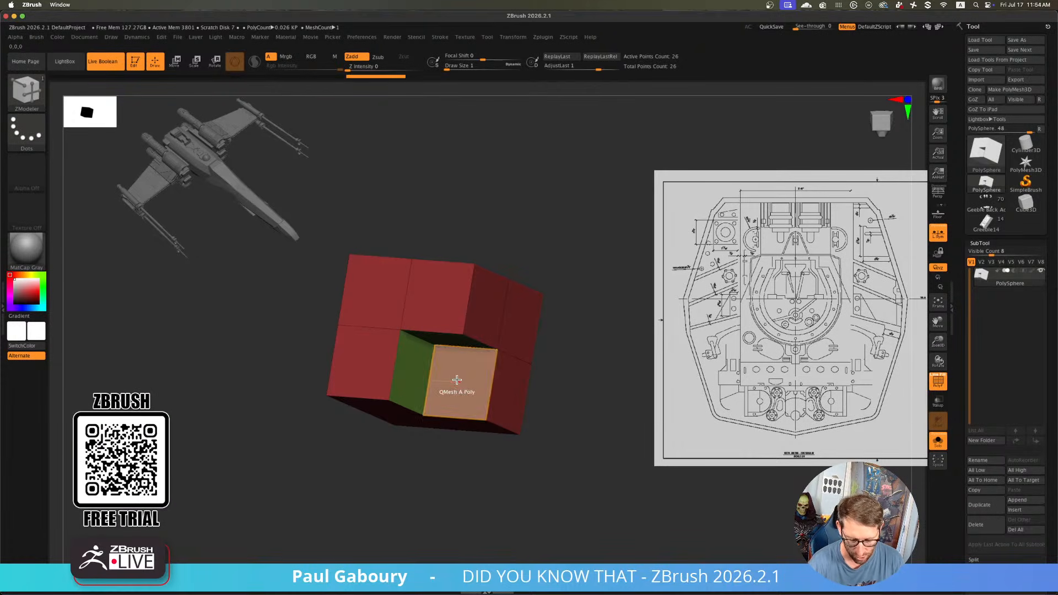
pyautogui.moveTo(461, 484); pyautogui.dragTo(482, 407)
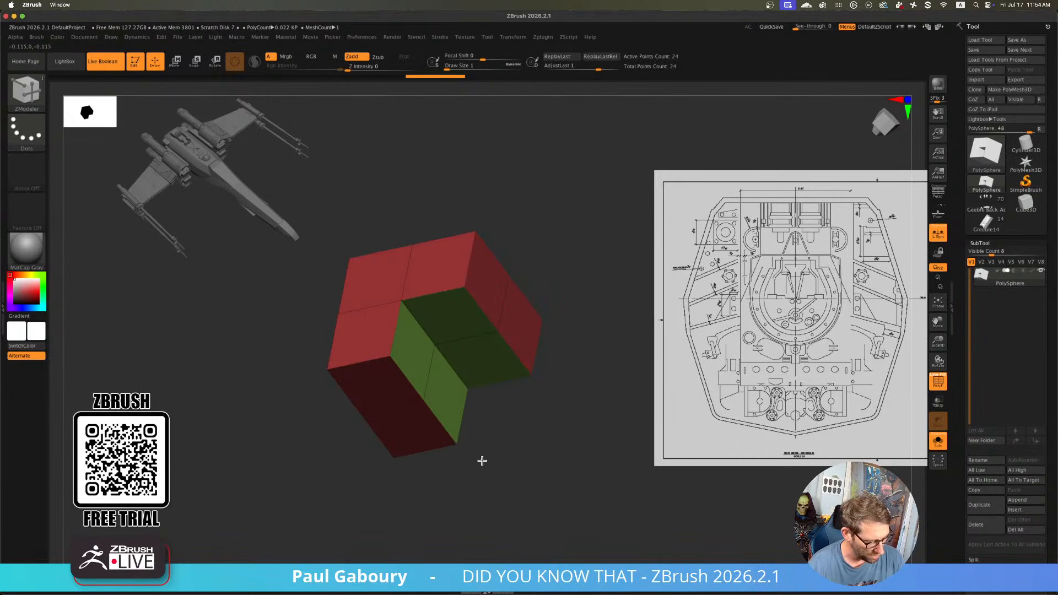
pyautogui.hotkey('ctrl', 'z')
pyautogui.hotkey('ctrl', 'z')
# Repeat the QMesh push of the notch's orange face to the cube's opposite side, and undo it
pyautogui.moveTo(424, 318); pyautogui.dragTo(440, 339)
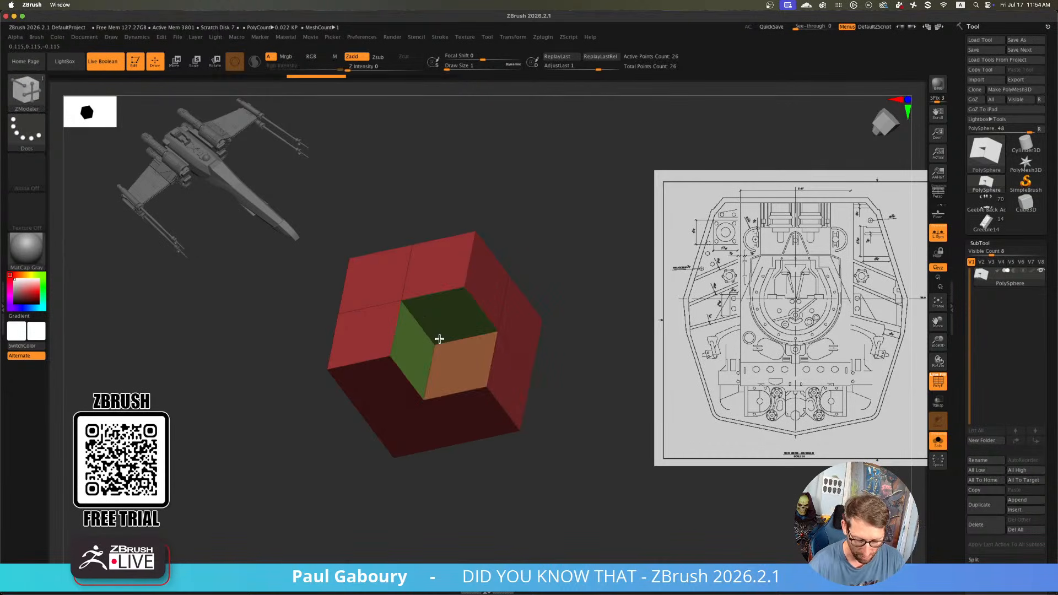
pyautogui.moveTo(462, 374); pyautogui.dragTo(517, 437)
pyautogui.keyDown('alt'); pyautogui.moveTo(459, 441); pyautogui.dragTo(431, 445, button='right'); pyautogui.keyUp('alt')
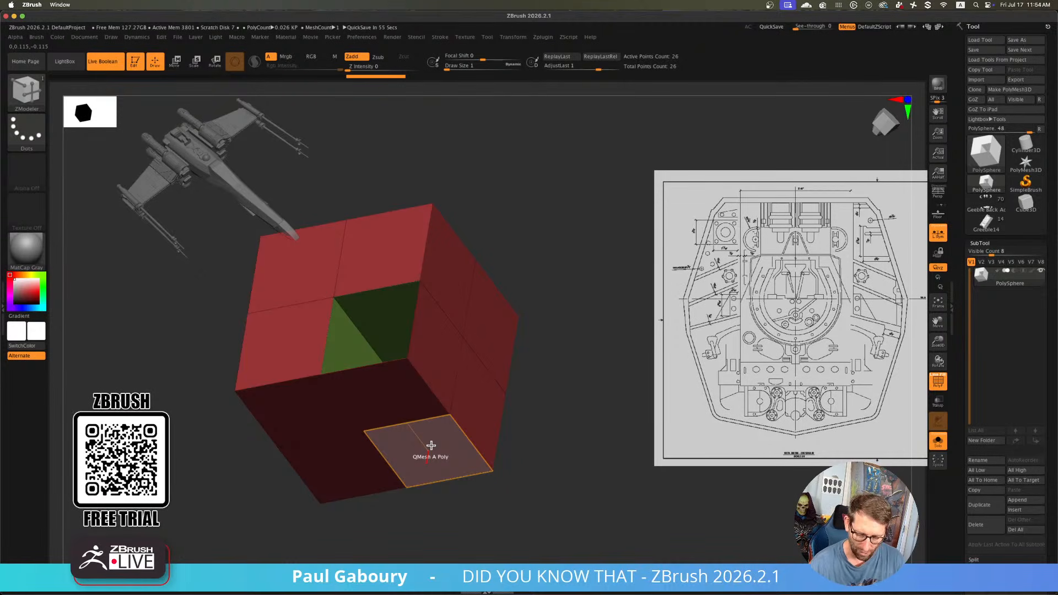
pyautogui.hotkey('ctrl', 'z')
# Isolate one uncut red four-poly side of the cube and delete all the hidden geometry
pyautogui.moveTo(402, 489)
pyautogui.mouseDown(button='right')
pyautogui.moveTo(443, 427)
pyautogui.moveTo(428, 344)
pyautogui.mouseUp(button='right')
pyautogui.keyDown('ctrl'); pyautogui.keyDown('shift'); pyautogui.moveTo(315, 337); pyautogui.dragTo(495, 408); pyautogui.keyUp('shift'); pyautogui.keyUp('ctrl')
pyautogui.moveTo(514, 380); pyautogui.dragTo(485, 415, button='right')
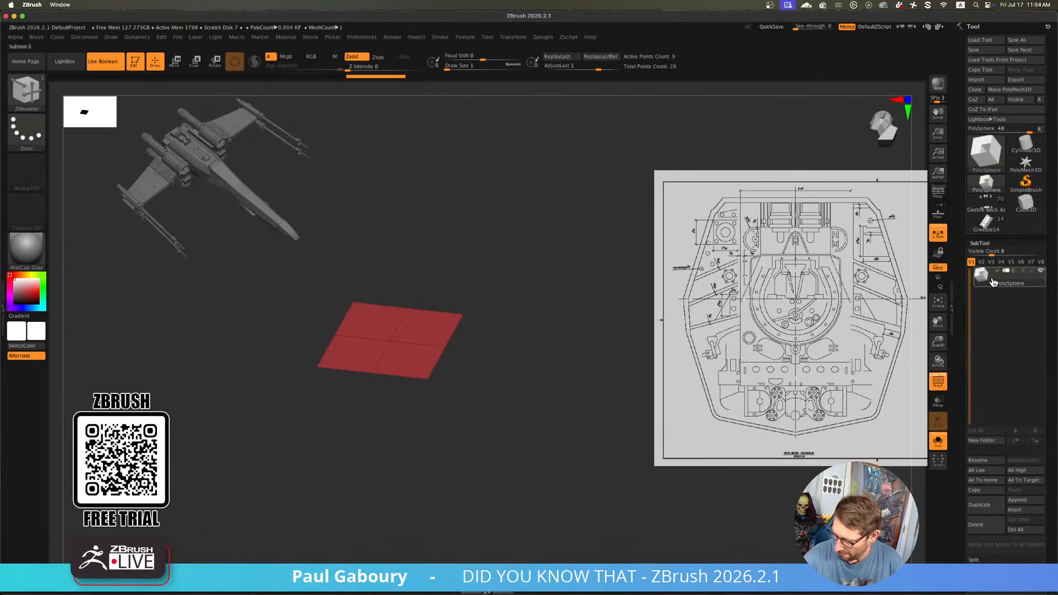
pyautogui.moveTo(1050, 434); pyautogui.dragTo(1053, 150)
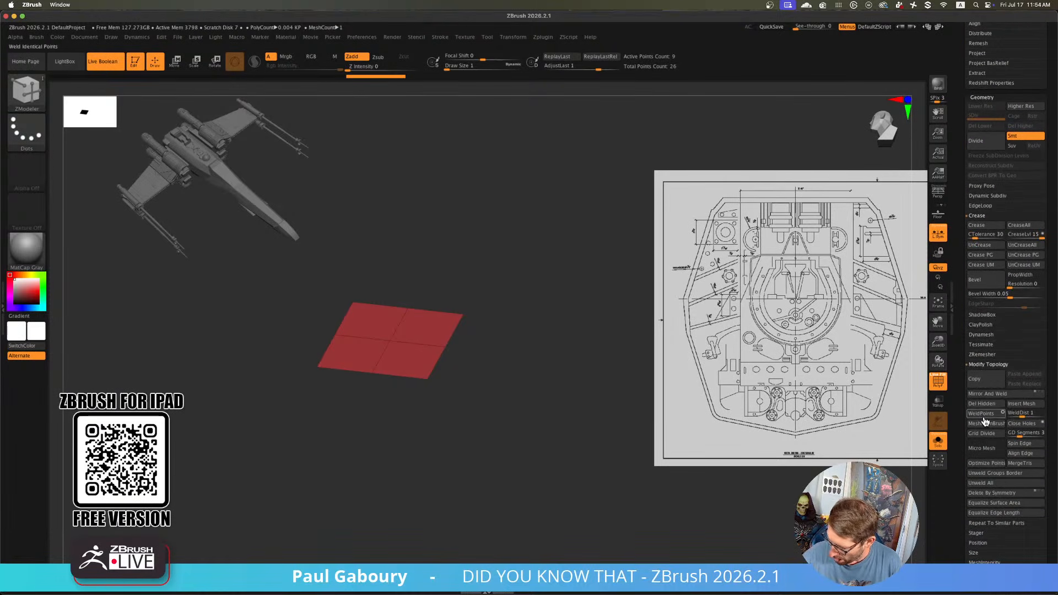
pyautogui.click(984, 414)
pyautogui.click(998, 365)
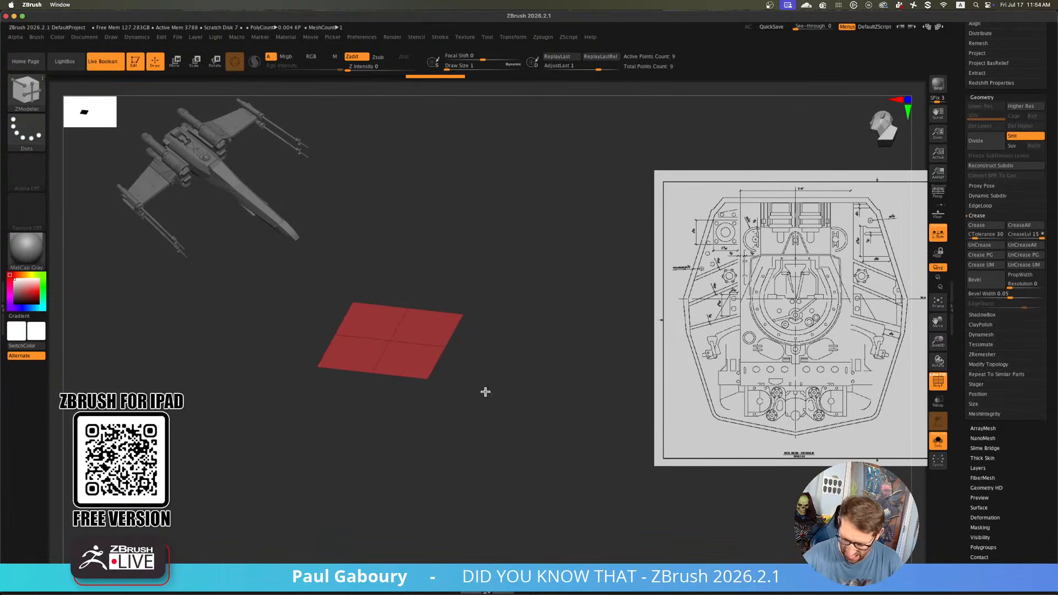
# Set the QMesh target to Polygroup All and extrude the flat four-poly plane into a box
pyautogui.press('space')
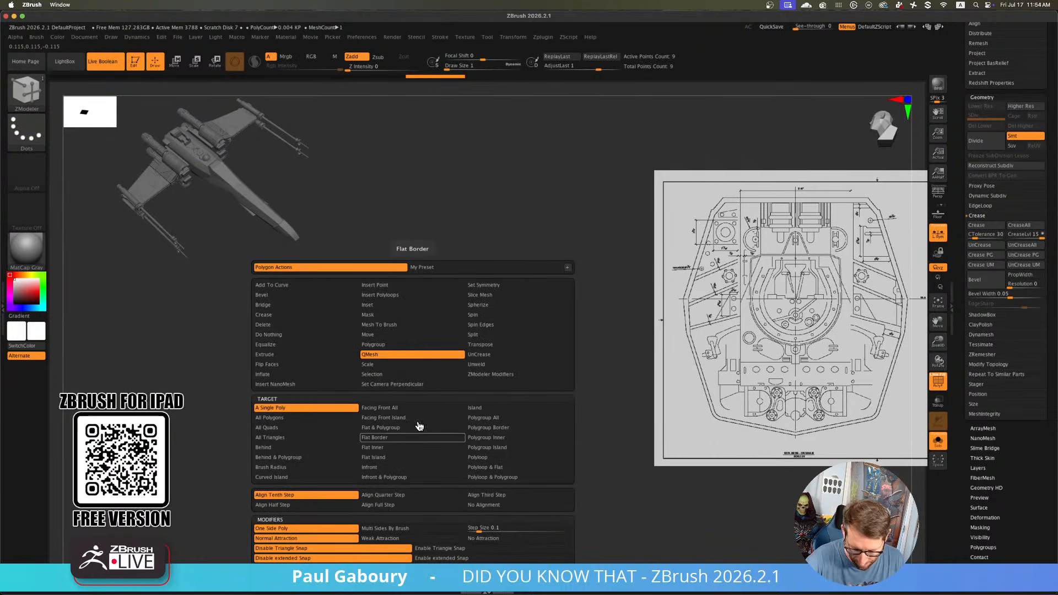
pyautogui.click(517, 425)
pyautogui.moveTo(411, 361); pyautogui.dragTo(534, 447)
# Toggle double-sided display to examine which way the extruded box's faces point
pyautogui.scroll(-10, 1026, 413)
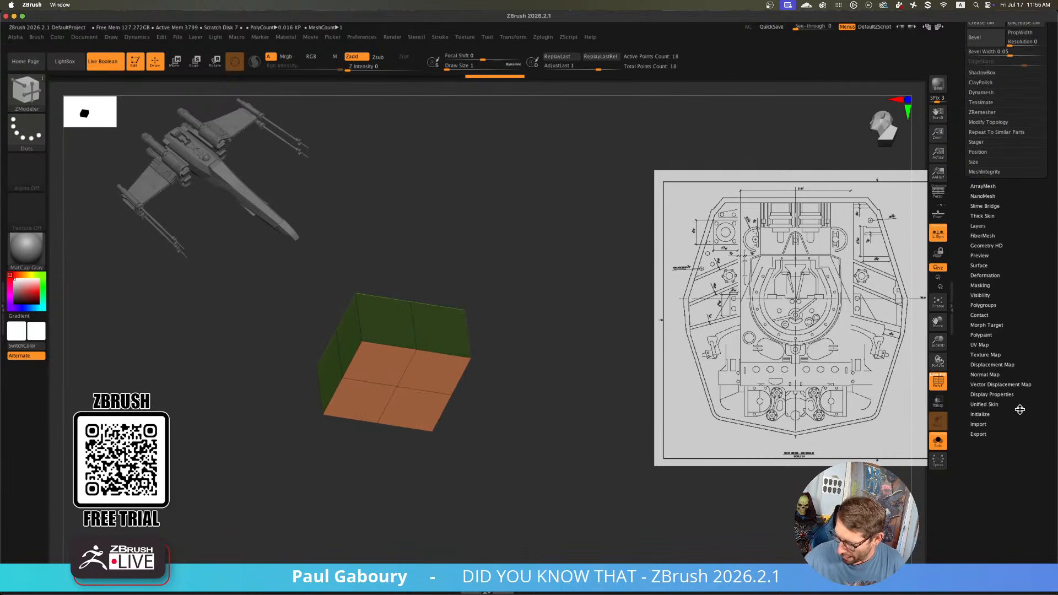
pyautogui.click(992, 395)
pyautogui.click(978, 423)
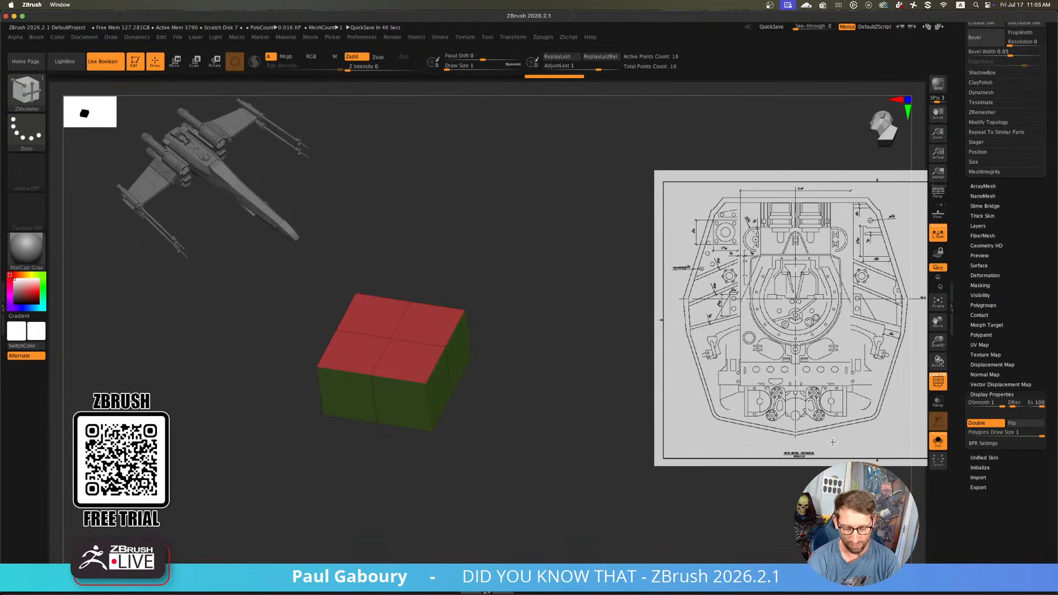
pyautogui.click(977, 423)
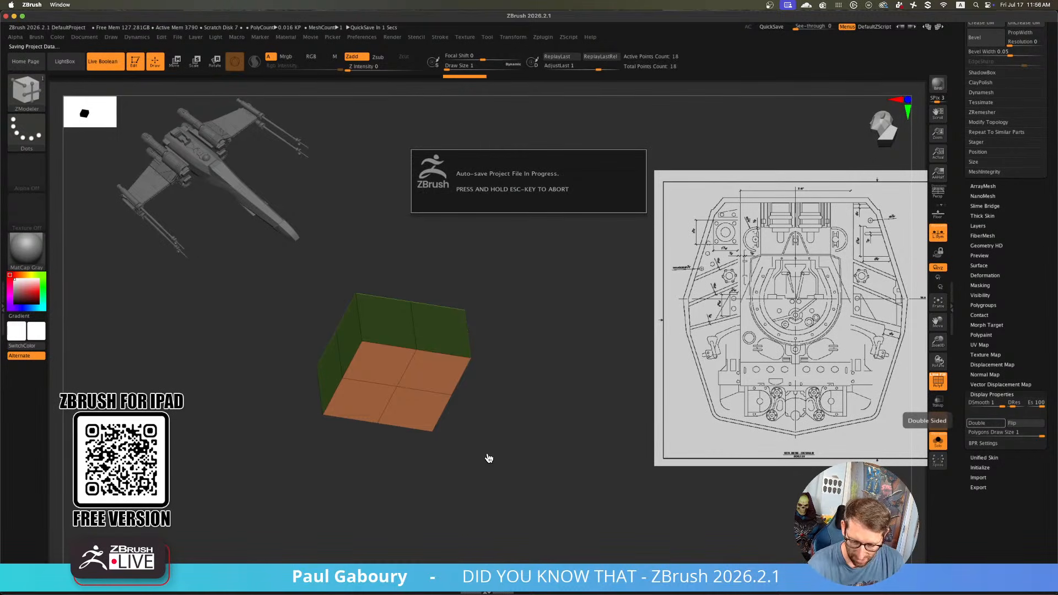
pyautogui.keyDown('ctrl'); pyautogui.keyDown('shift'); pyautogui.click(493, 411); pyautogui.keyUp('shift'); pyautogui.keyUp('ctrl')
pyautogui.keyDown('ctrl'); pyautogui.keyDown('shift'); pyautogui.click(489, 414); pyautogui.keyUp('shift'); pyautogui.keyUp('ctrl')
pyautogui.keyDown('ctrl'); pyautogui.keyDown('shift'); pyautogui.click(489, 414); pyautogui.keyUp('shift'); pyautogui.keyUp('ctrl')
pyautogui.keyDown('ctrl'); pyautogui.keyDown('shift'); pyautogui.click(488, 416); pyautogui.keyUp('shift'); pyautogui.keyUp('ctrl')
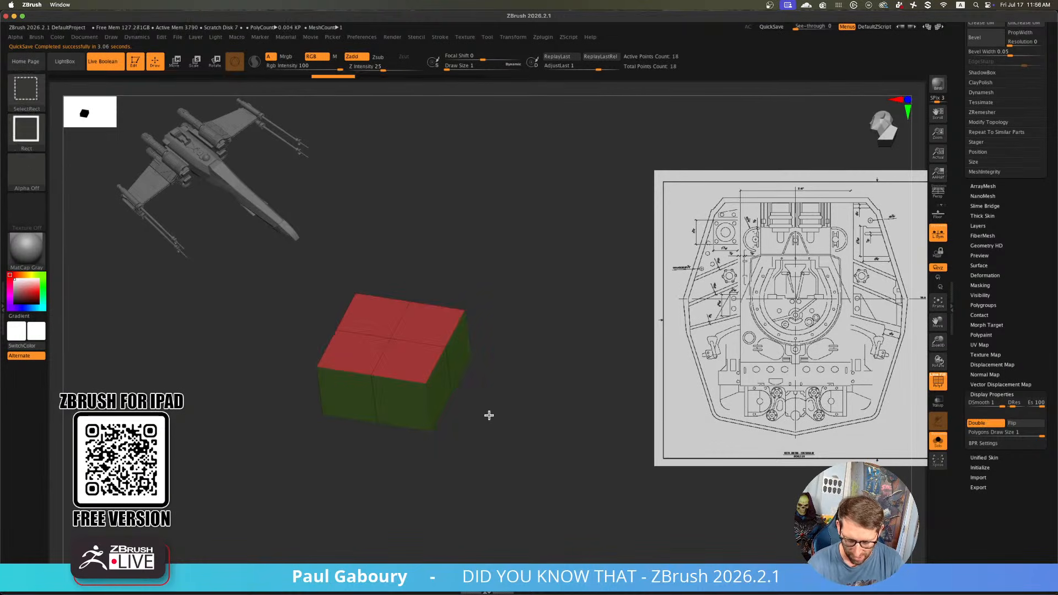
# Undo the plane's extrusion and QMesh the whole plane upward into a box with outward-facing polys
pyautogui.hotkey('ctrl', 'z')
pyautogui.hotkey('ctrl', 'z')
pyautogui.moveTo(423, 328); pyautogui.dragTo(413, 252)
pyautogui.moveTo(856, 401); pyautogui.dragTo(522, 441)
# Set the polygon action to Bridge with Connected Polys, try bridging a top corner poly of the box, and undo it
pyautogui.press('space')
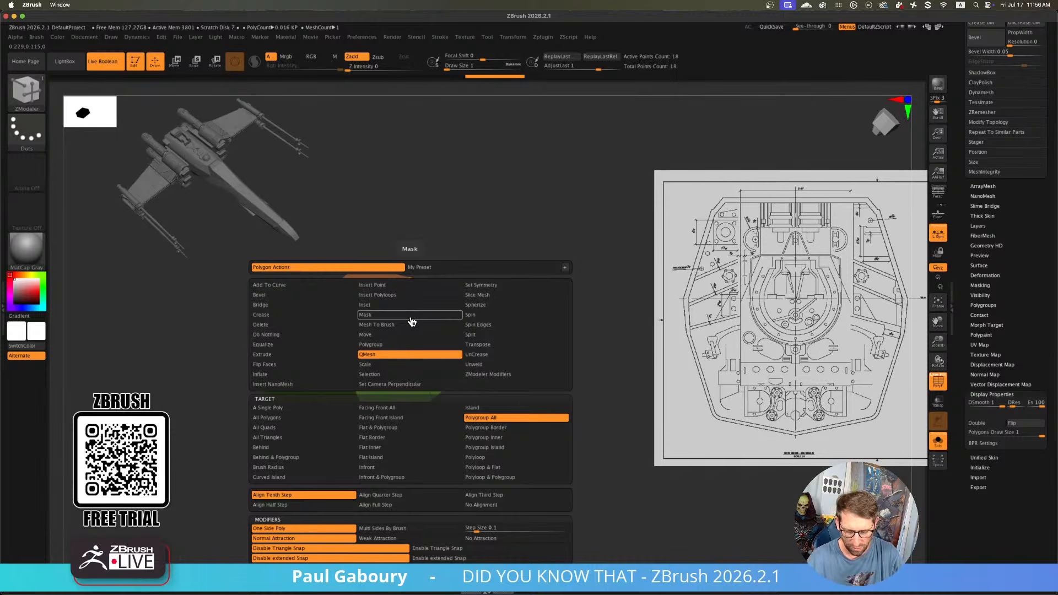
pyautogui.click(296, 307)
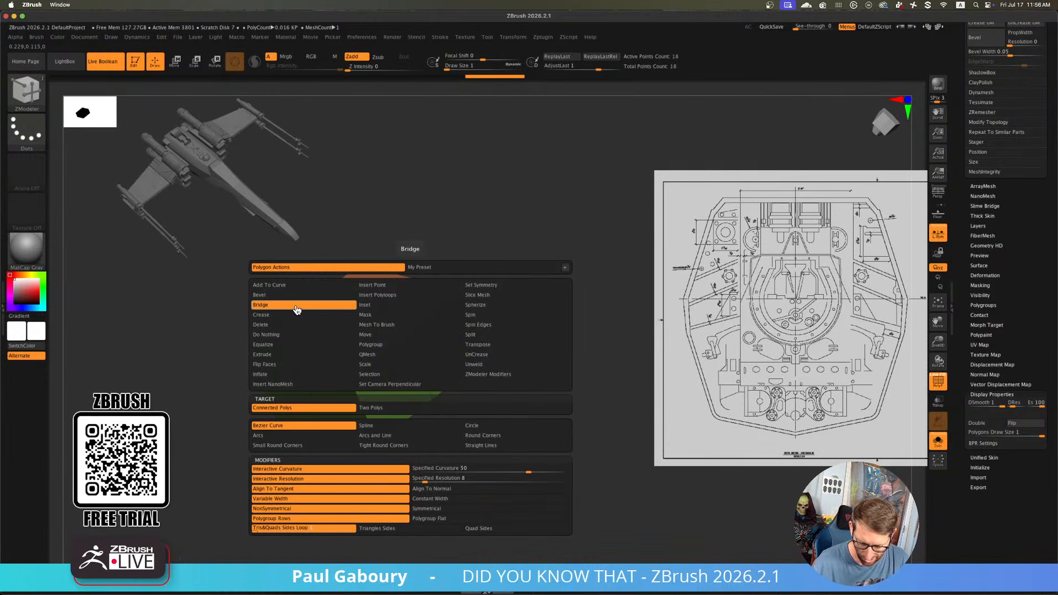
pyautogui.moveTo(409, 309); pyautogui.dragTo(465, 306)
pyautogui.moveTo(478, 319); pyautogui.dragTo(453, 359, button='right')
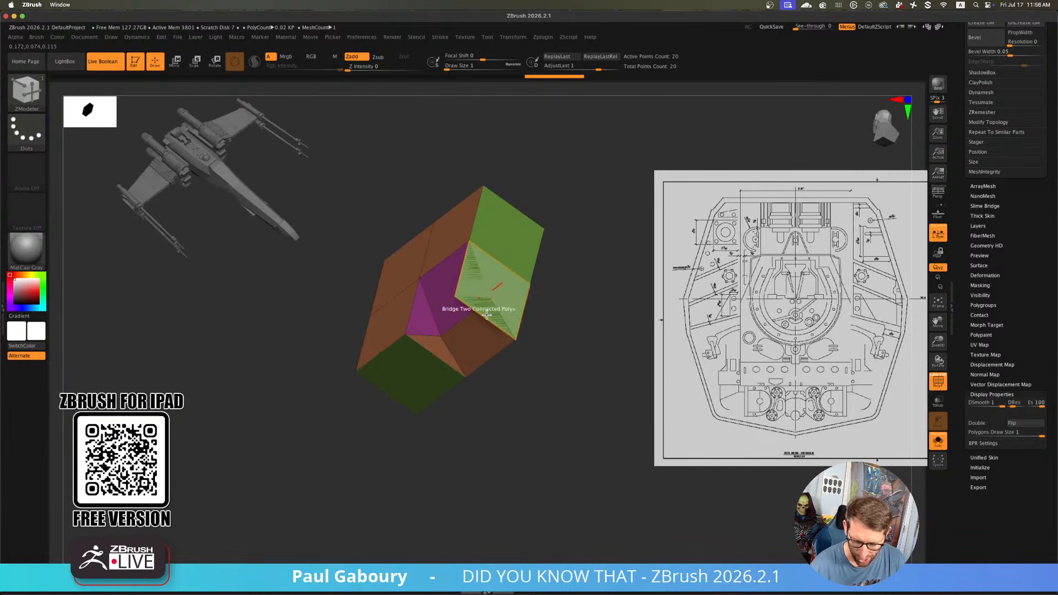
pyautogui.moveTo(488, 303)
pyautogui.mouseDown(button='right')
pyautogui.moveTo(489, 276)
pyautogui.moveTo(524, 389)
pyautogui.moveTo(454, 300)
pyautogui.mouseUp(button='right')
pyautogui.press('super+z')
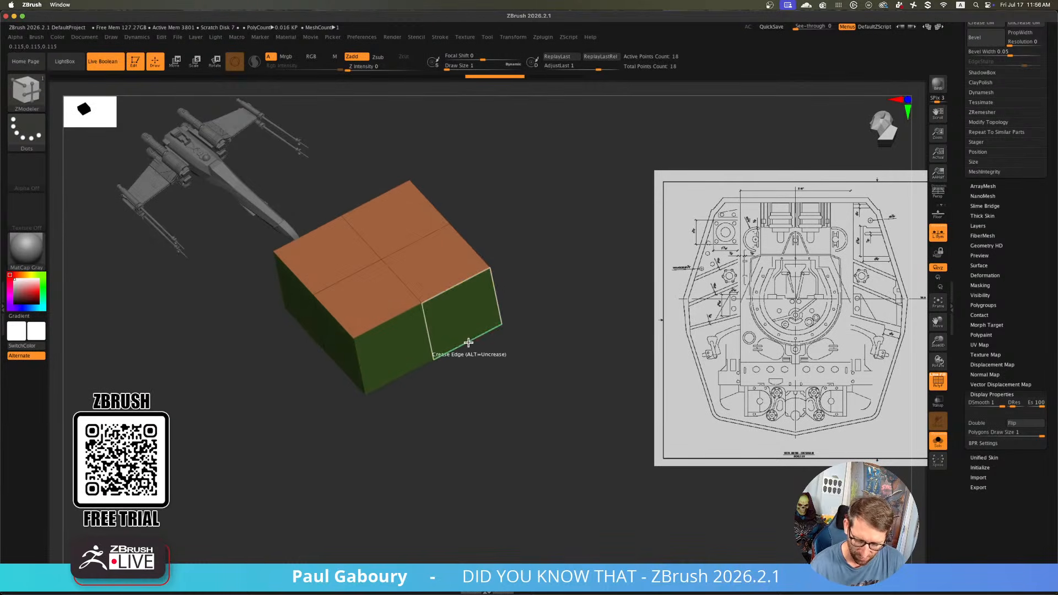
# Try bridging the box's orange corner poly to the adjoining green side poly again, and undo it
pyautogui.click(461, 314)
pyautogui.moveTo(430, 251); pyautogui.dragTo(524, 204)
pyautogui.moveTo(524, 204); pyautogui.dragTo(538, 309, button='right')
pyautogui.moveTo(463, 371); pyautogui.dragTo(496, 427, button='right')
pyautogui.moveTo(496, 368)
pyautogui.mouseDown(button='right')
pyautogui.moveTo(495, 459)
pyautogui.moveTo(547, 478)
pyautogui.mouseUp(button='right')
pyautogui.hotkey('ctrl', 'z')
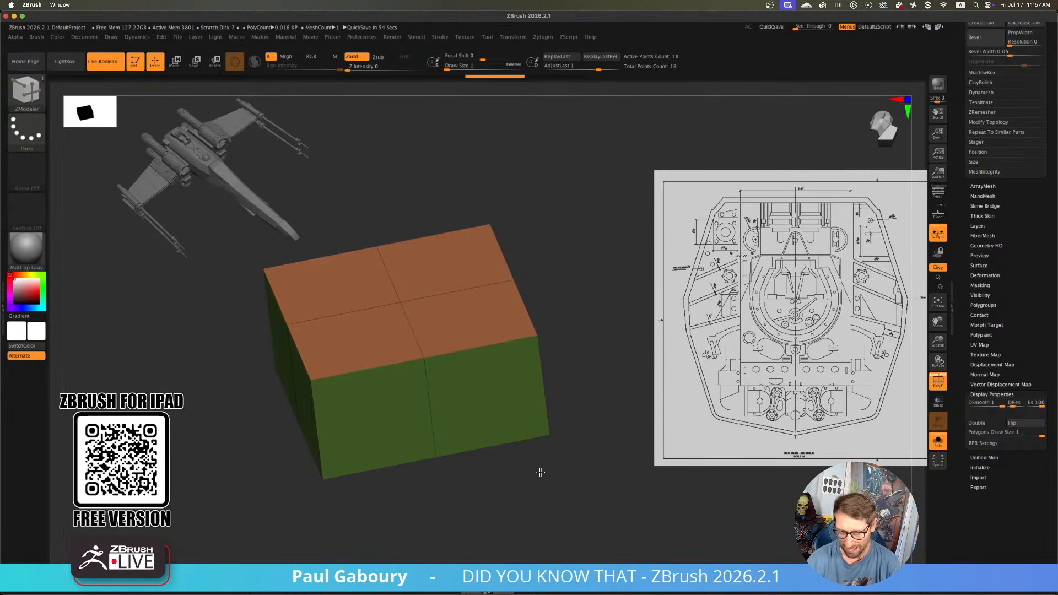
# Set the edge action to Insert and add a single edge loop around the box's sides at about half height
pyautogui.press('space')
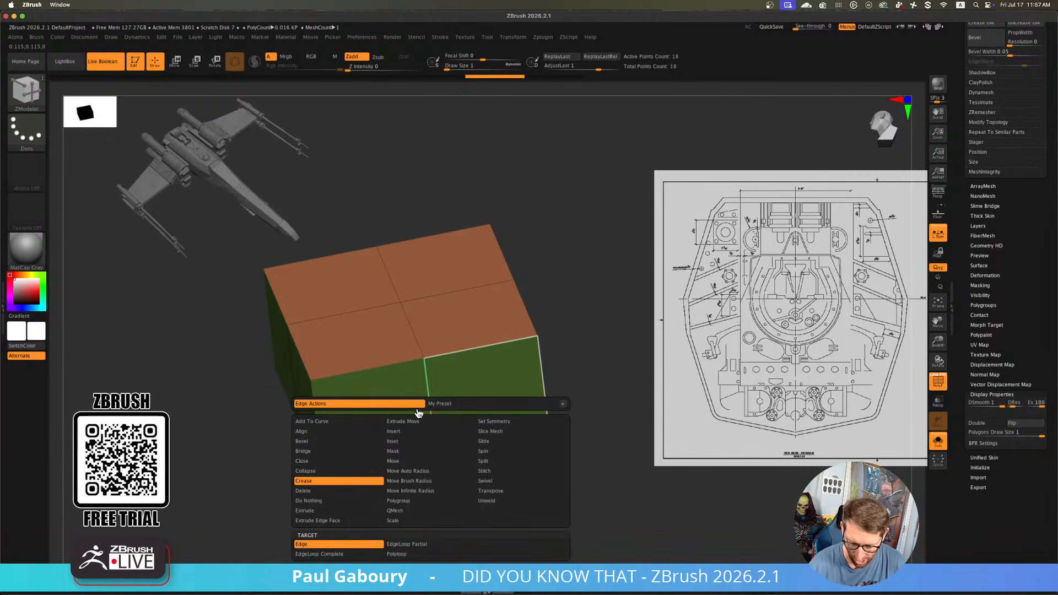
pyautogui.click(419, 434)
pyautogui.click(431, 415)
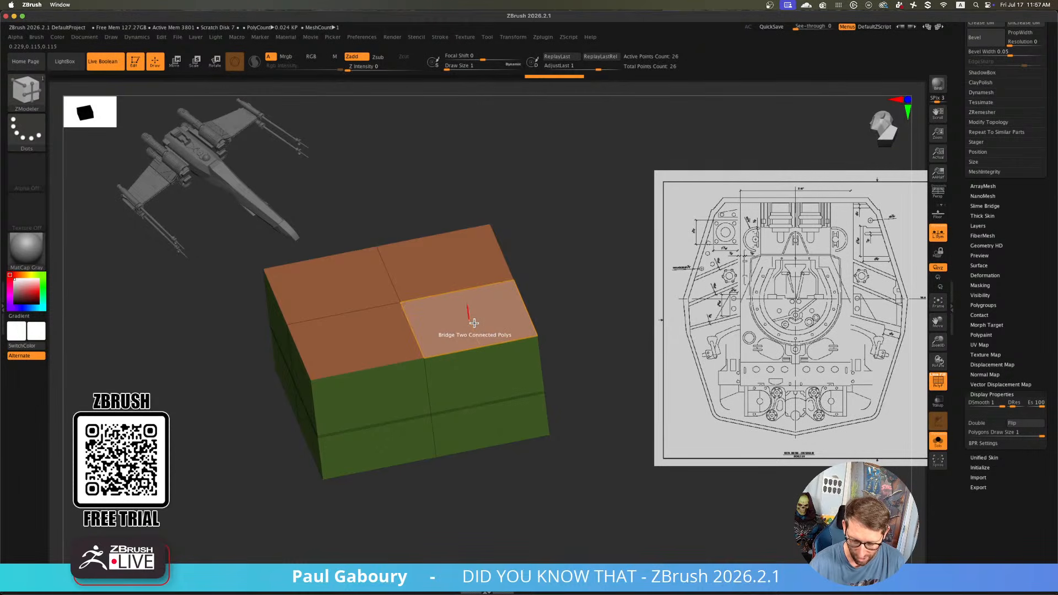
# Bridge a top corner poly of the box to the upper side poly beside it with a curved, multi-row surface
pyautogui.moveTo(474, 322); pyautogui.dragTo(570, 286)
pyautogui.moveTo(570, 286); pyautogui.dragTo(551, 325, button='right')
pyautogui.moveTo(492, 415); pyautogui.dragTo(427, 408, button='right')
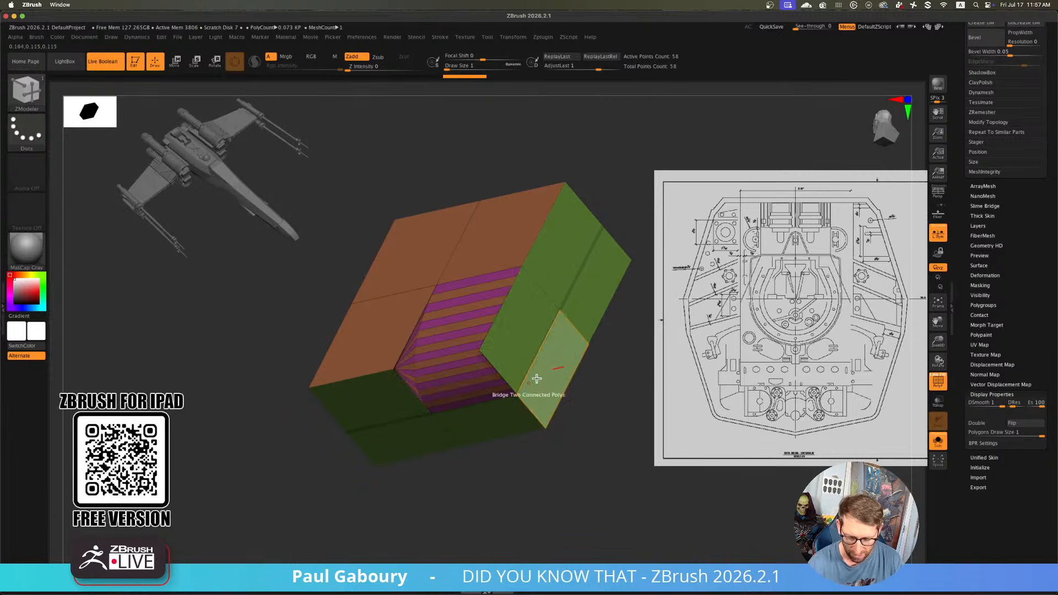
pyautogui.moveTo(533, 374); pyautogui.dragTo(481, 380, button='right')
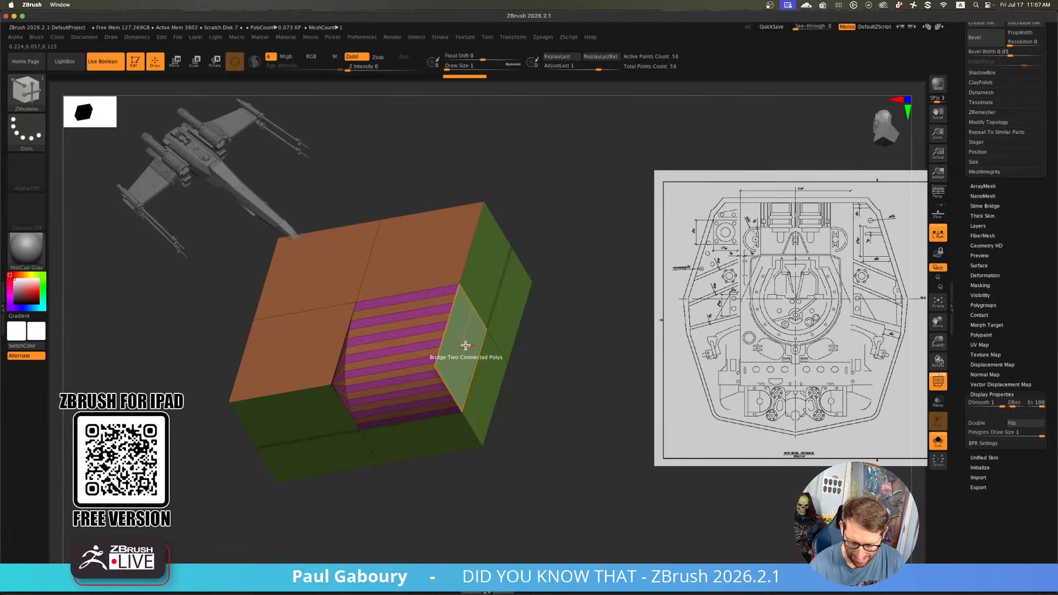
pyautogui.moveTo(465, 345); pyautogui.dragTo(468, 349, button='right')
# Set the polygon action to Delete with Flat Island, try it on the side poly beside the bridge, and undo it
pyautogui.press('space')
pyautogui.click(352, 355)
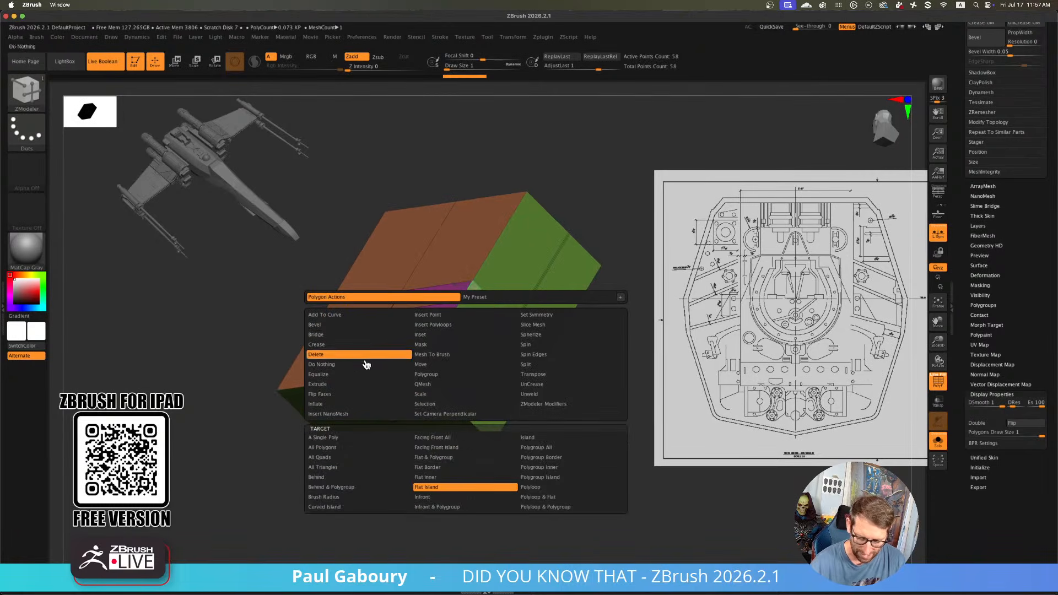
pyautogui.click(494, 487)
pyautogui.click(468, 352)
pyautogui.moveTo(467, 352); pyautogui.dragTo(479, 350, button='right')
pyautogui.hotkey('ctrl', 'z')
# Set the Delete target to A Single Poly and remove the side poly at the end of the curved bridge
pyautogui.press('space')
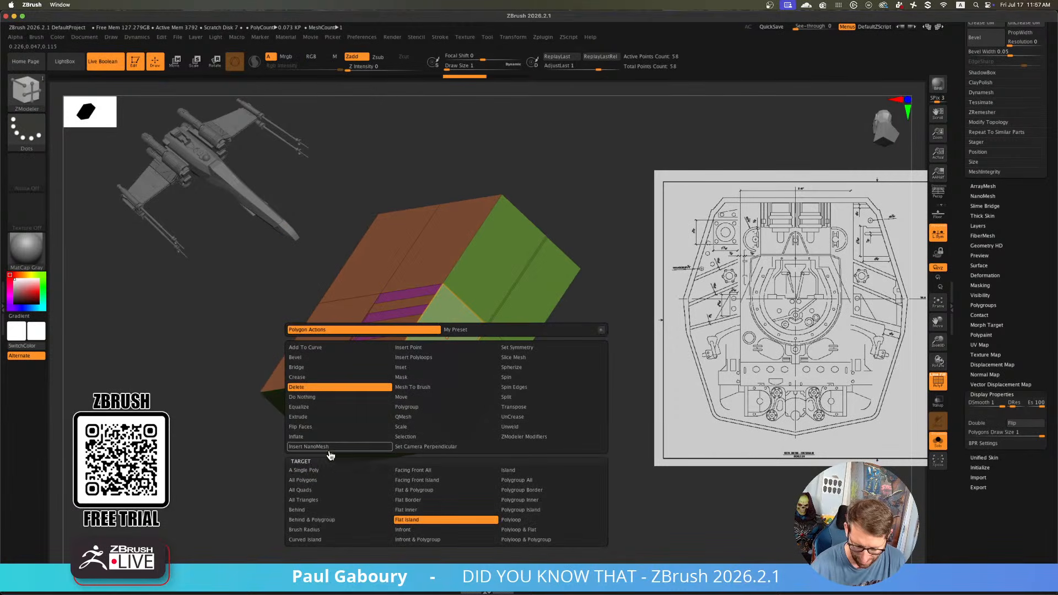
pyautogui.click(331, 475)
pyautogui.click(429, 357)
pyautogui.moveTo(439, 366); pyautogui.dragTo(477, 372, button='right')
pyautogui.keyDown('ctrl'); pyautogui.moveTo(477, 372); pyautogui.dragTo(432, 372, button='right'); pyautogui.keyUp('ctrl')
# Set the Delete target to Flat Island and remove the fan of flat polys at the end of the curved bridge
pyautogui.press('space')
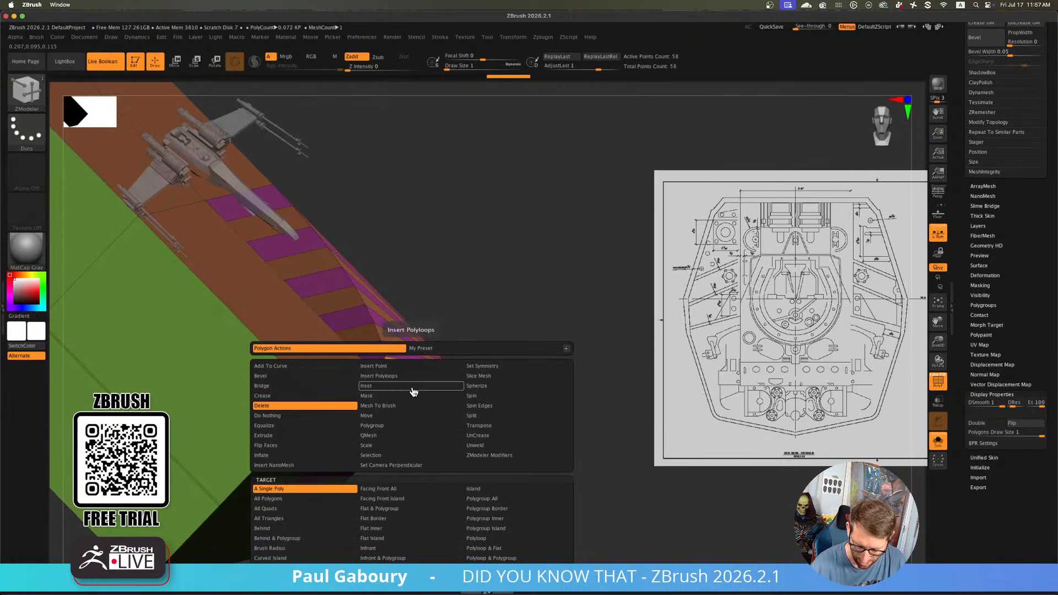
pyautogui.click(389, 529)
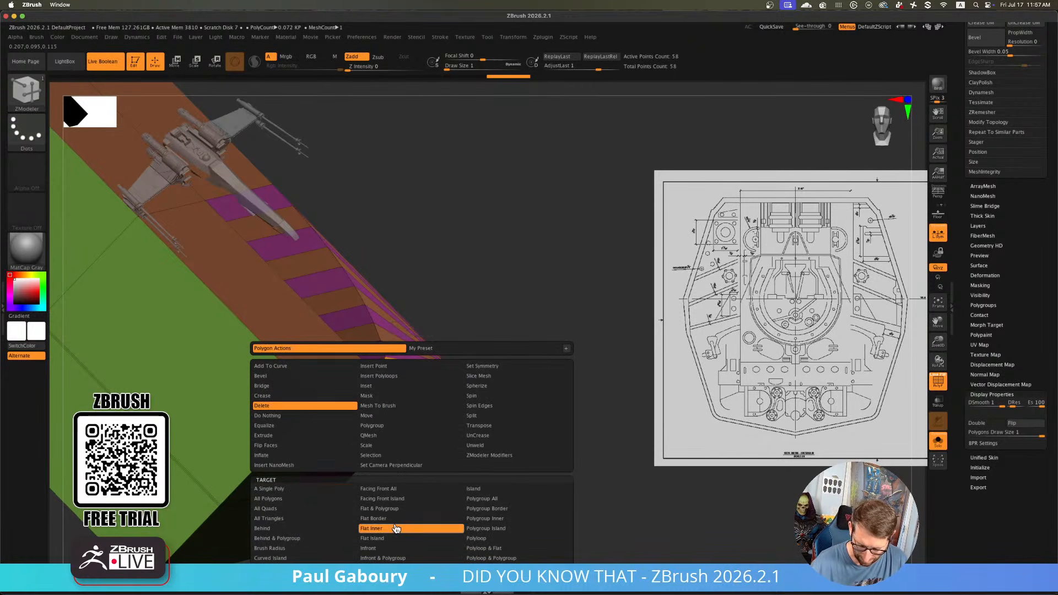
pyautogui.click(381, 538)
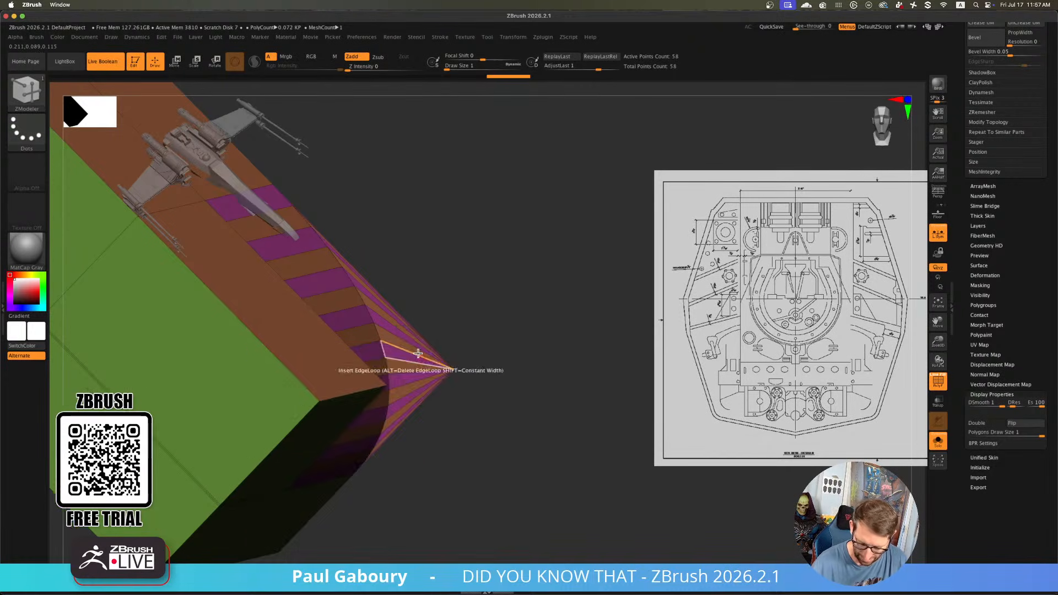
pyautogui.click(408, 357)
pyautogui.moveTo(427, 368); pyautogui.dragTo(397, 401, button='right')
# Set the edge action to Close with the Concave Hole target and fill the open hole at the bridge's end
pyautogui.press('space')
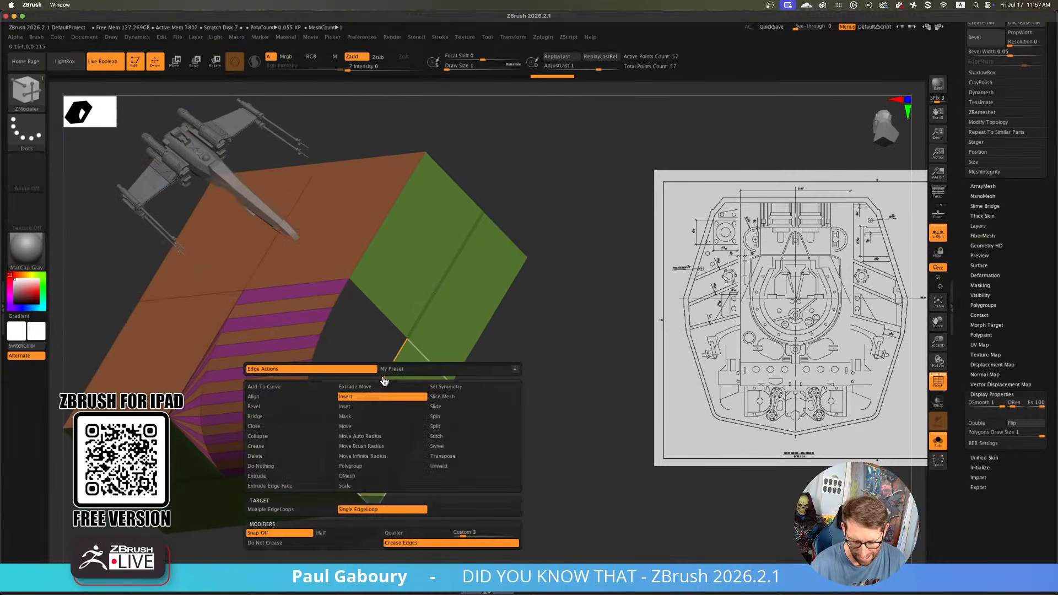
pyautogui.click(259, 426)
pyautogui.click(255, 507)
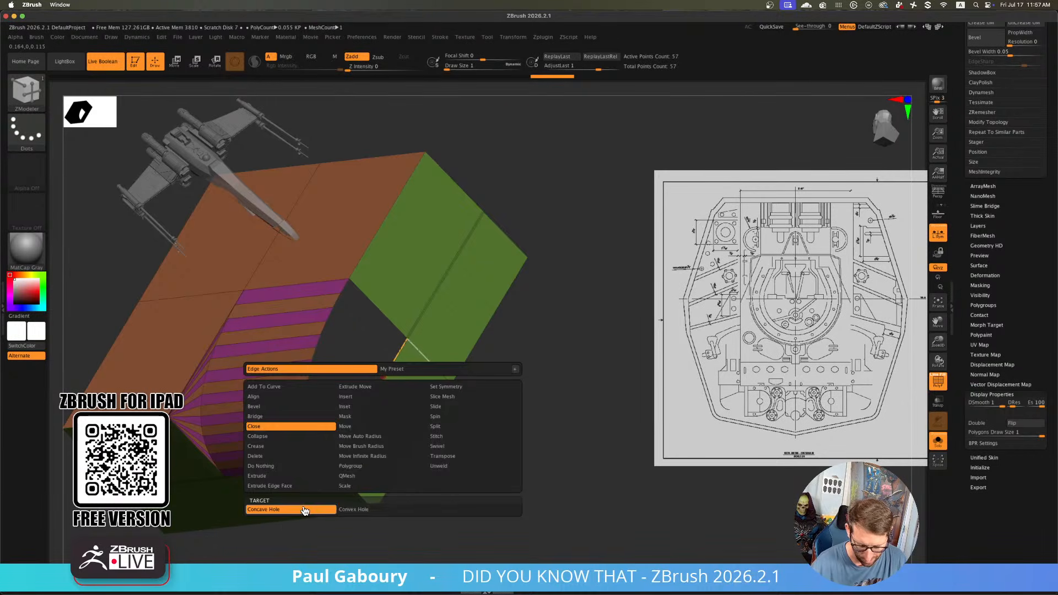
pyautogui.click(380, 385)
pyautogui.moveTo(373, 378)
pyautogui.mouseDown(button='right')
pyautogui.moveTo(366, 454)
pyautogui.moveTo(366, 371)
pyautogui.mouseUp(button='right')
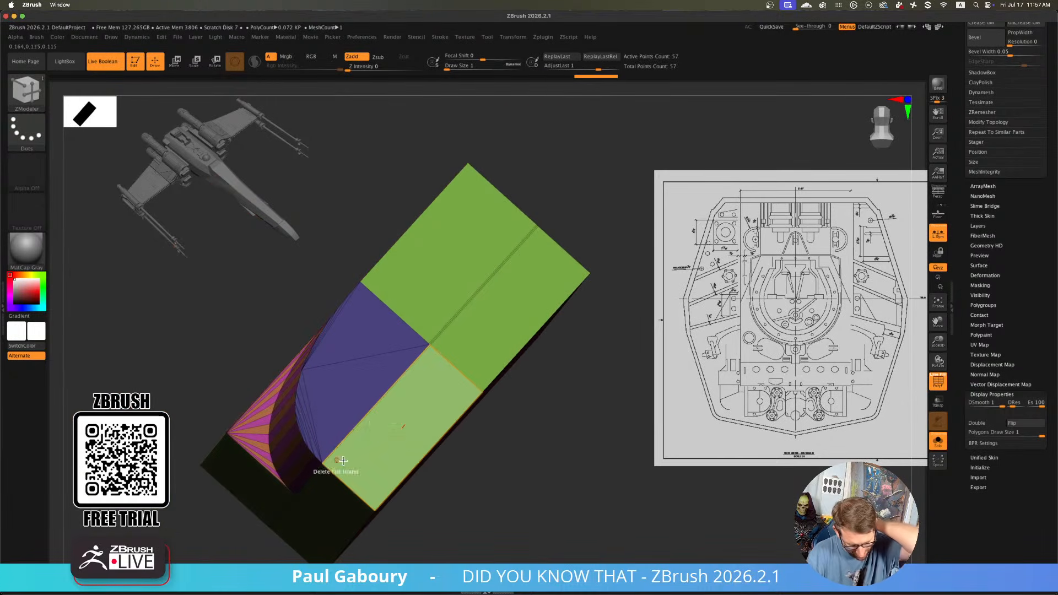
pyautogui.moveTo(414, 437); pyautogui.dragTo(338, 283, button='right')
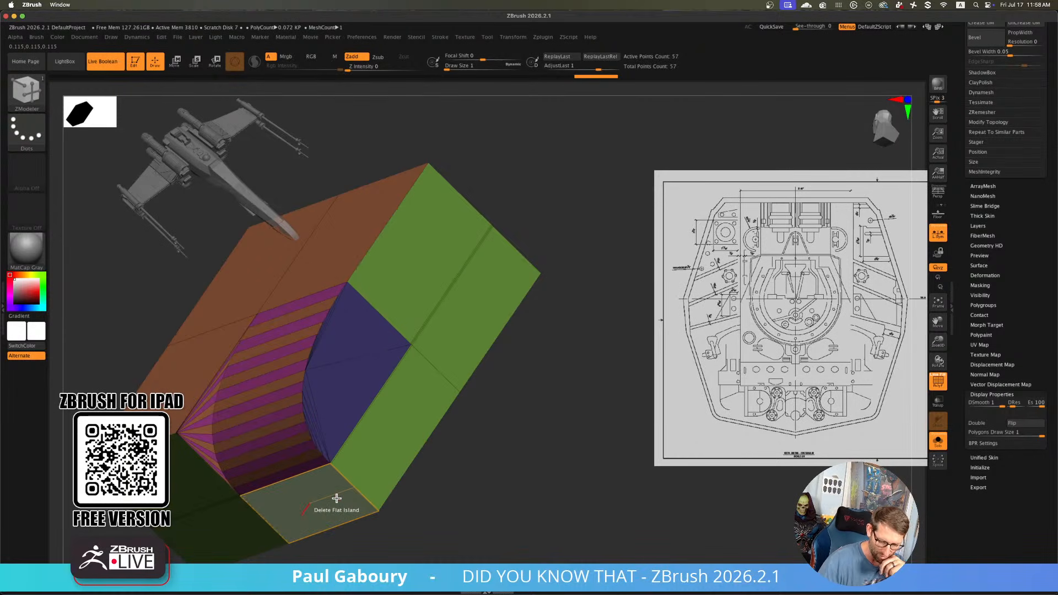
# Examine the filled curve on the box with the polyframe display switched on and off
pyautogui.moveTo(414, 478); pyautogui.dragTo(471, 454)
pyautogui.hotkey('shift', 'f')
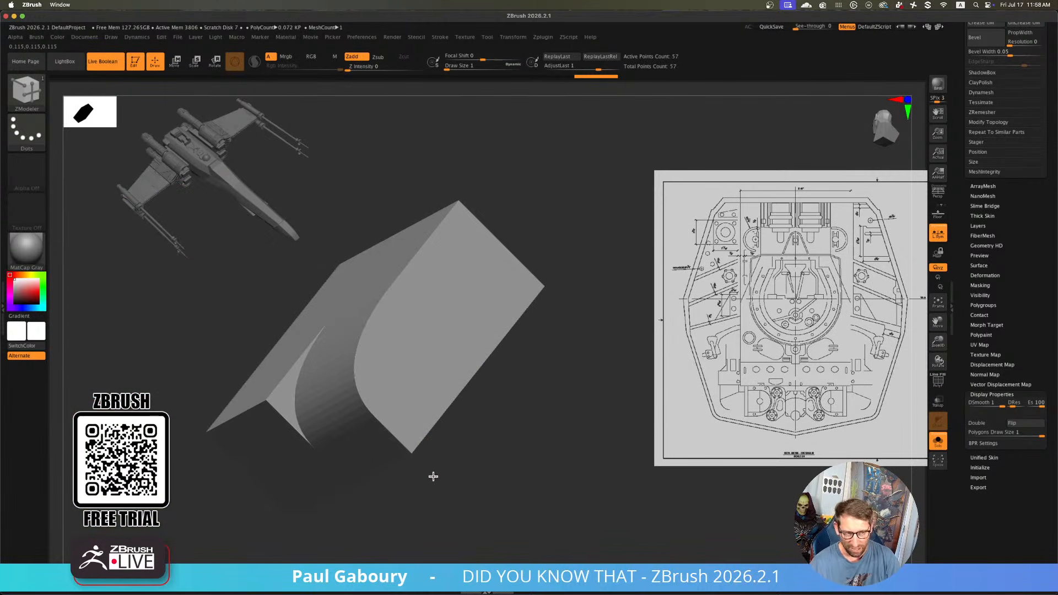
pyautogui.hotkey('shift', 'f')
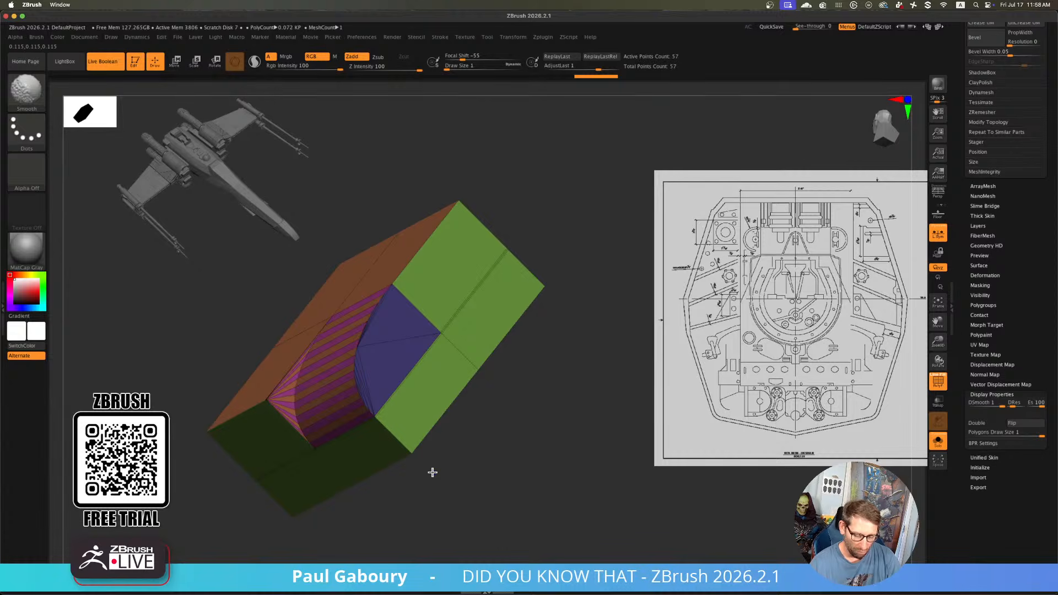
pyautogui.hotkey('shift', 'f')
pyautogui.hotkey('shift', 'f')
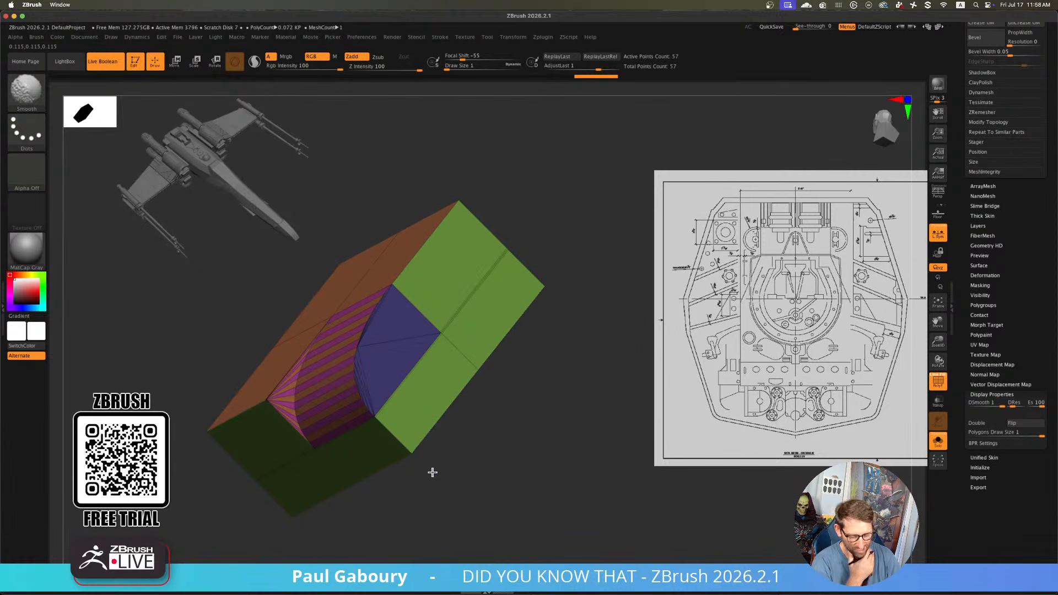
pyautogui.hotkey('shift', 'f')
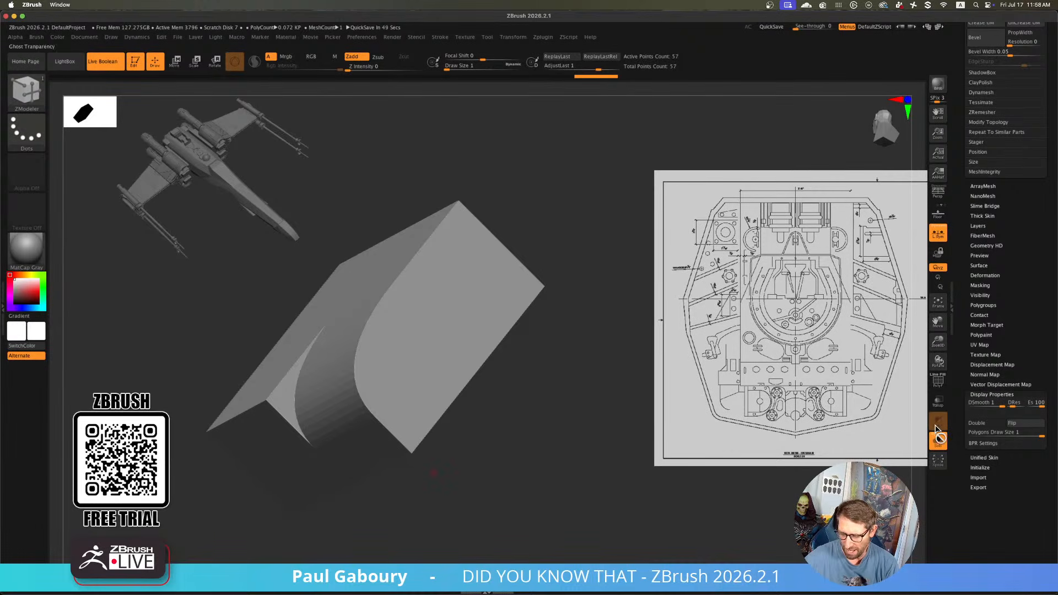
# Switch back to the greebles tool, face Greeble14 straight on and duplicate the subtool
pyautogui.scroll(15, 1023, 453)
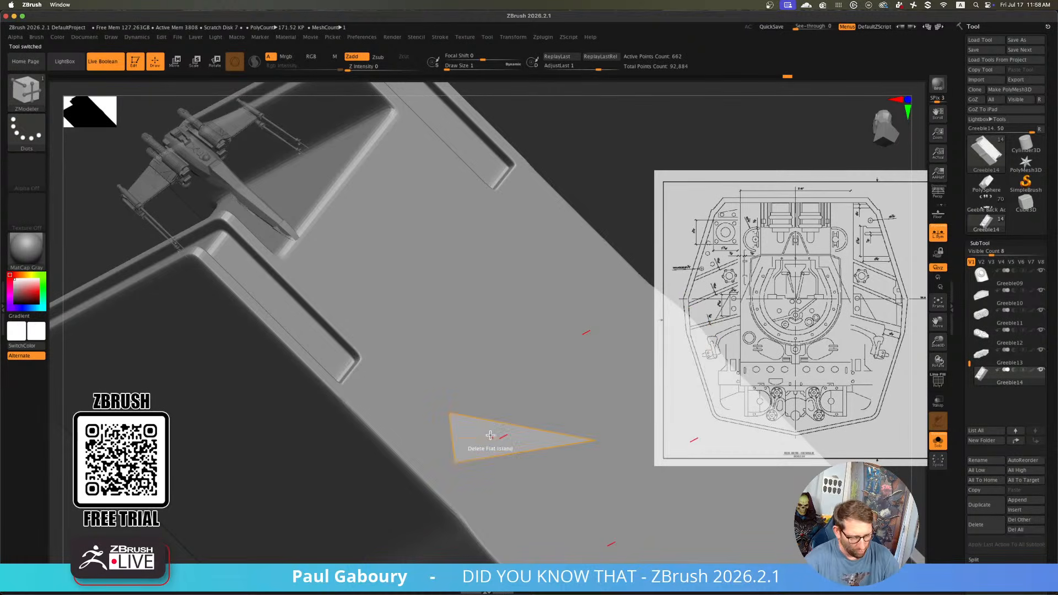
pyautogui.keyDown('ctrl'); pyautogui.moveTo(610, 439); pyautogui.dragTo(435, 380, button='right'); pyautogui.keyUp('ctrl')
pyautogui.moveTo(435, 380)
pyautogui.mouseDown(button='right')
pyautogui.moveTo(540, 484)
pyautogui.moveTo(595, 460)
pyautogui.moveTo(491, 439)
pyautogui.moveTo(507, 456)
pyautogui.moveTo(524, 443)
pyautogui.moveTo(538, 455)
pyautogui.mouseUp(button='right')
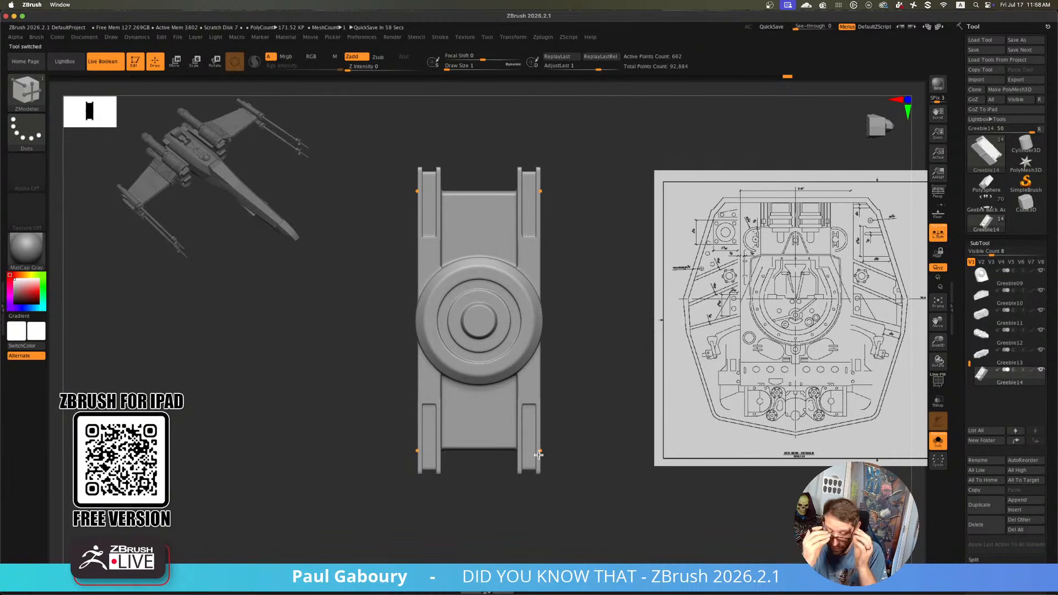
pyautogui.click(984, 506)
# Choose the IMM ModelKit insert brush and look through its parts for a suitable bolt or circular insert
pyautogui.press('b')
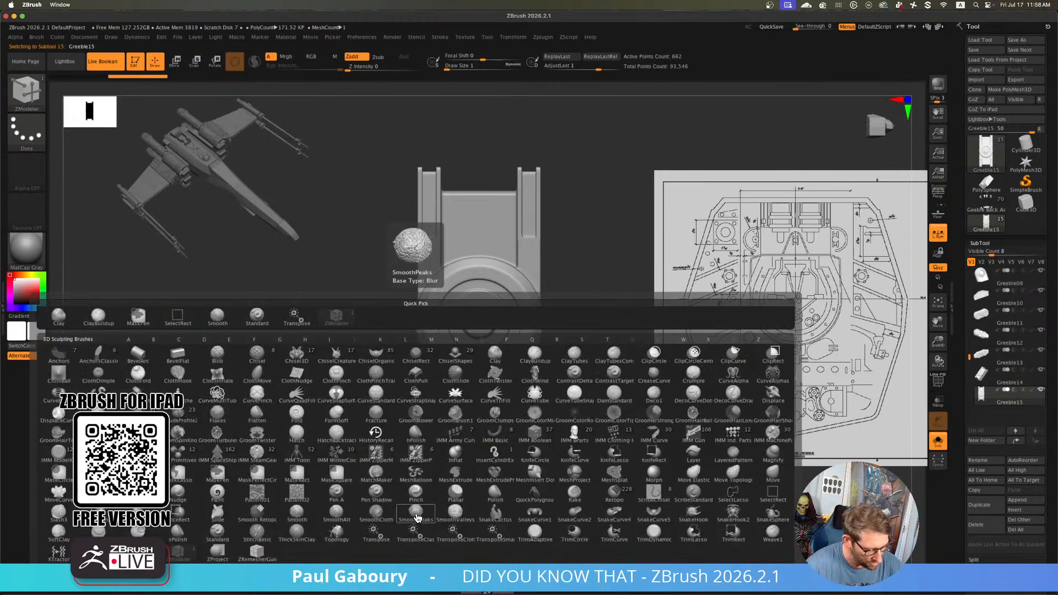
pyautogui.press('i')
pyautogui.click(68, 457)
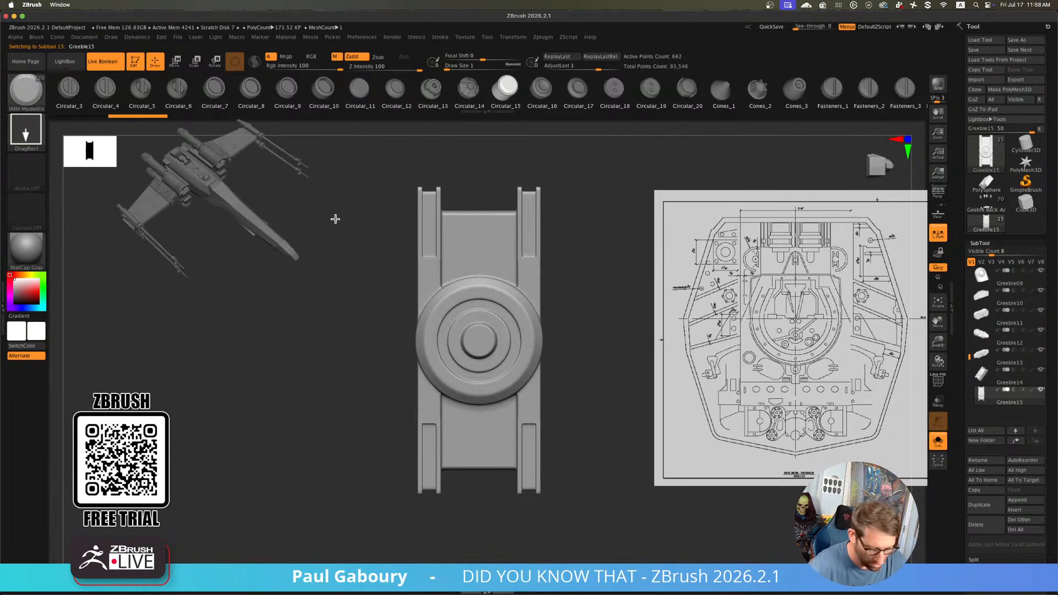
pyautogui.press('m')
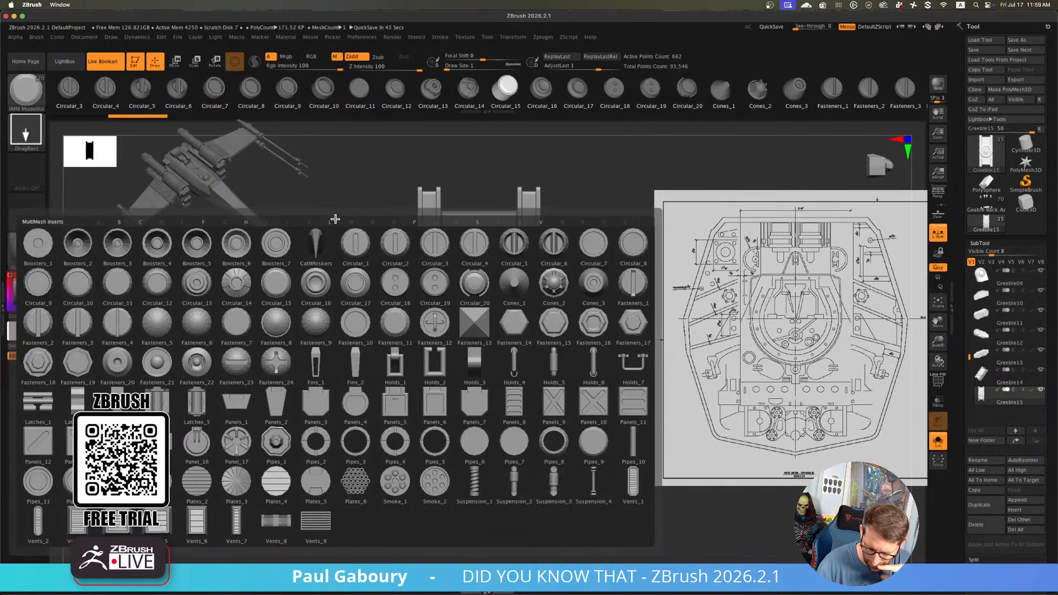
pyautogui.moveTo(439, 331)
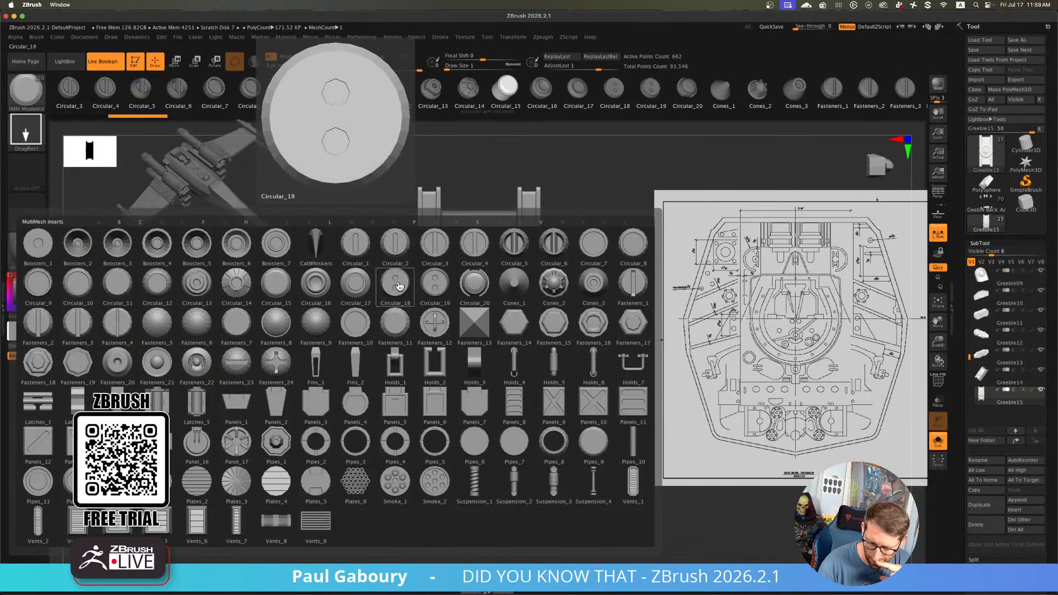
pyautogui.click(280, 300)
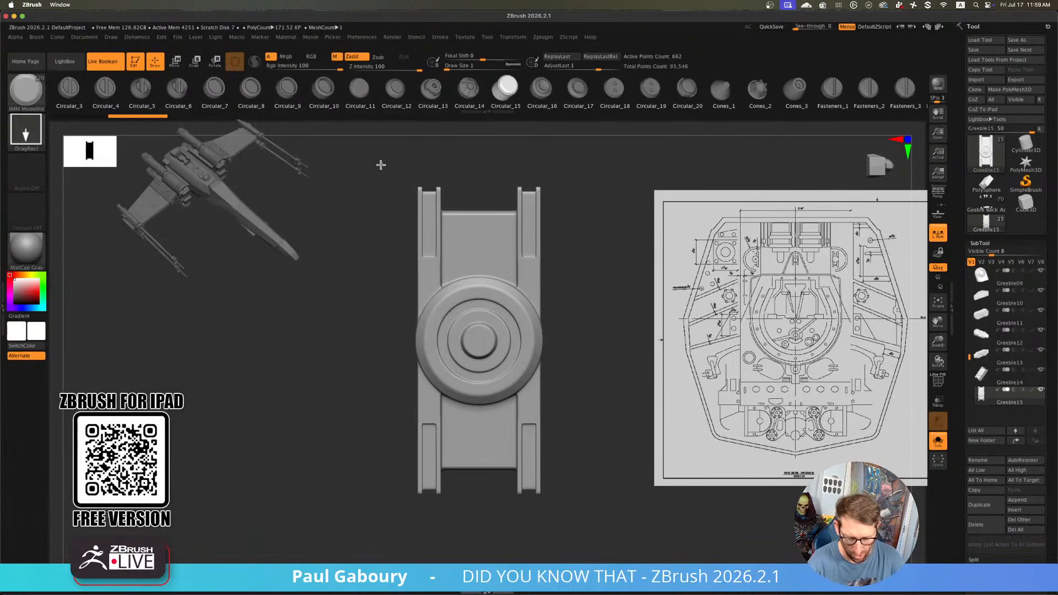
# Choose the IMM Boolean insert brush and look through its available meshes
pyautogui.press('b')
pyautogui.press('i')
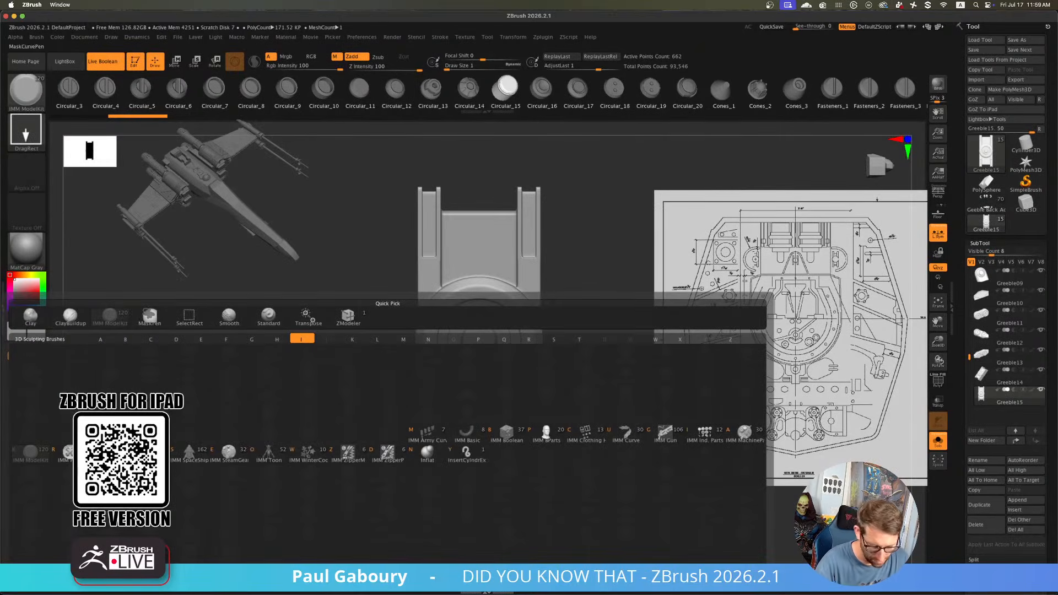
pyautogui.click(506, 433)
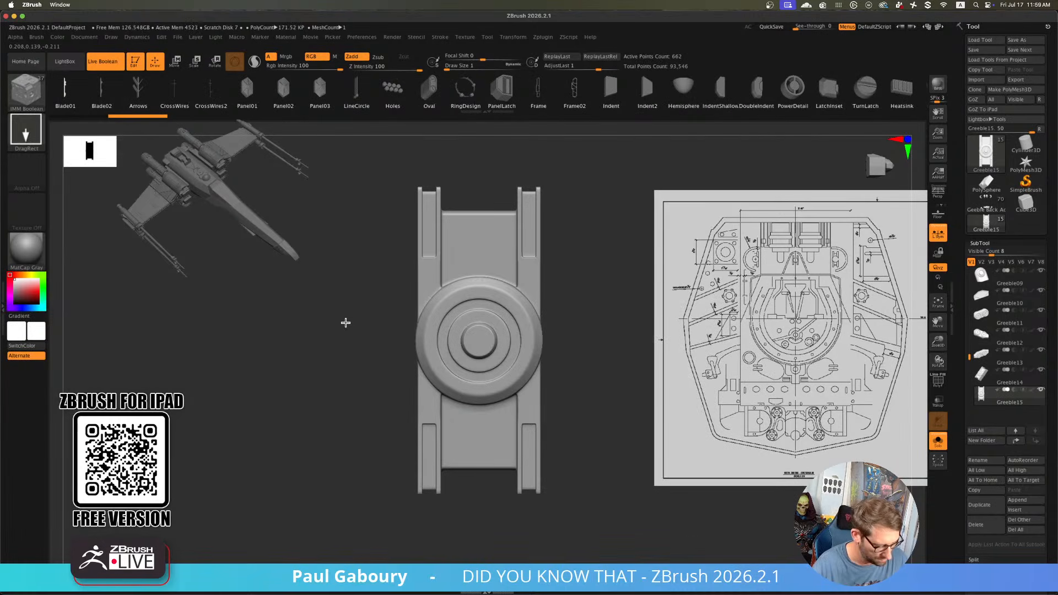
pyautogui.press('m')
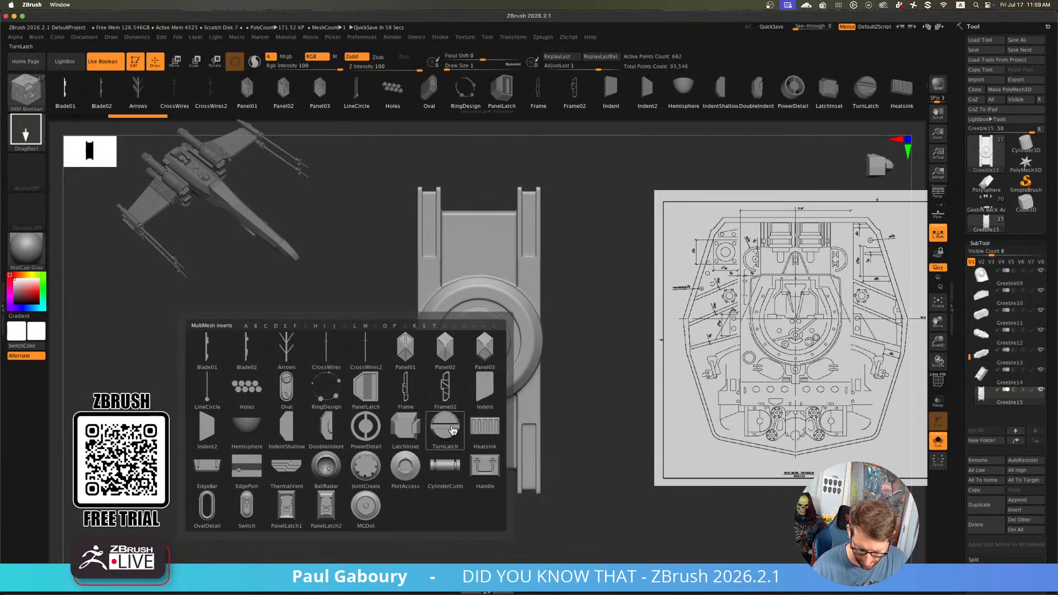
pyautogui.click(309, 519)
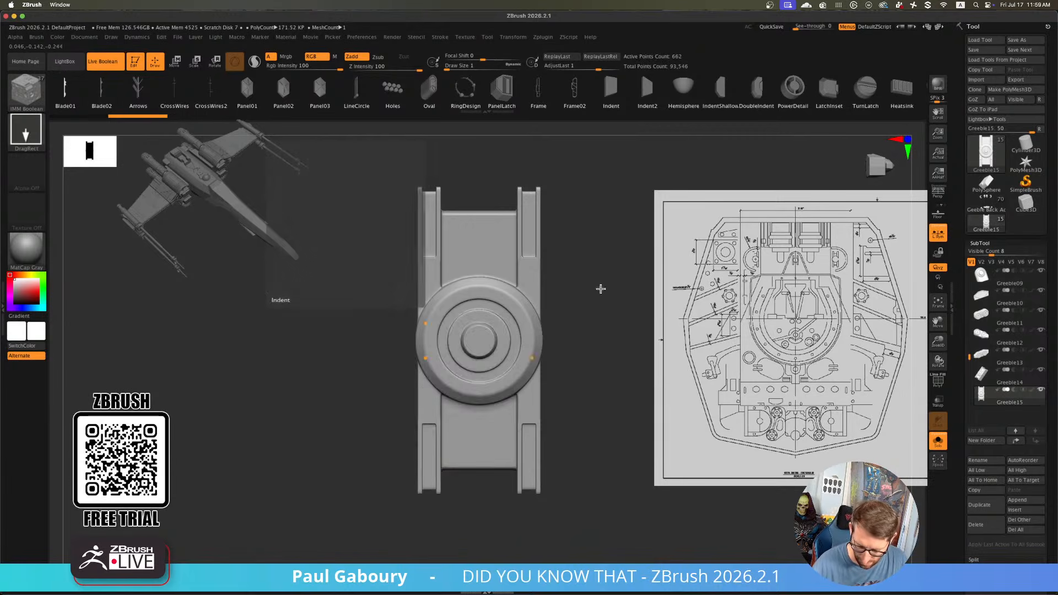
# Check the IMM SteamGears and IMM Ind. Parts insert brushes for a suitable bolt mesh
pyautogui.press('b')
pyautogui.press('i')
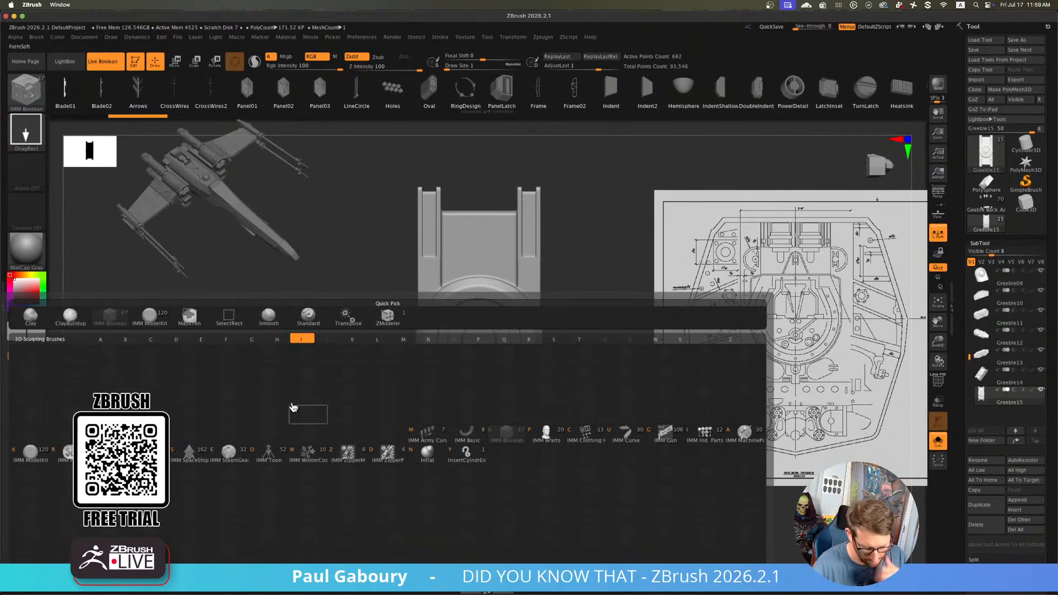
pyautogui.moveTo(281, 455)
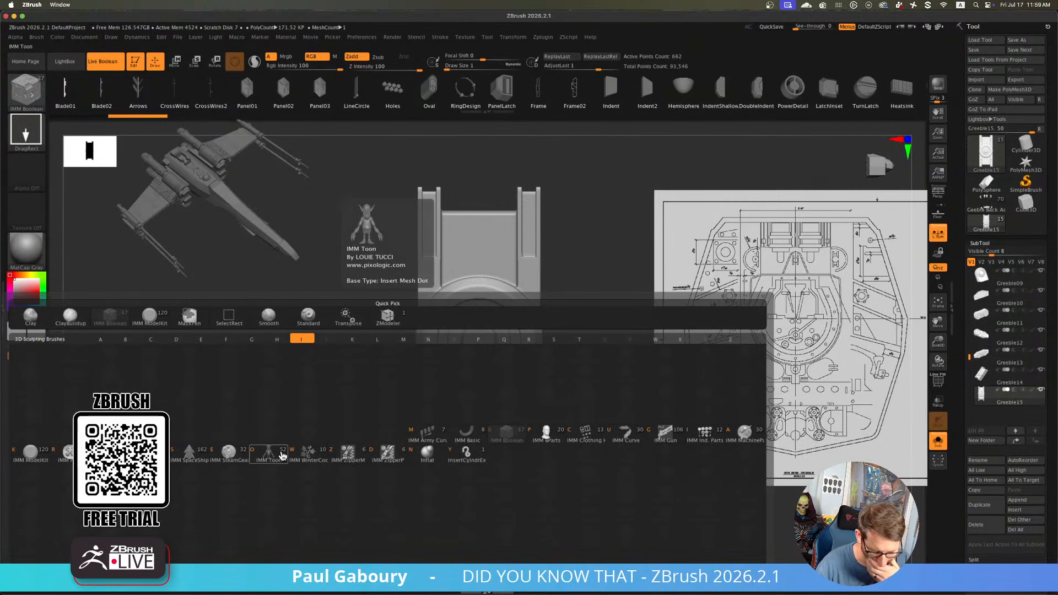
pyautogui.click(229, 453)
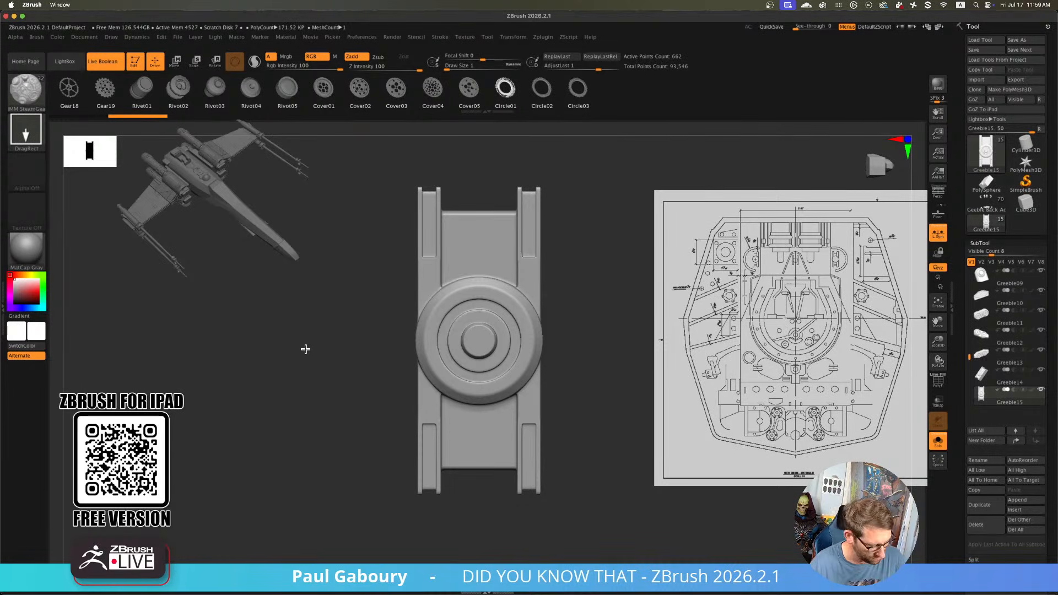
pyautogui.press('b')
pyautogui.press('i')
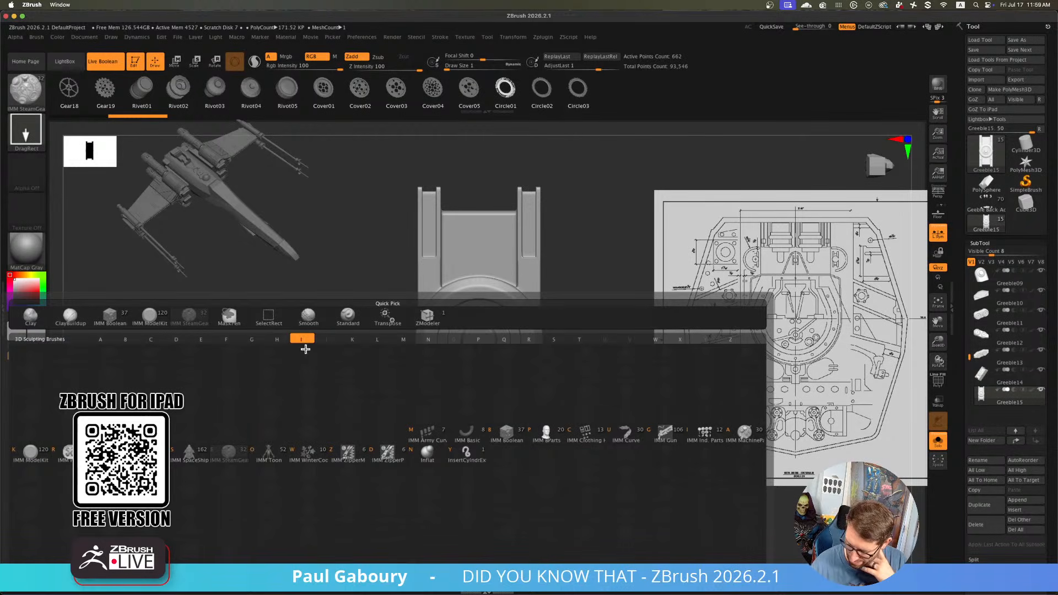
pyautogui.press('i')
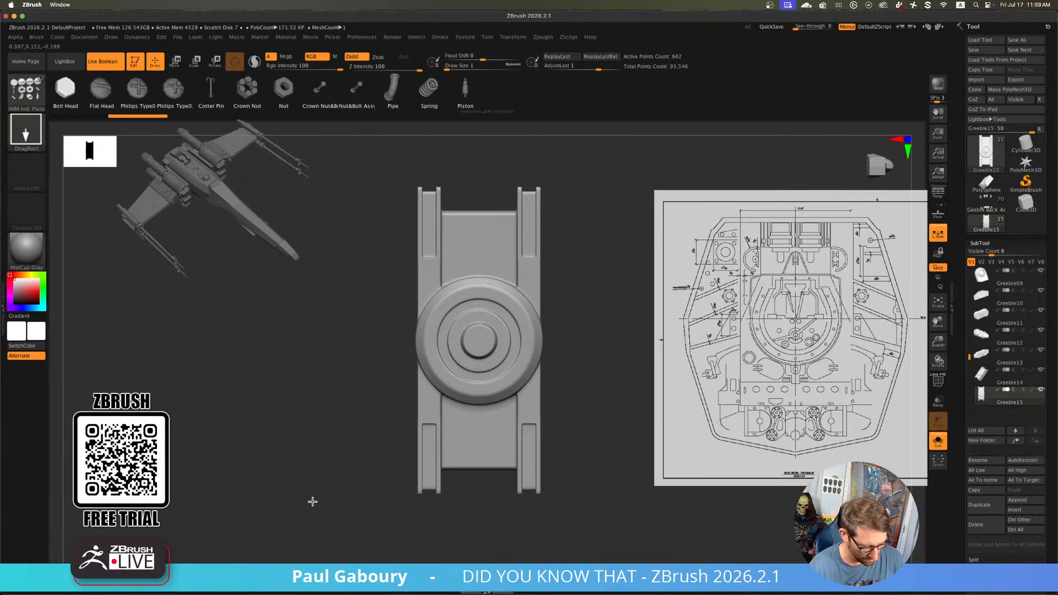
# Choose the IMM Parts insert brush and pick its Bolts 05a mesh
pyautogui.press('b')
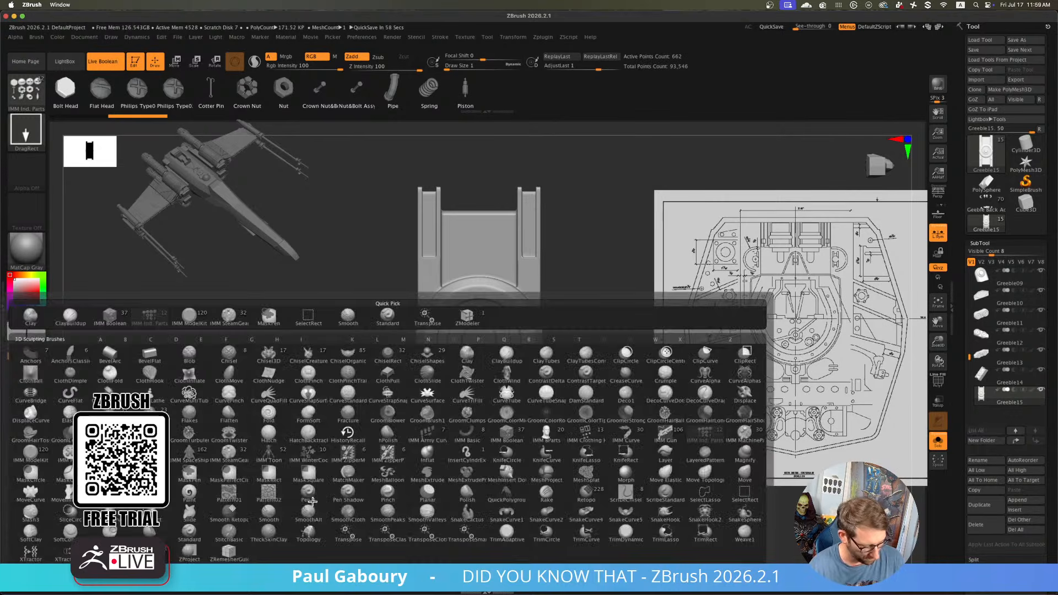
pyautogui.press('i')
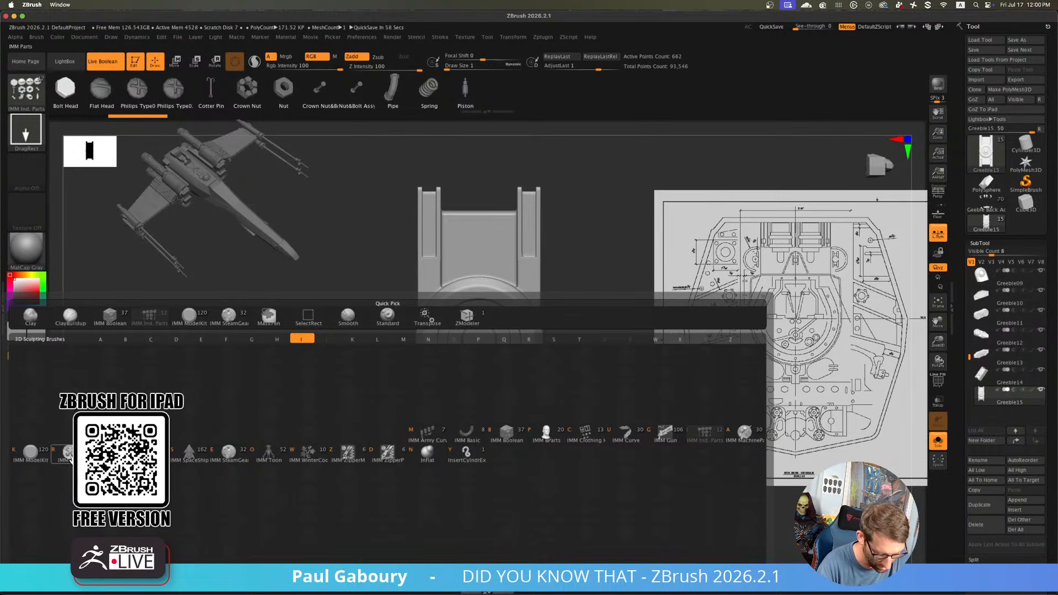
pyautogui.press('r')
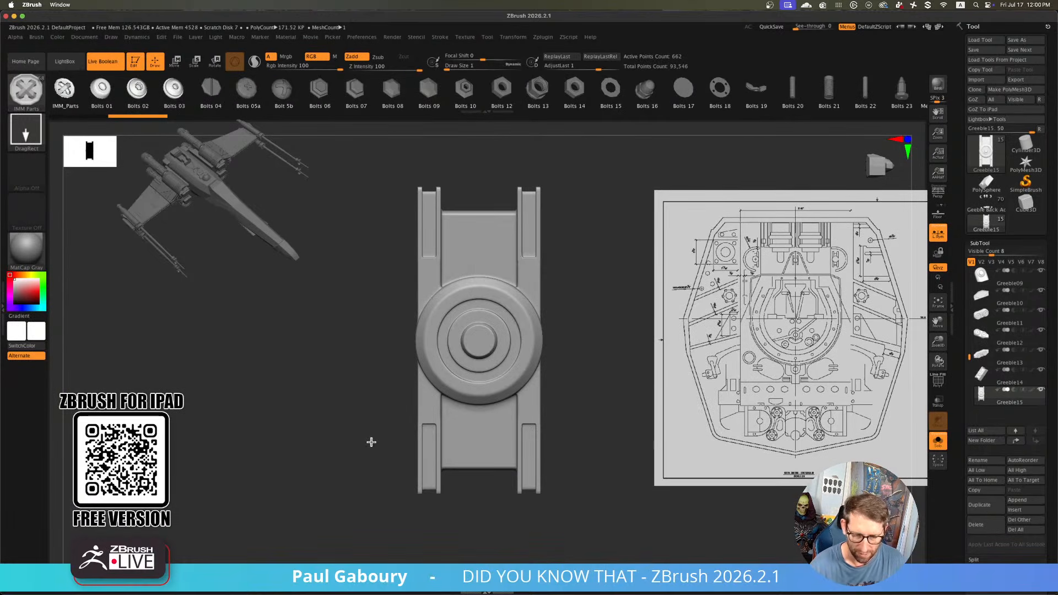
pyautogui.press('m')
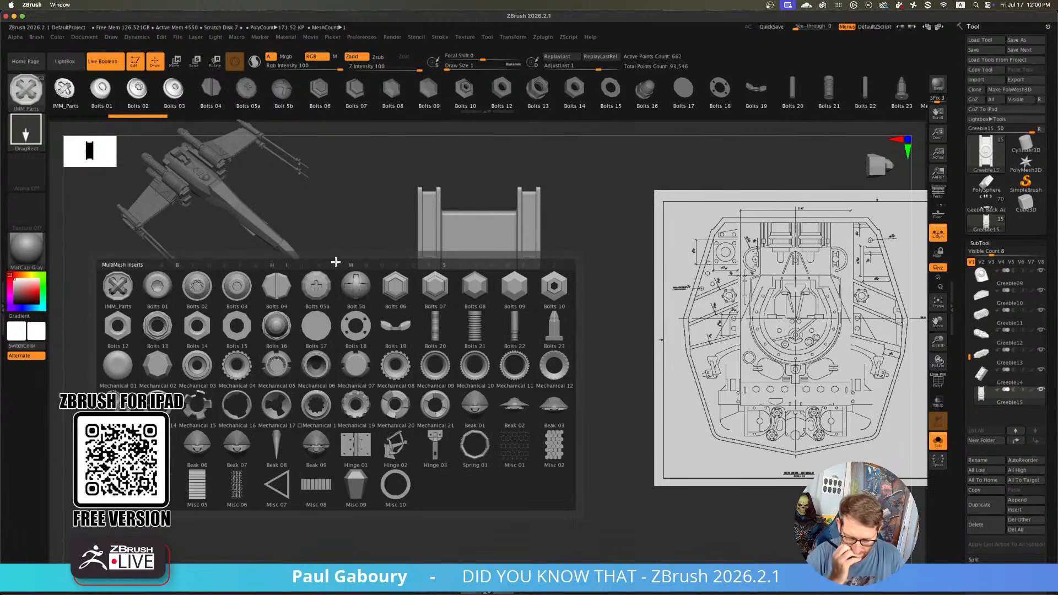
pyautogui.moveTo(317, 292)
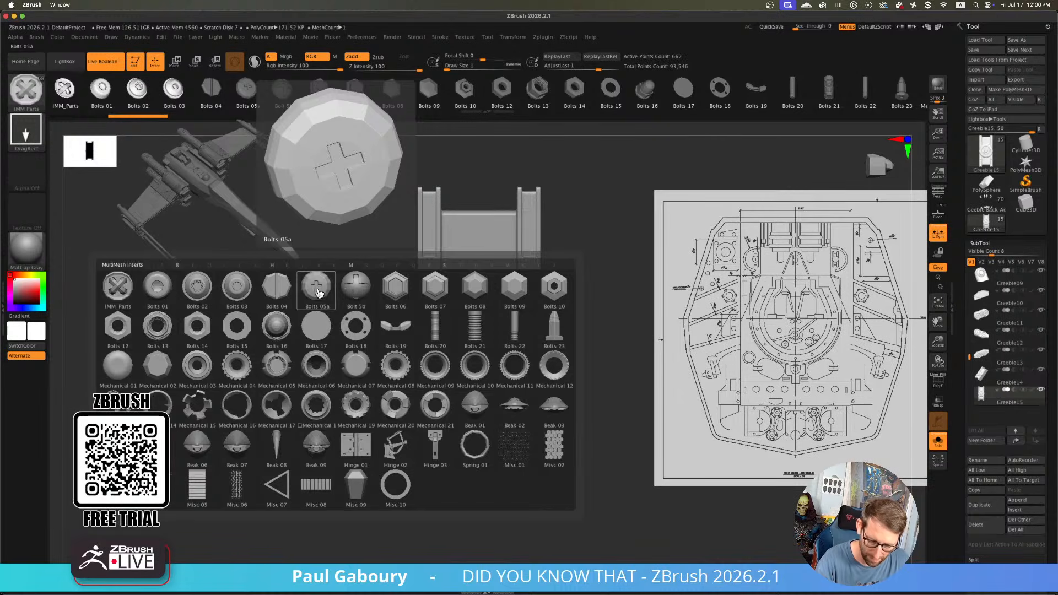
pyautogui.click(317, 292)
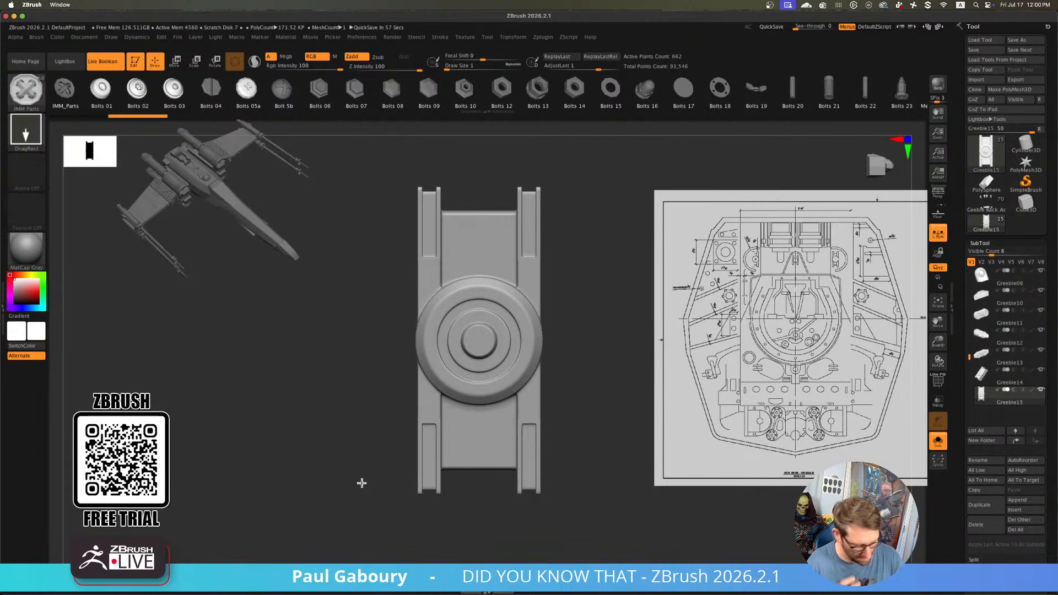
# Center the transform gizmo on the duplicated greeble and replace its mesh with the Bolts 05a insert
pyautogui.press('w')
pyautogui.click(463, 145)
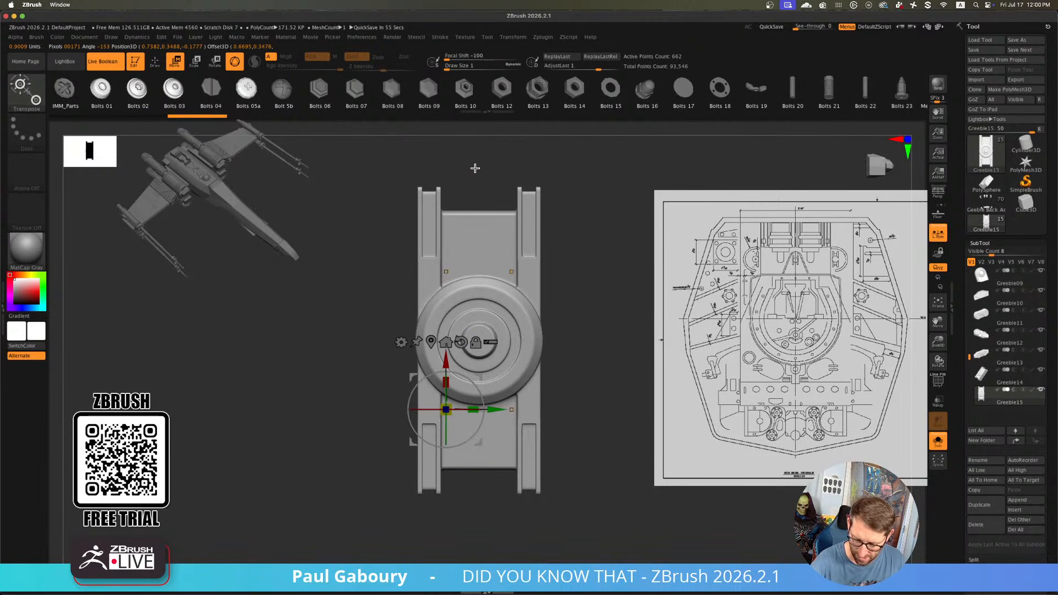
pyautogui.click(432, 340)
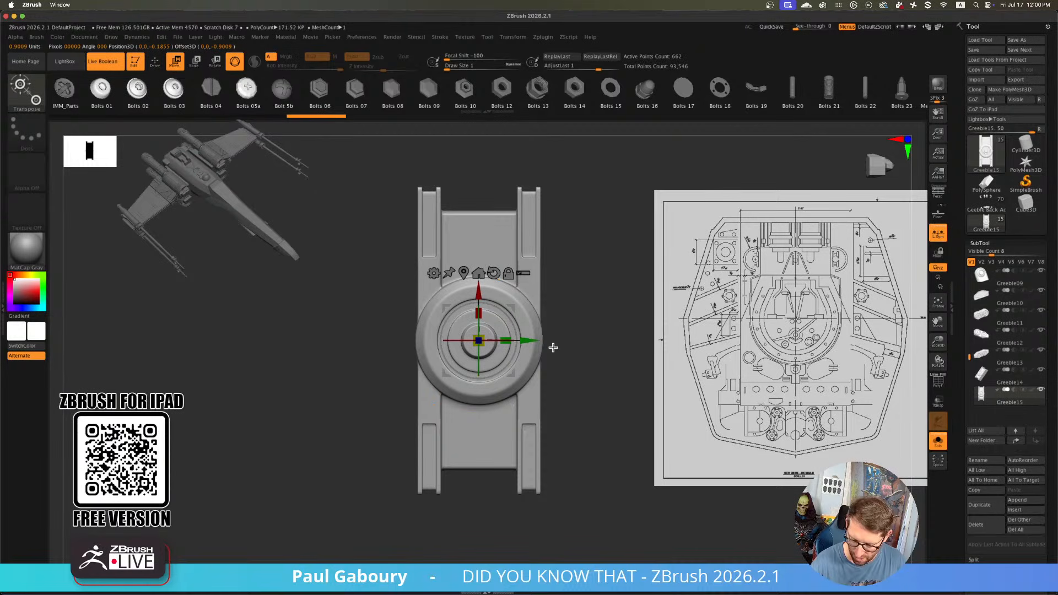
pyautogui.click(255, 114)
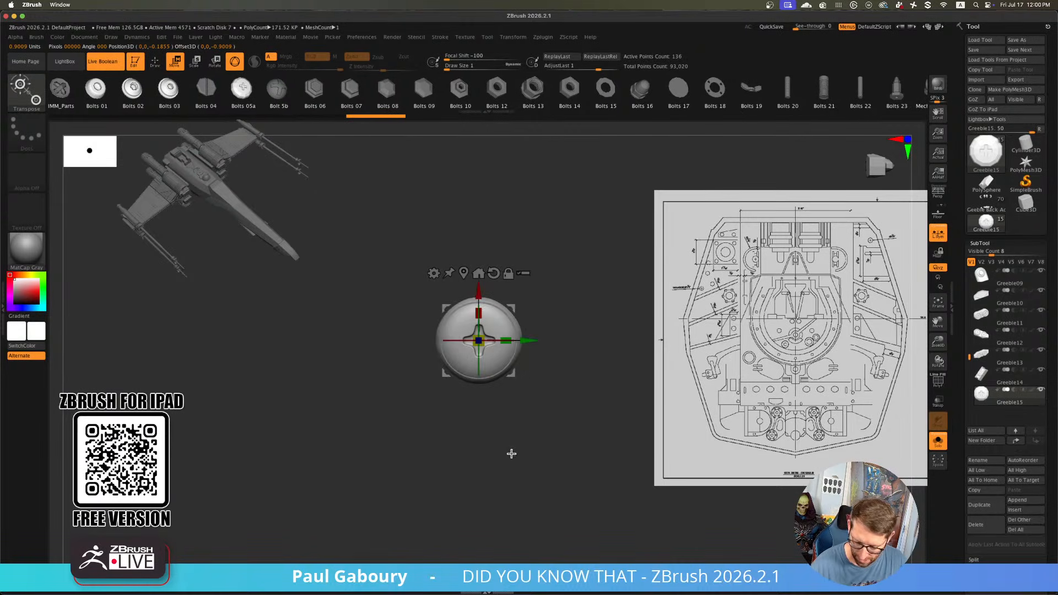
# Show the polyframe on the bolt, turn off its Dynamic Subdivision preview and face the cross slot straight on
pyautogui.moveTo(511, 451)
pyautogui.mouseDown()
pyautogui.moveTo(524, 439)
pyautogui.moveTo(517, 463)
pyautogui.mouseUp()
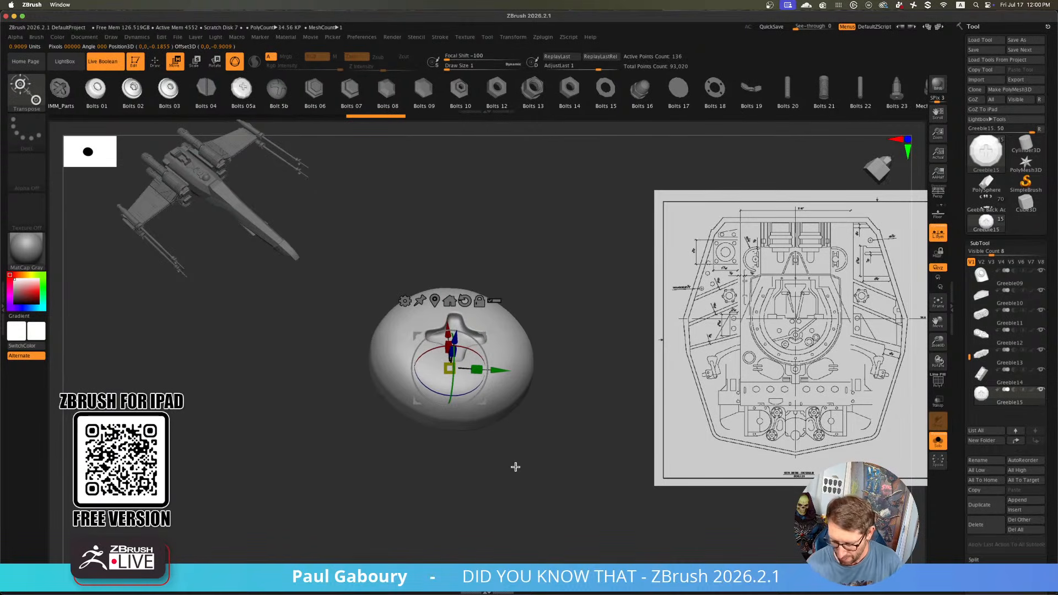
pyautogui.hotkey('shift', 'f')
pyautogui.hotkey('shift', 'd')
pyautogui.moveTo(515, 466)
pyautogui.keyDown('shift'); pyautogui.mouseDown(button='right')
pyautogui.moveTo(521, 484)
pyautogui.moveTo(506, 463)
pyautogui.mouseUp(button='right'); pyautogui.keyUp('shift')
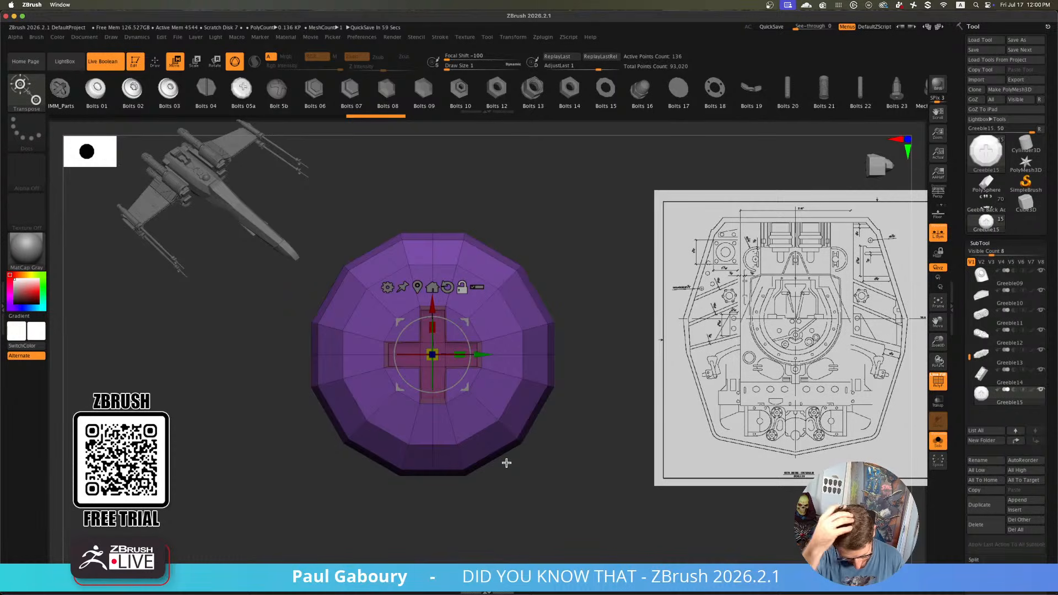
pyautogui.moveTo(507, 463); pyautogui.dragTo(561, 428, button='right')
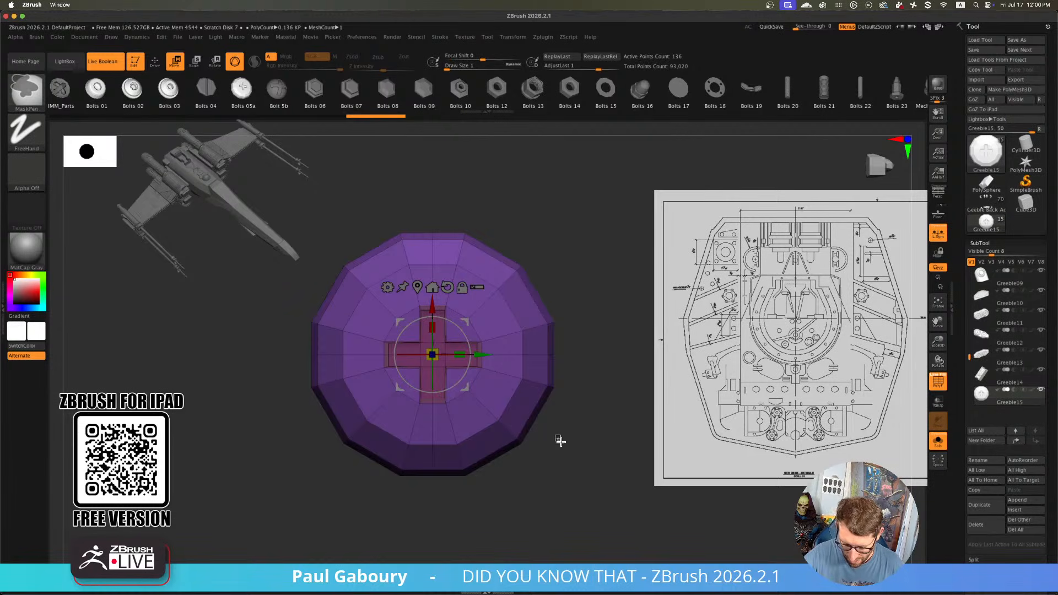
# Mask the lower body of the bolt and scale up the cross slot on its top with the gizmo
pyautogui.moveTo(555, 435)
pyautogui.keyDown('ctrl'); pyautogui.mouseDown()
pyautogui.moveTo(595, 489)
pyautogui.moveTo(427, 364)
pyautogui.moveTo(488, 414)
pyautogui.mouseUp(); pyautogui.keyUp('ctrl')
pyautogui.keyDown('ctrl'); pyautogui.click(550, 489); pyautogui.keyUp('ctrl')
pyautogui.keyDown('ctrl'); pyautogui.moveTo(550, 489); pyautogui.dragTo(531, 397, button='right'); pyautogui.keyUp('ctrl')
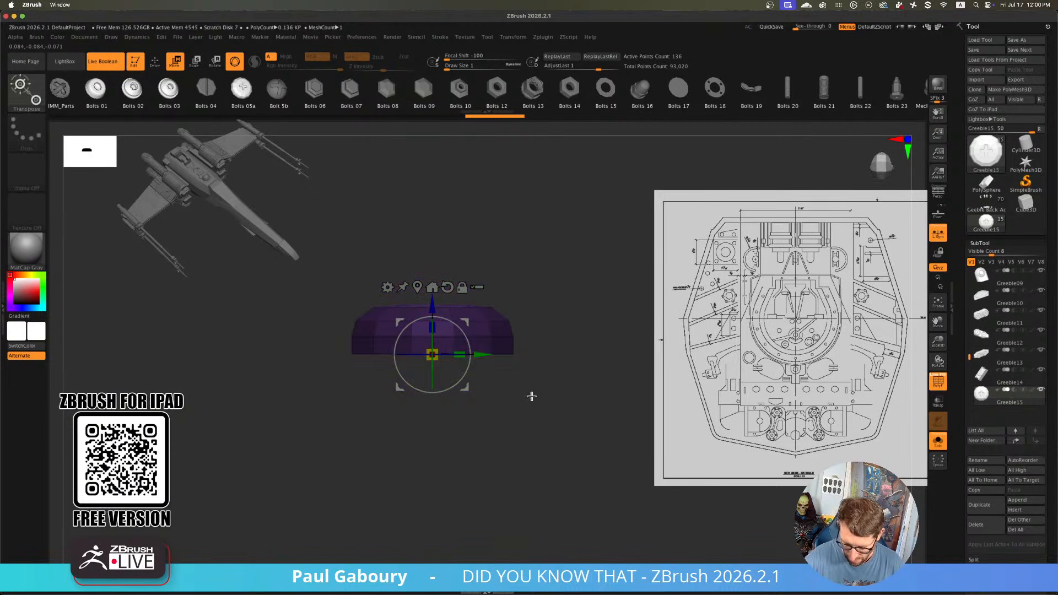
pyautogui.keyDown('ctrl'); pyautogui.moveTo(571, 444); pyautogui.dragTo(271, 324); pyautogui.keyUp('ctrl')
pyautogui.moveTo(487, 377); pyautogui.dragTo(496, 478, button='right')
pyautogui.click(416, 335)
pyautogui.moveTo(435, 366); pyautogui.dragTo(450, 373)
pyautogui.moveTo(538, 395); pyautogui.dragTo(568, 415, button='right')
# Turn the bolt's Dynamic Subdivision preview back on and clear the mask
pyautogui.press('d')
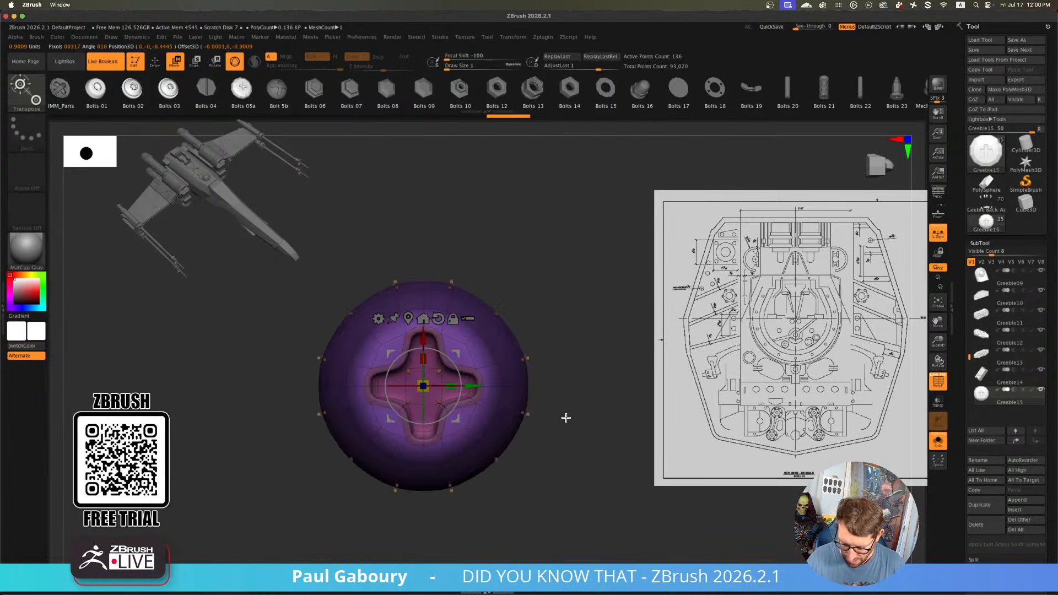
pyautogui.hotkey('shift', 'f')
pyautogui.keyDown('ctrl'); pyautogui.moveTo(560, 420); pyautogui.dragTo(569, 444); pyautogui.keyUp('ctrl')
pyautogui.keyDown('ctrl'); pyautogui.moveTo(569, 445); pyautogui.dragTo(553, 422, button='right'); pyautogui.keyUp('ctrl')
pyautogui.moveTo(553, 422)
pyautogui.mouseDown(button='right')
pyautogui.moveTo(534, 402)
pyautogui.moveTo(540, 370)
pyautogui.moveTo(538, 448)
pyautogui.mouseUp(button='right')
# Return to draw mode with the polyframe shown and select the ZModeler brush
pyautogui.press('q')
pyautogui.hotkey('shift', 'f')
pyautogui.press('b')
pyautogui.press('z')
pyautogui.press('m')
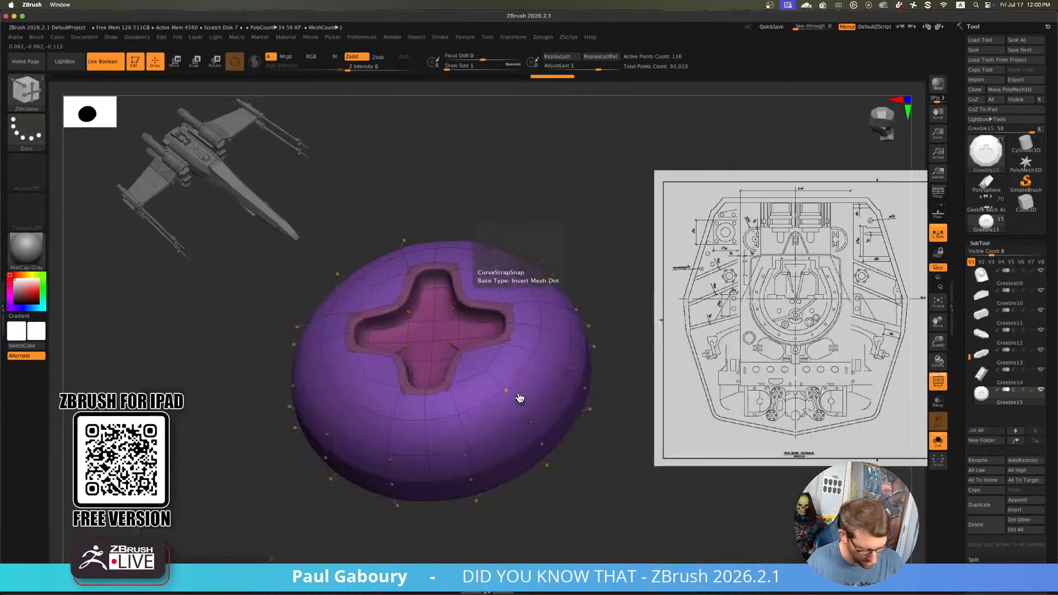
# Set the ZModeler edge action to Crease with the EdgeLoop Complete target and crease an edge loop around the bolt's domed top
pyautogui.press('space')
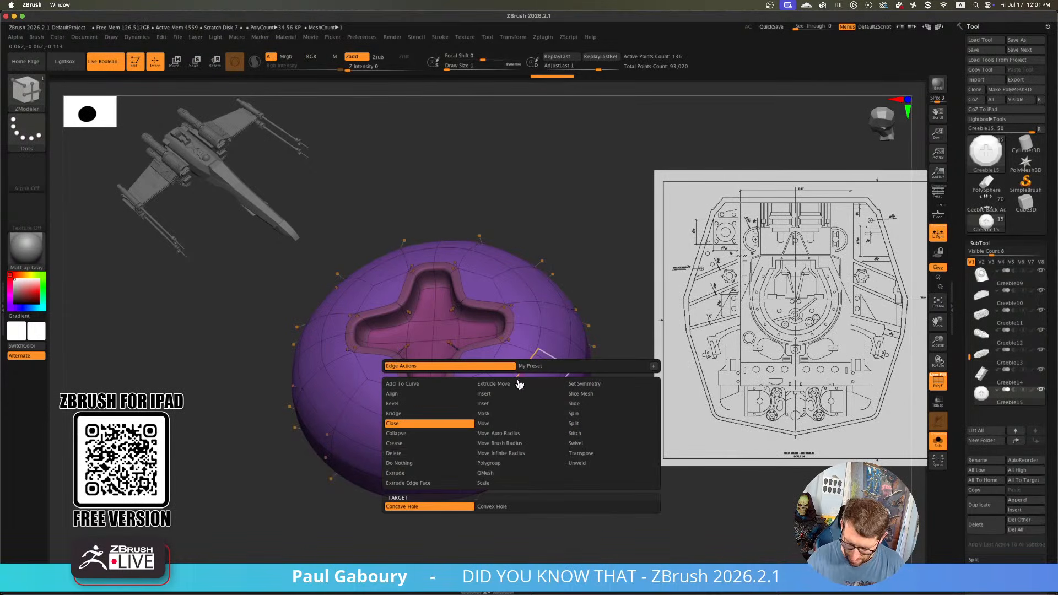
pyautogui.click(437, 447)
pyautogui.click(432, 517)
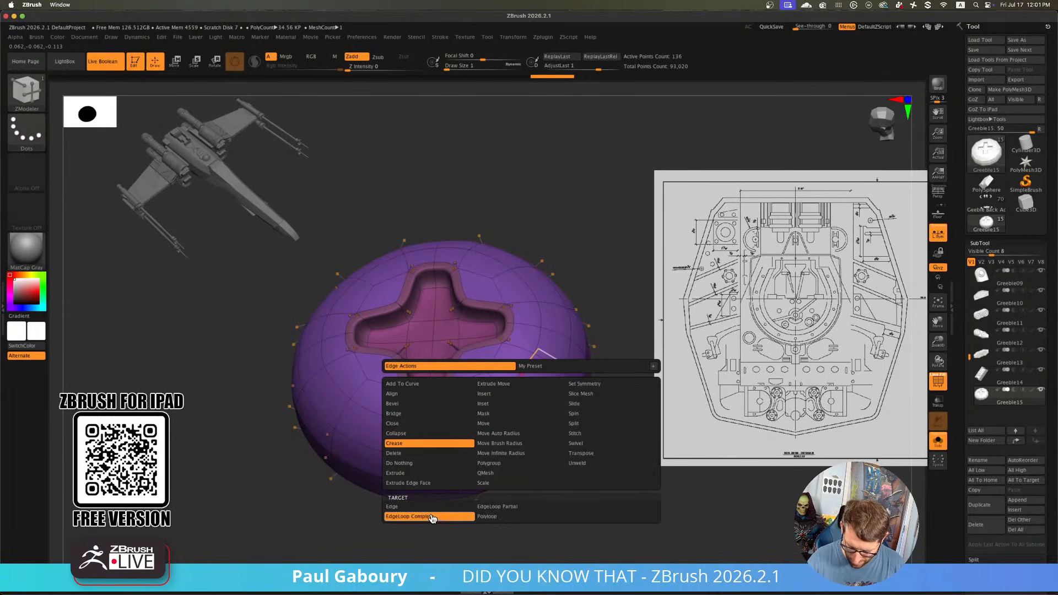
pyautogui.click(520, 372)
pyautogui.keyDown('ctrl'); pyautogui.moveTo(543, 417); pyautogui.dragTo(543, 396, button='right'); pyautogui.keyUp('ctrl')
pyautogui.hotkey('shift', 'f')
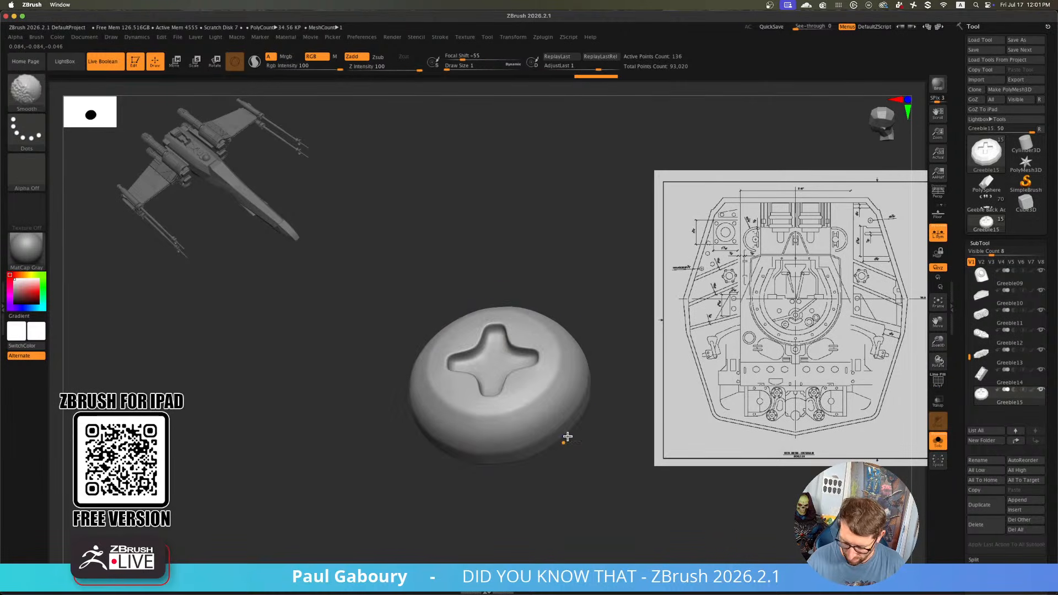
# Crease another edge loop around the bolt's head and check the shading with and without the polyframe
pyautogui.moveTo(566, 437); pyautogui.dragTo(522, 476, button='right')
pyautogui.hotkey('shift', 'f')
pyautogui.click(491, 392)
pyautogui.hotkey('shift', 'f')
pyautogui.hotkey('shift', 'f')
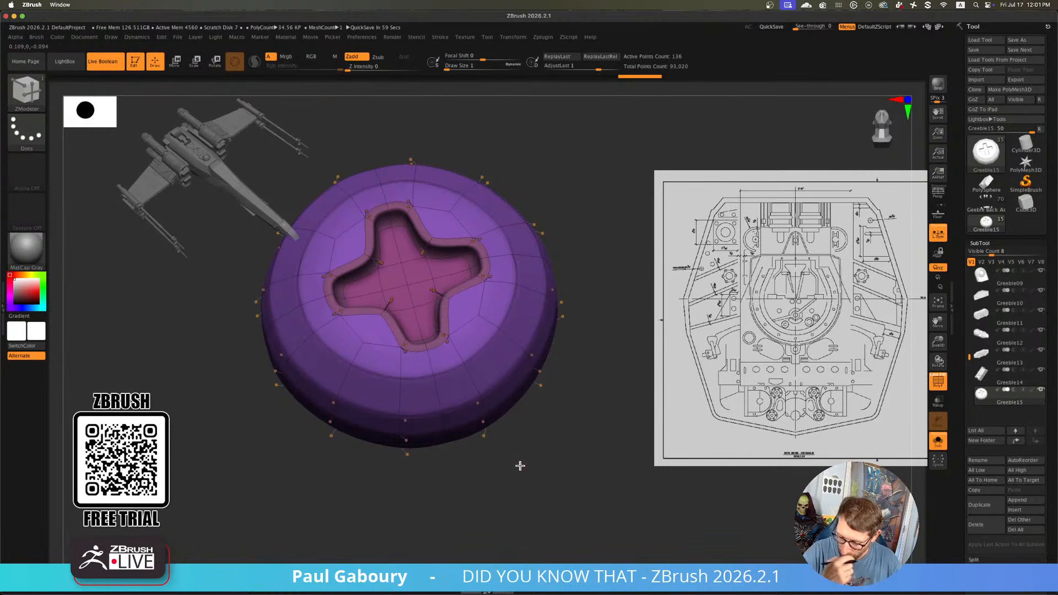
pyautogui.hotkey('shift', 'f')
pyautogui.keyDown('ctrl'); pyautogui.moveTo(520, 465); pyautogui.dragTo(524, 437, button='right'); pyautogui.keyUp('ctrl')
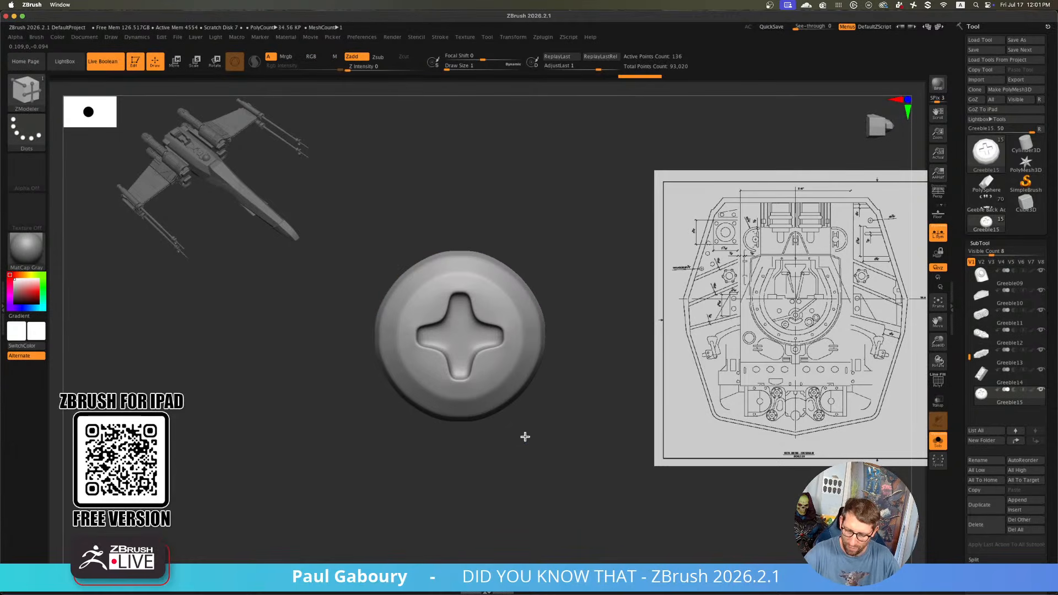
pyautogui.hotkey('shift', 'f')
pyautogui.hotkey('shift', 'f')
pyautogui.hotkey('shift', 'f')
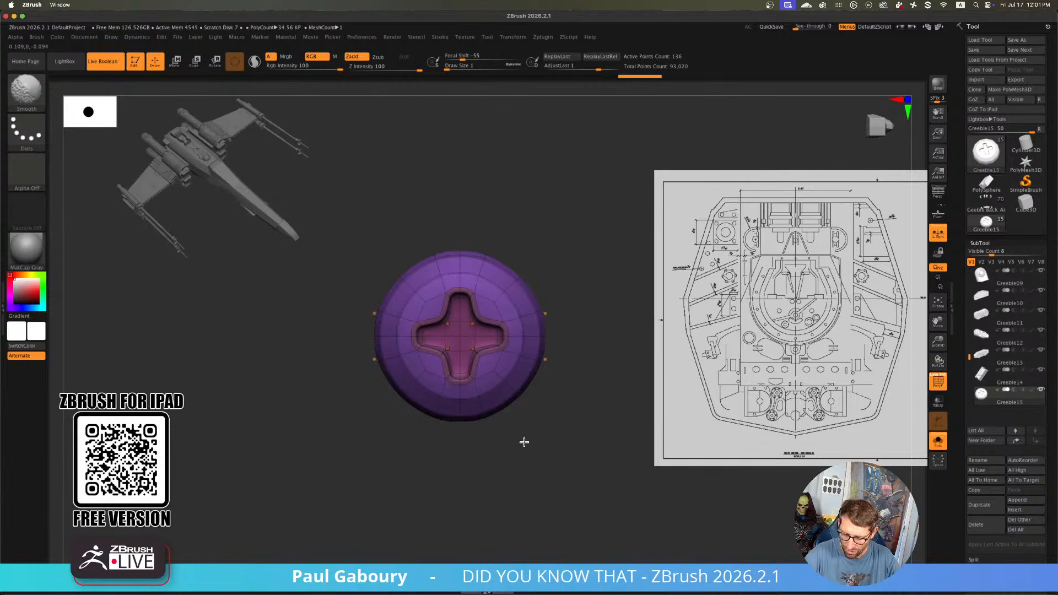
pyautogui.hotkey('shift', 'f')
pyautogui.hotkey('shift', 'f')
# Delete the extra edge loop through the cross arms using Insert with Single EdgeLoop, then preview the bolt in Dynamic Subdivision
pyautogui.hotkey('shift', 'd')
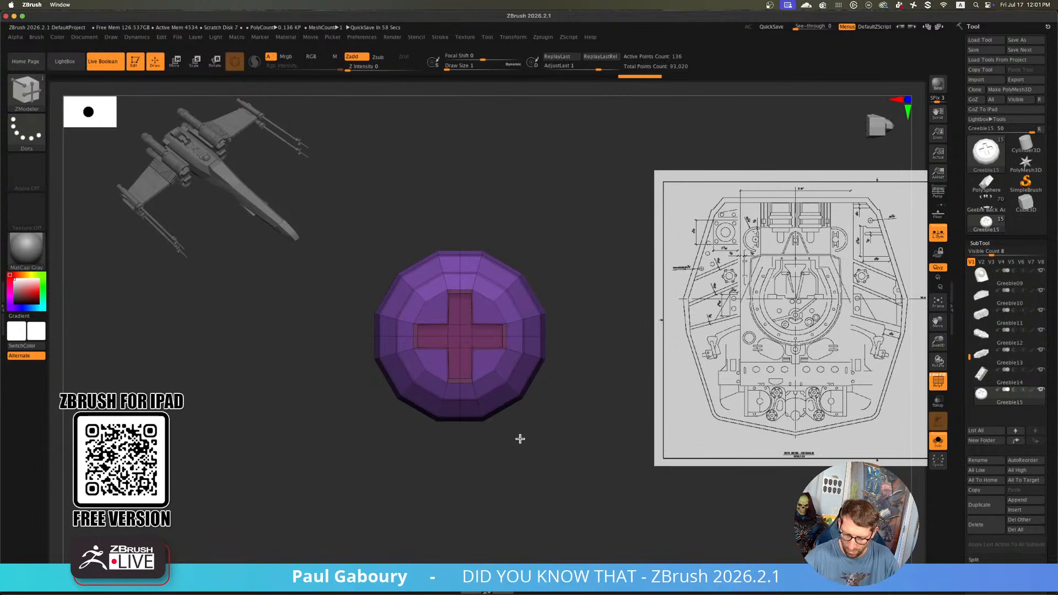
pyautogui.keyDown('alt'); pyautogui.moveTo(520, 439); pyautogui.dragTo(525, 415); pyautogui.keyUp('alt')
pyautogui.press('space')
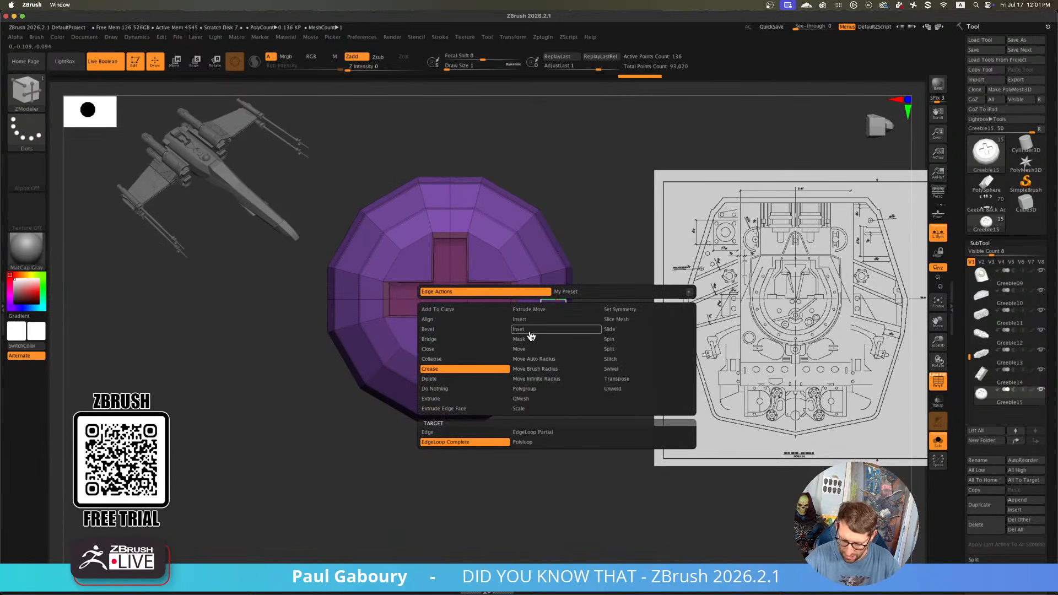
pyautogui.click(529, 319)
pyautogui.click(490, 433)
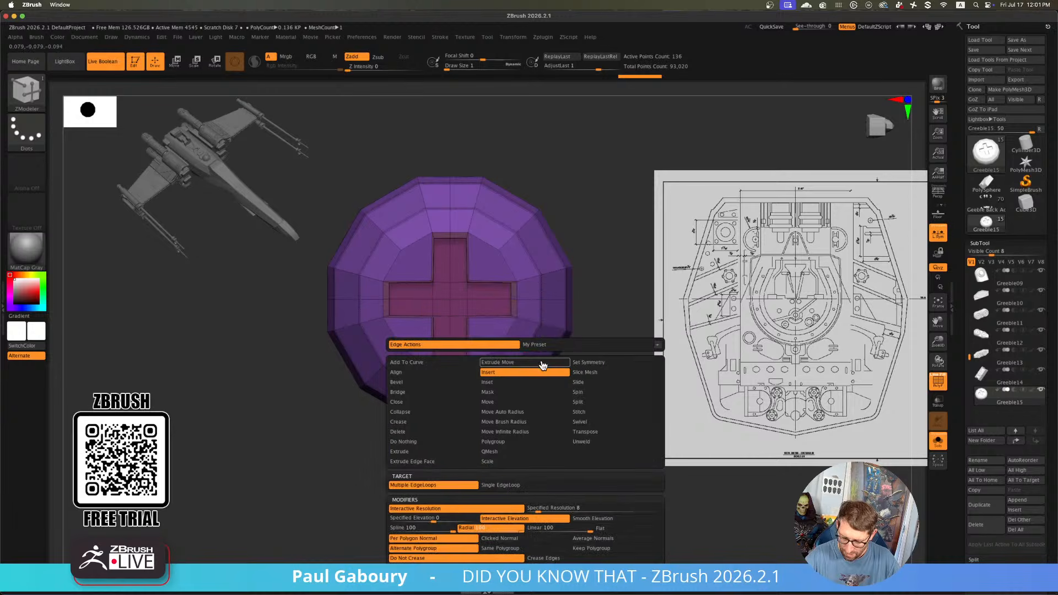
pyautogui.click(553, 299)
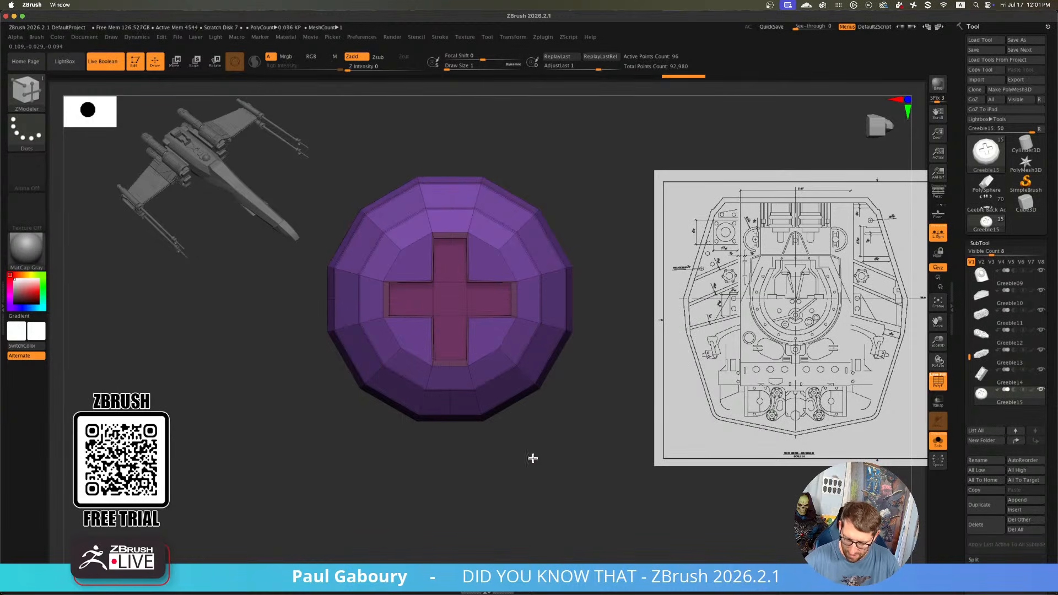
pyautogui.press('d')
pyautogui.press('shift')
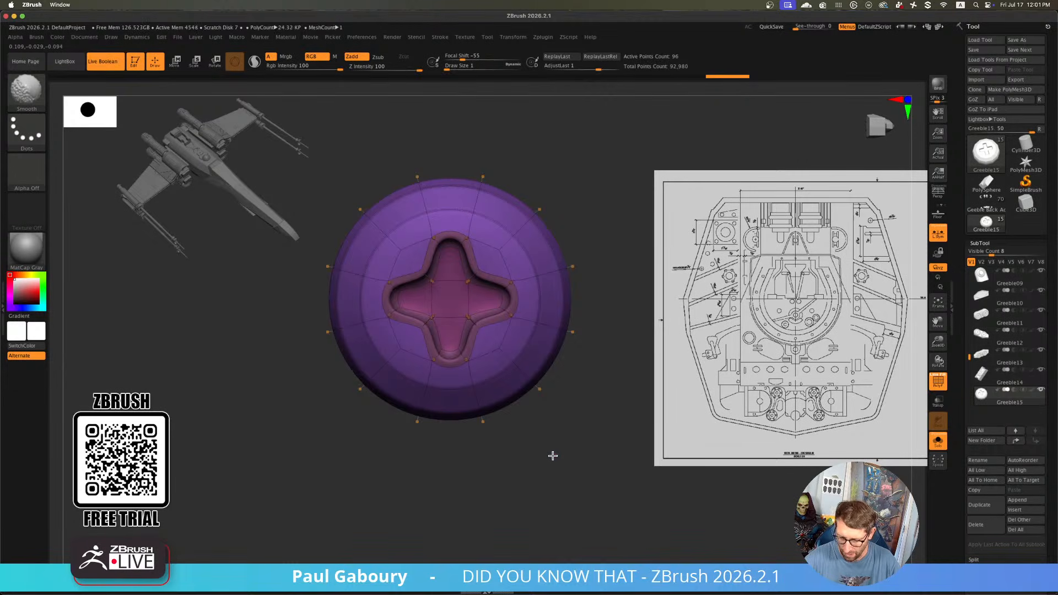
pyautogui.hotkey('shift', 'f')
pyautogui.hotkey('shift', 'f')
# Isolate the cross slot's polygroup without Dynamic Subdivision, crease all its edges and unhide the rest of the bolt
pyautogui.hotkey('shift', 'd')
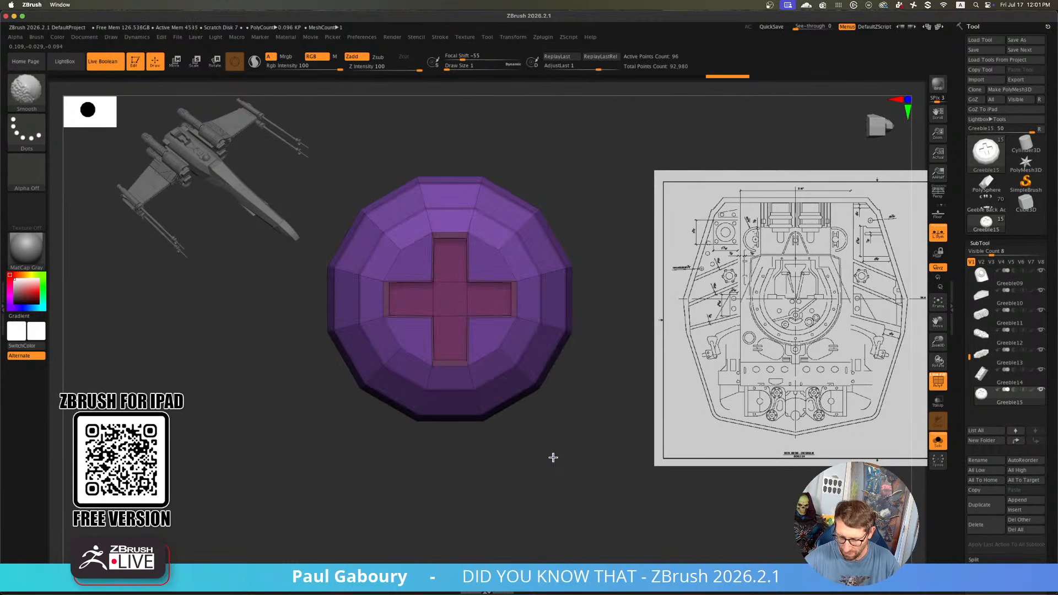
pyautogui.moveTo(554, 457)
pyautogui.mouseDown()
pyautogui.moveTo(513, 288)
pyautogui.moveTo(531, 312)
pyautogui.moveTo(496, 303)
pyautogui.mouseUp()
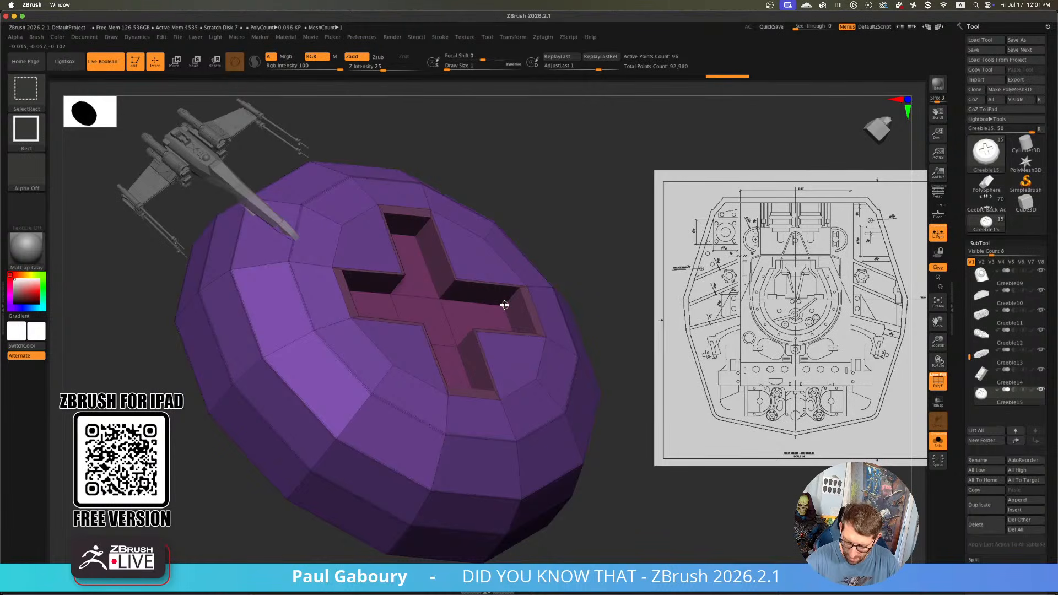
pyautogui.keyDown('ctrl'); pyautogui.keyDown('shift'); pyautogui.click(504, 304); pyautogui.keyUp('shift'); pyautogui.keyUp('ctrl')
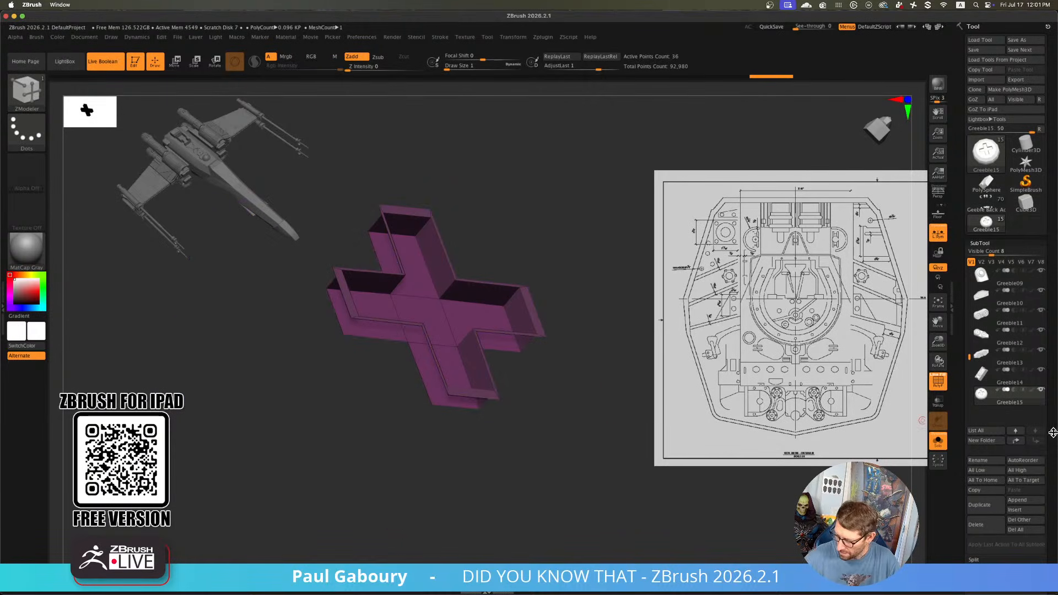
pyautogui.scroll(-15, 1053, 432)
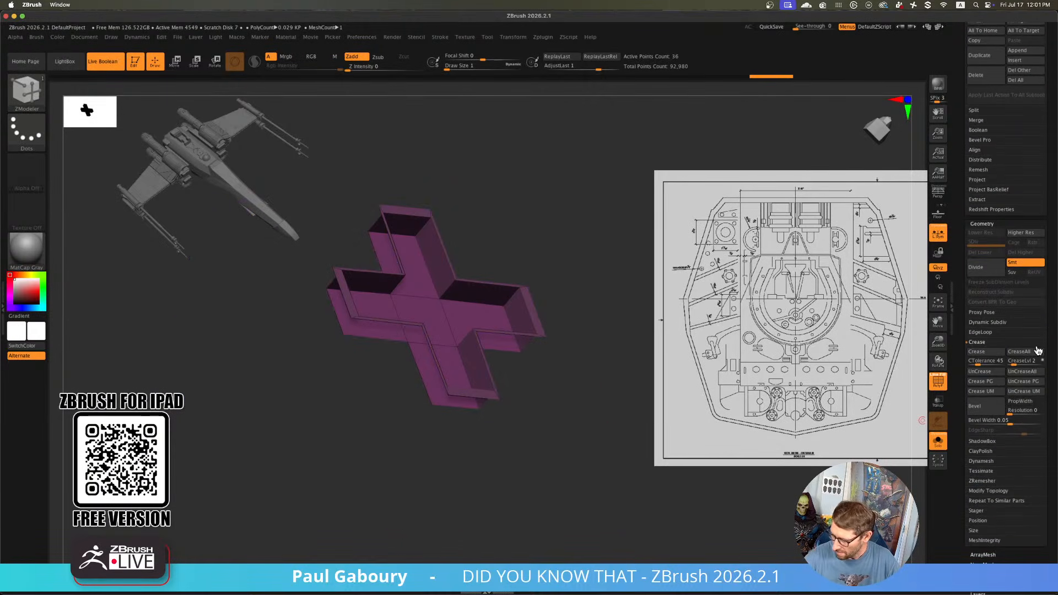
pyautogui.click(1038, 351)
pyautogui.keyDown('ctrl'); pyautogui.keyDown('shift'); pyautogui.click(597, 458); pyautogui.keyUp('shift'); pyautogui.keyUp('ctrl')
# Turn on the bolt's Dynamic Subdivision preview and inspect the creased slot with and without the polyframe
pyautogui.press('d')
pyautogui.keyDown('alt'); pyautogui.moveTo(600, 461); pyautogui.dragTo(561, 461); pyautogui.keyUp('alt')
pyautogui.hotkey('shift', 'f')
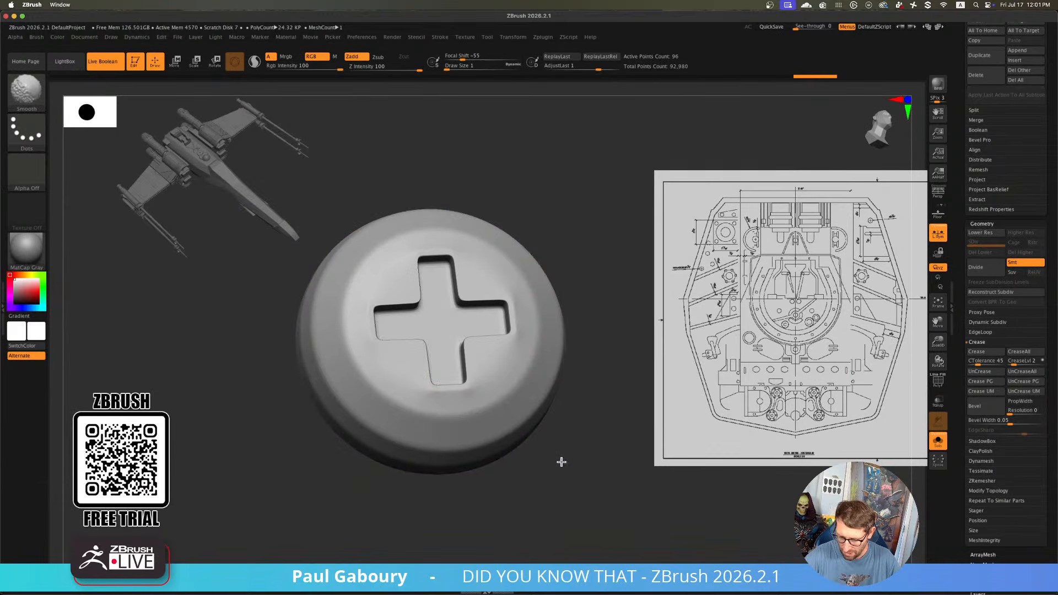
pyautogui.hotkey('shift', 'f')
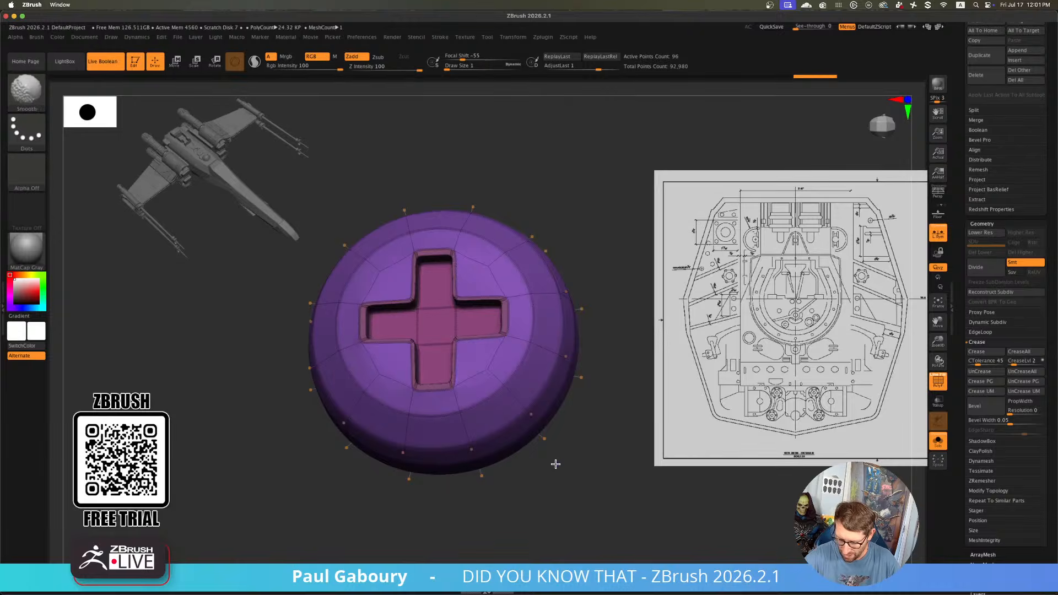
pyautogui.hotkey('shift', 'f')
pyautogui.hotkey('shift', 'f')
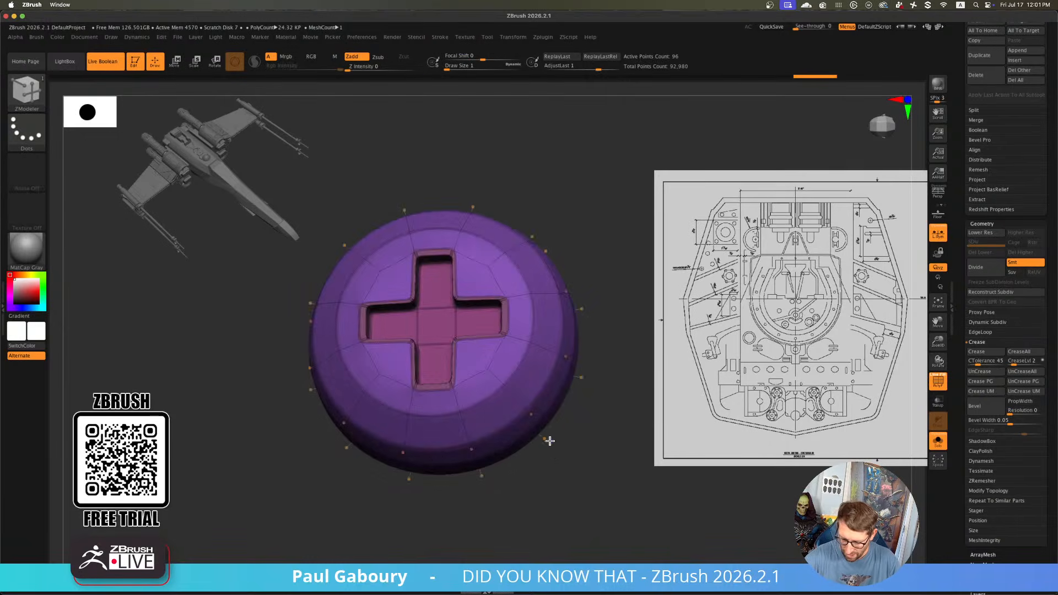
# Set the ZModeler edge action to Crease and compare the bolt with its unsubdivided cage
pyautogui.keyDown('ctrl'); pyautogui.moveTo(550, 439); pyautogui.dragTo(549, 466, button='right'); pyautogui.keyUp('ctrl')
pyautogui.press('space')
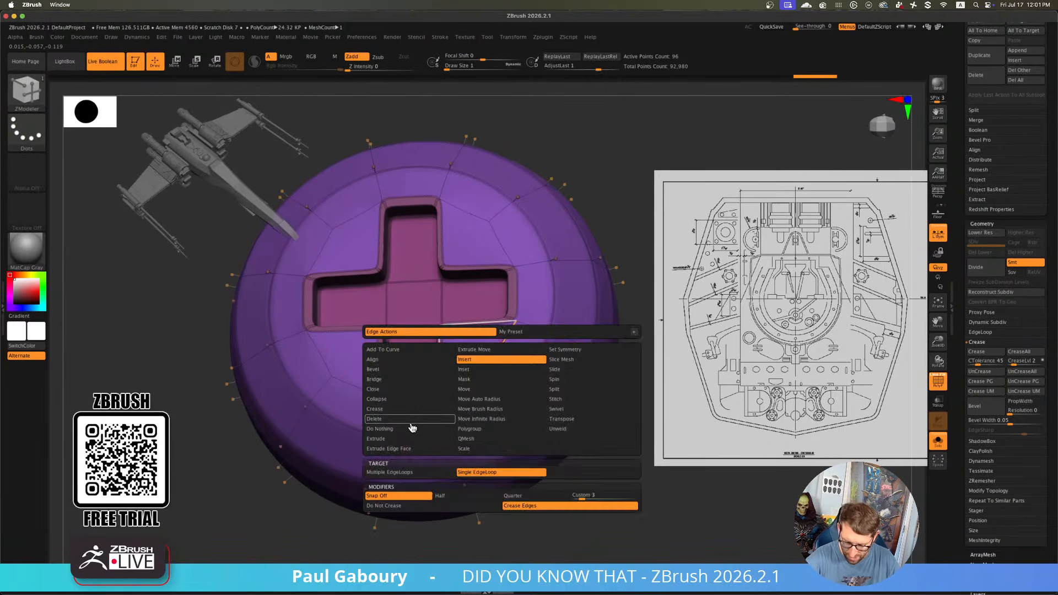
pyautogui.click(375, 408)
pyautogui.click(493, 353)
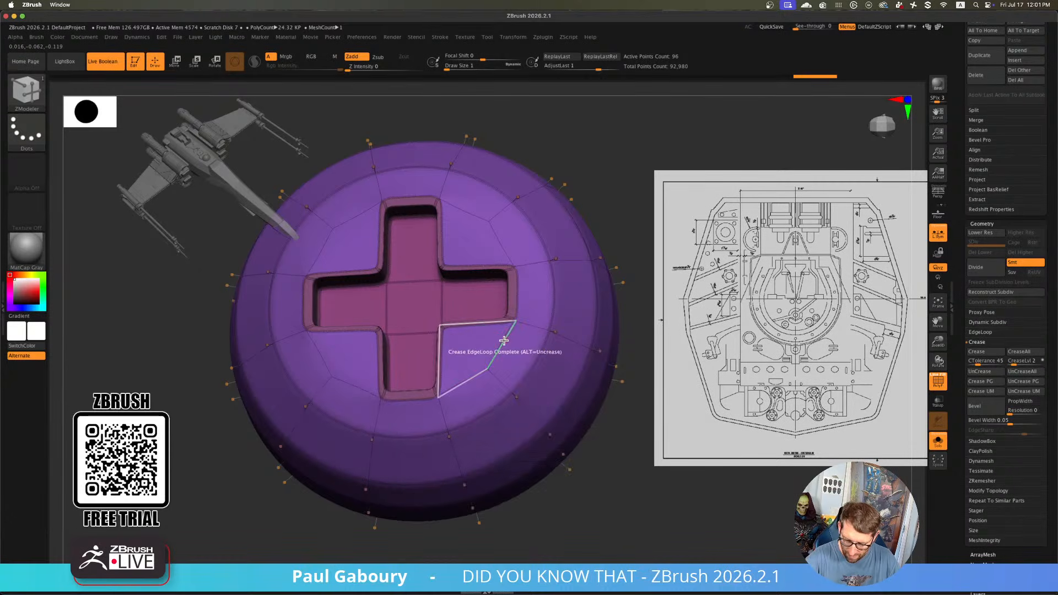
pyautogui.hotkey('shift', 'd')
pyautogui.hotkey('shift', 'd')
# Switch the crease target to Edge and crease the outer edges of the segments around the cross slot, undoing the accidental polygon deletion
pyautogui.press('space')
pyautogui.click(482, 408)
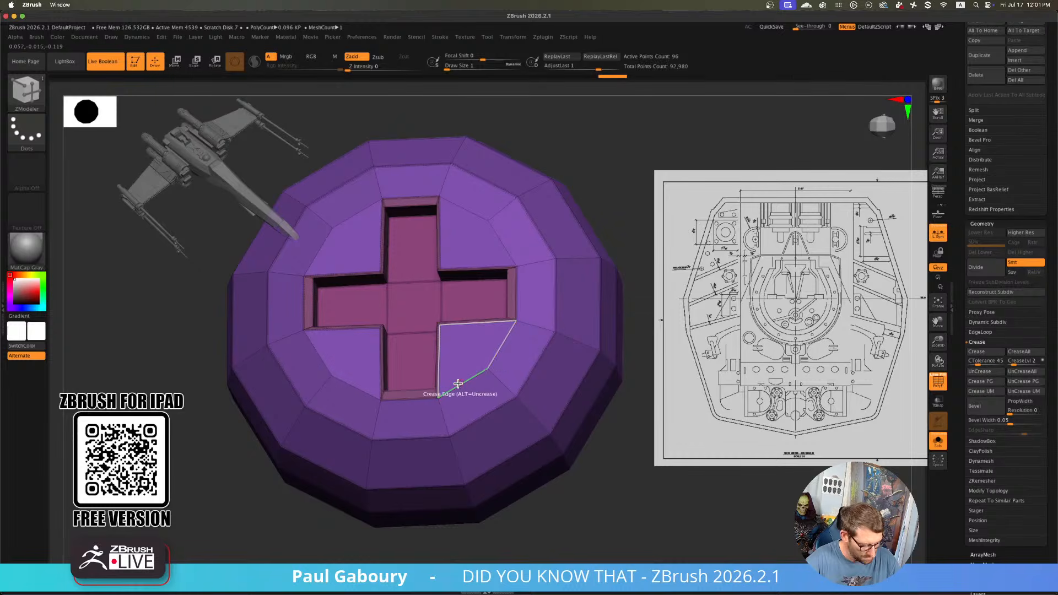
pyautogui.hotkey('ctrl', 'd')
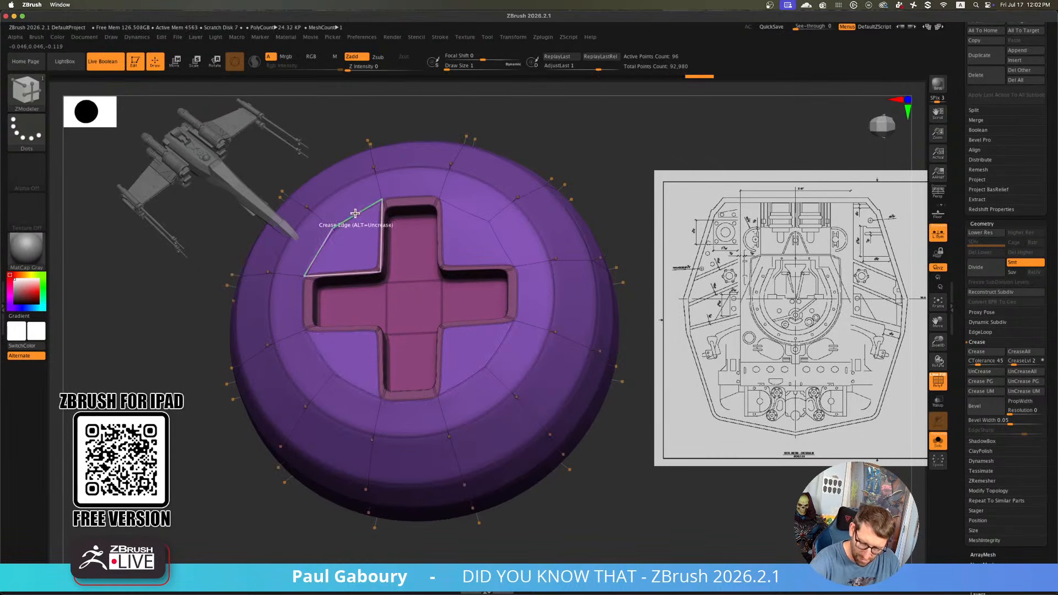
pyautogui.click(496, 225)
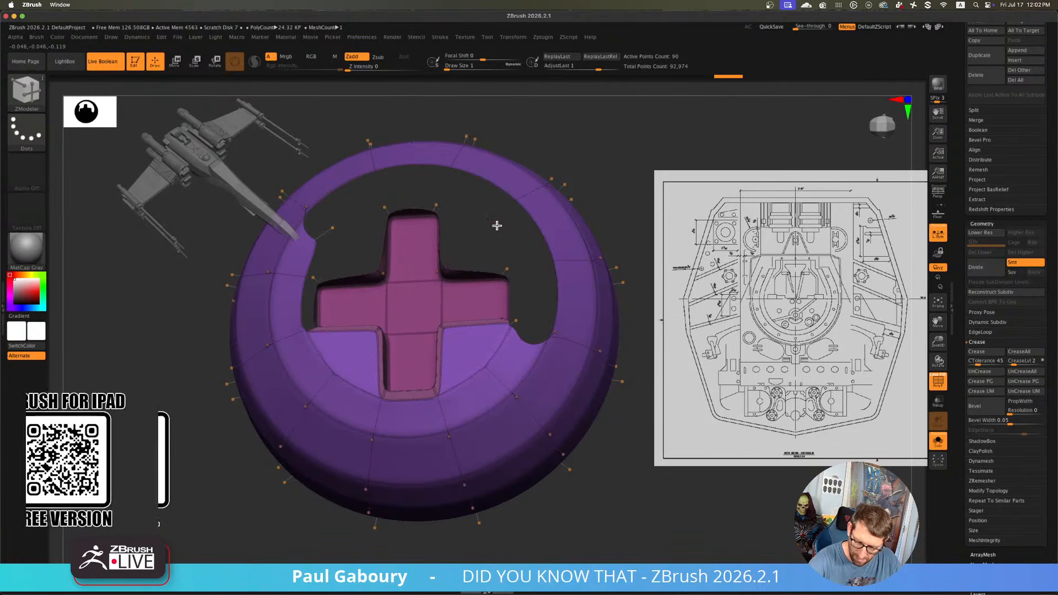
pyautogui.hotkey('ctrl', 'z')
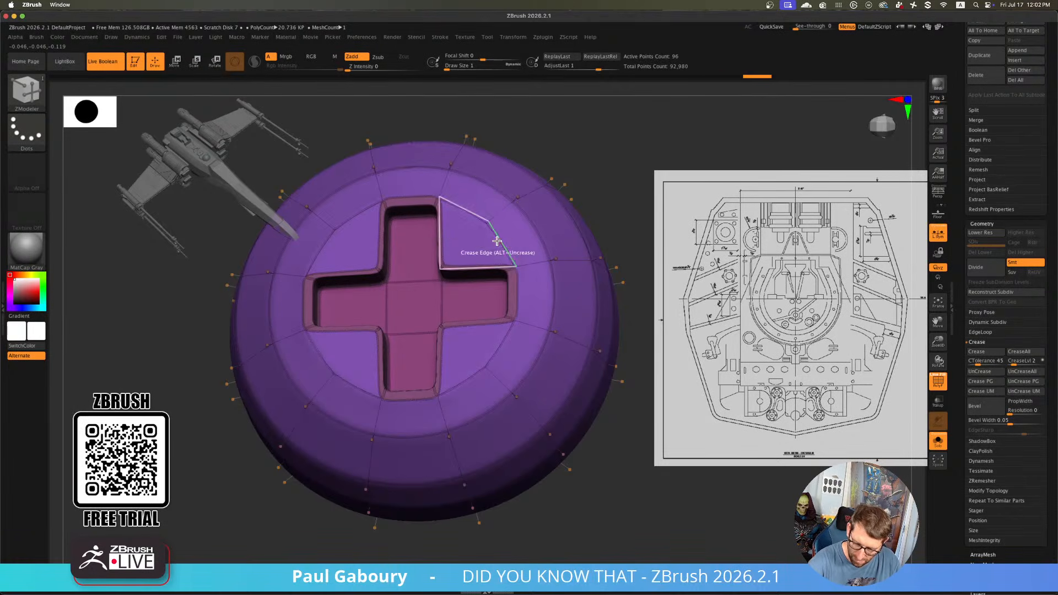
pyautogui.press('d')
pyautogui.hotkey('shift', 'f')
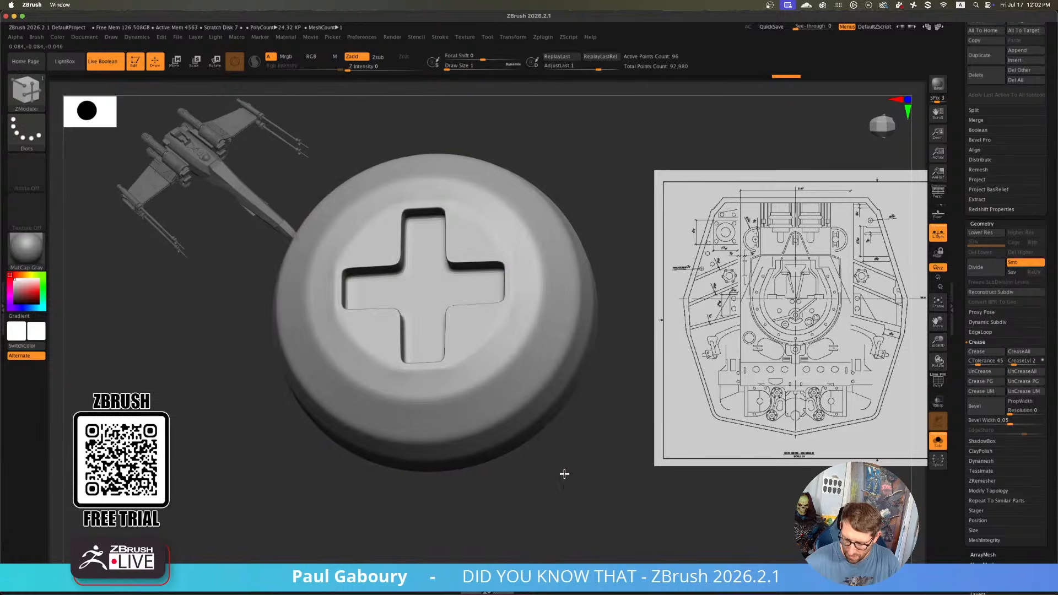
pyautogui.moveTo(564, 474)
pyautogui.mouseDown()
pyautogui.moveTo(573, 472)
pyautogui.moveTo(564, 463)
pyautogui.mouseUp()
pyautogui.hotkey('shift', 'f')
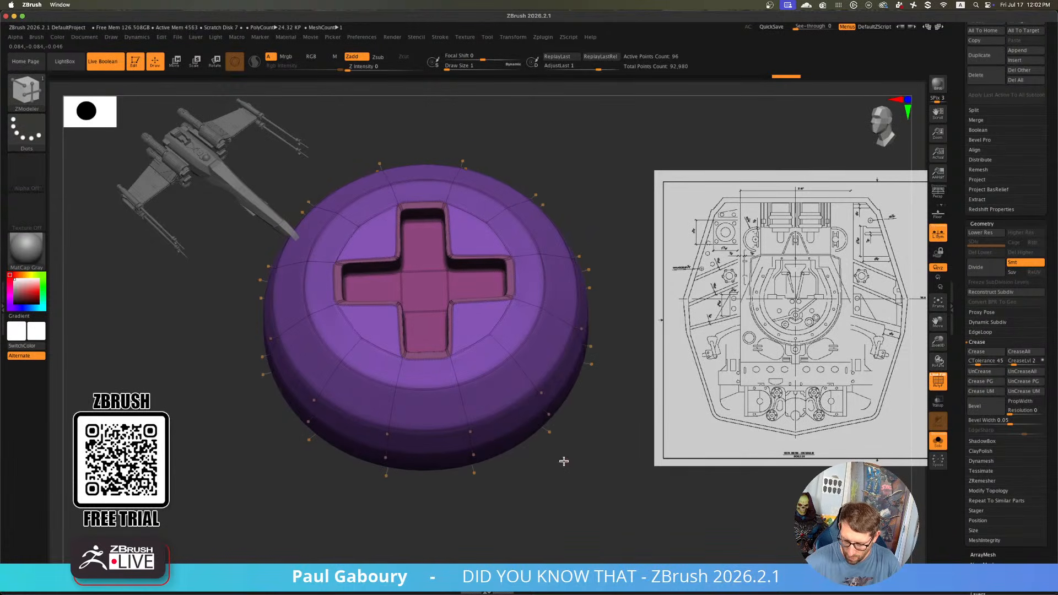
# Switch the edge action to Insert and add a single edge loop just outside the creased circle around the slot
pyautogui.keyDown('ctrl'); pyautogui.moveTo(565, 463); pyautogui.dragTo(566, 473, button='right'); pyautogui.keyUp('ctrl')
pyautogui.press('space')
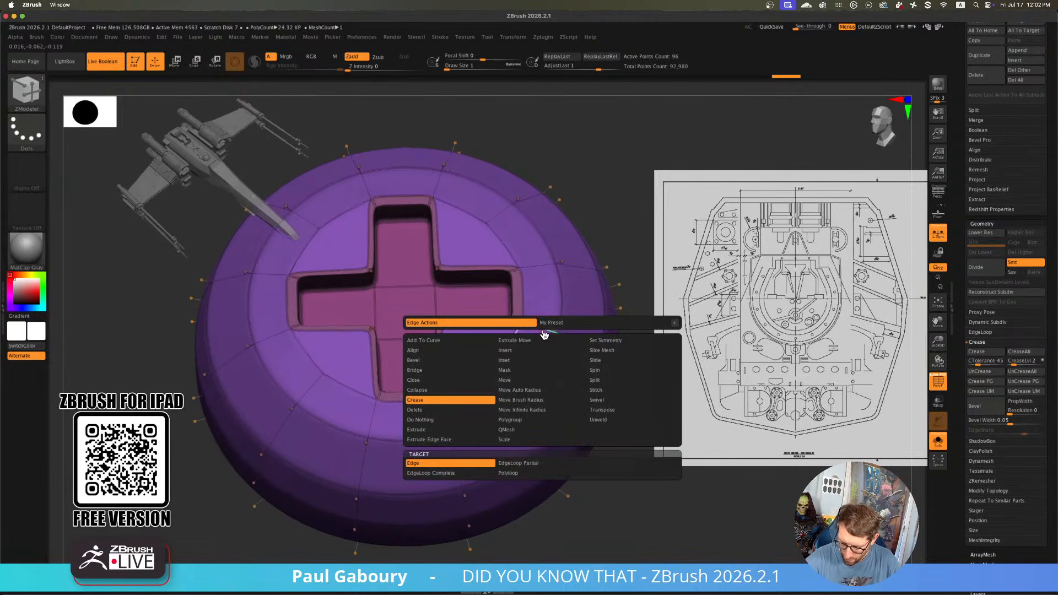
pyautogui.click(539, 354)
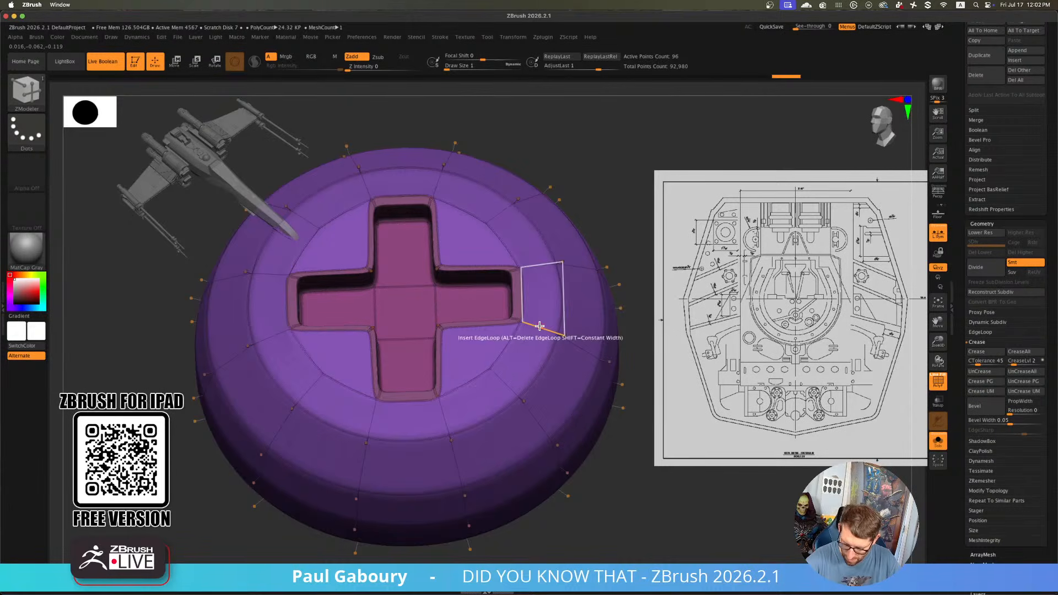
pyautogui.click(539, 325)
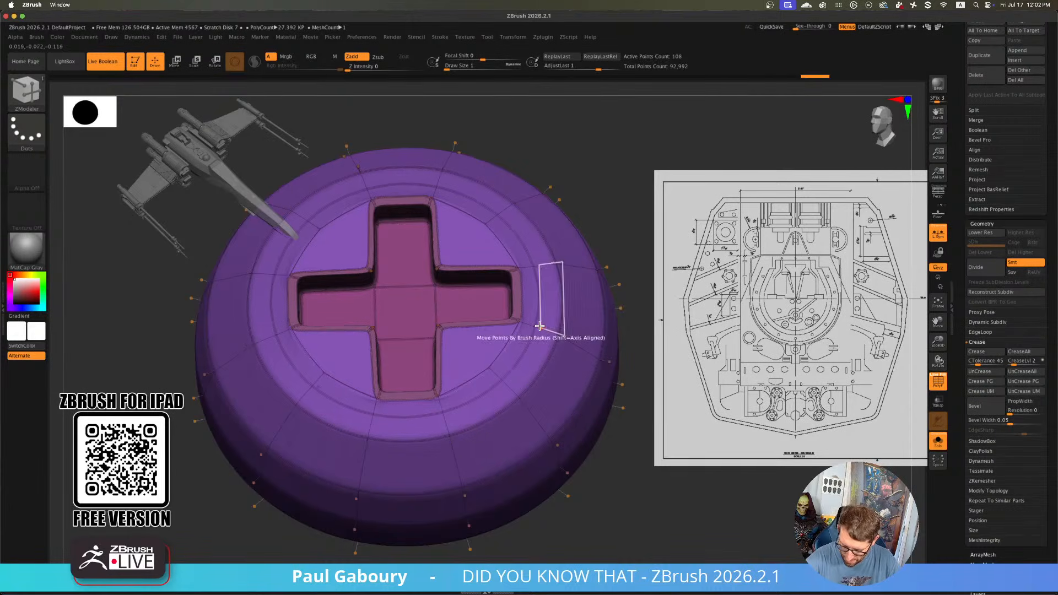
# Assign one polygroup to the ring around the circle with the Polyloop target and to the cross slot's rim
pyautogui.scroll(5, 529, 300)
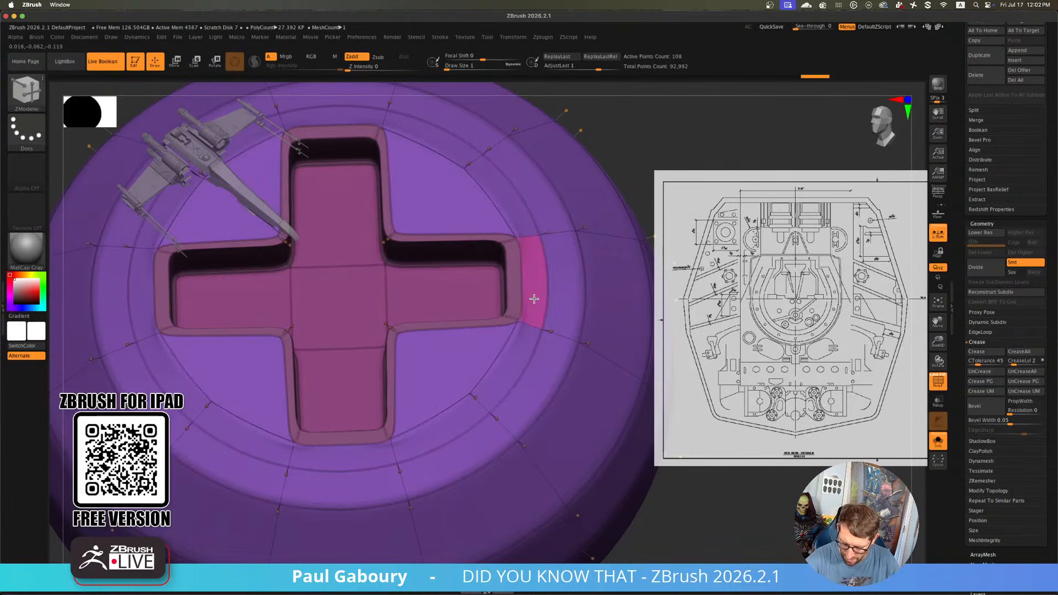
pyautogui.press('space')
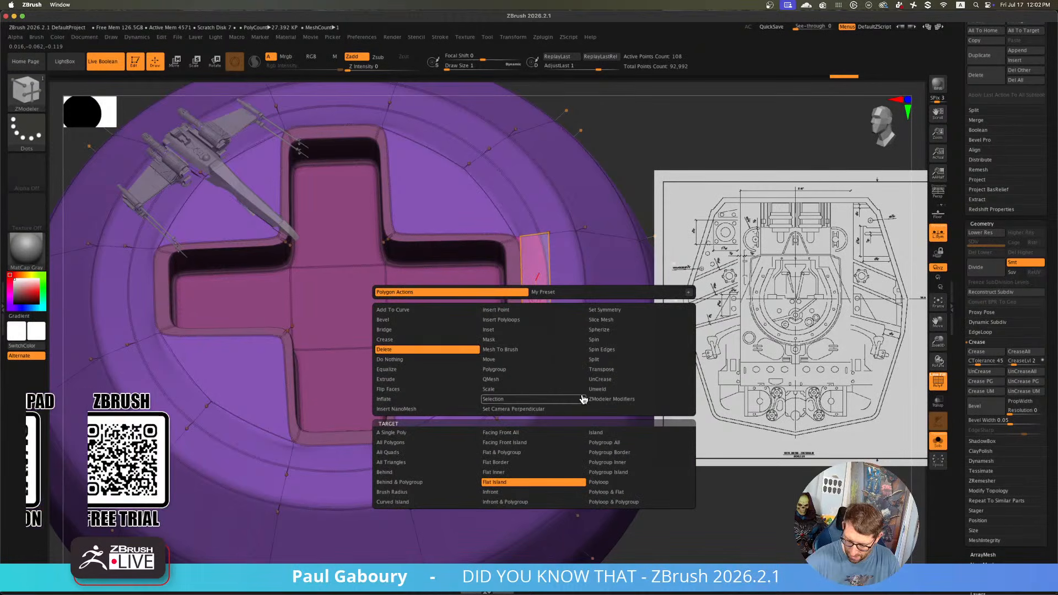
pyautogui.click(524, 369)
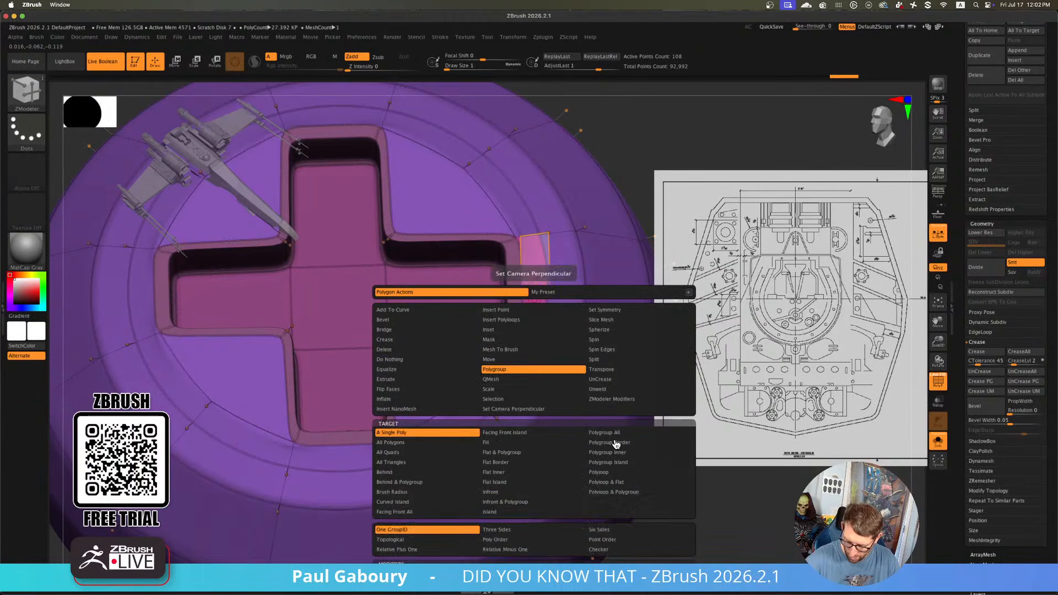
pyautogui.click(634, 473)
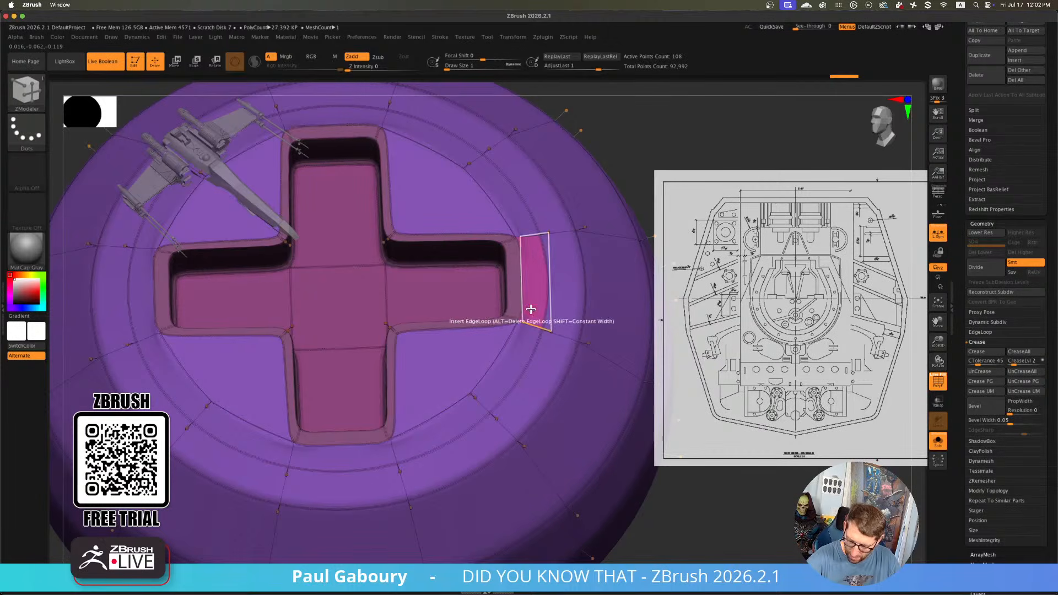
pyautogui.click(533, 306)
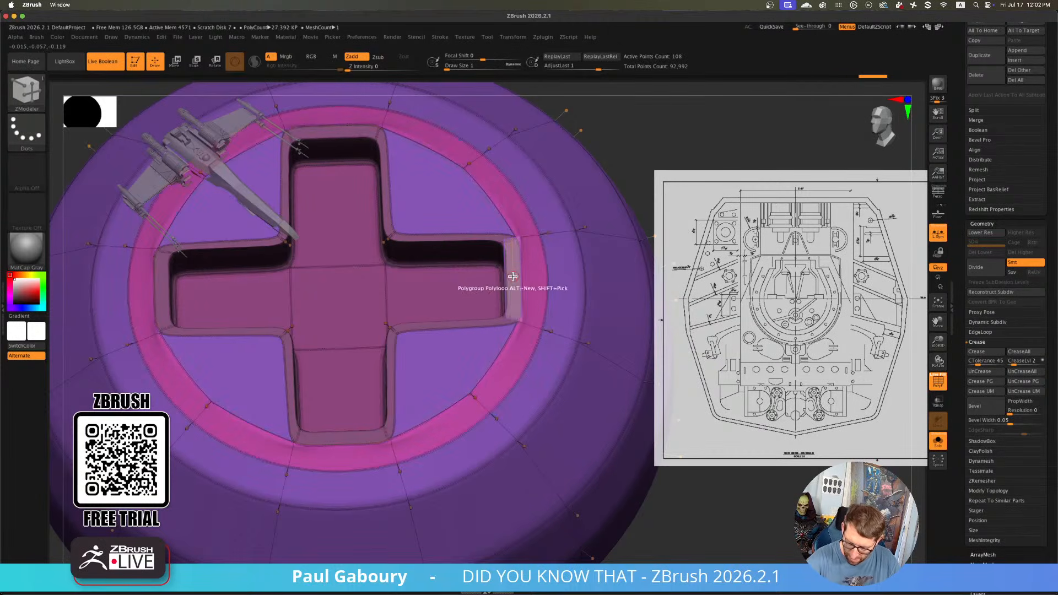
pyautogui.press('space')
pyautogui.click(485, 428)
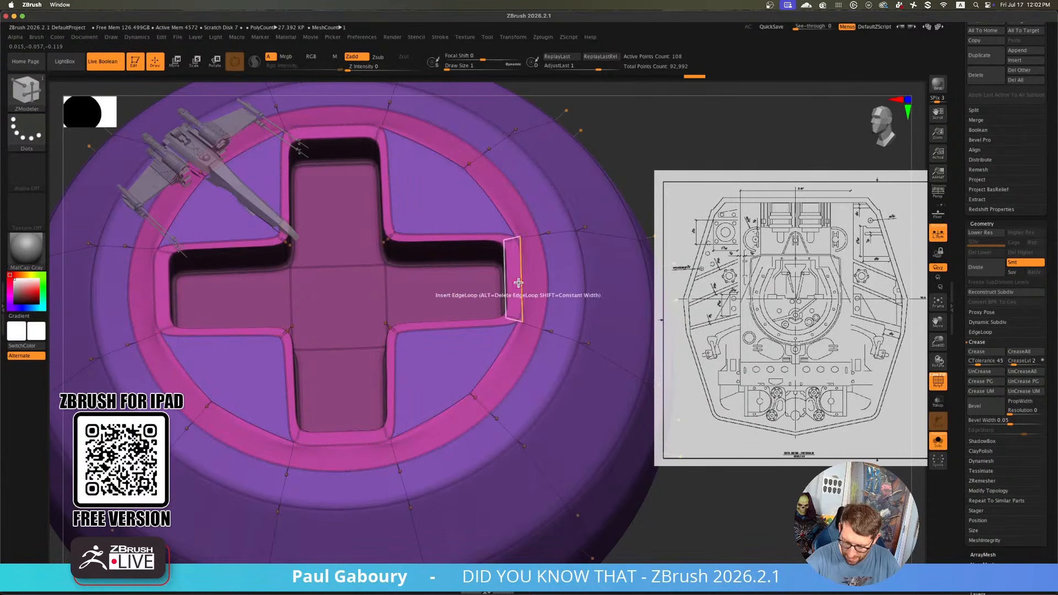
# Isolate the polygroup of the ring and cross slot rim, mask against it and bring back the full bolt
pyautogui.keyDown('ctrl'); pyautogui.moveTo(517, 283); pyautogui.dragTo(524, 279, button='right'); pyautogui.keyUp('ctrl')
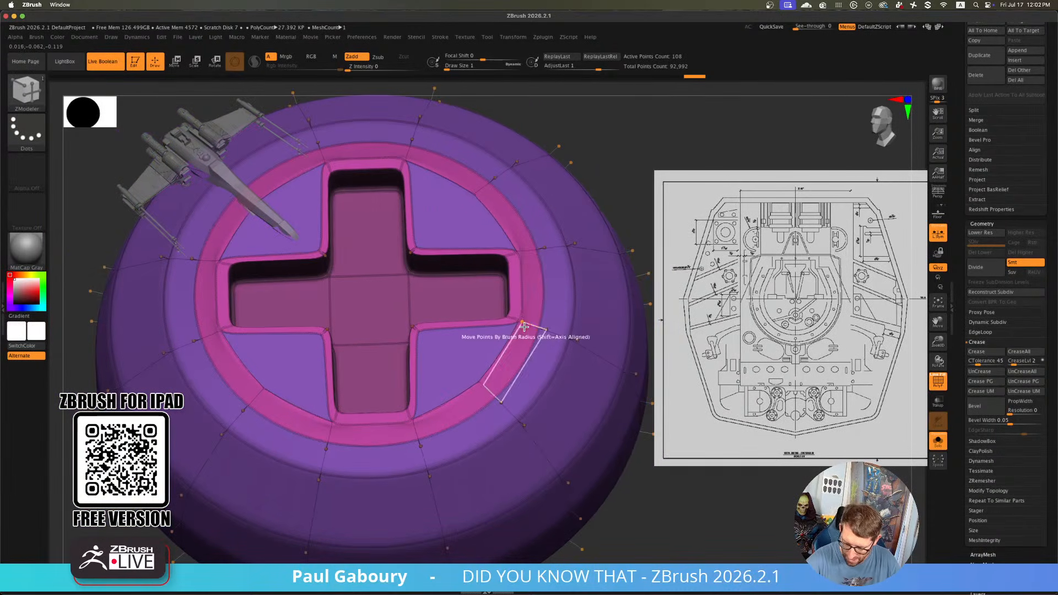
pyautogui.keyDown('ctrl'); pyautogui.keyDown('shift'); pyautogui.click(522, 322); pyautogui.keyUp('shift'); pyautogui.keyUp('ctrl')
pyautogui.keyDown('ctrl'); pyautogui.keyDown('shift'); pyautogui.click(522, 421); pyautogui.keyUp('shift'); pyautogui.keyUp('ctrl')
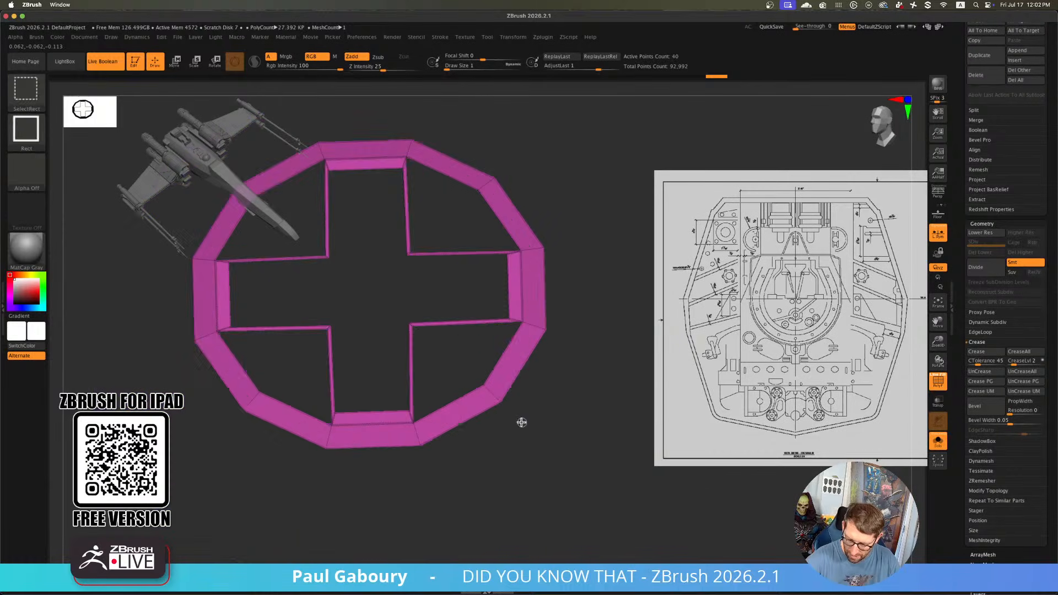
pyautogui.keyDown('ctrl'); pyautogui.moveTo(522, 423); pyautogui.dragTo(539, 427, button='right'); pyautogui.keyUp('ctrl')
pyautogui.keyDown('ctrl'); pyautogui.click(581, 435); pyautogui.keyUp('ctrl')
pyautogui.keyDown('ctrl'); pyautogui.keyDown('shift'); pyautogui.click(597, 449); pyautogui.keyUp('shift'); pyautogui.keyUp('ctrl')
pyautogui.keyDown('shift'); pyautogui.moveTo(618, 477); pyautogui.dragTo(611, 439); pyautogui.keyUp('shift')
# Centre the Move gizmo on the unmasked mesh, clear the mask and inspect the bolt without polyframe
pyautogui.press('w')
pyautogui.moveTo(568, 368); pyautogui.dragTo(542, 350)
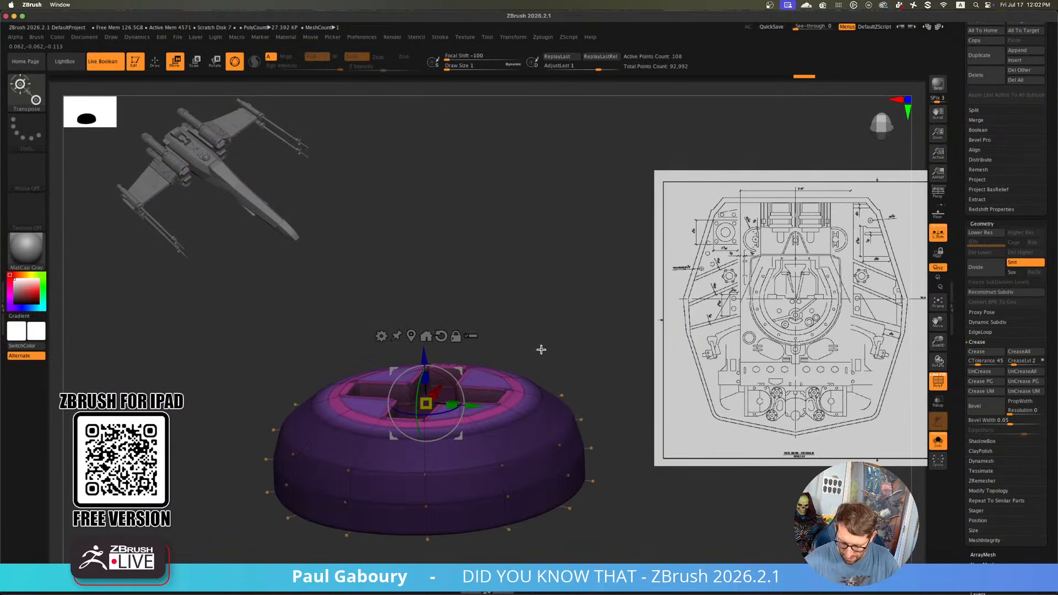
pyautogui.click(412, 335)
pyautogui.keyDown('ctrl'); pyautogui.moveTo(478, 321); pyautogui.dragTo(493, 305, button='right'); pyautogui.keyUp('ctrl')
pyautogui.keyDown('shift'); pyautogui.moveTo(494, 304); pyautogui.dragTo(483, 301); pyautogui.keyUp('shift')
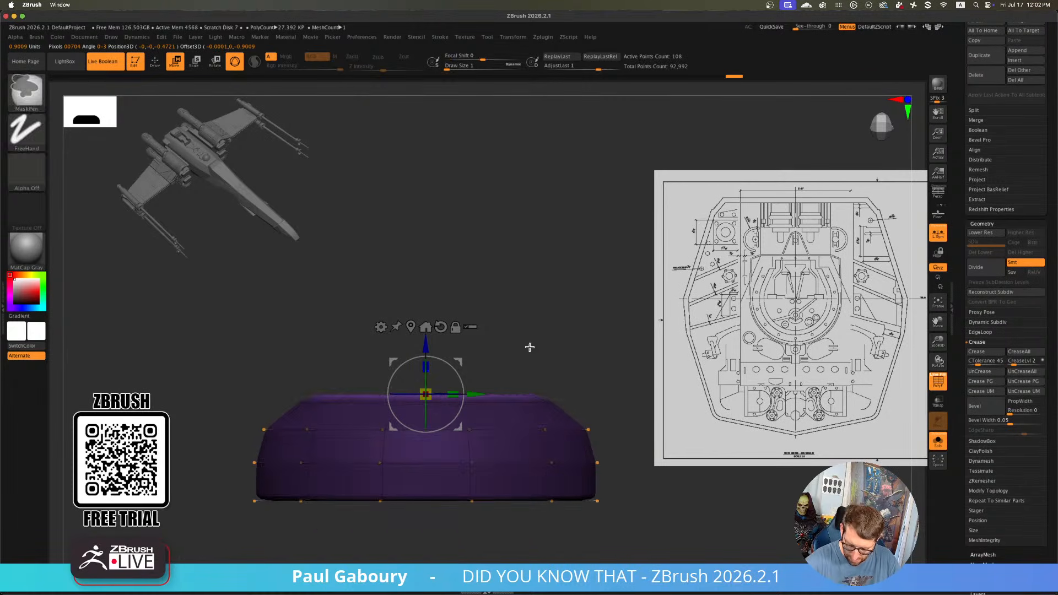
pyautogui.moveTo(529, 348); pyautogui.dragTo(598, 386)
pyautogui.press('f')
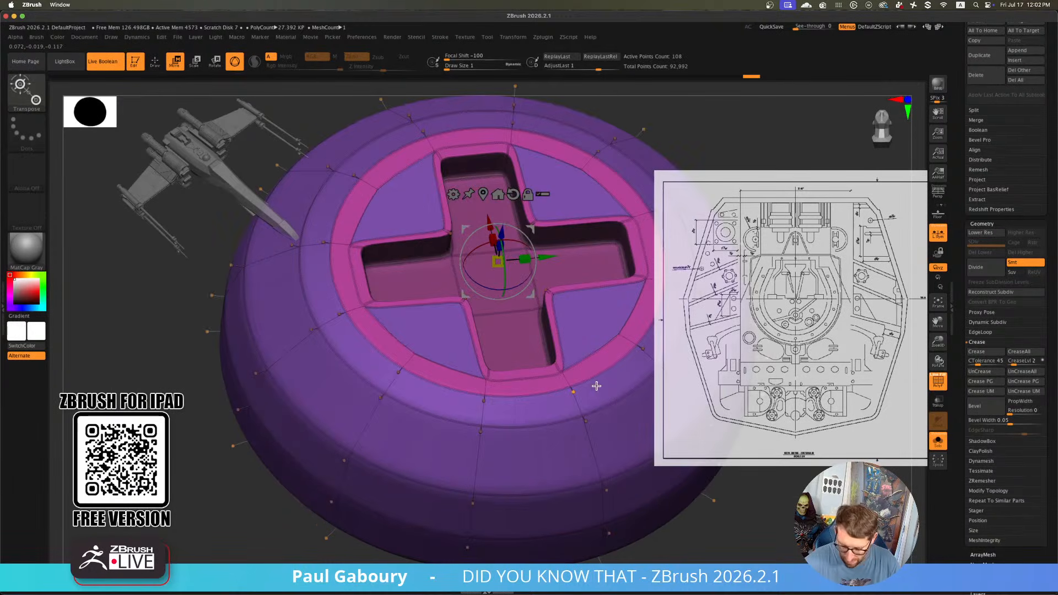
pyautogui.moveTo(584, 403)
pyautogui.keyDown('alt'); pyautogui.mouseDown(button='right')
pyautogui.moveTo(514, 420)
pyautogui.moveTo(484, 408)
pyautogui.mouseUp(button='right'); pyautogui.keyUp('alt')
pyautogui.hotkey('shift', 'f')
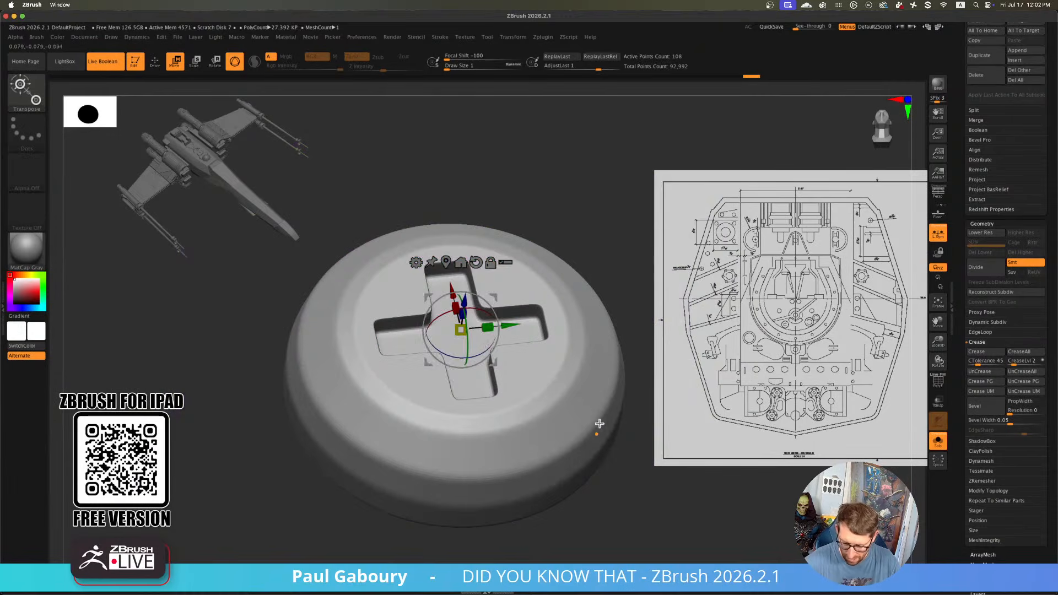
pyautogui.press('q')
pyautogui.keyDown('ctrl'); pyautogui.moveTo(599, 448); pyautogui.dragTo(493, 441, button='right'); pyautogui.keyUp('ctrl')
pyautogui.moveTo(493, 441); pyautogui.dragTo(541, 435, button='right')
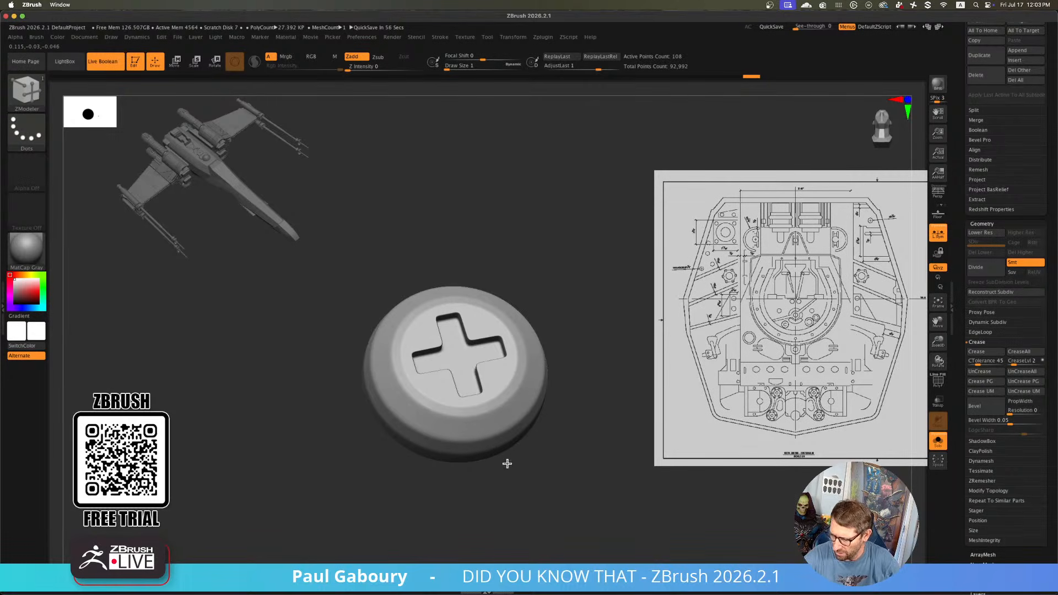
# Try to lengthen the bolt by masking all but its base and extruding downwards with the Move gizmo
pyautogui.keyDown('shift'); pyautogui.moveTo(507, 463); pyautogui.dragTo(496, 444, button='right'); pyautogui.keyUp('shift')
pyautogui.hotkey('shift', 'f')
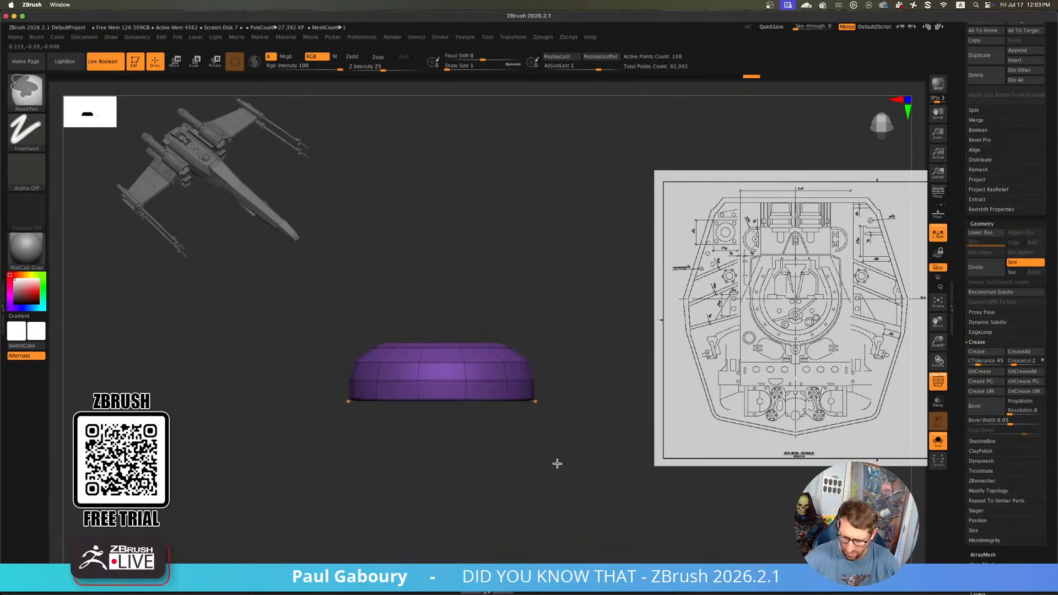
pyautogui.keyDown('ctrl'); pyautogui.keyDown('alt'); pyautogui.moveTo(595, 460); pyautogui.dragTo(273, 398); pyautogui.keyUp('alt'); pyautogui.keyUp('ctrl')
pyautogui.press('w')
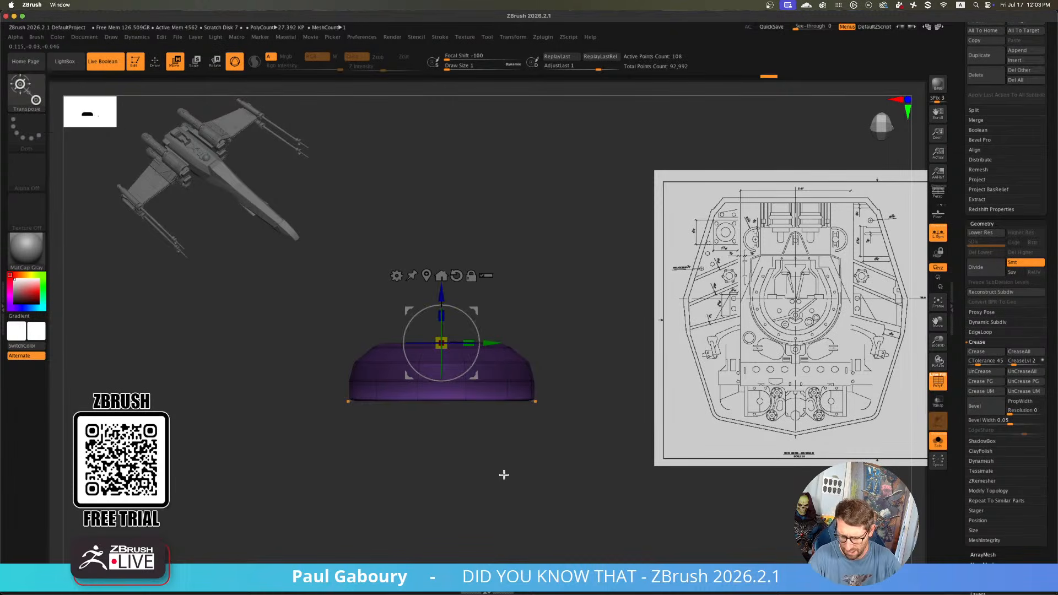
pyautogui.keyDown('ctrl'); pyautogui.moveTo(441, 295); pyautogui.dragTo(452, 367); pyautogui.keyUp('ctrl')
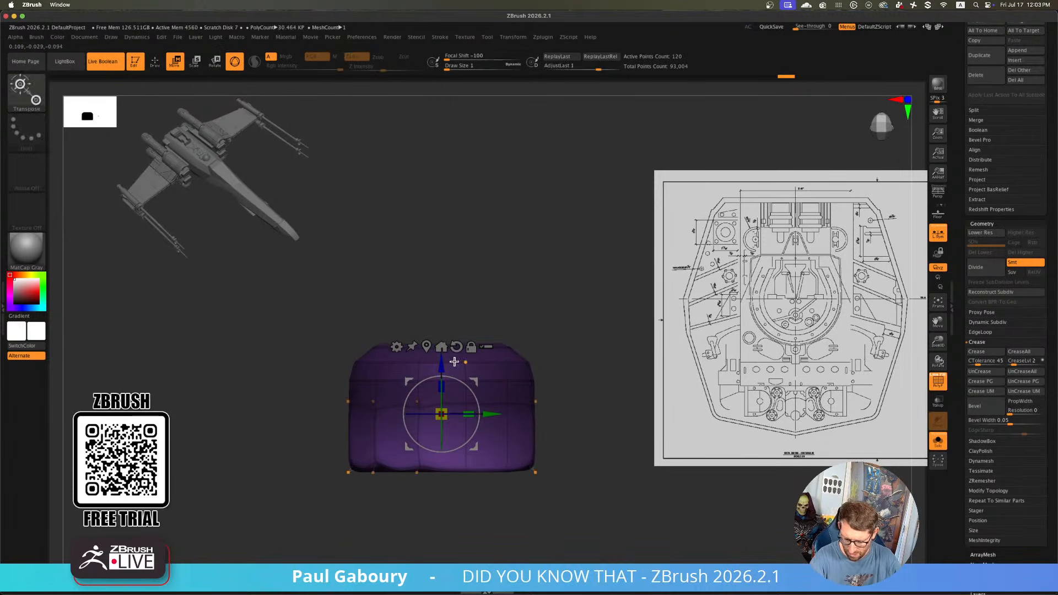
pyautogui.hotkey('ctrl', 'z')
pyautogui.press('q')
pyautogui.moveTo(529, 505)
pyautogui.keyDown('ctrl'); pyautogui.mouseDown()
pyautogui.moveTo(535, 514)
pyautogui.moveTo(534, 402)
pyautogui.mouseUp(); pyautogui.keyUp('ctrl')
# Set the polygon action to QMesh with the Flat Island target and extrude the bolt's bottom into a taller body
pyautogui.press('b')
pyautogui.press('z')
pyautogui.press('m')
pyautogui.press('space')
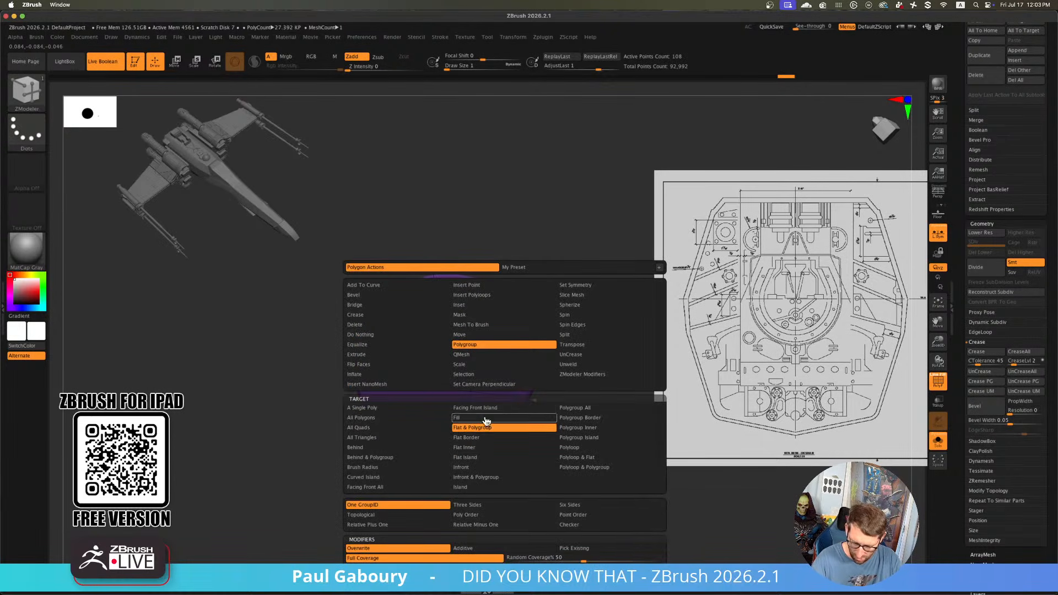
pyautogui.click(482, 356)
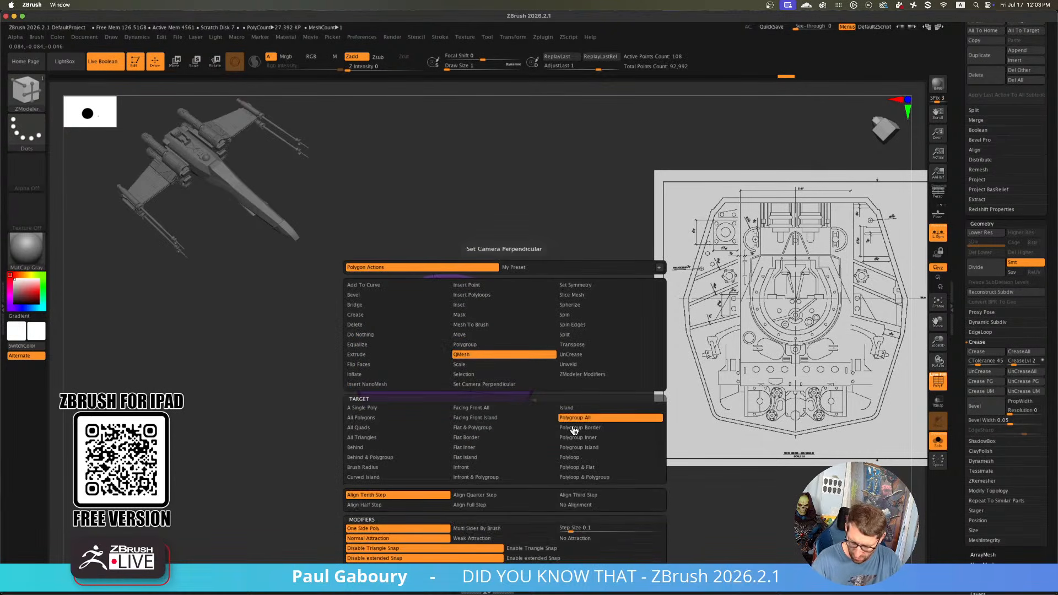
pyautogui.click(496, 461)
pyautogui.moveTo(501, 350); pyautogui.dragTo(531, 517)
pyautogui.keyDown('ctrl'); pyautogui.moveTo(531, 517); pyautogui.dragTo(542, 441, button='right'); pyautogui.keyUp('ctrl')
pyautogui.moveTo(543, 440); pyautogui.dragTo(522, 501)
pyautogui.keyDown('ctrl'); pyautogui.moveTo(521, 500); pyautogui.dragTo(529, 472, button='right'); pyautogui.keyUp('ctrl')
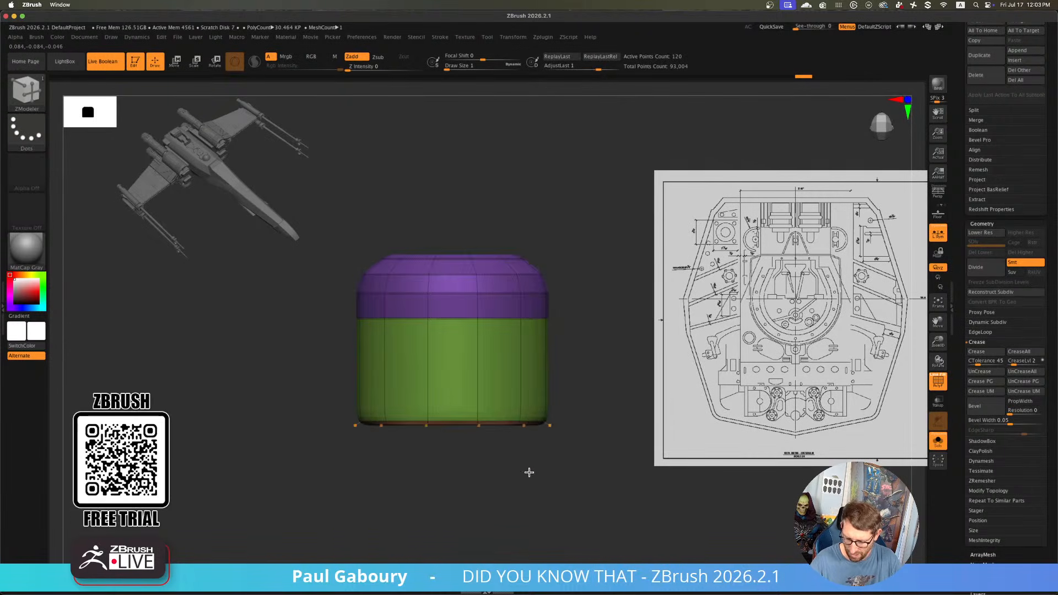
pyautogui.hotkey('shift', 'f')
pyautogui.moveTo(572, 454); pyautogui.dragTo(523, 467)
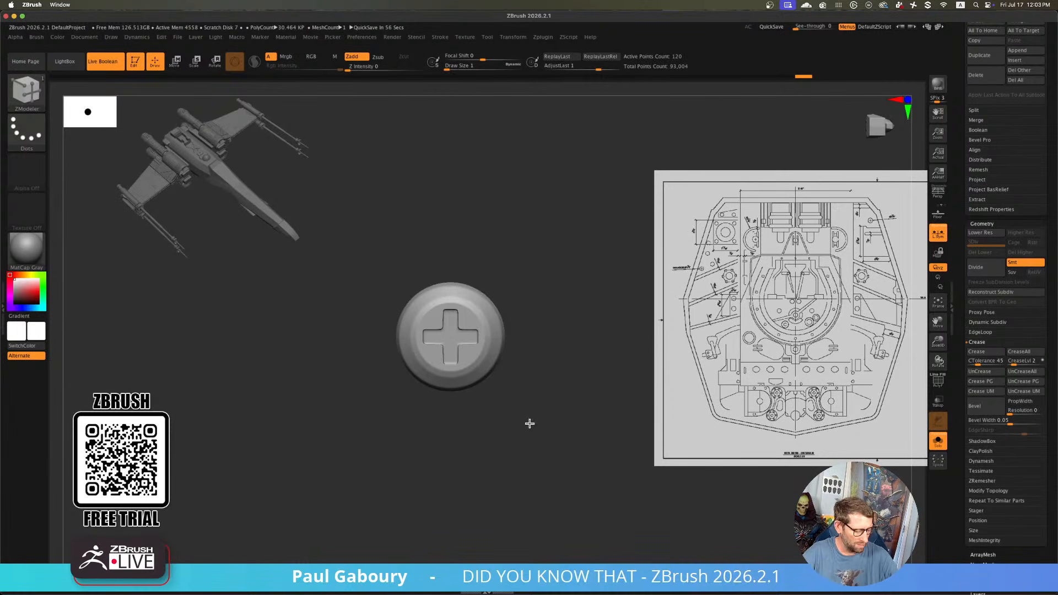
# Temporarily mark one vertical strip of polygons on the side of the bolt, spanning the head's lower band and the body
pyautogui.hotkey('shift', 'f')
pyautogui.moveTo(524, 437); pyautogui.dragTo(521, 401)
pyautogui.keyDown('ctrl'); pyautogui.moveTo(520, 401); pyautogui.dragTo(522, 399, button='right'); pyautogui.keyUp('ctrl')
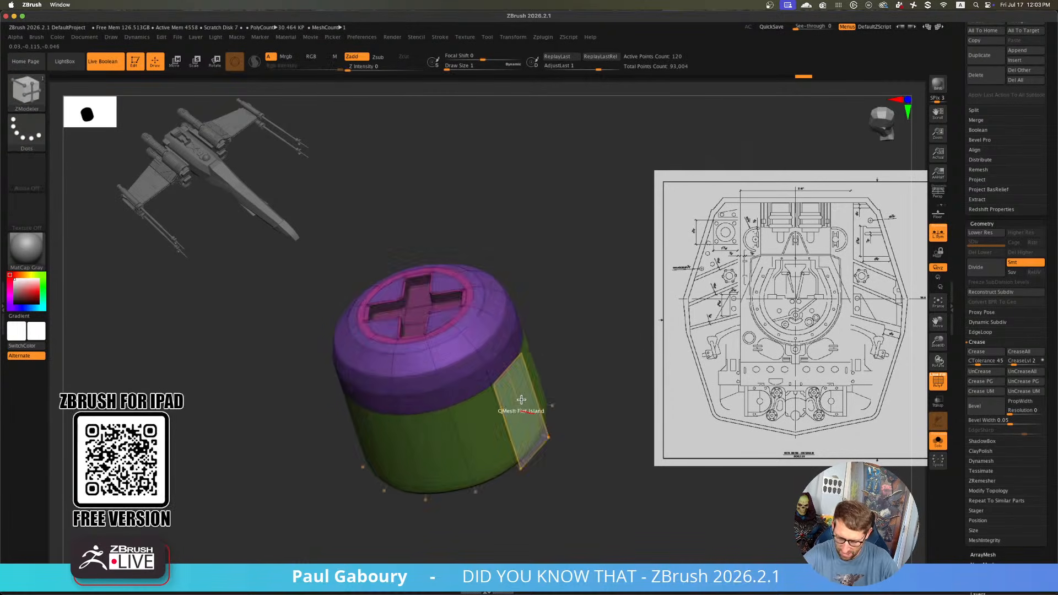
pyautogui.keyDown('shift'); pyautogui.moveTo(522, 399); pyautogui.dragTo(529, 435); pyautogui.keyUp('shift')
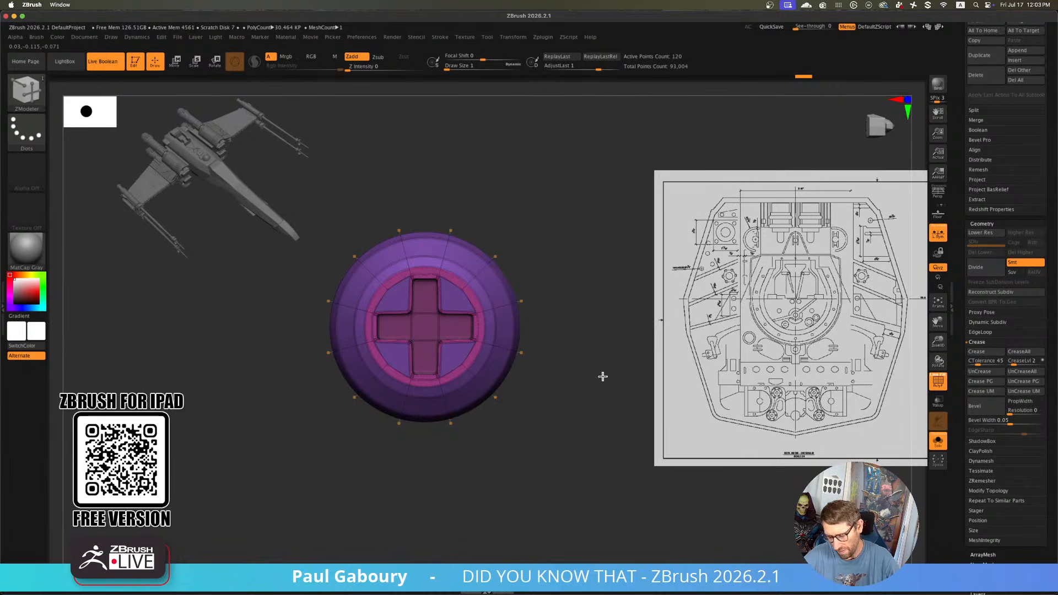
pyautogui.moveTo(592, 380); pyautogui.dragTo(588, 328)
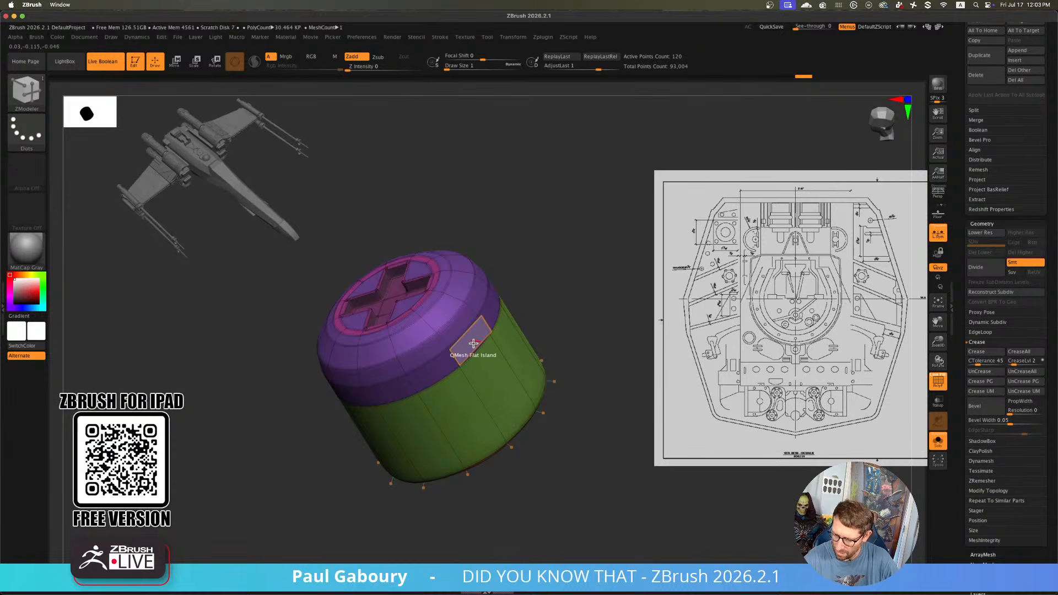
pyautogui.moveTo(472, 342)
pyautogui.keyDown('alt'); pyautogui.mouseDown()
pyautogui.moveTo(496, 382)
pyautogui.moveTo(601, 370)
pyautogui.mouseUp(); pyautogui.keyUp('alt')
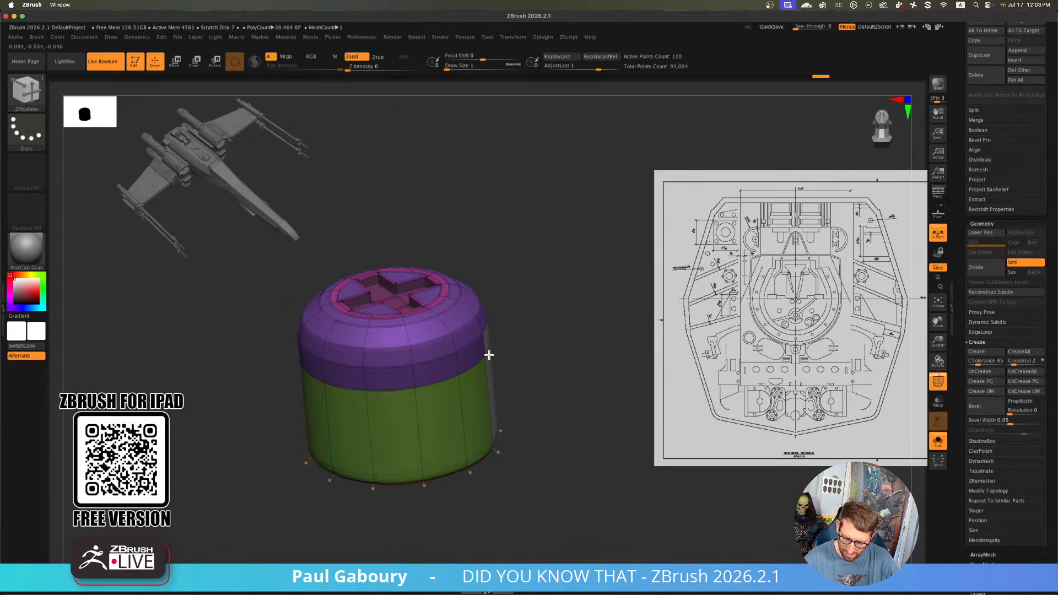
pyautogui.keyDown('alt'); pyautogui.moveTo(350, 381); pyautogui.dragTo(353, 460); pyautogui.keyUp('alt')
# Set the polygon action to Transpose and apply it to the marked side strip so only those polygons stay unmasked
pyautogui.keyDown('shift'); pyautogui.moveTo(524, 399); pyautogui.dragTo(528, 435); pyautogui.keyUp('shift')
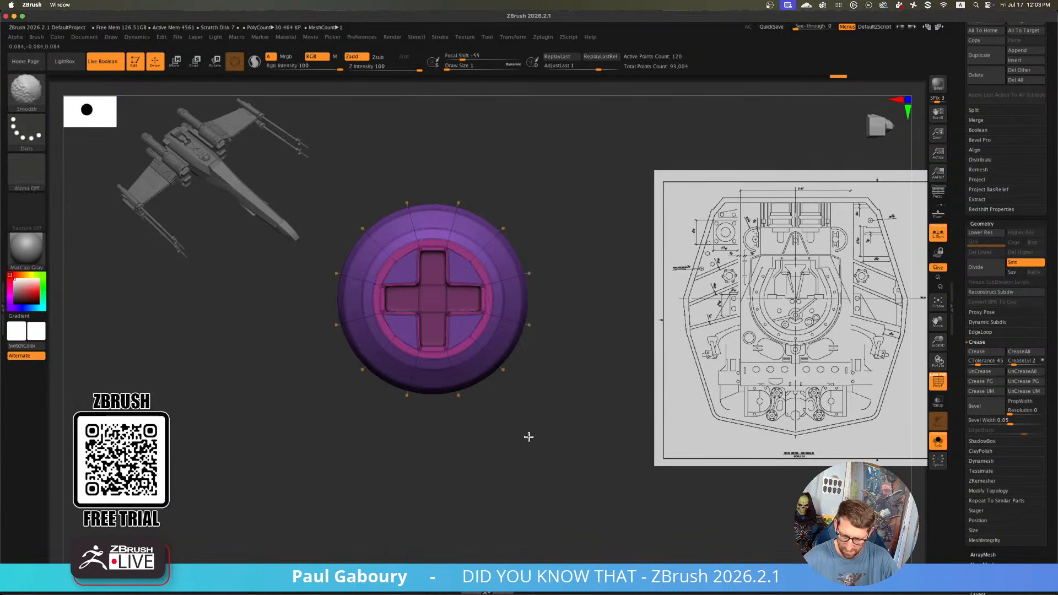
pyautogui.press('w')
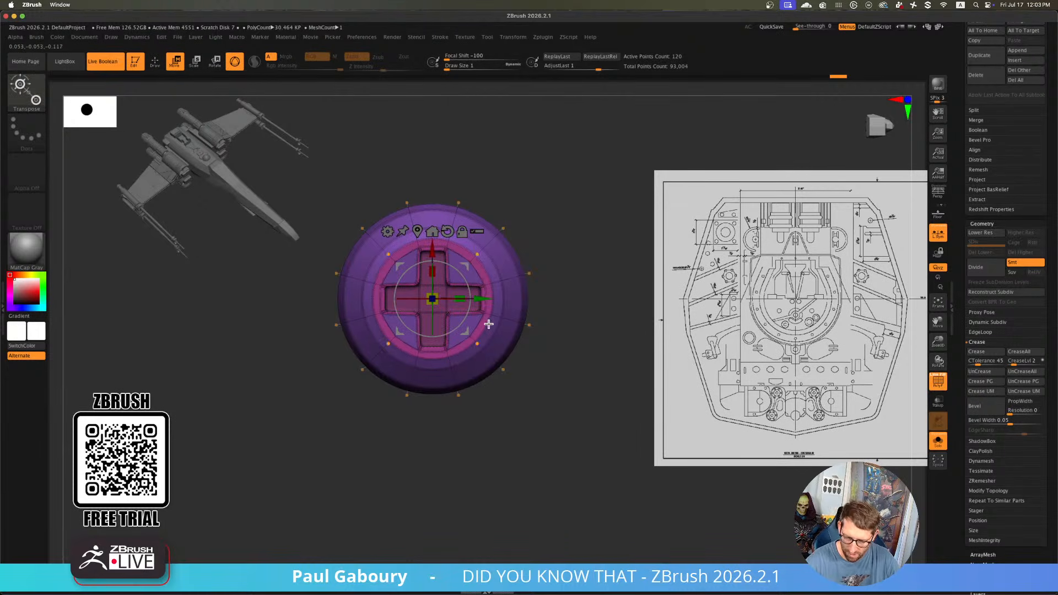
pyautogui.click(517, 37)
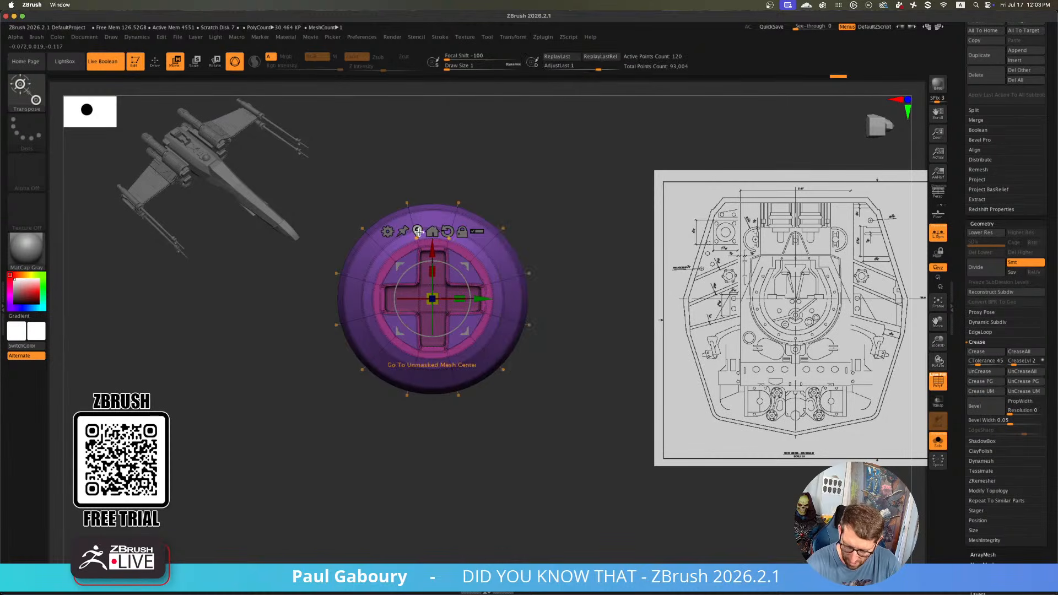
pyautogui.moveTo(534, 359); pyautogui.dragTo(508, 361)
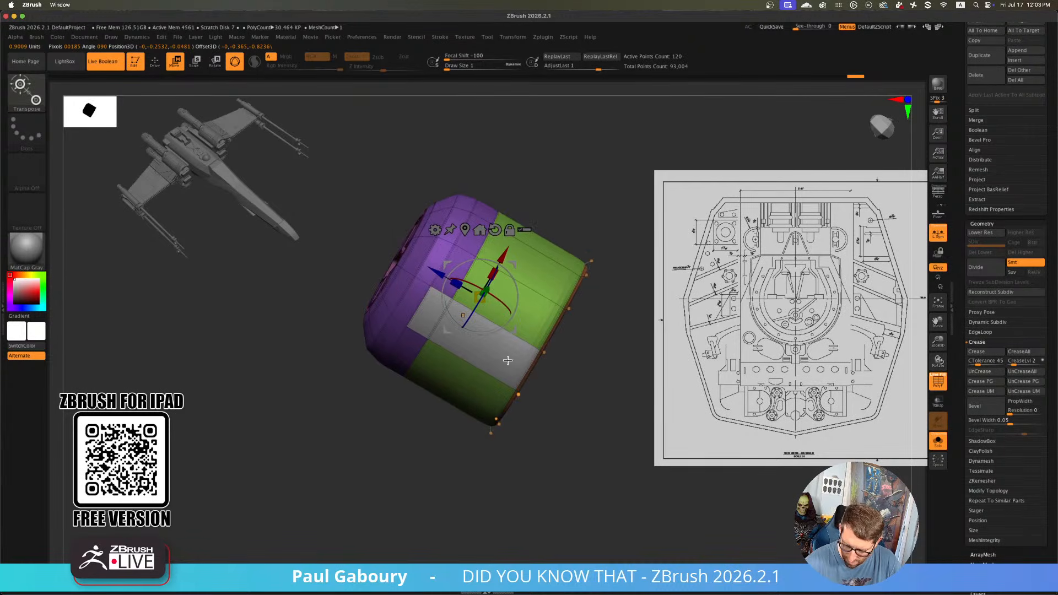
pyautogui.press('q')
pyautogui.press('space')
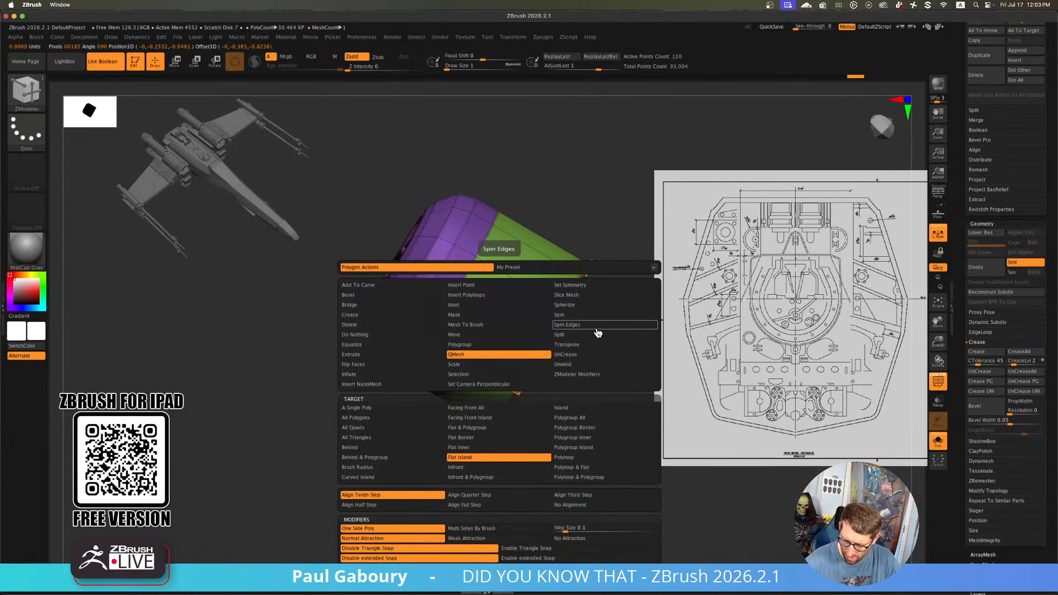
pyautogui.click(596, 350)
pyautogui.click(497, 359)
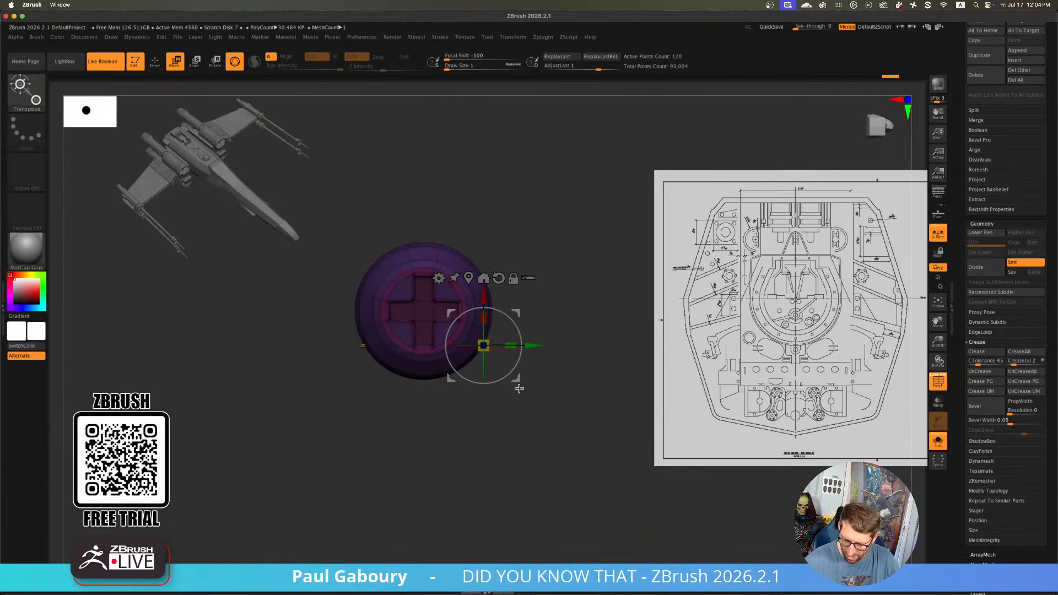
# Extrude the unmasked side polygons outward with the Move gizmo to form two long opposite arms
pyautogui.keyDown('ctrl'); pyautogui.moveTo(534, 346); pyautogui.dragTo(615, 346); pyautogui.keyUp('ctrl')
pyautogui.keyDown('alt'); pyautogui.moveTo(618, 397); pyautogui.dragTo(576, 436); pyautogui.keyUp('alt')
pyautogui.moveTo(549, 359); pyautogui.dragTo(201, 458)
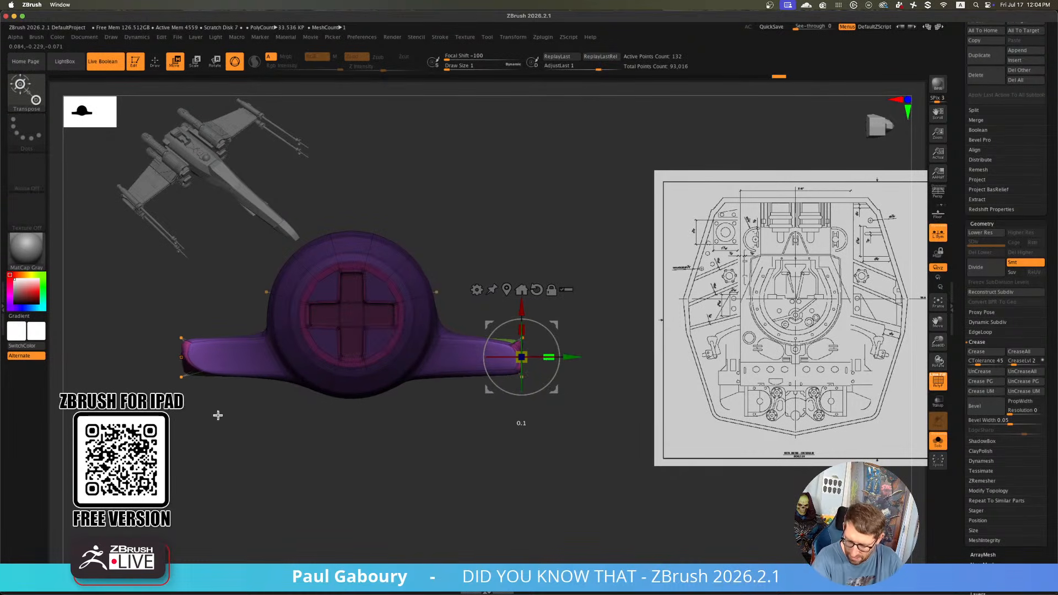
# Select the ClipCurve brush and clip the arm's outer end flat along a vertical line
pyautogui.press('q')
pyautogui.hotkey('ctrl', 'shift')
pyautogui.click(25, 89)
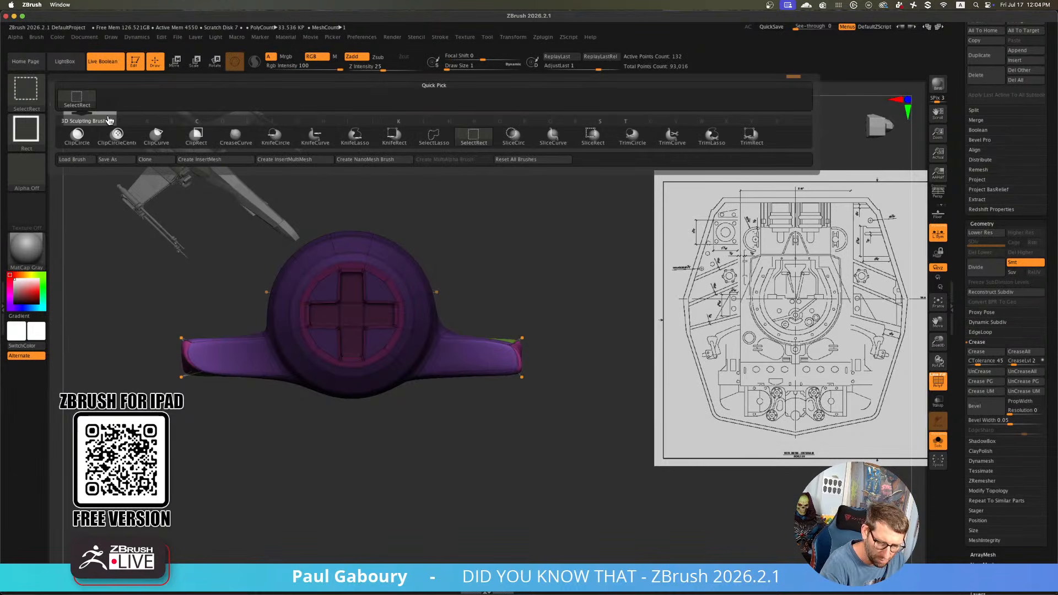
pyautogui.click(158, 138)
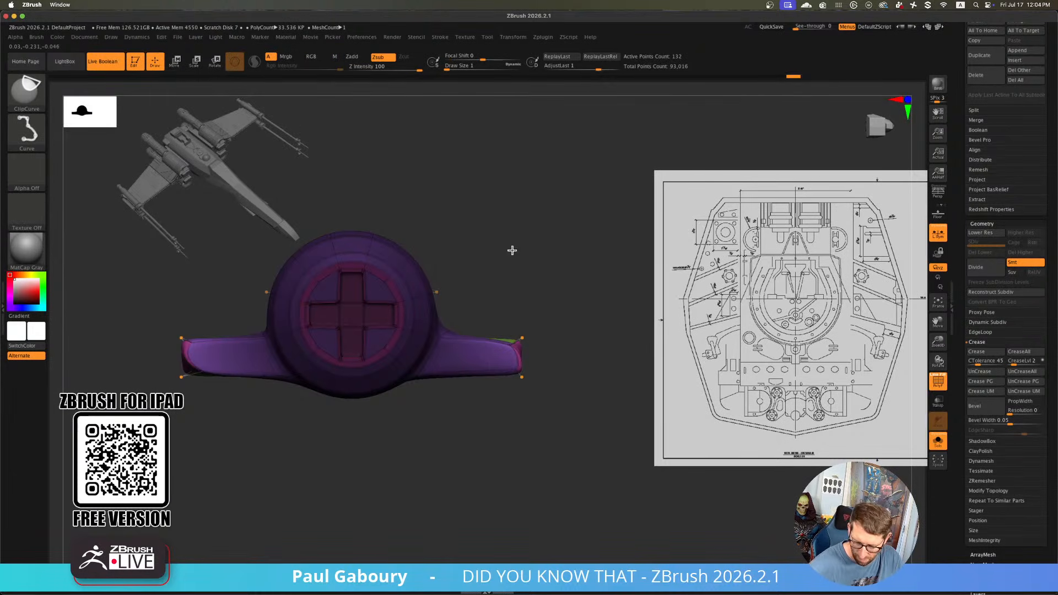
pyautogui.moveTo(512, 250)
pyautogui.keyDown('ctrl'); pyautogui.keyDown('shift'); pyautogui.mouseDown()
pyautogui.moveTo(515, 494)
pyautogui.moveTo(538, 430)
pyautogui.mouseUp(); pyautogui.keyUp('shift'); pyautogui.keyUp('ctrl')
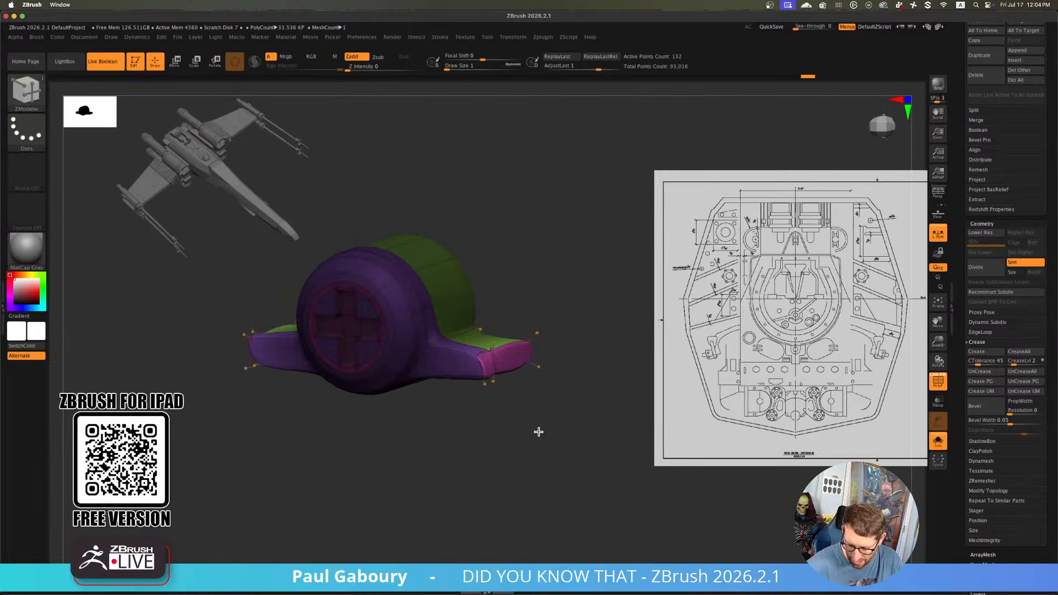
# Isolate the polygroup of the arms' end faces, crease its edges and show the whole model again
pyautogui.rightClick(515, 354)
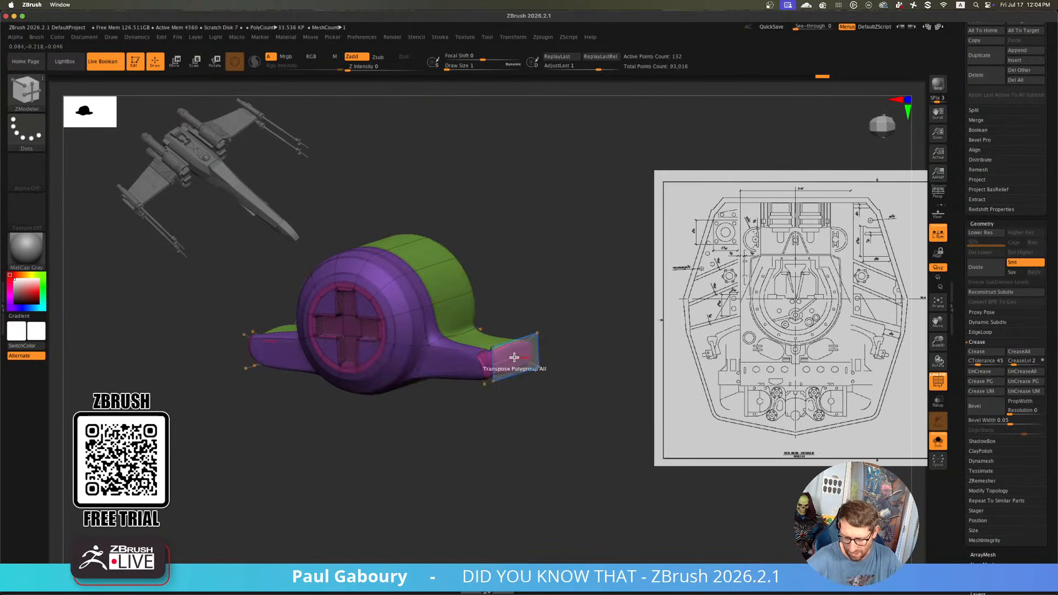
pyautogui.moveTo(508, 359)
pyautogui.mouseDown()
pyautogui.moveTo(543, 394)
pyautogui.moveTo(478, 318)
pyautogui.mouseUp()
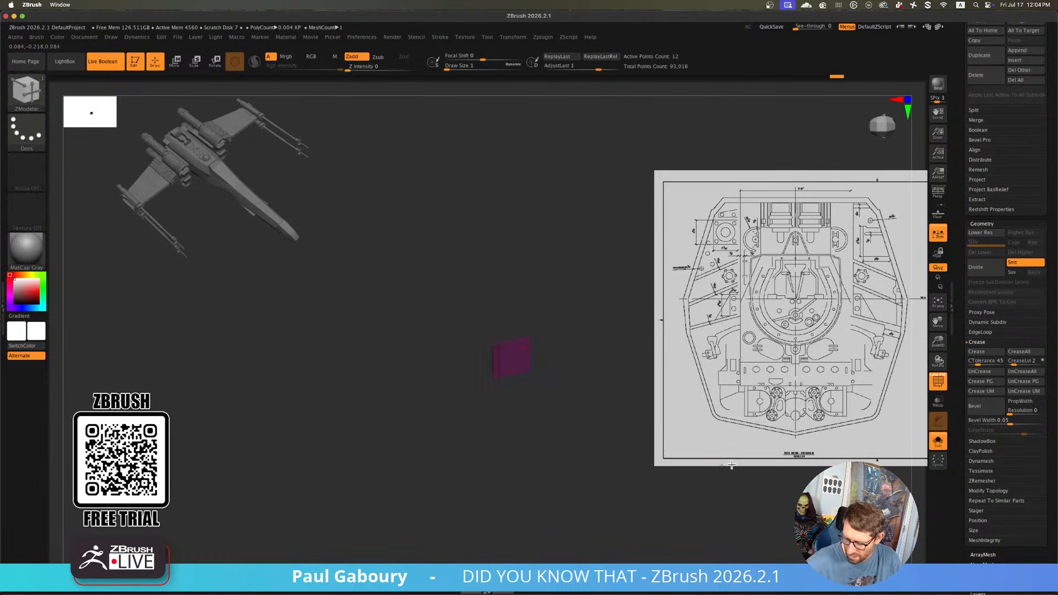
pyautogui.click(987, 353)
pyautogui.keyDown('ctrl'); pyautogui.keyDown('shift'); pyautogui.click(824, 392); pyautogui.keyUp('shift'); pyautogui.keyUp('ctrl')
pyautogui.moveTo(565, 399); pyautogui.dragTo(515, 373)
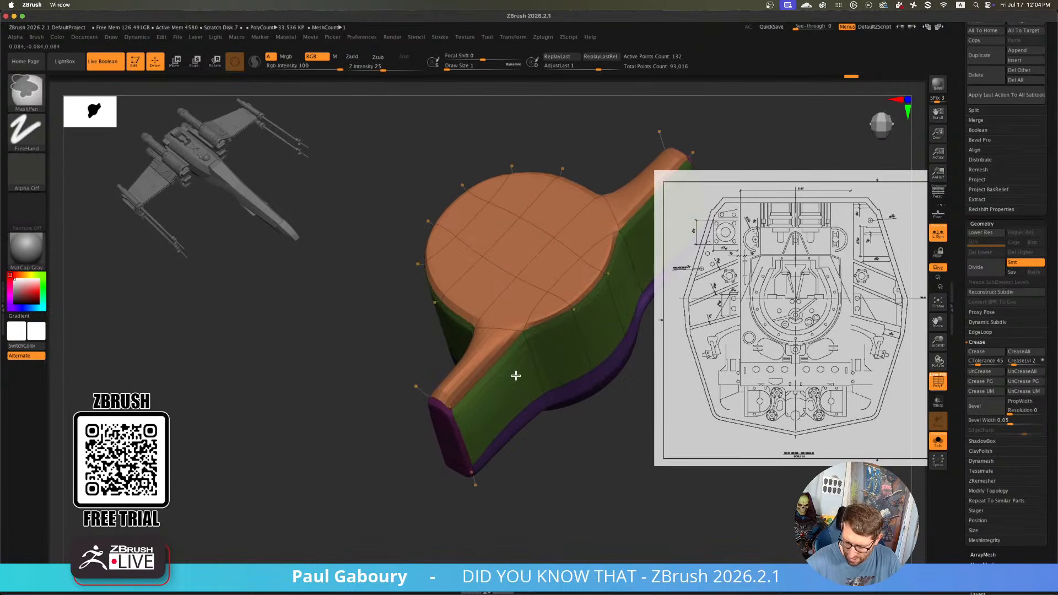
# Set the edge action to Crease with the Edge target and crease the long edges of the arms
pyautogui.press('space')
pyautogui.click(401, 435)
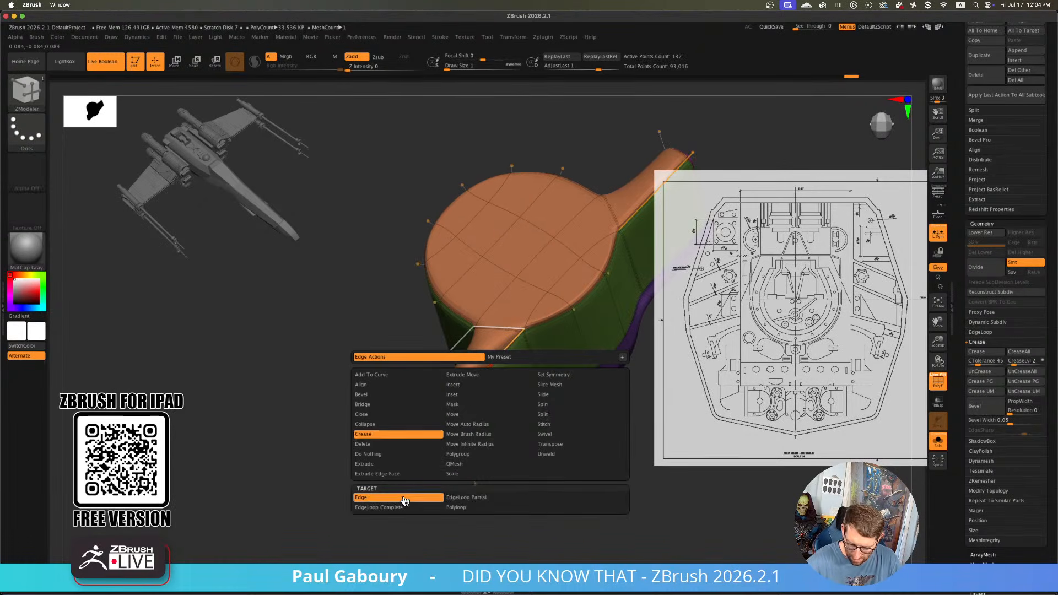
pyautogui.click(405, 498)
pyautogui.moveTo(491, 363); pyautogui.dragTo(472, 354)
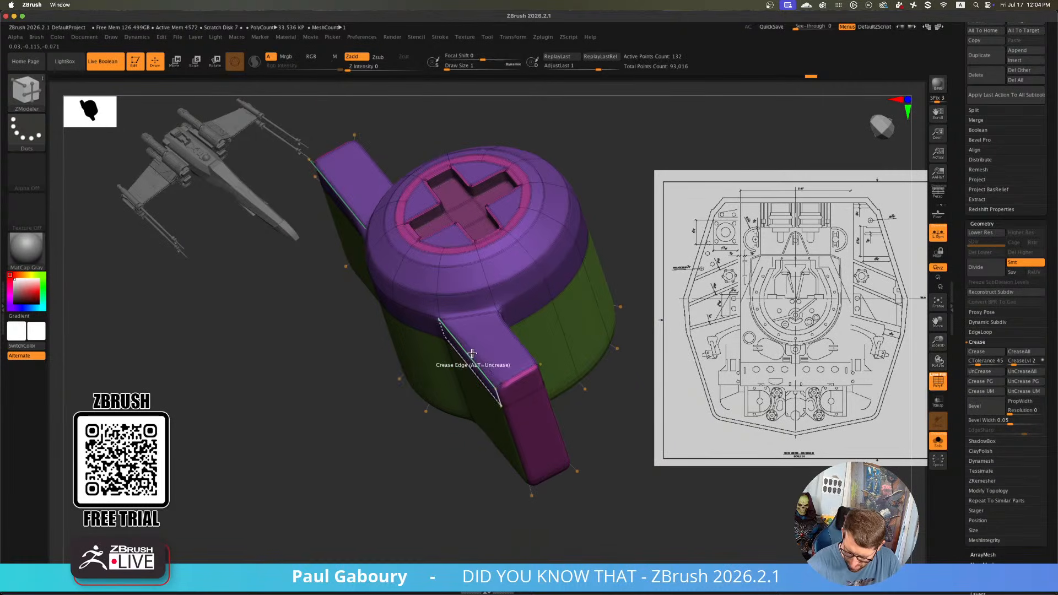
# Switch the edge action to Insert and add two edge loops across the arms, near the tips and near the body
pyautogui.moveTo(566, 407); pyautogui.dragTo(514, 436)
pyautogui.press('space')
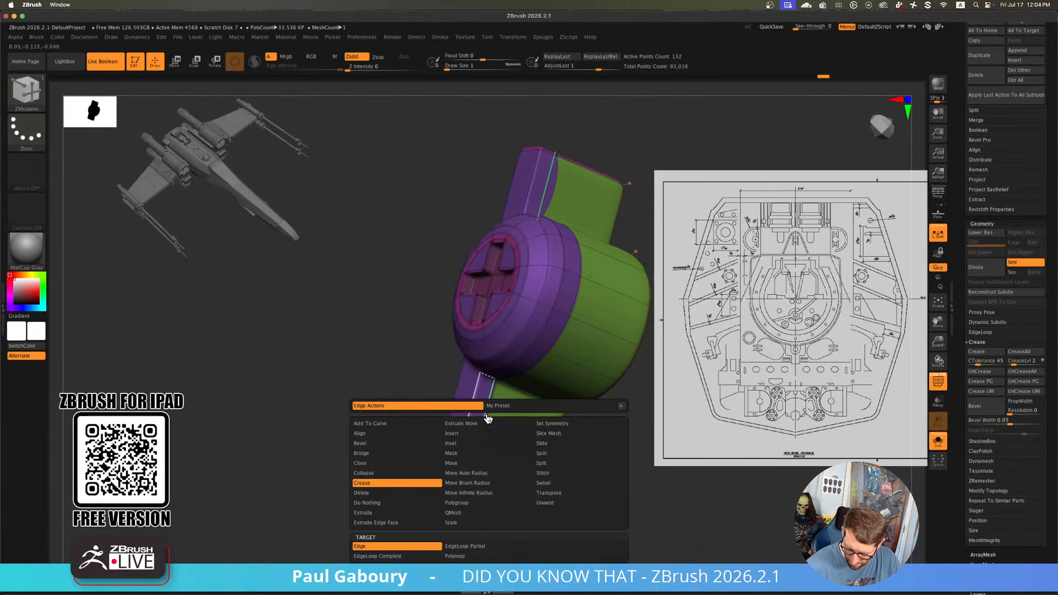
pyautogui.click(474, 439)
pyautogui.click(485, 425)
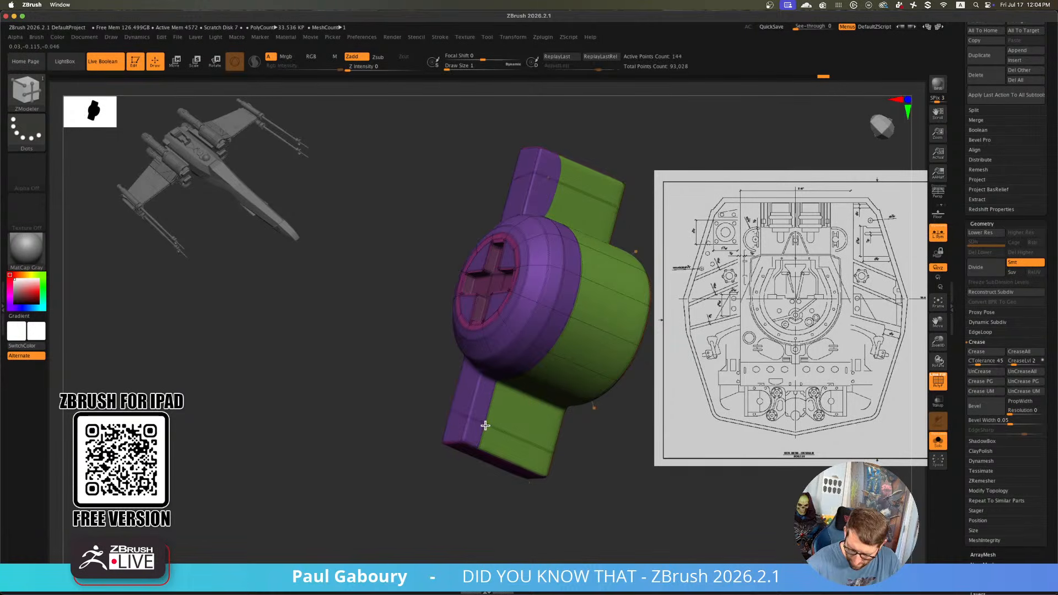
pyautogui.click(491, 398)
pyautogui.keyDown('ctrl'); pyautogui.moveTo(489, 396); pyautogui.dragTo(565, 434, button='right'); pyautogui.keyUp('ctrl')
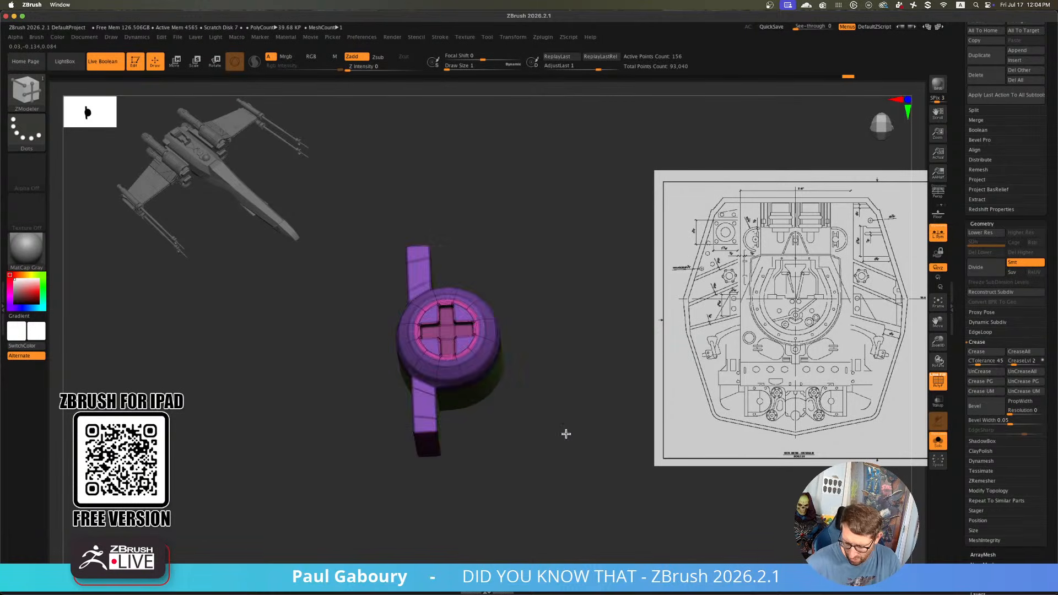
# Turn off the smoothed preview and insert two edge loops across the arm above the round disc
pyautogui.hotkey('shift', 'f')
pyautogui.moveTo(527, 442)
pyautogui.mouseDown()
pyautogui.moveTo(565, 394)
pyautogui.moveTo(580, 486)
pyautogui.moveTo(567, 458)
pyautogui.mouseUp()
pyautogui.keyDown('alt'); pyautogui.moveTo(567, 458); pyautogui.dragTo(521, 394, button='right'); pyautogui.keyUp('alt')
pyautogui.press('shift')
pyautogui.hotkey('shift', 'f')
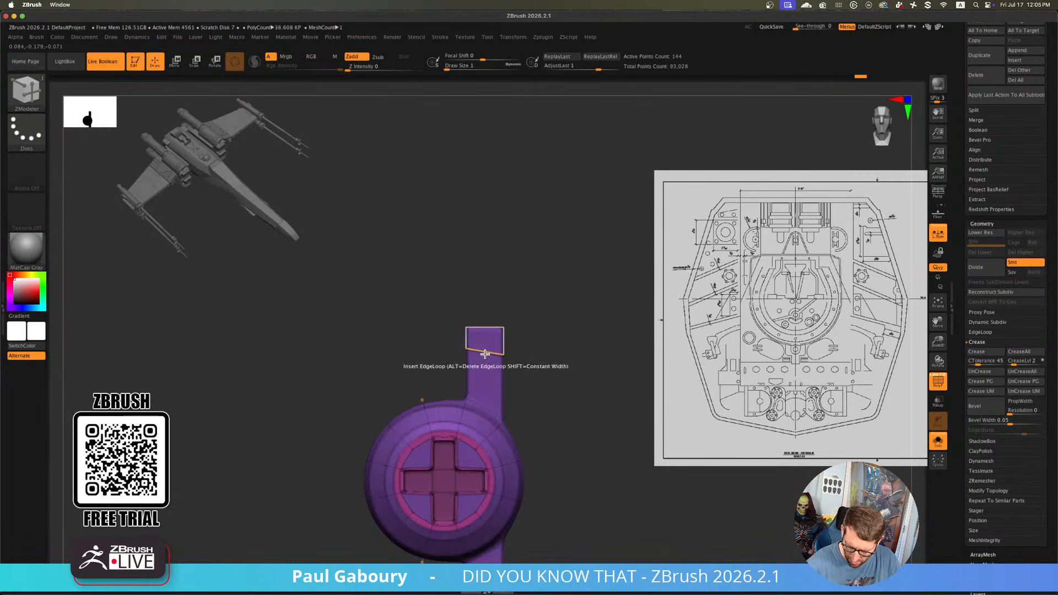
pyautogui.hotkey('shift', 'd')
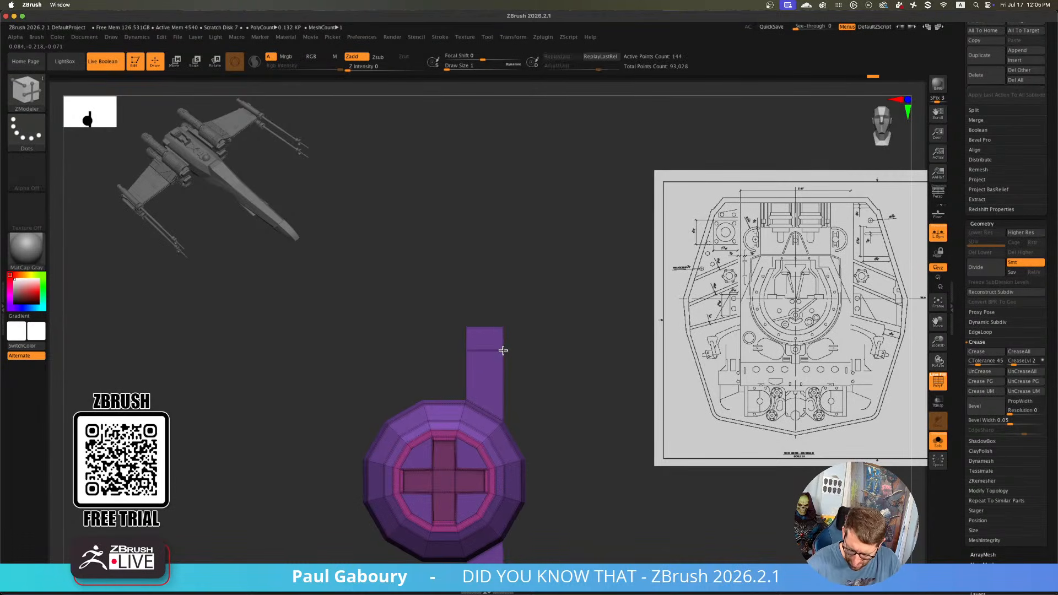
pyautogui.press('shift')
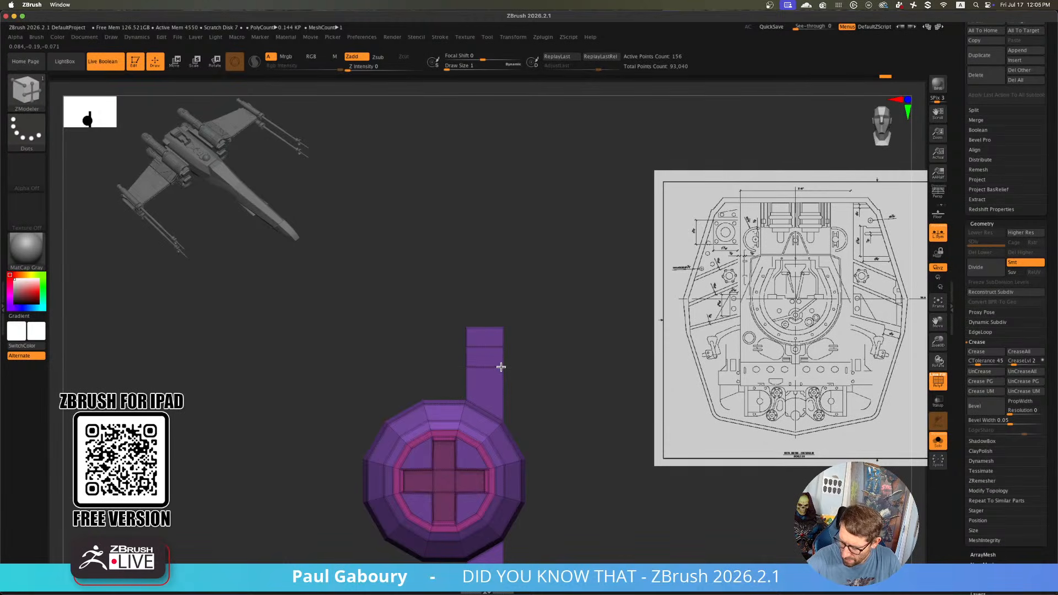
# Set the polygon action to QMesh on a single poly and extrude the arm's side face between the two loops into a tab
pyautogui.moveTo(501, 367)
pyautogui.mouseDown(button='right')
pyautogui.moveTo(491, 336)
pyautogui.moveTo(471, 332)
pyautogui.mouseUp(button='right')
pyautogui.press('space')
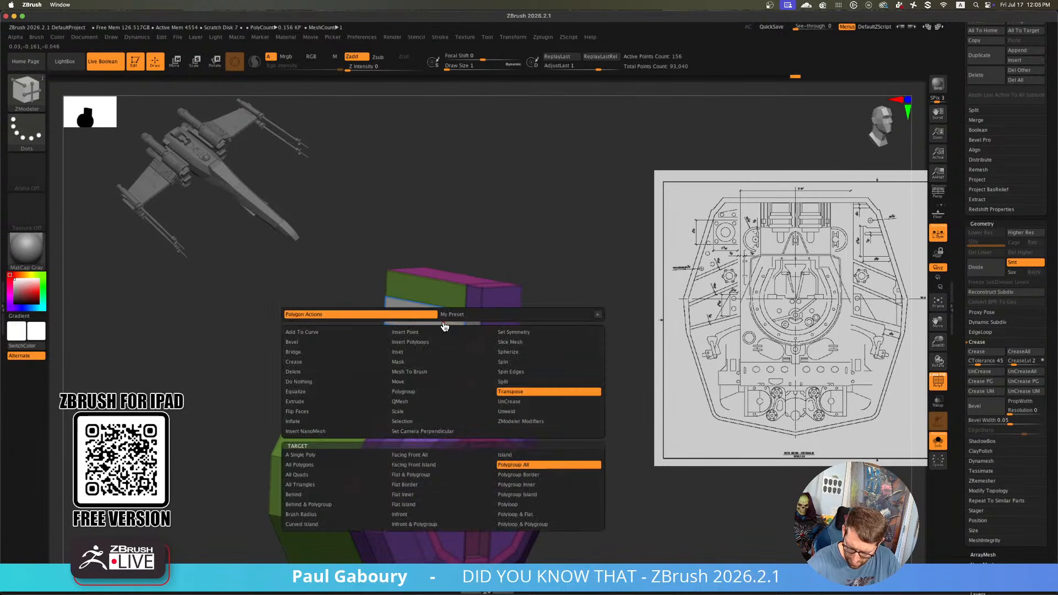
pyautogui.click(425, 406)
pyautogui.click(367, 459)
pyautogui.moveTo(440, 322); pyautogui.dragTo(382, 303)
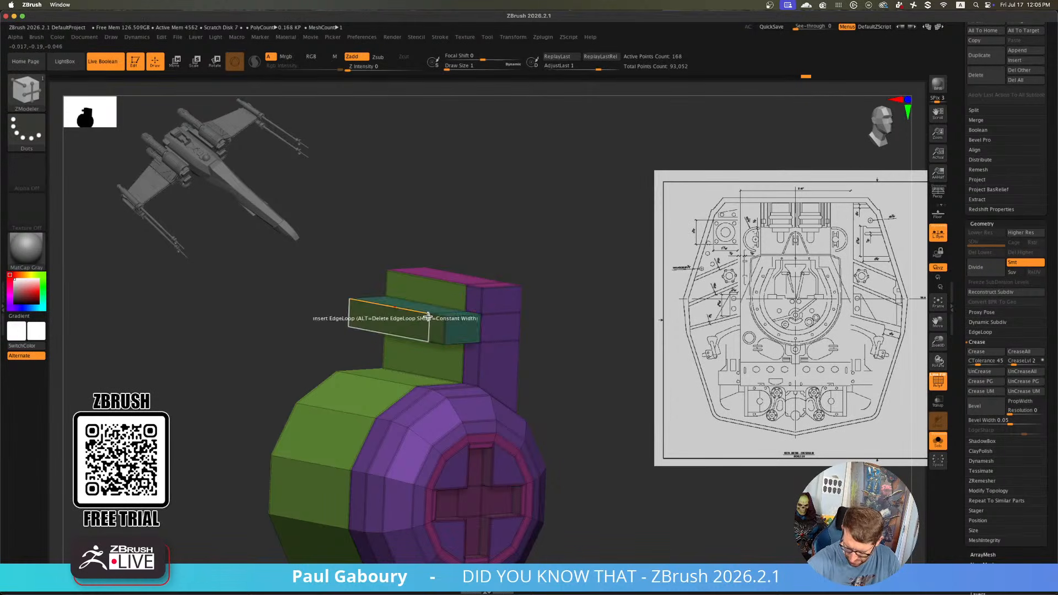
# Crease the part's edges at tolerance 45 and turn on the smoothed subdivision preview
pyautogui.keyDown('ctrl'); pyautogui.moveTo(521, 436); pyautogui.dragTo(560, 352, button='right'); pyautogui.keyUp('ctrl')
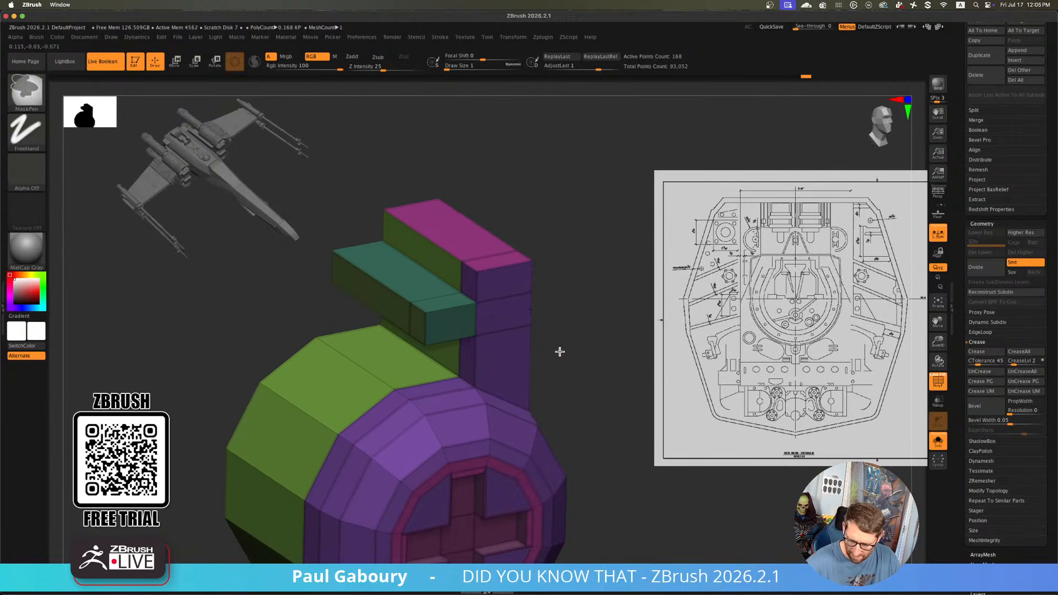
pyautogui.click(985, 352)
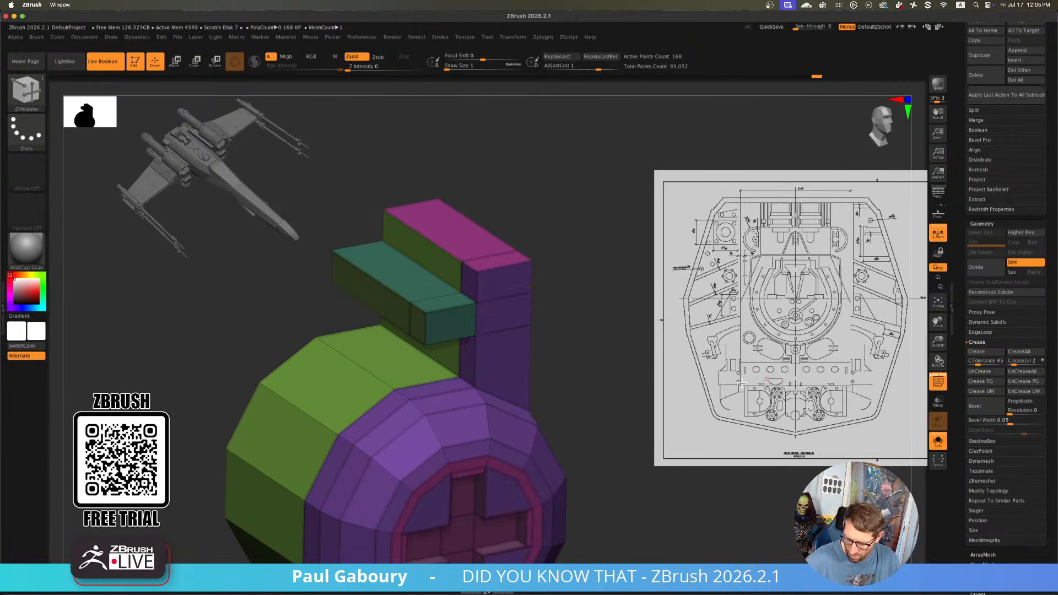
pyautogui.hotkey('ctrl', 'd')
pyautogui.press('shift')
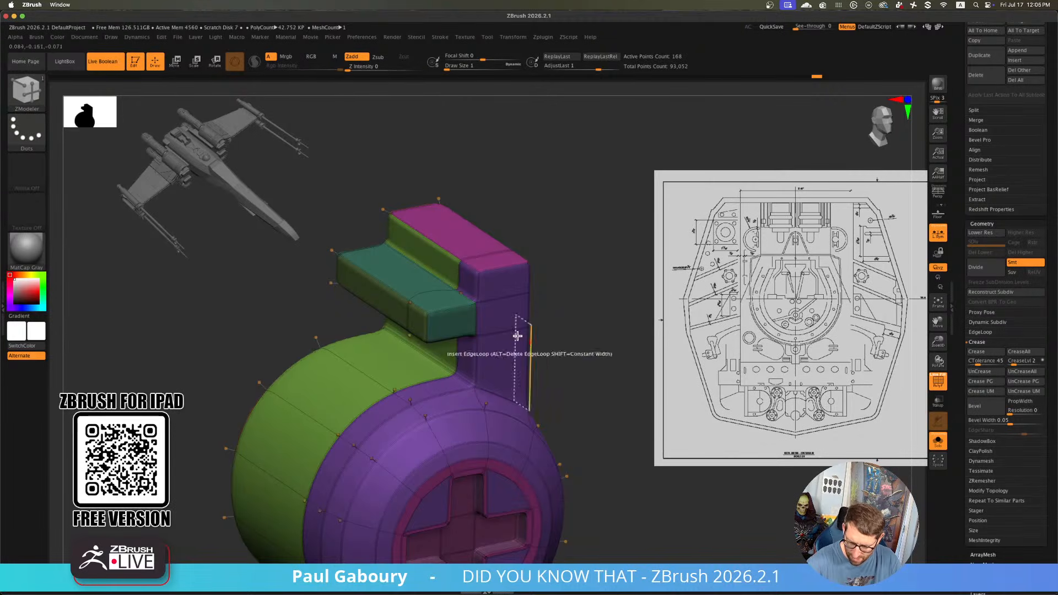
# Set the edge action to Crease with EdgeLoop Complete and crease the loop where the tab meets the arm
pyautogui.press('space')
pyautogui.click(344, 363)
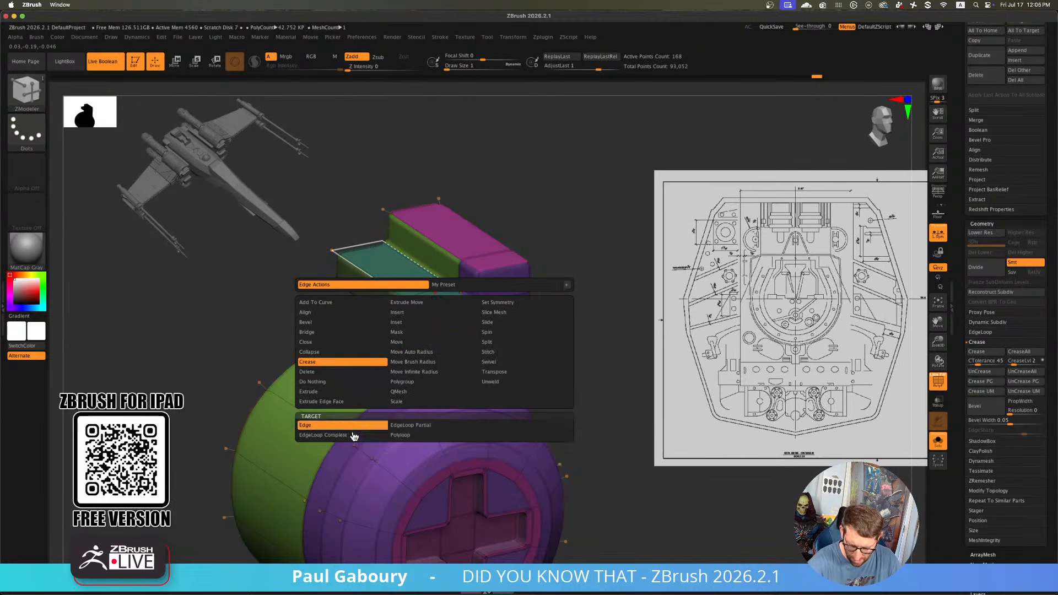
pyautogui.click(355, 435)
pyautogui.click(455, 288)
# Examine the smoothed part and its tabs without the polyframe, from the front and at an angle
pyautogui.keyDown('ctrl'); pyautogui.moveTo(457, 292); pyautogui.dragTo(504, 361, button='right'); pyautogui.keyUp('ctrl')
pyautogui.hotkey('shift', 'f')
pyautogui.keyDown('ctrl'); pyautogui.moveTo(561, 453); pyautogui.dragTo(545, 421, button='right'); pyautogui.keyUp('ctrl')
pyautogui.moveTo(546, 422); pyautogui.dragTo(574, 442, button='right')
pyautogui.press('b')
pyautogui.press('z')
pyautogui.press('m')
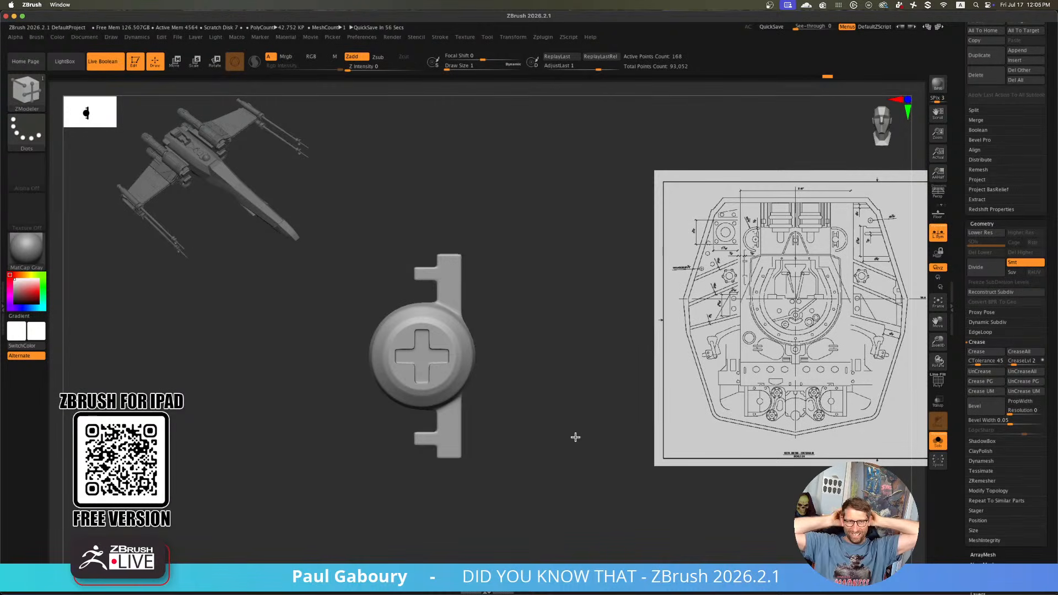
pyautogui.moveTo(528, 324); pyautogui.dragTo(529, 364, button='right')
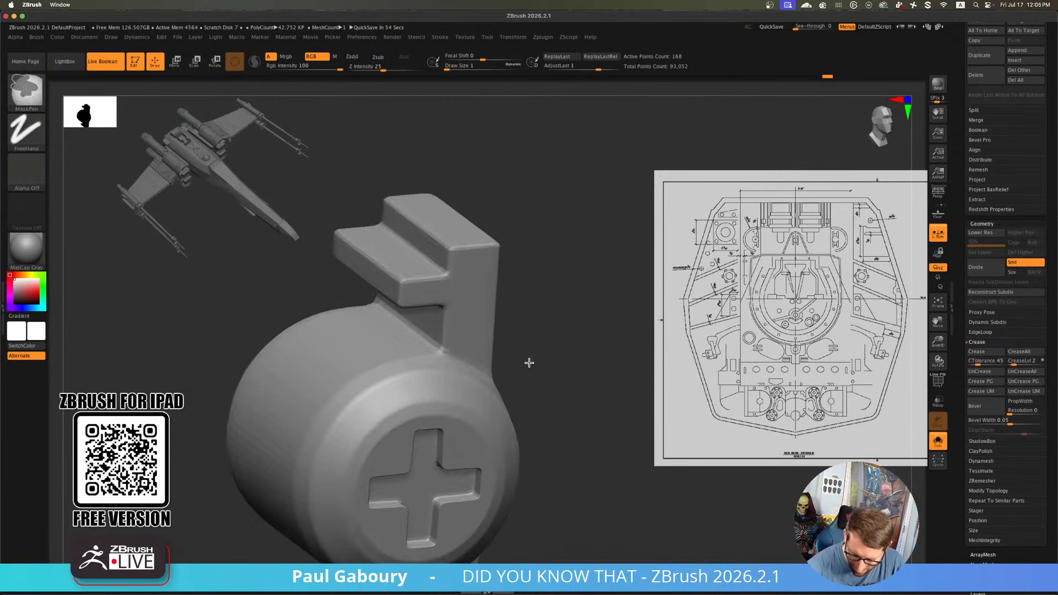
# Insert an edge loop running around the tab and arm through the tab's thickness, and crease the mesh again
pyautogui.hotkey('shift', 'f')
pyautogui.click(412, 246)
pyautogui.moveTo(413, 246); pyautogui.dragTo(480, 299, button='right')
pyautogui.press('space')
pyautogui.click(465, 367)
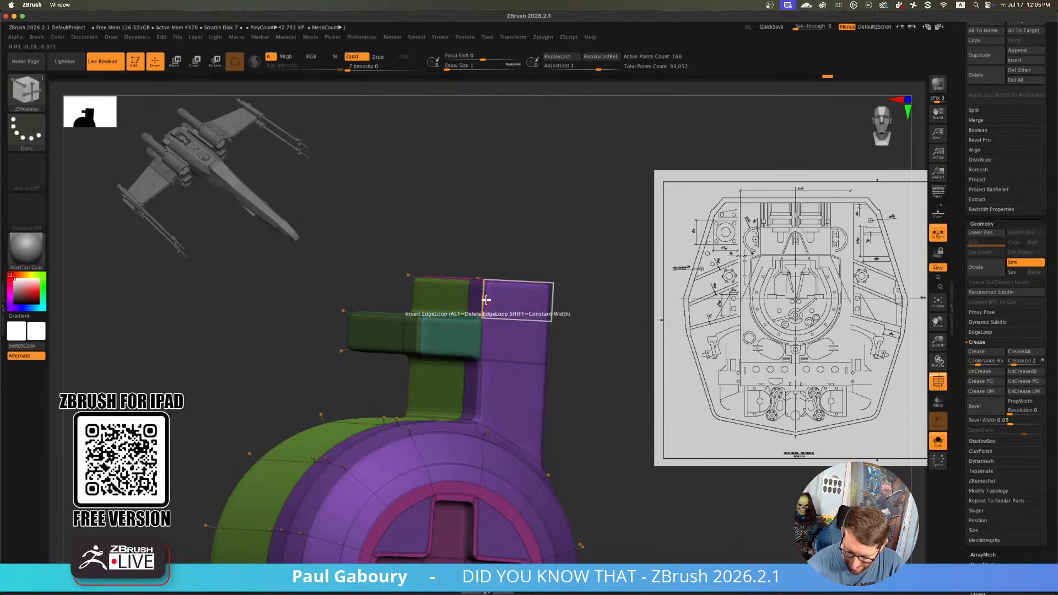
pyautogui.moveTo(484, 308); pyautogui.dragTo(503, 343, button='right')
pyautogui.keyDown('alt'); pyautogui.moveTo(449, 314); pyautogui.dragTo(416, 174); pyautogui.keyUp('alt')
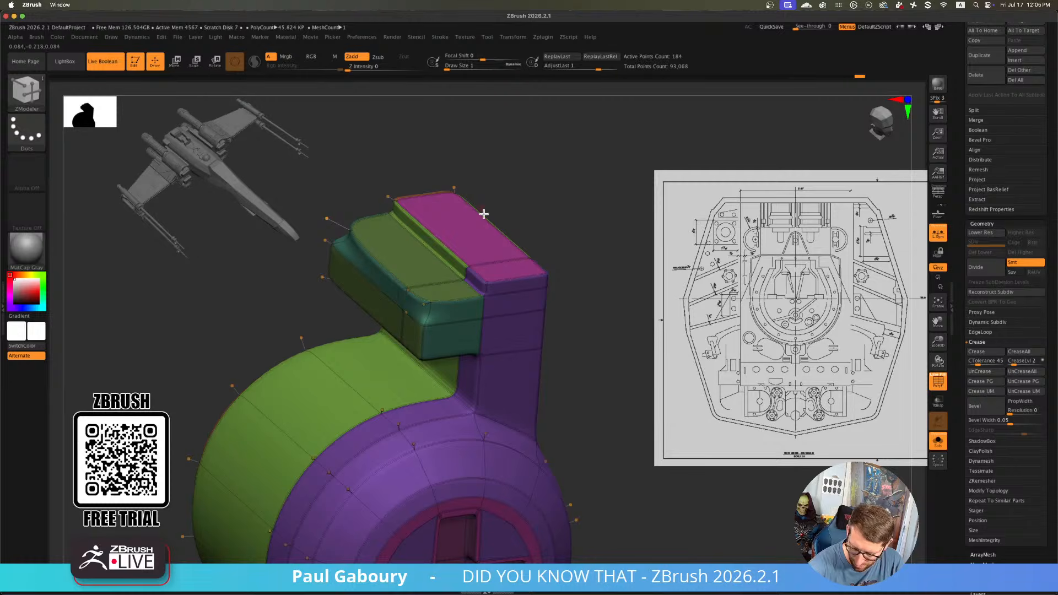
pyautogui.click(990, 356)
# Set the polygon QMesh action to target a Flat Island and inspect the arm's outer faces
pyautogui.keyDown('ctrl'); pyautogui.moveTo(540, 264); pyautogui.dragTo(489, 407, button='right'); pyautogui.keyUp('ctrl')
pyautogui.hotkey('shift', 'f')
pyautogui.press('space')
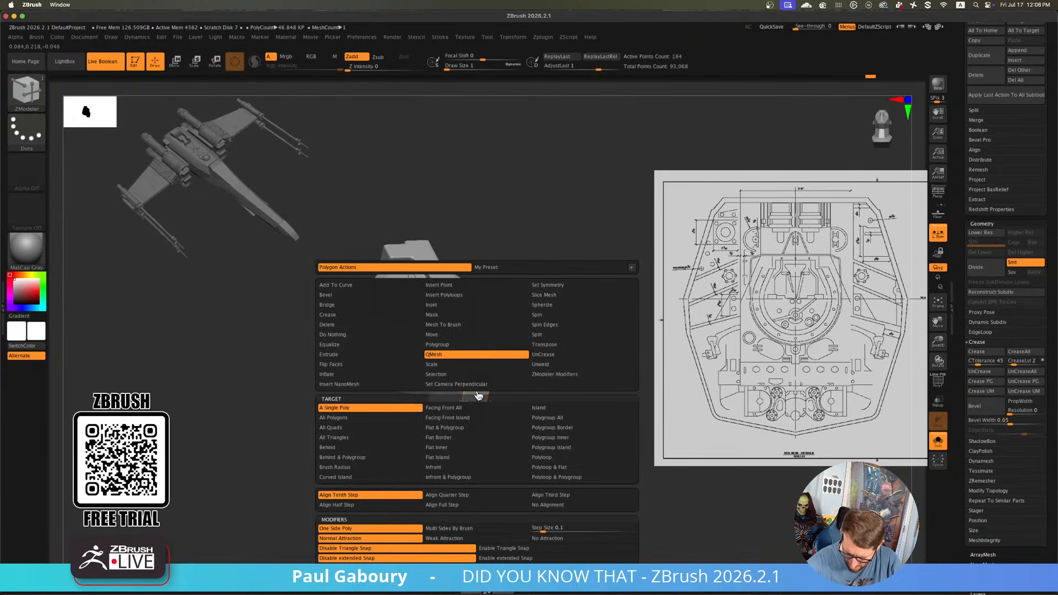
pyautogui.click(449, 458)
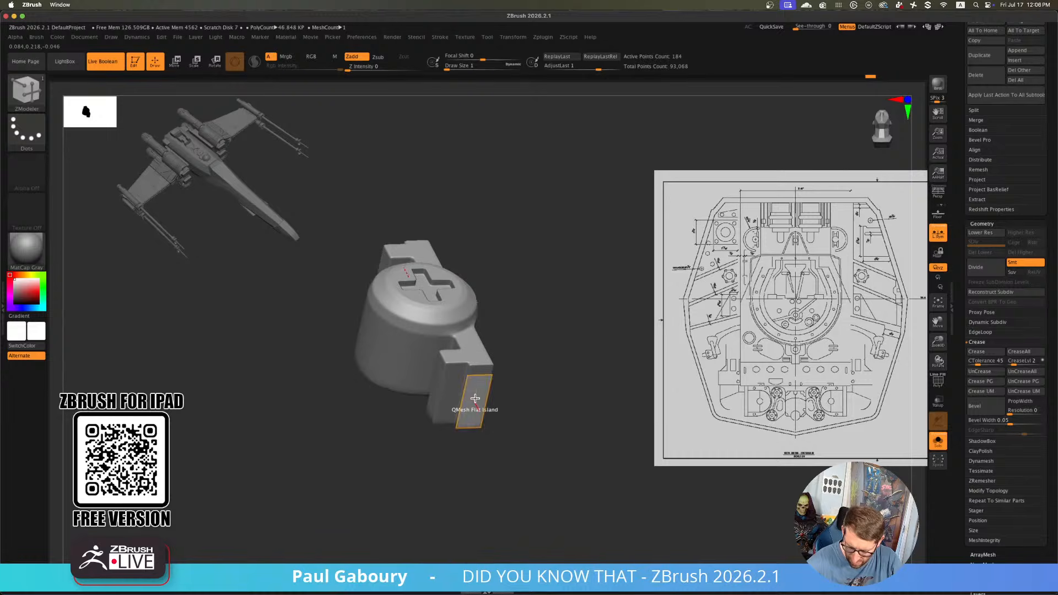
pyautogui.moveTo(475, 398); pyautogui.dragTo(515, 473)
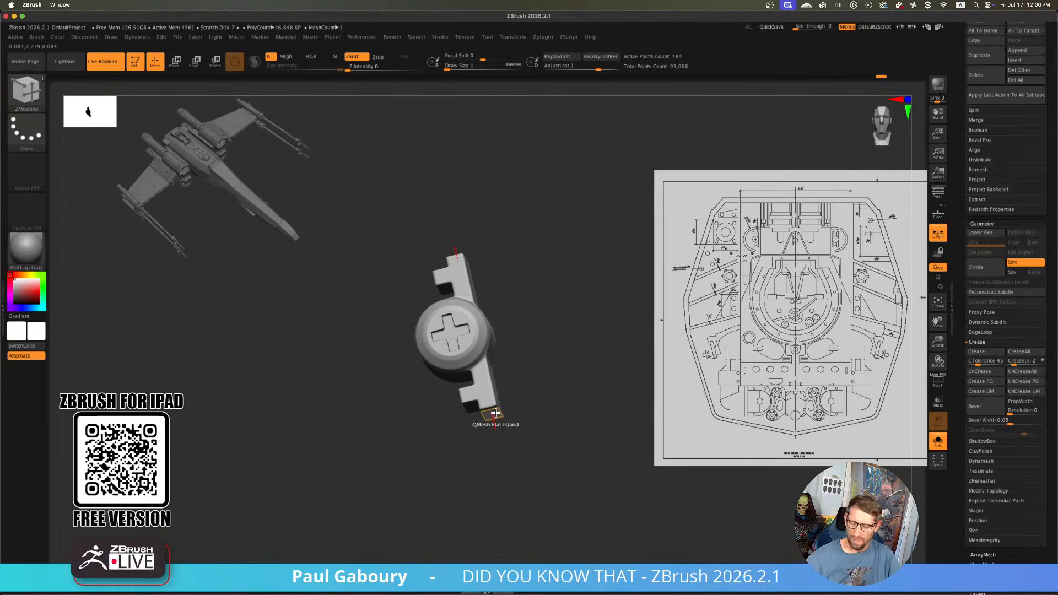
pyautogui.moveTo(495, 412)
pyautogui.keyDown('ctrl'); pyautogui.mouseDown(button='right')
pyautogui.moveTo(501, 432)
pyautogui.moveTo(497, 393)
pyautogui.moveTo(488, 398)
pyautogui.moveTo(500, 380)
pyautogui.moveTo(507, 397)
pyautogui.mouseUp(button='right'); pyautogui.keyUp('ctrl')
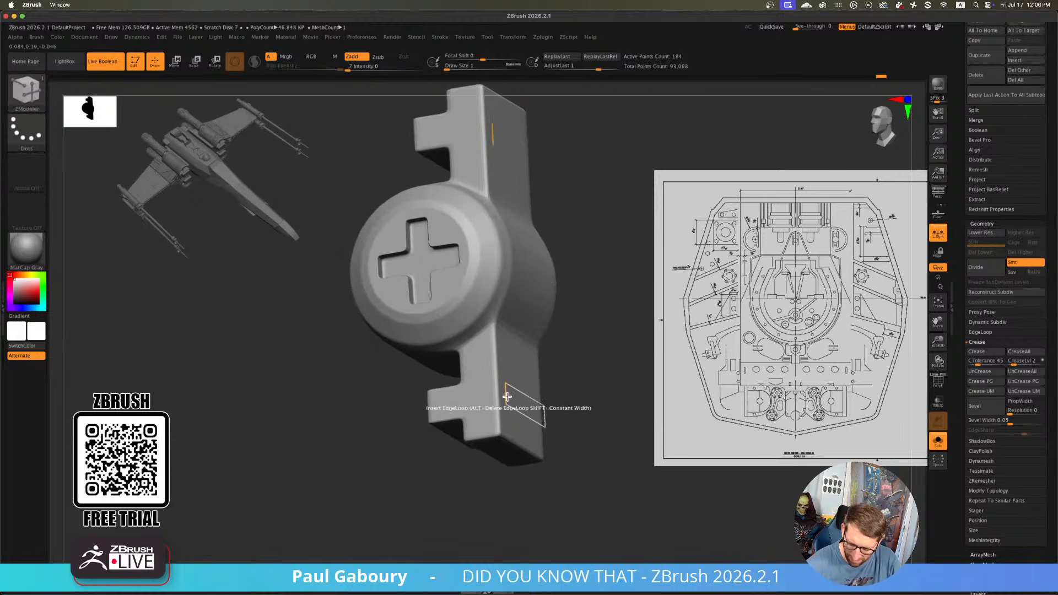
pyautogui.hotkey('shift', 'f')
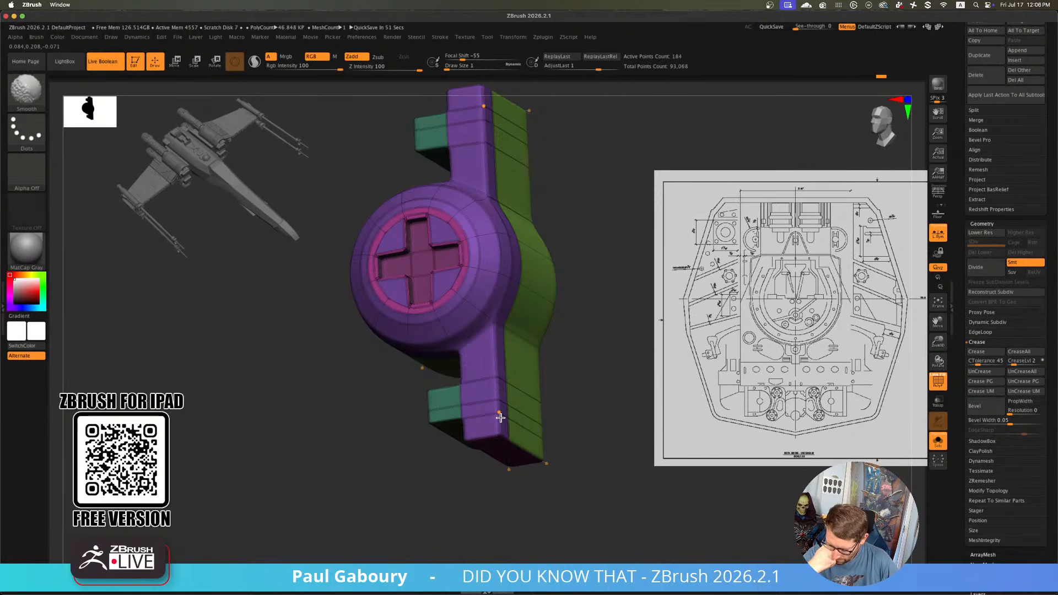
pyautogui.hotkey('shift', 'f')
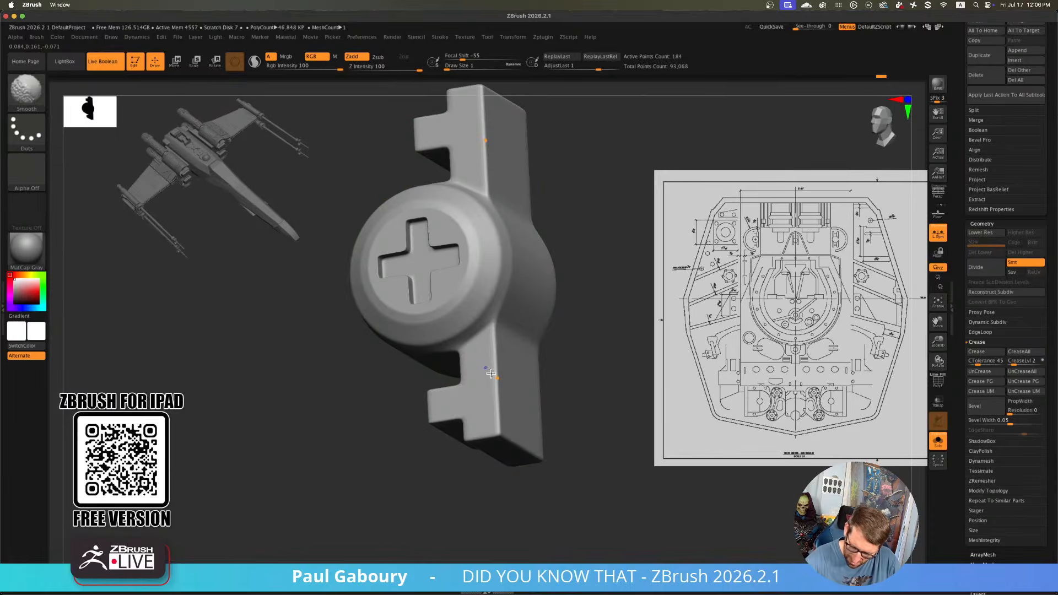
# Insert an edge loop across the lower arm just below the round disc
pyautogui.hotkey('shift', 'f')
pyautogui.moveTo(496, 353)
pyautogui.keyDown('shift'); pyautogui.mouseDown(button='right')
pyautogui.moveTo(510, 377)
pyautogui.moveTo(508, 370)
pyautogui.mouseUp(button='right'); pyautogui.keyUp('shift')
pyautogui.moveTo(492, 354); pyautogui.dragTo(492, 361)
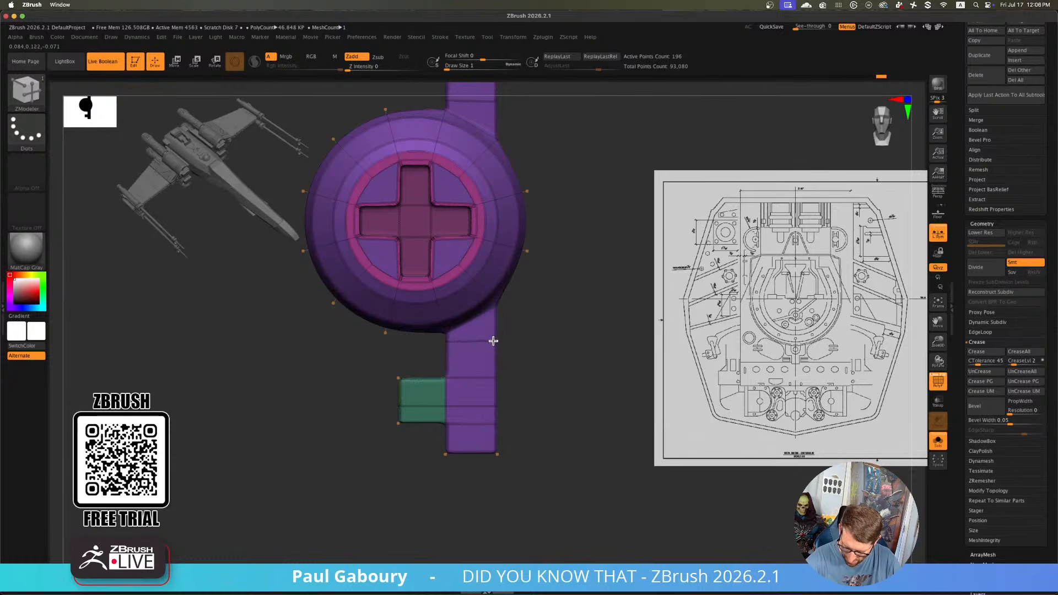
# Insert an edge loop near the arm's outer end and mark the front faces between the two outermost loops as a temporary polygroup
pyautogui.keyDown('alt'); pyautogui.moveTo(486, 420); pyautogui.dragTo(498, 408, button='right'); pyautogui.keyUp('alt')
pyautogui.keyDown('alt'); pyautogui.moveTo(487, 427); pyautogui.dragTo(486, 342); pyautogui.keyUp('alt')
pyautogui.moveTo(524, 368)
pyautogui.keyDown('ctrl'); pyautogui.mouseDown(button='right')
pyautogui.moveTo(496, 377)
pyautogui.moveTo(506, 404)
pyautogui.moveTo(510, 373)
pyautogui.moveTo(515, 392)
pyautogui.mouseUp(button='right'); pyautogui.keyUp('ctrl')
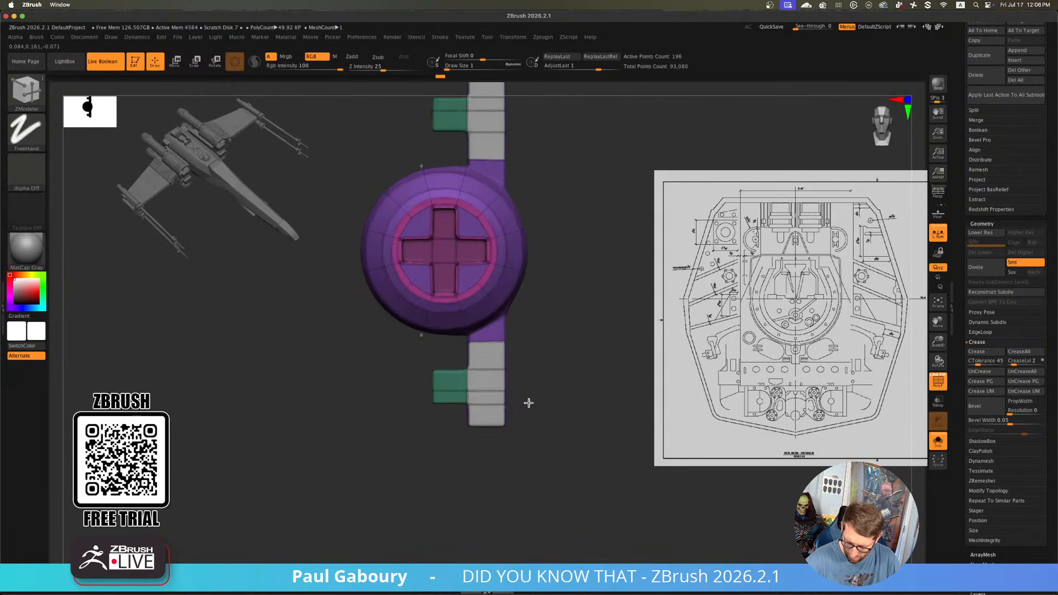
pyautogui.click(503, 415)
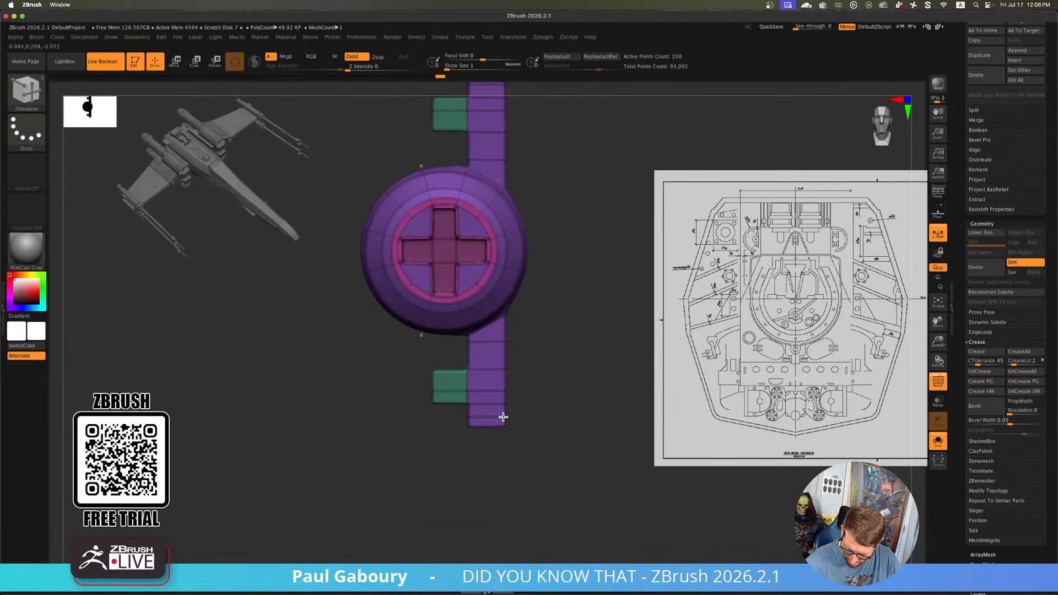
pyautogui.keyDown('alt'); pyautogui.moveTo(491, 410); pyautogui.dragTo(489, 352); pyautogui.keyUp('alt')
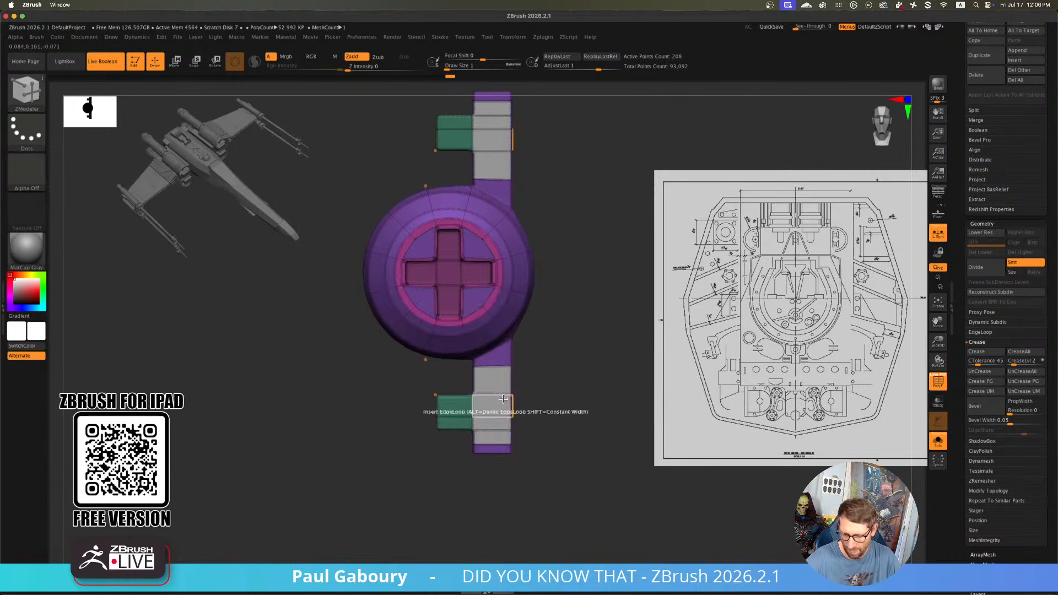
# Inset the marked front faces of the arm as one panel and crease the polygroup borders
pyautogui.press('space')
pyautogui.click(491, 306)
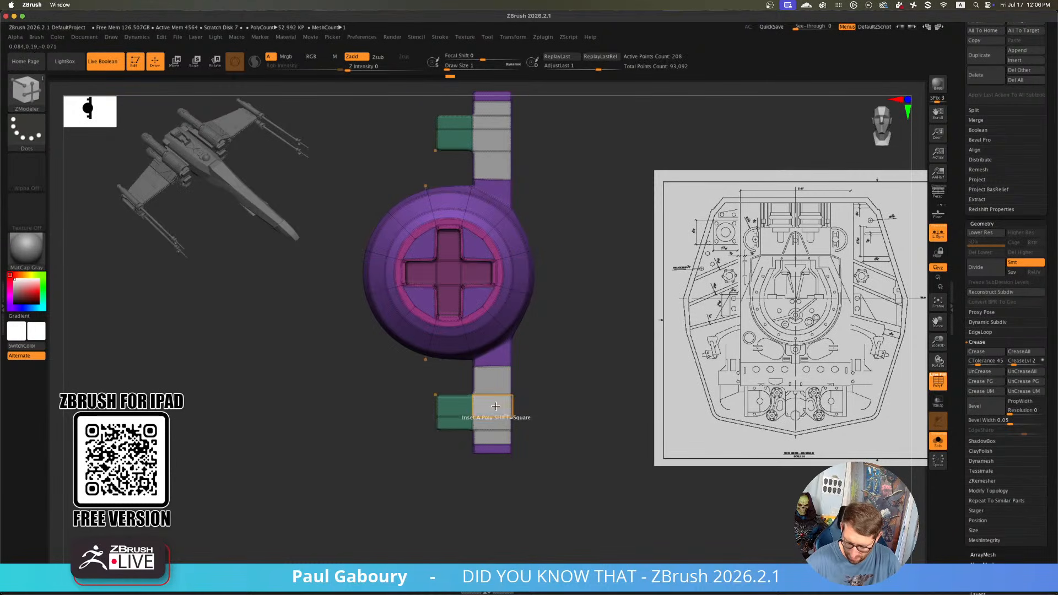
pyautogui.moveTo(495, 410); pyautogui.dragTo(493, 406)
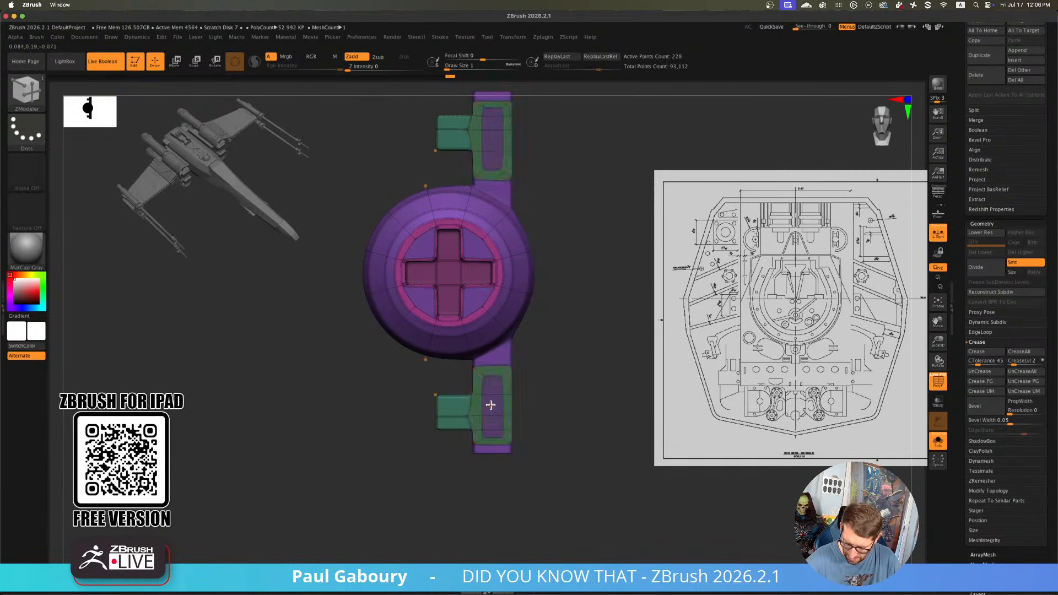
pyautogui.scroll(3, 490, 404)
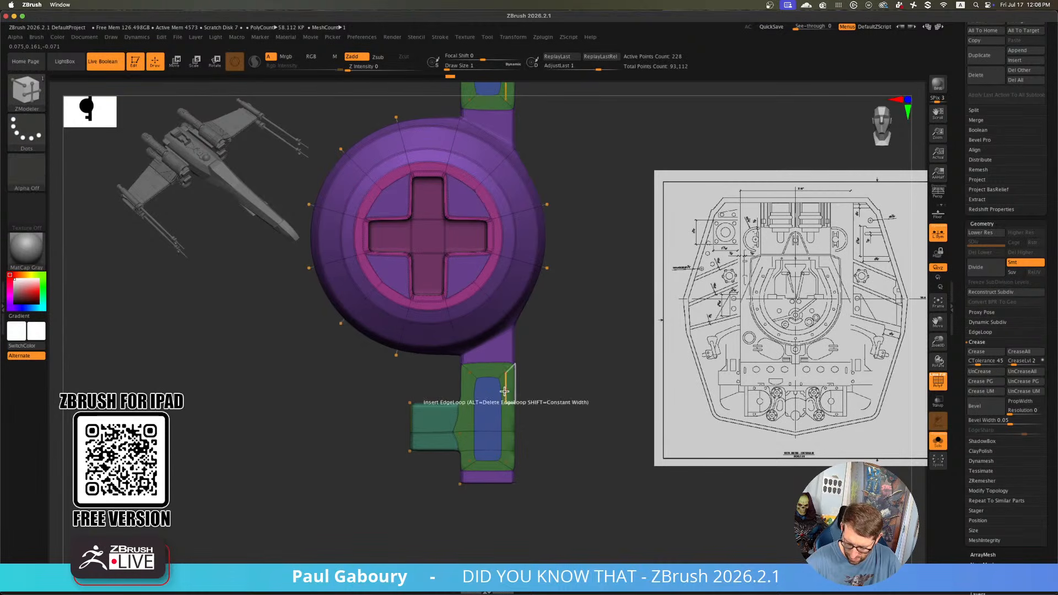
pyautogui.click(990, 386)
pyautogui.keyDown('alt'); pyautogui.moveTo(510, 440); pyautogui.dragTo(503, 416, button='right'); pyautogui.keyUp('alt')
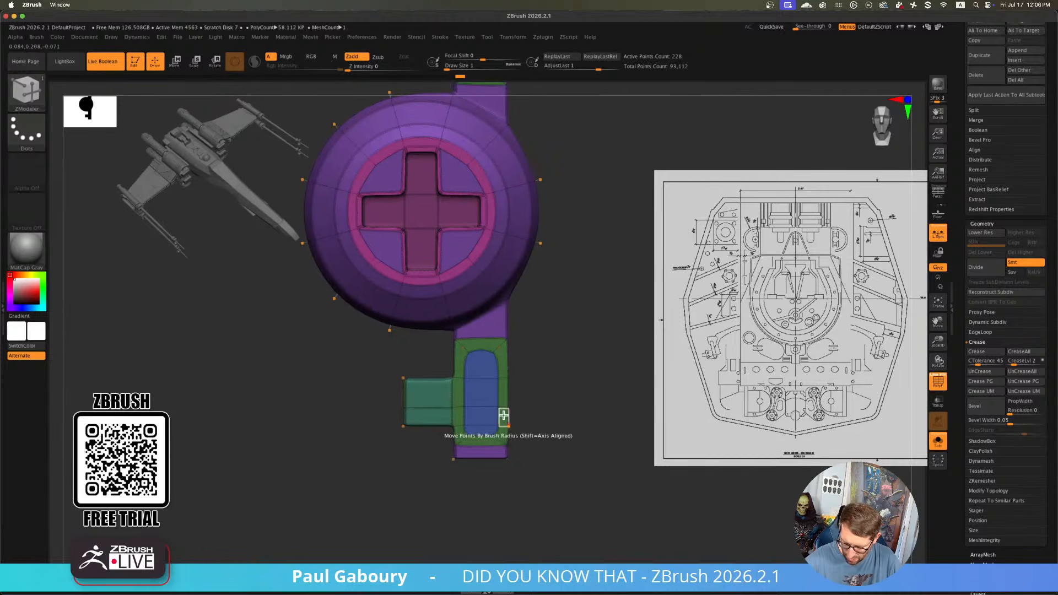
pyautogui.scroll(5, 503, 416)
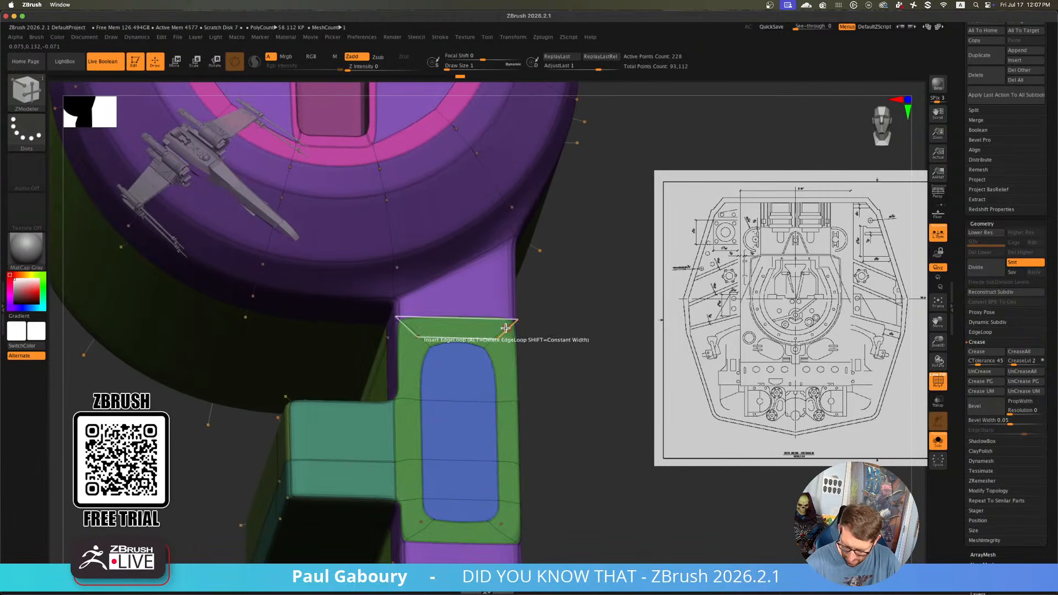
# Set the edge action to Crease with the Edge target and crease the diagonal edges at the inset panel's corners
pyautogui.press('space')
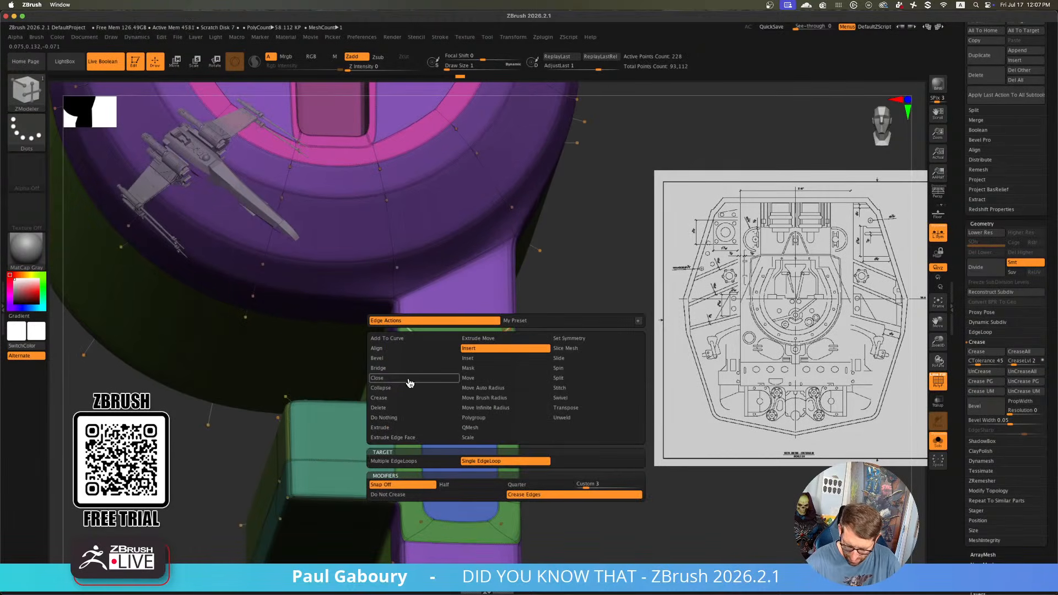
pyautogui.click(411, 398)
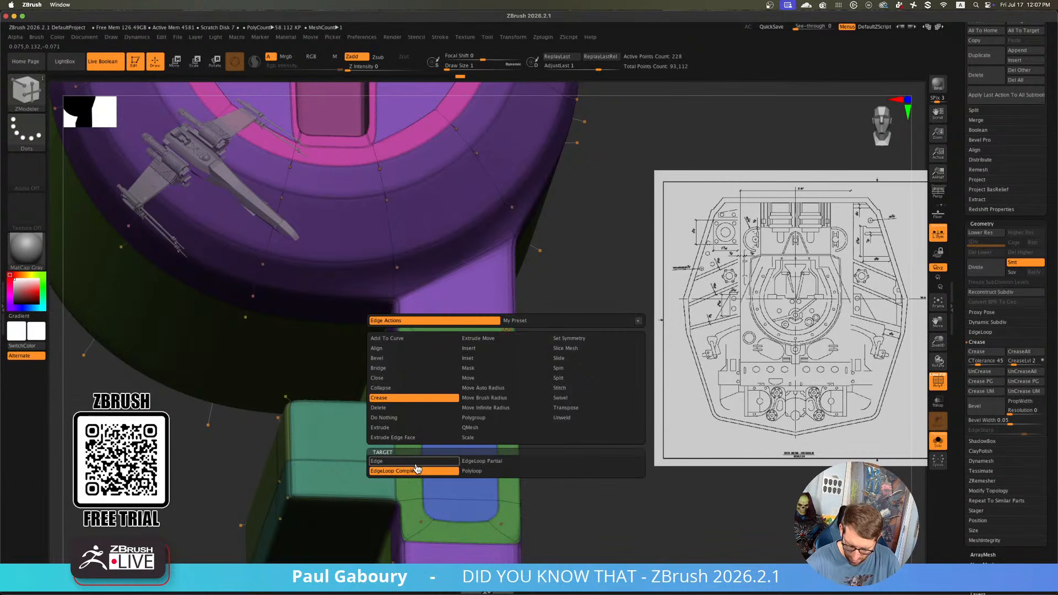
pyautogui.click(413, 467)
pyautogui.click(506, 328)
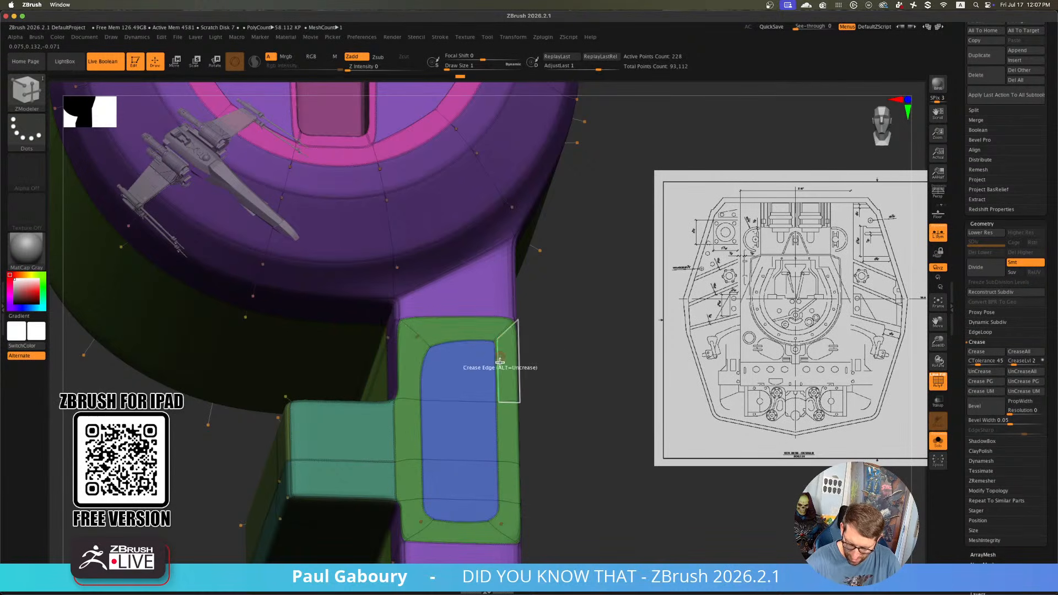
pyautogui.keyDown('alt'); pyautogui.moveTo(499, 356); pyautogui.dragTo(500, 309, button='right'); pyautogui.keyUp('alt')
pyautogui.click(406, 279)
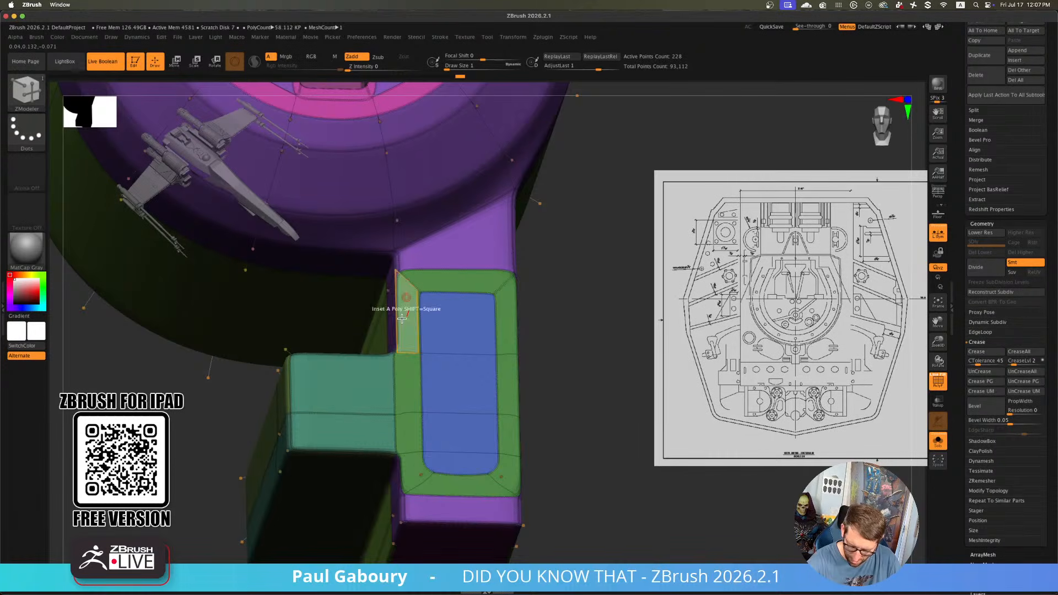
pyautogui.keyDown('alt'); pyautogui.moveTo(505, 492); pyautogui.dragTo(497, 438, button='right'); pyautogui.keyUp('alt')
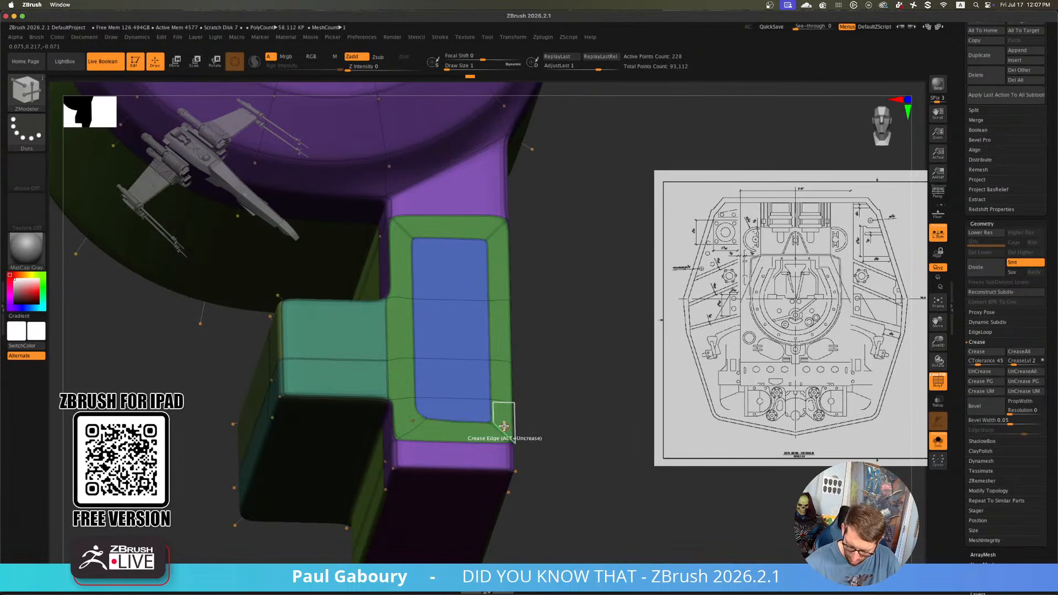
pyautogui.click(407, 430)
# Check the smoothed arm without the polyframe and undo the panel inset with its creases
pyautogui.hotkey('shift', 'f')
pyautogui.moveTo(520, 468)
pyautogui.mouseDown(button='right')
pyautogui.moveTo(455, 446)
pyautogui.moveTo(498, 456)
pyautogui.mouseUp(button='right')
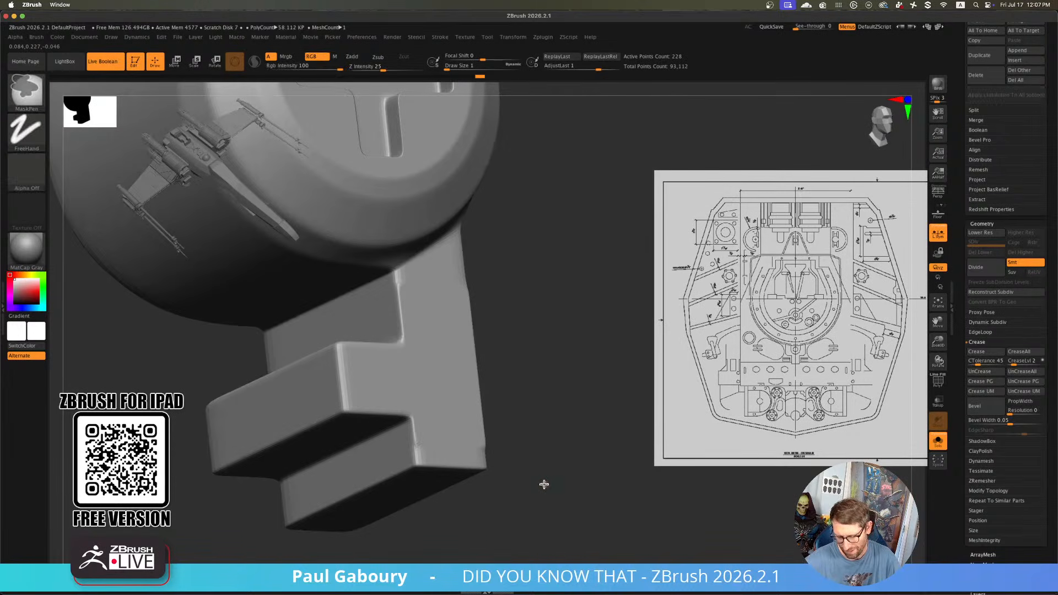
pyautogui.hotkey('shift', 'f')
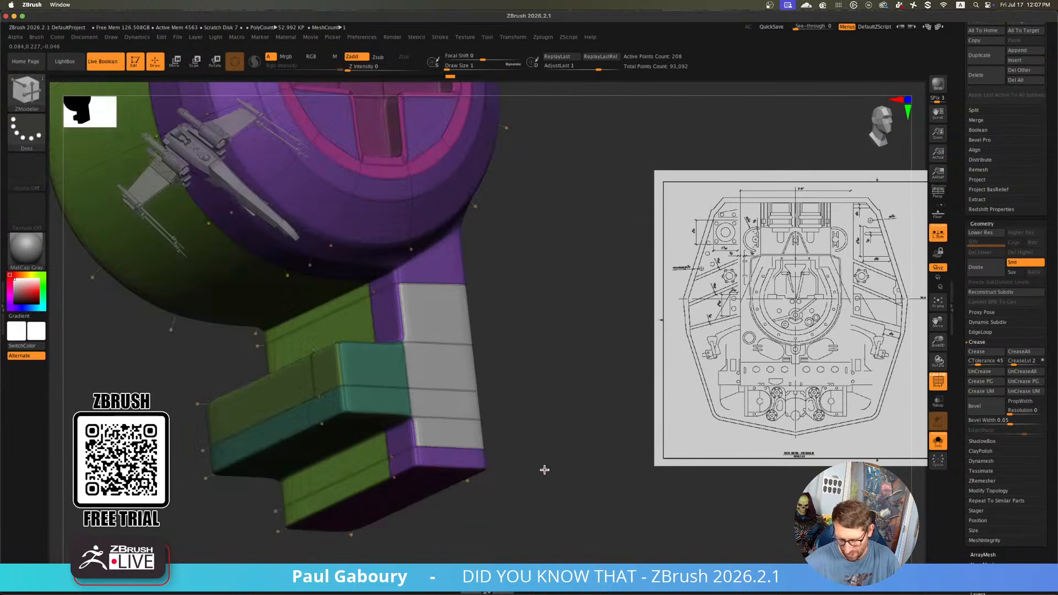
# Examine the smoothed disc, arm and tab from several angles, with and without the polyframe
pyautogui.moveTo(544, 470); pyautogui.dragTo(505, 490, button='right')
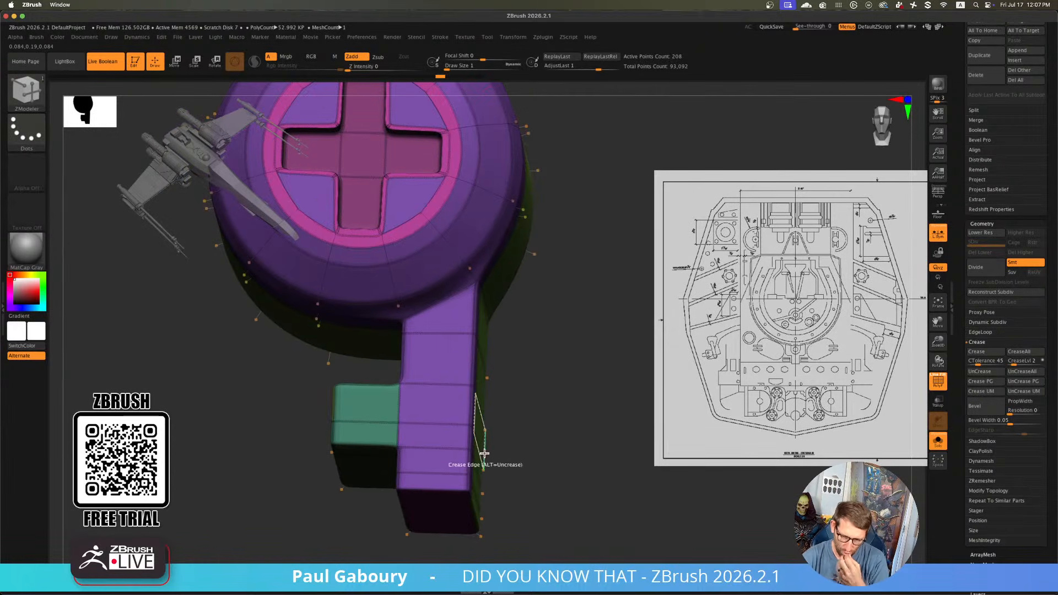
pyautogui.keyDown('alt'); pyautogui.moveTo(527, 294); pyautogui.dragTo(449, 348, button='right'); pyautogui.keyUp('alt')
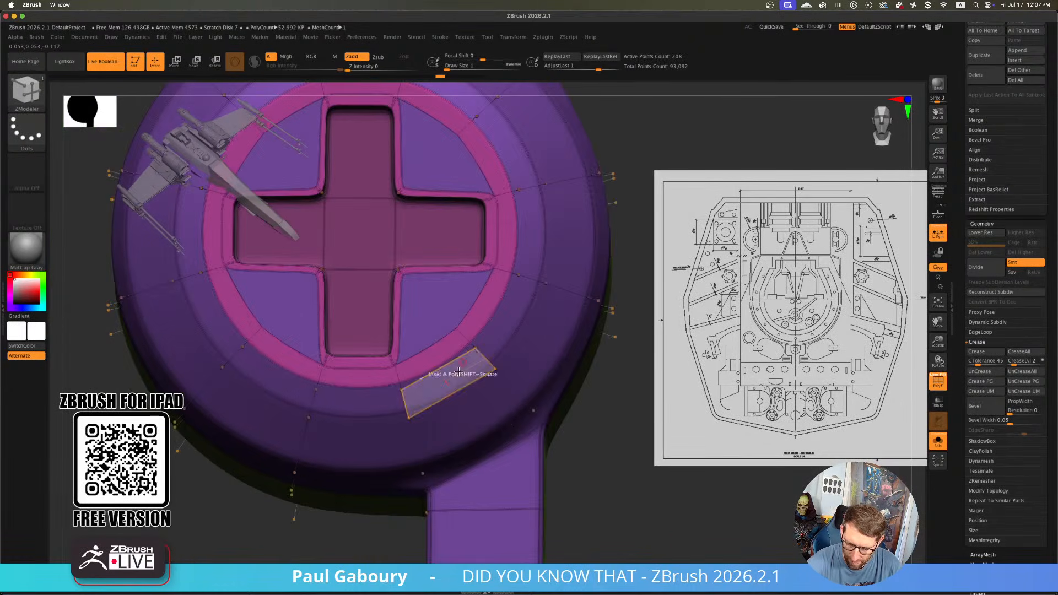
pyautogui.keyDown('ctrl'); pyautogui.moveTo(458, 409); pyautogui.dragTo(457, 356, button='right'); pyautogui.keyUp('ctrl')
pyautogui.keyDown('alt'); pyautogui.moveTo(458, 355); pyautogui.dragTo(458, 312, button='right'); pyautogui.keyUp('alt')
pyautogui.keyDown('alt'); pyautogui.moveTo(497, 437); pyautogui.dragTo(483, 398, button='right'); pyautogui.keyUp('alt')
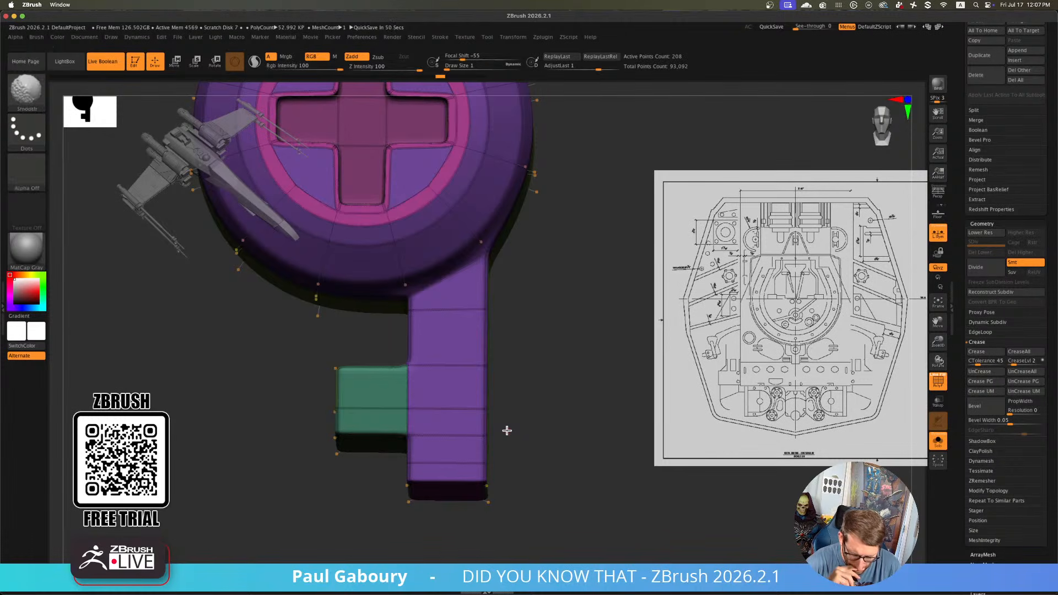
pyautogui.hotkey('shift', 'f')
pyautogui.keyDown('ctrl'); pyautogui.moveTo(555, 438); pyautogui.dragTo(436, 394, button='right'); pyautogui.keyUp('ctrl')
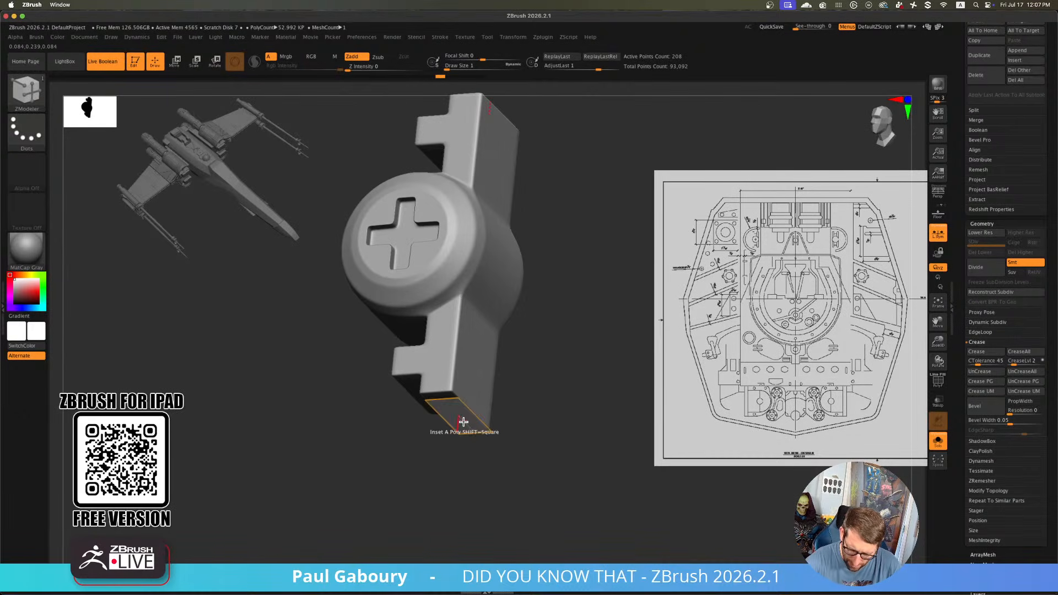
pyautogui.keyDown('alt'); pyautogui.moveTo(453, 441); pyautogui.dragTo(471, 485, button='right'); pyautogui.keyUp('alt')
pyautogui.hotkey('shift', 'f')
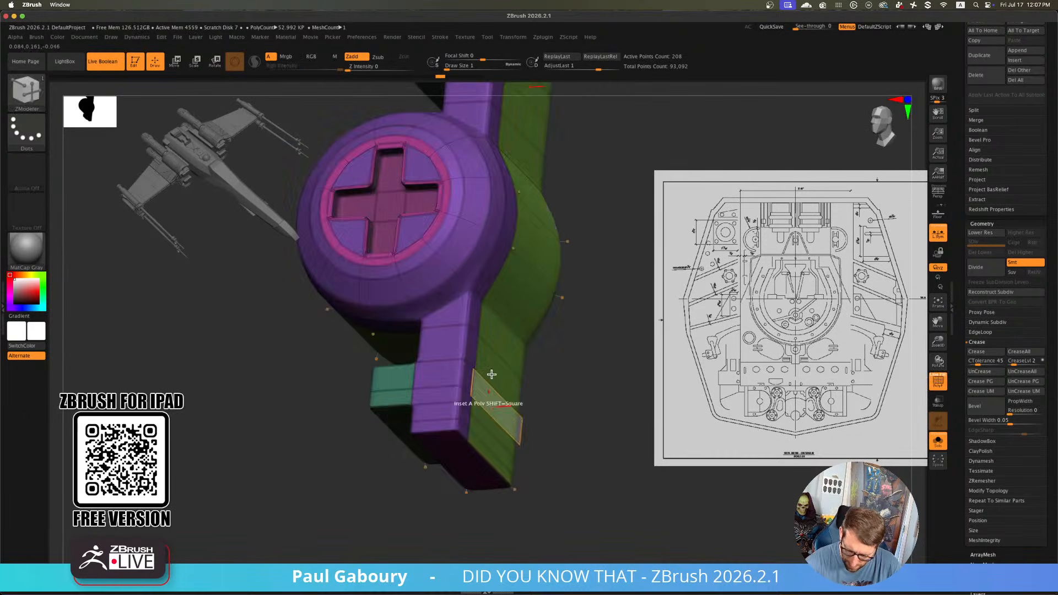
# Set the edge action to Insert with a single edge loop and add one across the arm close to the loop nearest the disc
pyautogui.moveTo(461, 330); pyautogui.dragTo(471, 346, button='right')
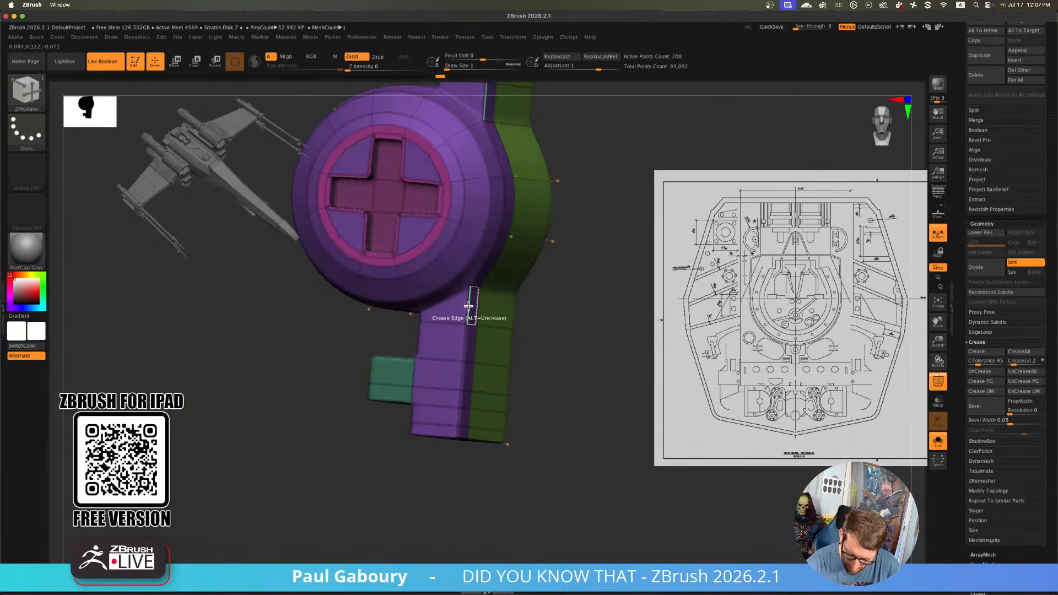
pyautogui.keyDown('ctrl'); pyautogui.moveTo(467, 312); pyautogui.dragTo(485, 337, button='right'); pyautogui.keyUp('ctrl')
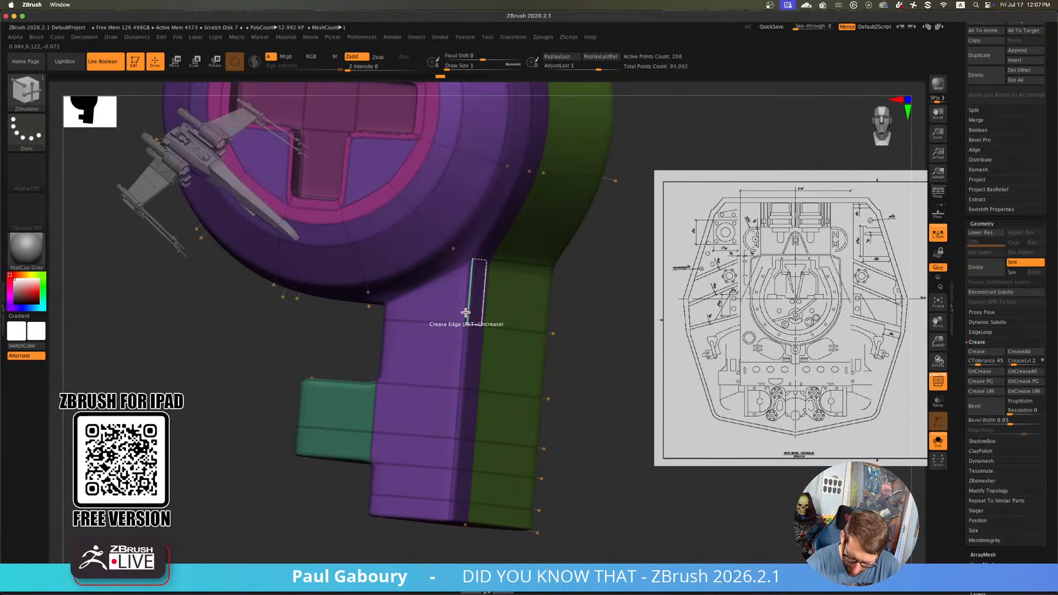
pyautogui.press('space')
pyautogui.click(458, 332)
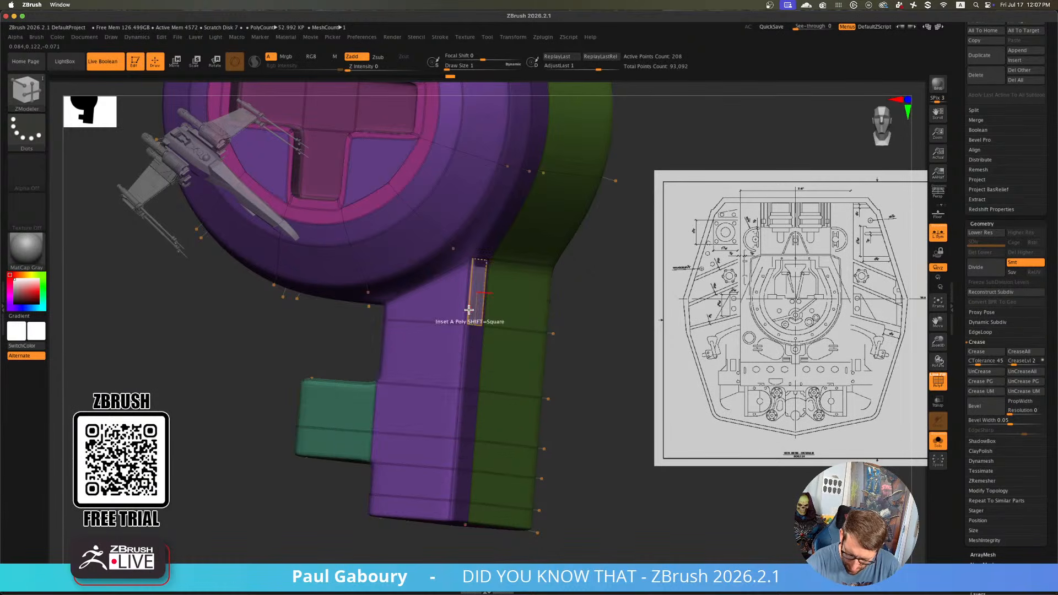
pyautogui.click(465, 311)
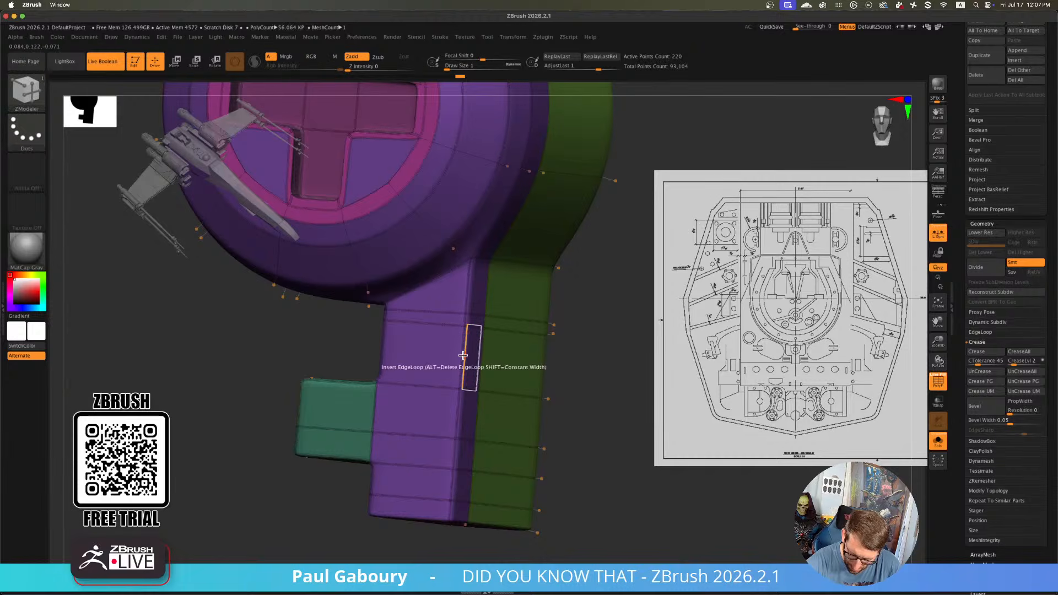
# Add the arm's long front side edges to a curve and bevel all curves with a single row and linear edge
pyautogui.press('space')
pyautogui.click(385, 366)
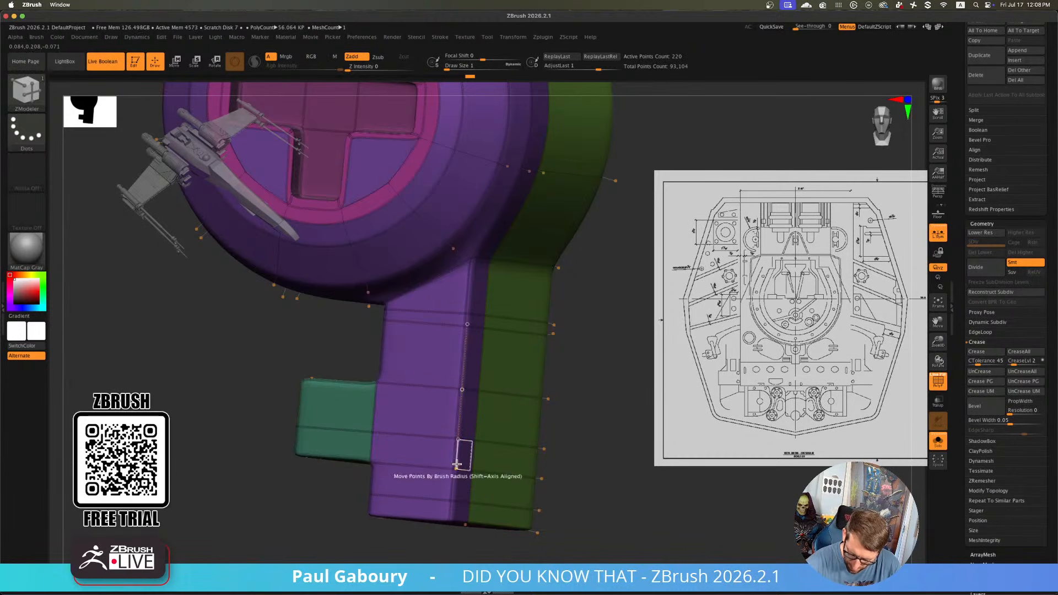
pyautogui.click(454, 482)
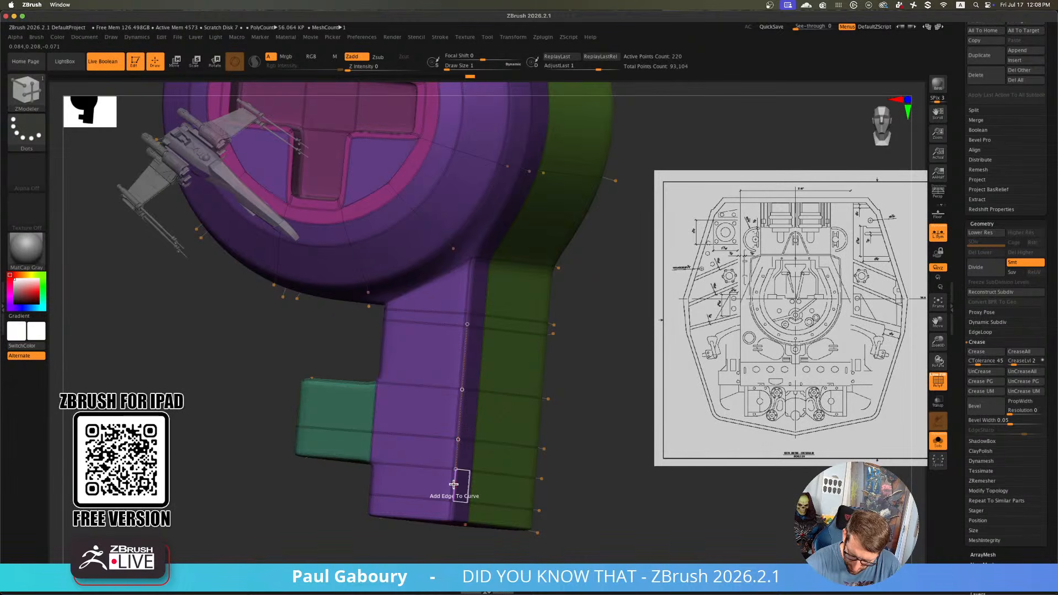
pyautogui.press('space')
pyautogui.click(406, 467)
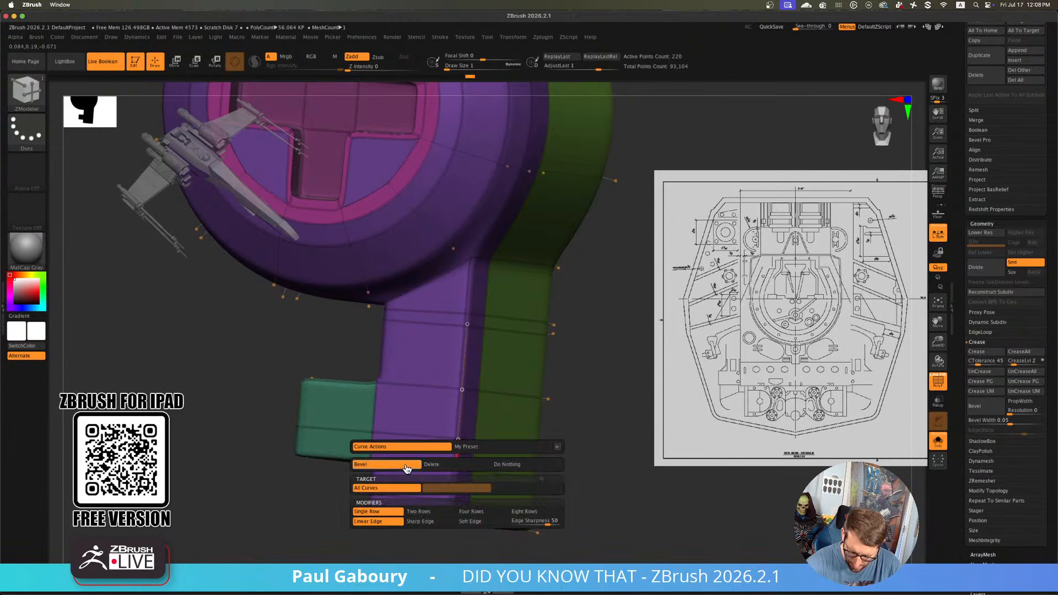
pyautogui.moveTo(459, 416); pyautogui.dragTo(431, 387)
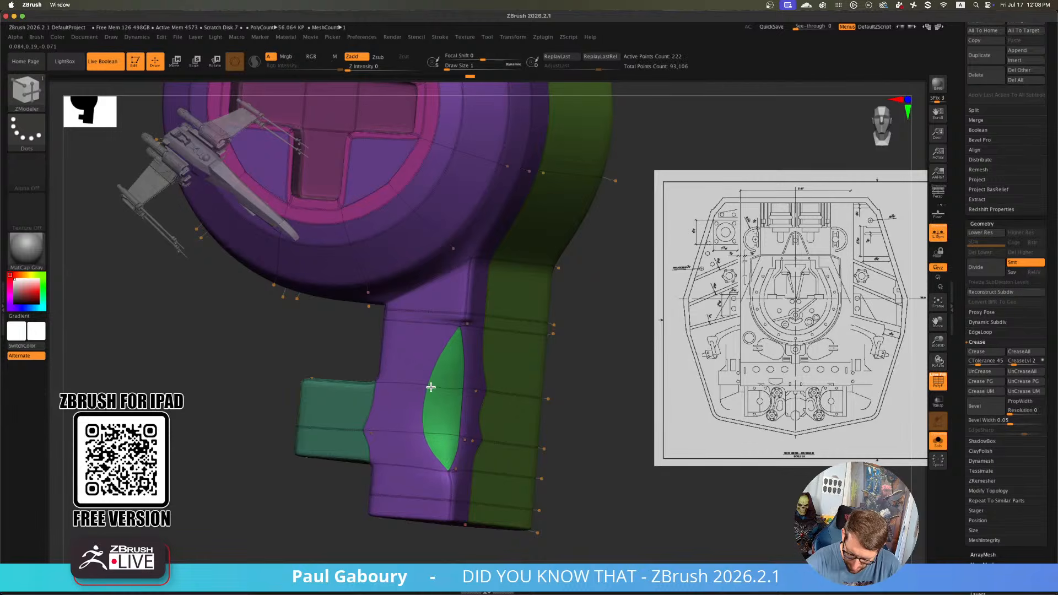
# Check the bevelled arm edge without the polyframe and undo the bevel while keeping the curve
pyautogui.hotkey('shift', 'f')
pyautogui.keyDown('ctrl'); pyautogui.moveTo(548, 451); pyautogui.dragTo(528, 468, button='right'); pyautogui.keyUp('ctrl')
pyautogui.hotkey('shift', 'd')
pyautogui.hotkey('ctrl', 'z')
pyautogui.hotkey('shift', 'f')
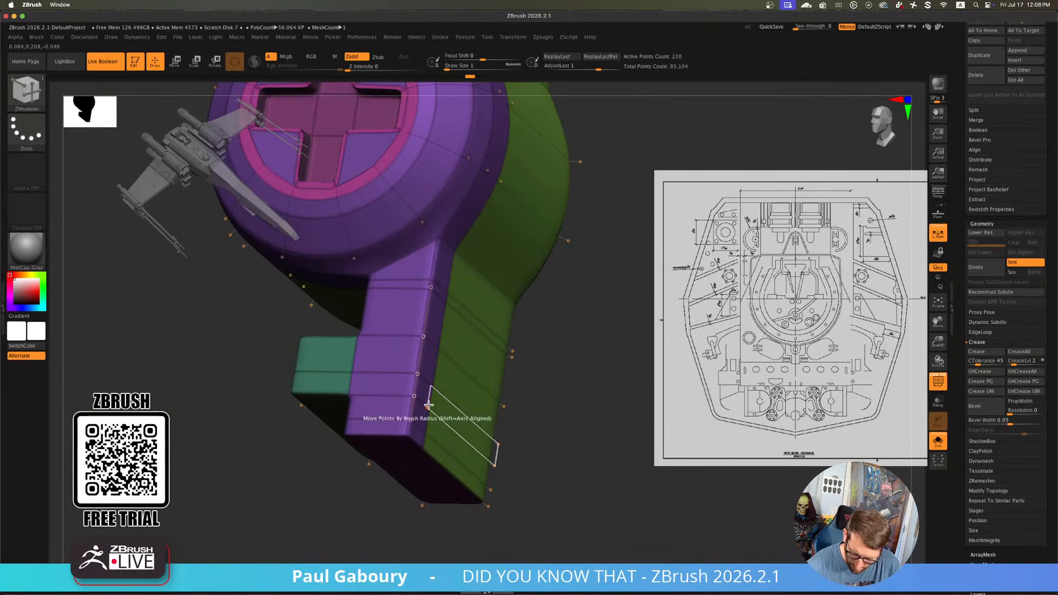
# Bevel the arm's curve again with a narrower strip and inspect it at the lowest subdivision level
pyautogui.click(420, 358)
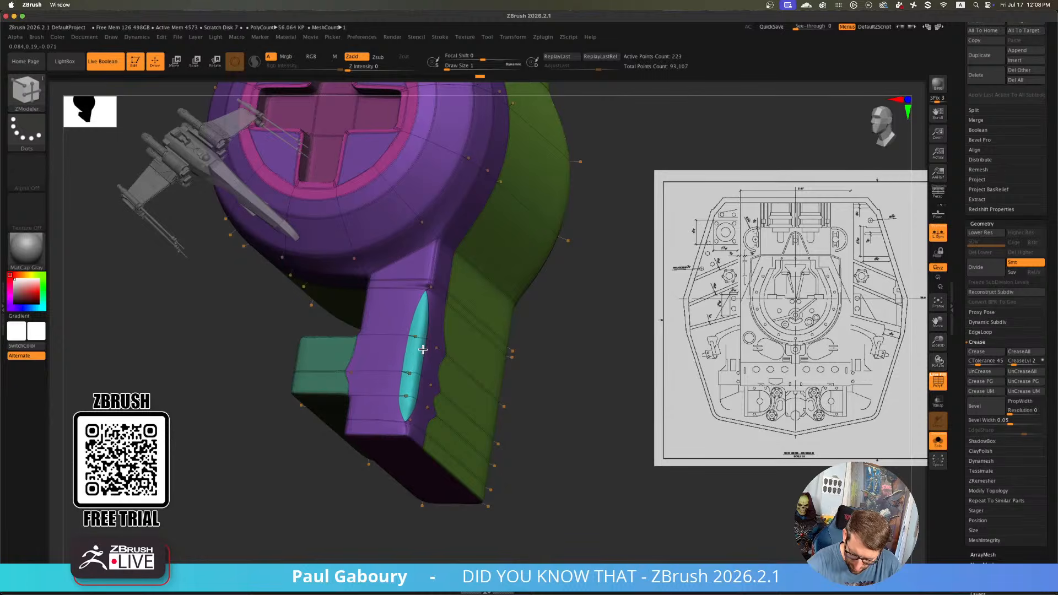
pyautogui.hotkey('shift', 'f')
pyautogui.hotkey('shift', 'f')
pyautogui.hotkey('shift', 'd')
pyautogui.keyDown('ctrl'); pyautogui.moveTo(535, 428); pyautogui.dragTo(515, 417, button='right'); pyautogui.keyUp('ctrl')
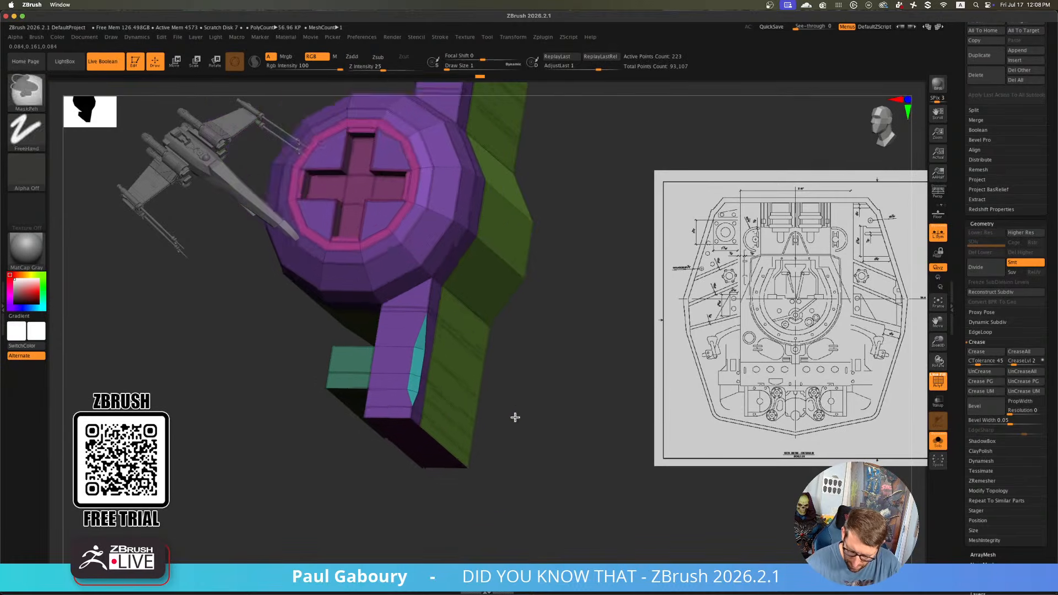
pyautogui.moveTo(516, 417)
pyautogui.mouseDown()
pyautogui.moveTo(534, 425)
pyautogui.moveTo(512, 442)
pyautogui.moveTo(514, 456)
pyautogui.moveTo(510, 439)
pyautogui.moveTo(517, 449)
pyautogui.moveTo(519, 439)
pyautogui.moveTo(513, 446)
pyautogui.mouseUp()
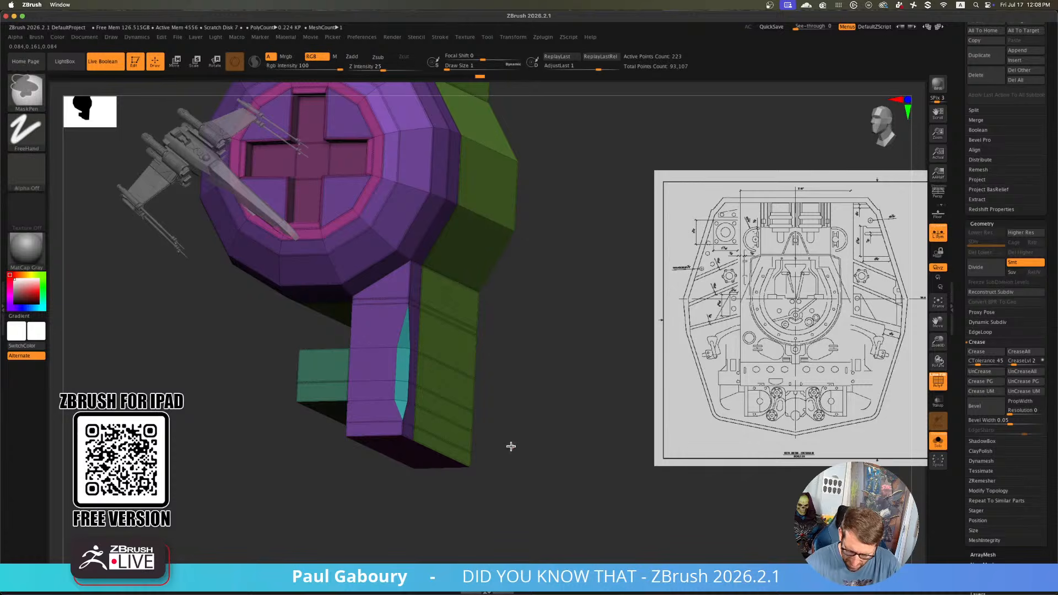
# Return to the smoothed mesh and undo the narrow bevel together with the curve on the arm's edge
pyautogui.press('d')
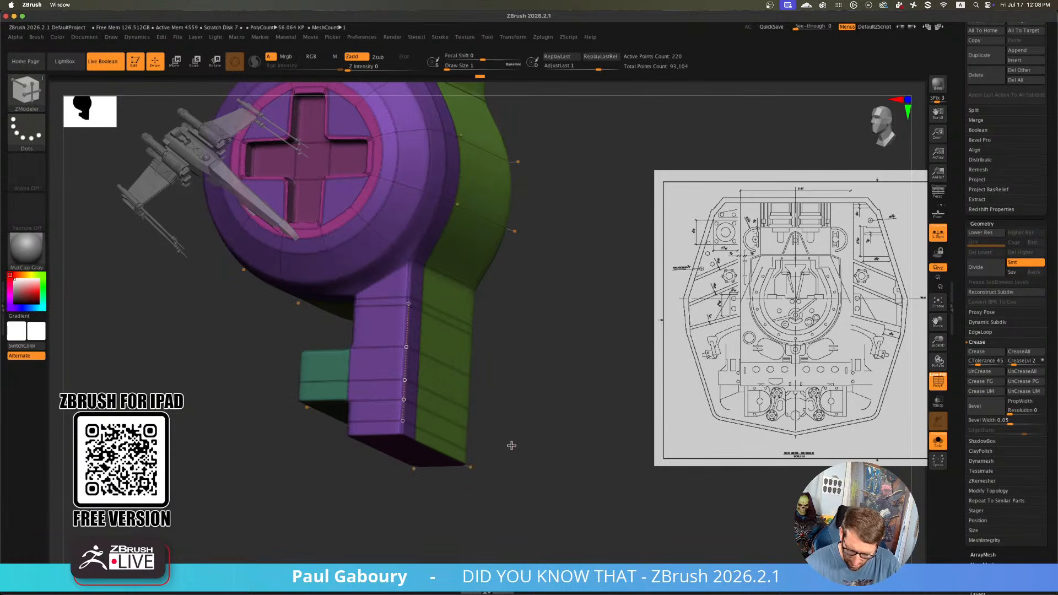
pyautogui.press('ctrl')
pyautogui.keyDown('alt'); pyautogui.moveTo(512, 442); pyautogui.dragTo(508, 463); pyautogui.keyUp('alt')
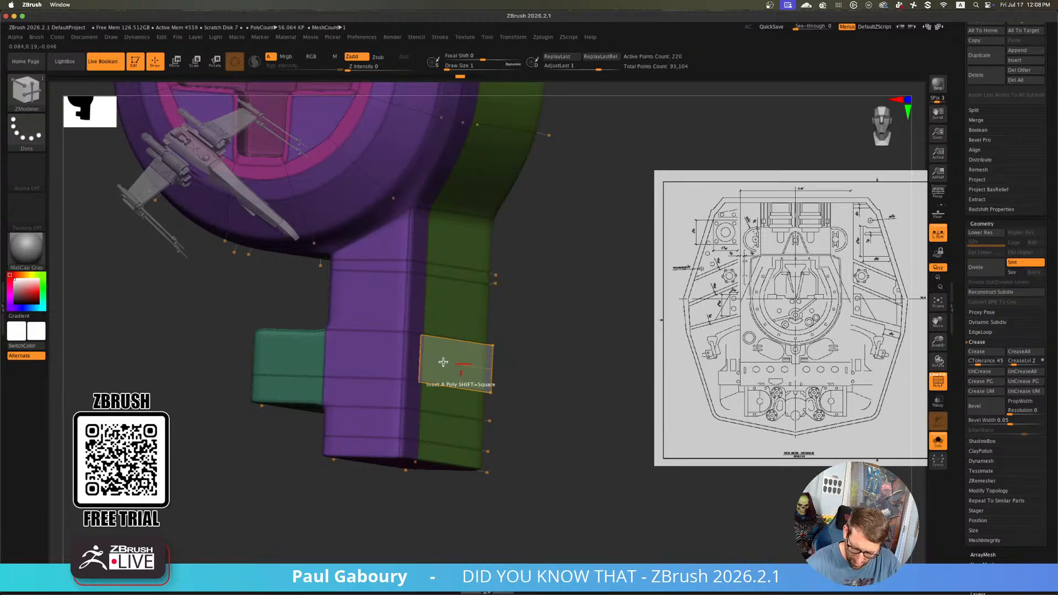
# Insert a single edge loop across the arm midway between the disc and the tab, and slide the complete neighbouring loop toward it
pyautogui.press('space')
pyautogui.click(403, 307)
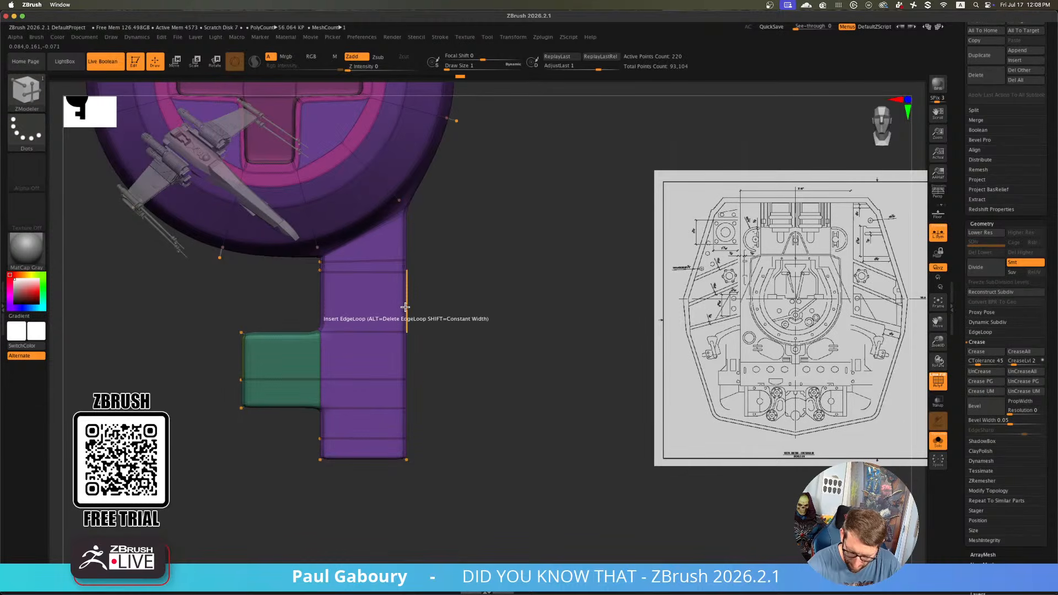
pyautogui.click(405, 310)
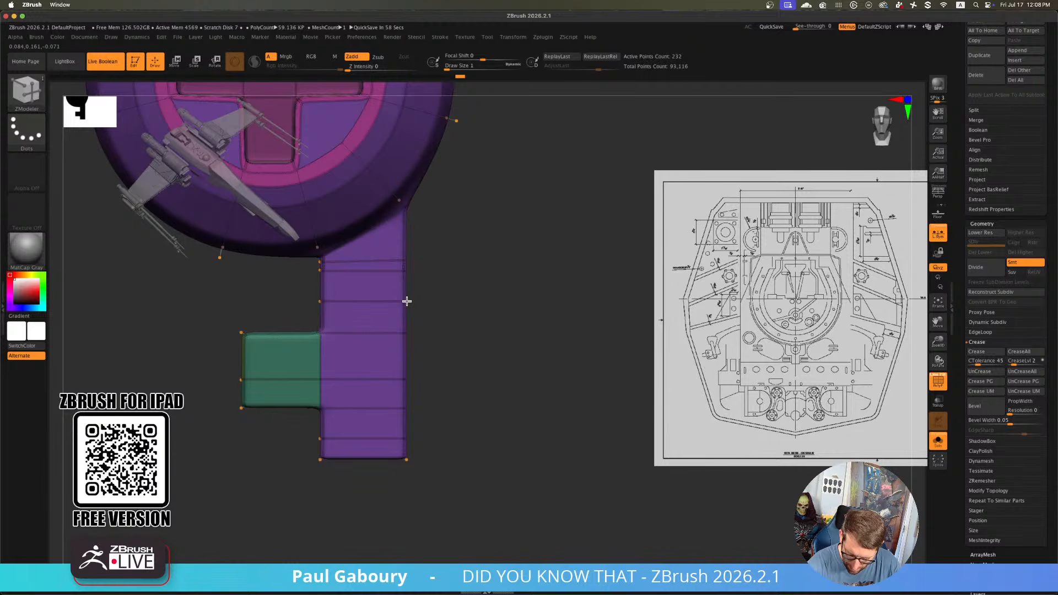
pyautogui.press('space')
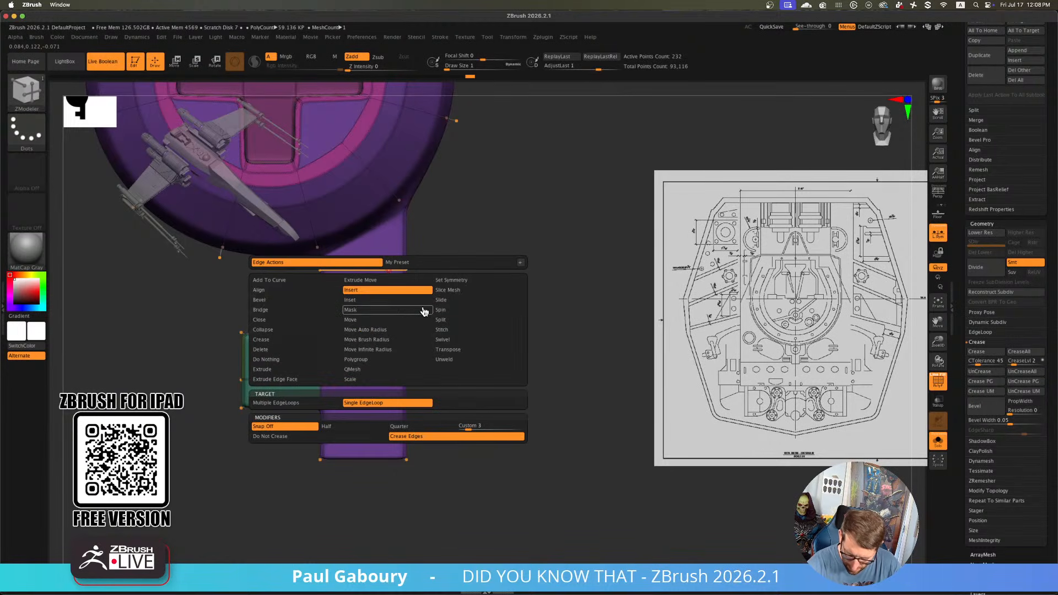
pyautogui.click(462, 307)
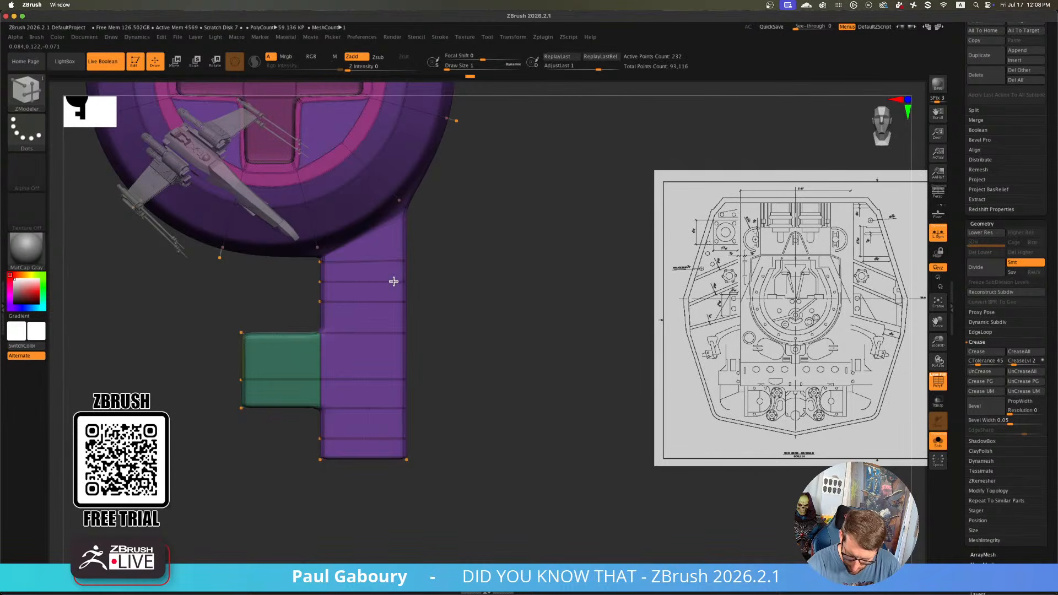
pyautogui.moveTo(437, 328); pyautogui.dragTo(411, 290)
# Add the arm's side edges from the slid loop to the outermost loop to a curve and bevel it
pyautogui.press('space')
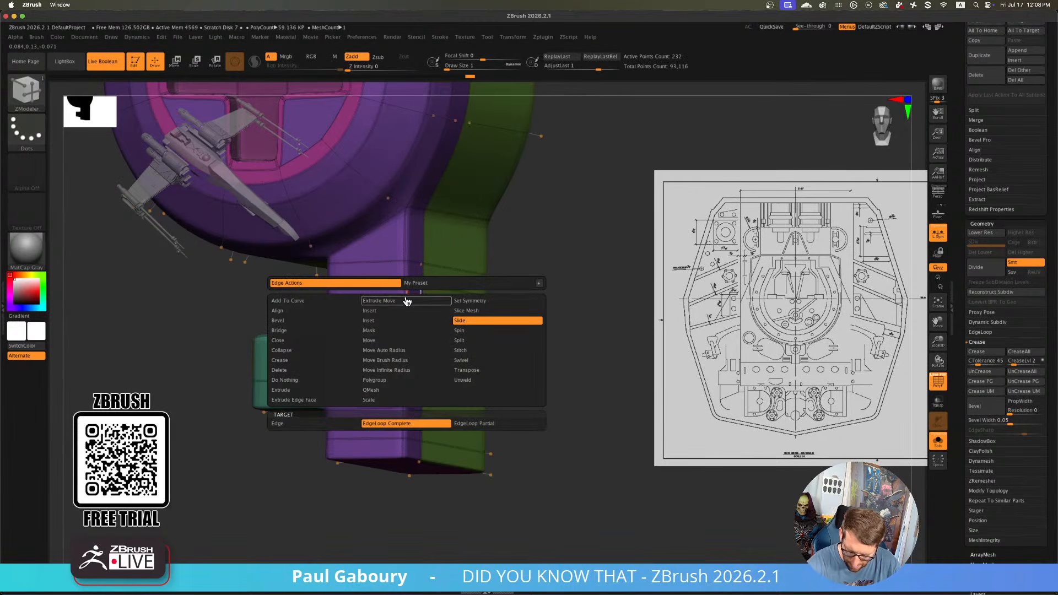
pyautogui.click(287, 301)
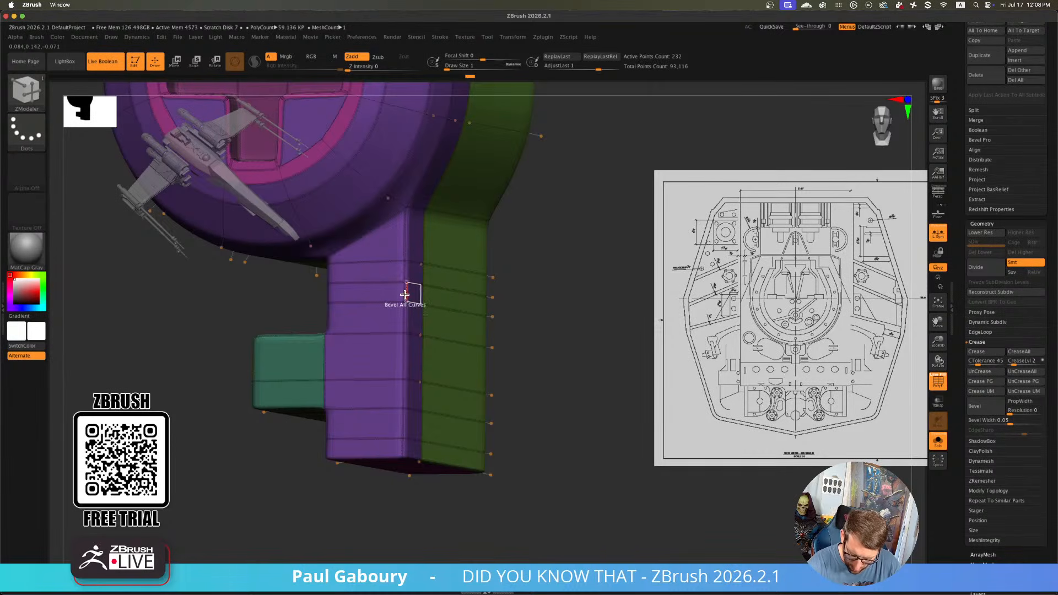
pyautogui.click(405, 350)
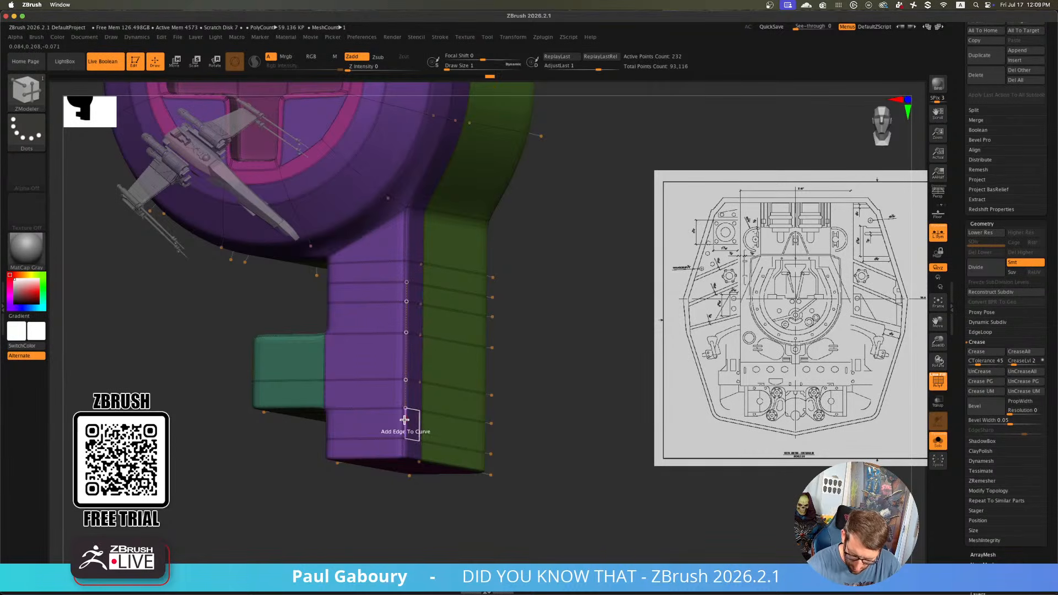
pyautogui.moveTo(406, 358); pyautogui.dragTo(419, 322)
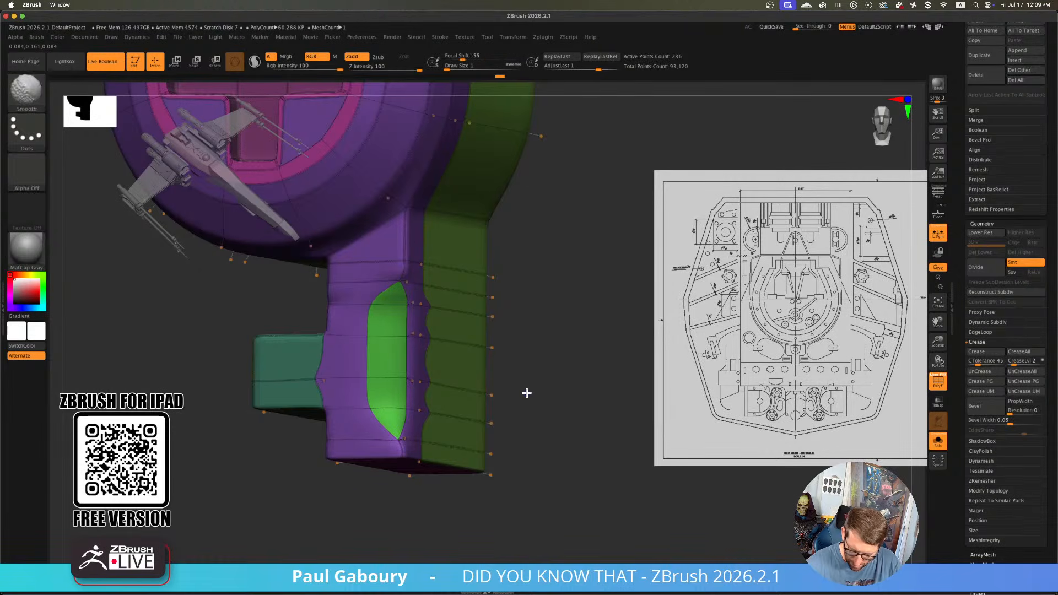
# Inspect the wide bevel at the lowest subdivision level and replace it with a narrower one
pyautogui.hotkey('shift', 'd')
pyautogui.moveTo(524, 399)
pyautogui.mouseDown()
pyautogui.moveTo(509, 397)
pyautogui.moveTo(518, 406)
pyautogui.mouseUp()
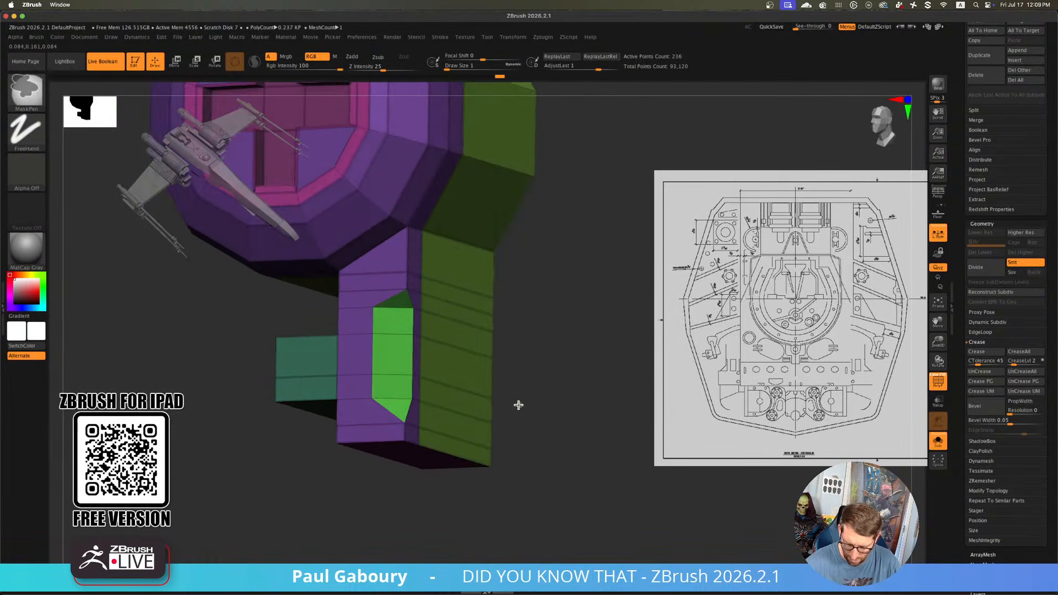
pyautogui.press('super+z')
pyautogui.hotkey('shift', 'd')
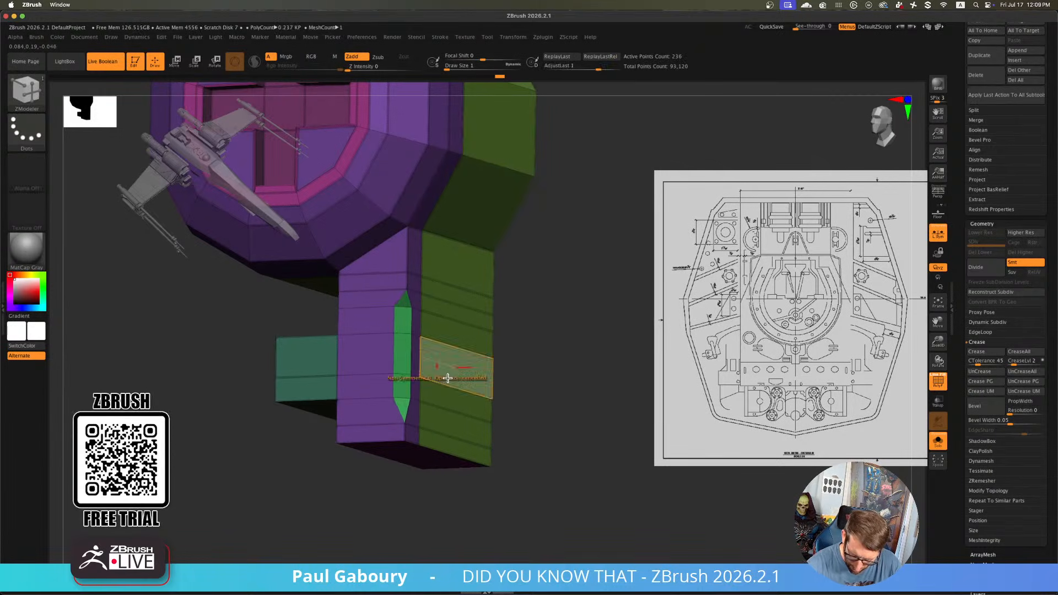
# Mask everything except the arm's outer end and move that end slightly toward the disc along Y
pyautogui.keyDown('ctrl'); pyautogui.moveTo(448, 378); pyautogui.dragTo(492, 441, button='right'); pyautogui.keyUp('ctrl')
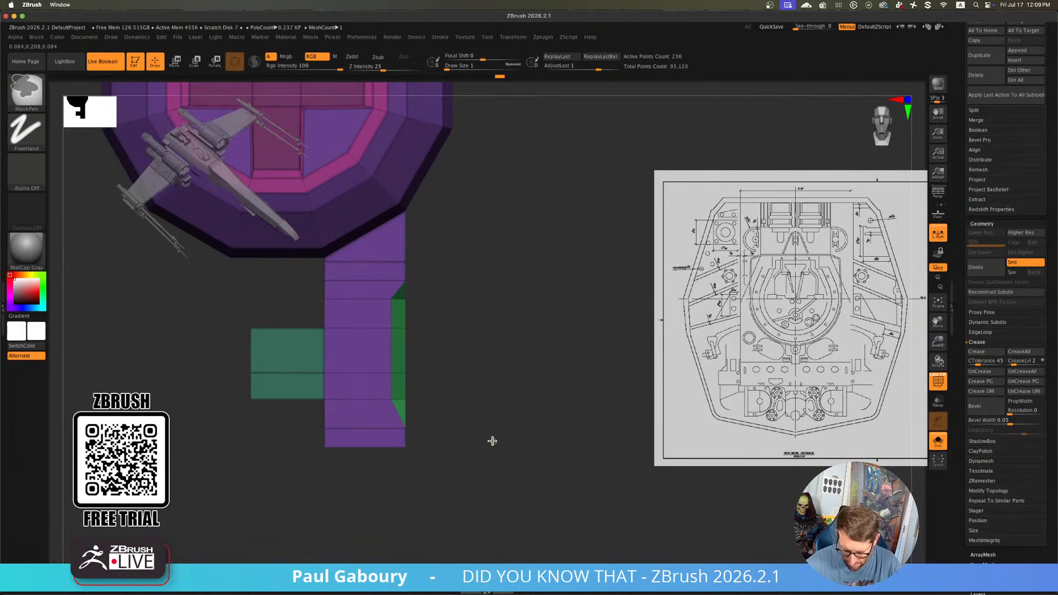
pyautogui.press('b')
pyautogui.press('z')
pyautogui.press('m')
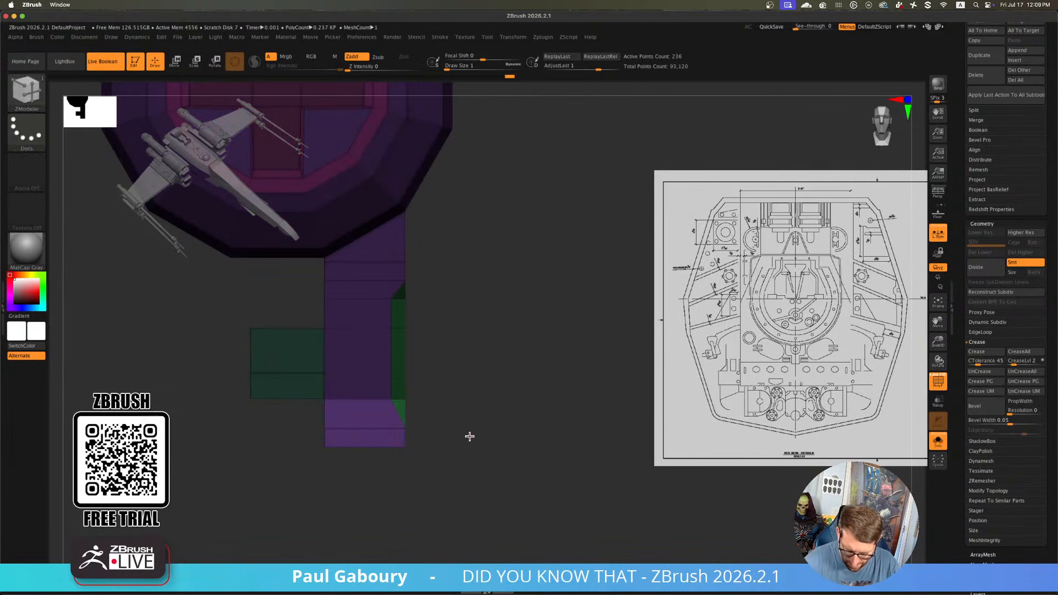
pyautogui.press('w')
pyautogui.click(403, 448)
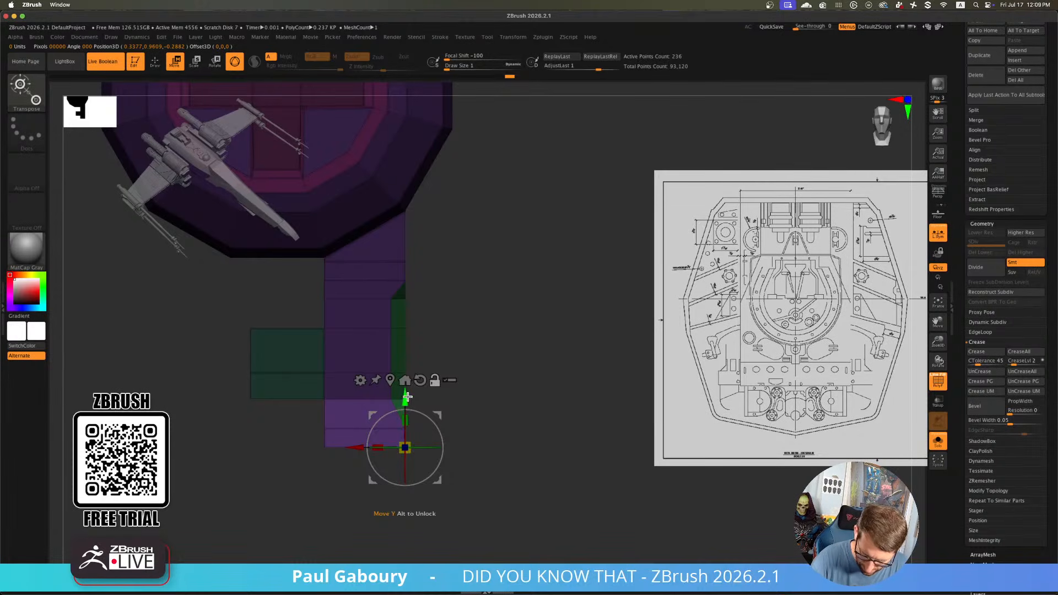
pyautogui.moveTo(409, 391); pyautogui.dragTo(406, 393)
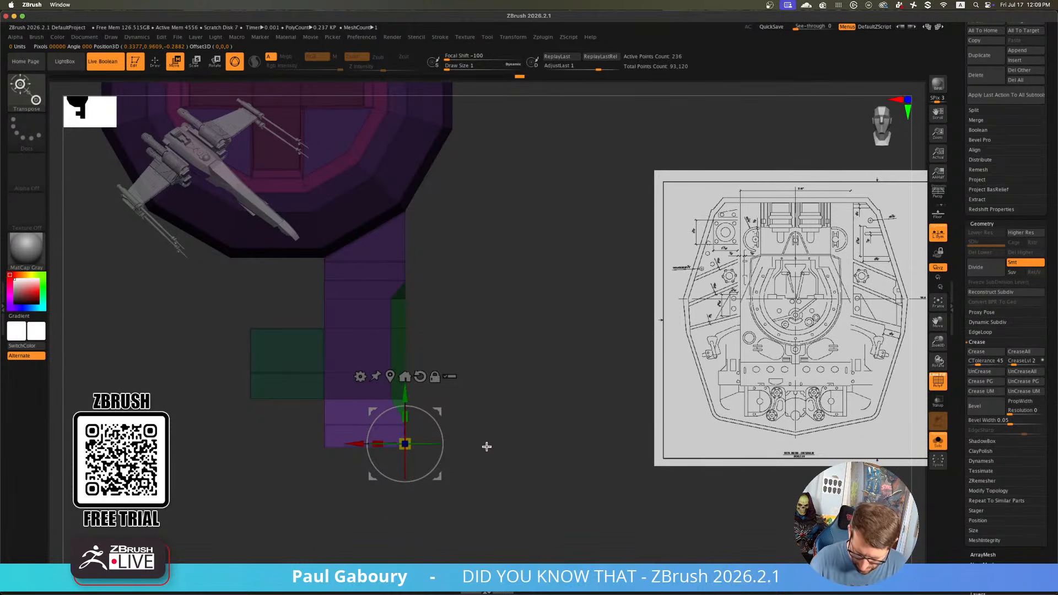
# Check the whole part without the polyframe, clear the mask and undo back to before the arm's bevel
pyautogui.press('q')
pyautogui.moveTo(486, 446)
pyautogui.mouseDown()
pyautogui.moveTo(495, 467)
pyautogui.moveTo(437, 432)
pyautogui.moveTo(465, 439)
pyautogui.moveTo(487, 492)
pyautogui.moveTo(482, 468)
pyautogui.moveTo(448, 458)
pyautogui.moveTo(468, 439)
pyautogui.moveTo(448, 461)
pyautogui.moveTo(463, 461)
pyautogui.moveTo(445, 448)
pyautogui.moveTo(496, 402)
pyautogui.moveTo(508, 472)
pyautogui.moveTo(496, 491)
pyautogui.moveTo(505, 435)
pyautogui.moveTo(490, 443)
pyautogui.moveTo(500, 473)
pyautogui.mouseUp()
pyautogui.hotkey('shift', 'f')
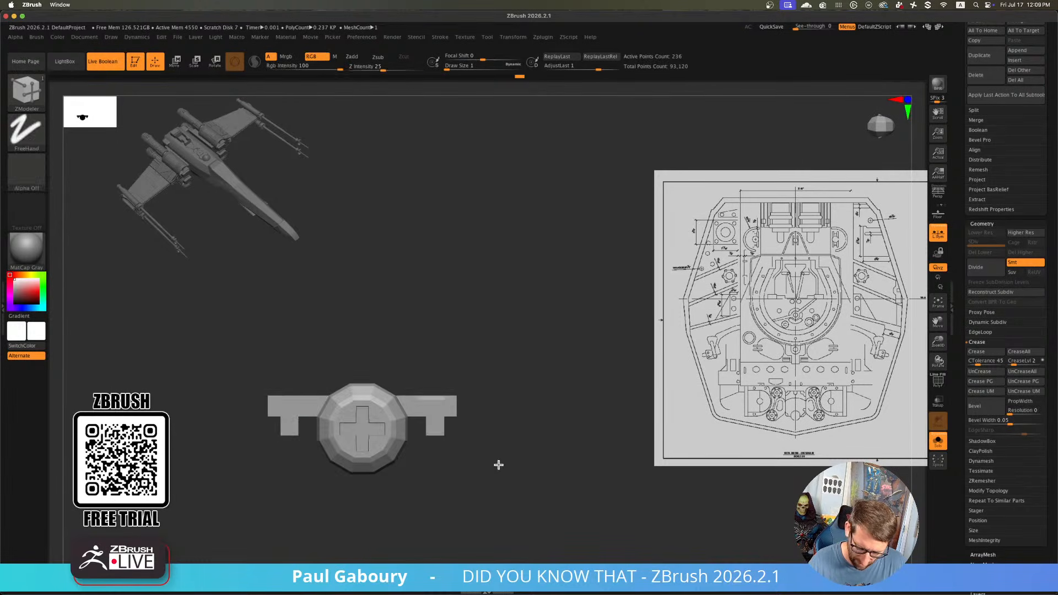
pyautogui.keyDown('ctrl'); pyautogui.click(497, 464); pyautogui.keyUp('ctrl')
pyautogui.hotkey('shift', 'f')
pyautogui.hotkey('ctrl', 'z')
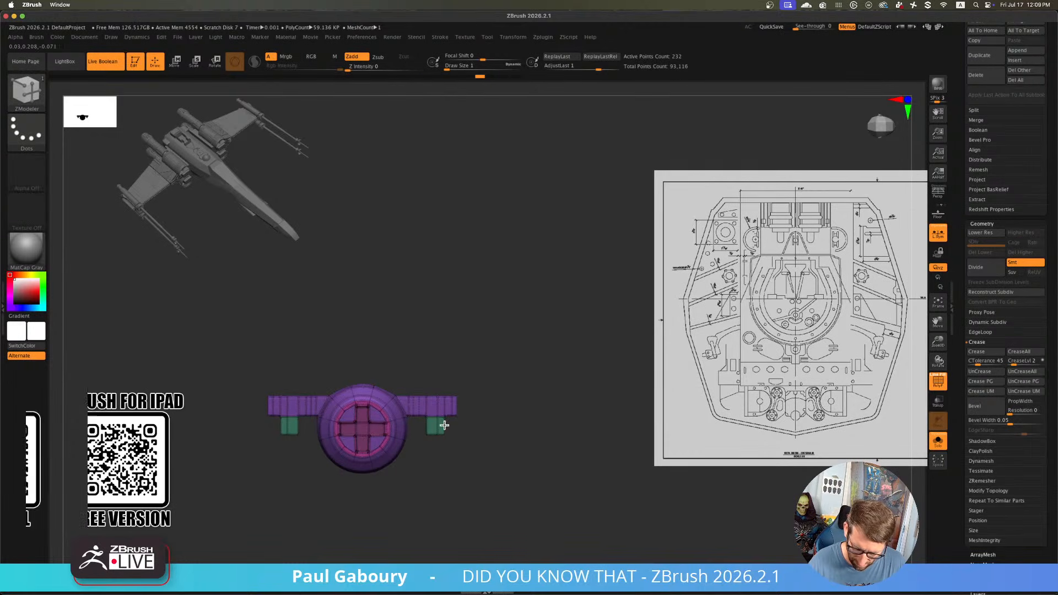
# Remove the single edge loop running across the arm's tab blocks
pyautogui.hotkey('ctrl', 'z')
pyautogui.keyDown('alt'); pyautogui.moveTo(440, 423); pyautogui.dragTo(482, 470); pyautogui.keyUp('alt')
pyautogui.moveTo(482, 470); pyautogui.dragTo(452, 455, button='right')
pyautogui.press('space')
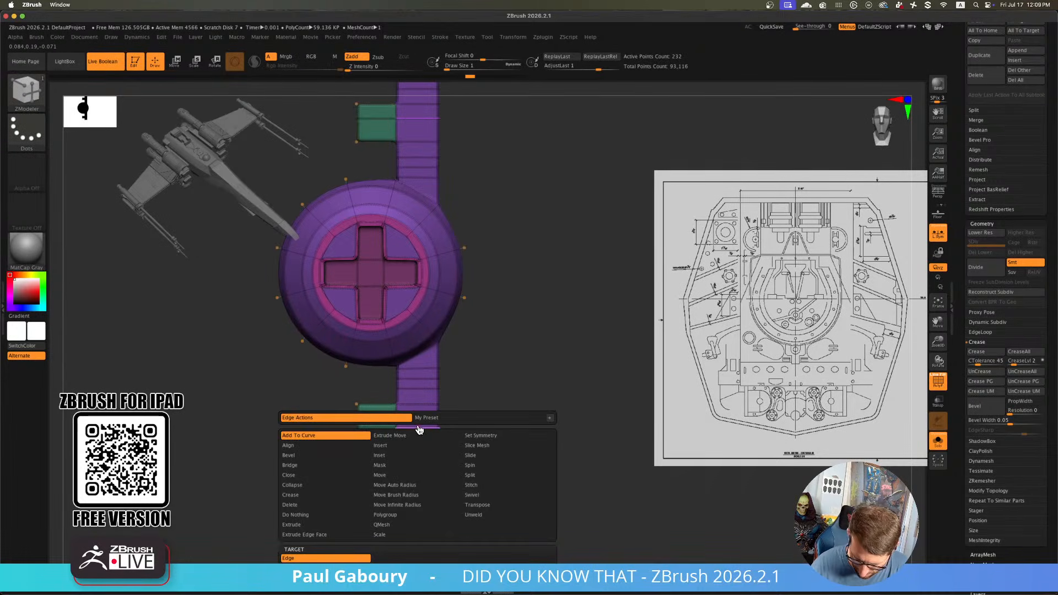
pyautogui.click(404, 447)
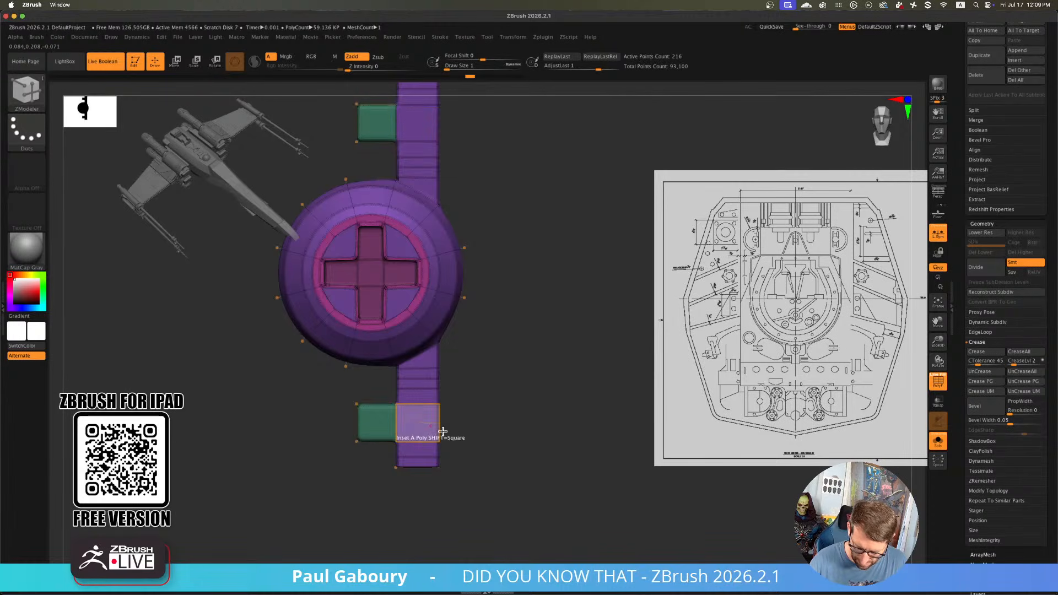
pyautogui.hotkey('ctrl', 'z')
pyautogui.moveTo(461, 449); pyautogui.dragTo(475, 476, button='right')
pyautogui.hotkey('ctrl', 'z')
# Insert three edge loops across the tab blocks with Insert set to Multiple EdgeLoops, and delete the middle loop
pyautogui.press('space')
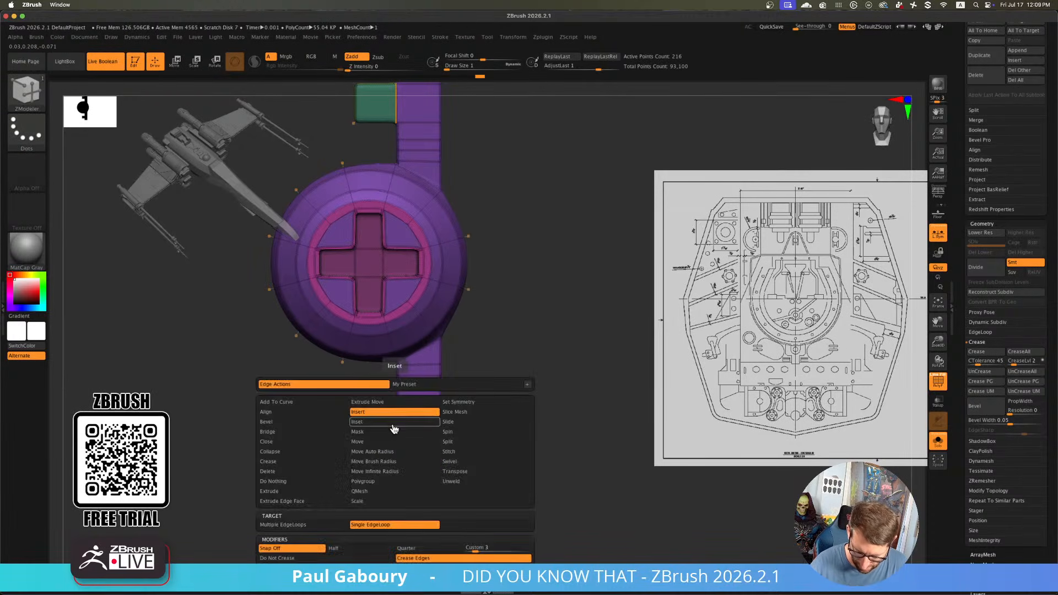
pyautogui.press('space')
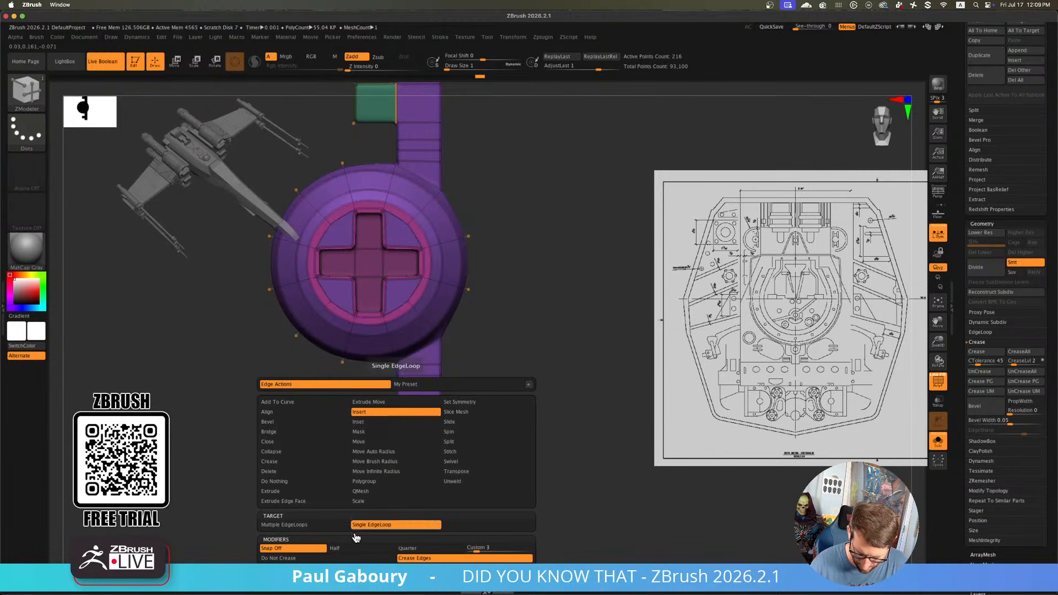
pyautogui.click(319, 524)
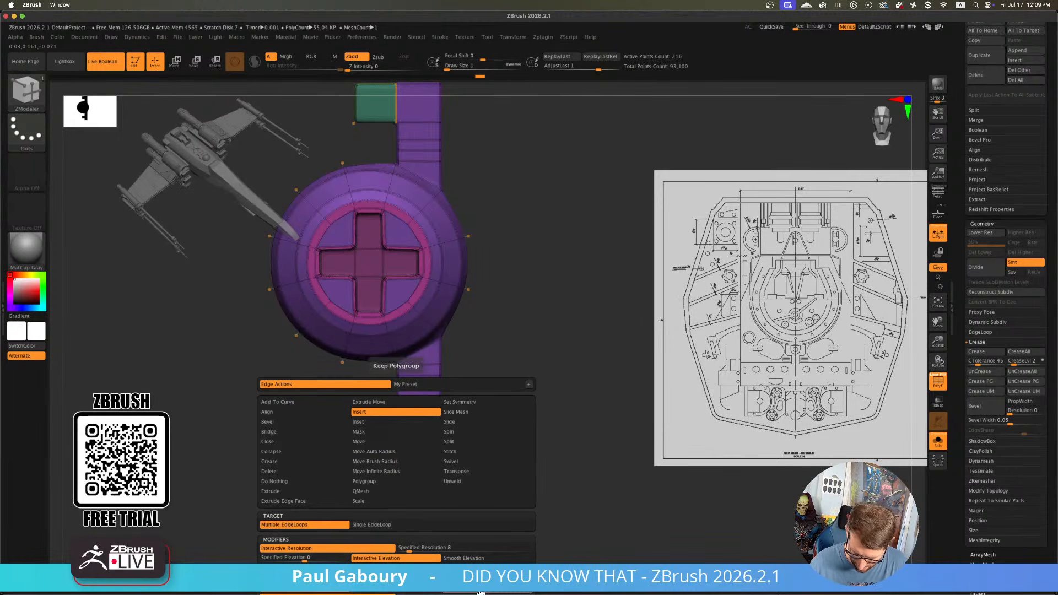
pyautogui.click(395, 422)
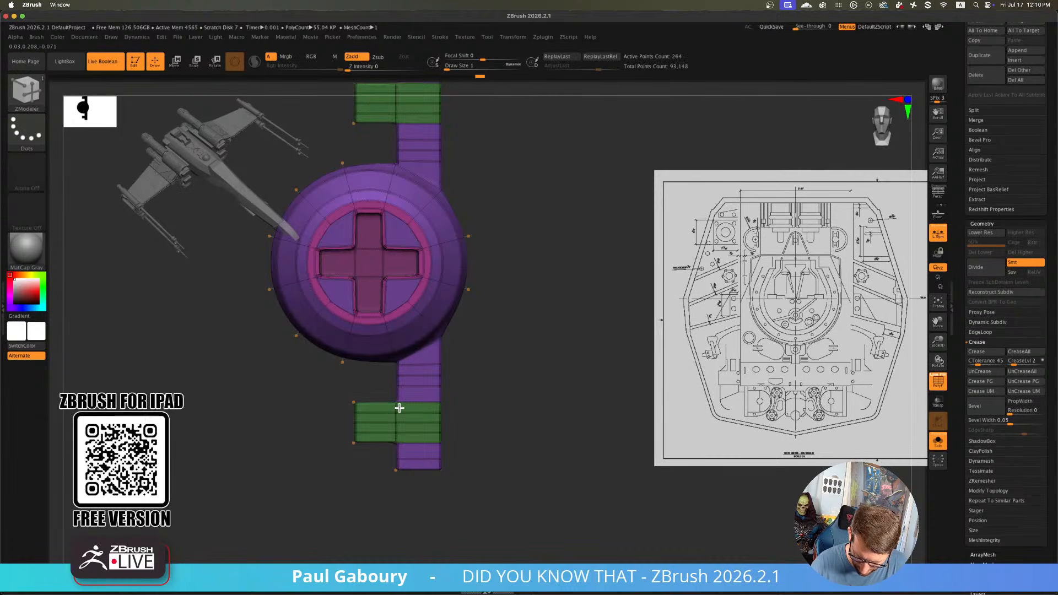
pyautogui.moveTo(402, 403); pyautogui.dragTo(402, 401)
pyautogui.keyDown('ctrl'); pyautogui.moveTo(437, 413); pyautogui.dragTo(461, 456, button='right'); pyautogui.keyUp('ctrl')
pyautogui.keyDown('alt'); pyautogui.click(410, 435); pyautogui.keyUp('alt')
# Mark the tab's polygons between the two edge loops and push them inward with QMesh, leaving two thin flanges
pyautogui.moveTo(460, 456); pyautogui.dragTo(470, 476, button='right')
pyautogui.keyDown('alt'); pyautogui.moveTo(470, 476); pyautogui.dragTo(411, 502, button='right'); pyautogui.keyUp('alt')
pyautogui.moveTo(382, 461)
pyautogui.mouseDown(button='right')
pyautogui.moveTo(378, 485)
pyautogui.moveTo(361, 486)
pyautogui.moveTo(387, 443)
pyautogui.mouseUp(button='right')
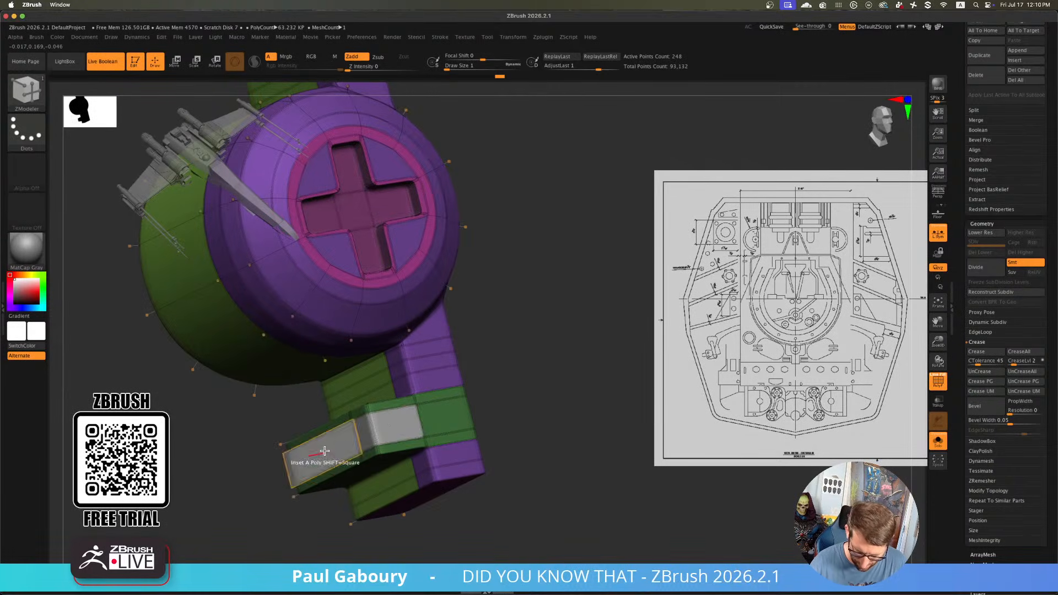
pyautogui.moveTo(307, 448); pyautogui.dragTo(343, 439, button='right')
pyautogui.moveTo(371, 475); pyautogui.dragTo(330, 481, button='right')
pyautogui.press('space')
pyautogui.click(356, 364)
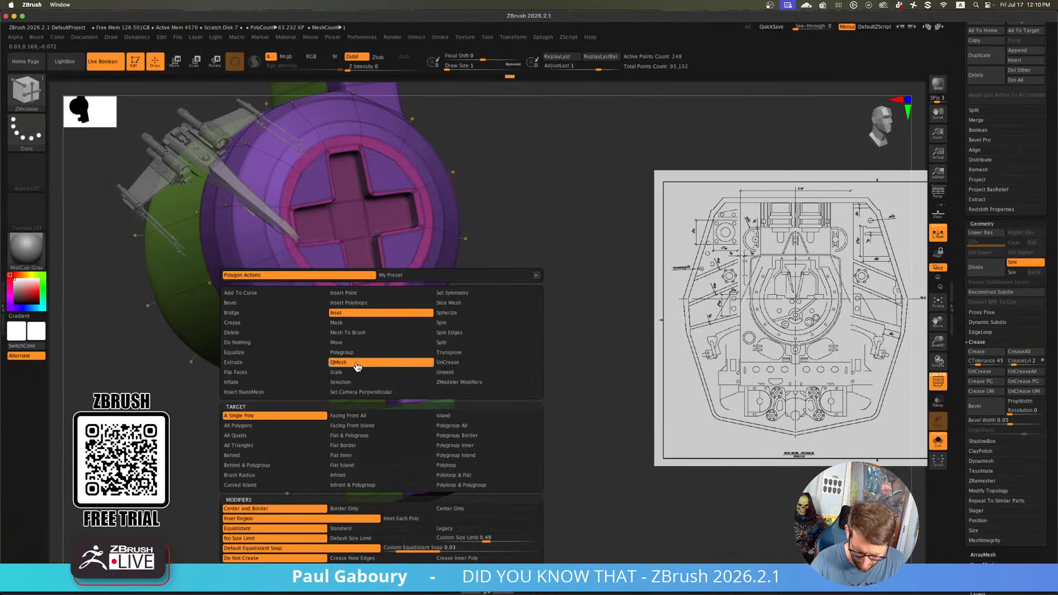
pyautogui.moveTo(384, 432); pyautogui.dragTo(372, 442)
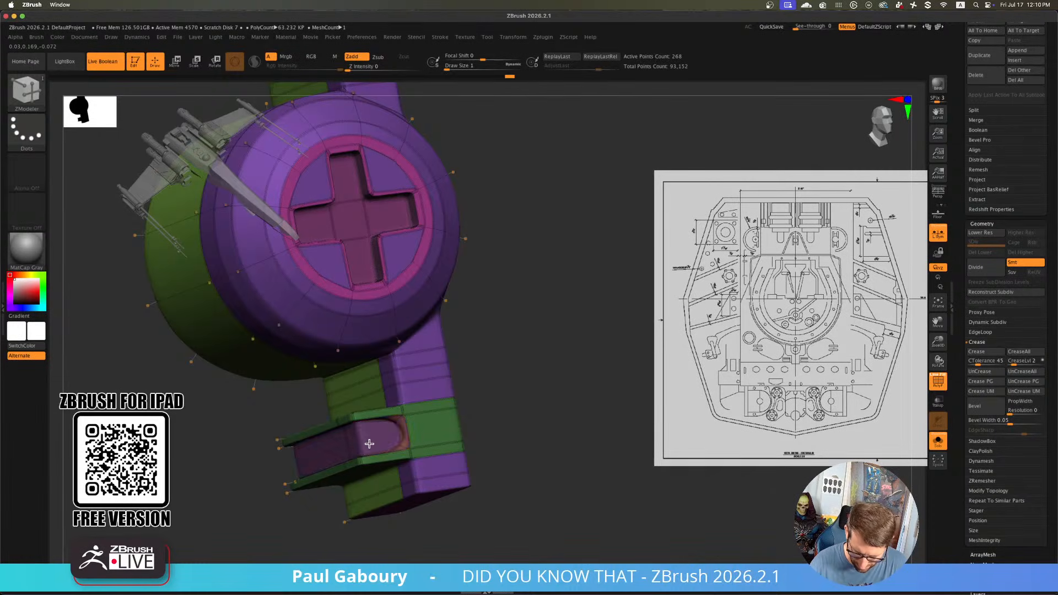
# Isolate the tab recess's inner polygroup, crease its border and show the whole part again, checking it without the polyframe
pyautogui.keyDown('ctrl'); pyautogui.moveTo(369, 444); pyautogui.dragTo(472, 446, button='right'); pyautogui.keyUp('ctrl')
pyautogui.hotkey('shift', 'f')
pyautogui.moveTo(475, 487)
pyautogui.mouseDown(button='right')
pyautogui.moveTo(487, 457)
pyautogui.moveTo(448, 465)
pyautogui.moveTo(446, 450)
pyautogui.mouseUp(button='right')
pyautogui.hotkey('shift', 'f')
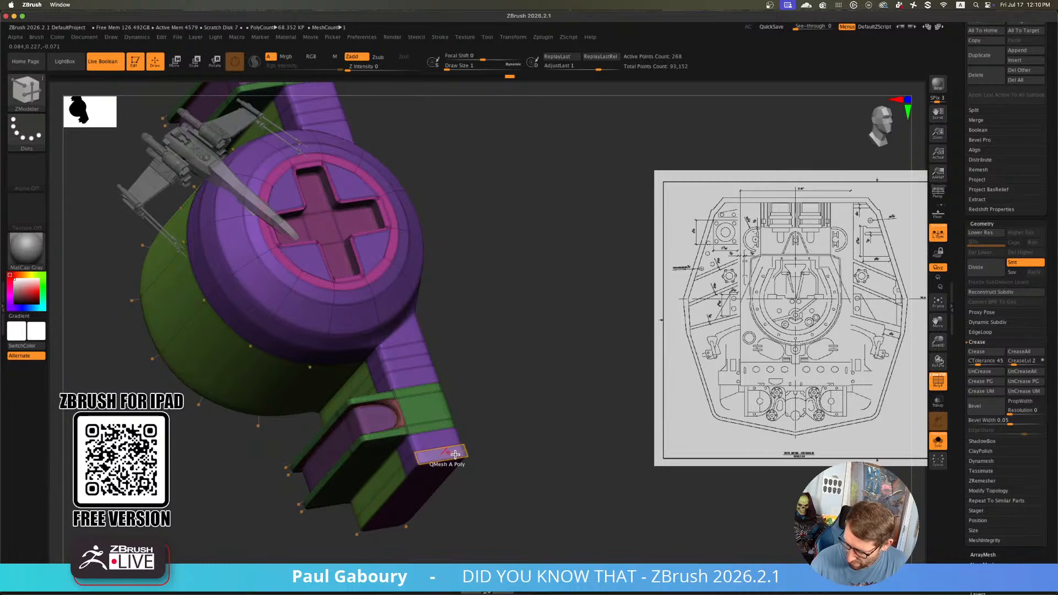
pyautogui.keyDown('ctrl'); pyautogui.keyDown('shift'); pyautogui.click(396, 414); pyautogui.keyUp('shift'); pyautogui.keyUp('ctrl')
pyautogui.keyDown('ctrl'); pyautogui.keyDown('shift'); pyautogui.click(873, 369); pyautogui.keyUp('shift'); pyautogui.keyUp('ctrl')
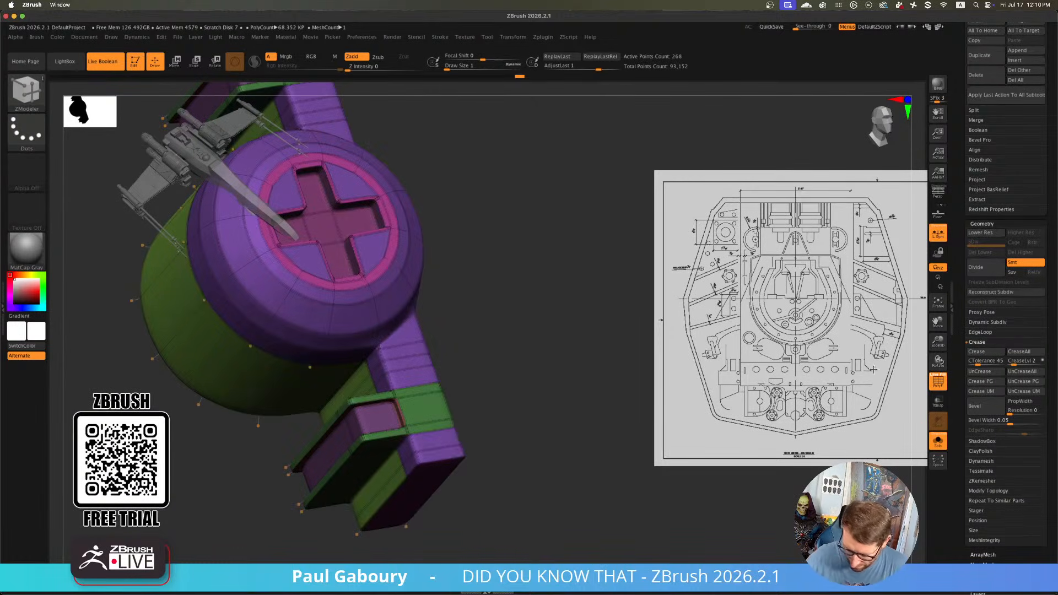
pyautogui.hotkey('shift', 'f')
pyautogui.keyDown('ctrl'); pyautogui.moveTo(520, 428); pyautogui.dragTo(475, 463, button='right'); pyautogui.keyUp('ctrl')
pyautogui.moveTo(409, 403); pyautogui.dragTo(405, 425, button='right')
pyautogui.hotkey('shift', 'f')
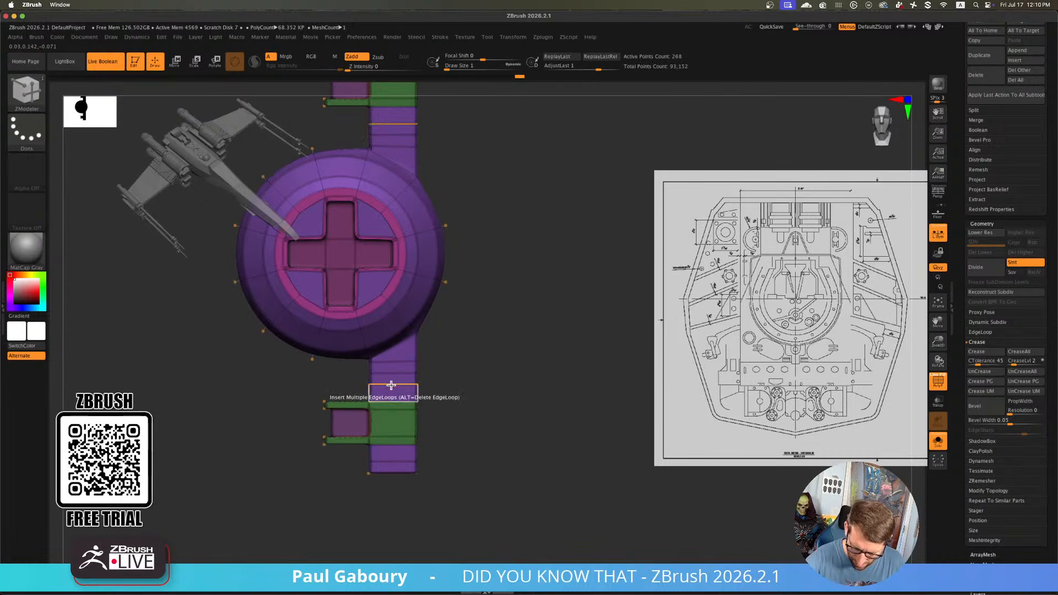
# Try inserting extra edge loops lengthwise along the arms and through the disc
pyautogui.click(395, 383)
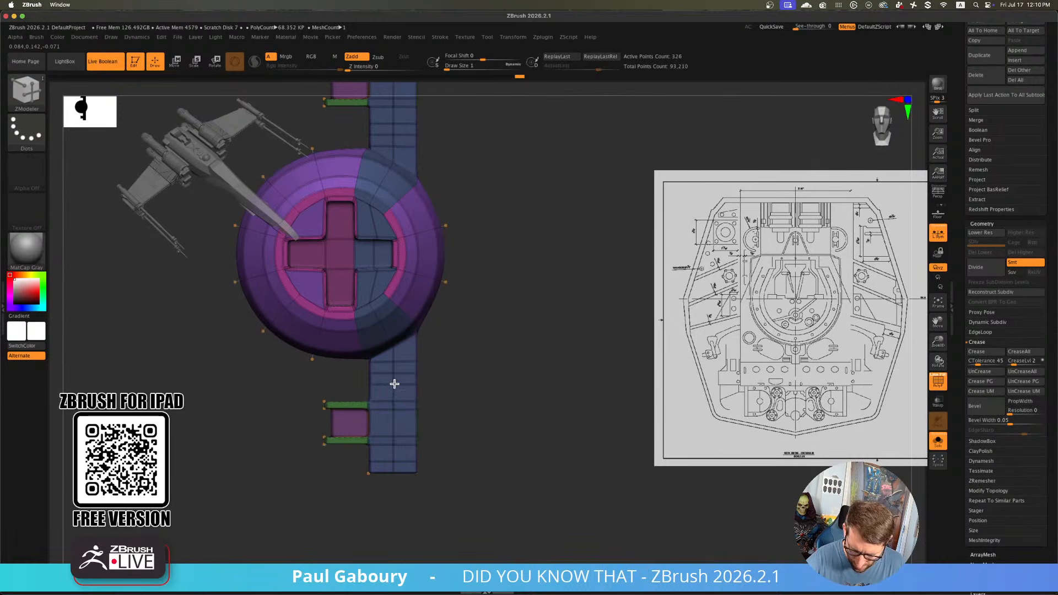
pyautogui.hotkey('shift', 'f')
pyautogui.hotkey('ctrl', 'z')
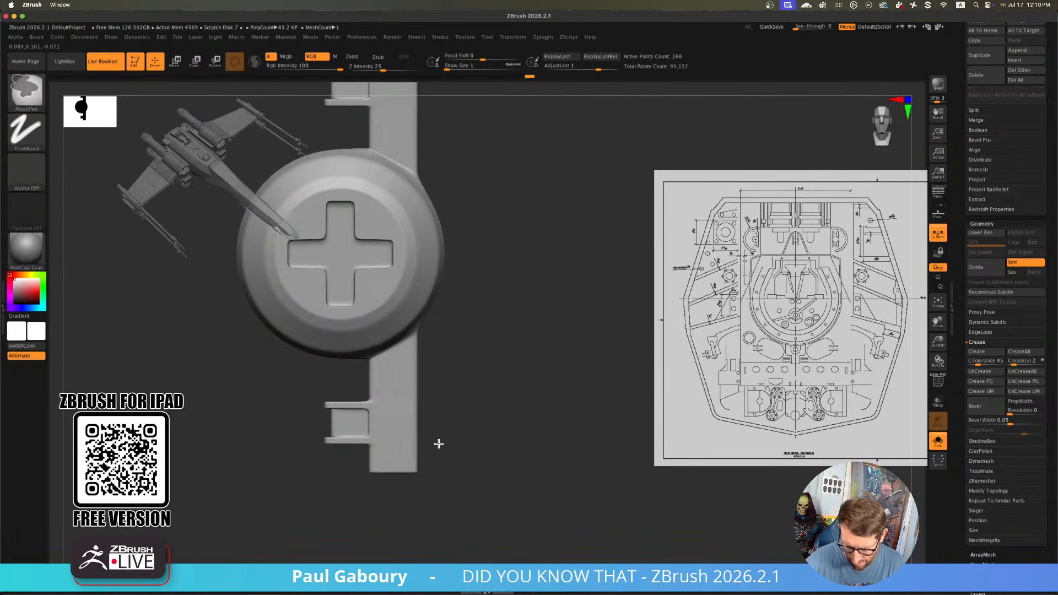
pyautogui.hotkey('shift', 'f')
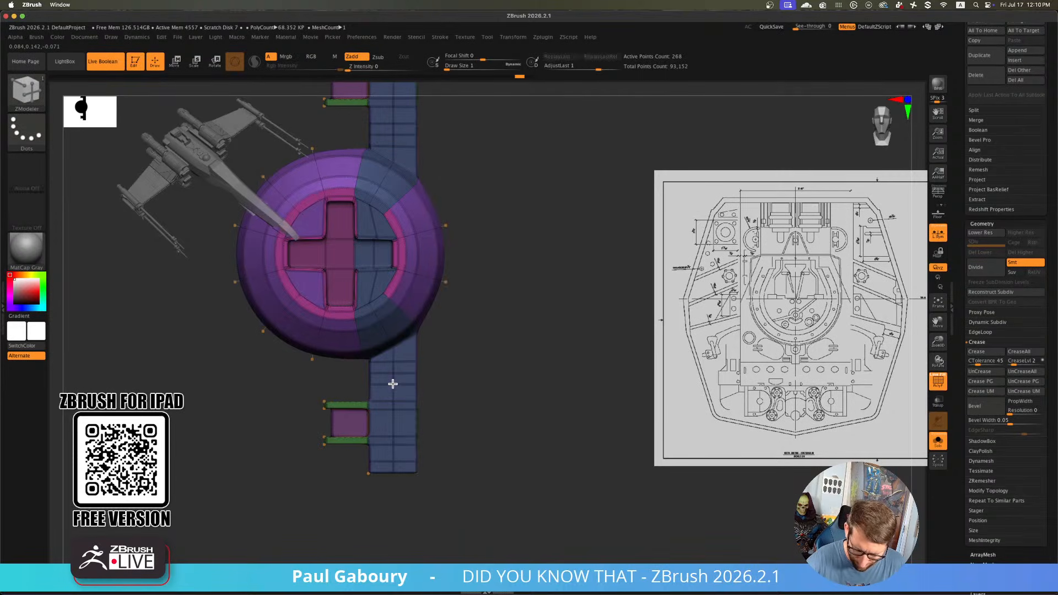
pyautogui.click(399, 372)
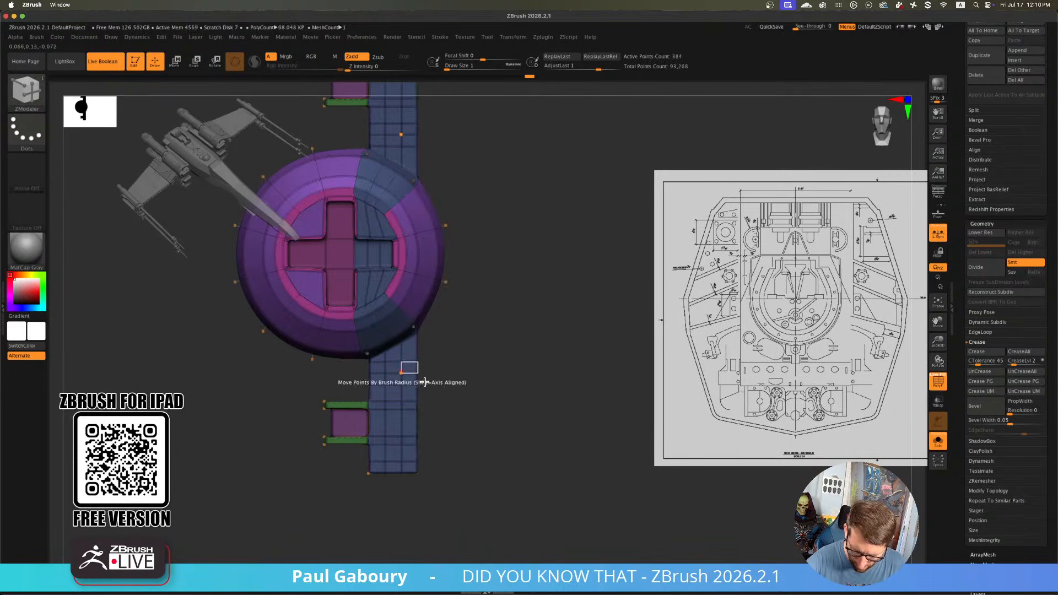
pyautogui.hotkey('shift', 'f')
pyautogui.moveTo(475, 441)
pyautogui.mouseDown()
pyautogui.moveTo(463, 444)
pyautogui.moveTo(472, 467)
pyautogui.moveTo(464, 451)
pyautogui.mouseUp()
pyautogui.hotkey('ctrl', 'z')
pyautogui.hotkey('ctrl', 'z')
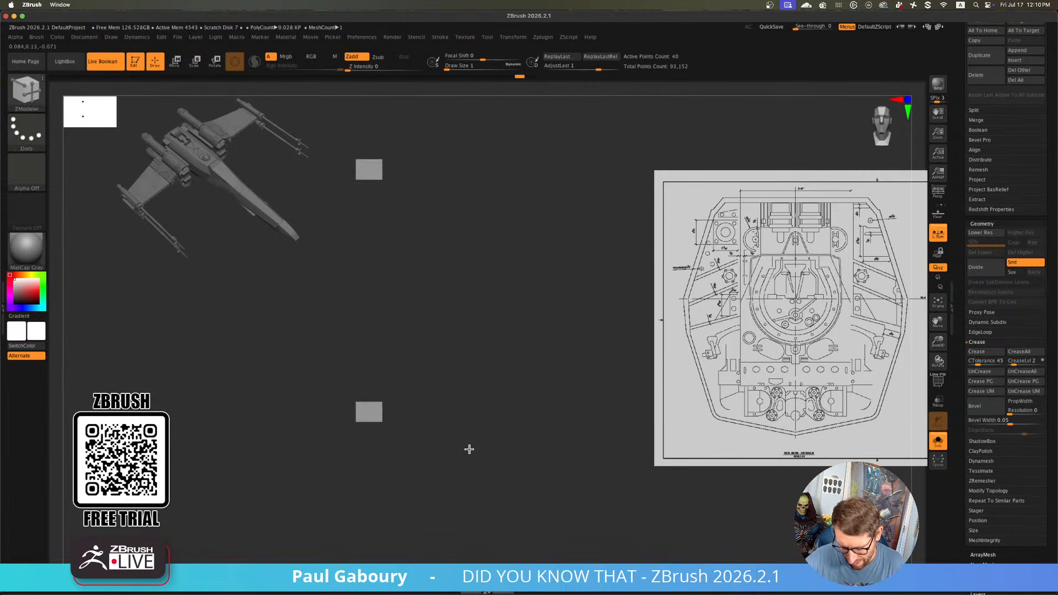
pyautogui.hotkey('ctrl', 'shift', 'z')
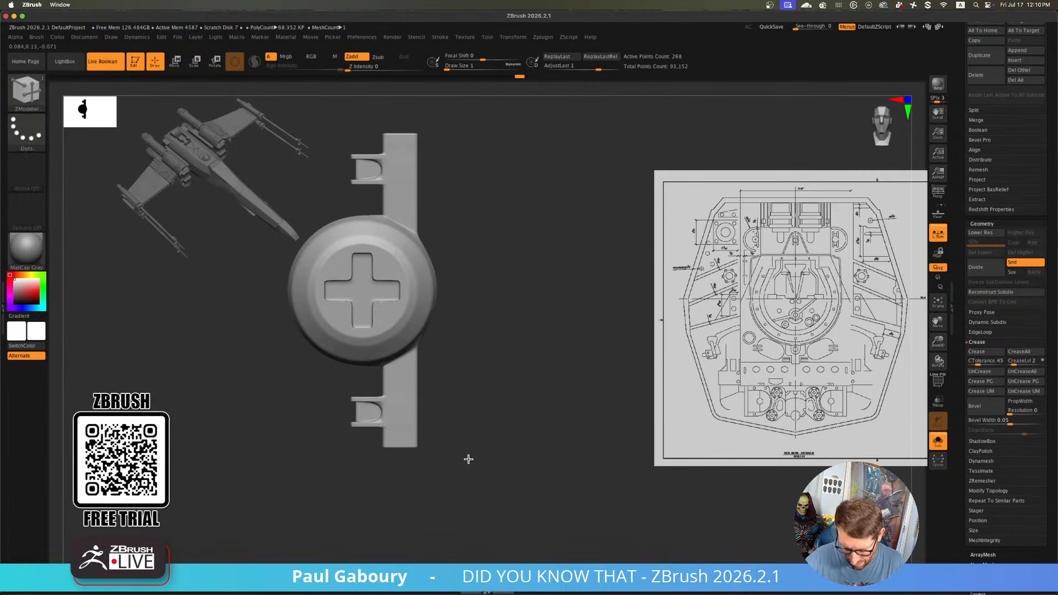
# Delete three edge loops across the arm, one at its outer end and two between the disc and the tab
pyautogui.moveTo(470, 449); pyautogui.dragTo(610, 425)
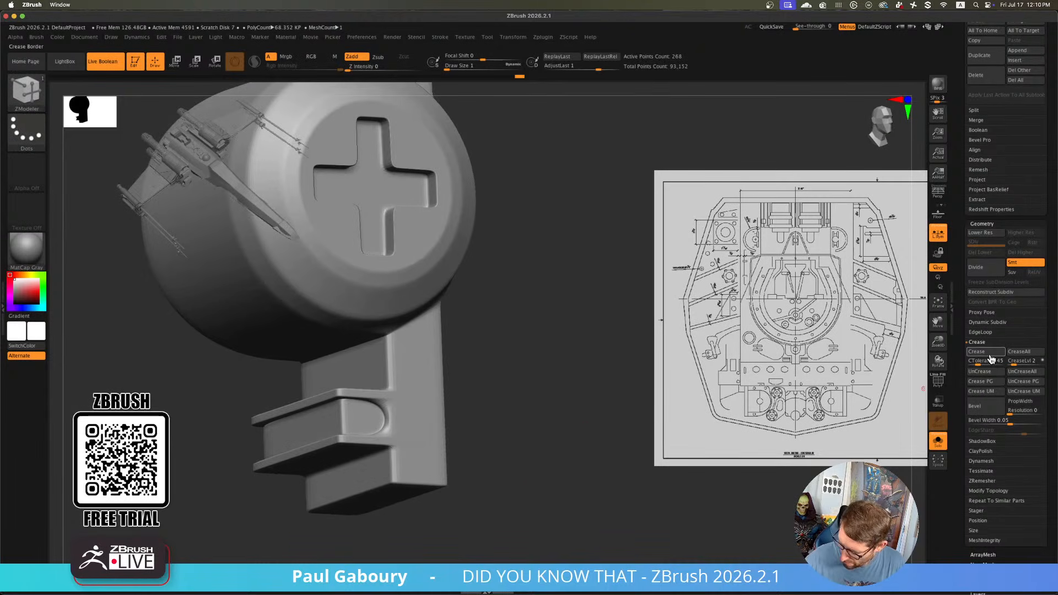
pyautogui.keyDown('ctrl'); pyautogui.moveTo(731, 394); pyautogui.dragTo(422, 441, button='right'); pyautogui.keyUp('ctrl')
pyautogui.hotkey('shift', 'f')
pyautogui.keyDown('alt'); pyautogui.click(392, 440); pyautogui.keyUp('alt')
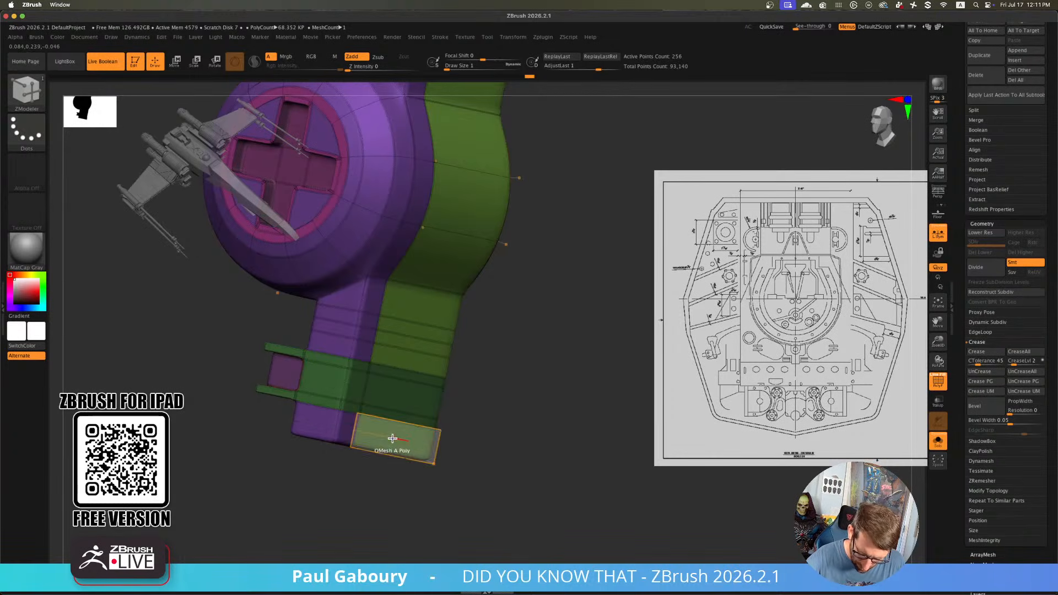
pyautogui.keyDown('alt'); pyautogui.moveTo(399, 357); pyautogui.dragTo(468, 407, button='right'); pyautogui.keyUp('alt')
pyautogui.keyDown('alt'); pyautogui.click(408, 371); pyautogui.keyUp('alt')
pyautogui.keyDown('alt'); pyautogui.click(406, 357); pyautogui.keyUp('alt')
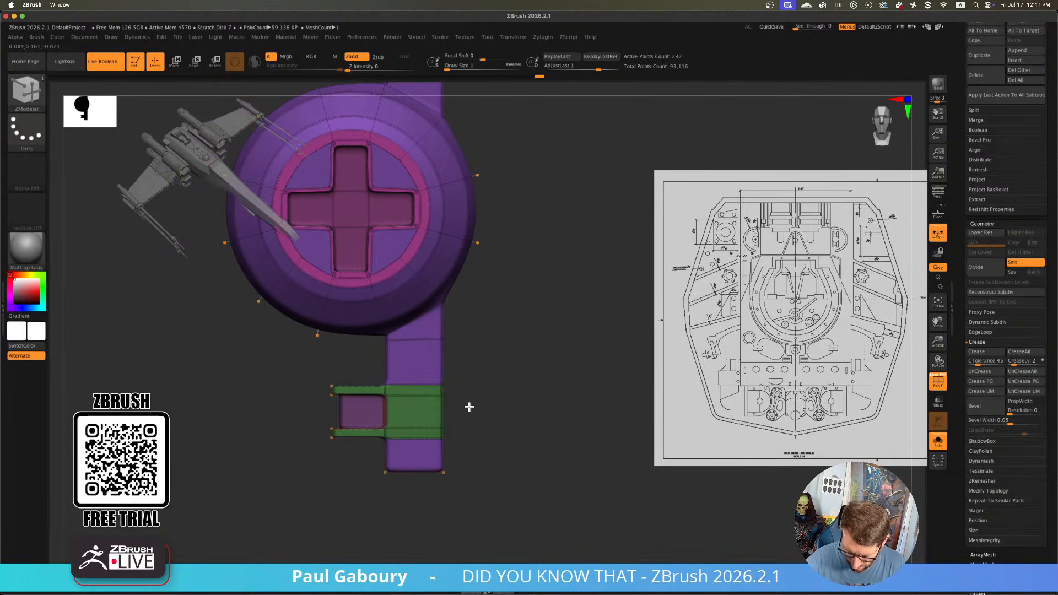
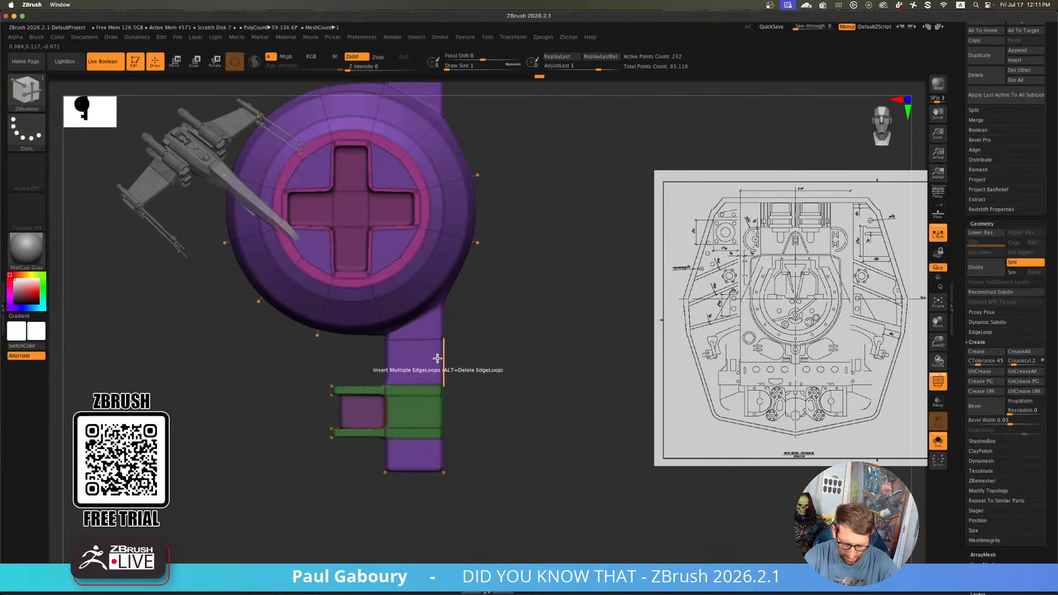
# Insert single edge loops with the Half snap across the arm, two between disc and tab and one at the outer end
pyautogui.press('space')
pyautogui.click(439, 487)
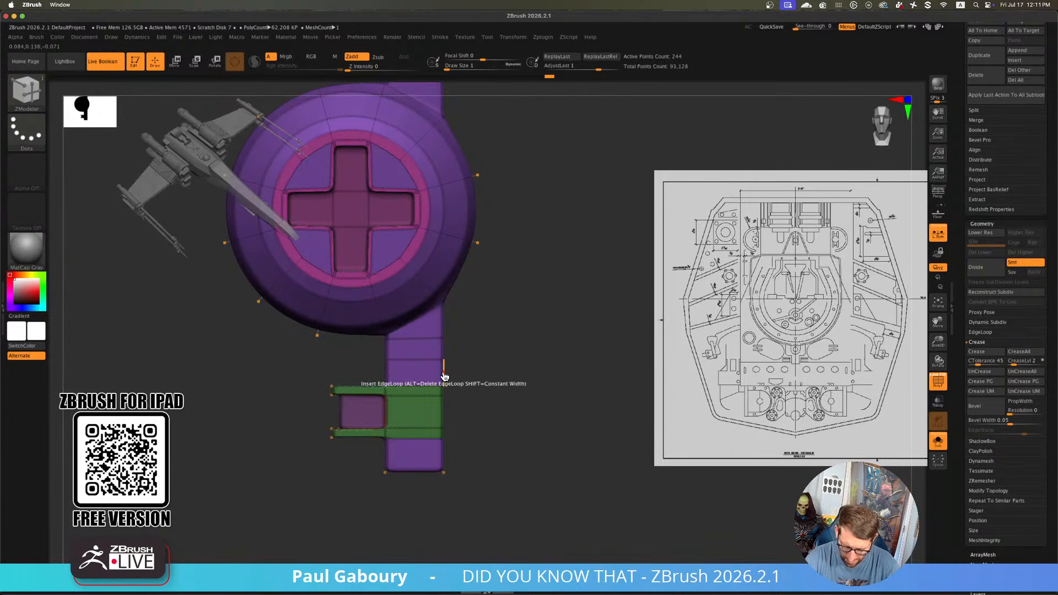
pyautogui.press('space')
pyautogui.click(413, 537)
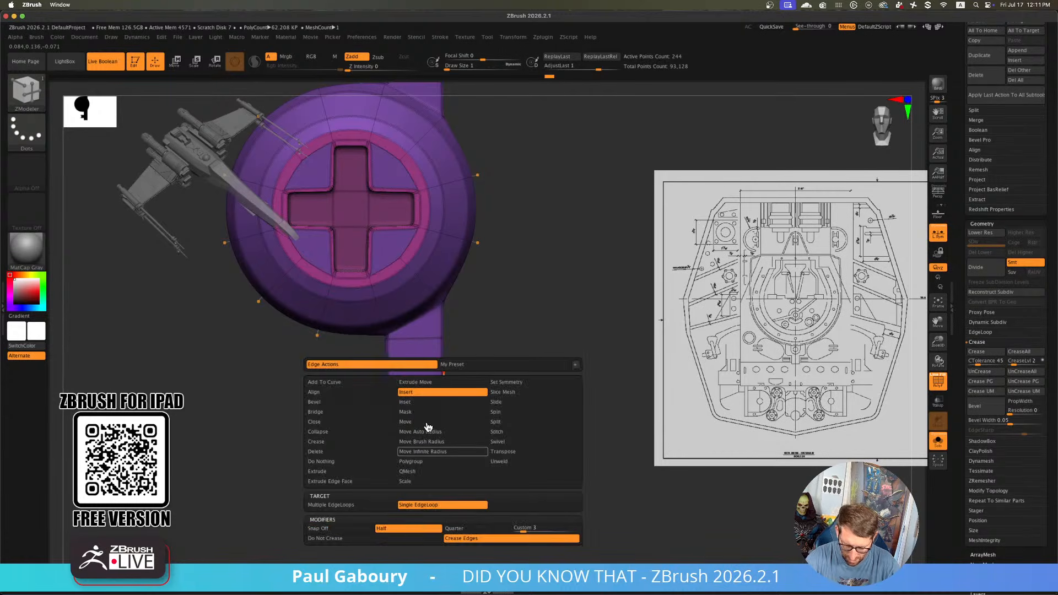
pyautogui.click(442, 372)
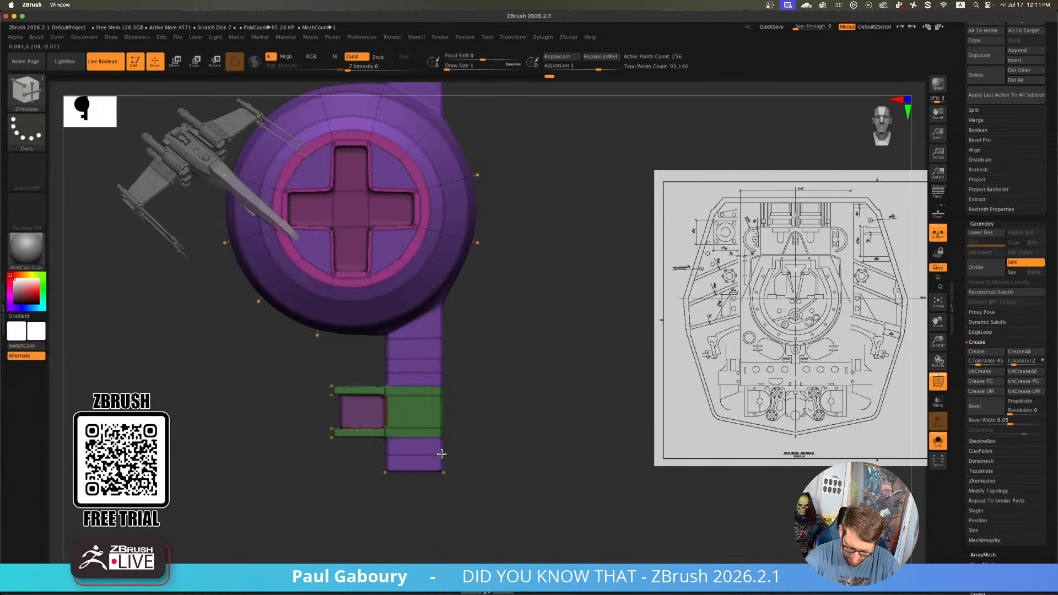
pyautogui.keyDown('ctrl'); pyautogui.moveTo(461, 433); pyautogui.dragTo(485, 425, button='right'); pyautogui.keyUp('ctrl')
# Add the arm's side corner edges beside the tab to a curve with Add To Curve, working at the lowest subdivision level
pyautogui.press('space')
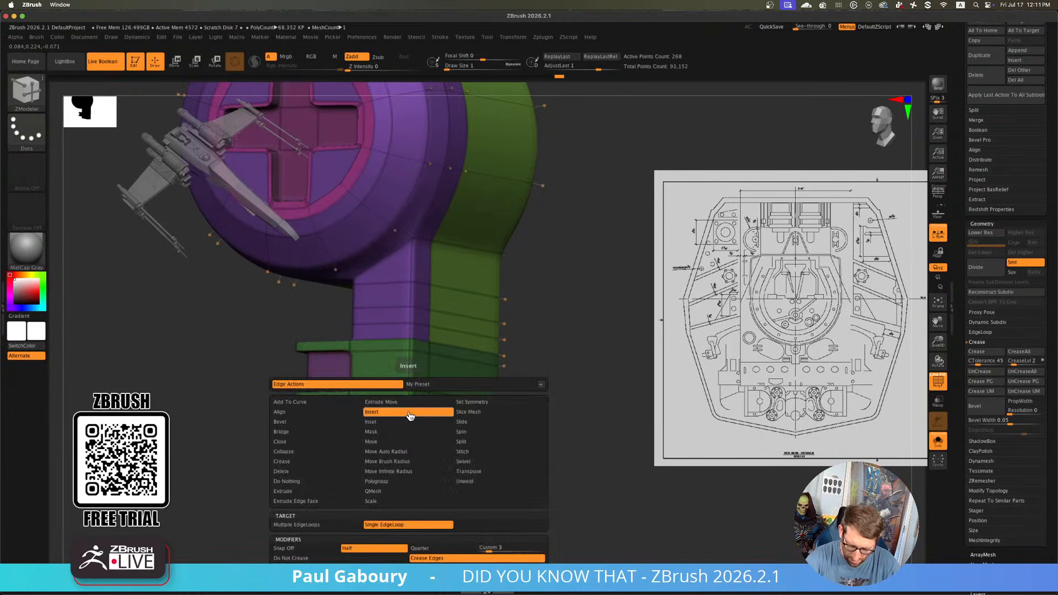
pyautogui.click(349, 402)
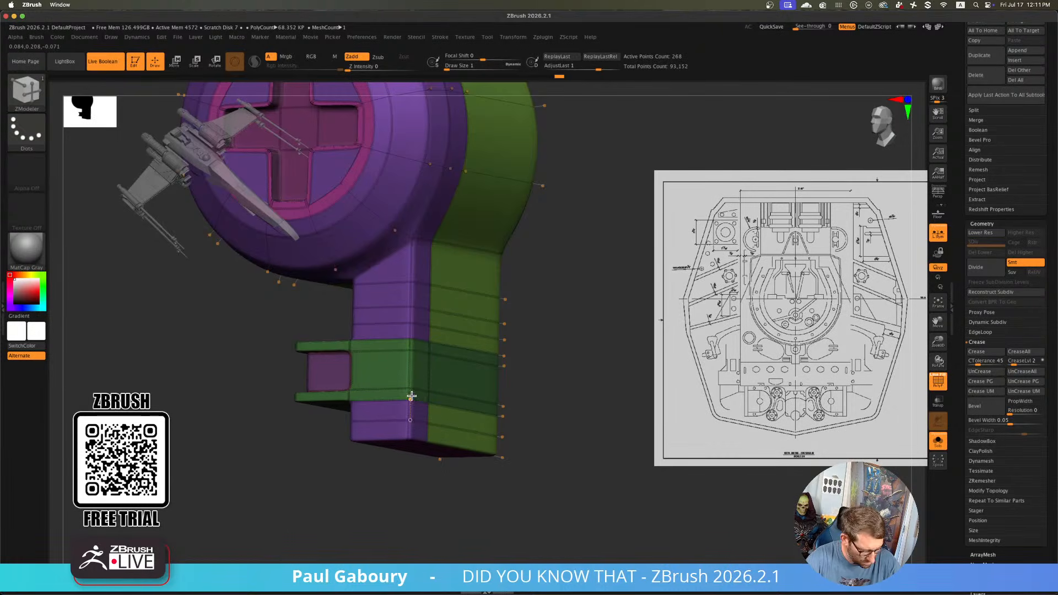
pyautogui.hotkey('shift', 'd')
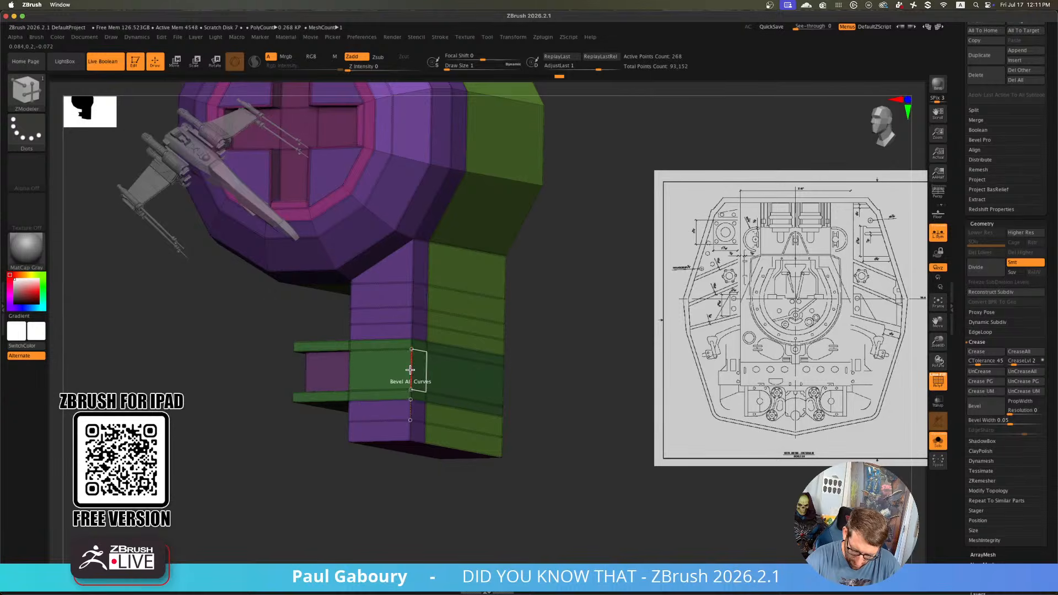
pyautogui.scroll(5, 408, 399)
pyautogui.keyDown('alt'); pyautogui.moveTo(448, 350); pyautogui.dragTo(445, 435, button='right'); pyautogui.keyUp('alt')
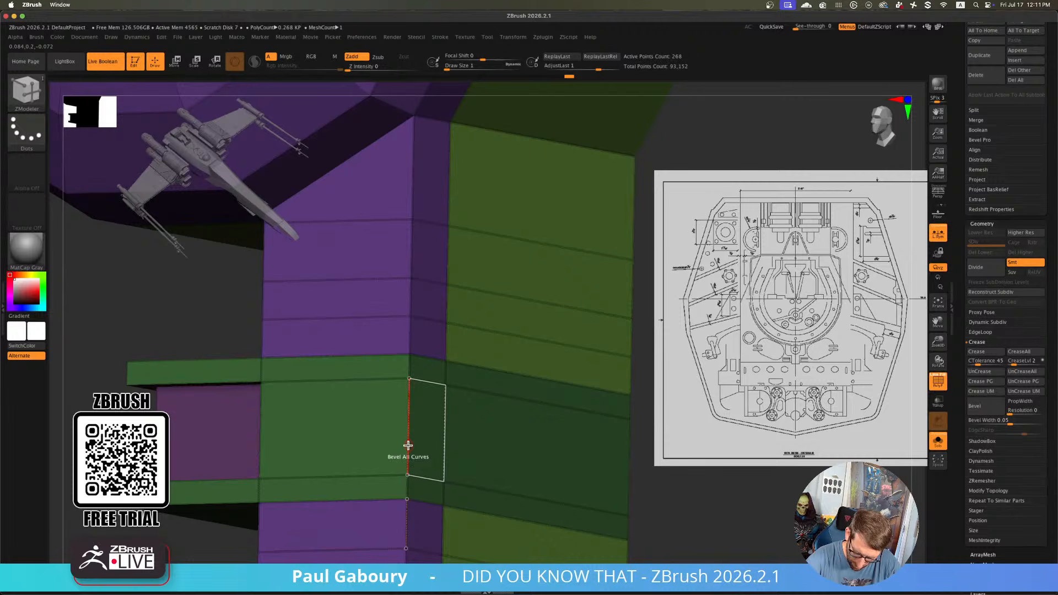
# Switch the curve action to Delete and remove the curve started along the arm
pyautogui.press('space')
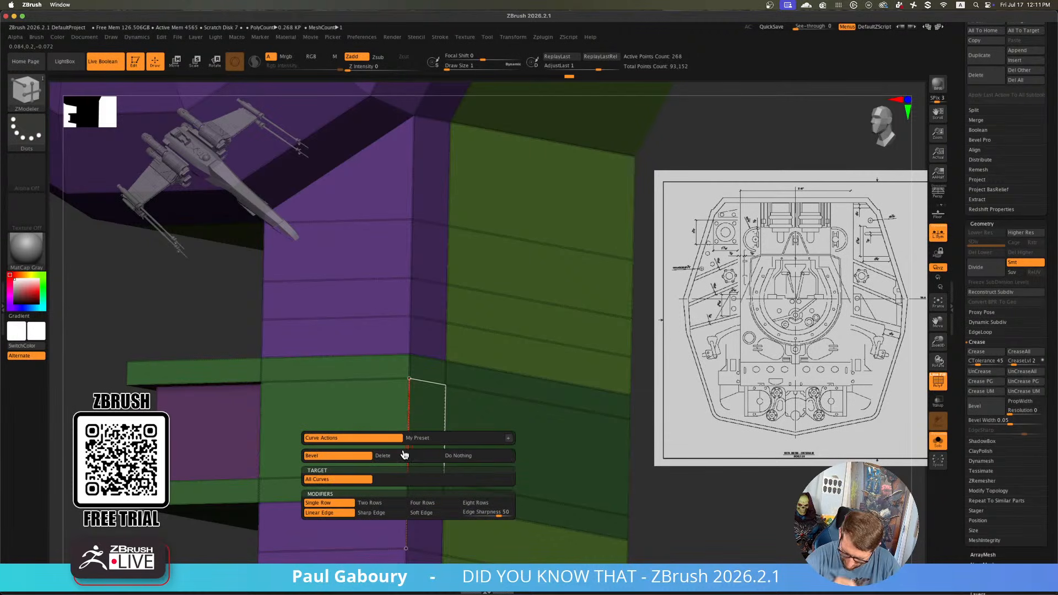
pyautogui.click(416, 456)
pyautogui.click(409, 426)
# Add the arm's side corner edges to a curve, from the outer-end loop past the tab toward the disc
pyautogui.keyDown('alt'); pyautogui.moveTo(418, 461); pyautogui.dragTo(420, 407, button='right'); pyautogui.keyUp('alt')
pyautogui.keyDown('ctrl'); pyautogui.moveTo(421, 407); pyautogui.dragTo(421, 438, button='right'); pyautogui.keyUp('ctrl')
pyautogui.click(402, 430)
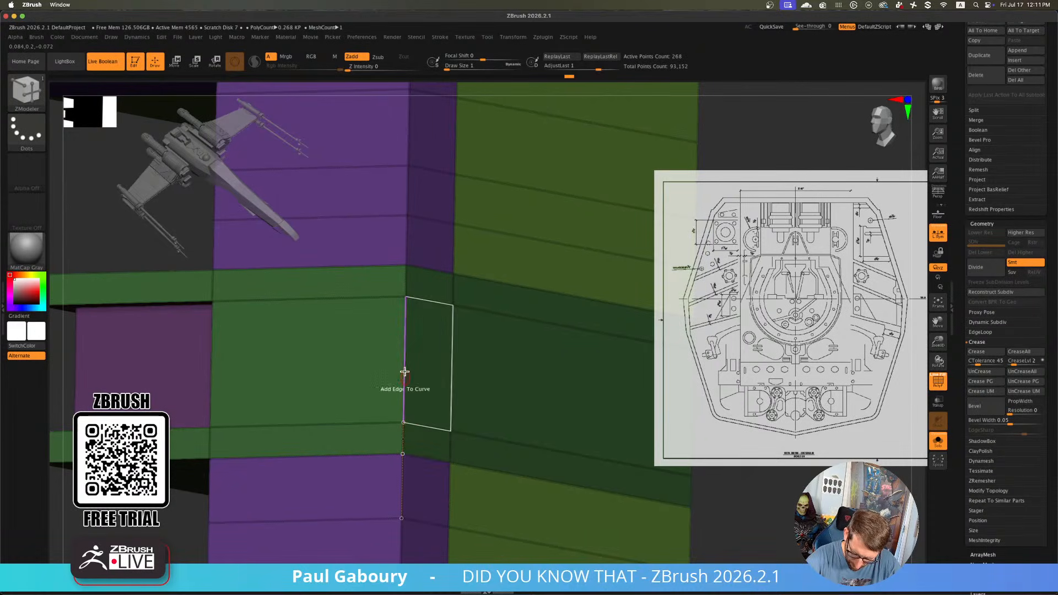
pyautogui.click(404, 326)
pyautogui.keyDown('alt'); pyautogui.moveTo(406, 276); pyautogui.dragTo(414, 351, button='right'); pyautogui.keyUp('alt')
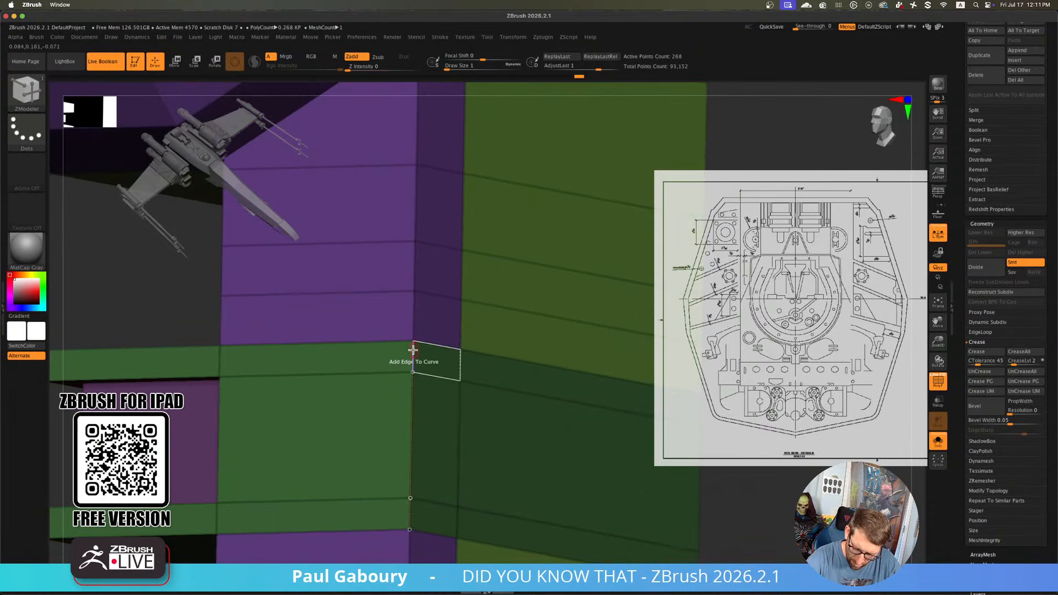
pyautogui.click(414, 350)
pyautogui.keyDown('ctrl'); pyautogui.moveTo(472, 278); pyautogui.dragTo(473, 319, button='right'); pyautogui.keyUp('ctrl')
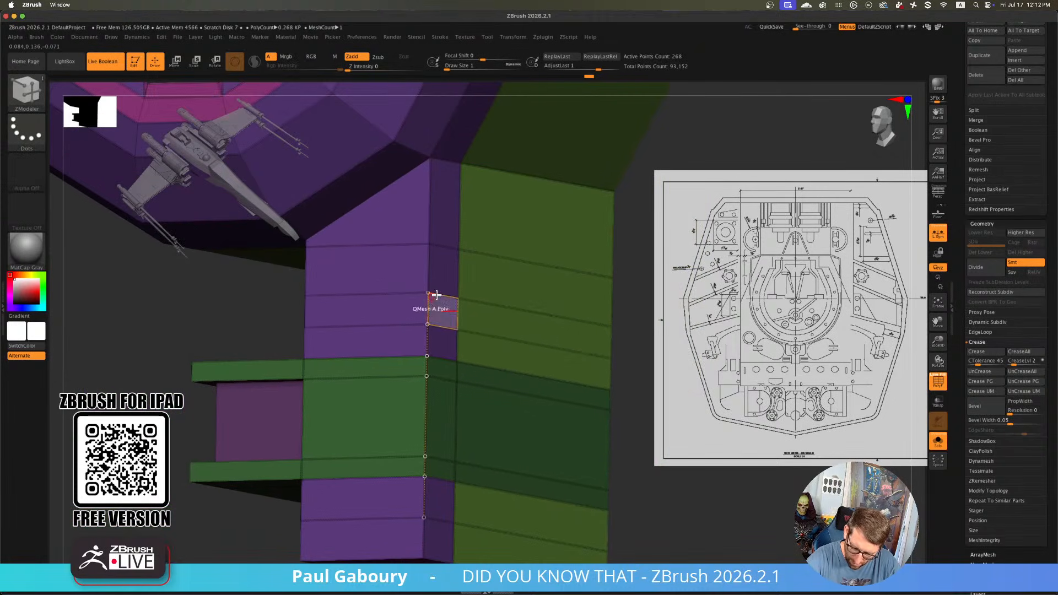
# Add the corner edges beside the tab to a curve with Add To Curve, ending one loop beyond the tab on each side
pyautogui.keyDown('ctrl'); pyautogui.moveTo(440, 281); pyautogui.dragTo(418, 465, button='right'); pyautogui.keyUp('ctrl')
pyautogui.keyDown('alt'); pyautogui.moveTo(421, 223); pyautogui.dragTo(439, 406, button='right'); pyautogui.keyUp('alt')
pyautogui.keyDown('alt'); pyautogui.moveTo(434, 263); pyautogui.dragTo(442, 373, button='right'); pyautogui.keyUp('alt')
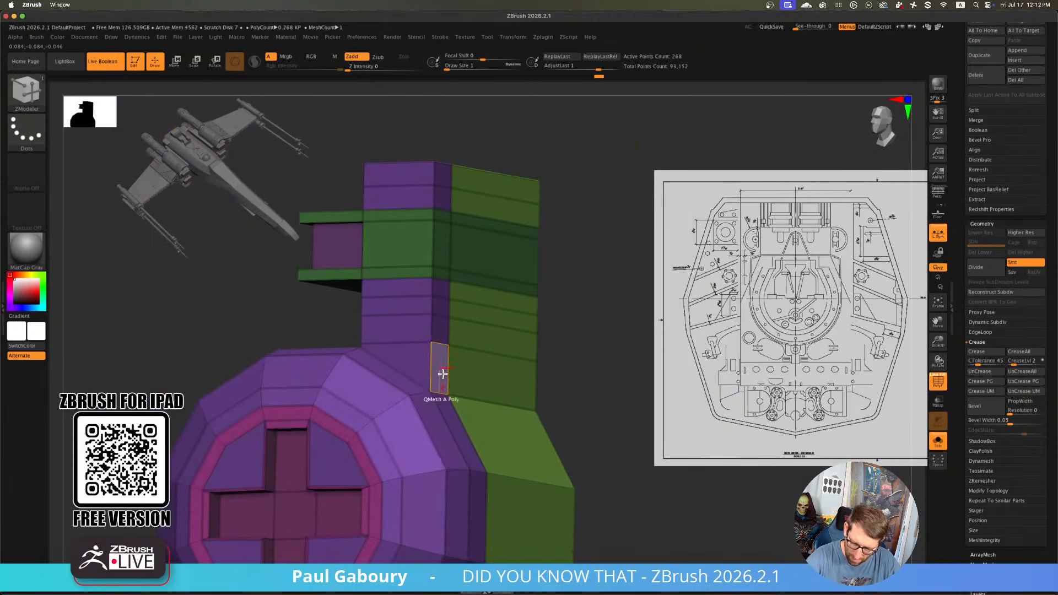
pyautogui.keyDown('alt'); pyautogui.moveTo(460, 330); pyautogui.dragTo(462, 398, button='right'); pyautogui.keyUp('alt')
pyautogui.keyDown('ctrl'); pyautogui.moveTo(436, 260); pyautogui.dragTo(414, 313, button='right'); pyautogui.keyUp('ctrl')
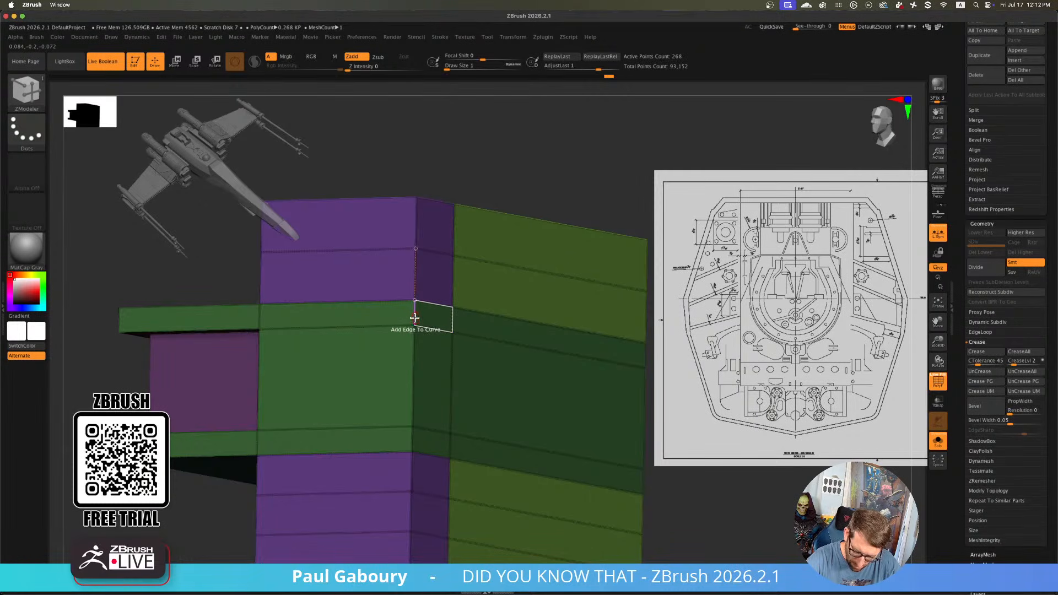
pyautogui.keyDown('alt'); pyautogui.moveTo(414, 374); pyautogui.dragTo(439, 300, button='right'); pyautogui.keyUp('alt')
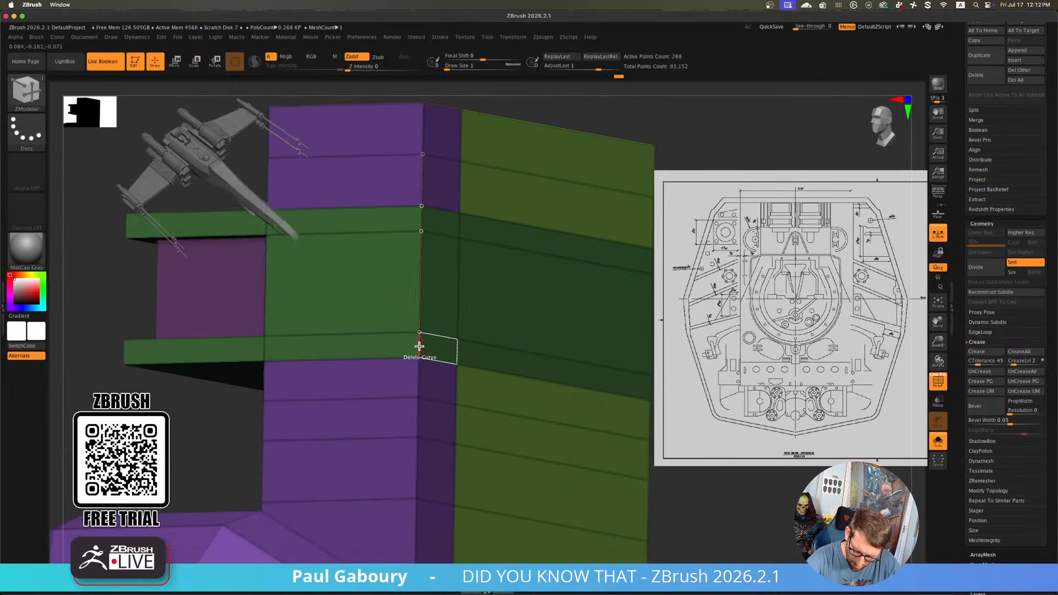
pyautogui.click(418, 381)
pyautogui.keyDown('ctrl'); pyautogui.moveTo(438, 406); pyautogui.dragTo(411, 415, button='right'); pyautogui.keyUp('ctrl')
pyautogui.keyDown('alt'); pyautogui.moveTo(468, 391); pyautogui.dragTo(436, 313, button='right'); pyautogui.keyUp('alt')
pyautogui.keyDown('alt'); pyautogui.moveTo(457, 367); pyautogui.dragTo(481, 393, button='right'); pyautogui.keyUp('alt')
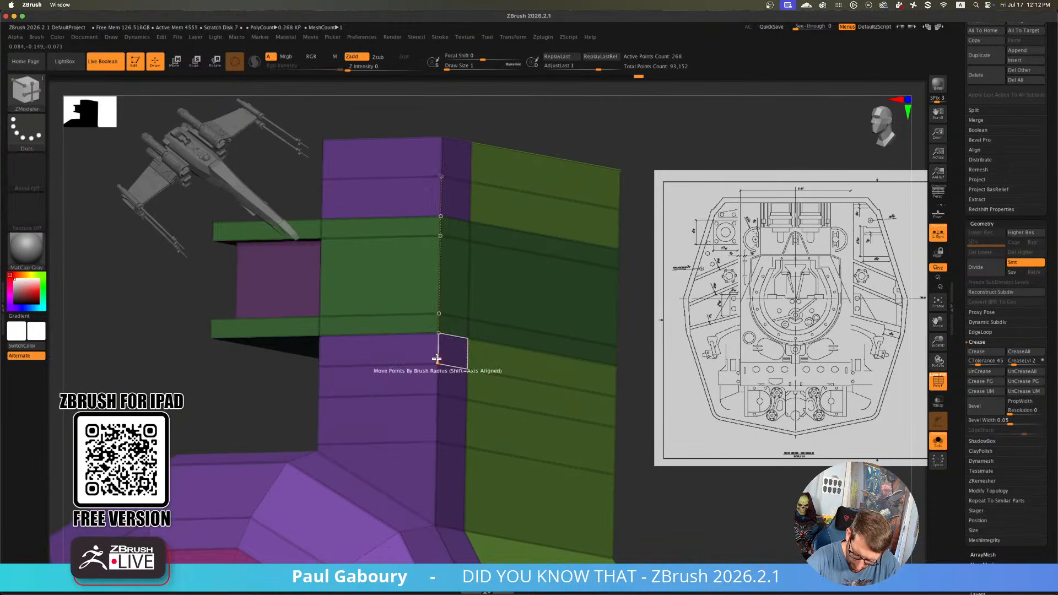
pyautogui.click(437, 387)
# Bevel the curve along the arm's corner with Single Row and Linear Edge, and inspect the strip with and without polyframe
pyautogui.click(440, 296)
pyautogui.click(394, 303)
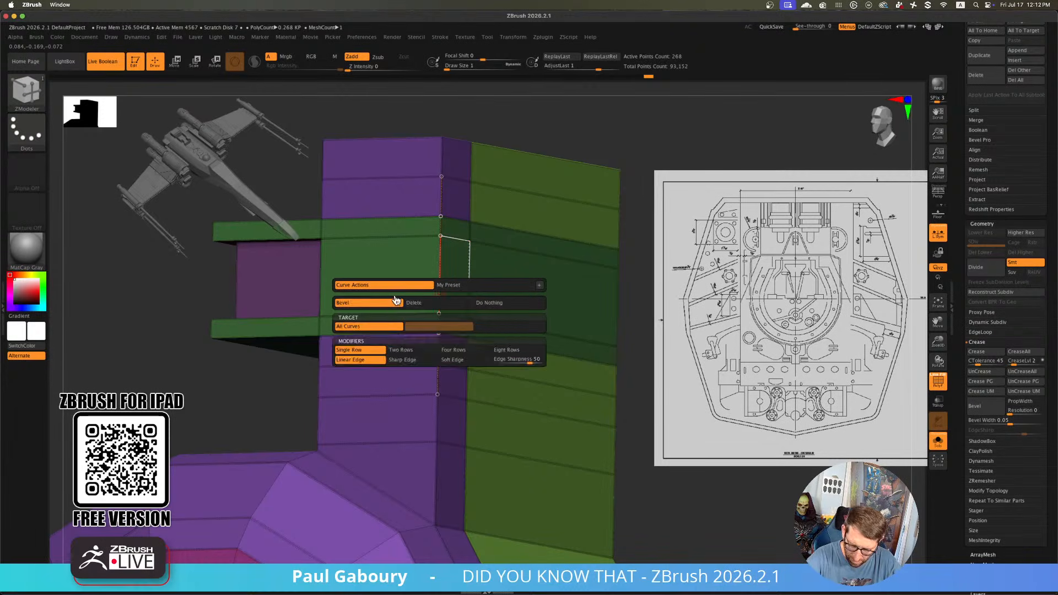
pyautogui.moveTo(439, 288); pyautogui.dragTo(441, 282)
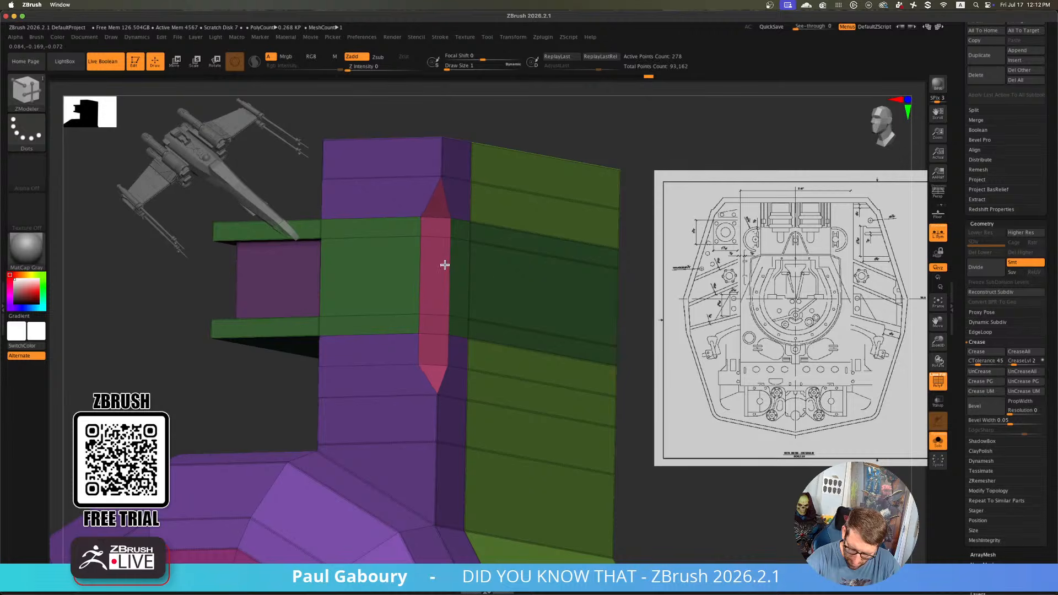
pyautogui.keyDown('ctrl'); pyautogui.moveTo(475, 276); pyautogui.dragTo(346, 279, button='right'); pyautogui.keyUp('ctrl')
pyautogui.hotkey('shift', 'f')
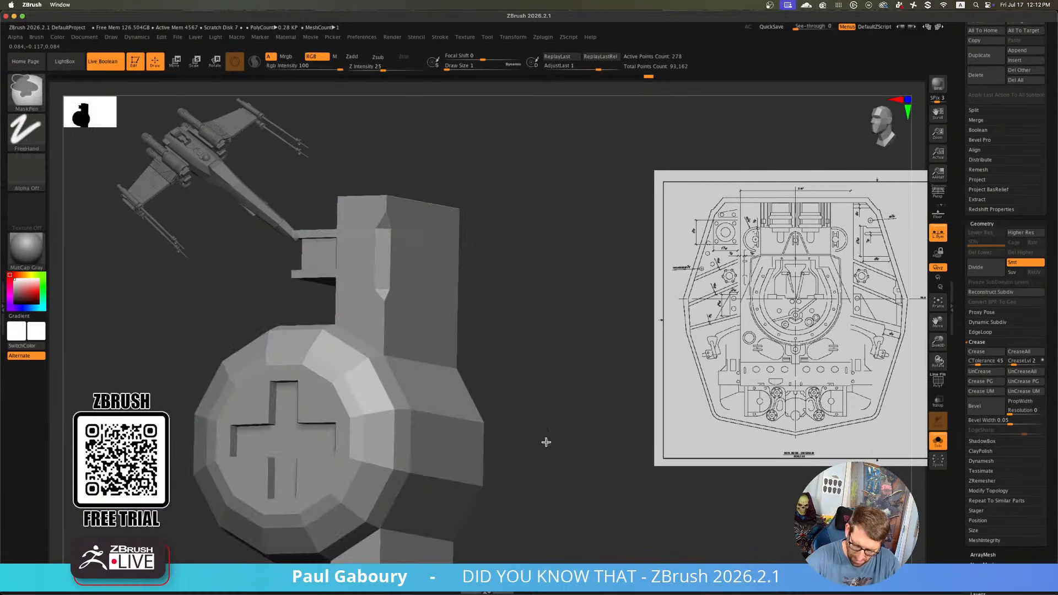
pyautogui.keyDown('ctrl'); pyautogui.moveTo(546, 441); pyautogui.dragTo(515, 441, button='right'); pyautogui.keyUp('ctrl')
pyautogui.moveTo(515, 441)
pyautogui.mouseDown(button='right')
pyautogui.moveTo(500, 428)
pyautogui.moveTo(510, 409)
pyautogui.moveTo(522, 415)
pyautogui.moveTo(484, 481)
pyautogui.moveTo(435, 378)
pyautogui.mouseUp(button='right')
pyautogui.hotkey('shift', 'f')
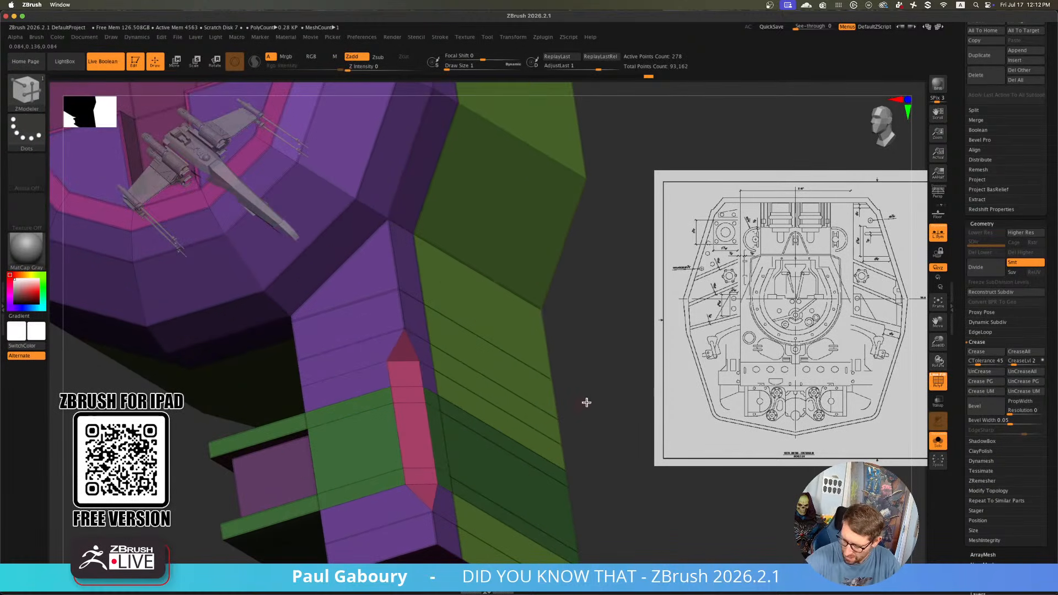
# Isolate the polygroup of the beveled corner strips, crease its borders, and show the whole mesh again
pyautogui.keyDown('ctrl'); pyautogui.keyDown('shift'); pyautogui.click(406, 484); pyautogui.keyUp('shift'); pyautogui.keyUp('ctrl')
pyautogui.keyDown('ctrl'); pyautogui.keyDown('shift'); pyautogui.click(418, 446); pyautogui.keyUp('shift'); pyautogui.keyUp('ctrl')
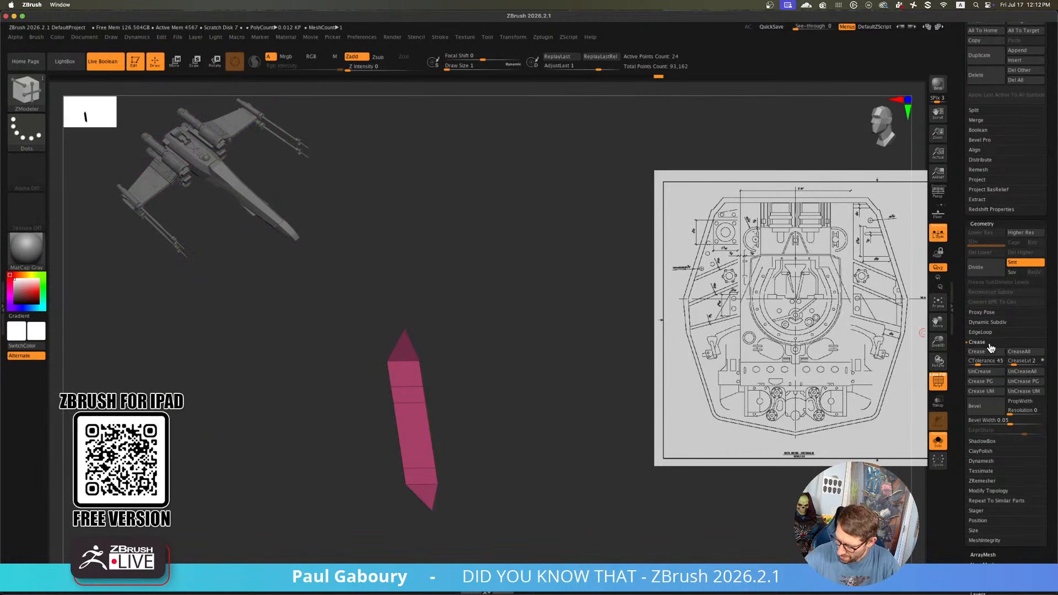
pyautogui.keyDown('ctrl'); pyautogui.keyDown('shift'); pyautogui.click(563, 407); pyautogui.keyUp('shift'); pyautogui.keyUp('ctrl')
# Switch the ZModeler edge action to Crease and crease the edges at the pointed ends of the beveled strip
pyautogui.press('space')
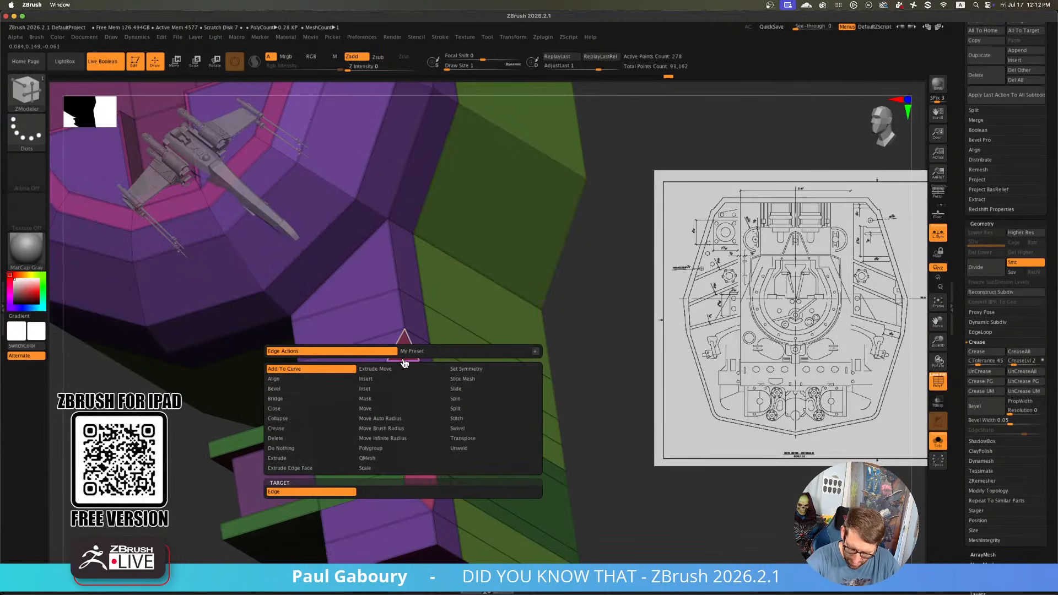
pyautogui.click(312, 429)
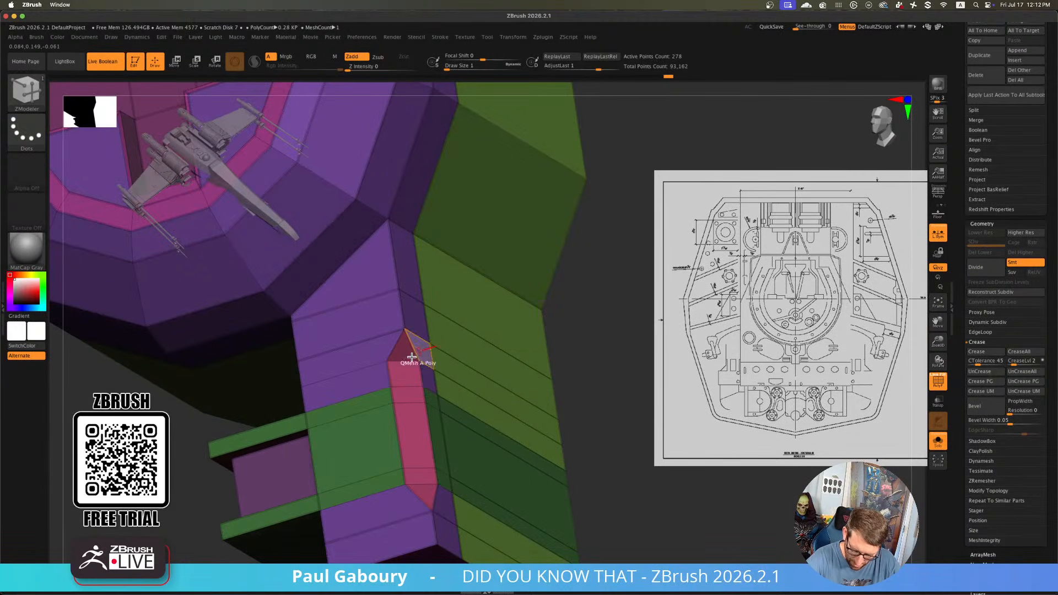
pyautogui.moveTo(472, 425)
pyautogui.keyDown('ctrl'); pyautogui.mouseDown(button='right')
pyautogui.moveTo(465, 387)
pyautogui.moveTo(447, 494)
pyautogui.mouseUp(button='right'); pyautogui.keyUp('ctrl')
pyautogui.keyDown('alt'); pyautogui.moveTo(472, 378); pyautogui.dragTo(486, 476, button='right'); pyautogui.keyUp('alt')
pyautogui.moveTo(416, 293); pyautogui.dragTo(423, 319, button='right')
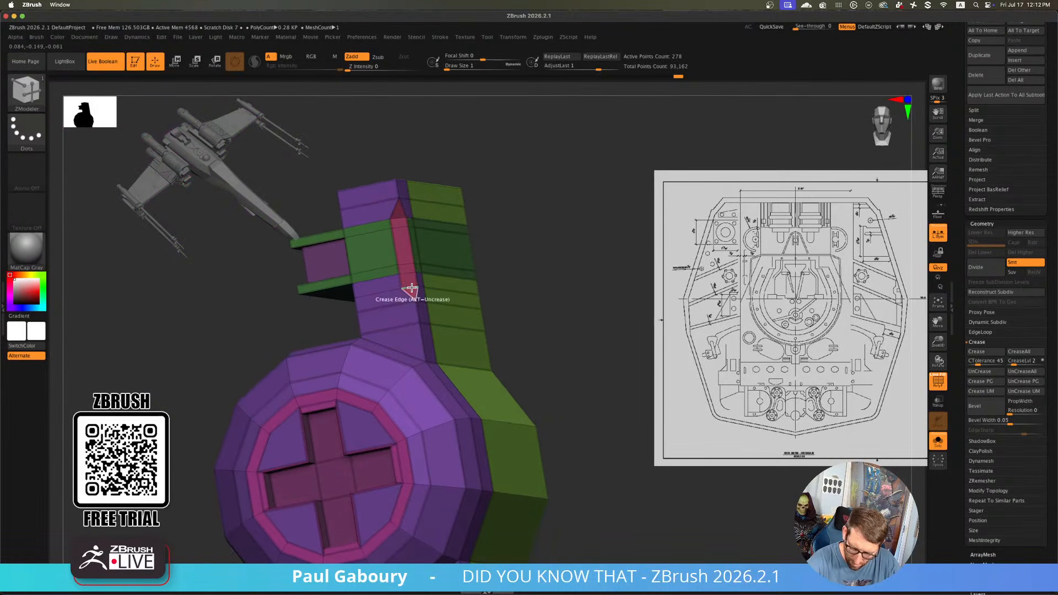
pyautogui.click(398, 218)
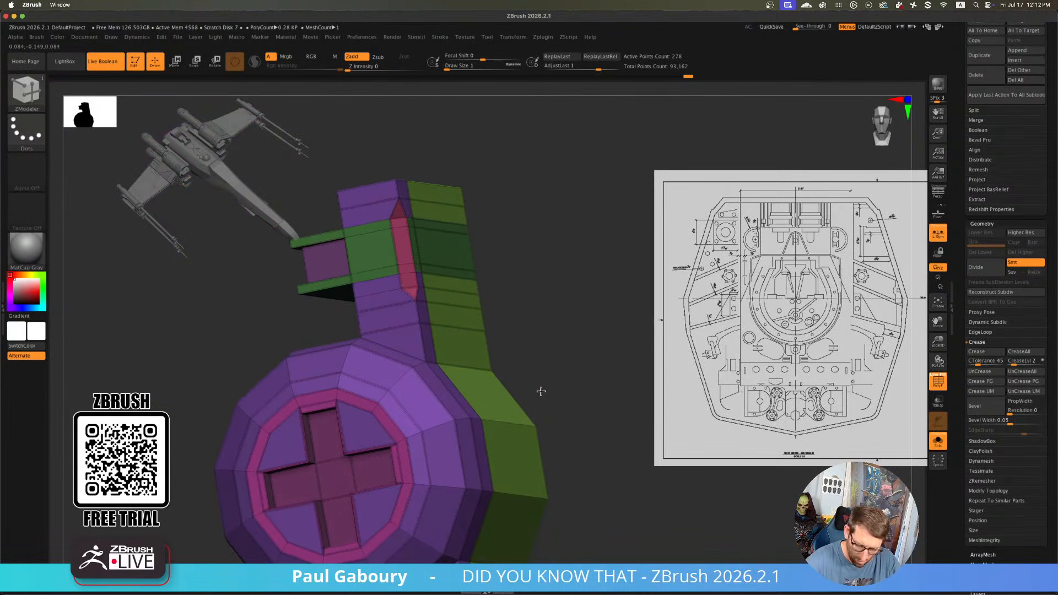
# Preview the smoothed part at the higher subdivision level without polyframe, and return to the lowest level
pyautogui.press('d')
pyautogui.hotkey('shift', 'f')
pyautogui.moveTo(564, 411)
pyautogui.keyDown('ctrl'); pyautogui.mouseDown(button='right')
pyautogui.moveTo(508, 437)
pyautogui.moveTo(498, 412)
pyautogui.moveTo(539, 434)
pyautogui.moveTo(543, 471)
pyautogui.moveTo(524, 485)
pyautogui.moveTo(470, 398)
pyautogui.mouseUp(button='right'); pyautogui.keyUp('ctrl')
pyautogui.hotkey('shift', 'f')
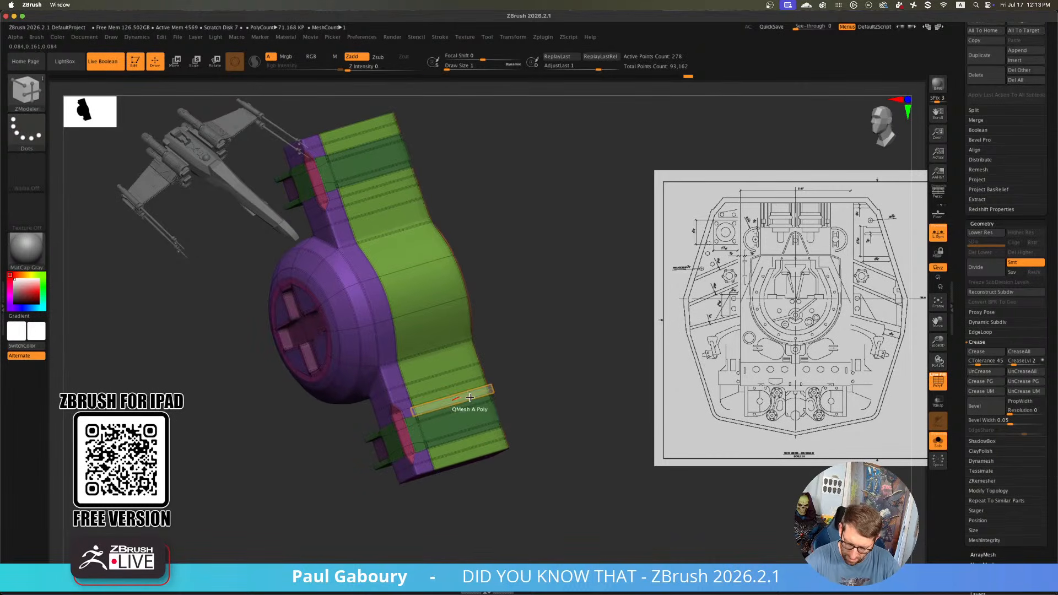
pyautogui.hotkey('shift', 'd')
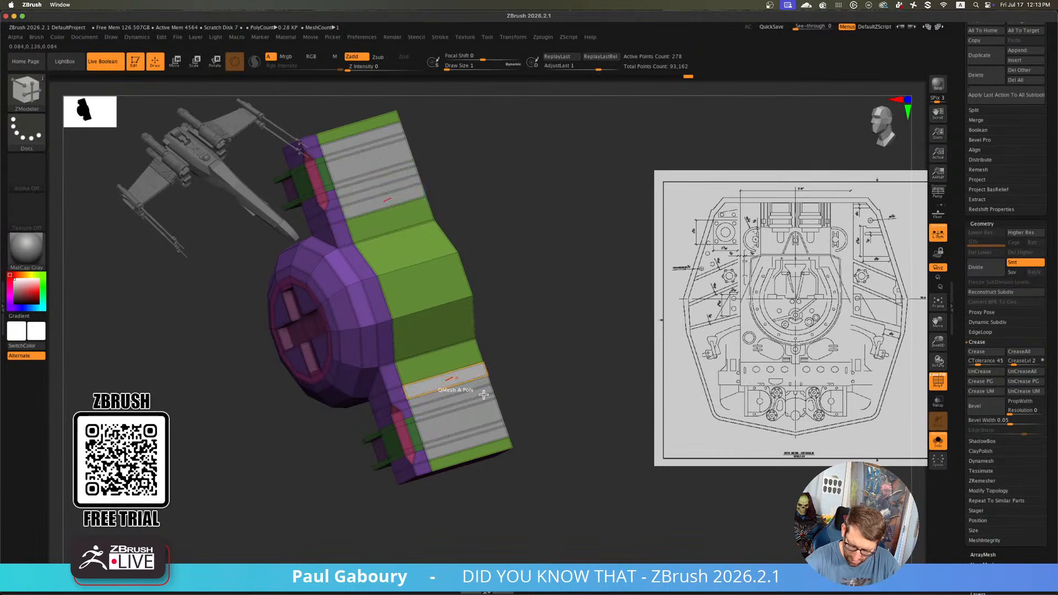
# Mark the polygons on the arm's side face around the tab and raise them slightly as a panel with QMesh
pyautogui.moveTo(484, 395)
pyautogui.mouseDown(button='right')
pyautogui.moveTo(461, 393)
pyautogui.moveTo(508, 385)
pyautogui.moveTo(489, 385)
pyautogui.mouseUp(button='right')
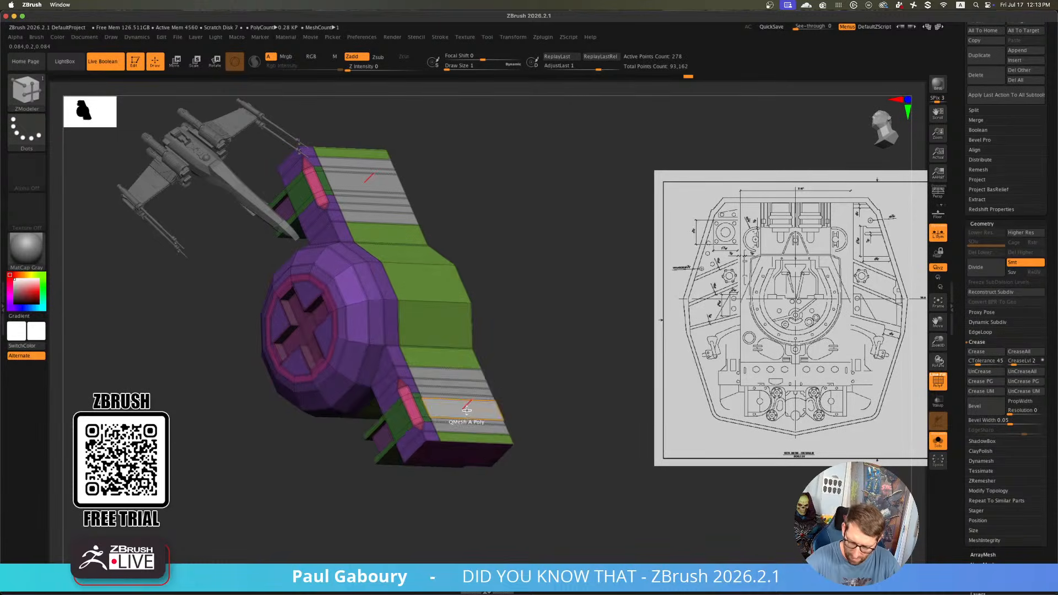
pyautogui.press('space')
pyautogui.moveTo(469, 408); pyautogui.dragTo(473, 396)
pyautogui.press('alt')
pyautogui.press('alt')
pyautogui.press('alt')
pyautogui.press('alt')
pyautogui.press('alt')
pyautogui.press('alt')
pyautogui.moveTo(486, 388)
pyautogui.keyDown('ctrl'); pyautogui.mouseDown(button='right')
pyautogui.moveTo(492, 368)
pyautogui.moveTo(543, 392)
pyautogui.moveTo(494, 416)
pyautogui.moveTo(491, 399)
pyautogui.mouseUp(button='right'); pyautogui.keyUp('ctrl')
pyautogui.moveTo(427, 415)
pyautogui.keyDown('alt'); pyautogui.mouseDown(button='right')
pyautogui.moveTo(432, 390)
pyautogui.moveTo(472, 432)
pyautogui.moveTo(425, 378)
pyautogui.moveTo(438, 395)
pyautogui.moveTo(430, 387)
pyautogui.mouseUp(button='right'); pyautogui.keyUp('alt')
pyautogui.hotkey('shift', 'f')
pyautogui.hotkey('shift', 'f')
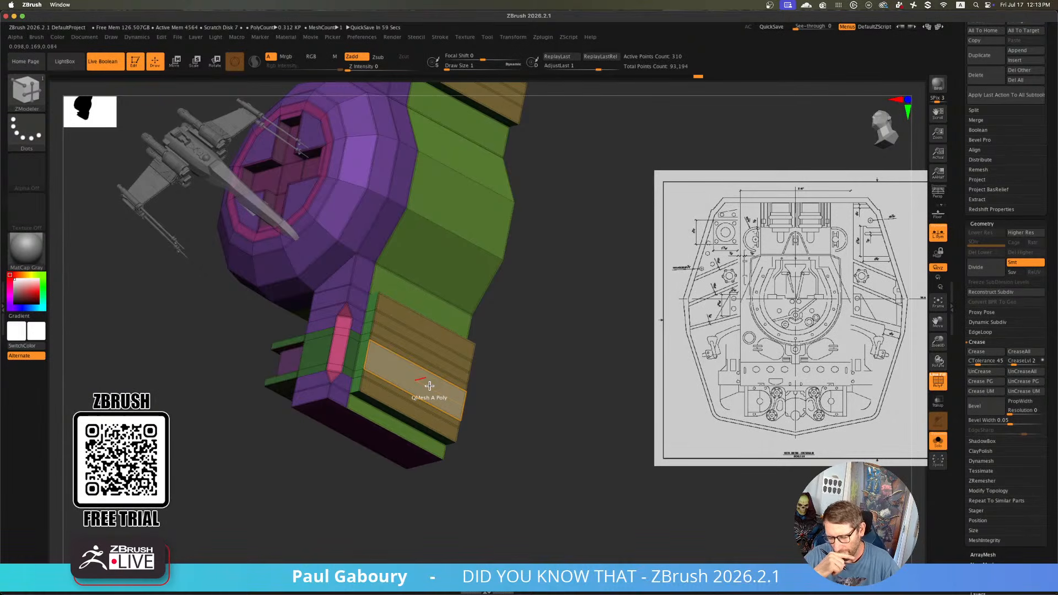
# Mark the raised panel's side and rear polygons as a temporary selection and inset them together as one region
pyautogui.moveTo(429, 386); pyautogui.dragTo(406, 408, button='right')
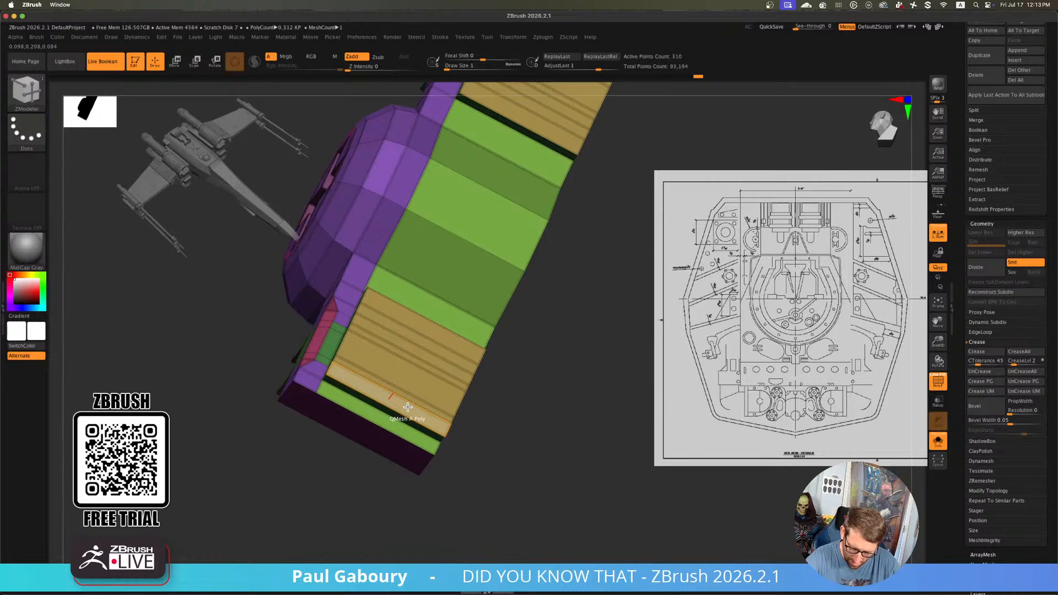
pyautogui.keyDown('alt'); pyautogui.moveTo(407, 407); pyautogui.dragTo(427, 332); pyautogui.keyUp('alt')
pyautogui.moveTo(427, 336); pyautogui.dragTo(456, 361, button='right')
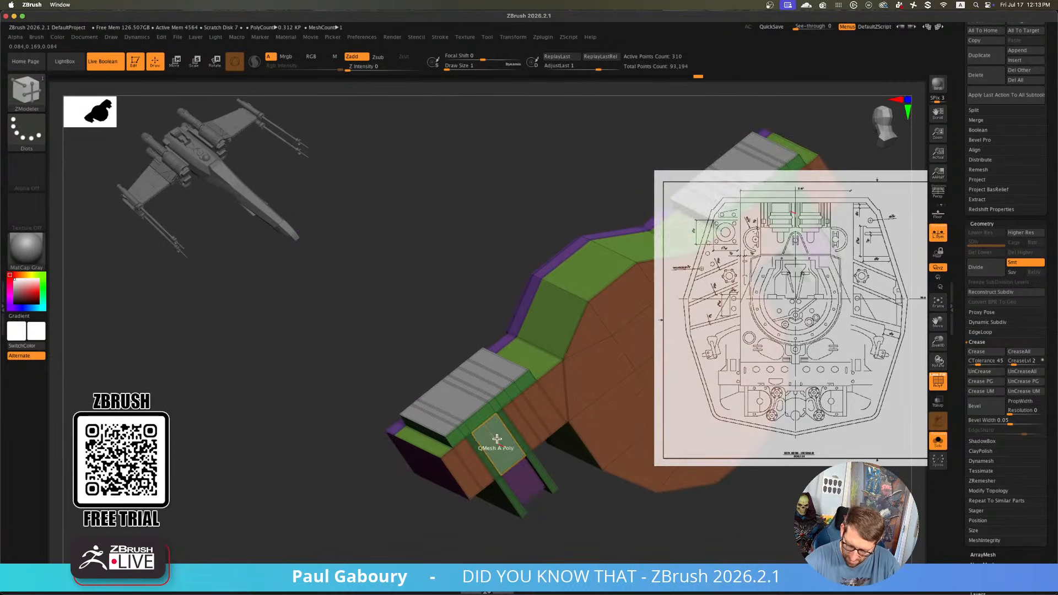
pyautogui.moveTo(497, 439); pyautogui.dragTo(443, 406, button='right')
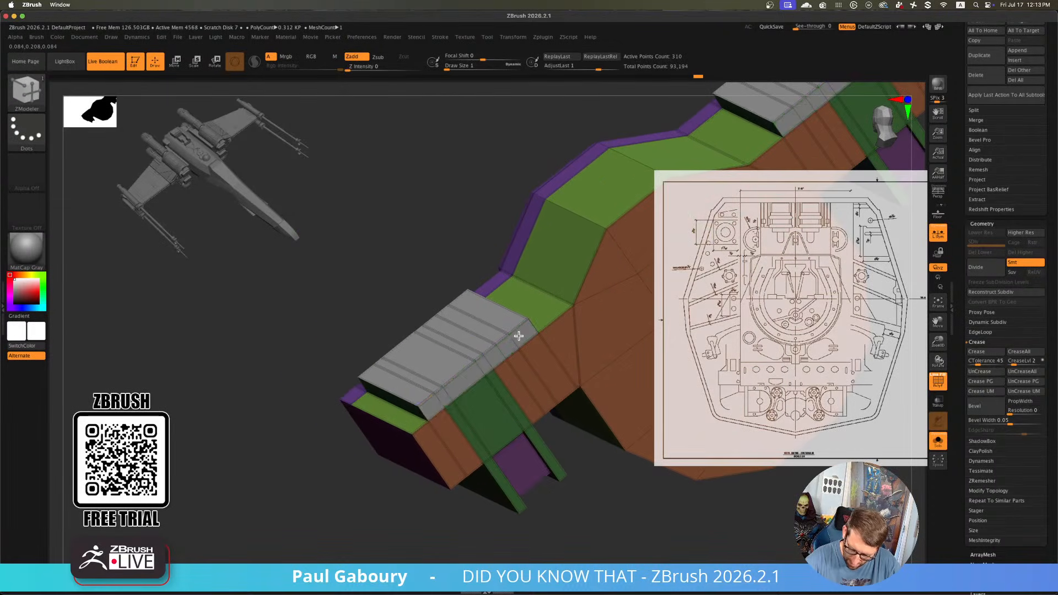
pyautogui.moveTo(518, 336); pyautogui.dragTo(524, 349, button='right')
pyautogui.press('space')
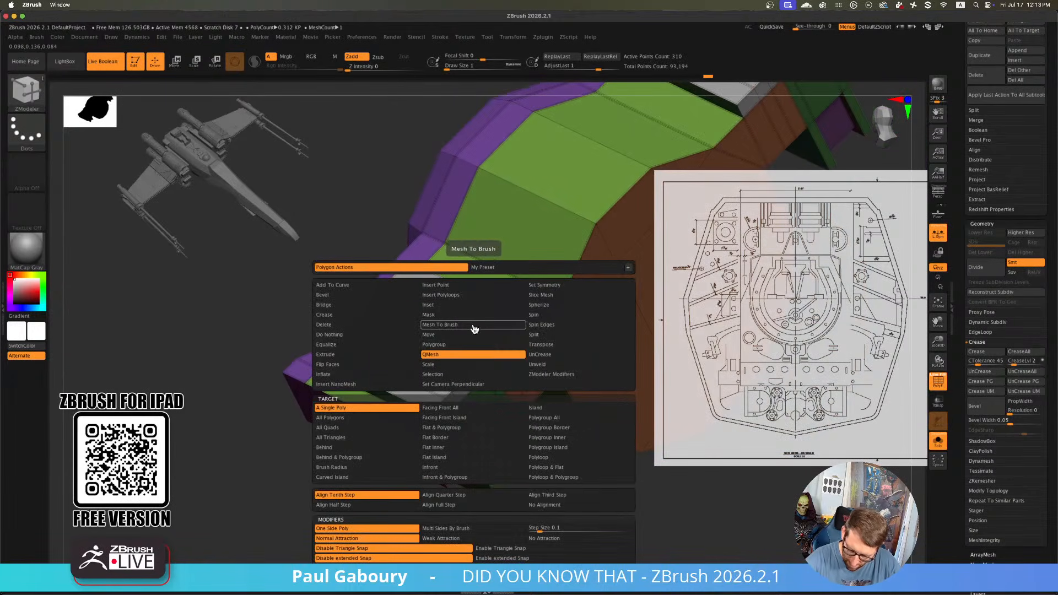
pyautogui.click(456, 308)
pyautogui.moveTo(446, 329); pyautogui.dragTo(457, 332)
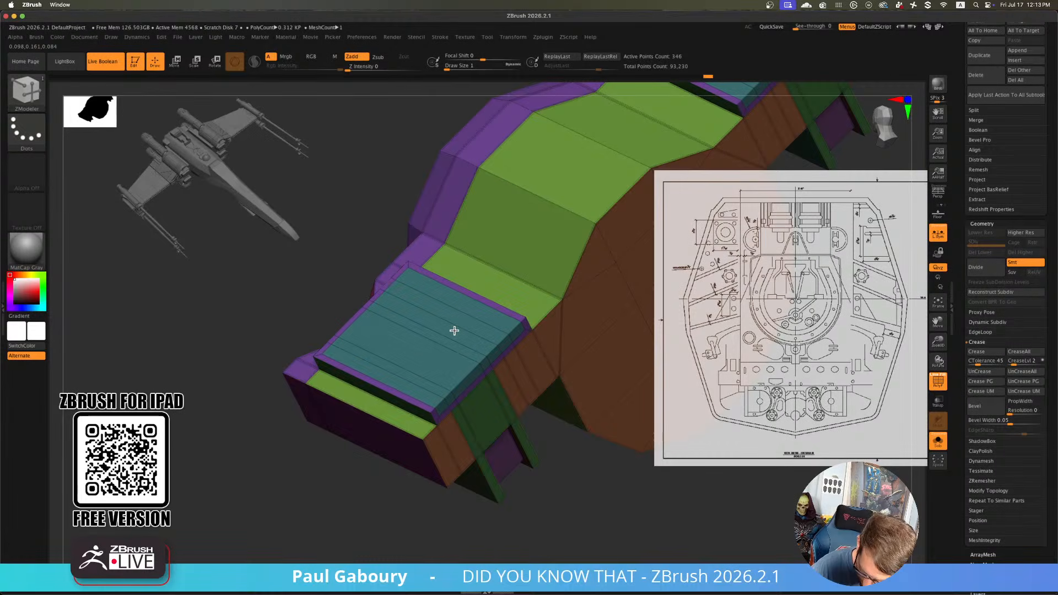
# Raise the inset panel face with QMesh on the Polygroup All target, turning the inset border into a chamfer
pyautogui.moveTo(454, 330)
pyautogui.mouseDown(button='right')
pyautogui.moveTo(472, 349)
pyautogui.moveTo(448, 332)
pyautogui.mouseUp(button='right')
pyautogui.press('space')
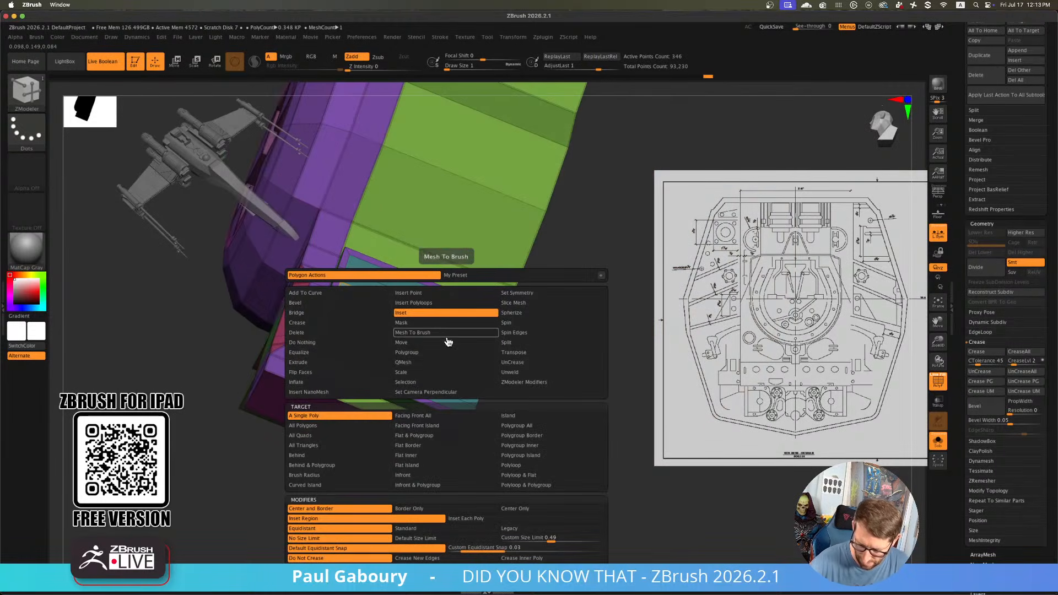
pyautogui.click(439, 363)
pyautogui.click(548, 431)
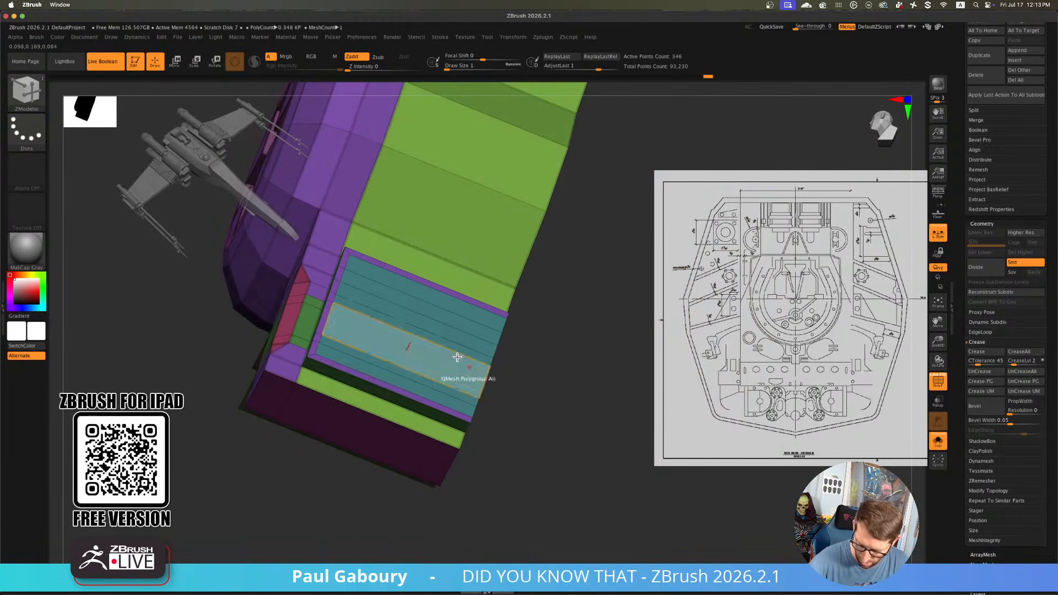
pyautogui.moveTo(421, 366)
pyautogui.mouseDown(button='right')
pyautogui.moveTo(431, 355)
pyautogui.moveTo(480, 373)
pyautogui.moveTo(498, 406)
pyautogui.moveTo(512, 399)
pyautogui.moveTo(394, 482)
pyautogui.moveTo(385, 502)
pyautogui.moveTo(420, 482)
pyautogui.moveTo(421, 468)
pyautogui.moveTo(420, 479)
pyautogui.moveTo(435, 473)
pyautogui.moveTo(448, 402)
pyautogui.moveTo(471, 365)
pyautogui.moveTo(462, 428)
pyautogui.moveTo(476, 423)
pyautogui.mouseUp(button='right')
pyautogui.hotkey('shift', 'f')
pyautogui.hotkey('shift', 'f')
pyautogui.keyDown('ctrl'); pyautogui.moveTo(356, 347); pyautogui.dragTo(383, 354, button='right'); pyautogui.keyUp('ctrl')
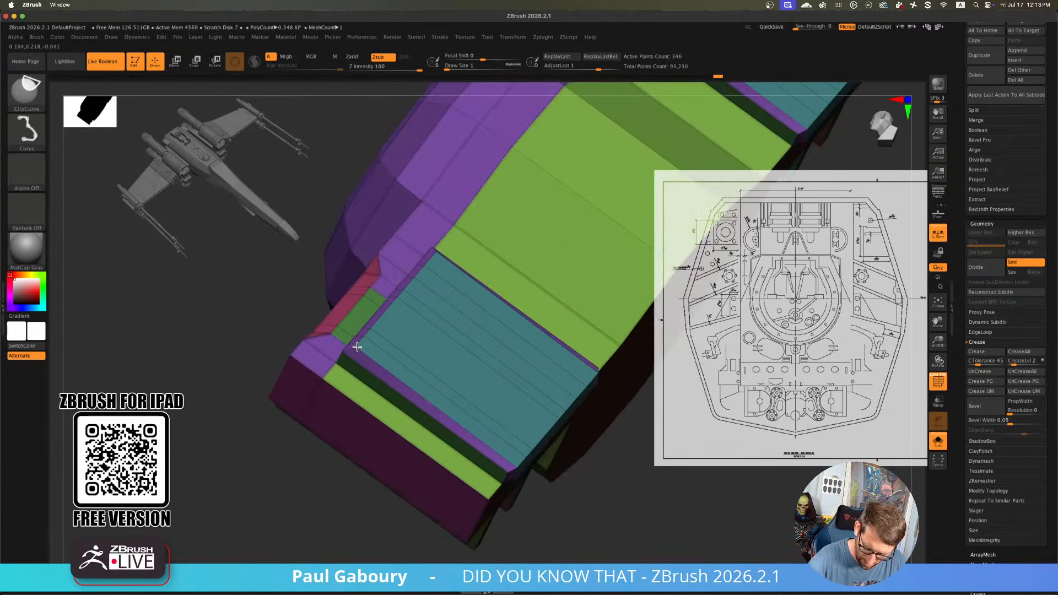
# Isolate the raised panel and its border, crease them with Crease PG, and show the whole mesh again
pyautogui.keyDown('ctrl'); pyautogui.keyDown('shift'); pyautogui.click(357, 347); pyautogui.keyUp('shift'); pyautogui.keyUp('ctrl')
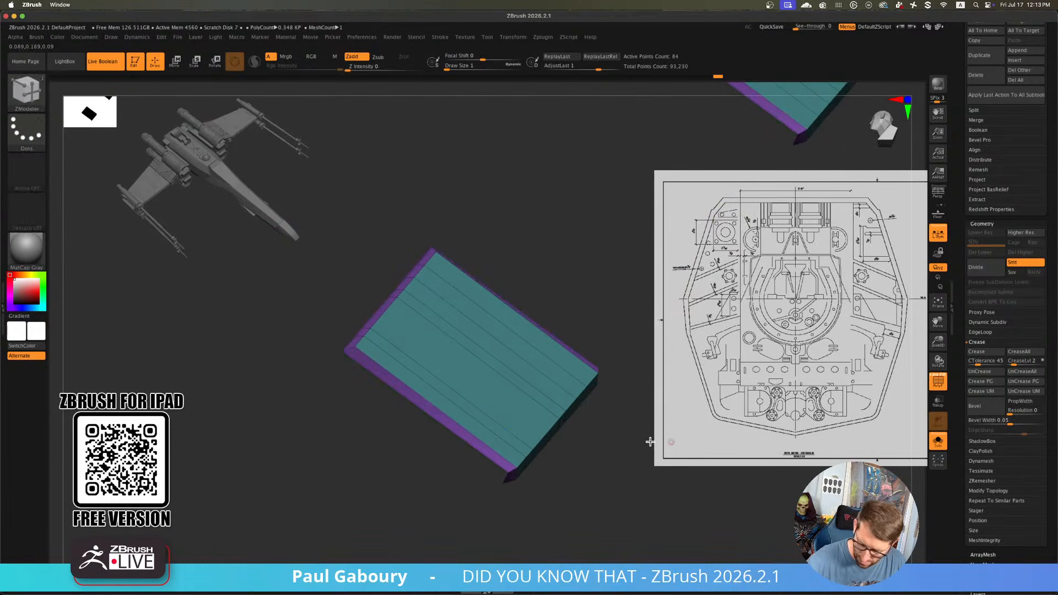
pyautogui.click(991, 386)
pyautogui.keyDown('ctrl'); pyautogui.keyDown('shift'); pyautogui.click(623, 387); pyautogui.keyUp('shift'); pyautogui.keyUp('ctrl')
# Set the Crease edge action's target to EdgeLoop Partial for the edges along the raised panel's rear corner
pyautogui.moveTo(519, 390); pyautogui.dragTo(358, 356, button='right')
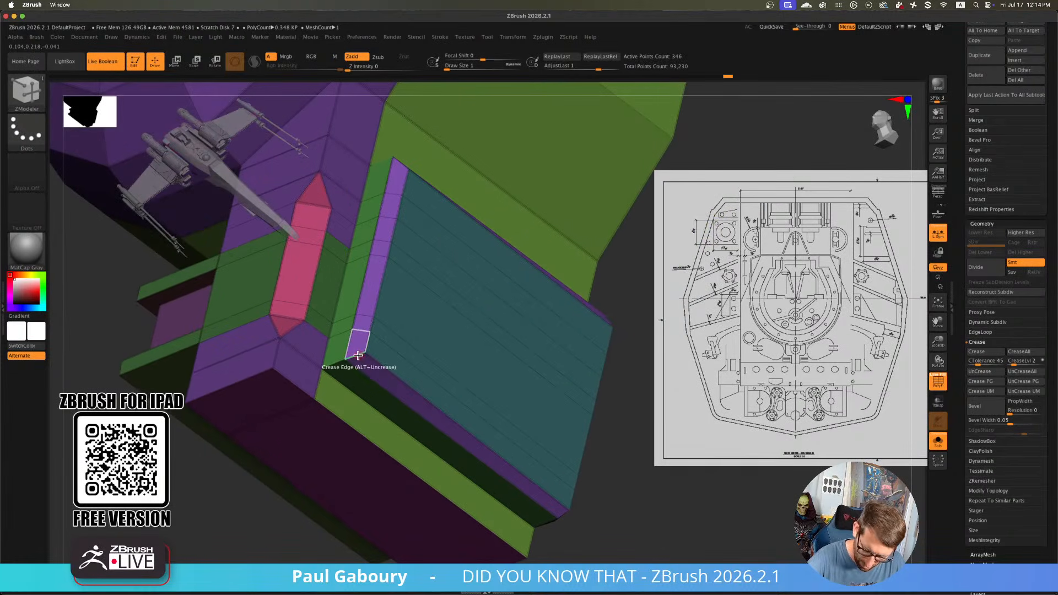
pyautogui.moveTo(383, 314); pyautogui.dragTo(395, 270, button='right')
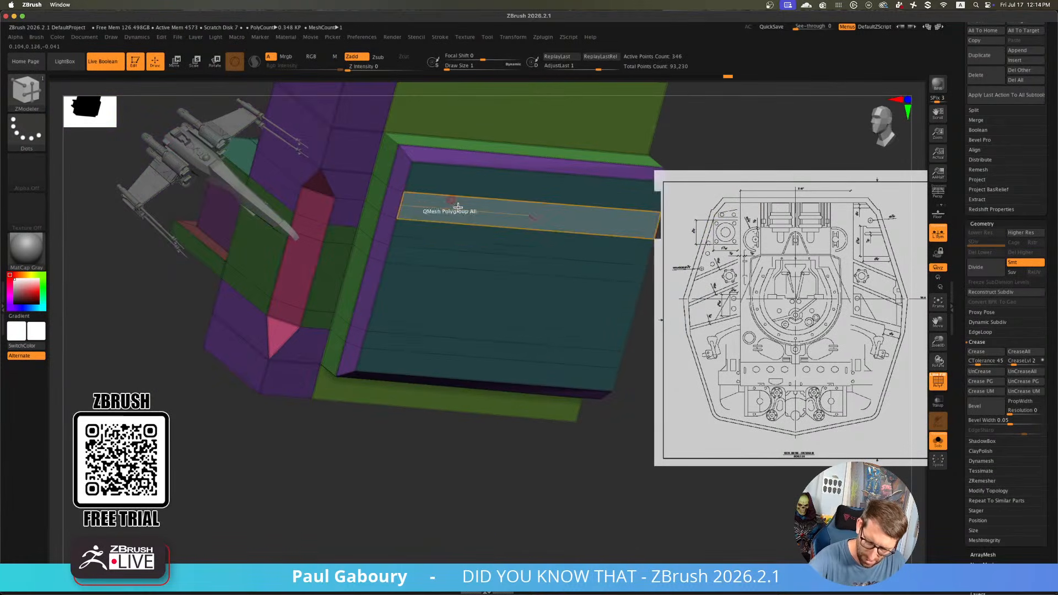
pyautogui.keyDown('alt'); pyautogui.moveTo(532, 276); pyautogui.dragTo(461, 304, button='right'); pyautogui.keyUp('alt')
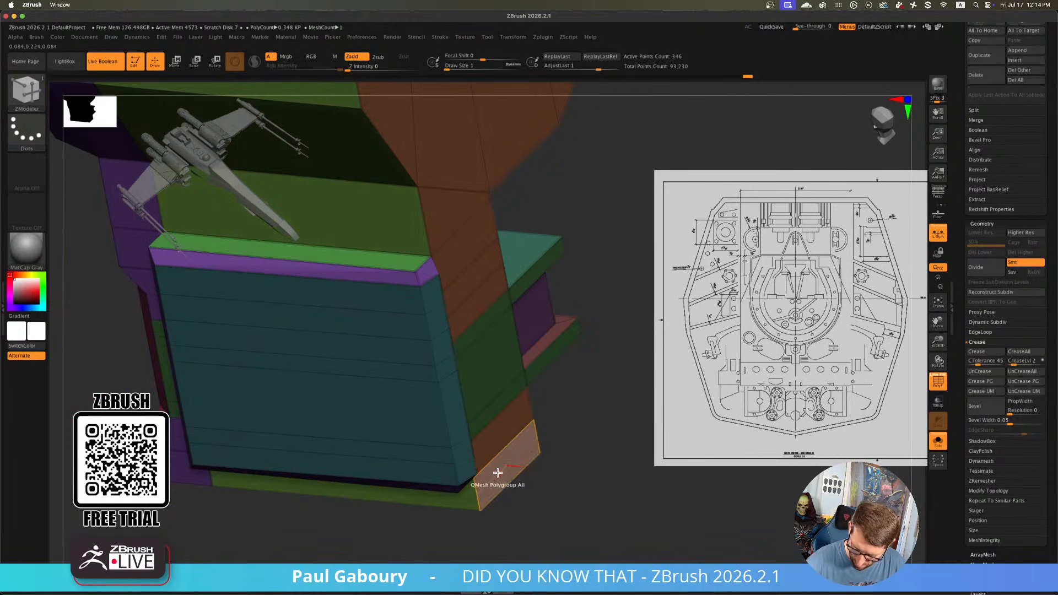
pyautogui.moveTo(473, 479); pyautogui.dragTo(460, 452, button='right')
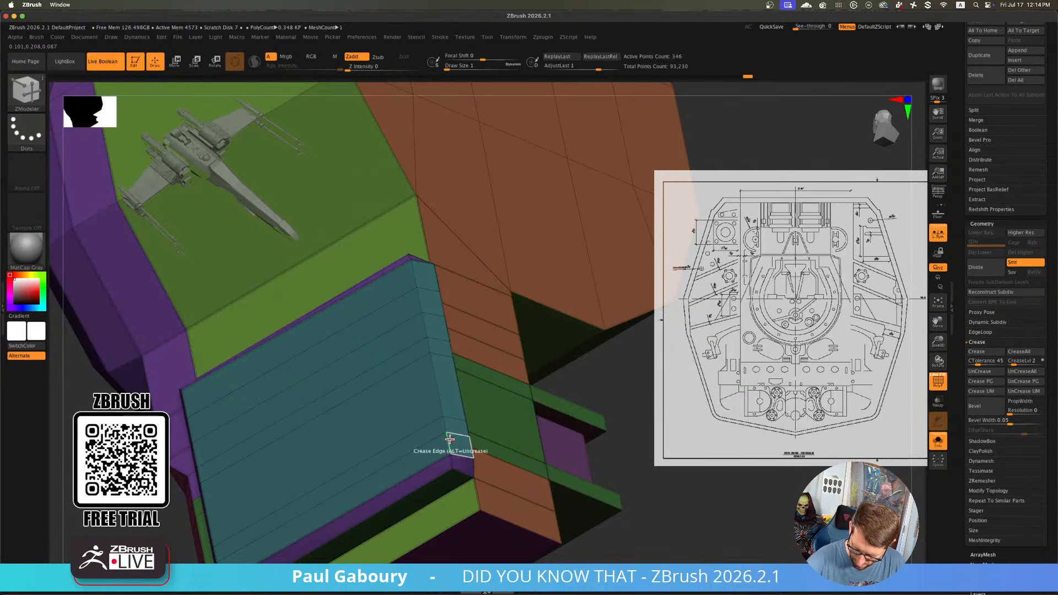
pyautogui.press('space')
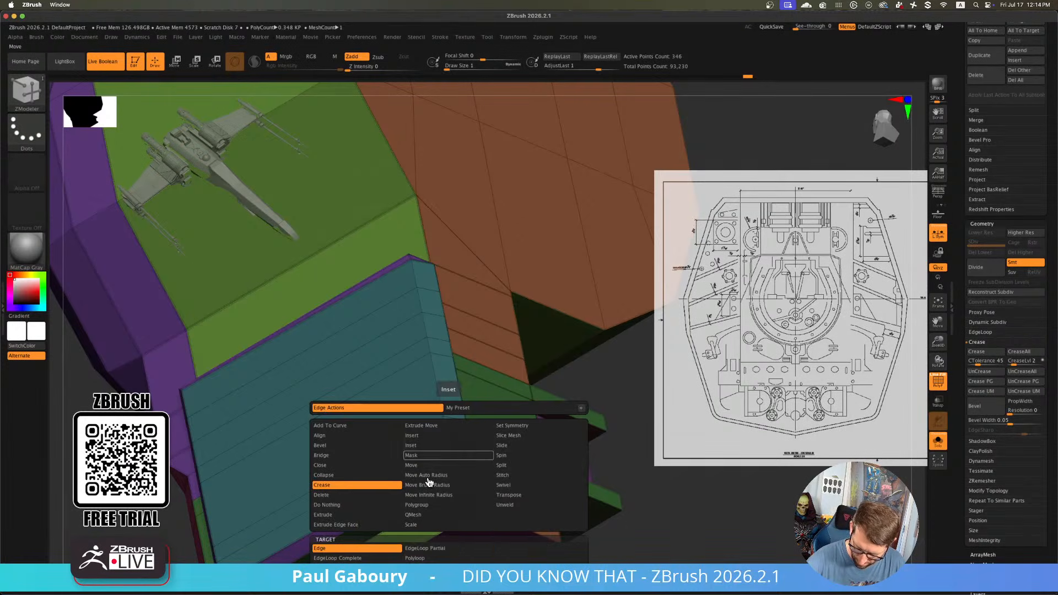
pyautogui.click(447, 552)
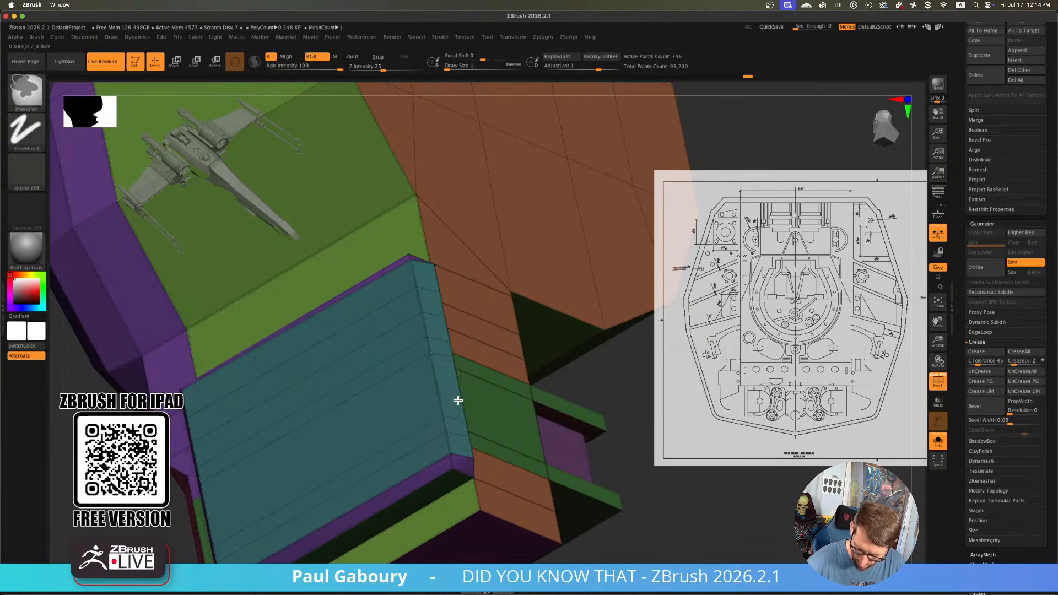
# Clip the raised panels' rear overhang in side view with a straight ClipCurve line and preview the smoothed part
pyautogui.moveTo(458, 400)
pyautogui.keyDown('shift'); pyautogui.mouseDown(button='right')
pyautogui.moveTo(411, 396)
pyautogui.moveTo(477, 379)
pyautogui.moveTo(466, 386)
pyautogui.mouseUp(button='right'); pyautogui.keyUp('shift')
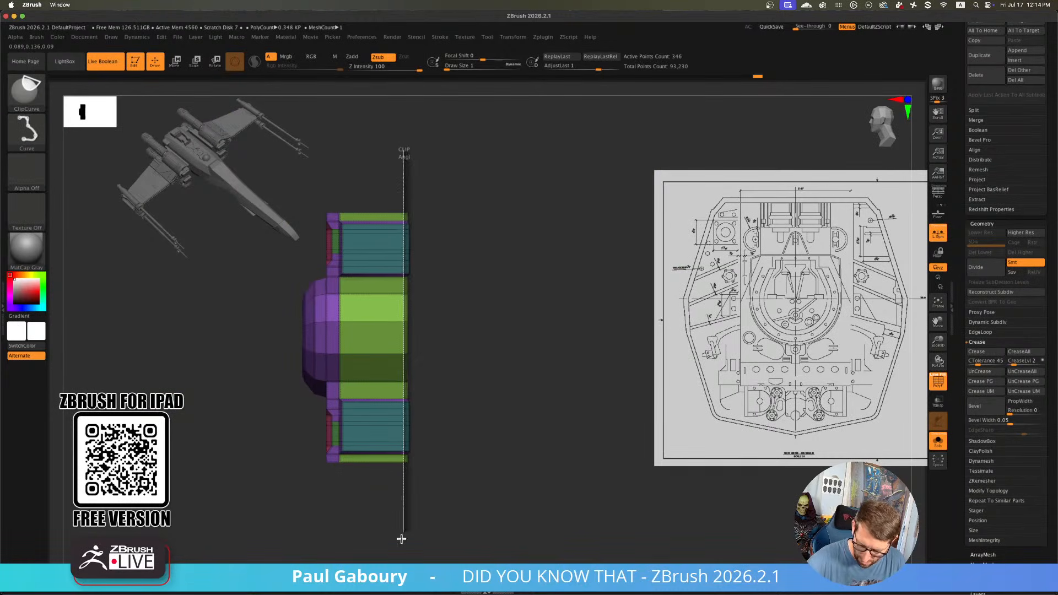
pyautogui.keyDown('ctrl'); pyautogui.keyDown('shift'); pyautogui.moveTo(402, 539); pyautogui.dragTo(407, 550); pyautogui.keyUp('shift'); pyautogui.keyUp('ctrl')
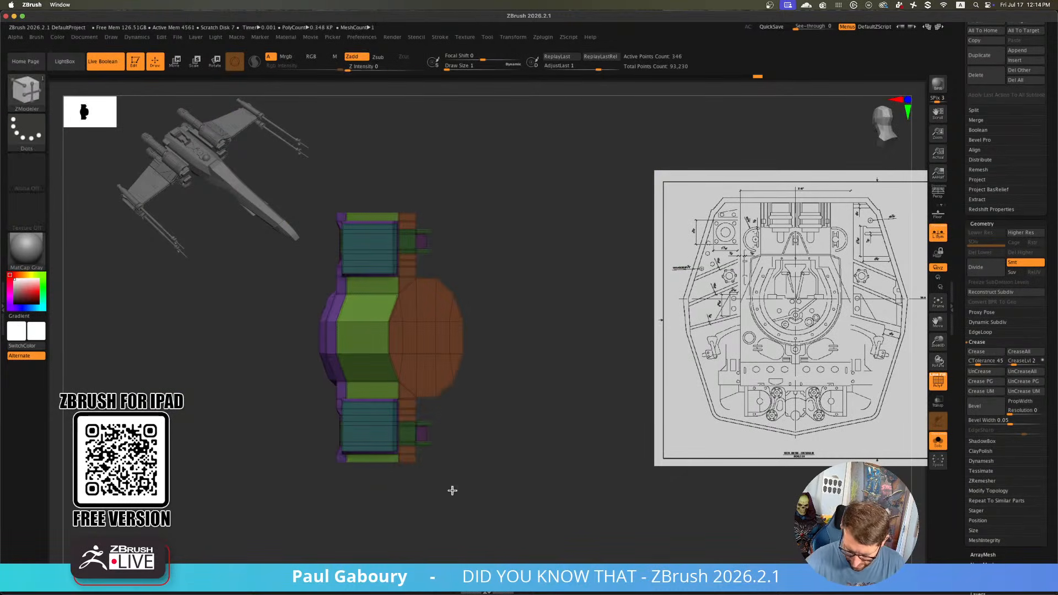
pyautogui.press('d')
pyautogui.hotkey('shift', 'f')
pyautogui.keyDown('ctrl'); pyautogui.moveTo(458, 482); pyautogui.dragTo(459, 475, button='right'); pyautogui.keyUp('ctrl')
pyautogui.moveTo(459, 475); pyautogui.dragTo(442, 474, button='right')
pyautogui.moveTo(442, 474)
pyautogui.keyDown('alt'); pyautogui.mouseDown(button='right')
pyautogui.moveTo(475, 439)
pyautogui.moveTo(477, 490)
pyautogui.mouseUp(button='right'); pyautogui.keyUp('alt')
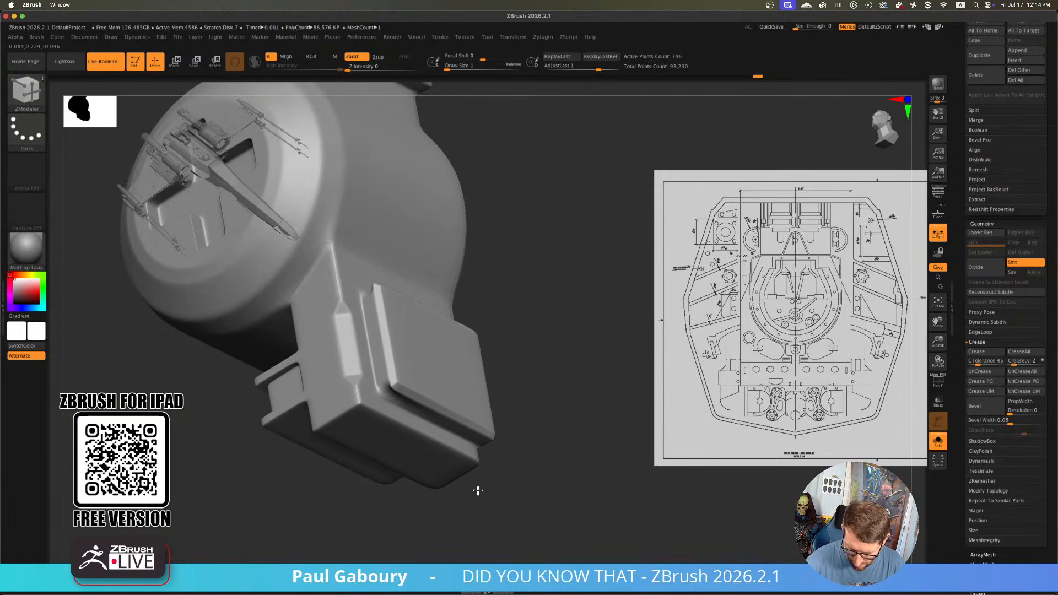
# Examine the raised side panels, their borders and the whole part from several angles, with and without polyframes
pyautogui.hotkey('shift', 'f')
pyautogui.keyDown('ctrl'); pyautogui.moveTo(507, 430); pyautogui.dragTo(442, 420, button='right'); pyautogui.keyUp('ctrl')
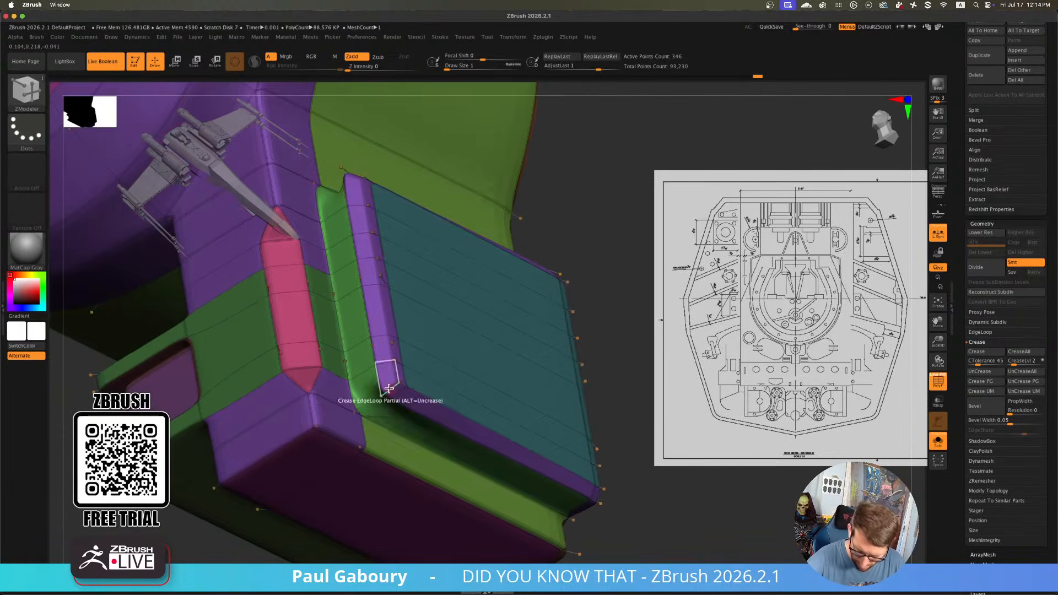
pyautogui.moveTo(398, 357)
pyautogui.keyDown('alt'); pyautogui.mouseDown(button='right')
pyautogui.moveTo(434, 495)
pyautogui.moveTo(387, 399)
pyautogui.mouseUp(button='right'); pyautogui.keyUp('alt')
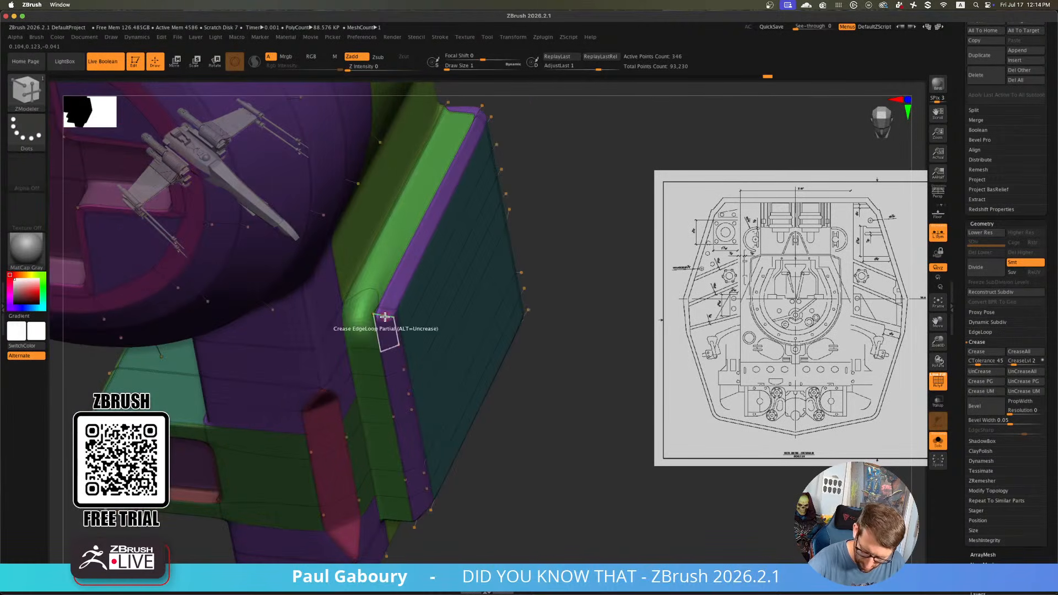
pyautogui.keyDown('ctrl'); pyautogui.moveTo(389, 317); pyautogui.dragTo(379, 516, button='right'); pyautogui.keyUp('ctrl')
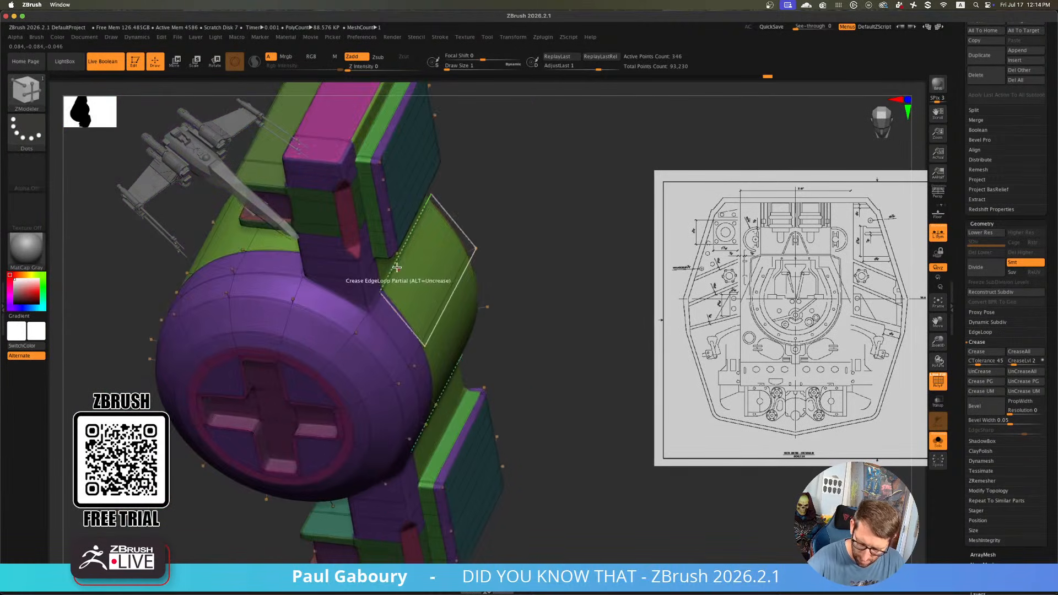
pyautogui.moveTo(397, 267); pyautogui.dragTo(417, 208, button='right')
pyautogui.keyDown('ctrl'); pyautogui.moveTo(470, 309); pyautogui.dragTo(373, 283, button='right'); pyautogui.keyUp('ctrl')
pyautogui.hotkey('shift', 'f')
pyautogui.keyDown('ctrl'); pyautogui.moveTo(551, 439); pyautogui.dragTo(498, 443, button='right'); pyautogui.keyUp('ctrl')
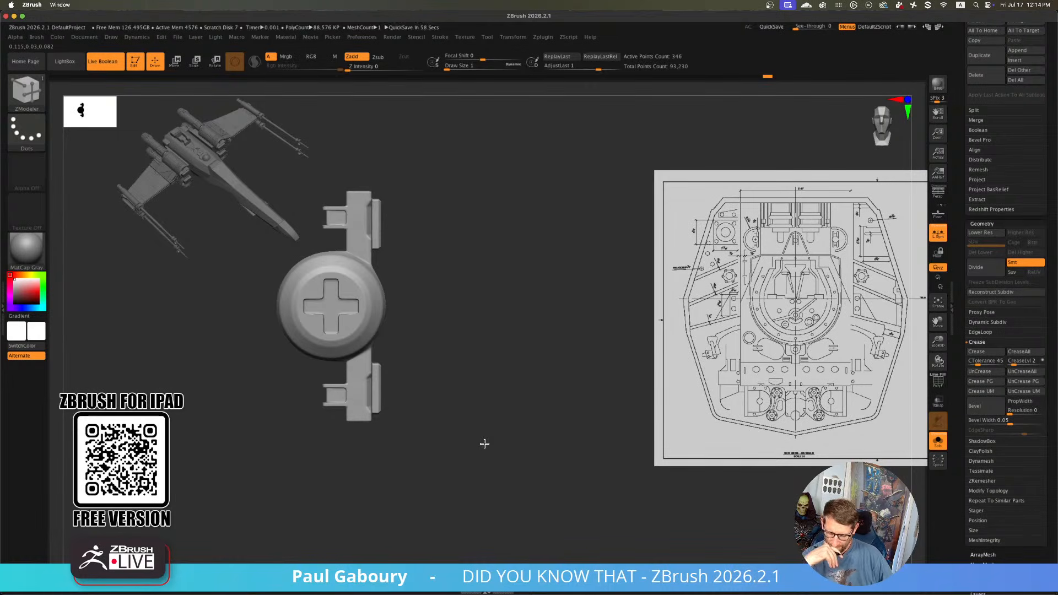
# Set the ZModeler polygon action to Transpose, apply it to the beveled corner's polygroup on the arm, and reset the gizmo orientation
pyautogui.keyDown('ctrl'); pyautogui.moveTo(399, 425); pyautogui.dragTo(425, 480, button='right'); pyautogui.keyUp('ctrl')
pyautogui.hotkey('shift', 'f')
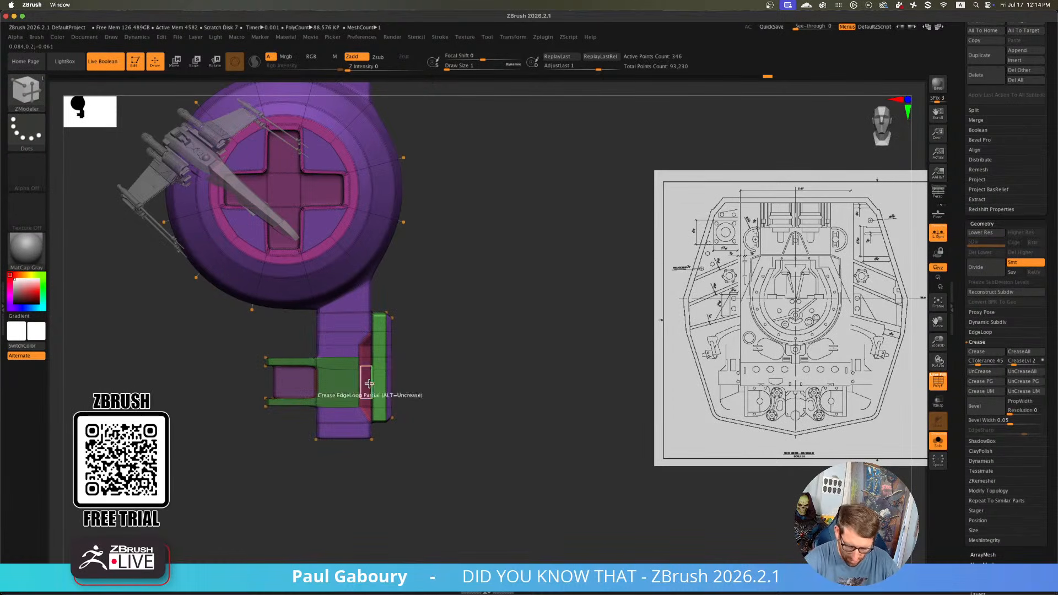
pyautogui.press('space')
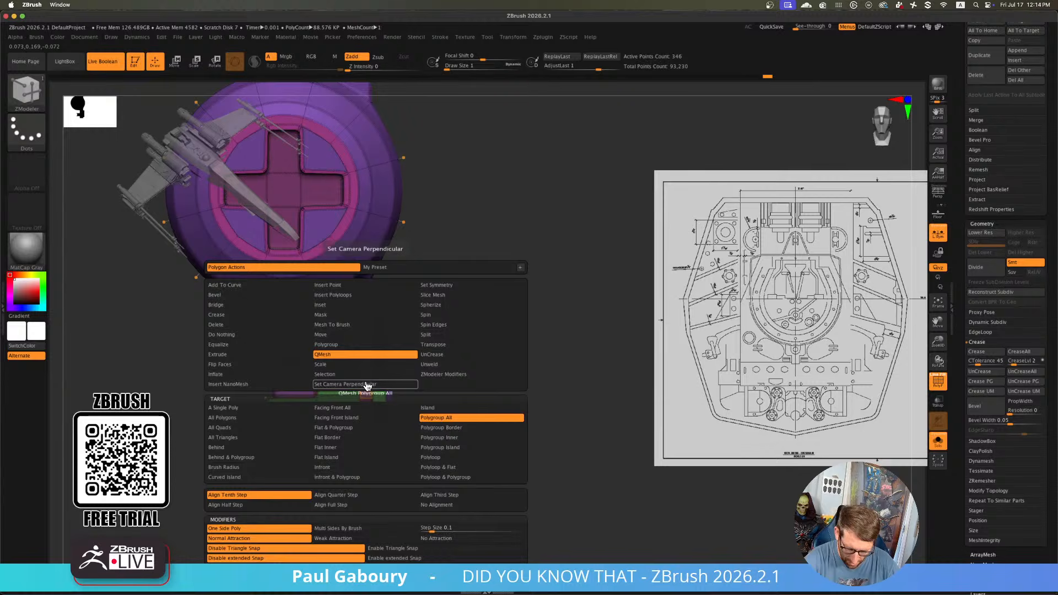
pyautogui.click(467, 345)
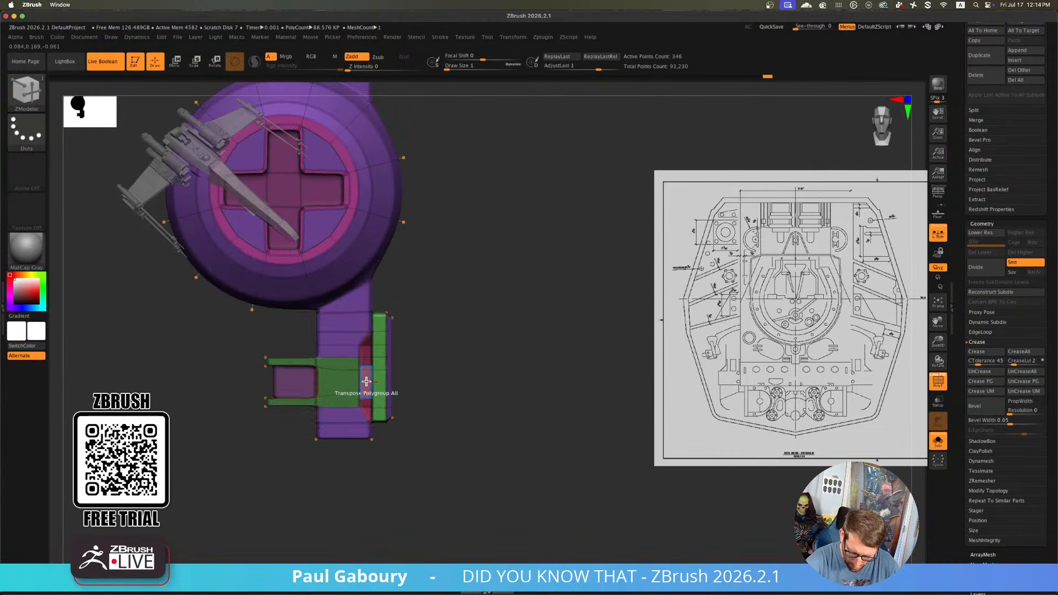
pyautogui.click(366, 381)
pyautogui.keyDown('alt'); pyautogui.click(380, 313); pyautogui.keyUp('alt')
# Nudge the beveled corner polygroup along the arm by about 0.0078 and leave Transpose with polyframes hidden
pyautogui.keyDown('ctrl'); pyautogui.moveTo(446, 338); pyautogui.dragTo(473, 369, button='right'); pyautogui.keyUp('ctrl')
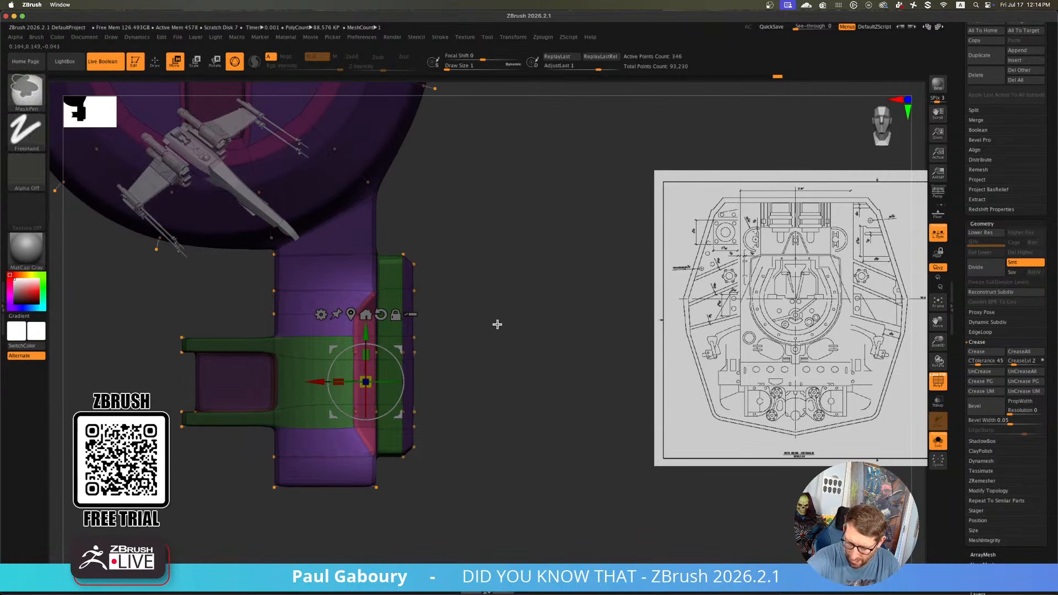
pyautogui.keyDown('ctrl'); pyautogui.moveTo(496, 324); pyautogui.dragTo(451, 326, button='right'); pyautogui.keyUp('ctrl')
pyautogui.keyDown('alt'); pyautogui.moveTo(451, 325); pyautogui.dragTo(495, 437, button='right'); pyautogui.keyUp('alt')
pyautogui.keyDown('alt'); pyautogui.moveTo(495, 436); pyautogui.dragTo(492, 402, button='right'); pyautogui.keyUp('alt')
pyautogui.moveTo(402, 383); pyautogui.dragTo(403, 375)
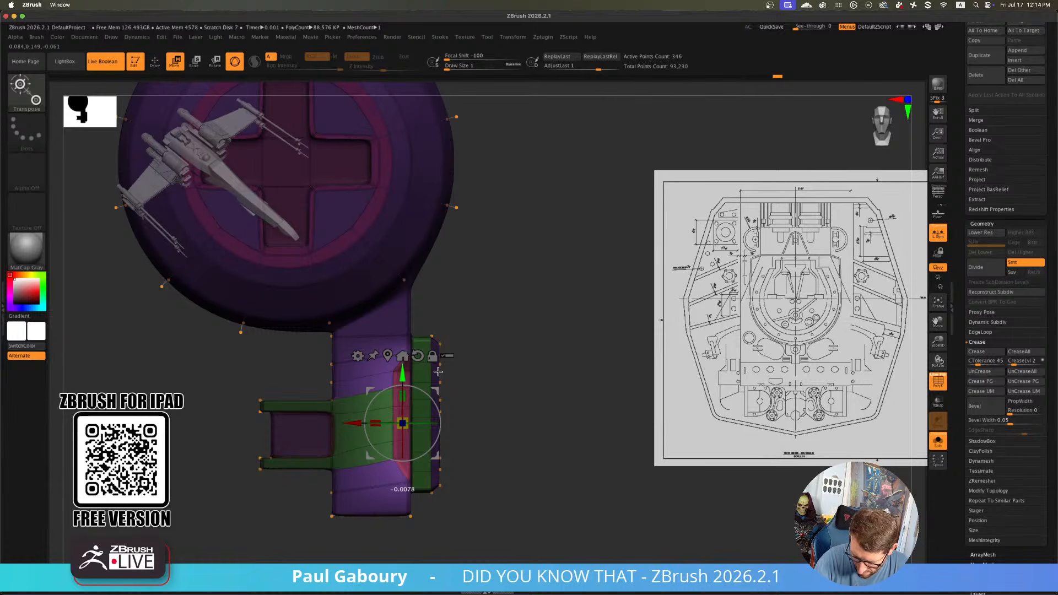
pyautogui.hotkey('shift', 'f')
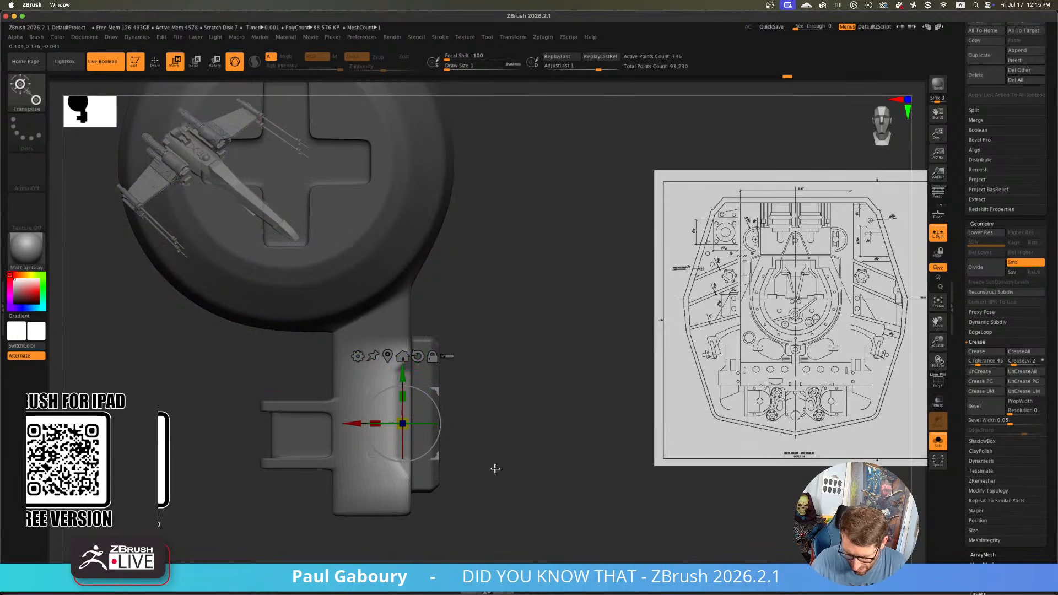
pyautogui.press('q')
# Review the whole smoothed part from the front and side with the ZModeler brush active
pyautogui.keyDown('ctrl'); pyautogui.moveTo(494, 472); pyautogui.dragTo(476, 452, button='right'); pyautogui.keyUp('ctrl')
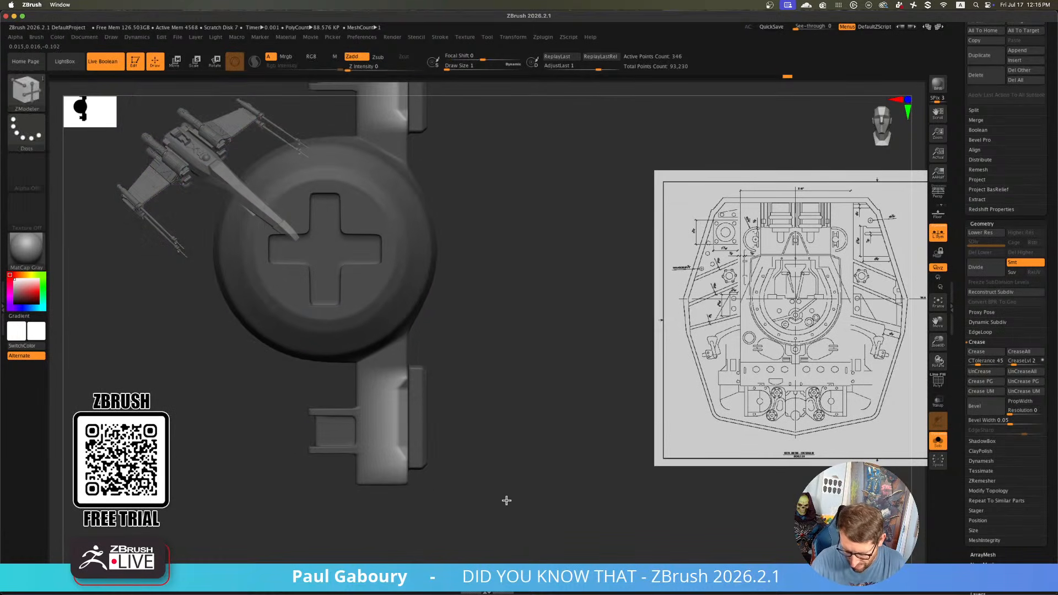
pyautogui.press('b')
pyautogui.press('z')
pyautogui.press('m')
pyautogui.moveTo(510, 496)
pyautogui.mouseDown(button='right')
pyautogui.moveTo(474, 482)
pyautogui.moveTo(482, 442)
pyautogui.moveTo(470, 482)
pyautogui.moveTo(473, 455)
pyautogui.moveTo(455, 477)
pyautogui.moveTo(468, 453)
pyautogui.mouseUp(button='right')
pyautogui.moveTo(467, 453); pyautogui.dragTo(428, 482, button='right')
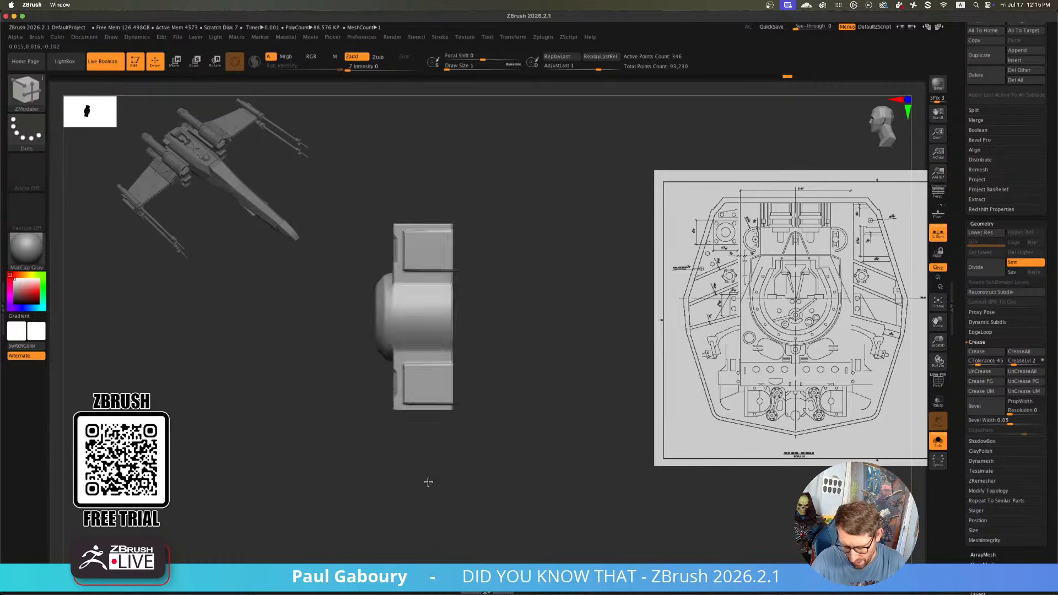
pyautogui.rightClick(428, 481)
pyautogui.moveTo(481, 435); pyautogui.dragTo(527, 463, button='right')
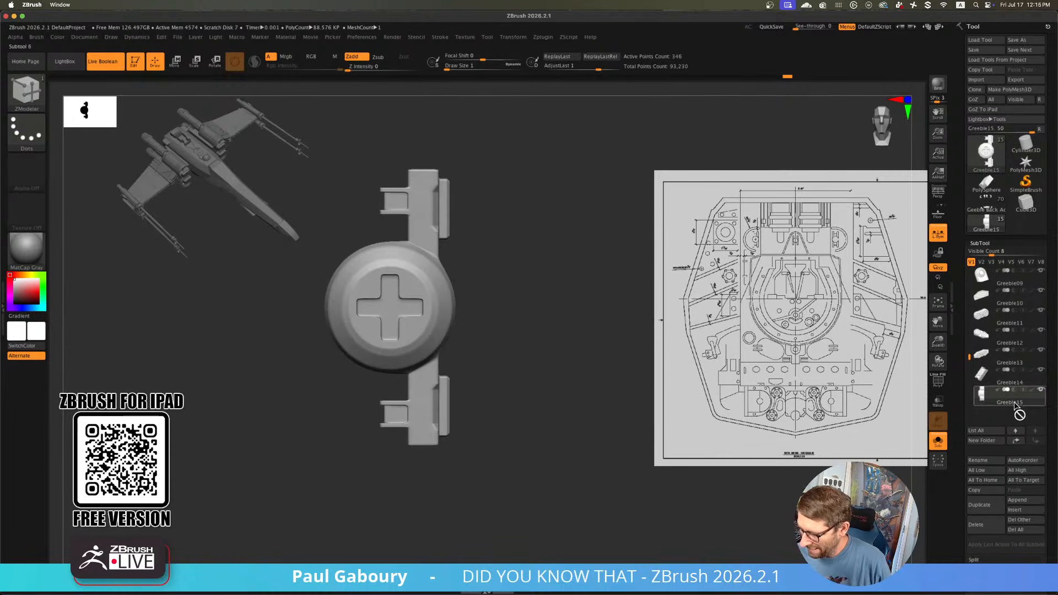
# Save the tool as the next version, Greeble01_003.ztl, in the X-Wing Luke folder
pyautogui.click(1026, 51)
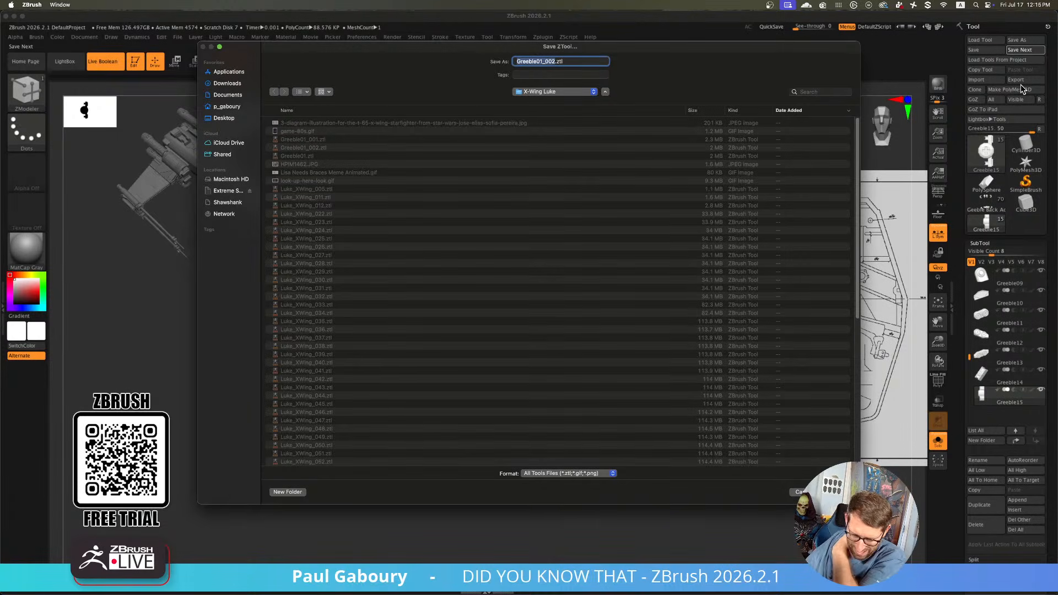
pyautogui.click(556, 62)
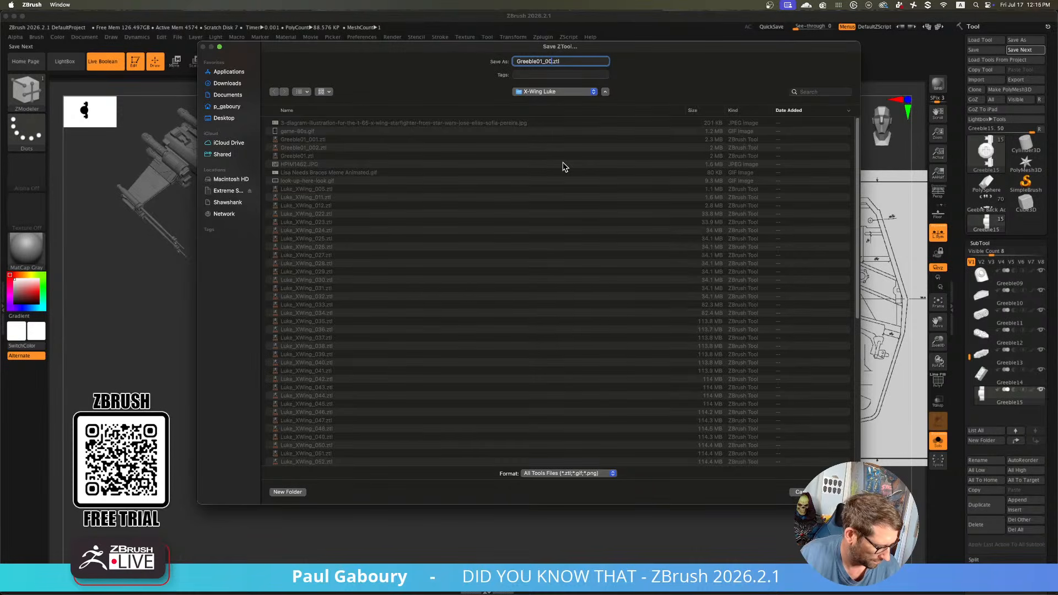
pyautogui.write('3')
pyautogui.press('Return')
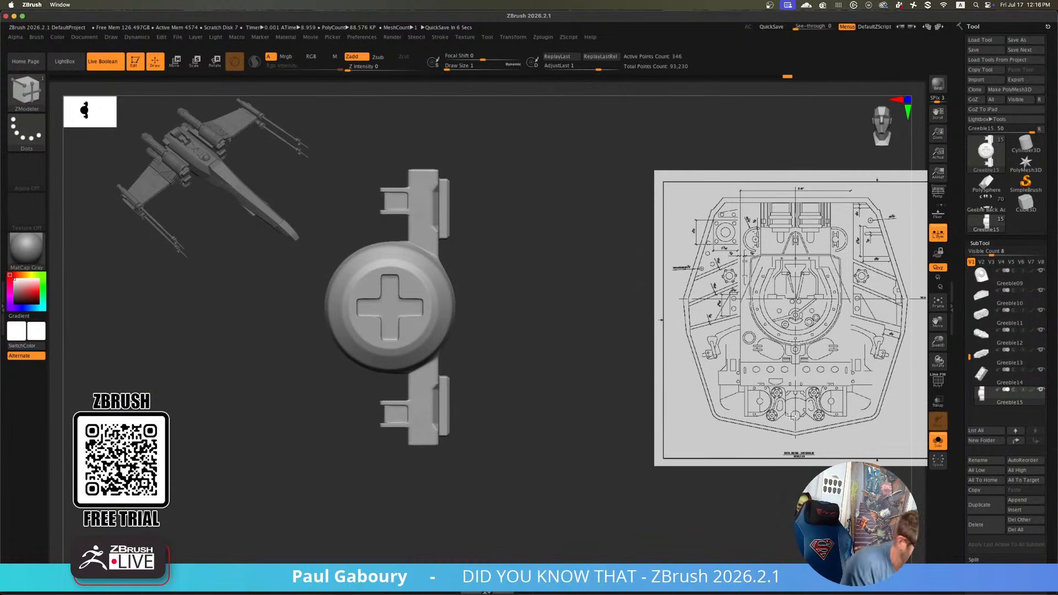
# Choose the IMM ModelKit brush and its Cones_2 insert mesh
pyautogui.press('b')
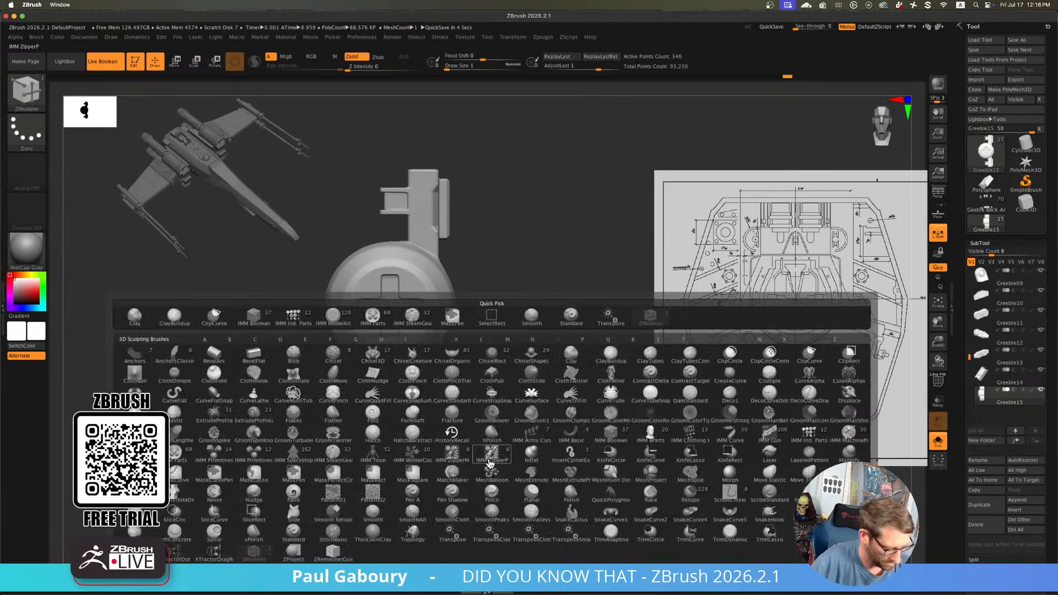
pyautogui.press('i')
pyautogui.click(282, 448)
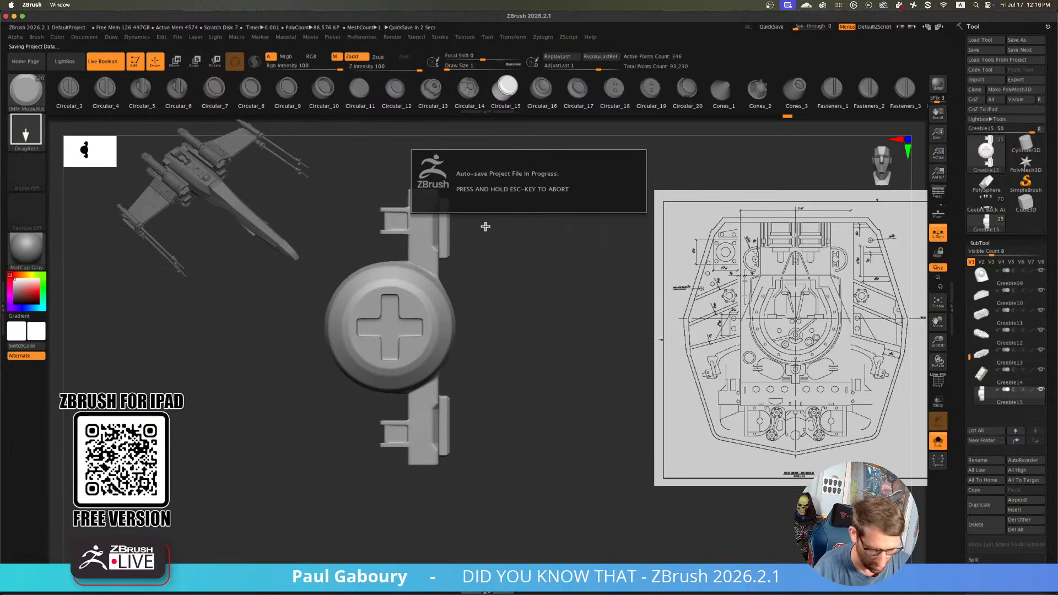
pyautogui.click(758, 94)
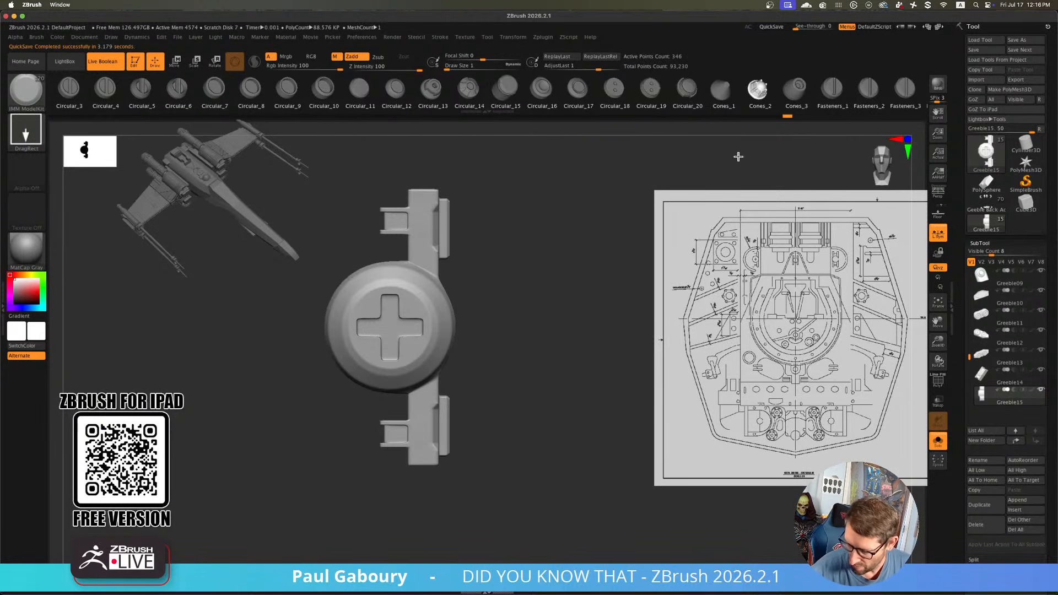
# Duplicate the Greeble15 subtool, centre the gizmo on the copy, and replace the copy's mesh with Cones_2
pyautogui.click(987, 508)
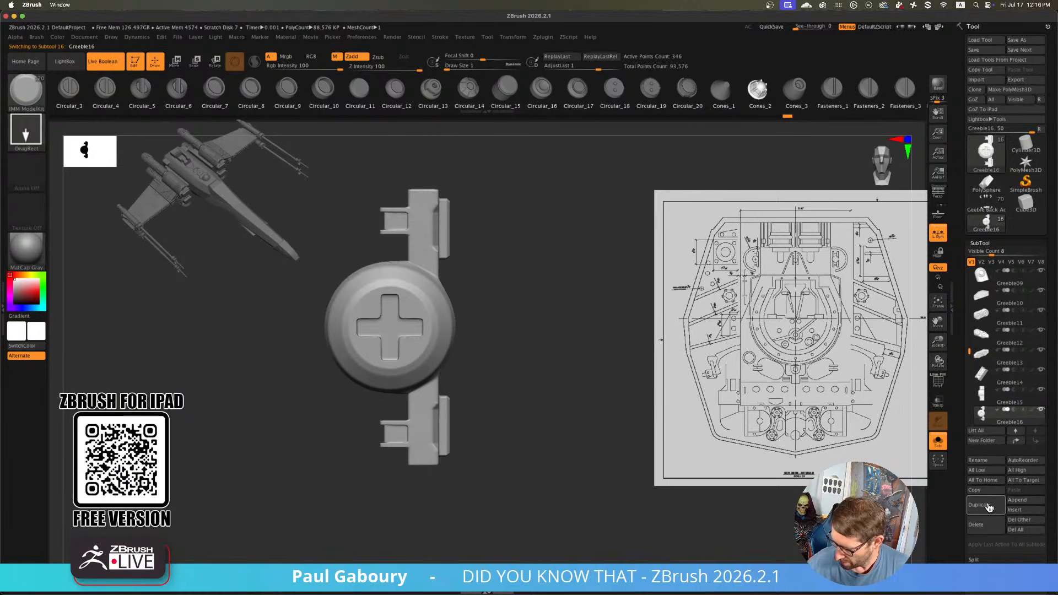
pyautogui.press('w')
pyautogui.click(419, 363)
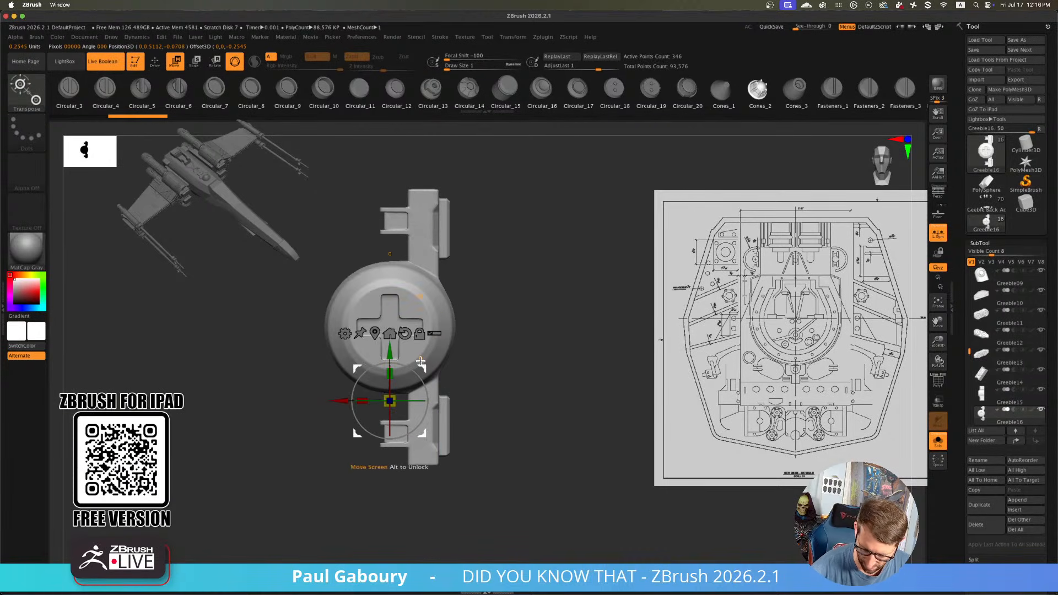
pyautogui.click(374, 330)
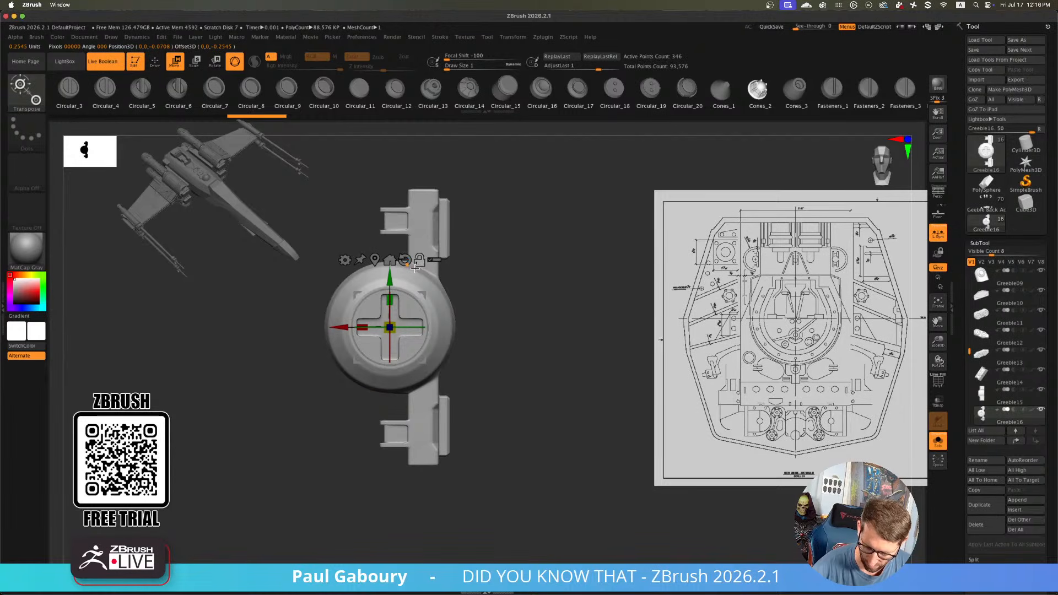
pyautogui.click(757, 95)
# Set the Draw Size to about 17
pyautogui.keyDown('ctrl'); pyautogui.moveTo(499, 401); pyautogui.dragTo(505, 443, button='right'); pyautogui.keyUp('ctrl')
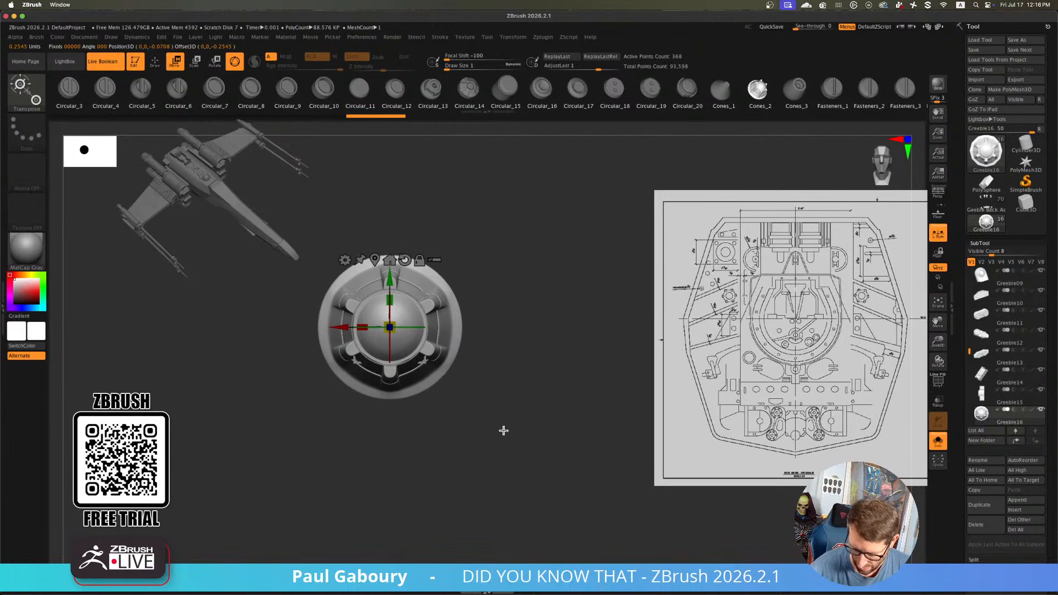
pyautogui.press('s')
pyautogui.moveTo(503, 430); pyautogui.dragTo(513, 425)
pyautogui.moveTo(490, 425)
pyautogui.mouseDown(button='right')
pyautogui.moveTo(494, 382)
pyautogui.moveTo(506, 373)
pyautogui.moveTo(489, 425)
pyautogui.mouseUp(button='right')
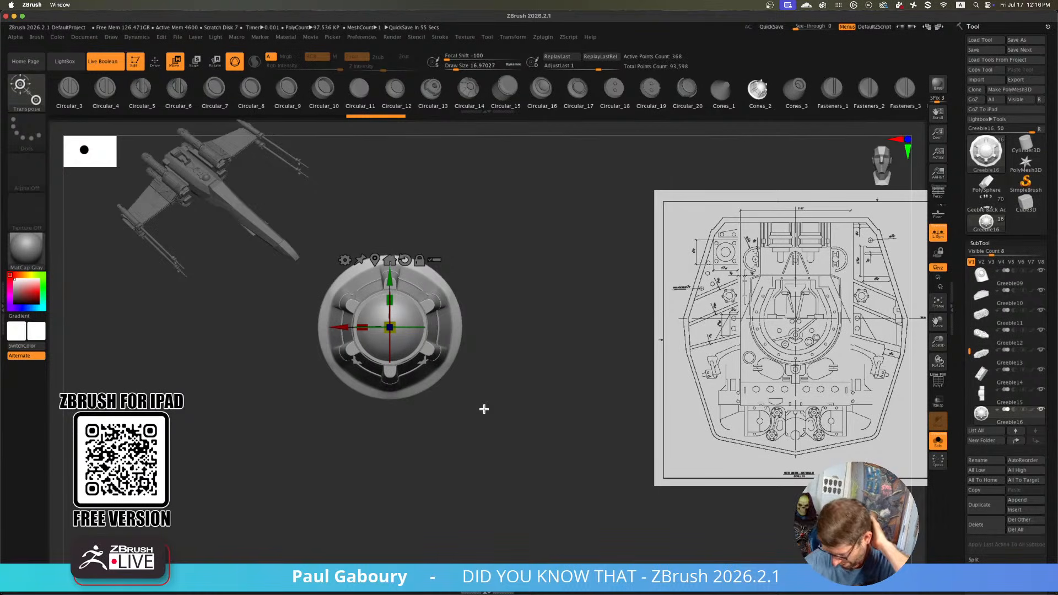
# Examine the inserted cone's topology with polyframes, comparing it with and without subdivision smoothing
pyautogui.keyDown('ctrl'); pyautogui.moveTo(484, 321); pyautogui.dragTo(520, 391, button='right'); pyautogui.keyUp('ctrl')
pyautogui.hotkey('shift', 'f')
pyautogui.hotkey('shift', 'd')
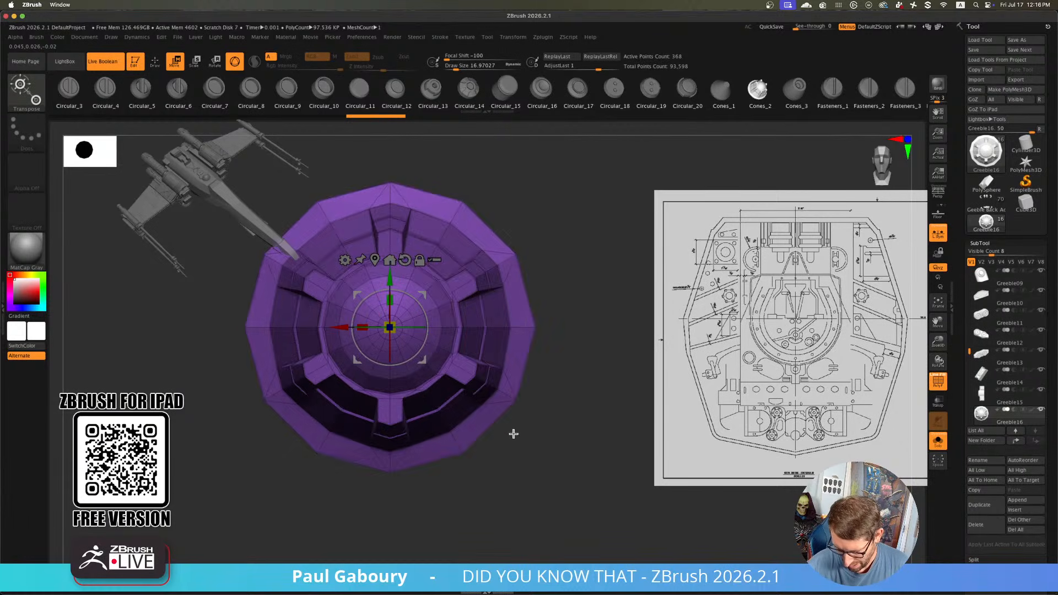
pyautogui.moveTo(513, 432); pyautogui.dragTo(496, 443, button='right')
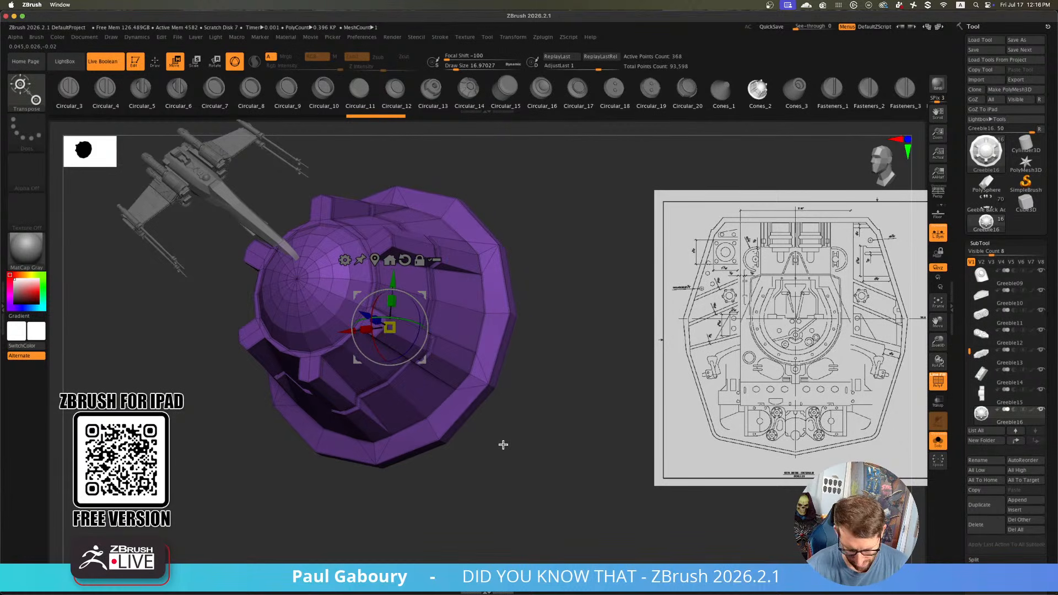
pyautogui.press('d')
pyautogui.press('d')
pyautogui.press('d')
pyautogui.press('d')
pyautogui.hotkey('shift', 'f')
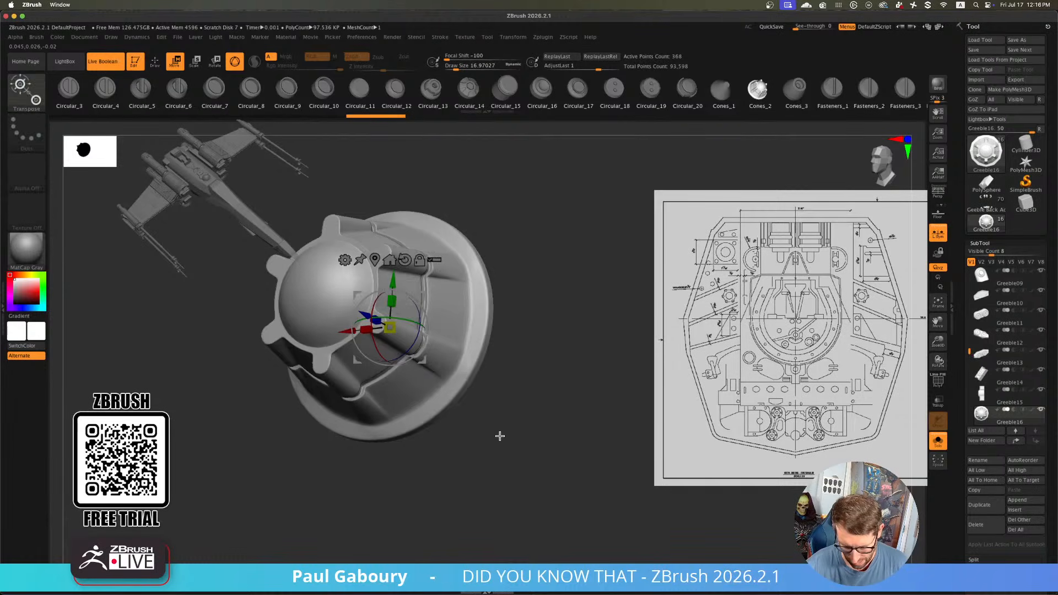
# Isolate the cone's dome cap and six tabs with a rectangular selection, and shrink the visible area
pyautogui.press('q')
pyautogui.moveTo(500, 436); pyautogui.dragTo(514, 406, button='right')
pyautogui.press('s')
pyautogui.moveTo(323, 251)
pyautogui.keyDown('ctrl'); pyautogui.keyDown('shift'); pyautogui.mouseDown()
pyautogui.moveTo(417, 292)
pyautogui.moveTo(538, 314)
pyautogui.moveTo(545, 325)
pyautogui.mouseUp(); pyautogui.keyUp('shift'); pyautogui.keyUp('ctrl')
pyautogui.moveTo(546, 328); pyautogui.dragTo(539, 402, button='right')
pyautogui.hotkey('shift', 'f')
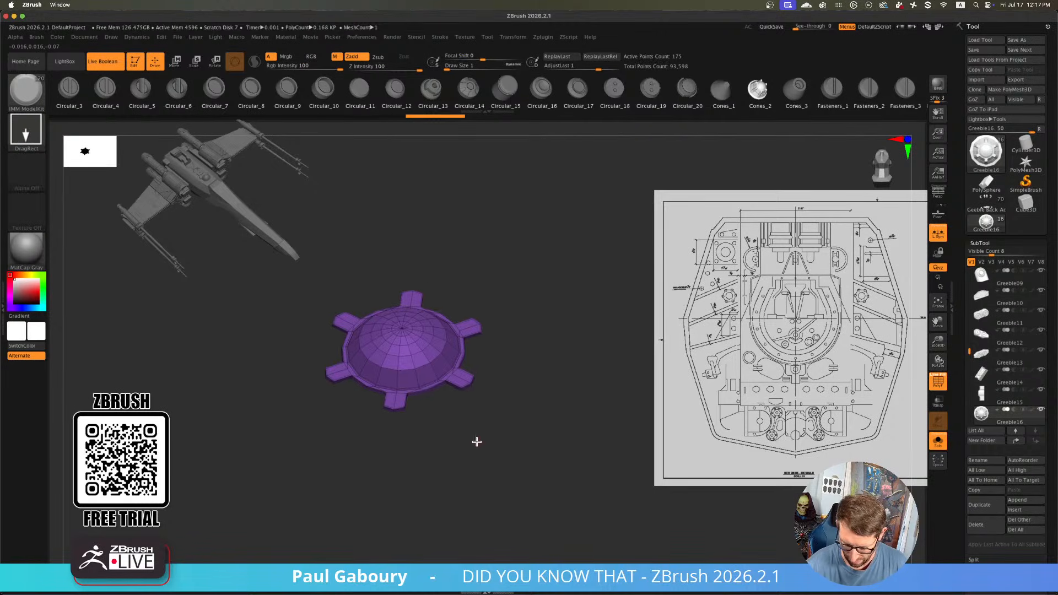
pyautogui.moveTo(458, 429)
pyautogui.keyDown('alt'); pyautogui.mouseDown(button='right')
pyautogui.moveTo(465, 382)
pyautogui.moveTo(501, 399)
pyautogui.moveTo(496, 375)
pyautogui.moveTo(484, 385)
pyautogui.moveTo(492, 404)
pyautogui.moveTo(503, 392)
pyautogui.mouseUp(button='right'); pyautogui.keyUp('alt')
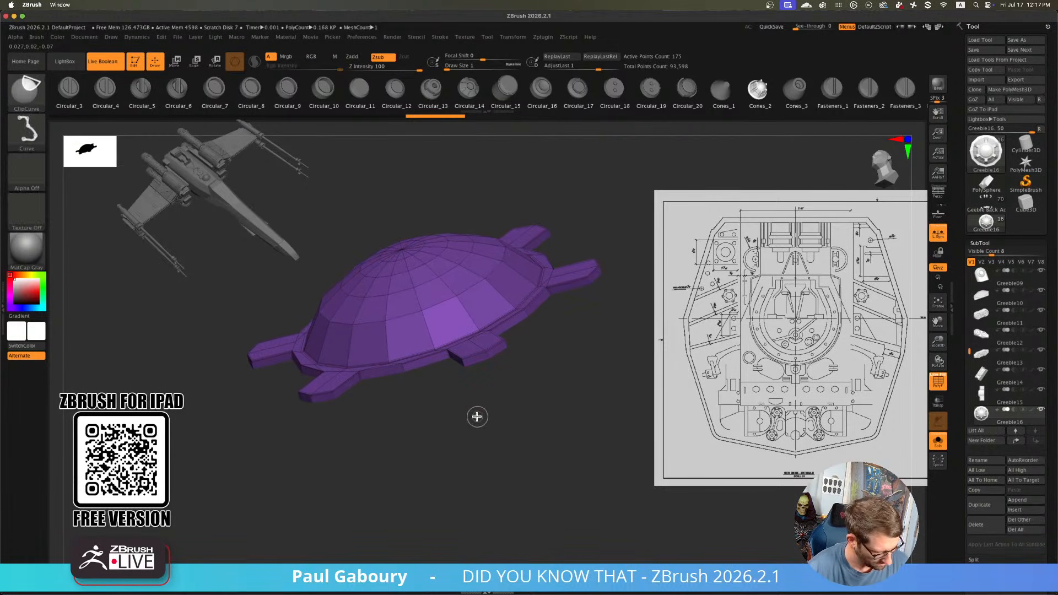
pyautogui.hotkey('ctrl', 'shift', 's')
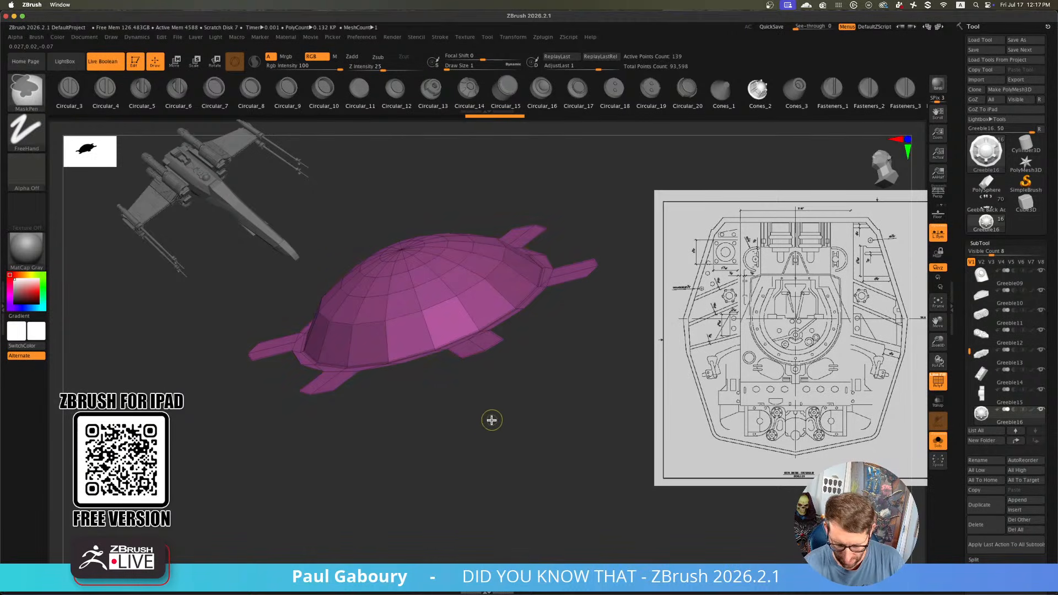
# Assign the visible dome cap and tabs to a new polygroup and delete the hidden geometry
pyautogui.hotkey('ctrl', 'w')
pyautogui.moveTo(1051, 438); pyautogui.dragTo(1052, 313)
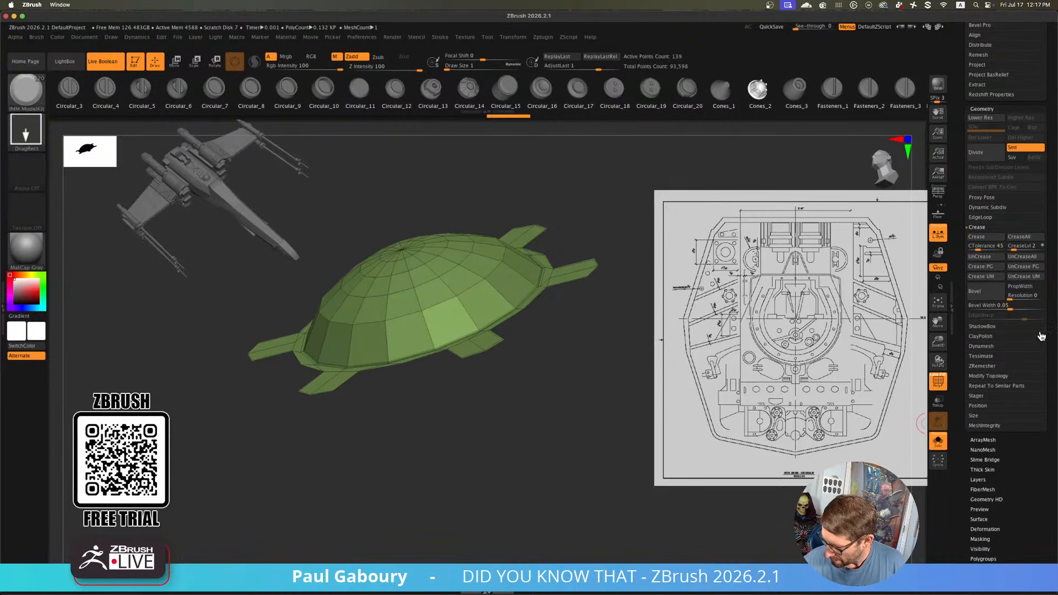
pyautogui.click(988, 376)
pyautogui.click(986, 417)
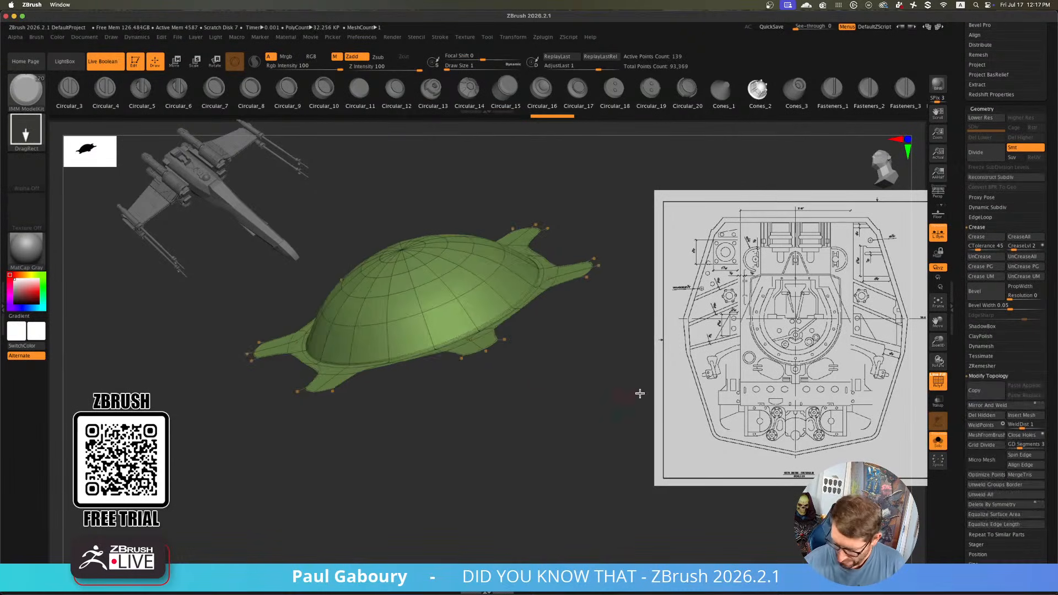
# Switch to the ZModeler brush and set its edge action to Extrude with Planar Angle and Parallel Sides
pyautogui.moveTo(505, 378); pyautogui.dragTo(465, 357)
pyautogui.press('b')
pyautogui.press('z')
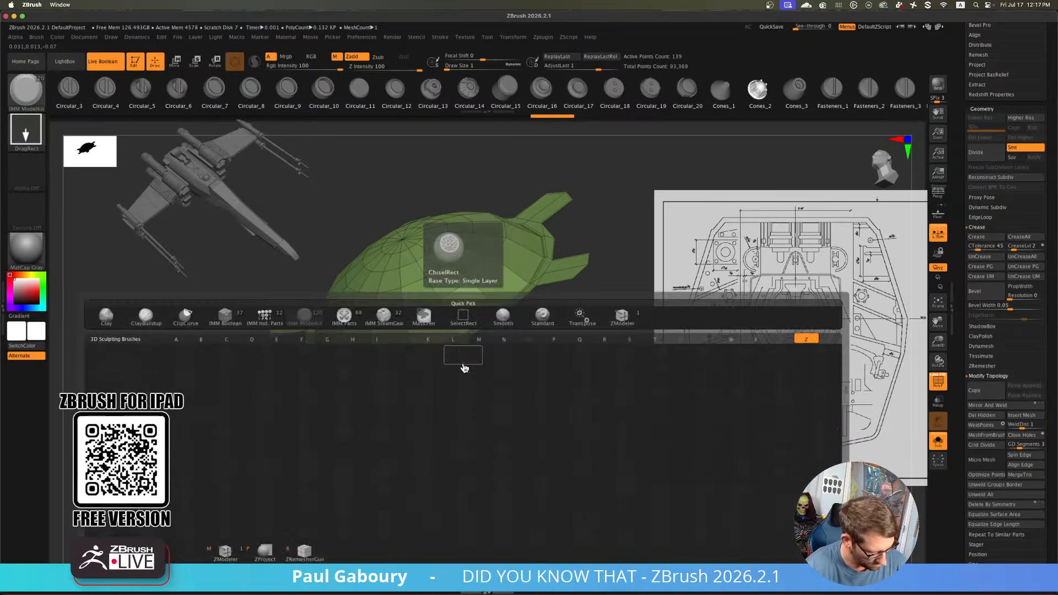
pyautogui.press('m')
pyautogui.press('space')
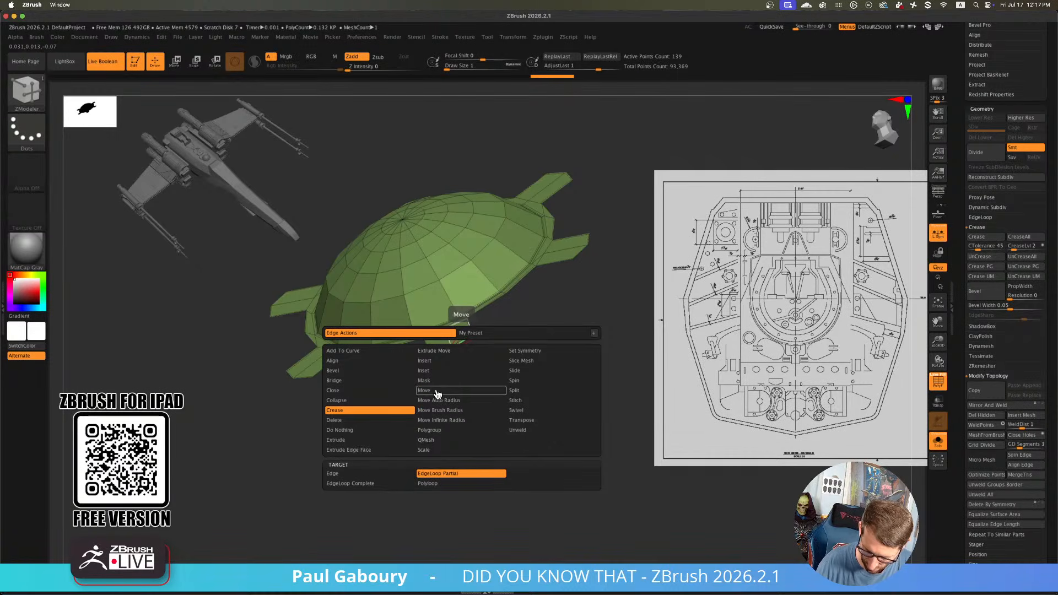
pyautogui.click(358, 440)
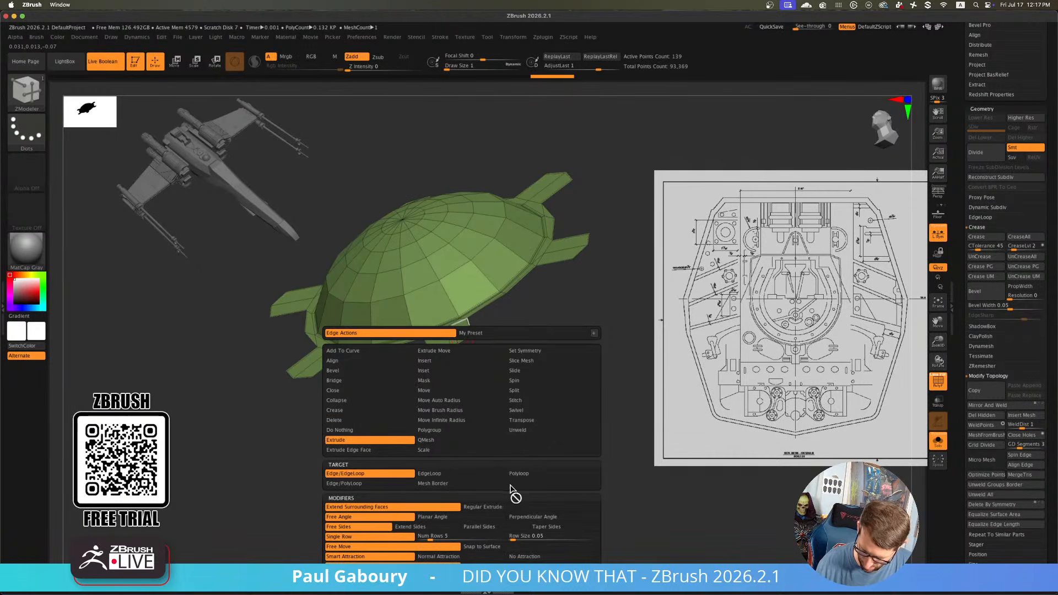
pyautogui.click(493, 529)
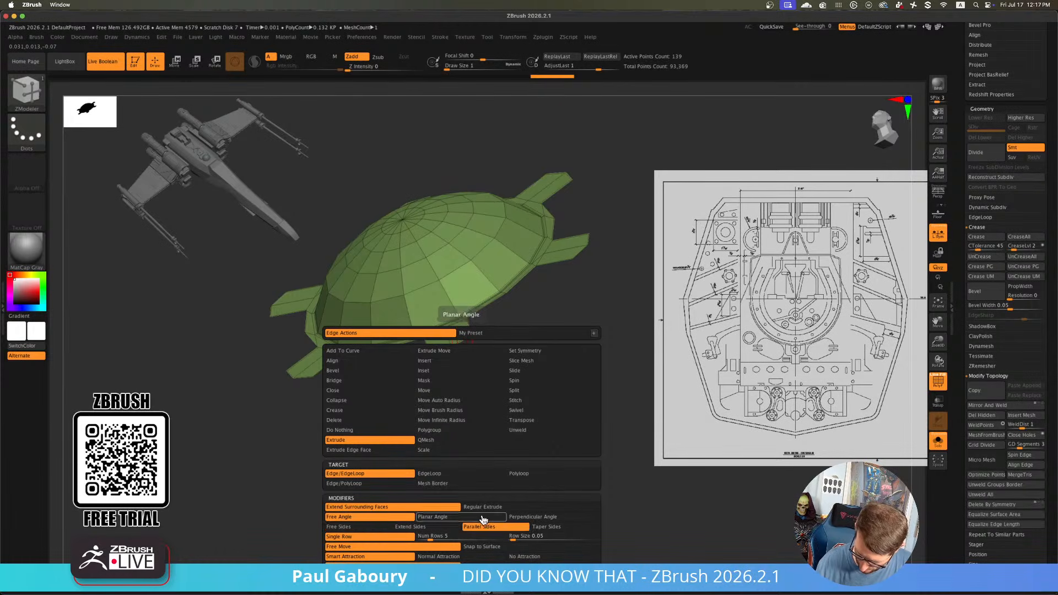
pyautogui.click(484, 519)
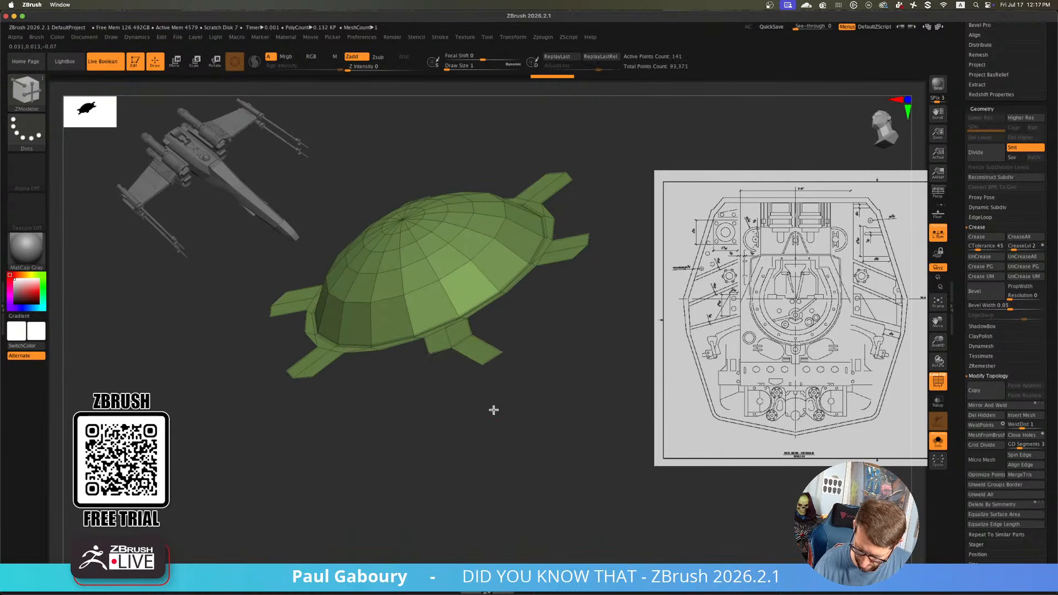
# Set the edge Extrude target to Polyloop, try extruding the outer border of rim and tabs outward, and undo it
pyautogui.press('d')
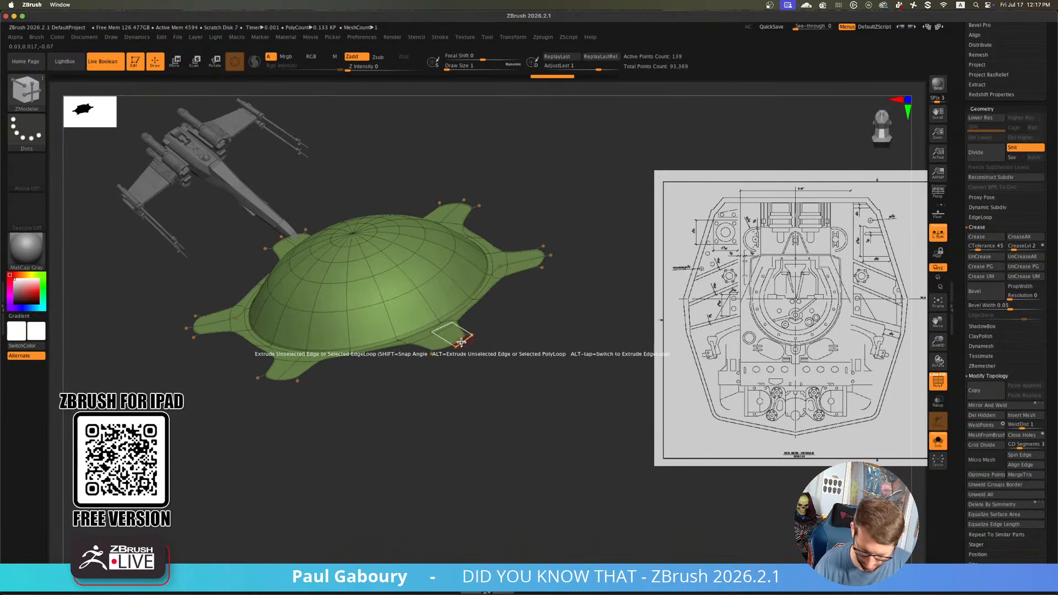
pyautogui.hotkey('shift', 'd')
pyautogui.press('space')
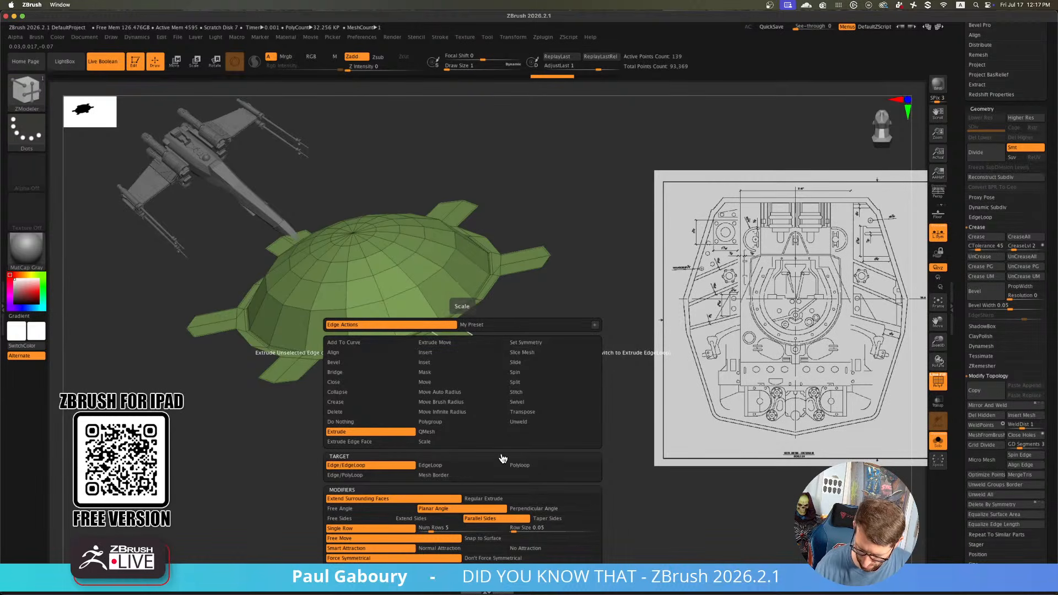
pyautogui.click(532, 468)
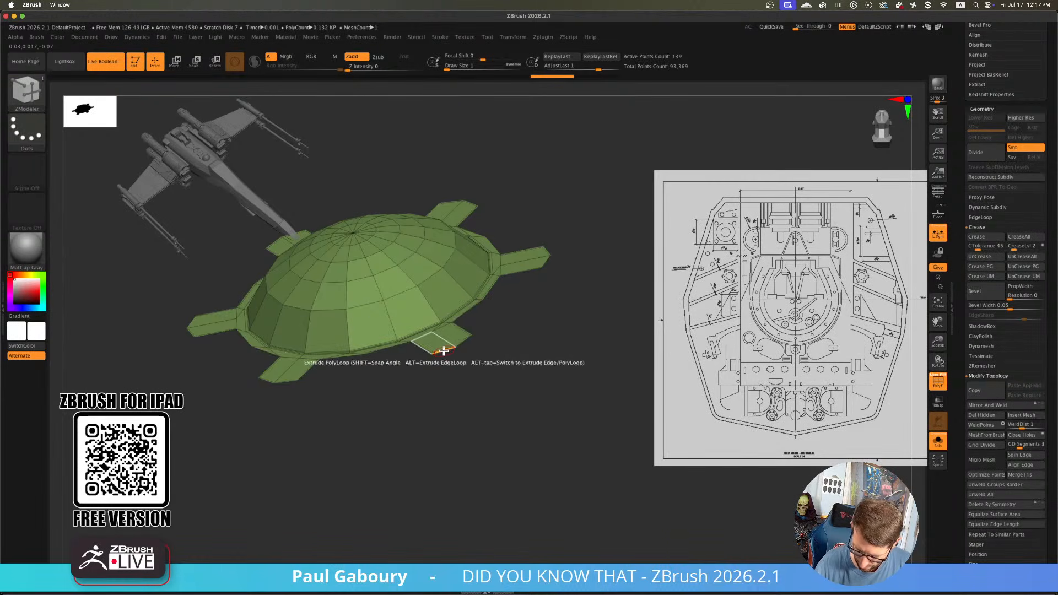
pyautogui.moveTo(442, 350)
pyautogui.mouseDown()
pyautogui.moveTo(447, 376)
pyautogui.moveTo(442, 364)
pyautogui.mouseUp()
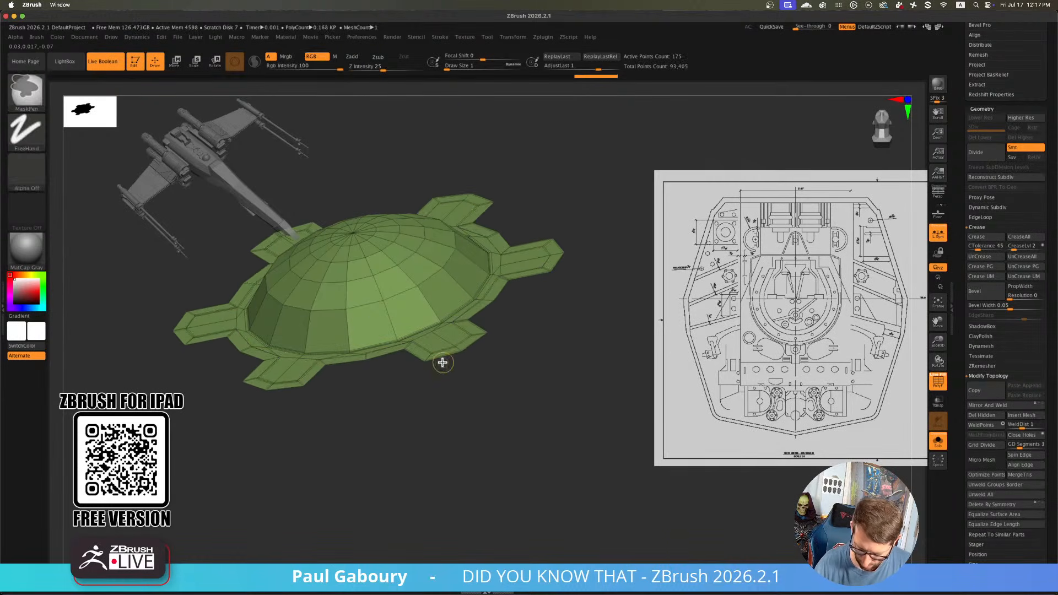
pyautogui.hotkey('ctrl', 'z')
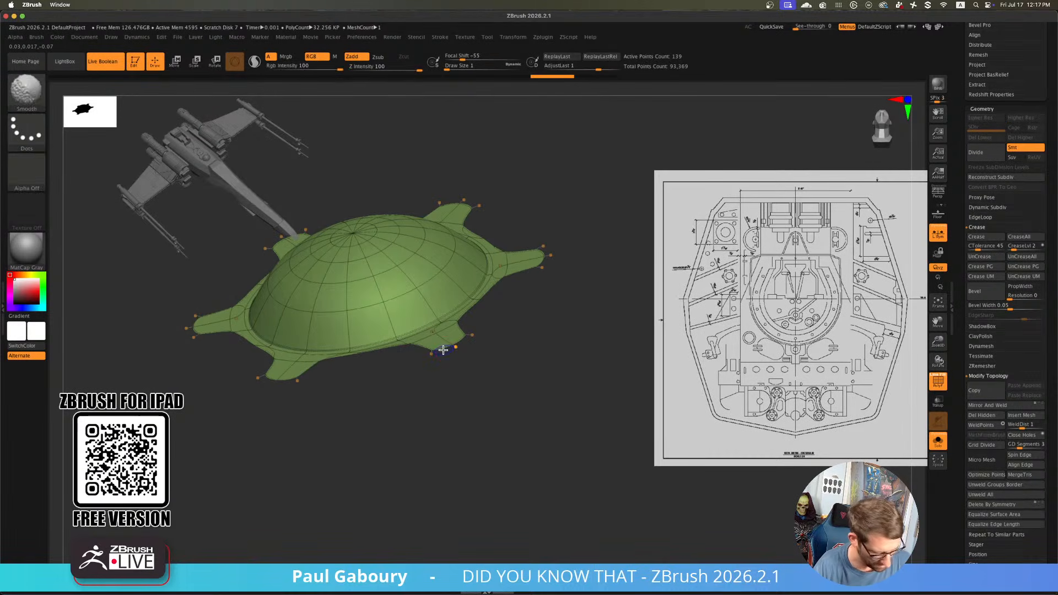
# Set the edge Extrude to Perpendicular Angle and extrude the outer border of rim and tabs downward into deep side walls
pyautogui.hotkey('shift', 'd')
pyautogui.press('space')
pyautogui.click(532, 510)
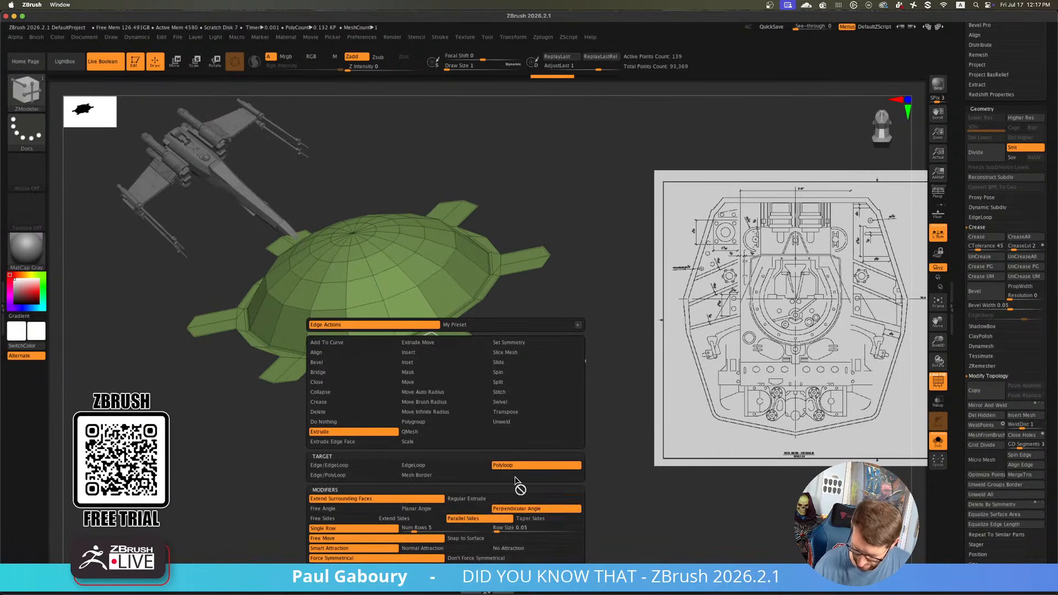
pyautogui.moveTo(441, 358); pyautogui.dragTo(459, 427)
# Examine the extruded part from above and the side, with and without polyframes and subdivision smoothing
pyautogui.press('d')
pyautogui.hotkey('shift', 'f')
pyautogui.moveTo(458, 427); pyautogui.dragTo(464, 438)
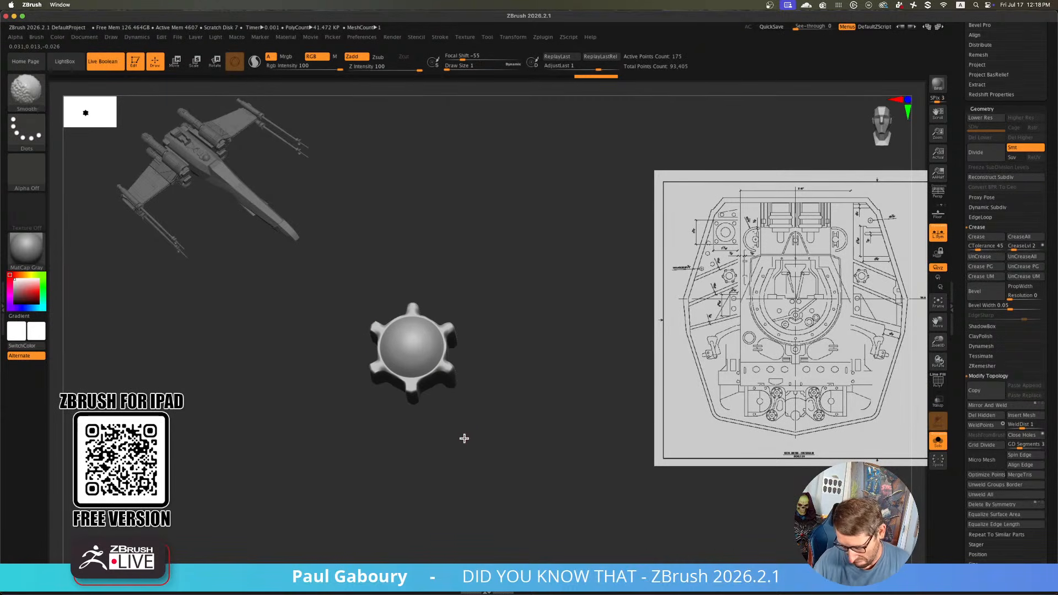
pyautogui.hotkey('shift', 'f')
pyautogui.hotkey('shift', 'f')
pyautogui.hotkey('shift', 'f')
pyautogui.hotkey('shift', 'd')
pyautogui.keyDown('ctrl'); pyautogui.moveTo(474, 416); pyautogui.dragTo(486, 475, button='right'); pyautogui.keyUp('ctrl')
pyautogui.moveTo(486, 475); pyautogui.dragTo(488, 399, button='right')
pyautogui.keyDown('ctrl'); pyautogui.moveTo(429, 383); pyautogui.dragTo(434, 406, button='right'); pyautogui.keyUp('ctrl')
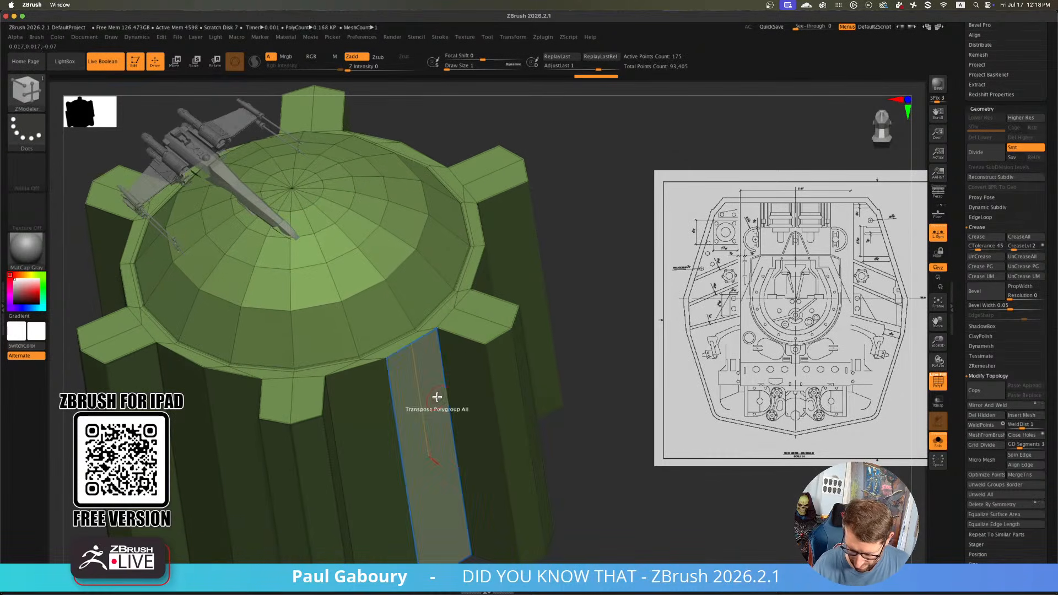
pyautogui.keyDown('ctrl'); pyautogui.moveTo(441, 507); pyautogui.dragTo(460, 378, button='right'); pyautogui.keyUp('ctrl')
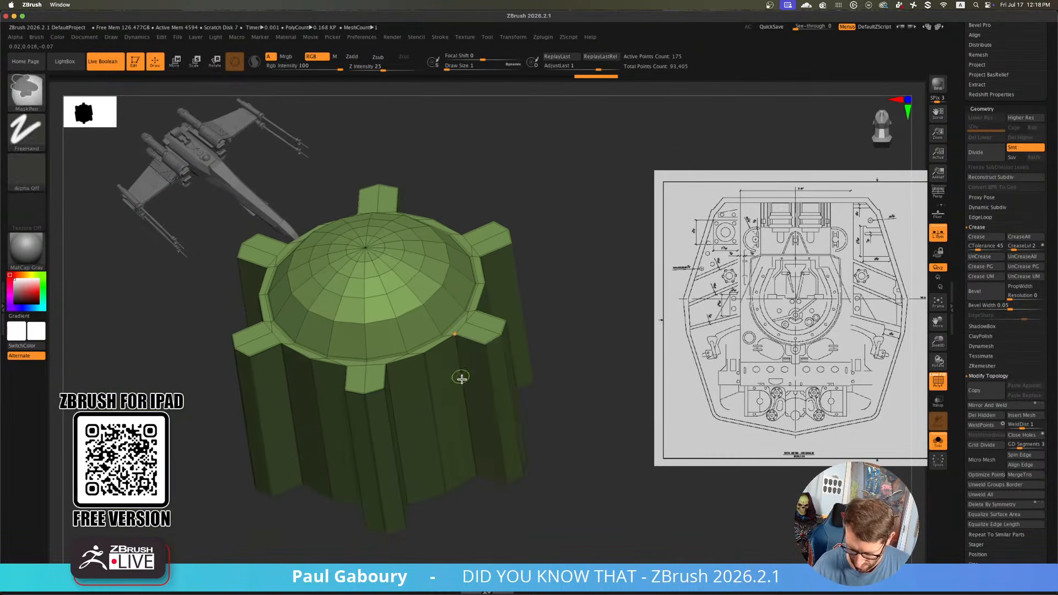
# Isolate the extruded side walls, assign them to a new polygroup, and show the whole mesh again
pyautogui.moveTo(501, 435); pyautogui.dragTo(494, 353, button='right')
pyautogui.keyDown('ctrl'); pyautogui.moveTo(510, 411); pyautogui.dragTo(515, 361, button='right'); pyautogui.keyUp('ctrl')
pyautogui.keyDown('ctrl'); pyautogui.keyDown('shift'); pyautogui.moveTo(537, 468); pyautogui.dragTo(287, 346); pyautogui.keyUp('shift'); pyautogui.keyUp('ctrl')
pyautogui.hotkey('ctrl', 'w')
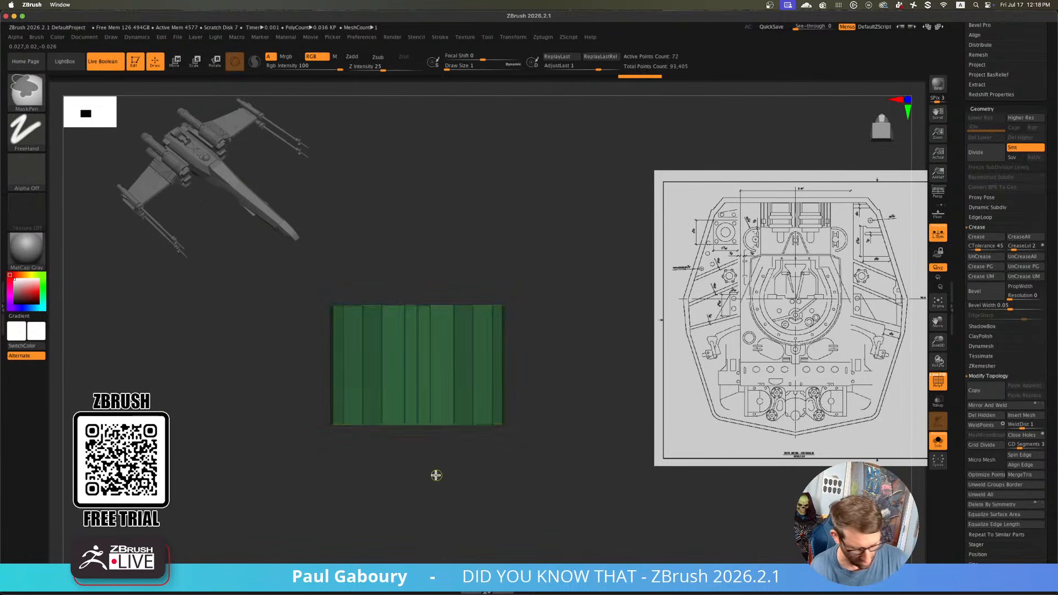
pyautogui.hotkey('ctrl', 'w')
pyautogui.keyDown('ctrl'); pyautogui.keyDown('shift'); pyautogui.click(452, 481); pyautogui.keyUp('shift'); pyautogui.keyUp('ctrl')
pyautogui.moveTo(487, 444)
pyautogui.mouseDown(button='right')
pyautogui.moveTo(498, 485)
pyautogui.moveTo(510, 473)
pyautogui.moveTo(521, 382)
pyautogui.mouseUp(button='right')
# Isolate the dome without its rim and tabs, assign it to a new polygroup, and show the whole mesh again
pyautogui.moveTo(425, 280)
pyautogui.mouseDown(button='right')
pyautogui.moveTo(423, 322)
pyautogui.moveTo(420, 293)
pyautogui.mouseUp(button='right')
pyautogui.keyDown('ctrl'); pyautogui.keyDown('shift'); pyautogui.moveTo(350, 253); pyautogui.dragTo(512, 334); pyautogui.keyUp('shift'); pyautogui.keyUp('ctrl')
pyautogui.hotkey('ctrl', 'shift', 'x')
pyautogui.hotkey('ctrl', 'shift', 'x')
pyautogui.moveTo(532, 359); pyautogui.dragTo(533, 393, button='right')
pyautogui.hotkey('ctrl', 'shift', 's')
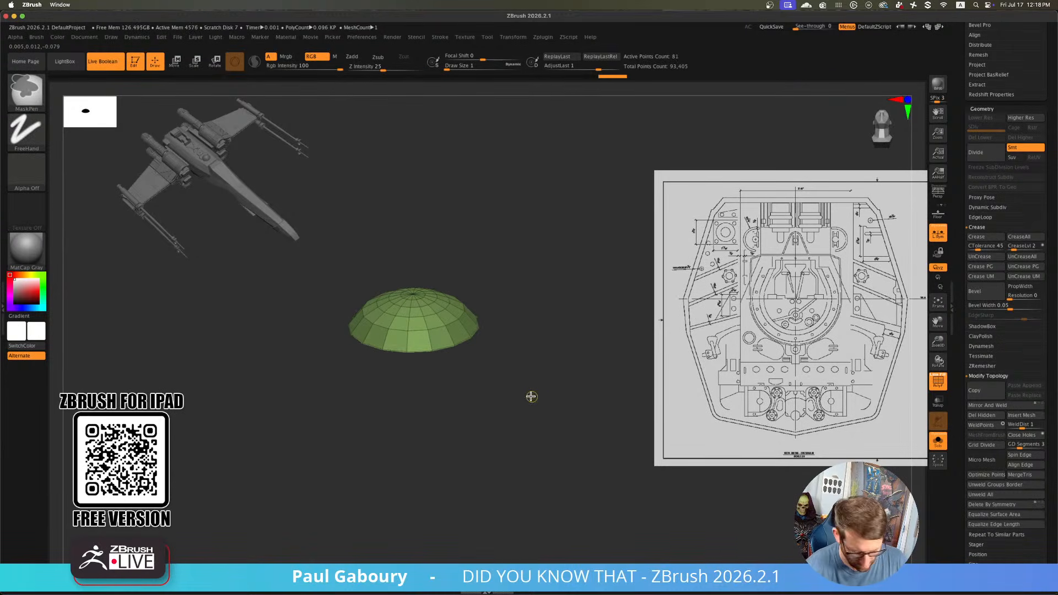
pyautogui.hotkey('ctrl', 'w')
pyautogui.keyDown('ctrl'); pyautogui.keyDown('shift'); pyautogui.click(533, 396); pyautogui.keyUp('shift'); pyautogui.keyUp('ctrl')
pyautogui.moveTo(533, 398)
pyautogui.mouseDown(button='right')
pyautogui.moveTo(534, 447)
pyautogui.moveTo(541, 299)
pyautogui.moveTo(531, 399)
pyautogui.mouseUp(button='right')
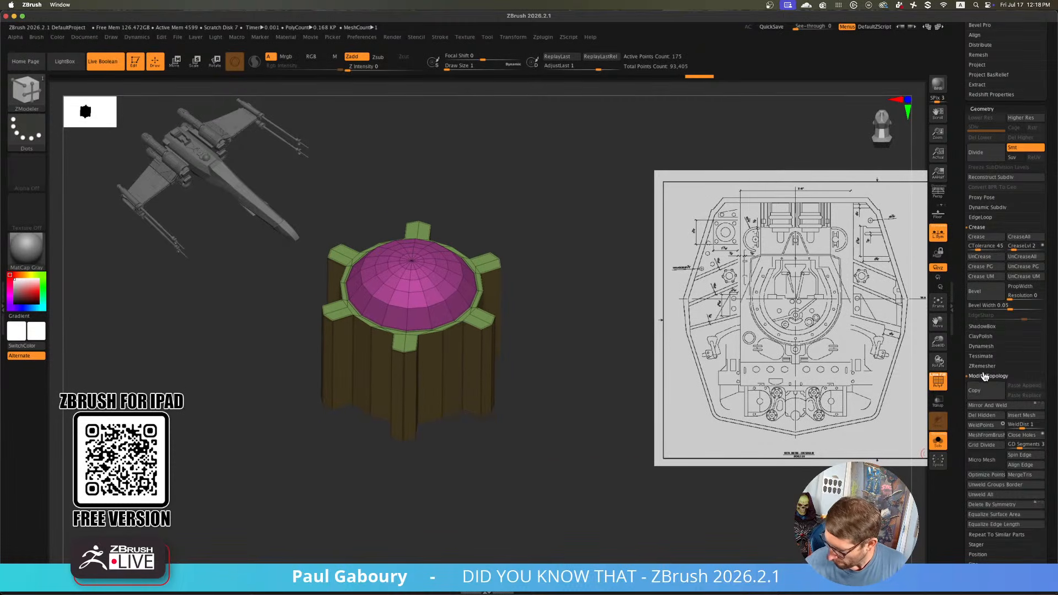
# Examine the part with subdivision smoothing from above and the side, with and without polyframes
pyautogui.press('d')
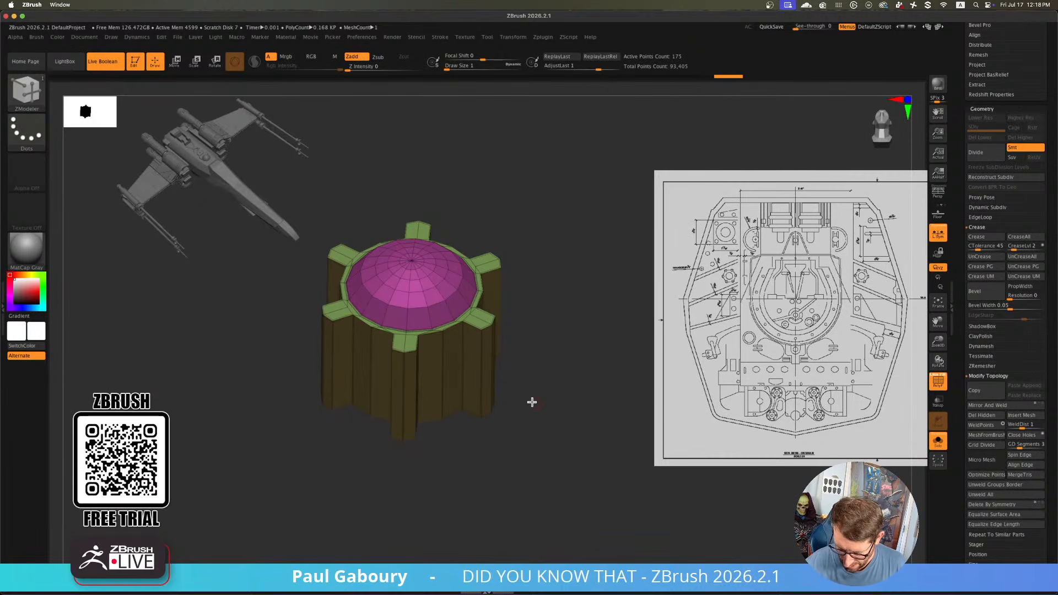
pyautogui.hotkey('shift', 'f')
pyautogui.moveTo(538, 388); pyautogui.dragTo(535, 421, button='right')
pyautogui.moveTo(535, 421)
pyautogui.keyDown('ctrl'); pyautogui.mouseDown(button='right')
pyautogui.moveTo(521, 401)
pyautogui.moveTo(520, 419)
pyautogui.mouseUp(button='right'); pyautogui.keyUp('ctrl')
pyautogui.hotkey('shift', 'f')
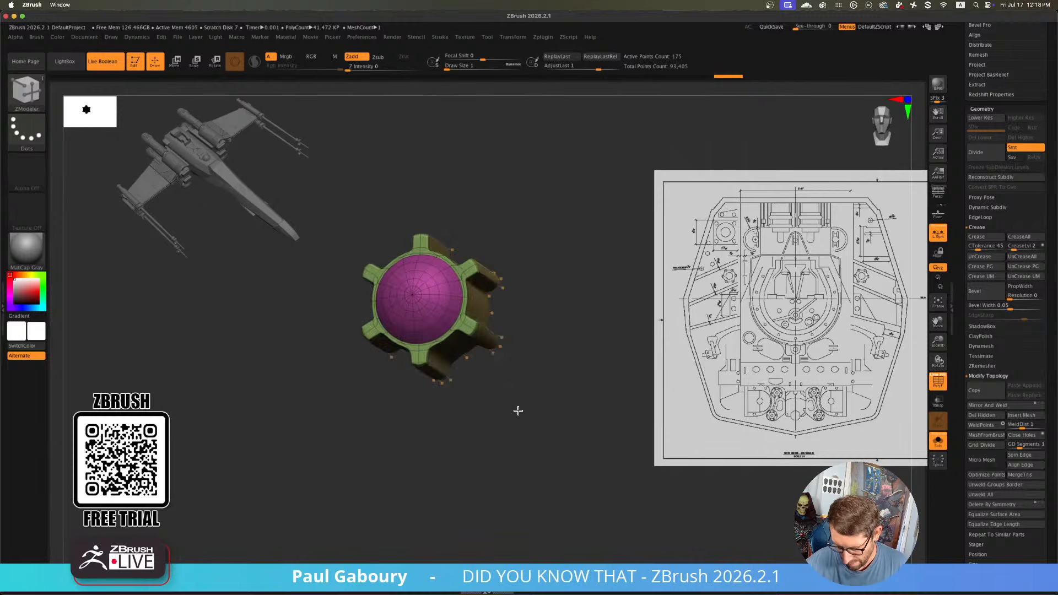
pyautogui.moveTo(517, 411); pyautogui.dragTo(519, 375, button='right')
pyautogui.keyDown('ctrl'); pyautogui.moveTo(519, 375); pyautogui.dragTo(519, 389, button='right'); pyautogui.keyUp('ctrl')
pyautogui.keyDown('alt'); pyautogui.moveTo(517, 425); pyautogui.dragTo(514, 378, button='right'); pyautogui.keyUp('alt')
pyautogui.moveTo(459, 471); pyautogui.dragTo(465, 383, button='right')
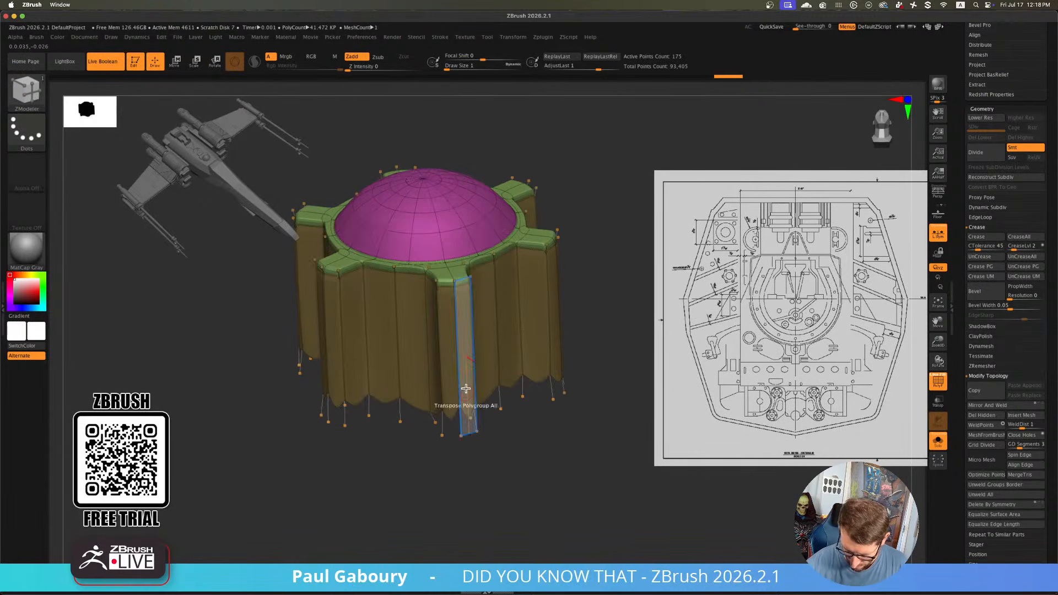
# Set the ZModeler edge action to Crease with the single Edge target
pyautogui.press('space')
pyautogui.click(382, 408)
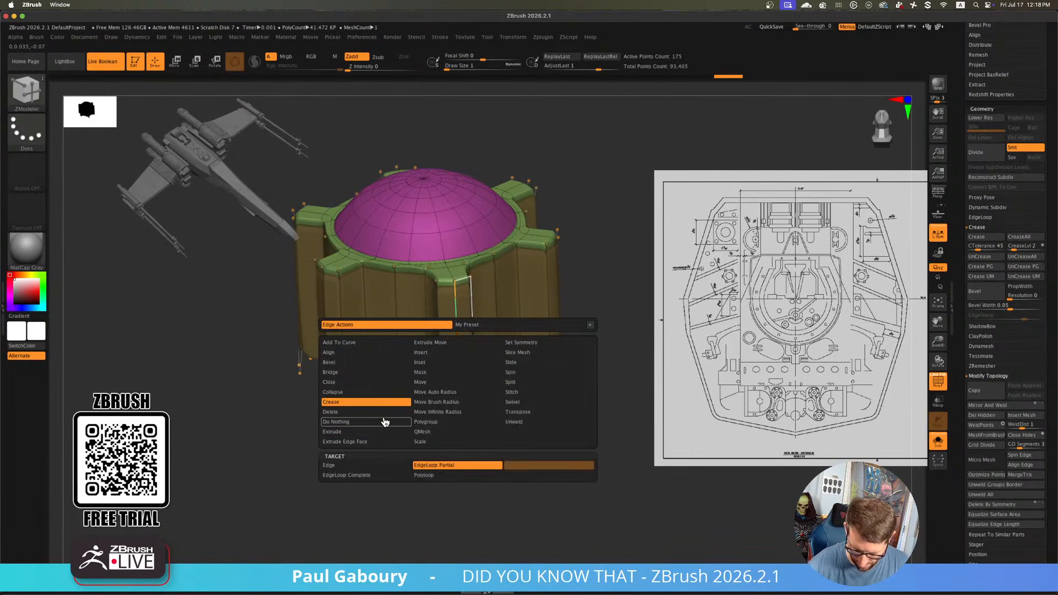
pyautogui.click(378, 467)
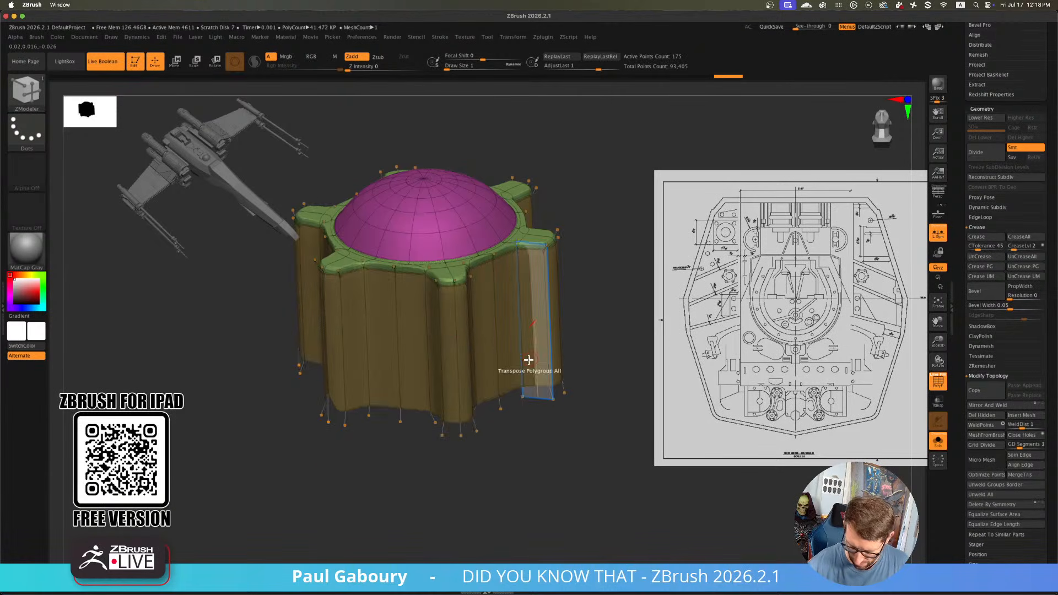
# Mirror the domed part across its open back and clip the mirrored dome flat with a straight cut beside the centre loop
pyautogui.moveTo(524, 370); pyautogui.dragTo(500, 418, button='right')
pyautogui.hotkey('shift', 'f')
pyautogui.hotkey('shift', 'f')
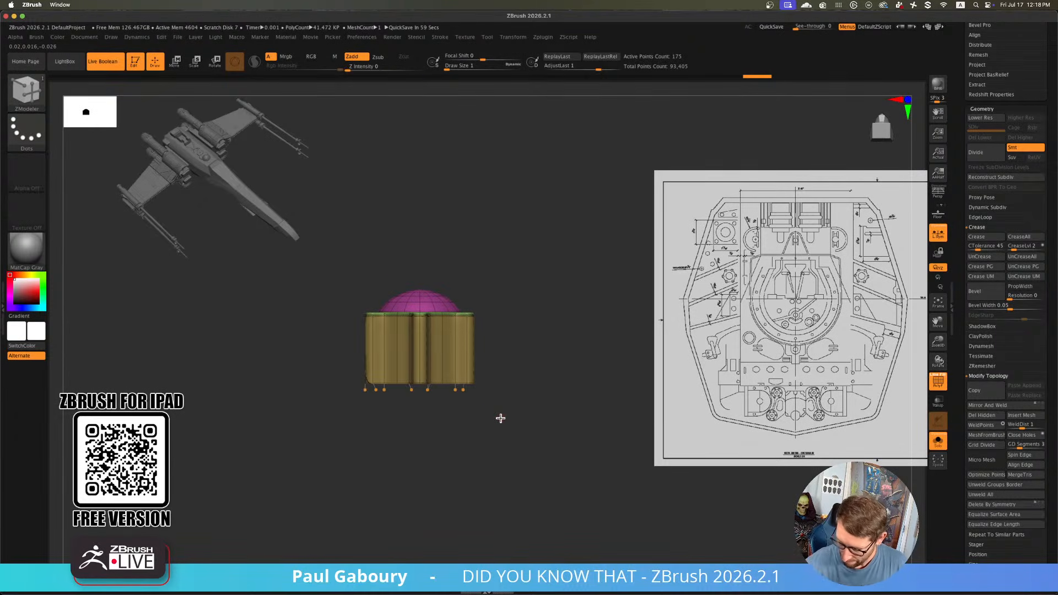
pyautogui.click(883, 140)
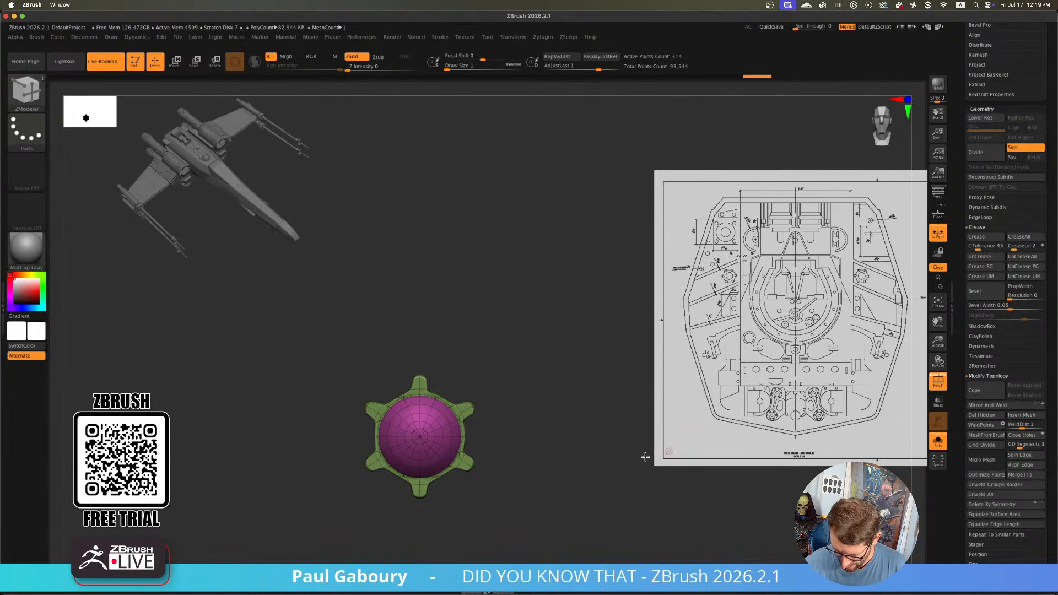
pyautogui.moveTo(646, 456)
pyautogui.mouseDown()
pyautogui.moveTo(581, 465)
pyautogui.moveTo(539, 434)
pyautogui.mouseUp()
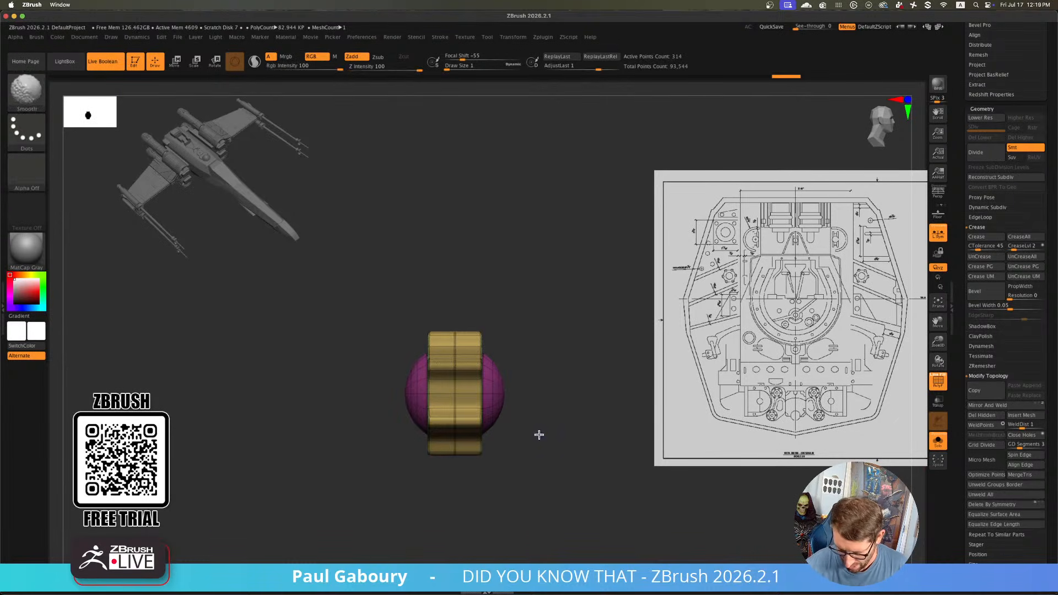
pyautogui.keyDown('ctrl'); pyautogui.keyDown('shift'); pyautogui.moveTo(443, 517); pyautogui.dragTo(441, 239); pyautogui.keyUp('shift'); pyautogui.keyUp('ctrl')
pyautogui.moveTo(463, 443)
pyautogui.mouseDown()
pyautogui.moveTo(567, 437)
pyautogui.moveTo(579, 425)
pyautogui.moveTo(520, 440)
pyautogui.moveTo(510, 432)
pyautogui.moveTo(503, 463)
pyautogui.moveTo(537, 395)
pyautogui.mouseUp()
# Examine the clipped part from the dome side, comparing it with and without polyframes and subdivision smoothing
pyautogui.hotkey('shift', 'f')
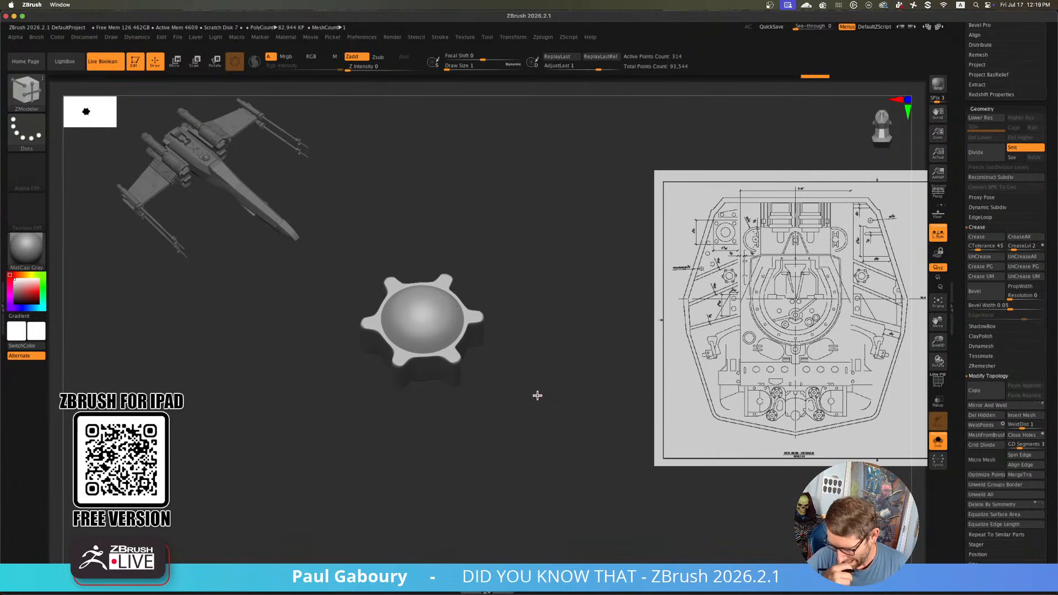
pyautogui.moveTo(570, 370); pyautogui.dragTo(557, 397)
pyautogui.moveTo(493, 402)
pyautogui.keyDown('shift'); pyautogui.mouseDown()
pyautogui.moveTo(470, 375)
pyautogui.moveTo(496, 369)
pyautogui.mouseUp(); pyautogui.keyUp('shift')
pyautogui.hotkey('shift', 'f')
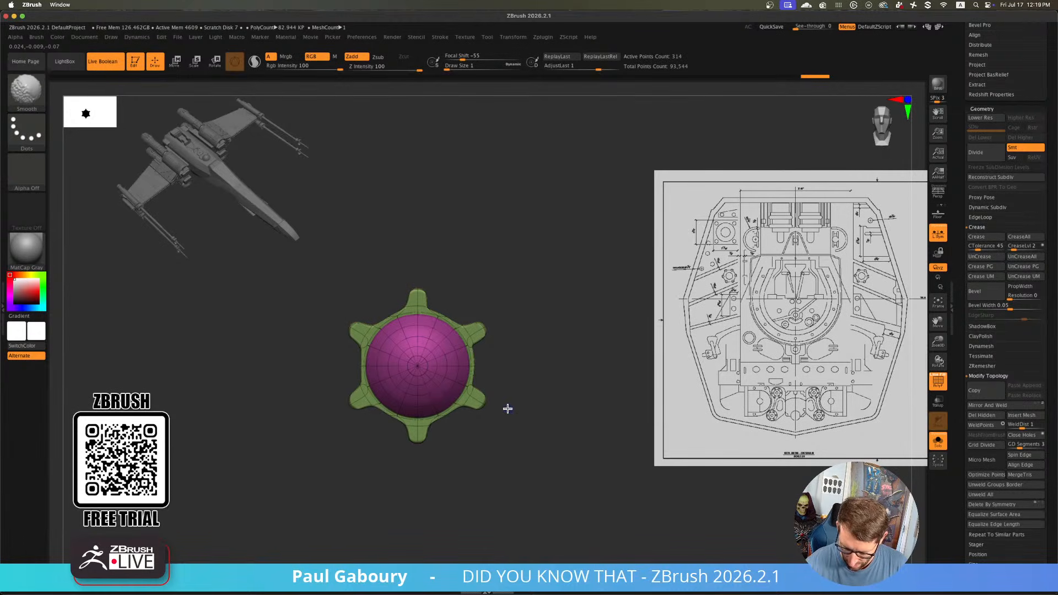
pyautogui.hotkey('shift', 'd')
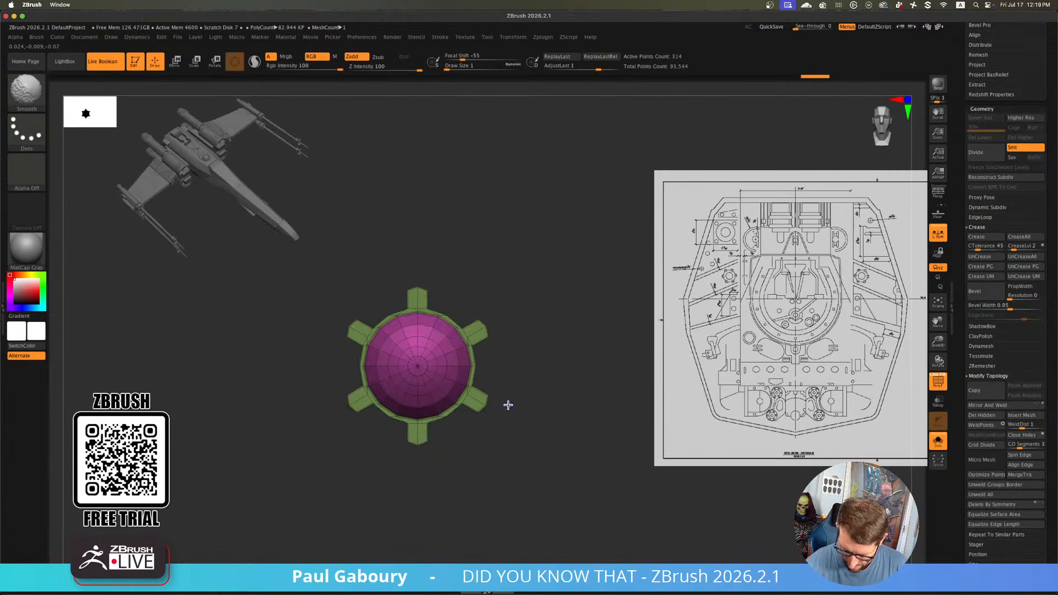
pyautogui.keyDown('ctrl'); pyautogui.moveTo(495, 402); pyautogui.dragTo(484, 441, button='right'); pyautogui.keyUp('ctrl')
pyautogui.keyDown('alt'); pyautogui.moveTo(471, 377); pyautogui.dragTo(486, 428, button='right'); pyautogui.keyUp('alt')
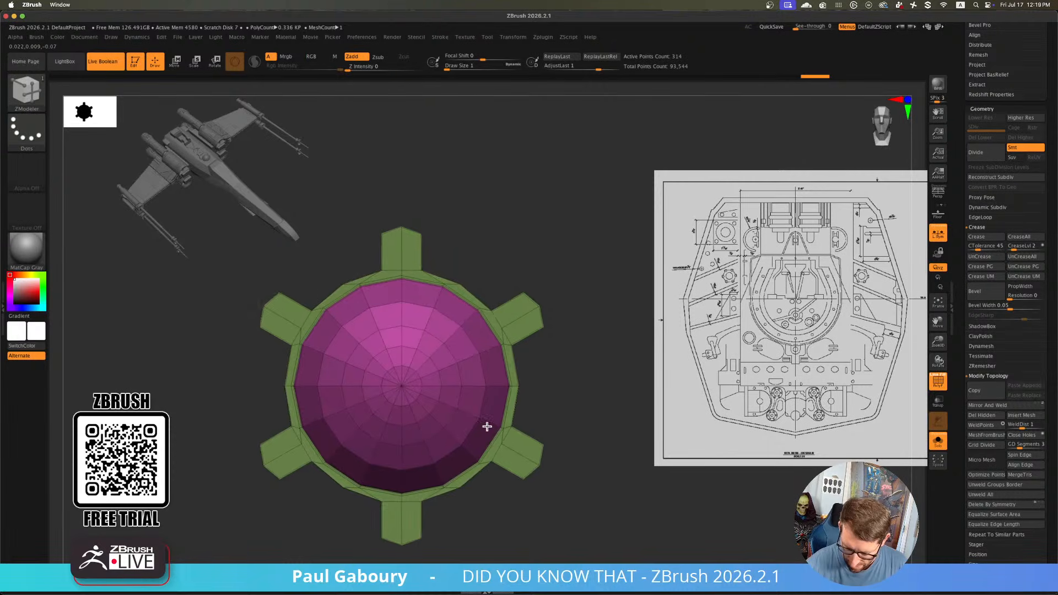
pyautogui.moveTo(482, 333)
pyautogui.mouseDown(button='right')
pyautogui.moveTo(491, 382)
pyautogui.moveTo(500, 369)
pyautogui.moveTo(490, 381)
pyautogui.mouseUp(button='right')
pyautogui.press('d')
pyautogui.press('d')
pyautogui.press('d')
pyautogui.press('d')
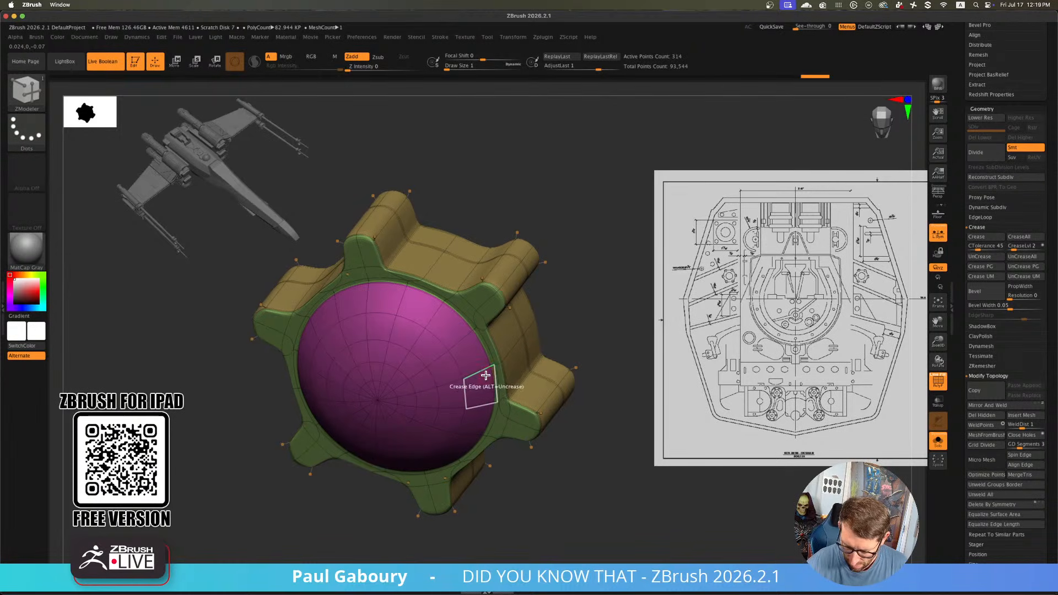
# Examine the side walls, rim and back edge from several angles, checking the edge creasing and the smoothed surface
pyautogui.moveTo(557, 373)
pyautogui.mouseDown(button='right')
pyautogui.moveTo(557, 316)
pyautogui.moveTo(546, 302)
pyautogui.moveTo(560, 337)
pyautogui.moveTo(550, 355)
pyautogui.mouseUp(button='right')
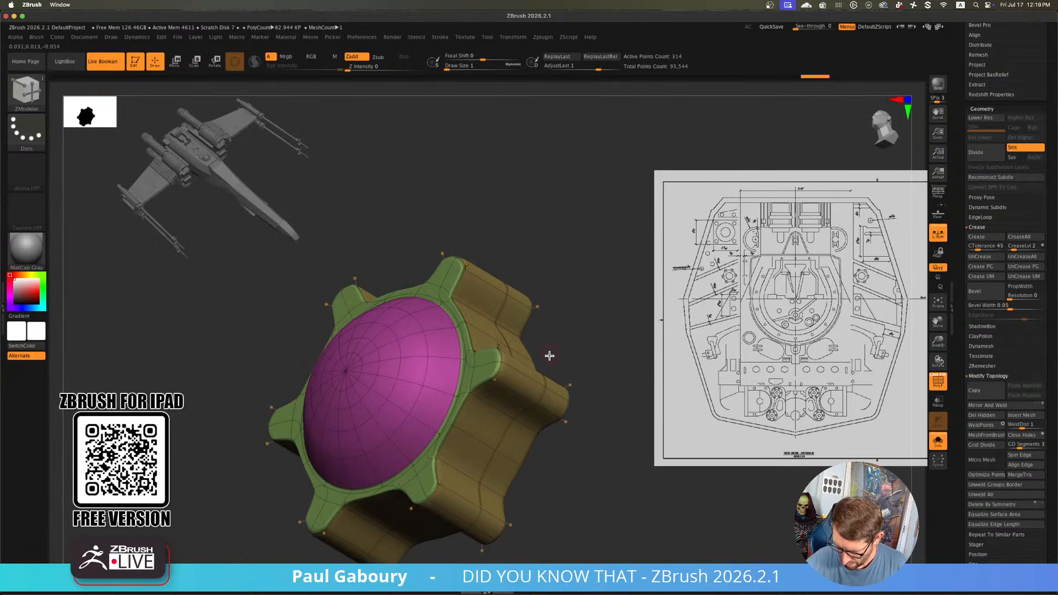
pyautogui.keyDown('alt'); pyautogui.moveTo(542, 424); pyautogui.dragTo(533, 370, button='right'); pyautogui.keyUp('alt')
pyautogui.moveTo(504, 410); pyautogui.dragTo(453, 403, button='right')
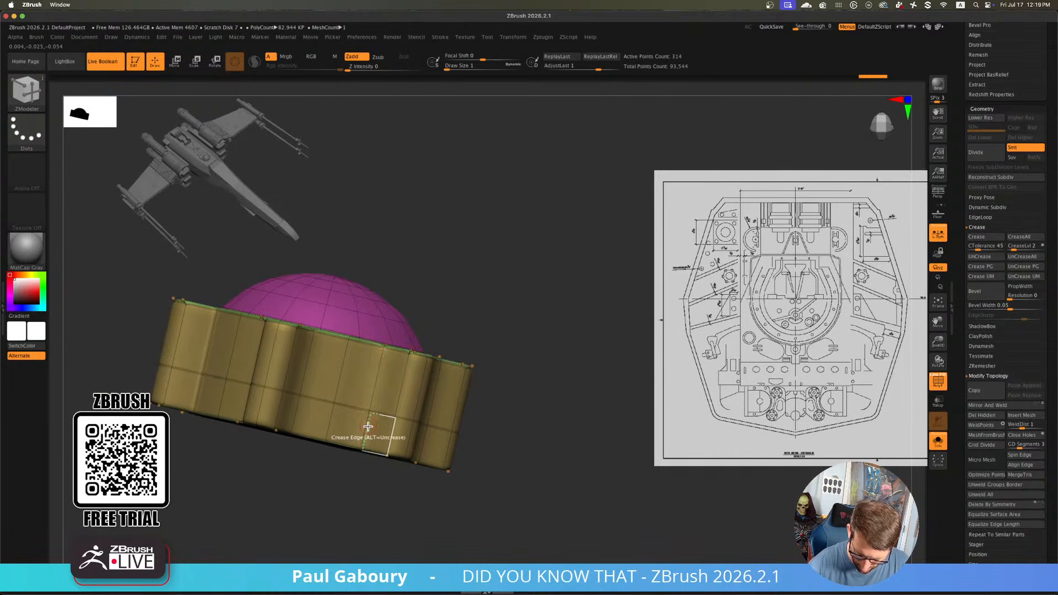
pyautogui.moveTo(368, 427); pyautogui.dragTo(348, 398, button='right')
pyautogui.keyDown('alt'); pyautogui.moveTo(441, 416); pyautogui.dragTo(325, 394, button='right'); pyautogui.keyUp('alt')
pyautogui.keyDown('alt'); pyautogui.moveTo(263, 415); pyautogui.dragTo(380, 408, button='right'); pyautogui.keyUp('alt')
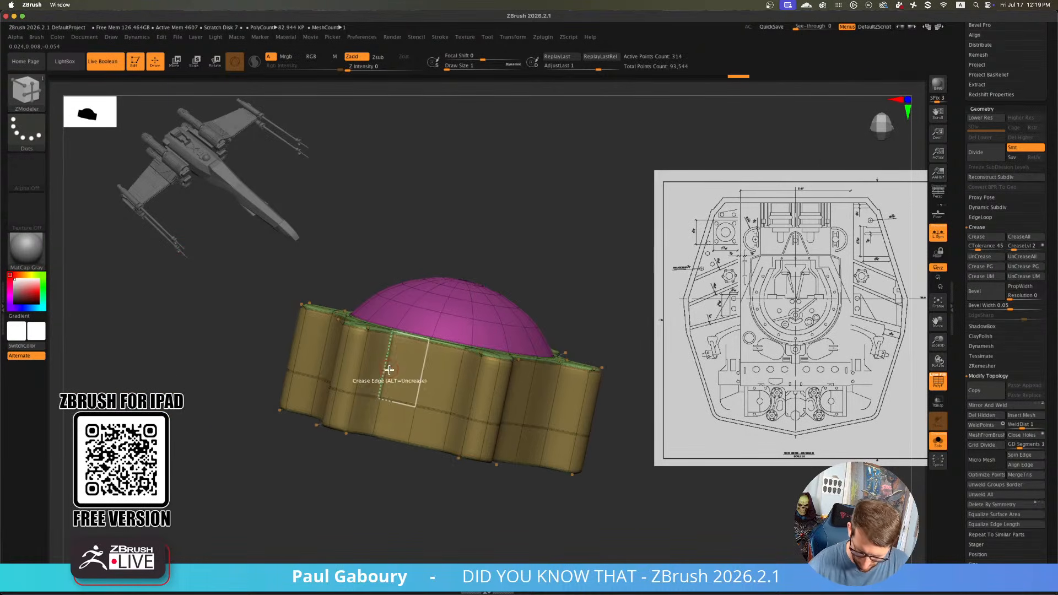
pyautogui.moveTo(389, 370); pyautogui.dragTo(519, 386, button='right')
pyautogui.hotkey('shift', 'f')
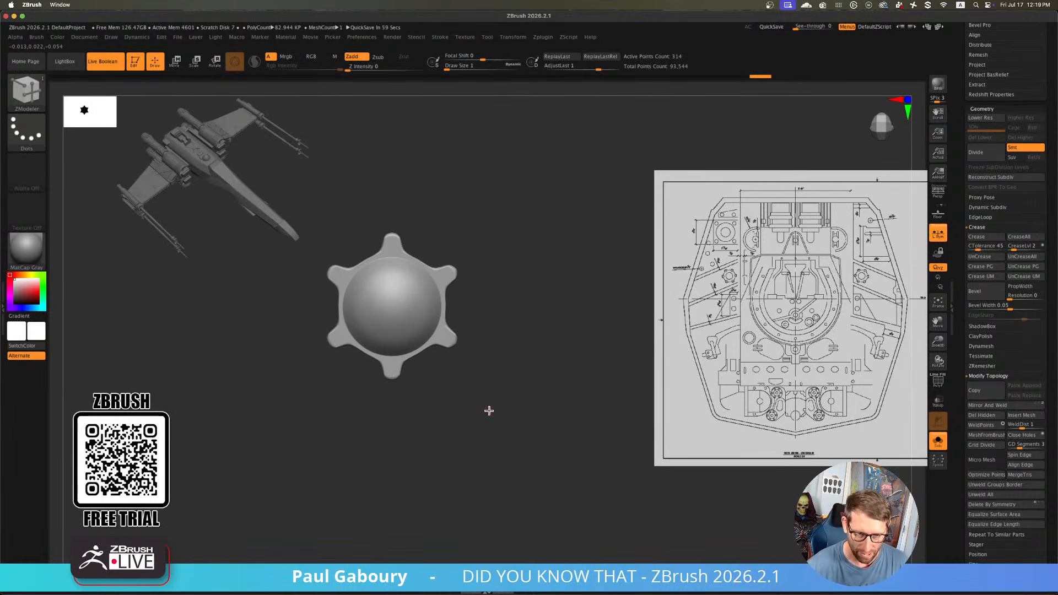
# Slide the complete middle edge loop of the side wall up close to the rim
pyautogui.moveTo(489, 410); pyautogui.dragTo(468, 418, button='right')
pyautogui.hotkey('shift', 'f')
pyautogui.press('space')
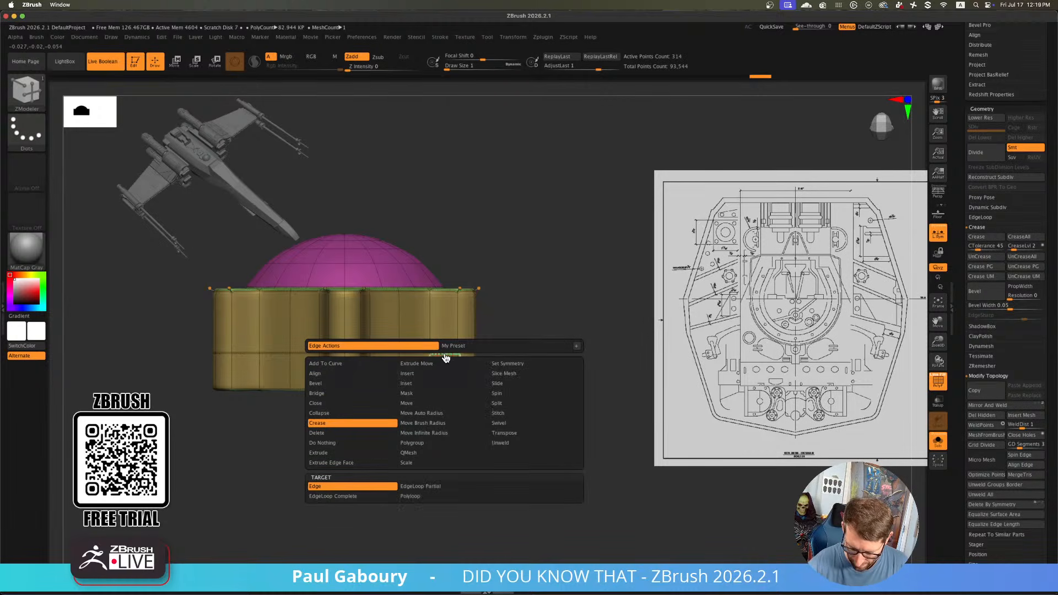
pyautogui.click(444, 374)
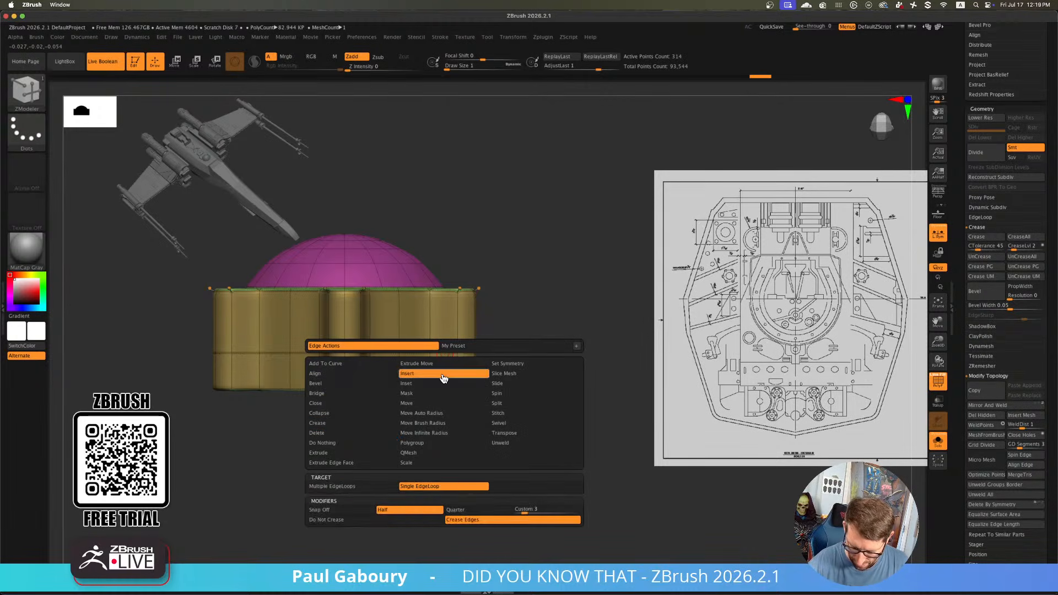
pyautogui.click(548, 393)
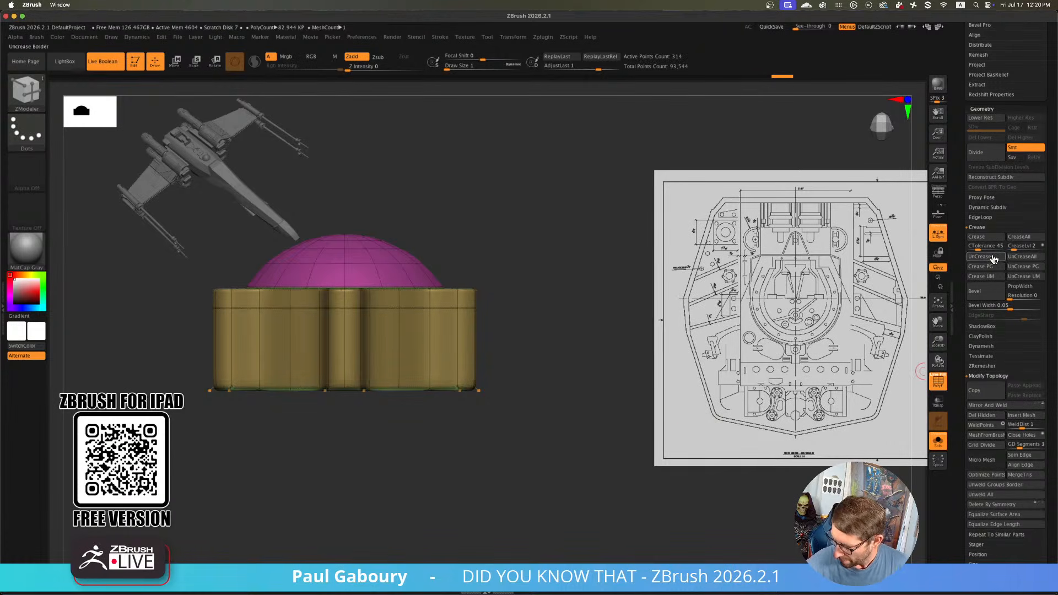
# Duplicate the domed greeble's subtool
pyautogui.scroll(5, 1036, 199)
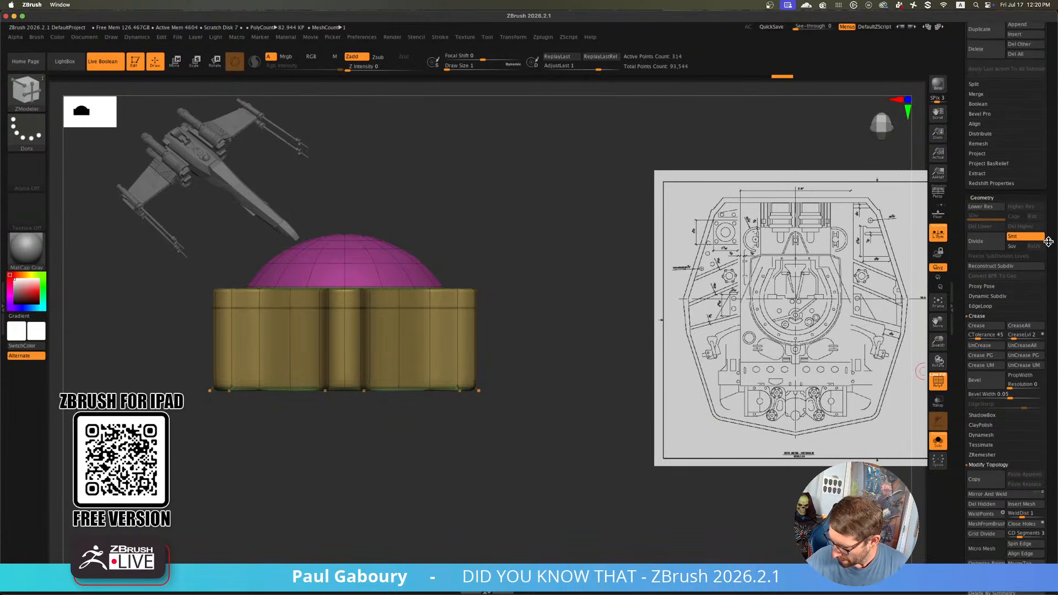
pyautogui.scroll(3, 1042, 268)
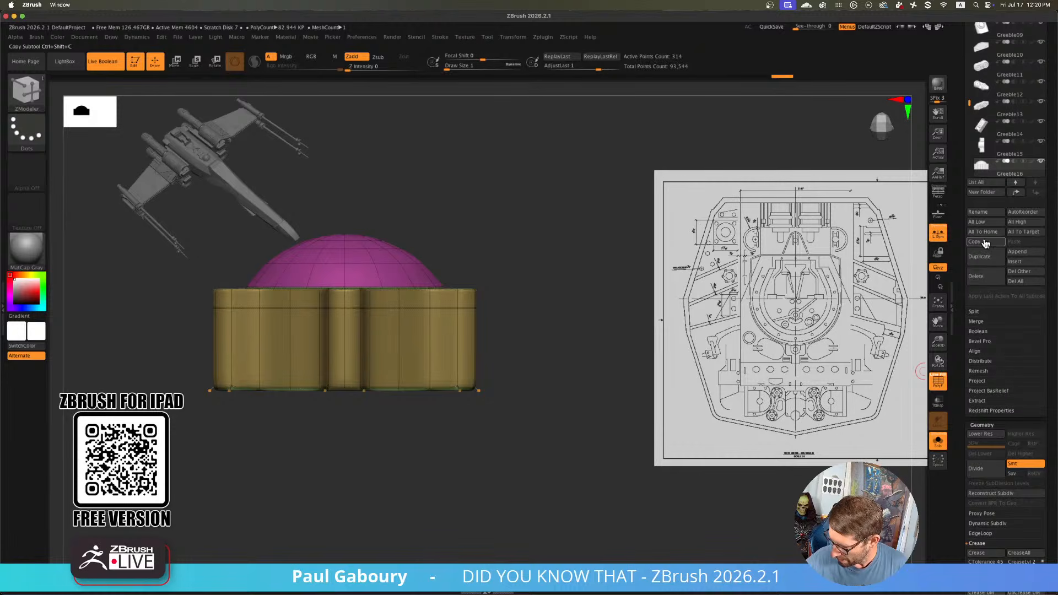
pyautogui.click(988, 262)
# Set the polygon action to QMesh with the Polyloop target and extrude the lower side-wall band outward
pyautogui.moveTo(487, 380); pyautogui.dragTo(450, 355)
pyautogui.press('space')
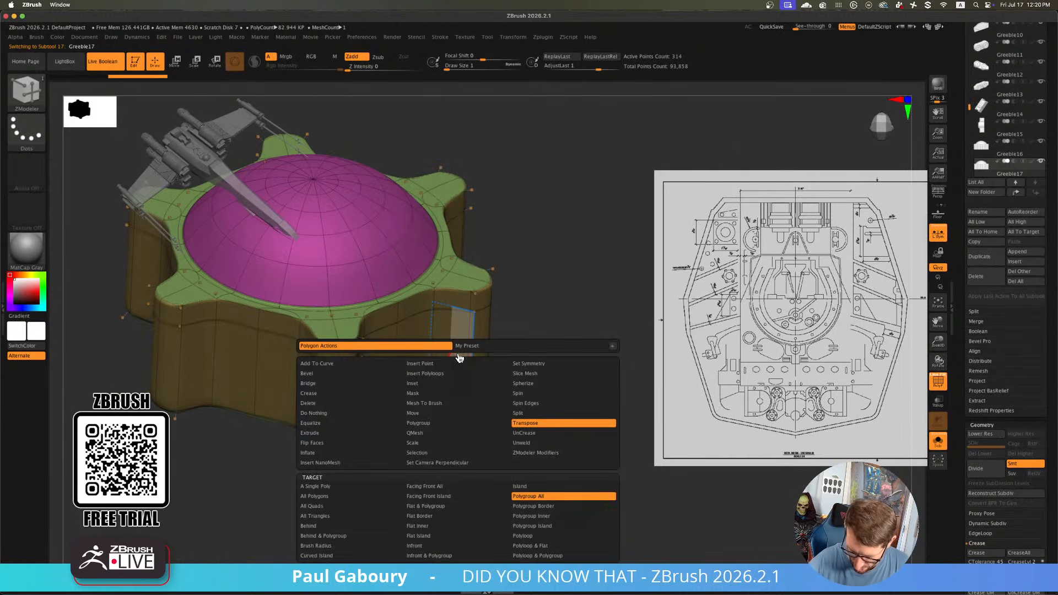
pyautogui.click(450, 433)
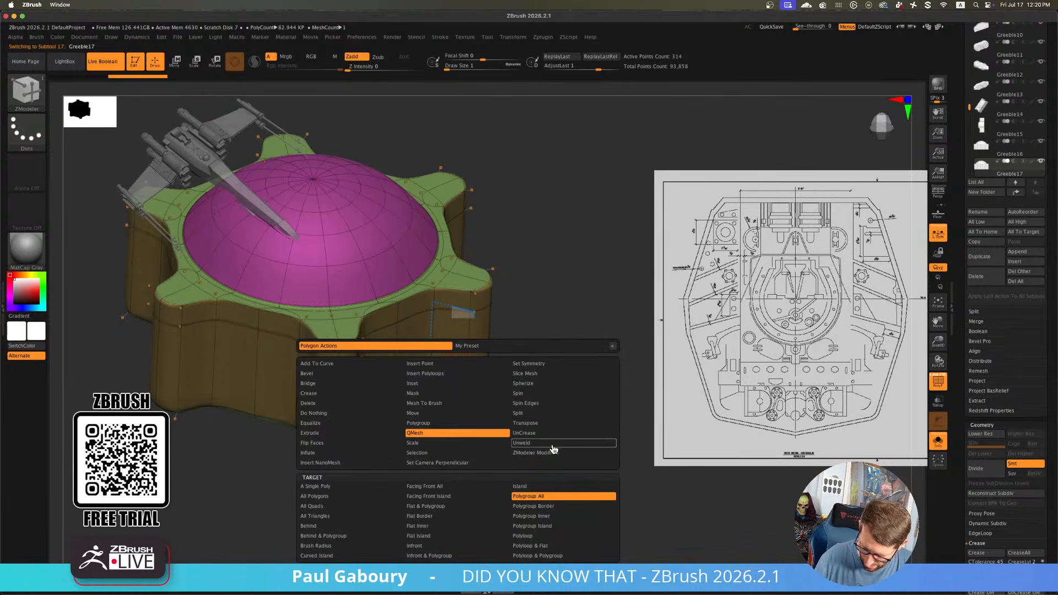
pyautogui.click(553, 536)
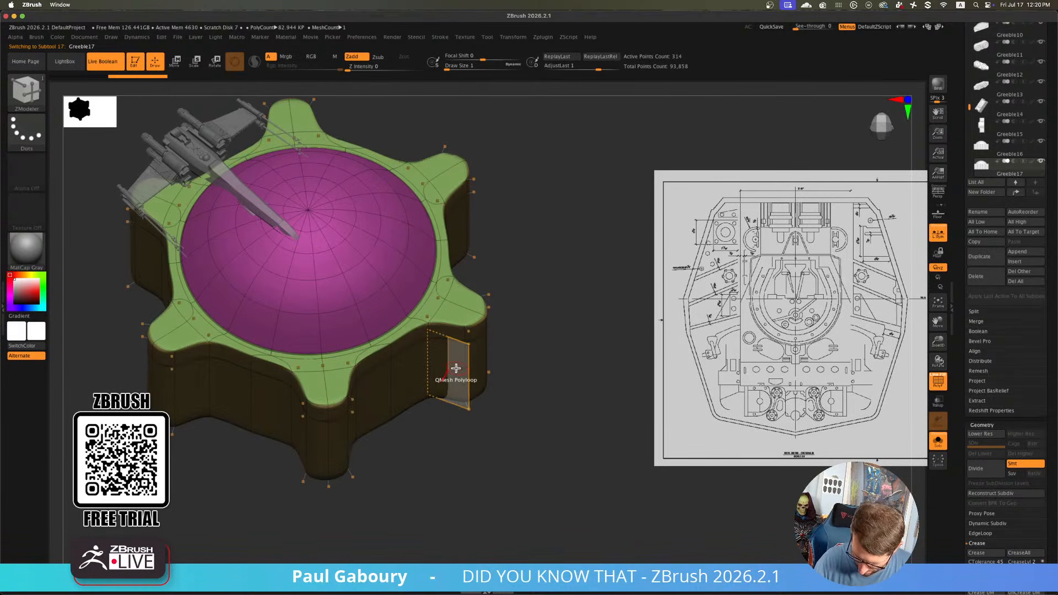
pyautogui.moveTo(450, 370); pyautogui.dragTo(497, 374)
pyautogui.keyDown('ctrl'); pyautogui.moveTo(562, 320); pyautogui.dragTo(505, 358, button='right'); pyautogui.keyUp('ctrl')
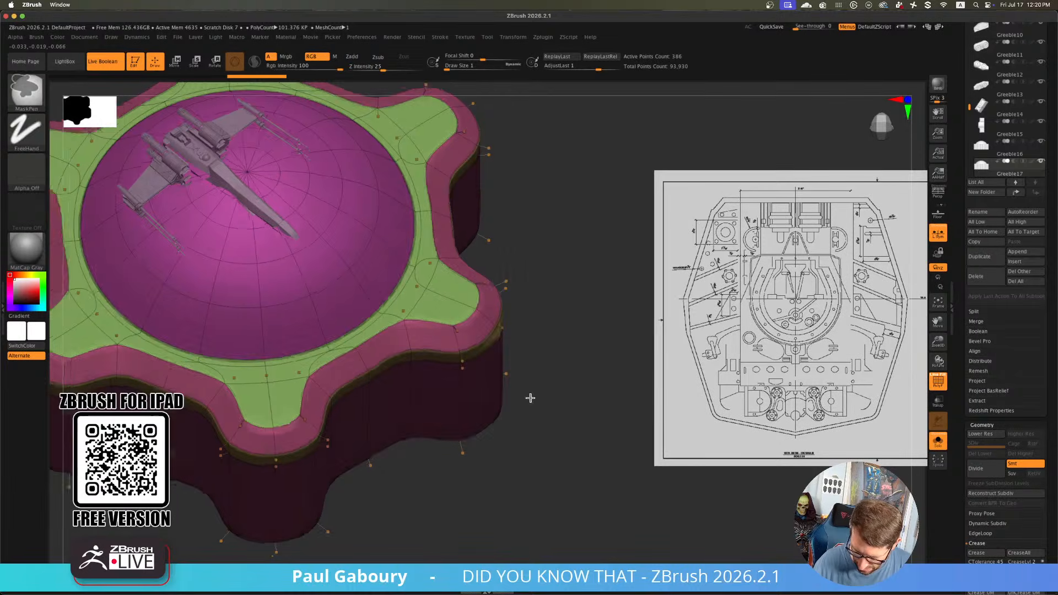
pyautogui.press('f')
pyautogui.hotkey('shift', 'f')
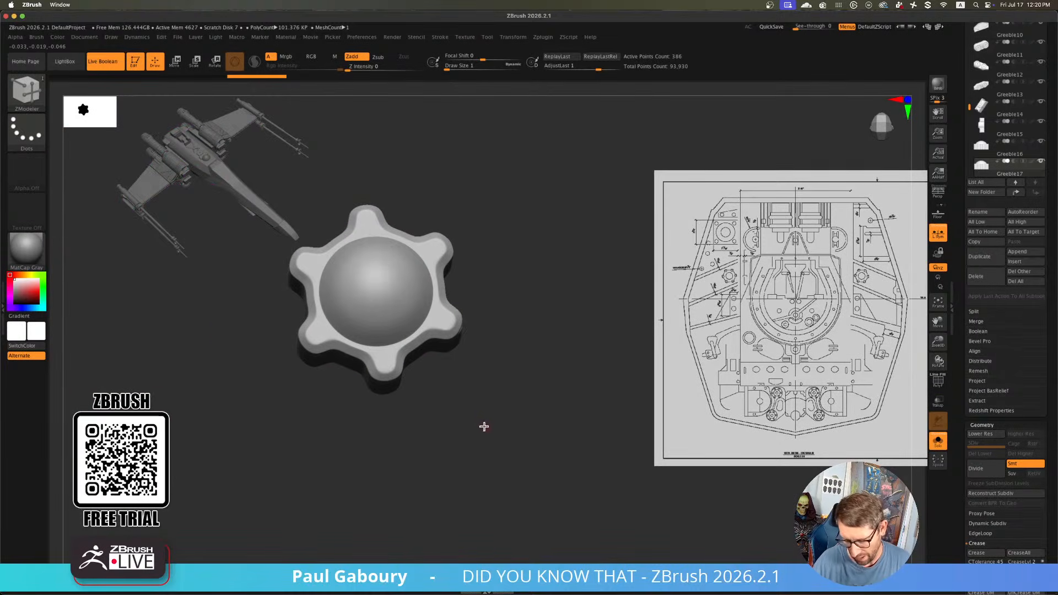
# Set the edge action to Crease with the single Edge target and check the stepped wall with polyframes off
pyautogui.moveTo(483, 427); pyautogui.dragTo(474, 380, button='right')
pyautogui.keyDown('ctrl'); pyautogui.moveTo(475, 381); pyautogui.dragTo(514, 434, button='right'); pyautogui.keyUp('ctrl')
pyautogui.hotkey('shift', 'f')
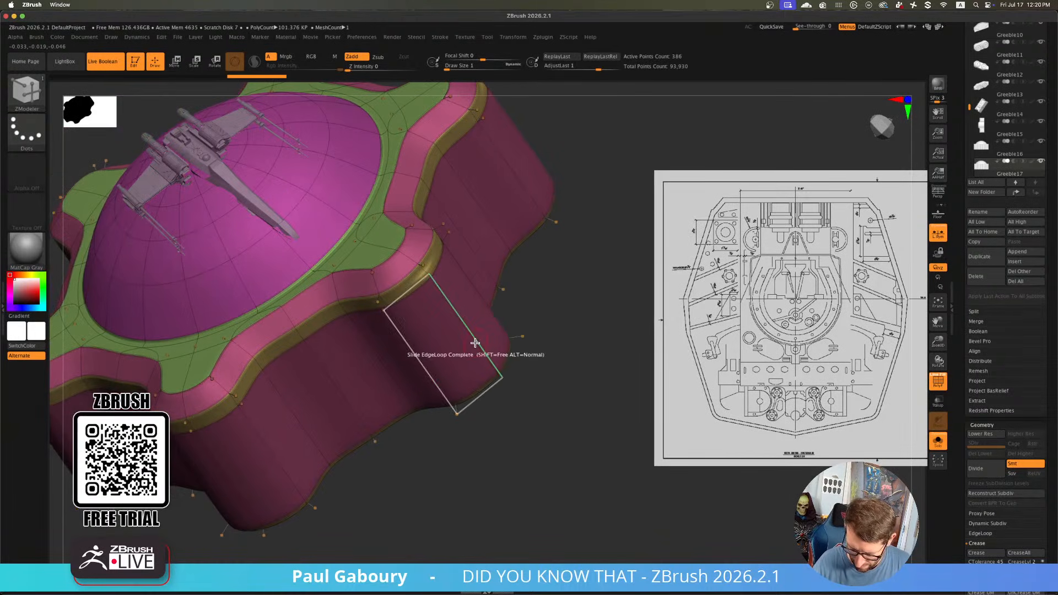
pyautogui.press('space')
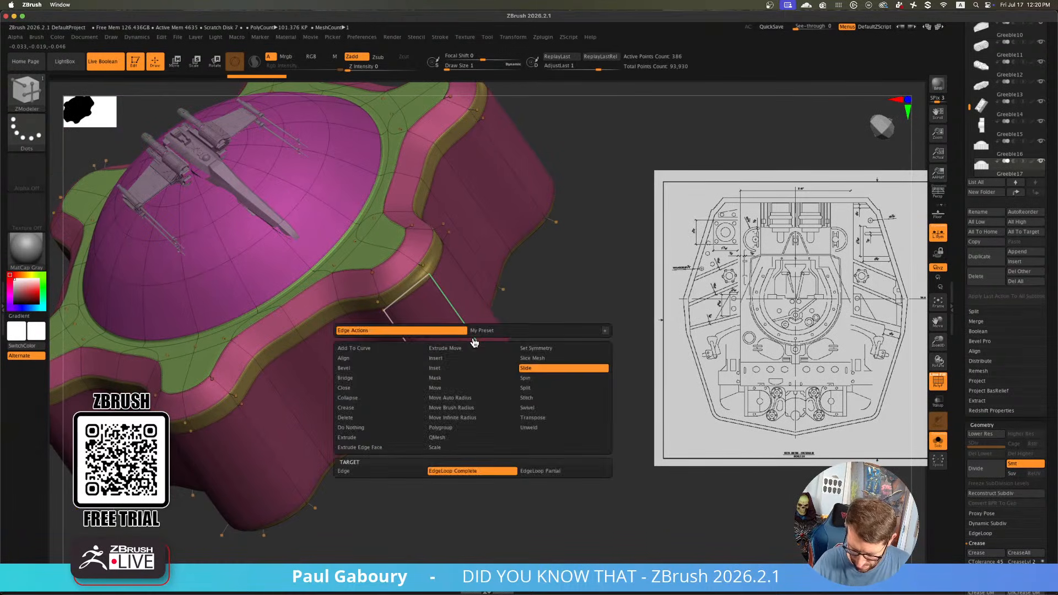
pyautogui.click(380, 412)
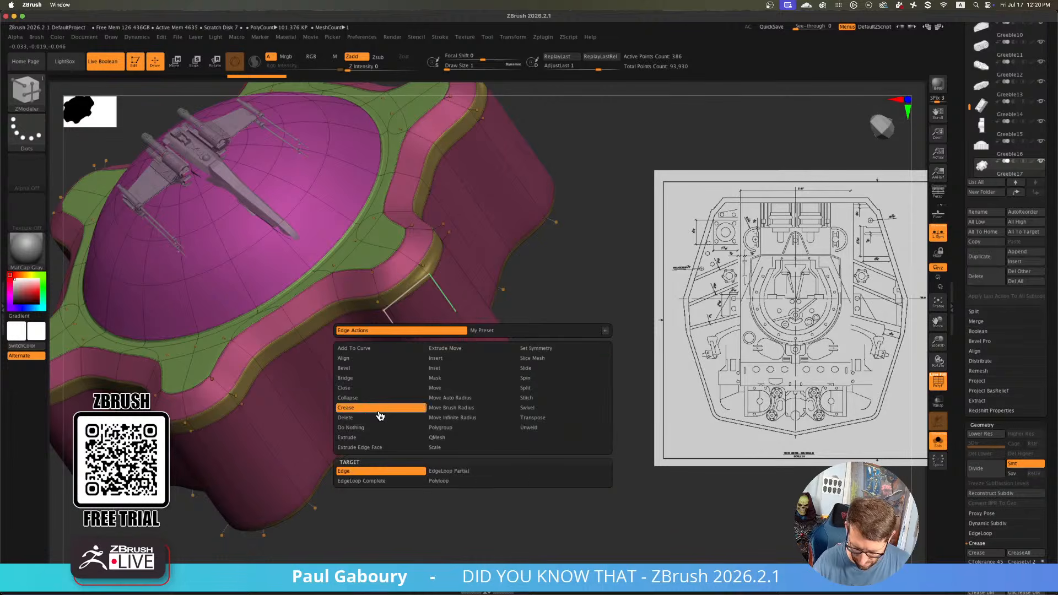
pyautogui.moveTo(510, 405); pyautogui.dragTo(476, 361, button='right')
pyautogui.moveTo(476, 361)
pyautogui.mouseDown(button='right')
pyautogui.moveTo(487, 408)
pyautogui.moveTo(568, 424)
pyautogui.moveTo(571, 414)
pyautogui.moveTo(531, 357)
pyautogui.moveTo(496, 461)
pyautogui.moveTo(492, 432)
pyautogui.moveTo(378, 428)
pyautogui.mouseUp(button='right')
pyautogui.hotkey('shift', 'f')
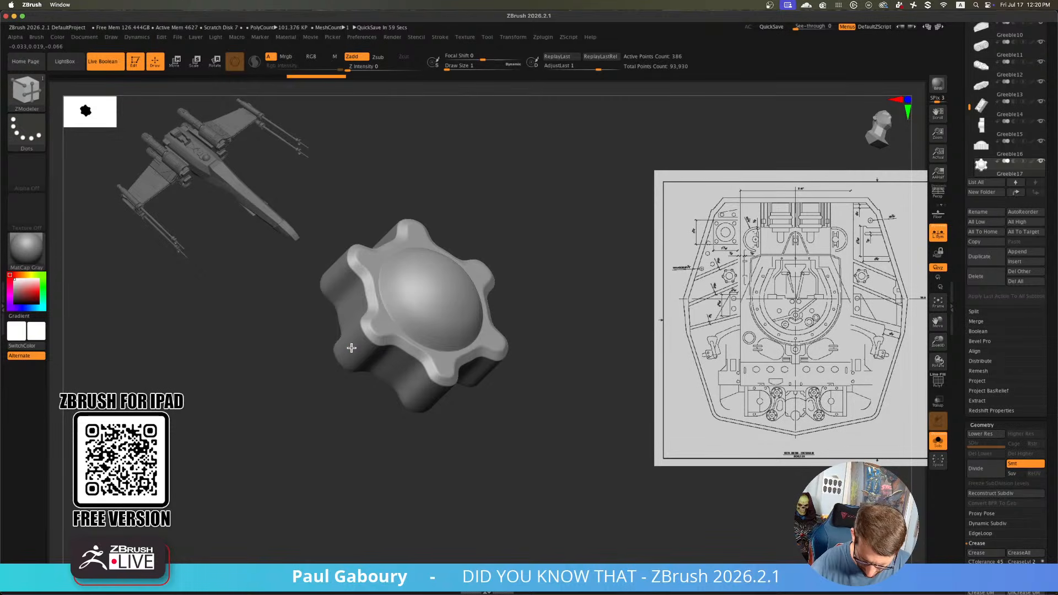
pyautogui.moveTo(465, 427)
pyautogui.mouseDown(button='right')
pyautogui.moveTo(437, 428)
pyautogui.moveTo(498, 396)
pyautogui.moveTo(524, 410)
pyautogui.moveTo(527, 381)
pyautogui.moveTo(517, 399)
pyautogui.moveTo(514, 387)
pyautogui.mouseUp(button='right')
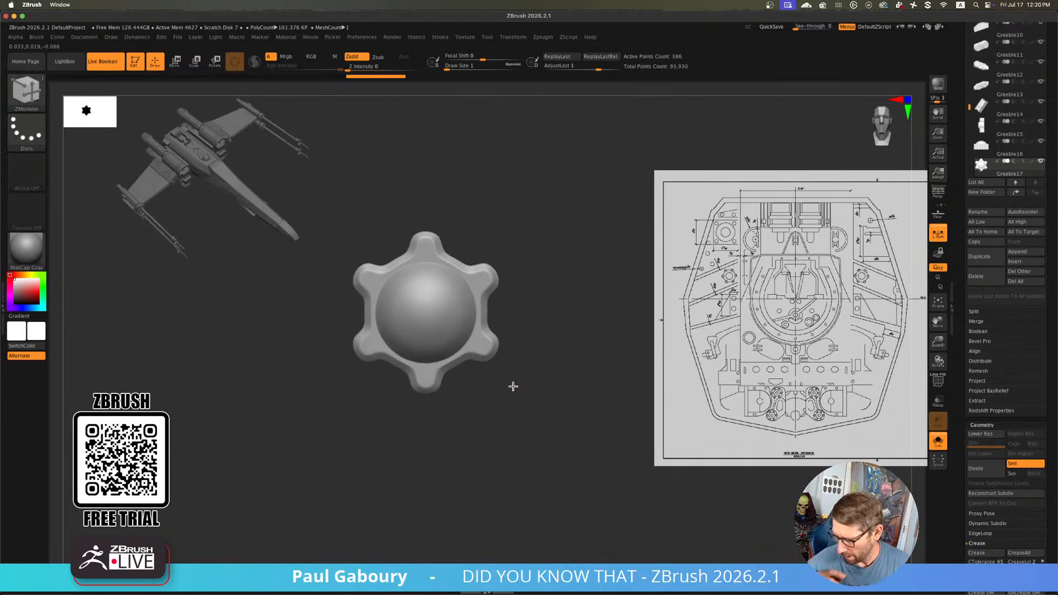
# Duplicate the stepped greeble and extrude the copy's lower wall polyloop outward again with QMesh
pyautogui.click(986, 259)
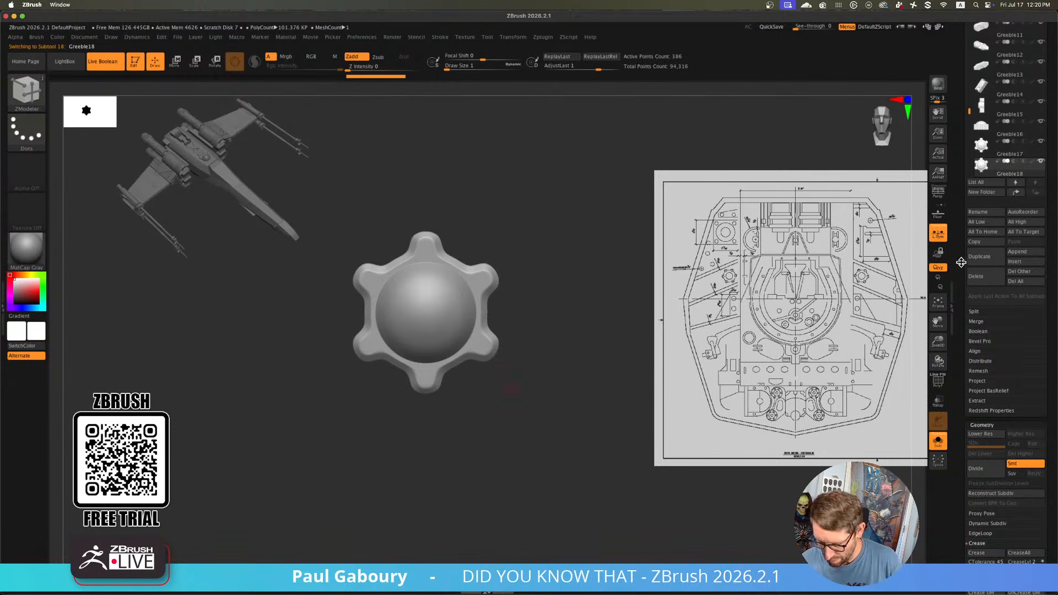
pyautogui.moveTo(469, 380); pyautogui.dragTo(494, 387, button='right')
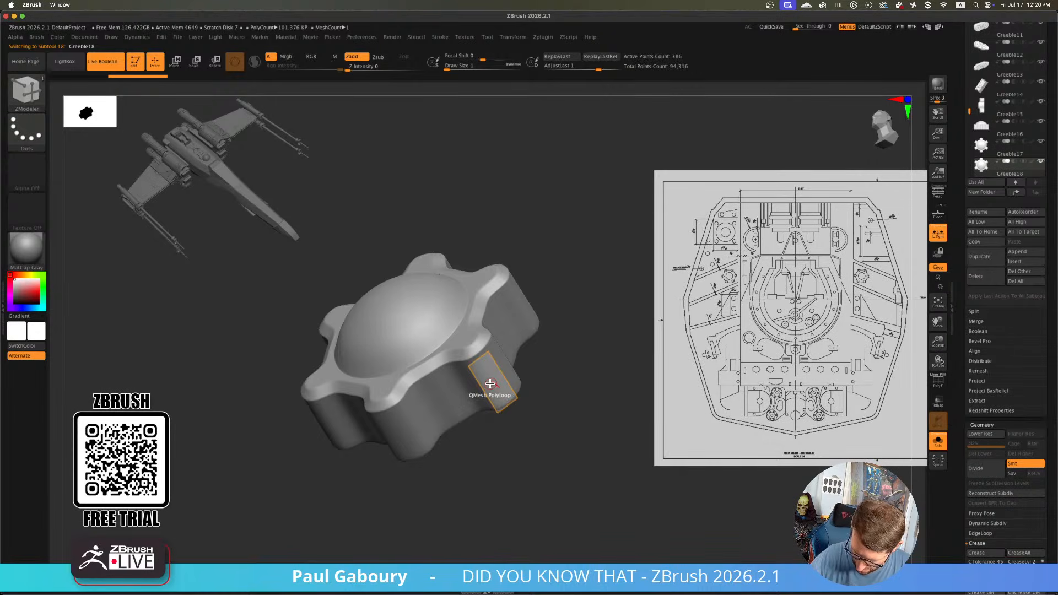
pyautogui.moveTo(490, 383); pyautogui.dragTo(503, 380)
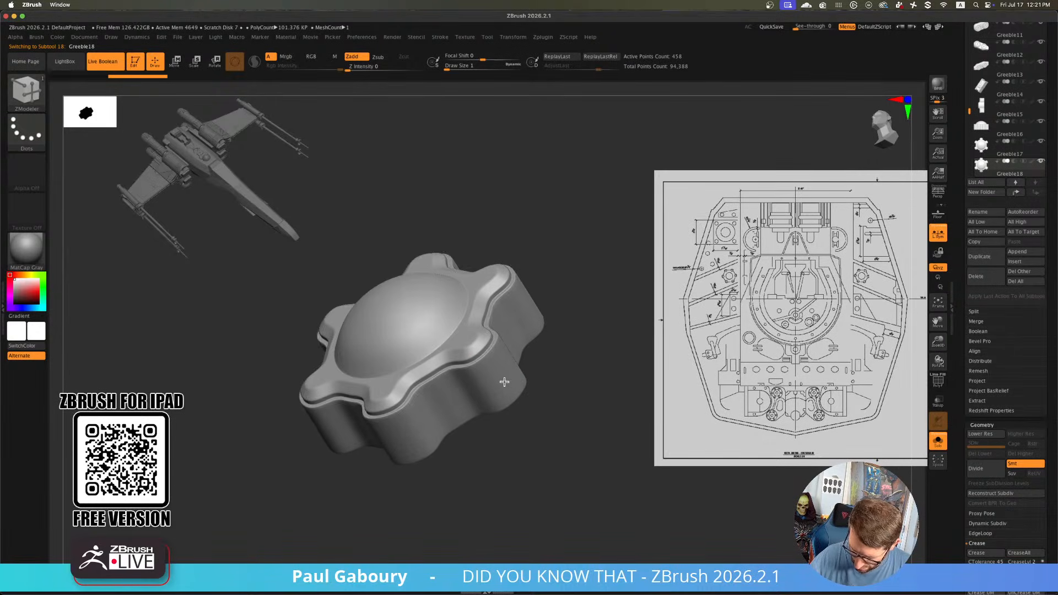
pyautogui.keyDown('ctrl'); pyautogui.moveTo(504, 382); pyautogui.dragTo(504, 418, button='right'); pyautogui.keyUp('ctrl')
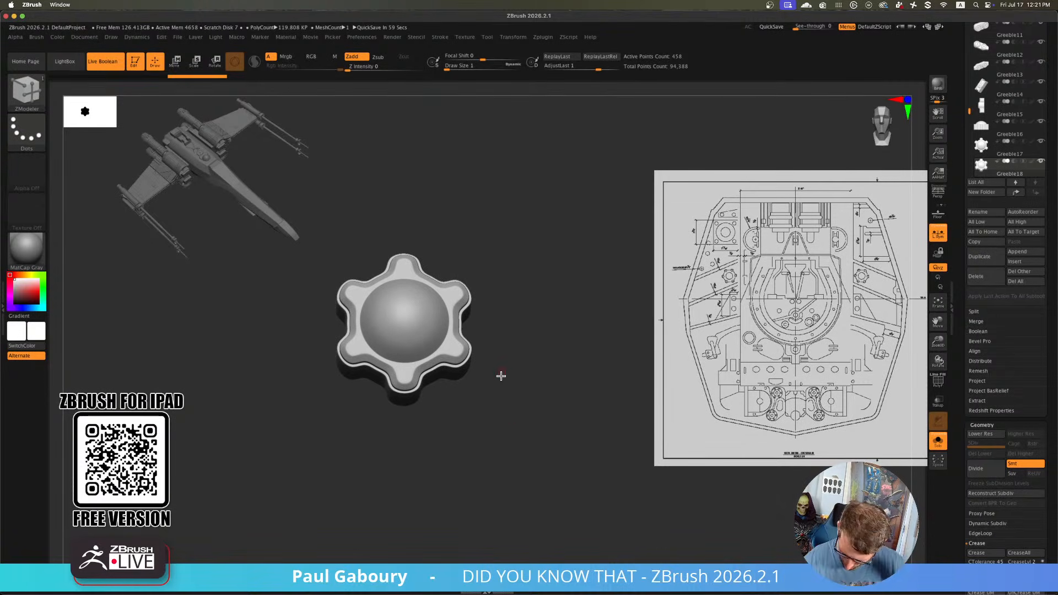
# Set the edge action to Insert and add two edge loops around the dome to form a narrow ring
pyautogui.hotkey('shift', 'f')
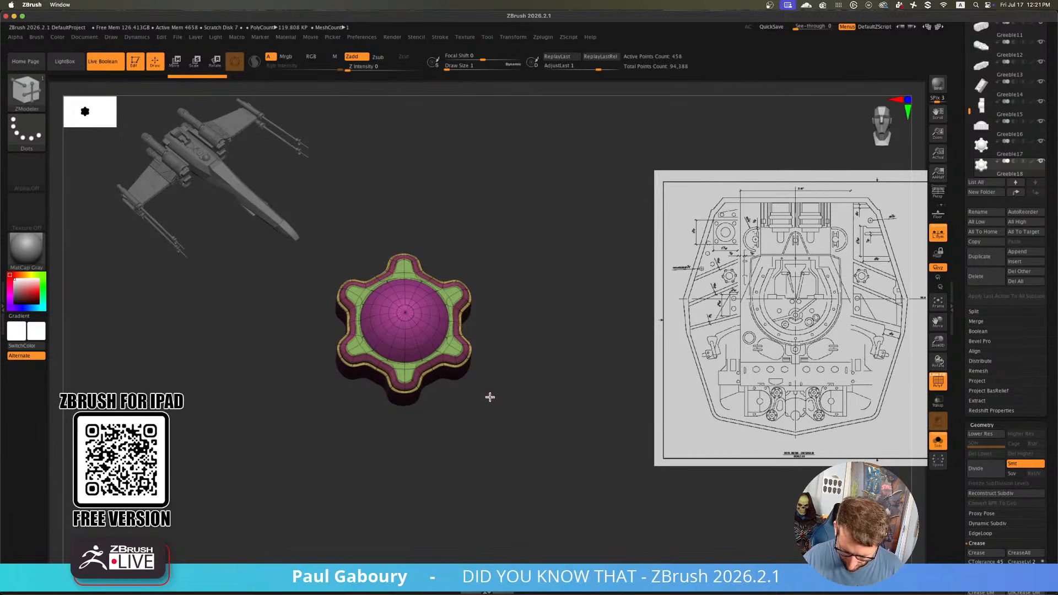
pyautogui.moveTo(488, 380)
pyautogui.mouseDown(button='right')
pyautogui.moveTo(426, 332)
pyautogui.moveTo(461, 323)
pyautogui.mouseUp(button='right')
pyautogui.press('space')
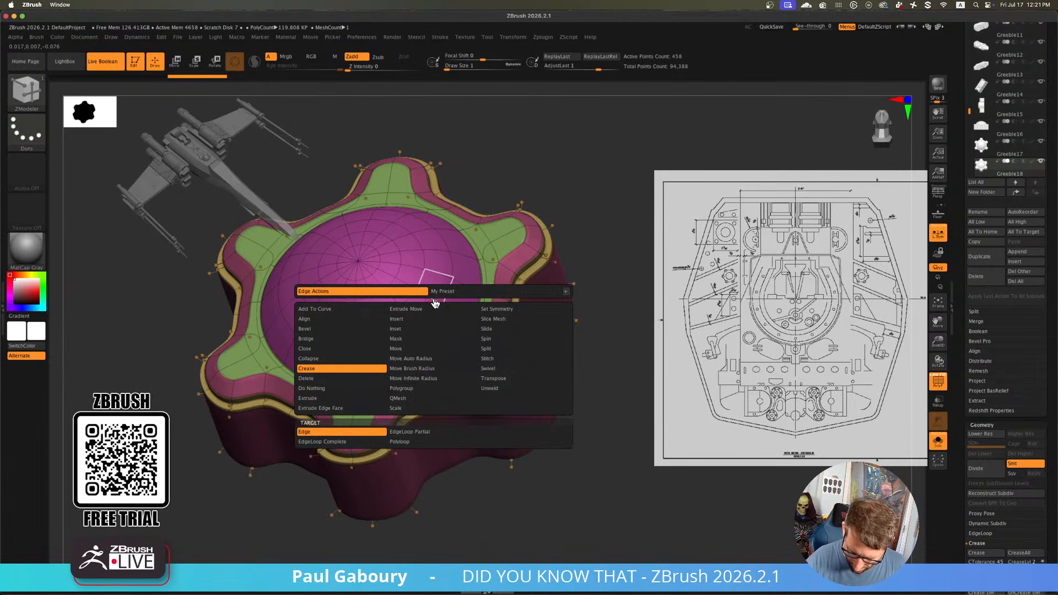
pyautogui.click(420, 319)
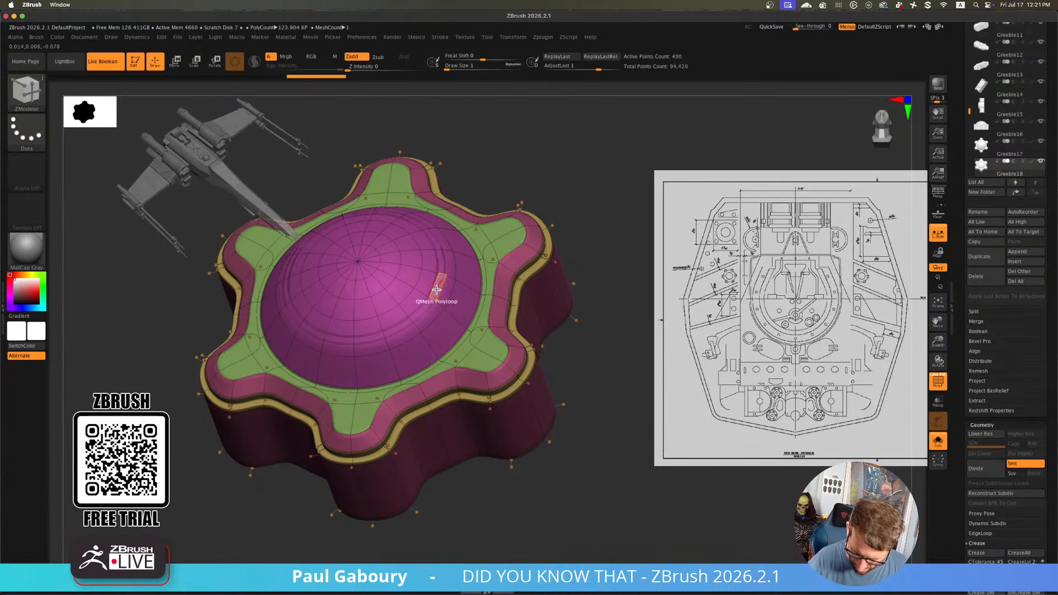
pyautogui.hotkey('shift', 'f')
pyautogui.hotkey('shift', 'f')
pyautogui.moveTo(437, 290); pyautogui.dragTo(440, 286, button='right')
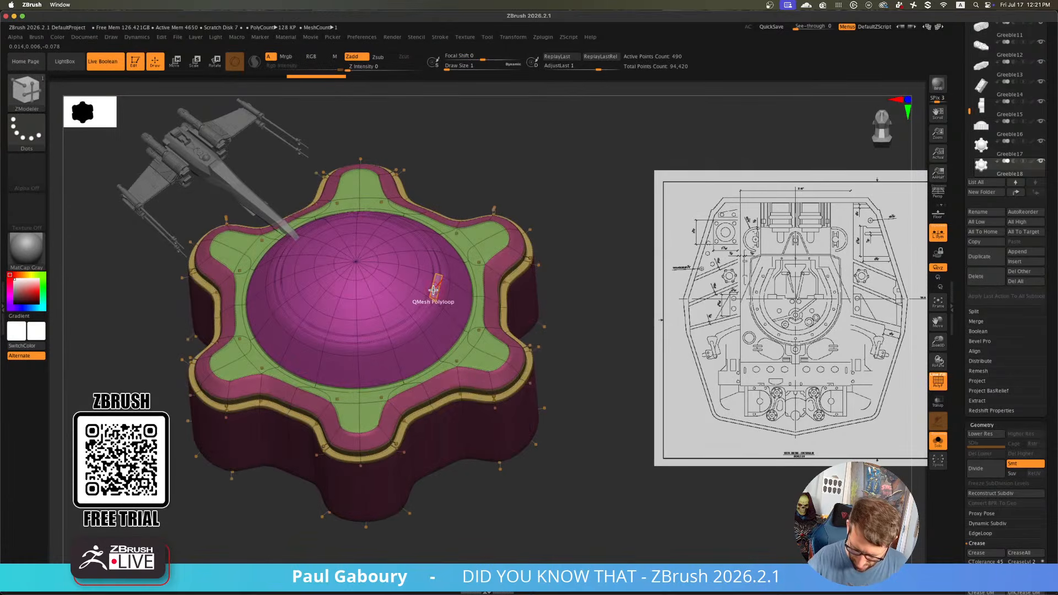
# Push the narrow ring inward with QMesh on the Polyloop target to cut a groove around the dome
pyautogui.press('space')
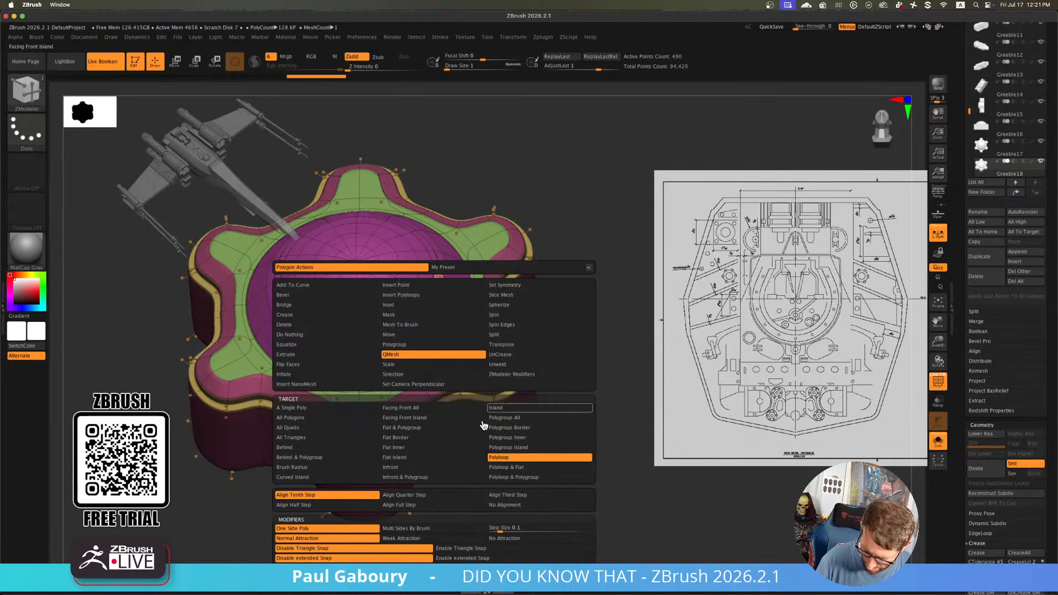
pyautogui.click(516, 459)
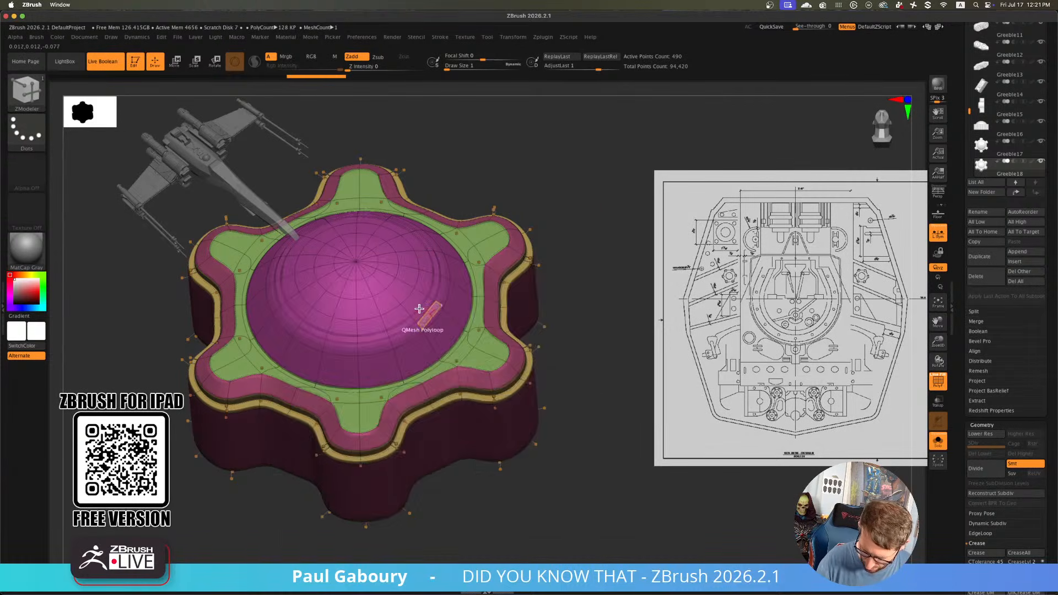
pyautogui.scroll(5, 436, 325)
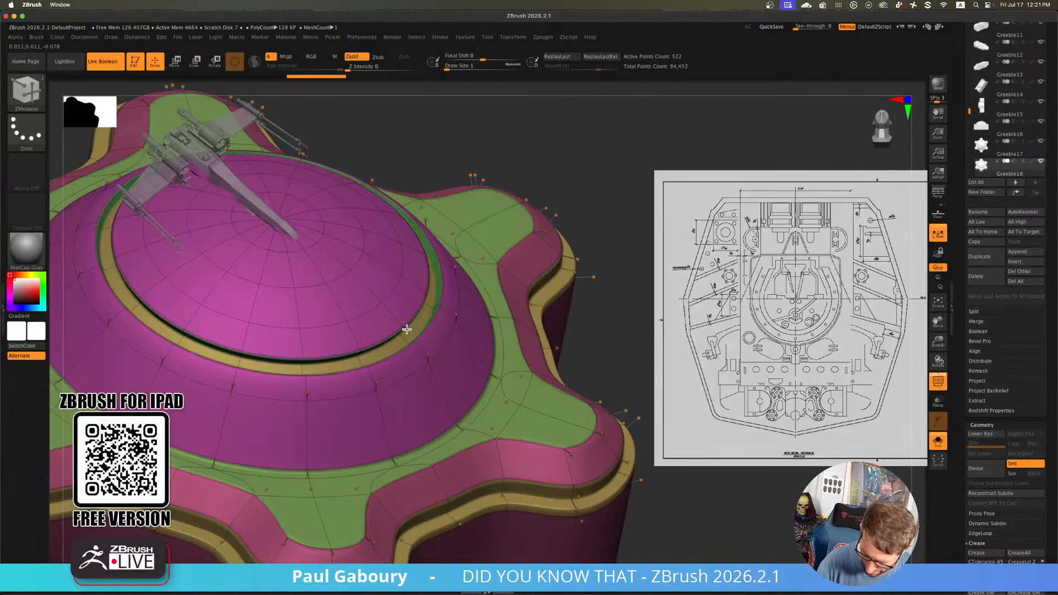
pyautogui.click(406, 328)
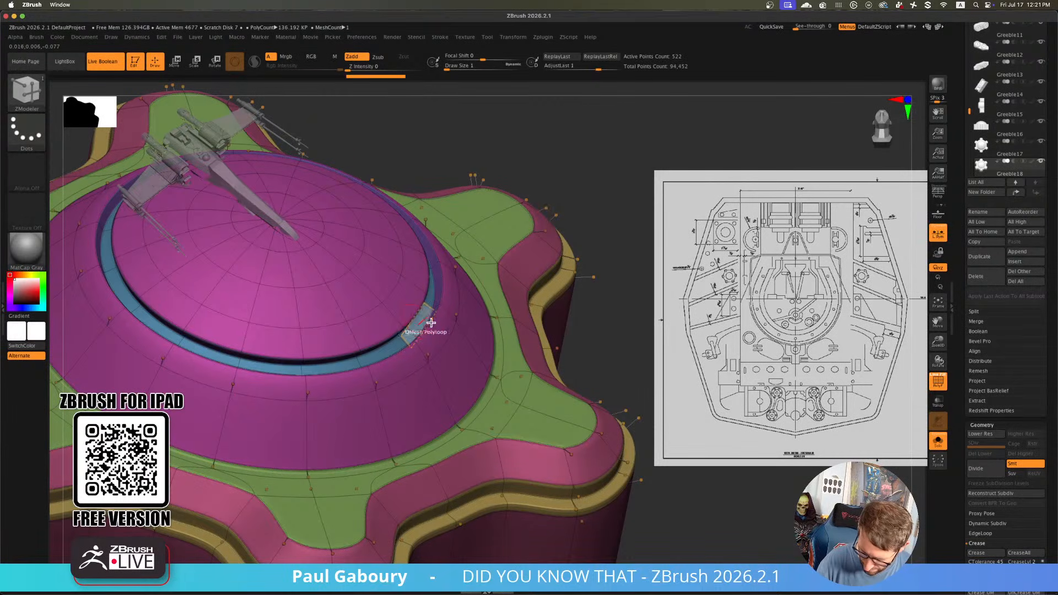
# Turn off subdivision smoothing and insert supporting edge loops just outside the dome's groove
pyautogui.press('space')
pyautogui.keyDown('ctrl'); pyautogui.moveTo(423, 342); pyautogui.dragTo(431, 356, button='right'); pyautogui.keyUp('ctrl')
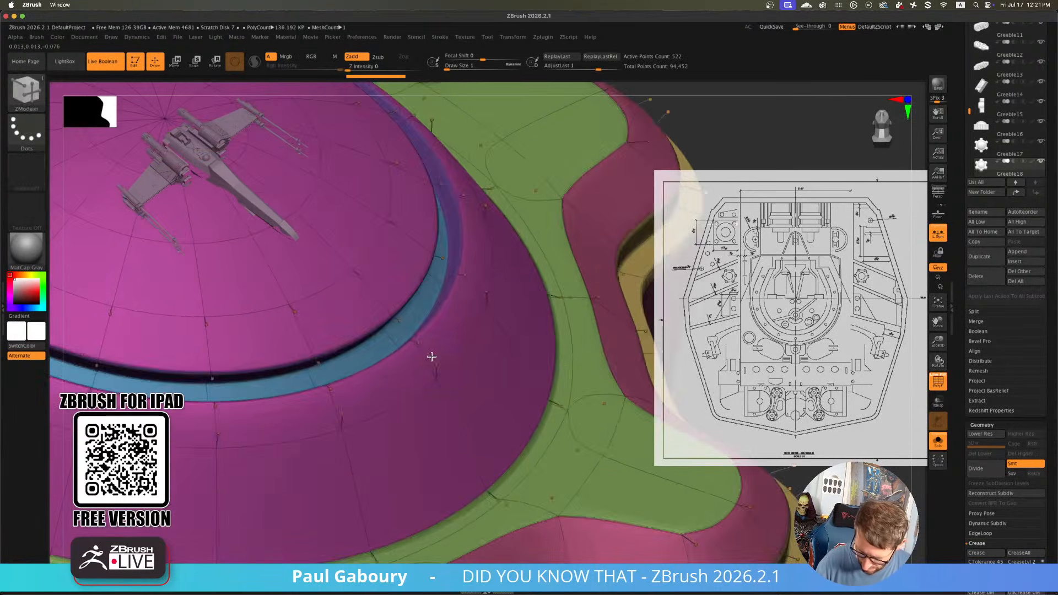
pyautogui.hotkey('shift', 'd')
pyautogui.click(428, 353)
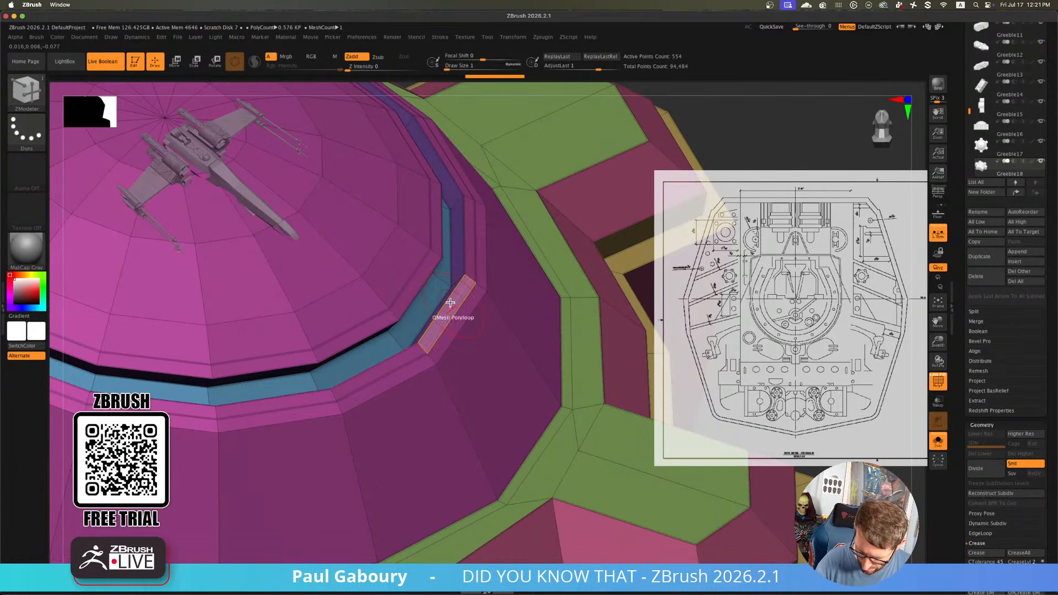
pyautogui.click(459, 201)
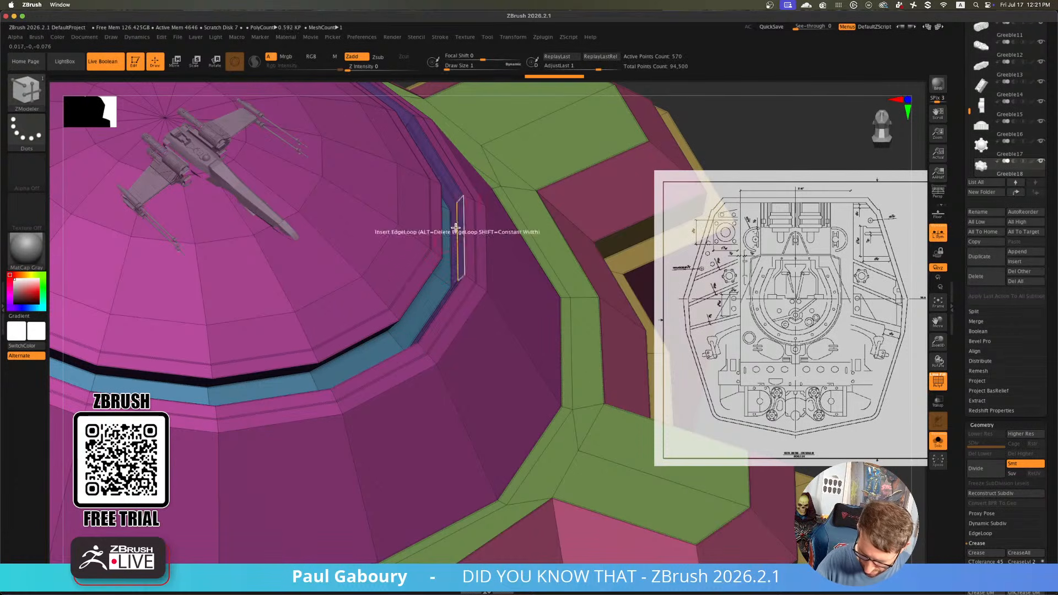
# Delete the surplus edge loop beside the groove's outer edge
pyautogui.moveTo(457, 219); pyautogui.dragTo(435, 195, button='right')
pyautogui.moveTo(441, 178); pyautogui.dragTo(465, 153)
pyautogui.moveTo(465, 152); pyautogui.dragTo(470, 175, button='right')
pyautogui.keyDown('alt'); pyautogui.click(450, 164); pyautogui.keyUp('alt')
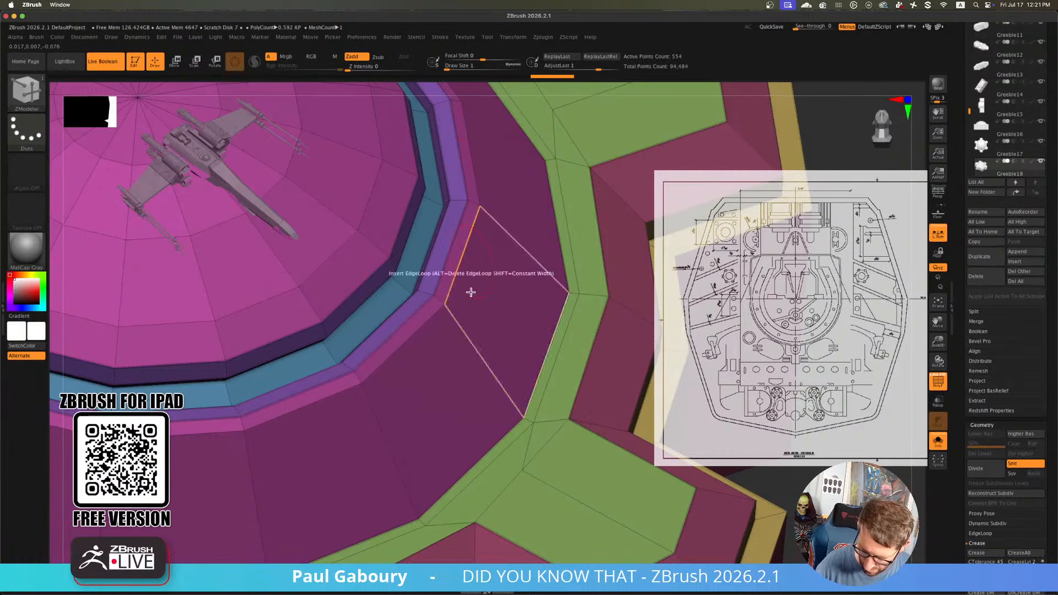
# Examine the grooved greeble from several angles with subdivision smoothing on and polyframes off
pyautogui.press('d')
pyautogui.hotkey('shift', 'f')
pyautogui.moveTo(492, 360)
pyautogui.keyDown('ctrl'); pyautogui.mouseDown(button='right')
pyautogui.moveTo(413, 399)
pyautogui.moveTo(465, 346)
pyautogui.moveTo(498, 424)
pyautogui.mouseUp(button='right'); pyautogui.keyUp('ctrl')
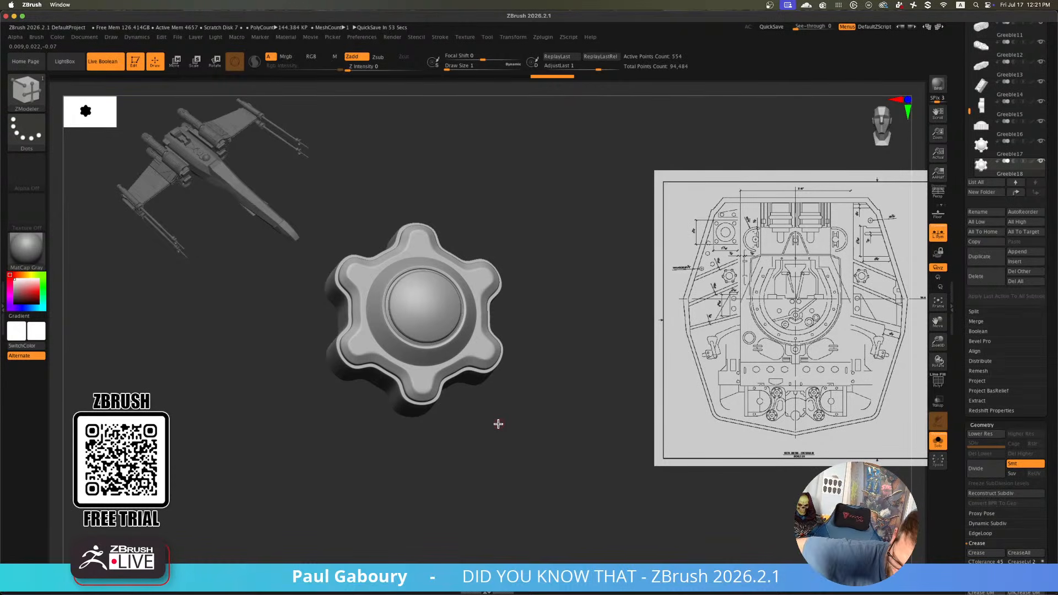
pyautogui.moveTo(498, 424); pyautogui.dragTo(533, 374)
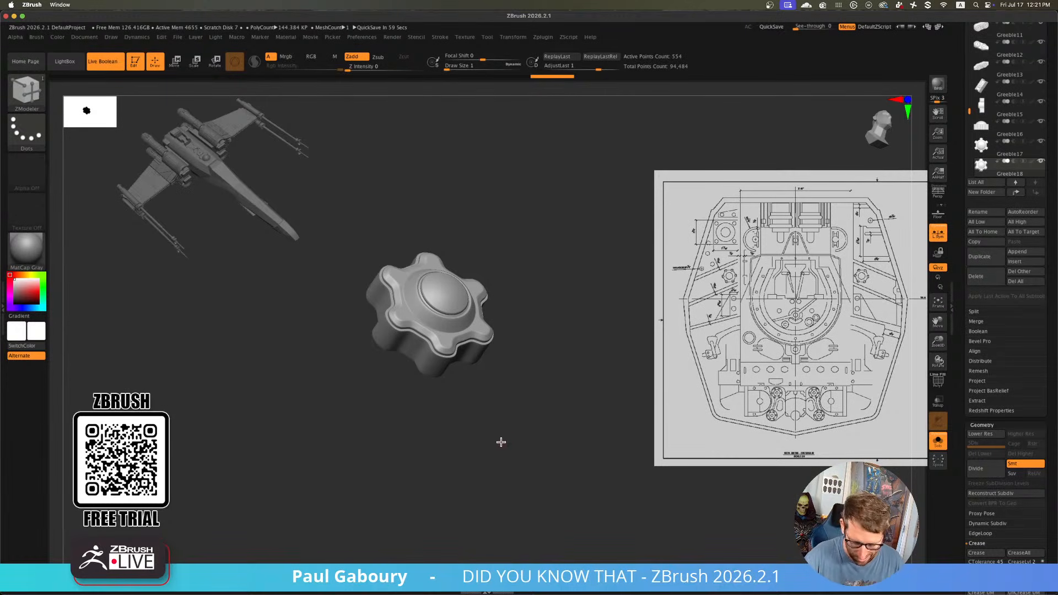
pyautogui.moveTo(500, 441); pyautogui.dragTo(489, 431)
pyautogui.hotkey('shift', 'f')
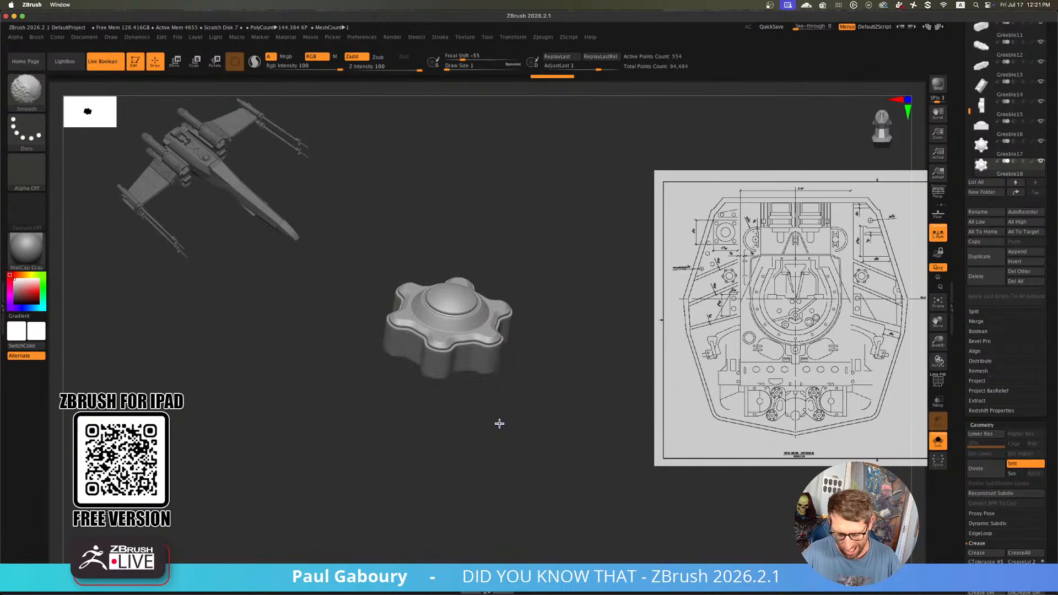
pyautogui.moveTo(498, 422)
pyautogui.keyDown('shift'); pyautogui.mouseDown()
pyautogui.moveTo(508, 447)
pyautogui.moveTo(501, 435)
pyautogui.mouseUp(); pyautogui.keyUp('shift')
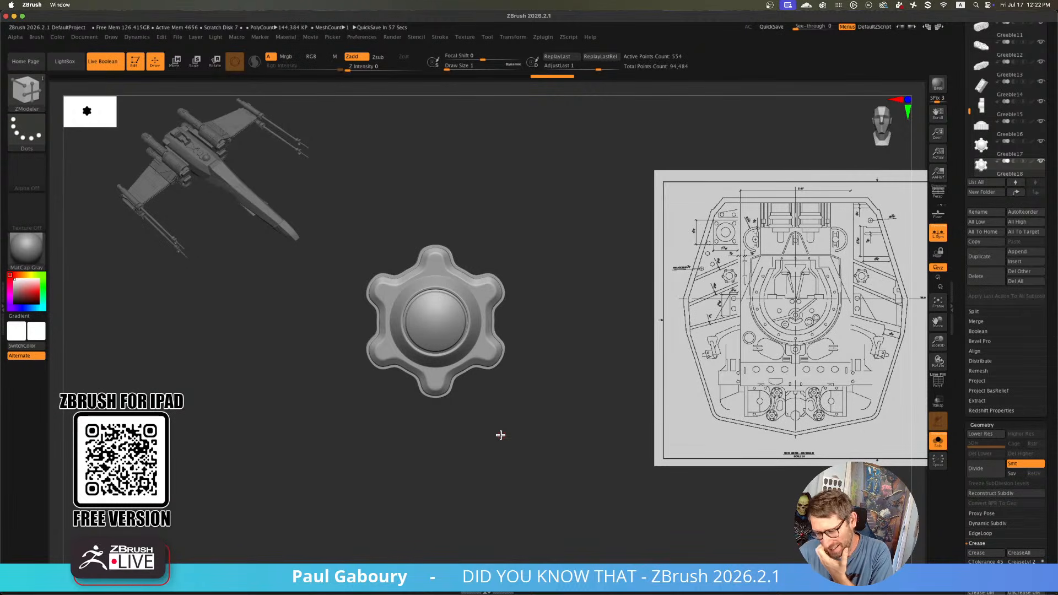
# Duplicate the grooved greeble subtool and save the tool as the next incremental version
pyautogui.click(985, 262)
pyautogui.moveTo(1051, 259); pyautogui.dragTo(1042, 357)
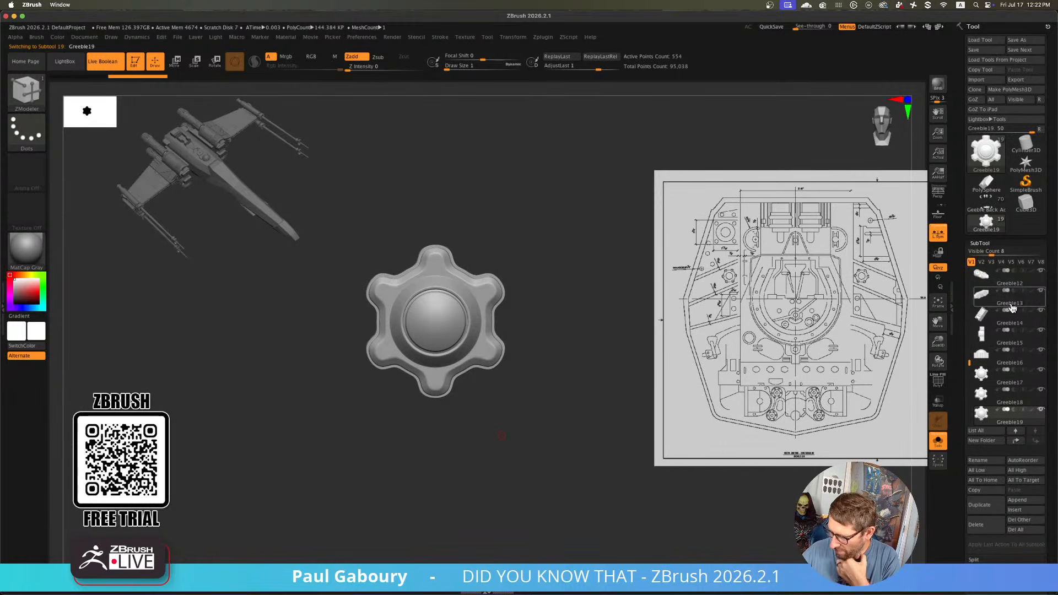
pyautogui.click(1022, 52)
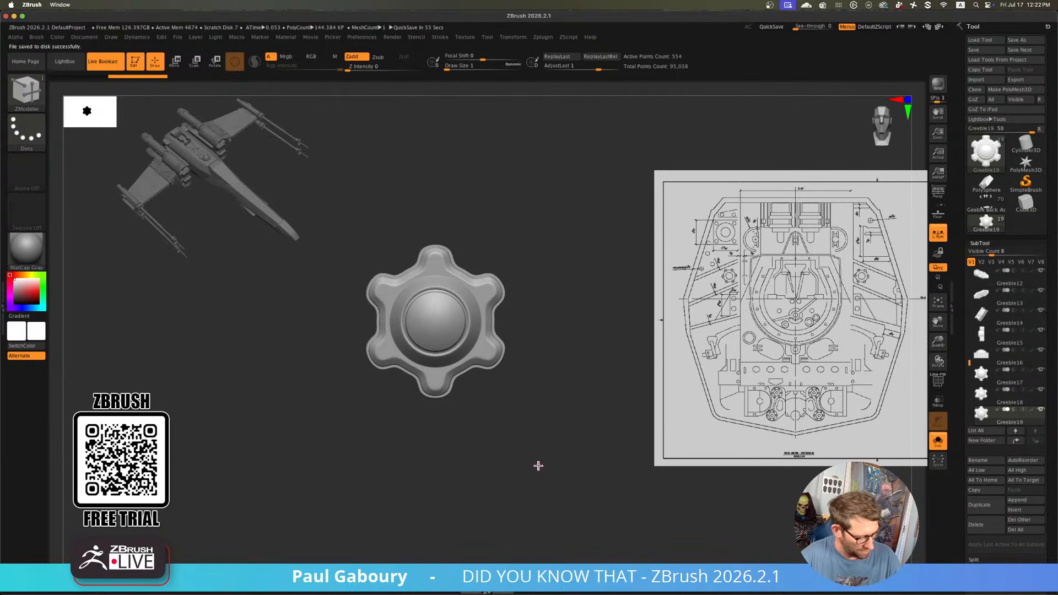
# Replace the duplicated greeble with the Circular_12 part from the IMM ModelKit insert brush after trying other circular parts
pyautogui.press('b')
pyautogui.press('i')
pyautogui.click(182, 453)
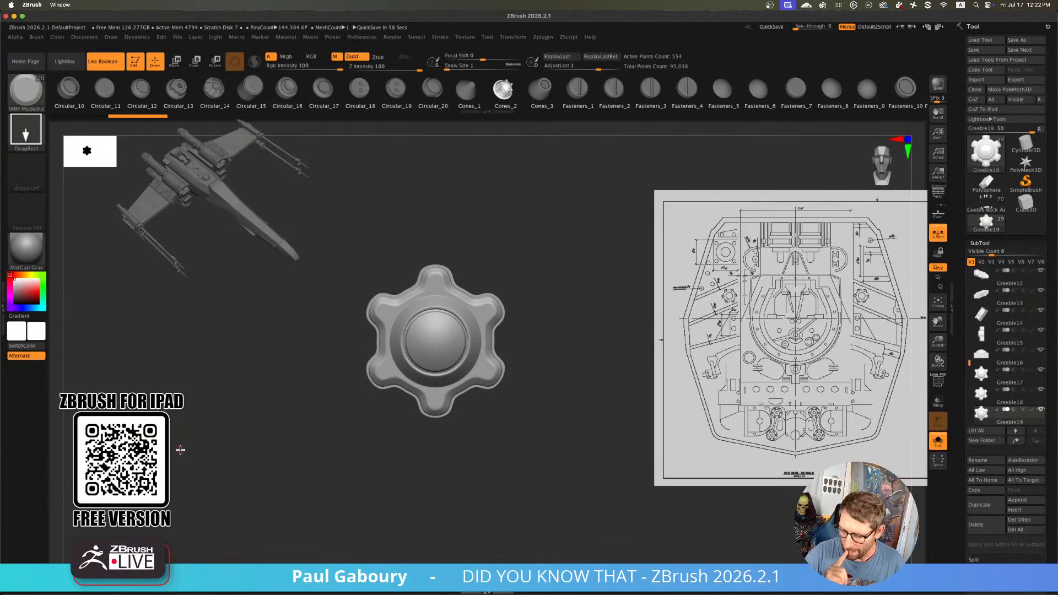
pyautogui.press('w')
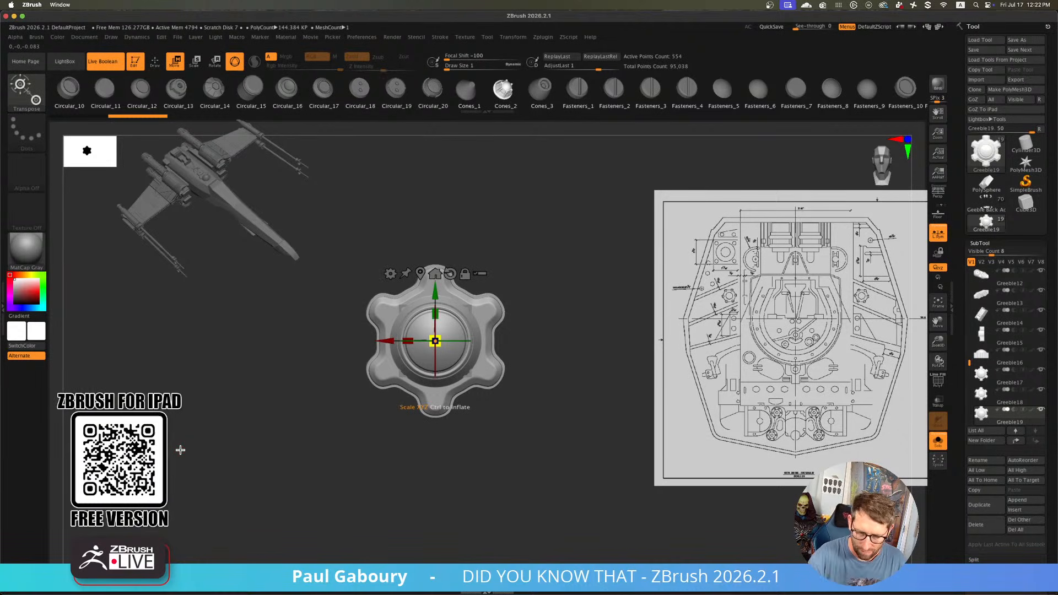
pyautogui.click(323, 90)
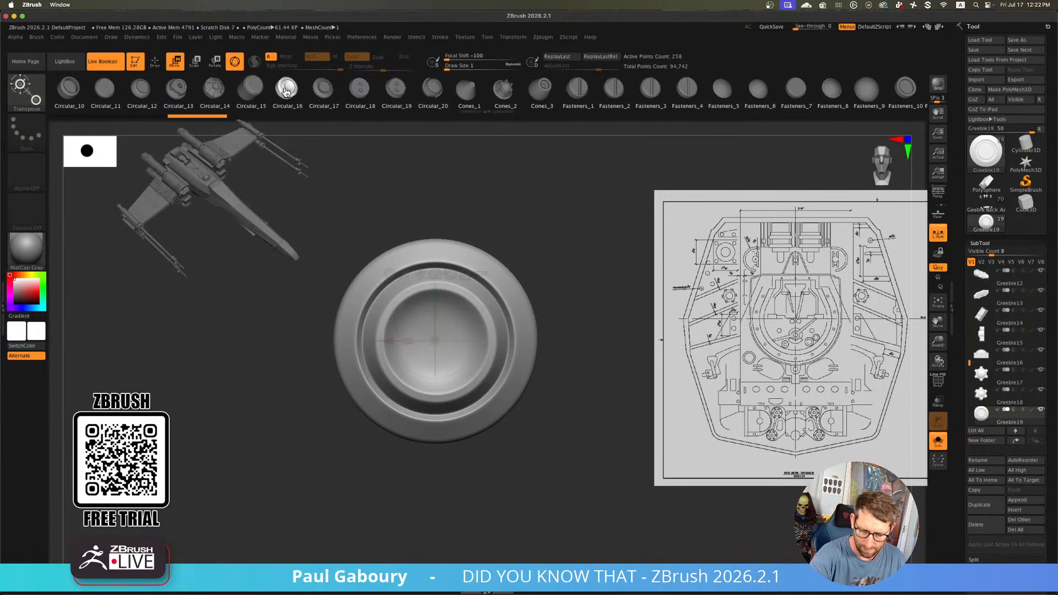
pyautogui.click(328, 94)
pyautogui.moveTo(326, 100); pyautogui.dragTo(591, 88)
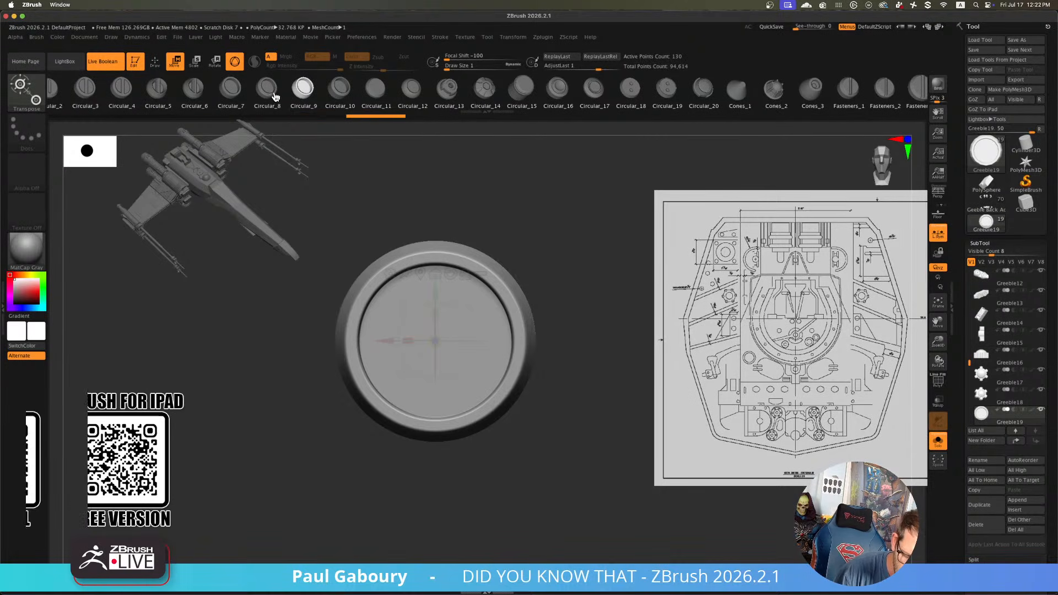
pyautogui.moveTo(273, 94); pyautogui.dragTo(468, 91)
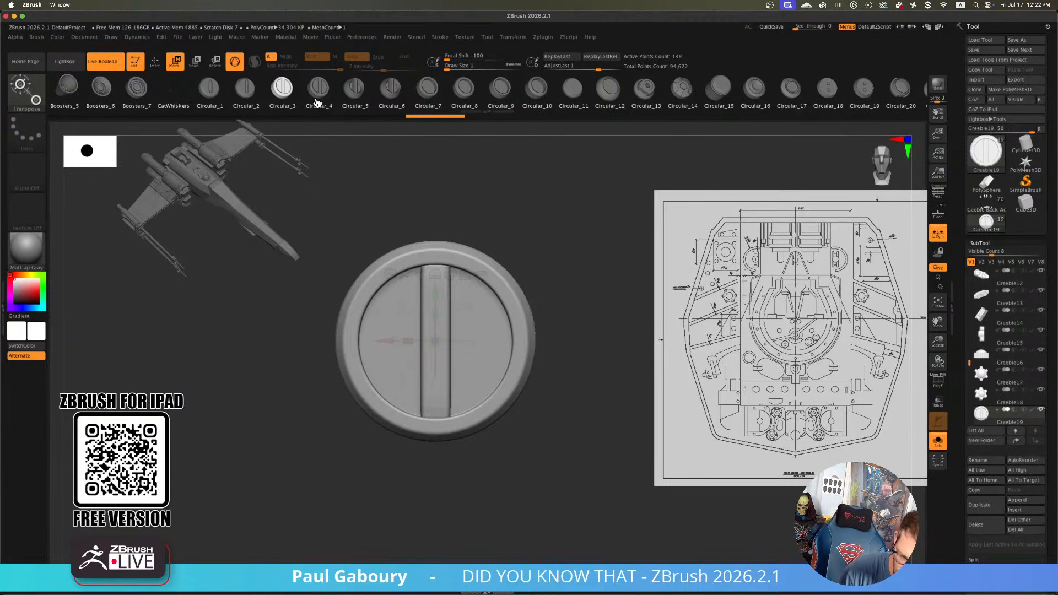
pyautogui.click(245, 95)
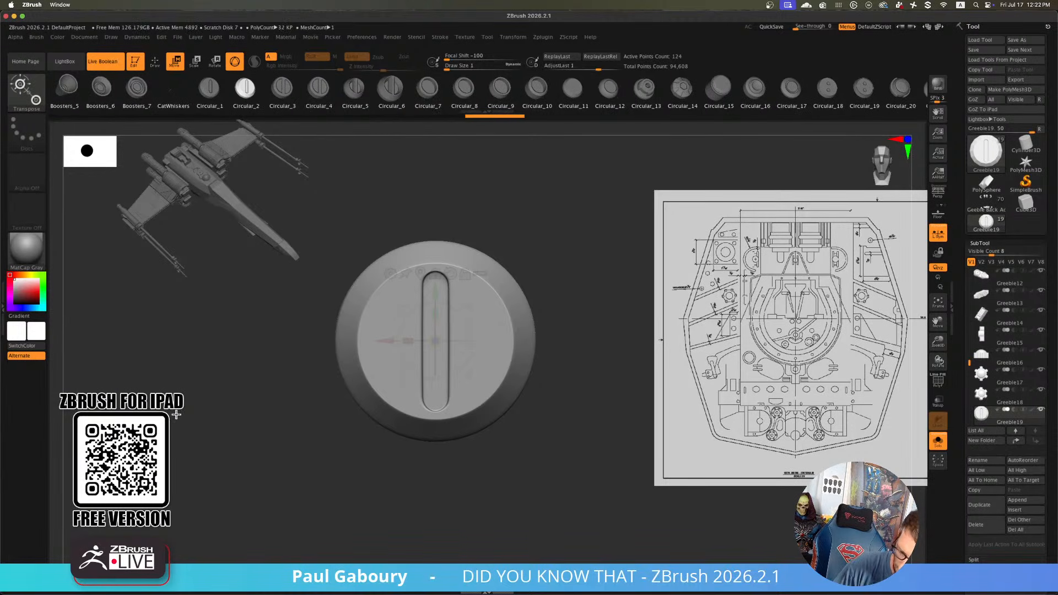
pyautogui.moveTo(609, 99); pyautogui.dragTo(463, 96)
pyautogui.click(463, 95)
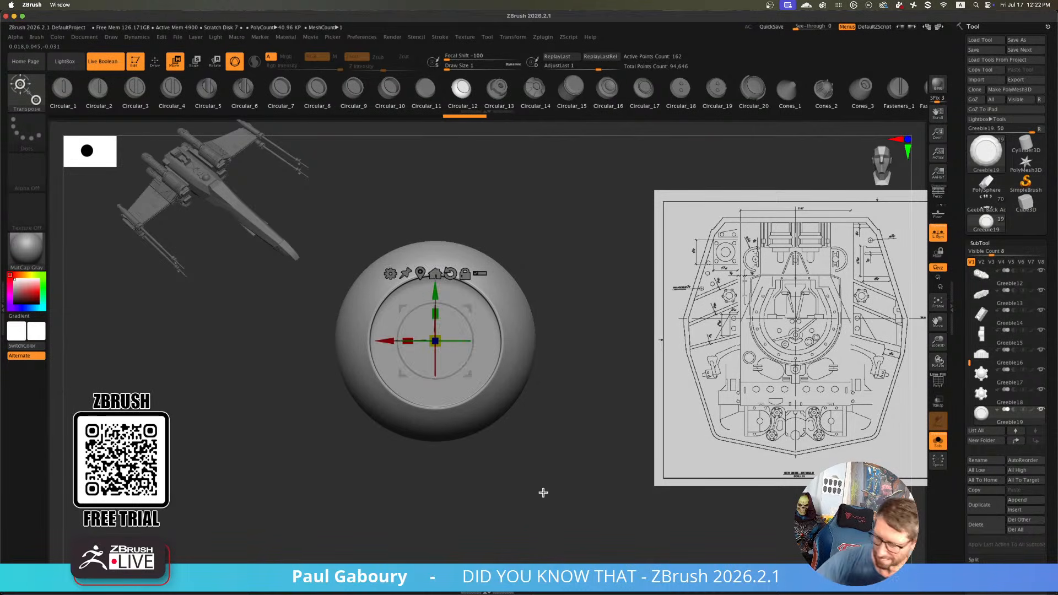
# Show polyframes and, with ZModeler, slide the complete edge loop below the opening up toward the rim, with subdivision smoothing on
pyautogui.moveTo(543, 494); pyautogui.dragTo(563, 451)
pyautogui.press('q')
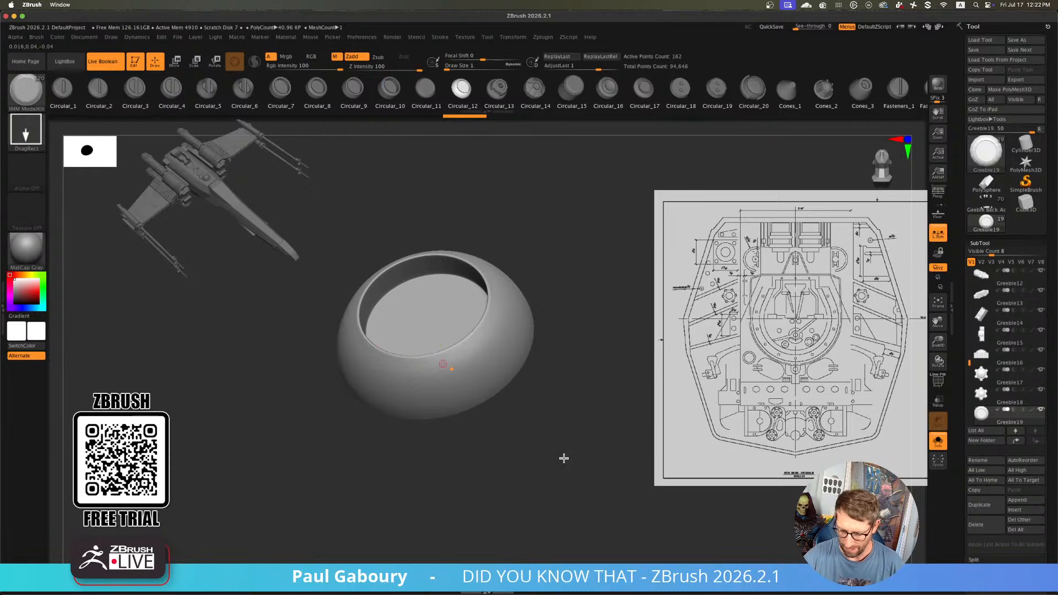
pyautogui.hotkey('shift', 'f')
pyautogui.moveTo(551, 381)
pyautogui.mouseDown(button='right')
pyautogui.moveTo(564, 385)
pyautogui.moveTo(558, 329)
pyautogui.moveTo(534, 359)
pyautogui.moveTo(537, 339)
pyautogui.mouseUp(button='right')
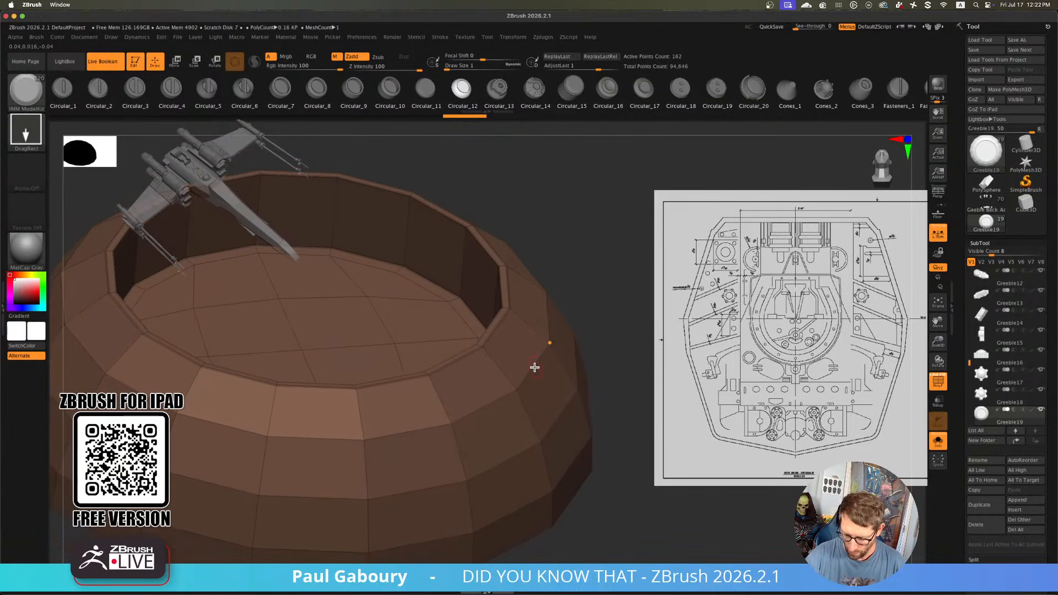
pyautogui.press('b')
pyautogui.press('z')
pyautogui.press('m')
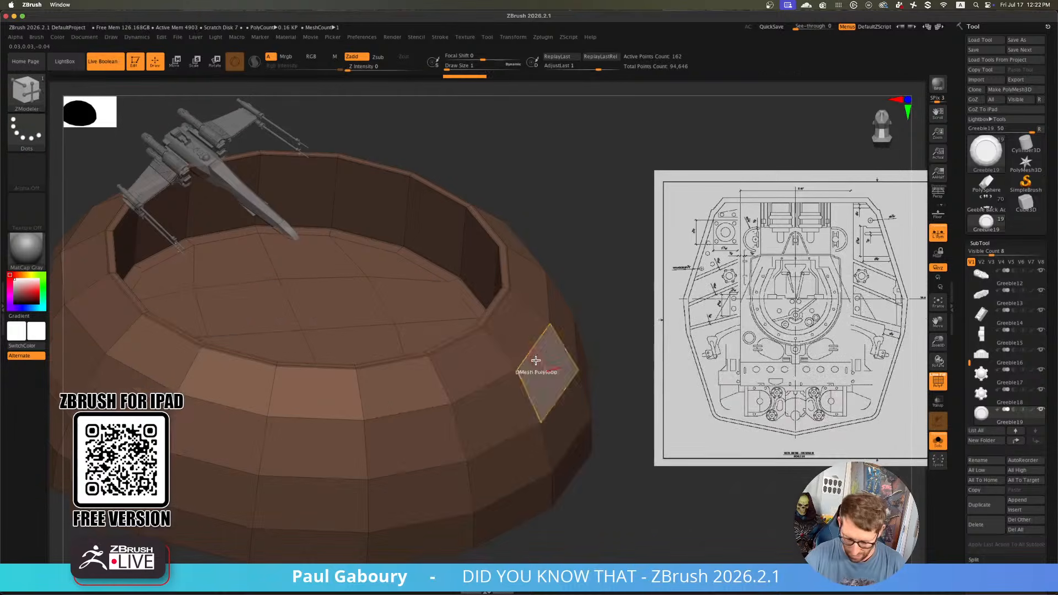
pyautogui.press('space')
pyautogui.click(600, 380)
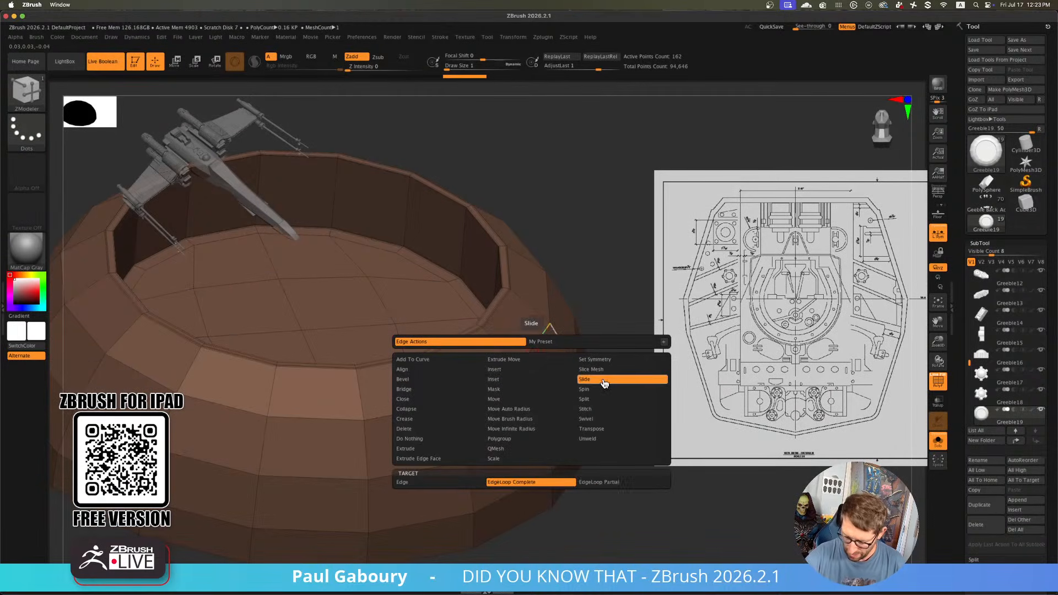
pyautogui.moveTo(529, 348); pyautogui.dragTo(518, 321)
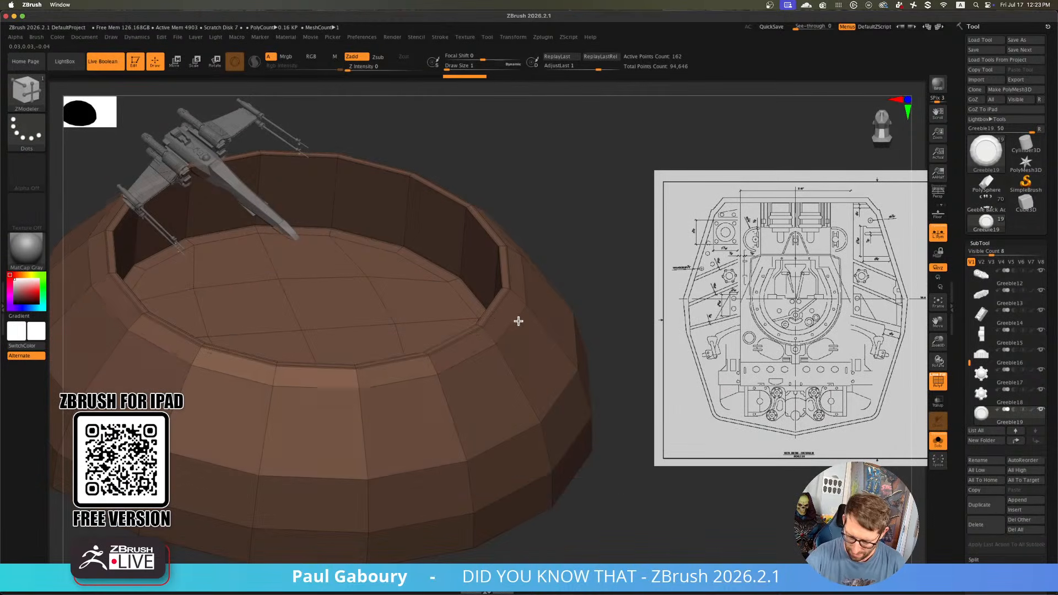
pyautogui.press('d')
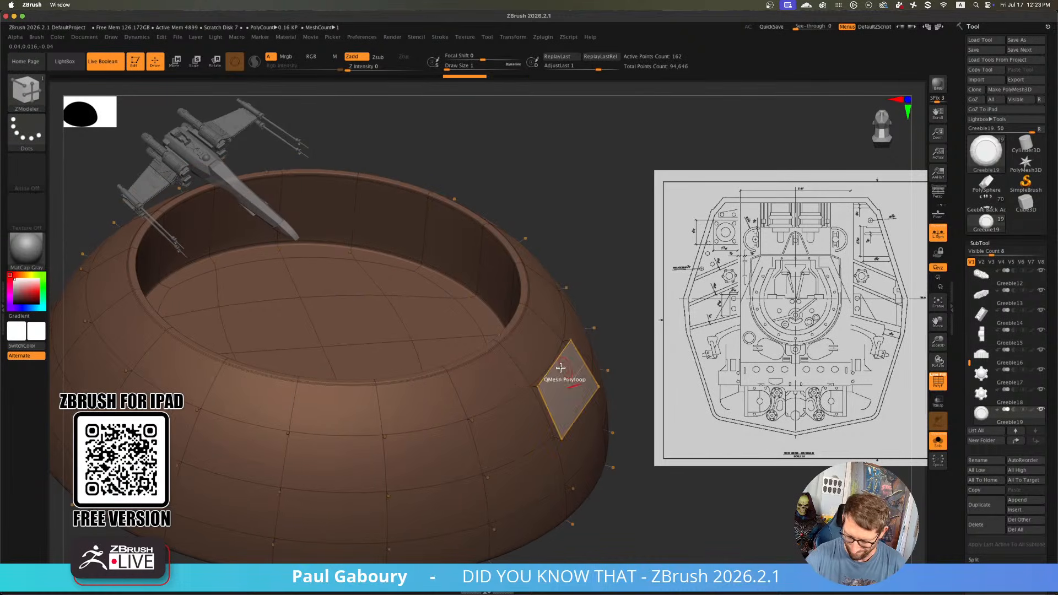
# Insert an edge loop just outside the opening's rim and delete the neighbouring loop
pyautogui.moveTo(510, 359)
pyautogui.mouseDown(button='right')
pyautogui.moveTo(526, 370)
pyautogui.moveTo(518, 360)
pyautogui.mouseUp(button='right')
pyautogui.press('space')
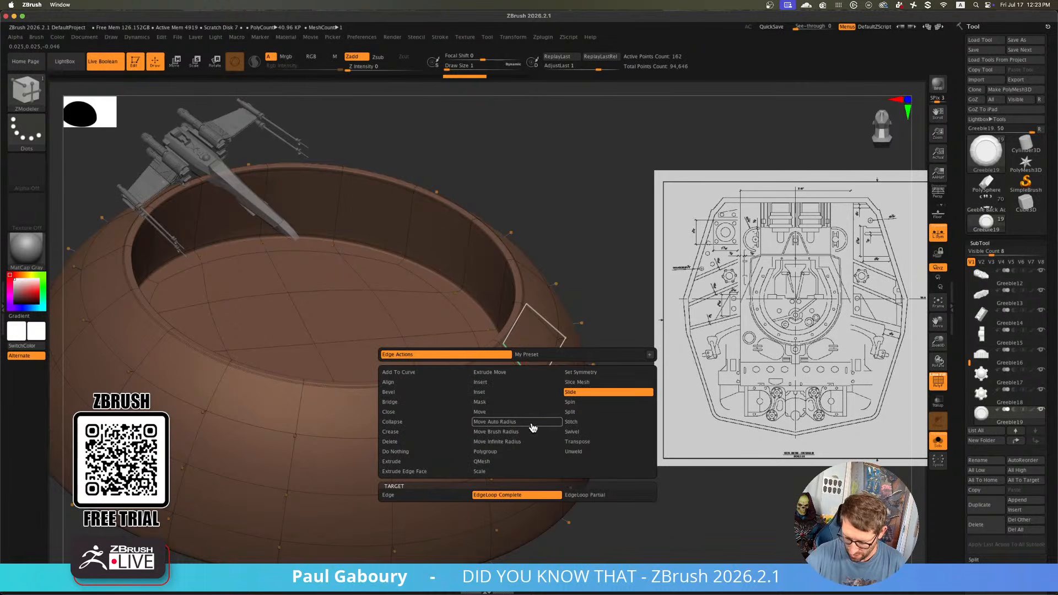
pyautogui.click(521, 382)
pyautogui.click(515, 359)
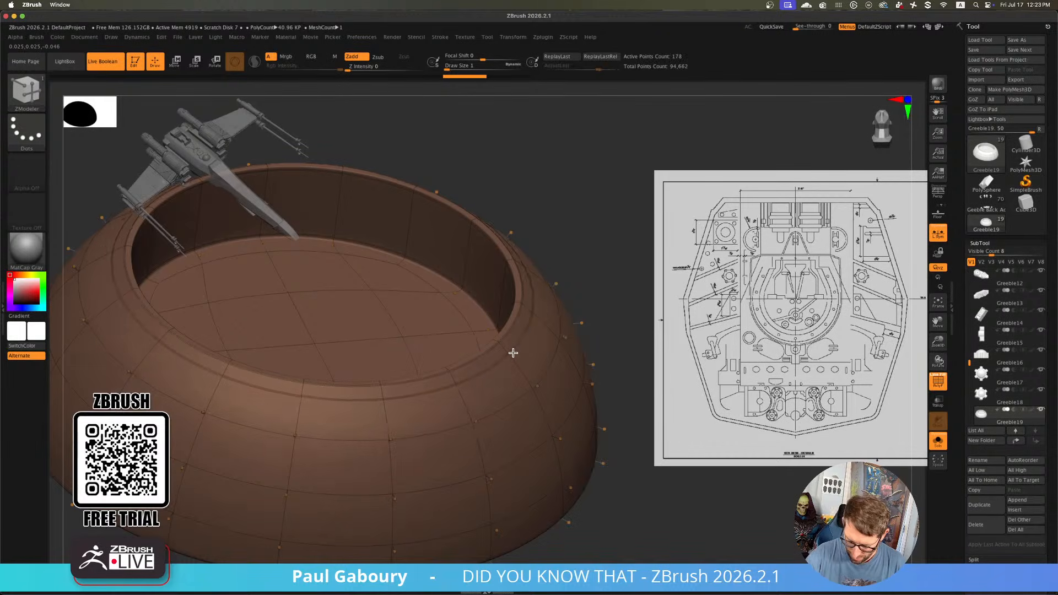
pyautogui.keyDown('alt'); pyautogui.click(516, 352); pyautogui.keyUp('alt')
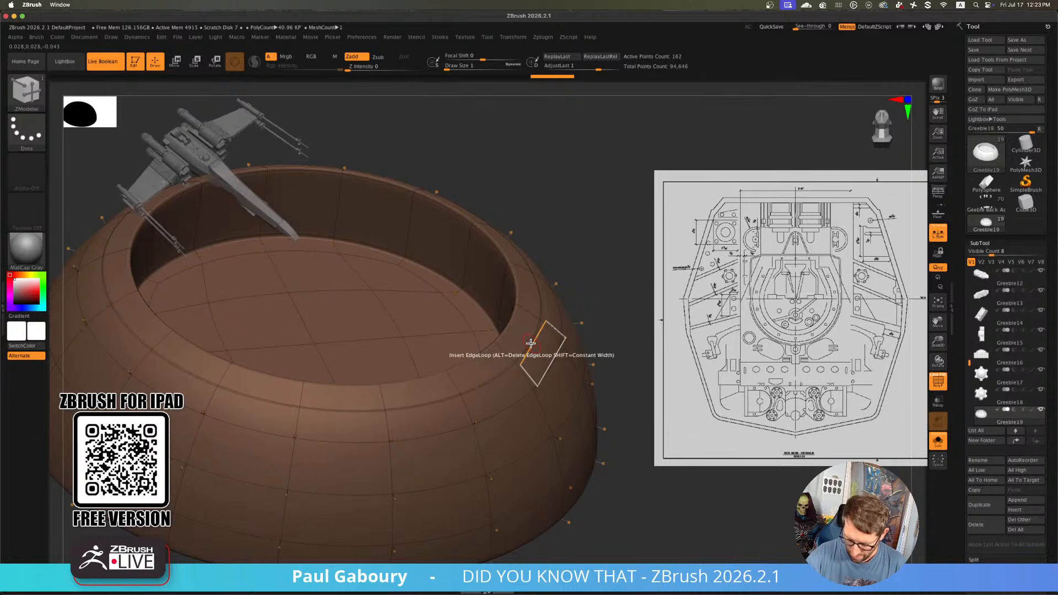
# Mask the loop around the rim with ZModeler's Mask action on EdgeLoop Complete, invert the mask and activate the transform gizmo
pyautogui.press('space')
pyautogui.click(517, 385)
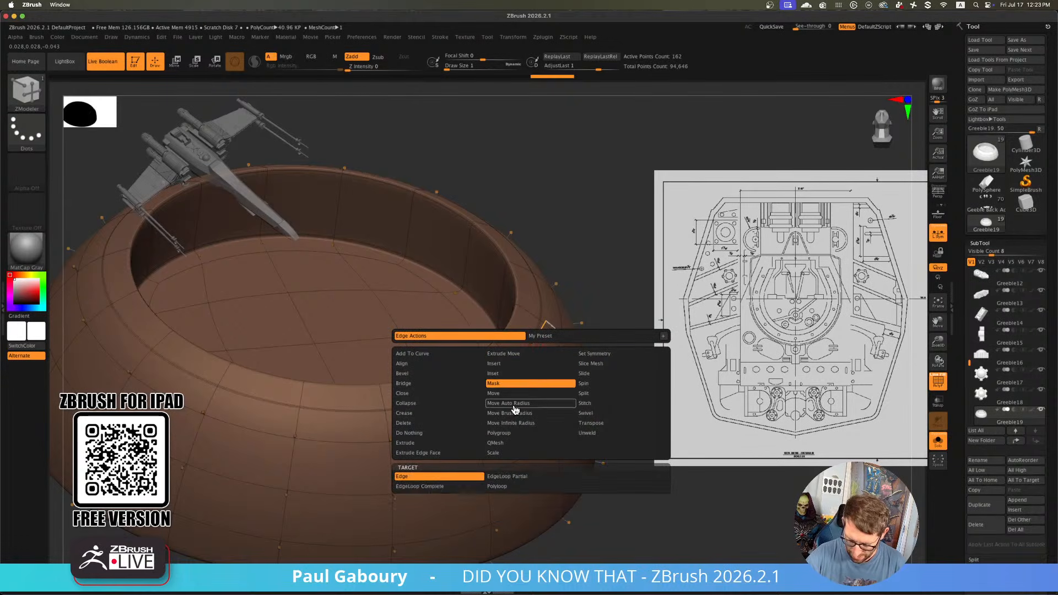
pyautogui.click(464, 487)
pyautogui.click(527, 348)
pyautogui.moveTo(527, 348); pyautogui.dragTo(537, 345, button='right')
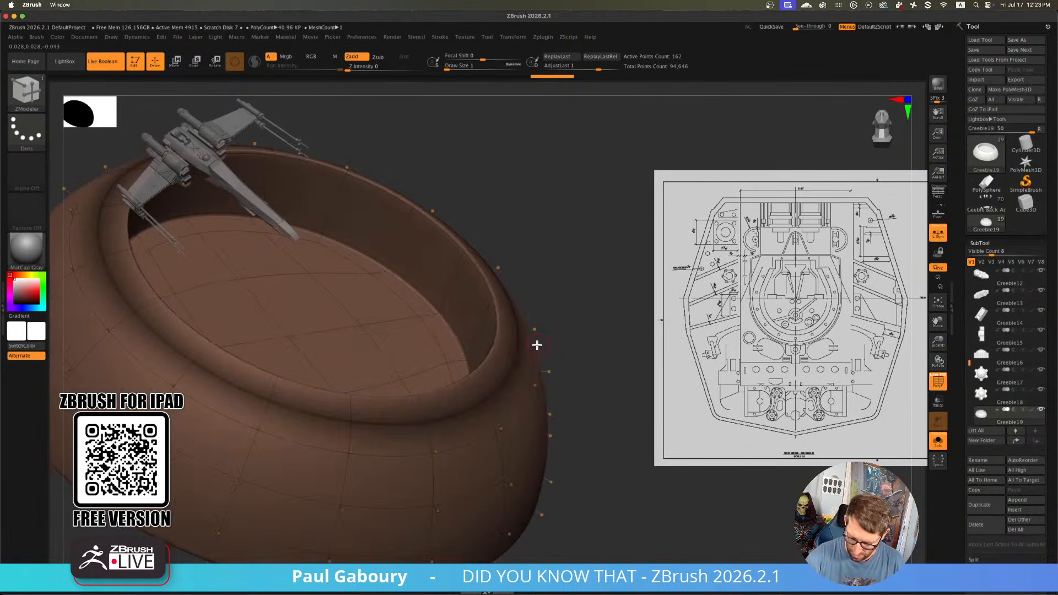
pyautogui.click(496, 315)
pyautogui.keyDown('ctrl'); pyautogui.click(575, 301); pyautogui.keyUp('ctrl')
pyautogui.press('w')
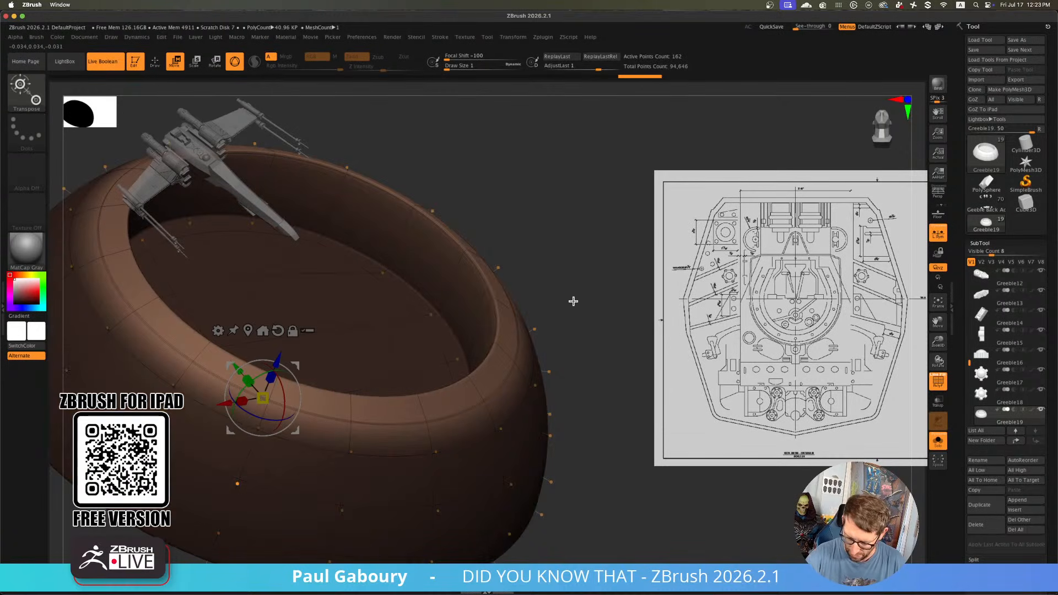
# Place the gizmo on the rim, reset its orientation in side view and scale the unmasked loops flat vertically
pyautogui.keyDown('alt'); pyautogui.click(496, 297); pyautogui.keyUp('alt')
pyautogui.keyDown('shift'); pyautogui.moveTo(569, 299); pyautogui.dragTo(571, 277); pyautogui.keyUp('shift')
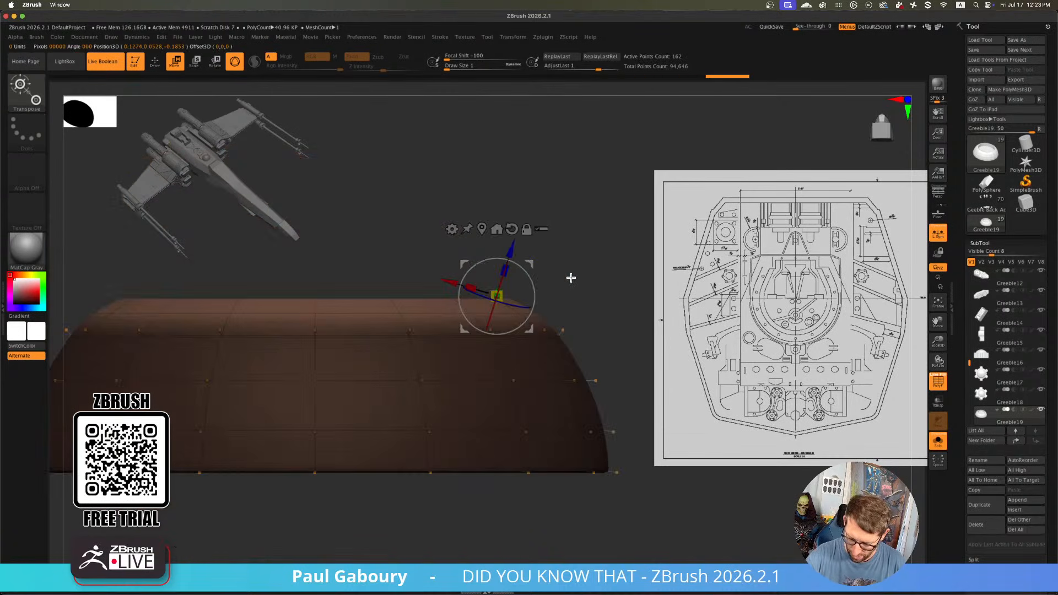
pyautogui.keyDown('alt'); pyautogui.click(513, 229); pyautogui.keyUp('alt')
pyautogui.moveTo(497, 269); pyautogui.dragTo(503, 528)
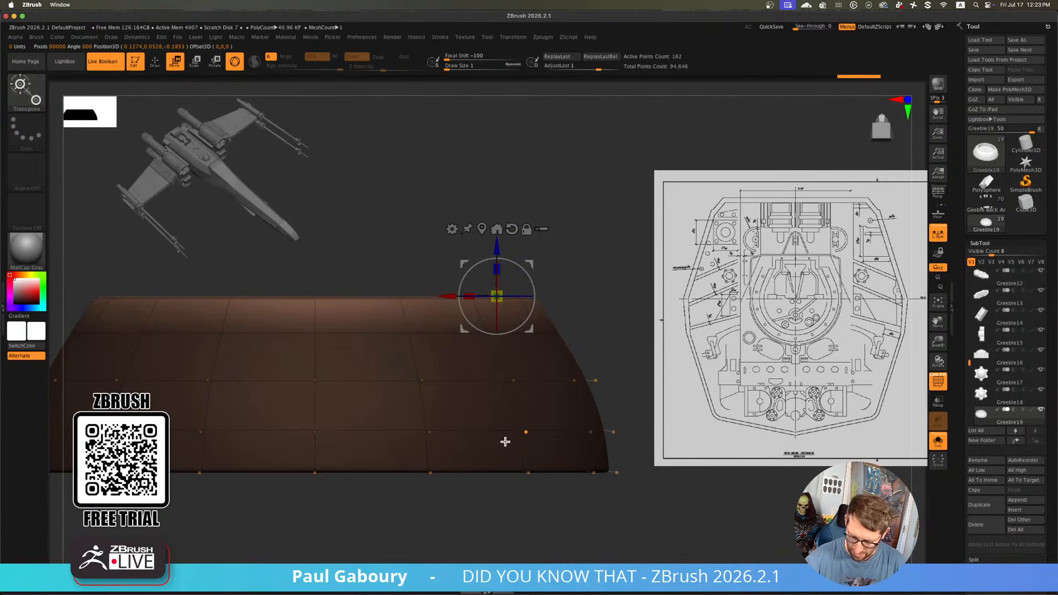
pyautogui.keyDown('ctrl'); pyautogui.moveTo(583, 423); pyautogui.dragTo(581, 359, button='right'); pyautogui.keyUp('ctrl')
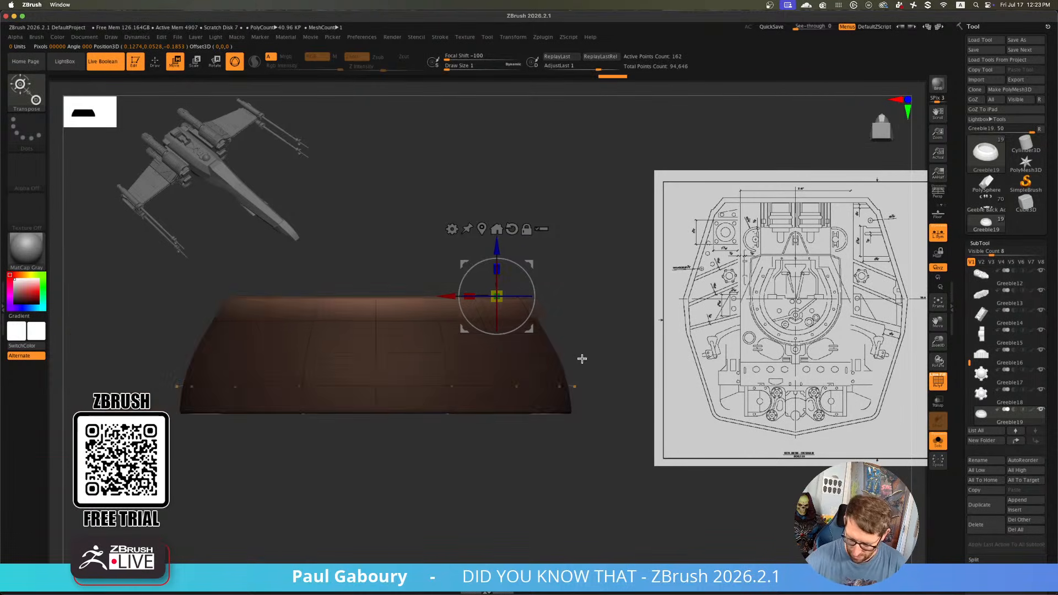
pyautogui.hotkey('shift', 'f')
pyautogui.moveTo(580, 359); pyautogui.dragTo(590, 452)
pyautogui.keyDown('ctrl'); pyautogui.moveTo(584, 453); pyautogui.dragTo(573, 413, button='right'); pyautogui.keyUp('ctrl')
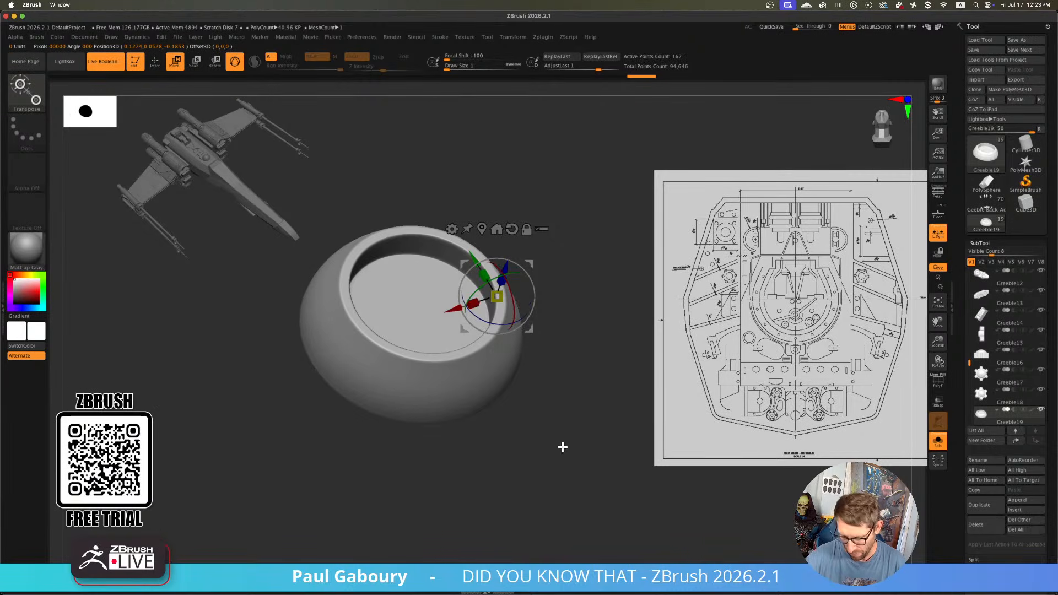
# Show polyframes in side view and adjust the mask so only the body below the rim is masked
pyautogui.press('q')
pyautogui.moveTo(559, 441); pyautogui.dragTo(562, 420)
pyautogui.hotkey('shift', 'f')
pyautogui.keyDown('shift'); pyautogui.moveTo(564, 423); pyautogui.dragTo(539, 404, button='right'); pyautogui.keyUp('shift')
pyautogui.keyDown('ctrl'); pyautogui.moveTo(411, 292); pyautogui.dragTo(435, 330, button='right'); pyautogui.keyUp('ctrl')
pyautogui.keyDown('ctrl'); pyautogui.moveTo(221, 280); pyautogui.dragTo(578, 331); pyautogui.keyUp('ctrl')
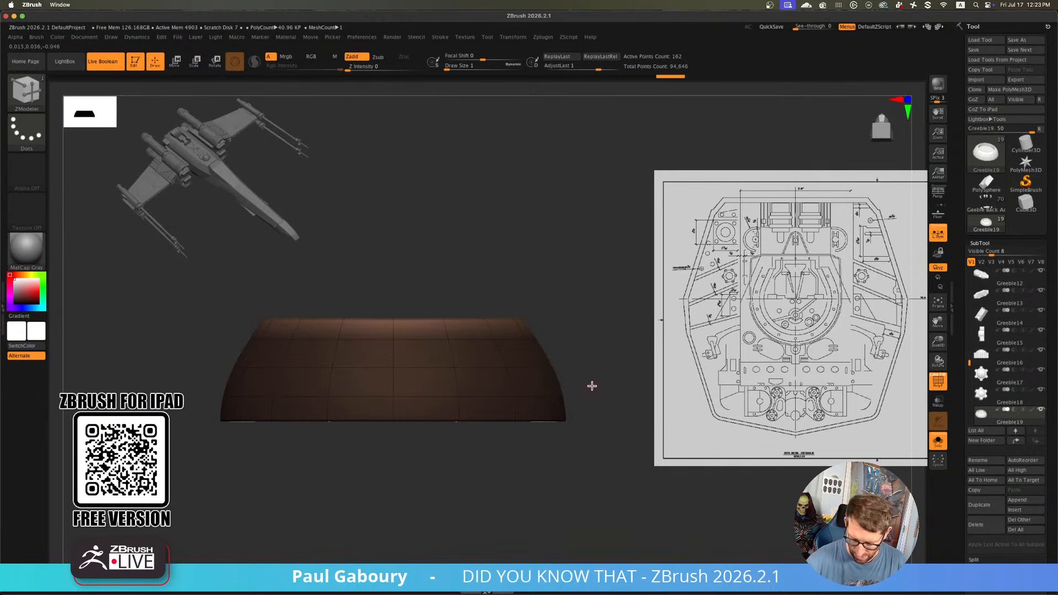
# Centre the gizmo on the unmasked rim, scale the rim down slightly and clear the mask
pyautogui.press('w')
pyautogui.click(486, 251)
pyautogui.moveTo(523, 272); pyautogui.dragTo(526, 309, button='right')
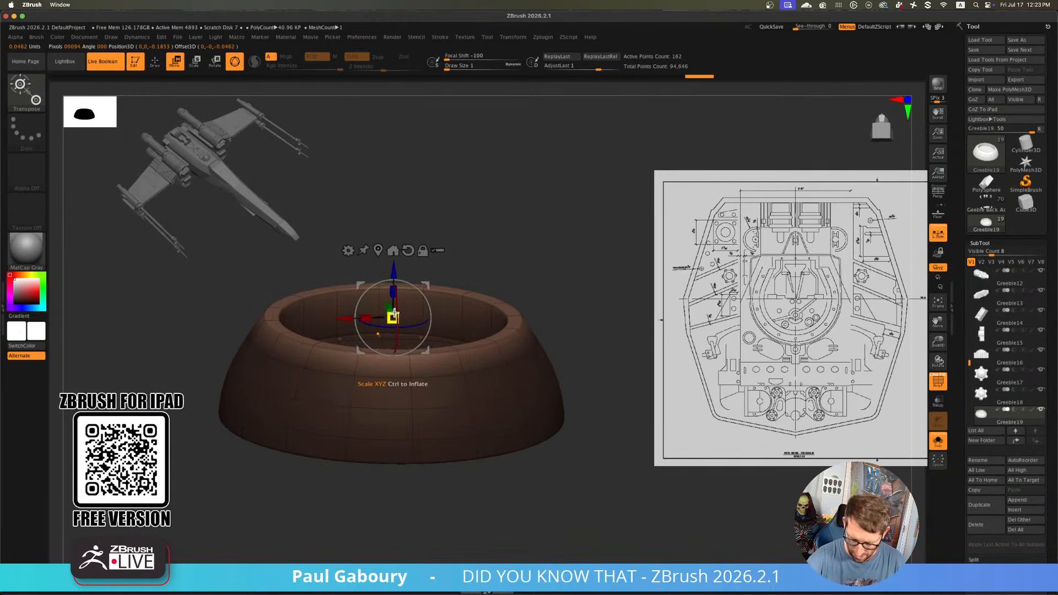
pyautogui.moveTo(389, 312); pyautogui.dragTo(385, 323)
pyautogui.moveTo(478, 485)
pyautogui.keyDown('shift'); pyautogui.mouseDown(button='right')
pyautogui.moveTo(475, 474)
pyautogui.moveTo(482, 485)
pyautogui.mouseUp(button='right'); pyautogui.keyUp('shift')
pyautogui.keyDown('ctrl'); pyautogui.moveTo(488, 501); pyautogui.dragTo(487, 505); pyautogui.keyUp('ctrl')
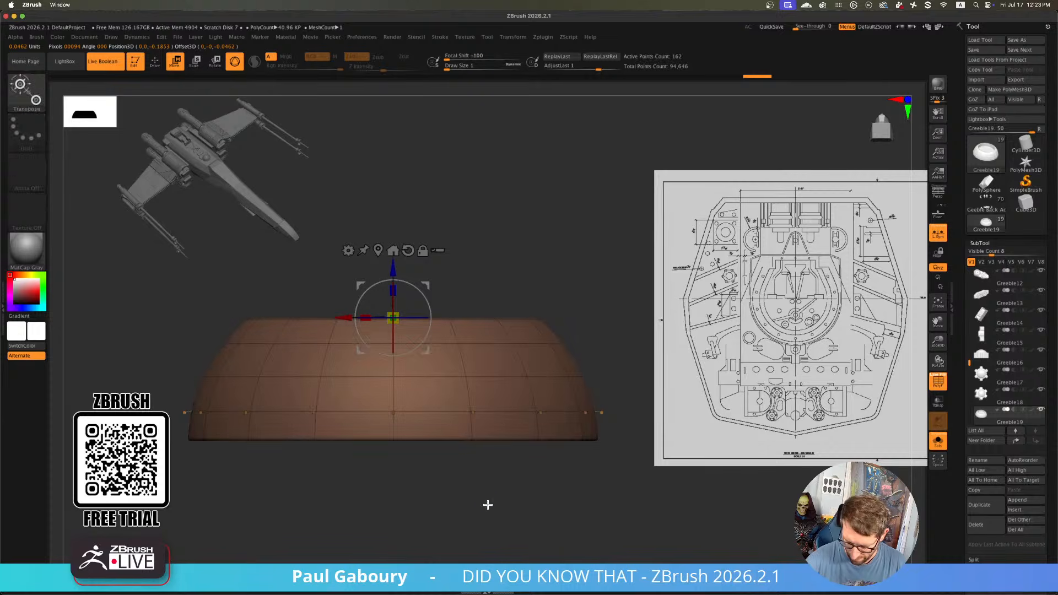
pyautogui.press('q')
pyautogui.hotkey('shift', 'f')
pyautogui.press('d')
pyautogui.moveTo(489, 499)
pyautogui.mouseDown(button='right')
pyautogui.moveTo(451, 494)
pyautogui.moveTo(493, 477)
pyautogui.moveTo(485, 503)
pyautogui.mouseUp(button='right')
pyautogui.keyDown('ctrl'); pyautogui.moveTo(485, 503); pyautogui.dragTo(447, 464, button='right'); pyautogui.keyUp('ctrl')
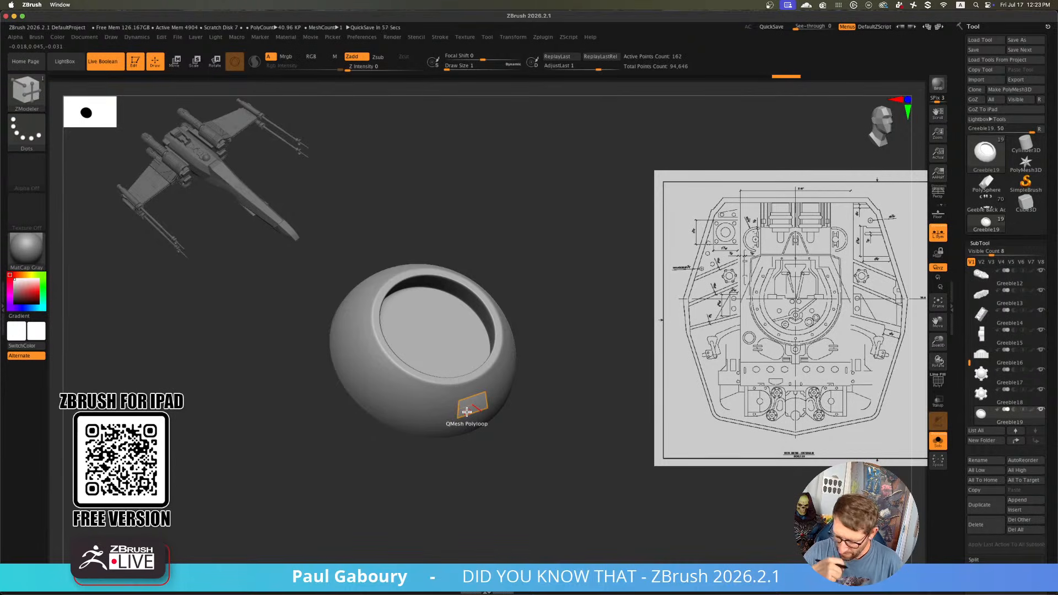
# Show polyframes and paint all faces of the recessed circular floor into one polygroup selection
pyautogui.hotkey('shift', 'f')
pyautogui.moveTo(557, 357)
pyautogui.keyDown('ctrl'); pyautogui.mouseDown(button='right')
pyautogui.moveTo(555, 374)
pyautogui.moveTo(567, 356)
pyautogui.mouseUp(button='right'); pyautogui.keyUp('ctrl')
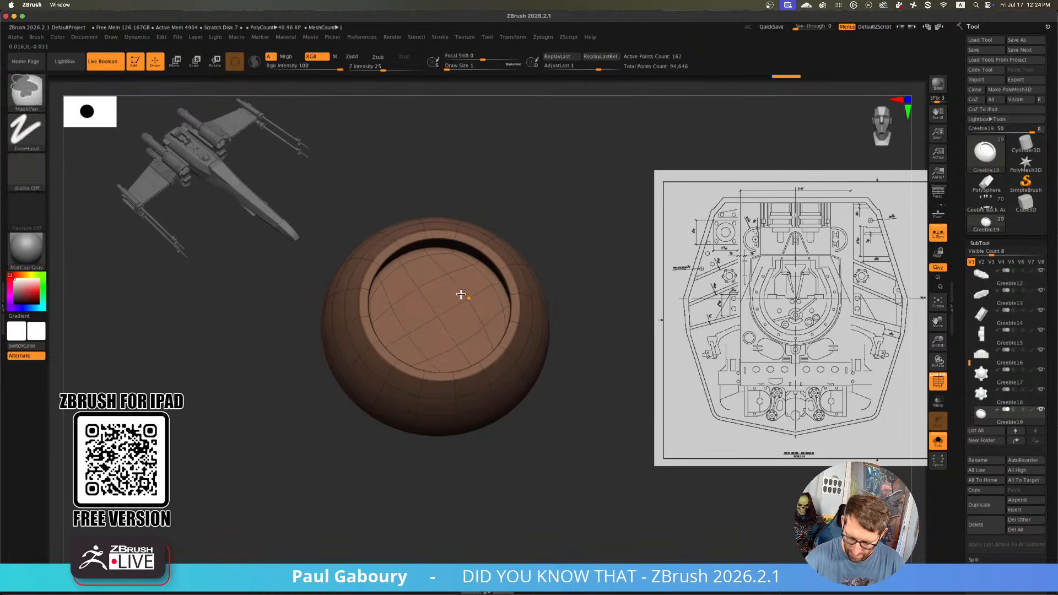
pyautogui.moveTo(423, 318)
pyautogui.mouseDown()
pyautogui.moveTo(468, 281)
pyautogui.moveTo(418, 267)
pyautogui.moveTo(391, 298)
pyautogui.moveTo(429, 352)
pyautogui.moveTo(489, 318)
pyautogui.mouseUp()
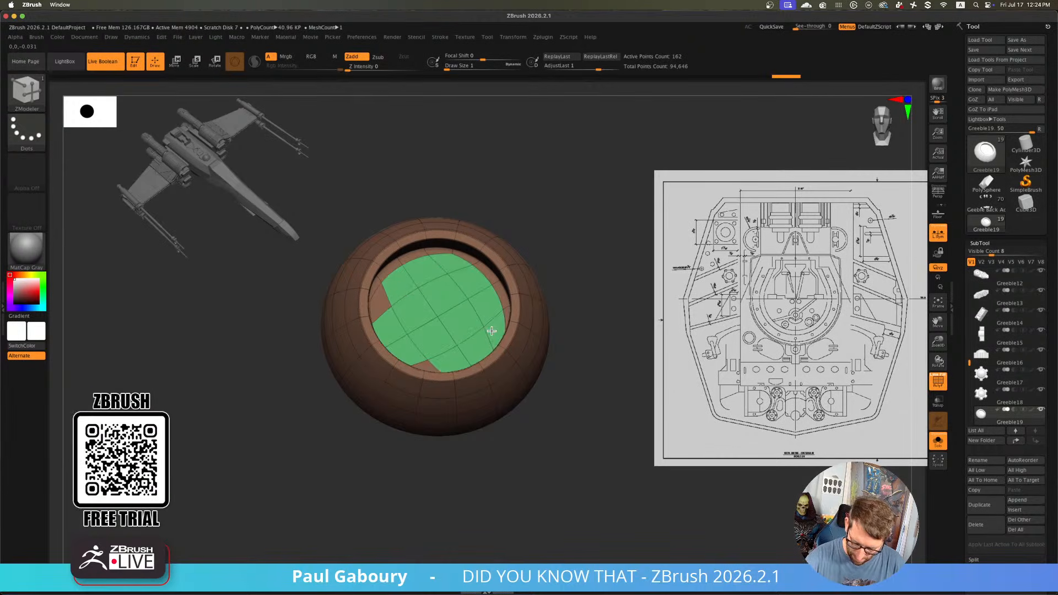
pyautogui.moveTo(492, 331)
pyautogui.mouseDown(button='right')
pyautogui.moveTo(479, 350)
pyautogui.moveTo(406, 371)
pyautogui.moveTo(418, 358)
pyautogui.mouseUp(button='right')
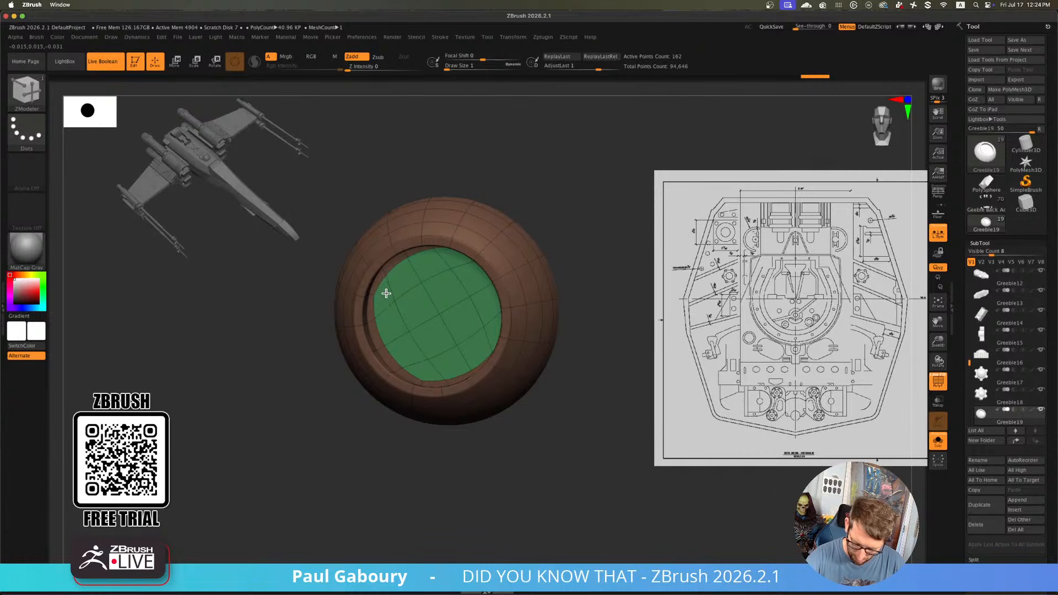
pyautogui.moveTo(386, 293); pyautogui.dragTo(432, 284, button='right')
# Raise the recessed floor with QMesh on the Polygroup All target
pyautogui.press('space')
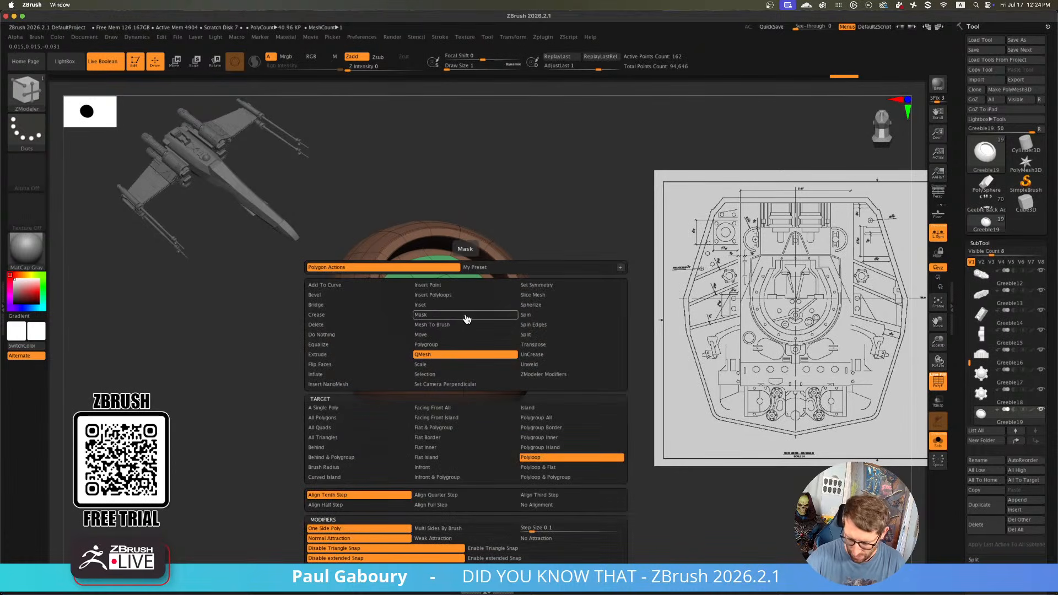
pyautogui.click(562, 422)
pyautogui.moveTo(473, 278); pyautogui.dragTo(487, 270)
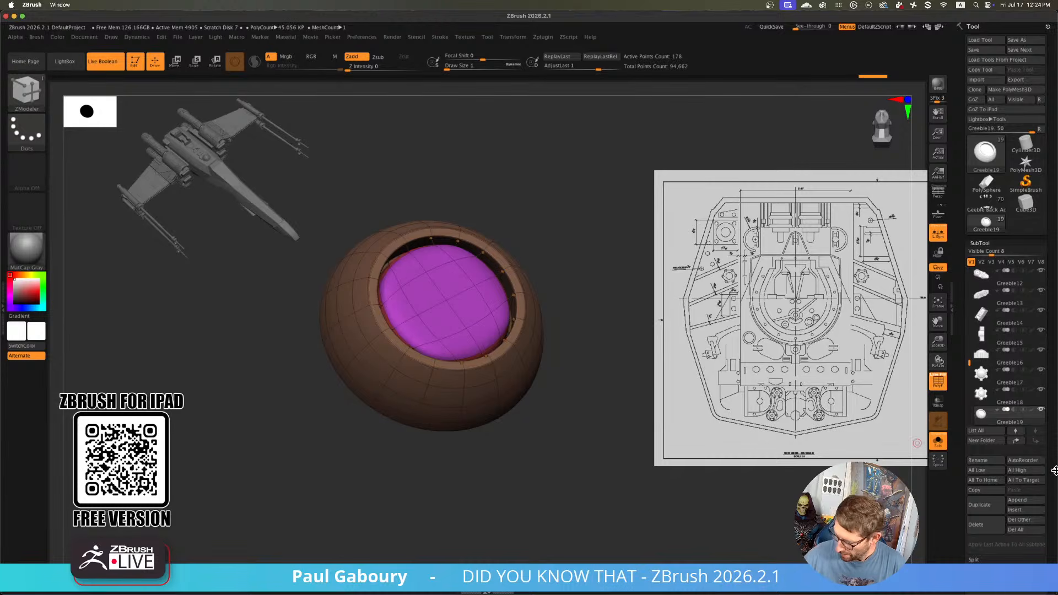
# Crease the polygroup borders of the greeble and check the smoothed form with polyframes hidden
pyautogui.moveTo(1052, 474); pyautogui.dragTo(1051, 284)
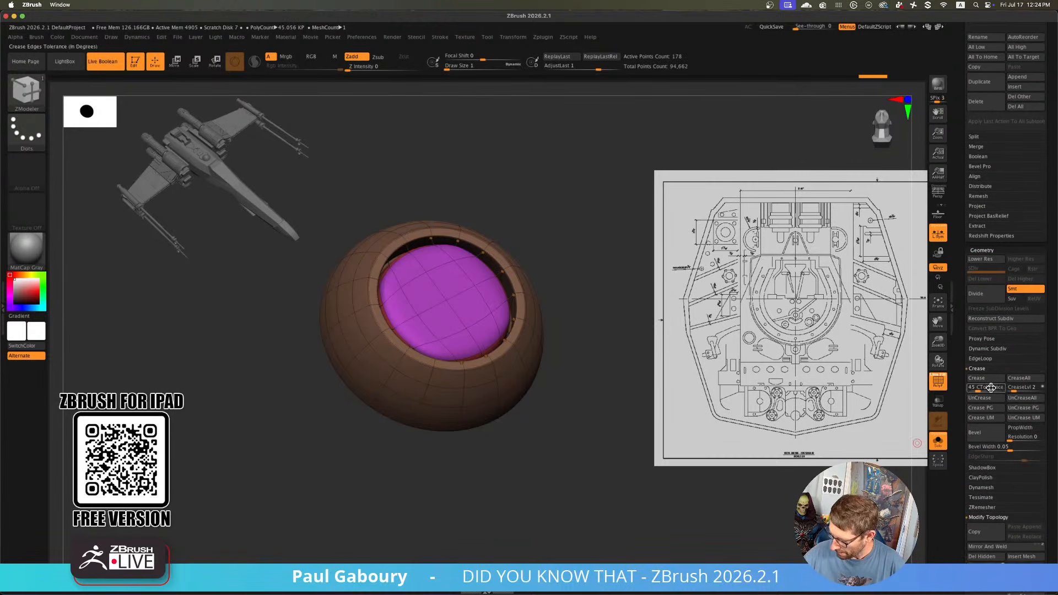
pyautogui.click(988, 410)
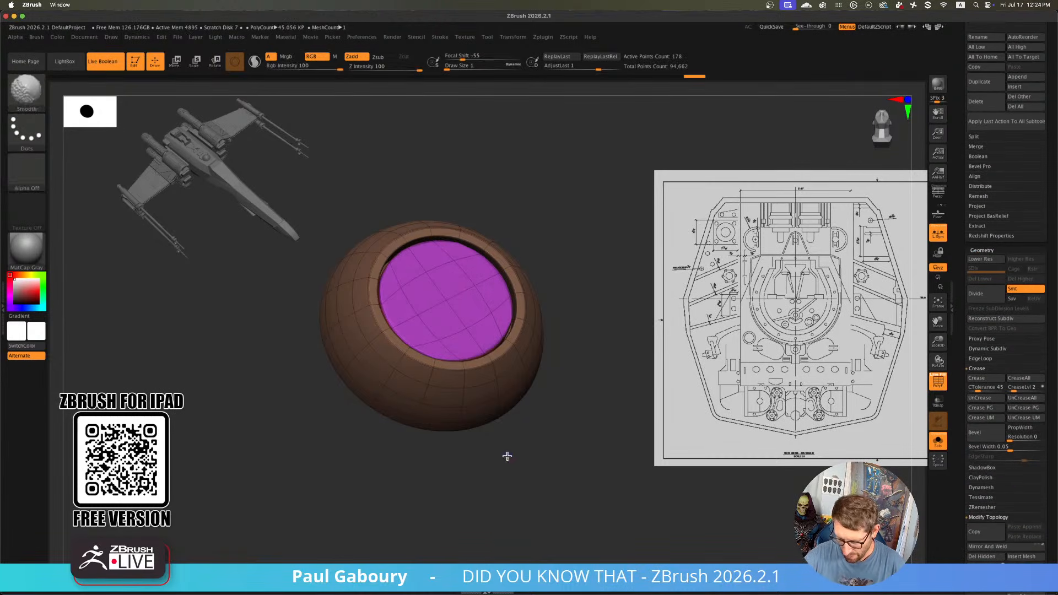
pyautogui.hotkey('shift', 'f')
pyautogui.keyDown('ctrl'); pyautogui.moveTo(509, 457); pyautogui.dragTo(472, 414, button='right'); pyautogui.keyUp('ctrl')
pyautogui.moveTo(471, 415)
pyautogui.mouseDown()
pyautogui.moveTo(474, 437)
pyautogui.moveTo(465, 425)
pyautogui.mouseUp()
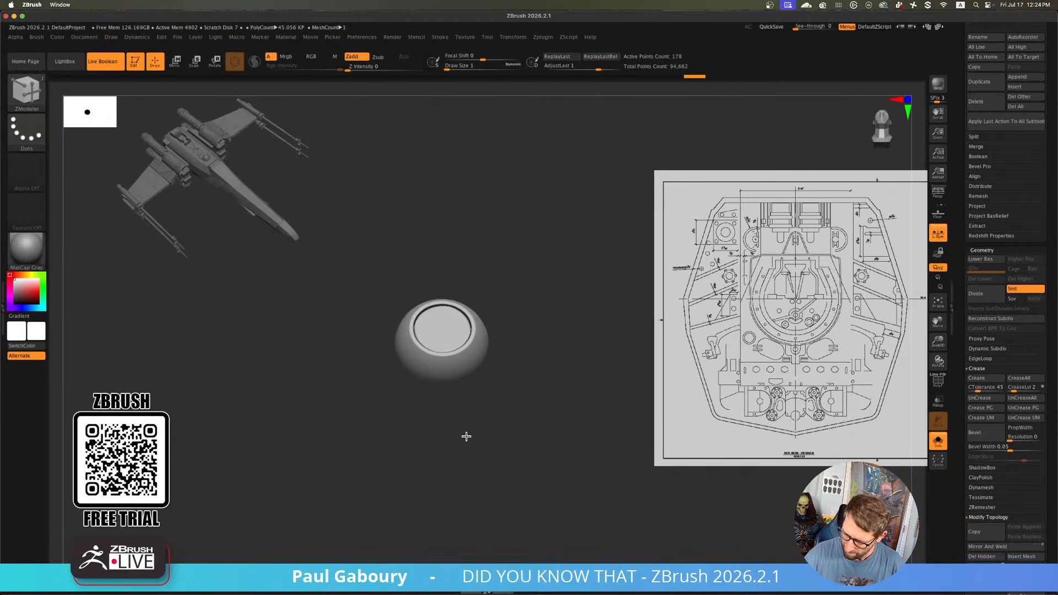
pyautogui.moveTo(469, 437); pyautogui.dragTo(472, 426)
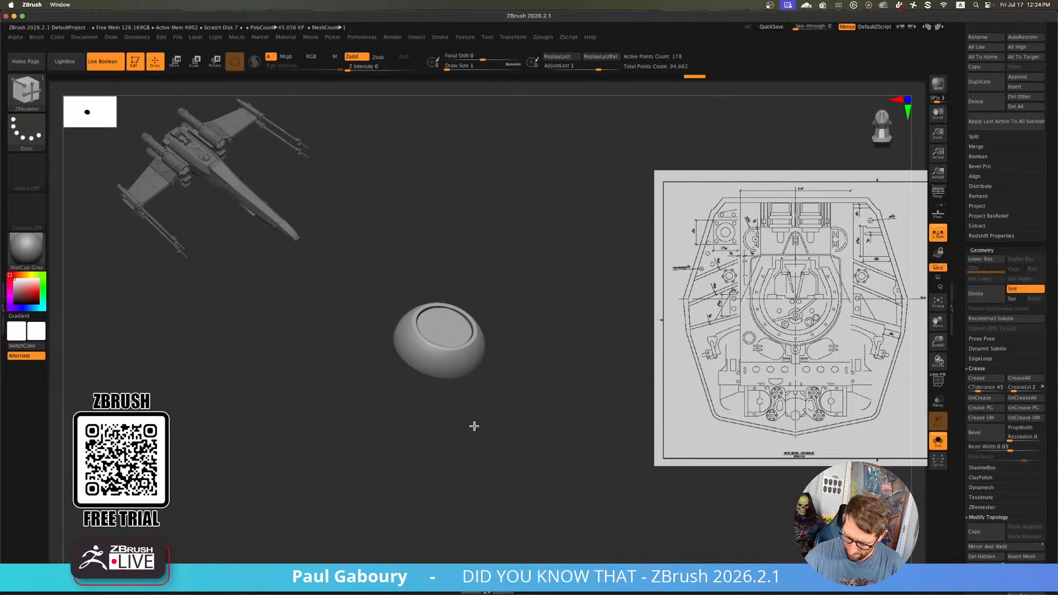
pyautogui.keyDown('ctrl'); pyautogui.moveTo(472, 424); pyautogui.dragTo(476, 439, button='right'); pyautogui.keyUp('ctrl')
# Undo the creasing and the floor raise, back to before the floor had its own polygroup, with polyframes shown
pyautogui.hotkey('ctrl', 'z')
pyautogui.hotkey('ctrl', 'z')
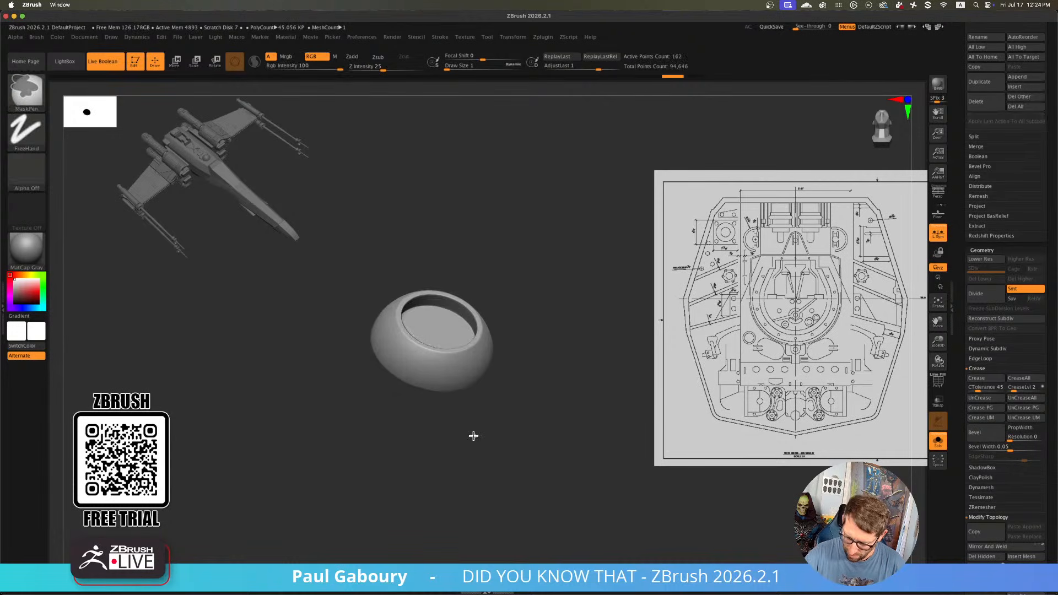
pyautogui.hotkey('shift', 'f')
pyautogui.moveTo(472, 435); pyautogui.dragTo(479, 445)
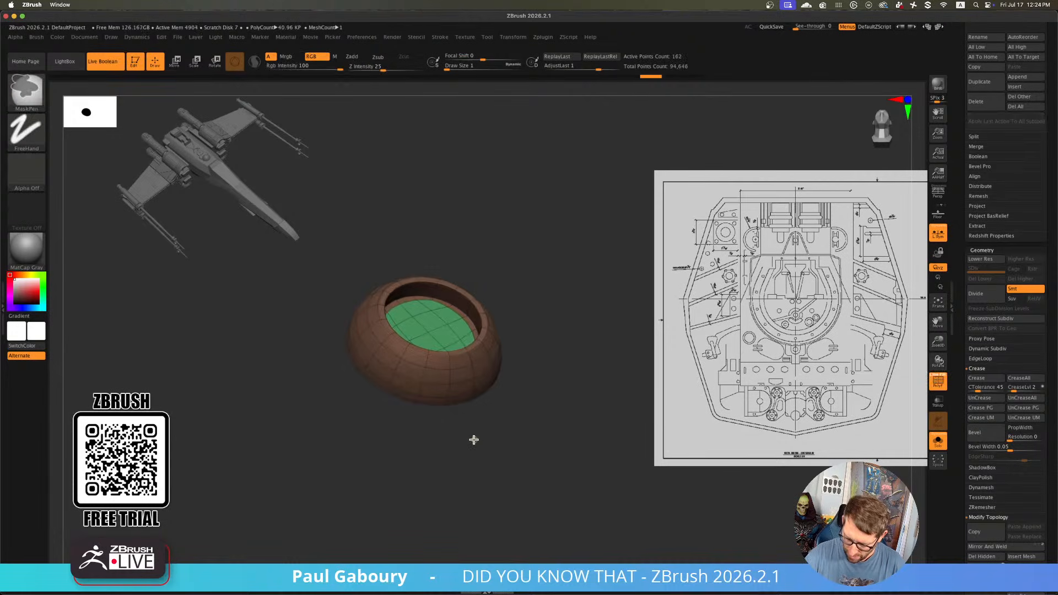
pyautogui.hotkey('ctrl', 'z')
pyautogui.hotkey('ctrl', 'z')
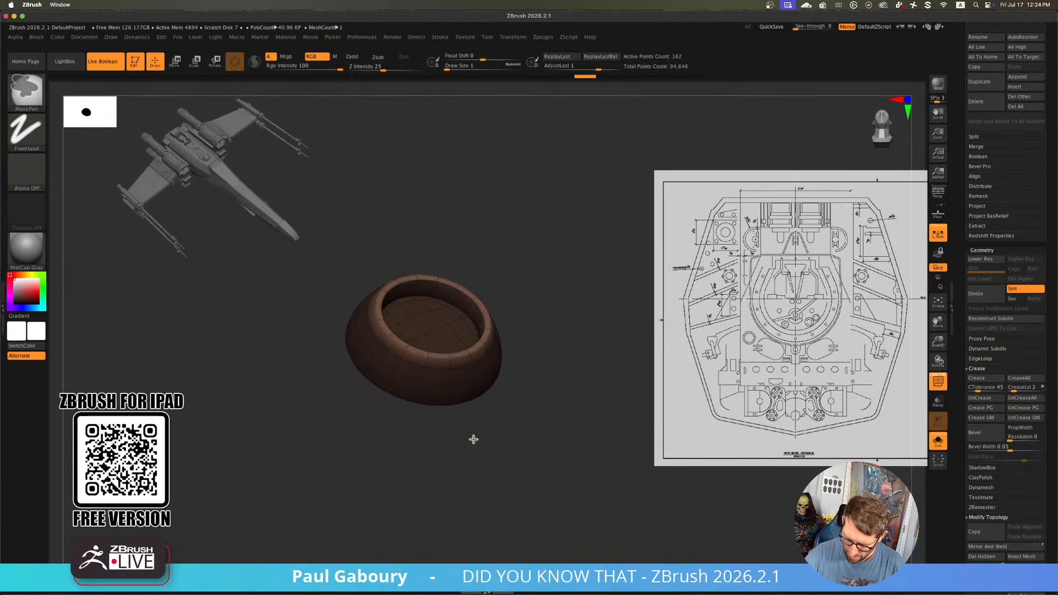
# Clear the mask and delete the recessed floor with ZModeler's polygon Delete on the Flat Island target
pyautogui.press('b')
pyautogui.press('z')
pyautogui.press('m')
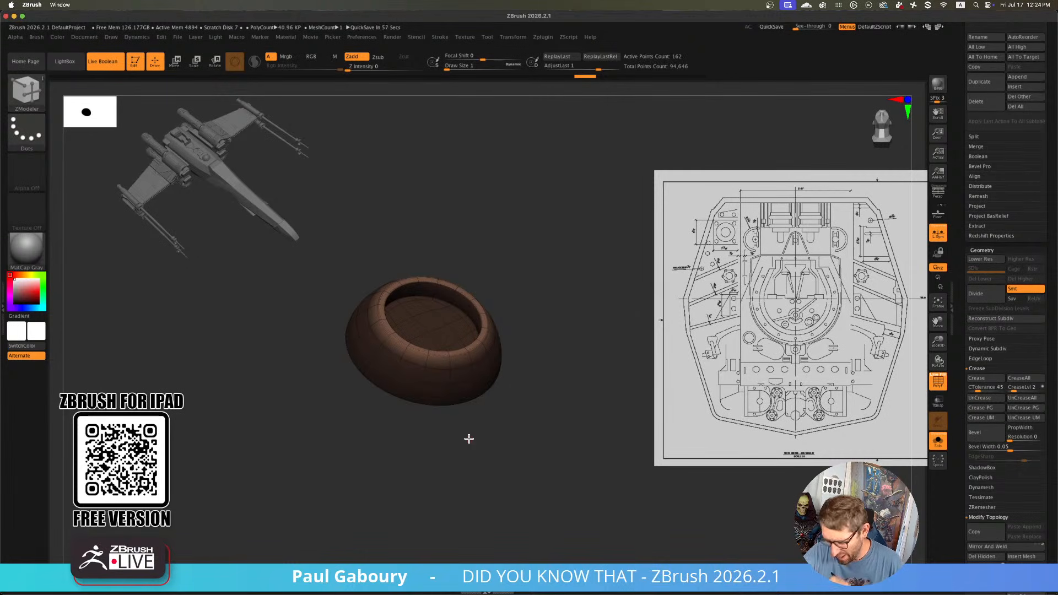
pyautogui.moveTo(481, 469)
pyautogui.mouseDown()
pyautogui.moveTo(472, 459)
pyautogui.moveTo(468, 471)
pyautogui.mouseUp()
pyautogui.press('space')
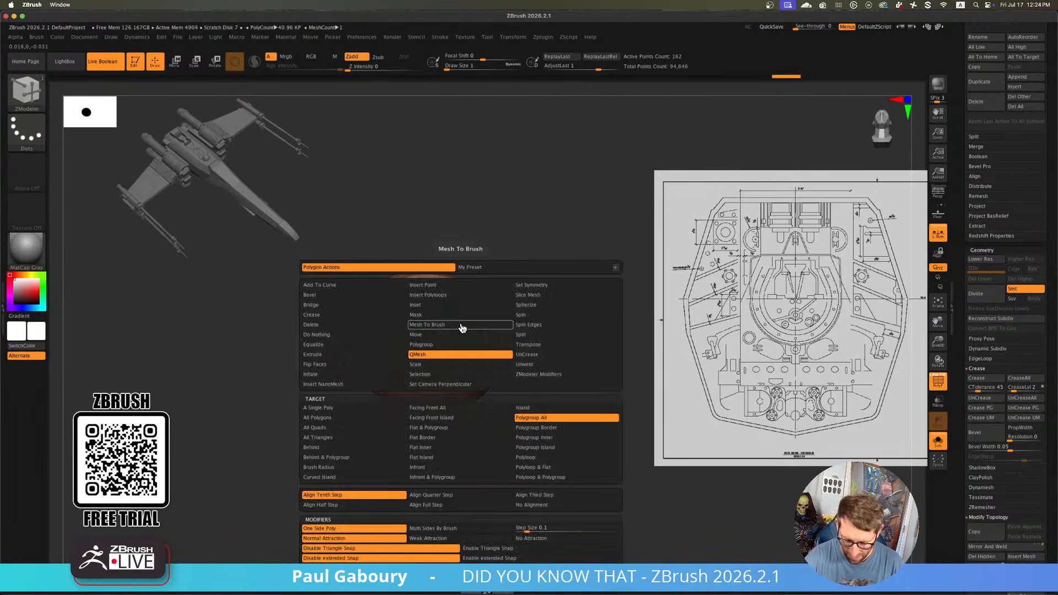
pyautogui.click(366, 325)
pyautogui.click(526, 458)
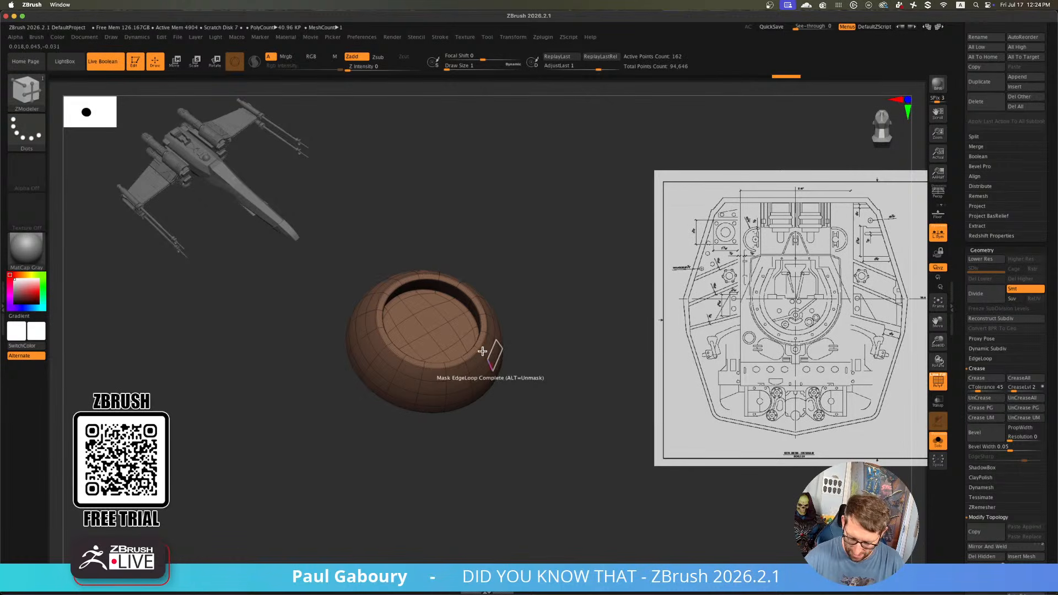
pyautogui.click(452, 312)
# Return to the lowest subdivision level and delete the inner wall below the rim with Delete on the Polyloop target
pyautogui.hotkey('shift', 'd')
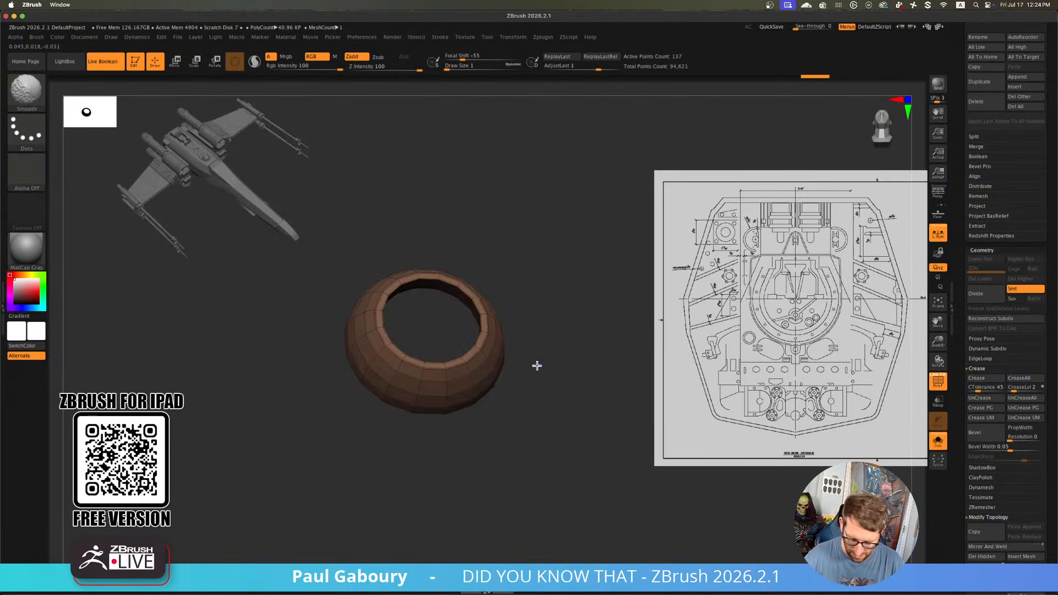
pyautogui.moveTo(536, 366); pyautogui.dragTo(513, 325)
pyautogui.press('space')
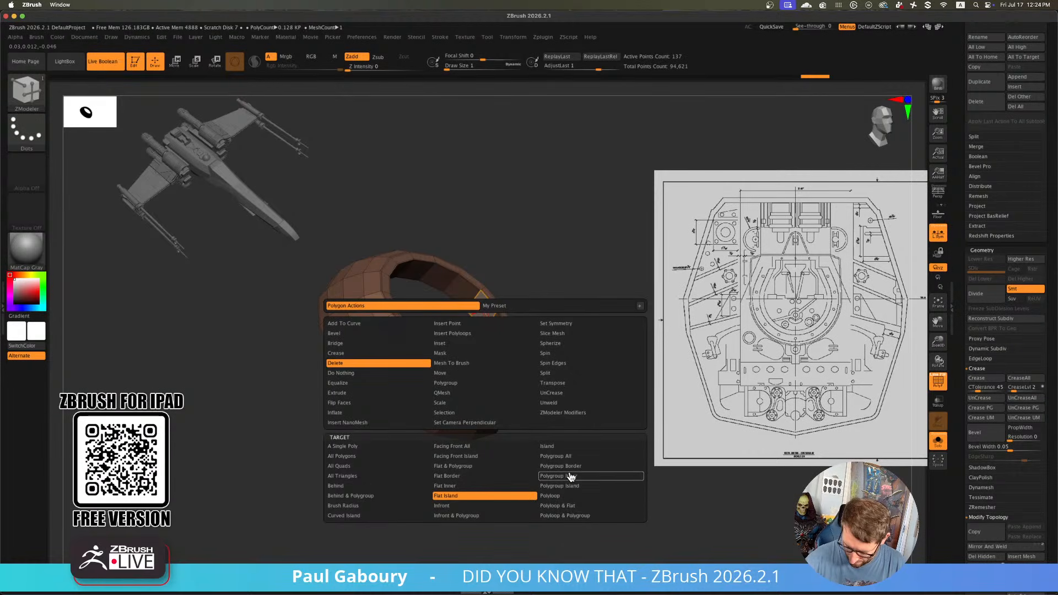
pyautogui.click(568, 496)
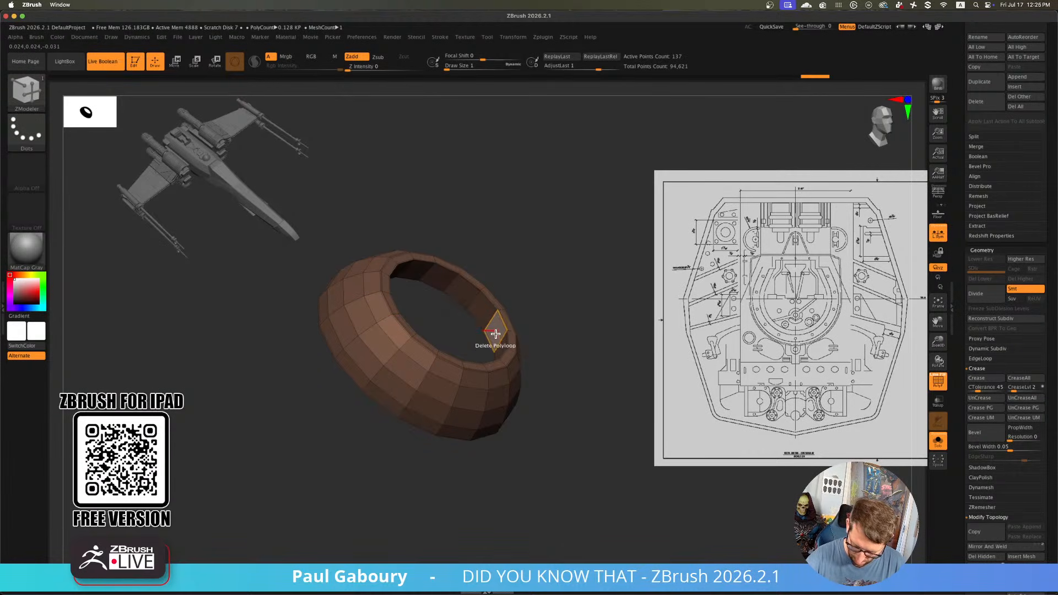
pyautogui.click(494, 325)
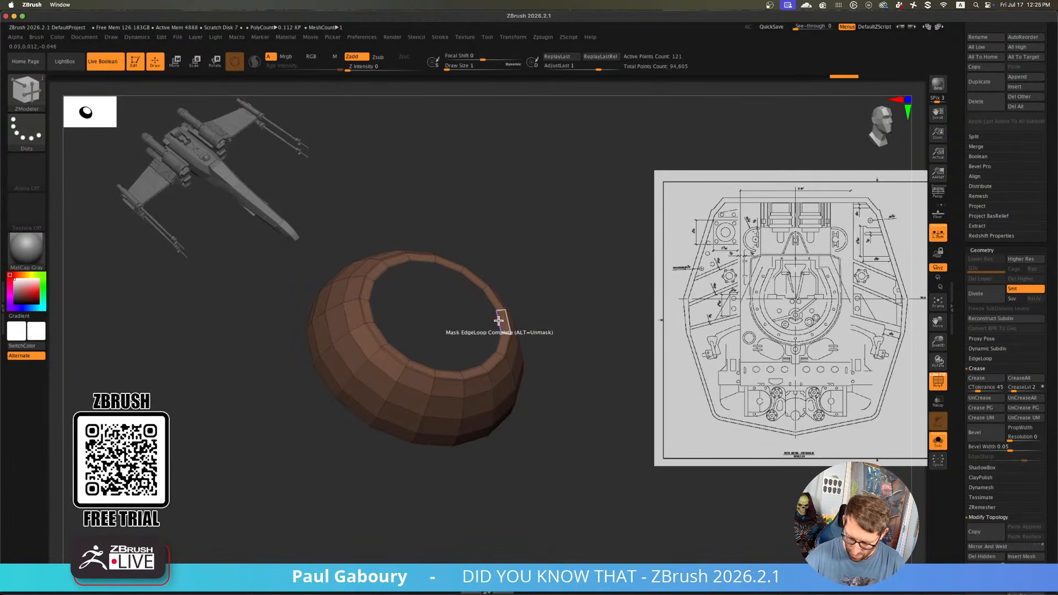
# Cap the open top with the edge action Close on the Convex Hole target, using the One Line option
pyautogui.press('space')
pyautogui.click(386, 370)
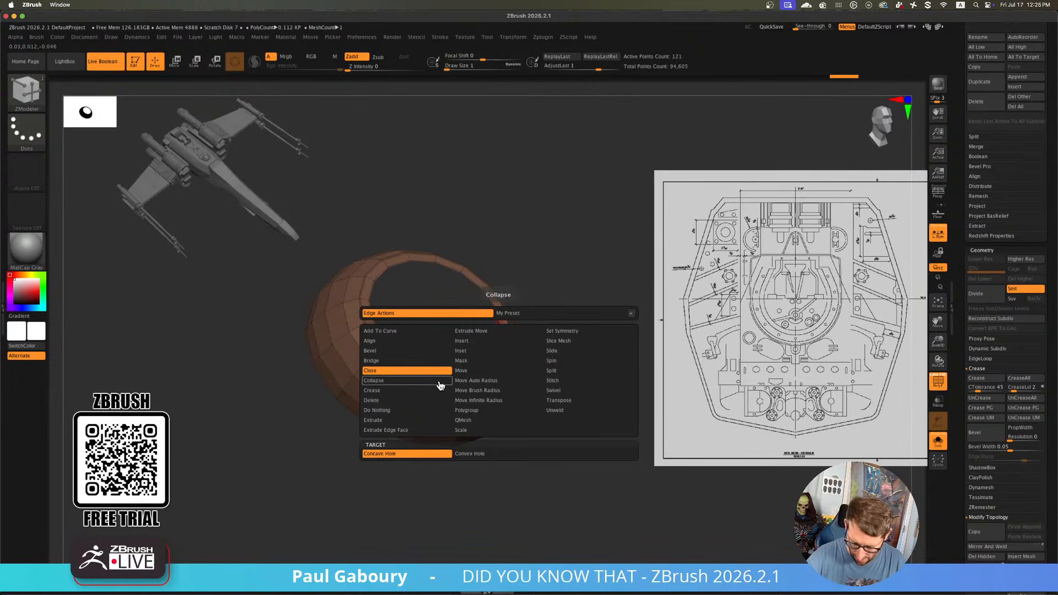
pyautogui.click(487, 454)
pyautogui.click(484, 491)
pyautogui.click(565, 492)
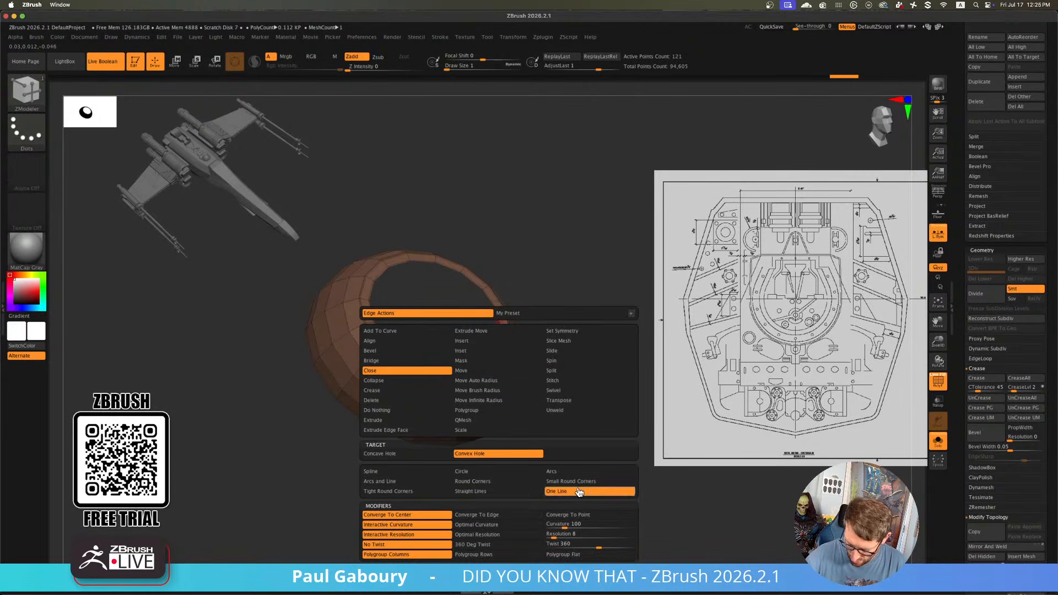
pyautogui.click(501, 313)
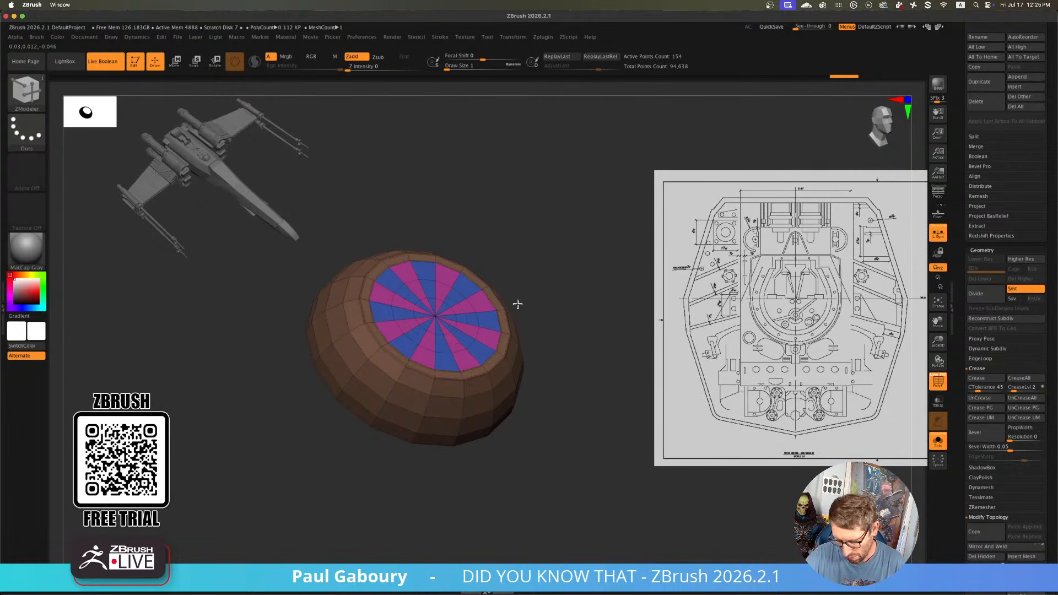
pyautogui.moveTo(519, 303); pyautogui.dragTo(526, 299)
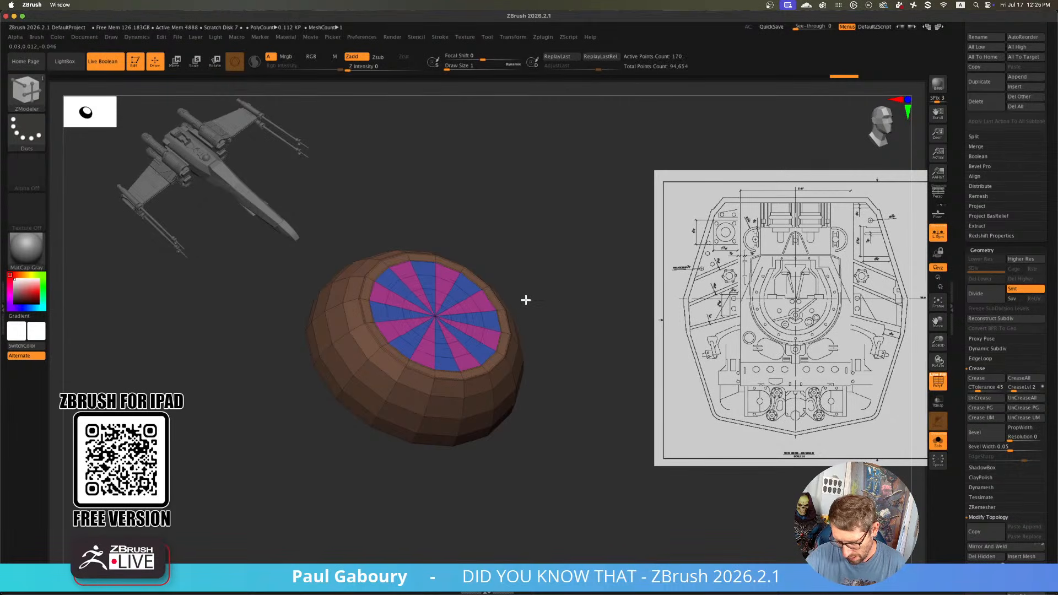
# Undo the cap and close the hole again with the Polygroup Rows modifier
pyautogui.hotkey('ctrl', 'z')
pyautogui.press('space')
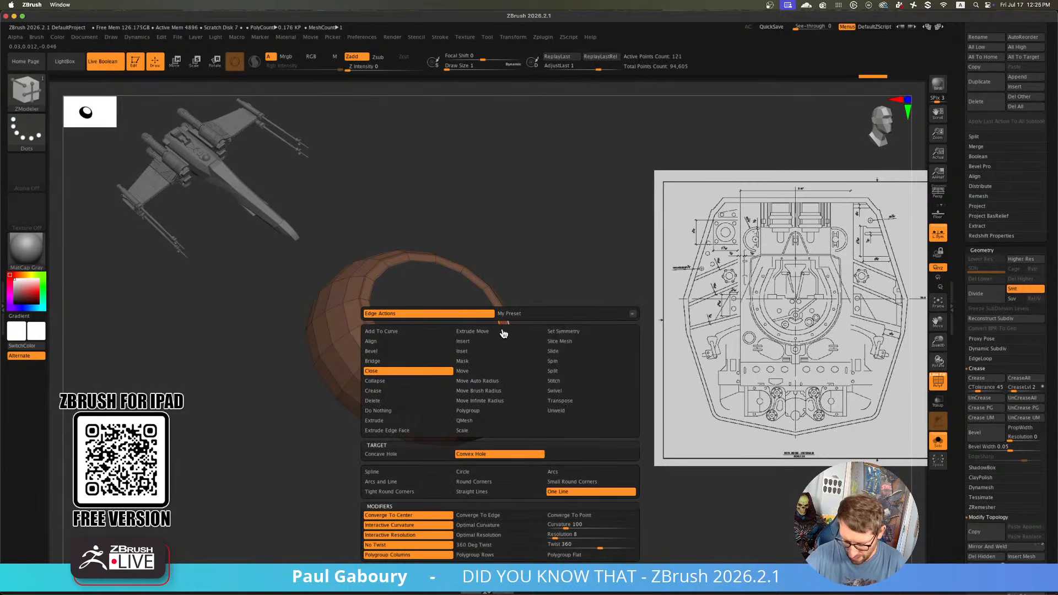
pyautogui.click(521, 558)
pyautogui.click(499, 322)
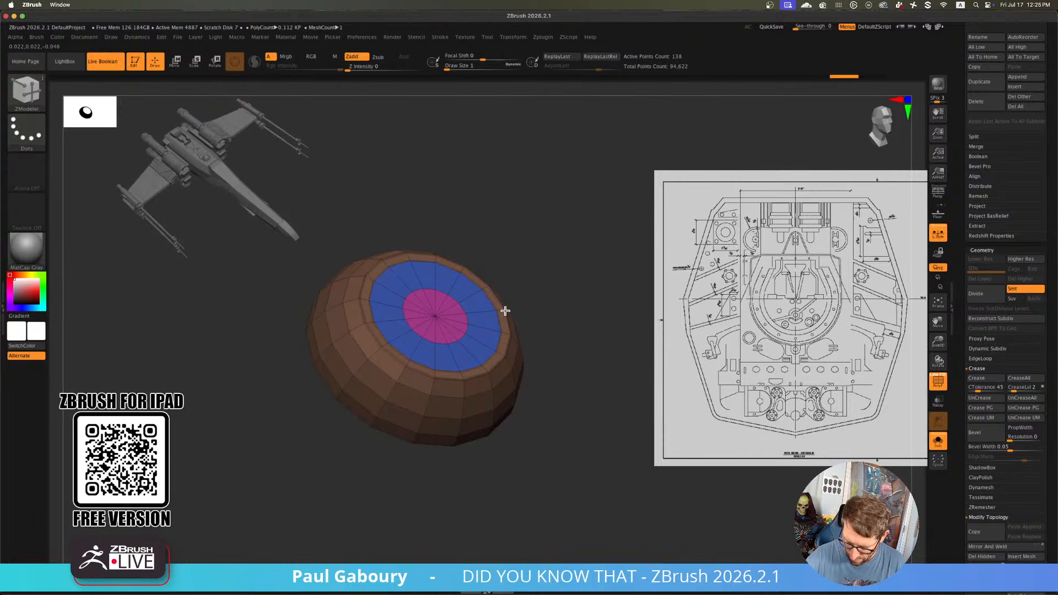
# Slide the cap's inner edge loop outward close to the rim with Slide on EdgeLoop Complete, leaving a narrow outer ring
pyautogui.moveTo(551, 336)
pyautogui.keyDown('ctrl'); pyautogui.mouseDown(button='right')
pyautogui.moveTo(547, 449)
pyautogui.moveTo(531, 354)
pyautogui.mouseUp(button='right'); pyautogui.keyUp('ctrl')
pyautogui.press('space')
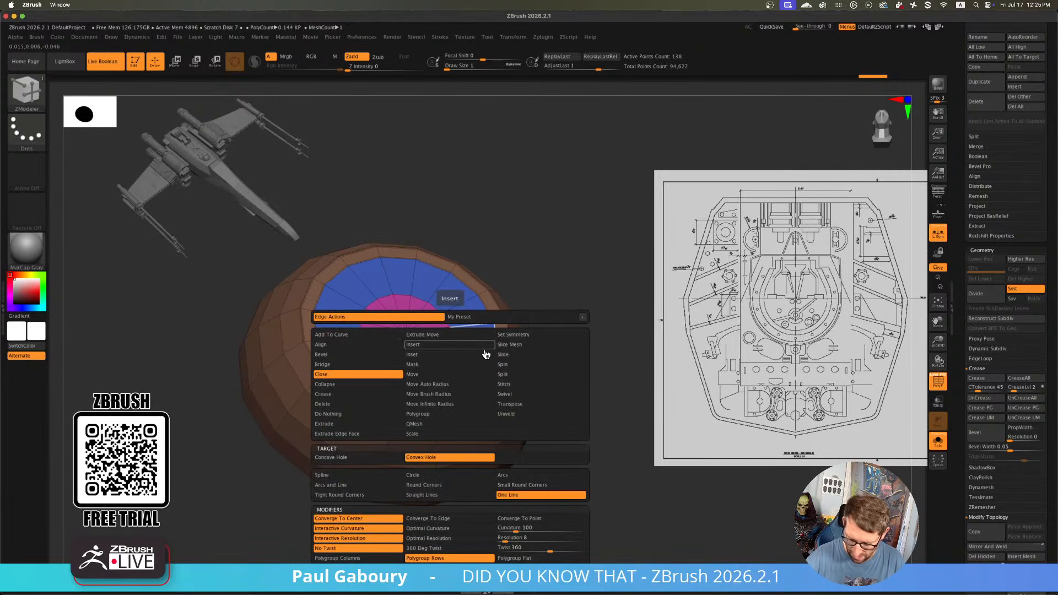
pyautogui.click(531, 355)
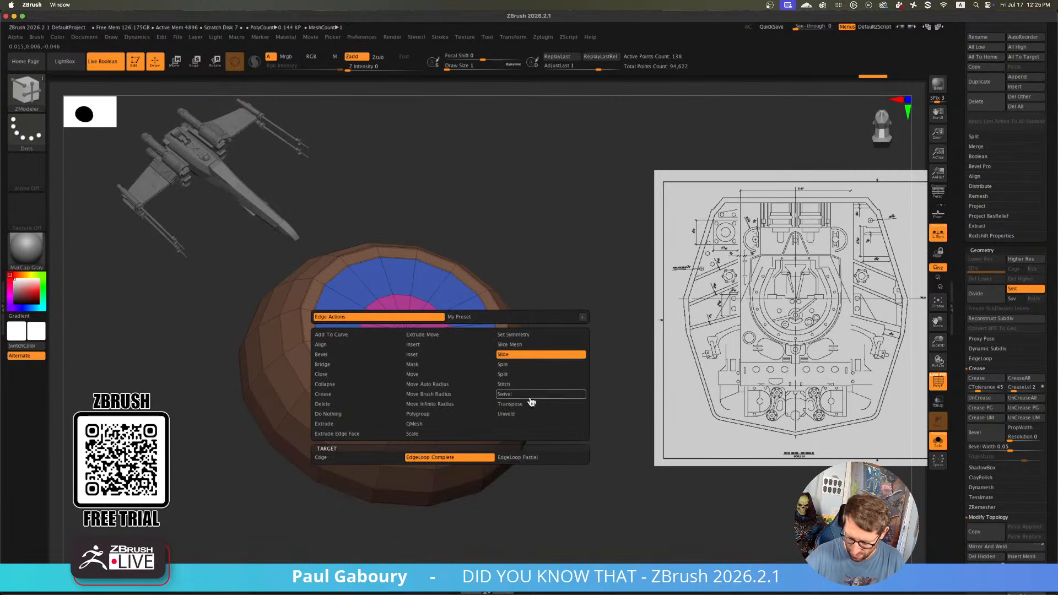
pyautogui.click(533, 459)
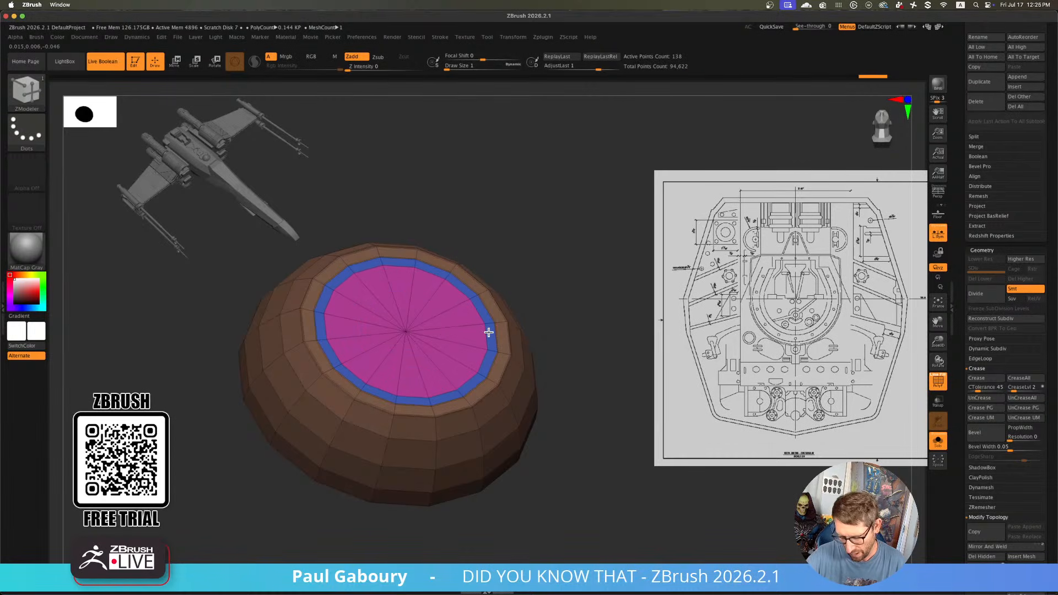
# Crease the edge loop between the central disc and the narrow ring with Crease on EdgeLoop Complete
pyautogui.press('space')
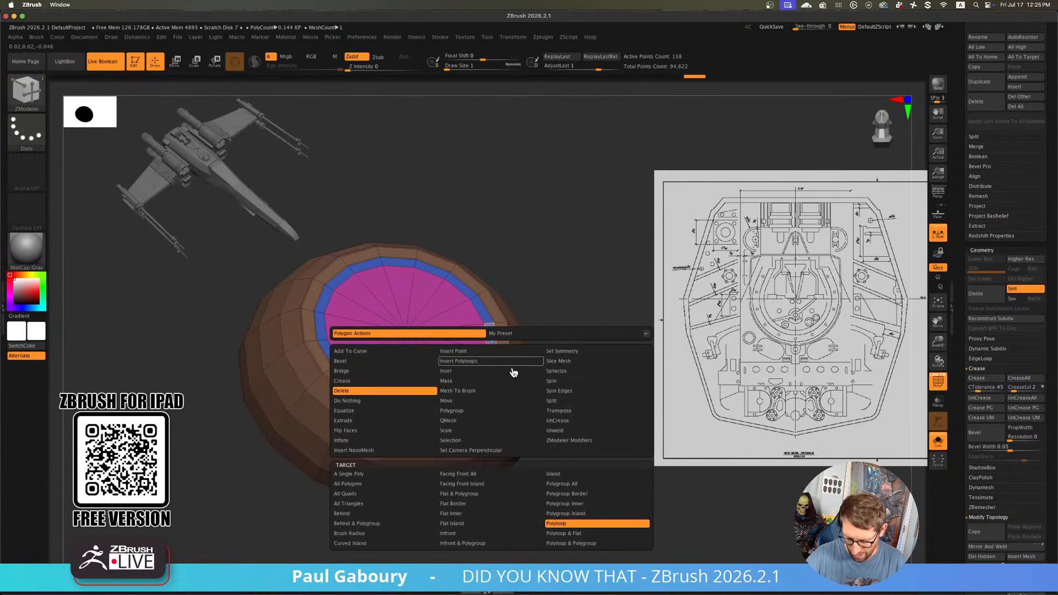
pyautogui.press('space')
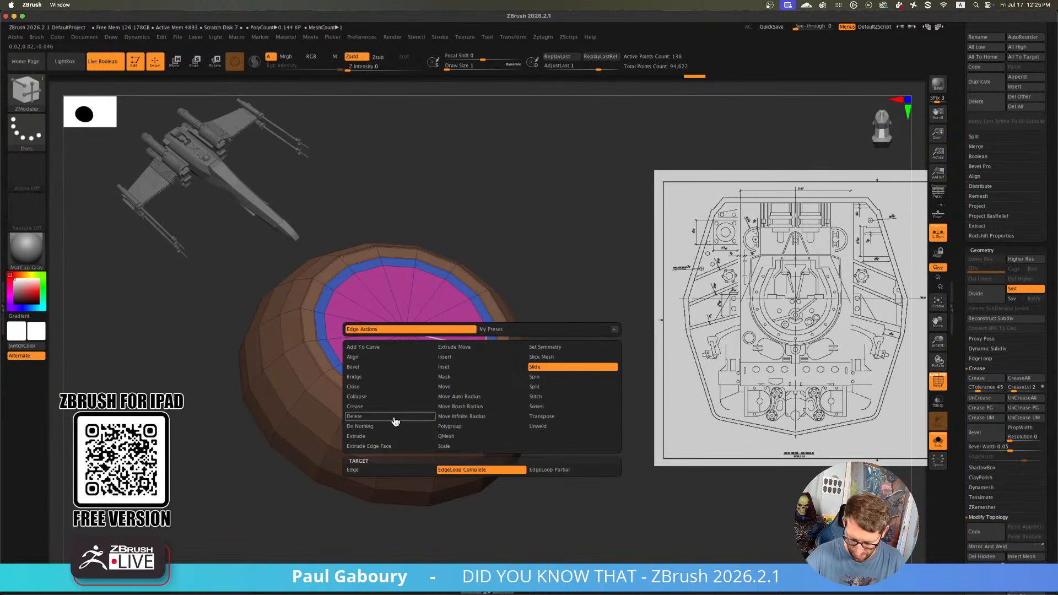
pyautogui.click(364, 407)
pyautogui.click(386, 479)
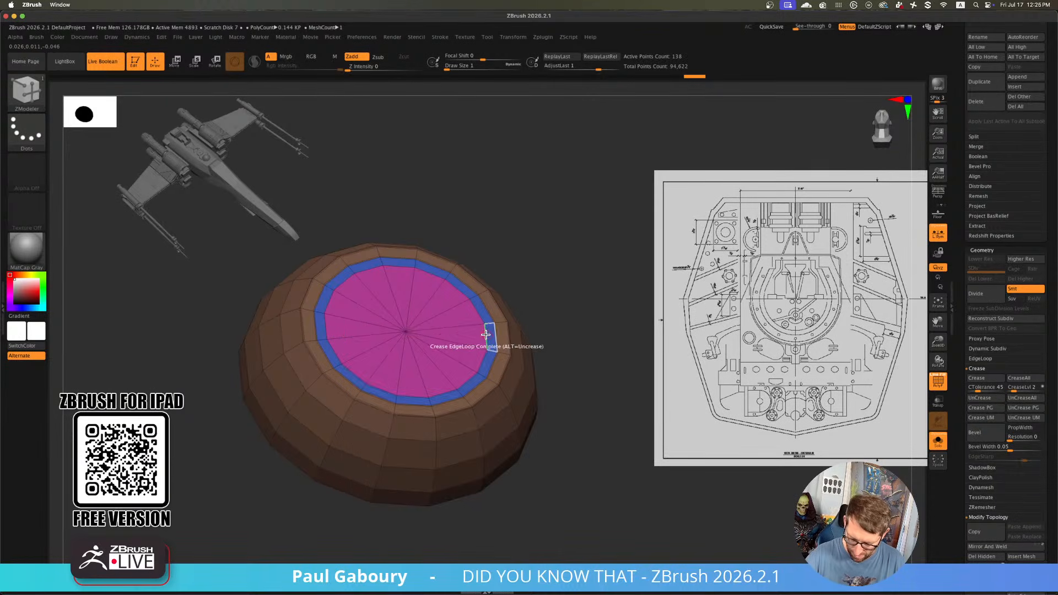
pyautogui.click(488, 335)
# Push the narrow ring down into a groove around the disc with QMesh on the Polygroup All target
pyautogui.press('space')
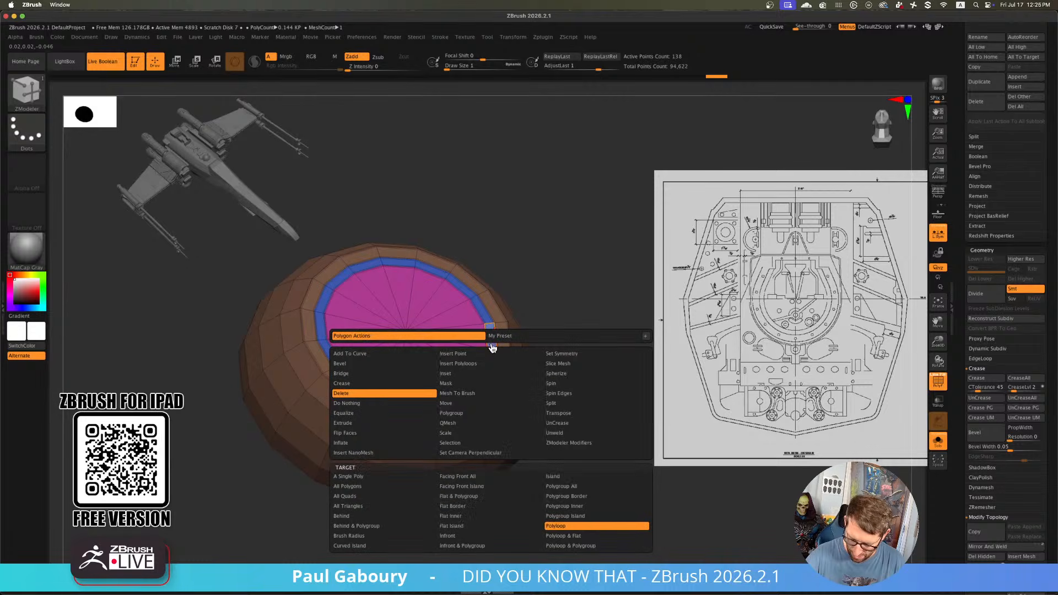
pyautogui.click(495, 427)
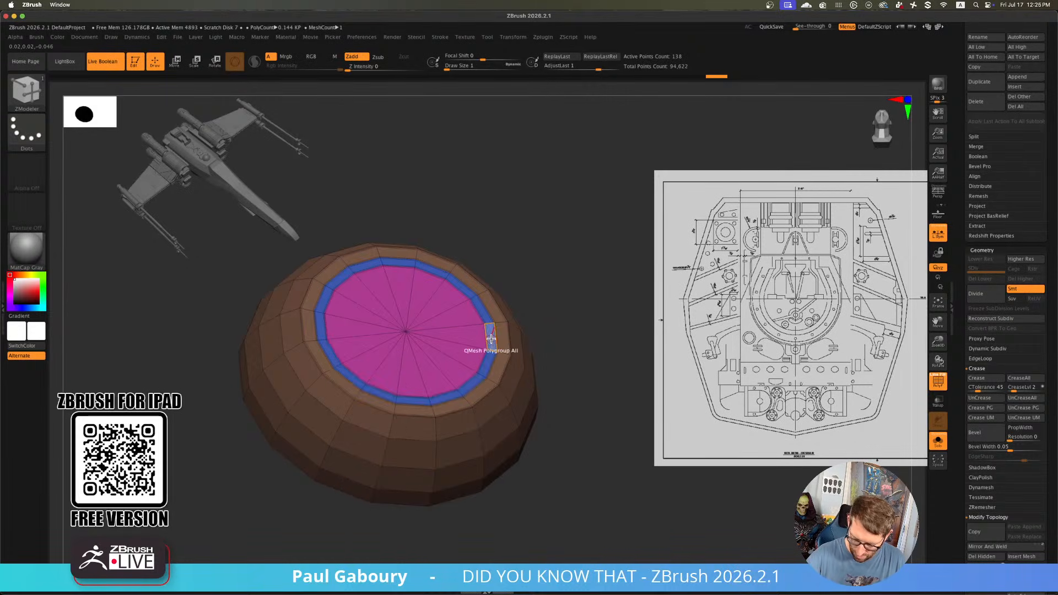
pyautogui.click(488, 351)
pyautogui.moveTo(489, 352); pyautogui.dragTo(488, 356)
pyautogui.moveTo(487, 348)
pyautogui.mouseDown(button='right')
pyautogui.moveTo(482, 361)
pyautogui.moveTo(491, 338)
pyautogui.mouseUp(button='right')
# Bevel the outer edge loop of the central disc slightly
pyautogui.press('space')
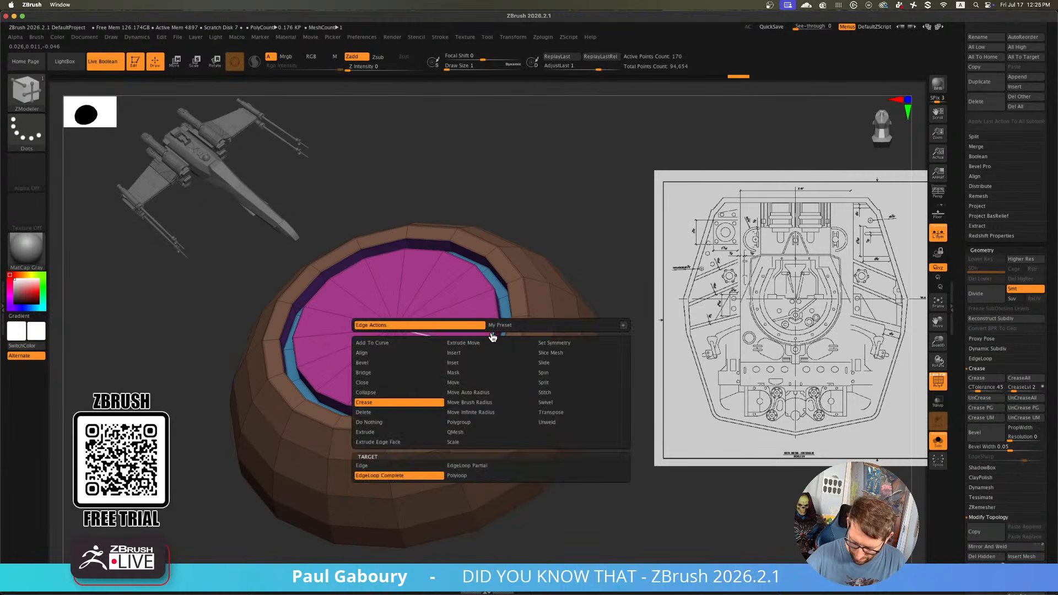
pyautogui.click(406, 366)
pyautogui.moveTo(490, 333); pyautogui.dragTo(487, 325)
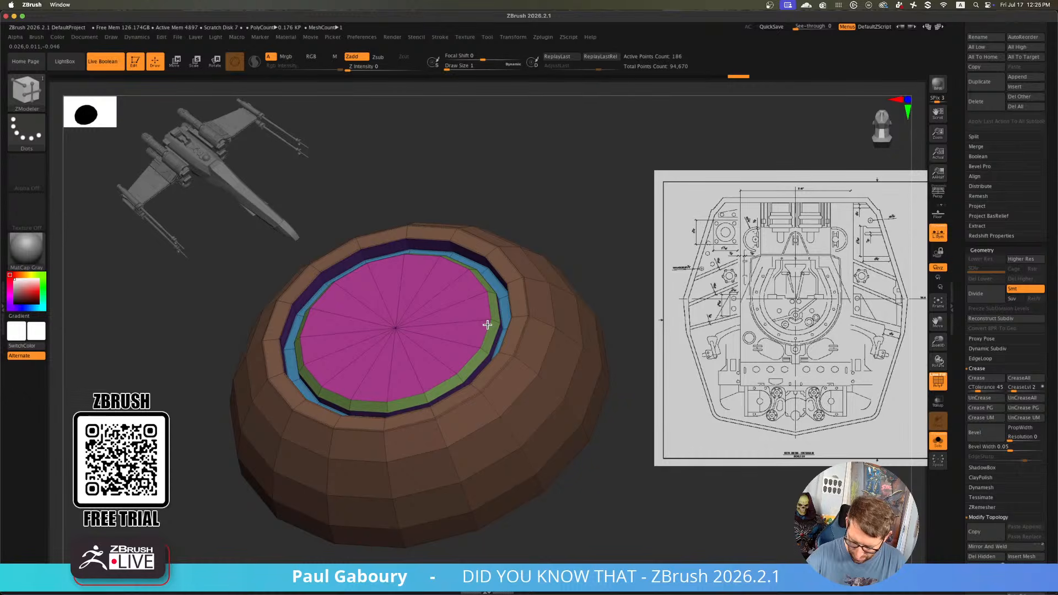
# Insert a single edge loop around the middle of the central disc with the Do Not Crease modifier
pyautogui.press('space')
pyautogui.press('space')
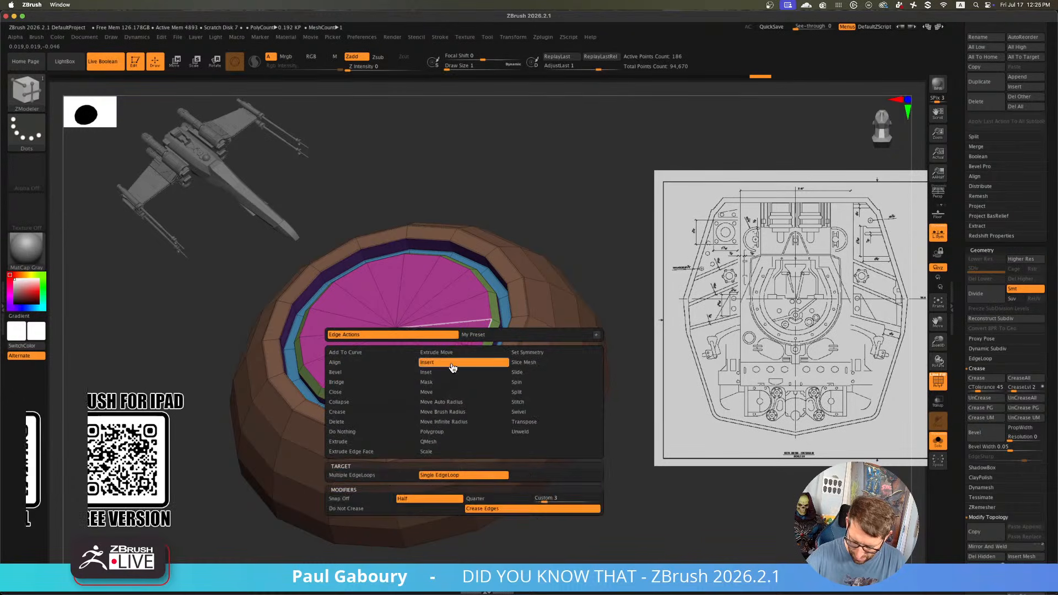
pyautogui.moveTo(465, 347); pyautogui.dragTo(457, 342)
pyautogui.hotkey('ctrl', 'z')
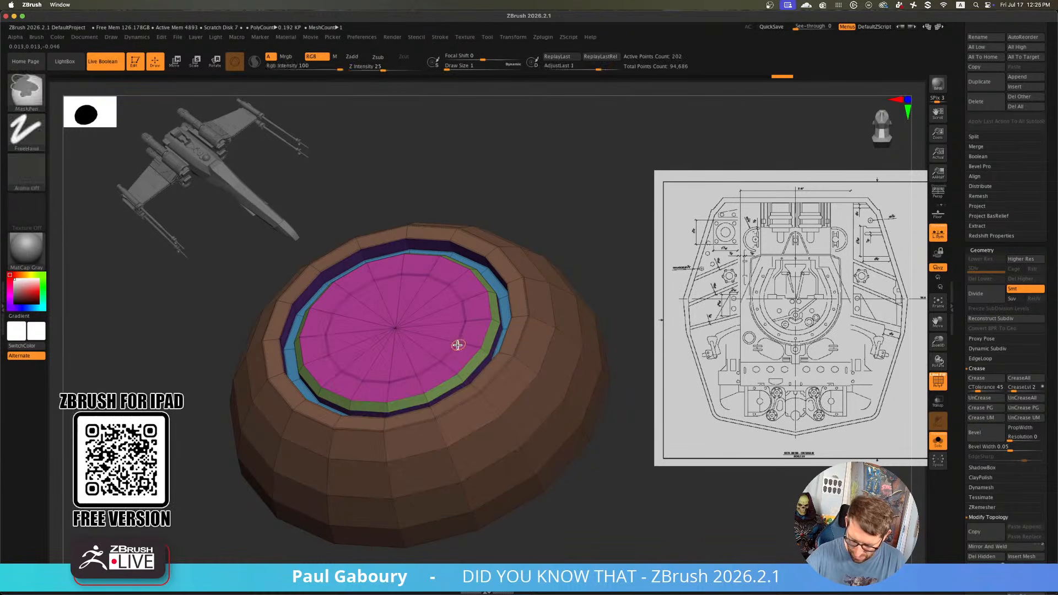
pyautogui.press('space')
pyautogui.click(380, 512)
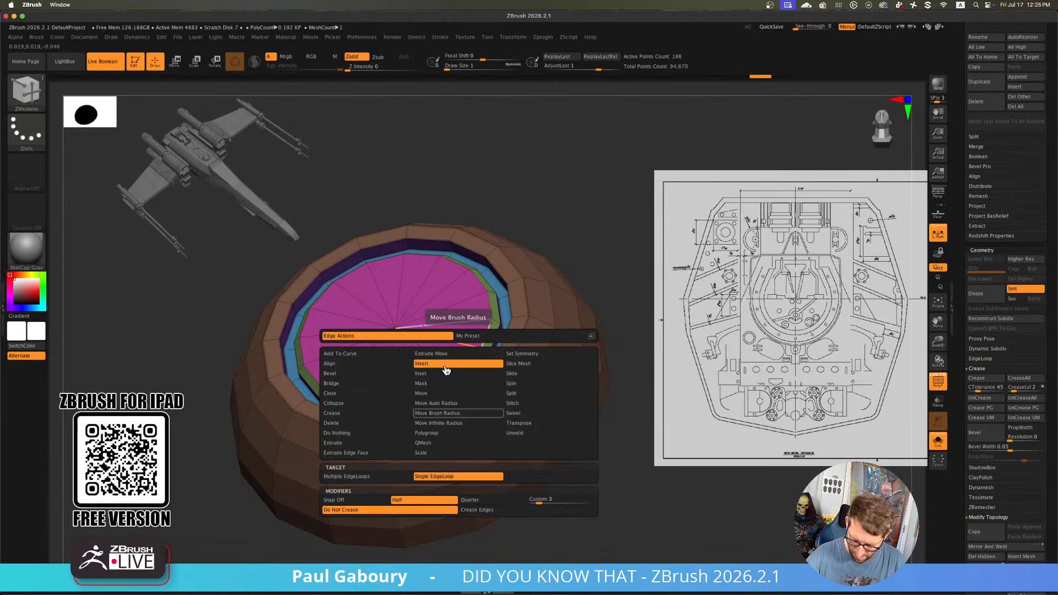
pyautogui.click(457, 340)
# Divide the greeble four times and crease its polygroup borders, with the polyframe display turned off
pyautogui.hotkey('ctrl', 'd')
pyautogui.hotkey('ctrl', 'd')
pyautogui.hotkey('ctrl', 'd')
pyautogui.hotkey('ctrl', 'd')
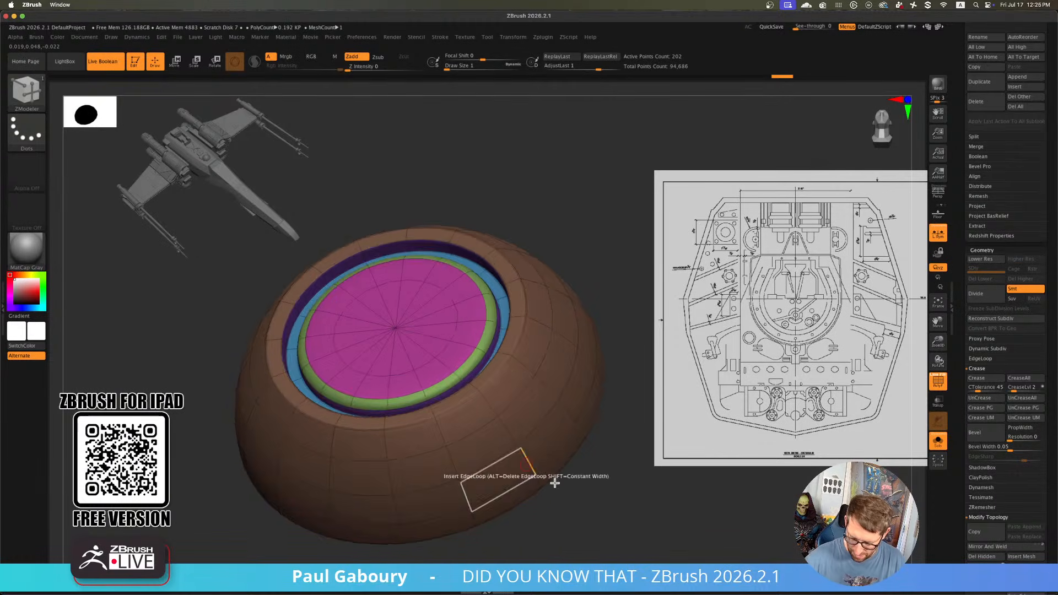
pyautogui.click(993, 408)
pyautogui.hotkey('shift', 'f')
pyautogui.moveTo(650, 501)
pyautogui.keyDown('ctrl'); pyautogui.mouseDown(button='right')
pyautogui.moveTo(540, 426)
pyautogui.moveTo(540, 388)
pyautogui.mouseUp(button='right'); pyautogui.keyUp('ctrl')
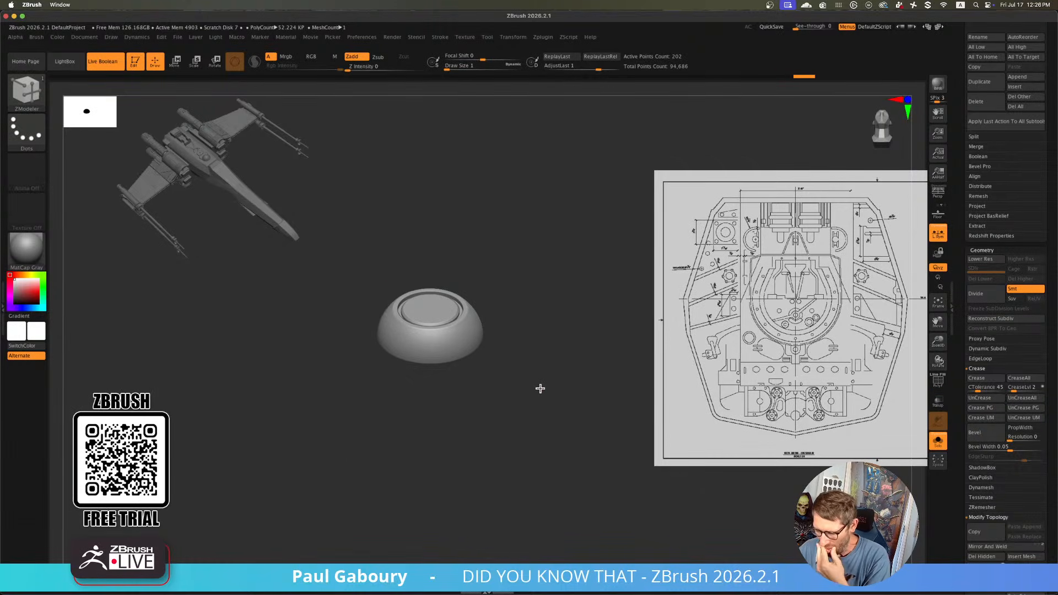
# Extend the dome's flat underside into a long cylindrical body with QMesh on the Flat Island target, leaving the polyframe display off
pyautogui.moveTo(540, 388)
pyautogui.mouseDown(button='right')
pyautogui.moveTo(510, 382)
pyautogui.moveTo(524, 359)
pyautogui.moveTo(480, 356)
pyautogui.moveTo(489, 354)
pyautogui.moveTo(495, 379)
pyautogui.moveTo(481, 321)
pyautogui.mouseUp(button='right')
pyautogui.hotkey('shift', 'f')
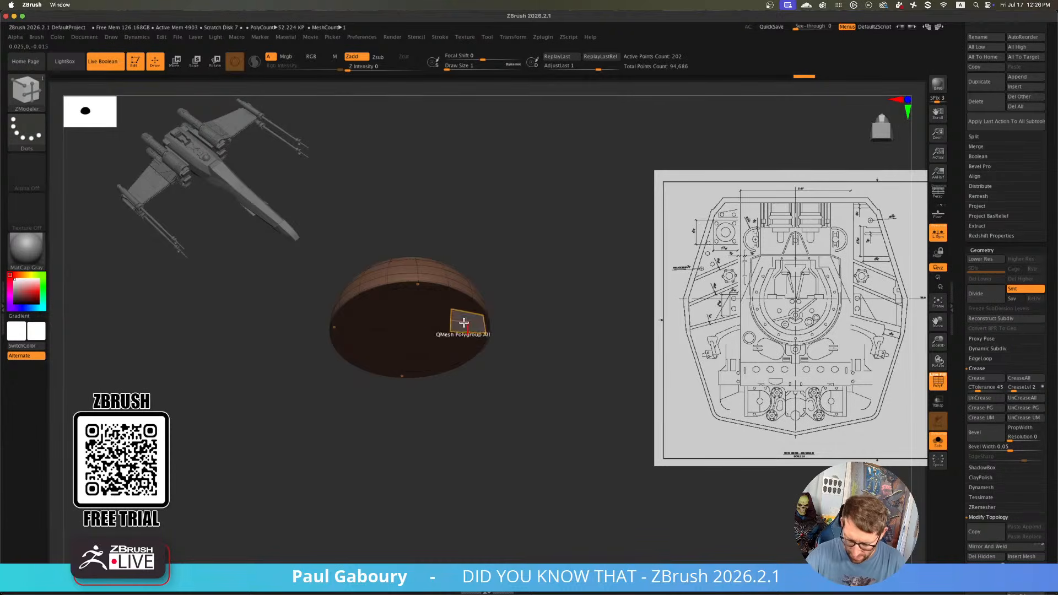
pyautogui.press('space')
pyautogui.click(488, 457)
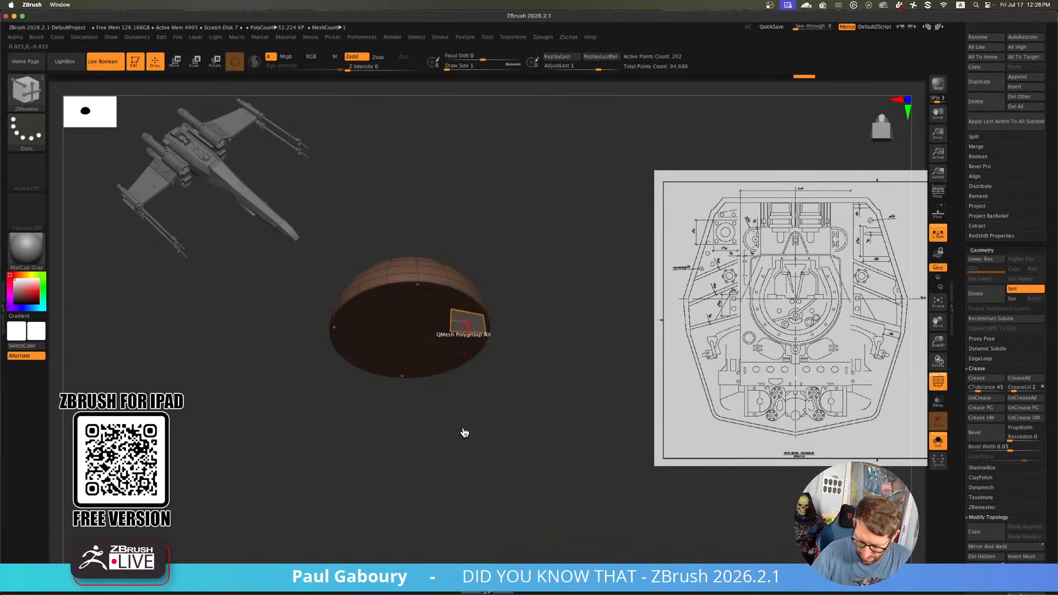
pyautogui.moveTo(437, 319)
pyautogui.mouseDown()
pyautogui.moveTo(458, 498)
pyautogui.moveTo(540, 411)
pyautogui.mouseUp()
pyautogui.moveTo(540, 411); pyautogui.dragTo(521, 451, button='right')
pyautogui.hotkey('shift', 'f')
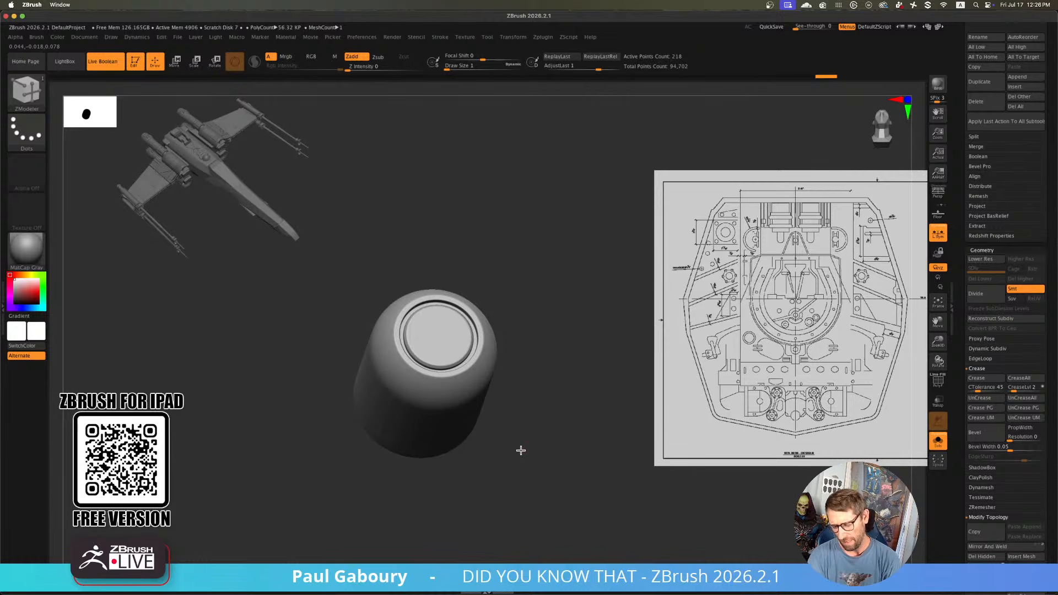
pyautogui.moveTo(520, 449); pyautogui.dragTo(568, 437, button='right')
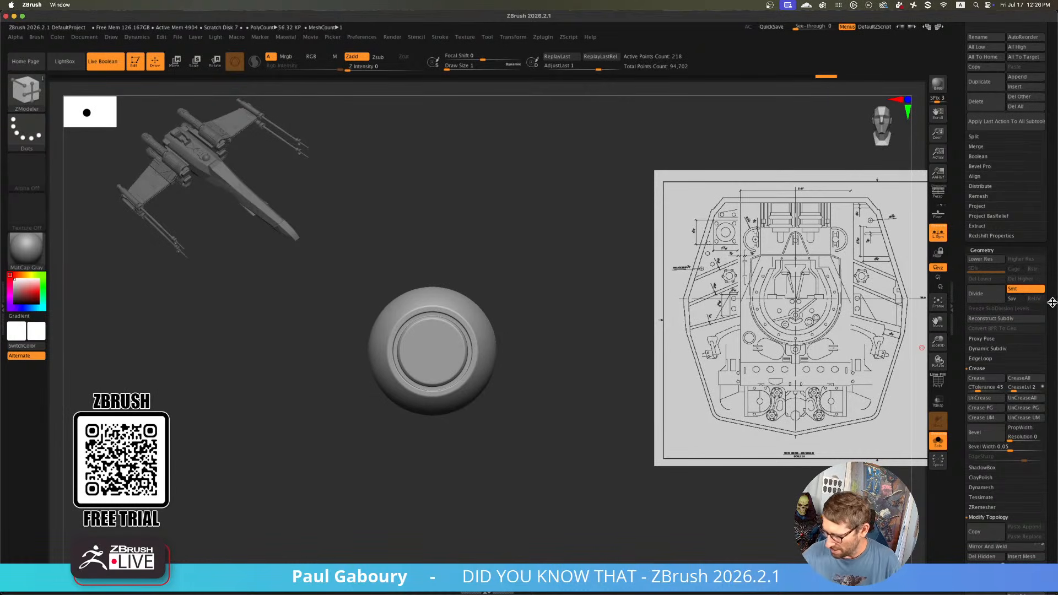
# Duplicate the extended round greeble subtool twice
pyautogui.moveTo(1050, 304); pyautogui.dragTo(1051, 385)
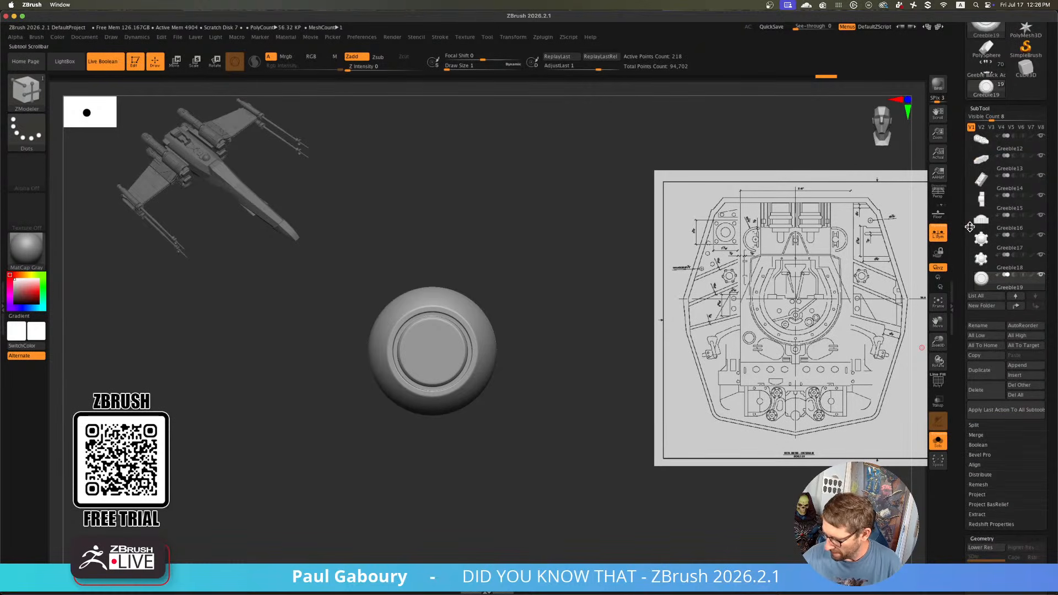
pyautogui.moveTo(969, 227); pyautogui.dragTo(970, 244)
pyautogui.click(977, 372)
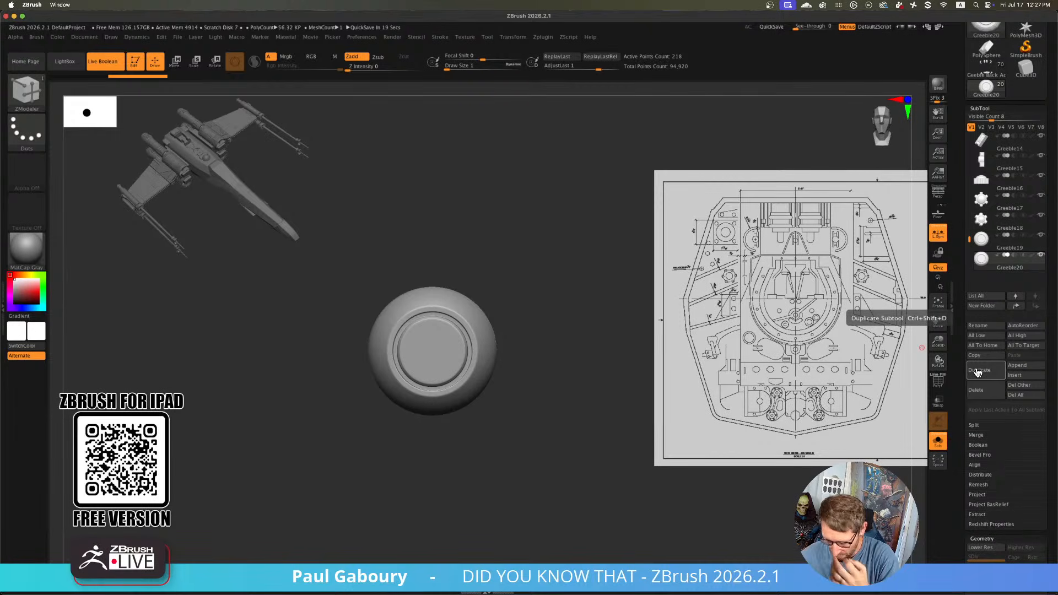
pyautogui.moveTo(540, 421); pyautogui.dragTo(547, 401)
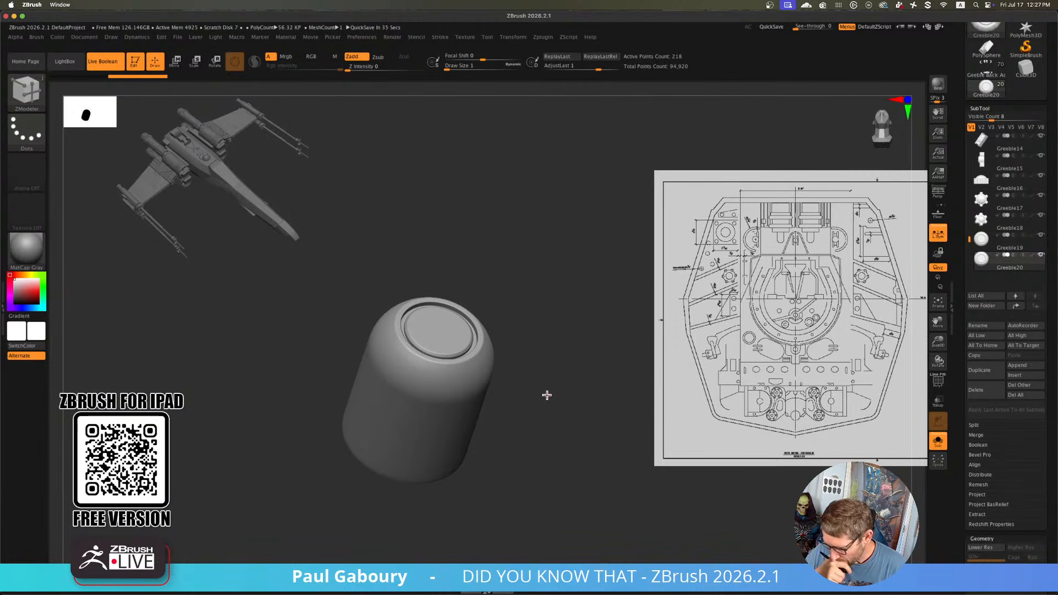
pyautogui.moveTo(555, 396)
pyautogui.keyDown('shift'); pyautogui.mouseDown()
pyautogui.moveTo(548, 439)
pyautogui.moveTo(567, 413)
pyautogui.mouseUp(); pyautogui.keyUp('shift')
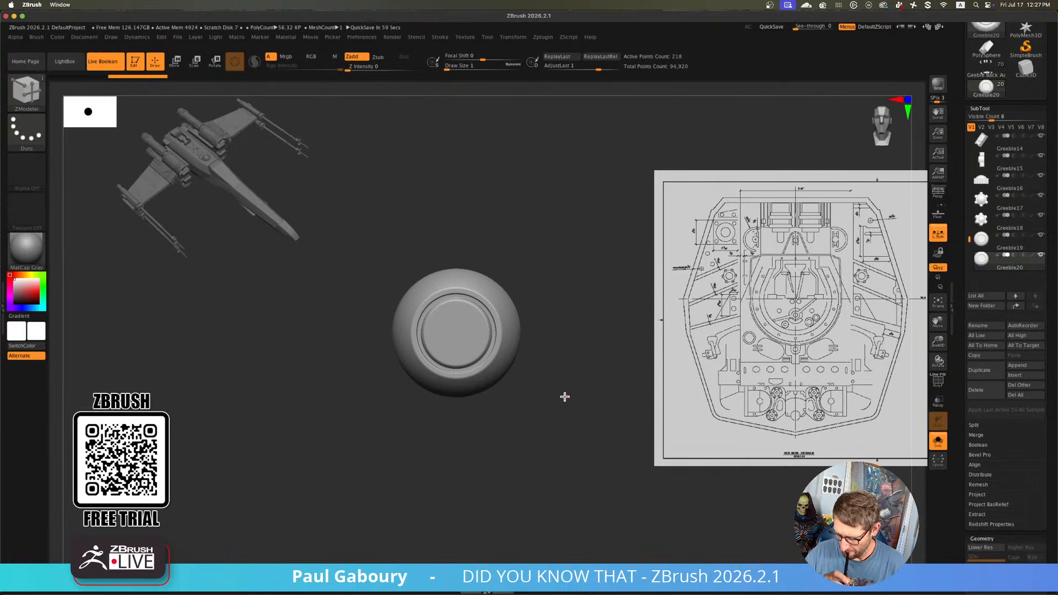
pyautogui.hotkey('ctrl', 'shift', 'd')
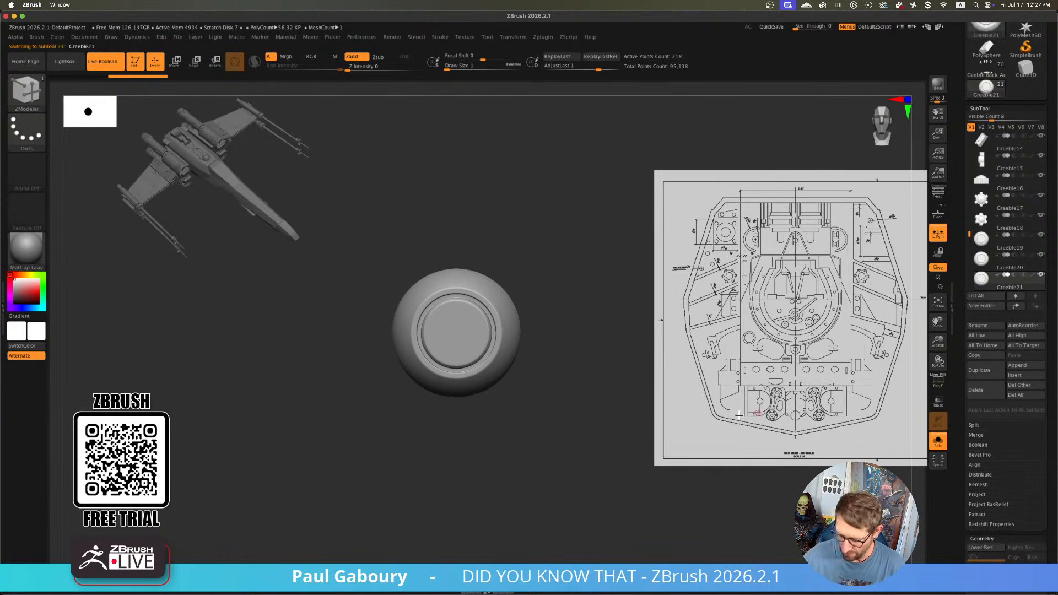
# Replace the newest duplicate's mesh with a cylinder primitive using the transform gizmo's options
pyautogui.press('w')
pyautogui.moveTo(487, 446); pyautogui.dragTo(500, 417)
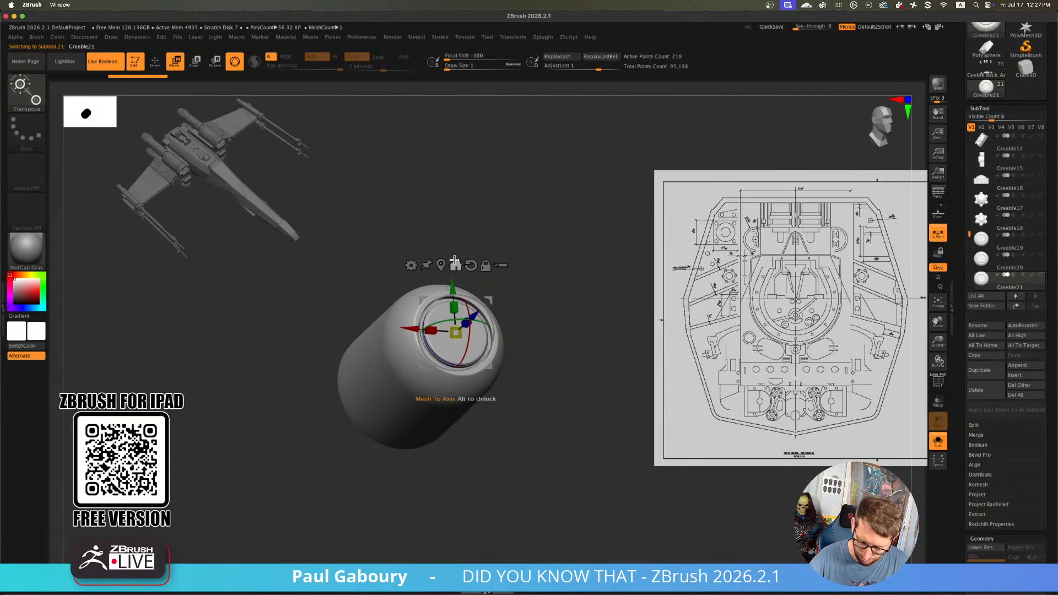
pyautogui.click(410, 265)
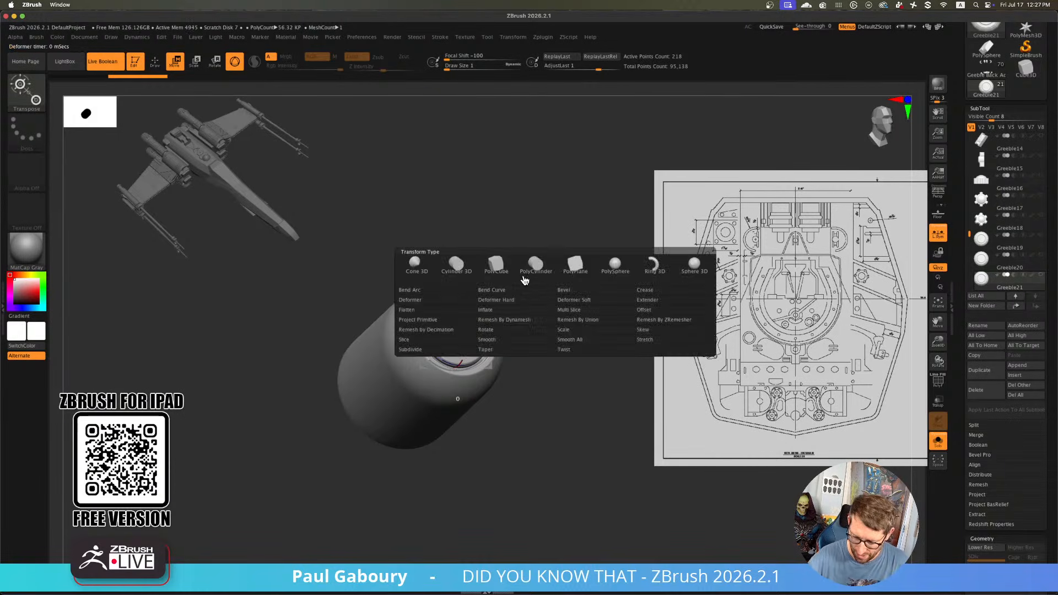
pyautogui.click(410, 265)
pyautogui.click(456, 264)
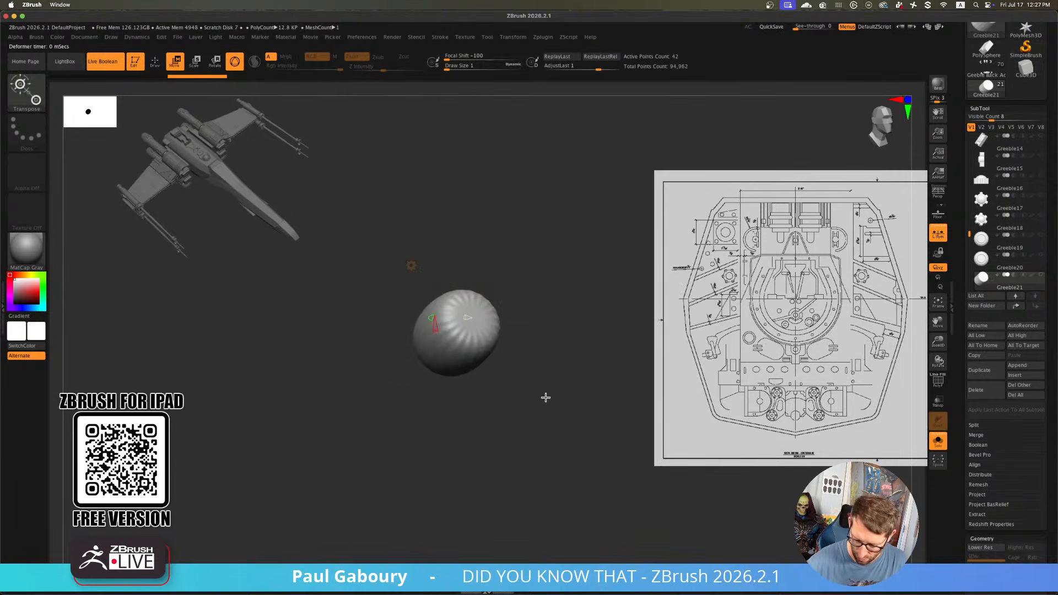
# Show the polyframe and crease the cylinder's rim edges using the crease tolerance of 45
pyautogui.hotkey('shift', 'f')
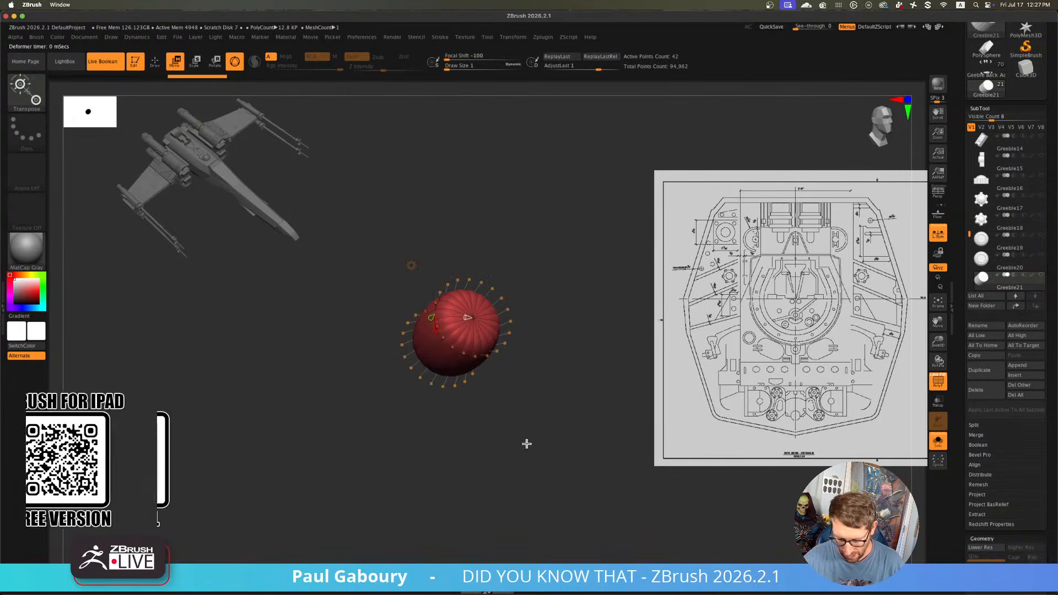
pyautogui.scroll(-10, 1046, 385)
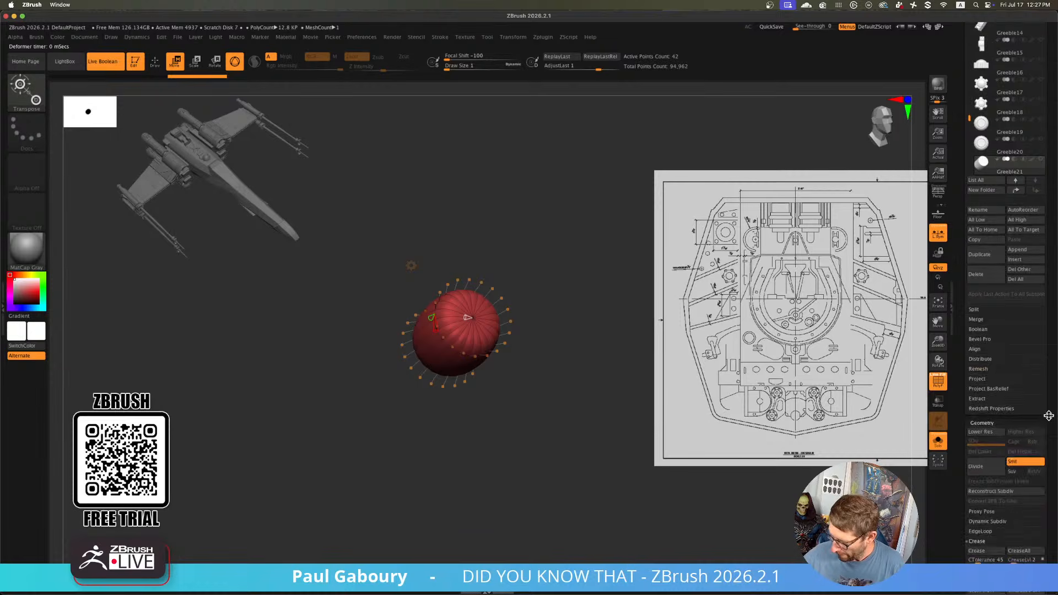
pyautogui.moveTo(1046, 384); pyautogui.dragTo(1046, 382)
pyautogui.click(984, 358)
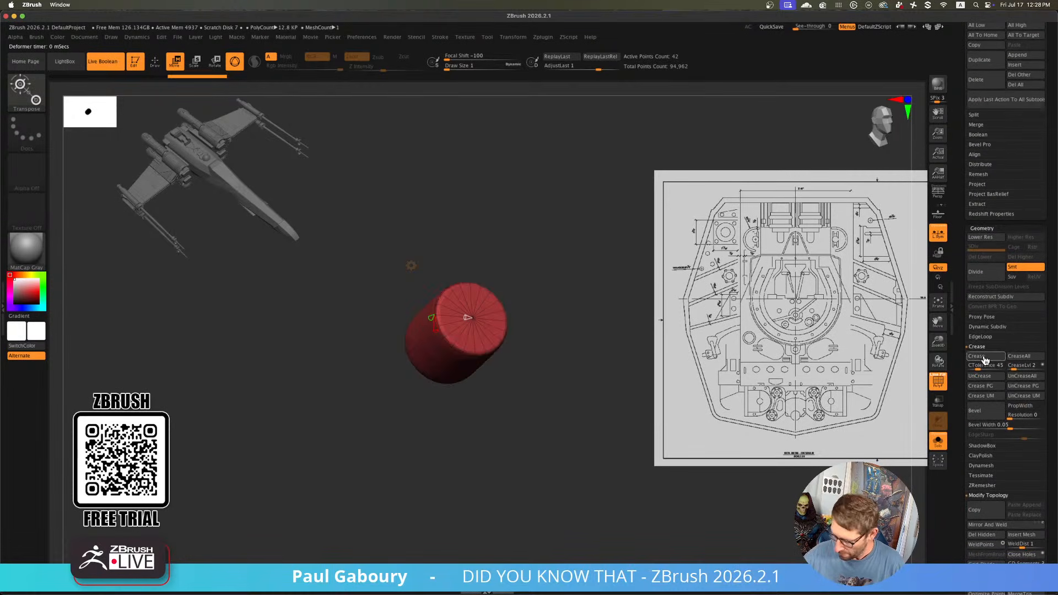
pyautogui.keyDown('ctrl'); pyautogui.moveTo(505, 404); pyautogui.dragTo(502, 423, button='right'); pyautogui.keyUp('ctrl')
# Delete the cylinder's top cap with the ZModeler polygon Delete action on the Flat Island target
pyautogui.press('q')
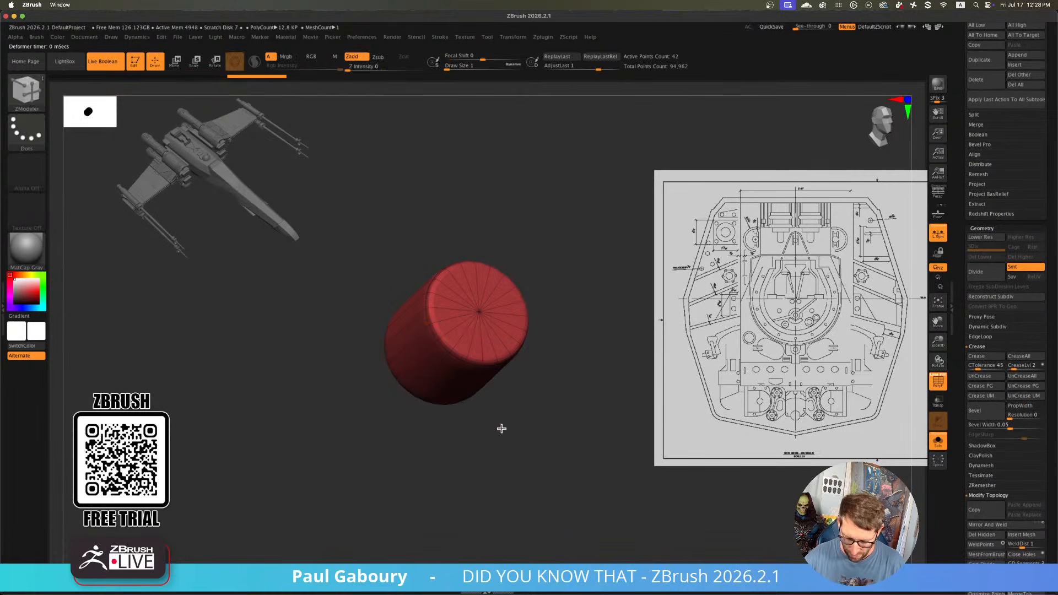
pyautogui.moveTo(502, 428); pyautogui.dragTo(503, 406)
pyautogui.press('space')
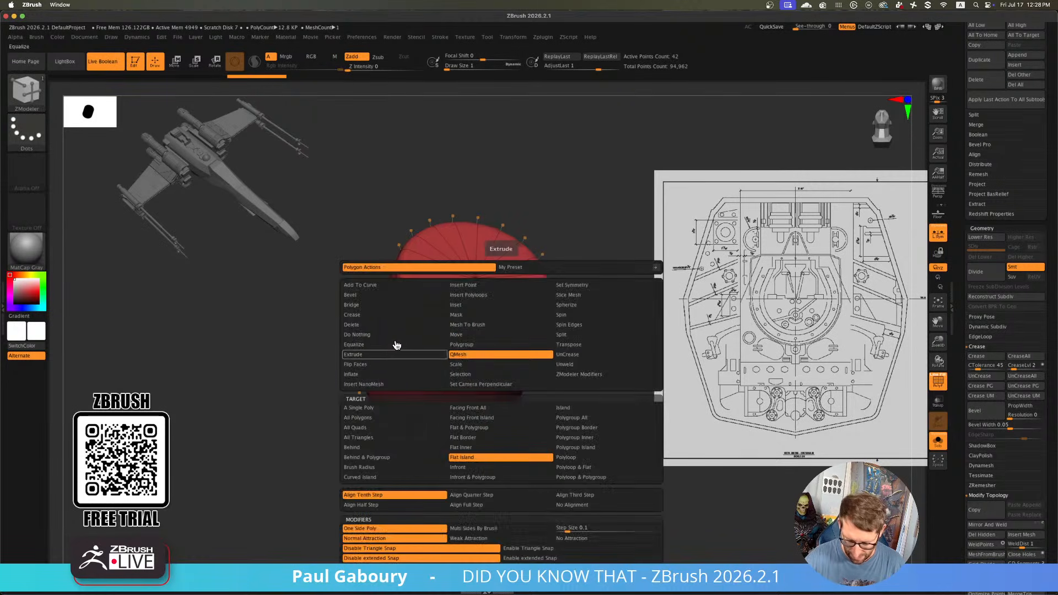
pyautogui.click(396, 325)
pyautogui.click(499, 320)
pyautogui.hotkey('ctrl', 'z')
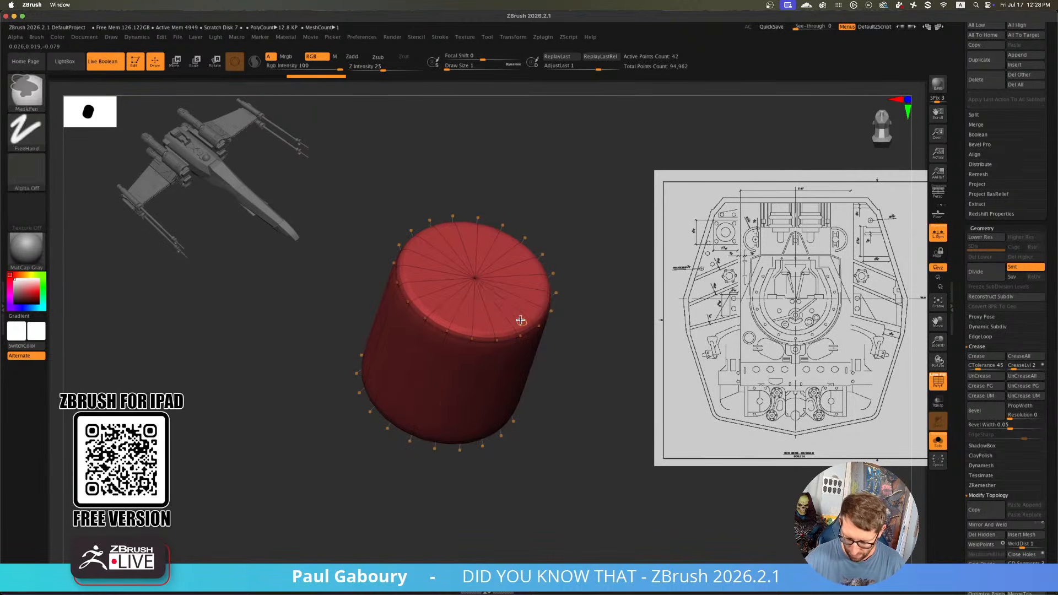
pyautogui.press('space')
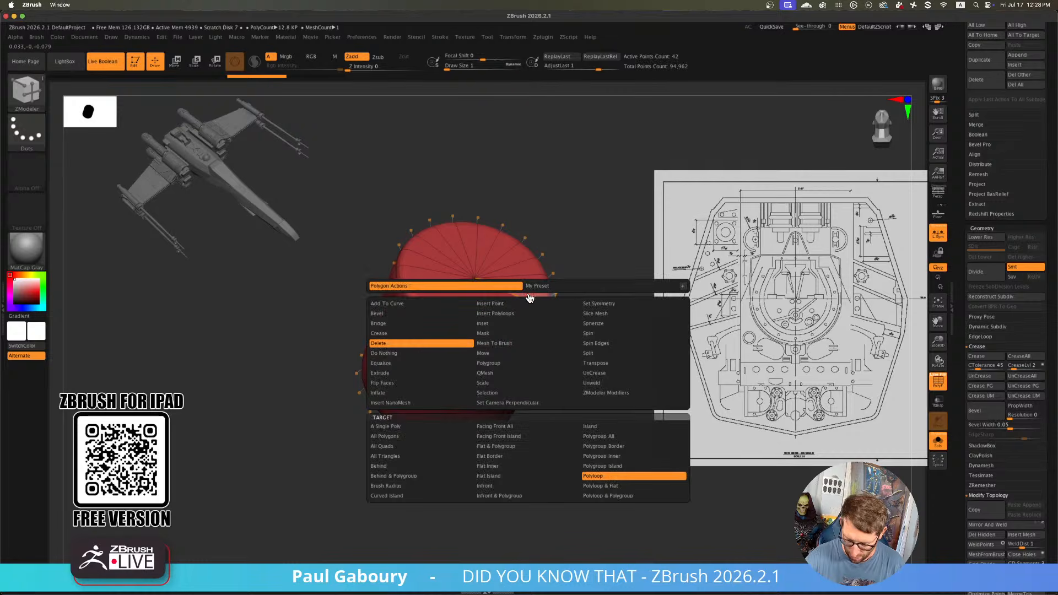
pyautogui.click(521, 476)
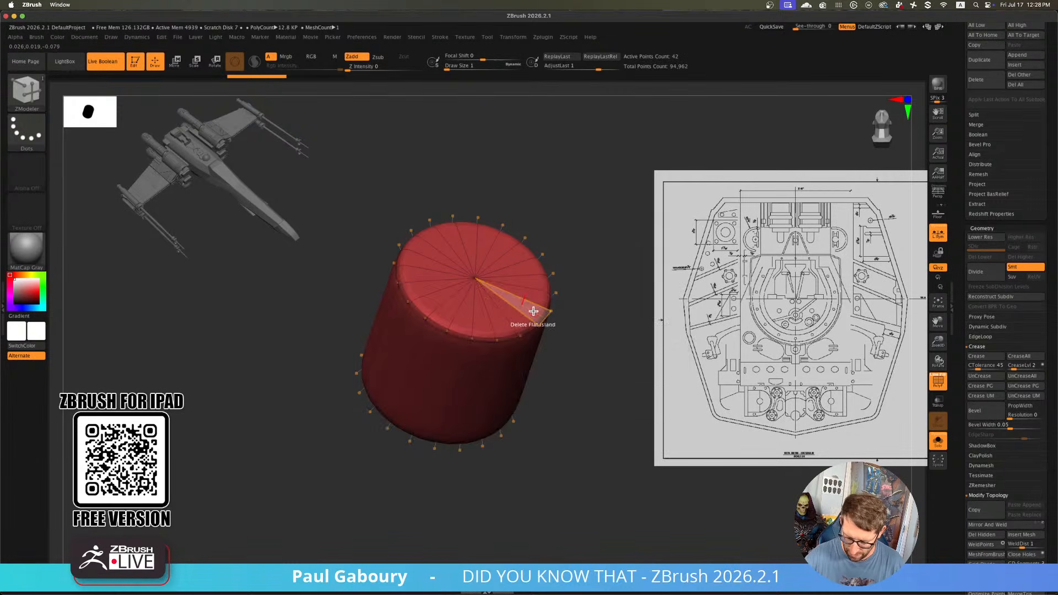
pyautogui.click(520, 306)
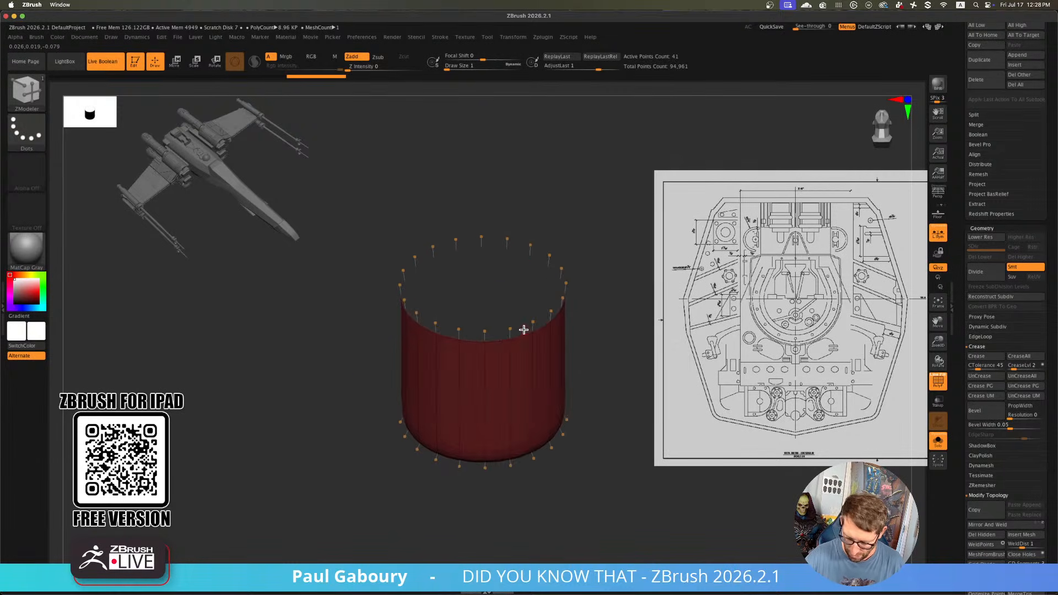
# Turn off smoothing and close the cylinder's open top into a rounded dome with ZModeler Close, Convex Hole target and Circle option
pyautogui.hotkey('shift', 'd')
pyautogui.press('space')
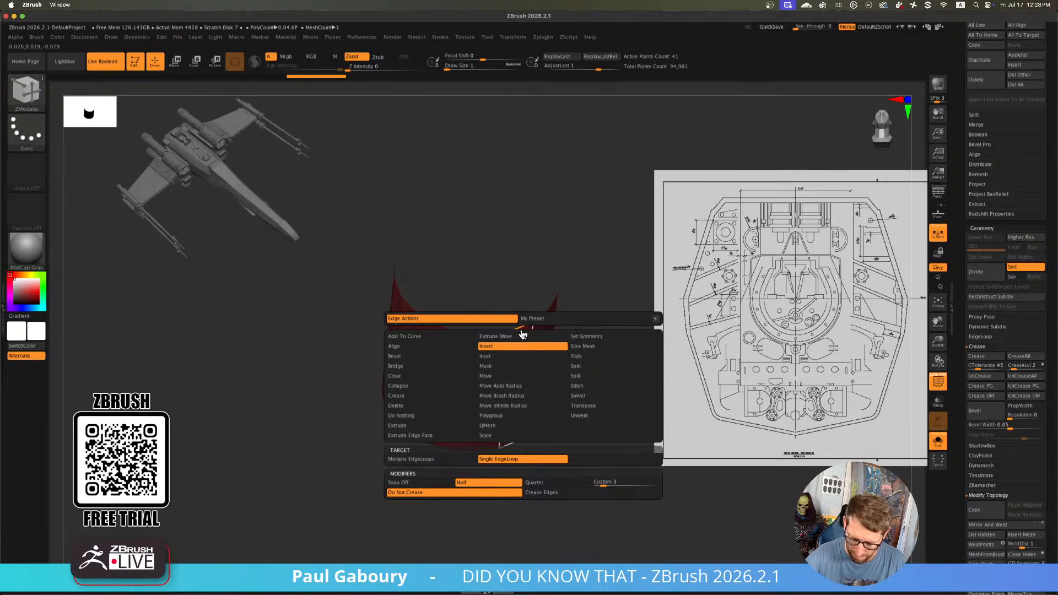
pyautogui.click(426, 377)
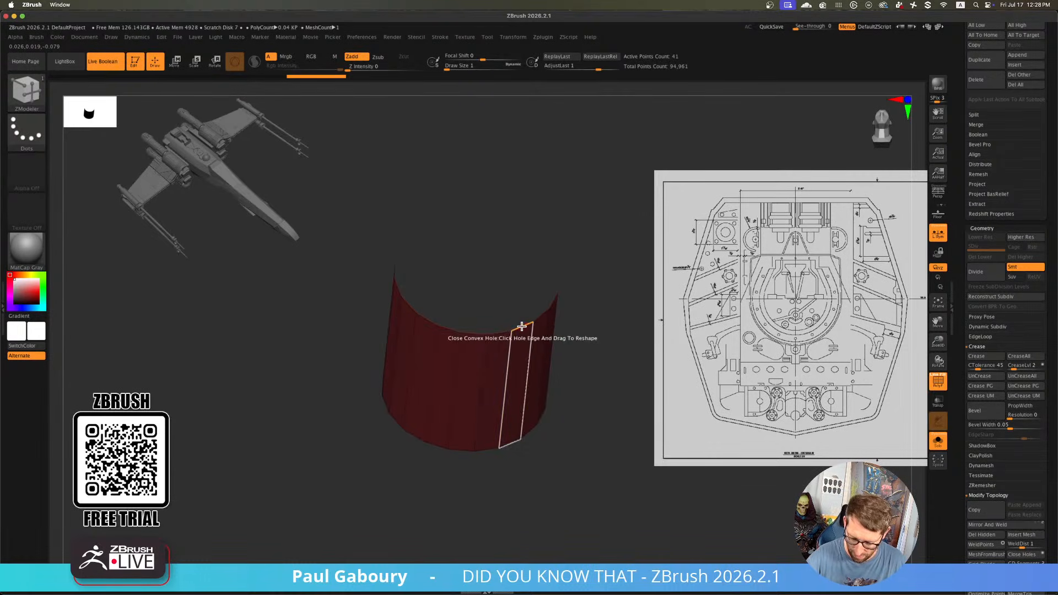
pyautogui.moveTo(522, 326); pyautogui.dragTo(580, 307)
pyautogui.hotkey('ctrl', 'z')
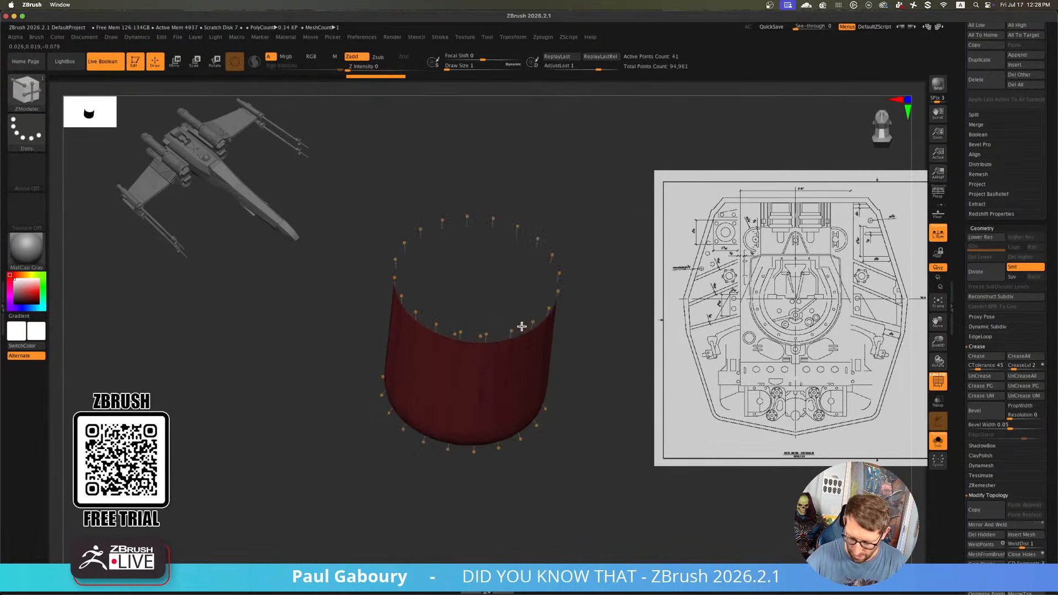
pyautogui.hotkey('ctrl', 'z')
pyautogui.press('space')
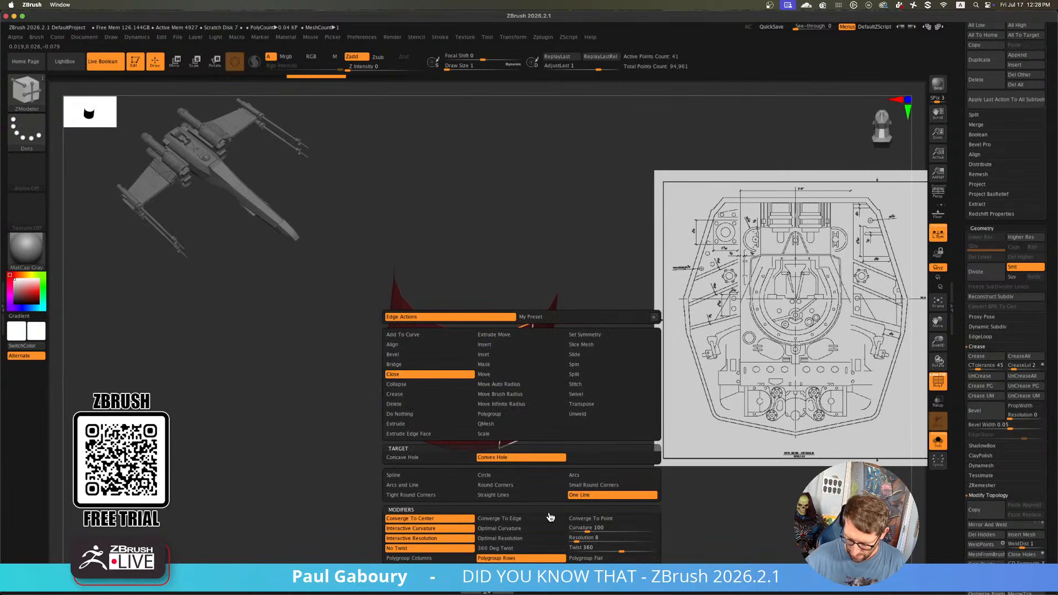
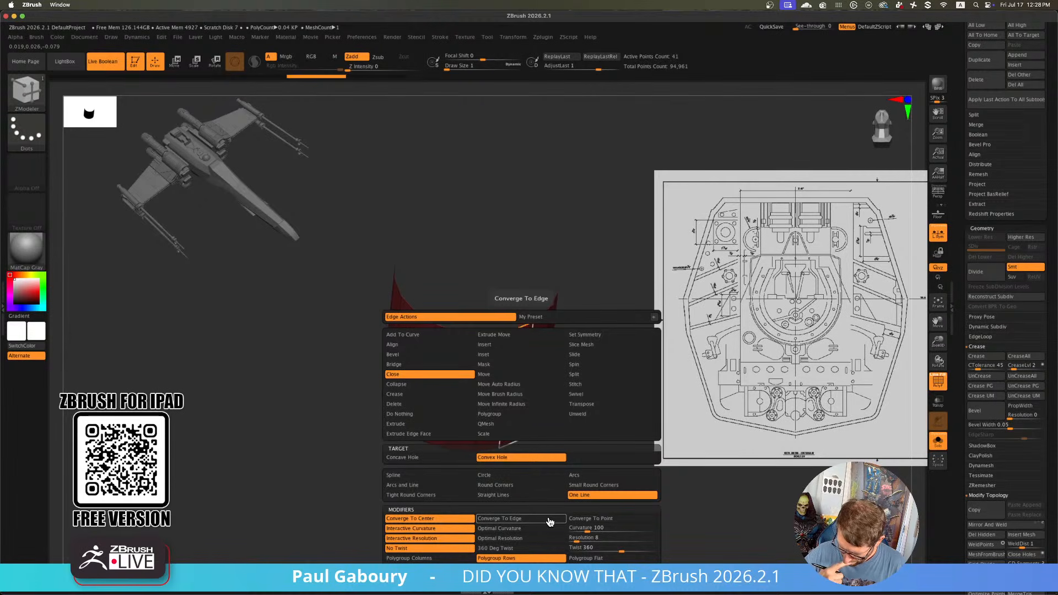
pyautogui.click(523, 474)
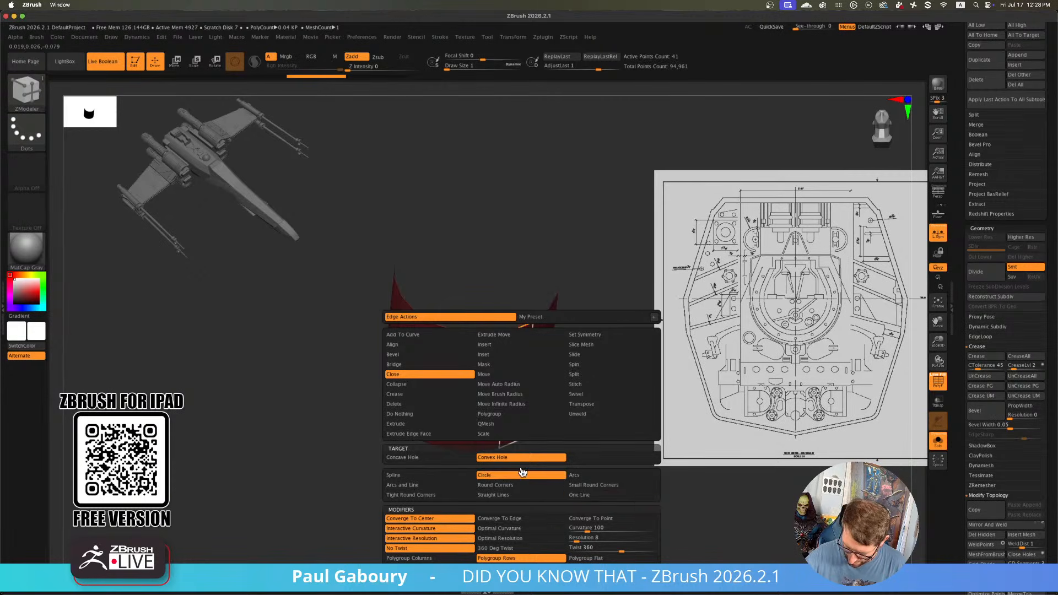
pyautogui.moveTo(524, 325); pyautogui.dragTo(603, 312)
pyautogui.press('1')
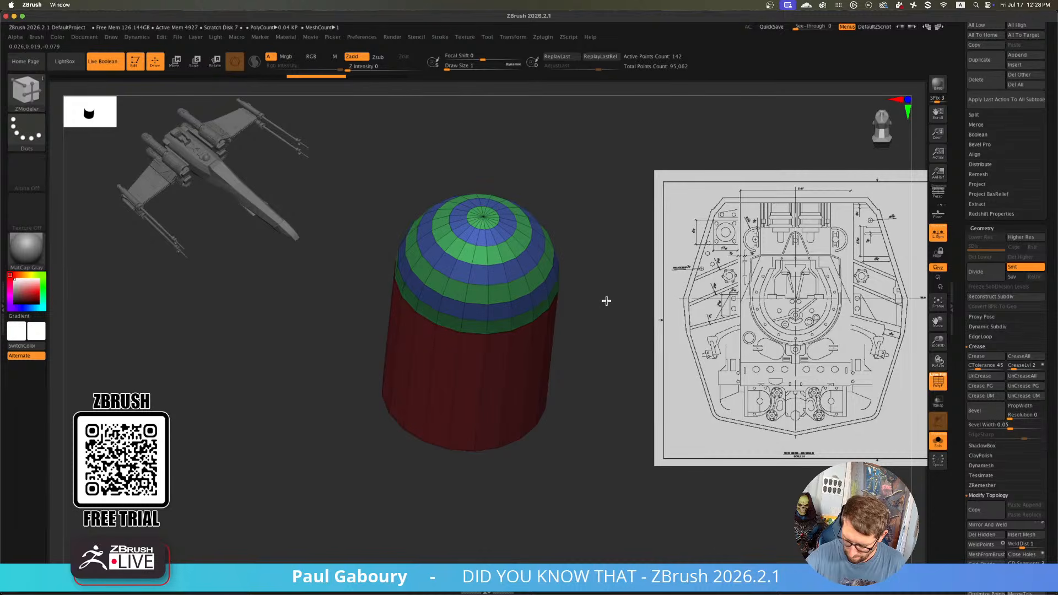
# Delete the innermost edge loop around the dome's tip with the ZModeler edge Insert action
pyautogui.keyDown('ctrl'); pyautogui.moveTo(598, 366); pyautogui.dragTo(585, 384, button='right'); pyautogui.keyUp('ctrl')
pyautogui.moveTo(584, 385)
pyautogui.mouseDown()
pyautogui.moveTo(596, 362)
pyautogui.moveTo(595, 384)
pyautogui.mouseUp()
pyautogui.moveTo(492, 280)
pyautogui.keyDown('ctrl'); pyautogui.mouseDown(button='right')
pyautogui.moveTo(491, 297)
pyautogui.moveTo(483, 292)
pyautogui.mouseUp(button='right'); pyautogui.keyUp('ctrl')
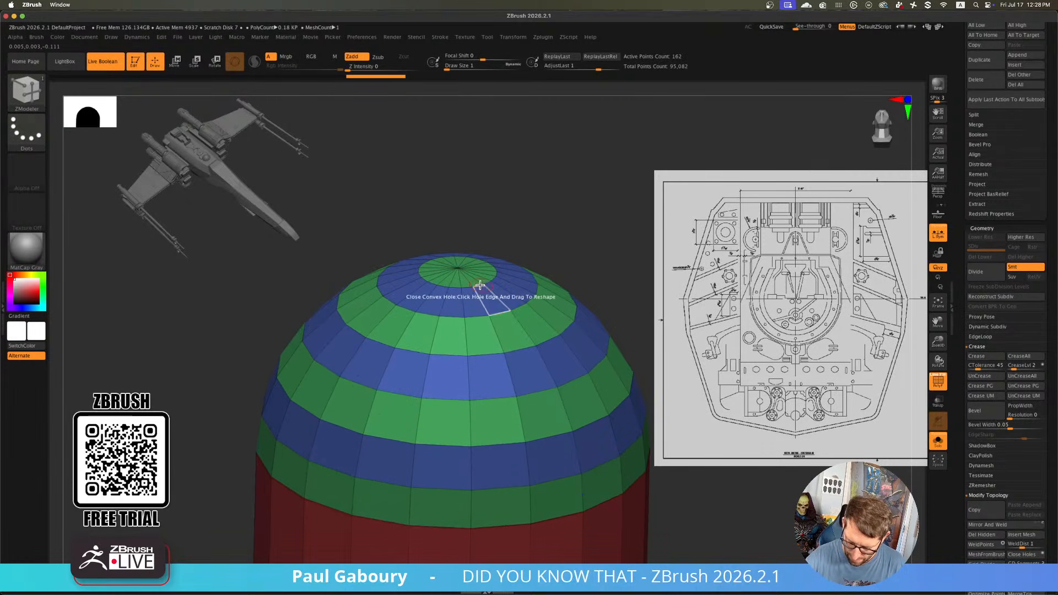
pyautogui.press('space')
pyautogui.click(477, 300)
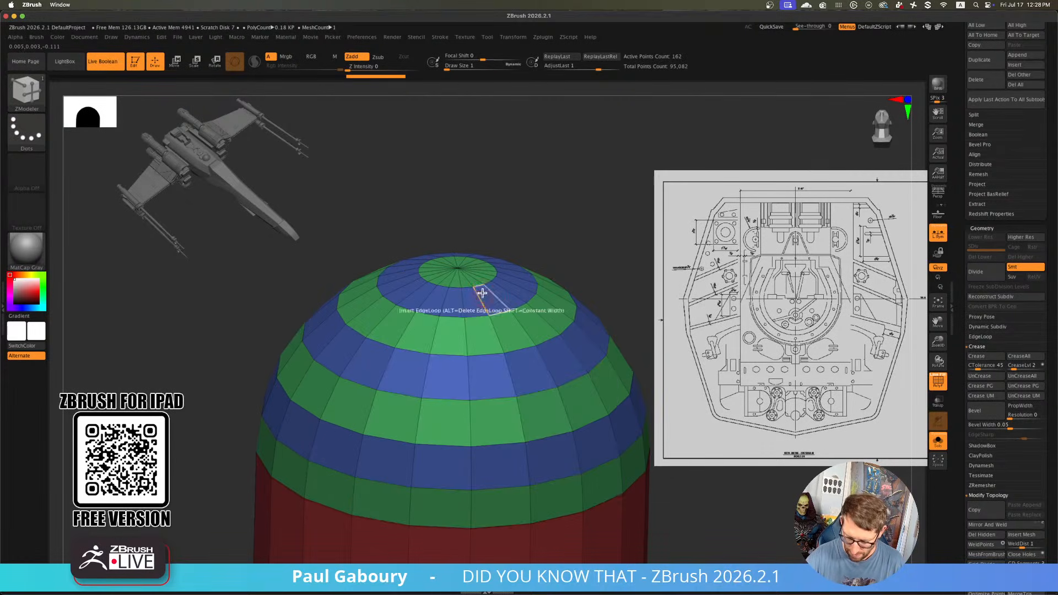
pyautogui.keyDown('alt'); pyautogui.click(479, 285); pyautogui.keyUp('alt')
pyautogui.keyDown('ctrl'); pyautogui.moveTo(526, 276); pyautogui.dragTo(534, 255, button='right'); pyautogui.keyUp('ctrl')
pyautogui.keyDown('shift'); pyautogui.moveTo(533, 255); pyautogui.dragTo(528, 243); pyautogui.keyUp('shift')
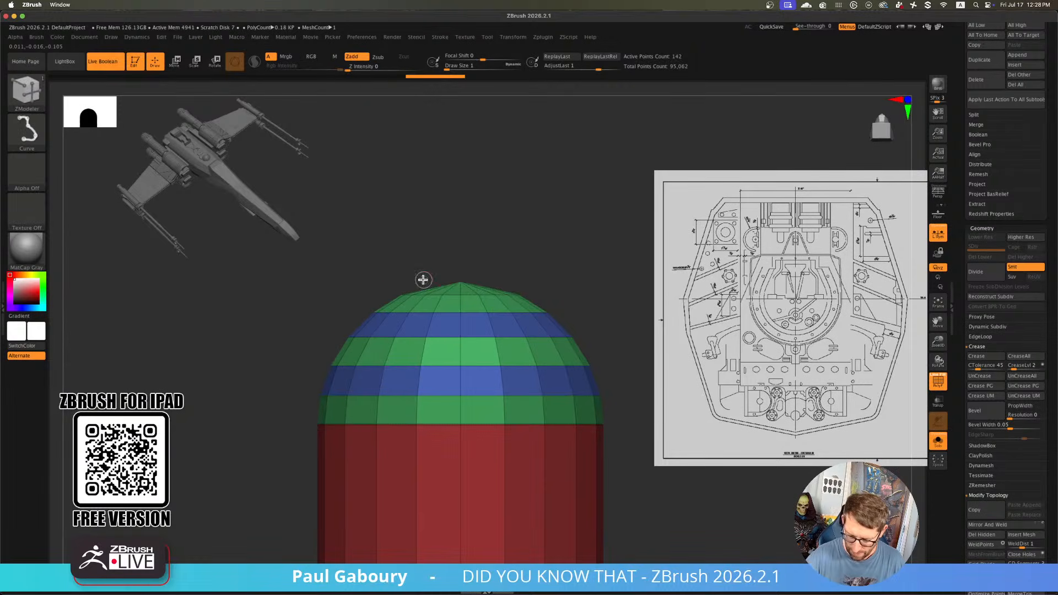
# Flatten the dome's pointed tip with a straight curve cut, and check the shape with smoothing and polyframe toggled
pyautogui.moveTo(336, 283)
pyautogui.keyDown('ctrl'); pyautogui.keyDown('shift'); pyautogui.mouseDown()
pyautogui.moveTo(609, 284)
pyautogui.moveTo(611, 298)
pyautogui.moveTo(567, 359)
pyautogui.moveTo(535, 366)
pyautogui.moveTo(538, 434)
pyautogui.moveTo(529, 417)
pyautogui.mouseUp(); pyautogui.keyUp('shift'); pyautogui.keyUp('ctrl')
pyautogui.hotkey('shift', 'f')
pyautogui.press('d')
pyautogui.hotkey('shift', 'f')
pyautogui.moveTo(527, 404)
pyautogui.keyDown('ctrl'); pyautogui.mouseDown(button='right')
pyautogui.moveTo(474, 323)
pyautogui.moveTo(570, 427)
pyautogui.mouseUp(button='right'); pyautogui.keyUp('ctrl')
pyautogui.hotkey('shift', 'f')
pyautogui.hotkey('shift', 'f')
pyautogui.hotkey('shift', 'd')
pyautogui.press('space')
pyautogui.click(528, 451)
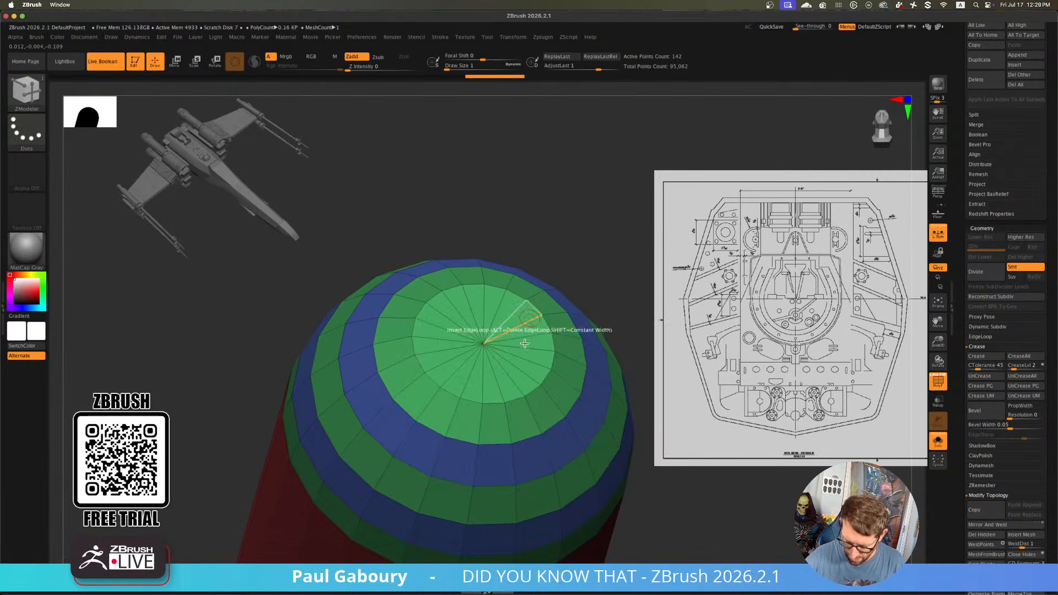
pyautogui.hotkey('ctrl', 'z')
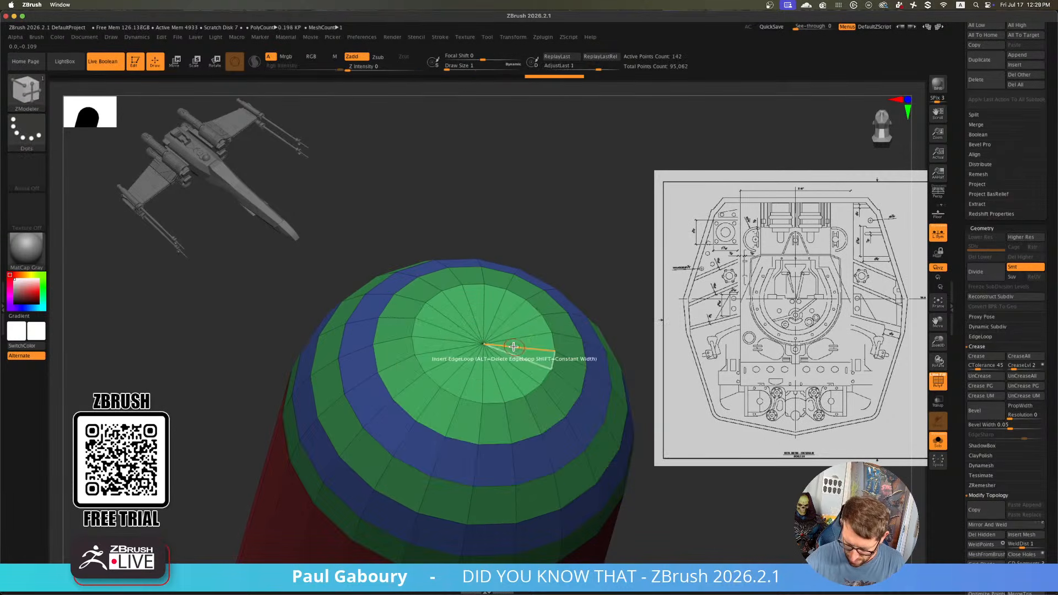
pyautogui.hotkey('ctrl', 'z')
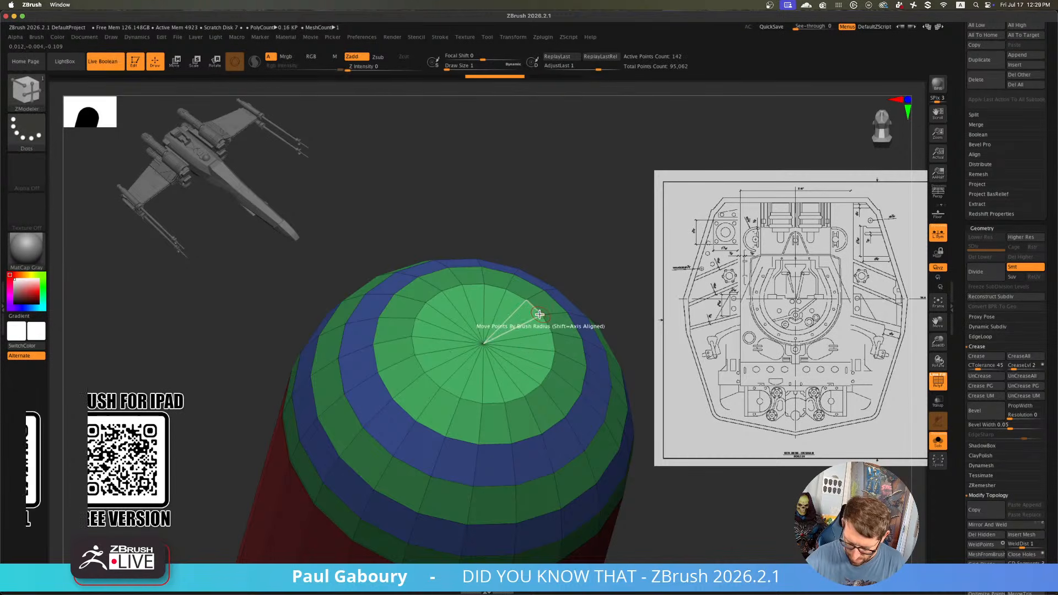
pyautogui.keyDown('ctrl'); pyautogui.moveTo(538, 316); pyautogui.dragTo(461, 301, button='right'); pyautogui.keyUp('ctrl')
pyautogui.press('w')
pyautogui.moveTo(435, 404); pyautogui.dragTo(548, 461)
pyautogui.press('q')
pyautogui.hotkey('ctrl', 'z')
pyautogui.press('w')
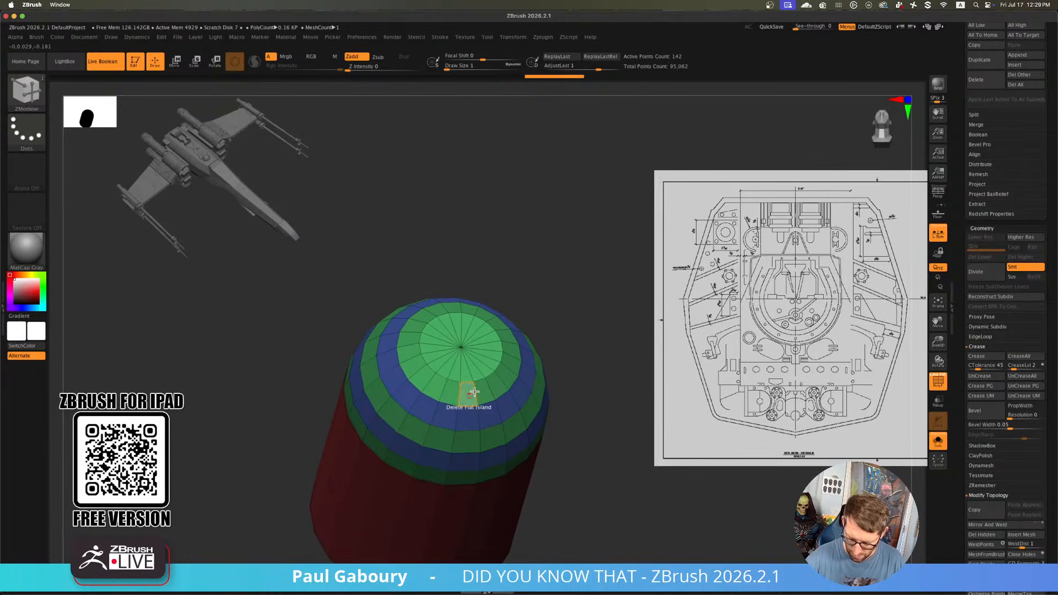
# Insert an edge loop inside the dome's flat top with ZModeler, and divide the domed cylinder four times with polyframe turned off
pyautogui.press('q')
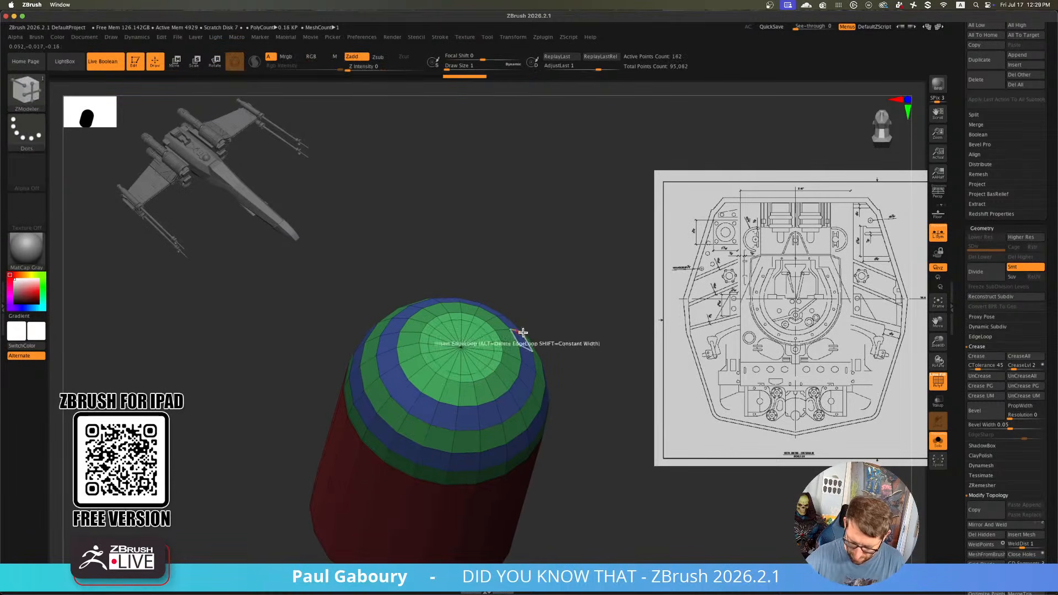
pyautogui.hotkey('ctrl', 'd')
pyautogui.hotkey('ctrl', 'd')
pyautogui.hotkey('ctrl', 'd')
pyautogui.hotkey('ctrl', 'd')
pyautogui.press('shift')
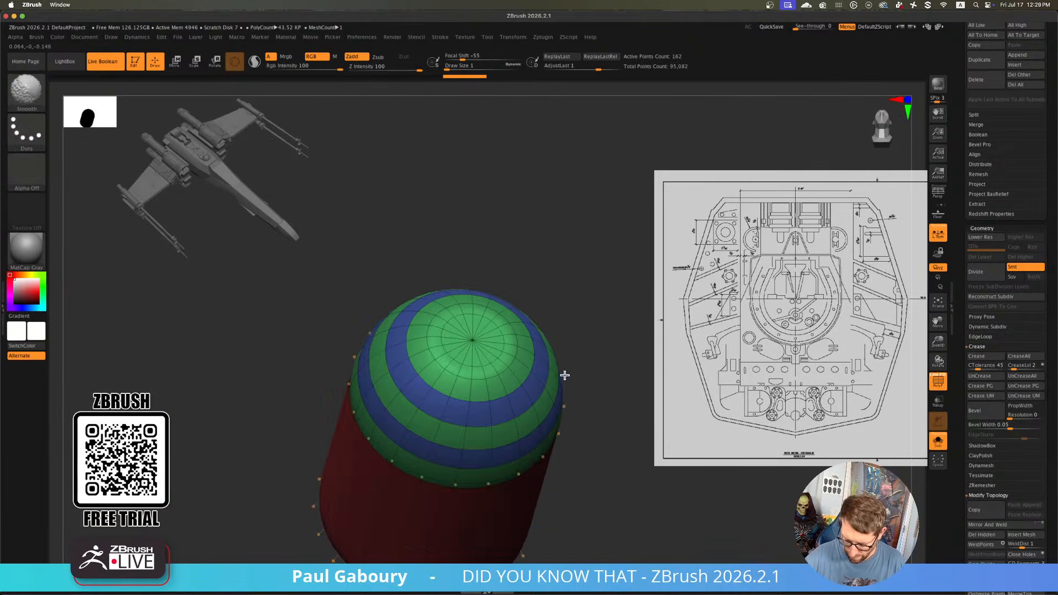
pyautogui.hotkey('shift', 'f')
pyautogui.keyDown('ctrl'); pyautogui.moveTo(582, 387); pyautogui.dragTo(533, 380, button='right'); pyautogui.keyUp('ctrl')
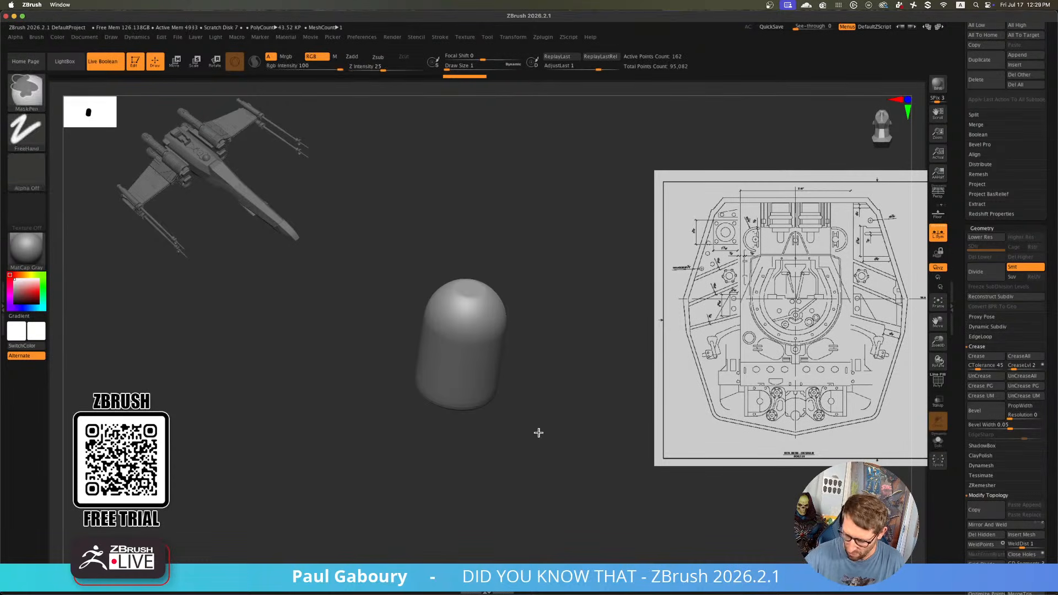
# Show the Greeble20 subtool and scale the domed cylinder down uniformly until it fits inside the ring opening of the larger body
pyautogui.keyDown('ctrl'); pyautogui.moveTo(538, 432); pyautogui.dragTo(507, 418, button='right'); pyautogui.keyUp('ctrl')
pyautogui.press('w')
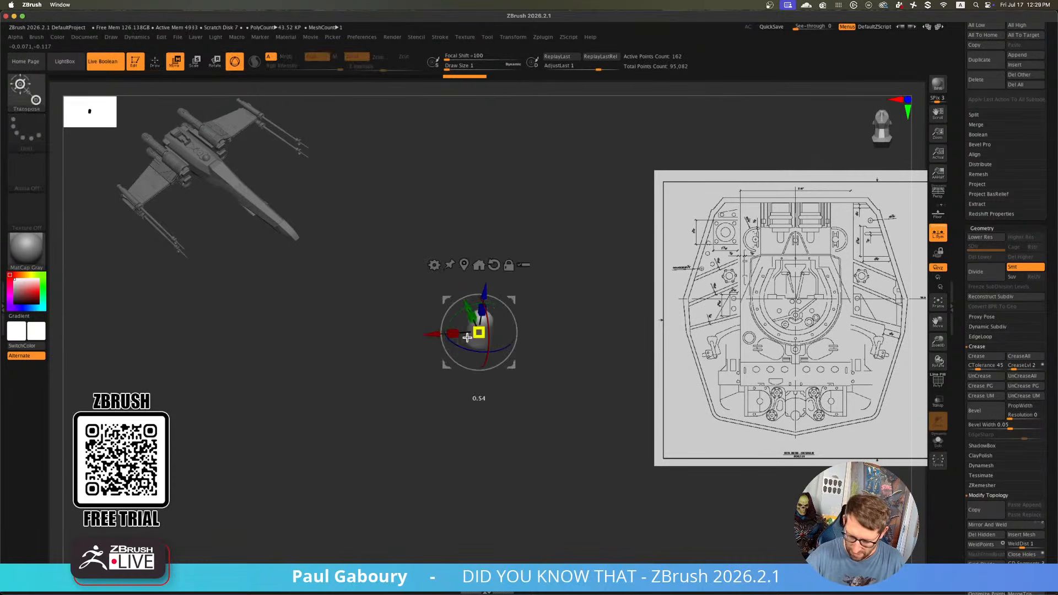
pyautogui.scroll(10, 1043, 446)
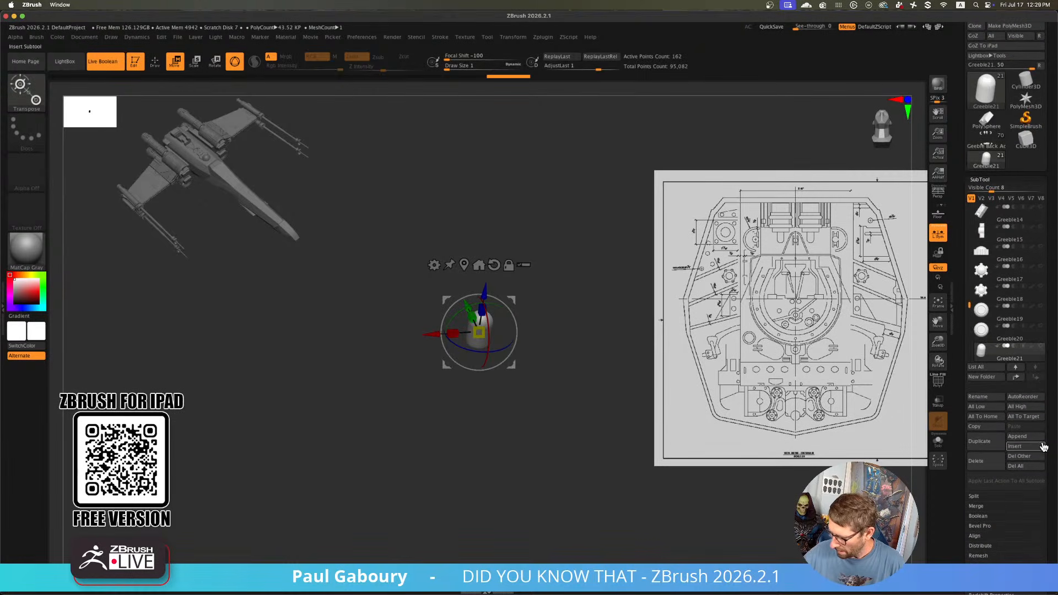
pyautogui.click(1040, 327)
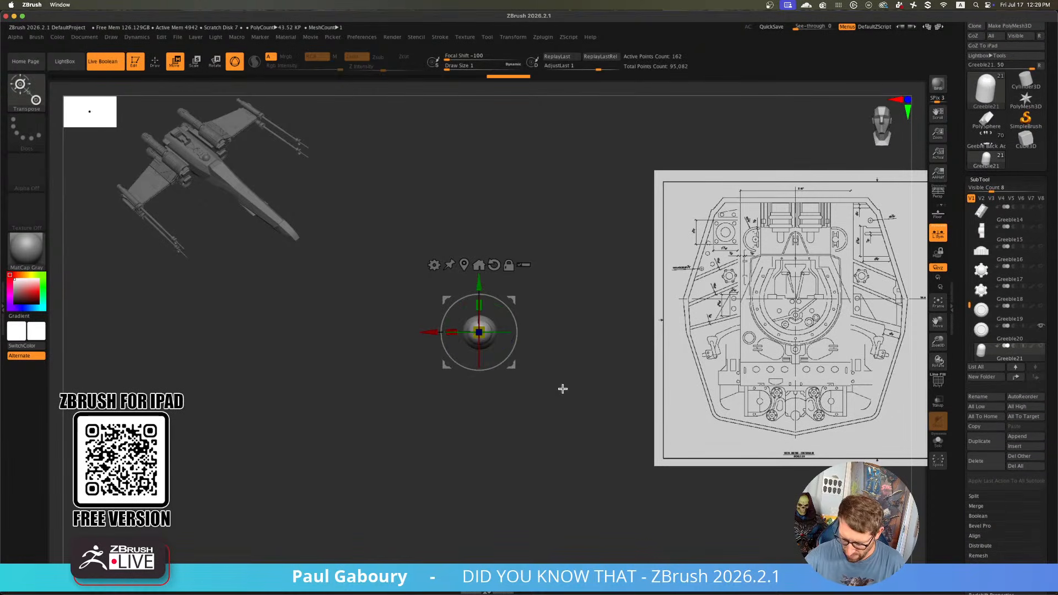
pyautogui.moveTo(581, 467); pyautogui.dragTo(582, 395)
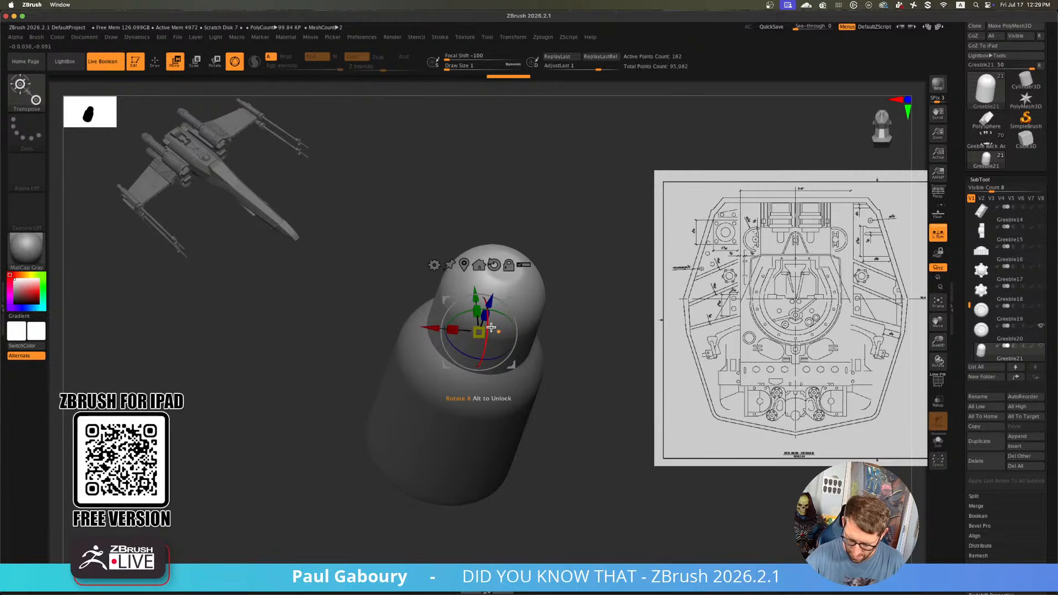
pyautogui.moveTo(479, 333); pyautogui.dragTo(451, 335)
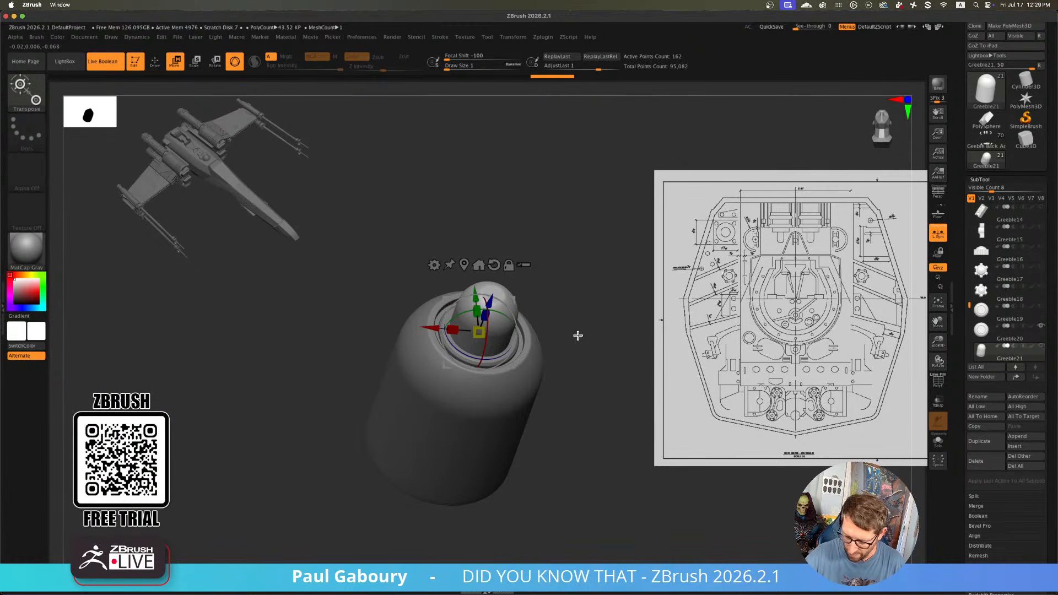
# Turn on Array Mesh for the small capsule subtool and set its repeat count to 6
pyautogui.moveTo(578, 336)
pyautogui.mouseDown(button='right')
pyautogui.moveTo(573, 413)
pyautogui.moveTo(553, 394)
pyautogui.mouseUp(button='right')
pyautogui.press('q')
pyautogui.moveTo(554, 394)
pyautogui.mouseDown(button='right')
pyautogui.moveTo(545, 425)
pyautogui.moveTo(583, 436)
pyautogui.mouseUp(button='right')
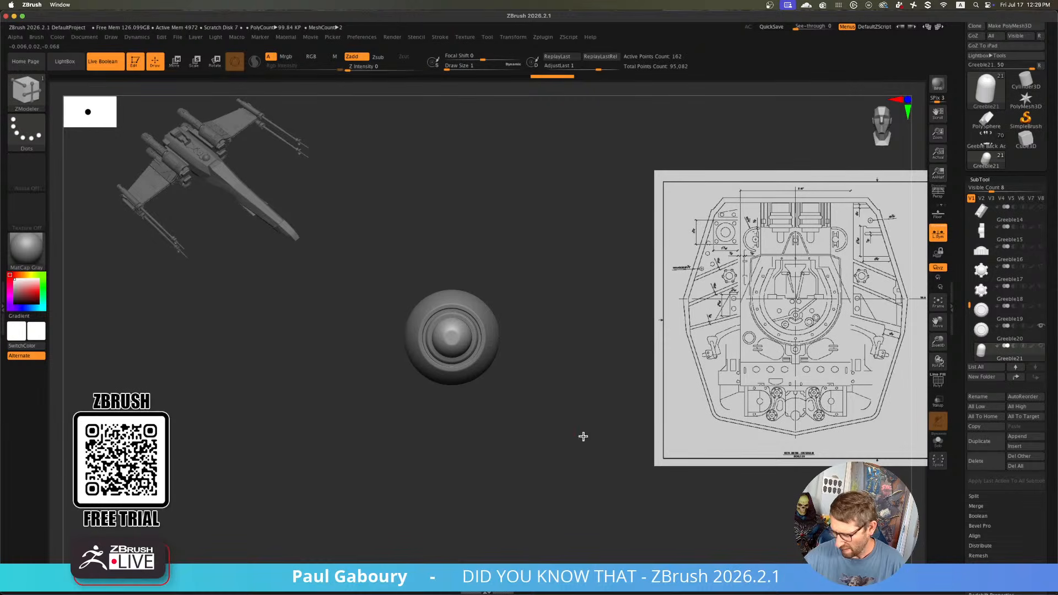
pyautogui.moveTo(1045, 469); pyautogui.dragTo(1048, 356)
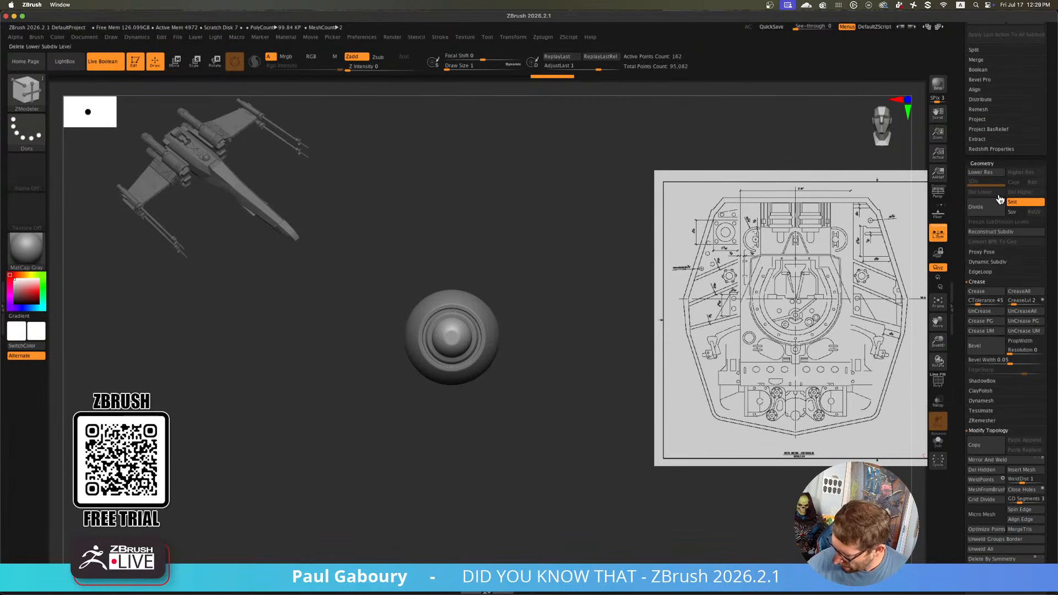
pyautogui.click(988, 164)
pyautogui.click(989, 136)
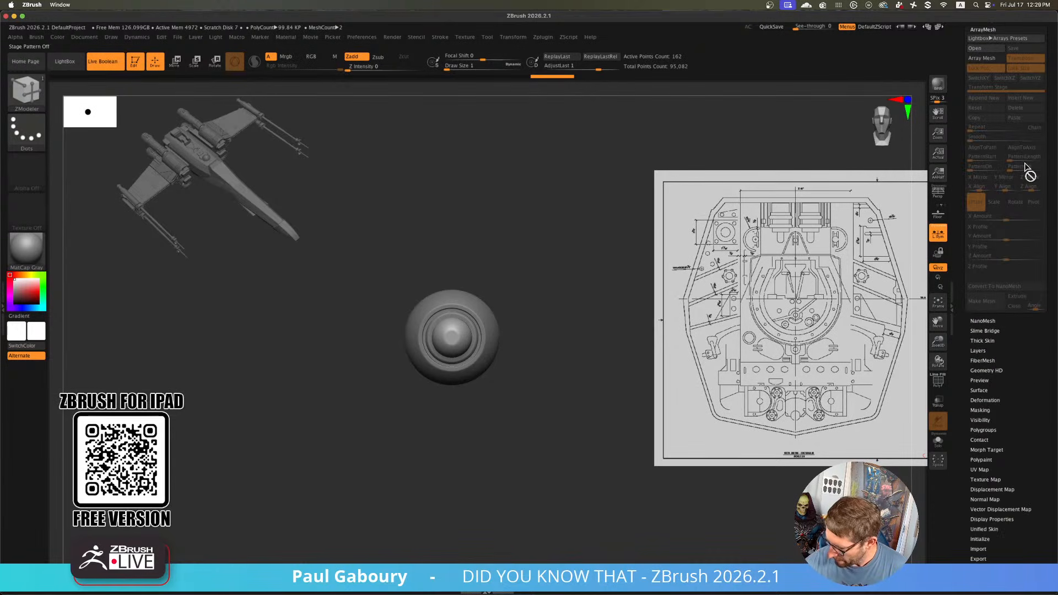
pyautogui.moveTo(1050, 221); pyautogui.dragTo(1050, 421)
pyautogui.click(981, 258)
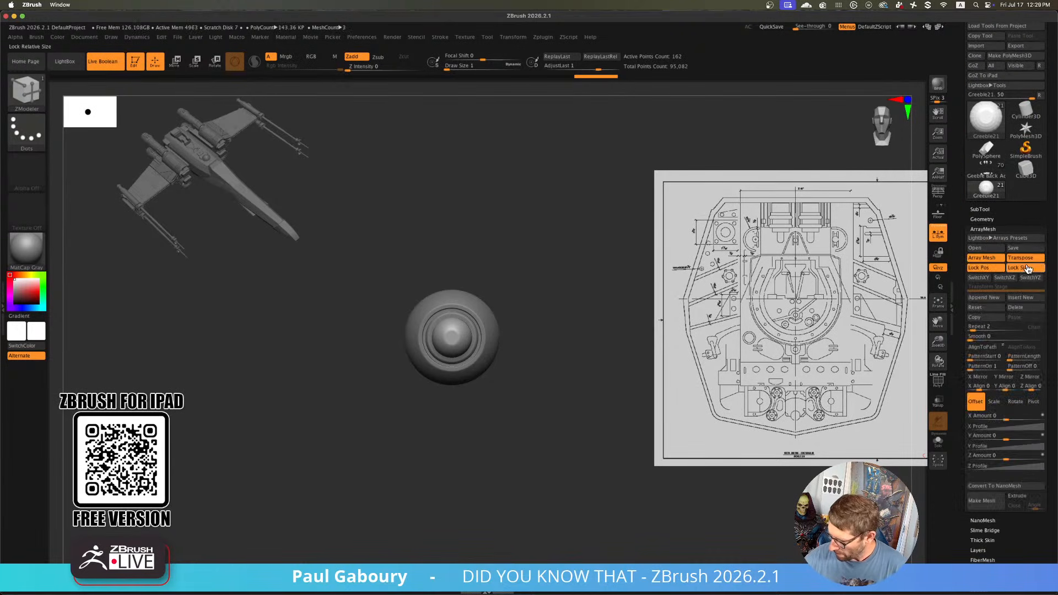
pyautogui.click(1026, 313)
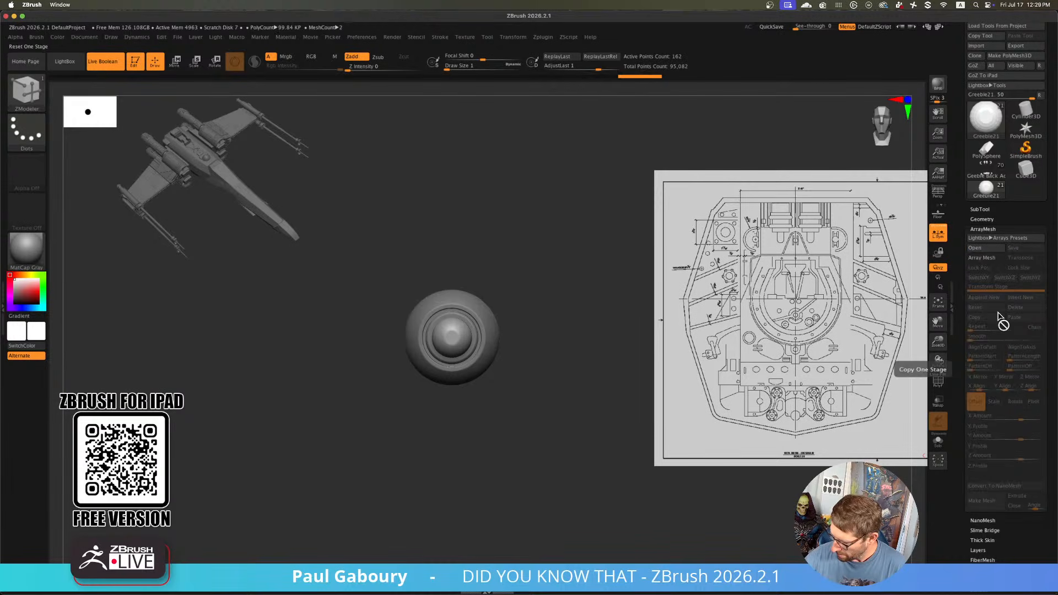
pyautogui.click(1025, 269)
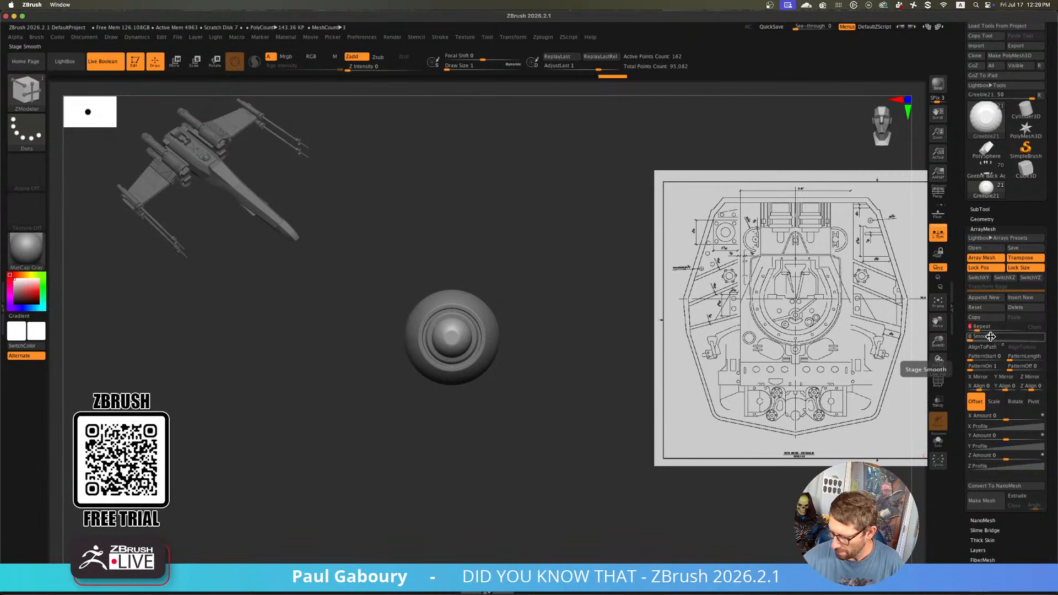
# Set the capsule array's rotation amount to 360 on the Z axis
pyautogui.click(1017, 402)
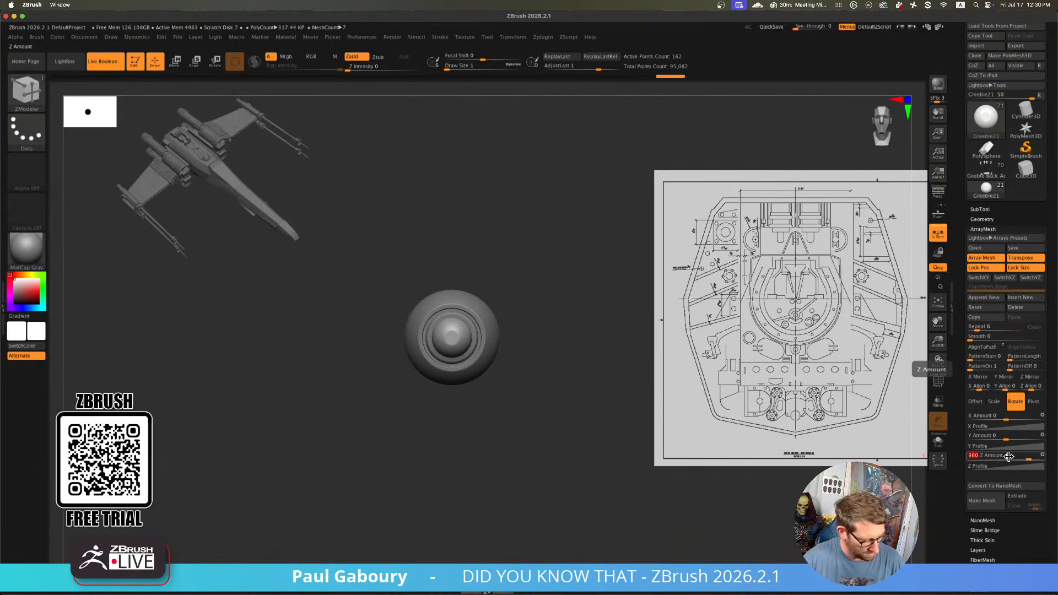
pyautogui.press('w')
pyautogui.press('Return')
# Move the arrayed capsule outside the cylinder wall, lower it about 0.051 along Z and scale it down uniformly
pyautogui.moveTo(451, 261); pyautogui.dragTo(460, 227)
pyautogui.moveTo(545, 349); pyautogui.dragTo(549, 330)
pyautogui.moveTo(452, 228); pyautogui.dragTo(468, 273)
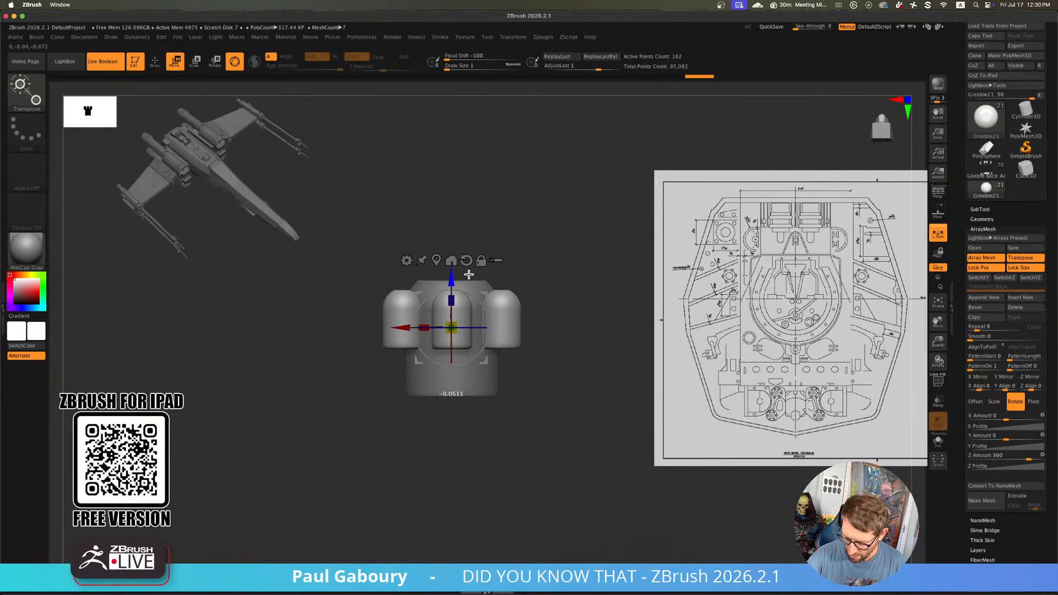
pyautogui.moveTo(453, 323); pyautogui.dragTo(450, 327)
# Pull the capsule ring inward along Y against the cylinder wall and raise it about 0.025 along Z
pyautogui.moveTo(514, 360); pyautogui.dragTo(521, 428, button='right')
pyautogui.keyDown('ctrl'); pyautogui.moveTo(521, 428); pyautogui.dragTo(530, 455, button='right'); pyautogui.keyUp('ctrl')
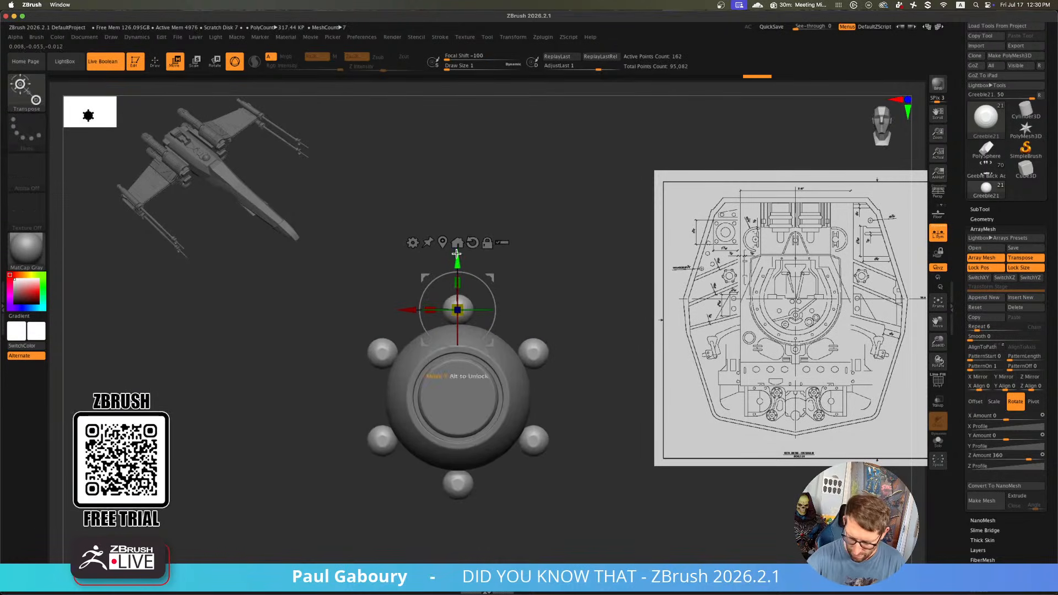
pyautogui.moveTo(457, 260); pyautogui.dragTo(457, 274)
pyautogui.moveTo(540, 403)
pyautogui.mouseDown(button='right')
pyautogui.moveTo(560, 430)
pyautogui.moveTo(552, 413)
pyautogui.mouseUp(button='right')
pyautogui.moveTo(476, 334)
pyautogui.mouseDown()
pyautogui.moveTo(499, 343)
pyautogui.moveTo(487, 341)
pyautogui.mouseUp()
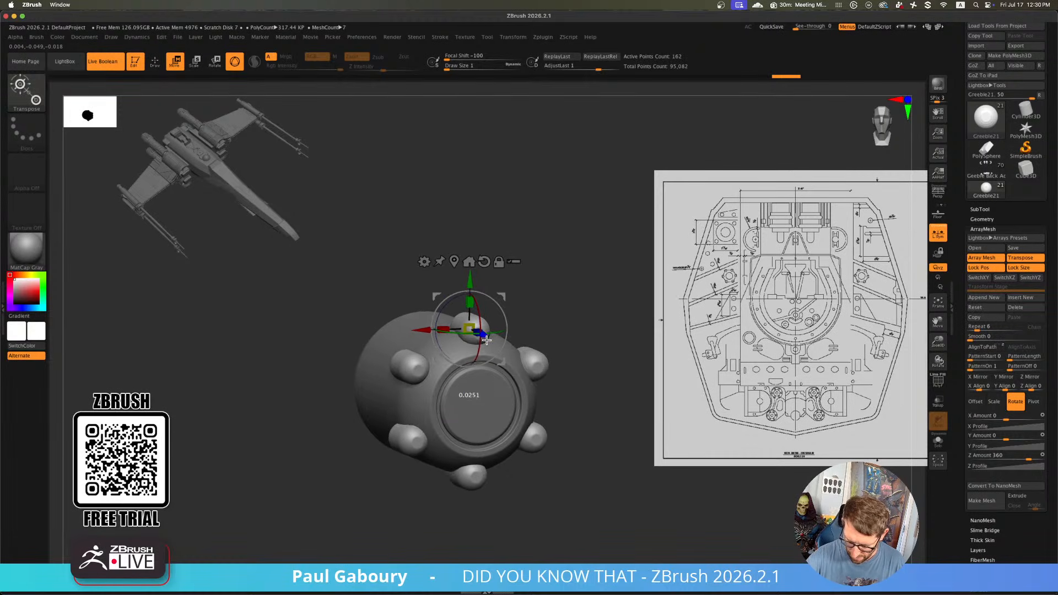
pyautogui.press('q')
pyautogui.moveTo(569, 420)
pyautogui.keyDown('ctrl'); pyautogui.mouseDown(button='right')
pyautogui.moveTo(562, 441)
pyautogui.moveTo(543, 400)
pyautogui.mouseUp(button='right'); pyautogui.keyUp('ctrl')
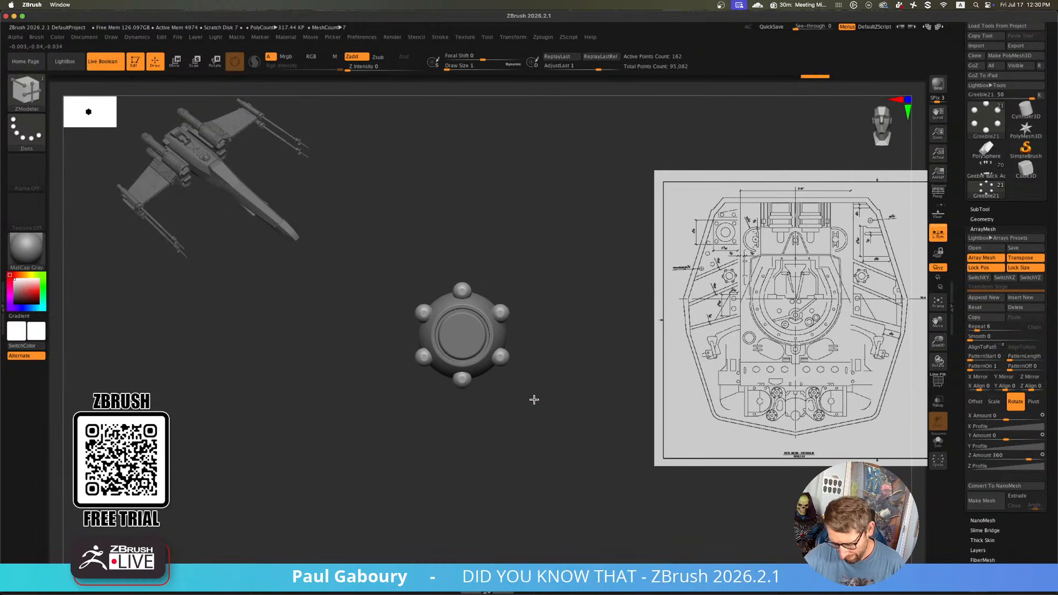
# Fine-tune the capsule ring's height along Z so it sits just below the cylinder's upper rim
pyautogui.moveTo(533, 408)
pyautogui.mouseDown(button='right')
pyautogui.moveTo(540, 429)
pyautogui.moveTo(540, 406)
pyautogui.moveTo(541, 415)
pyautogui.moveTo(560, 396)
pyautogui.moveTo(571, 409)
pyautogui.mouseUp(button='right')
pyautogui.press('w')
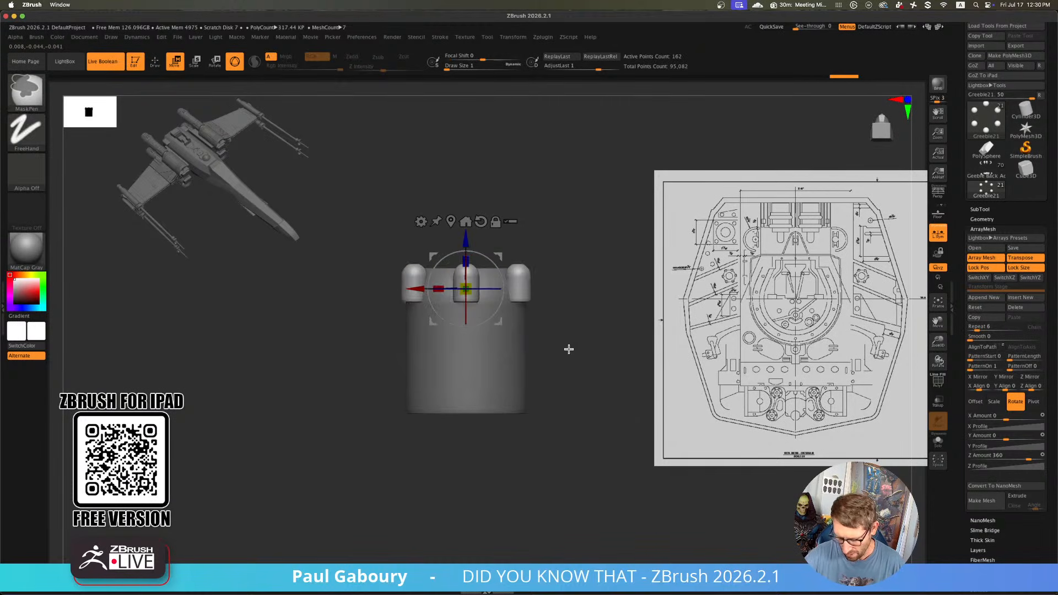
pyautogui.keyDown('ctrl'); pyautogui.moveTo(569, 350); pyautogui.dragTo(577, 380, button='right'); pyautogui.keyUp('ctrl')
pyautogui.moveTo(467, 236); pyautogui.dragTo(467, 223)
pyautogui.moveTo(562, 265); pyautogui.dragTo(584, 274, button='right')
pyautogui.moveTo(462, 221); pyautogui.dragTo(468, 255)
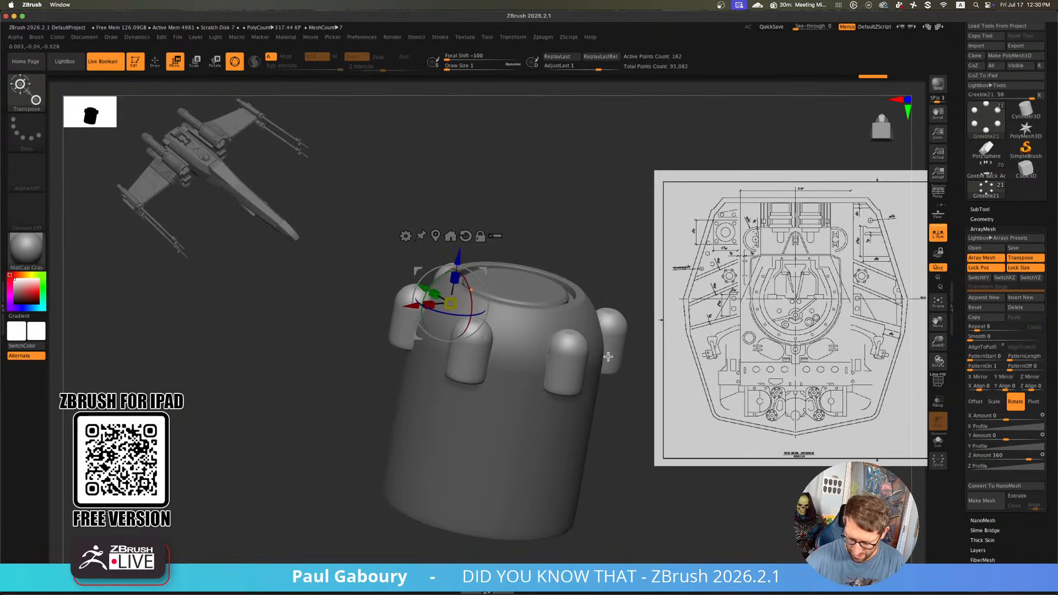
pyautogui.keyDown('shift'); pyautogui.moveTo(608, 357); pyautogui.dragTo(570, 378, button='right'); pyautogui.keyUp('shift')
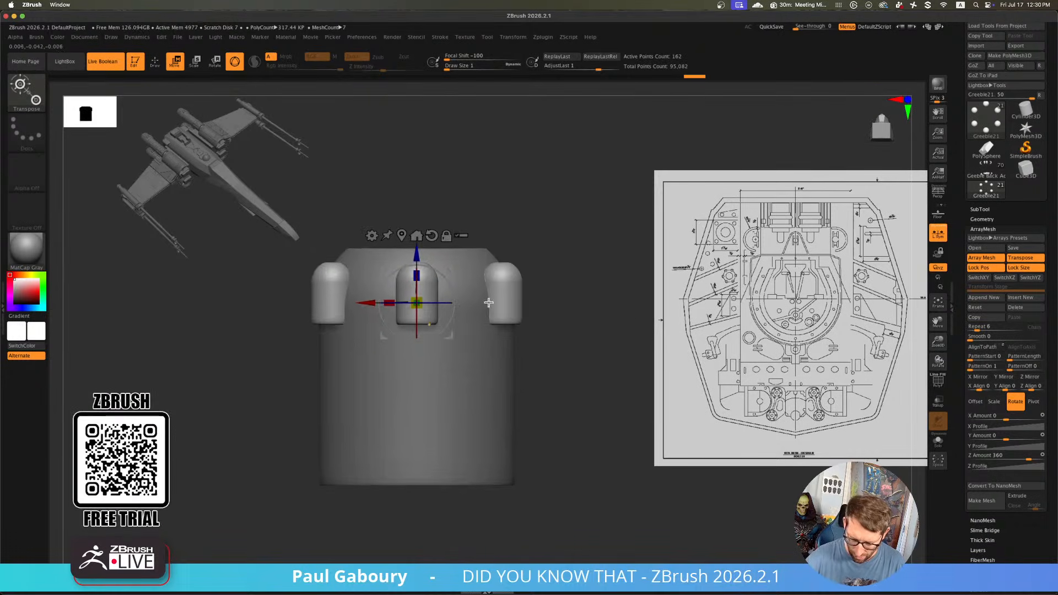
pyautogui.moveTo(417, 254); pyautogui.dragTo(416, 249)
pyautogui.moveTo(527, 315)
pyautogui.keyDown('ctrl'); pyautogui.mouseDown(button='right')
pyautogui.moveTo(531, 347)
pyautogui.moveTo(554, 380)
pyautogui.moveTo(617, 385)
pyautogui.moveTo(571, 410)
pyautogui.mouseUp(button='right'); pyautogui.keyUp('ctrl')
# Mask the capsule's domed top, stretch its unmasked lower end down to the cylinder's base, and clear the mask
pyautogui.hotkey('shift', 'f')
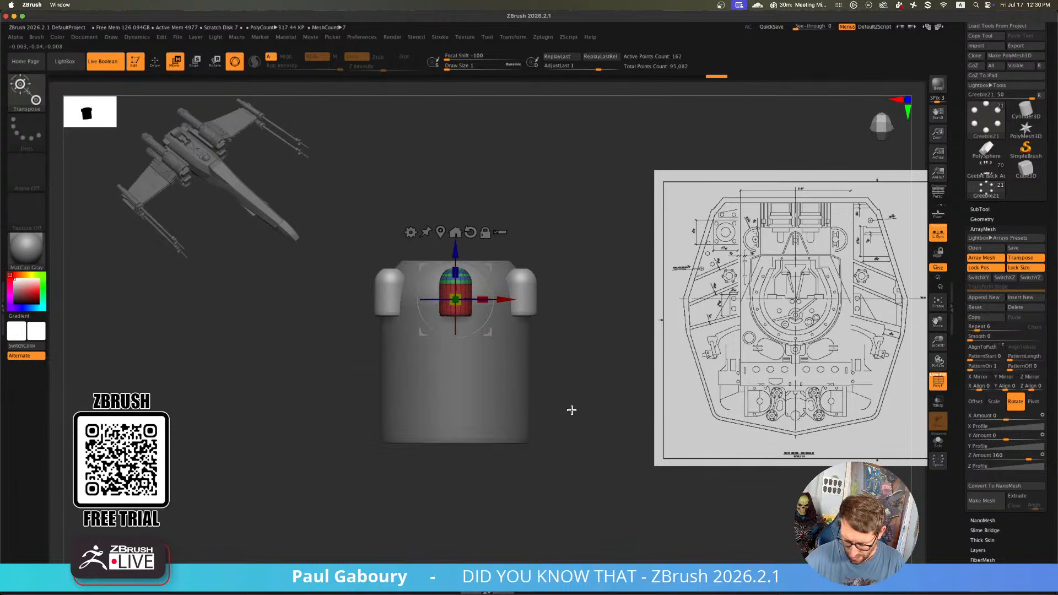
pyautogui.keyDown('ctrl'); pyautogui.moveTo(601, 405); pyautogui.dragTo(426, 303); pyautogui.keyUp('ctrl')
pyautogui.moveTo(459, 251); pyautogui.dragTo(464, 374)
pyautogui.press('q')
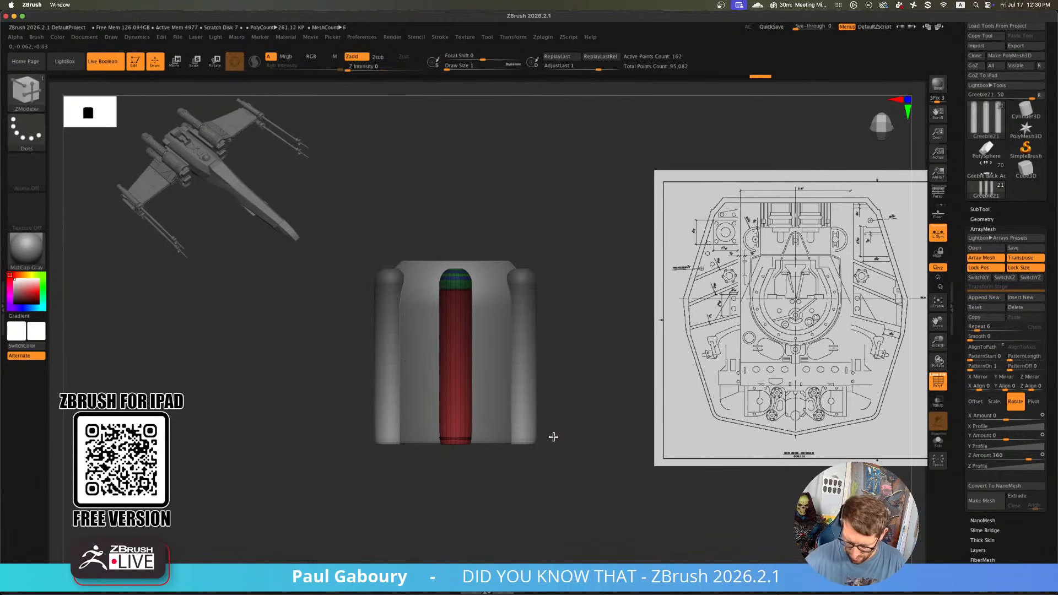
pyautogui.keyDown('ctrl'); pyautogui.moveTo(557, 435); pyautogui.dragTo(590, 444); pyautogui.keyUp('ctrl')
pyautogui.hotkey('shift', 'f')
pyautogui.moveTo(587, 434)
pyautogui.keyDown('ctrl'); pyautogui.mouseDown(button='right')
pyautogui.moveTo(543, 461)
pyautogui.moveTo(557, 438)
pyautogui.mouseUp(button='right'); pyautogui.keyUp('ctrl')
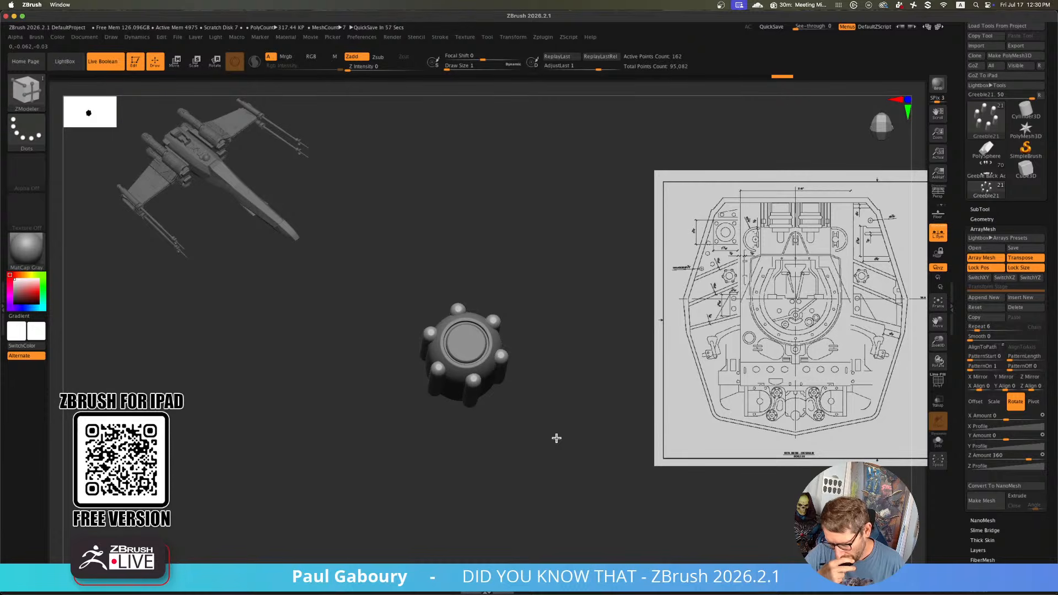
pyautogui.moveTo(546, 438)
pyautogui.mouseDown(button='right')
pyautogui.moveTo(540, 420)
pyautogui.moveTo(552, 425)
pyautogui.moveTo(545, 439)
pyautogui.mouseUp(button='right')
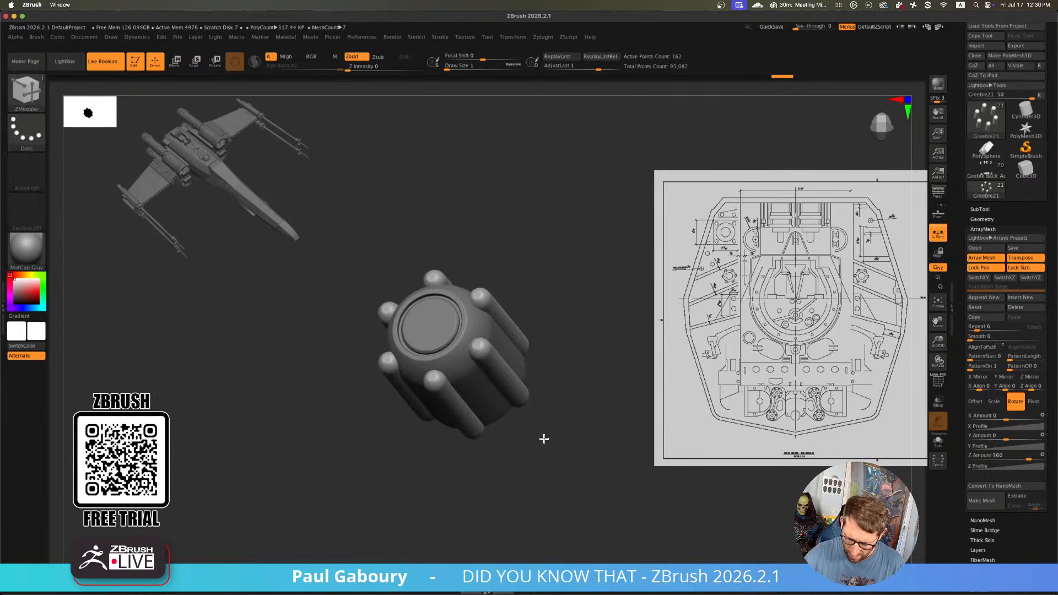
# Make the cylinder body, Greeble20, the active subtool with its polyframe on, and show the Greeble21 rods alongside it
pyautogui.keyDown('alt'); pyautogui.click(517, 362); pyautogui.keyUp('alt')
pyautogui.keyDown('ctrl'); pyautogui.moveTo(538, 374); pyautogui.dragTo(565, 344, button='right'); pyautogui.keyUp('ctrl')
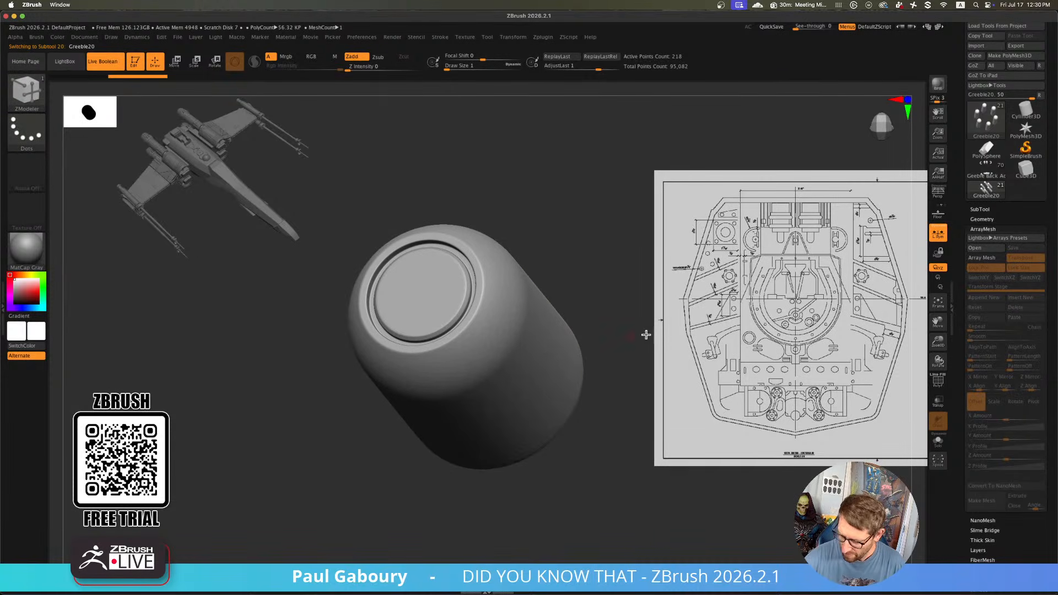
pyautogui.click(980, 210)
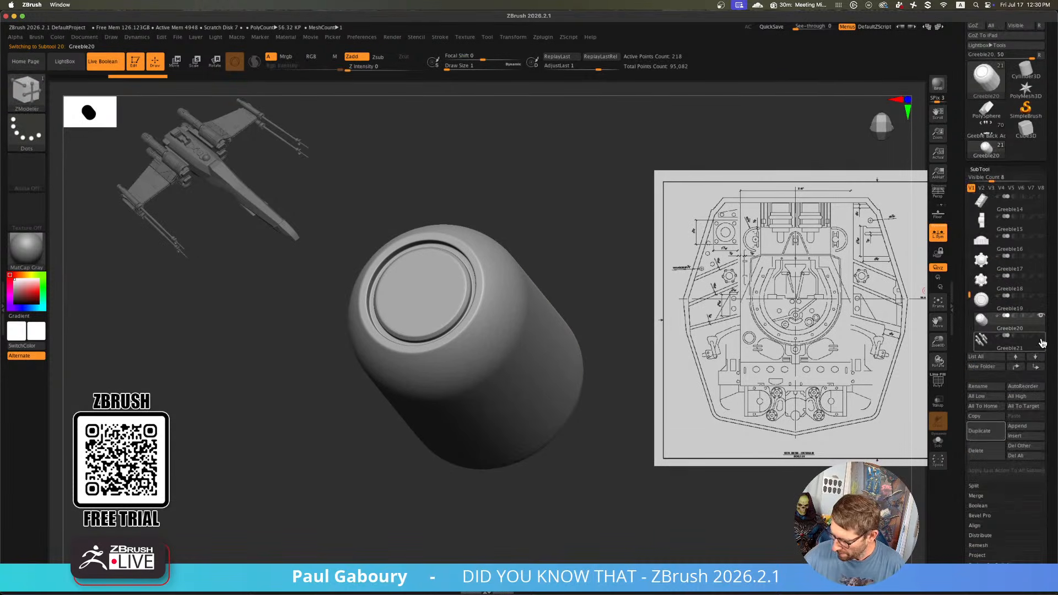
pyautogui.click(1041, 337)
pyautogui.hotkey('shift', 'f')
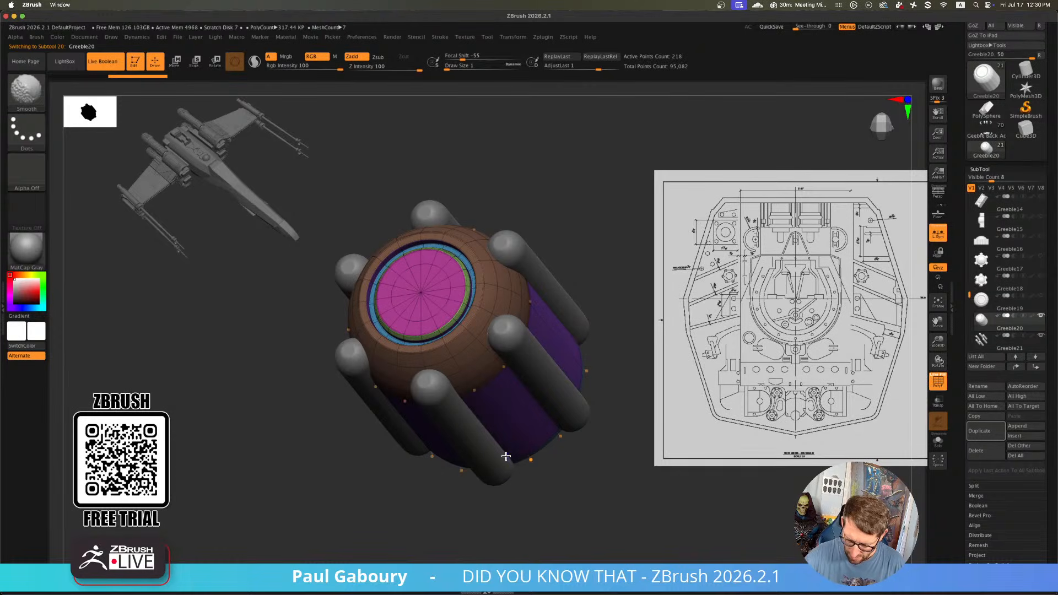
# Choose the ZModeler brush and set its polygon action to QMesh with Polyloop as the target
pyautogui.press('b')
pyautogui.press('z')
pyautogui.press('m')
pyautogui.moveTo(582, 300); pyautogui.dragTo(573, 315)
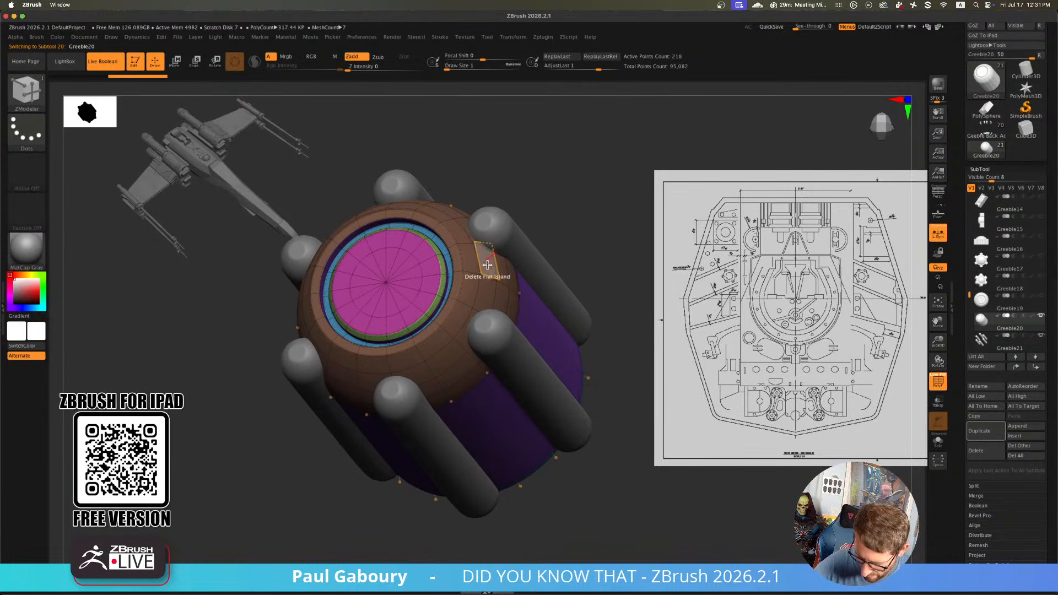
pyautogui.press('space')
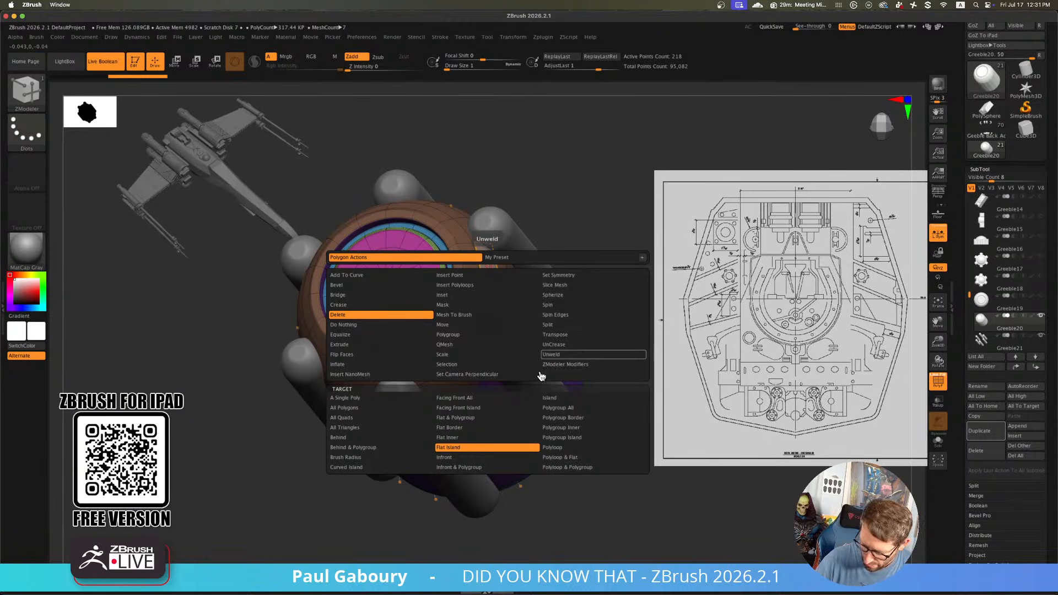
pyautogui.click(444, 345)
pyautogui.click(552, 447)
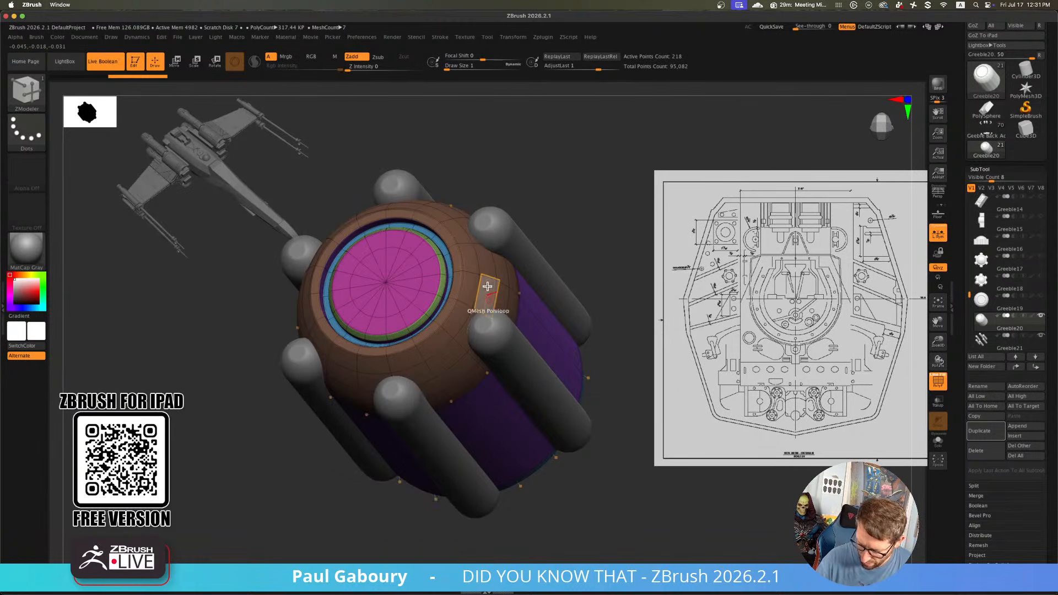
# Try to recess a polyloop around the cylinder's domed shoulder with QMesh
pyautogui.moveTo(485, 301); pyautogui.dragTo(477, 304)
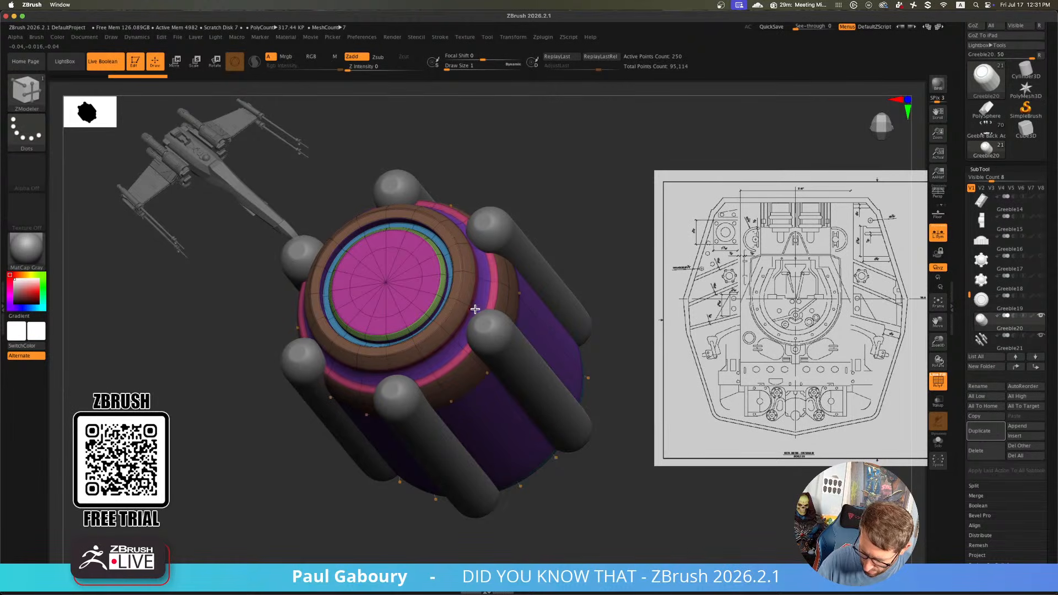
pyautogui.moveTo(476, 308); pyautogui.dragTo(479, 308)
pyautogui.keyDown('ctrl'); pyautogui.moveTo(501, 307); pyautogui.dragTo(539, 427, button='right'); pyautogui.keyUp('ctrl')
pyautogui.hotkey('shift', 'f')
pyautogui.hotkey('ctrl', 'z')
# QMesh the narrow polyloop directly below the cylinder's domed shoulder inward to form a groove around the body
pyautogui.keyDown('ctrl'); pyautogui.moveTo(539, 427); pyautogui.dragTo(538, 413, button='right'); pyautogui.keyUp('ctrl')
pyautogui.hotkey('shift', 'f')
pyautogui.keyDown('ctrl'); pyautogui.moveTo(485, 338); pyautogui.dragTo(524, 369, button='right'); pyautogui.keyUp('ctrl')
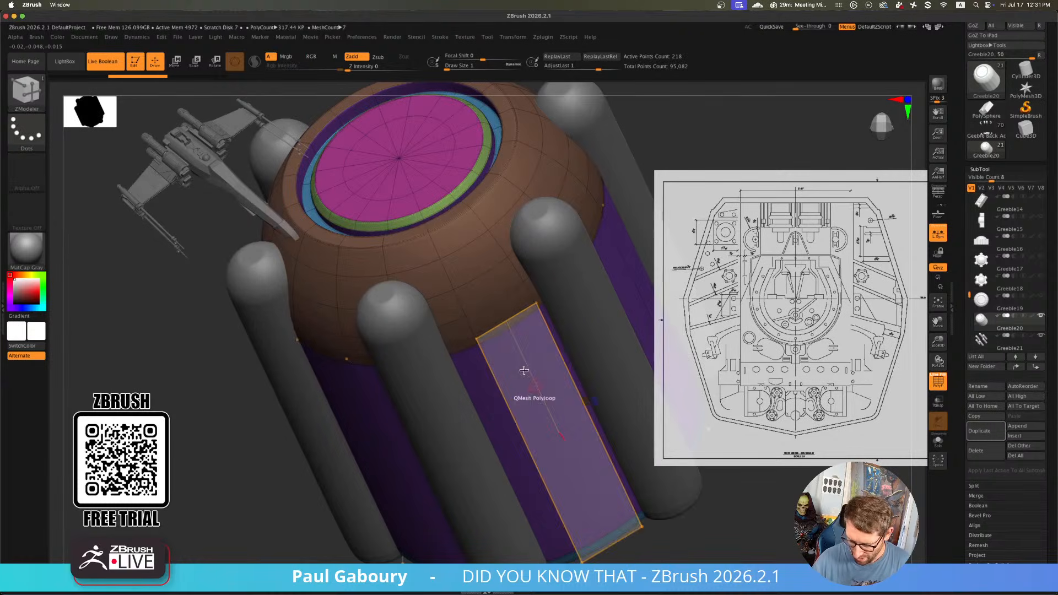
pyautogui.moveTo(494, 312); pyautogui.dragTo(479, 314)
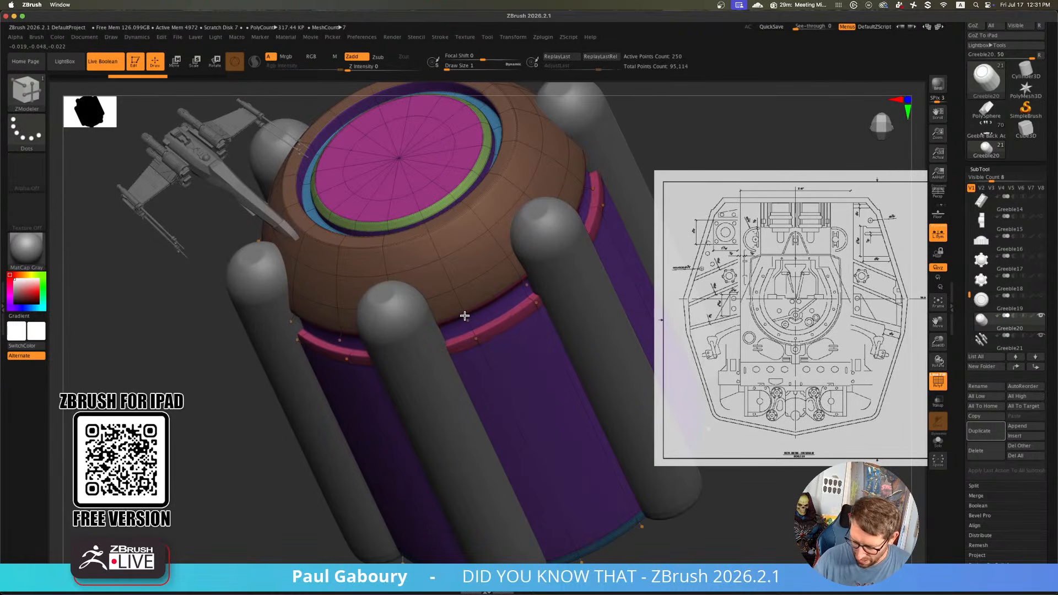
pyautogui.moveTo(458, 316)
pyautogui.keyDown('ctrl'); pyautogui.mouseDown(button='right')
pyautogui.moveTo(519, 389)
pyautogui.moveTo(505, 418)
pyautogui.moveTo(523, 445)
pyautogui.moveTo(491, 448)
pyautogui.moveTo(489, 426)
pyautogui.moveTo(508, 425)
pyautogui.moveTo(480, 430)
pyautogui.moveTo(453, 465)
pyautogui.moveTo(461, 491)
pyautogui.moveTo(474, 484)
pyautogui.moveTo(473, 452)
pyautogui.moveTo(496, 479)
pyautogui.moveTo(455, 472)
pyautogui.mouseUp(button='right'); pyautogui.keyUp('ctrl')
pyautogui.hotkey('shift', 'f')
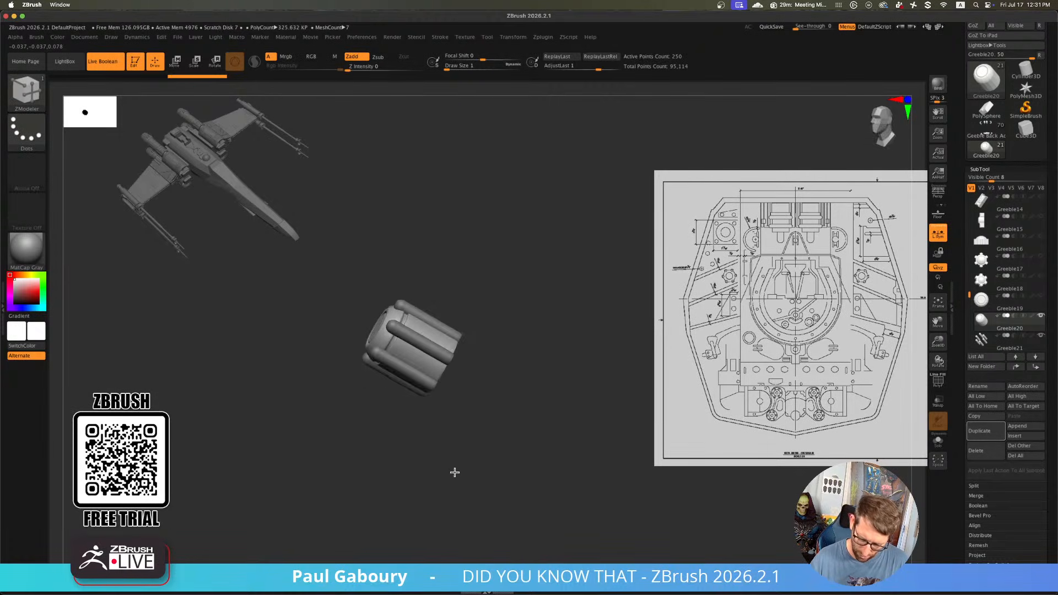
pyautogui.moveTo(488, 414); pyautogui.dragTo(521, 434, button='right')
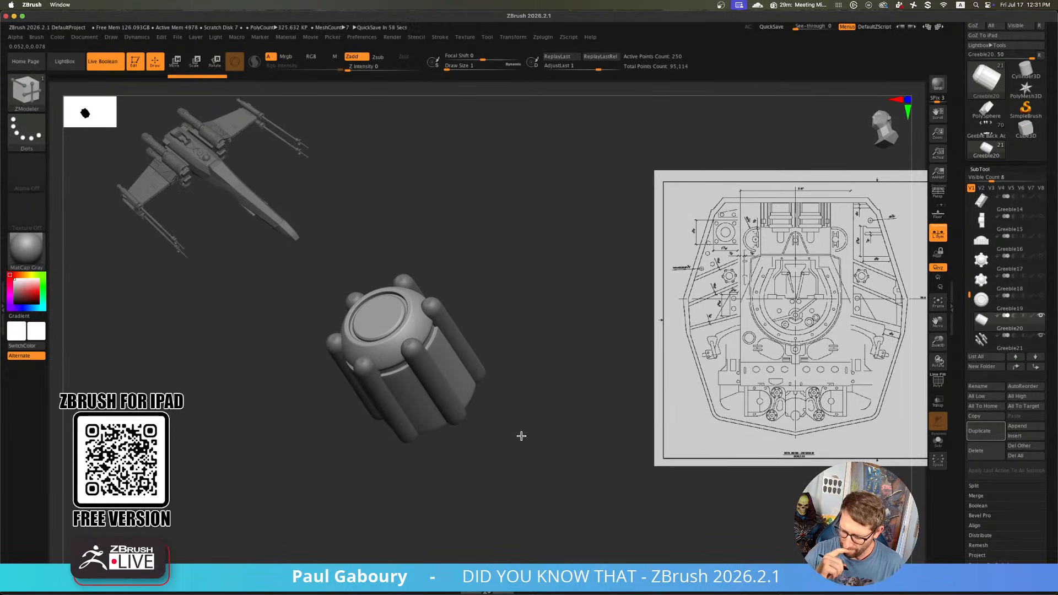
pyautogui.moveTo(522, 436); pyautogui.dragTo(567, 373, button='right')
# Convert the six-rod array on Greeble21 into real mesh geometry and reselect the Greeble20 body subtool
pyautogui.hotkey('shift', 'f')
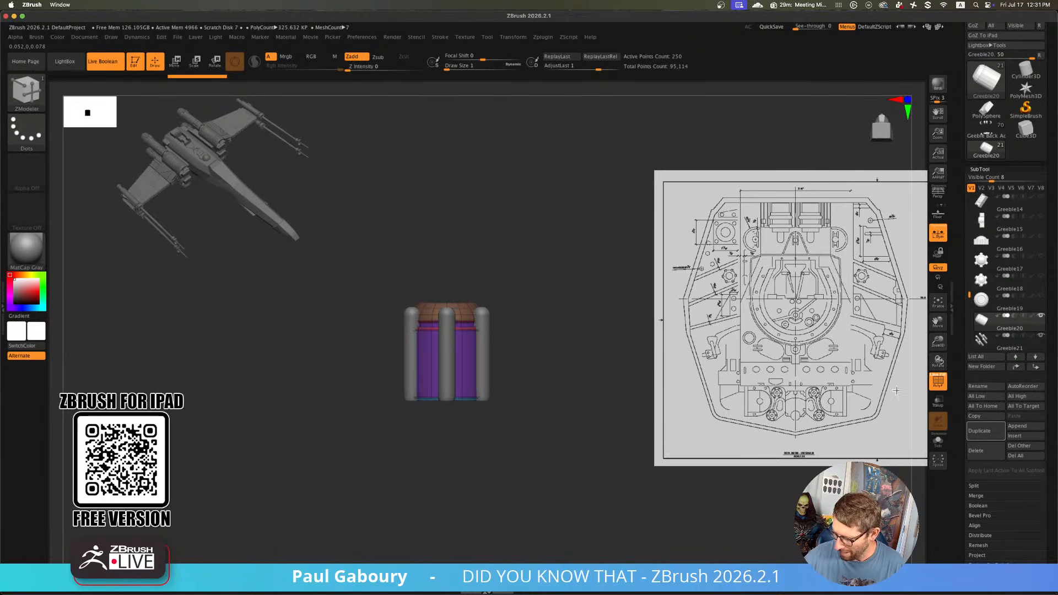
pyautogui.click(988, 347)
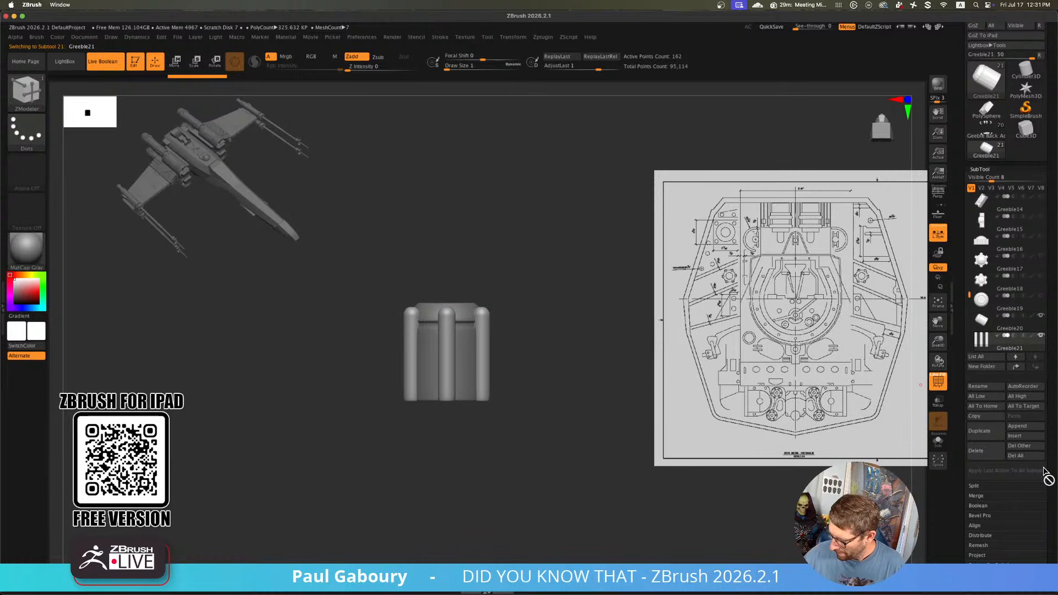
pyautogui.scroll(-10, 1045, 521)
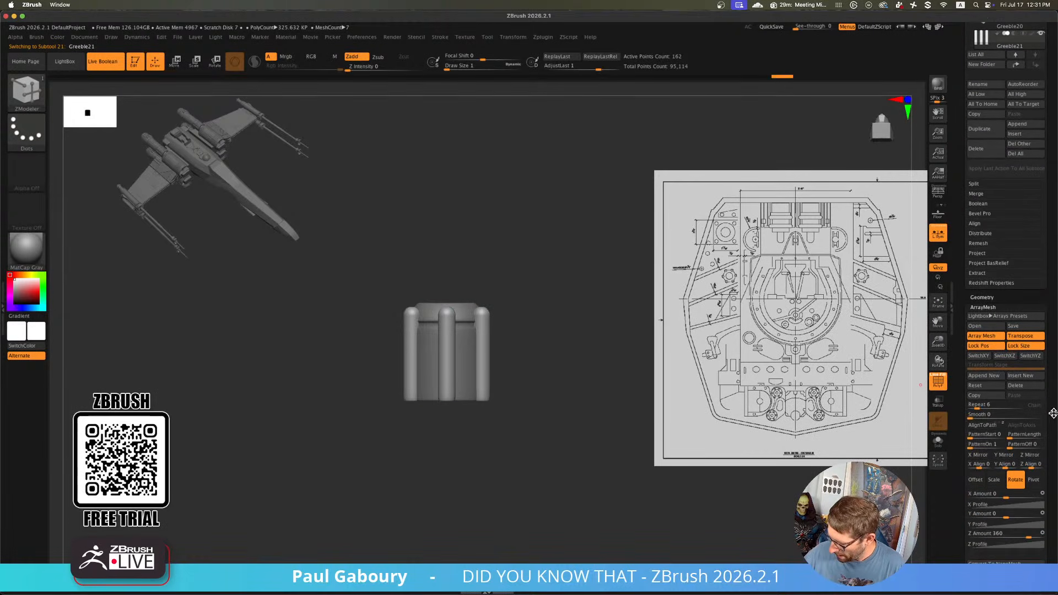
pyautogui.click(1019, 573)
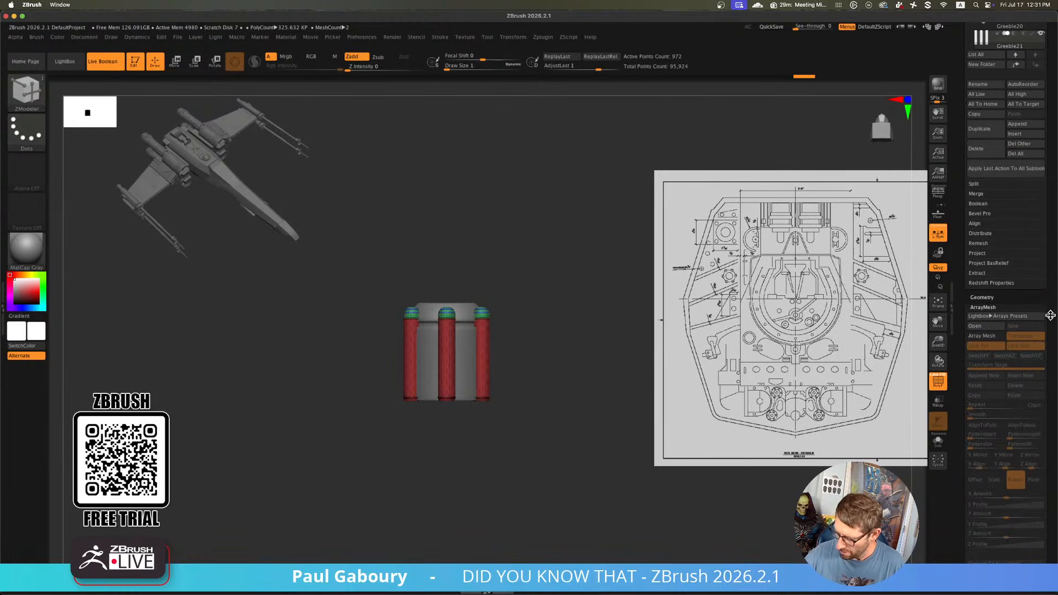
pyautogui.scroll(5, 1051, 315)
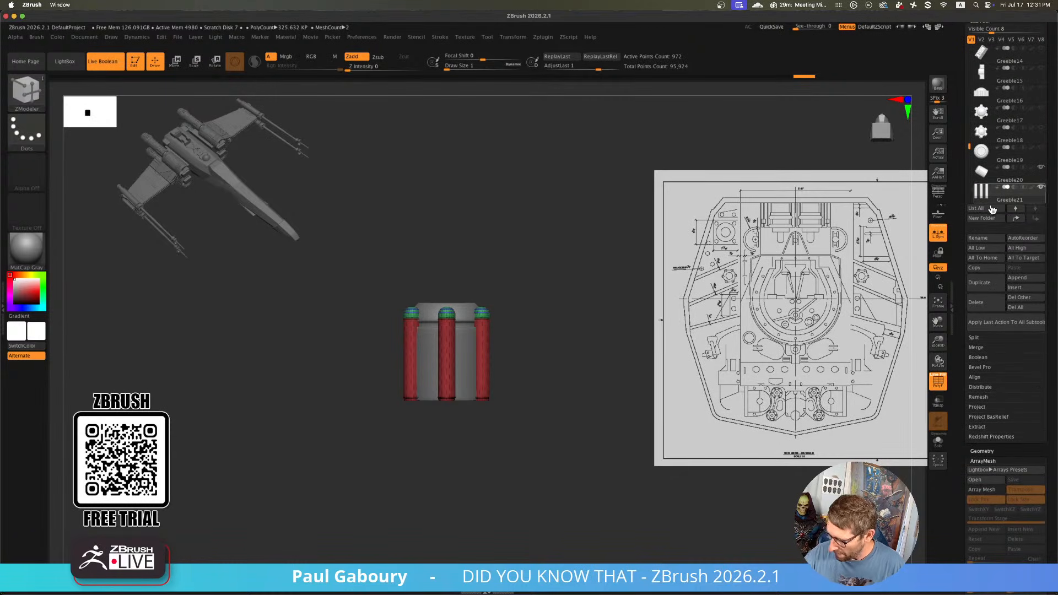
pyautogui.press('Up')
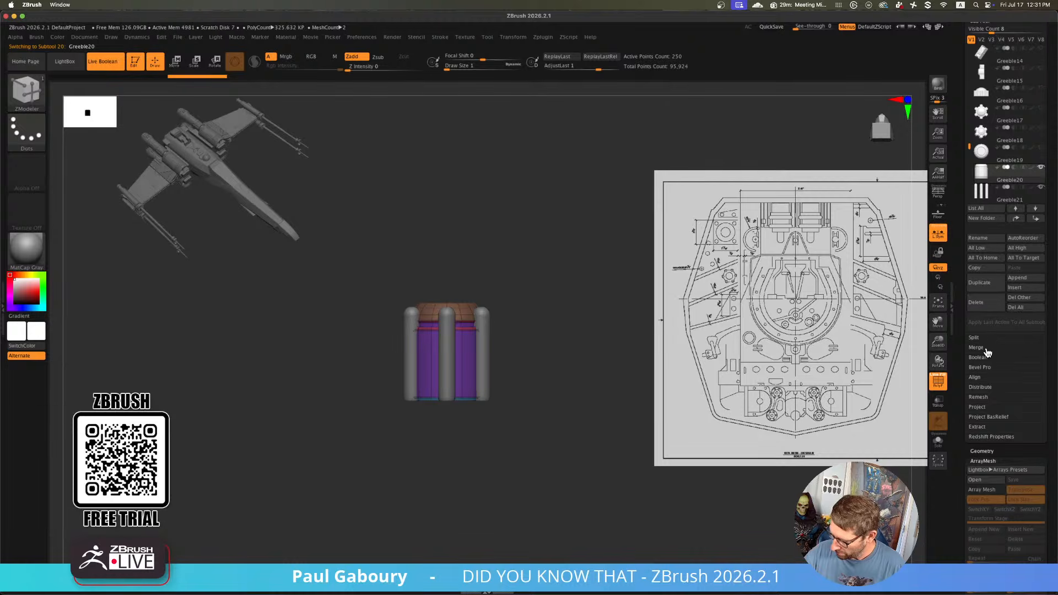
# Merge the Greeble20 body down with the six-rod subtool, accept the non-undoable operation, and reactivate the ZModeler brush
pyautogui.scroll(5, 1019, 396)
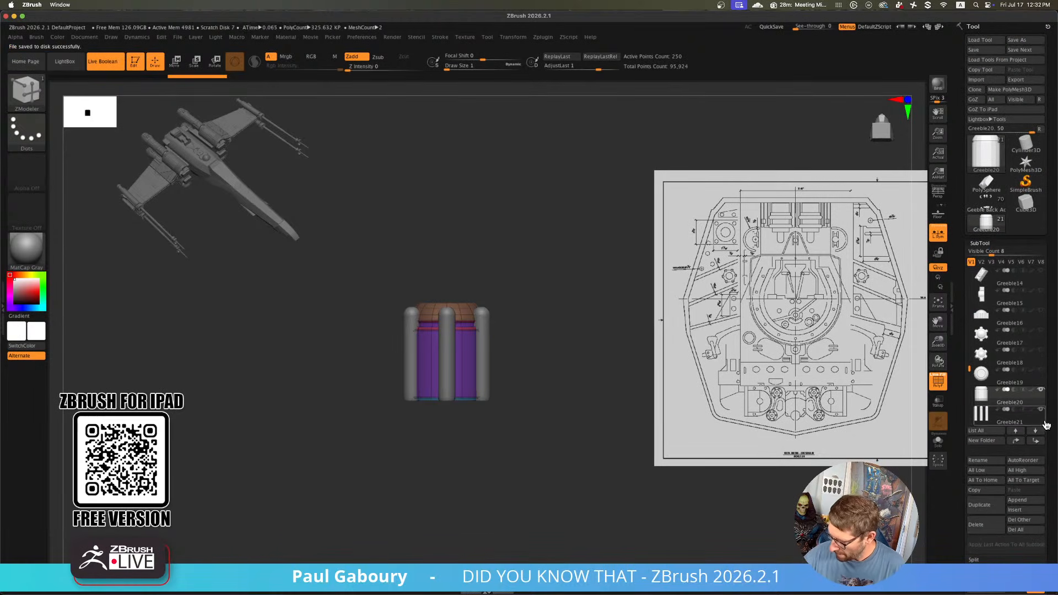
pyautogui.scroll(-8, 1046, 425)
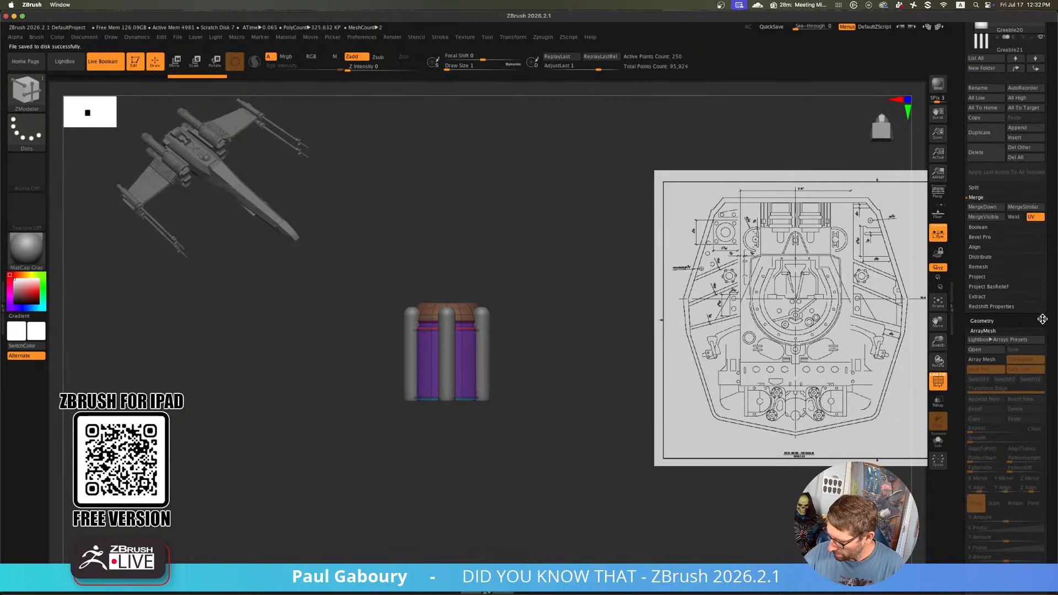
pyautogui.click(991, 209)
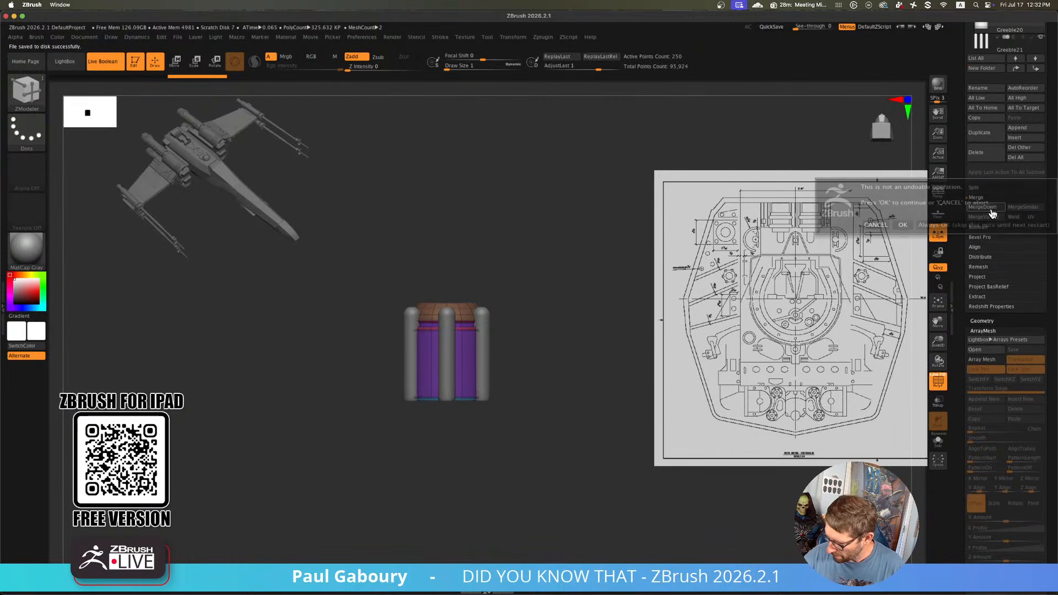
pyautogui.click(902, 225)
pyautogui.press('b')
pyautogui.press('z')
pyautogui.press('m')
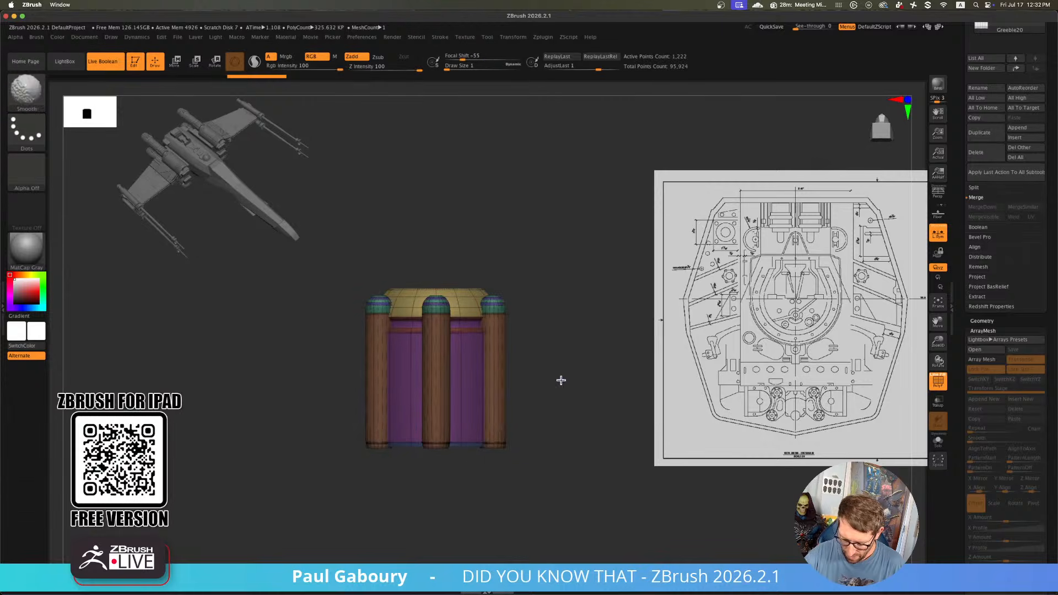
# Centre the transform gizmo on the merged greeble and use the Slice deformer to cut a band around its upper section
pyautogui.hotkey('shift', 'f')
pyautogui.moveTo(560, 378)
pyautogui.mouseDown()
pyautogui.moveTo(550, 451)
pyautogui.moveTo(515, 449)
pyautogui.moveTo(543, 442)
pyautogui.moveTo(558, 403)
pyautogui.mouseUp()
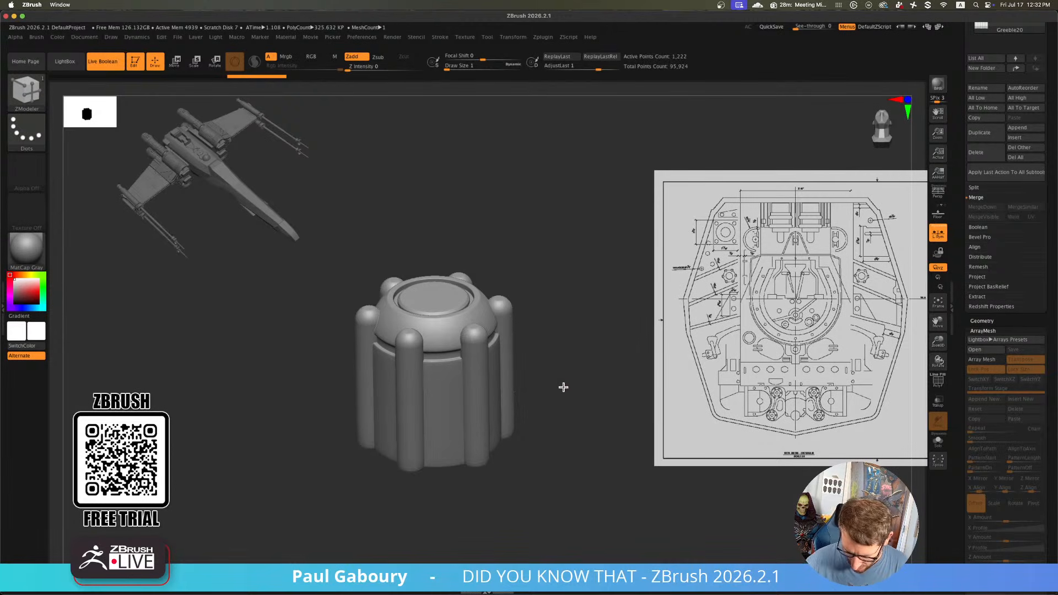
pyautogui.keyDown('shift'); pyautogui.moveTo(563, 387); pyautogui.dragTo(562, 371); pyautogui.keyUp('shift')
pyautogui.hotkey('shift', 'f')
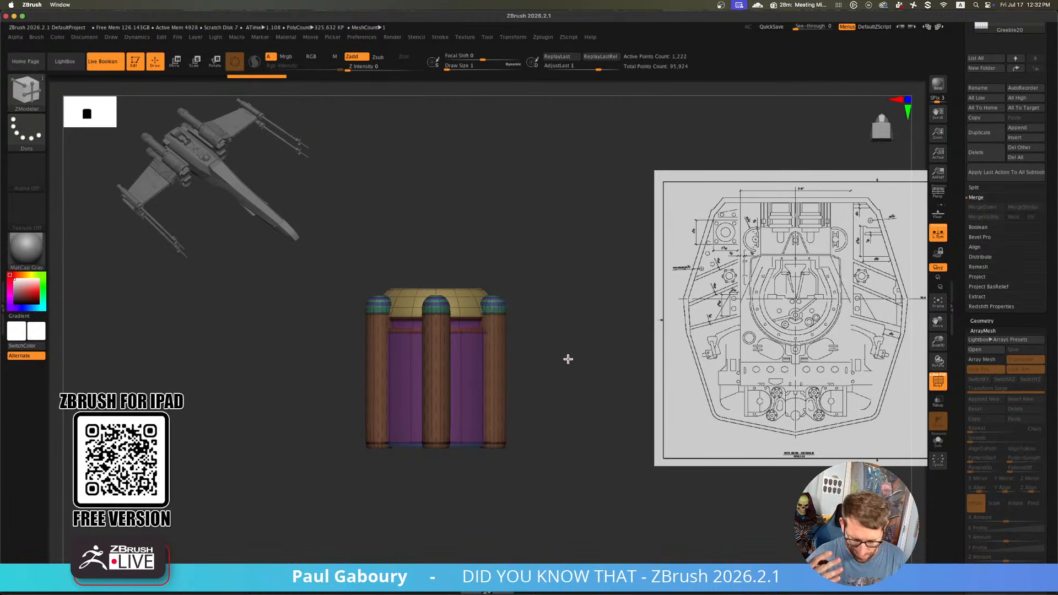
pyautogui.press('w')
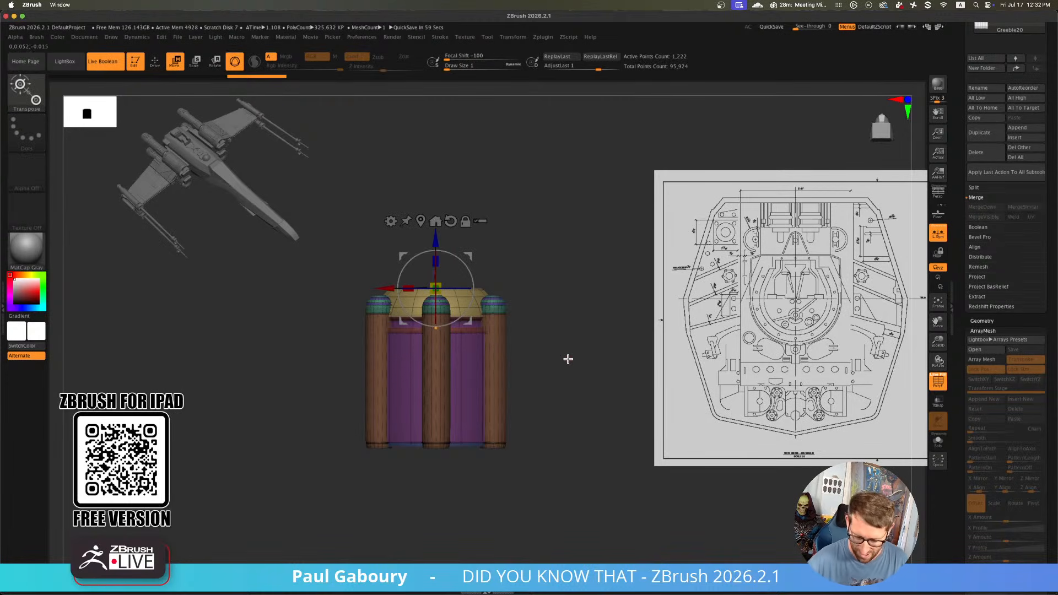
pyautogui.moveTo(489, 295); pyautogui.dragTo(519, 342)
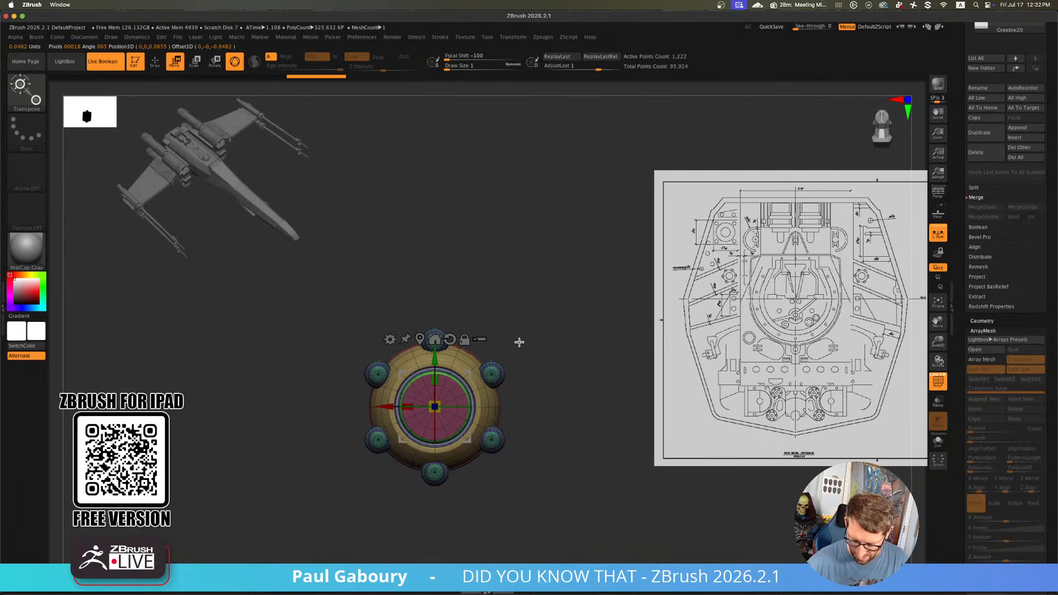
pyautogui.moveTo(508, 378); pyautogui.dragTo(515, 331)
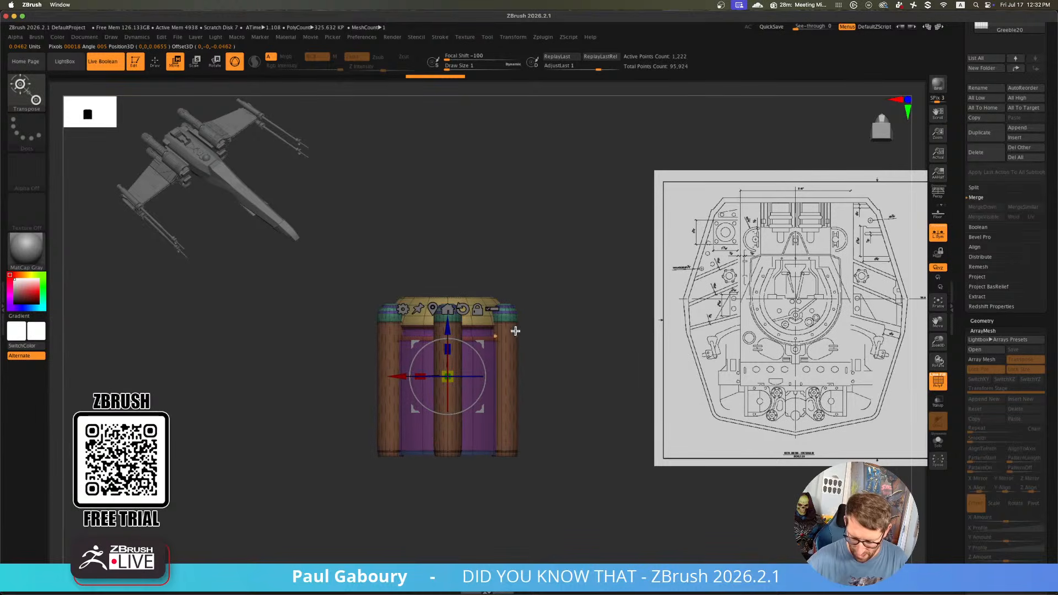
pyautogui.click(405, 310)
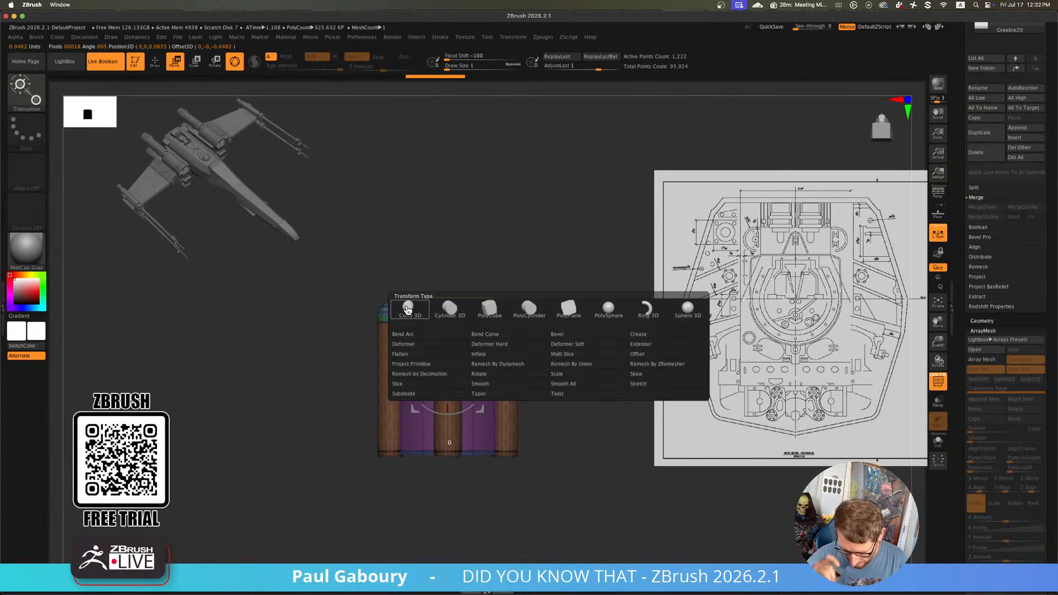
pyautogui.click(435, 388)
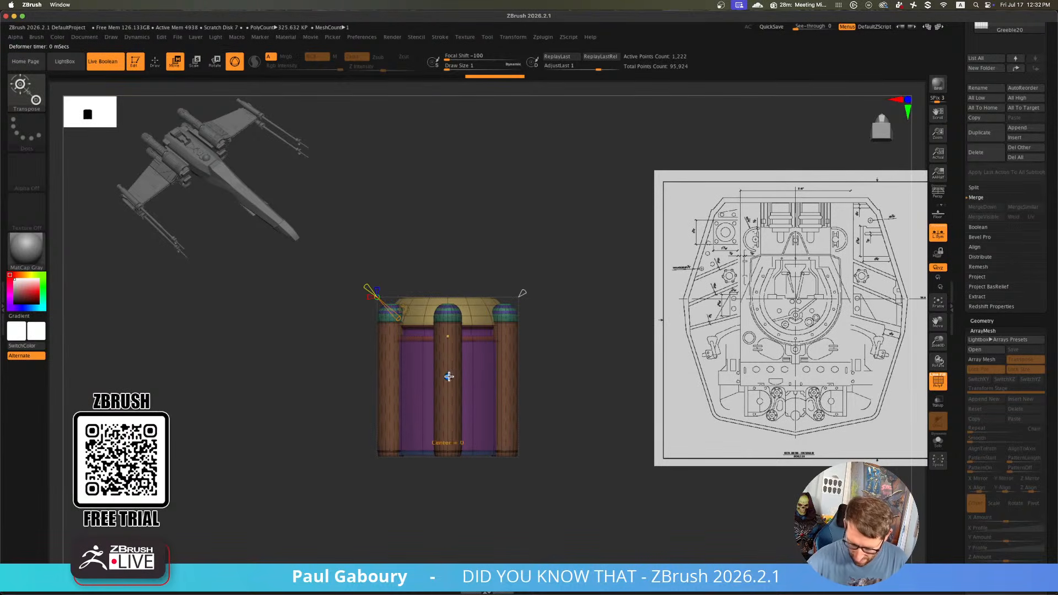
pyautogui.moveTo(449, 376); pyautogui.dragTo(448, 372)
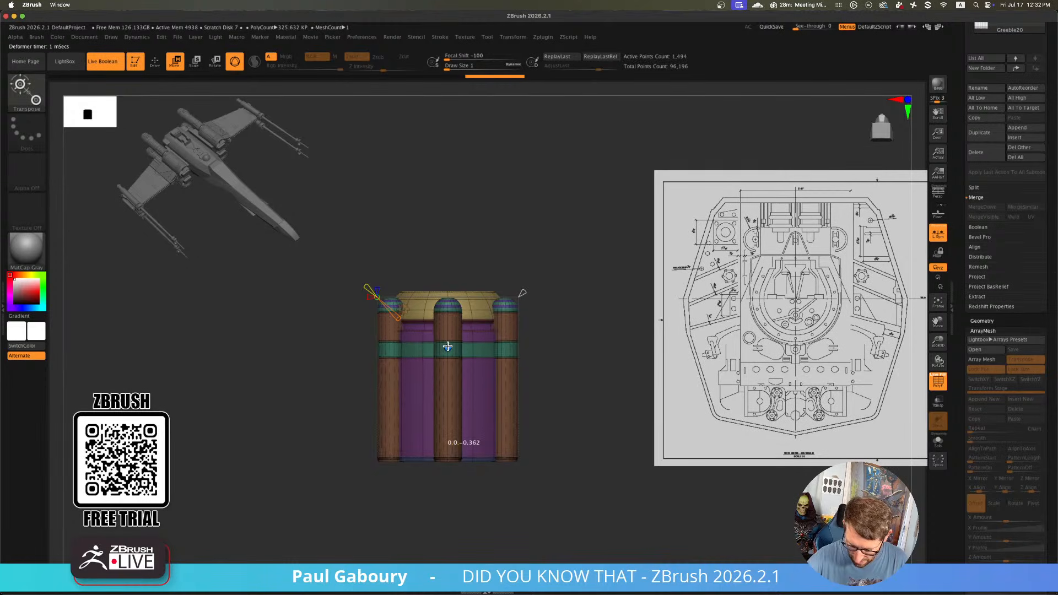
# Narrow the sliced band around the body and rods, and return to the ZModeler brush to keep the slice
pyautogui.moveTo(538, 373); pyautogui.dragTo(577, 443)
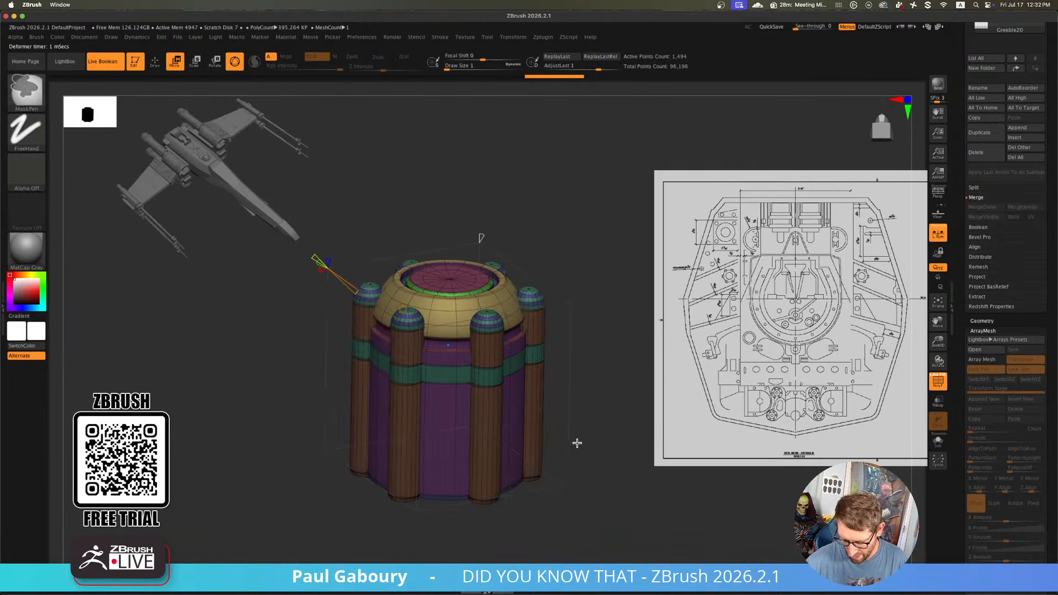
pyautogui.moveTo(357, 283); pyautogui.dragTo(350, 286)
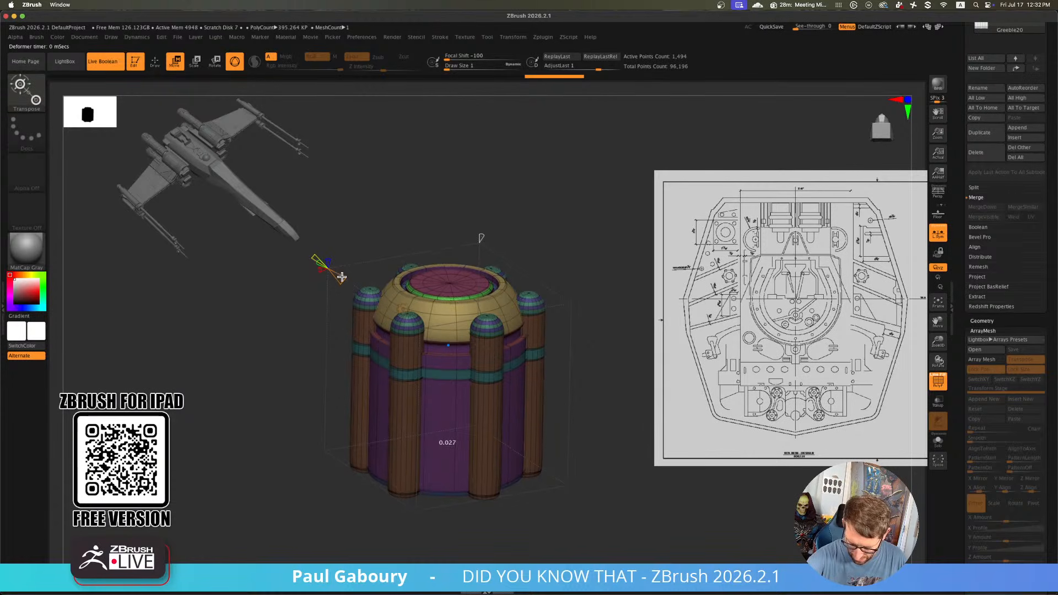
pyautogui.keyDown('shift'); pyautogui.moveTo(571, 397); pyautogui.dragTo(566, 381); pyautogui.keyUp('shift')
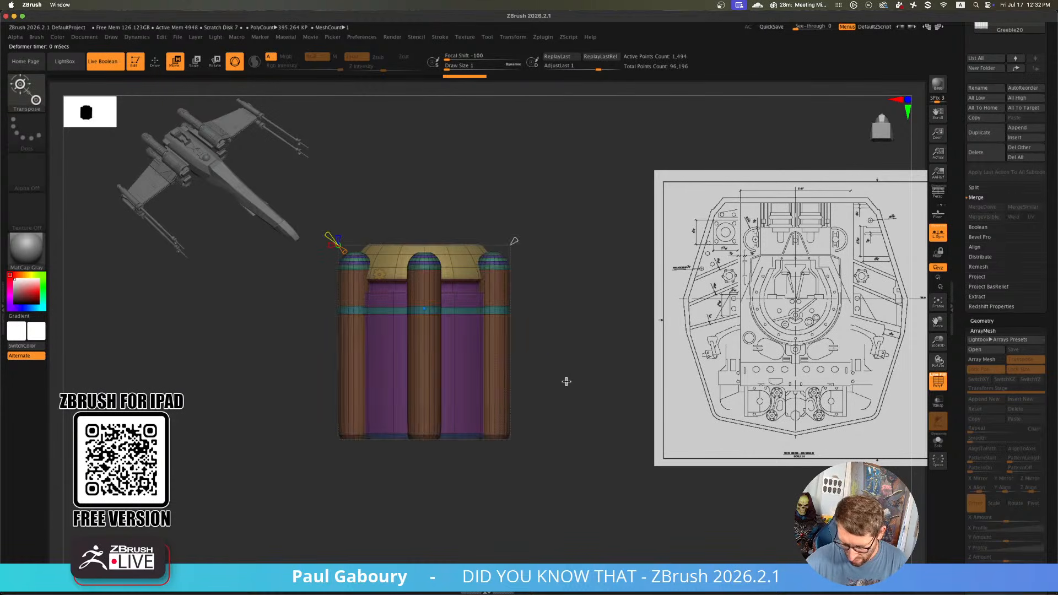
pyautogui.moveTo(562, 374)
pyautogui.keyDown('alt'); pyautogui.mouseDown(button='right')
pyautogui.moveTo(583, 399)
pyautogui.moveTo(565, 379)
pyautogui.moveTo(580, 385)
pyautogui.moveTo(579, 376)
pyautogui.moveTo(550, 385)
pyautogui.moveTo(600, 364)
pyautogui.moveTo(564, 373)
pyautogui.moveTo(567, 397)
pyautogui.moveTo(540, 432)
pyautogui.moveTo(540, 453)
pyautogui.moveTo(557, 406)
pyautogui.moveTo(537, 386)
pyautogui.mouseUp(button='right'); pyautogui.keyUp('alt')
pyautogui.hotkey('shift', 'f')
pyautogui.hotkey('shift', 'f')
pyautogui.press('b')
pyautogui.press('z')
pyautogui.press('m')
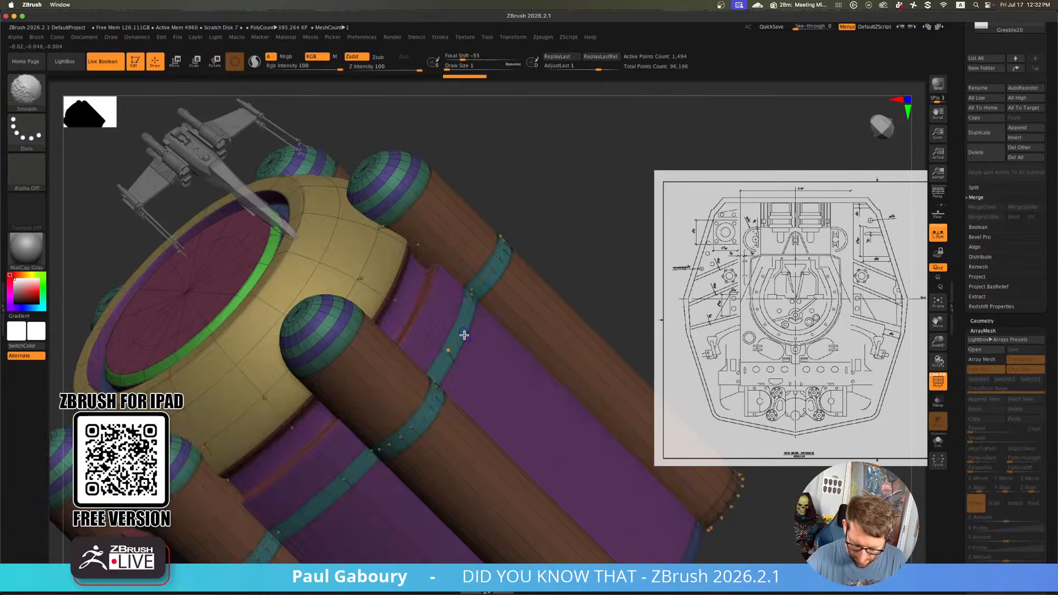
# Change the ZModeler edge action to Crease and turn off the dynamic subdivision preview
pyautogui.hotkey('shift', 'd')
pyautogui.moveTo(472, 328)
pyautogui.keyDown('shift'); pyautogui.mouseDown(button='right')
pyautogui.moveTo(545, 314)
pyautogui.moveTo(503, 345)
pyautogui.mouseUp(button='right'); pyautogui.keyUp('shift')
pyautogui.hotkey('ctrl', 'z')
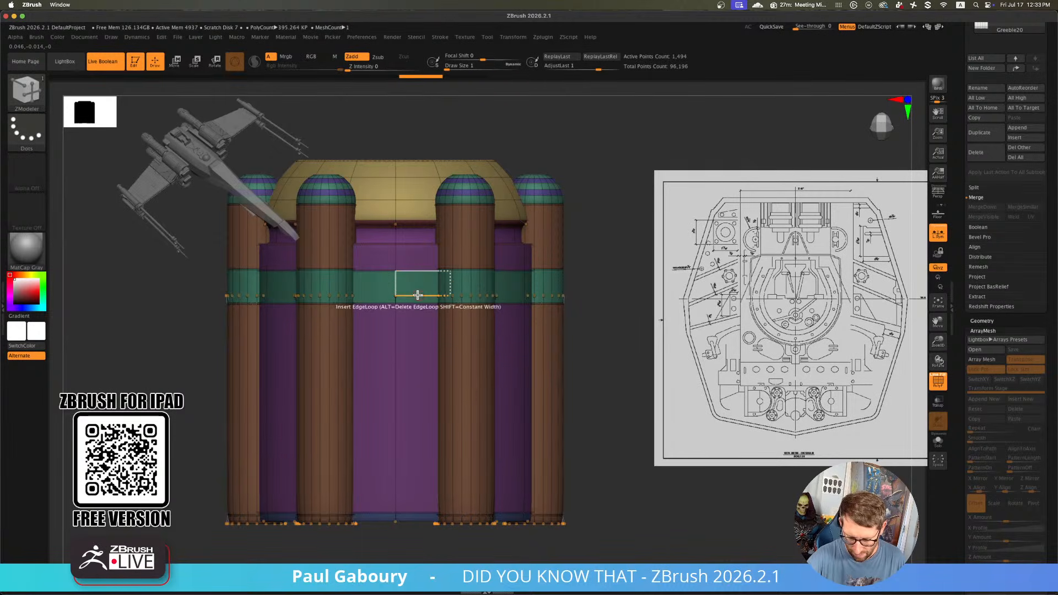
pyautogui.press('space')
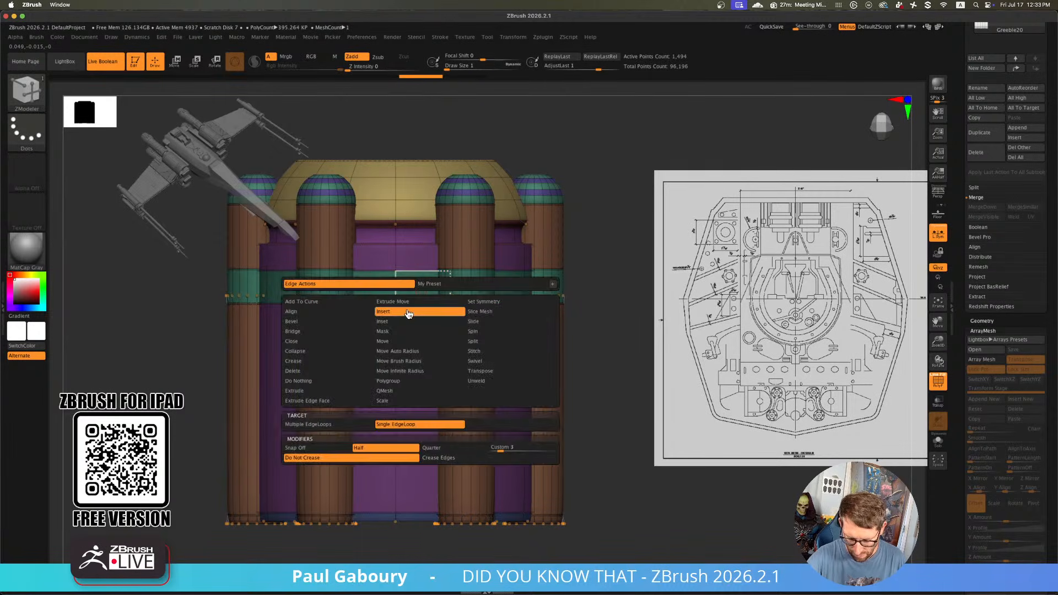
pyautogui.click(344, 362)
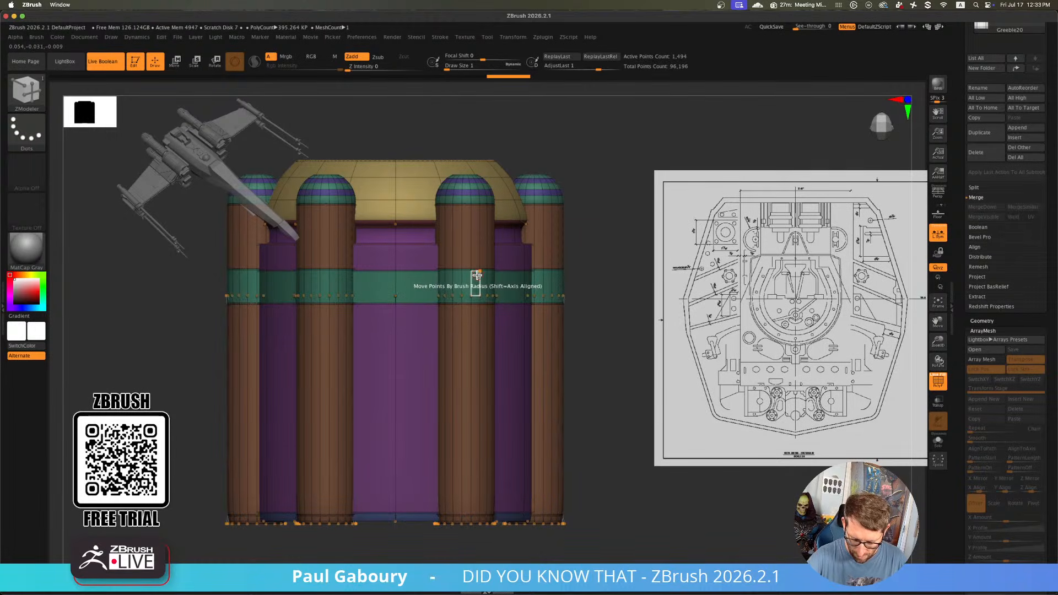
pyautogui.hotkey('shift', 'd')
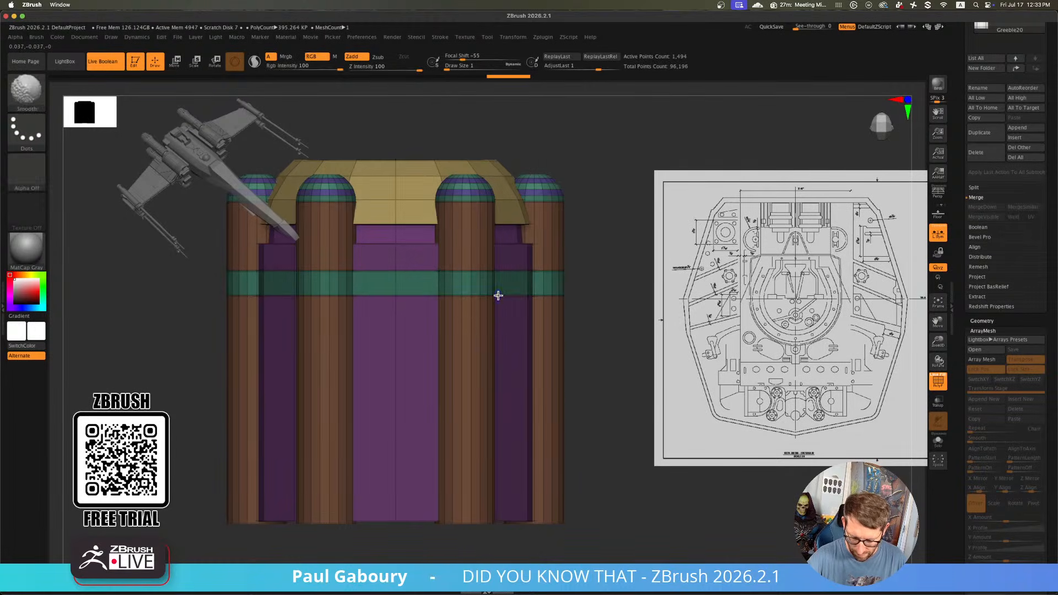
# Set the QMesh target to Polygroup All and push the green band inward to groove the body and all rods
pyautogui.keyDown('ctrl'); pyautogui.moveTo(524, 290); pyautogui.dragTo(527, 303, button='right'); pyautogui.keyUp('ctrl')
pyautogui.moveTo(527, 303); pyautogui.dragTo(510, 320, button='right')
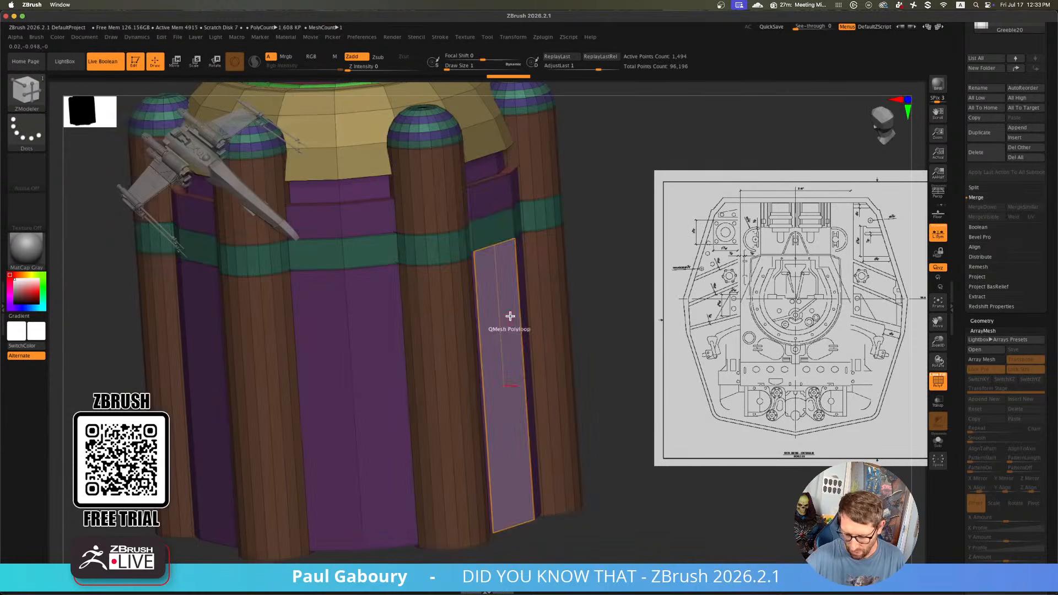
pyautogui.press('space')
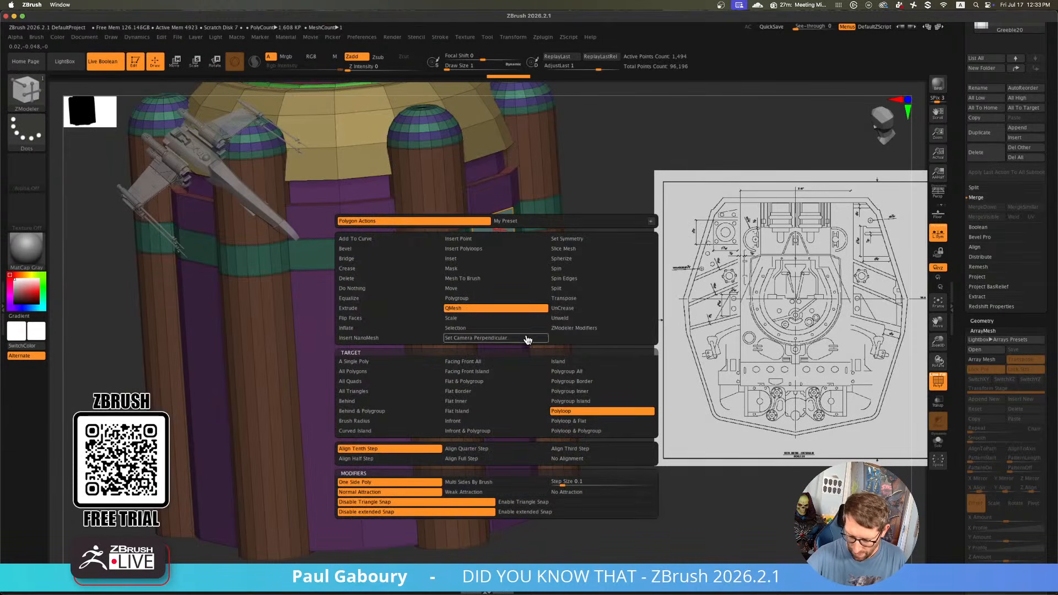
pyautogui.click(582, 376)
pyautogui.moveTo(494, 230); pyautogui.dragTo(488, 227)
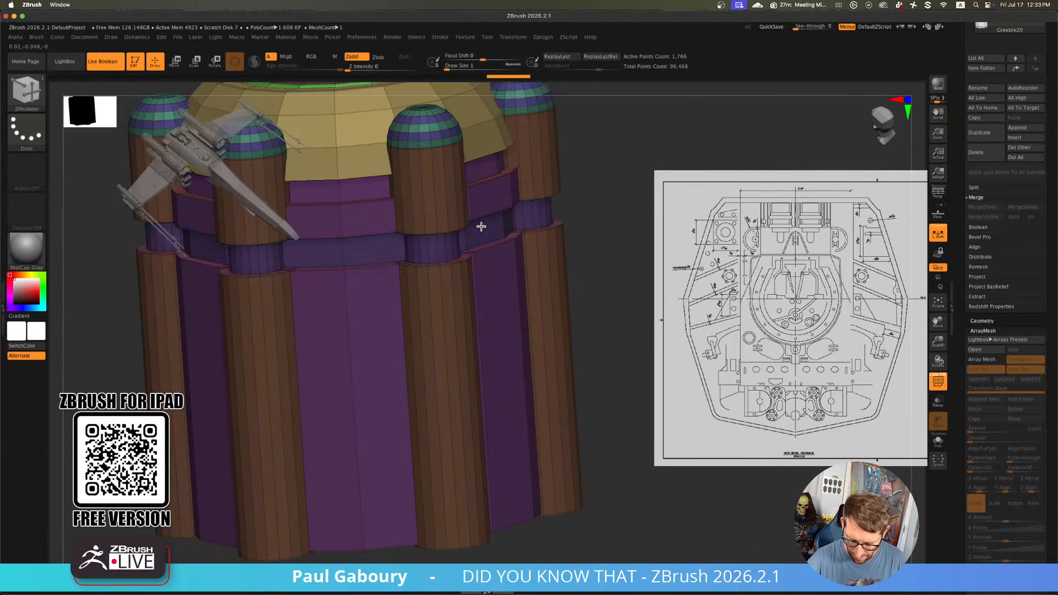
# Isolate the rod sections below the groove, assign them a new polygroup, and show the whole greeble again
pyautogui.keyDown('ctrl'); pyautogui.moveTo(560, 341); pyautogui.dragTo(516, 325, button='right'); pyautogui.keyUp('ctrl')
pyautogui.press('d')
pyautogui.hotkey('shift', 'f')
pyautogui.keyDown('ctrl'); pyautogui.moveTo(499, 259); pyautogui.dragTo(525, 321, button='right'); pyautogui.keyUp('ctrl')
pyautogui.hotkey('shift', 'f')
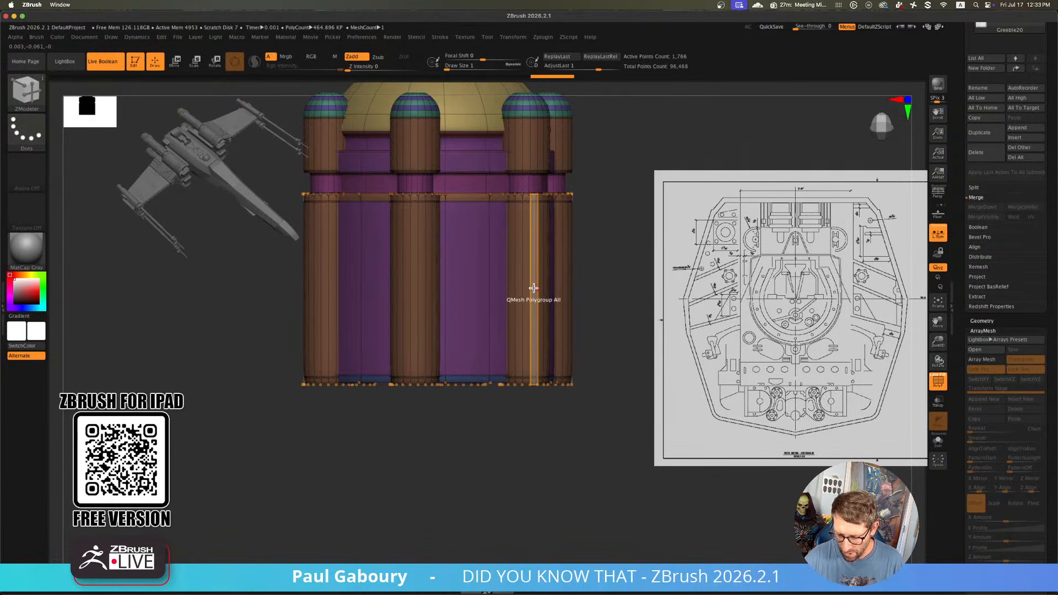
pyautogui.keyDown('ctrl'); pyautogui.keyDown('shift'); pyautogui.click(535, 305); pyautogui.keyUp('shift'); pyautogui.keyUp('ctrl')
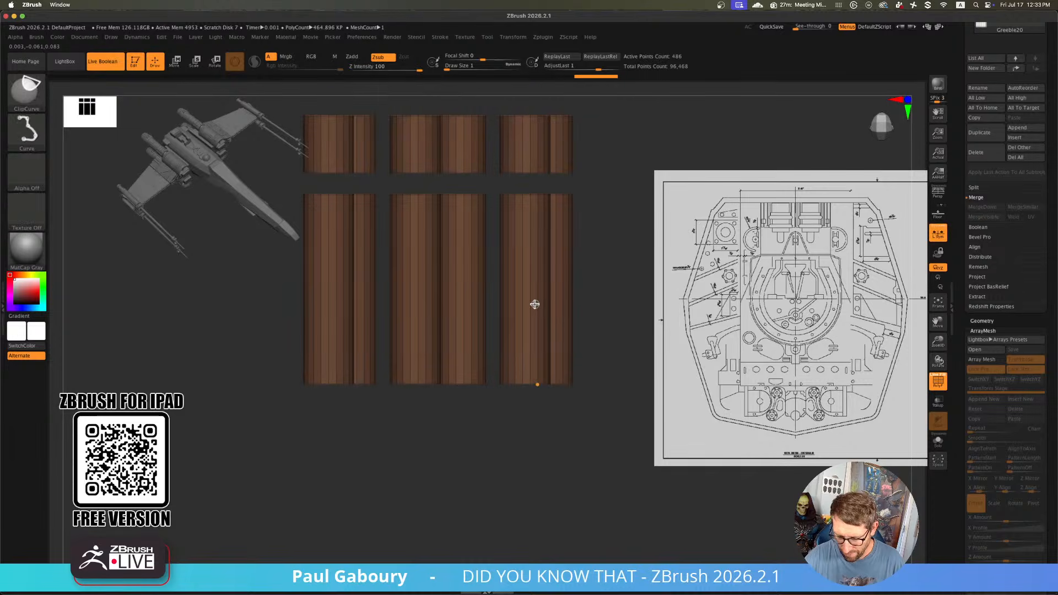
pyautogui.moveTo(540, 292); pyautogui.dragTo(550, 367, button='right')
pyautogui.keyDown('ctrl'); pyautogui.keyDown('shift'); pyautogui.moveTo(595, 467); pyautogui.dragTo(177, 179); pyautogui.keyUp('shift'); pyautogui.keyUp('ctrl')
pyautogui.hotkey('ctrl', 'w')
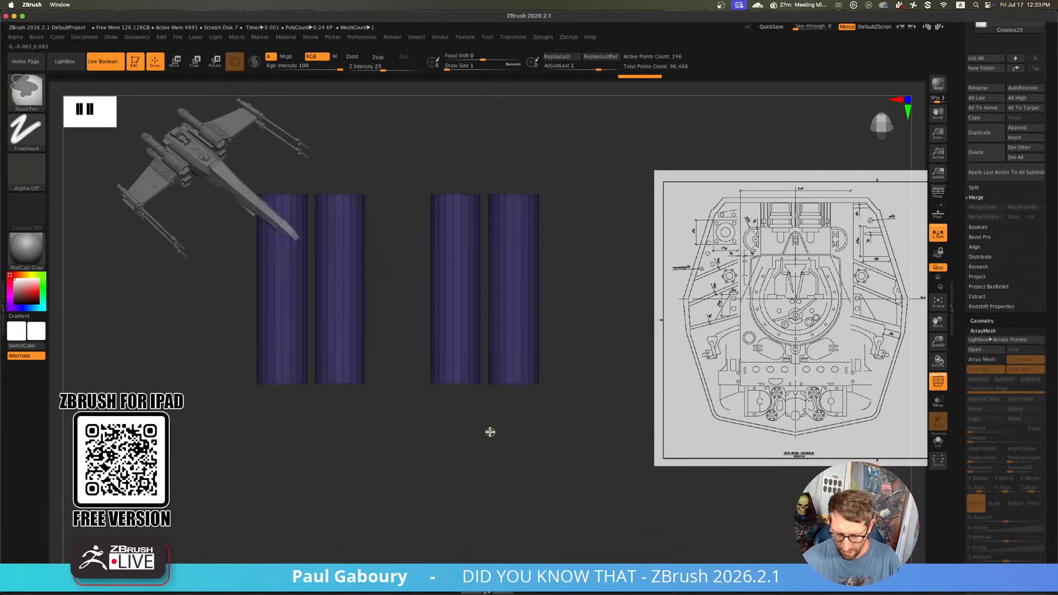
pyautogui.keyDown('ctrl'); pyautogui.keyDown('shift'); pyautogui.click(492, 432); pyautogui.keyUp('shift'); pyautogui.keyUp('ctrl')
# QMesh the lower rod sections' polygroup outward to thicken all six rods below the groove
pyautogui.moveTo(494, 432); pyautogui.dragTo(492, 439, button='right')
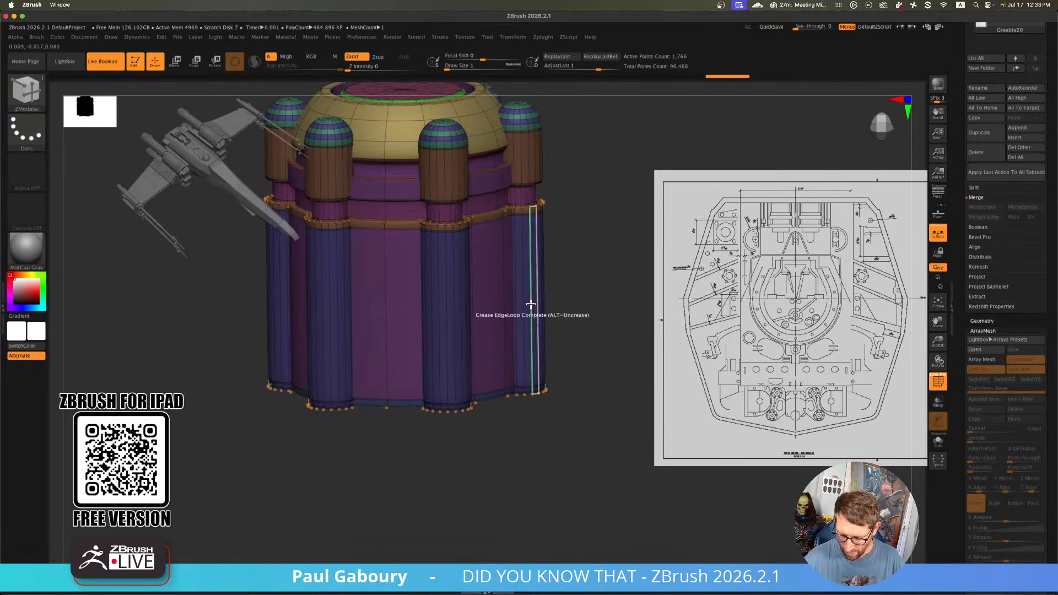
pyautogui.press('space')
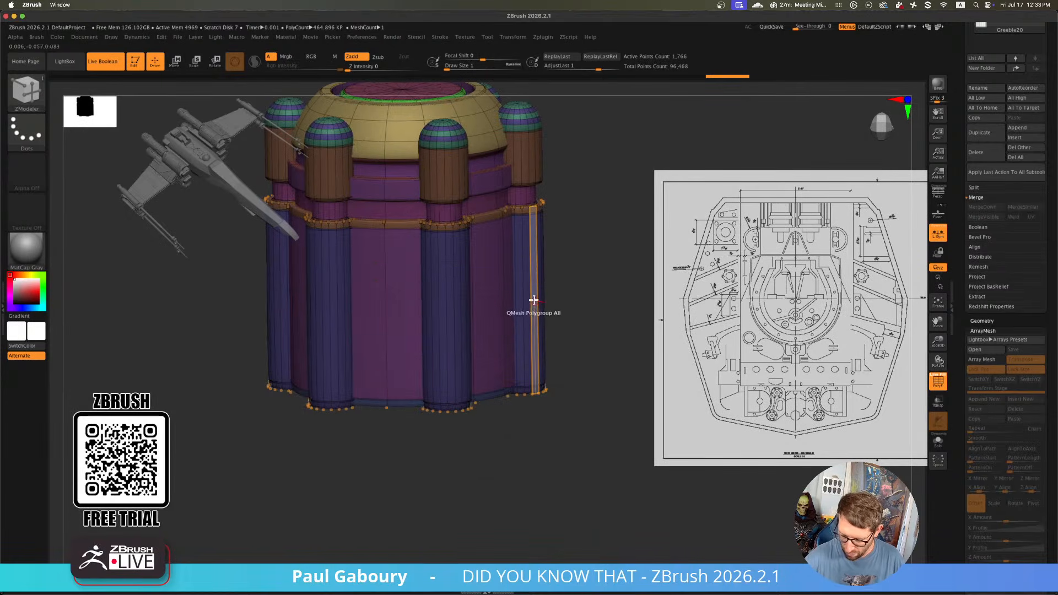
pyautogui.moveTo(534, 305); pyautogui.dragTo(543, 306)
pyautogui.press('alt')
# Inspect the smoothed greeble from several angles with polyframes on and off, checking the groove and thickened rods
pyautogui.keyDown('ctrl'); pyautogui.moveTo(543, 307); pyautogui.dragTo(587, 394, button='right'); pyautogui.keyUp('ctrl')
pyautogui.hotkey('shift', 'f')
pyautogui.moveTo(587, 394)
pyautogui.mouseDown(button='right')
pyautogui.moveTo(576, 428)
pyautogui.moveTo(536, 406)
pyautogui.moveTo(521, 436)
pyautogui.moveTo(545, 402)
pyautogui.mouseUp(button='right')
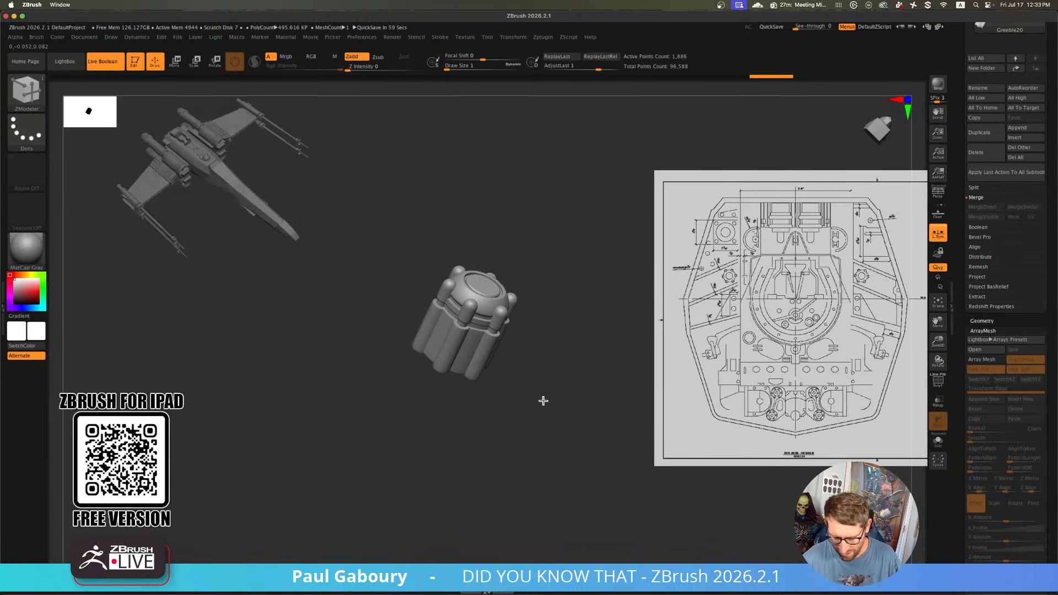
pyautogui.moveTo(543, 400); pyautogui.dragTo(537, 430, button='right')
pyautogui.hotkey('shift', 'f')
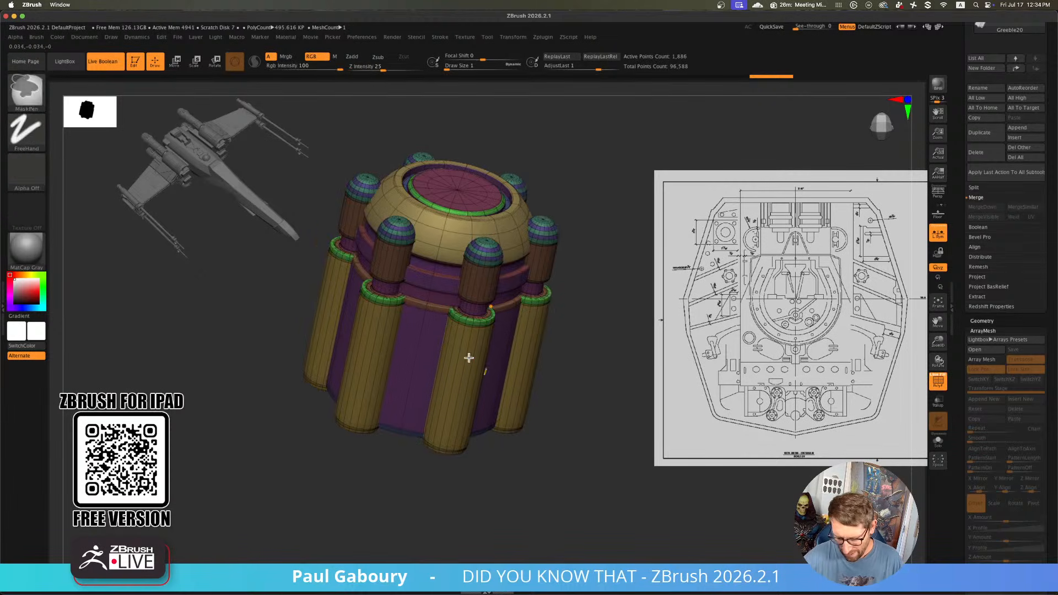
pyautogui.keyDown('ctrl'); pyautogui.moveTo(469, 358); pyautogui.dragTo(470, 400, button='right'); pyautogui.keyUp('ctrl')
pyautogui.hotkey('shift', 'f')
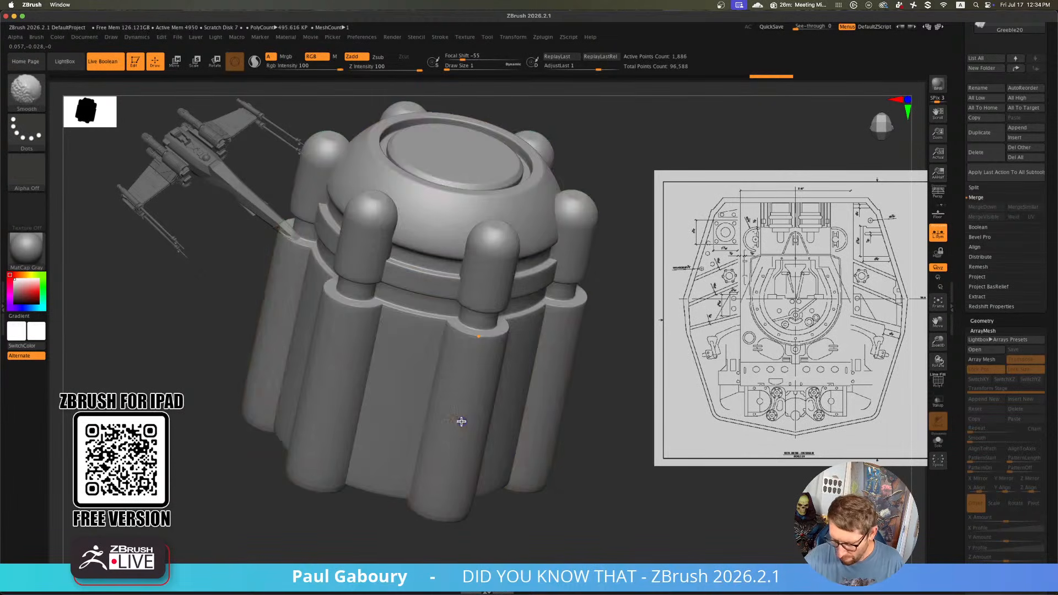
pyautogui.hotkey('shift', 'f')
pyautogui.hotkey('shift', 'f')
pyautogui.hotkey('shift', 'f')
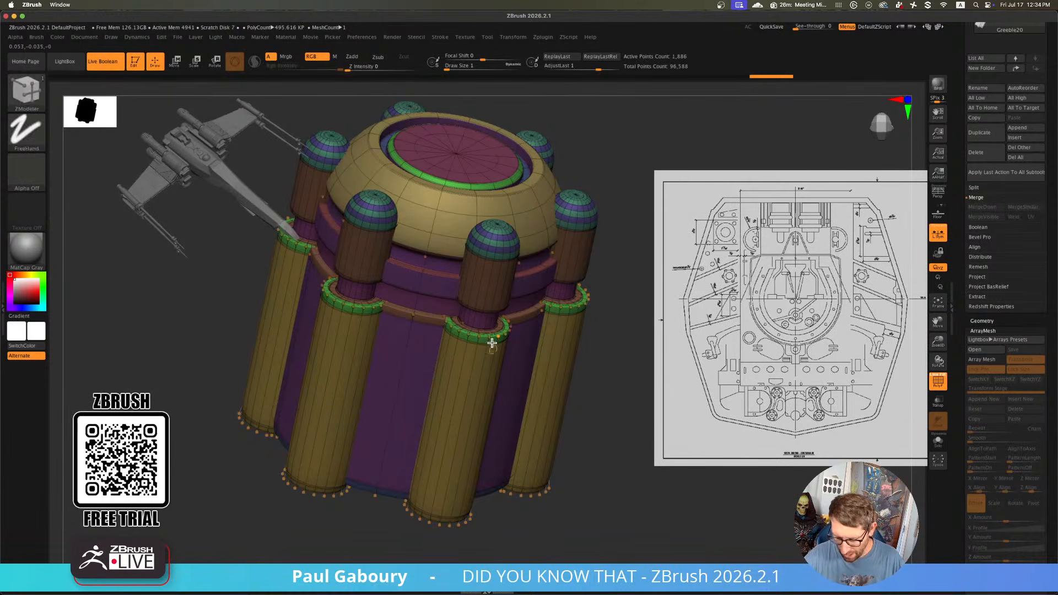
# Turn off the subdivision preview and isolate the six rods by hiding the central body
pyautogui.keyDown('ctrl'); pyautogui.moveTo(492, 342); pyautogui.dragTo(501, 359, button='right'); pyautogui.keyUp('ctrl')
pyautogui.hotkey('shift', 'd')
pyautogui.keyDown('ctrl'); pyautogui.keyDown('shift'); pyautogui.click(480, 337); pyautogui.keyUp('shift'); pyautogui.keyUp('ctrl')
pyautogui.hotkey('ctrl', 'shift', 'a')
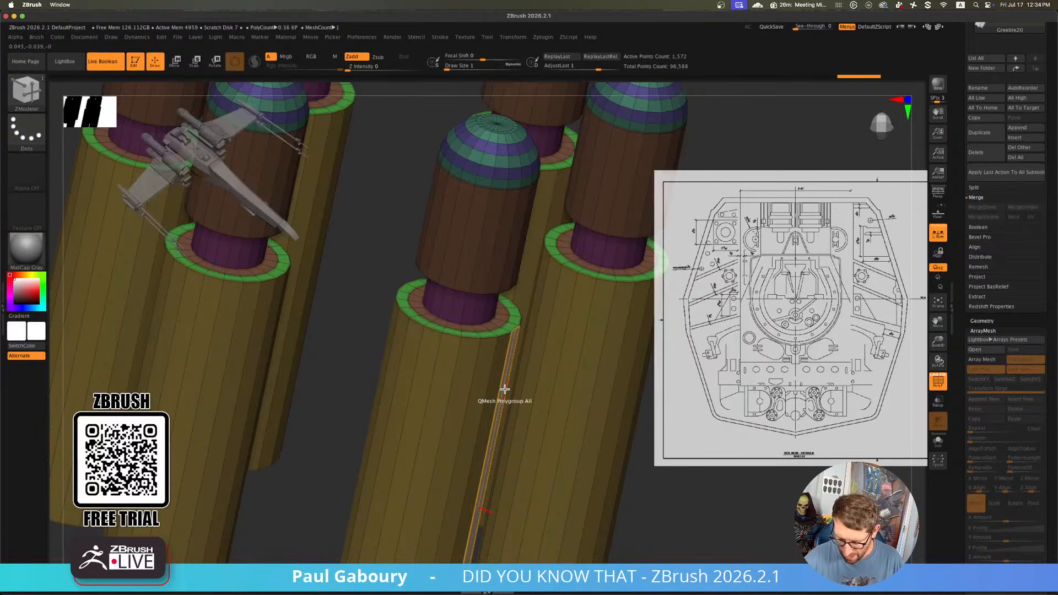
# Try to QMesh the inner brown ring around each rod's neck, and undo the change
pyautogui.keyDown('ctrl'); pyautogui.moveTo(492, 316); pyautogui.dragTo(531, 361, button='right'); pyautogui.keyUp('ctrl')
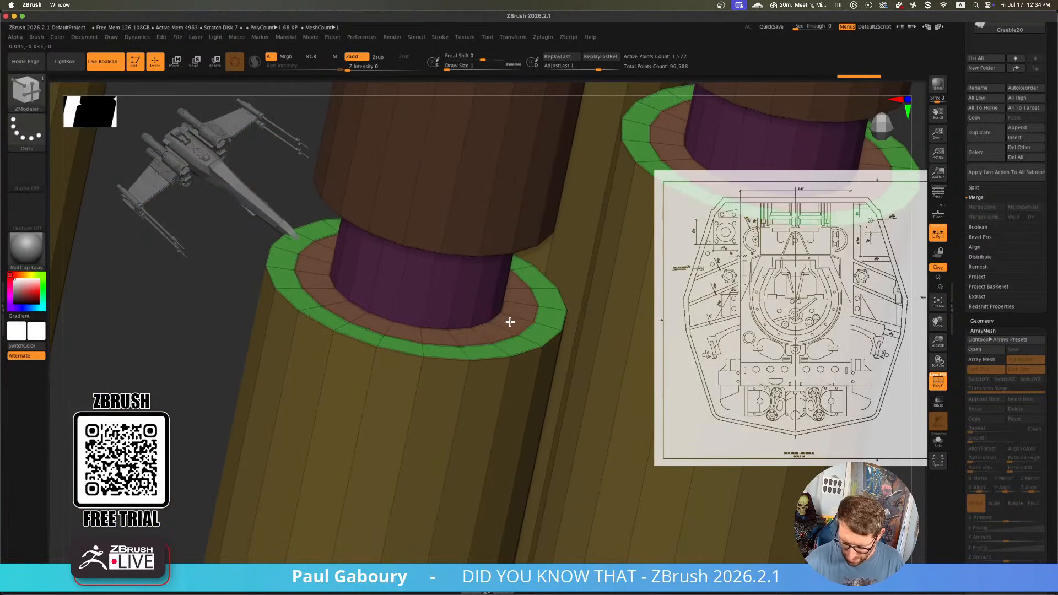
pyautogui.moveTo(510, 322); pyautogui.dragTo(506, 342)
pyautogui.press('alt')
pyautogui.hotkey('ctrl', 'z')
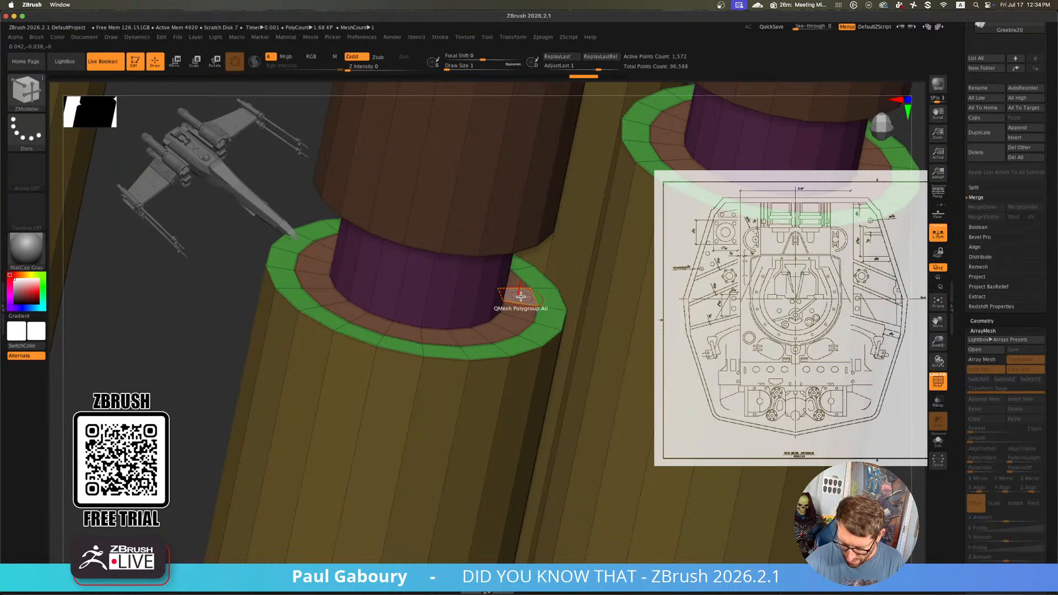
# Isolate the green outer and brown inner rings on top of the six lower rod sections, hiding the rest of the greeble
pyautogui.press('space')
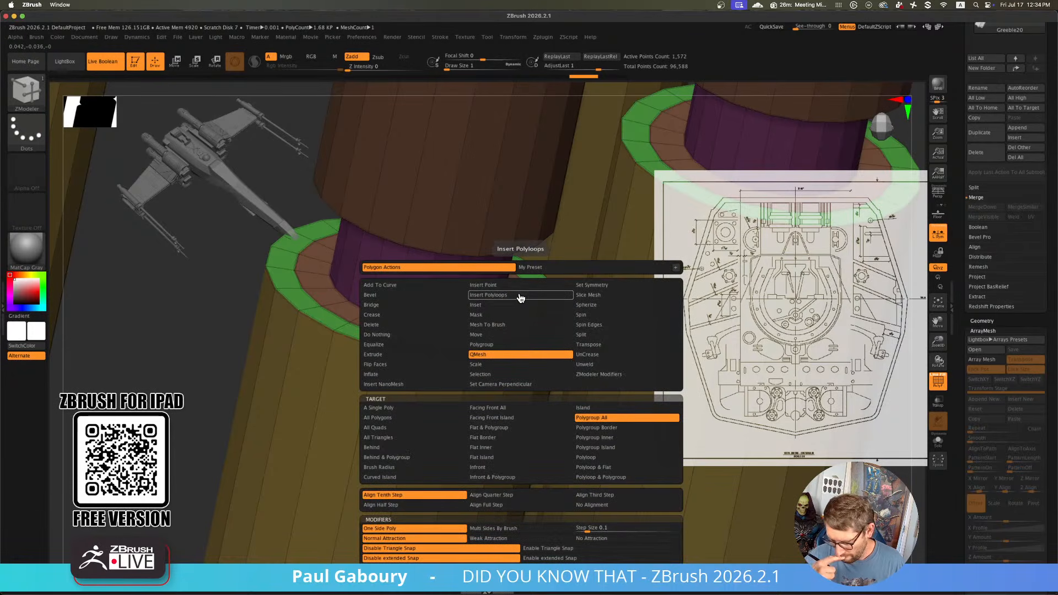
pyautogui.keyDown('ctrl'); pyautogui.keyDown('alt'); pyautogui.keyDown('shift'); pyautogui.click(543, 305); pyautogui.keyUp('shift'); pyautogui.keyUp('alt'); pyautogui.keyUp('ctrl')
pyautogui.keyDown('ctrl'); pyautogui.moveTo(554, 303); pyautogui.dragTo(477, 353, button='right'); pyautogui.keyUp('ctrl')
pyautogui.keyDown('ctrl'); pyautogui.keyDown('shift'); pyautogui.click(449, 470); pyautogui.keyUp('shift'); pyautogui.keyUp('ctrl')
pyautogui.keyDown('ctrl'); pyautogui.keyDown('shift'); pyautogui.click(501, 295); pyautogui.keyUp('shift'); pyautogui.keyUp('ctrl')
pyautogui.keyDown('alt'); pyautogui.moveTo(471, 512); pyautogui.dragTo(477, 425, button='right'); pyautogui.keyUp('alt')
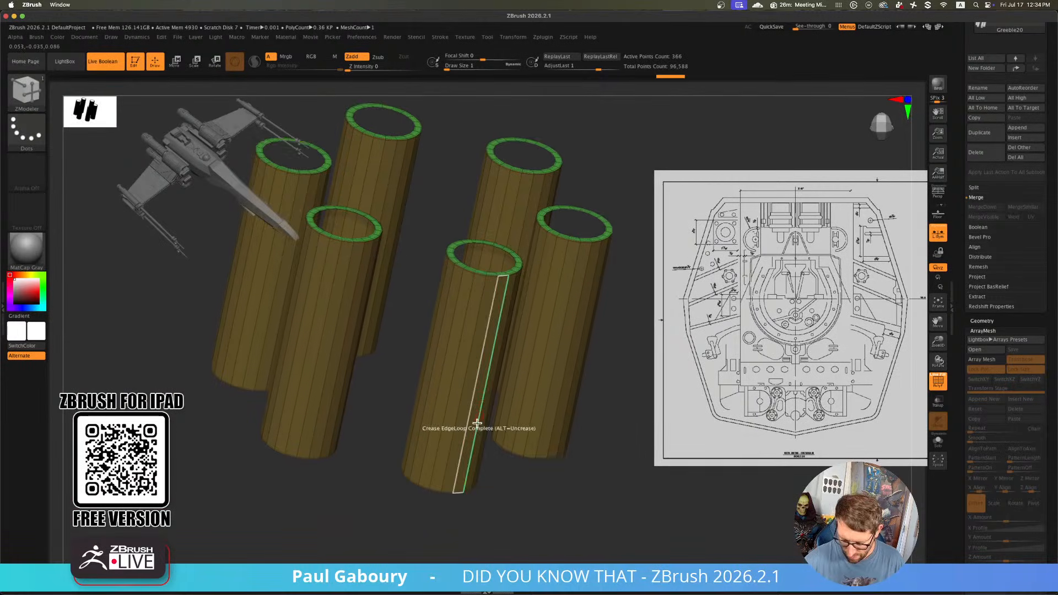
pyautogui.keyDown('ctrl'); pyautogui.keyDown('shift'); pyautogui.click(451, 488); pyautogui.keyUp('shift'); pyautogui.keyUp('ctrl')
pyautogui.keyDown('ctrl'); pyautogui.keyDown('shift'); pyautogui.click(453, 490); pyautogui.keyUp('shift'); pyautogui.keyUp('ctrl')
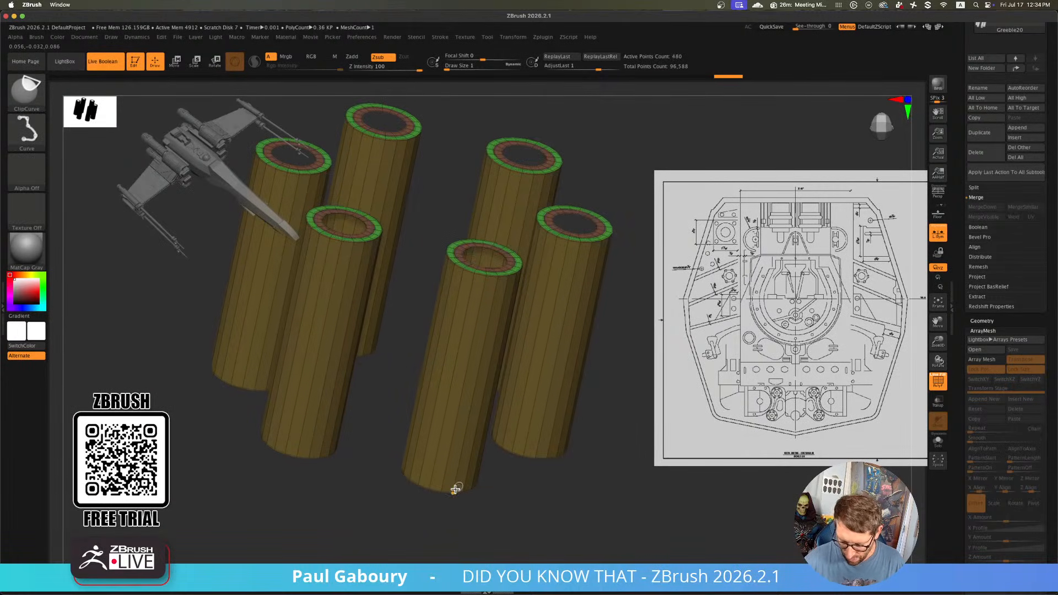
pyautogui.keyDown('ctrl'); pyautogui.keyDown('shift'); pyautogui.click(456, 489); pyautogui.keyUp('shift'); pyautogui.keyUp('ctrl')
pyautogui.keyDown('alt'); pyautogui.moveTo(458, 449); pyautogui.dragTo(455, 489, button='right'); pyautogui.keyUp('alt')
pyautogui.moveTo(461, 451); pyautogui.dragTo(484, 422, button='right')
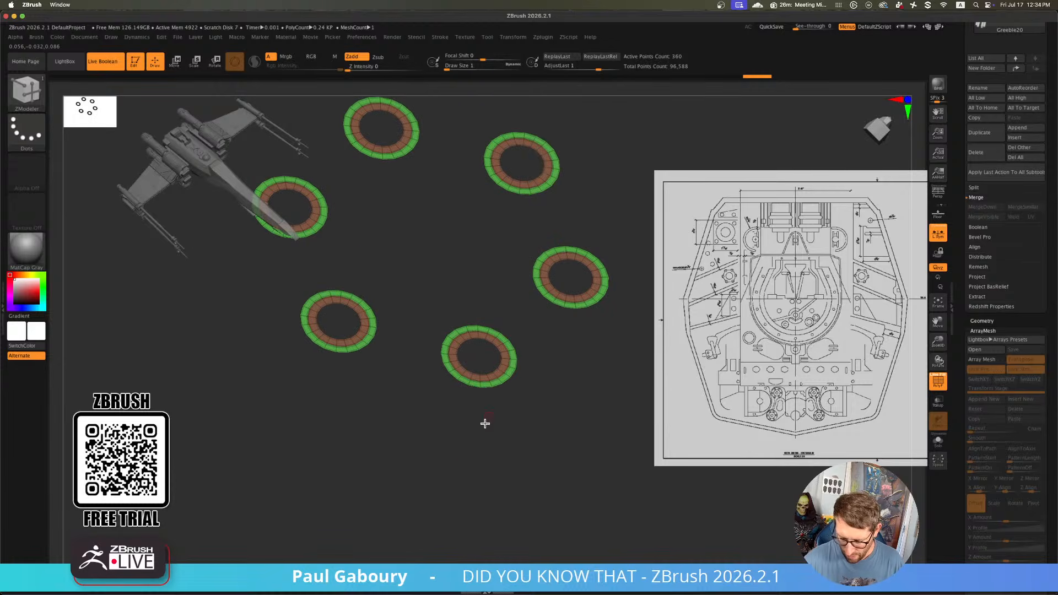
# Hide the green outer rings, regroup the inner neck rings as a new polygroup, and show the whole greeble again
pyautogui.keyDown('ctrl'); pyautogui.keyDown('shift'); pyautogui.click(512, 365); pyautogui.keyUp('shift'); pyautogui.keyUp('ctrl')
pyautogui.keyDown('ctrl'); pyautogui.keyDown('shift'); pyautogui.moveTo(519, 438); pyautogui.dragTo(518, 446); pyautogui.keyUp('shift'); pyautogui.keyUp('ctrl')
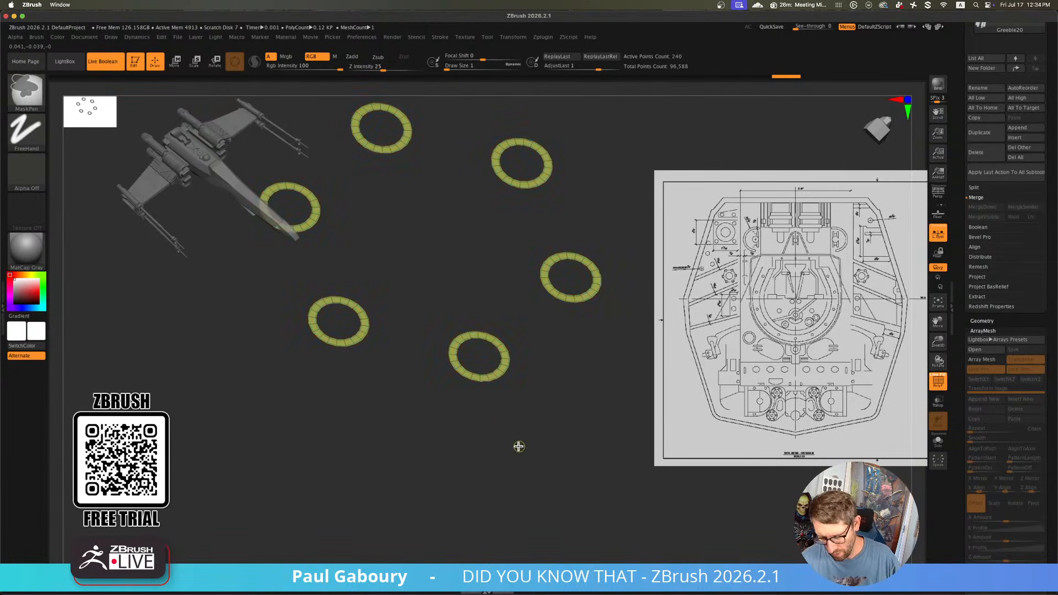
pyautogui.keyDown('ctrl'); pyautogui.keyDown('shift'); pyautogui.click(519, 448); pyautogui.keyUp('shift'); pyautogui.keyUp('ctrl')
pyautogui.keyDown('ctrl'); pyautogui.moveTo(511, 380); pyautogui.dragTo(522, 376, button='right'); pyautogui.keyUp('ctrl')
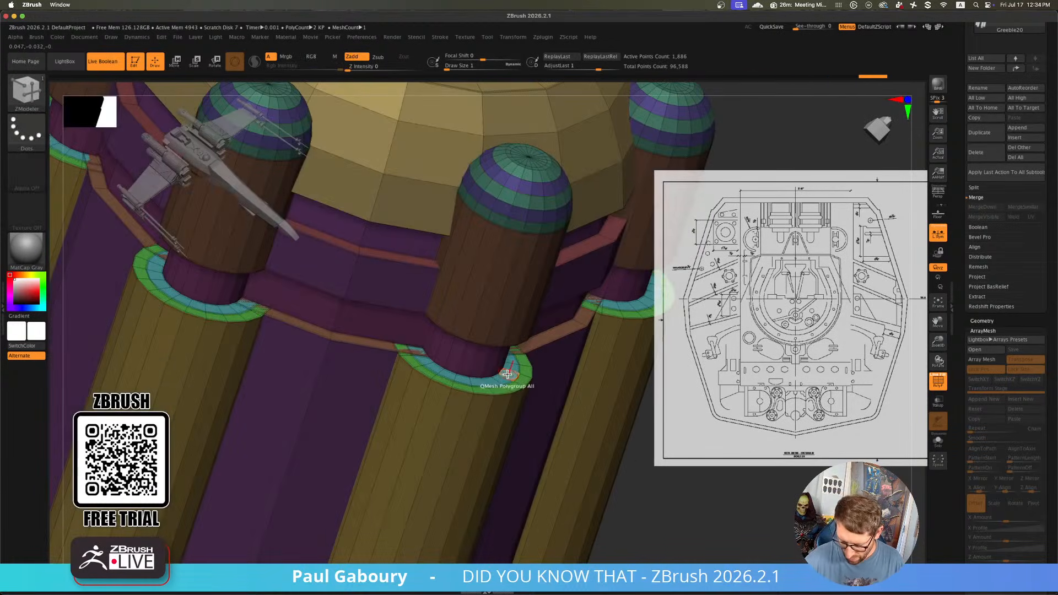
# QMesh the inner ring polygroup down to recess it around all six rod necks, and check it in the subdivision preview
pyautogui.moveTo(507, 373); pyautogui.dragTo(505, 382)
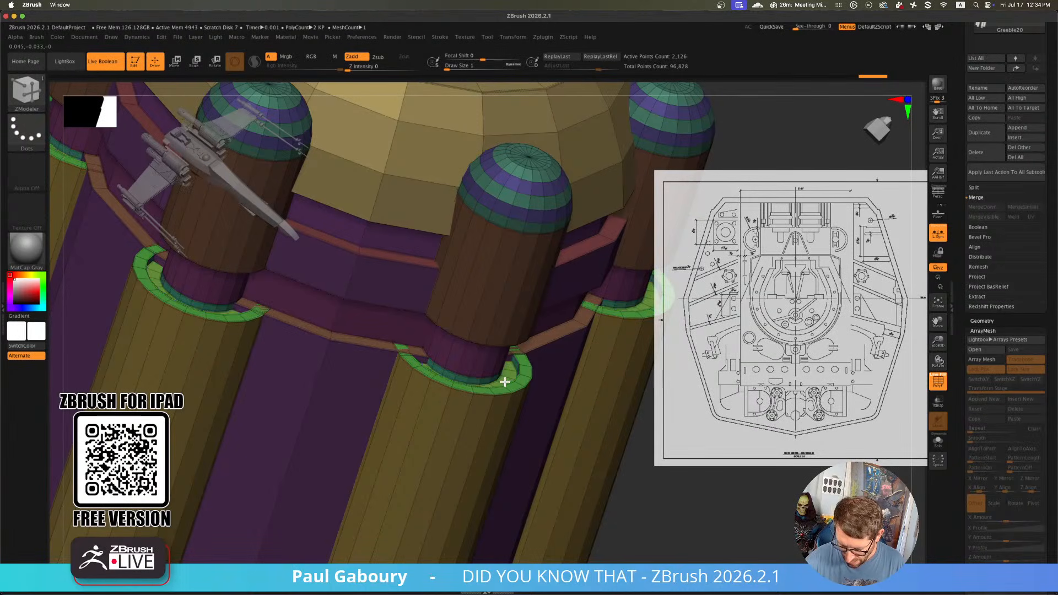
pyautogui.press('d')
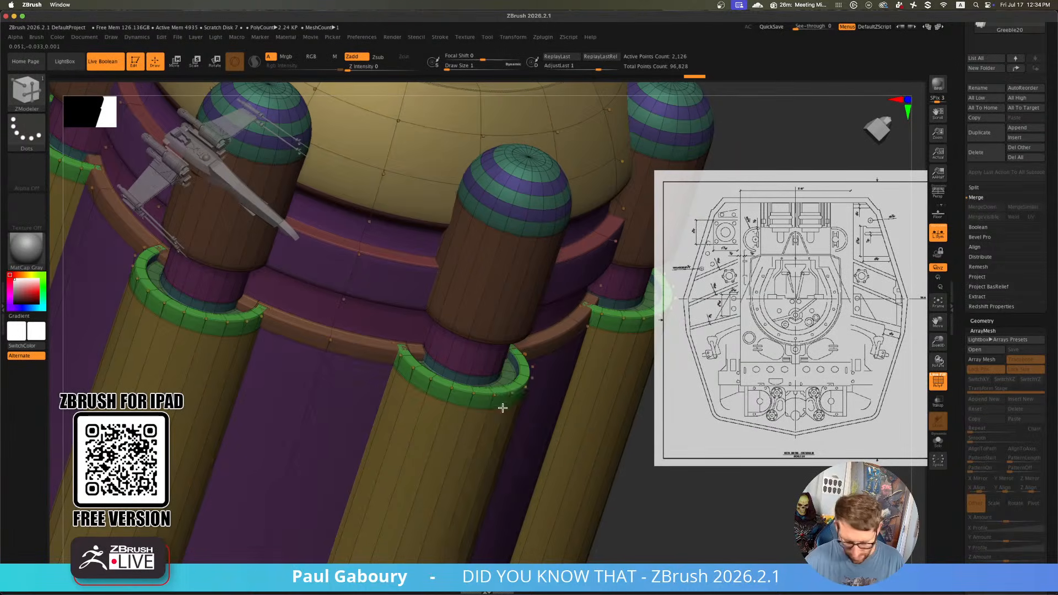
pyautogui.hotkey('shift', 'f')
pyautogui.keyDown('ctrl'); pyautogui.moveTo(534, 428); pyautogui.dragTo(484, 416, button='right'); pyautogui.keyUp('ctrl')
pyautogui.keyDown('alt'); pyautogui.moveTo(483, 416); pyautogui.dragTo(444, 353, button='right'); pyautogui.keyUp('alt')
pyautogui.hotkey('shift', 'f')
pyautogui.hotkey('shift', 'd')
# Turn the whole greeble to a straight side view and choose the SliceCurve brush
pyautogui.keyDown('ctrl'); pyautogui.moveTo(444, 353); pyautogui.dragTo(469, 478, button='right'); pyautogui.keyUp('ctrl')
pyautogui.hotkey('ctrl', 'shift')
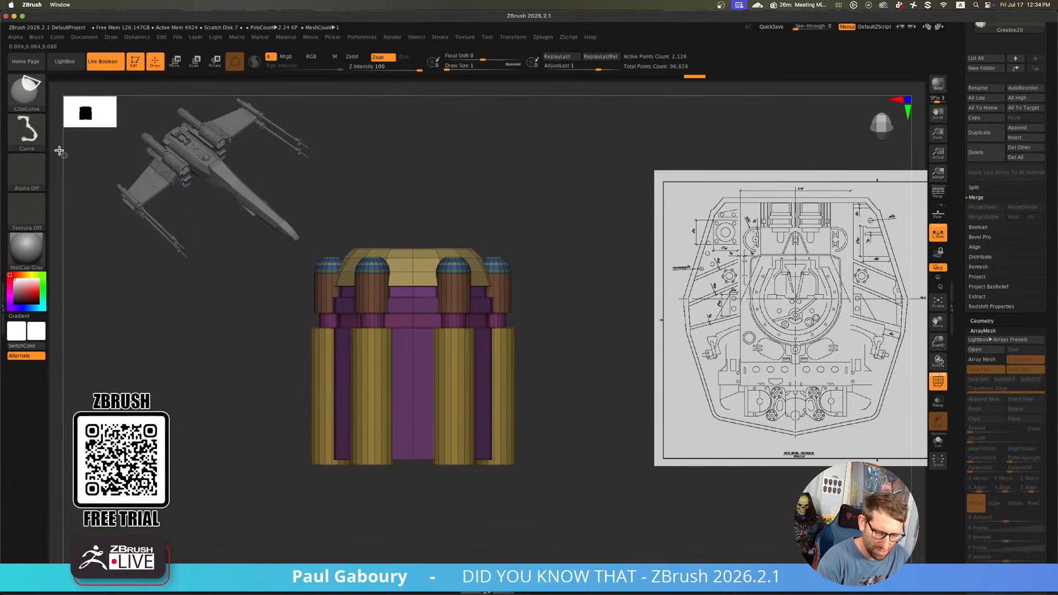
pyautogui.click(25, 91)
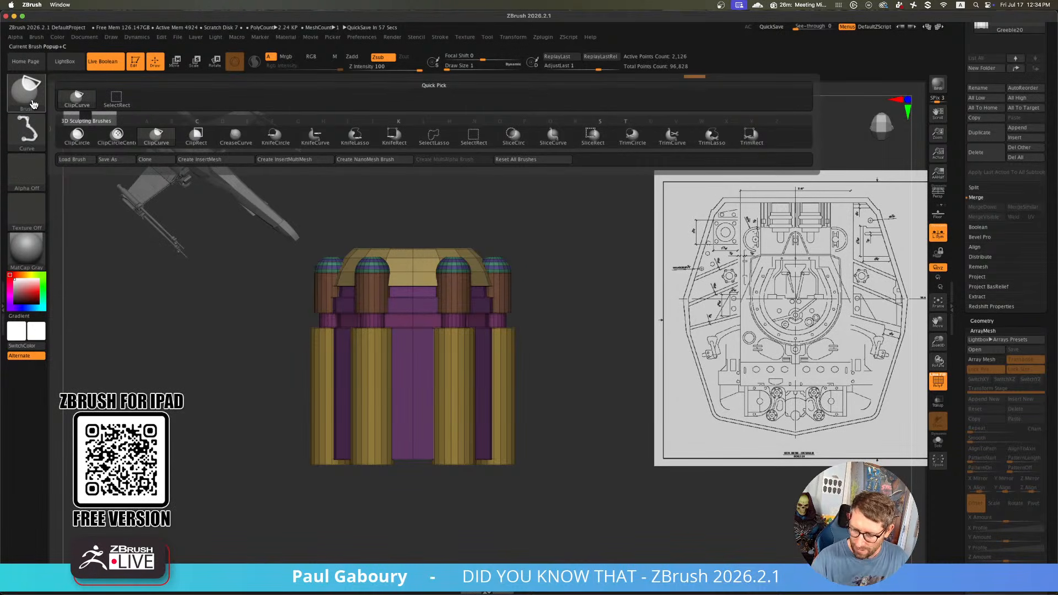
pyautogui.click(552, 138)
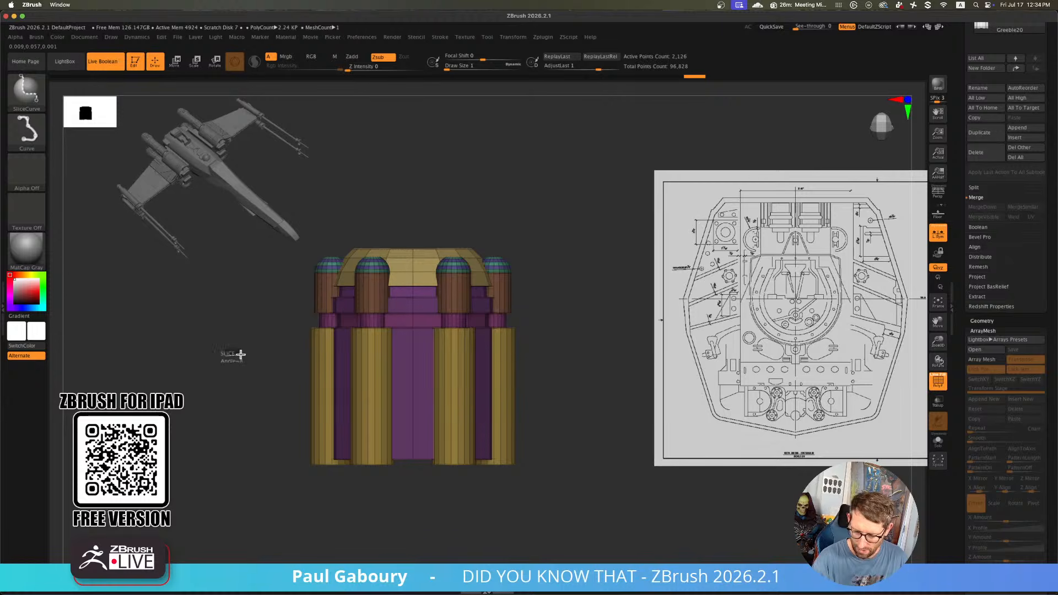
# Try a horizontal slice across the greeble near the top of the lower rod sections, and undo it
pyautogui.keyDown('ctrl'); pyautogui.keyDown('shift'); pyautogui.moveTo(598, 356); pyautogui.dragTo(598, 339); pyautogui.keyUp('shift'); pyautogui.keyUp('ctrl')
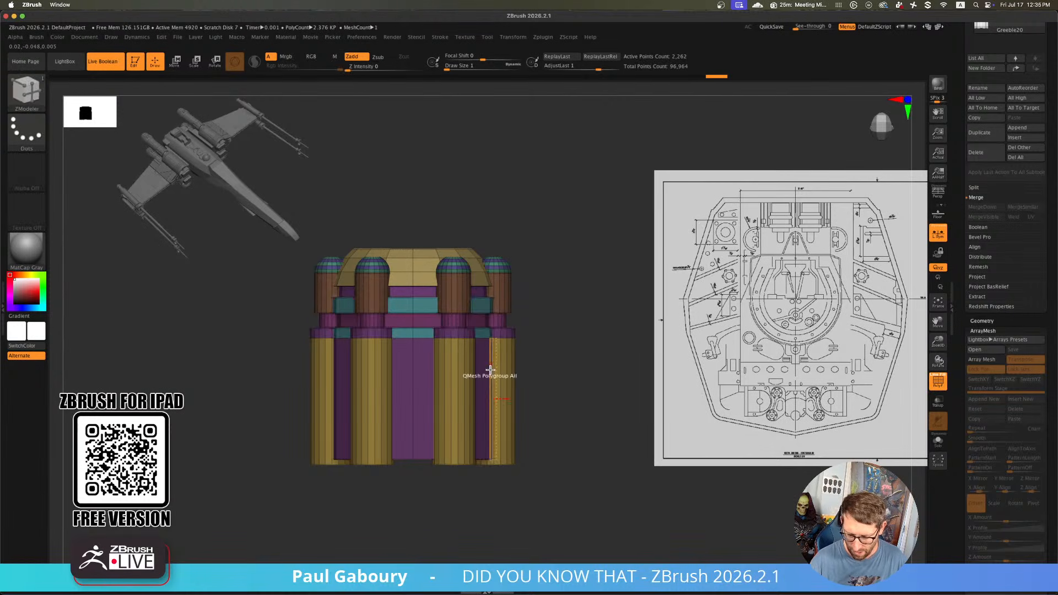
pyautogui.moveTo(489, 371); pyautogui.dragTo(486, 400, button='right')
pyautogui.moveTo(460, 445)
pyautogui.mouseDown(button='right')
pyautogui.moveTo(467, 401)
pyautogui.moveTo(503, 408)
pyautogui.moveTo(490, 375)
pyautogui.mouseUp(button='right')
pyautogui.hotkey('ctrl', 'z')
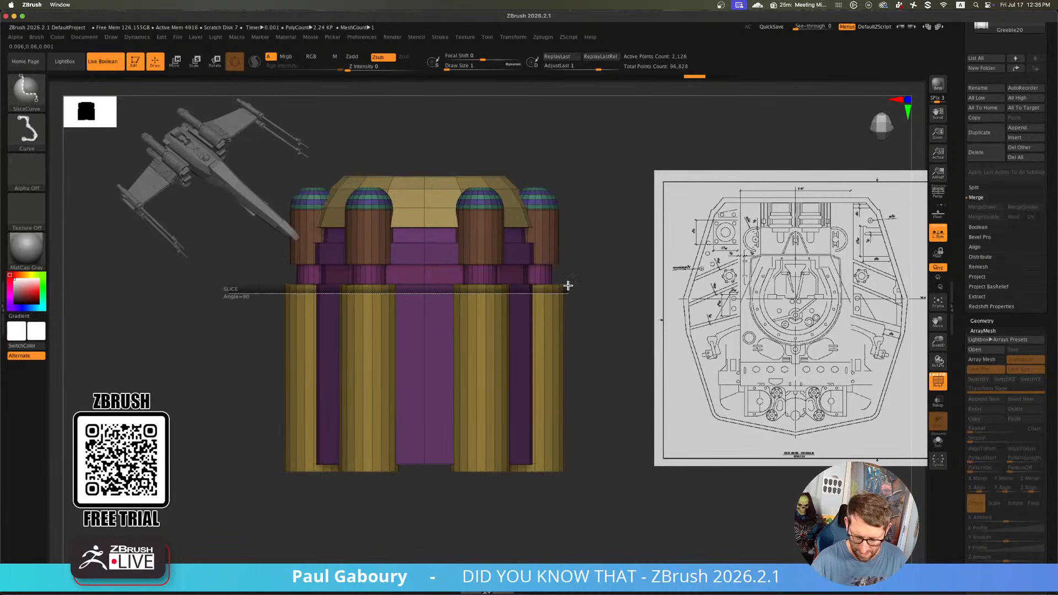
# Slice the greeble horizontally just below the top edge of the lower rod sections to separate a thin band
pyautogui.keyDown('ctrl'); pyautogui.keyDown('shift'); pyautogui.moveTo(627, 288); pyautogui.dragTo(627, 286); pyautogui.keyUp('shift'); pyautogui.keyUp('ctrl')
pyautogui.moveTo(627, 286)
pyautogui.mouseDown(button='right')
pyautogui.moveTo(575, 387)
pyautogui.moveTo(559, 395)
pyautogui.moveTo(562, 302)
pyautogui.moveTo(560, 402)
pyautogui.moveTo(551, 373)
pyautogui.moveTo(470, 415)
pyautogui.mouseUp(button='right')
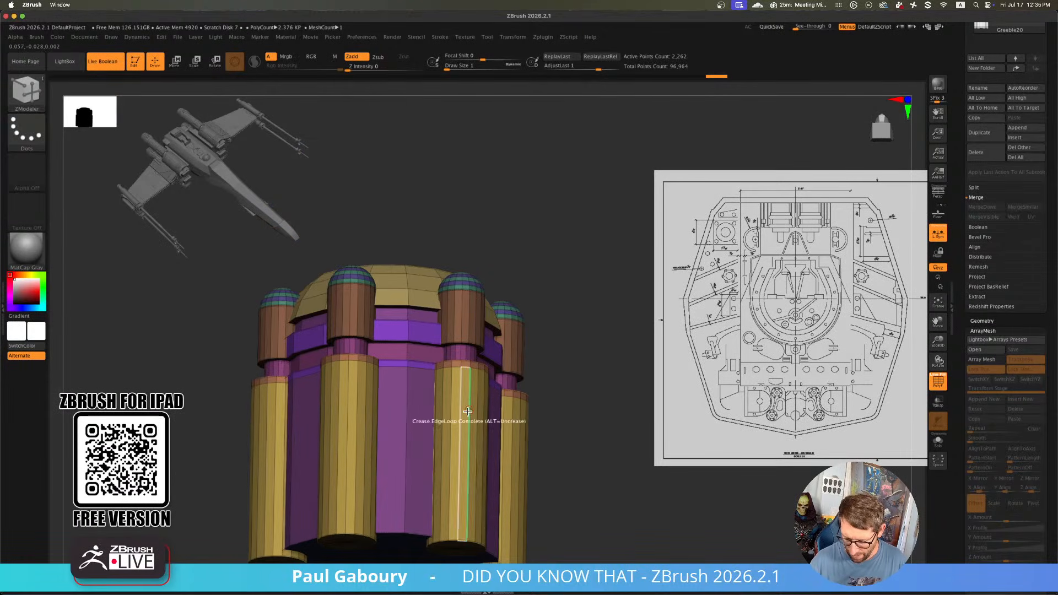
# Isolate the six rods' polygroup below the sliced band and turn the view to face their bottom caps
pyautogui.keyDown('ctrl'); pyautogui.keyDown('shift'); pyautogui.click(462, 520); pyautogui.keyUp('shift'); pyautogui.keyUp('ctrl')
pyautogui.moveTo(503, 384)
pyautogui.keyDown('alt'); pyautogui.mouseDown()
pyautogui.moveTo(504, 373)
pyautogui.moveTo(498, 401)
pyautogui.mouseUp(); pyautogui.keyUp('alt')
pyautogui.keyDown('ctrl'); pyautogui.keyDown('shift'); pyautogui.moveTo(335, 233); pyautogui.dragTo(546, 355); pyautogui.keyUp('shift'); pyautogui.keyUp('ctrl')
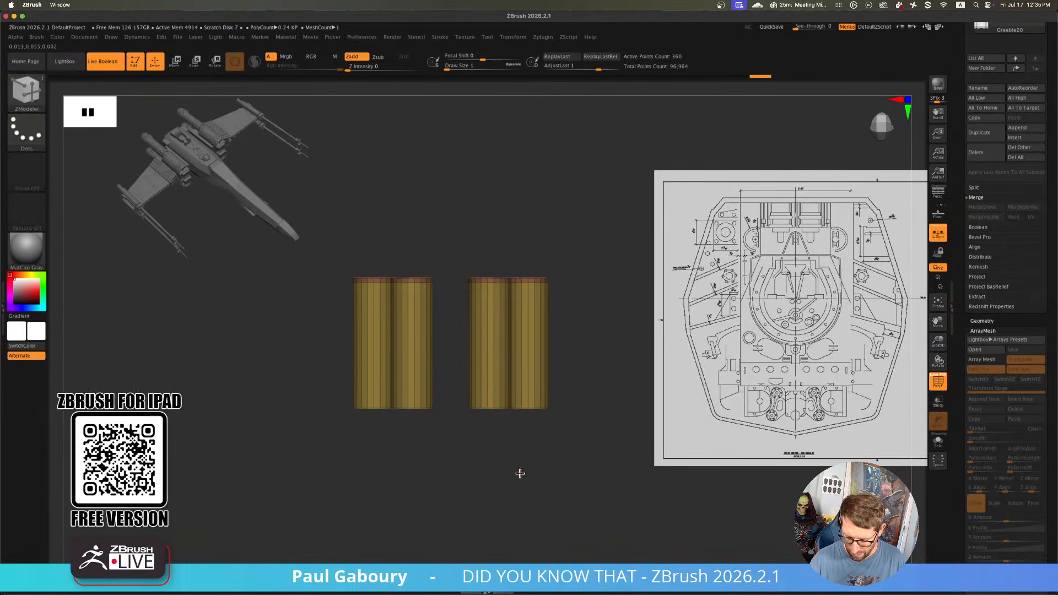
pyautogui.hotkey('ctrl', 'z')
pyautogui.keyDown('ctrl'); pyautogui.keyDown('shift'); pyautogui.moveTo(582, 459); pyautogui.dragTo(297, 393); pyautogui.keyUp('shift'); pyautogui.keyUp('ctrl')
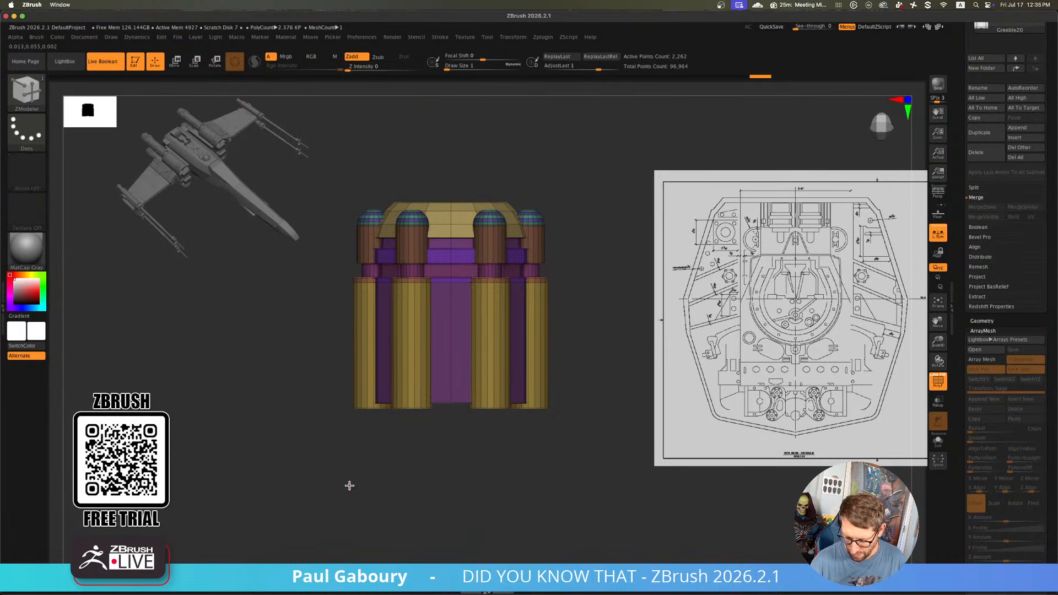
pyautogui.moveTo(562, 457)
pyautogui.keyDown('ctrl'); pyautogui.keyDown('shift'); pyautogui.mouseDown()
pyautogui.moveTo(426, 417)
pyautogui.moveTo(333, 409)
pyautogui.mouseUp(); pyautogui.keyUp('shift'); pyautogui.keyUp('ctrl')
pyautogui.moveTo(426, 467); pyautogui.dragTo(484, 441)
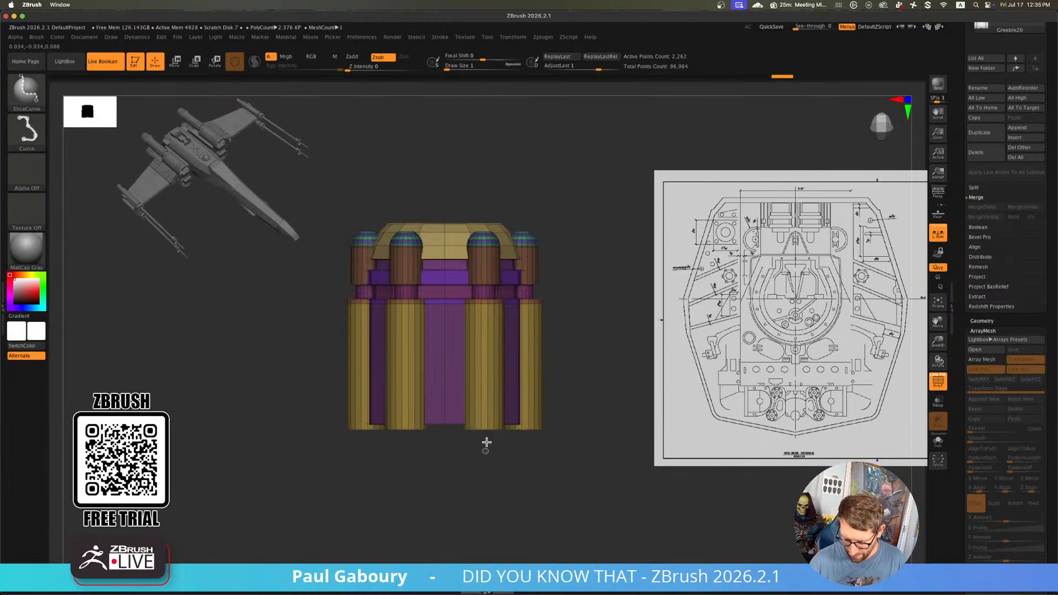
pyautogui.keyDown('ctrl'); pyautogui.keyDown('shift'); pyautogui.click(492, 431); pyautogui.keyUp('shift'); pyautogui.keyUp('ctrl')
pyautogui.moveTo(538, 477)
pyautogui.mouseDown()
pyautogui.moveTo(531, 364)
pyautogui.moveTo(503, 371)
pyautogui.moveTo(541, 338)
pyautogui.mouseUp()
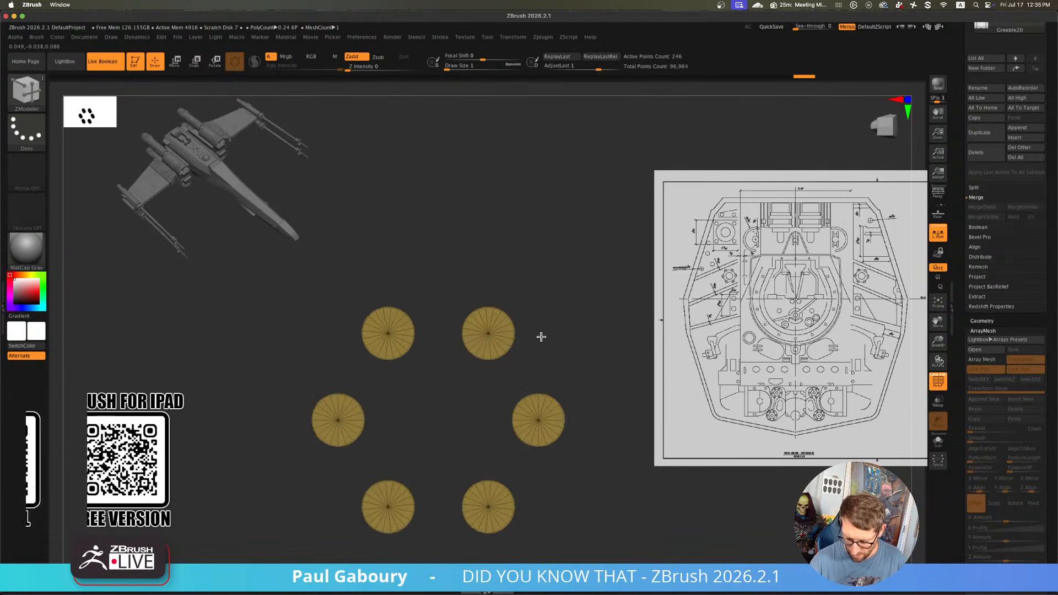
# Apply Group Front to the isolated rods from below and check which faces were regrouped
pyautogui.click(1000, 331)
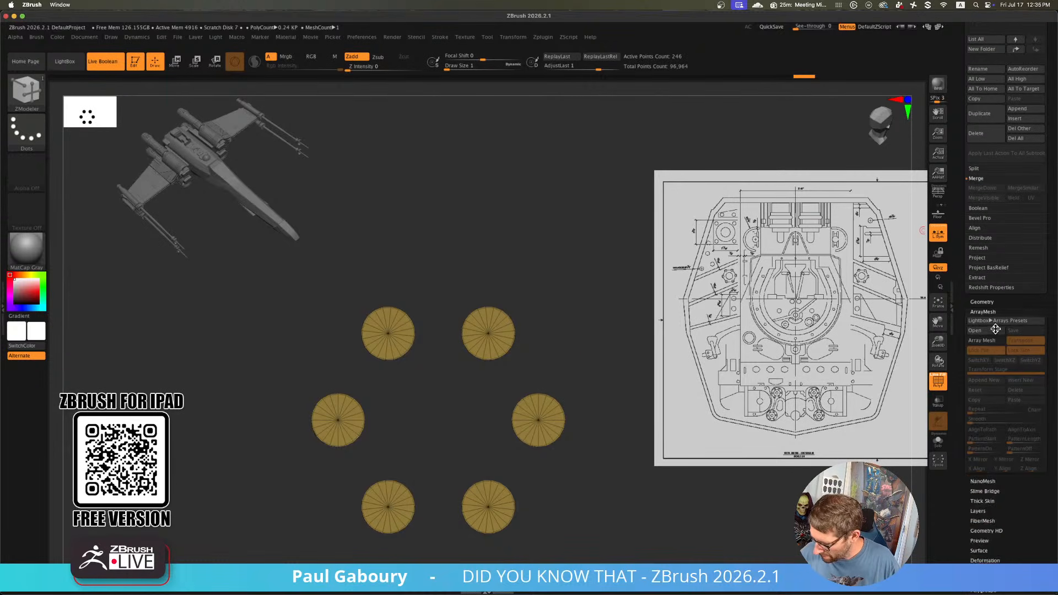
pyautogui.click(983, 431)
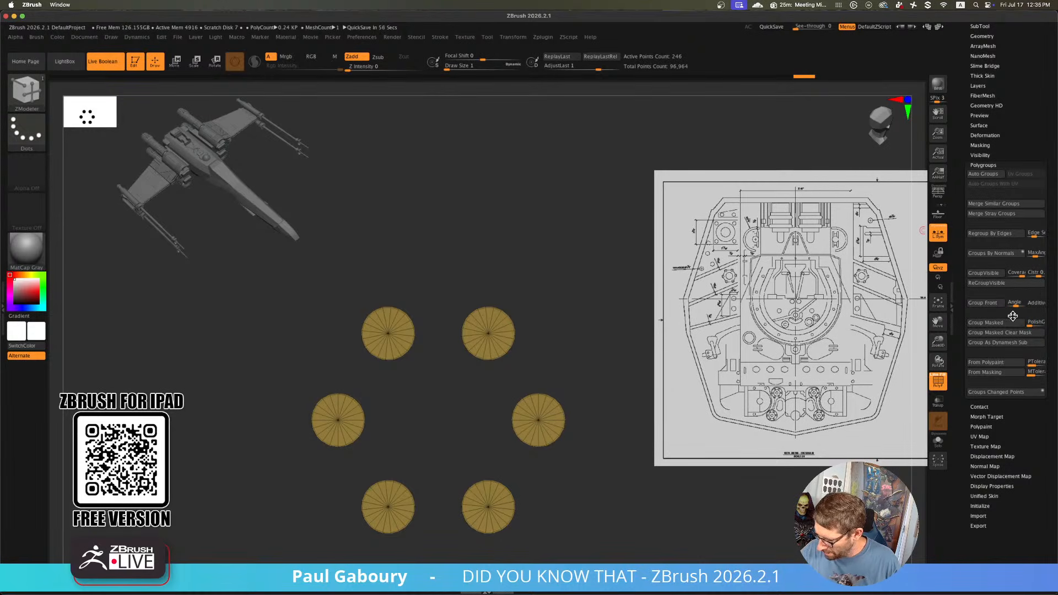
pyautogui.click(985, 307)
pyautogui.moveTo(579, 334); pyautogui.dragTo(590, 394)
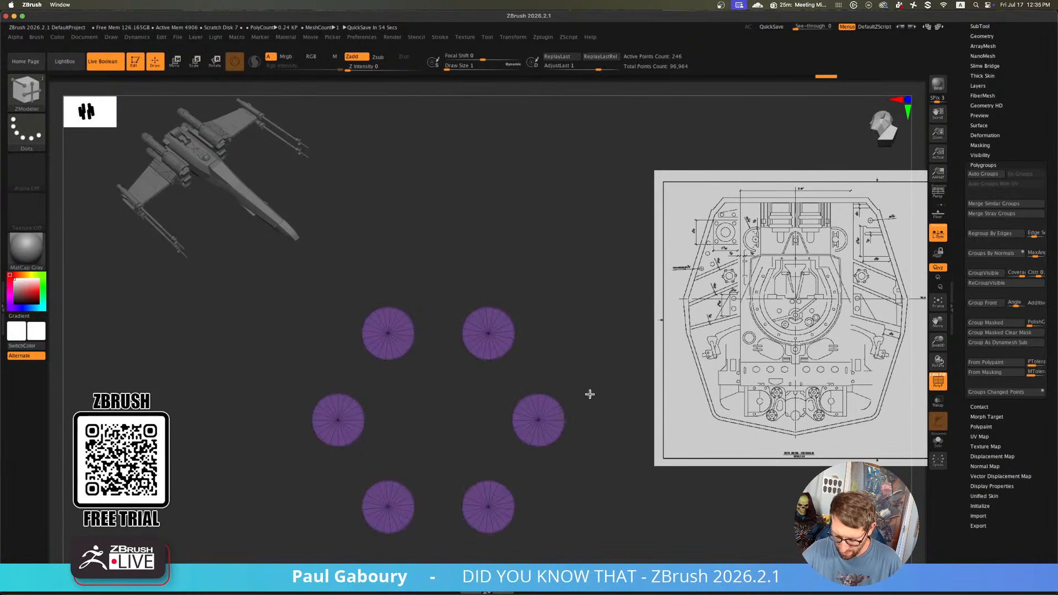
# Lower the Group Front angle tolerance, group the rods' bottom caps separately from their walls, and show the whole greeble
pyautogui.press('ctrl')
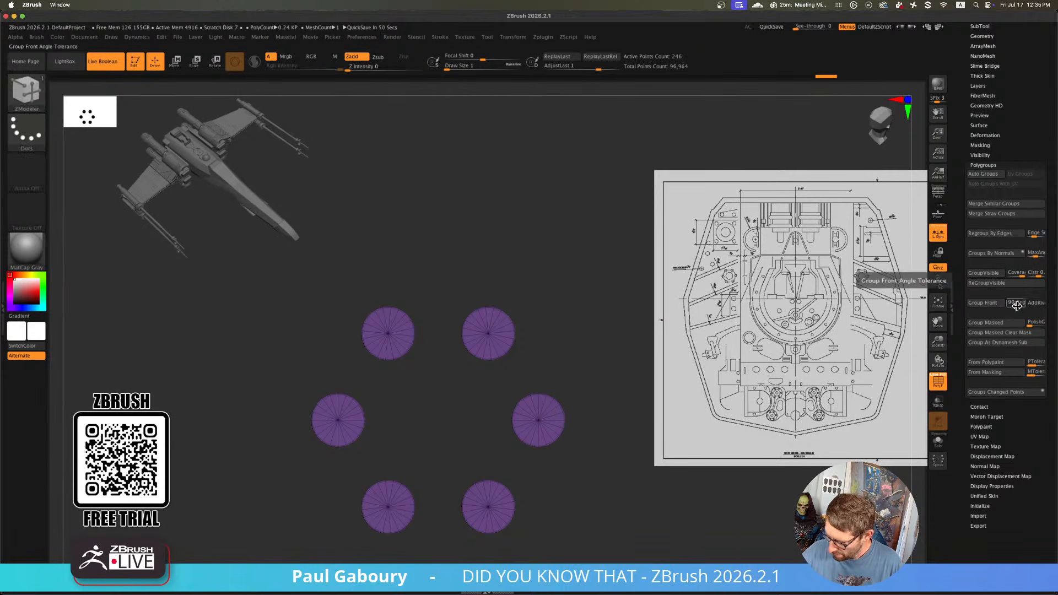
pyautogui.click(986, 305)
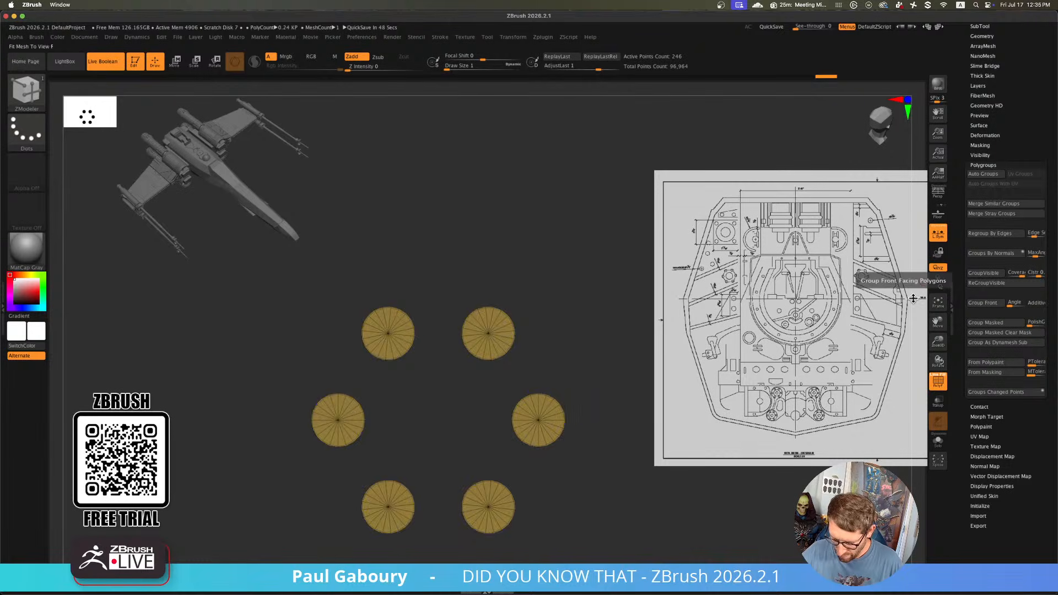
pyautogui.moveTo(585, 348); pyautogui.dragTo(595, 397)
pyautogui.keyDown('ctrl'); pyautogui.keyDown('shift'); pyautogui.click(604, 356); pyautogui.keyUp('shift'); pyautogui.keyUp('ctrl')
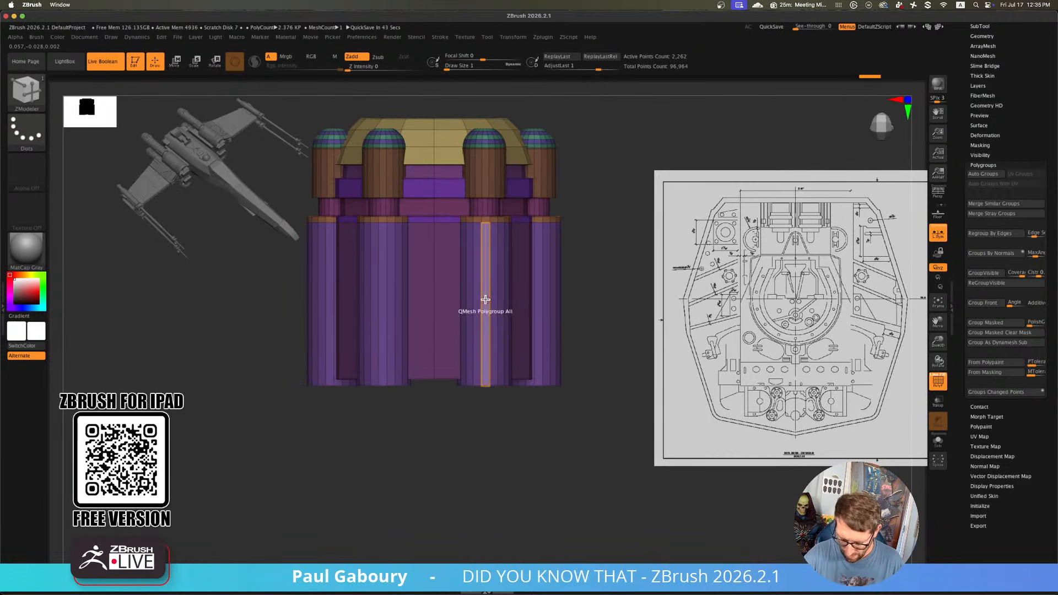
# QMesh the lower rods' side walls outward on all six rods using the Polygroup All target
pyautogui.press('space')
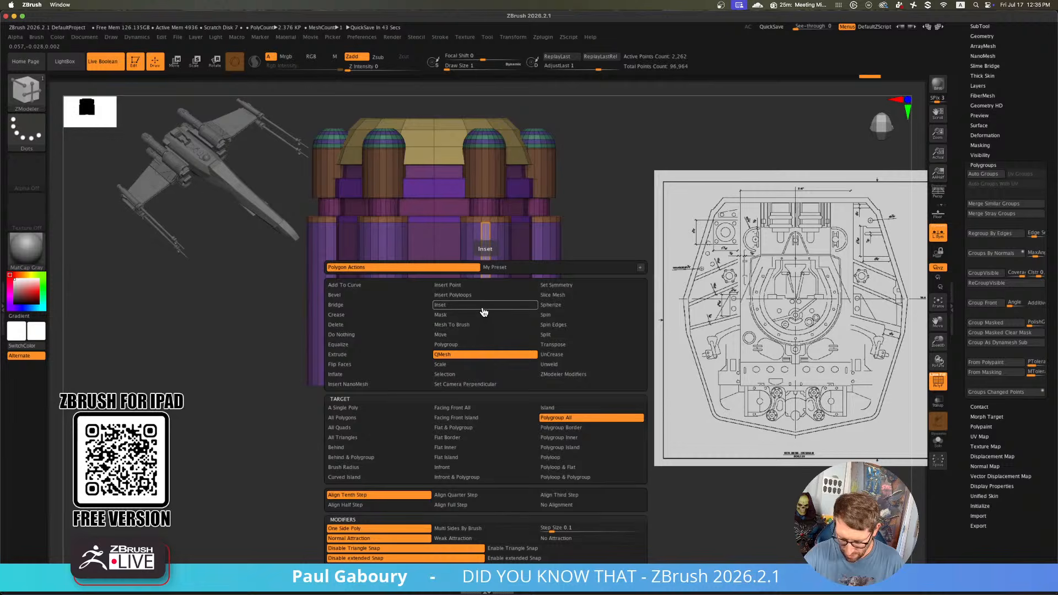
pyautogui.click(586, 422)
pyautogui.moveTo(484, 306); pyautogui.dragTo(502, 312)
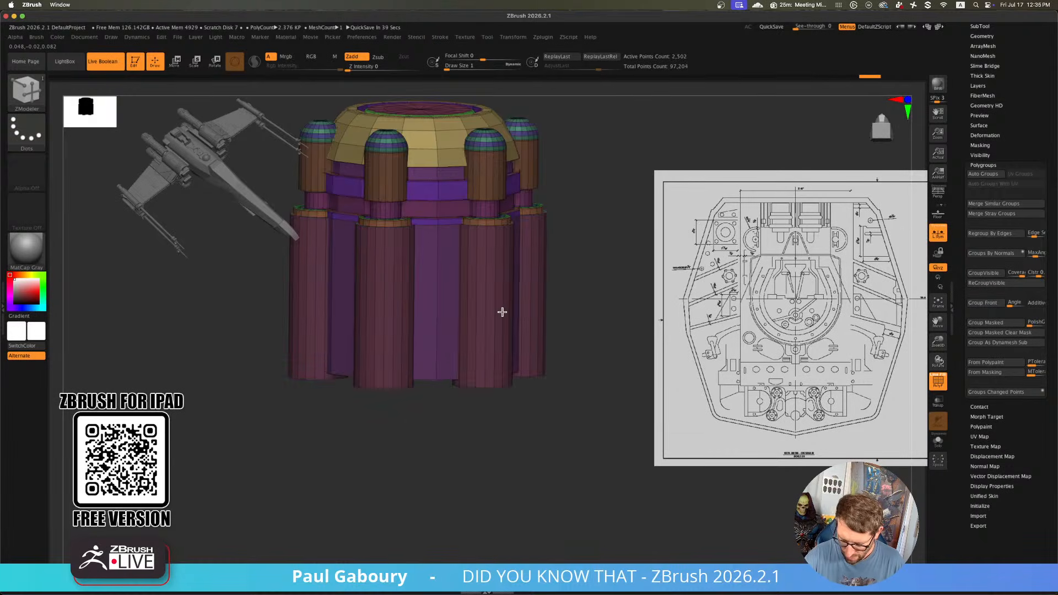
# QMesh the narrow brown band polygroup around the top of the six lower rod sections
pyautogui.moveTo(502, 312); pyautogui.dragTo(547, 350, button='right')
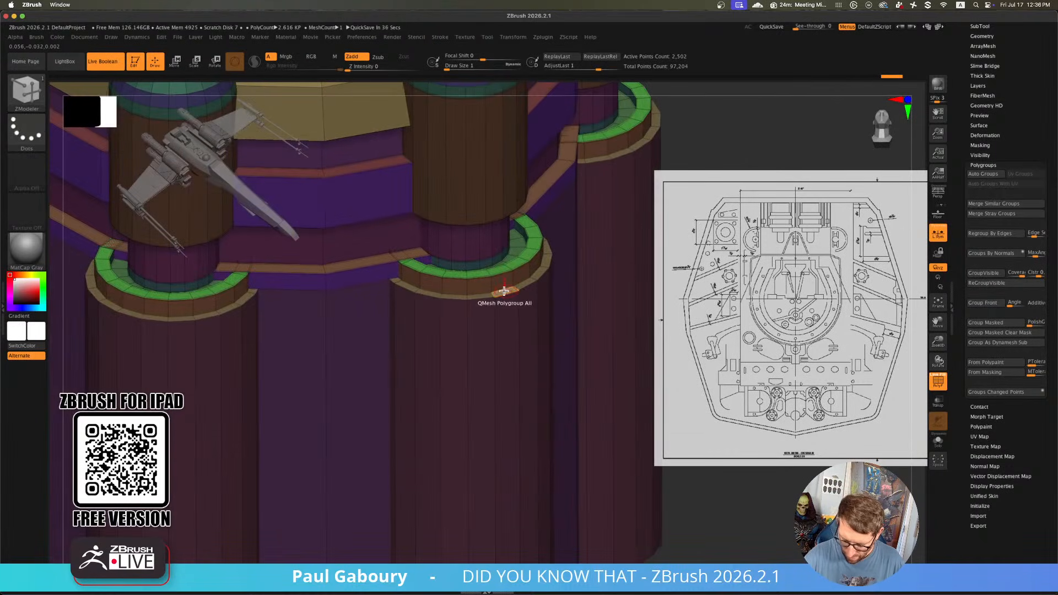
pyautogui.moveTo(504, 291); pyautogui.dragTo(503, 277)
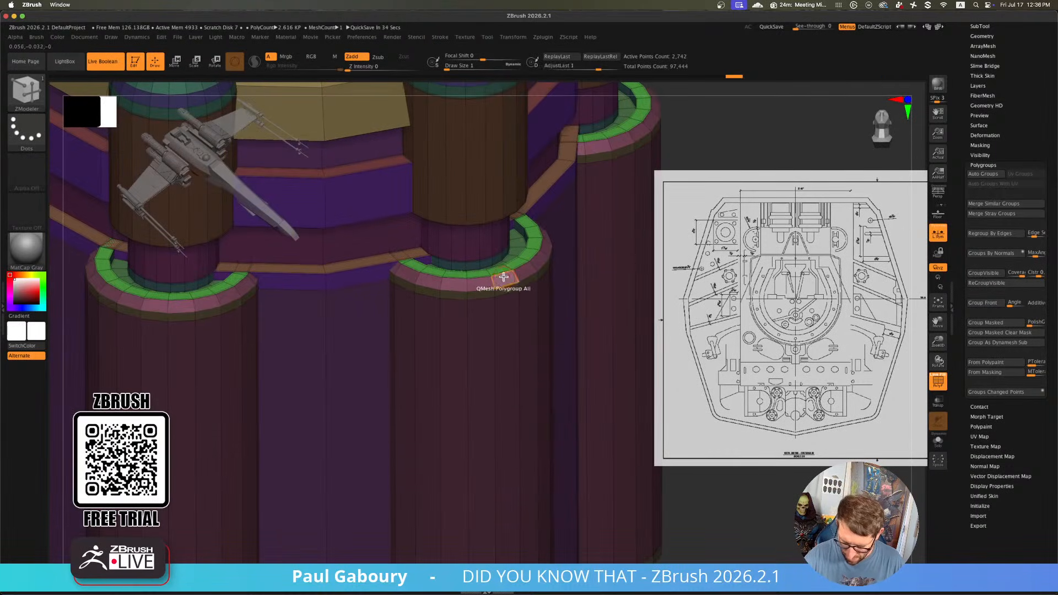
pyautogui.press('space')
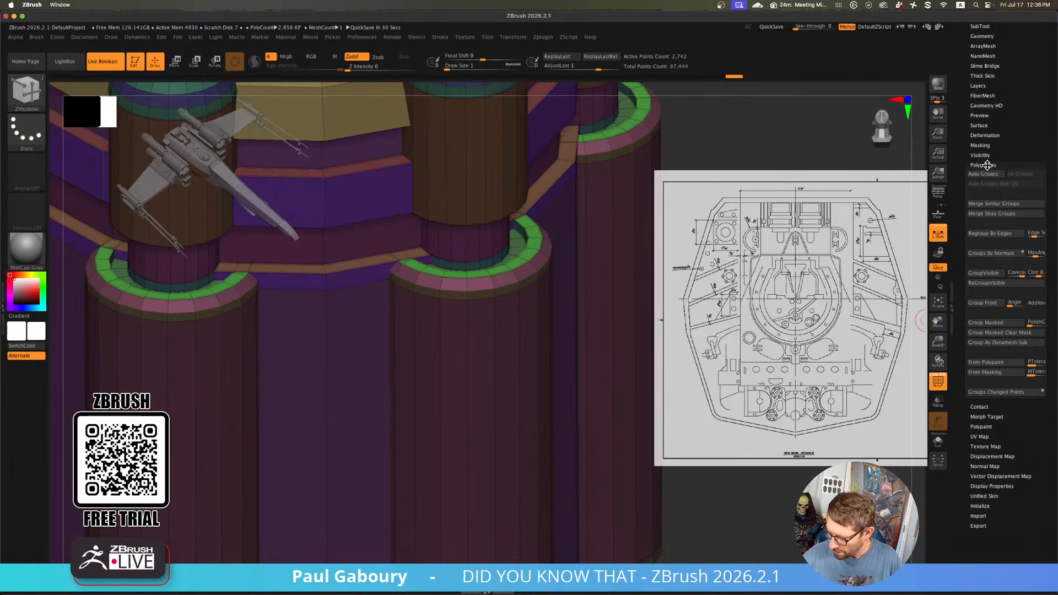
# Crease the greeble along its polygroup borders with Crease PG and turn on the subdivision preview
pyautogui.scroll(4, 1017, 175)
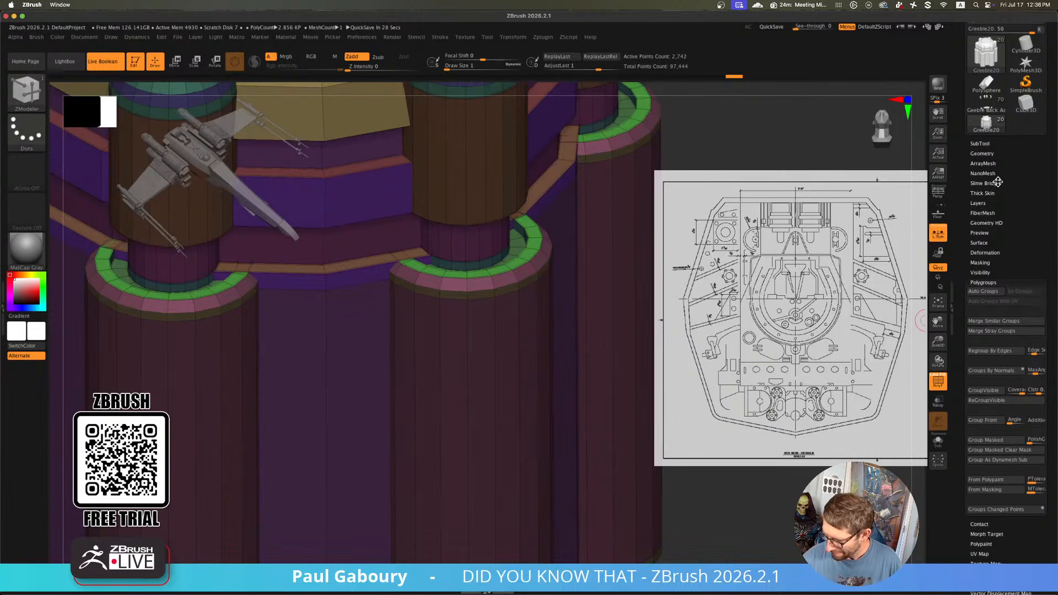
pyautogui.click(990, 154)
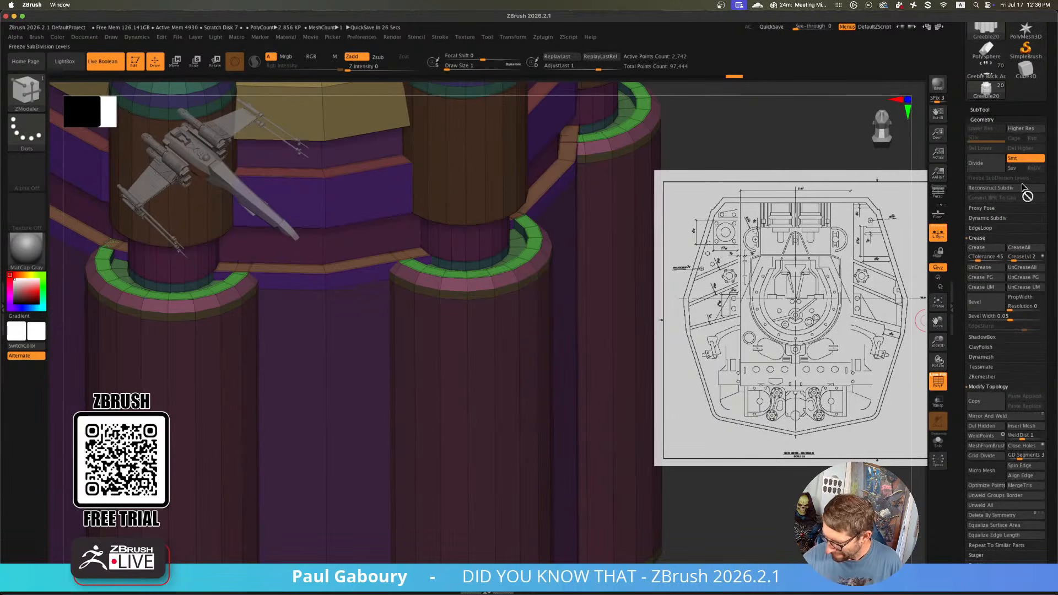
pyautogui.click(987, 281)
pyautogui.press('d')
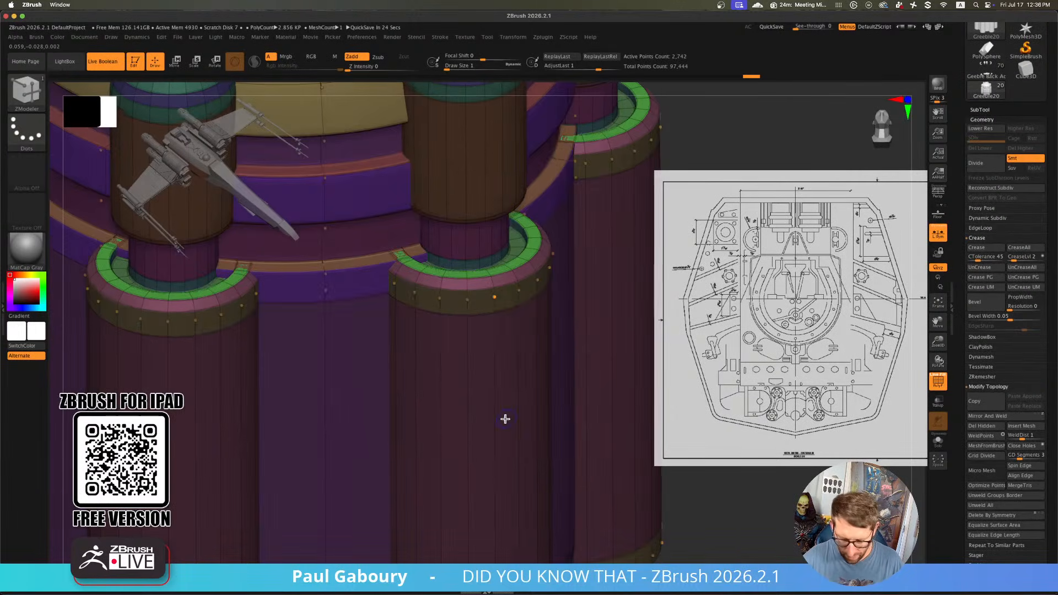
# Hide the polyframes and inspect the smoothed greeble from below and from the side
pyautogui.hotkey('shift', 'f')
pyautogui.moveTo(507, 417)
pyautogui.keyDown('ctrl'); pyautogui.mouseDown(button='right')
pyautogui.moveTo(510, 352)
pyautogui.moveTo(491, 283)
pyautogui.moveTo(505, 331)
pyautogui.mouseUp(button='right'); pyautogui.keyUp('ctrl')
pyautogui.moveTo(504, 330)
pyautogui.mouseDown(button='right')
pyautogui.moveTo(519, 419)
pyautogui.moveTo(501, 444)
pyautogui.moveTo(551, 378)
pyautogui.moveTo(563, 377)
pyautogui.moveTo(530, 421)
pyautogui.moveTo(538, 371)
pyautogui.moveTo(540, 389)
pyautogui.moveTo(515, 389)
pyautogui.mouseUp(button='right')
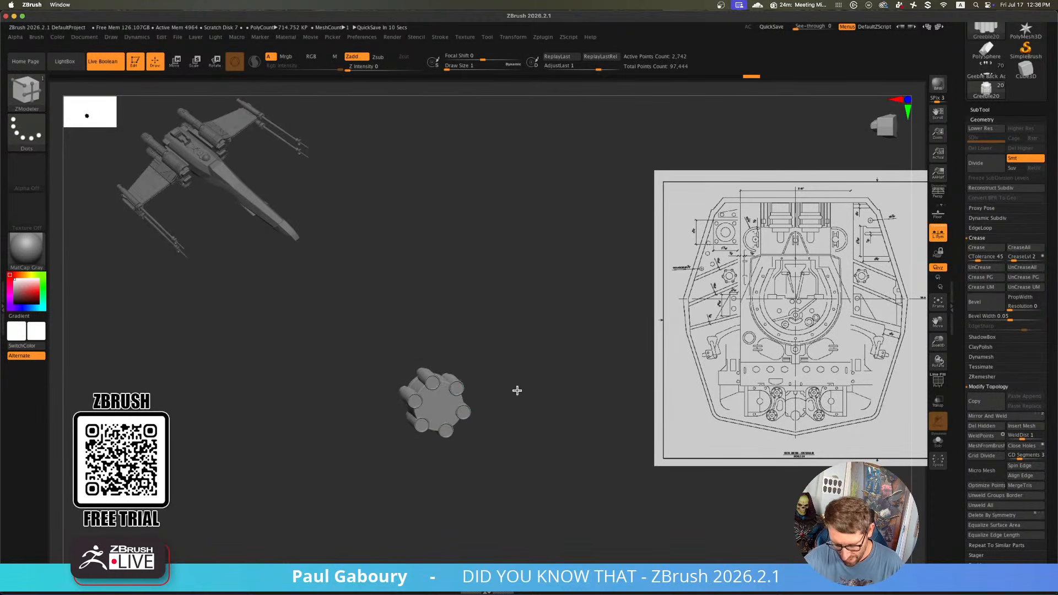
pyautogui.moveTo(429, 389)
pyautogui.mouseDown(button='right')
pyautogui.moveTo(501, 453)
pyautogui.moveTo(507, 416)
pyautogui.moveTo(514, 434)
pyautogui.moveTo(529, 417)
pyautogui.mouseUp(button='right')
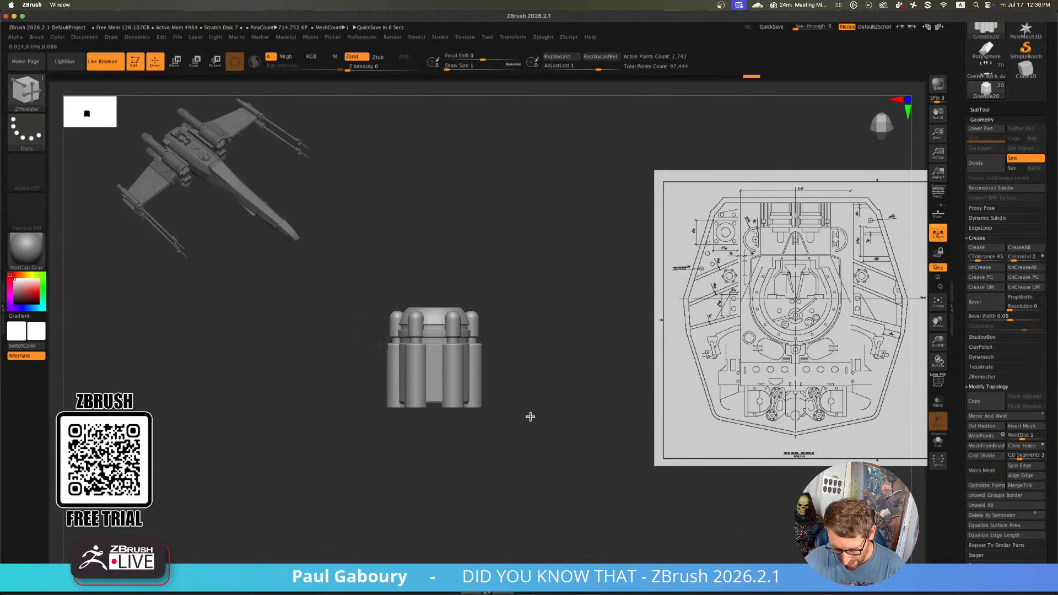
pyautogui.keyDown('ctrl'); pyautogui.keyDown('shift'); pyautogui.moveTo(565, 401); pyautogui.dragTo(409, 392); pyautogui.keyUp('shift'); pyautogui.keyUp('ctrl')
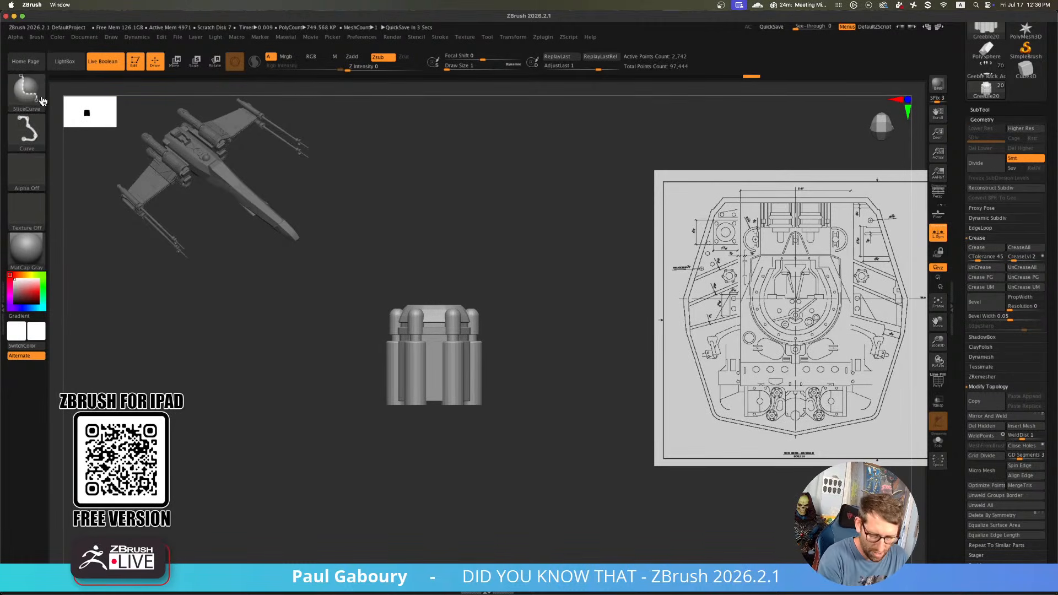
# Clip the bottom ends of the greeble's six rods flat with a straight horizontal clip line
pyautogui.click(26, 88)
pyautogui.click(210, 138)
pyautogui.keyDown('ctrl'); pyautogui.keyDown('shift'); pyautogui.moveTo(559, 400); pyautogui.dragTo(308, 388); pyautogui.keyUp('shift'); pyautogui.keyUp('ctrl')
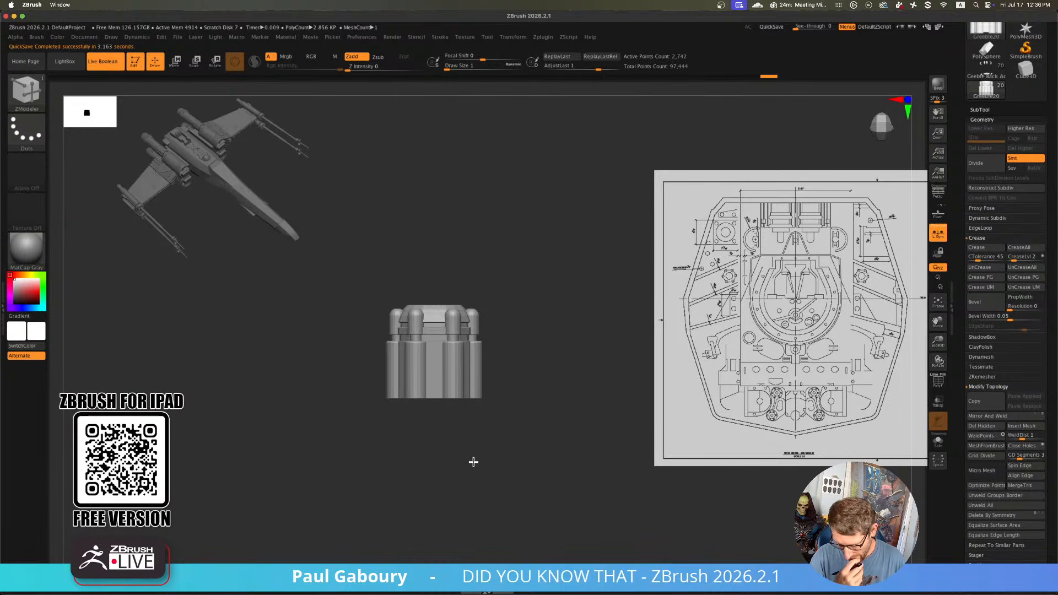
# Preview the clipped greeble with subdivision smoothing and examine its domed top and rods from several angles
pyautogui.moveTo(473, 460)
pyautogui.mouseDown()
pyautogui.moveTo(521, 389)
pyautogui.moveTo(504, 458)
pyautogui.mouseUp()
pyautogui.hotkey('shift', 'f')
pyautogui.press('d')
pyautogui.hotkey('shift', 'f')
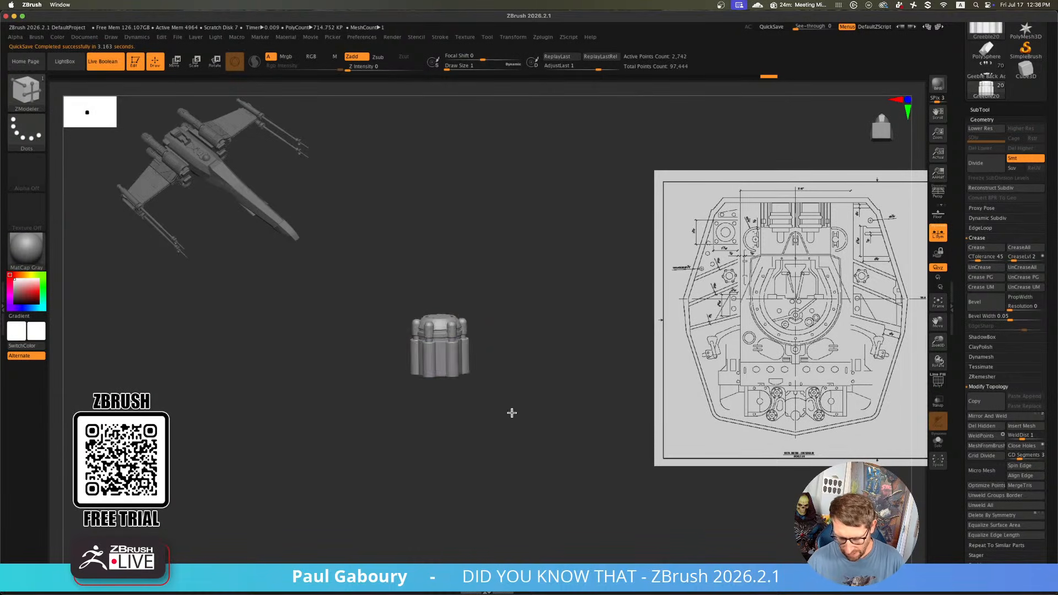
pyautogui.moveTo(510, 413); pyautogui.dragTo(504, 472, button='right')
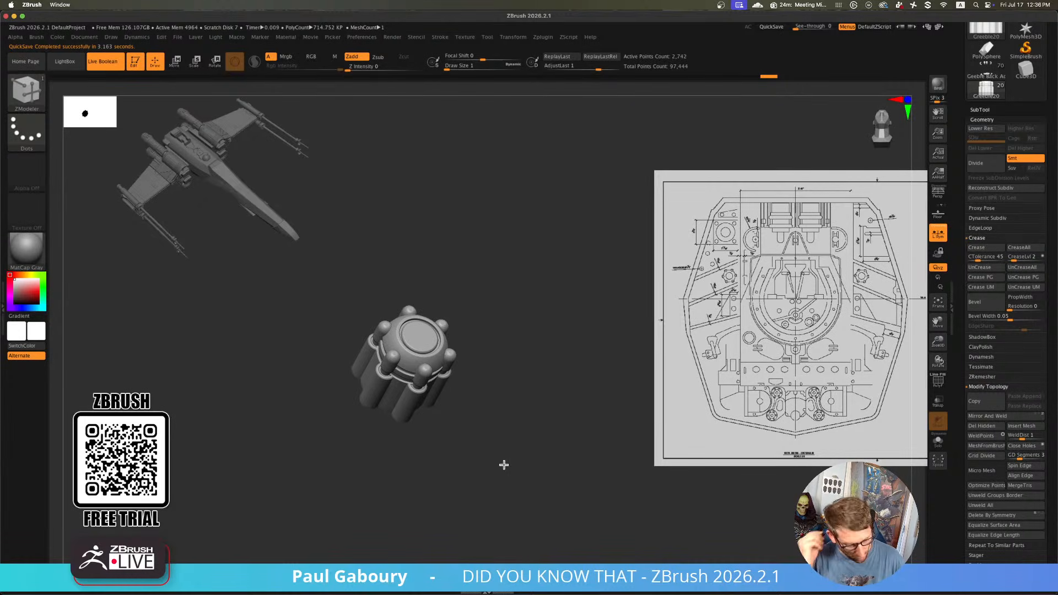
pyautogui.hotkey('ctrl', 'z')
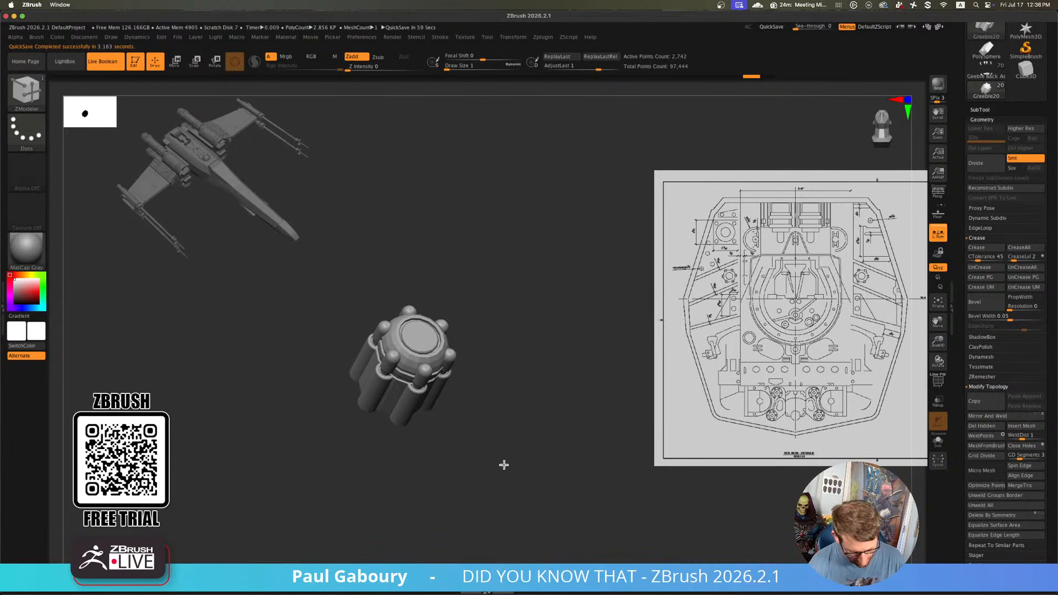
pyautogui.moveTo(503, 463)
pyautogui.mouseDown(button='right')
pyautogui.moveTo(512, 371)
pyautogui.moveTo(512, 406)
pyautogui.moveTo(524, 355)
pyautogui.moveTo(507, 404)
pyautogui.moveTo(538, 427)
pyautogui.moveTo(540, 454)
pyautogui.moveTo(519, 418)
pyautogui.moveTo(505, 435)
pyautogui.mouseUp(button='right')
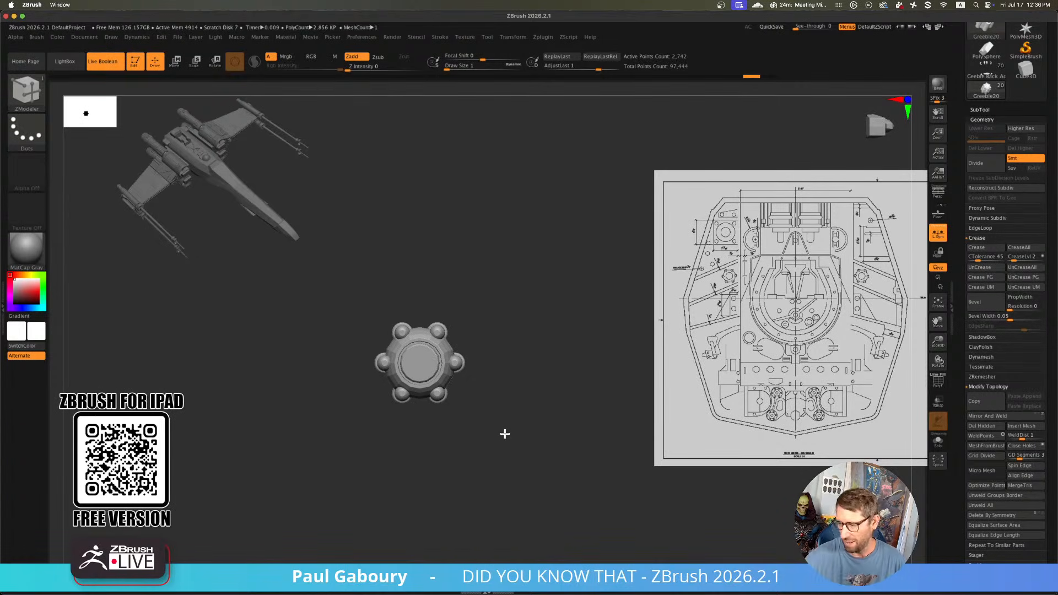
# Save the greeble tool as its next incremental version
pyautogui.click(981, 110)
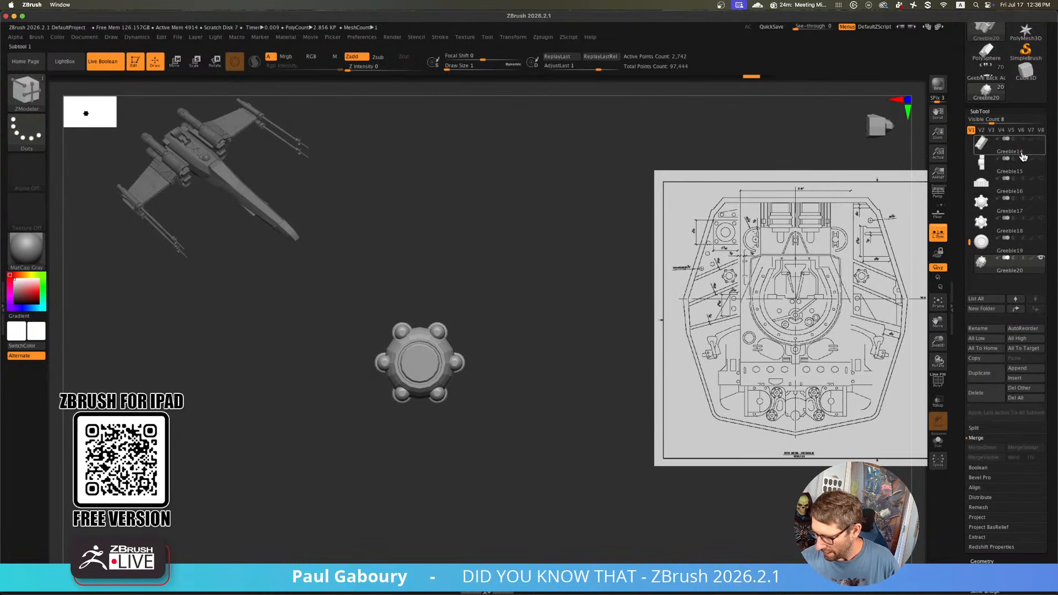
pyautogui.scroll(5, 1040, 331)
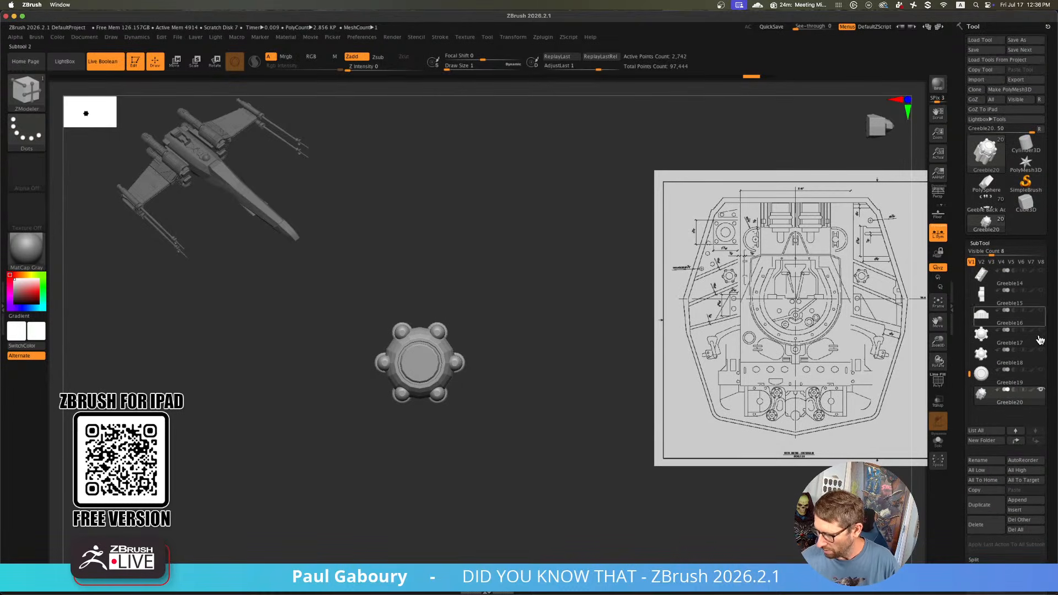
pyautogui.click(1023, 52)
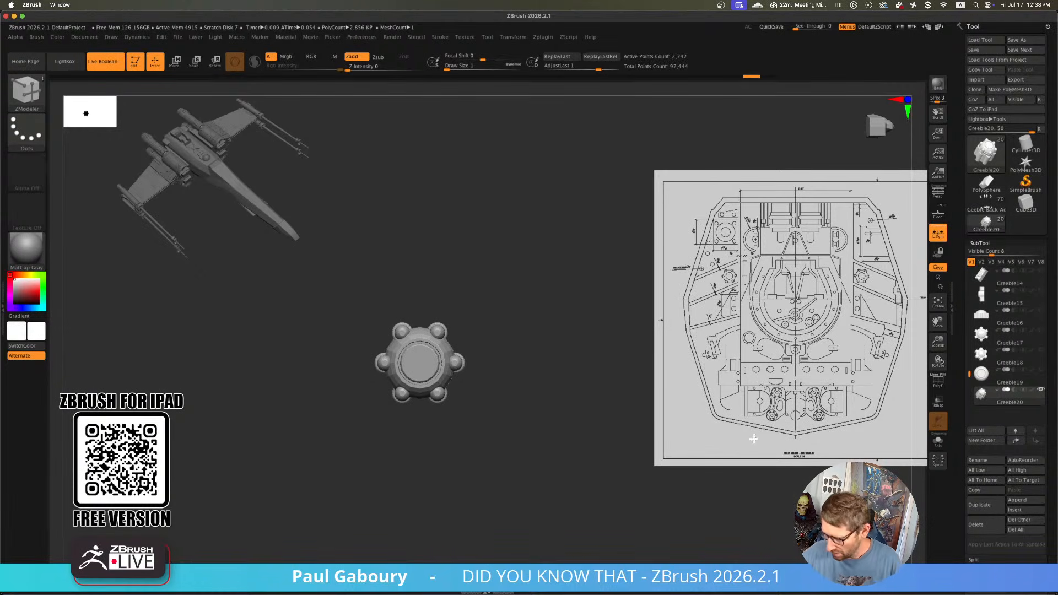
# Duplicate the finished rod greeble subtool and replace the copy with a cube primitive
pyautogui.click(984, 509)
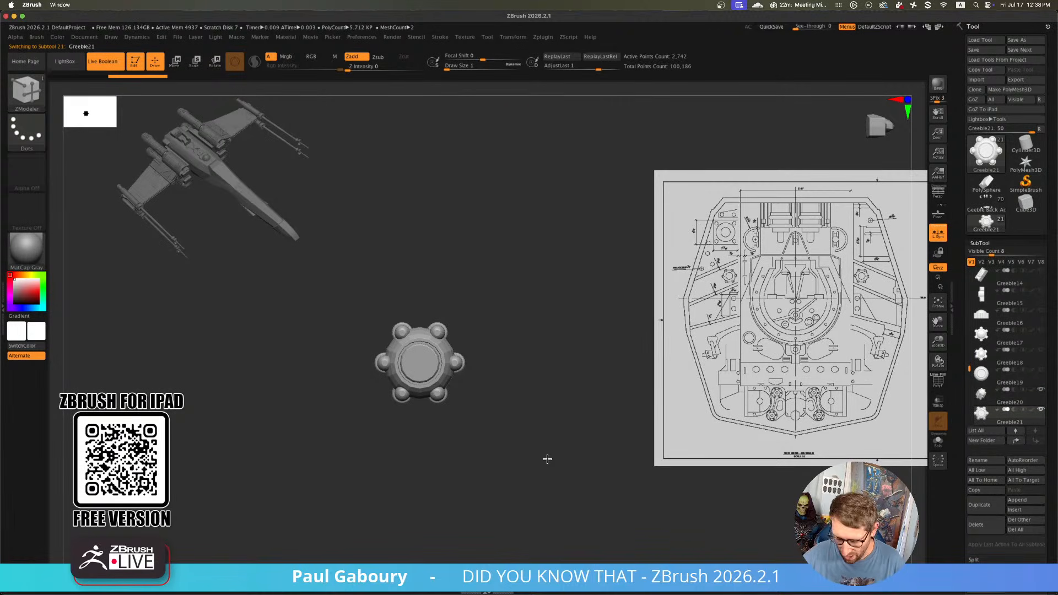
pyautogui.keyDown('alt'); pyautogui.moveTo(479, 428); pyautogui.dragTo(491, 444); pyautogui.keyUp('alt')
pyautogui.press('w')
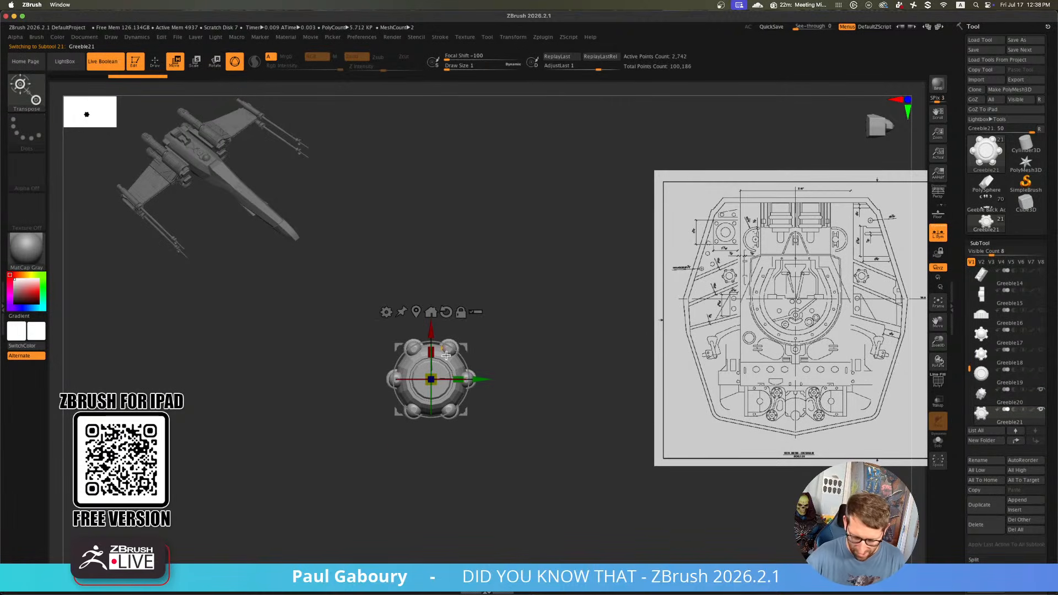
pyautogui.click(387, 313)
pyautogui.click(477, 318)
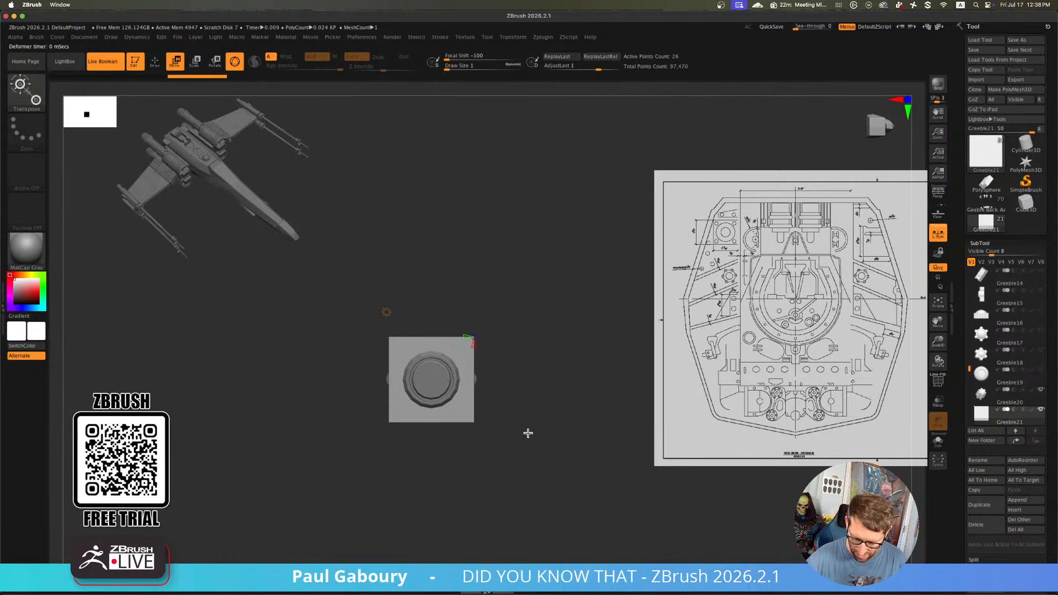
# Show polyframes, hide the original rod greeble and reduce the cube's divisions to a single face per side
pyautogui.hotkey('shift', 'f')
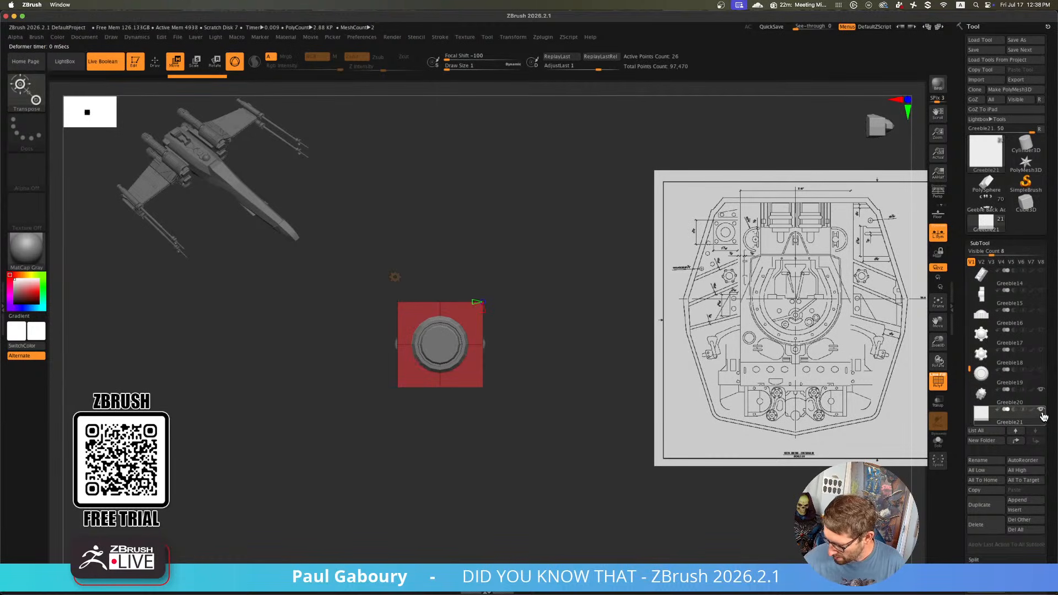
pyautogui.click(1041, 390)
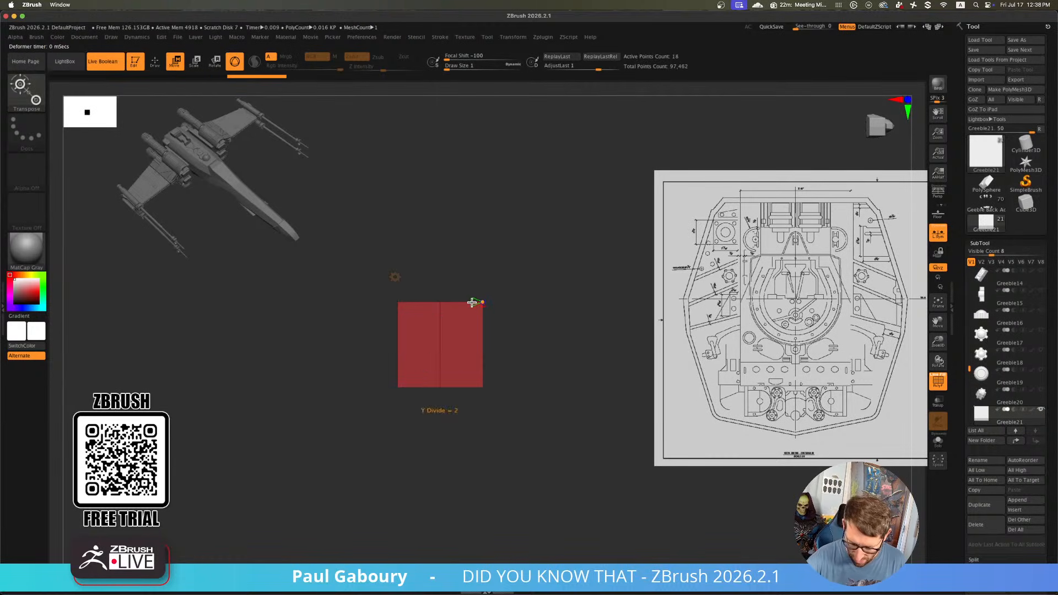
pyautogui.moveTo(472, 302); pyautogui.dragTo(481, 321, button='right')
pyautogui.moveTo(456, 319); pyautogui.dragTo(441, 321)
pyautogui.click(475, 443)
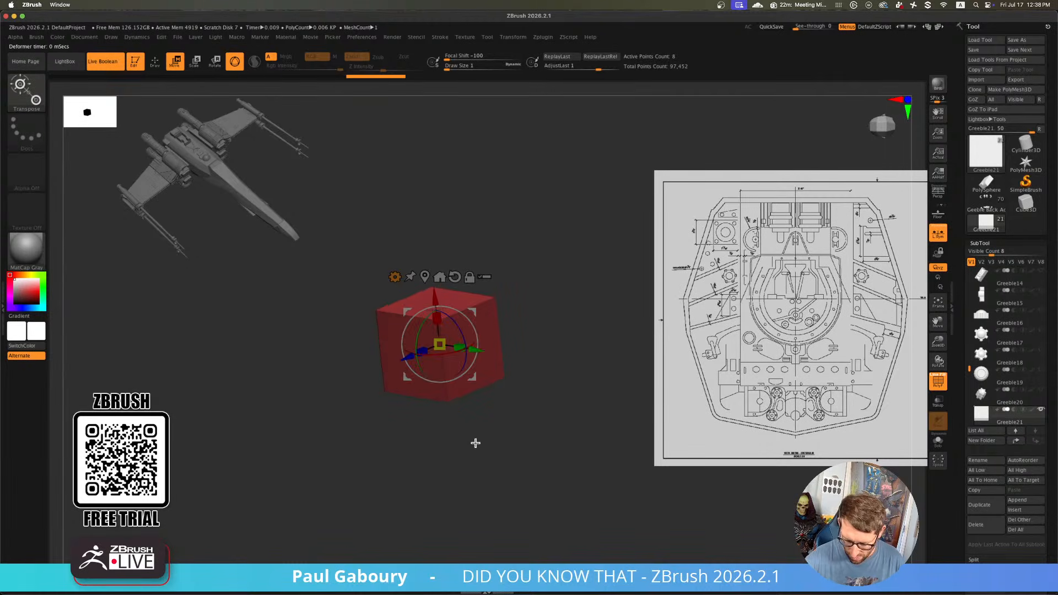
# Scale the cube into a tall, shallow rectangular block
pyautogui.keyDown('shift'); pyautogui.moveTo(475, 443); pyautogui.dragTo(494, 430); pyautogui.keyUp('shift')
pyautogui.moveTo(441, 316); pyautogui.dragTo(444, 227)
pyautogui.moveTo(554, 328); pyautogui.dragTo(475, 342)
pyautogui.moveTo(494, 400); pyautogui.dragTo(539, 397, button='right')
pyautogui.moveTo(539, 397)
pyautogui.keyDown('alt'); pyautogui.mouseDown(button='right')
pyautogui.moveTo(538, 382)
pyautogui.moveTo(538, 411)
pyautogui.moveTo(535, 391)
pyautogui.mouseUp(button='right'); pyautogui.keyUp('alt')
pyautogui.press('q')
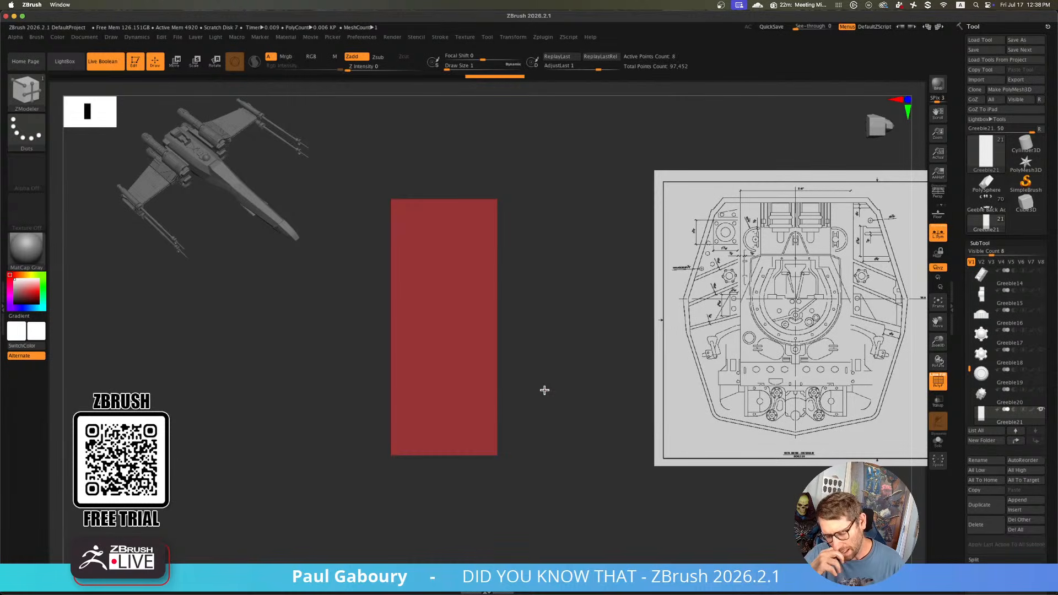
# Try to QMesh the block's surrounding side walls outward into a frame using the Polyloop target
pyautogui.moveTo(557, 382); pyautogui.dragTo(492, 383)
pyautogui.press('space')
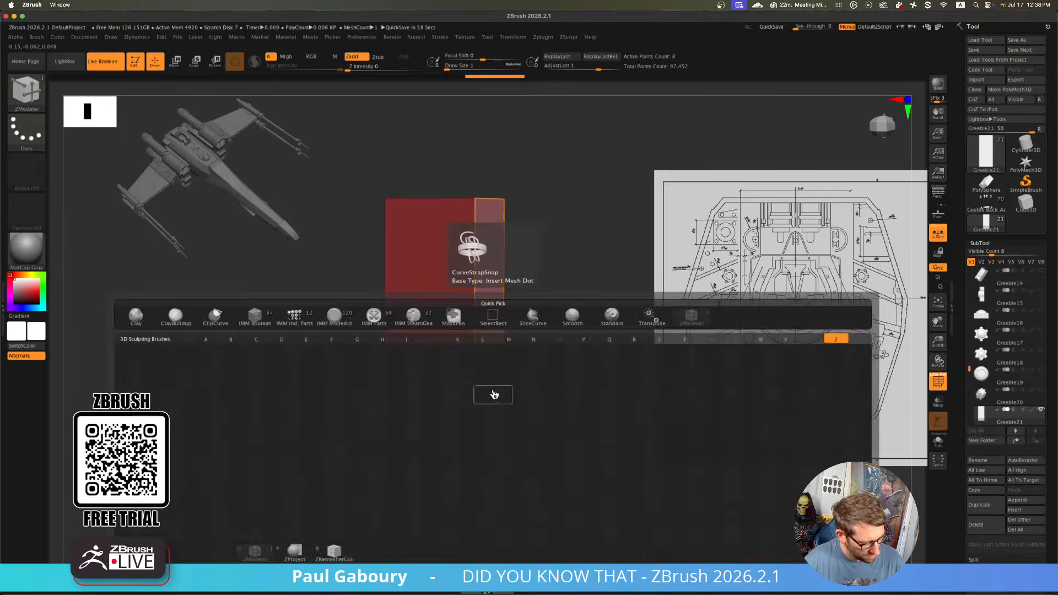
pyautogui.press('space')
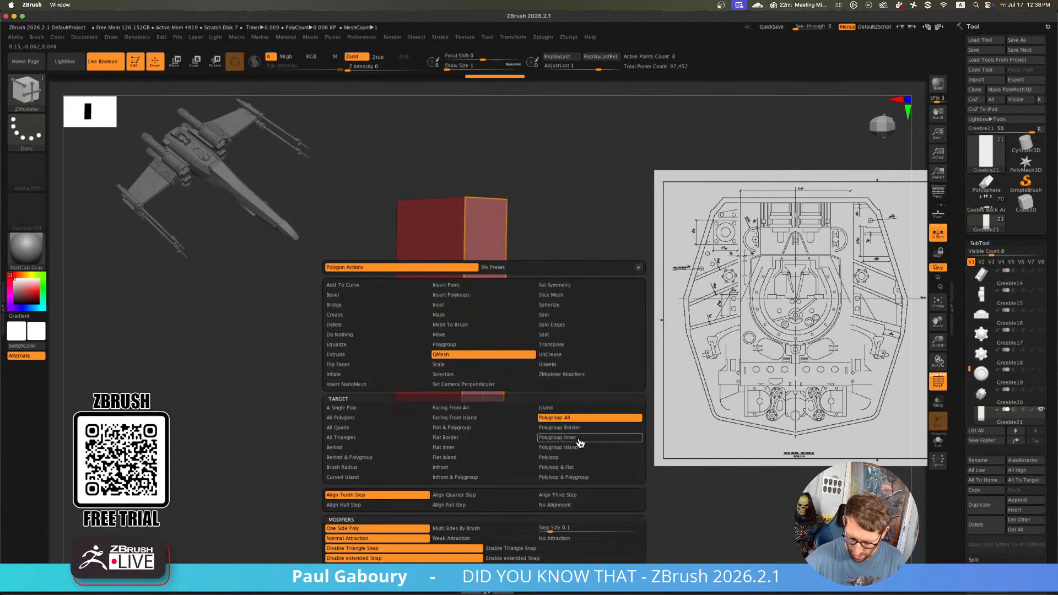
pyautogui.click(559, 467)
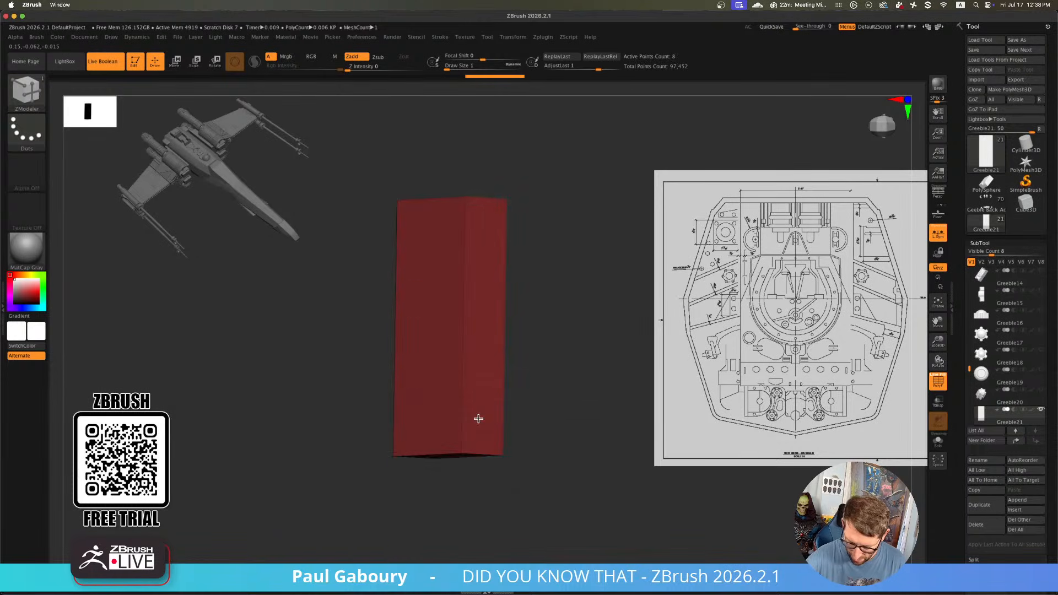
pyautogui.click(493, 415)
pyautogui.keyDown('shift'); pyautogui.moveTo(496, 416); pyautogui.dragTo(553, 362); pyautogui.keyUp('shift')
# Insert horizontal edge loops across the framed block at its middle and lower quarter
pyautogui.press('space')
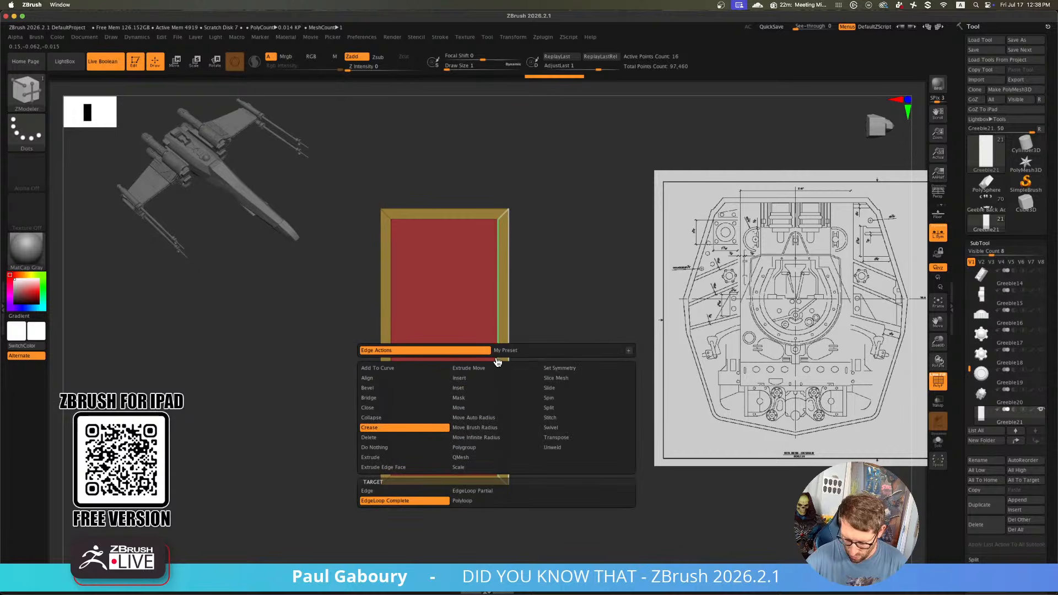
pyautogui.click(476, 382)
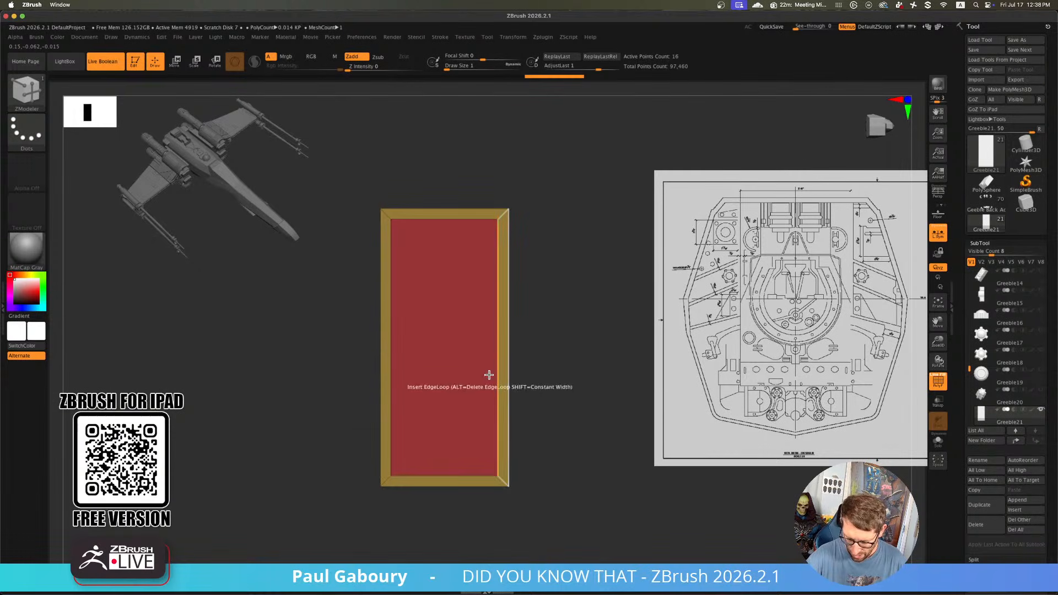
pyautogui.click(494, 359)
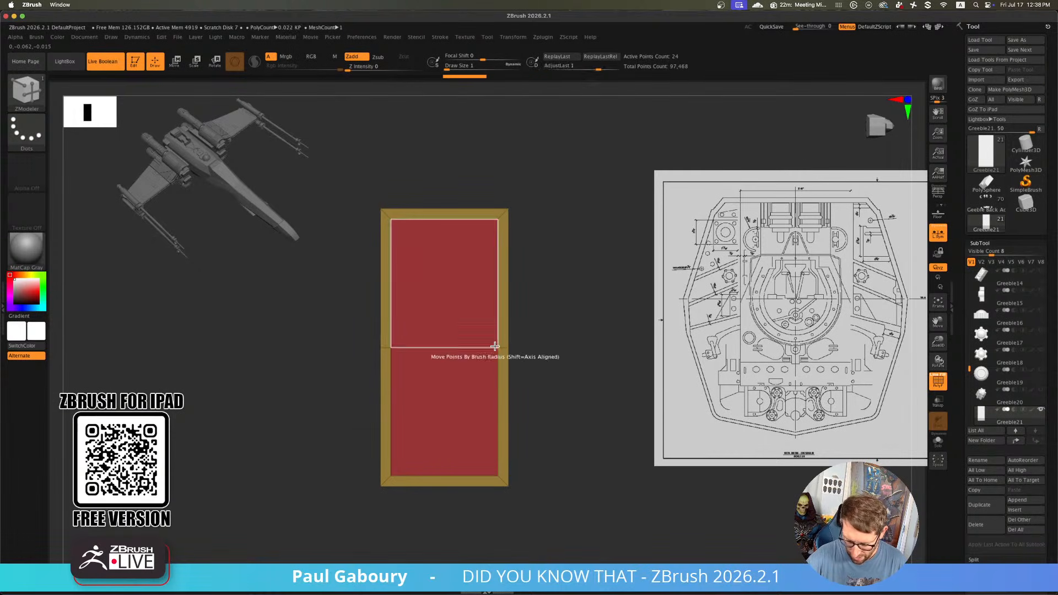
pyautogui.click(498, 413)
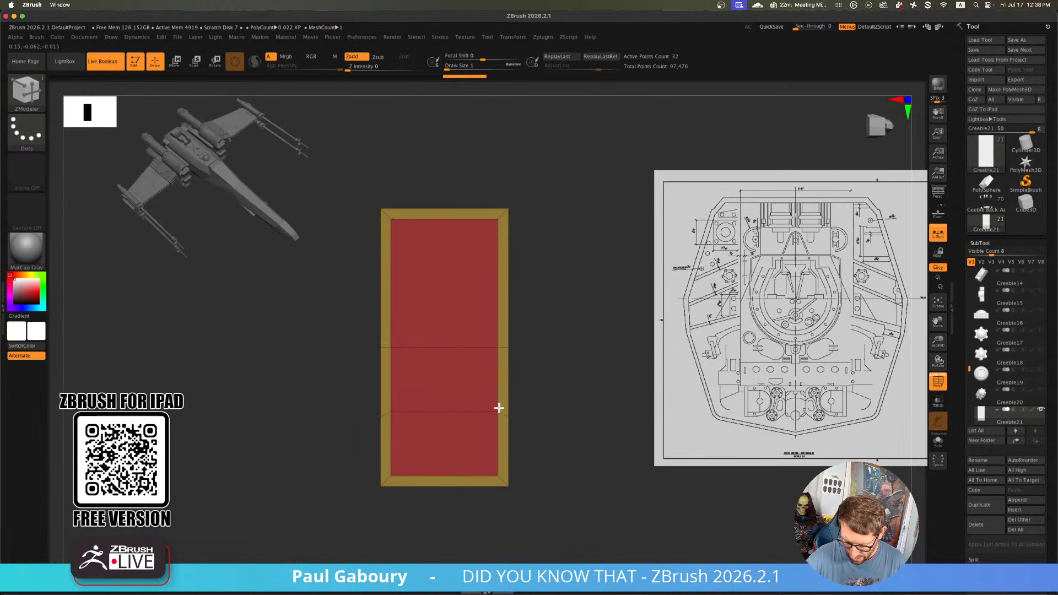
# Undo the inserted edge loops and the QMesh frame around the block
pyautogui.hotkey('ctrl', 'z')
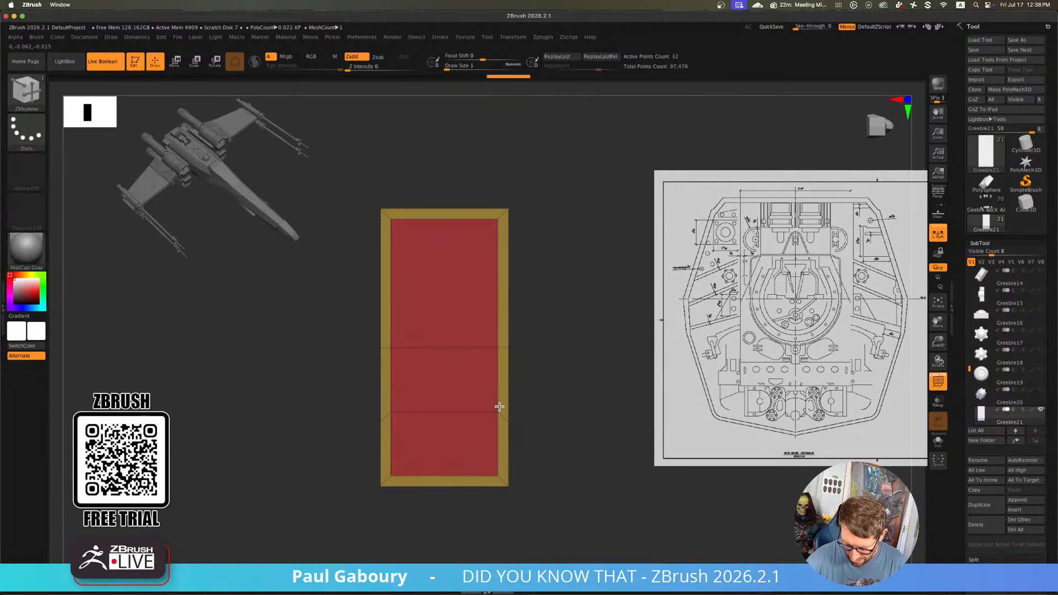
pyautogui.hotkey('ctrl', 'z')
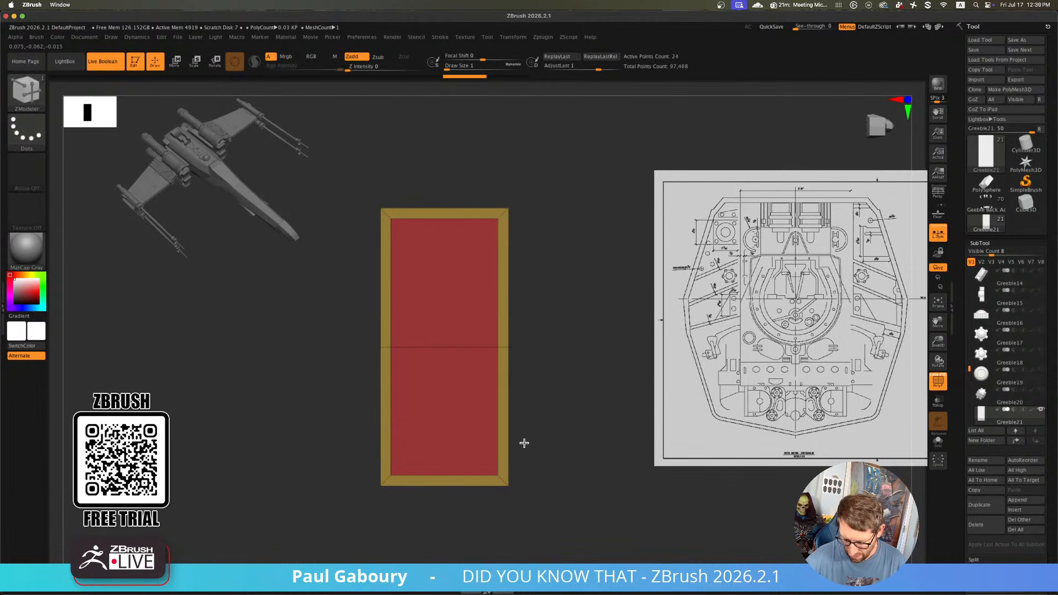
pyautogui.hotkey('ctrl', 'z')
pyautogui.hotkey('ctrl', 'z')
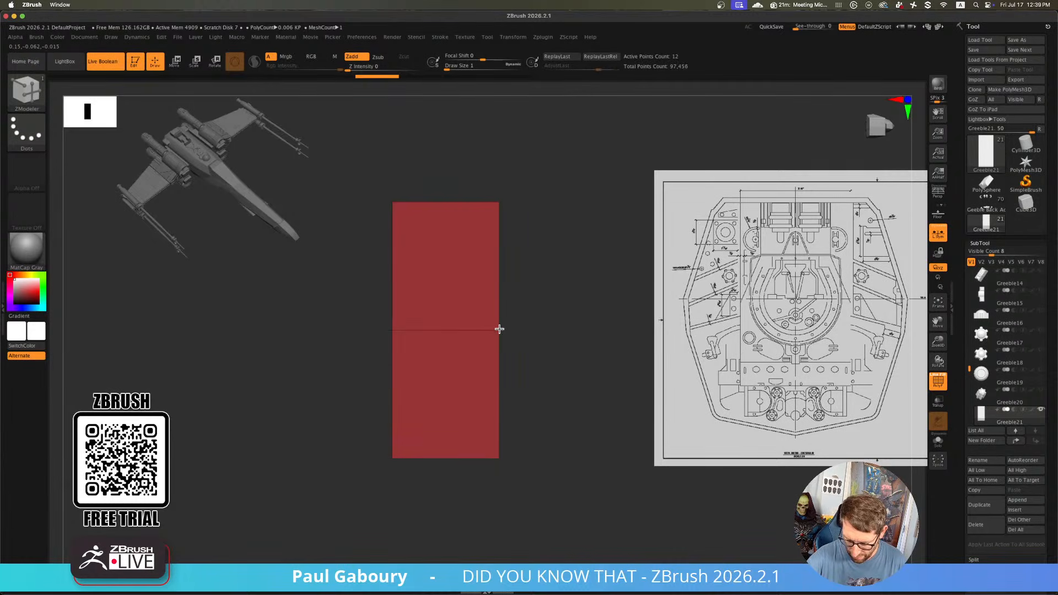
# Divide the block's front into a two-by-four grid with edge loops and QMesh its side walls outward into a frame
pyautogui.click(496, 394)
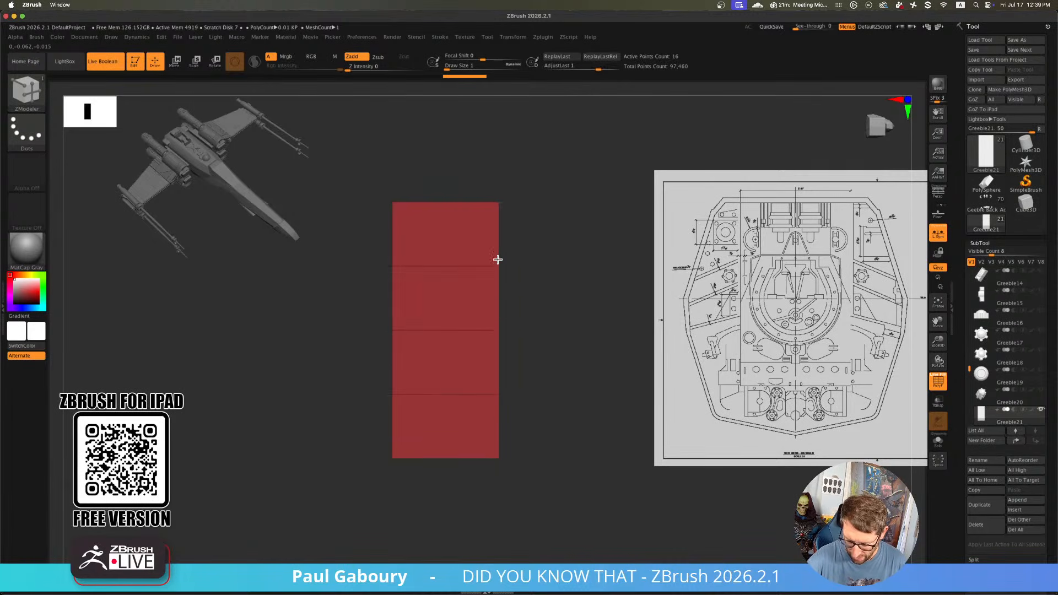
pyautogui.moveTo(498, 257)
pyautogui.mouseDown()
pyautogui.moveTo(497, 290)
pyautogui.moveTo(472, 265)
pyautogui.moveTo(446, 265)
pyautogui.mouseUp()
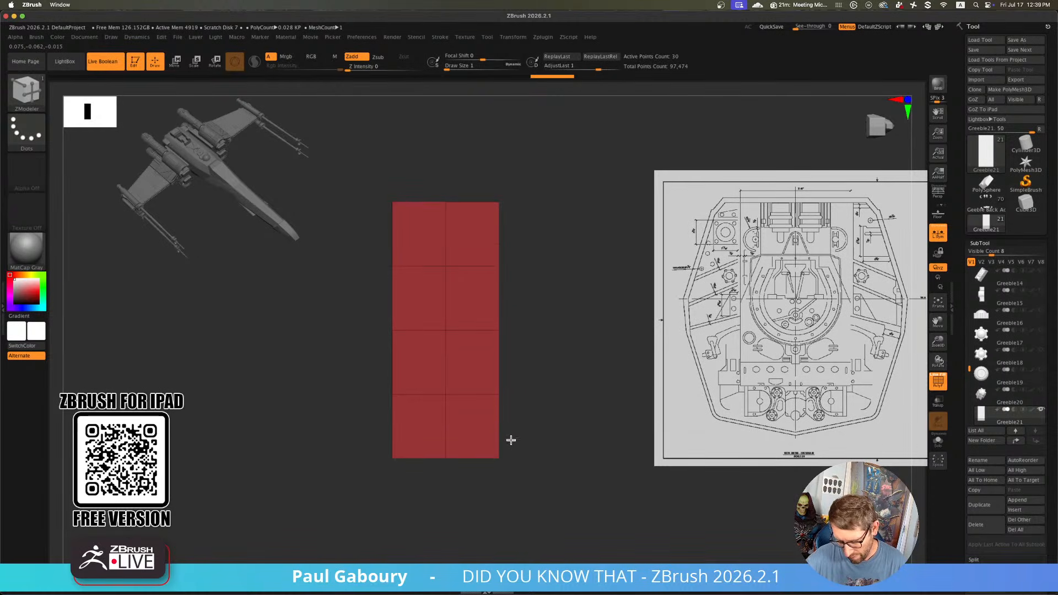
pyautogui.moveTo(510, 441); pyautogui.dragTo(545, 398)
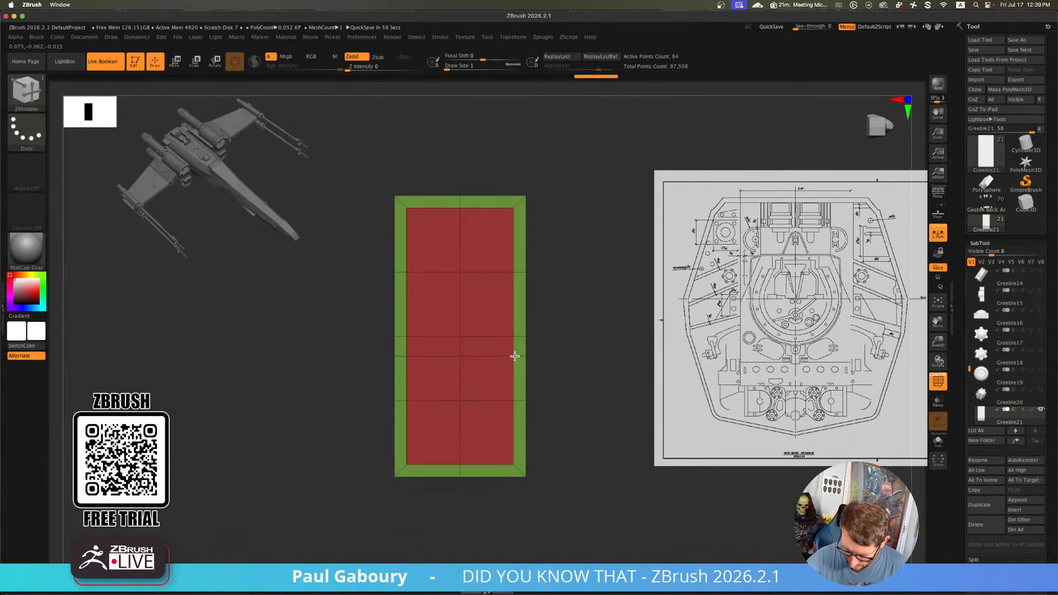
# Insert supporting edge loops just above and below the block's middle and near its top and bottom borders
pyautogui.click(514, 321)
pyautogui.click(512, 230)
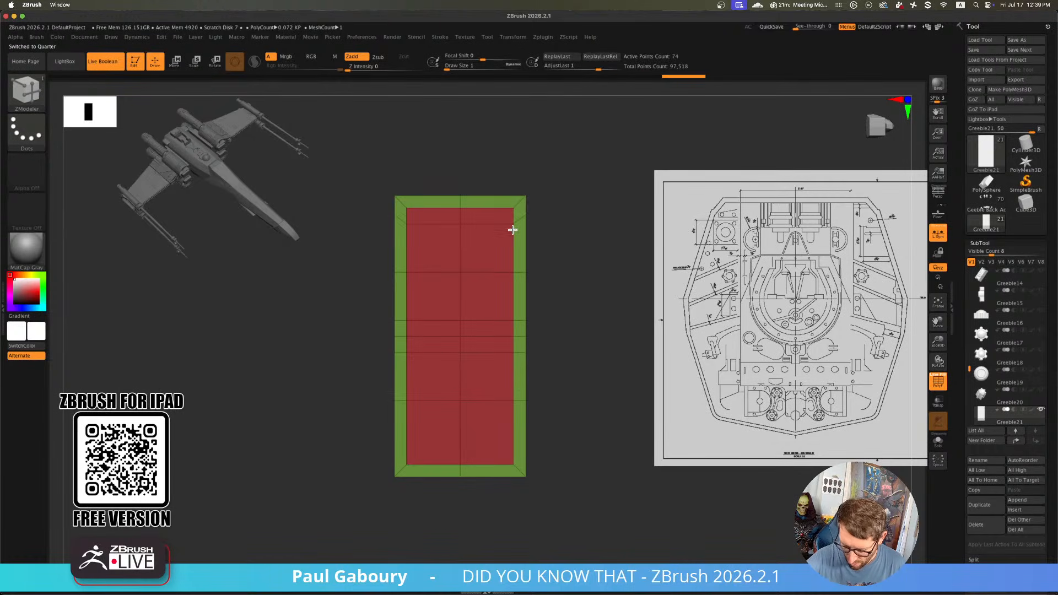
pyautogui.click(513, 445)
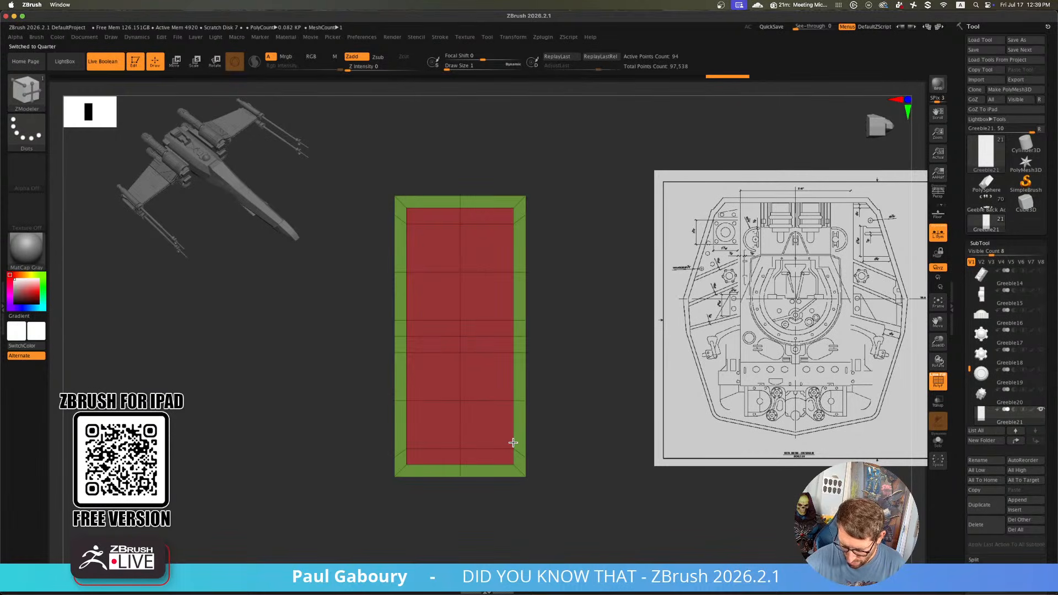
# Split the center points of the block's lower and upper halves into octagonal polygroups
pyautogui.moveTo(508, 439); pyautogui.dragTo(528, 404, button='right')
pyautogui.press('space')
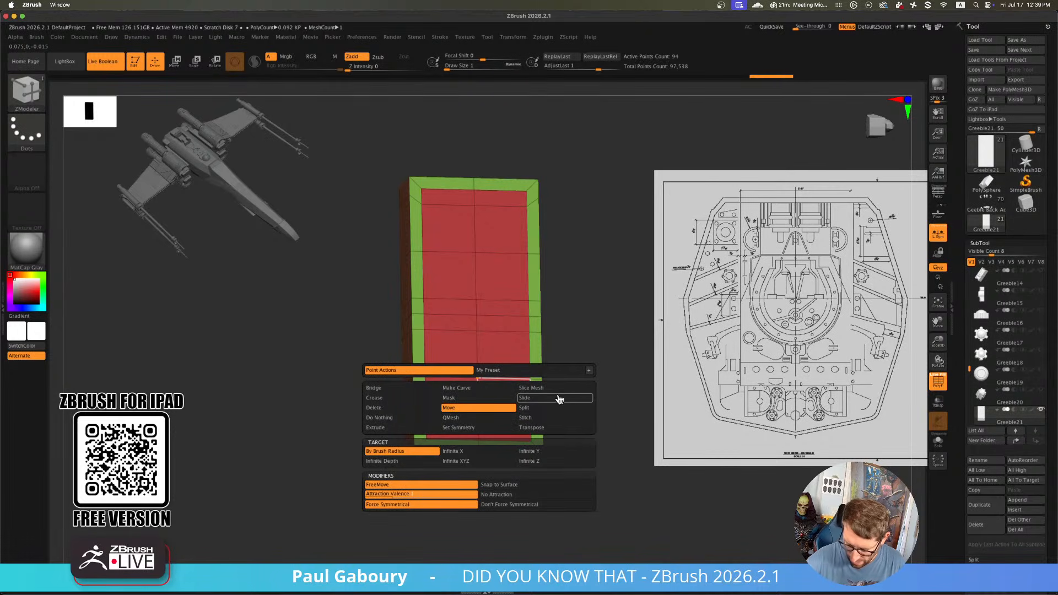
pyautogui.click(528, 408)
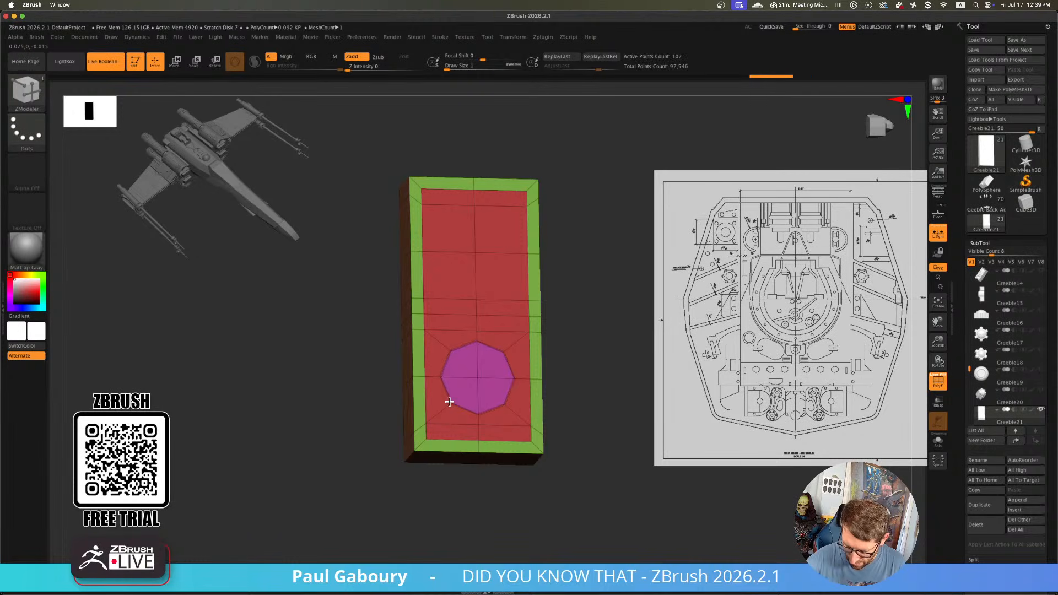
pyautogui.click(475, 252)
# Split the center point of each octagon again to form a smaller octagon inside it
pyautogui.keyDown('ctrl'); pyautogui.moveTo(543, 411); pyautogui.dragTo(508, 397, button='right'); pyautogui.keyUp('ctrl')
pyautogui.keyDown('ctrl'); pyautogui.moveTo(508, 398); pyautogui.dragTo(529, 407, button='right'); pyautogui.keyUp('ctrl')
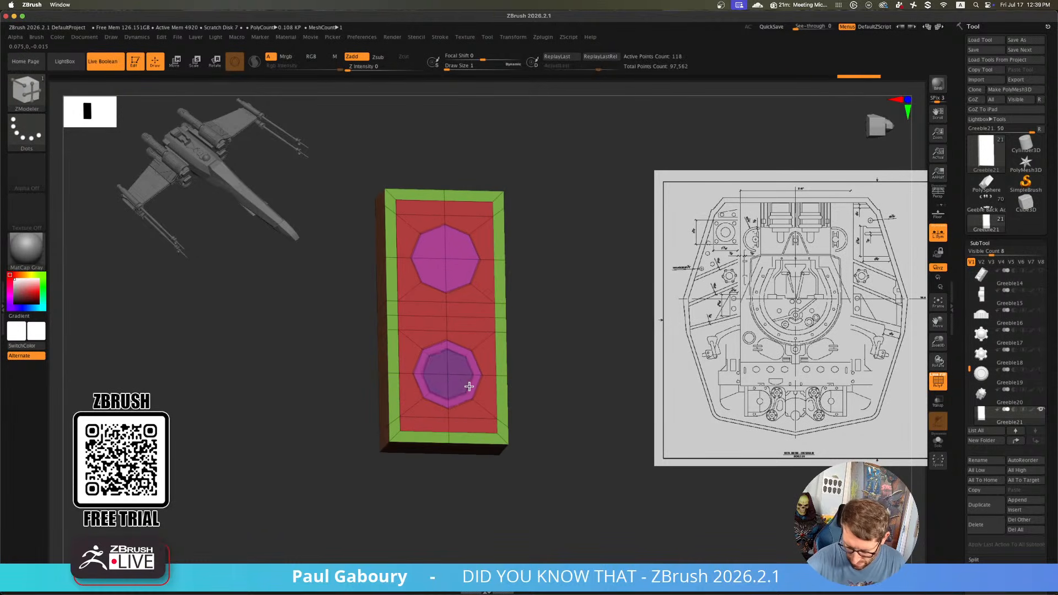
pyautogui.click(447, 256)
# QMesh both inner octagons inward as recesses using the Polygroup All target
pyautogui.moveTo(513, 334); pyautogui.dragTo(522, 315)
pyautogui.press('space')
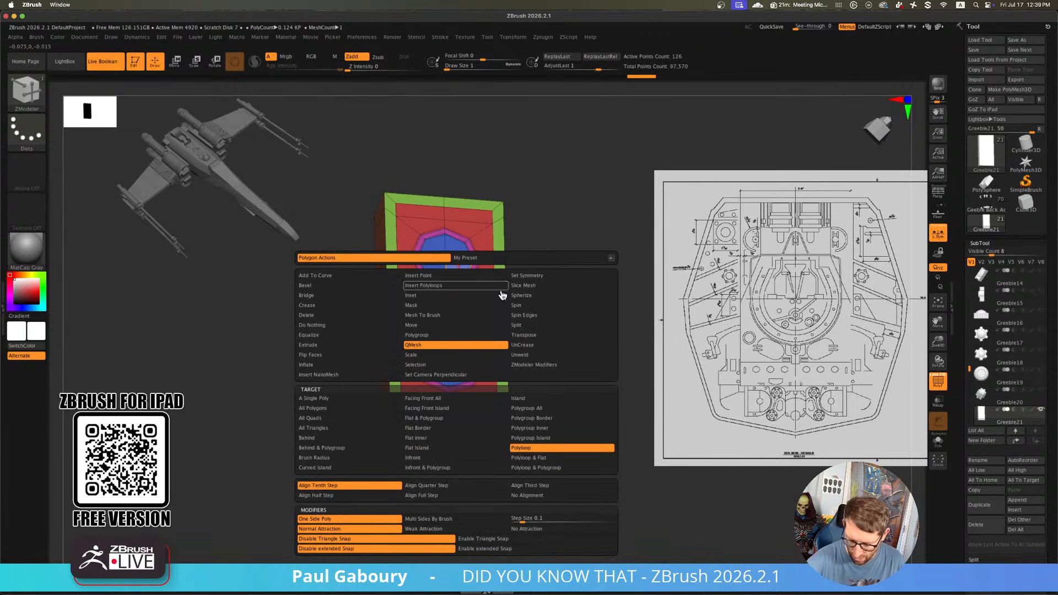
pyautogui.click(550, 408)
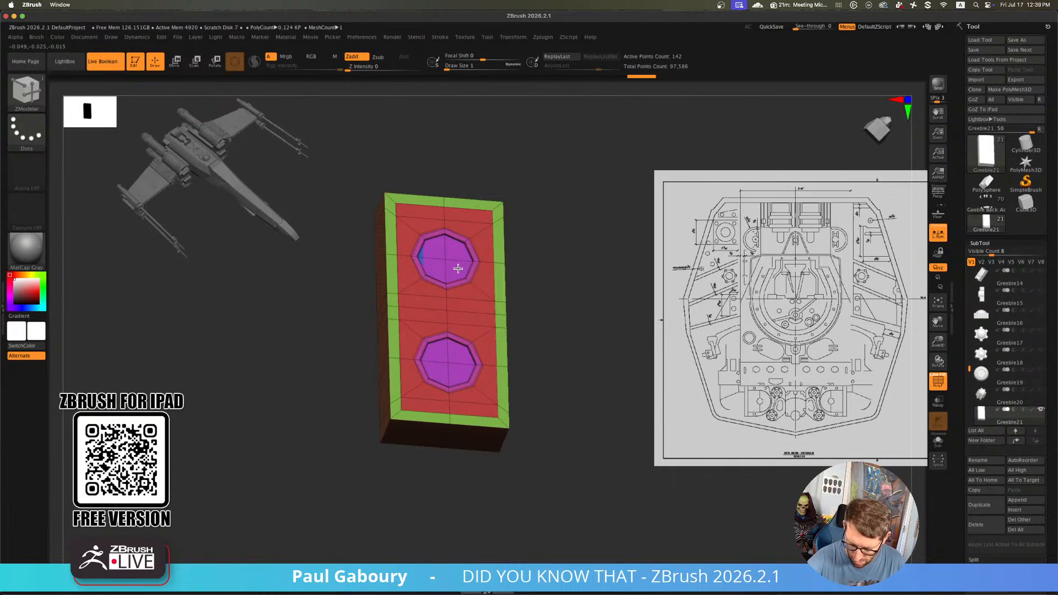
# QMesh the floors of both round recesses deeper into the block and preview the result with dynamic subdivision
pyautogui.click(458, 269)
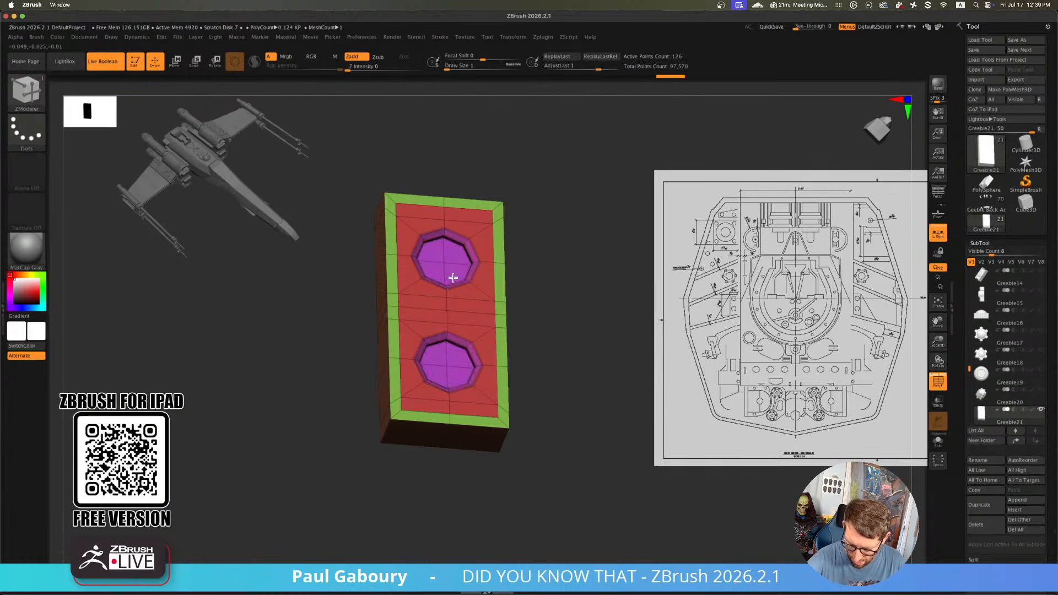
pyautogui.moveTo(452, 278); pyautogui.dragTo(448, 289)
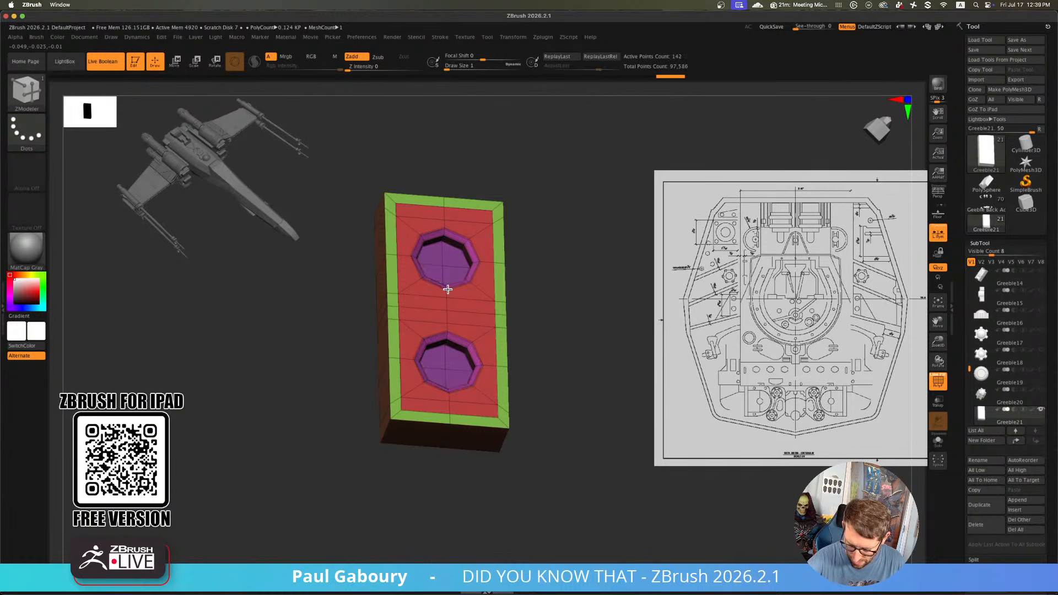
pyautogui.press('d')
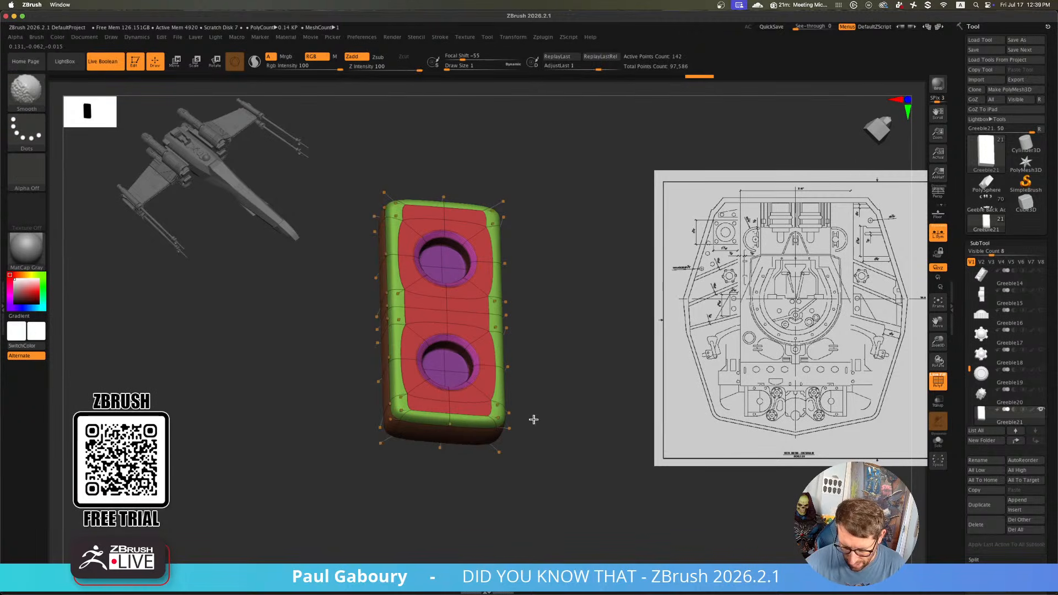
pyautogui.hotkey('shift', 'f')
pyautogui.keyDown('ctrl'); pyautogui.moveTo(545, 418); pyautogui.dragTo(536, 421, button='right'); pyautogui.keyUp('ctrl')
pyautogui.moveTo(537, 421)
pyautogui.mouseDown(button='right')
pyautogui.moveTo(524, 432)
pyautogui.moveTo(524, 420)
pyautogui.mouseUp(button='right')
pyautogui.hotkey('shift', 'f')
pyautogui.hotkey('shift', 'd')
# Crease the block along its polygroup borders and subdivide it four times
pyautogui.scroll(-10, 1046, 438)
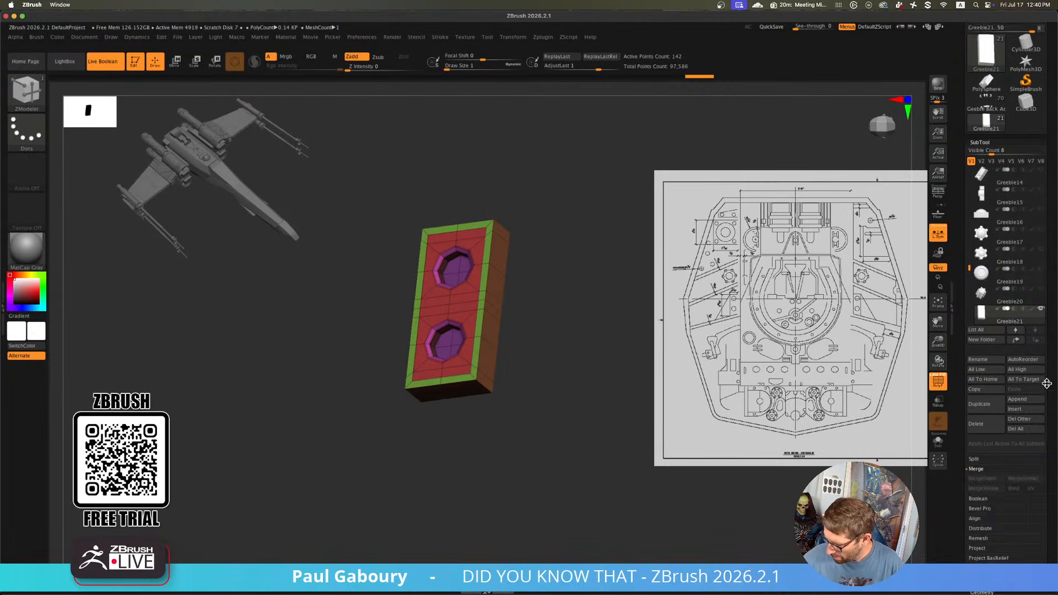
pyautogui.press('shift')
pyautogui.keyDown('shift'); pyautogui.click(991, 329); pyautogui.keyUp('shift')
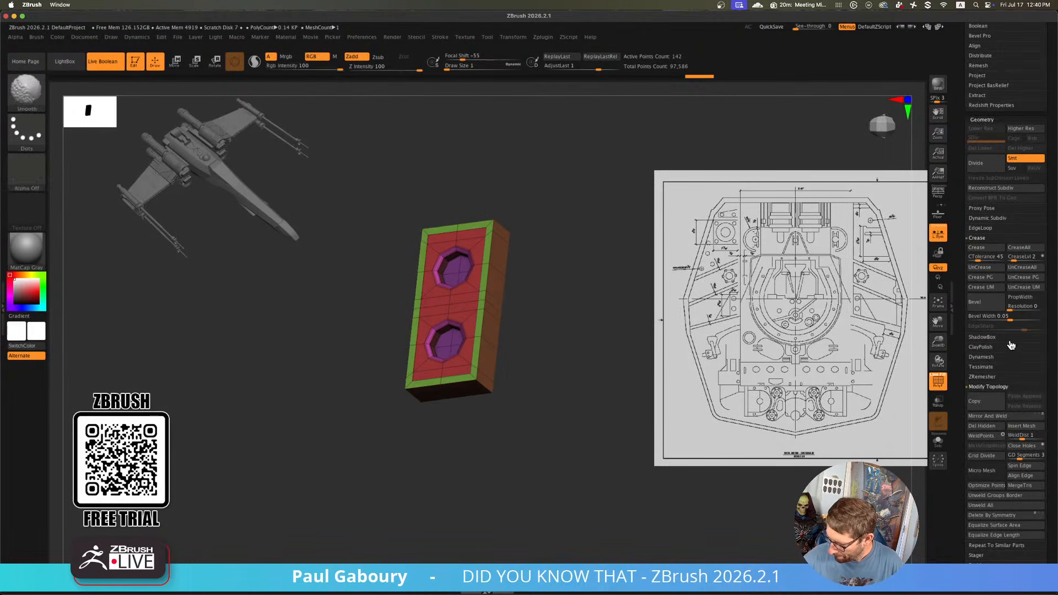
pyautogui.click(986, 278)
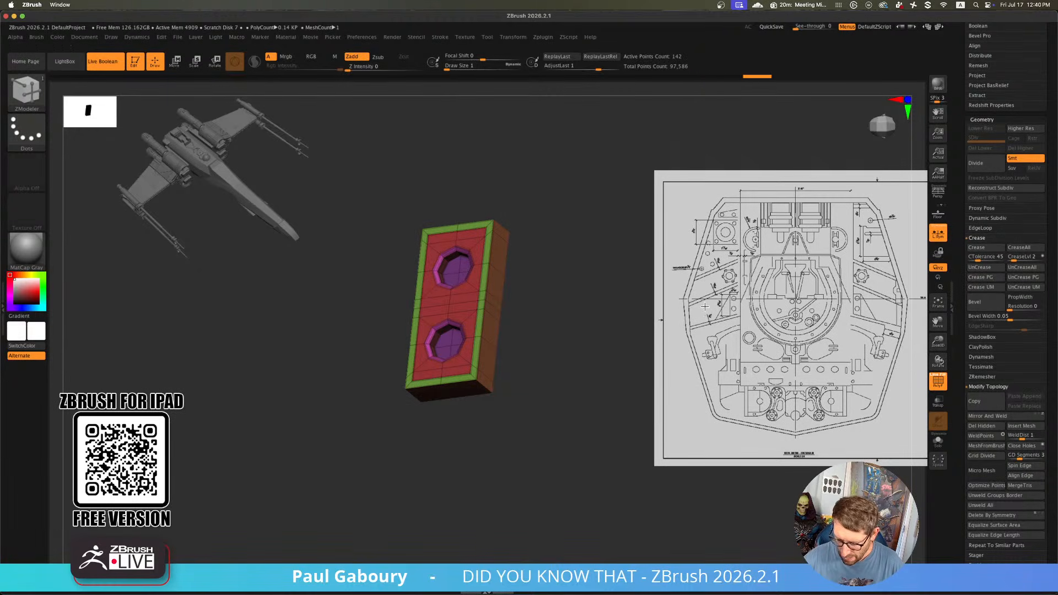
pyautogui.hotkey('ctrl', 'd')
pyautogui.hotkey('ctrl', 'd')
pyautogui.hotkey('ctrl', 'd')
pyautogui.hotkey('ctrl', 'd')
pyautogui.hotkey('shift', 'f')
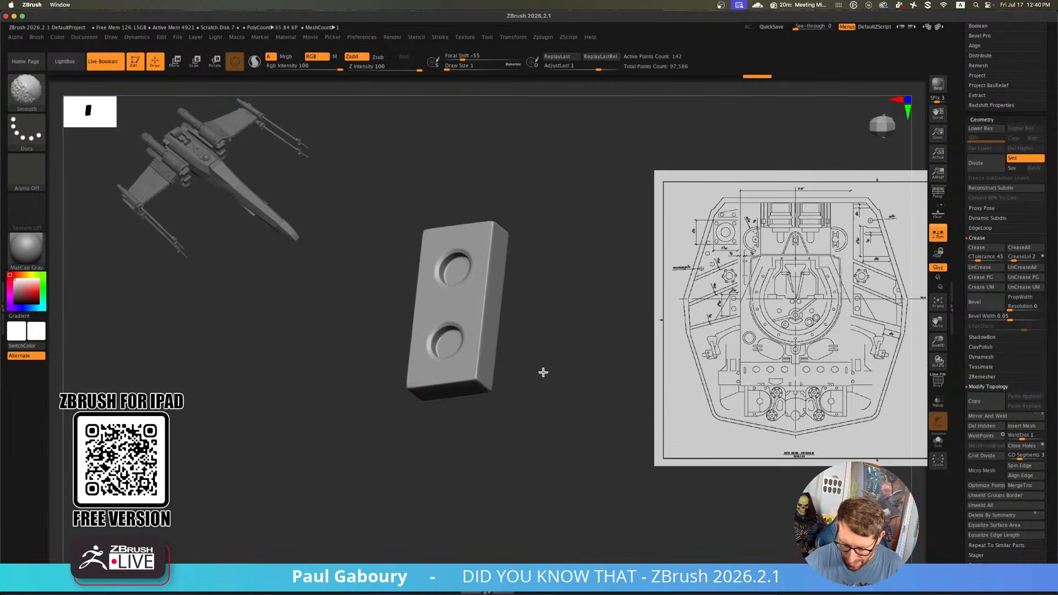
pyautogui.moveTo(550, 381); pyautogui.dragTo(530, 403)
pyautogui.hotkey('shift', 'f')
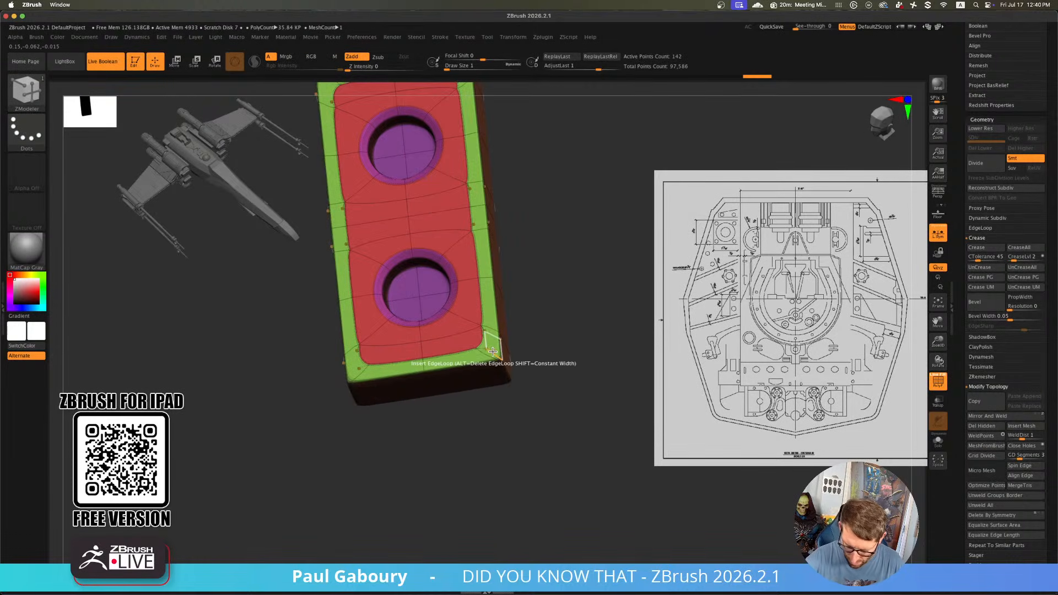
# Set the ZModeler edge action to Crease with the Edge target and crease the corner edges of the front frame
pyautogui.press('space')
pyautogui.click(410, 422)
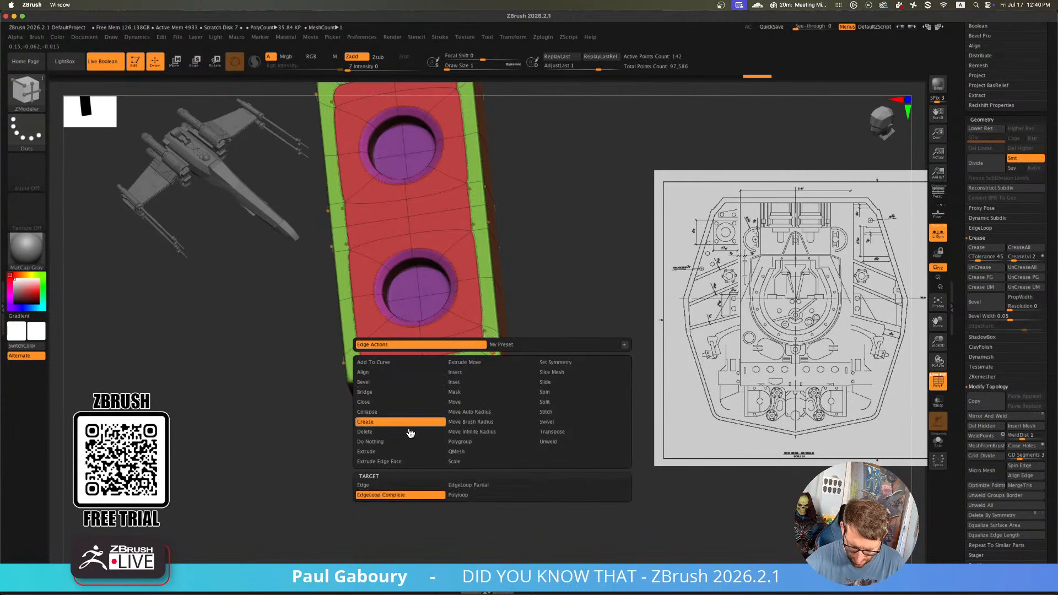
pyautogui.click(401, 485)
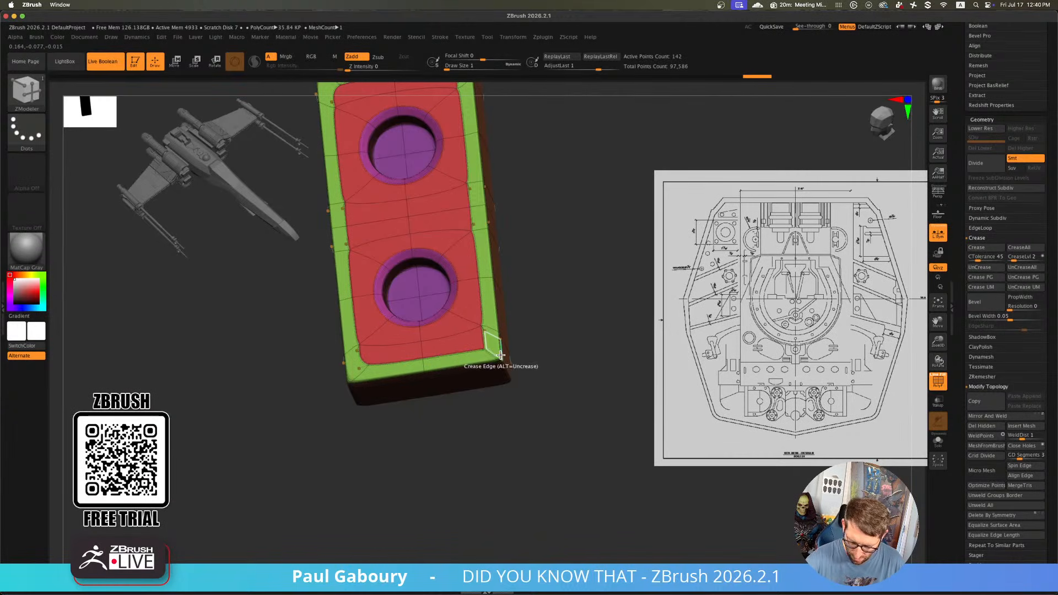
pyautogui.click(501, 355)
pyautogui.click(354, 375)
pyautogui.keyDown('alt'); pyautogui.moveTo(517, 284); pyautogui.dragTo(546, 491); pyautogui.keyUp('alt')
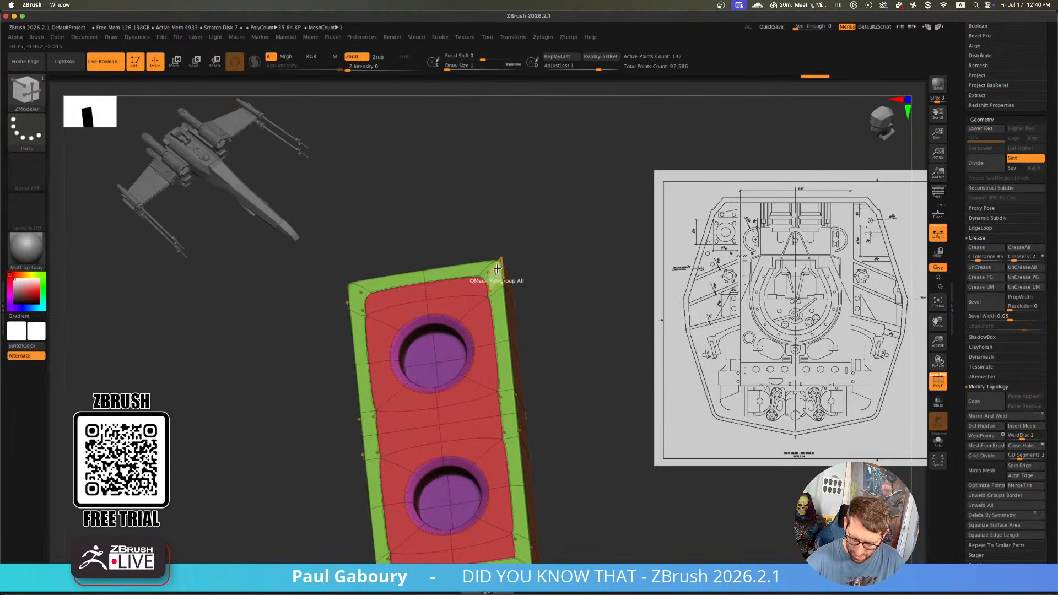
pyautogui.click(495, 265)
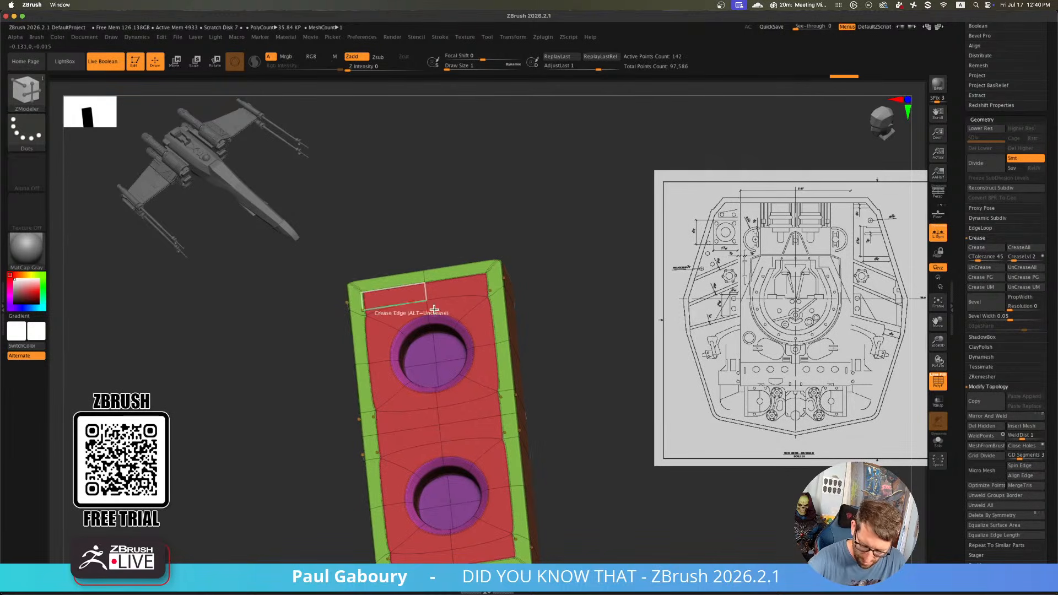
# Crease the four corner edges of the frame on the block's back face and undo the accidental point split
pyautogui.keyDown('ctrl'); pyautogui.moveTo(497, 457); pyautogui.dragTo(523, 434, button='right'); pyautogui.keyUp('ctrl')
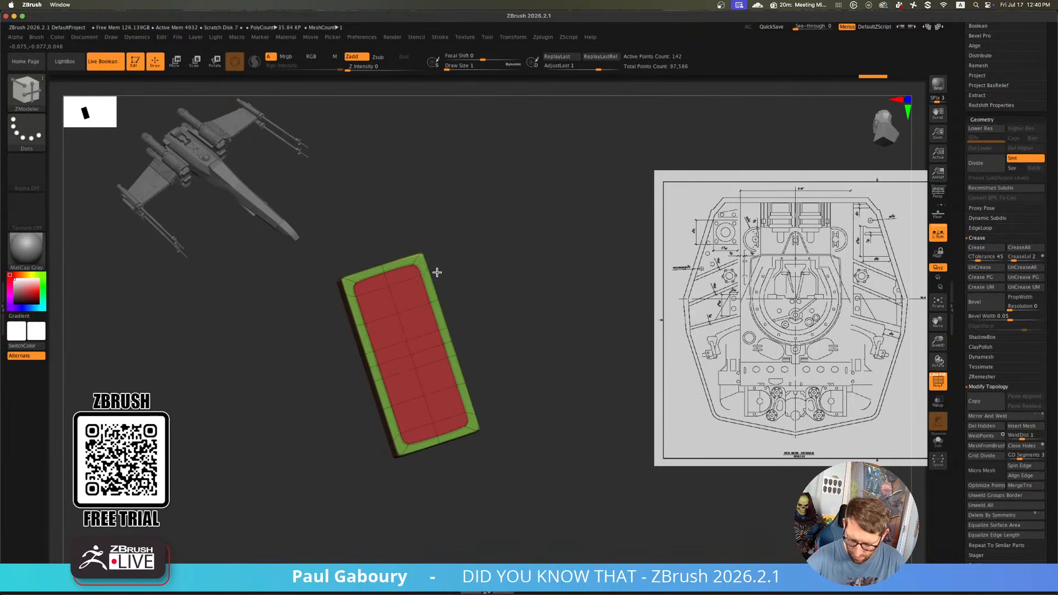
pyautogui.click(419, 255)
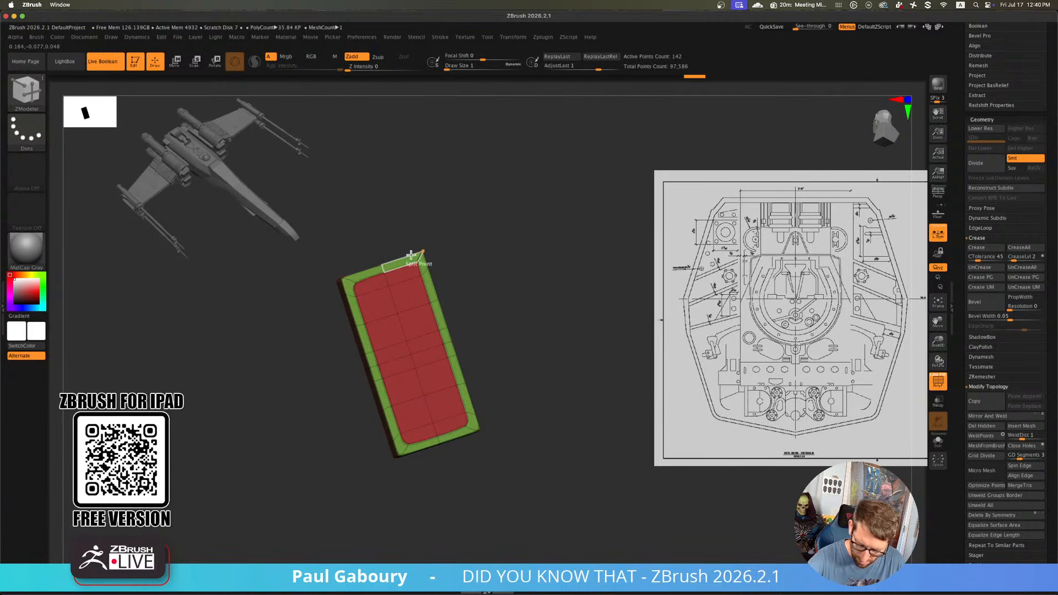
pyautogui.click(345, 280)
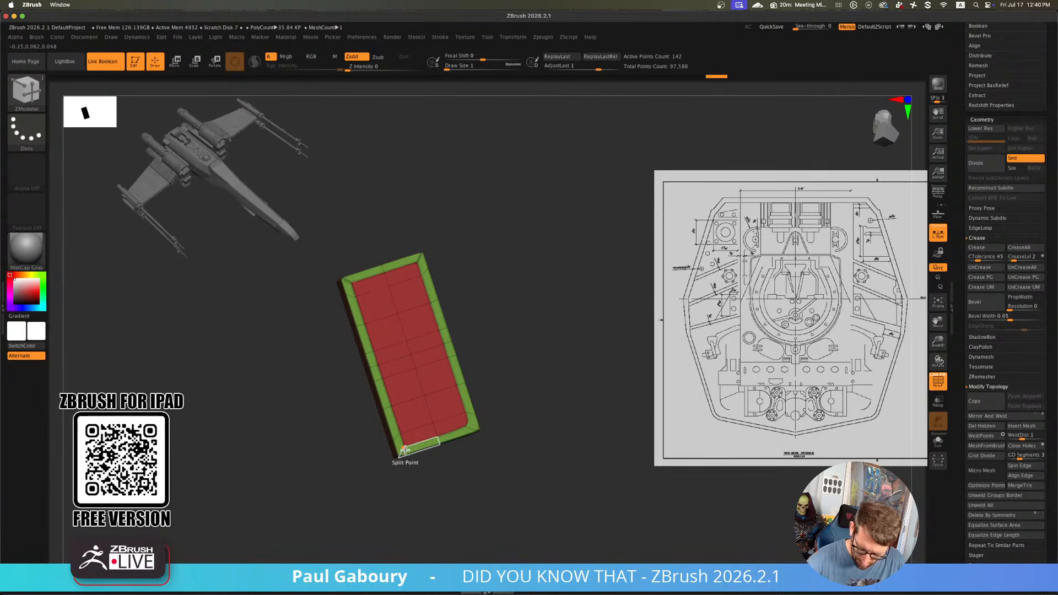
pyautogui.click(422, 455)
pyautogui.click(477, 430)
pyautogui.rightClick(476, 427)
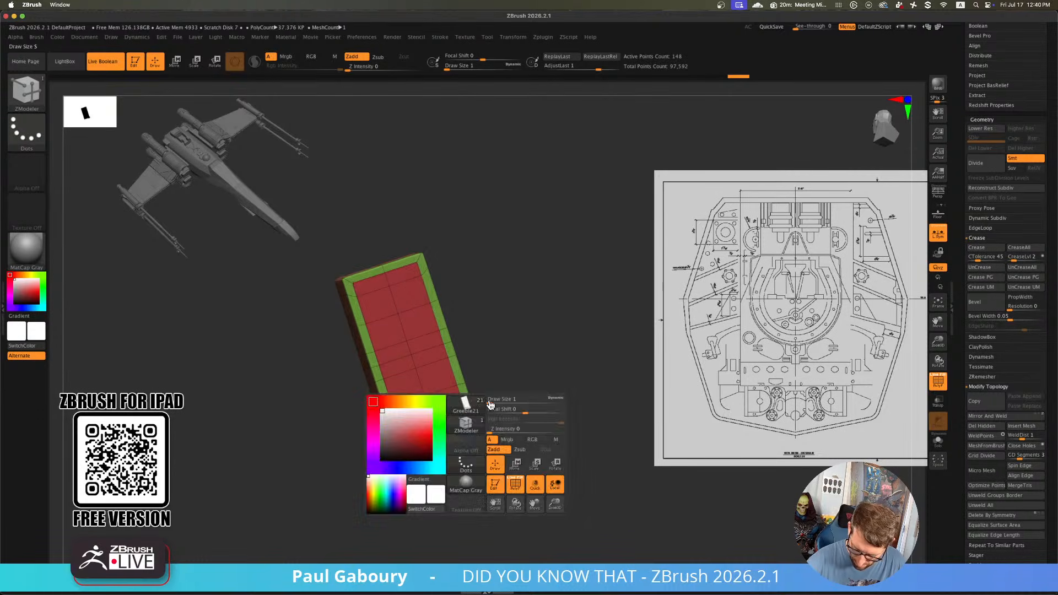
pyautogui.keyDown('ctrl'); pyautogui.moveTo(479, 391); pyautogui.dragTo(518, 357, button='right'); pyautogui.keyUp('ctrl')
pyautogui.hotkey('ctrl', 'z')
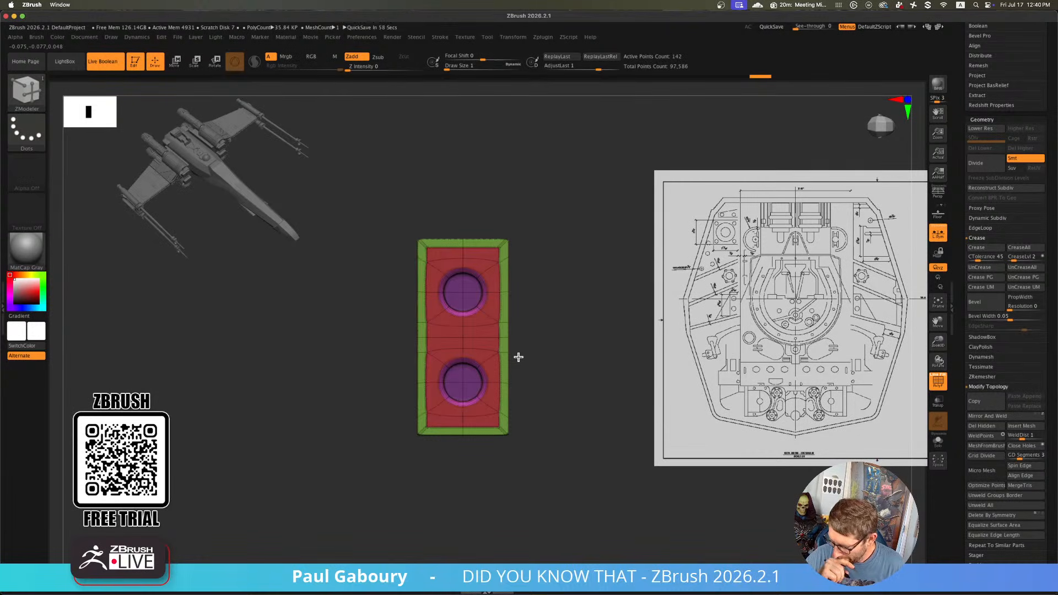
# Insert a single edge loop lengthwise around the middle of the block's thickness
pyautogui.moveTo(518, 357); pyautogui.dragTo(561, 392, button='right')
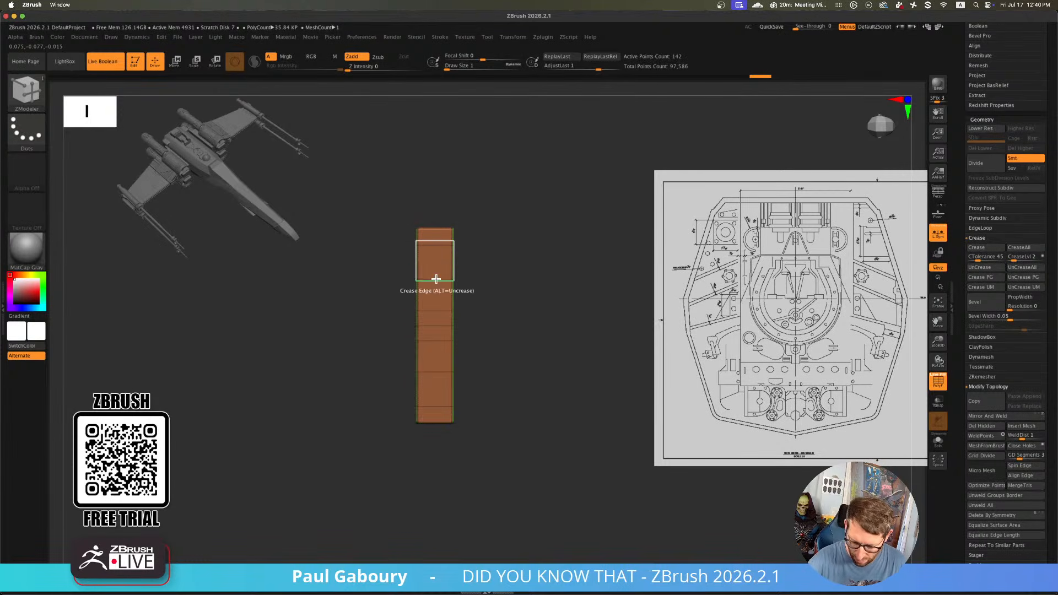
pyautogui.press('space')
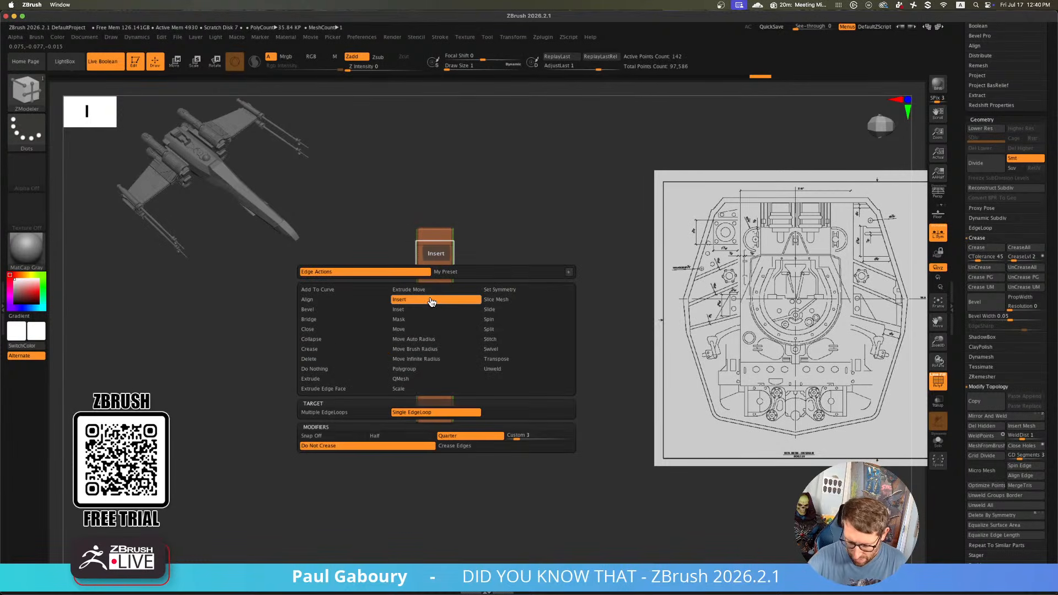
pyautogui.click(431, 300)
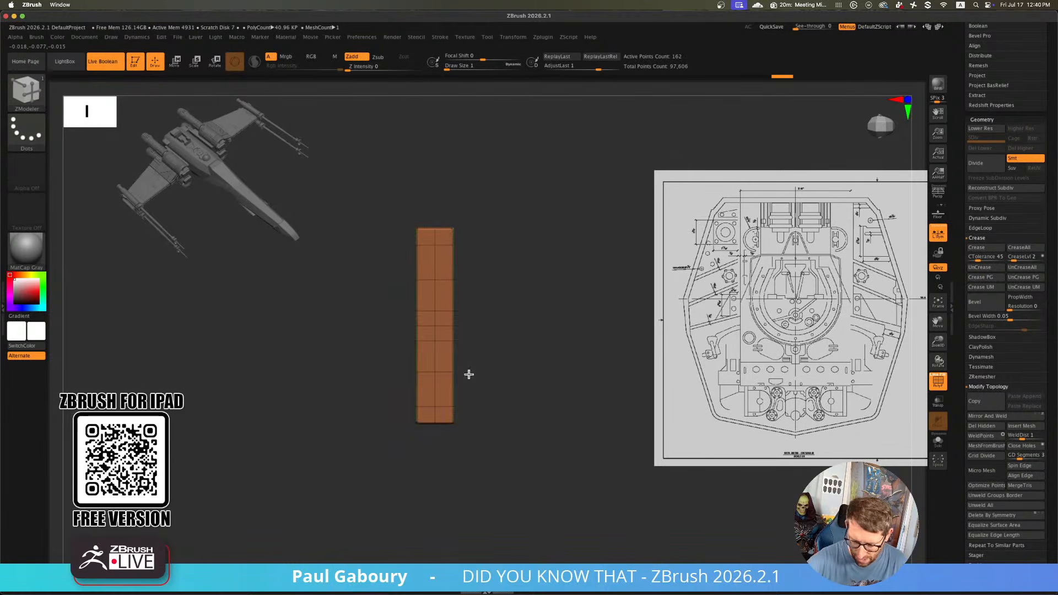
pyautogui.moveTo(505, 429); pyautogui.dragTo(488, 443)
pyautogui.scroll(10, 1043, 345)
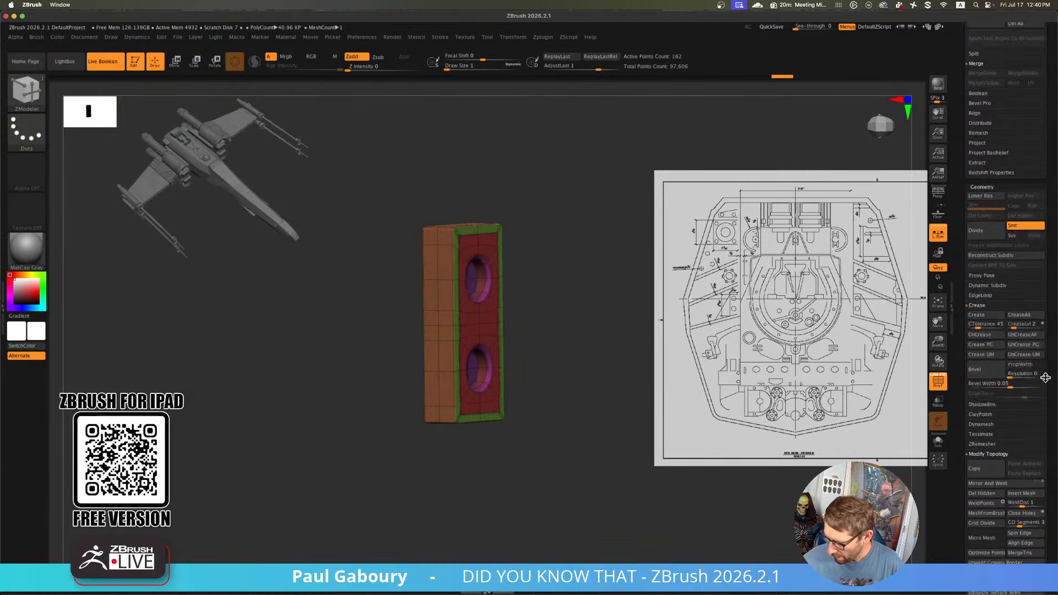
pyautogui.moveTo(642, 435)
pyautogui.mouseDown()
pyautogui.moveTo(547, 416)
pyautogui.moveTo(488, 419)
pyautogui.moveTo(479, 406)
pyautogui.moveTo(425, 442)
pyautogui.moveTo(515, 404)
pyautogui.moveTo(497, 409)
pyautogui.moveTo(515, 362)
pyautogui.mouseUp()
# Try to insert an extra edge loop near the block's lower end
pyautogui.hotkey('shift', 'f')
pyautogui.hotkey('shift', 'f')
pyautogui.keyDown('ctrl'); pyautogui.moveTo(515, 362); pyautogui.dragTo(501, 395, button='right'); pyautogui.keyUp('ctrl')
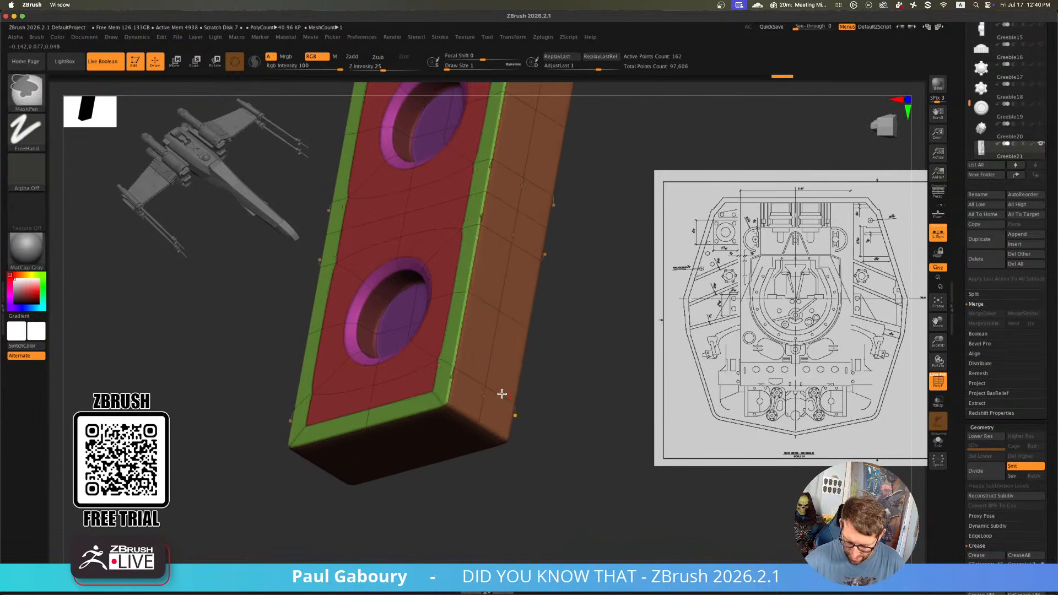
pyautogui.click(462, 383)
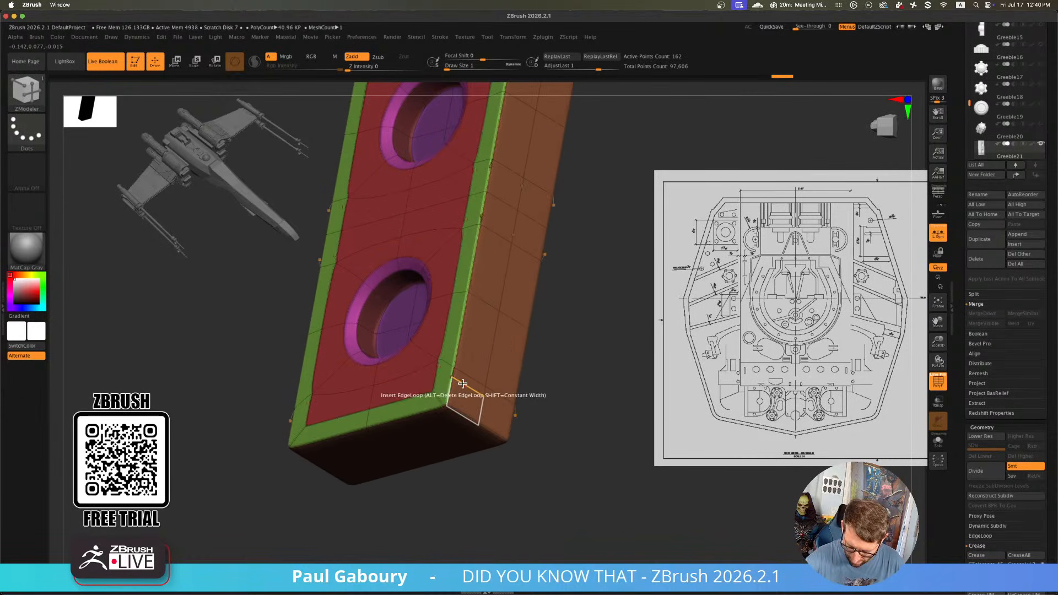
pyautogui.keyDown('alt'); pyautogui.click(461, 325); pyautogui.keyUp('alt')
pyautogui.hotkey('shift', 'f')
pyautogui.keyDown('ctrl'); pyautogui.moveTo(543, 422); pyautogui.dragTo(527, 407, button='right'); pyautogui.keyUp('ctrl')
pyautogui.moveTo(527, 407); pyautogui.dragTo(540, 443)
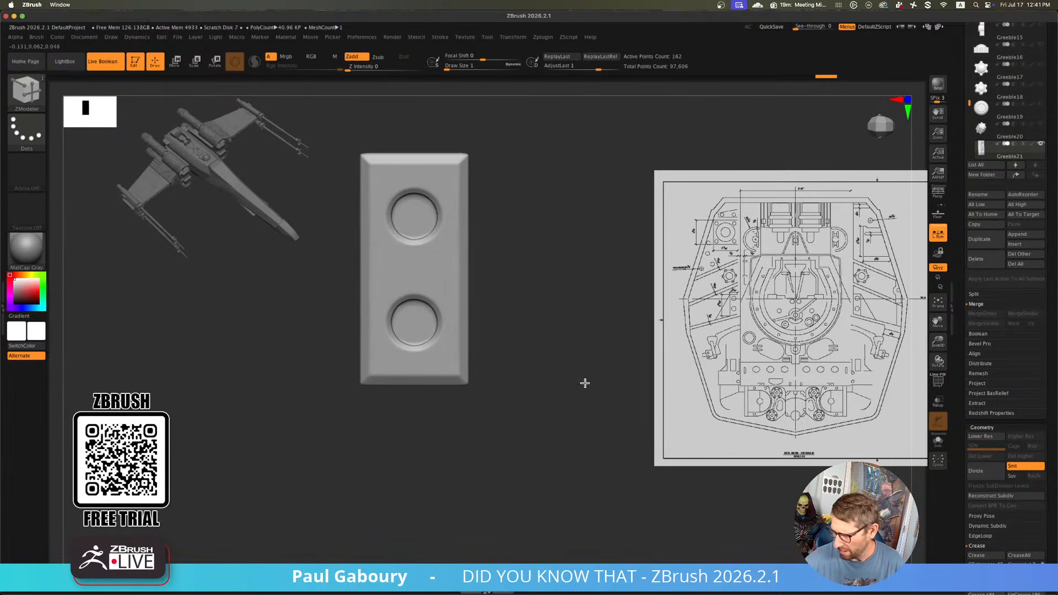
# Duplicate the two-recess block and mark the rear strip of faces along one long side of the copy
pyautogui.click(987, 247)
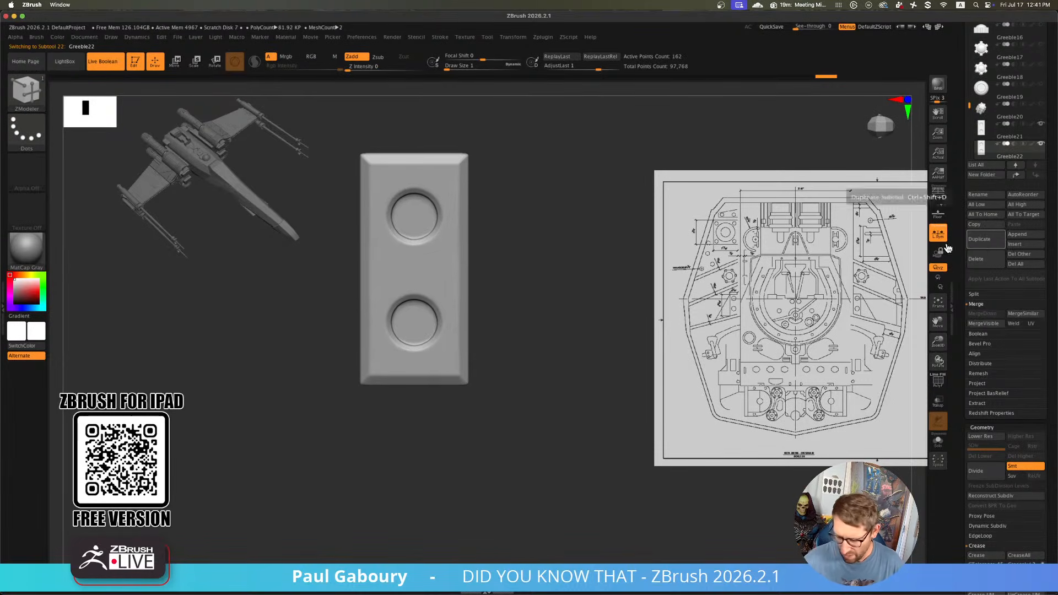
pyautogui.keyDown('alt'); pyautogui.moveTo(493, 414); pyautogui.dragTo(527, 444); pyautogui.keyUp('alt')
pyautogui.hotkey('shift', 'f')
pyautogui.keyDown('ctrl'); pyautogui.moveTo(527, 444); pyautogui.dragTo(497, 434, button='right'); pyautogui.keyUp('ctrl')
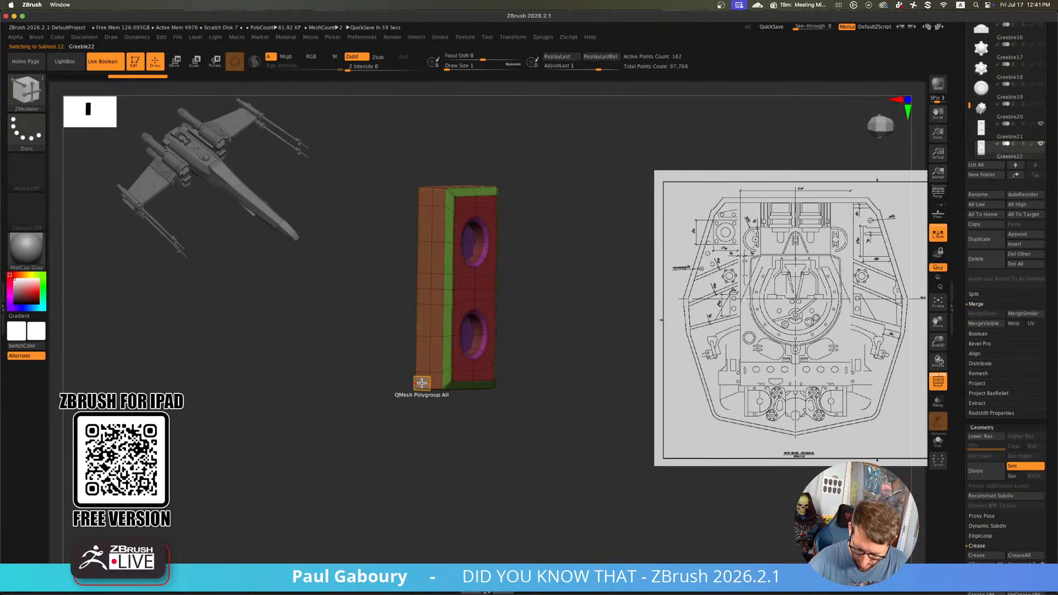
pyautogui.keyDown('alt'); pyautogui.moveTo(426, 325); pyautogui.dragTo(426, 195); pyautogui.keyUp('alt')
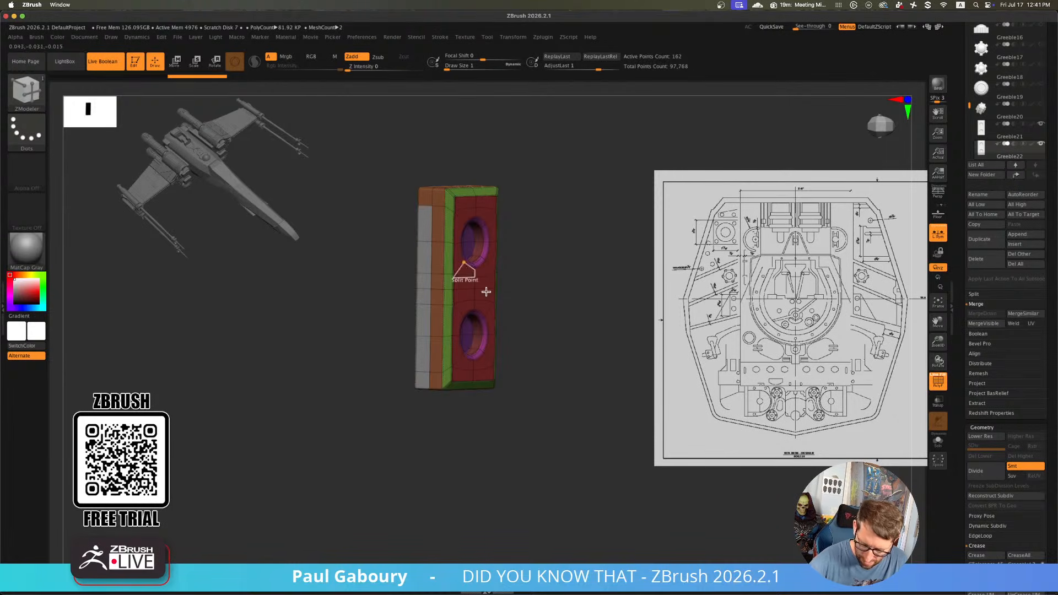
pyautogui.moveTo(542, 355)
pyautogui.mouseDown(button='right')
pyautogui.moveTo(496, 360)
pyautogui.moveTo(546, 345)
pyautogui.mouseUp(button='right')
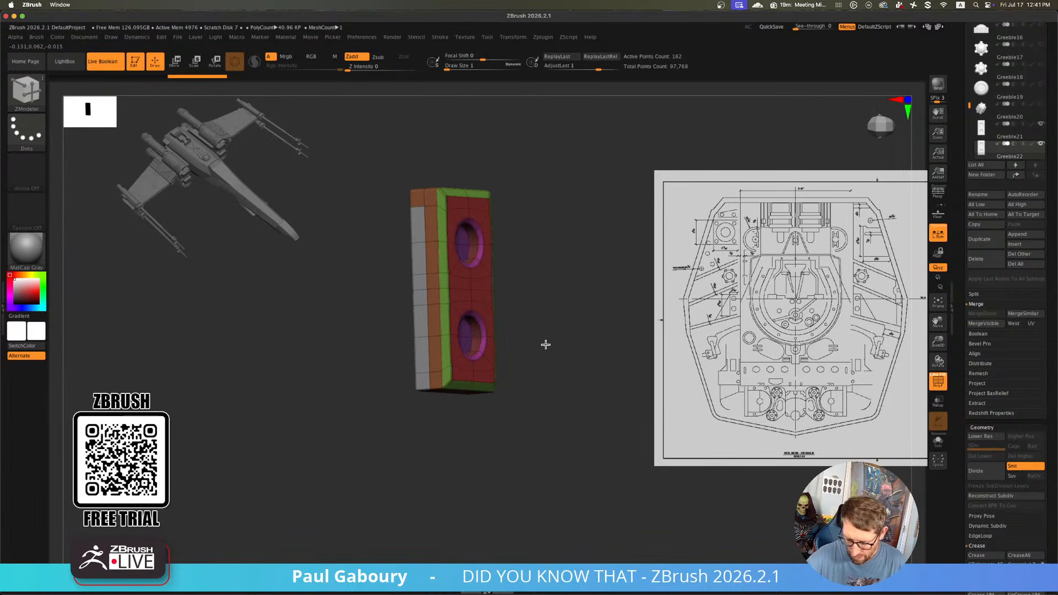
# QMesh the marked side faces outward into a wide thin slab using the A Single Poly target, and crease the polygroup borders
pyautogui.press('space')
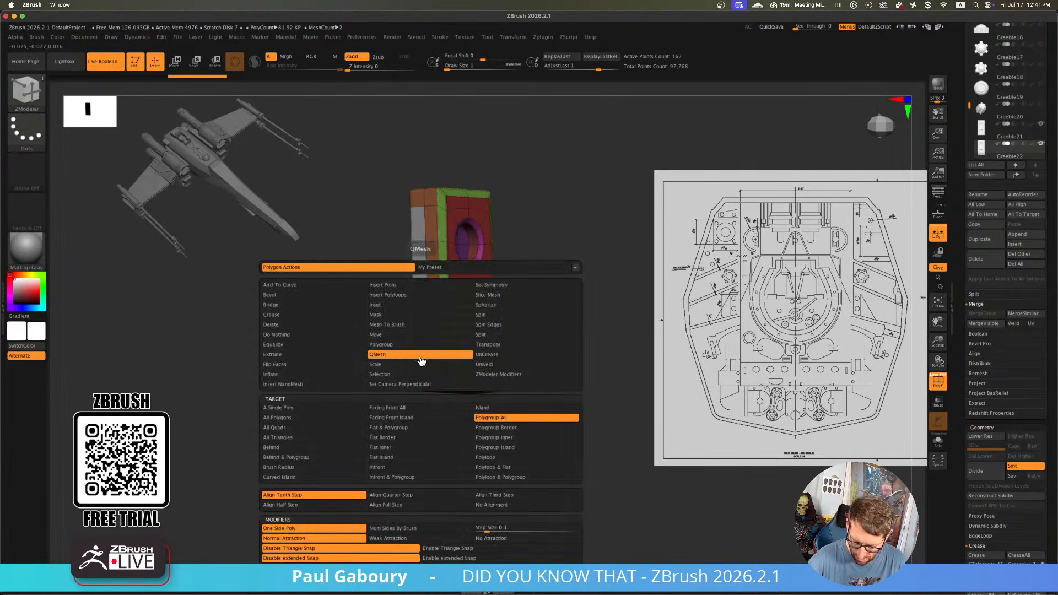
pyautogui.click(333, 407)
pyautogui.moveTo(420, 354); pyautogui.dragTo(164, 393)
pyautogui.press('alt')
pyautogui.press('alt')
pyautogui.press('alt')
pyautogui.keyDown('shift'); pyautogui.moveTo(386, 448); pyautogui.dragTo(366, 473, button='right'); pyautogui.keyUp('shift')
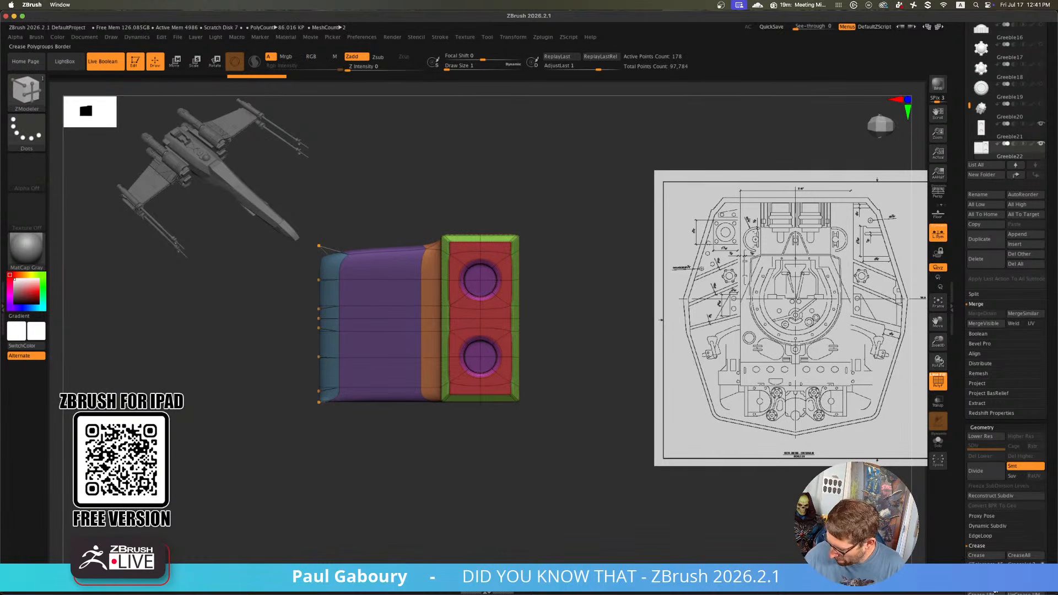
pyautogui.click(993, 584)
# Hide the original block and crease the corner edges of the copy's side slab using the Crease action's Edge target
pyautogui.moveTo(599, 489); pyautogui.dragTo(612, 367, button='right')
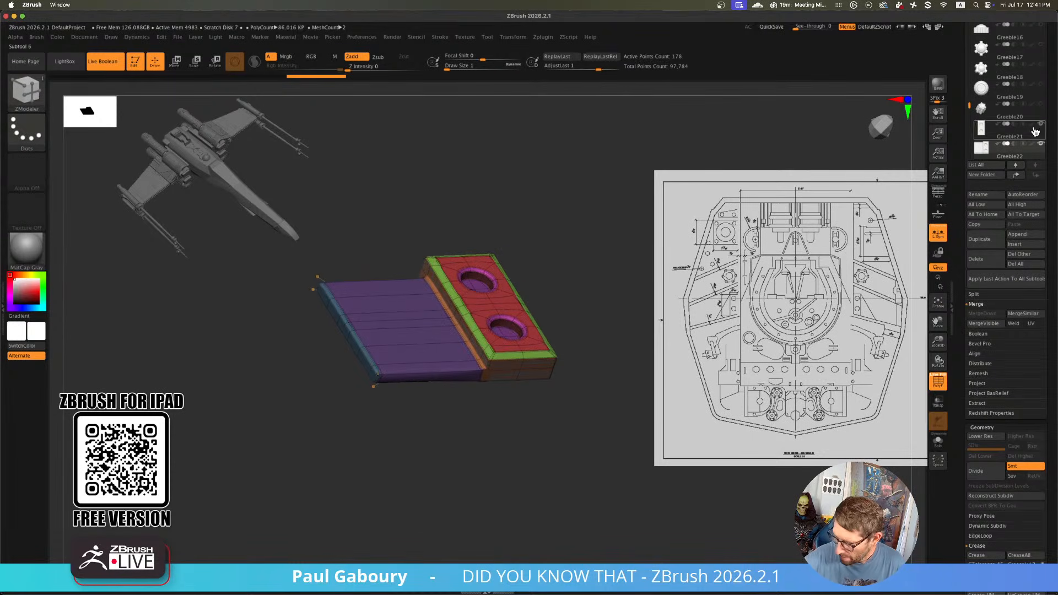
pyautogui.click(1040, 126)
pyautogui.moveTo(540, 427); pyautogui.dragTo(468, 441, button='right')
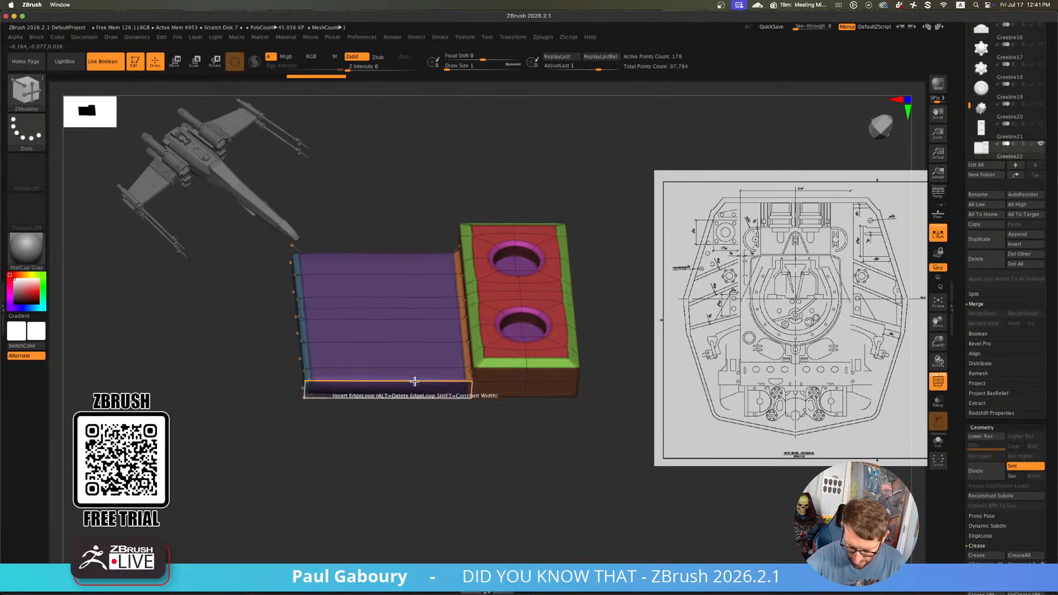
pyautogui.press('space')
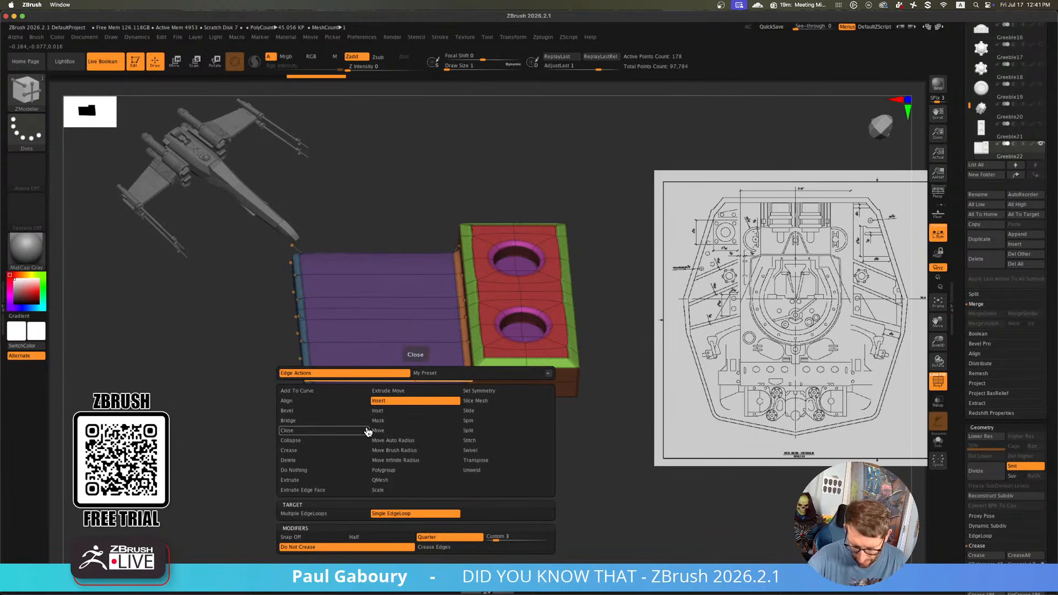
pyautogui.click(331, 454)
pyautogui.click(310, 514)
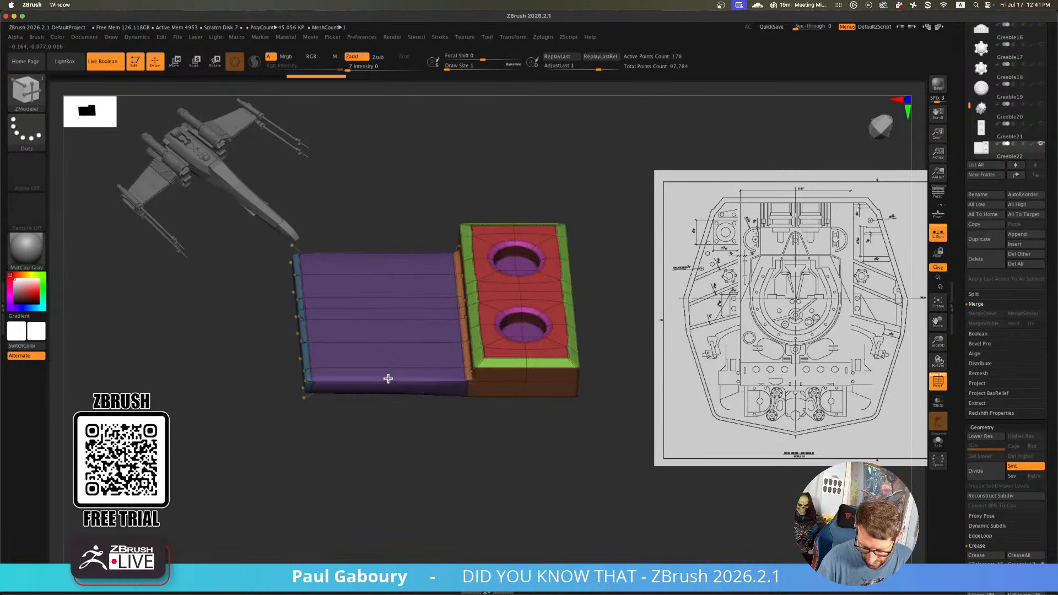
pyautogui.moveTo(388, 378); pyautogui.dragTo(402, 487, button='right')
pyautogui.moveTo(267, 369); pyautogui.dragTo(523, 449, button='right')
pyautogui.moveTo(407, 351); pyautogui.dragTo(510, 406, button='right')
pyautogui.press('shift')
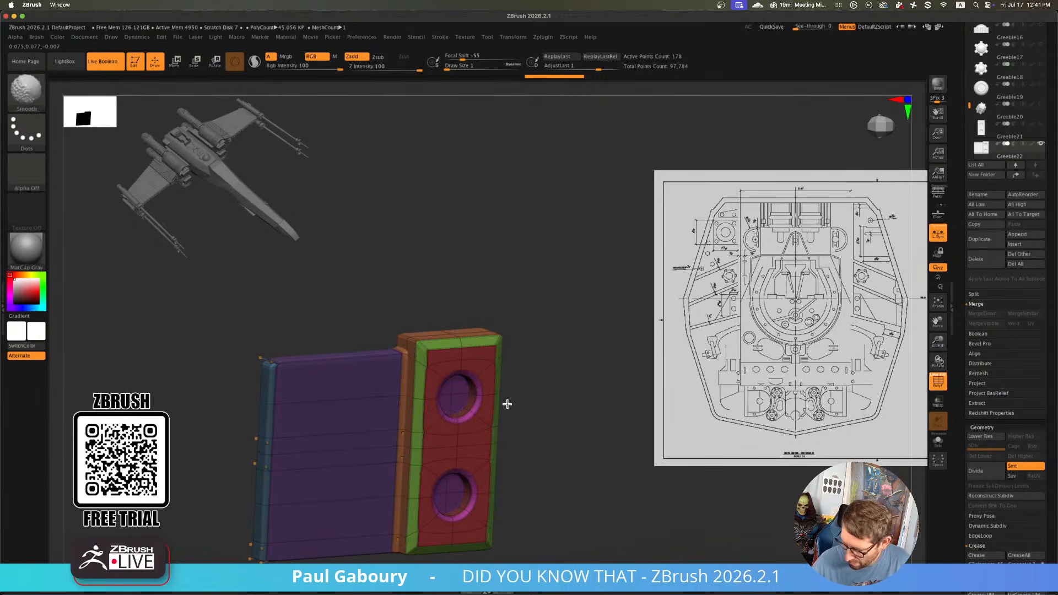
# Try to QMesh a single narrow polygon on the side slab's upper end face outward using the A Single Poly target
pyautogui.hotkey('shift', 'f')
pyautogui.hotkey('shift', 'f')
pyautogui.moveTo(405, 393); pyautogui.dragTo(390, 409, button='right')
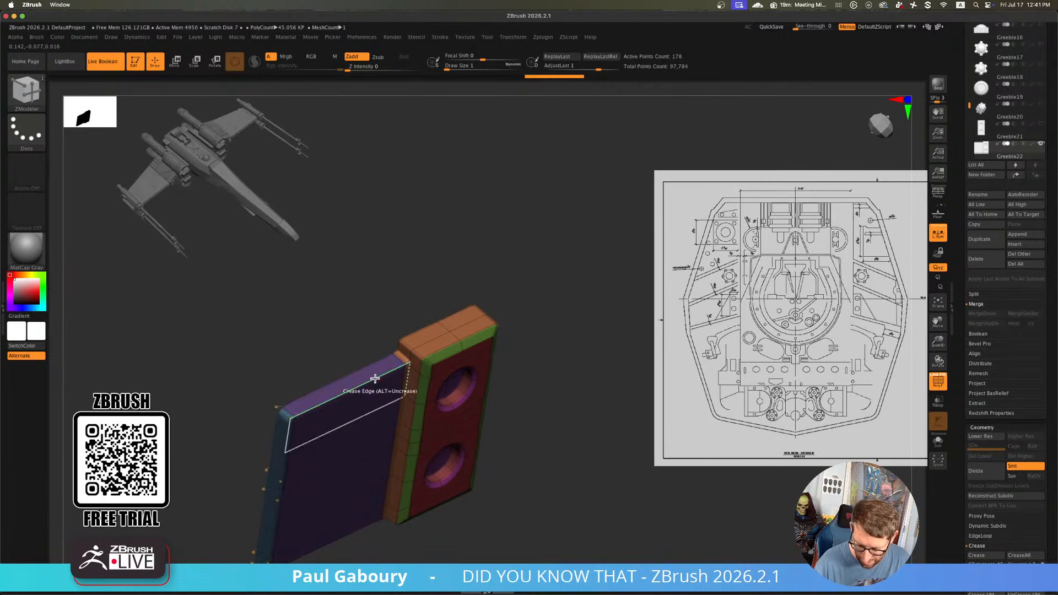
pyautogui.press('space')
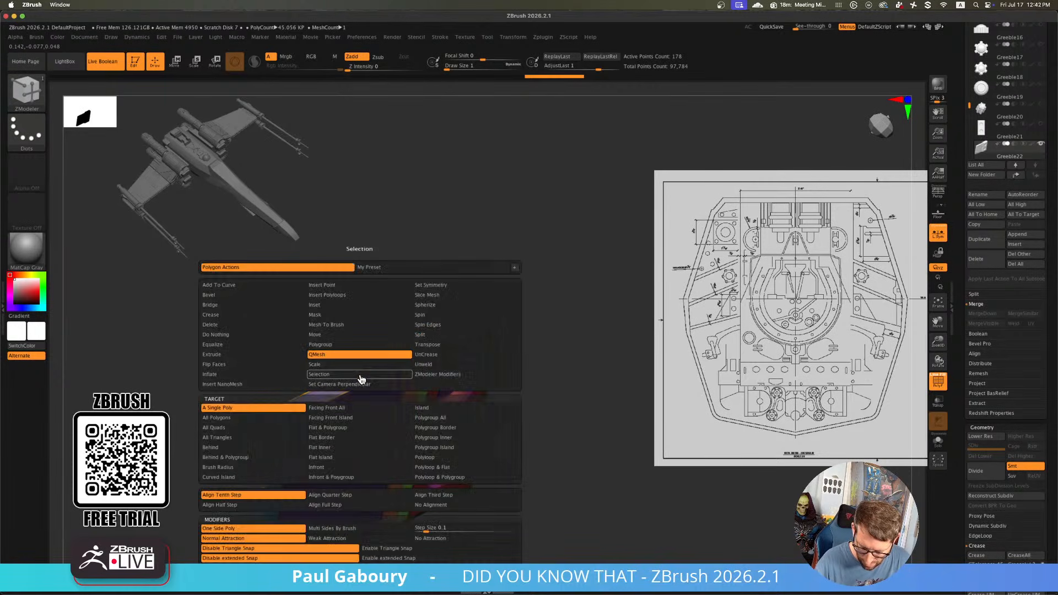
pyautogui.click(284, 413)
pyautogui.moveTo(359, 380); pyautogui.dragTo(358, 370)
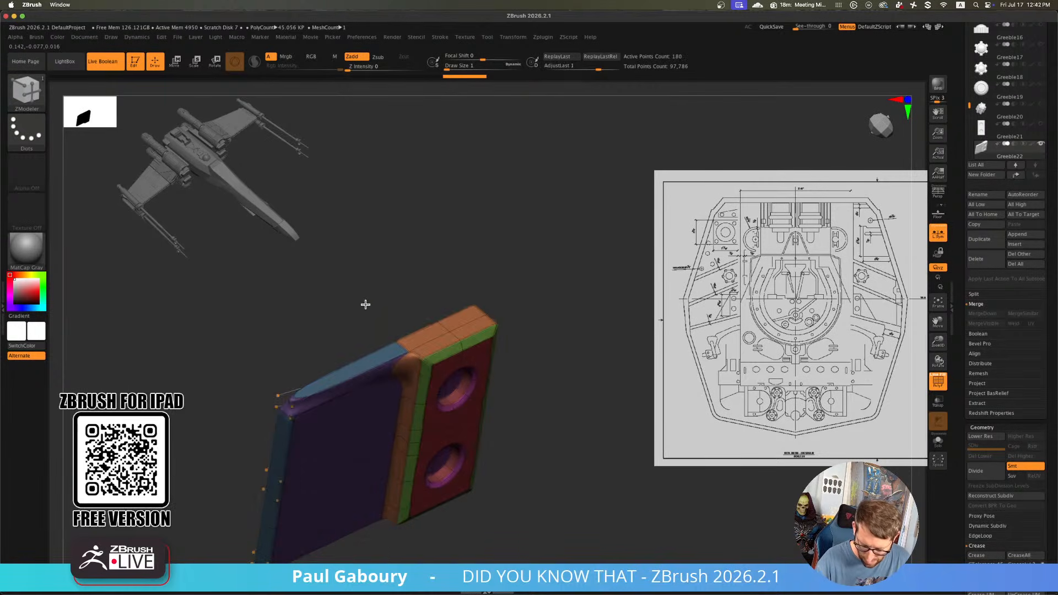
pyautogui.moveTo(355, 496); pyautogui.dragTo(378, 465, button='right')
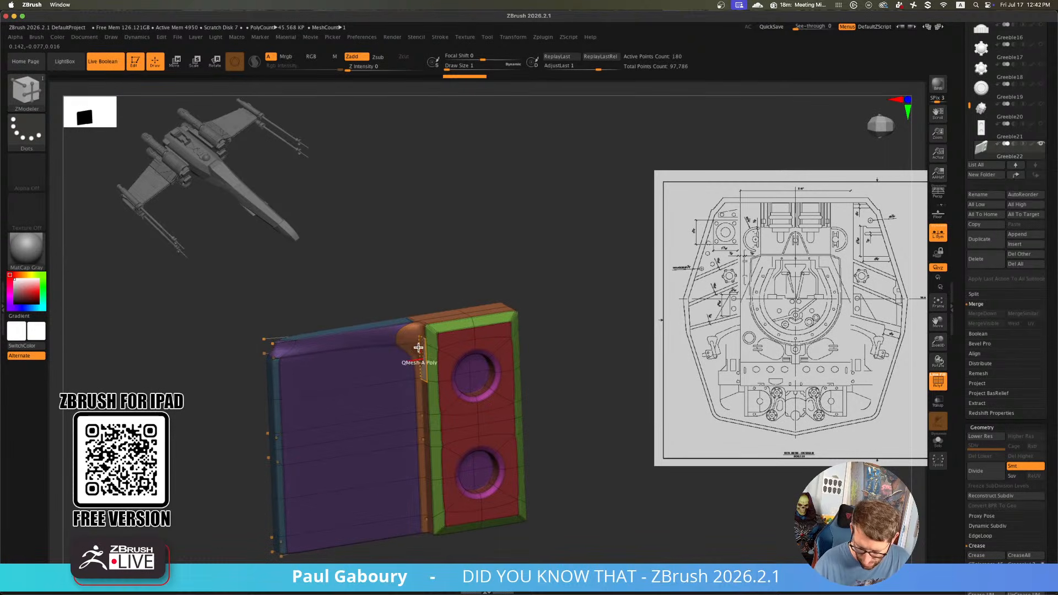
pyautogui.hotkey('ctrl', 'z')
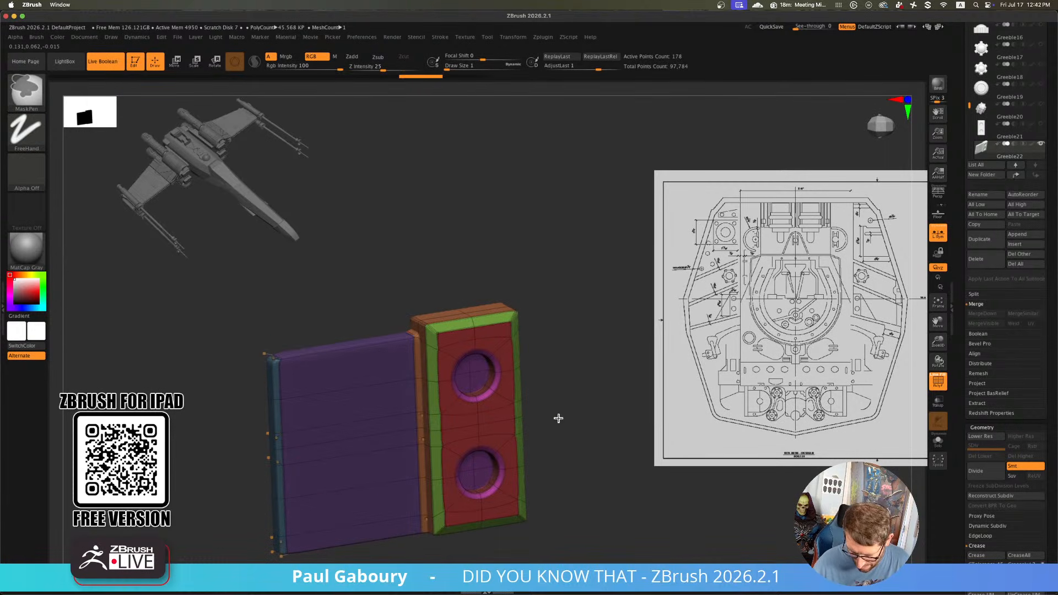
# Undo the side slab's creases and extrusion, and QMesh the marked side faces outward again into a narrower slab
pyautogui.hotkey('ctrl', 'z')
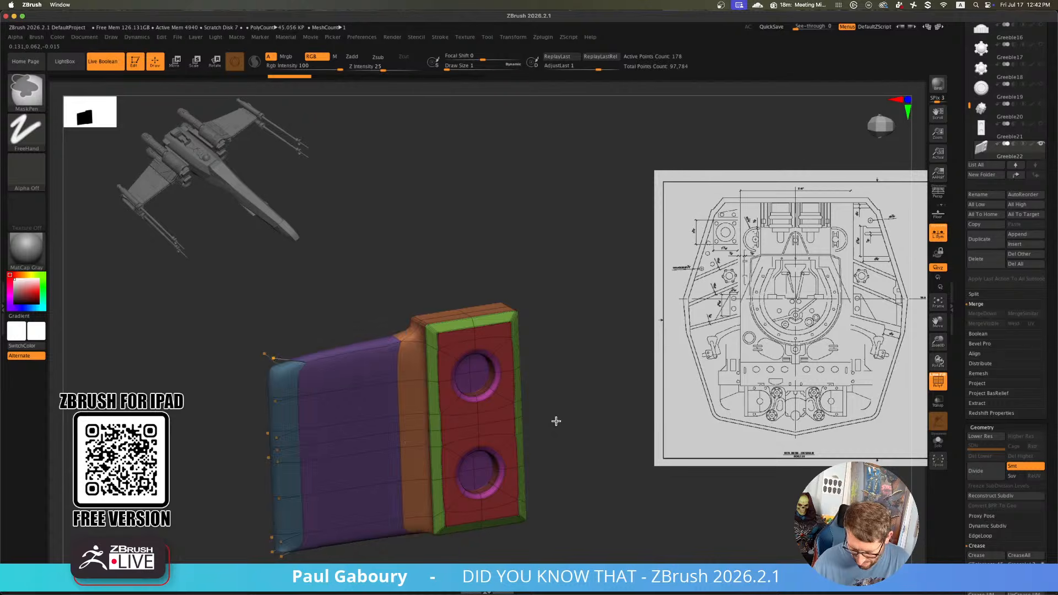
pyautogui.hotkey('ctrl', 'z')
pyautogui.moveTo(553, 420); pyautogui.dragTo(527, 375, button='right')
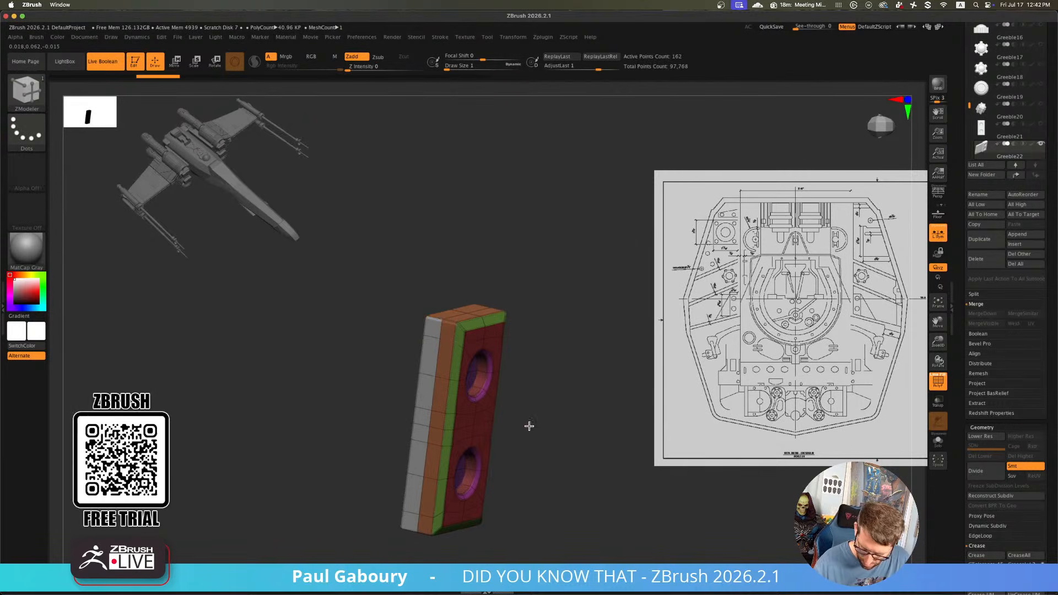
pyautogui.moveTo(529, 427); pyautogui.dragTo(420, 396, button='right')
pyautogui.moveTo(421, 397); pyautogui.dragTo(237, 450)
pyautogui.moveTo(237, 450); pyautogui.dragTo(318, 356, button='right')
# Isolate the new side slab, crease its border edges, and show the whole block again
pyautogui.keyDown('ctrl'); pyautogui.keyDown('shift'); pyautogui.moveTo(323, 303); pyautogui.dragTo(411, 510); pyautogui.keyUp('shift'); pyautogui.keyUp('ctrl')
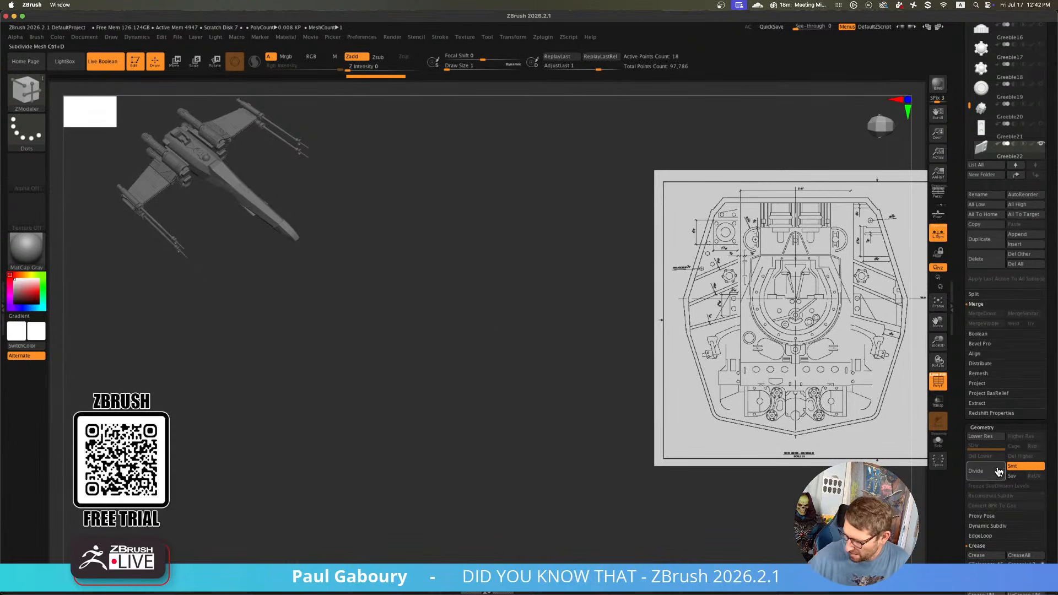
pyautogui.click(976, 555)
pyautogui.hotkey('shift', 'd')
pyautogui.press('d')
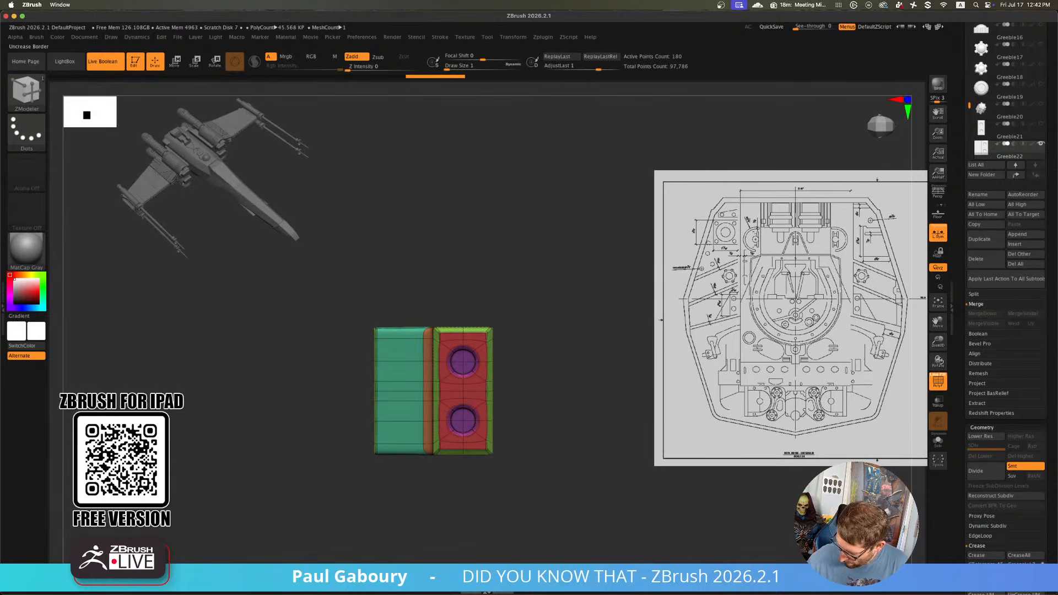
pyautogui.moveTo(509, 441)
pyautogui.mouseDown(button='right')
pyautogui.moveTo(510, 463)
pyautogui.moveTo(472, 427)
pyautogui.mouseUp(button='right')
pyautogui.keyDown('ctrl'); pyautogui.keyDown('shift'); pyautogui.moveTo(369, 329); pyautogui.dragTo(403, 482); pyautogui.keyUp('shift'); pyautogui.keyUp('ctrl')
pyautogui.hotkey('ctrl', 'shift', 'a')
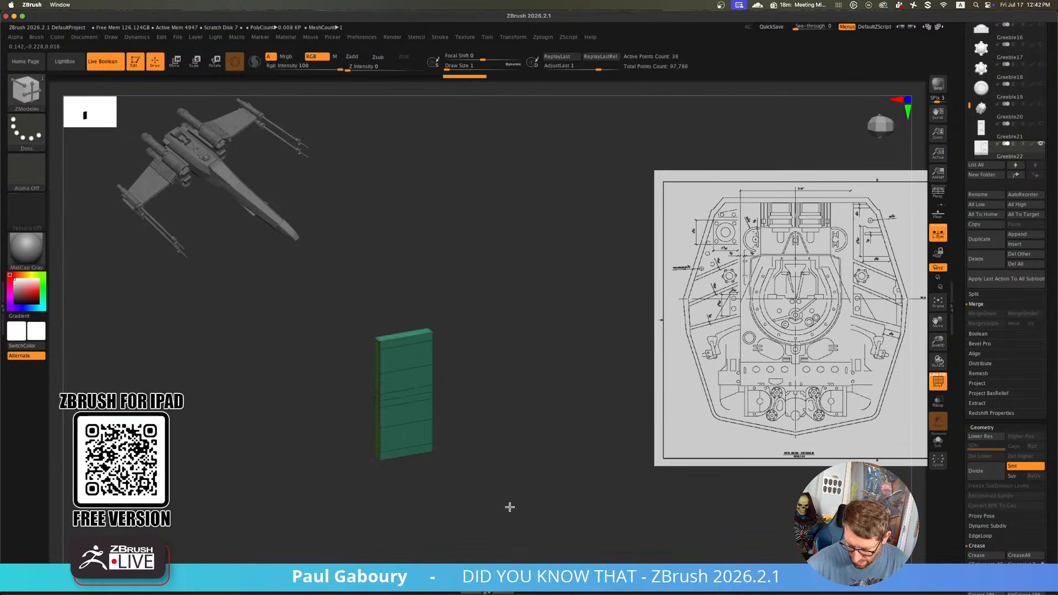
pyautogui.keyDown('ctrl'); pyautogui.keyDown('shift'); pyautogui.click(489, 443); pyautogui.keyUp('shift'); pyautogui.keyUp('ctrl')
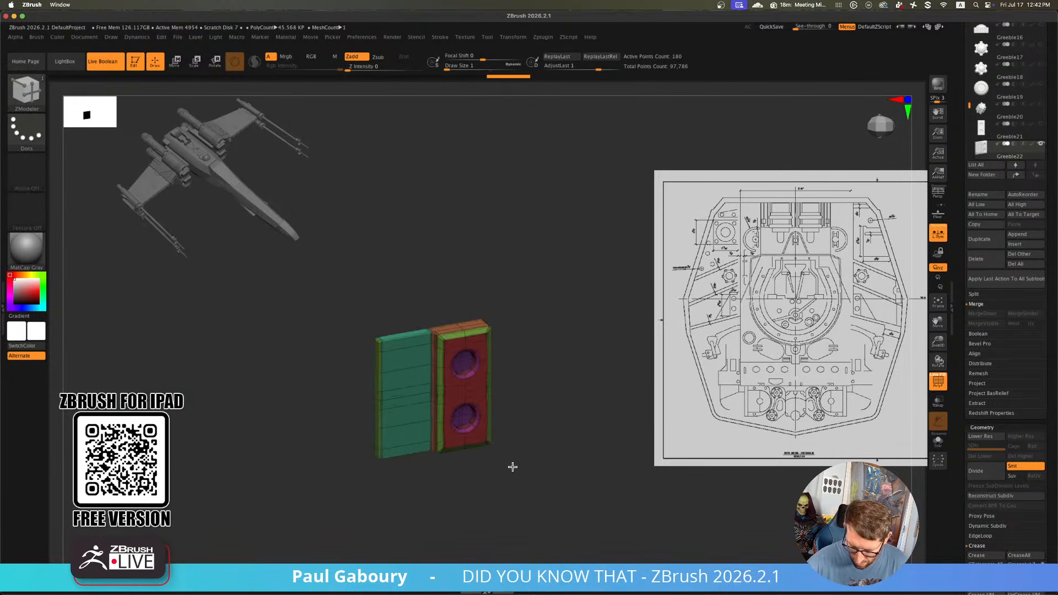
# Isolate and mask the slab's outer edge, show the full mesh, and invert the mask to protect the main block
pyautogui.moveTo(512, 467)
pyautogui.keyDown('shift'); pyautogui.mouseDown(button='right')
pyautogui.moveTo(500, 482)
pyautogui.moveTo(505, 462)
pyautogui.mouseUp(button='right'); pyautogui.keyUp('shift')
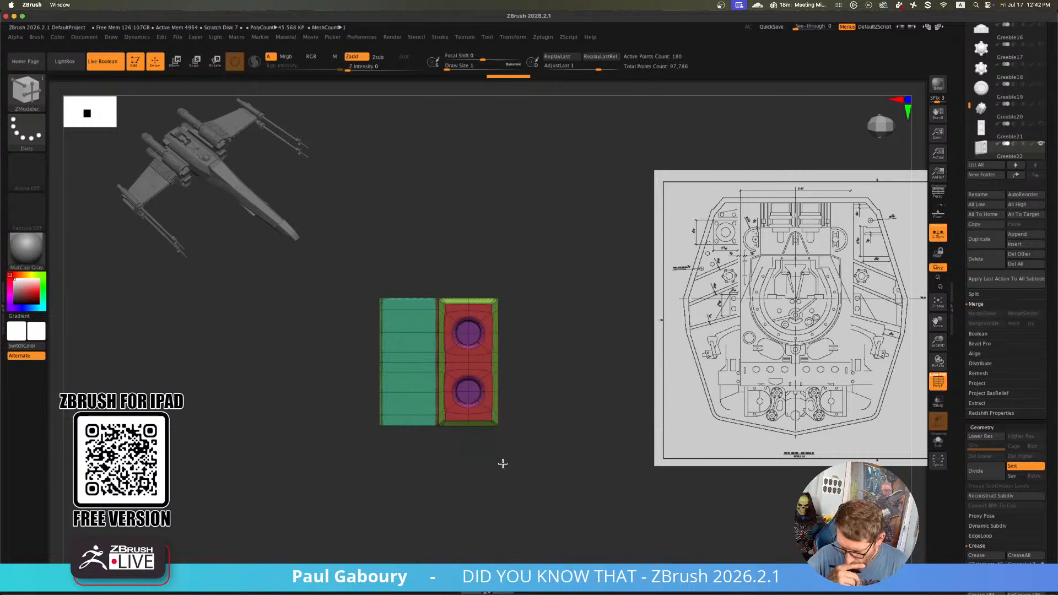
pyautogui.keyDown('shift'); pyautogui.moveTo(359, 297); pyautogui.dragTo(431, 415, button='right'); pyautogui.keyUp('shift')
pyautogui.keyDown('ctrl'); pyautogui.keyDown('shift'); pyautogui.moveTo(364, 282); pyautogui.dragTo(431, 512); pyautogui.keyUp('shift'); pyautogui.keyUp('ctrl')
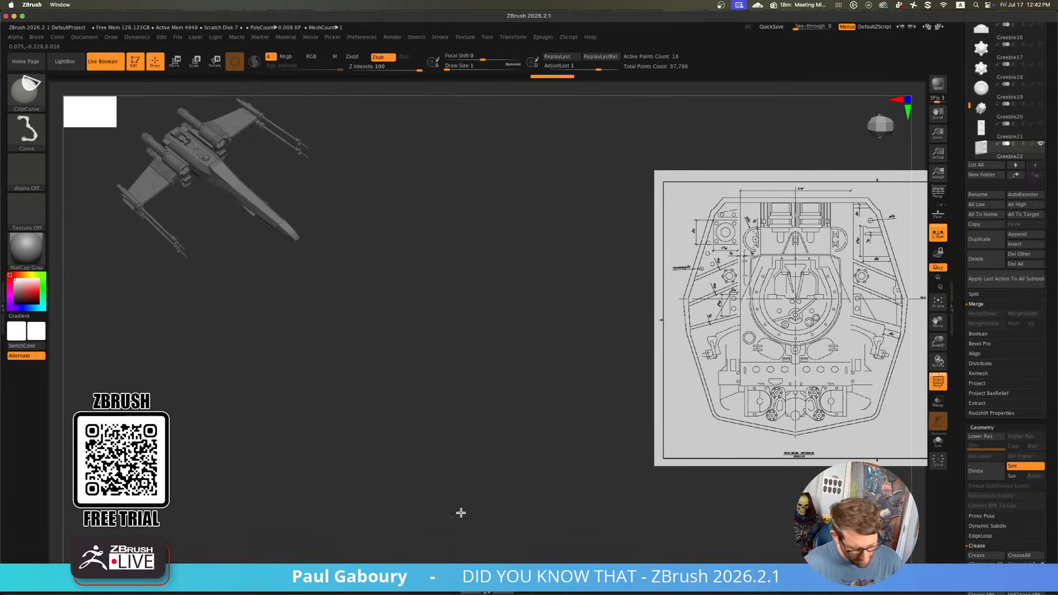
pyautogui.keyDown('ctrl'); pyautogui.click(489, 491); pyautogui.keyUp('ctrl')
pyautogui.keyDown('ctrl'); pyautogui.keyDown('shift'); pyautogui.click(489, 492); pyautogui.keyUp('shift'); pyautogui.keyUp('ctrl')
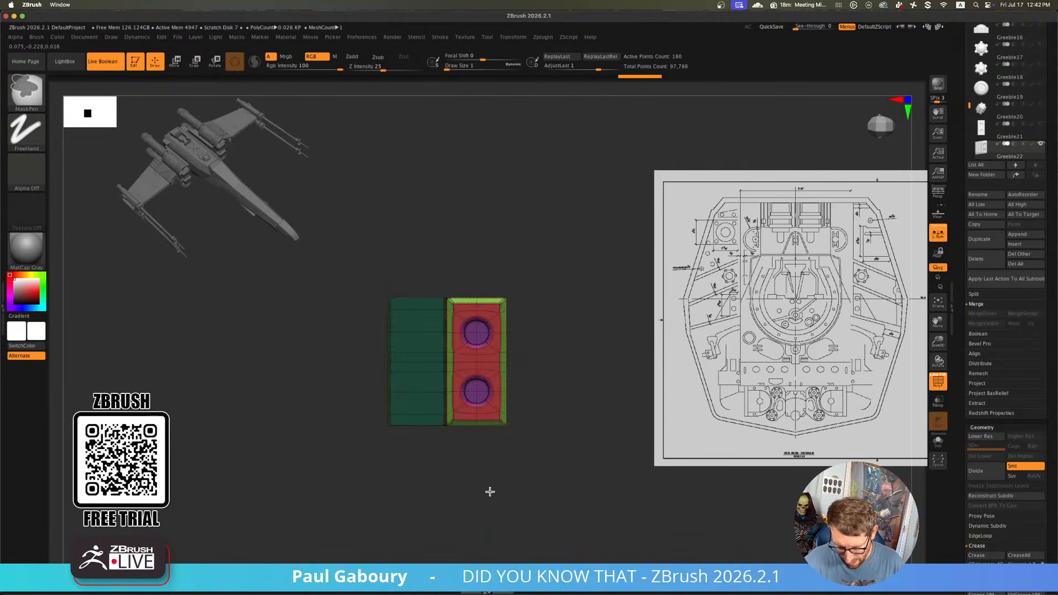
pyautogui.keyDown('ctrl'); pyautogui.click(489, 491); pyautogui.keyUp('ctrl')
# Apply the Deformer to the block and try to move the cage's upper outer corner beside the slab
pyautogui.press('w')
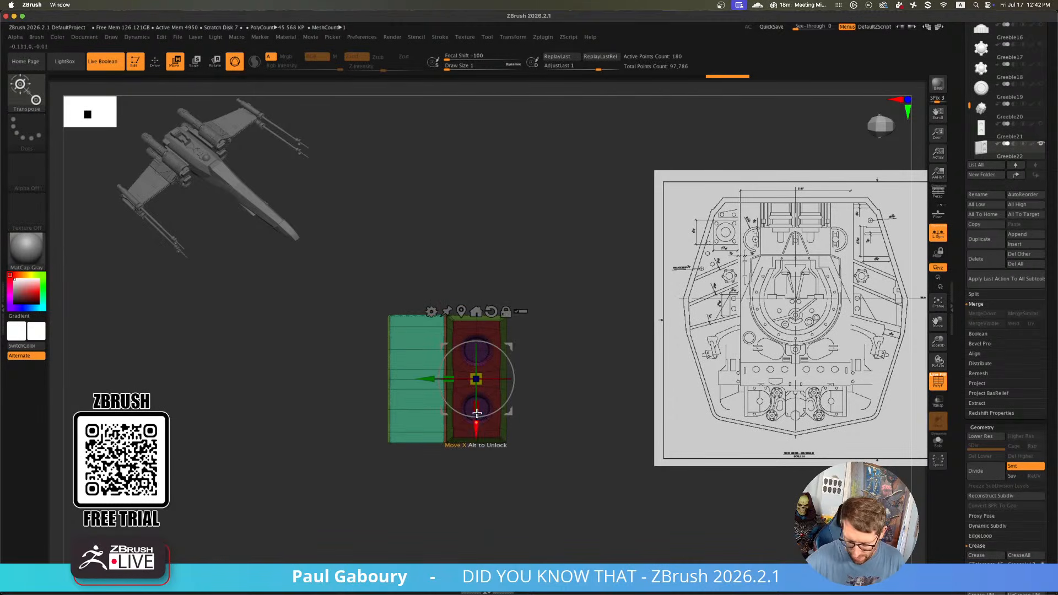
pyautogui.click(431, 313)
pyautogui.click(466, 348)
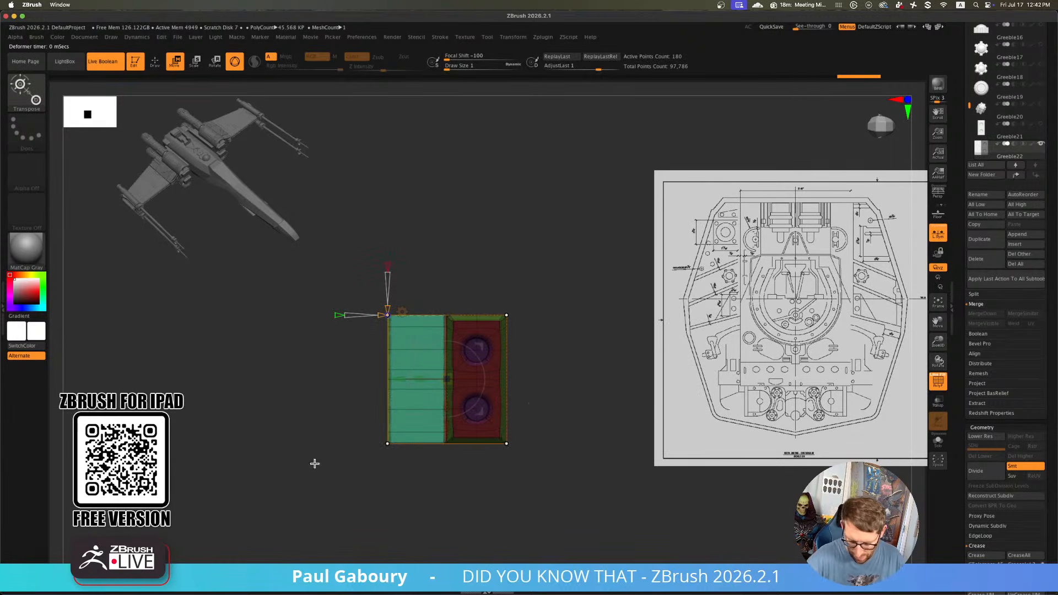
pyautogui.keyDown('ctrl'); pyautogui.moveTo(269, 387); pyautogui.dragTo(440, 237); pyautogui.keyUp('ctrl')
pyautogui.keyDown('ctrl'); pyautogui.moveTo(486, 253); pyautogui.dragTo(496, 268, button='right'); pyautogui.keyUp('ctrl')
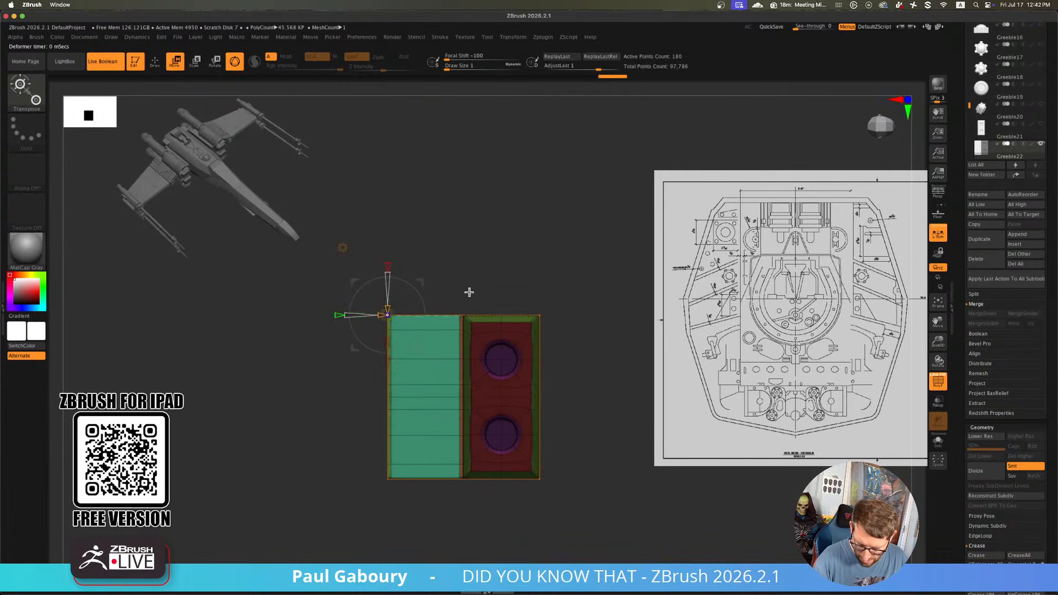
pyautogui.moveTo(320, 294); pyautogui.dragTo(403, 312)
pyautogui.hotkey('ctrl', 'z')
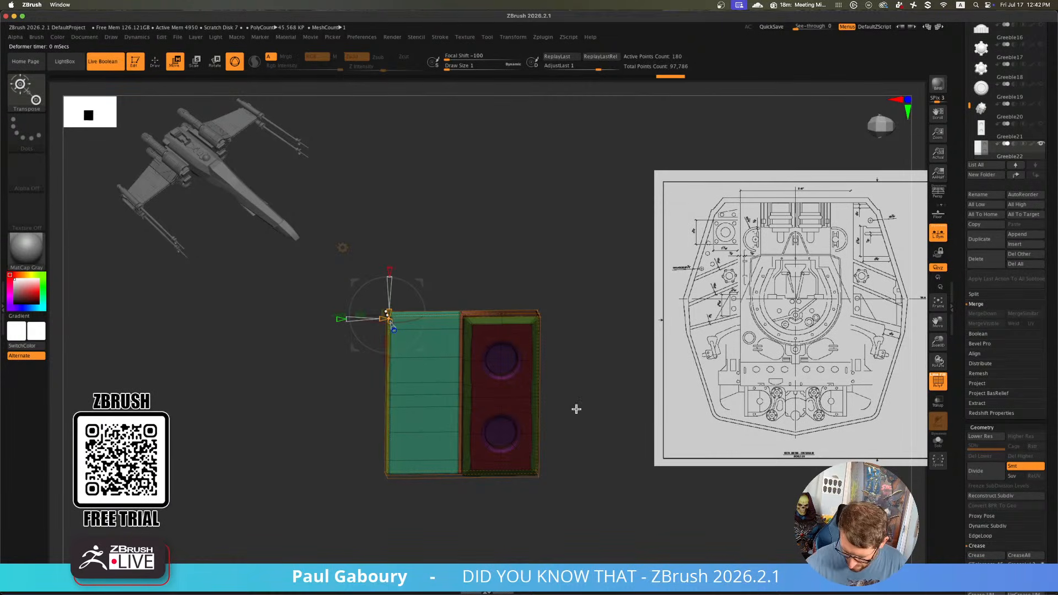
pyautogui.keyDown('shift'); pyautogui.moveTo(585, 490); pyautogui.dragTo(584, 478); pyautogui.keyUp('shift')
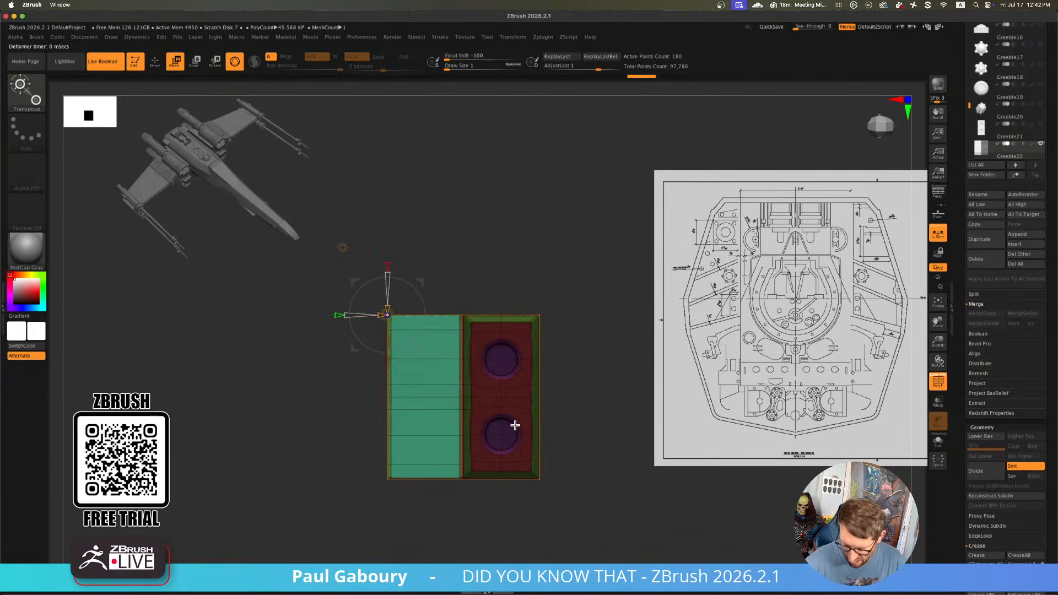
# Mask the main block and try to taper the slab by pulling the Deformer's upper outer corner inward
pyautogui.press('q')
pyautogui.moveTo(595, 522)
pyautogui.keyDown('ctrl'); pyautogui.mouseDown()
pyautogui.moveTo(491, 349)
pyautogui.moveTo(447, 241)
pyautogui.mouseUp(); pyautogui.keyUp('ctrl')
pyautogui.press('w')
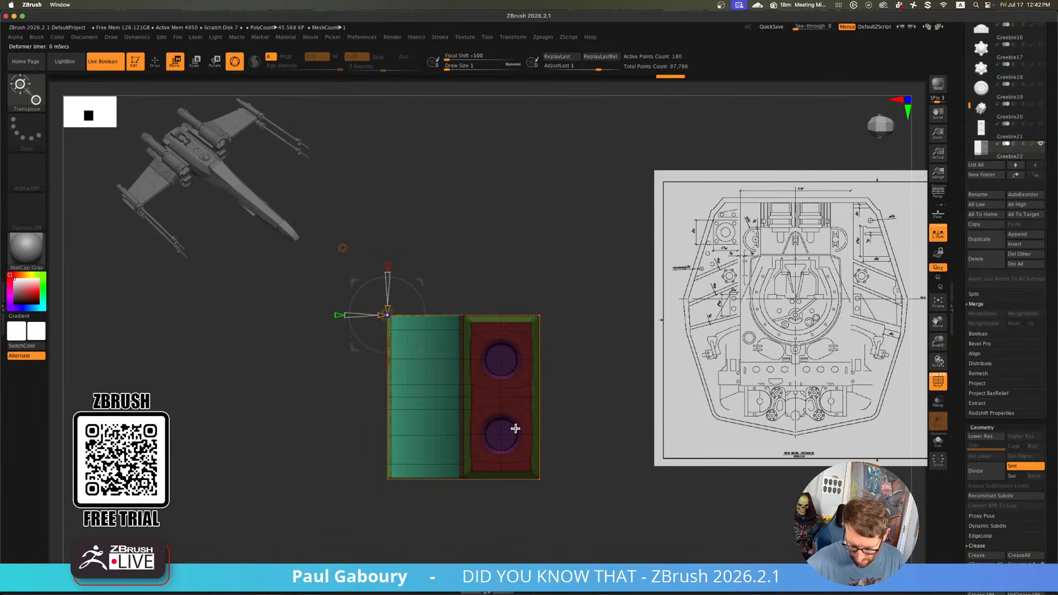
pyautogui.moveTo(575, 461)
pyautogui.mouseDown()
pyautogui.moveTo(570, 488)
pyautogui.moveTo(560, 474)
pyautogui.mouseUp()
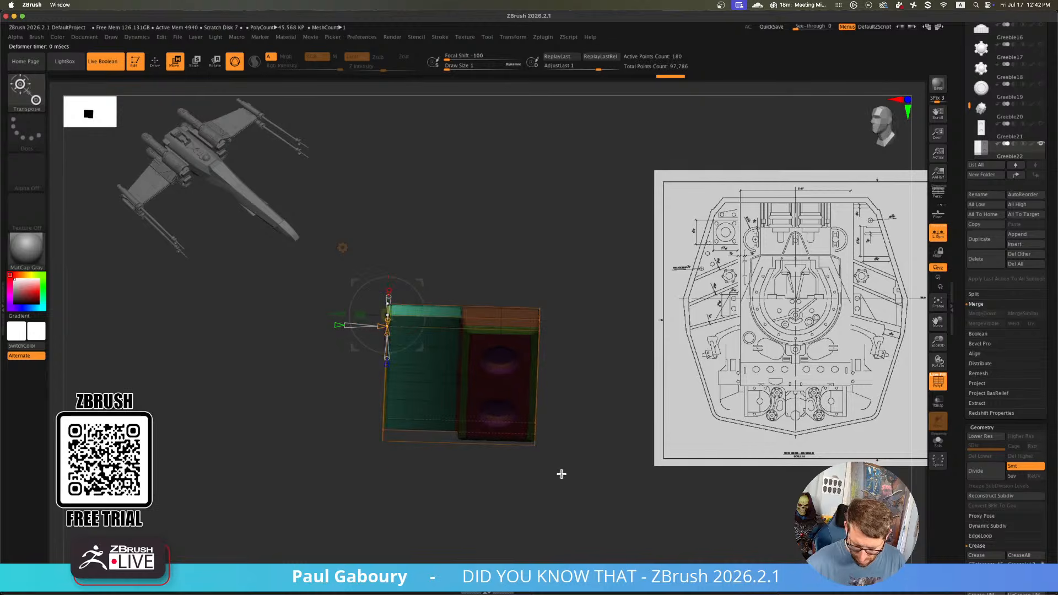
pyautogui.moveTo(336, 319); pyautogui.dragTo(371, 321)
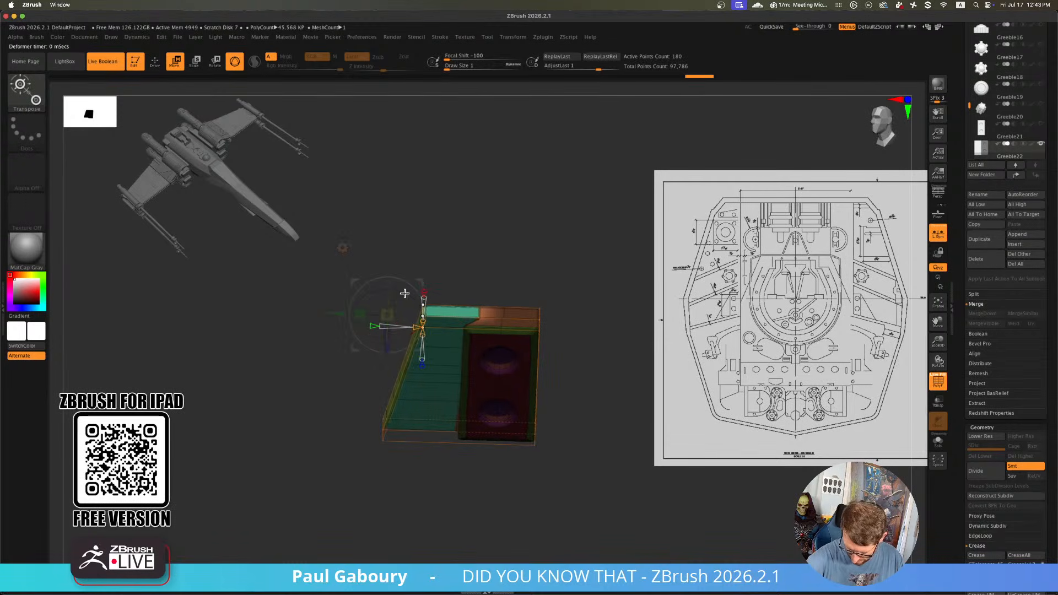
pyautogui.hotkey('ctrl', 'z')
# Delete the Deformer and mask the main two-recess block again, leaving the side slab free
pyautogui.press('q')
pyautogui.moveTo(562, 390)
pyautogui.keyDown('ctrl'); pyautogui.mouseDown()
pyautogui.moveTo(593, 493)
pyautogui.moveTo(447, 204)
pyautogui.mouseUp(); pyautogui.keyUp('ctrl')
pyautogui.press('w')
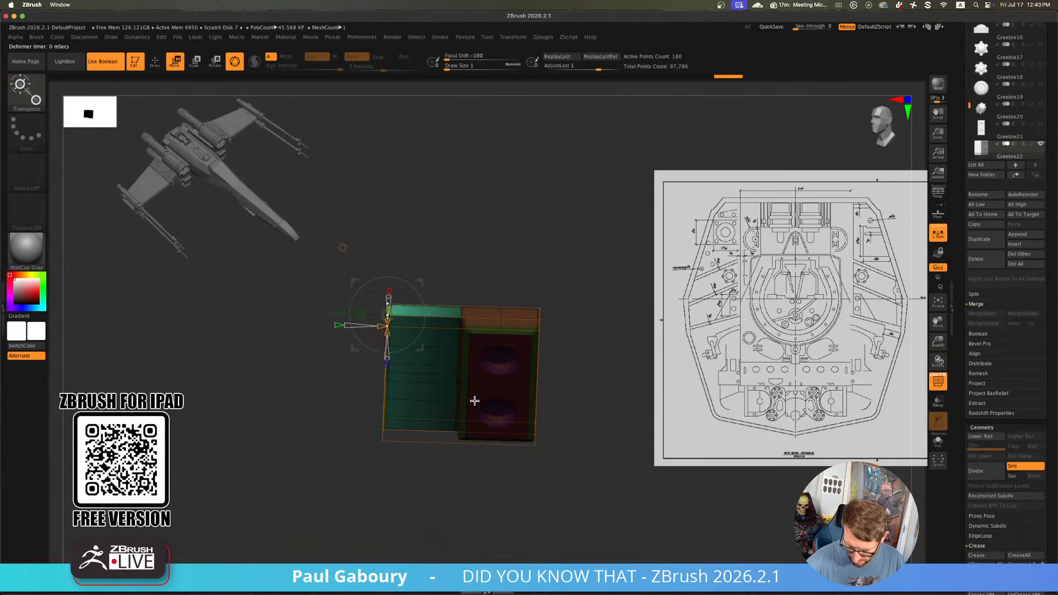
pyautogui.click(342, 247)
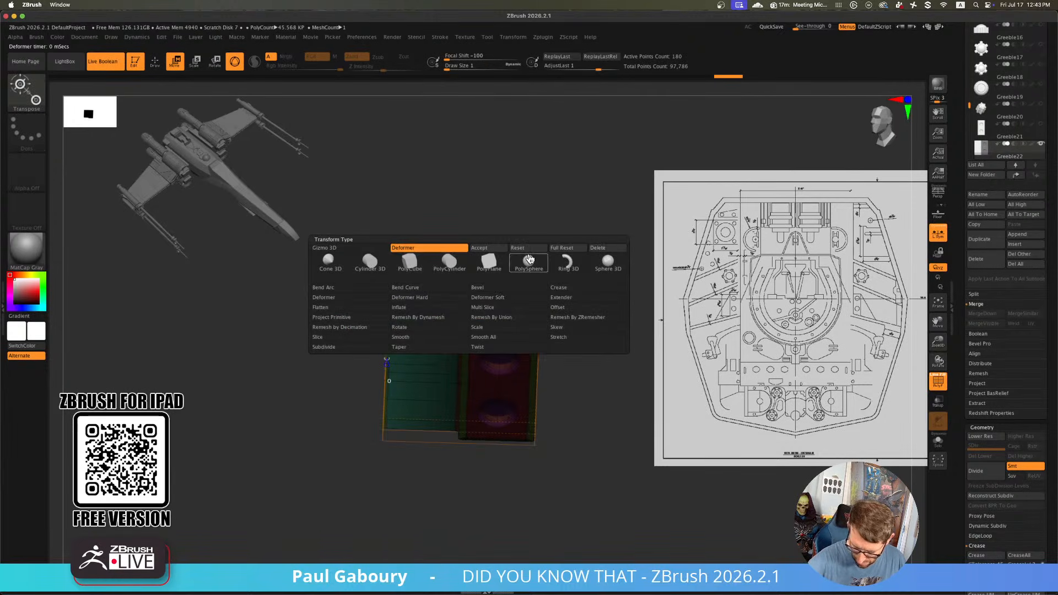
pyautogui.click(608, 248)
pyautogui.keyDown('shift'); pyautogui.moveTo(544, 350); pyautogui.dragTo(553, 392, button='right'); pyautogui.keyUp('shift')
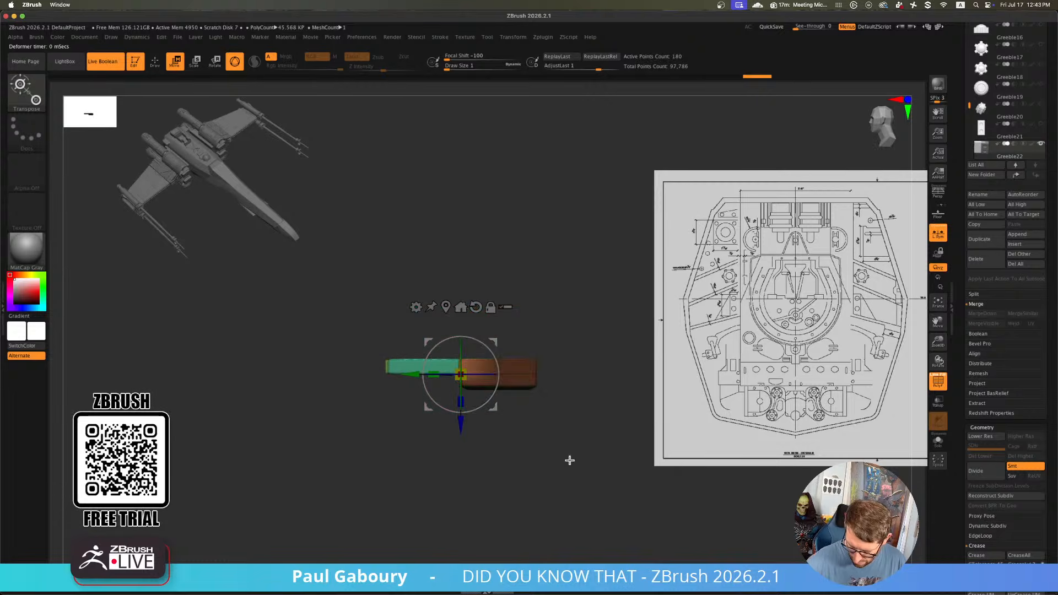
pyautogui.keyDown('ctrl'); pyautogui.moveTo(578, 488); pyautogui.dragTo(465, 318); pyautogui.keyUp('ctrl')
pyautogui.keyDown('shift'); pyautogui.moveTo(505, 373); pyautogui.dragTo(523, 366, button='right'); pyautogui.keyUp('shift')
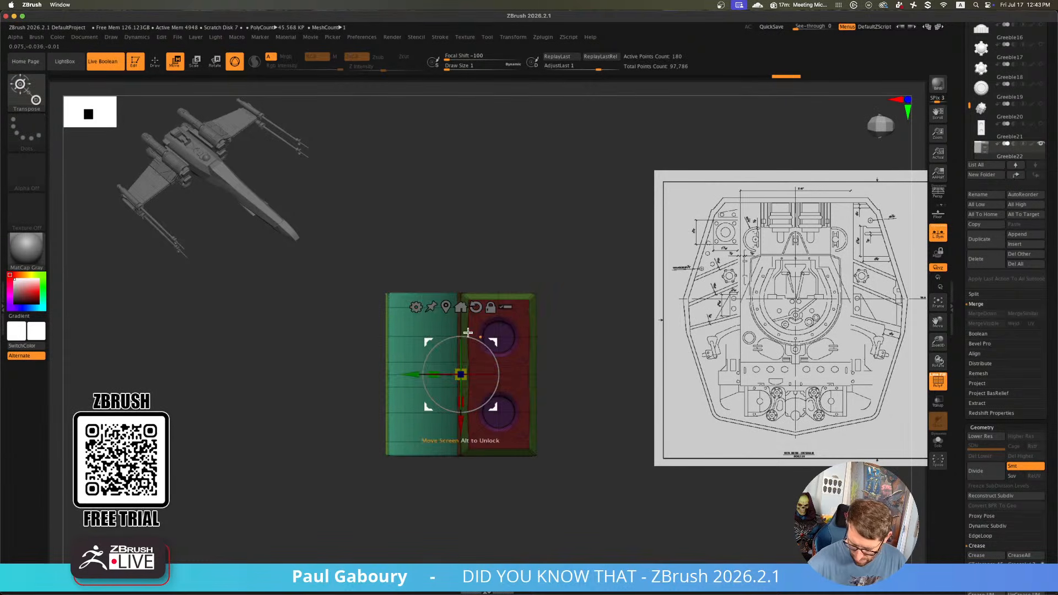
# Apply a fresh Deformer and pull its upper outer corner inward so the side slab tapers almost to the block's edge
pyautogui.click(417, 306)
pyautogui.click(430, 340)
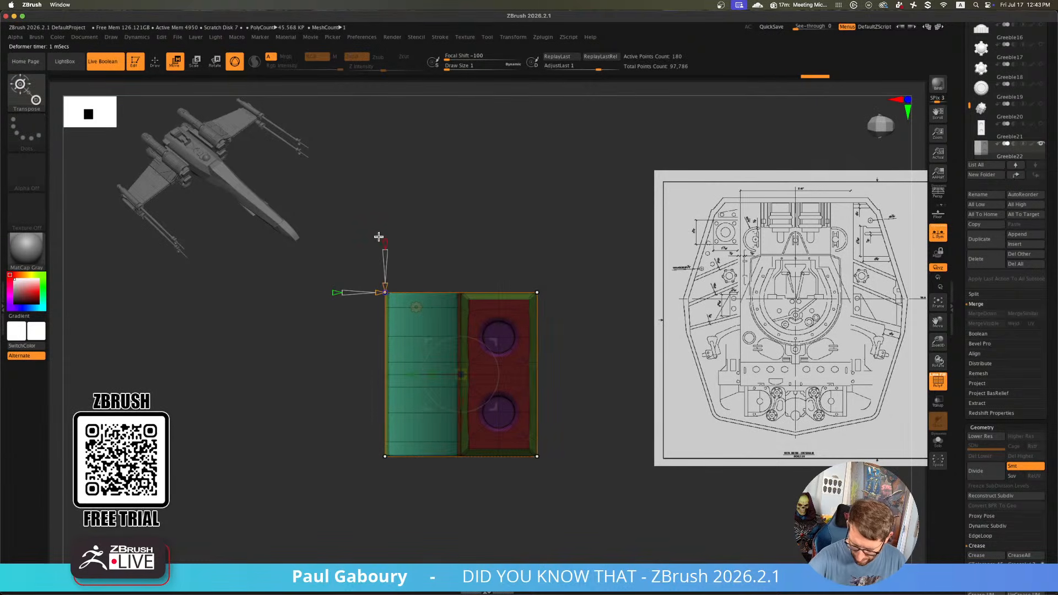
pyautogui.moveTo(349, 261); pyautogui.dragTo(408, 350)
pyautogui.keyDown('alt'); pyautogui.moveTo(493, 319); pyautogui.dragTo(449, 241); pyautogui.keyUp('alt')
pyautogui.moveTo(449, 240); pyautogui.dragTo(459, 286)
pyautogui.keyDown('ctrl'); pyautogui.moveTo(370, 295); pyautogui.dragTo(425, 386); pyautogui.keyUp('ctrl')
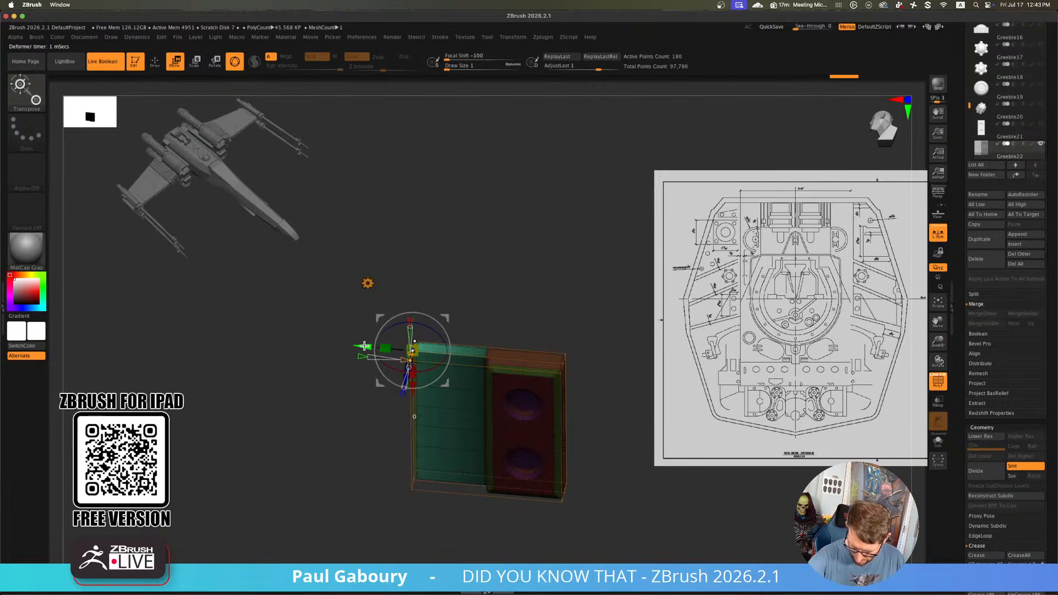
pyautogui.moveTo(364, 348); pyautogui.dragTo(432, 356)
pyautogui.keyDown('shift'); pyautogui.moveTo(588, 482); pyautogui.dragTo(566, 396); pyautogui.keyUp('shift')
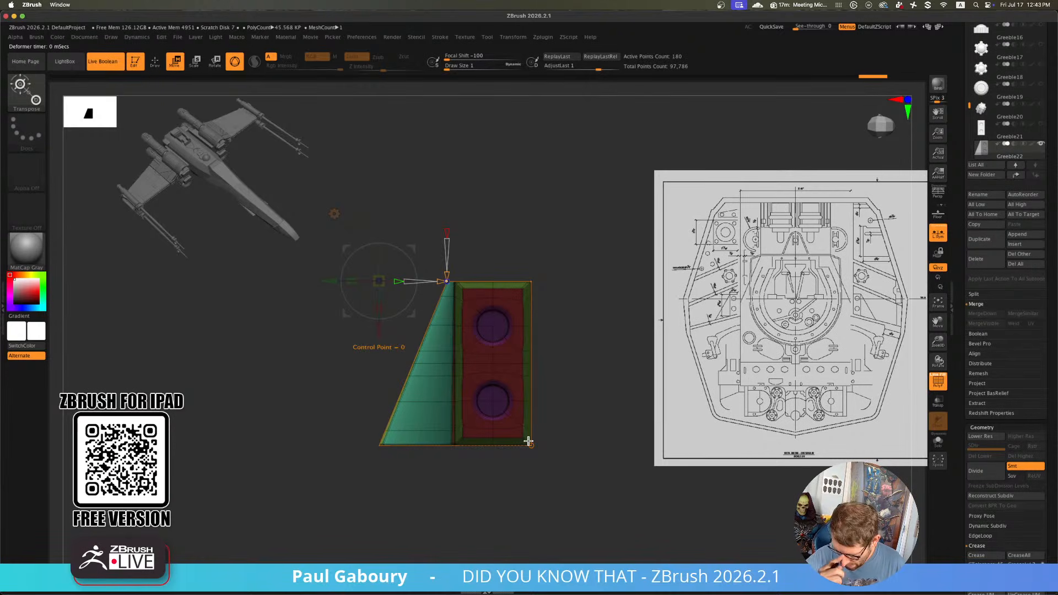
# Clear the mask, mask the tapered slab's lower outer corner, and invert the mask so only that corner is editable
pyautogui.hotkey('shift', 'f')
pyautogui.press('q')
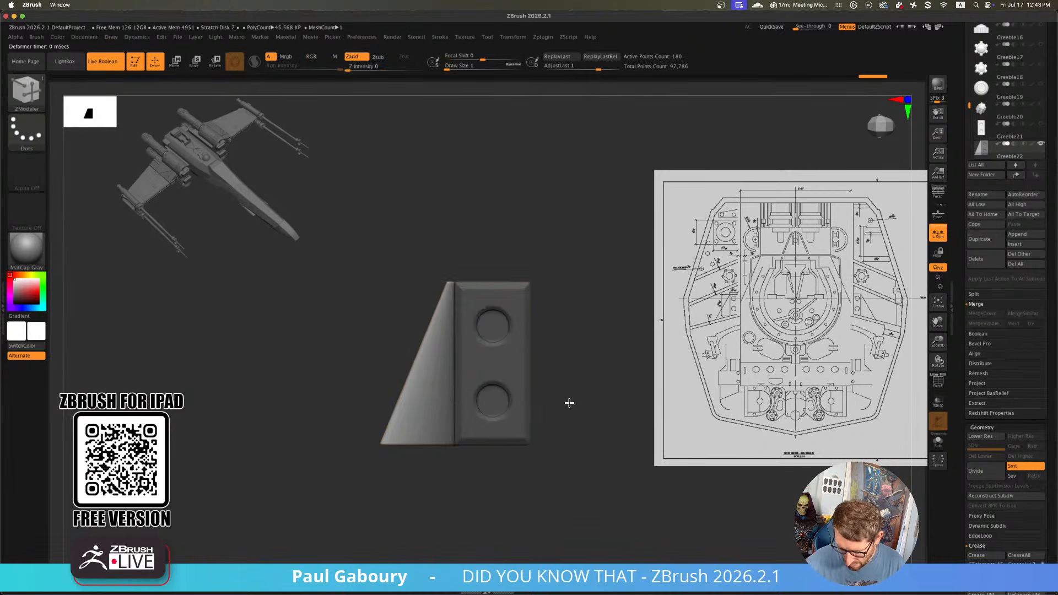
pyautogui.keyDown('alt'); pyautogui.moveTo(564, 415); pyautogui.dragTo(571, 386); pyautogui.keyUp('alt')
pyautogui.moveTo(465, 462)
pyautogui.keyDown('ctrl'); pyautogui.mouseDown()
pyautogui.moveTo(489, 483)
pyautogui.moveTo(444, 441)
pyautogui.mouseUp(); pyautogui.keyUp('ctrl')
pyautogui.hotkey('shift', 'f')
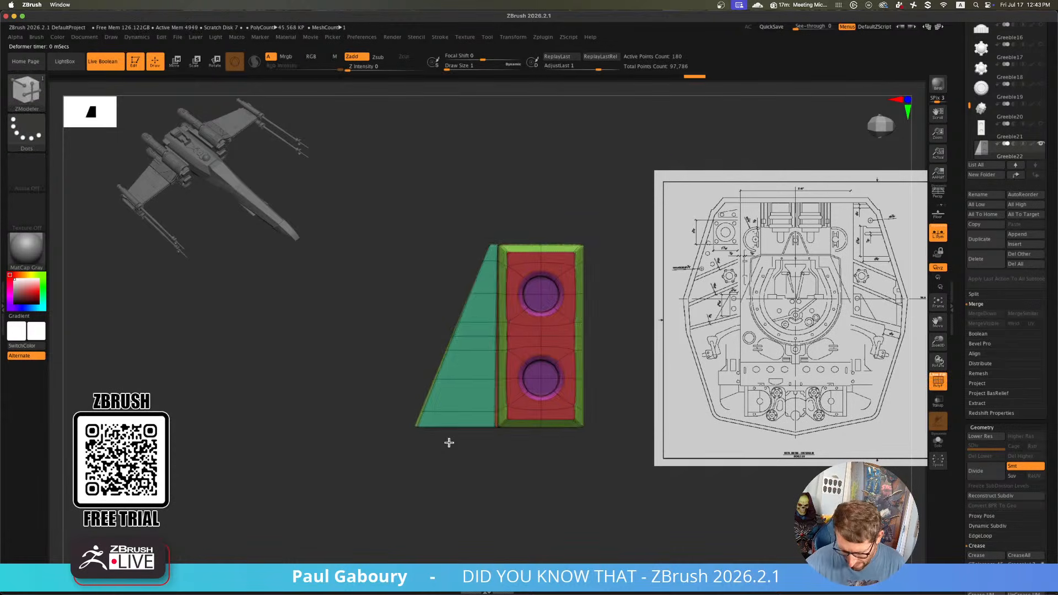
pyautogui.keyDown('ctrl'); pyautogui.moveTo(449, 442); pyautogui.dragTo(441, 439, button='right'); pyautogui.keyUp('ctrl')
pyautogui.moveTo(390, 384)
pyautogui.keyDown('ctrl'); pyautogui.mouseDown()
pyautogui.moveTo(440, 430)
pyautogui.moveTo(451, 470)
pyautogui.mouseUp(); pyautogui.keyUp('ctrl')
pyautogui.keyDown('ctrl'); pyautogui.click(456, 505); pyautogui.keyUp('ctrl')
# Try to reshape the slab's lower outer corner by moving the Deformer's upper outer control point
pyautogui.press('w')
pyautogui.moveTo(396, 221); pyautogui.dragTo(527, 425)
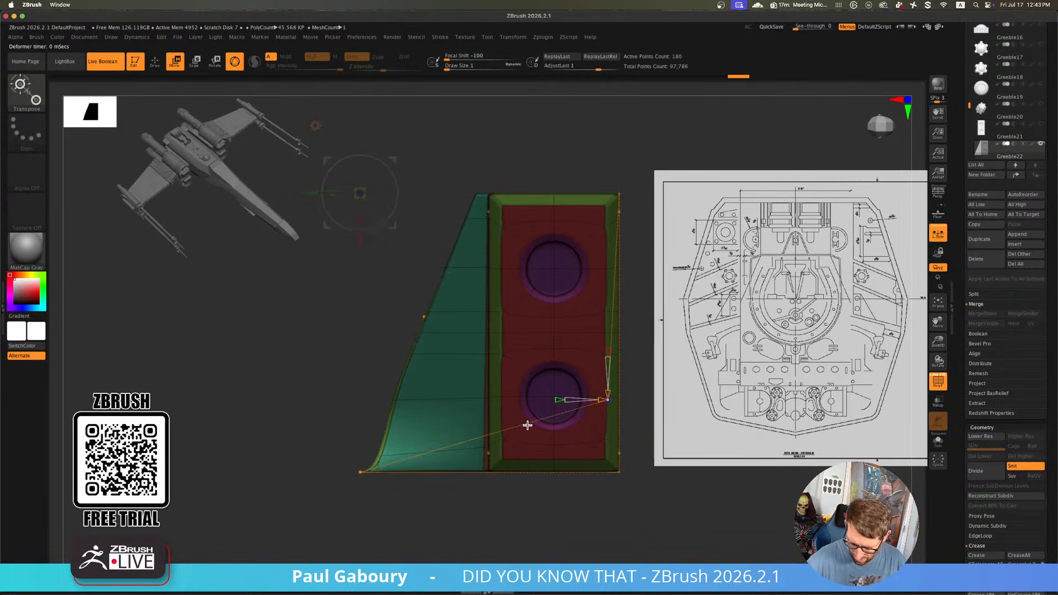
pyautogui.press('z')
pyautogui.hotkey('shift', 'z')
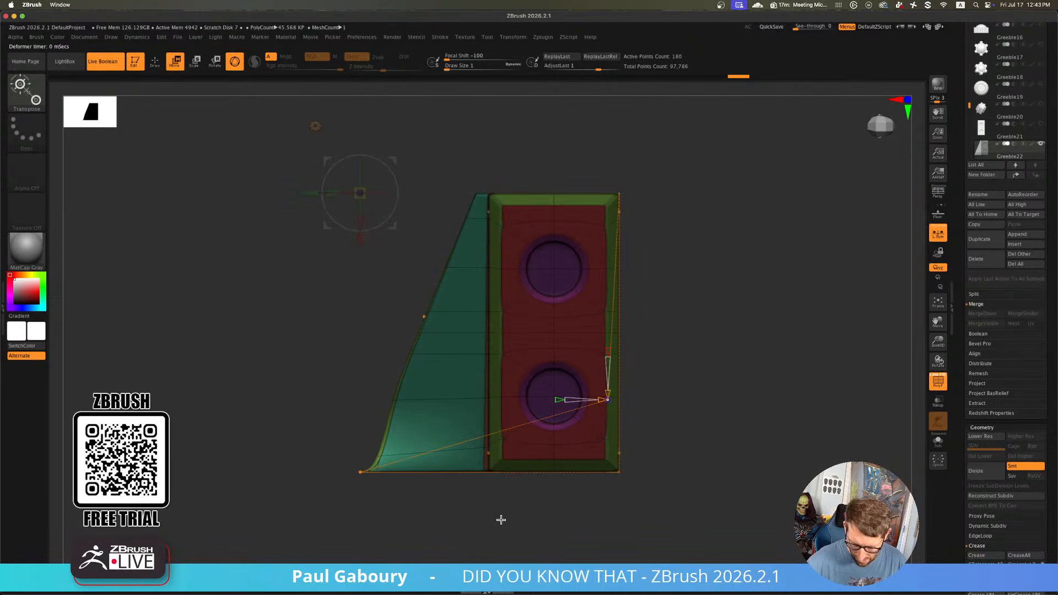
pyautogui.hotkey('ctrl', 'z')
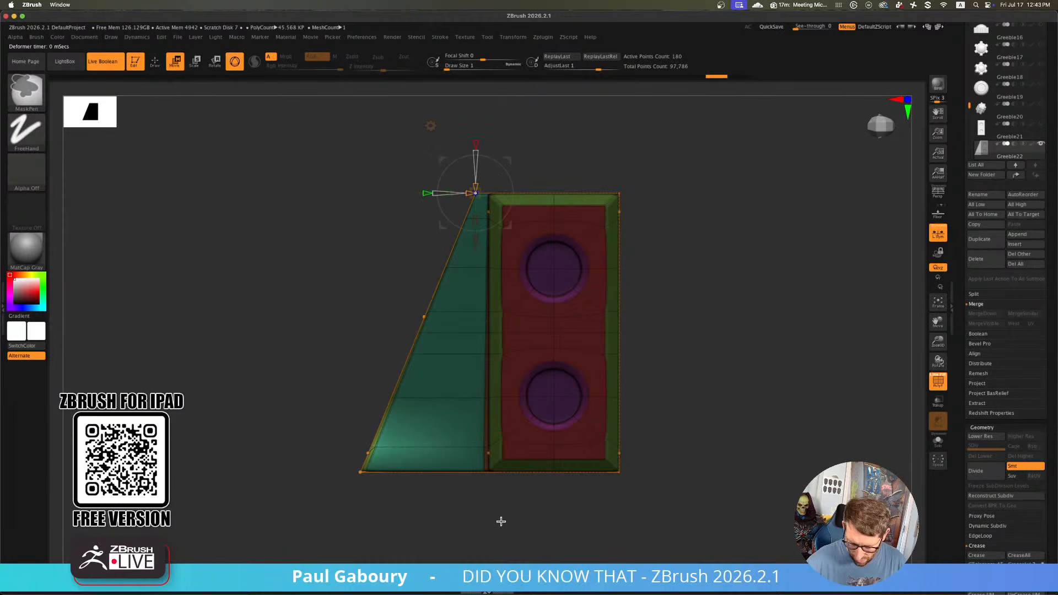
pyautogui.hotkey('ctrl', 'z')
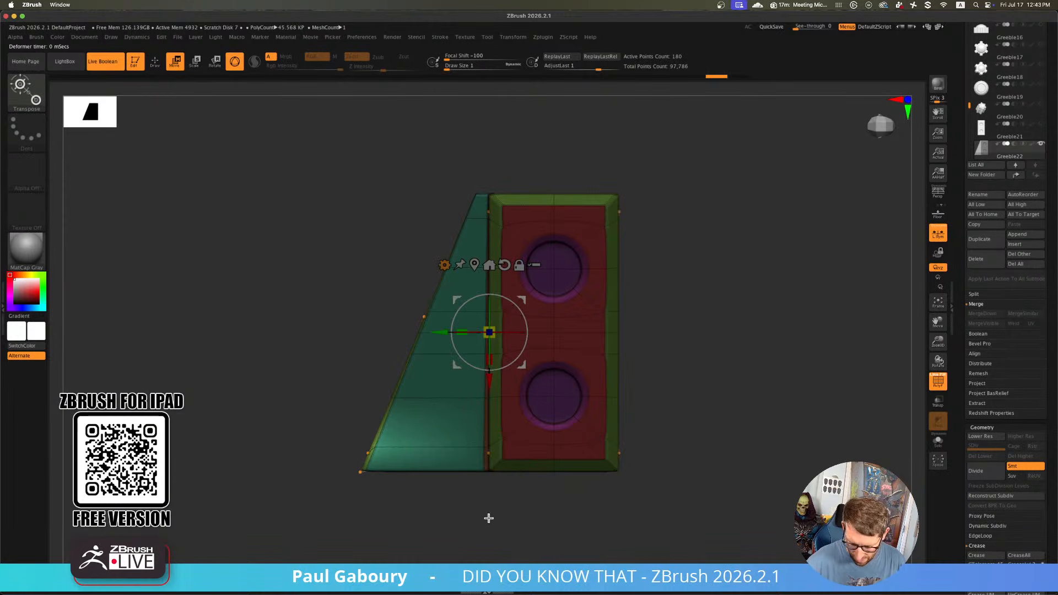
# Try to move the side slab's unmasked lower outer corner along Y after centering the gizmo on it, and undo the move
pyautogui.moveTo(490, 511)
pyautogui.keyDown('alt'); pyautogui.mouseDown()
pyautogui.moveTo(531, 491)
pyautogui.moveTo(463, 478)
pyautogui.mouseUp(); pyautogui.keyUp('alt')
pyautogui.keyDown('ctrl'); pyautogui.click(430, 441); pyautogui.keyUp('ctrl')
pyautogui.keyDown('ctrl'); pyautogui.keyDown('alt'); pyautogui.moveTo(376, 444); pyautogui.dragTo(431, 402); pyautogui.keyUp('alt'); pyautogui.keyUp('ctrl')
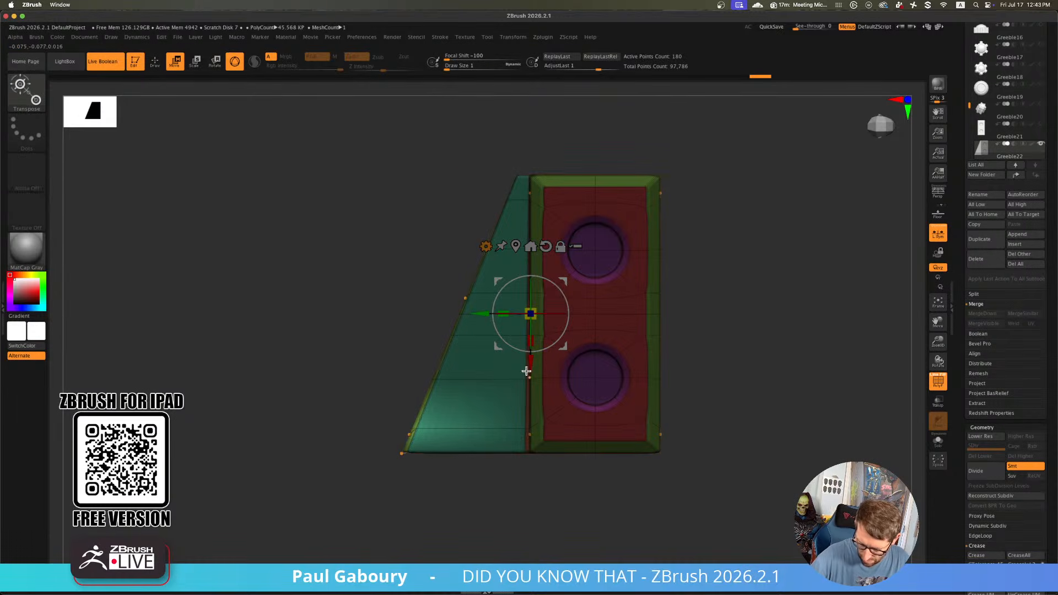
pyautogui.click(517, 246)
pyautogui.keyDown('ctrl'); pyautogui.moveTo(462, 444); pyautogui.dragTo(446, 504, button='right'); pyautogui.keyUp('ctrl')
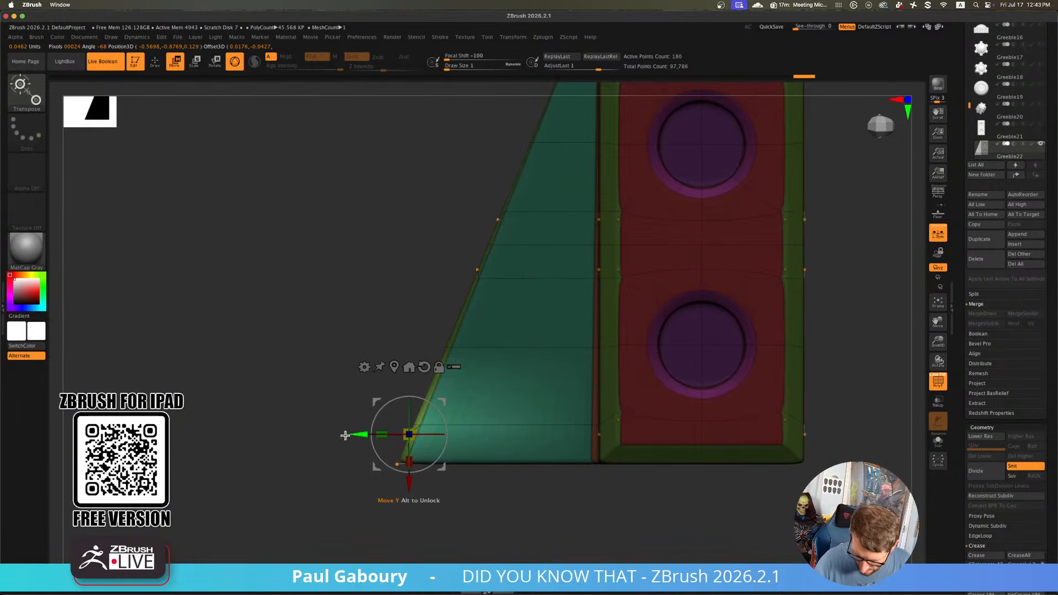
pyautogui.moveTo(351, 437)
pyautogui.mouseDown()
pyautogui.moveTo(329, 432)
pyautogui.moveTo(341, 432)
pyautogui.mouseUp()
pyautogui.moveTo(458, 475)
pyautogui.keyDown('ctrl'); pyautogui.mouseDown(button='right')
pyautogui.moveTo(463, 502)
pyautogui.moveTo(452, 488)
pyautogui.mouseUp(button='right'); pyautogui.keyUp('ctrl')
pyautogui.hotkey('ctrl', 'z')
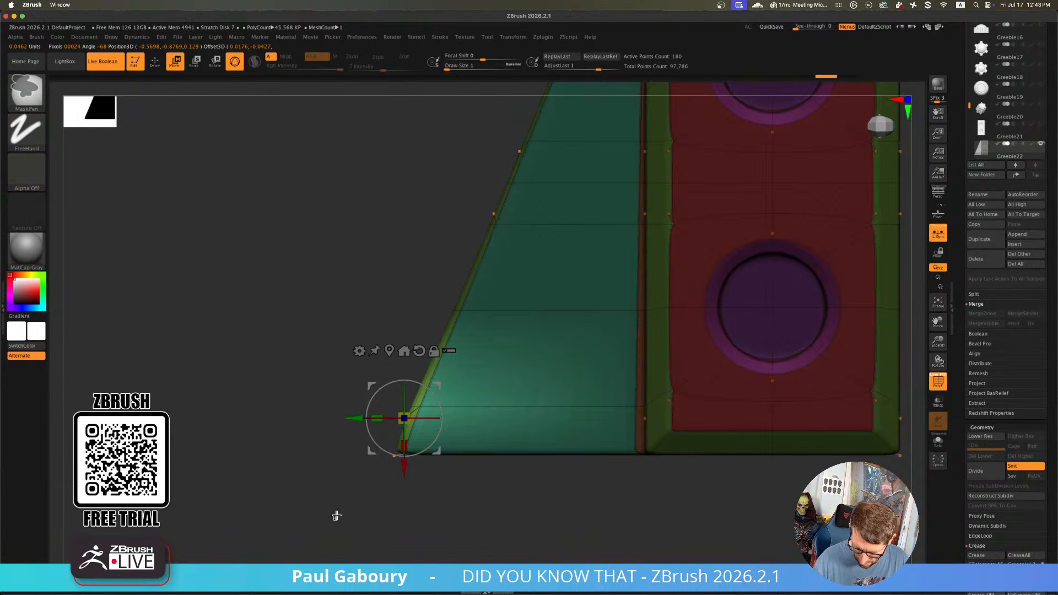
# Place the gizmo on the slab's lowest outer point, scale the corner along Y into a short upright edge, and clear the mask
pyautogui.keyDown('alt'); pyautogui.moveTo(432, 458); pyautogui.dragTo(507, 395); pyautogui.keyUp('alt')
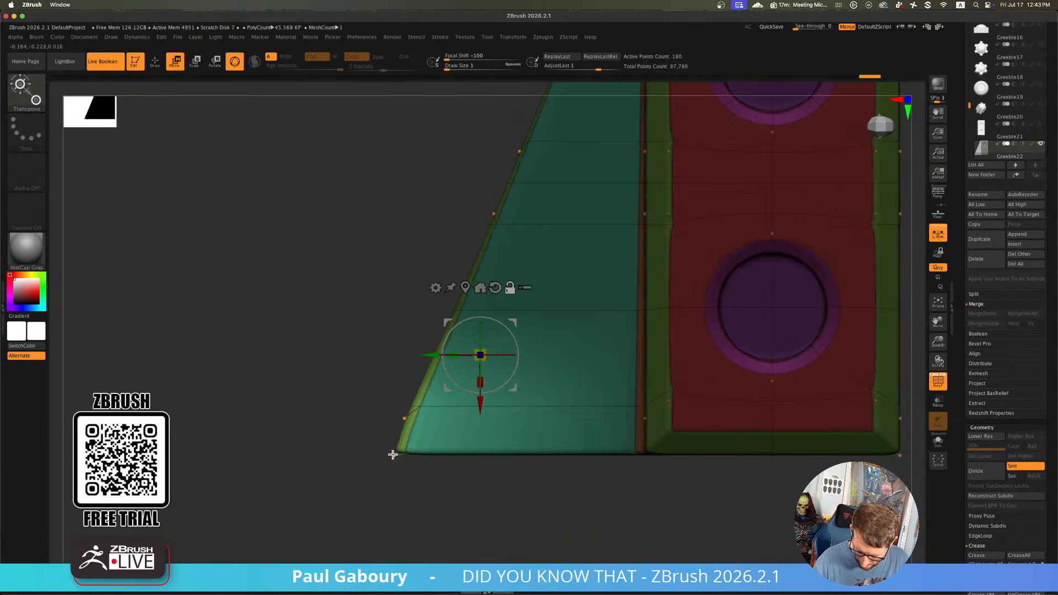
pyautogui.keyDown('alt'); pyautogui.click(394, 455); pyautogui.keyUp('alt')
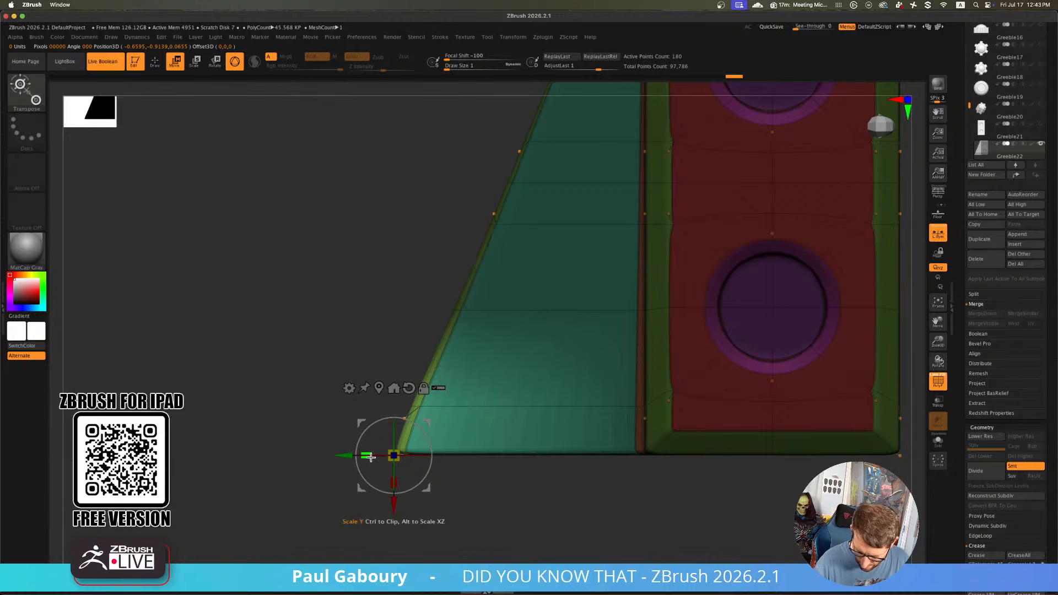
pyautogui.moveTo(370, 457); pyautogui.dragTo(490, 464)
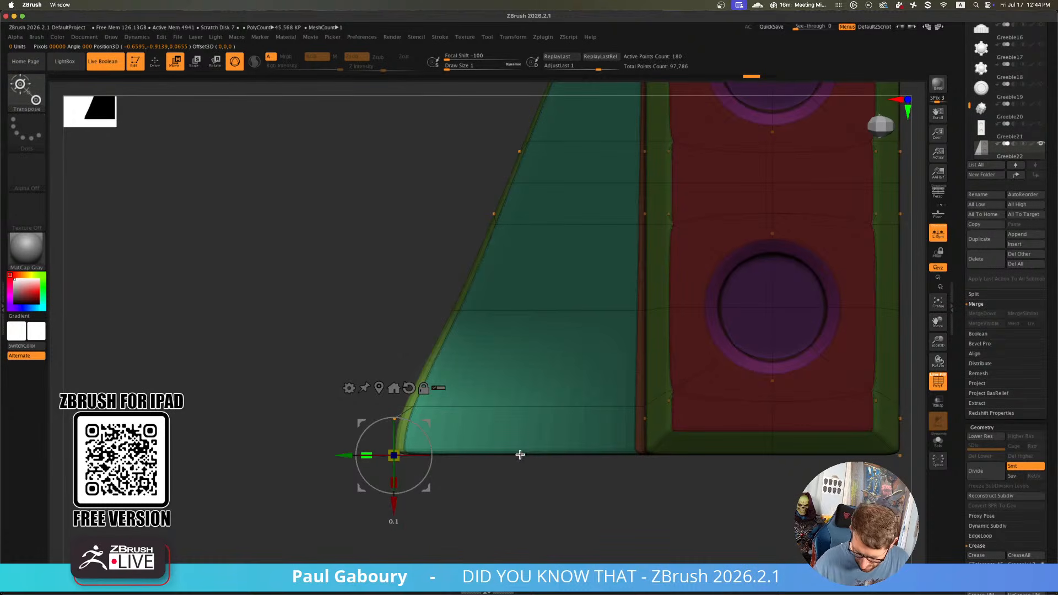
pyautogui.press('q')
pyautogui.keyDown('ctrl'); pyautogui.moveTo(484, 496); pyautogui.dragTo(521, 498); pyautogui.keyUp('ctrl')
pyautogui.hotkey('shift', 'f')
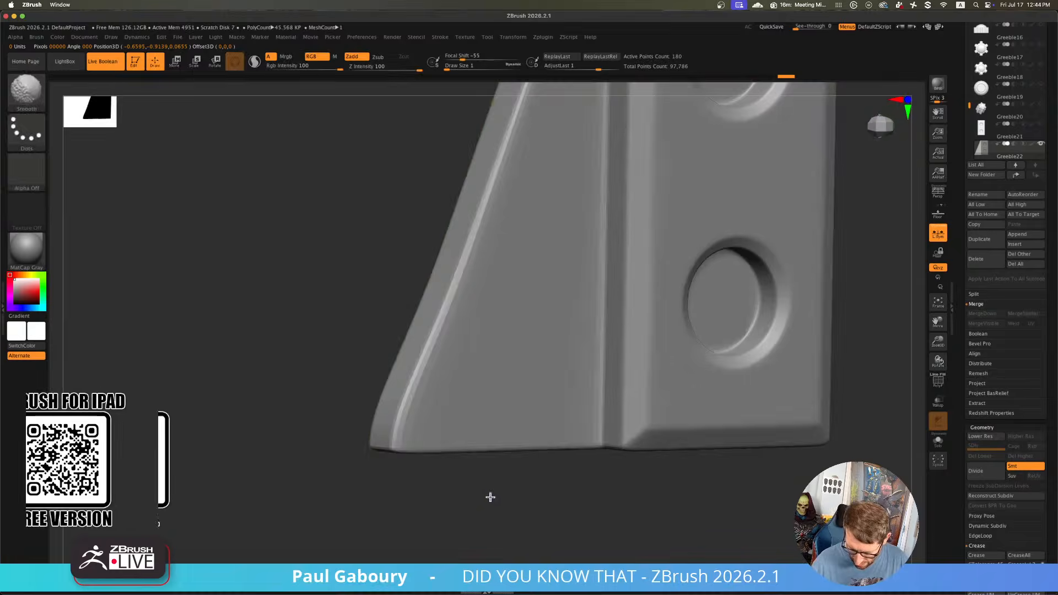
# Examine the slab's reshaped lower corner and sloped edge with smoothing and polyframe display switched off and on
pyautogui.hotkey('shift', 'f')
pyautogui.hotkey('shift', 'd')
pyautogui.press('b')
pyautogui.press('z')
pyautogui.press('m')
pyautogui.press('space')
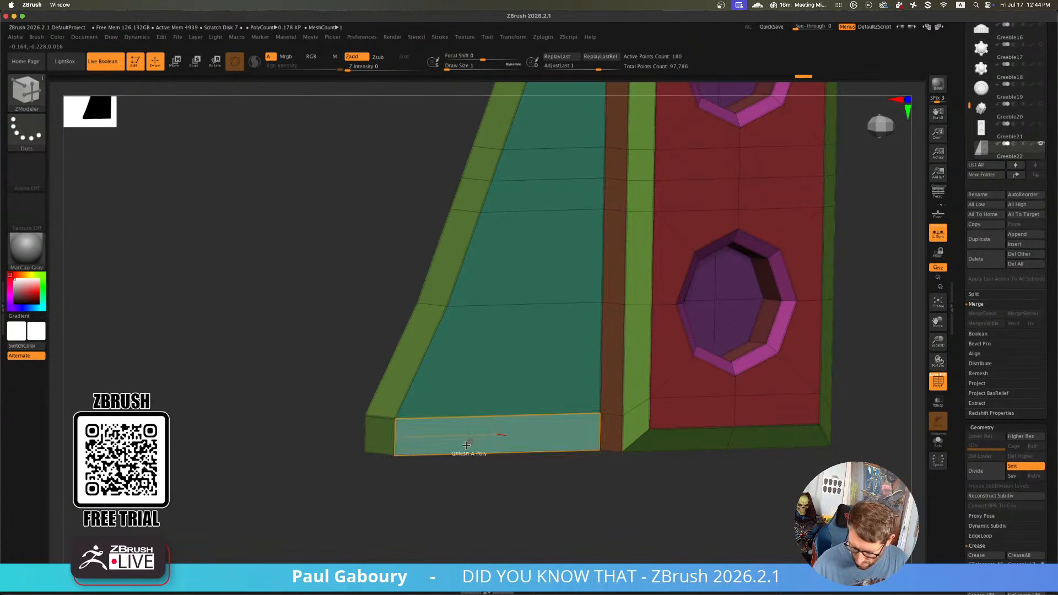
pyautogui.moveTo(466, 464); pyautogui.dragTo(494, 447)
pyautogui.moveTo(493, 447); pyautogui.dragTo(455, 475, button='right')
pyautogui.click(334, 419)
pyautogui.press('d')
pyautogui.moveTo(455, 475)
pyautogui.mouseDown(button='right')
pyautogui.moveTo(358, 465)
pyautogui.moveTo(369, 477)
pyautogui.mouseUp(button='right')
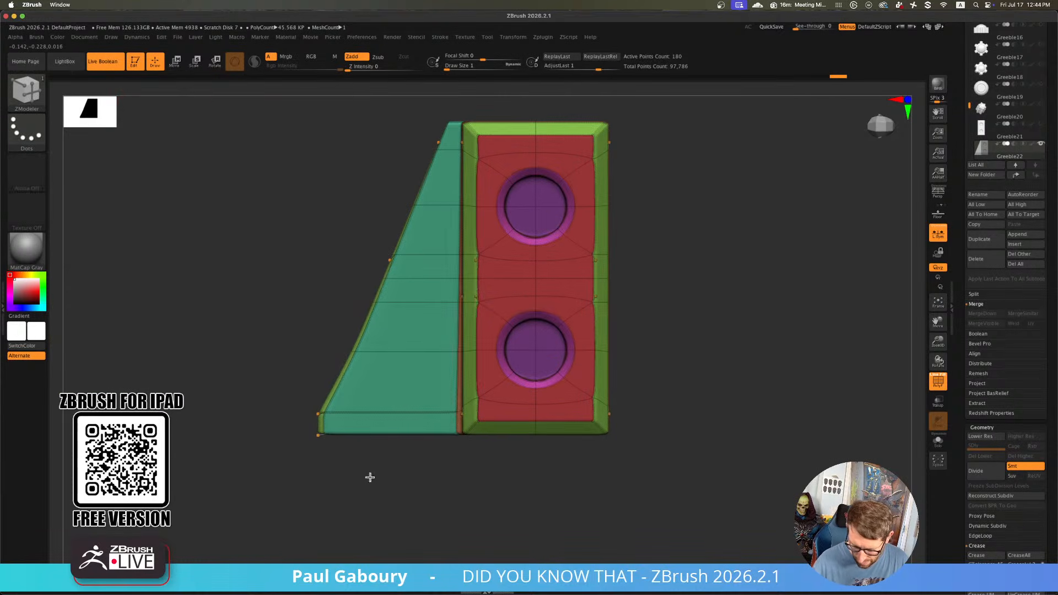
pyautogui.hotkey('shift', 'f')
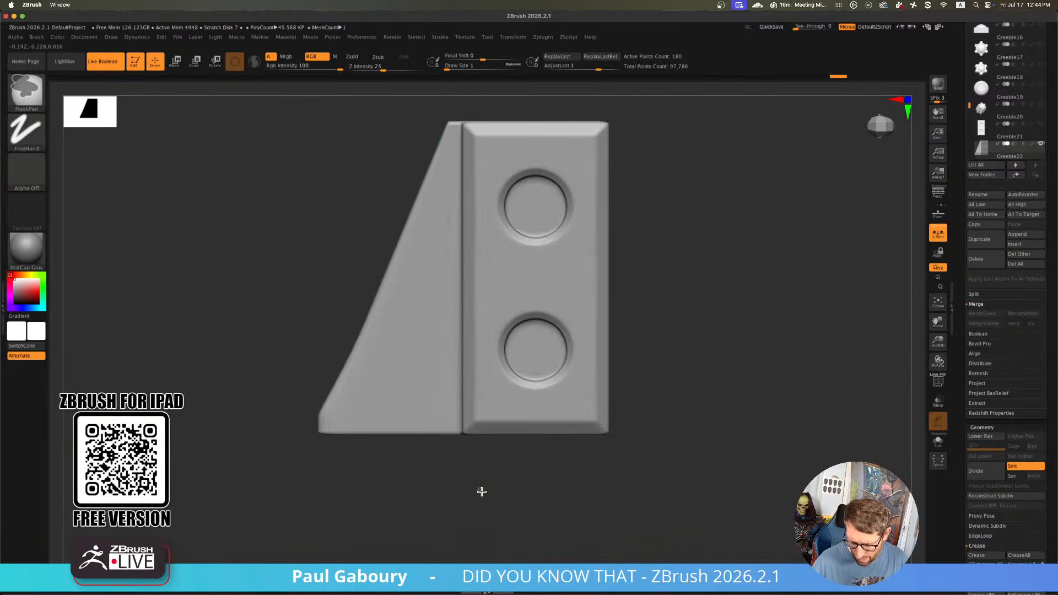
pyautogui.keyDown('ctrl'); pyautogui.moveTo(482, 491); pyautogui.dragTo(406, 476, button='right'); pyautogui.keyUp('ctrl')
pyautogui.keyDown('alt'); pyautogui.moveTo(406, 476); pyautogui.dragTo(447, 456, button='right'); pyautogui.keyUp('alt')
pyautogui.keyDown('ctrl'); pyautogui.moveTo(395, 480); pyautogui.dragTo(415, 491, button='right'); pyautogui.keyUp('ctrl')
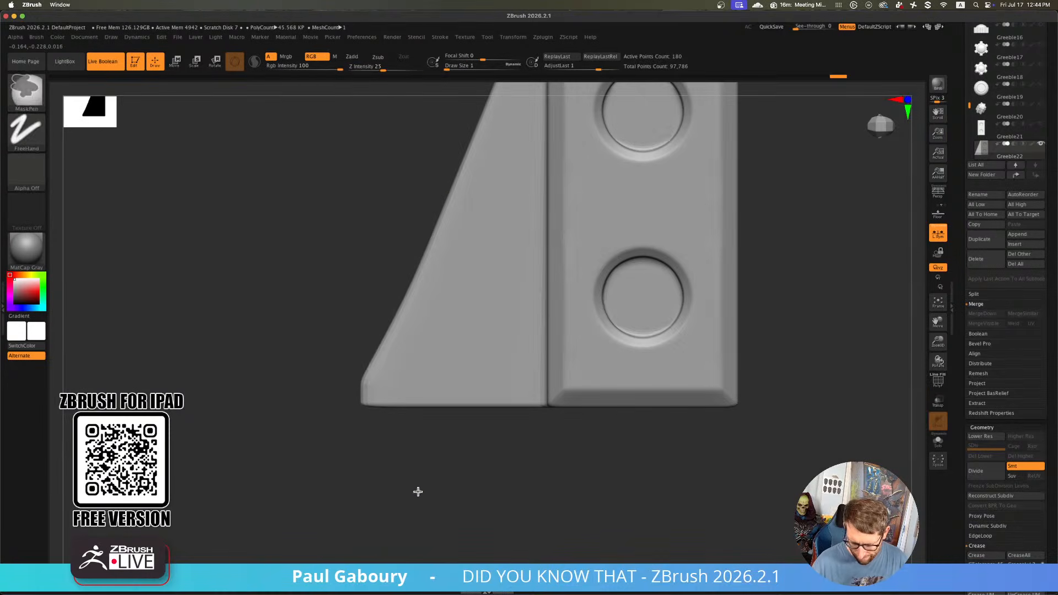
pyautogui.hotkey('shift', 'f')
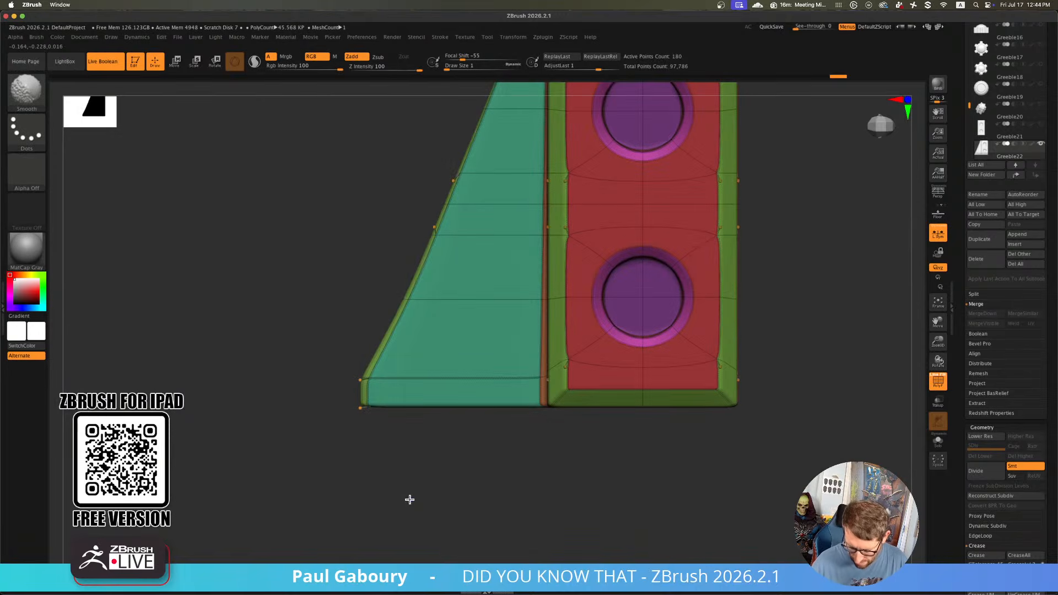
pyautogui.moveTo(420, 492)
pyautogui.keyDown('ctrl'); pyautogui.mouseDown(button='right')
pyautogui.moveTo(408, 479)
pyautogui.moveTo(405, 491)
pyautogui.mouseUp(button='right'); pyautogui.keyUp('ctrl')
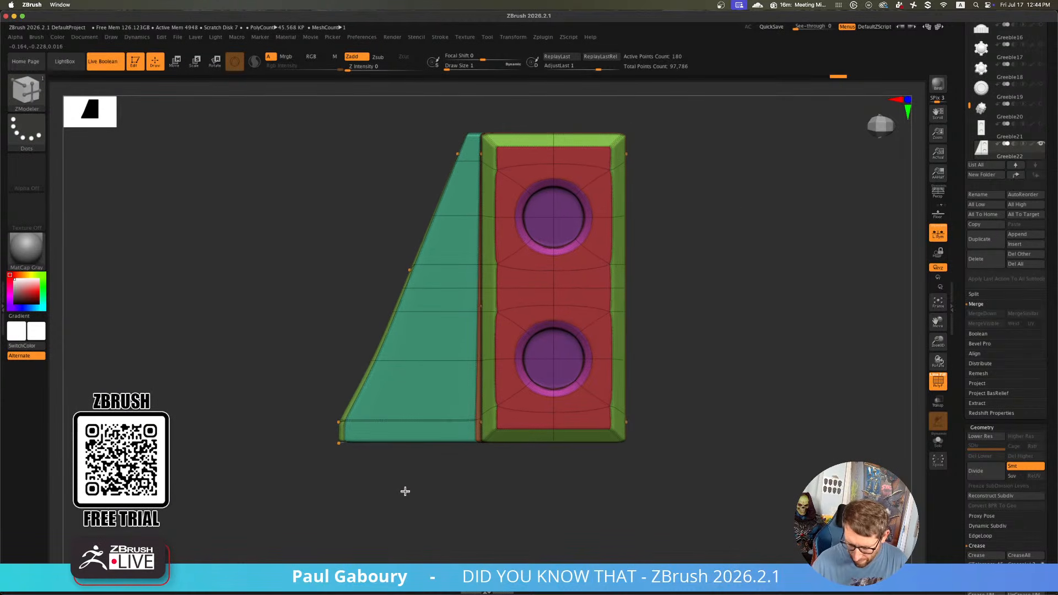
# Try to delete the horizontal edge loop crossing the slab and the lower recess, and undo the deletion
pyautogui.press('space')
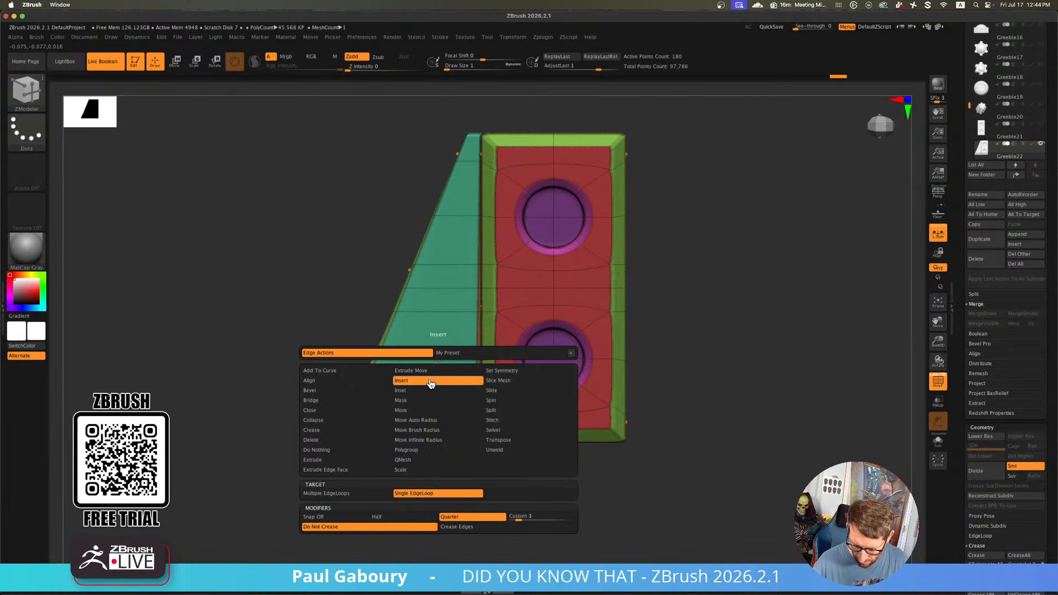
pyautogui.keyDown('alt'); pyautogui.click(431, 361); pyautogui.keyUp('alt')
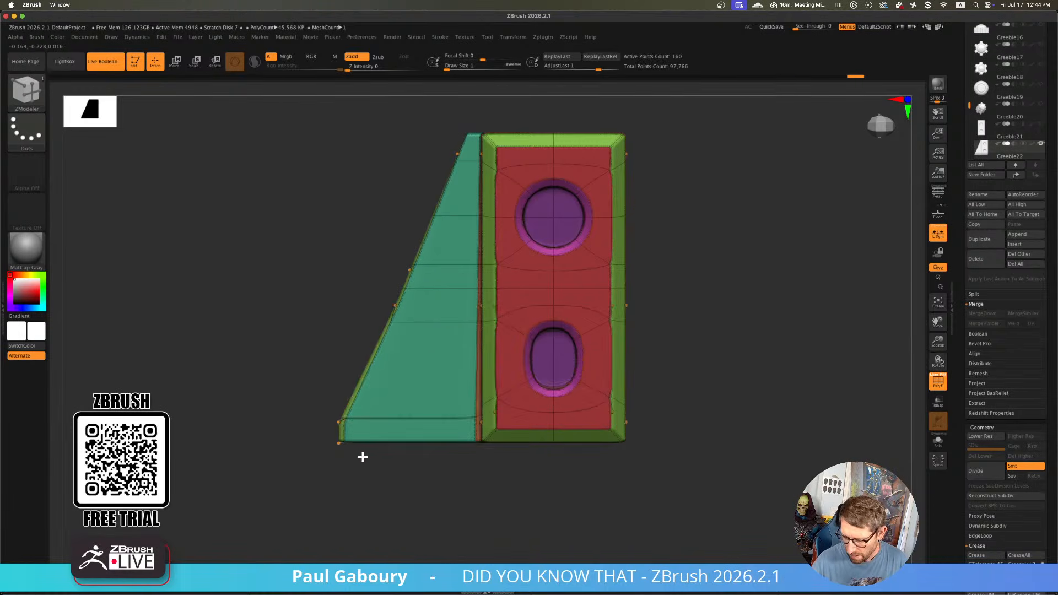
pyautogui.hotkey('ctrl', 'z')
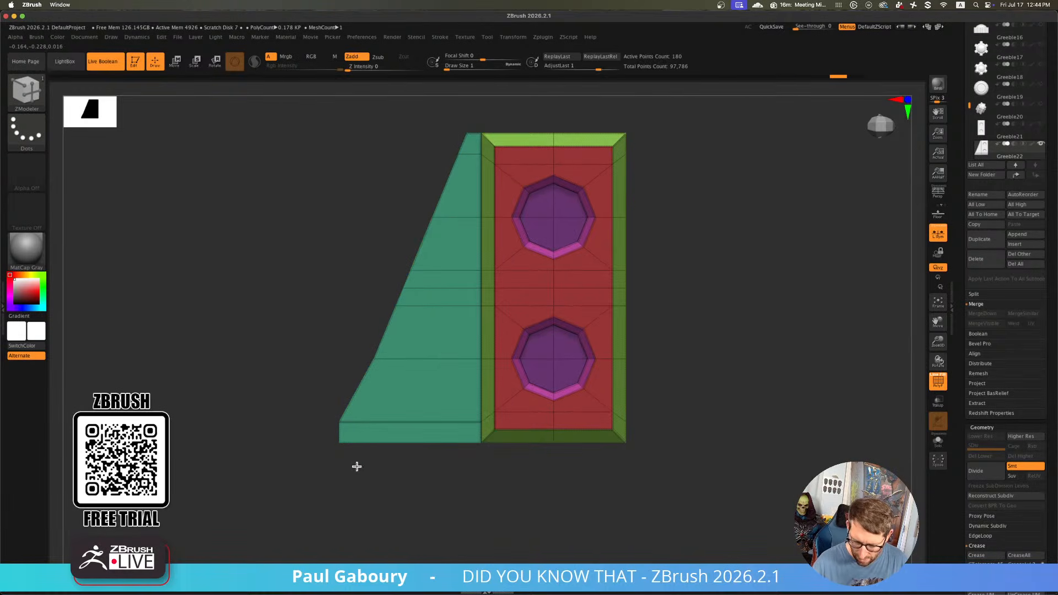
# Isolate the bend on the slab's sloped edge with an inverted mask, nudge it outward along Y, and clear the mask
pyautogui.keyDown('alt'); pyautogui.moveTo(356, 467); pyautogui.dragTo(366, 474); pyautogui.keyUp('alt')
pyautogui.keyDown('ctrl'); pyautogui.moveTo(334, 328); pyautogui.dragTo(399, 397); pyautogui.keyUp('ctrl')
pyautogui.hotkey('ctrl', 'i')
pyautogui.press('w')
pyautogui.keyDown('ctrl'); pyautogui.moveTo(399, 489); pyautogui.dragTo(408, 494, button='right'); pyautogui.keyUp('ctrl')
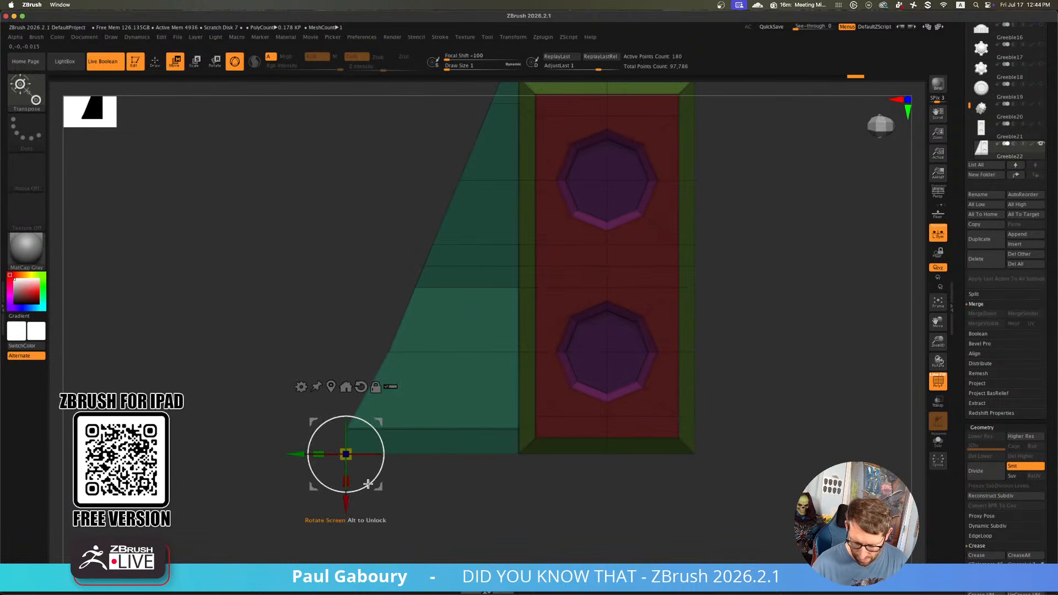
pyautogui.moveTo(299, 452); pyautogui.dragTo(298, 452)
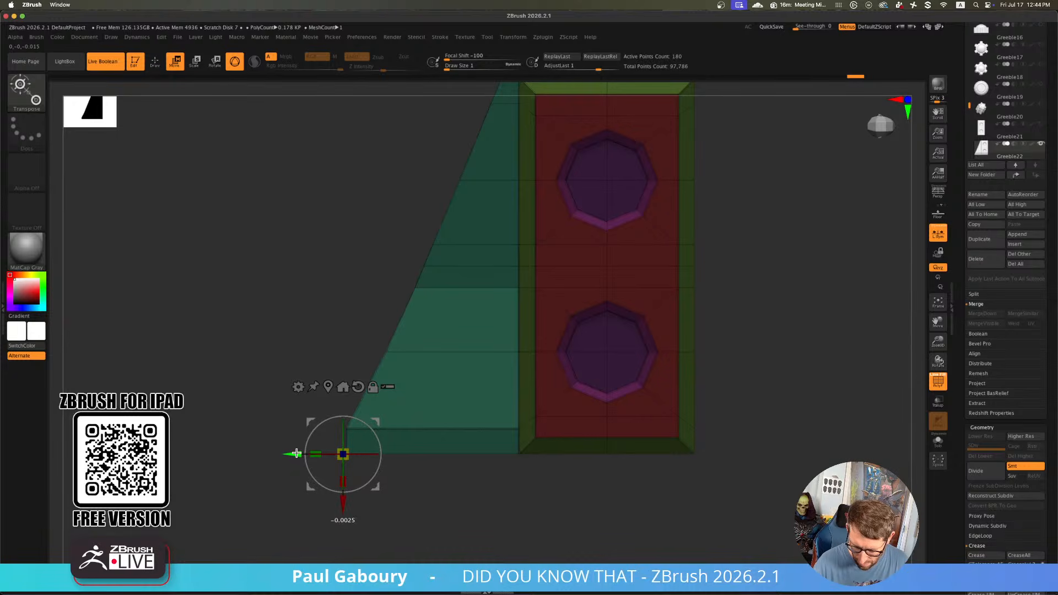
pyautogui.moveTo(295, 453); pyautogui.dragTo(296, 453)
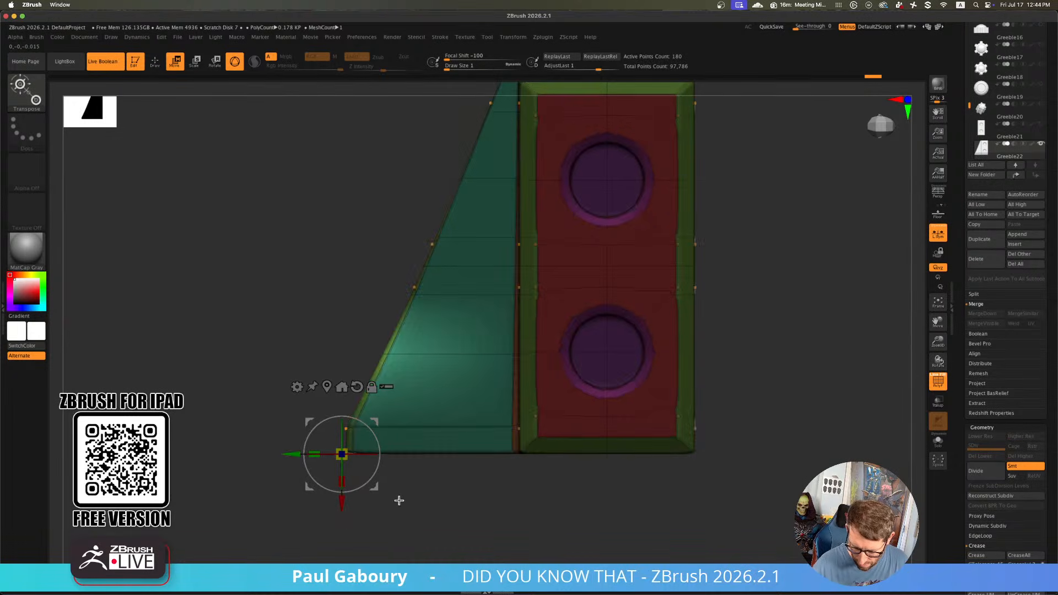
pyautogui.keyDown('ctrl'); pyautogui.moveTo(425, 494); pyautogui.dragTo(430, 500); pyautogui.keyUp('ctrl')
pyautogui.press('q')
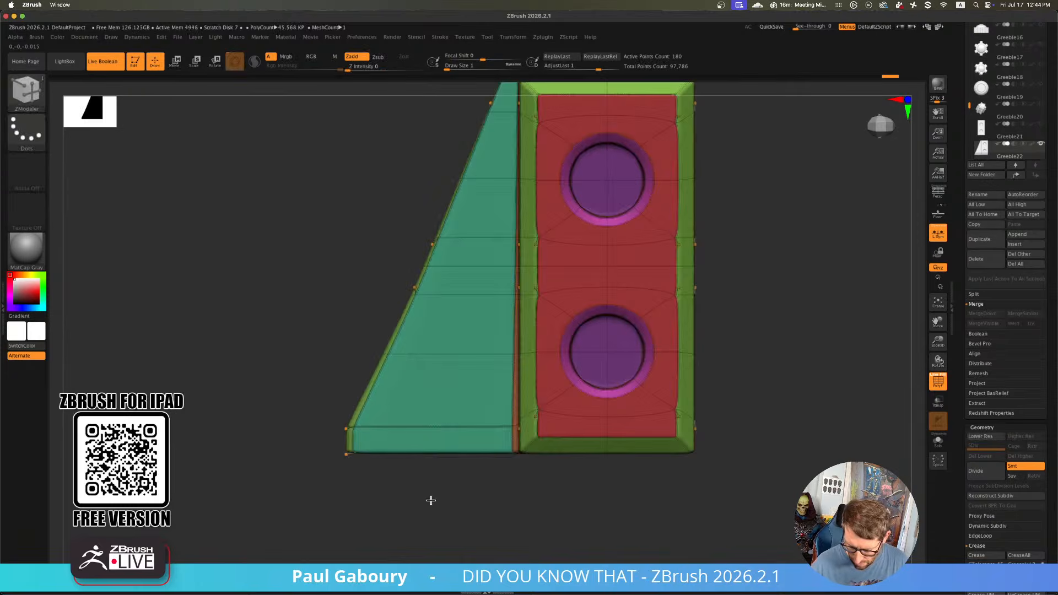
# Review the tapered slab's silhouette and undo the bend adjustment and the lower corner reshaping
pyautogui.moveTo(430, 499)
pyautogui.keyDown('ctrl'); pyautogui.mouseDown(button='right')
pyautogui.moveTo(404, 465)
pyautogui.moveTo(439, 479)
pyautogui.moveTo(474, 454)
pyautogui.moveTo(473, 477)
pyautogui.mouseUp(button='right'); pyautogui.keyUp('ctrl')
pyautogui.hotkey('shift', 'f')
pyautogui.hotkey('shift', 'f')
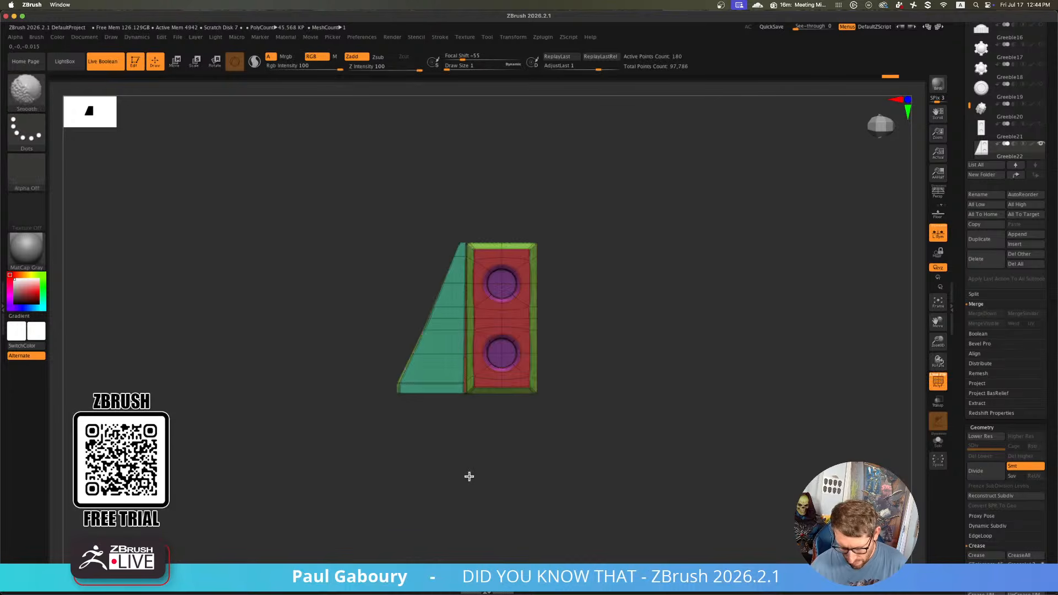
pyautogui.hotkey('shift', 'd')
pyautogui.keyDown('ctrl'); pyautogui.click(469, 476); pyautogui.keyUp('ctrl')
pyautogui.keyDown('ctrl'); pyautogui.click(469, 477); pyautogui.keyUp('ctrl')
pyautogui.press('d')
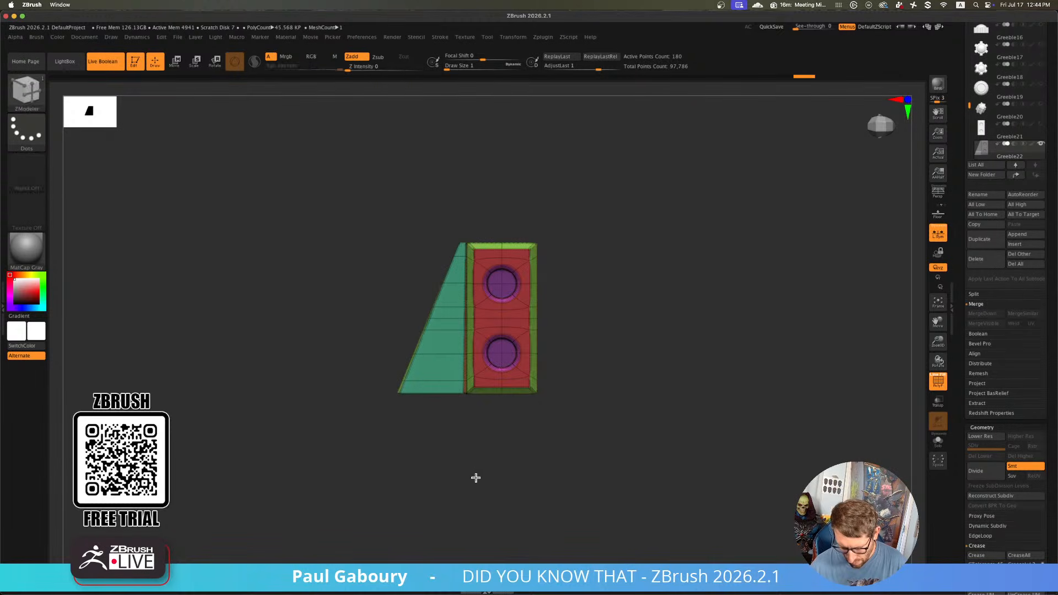
# Mask everything except the slab's bottom edge, move that edge inward along Y to form a short upright corner, and clear the mask
pyautogui.hotkey('shift', 'f')
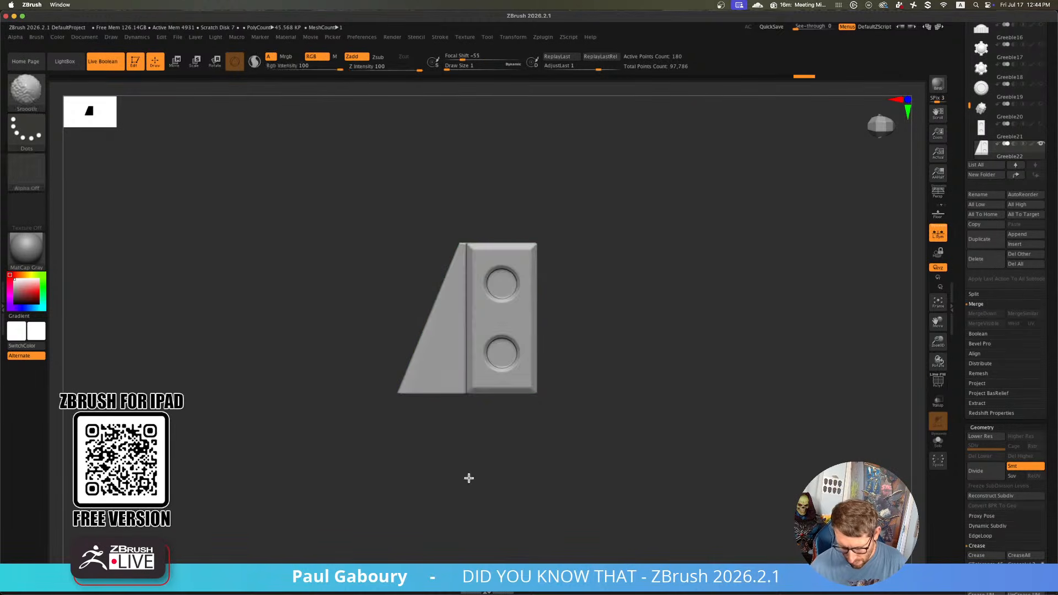
pyautogui.hotkey('shift', 'f')
pyautogui.keyDown('ctrl'); pyautogui.moveTo(416, 439); pyautogui.dragTo(441, 473, button='right'); pyautogui.keyUp('ctrl')
pyautogui.moveTo(305, 475)
pyautogui.keyDown('ctrl'); pyautogui.mouseDown()
pyautogui.moveTo(422, 391)
pyautogui.moveTo(459, 430)
pyautogui.moveTo(548, 433)
pyautogui.mouseUp(); pyautogui.keyUp('ctrl')
pyautogui.press('w')
pyautogui.click(559, 137)
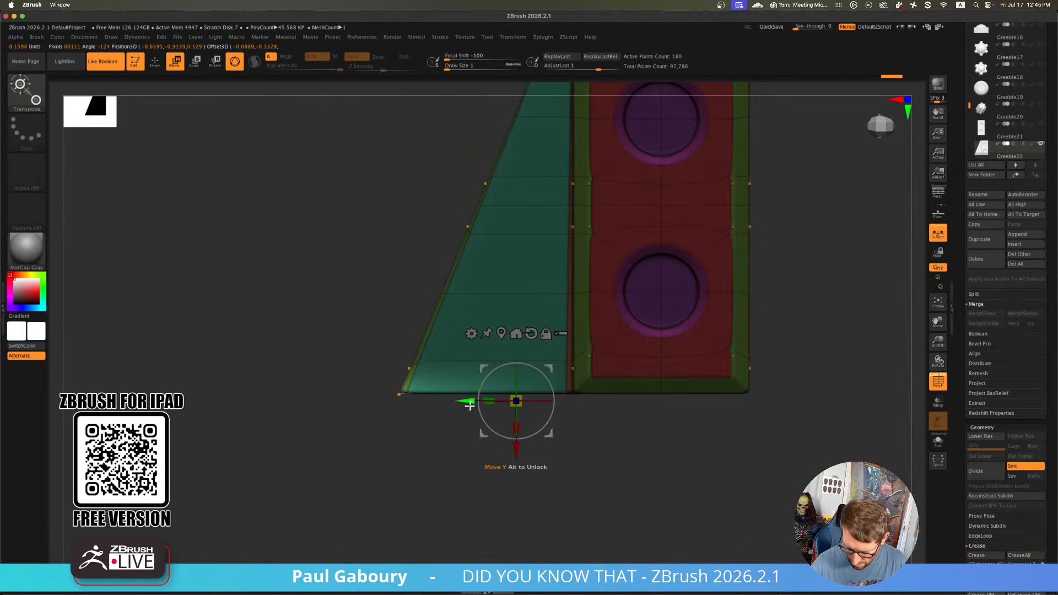
pyautogui.moveTo(470, 406); pyautogui.dragTo(479, 402)
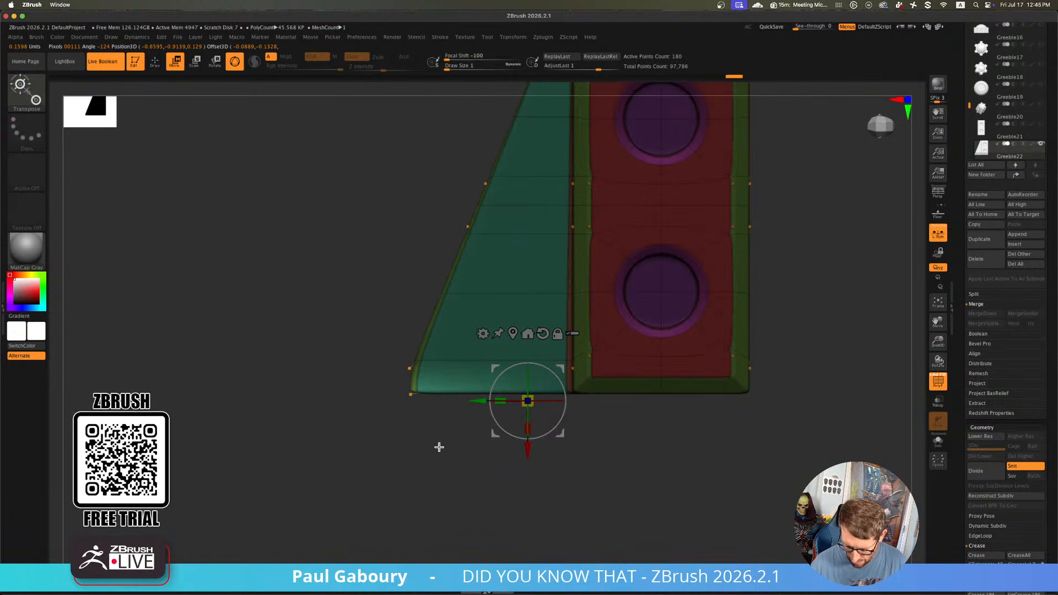
pyautogui.press('q')
pyautogui.keyDown('ctrl'); pyautogui.moveTo(442, 454); pyautogui.dragTo(447, 460); pyautogui.keyUp('ctrl')
# Undo a trial edge loop at the slab's lower corner and set the ZModeler edge action to Crease
pyautogui.moveTo(442, 460); pyautogui.dragTo(455, 458)
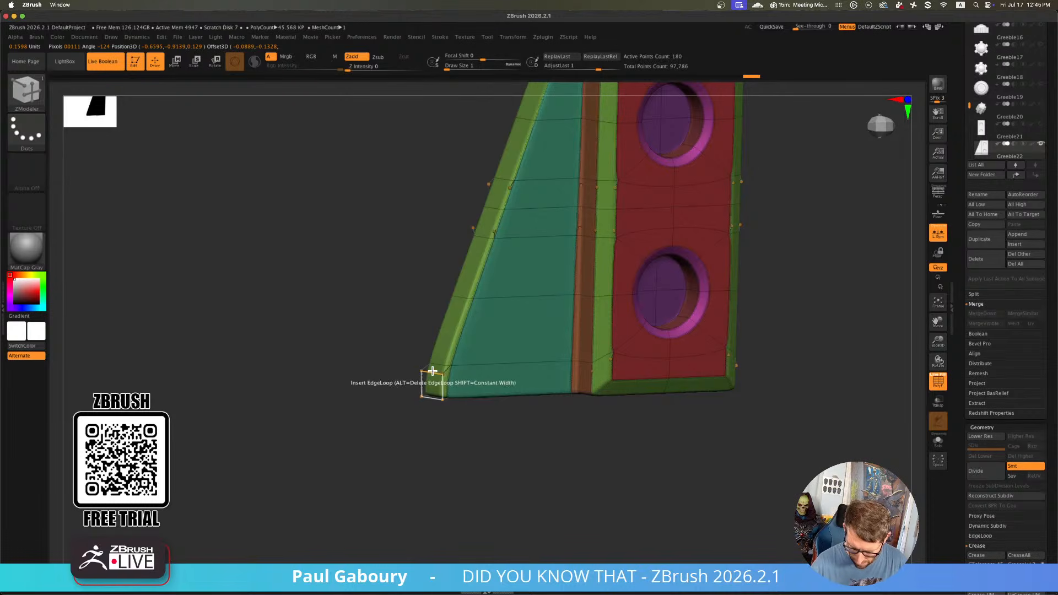
pyautogui.click(432, 370)
pyautogui.hotkey('ctrl', 'z')
pyautogui.press('space')
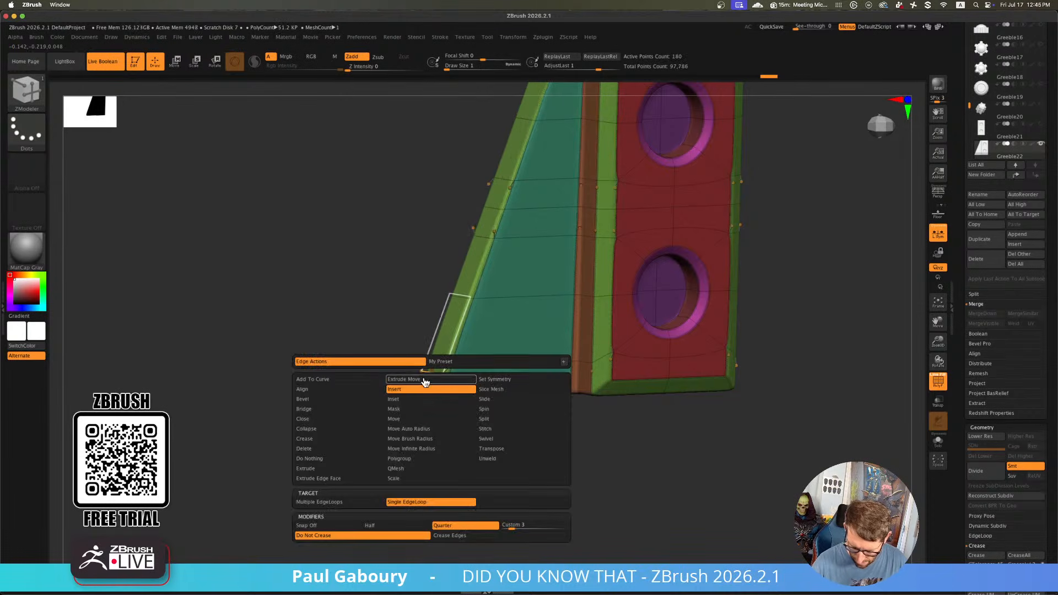
pyautogui.click(355, 438)
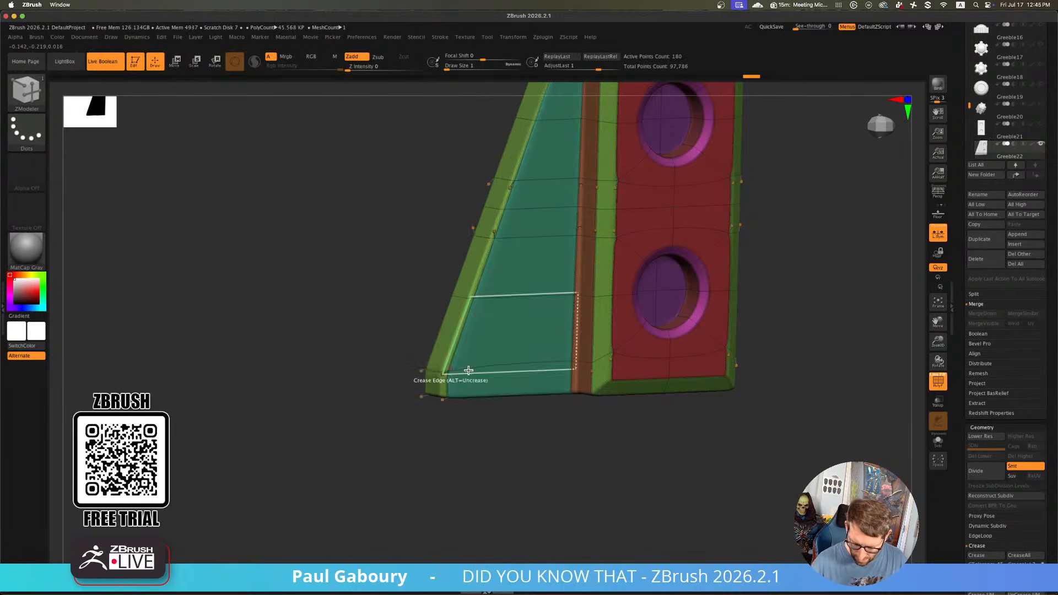
# Examine the finished two-recess block and tapered slab from an angle and from the front, with polyframe display off and on
pyautogui.moveTo(500, 427); pyautogui.dragTo(466, 446)
pyautogui.hotkey('shift', 'f')
pyautogui.keyDown('ctrl'); pyautogui.moveTo(468, 447); pyautogui.dragTo(505, 430, button='right'); pyautogui.keyUp('ctrl')
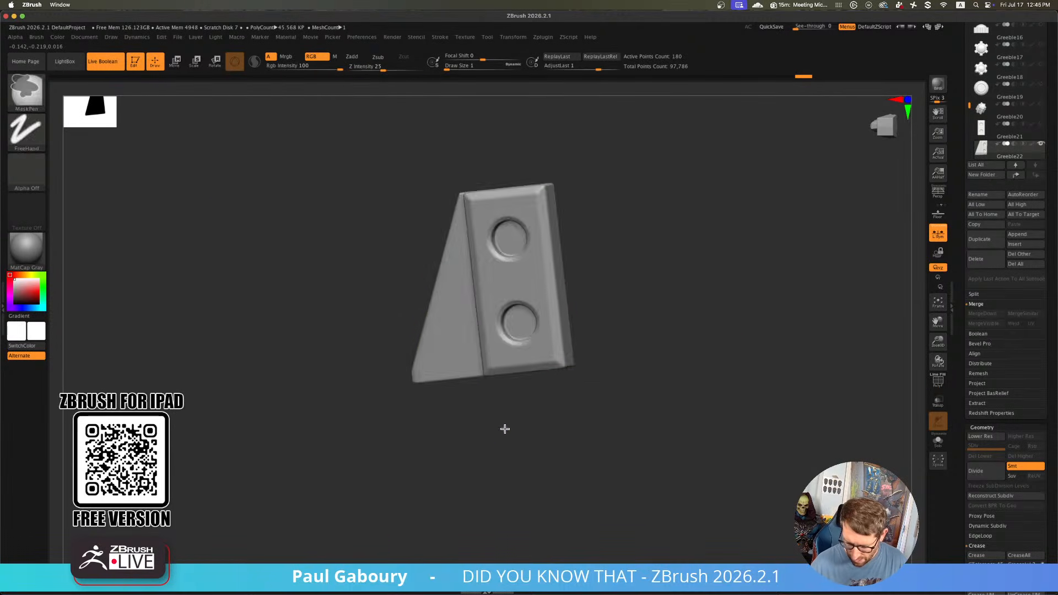
pyautogui.keyDown('shift'); pyautogui.moveTo(506, 430); pyautogui.dragTo(469, 454); pyautogui.keyUp('shift')
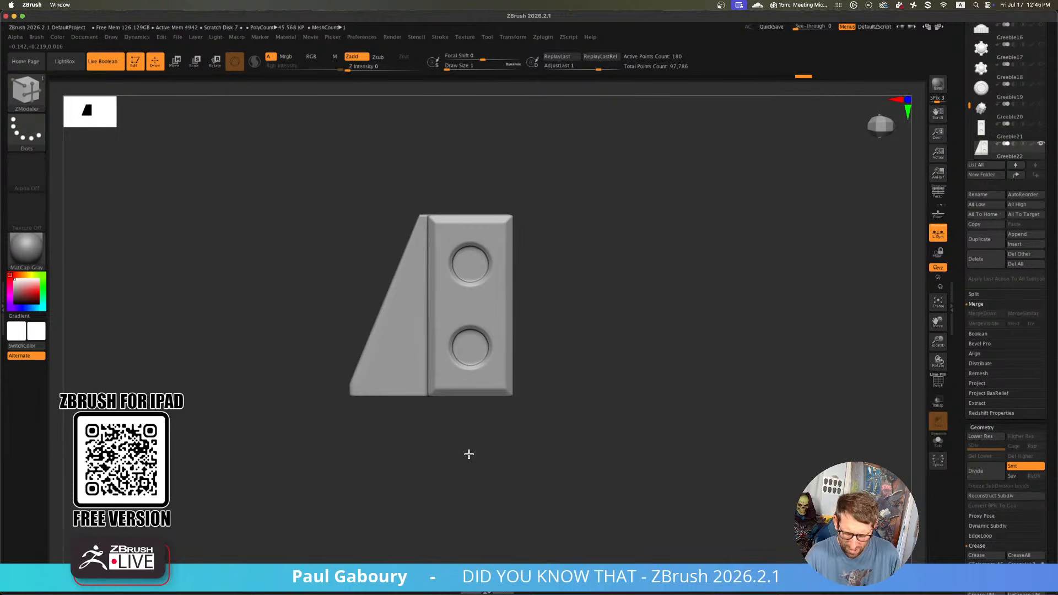
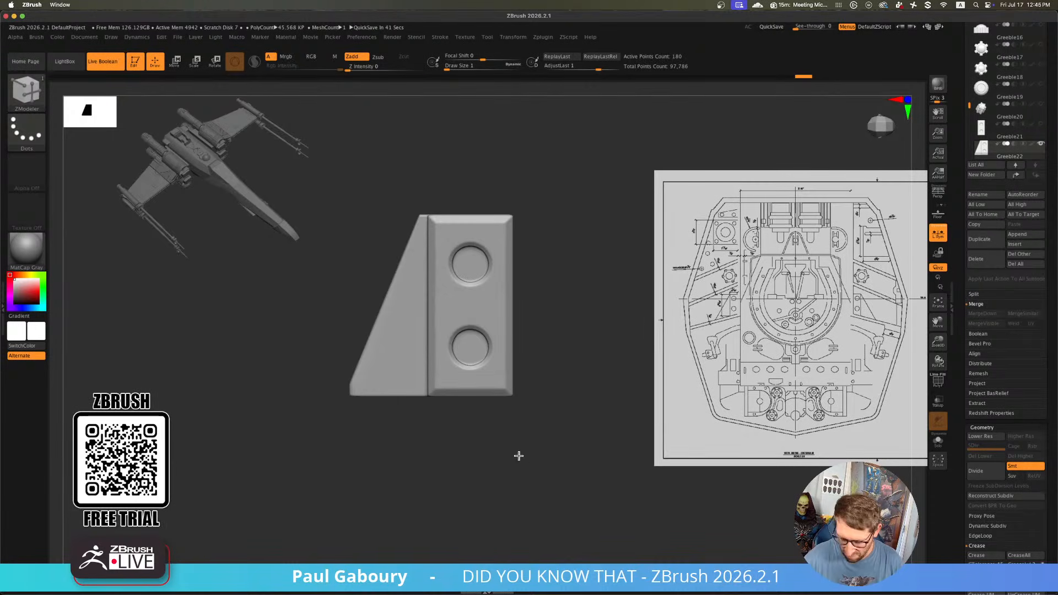
pyautogui.hotkey('shift', 'f')
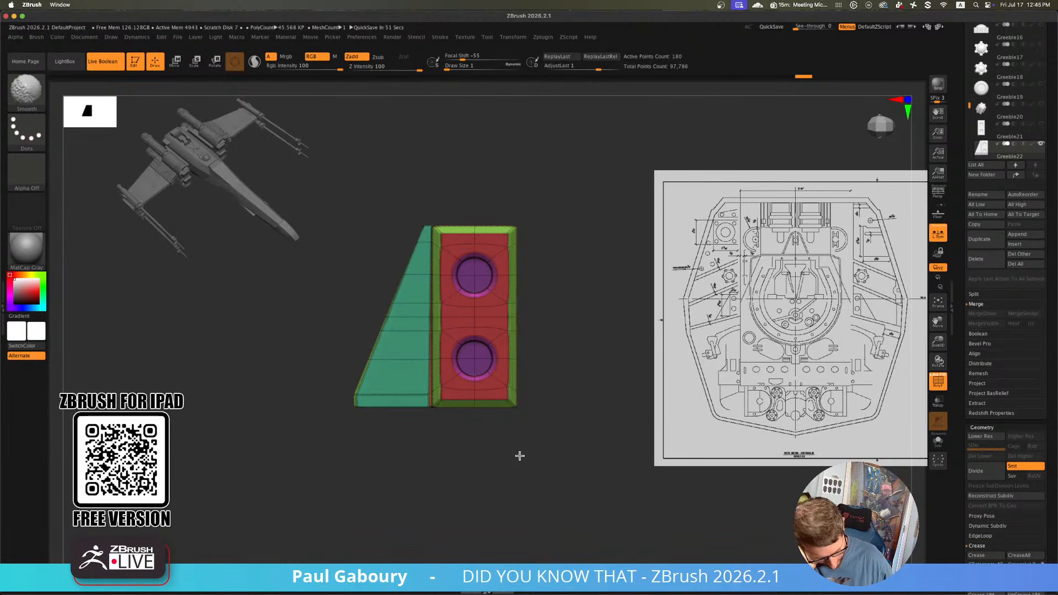
pyautogui.hotkey('shift', 'f')
pyautogui.hotkey('shift', 'f')
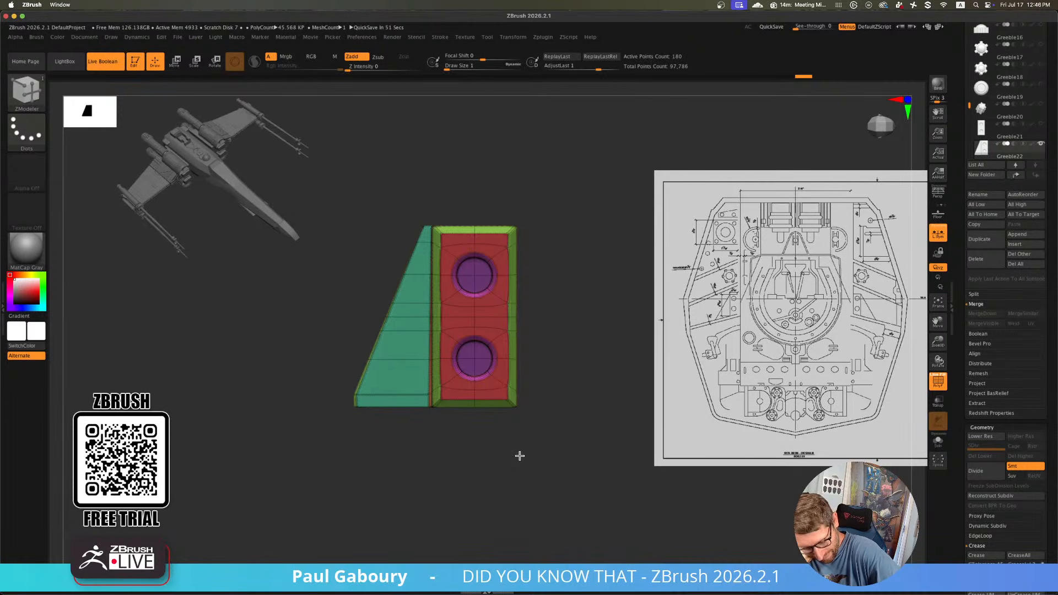
# Insert a cube primitive at the centre of the two-recess block through a gizmo duplicate, and crease its edges
pyautogui.moveTo(520, 456)
pyautogui.mouseDown()
pyautogui.moveTo(553, 422)
pyautogui.moveTo(540, 444)
pyautogui.moveTo(538, 428)
pyautogui.moveTo(509, 455)
pyautogui.mouseUp()
pyautogui.press('w')
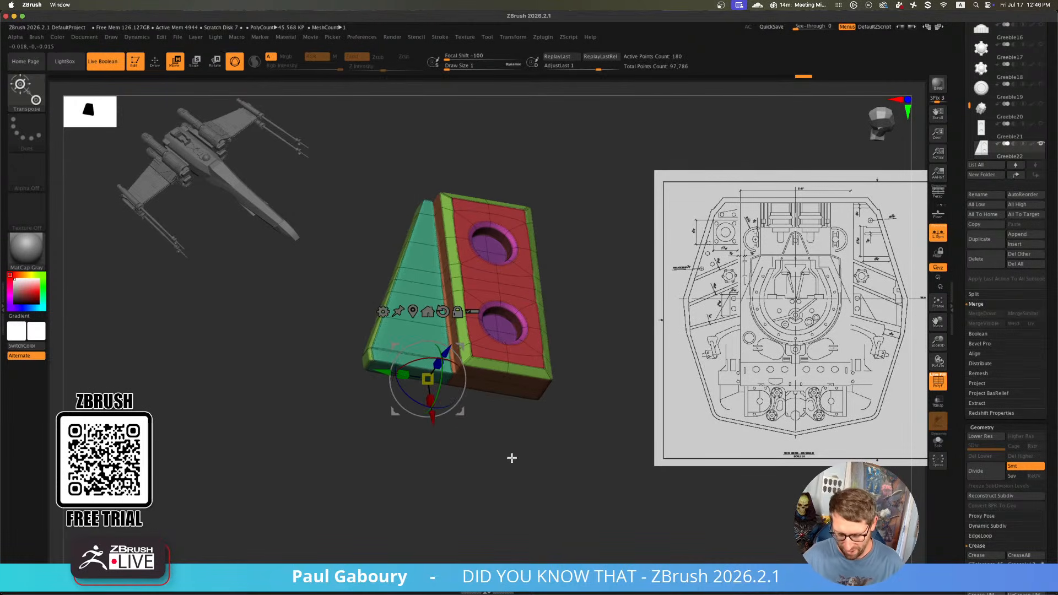
pyautogui.click(423, 312)
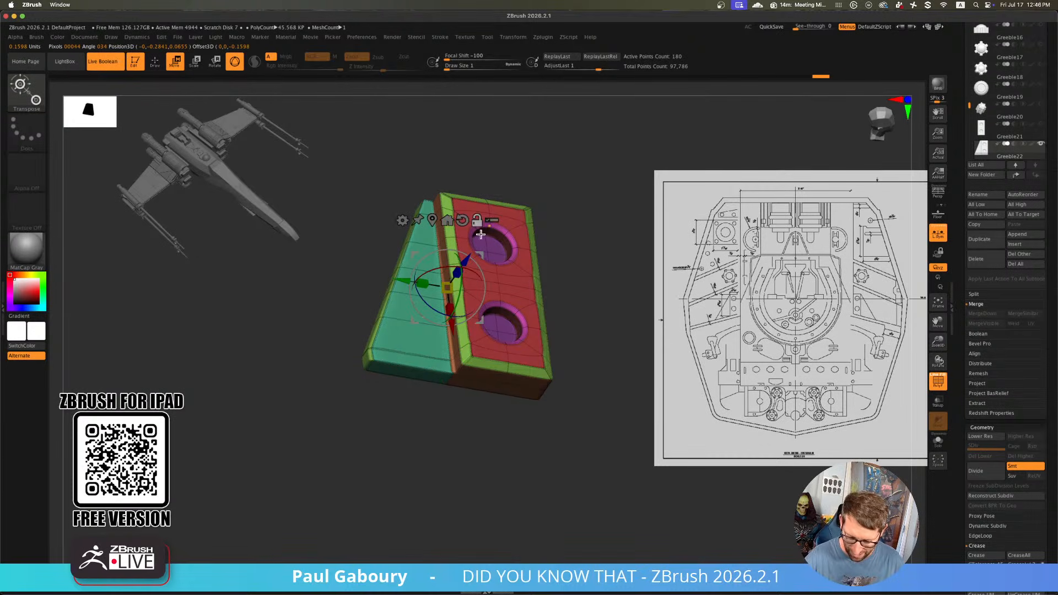
pyautogui.keyDown('ctrl'); pyautogui.moveTo(468, 258); pyautogui.dragTo(432, 192); pyautogui.keyUp('ctrl')
pyautogui.click(419, 195)
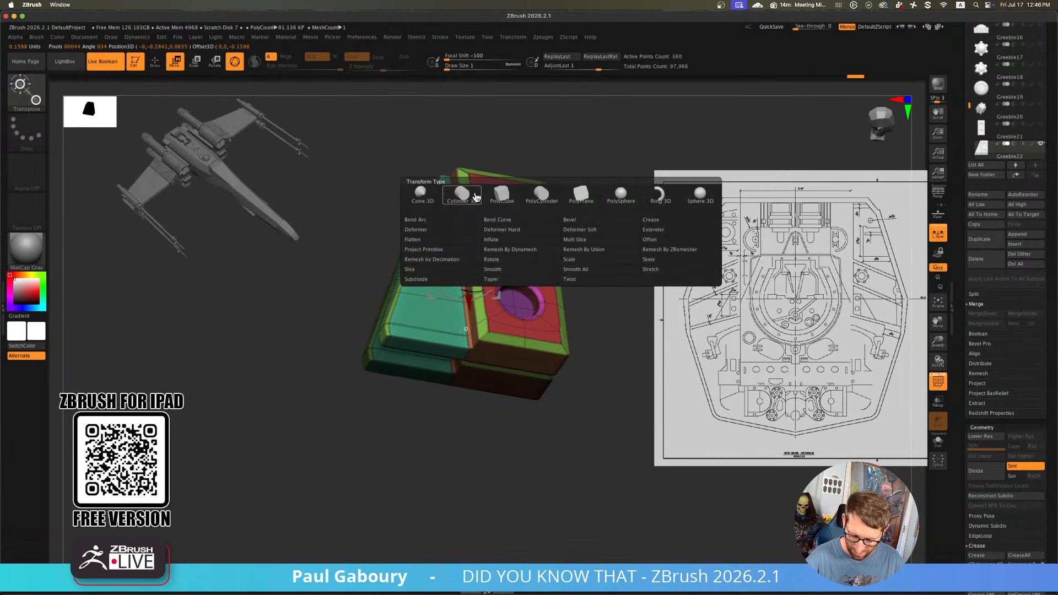
pyautogui.click(506, 199)
pyautogui.keyDown('shift'); pyautogui.moveTo(577, 338); pyautogui.dragTo(569, 391); pyautogui.keyUp('shift')
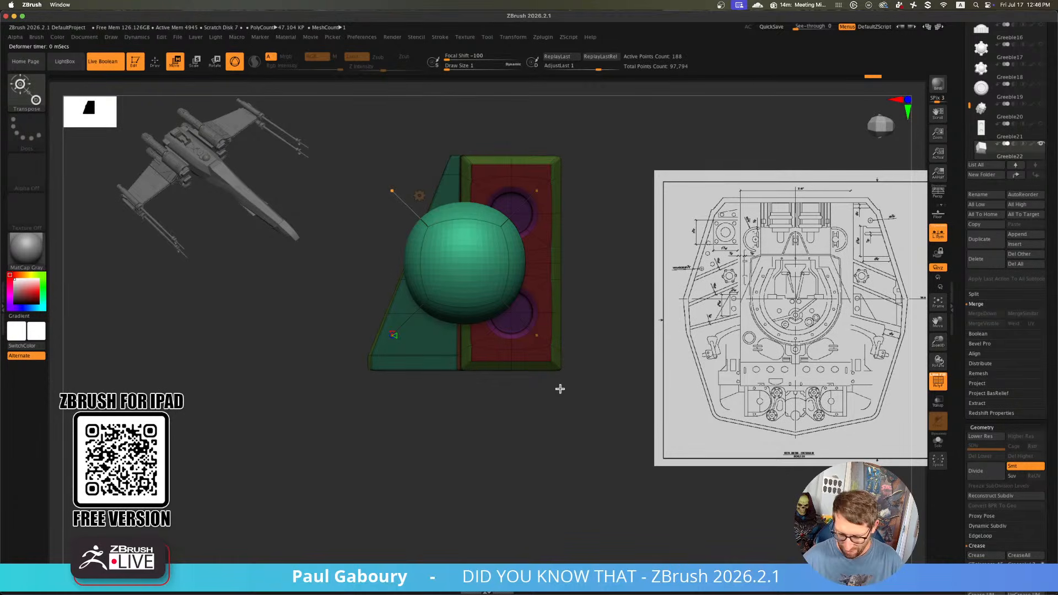
pyautogui.moveTo(1051, 525); pyautogui.dragTo(1051, 453)
pyautogui.click(986, 483)
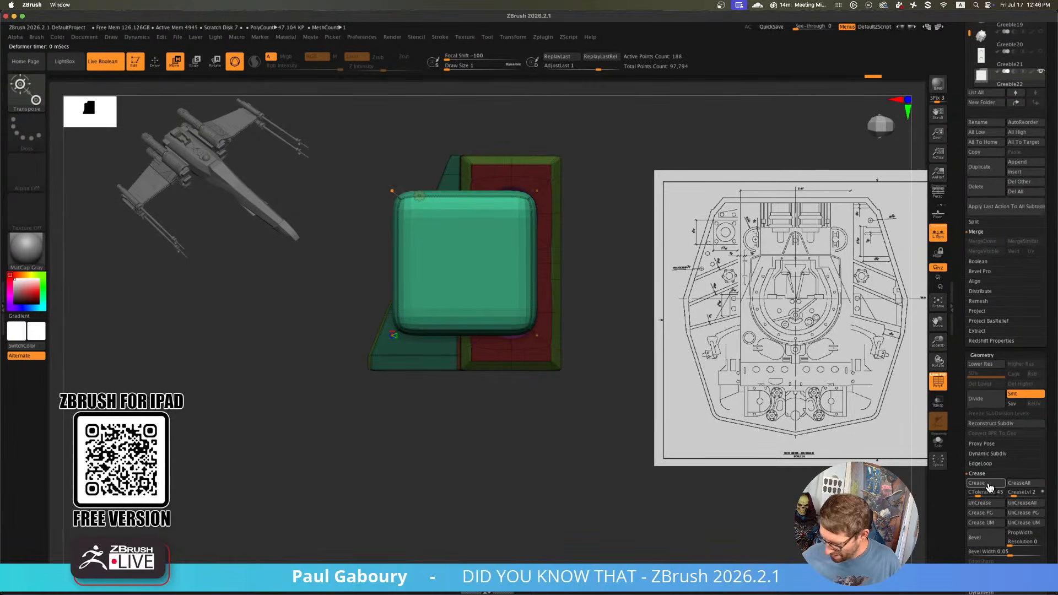
# Flatten the cube along Z, scale it down into a small bar, and place it on the tapered slab beside the block
pyautogui.moveTo(464, 290); pyautogui.dragTo(475, 177)
pyautogui.keyDown('shift'); pyautogui.moveTo(502, 283); pyautogui.dragTo(510, 235, button='right'); pyautogui.keyUp('shift')
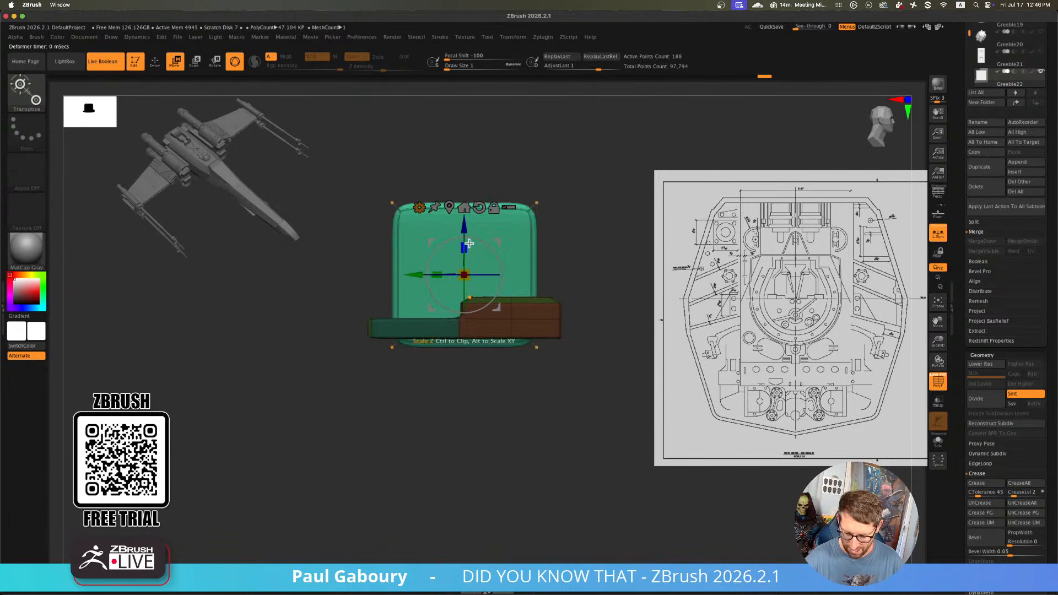
pyautogui.moveTo(465, 246); pyautogui.dragTo(476, 323)
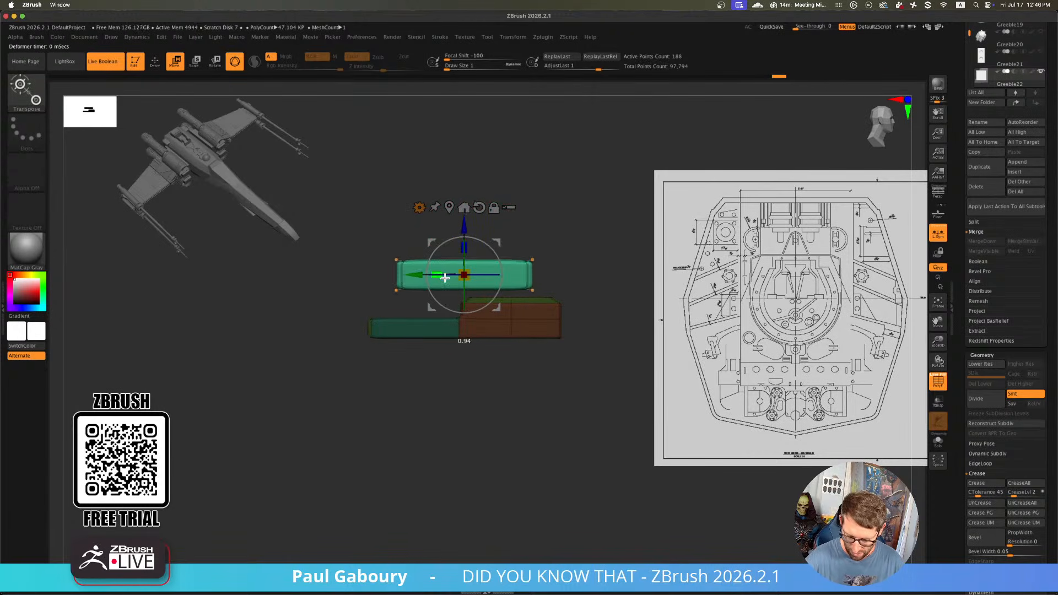
pyautogui.moveTo(466, 215); pyautogui.dragTo(469, 260)
pyautogui.moveTo(493, 309); pyautogui.dragTo(507, 382, button='right')
pyautogui.keyDown('alt'); pyautogui.moveTo(494, 273); pyautogui.dragTo(500, 333, button='right'); pyautogui.keyUp('alt')
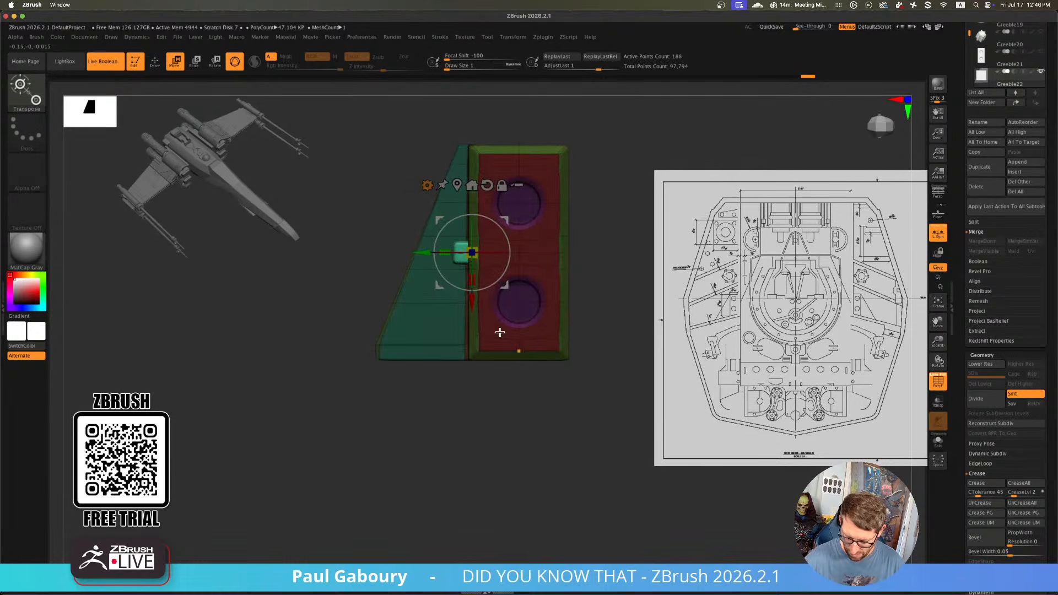
pyautogui.moveTo(479, 263); pyautogui.dragTo(443, 312)
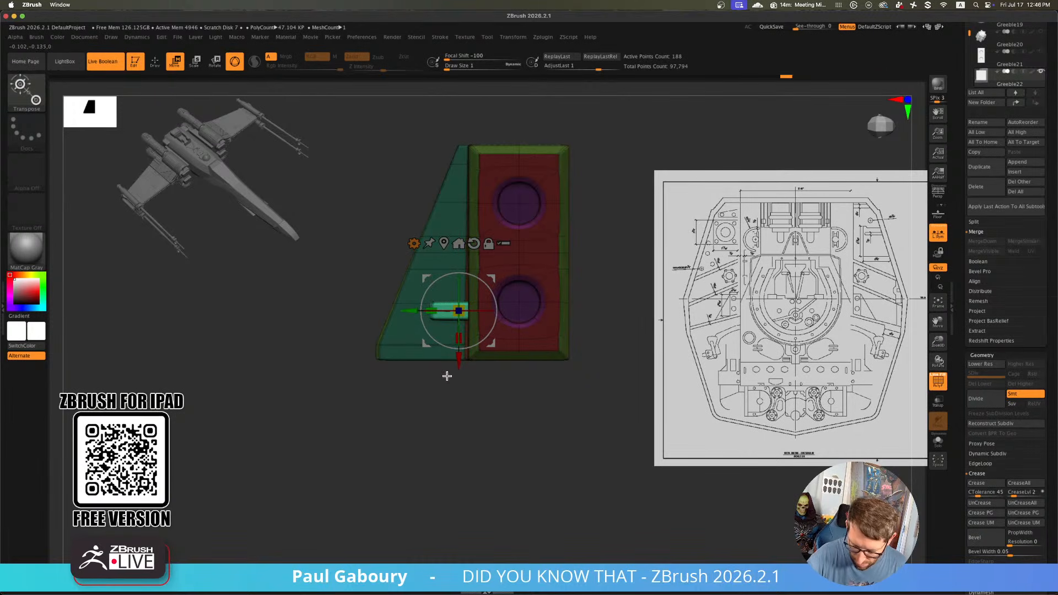
# Slide the small bar along the block's edge to about the middle of the tapered slab
pyautogui.moveTo(446, 373); pyautogui.dragTo(543, 478)
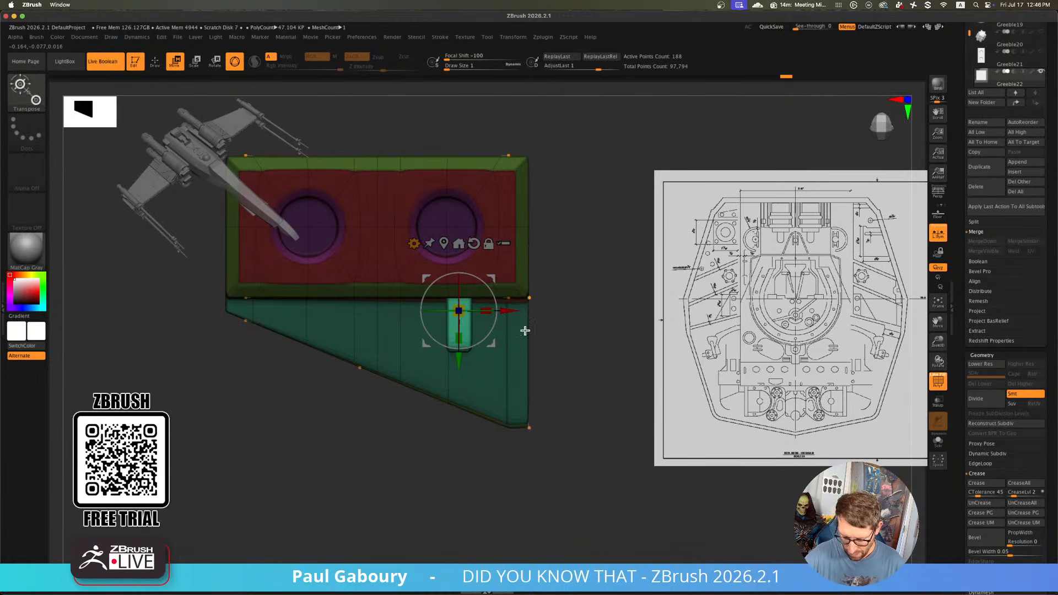
pyautogui.keyDown('alt'); pyautogui.moveTo(535, 302); pyautogui.dragTo(555, 327); pyautogui.keyUp('alt')
pyautogui.moveTo(478, 364); pyautogui.dragTo(479, 359)
pyautogui.moveTo(535, 334); pyautogui.dragTo(427, 336)
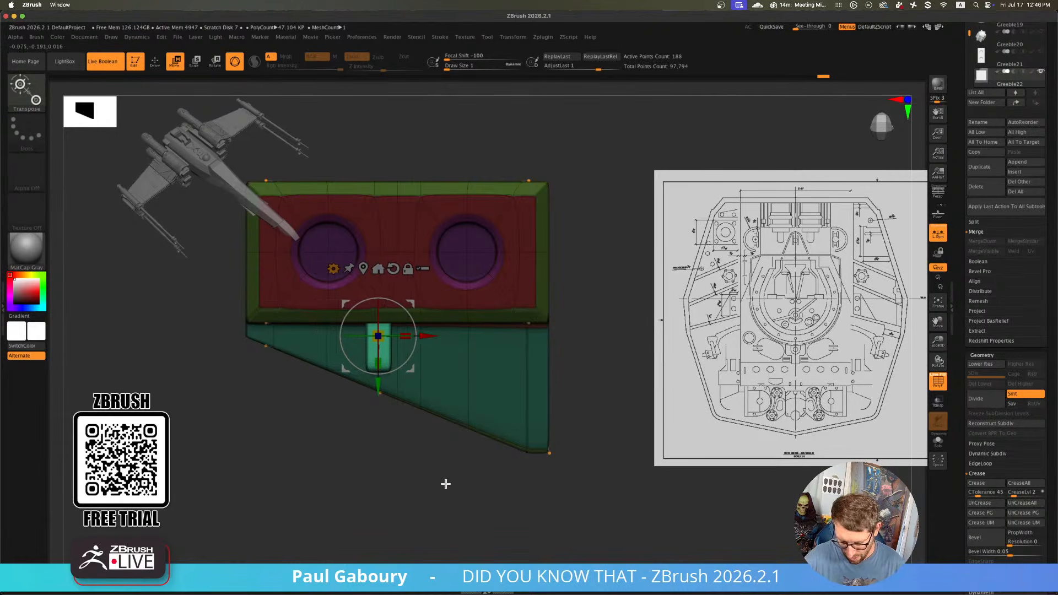
# Set the ZModeler edge action to Insert with Crease Edges and add two edge loops to the small bar, one across and one around its side
pyautogui.press('q')
pyautogui.moveTo(448, 487)
pyautogui.keyDown('ctrl'); pyautogui.mouseDown(button='right')
pyautogui.moveTo(397, 454)
pyautogui.moveTo(517, 433)
pyautogui.moveTo(491, 411)
pyautogui.mouseUp(button='right'); pyautogui.keyUp('ctrl')
pyautogui.hotkey('shift', 'f')
pyautogui.moveTo(490, 411)
pyautogui.mouseDown(button='right')
pyautogui.moveTo(473, 402)
pyautogui.moveTo(456, 427)
pyautogui.moveTo(461, 447)
pyautogui.moveTo(522, 449)
pyautogui.moveTo(536, 389)
pyautogui.moveTo(600, 336)
pyautogui.moveTo(612, 372)
pyautogui.moveTo(603, 393)
pyautogui.mouseUp(button='right')
pyautogui.hotkey('shift', 'f')
pyautogui.press('space')
pyautogui.click(422, 348)
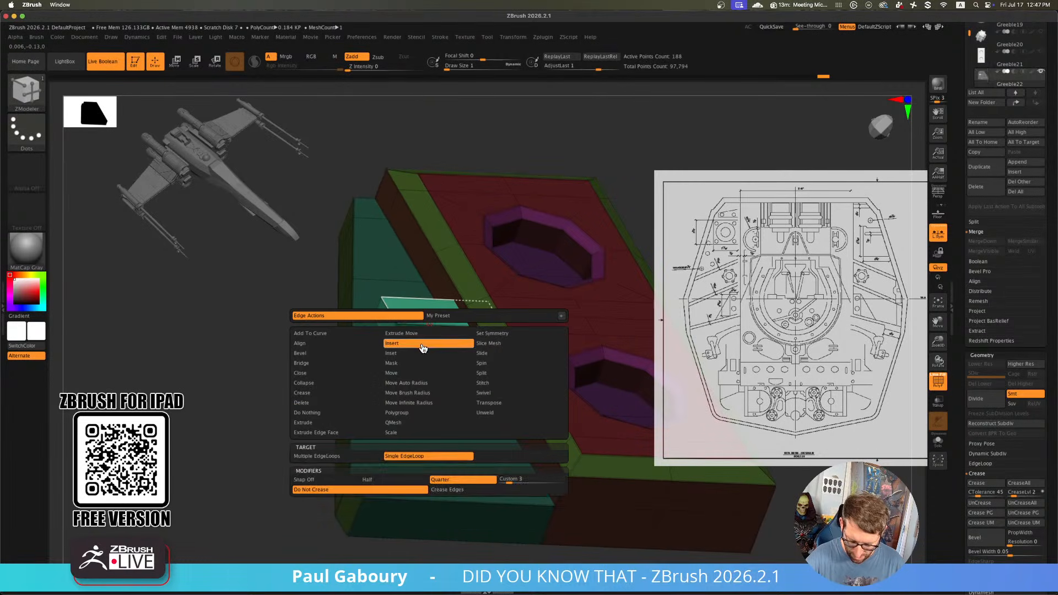
pyautogui.click(448, 489)
pyautogui.click(421, 324)
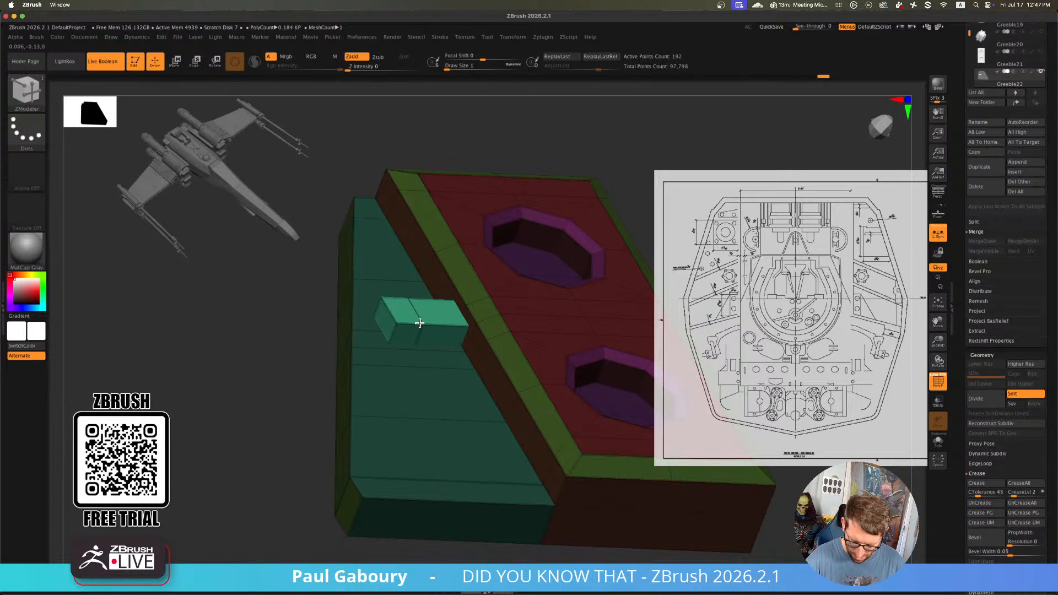
pyautogui.click(393, 331)
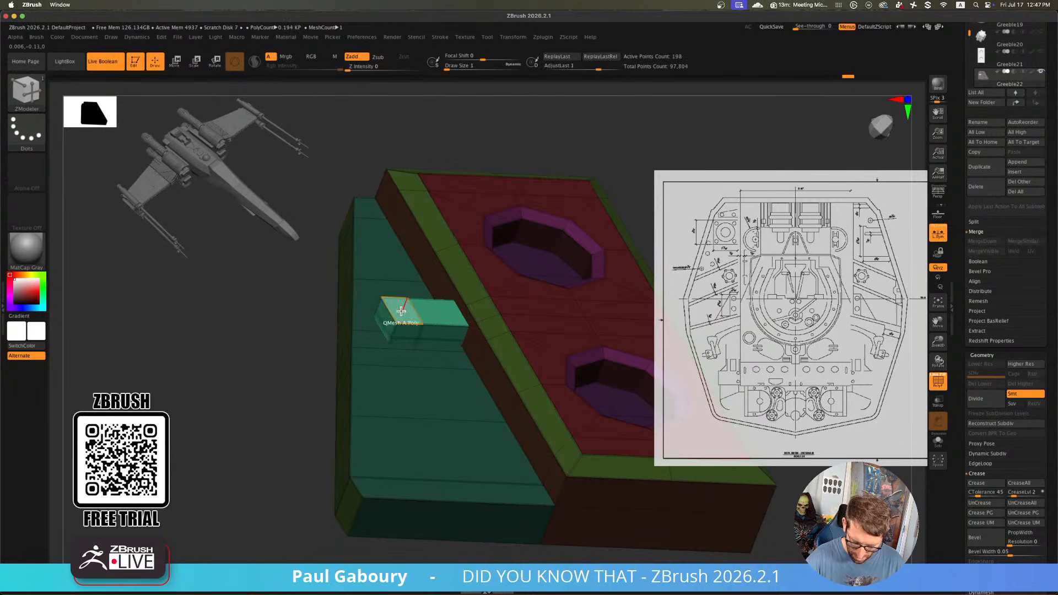
# Slope the outer section of the bar's top face down toward its outer end and preview the subdivided result
pyautogui.press('space')
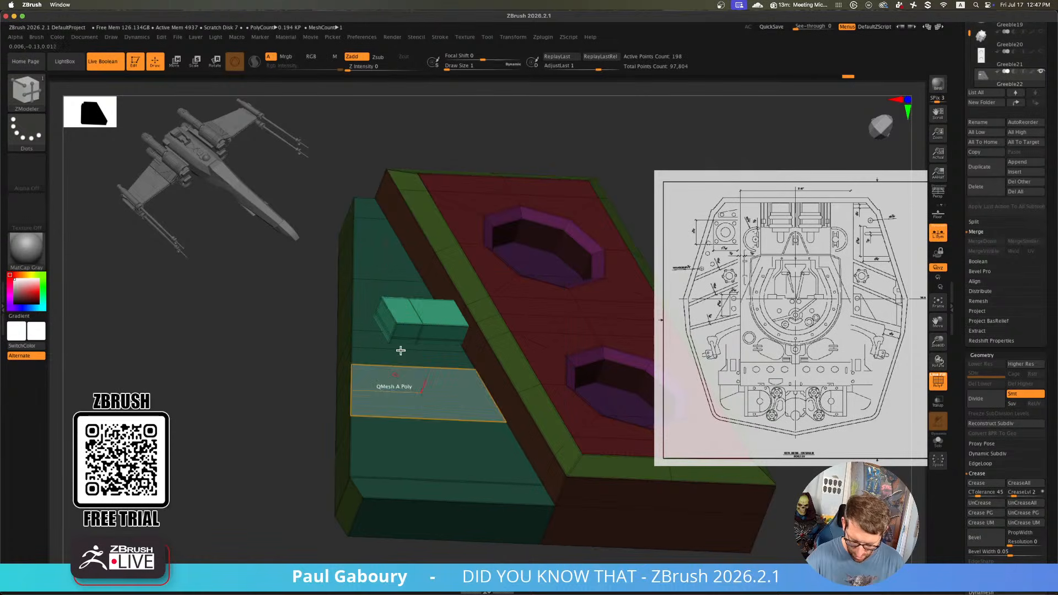
pyautogui.moveTo(401, 309); pyautogui.dragTo(401, 321)
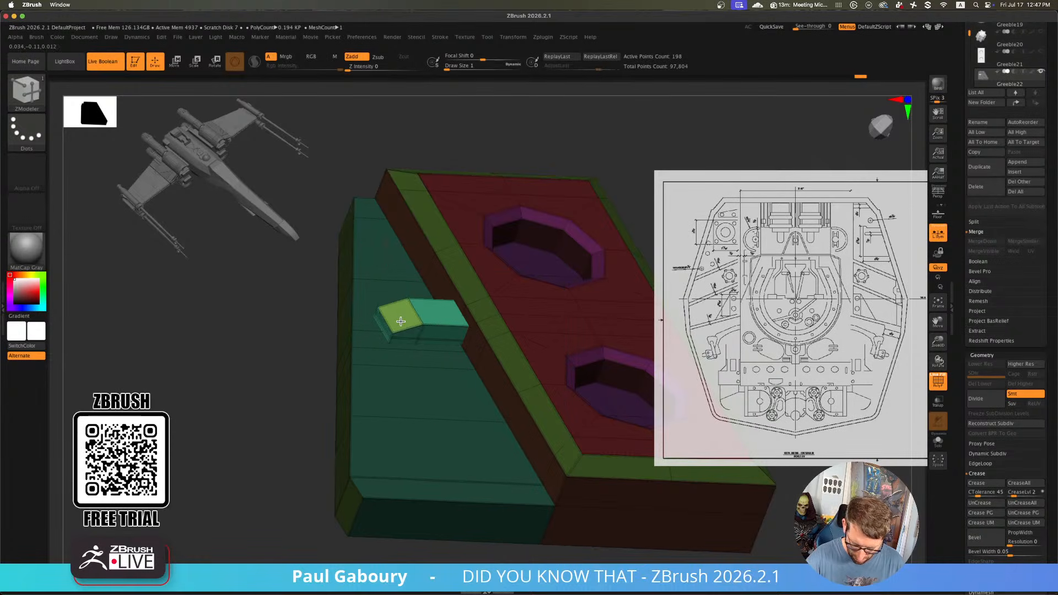
pyautogui.press('d')
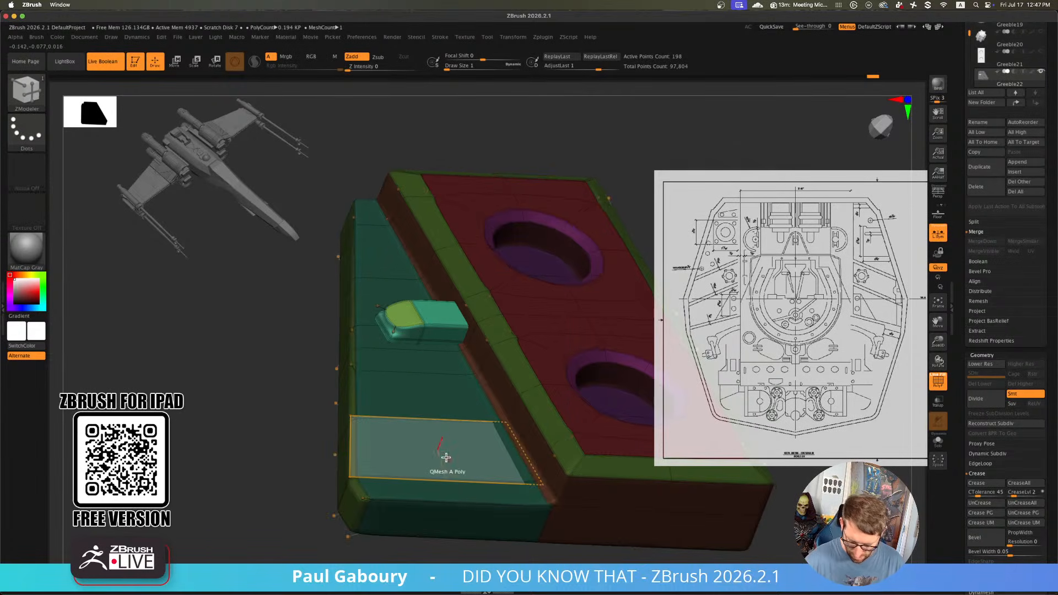
pyautogui.press('shift')
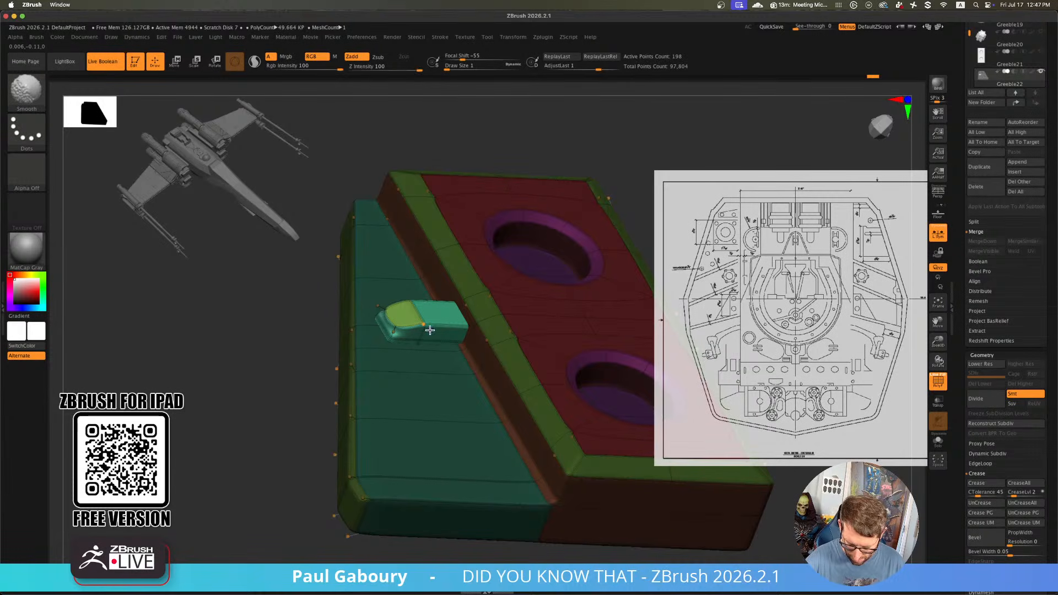
# Isolate the small bar, crease all of its edges, and show the whole greeble again
pyautogui.hotkey('shift', 'f')
pyautogui.keyDown('ctrl'); pyautogui.moveTo(444, 350); pyautogui.dragTo(438, 314, button='right'); pyautogui.keyUp('ctrl')
pyautogui.moveTo(438, 315); pyautogui.dragTo(429, 347, button='right')
pyautogui.keyDown('ctrl'); pyautogui.keyDown('shift'); pyautogui.click(441, 352); pyautogui.keyUp('shift'); pyautogui.keyUp('ctrl')
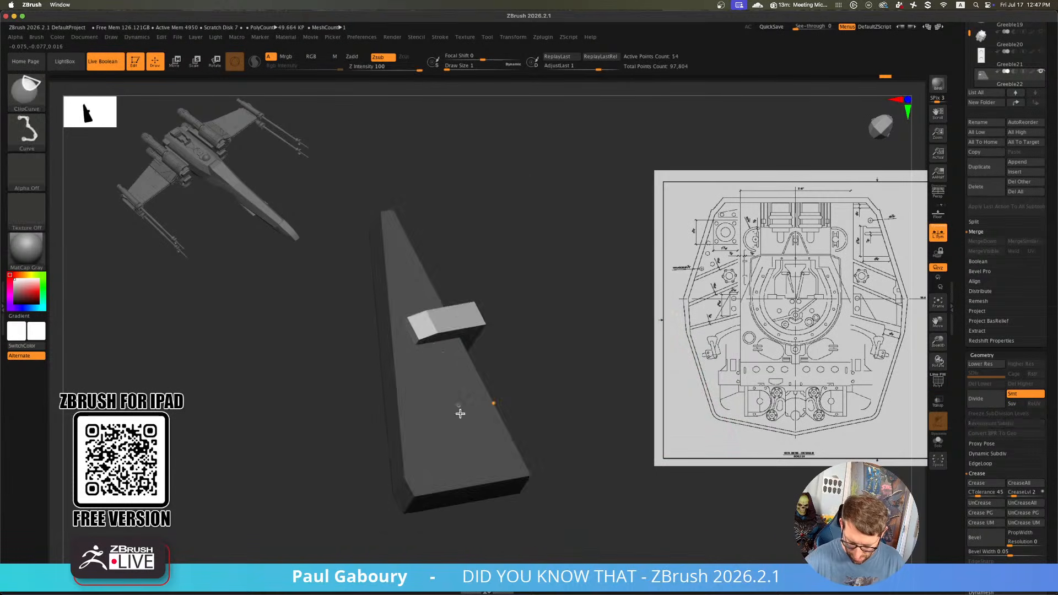
pyautogui.keyDown('ctrl'); pyautogui.keyDown('shift'); pyautogui.click(538, 499); pyautogui.keyUp('shift'); pyautogui.keyUp('ctrl')
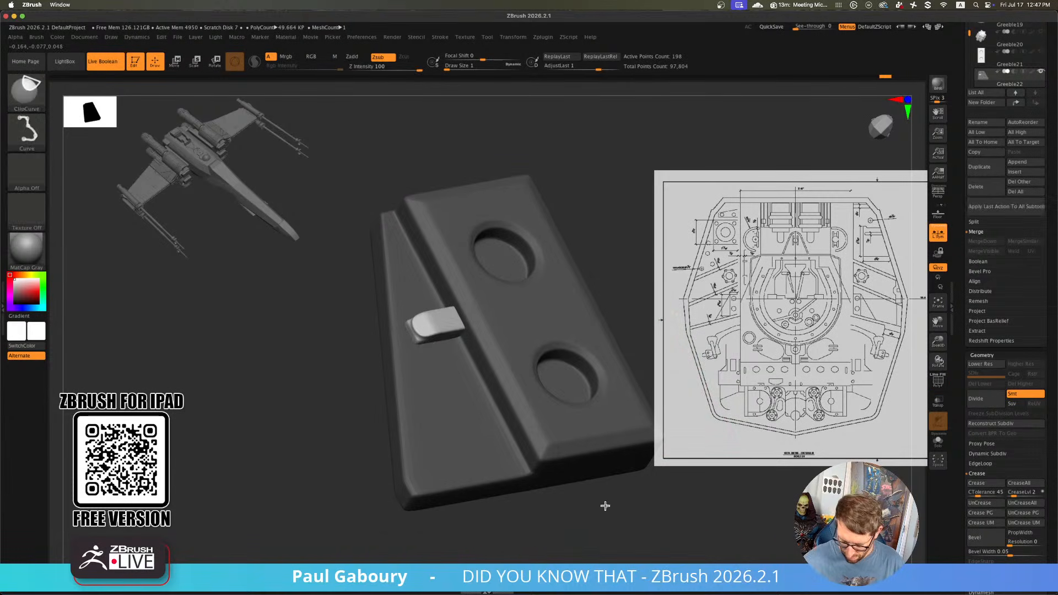
pyautogui.keyDown('shift'); pyautogui.moveTo(442, 337); pyautogui.dragTo(435, 299, button='right'); pyautogui.keyUp('shift')
pyautogui.keyDown('ctrl'); pyautogui.keyDown('shift'); pyautogui.click(433, 315); pyautogui.keyUp('shift'); pyautogui.keyUp('ctrl')
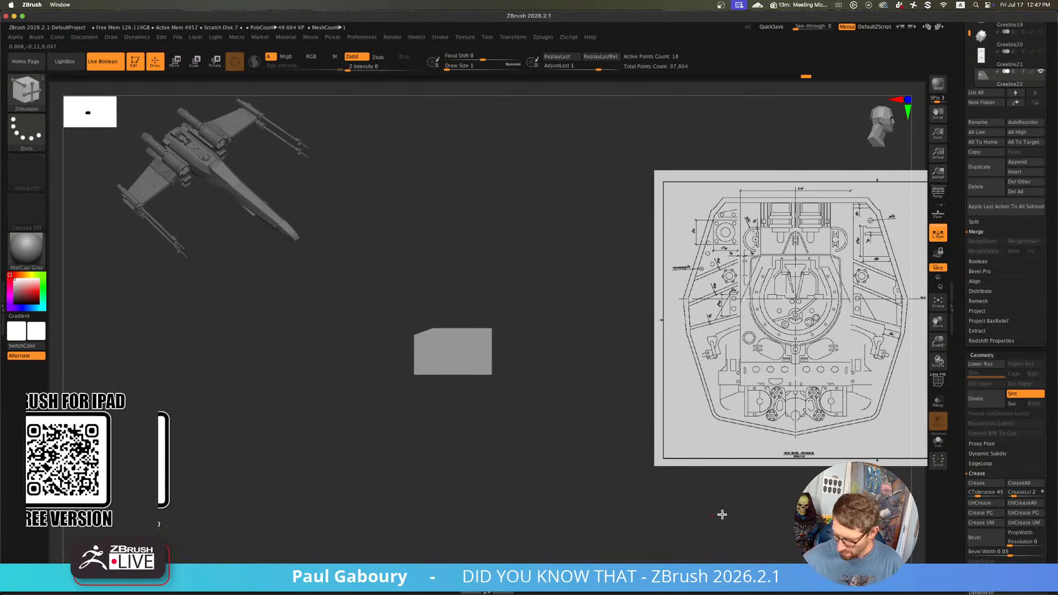
pyautogui.click(1022, 483)
pyautogui.keyDown('ctrl'); pyautogui.keyDown('shift'); pyautogui.click(799, 485); pyautogui.keyUp('shift'); pyautogui.keyUp('ctrl')
pyautogui.moveTo(570, 449); pyautogui.dragTo(501, 490, button='right')
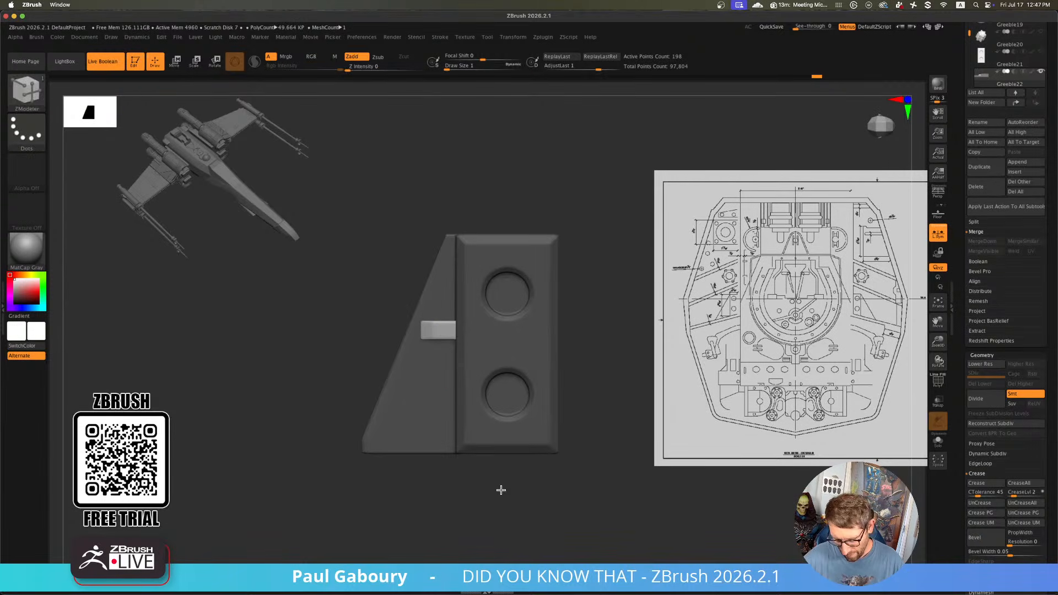
# Narrow the bar slightly along X and duplicate it farther down the slab, beside the lower recess
pyautogui.press('w')
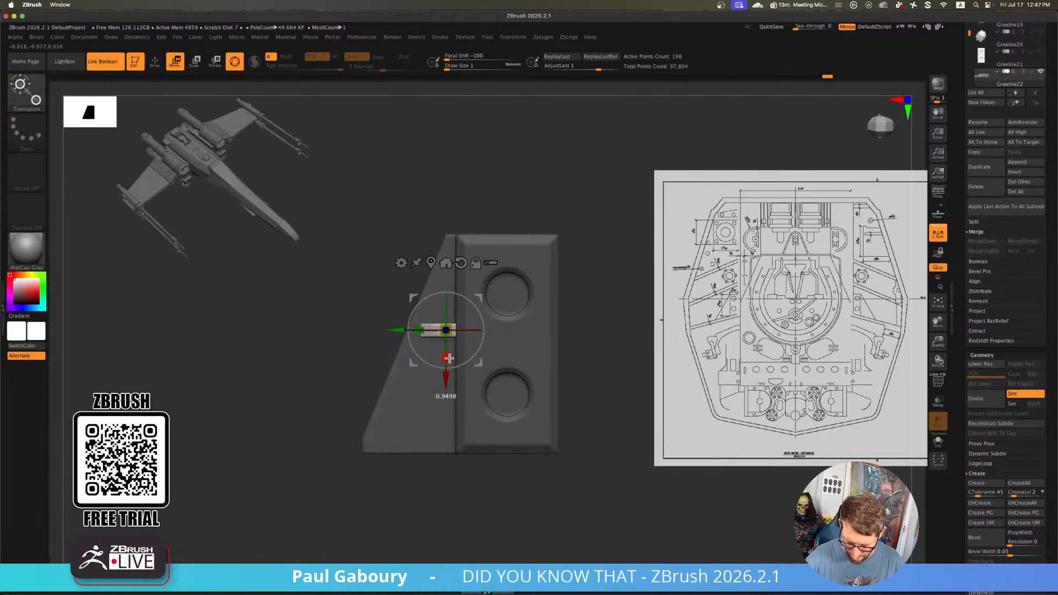
pyautogui.moveTo(449, 358); pyautogui.dragTo(446, 431)
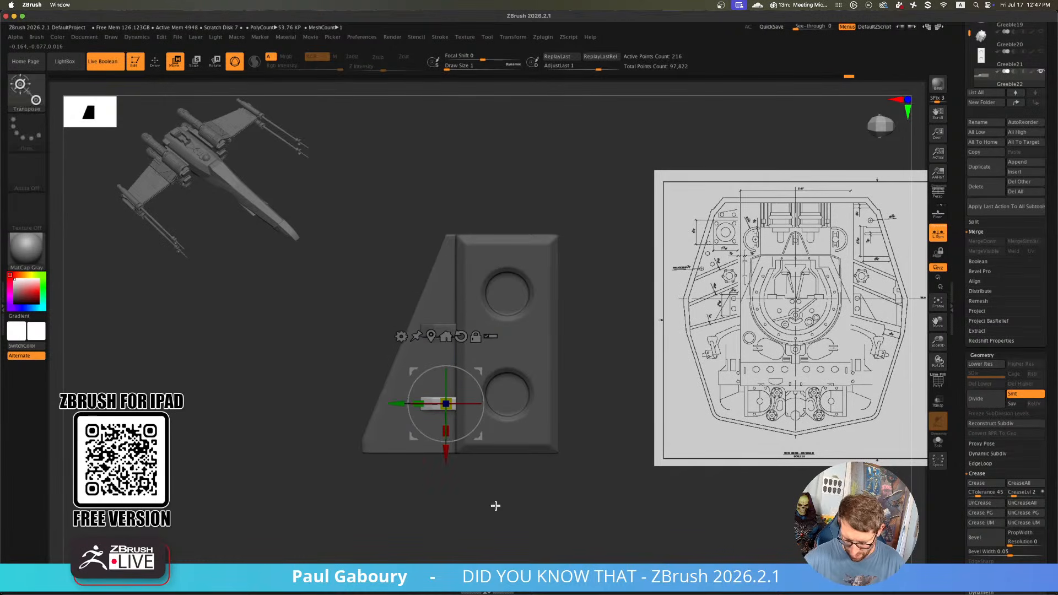
pyautogui.press('q')
pyautogui.moveTo(496, 501)
pyautogui.keyDown('ctrl'); pyautogui.mouseDown(button='right')
pyautogui.moveTo(481, 478)
pyautogui.moveTo(495, 427)
pyautogui.moveTo(517, 428)
pyautogui.moveTo(513, 448)
pyautogui.moveTo(487, 454)
pyautogui.mouseUp(button='right'); pyautogui.keyUp('ctrl')
# Duplicate the Greeble22 subtool
pyautogui.moveTo(1048, 312); pyautogui.dragTo(1046, 390)
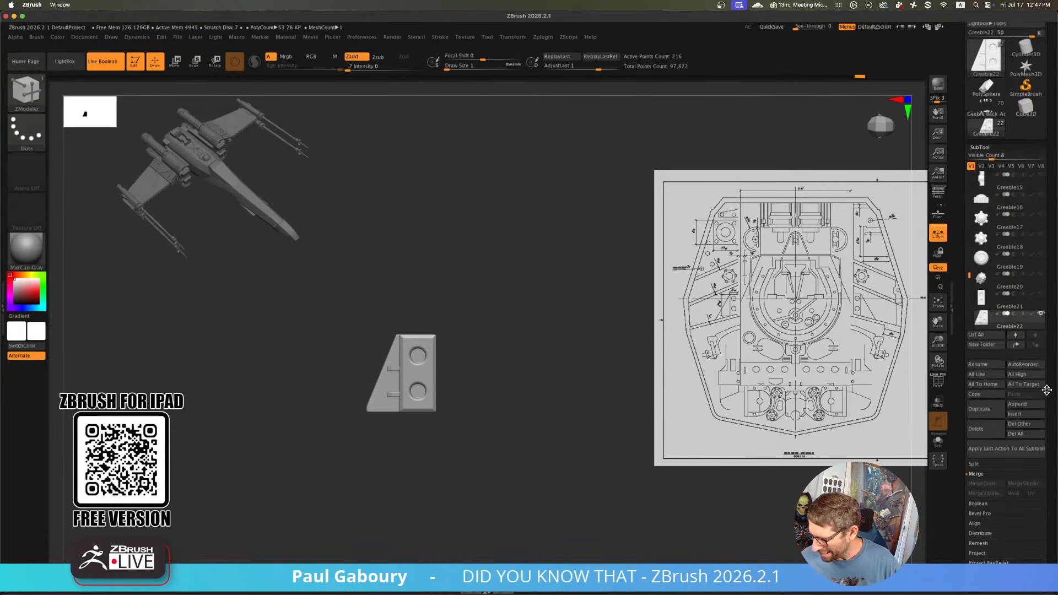
pyautogui.moveTo(970, 275); pyautogui.dragTo(971, 291)
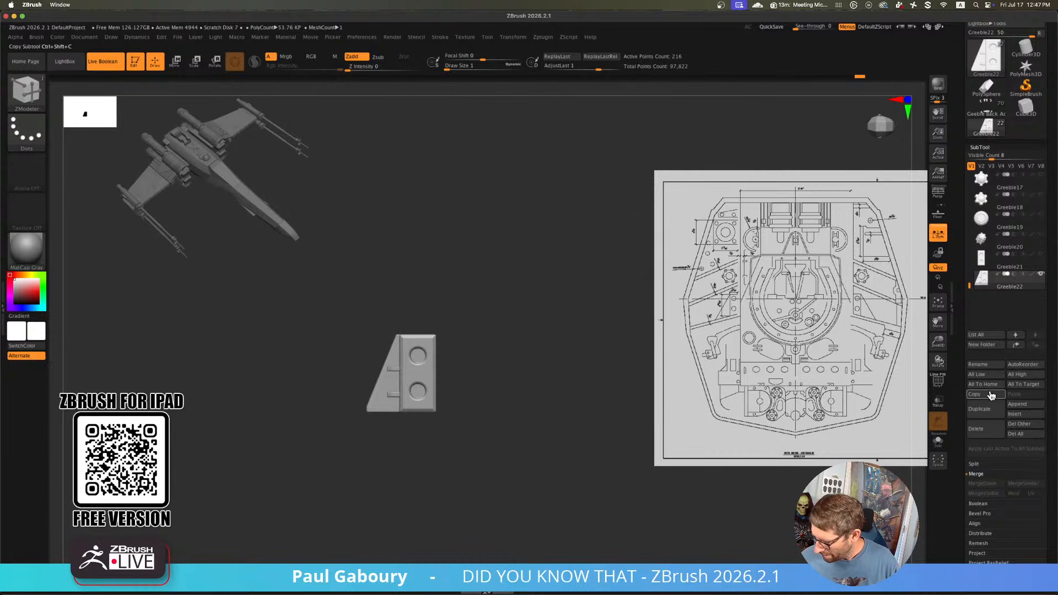
pyautogui.click(979, 409)
pyautogui.moveTo(496, 500); pyautogui.dragTo(493, 389, button='right')
pyautogui.keyDown('ctrl'); pyautogui.moveTo(493, 389); pyautogui.dragTo(489, 435, button='right'); pyautogui.keyUp('ctrl')
# Hide Greeble22 and remove the two small bars from the duplicate by hiding them and deleting the hidden geometry
pyautogui.keyDown('ctrl'); pyautogui.keyDown('shift'); pyautogui.moveTo(371, 360); pyautogui.dragTo(398, 390); pyautogui.keyUp('shift'); pyautogui.keyUp('ctrl')
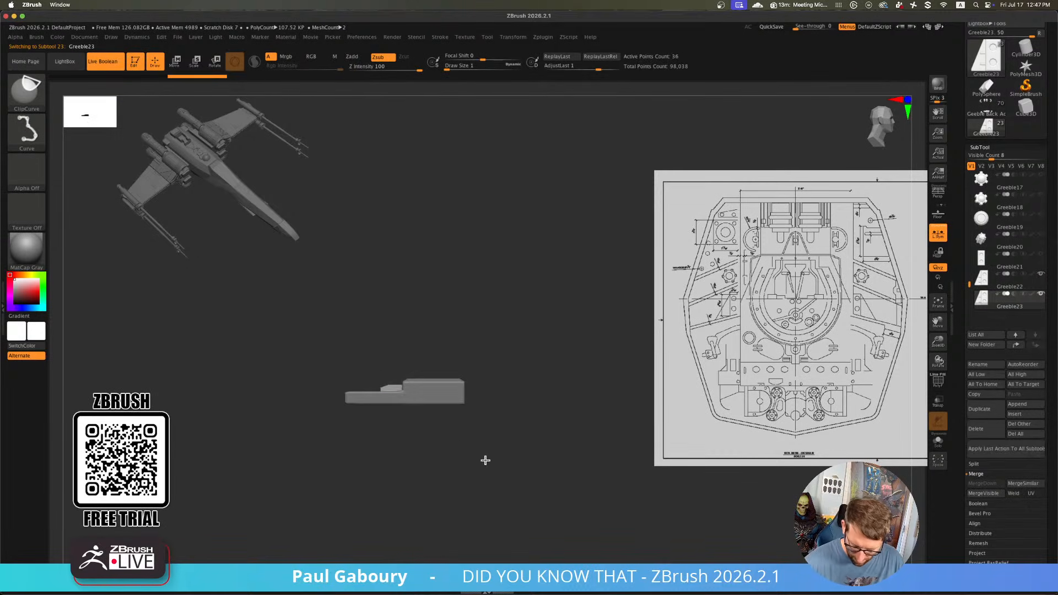
pyautogui.click(1040, 275)
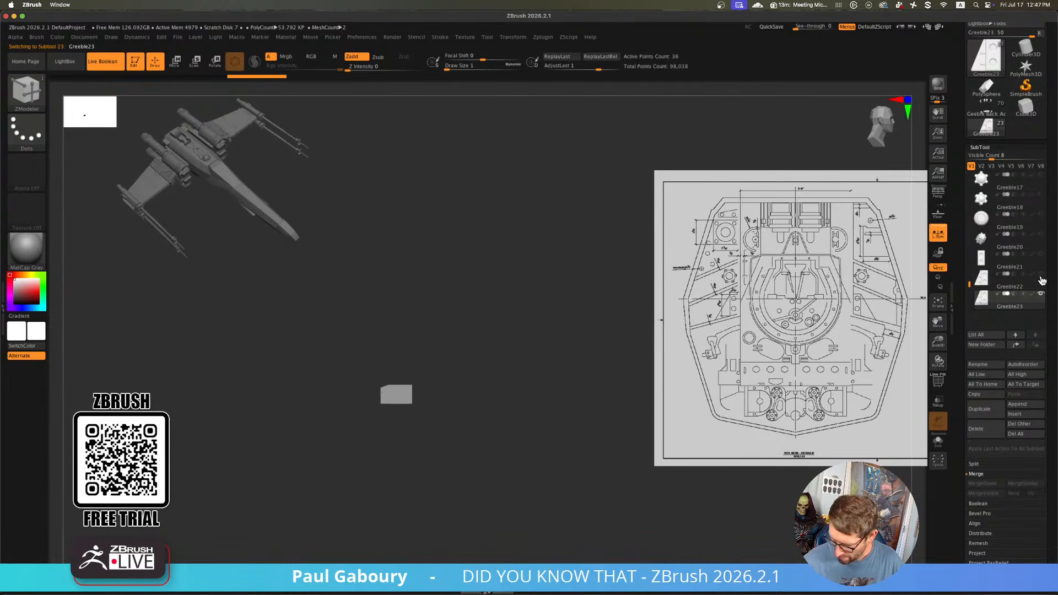
pyautogui.moveTo(592, 408)
pyautogui.mouseDown(button='right')
pyautogui.moveTo(591, 446)
pyautogui.moveTo(577, 448)
pyautogui.moveTo(583, 491)
pyautogui.mouseUp(button='right')
pyautogui.hotkey('ctrl', 'z')
pyautogui.hotkey('ctrl', 'shift', 'z')
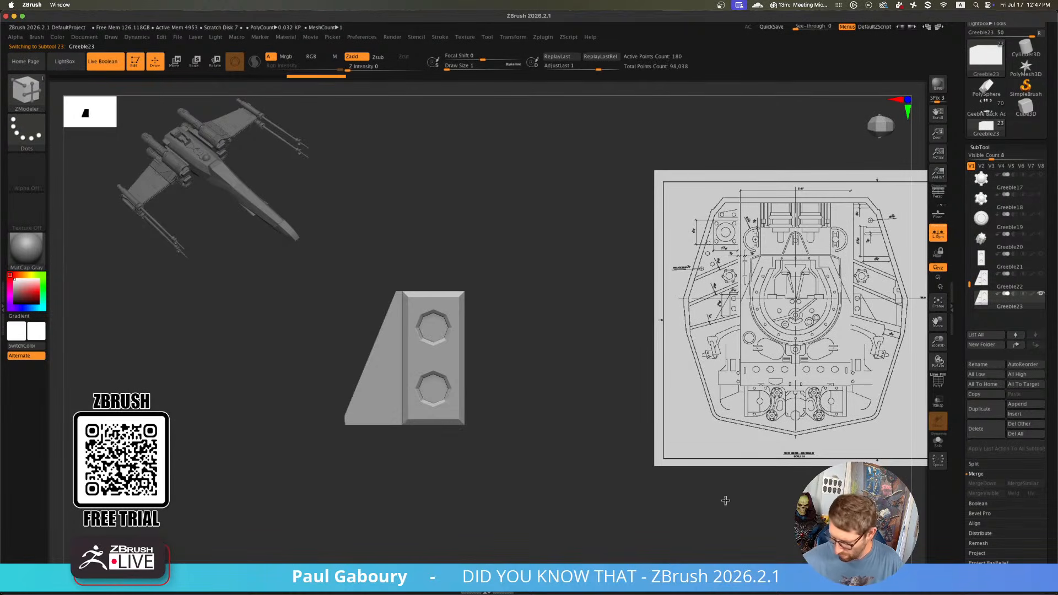
pyautogui.moveTo(1049, 515); pyautogui.dragTo(1053, 306)
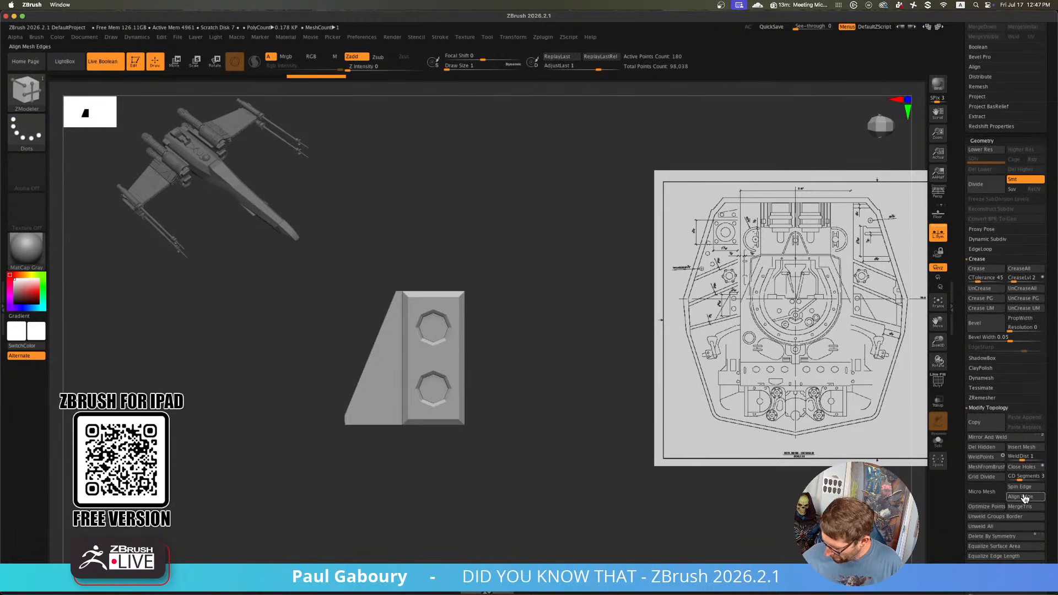
pyautogui.click(1004, 547)
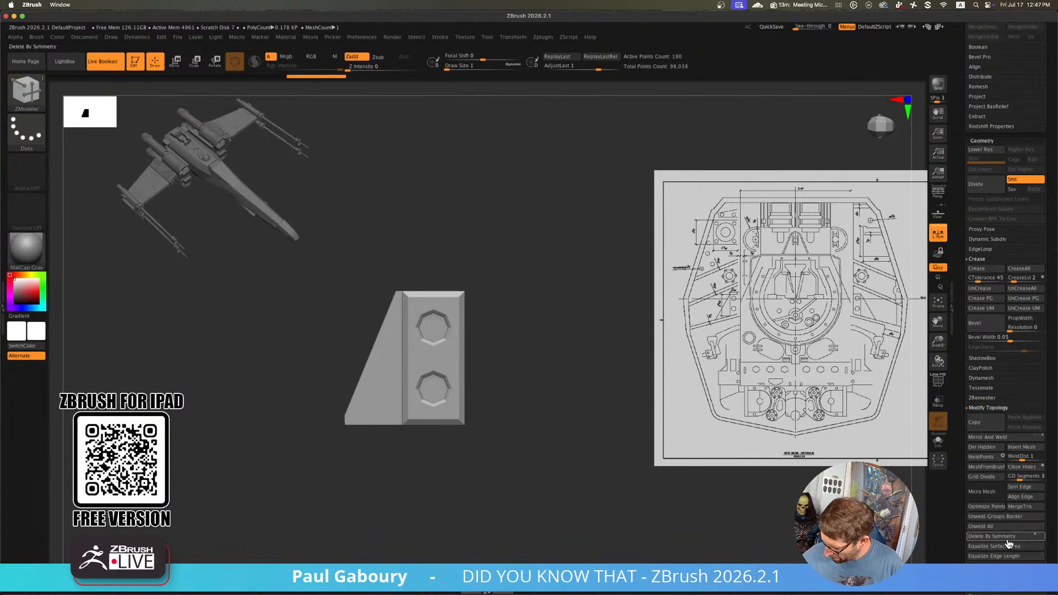
# Turn on the visibility of all the greeble subtools
pyautogui.scroll(10, 1048, 427)
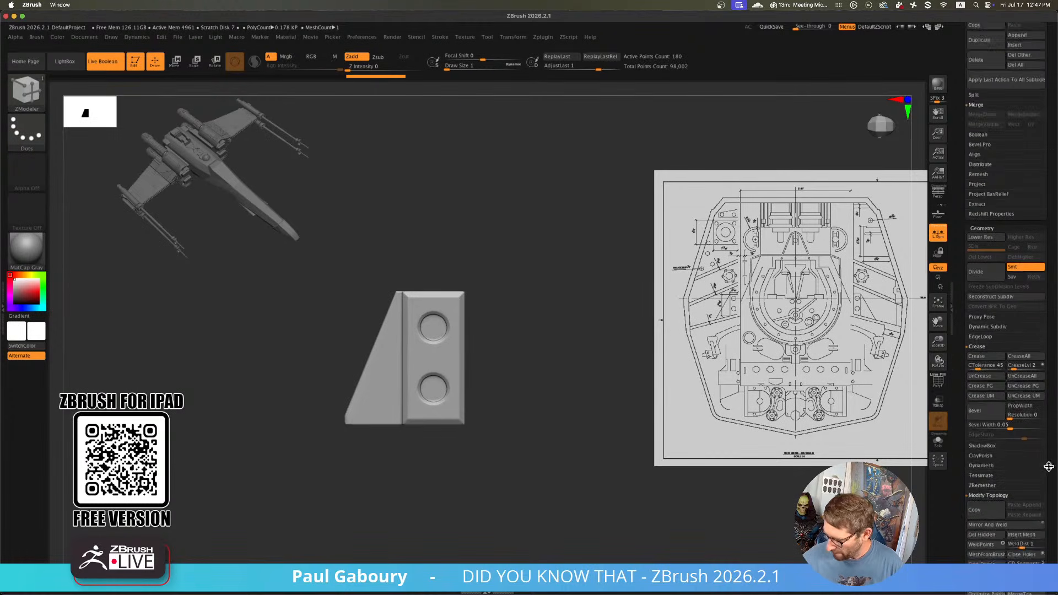
pyautogui.keyDown('shift'); pyautogui.click(1041, 347); pyautogui.keyUp('shift')
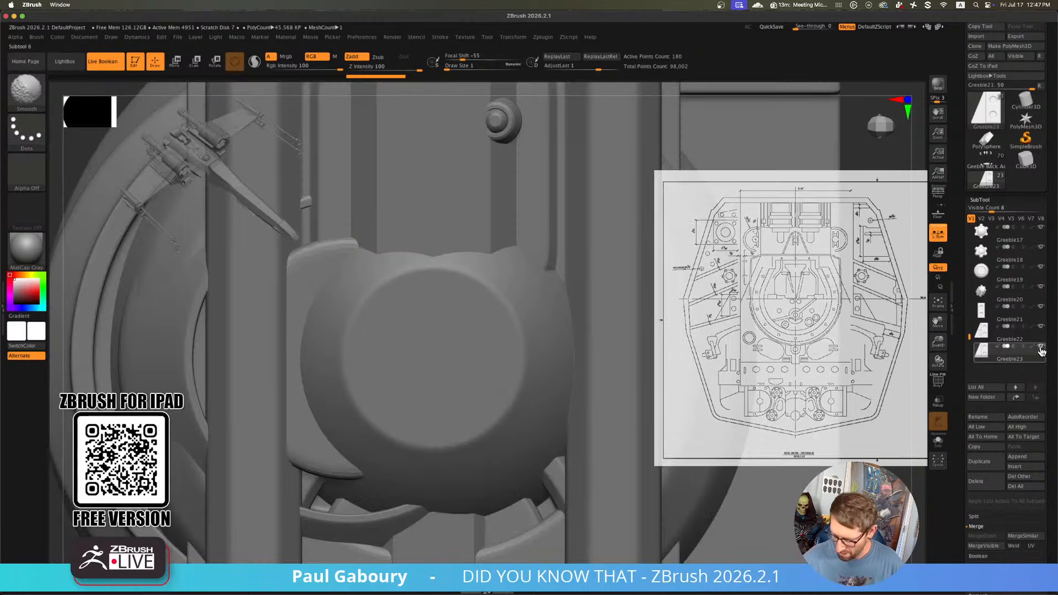
pyautogui.keyDown('ctrl'); pyautogui.moveTo(578, 444); pyautogui.dragTo(525, 438, button='right'); pyautogui.keyUp('ctrl')
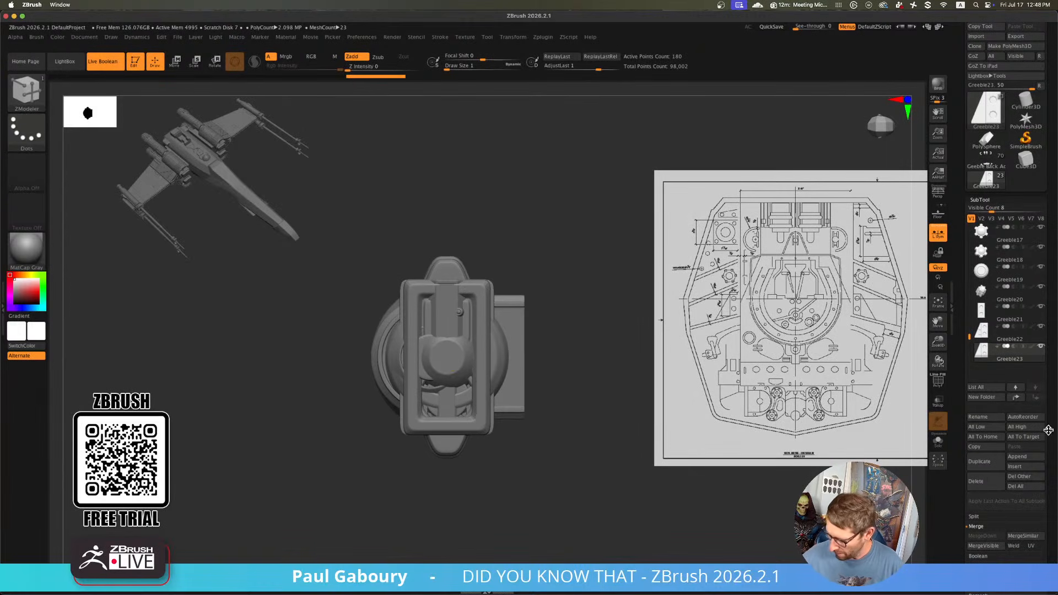
pyautogui.scroll(-10, 1048, 430)
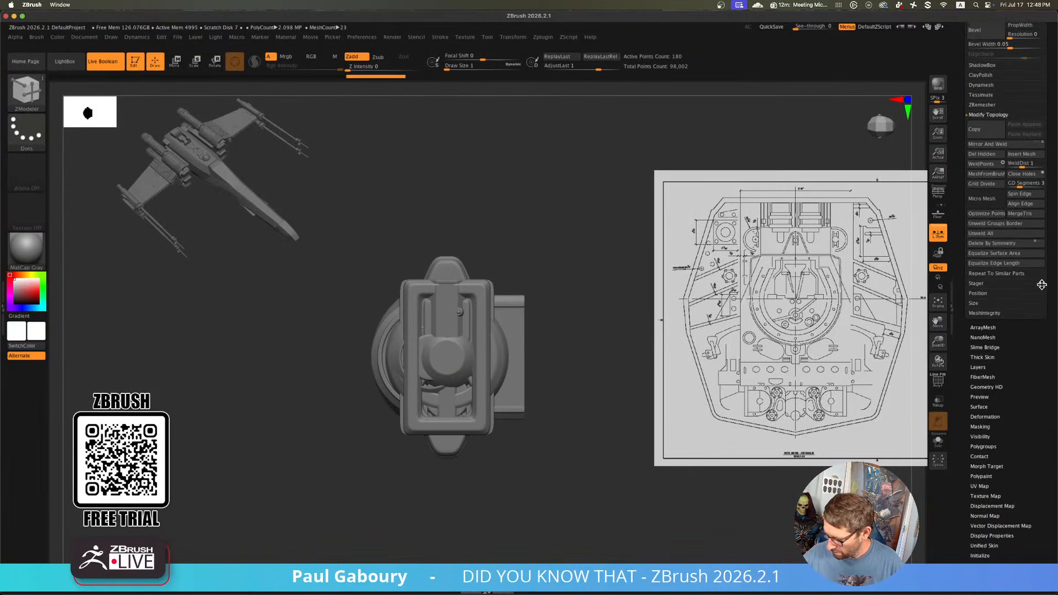
# Mirror the Greeble23 subtool with the Mirror deformation and repeat that deformation on all the other greeble subtools
pyautogui.click(1002, 417)
pyautogui.scroll(-5, 1038, 359)
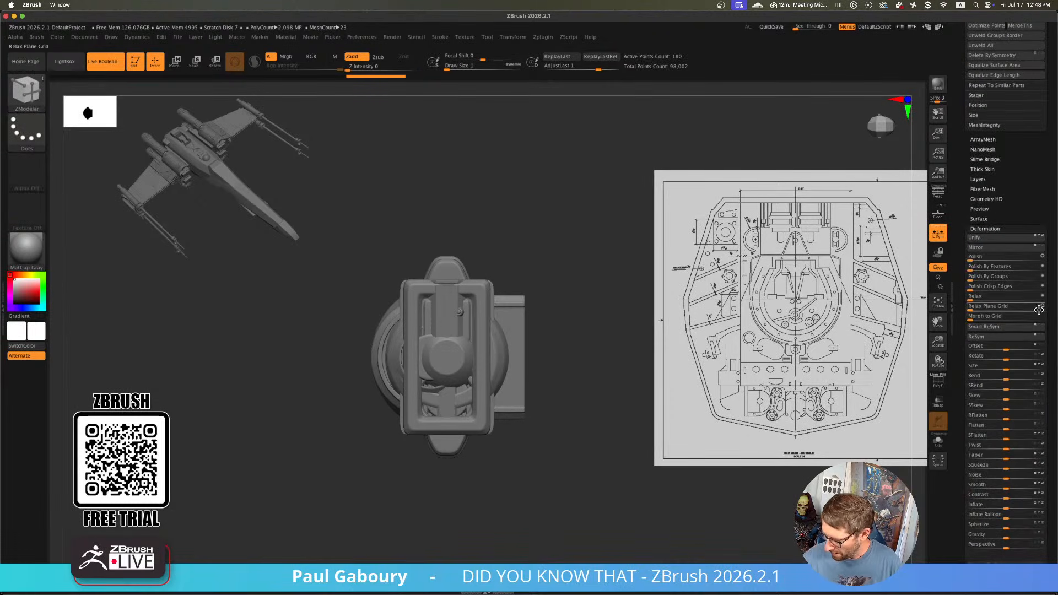
pyautogui.moveTo(1048, 307); pyautogui.dragTo(1049, 269)
pyautogui.click(1006, 209)
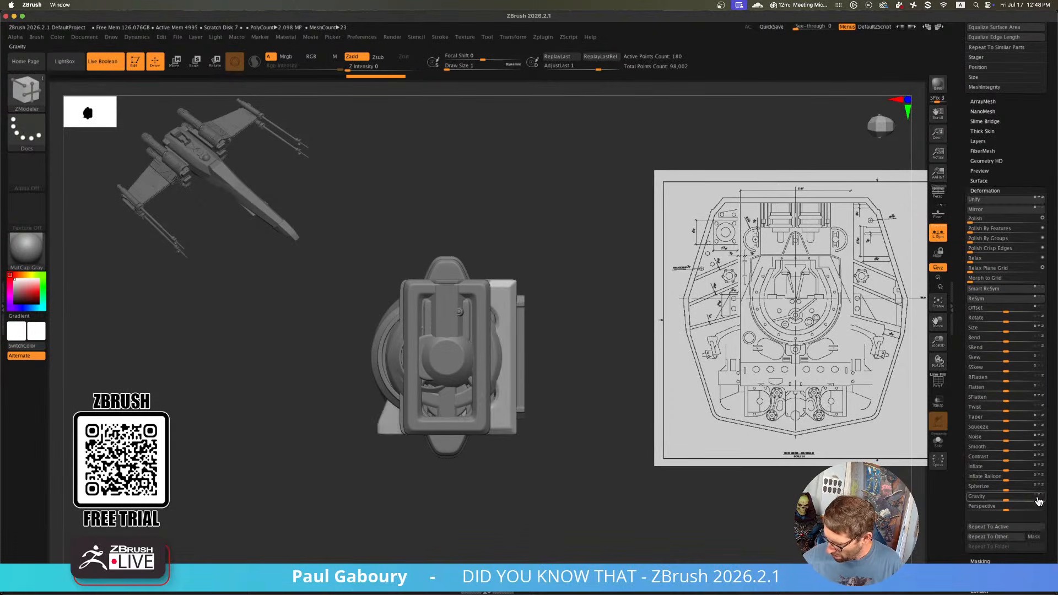
pyautogui.click(1007, 542)
pyautogui.moveTo(537, 479)
pyautogui.mouseDown()
pyautogui.moveTo(543, 430)
pyautogui.moveTo(534, 474)
pyautogui.mouseUp()
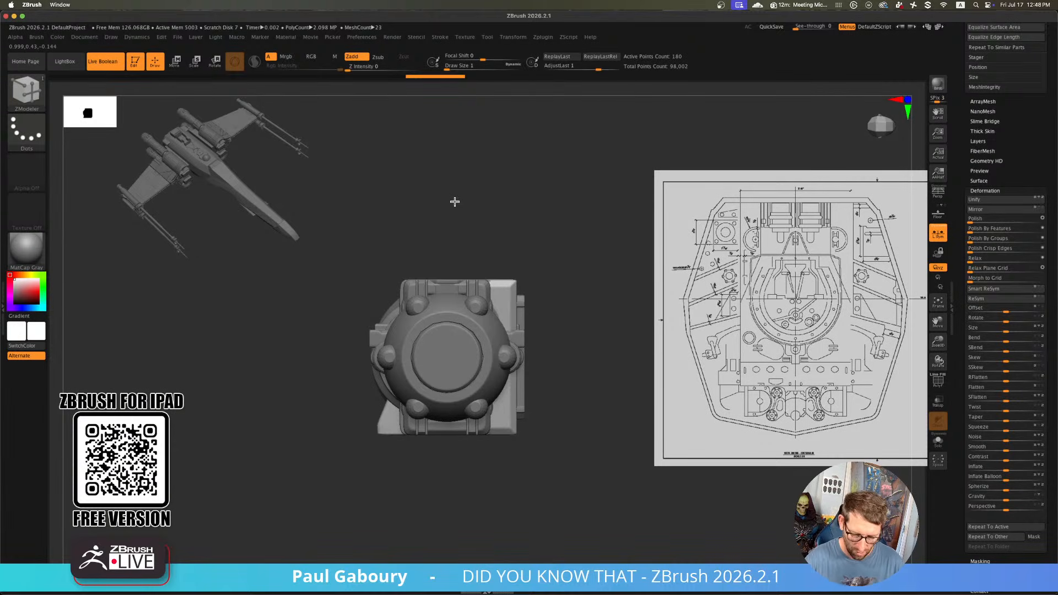
# Save the greeble tool as the next incremental file version
pyautogui.press('b')
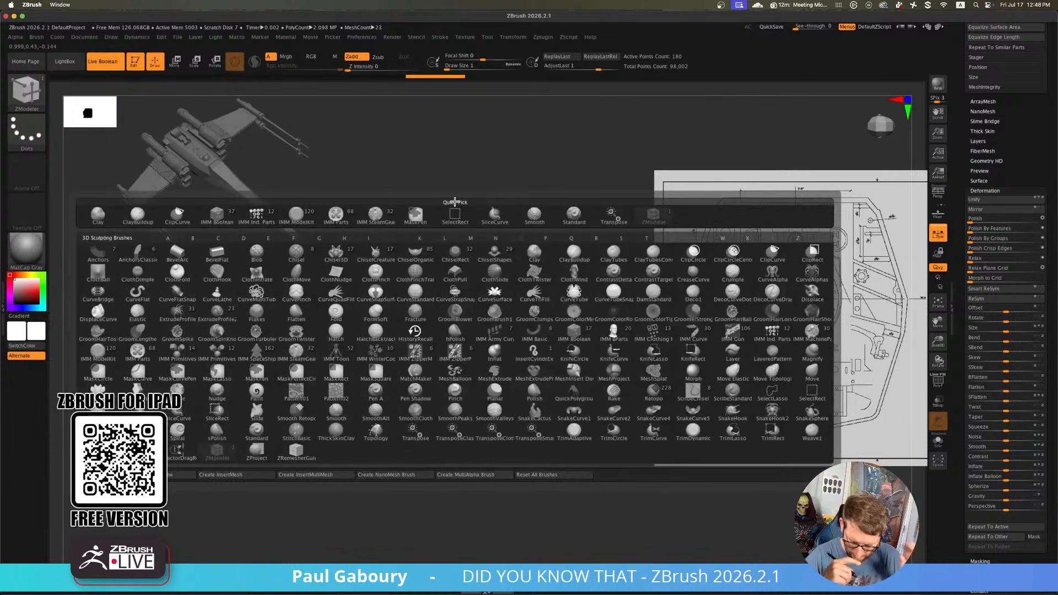
pyautogui.moveTo(1049, 185); pyautogui.dragTo(1045, 378)
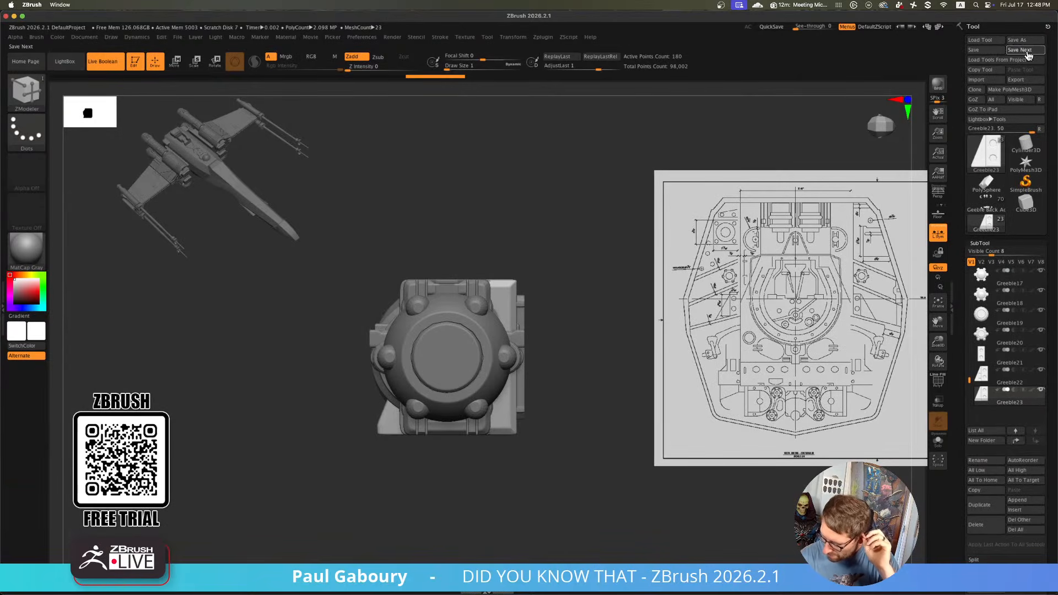
pyautogui.click(1026, 50)
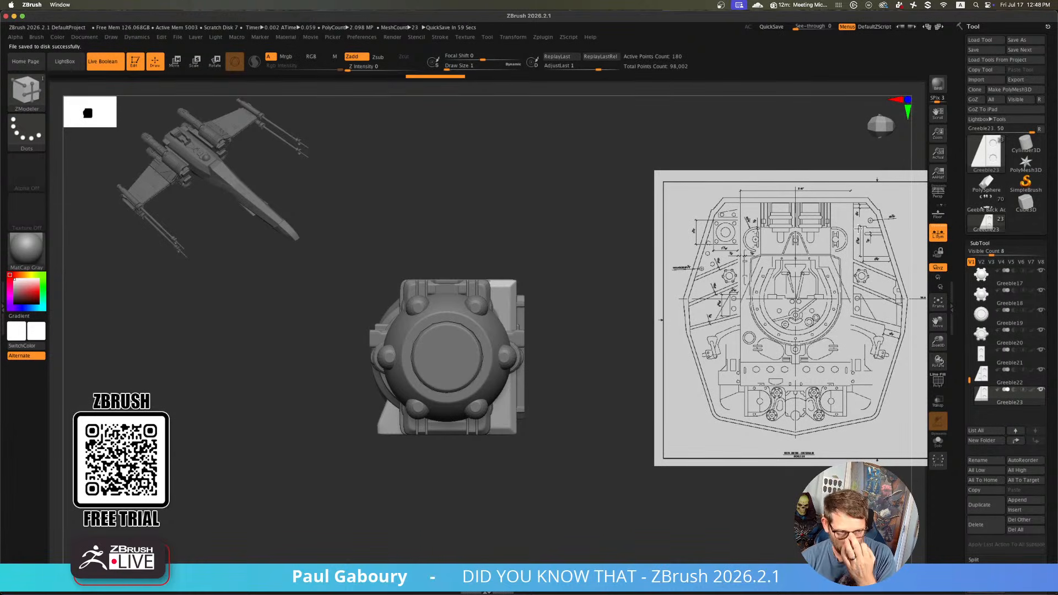
# Create an InsertMultiMesh brush from the visible greeble subtools and pick Greeble20 as its active mesh
pyautogui.press('b')
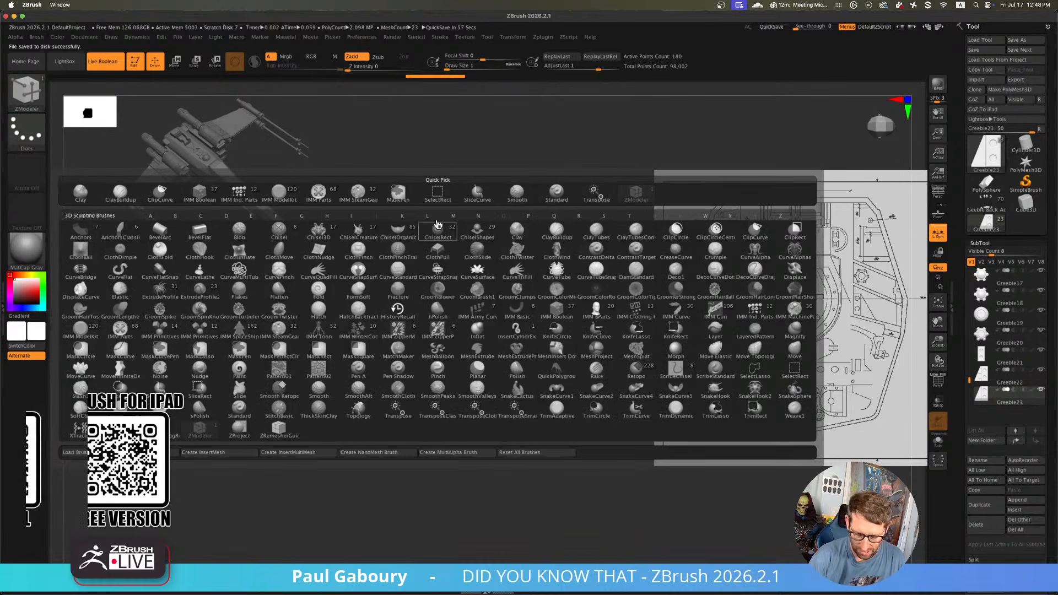
pyautogui.click(299, 453)
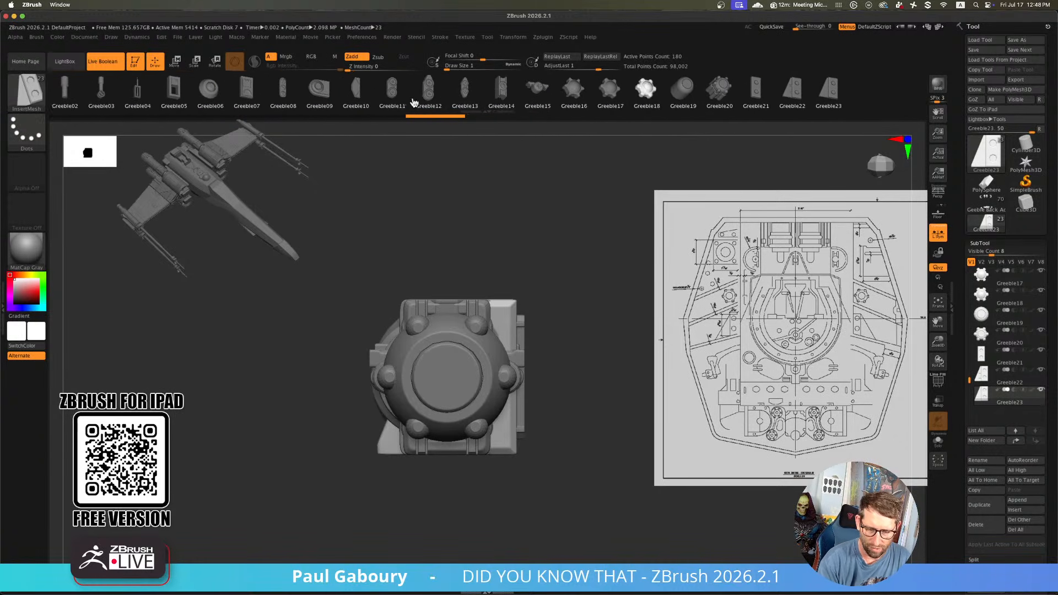
pyautogui.moveTo(384, 98); pyautogui.dragTo(319, 120)
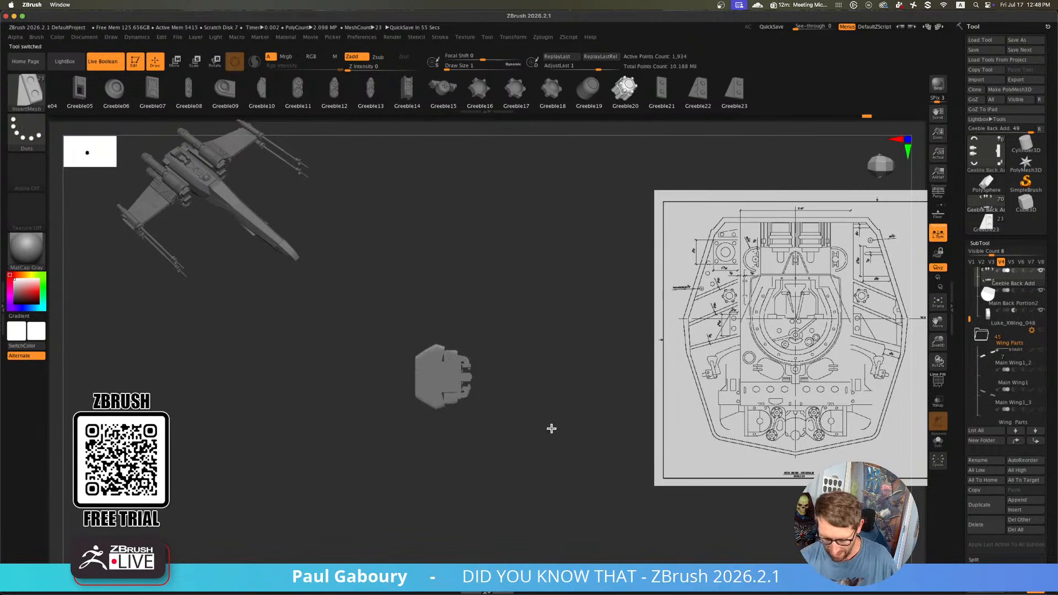
# Select the Main Back Portion2_1 subtool on the spaceship's back section and display its polygroup wireframe
pyautogui.moveTo(550, 428); pyautogui.dragTo(502, 505)
pyautogui.moveTo(502, 505); pyautogui.dragTo(563, 421, button='right')
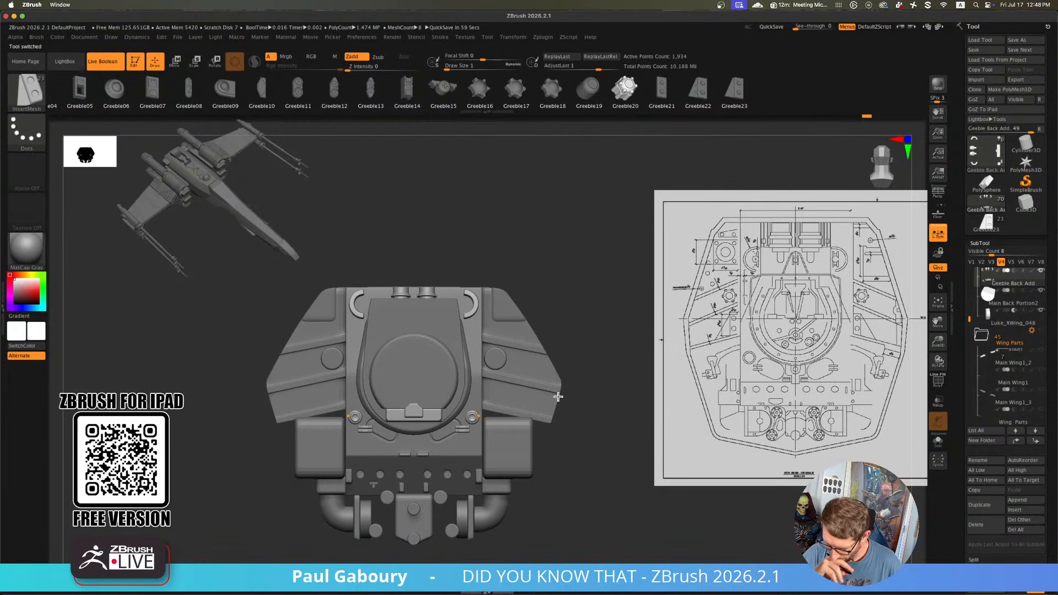
pyautogui.keyDown('alt'); pyautogui.click(506, 363); pyautogui.keyUp('alt')
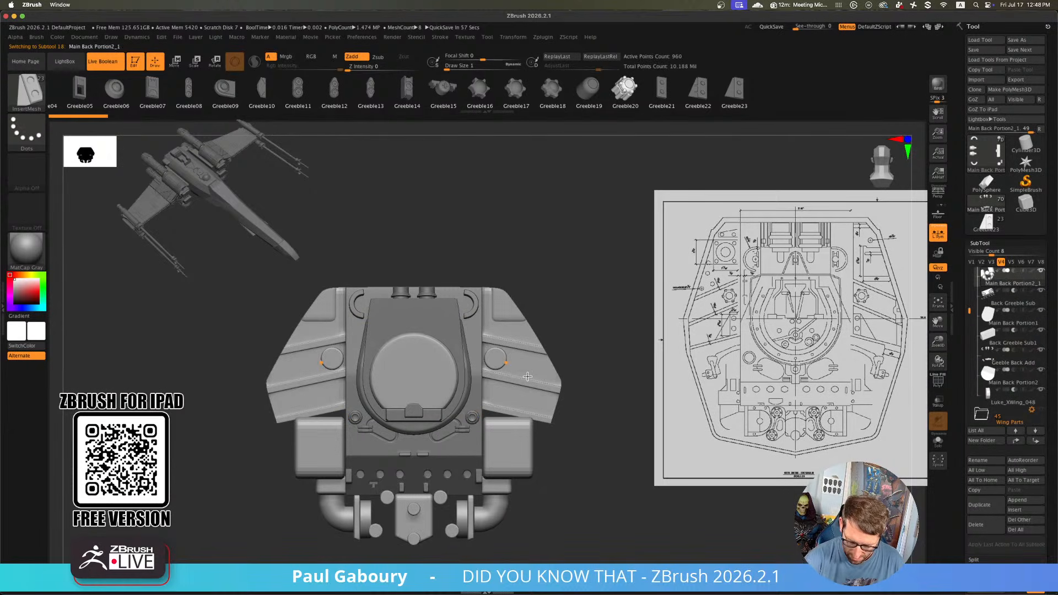
pyautogui.hotkey('shift', 'f')
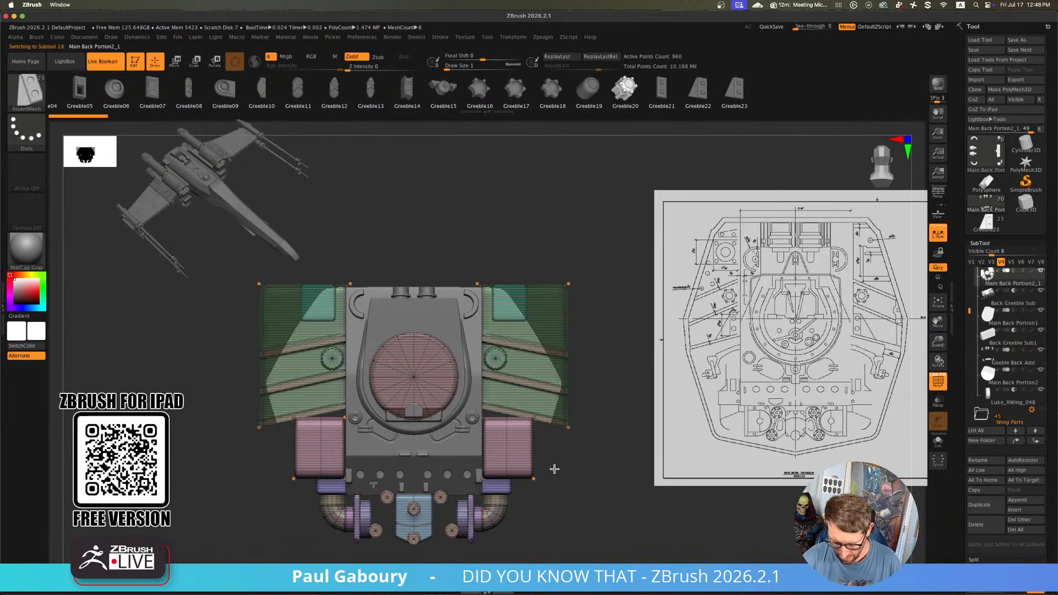
# Isolate the two small cylinders on the angled side panels and mask everything in the subtool except them
pyautogui.moveTo(555, 469); pyautogui.dragTo(554, 425, button='right')
pyautogui.keyDown('ctrl'); pyautogui.moveTo(503, 357); pyautogui.dragTo(499, 380, button='right'); pyautogui.keyUp('ctrl')
pyautogui.keyDown('ctrl'); pyautogui.keyDown('shift'); pyautogui.click(490, 354); pyautogui.keyUp('shift'); pyautogui.keyUp('ctrl')
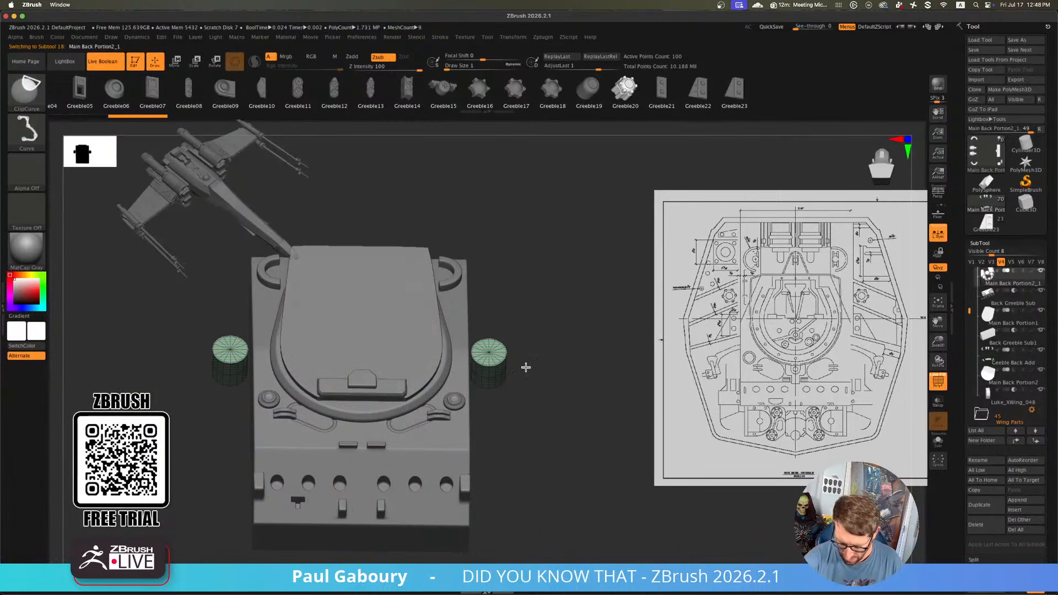
pyautogui.moveTo(586, 422)
pyautogui.keyDown('ctrl'); pyautogui.mouseDown(button='right')
pyautogui.moveTo(569, 404)
pyautogui.moveTo(574, 381)
pyautogui.mouseUp(button='right'); pyautogui.keyUp('ctrl')
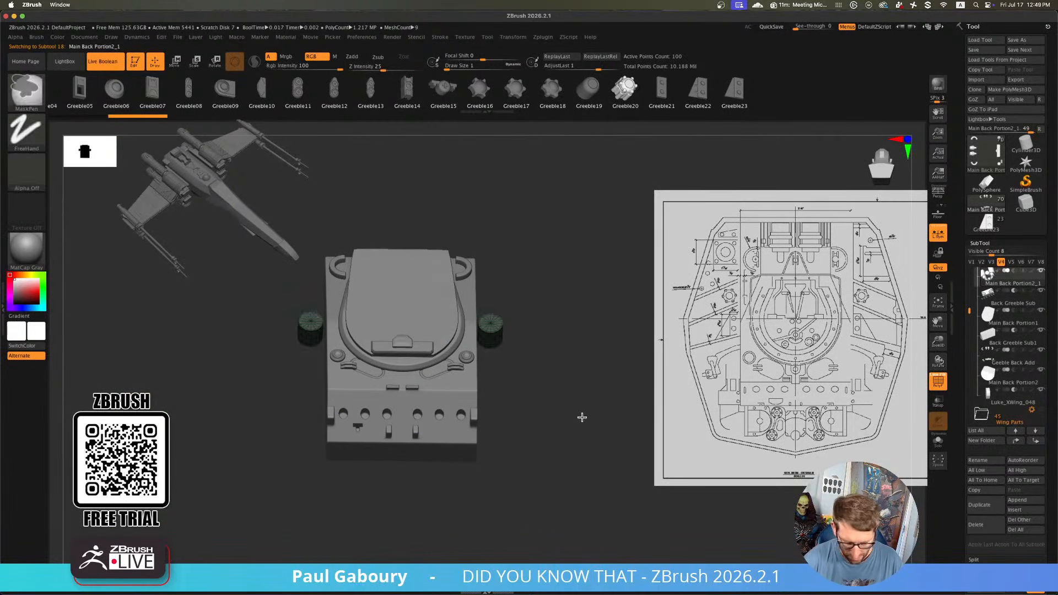
pyautogui.keyDown('ctrl'); pyautogui.keyDown('shift'); pyautogui.click(604, 447); pyautogui.keyUp('shift'); pyautogui.keyUp('ctrl')
pyautogui.keyDown('ctrl'); pyautogui.click(603, 448); pyautogui.keyUp('ctrl')
# Centre the Gizmo on one side-panel cylinder and replace both mirrored cylinders with the Greeble20 mesh
pyautogui.press('w')
pyautogui.keyDown('shift'); pyautogui.moveTo(597, 452); pyautogui.dragTo(585, 418, button='right'); pyautogui.keyUp('shift')
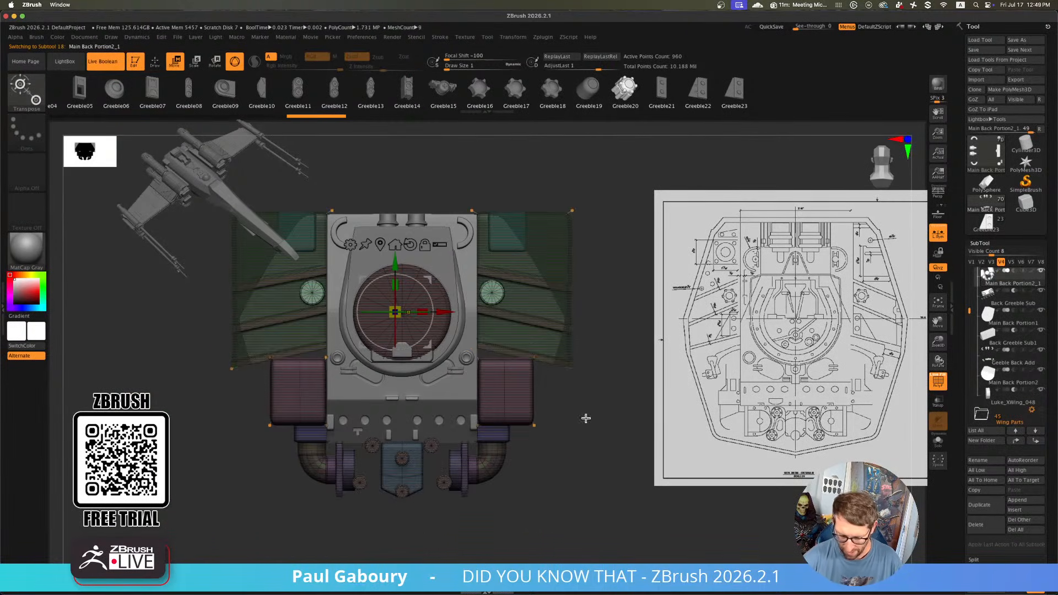
pyautogui.keyDown('alt'); pyautogui.click(492, 293); pyautogui.keyUp('alt')
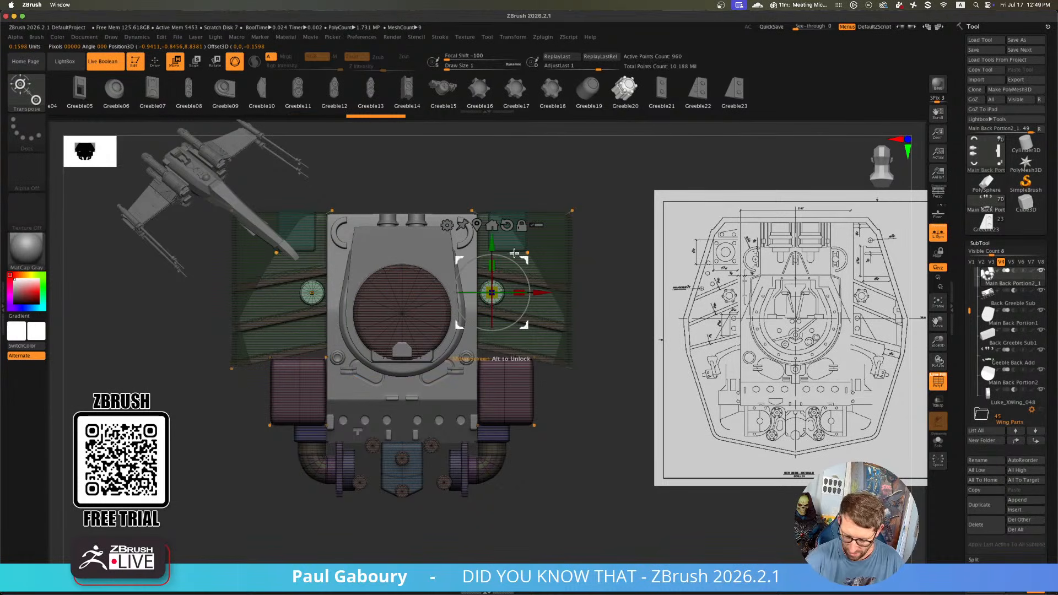
pyautogui.keyDown('shift'); pyautogui.moveTo(524, 247); pyautogui.dragTo(583, 316, button='right'); pyautogui.keyUp('shift')
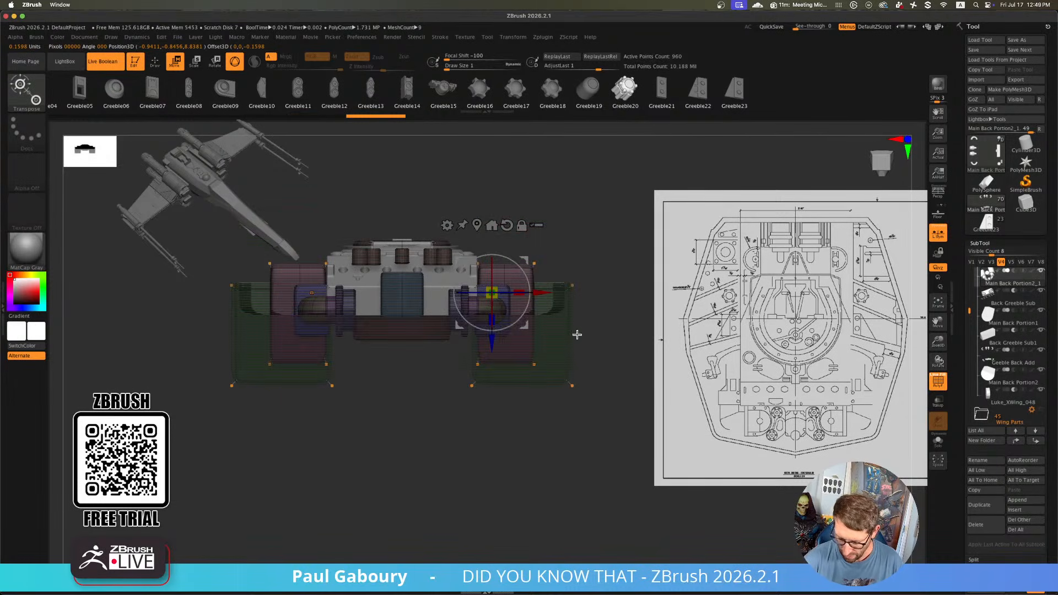
pyautogui.moveTo(525, 309); pyautogui.dragTo(400, 249)
pyautogui.moveTo(570, 229); pyautogui.dragTo(584, 325, button='right')
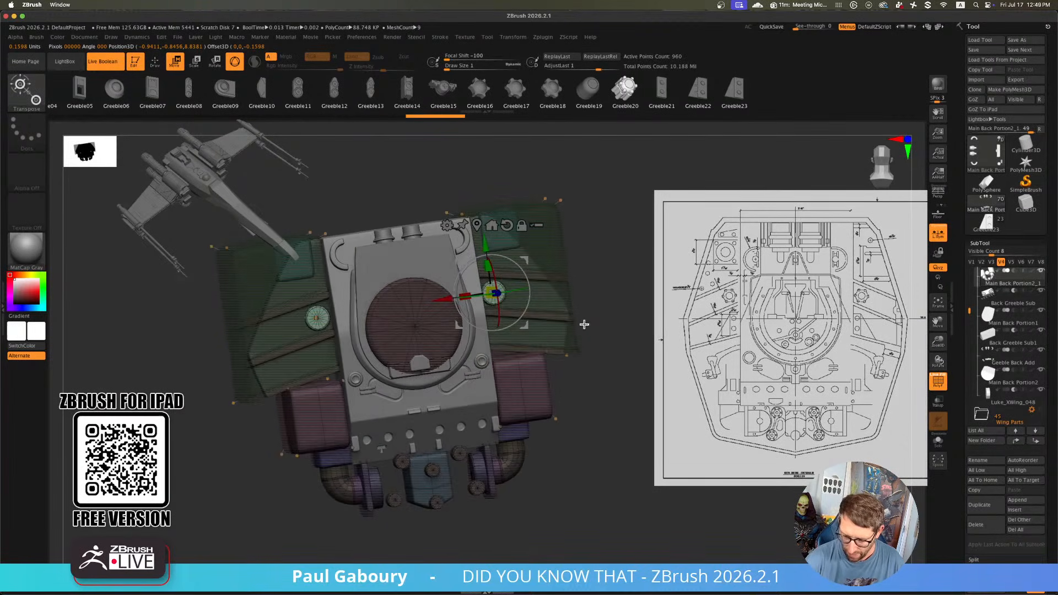
pyautogui.keyDown('shift'); pyautogui.moveTo(585, 323); pyautogui.dragTo(593, 309); pyautogui.keyUp('shift')
pyautogui.keyDown('ctrl'); pyautogui.keyDown('shift'); pyautogui.click(600, 391); pyautogui.keyUp('shift'); pyautogui.keyUp('ctrl')
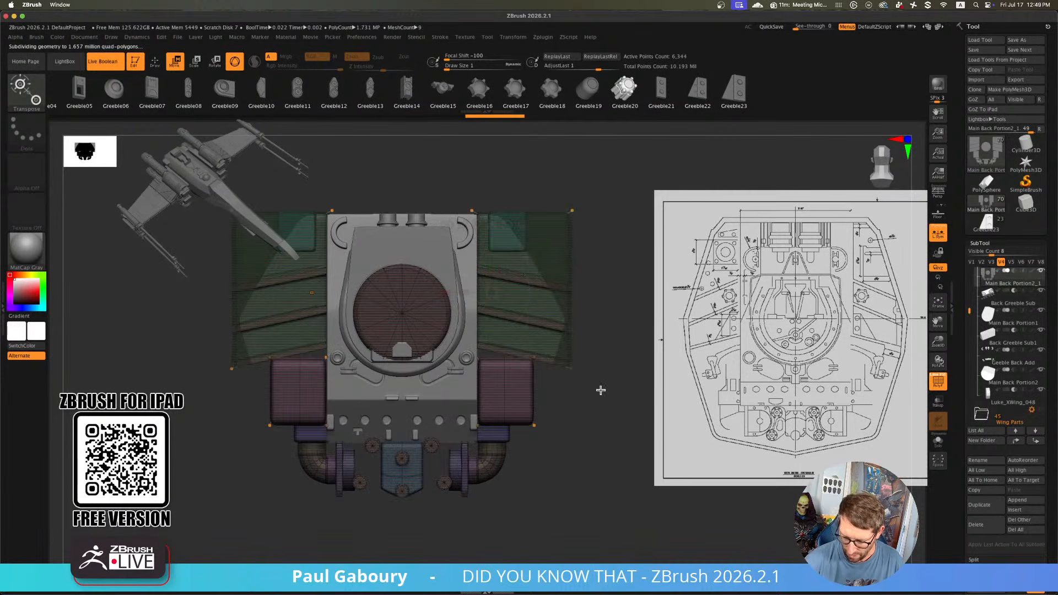
# Scale up the two Greeble20 inserts and move them along Z until they sit on the side panels' surface
pyautogui.moveTo(601, 390); pyautogui.dragTo(560, 332, button='right')
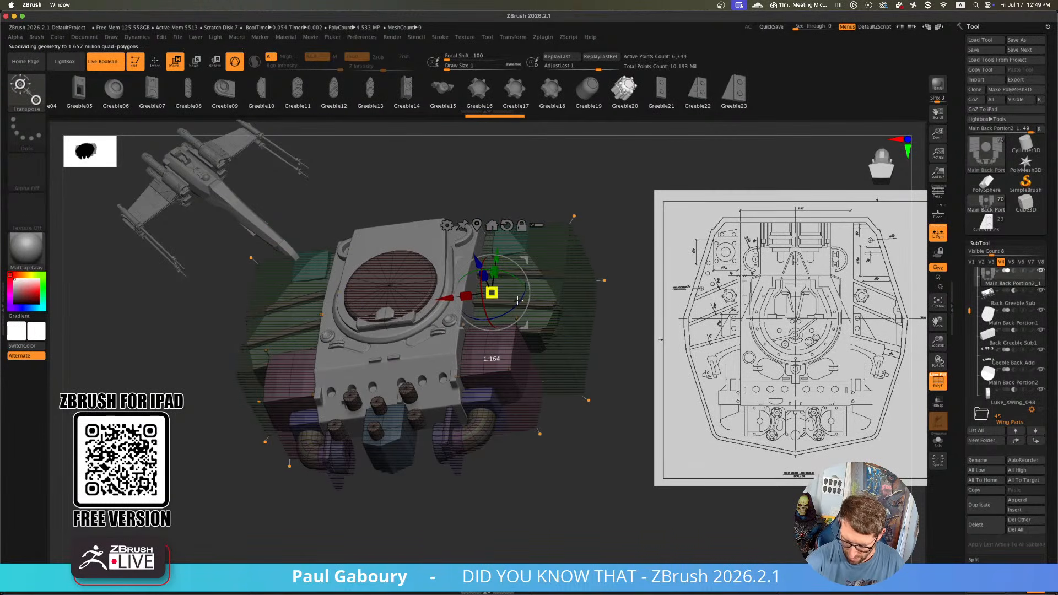
pyautogui.moveTo(479, 260); pyautogui.dragTo(473, 246)
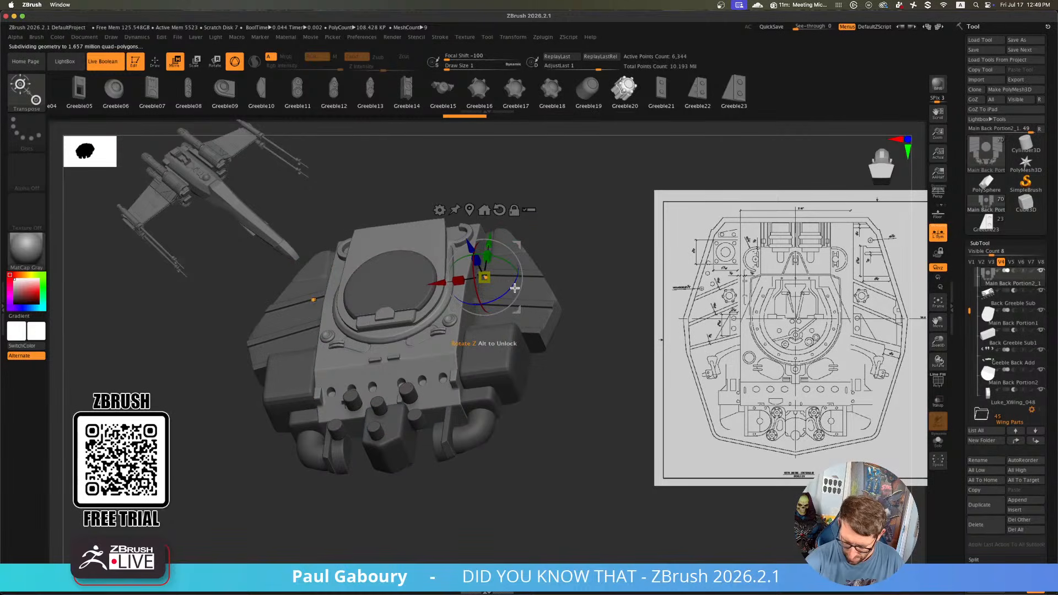
pyautogui.moveTo(497, 282); pyautogui.dragTo(549, 280)
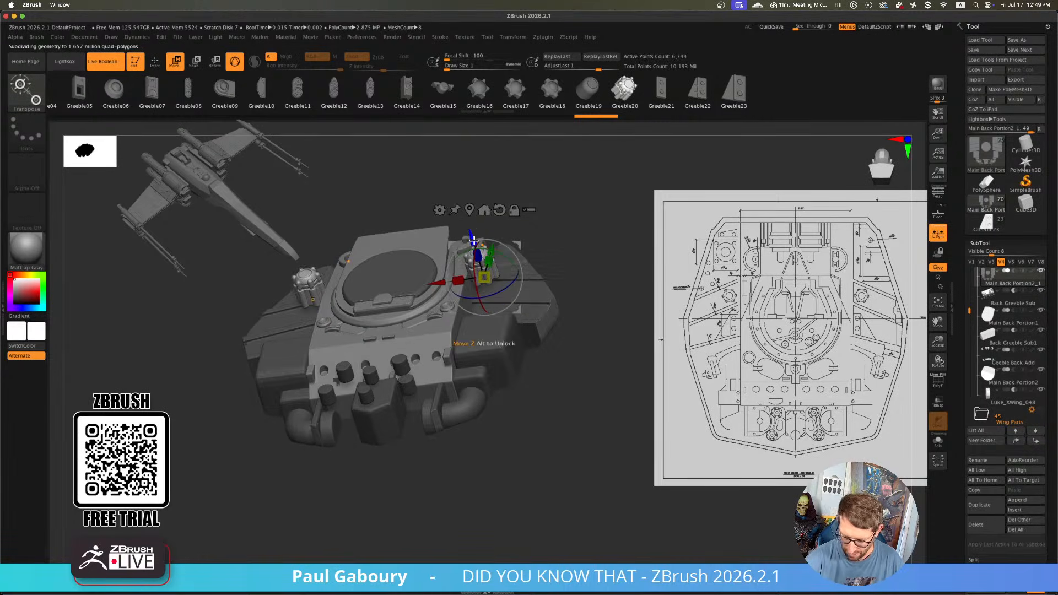
pyautogui.moveTo(477, 242); pyautogui.dragTo(485, 259)
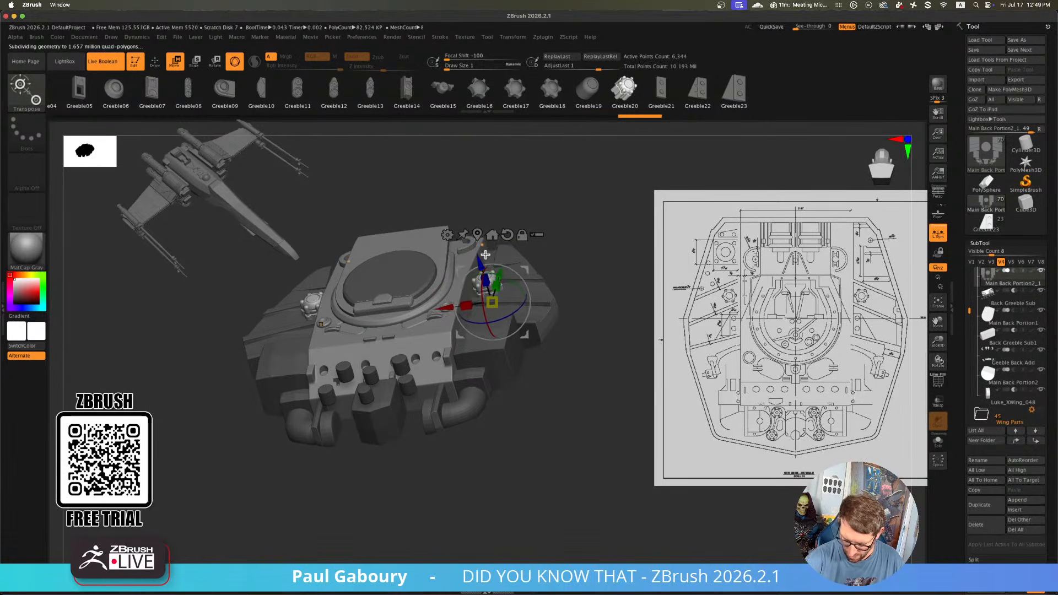
# Nudge the mirrored Greeble20 inserts slightly outward and down to position them on the side panels
pyautogui.keyDown('shift'); pyautogui.moveTo(516, 276); pyautogui.dragTo(534, 322, button='right'); pyautogui.keyUp('shift')
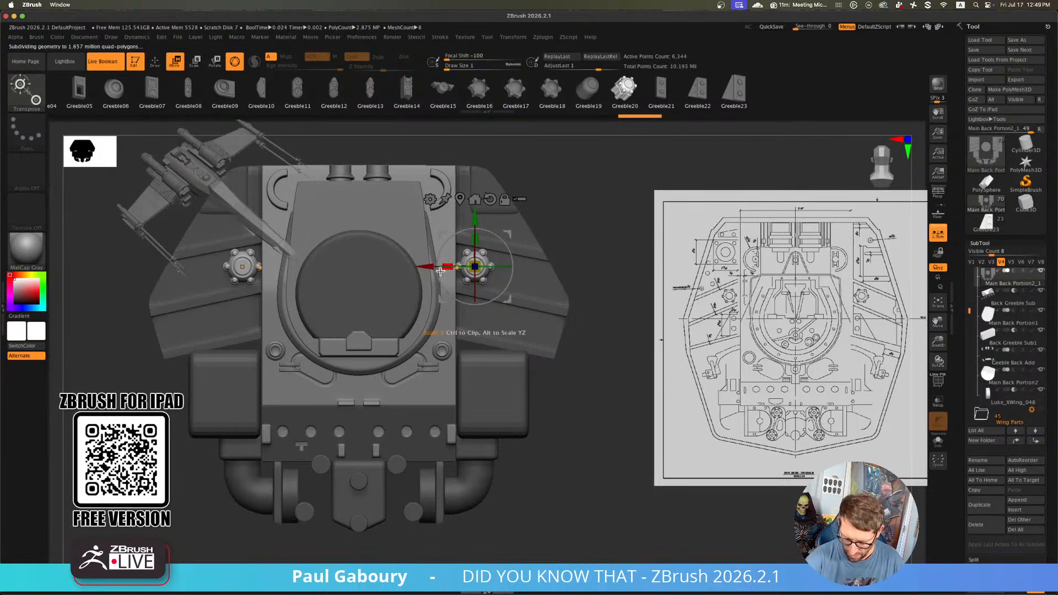
pyautogui.moveTo(428, 266); pyautogui.dragTo(432, 268)
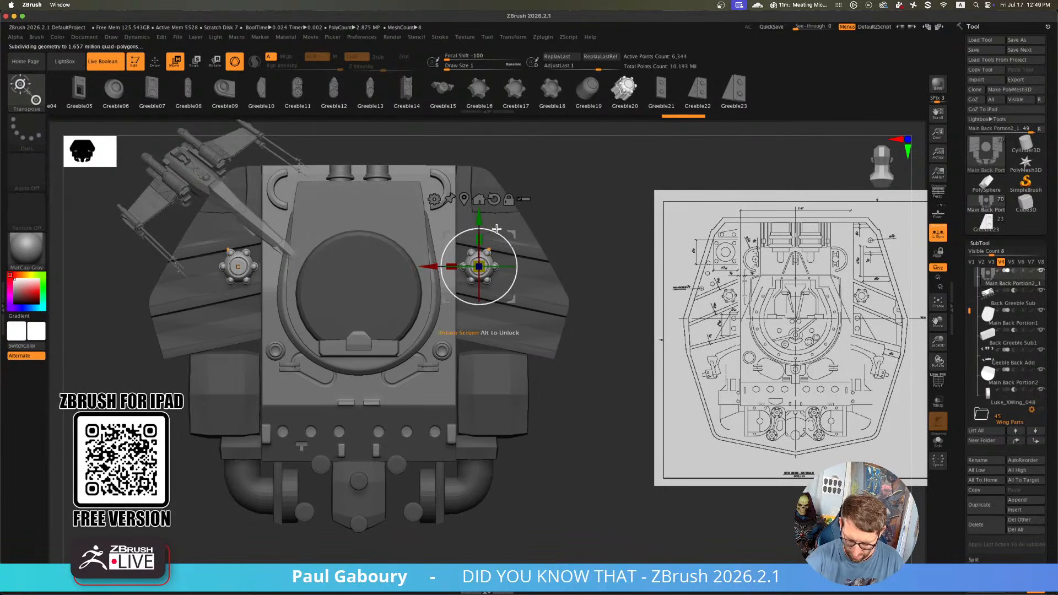
pyautogui.moveTo(480, 214); pyautogui.dragTo(480, 217)
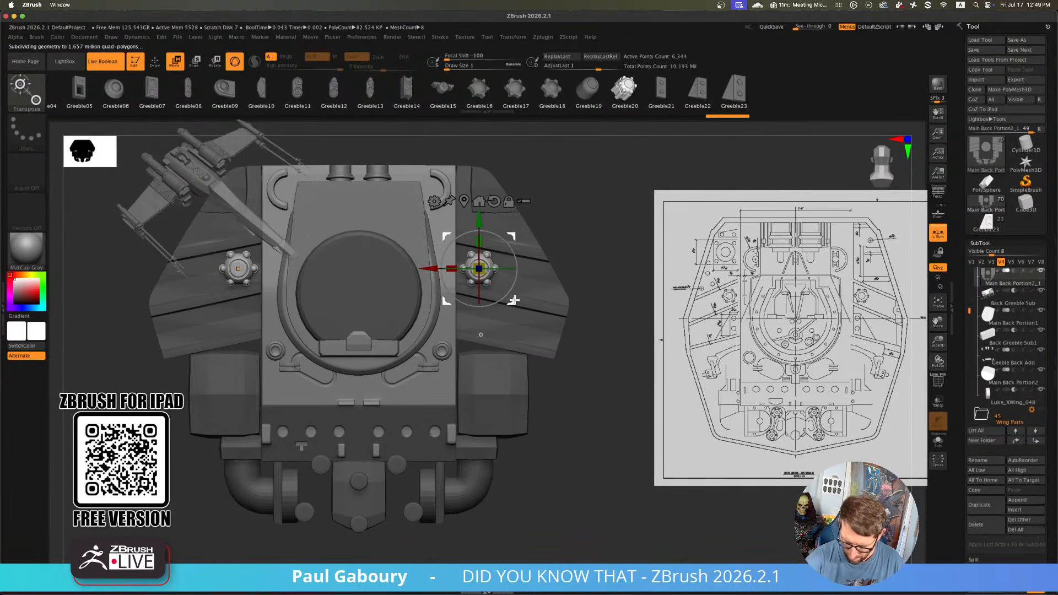
pyautogui.moveTo(513, 299); pyautogui.dragTo(517, 300)
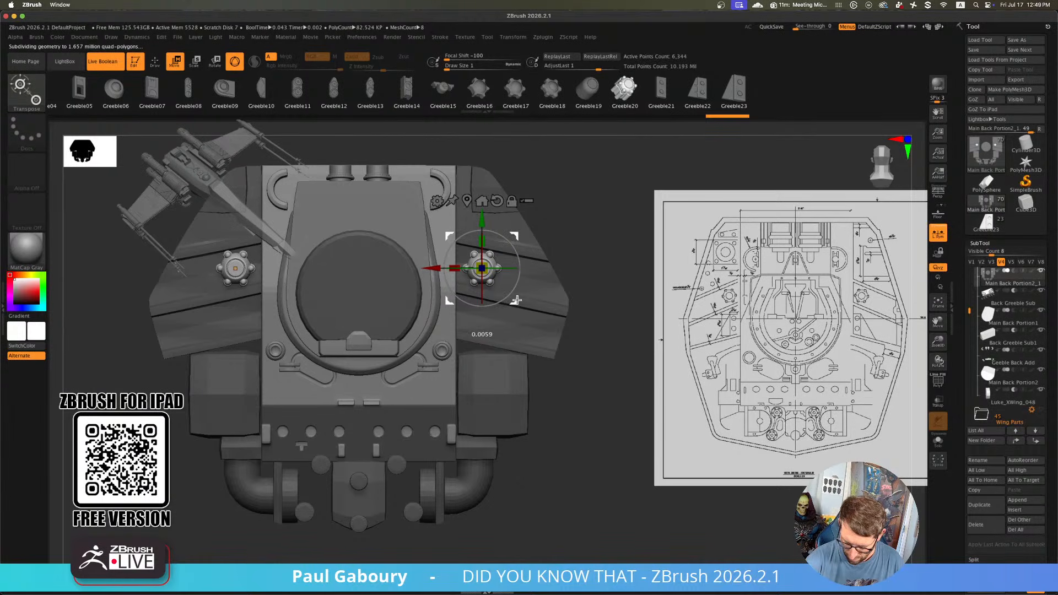
# Inspect the Greeble20 inserts from the side and fine-tune their depth in the side panels
pyautogui.press('q')
pyautogui.moveTo(573, 408)
pyautogui.keyDown('alt'); pyautogui.mouseDown()
pyautogui.moveTo(515, 406)
pyautogui.moveTo(508, 381)
pyautogui.moveTo(529, 362)
pyautogui.moveTo(491, 389)
pyautogui.mouseUp(); pyautogui.keyUp('alt')
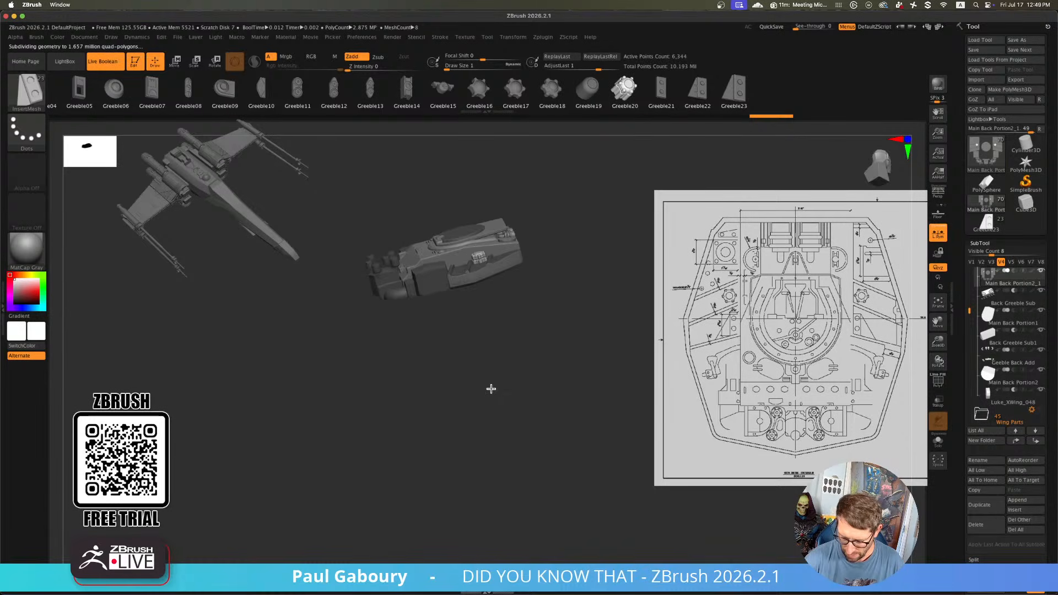
pyautogui.moveTo(491, 389); pyautogui.dragTo(526, 392, button='right')
pyautogui.keyDown('ctrl'); pyautogui.moveTo(526, 393); pyautogui.dragTo(546, 425, button='right'); pyautogui.keyUp('ctrl')
pyautogui.keyDown('ctrl'); pyautogui.moveTo(546, 426); pyautogui.dragTo(535, 383, button='right'); pyautogui.keyUp('ctrl')
pyautogui.press('w')
pyautogui.moveTo(455, 279); pyautogui.dragTo(460, 288)
pyautogui.moveTo(567, 432)
pyautogui.keyDown('ctrl'); pyautogui.mouseDown(button='right')
pyautogui.moveTo(498, 425)
pyautogui.moveTo(510, 401)
pyautogui.moveTo(535, 437)
pyautogui.moveTo(539, 428)
pyautogui.mouseUp(button='right'); pyautogui.keyUp('ctrl')
pyautogui.press('q')
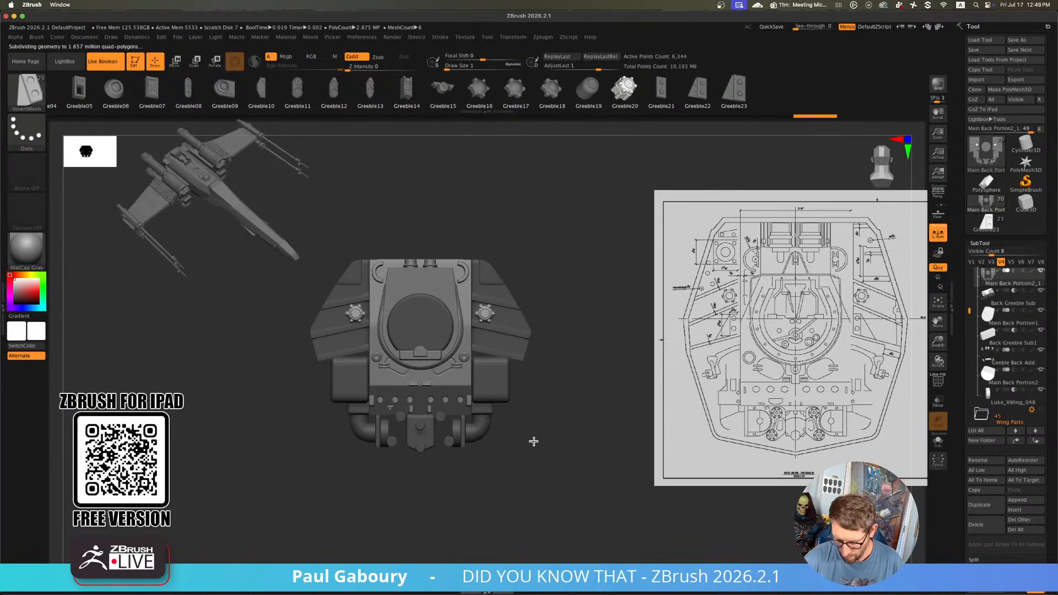
# Scale the Greeble20 inserts down slightly and nudge them inward toward the hull and slightly up
pyautogui.press('w')
pyautogui.keyDown('ctrl'); pyautogui.moveTo(532, 437); pyautogui.dragTo(584, 512, button='right'); pyautogui.keyUp('ctrl')
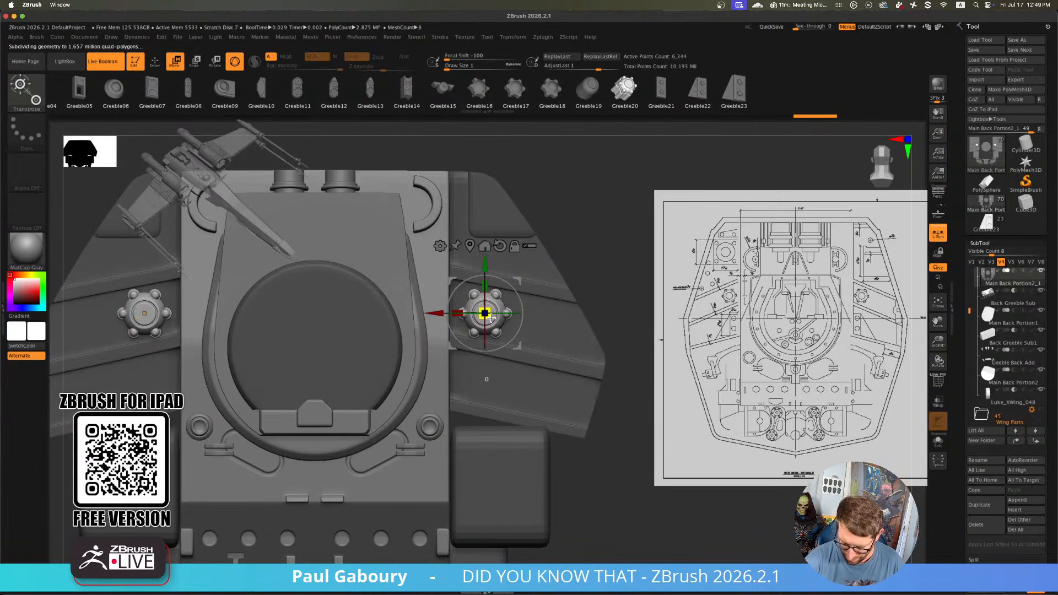
pyautogui.moveTo(491, 318); pyautogui.dragTo(470, 311)
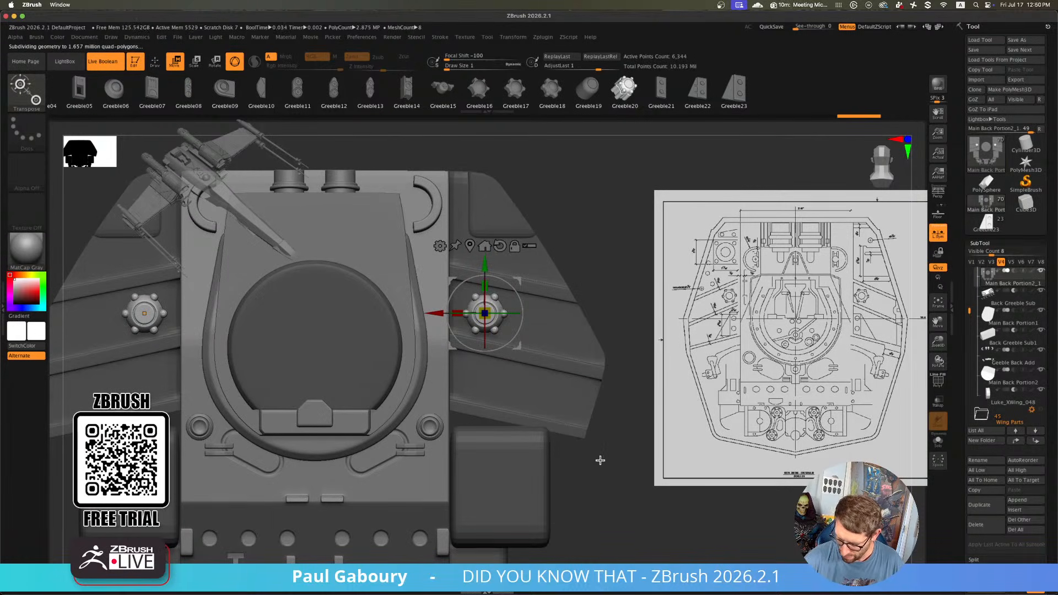
pyautogui.moveTo(438, 313); pyautogui.dragTo(430, 313)
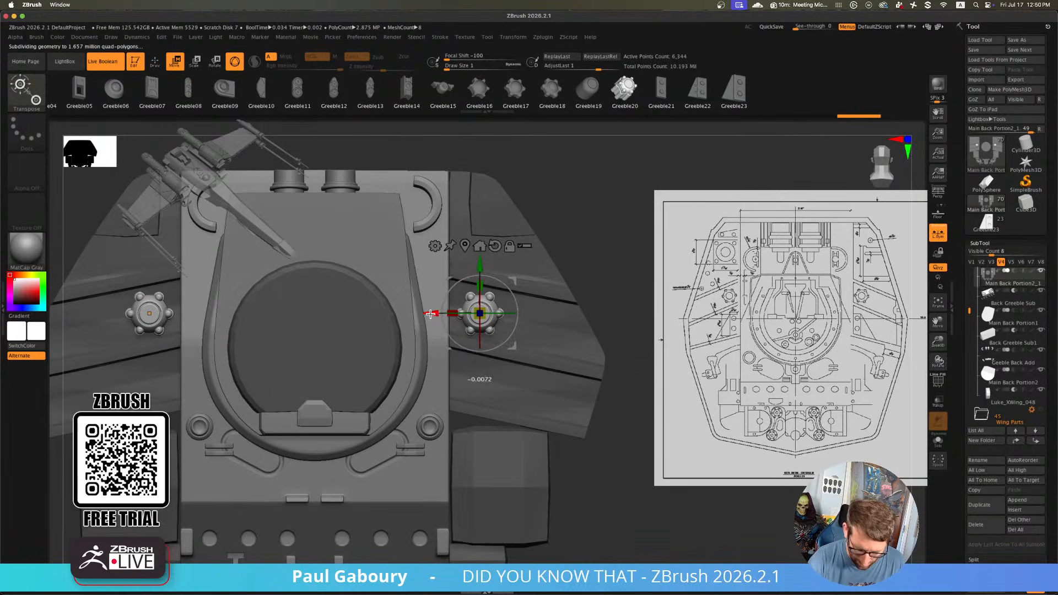
pyautogui.moveTo(477, 261); pyautogui.dragTo(477, 259)
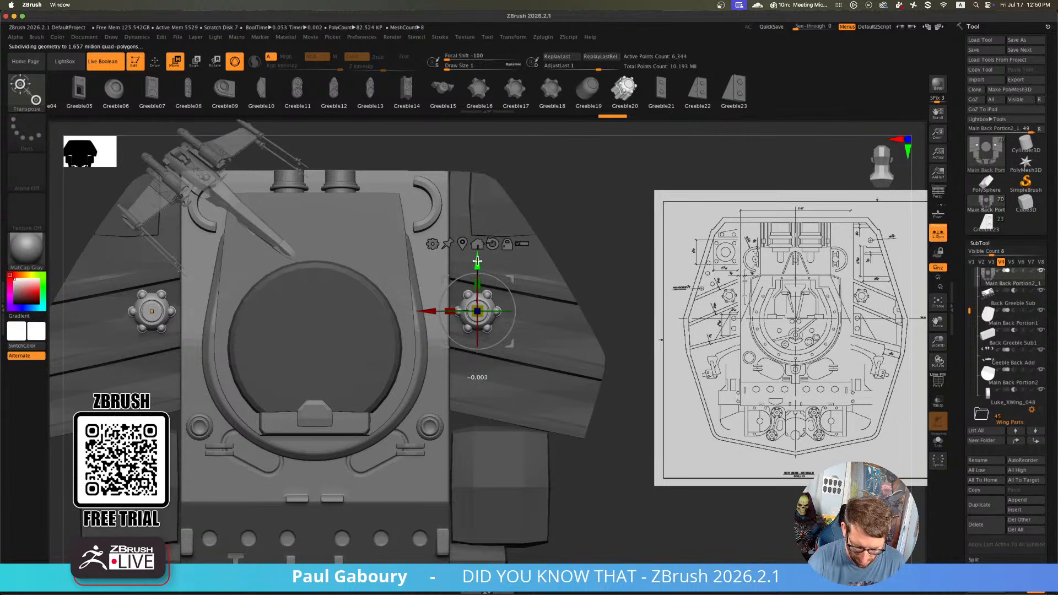
pyautogui.moveTo(434, 311); pyautogui.dragTo(429, 312)
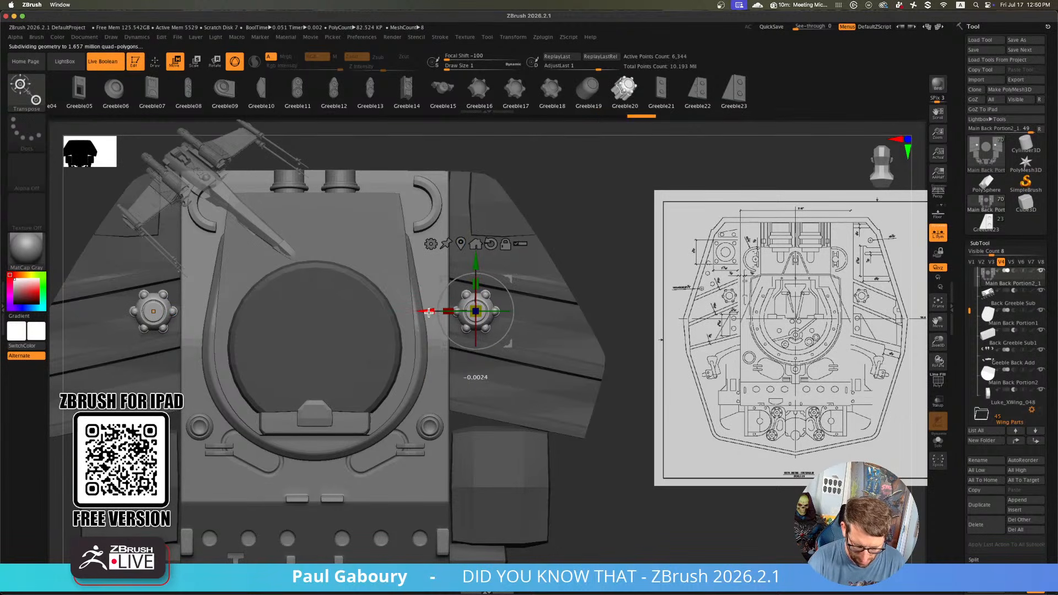
pyautogui.press('q')
pyautogui.press('f')
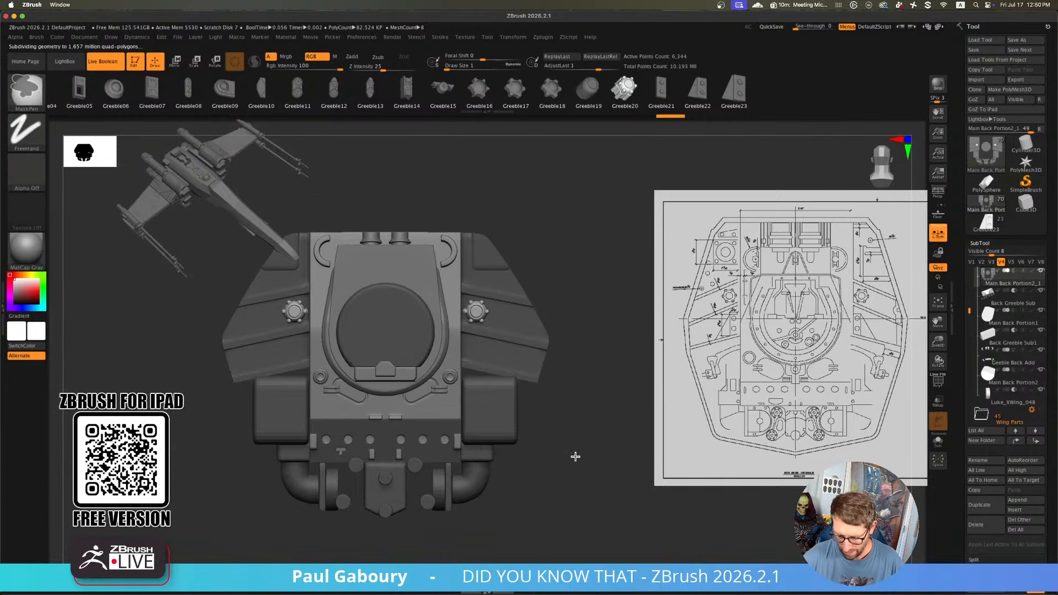
# Examine the back section with its Greeble20 inserts from several angles against the blueprint
pyautogui.moveTo(585, 430)
pyautogui.mouseDown()
pyautogui.moveTo(552, 408)
pyautogui.moveTo(579, 387)
pyautogui.moveTo(598, 406)
pyautogui.moveTo(556, 401)
pyautogui.moveTo(582, 420)
pyautogui.mouseUp()
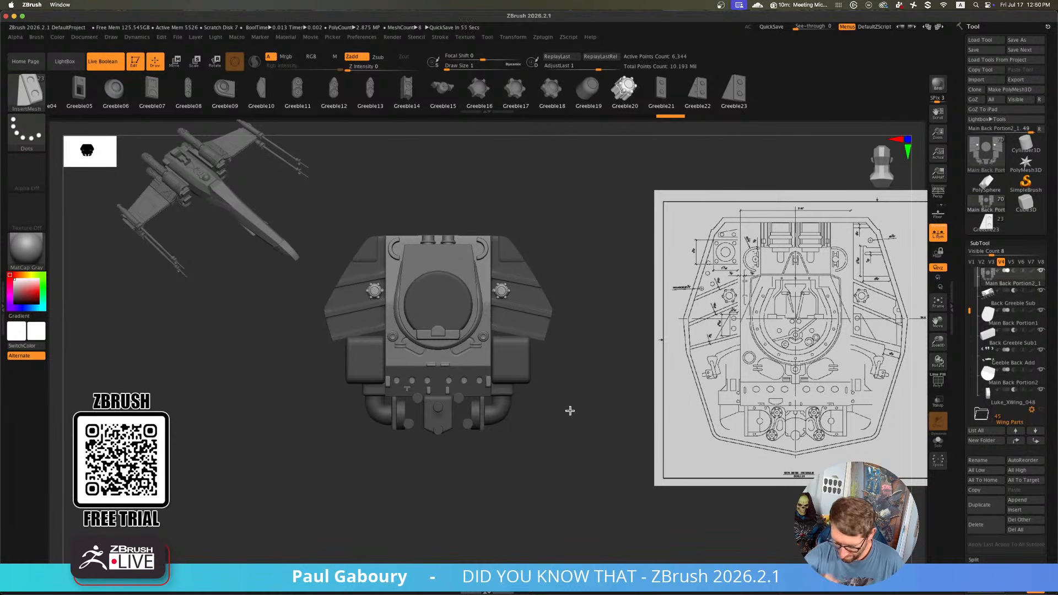
pyautogui.keyDown('ctrl'); pyautogui.moveTo(551, 284); pyautogui.dragTo(578, 380, button='right'); pyautogui.keyUp('ctrl')
pyautogui.moveTo(579, 377); pyautogui.dragTo(576, 332)
pyautogui.press('ctrl')
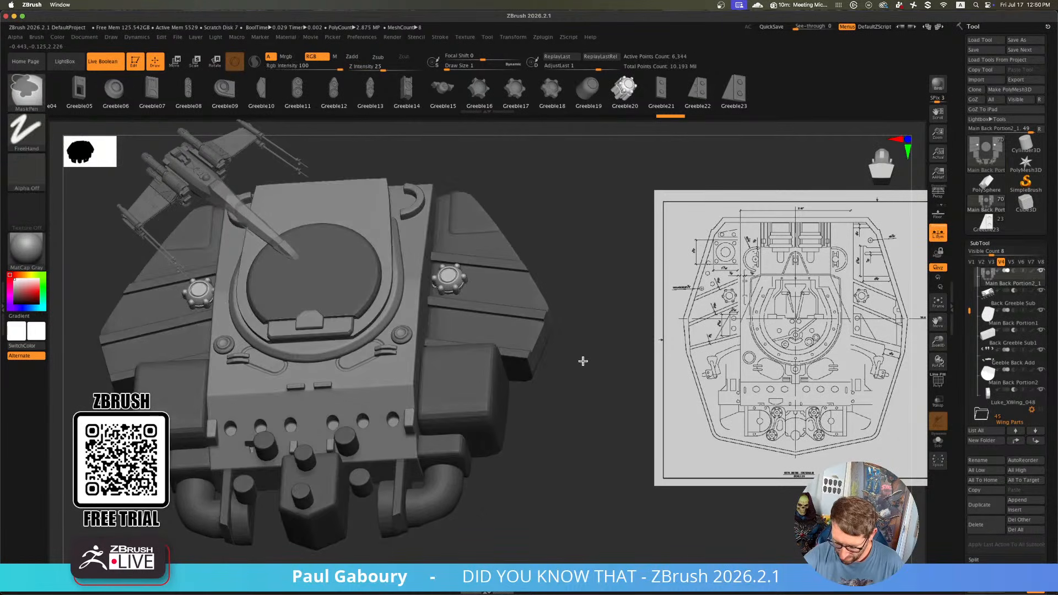
pyautogui.keyDown('ctrl'); pyautogui.moveTo(583, 361); pyautogui.dragTo(570, 309, button='right'); pyautogui.keyUp('ctrl')
pyautogui.moveTo(570, 353); pyautogui.dragTo(570, 388)
pyautogui.keyDown('alt'); pyautogui.moveTo(576, 383); pyautogui.dragTo(585, 408); pyautogui.keyUp('alt')
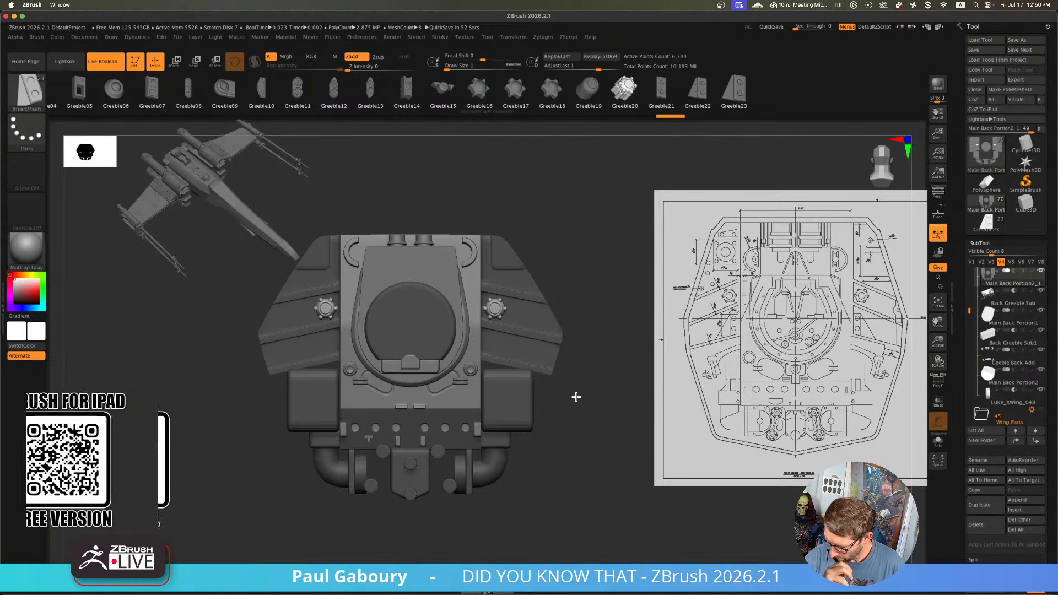
# Choose the Greeble22 insert mesh and set its stroke to DragRect
pyautogui.click(695, 100)
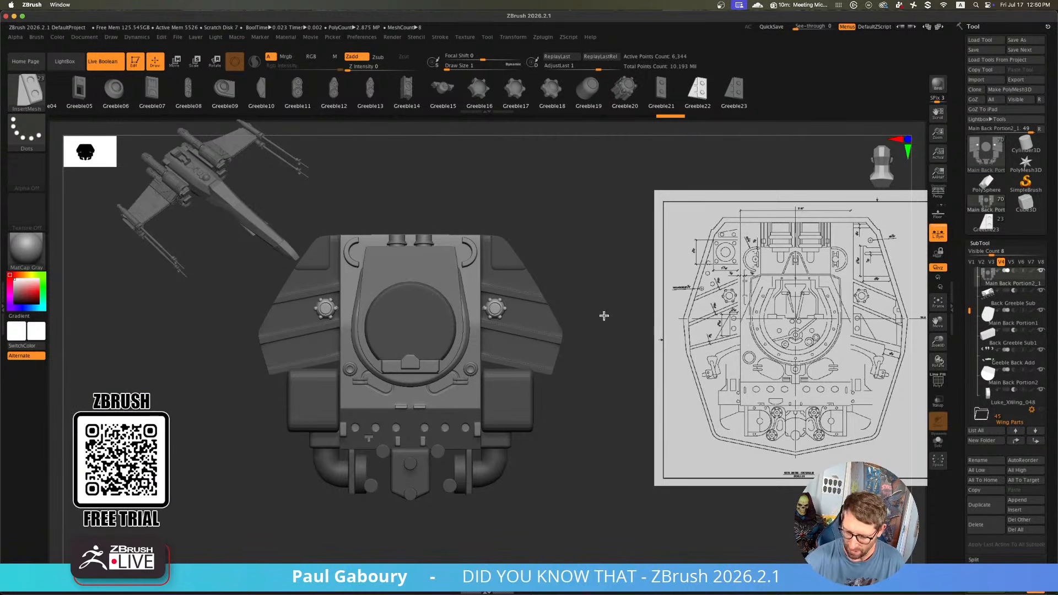
pyautogui.keyDown('alt'); pyautogui.moveTo(544, 439); pyautogui.dragTo(588, 426, button='right'); pyautogui.keyUp('alt')
pyautogui.keyDown('ctrl'); pyautogui.moveTo(373, 341); pyautogui.dragTo(406, 359, button='right'); pyautogui.keyUp('ctrl')
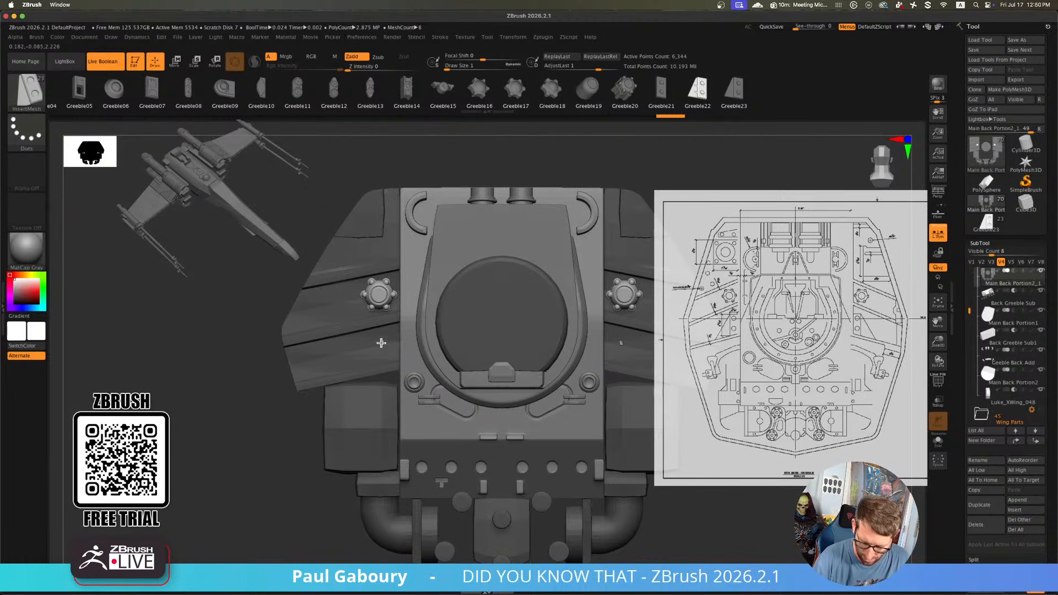
pyautogui.moveTo(381, 342); pyautogui.dragTo(383, 366)
pyautogui.hotkey('ctrl', 'z')
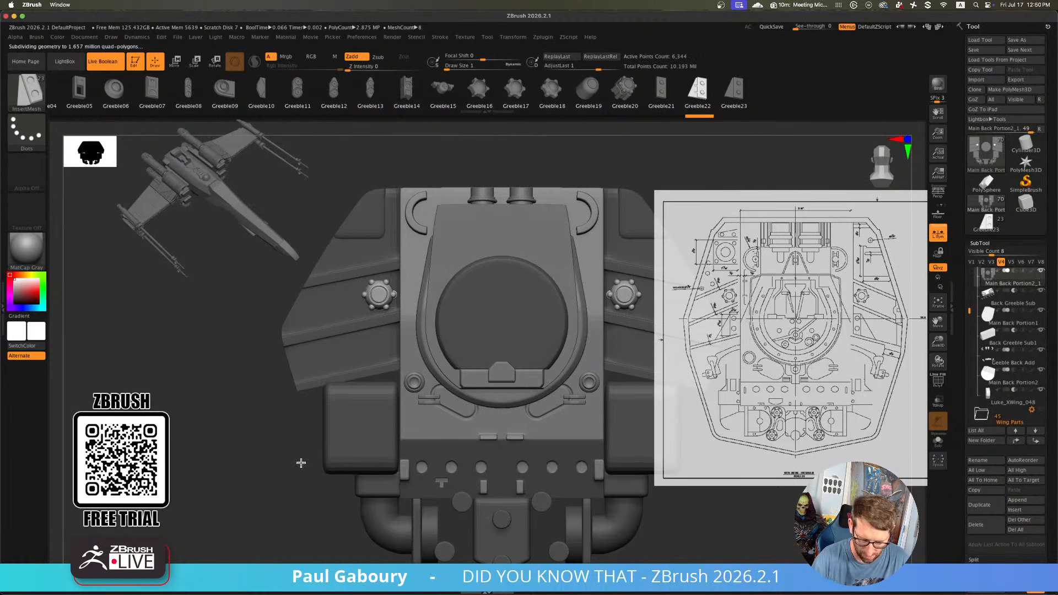
pyautogui.click(29, 131)
pyautogui.click(156, 142)
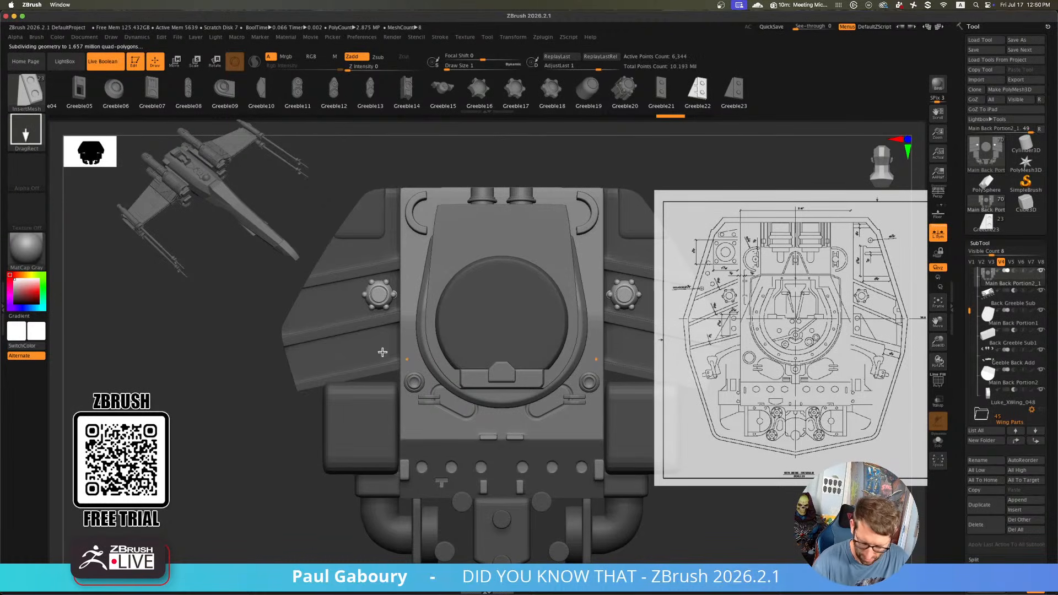
# Try inserting mirrored Greeble22 pieces on the side panels below Greeble20 and check them with PolyFrame displayed
pyautogui.moveTo(383, 352); pyautogui.dragTo(388, 364)
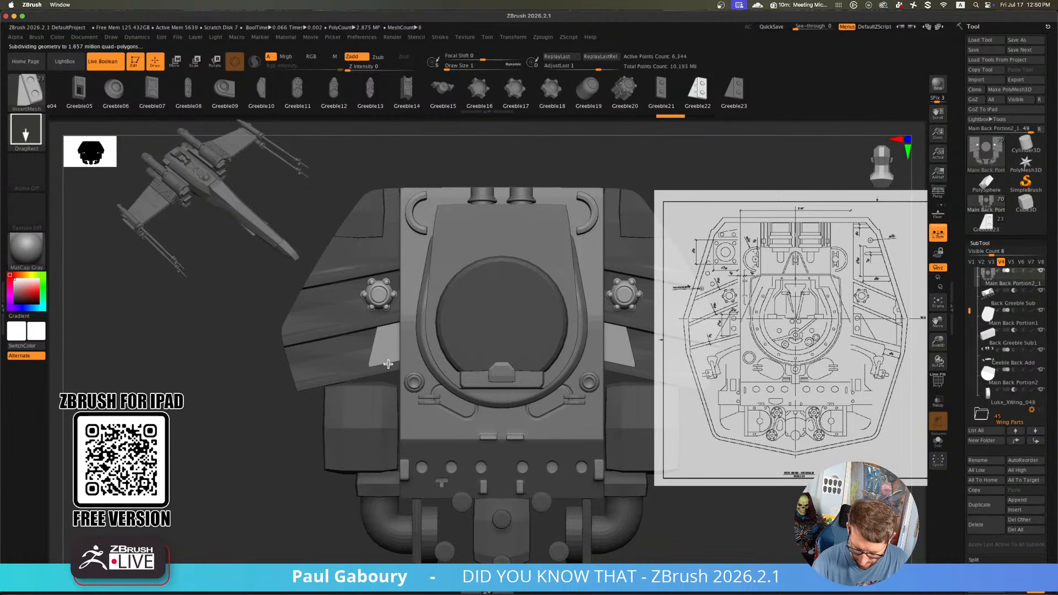
pyautogui.moveTo(306, 487)
pyautogui.mouseDown()
pyautogui.moveTo(352, 463)
pyautogui.moveTo(317, 478)
pyautogui.mouseUp()
pyautogui.hotkey('shift', 'f')
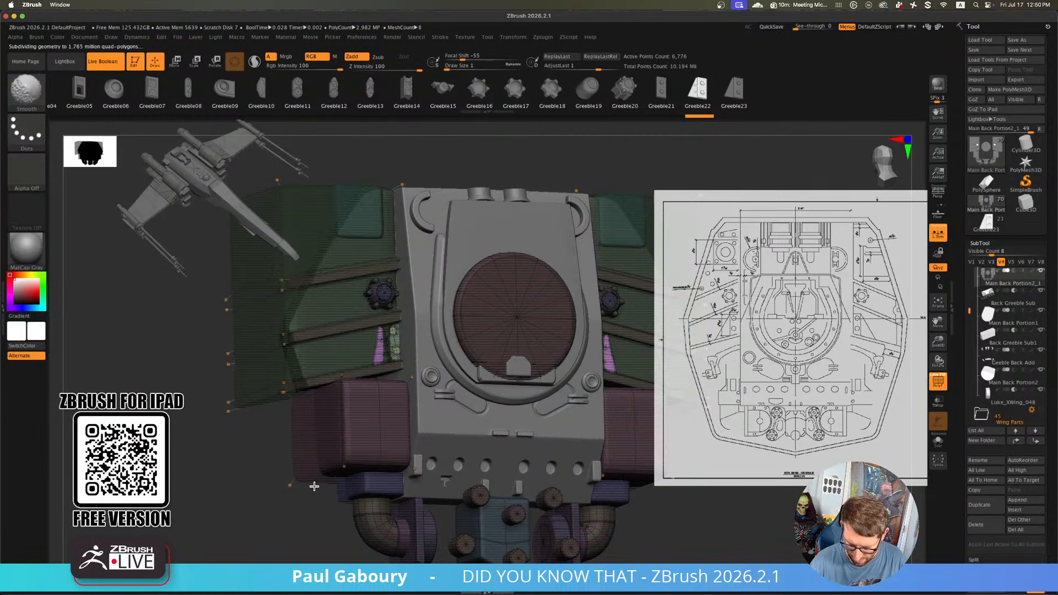
pyautogui.hotkey('shift', 'f')
pyautogui.hotkey('shift', 'f')
pyautogui.moveTo(310, 490)
pyautogui.mouseDown(button='right')
pyautogui.moveTo(333, 466)
pyautogui.moveTo(383, 499)
pyautogui.moveTo(381, 484)
pyautogui.mouseUp(button='right')
pyautogui.keyDown('alt'); pyautogui.moveTo(404, 385); pyautogui.dragTo(372, 469, button='right'); pyautogui.keyUp('alt')
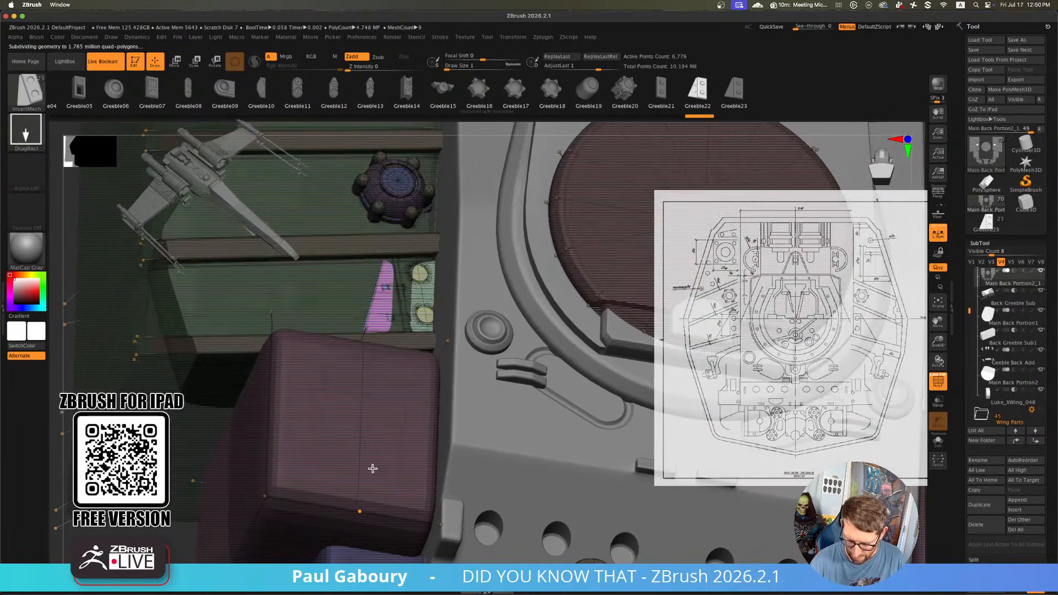
# Try adjusting the Greeble22 inserts on the side panels, and undo their placement
pyautogui.press('w')
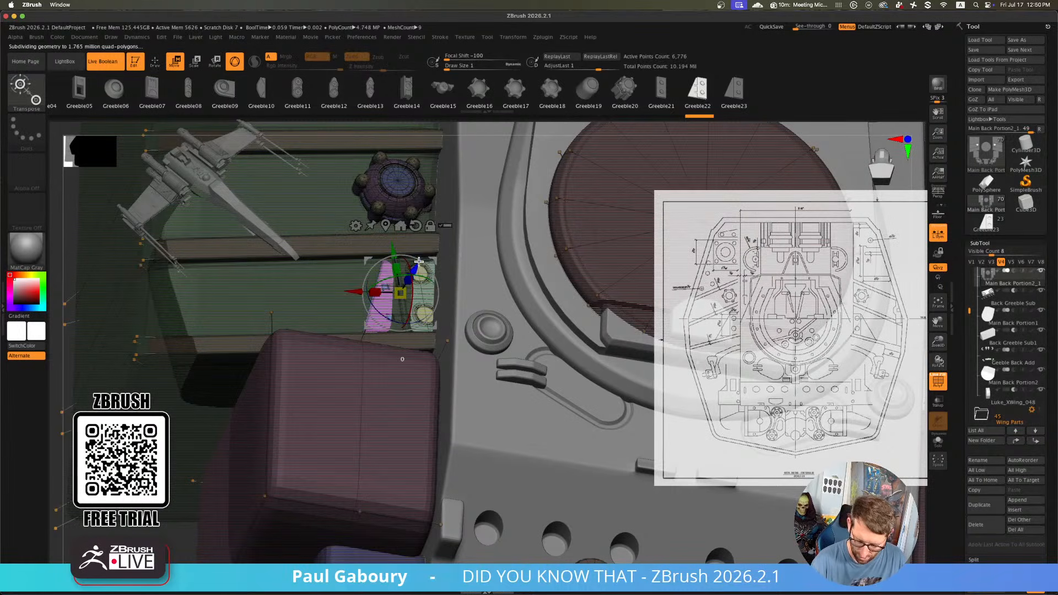
pyautogui.moveTo(421, 257); pyautogui.dragTo(420, 262)
pyautogui.press('Right')
pyautogui.keyDown('ctrl'); pyautogui.moveTo(489, 367); pyautogui.dragTo(440, 354, button='right'); pyautogui.keyUp('ctrl')
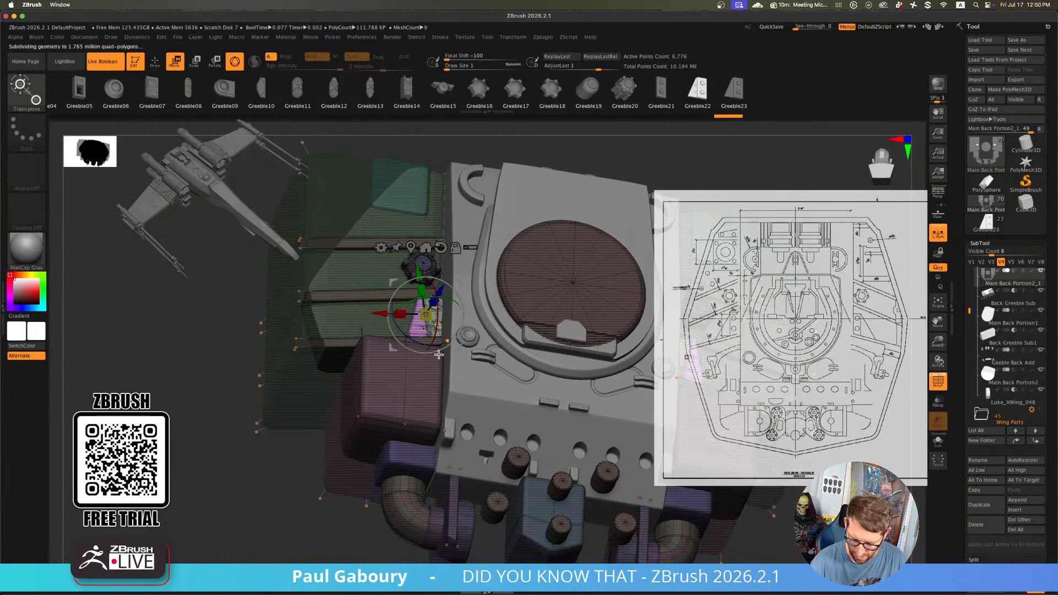
pyautogui.moveTo(453, 303); pyautogui.dragTo(483, 369, button='right')
pyautogui.hotkey('shift', 'f')
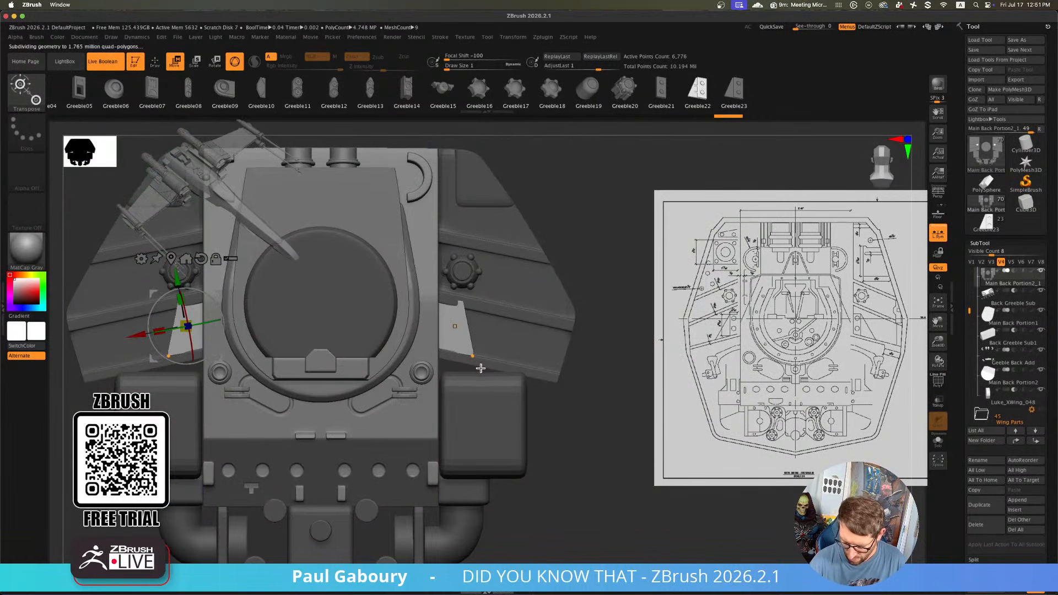
pyautogui.hotkey('shift', 'f')
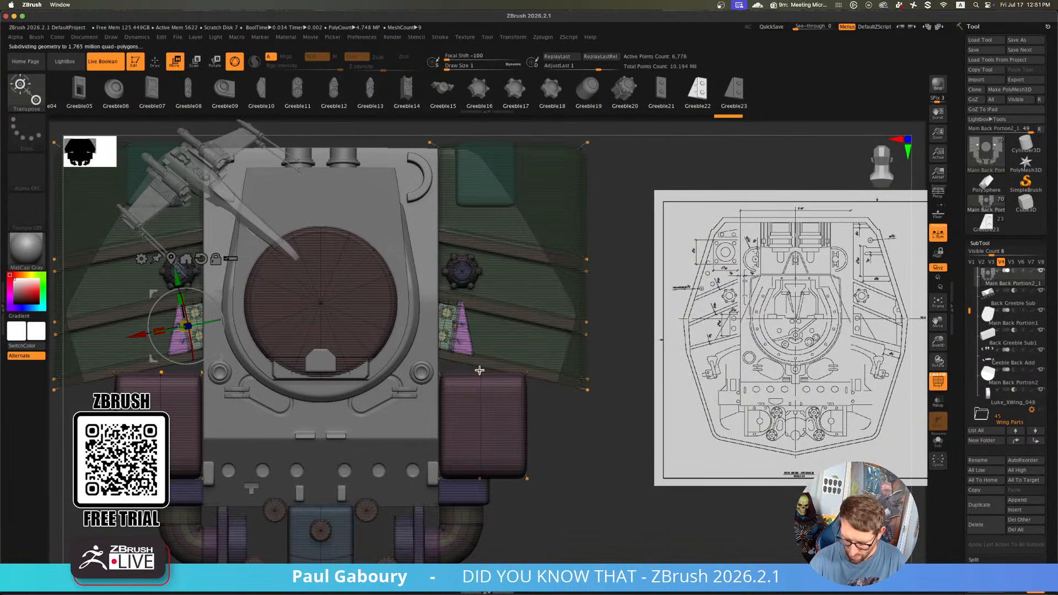
pyautogui.hotkey('ctrl', 'z')
pyautogui.hotkey('ctrl', 'z')
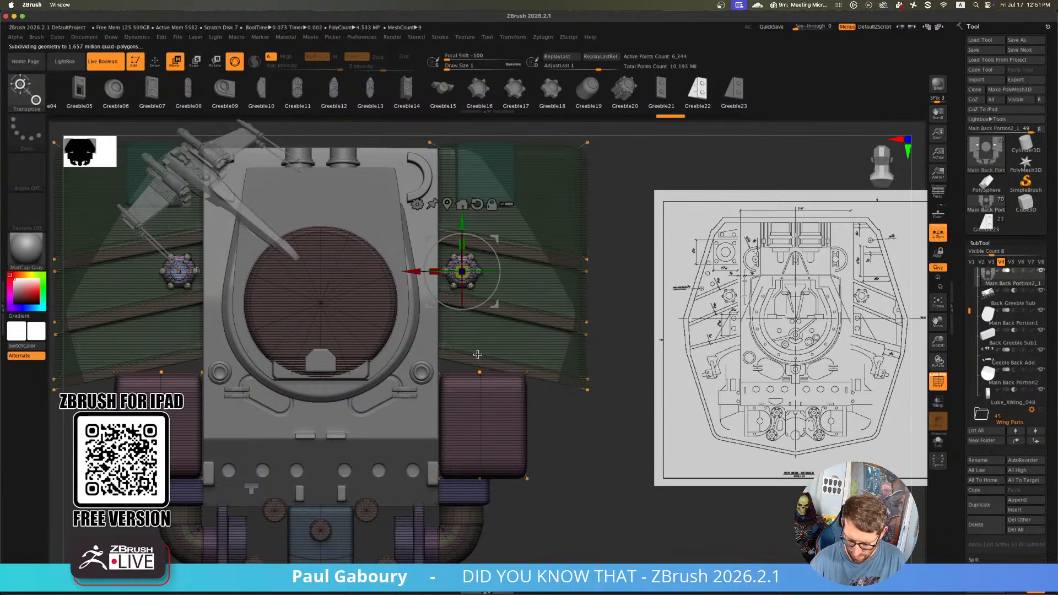
# Try placing Greeble22 from the opposite side panel below its Greeble20 insert, and undo the insertion
pyautogui.press('q')
pyautogui.moveTo(454, 331); pyautogui.dragTo(446, 351)
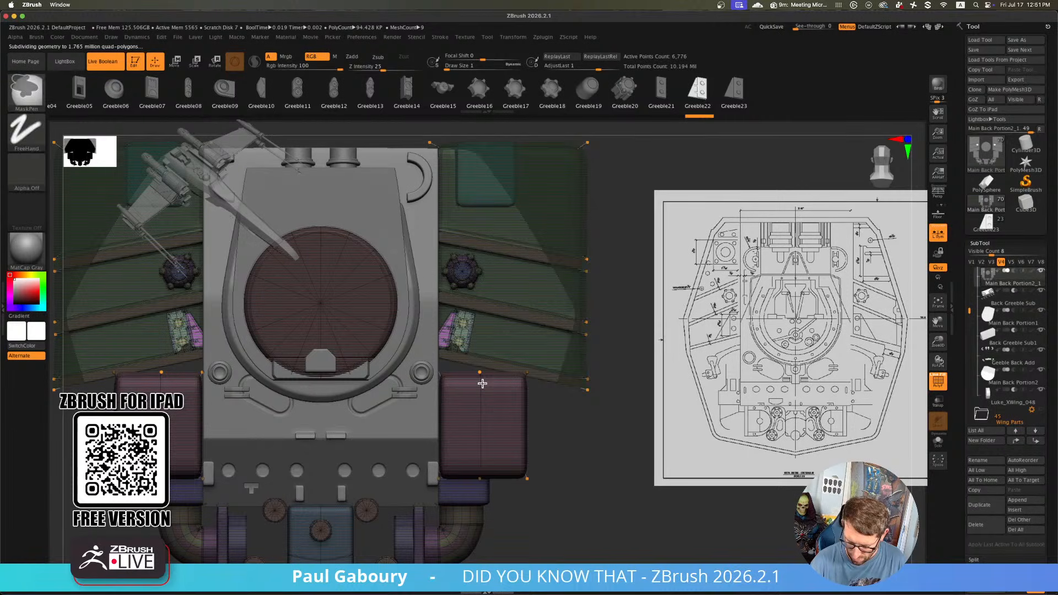
pyautogui.press('w')
pyautogui.moveTo(479, 336); pyautogui.dragTo(491, 474)
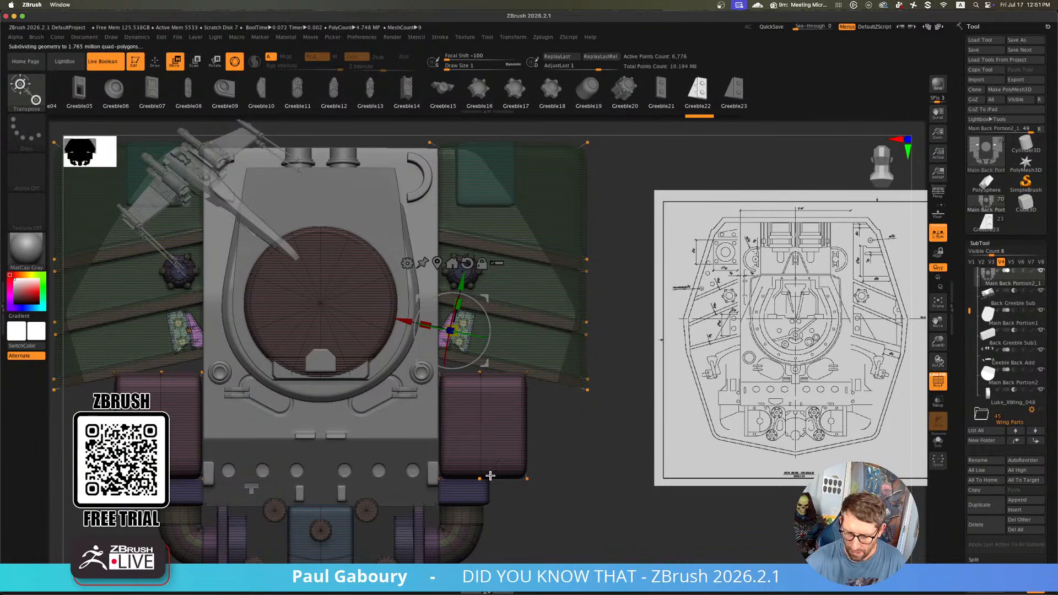
pyautogui.press('q')
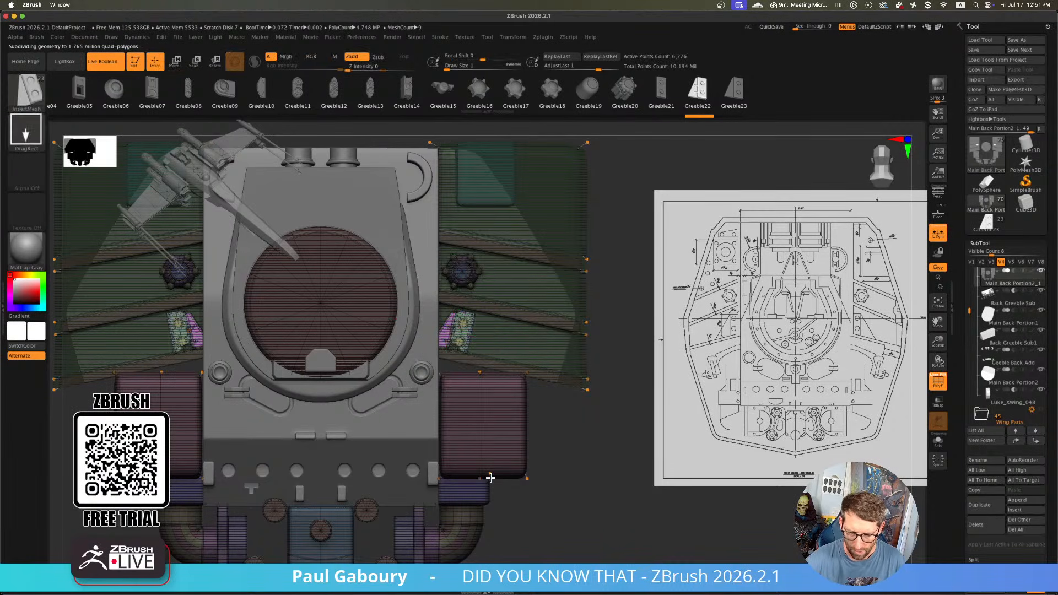
pyautogui.hotkey('ctrl', 'z')
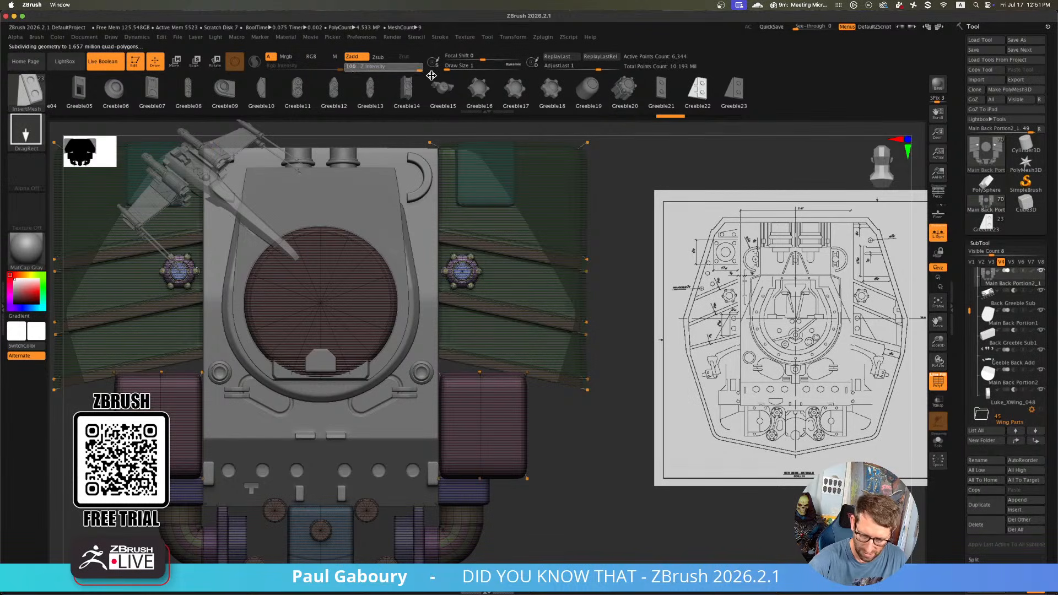
# Try two more Greeble22 placements beside the hull under the Greeble20 inserts, undoing each one
pyautogui.keyDown('alt'); pyautogui.moveTo(576, 432); pyautogui.dragTo(654, 465); pyautogui.keyUp('alt')
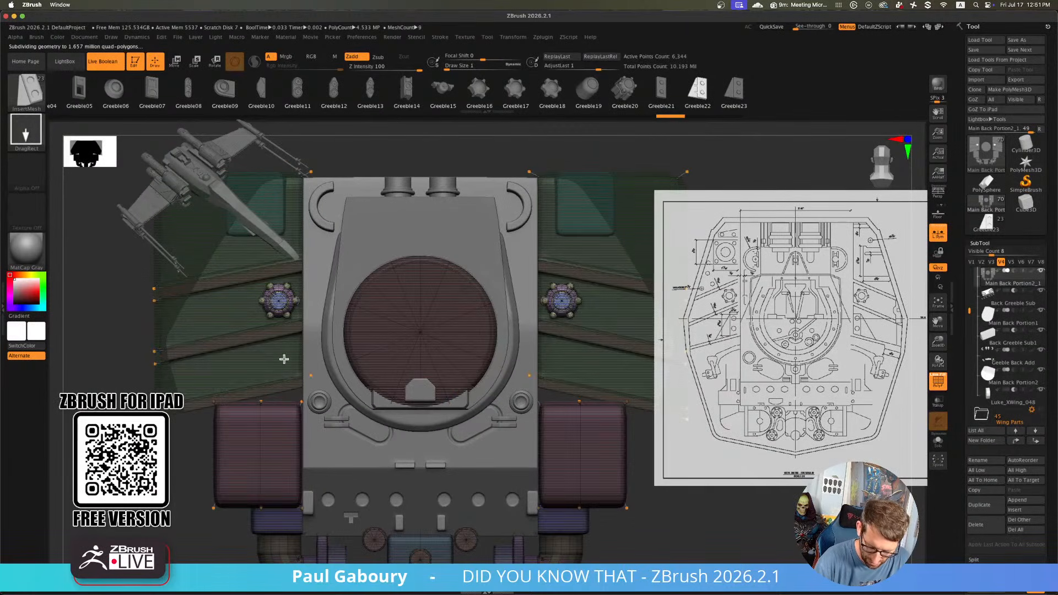
pyautogui.moveTo(284, 359); pyautogui.dragTo(289, 382)
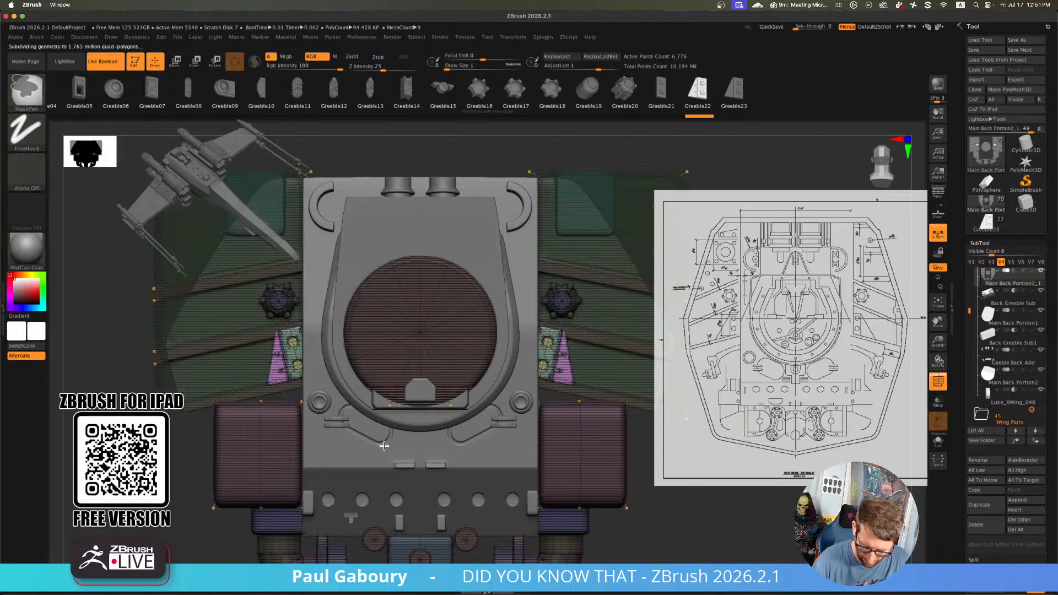
pyautogui.keyDown('ctrl'); pyautogui.moveTo(385, 447); pyautogui.dragTo(372, 444, button='right'); pyautogui.keyUp('ctrl')
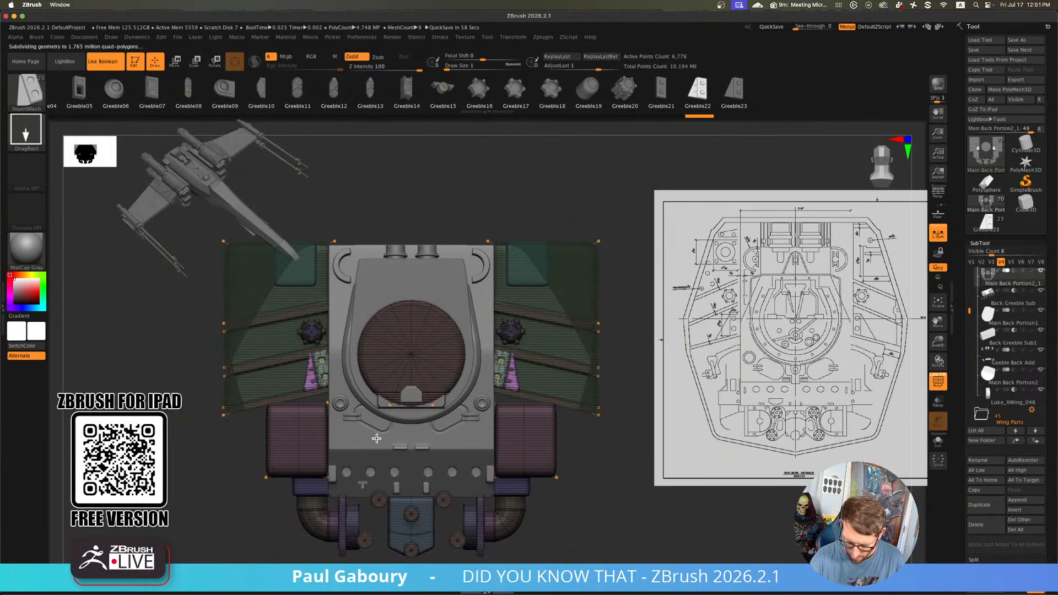
pyautogui.hotkey('ctrl', 'z')
pyautogui.keyDown('ctrl'); pyautogui.moveTo(335, 435); pyautogui.dragTo(345, 432, button='right'); pyautogui.keyUp('ctrl')
pyautogui.moveTo(309, 350); pyautogui.dragTo(309, 372)
pyautogui.hotkey('ctrl', 'z')
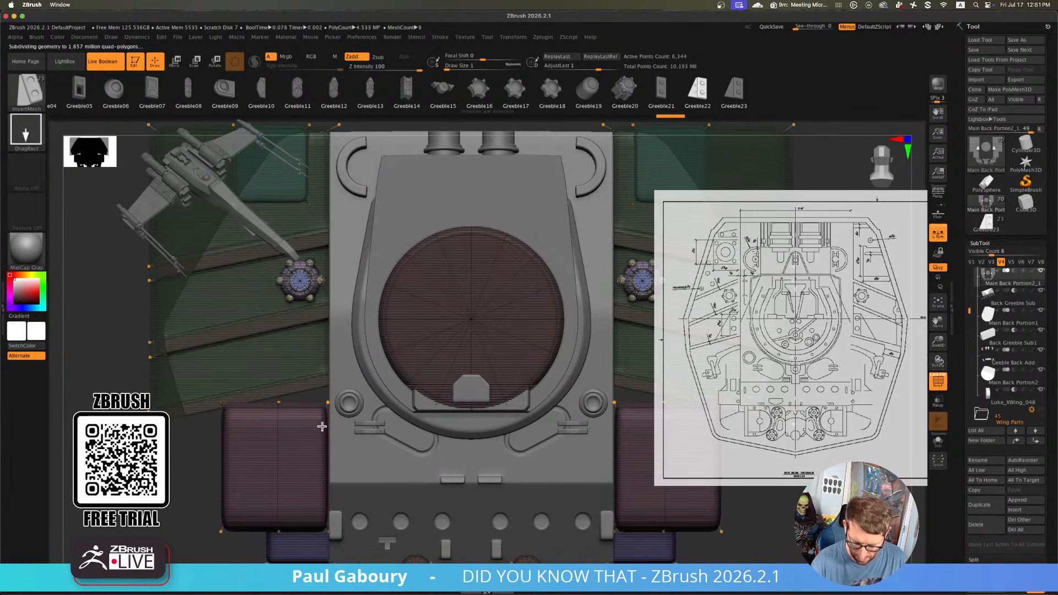
# Reset the gizmo's orientation and insert mirrored Greeble22 pieces on the side panels below the Greeble20 inserts
pyautogui.press('w')
pyautogui.keyDown('alt'); pyautogui.moveTo(327, 425); pyautogui.dragTo(283, 464, button='right'); pyautogui.keyUp('alt')
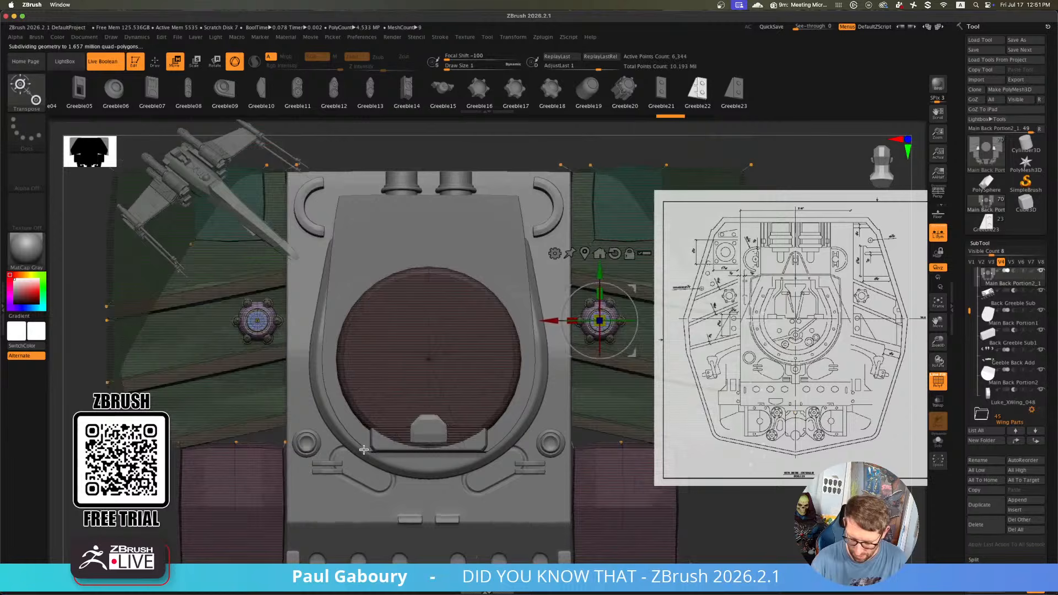
pyautogui.click(614, 254)
pyautogui.press('q')
pyautogui.moveTo(266, 385); pyautogui.dragTo(269, 420)
# Move the Greeble22 inserts outward along X, scale them down slightly and fit them against the hull edge
pyautogui.keyDown('alt'); pyautogui.moveTo(301, 451); pyautogui.dragTo(345, 456, button='right'); pyautogui.keyUp('alt')
pyautogui.press('w')
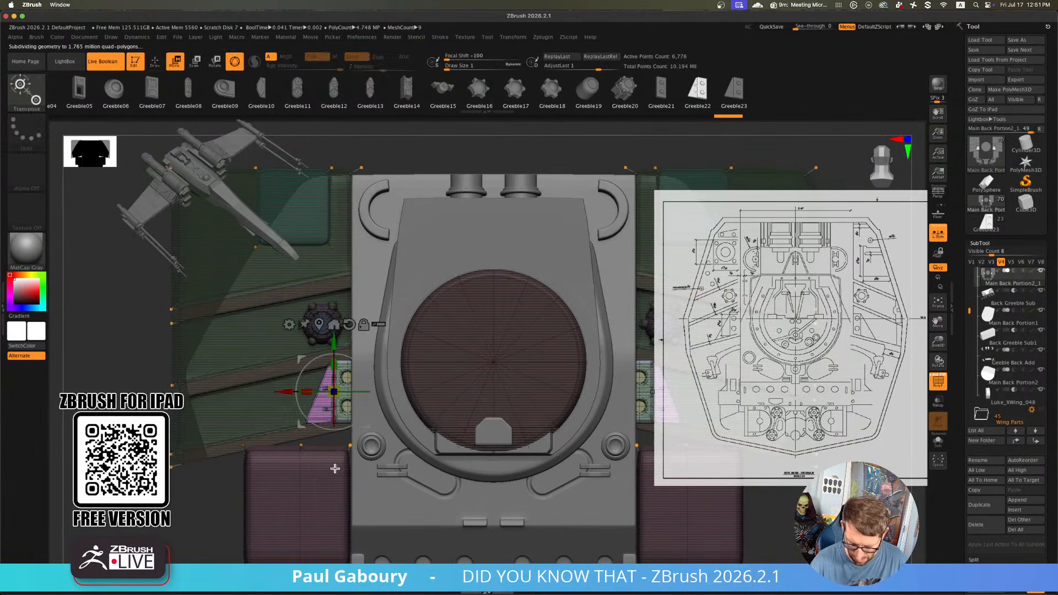
pyautogui.moveTo(287, 393); pyautogui.dragTo(276, 392)
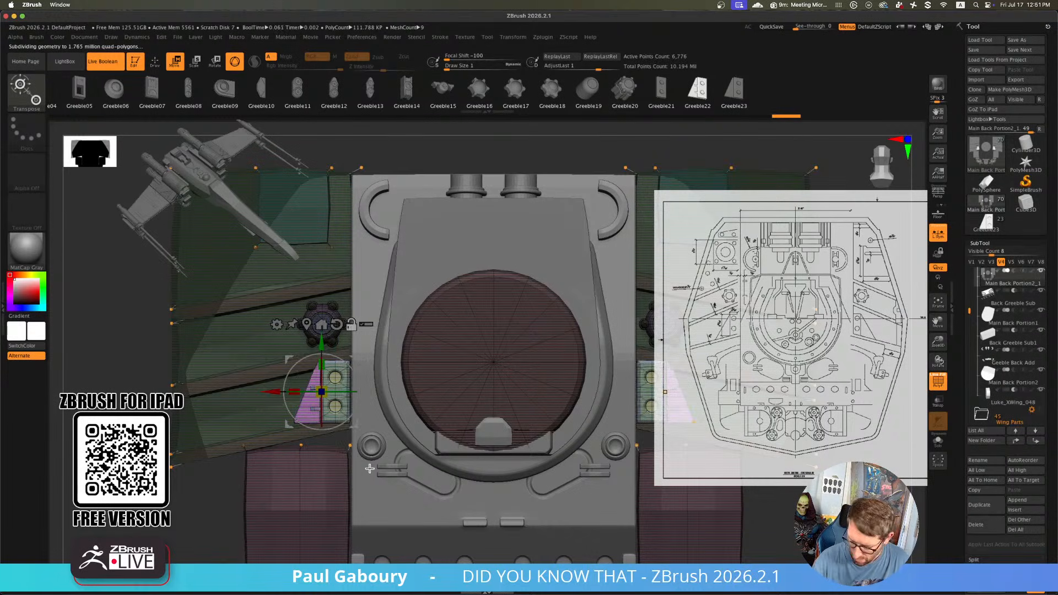
pyautogui.keyDown('alt'); pyautogui.moveTo(360, 482); pyautogui.dragTo(395, 465, button='right'); pyautogui.keyUp('alt')
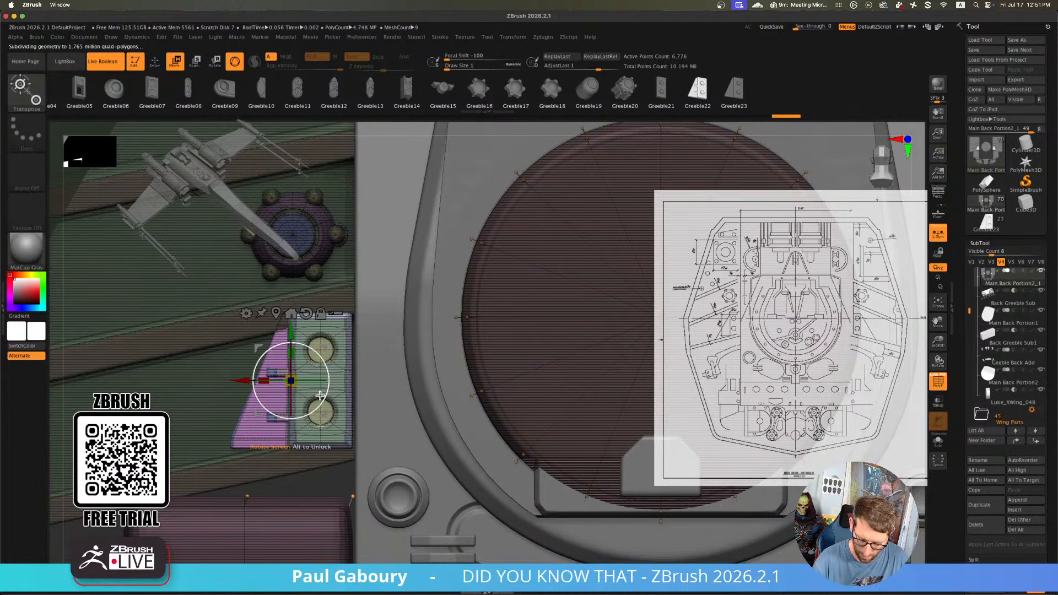
pyautogui.moveTo(296, 385); pyautogui.dragTo(266, 352)
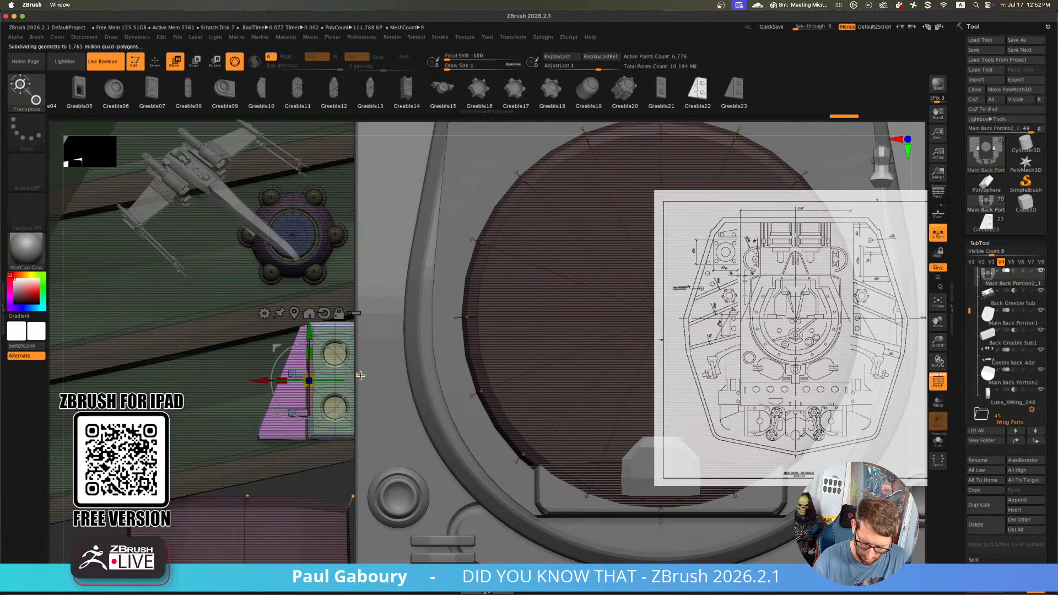
# Move the Greeble22 inserts along Z to adjust their depth in the side panels, and turn off PolyFrame
pyautogui.moveTo(382, 448); pyautogui.dragTo(404, 432, button='right')
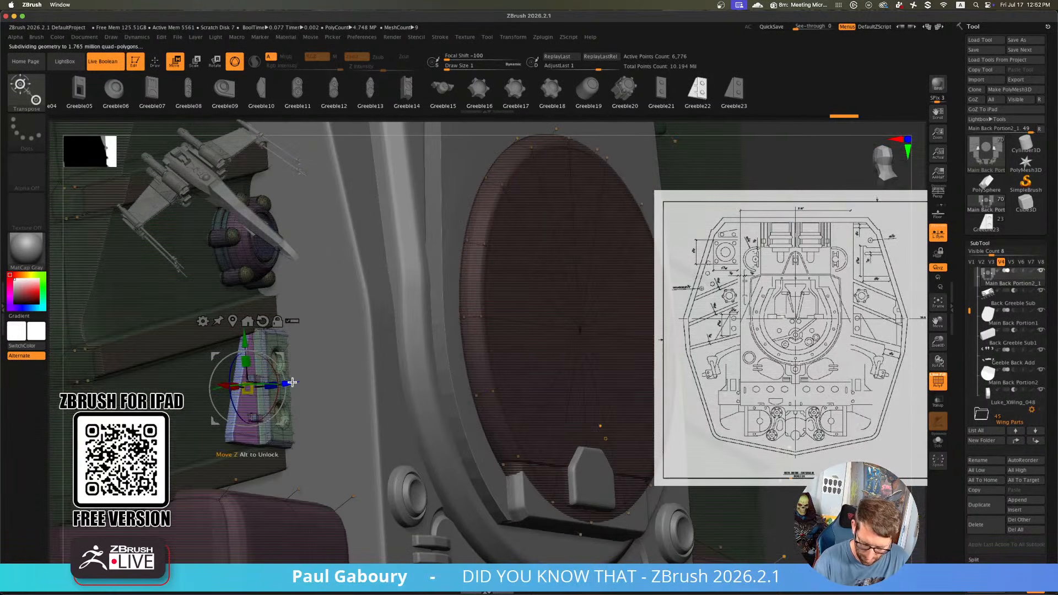
pyautogui.moveTo(284, 382); pyautogui.dragTo(281, 383)
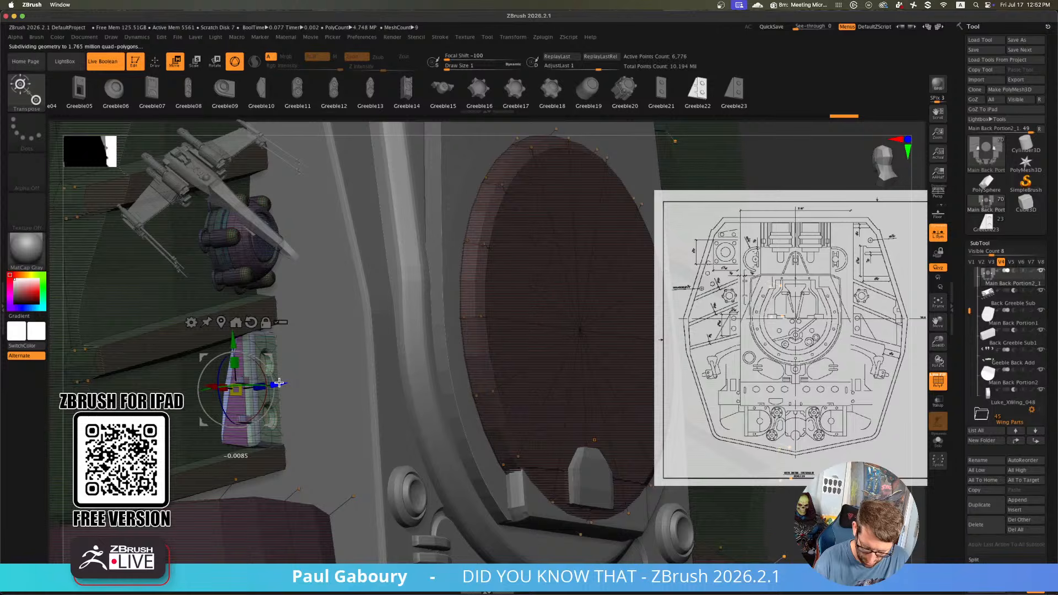
pyautogui.moveTo(310, 416); pyautogui.dragTo(335, 462, button='right')
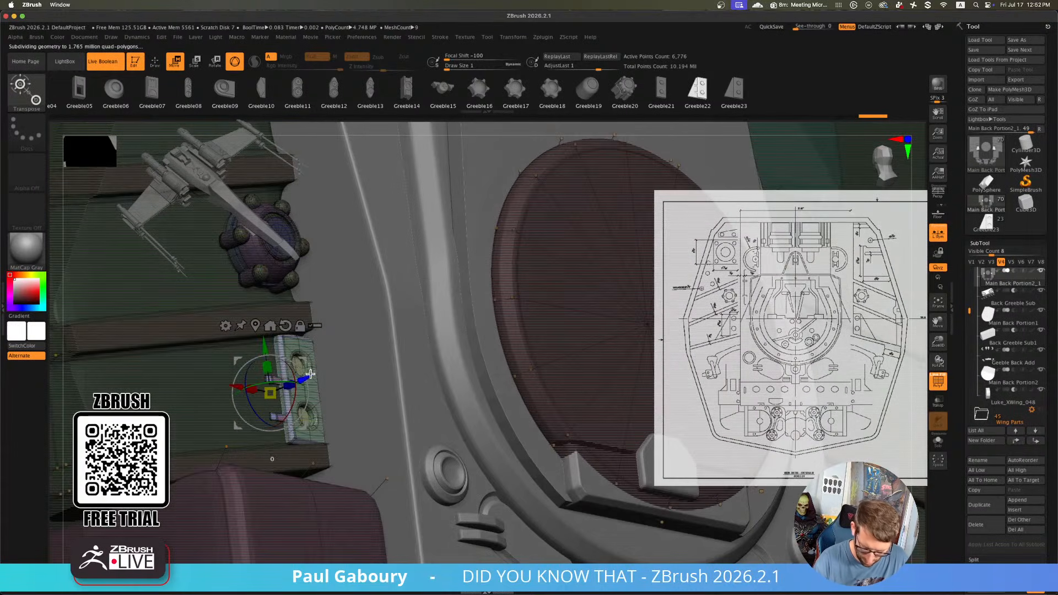
pyautogui.moveTo(310, 374); pyautogui.dragTo(315, 371)
pyautogui.moveTo(351, 463); pyautogui.dragTo(337, 473, button='right')
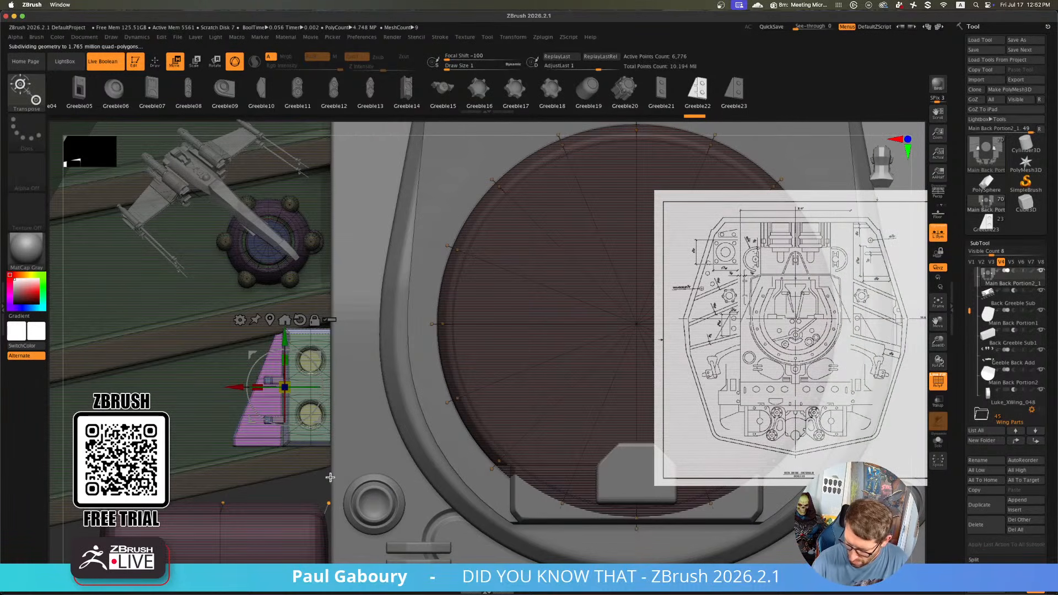
pyautogui.hotkey('shift', 'f')
# Swap the mirrored Greeble22 inserts on the side panels for Greeble21
pyautogui.scroll(-3, 325, 477)
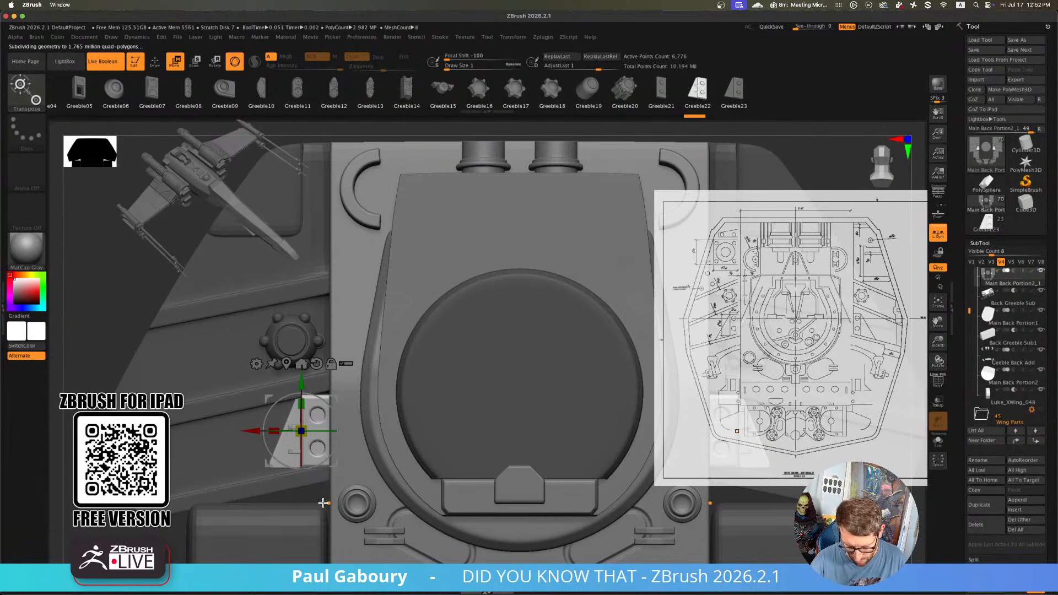
pyautogui.press('q')
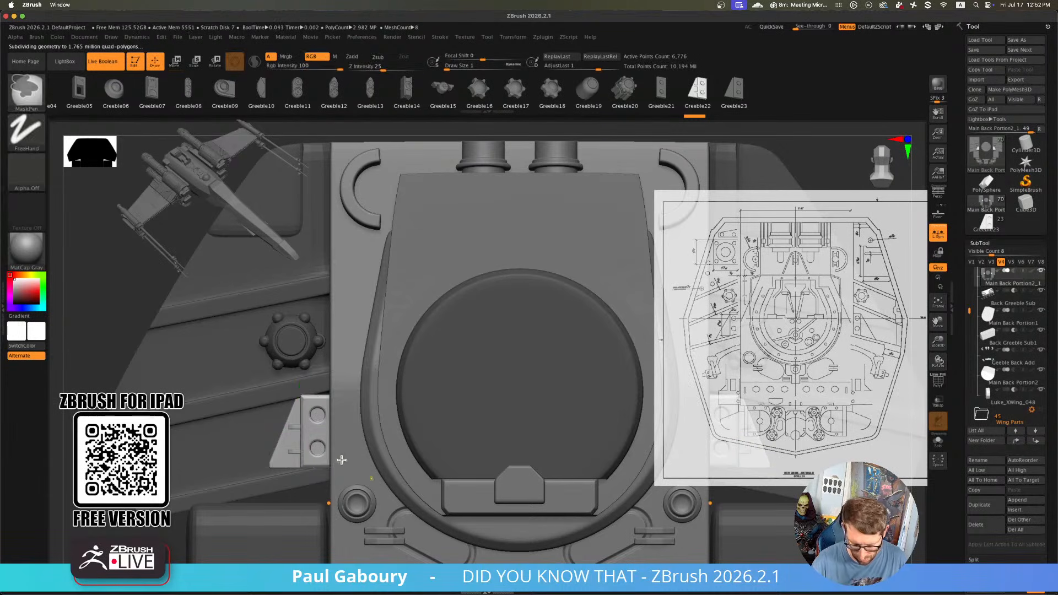
pyautogui.scroll(-5, 323, 503)
pyautogui.keyDown('alt'); pyautogui.moveTo(524, 549); pyautogui.dragTo(510, 429, button='right'); pyautogui.keyUp('alt')
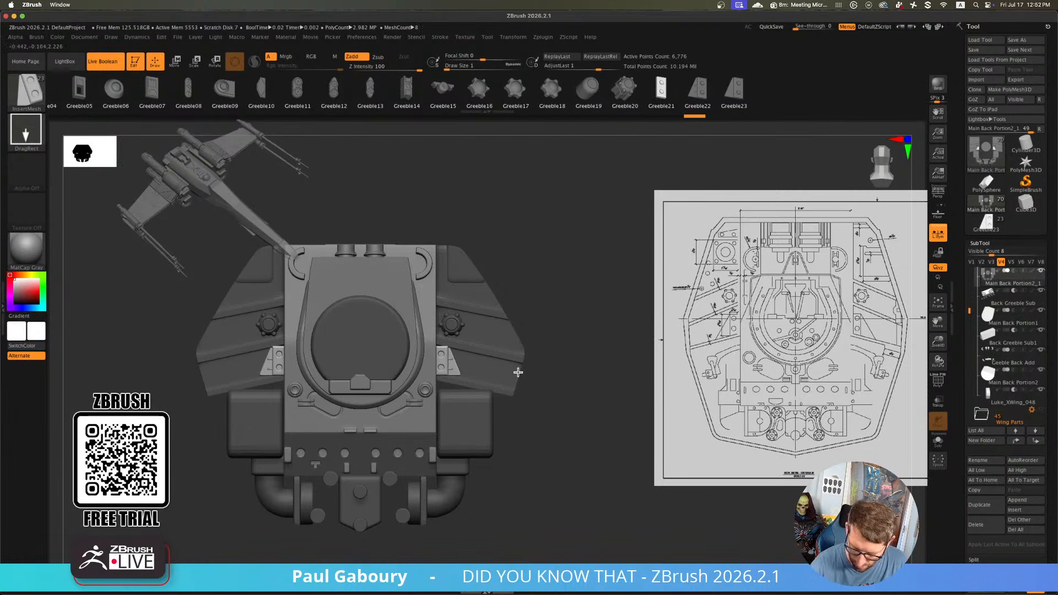
pyautogui.press('w')
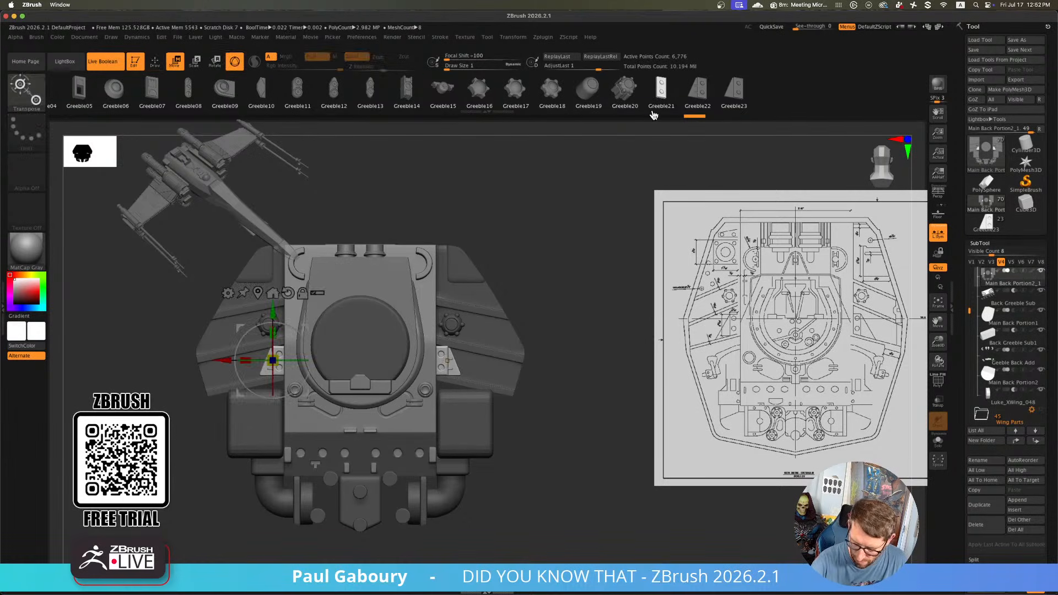
pyautogui.click(661, 97)
pyautogui.keyDown('ctrl'); pyautogui.moveTo(458, 441); pyautogui.dragTo(540, 515, button='right'); pyautogui.keyUp('ctrl')
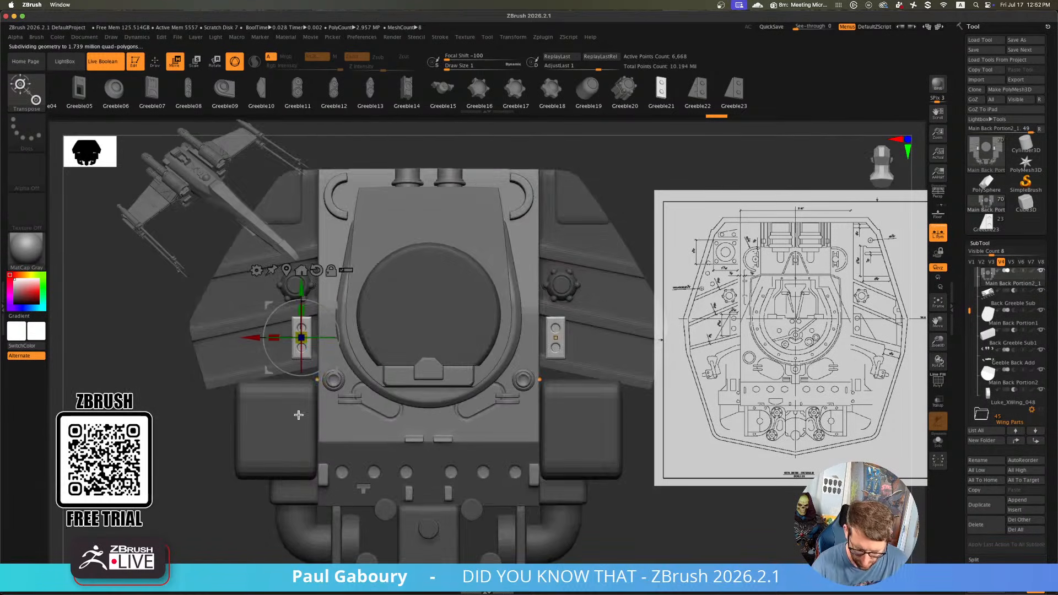
# Move the two-hole greeble plate inward against the centre hull edge and adjust its depth on the side panel
pyautogui.keyDown('ctrl'); pyautogui.moveTo(299, 415); pyautogui.dragTo(385, 505, button='right'); pyautogui.keyUp('ctrl')
pyautogui.moveTo(326, 373); pyautogui.dragTo(342, 377)
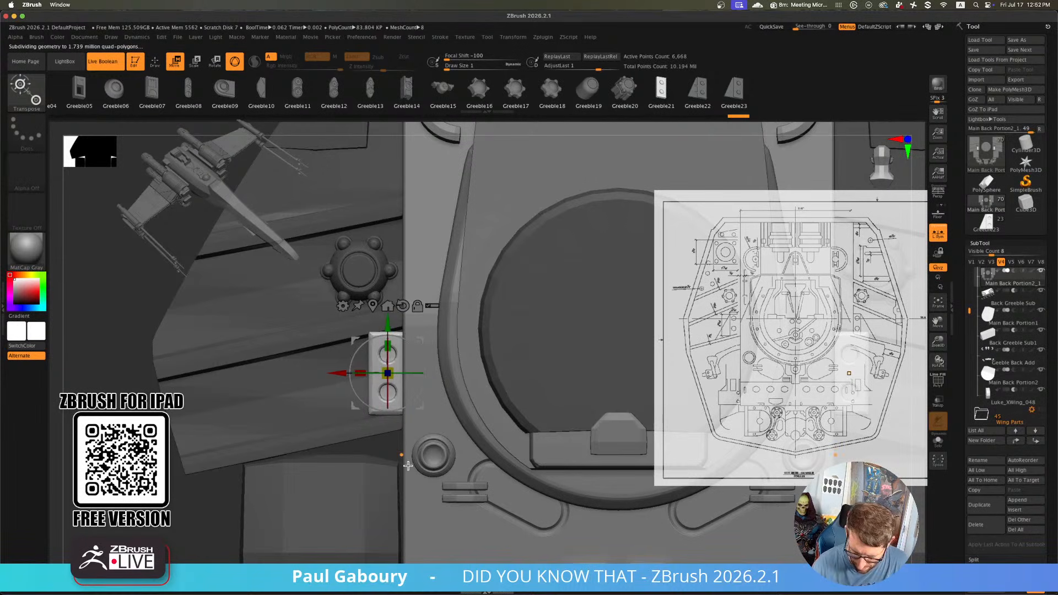
pyautogui.moveTo(408, 466); pyautogui.dragTo(384, 392, button='right')
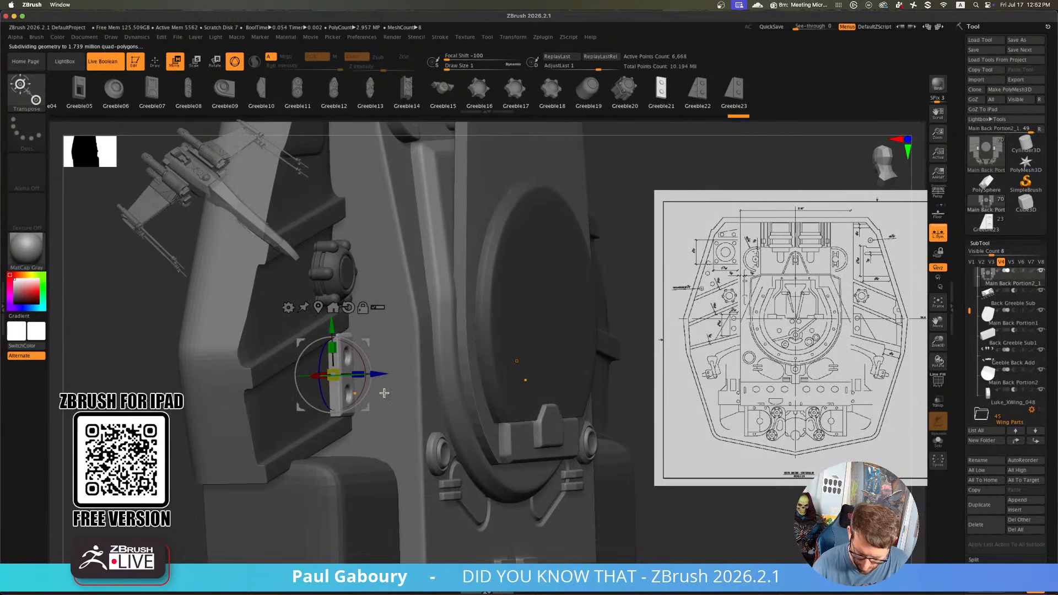
pyautogui.moveTo(381, 374); pyautogui.dragTo(378, 374)
pyautogui.keyDown('ctrl'); pyautogui.moveTo(401, 444); pyautogui.dragTo(387, 422, button='right'); pyautogui.keyUp('ctrl')
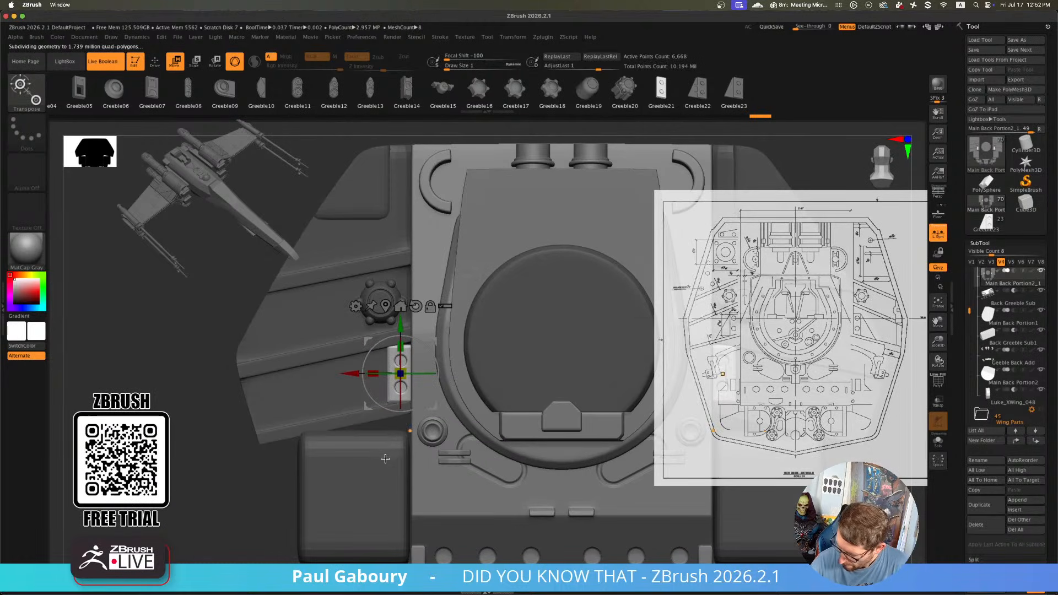
# Lower the two-hole plate toward the side panel's lower rib and fine-tune its depth against the panel surface
pyautogui.keyDown('ctrl'); pyautogui.moveTo(385, 459); pyautogui.dragTo(417, 471, button='right'); pyautogui.keyUp('ctrl')
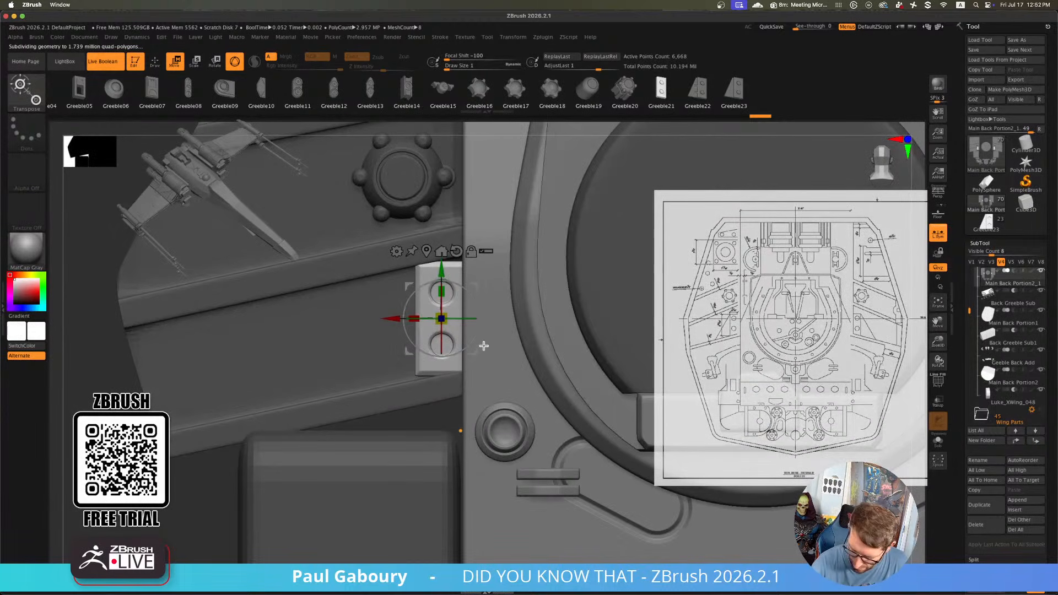
pyautogui.moveTo(442, 266); pyautogui.dragTo(442, 280)
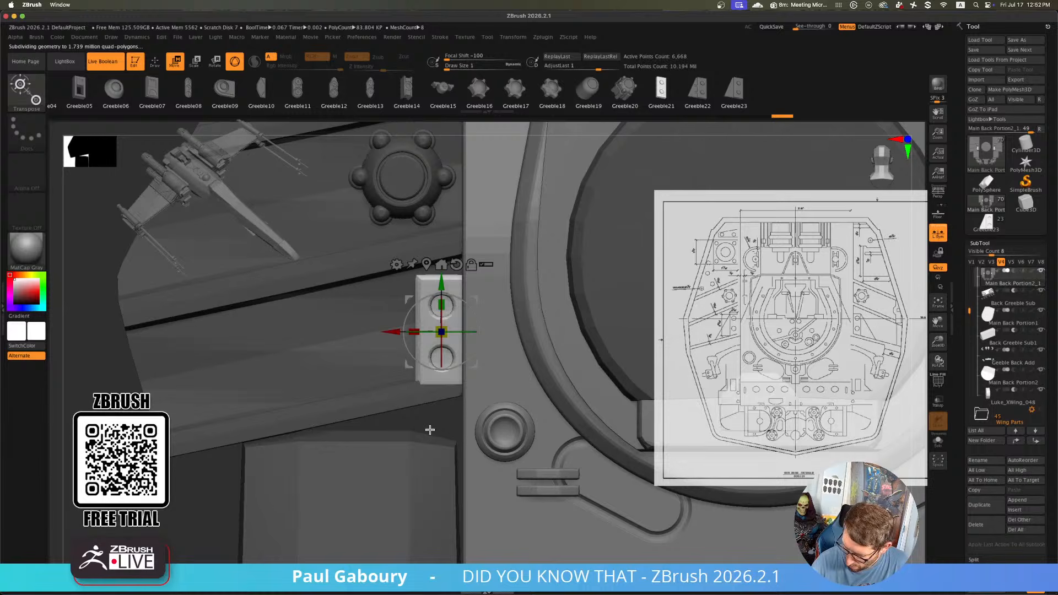
pyautogui.moveTo(430, 429); pyautogui.dragTo(444, 425, button='right')
pyautogui.click(442, 282)
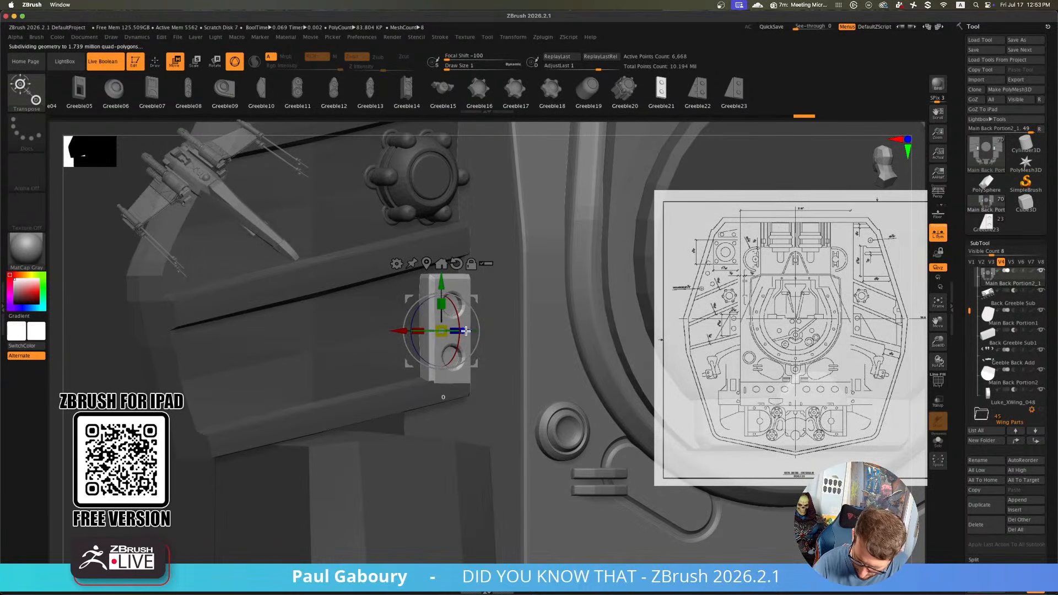
pyautogui.moveTo(466, 332); pyautogui.dragTo(465, 331)
pyautogui.keyDown('ctrl'); pyautogui.moveTo(462, 434); pyautogui.dragTo(408, 421, button='right'); pyautogui.keyUp('ctrl')
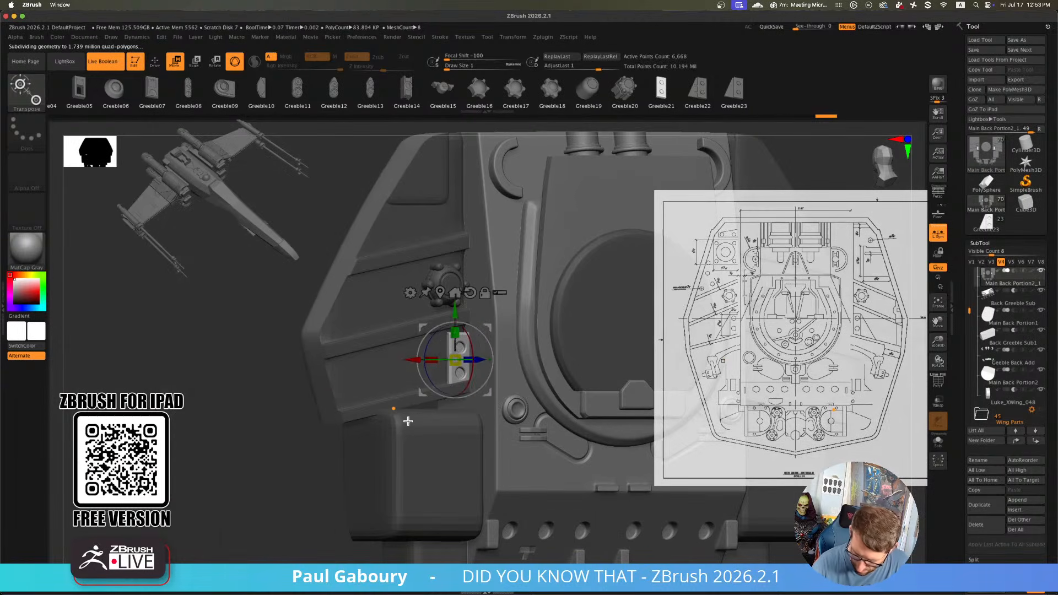
# Return to Draw mode, display the polyframe and isolate the active subtool to work on the two-hole plate
pyautogui.press('q')
pyautogui.moveTo(491, 434)
pyautogui.keyDown('ctrl'); pyautogui.mouseDown(button='right')
pyautogui.moveTo(451, 423)
pyautogui.moveTo(472, 433)
pyautogui.moveTo(332, 424)
pyautogui.mouseUp(button='right'); pyautogui.keyUp('ctrl')
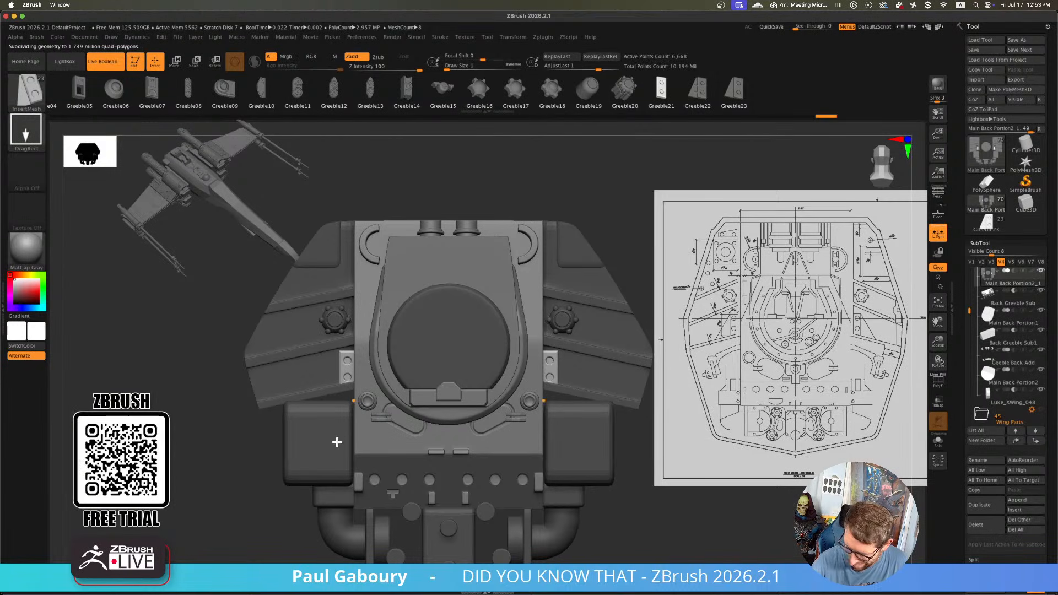
pyautogui.keyDown('alt'); pyautogui.moveTo(362, 458); pyautogui.dragTo(418, 432, button='right'); pyautogui.keyUp('alt')
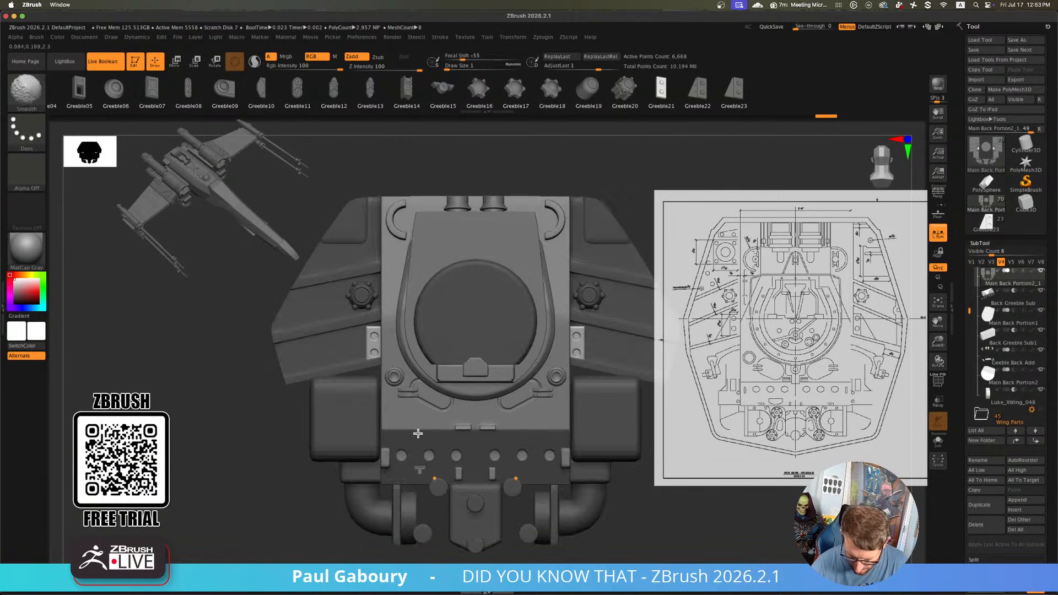
pyautogui.moveTo(373, 369)
pyautogui.keyDown('ctrl'); pyautogui.mouseDown(button='right')
pyautogui.moveTo(356, 452)
pyautogui.moveTo(375, 439)
pyautogui.mouseUp(button='right'); pyautogui.keyUp('ctrl')
pyautogui.hotkey('shift', 'f')
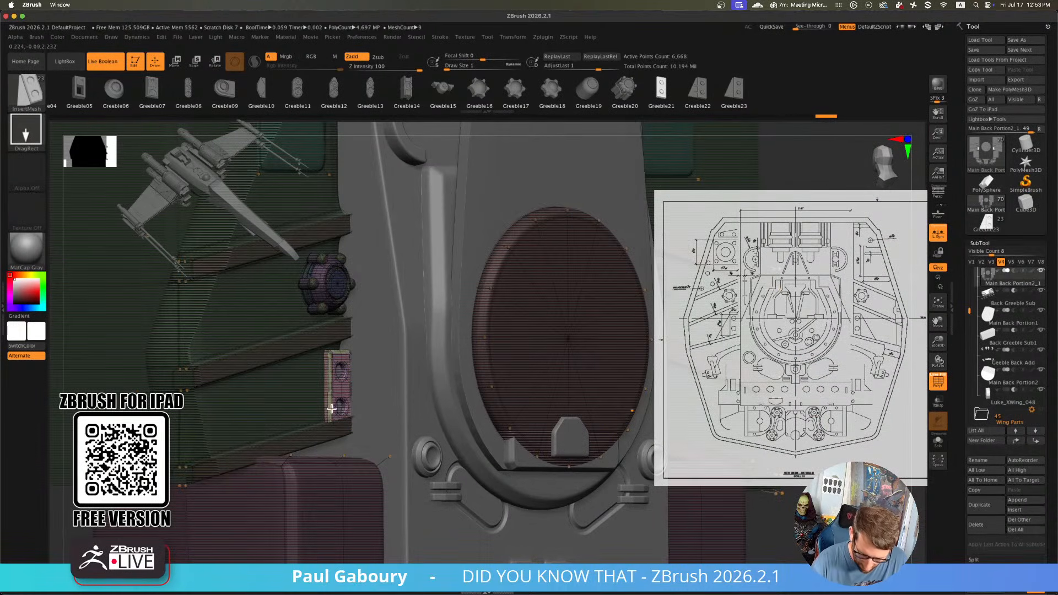
pyautogui.press('ctrl')
pyautogui.moveTo(332, 396)
pyautogui.mouseDown(button='right')
pyautogui.moveTo(359, 417)
pyautogui.moveTo(349, 424)
pyautogui.mouseUp(button='right')
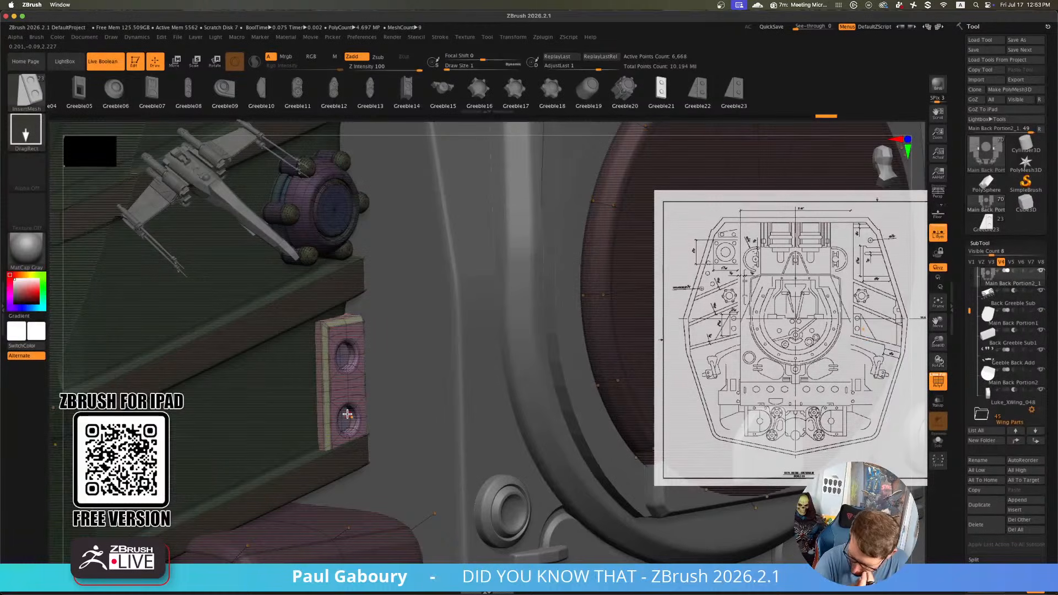
pyautogui.hotkey('ctrl', 'shift', 's')
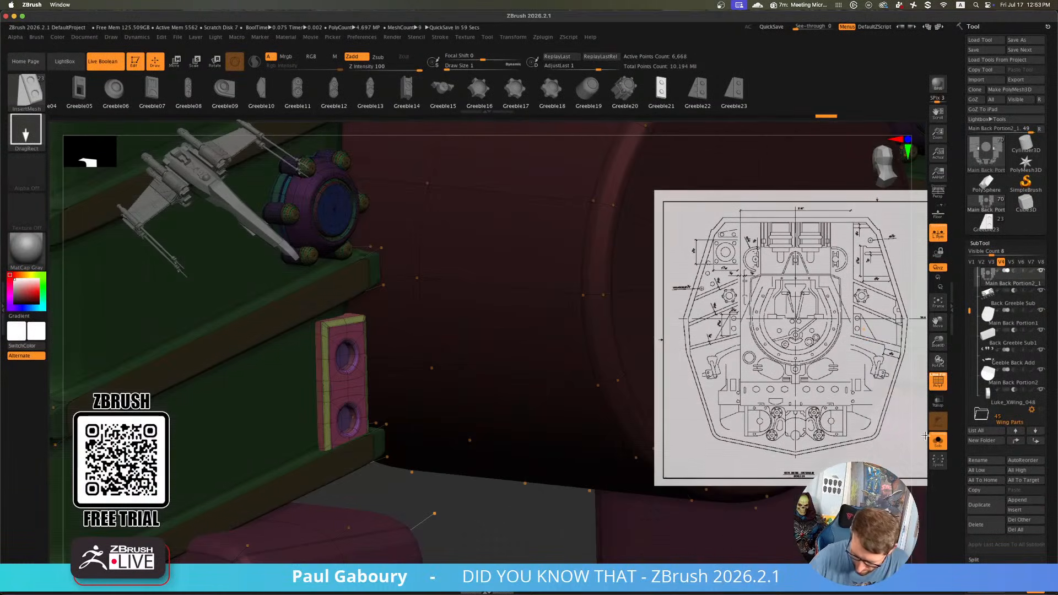
pyautogui.moveTo(348, 417)
pyautogui.mouseDown(button='right')
pyautogui.moveTo(354, 453)
pyautogui.moveTo(409, 397)
pyautogui.moveTo(424, 429)
pyautogui.moveTo(408, 421)
pyautogui.mouseUp(button='right')
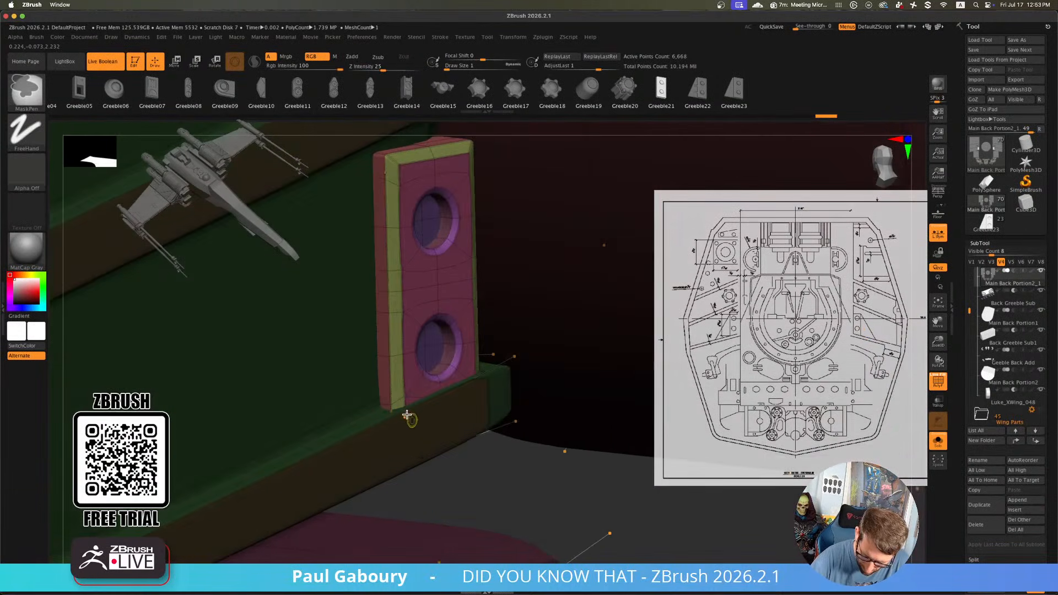
# With the ZModeler brush, mark the two-hole plate's outer side faces and extrude them outward across the panel using the Extrude polygon action
pyautogui.press('b')
pyautogui.press('z')
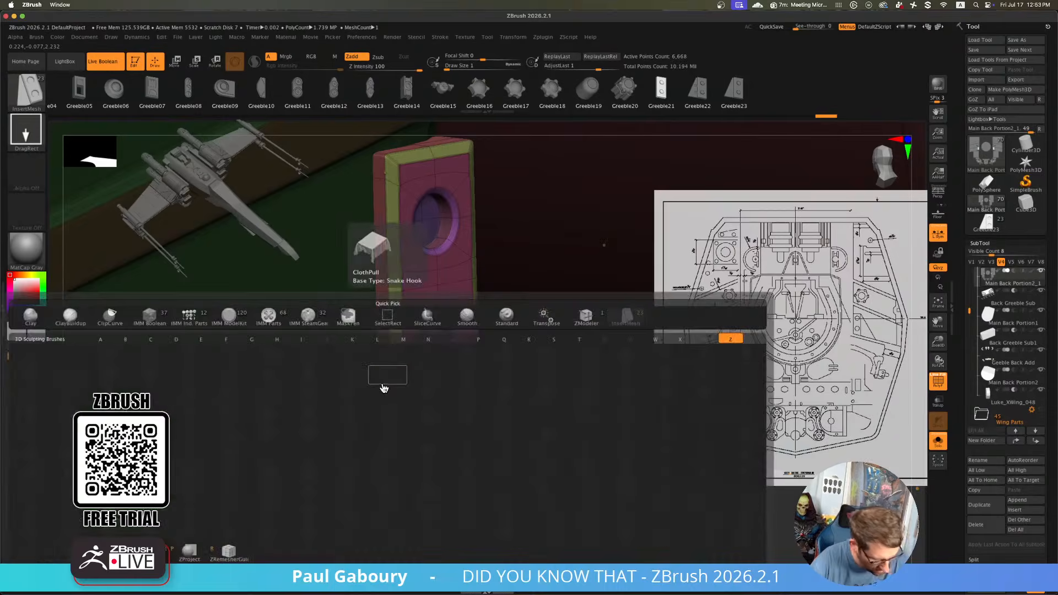
pyautogui.press('m')
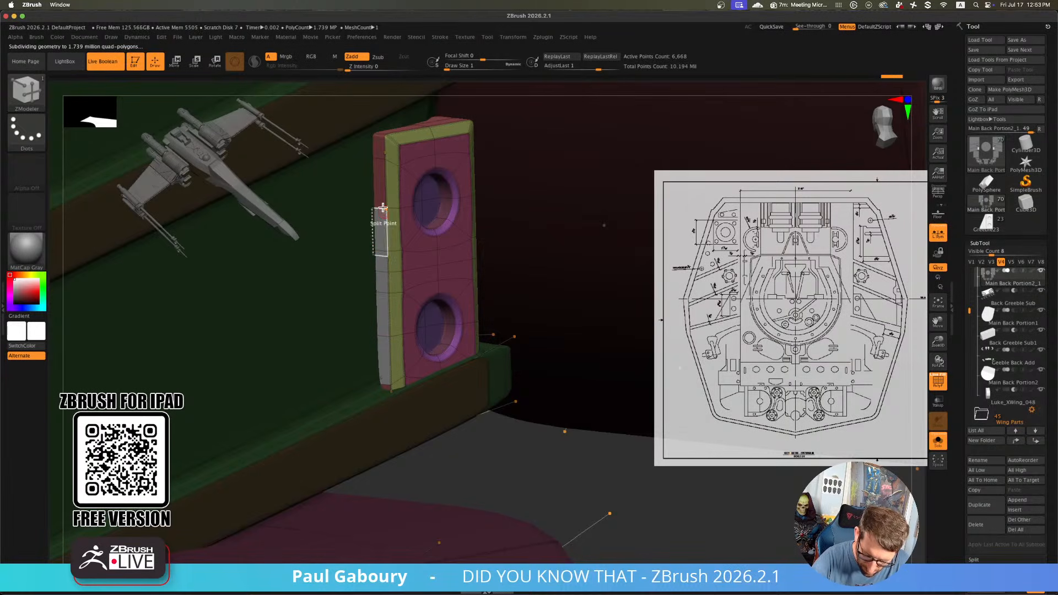
pyautogui.keyDown('ctrl'); pyautogui.keyDown('shift'); pyautogui.click(414, 293); pyautogui.keyUp('shift'); pyautogui.keyUp('ctrl')
pyautogui.hotkey('ctrl', 'shift', 's')
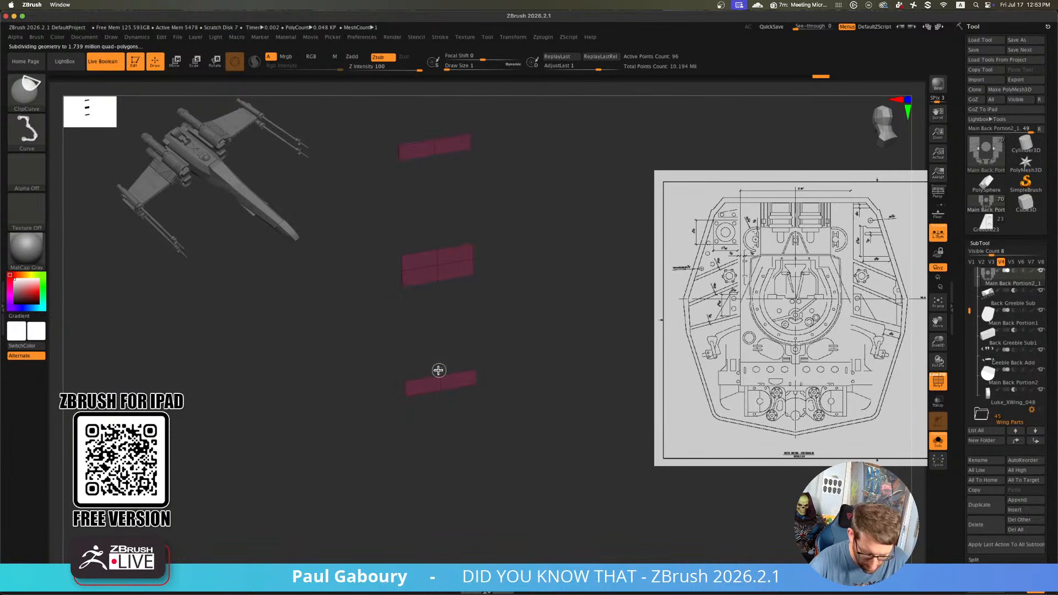
pyautogui.keyDown('ctrl'); pyautogui.keyDown('shift'); pyautogui.click(438, 369); pyautogui.keyUp('shift'); pyautogui.keyUp('ctrl')
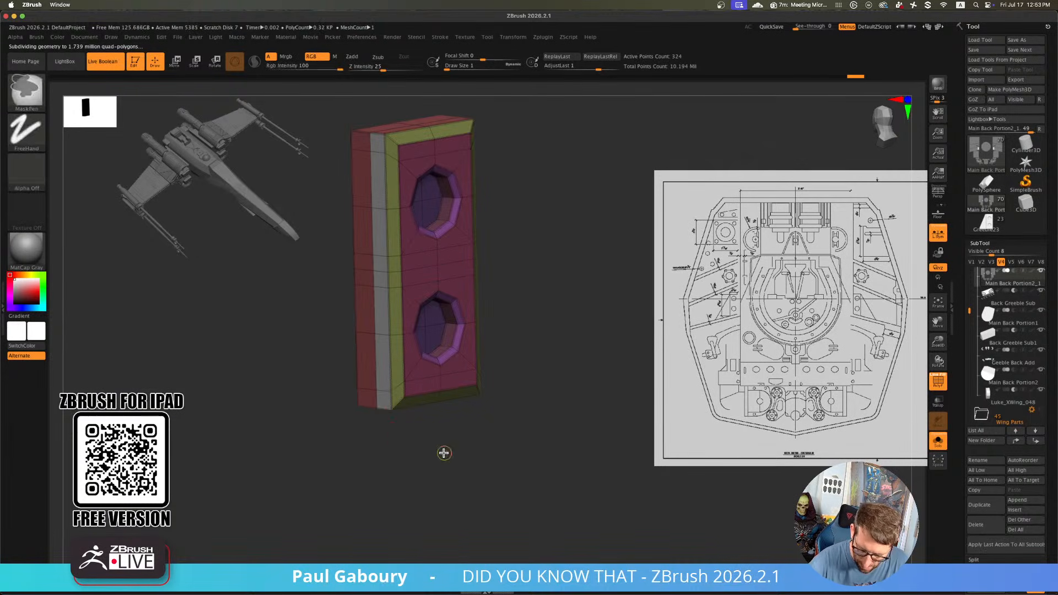
pyautogui.keyDown('ctrl'); pyautogui.moveTo(444, 451); pyautogui.dragTo(440, 450, button='right'); pyautogui.keyUp('ctrl')
pyautogui.keyDown('ctrl'); pyautogui.keyDown('shift'); pyautogui.click(439, 450); pyautogui.keyUp('shift'); pyautogui.keyUp('ctrl')
pyautogui.press('space')
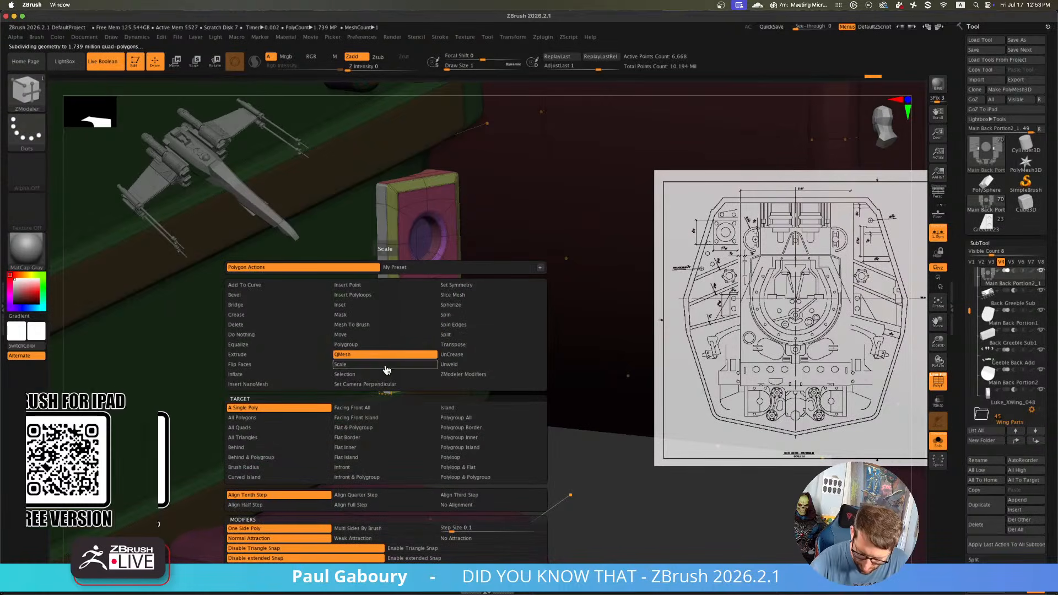
pyautogui.click(287, 356)
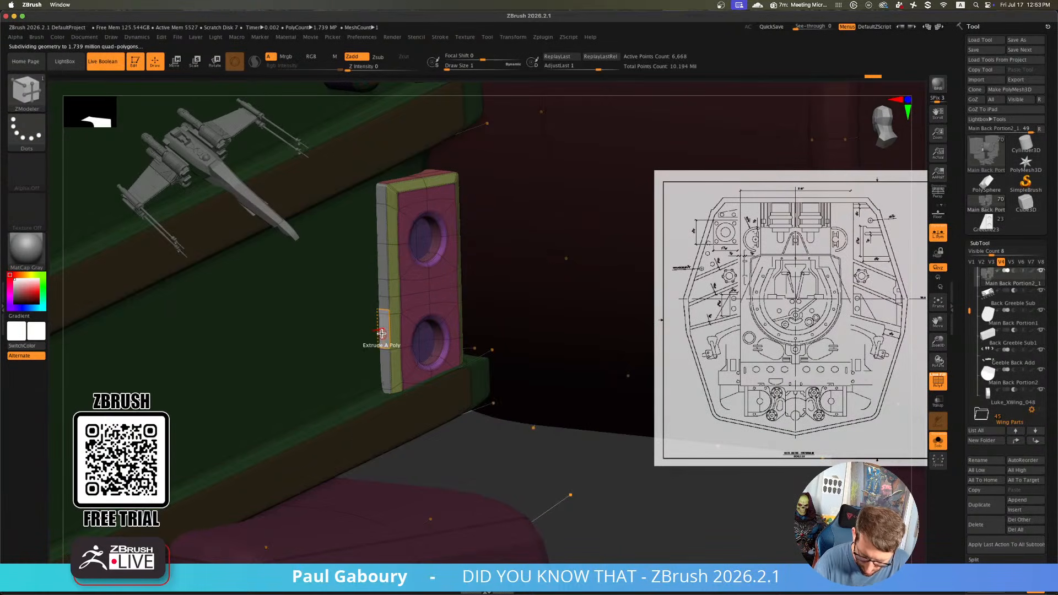
pyautogui.moveTo(382, 329); pyautogui.dragTo(221, 408)
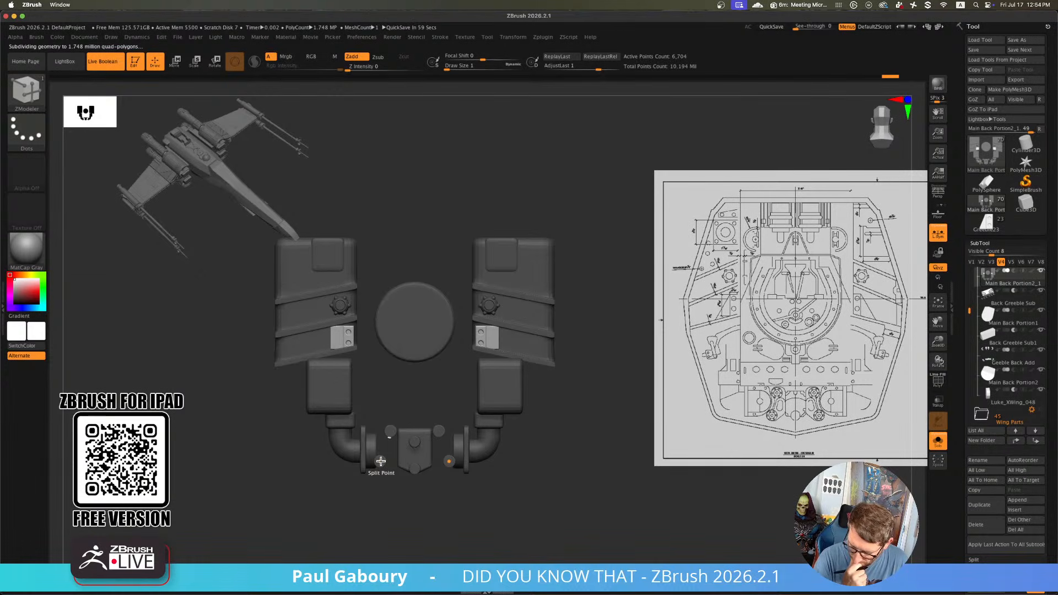
# With the polyframe displayed, mask the two-hole part of the plate and move the extruded extension farther outward
pyautogui.keyDown('alt'); pyautogui.moveTo(312, 459); pyautogui.dragTo(391, 450, button='right'); pyautogui.keyUp('alt')
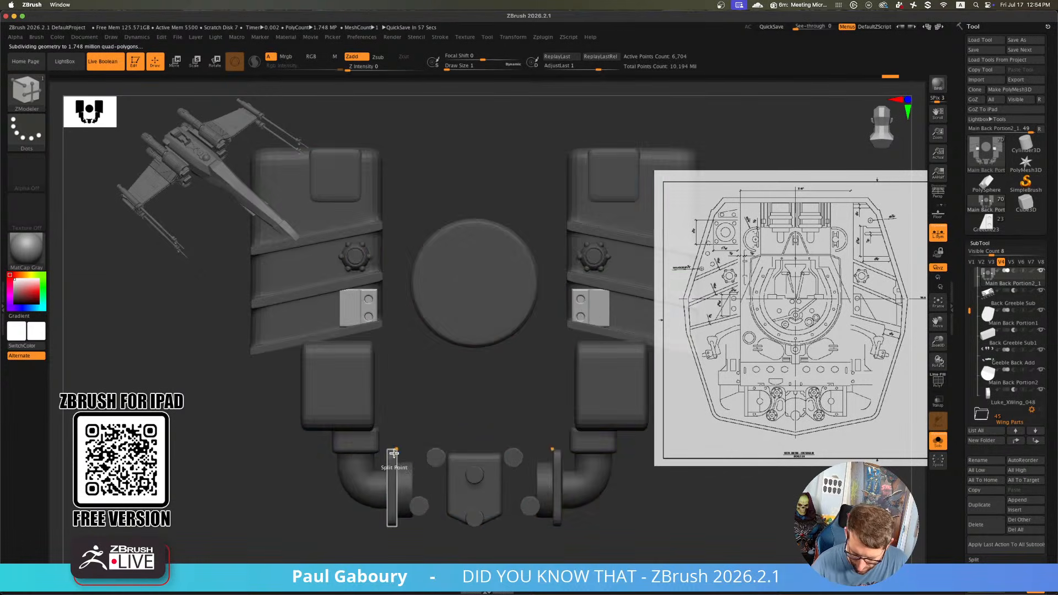
pyautogui.hotkey('shift', 'f')
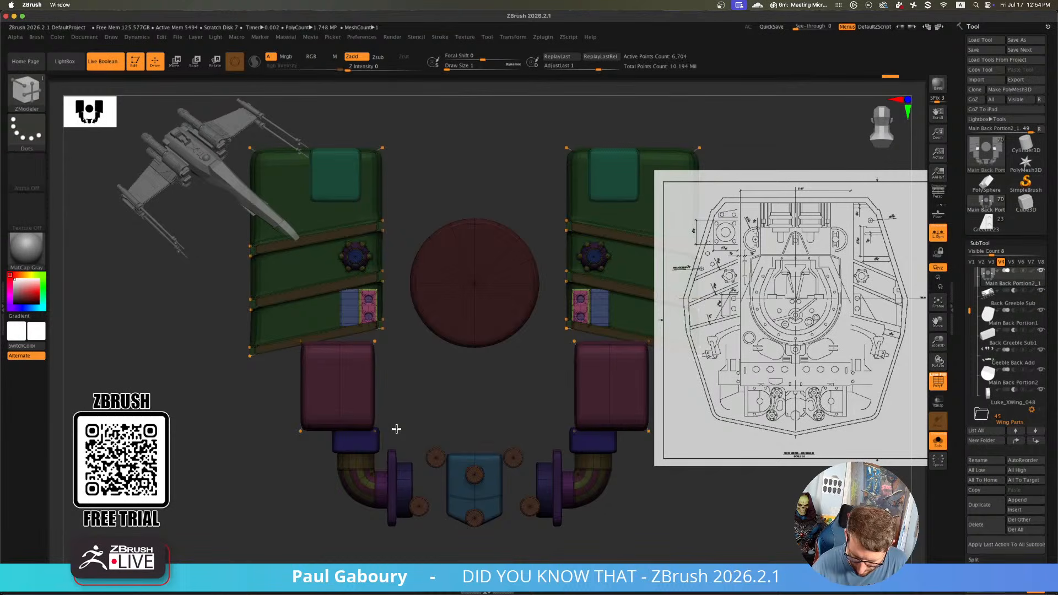
pyautogui.hotkey('ctrl', 'z')
pyautogui.moveTo(403, 401)
pyautogui.keyDown('alt'); pyautogui.mouseDown(button='right')
pyautogui.moveTo(412, 439)
pyautogui.moveTo(423, 432)
pyautogui.moveTo(408, 429)
pyautogui.mouseUp(button='right'); pyautogui.keyUp('alt')
pyautogui.keyDown('ctrl'); pyautogui.keyDown('shift'); pyautogui.click(423, 430); pyautogui.keyUp('shift'); pyautogui.keyUp('ctrl')
pyautogui.keyDown('ctrl'); pyautogui.keyDown('shift'); pyautogui.click(422, 428); pyautogui.keyUp('shift'); pyautogui.keyUp('ctrl')
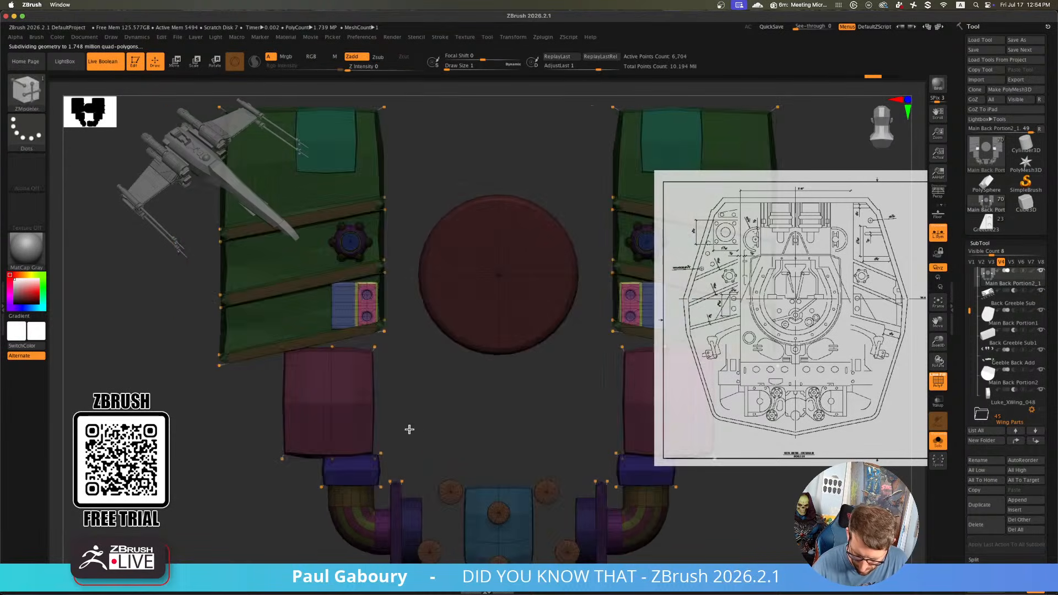
pyautogui.keyDown('ctrl'); pyautogui.moveTo(433, 413); pyautogui.dragTo(353, 238); pyautogui.keyUp('ctrl')
pyautogui.press('w')
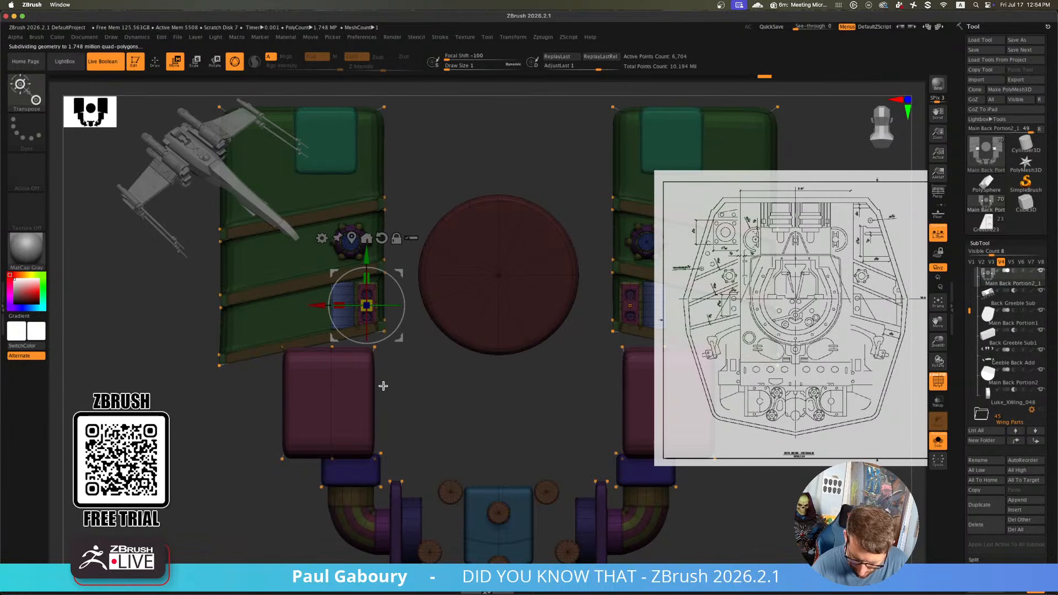
pyautogui.moveTo(320, 305); pyautogui.dragTo(300, 304)
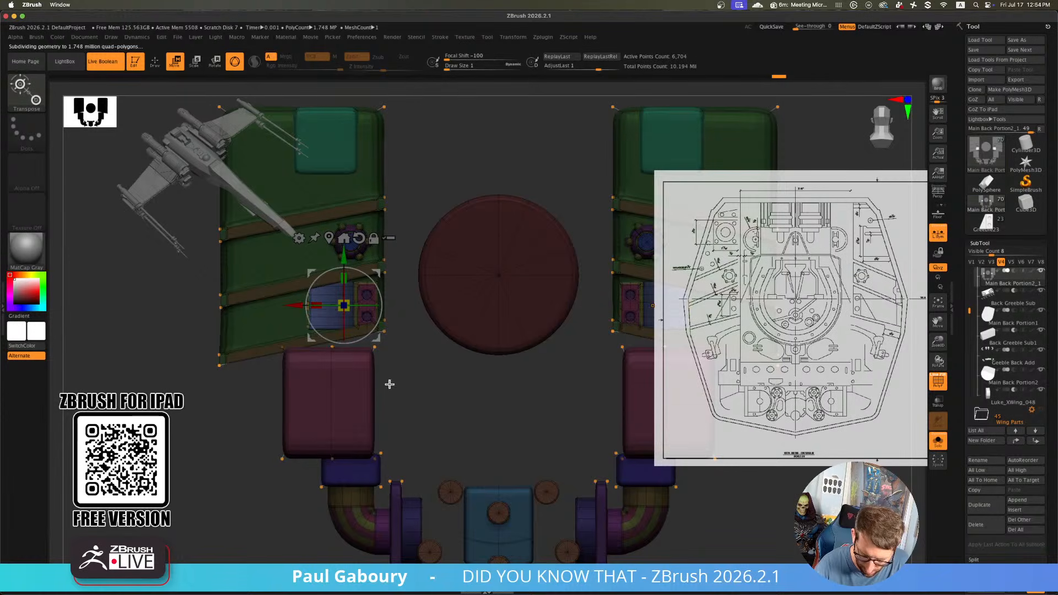
# Move the unmasked extension of the plate down slightly toward the side panel's lower sloped rib
pyautogui.keyDown('alt'); pyautogui.moveTo(400, 379); pyautogui.dragTo(431, 395, button='right'); pyautogui.keyUp('alt')
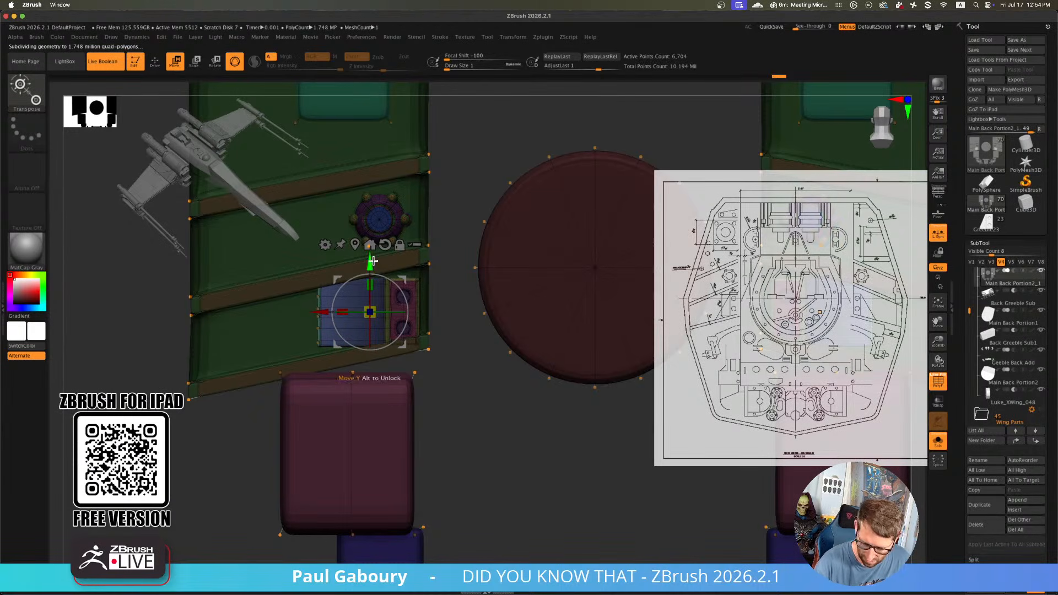
pyautogui.moveTo(373, 261); pyautogui.dragTo(369, 276)
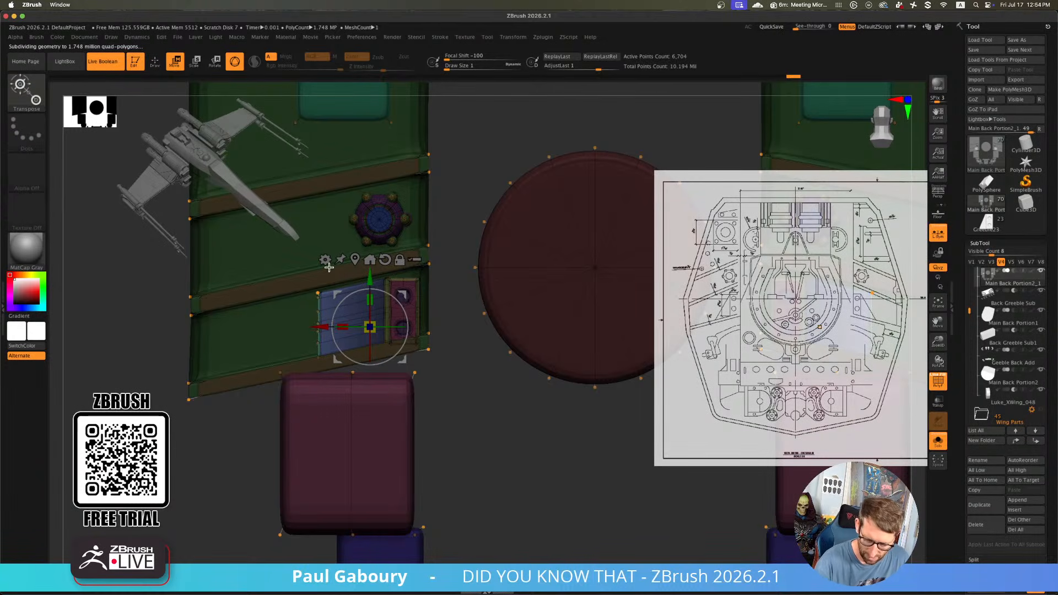
pyautogui.keyDown('ctrl'); pyautogui.moveTo(483, 423); pyautogui.dragTo(447, 425, button='right'); pyautogui.keyUp('ctrl')
pyautogui.moveTo(447, 425)
pyautogui.keyDown('alt'); pyautogui.mouseDown(button='right')
pyautogui.moveTo(394, 439)
pyautogui.moveTo(449, 492)
pyautogui.mouseUp(button='right'); pyautogui.keyUp('alt')
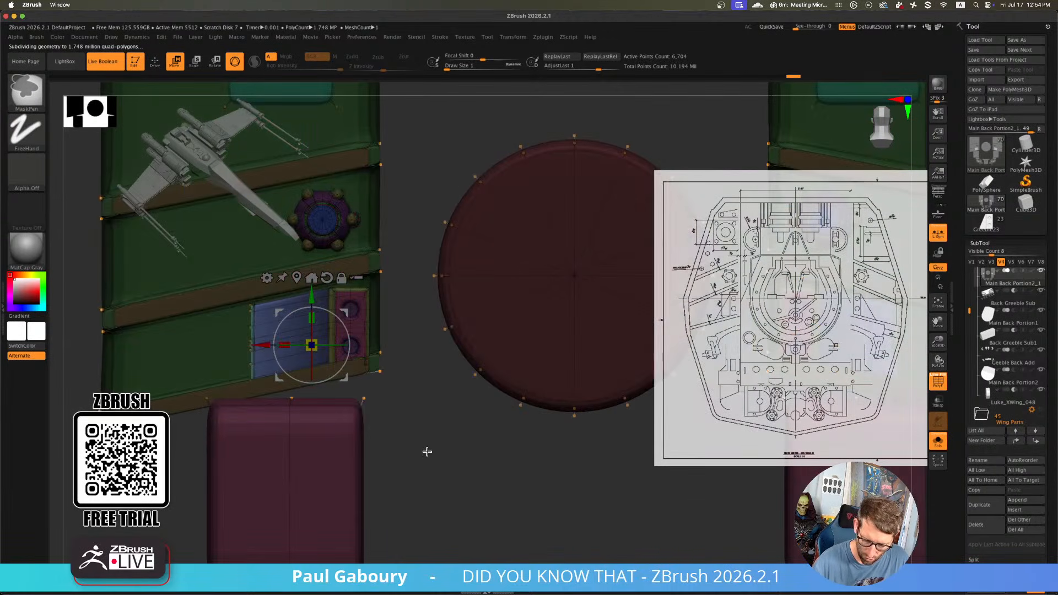
# Apply a box-shaped gizmo deformer to the extension and pull its upper outer corner inward, tapering the block into a triangular brace
pyautogui.click(266, 277)
pyautogui.click(315, 311)
pyautogui.keyDown('ctrl'); pyautogui.moveTo(487, 452); pyautogui.dragTo(444, 451, button='right'); pyautogui.keyUp('ctrl')
pyautogui.keyDown('ctrl'); pyautogui.moveTo(398, 406); pyautogui.dragTo(473, 471, button='right'); pyautogui.keyUp('ctrl')
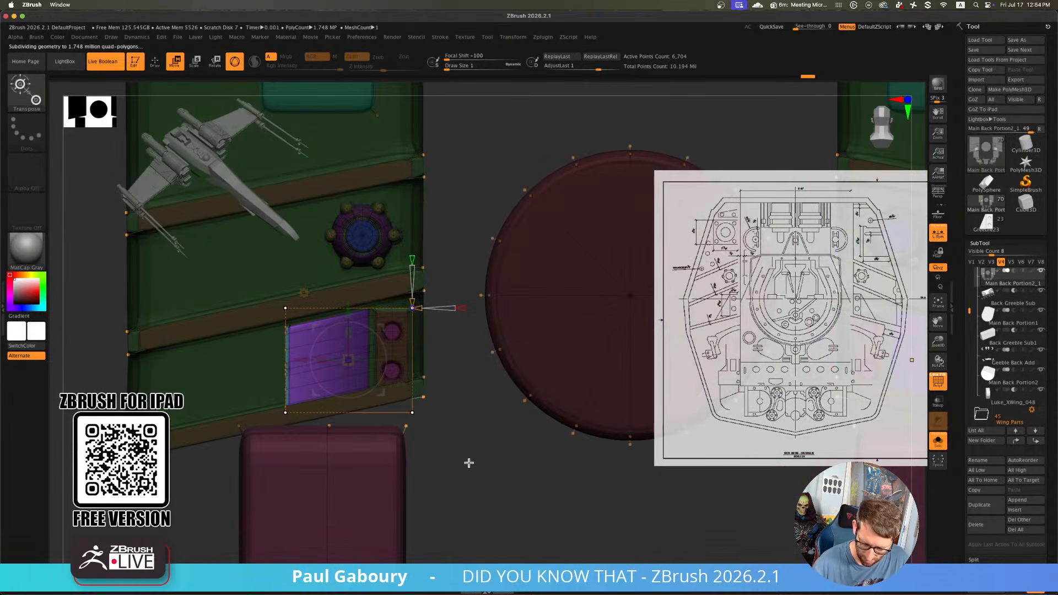
pyautogui.keyDown('ctrl'); pyautogui.moveTo(89, 265); pyautogui.dragTo(313, 354); pyautogui.keyUp('ctrl')
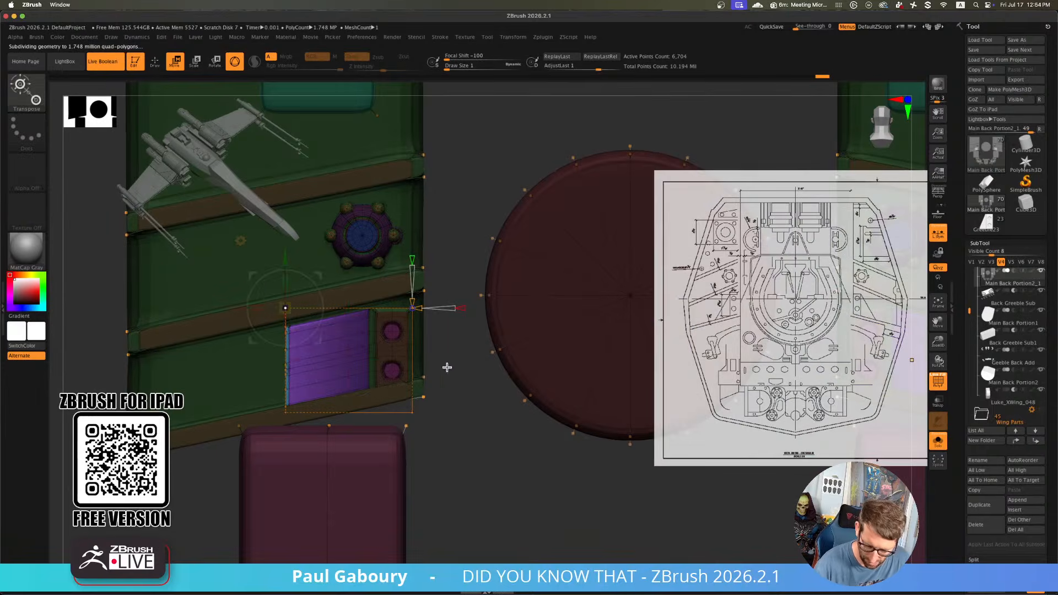
pyautogui.moveTo(231, 307); pyautogui.dragTo(299, 329)
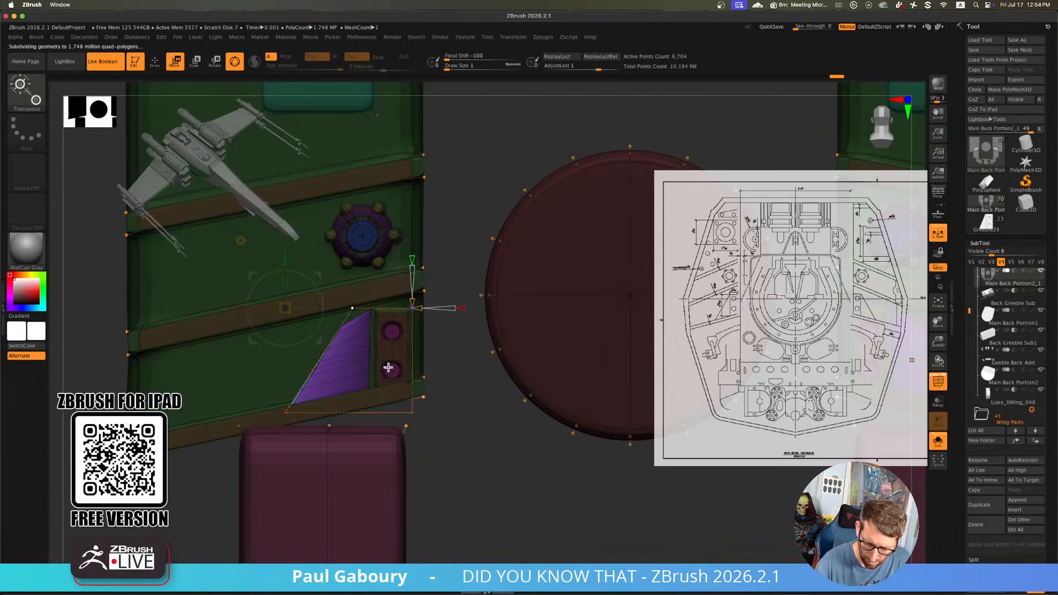
pyautogui.moveTo(237, 307); pyautogui.dragTo(257, 309)
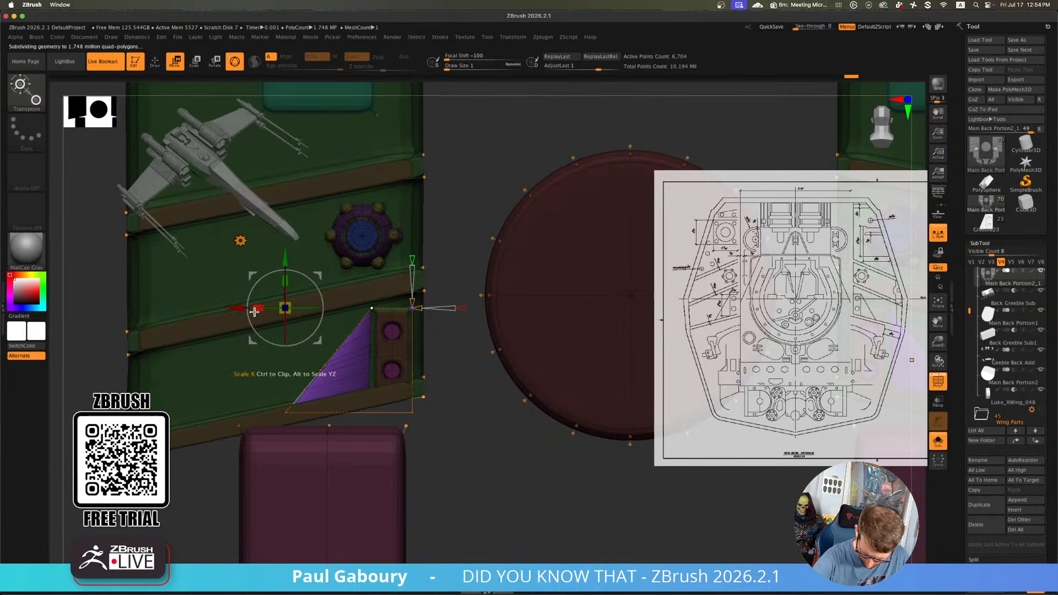
# Leave the deformer, hide the polyframe and select the ZModeler brush for work around the triangular brace
pyautogui.press('q')
pyautogui.press('f')
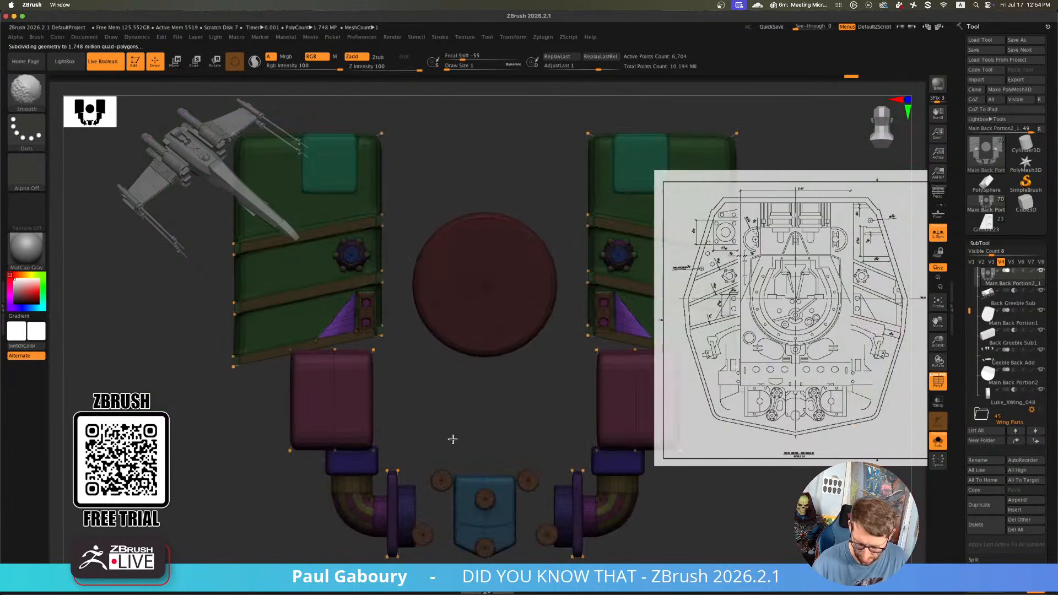
pyautogui.hotkey('shift', 'f')
pyautogui.press('b')
pyautogui.press('z')
pyautogui.press('m')
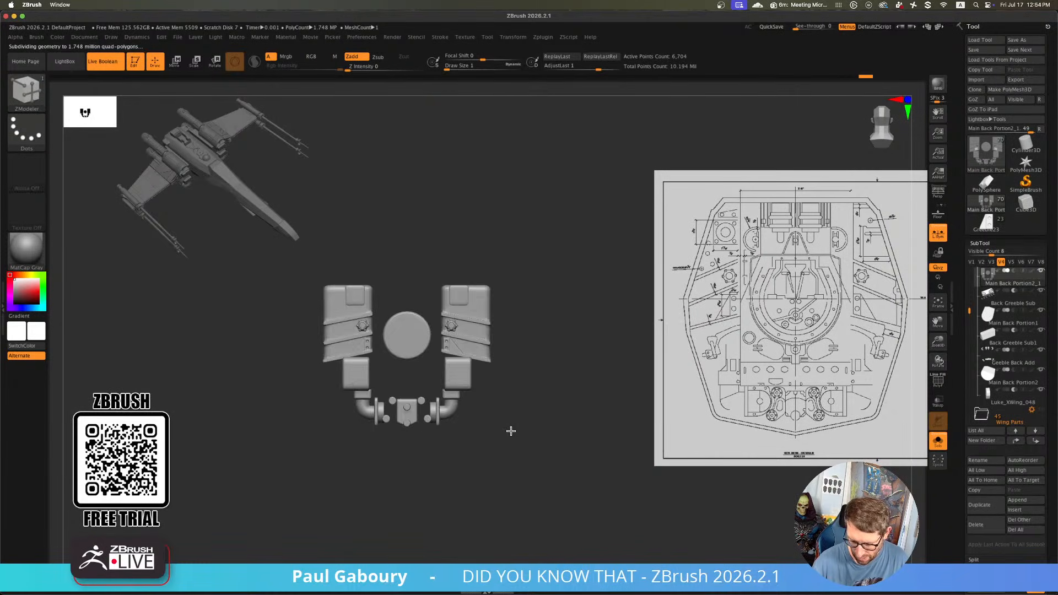
pyautogui.moveTo(510, 429)
pyautogui.mouseDown()
pyautogui.moveTo(531, 435)
pyautogui.moveTo(526, 448)
pyautogui.mouseUp()
pyautogui.moveTo(527, 448)
pyautogui.keyDown('ctrl'); pyautogui.mouseDown(button='right')
pyautogui.moveTo(441, 425)
pyautogui.moveTo(479, 455)
pyautogui.mouseUp(button='right'); pyautogui.keyUp('ctrl')
pyautogui.moveTo(443, 412)
pyautogui.keyDown('shift'); pyautogui.mouseDown(button='right')
pyautogui.moveTo(485, 416)
pyautogui.moveTo(451, 438)
pyautogui.mouseUp(button='right'); pyautogui.keyUp('shift')
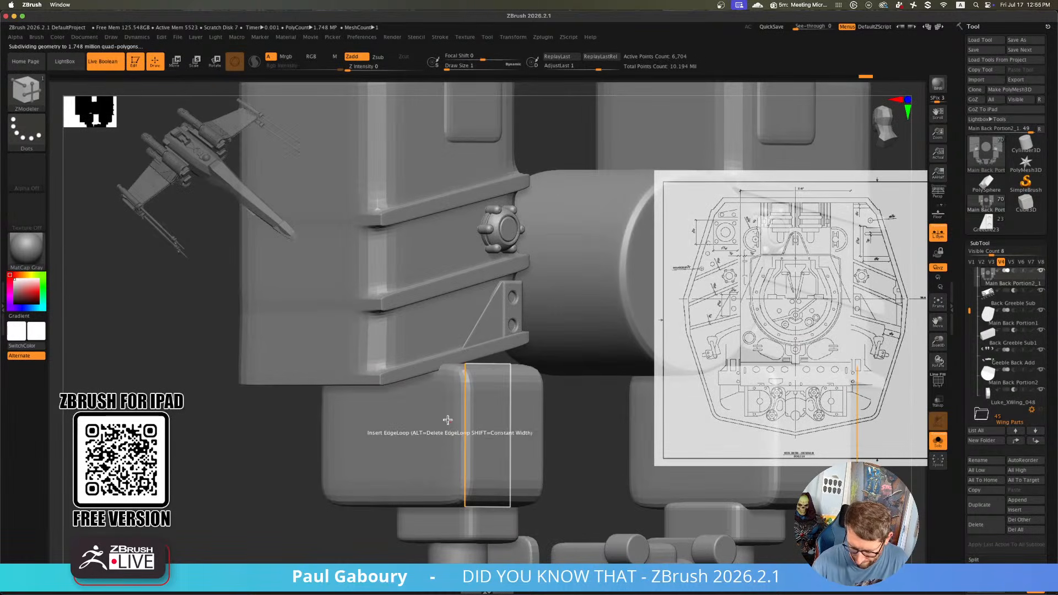
pyautogui.keyDown('alt'); pyautogui.click(245, 380); pyautogui.keyUp('alt')
pyautogui.hotkey('shift', 'f')
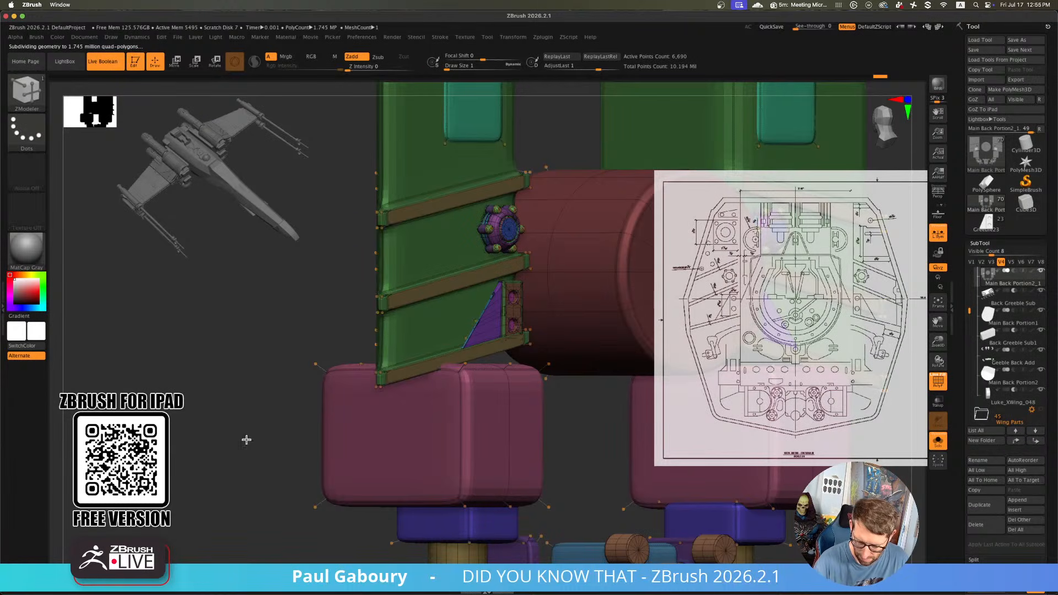
pyautogui.hotkey('ctrl', 'z')
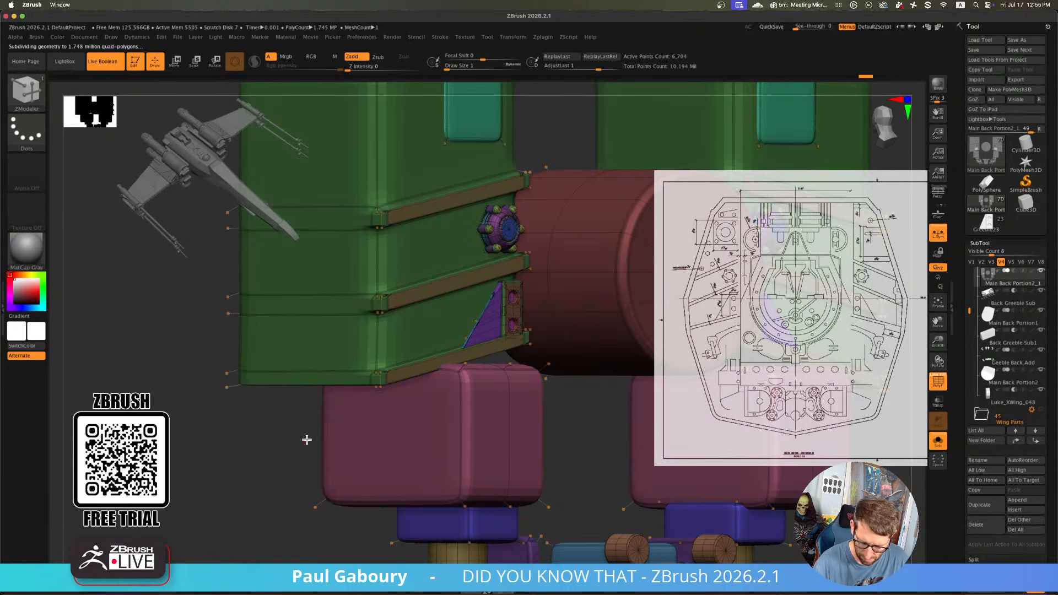
# Try inserting ZModeler edge loops close to the outer, front and inner edges of the ribbed side panel to sharpen its corners
pyautogui.keyDown('alt'); pyautogui.moveTo(305, 439); pyautogui.dragTo(297, 489); pyautogui.keyUp('alt')
pyautogui.press('space')
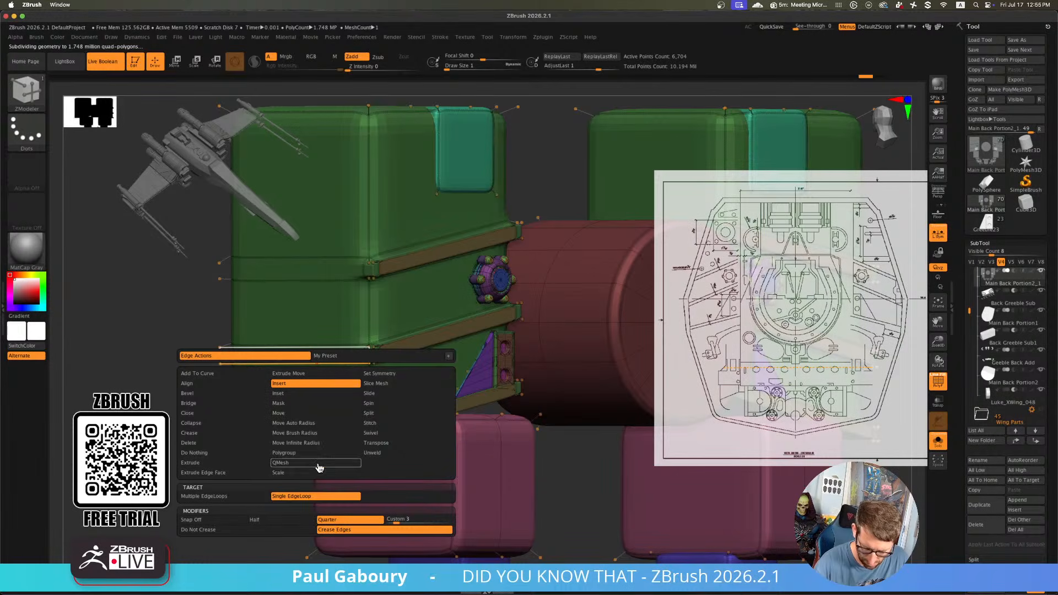
pyautogui.click(243, 519)
pyautogui.moveTo(320, 363); pyautogui.dragTo(373, 368)
pyautogui.click(268, 362)
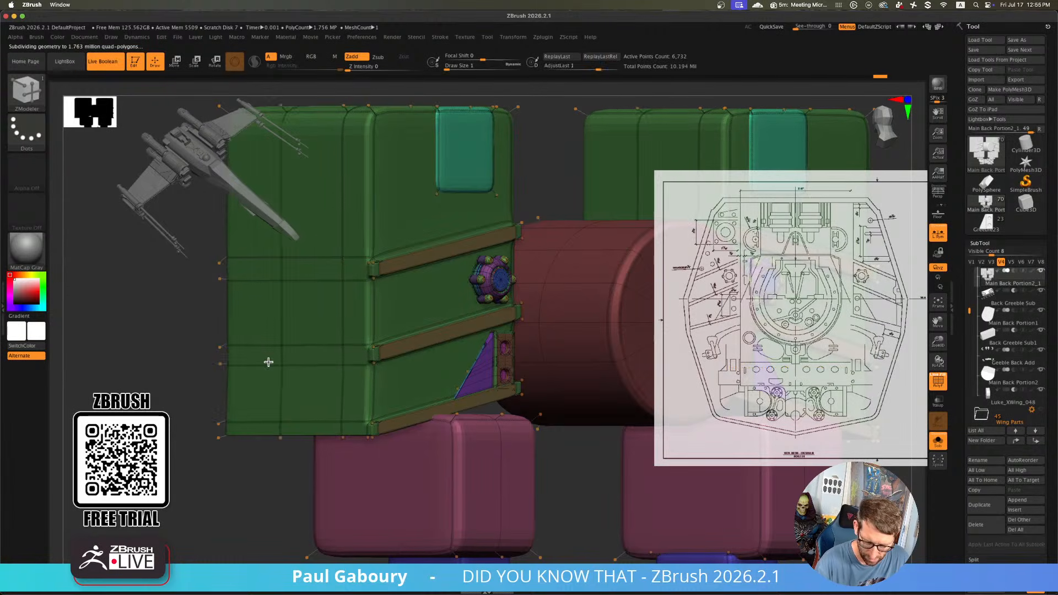
pyautogui.moveTo(268, 362); pyautogui.dragTo(253, 361)
pyautogui.moveTo(466, 351); pyautogui.dragTo(394, 354, button='right')
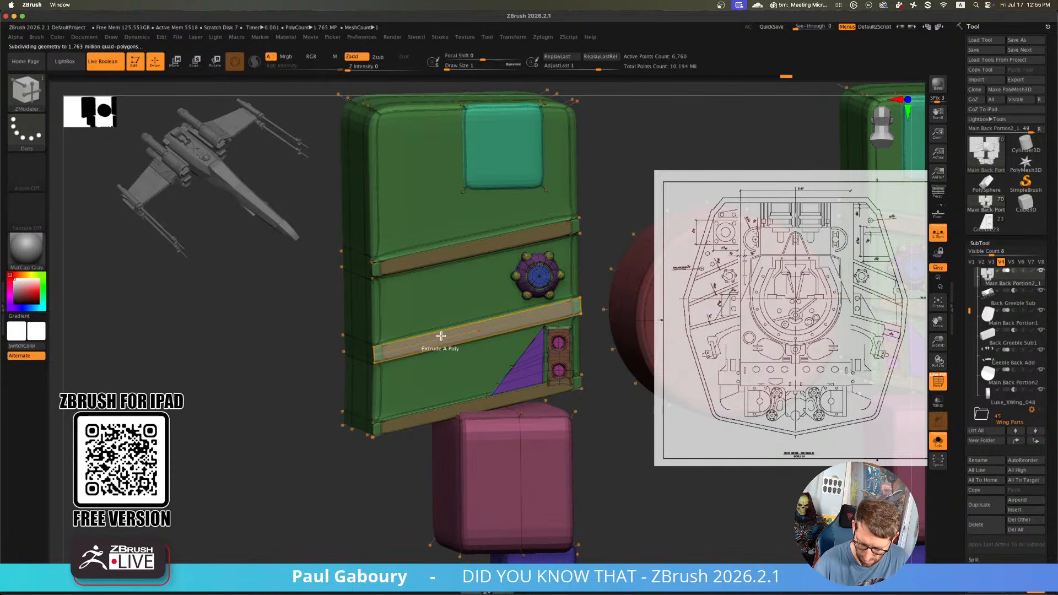
pyautogui.moveTo(409, 341); pyautogui.dragTo(395, 341)
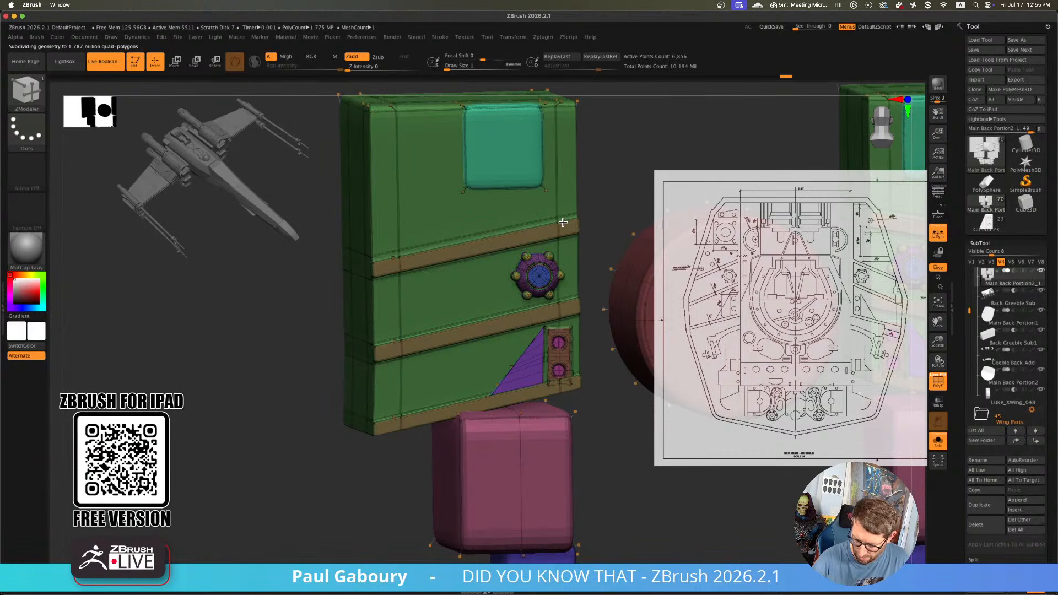
# Try to raise all the side panel's sloped ribs together using a QMesh polygon action with the Polygroup All target
pyautogui.moveTo(462, 380); pyautogui.dragTo(484, 325, button='right')
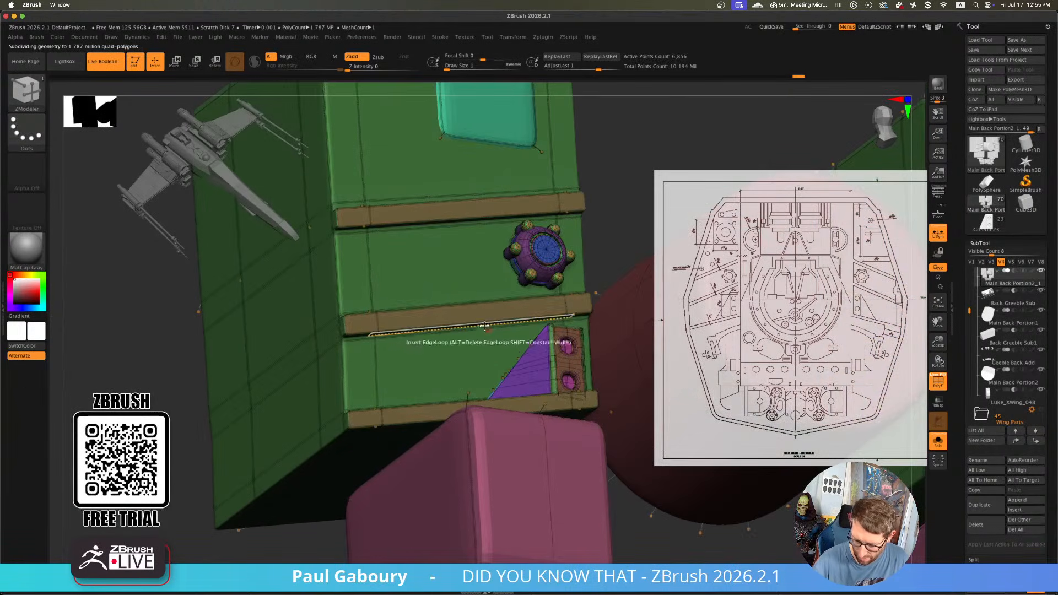
pyautogui.press('space')
pyautogui.click(422, 391)
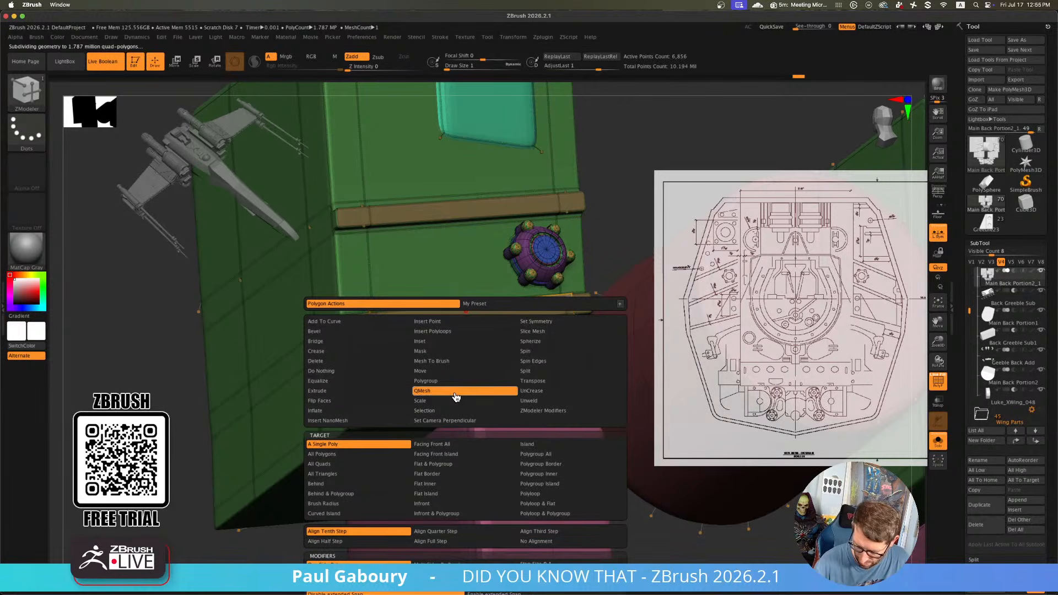
pyautogui.click(537, 454)
pyautogui.moveTo(452, 315); pyautogui.dragTo(461, 302)
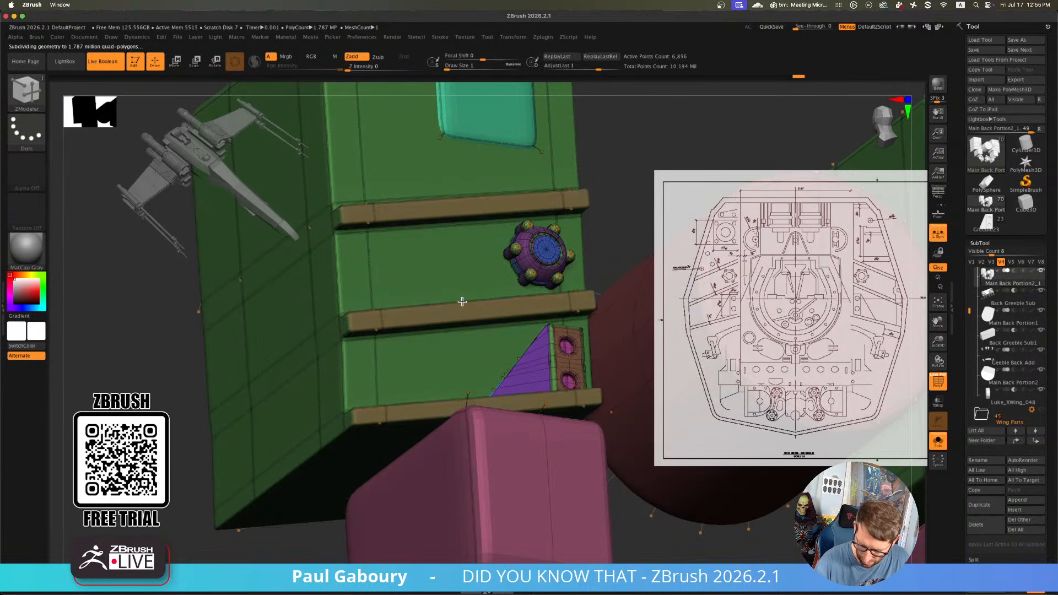
pyautogui.keyDown('ctrl'); pyautogui.moveTo(612, 340); pyautogui.dragTo(543, 381, button='right'); pyautogui.keyUp('ctrl')
pyautogui.moveTo(543, 381)
pyautogui.keyDown('alt'); pyautogui.mouseDown(button='right')
pyautogui.moveTo(405, 386)
pyautogui.moveTo(459, 415)
pyautogui.moveTo(464, 441)
pyautogui.moveTo(461, 417)
pyautogui.mouseUp(button='right'); pyautogui.keyUp('alt')
pyautogui.hotkey('shift', 'f')
# With ZModeler and the polyframe active, isolate the two-hole plate with its triangular brace, then mask everything else on the restored part
pyautogui.press('b')
pyautogui.press('z')
pyautogui.press('m')
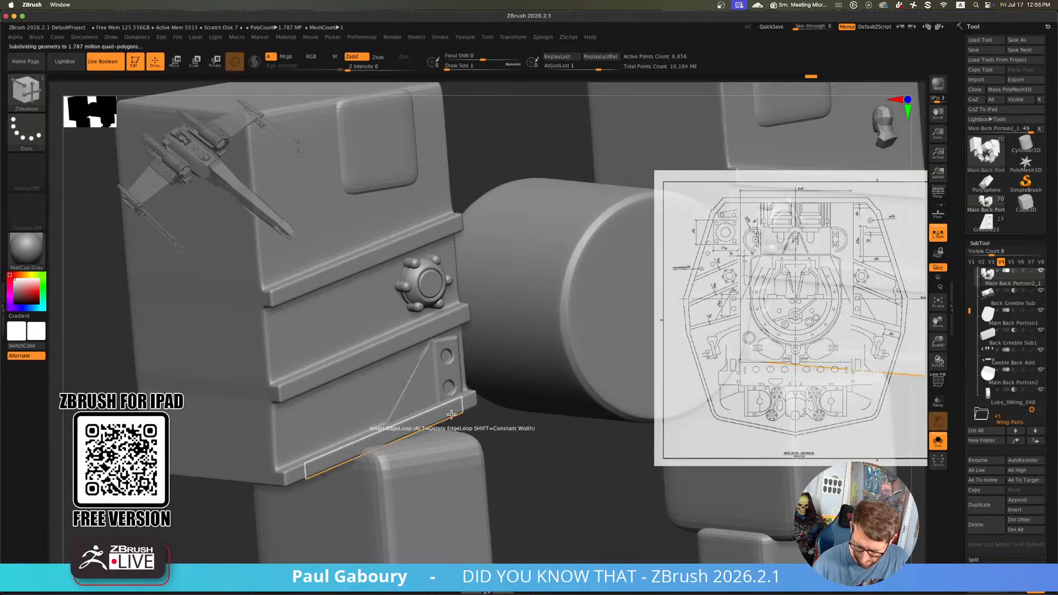
pyautogui.hotkey('shift', 'f')
pyautogui.keyDown('ctrl'); pyautogui.keyDown('shift'); pyautogui.click(449, 375); pyautogui.keyUp('shift'); pyautogui.keyUp('ctrl')
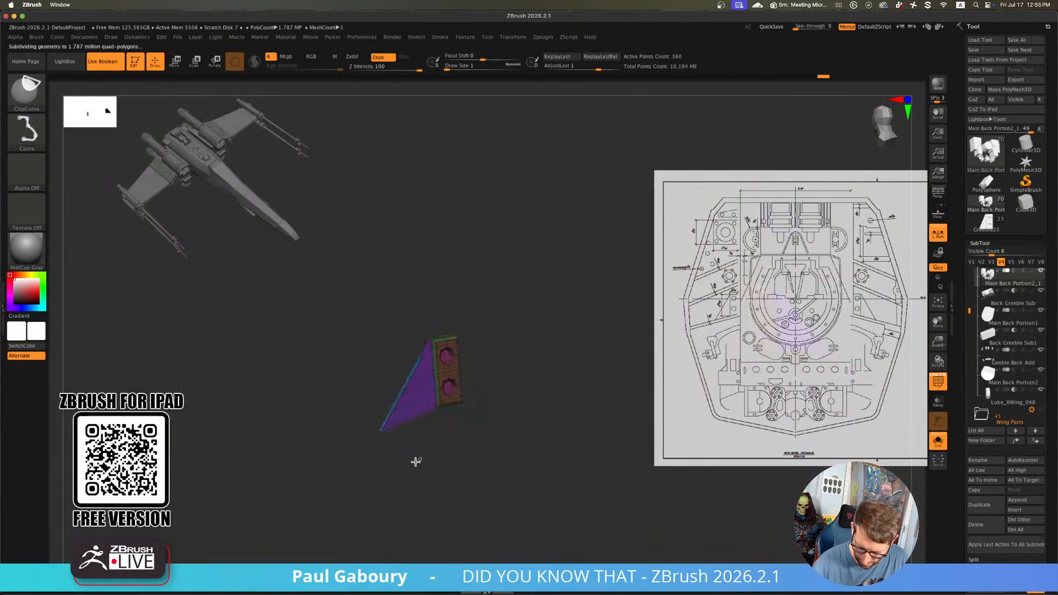
pyautogui.keyDown('ctrl'); pyautogui.click(224, 538); pyautogui.keyUp('ctrl')
pyautogui.keyDown('ctrl'); pyautogui.keyDown('shift'); pyautogui.click(226, 532); pyautogui.keyUp('shift'); pyautogui.keyUp('ctrl')
pyautogui.keyDown('ctrl'); pyautogui.click(226, 527); pyautogui.keyUp('ctrl')
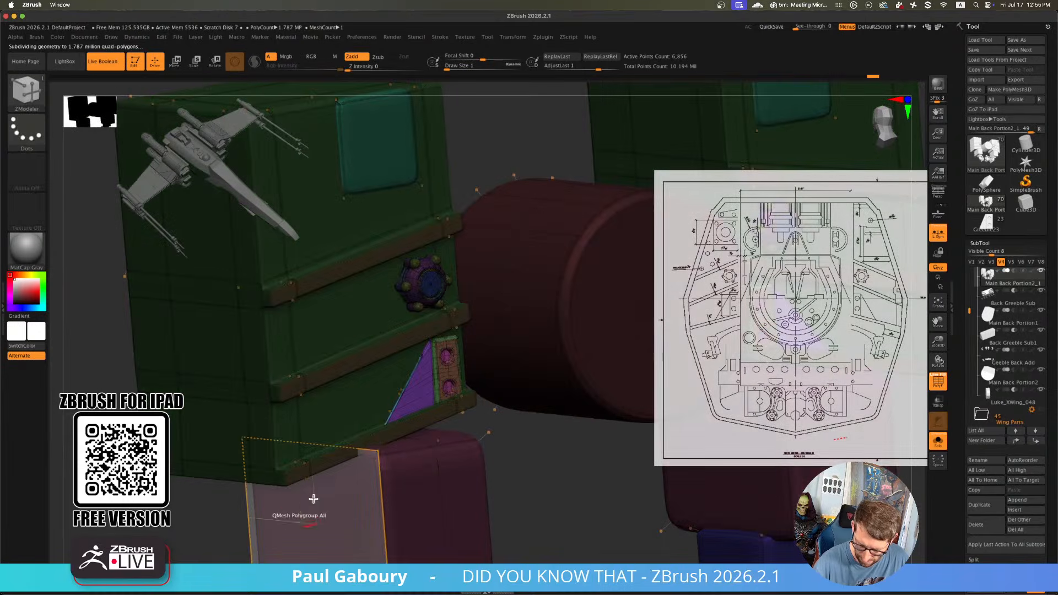
# Try to move the unmasked two-hole plate and triangular brace outward from the side panel, then hide the polyframe
pyautogui.press('w')
pyautogui.moveTo(471, 429); pyautogui.dragTo(336, 377)
pyautogui.press('q')
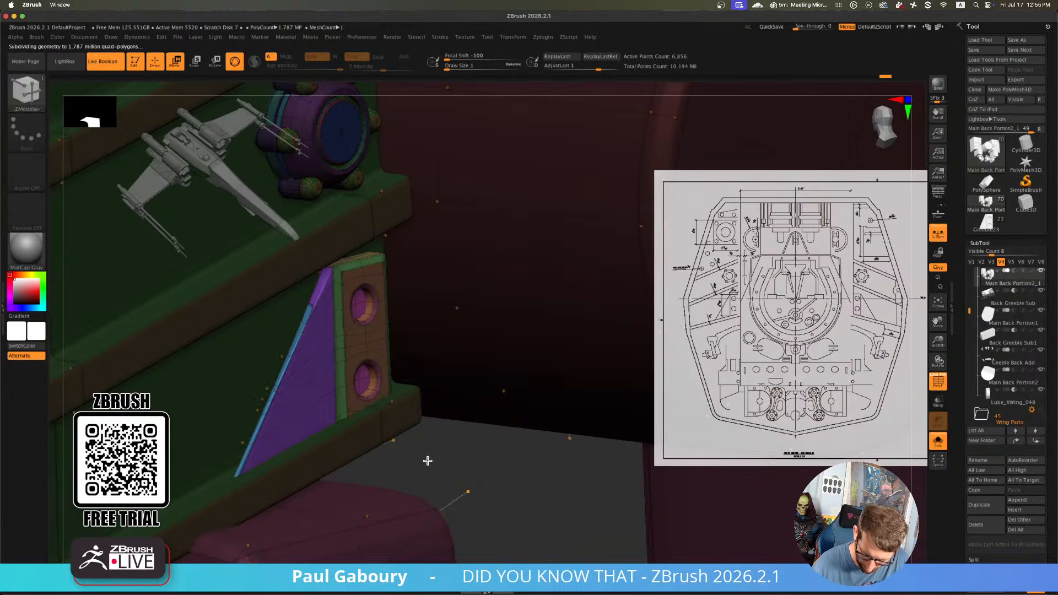
pyautogui.moveTo(437, 456)
pyautogui.keyDown('ctrl'); pyautogui.mouseDown(button='right')
pyautogui.moveTo(364, 432)
pyautogui.moveTo(410, 444)
pyautogui.moveTo(347, 444)
pyautogui.moveTo(397, 432)
pyautogui.moveTo(406, 405)
pyautogui.mouseUp(button='right'); pyautogui.keyUp('ctrl')
pyautogui.hotkey('shift', 'f')
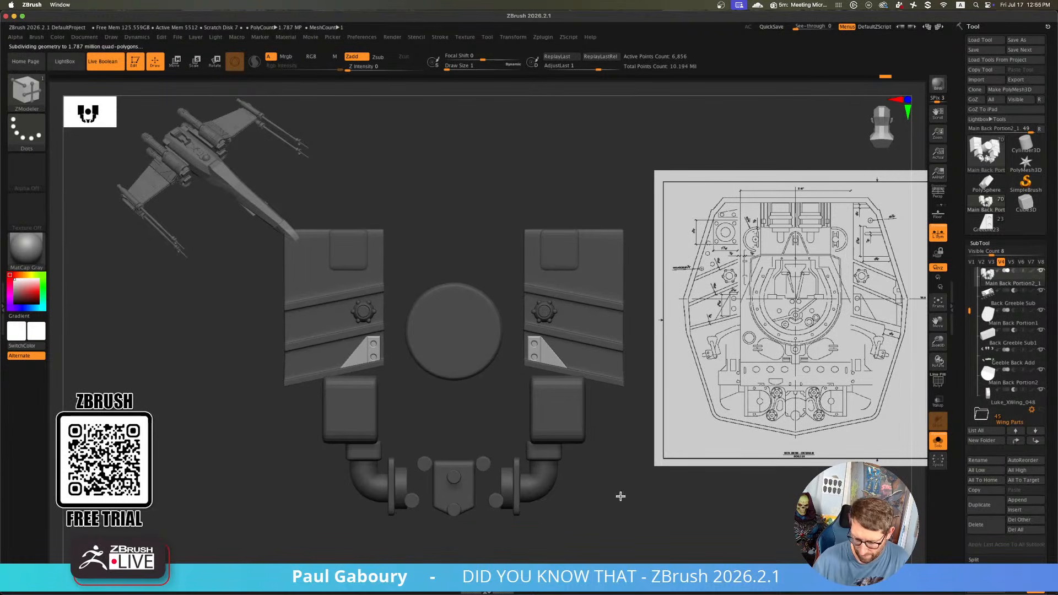
# Display the other rear parts again and undo back to the two-hole plate without its extension, keeping ZModeler as the brush
pyautogui.click(937, 442)
pyautogui.keyDown('alt'); pyautogui.moveTo(636, 488); pyautogui.dragTo(583, 484, button='right'); pyautogui.keyUp('alt')
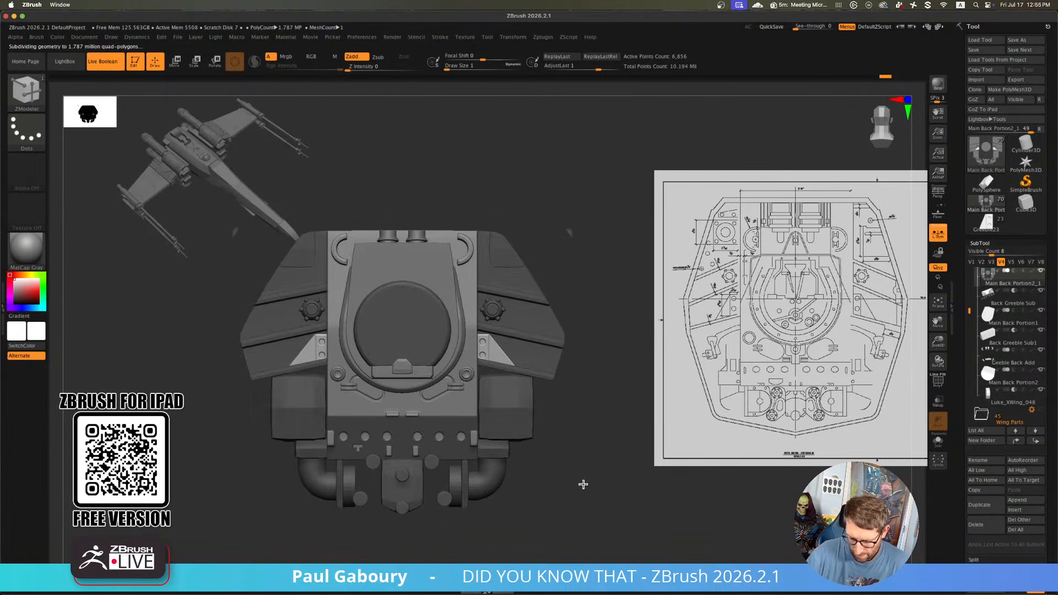
pyautogui.moveTo(537, 458)
pyautogui.mouseDown(button='right')
pyautogui.moveTo(502, 446)
pyautogui.moveTo(508, 458)
pyautogui.moveTo(541, 447)
pyautogui.mouseUp(button='right')
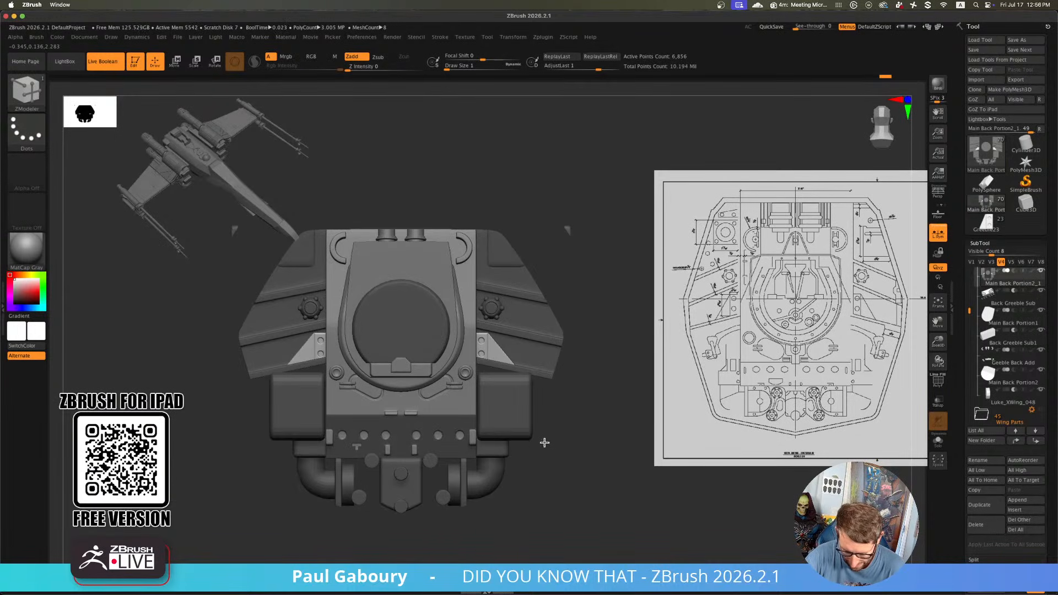
pyautogui.moveTo(538, 455); pyautogui.dragTo(546, 447, button='right')
pyautogui.hotkey('ctrl', 'd')
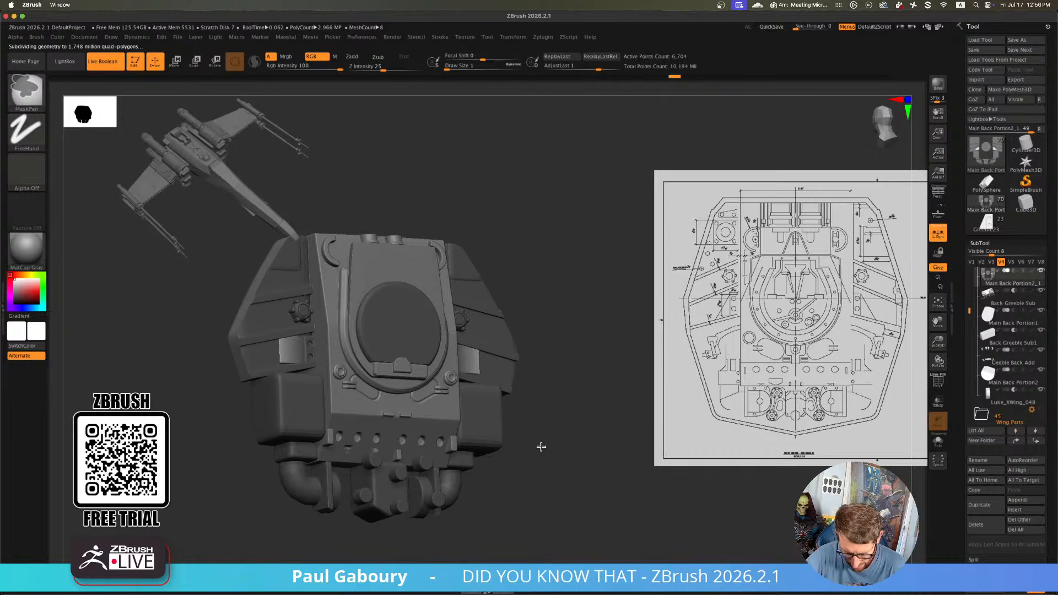
pyautogui.press('b')
pyautogui.press('z')
pyautogui.press('m')
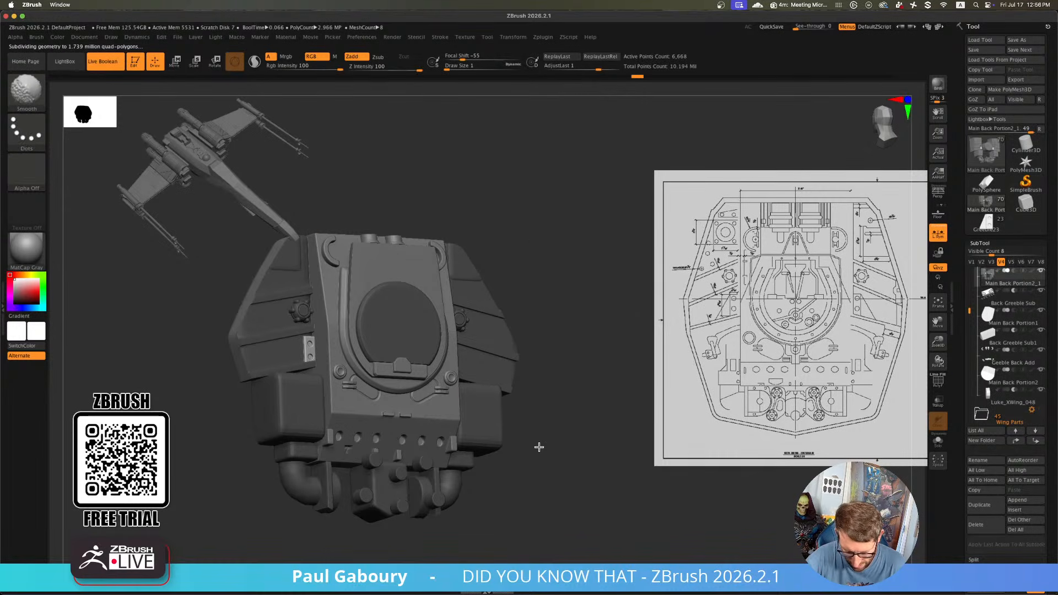
# Move the unmasked two-hole plate about 0.005 outward from the side panel so it stands slightly prouder
pyautogui.moveTo(538, 448)
pyautogui.keyDown('ctrl'); pyautogui.mouseDown(button='right')
pyautogui.moveTo(550, 472)
pyautogui.moveTo(560, 463)
pyautogui.moveTo(446, 458)
pyautogui.mouseUp(button='right'); pyautogui.keyUp('ctrl')
pyautogui.keyDown('ctrl'); pyautogui.moveTo(406, 374); pyautogui.dragTo(456, 435, button='right'); pyautogui.keyUp('ctrl')
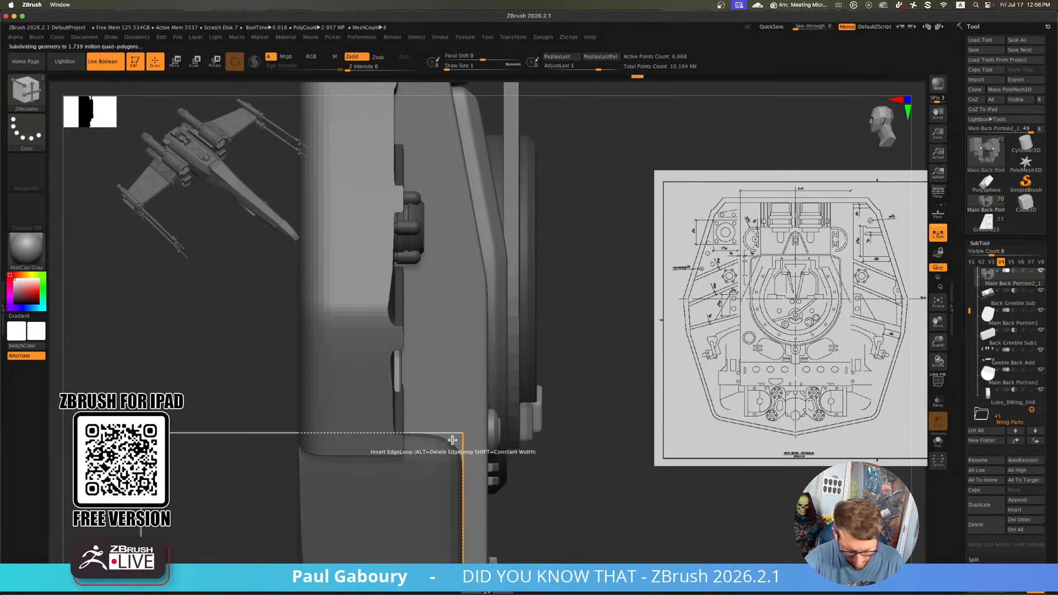
pyautogui.press('w')
pyautogui.moveTo(434, 350); pyautogui.dragTo(439, 349)
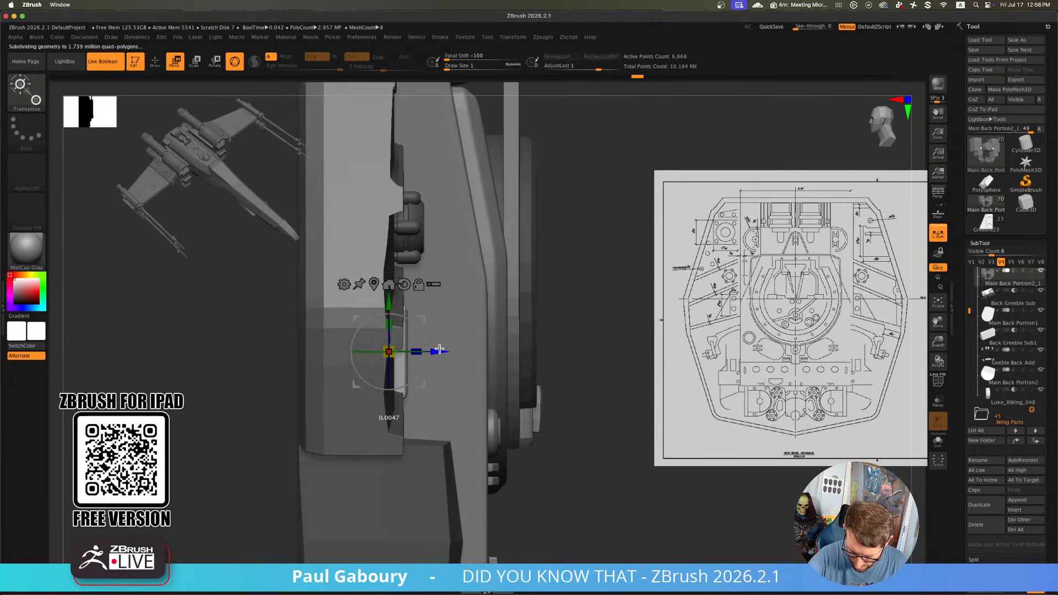
pyautogui.press('q')
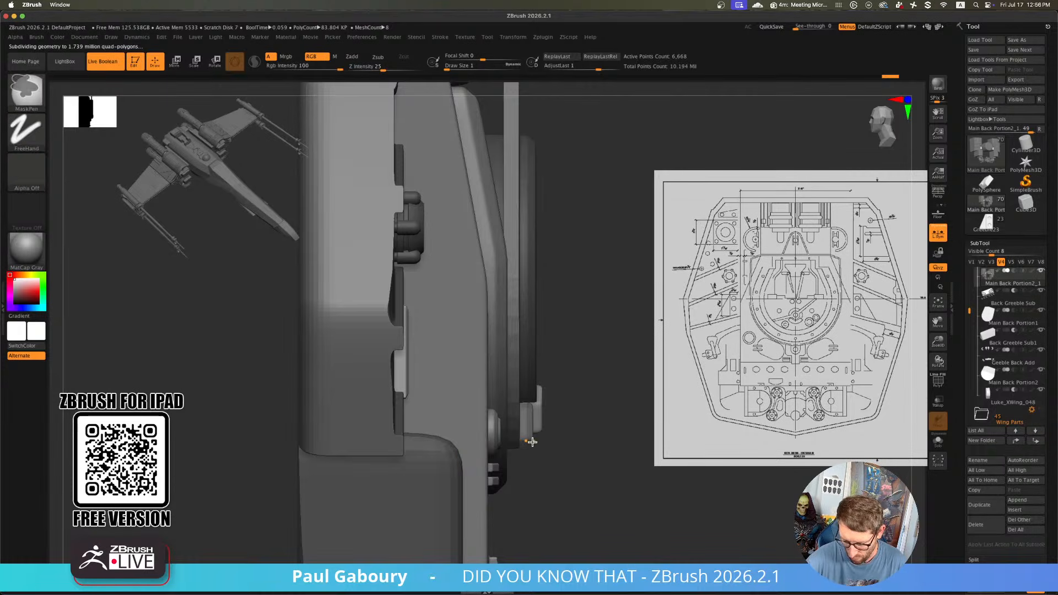
pyautogui.moveTo(532, 441)
pyautogui.keyDown('ctrl'); pyautogui.mouseDown(button='right')
pyautogui.moveTo(512, 415)
pyautogui.moveTo(512, 444)
pyautogui.moveTo(338, 431)
pyautogui.mouseUp(button='right'); pyautogui.keyUp('ctrl')
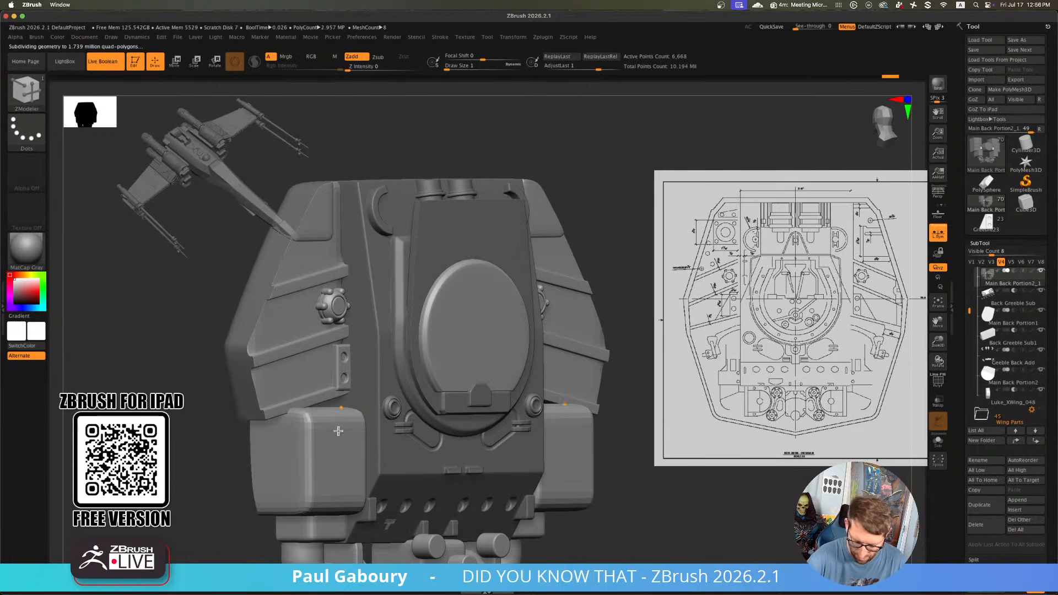
# Show the polyframe and try a QMesh Polygroup All adjustment on the side panel's middle sloped rib
pyautogui.hotkey('shift', 'd')
pyautogui.hotkey('shift', 'f')
pyautogui.keyDown('alt'); pyautogui.moveTo(288, 468); pyautogui.dragTo(347, 411, button='right'); pyautogui.keyUp('alt')
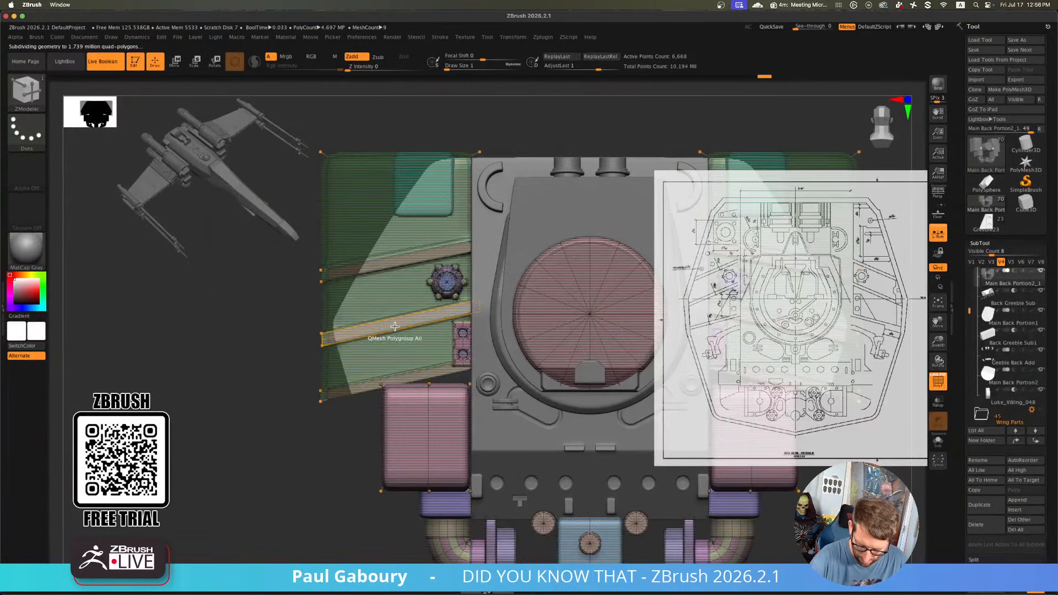
pyautogui.moveTo(394, 326); pyautogui.dragTo(385, 330)
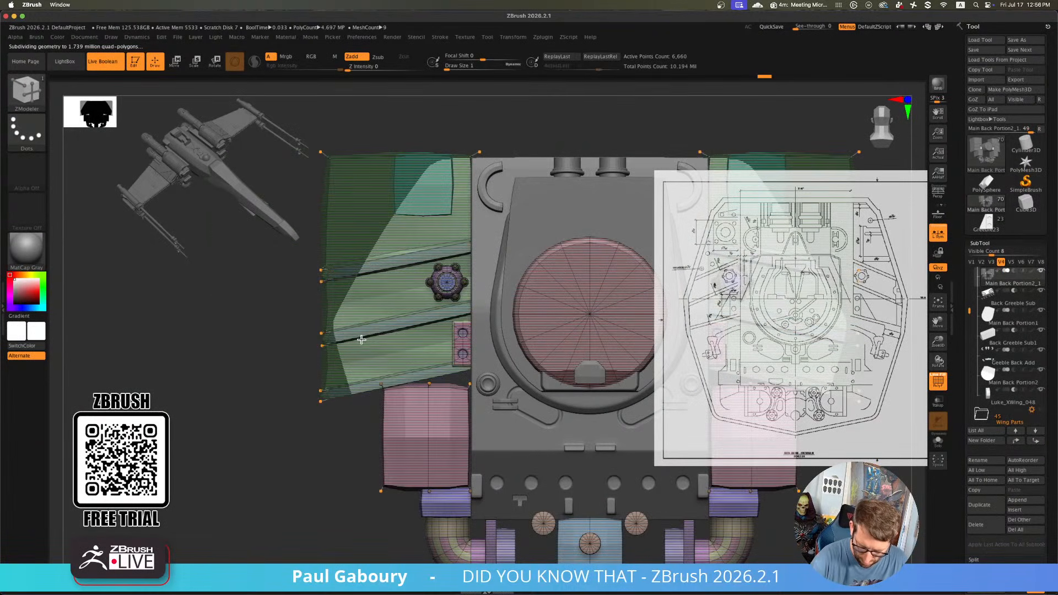
pyautogui.press('shift')
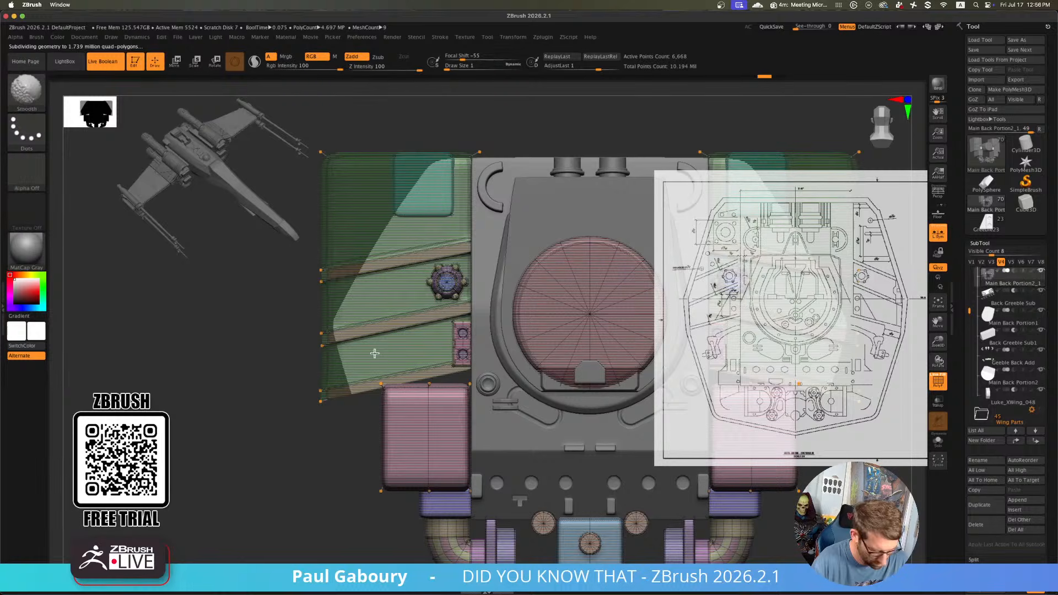
# Isolate the rear portion and insert edge loops near the outer, front, back and inner edges of the ribbed side panel
pyautogui.click(937, 443)
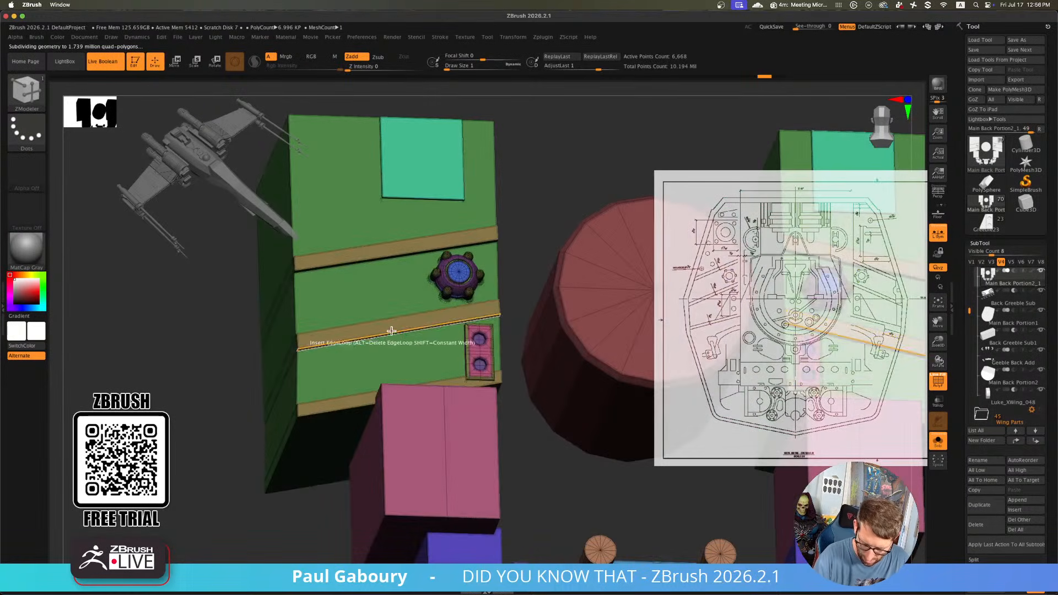
pyautogui.moveTo(393, 329); pyautogui.dragTo(317, 352)
pyautogui.moveTo(316, 353); pyautogui.dragTo(368, 333, button='right')
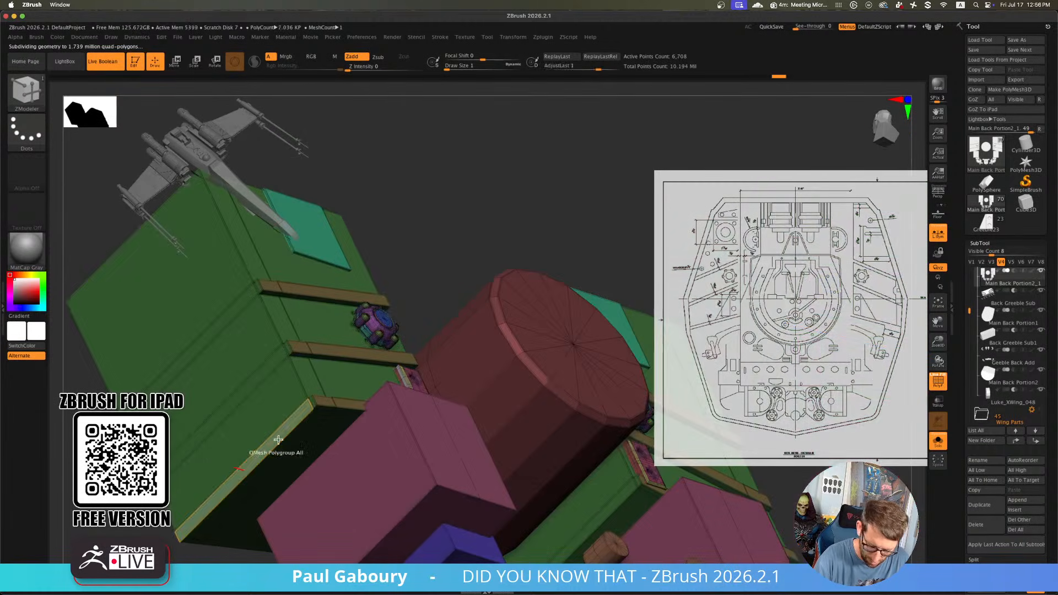
pyautogui.moveTo(258, 445); pyautogui.dragTo(288, 415)
pyautogui.moveTo(229, 477); pyautogui.dragTo(196, 516)
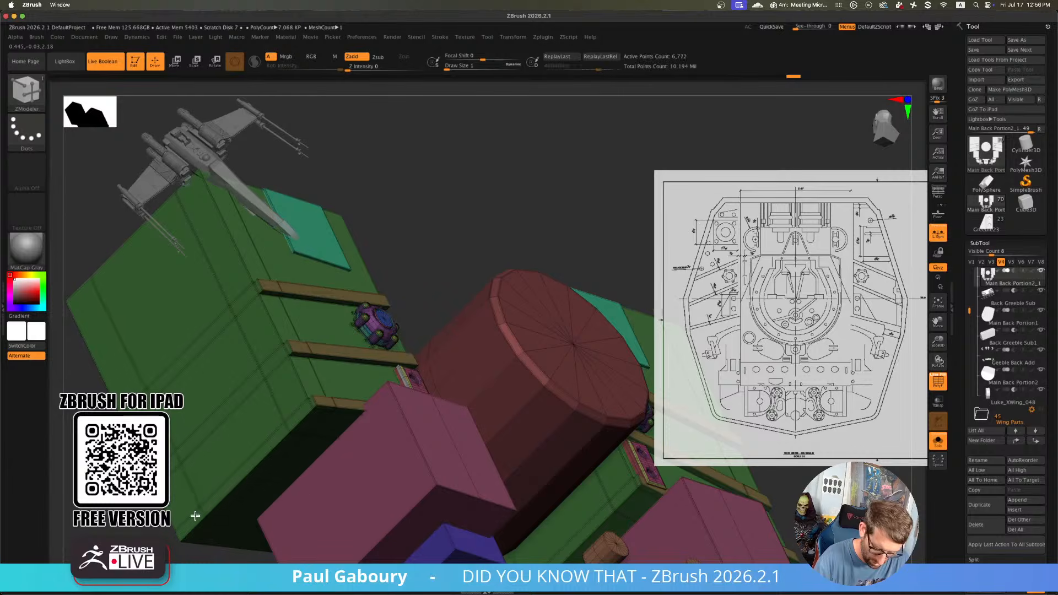
pyautogui.moveTo(196, 513); pyautogui.dragTo(306, 420, button='right')
pyautogui.moveTo(412, 311); pyautogui.dragTo(483, 295)
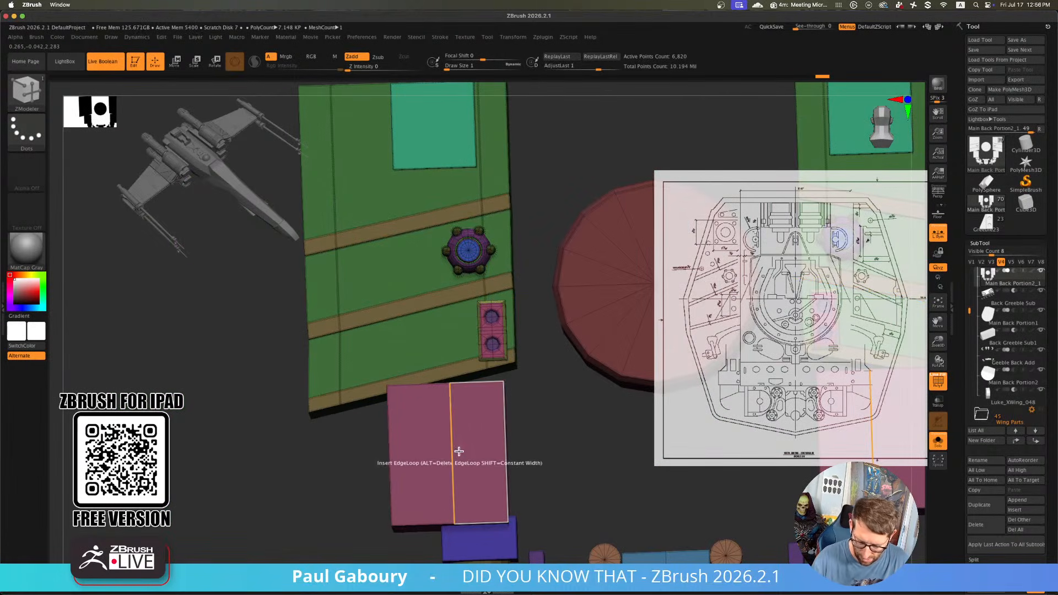
# Preview the smoothed surface without the polyframe and try raising the sloped ribs with QMesh on Polygroup All
pyautogui.press('d')
pyautogui.keyDown('ctrl'); pyautogui.moveTo(463, 444); pyautogui.dragTo(468, 413, button='right'); pyautogui.keyUp('ctrl')
pyautogui.hotkey('shift', 'f')
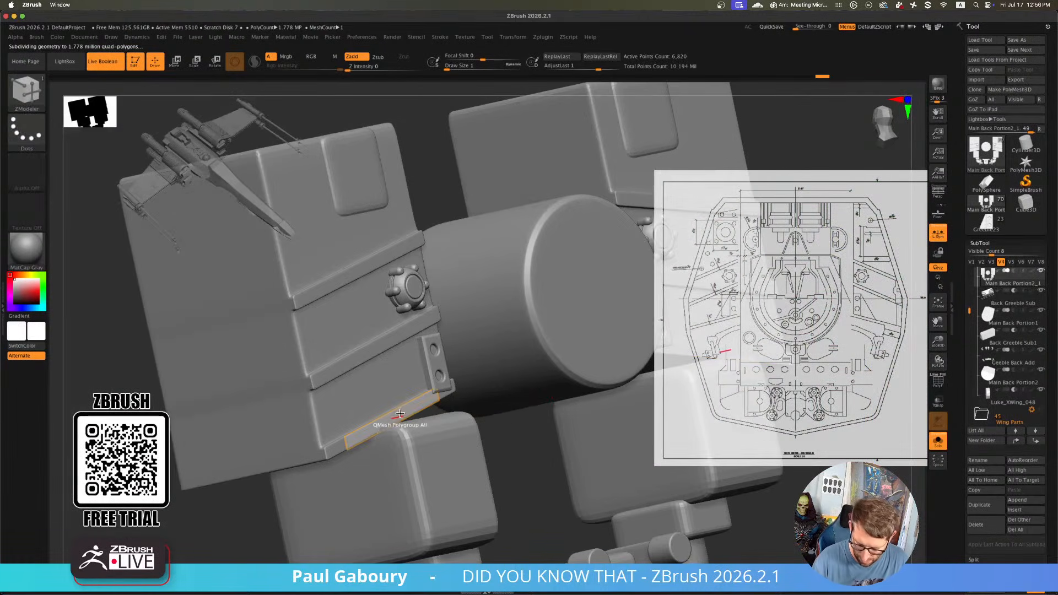
pyautogui.press('space')
pyautogui.moveTo(400, 418); pyautogui.dragTo(409, 412)
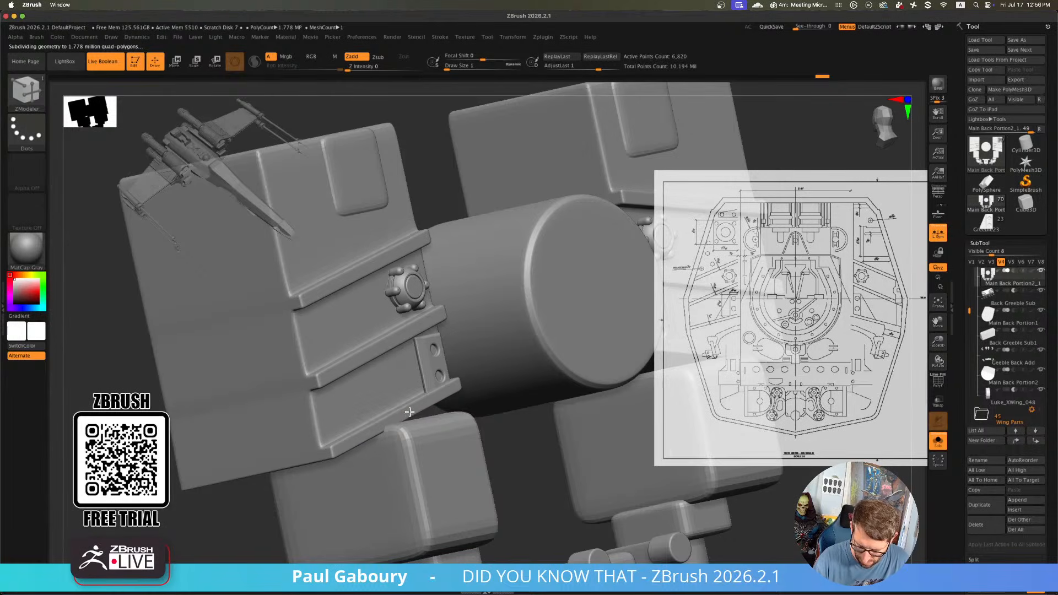
# Set the ZModeler polygon action to Polygroup with the Flat Island target and regroup the outer face of the side panel's lowest sloped rib
pyautogui.hotkey('shift', 'd')
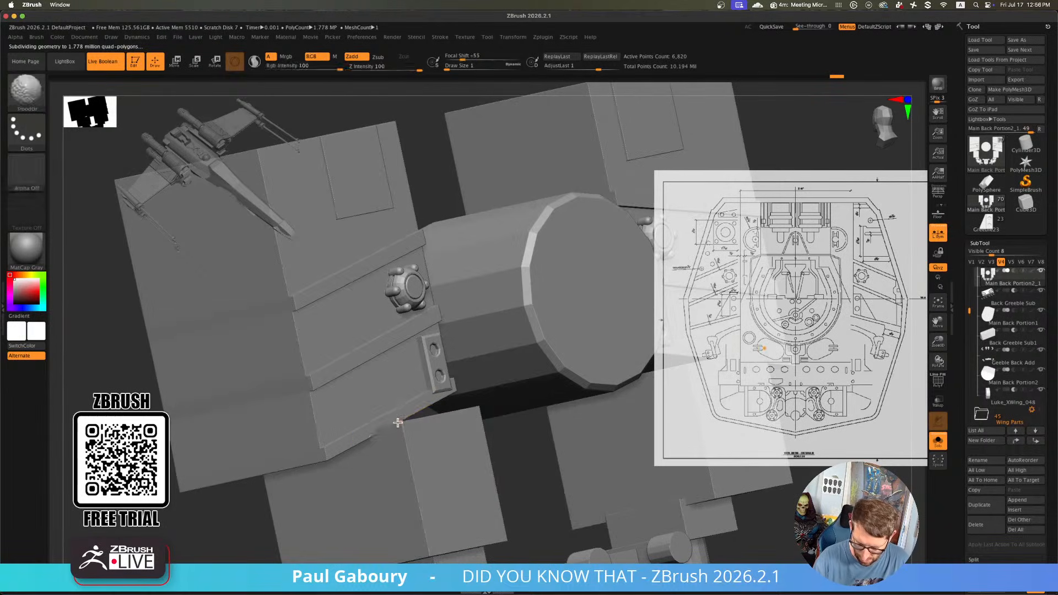
pyautogui.hotkey('shift', 'f')
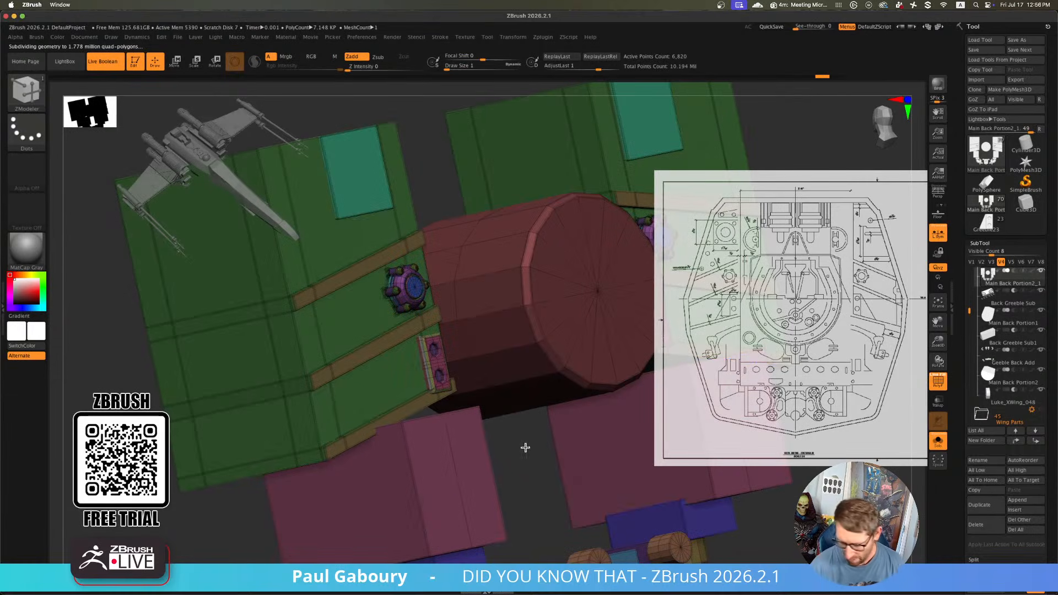
pyautogui.press('space')
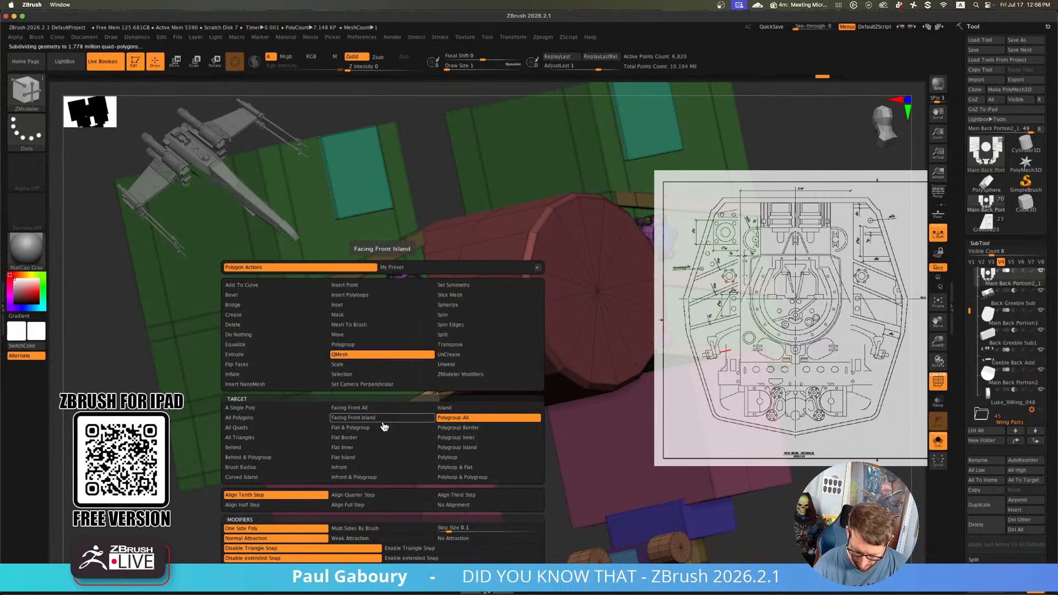
pyautogui.click(363, 344)
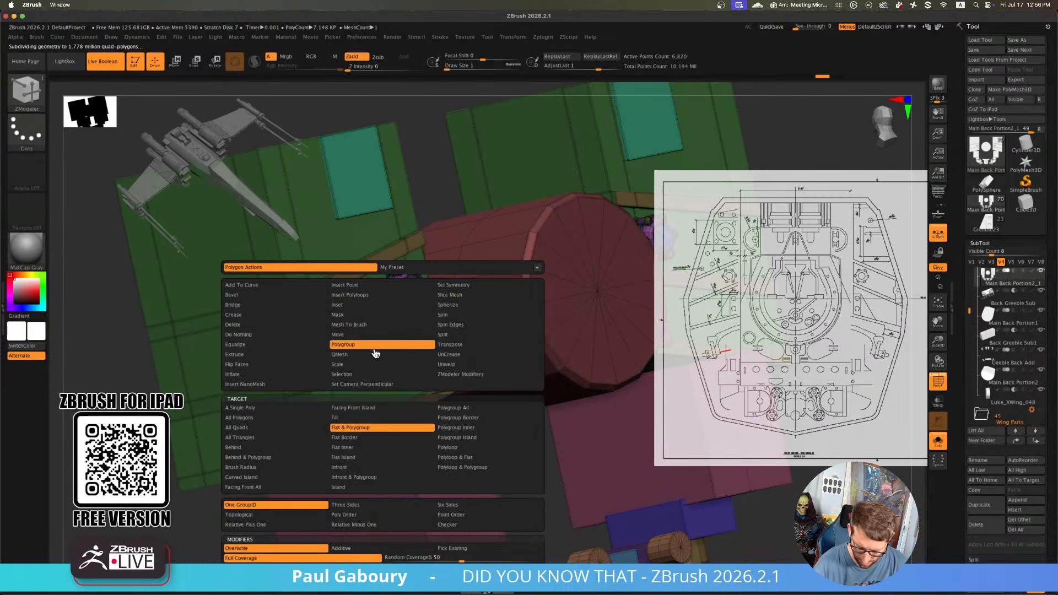
pyautogui.click(386, 462)
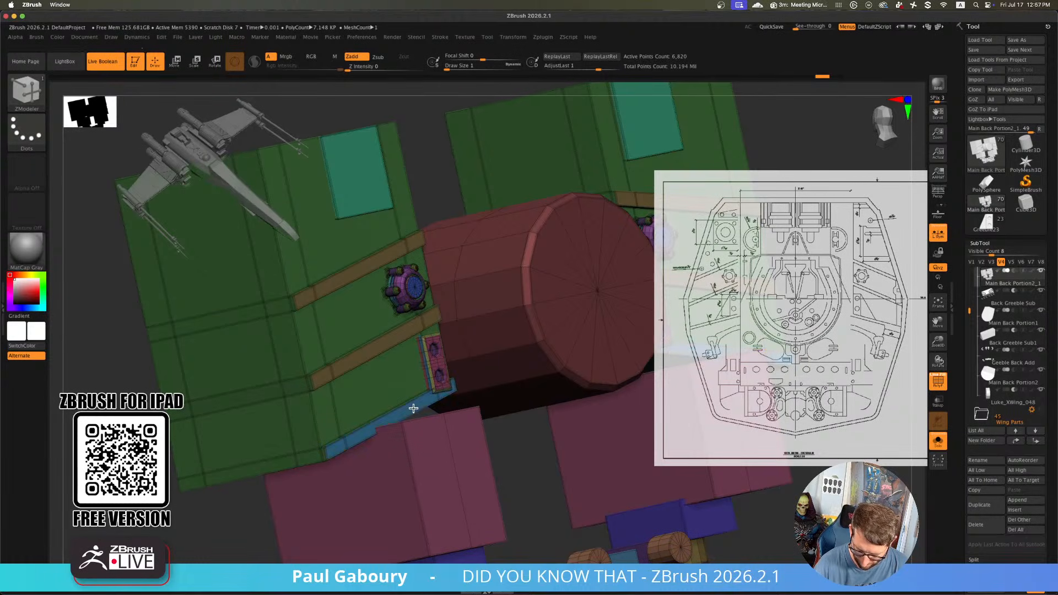
pyautogui.click(413, 409)
pyautogui.keyDown('ctrl'); pyautogui.moveTo(349, 450); pyautogui.dragTo(390, 456, button='right'); pyautogui.keyUp('ctrl')
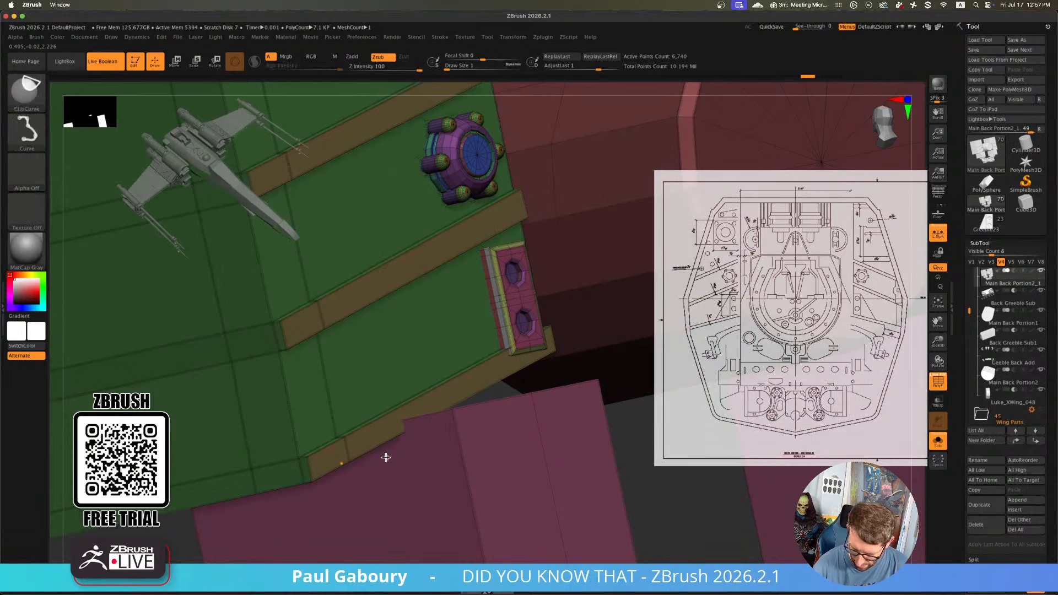
# Assign the outer faces of the side panel's three sloped ribs to one shared polygroup with Polygroup Flat Island
pyautogui.keyDown('ctrl'); pyautogui.keyDown('shift'); pyautogui.click(491, 277); pyautogui.keyUp('shift'); pyautogui.keyUp('ctrl')
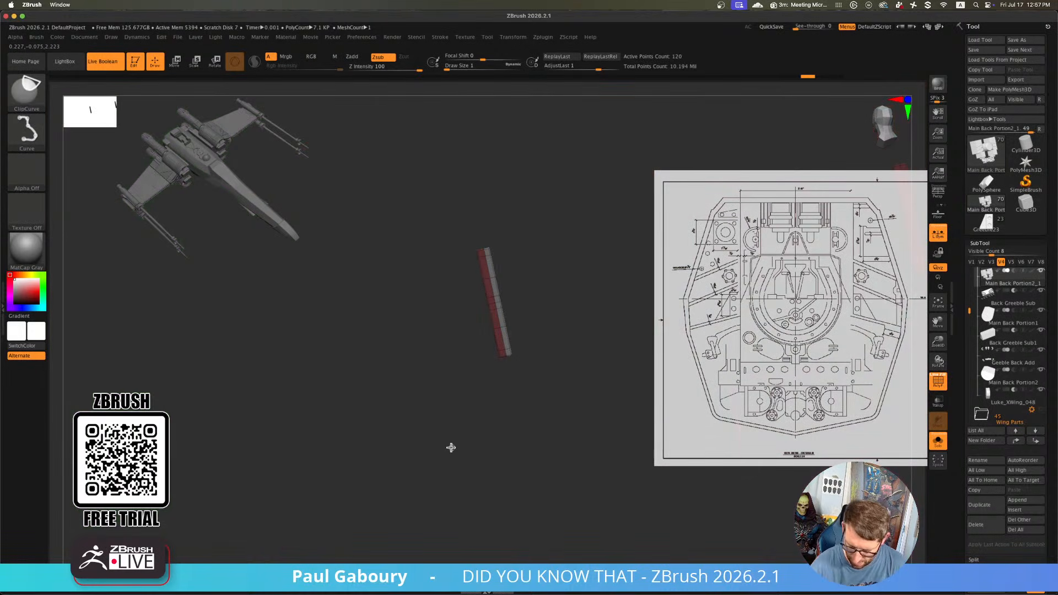
pyautogui.keyDown('ctrl'); pyautogui.keyDown('shift'); pyautogui.click(446, 465); pyautogui.keyUp('shift'); pyautogui.keyUp('ctrl')
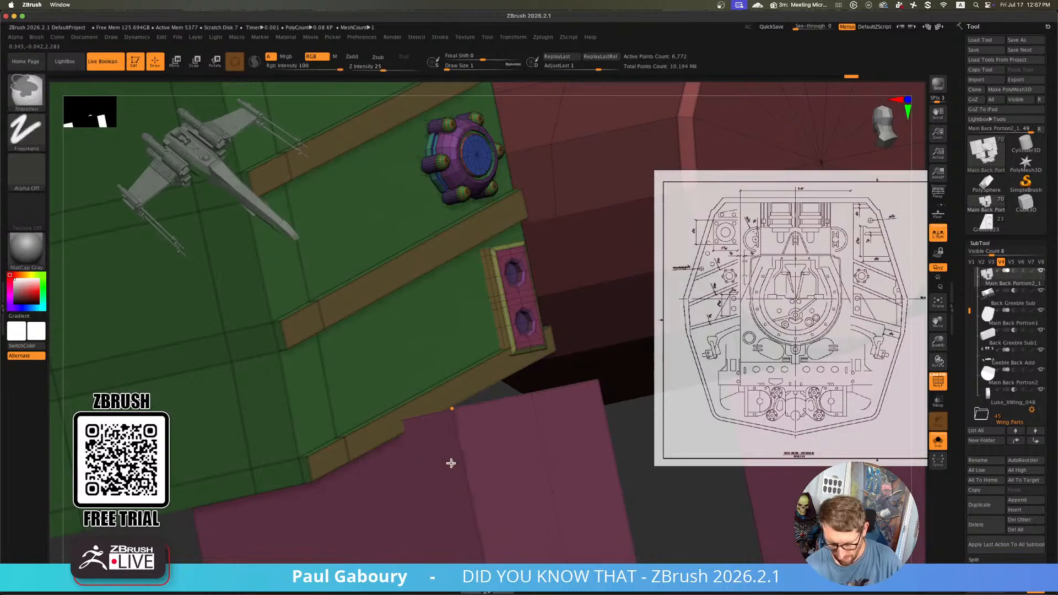
pyautogui.click(438, 399)
pyautogui.click(436, 264)
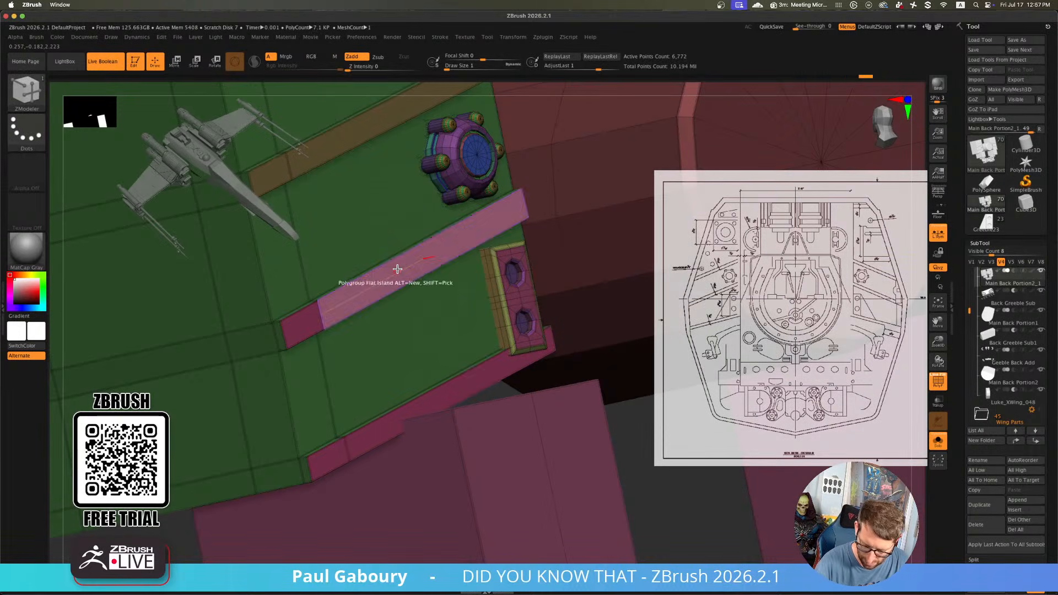
pyautogui.click(374, 145)
# Raise the three sloped ribs together using QMesh on Polygroup All
pyautogui.press('space')
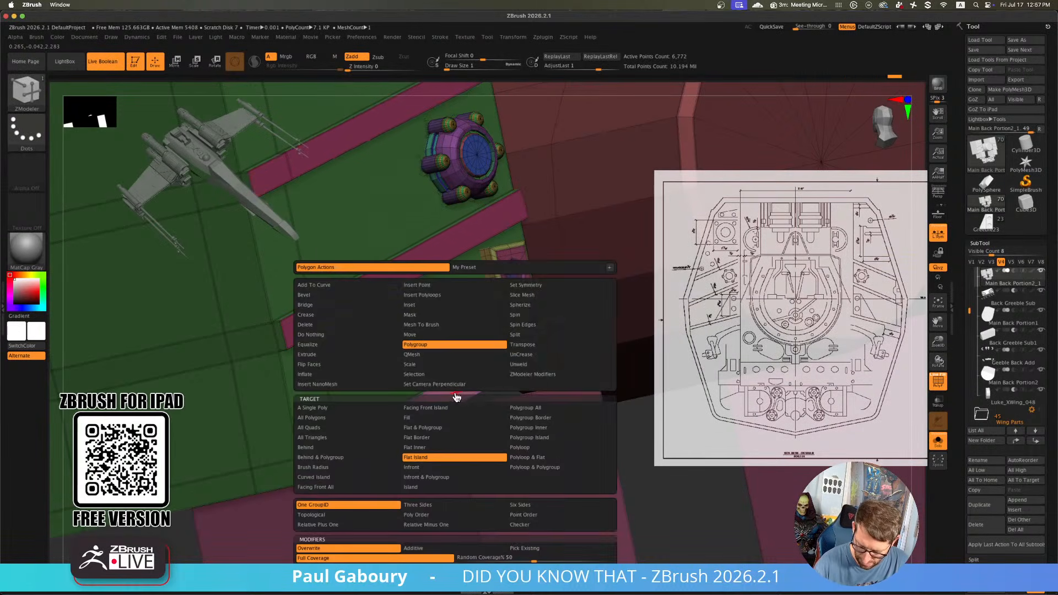
pyautogui.click(460, 356)
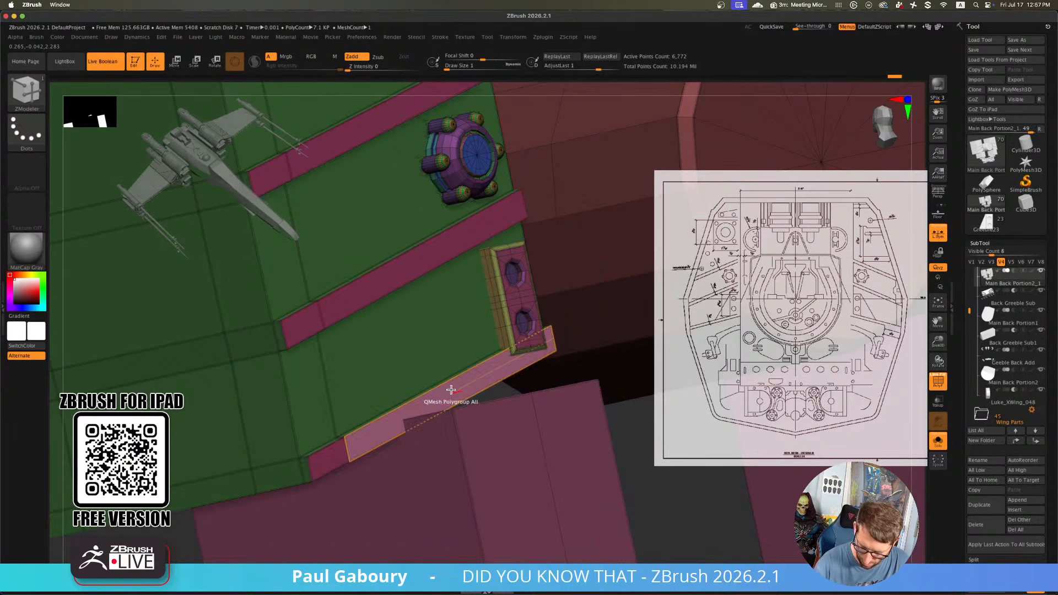
pyautogui.moveTo(452, 390); pyautogui.dragTo(475, 386)
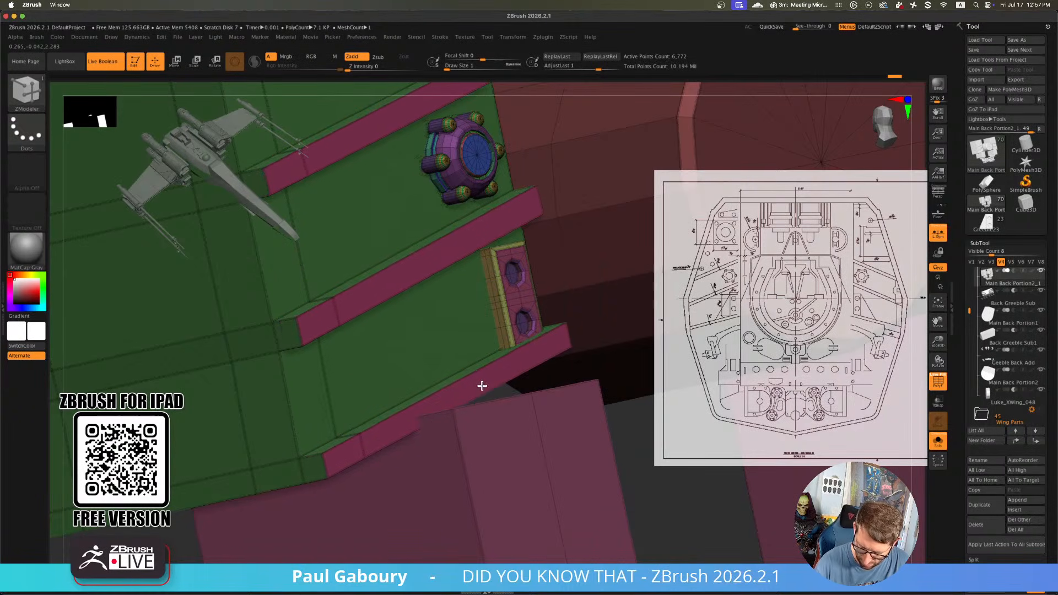
# Preview the smoothed surface without the polyframe, show the whole rear assembly and examine the raised ribs against the blueprint
pyautogui.keyDown('ctrl'); pyautogui.moveTo(503, 397); pyautogui.dragTo(491, 472, button='right'); pyautogui.keyUp('ctrl')
pyautogui.press('d')
pyautogui.hotkey('shift', 'f')
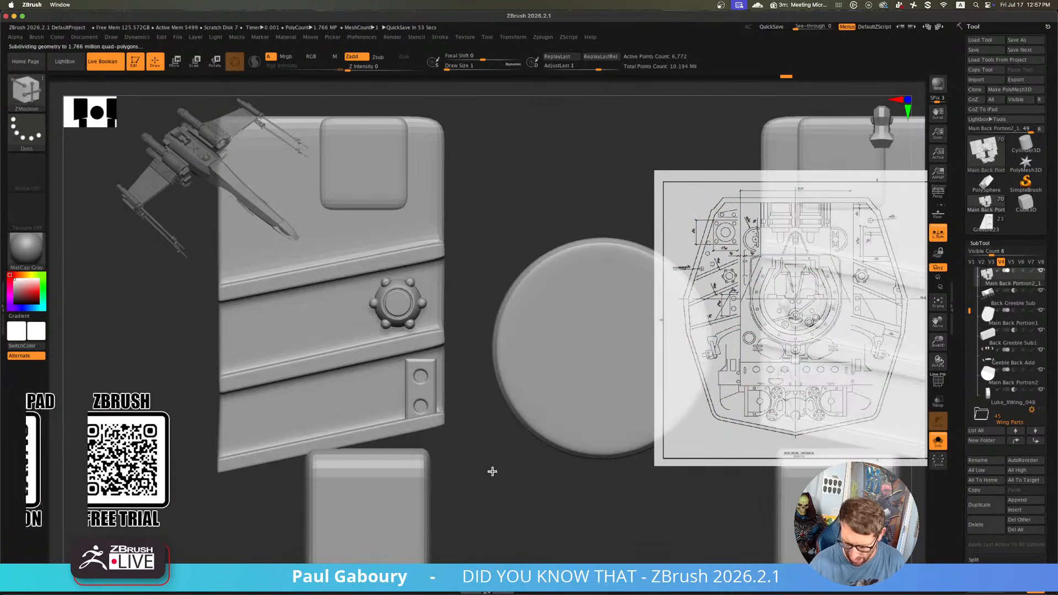
pyautogui.click(941, 444)
pyautogui.keyDown('ctrl'); pyautogui.moveTo(617, 418); pyautogui.dragTo(408, 403, button='right'); pyautogui.keyUp('ctrl')
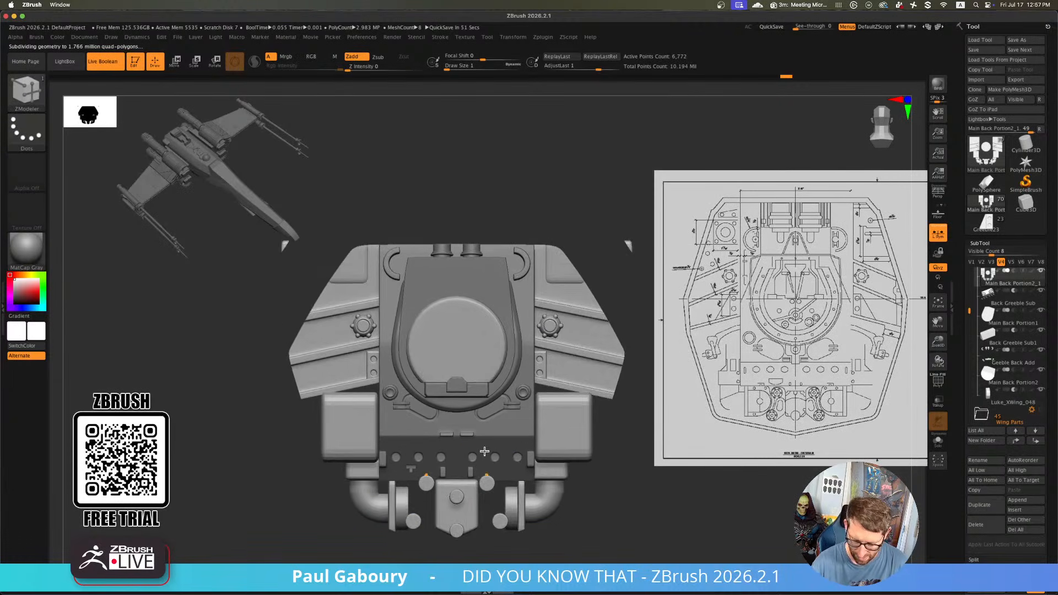
pyautogui.keyDown('alt'); pyautogui.moveTo(485, 451); pyautogui.dragTo(533, 443, button='right'); pyautogui.keyUp('alt')
pyautogui.moveTo(390, 532)
pyautogui.mouseDown(button='right')
pyautogui.moveTo(405, 499)
pyautogui.moveTo(390, 519)
pyautogui.mouseUp(button='right')
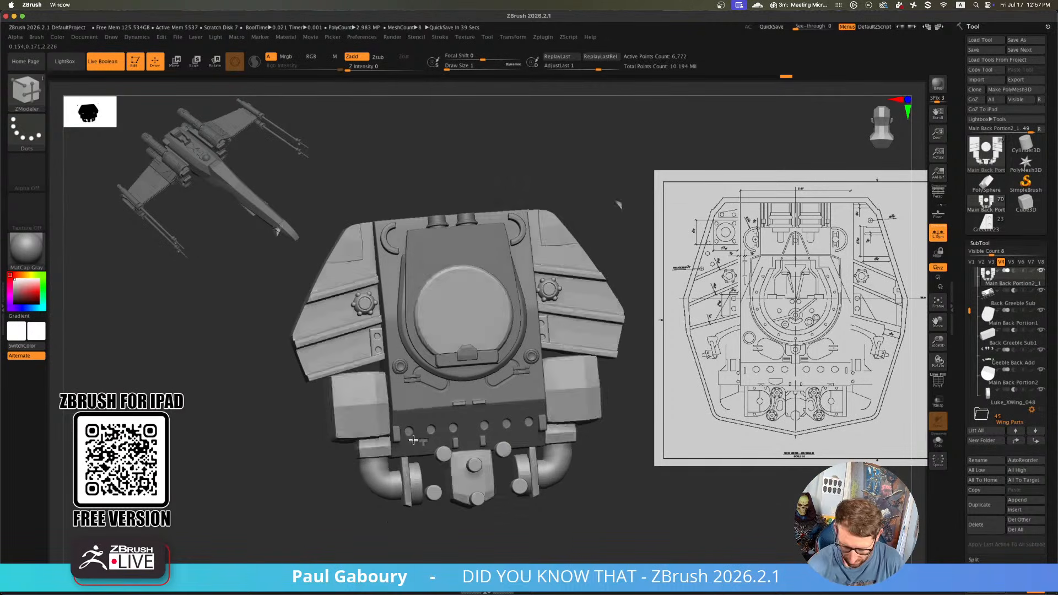
pyautogui.keyDown('shift'); pyautogui.moveTo(392, 419); pyautogui.dragTo(400, 399, button='right'); pyautogui.keyUp('shift')
pyautogui.keyDown('alt'); pyautogui.moveTo(393, 357); pyautogui.dragTo(419, 412, button='right'); pyautogui.keyUp('alt')
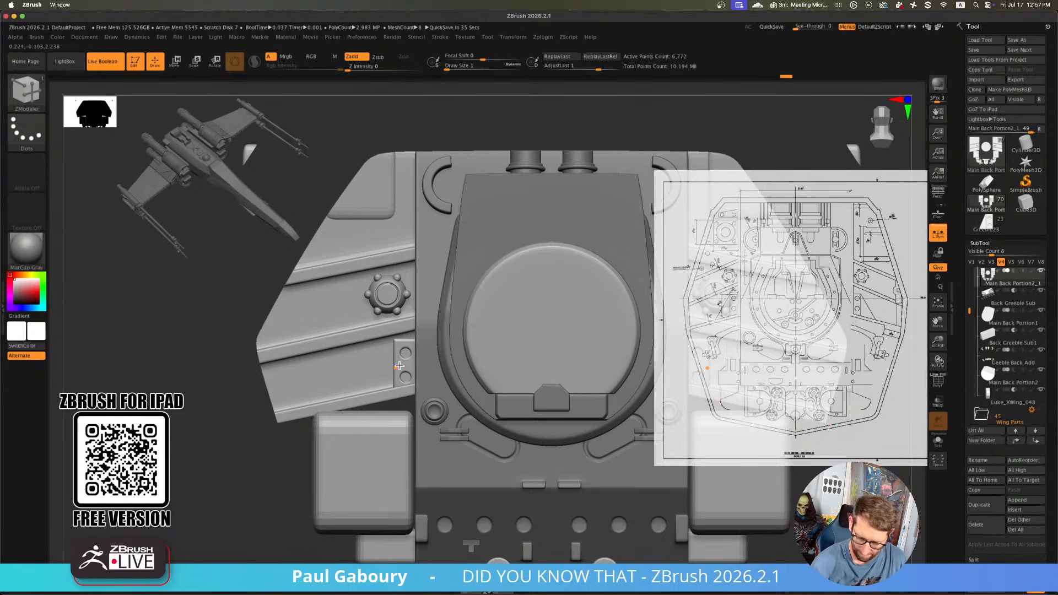
# Show the polyframe, mask everything except the two-hole plates and centre the transform gizmo on the plate
pyautogui.hotkey('shift', 'f')
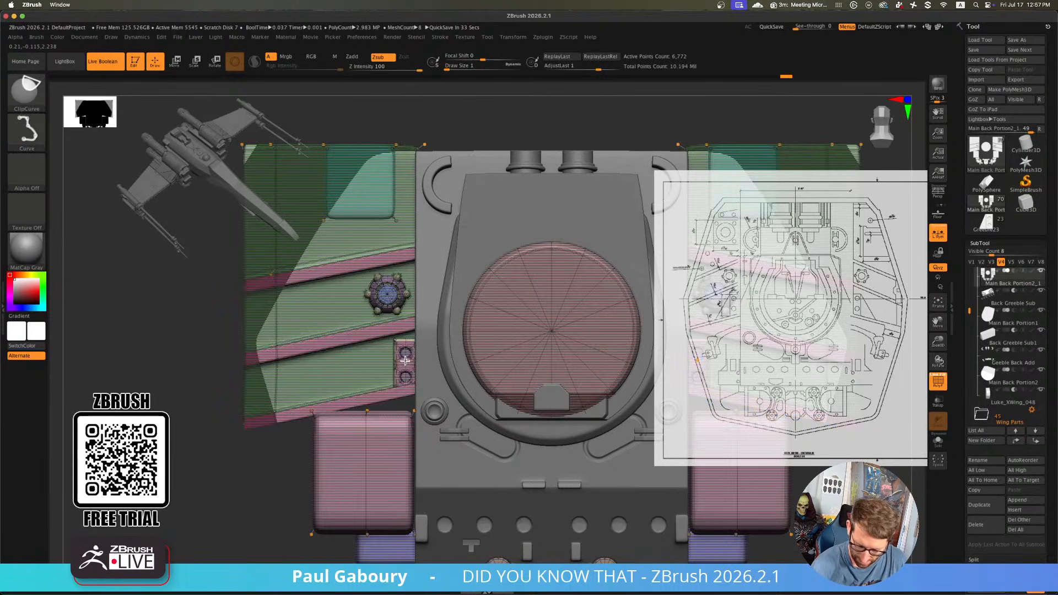
pyautogui.keyDown('ctrl'); pyautogui.keyDown('shift'); pyautogui.click(405, 364); pyautogui.keyUp('shift'); pyautogui.keyUp('ctrl')
pyautogui.keyDown('ctrl'); pyautogui.keyDown('shift'); pyautogui.click(304, 509); pyautogui.keyUp('shift'); pyautogui.keyUp('ctrl')
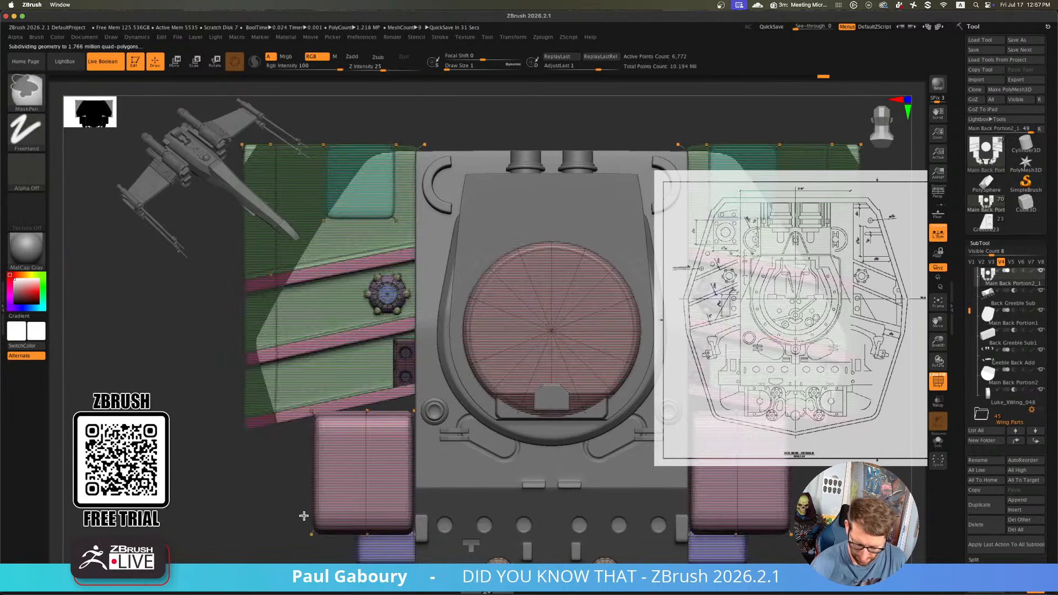
pyautogui.keyDown('alt'); pyautogui.moveTo(290, 496); pyautogui.dragTo(263, 502, button='right'); pyautogui.keyUp('alt')
pyautogui.press('w')
pyautogui.keyDown('alt'); pyautogui.moveTo(352, 388); pyautogui.dragTo(318, 412, button='right'); pyautogui.keyUp('alt')
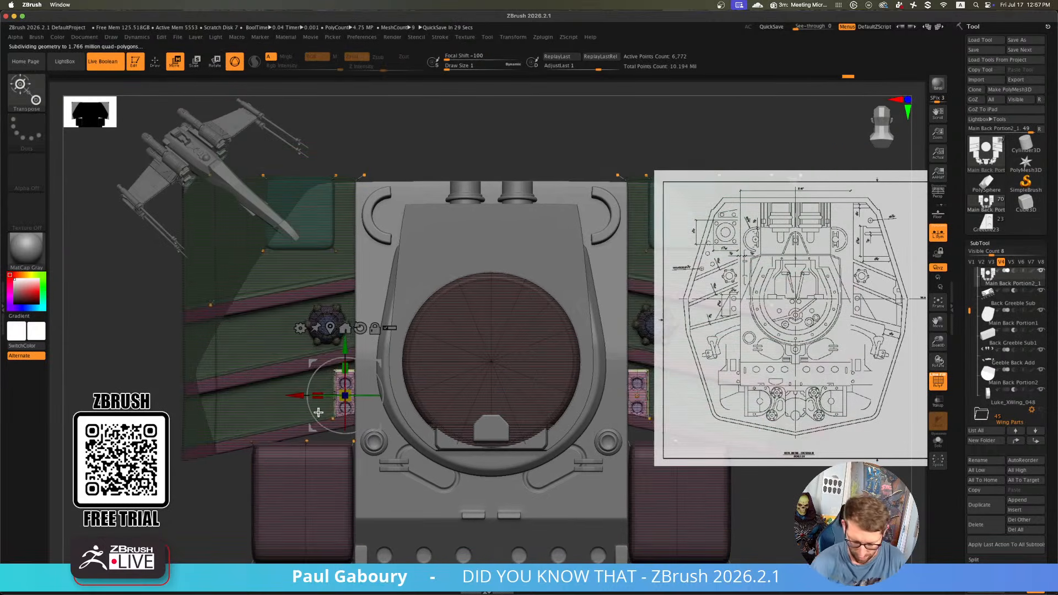
# Insert a PolyCube at the two-hole plate with mirroring kept, and crease its edges
pyautogui.click(285, 329)
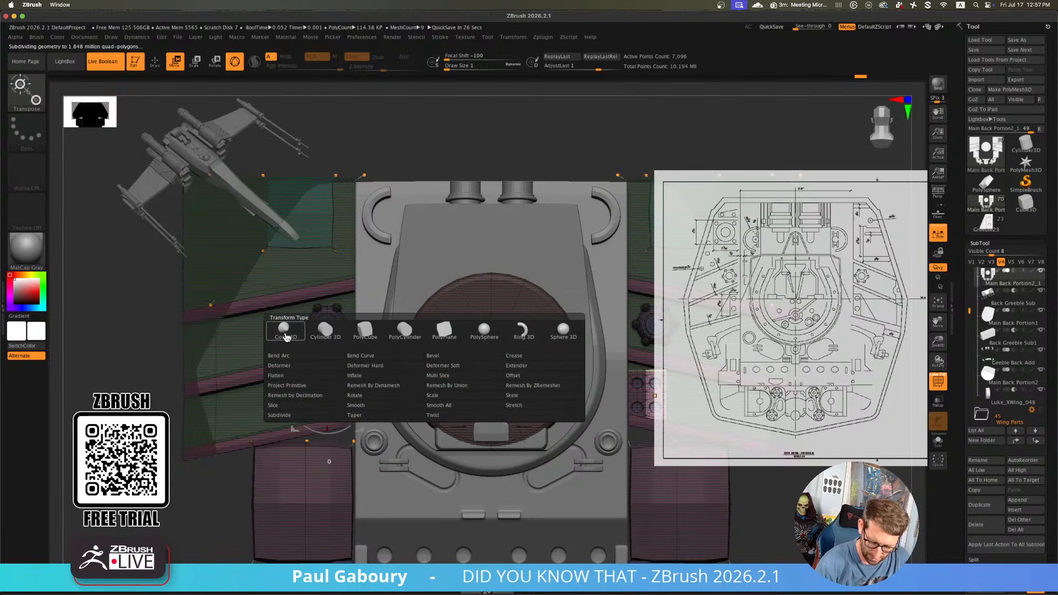
pyautogui.click(365, 333)
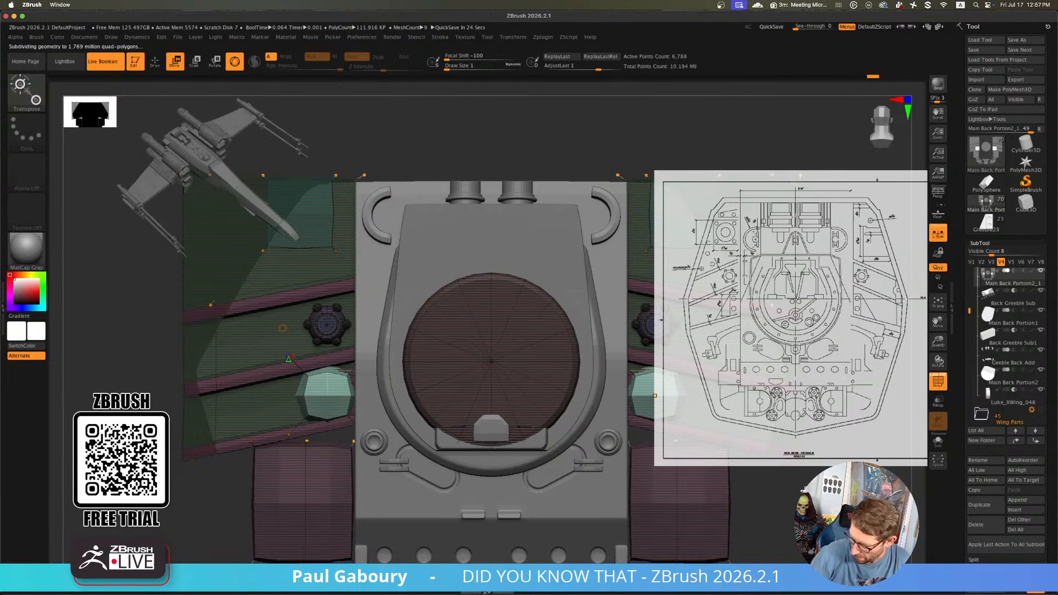
pyautogui.scroll(-10, 1009, 429)
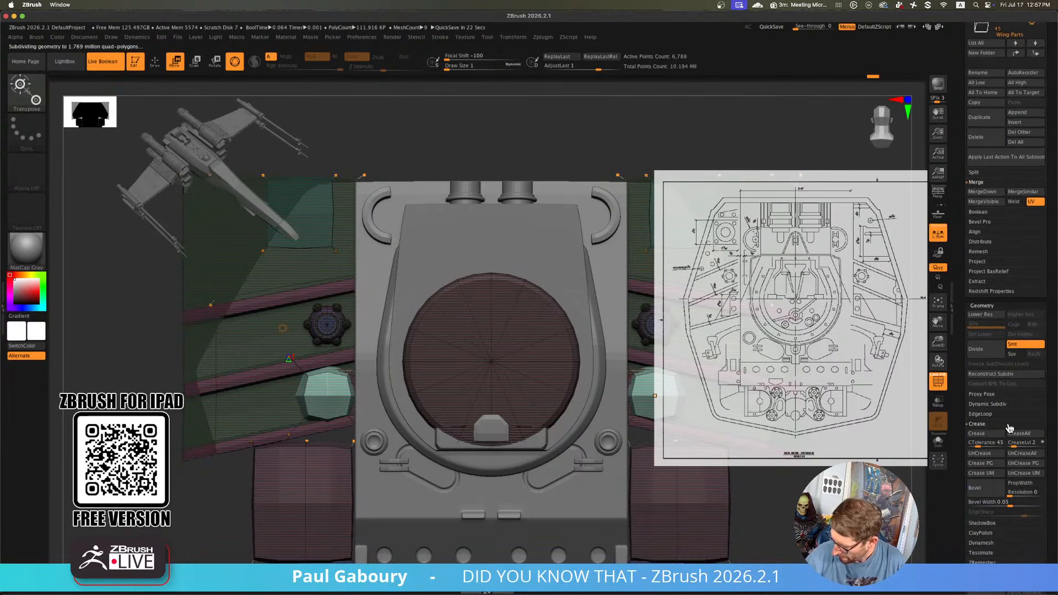
pyautogui.click(990, 434)
pyautogui.hotkey('ctrl', 'z')
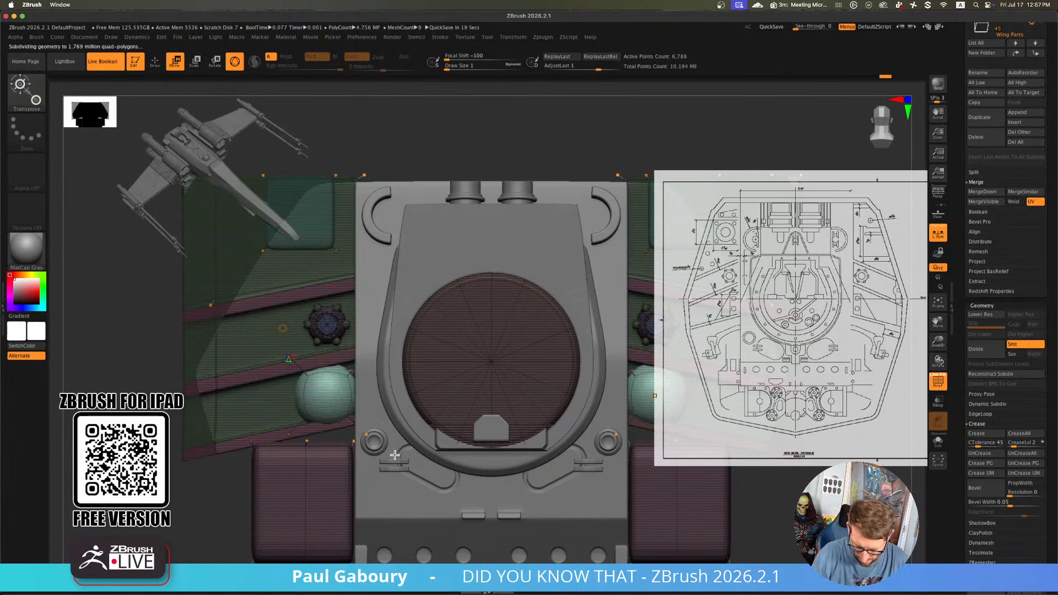
pyautogui.hotkey('ctrl', 'z')
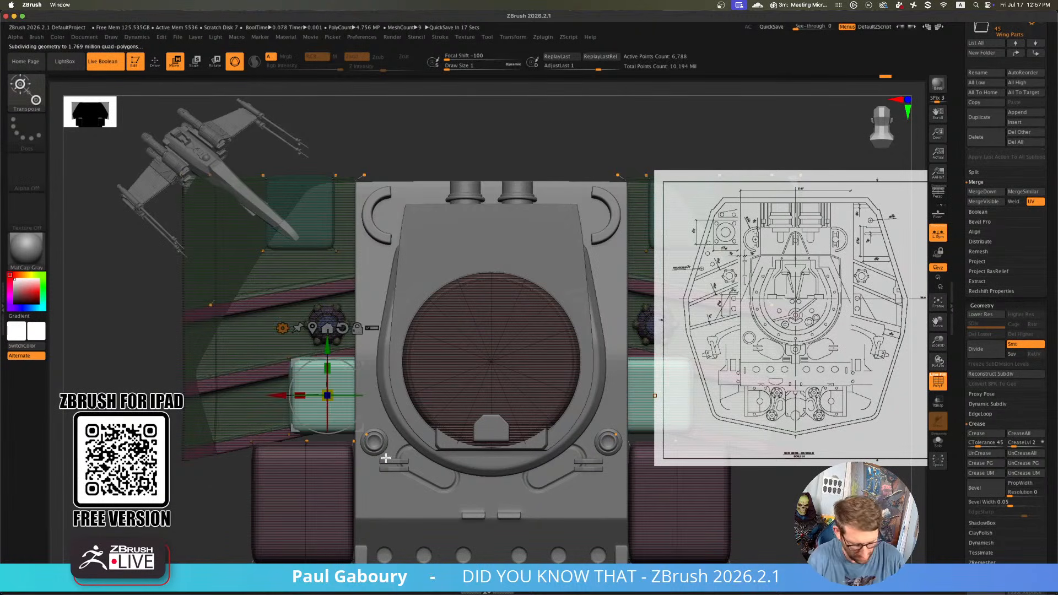
# Move the new cube along its depth axis so it sits slightly raised on the side panel between the middle and lowest ribs
pyautogui.moveTo(386, 458); pyautogui.dragTo(410, 455, button='right')
pyautogui.moveTo(345, 394); pyautogui.dragTo(324, 392)
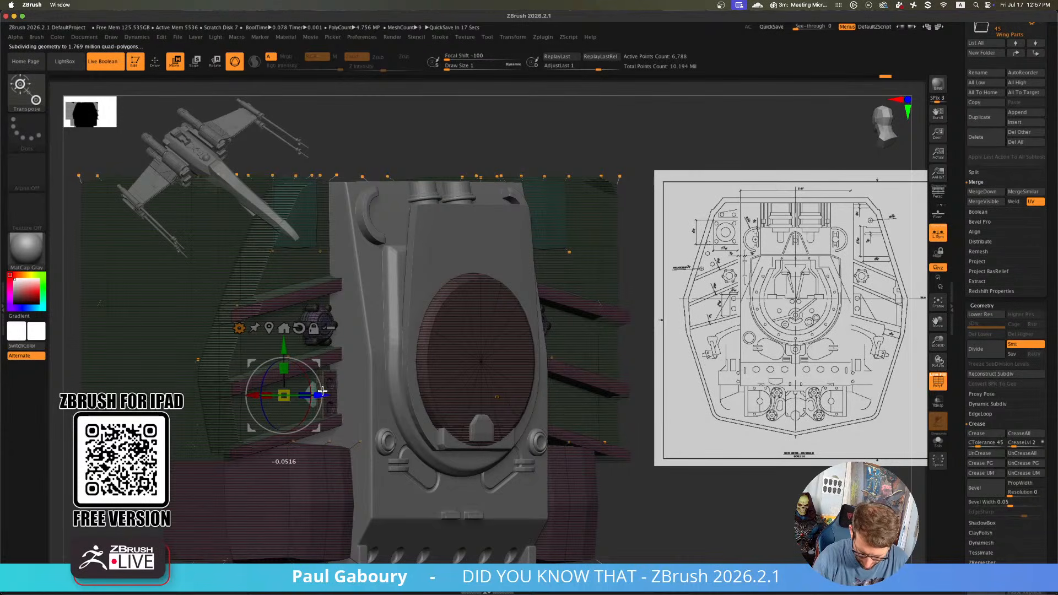
pyautogui.moveTo(343, 414); pyautogui.dragTo(477, 503, button='right')
pyautogui.moveTo(401, 432)
pyautogui.keyDown('alt'); pyautogui.mouseDown(button='right')
pyautogui.moveTo(442, 428)
pyautogui.moveTo(494, 466)
pyautogui.mouseUp(button='right'); pyautogui.keyUp('alt')
pyautogui.moveTo(336, 328); pyautogui.dragTo(354, 329)
pyautogui.moveTo(445, 395); pyautogui.dragTo(450, 409, button='right')
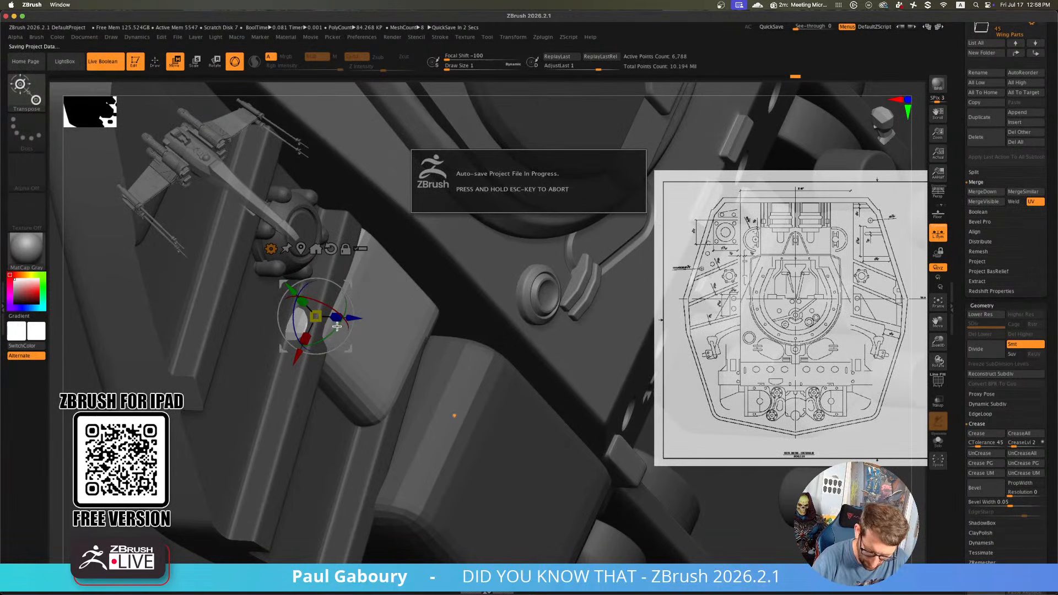
pyautogui.moveTo(337, 327)
pyautogui.mouseDown()
pyautogui.moveTo(343, 337)
pyautogui.moveTo(332, 328)
pyautogui.mouseUp()
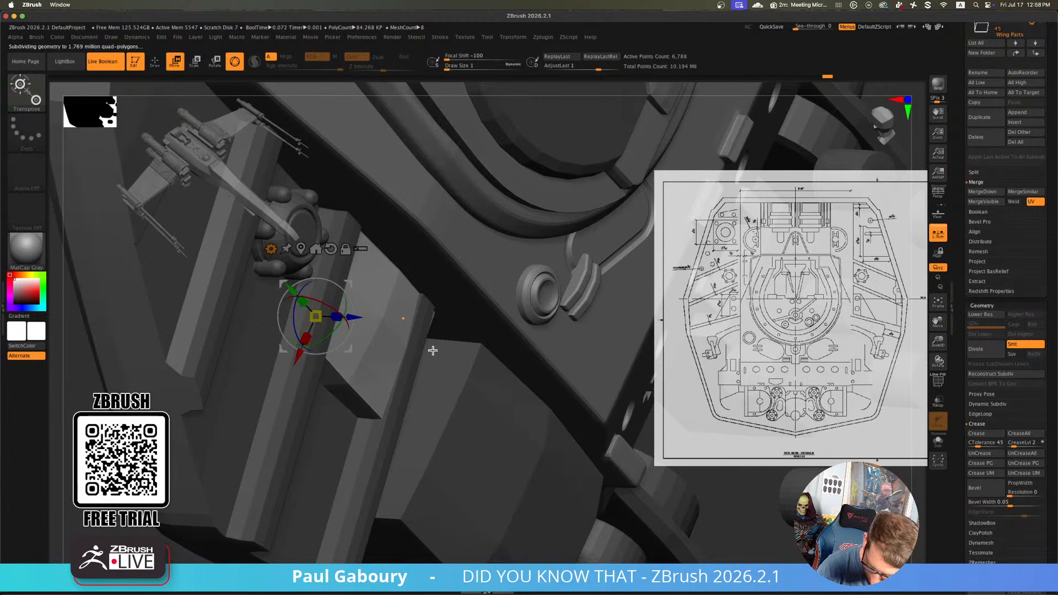
pyautogui.moveTo(437, 389)
pyautogui.mouseDown(button='right')
pyautogui.moveTo(425, 414)
pyautogui.moveTo(444, 401)
pyautogui.mouseUp(button='right')
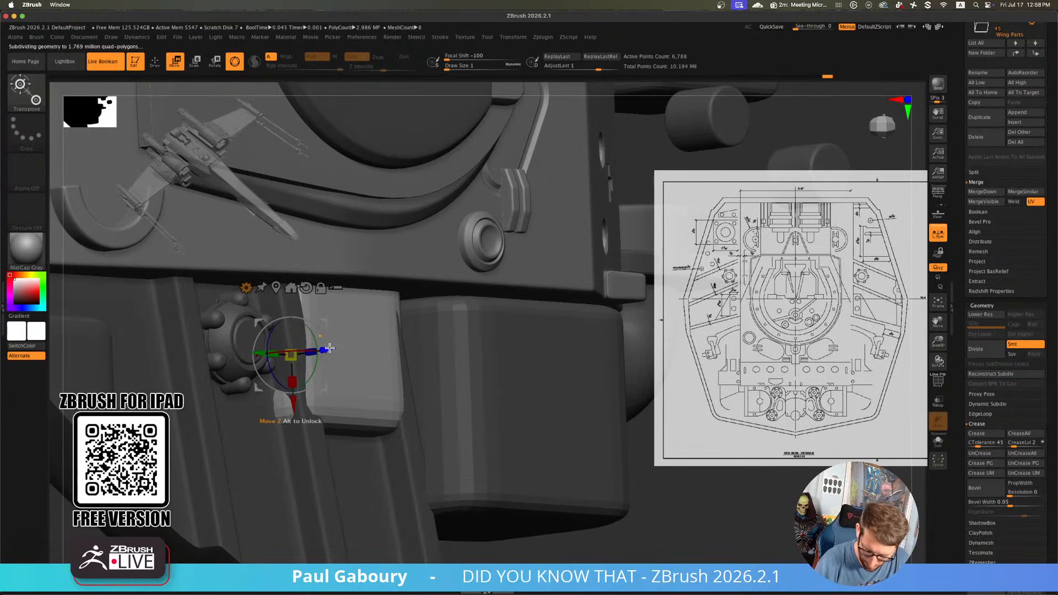
pyautogui.moveTo(329, 349); pyautogui.dragTo(323, 350)
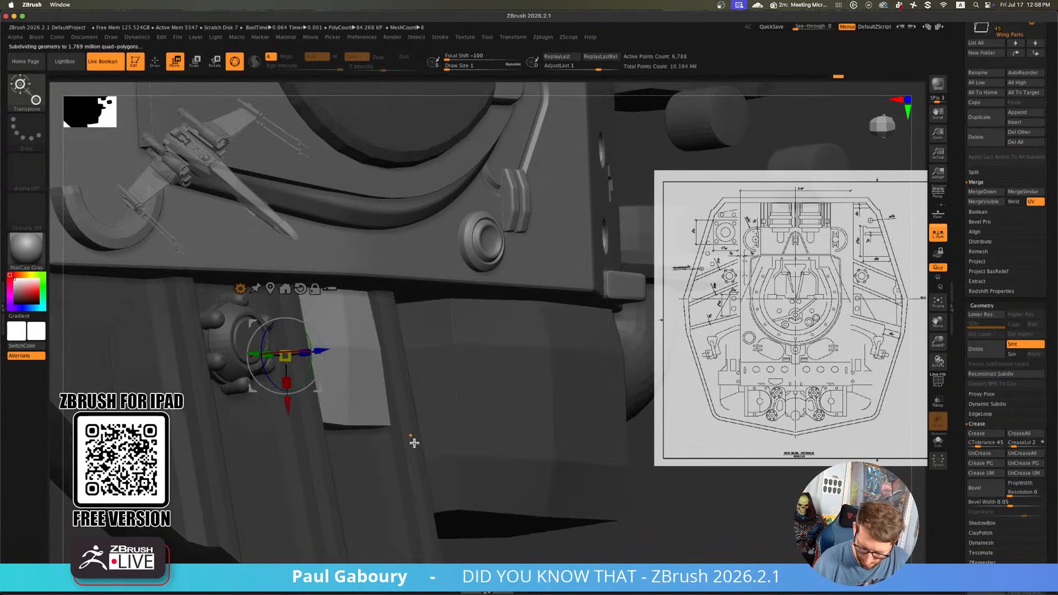
# Slide the cube about 0.04 outward along the ribs to clear the two holes, then fine-tune its depth and fit between the ribs
pyautogui.moveTo(415, 443)
pyautogui.mouseDown(button='right')
pyautogui.moveTo(431, 438)
pyautogui.moveTo(393, 441)
pyautogui.mouseUp(button='right')
pyautogui.keyDown('ctrl'); pyautogui.moveTo(395, 442); pyautogui.dragTo(388, 373, button='right'); pyautogui.keyUp('ctrl')
pyautogui.moveTo(357, 368); pyautogui.dragTo(370, 420)
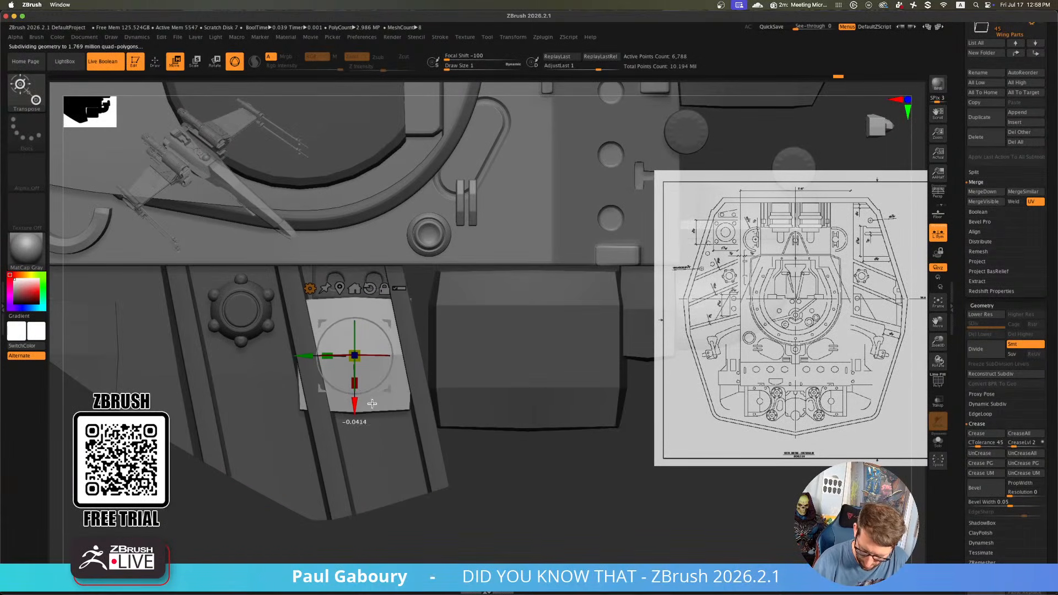
pyautogui.moveTo(372, 418); pyautogui.dragTo(380, 371, button='right')
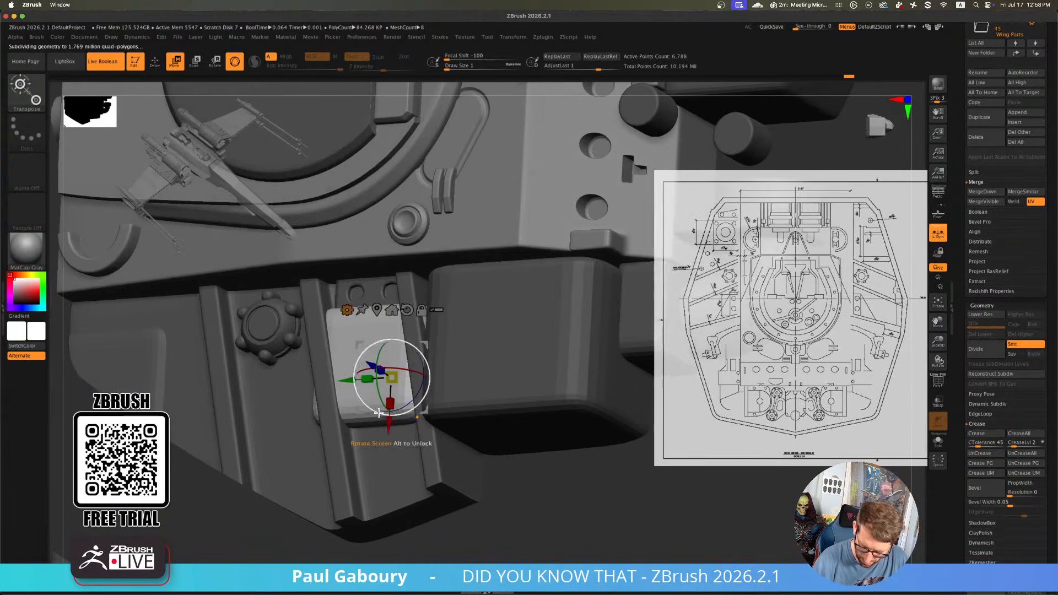
pyautogui.moveTo(379, 368); pyautogui.dragTo(378, 367)
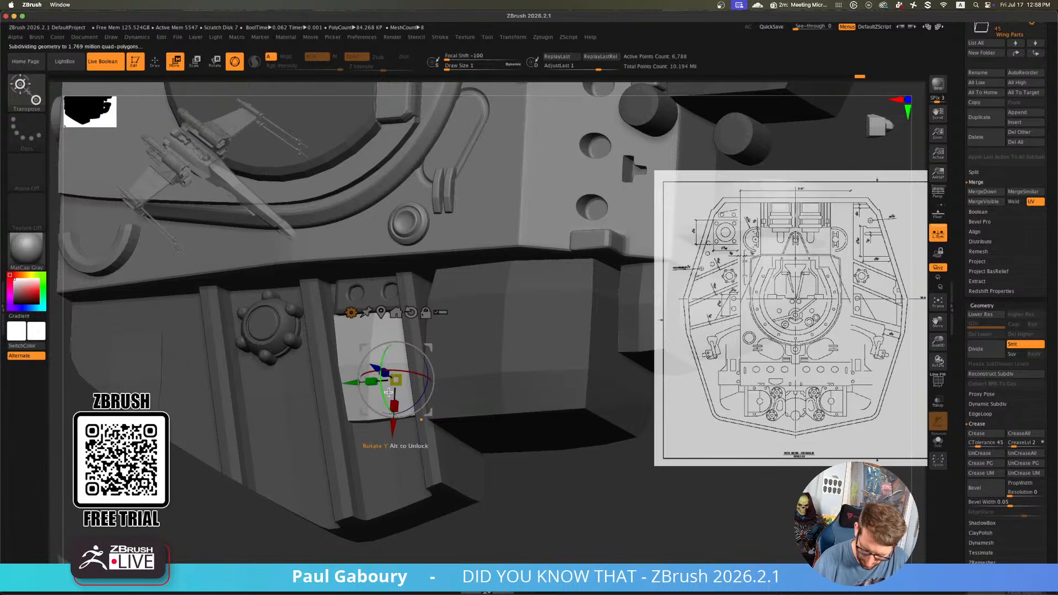
pyautogui.moveTo(396, 450)
pyautogui.mouseDown(button='right')
pyautogui.moveTo(412, 451)
pyautogui.moveTo(406, 462)
pyautogui.moveTo(399, 444)
pyautogui.mouseUp(button='right')
pyautogui.moveTo(312, 359); pyautogui.dragTo(329, 358)
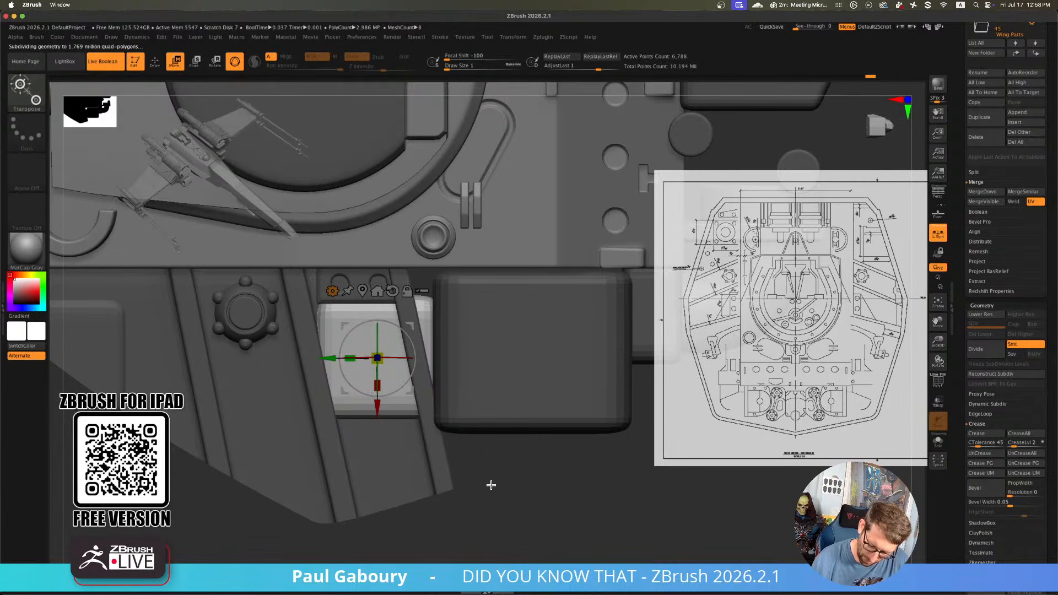
# Mask all but one outer corner of the new block and slide it along the width to taper the block into a triangular wedge
pyautogui.press('ctrl')
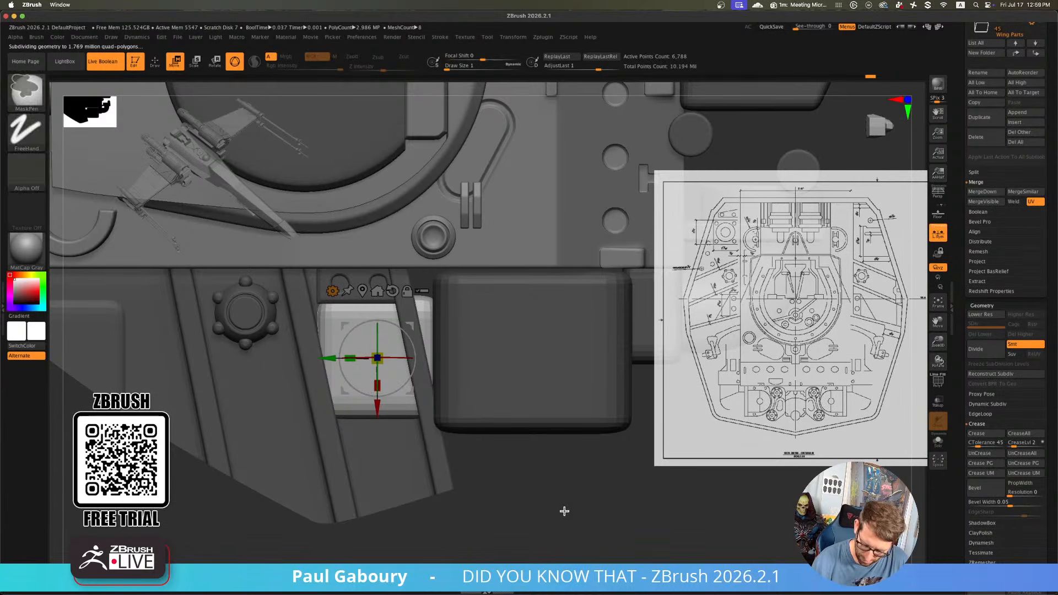
pyautogui.moveTo(561, 509); pyautogui.dragTo(411, 269)
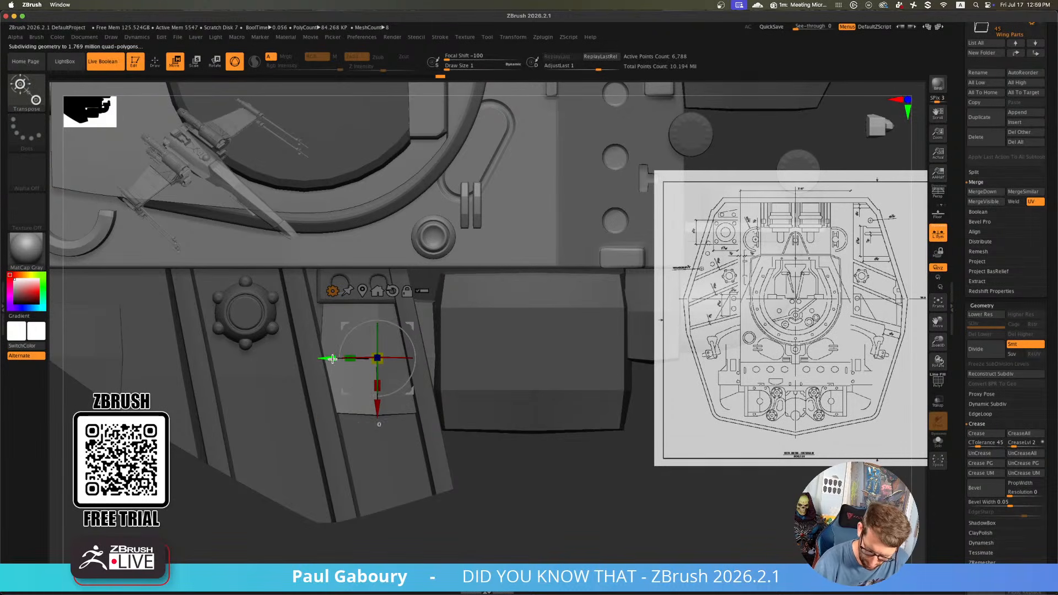
pyautogui.moveTo(334, 359); pyautogui.dragTo(404, 359)
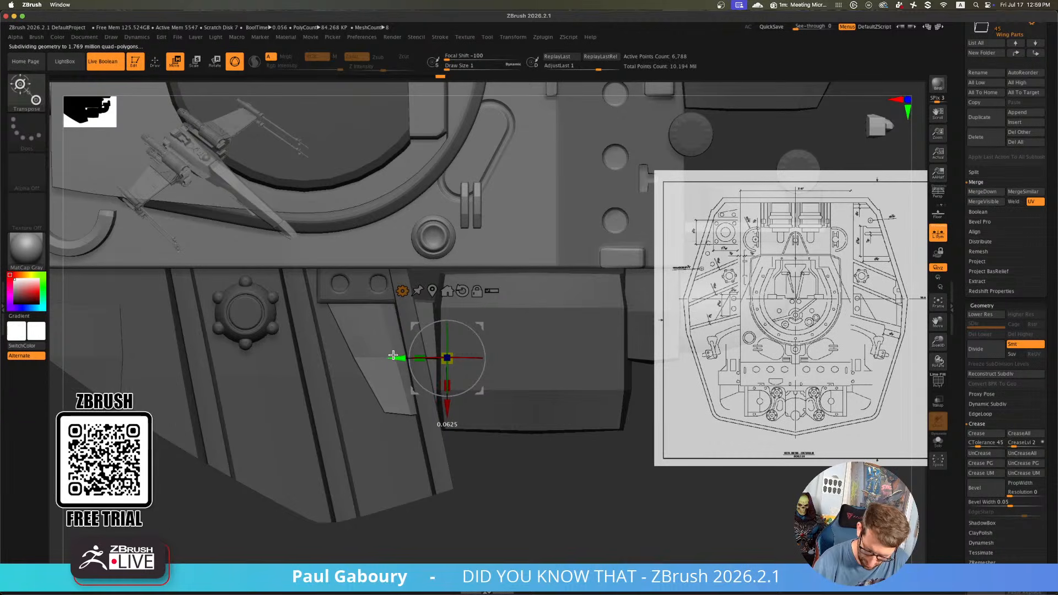
pyautogui.keyDown('ctrl'); pyautogui.moveTo(474, 472); pyautogui.dragTo(477, 477, button='right'); pyautogui.keyUp('ctrl')
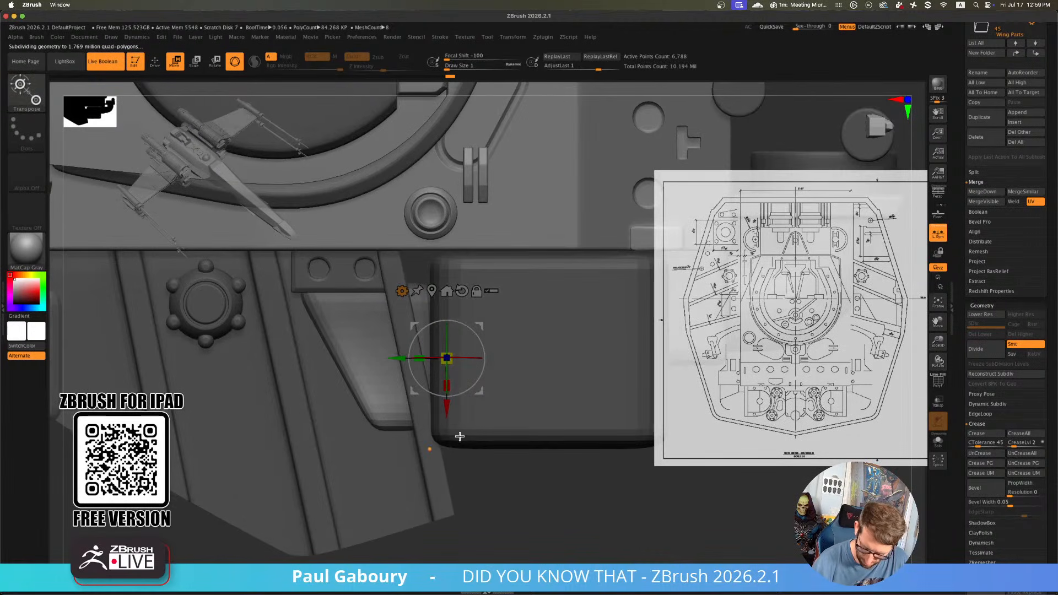
pyautogui.moveTo(393, 359); pyautogui.dragTo(437, 358)
pyautogui.hotkey('shift', 'f')
pyautogui.keyDown('ctrl'); pyautogui.moveTo(502, 497); pyautogui.dragTo(459, 468, button='right'); pyautogui.keyUp('ctrl')
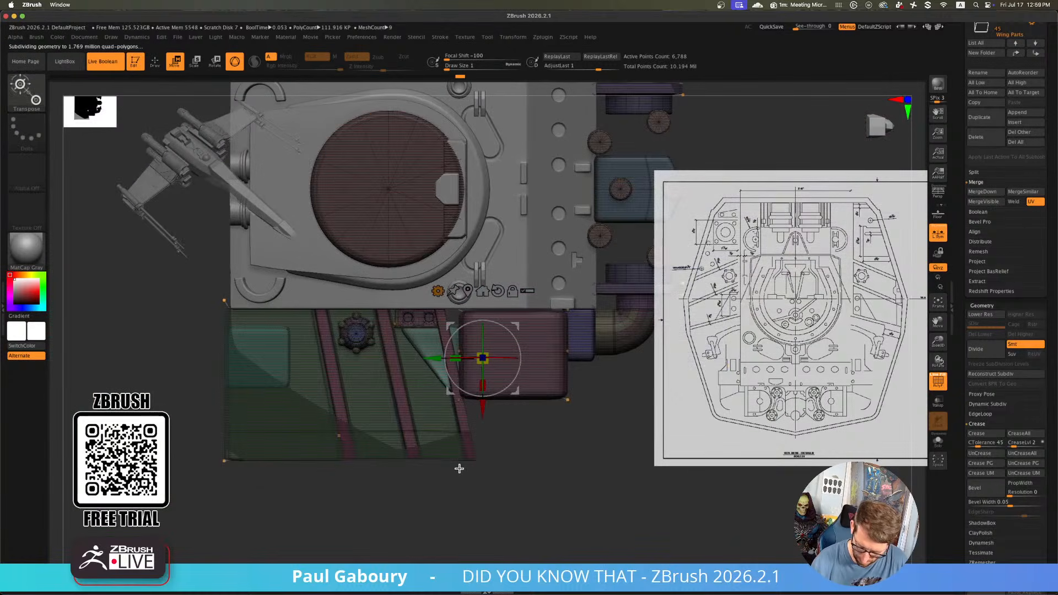
pyautogui.hotkey('shift', 'f')
pyautogui.press('q')
pyautogui.press('ctrl')
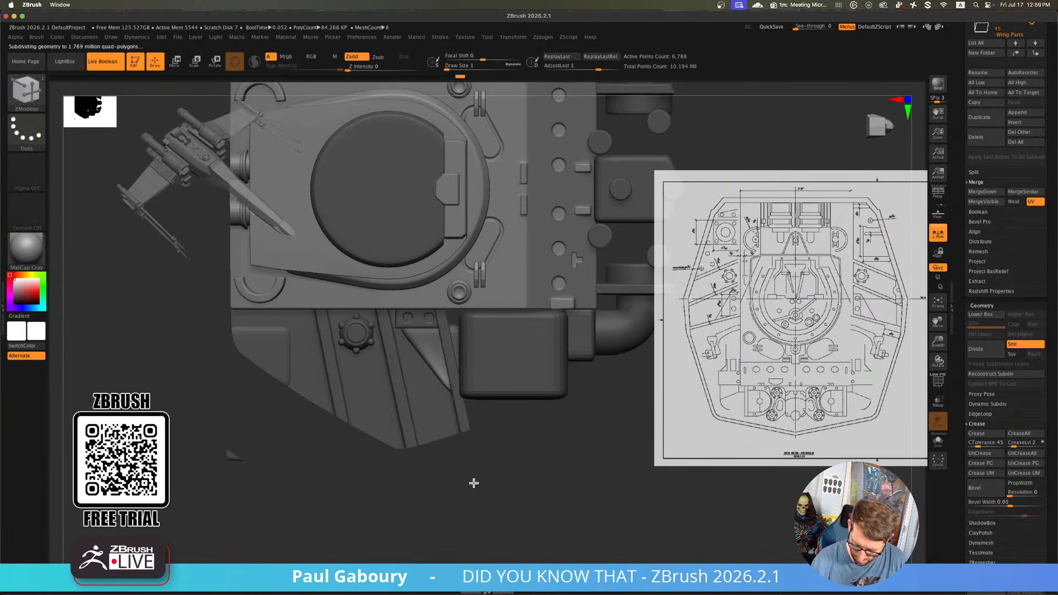
# Show the polyframe, solo the subtool at its unsmoothed level, and mask everything except the wedge beside the two-hole plate
pyautogui.moveTo(470, 484); pyautogui.dragTo(460, 430, button='right')
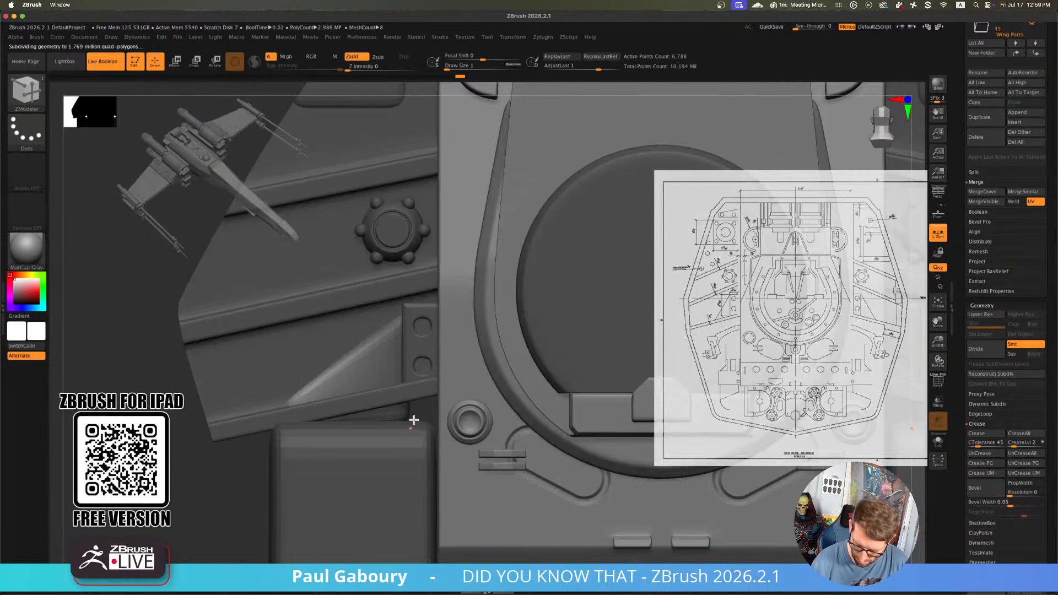
pyautogui.keyDown('alt'); pyautogui.moveTo(377, 416); pyautogui.dragTo(277, 427, button='right'); pyautogui.keyUp('alt')
pyautogui.moveTo(277, 427)
pyautogui.keyDown('ctrl'); pyautogui.mouseDown(button='right')
pyautogui.moveTo(260, 404)
pyautogui.moveTo(343, 415)
pyautogui.moveTo(333, 413)
pyautogui.moveTo(359, 435)
pyautogui.moveTo(421, 404)
pyautogui.moveTo(416, 412)
pyautogui.mouseUp(button='right'); pyautogui.keyUp('ctrl')
pyautogui.hotkey('shift', 'f')
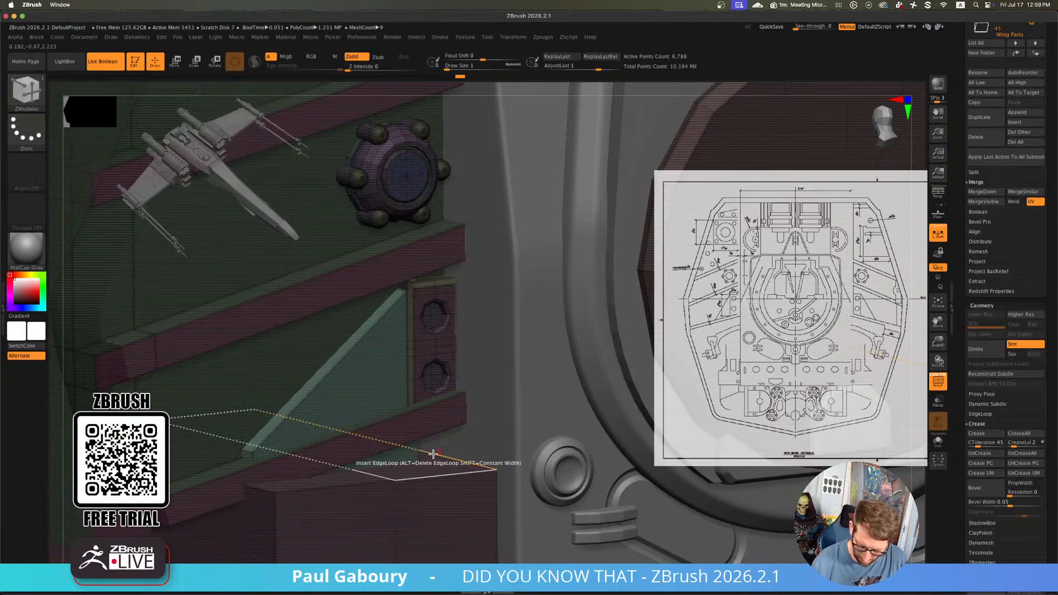
pyautogui.press('ctrl')
pyautogui.hotkey('ctrl', 'z')
pyautogui.hotkey('ctrl', 'z')
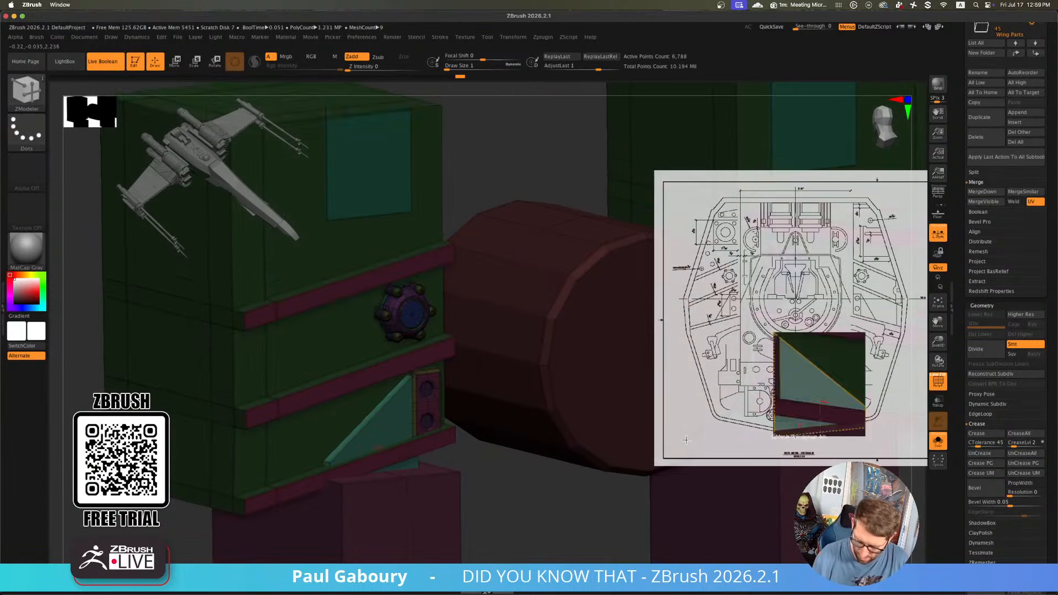
pyautogui.keyDown('ctrl'); pyautogui.moveTo(513, 483); pyautogui.dragTo(528, 508); pyautogui.keyUp('ctrl')
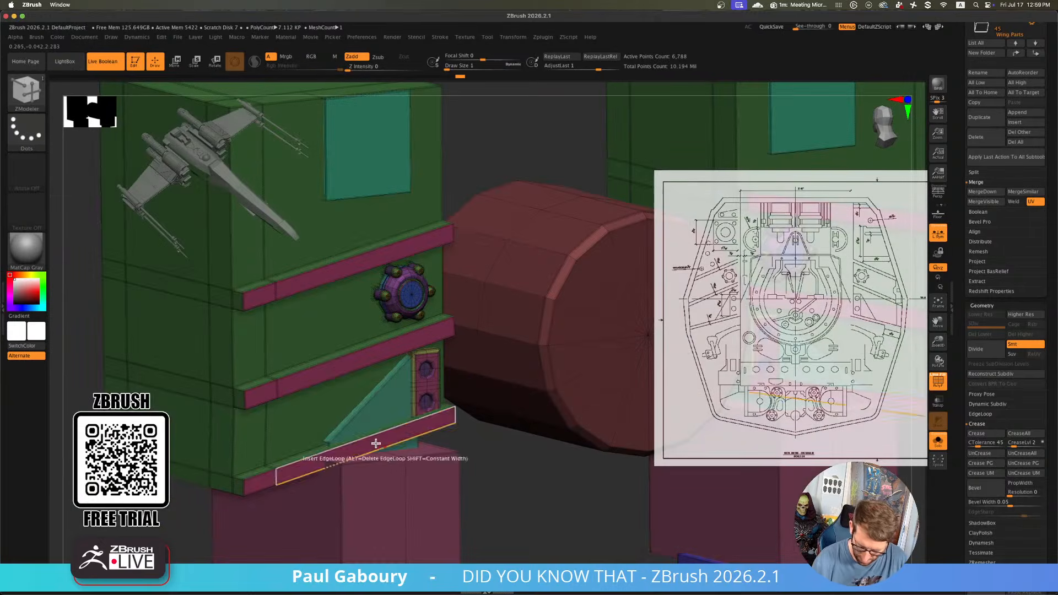
pyautogui.keyDown('ctrl'); pyautogui.keyDown('shift'); pyautogui.click(331, 443); pyautogui.keyUp('shift'); pyautogui.keyUp('ctrl')
pyautogui.keyDown('ctrl'); pyautogui.click(477, 484); pyautogui.keyUp('ctrl')
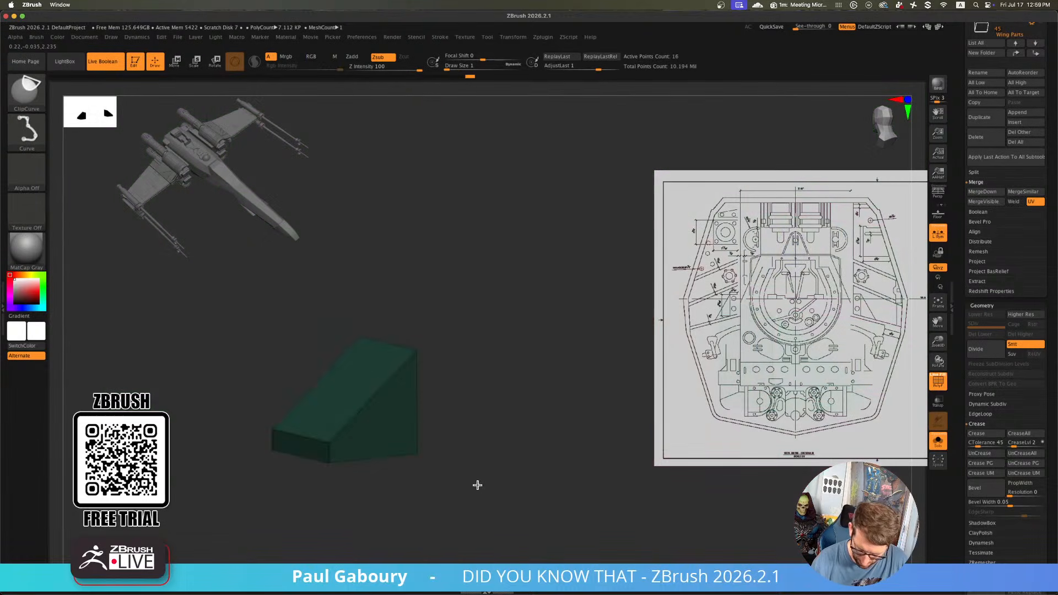
pyautogui.keyDown('ctrl'); pyautogui.keyDown('shift'); pyautogui.click(478, 487); pyautogui.keyUp('shift'); pyautogui.keyUp('ctrl')
pyautogui.keyDown('ctrl'); pyautogui.click(479, 489); pyautogui.keyUp('ctrl')
# In the straight-on view, mask the wedge's upper part and angle its lower edge to follow the lowest rib
pyautogui.keyDown('shift'); pyautogui.moveTo(480, 488); pyautogui.dragTo(498, 458); pyautogui.keyUp('shift')
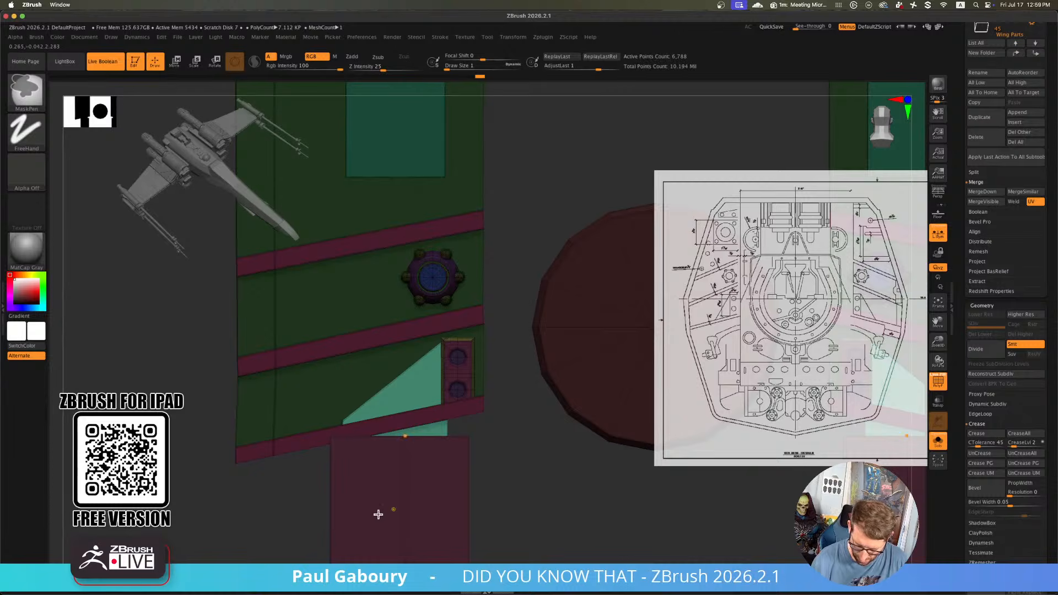
pyautogui.keyDown('ctrl'); pyautogui.moveTo(207, 573); pyautogui.dragTo(372, 371); pyautogui.keyUp('ctrl')
pyautogui.keyDown('ctrl'); pyautogui.moveTo(520, 335); pyautogui.dragTo(416, 394); pyautogui.keyUp('ctrl')
pyautogui.press('w')
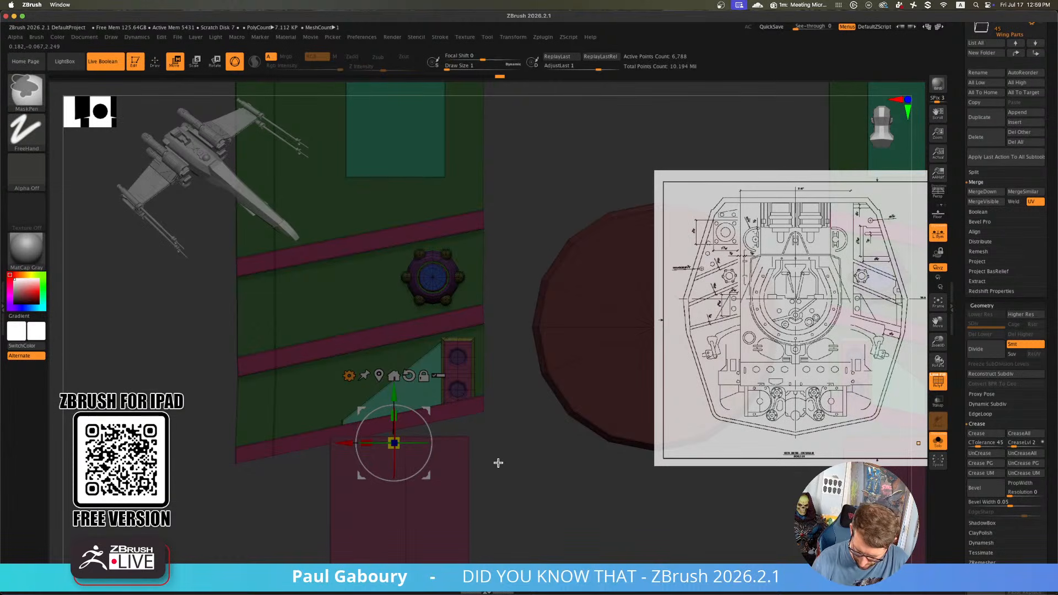
pyautogui.press('q')
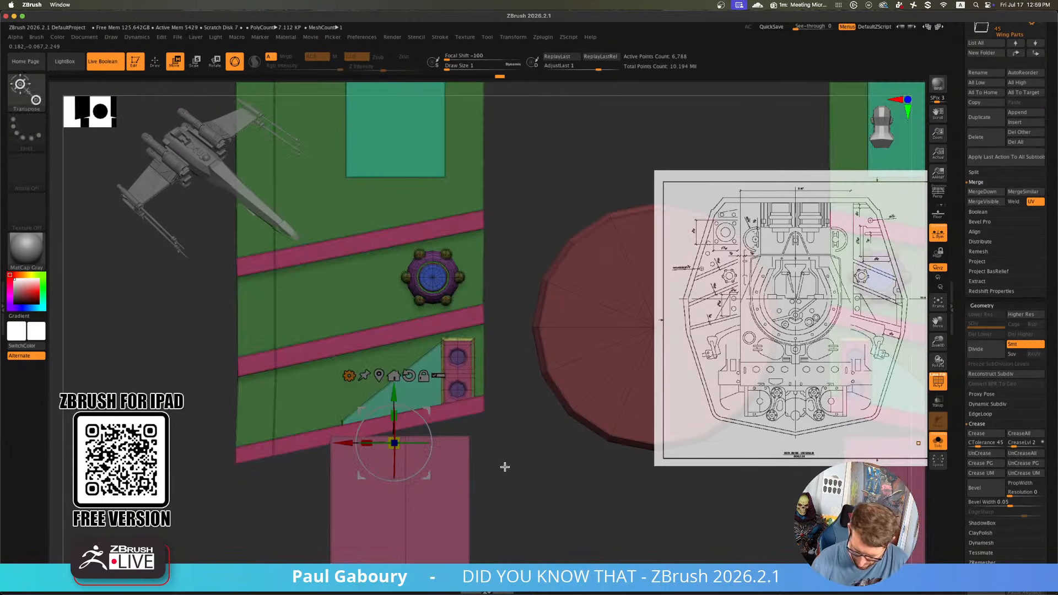
# Isolate the wedge to mask its upper part, restore the other parts, and shift its lower vertices slightly to fit against the lowest rib
pyautogui.keyDown('ctrl'); pyautogui.keyDown('shift'); pyautogui.click(344, 420); pyautogui.keyUp('shift'); pyautogui.keyUp('ctrl')
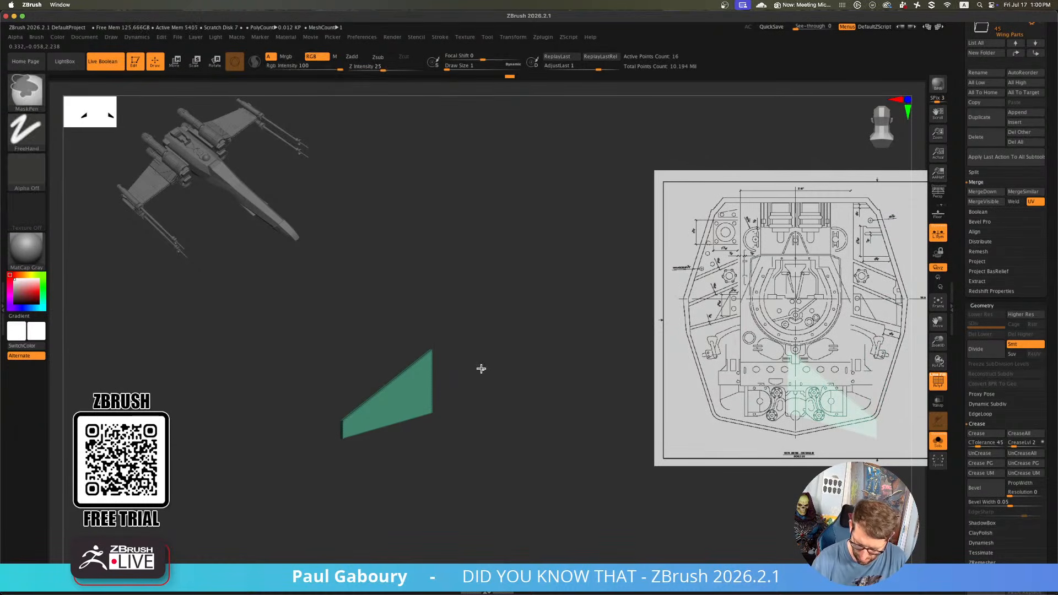
pyautogui.keyDown('ctrl'); pyautogui.moveTo(484, 370); pyautogui.dragTo(410, 304); pyautogui.keyUp('ctrl')
pyautogui.keyDown('ctrl'); pyautogui.keyDown('shift'); pyautogui.click(472, 486); pyautogui.keyUp('shift'); pyautogui.keyUp('ctrl')
pyautogui.keyDown('ctrl'); pyautogui.click(245, 522); pyautogui.keyUp('ctrl')
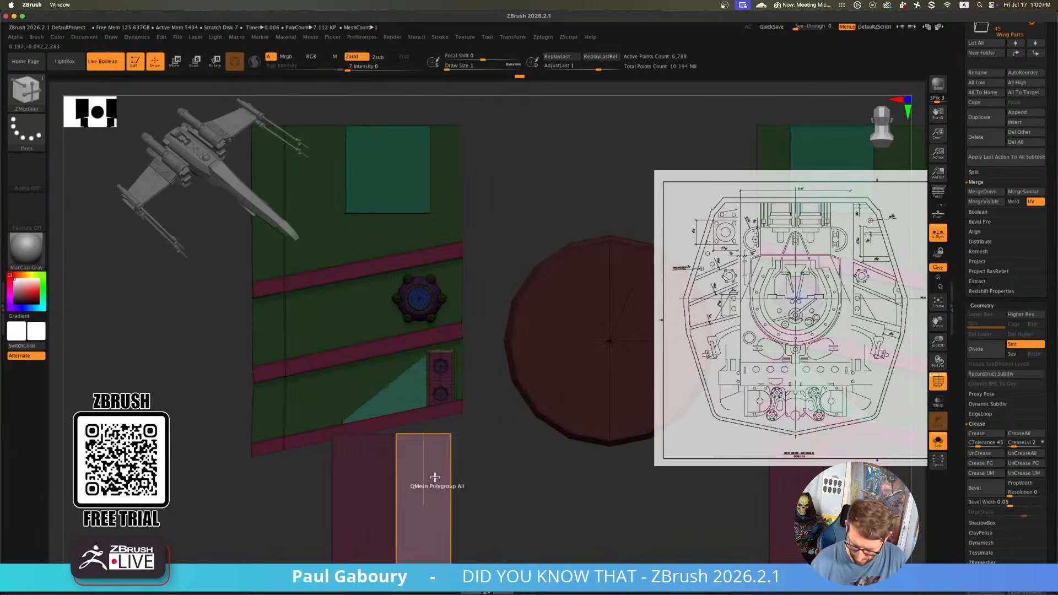
pyautogui.press('w')
pyautogui.keyDown('ctrl'); pyautogui.moveTo(491, 426); pyautogui.dragTo(492, 468, button='right'); pyautogui.keyUp('ctrl')
pyautogui.moveTo(387, 389); pyautogui.dragTo(387, 396)
pyautogui.moveTo(493, 422)
pyautogui.mouseDown(button='right')
pyautogui.moveTo(543, 408)
pyautogui.moveTo(513, 403)
pyautogui.mouseUp(button='right')
pyautogui.press('q')
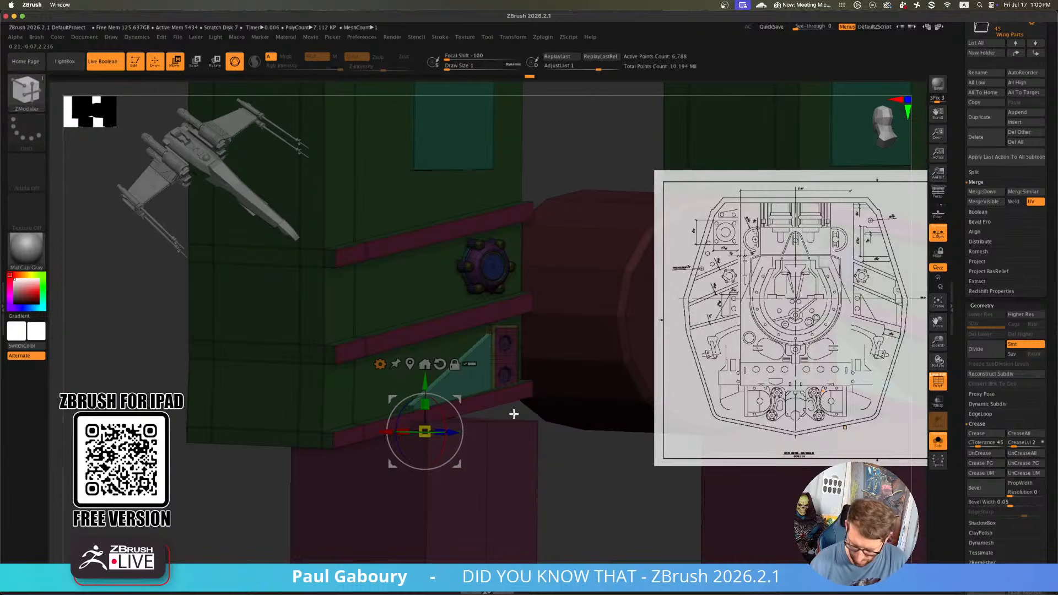
pyautogui.keyDown('ctrl'); pyautogui.moveTo(239, 524); pyautogui.dragTo(250, 532); pyautogui.keyUp('ctrl')
# Return to the smoothed subdivision level and insert edge loops near the wedge's borders to tighten its corners
pyautogui.press('d')
pyautogui.moveTo(563, 439); pyautogui.dragTo(519, 432, button='right')
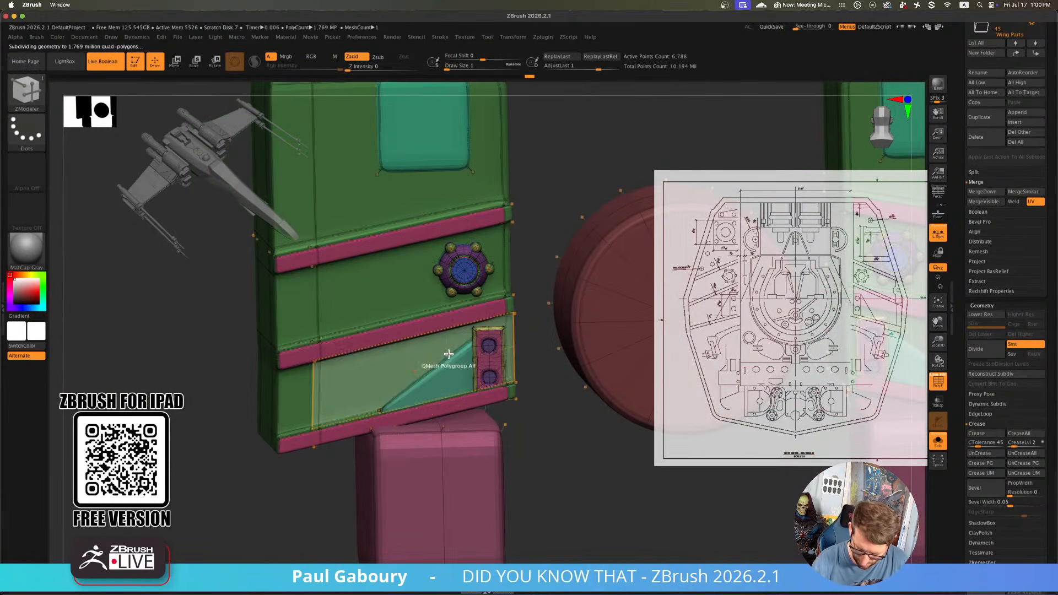
pyautogui.press('space')
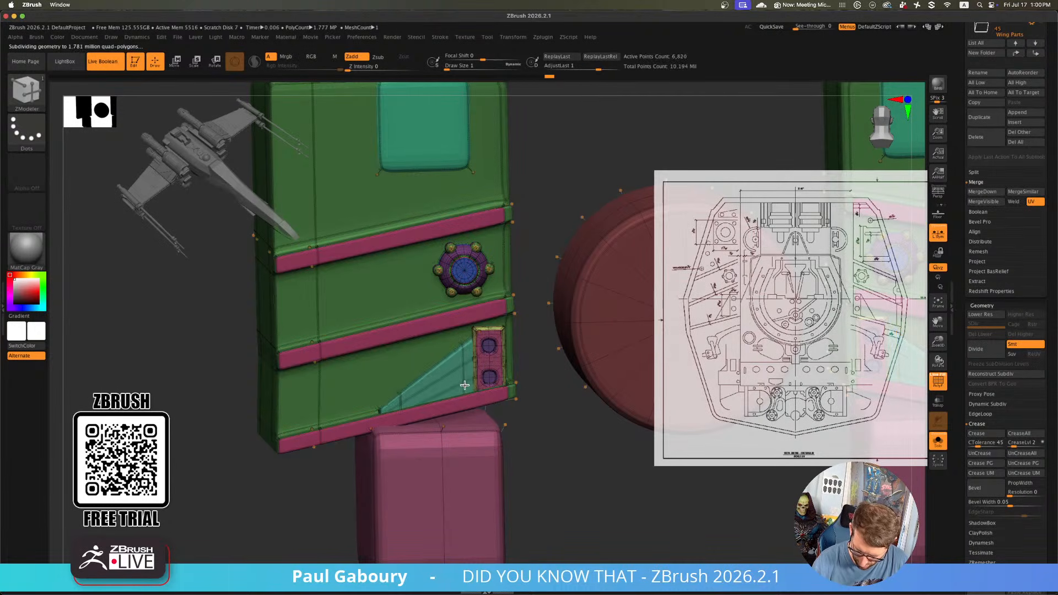
pyautogui.hotkey('shift', 'f')
pyautogui.press('f')
pyautogui.moveTo(544, 478); pyautogui.dragTo(462, 416)
pyautogui.moveTo(462, 416); pyautogui.dragTo(422, 438, button='right')
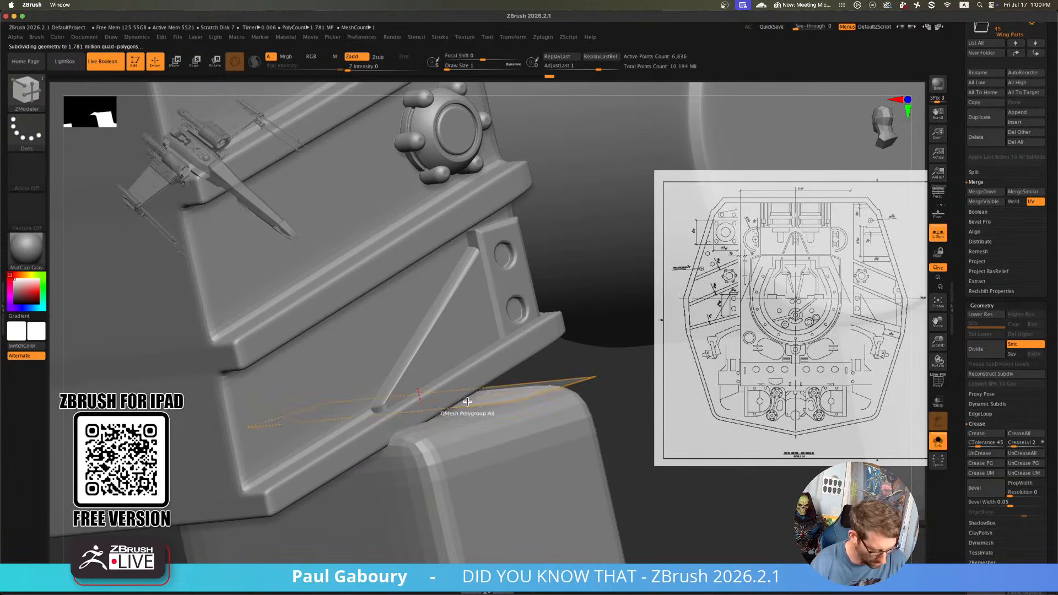
# Mask everything except the wedge and push it slightly inward along its depth axis toward the side panel
pyautogui.press('shift')
pyautogui.hotkey('shift', 'f')
pyautogui.hotkey('shift', 'f')
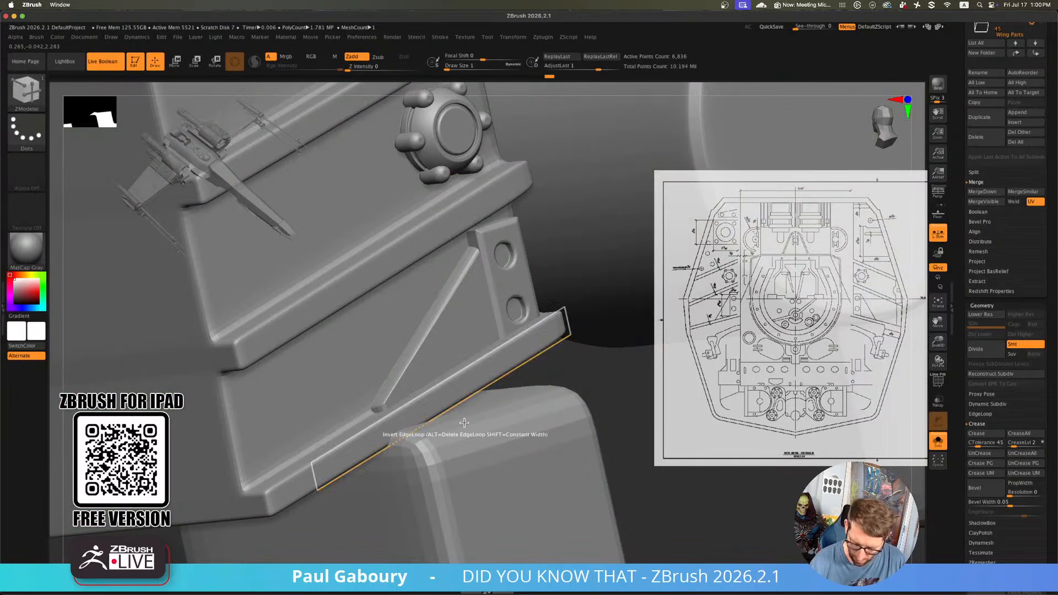
pyautogui.press('w')
pyautogui.click(493, 307)
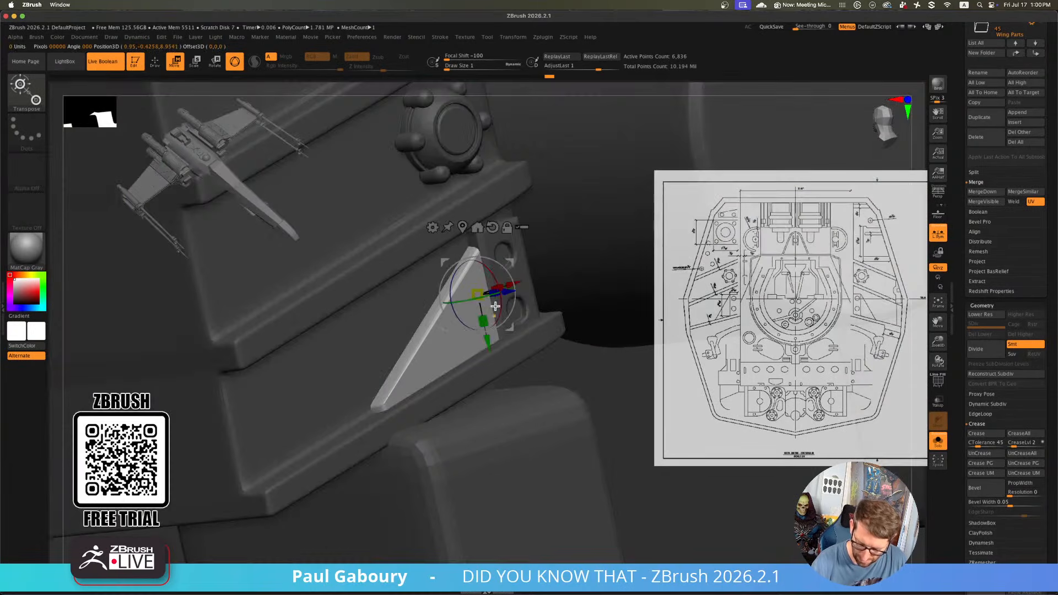
pyautogui.moveTo(511, 291); pyautogui.dragTo(505, 294)
pyautogui.moveTo(531, 394); pyautogui.dragTo(549, 395)
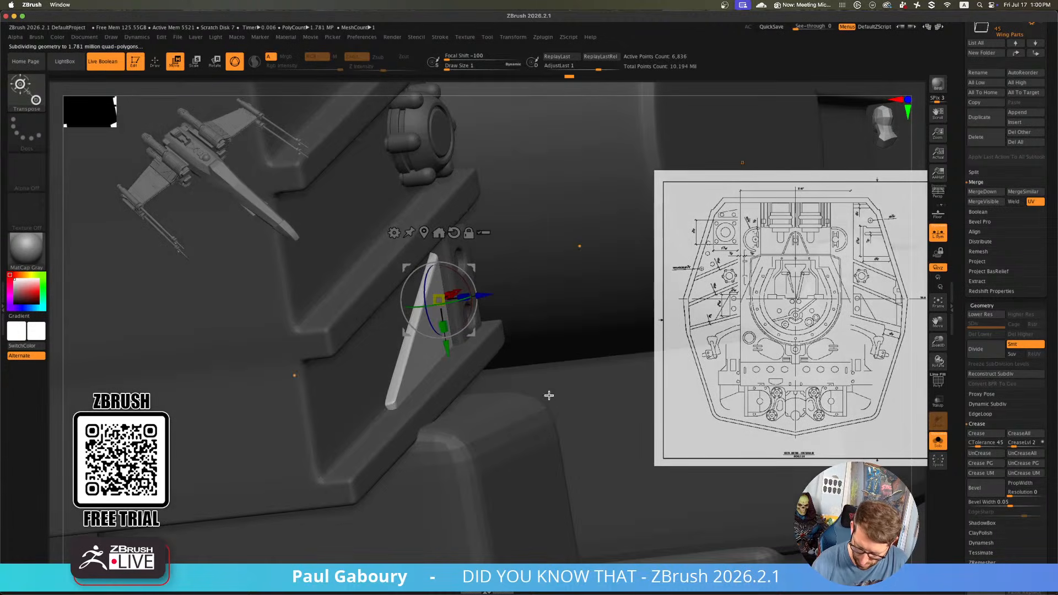
pyautogui.press('q')
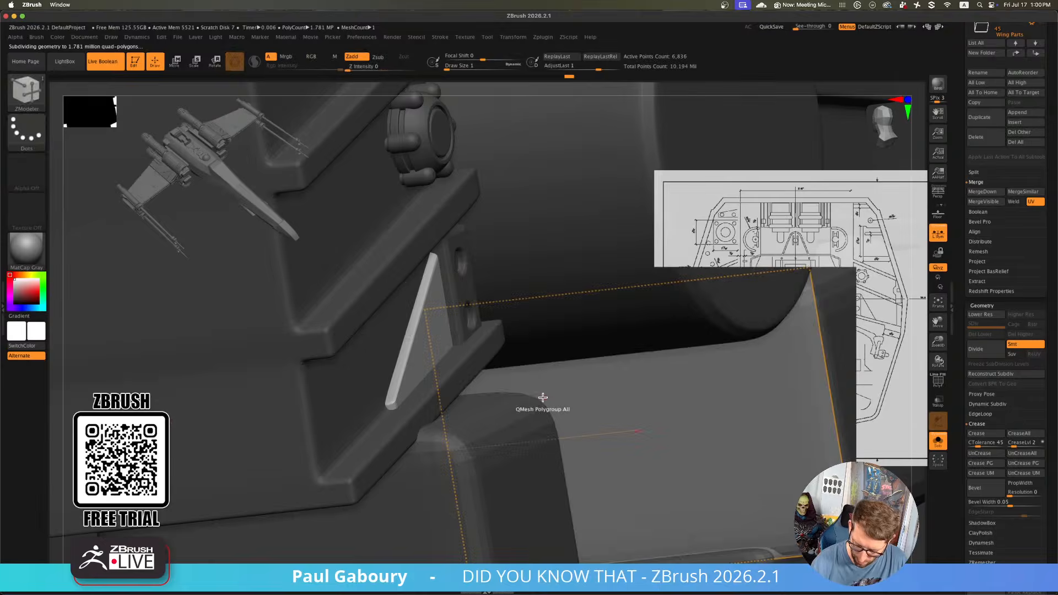
# Turn solo mode off to show the whole rear assembly and save the tool as its next version
pyautogui.moveTo(545, 398)
pyautogui.keyDown('ctrl'); pyautogui.mouseDown(button='right')
pyautogui.moveTo(454, 373)
pyautogui.moveTo(500, 407)
pyautogui.moveTo(316, 461)
pyautogui.moveTo(463, 470)
pyautogui.moveTo(507, 461)
pyautogui.moveTo(544, 473)
pyautogui.moveTo(518, 448)
pyautogui.moveTo(528, 444)
pyautogui.mouseUp(button='right'); pyautogui.keyUp('ctrl')
pyautogui.keyDown('alt'); pyautogui.moveTo(528, 444); pyautogui.dragTo(540, 472, button='right'); pyautogui.keyUp('alt')
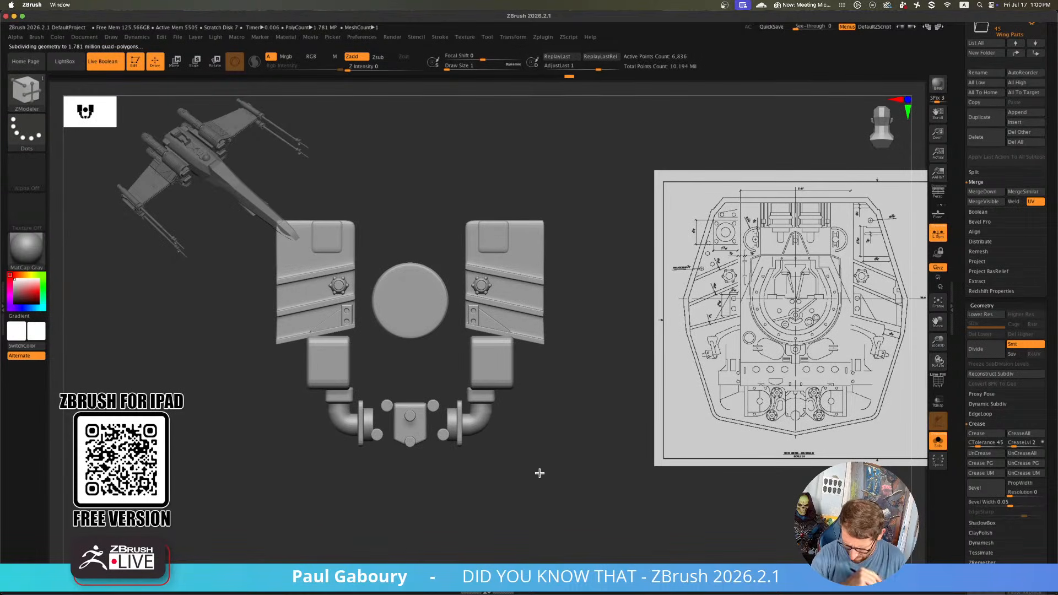
pyautogui.click(937, 441)
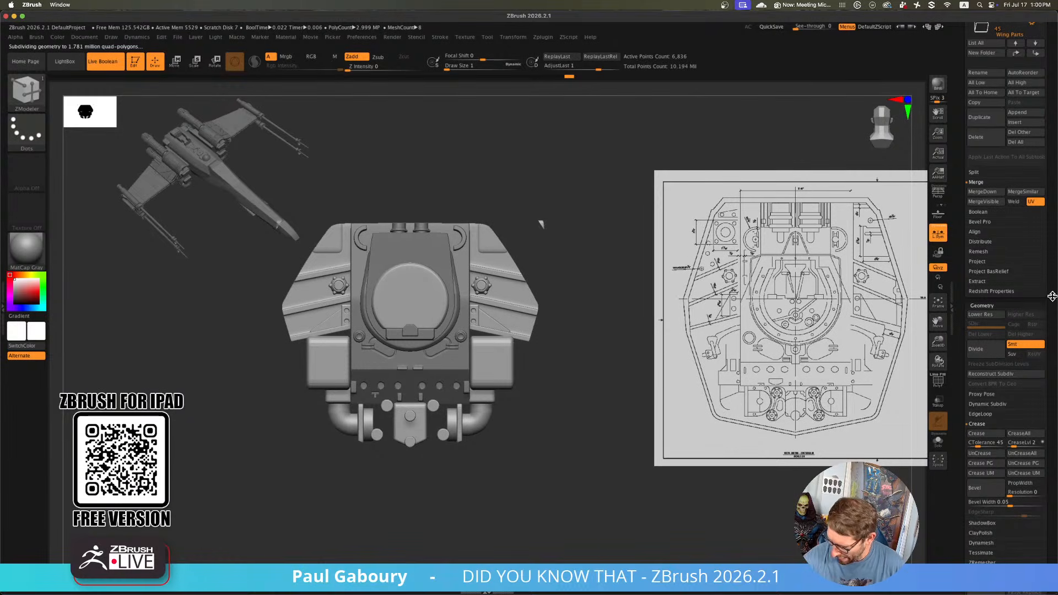
pyautogui.moveTo(1051, 296); pyautogui.dragTo(1050, 447)
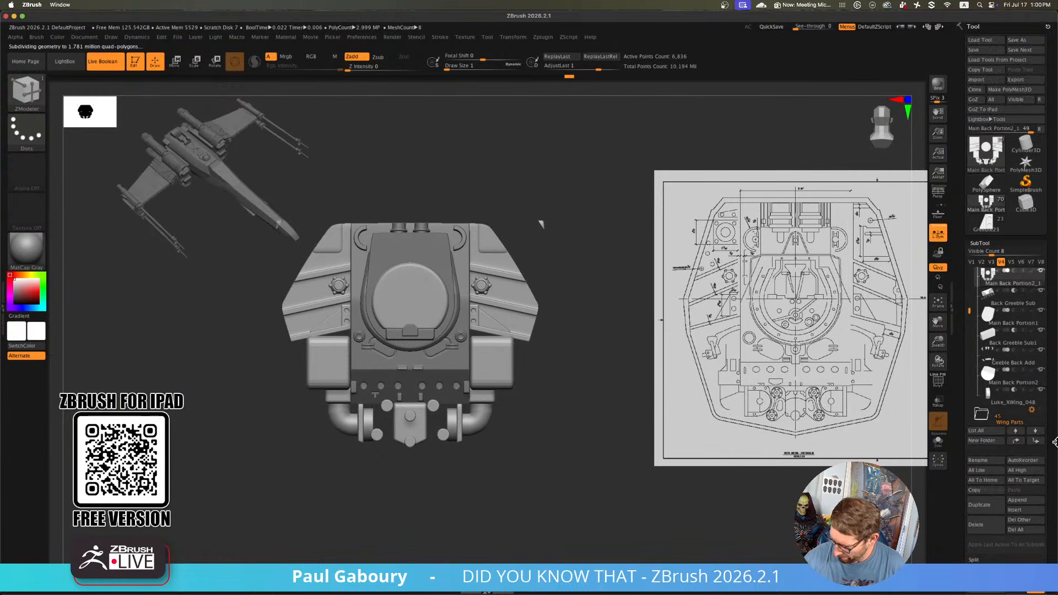
pyautogui.click(1027, 50)
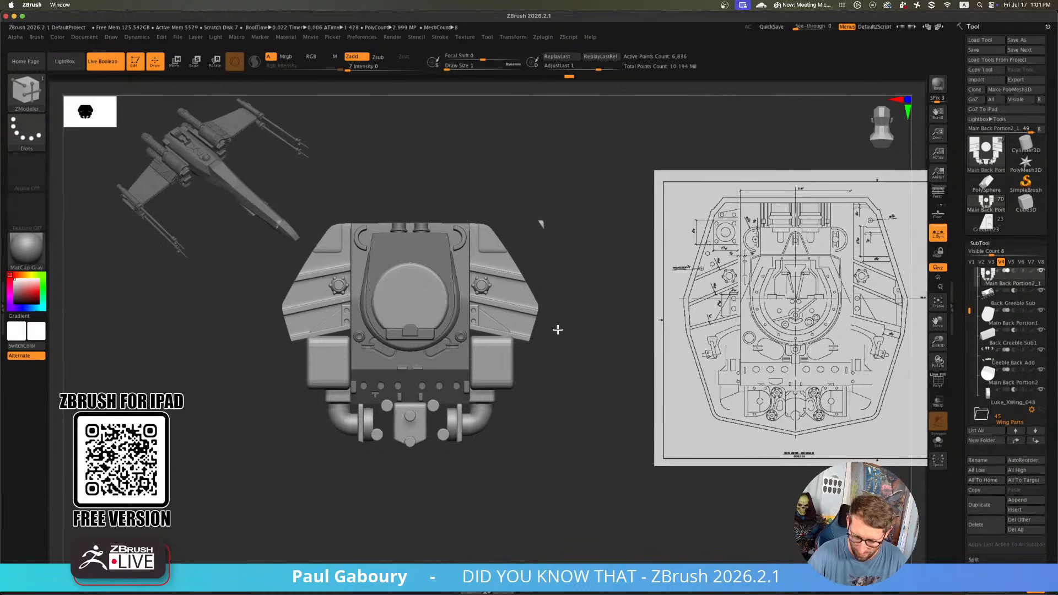
# Make the Geeble Back Add subtool active and choose the InsertMesh brush containing the custom greebles
pyautogui.keyDown('alt'); pyautogui.moveTo(557, 329); pyautogui.dragTo(562, 404, button='right'); pyautogui.keyUp('alt')
pyautogui.keyDown('ctrl'); pyautogui.moveTo(482, 358); pyautogui.dragTo(475, 402, button='right'); pyautogui.keyUp('ctrl')
pyautogui.keyDown('alt'); pyautogui.click(468, 345); pyautogui.keyUp('alt')
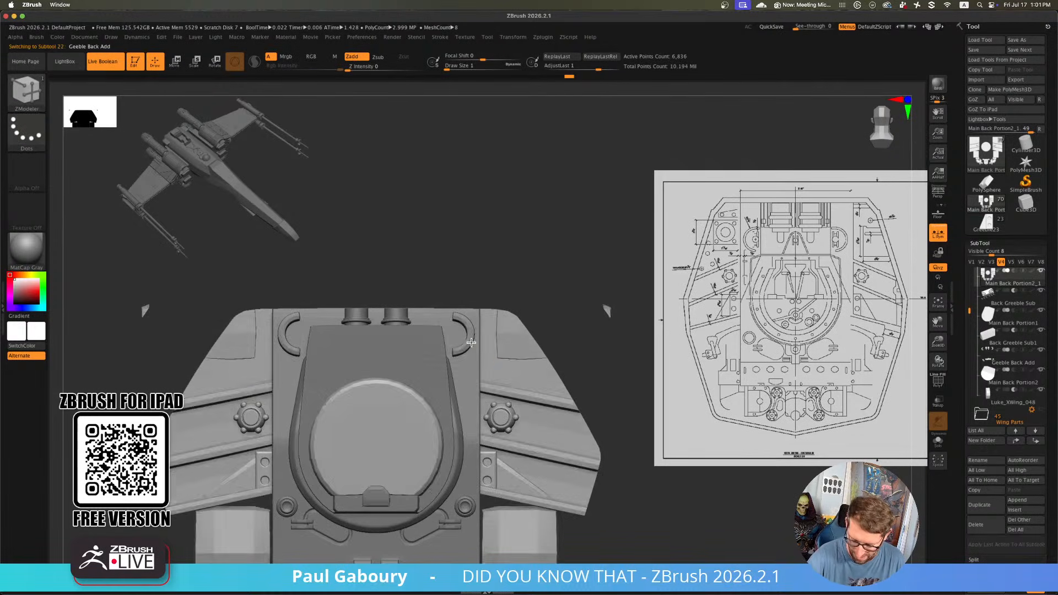
pyautogui.keyDown('alt'); pyautogui.moveTo(586, 354); pyautogui.dragTo(605, 354, button='right'); pyautogui.keyUp('alt')
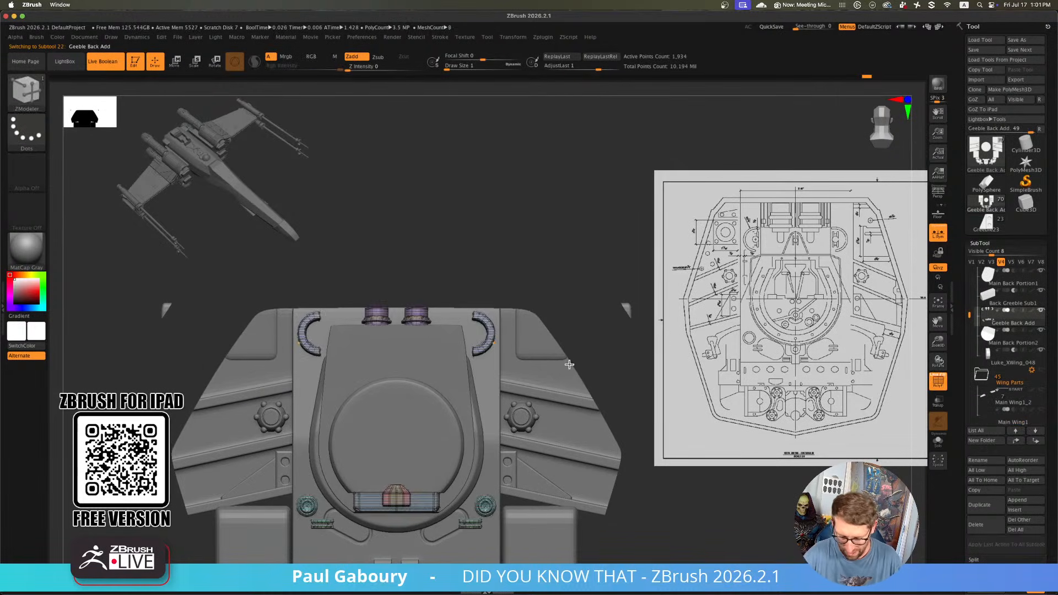
pyautogui.press('b')
pyautogui.press('i')
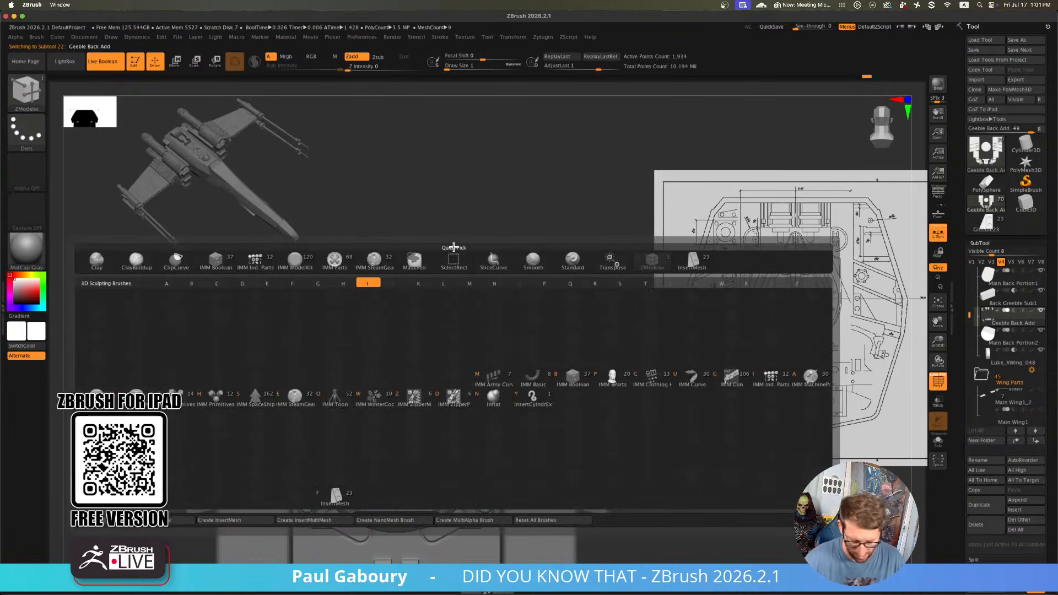
pyautogui.click(336, 499)
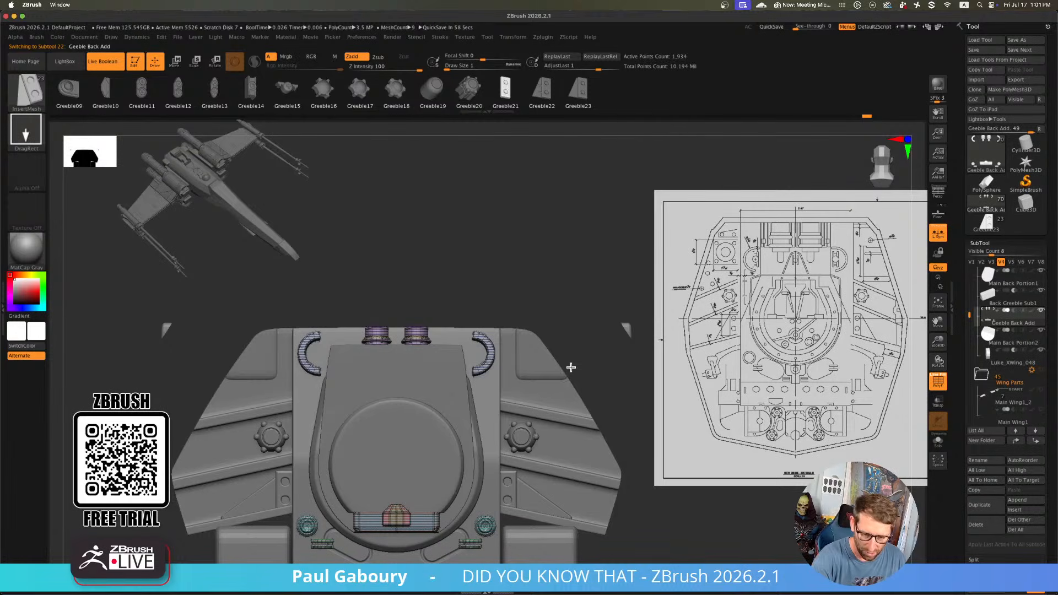
# Isolate the left curved pipe with masking, copy it across to the right curved pipe, and swap the copy for the Greeble14 mesh
pyautogui.keyDown('ctrl'); pyautogui.moveTo(455, 263); pyautogui.dragTo(526, 409); pyautogui.keyUp('ctrl')
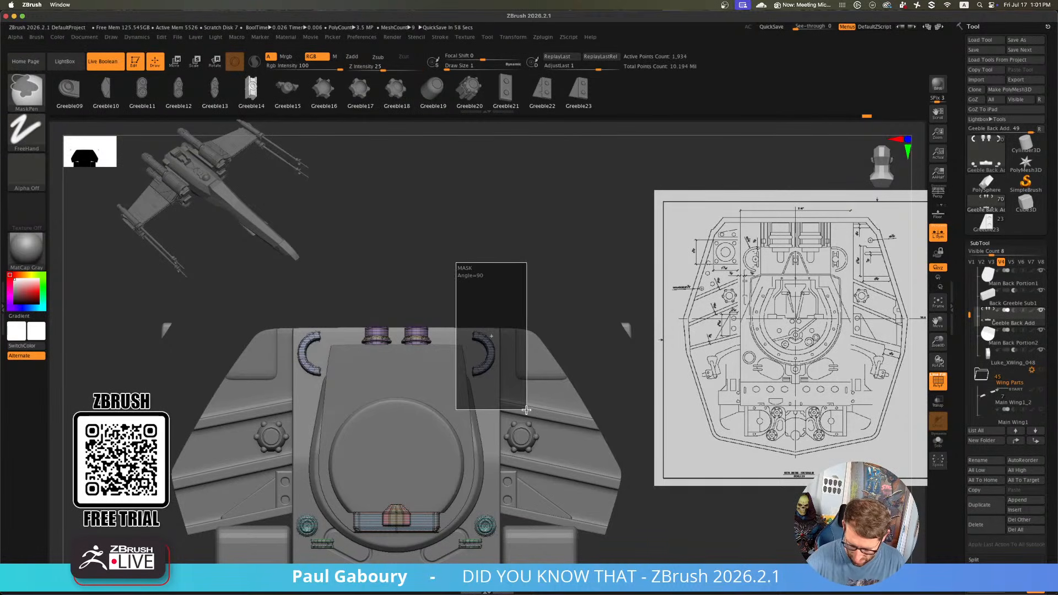
pyautogui.keyDown('ctrl'); pyautogui.moveTo(526, 409); pyautogui.dragTo(526, 409); pyautogui.keyUp('ctrl')
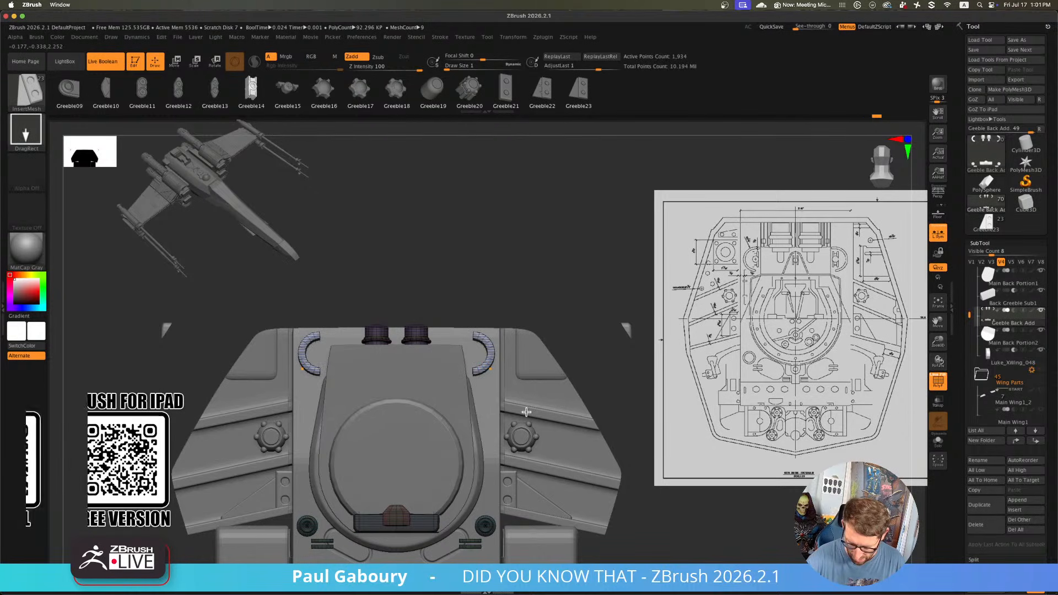
pyautogui.keyDown('ctrl'); pyautogui.moveTo(236, 283); pyautogui.dragTo(250, 300); pyautogui.keyUp('ctrl')
pyautogui.press('w')
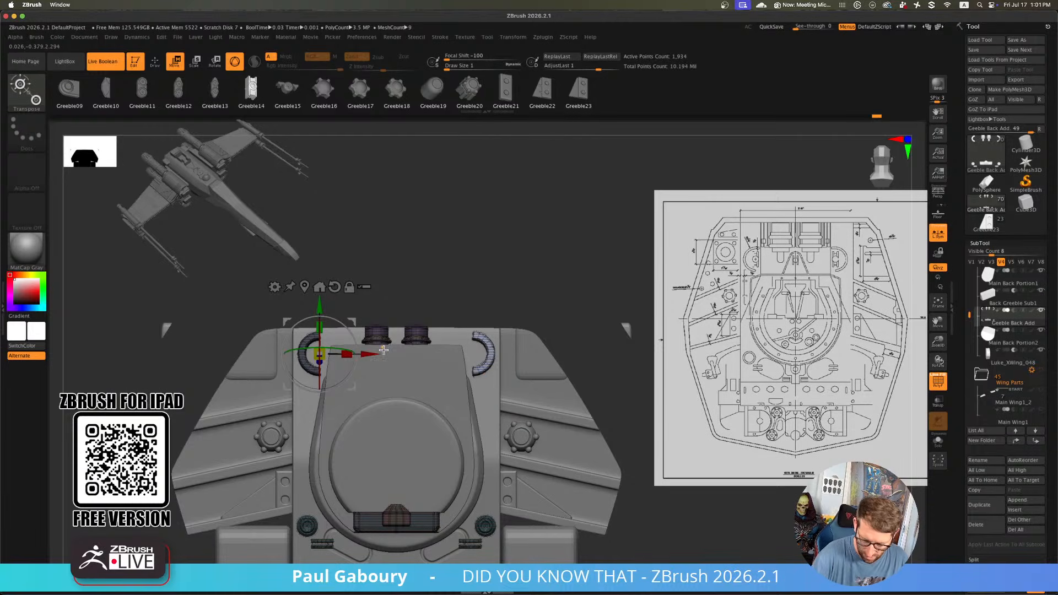
pyautogui.keyDown('ctrl'); pyautogui.moveTo(375, 353); pyautogui.dragTo(510, 359); pyautogui.keyUp('ctrl')
pyautogui.click(255, 92)
# Turn the Greeble14 piece around its vertical axis and shift it in depth to seat it beside the right curved pipe
pyautogui.moveTo(499, 379); pyautogui.dragTo(511, 401, button='right')
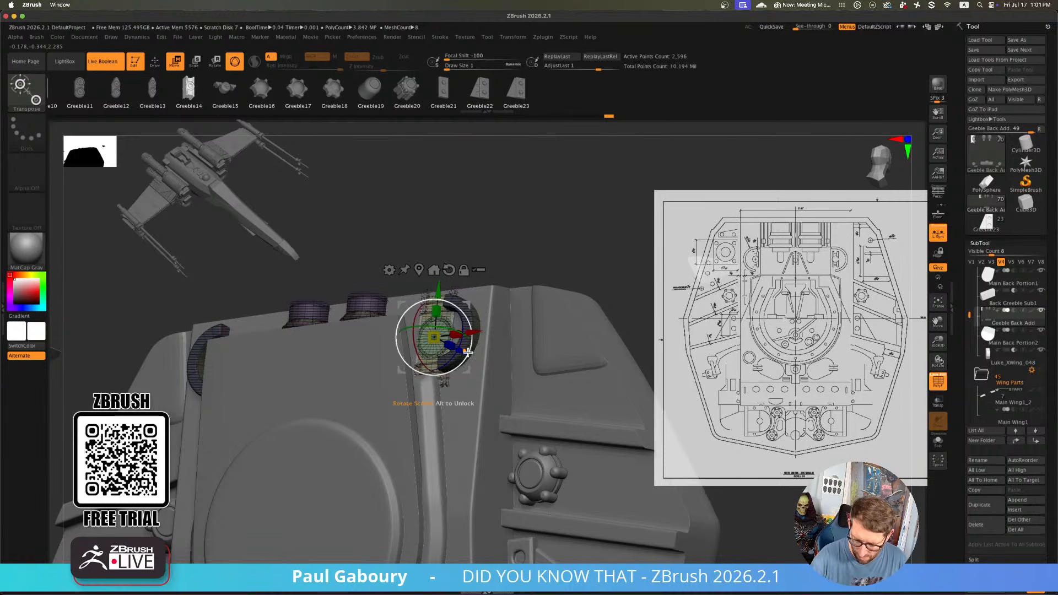
pyautogui.moveTo(462, 351); pyautogui.dragTo(451, 341)
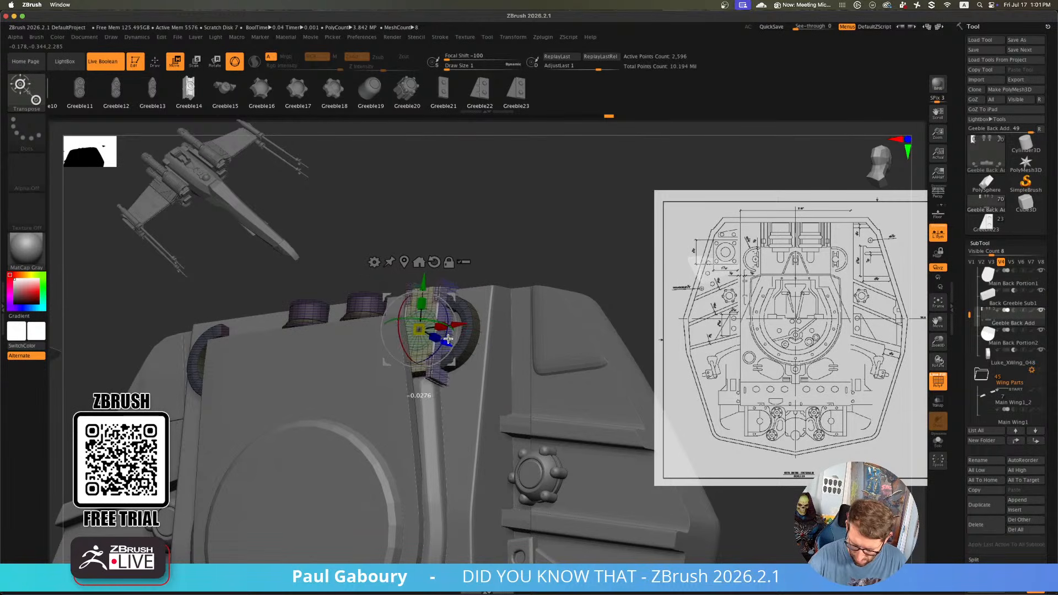
pyautogui.moveTo(413, 320); pyautogui.dragTo(480, 368, button='right')
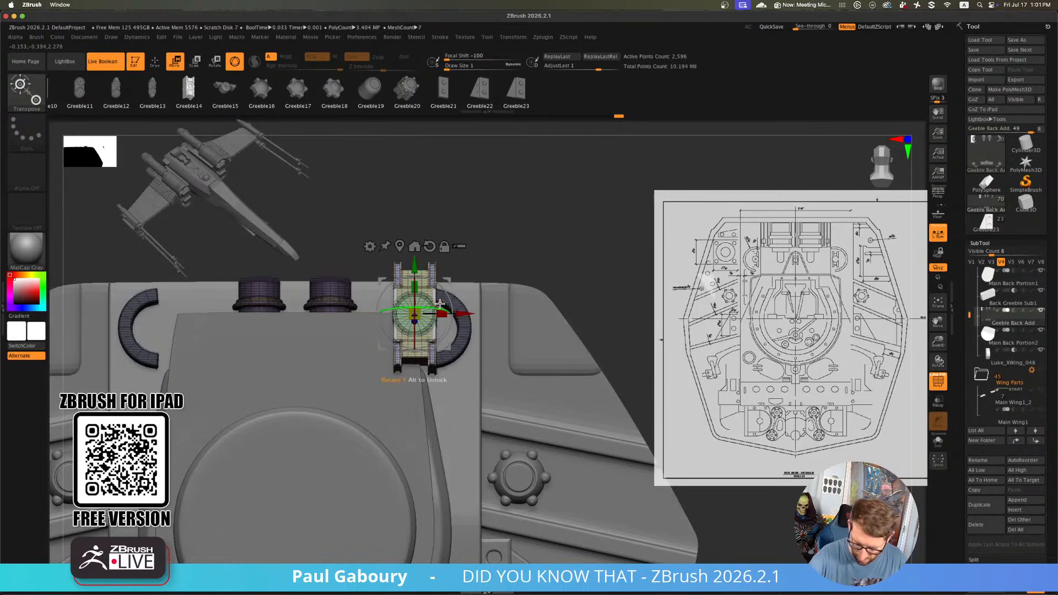
pyautogui.moveTo(435, 308); pyautogui.dragTo(329, 299)
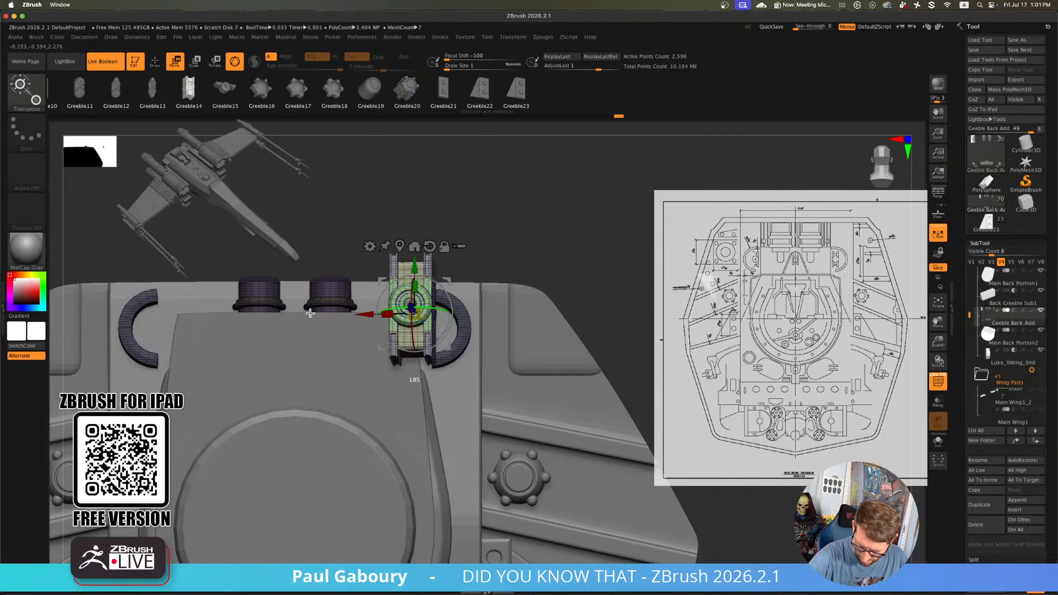
pyautogui.moveTo(388, 298); pyautogui.dragTo(472, 375, button='right')
pyautogui.moveTo(291, 285); pyautogui.dragTo(403, 331)
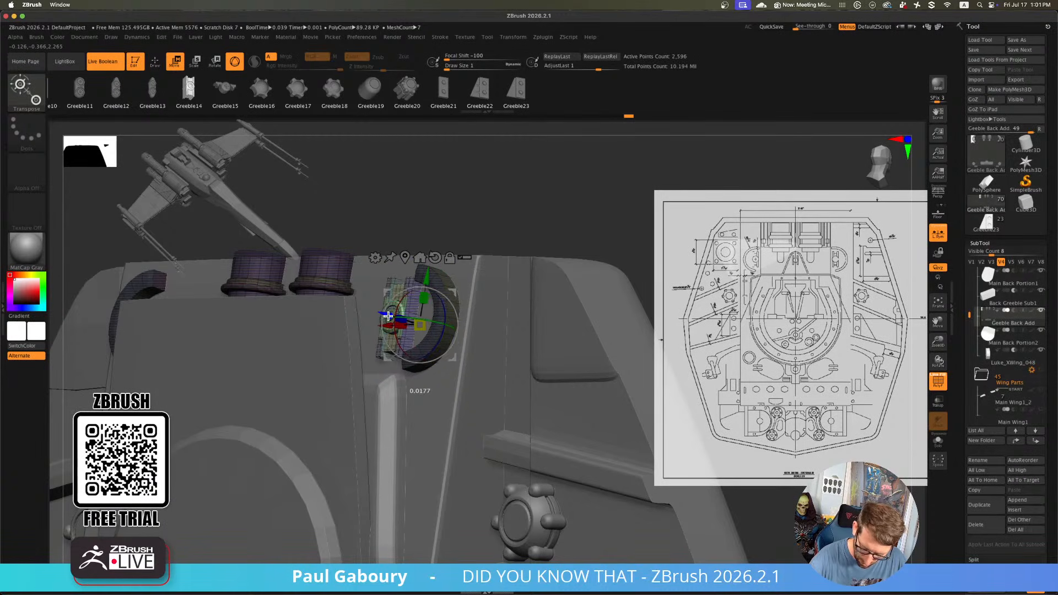
pyautogui.moveTo(449, 364); pyautogui.dragTo(472, 379, button='right')
pyautogui.keyDown('alt'); pyautogui.moveTo(463, 367); pyautogui.dragTo(518, 402, button='right'); pyautogui.keyUp('alt')
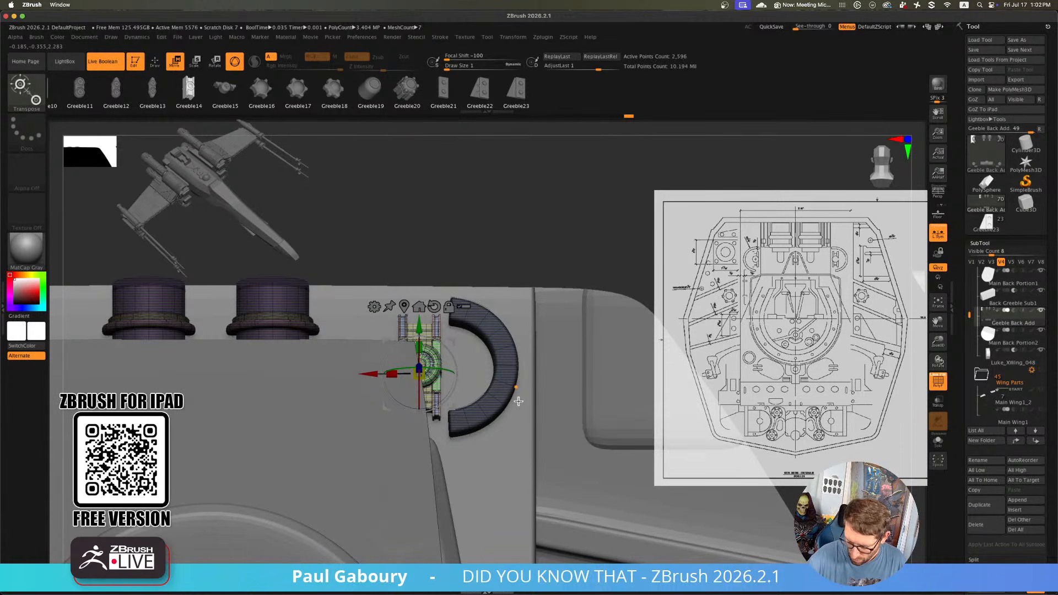
pyautogui.moveTo(520, 400); pyautogui.dragTo(491, 438, button='right')
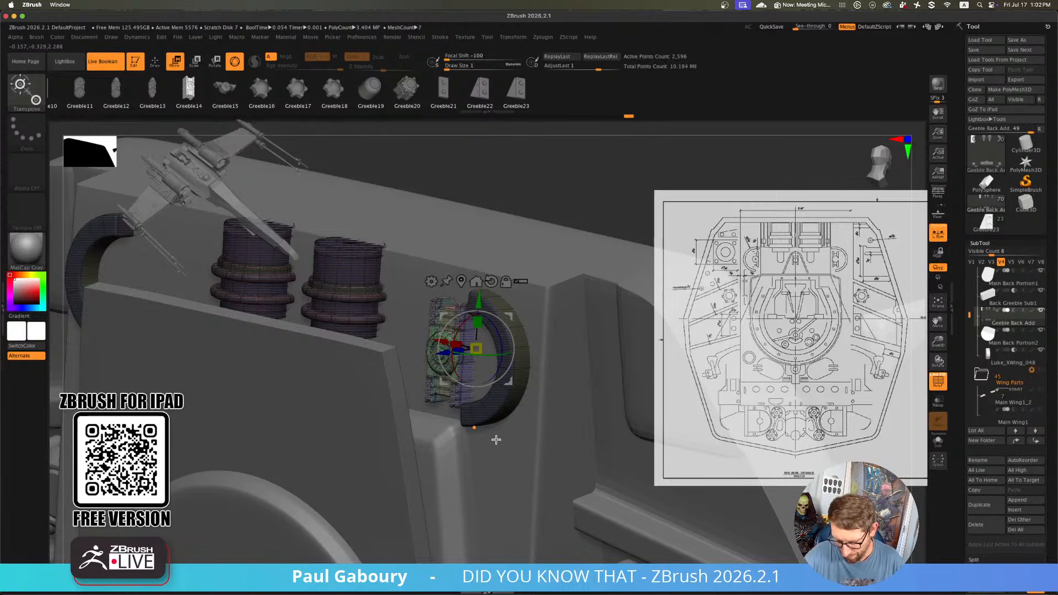
pyautogui.press('Tab')
pyautogui.press('Tab')
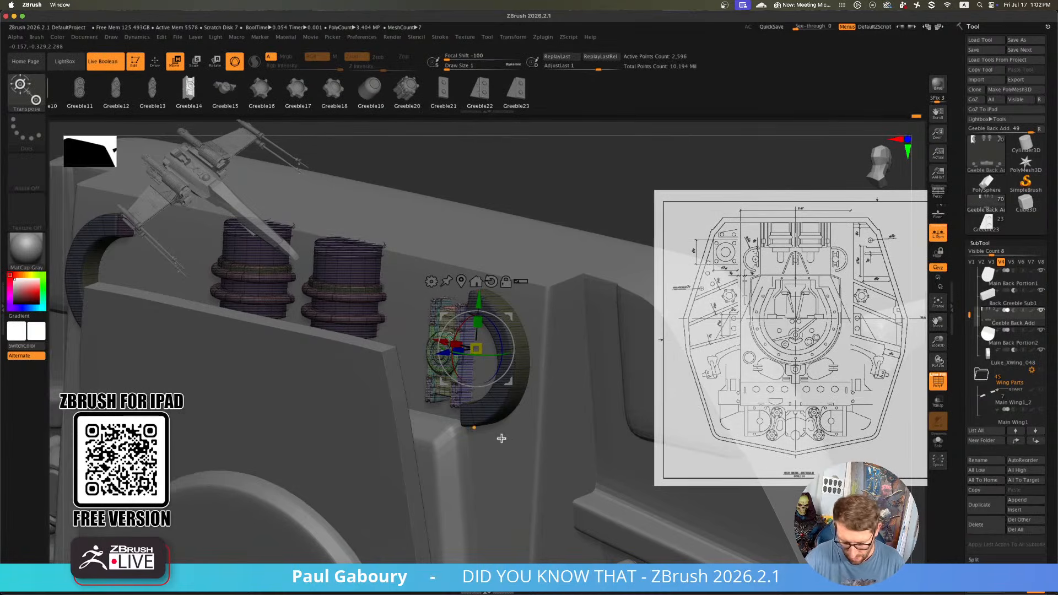
pyautogui.moveTo(501, 432); pyautogui.dragTo(543, 435, button='right')
# Copy the Greeble14 piece across to the left curved pipe and swap the copy for the Greeble15 mesh
pyautogui.keyDown('ctrl'); pyautogui.moveTo(464, 401); pyautogui.dragTo(284, 434); pyautogui.keyUp('ctrl')
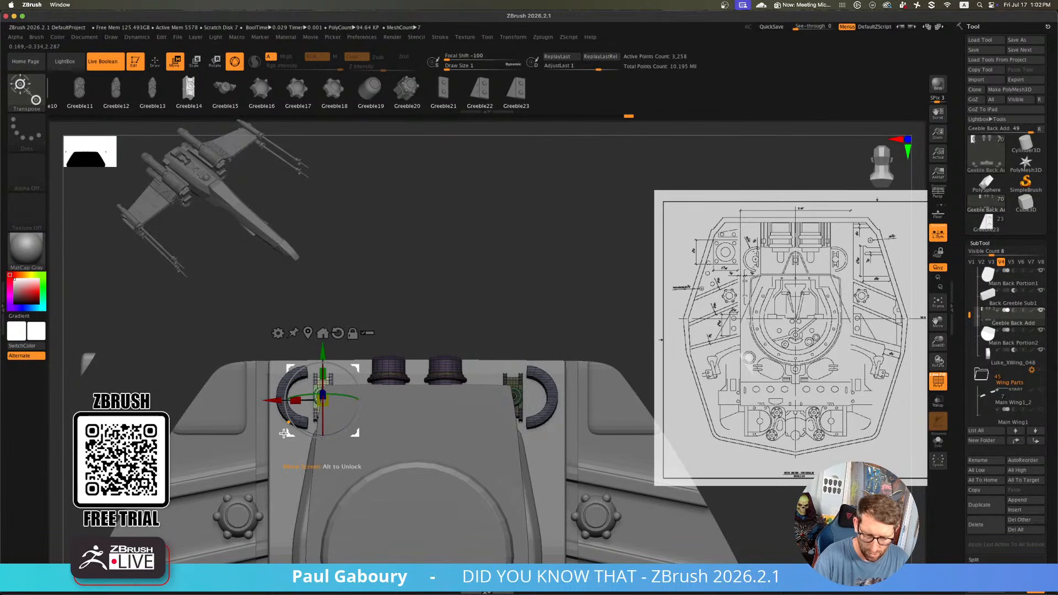
pyautogui.click(228, 92)
pyautogui.moveTo(355, 453)
pyautogui.keyDown('ctrl'); pyautogui.mouseDown(button='right')
pyautogui.moveTo(382, 475)
pyautogui.moveTo(560, 462)
pyautogui.mouseUp(button='right'); pyautogui.keyUp('ctrl')
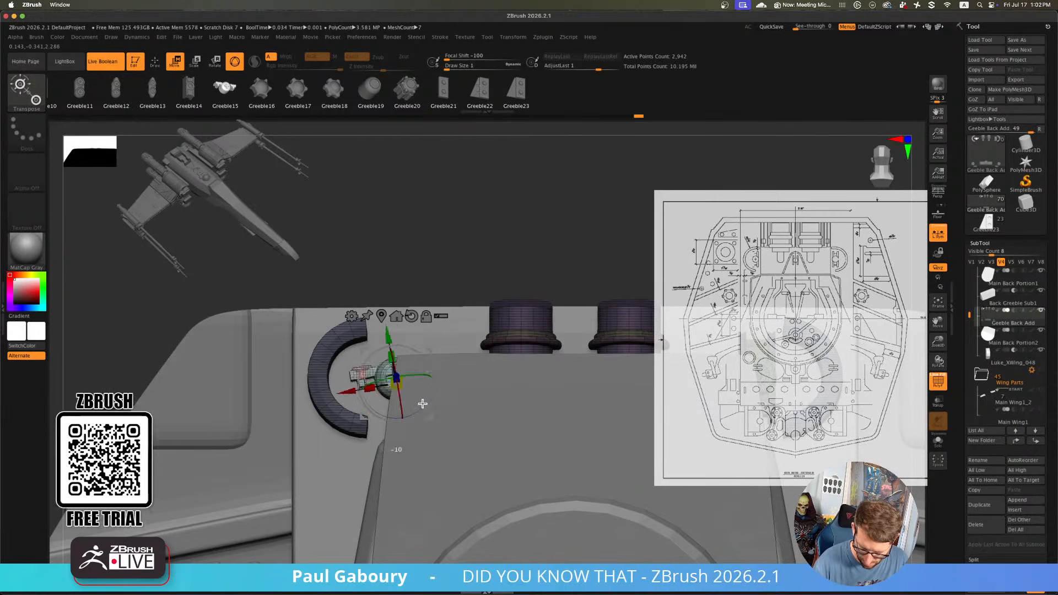
# Rotate the Greeble15 piece 90 degrees and move it sideways and in depth into the left curved pipe's opening
pyautogui.moveTo(407, 415); pyautogui.dragTo(350, 405)
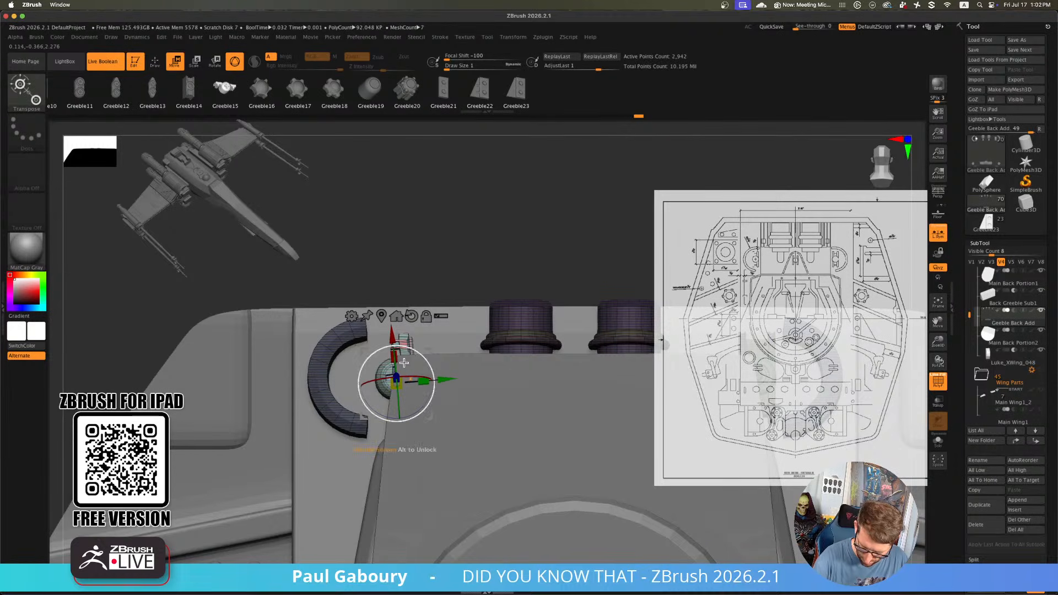
pyautogui.moveTo(438, 405); pyautogui.dragTo(416, 413)
pyautogui.moveTo(351, 395); pyautogui.dragTo(346, 380)
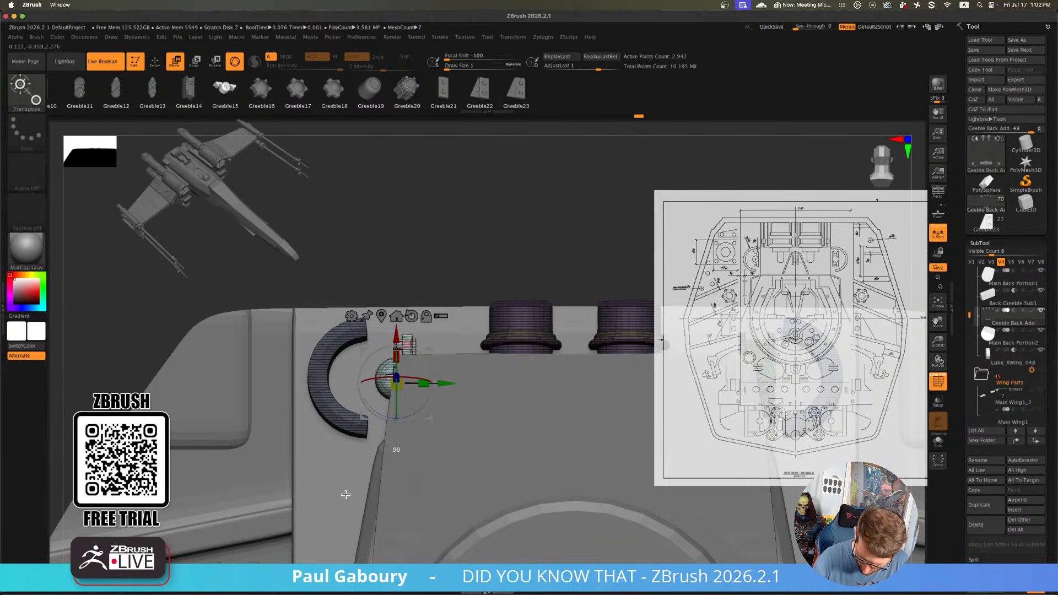
pyautogui.moveTo(447, 384); pyautogui.dragTo(421, 386)
pyautogui.moveTo(413, 408); pyautogui.dragTo(444, 448, button='right')
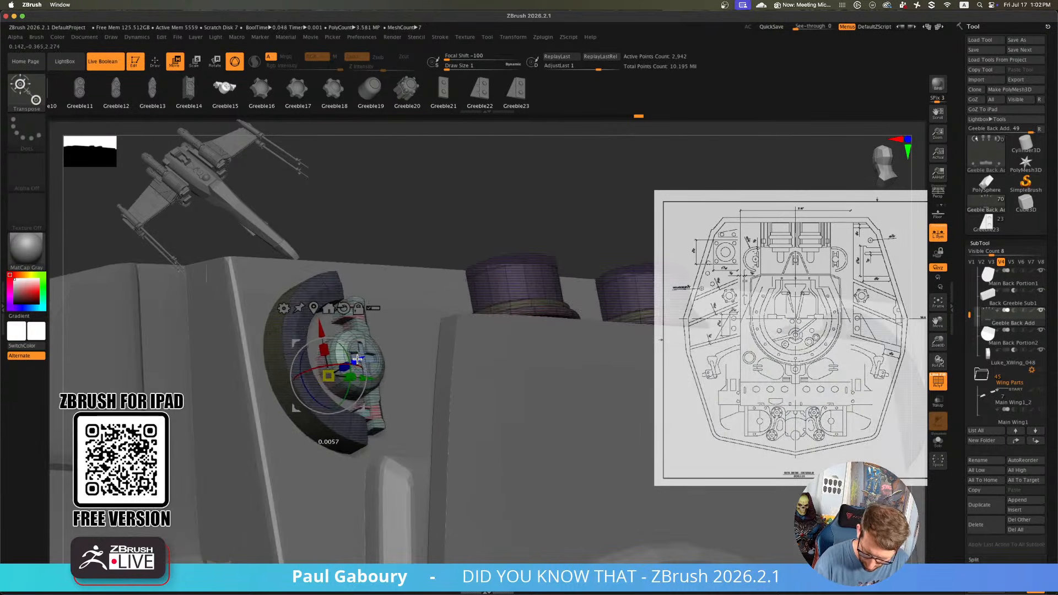
# Return to Draw mode, hide the wireframe overlay, and review the whole rear panel against the blueprint
pyautogui.press('q')
pyautogui.moveTo(430, 444)
pyautogui.keyDown('ctrl'); pyautogui.mouseDown(button='right')
pyautogui.moveTo(392, 418)
pyautogui.moveTo(402, 453)
pyautogui.moveTo(434, 460)
pyautogui.moveTo(438, 442)
pyautogui.moveTo(421, 420)
pyautogui.mouseUp(button='right'); pyautogui.keyUp('ctrl')
pyautogui.hotkey('shift', 'f')
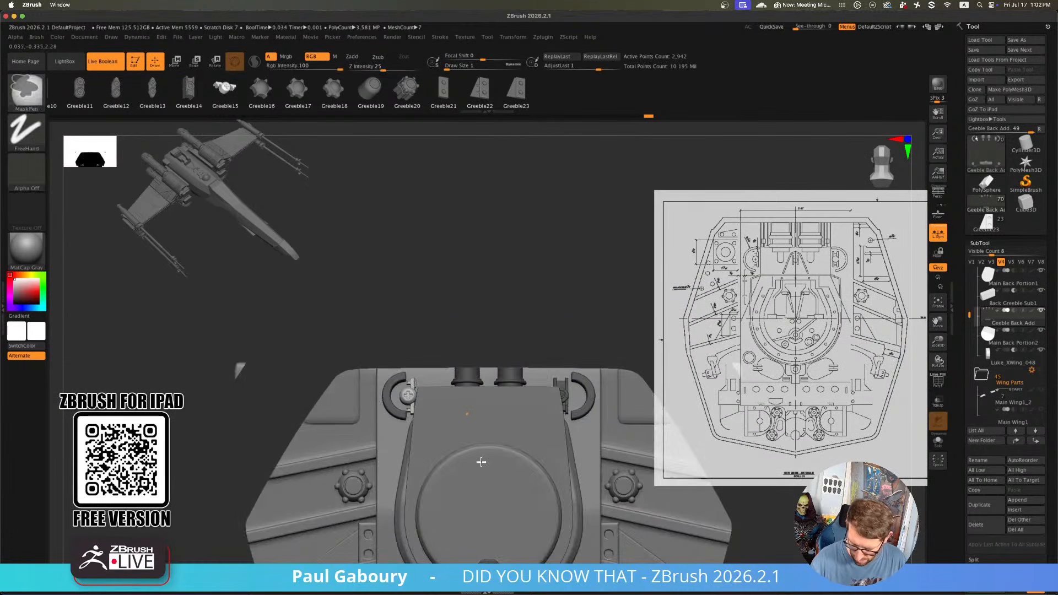
pyautogui.moveTo(481, 463)
pyautogui.keyDown('ctrl'); pyautogui.mouseDown(button='right')
pyautogui.moveTo(465, 452)
pyautogui.moveTo(333, 440)
pyautogui.mouseUp(button='right'); pyautogui.keyUp('ctrl')
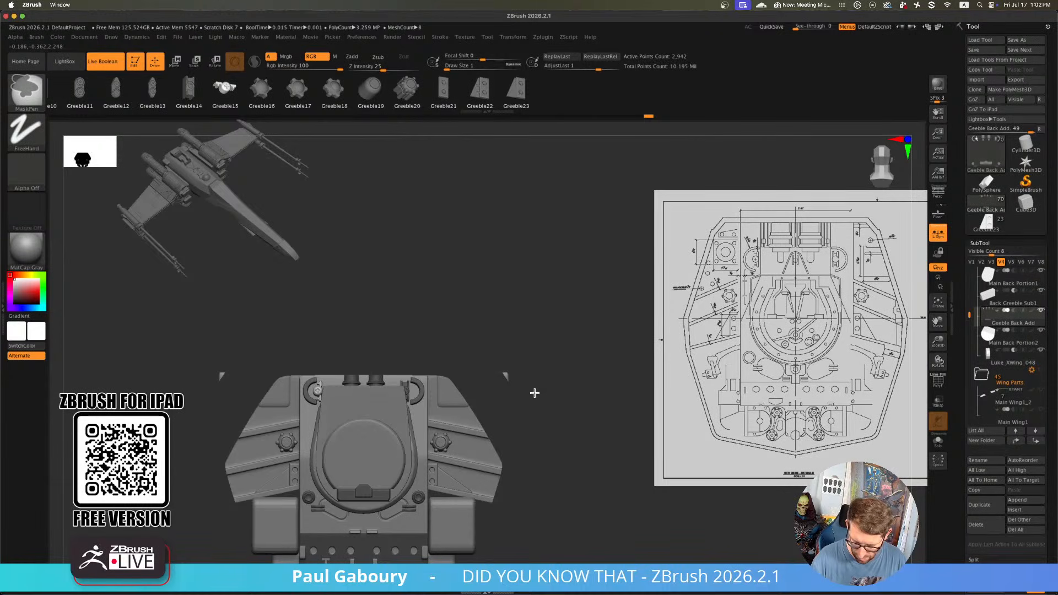
pyautogui.moveTo(555, 430)
pyautogui.keyDown('ctrl'); pyautogui.mouseDown(button='right')
pyautogui.moveTo(519, 444)
pyautogui.moveTo(529, 473)
pyautogui.moveTo(550, 460)
pyautogui.moveTo(534, 468)
pyautogui.moveTo(544, 430)
pyautogui.moveTo(565, 474)
pyautogui.moveTo(548, 452)
pyautogui.mouseUp(button='right'); pyautogui.keyUp('ctrl')
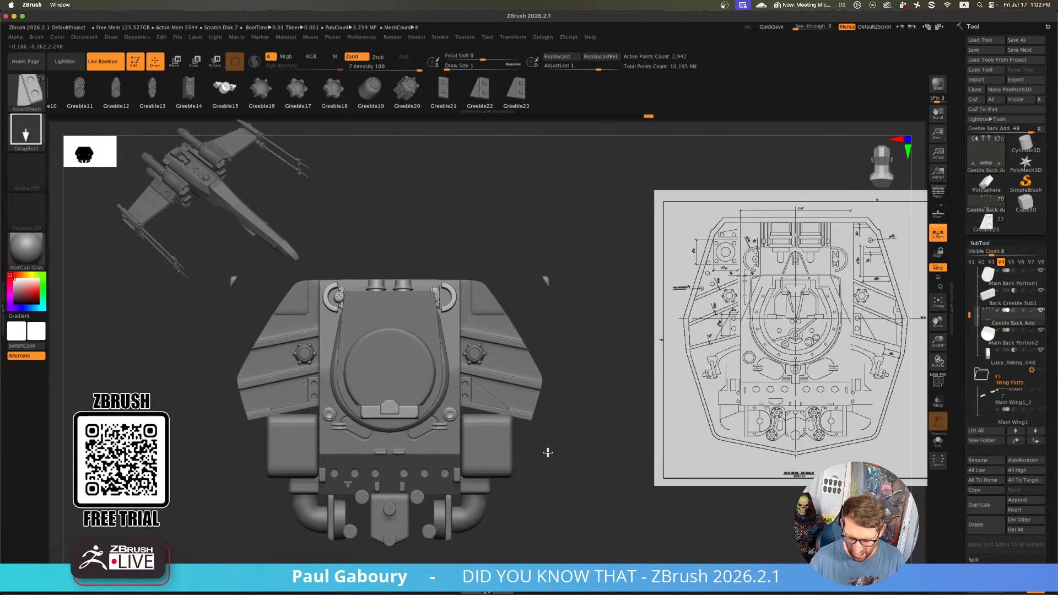
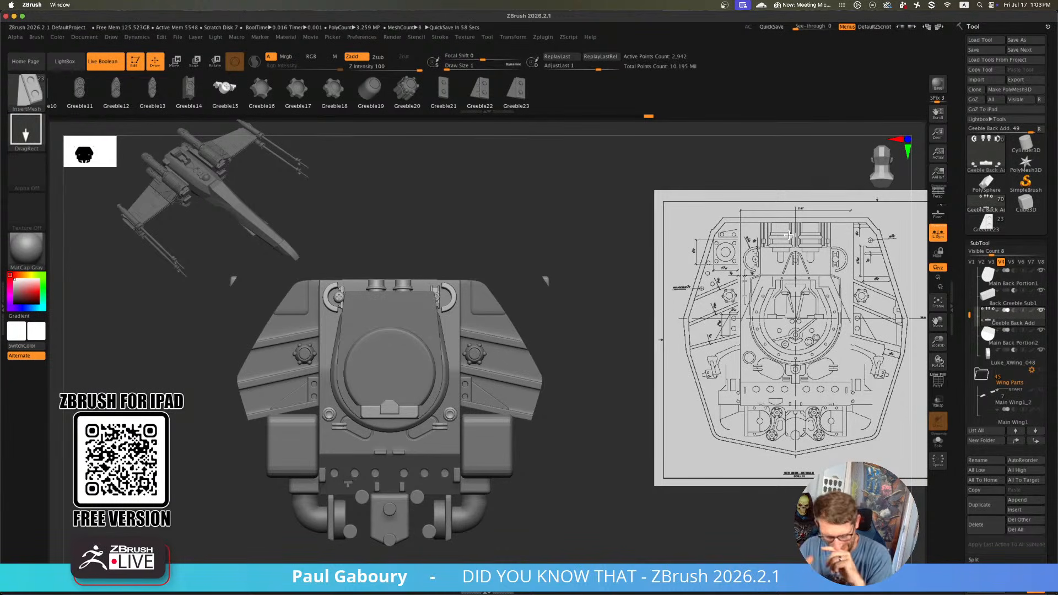
# Make the Main Back Portion subtool active, show its wireframe, and compare it in solo mode with the full assembly
pyautogui.keyDown('alt'); pyautogui.click(451, 344); pyautogui.keyUp('alt')
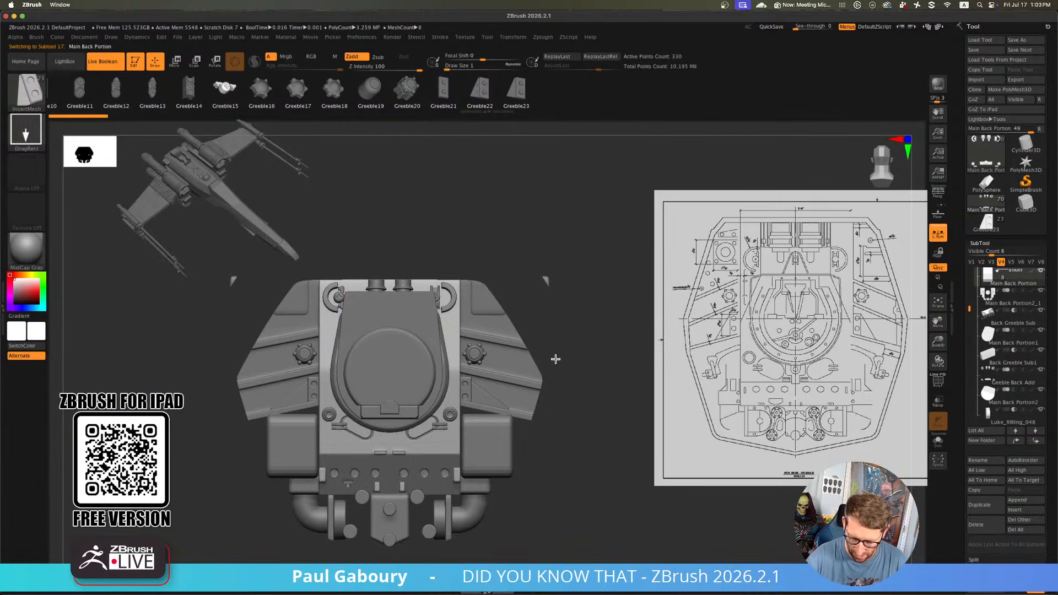
pyautogui.hotkey('shift', 'f')
pyautogui.keyDown('alt'); pyautogui.moveTo(552, 349); pyautogui.dragTo(554, 379); pyautogui.keyUp('alt')
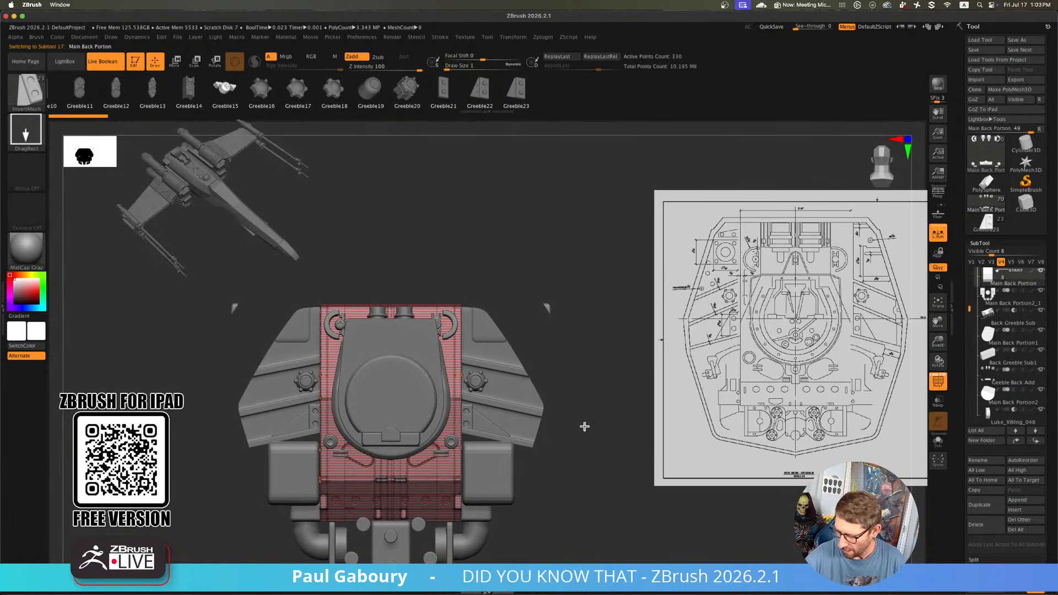
pyautogui.moveTo(984, 301)
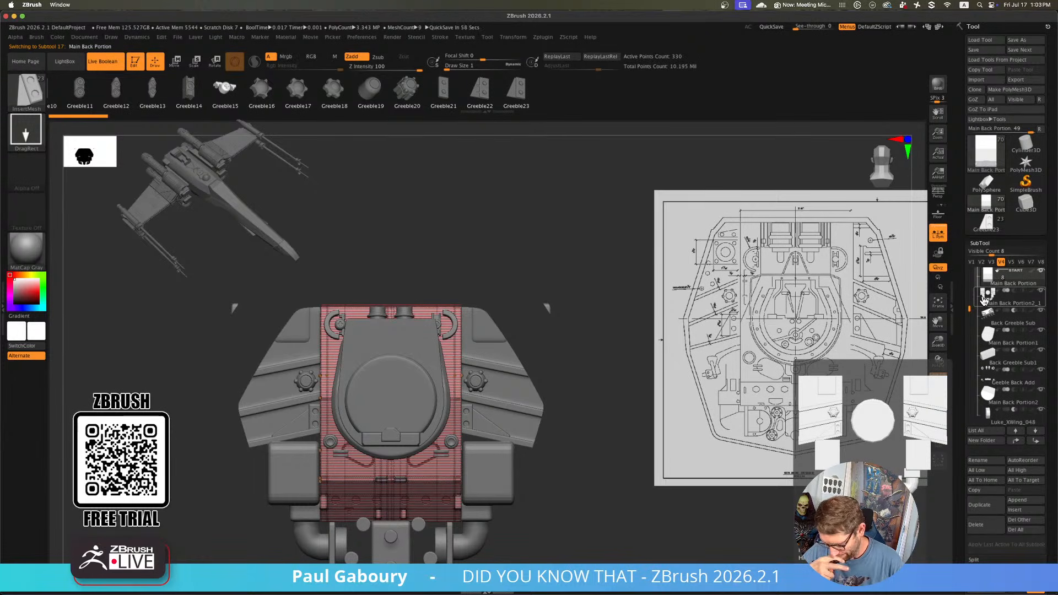
pyautogui.click(938, 444)
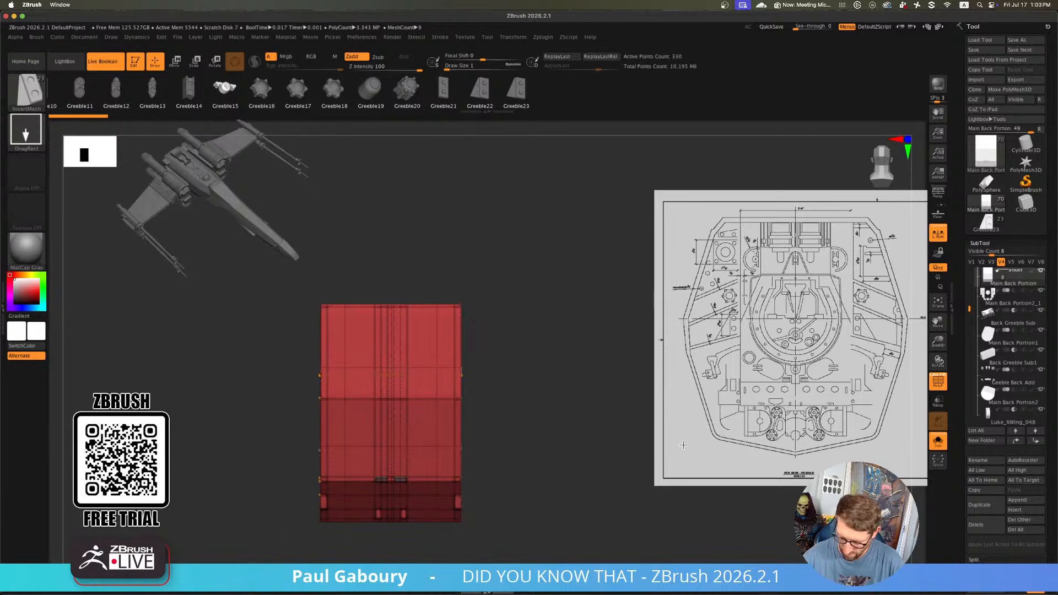
pyautogui.keyDown('alt'); pyautogui.moveTo(490, 398); pyautogui.dragTo(515, 364); pyautogui.keyUp('alt')
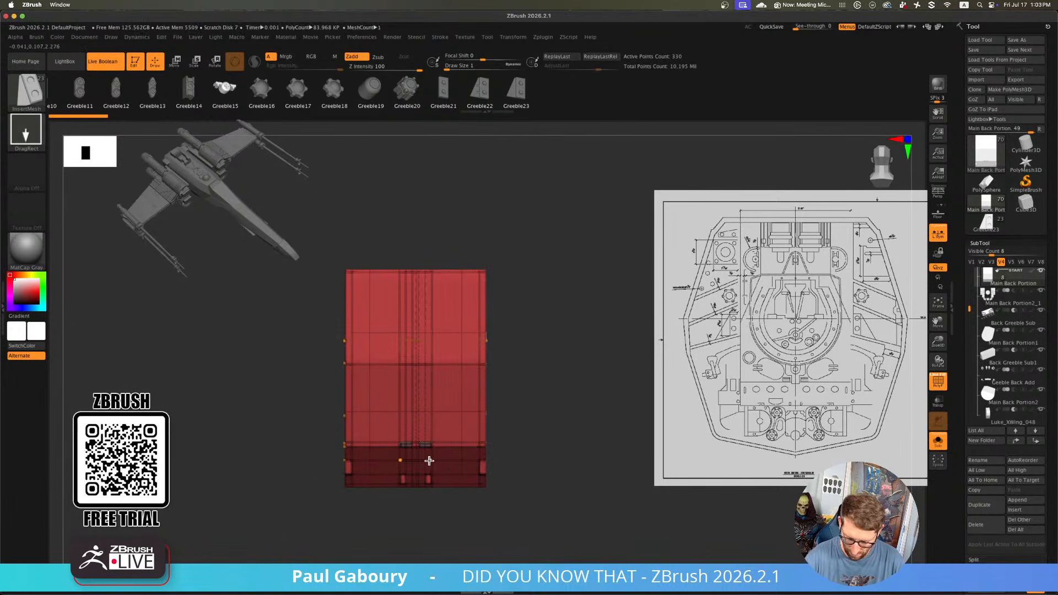
pyautogui.click(939, 444)
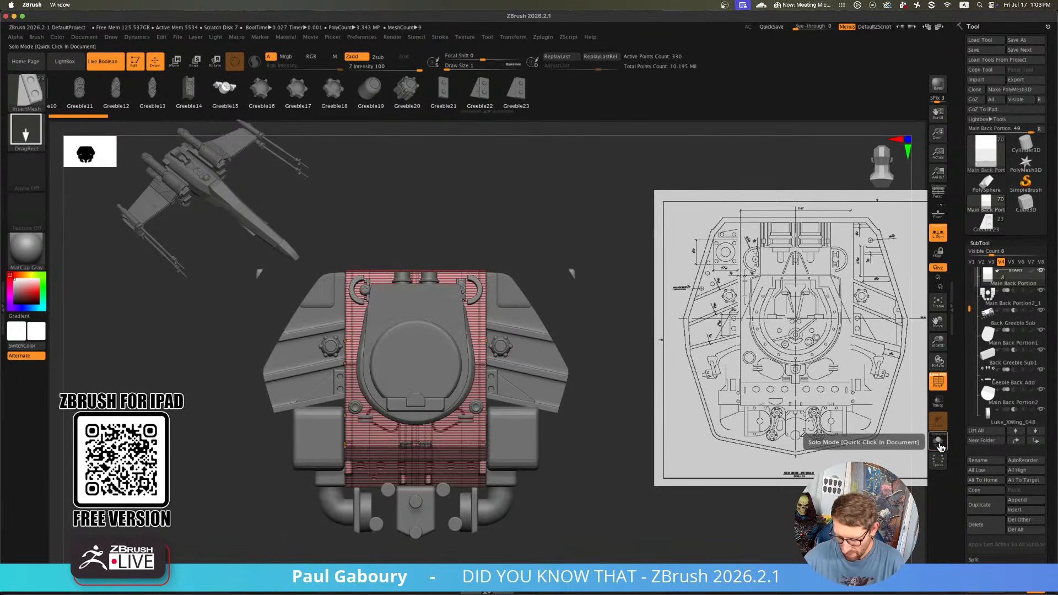
# Isolate Main Back Portion in solo mode and duplicate the subtool
pyautogui.click(939, 444)
pyautogui.click(939, 444)
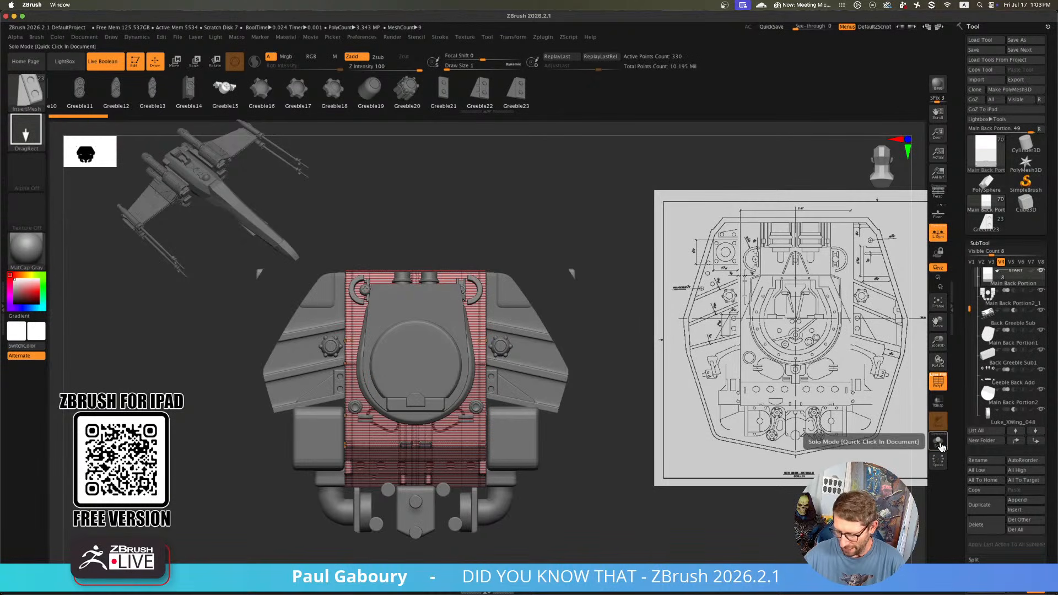
pyautogui.click(940, 444)
pyautogui.click(1028, 330)
pyautogui.click(987, 505)
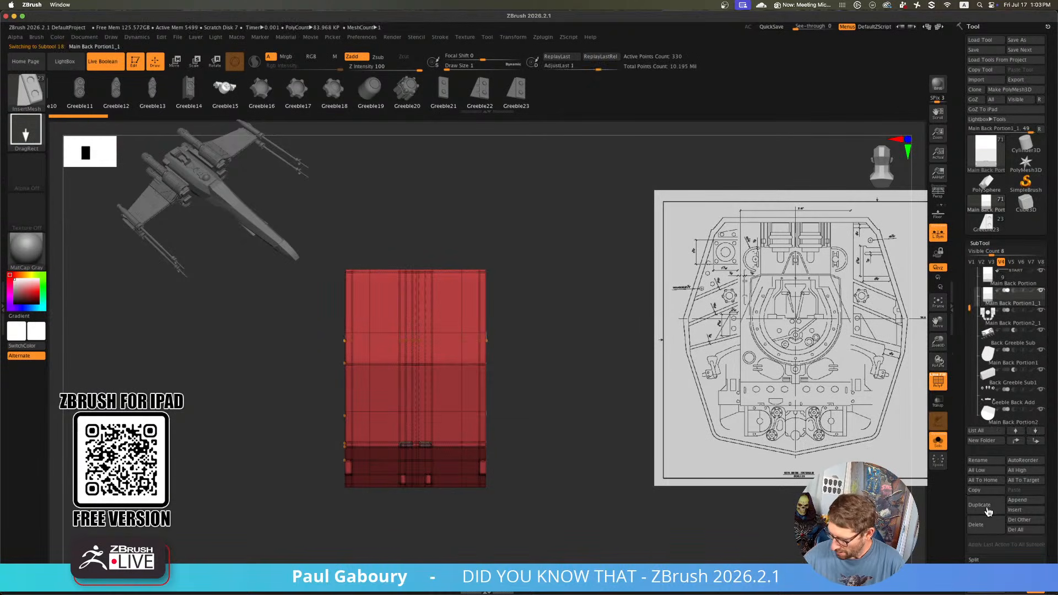
# Use ZModeler to give the duplicate's upper block of polygons its own polygroup, and show only that polygroup
pyautogui.scroll(6, 523, 419)
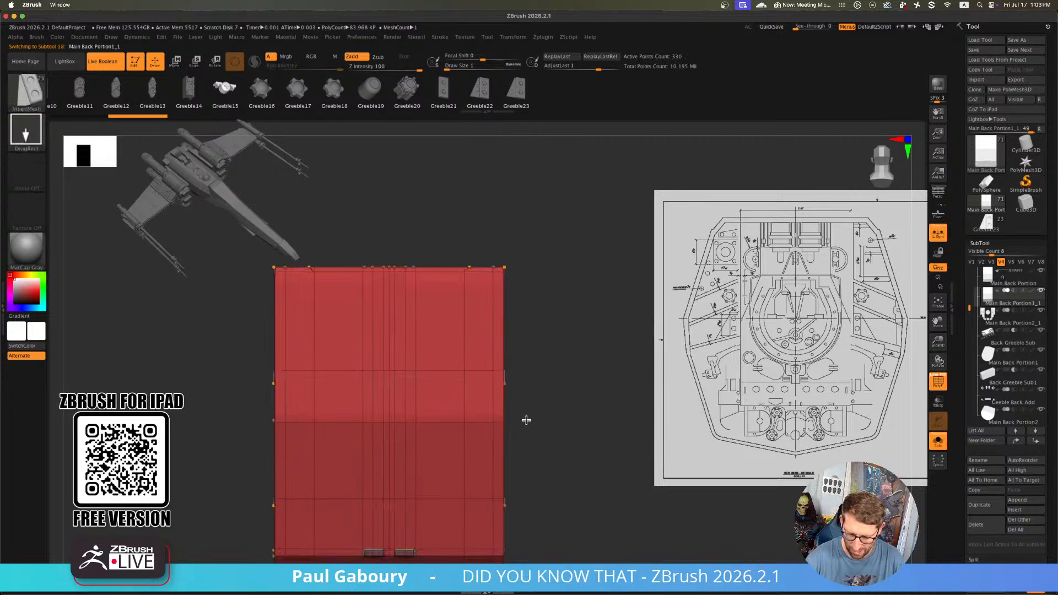
pyautogui.scroll(-4, 513, 400)
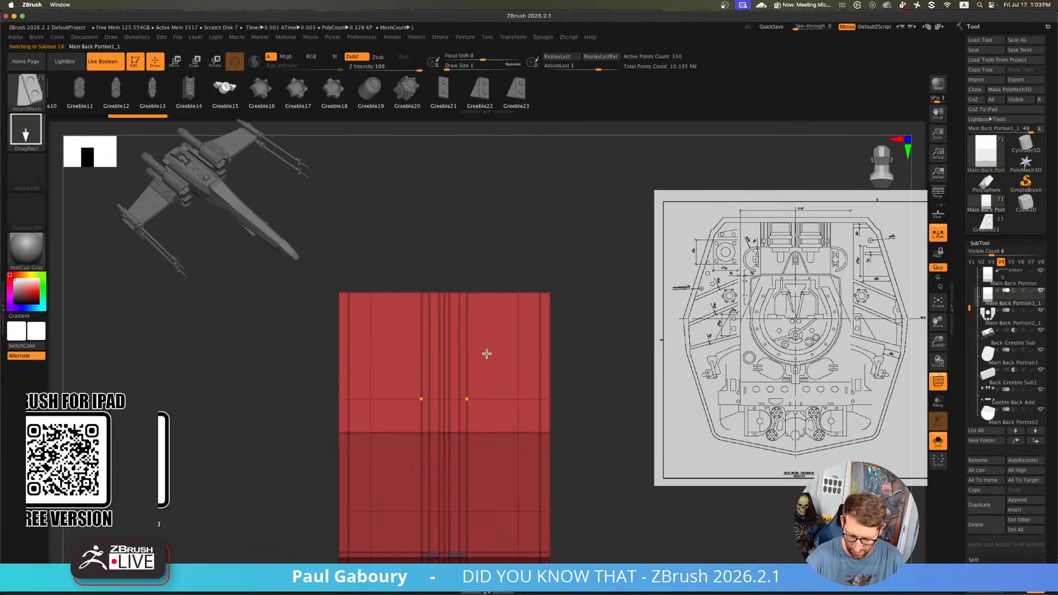
pyautogui.press('b')
pyautogui.press('m')
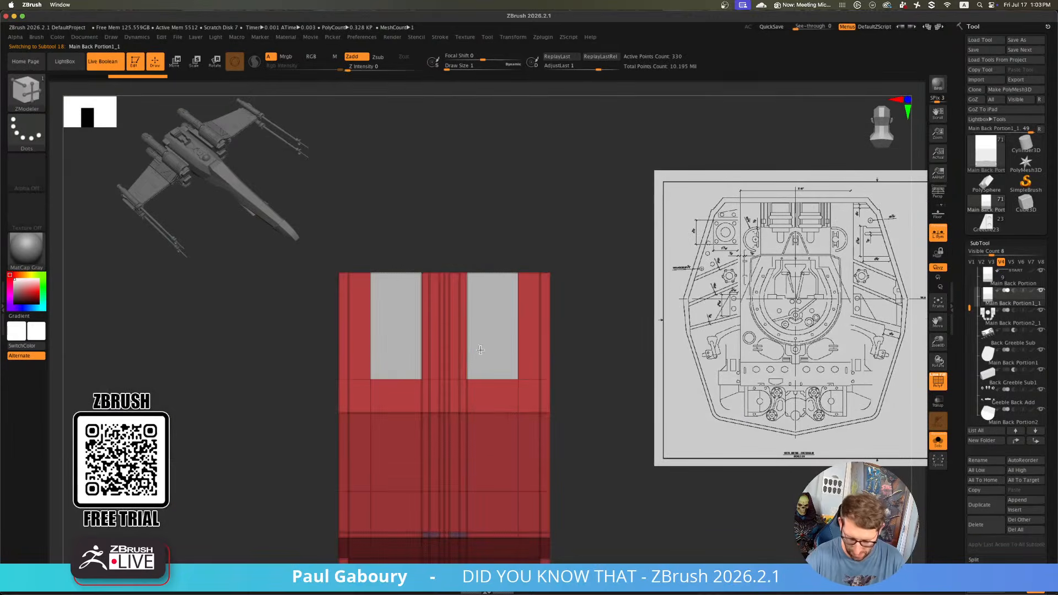
pyautogui.click(443, 344)
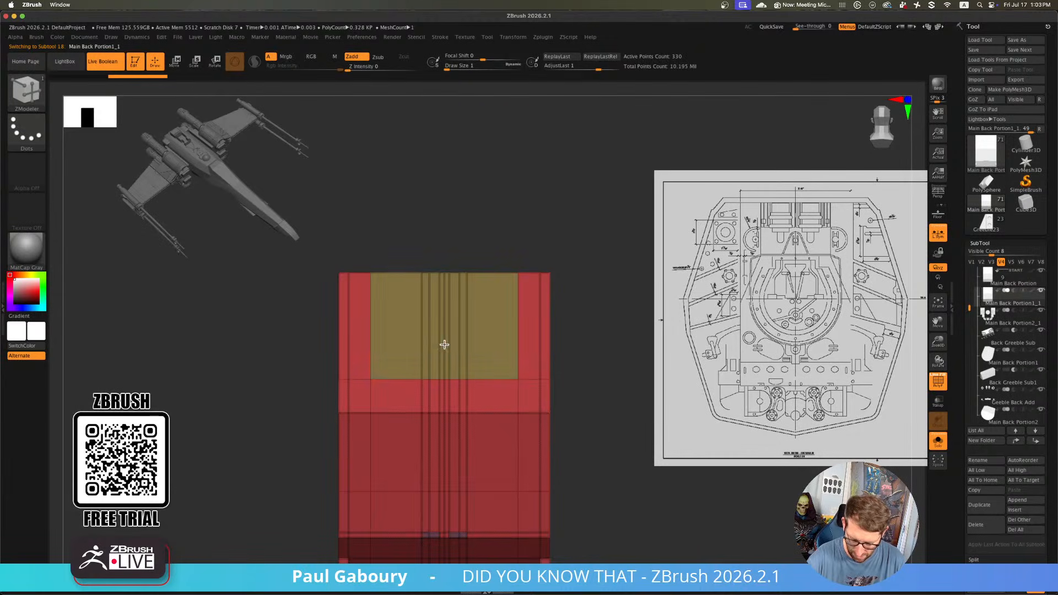
pyautogui.keyDown('ctrl'); pyautogui.keyDown('shift'); pyautogui.click(518, 413); pyautogui.keyUp('shift'); pyautogui.keyUp('ctrl')
pyautogui.keyDown('ctrl'); pyautogui.keyDown('shift'); pyautogui.click(518, 410); pyautogui.keyUp('shift'); pyautogui.keyUp('ctrl')
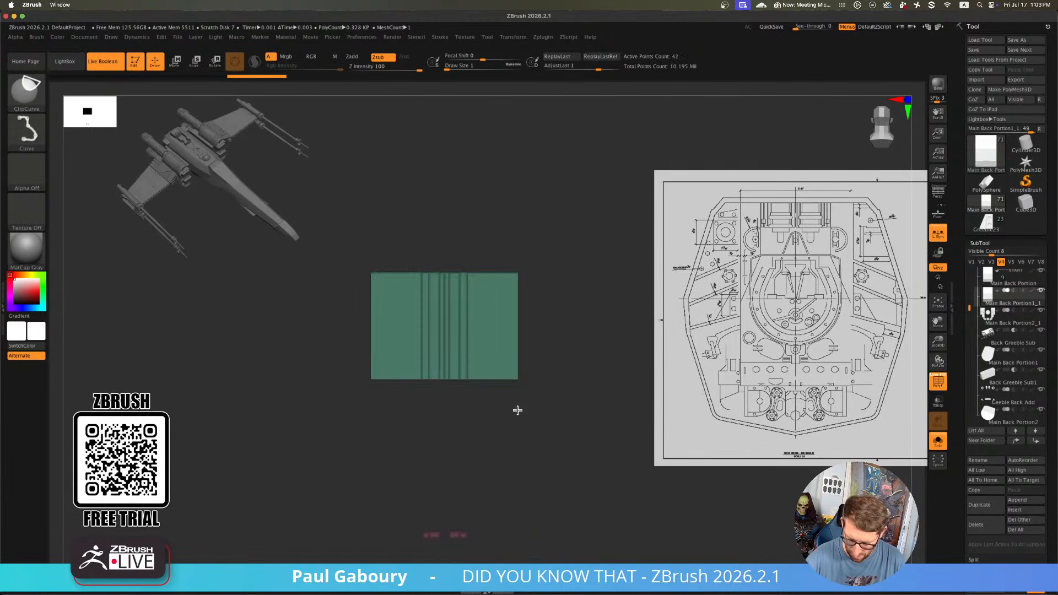
# Hide the small stray pieces below the upper block so only the block's polygons remain visible
pyautogui.keyDown('alt'); pyautogui.moveTo(533, 448); pyautogui.dragTo(496, 389); pyautogui.keyUp('alt')
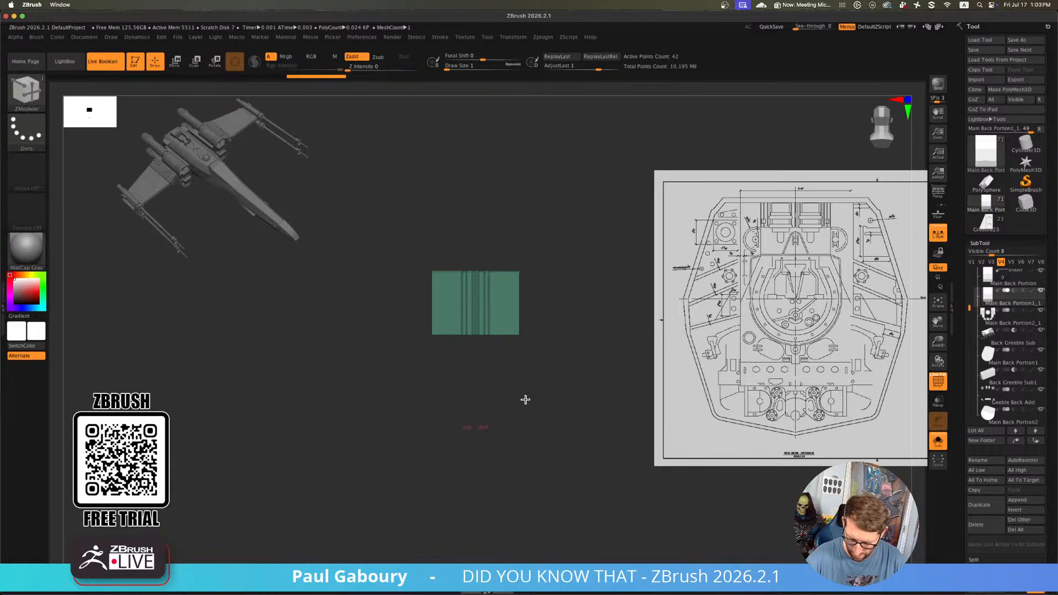
pyautogui.keyDown('ctrl'); pyautogui.keyDown('alt'); pyautogui.keyDown('shift'); pyautogui.moveTo(524, 480); pyautogui.dragTo(429, 421); pyautogui.keyUp('shift'); pyautogui.keyUp('alt'); pyautogui.keyUp('ctrl')
pyautogui.moveTo(403, 378); pyautogui.dragTo(540, 456)
pyautogui.scroll(-5, 1048, 415)
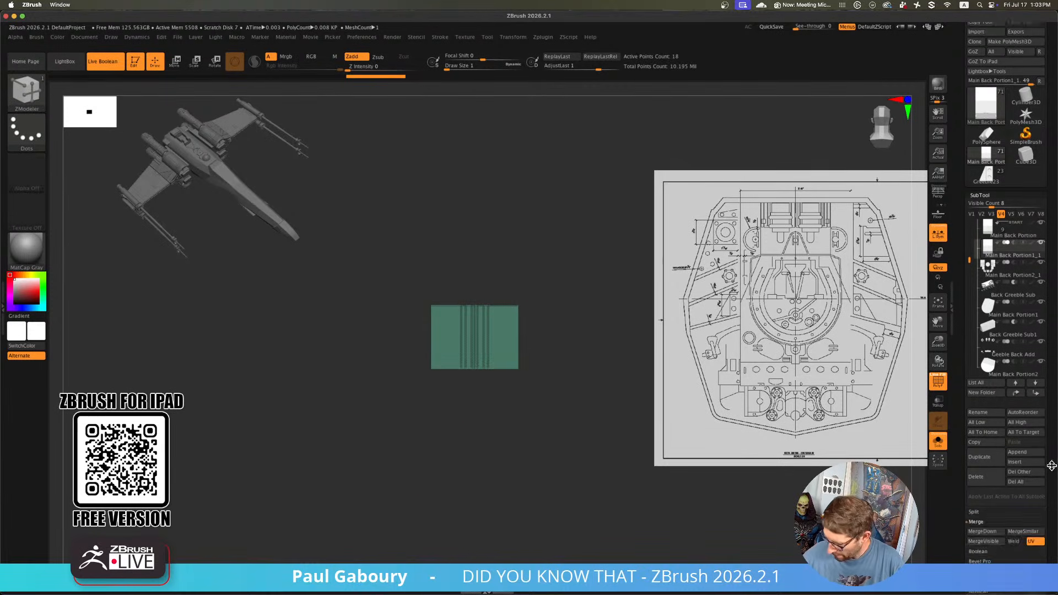
# Delete the duplicate's hidden geometry and remove the block's inner vertical edge loops with ZModeler, leaving a single plane
pyautogui.scroll(-6, 1048, 415)
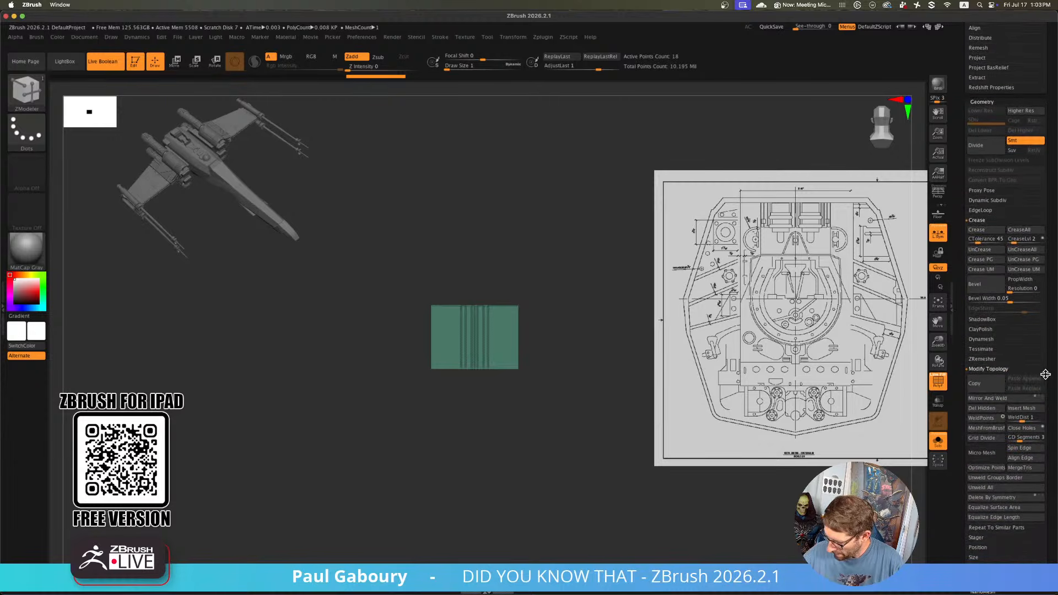
pyautogui.click(993, 413)
pyautogui.keyDown('ctrl'); pyautogui.moveTo(507, 397); pyautogui.dragTo(603, 517, button='right'); pyautogui.keyUp('ctrl')
pyautogui.press('space')
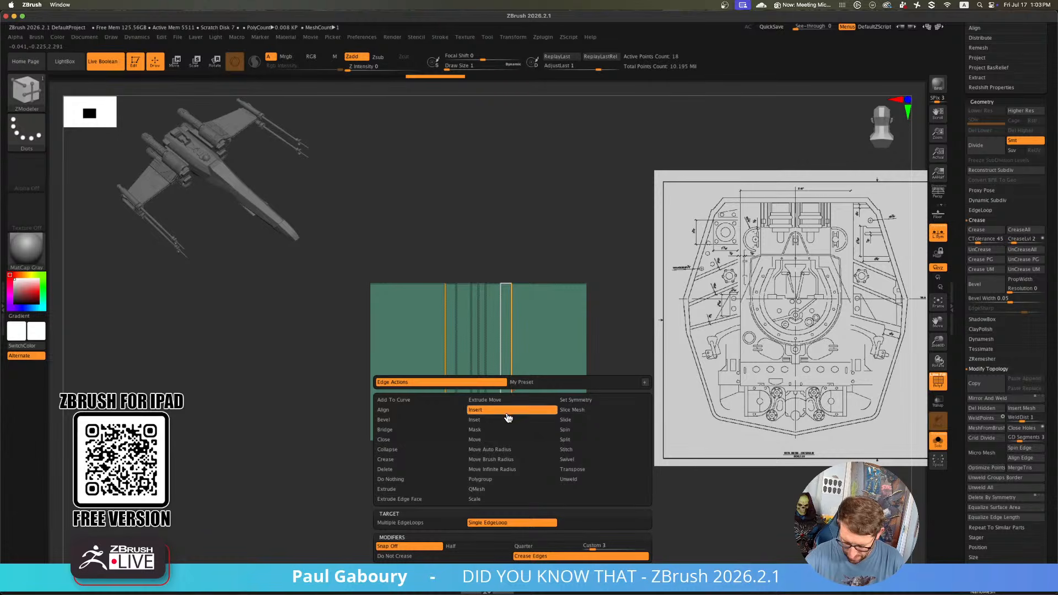
pyautogui.keyDown('alt'); pyautogui.click(512, 376); pyautogui.keyUp('alt')
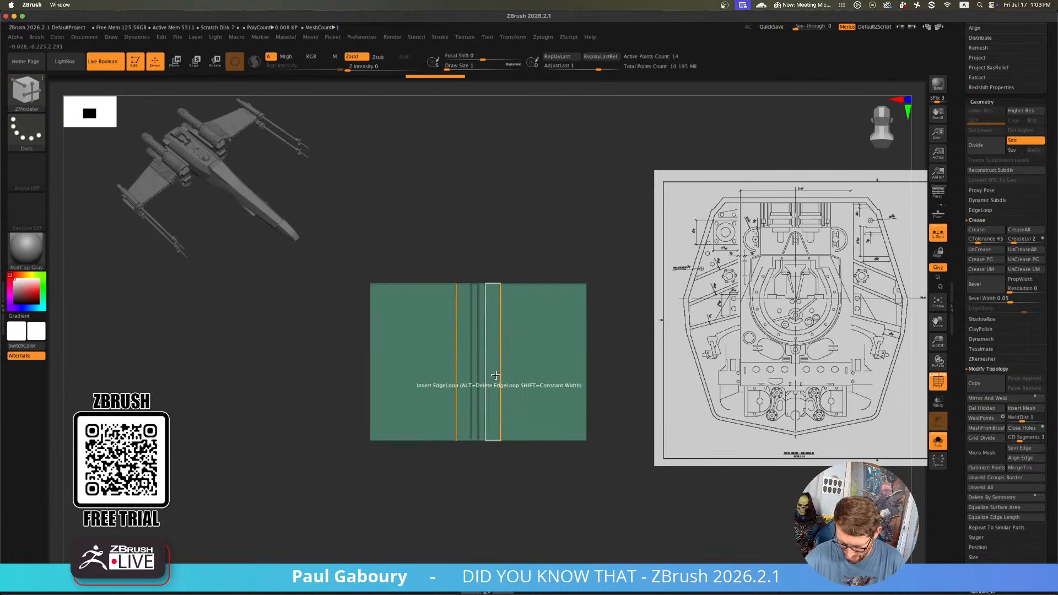
pyautogui.keyDown('alt'); pyautogui.click(499, 380); pyautogui.keyUp('alt')
pyautogui.keyDown('alt'); pyautogui.click(488, 380); pyautogui.keyUp('alt')
pyautogui.keyDown('alt'); pyautogui.click(479, 383); pyautogui.keyUp('alt')
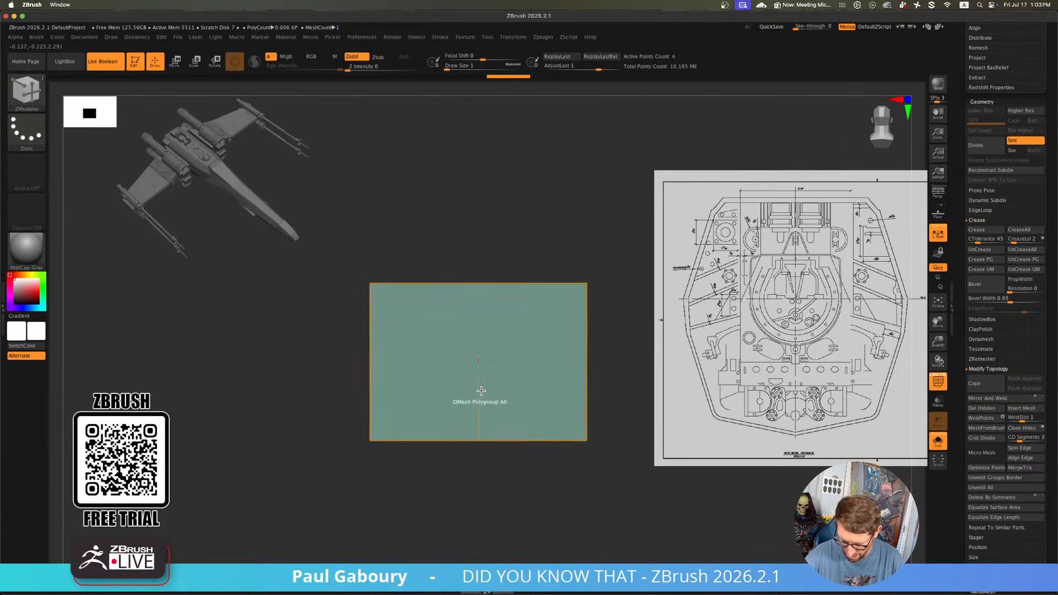
# Show the full assembly and narrow the plane's width so it fits between the two curved brackets beside the upper pipes
pyautogui.click(938, 441)
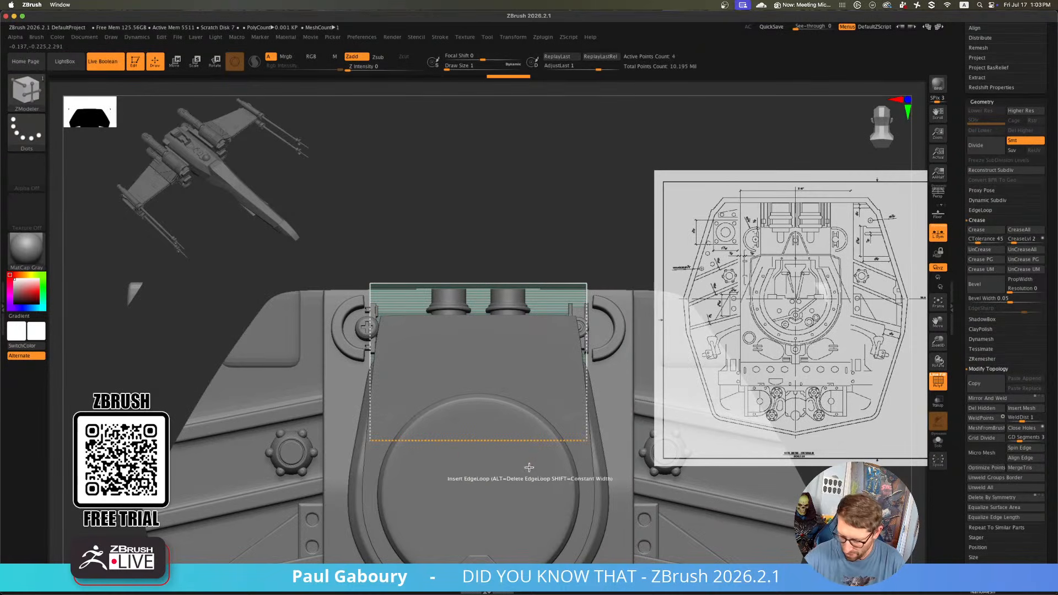
pyautogui.press('w')
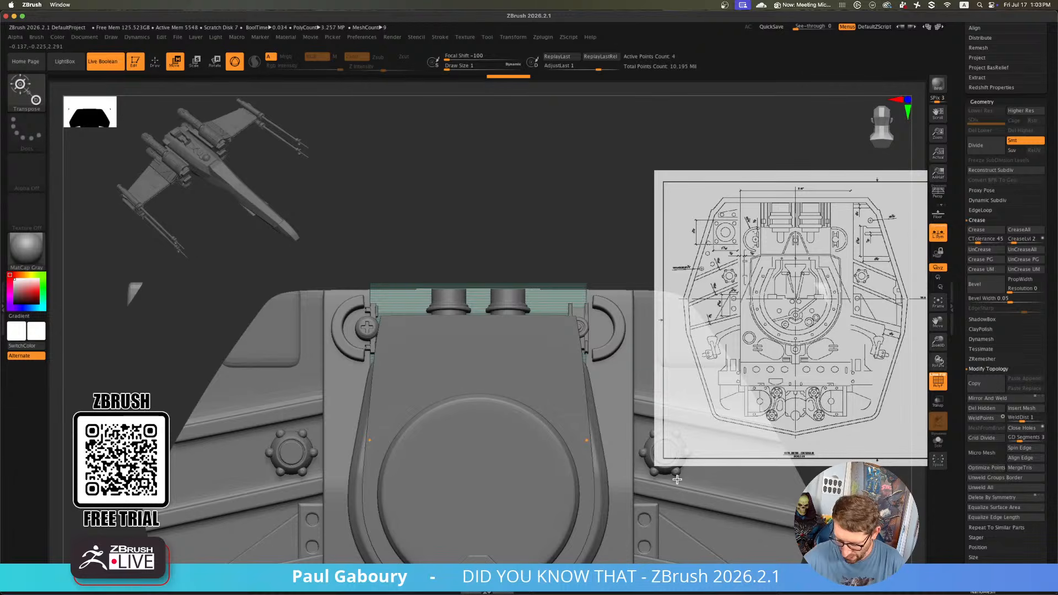
pyautogui.keyDown('ctrl'); pyautogui.moveTo(570, 411); pyautogui.dragTo(287, 343, button='right'); pyautogui.keyUp('ctrl')
pyautogui.keyDown('alt'); pyautogui.moveTo(610, 498); pyautogui.dragTo(615, 434, button='right'); pyautogui.keyUp('alt')
pyautogui.click(473, 452)
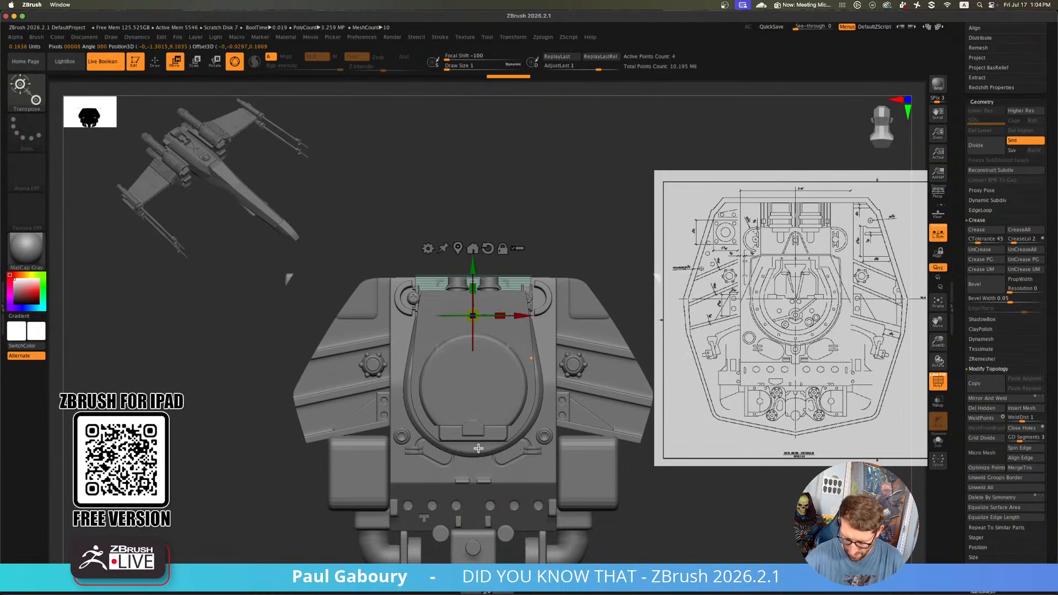
pyautogui.moveTo(514, 425); pyautogui.dragTo(511, 401, button='right')
pyautogui.keyDown('alt'); pyautogui.moveTo(597, 382); pyautogui.dragTo(465, 437, button='right'); pyautogui.keyUp('alt')
pyautogui.keyDown('ctrl'); pyautogui.moveTo(465, 436); pyautogui.dragTo(529, 449, button='right'); pyautogui.keyUp('ctrl')
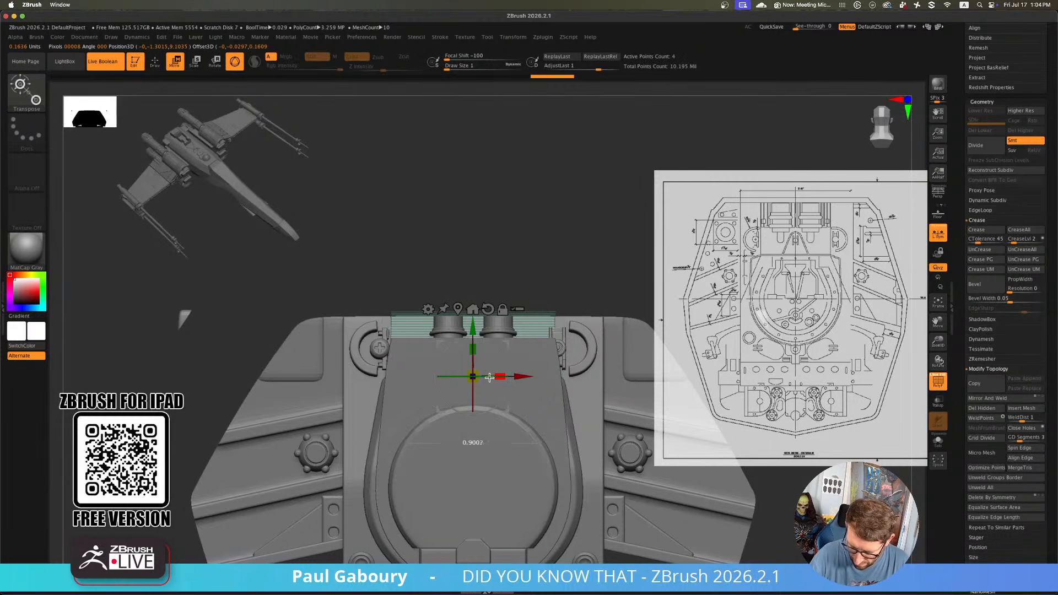
pyautogui.moveTo(474, 377); pyautogui.dragTo(466, 378)
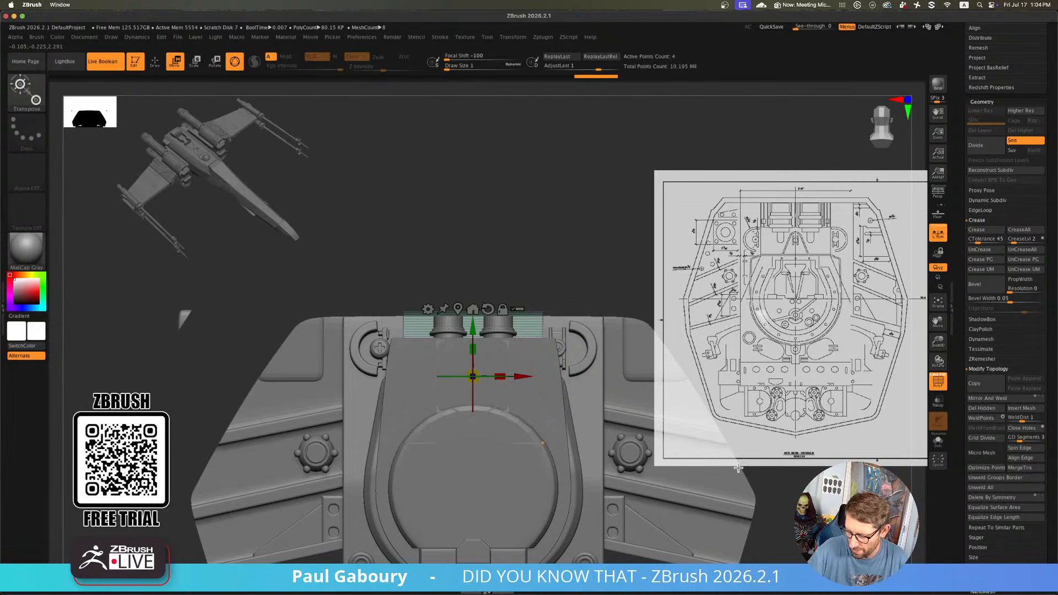
pyautogui.hotkey('shift', 'f')
pyautogui.moveTo(778, 493)
pyautogui.keyDown('ctrl'); pyautogui.mouseDown(button='right')
pyautogui.moveTo(754, 478)
pyautogui.moveTo(766, 508)
pyautogui.moveTo(763, 494)
pyautogui.moveTo(796, 484)
pyautogui.mouseUp(button='right'); pyautogui.keyUp('ctrl')
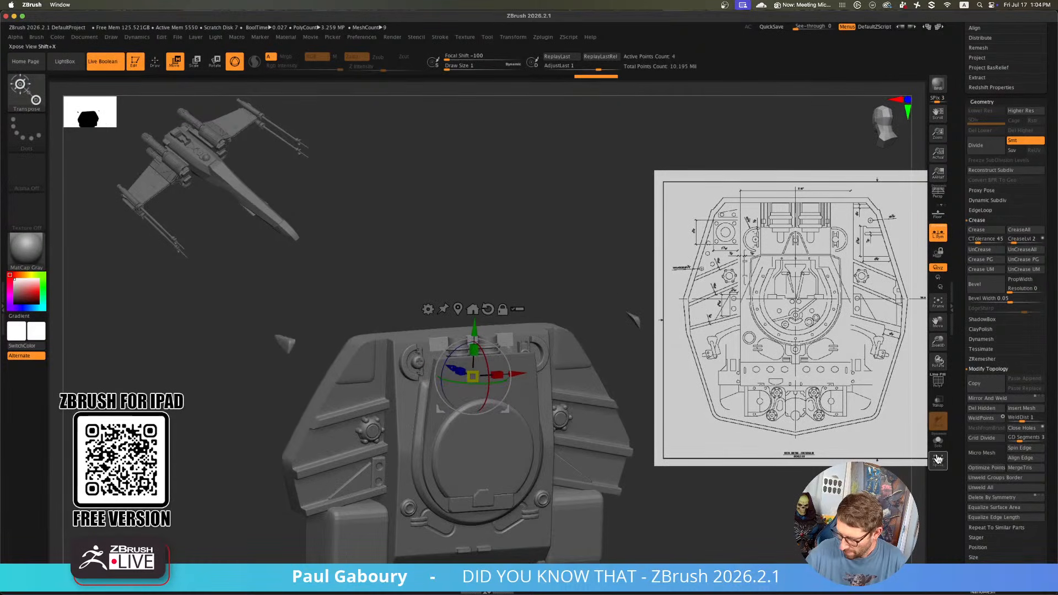
# Isolate the plane and extrude it into a slab using QMesh on A Single Poly, thickening it on the opposite side too
pyautogui.click(938, 441)
pyautogui.hotkey('shift', 'f')
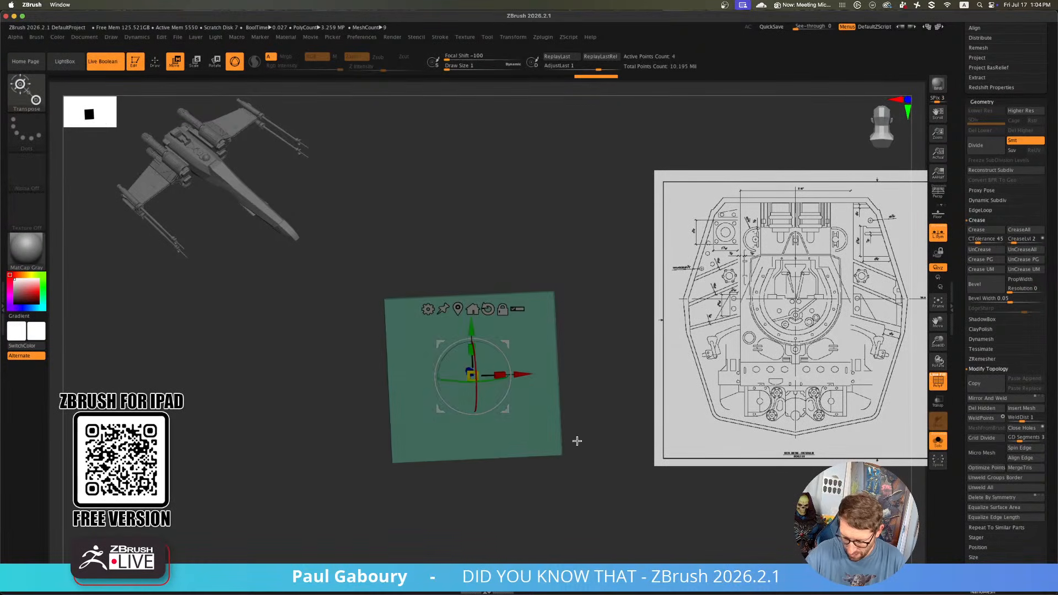
pyautogui.moveTo(577, 441)
pyautogui.keyDown('shift'); pyautogui.mouseDown(button='right')
pyautogui.moveTo(600, 425)
pyautogui.moveTo(590, 408)
pyautogui.mouseUp(button='right'); pyautogui.keyUp('shift')
pyautogui.press('q')
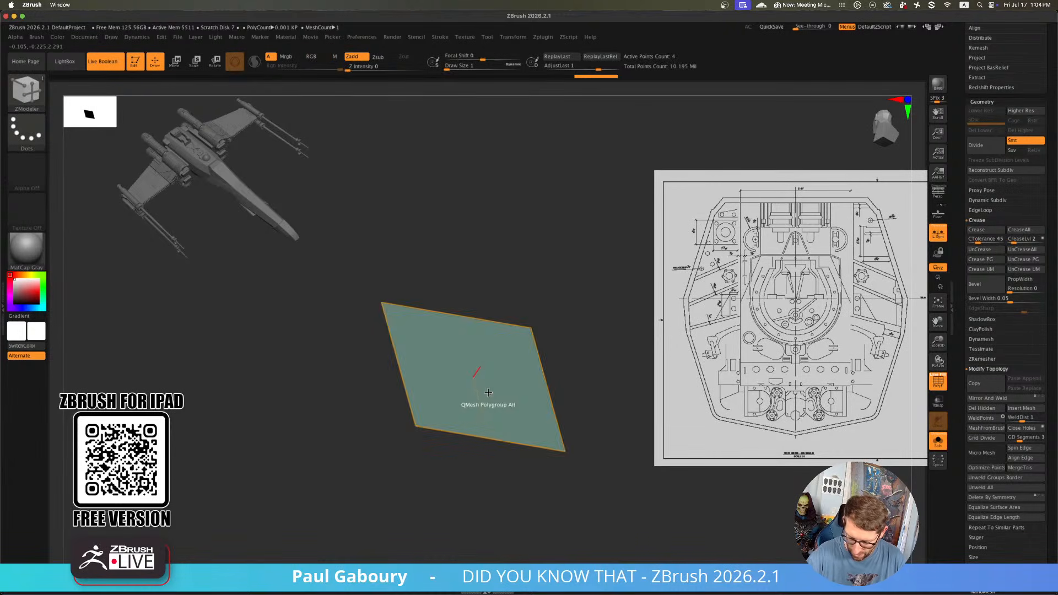
pyautogui.press('space')
pyautogui.click(398, 409)
pyautogui.moveTo(474, 389); pyautogui.dragTo(487, 384)
pyautogui.press('alt')
pyautogui.press('alt')
pyautogui.moveTo(487, 384); pyautogui.dragTo(474, 394, button='right')
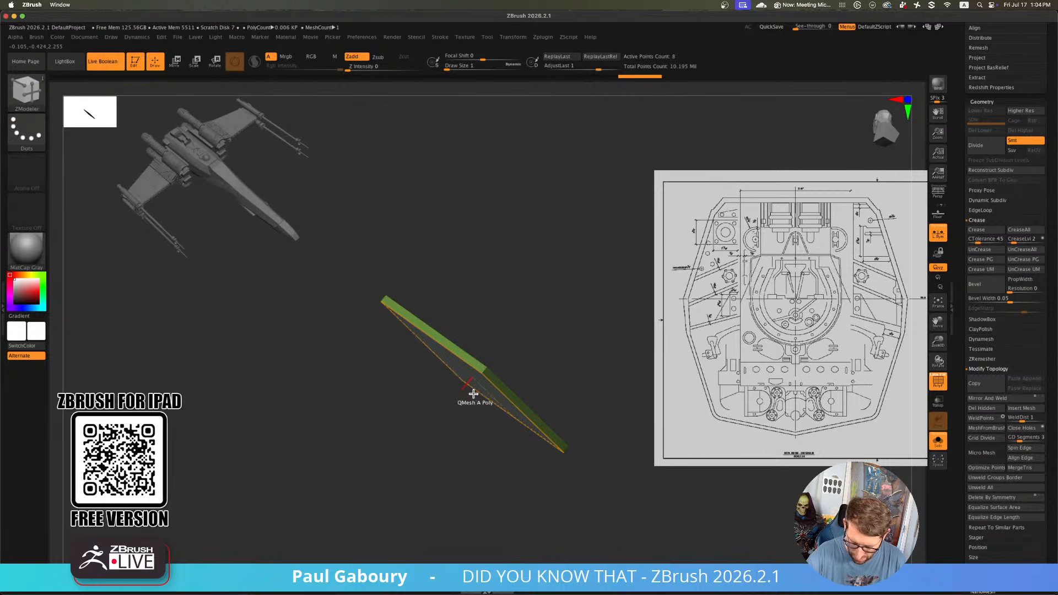
pyautogui.moveTo(476, 383); pyautogui.dragTo(473, 392)
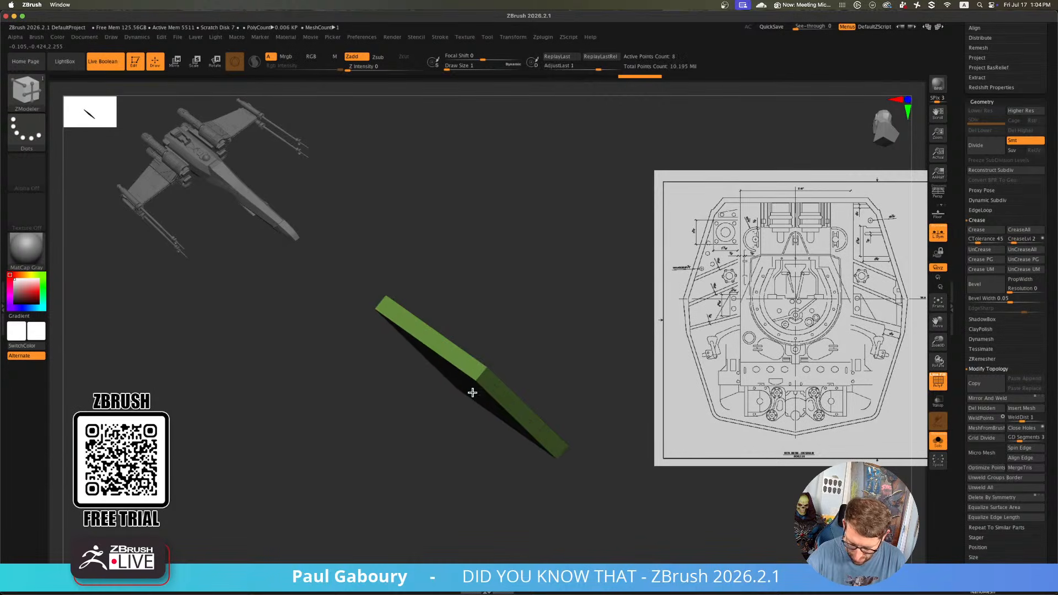
pyautogui.moveTo(473, 394); pyautogui.dragTo(568, 431, button='right')
pyautogui.keyDown('alt'); pyautogui.moveTo(568, 431); pyautogui.dragTo(594, 404, button='right'); pyautogui.keyUp('alt')
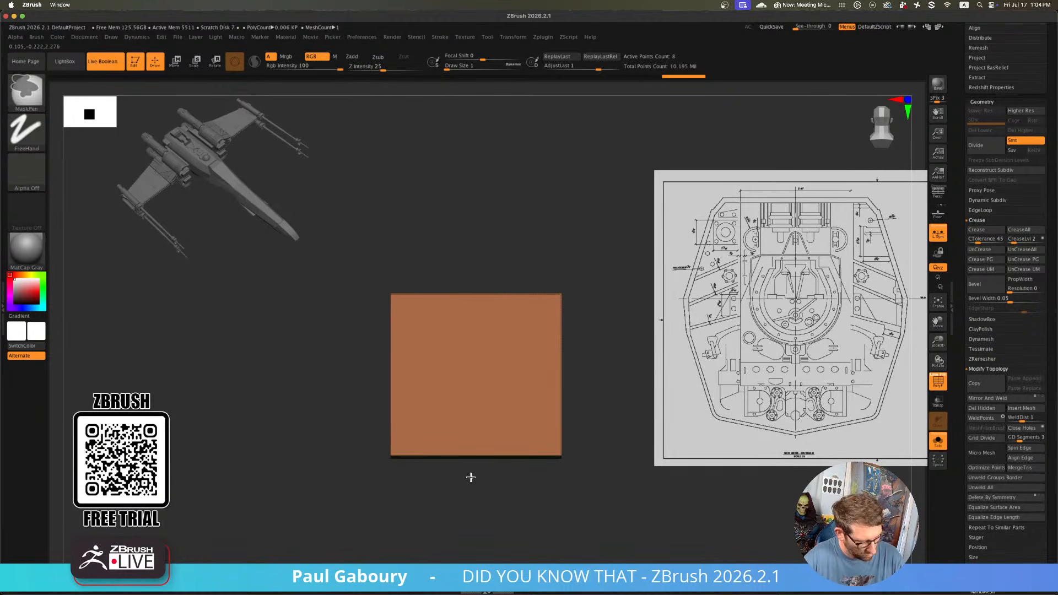
# Insert evenly spaced vertical loops across the slab with Multiple EdgeLoops, using Specified Elevation 0, Spline and Alternate Polygroup
pyautogui.press('space')
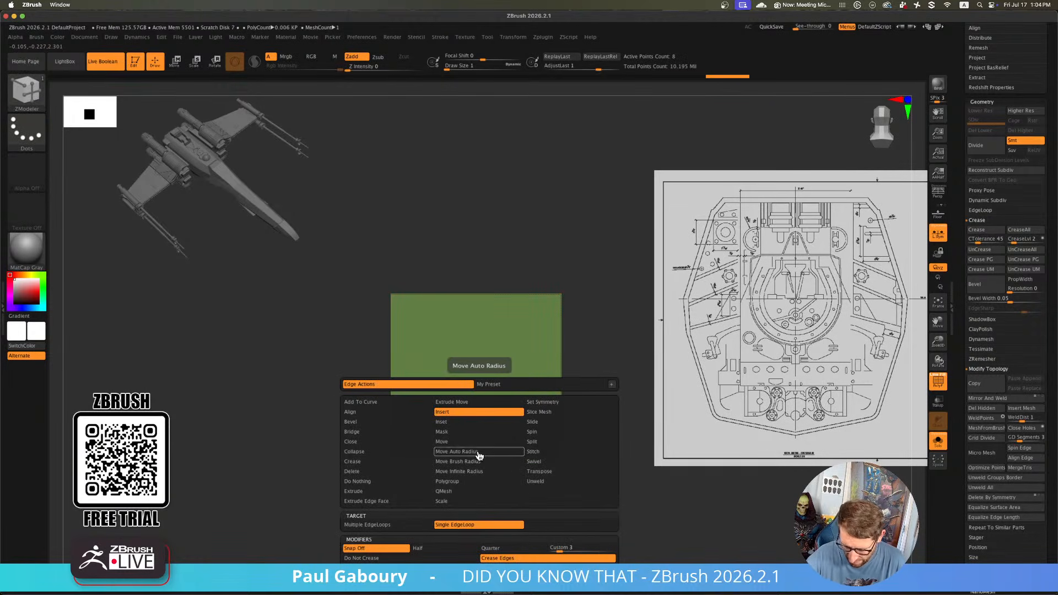
pyautogui.click(385, 524)
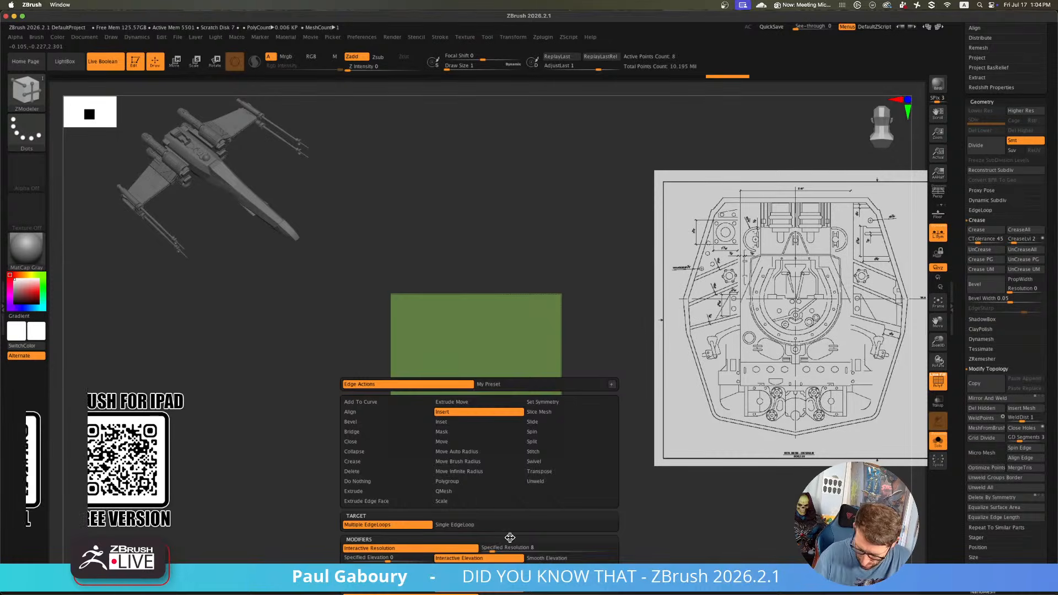
pyautogui.press('space')
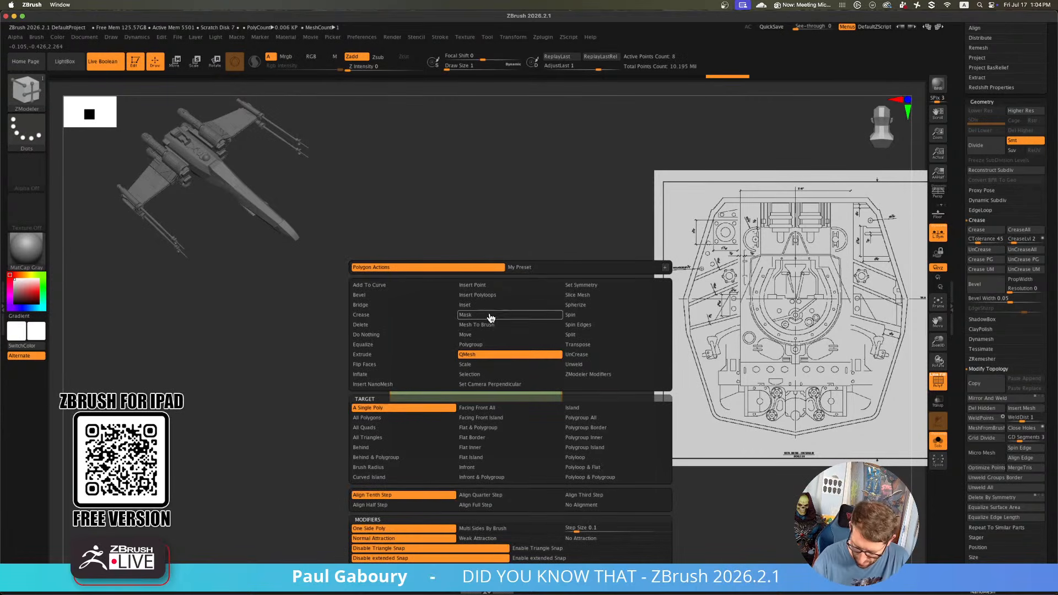
pyautogui.press('space')
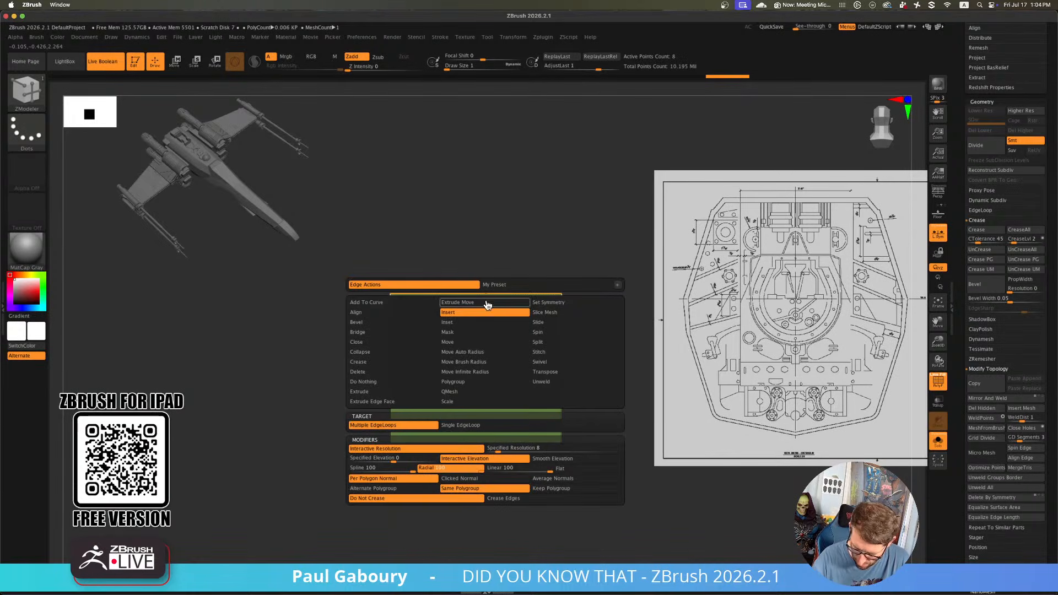
pyautogui.click(397, 459)
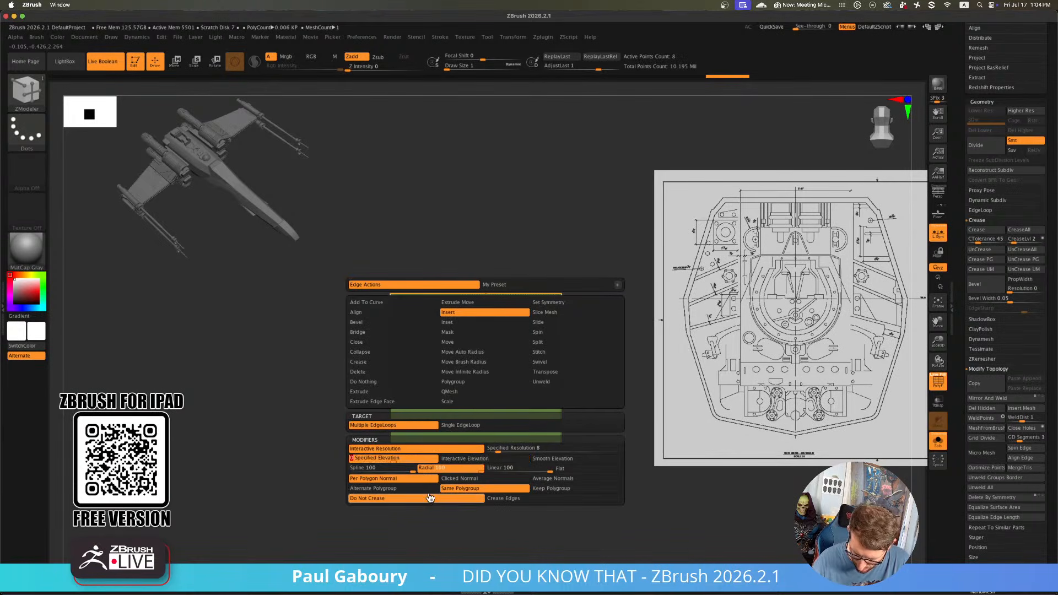
pyautogui.click(411, 468)
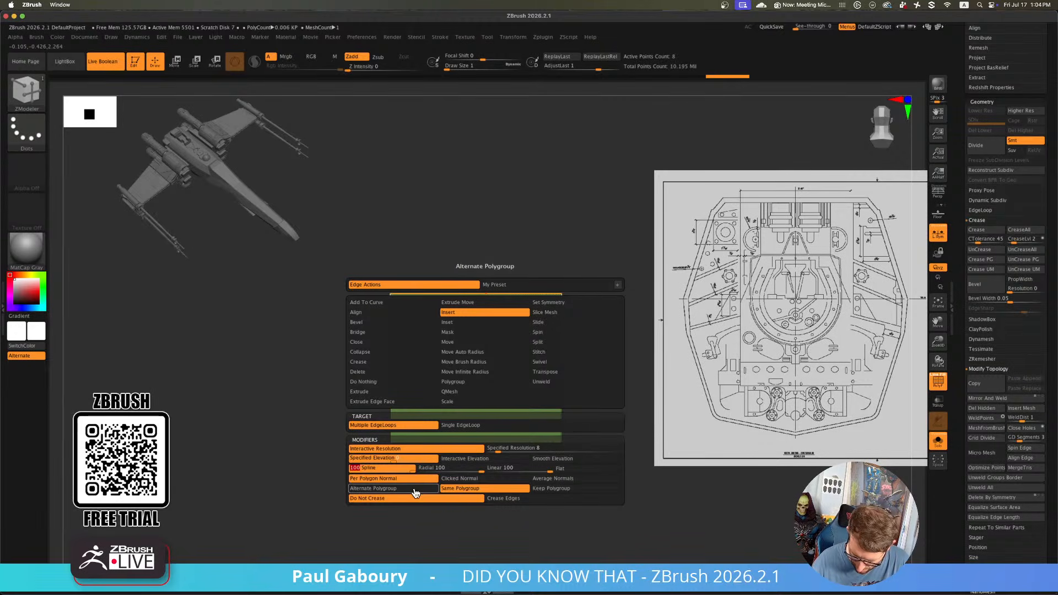
pyautogui.click(415, 490)
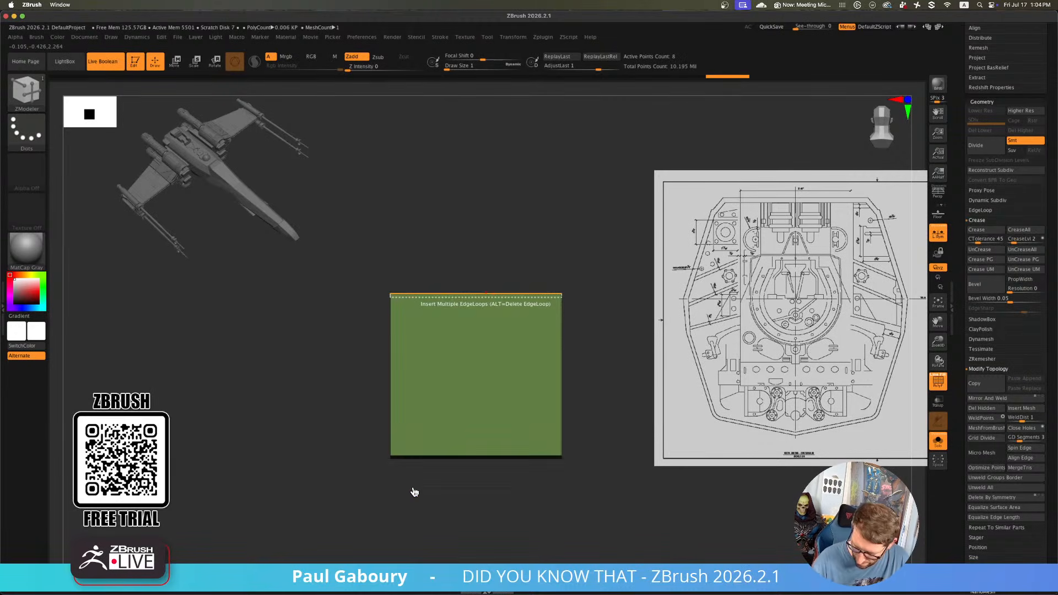
pyautogui.moveTo(484, 454); pyautogui.dragTo(496, 410)
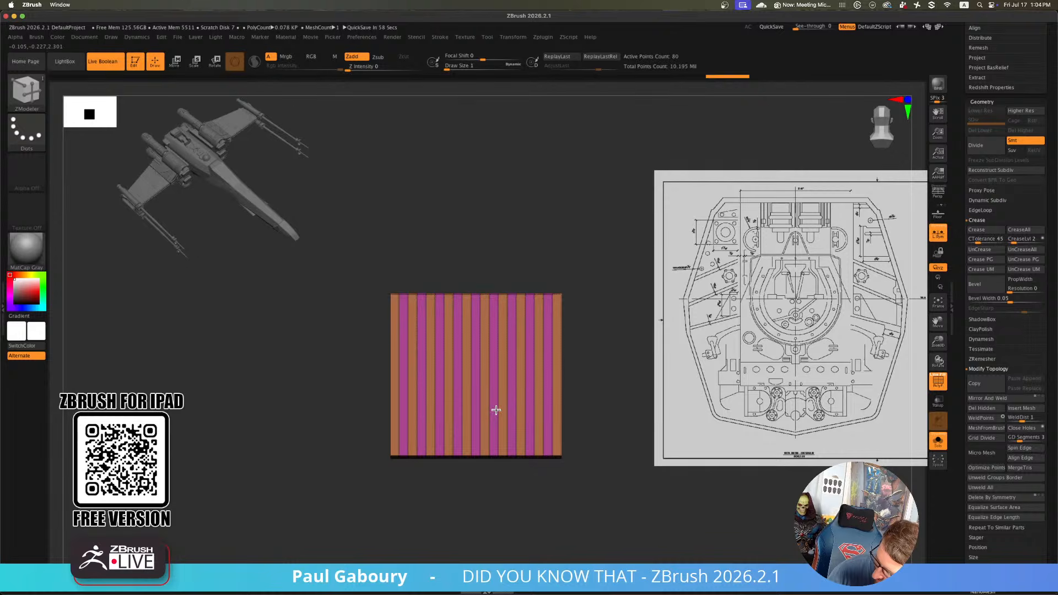
pyautogui.moveTo(496, 409); pyautogui.dragTo(498, 396)
# Raise the slab's alternating strips into ribs using QMesh with the Flat & Polygroup target
pyautogui.moveTo(555, 496); pyautogui.dragTo(548, 449)
pyautogui.press('space')
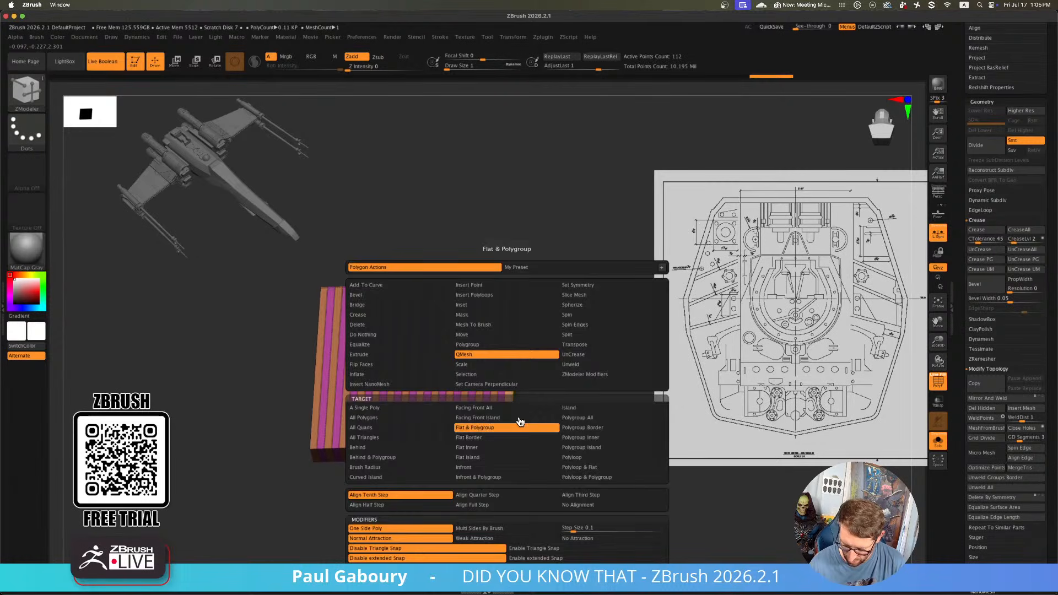
pyautogui.moveTo(506, 401); pyautogui.dragTo(504, 383)
pyautogui.press('alt')
pyautogui.press('alt')
# Show the full assembly and move the ribbed slab in depth so its ribs sit behind the two upper pipes
pyautogui.moveTo(504, 382)
pyautogui.keyDown('ctrl'); pyautogui.mouseDown(button='right')
pyautogui.moveTo(535, 453)
pyautogui.moveTo(561, 440)
pyautogui.moveTo(586, 456)
pyautogui.moveTo(559, 428)
pyautogui.moveTo(586, 479)
pyautogui.moveTo(596, 465)
pyautogui.mouseUp(button='right'); pyautogui.keyUp('ctrl')
pyautogui.hotkey('shift', 'f')
pyautogui.click(937, 441)
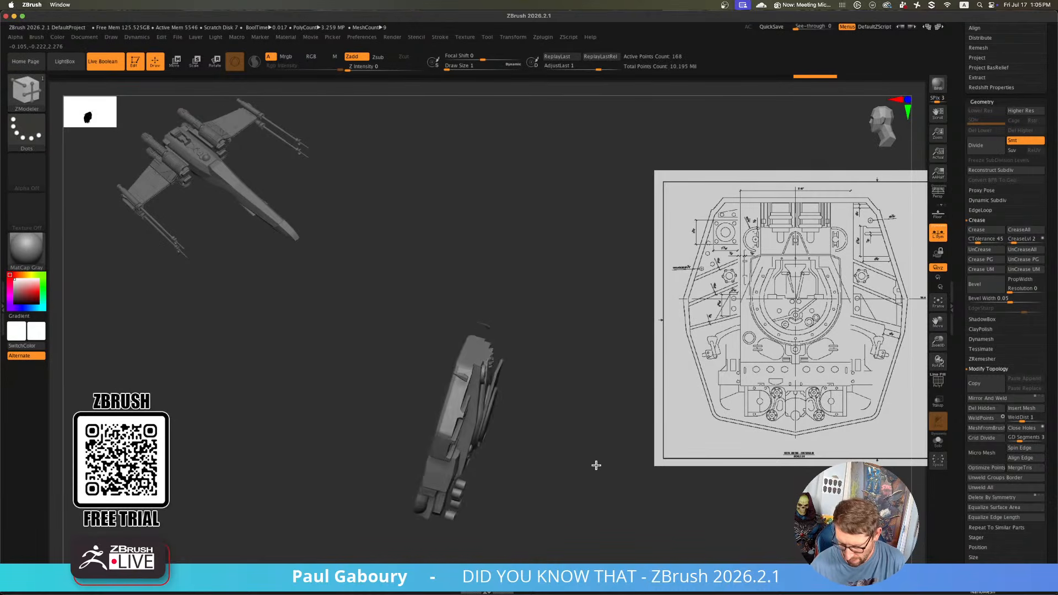
pyautogui.keyDown('ctrl'); pyautogui.moveTo(560, 425); pyautogui.dragTo(588, 466, button='right'); pyautogui.keyUp('ctrl')
pyautogui.moveTo(579, 487); pyautogui.dragTo(577, 466)
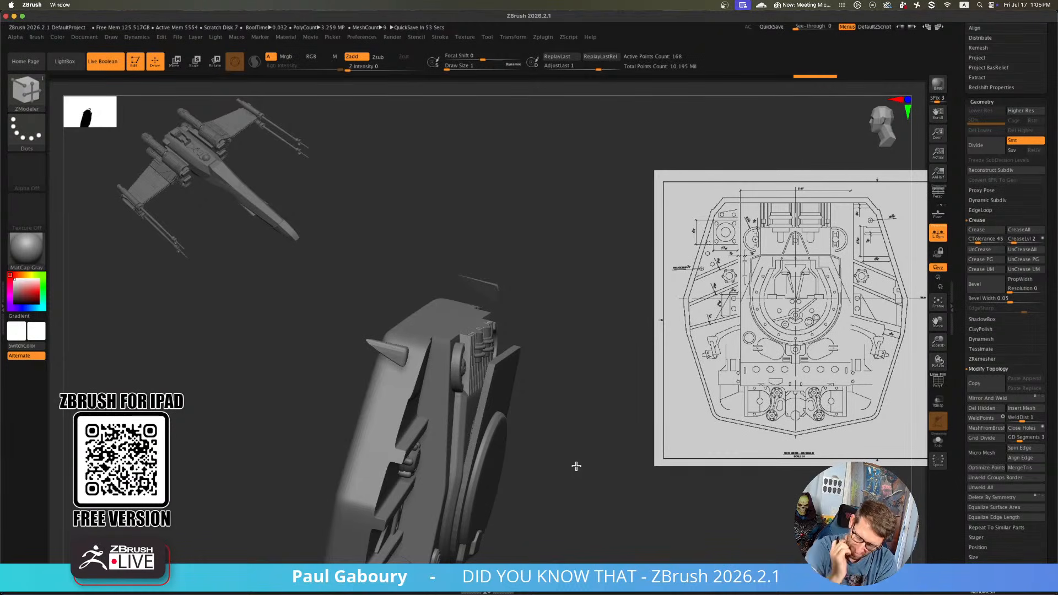
pyautogui.press('w')
pyautogui.moveTo(579, 435); pyautogui.dragTo(591, 459)
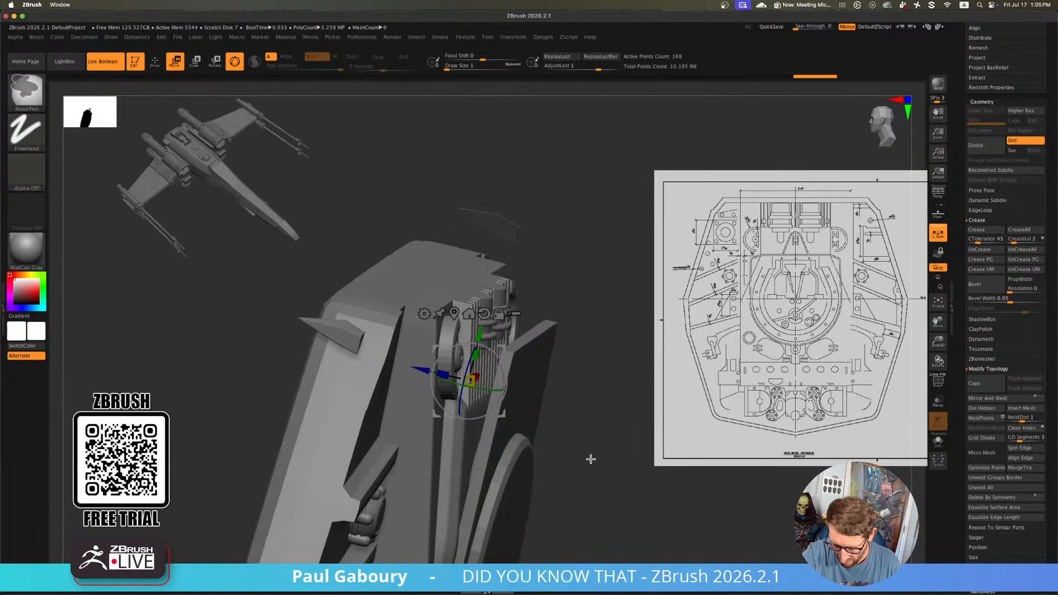
pyautogui.moveTo(590, 459); pyautogui.dragTo(573, 448, button='right')
pyautogui.click(939, 441)
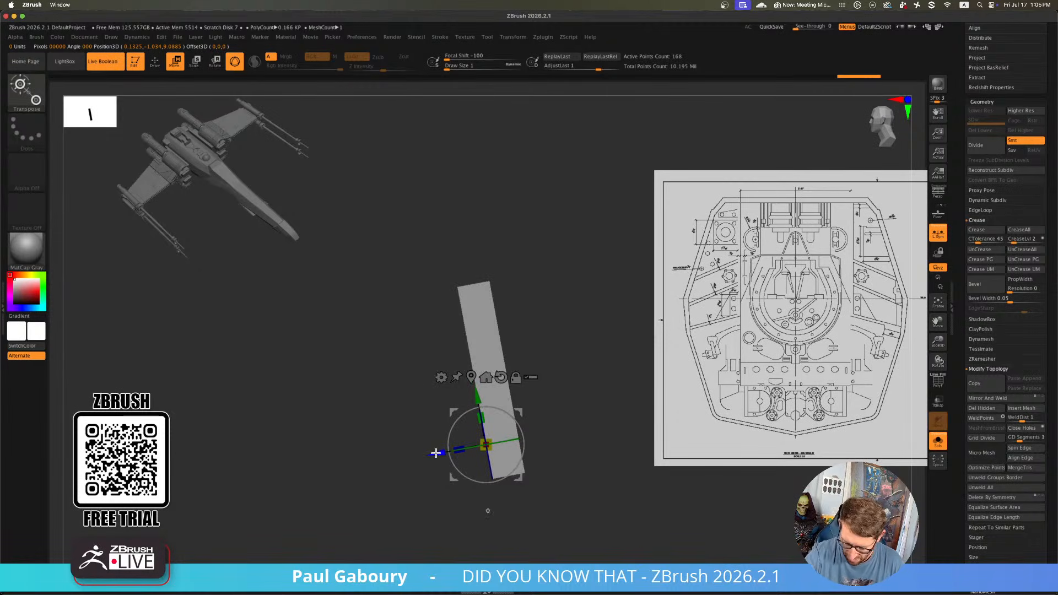
pyautogui.click(939, 442)
pyautogui.moveTo(580, 391); pyautogui.dragTo(421, 457, button='right')
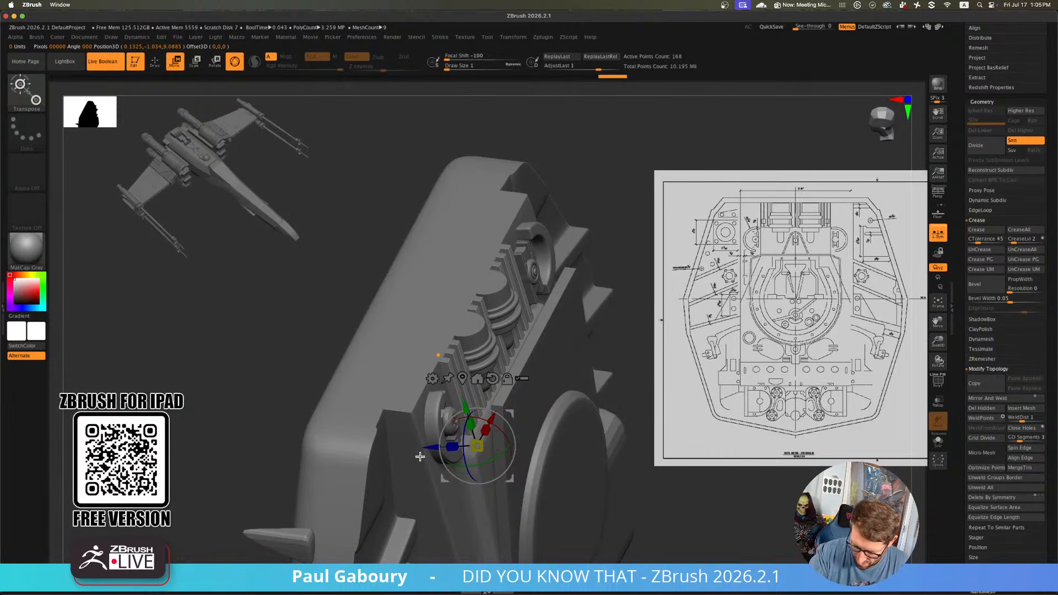
pyautogui.moveTo(434, 447); pyautogui.dragTo(427, 448)
pyautogui.moveTo(431, 447); pyautogui.dragTo(543, 479, button='right')
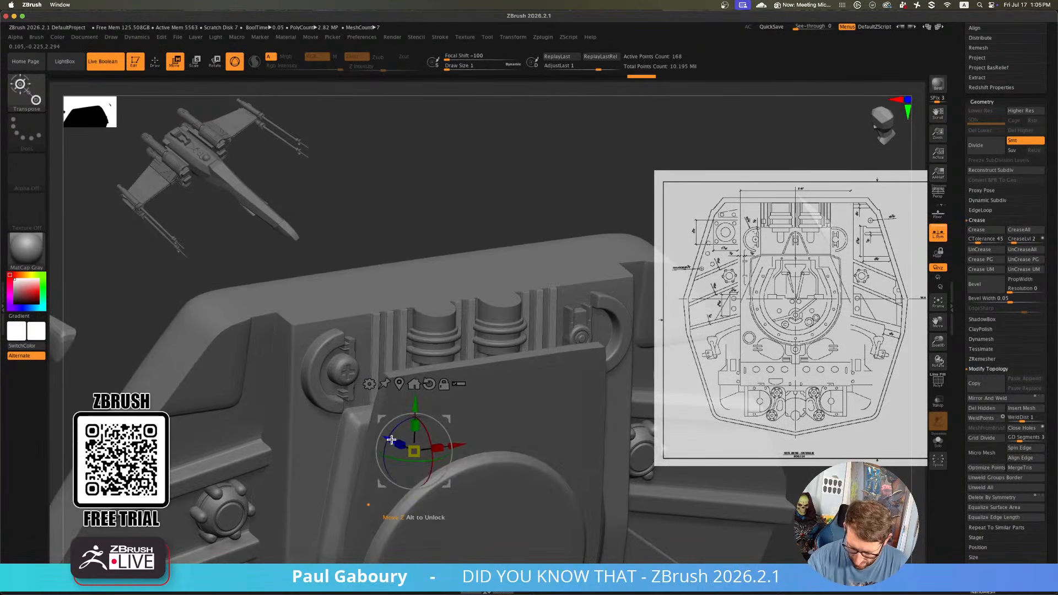
pyautogui.moveTo(389, 439); pyautogui.dragTo(395, 444)
# Isolate the ribbed slab and extrude the outermost rib on each side using QMesh on A Single Poly
pyautogui.moveTo(521, 469)
pyautogui.keyDown('ctrl'); pyautogui.mouseDown(button='right')
pyautogui.moveTo(527, 437)
pyautogui.moveTo(506, 442)
pyautogui.moveTo(533, 454)
pyautogui.moveTo(538, 445)
pyautogui.moveTo(524, 451)
pyautogui.moveTo(529, 459)
pyautogui.moveTo(564, 449)
pyautogui.moveTo(561, 431)
pyautogui.mouseUp(button='right'); pyautogui.keyUp('ctrl')
pyautogui.click(938, 442)
pyautogui.press('q')
pyautogui.hotkey('shift', 'f')
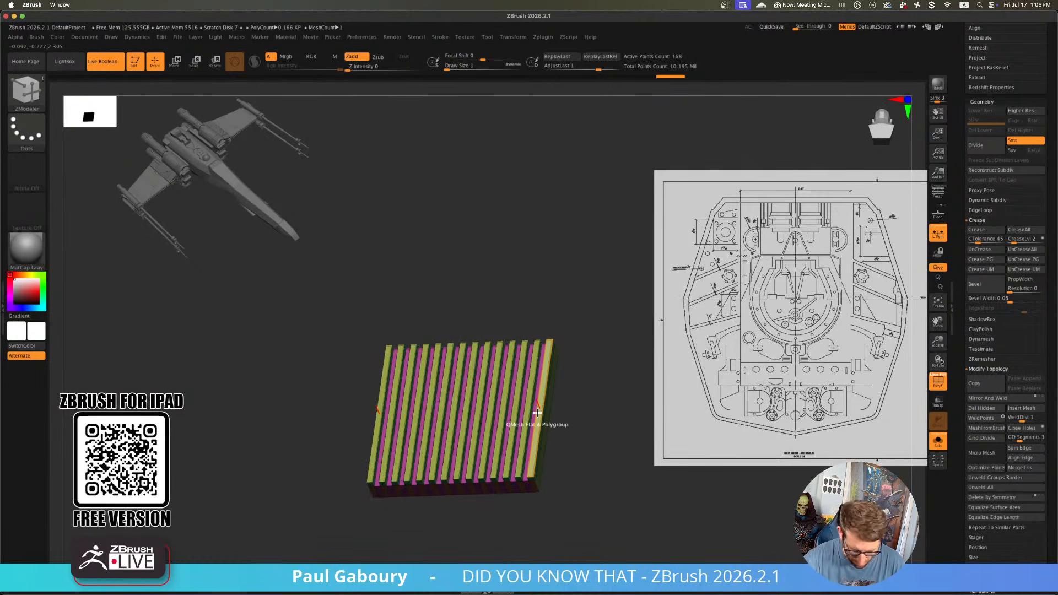
pyautogui.press('space')
pyautogui.click(456, 412)
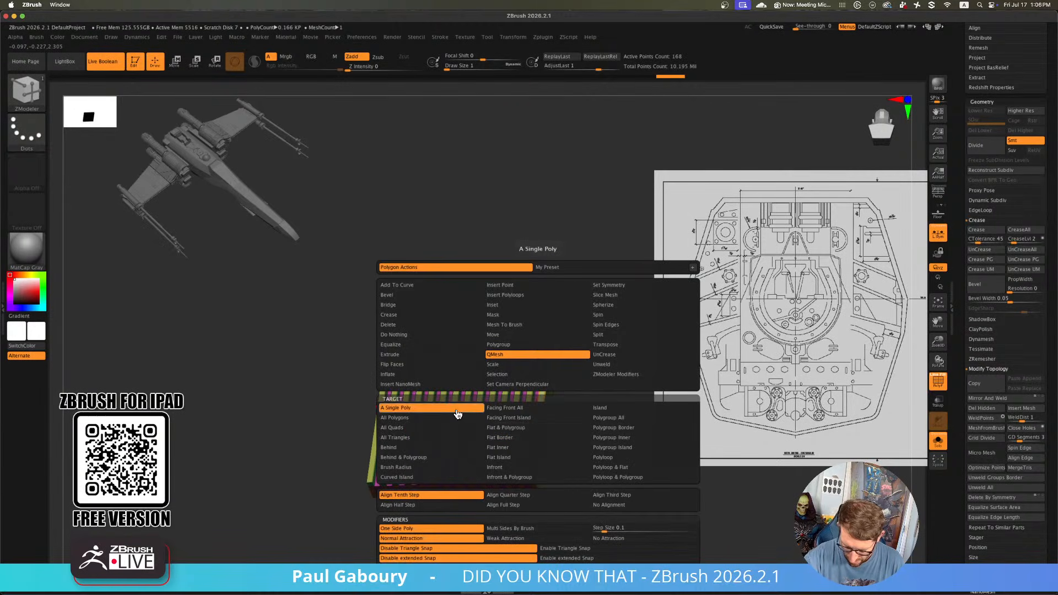
pyautogui.moveTo(536, 421); pyautogui.dragTo(538, 416)
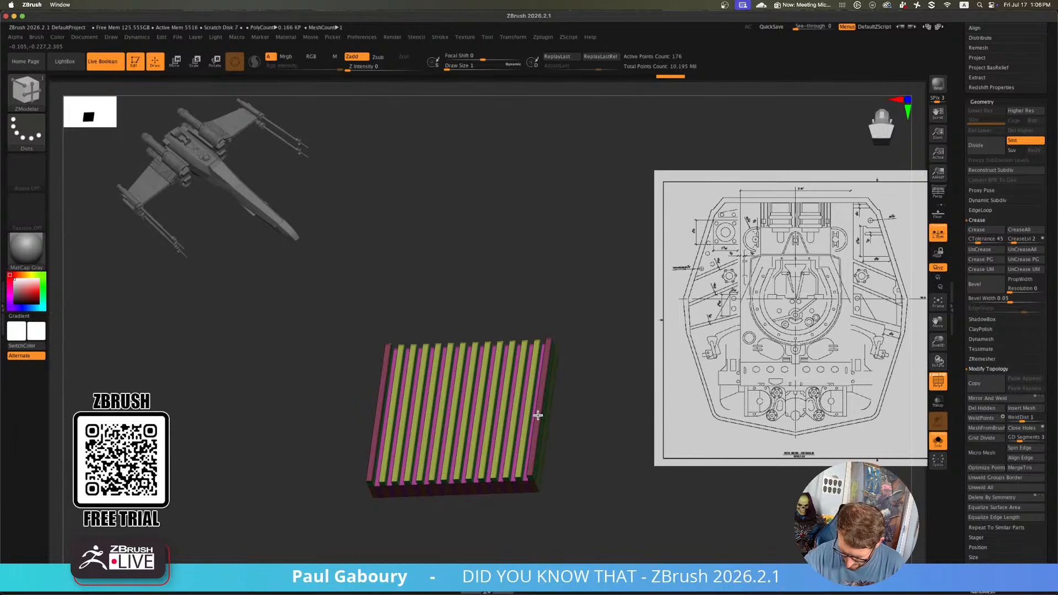
# Extrude the ribbed slab's side faces slightly outward using QMesh with the Flat Island target, and show the smoothed slab in the full assembly
pyautogui.moveTo(538, 415); pyautogui.dragTo(541, 410, button='right')
pyautogui.keyDown('ctrl'); pyautogui.moveTo(541, 409); pyautogui.dragTo(544, 412, button='right'); pyautogui.keyUp('ctrl')
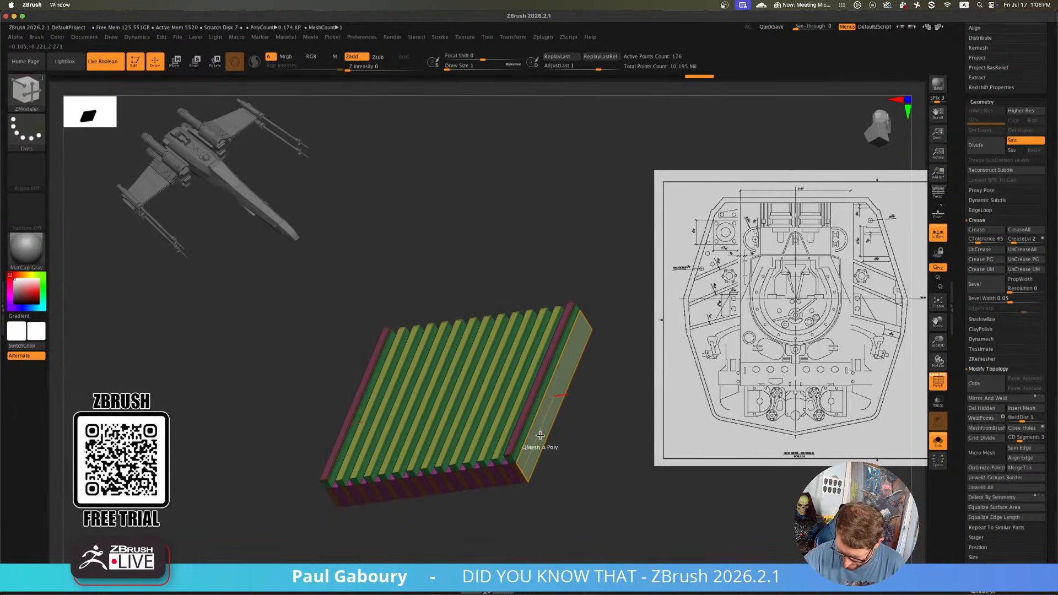
pyautogui.press('space')
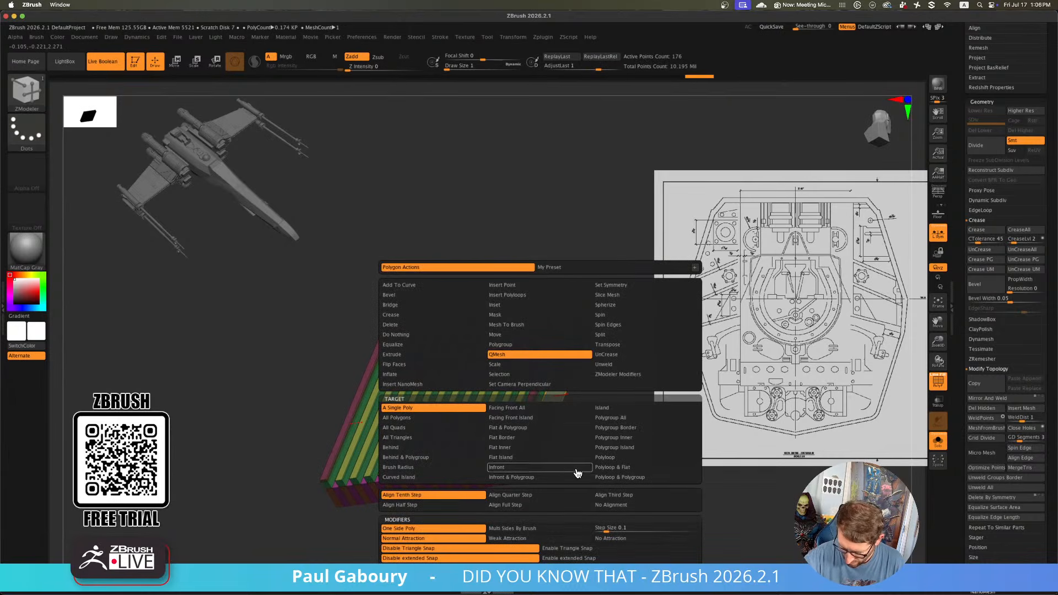
pyautogui.click(551, 460)
pyautogui.moveTo(540, 421); pyautogui.dragTo(545, 420)
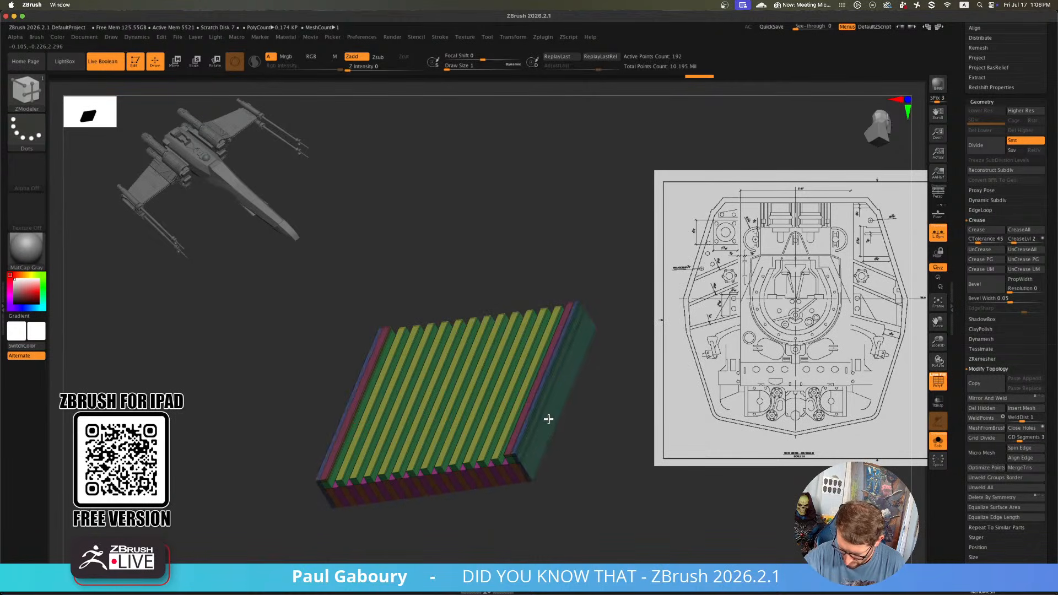
pyautogui.keyDown('shift'); pyautogui.moveTo(548, 406); pyautogui.dragTo(565, 435, button='right'); pyautogui.keyUp('shift')
pyautogui.hotkey('shift', 'f')
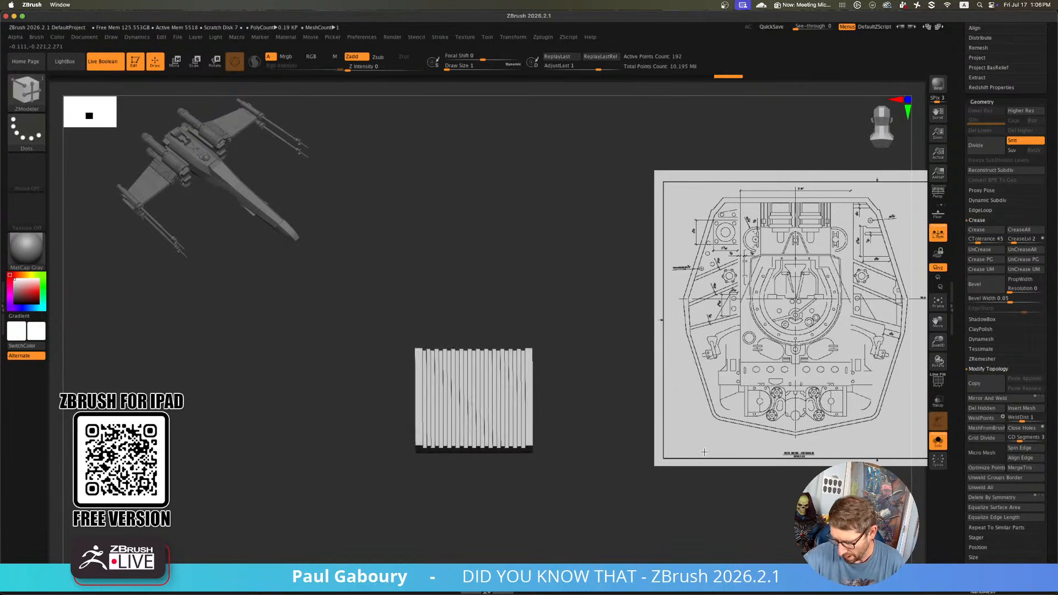
pyautogui.click(938, 442)
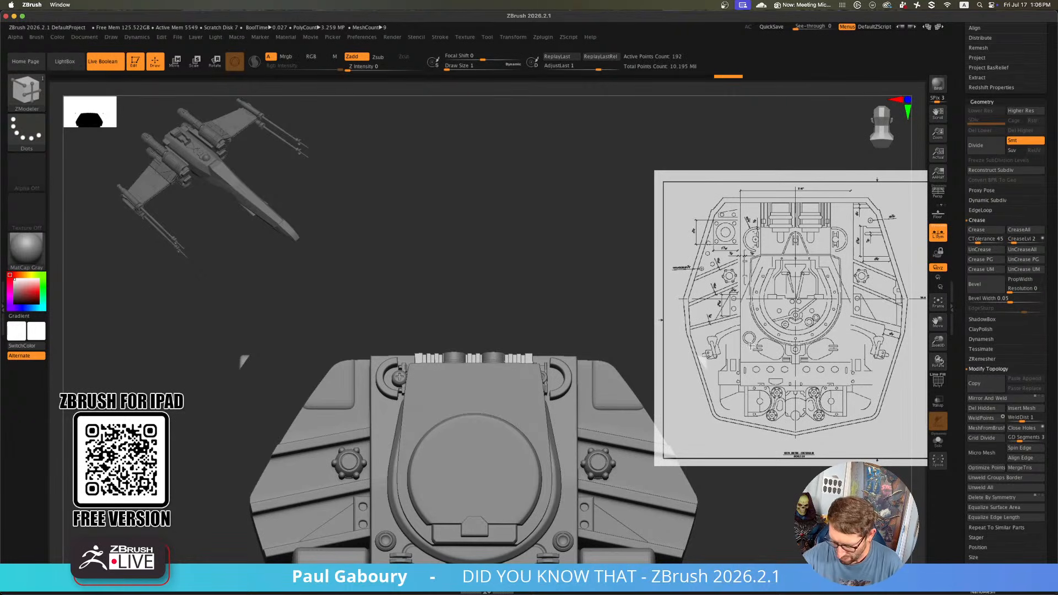
pyautogui.press('d')
# Select the Geeble Back Add subtool, isolate it, and mask everything except the two upper pipes
pyautogui.moveTo(585, 302)
pyautogui.keyDown('ctrl'); pyautogui.mouseDown(button='right')
pyautogui.moveTo(576, 296)
pyautogui.moveTo(593, 361)
pyautogui.mouseUp(button='right'); pyautogui.keyUp('ctrl')
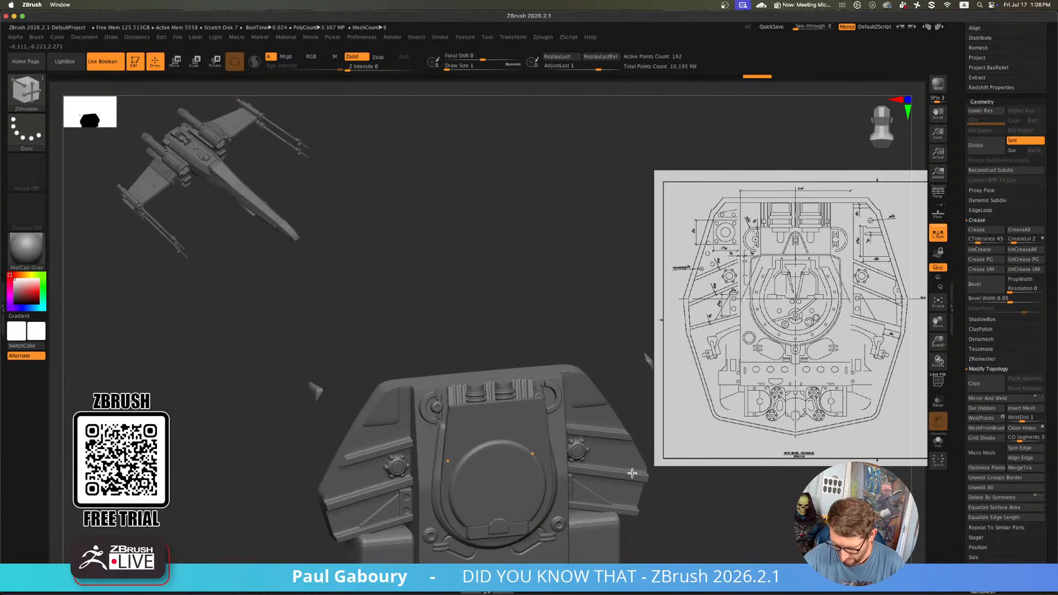
pyautogui.moveTo(628, 471)
pyautogui.mouseDown(button='right')
pyautogui.moveTo(553, 437)
pyautogui.moveTo(524, 500)
pyautogui.moveTo(537, 467)
pyautogui.moveTo(546, 479)
pyautogui.moveTo(548, 451)
pyautogui.moveTo(524, 449)
pyautogui.moveTo(543, 428)
pyautogui.moveTo(543, 448)
pyautogui.moveTo(520, 432)
pyautogui.mouseUp(button='right')
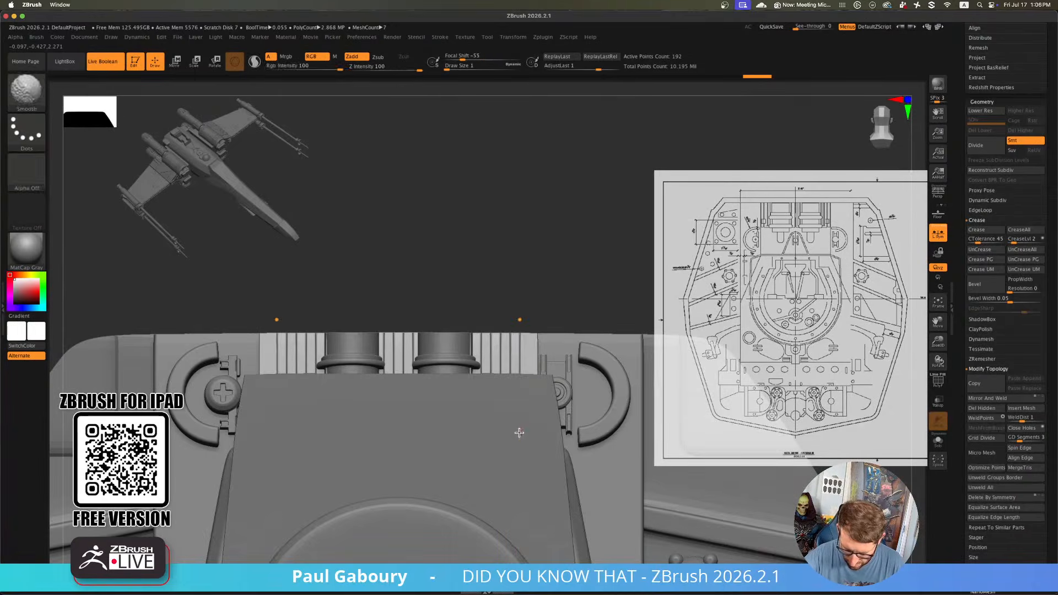
pyautogui.keyDown('alt'); pyautogui.moveTo(557, 400); pyautogui.dragTo(573, 410, button='right'); pyautogui.keyUp('alt')
pyautogui.keyDown('alt'); pyautogui.click(573, 411); pyautogui.keyUp('alt')
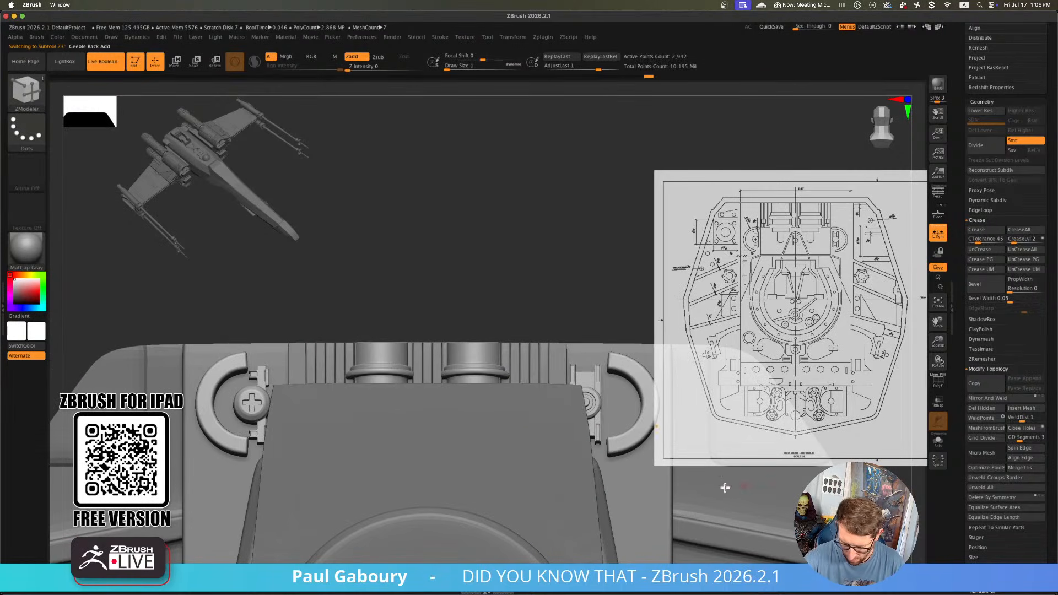
pyautogui.click(938, 443)
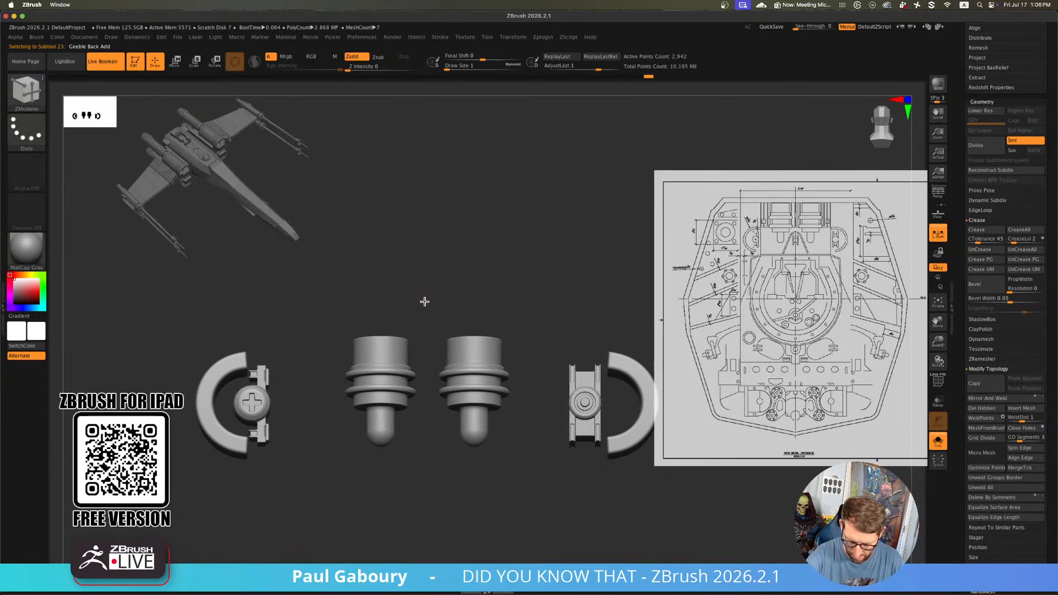
pyautogui.keyDown('ctrl'); pyautogui.keyDown('alt'); pyautogui.moveTo(321, 283); pyautogui.dragTo(535, 491); pyautogui.keyUp('alt'); pyautogui.keyUp('ctrl')
pyautogui.keyDown('ctrl'); pyautogui.moveTo(532, 490); pyautogui.dragTo(443, 454, button='right'); pyautogui.keyUp('ctrl')
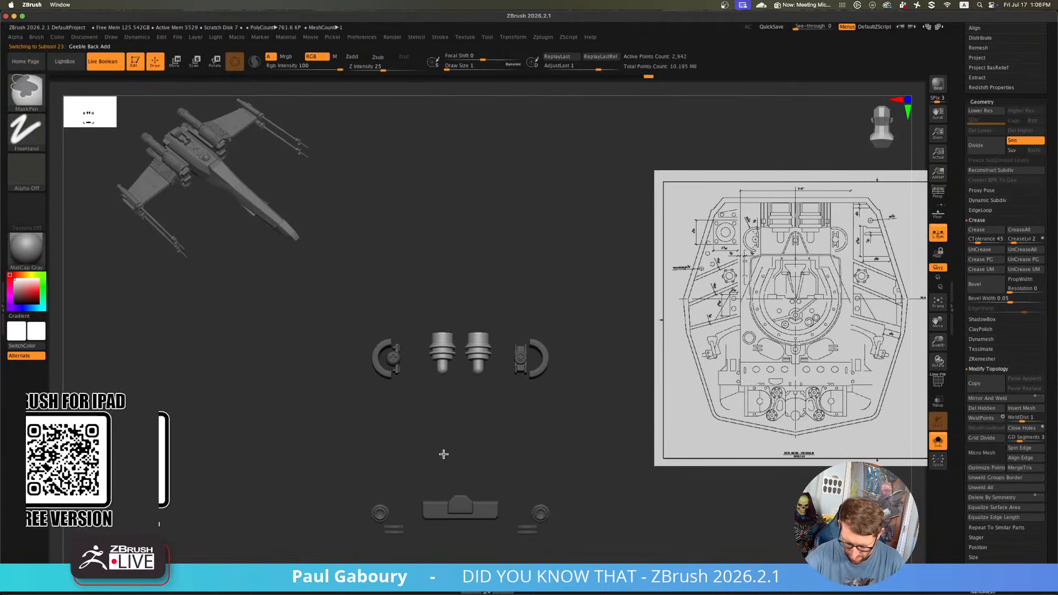
# Center the gizmo on the unmasked pipes and move them slightly forward from the ribbed slab with the full assembly shown
pyautogui.press('w')
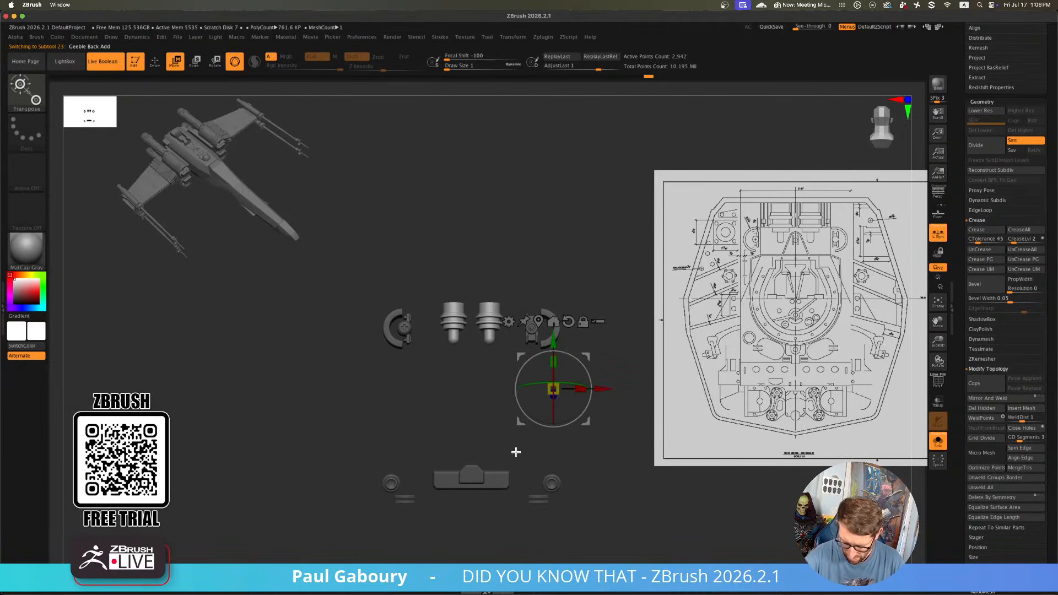
pyautogui.click(538, 319)
pyautogui.keyDown('ctrl'); pyautogui.moveTo(543, 325); pyautogui.dragTo(561, 371, button='right'); pyautogui.keyUp('ctrl')
pyautogui.click(362, 256)
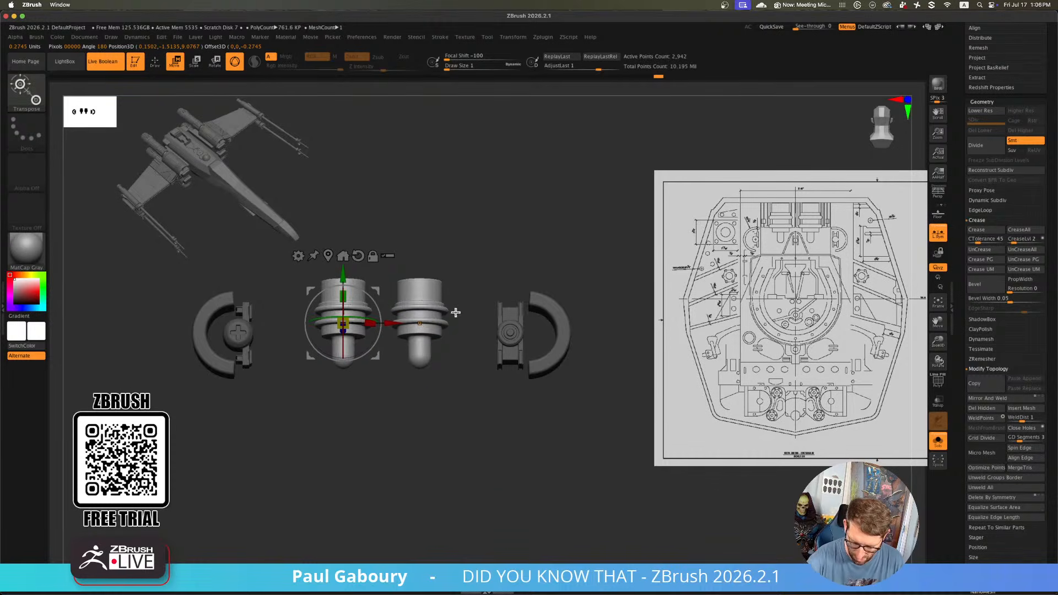
pyautogui.keyDown('alt'); pyautogui.moveTo(455, 311); pyautogui.dragTo(482, 353, button='right'); pyautogui.keyUp('alt')
pyautogui.click(446, 365)
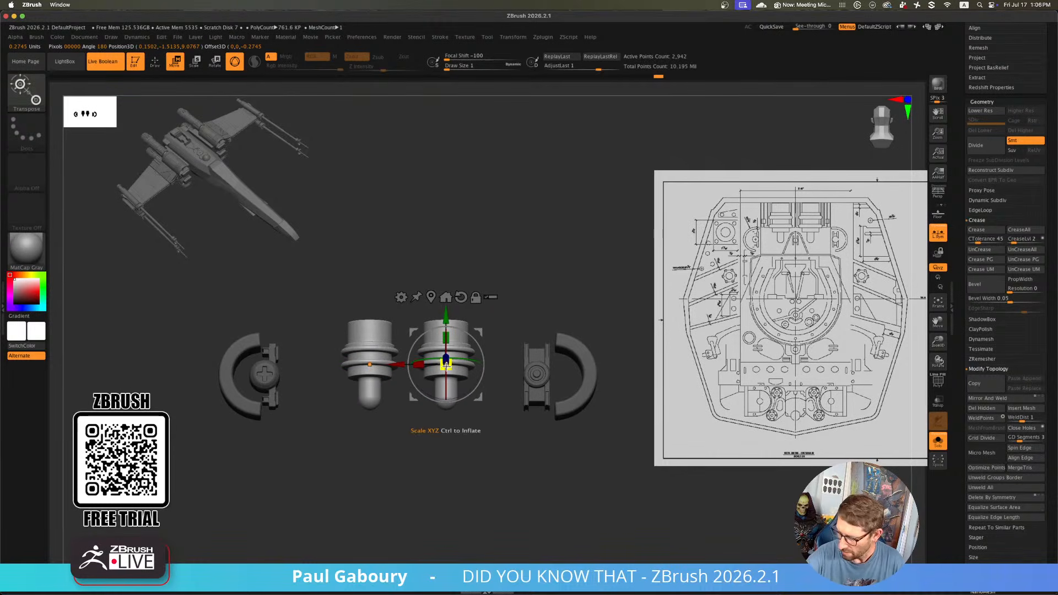
pyautogui.click(933, 448)
pyautogui.moveTo(526, 407); pyautogui.dragTo(539, 429, button='right')
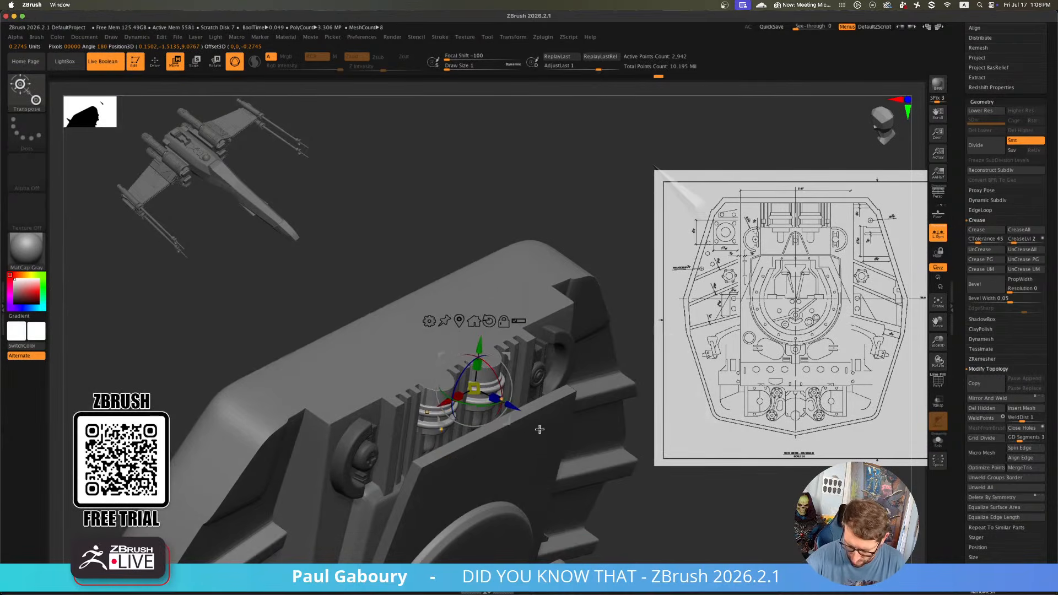
pyautogui.moveTo(480, 387); pyautogui.dragTo(484, 387)
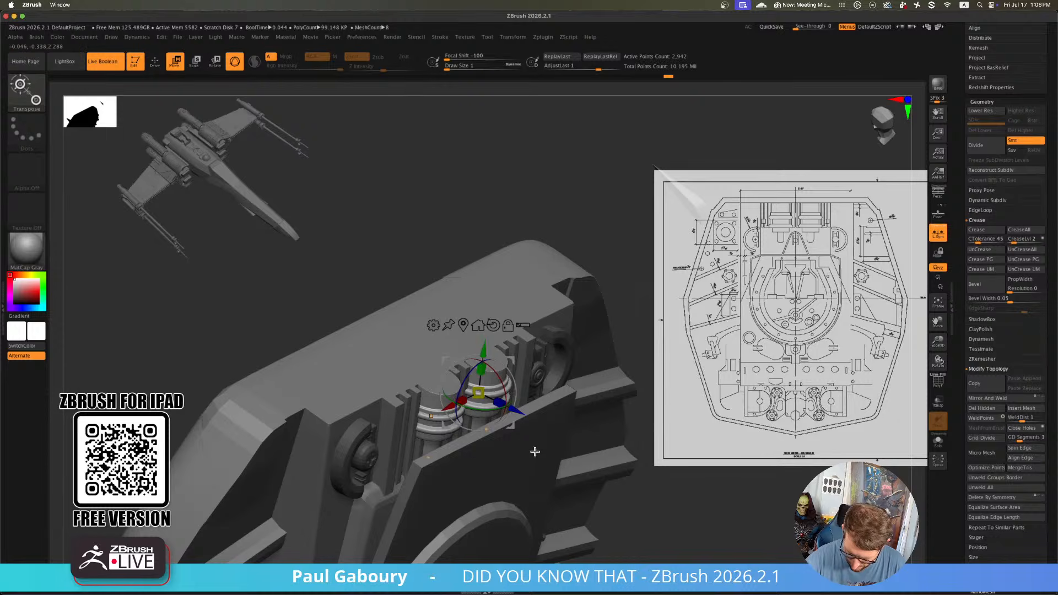
pyautogui.moveTo(536, 446)
pyautogui.keyDown('shift'); pyautogui.mouseDown(button='right')
pyautogui.moveTo(498, 435)
pyautogui.moveTo(550, 455)
pyautogui.moveTo(544, 466)
pyautogui.moveTo(519, 454)
pyautogui.moveTo(560, 444)
pyautogui.moveTo(514, 382)
pyautogui.mouseUp(button='right'); pyautogui.keyUp('shift')
pyautogui.press('q')
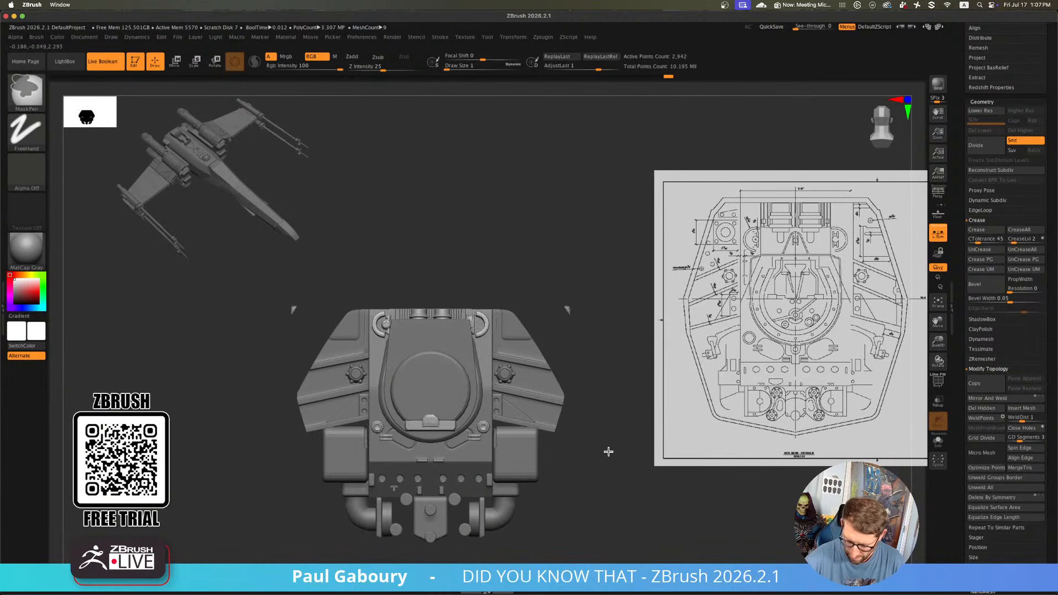
# Save the tool as Luke_XWing_085.ztl in the X-Wing Luke folder
pyautogui.moveTo(609, 446); pyautogui.dragTo(588, 451, button='right')
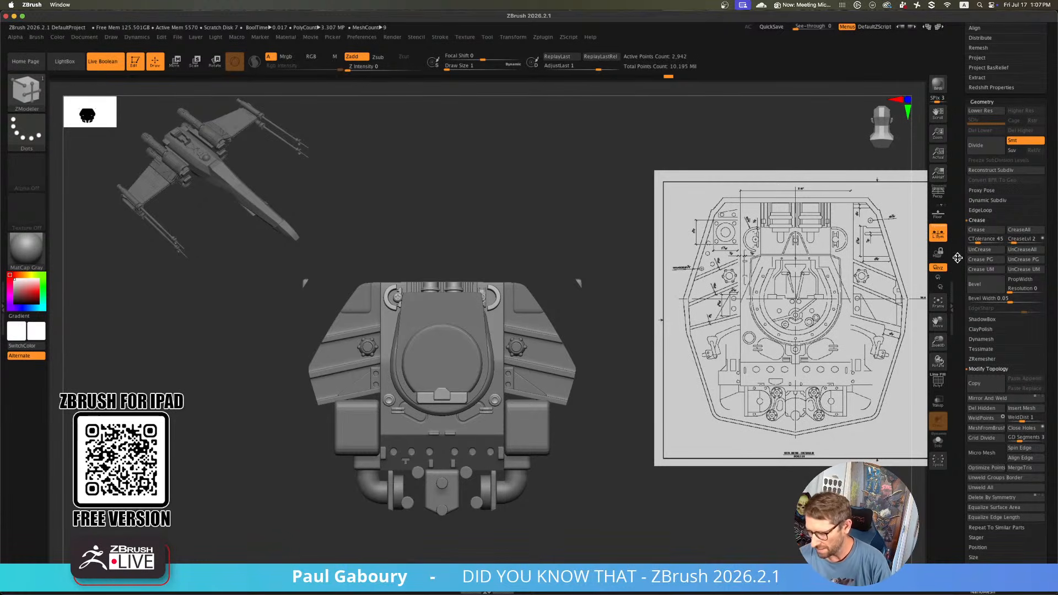
pyautogui.scroll(10, 958, 258)
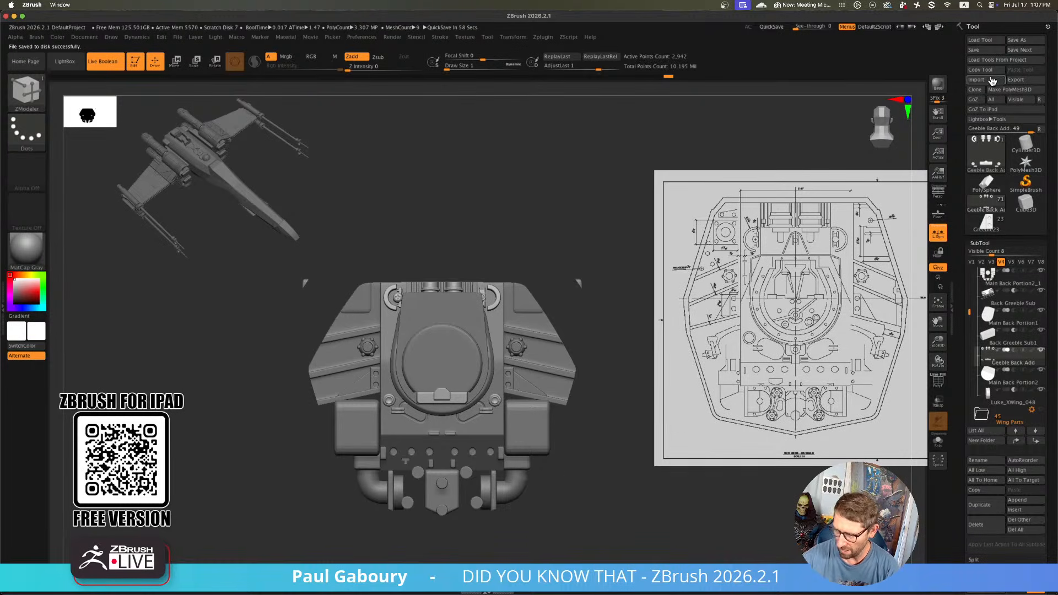
pyautogui.click(1022, 41)
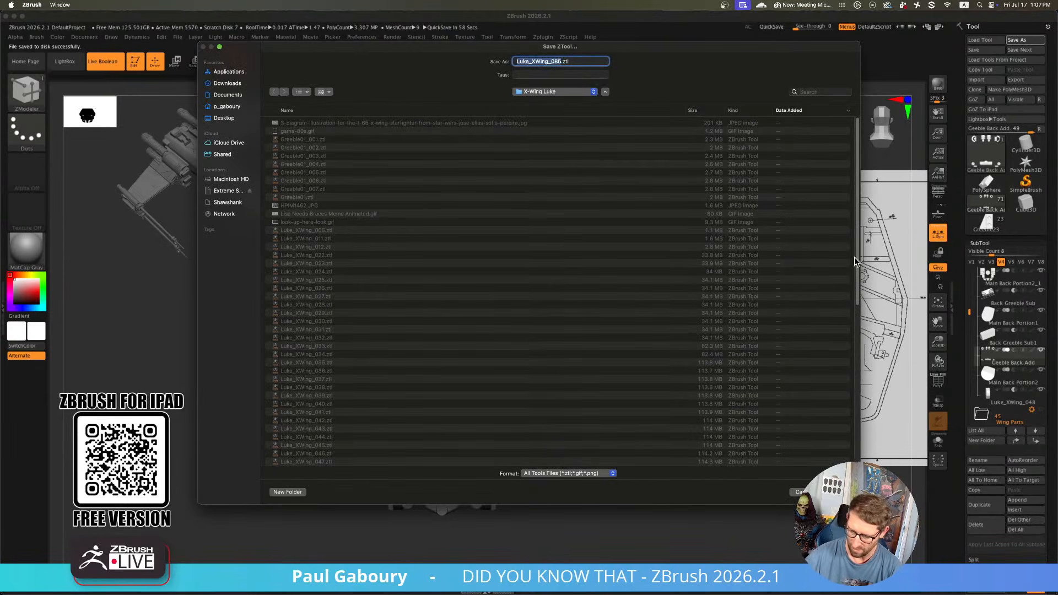
pyautogui.moveTo(854, 257); pyautogui.dragTo(855, 418)
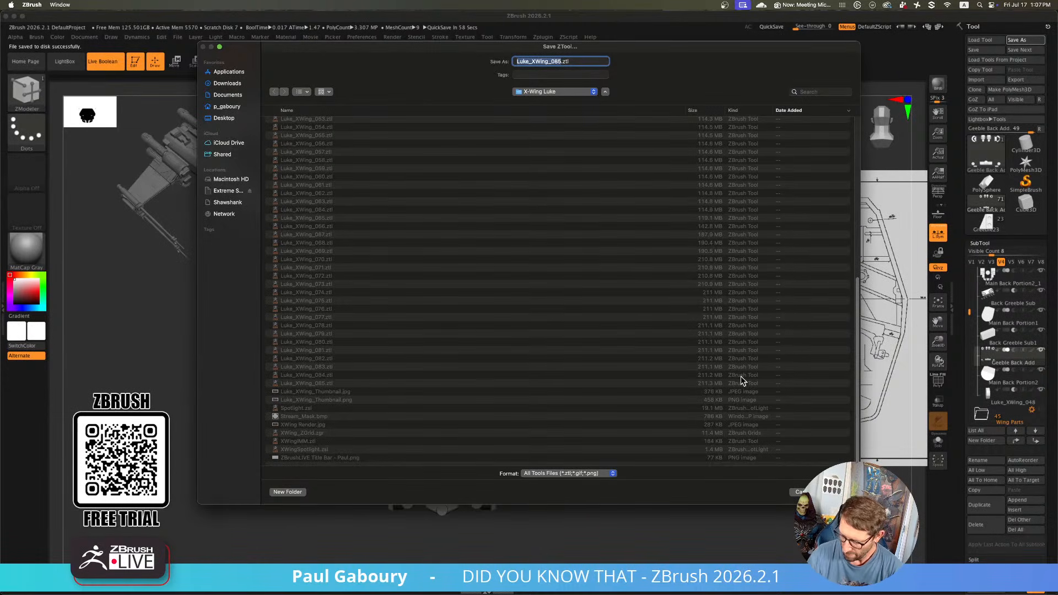
pyautogui.click(319, 384)
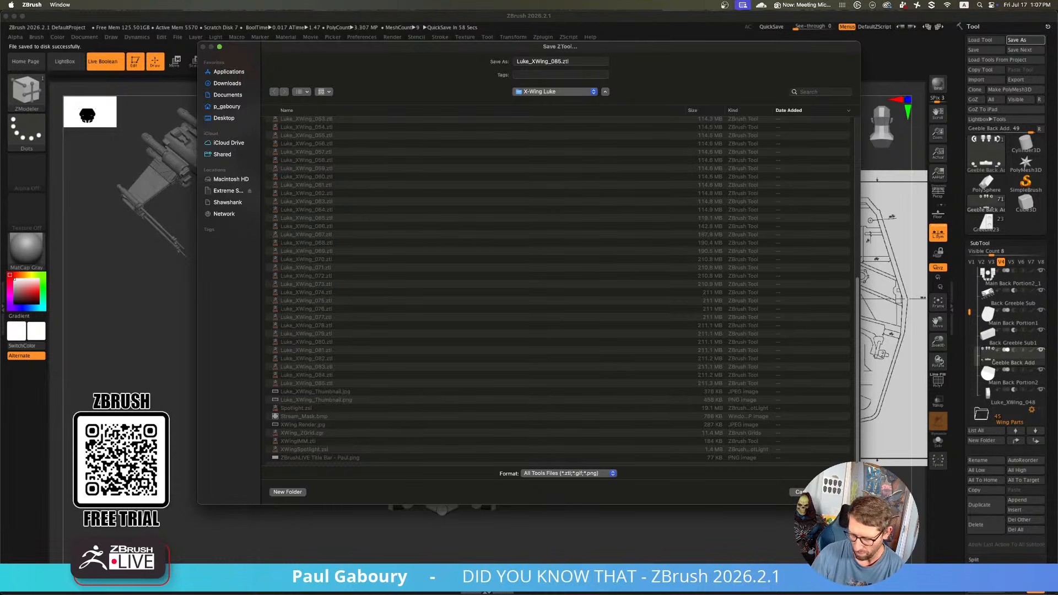
pyautogui.press('Return')
pyautogui.click(552, 315)
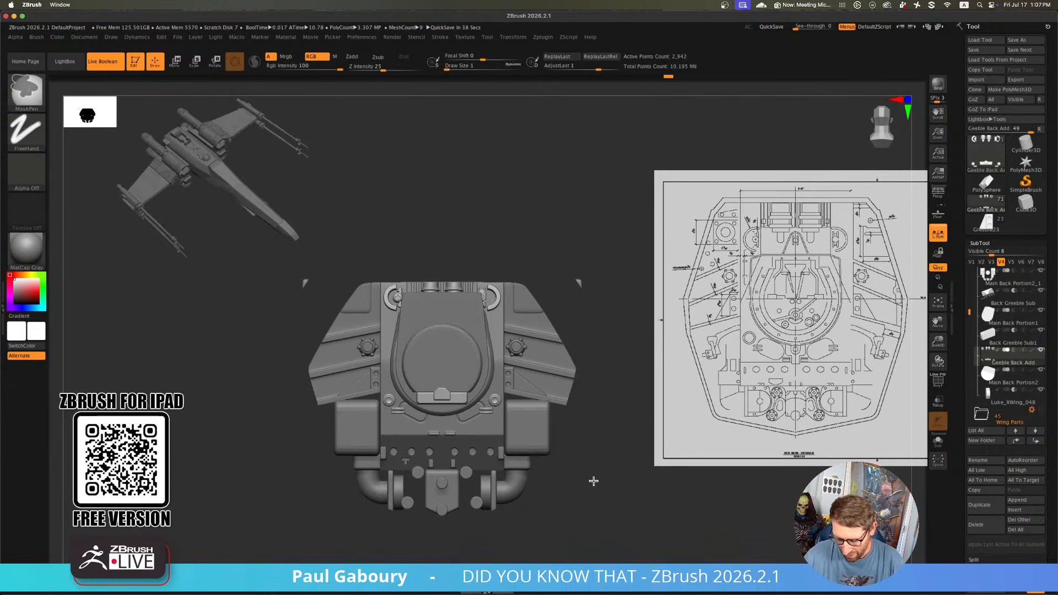
# Select the Main Back Portion2_1 subtool and mask everything except the polygroup of the two upper side blocks
pyautogui.moveTo(592, 480)
pyautogui.keyDown('ctrl'); pyautogui.mouseDown(button='right')
pyautogui.moveTo(551, 417)
pyautogui.moveTo(561, 410)
pyautogui.mouseUp(button='right'); pyautogui.keyUp('ctrl')
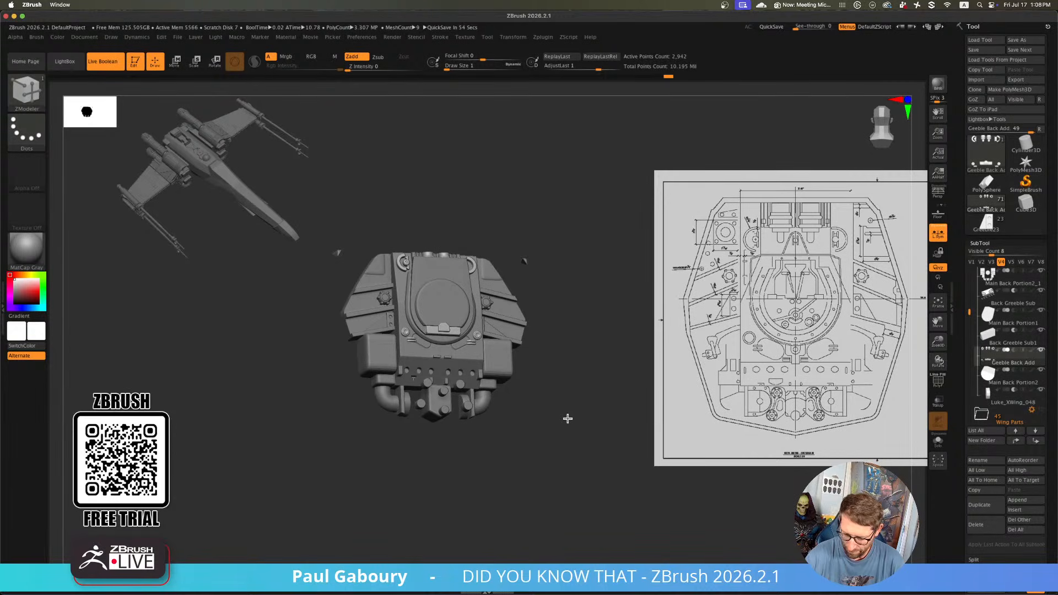
pyautogui.keyDown('alt'); pyautogui.click(488, 271); pyautogui.keyUp('alt')
pyautogui.hotkey('shift', 'f')
pyautogui.keyDown('alt'); pyautogui.moveTo(535, 391); pyautogui.dragTo(536, 446, button='right'); pyautogui.keyUp('alt')
pyautogui.hotkey('ctrl', 'shift')
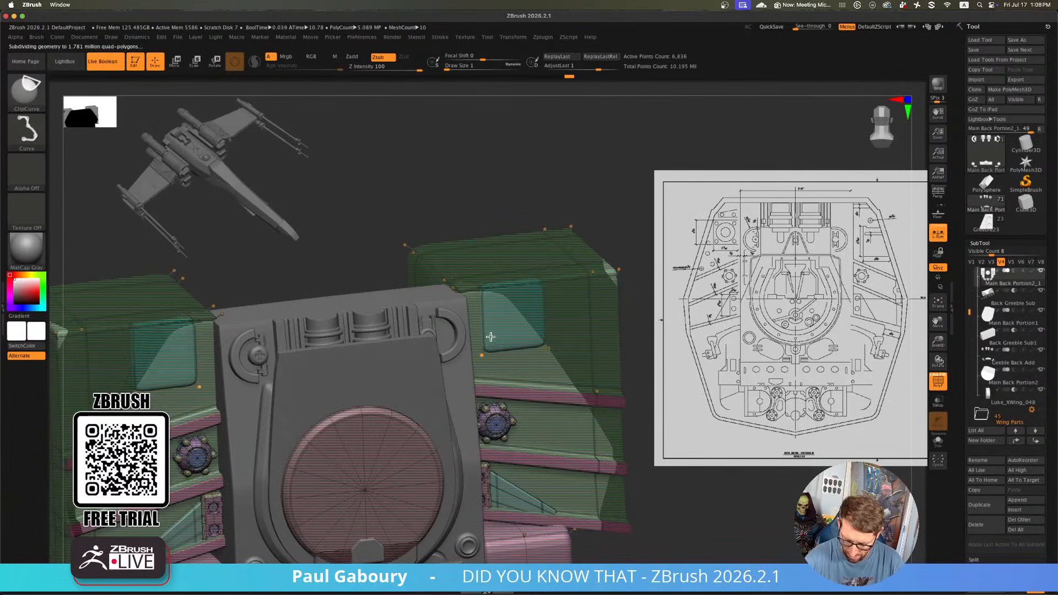
pyautogui.keyDown('ctrl'); pyautogui.keyDown('shift'); pyautogui.click(490, 336); pyautogui.keyUp('shift'); pyautogui.keyUp('ctrl')
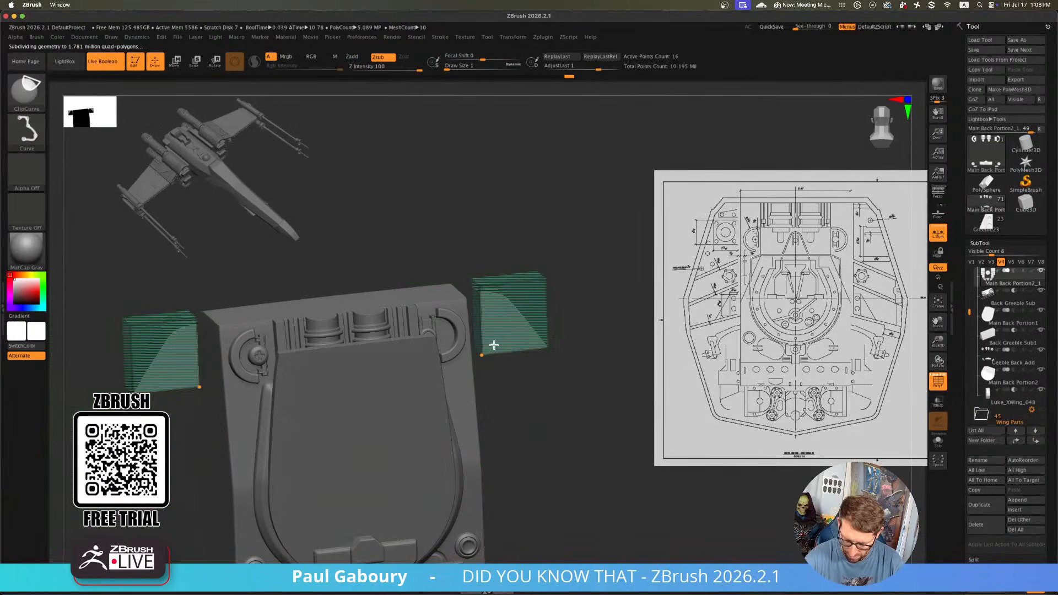
pyautogui.keyDown('ctrl'); pyautogui.keyDown('shift'); pyautogui.click(588, 440); pyautogui.keyUp('shift'); pyautogui.keyUp('ctrl')
pyautogui.keyDown('ctrl'); pyautogui.click(622, 233); pyautogui.keyUp('ctrl')
# Center the gizmo on one of the unmasked upper side blocks, shift both blocks slightly in depth, and hide the polyframe
pyautogui.press('w')
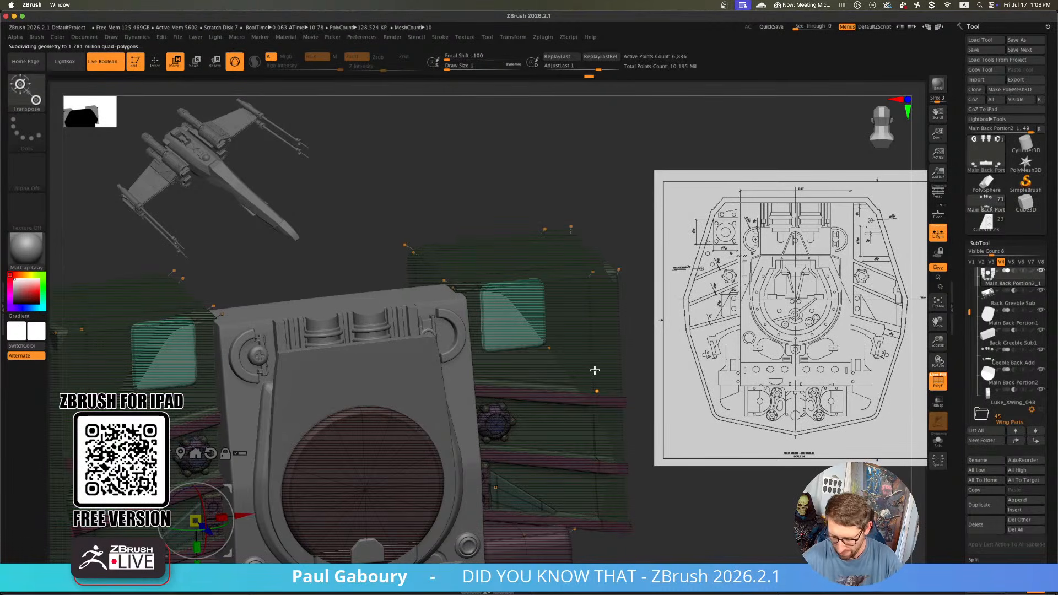
pyautogui.moveTo(610, 374); pyautogui.dragTo(588, 390)
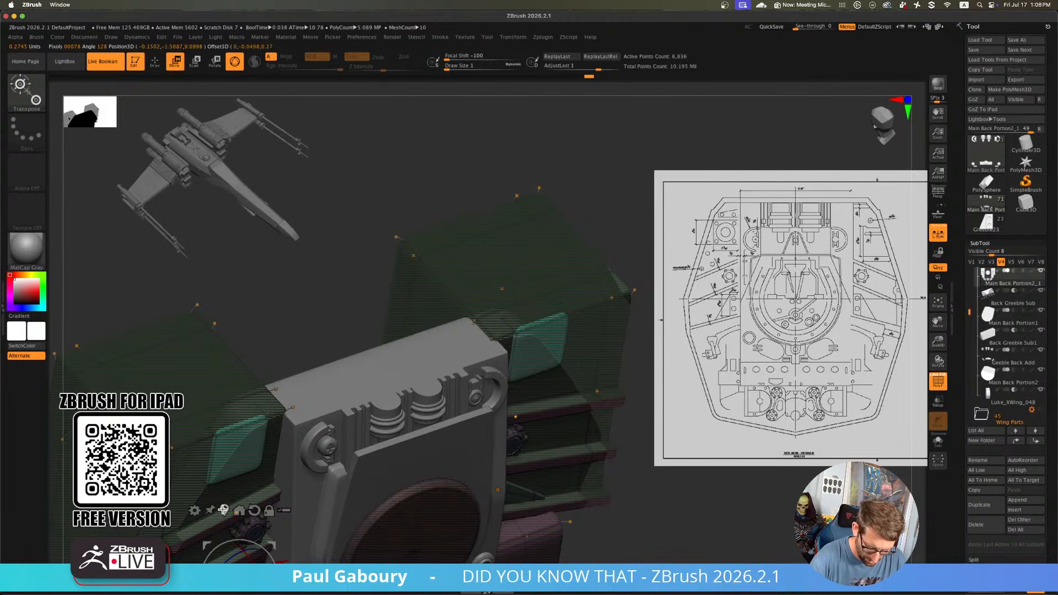
pyautogui.click(224, 510)
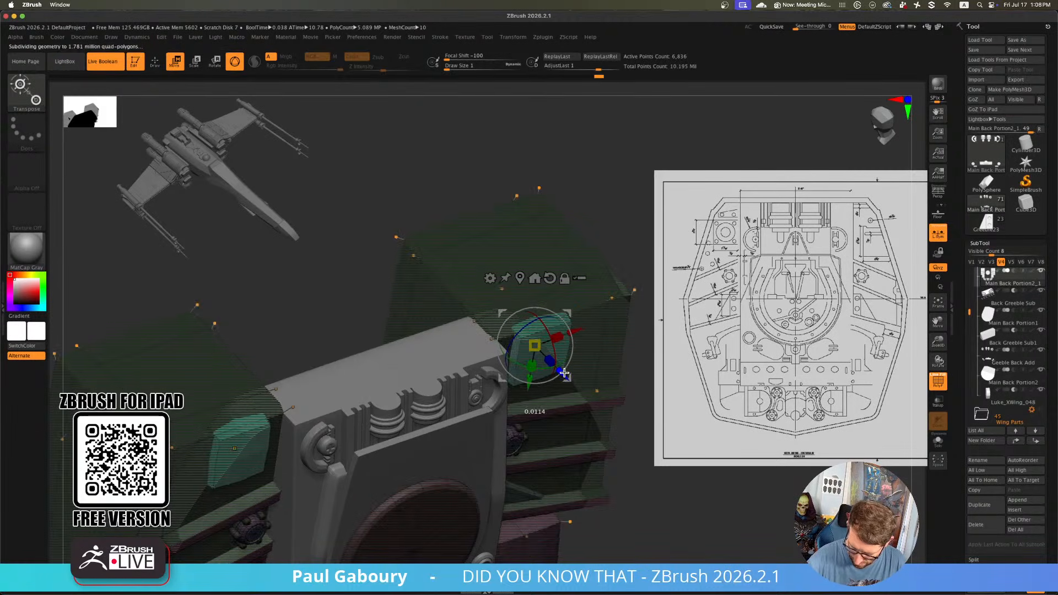
pyautogui.hotkey('ctrl', 'd')
pyautogui.moveTo(615, 460)
pyautogui.keyDown('ctrl'); pyautogui.mouseDown(button='right')
pyautogui.moveTo(588, 456)
pyautogui.moveTo(578, 432)
pyautogui.moveTo(532, 436)
pyautogui.mouseUp(button='right'); pyautogui.keyUp('ctrl')
pyautogui.press('q')
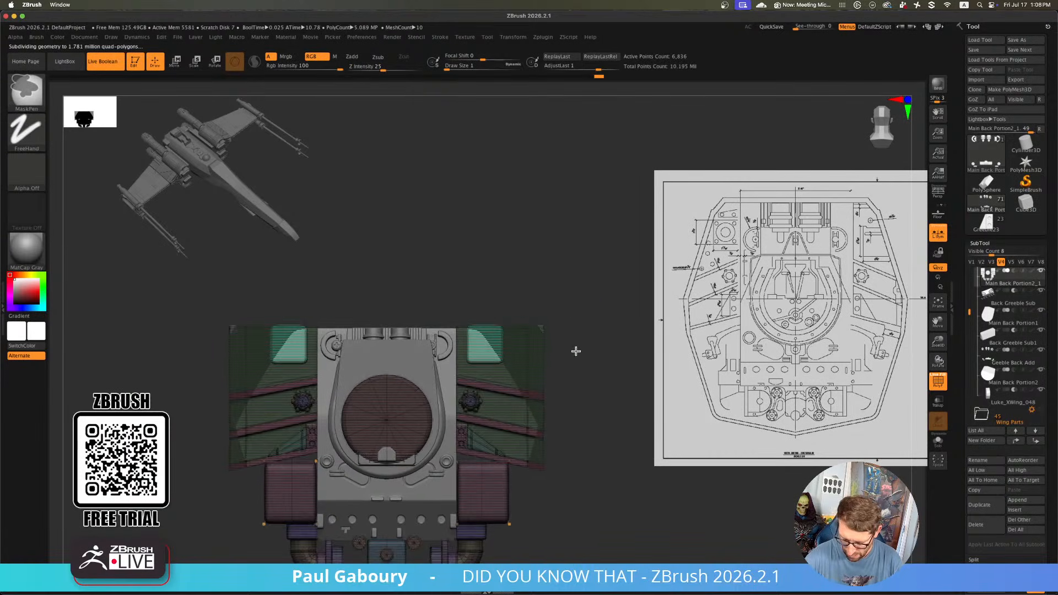
pyautogui.keyDown('ctrl'); pyautogui.moveTo(576, 352); pyautogui.dragTo(581, 363, button='right'); pyautogui.keyUp('ctrl')
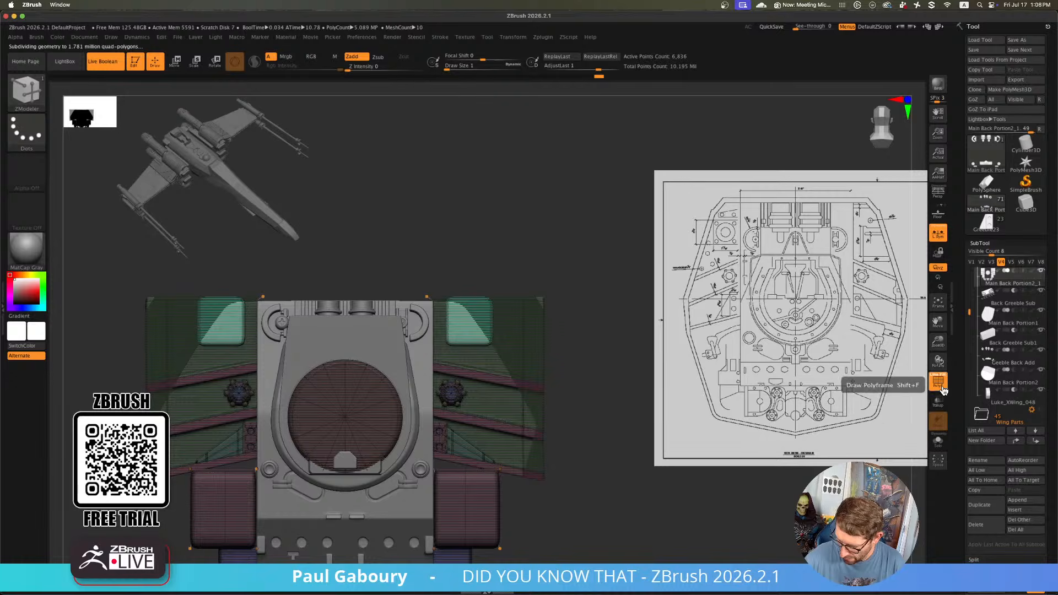
pyautogui.hotkey('shift', 'f')
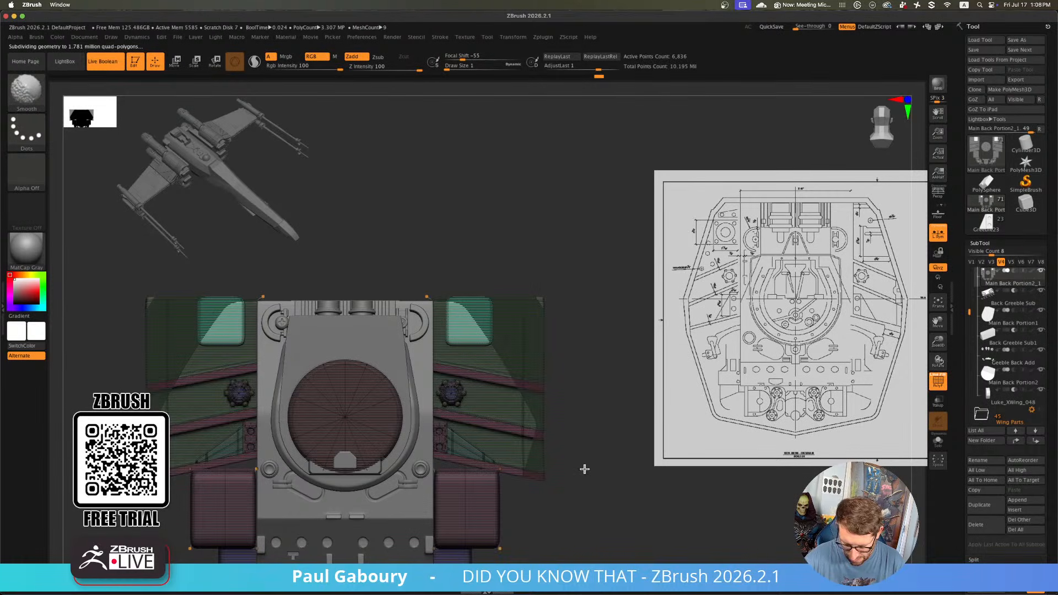
pyautogui.keyDown('ctrl'); pyautogui.moveTo(584, 469); pyautogui.dragTo(543, 435, button='right'); pyautogui.keyUp('ctrl')
pyautogui.moveTo(543, 435); pyautogui.dragTo(567, 455, button='right')
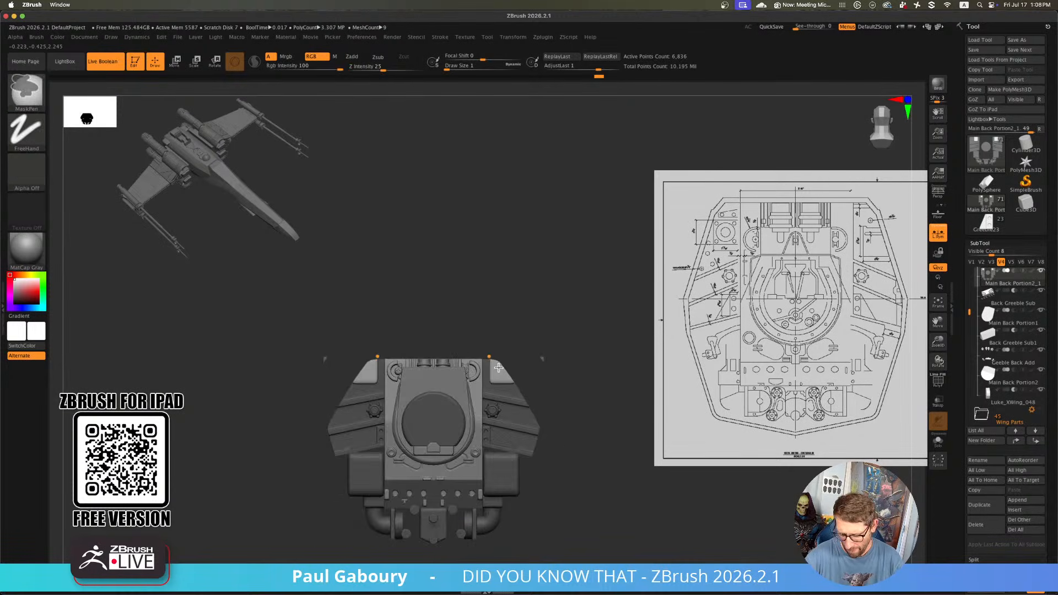
# Set the ZModeler edge Insert to a single edge loop at Half and insert a centred loop across the upper side blocks
pyautogui.keyDown('ctrl'); pyautogui.moveTo(515, 384); pyautogui.dragTo(520, 392, button='right'); pyautogui.keyUp('ctrl')
pyautogui.press('space')
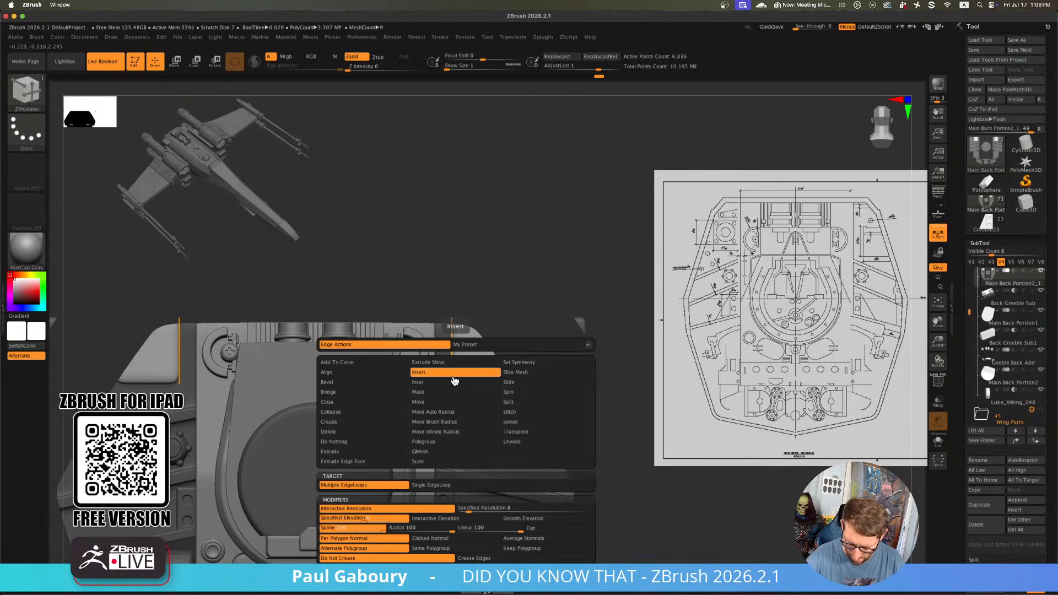
pyautogui.click(441, 485)
pyautogui.click(439, 514)
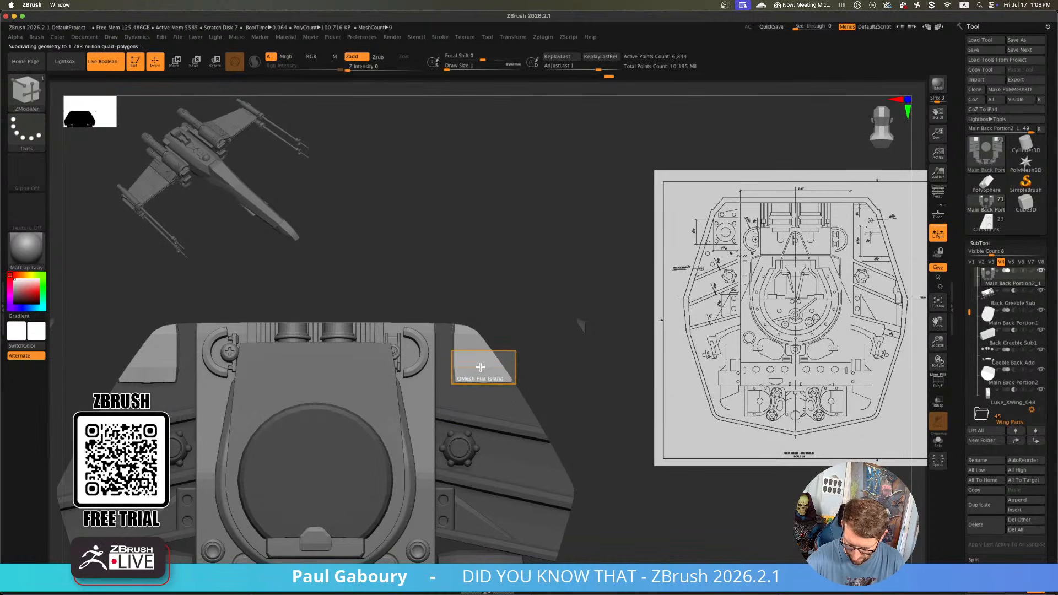
pyautogui.hotkey('shift', 'f')
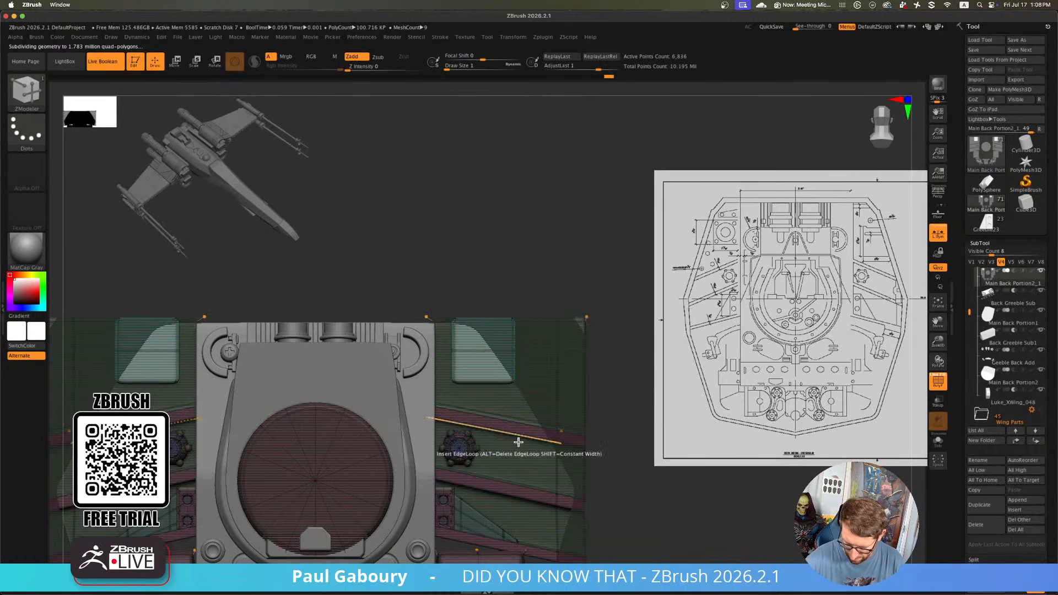
pyautogui.click(483, 352)
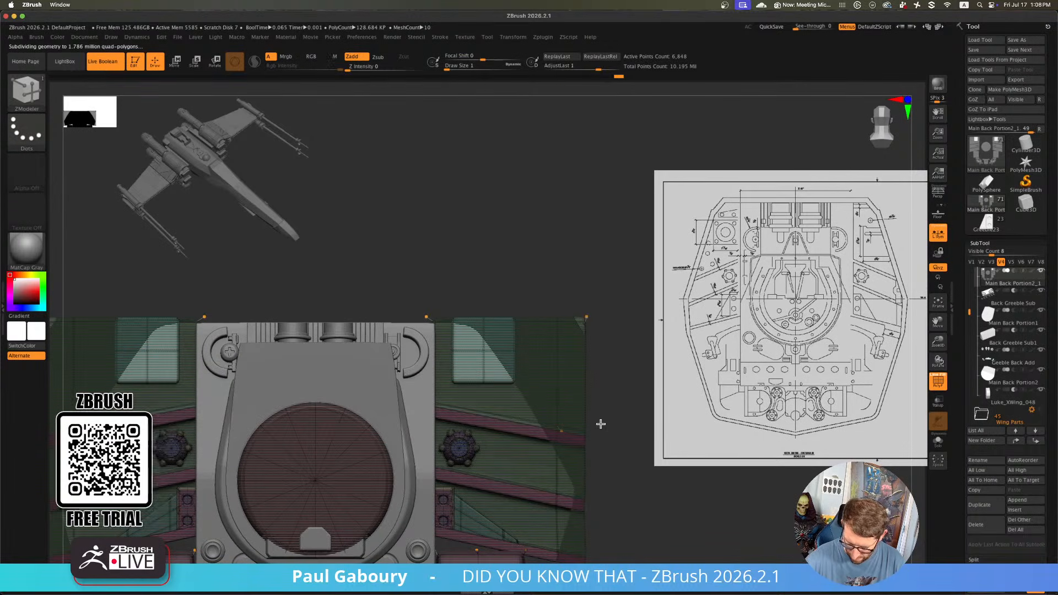
# Hide the polyframe and clear the mask from the subtool holding the upper side blocks
pyautogui.hotkey('shift', 'f')
pyautogui.keyDown('ctrl'); pyautogui.moveTo(593, 472); pyautogui.dragTo(568, 470, button='right'); pyautogui.keyUp('ctrl')
pyautogui.keyDown('ctrl'); pyautogui.moveTo(669, 523); pyautogui.dragTo(650, 531); pyautogui.keyUp('ctrl')
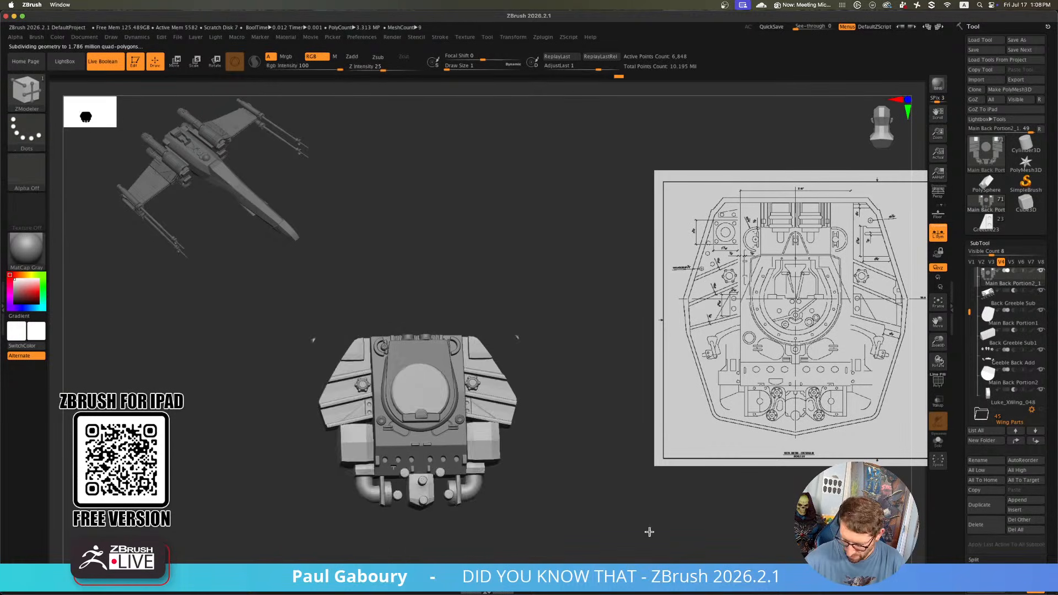
pyautogui.moveTo(609, 503)
pyautogui.keyDown('ctrl'); pyautogui.mouseDown(button='right')
pyautogui.moveTo(586, 491)
pyautogui.moveTo(601, 473)
pyautogui.mouseUp(button='right'); pyautogui.keyUp('ctrl')
pyautogui.moveTo(602, 473)
pyautogui.keyDown('alt'); pyautogui.mouseDown(button='right')
pyautogui.moveTo(540, 457)
pyautogui.moveTo(513, 435)
pyautogui.moveTo(512, 458)
pyautogui.moveTo(545, 465)
pyautogui.mouseUp(button='right'); pyautogui.keyUp('alt')
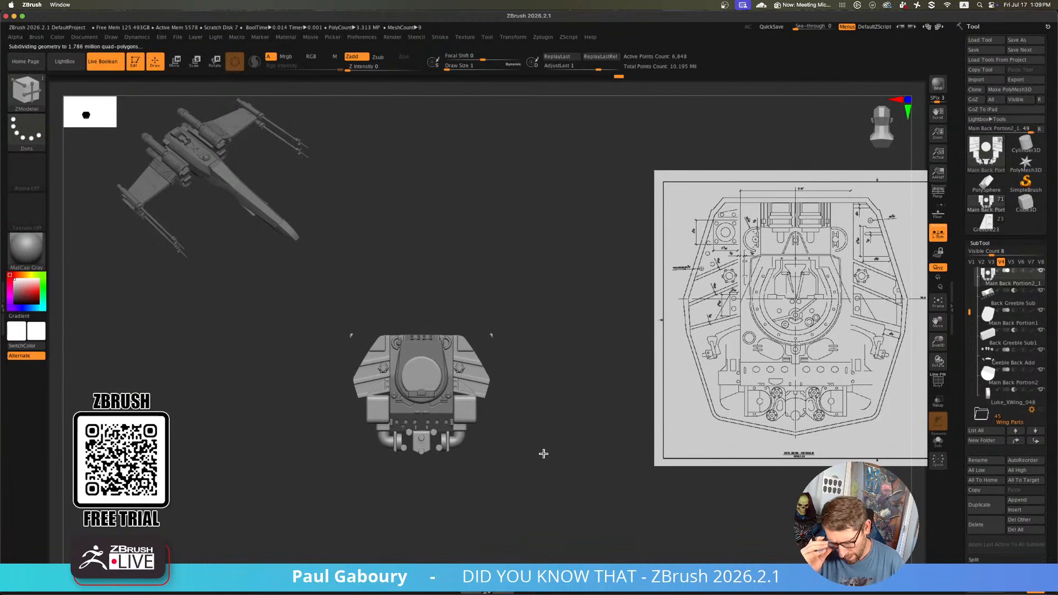
# Show the polyframe and inset the front face of the upper side block using ZModeler Inset with the Flat Island target
pyautogui.hotkey('shift', 'f')
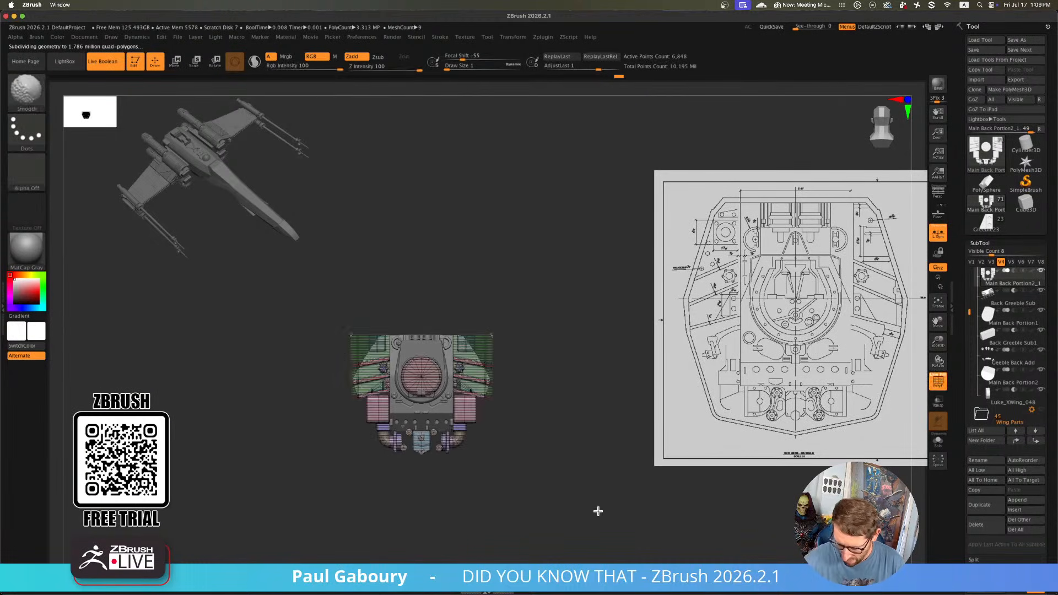
pyautogui.keyDown('ctrl'); pyautogui.moveTo(478, 347); pyautogui.dragTo(621, 512, button='right'); pyautogui.keyUp('ctrl')
pyautogui.moveTo(485, 394); pyautogui.dragTo(457, 302, button='right')
pyautogui.keyDown('ctrl'); pyautogui.moveTo(468, 342); pyautogui.dragTo(405, 379, button='right'); pyautogui.keyUp('ctrl')
pyautogui.press('space')
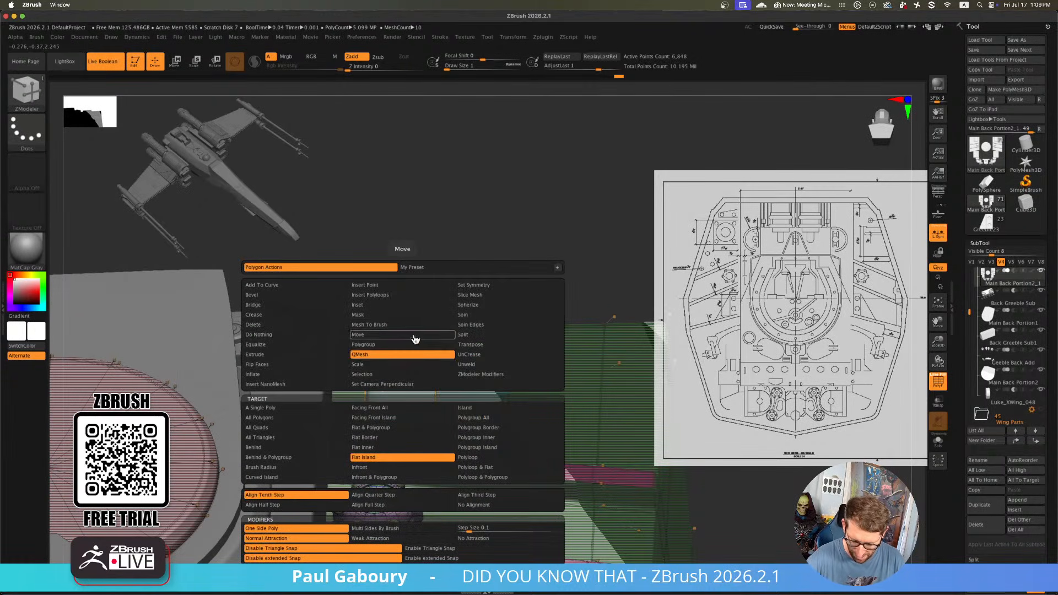
pyautogui.click(408, 305)
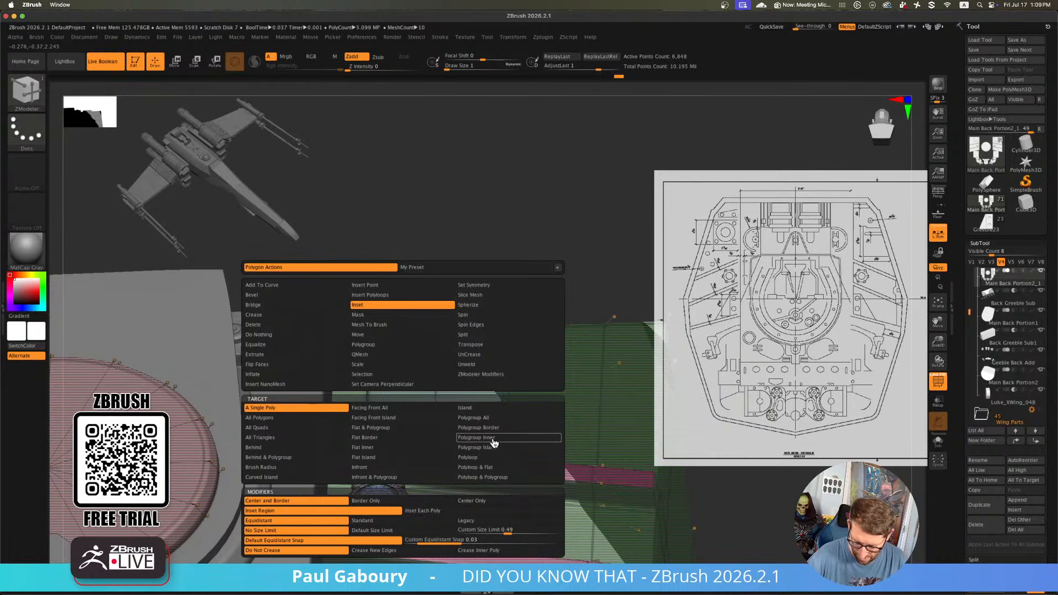
pyautogui.click(402, 458)
pyautogui.moveTo(402, 373); pyautogui.dragTo(401, 374)
pyautogui.press('alt')
pyautogui.press('alt')
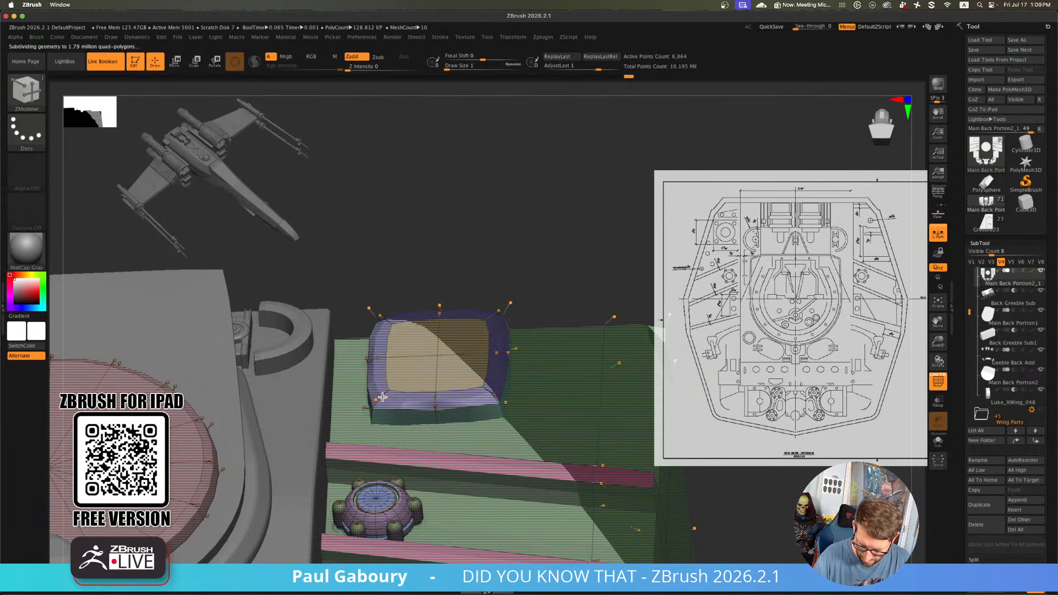
# Isolate the inset upper side block, crease its polygroup borders, and bring the full subtool back into view
pyautogui.keyDown('ctrl'); pyautogui.keyDown('shift'); pyautogui.click(377, 398); pyautogui.keyUp('shift'); pyautogui.keyUp('ctrl')
pyautogui.hotkey('ctrl', 'shift', 'a')
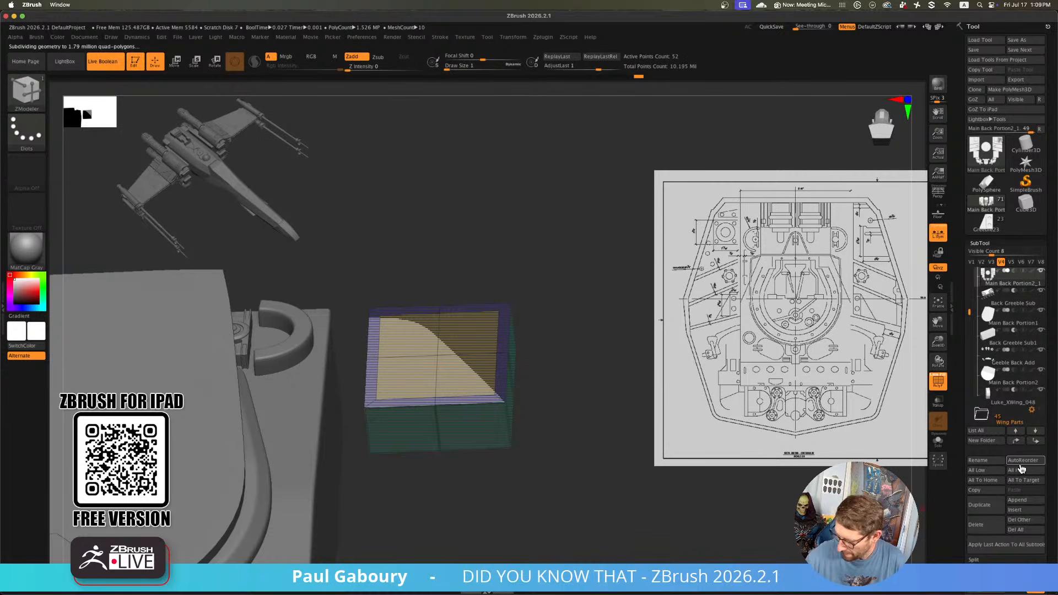
pyautogui.scroll(-10, 1036, 441)
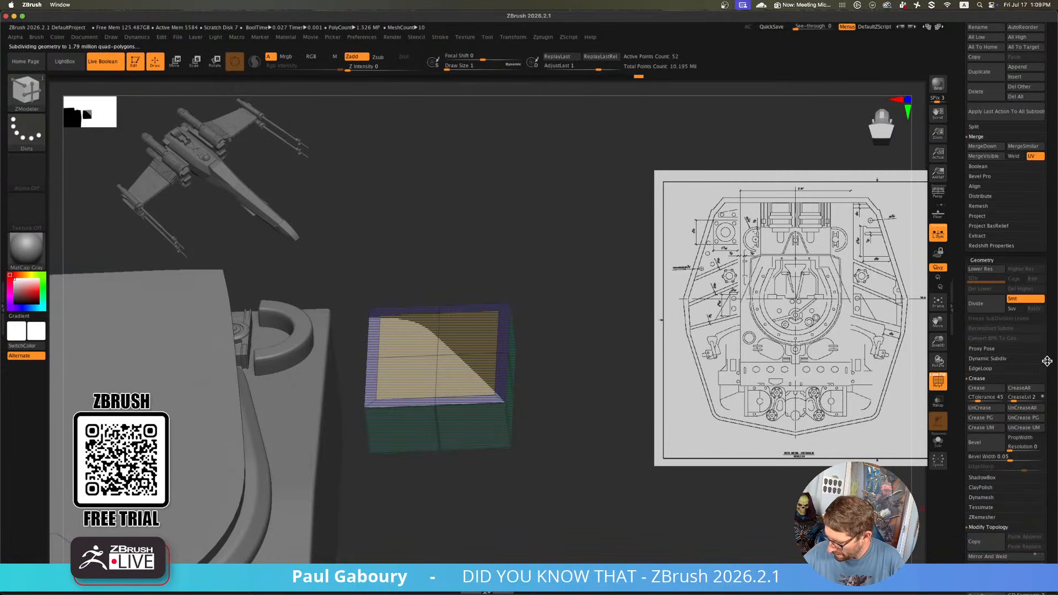
pyautogui.keyDown('ctrl'); pyautogui.keyDown('shift'); pyautogui.click(683, 392); pyautogui.keyUp('shift'); pyautogui.keyUp('ctrl')
# QMesh the inset centre faces slightly outward with the Polygroup All target to form a sloped border, and hide the polyframe
pyautogui.press('space')
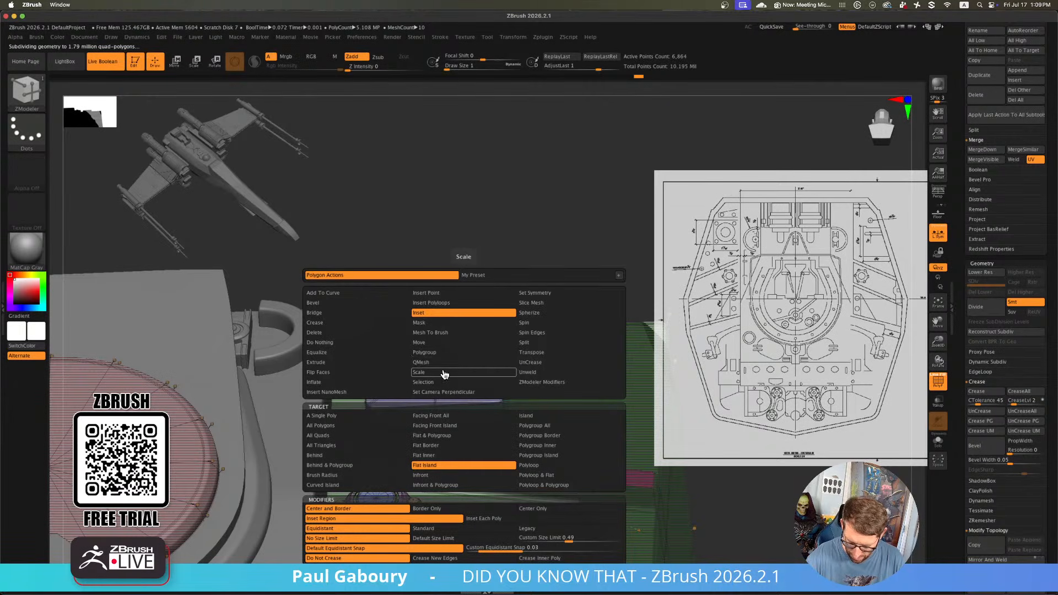
pyautogui.click(460, 363)
pyautogui.click(556, 426)
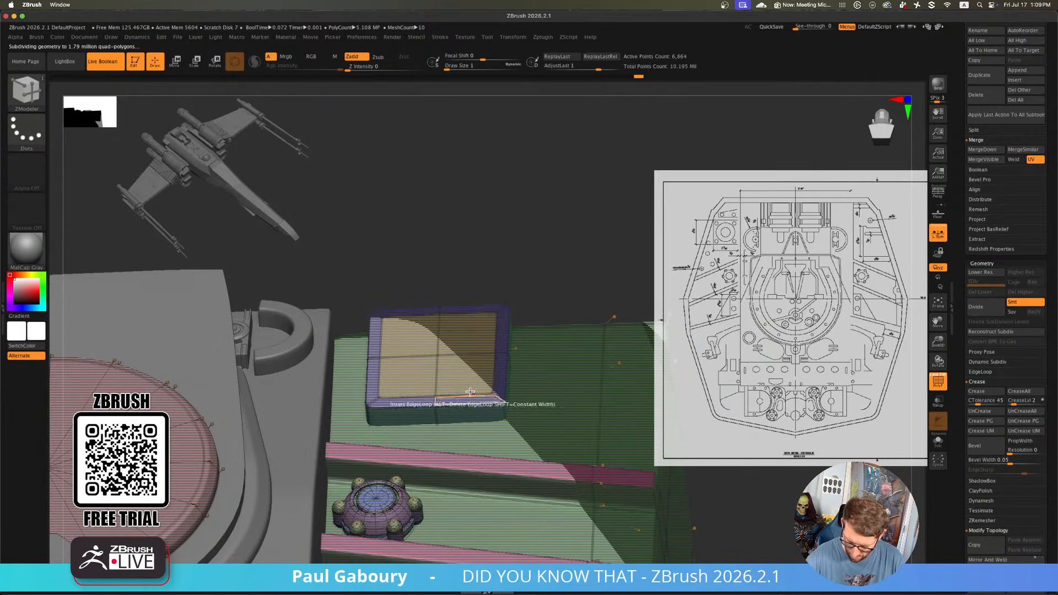
pyautogui.moveTo(453, 380); pyautogui.dragTo(452, 372)
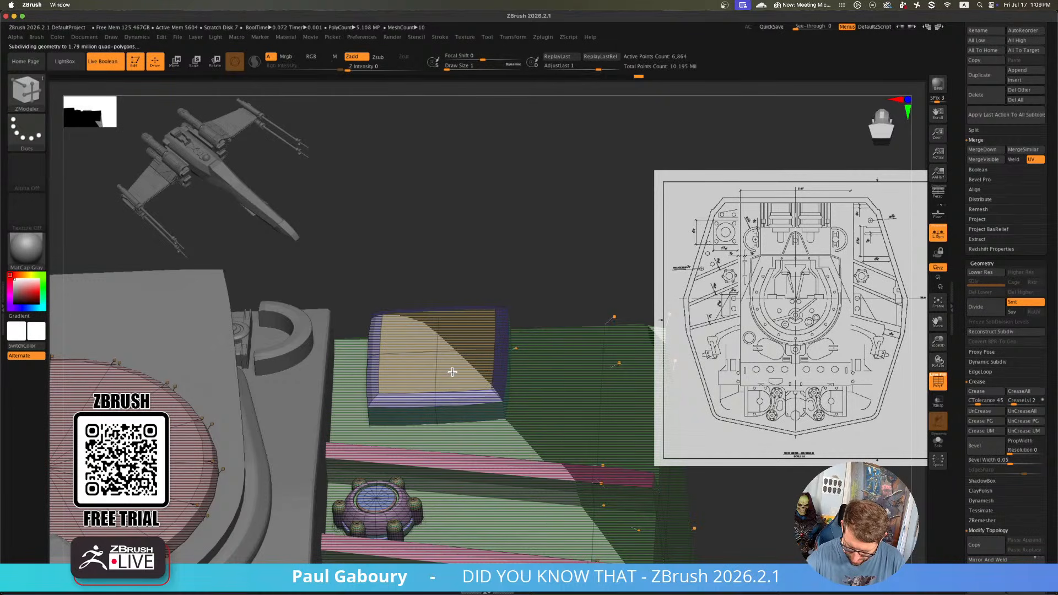
pyautogui.hotkey('shift', 'f')
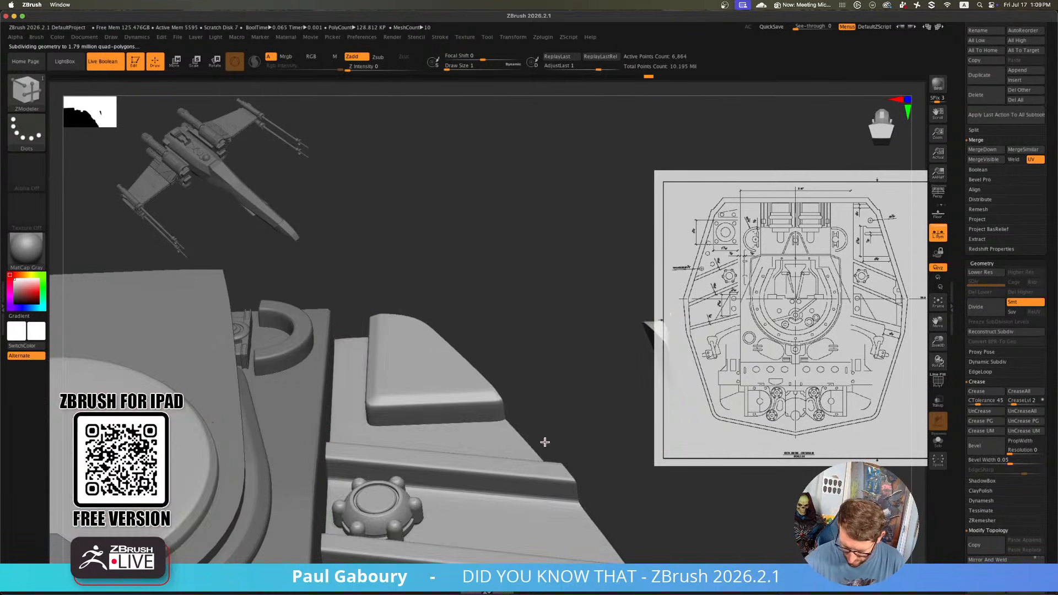
pyautogui.moveTo(546, 442)
pyautogui.keyDown('ctrl'); pyautogui.mouseDown(button='right')
pyautogui.moveTo(463, 388)
pyautogui.moveTo(569, 385)
pyautogui.moveTo(538, 432)
pyautogui.moveTo(581, 444)
pyautogui.moveTo(569, 432)
pyautogui.moveTo(546, 441)
pyautogui.mouseUp(button='right'); pyautogui.keyUp('ctrl')
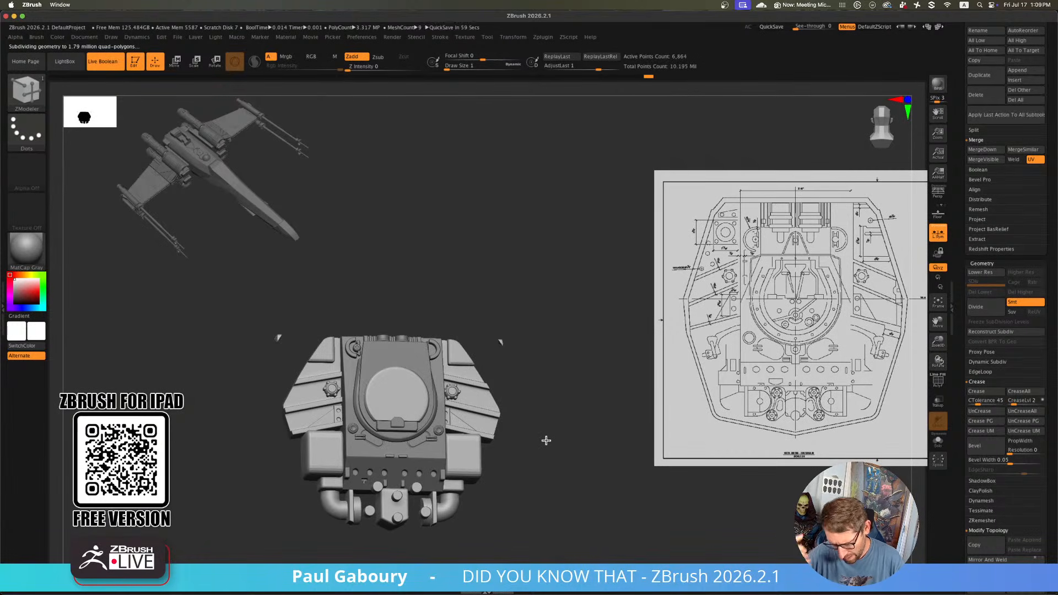
pyautogui.moveTo(565, 477)
pyautogui.keyDown('alt'); pyautogui.mouseDown(button='right')
pyautogui.moveTo(569, 442)
pyautogui.moveTo(543, 432)
pyautogui.moveTo(543, 448)
pyautogui.mouseUp(button='right'); pyautogui.keyUp('alt')
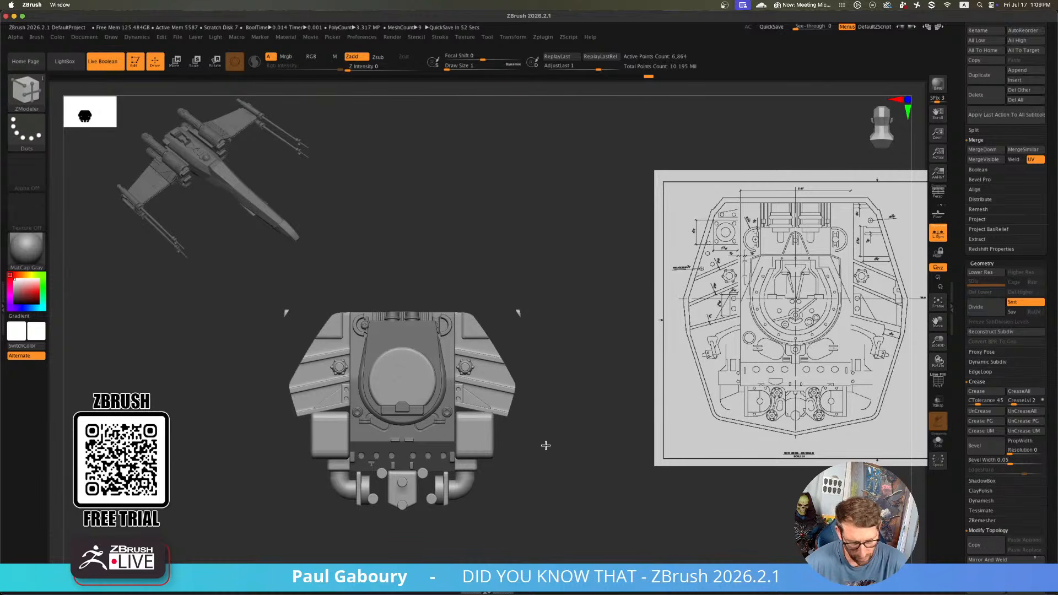
# Select the Main Back Portion subtool and show its polyframe
pyautogui.keyDown('alt'); pyautogui.click(448, 351); pyautogui.keyUp('alt')
pyautogui.hotkey('shift', 'f')
pyautogui.keyDown('alt'); pyautogui.moveTo(523, 424); pyautogui.dragTo(528, 454); pyautogui.keyUp('alt')
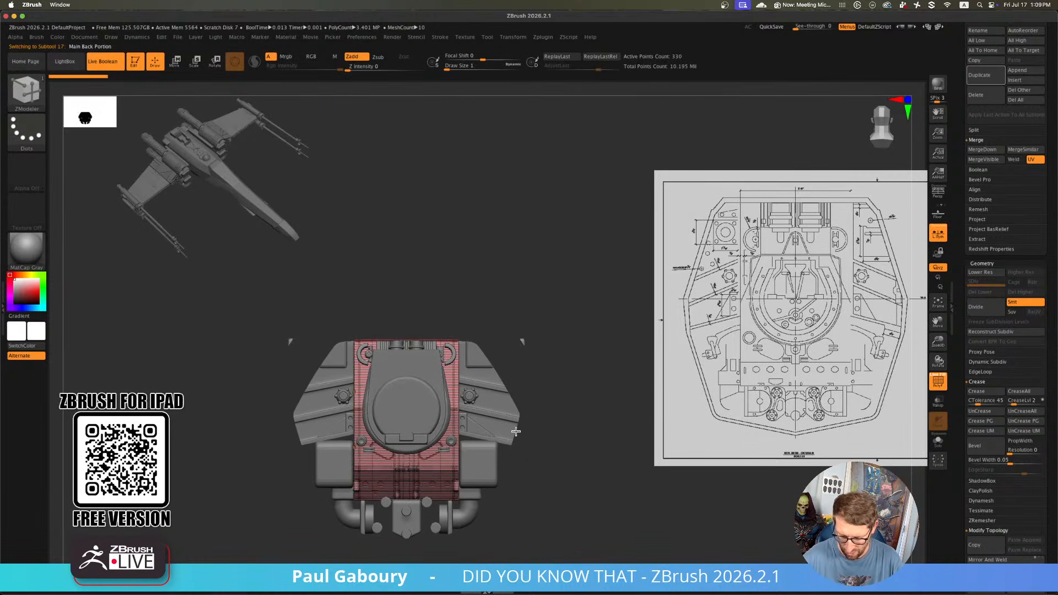
pyautogui.keyDown('ctrl'); pyautogui.moveTo(516, 432); pyautogui.dragTo(484, 439, button='right'); pyautogui.keyUp('ctrl')
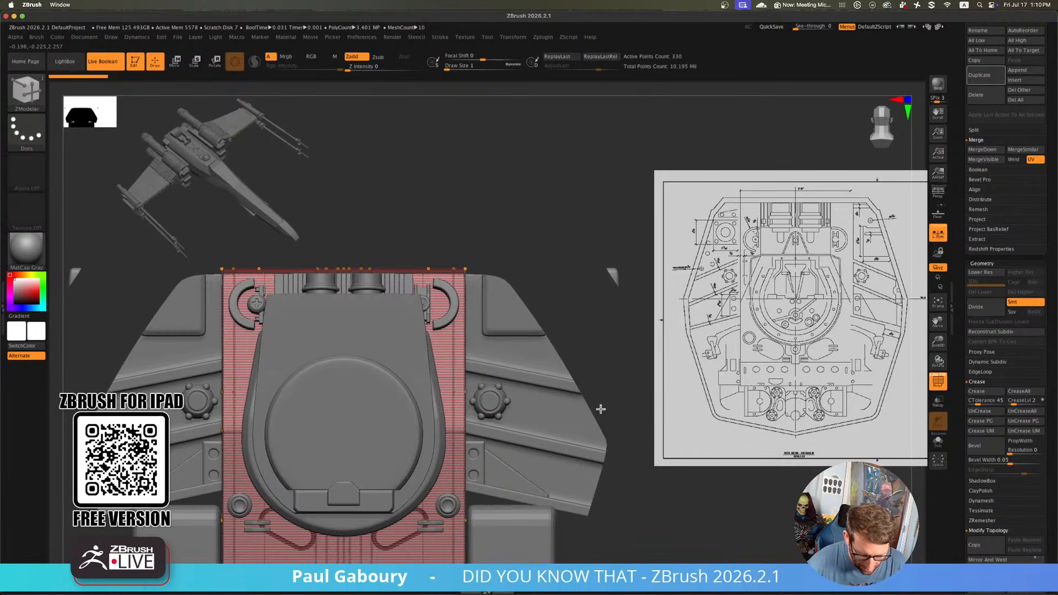
pyautogui.keyDown('alt'); pyautogui.moveTo(598, 423); pyautogui.dragTo(612, 444); pyautogui.keyUp('alt')
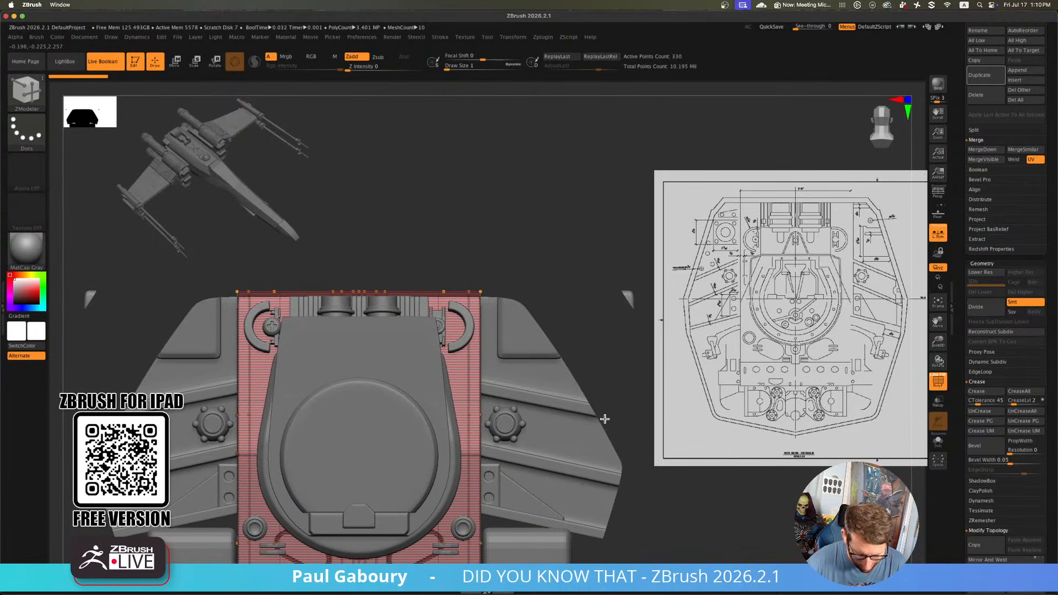
# Isolate the central back panel and delete its surplus upper horizontal edge loop and the inner pair of side vertical loops
pyautogui.click(938, 442)
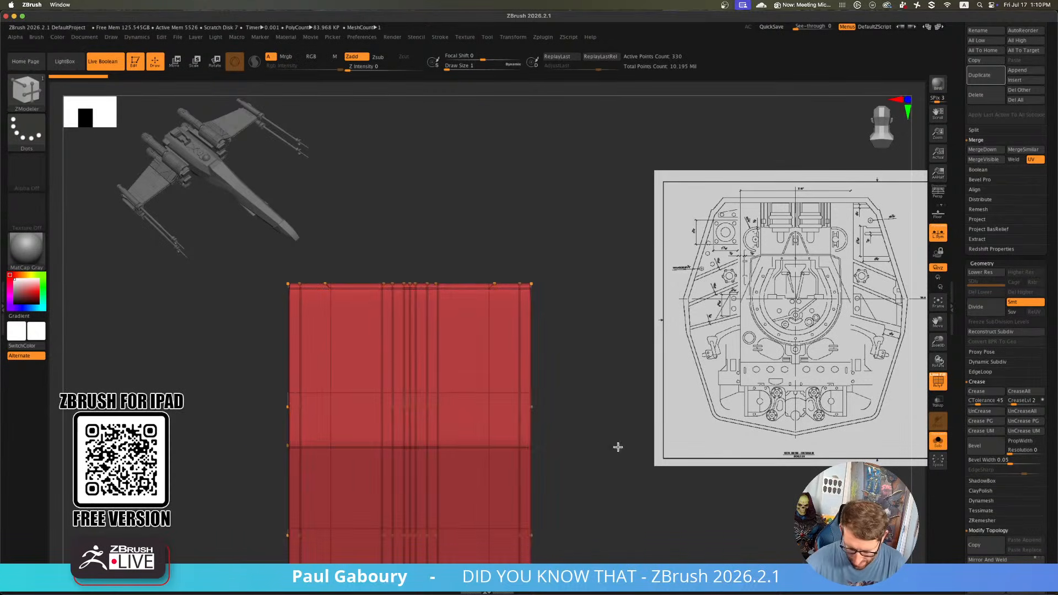
pyautogui.moveTo(597, 459); pyautogui.dragTo(588, 441)
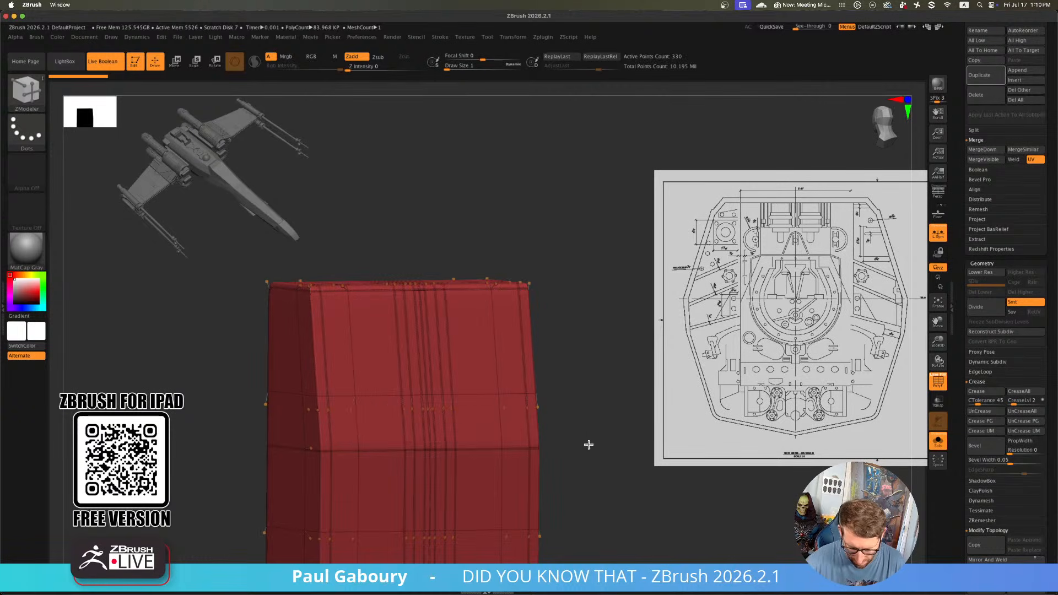
pyautogui.keyDown('alt'); pyautogui.click(380, 406); pyautogui.keyUp('alt')
pyautogui.moveTo(384, 401); pyautogui.dragTo(377, 397, button='right')
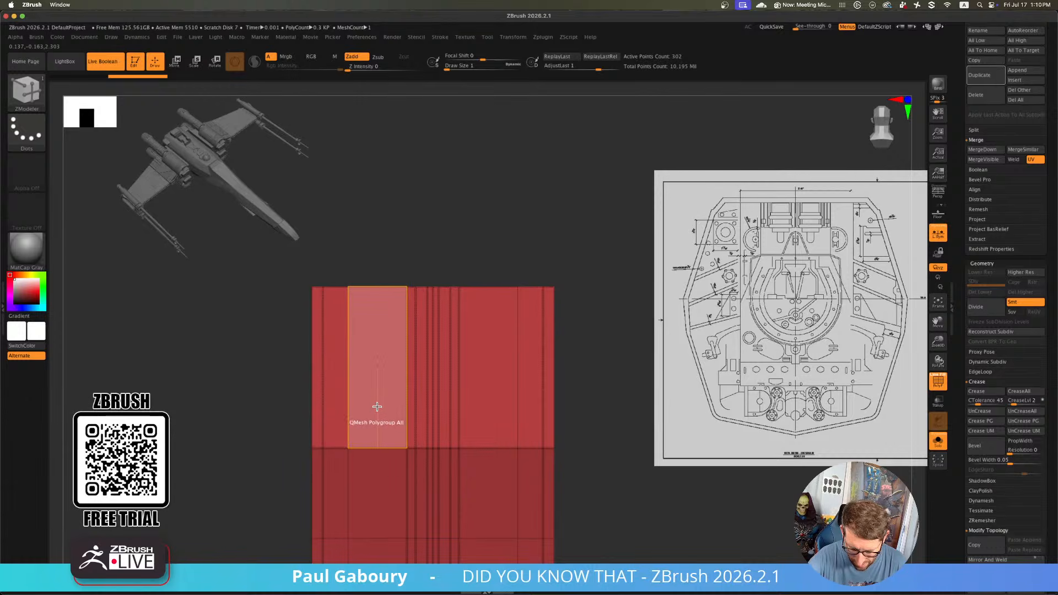
pyautogui.press('ctrl')
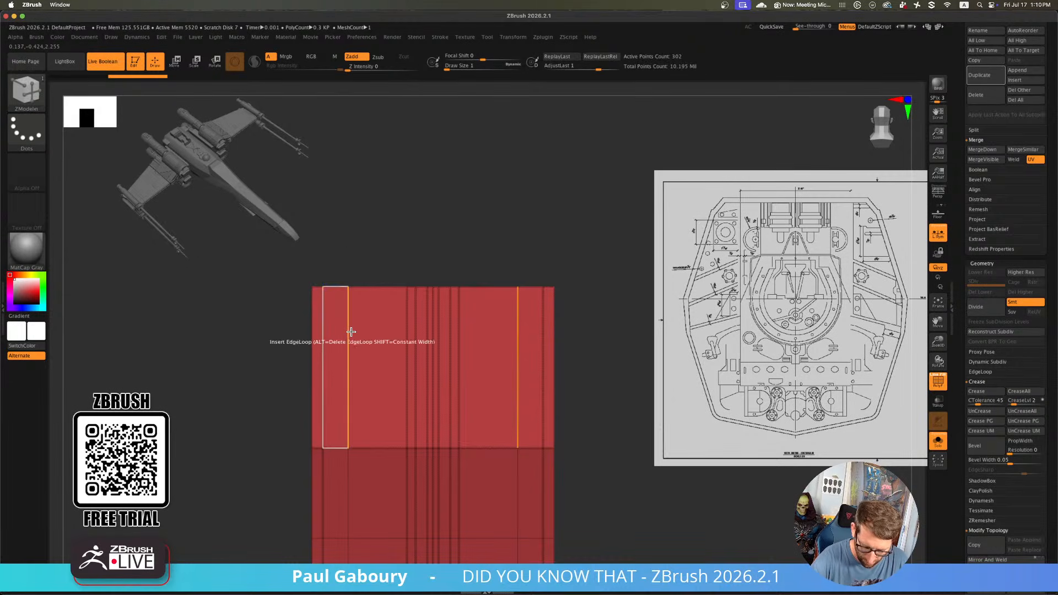
# Leave only the two outermost vertical edge loops of the central panel unmasked and move them inward, comparing with the full assembly
pyautogui.keyDown('ctrl'); pyautogui.click(323, 258); pyautogui.keyUp('ctrl')
pyautogui.press('w')
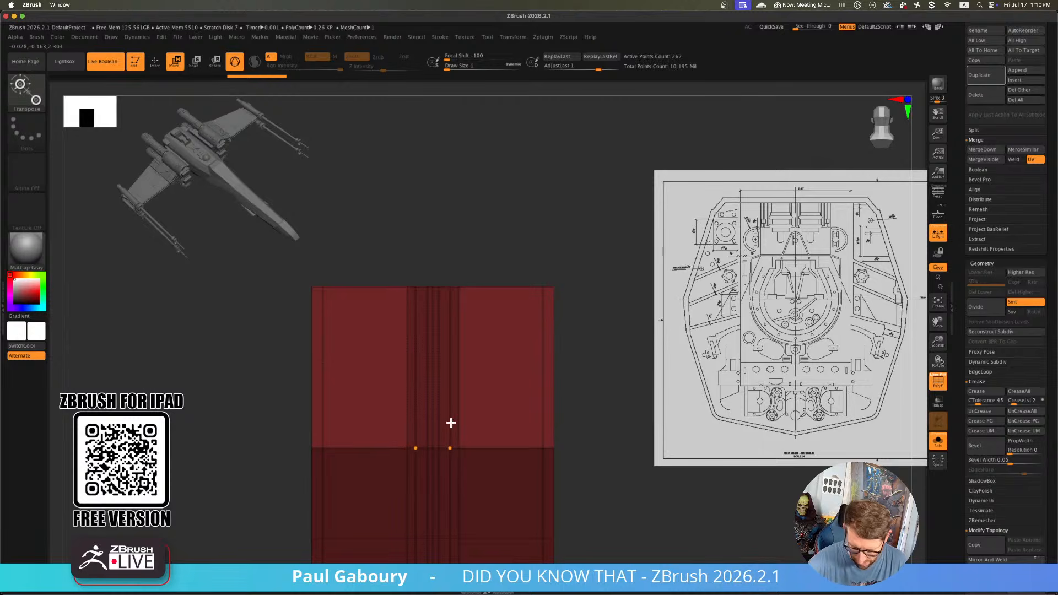
pyautogui.click(460, 448)
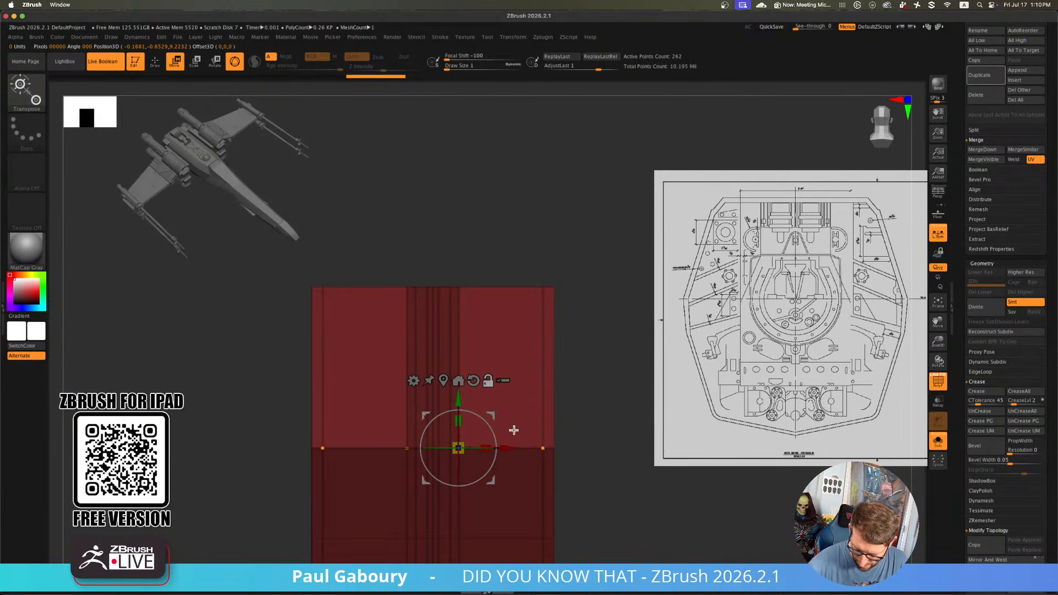
pyautogui.moveTo(508, 448); pyautogui.dragTo(482, 451)
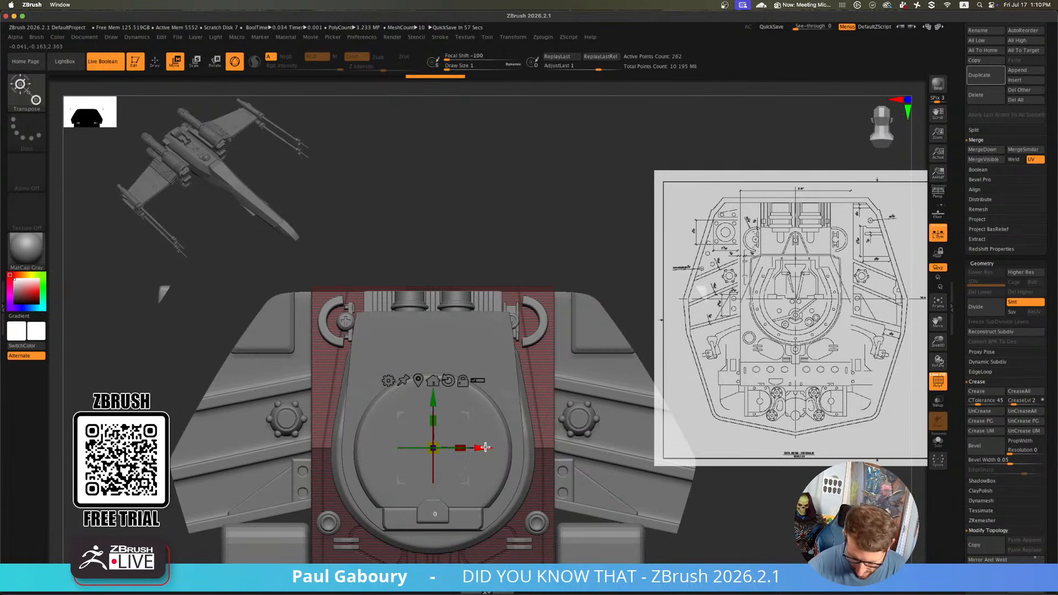
pyautogui.moveTo(485, 447); pyautogui.dragTo(479, 449)
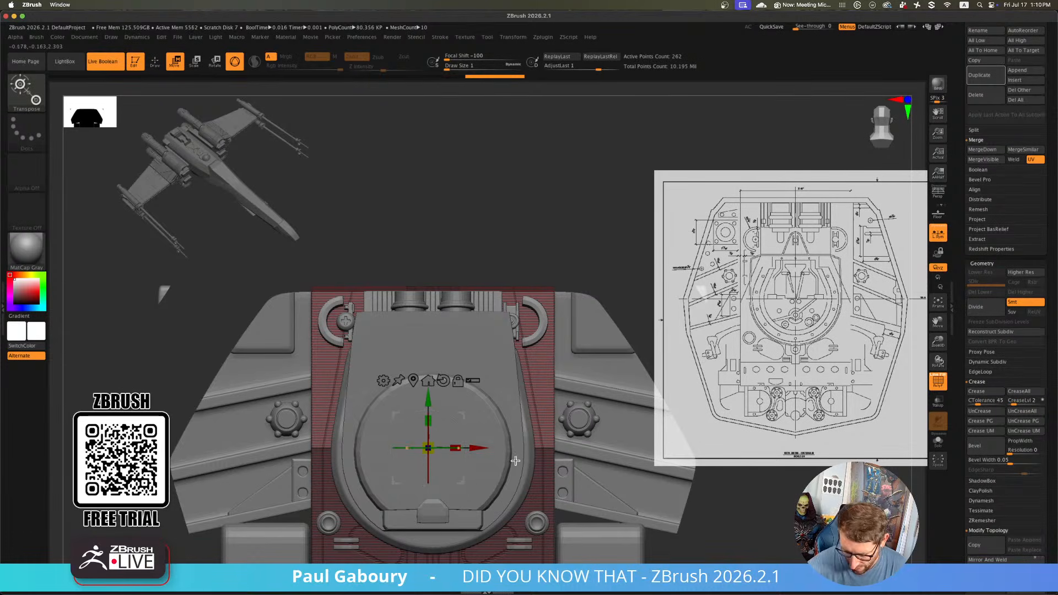
# Isolate the central panel, set the ZModeler point action to Slide, and slide the upper front corner point back along the side to angle the corner
pyautogui.moveTo(524, 481); pyautogui.dragTo(535, 476, button='right')
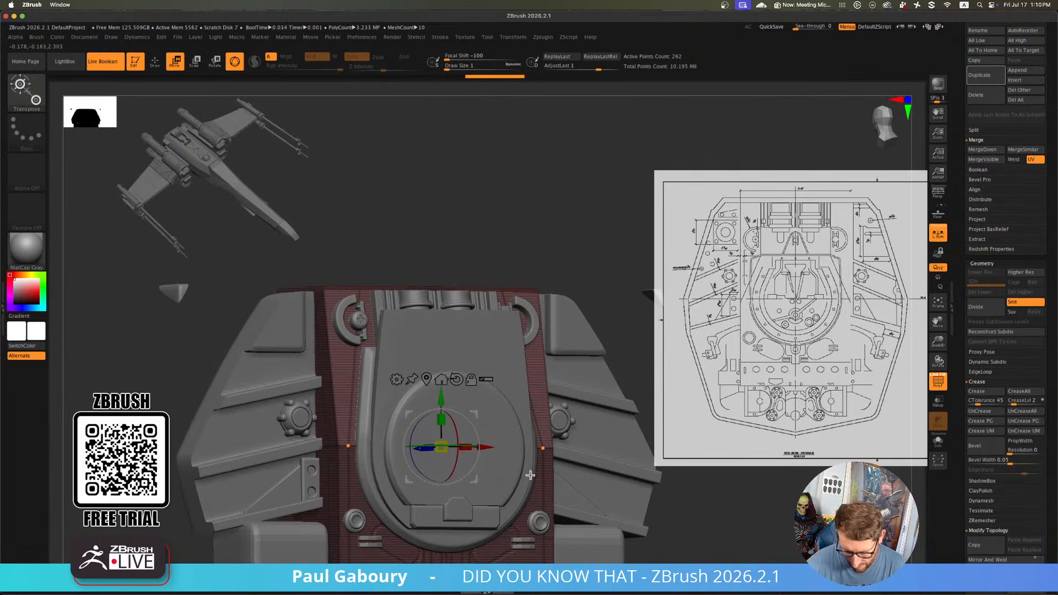
pyautogui.moveTo(618, 253); pyautogui.dragTo(718, 342, button='right')
pyautogui.click(938, 445)
pyautogui.moveTo(578, 392); pyautogui.dragTo(558, 352, button='right')
pyautogui.press('q')
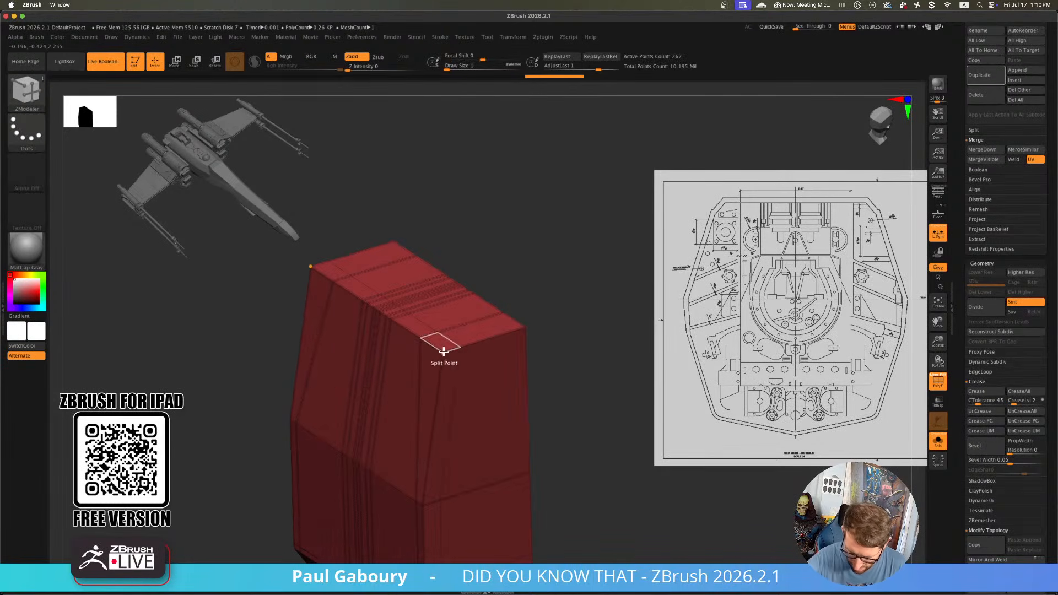
pyautogui.moveTo(536, 311); pyautogui.dragTo(505, 333, button='right')
pyautogui.press('space')
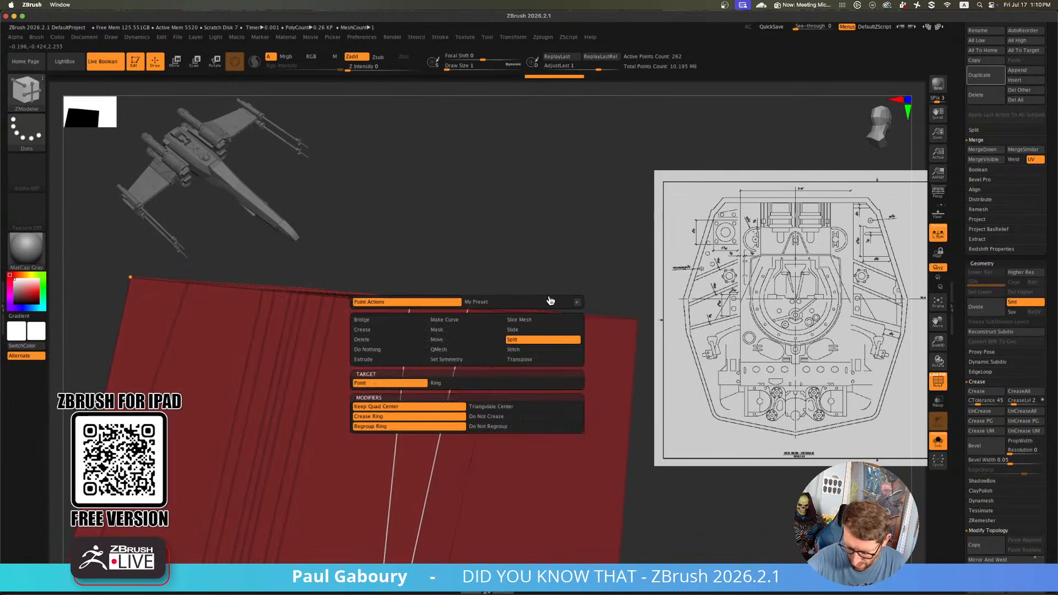
pyautogui.click(526, 332)
pyautogui.moveTo(507, 337); pyautogui.dragTo(479, 337, button='right')
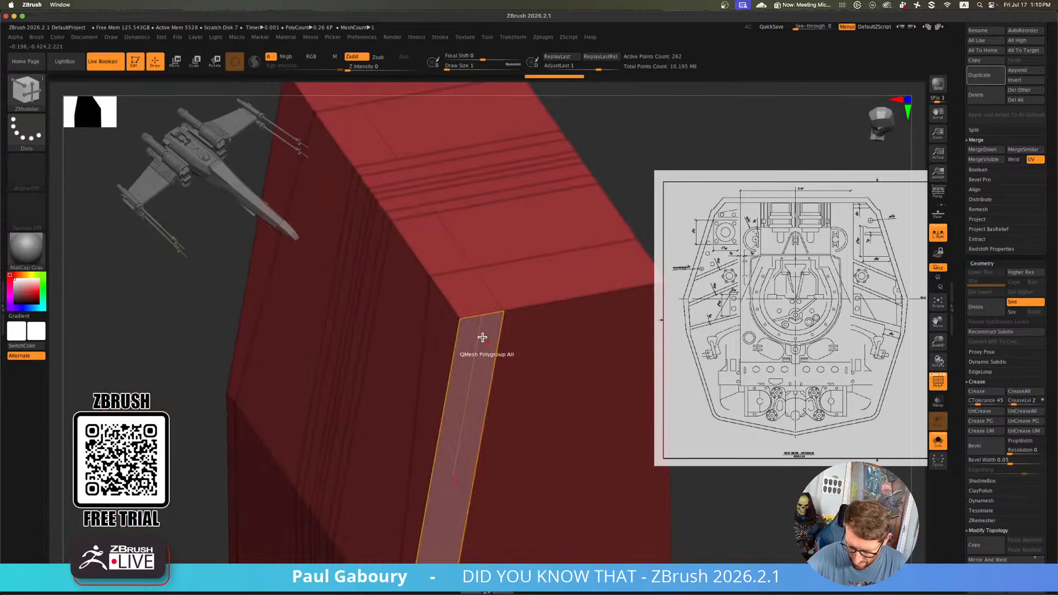
pyautogui.moveTo(475, 315); pyautogui.dragTo(495, 312)
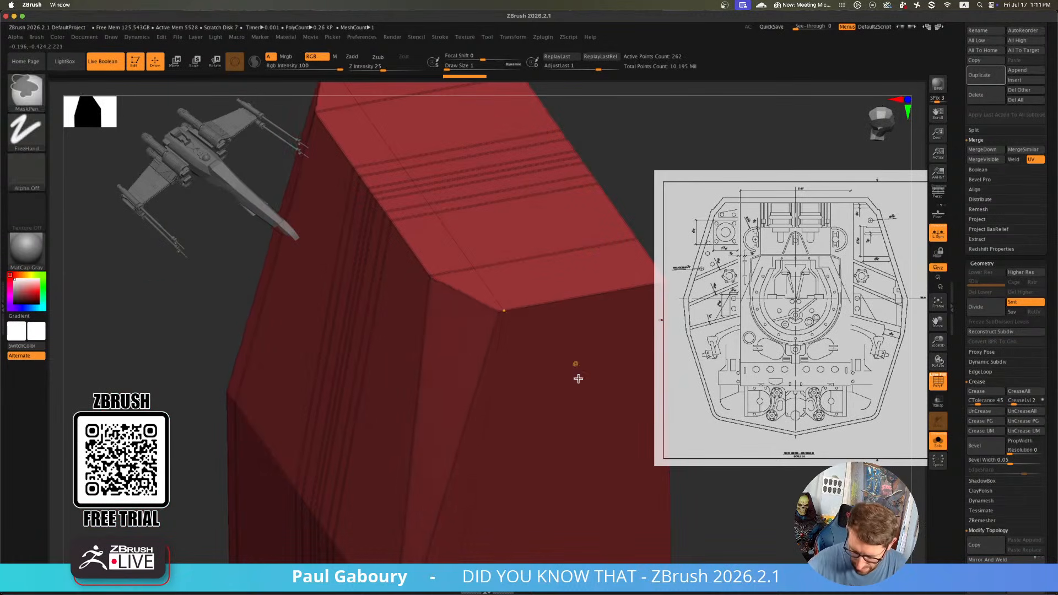
# Set the ZModeler edge action to Crease with the EdgeLoop Complete target for the isolated central back panel
pyautogui.keyDown('ctrl'); pyautogui.moveTo(577, 378); pyautogui.dragTo(482, 332, button='right'); pyautogui.keyUp('ctrl')
pyautogui.press('space')
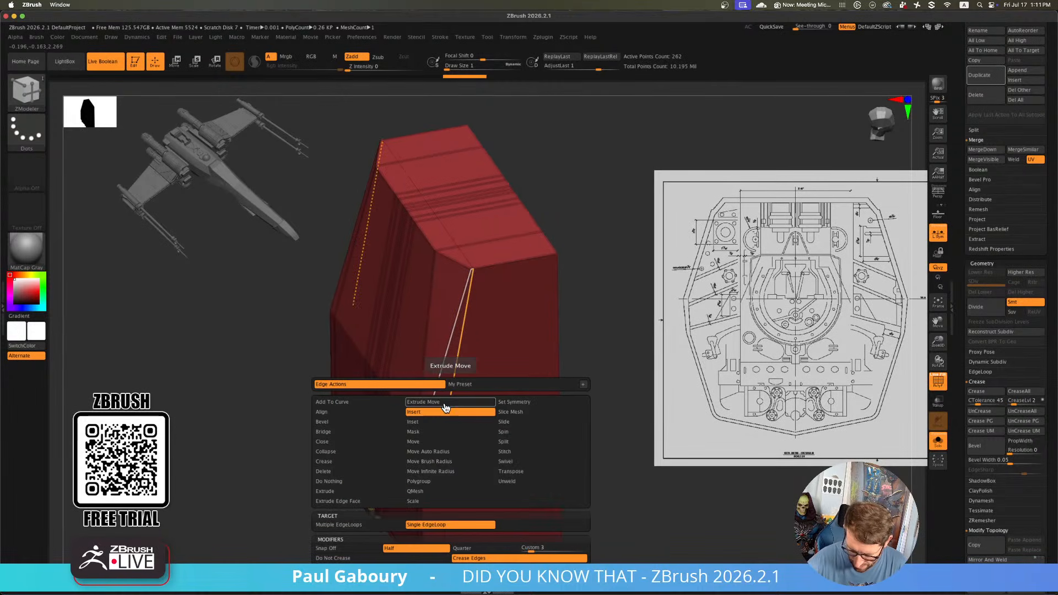
pyautogui.click(369, 464)
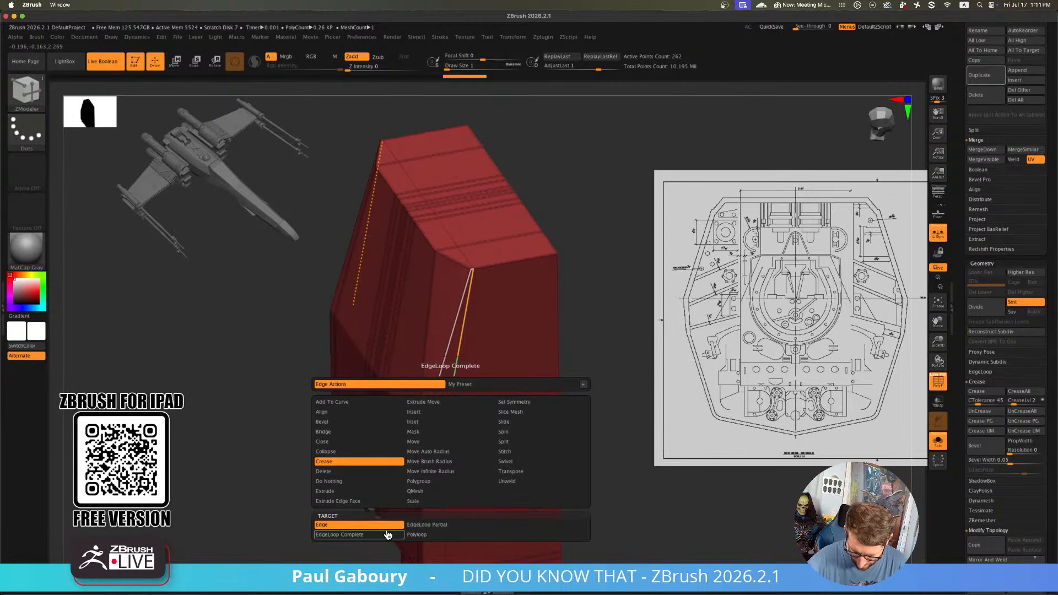
pyautogui.click(388, 534)
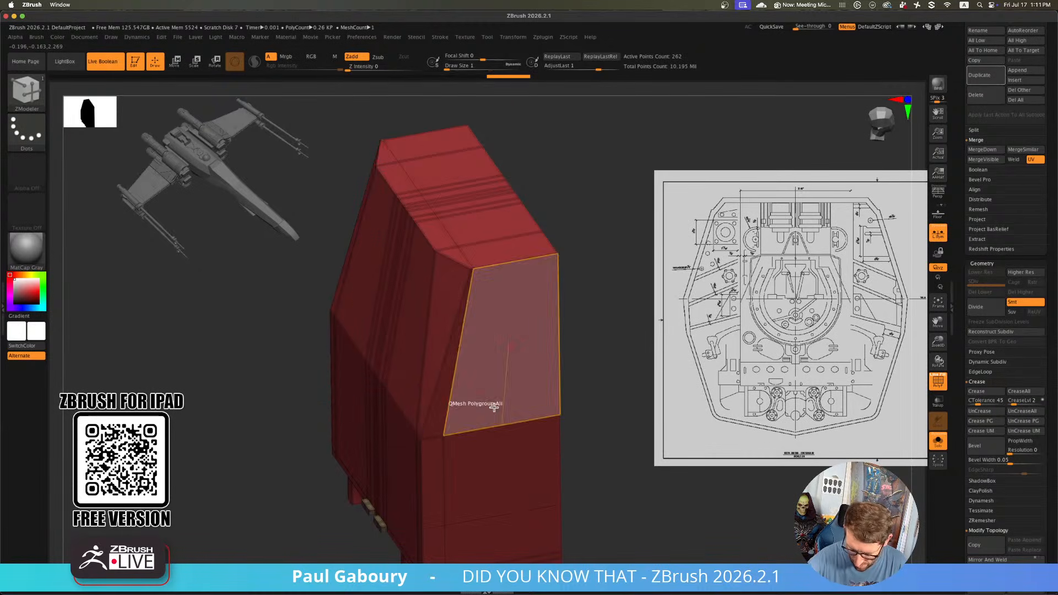
pyautogui.moveTo(494, 407); pyautogui.dragTo(553, 395)
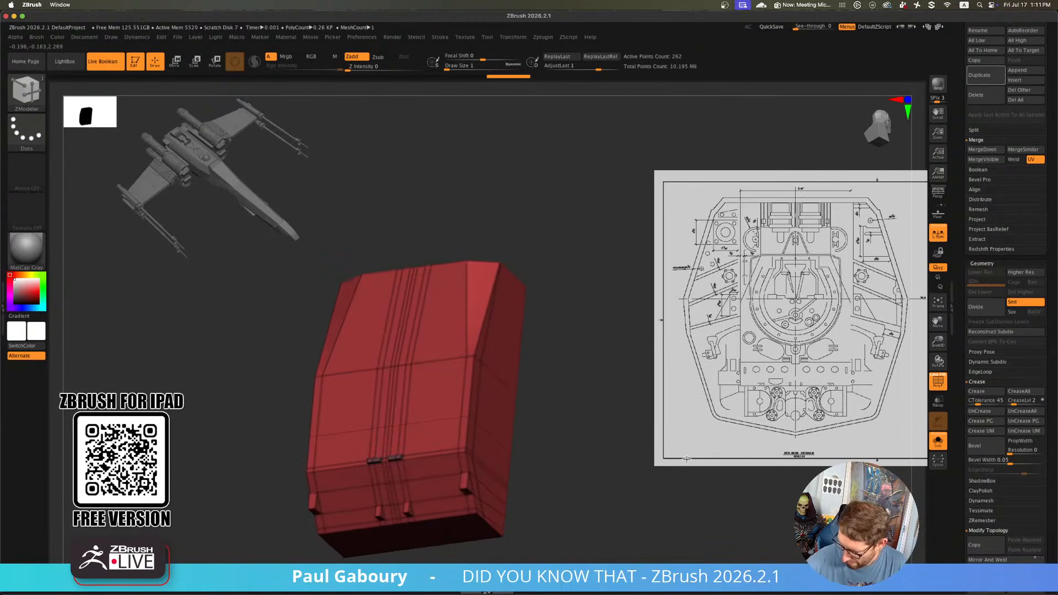
# Crease all edges of the central back panel and preview it with dynamic subdivision, without the polyframe
pyautogui.click(1024, 394)
pyautogui.moveTo(542, 354)
pyautogui.mouseDown()
pyautogui.moveTo(550, 427)
pyautogui.moveTo(542, 409)
pyautogui.mouseUp()
pyautogui.press('d')
pyautogui.hotkey('shift', 'f')
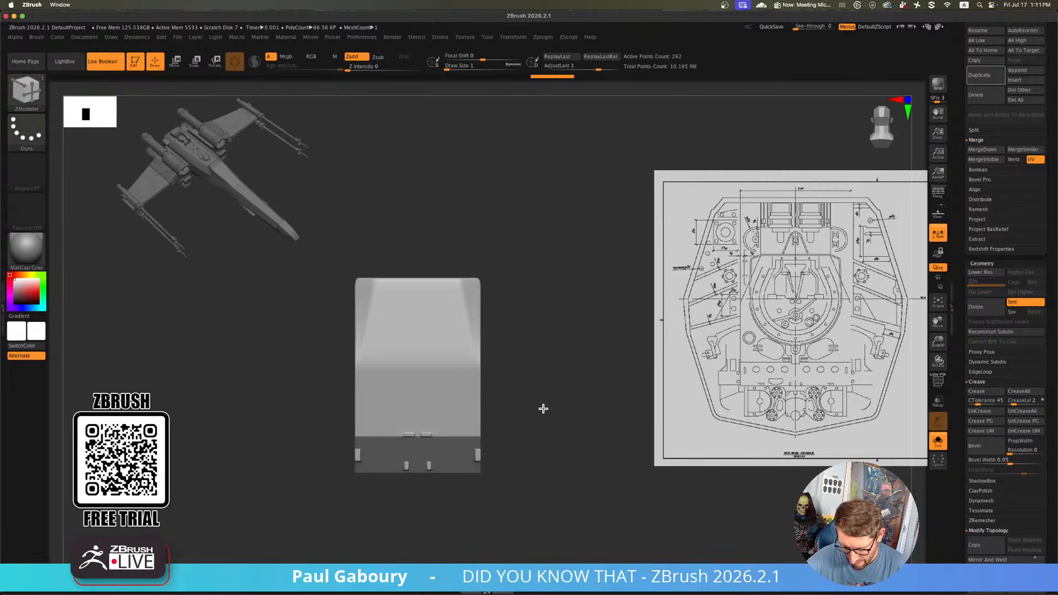
# Insert horizontal edge loops just below and just above the central panel's slope break with ZModeler, and compare with the full assembly
pyautogui.hotkey('shift', 'f')
pyautogui.keyDown('alt'); pyautogui.moveTo(567, 489); pyautogui.dragTo(543, 463); pyautogui.keyUp('alt')
pyautogui.click(414, 372)
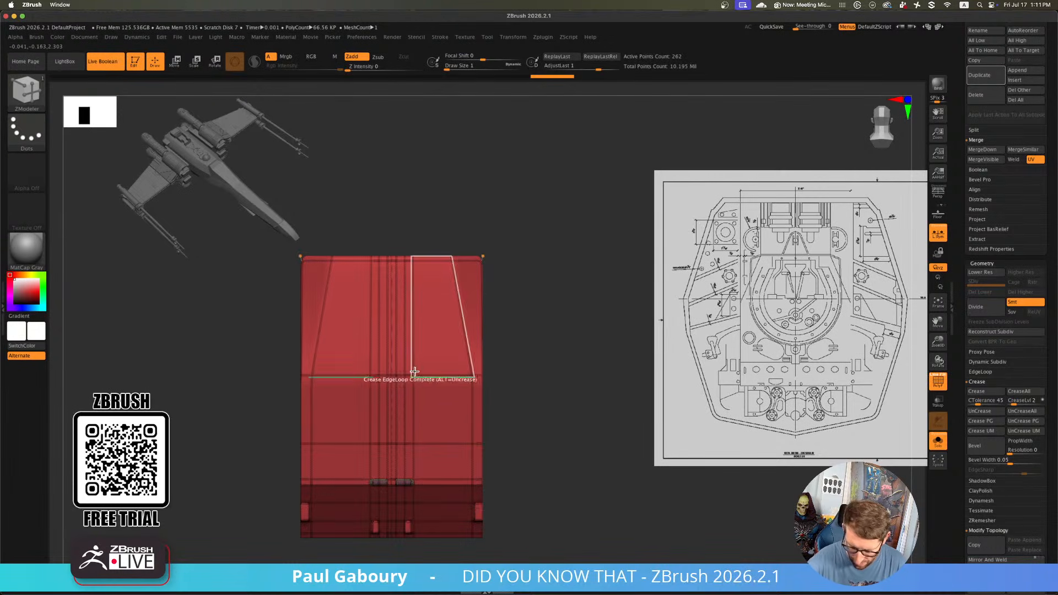
pyautogui.press('space')
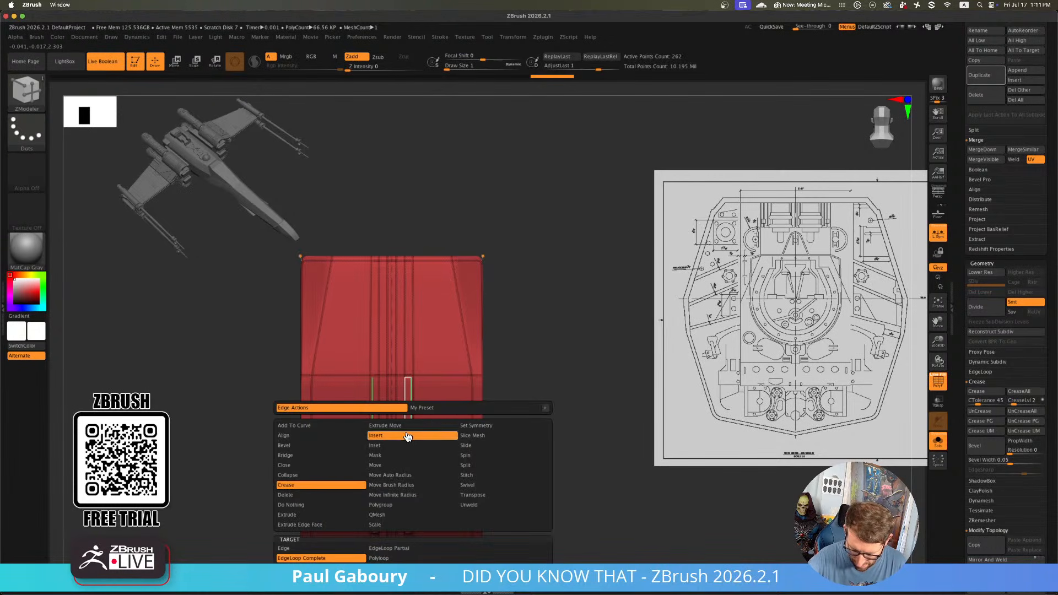
pyautogui.click(406, 436)
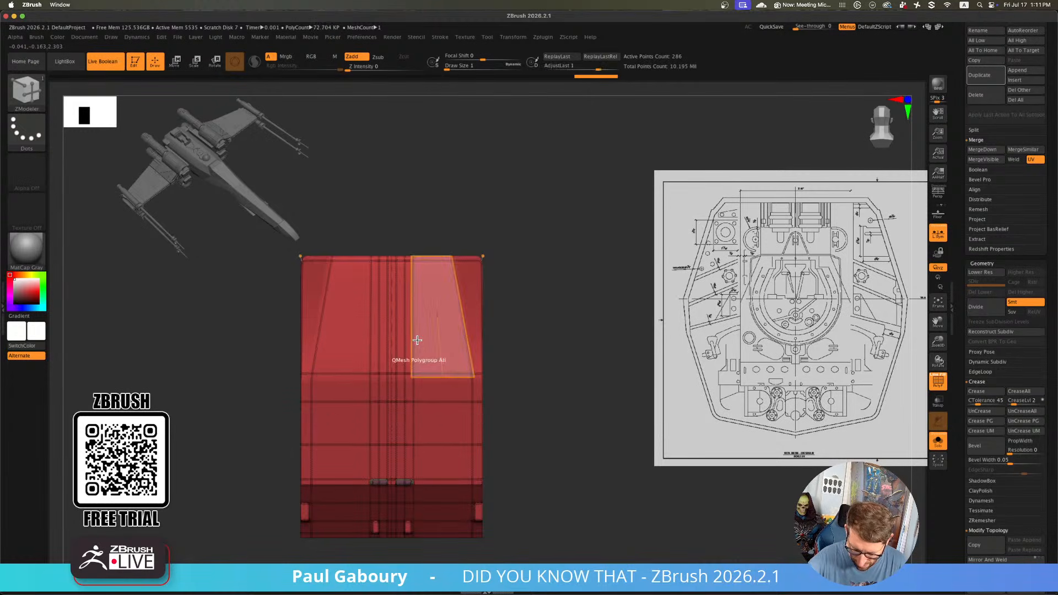
pyautogui.click(412, 314)
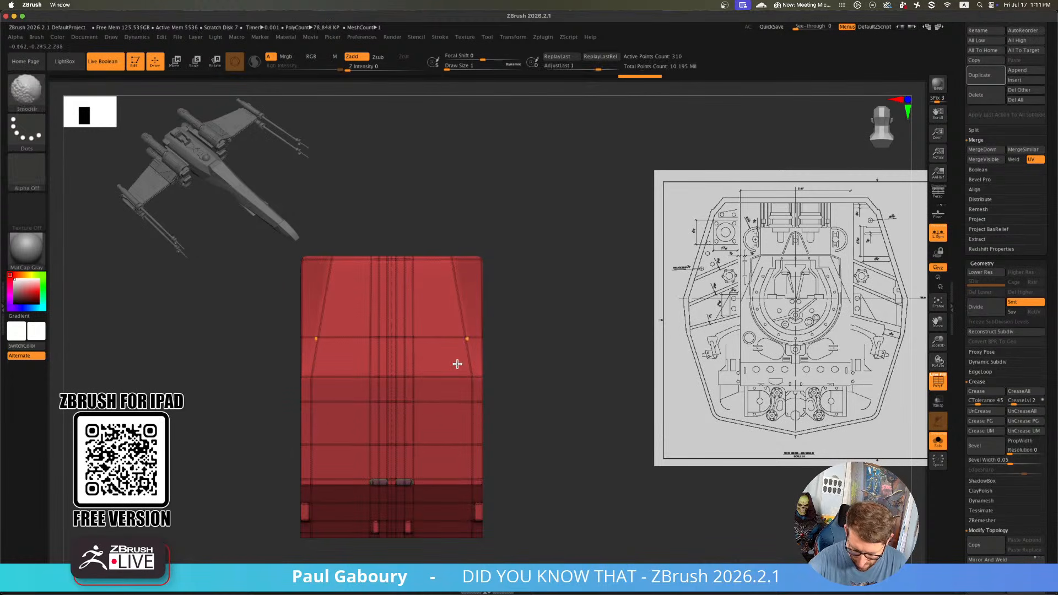
pyautogui.hotkey('shift', 'f')
pyautogui.moveTo(539, 446)
pyautogui.mouseDown()
pyautogui.moveTo(506, 442)
pyautogui.moveTo(499, 479)
pyautogui.moveTo(529, 446)
pyautogui.moveTo(553, 482)
pyautogui.moveTo(529, 422)
pyautogui.moveTo(550, 406)
pyautogui.moveTo(498, 425)
pyautogui.moveTo(484, 446)
pyautogui.moveTo(496, 413)
pyautogui.moveTo(523, 449)
pyautogui.moveTo(522, 396)
pyautogui.moveTo(521, 464)
pyautogui.moveTo(526, 424)
pyautogui.moveTo(538, 413)
pyautogui.moveTo(524, 435)
pyautogui.moveTo(545, 406)
pyautogui.moveTo(526, 396)
pyautogui.mouseUp()
pyautogui.click(939, 443)
pyautogui.keyDown('ctrl'); pyautogui.moveTo(527, 396); pyautogui.dragTo(560, 435, button='right'); pyautogui.keyUp('ctrl')
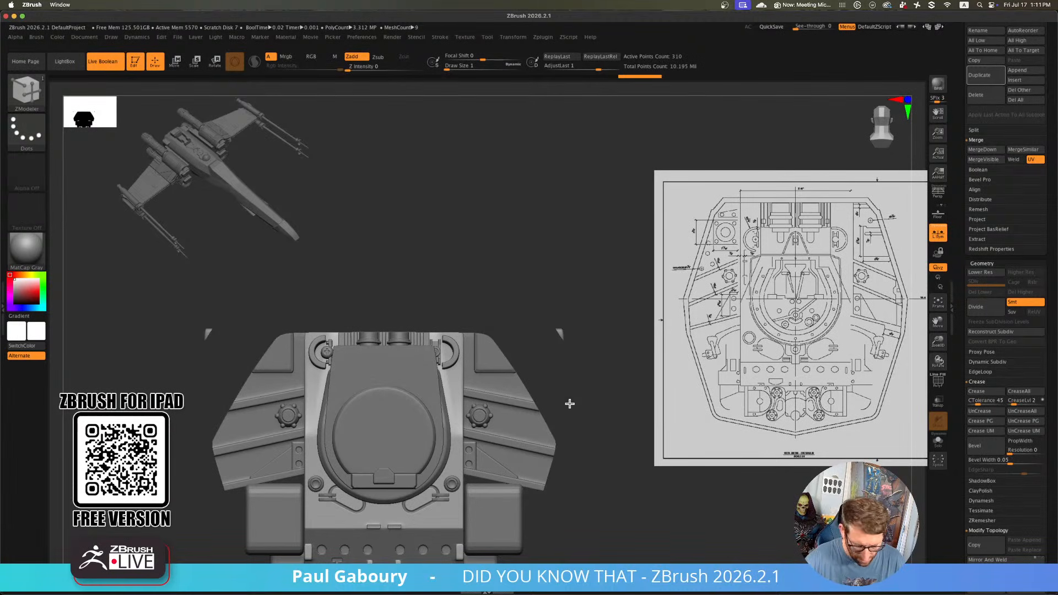
# In the Geeble Back Add subtool, leave only the upper half-ring and bracket assemblies unmasked and move them slightly outward
pyautogui.keyDown('alt'); pyautogui.click(457, 360); pyautogui.keyUp('alt')
pyautogui.hotkey('shift', 'f')
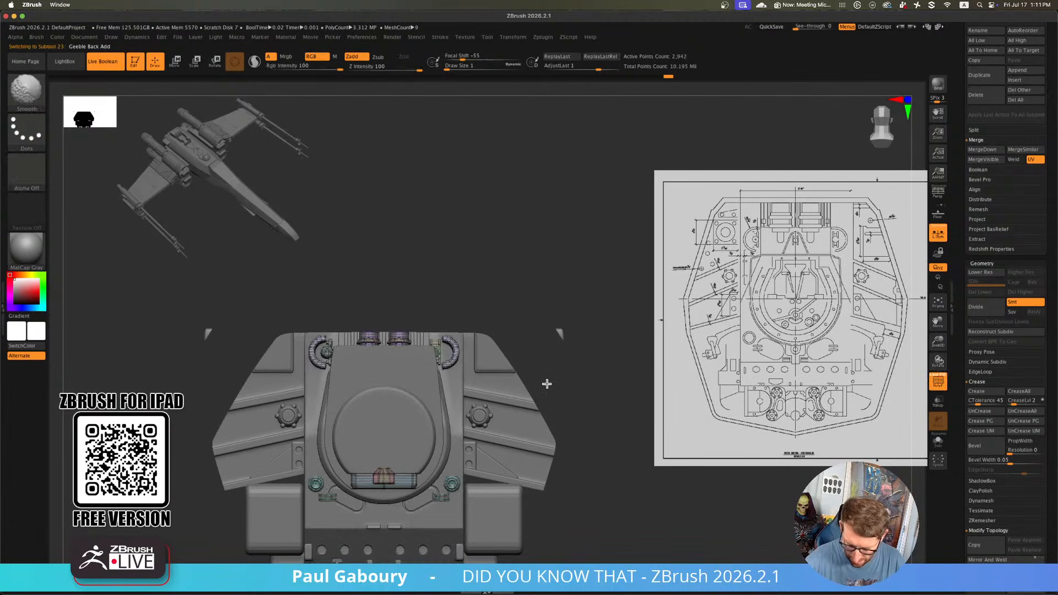
pyautogui.click(939, 441)
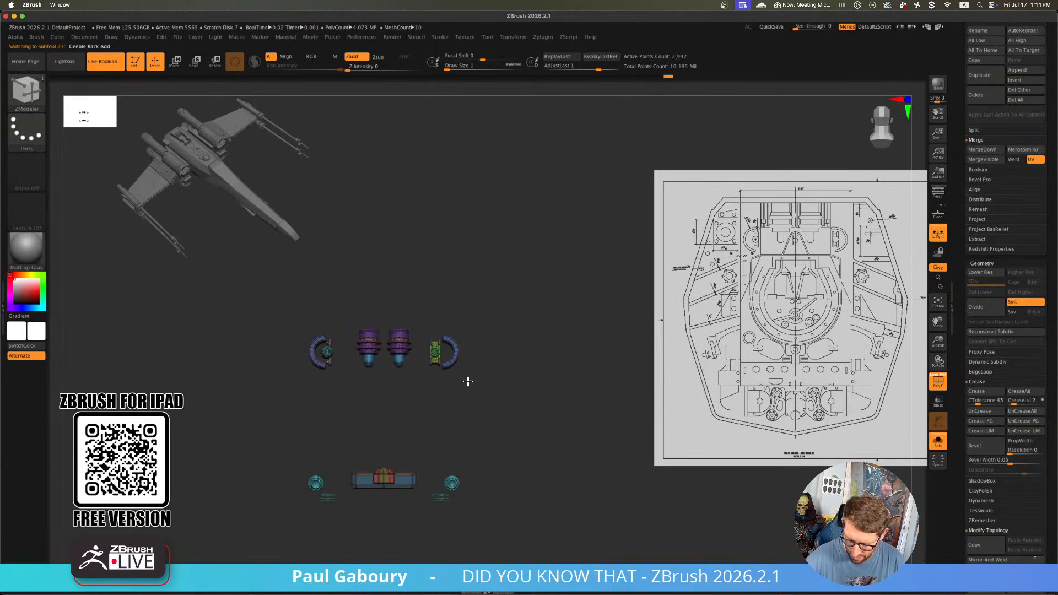
pyautogui.keyDown('ctrl'); pyautogui.moveTo(507, 412); pyautogui.dragTo(435, 316); pyautogui.keyUp('ctrl')
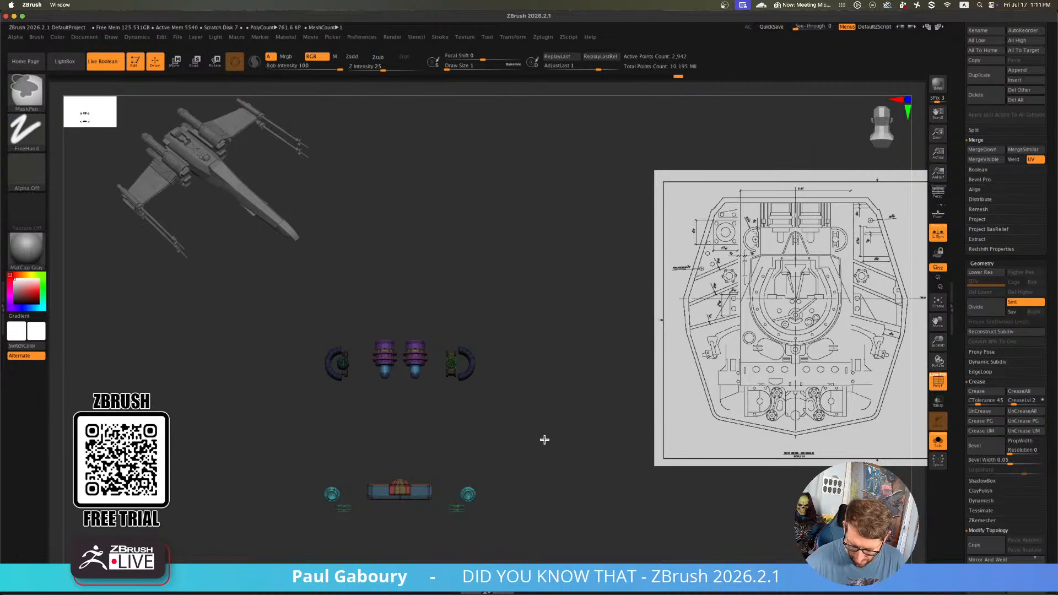
pyautogui.keyDown('ctrl'); pyautogui.click(544, 439); pyautogui.keyUp('ctrl')
pyautogui.click(937, 441)
pyautogui.press('w')
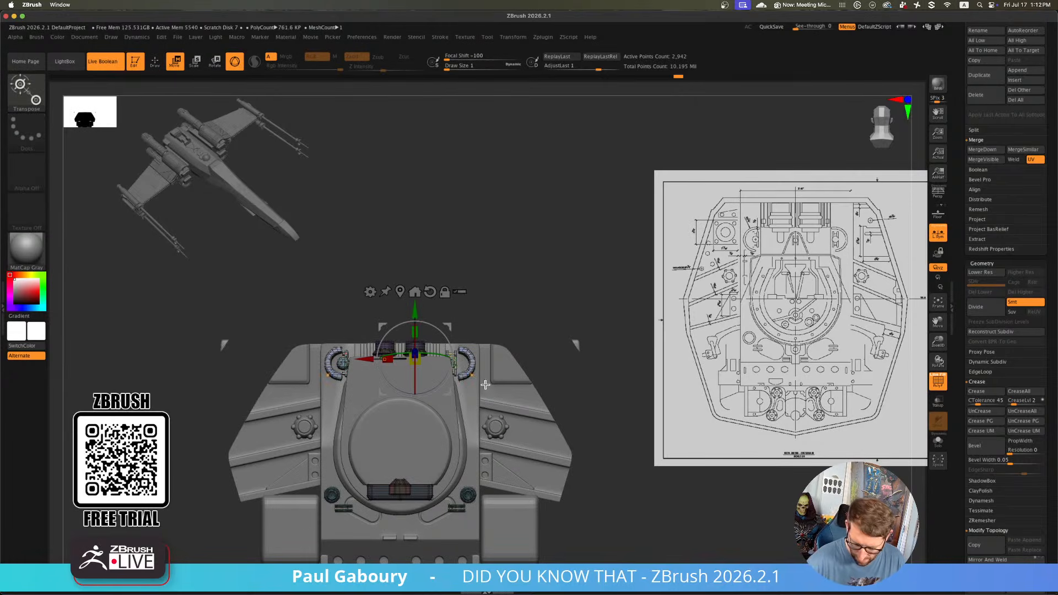
pyautogui.moveTo(364, 359); pyautogui.dragTo(276, 384)
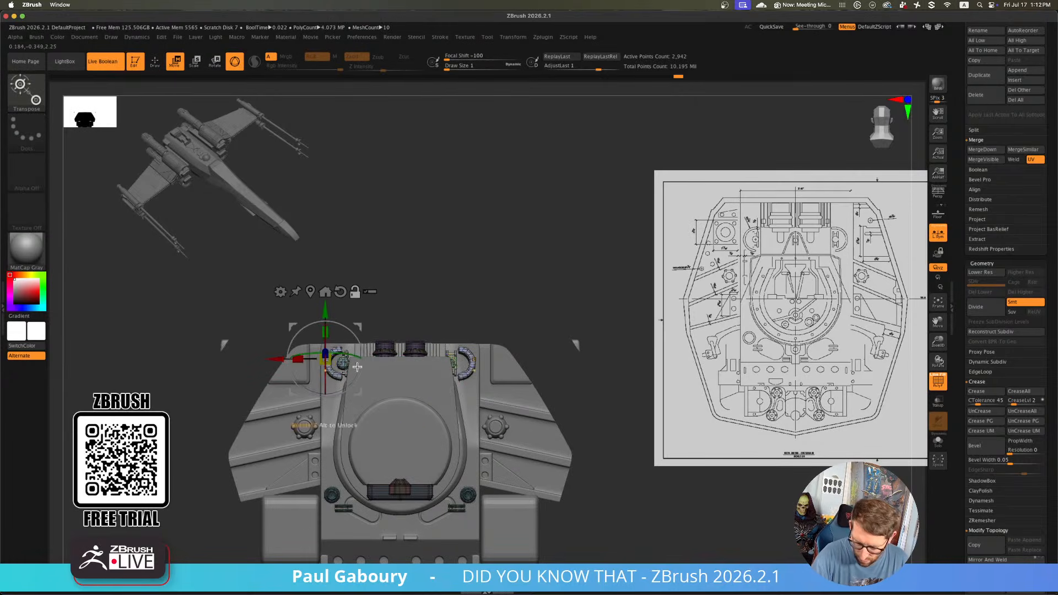
pyautogui.keyDown('ctrl'); pyautogui.moveTo(567, 352); pyautogui.dragTo(601, 390, button='right'); pyautogui.keyUp('ctrl')
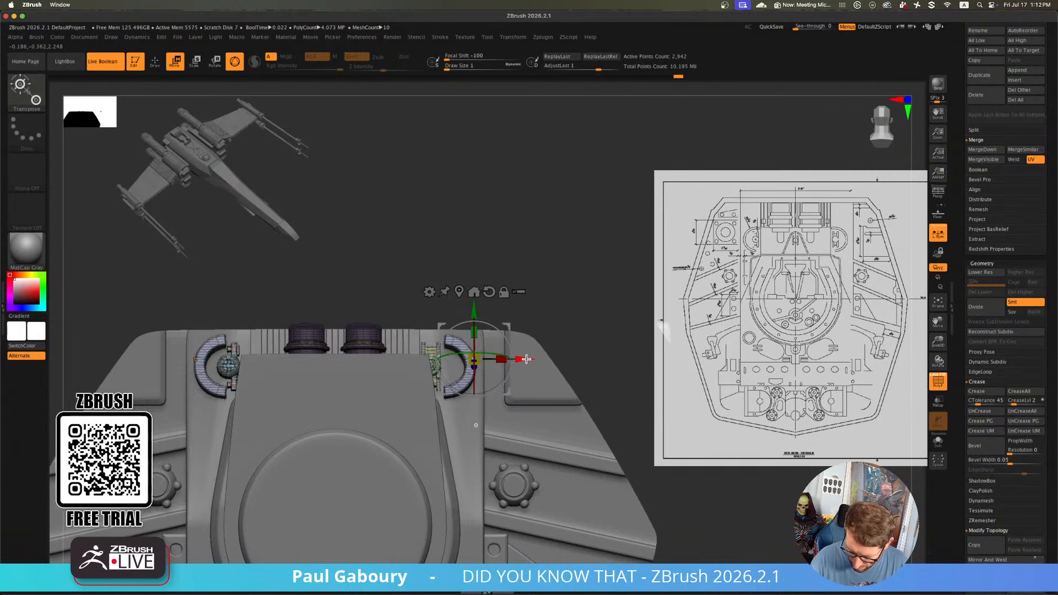
pyautogui.moveTo(533, 359); pyautogui.dragTo(530, 359)
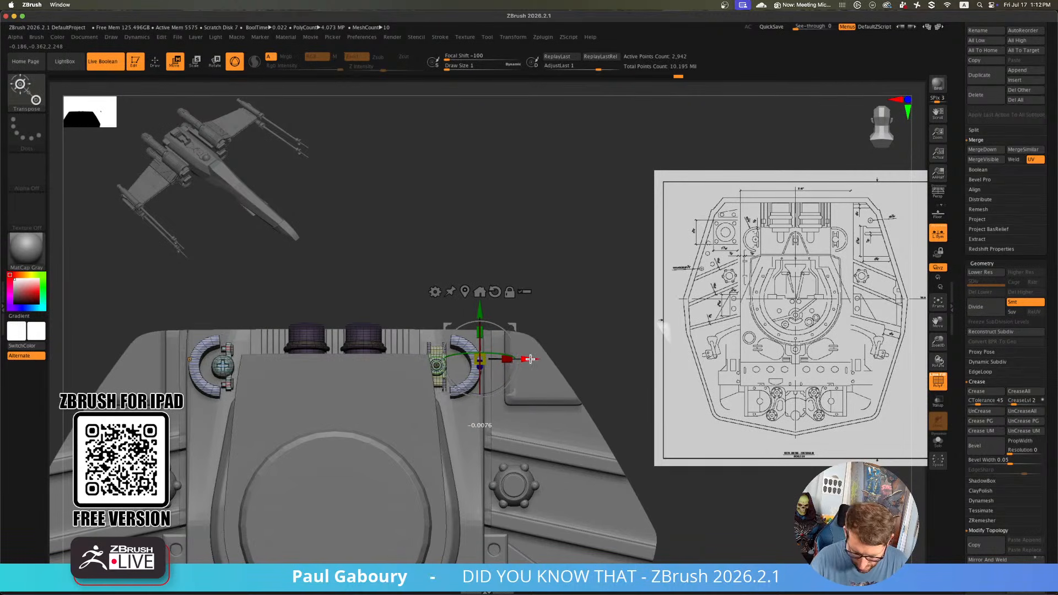
pyautogui.moveTo(506, 384)
pyautogui.mouseDown(button='right')
pyautogui.moveTo(523, 416)
pyautogui.moveTo(518, 396)
pyautogui.mouseUp(button='right')
pyautogui.moveTo(491, 397); pyautogui.dragTo(496, 402)
pyautogui.moveTo(453, 425)
pyautogui.mouseDown(button='right')
pyautogui.moveTo(501, 434)
pyautogui.moveTo(491, 406)
pyautogui.moveTo(466, 407)
pyautogui.moveTo(471, 458)
pyautogui.moveTo(496, 468)
pyautogui.moveTo(463, 410)
pyautogui.moveTo(451, 449)
pyautogui.moveTo(479, 429)
pyautogui.mouseUp(button='right')
pyautogui.press('q')
pyautogui.hotkey('shift', 'f')
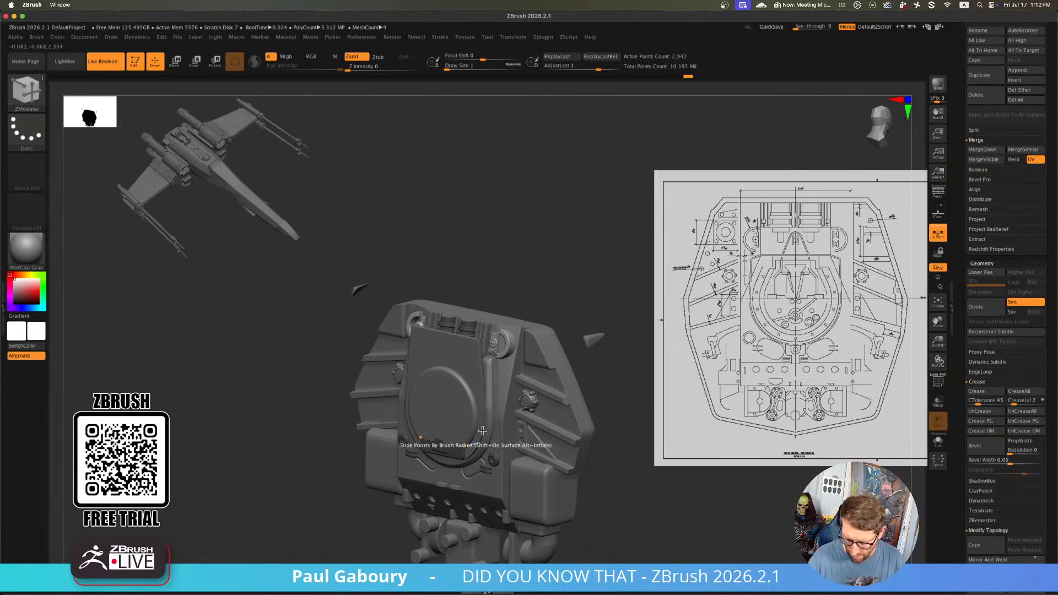
# Leave only the two upper half-rings unmasked and nudge their position against the brackets and the back panel
pyautogui.click(938, 441)
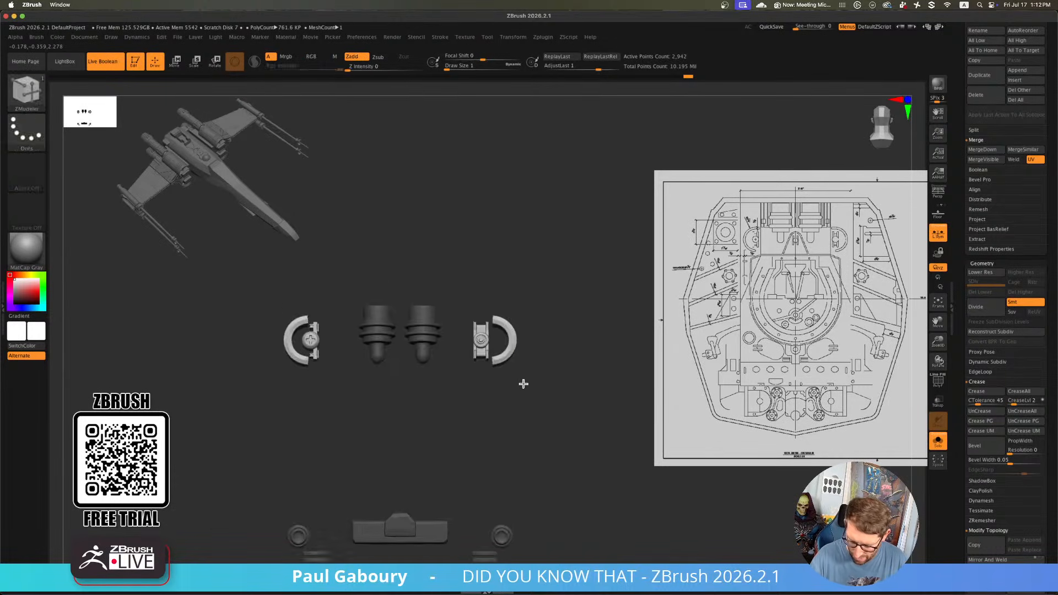
pyautogui.keyDown('alt'); pyautogui.moveTo(532, 400); pyautogui.dragTo(554, 410, button='right'); pyautogui.keyUp('alt')
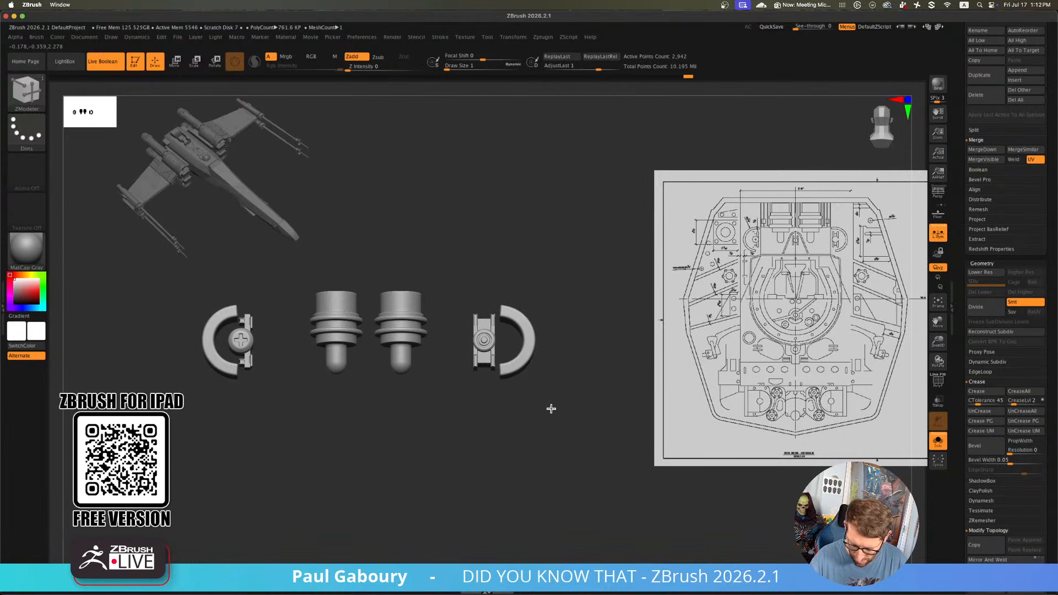
pyautogui.keyDown('ctrl'); pyautogui.keyDown('shift'); pyautogui.moveTo(553, 411); pyautogui.dragTo(521, 354); pyautogui.keyUp('shift'); pyautogui.keyUp('ctrl')
pyautogui.keyDown('ctrl'); pyautogui.keyDown('shift'); pyautogui.click(567, 399); pyautogui.keyUp('shift'); pyautogui.keyUp('ctrl')
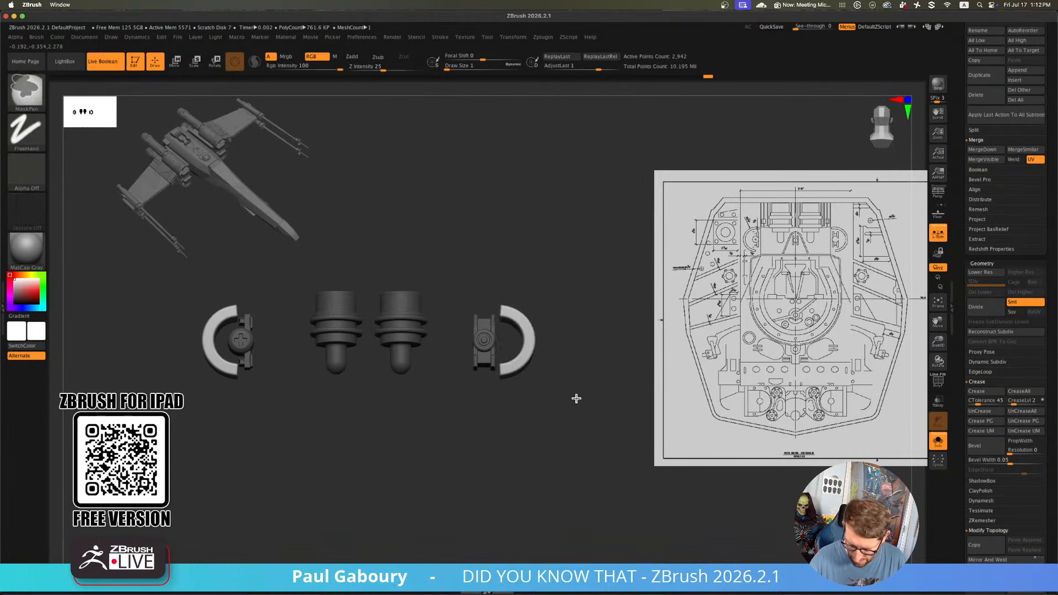
pyautogui.press('w')
pyautogui.click(938, 440)
pyautogui.keyDown('ctrl'); pyautogui.moveTo(601, 457); pyautogui.dragTo(592, 515, button='right'); pyautogui.keyUp('ctrl')
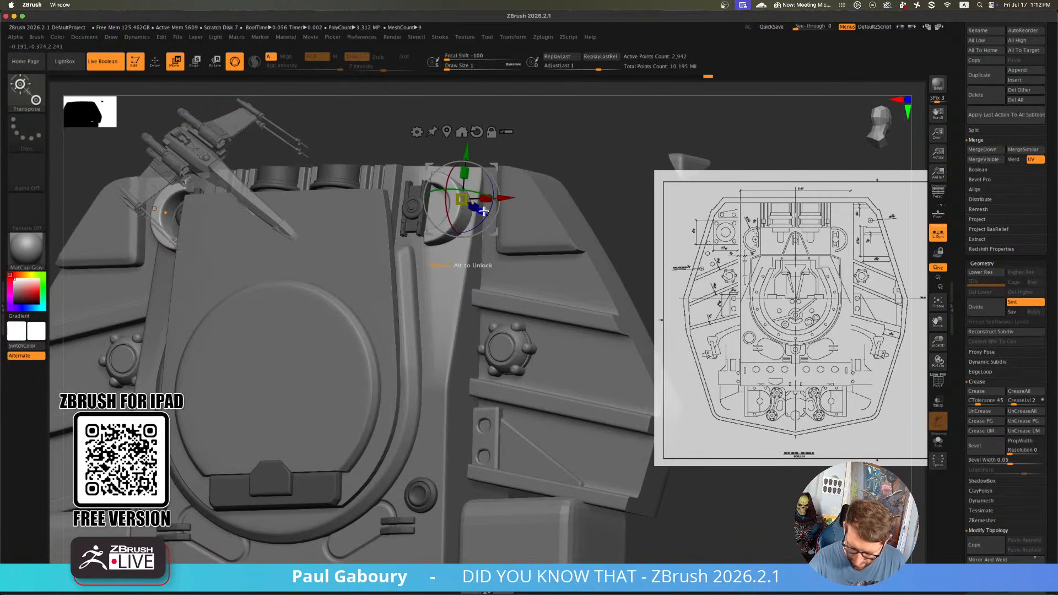
pyautogui.moveTo(472, 223); pyautogui.dragTo(427, 220, button='right')
pyautogui.moveTo(502, 214); pyautogui.dragTo(504, 213)
pyautogui.moveTo(541, 368)
pyautogui.keyDown('ctrl'); pyautogui.mouseDown(button='right')
pyautogui.moveTo(500, 371)
pyautogui.moveTo(520, 389)
pyautogui.moveTo(511, 408)
pyautogui.moveTo(539, 402)
pyautogui.mouseUp(button='right'); pyautogui.keyUp('ctrl')
pyautogui.press('q')
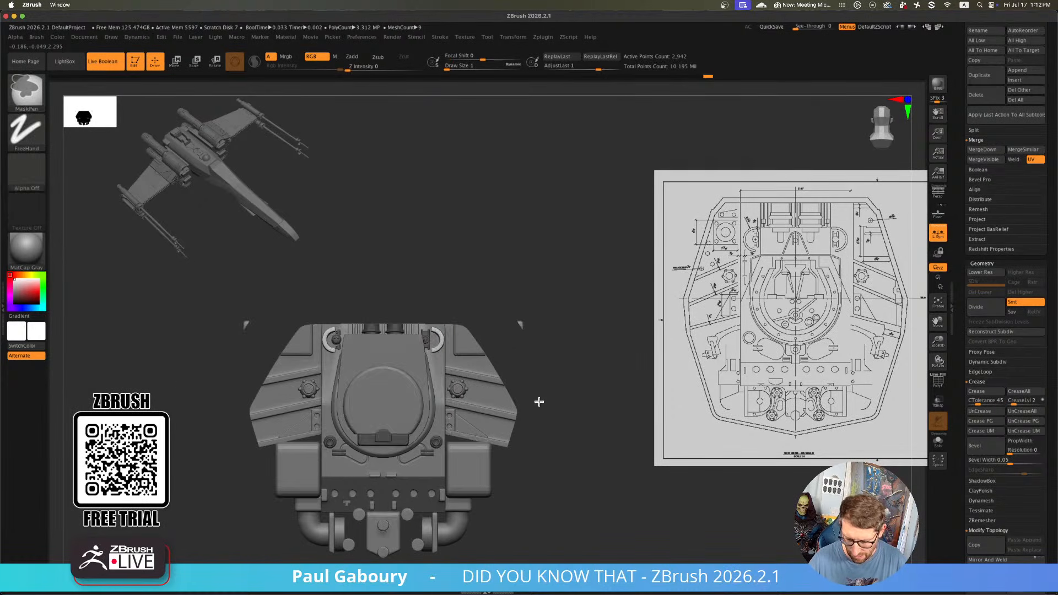
pyautogui.moveTo(563, 435); pyautogui.dragTo(596, 445, button='right')
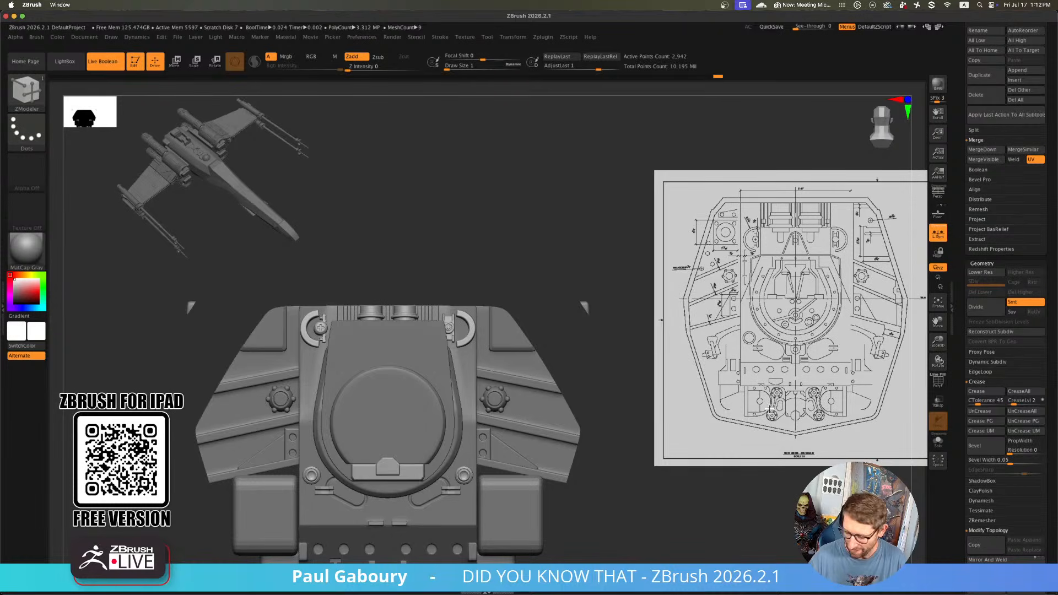
# Leave only the two small brackets beside the half-rings unmasked and scale them up slightly with the full assembly shown
pyautogui.click(938, 442)
pyautogui.keyDown('alt'); pyautogui.moveTo(345, 349); pyautogui.dragTo(423, 357, button='right'); pyautogui.keyUp('alt')
pyautogui.keyDown('ctrl'); pyautogui.moveTo(423, 357); pyautogui.dragTo(419, 364, button='right'); pyautogui.keyUp('ctrl')
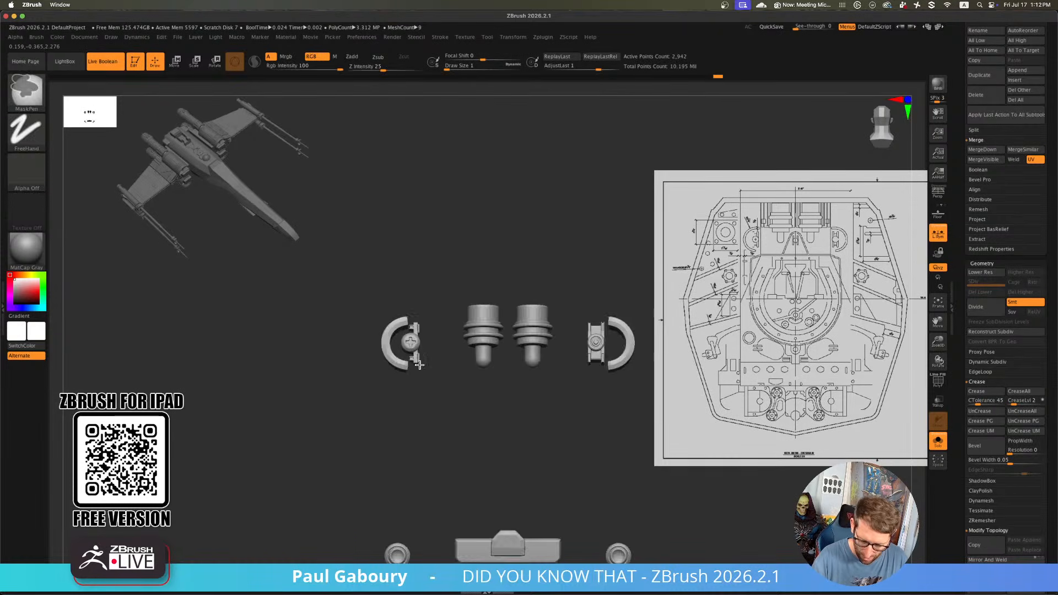
pyautogui.keyDown('ctrl'); pyautogui.keyDown('shift'); pyautogui.moveTo(440, 370); pyautogui.dragTo(415, 323); pyautogui.keyUp('shift'); pyautogui.keyUp('ctrl')
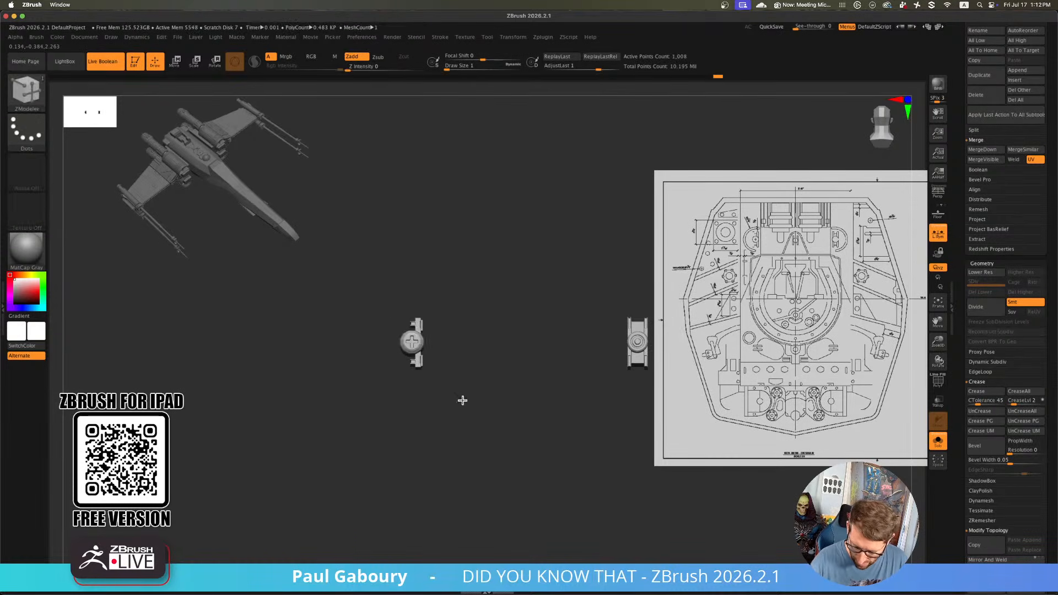
pyautogui.keyDown('alt'); pyautogui.moveTo(462, 400); pyautogui.dragTo(358, 412, button='right'); pyautogui.keyUp('alt')
pyautogui.keyDown('ctrl'); pyautogui.click(496, 441); pyautogui.keyUp('ctrl')
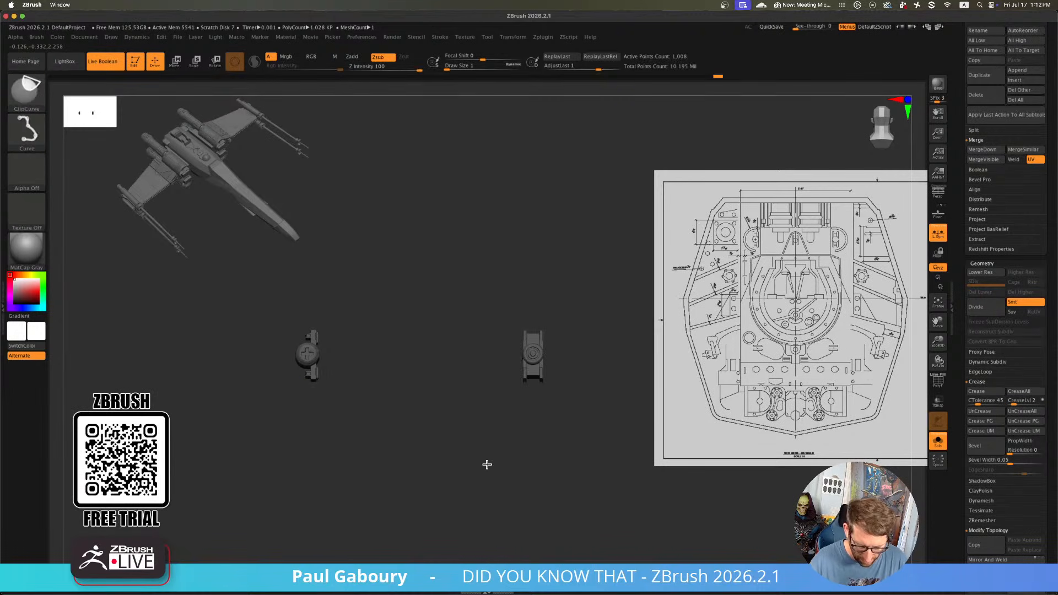
pyautogui.keyDown('ctrl'); pyautogui.keyDown('shift'); pyautogui.click(481, 494); pyautogui.keyUp('shift'); pyautogui.keyUp('ctrl')
pyautogui.keyDown('ctrl'); pyautogui.click(479, 499); pyautogui.keyUp('ctrl')
pyautogui.click(935, 448)
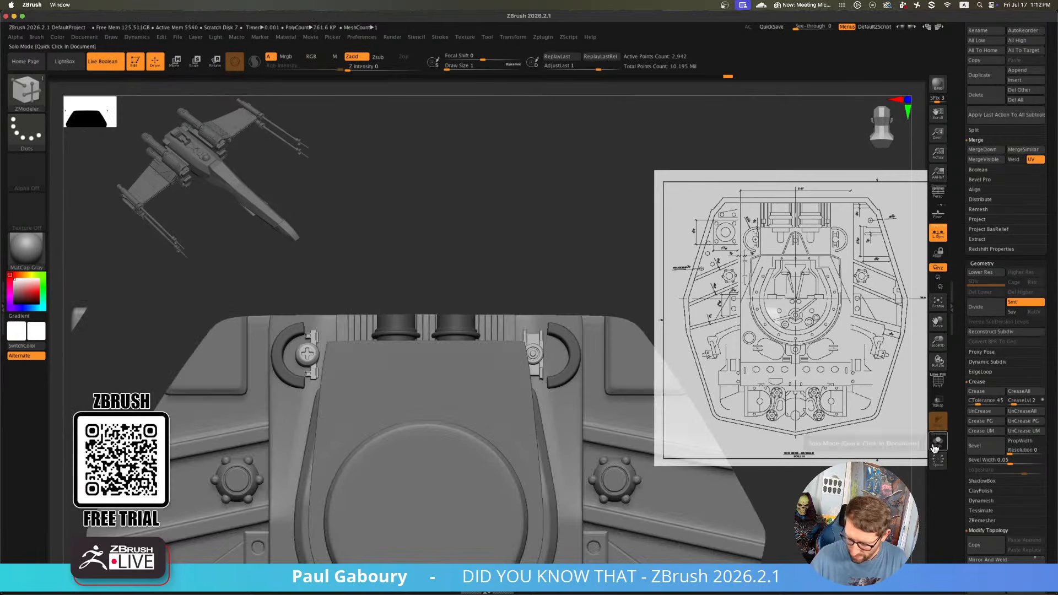
pyautogui.press('w')
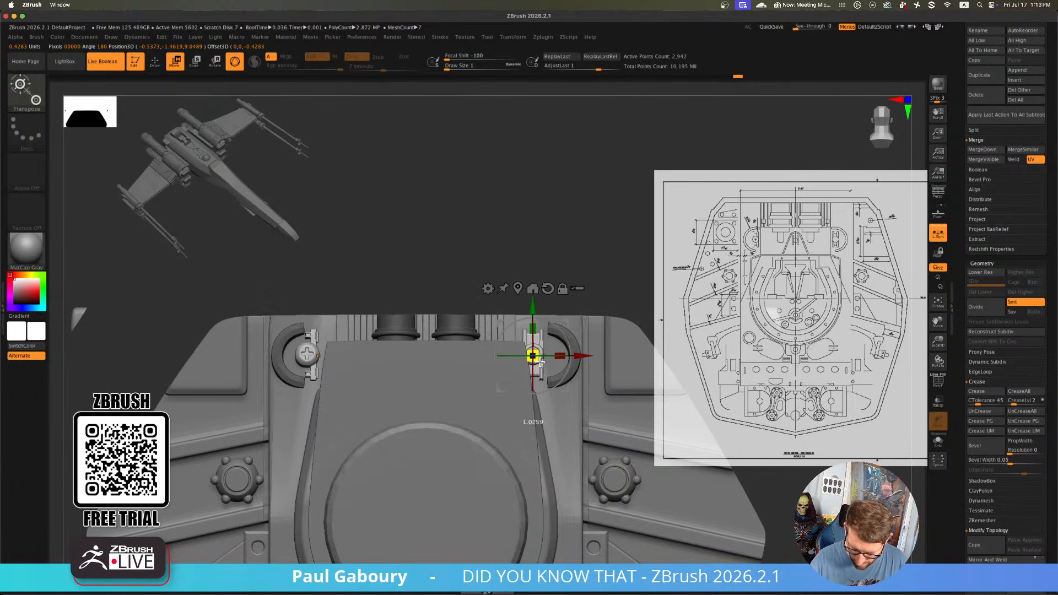
pyautogui.moveTo(539, 362); pyautogui.dragTo(560, 380)
# Mask the right-hand bracket as well, nudge the left-hand bracket sideways, and clear the mask
pyautogui.keyDown('alt'); pyautogui.moveTo(474, 445); pyautogui.dragTo(504, 448, button='right'); pyautogui.keyUp('alt')
pyautogui.keyDown('ctrl'); pyautogui.moveTo(619, 461); pyautogui.dragTo(430, 301); pyautogui.keyUp('ctrl')
pyautogui.moveTo(500, 384); pyautogui.dragTo(503, 384)
pyautogui.moveTo(518, 471)
pyautogui.mouseDown(button='right')
pyautogui.moveTo(536, 451)
pyautogui.moveTo(523, 434)
pyautogui.mouseUp(button='right')
pyautogui.press('q')
pyautogui.press('ctrl')
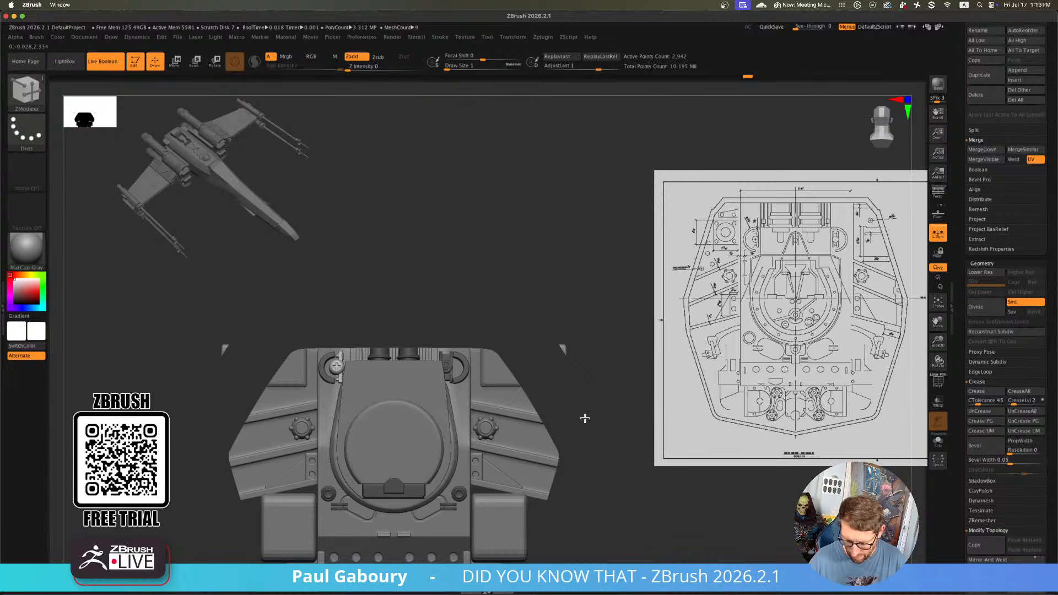
pyautogui.press('ctrl')
# Mask everything except the right-hand bracket, nudge it slightly inward toward the central panel, and return to Draw mode
pyautogui.keyDown('alt'); pyautogui.moveTo(495, 349); pyautogui.dragTo(506, 378, button='right'); pyautogui.keyUp('alt')
pyautogui.hotkey('ctrl', 'shift')
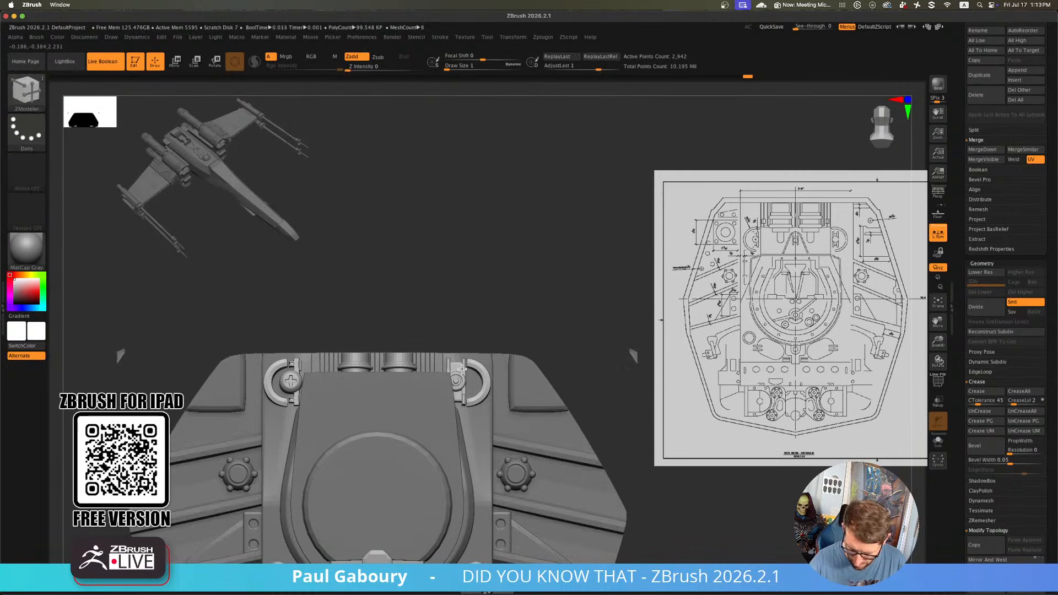
pyautogui.keyDown('ctrl'); pyautogui.keyDown('shift'); pyautogui.moveTo(456, 333); pyautogui.dragTo(466, 411); pyautogui.keyUp('shift'); pyautogui.keyUp('ctrl')
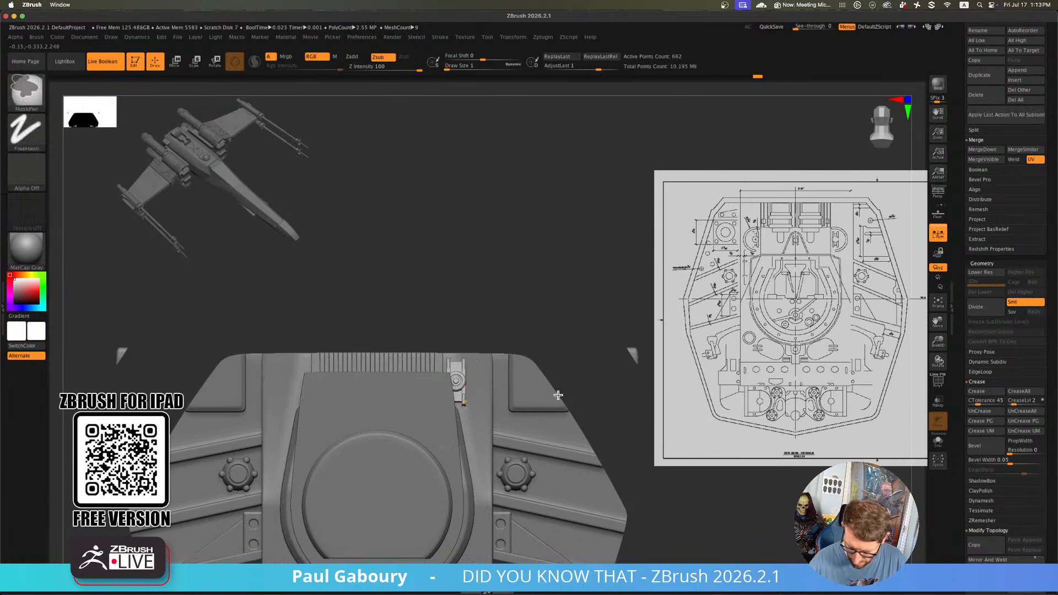
pyautogui.keyDown('ctrl'); pyautogui.click(567, 366); pyautogui.keyUp('ctrl')
pyautogui.keyDown('ctrl'); pyautogui.keyDown('shift'); pyautogui.click(575, 336); pyautogui.keyUp('shift'); pyautogui.keyUp('ctrl')
pyautogui.keyDown('ctrl'); pyautogui.click(578, 308); pyautogui.keyUp('ctrl')
pyautogui.press('w')
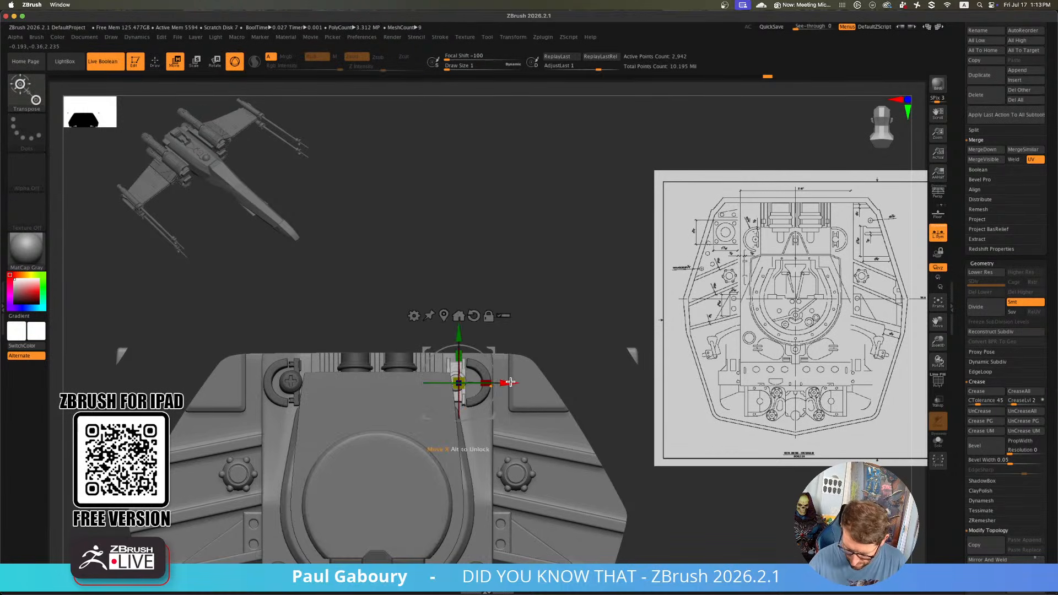
pyautogui.moveTo(510, 383); pyautogui.dragTo(509, 383)
pyautogui.moveTo(522, 407)
pyautogui.mouseDown(button='right')
pyautogui.moveTo(518, 427)
pyautogui.moveTo(521, 418)
pyautogui.moveTo(557, 437)
pyautogui.moveTo(552, 445)
pyautogui.moveTo(538, 428)
pyautogui.moveTo(583, 439)
pyautogui.moveTo(462, 416)
pyautogui.moveTo(451, 453)
pyautogui.moveTo(465, 458)
pyautogui.moveTo(465, 432)
pyautogui.moveTo(457, 454)
pyautogui.moveTo(559, 420)
pyautogui.moveTo(555, 455)
pyautogui.moveTo(524, 474)
pyautogui.moveTo(558, 447)
pyautogui.moveTo(531, 465)
pyautogui.moveTo(541, 463)
pyautogui.mouseUp(button='right')
pyautogui.press('q')
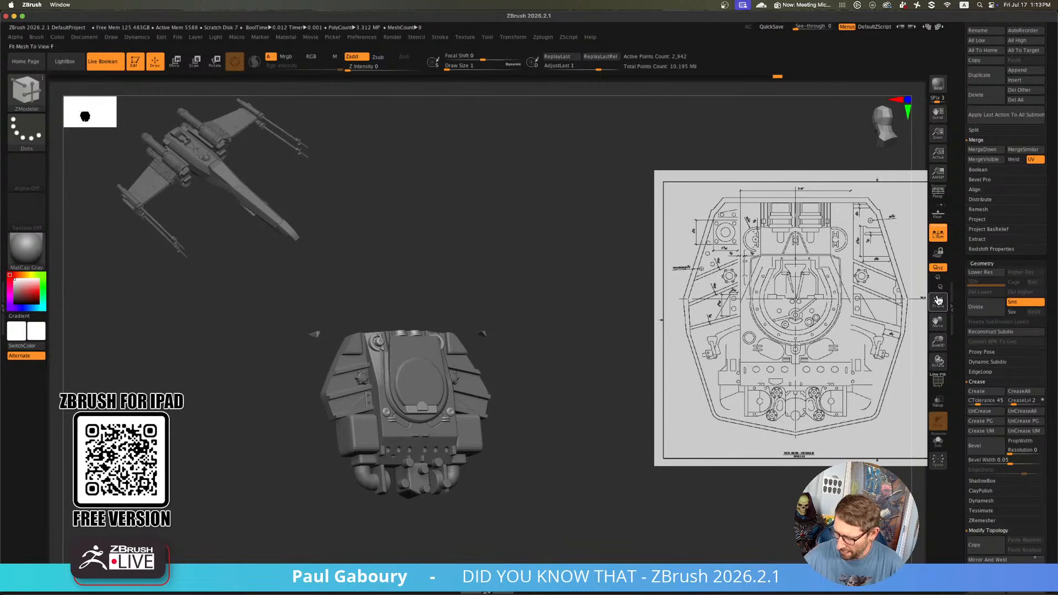
pyautogui.scroll(10, 967, 288)
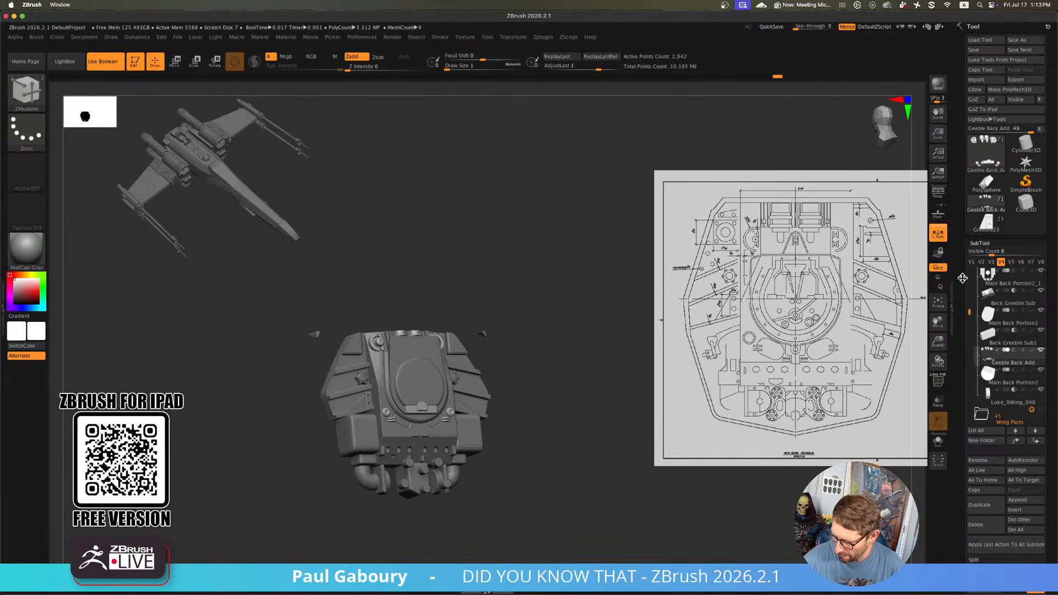
# Save the tool as the next incremental version and browse the SubTool list back to the Cockpit folder
pyautogui.click(1024, 50)
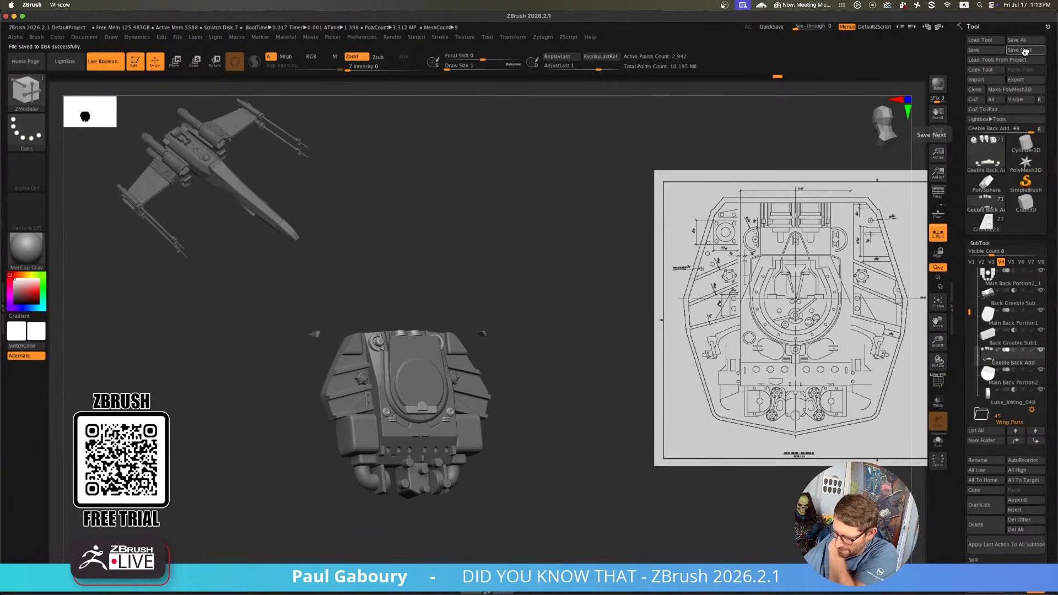
pyautogui.scroll(-3, 1019, 342)
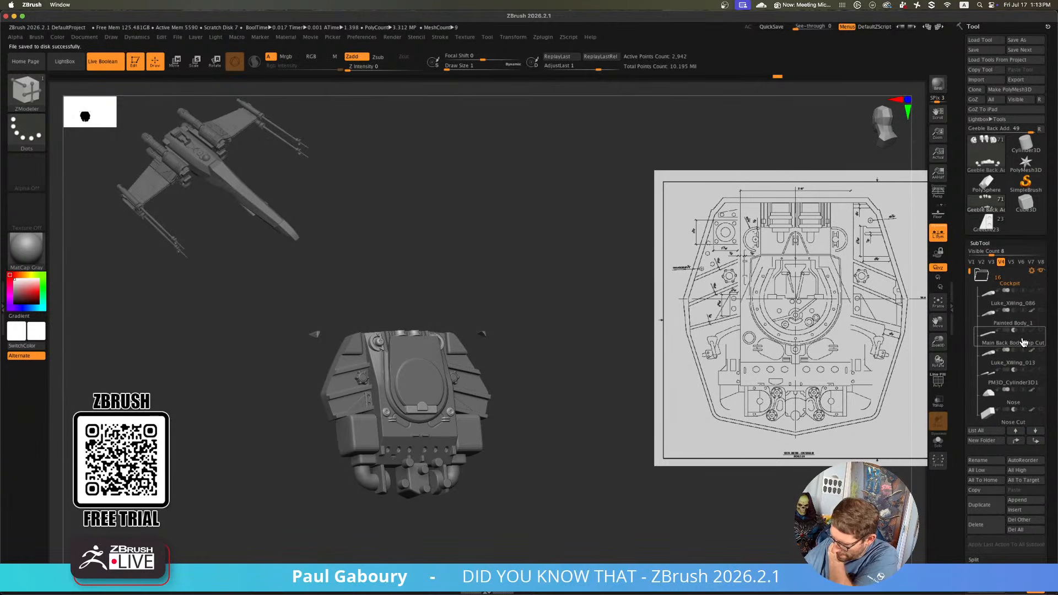
pyautogui.moveTo(1022, 345)
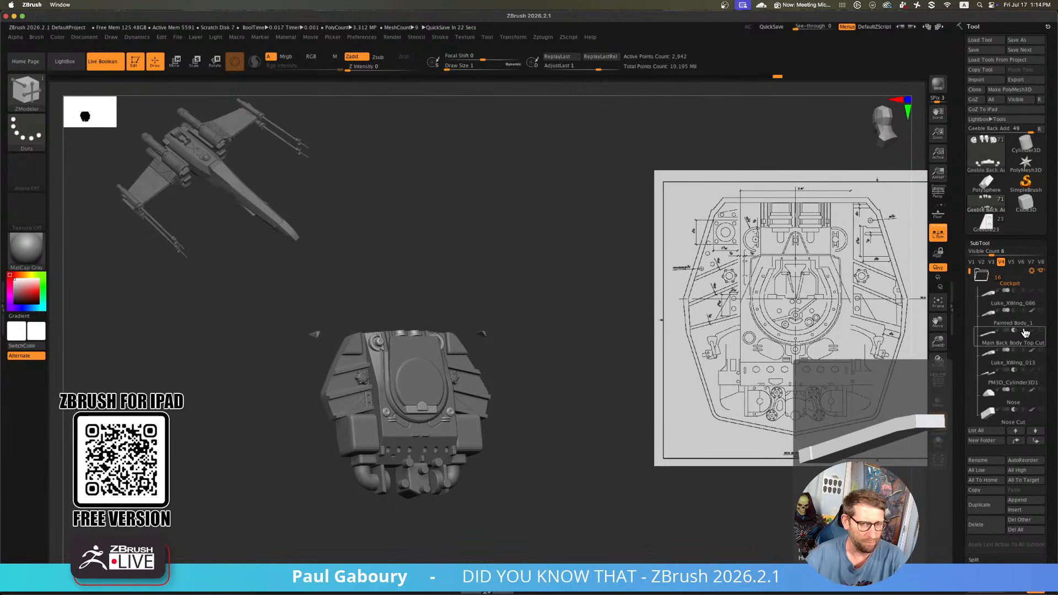
# Leave only the small block on the circular hatch's lower bar unmasked and shift it slightly along Z against the full assembly
pyautogui.moveTo(509, 478)
pyautogui.keyDown('alt'); pyautogui.mouseDown(button='right')
pyautogui.moveTo(531, 418)
pyautogui.moveTo(512, 420)
pyautogui.moveTo(537, 434)
pyautogui.mouseUp(button='right'); pyautogui.keyUp('alt')
pyautogui.keyDown('alt'); pyautogui.moveTo(537, 434); pyautogui.dragTo(577, 432, button='right'); pyautogui.keyUp('alt')
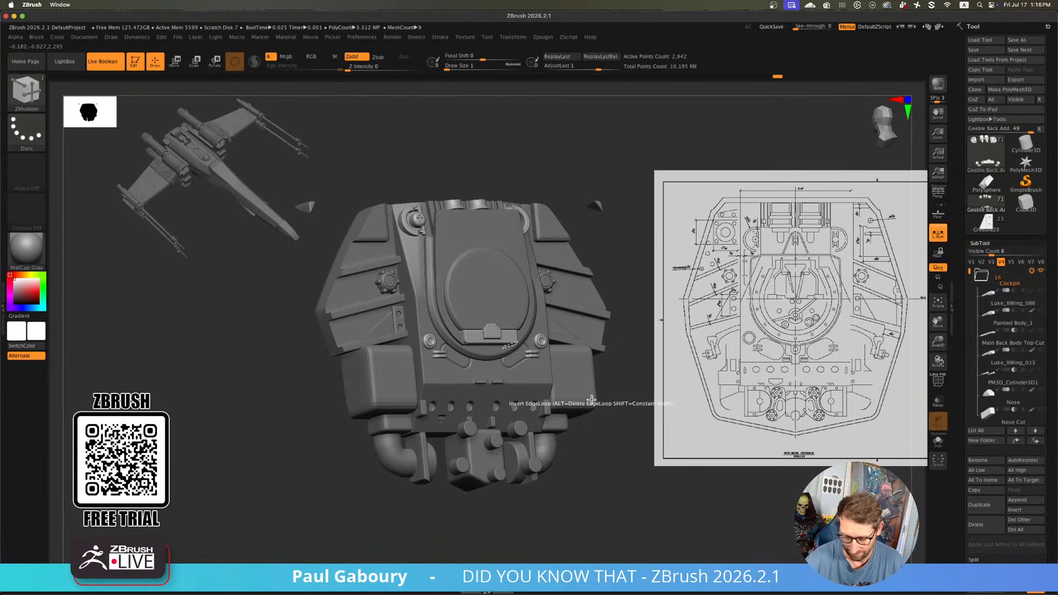
pyautogui.moveTo(576, 427); pyautogui.dragTo(576, 389)
pyautogui.moveTo(577, 389)
pyautogui.mouseDown(button='right')
pyautogui.moveTo(551, 380)
pyautogui.moveTo(529, 398)
pyautogui.moveTo(513, 357)
pyautogui.moveTo(527, 393)
pyautogui.moveTo(494, 417)
pyautogui.mouseUp(button='right')
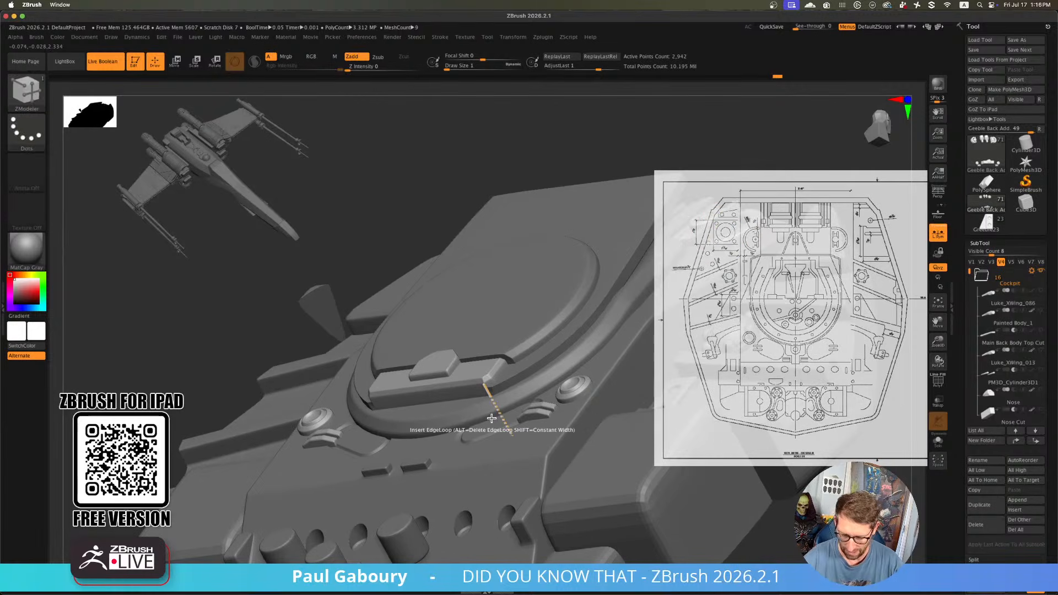
pyautogui.press('w')
pyautogui.click(938, 441)
pyautogui.moveTo(612, 450); pyautogui.dragTo(627, 444, button='right')
pyautogui.keyDown('ctrl'); pyautogui.keyDown('shift'); pyautogui.moveTo(557, 489); pyautogui.dragTo(507, 347); pyautogui.keyUp('shift'); pyautogui.keyUp('ctrl')
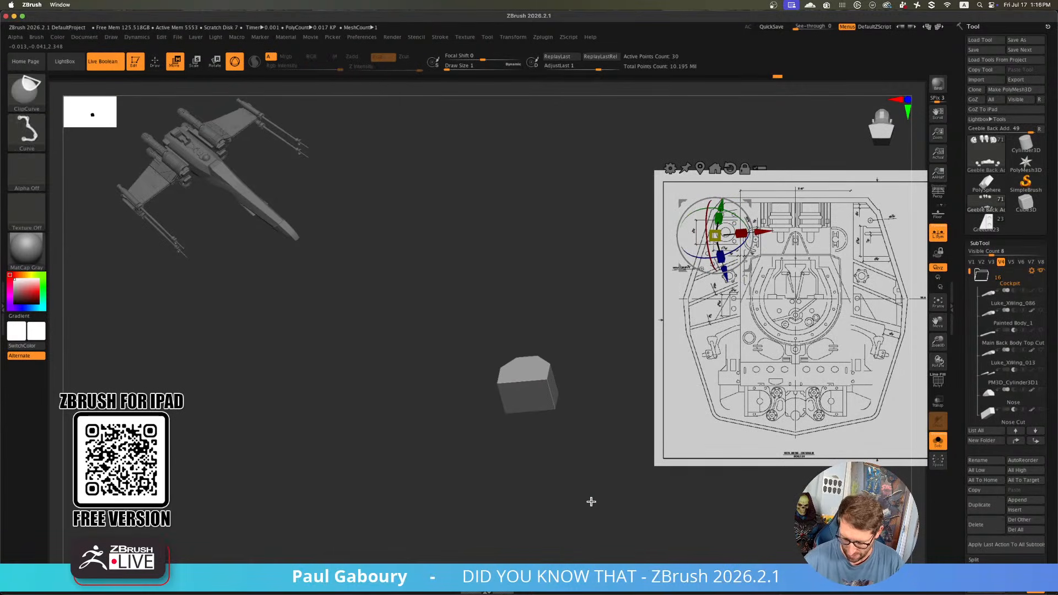
pyautogui.keyDown('ctrl'); pyautogui.keyDown('shift'); pyautogui.click(592, 503); pyautogui.keyUp('shift'); pyautogui.keyUp('ctrl')
pyautogui.moveTo(568, 503)
pyautogui.keyDown('ctrl'); pyautogui.keyDown('shift'); pyautogui.mouseDown()
pyautogui.moveTo(487, 346)
pyautogui.moveTo(444, 335)
pyautogui.moveTo(569, 524)
pyautogui.mouseUp(); pyautogui.keyUp('shift'); pyautogui.keyUp('ctrl')
pyautogui.keyDown('ctrl'); pyautogui.keyDown('shift'); pyautogui.click(570, 524); pyautogui.keyUp('shift'); pyautogui.keyUp('ctrl')
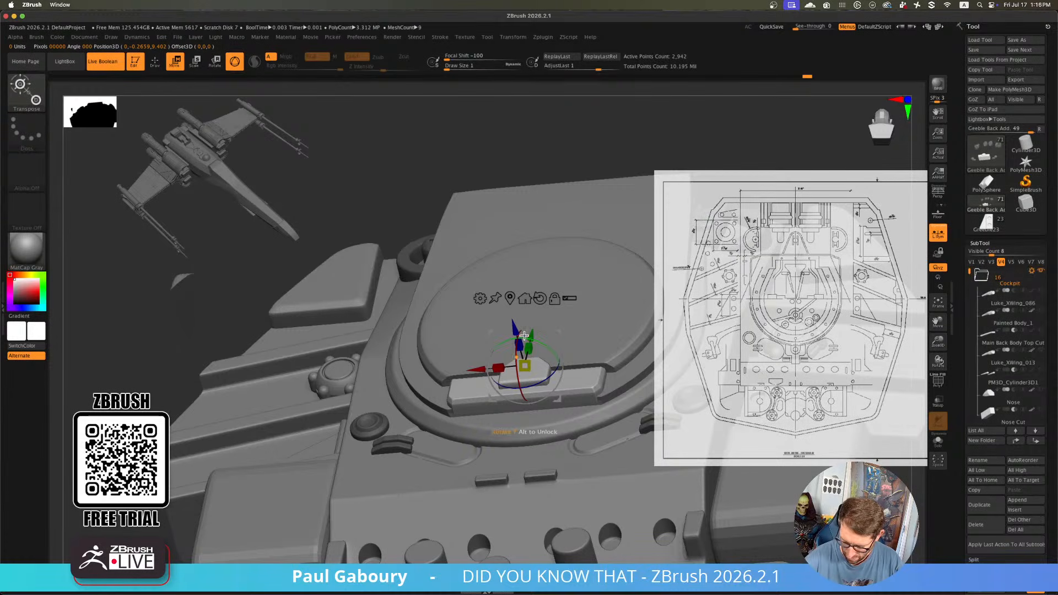
pyautogui.moveTo(513, 329); pyautogui.dragTo(511, 322)
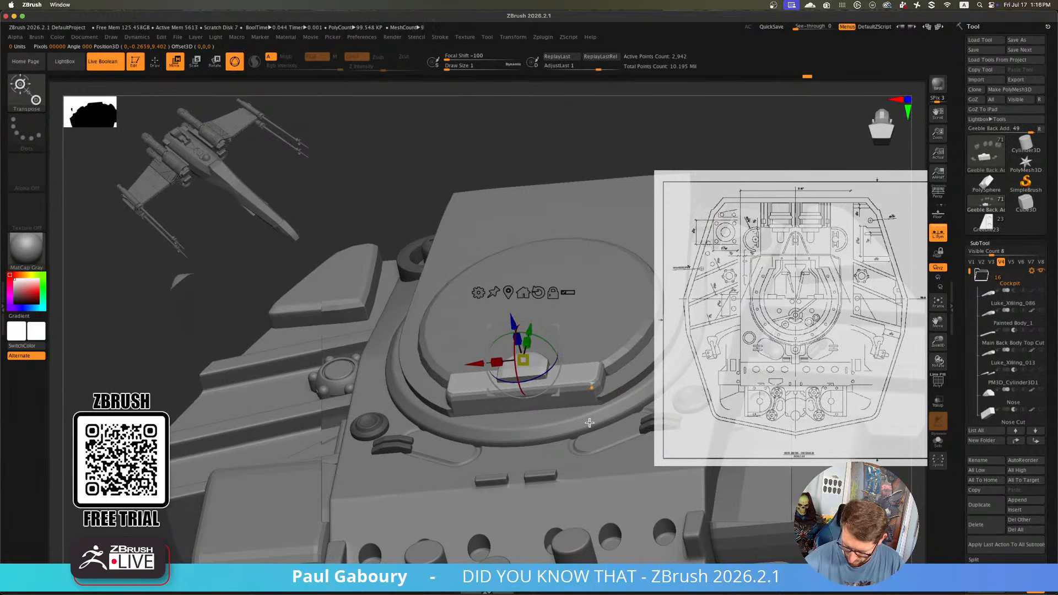
# In Main Back Portion2_1, mask everything except the central hatch cylinder, raise it along Z, and show the full assembly
pyautogui.keyDown('alt'); pyautogui.moveTo(553, 291); pyautogui.dragTo(490, 320); pyautogui.keyUp('alt')
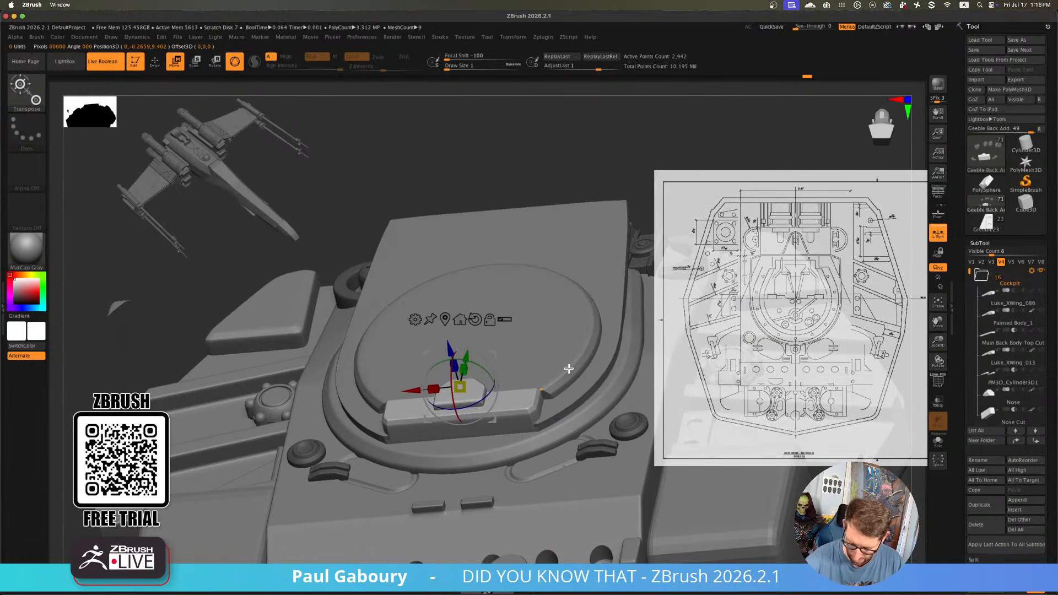
pyautogui.press('q')
pyautogui.keyDown('alt'); pyautogui.click(574, 236); pyautogui.keyUp('alt')
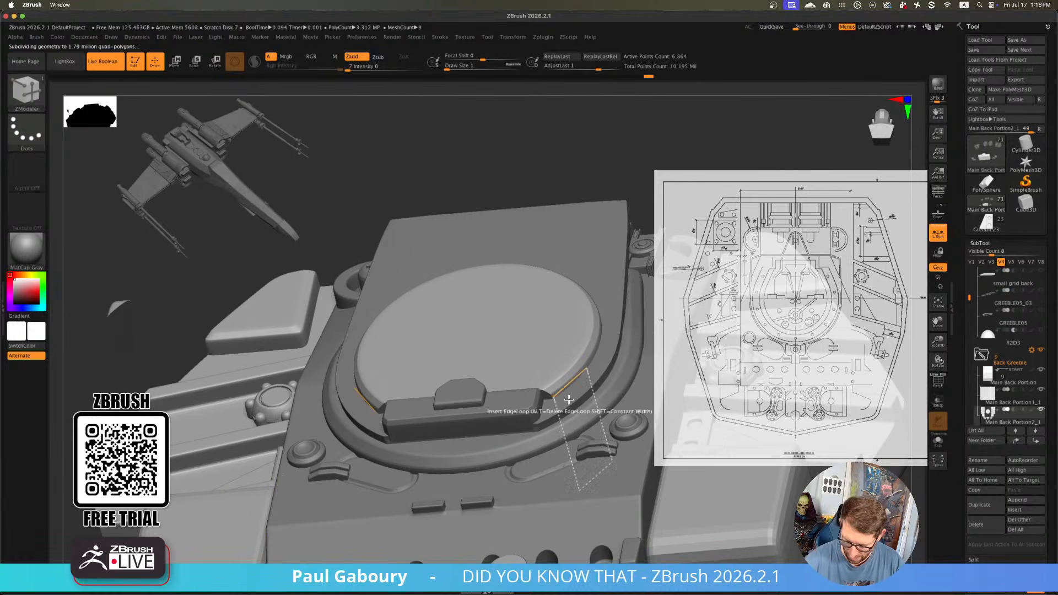
pyautogui.click(937, 443)
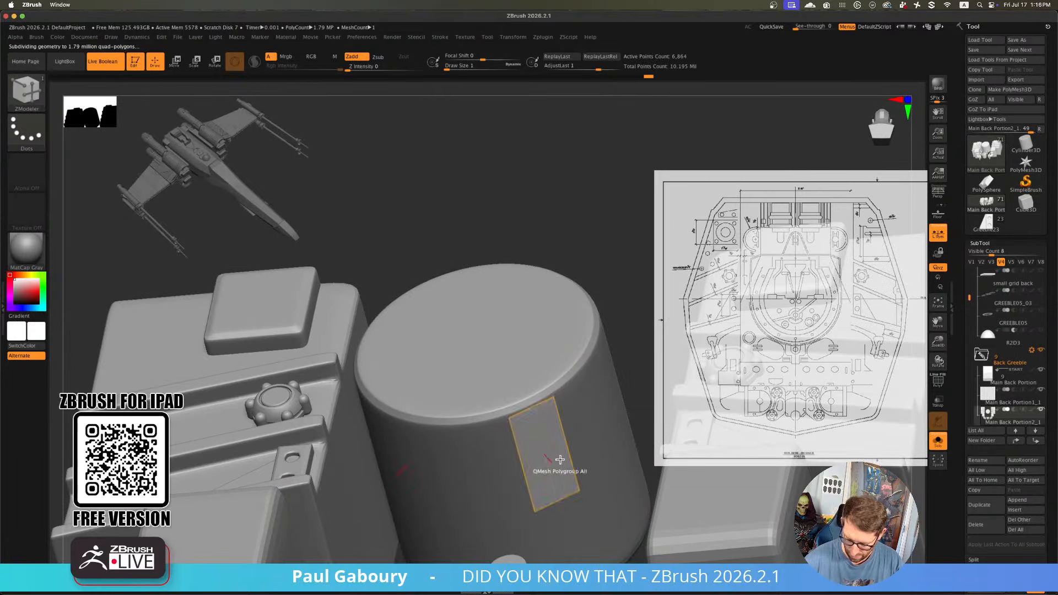
pyautogui.press('w')
pyautogui.hotkey('shift', 'f')
pyautogui.keyDown('ctrl'); pyautogui.click(476, 348); pyautogui.keyUp('ctrl')
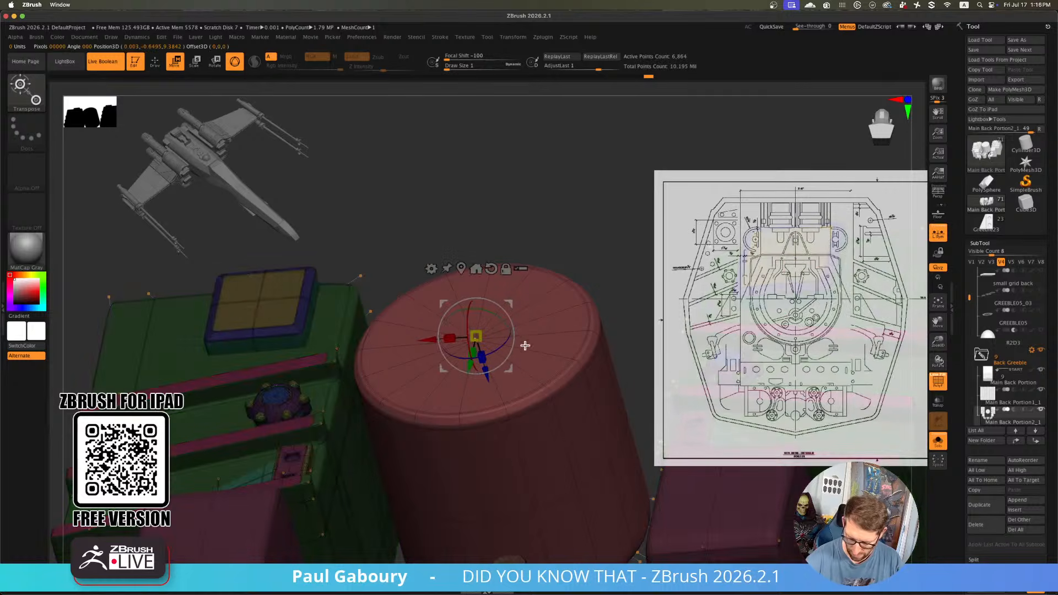
pyautogui.keyDown('ctrl'); pyautogui.moveTo(610, 409); pyautogui.dragTo(537, 384, button='right'); pyautogui.keyUp('ctrl')
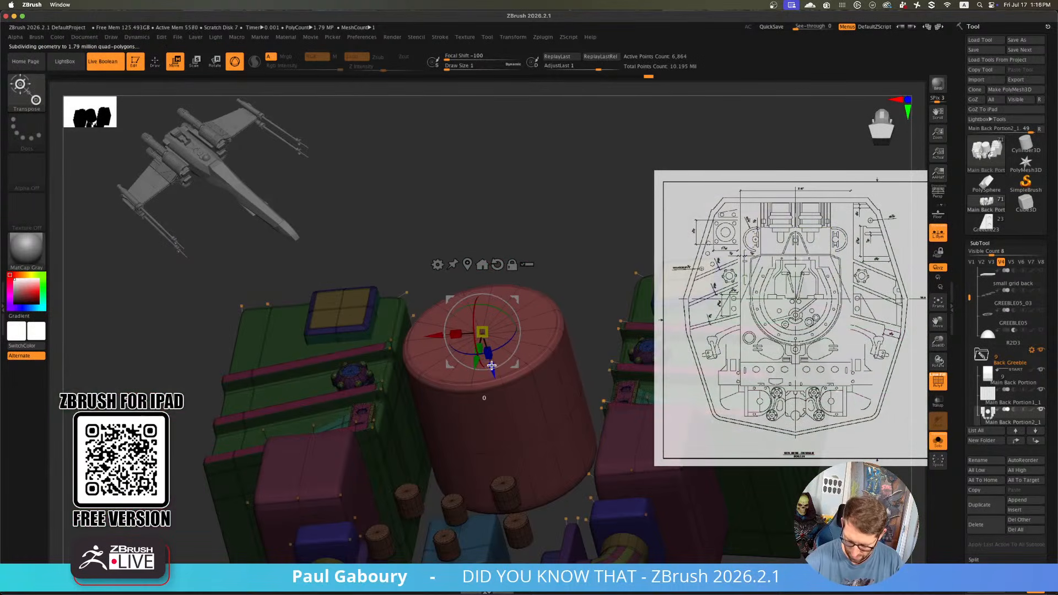
pyautogui.moveTo(494, 371); pyautogui.dragTo(491, 356)
pyautogui.click(937, 442)
pyautogui.hotkey('shift', 'f')
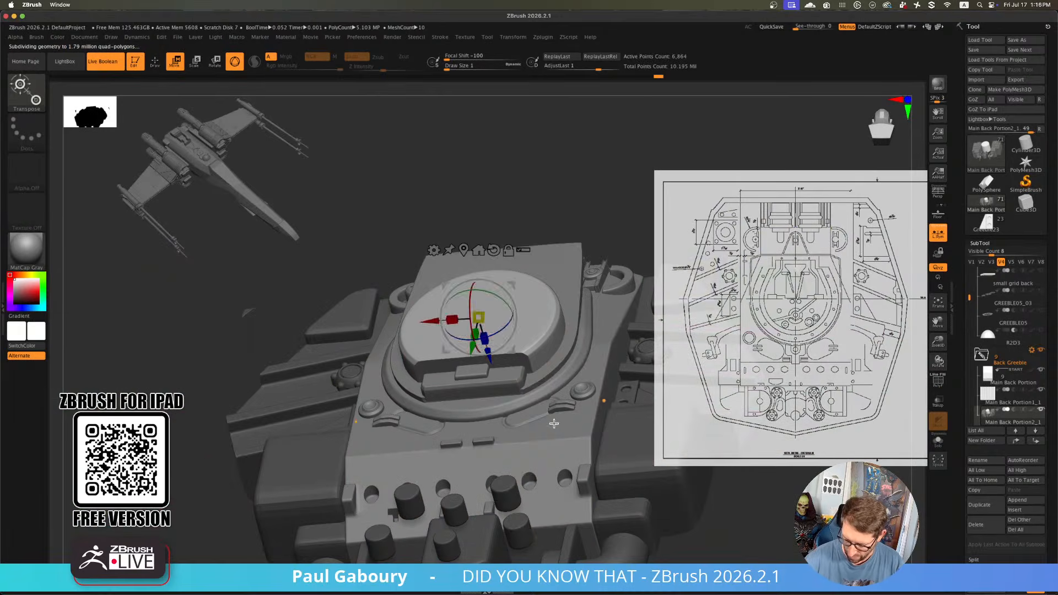
# Lower the central hatch cylinder slightly so it sits closer to the bar, and return to Draw mode
pyautogui.moveTo(556, 425); pyautogui.dragTo(595, 479, button='right')
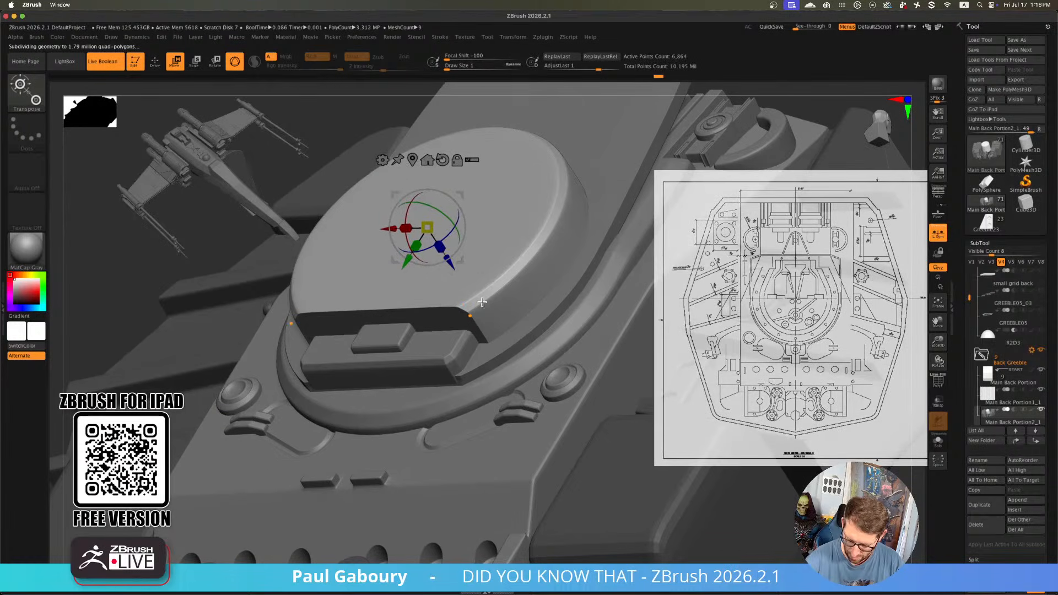
pyautogui.moveTo(453, 268); pyautogui.dragTo(463, 279)
pyautogui.moveTo(551, 398); pyautogui.dragTo(512, 452, button='right')
pyautogui.press('q')
# Select the Geeble Back Add subtool, isolate the hatch bar's small block for editing, and raise it above the bar along Z
pyautogui.keyDown('alt'); pyautogui.click(617, 466); pyautogui.keyUp('alt')
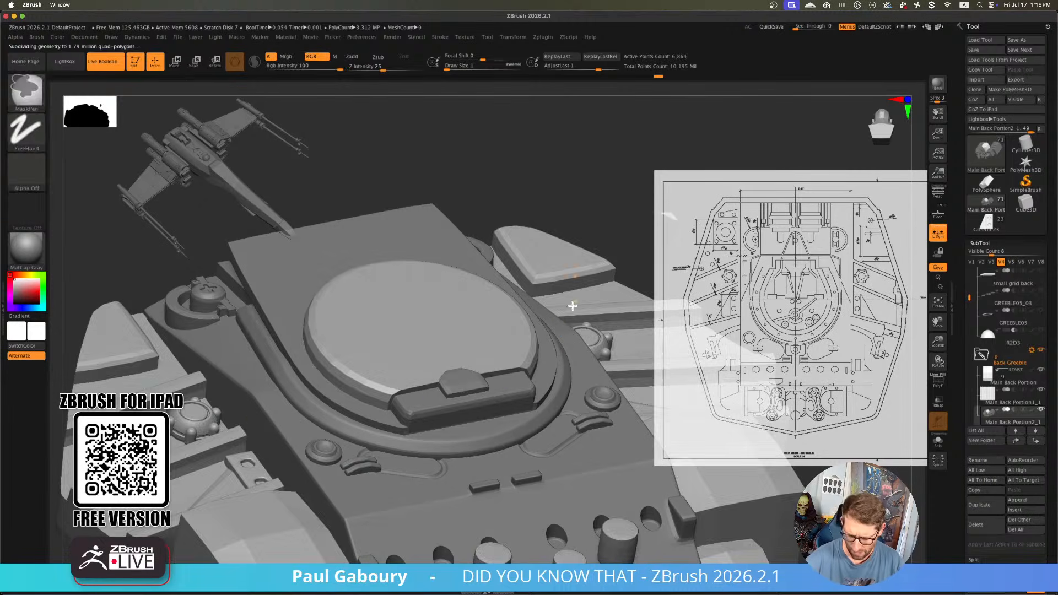
pyautogui.hotkey('shift', 'f')
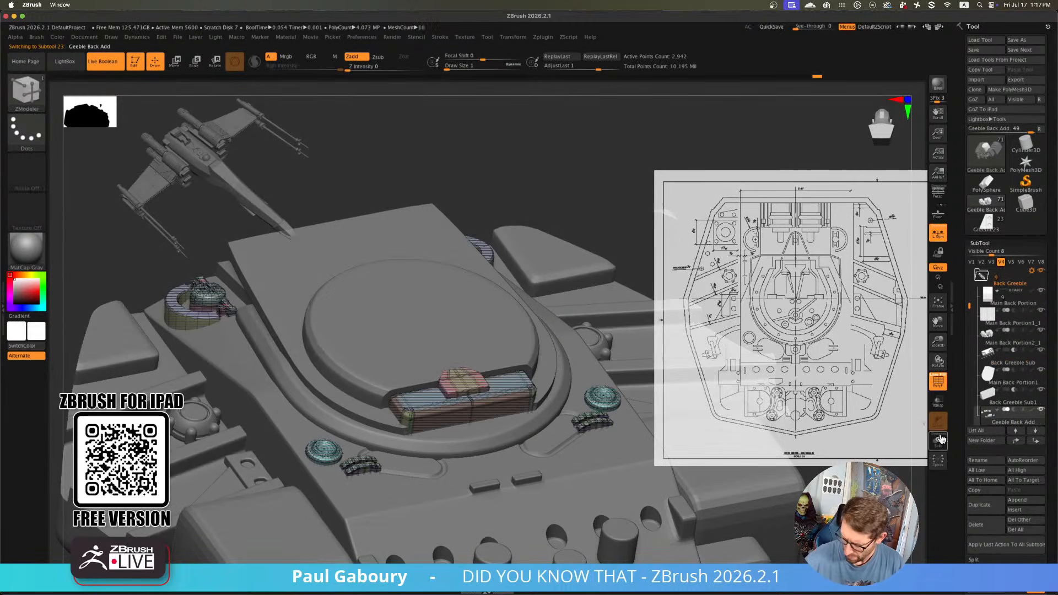
pyautogui.click(938, 442)
pyautogui.moveTo(511, 394)
pyautogui.mouseDown(button='right')
pyautogui.moveTo(555, 368)
pyautogui.moveTo(530, 359)
pyautogui.mouseUp(button='right')
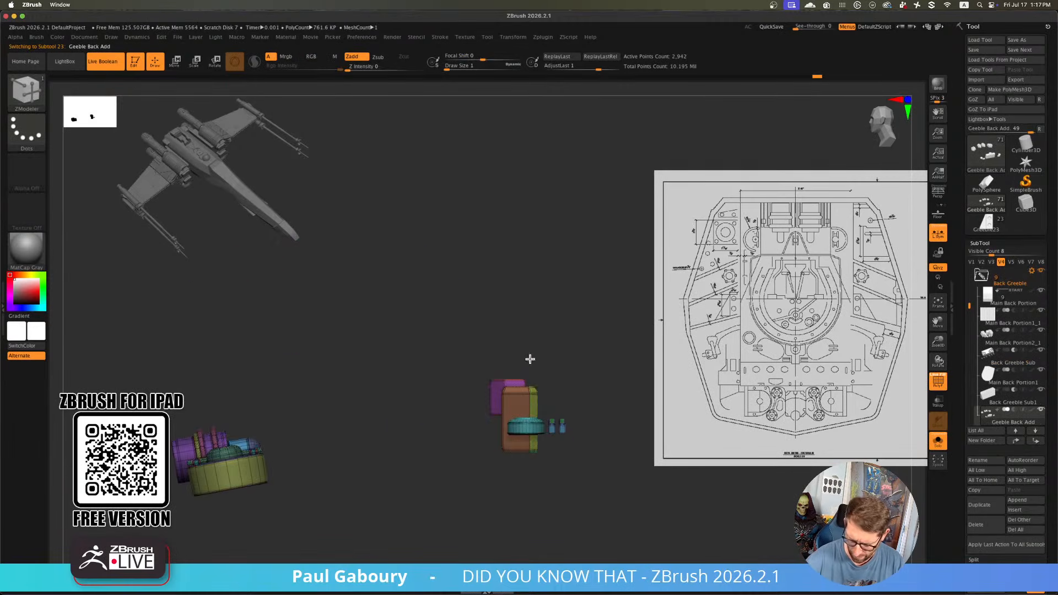
pyautogui.keyDown('ctrl'); pyautogui.keyDown('shift'); pyautogui.moveTo(474, 344); pyautogui.dragTo(515, 370); pyautogui.keyUp('shift'); pyautogui.keyUp('ctrl')
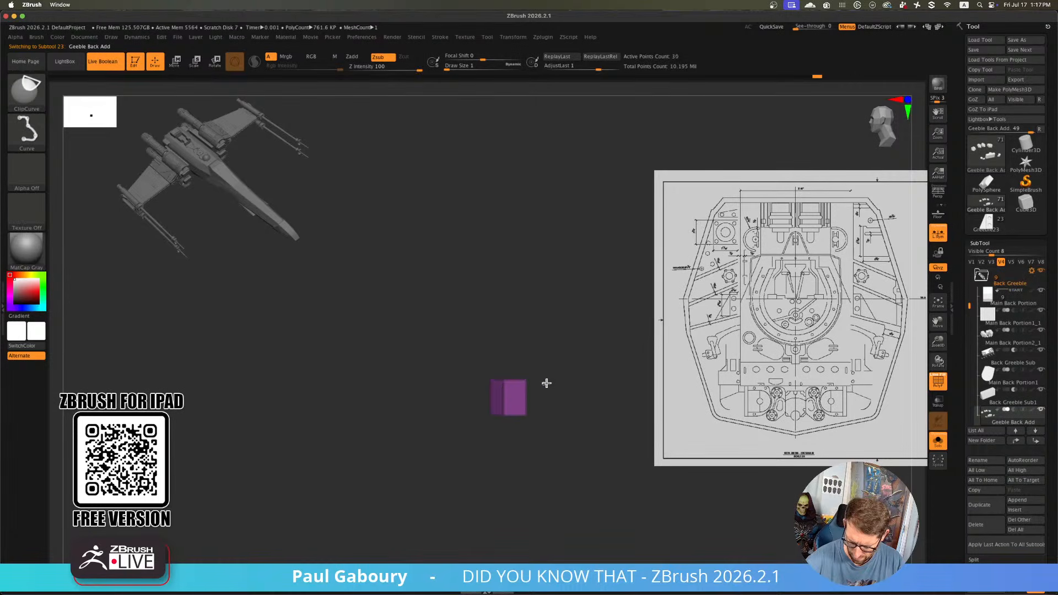
pyautogui.keyDown('ctrl'); pyautogui.keyDown('shift'); pyautogui.click(591, 496); pyautogui.keyUp('shift'); pyautogui.keyUp('ctrl')
pyautogui.press('w')
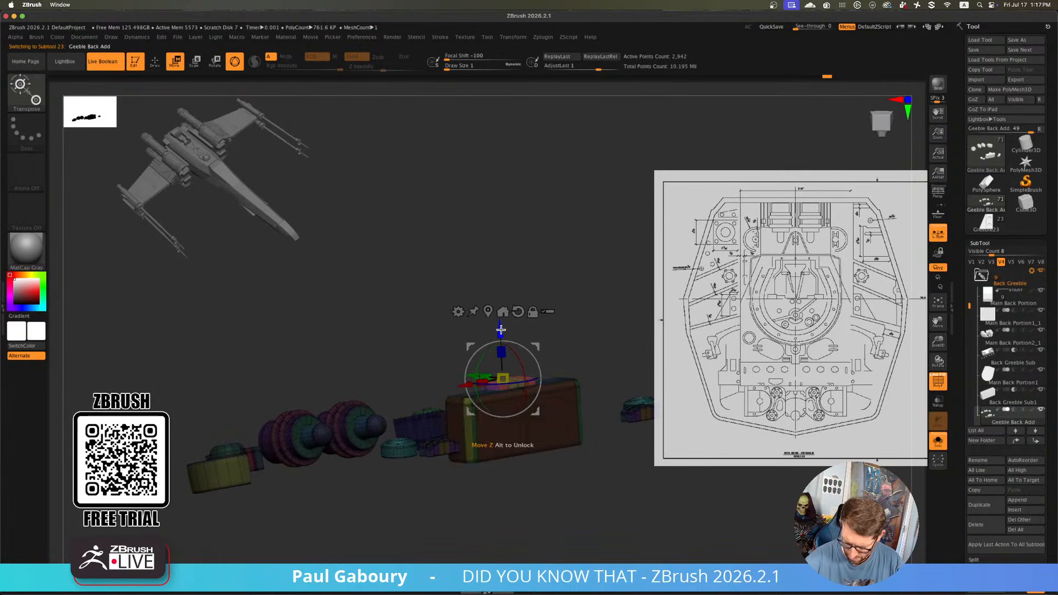
pyautogui.click(931, 448)
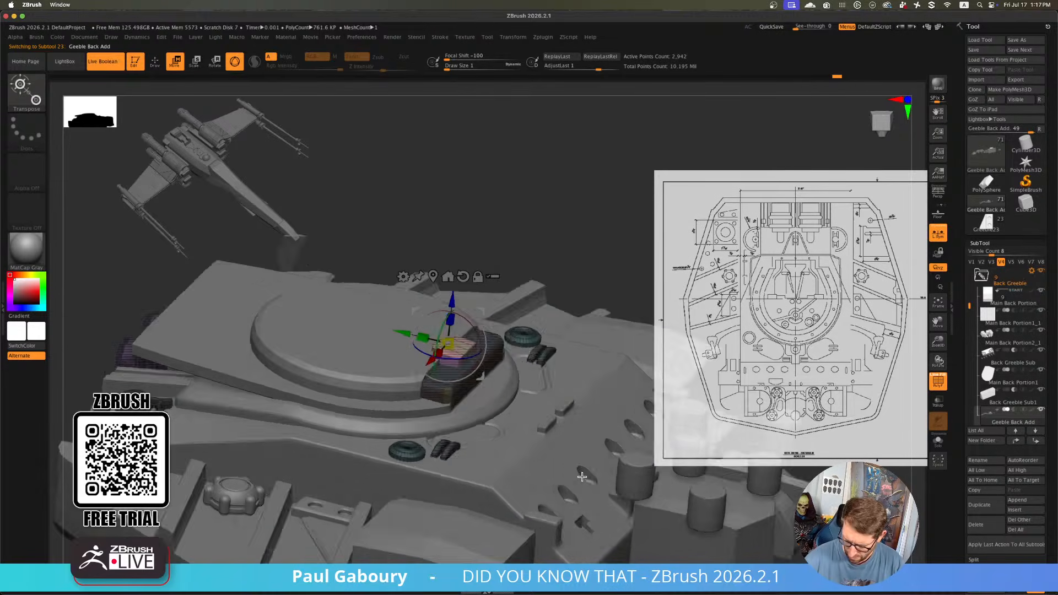
pyautogui.keyDown('ctrl'); pyautogui.moveTo(472, 423); pyautogui.dragTo(473, 432, button='right'); pyautogui.keyUp('ctrl')
pyautogui.moveTo(422, 264); pyautogui.dragTo(422, 263)
pyautogui.press('q')
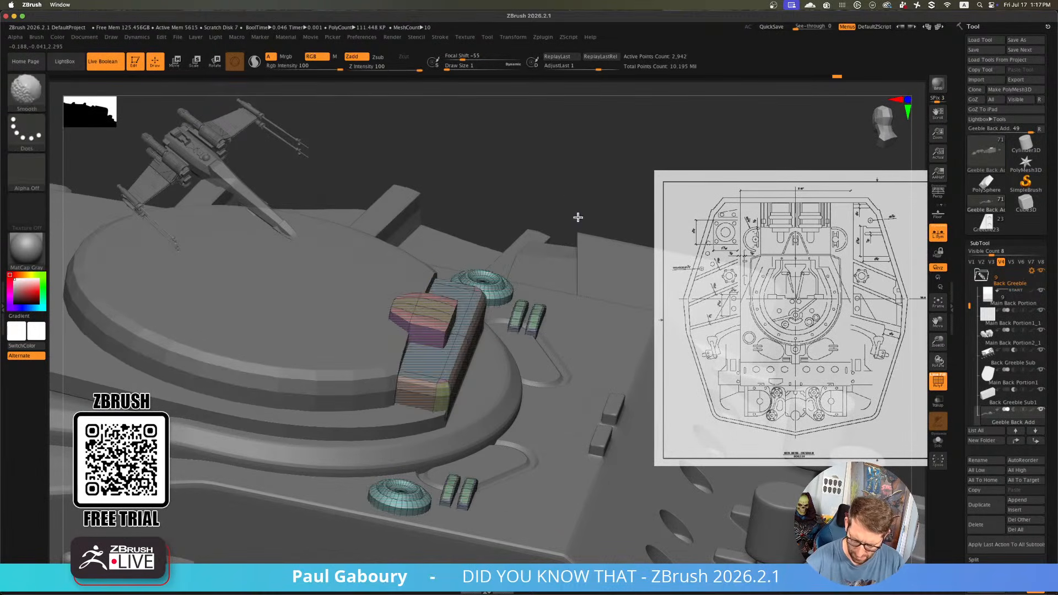
# Save the adjusted hatch parts to the next incremental tool file
pyautogui.keyDown('ctrl'); pyautogui.moveTo(569, 293); pyautogui.dragTo(480, 467, button='right'); pyautogui.keyUp('ctrl')
pyautogui.moveTo(480, 468)
pyautogui.keyDown('ctrl'); pyautogui.mouseDown(button='right')
pyautogui.moveTo(478, 452)
pyautogui.moveTo(529, 444)
pyautogui.moveTo(543, 429)
pyautogui.moveTo(531, 472)
pyautogui.mouseUp(button='right'); pyautogui.keyUp('ctrl')
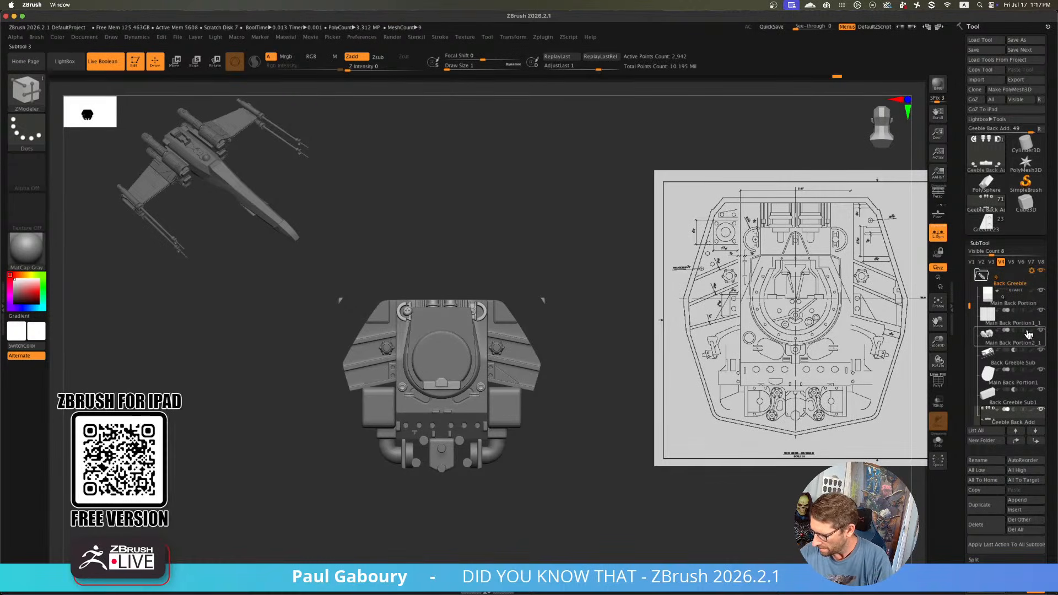
pyautogui.scroll(5, 1014, 330)
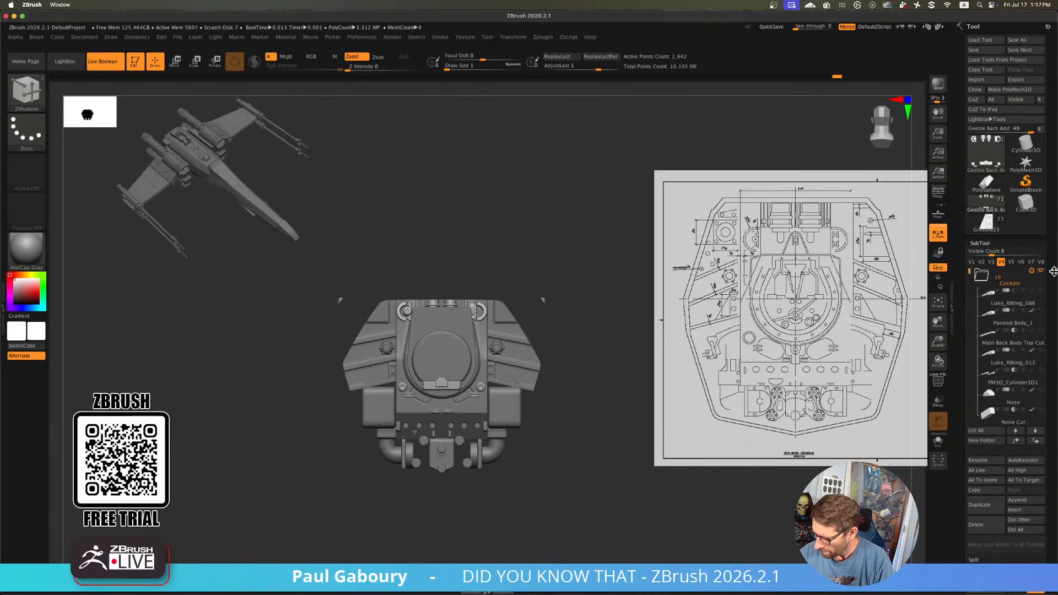
pyautogui.click(1027, 50)
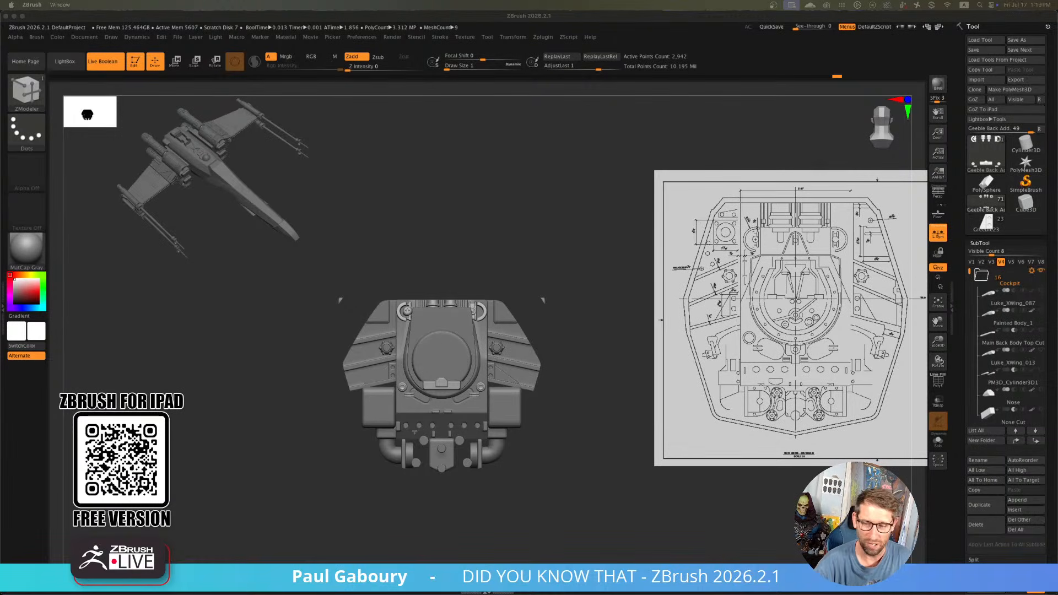
pyautogui.moveTo(583, 456)
pyautogui.mouseDown(button='right')
pyautogui.moveTo(560, 445)
pyautogui.moveTo(554, 416)
pyautogui.mouseUp(button='right')
pyautogui.keyDown('alt'); pyautogui.moveTo(554, 416); pyautogui.dragTo(560, 337, button='right'); pyautogui.keyUp('alt')
pyautogui.moveTo(560, 337)
pyautogui.keyDown('ctrl'); pyautogui.mouseDown(button='right')
pyautogui.moveTo(637, 435)
pyautogui.moveTo(516, 315)
pyautogui.moveTo(550, 352)
pyautogui.moveTo(606, 472)
pyautogui.moveTo(619, 459)
pyautogui.mouseUp(button='right'); pyautogui.keyUp('ctrl')
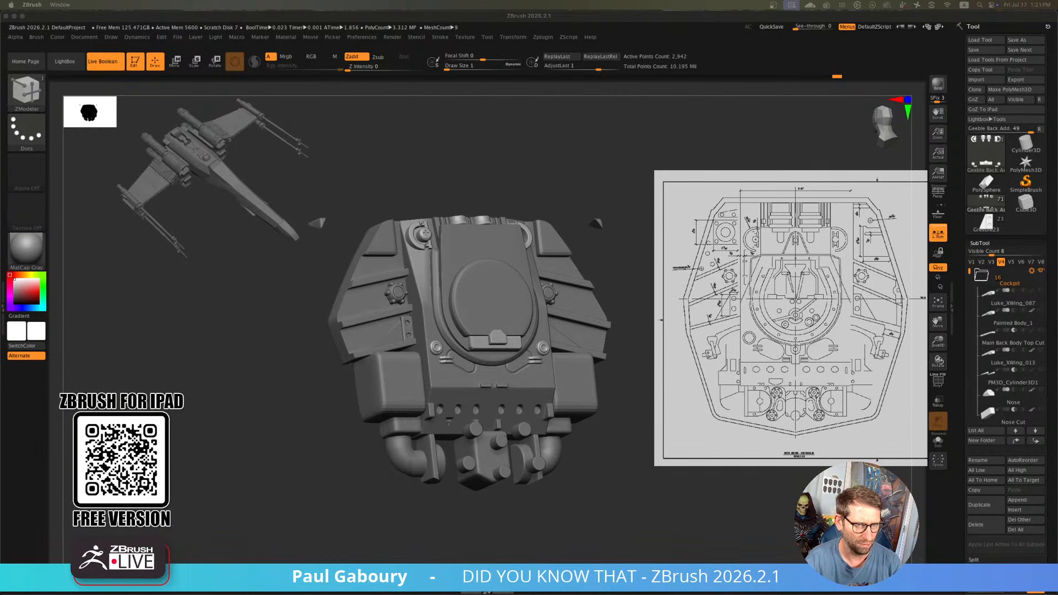
# Switch to Finder and examine GoZBrushFromMaya.mel and GoZBrushToMaya.mel in the Maya GoZ folder
pyautogui.moveTo(430, 592); pyautogui.dragTo(406, 122)
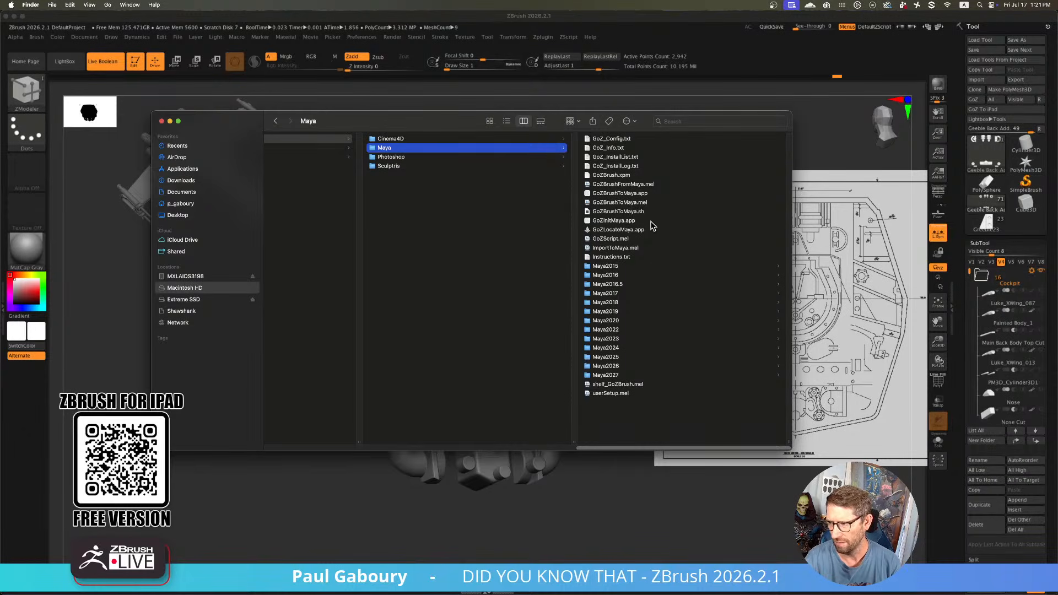
pyautogui.click(635, 184)
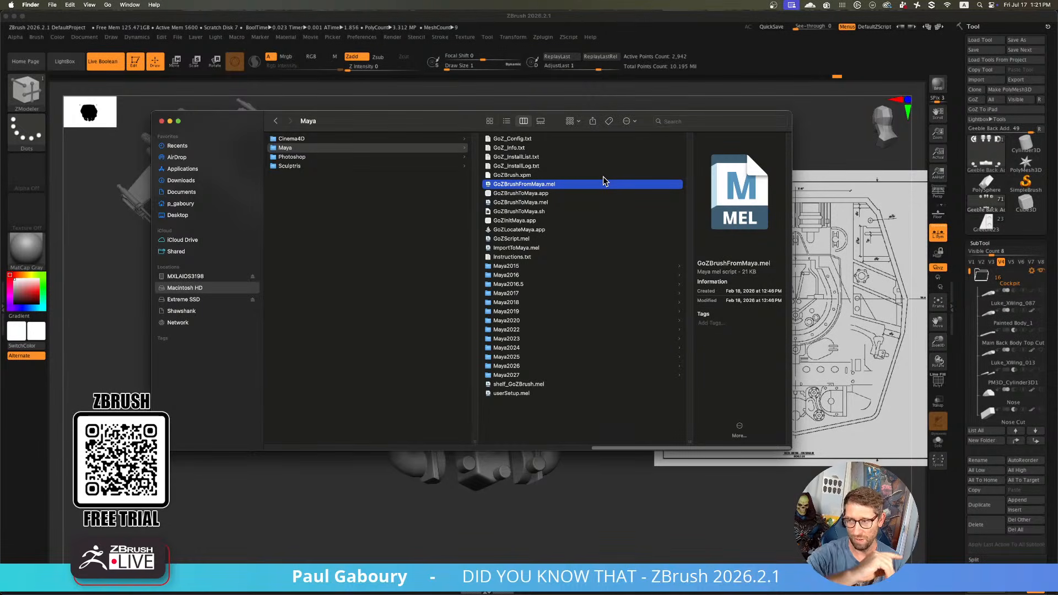
pyautogui.click(529, 205)
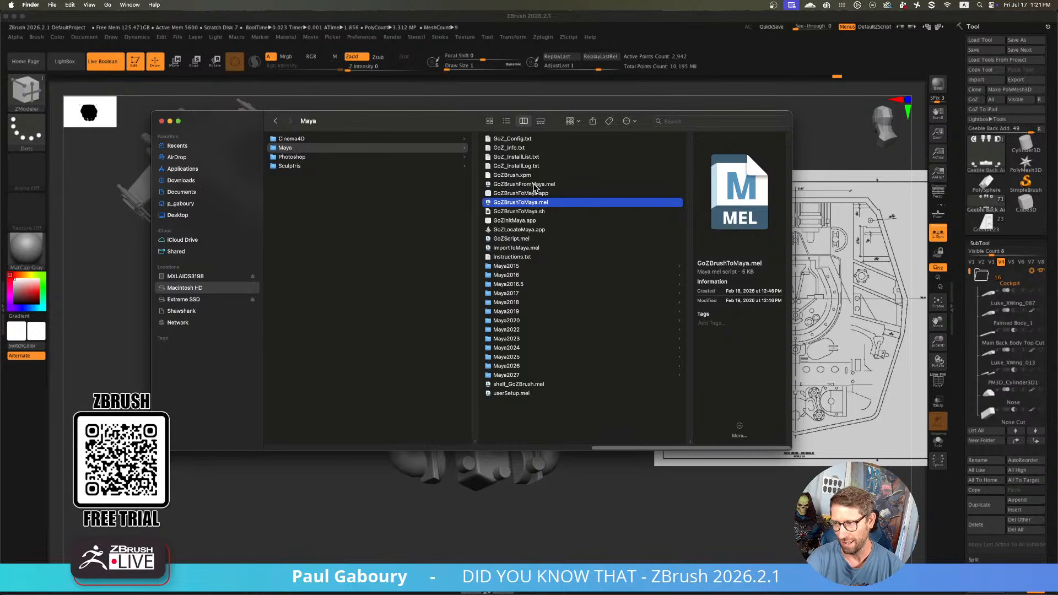
pyautogui.click(533, 185)
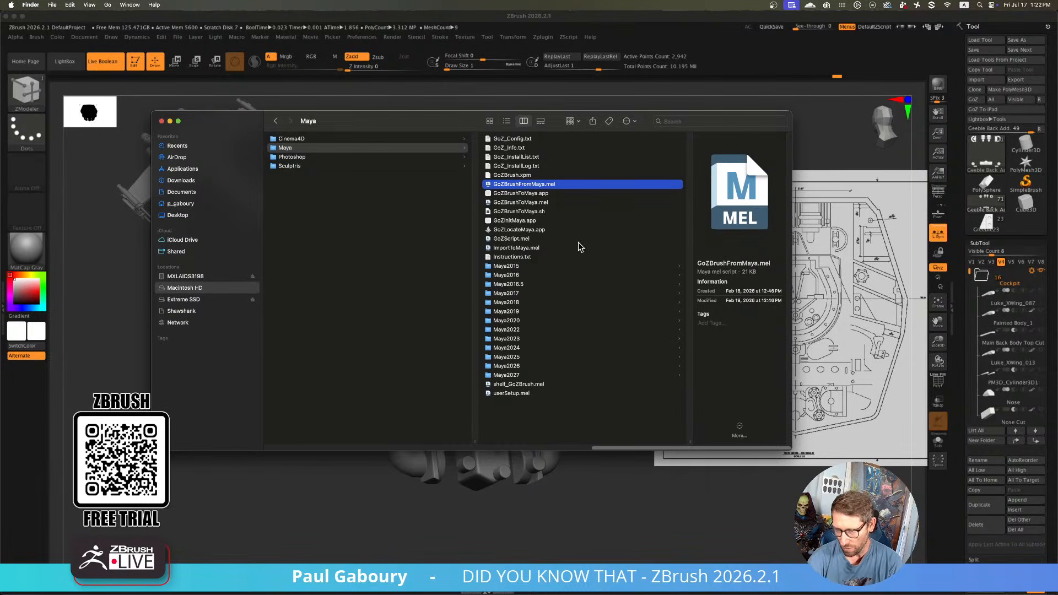
# Look through the Cinema4D and Photoshop GoZ folders, examining GoZBrushToPhotoshop.app and GoZInitPhotoshop.app
pyautogui.click(325, 139)
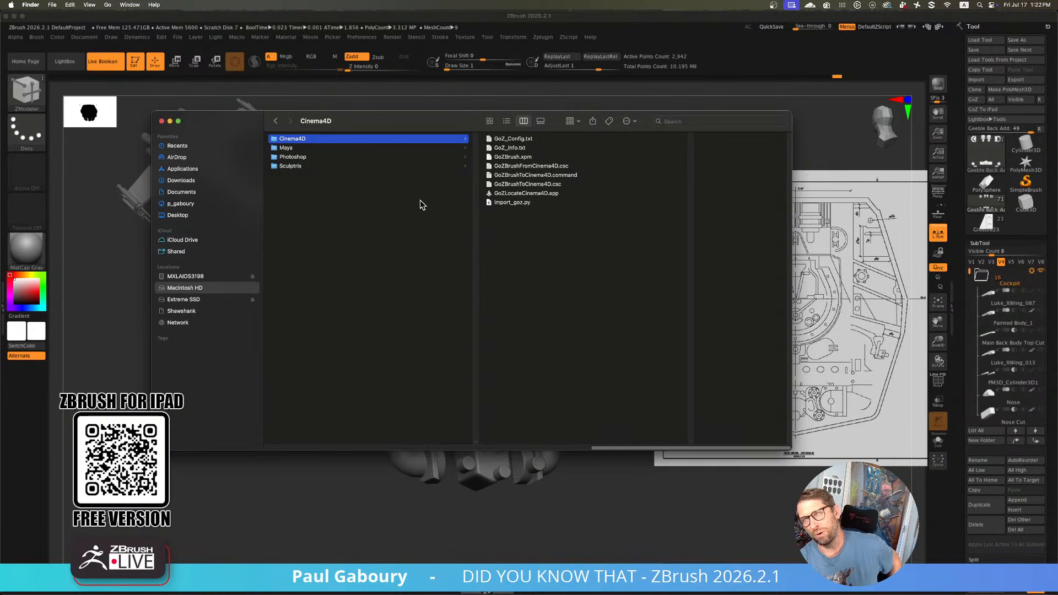
pyautogui.click(307, 158)
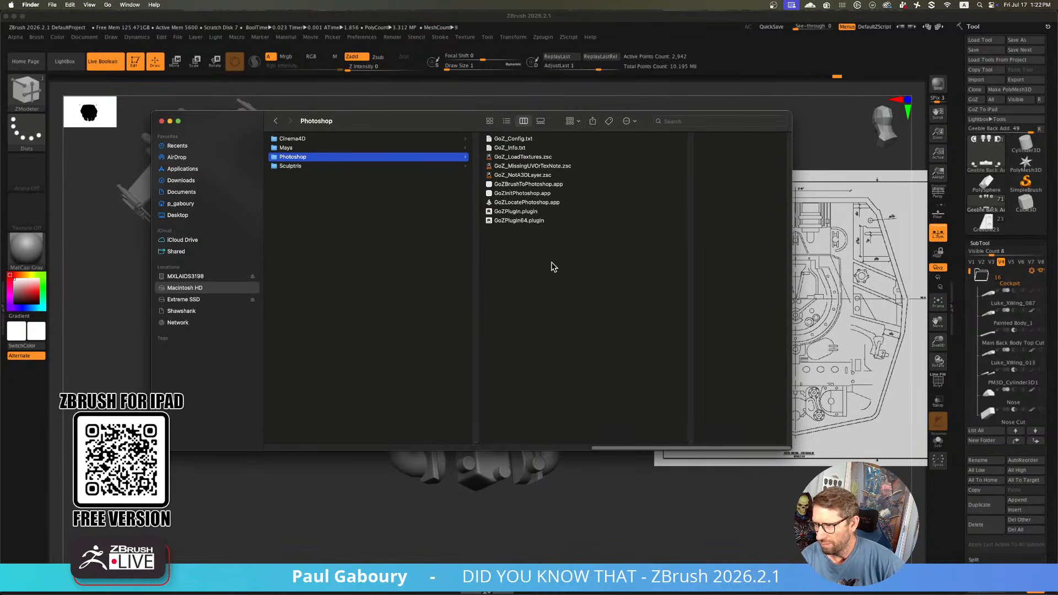
pyautogui.click(532, 194)
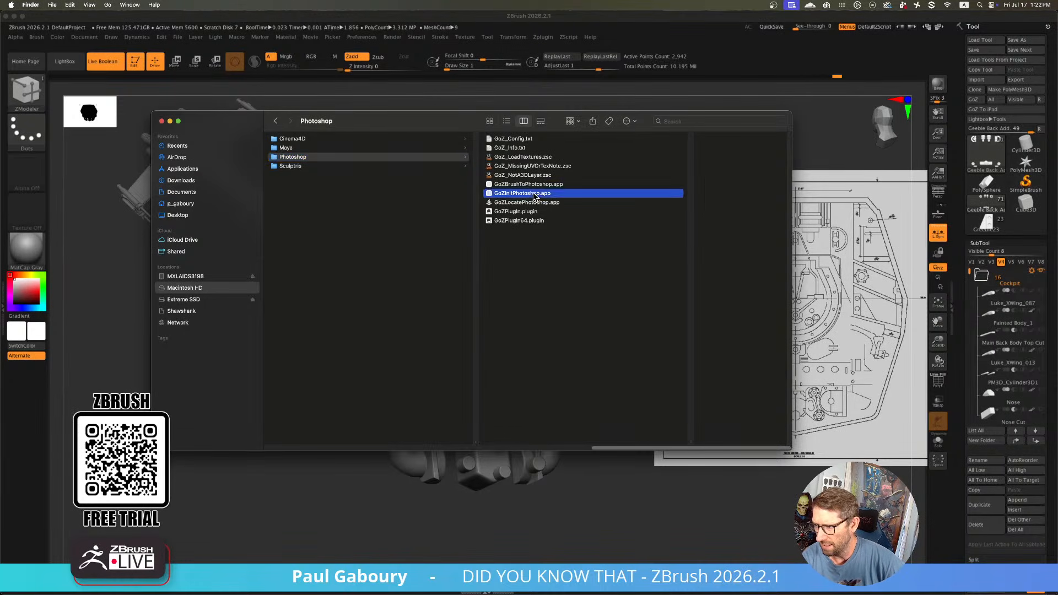
pyautogui.click(535, 184)
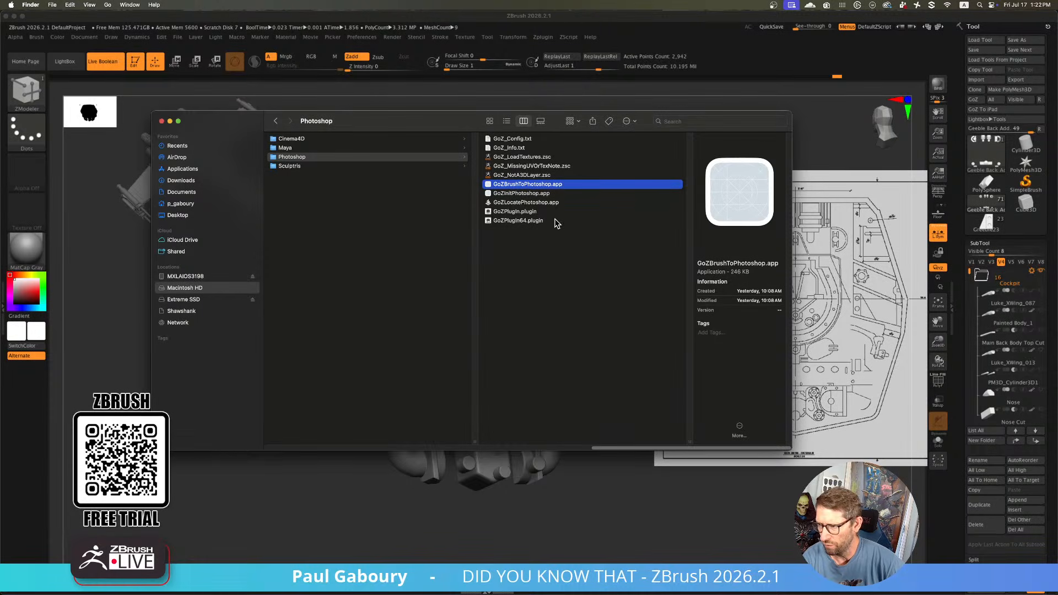
pyautogui.click(533, 194)
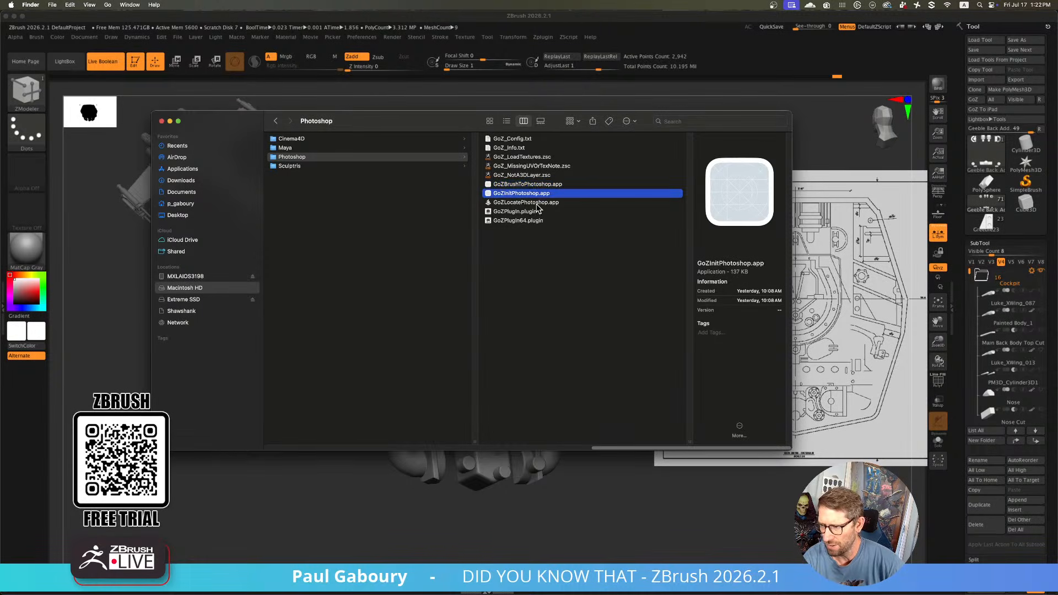
# Look through the Sculptris GoZ folder and compare GoZBrushFromMaya.mel with GoZBrushToMaya.mel in the Maya folder
pyautogui.click(349, 168)
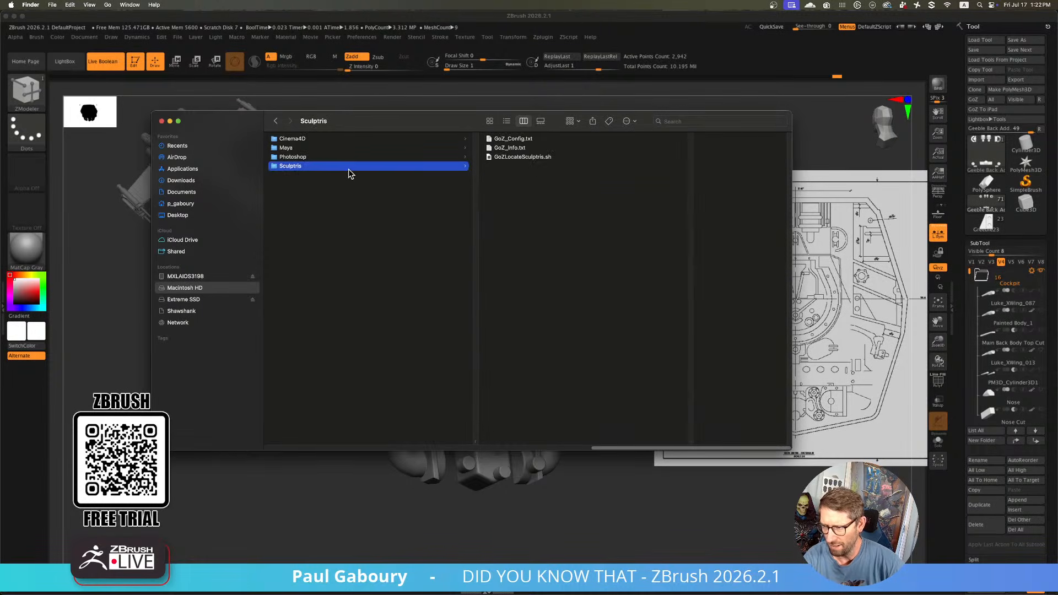
pyautogui.click(337, 147)
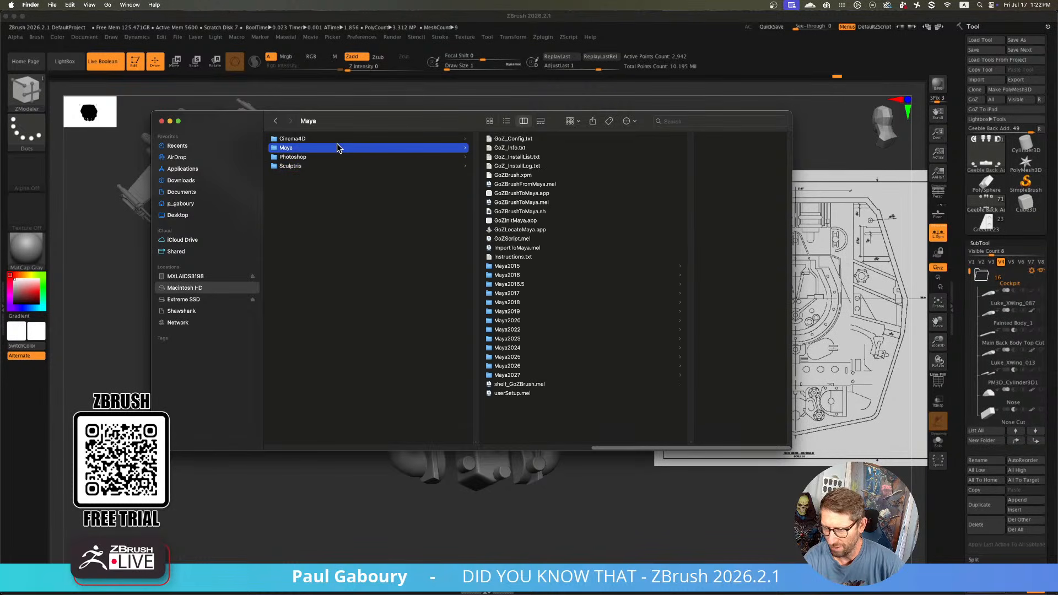
pyautogui.click(545, 184)
pyautogui.click(549, 202)
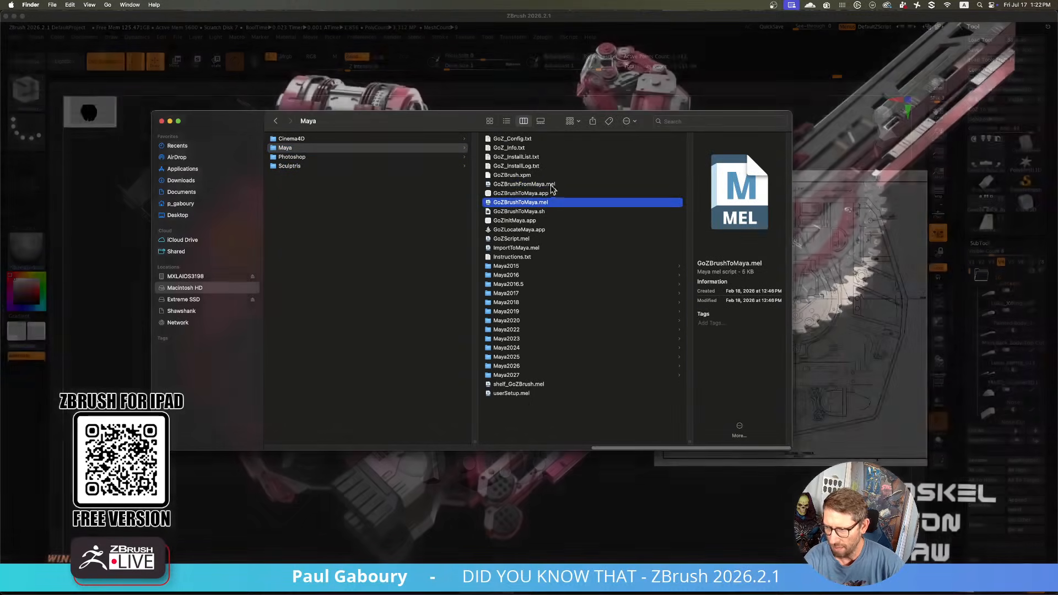
pyautogui.click(551, 185)
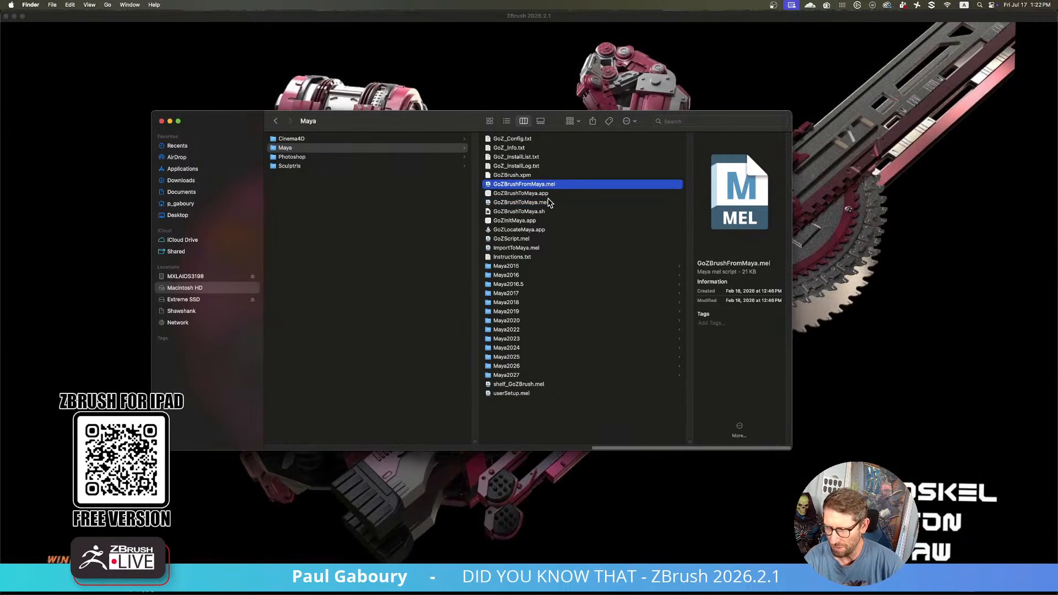
pyautogui.click(549, 201)
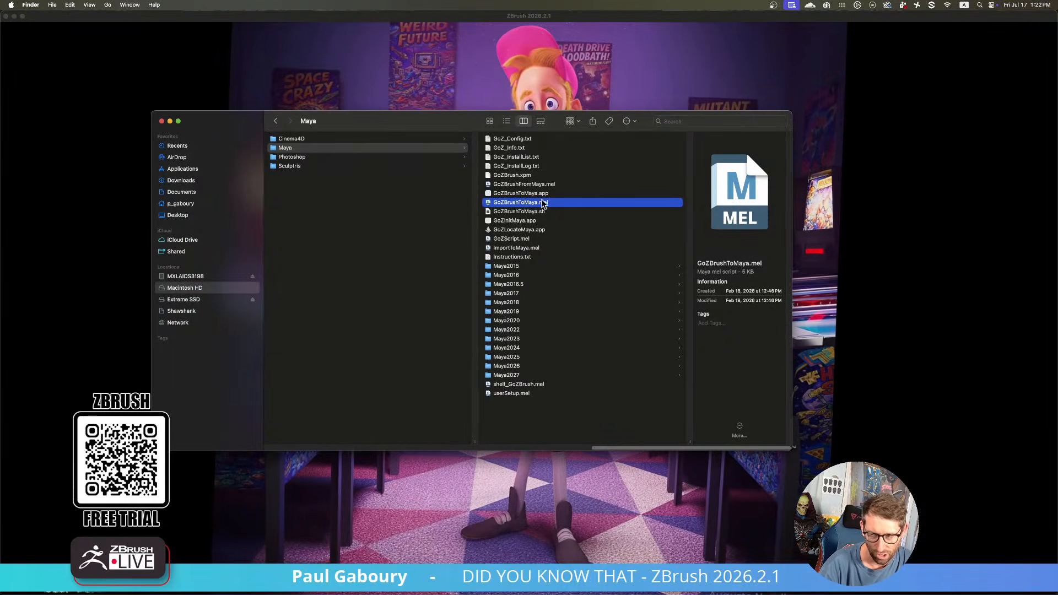
# Go up to the GoZProjects folder and look through the GoZ files in its Default folder
pyautogui.hscroll(-2, 416, 245)
pyautogui.hscroll(-6, 411, 278)
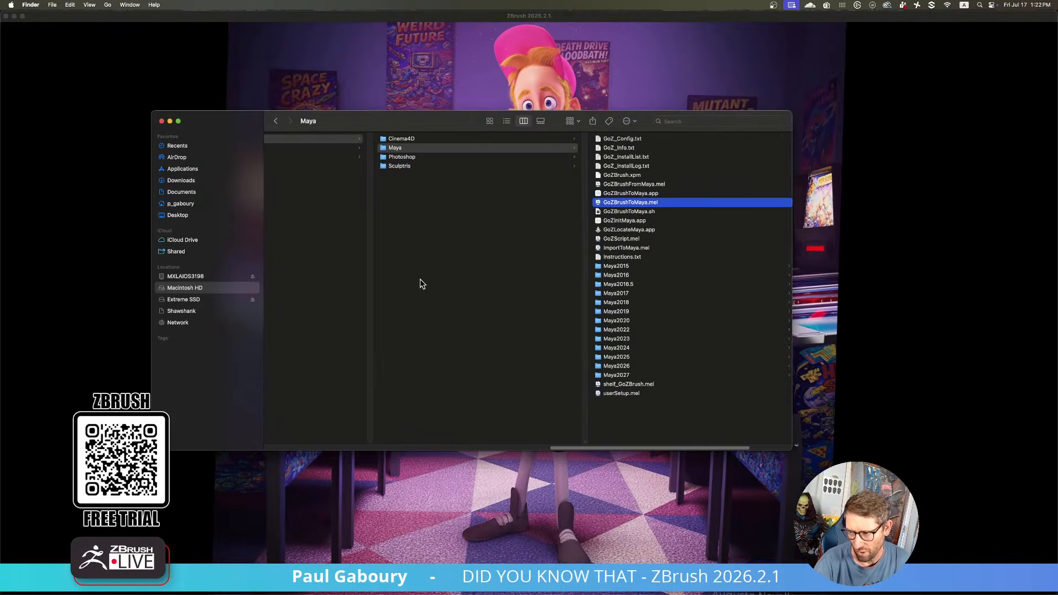
pyautogui.click(404, 159)
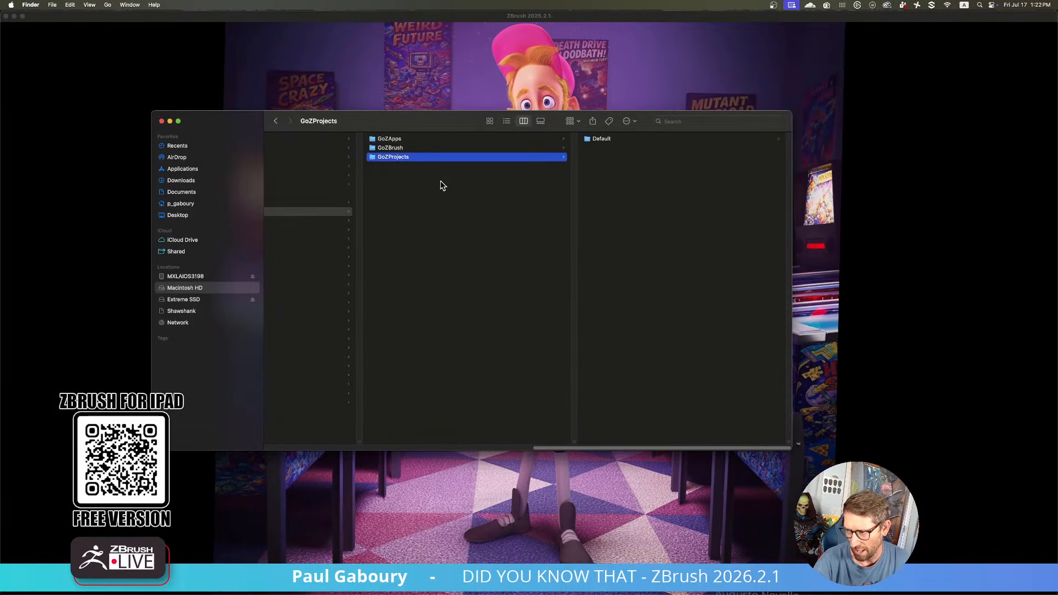
pyautogui.click(601, 139)
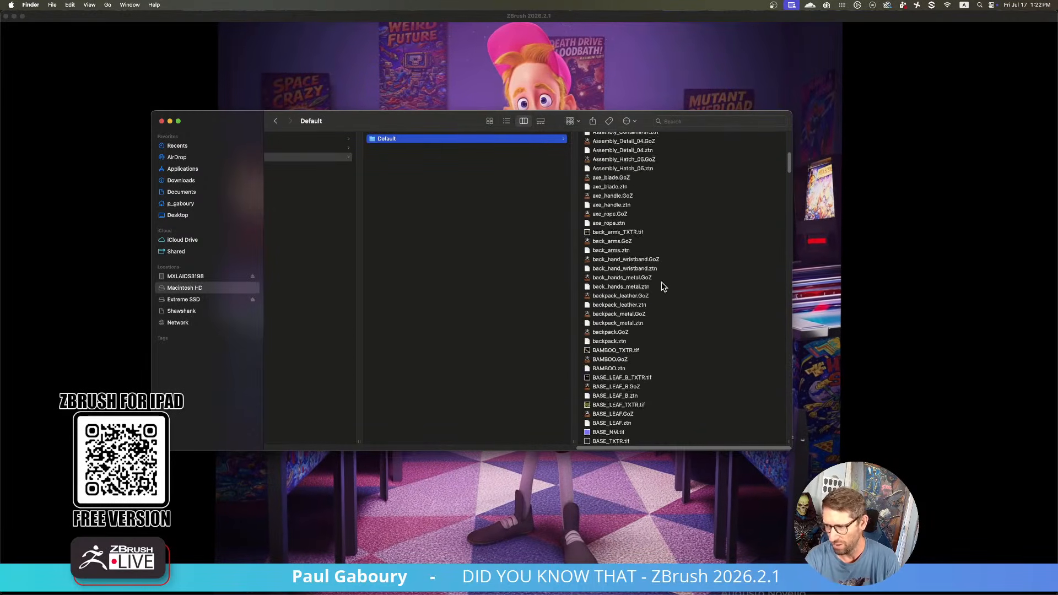
pyautogui.scroll(5, 661, 282)
pyautogui.press('Left')
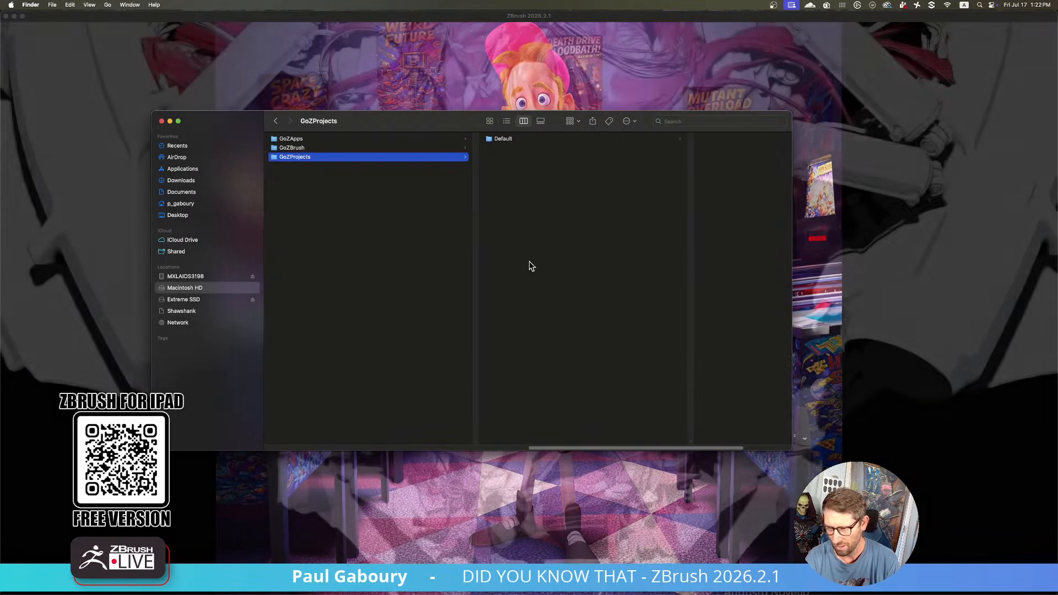
# Examine GoZBrushFromApp.app, GoZLocateApp.app and GoZMakeObjectPath.app in the GoZBrush folder
pyautogui.press('Up')
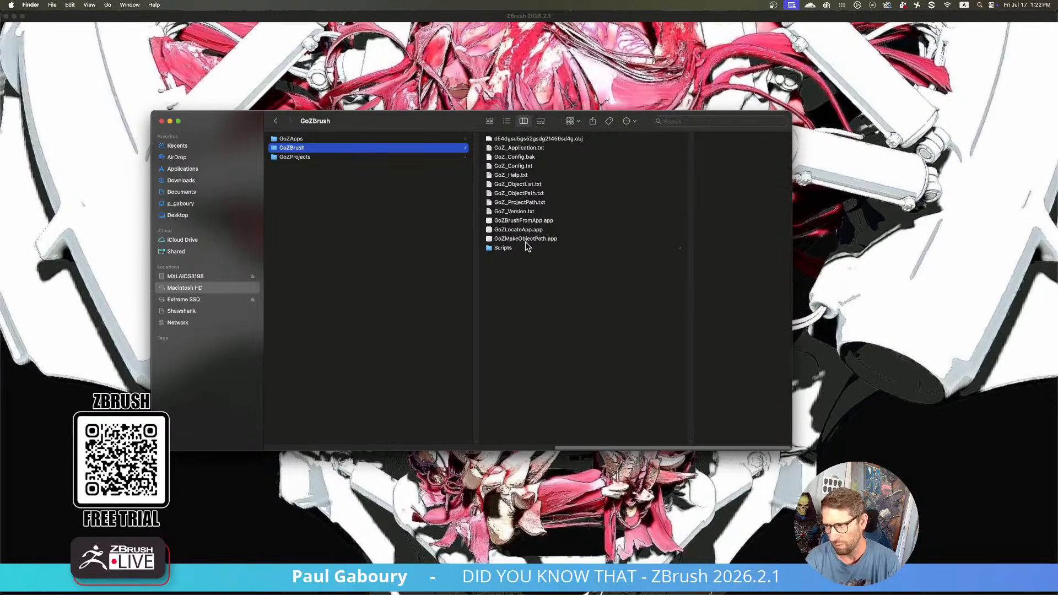
pyautogui.click(524, 220)
pyautogui.press('Down')
pyautogui.press('Down')
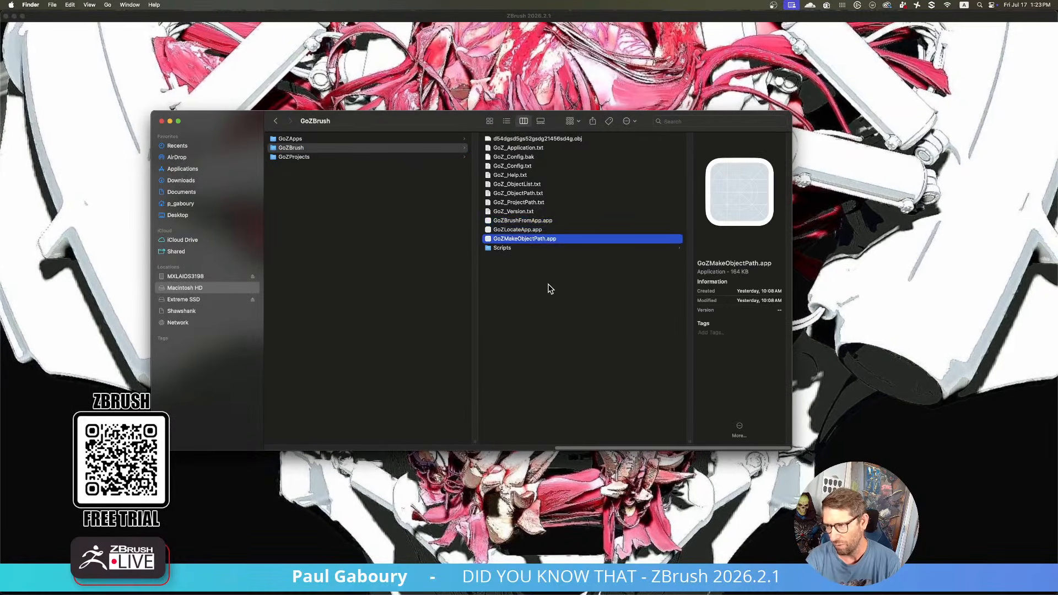
pyautogui.press('Up')
pyautogui.press('Up')
pyautogui.press('Up')
pyautogui.press('Down')
pyautogui.press('Down')
pyautogui.press('Down')
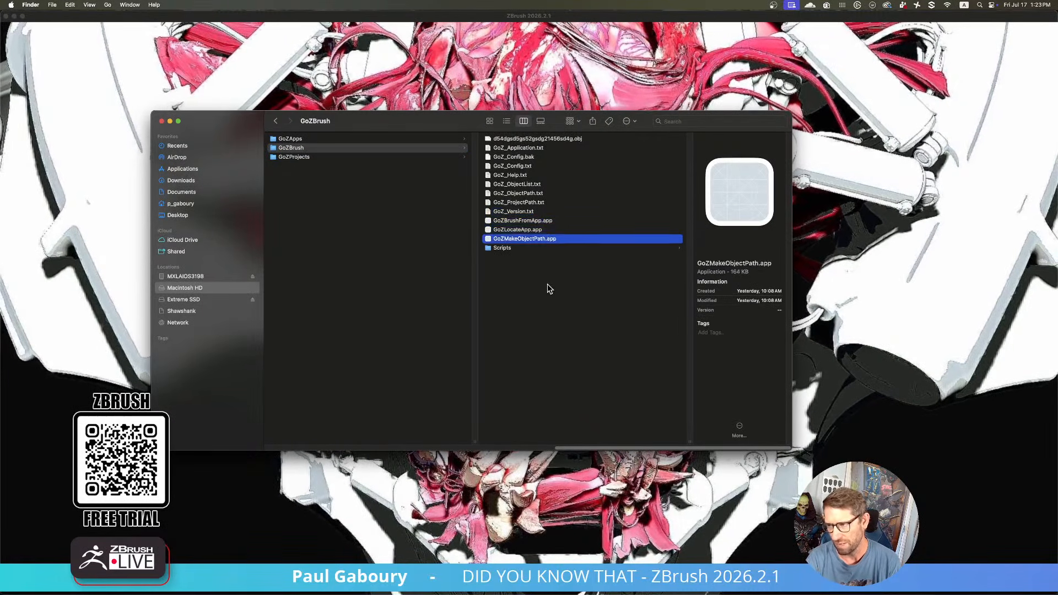
# Look through the GoZBrush folder's text files up to GoZ_Application.txt and preview its contents
pyautogui.press('Up')
pyautogui.press('Up')
pyautogui.press('Up')
pyautogui.press('Up')
pyautogui.press('Up')
pyautogui.press('Up')
pyautogui.press('Up')
pyautogui.press('Up')
pyautogui.press('Up')
pyautogui.press('Up')
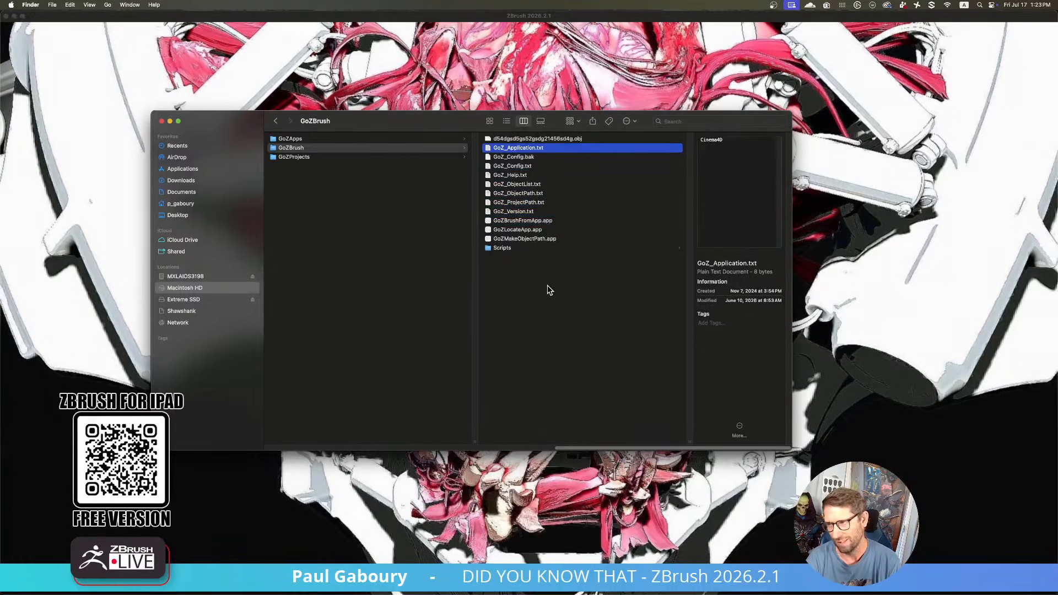
# Return to the GoZApps folder, move the Finder window out of the way, and switch back to ZBrush
pyautogui.press('Left')
pyautogui.press('Up')
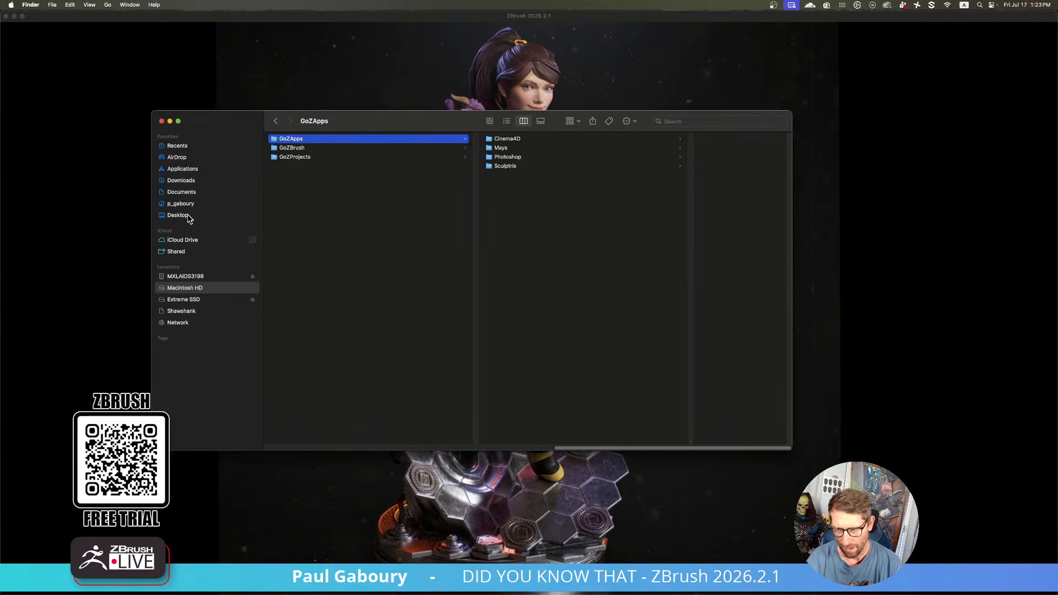
pyautogui.moveTo(210, 120); pyautogui.dragTo(0, 181)
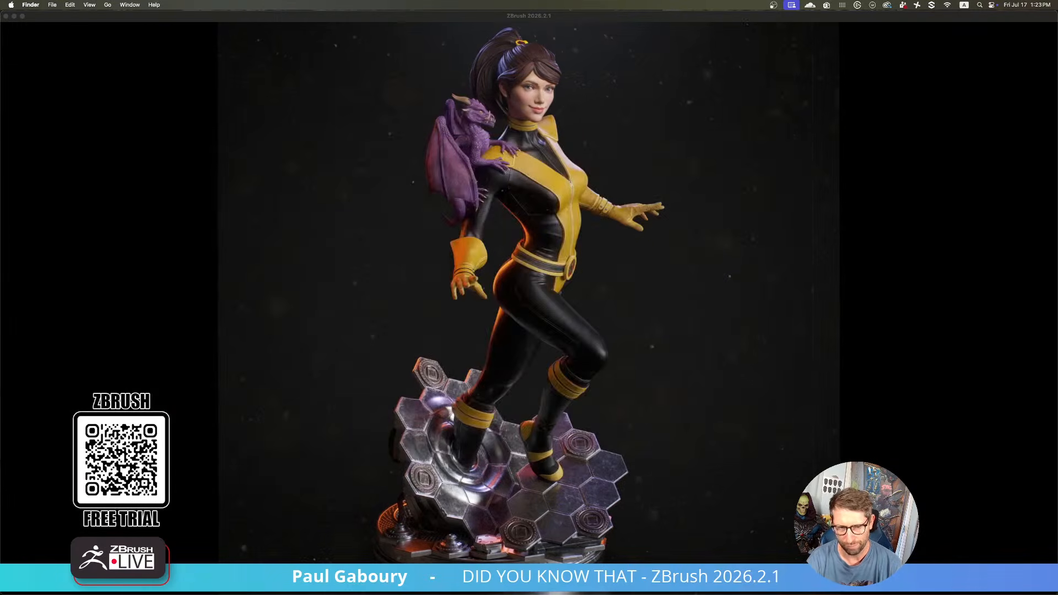
pyautogui.click(270, 370)
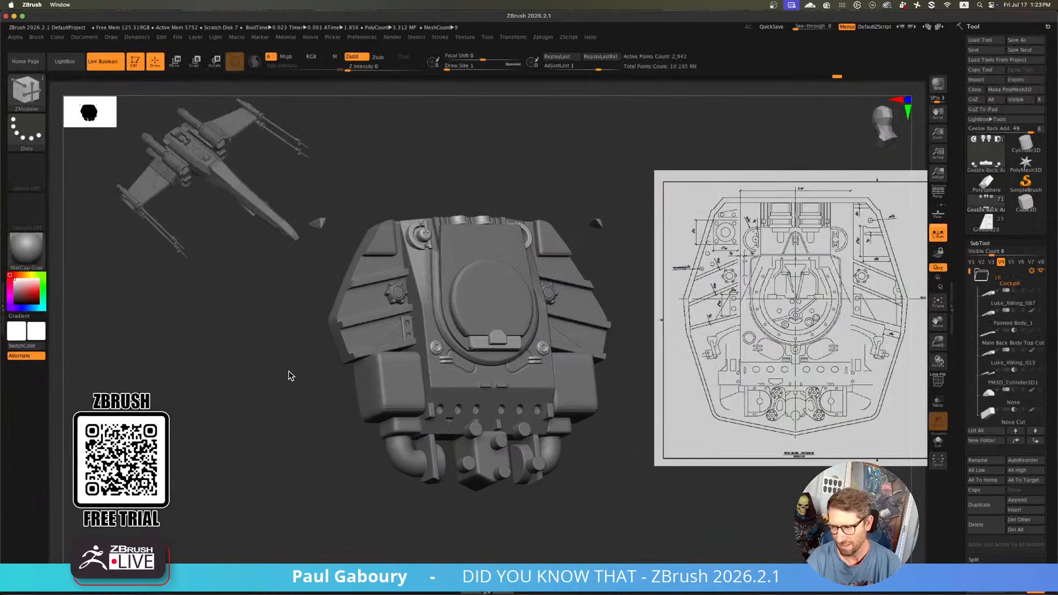